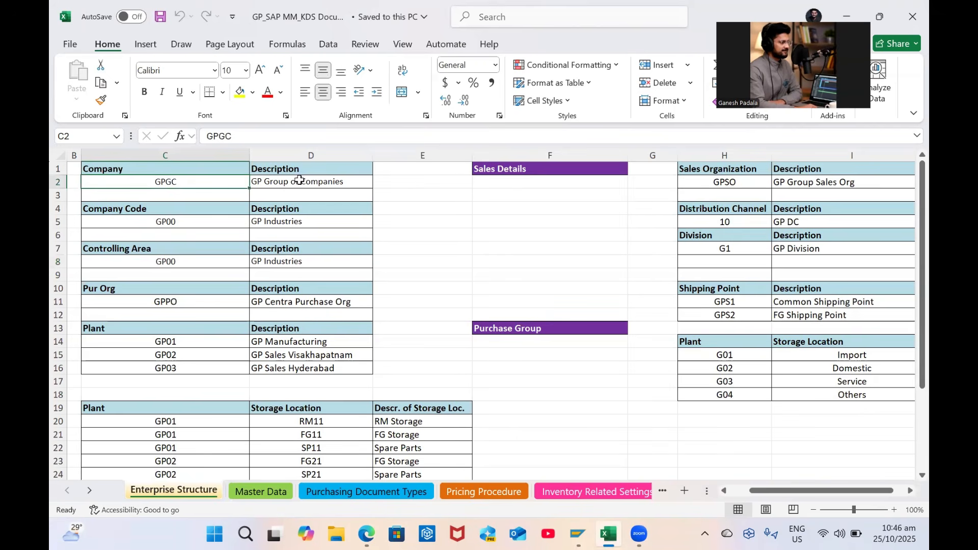
Select the GP00 company code and controlling area entries, then narrow column G
{"action": "left_click", "coordinate": [147, 222]}
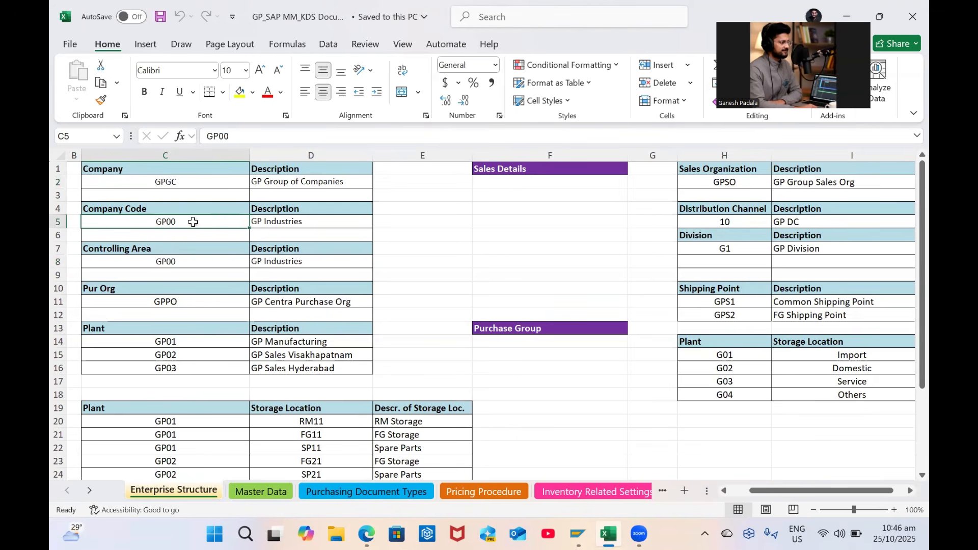
{"action": "left_click", "coordinate": [169, 262]}
{"action": "left_click_drag", "start_coordinate": [166, 220], "coordinate": [332, 260]}
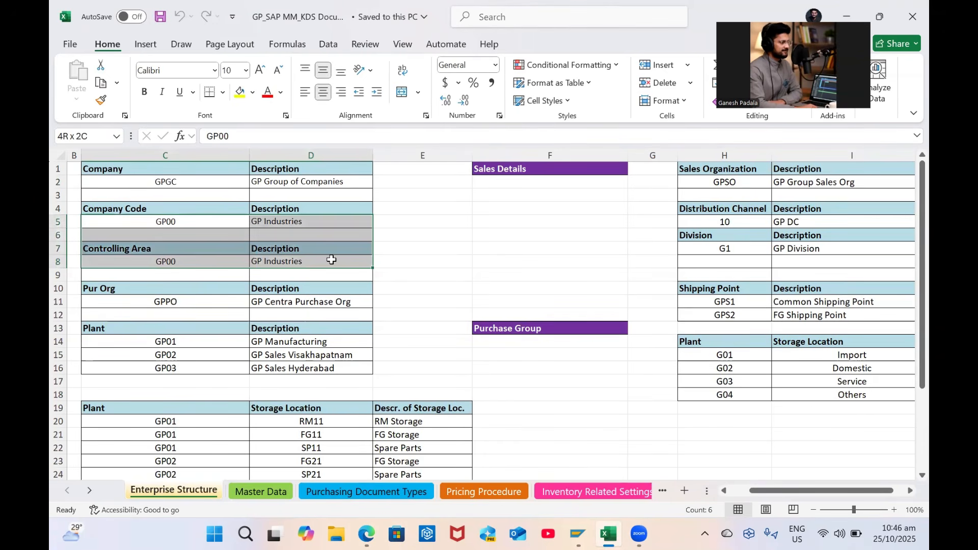
{"action": "left_click", "coordinate": [161, 261]}
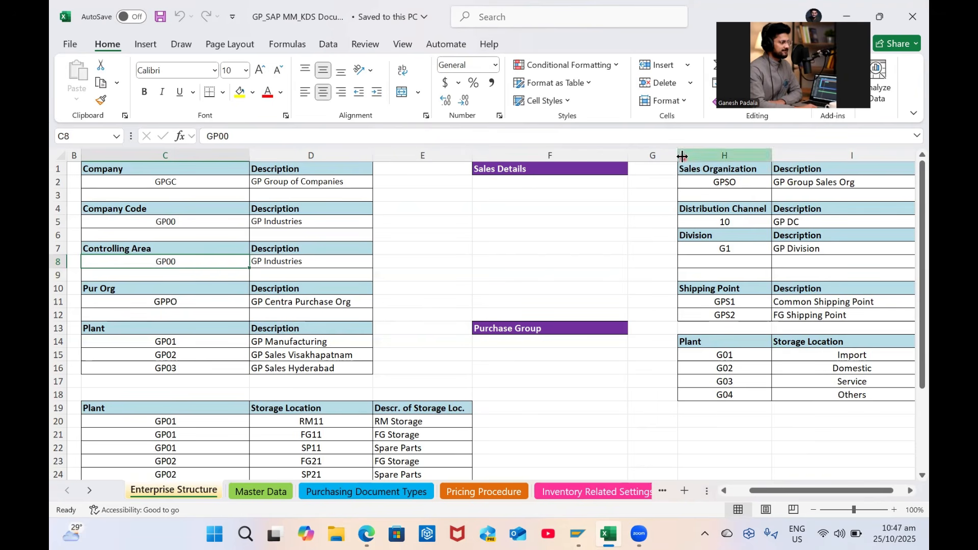
{"action": "left_click_drag", "start_coordinate": [678, 153], "coordinate": [652, 154]}
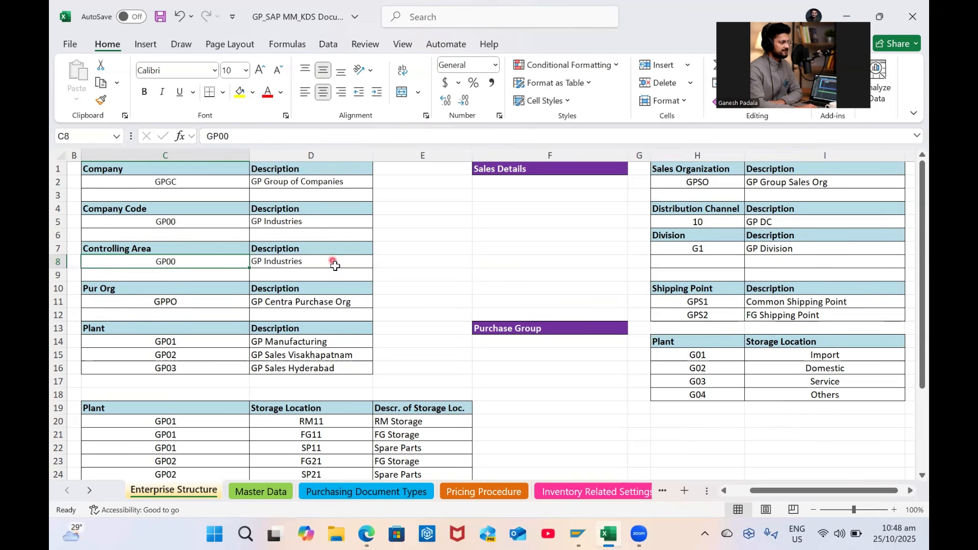
Select the GP01 storage locations and their descriptions further down the sheet
{"action": "scroll", "coordinate": [156, 341], "scroll_direction": "down", "scroll_amount": 4}
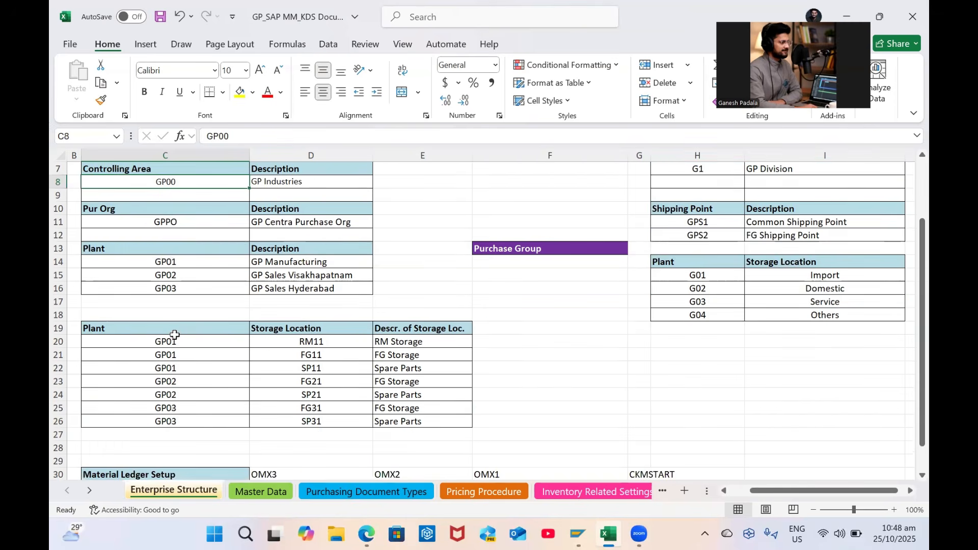
{"action": "left_click", "coordinate": [316, 301]}
{"action": "left_click_drag", "start_coordinate": [338, 259], "coordinate": [428, 290]}
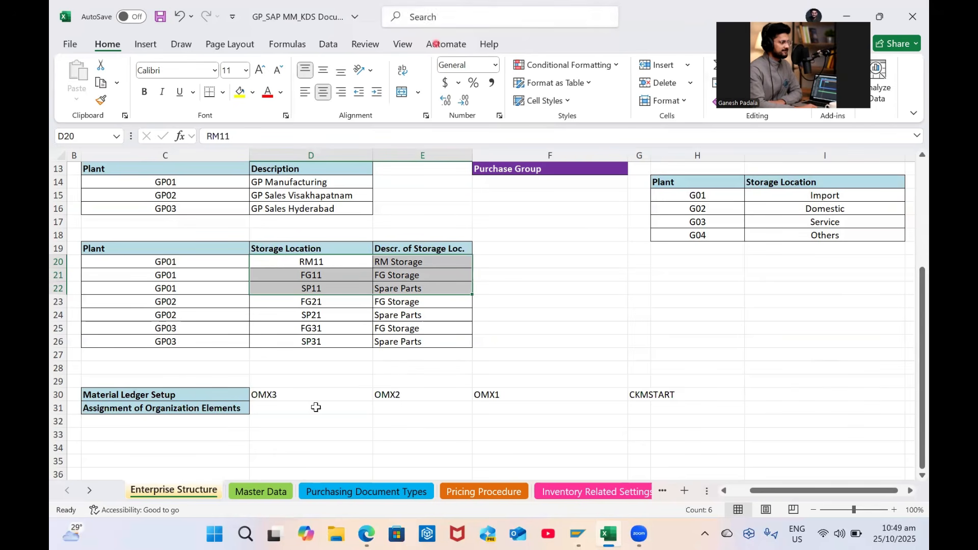
Widen column G again and select the four Material Ledger Setup transaction codes
{"action": "left_click_drag", "start_coordinate": [174, 395], "coordinate": [654, 394]}
{"action": "left_click_drag", "start_coordinate": [650, 154], "coordinate": [677, 154]}
{"action": "left_click_drag", "start_coordinate": [299, 396], "coordinate": [681, 389]}
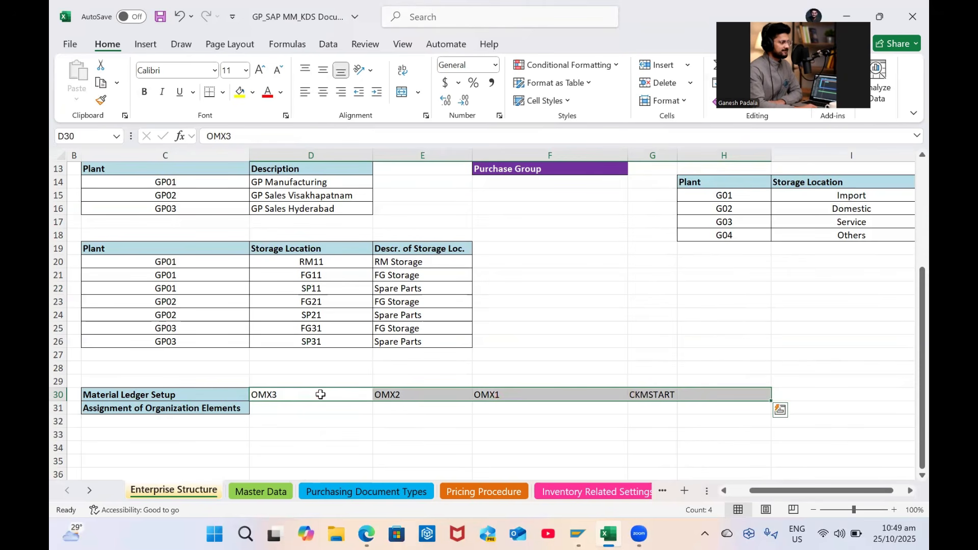
{"action": "left_click_drag", "start_coordinate": [312, 395], "coordinate": [638, 390]}
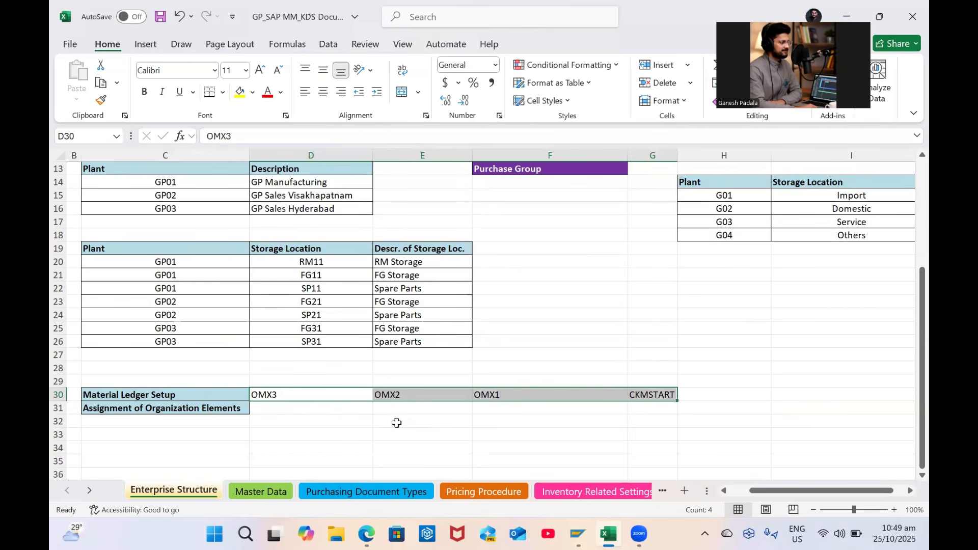
{"action": "left_click", "coordinate": [182, 410]}
{"action": "scroll", "coordinate": [173, 277], "scroll_direction": "up", "scroll_amount": 3}
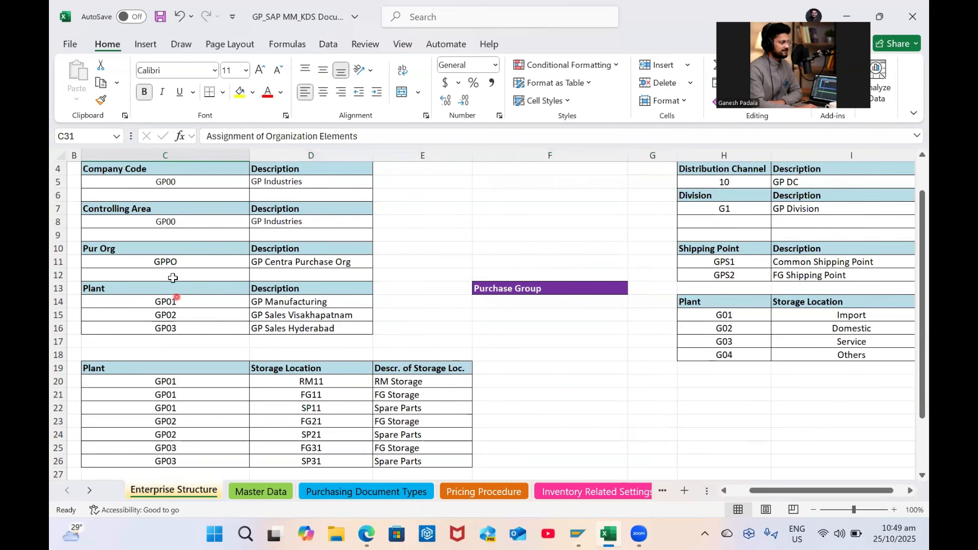
{"action": "left_click", "coordinate": [137, 182]}
{"action": "left_click", "coordinate": [130, 246]}
{"action": "left_click", "coordinate": [153, 315]}
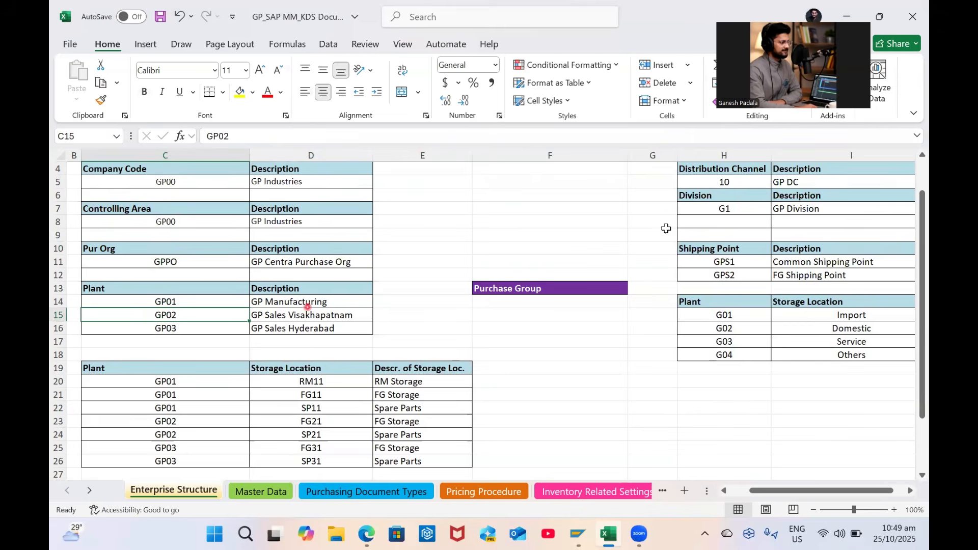
{"action": "scroll", "coordinate": [732, 212], "scroll_direction": "up", "scroll_amount": 1}
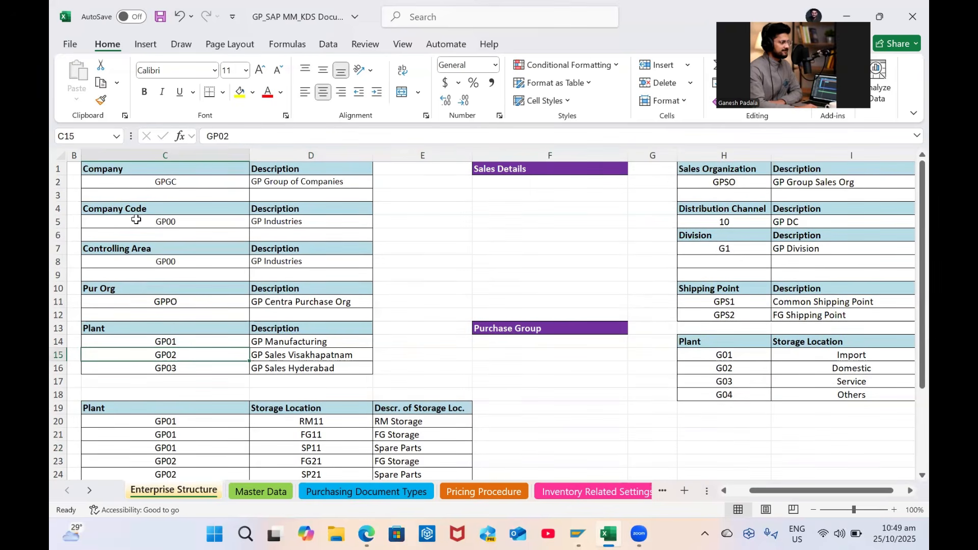
{"action": "left_click", "coordinate": [130, 286]}
{"action": "left_click", "coordinate": [119, 329]}
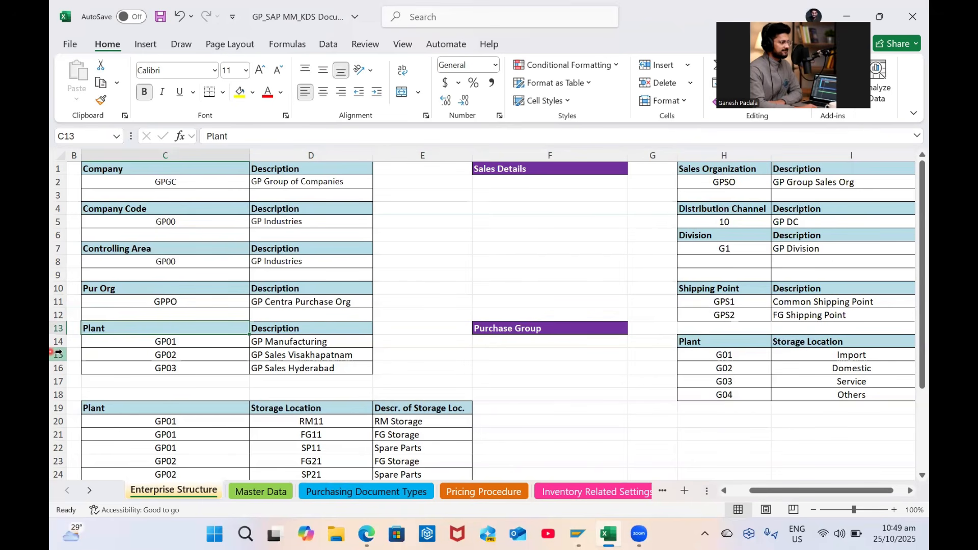
{"action": "scroll", "coordinate": [426, 377], "scroll_direction": "down", "scroll_amount": 2}
{"action": "scroll", "coordinate": [426, 377], "scroll_direction": "up", "scroll_amount": 2}
{"action": "scroll", "coordinate": [265, 377], "scroll_direction": "down", "scroll_amount": 1}
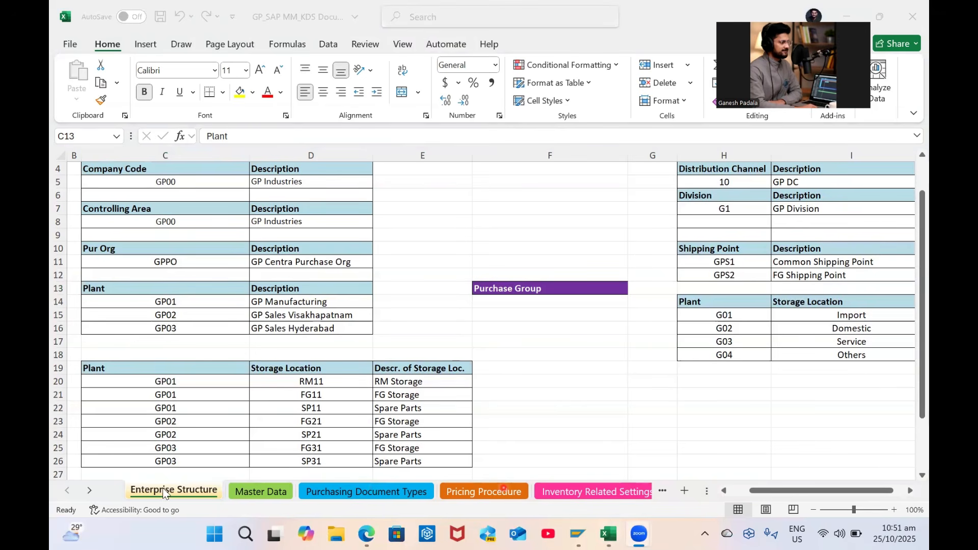
Review the Master Data, Purchasing Document Types, Pricing Procedure and Inventory Related Settings sheets
{"action": "left_click", "coordinate": [249, 491]}
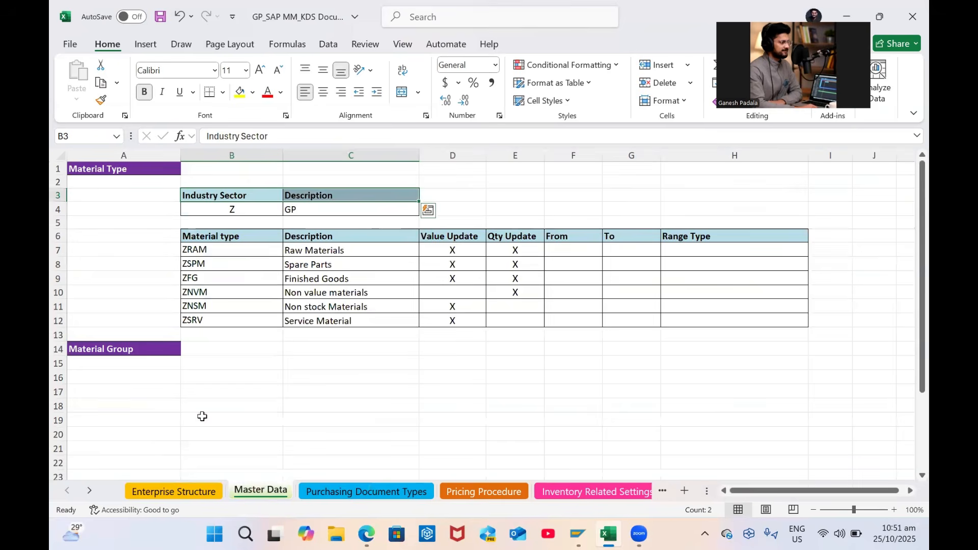
{"action": "left_click", "coordinate": [342, 495]}
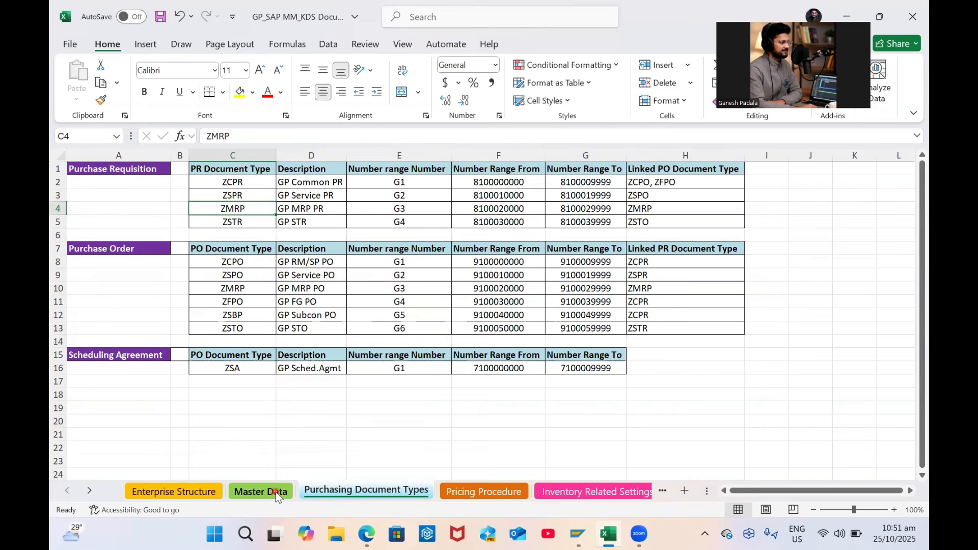
{"action": "left_click", "coordinate": [475, 491]}
{"action": "left_click", "coordinate": [95, 181]}
{"action": "left_click_drag", "start_coordinate": [116, 194], "coordinate": [223, 209]}
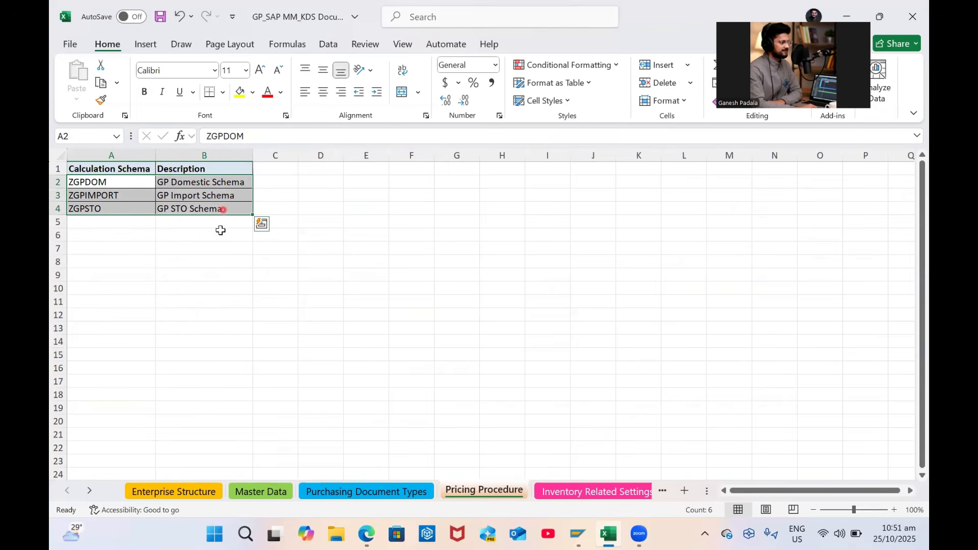
{"action": "left_click", "coordinate": [546, 493]}
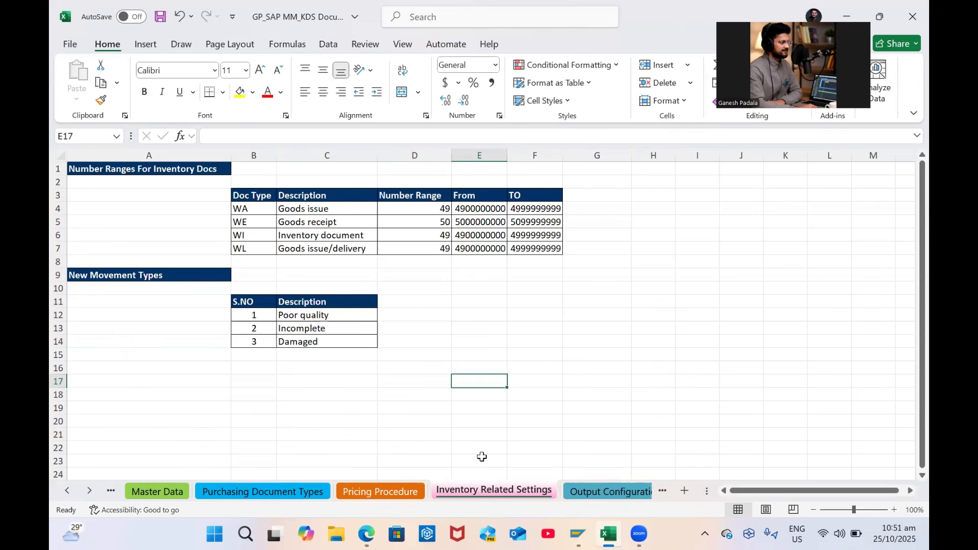
Scroll through the sheet tabs and add a new blank worksheet at the end
{"action": "left_click", "coordinate": [67, 491]}
{"action": "left_click", "coordinate": [89, 491]}
{"action": "left_click", "coordinate": [90, 490]}
{"action": "left_click", "coordinate": [58, 491]}
{"action": "left_click", "coordinate": [57, 491]}
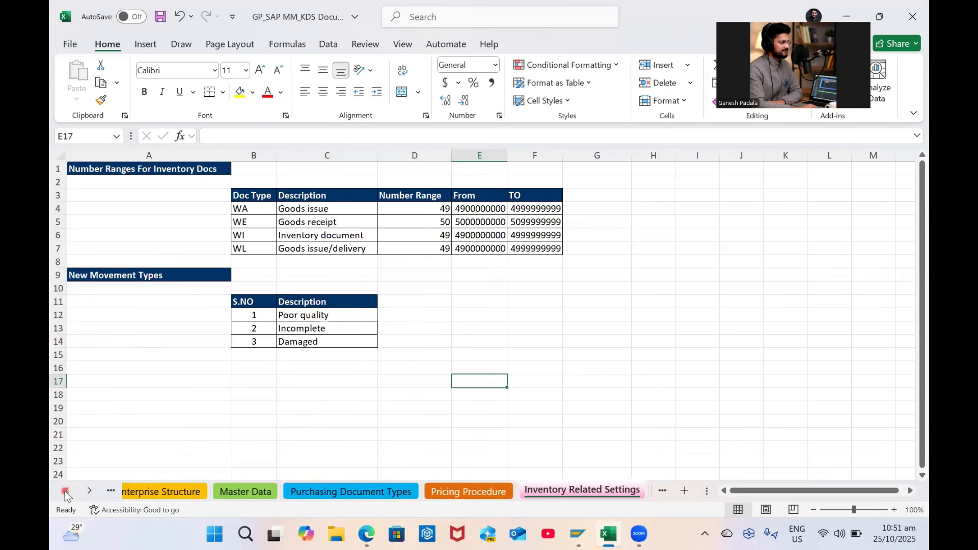
{"action": "left_click", "coordinate": [684, 491]}
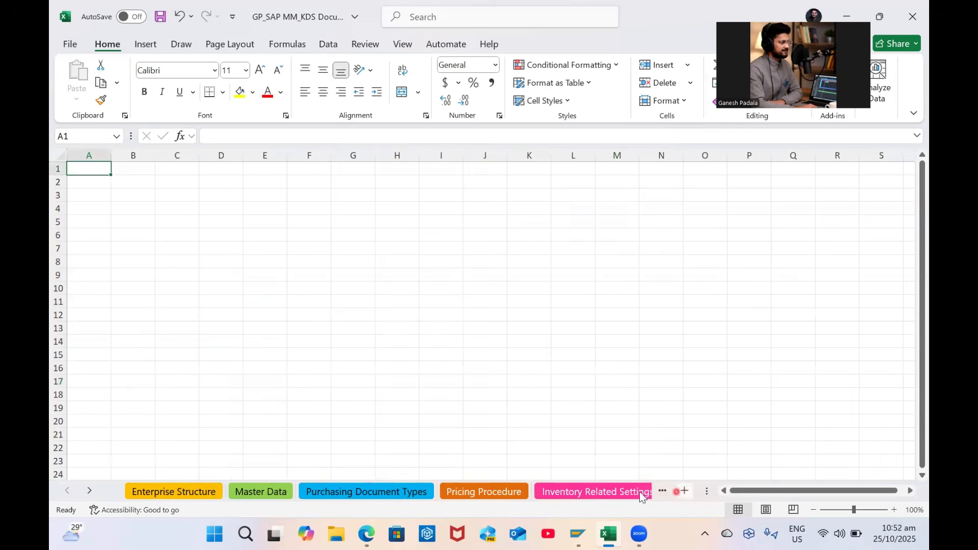
Rename the new sheet to 'Invoice Verification'
{"action": "left_click", "coordinate": [90, 490]}
{"action": "double_click", "coordinate": [529, 495]}
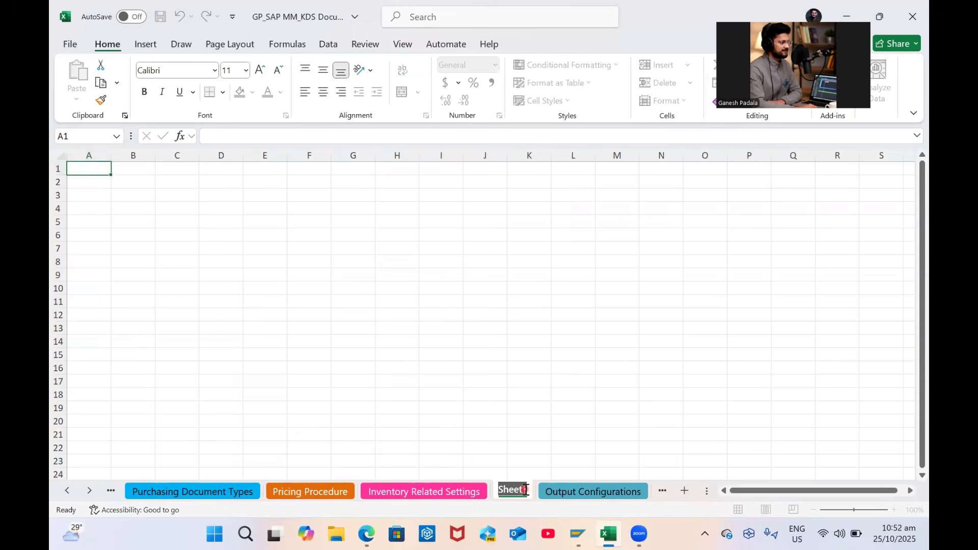
{"action": "key", "text": "Caps_Lock"}
{"action": "type", "text": "Invoice"}
{"action": "key", "text": "Caps_Lock"}
{"action": "type", "text": "vERIFICATION"}
{"action": "key", "text": "BackSpace"}
{"action": "key", "text": "BackSpace"}
{"action": "key", "text": "BackSpace"}
{"action": "key", "text": "BackSpace"}
{"action": "key", "text": "BackSpace"}
{"action": "key", "text": "BackSpace"}
{"action": "key", "text": "BackSpace"}
{"action": "key", "text": "BackSpace"}
{"action": "key", "text": "BackSpace"}
{"action": "key", "text": "BackSpace"}
{"action": "key", "text": "BackSpace"}
{"action": "key", "text": "BackSpace"}
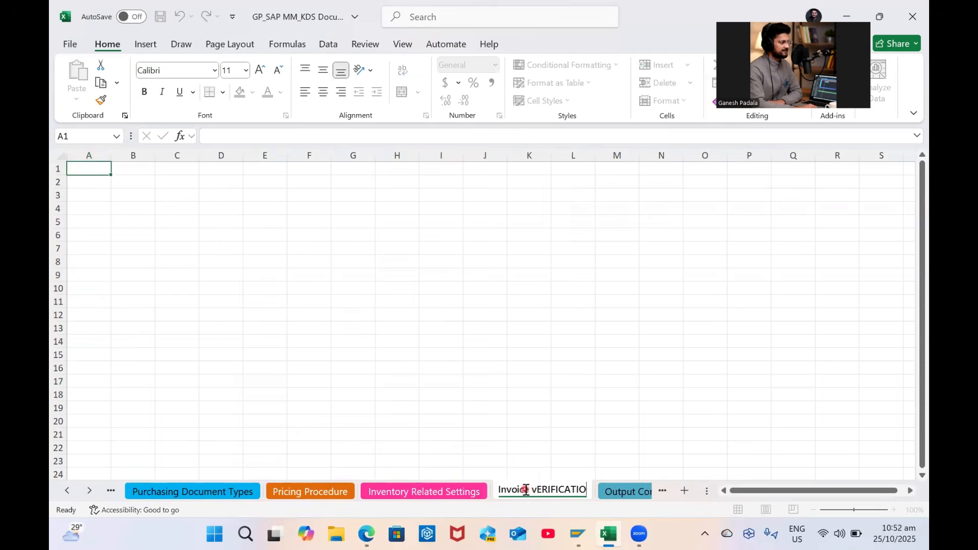
{"action": "type", "text": "V"}
{"action": "key", "text": "Caps_Lock"}
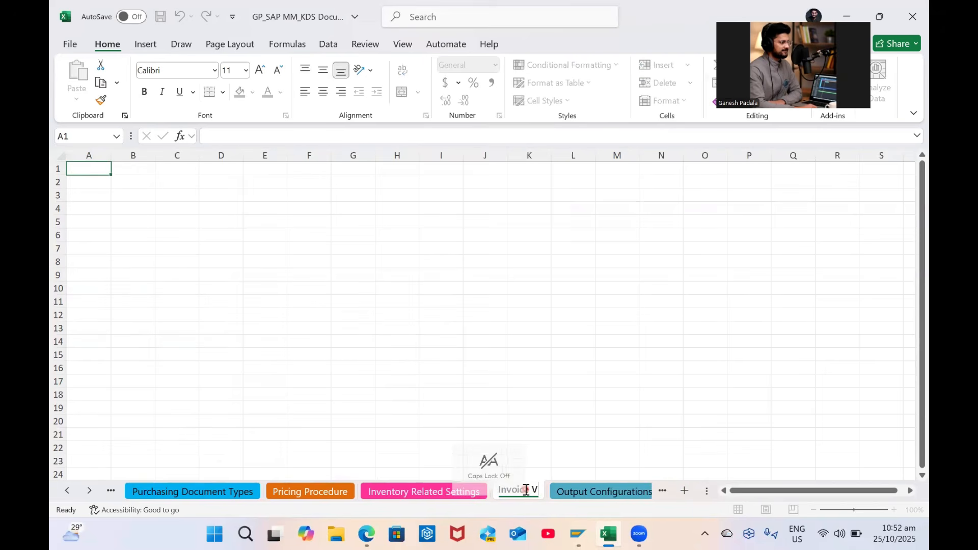
{"action": "type", "text": "erificaton"}
{"action": "key", "text": "BackSpace"}
{"action": "key", "text": "BackSpace"}
{"action": "type", "text": "ion"}
{"action": "key", "text": "Return"}
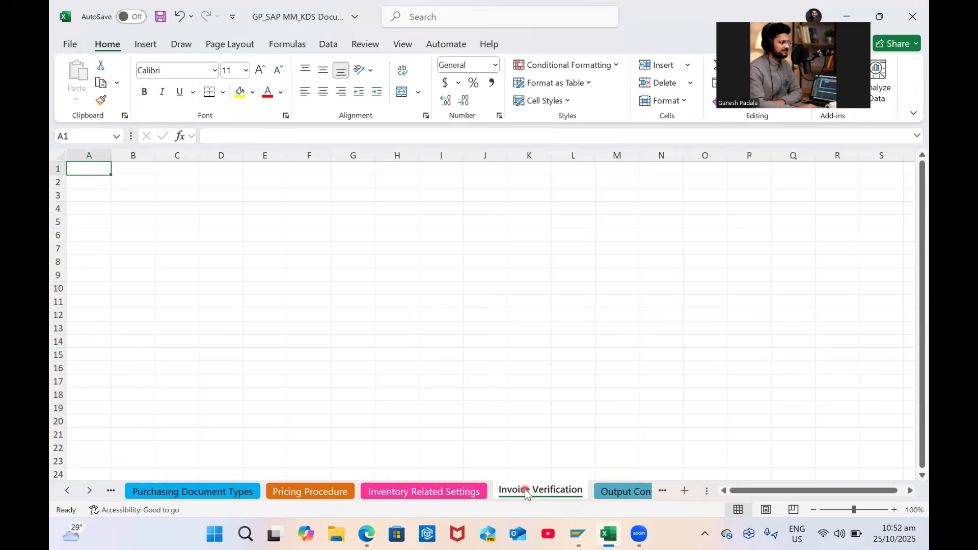
Give the Invoice Verification sheet tab an orange colour
{"action": "right_click", "coordinate": [526, 493]}
{"action": "mouse_move", "coordinate": [585, 398]}
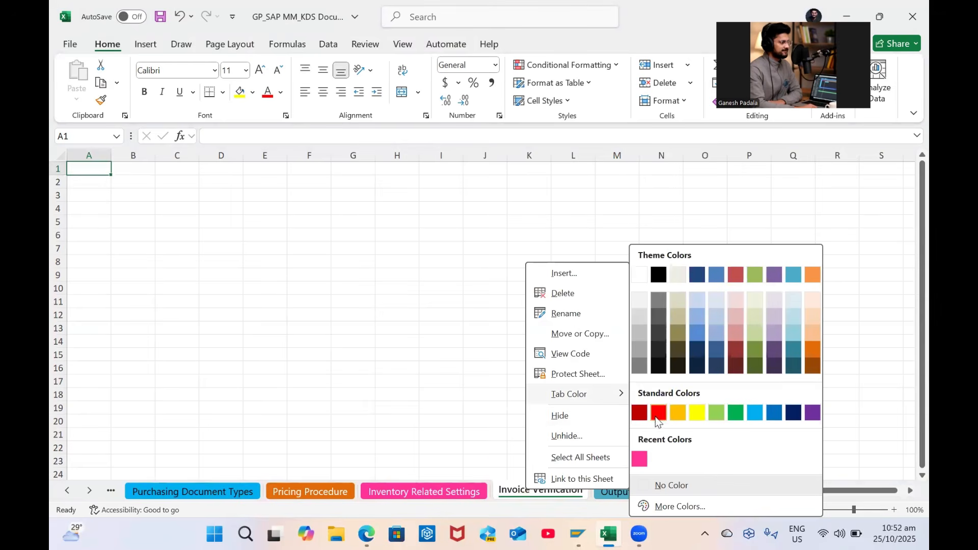
{"action": "left_click", "coordinate": [679, 415]}
{"action": "left_click", "coordinate": [461, 492]}
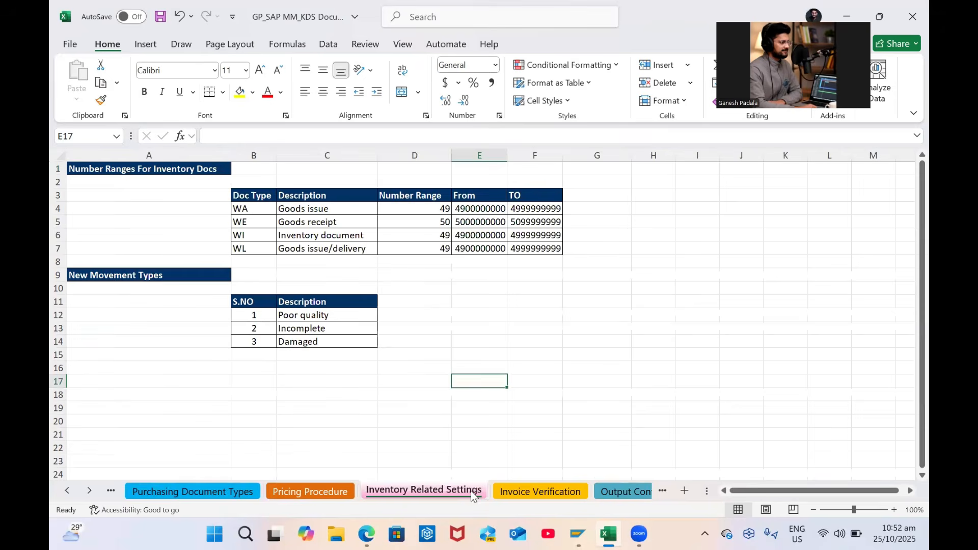
{"action": "left_click", "coordinate": [176, 492]}
{"action": "left_click", "coordinate": [71, 492]}
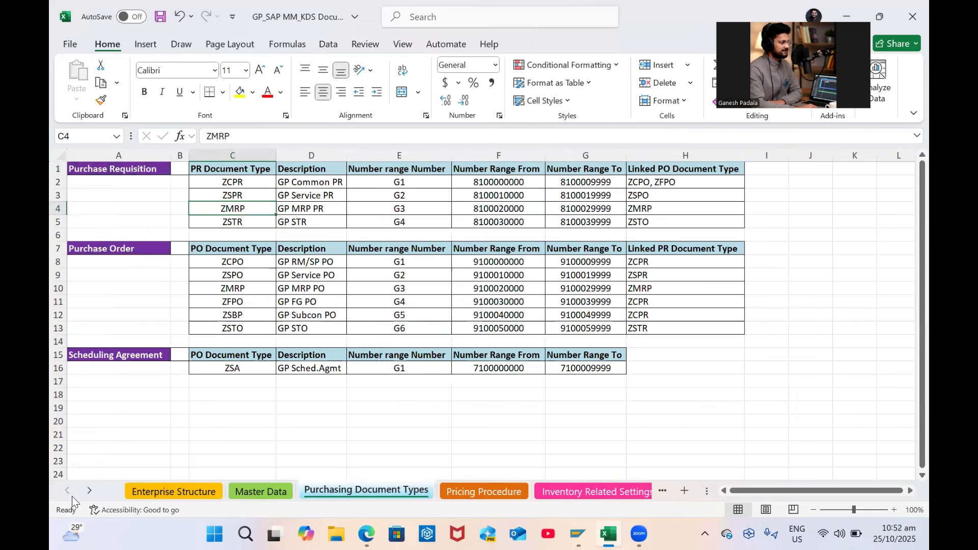
{"action": "left_click", "coordinate": [89, 492]}
{"action": "left_click", "coordinate": [89, 491]}
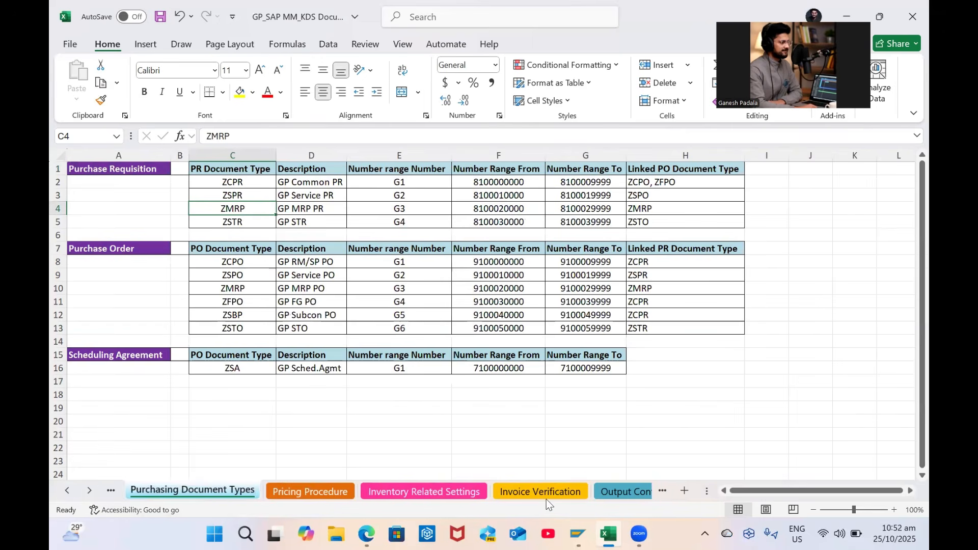
{"action": "right_click", "coordinate": [541, 491]}
{"action": "mouse_move", "coordinate": [630, 407]}
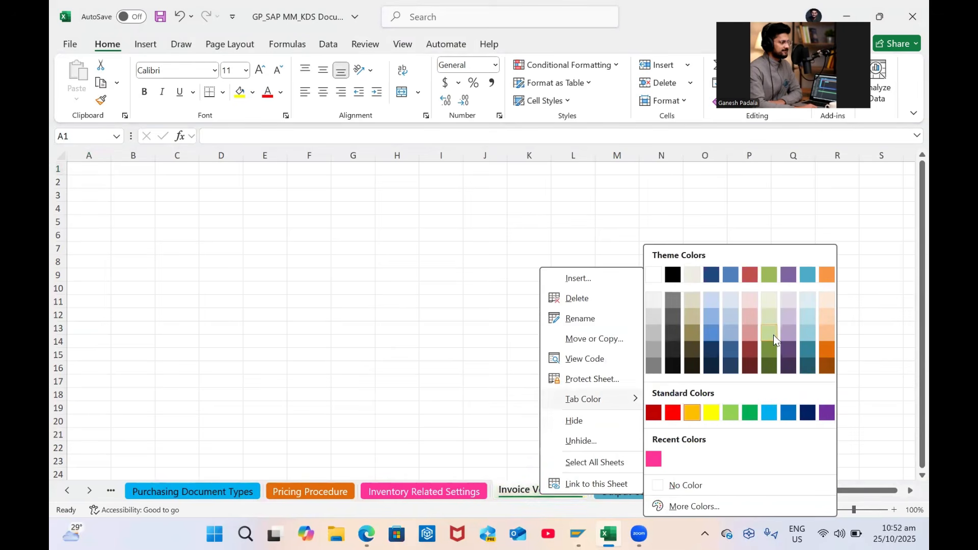
{"action": "left_click", "coordinate": [830, 335]}
{"action": "left_click", "coordinate": [479, 369]}
Return to the Enterprise Structure sheet and scroll to its top
{"action": "left_click", "coordinate": [67, 490]}
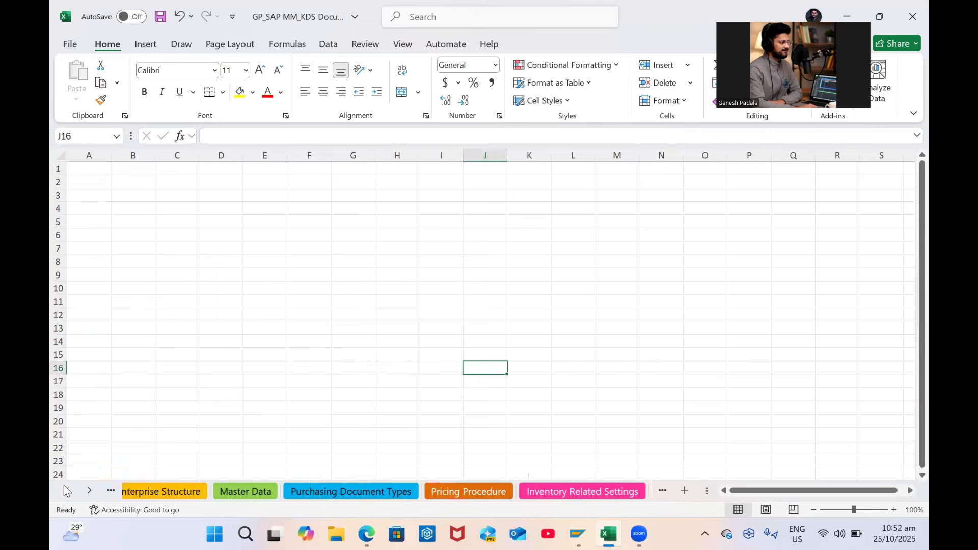
{"action": "left_click", "coordinate": [173, 490]}
{"action": "scroll", "coordinate": [472, 375], "scroll_direction": "up", "scroll_amount": 1}
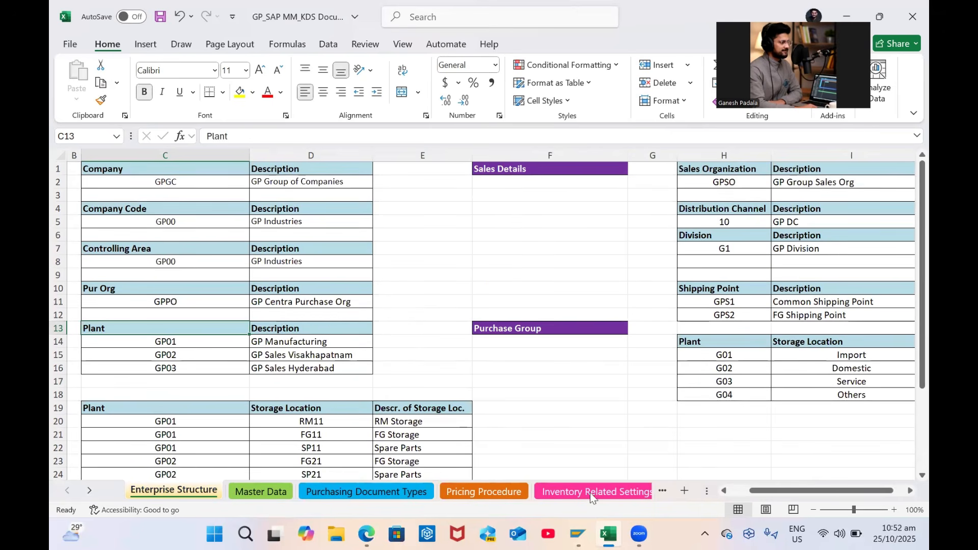
Run transaction SPRO from the SAP Easy Access window
{"action": "mouse_move", "coordinate": [577, 534]}
{"action": "left_click", "coordinate": [622, 466]}
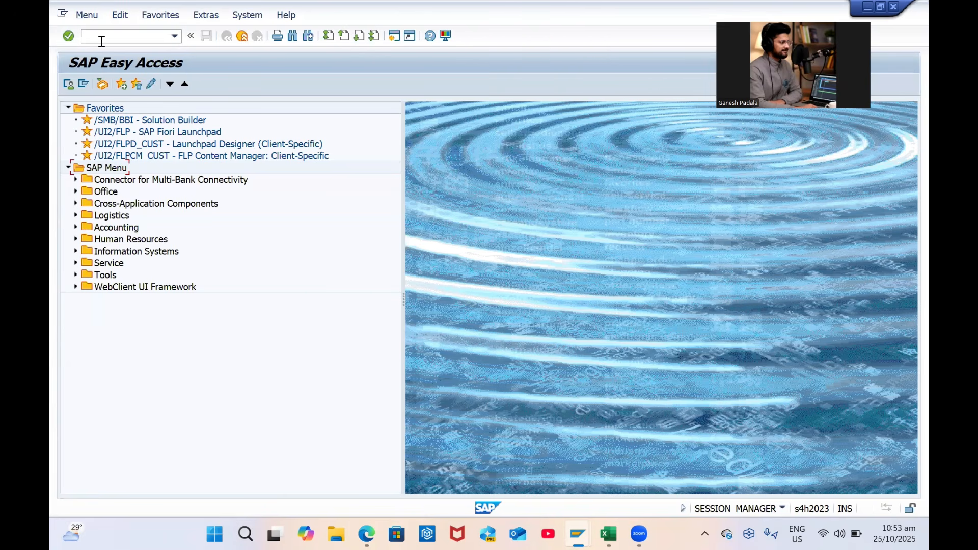
{"action": "key", "text": "Caps_Lock"}
{"action": "type", "text": "SP"}
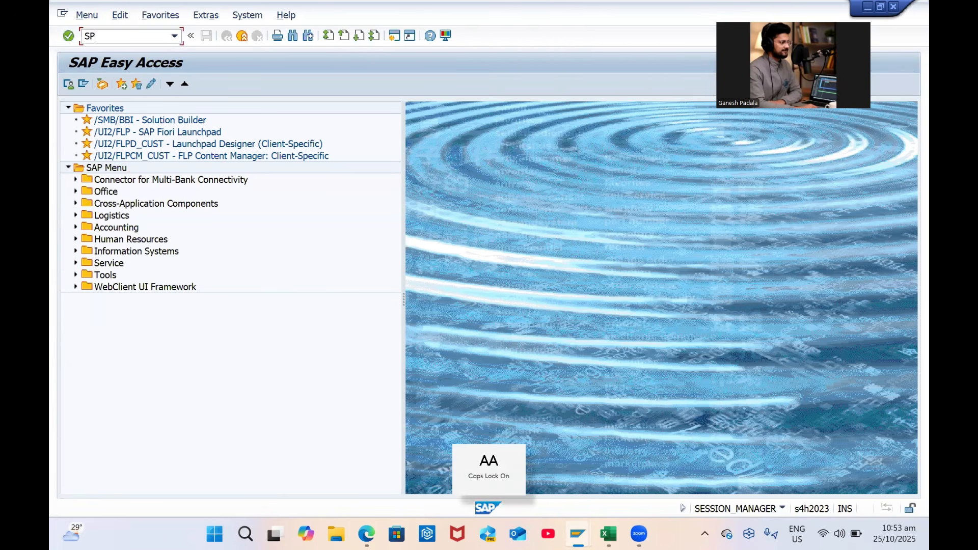
{"action": "type", "text": "RO"}
{"action": "key", "text": "Return"}
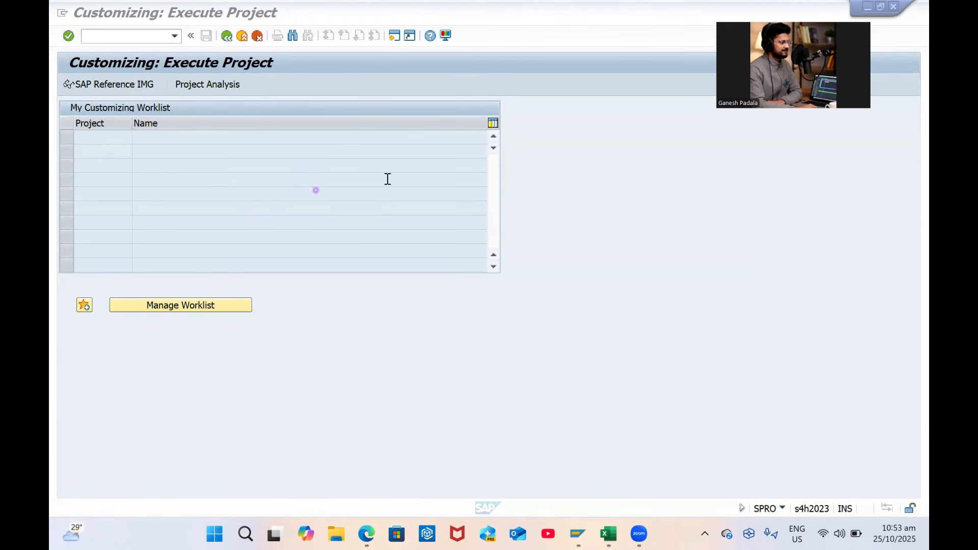
In the SAP Reference IMG, run Enterprise Structure > Definition > Financial Accounting > Define company
{"action": "left_click", "coordinate": [94, 81]}
{"action": "left_click", "coordinate": [103, 85]}
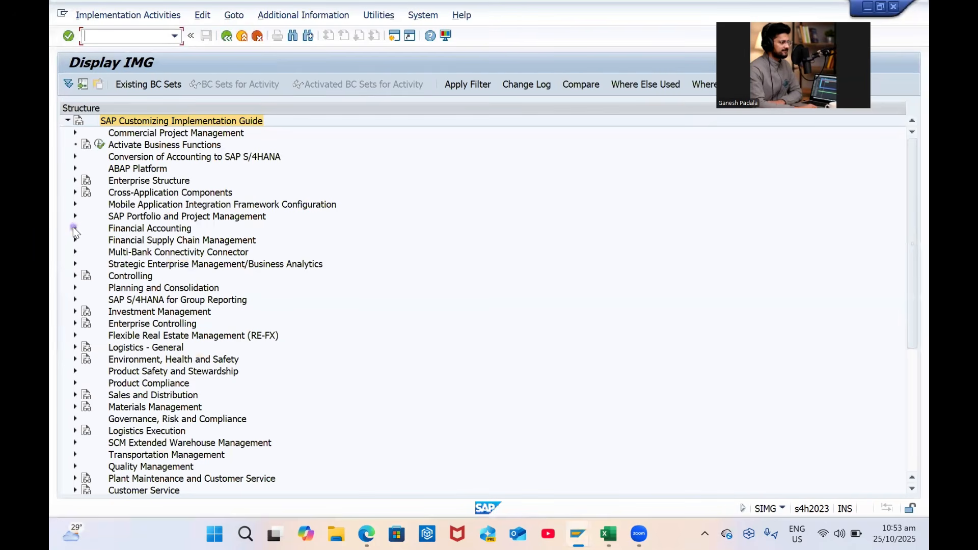
{"action": "left_click", "coordinate": [75, 180]}
{"action": "left_click", "coordinate": [83, 192]}
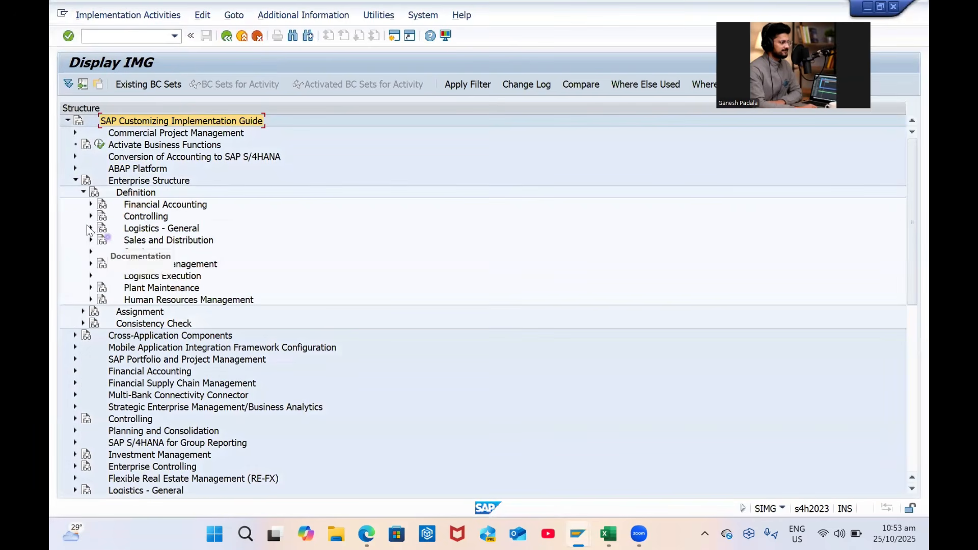
{"action": "left_click", "coordinate": [91, 204]}
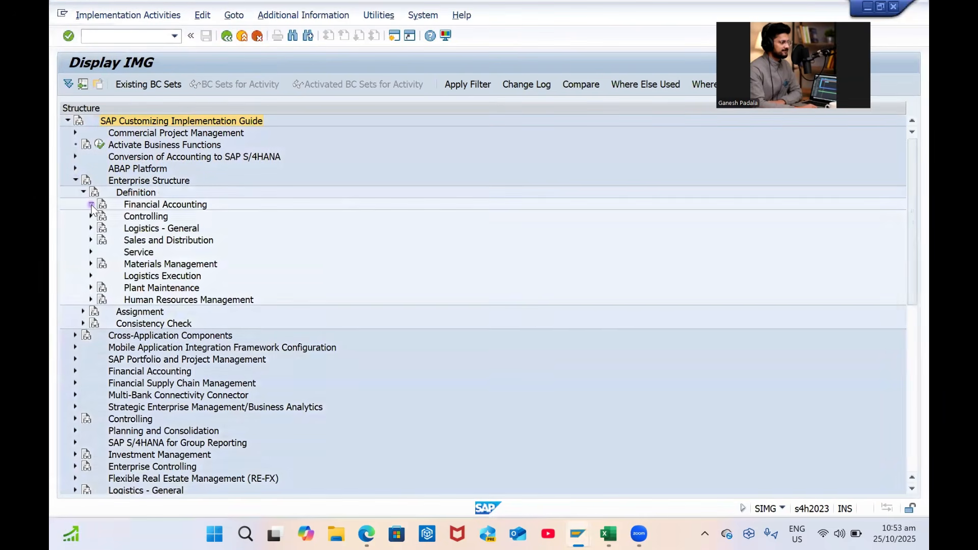
{"action": "left_click", "coordinate": [124, 216]}
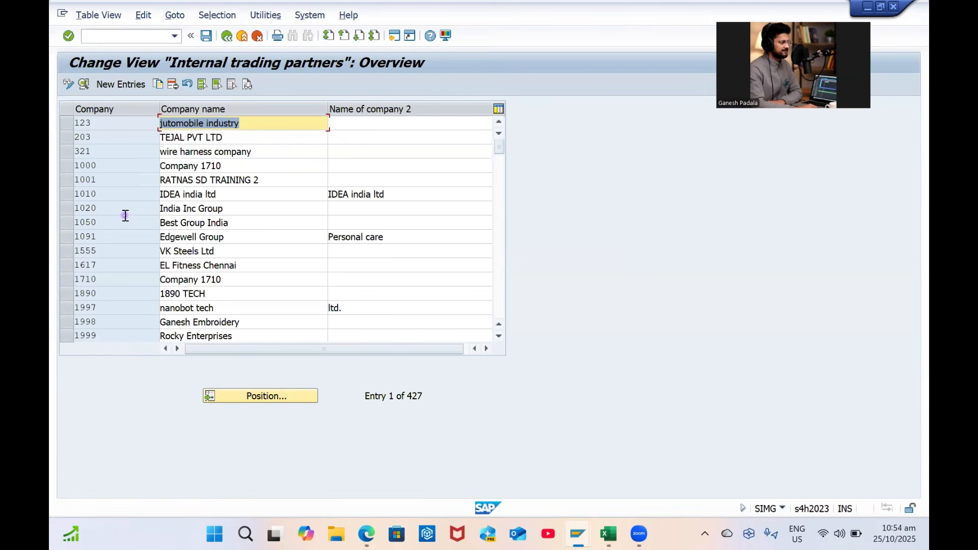
Position the company list at 1000 and copy company 1000 as a new entry
{"action": "left_click", "coordinate": [283, 400]}
{"action": "type", "text": "001"}
{"action": "key", "text": "Return"}
{"action": "scroll", "coordinate": [257, 278], "scroll_direction": "down", "scroll_amount": 1}
{"action": "scroll", "coordinate": [257, 278], "scroll_direction": "up", "scroll_amount": 1}
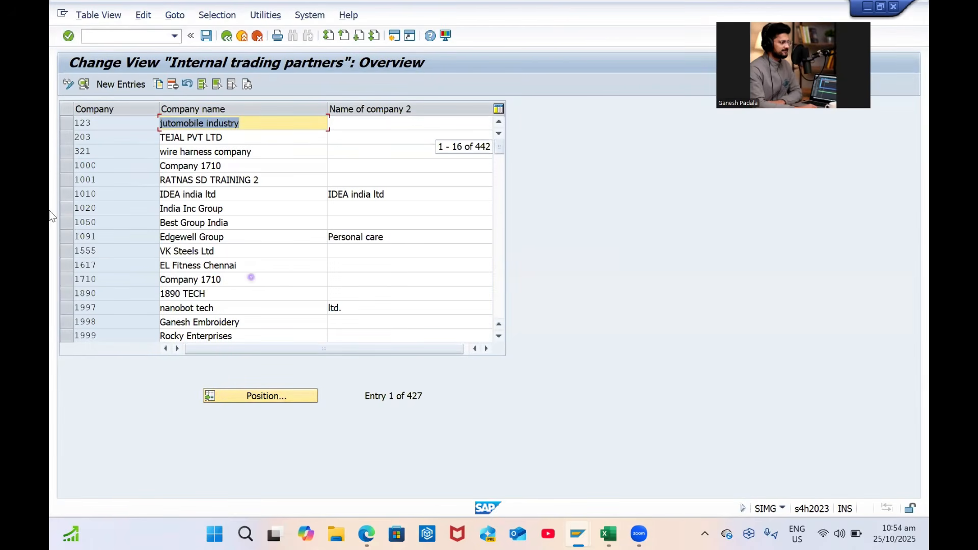
{"action": "left_click", "coordinate": [68, 166]}
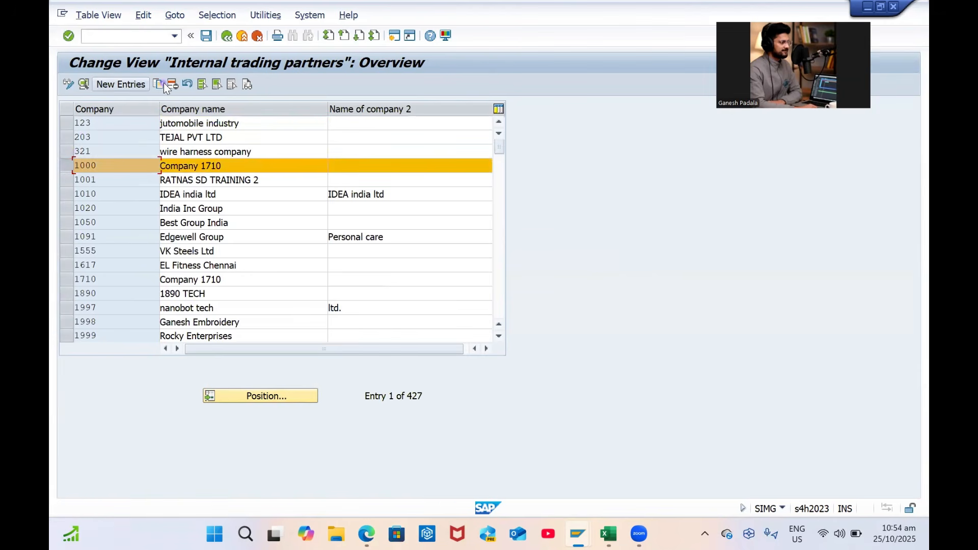
{"action": "left_click", "coordinate": [164, 83]}
Name the new company GPCC, pasting 'GP Group of Companies' from the Excel sheet
{"action": "key", "text": "Caps_Lock"}
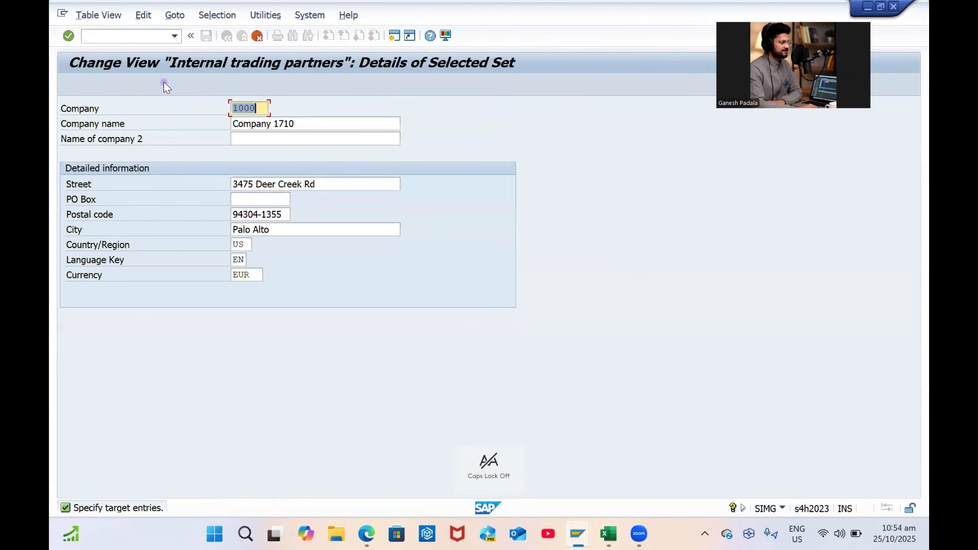
{"action": "type", "text": "GPCC"}
{"action": "key", "text": "Tab"}
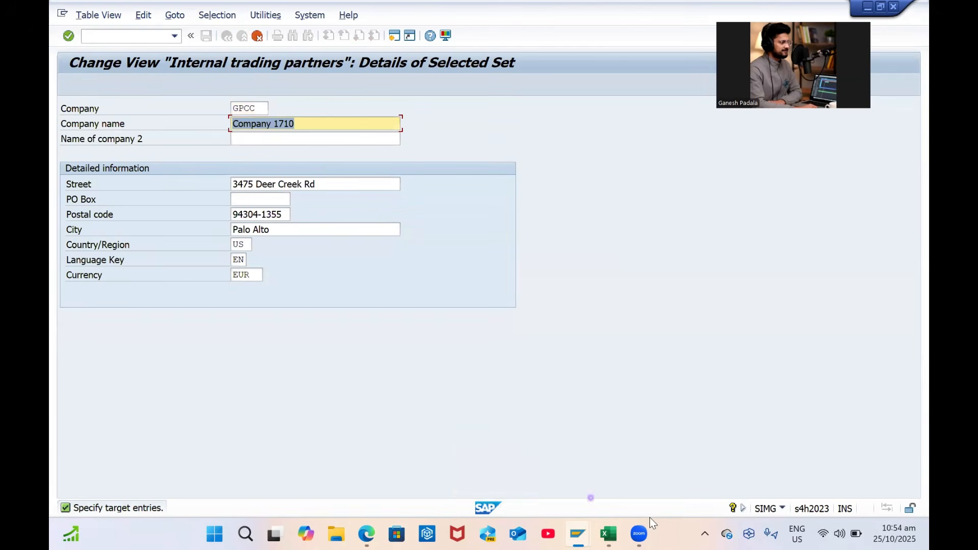
{"action": "left_click", "coordinate": [608, 534]}
{"action": "left_click", "coordinate": [301, 188]}
{"action": "key", "text": "ctrl+c"}
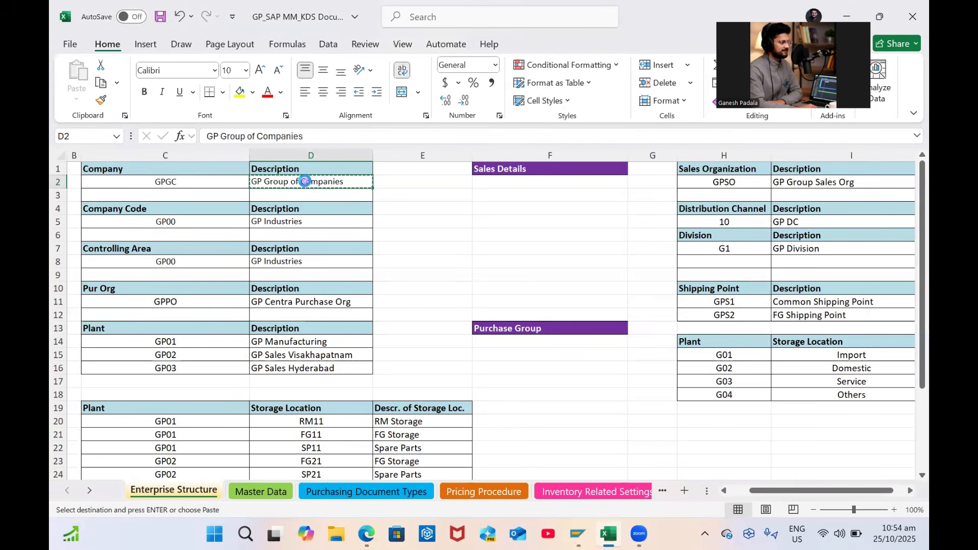
{"action": "key", "text": "alt+Tab"}
{"action": "key", "text": "ctrl+v"}
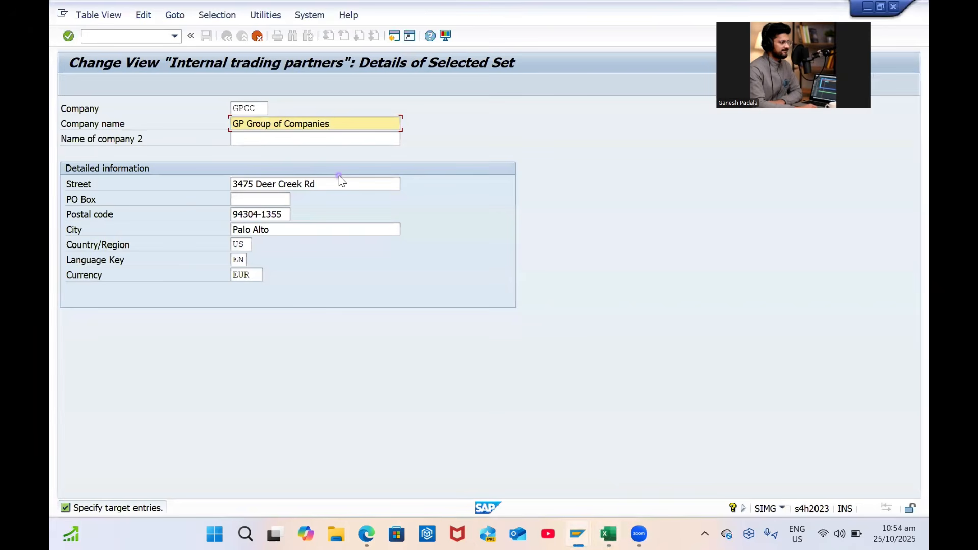
{"action": "key", "text": "Tab"}
{"action": "key", "text": "Tab"}
{"action": "key", "text": "Tab"}
{"action": "key", "text": "shift+Tab"}
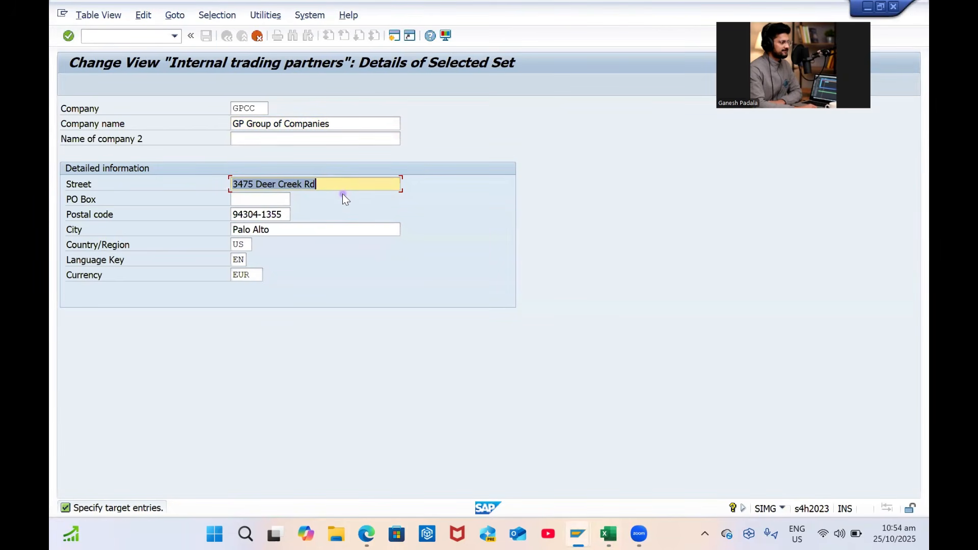
Fill in the street, postal code 530045 and city Visakhapatnam
{"action": "key", "text": "Caps_Lock"}
{"action": "type", "text": "Y"}
{"action": "key", "text": "Caps_Lock"}
{"action": "type", "text": "enda"}
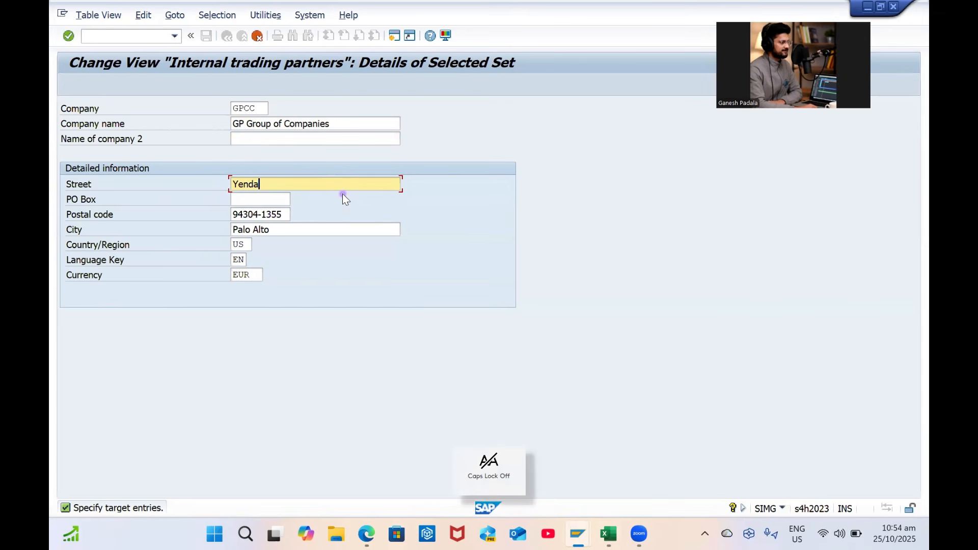
{"action": "key", "text": "BackSpace"}
{"action": "key", "text": "BackSpace"}
{"action": "type", "text": "ada"}
{"action": "key", "text": "Tab"}
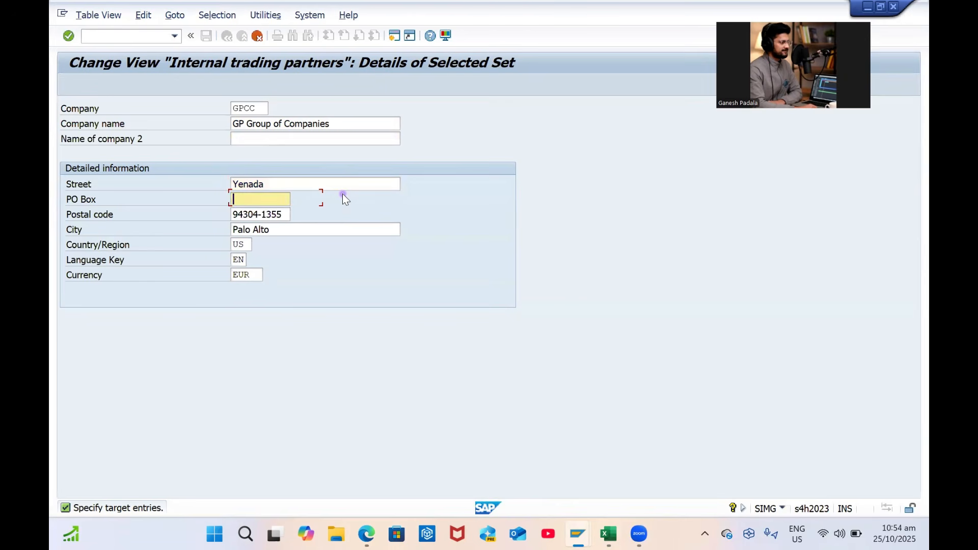
{"action": "key", "text": "Tab"}
{"action": "key", "text": "Caps_Lock"}
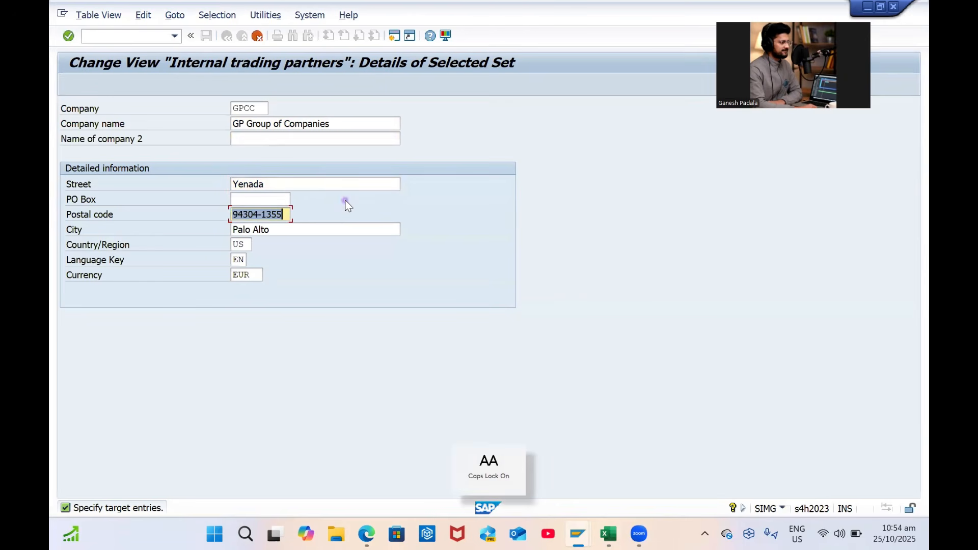
{"action": "key", "text": "BackSpace"}
{"action": "type", "text": "4300"}
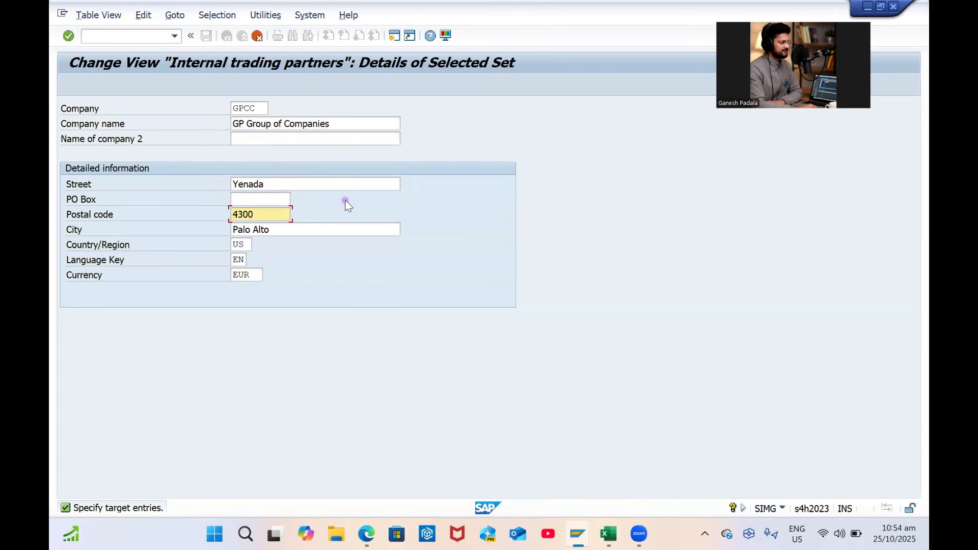
{"action": "key", "text": "BackSpace"}
{"action": "key", "text": "BackSpace"}
{"action": "key", "text": "BackSpace"}
{"action": "key", "text": "BackSpace"}
{"action": "type", "text": "530045"}
{"action": "key", "text": "Tab"}
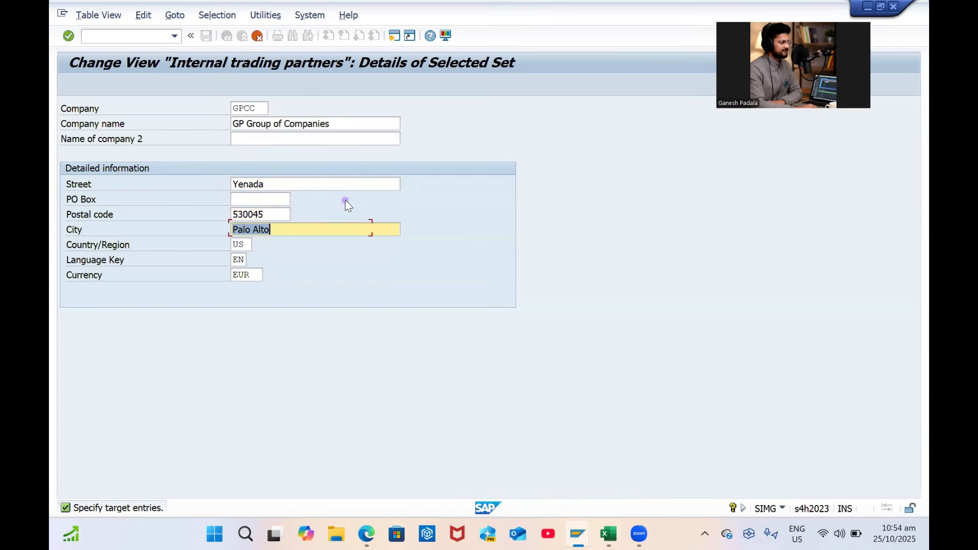
{"action": "key", "text": "Caps_Lock"}
{"action": "type", "text": "Visak"}
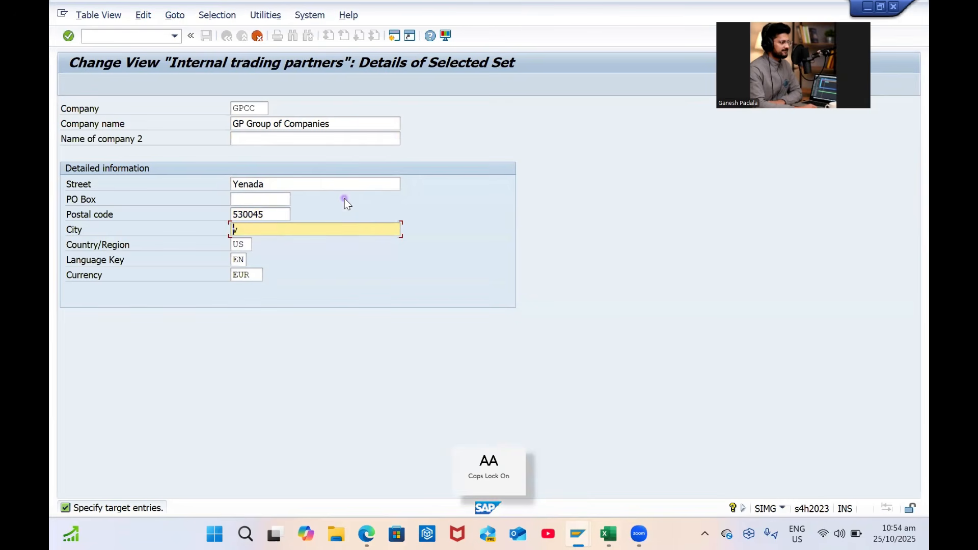
{"action": "type", "text": "hapatnam"}
Set country IN, language EN and currency INR, then confirm the entry
{"action": "key", "text": "Tab"}
{"action": "type", "text": "in"}
{"action": "key", "text": "Tab"}
{"action": "key", "text": "BackSpace"}
{"action": "key", "text": "shift+Tab"}
{"action": "key", "text": "Caps_Lock"}
{"action": "type", "text": "IN"}
{"action": "key", "text": "Tab"}
{"action": "type", "text": "EN"}
{"action": "key", "text": "Tab"}
{"action": "type", "text": "INR"}
{"action": "key", "text": "Caps_Lock"}
{"action": "key", "text": "Return"}
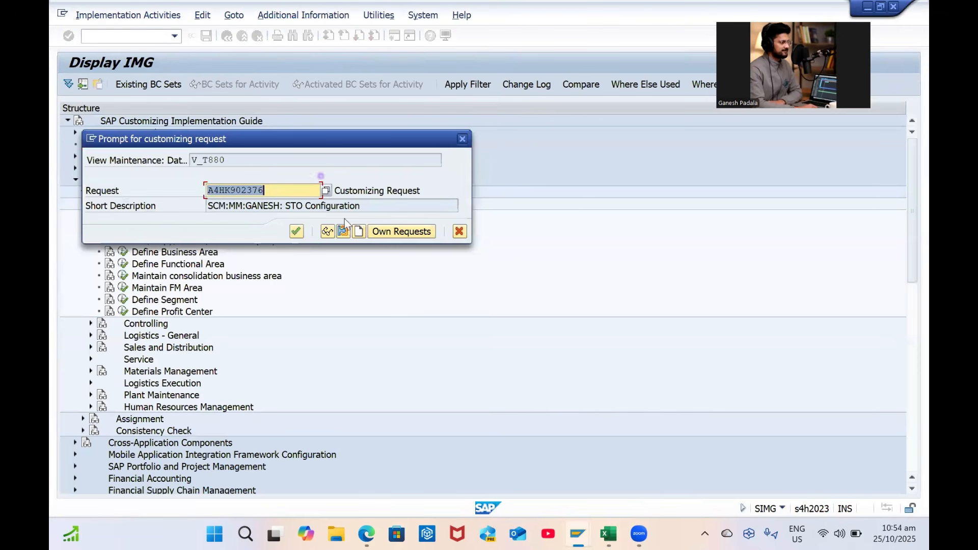
Start a new customizing request, pasting in the old description and selecting its wording
{"action": "left_click", "coordinate": [357, 233]}
{"action": "left_click", "coordinate": [517, 156]}
{"action": "left_click_drag", "start_coordinate": [368, 209], "coordinate": [177, 230]}
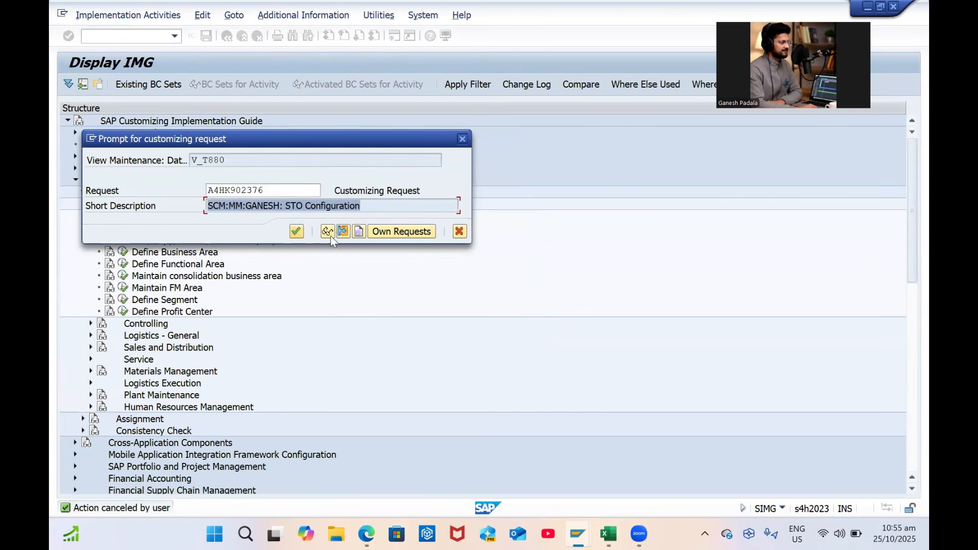
{"action": "left_click", "coordinate": [358, 232]}
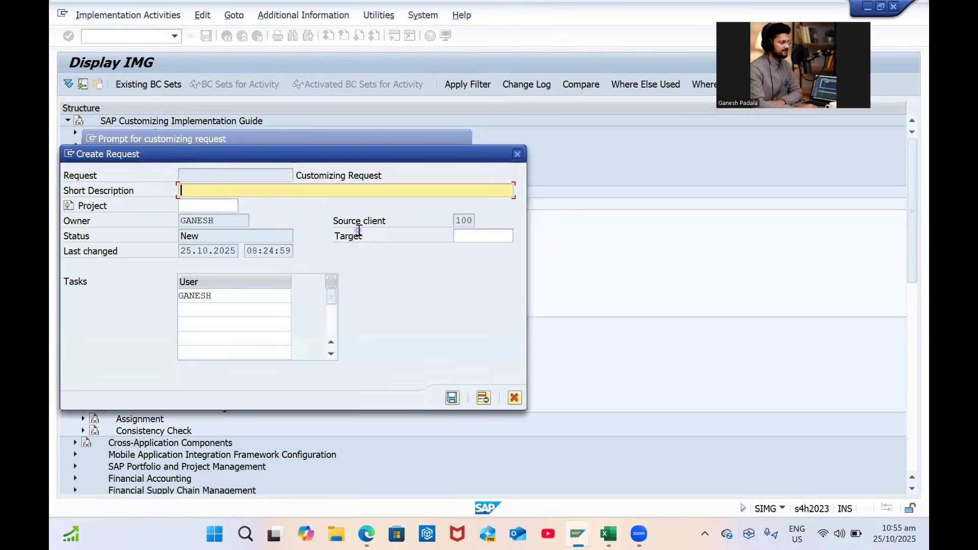
{"action": "key", "text": "ctrl+v"}
{"action": "left_click", "coordinate": [256, 189]}
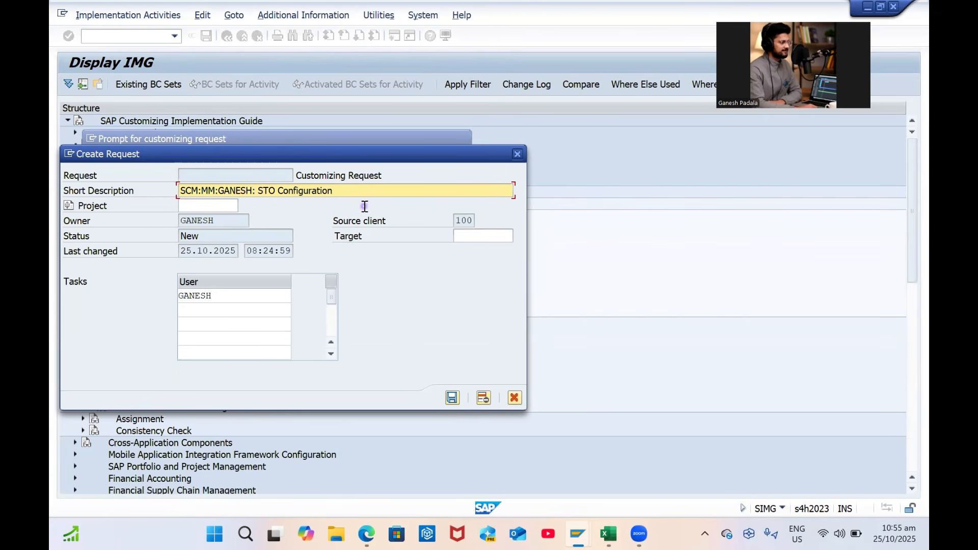
{"action": "left_click_drag", "start_coordinate": [256, 191], "coordinate": [432, 195]}
Save the request as 'GP00 Company overall setup Part 1' and record the company under it
{"action": "type", "text": "E"}
{"action": "key", "text": "Caps_Lock"}
{"action": "type", "text": "nter"}
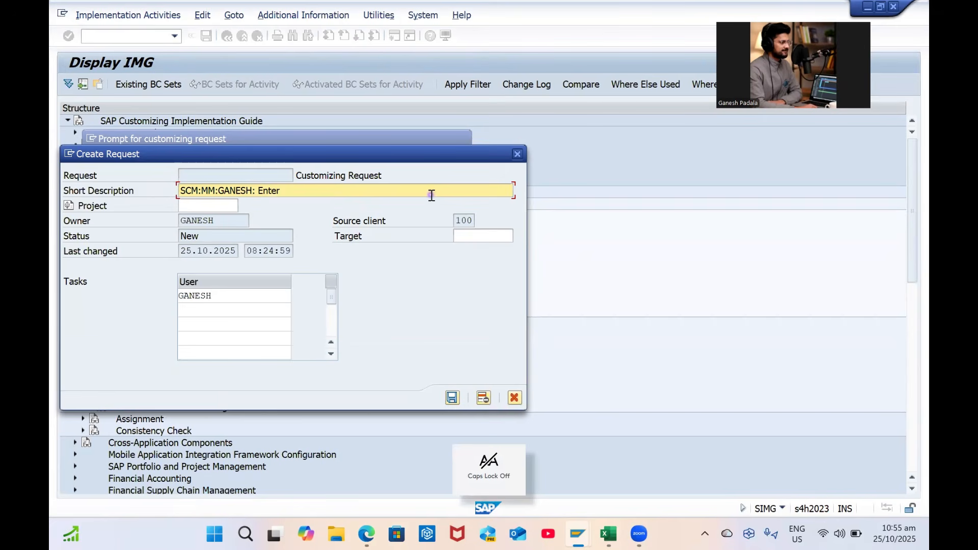
{"action": "key", "text": "BackSpace"}
{"action": "key", "text": "BackSpace"}
{"action": "key", "text": "BackSpace"}
{"action": "key", "text": "BackSpace"}
{"action": "key", "text": "BackSpace"}
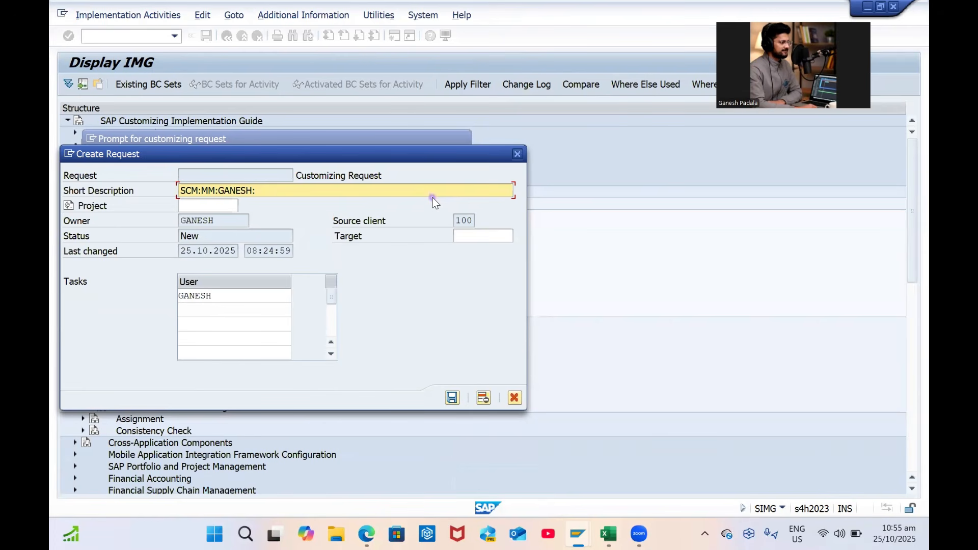
{"action": "key", "text": "Caps_Lock"}
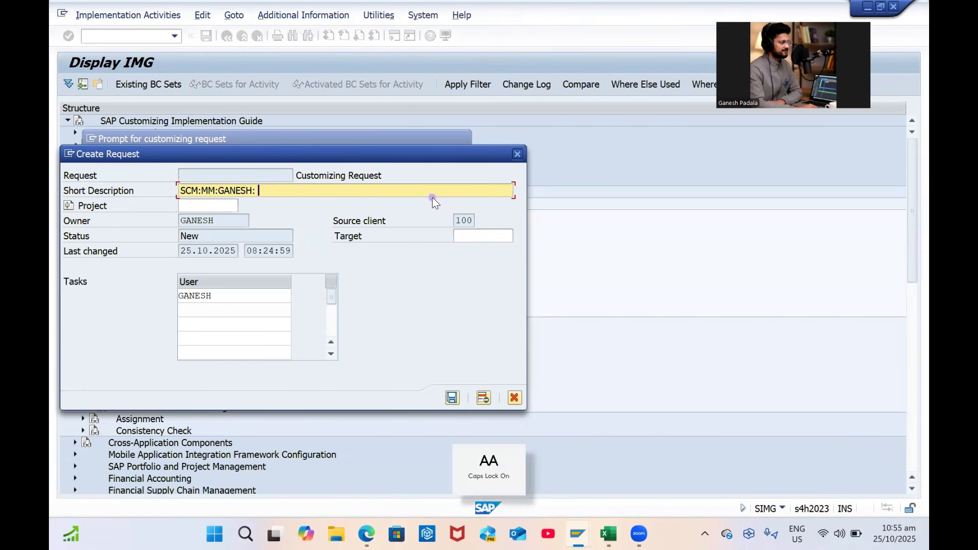
{"action": "type", "text": "GP00 C"}
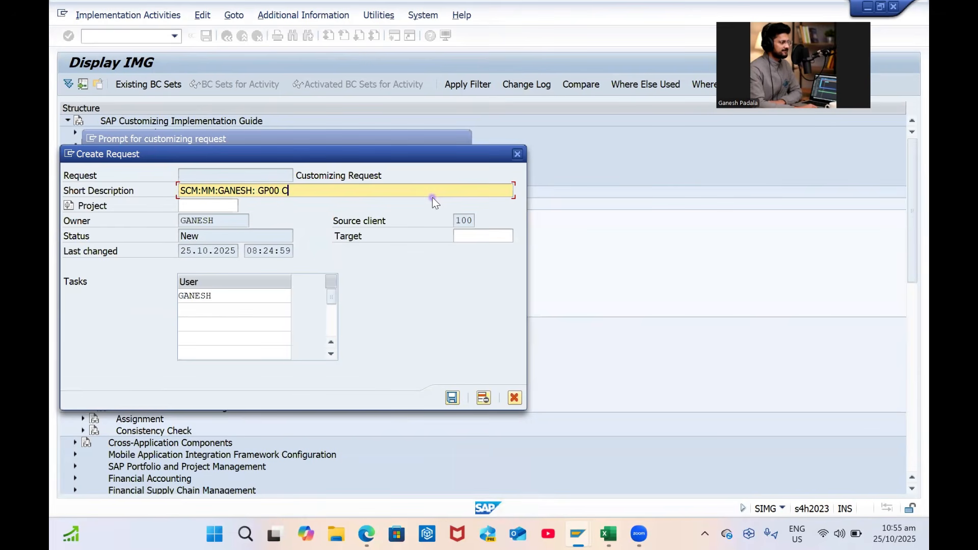
{"action": "key", "text": "Caps_Lock"}
{"action": "type", "text": "ompa"}
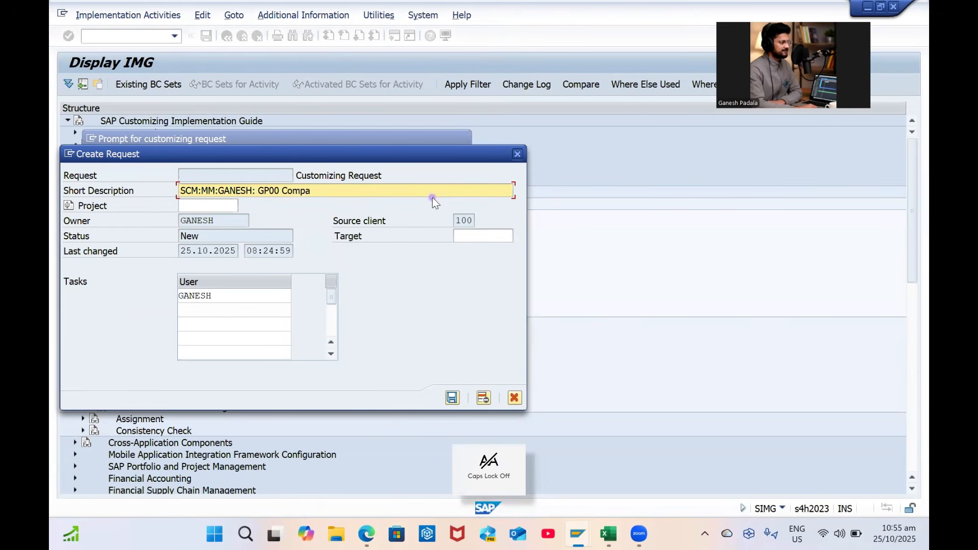
{"action": "type", "text": "ny overall setup"}
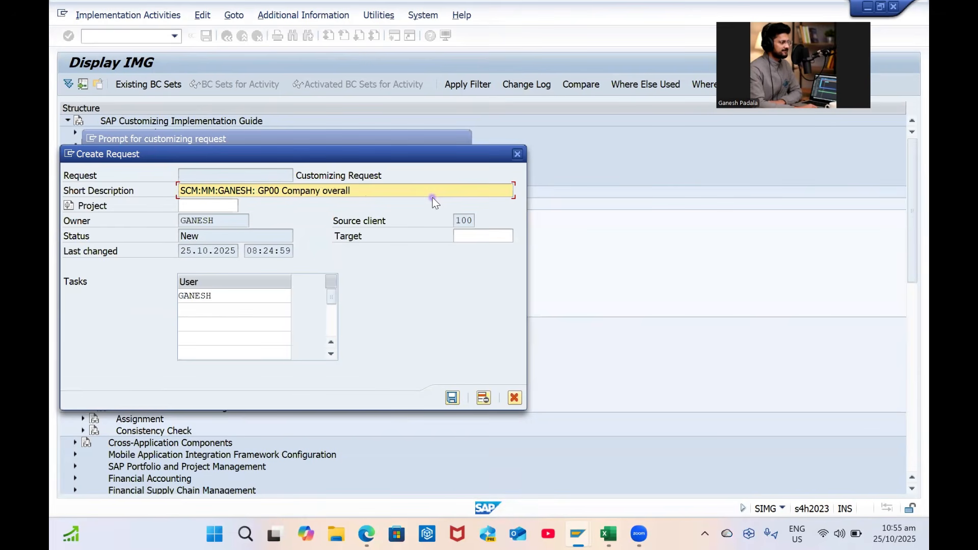
{"action": "key", "text": "Caps_Lock"}
{"action": "type", "text": "P"}
{"action": "key", "text": "Caps_Lock"}
{"action": "type", "text": "art 1"}
{"action": "key", "text": "Return"}
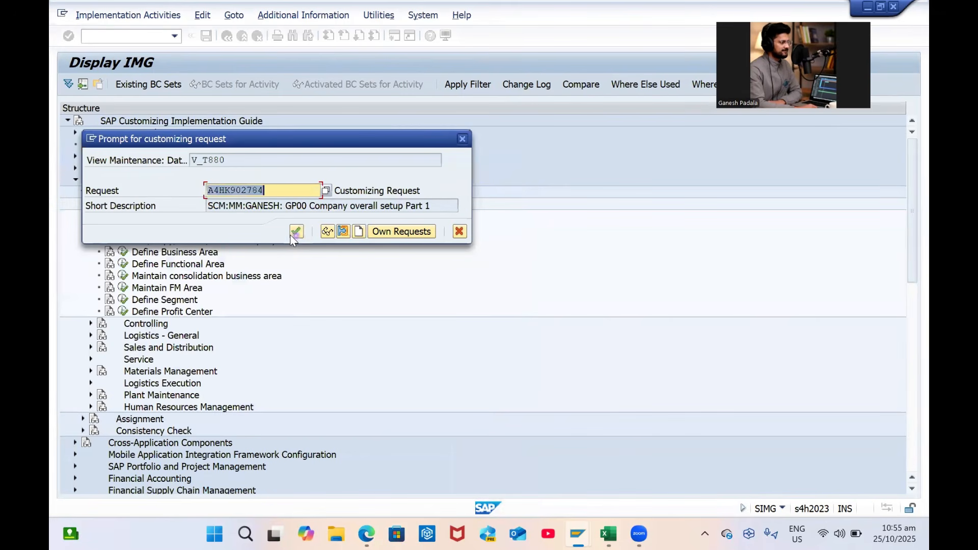
{"action": "left_click", "coordinate": [294, 232]}
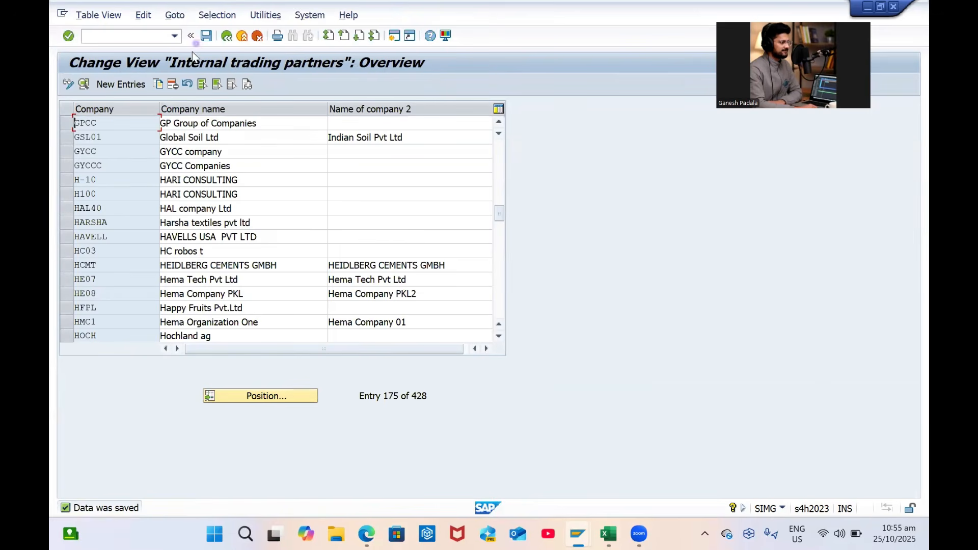
Open Define Credit Control Area and copy existing entry 0001 as a new entry
{"action": "key", "text": "F3"}
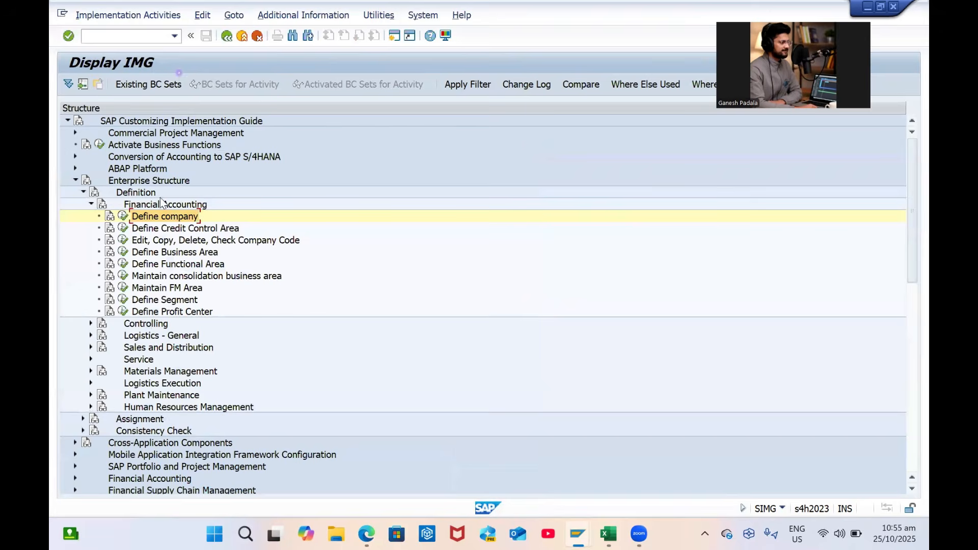
{"action": "left_click", "coordinate": [125, 230]}
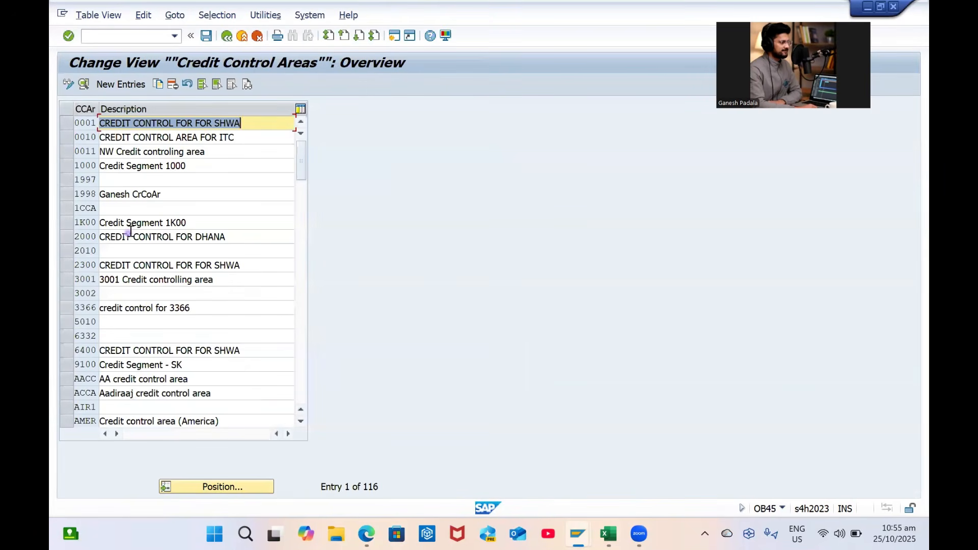
{"action": "left_click", "coordinate": [62, 124]}
{"action": "left_click", "coordinate": [161, 85]}
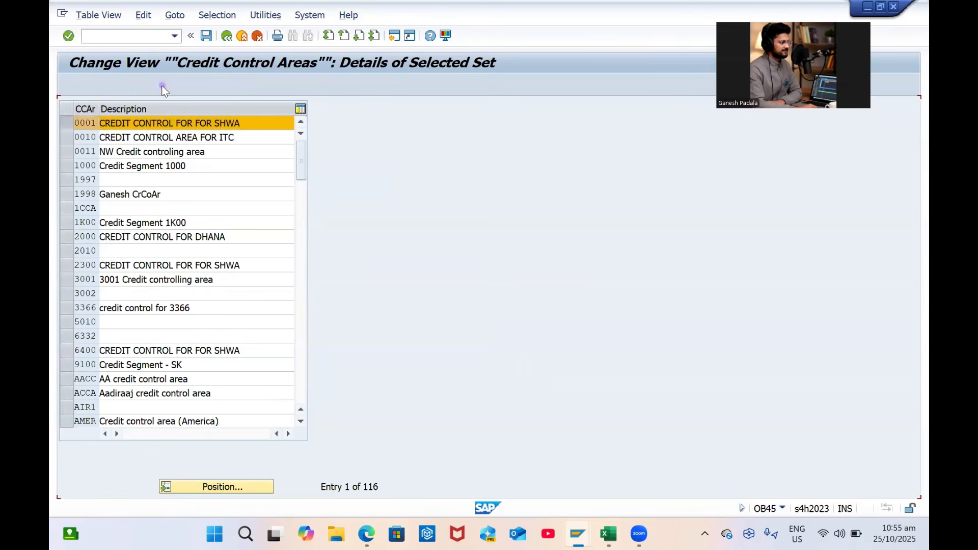
Enter GPCC as the new credit control area with currency INR and save it
{"action": "key", "text": "Caps_Lock"}
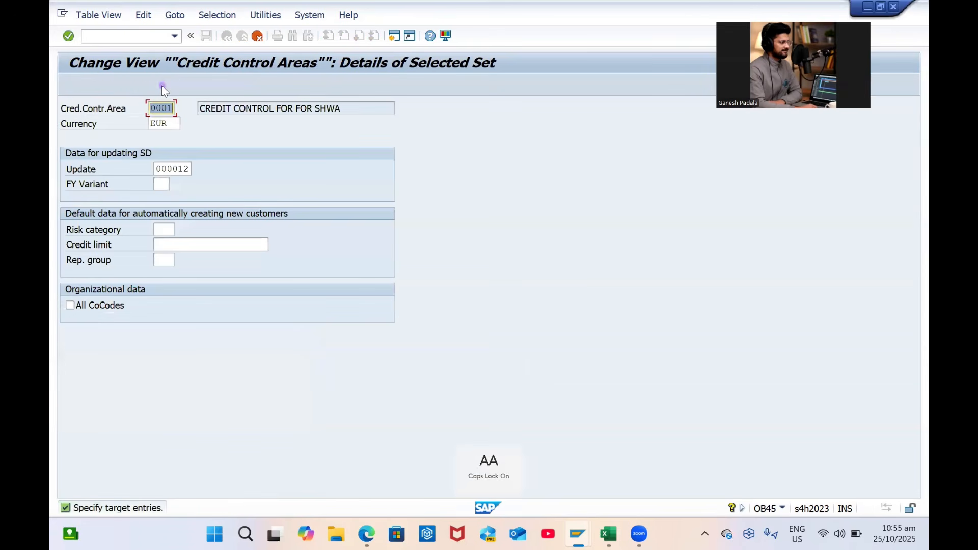
{"action": "type", "text": "GPCC"}
{"action": "key", "text": "Tab"}
{"action": "type", "text": "IN"}
{"action": "key", "text": "Tab"}
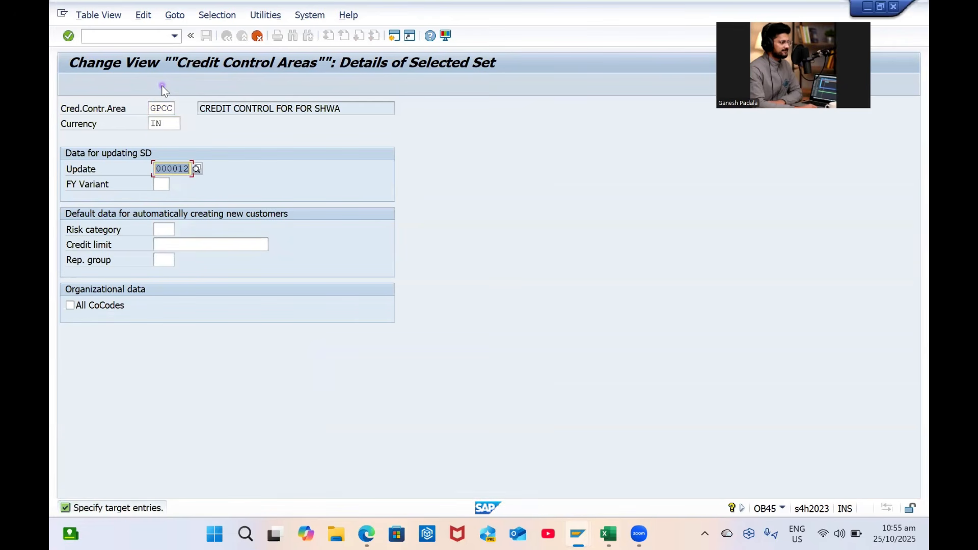
{"action": "key", "text": "Return"}
{"action": "type", "text": "INR"}
{"action": "key", "text": "Return"}
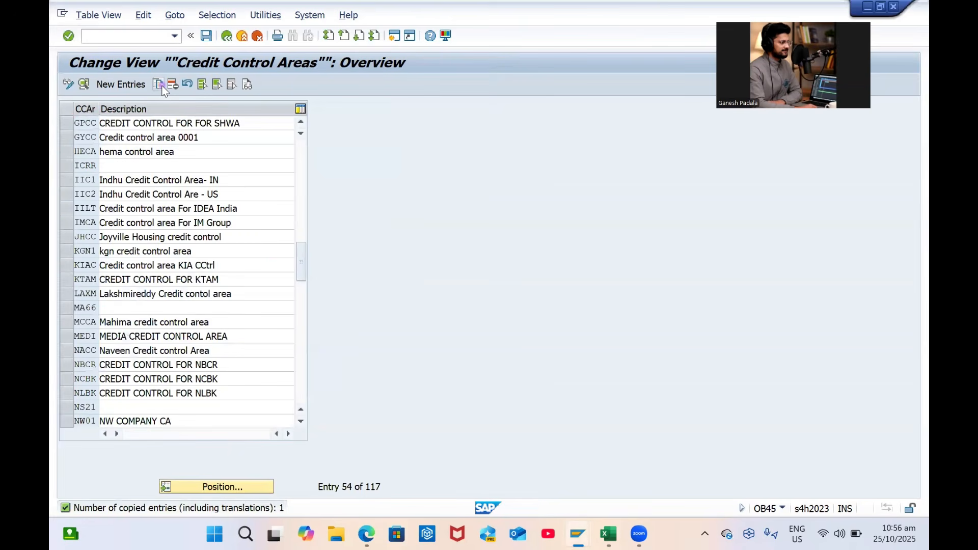
{"action": "key", "text": "ctrl+s"}
{"action": "key", "text": "Return"}
Describe GPCC as 'GPCC Credit Control Area', save, and return to the customizing tree
{"action": "key", "text": "Tab"}
{"action": "type", "text": "GPCC"}
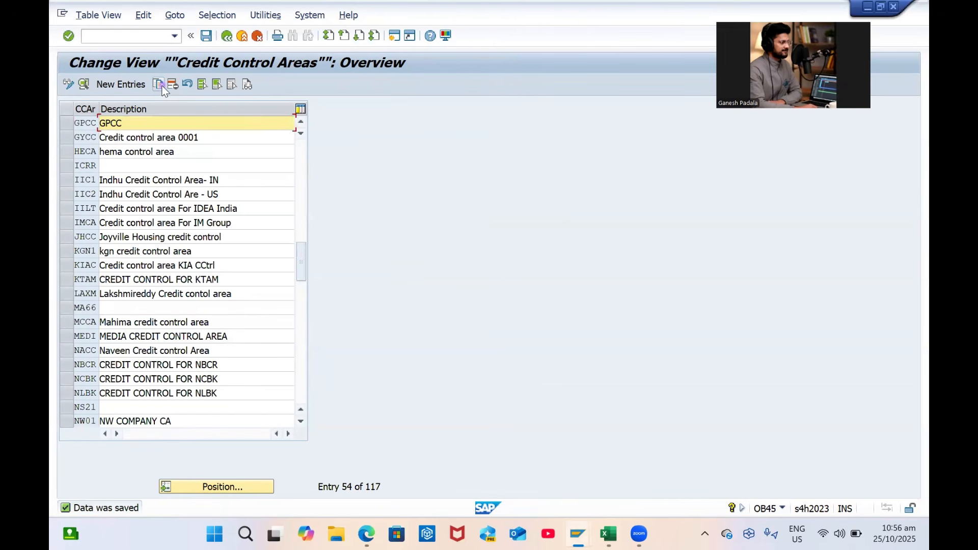
{"action": "type", "text": " Credit Con"}
{"action": "type", "text": "trl"}
{"action": "type", "text": "o"}
{"action": "key", "text": "BackSpace"}
{"action": "key", "text": "BackSpace"}
{"action": "type", "text": "ol Area"}
{"action": "key", "text": "Return"}
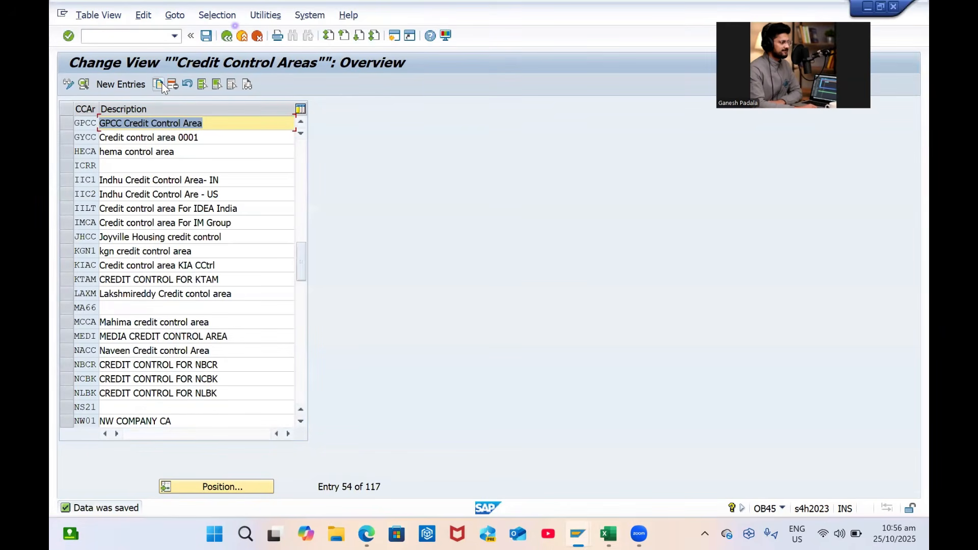
{"action": "left_click", "coordinate": [201, 41]}
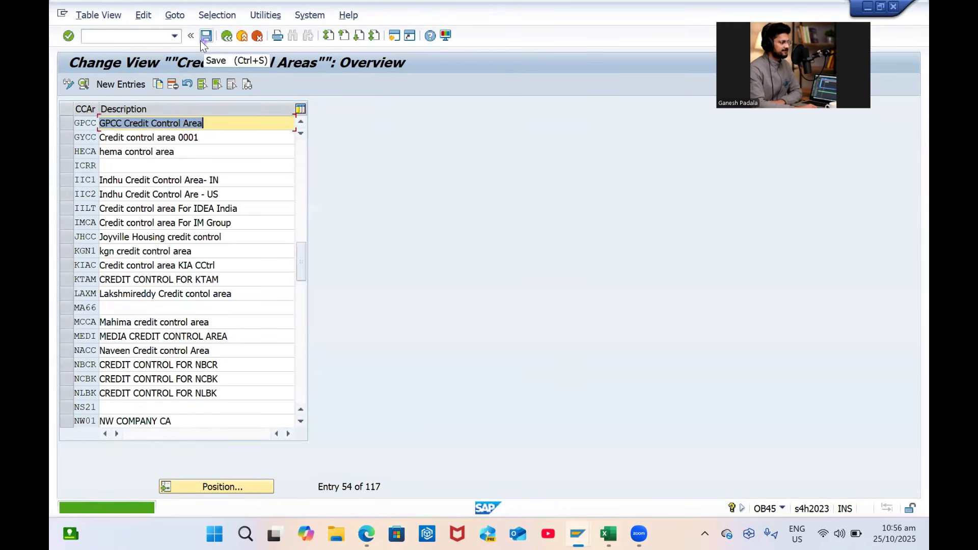
{"action": "key", "text": "F3"}
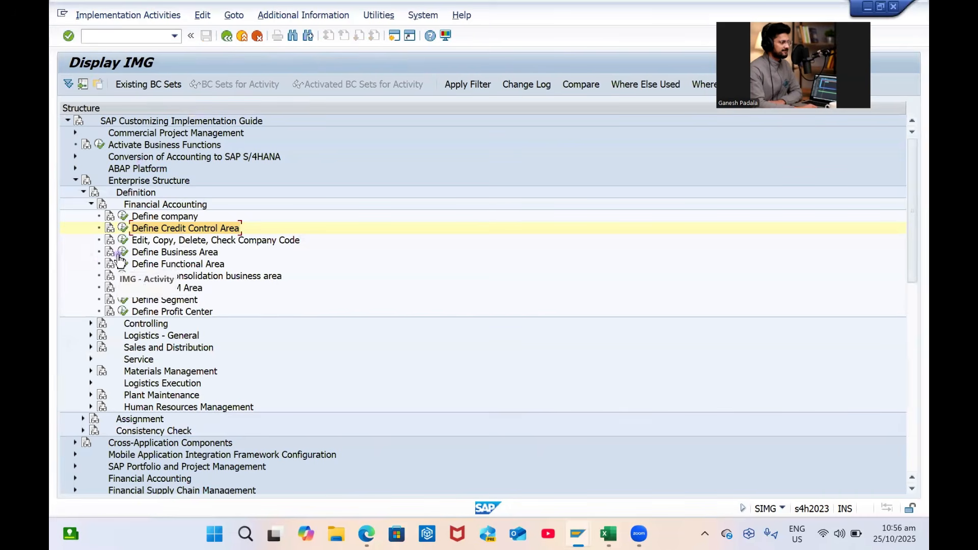
Start a company code copy (Copy Org. Object) with 0001 as the source
{"action": "left_click", "coordinate": [124, 242]}
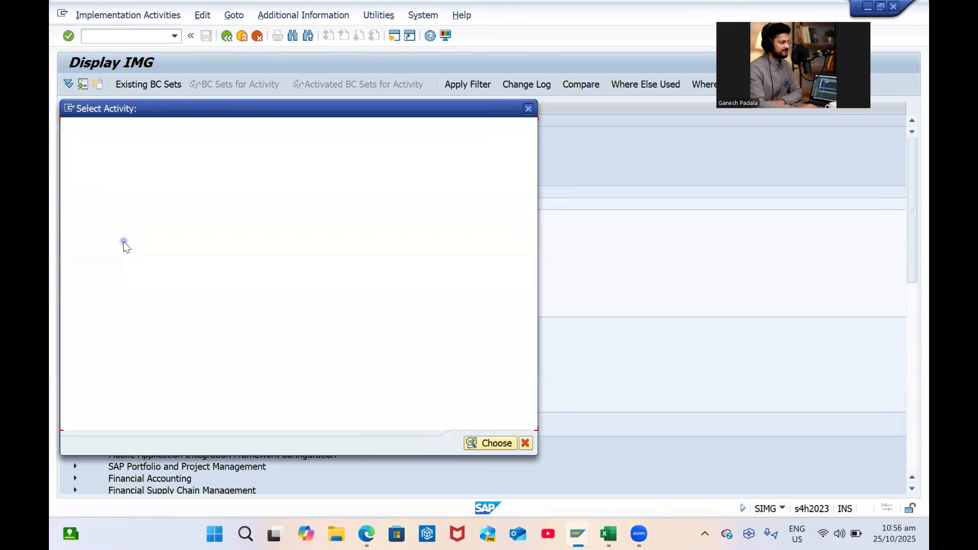
{"action": "double_click", "coordinate": [177, 160]}
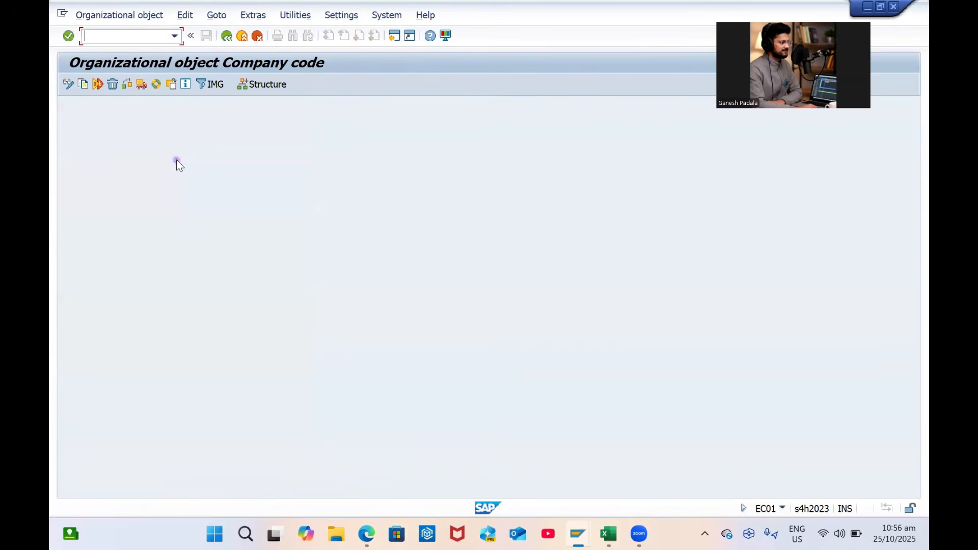
{"action": "left_click", "coordinate": [82, 86]}
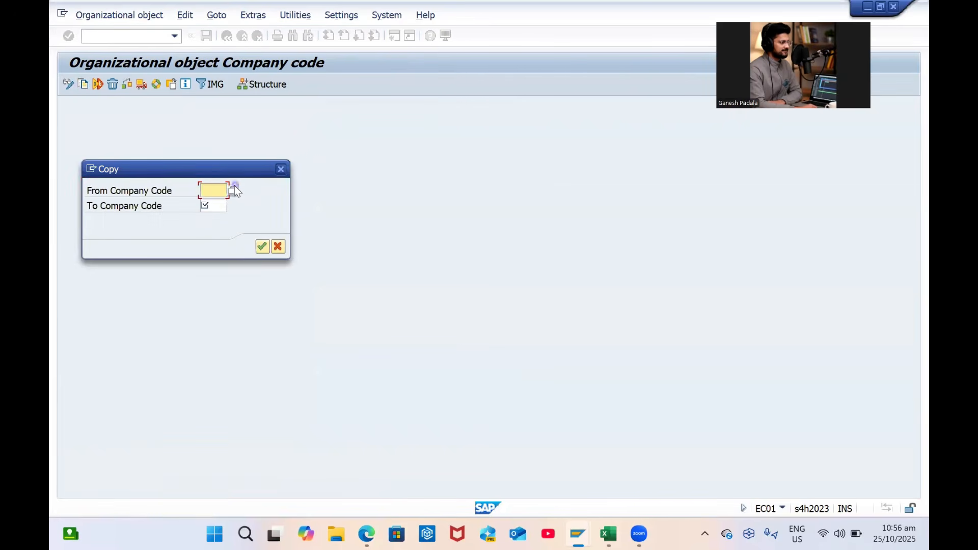
{"action": "left_click", "coordinate": [233, 189]}
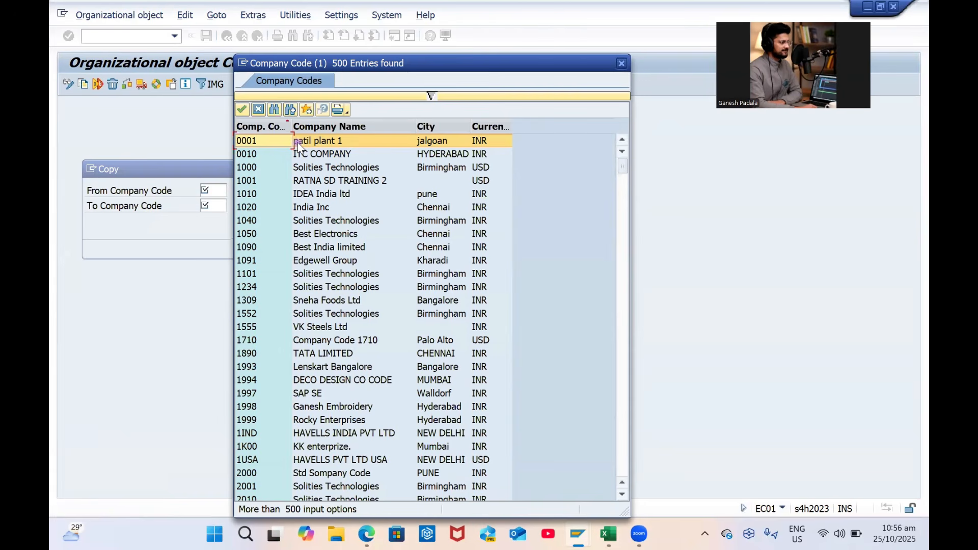
{"action": "double_click", "coordinate": [298, 147]}
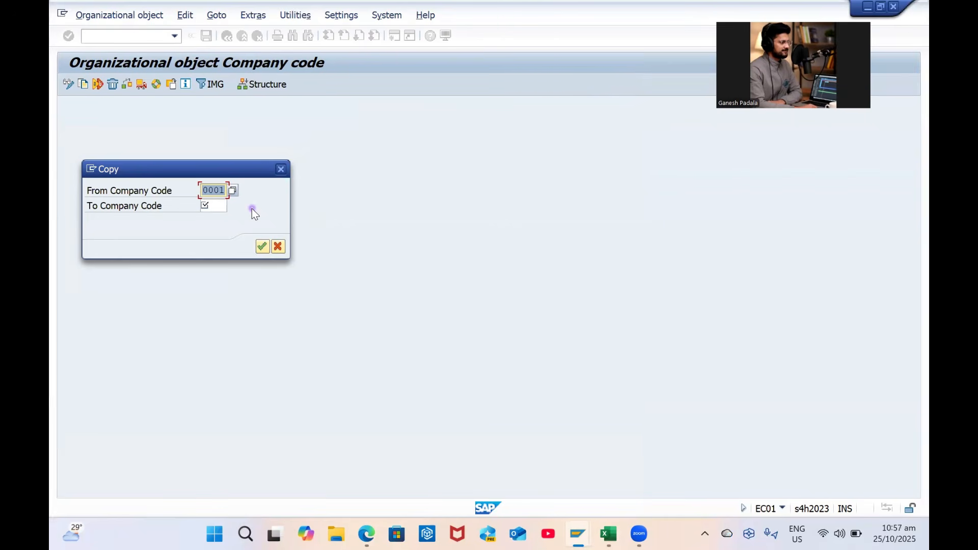
Set GP00 as the target company code, confirm, and accept copying G/L account data
{"action": "left_click", "coordinate": [213, 206]}
{"action": "key", "text": "Caps_Lock"}
{"action": "type", "text": "GP00"}
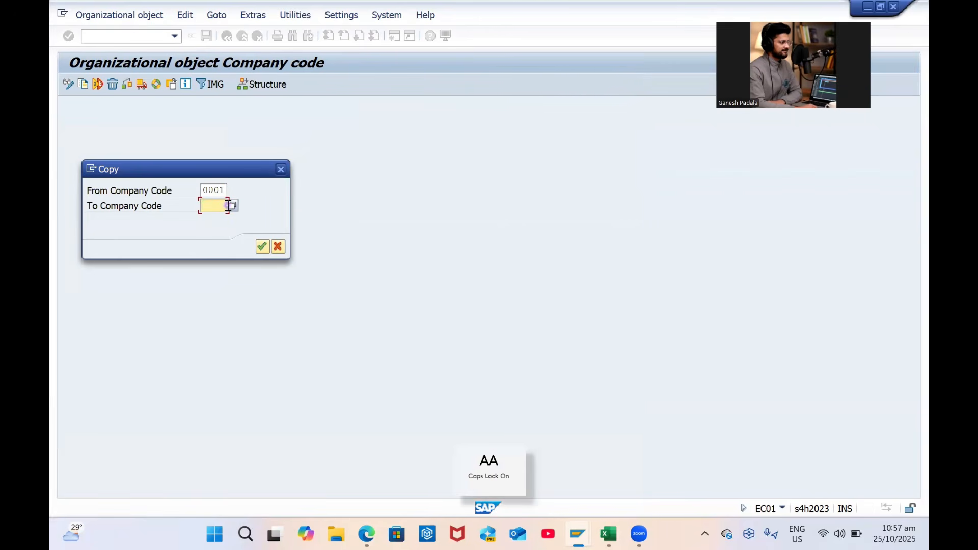
{"action": "key", "text": "alt+Tab"}
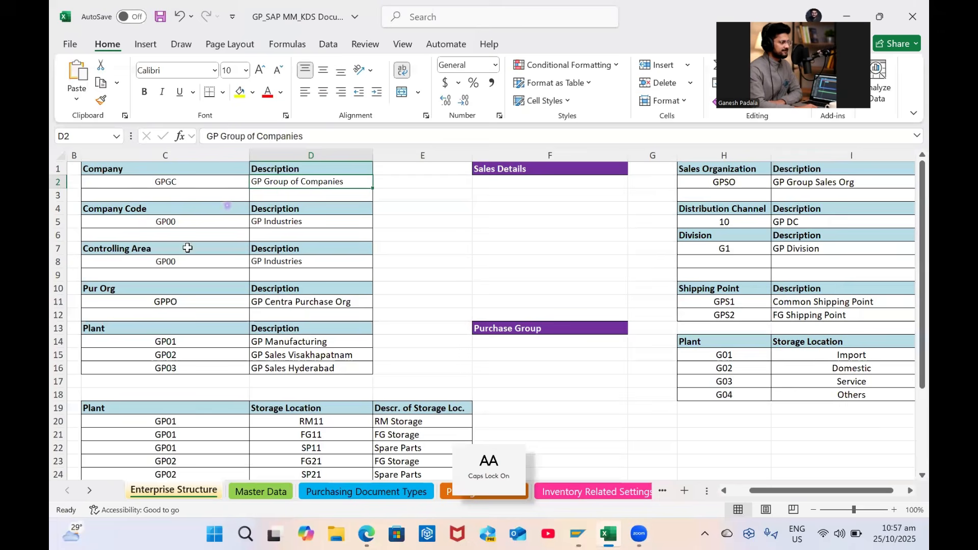
{"action": "key", "text": "alt+Tab"}
{"action": "key", "text": "Return"}
{"action": "left_click", "coordinate": [267, 281]}
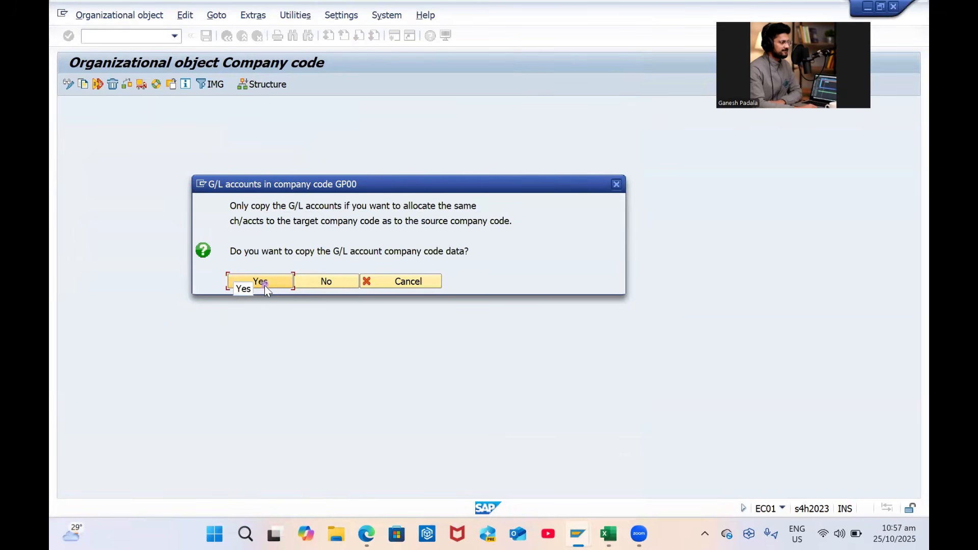
Change GP00's local currency to INR, acknowledge the info message, and approve number range transport
{"action": "left_click", "coordinate": [260, 296]}
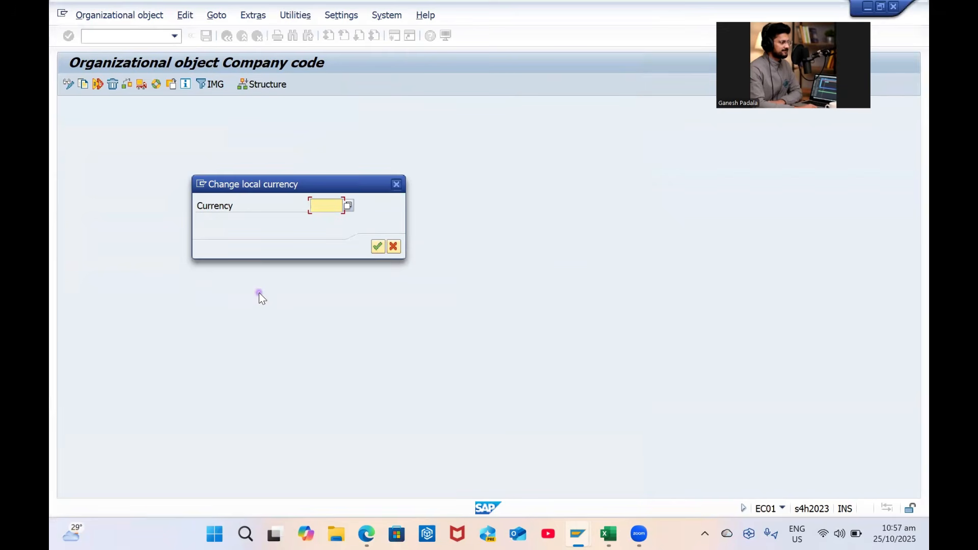
{"action": "type", "text": "INR"}
{"action": "key", "text": "Return"}
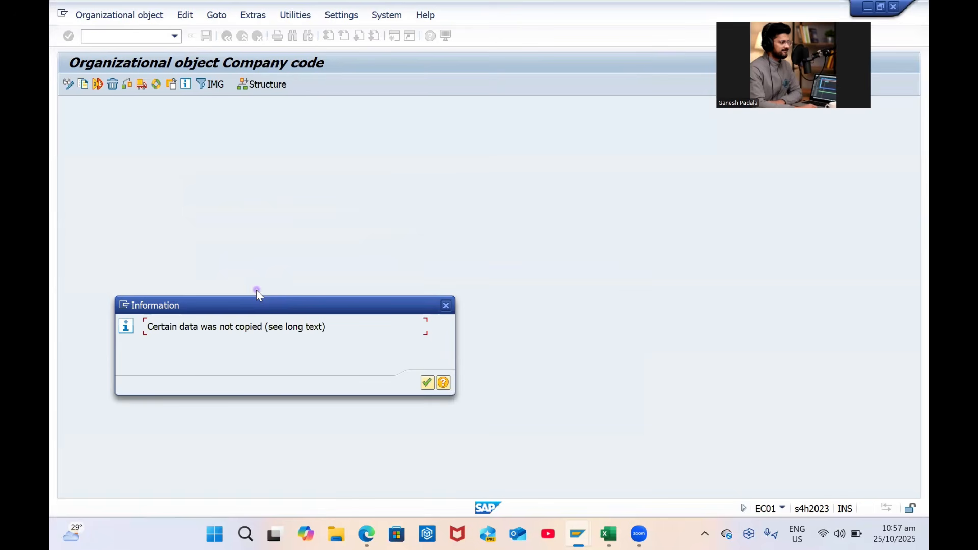
{"action": "key", "text": "Return"}
{"action": "key", "text": "Return"}
{"action": "key", "text": "Return"}
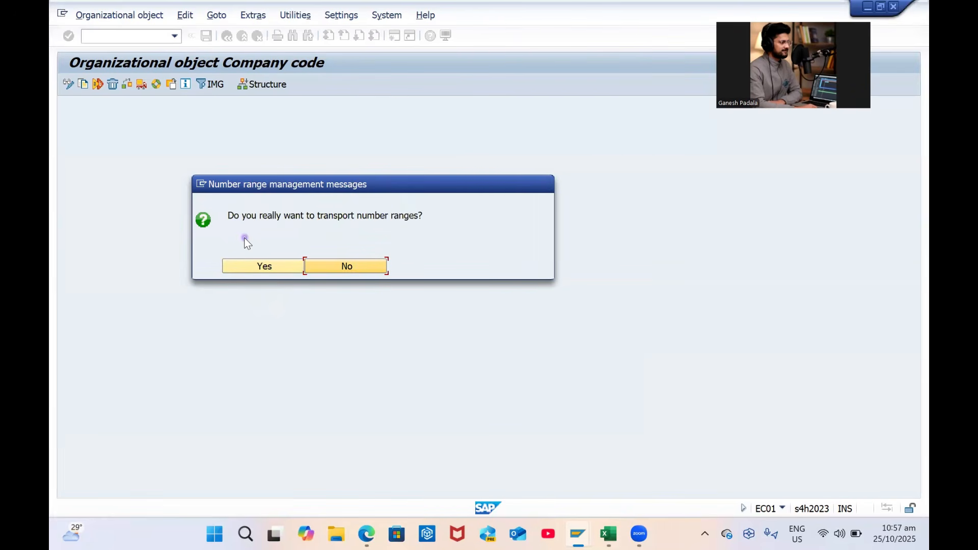
{"action": "left_click", "coordinate": [262, 272]}
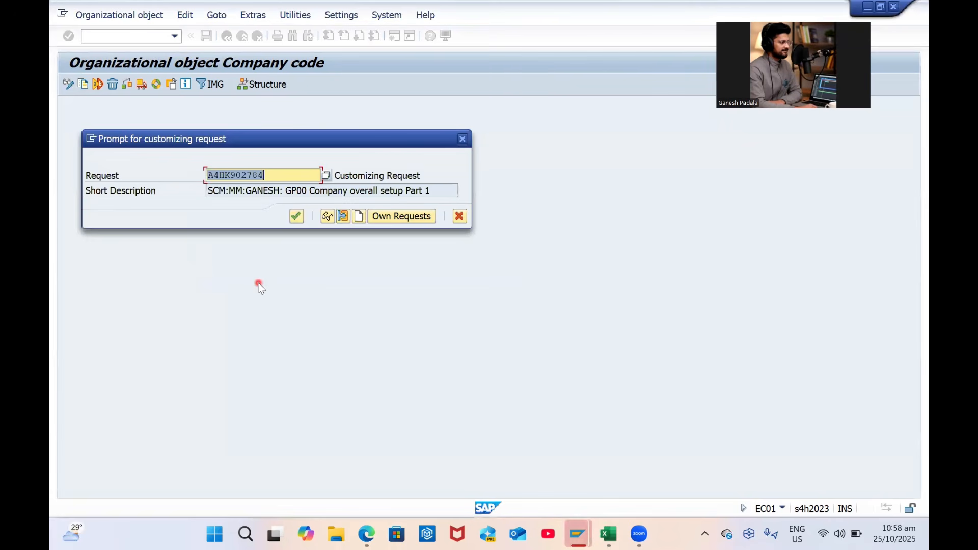
Confirm the customizing request and approve transporting each set of number range intervals
{"action": "left_click", "coordinate": [295, 216]}
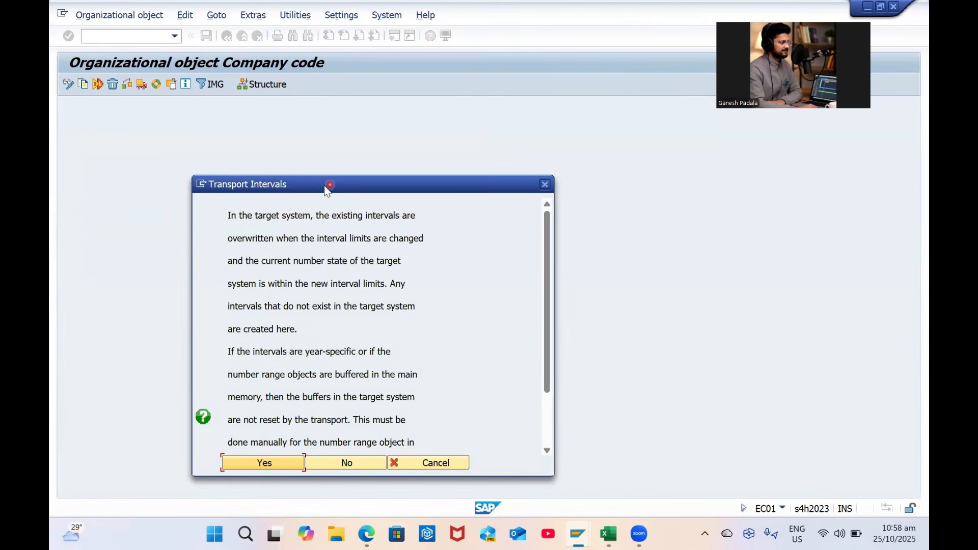
{"action": "left_click_drag", "start_coordinate": [324, 188], "coordinate": [330, 153]}
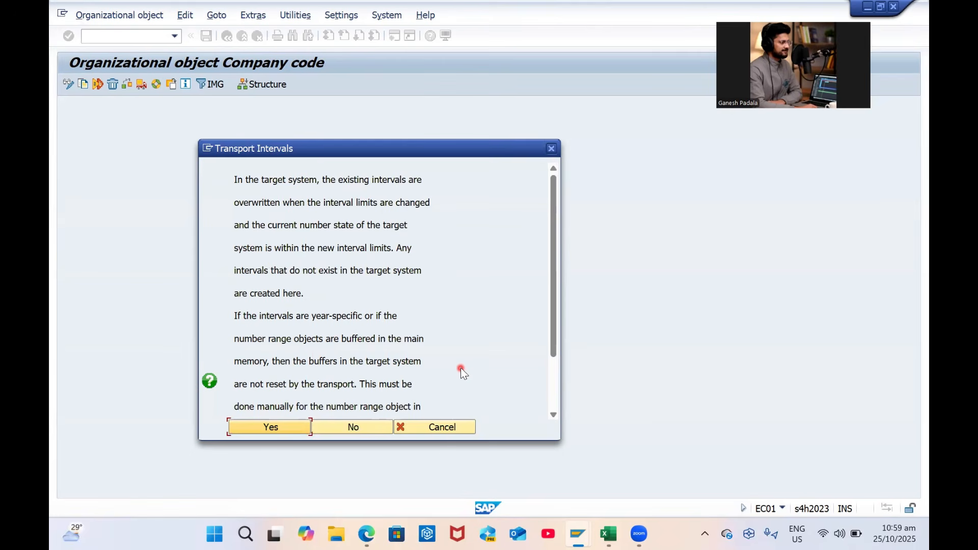
{"action": "left_click", "coordinate": [252, 426]}
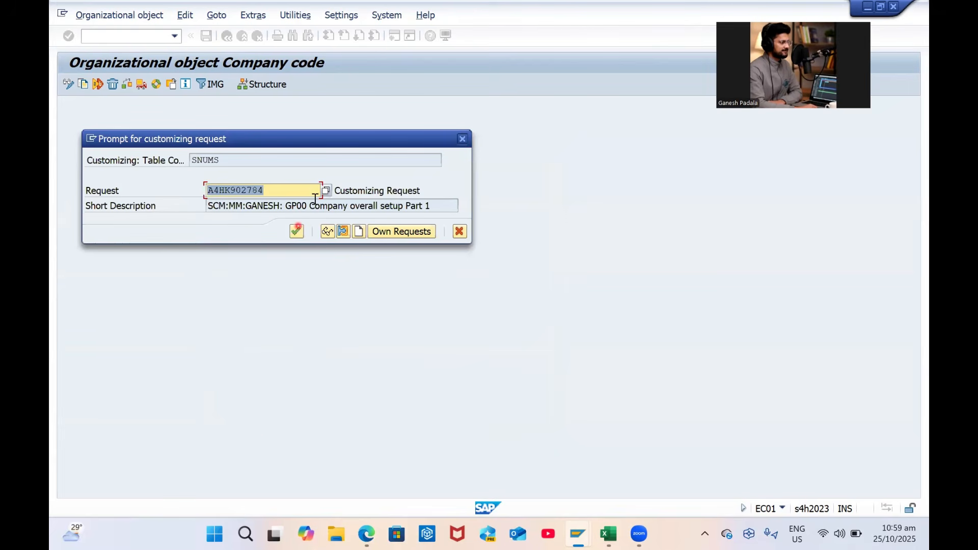
{"action": "left_click", "coordinate": [299, 233]}
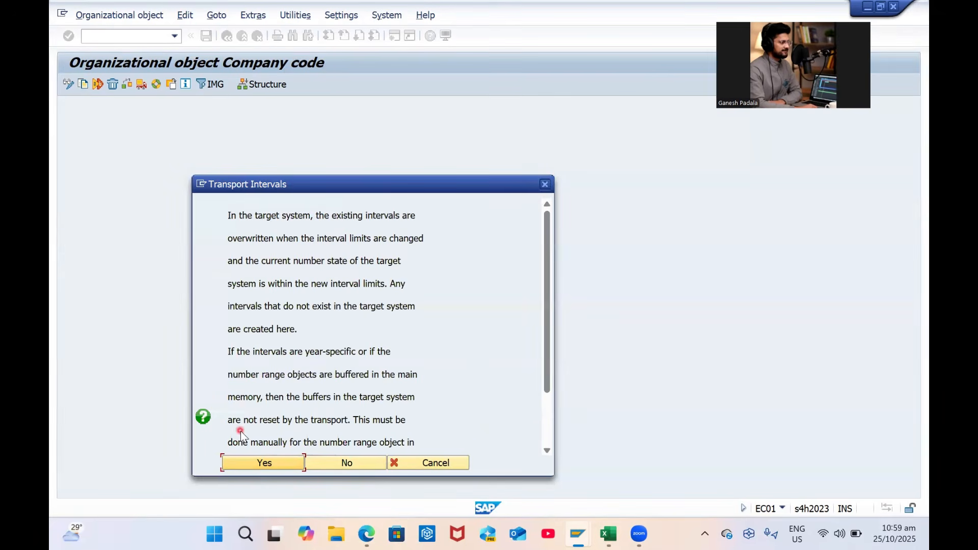
{"action": "left_click", "coordinate": [243, 464]}
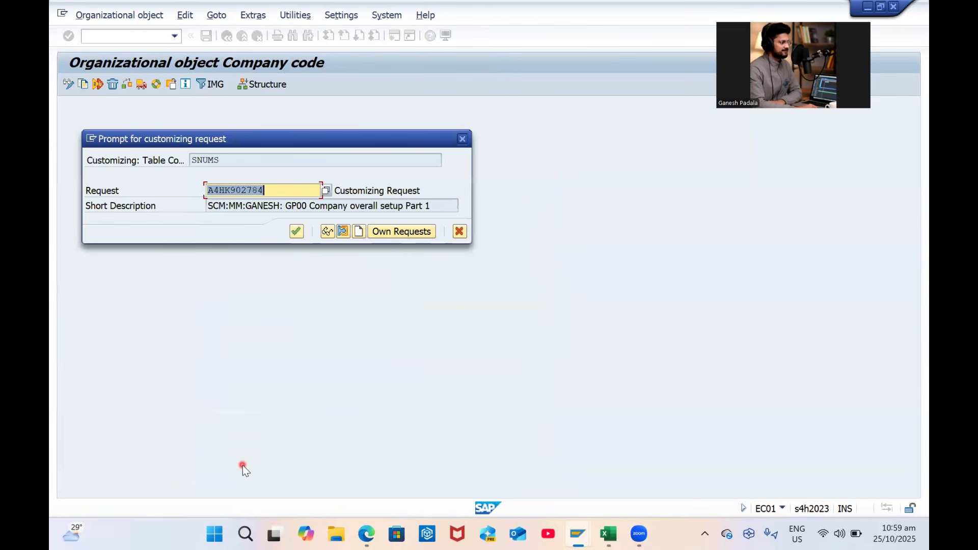
{"action": "left_click", "coordinate": [303, 231]}
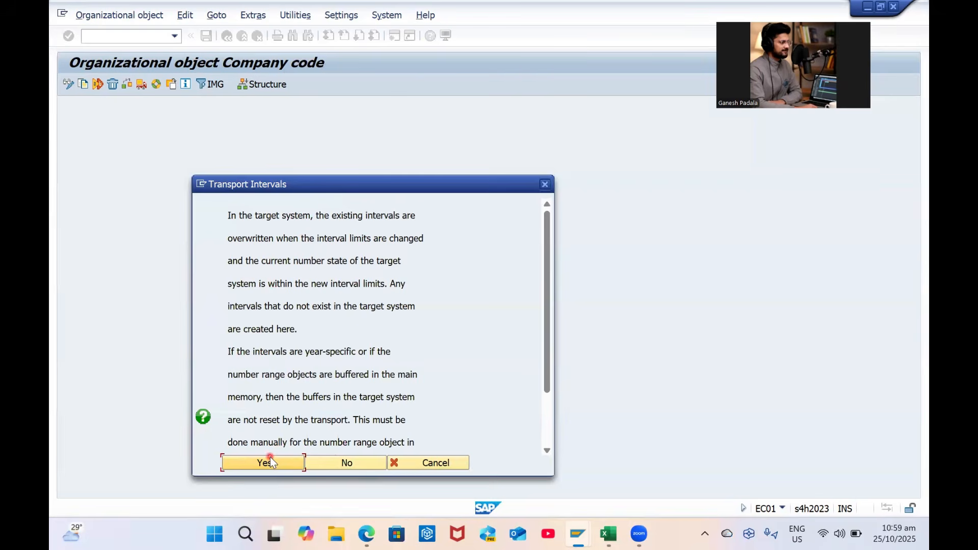
{"action": "left_click", "coordinate": [269, 461]}
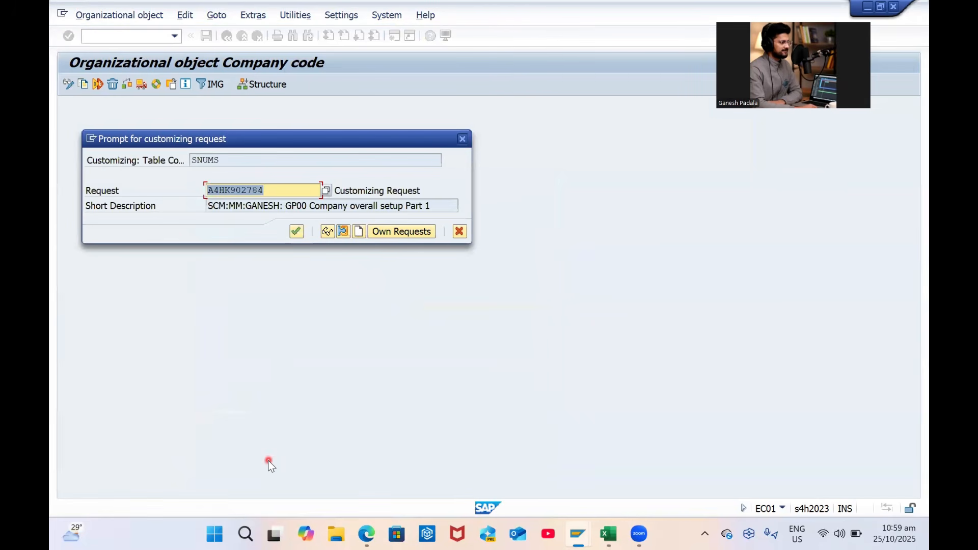
{"action": "left_click", "coordinate": [299, 233]}
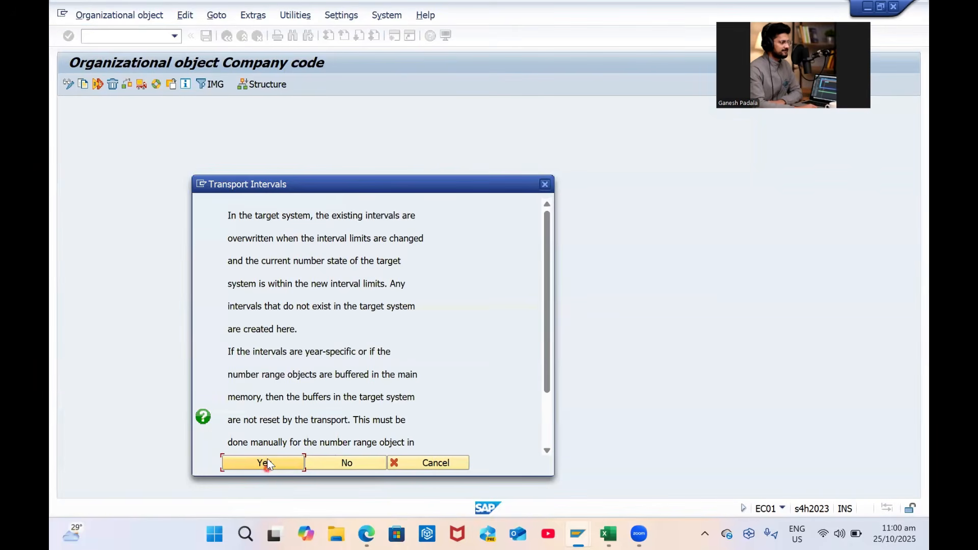
{"action": "left_click", "coordinate": [268, 463]}
{"action": "left_click", "coordinate": [298, 232]}
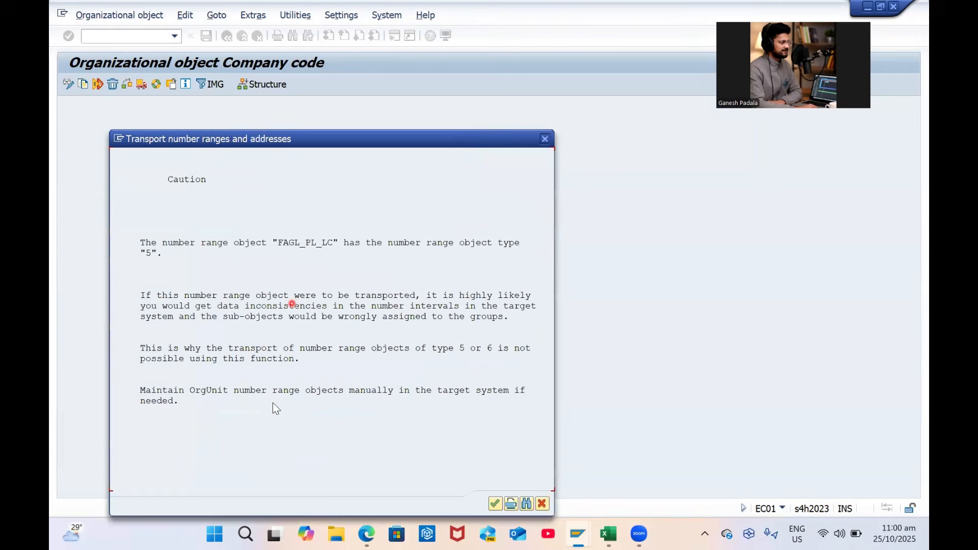
Dismiss the number range caution, approve two more interval transports, then decline the next
{"action": "left_click", "coordinate": [495, 504]}
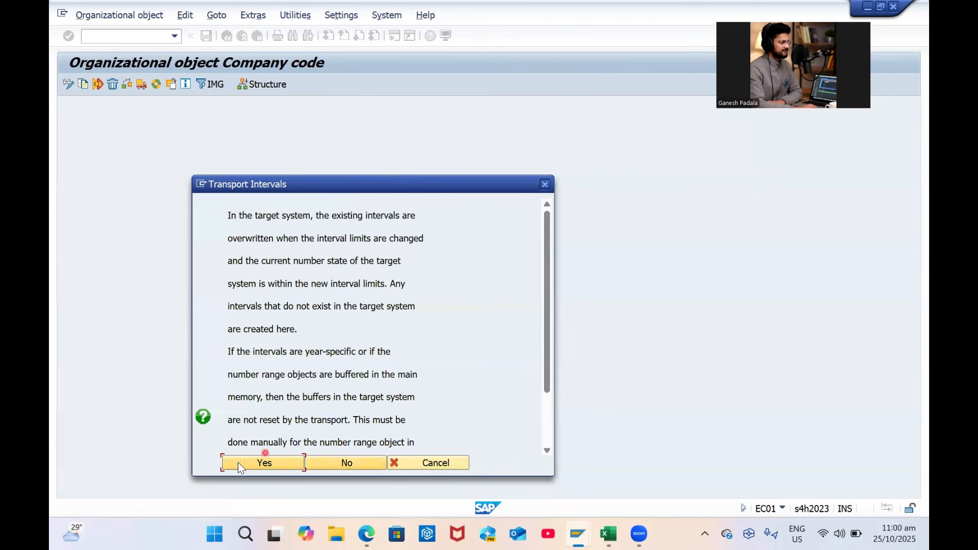
{"action": "left_click", "coordinate": [237, 462]}
{"action": "left_click", "coordinate": [299, 231]}
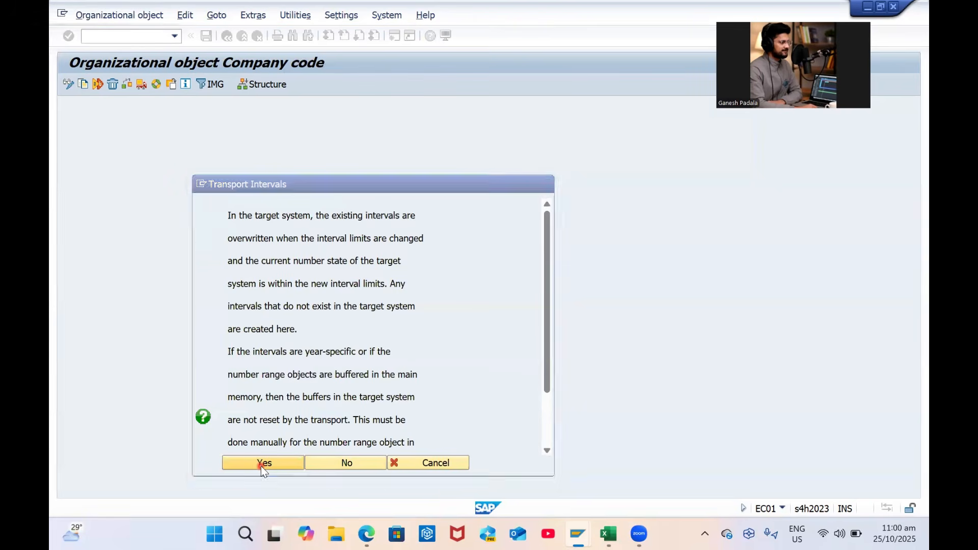
{"action": "left_click", "coordinate": [261, 463]}
{"action": "left_click", "coordinate": [301, 231]}
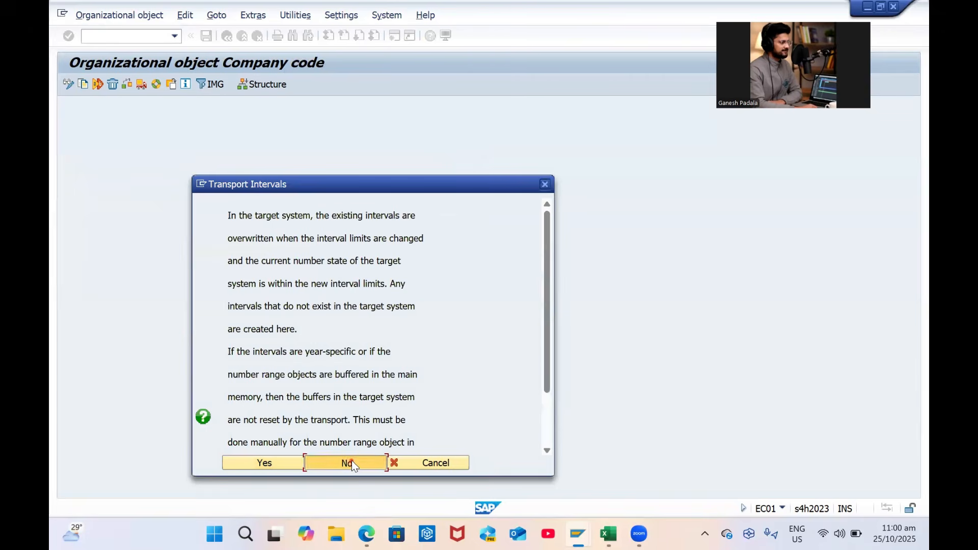
{"action": "left_click", "coordinate": [351, 461]}
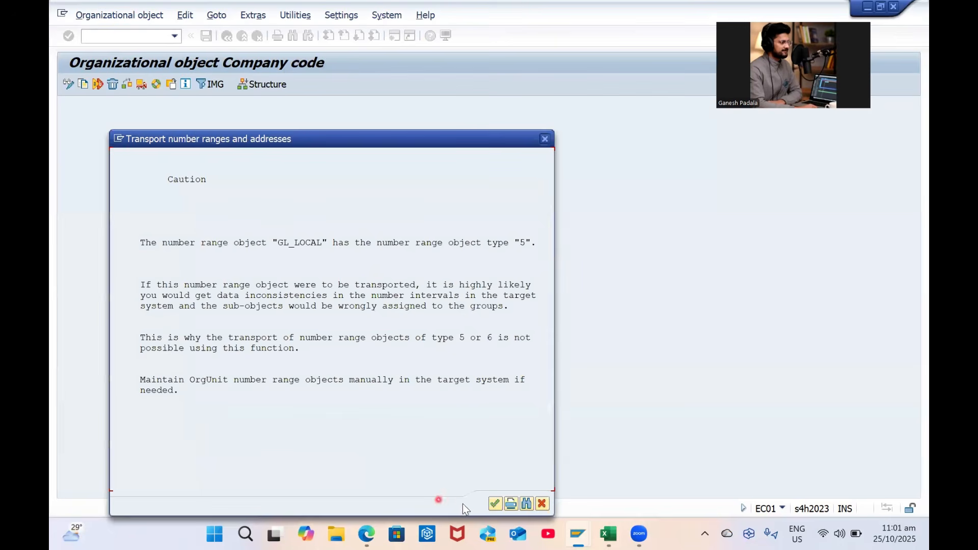
Acknowledge the GL_LOCAL and J_1ICHLNNO cautions and decline every interval transport until the copy completes
{"action": "left_click", "coordinate": [493, 504]}
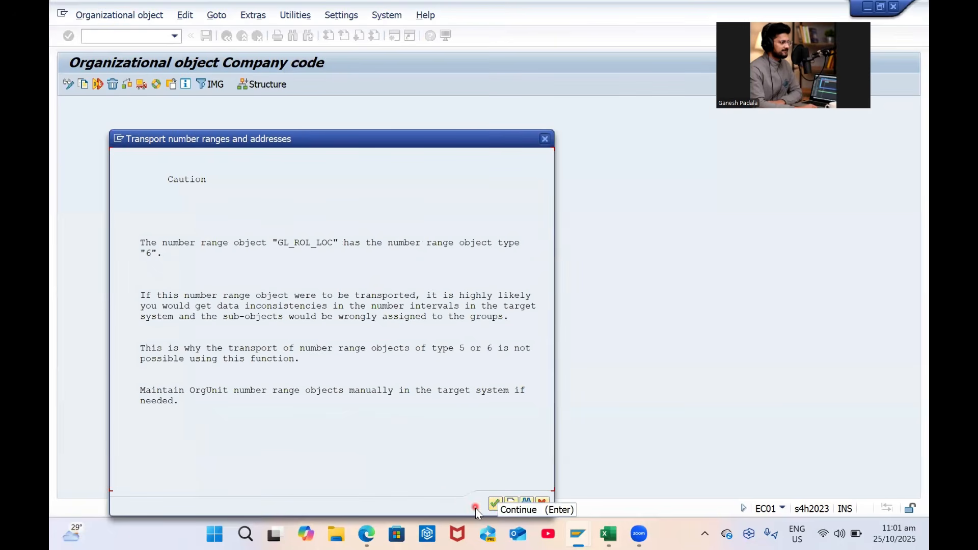
{"action": "left_click", "coordinate": [496, 503]}
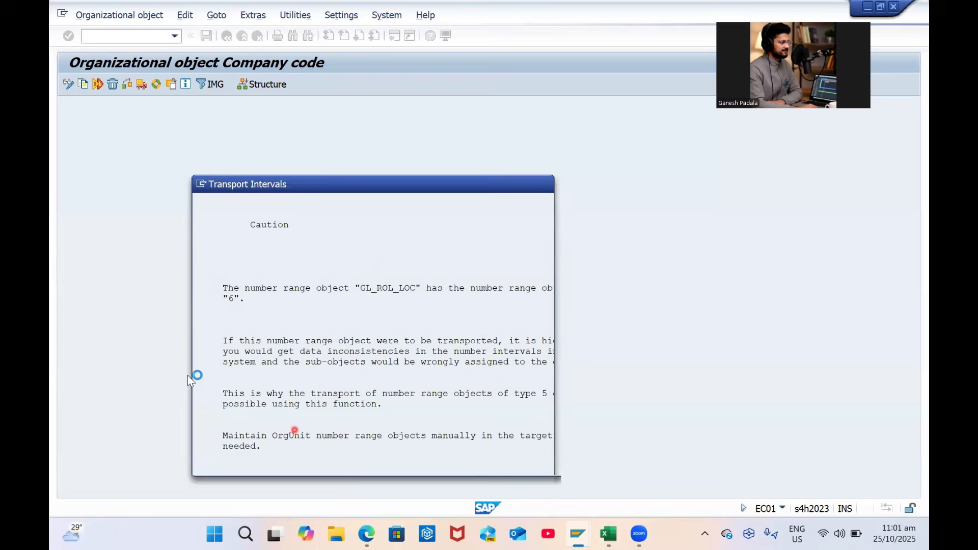
{"action": "left_click", "coordinate": [343, 458]}
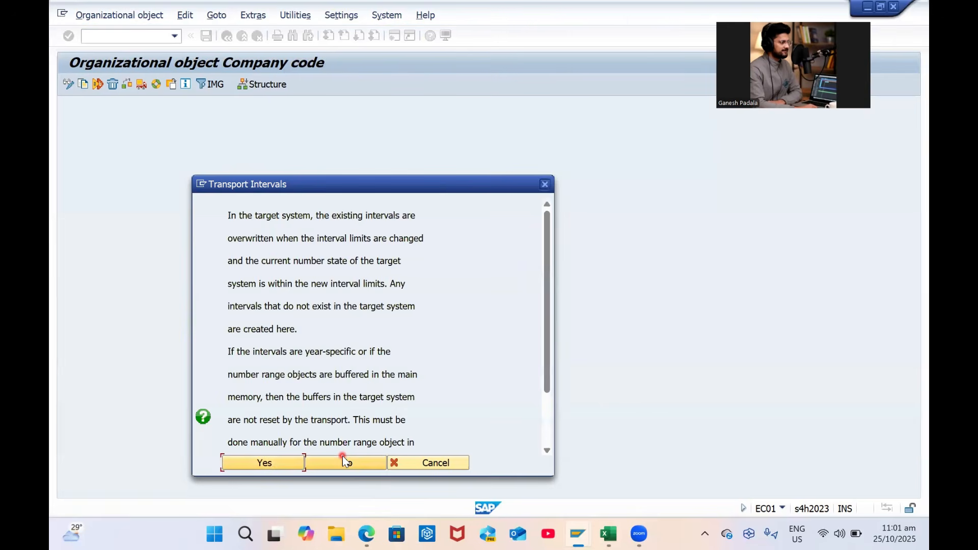
{"action": "left_click", "coordinate": [341, 469]}
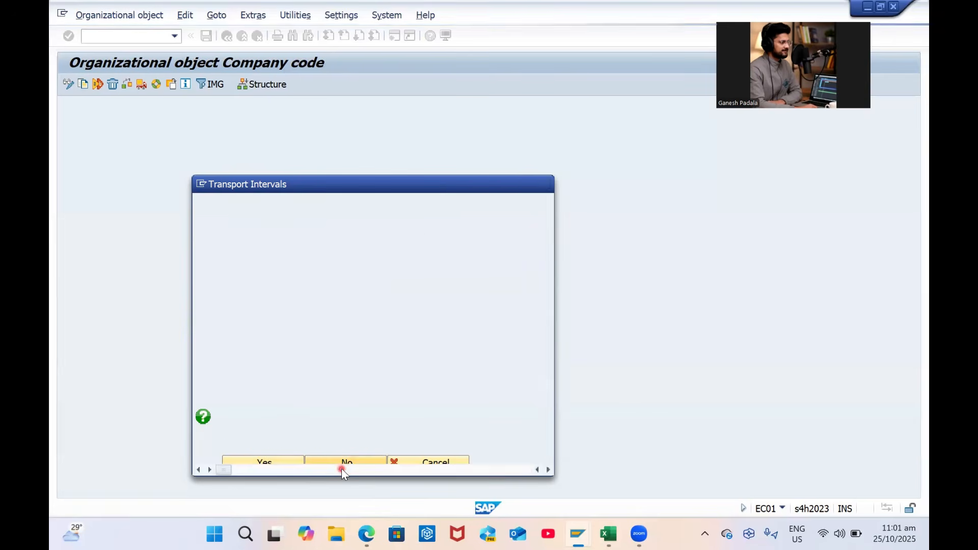
{"action": "left_click", "coordinate": [496, 502]}
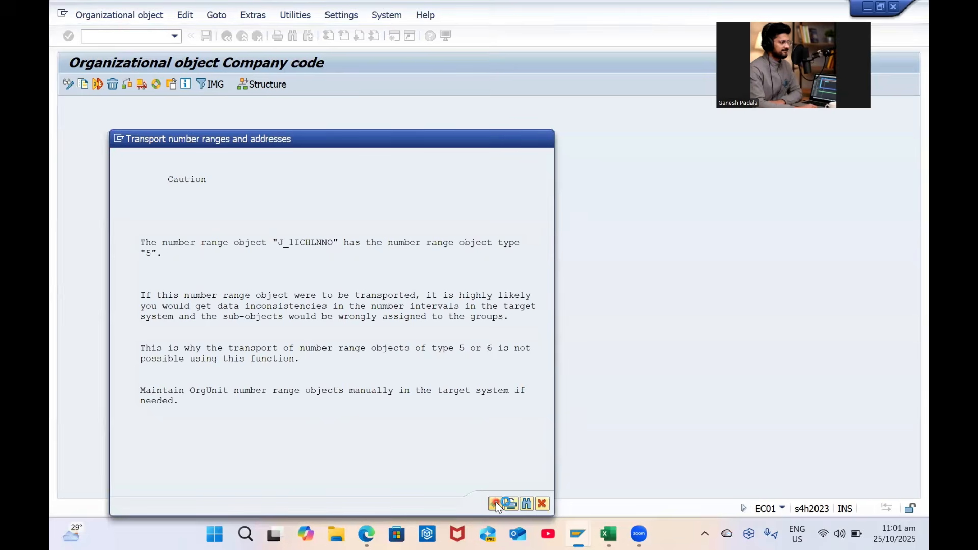
{"action": "left_click", "coordinate": [496, 502]}
{"action": "left_click", "coordinate": [332, 462]}
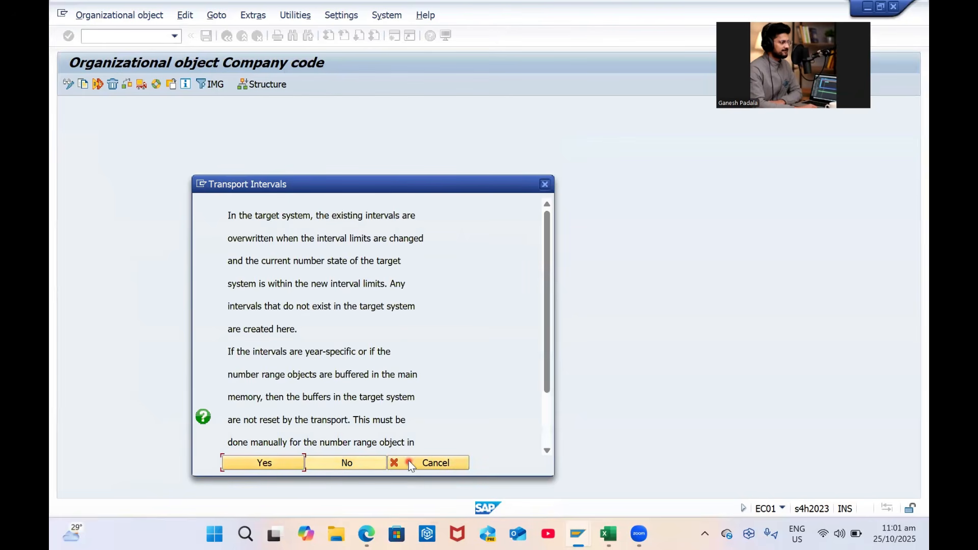
{"action": "left_click", "coordinate": [334, 464]}
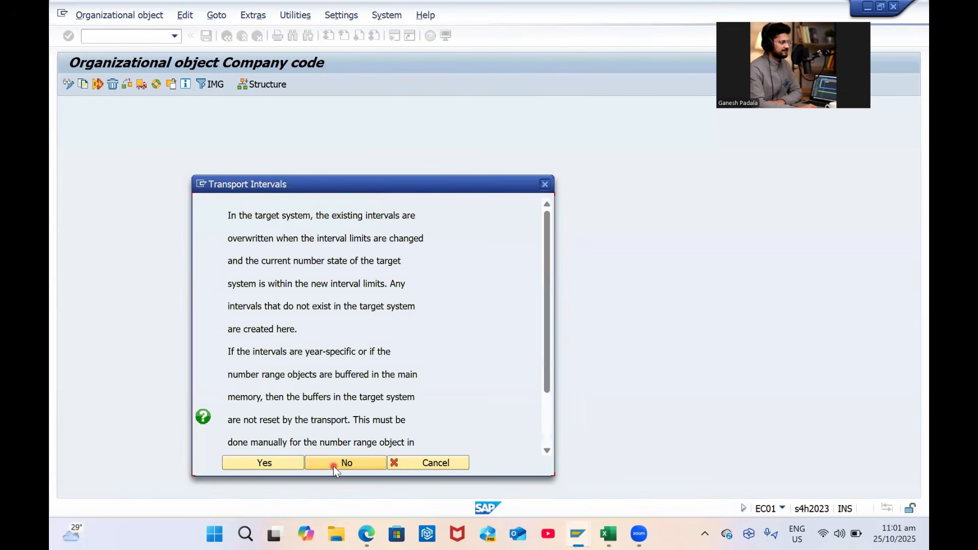
{"action": "left_click", "coordinate": [334, 463]}
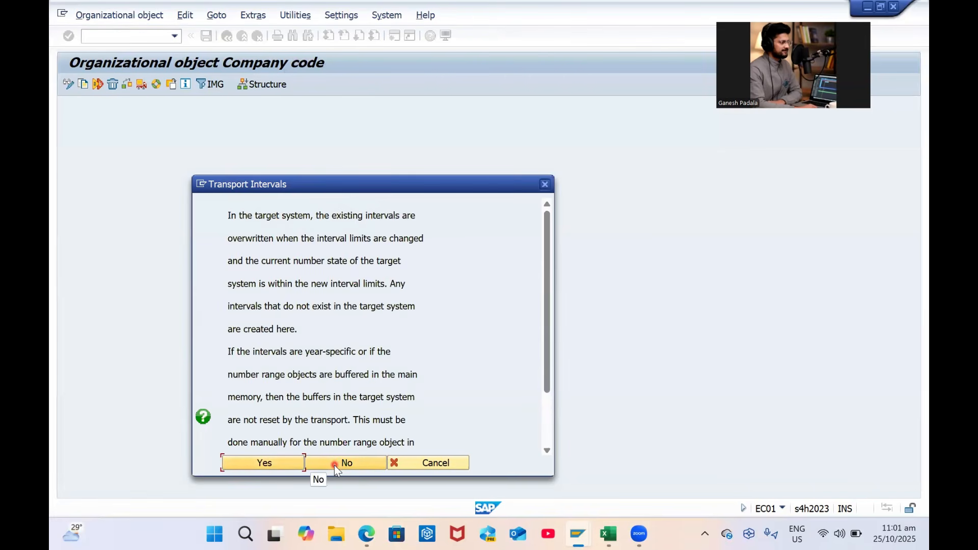
{"action": "left_click", "coordinate": [334, 463]}
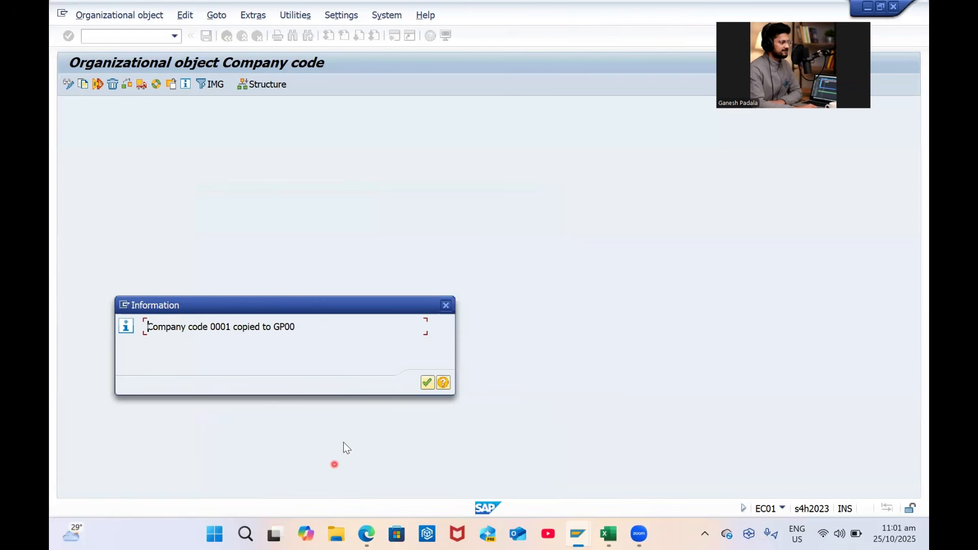
Dismiss the copy confirmation and open Edit Company Code Data showing 628 entries
{"action": "left_click", "coordinate": [427, 382]}
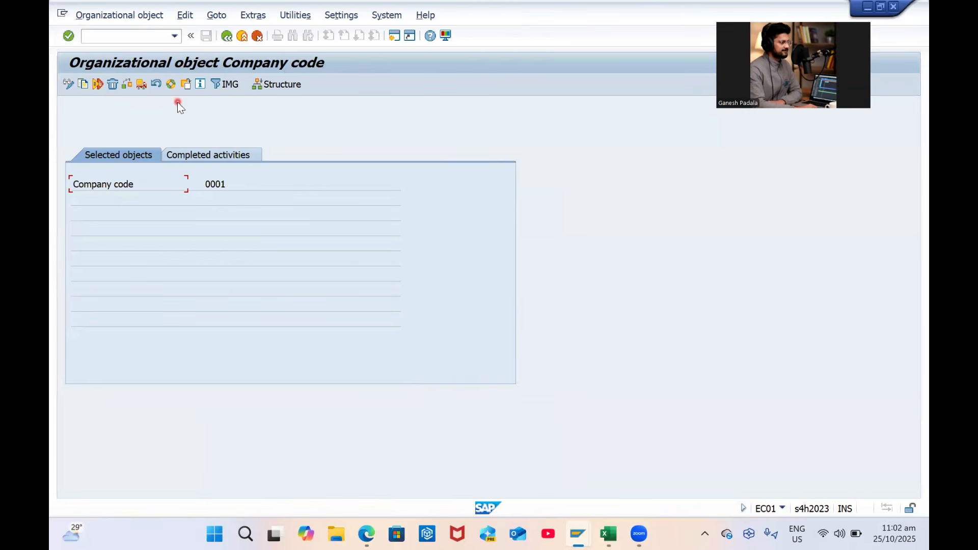
{"action": "key", "text": "F3"}
{"action": "left_click", "coordinate": [167, 175]}
{"action": "double_click", "coordinate": [167, 175]}
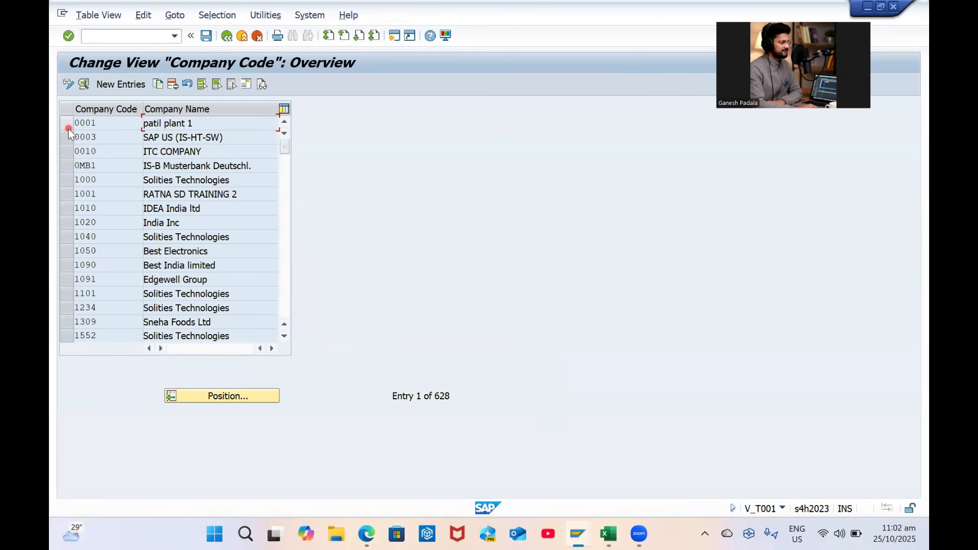
Position the company code table on GP00 and open its details
{"action": "left_click", "coordinate": [237, 396]}
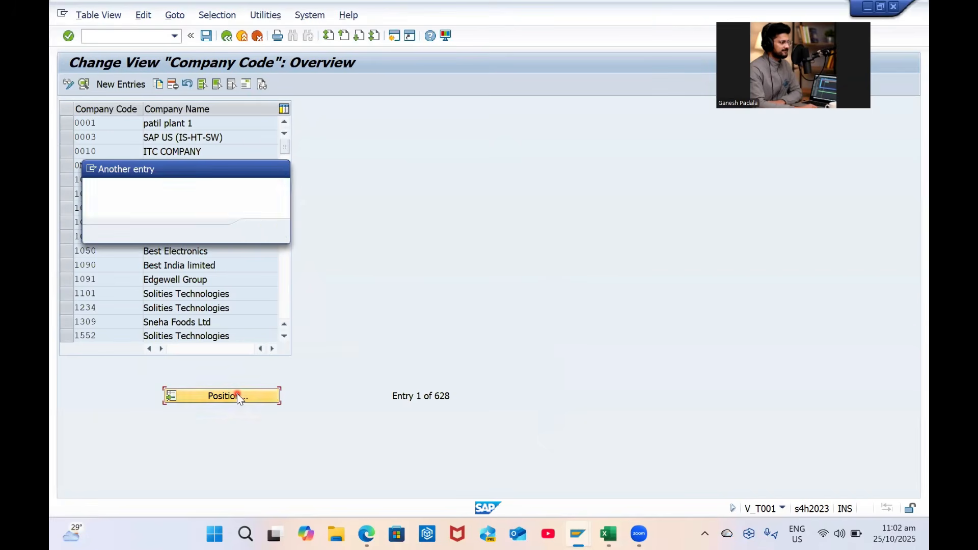
{"action": "type", "text": "GP0"}
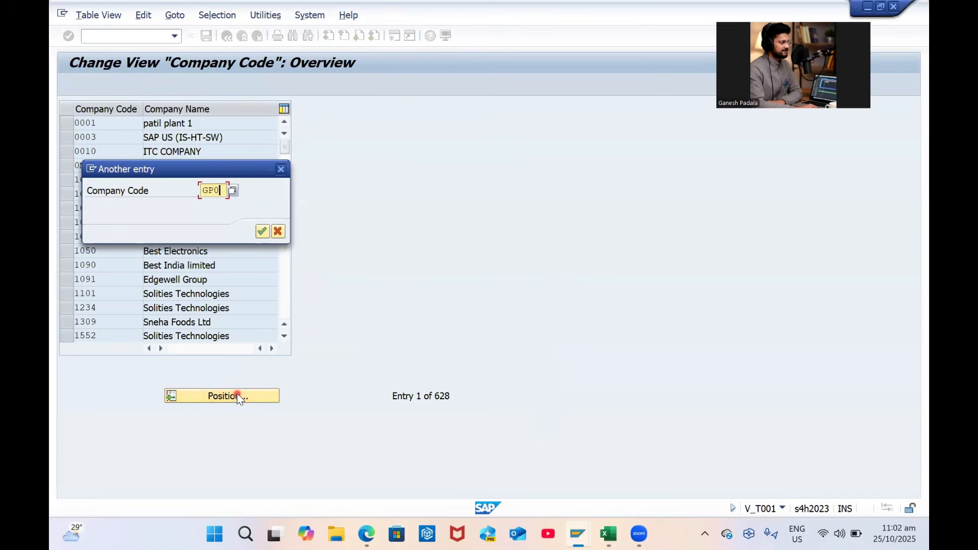
{"action": "key", "text": "Return"}
{"action": "left_click", "coordinate": [66, 122]}
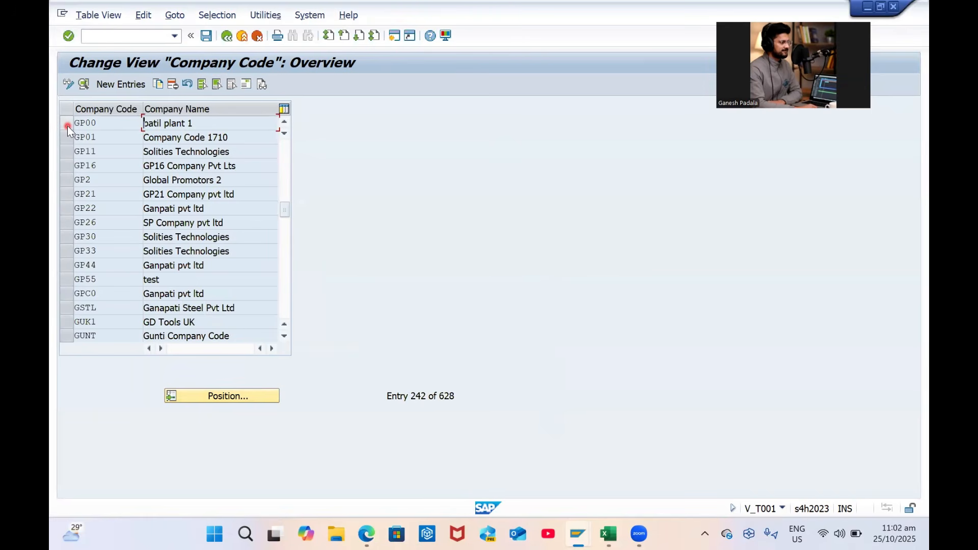
{"action": "left_click", "coordinate": [68, 126]}
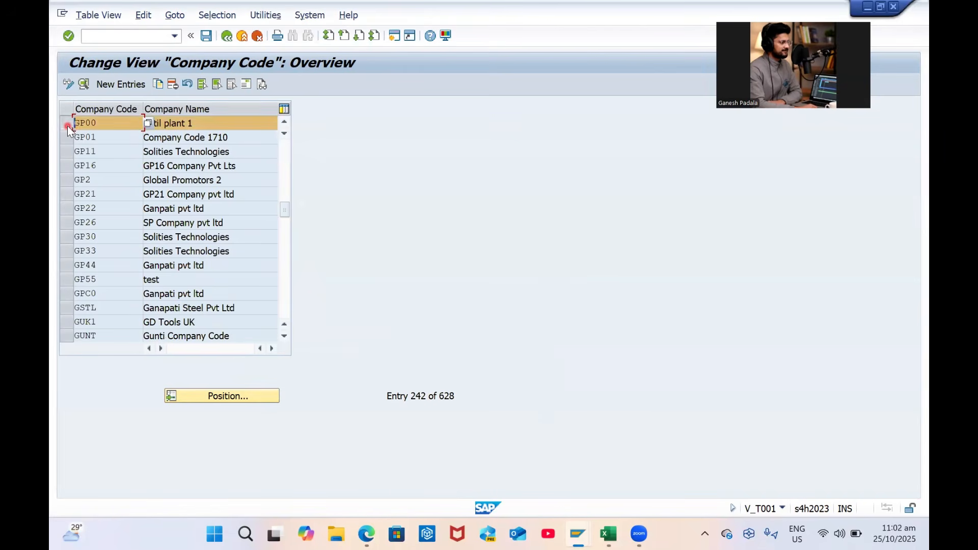
{"action": "left_click", "coordinate": [84, 83]}
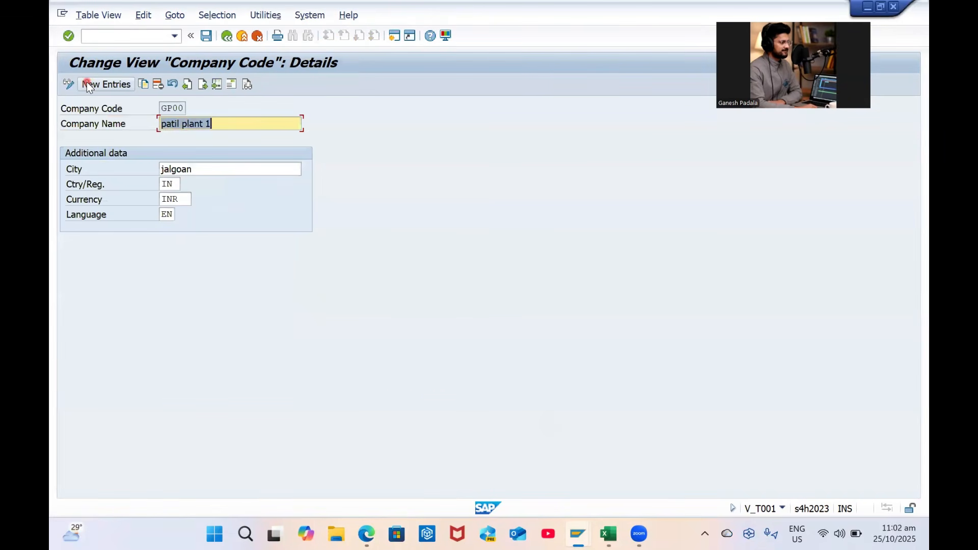
Rename GP00 to GP Industries and change its city to Visakhapatnam
{"action": "key", "text": "Caps_Lock"}
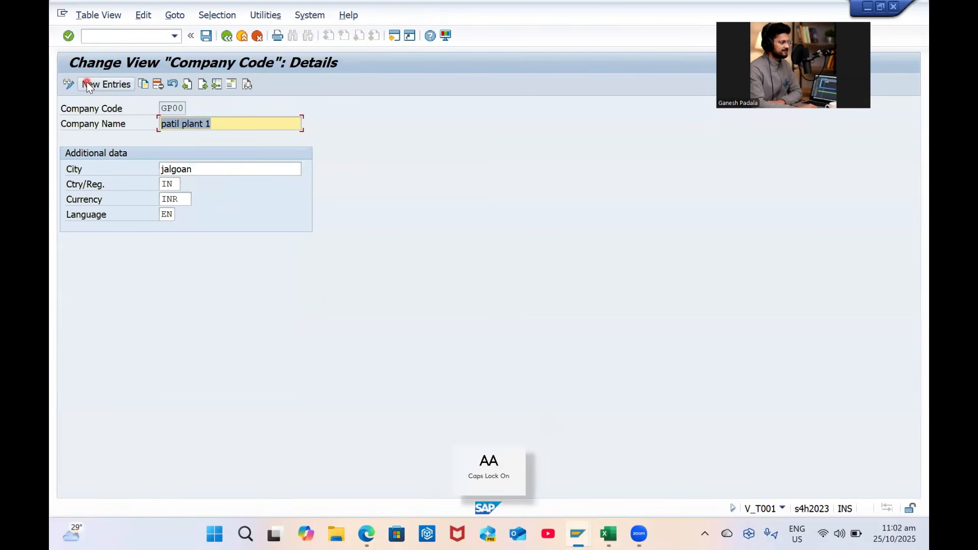
{"action": "key", "text": "BackSpace"}
{"action": "type", "text": "G"}
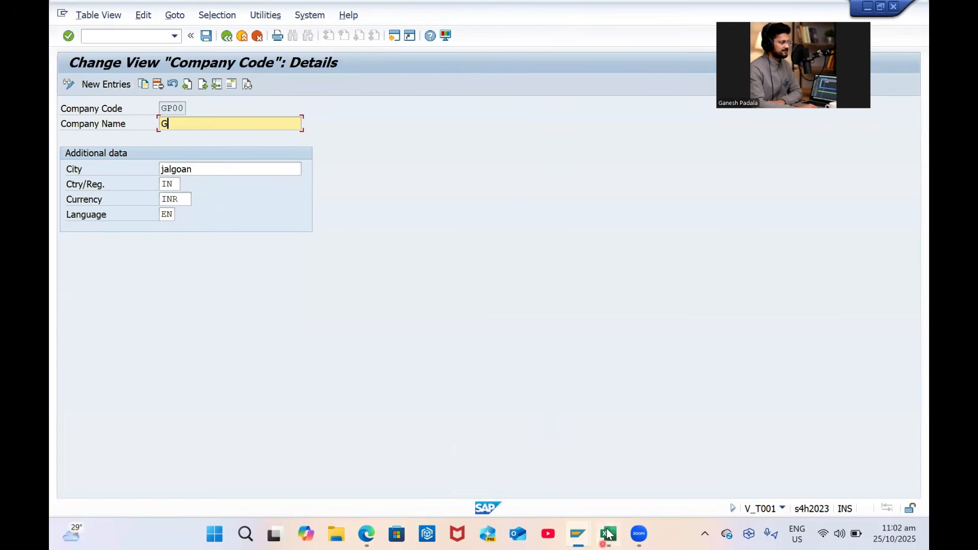
{"action": "left_click", "coordinate": [608, 535]}
{"action": "left_click", "coordinate": [310, 228]}
{"action": "key", "text": "ctrl+c"}
{"action": "key", "text": "alt+Tab"}
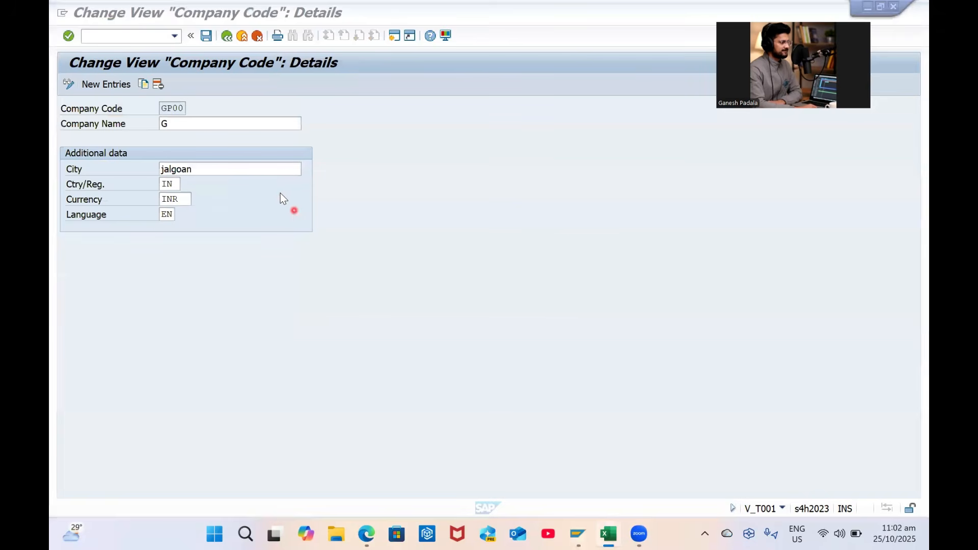
{"action": "key", "text": "ctrl+v"}
{"action": "key", "text": "Tab"}
{"action": "key", "text": "BackSpace"}
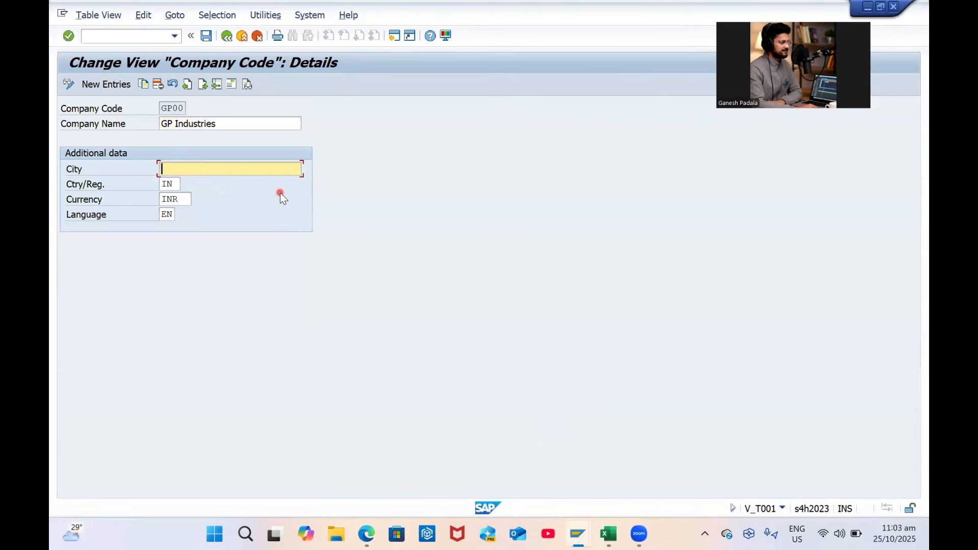
{"action": "type", "text": "V"}
{"action": "key", "text": "Caps_Lock"}
{"action": "type", "text": "isa"}
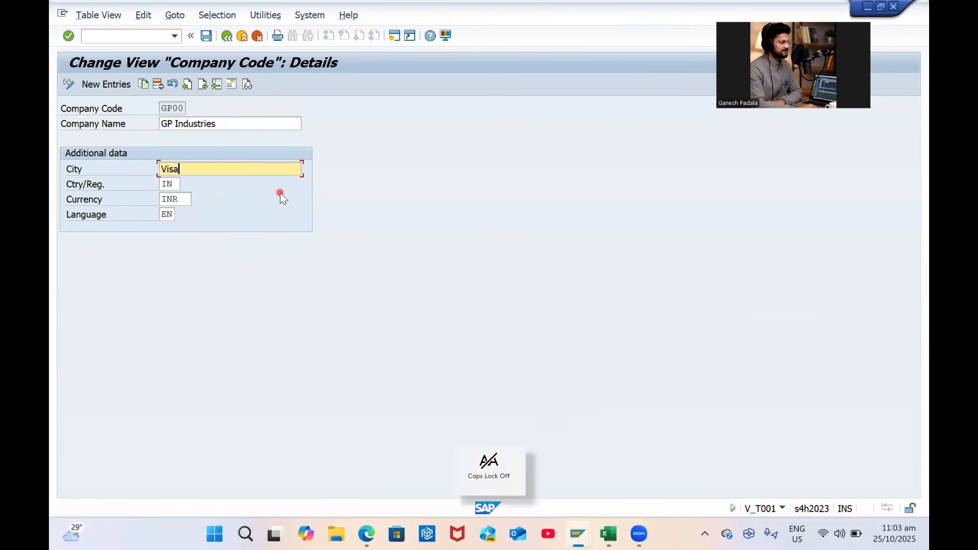
{"action": "type", "text": "khapatnam"}
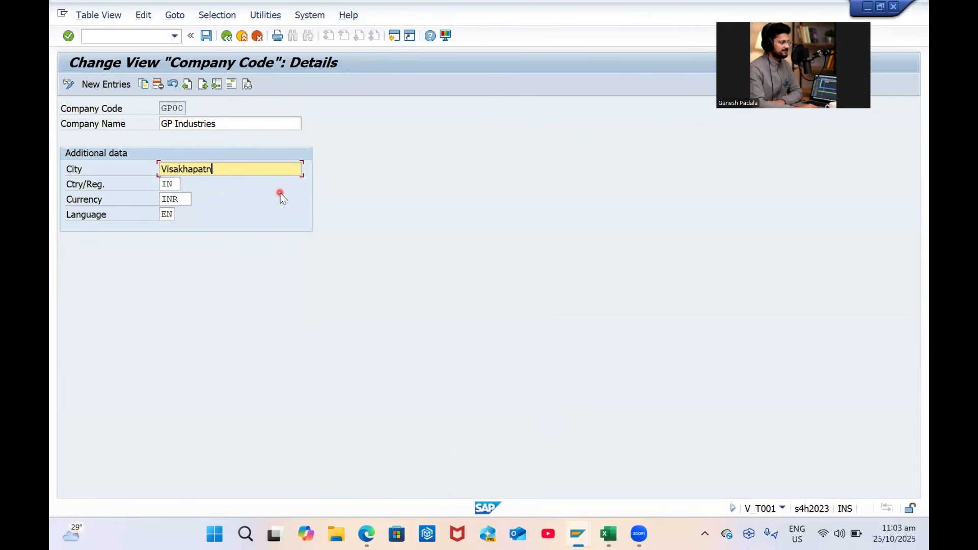
{"action": "key", "text": "Tab"}
{"action": "key", "text": "Tab"}
{"action": "key", "text": "Tab"}
{"action": "key", "text": "Tab"}
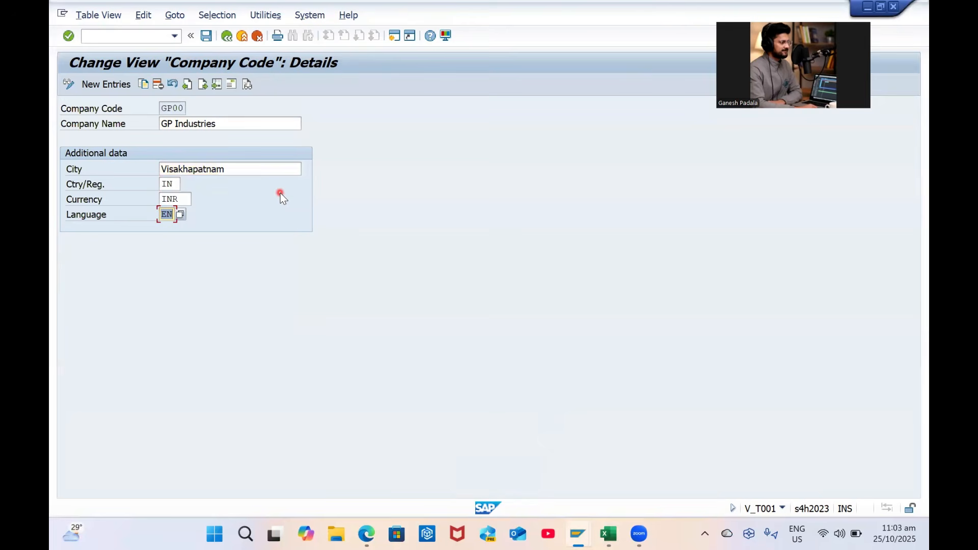
In the GP00 address, set title Company and name GP Industries
{"action": "left_click", "coordinate": [232, 84]}
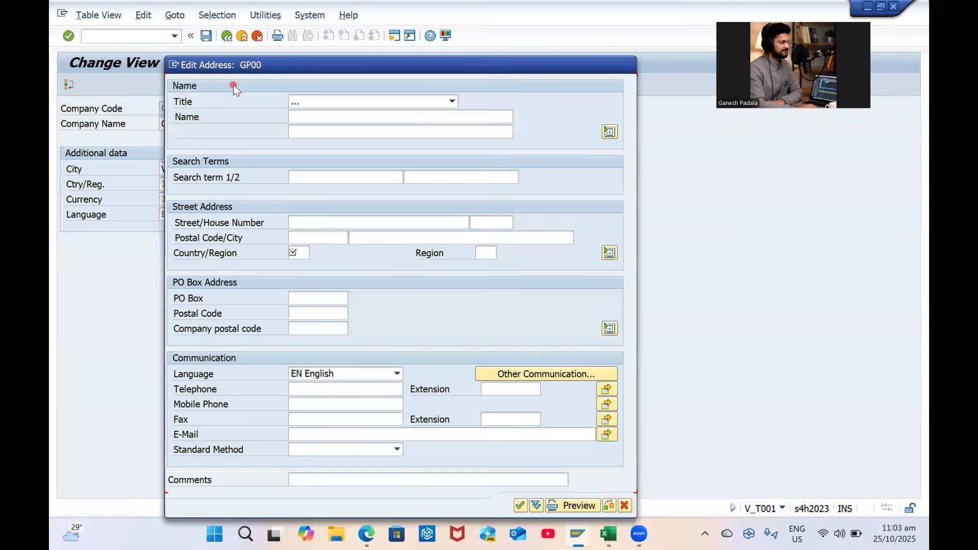
{"action": "left_click", "coordinate": [321, 101]}
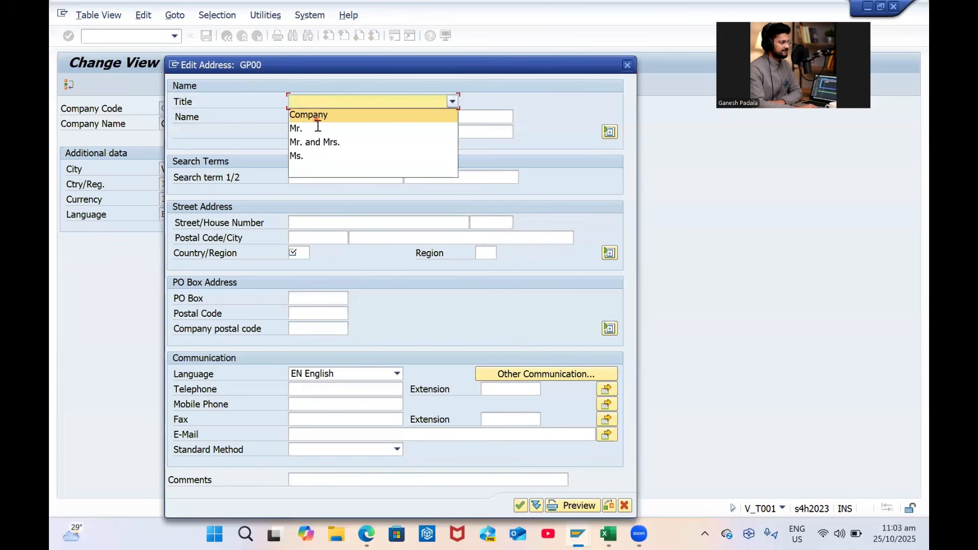
{"action": "left_click", "coordinate": [319, 115]}
{"action": "left_click", "coordinate": [322, 116]}
{"action": "type", "text": "GP"}
{"action": "key", "text": "Caps_Lock"}
{"action": "type", "text": "I"}
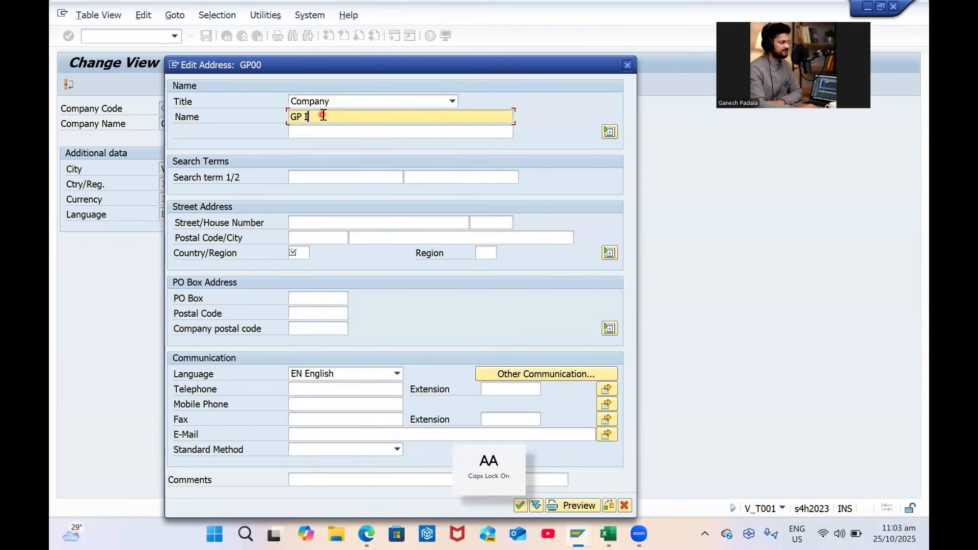
{"action": "key", "text": "Caps_Lock"}
{"action": "type", "text": "ndustries"}
{"action": "key", "text": "Tab"}
{"action": "key", "text": "Tab"}
{"action": "key", "text": "Tab"}
Enter the first search term and street Yendada
{"action": "type", "text": "ga"}
{"action": "key", "text": "BackSpace"}
{"action": "key", "text": "BackSpace"}
{"action": "key", "text": "Caps_Lock"}
{"action": "type", "text": "GANESH SAP SCM"}
{"action": "key", "text": "Tab"}
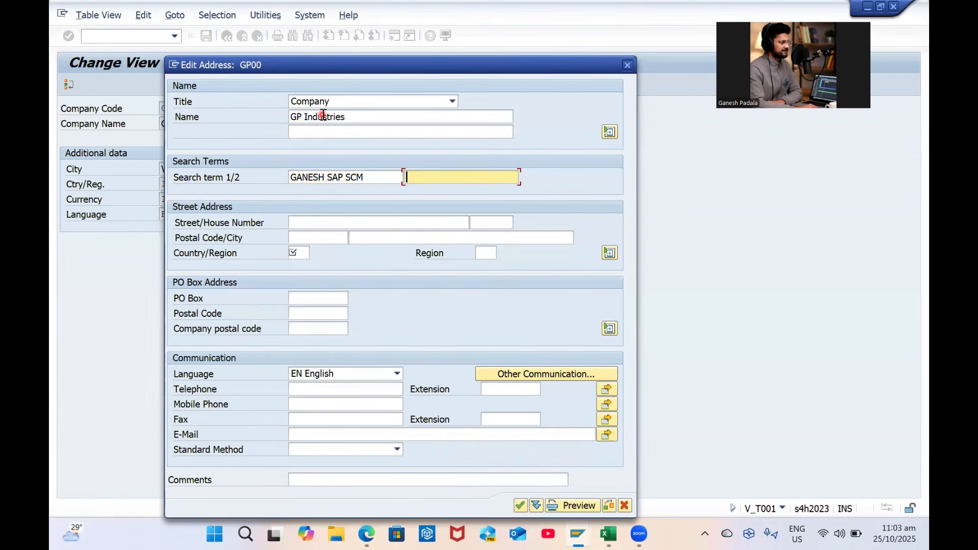
{"action": "key", "text": "Tab"}
{"action": "type", "text": "Y"}
{"action": "key", "text": "Caps_Lock"}
{"action": "type", "text": "enada"}
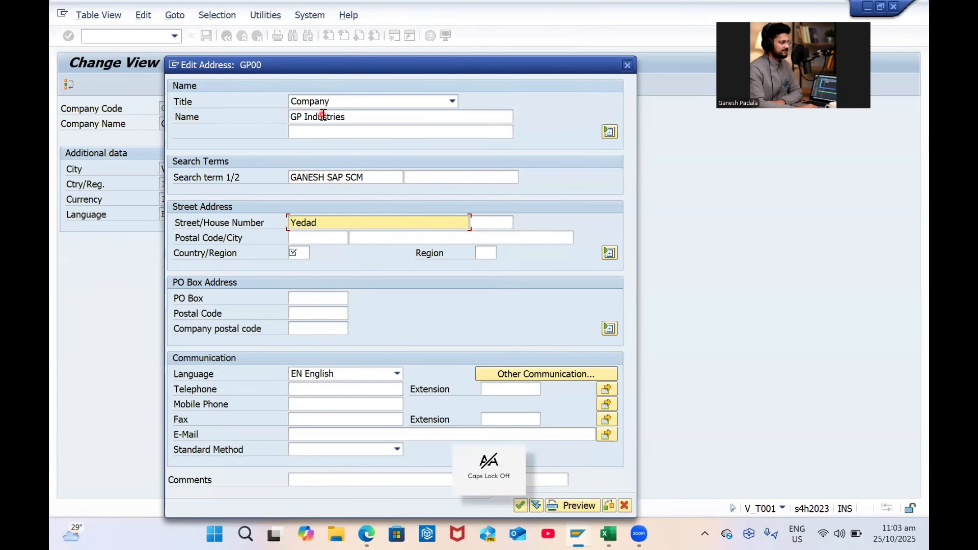
{"action": "key", "text": "BackSpace"}
{"action": "key", "text": "BackSpace"}
{"action": "key", "text": "BackSpace"}
{"action": "key", "text": "BackSpace"}
{"action": "type", "text": "ndada"}
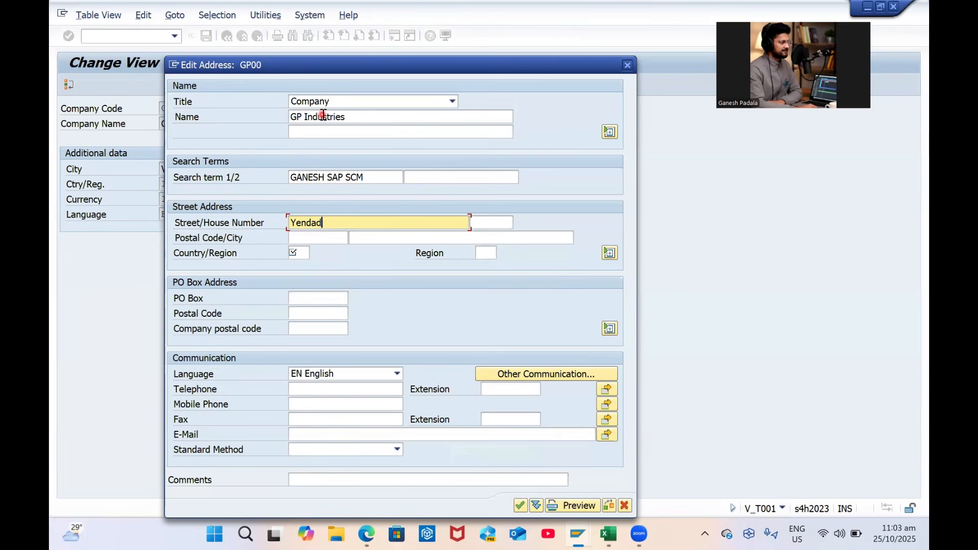
{"action": "key", "text": "Tab"}
Enter postal code 530045 and city Visakhapatnam
{"action": "key", "text": "Tab"}
{"action": "type", "text": "5"}
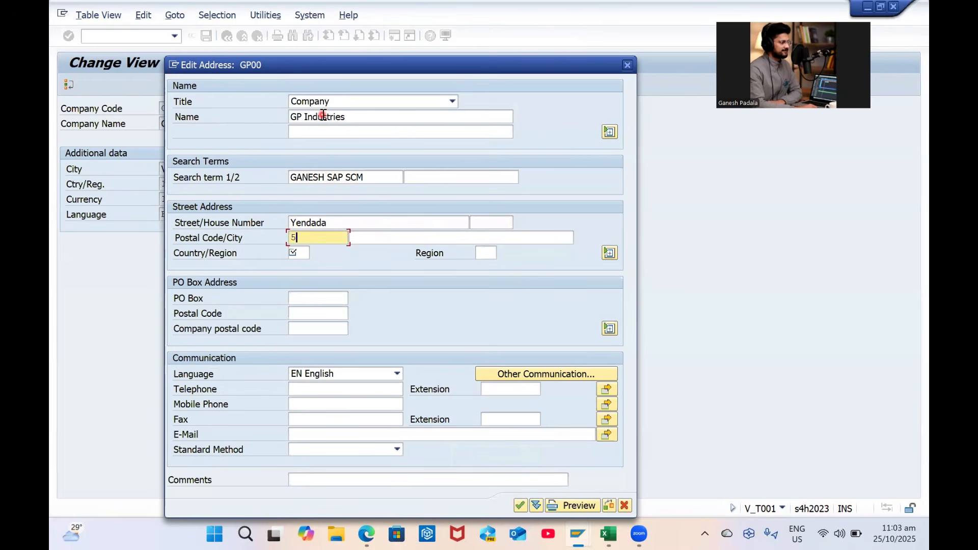
{"action": "type", "text": "30045"}
{"action": "key", "text": "Tab"}
{"action": "key", "text": "Caps_Lock"}
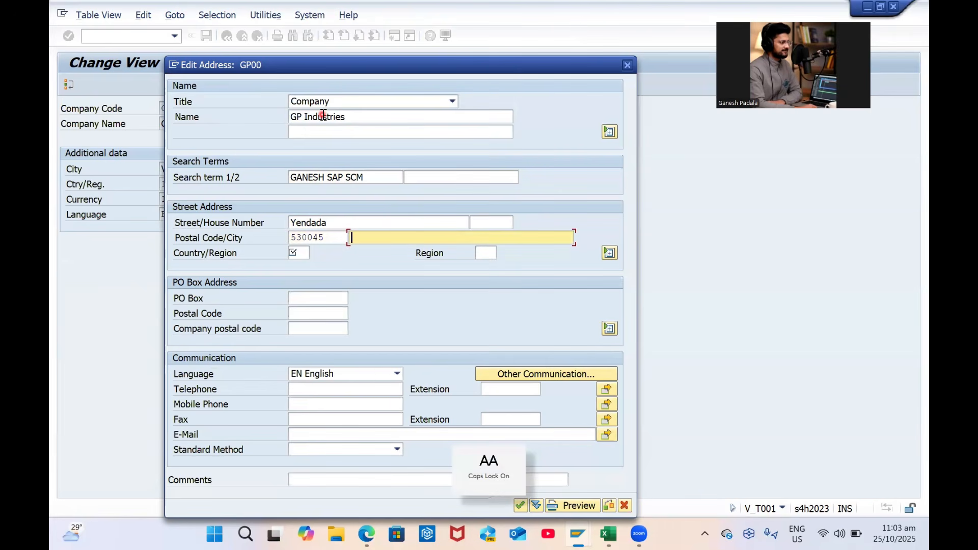
{"action": "key", "text": "Caps_Lock"}
{"action": "type", "text": "vIS"}
{"action": "key", "text": "BackSpace"}
{"action": "key", "text": "BackSpace"}
{"action": "key", "text": "BackSpace"}
{"action": "key", "text": "Caps_Lock"}
{"action": "type", "text": "Visakhapatnam"}
{"action": "key", "text": "Tab"}
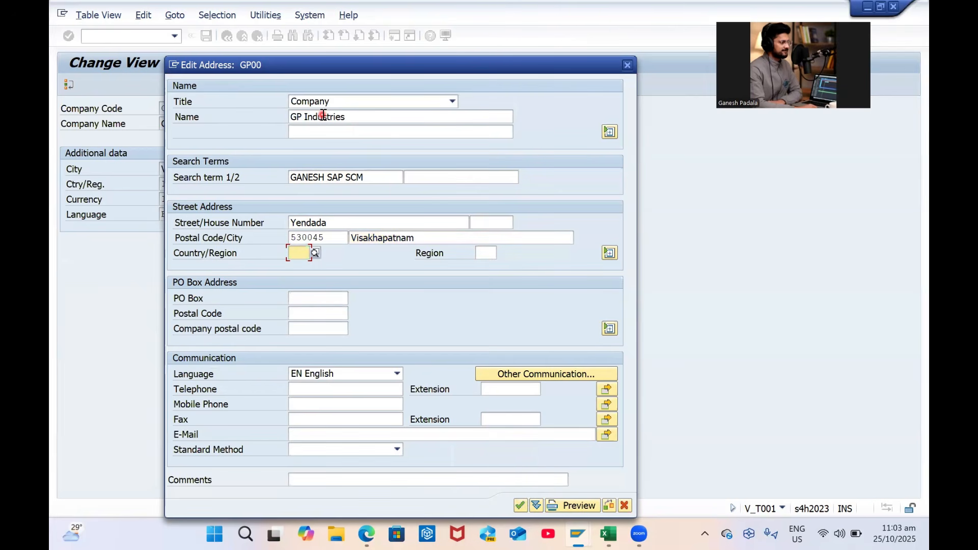
Set country IN, region 01 (Andhra Pradesh), and fill in the contact e-mail address
{"action": "key", "text": "Caps_Lock"}
{"action": "type", "text": "IN"}
{"action": "key", "text": "Tab"}
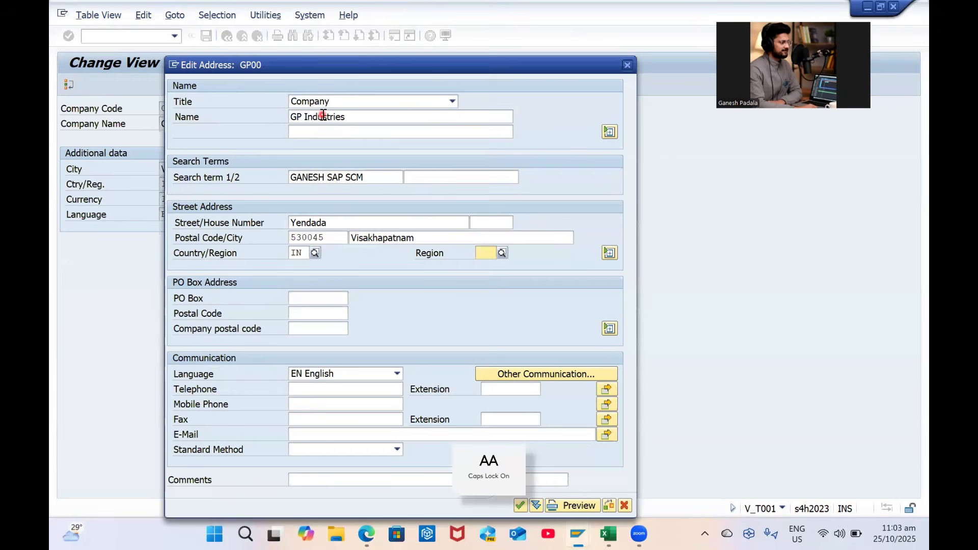
{"action": "type", "text": "0"}
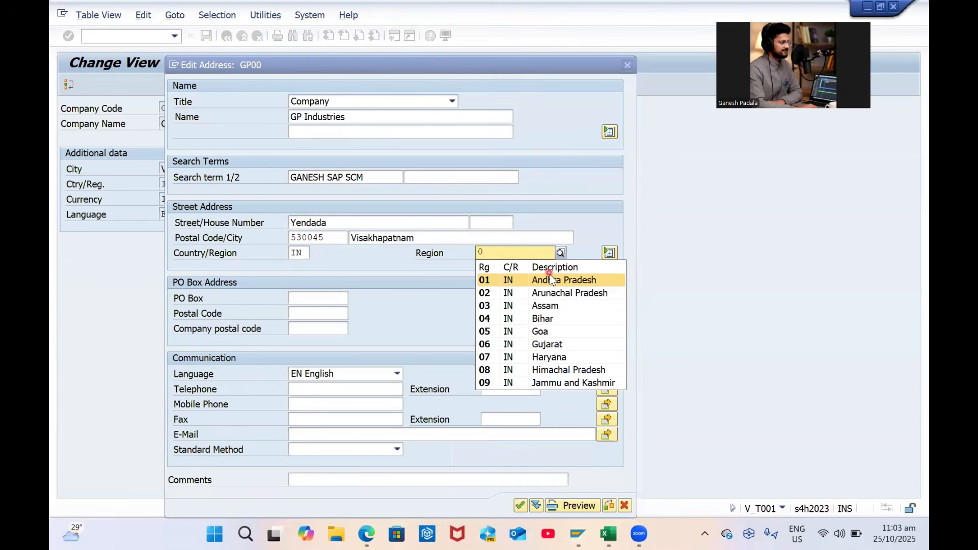
{"action": "left_click", "coordinate": [563, 279]}
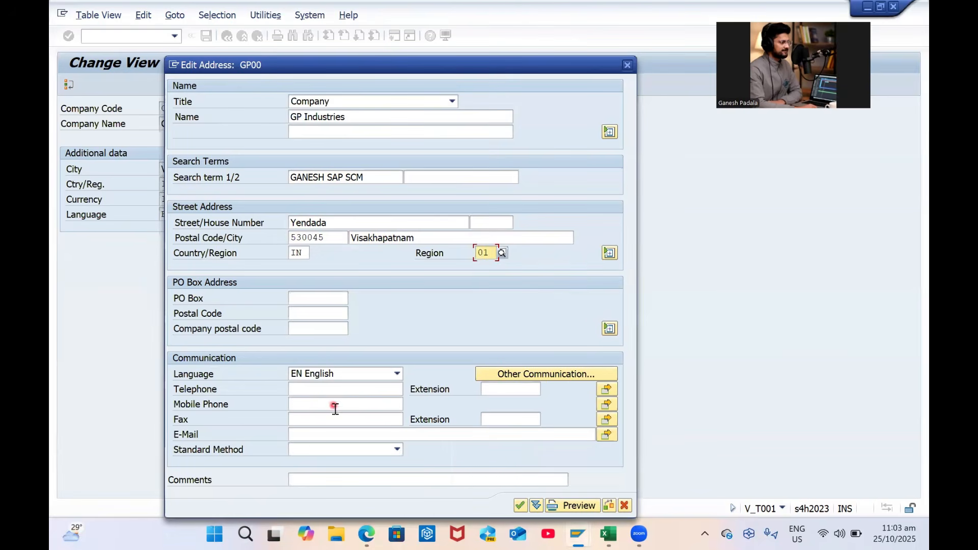
{"action": "left_click", "coordinate": [312, 434]}
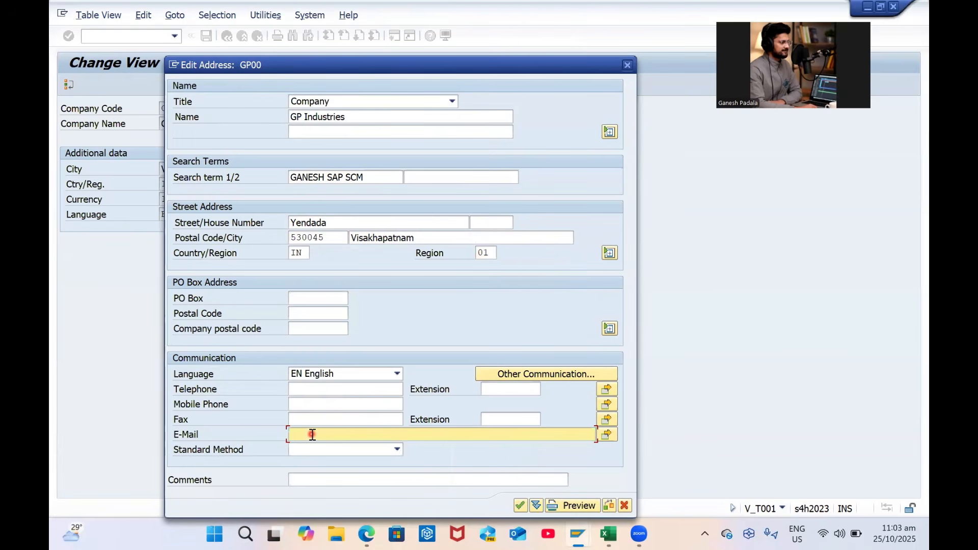
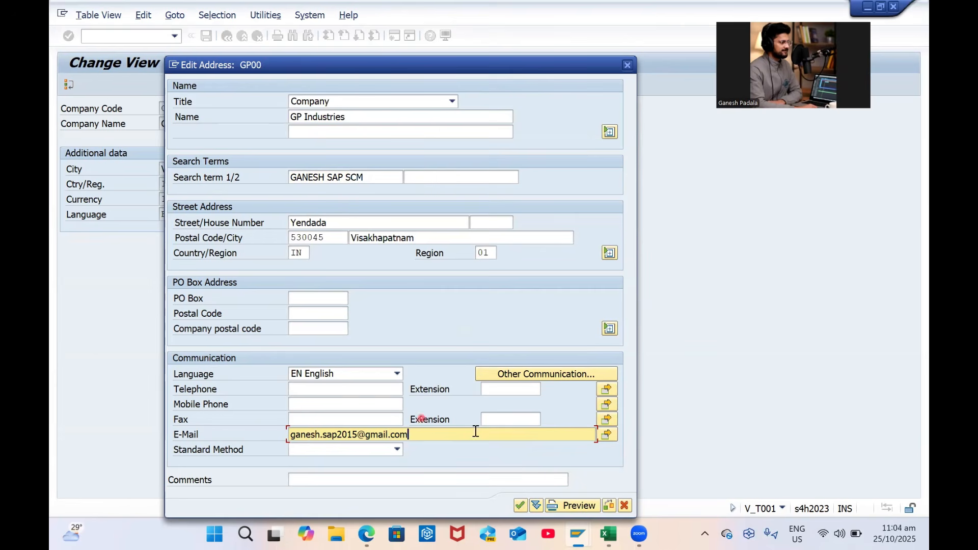
Confirm the address, save GP00 under the customizing request, and return to the IMG tree
{"action": "left_click", "coordinate": [520, 505]}
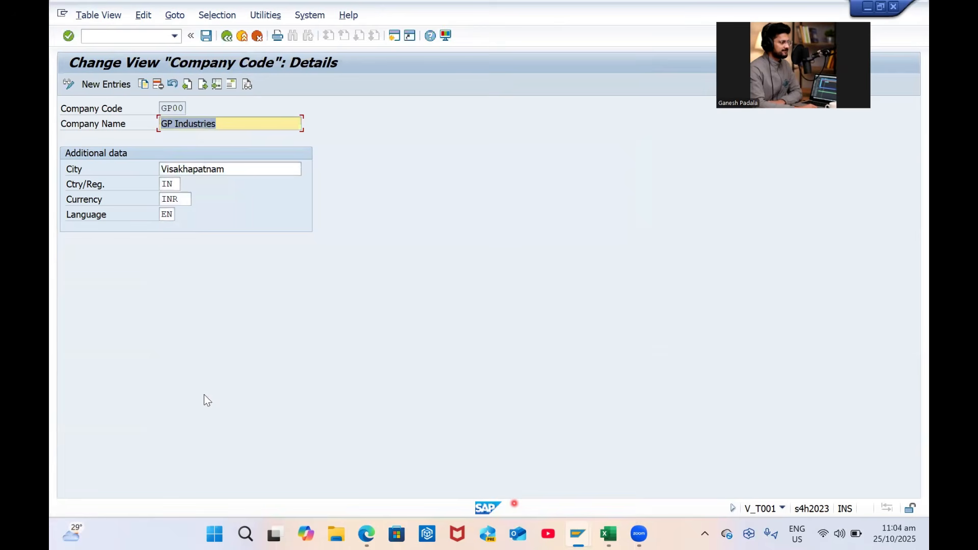
{"action": "left_click", "coordinate": [203, 39]}
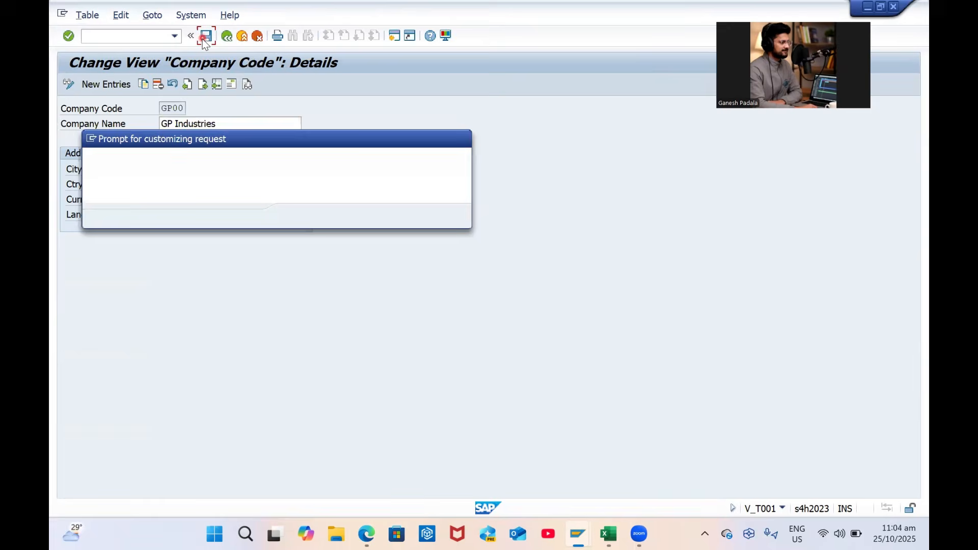
{"action": "left_click", "coordinate": [298, 217]}
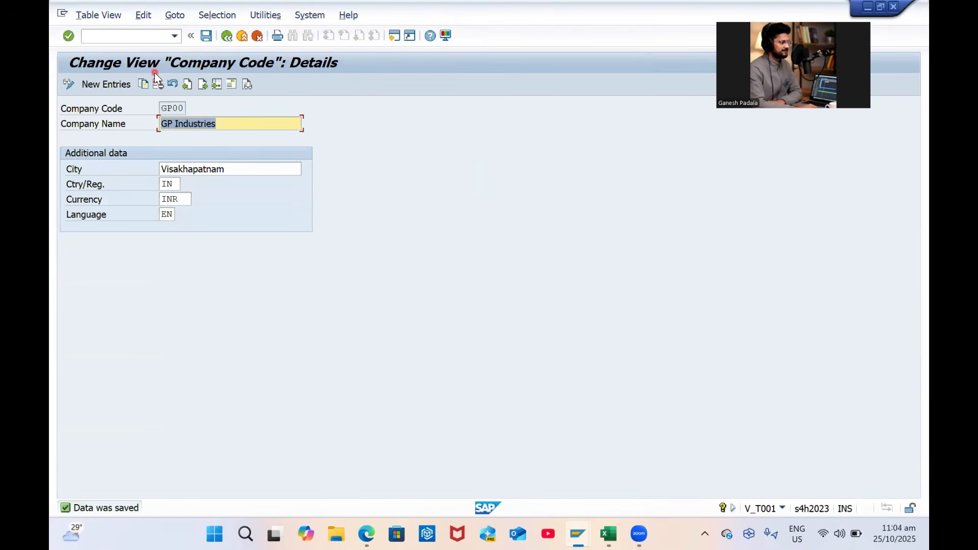
{"action": "key", "text": "F3"}
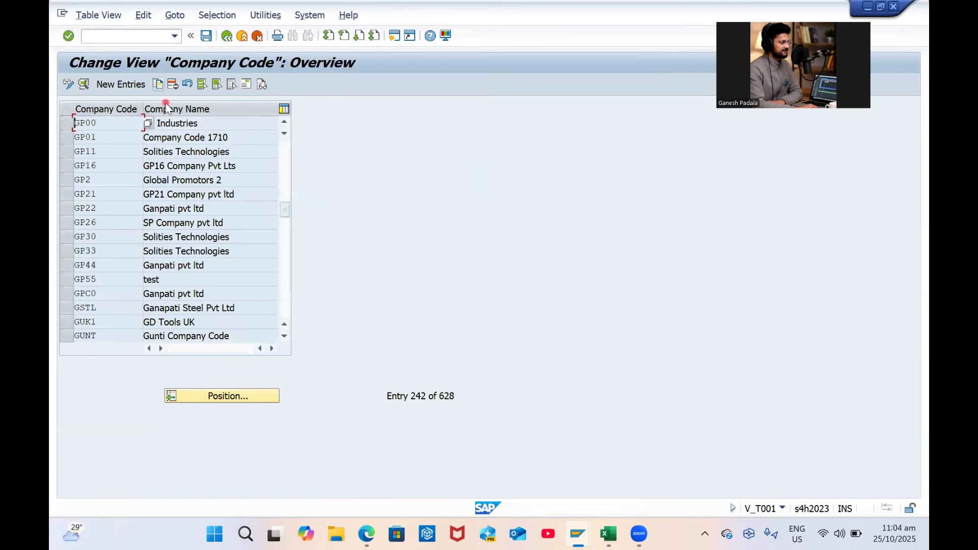
{"action": "key", "text": "F3"}
{"action": "left_click", "coordinate": [524, 444]}
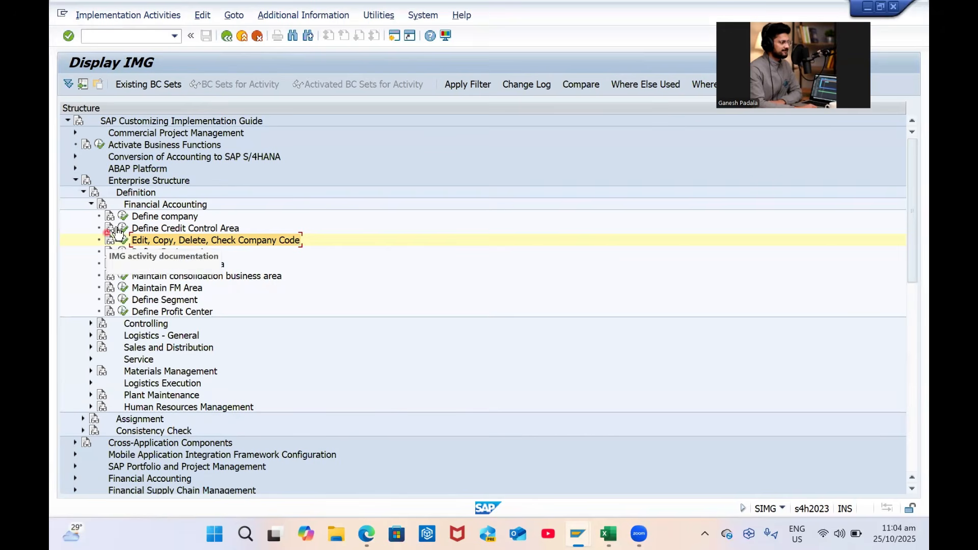
From Definition > Controlling, attempt to copy a controlling area, which structure mode blocks
{"action": "left_click", "coordinate": [90, 206]}
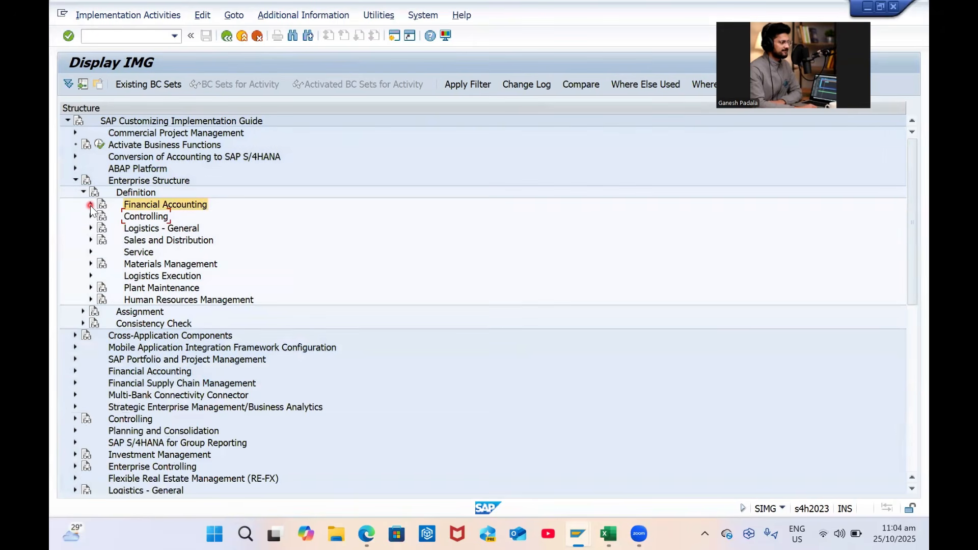
{"action": "left_click", "coordinate": [90, 215]}
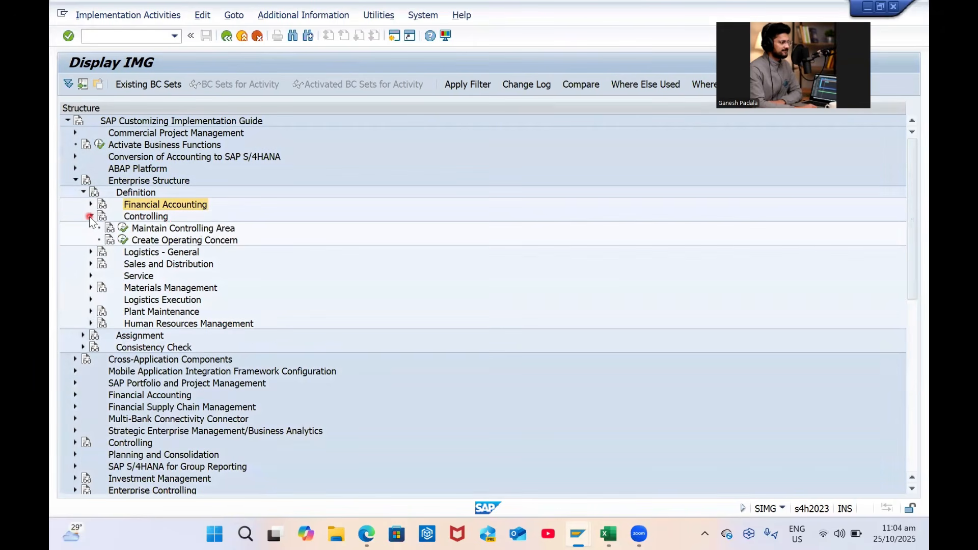
{"action": "left_click", "coordinate": [122, 227]}
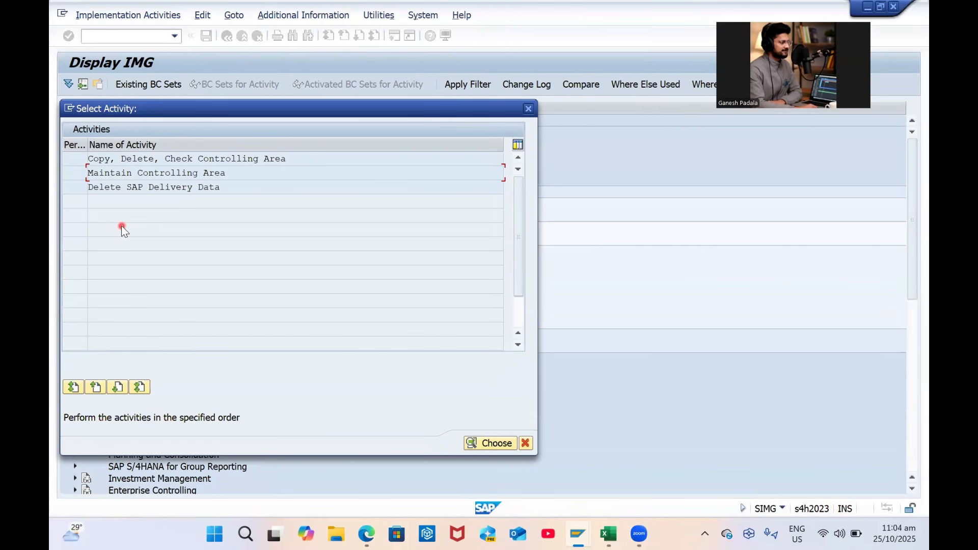
{"action": "double_click", "coordinate": [254, 163]}
{"action": "left_click", "coordinate": [83, 85]}
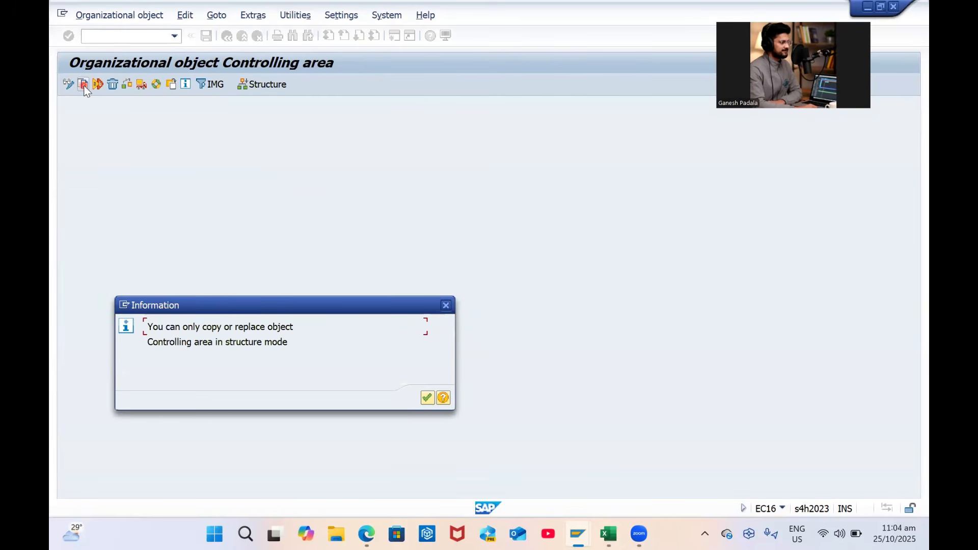
{"action": "key", "text": "Return"}
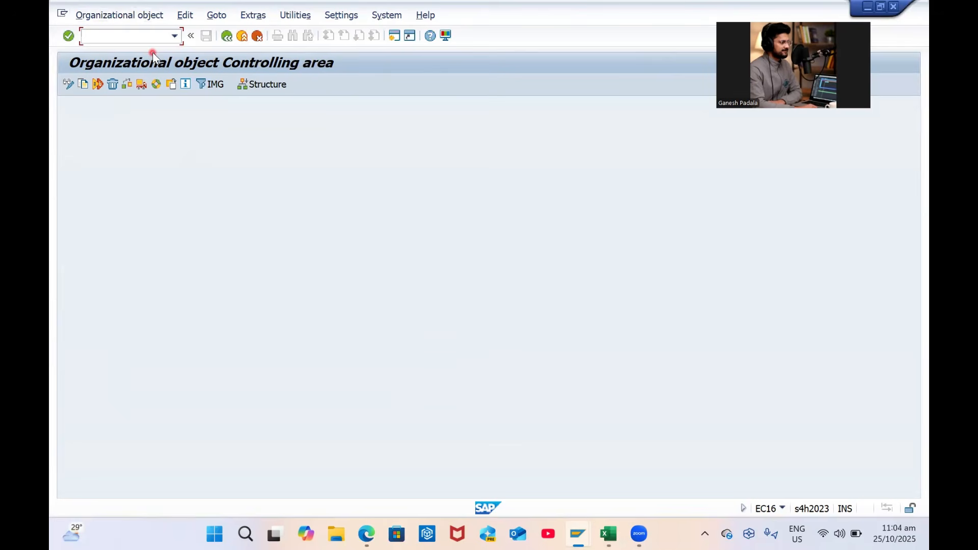
{"action": "key", "text": "F3"}
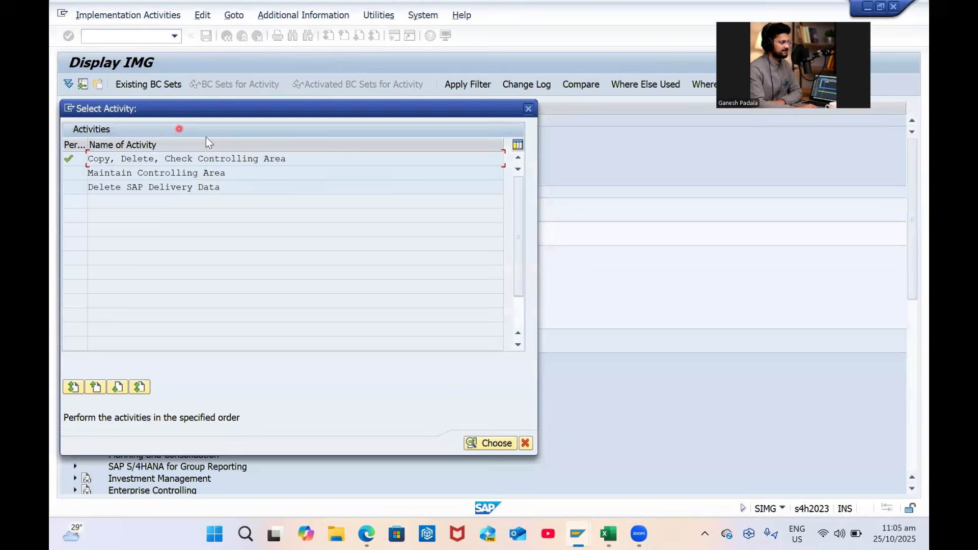
Open the controlling area basic data list, jump to GP16, and leave the overview
{"action": "double_click", "coordinate": [175, 172]}
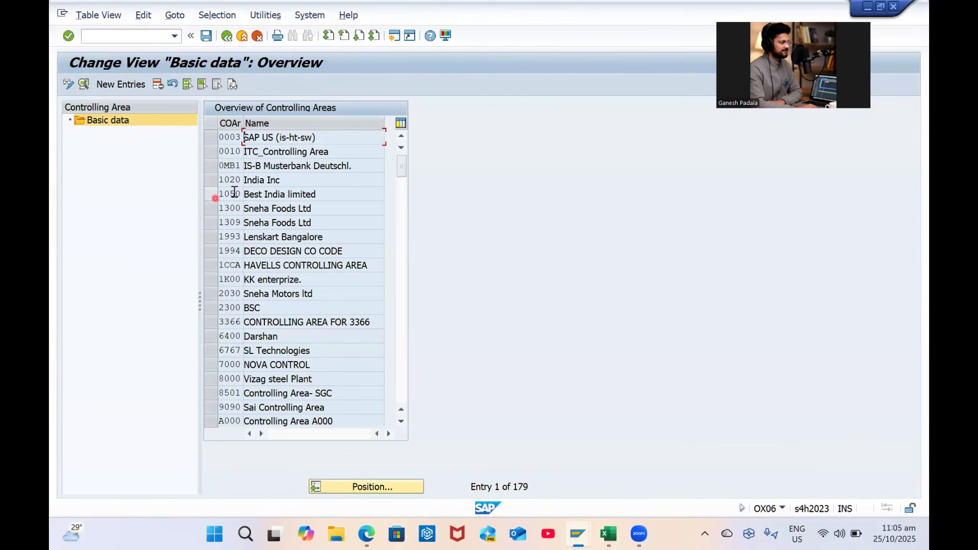
{"action": "left_click", "coordinate": [377, 487]}
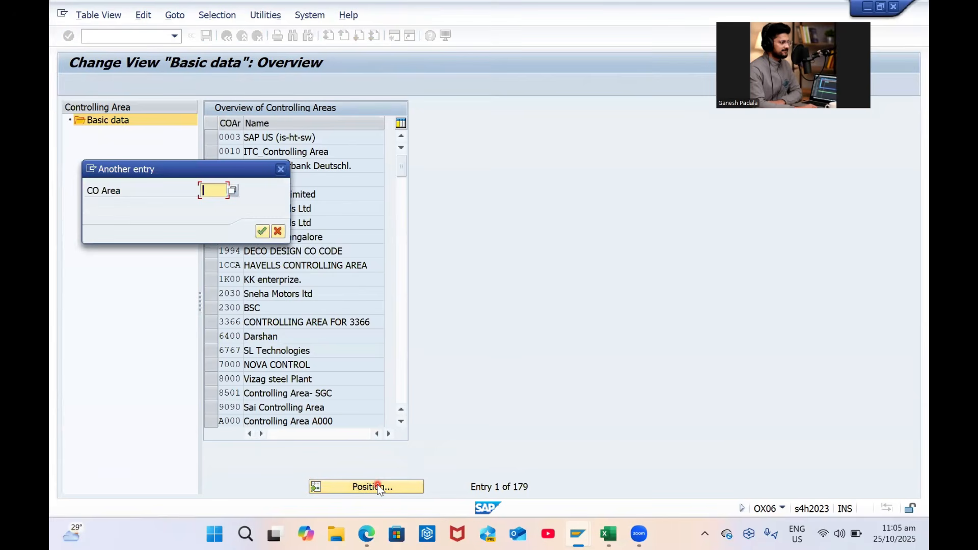
{"action": "type", "text": "gp"}
{"action": "type", "text": "16"}
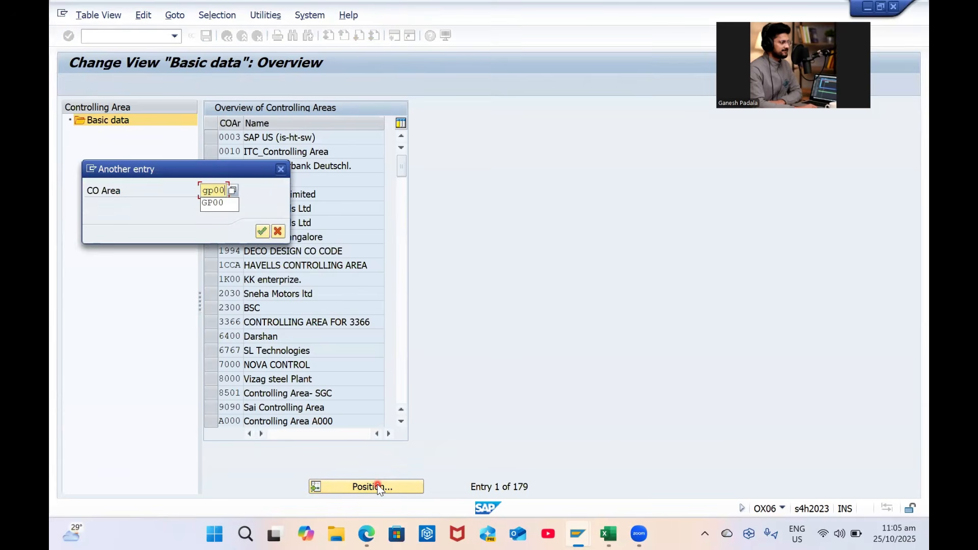
{"action": "key", "text": "Return"}
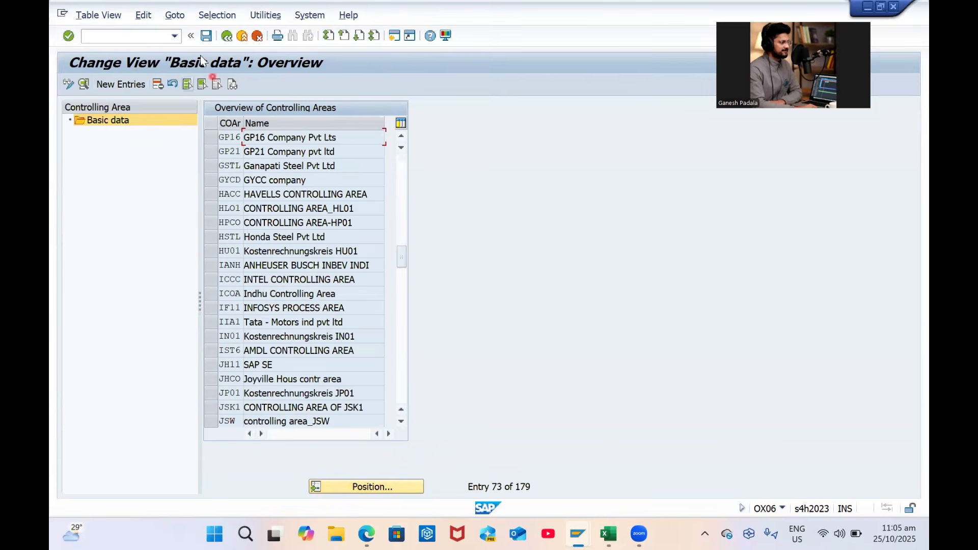
{"action": "key", "text": "F3"}
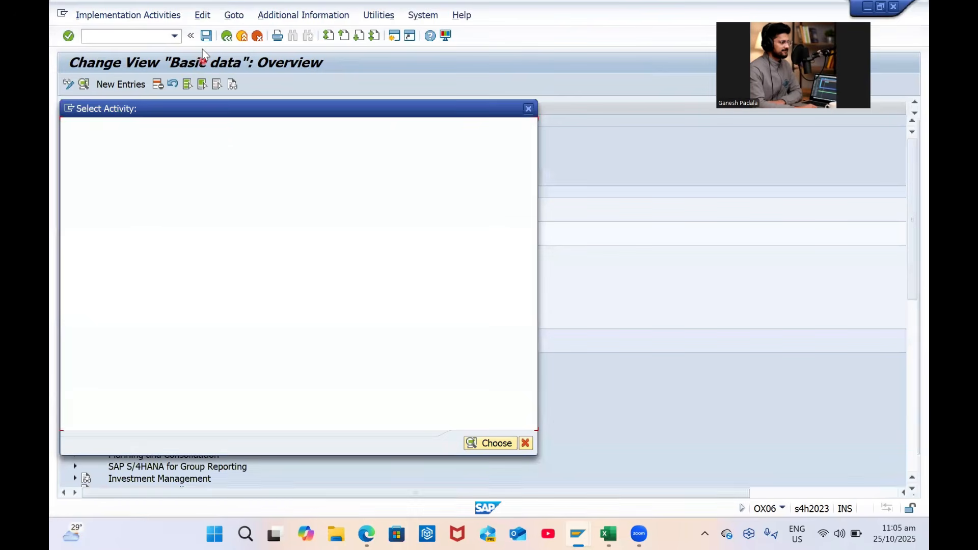
Expand General Controlling > Organization and try its Maintain Controlling Area activity, then cancel
{"action": "left_click", "coordinate": [524, 444]}
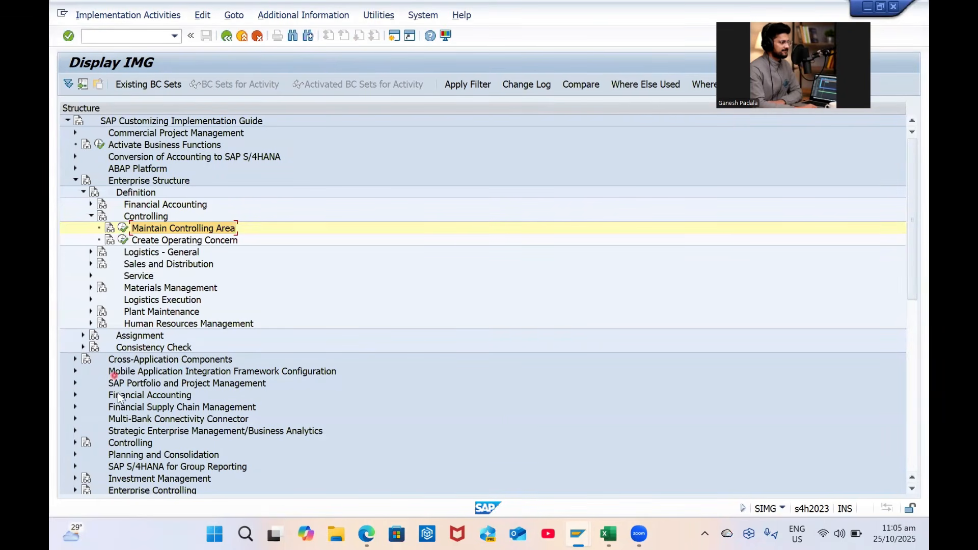
{"action": "left_click", "coordinate": [75, 444]}
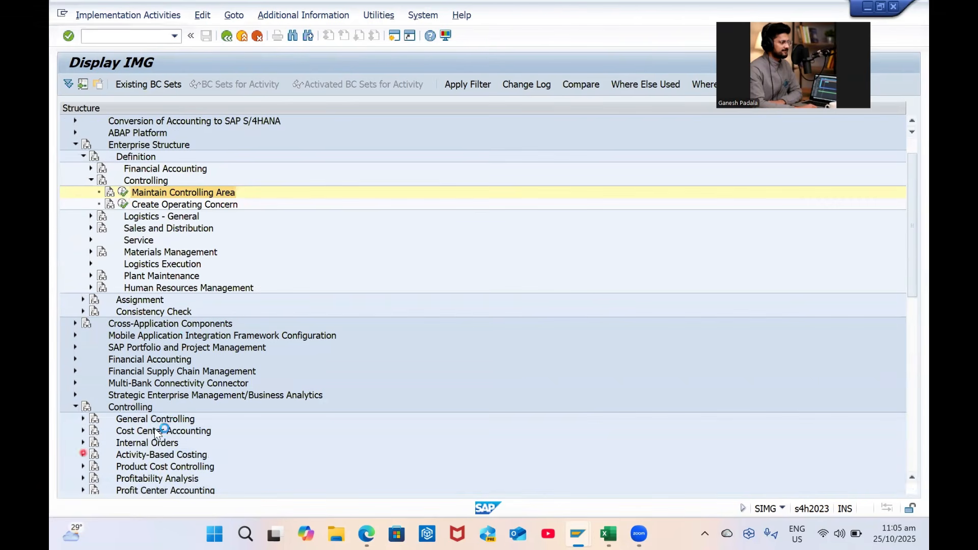
{"action": "left_click", "coordinate": [80, 419]}
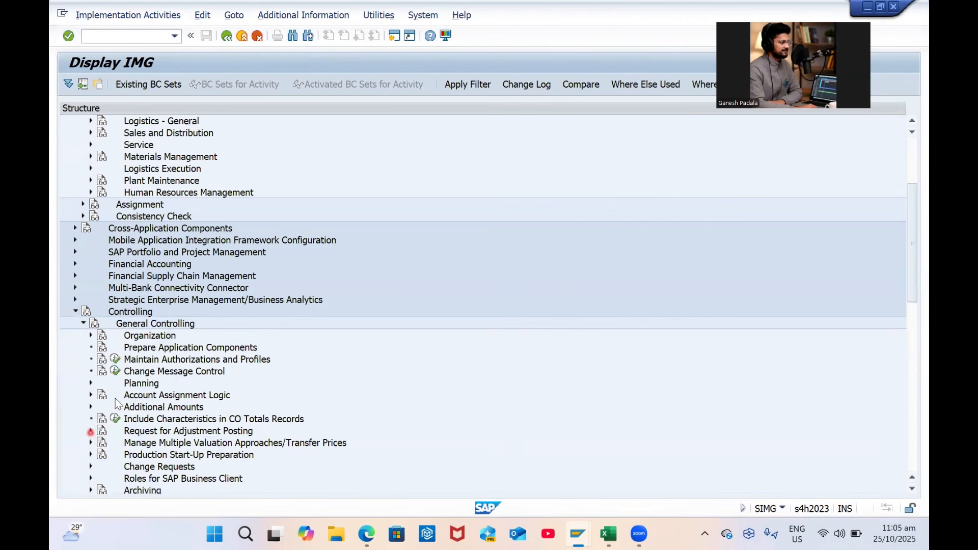
{"action": "scroll", "coordinate": [208, 385], "scroll_direction": "up", "scroll_amount": 1}
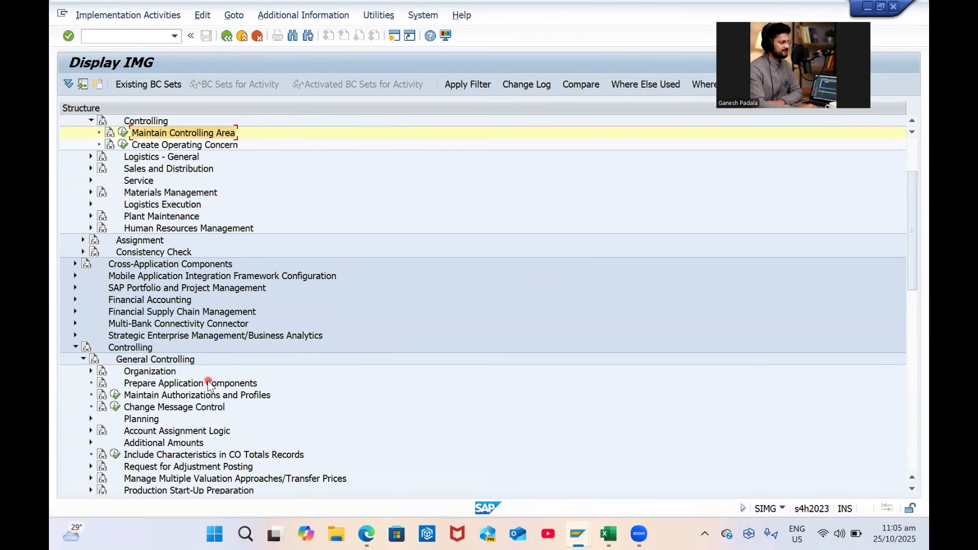
{"action": "left_click", "coordinate": [90, 371]}
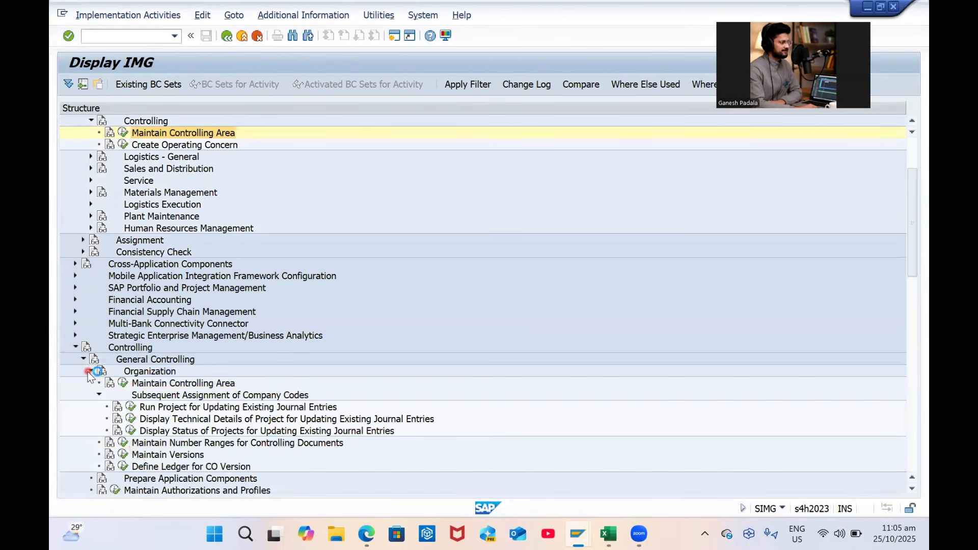
{"action": "left_click", "coordinate": [162, 382]}
{"action": "left_click", "coordinate": [122, 381]}
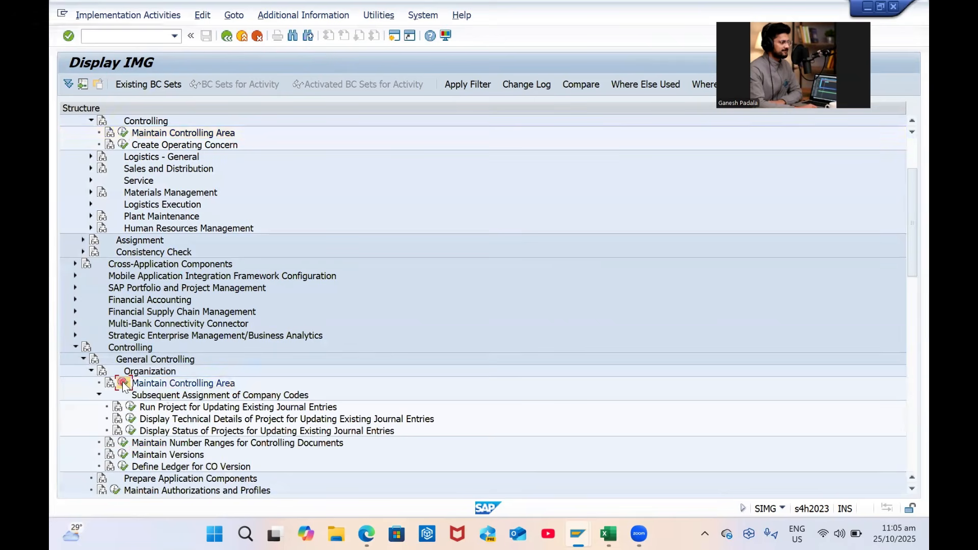
{"action": "left_click", "coordinate": [524, 444]}
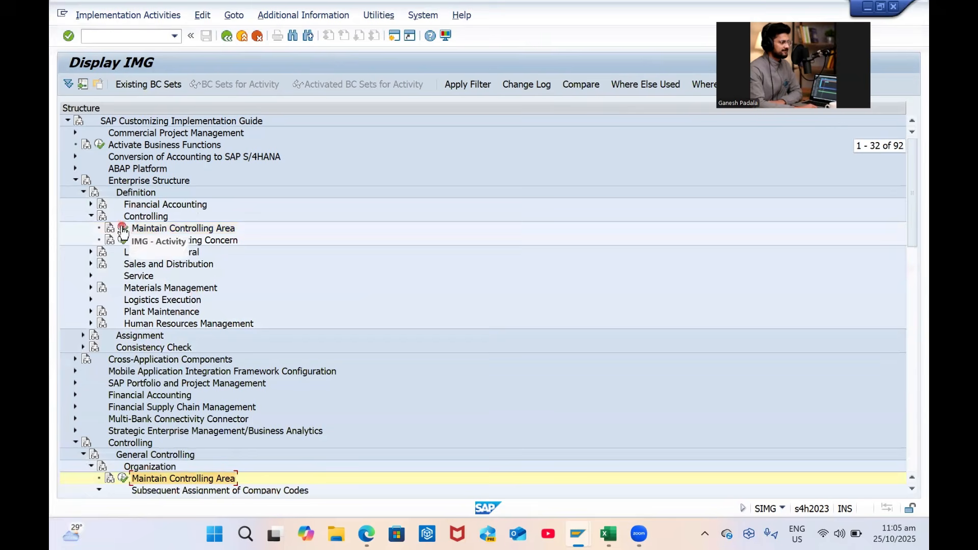
Retry copying a controlling area object, then open Maintain Controlling Area instead
{"action": "left_click", "coordinate": [122, 229]}
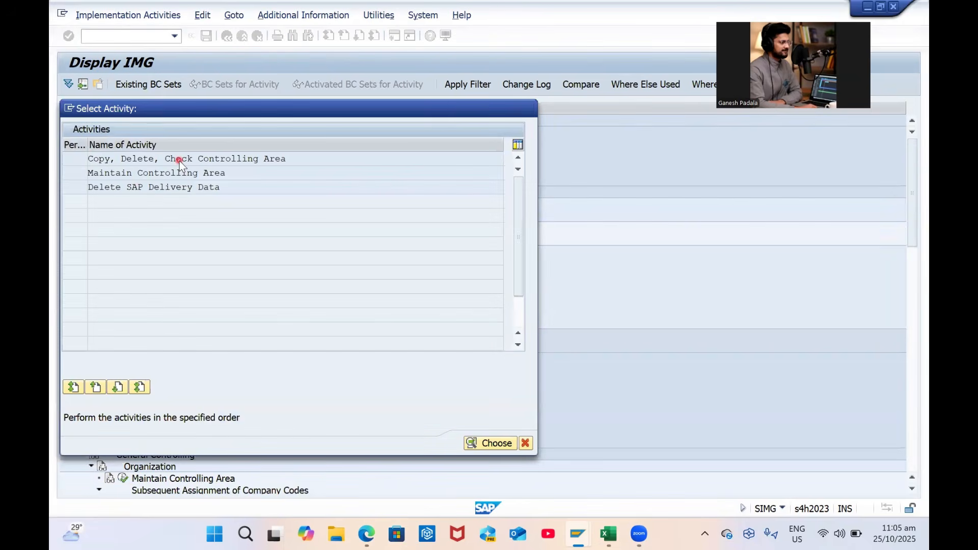
{"action": "double_click", "coordinate": [180, 161]}
{"action": "left_click", "coordinate": [246, 87]}
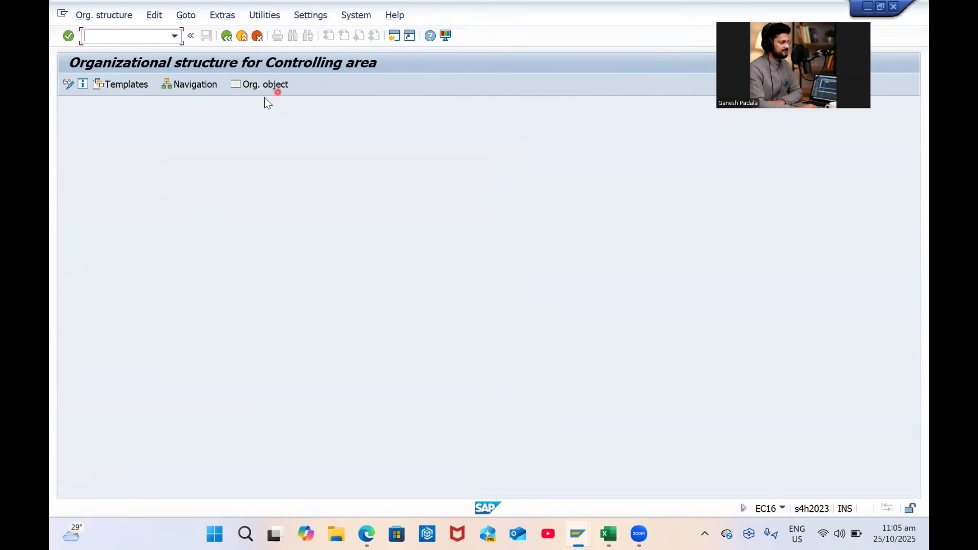
{"action": "left_click", "coordinate": [260, 86]}
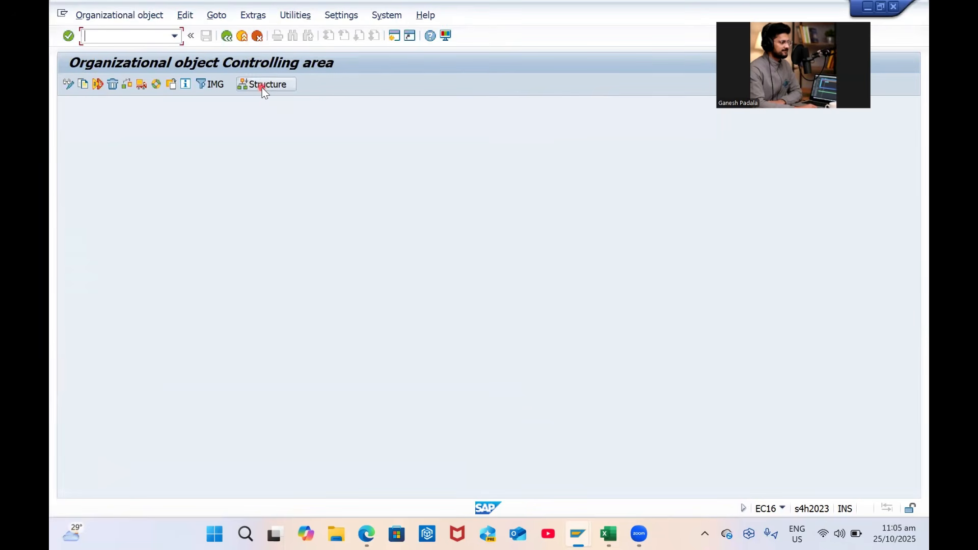
{"action": "left_click", "coordinate": [83, 84]}
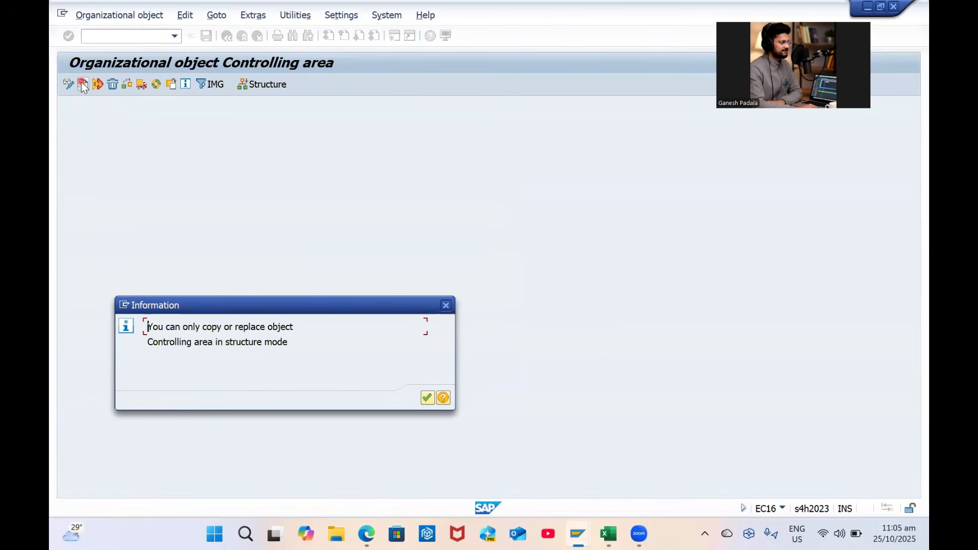
{"action": "key", "text": "Return"}
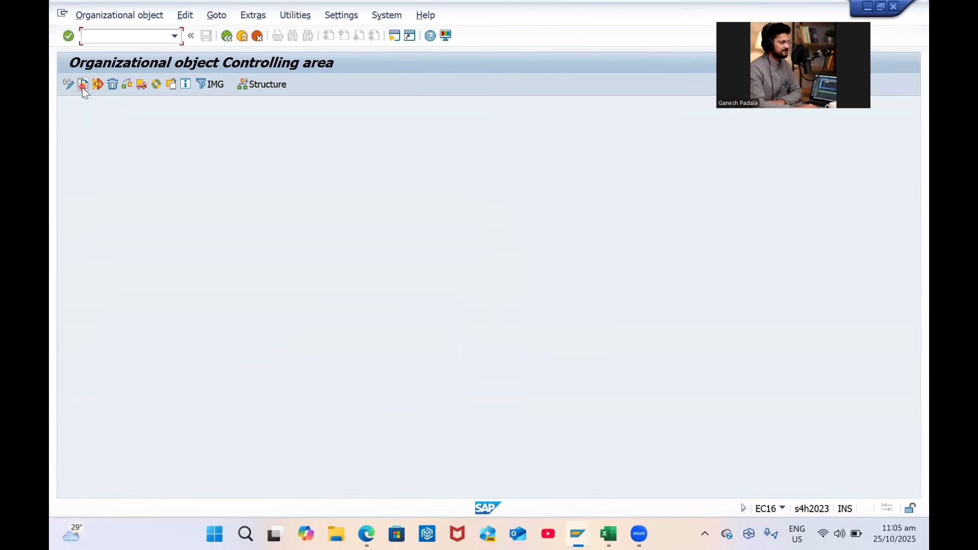
{"action": "left_click", "coordinate": [68, 84]}
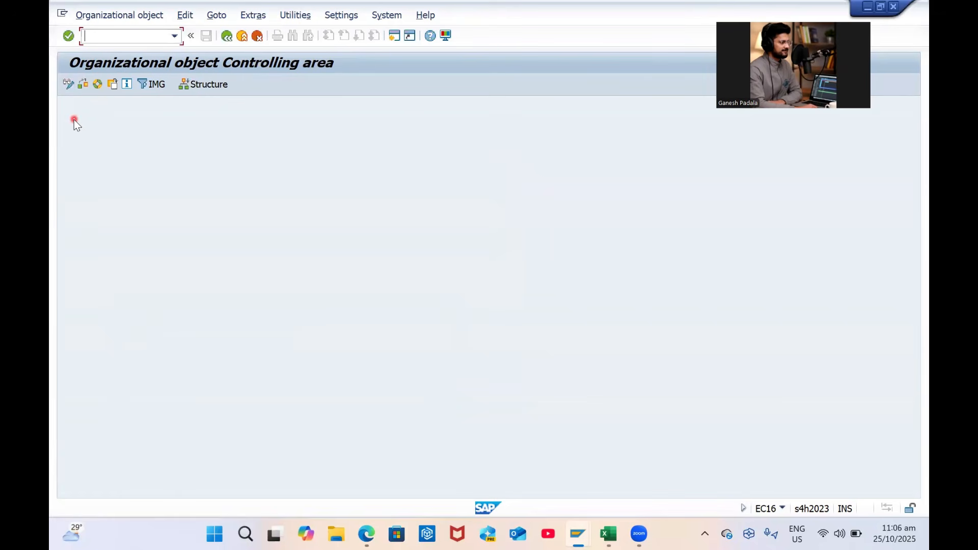
{"action": "key", "text": "F3"}
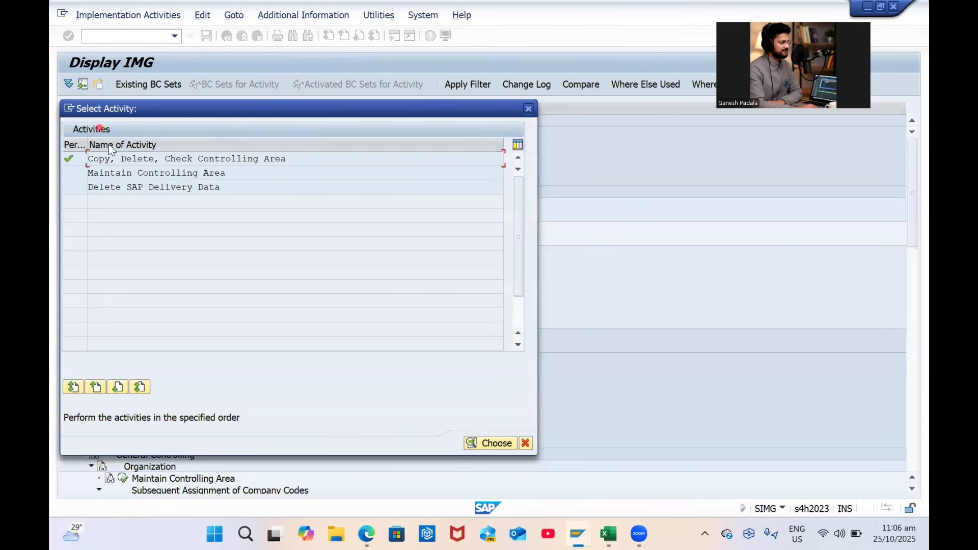
{"action": "double_click", "coordinate": [167, 171]}
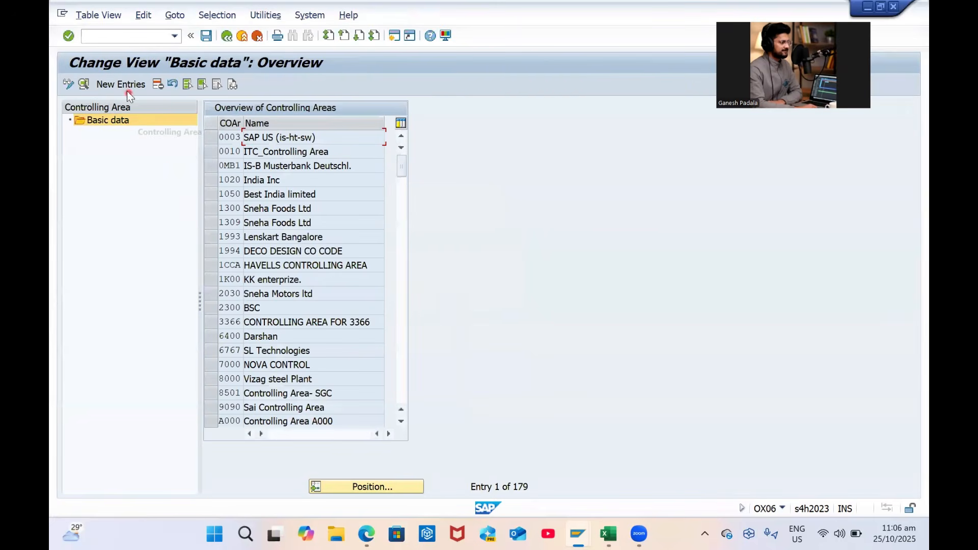
Create new controlling area GP00, taking its defaults from company code GP00
{"action": "left_click", "coordinate": [126, 84]}
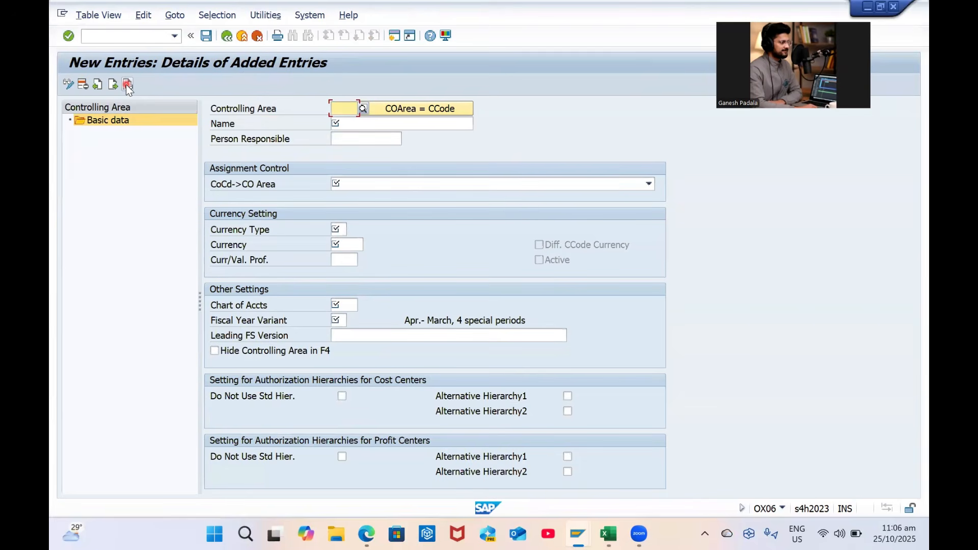
{"action": "key", "text": "Caps_Lock"}
{"action": "type", "text": "GP00"}
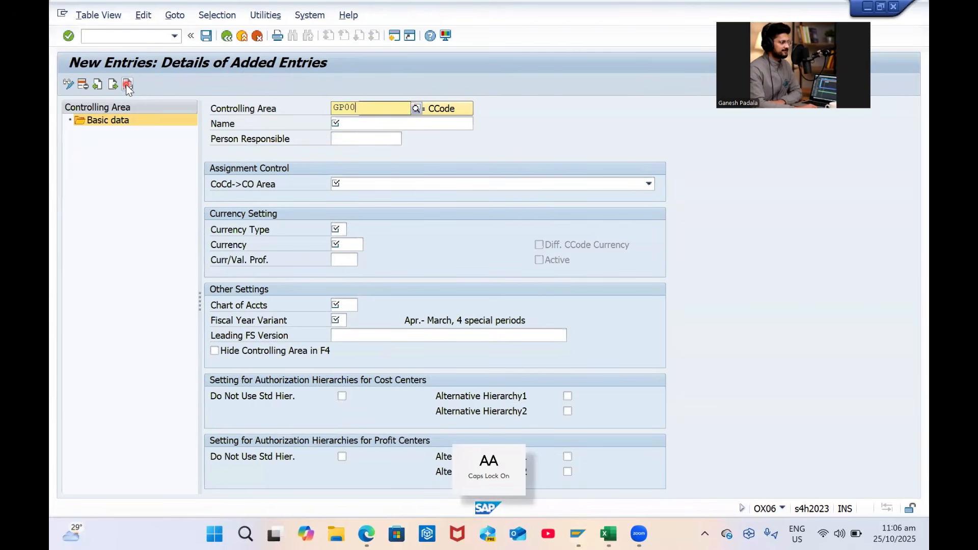
{"action": "key", "text": "Return"}
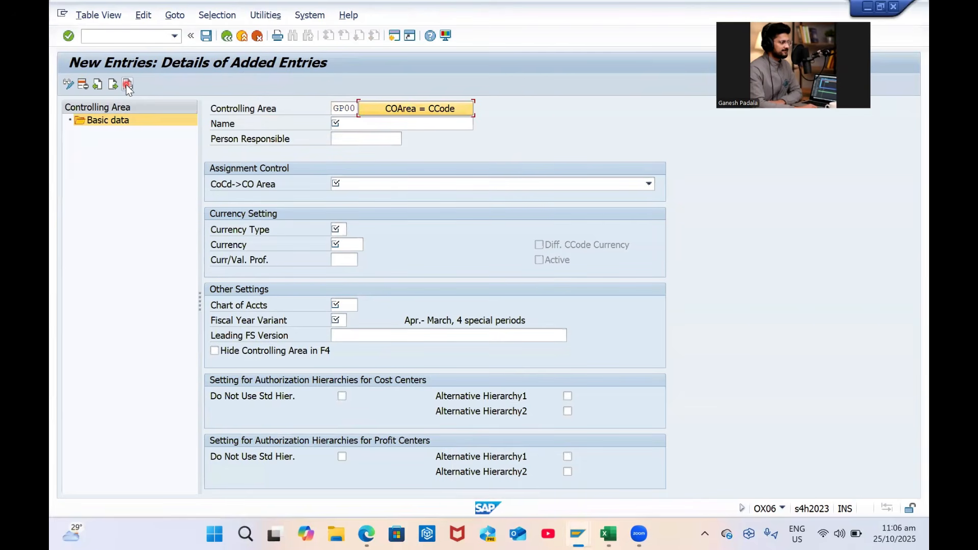
{"action": "left_click", "coordinate": [406, 110]}
{"action": "left_click", "coordinate": [401, 161]}
{"action": "type", "text": "GP00"}
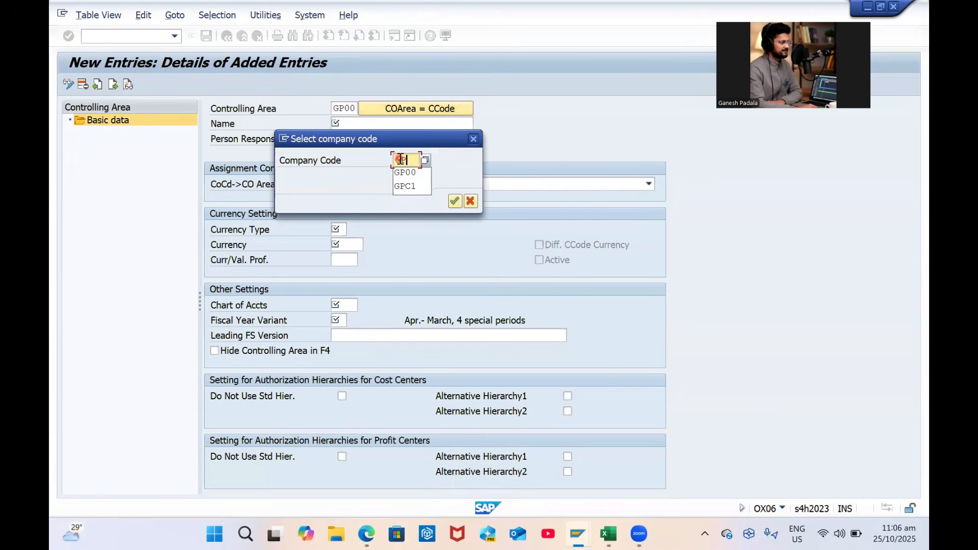
{"action": "key", "text": "Return"}
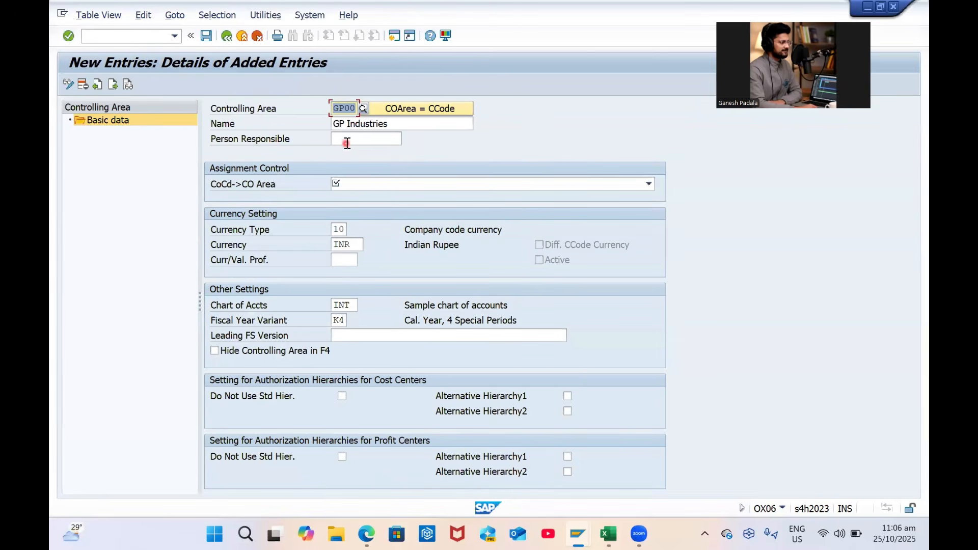
Set the person responsible and keep assignment option 1, controlling area same as company code
{"action": "left_click", "coordinate": [390, 144]}
{"action": "type", "text": "G"}
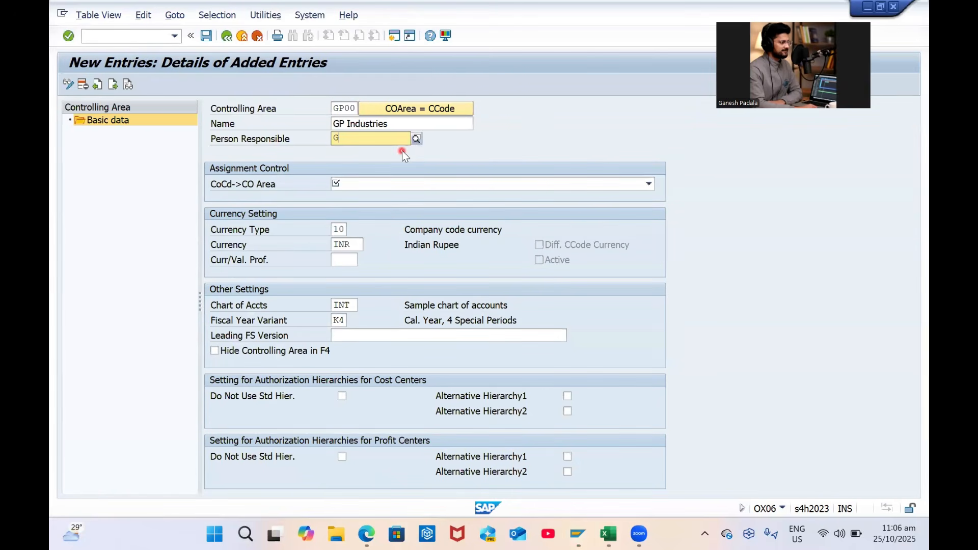
{"action": "key", "text": "Down"}
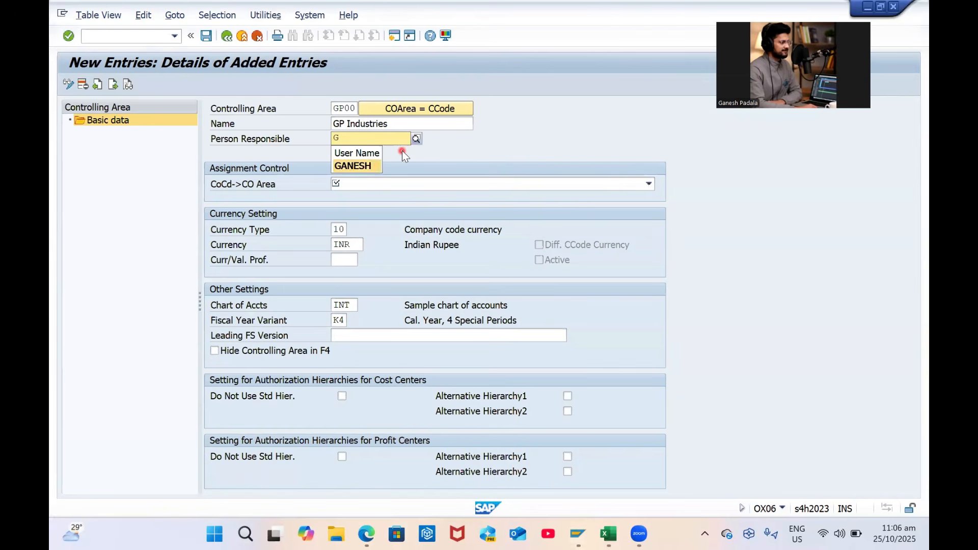
{"action": "key", "text": "Return"}
{"action": "key", "text": "Return"}
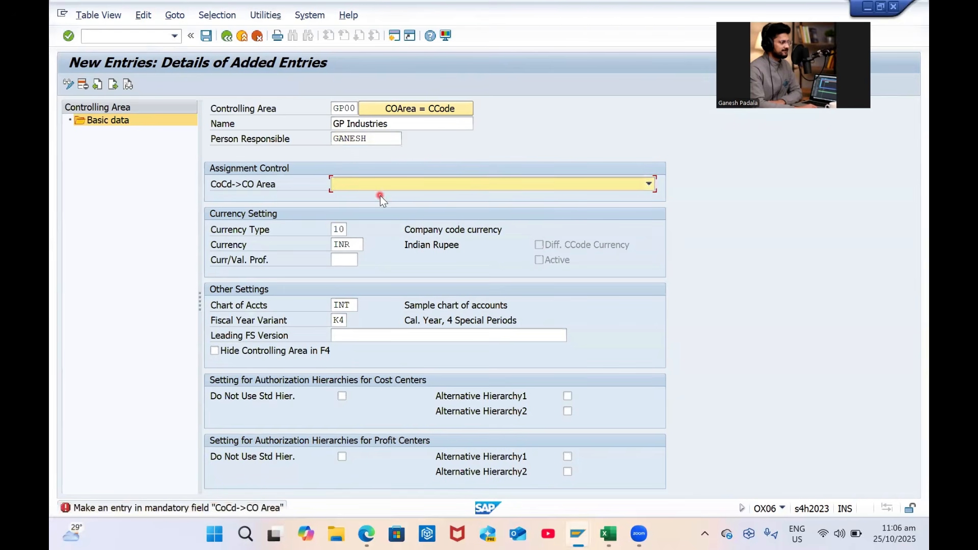
{"action": "left_click", "coordinate": [648, 184]}
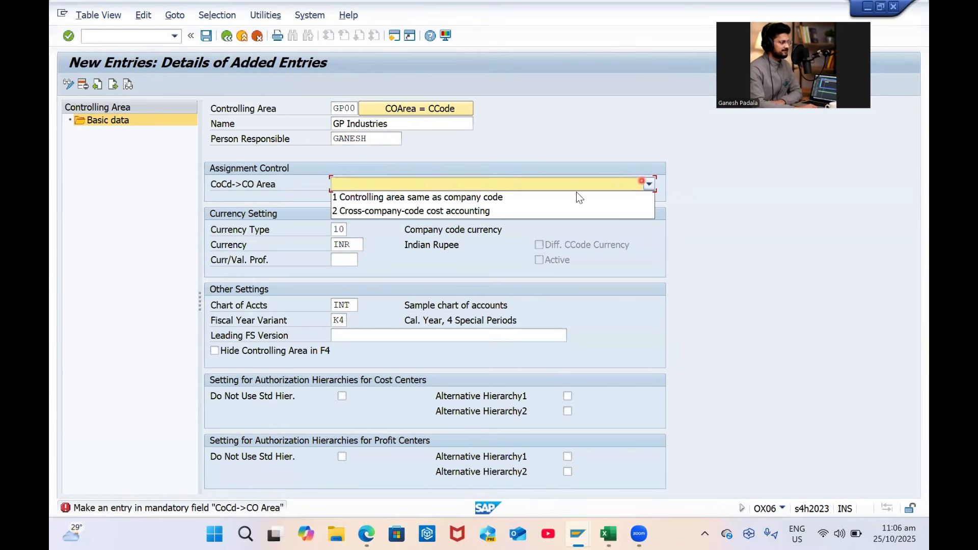
{"action": "left_click", "coordinate": [487, 196]}
{"action": "left_click", "coordinate": [499, 186]}
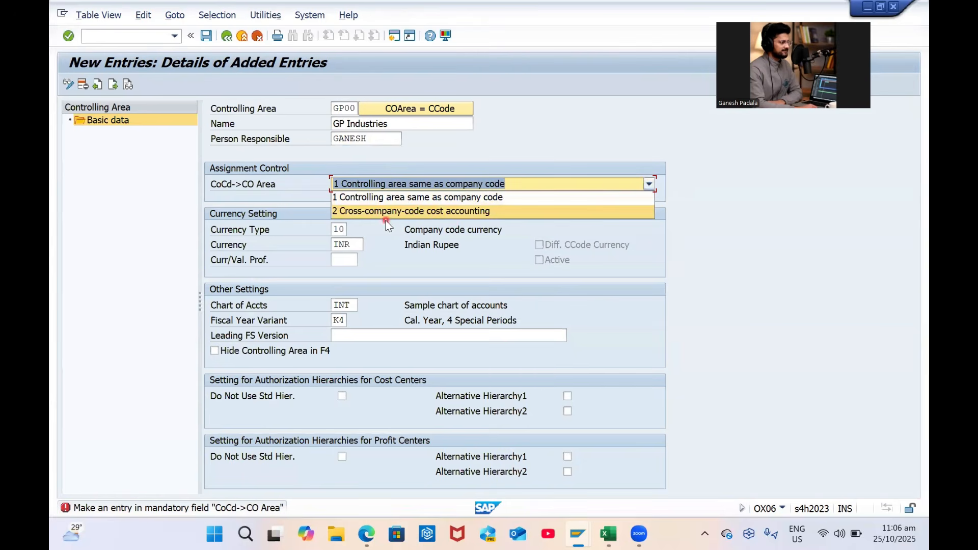
{"action": "left_click", "coordinate": [455, 196]}
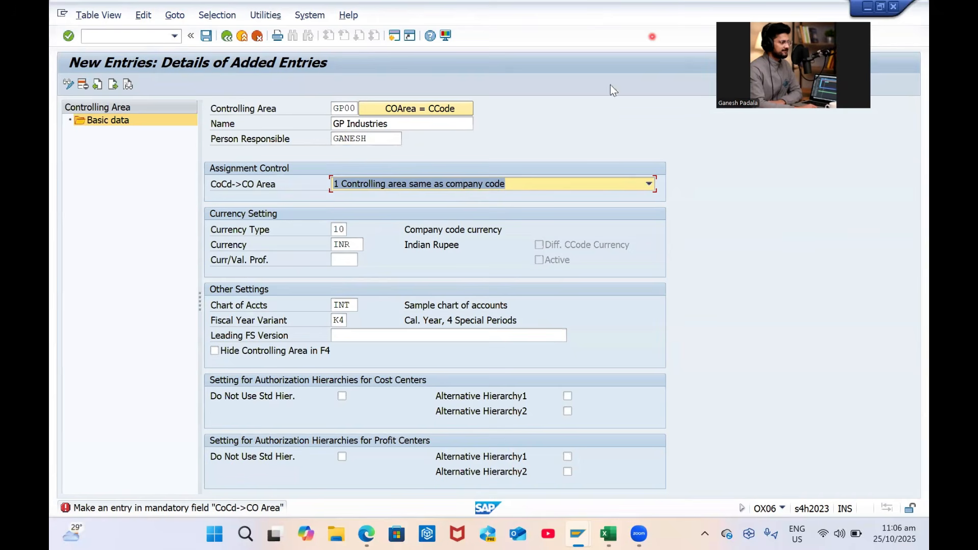
{"action": "left_click", "coordinate": [432, 184]}
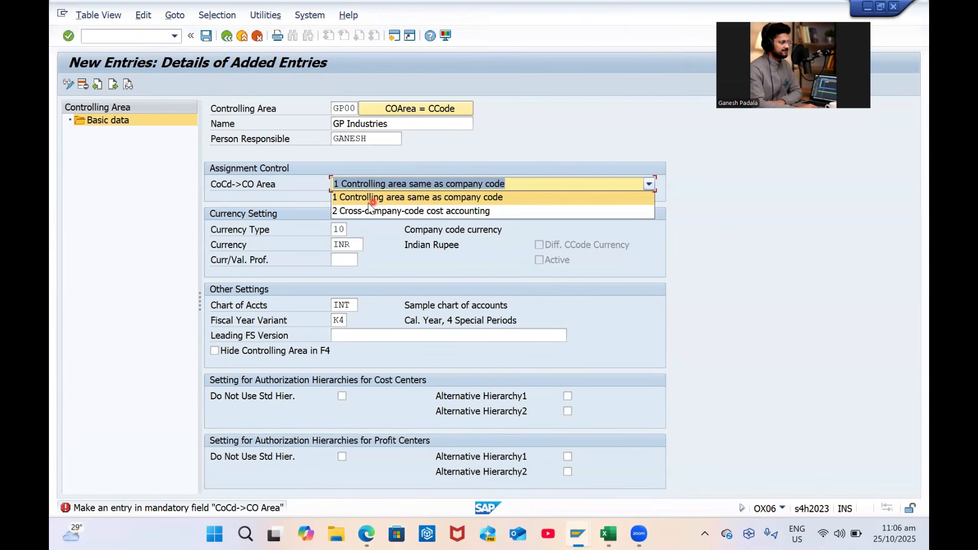
{"action": "left_click", "coordinate": [371, 200]}
{"action": "left_click", "coordinate": [764, 214]}
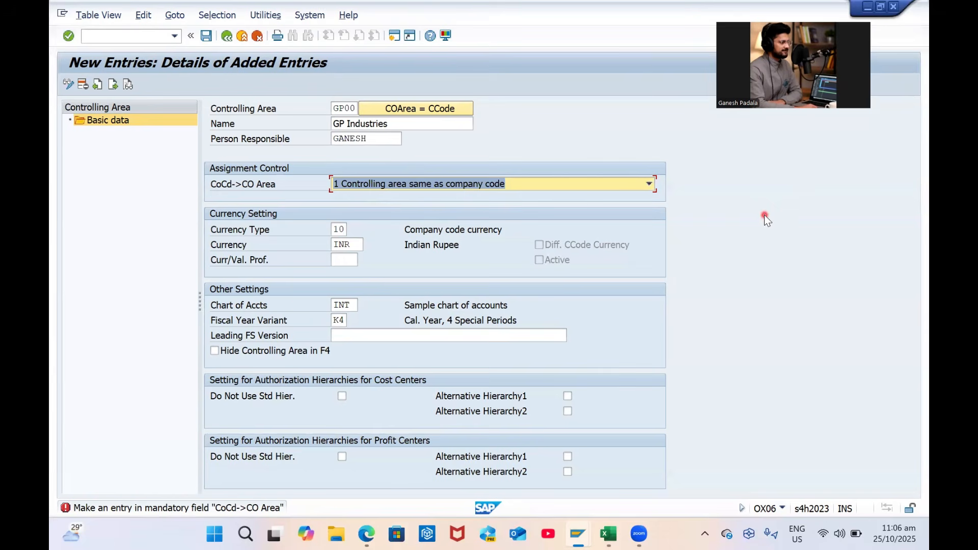
{"action": "left_click", "coordinate": [533, 185]}
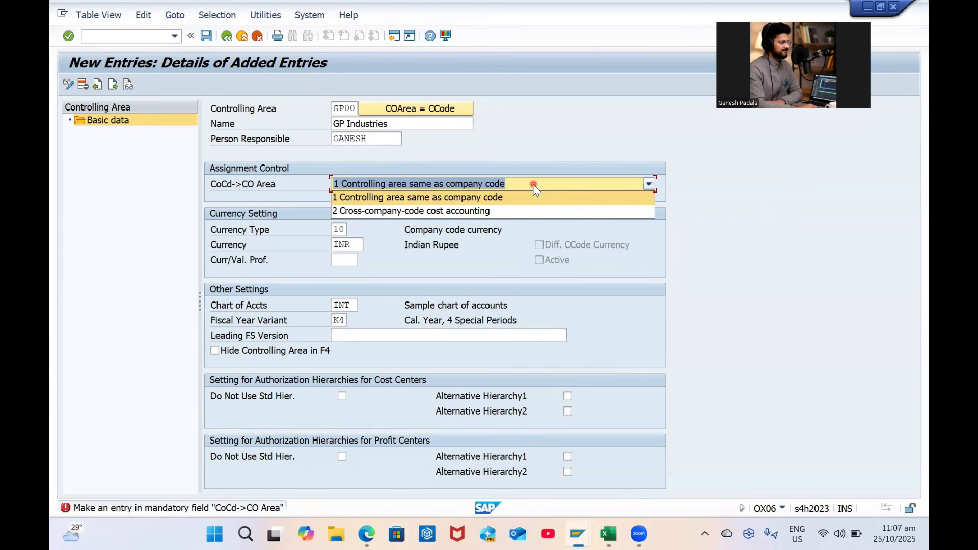
{"action": "left_click", "coordinate": [473, 197]}
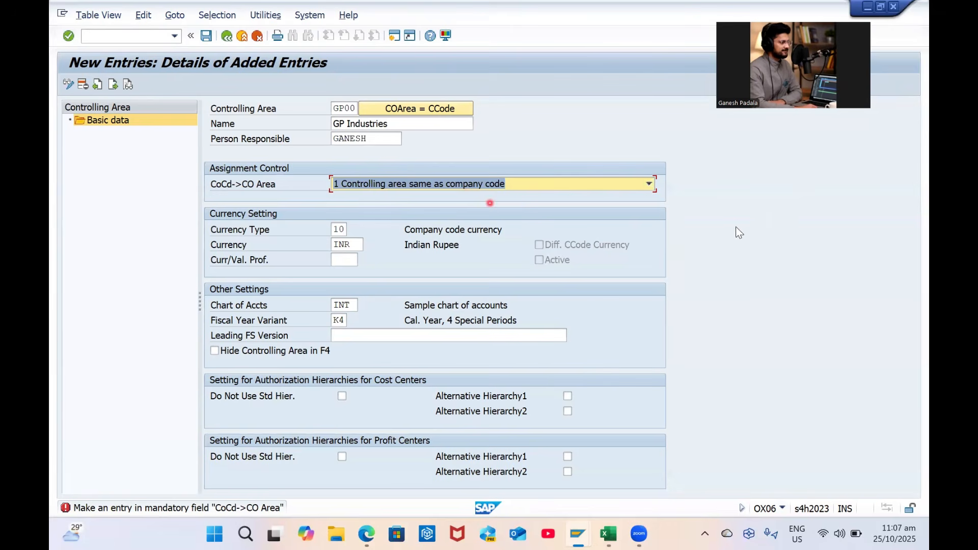
Choose currency type 10 (company code currency) and check the chart of accounts
{"action": "left_click", "coordinate": [343, 229]}
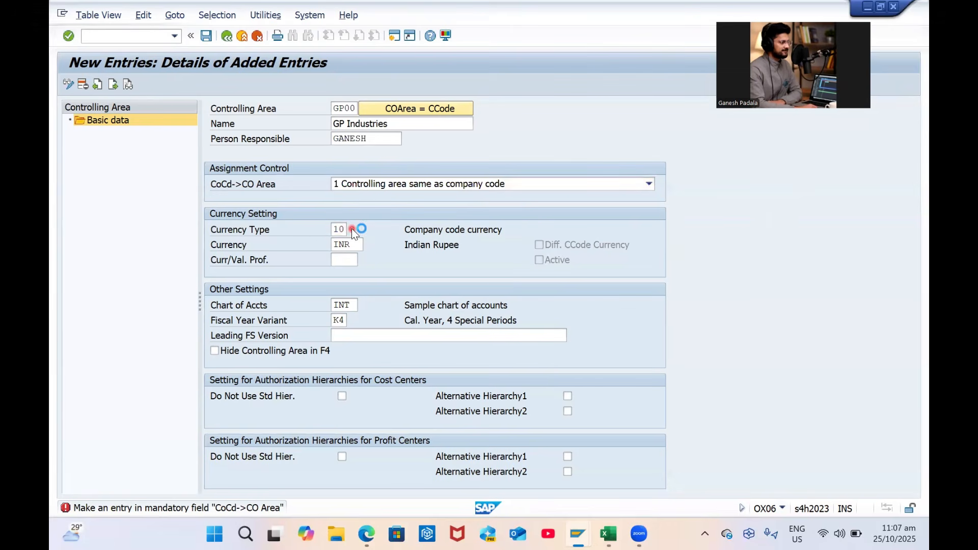
{"action": "left_click", "coordinate": [352, 229]}
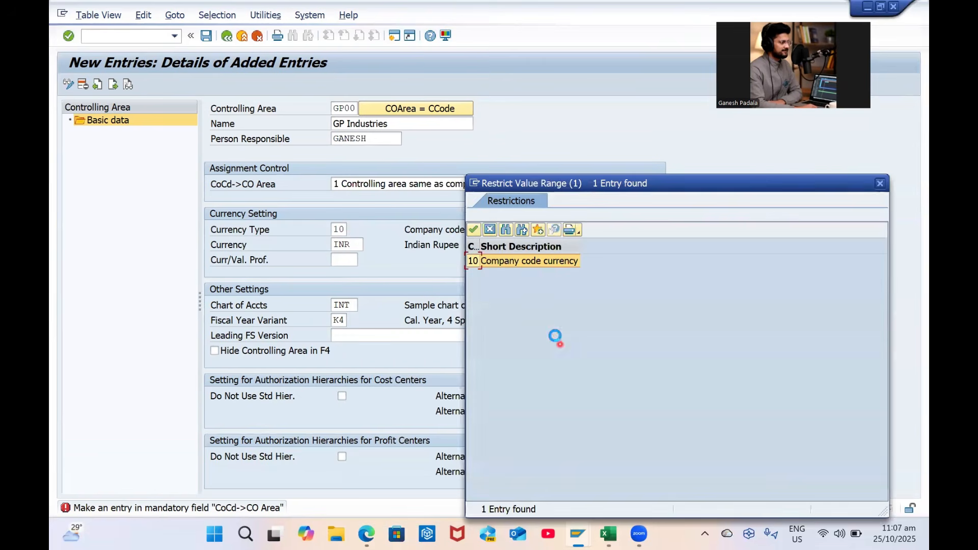
{"action": "double_click", "coordinate": [510, 261]}
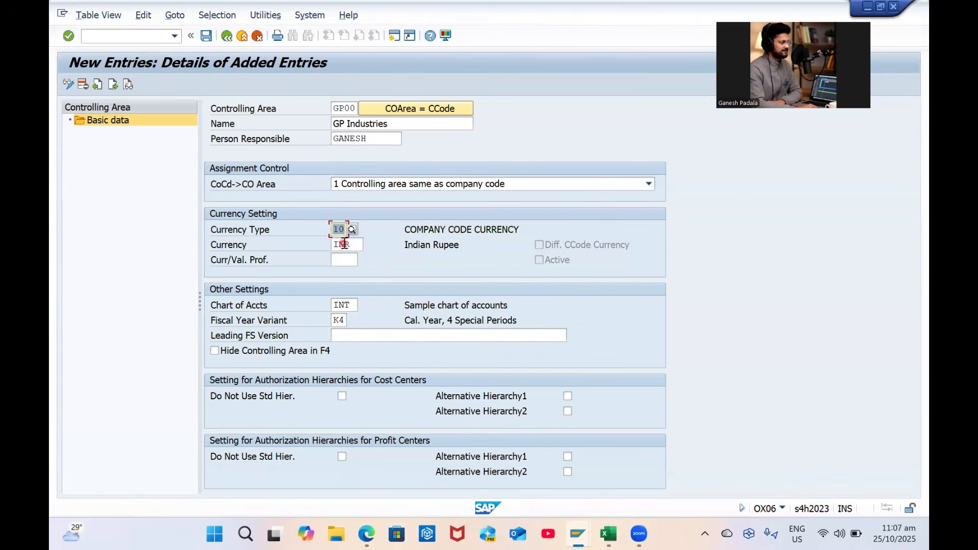
{"action": "left_click", "coordinate": [353, 305]}
{"action": "left_click", "coordinate": [339, 319]}
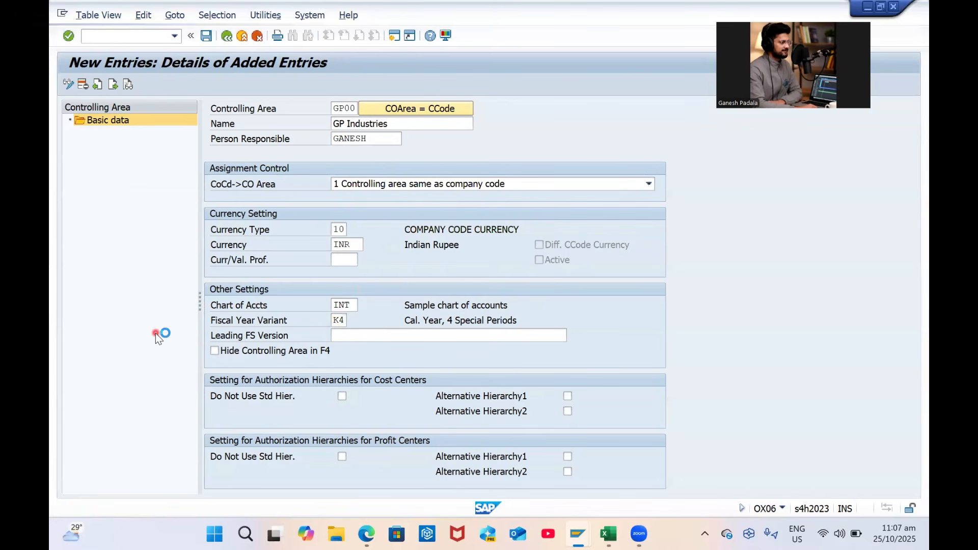
Save controlling area GP00 under a customizing request and verify it in the list
{"action": "key", "text": "ctrl+s"}
{"action": "left_click", "coordinate": [297, 232]}
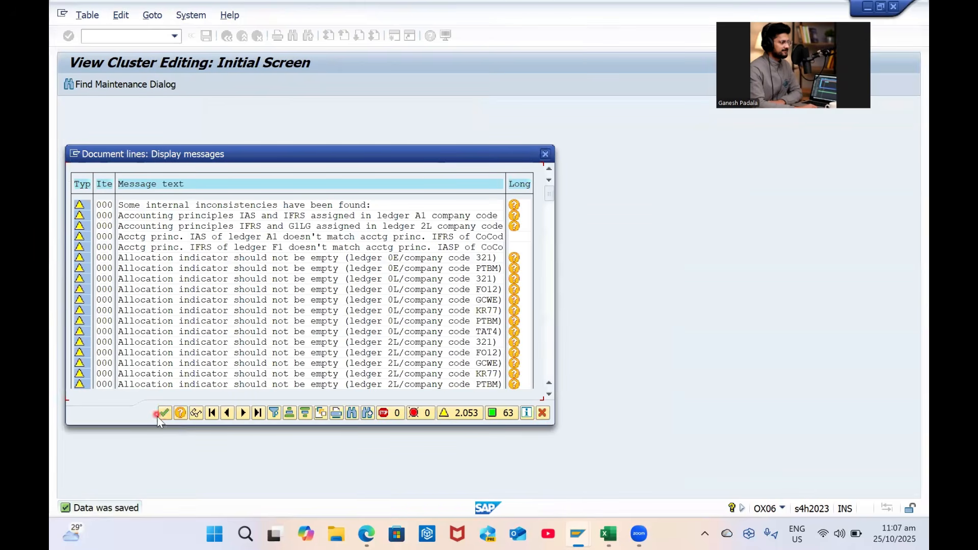
{"action": "left_click", "coordinate": [166, 414]}
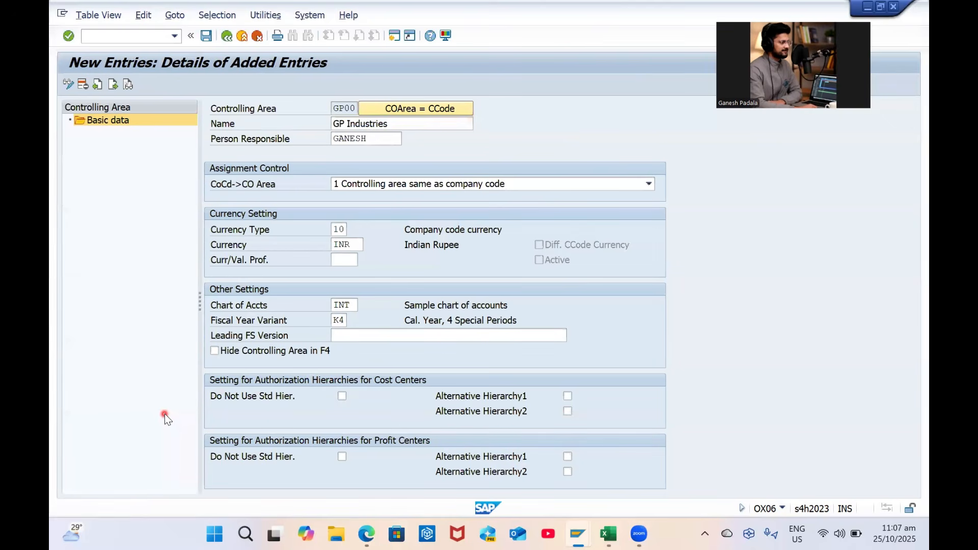
{"action": "key", "text": "F3"}
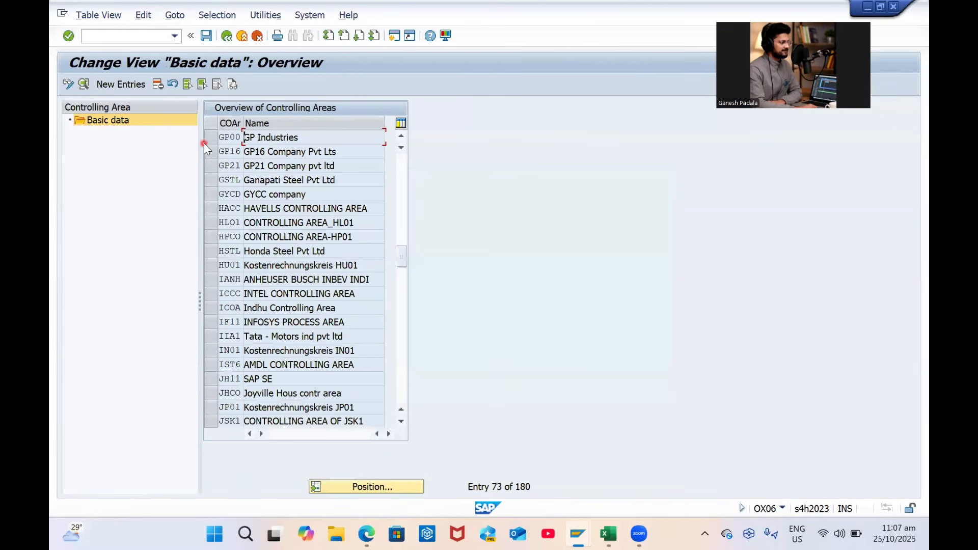
{"action": "left_click", "coordinate": [211, 137]}
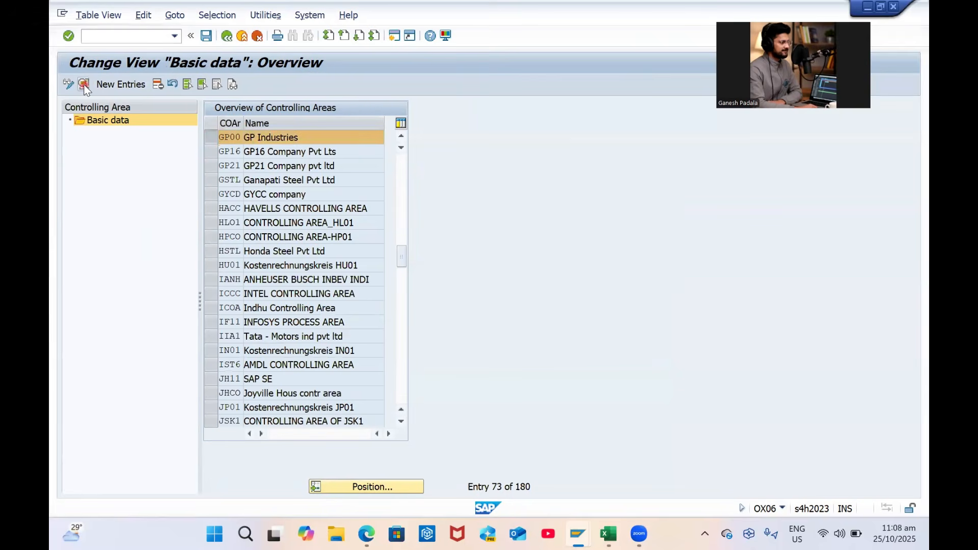
{"action": "left_click", "coordinate": [84, 85]}
{"action": "key", "text": "F3"}
{"action": "key", "text": "F3"}
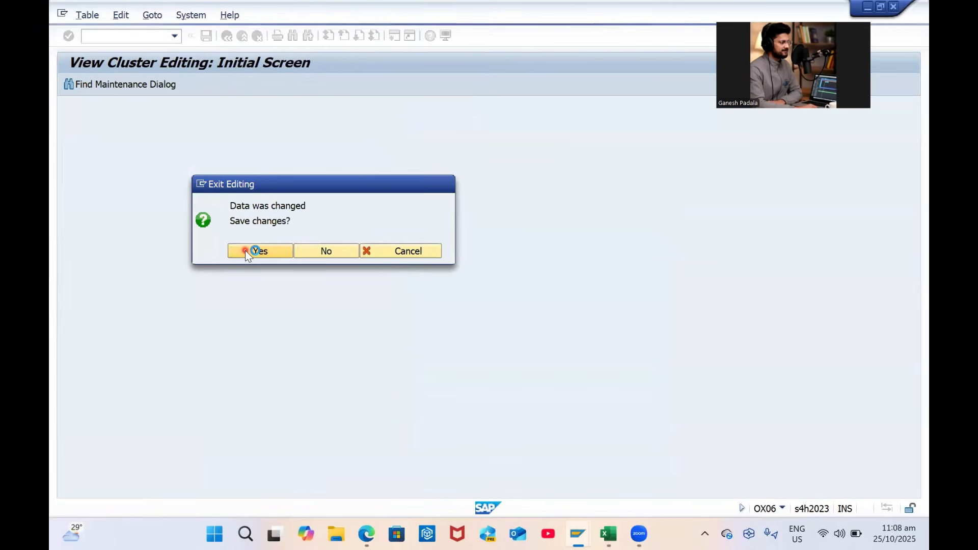
Check the Controlling Area entry in the enterprise structure spreadsheet and dismiss the save messages
{"action": "left_click", "coordinate": [608, 533]}
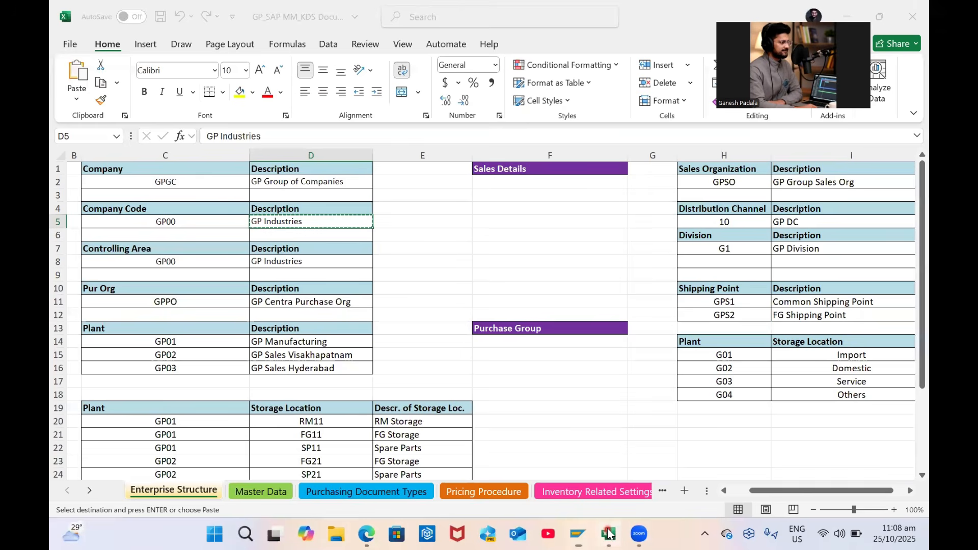
{"action": "left_click", "coordinate": [139, 247]}
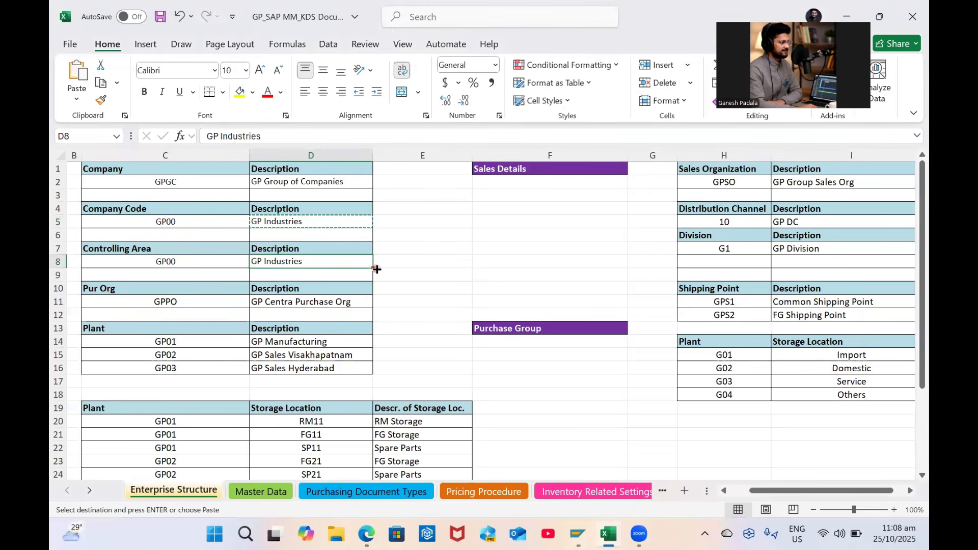
{"action": "key", "text": "alt+Tab"}
{"action": "left_click", "coordinate": [163, 411]}
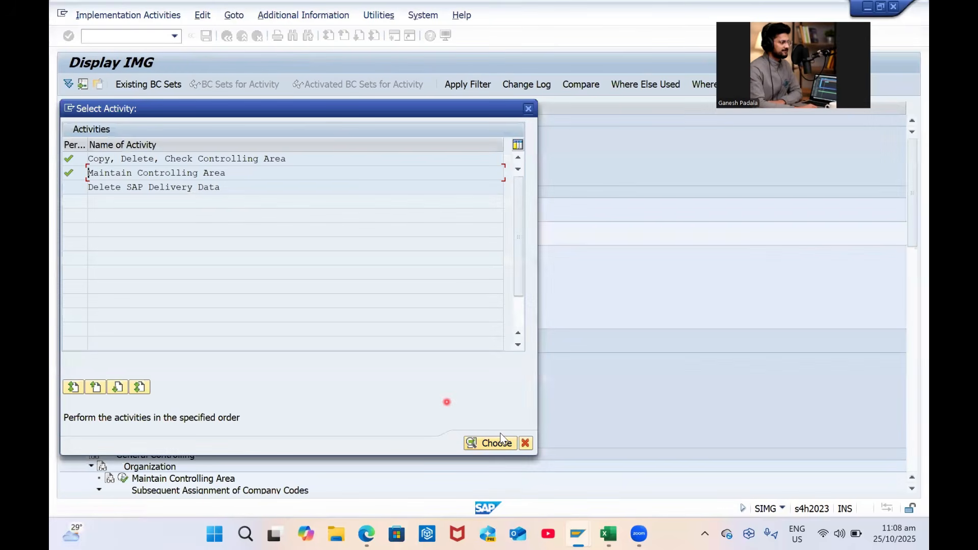
Collapse Definition > Controlling and launch Maintain Controlling Area under General Controlling instead
{"action": "left_click", "coordinate": [525, 443]}
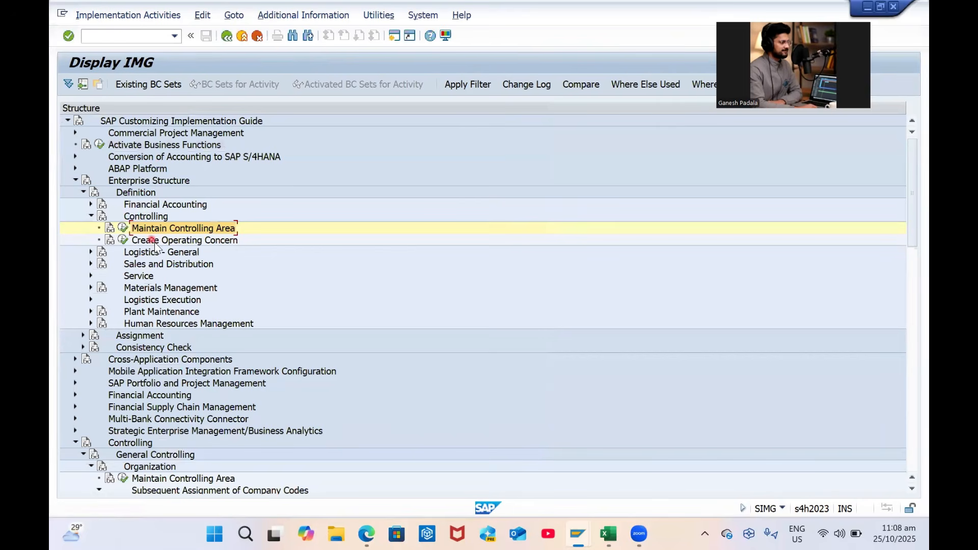
{"action": "left_click", "coordinate": [184, 241]}
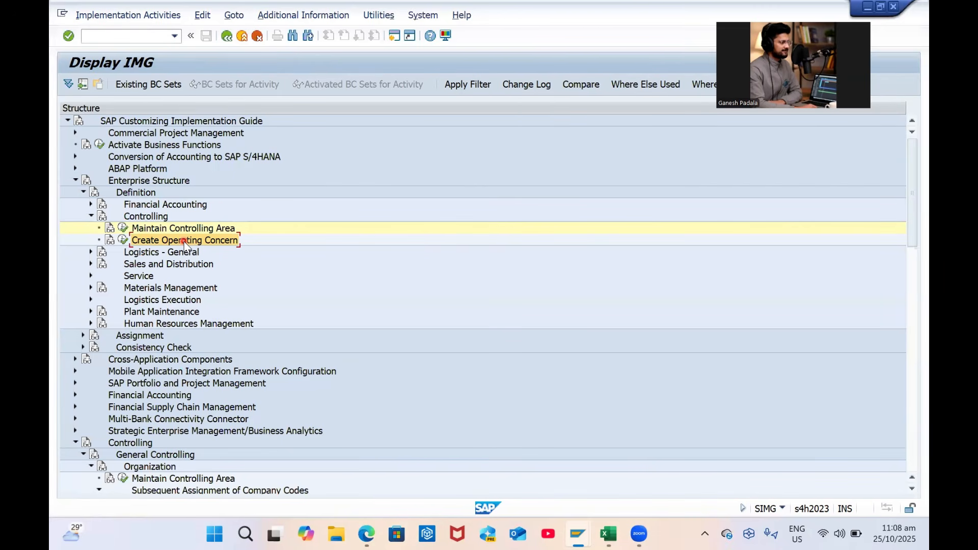
{"action": "left_click", "coordinate": [90, 215]}
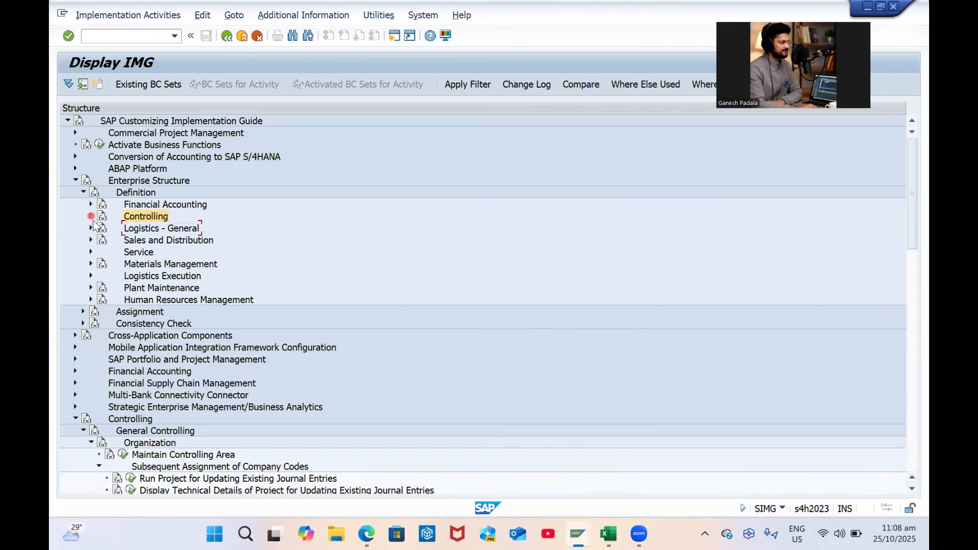
{"action": "left_click", "coordinate": [124, 454]}
{"action": "double_click", "coordinate": [147, 173]}
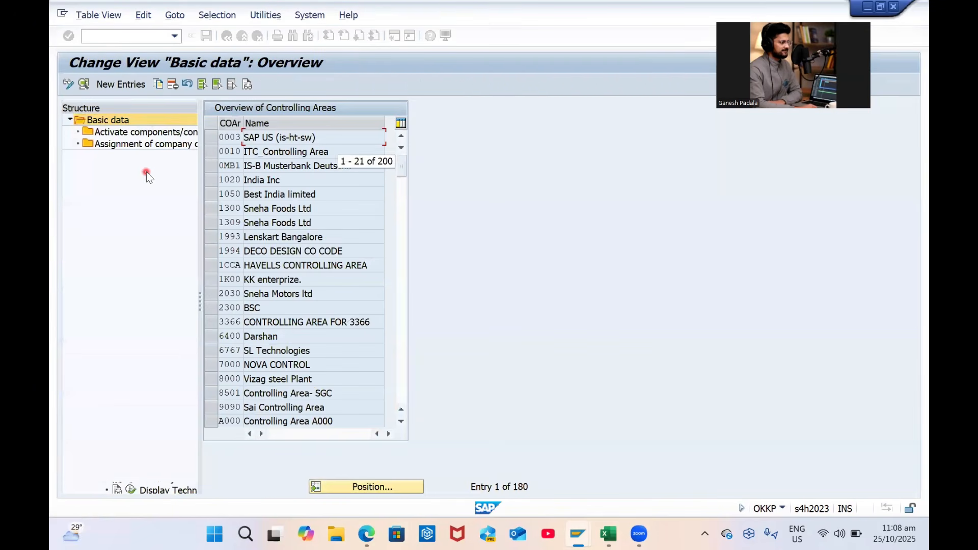
Jump to GP00 in the controlling area list and view its company code assignments and component activation
{"action": "left_click", "coordinate": [365, 488]}
{"action": "type", "text": "GP00"}
{"action": "key", "text": "Return"}
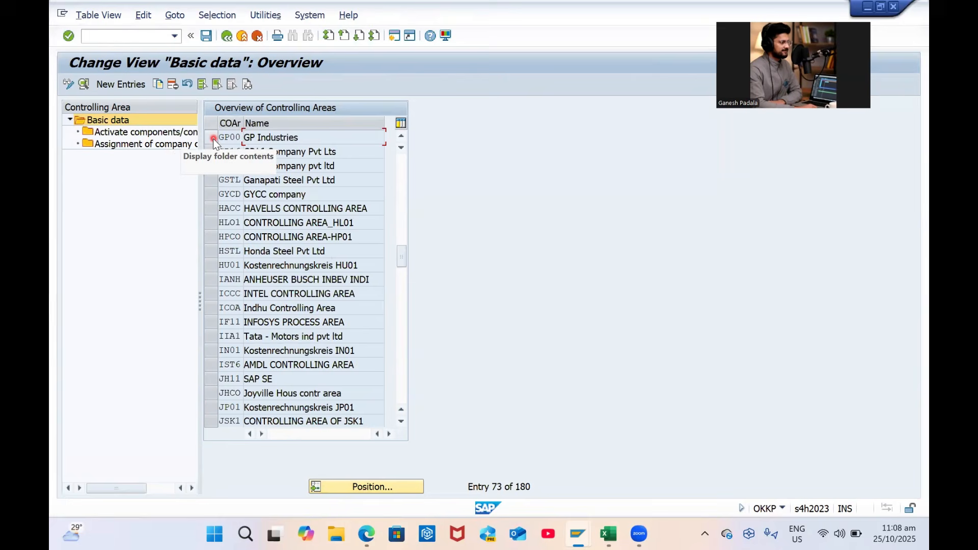
{"action": "left_click", "coordinate": [213, 139]}
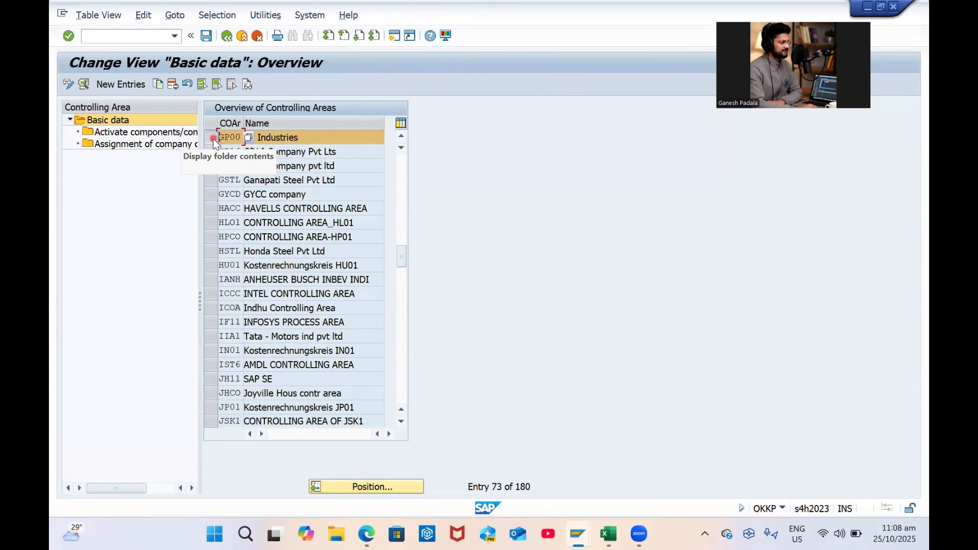
{"action": "left_click", "coordinate": [195, 181]}
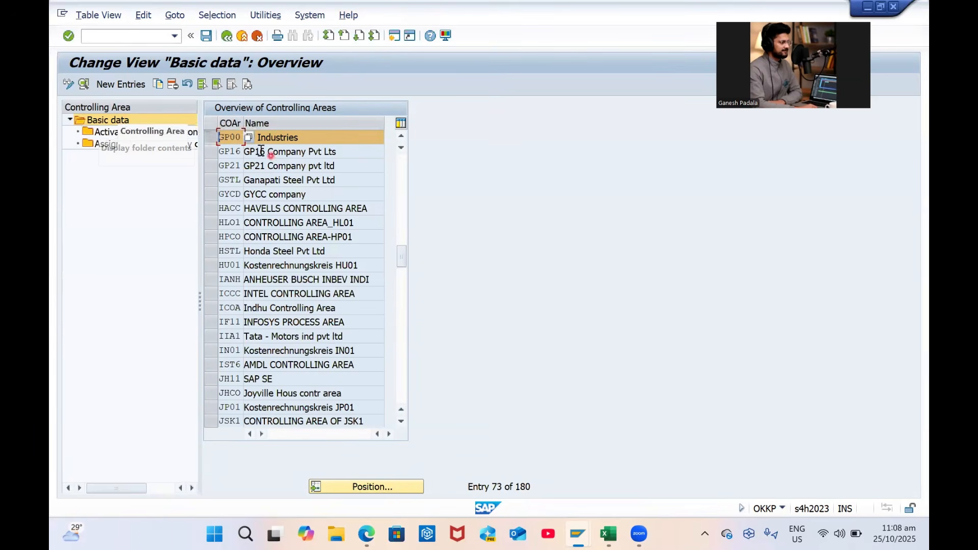
{"action": "left_click", "coordinate": [127, 141]}
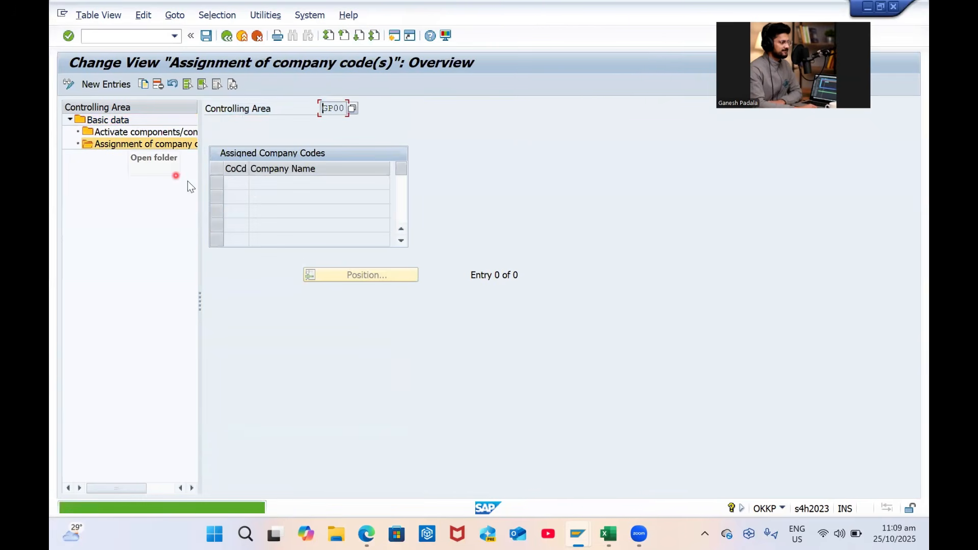
{"action": "left_click", "coordinate": [133, 131]}
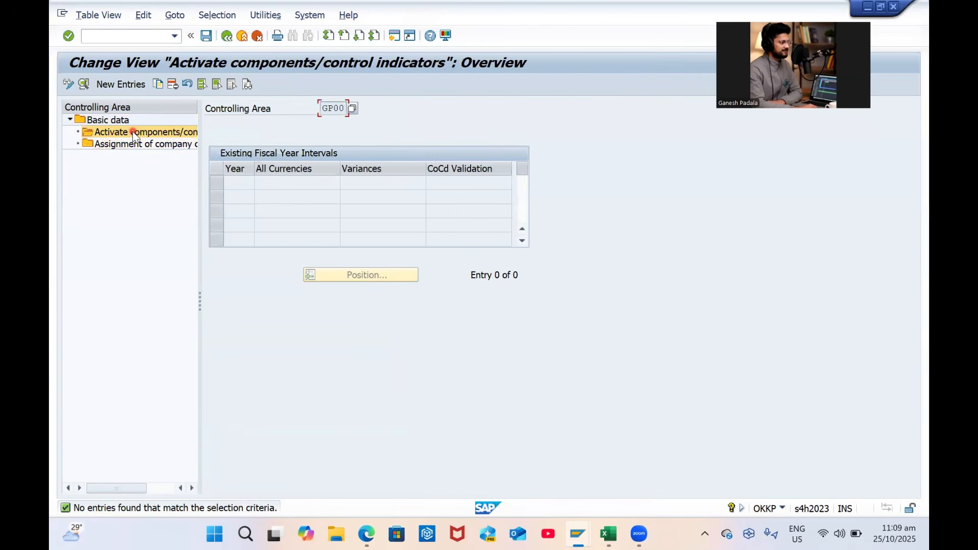
Add a 2025 activation entry: cost centers, orders, commitment management active, ABC parallel, sales orders and cost objects on
{"action": "left_click", "coordinate": [127, 85]}
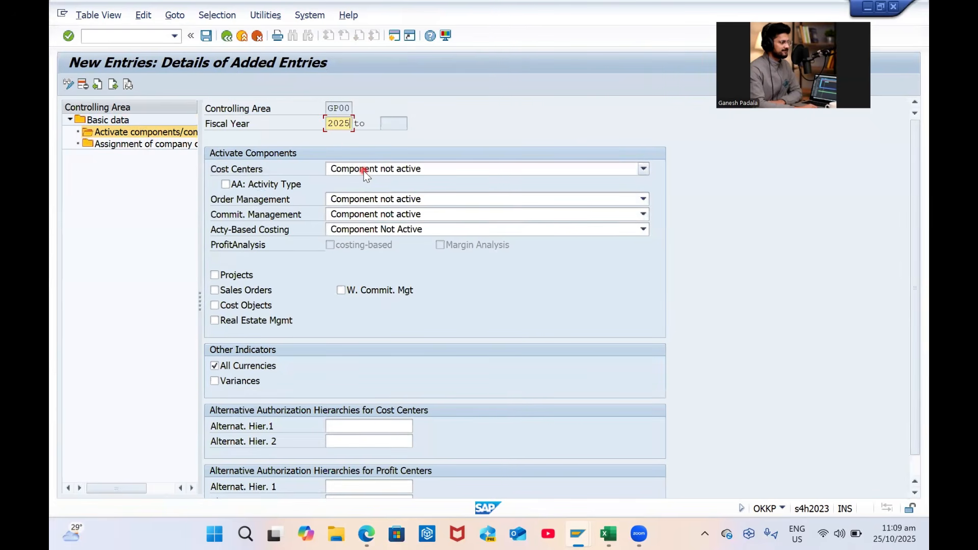
{"action": "type", "text": "2025"}
{"action": "key", "text": "Return"}
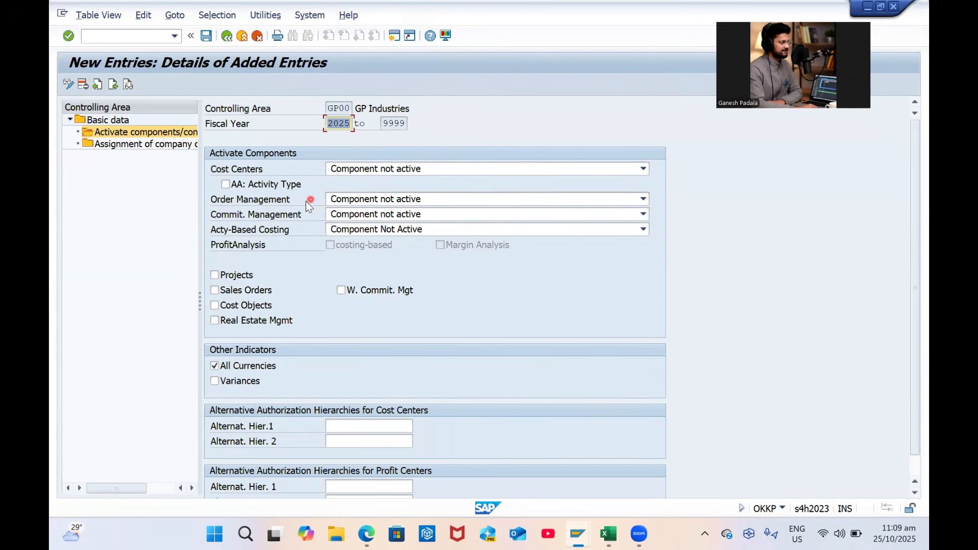
{"action": "left_click", "coordinate": [389, 170]}
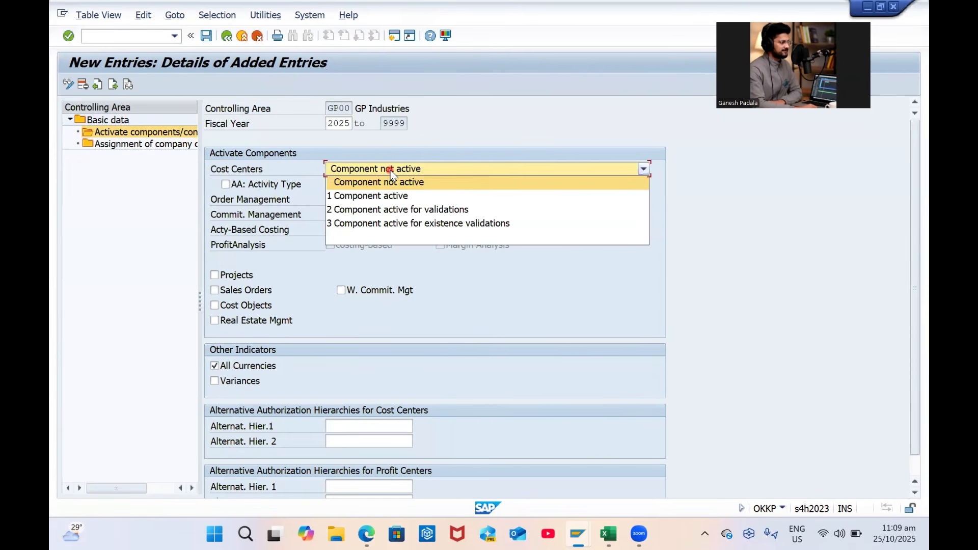
{"action": "left_click", "coordinate": [401, 197]}
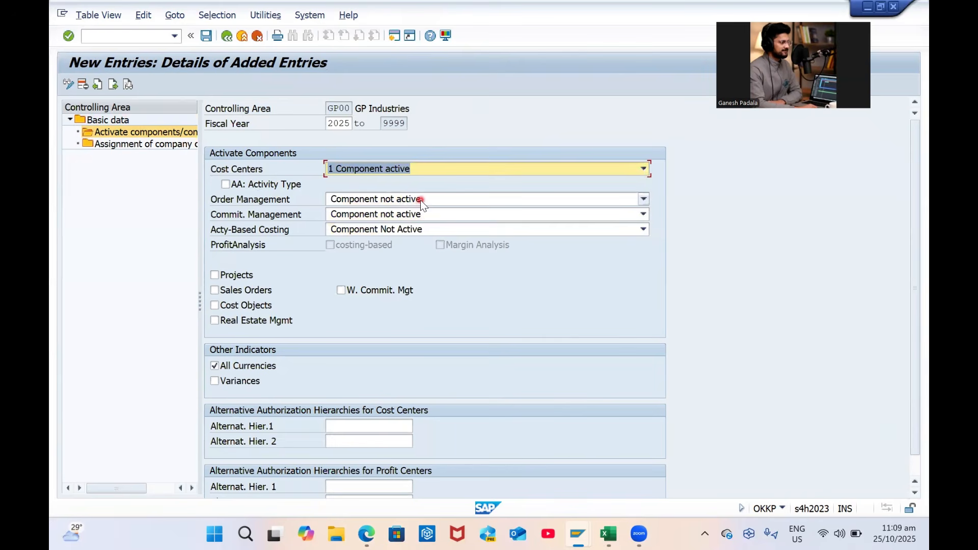
{"action": "left_click", "coordinate": [420, 200]}
{"action": "left_click", "coordinate": [406, 230]}
{"action": "left_click", "coordinate": [432, 215]}
{"action": "left_click", "coordinate": [417, 239]}
{"action": "left_click", "coordinate": [415, 230]}
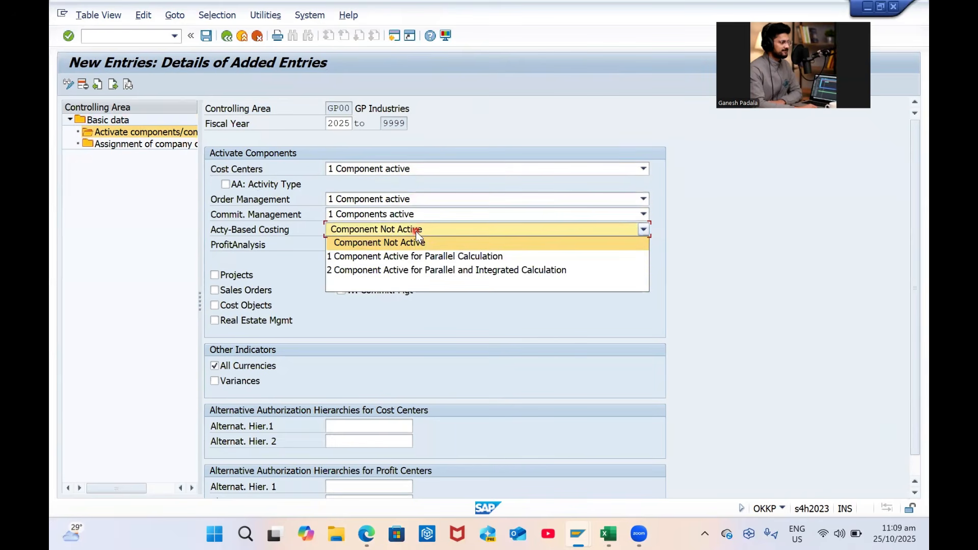
{"action": "left_click", "coordinate": [390, 255]}
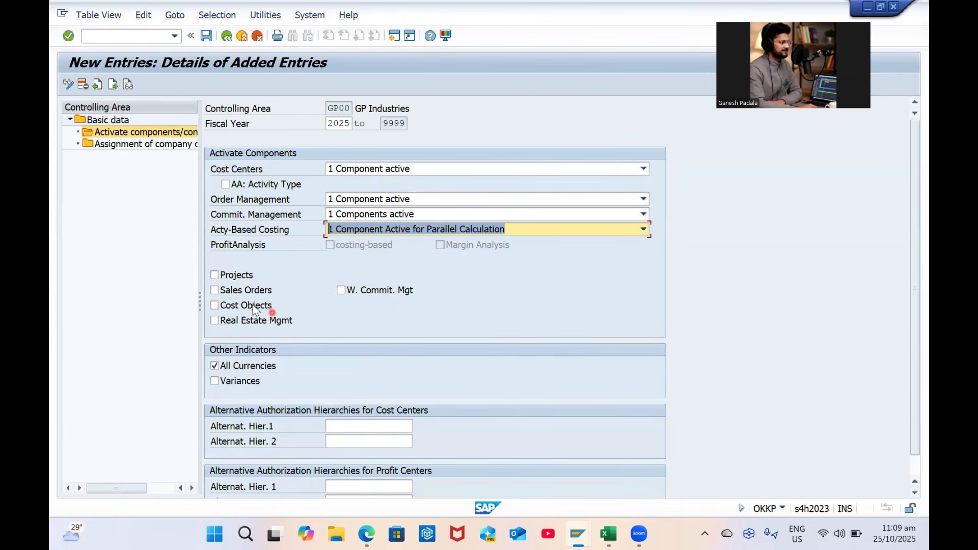
{"action": "left_click", "coordinate": [221, 289]}
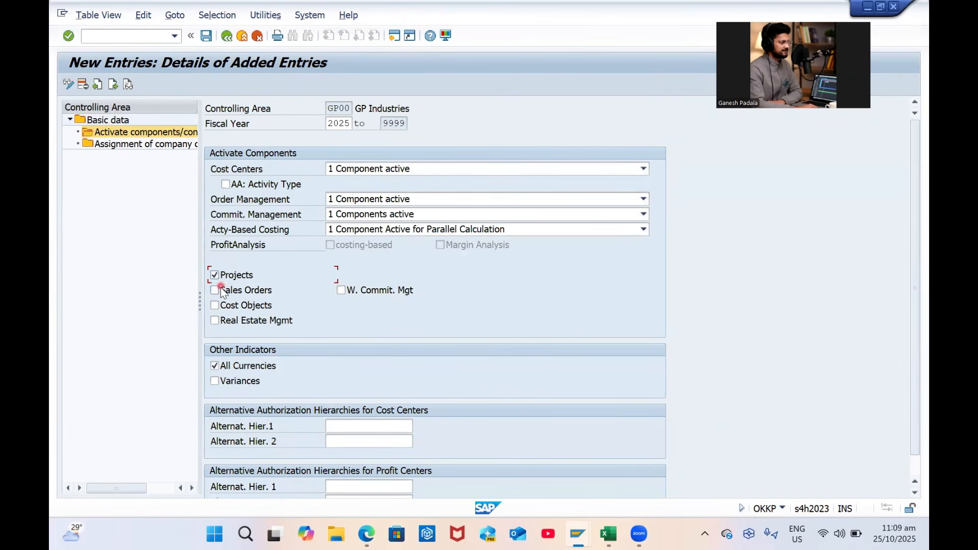
{"action": "left_click", "coordinate": [248, 305]}
Look up cost center groups for the hierarchy field, finding none exist for GP00
{"action": "left_click", "coordinate": [374, 426]}
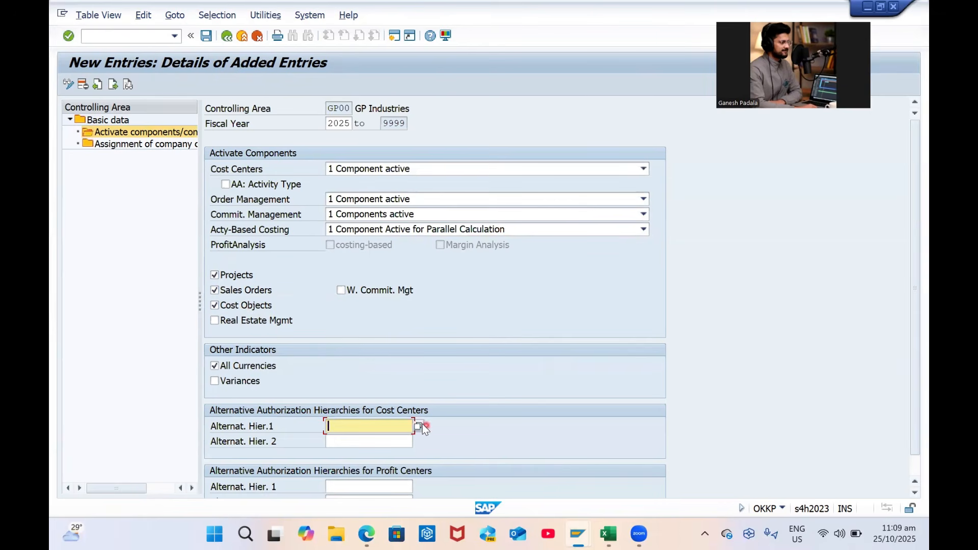
{"action": "left_click", "coordinate": [419, 426]}
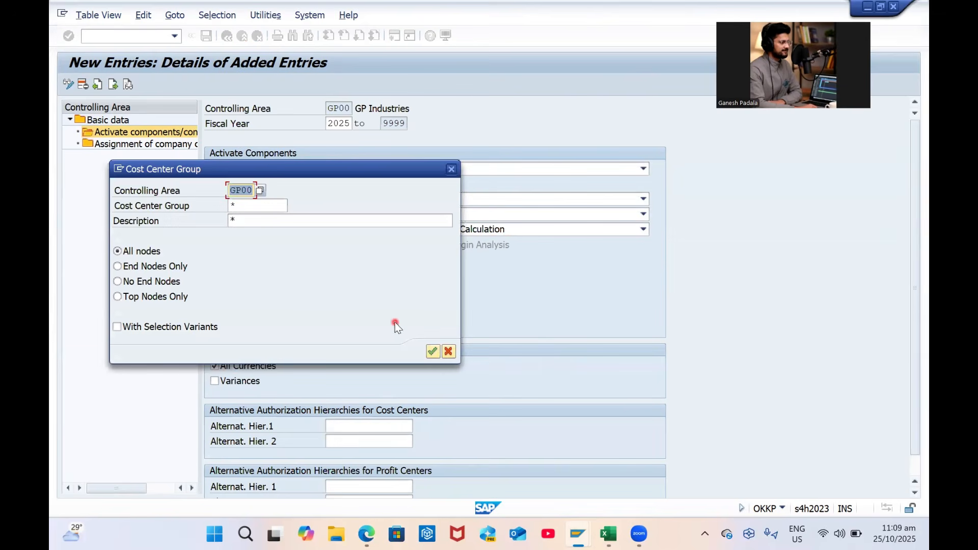
{"action": "left_click", "coordinate": [433, 352]}
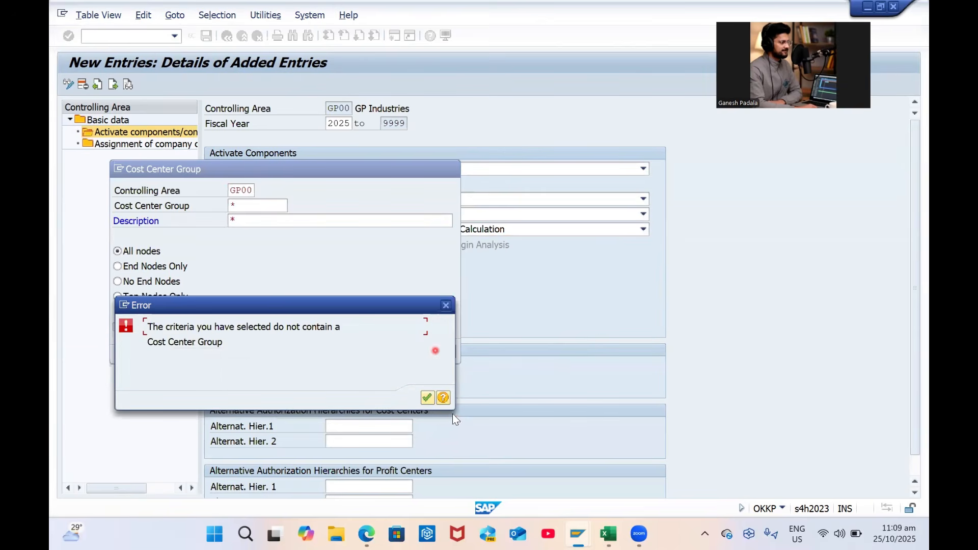
{"action": "left_click", "coordinate": [426, 398]}
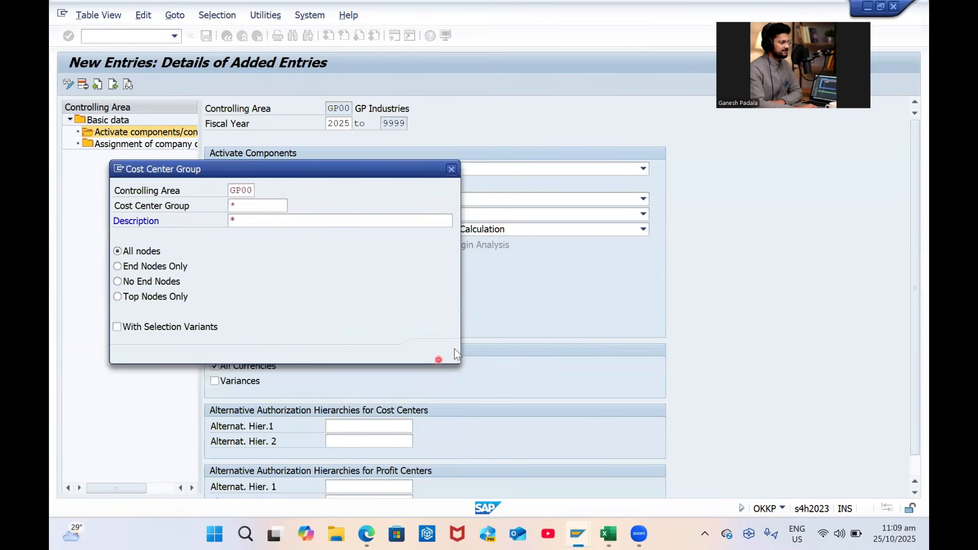
{"action": "left_click", "coordinate": [451, 170]}
{"action": "scroll", "coordinate": [499, 360], "scroll_direction": "down", "scroll_amount": 1}
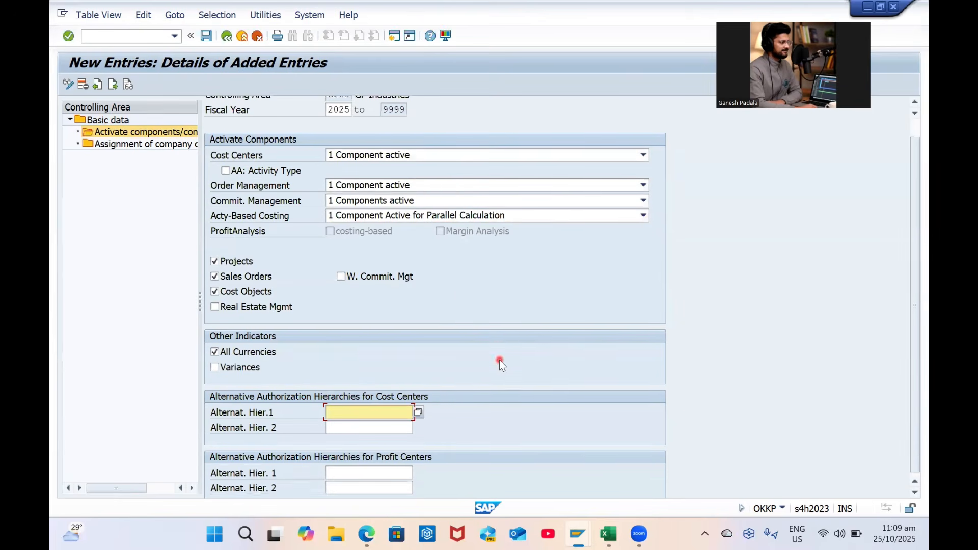
{"action": "left_click", "coordinate": [355, 402]}
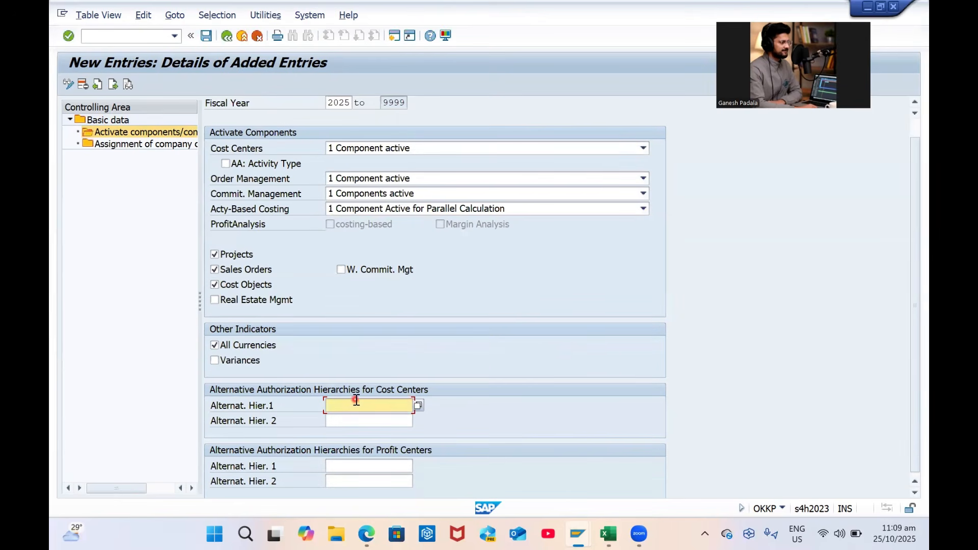
{"action": "key", "text": "F1"}
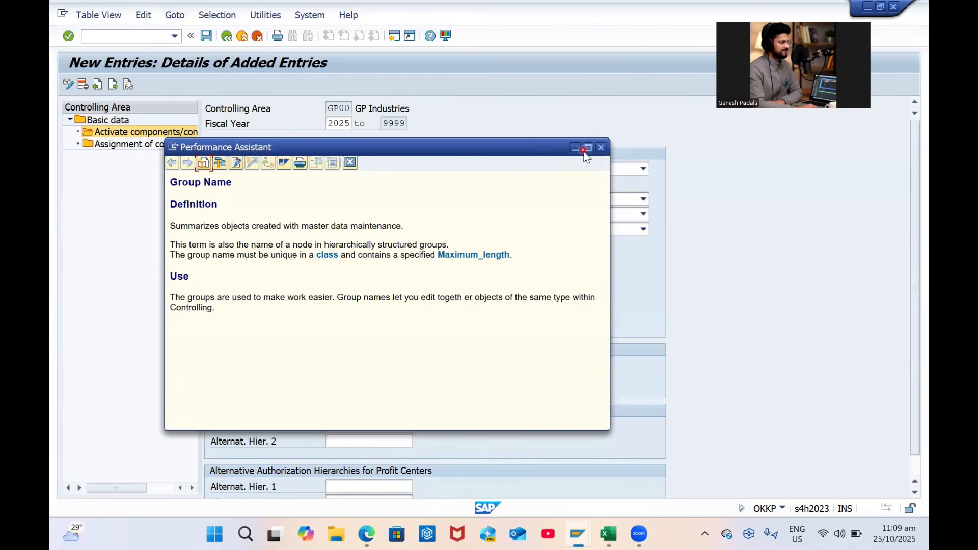
{"action": "left_click", "coordinate": [602, 147]}
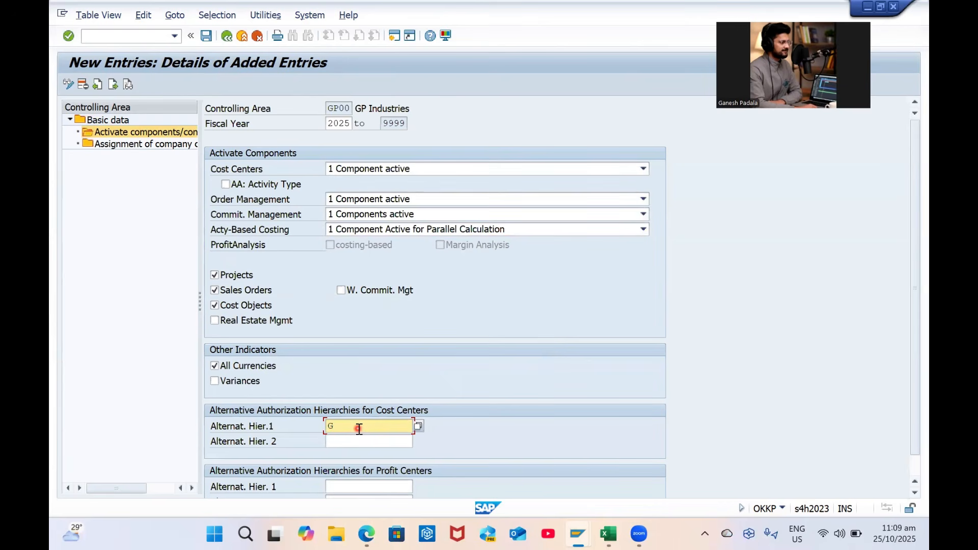
Enter a 'GP Hierar…' cost center hierarchy name, then clear it when it proves invalid
{"action": "left_click", "coordinate": [359, 428]}
{"action": "type", "text": "GP H"}
{"action": "key", "text": "Caps_Lock"}
{"action": "type", "text": "ier"}
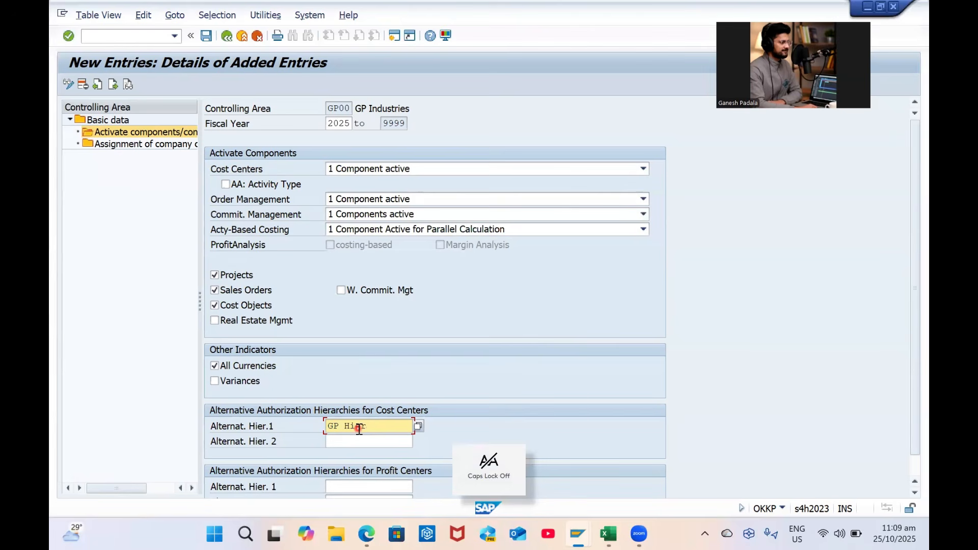
{"action": "type", "text": "archy1"}
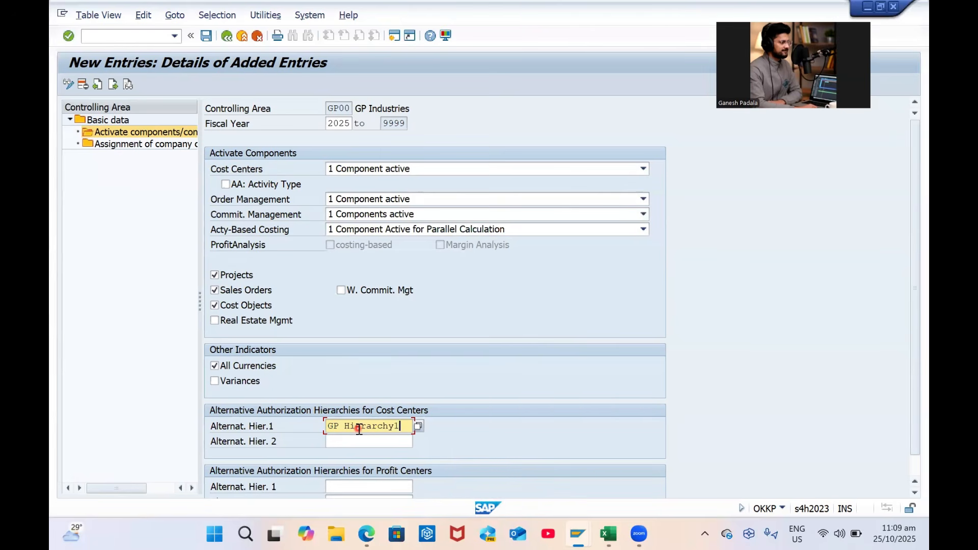
{"action": "key", "text": "Return"}
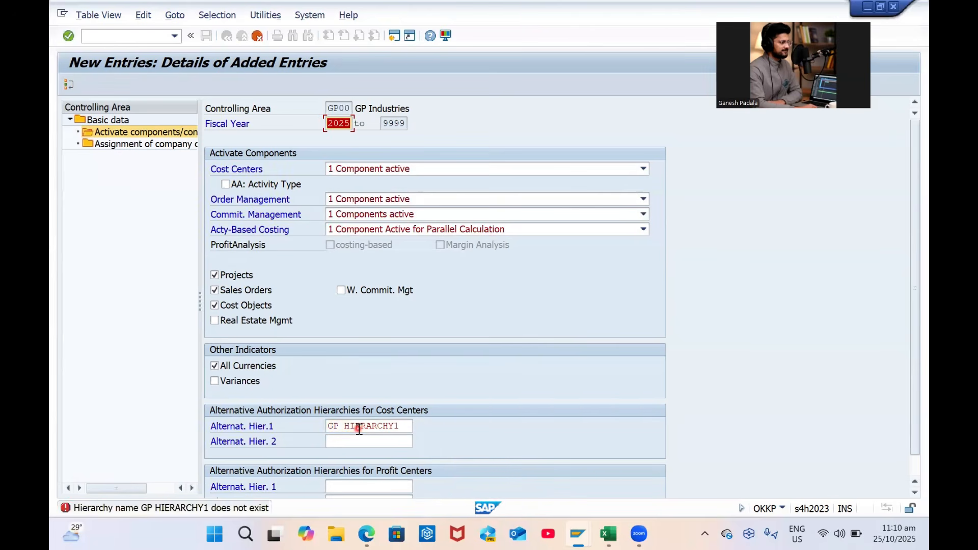
{"action": "scroll", "coordinate": [412, 415], "scroll_direction": "down", "scroll_amount": 1}
{"action": "left_click", "coordinate": [406, 405]}
{"action": "key", "text": "ctrl+a"}
{"action": "key", "text": "BackSpace"}
{"action": "key", "text": "Return"}
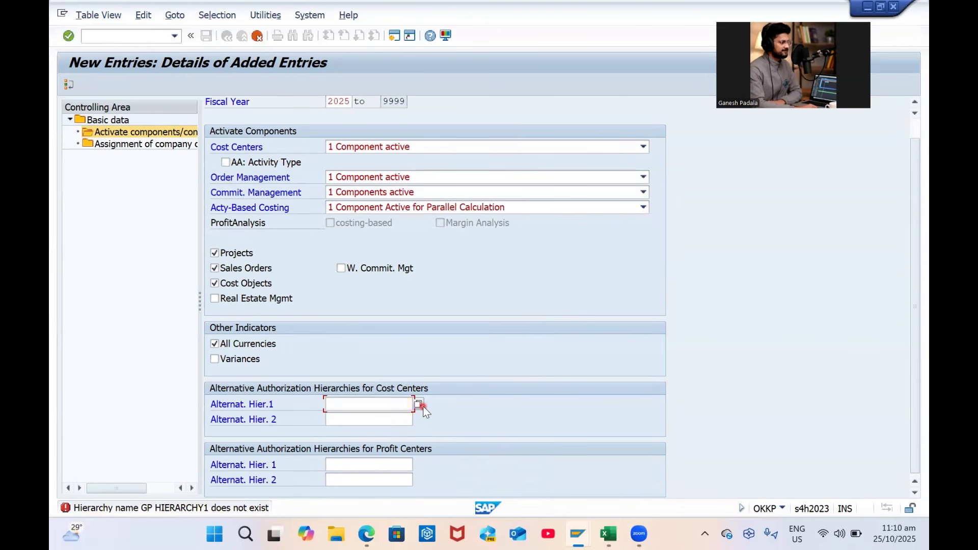
Search cost center groups again, read their help, then save the GP00 activation settings
{"action": "left_click", "coordinate": [375, 429]}
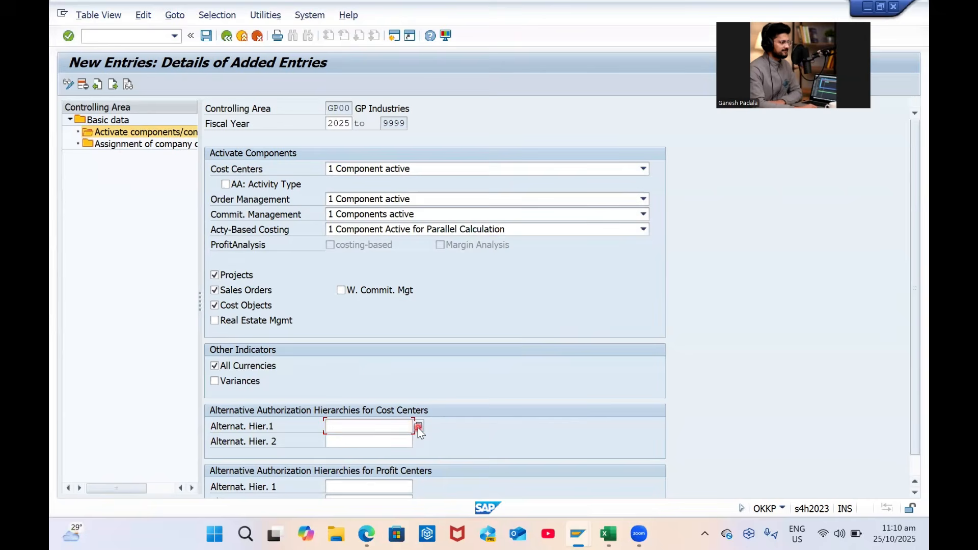
{"action": "left_click", "coordinate": [418, 426]}
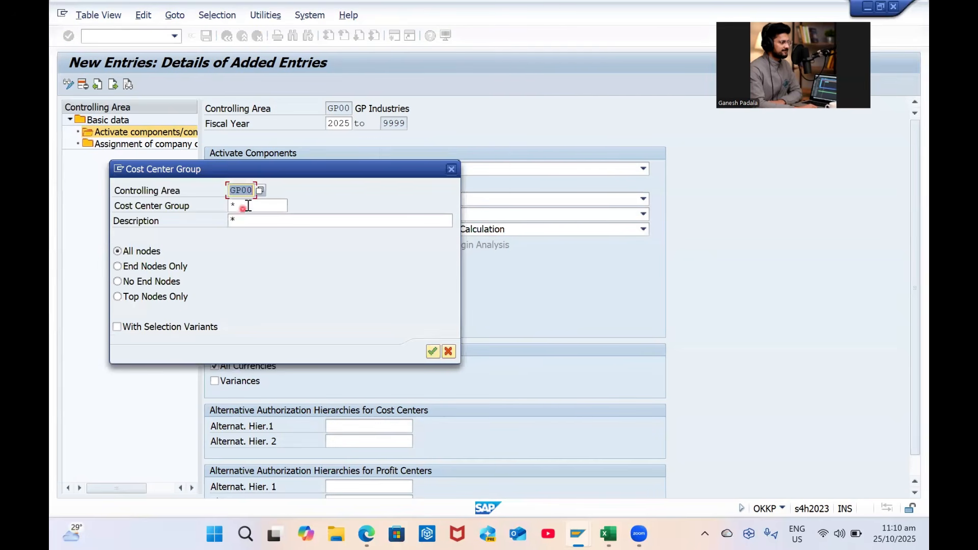
{"action": "left_click", "coordinate": [248, 208]}
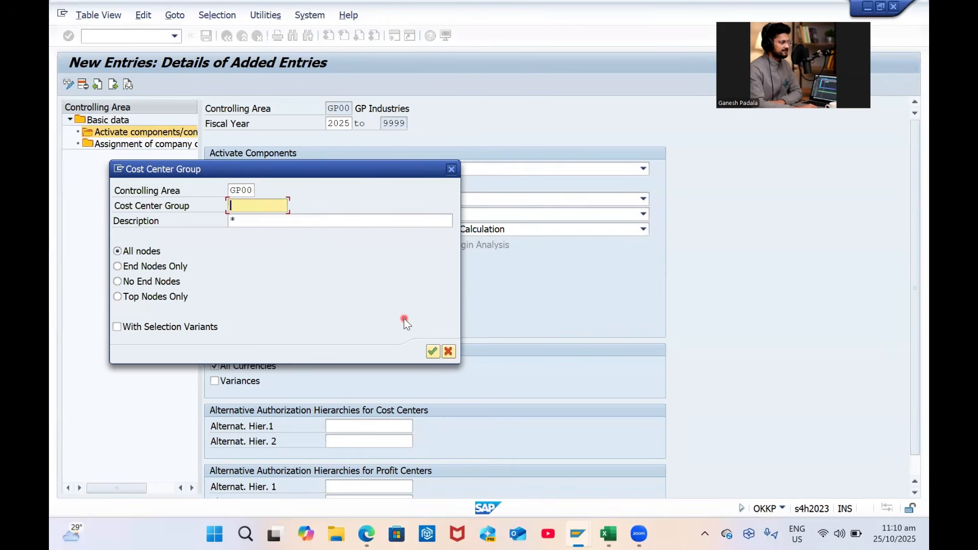
{"action": "left_click", "coordinate": [451, 169]}
{"action": "key", "text": "F1"}
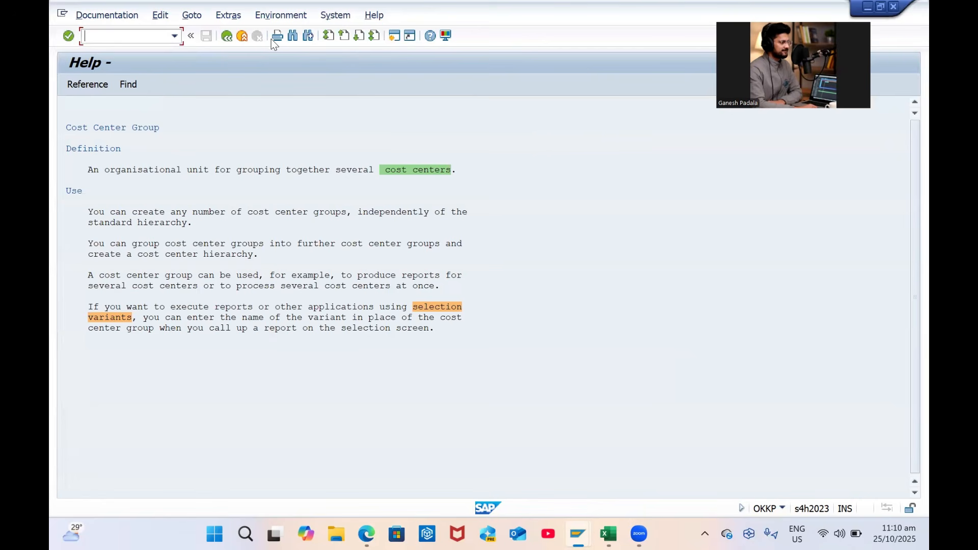
{"action": "left_click", "coordinate": [226, 36]}
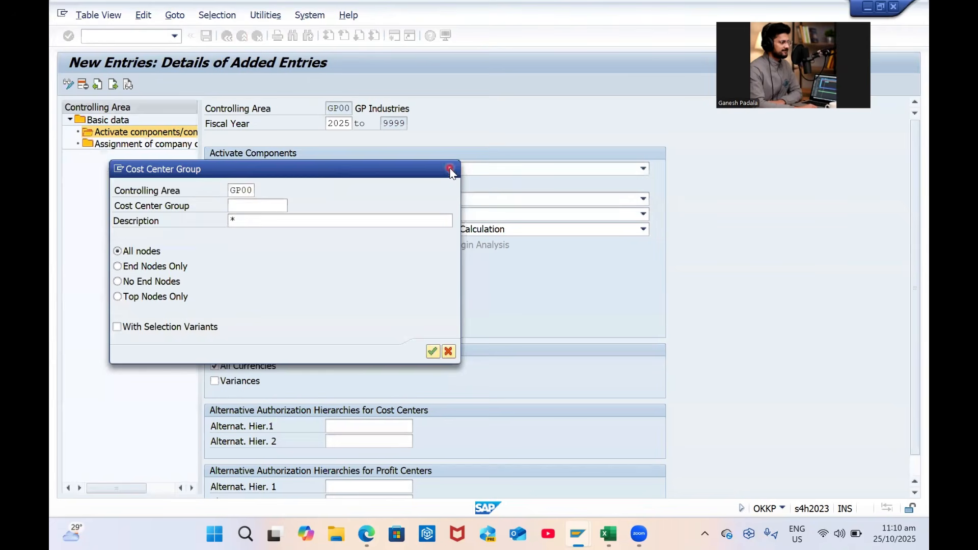
{"action": "left_click", "coordinate": [449, 168]}
{"action": "left_click", "coordinate": [206, 36]}
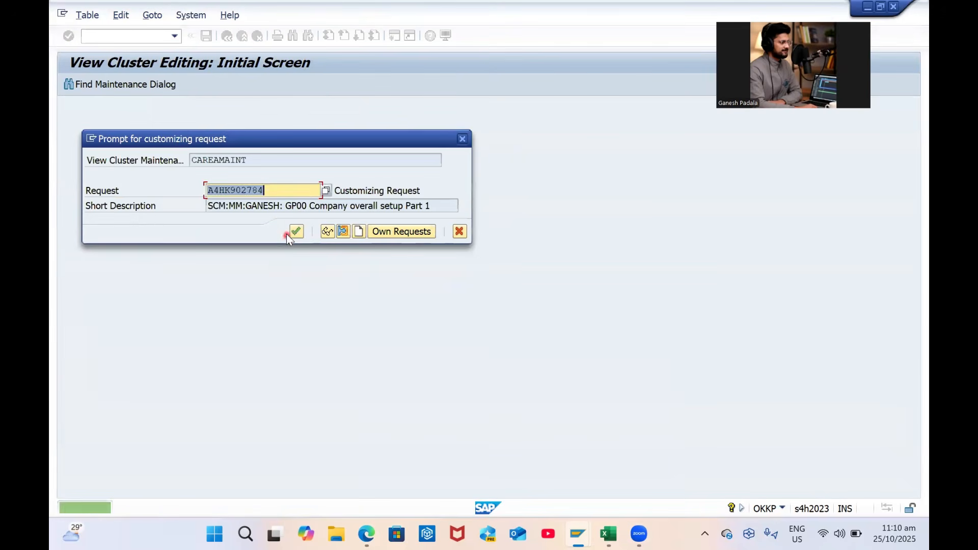
Accept the customizing request, acknowledge the transport notice and messages, and view GP00's company code assignments
{"action": "left_click", "coordinate": [297, 231]}
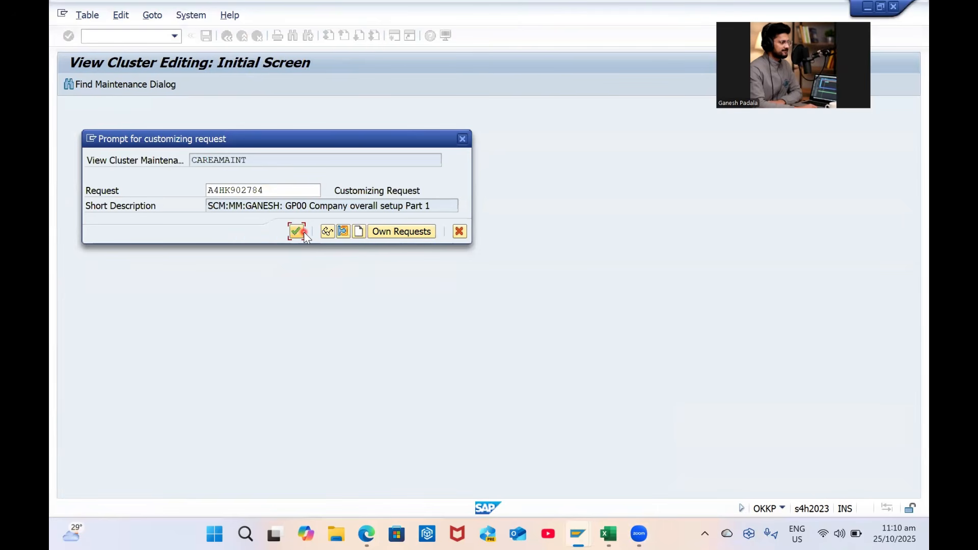
{"action": "left_click", "coordinate": [301, 232]}
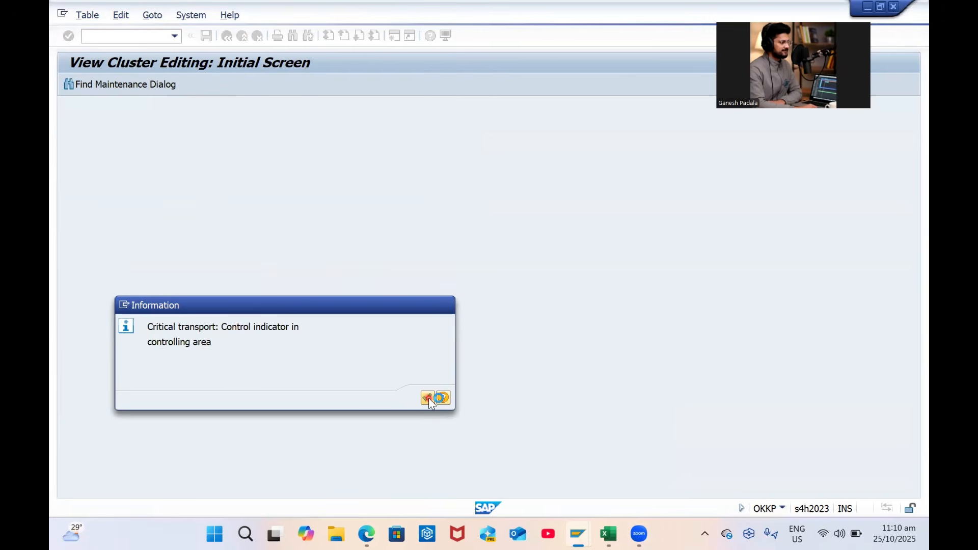
{"action": "left_click", "coordinate": [428, 398]}
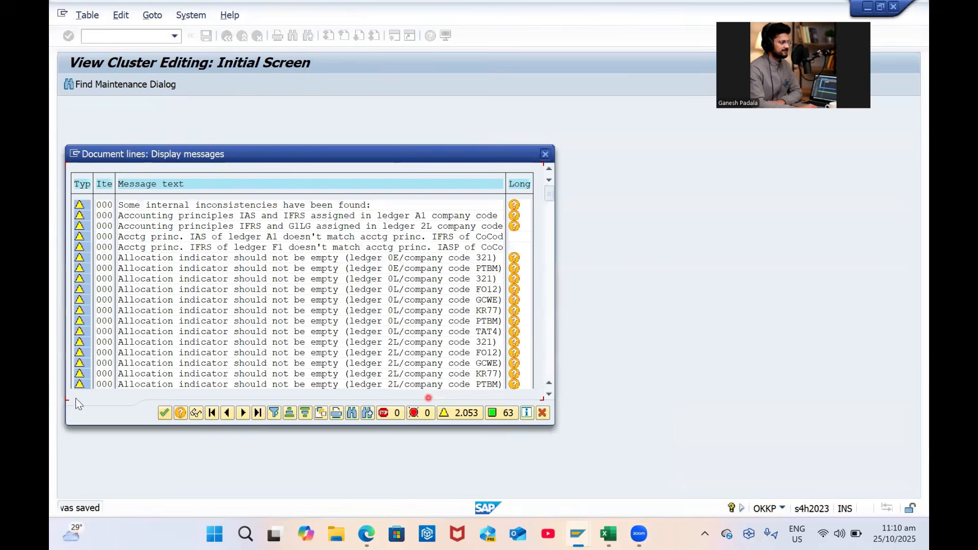
{"action": "left_click", "coordinate": [165, 412]}
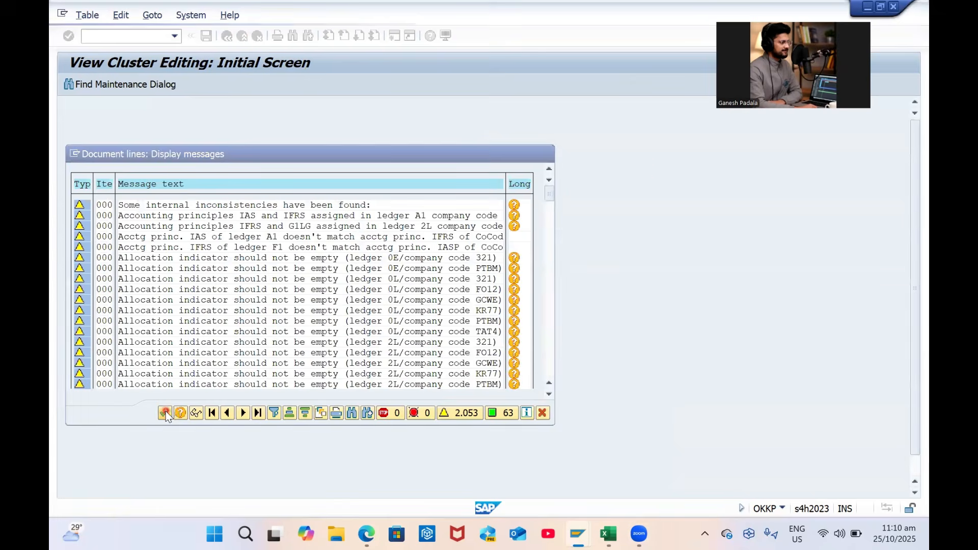
{"action": "left_click", "coordinate": [155, 146]}
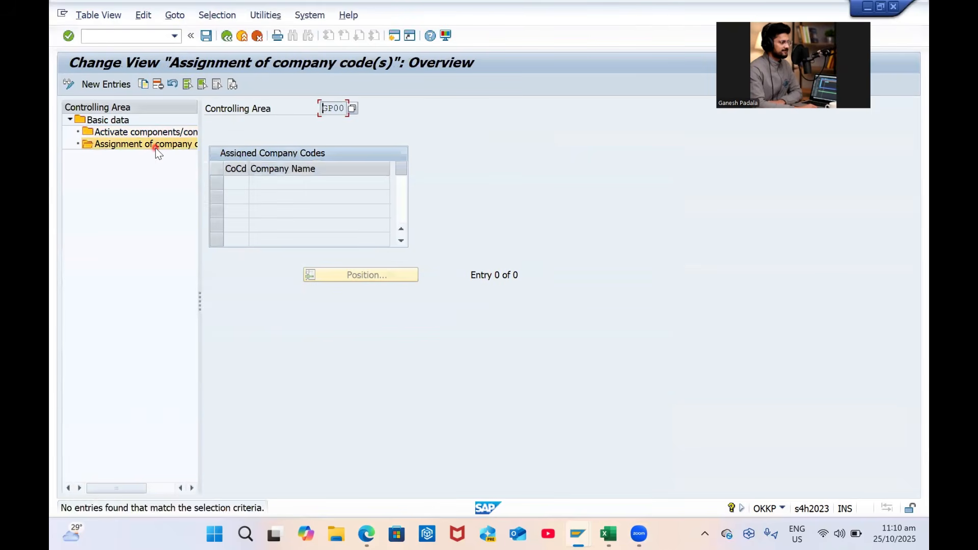
Assign company code GP00 to controlling area GP00, save, and back out to the activity list
{"action": "left_click", "coordinate": [117, 82]}
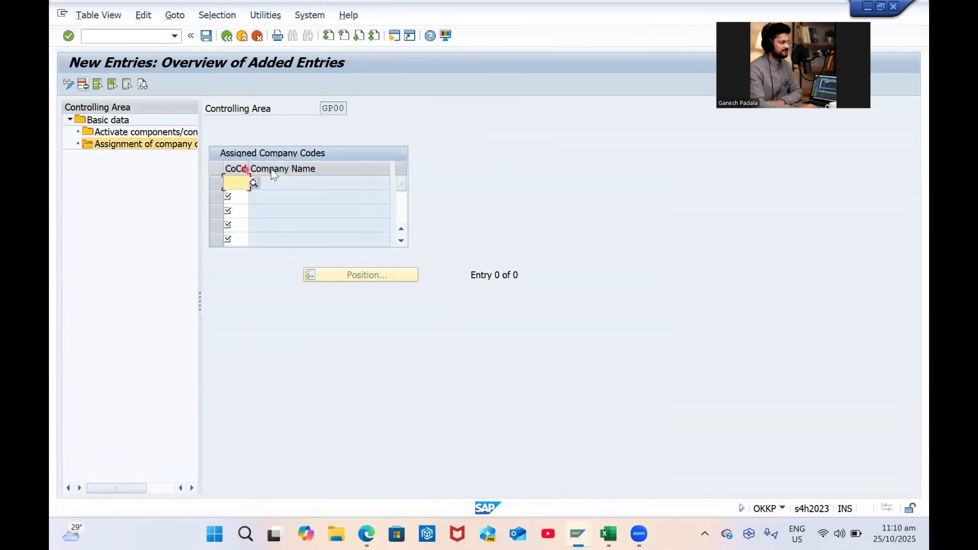
{"action": "type", "text": "gp00"}
{"action": "key", "text": "Return"}
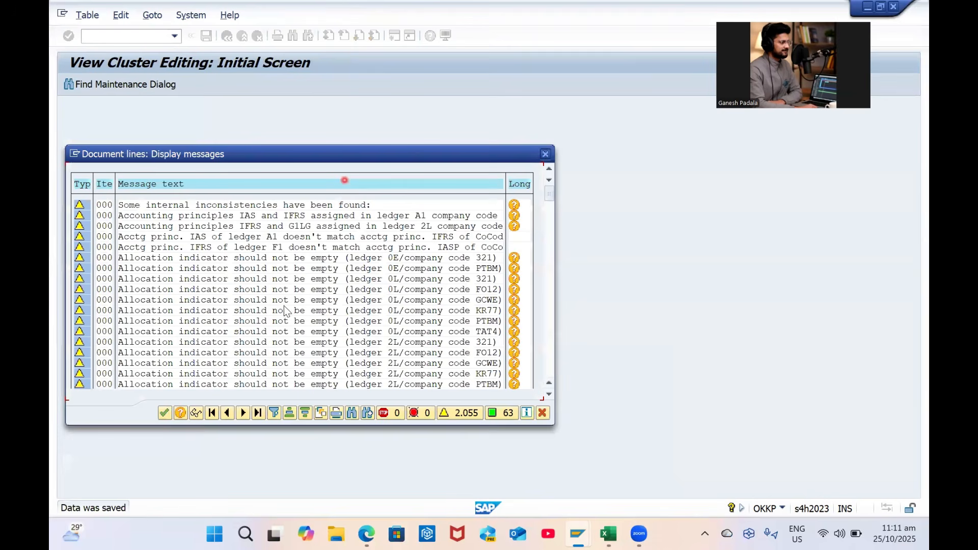
{"action": "left_click", "coordinate": [164, 413]}
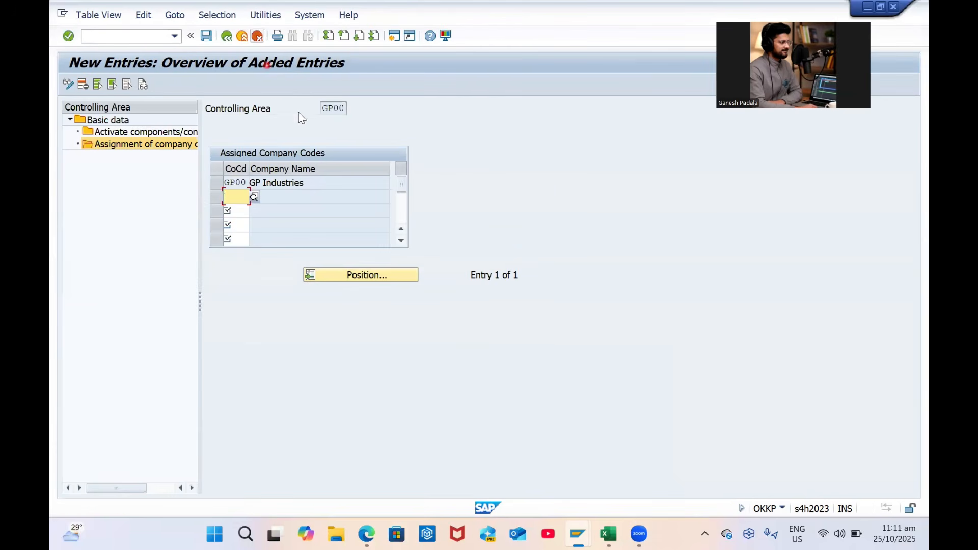
{"action": "left_click", "coordinate": [226, 36]}
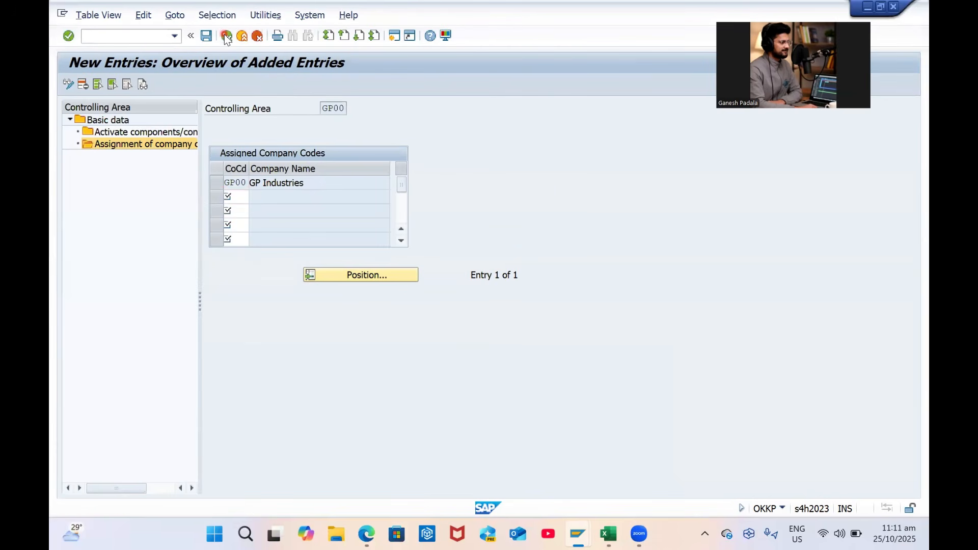
{"action": "left_click", "coordinate": [227, 37]}
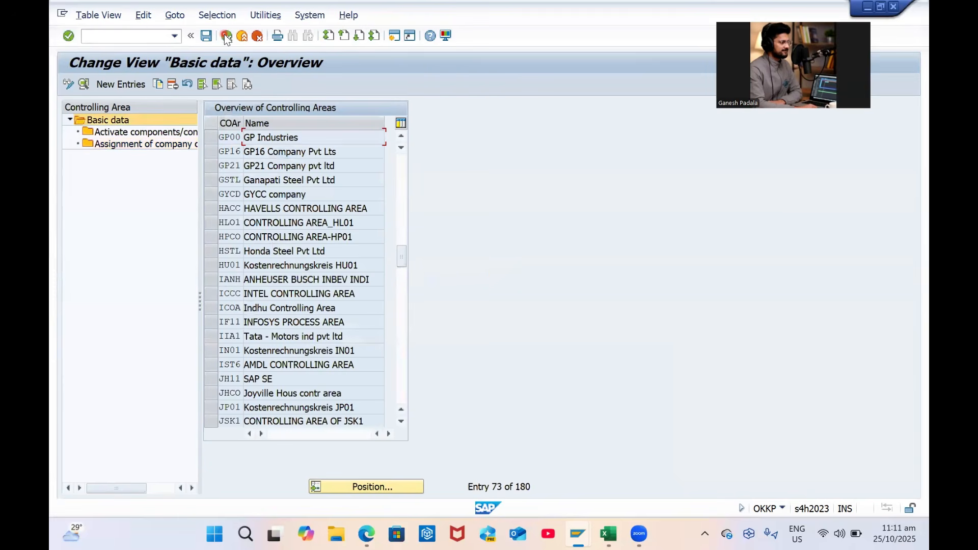
{"action": "left_click", "coordinate": [227, 36]}
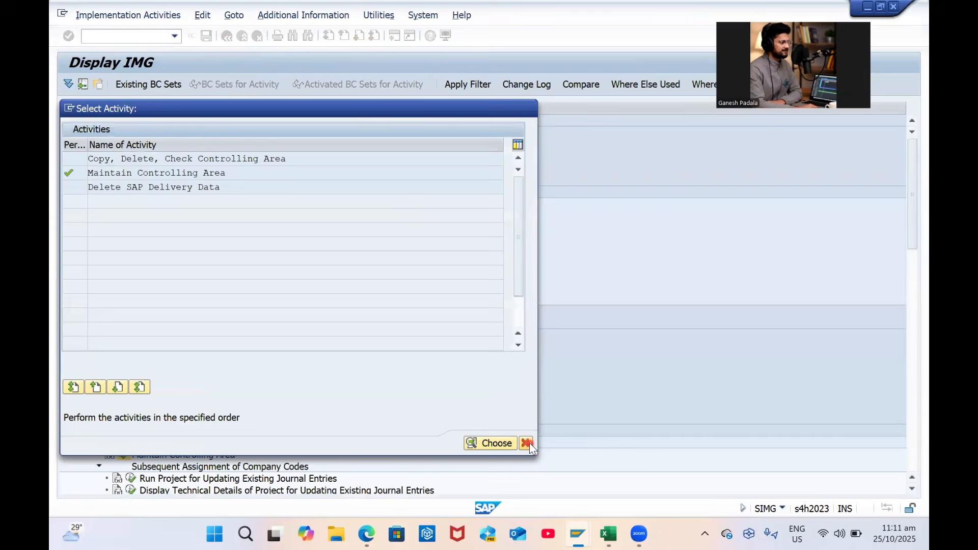
Under Logistics - General, confirm the valuation level is defined at plant level
{"action": "left_click", "coordinate": [527, 442]}
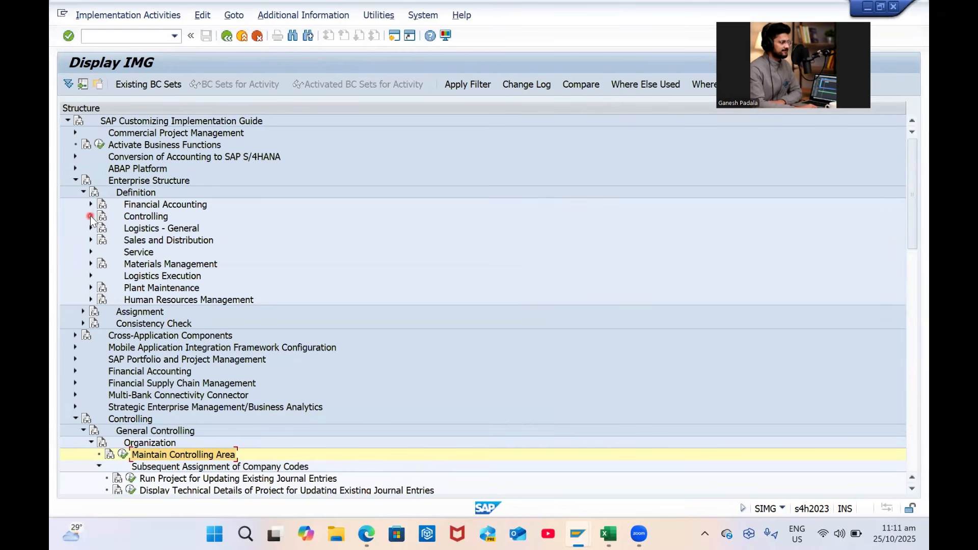
{"action": "left_click", "coordinate": [92, 217]}
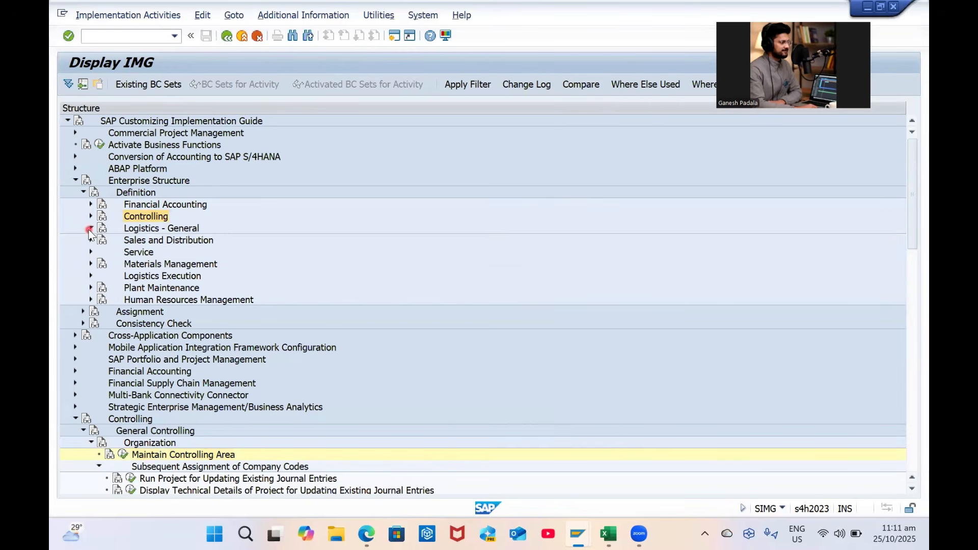
{"action": "left_click", "coordinate": [90, 229]}
{"action": "left_click", "coordinate": [155, 229]}
{"action": "left_click", "coordinate": [130, 242]}
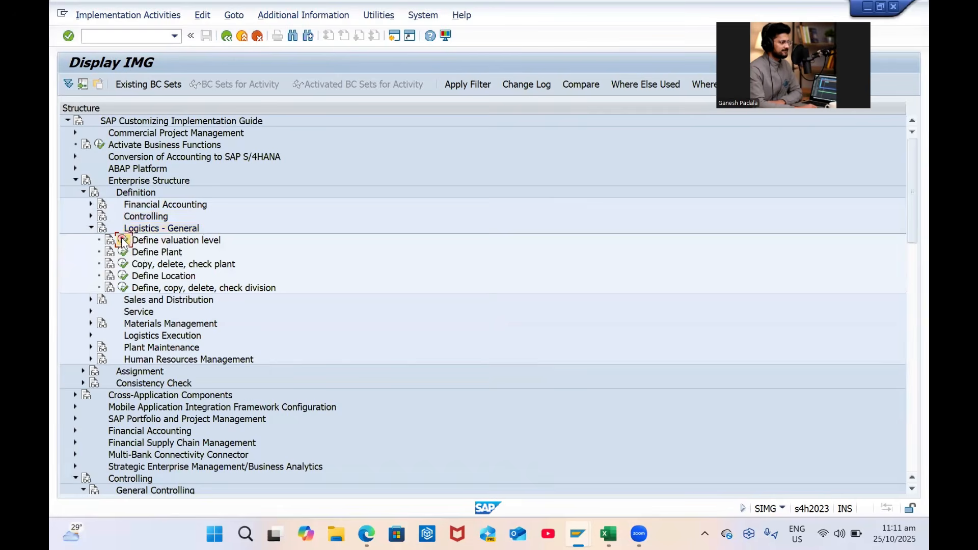
{"action": "left_click", "coordinate": [80, 185]}
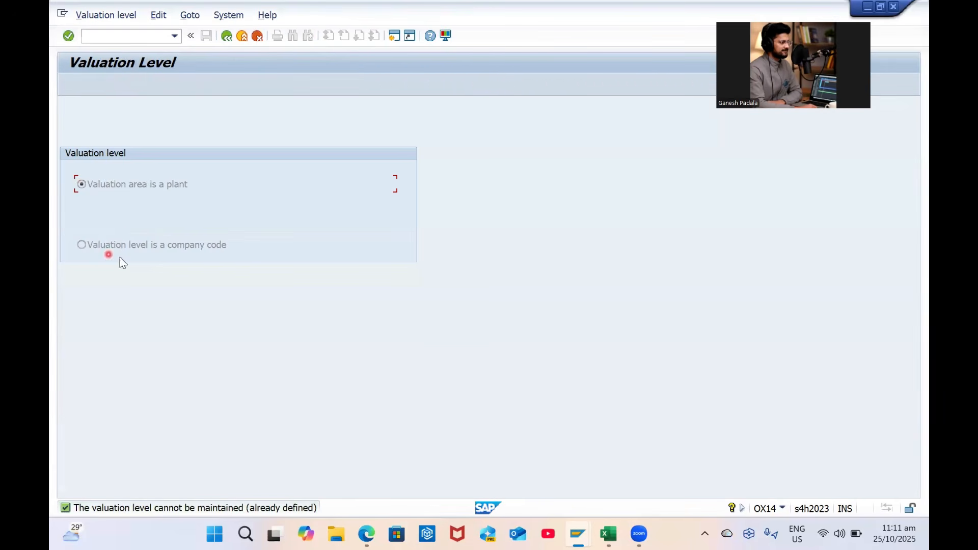
{"action": "left_click", "coordinate": [226, 36]}
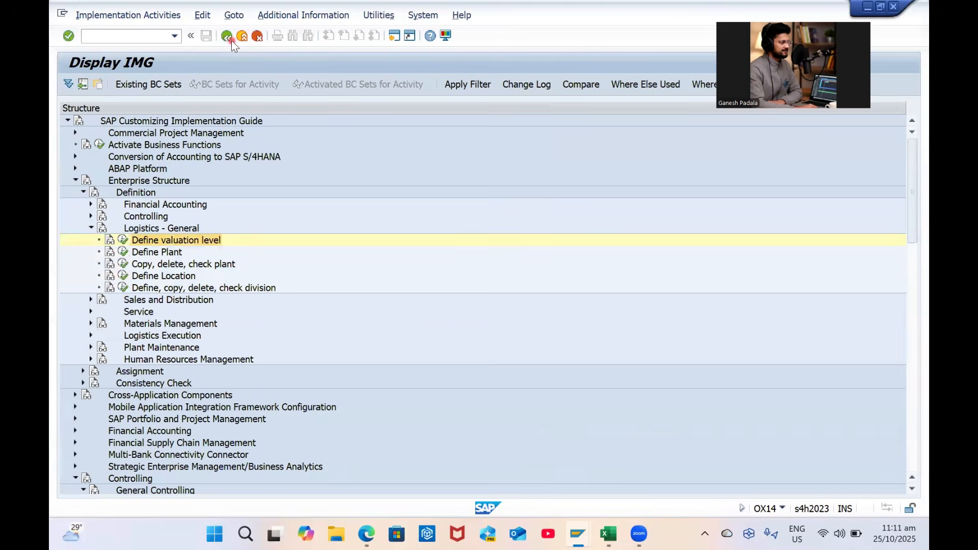
Review the Define Plant table, then bring up the Copy, delete, check plant activity choices
{"action": "left_click", "coordinate": [123, 252]}
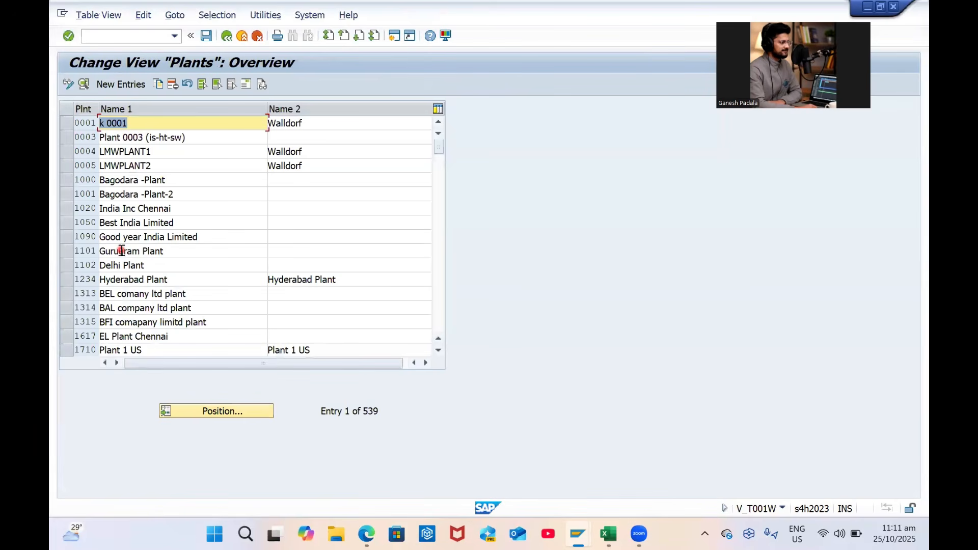
{"action": "left_click", "coordinate": [227, 37]}
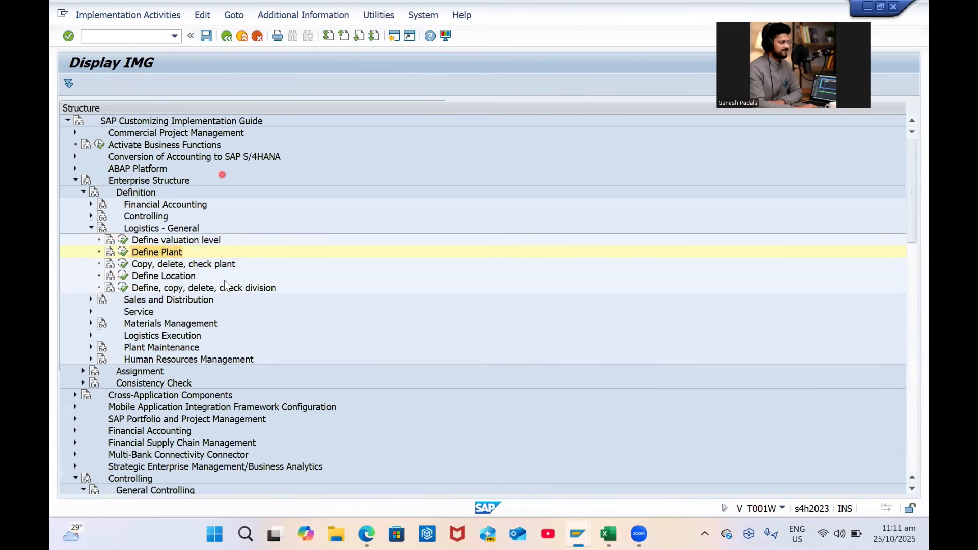
{"action": "left_click", "coordinate": [137, 265]}
{"action": "left_click", "coordinate": [125, 266]}
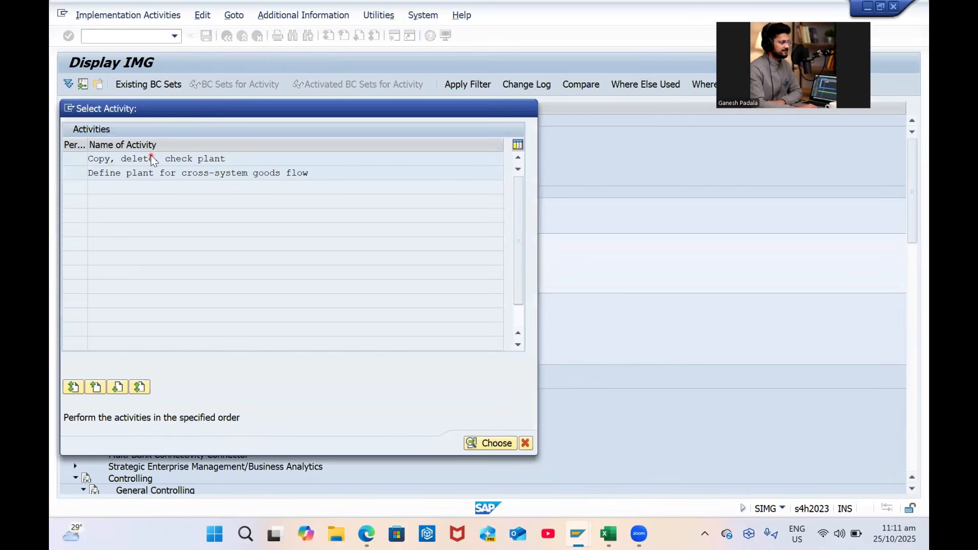
Start a plant copy and pick plant 1000 (Bagodara -Plant) from the search list as From Plant
{"action": "double_click", "coordinate": [150, 158]}
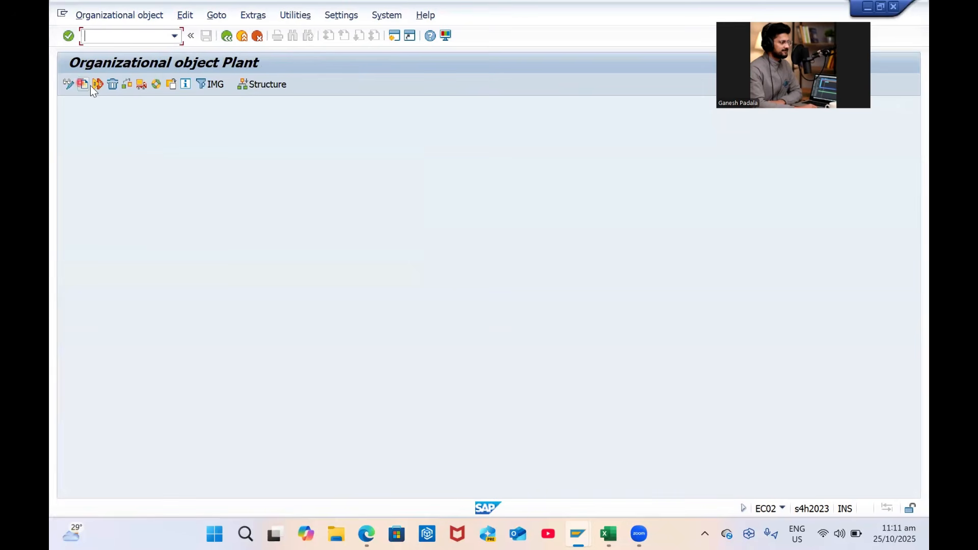
{"action": "left_click", "coordinate": [84, 85]}
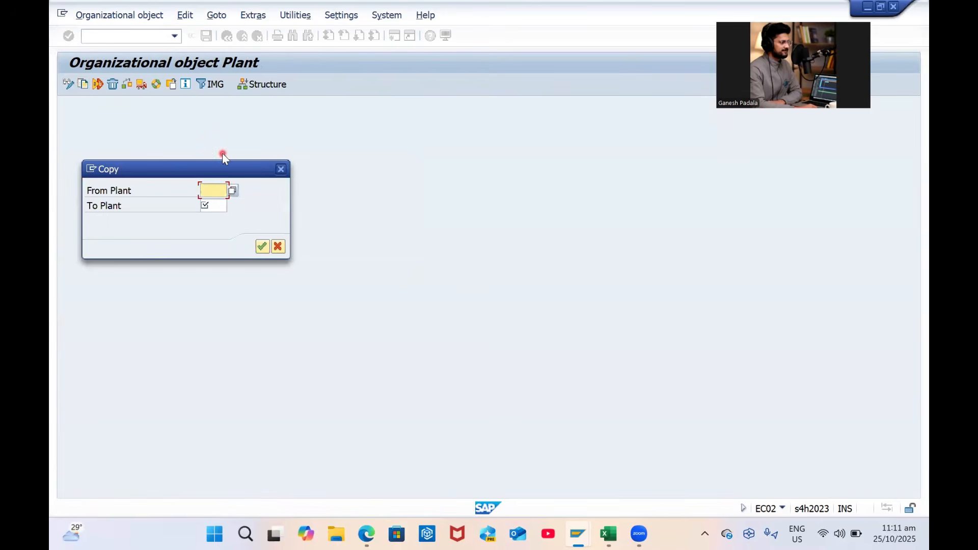
{"action": "left_click", "coordinate": [230, 190]}
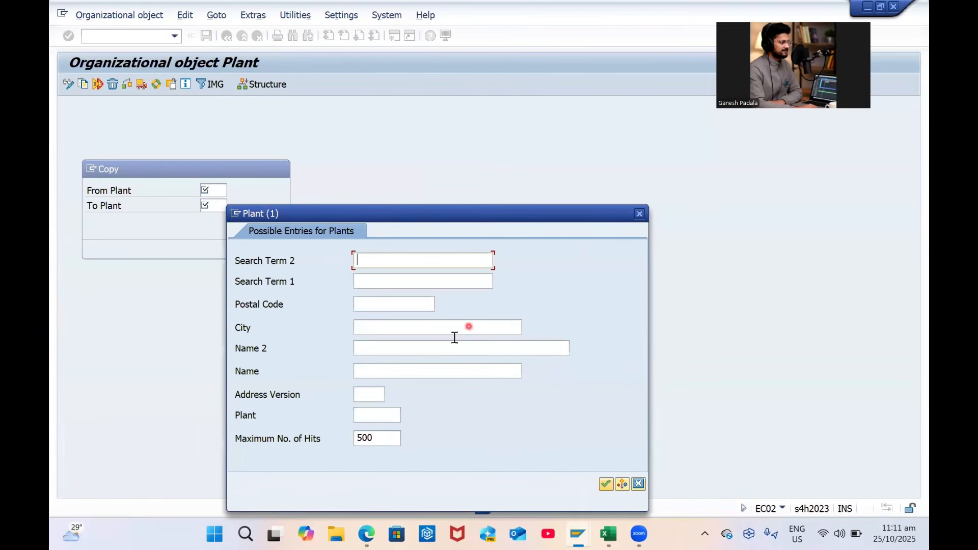
{"action": "type", "text": "0001"}
{"action": "key", "text": "Return"}
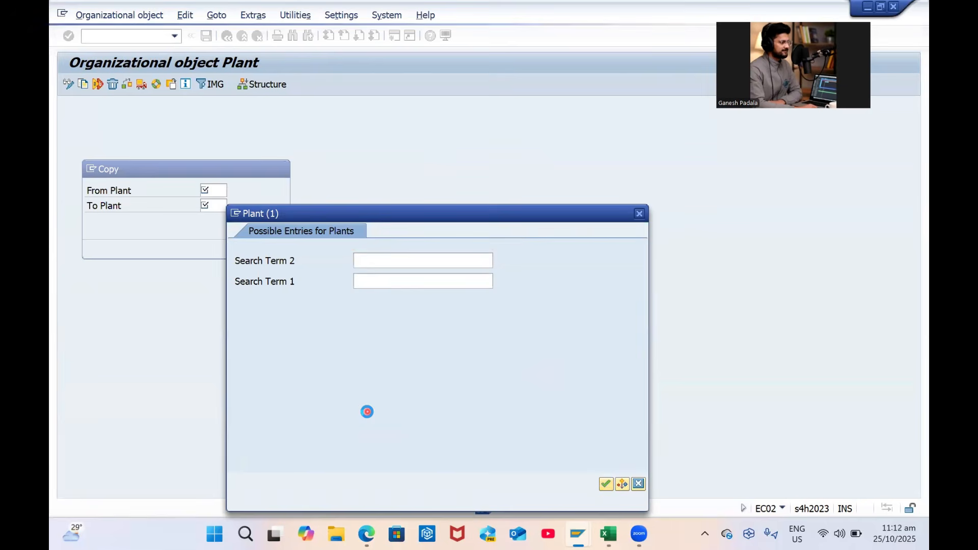
{"action": "type", "text": "1000"}
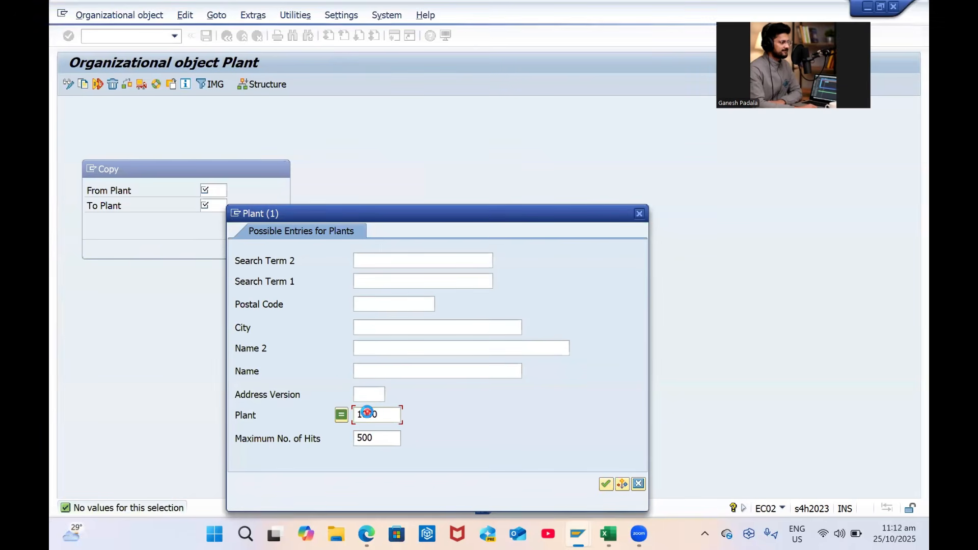
{"action": "key", "text": "Return"}
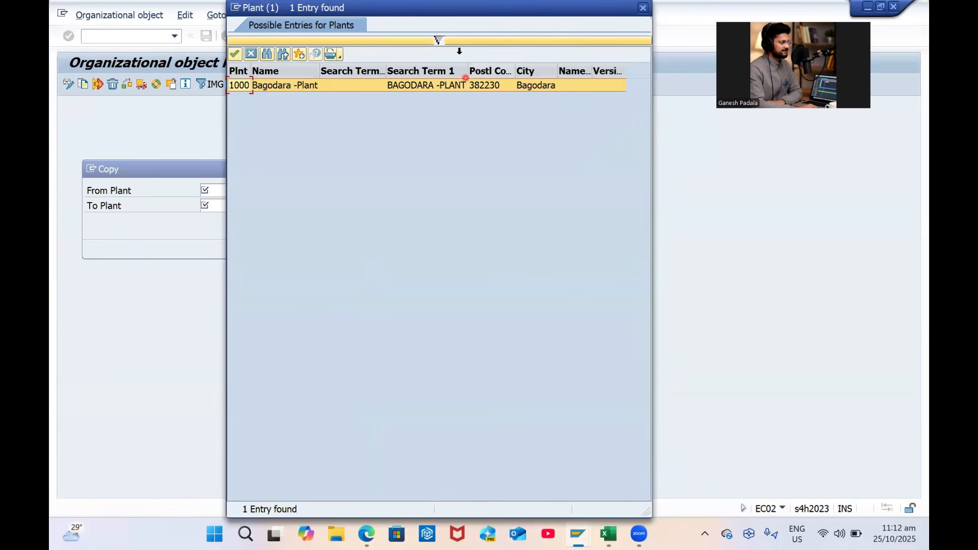
{"action": "left_click", "coordinate": [443, 43]}
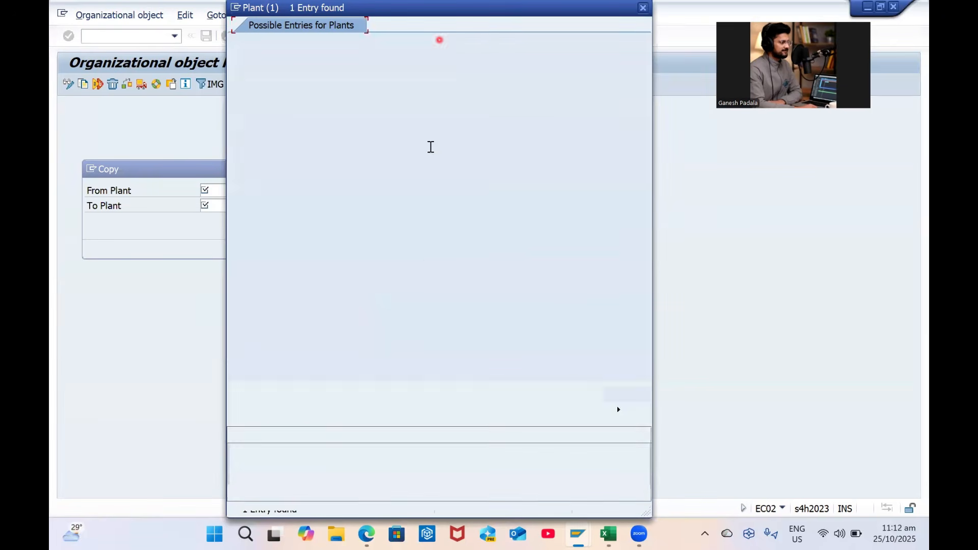
{"action": "key", "text": "Delete"}
{"action": "left_click", "coordinate": [387, 209]}
{"action": "key", "text": "Return"}
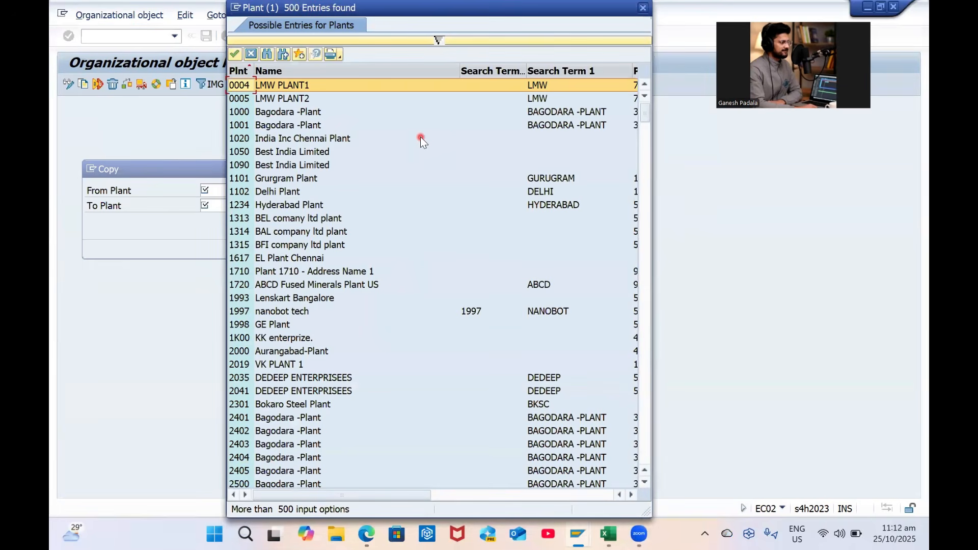
{"action": "double_click", "coordinate": [279, 112]}
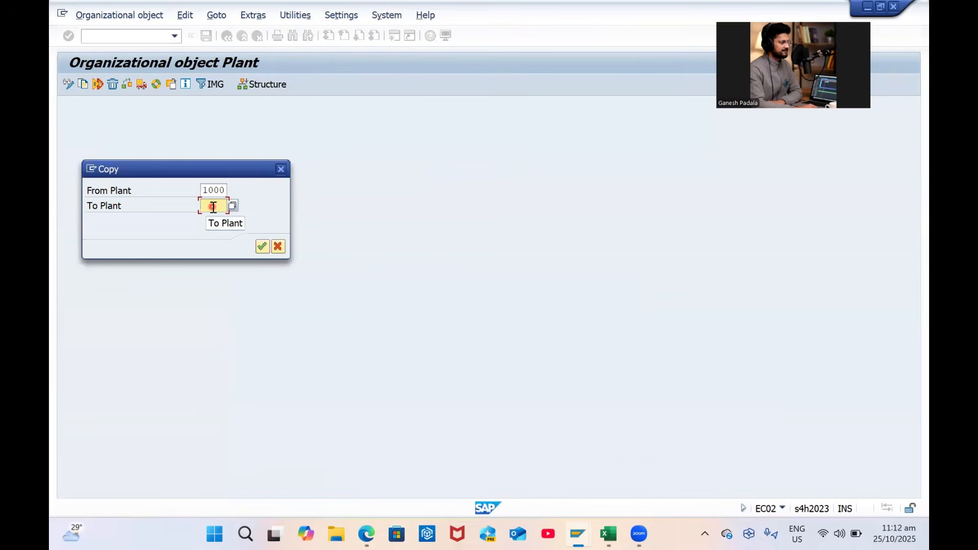
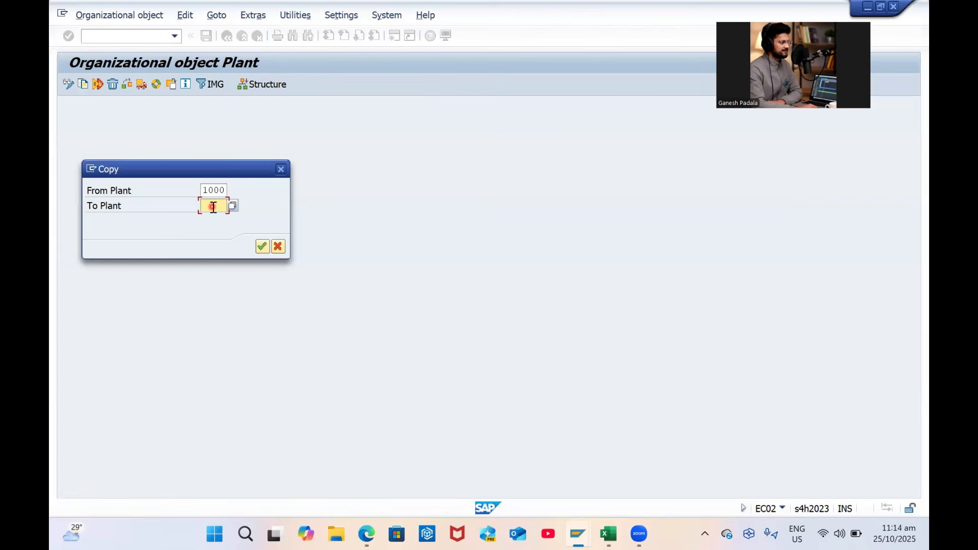
Enter GP01 as the target plant and confirm copying plant 1000 to it
{"action": "key", "text": "Caps_Lock"}
{"action": "type", "text": "GP"}
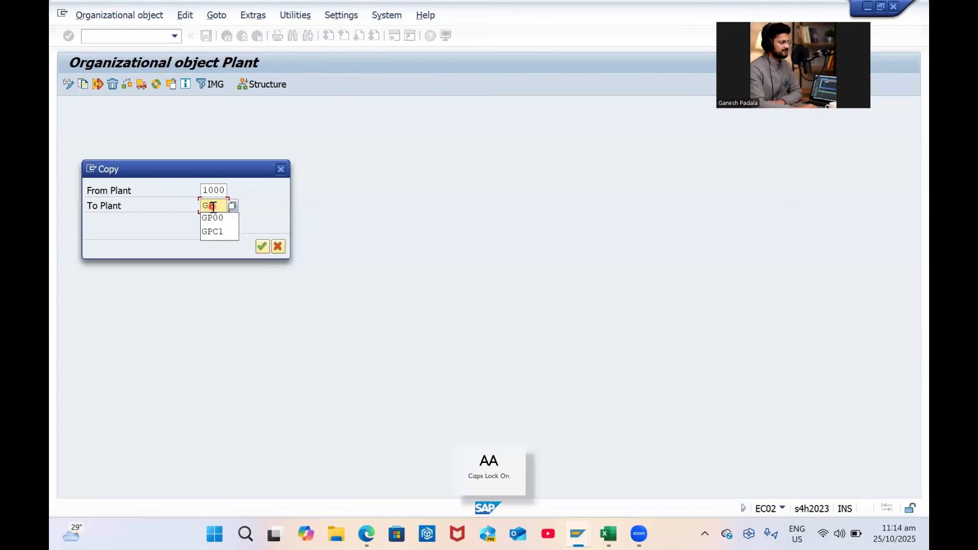
{"action": "key", "text": "alt+Tab"}
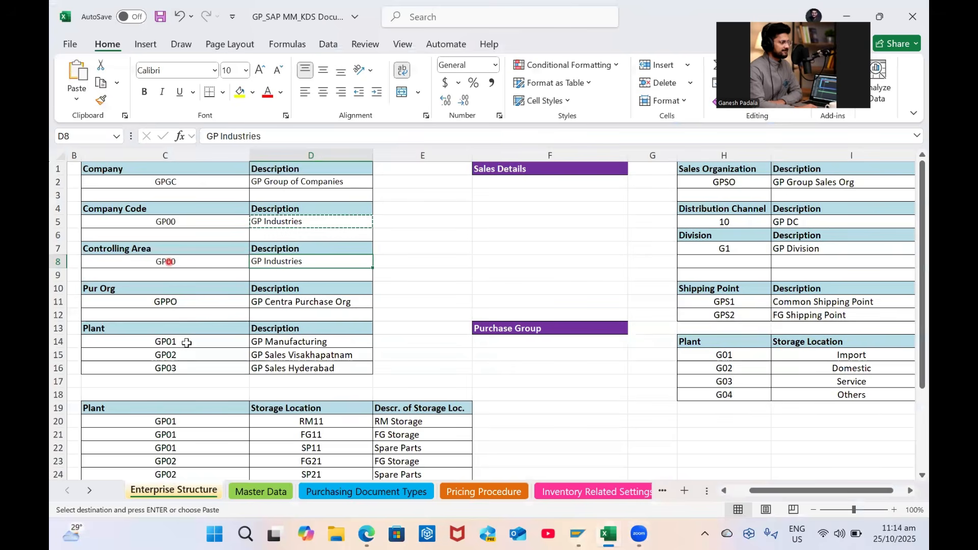
{"action": "left_click", "coordinate": [186, 343]}
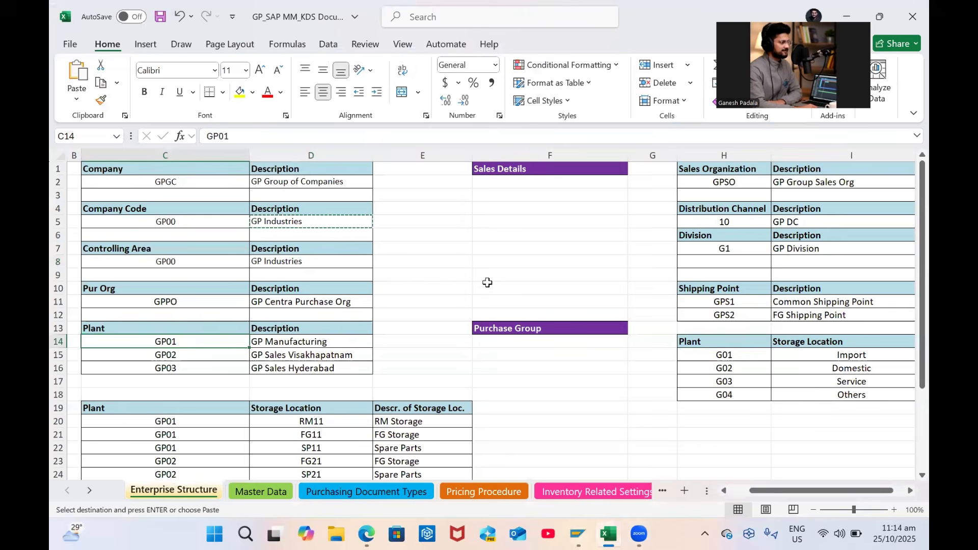
{"action": "key", "text": "alt+Tab"}
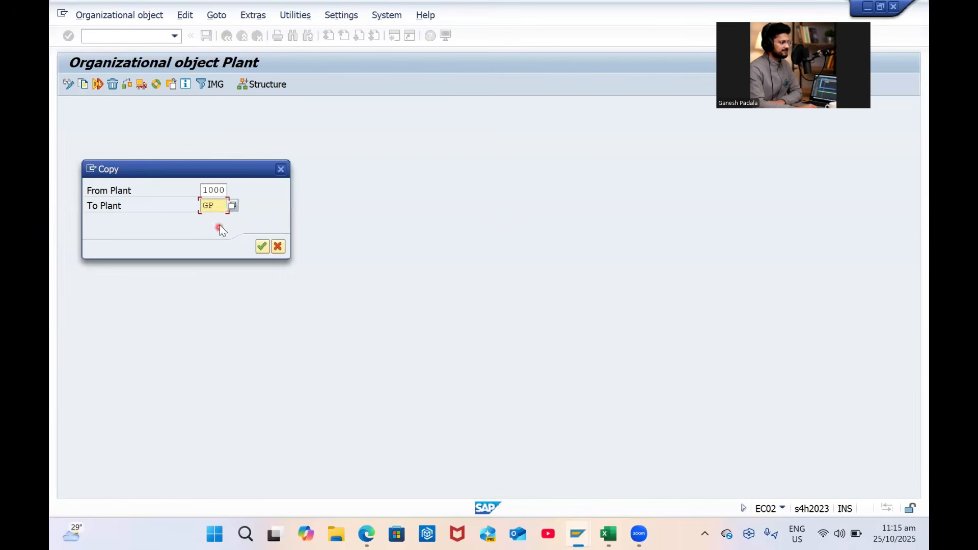
{"action": "key", "text": "Return"}
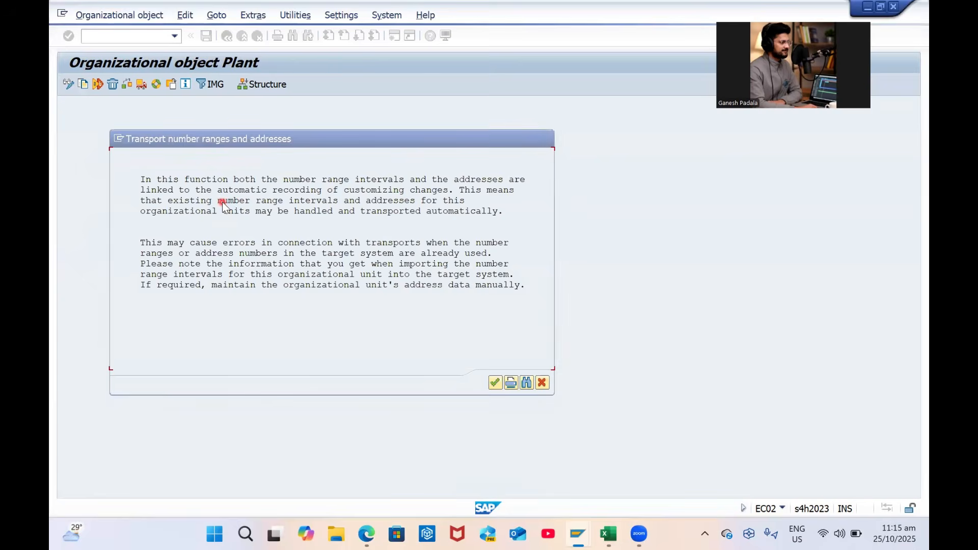
Agree to transport the number ranges, accept customizing request A4HK902784, and dismiss the completion message
{"action": "key", "text": "alt+Tab"}
{"action": "key", "text": "alt+Tab"}
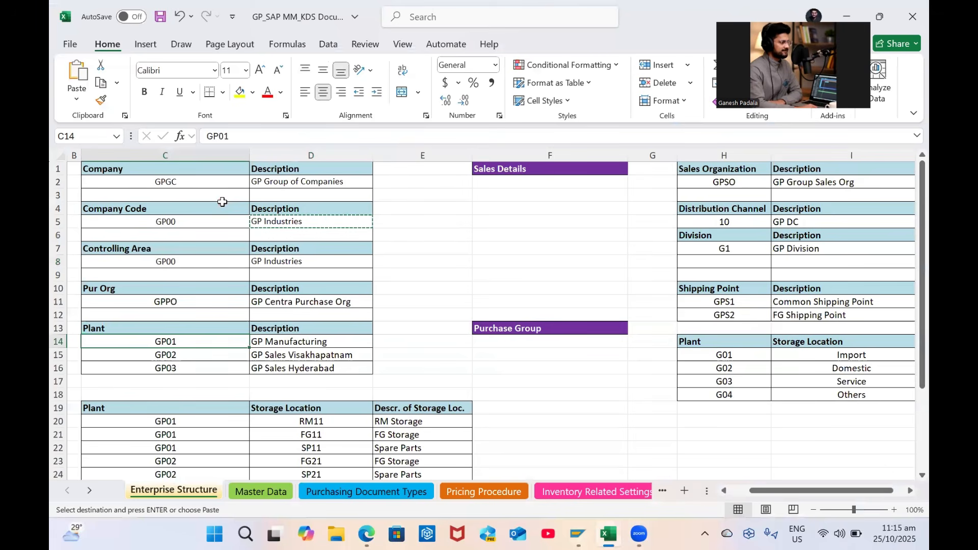
{"action": "key", "text": "alt+Tab"}
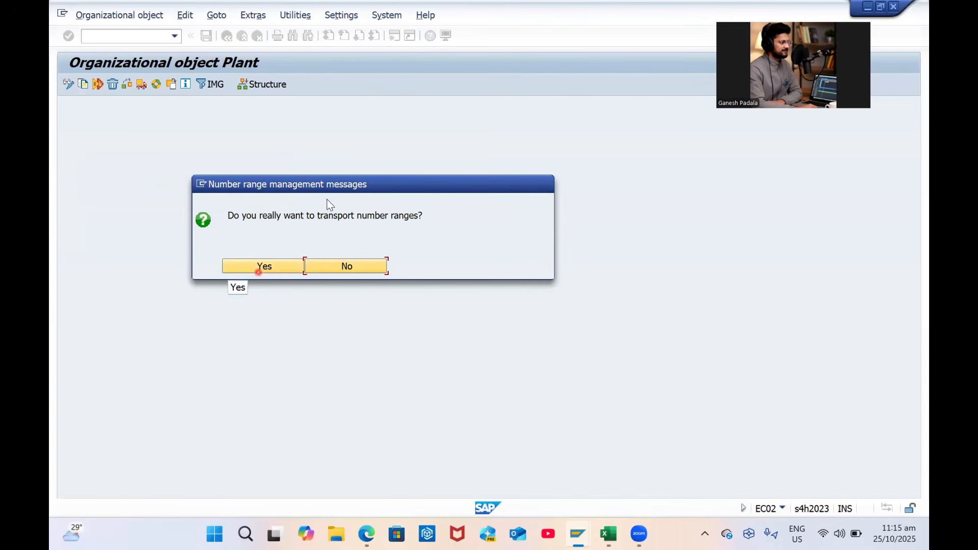
{"action": "left_click", "coordinate": [350, 267]}
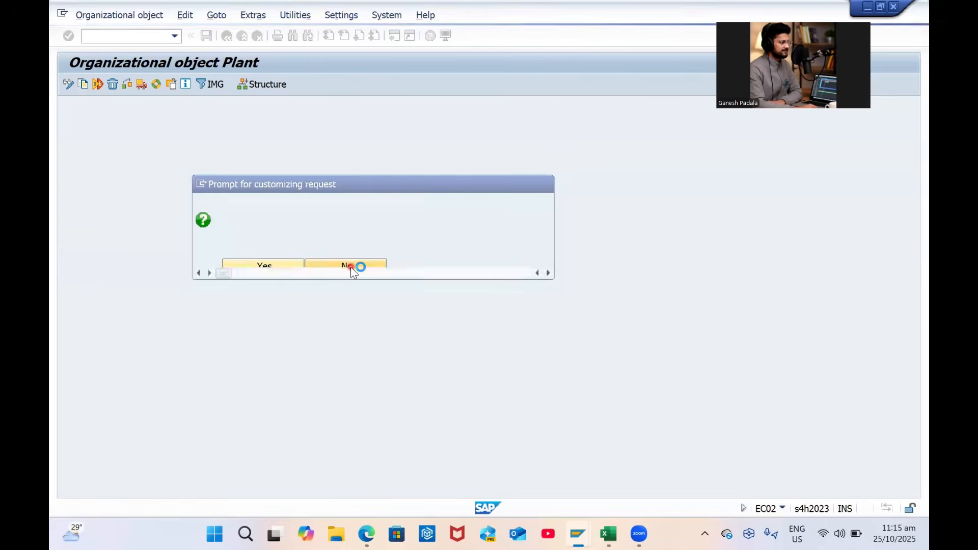
{"action": "left_click", "coordinate": [295, 216]}
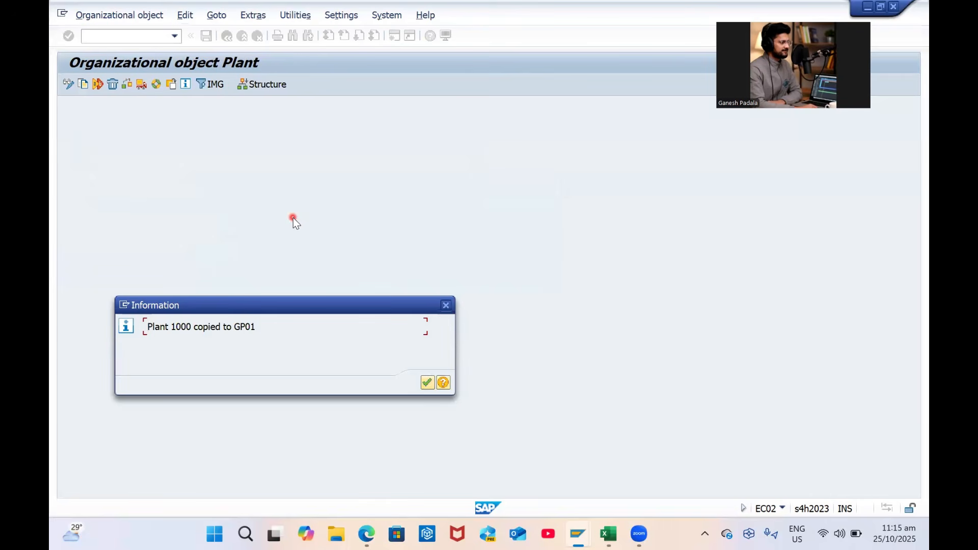
{"action": "key", "text": "Return"}
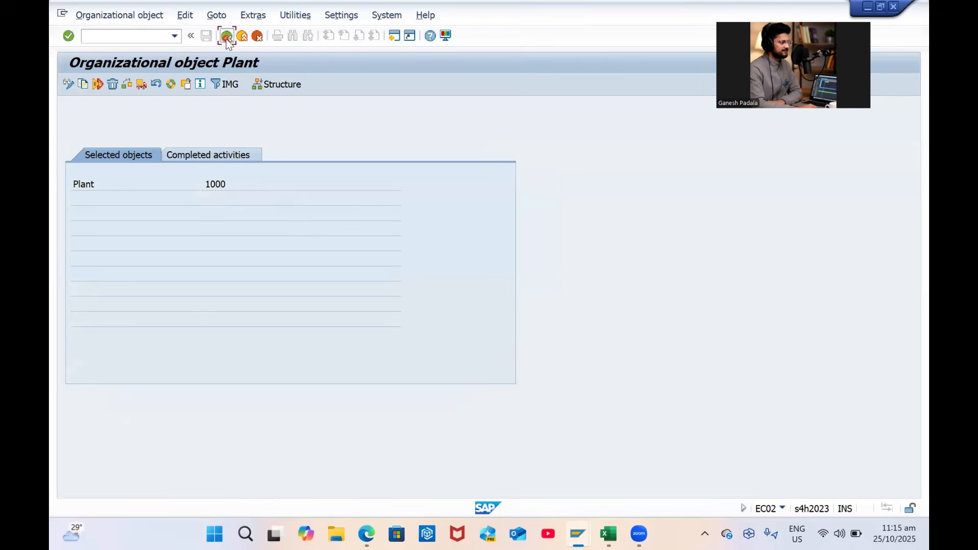
Back in the IMG, run Define Plant and position the table on plant GP01
{"action": "left_click", "coordinate": [227, 35]}
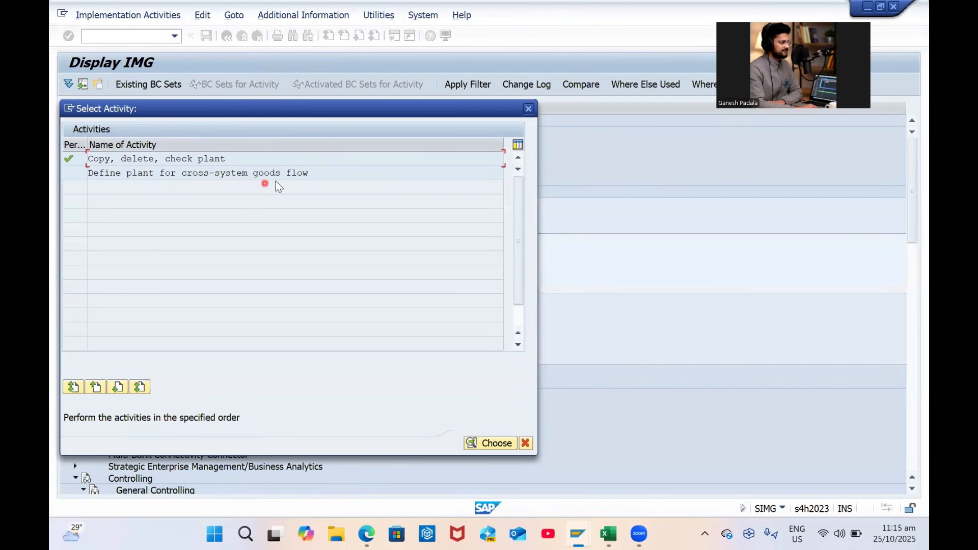
{"action": "key", "text": "Escape"}
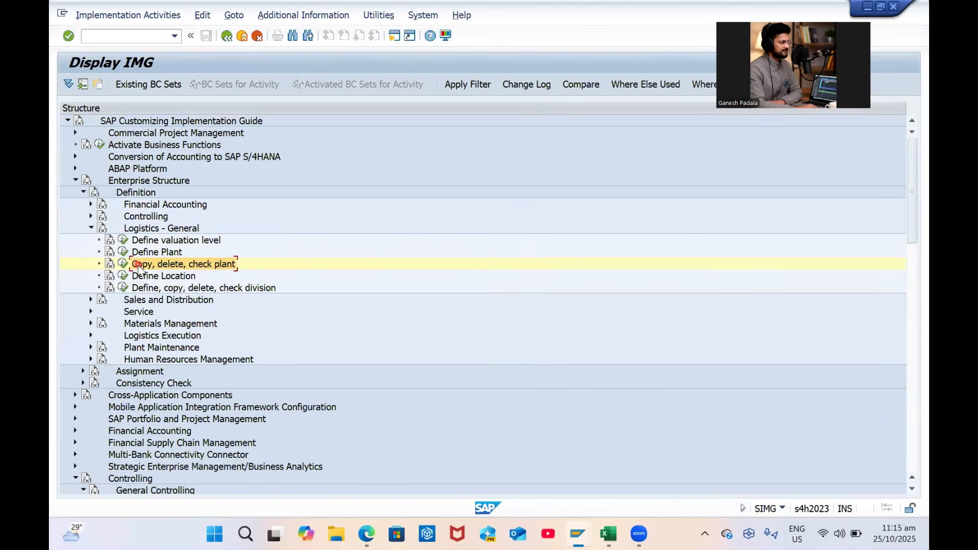
{"action": "left_click", "coordinate": [128, 253]}
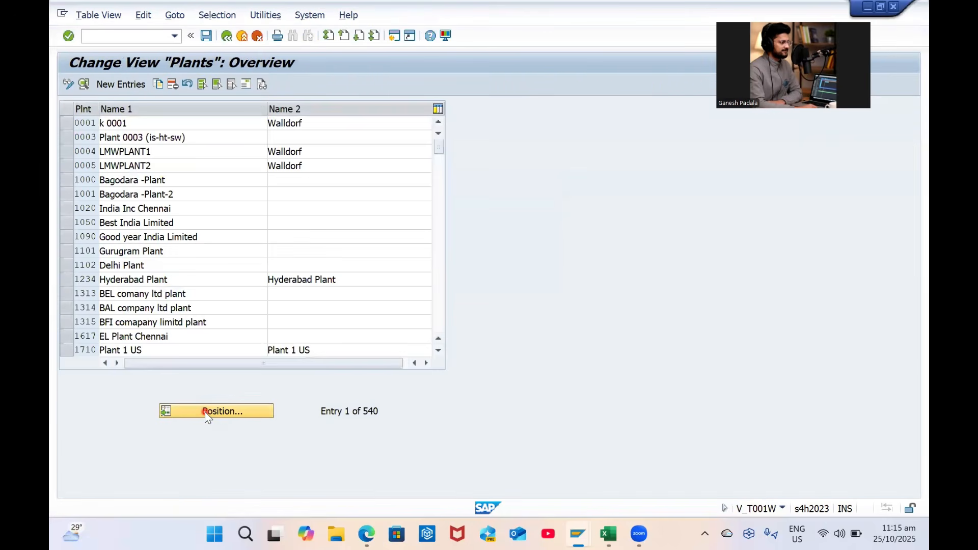
{"action": "left_click", "coordinate": [205, 411]}
{"action": "type", "text": "GP01"}
{"action": "key", "text": "Return"}
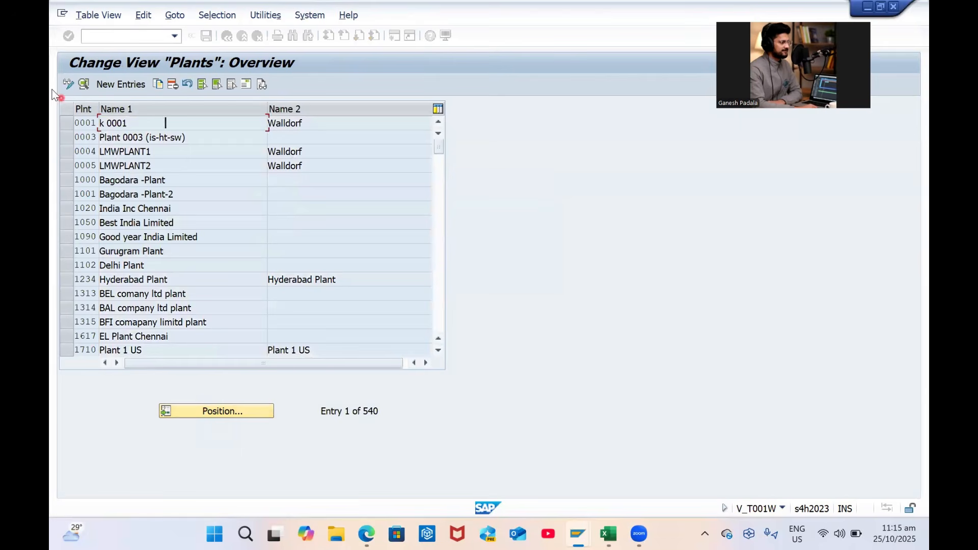
{"action": "left_click", "coordinate": [66, 123]}
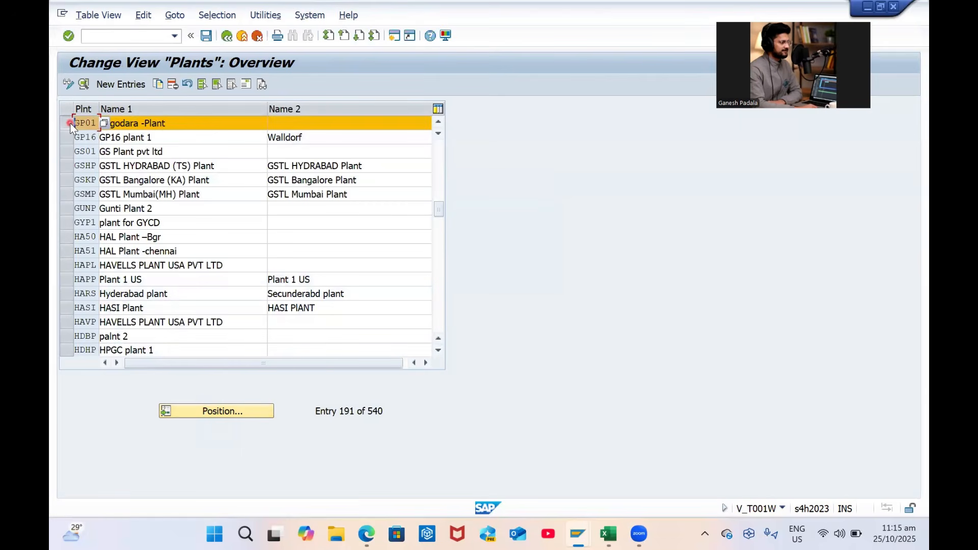
Rename plant GP01 to GP Manufacturing, pasting the name from the spreadsheet, and open its address
{"action": "left_click", "coordinate": [179, 123]}
{"action": "key", "text": "ctrl+a"}
{"action": "key", "text": "alt+Tab"}
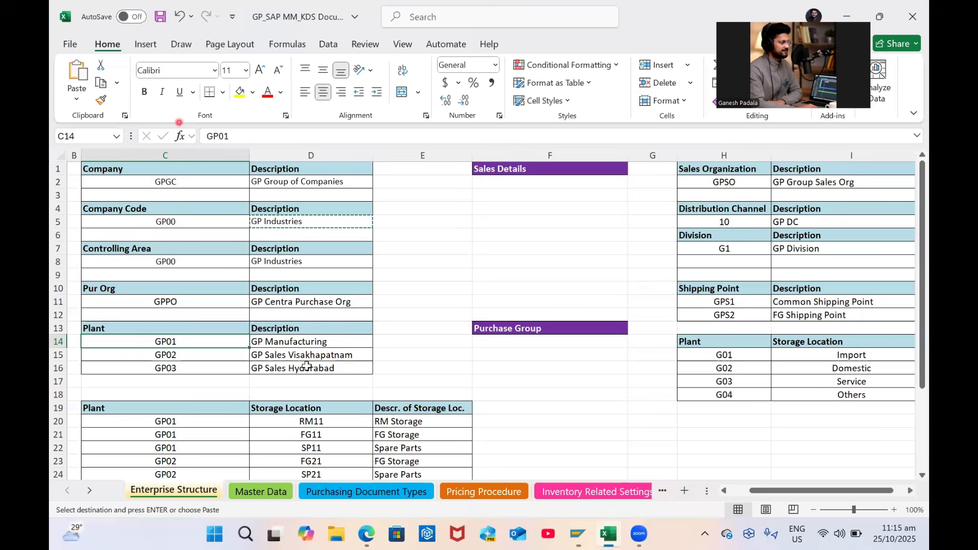
{"action": "left_click", "coordinate": [312, 343]}
{"action": "key", "text": "alt+Tab"}
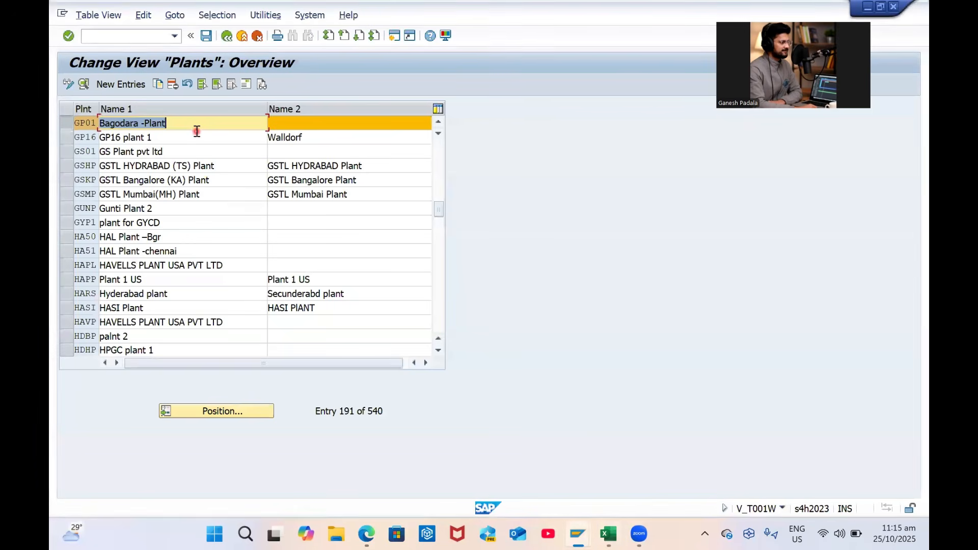
{"action": "type", "text": "GP Manufacturing"}
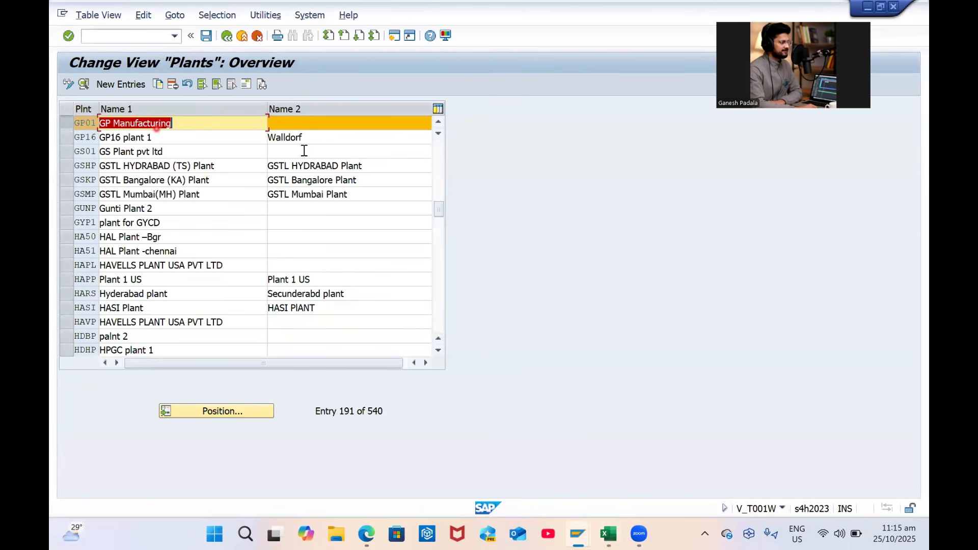
{"action": "left_click", "coordinate": [245, 87]}
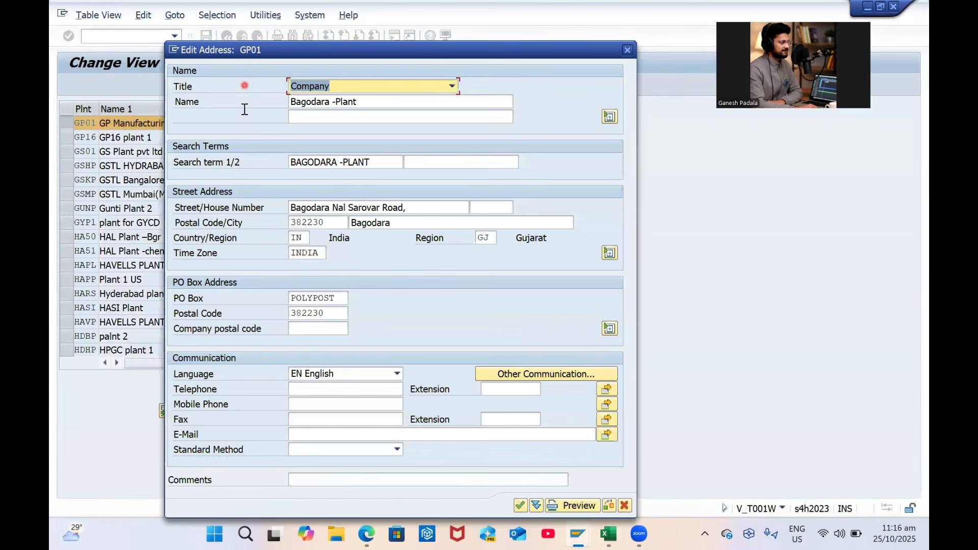
Set the address name to GP Manufacturing and the search terms to the suggested G entry and MANUFACTURING
{"action": "key", "text": "Tab"}
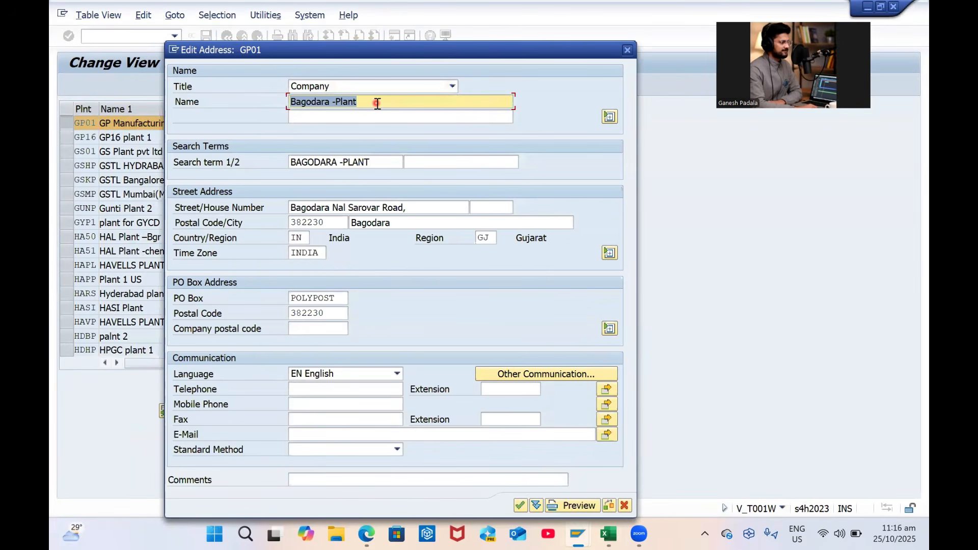
{"action": "key", "text": "BackSpace"}
{"action": "type", "text": "GP Manufacturing"}
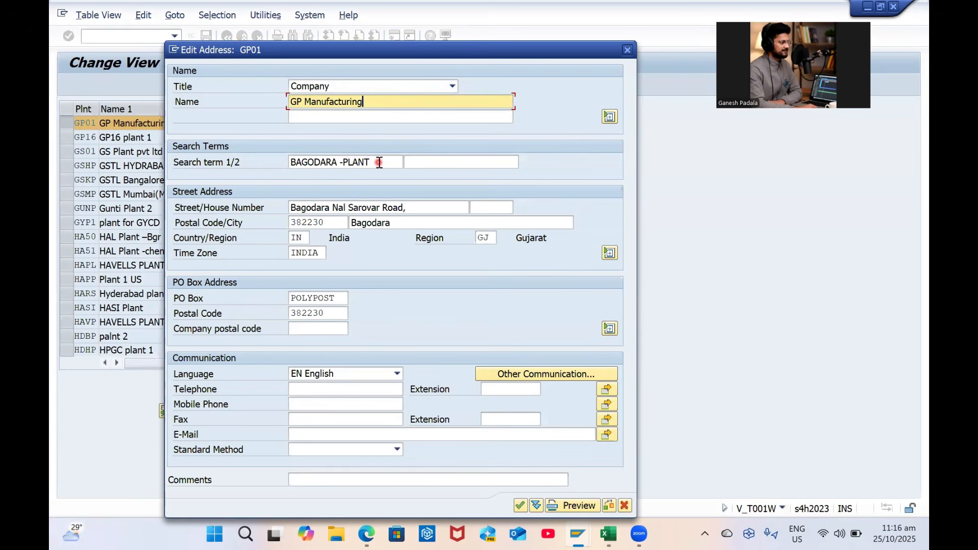
{"action": "left_click", "coordinate": [380, 162]}
{"action": "key", "text": "shift+Home"}
{"action": "key", "text": "BackSpace"}
{"action": "type", "text": "G"}
{"action": "key", "text": "Down"}
{"action": "key", "text": "Tab"}
{"action": "type", "text": "MAN"}
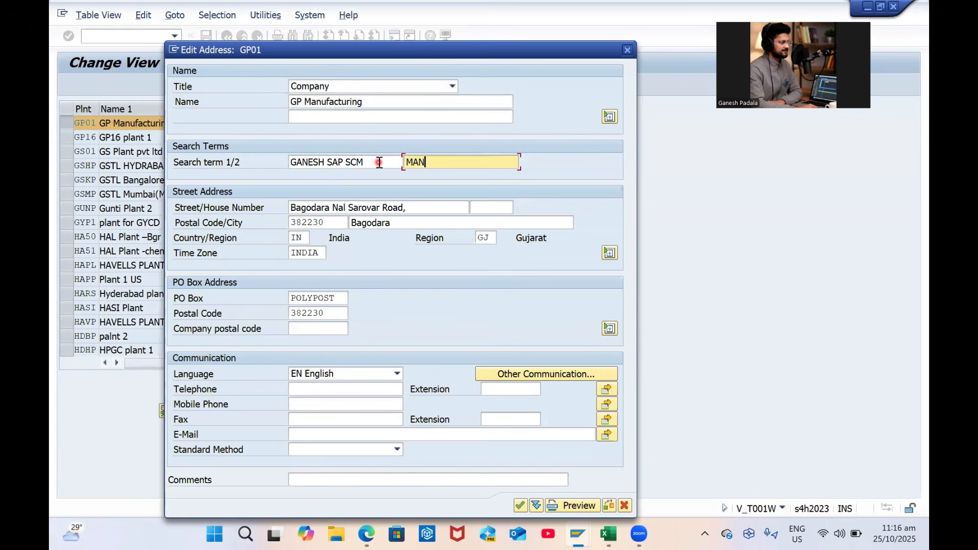
{"action": "type", "text": "UFACTURING"}
{"action": "key", "text": "Tab"}
Replace the street with Kurmanna Palem and set postal code 530021
{"action": "key", "text": "BackSpace"}
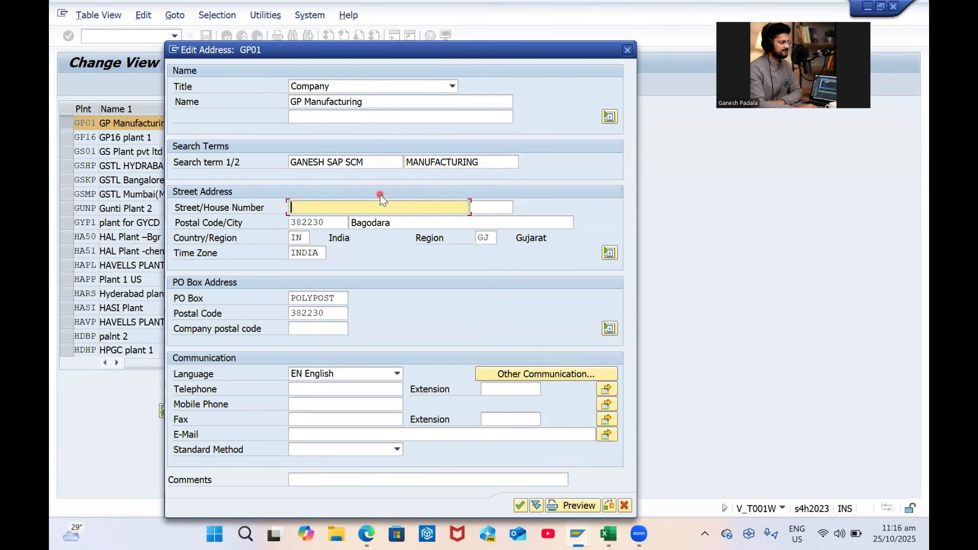
{"action": "type", "text": "Y"}
{"action": "key", "text": "Caps_Lock"}
{"action": "type", "text": "e"}
{"action": "key", "text": "BackSpace"}
{"action": "key", "text": "BackSpace"}
{"action": "key", "text": "Caps_Lock"}
{"action": "type", "text": "k"}
{"action": "key", "text": "BackSpace"}
{"action": "key", "text": "Caps_Lock"}
{"action": "type", "text": "K"}
{"action": "key", "text": "Caps_Lock"}
{"action": "type", "text": "urma"}
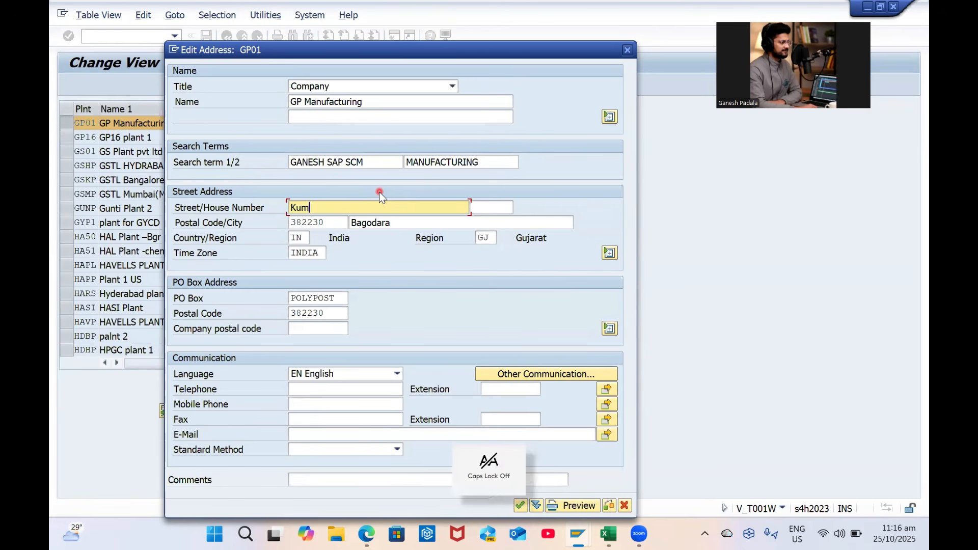
{"action": "type", "text": "nna "}
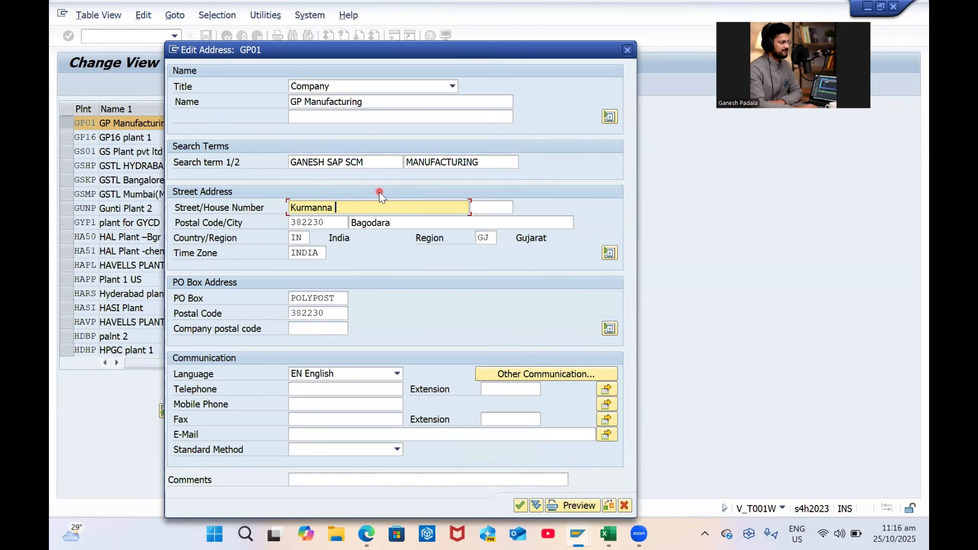
{"action": "type", "text": "Palem"}
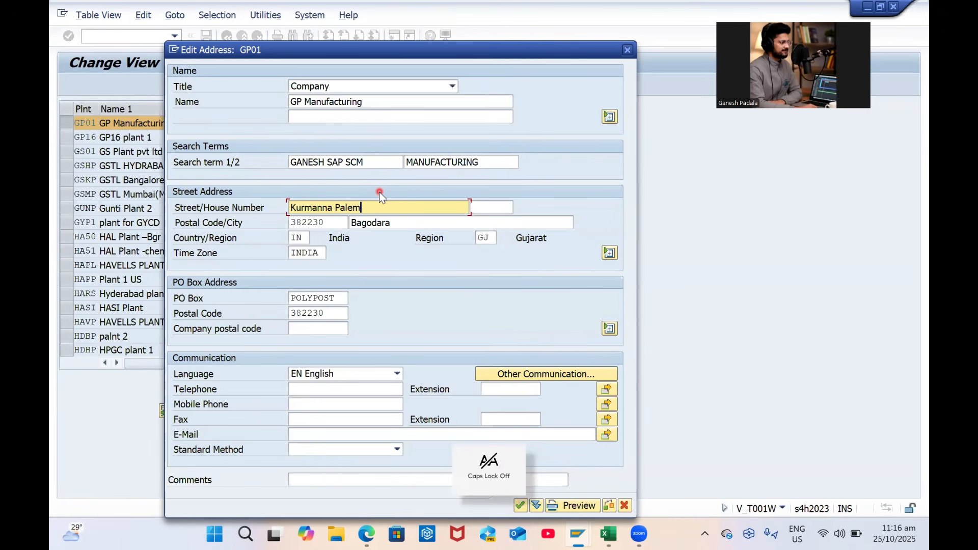
{"action": "key", "text": "Tab"}
{"action": "key", "text": "Tab"}
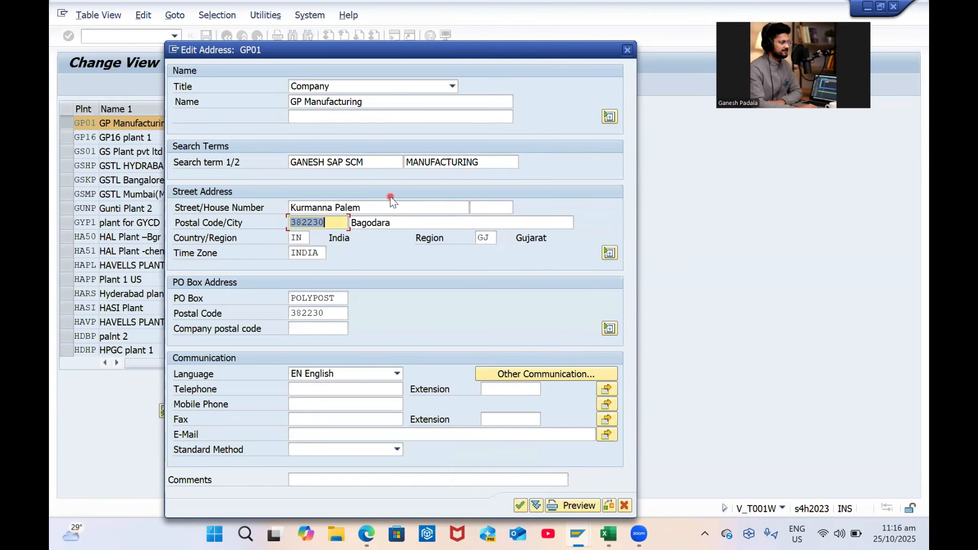
{"action": "type", "text": "5300"}
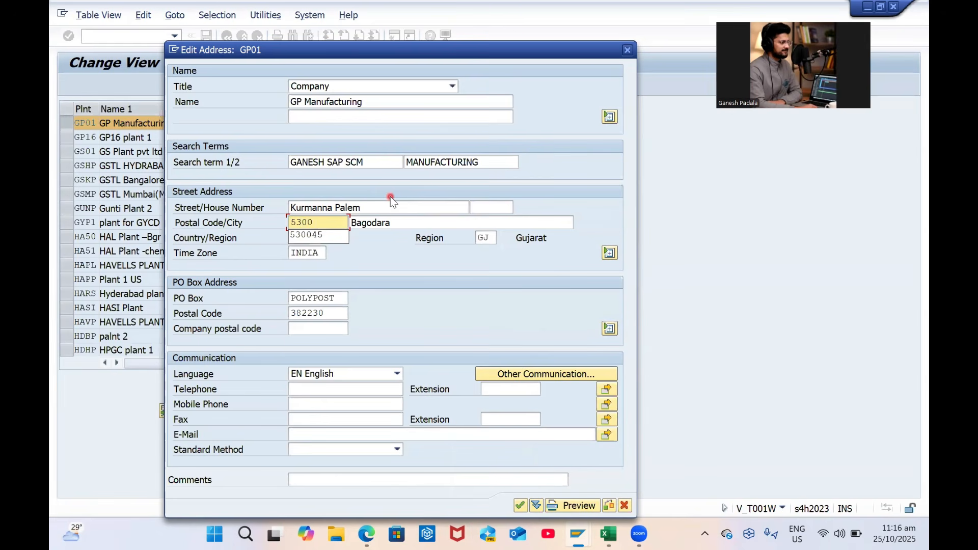
{"action": "type", "text": "21"}
Set city Visakhapatnam and region 01, and clear the PO box and its postal code
{"action": "key", "text": "Tab"}
{"action": "type", "text": "V"}
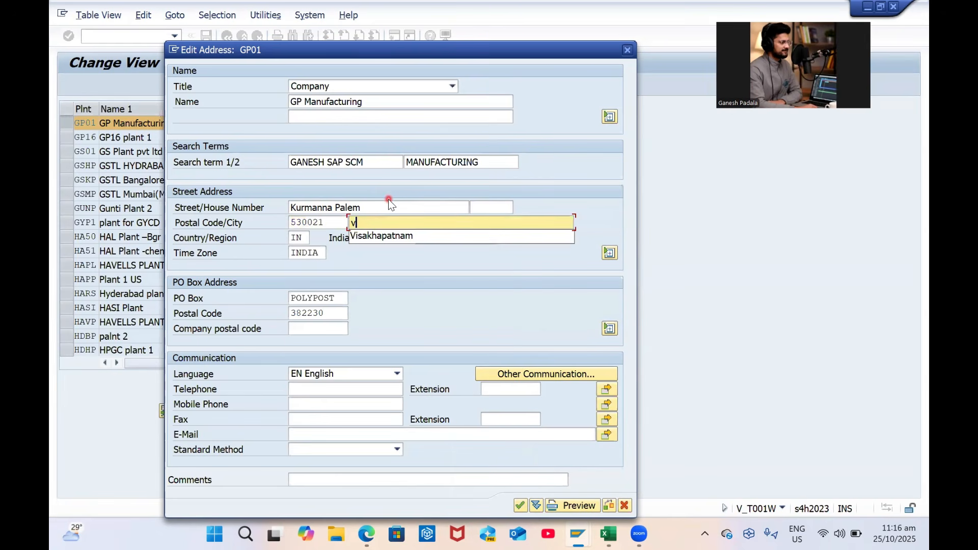
{"action": "key", "text": "Caps_Lock"}
{"action": "key", "text": "Tab"}
{"action": "key", "text": "Tab"}
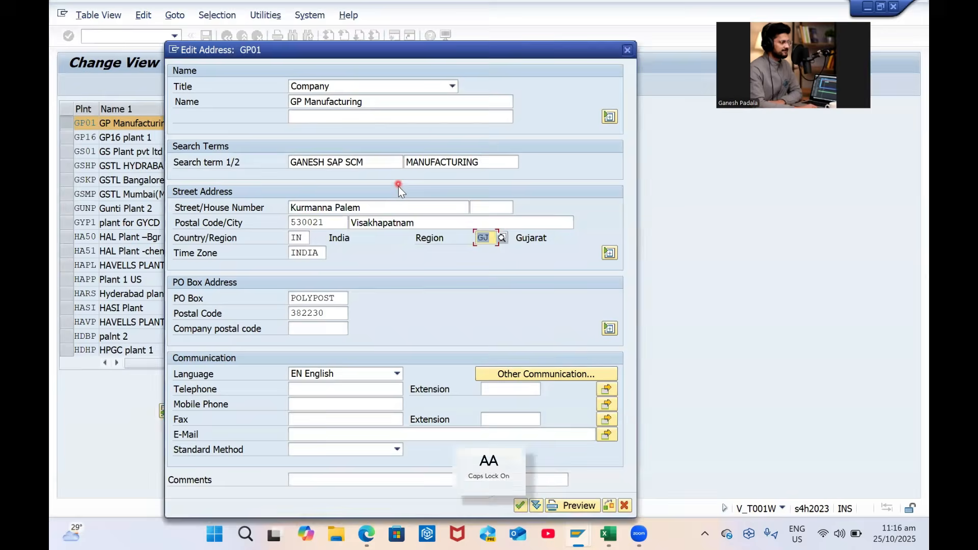
{"action": "type", "text": "01"}
{"action": "key", "text": "Tab"}
{"action": "key", "text": "Tab"}
{"action": "key", "text": "Delete"}
{"action": "key", "text": "shift+Tab"}
{"action": "key", "text": "shift+Tab"}
{"action": "key", "text": "shift+Tab"}
{"action": "key", "text": "Tab"}
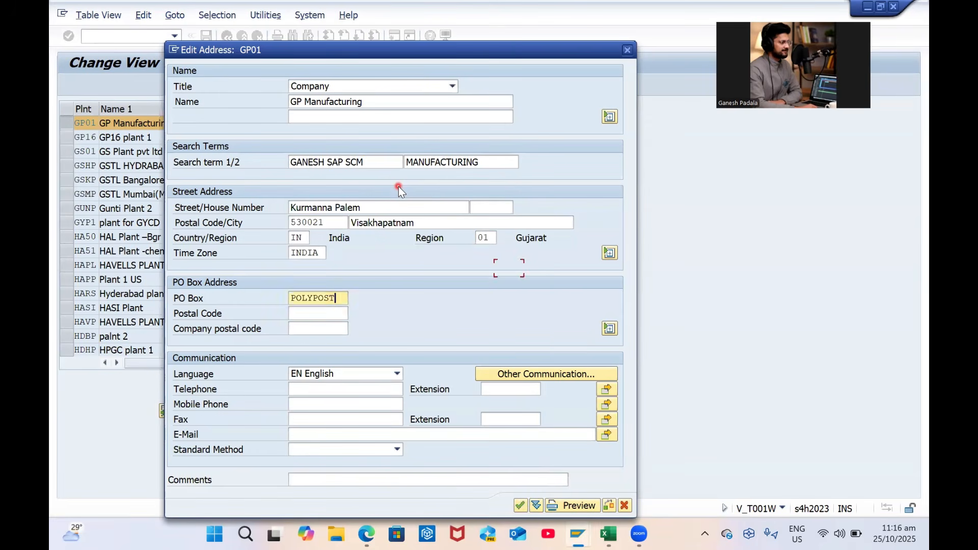
{"action": "key", "text": "Delete"}
Enter the contact e-mail address and close the address window
{"action": "left_click", "coordinate": [346, 433]}
{"action": "type", "text": "GA"}
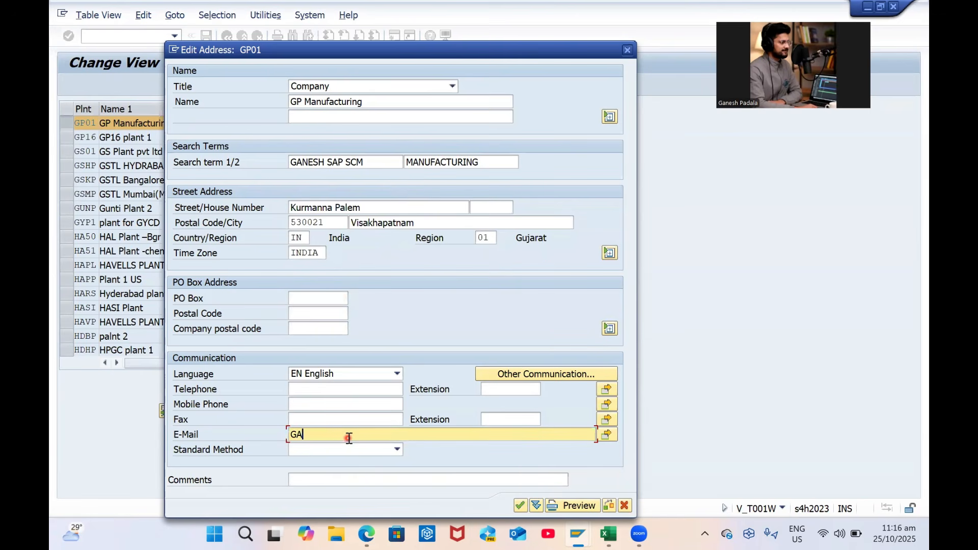
{"action": "key", "text": "Caps_Lock"}
{"action": "key", "text": "BackSpace"}
{"action": "key", "text": "BackSpace"}
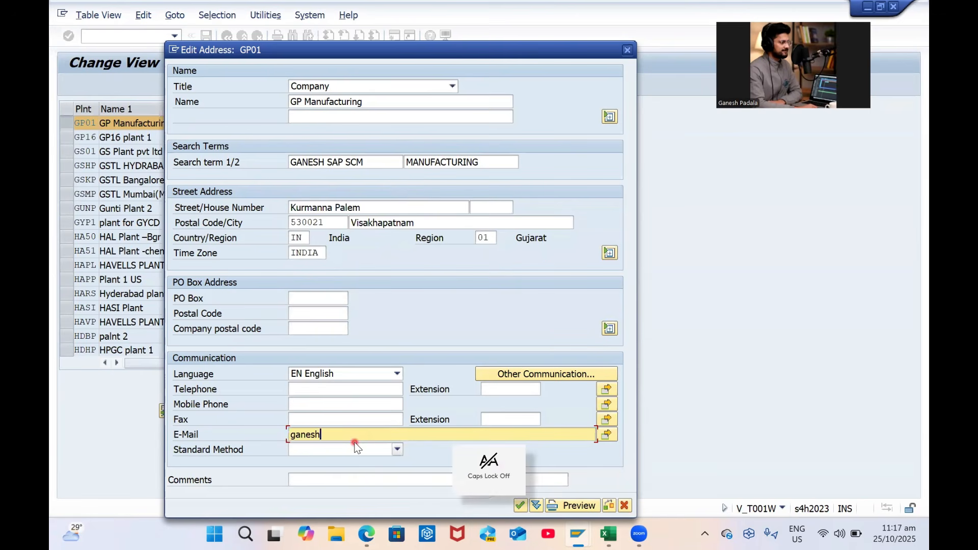
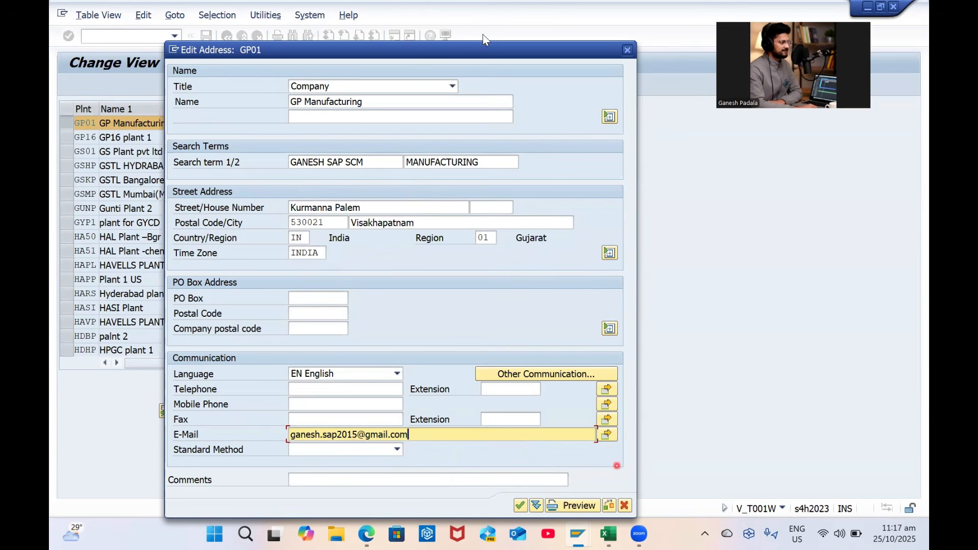
{"action": "left_click_drag", "start_coordinate": [458, 50], "coordinate": [462, 13]}
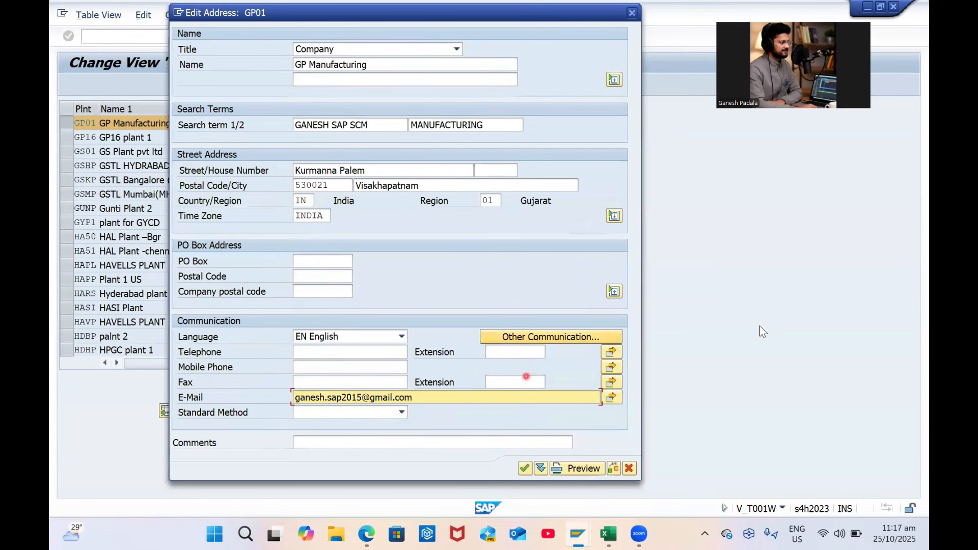
{"action": "left_click", "coordinate": [524, 468]}
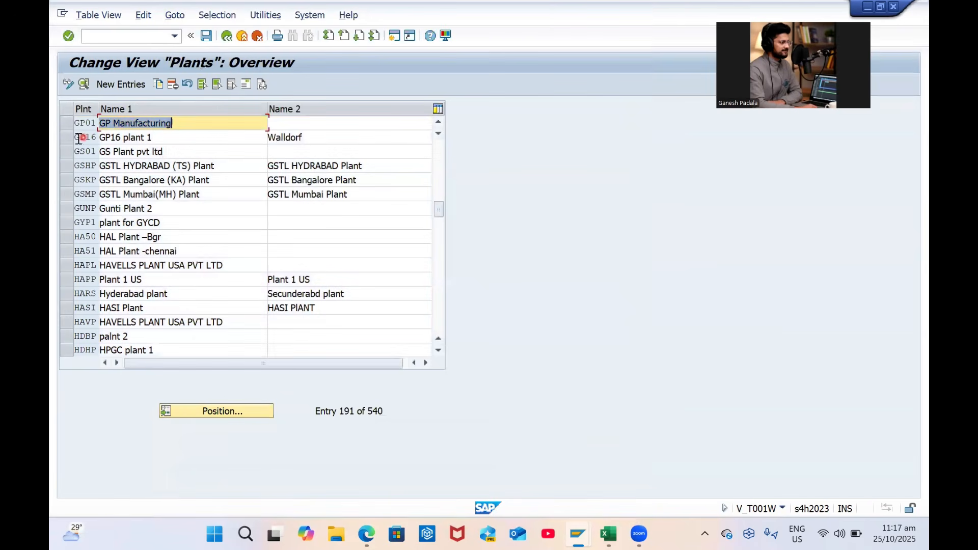
Save plant GP01, confirm the customizing request, and return to the IMG
{"action": "left_click", "coordinate": [65, 123]}
{"action": "left_click", "coordinate": [206, 37]}
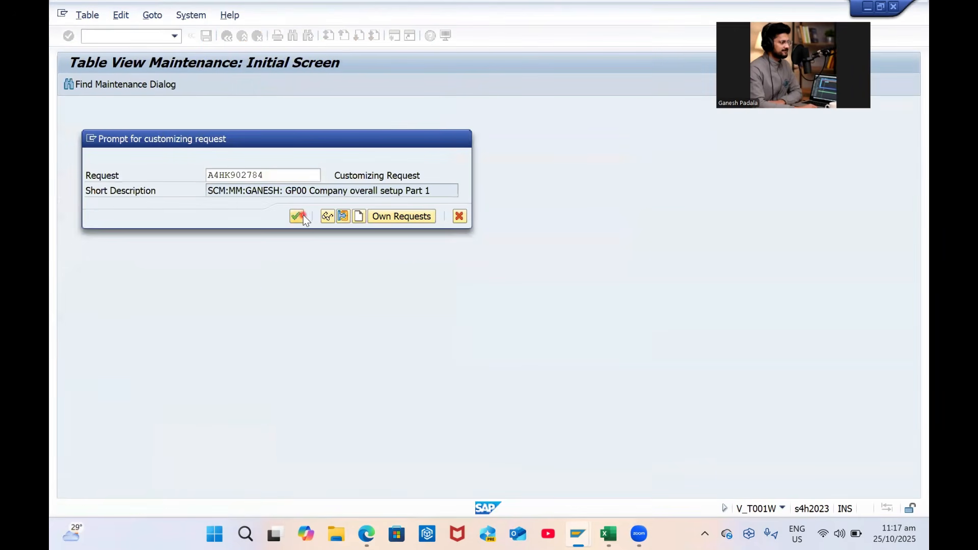
{"action": "left_click", "coordinate": [298, 216]}
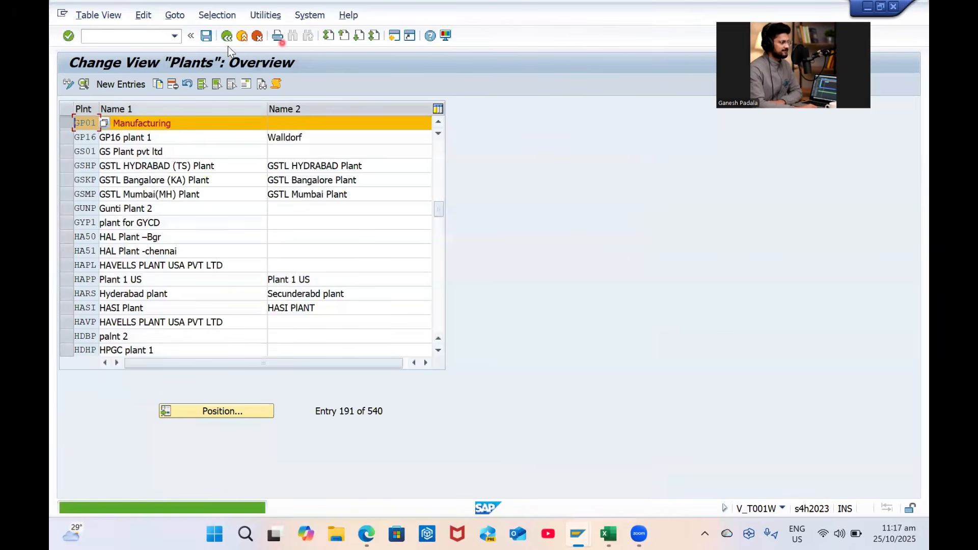
{"action": "left_click", "coordinate": [227, 35]}
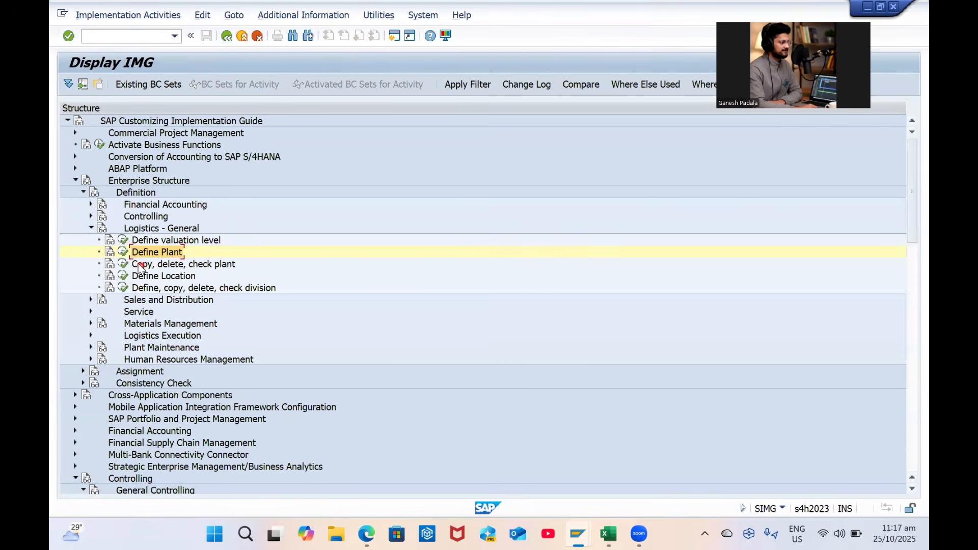
In Copy, delete, check plant, copy plant GP01 to new plant GP02
{"action": "left_click", "coordinate": [122, 263]}
{"action": "left_click", "coordinate": [180, 158]}
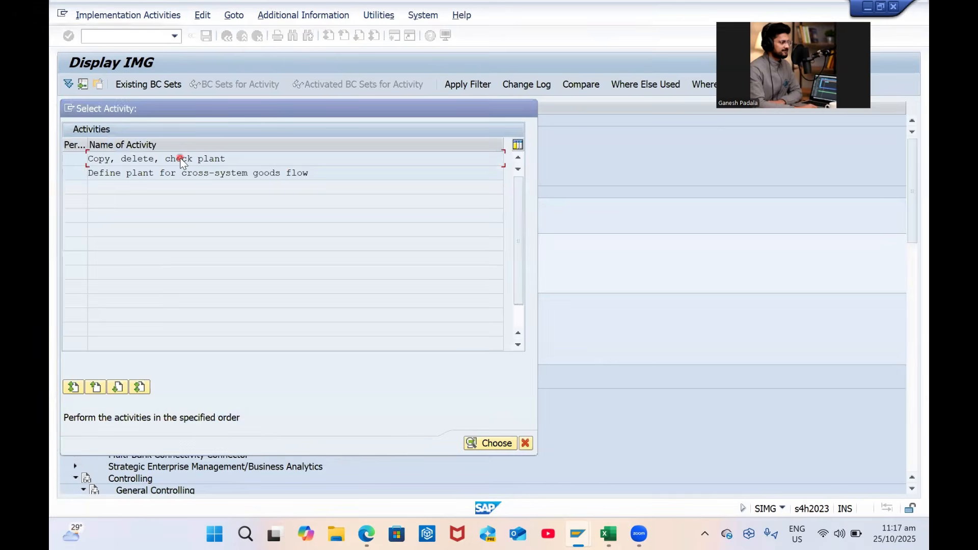
{"action": "double_click", "coordinate": [181, 159]}
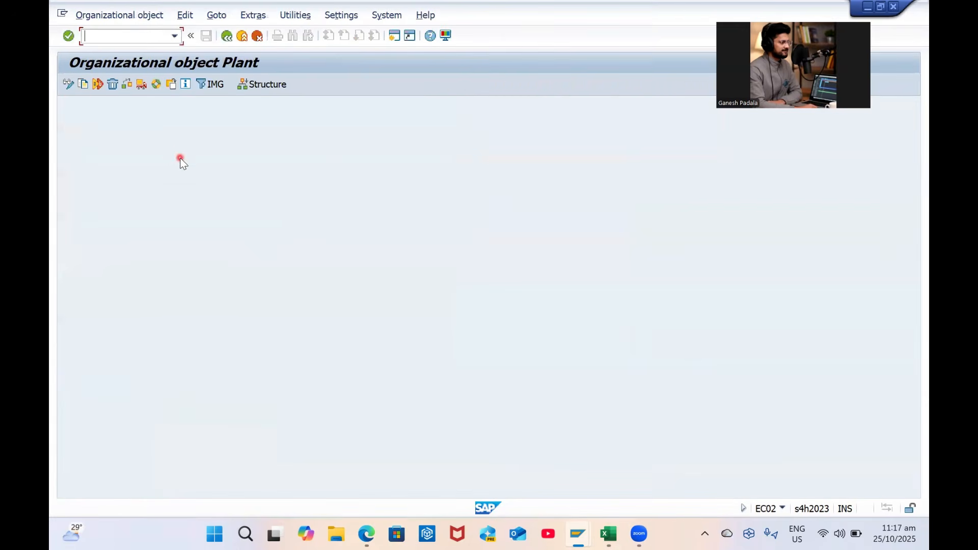
{"action": "left_click", "coordinate": [84, 85]}
{"action": "type", "text": "g"}
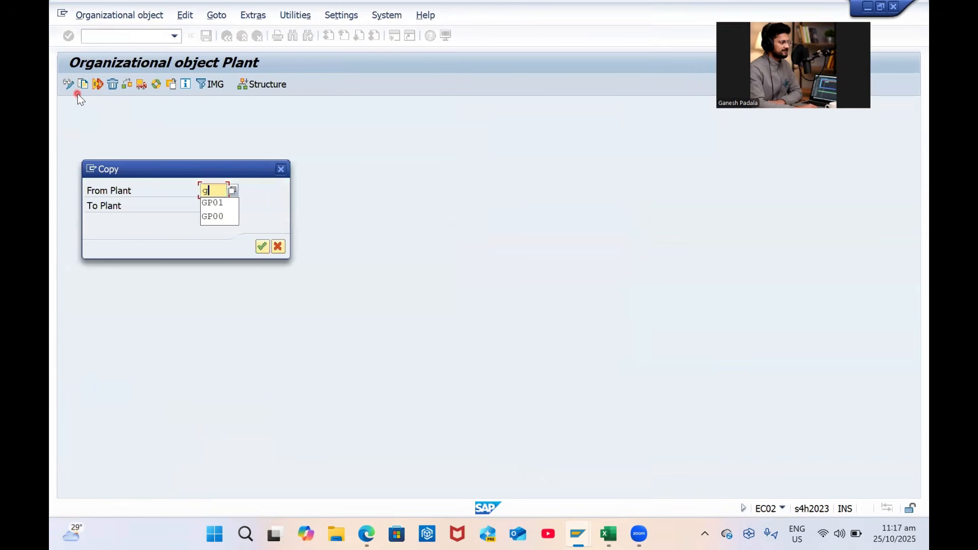
{"action": "key", "text": "Down"}
{"action": "key", "text": "Return"}
{"action": "key", "text": "Tab"}
{"action": "type", "text": "gp02"}
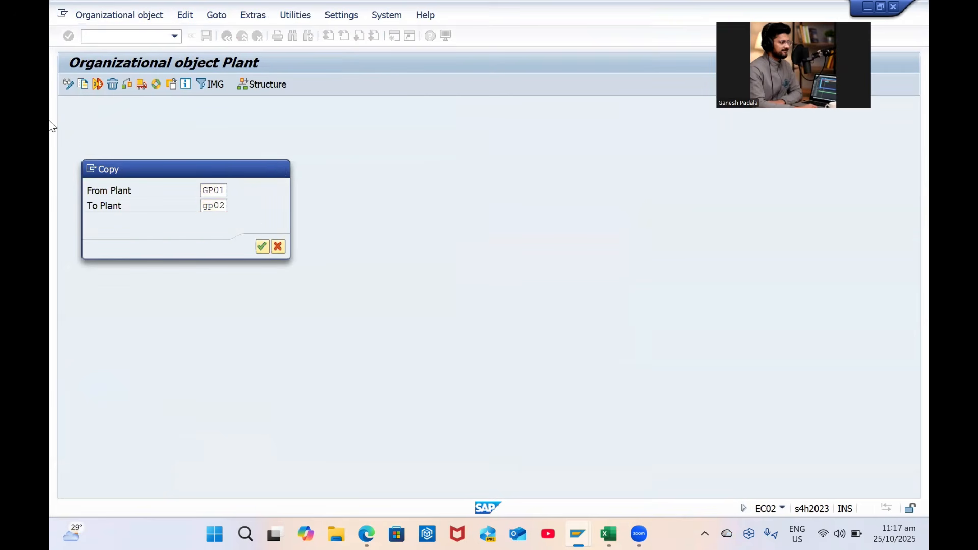
{"action": "key", "text": "Return"}
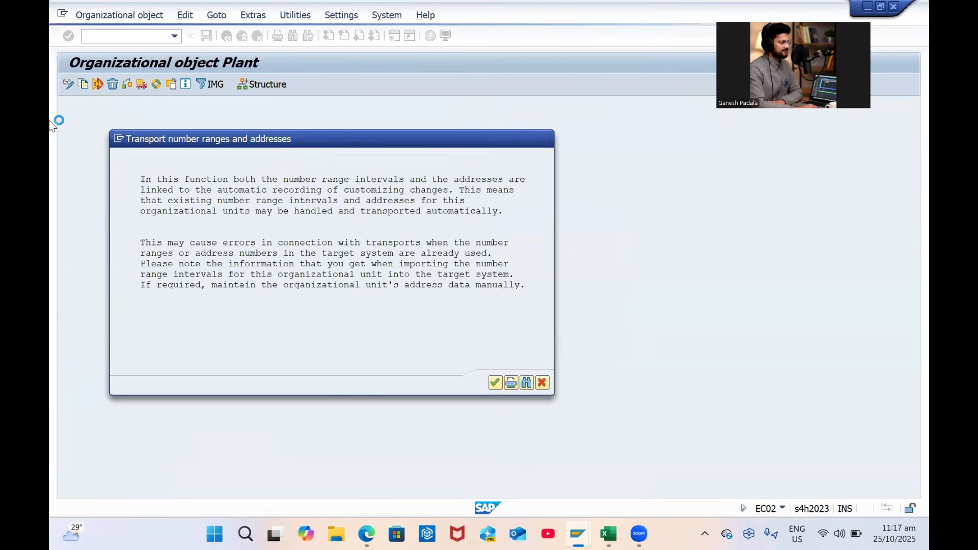
Decline the number range transport, confirm the customizing request, and close the success message
{"action": "key", "text": "Return"}
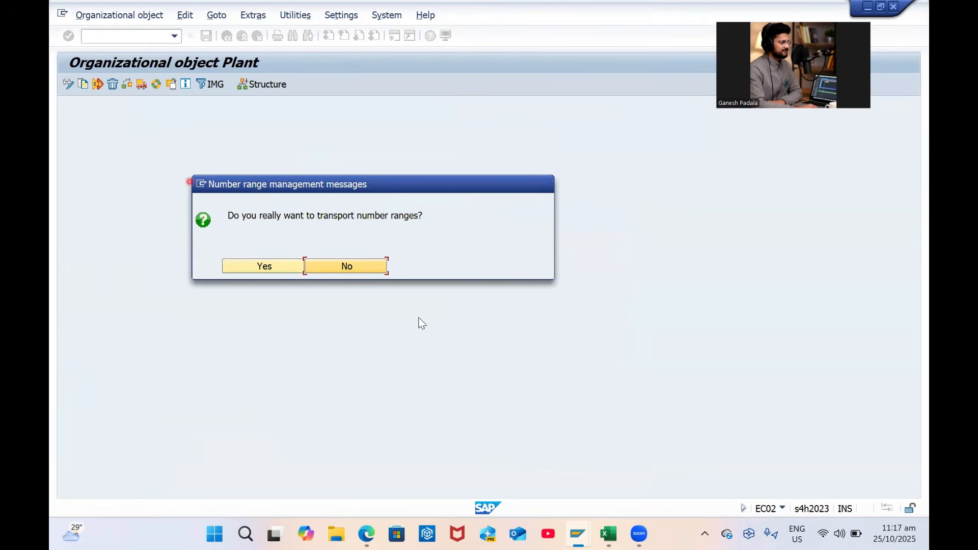
{"action": "left_click", "coordinate": [350, 267]}
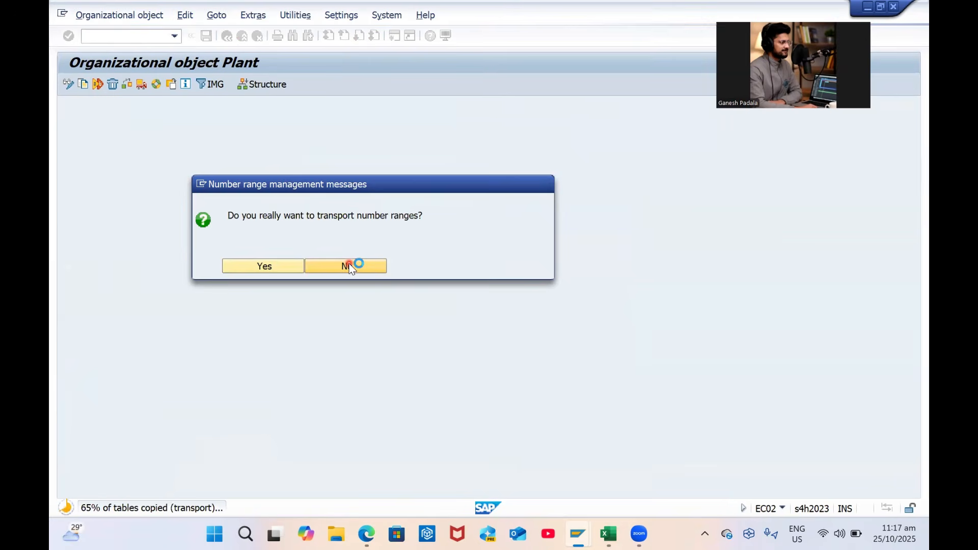
{"action": "key", "text": "Return"}
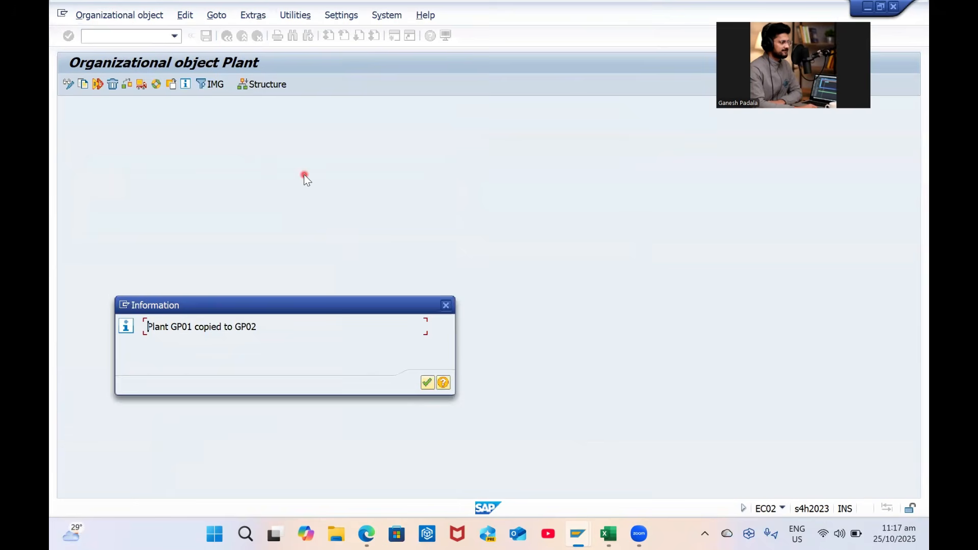
{"action": "key", "text": "Return"}
{"action": "left_click", "coordinate": [228, 36]}
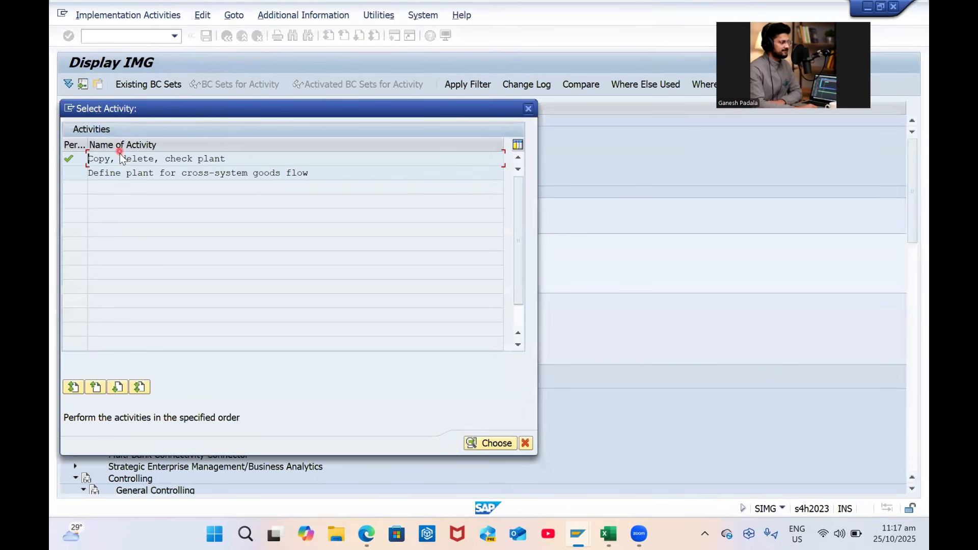
Start a plant copy from GP02 to new plant GP03 and confirm it
{"action": "double_click", "coordinate": [122, 159]}
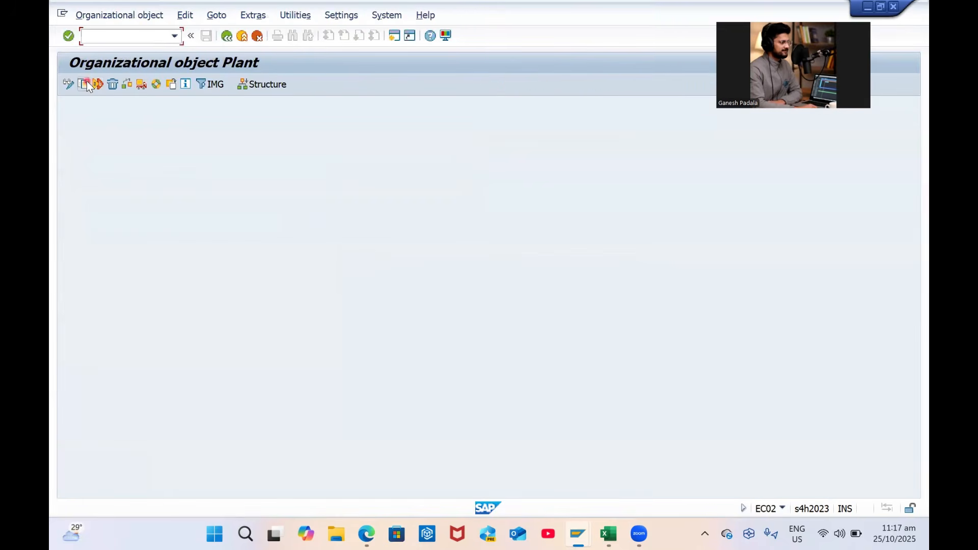
{"action": "left_click", "coordinate": [84, 84]}
{"action": "key", "text": "BackSpace"}
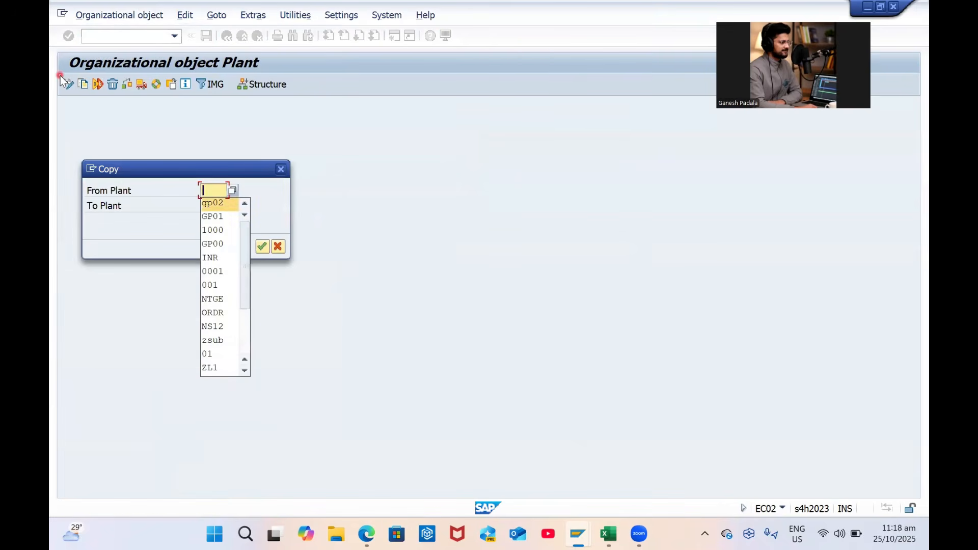
{"action": "key", "text": "Down"}
{"action": "key", "text": "Tab"}
{"action": "type", "text": "g"}
{"action": "key", "text": "Down"}
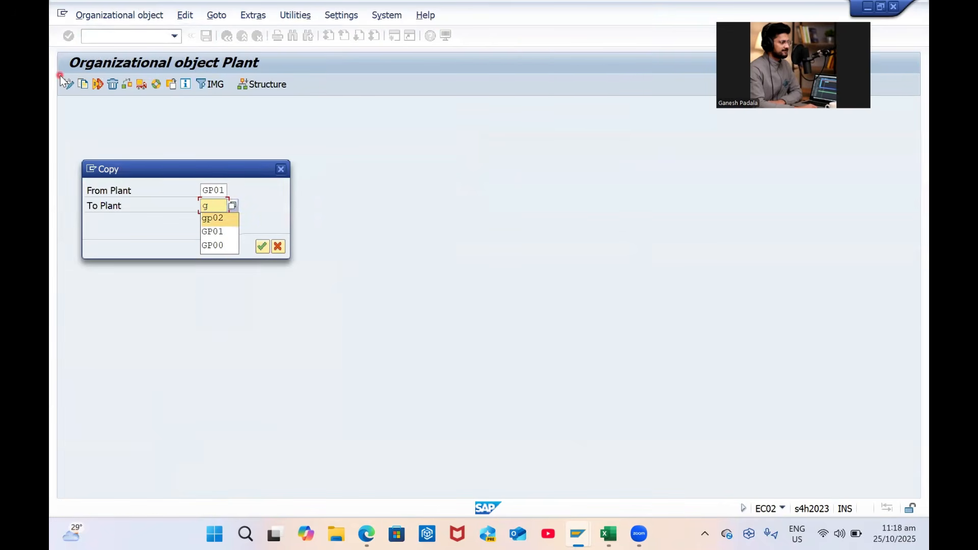
{"action": "key", "text": "BackSpace"}
{"action": "type", "text": "gp0"}
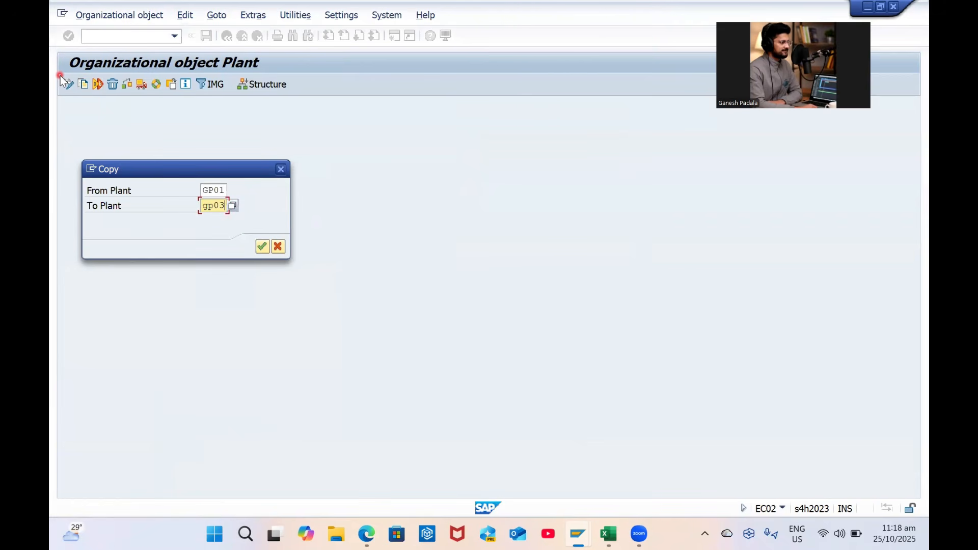
{"action": "type", "text": "3"}
{"action": "key", "text": "shift+Tab"}
{"action": "type", "text": "GP02"}
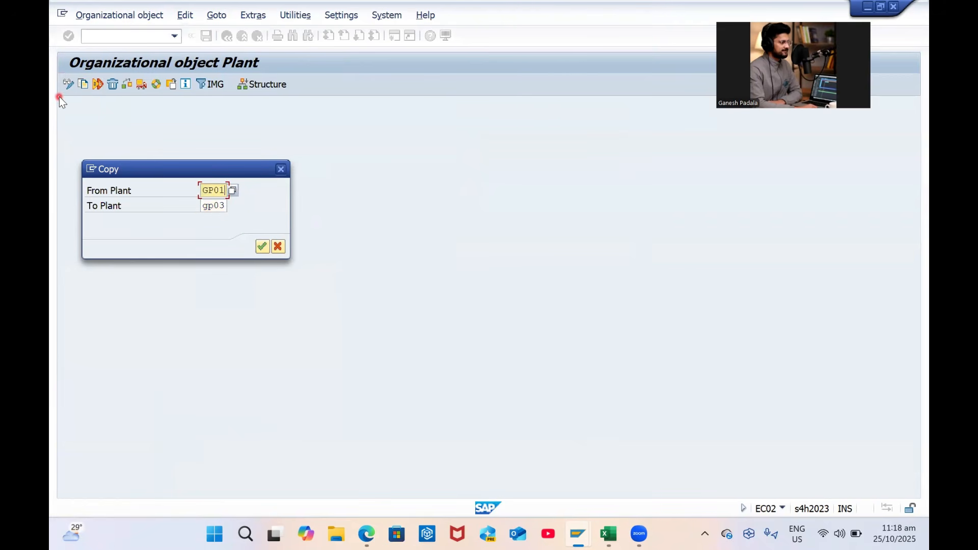
{"action": "key", "text": "Tab"}
{"action": "key", "text": "Caps_Lock"}
{"action": "type", "text": "GP0"}
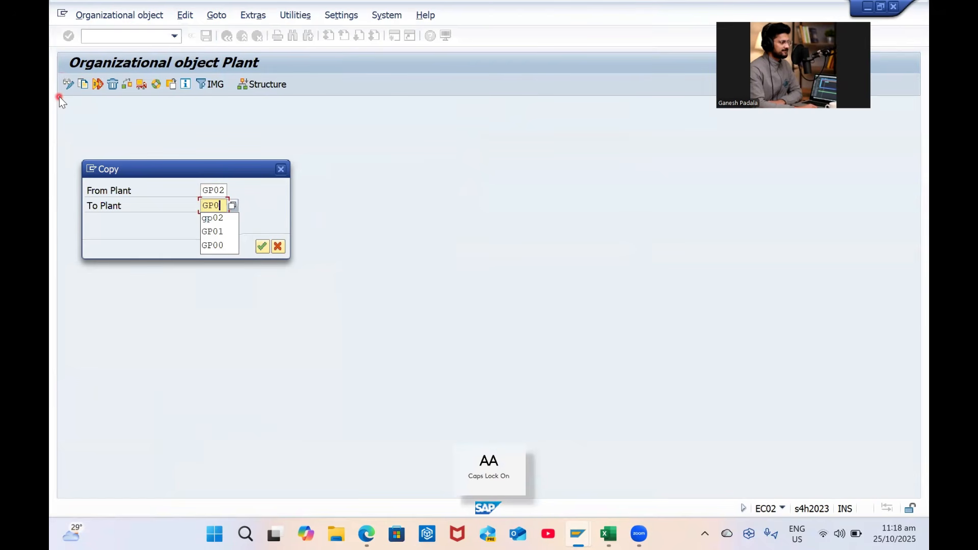
{"action": "type", "text": "3"}
{"action": "key", "text": "Return"}
{"action": "key", "text": "Return"}
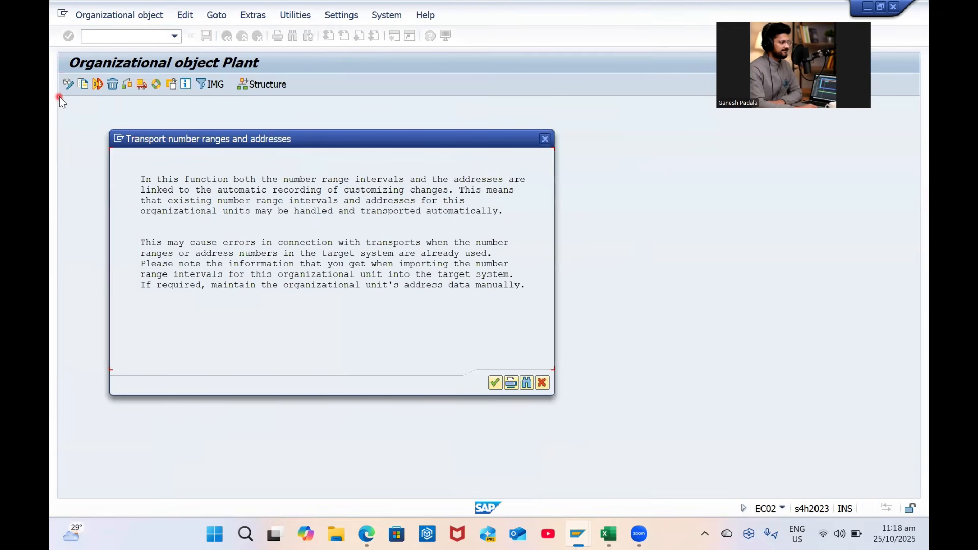
Acknowledge the transport notice, decline number ranges, confirm the request, and close the success message
{"action": "left_click", "coordinate": [494, 381]}
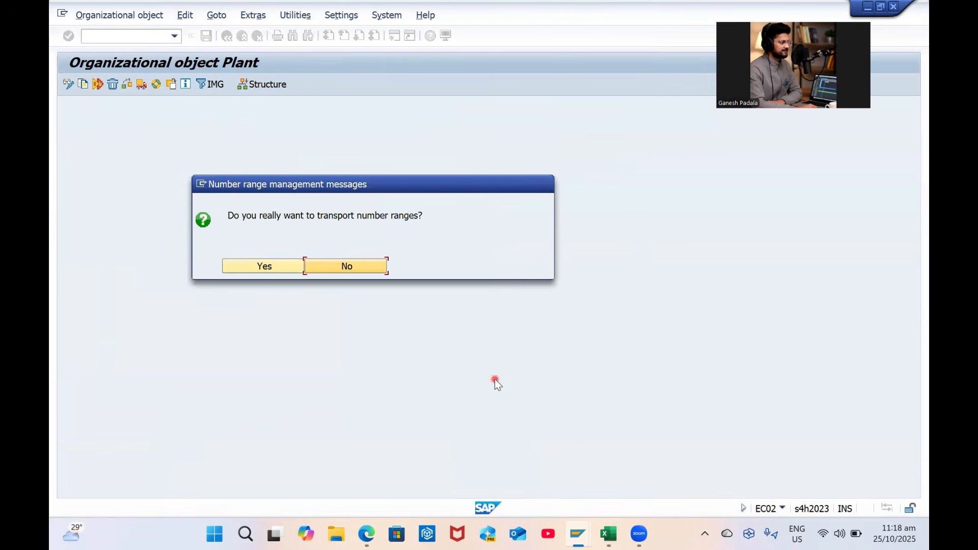
{"action": "left_click", "coordinate": [335, 265]}
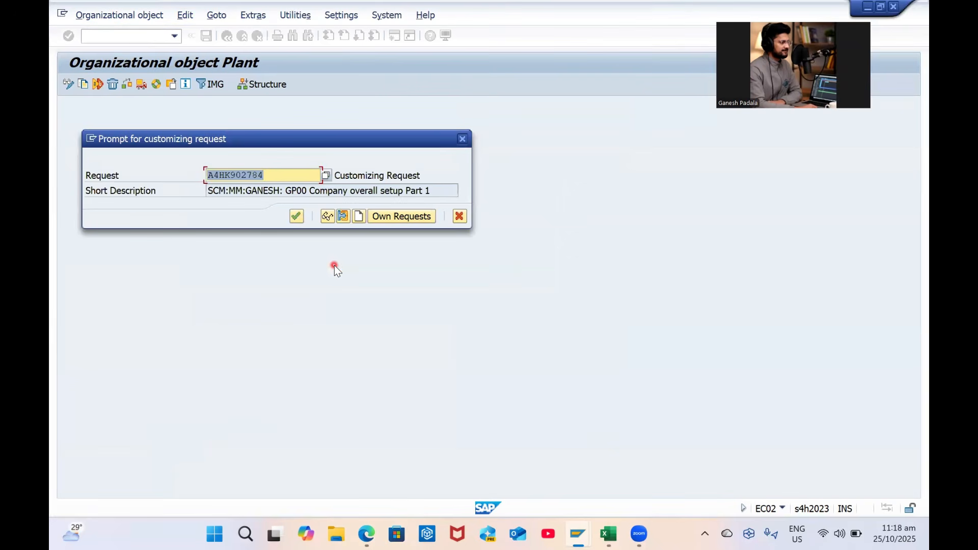
{"action": "left_click", "coordinate": [297, 218]}
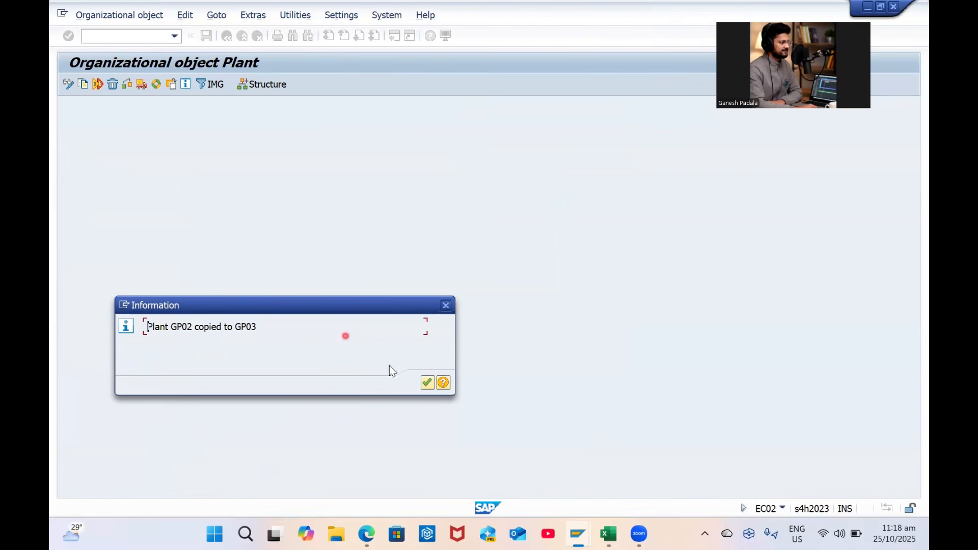
{"action": "left_click", "coordinate": [426, 384]}
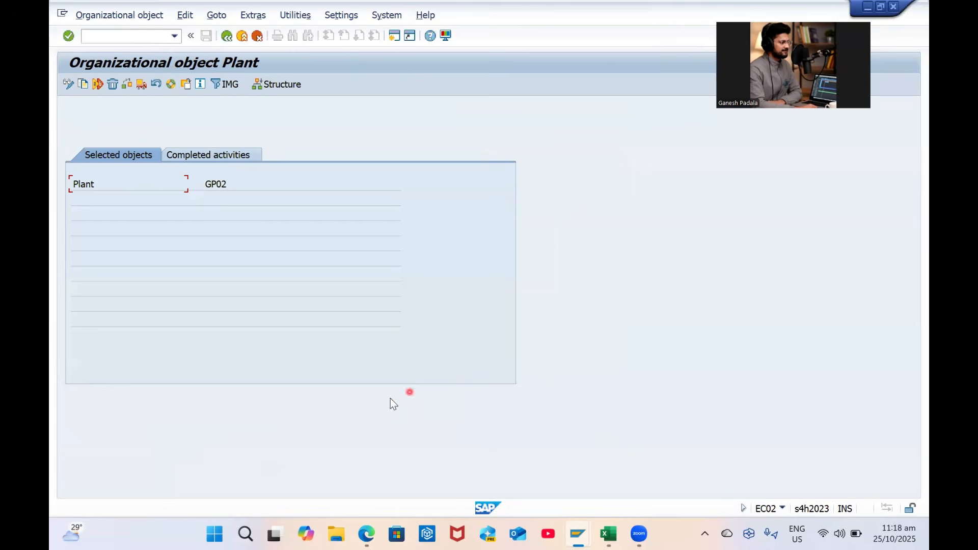
Open the Define Plant table and position it on plant GP01
{"action": "left_click", "coordinate": [226, 36]}
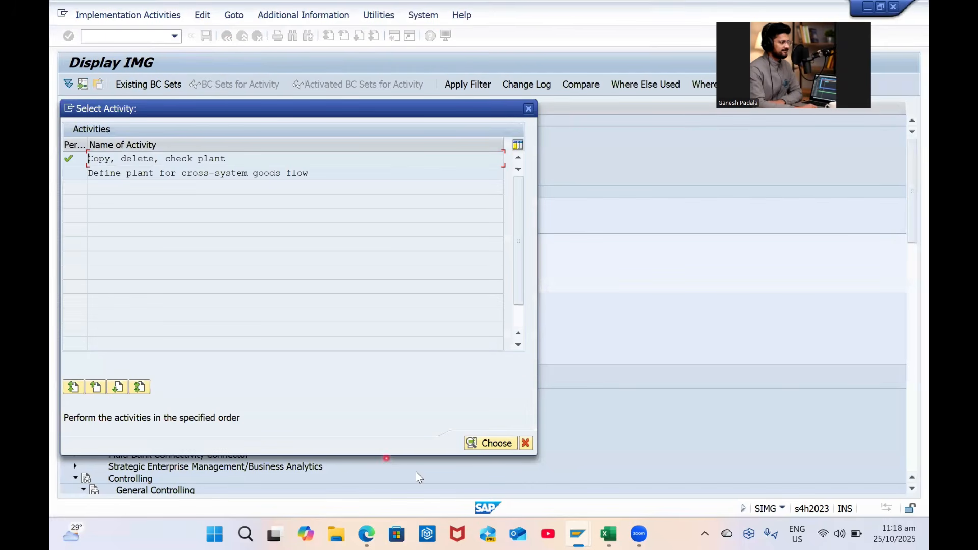
{"action": "left_click", "coordinate": [508, 445]}
{"action": "left_click", "coordinate": [123, 252]}
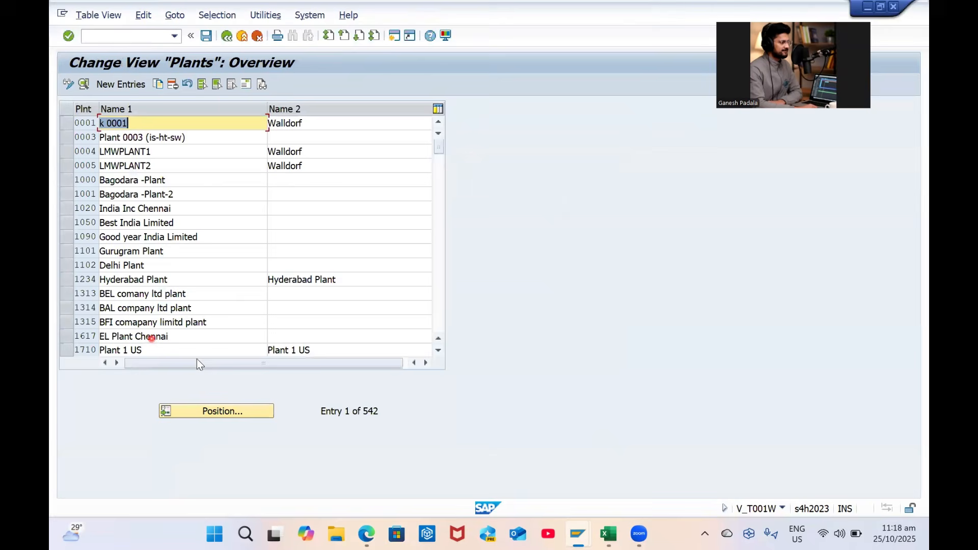
{"action": "left_click", "coordinate": [206, 410]}
{"action": "type", "text": "GP01"}
{"action": "key", "text": "Return"}
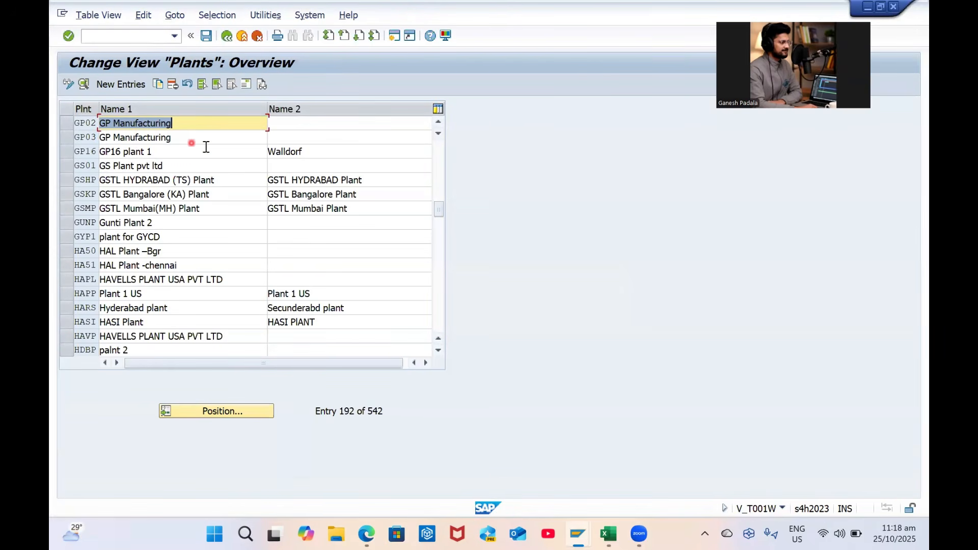
Rename plant GP02 to GP Sales Visakhapatnam using the name copied from Excel
{"action": "key", "text": "End"}
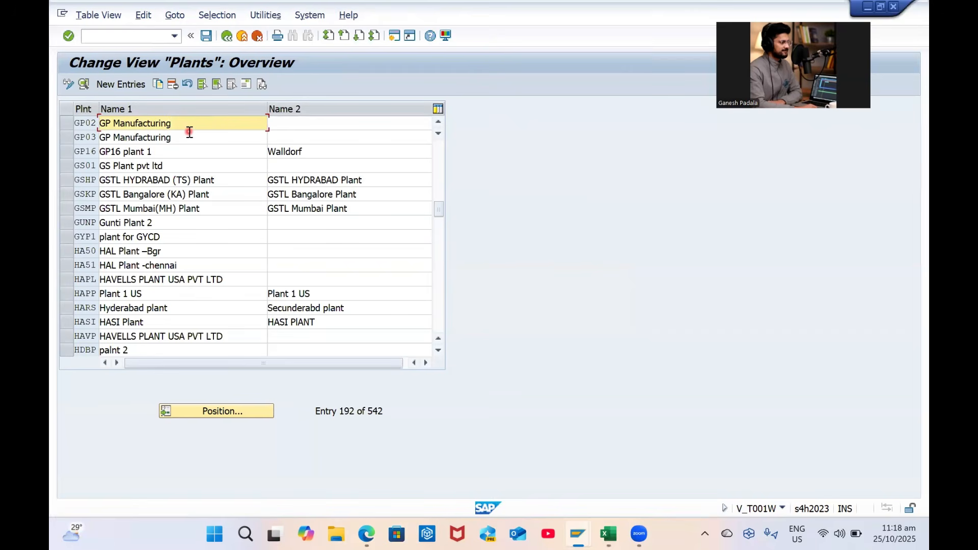
{"action": "key", "text": "Caps_Lock"}
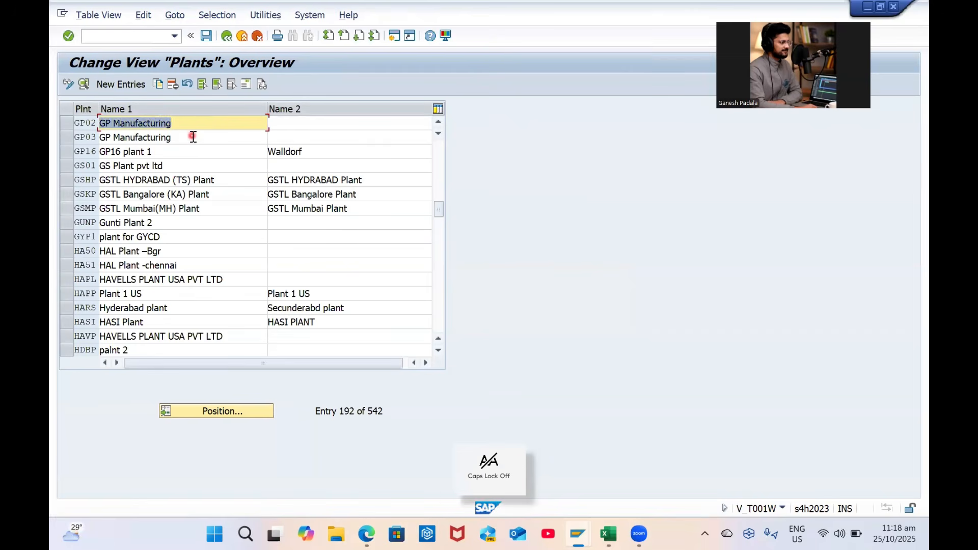
{"action": "scroll", "coordinate": [213, 176], "scroll_direction": "right", "scroll_amount": 3}
{"action": "key", "text": "alt+Tab"}
{"action": "key", "text": "ctrl+c"}
{"action": "key", "text": "alt+Tab"}
{"action": "left_click", "coordinate": [156, 125]}
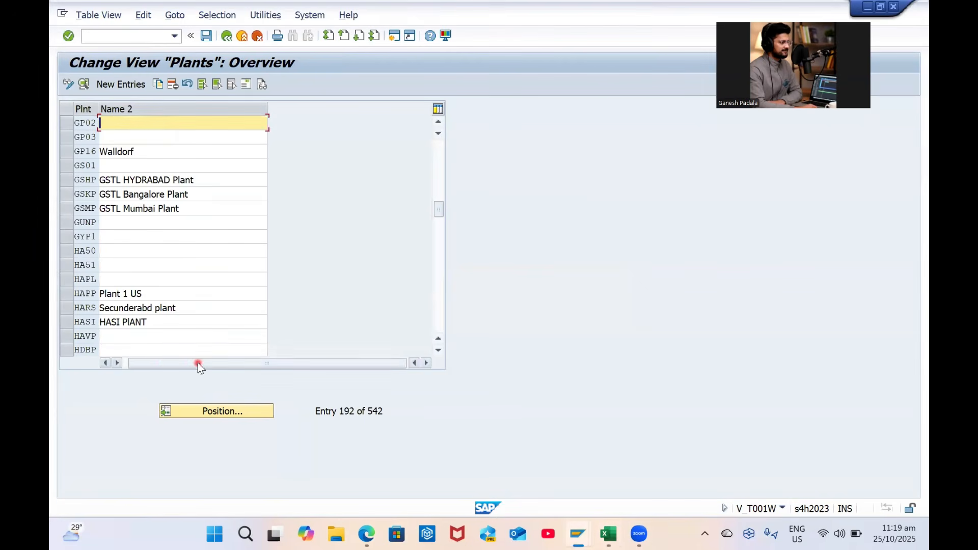
{"action": "left_click_drag", "start_coordinate": [197, 365], "coordinate": [129, 291]}
{"action": "left_click", "coordinate": [170, 137]}
{"action": "left_click", "coordinate": [184, 123]}
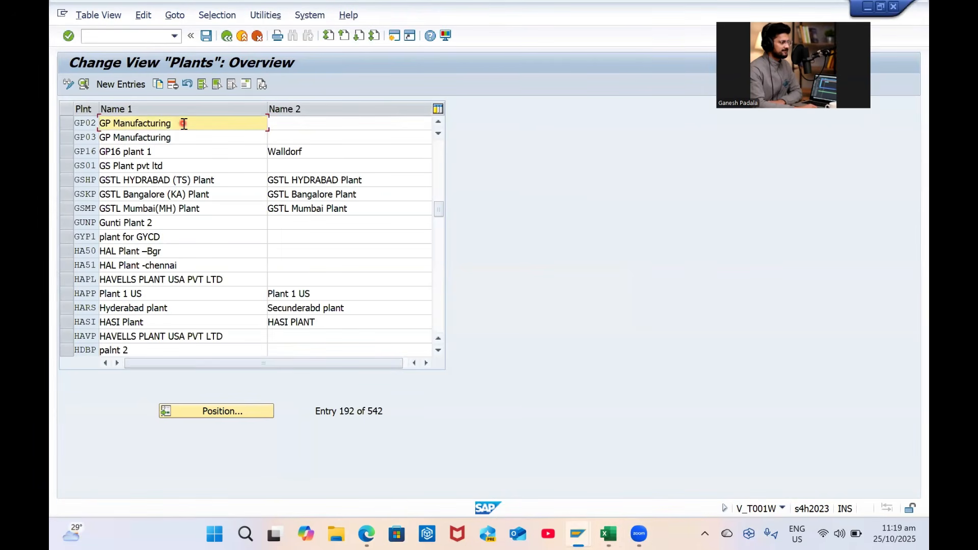
{"action": "key", "text": "ctrl+a"}
{"action": "key", "text": "ctrl+v"}
Rename plant GP03 to GP Sales Hyderabad from Excel cell D16, then save and confirm the request
{"action": "left_click", "coordinate": [191, 137]}
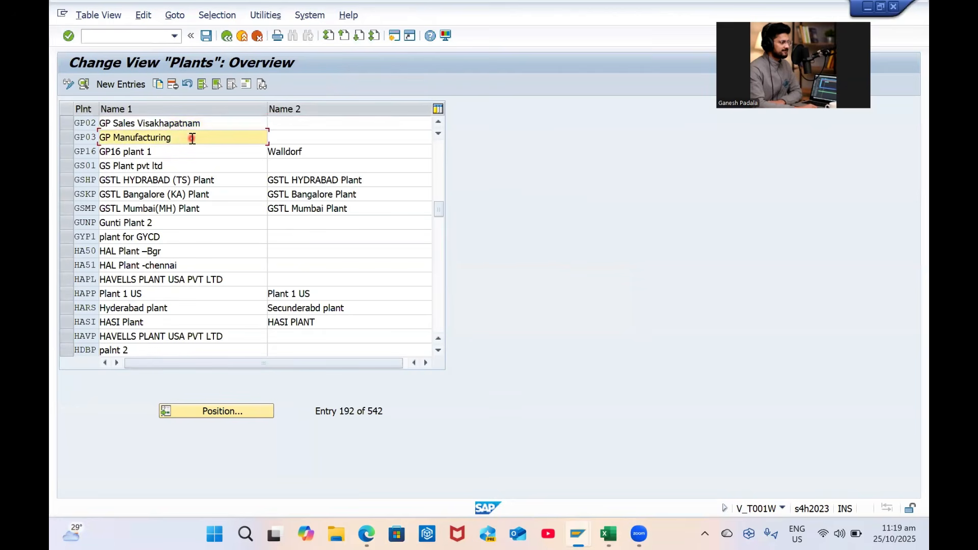
{"action": "key", "text": "alt+Tab"}
{"action": "left_click", "coordinate": [300, 368]}
{"action": "key", "text": "ctrl+c"}
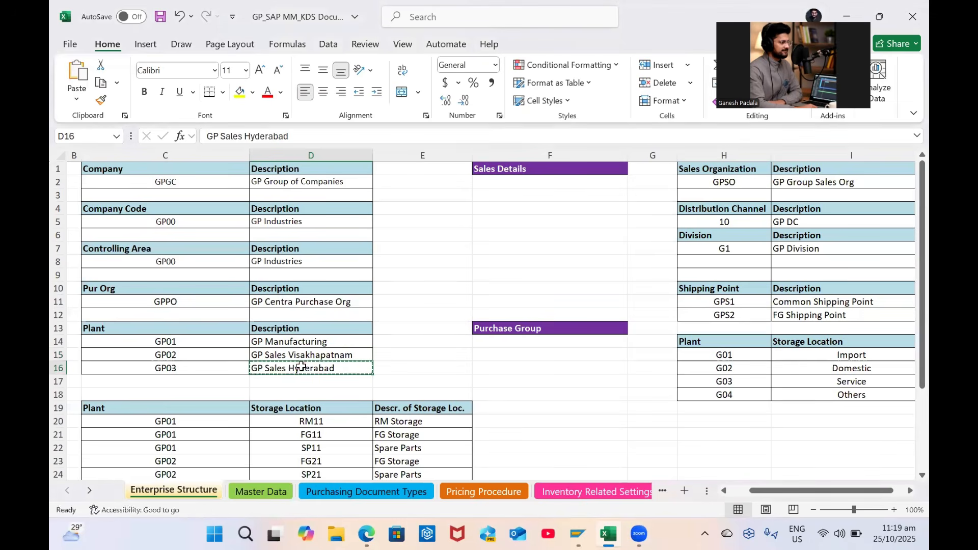
{"action": "key", "text": "alt+Tab"}
{"action": "key", "text": "ctrl+a"}
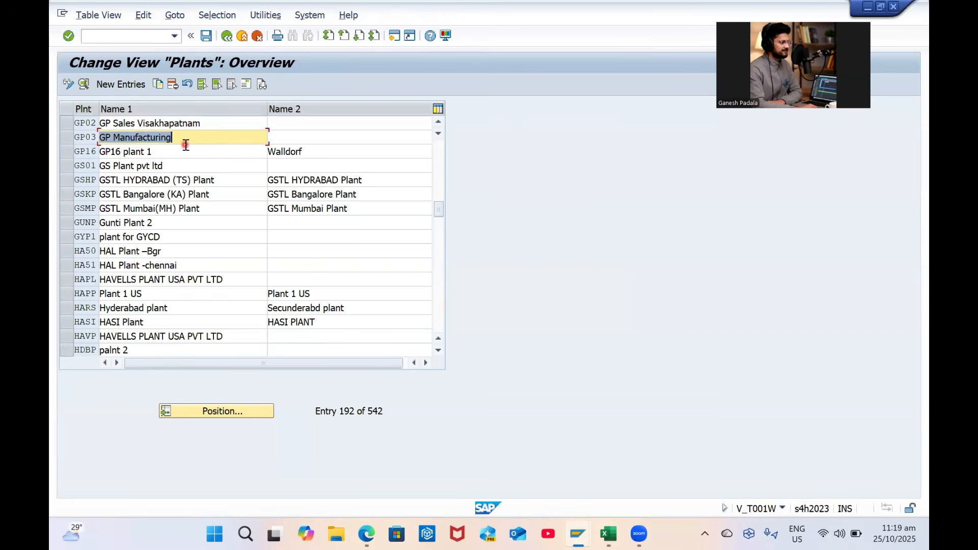
{"action": "key", "text": "BackSpace"}
{"action": "key", "text": "alt+Tab"}
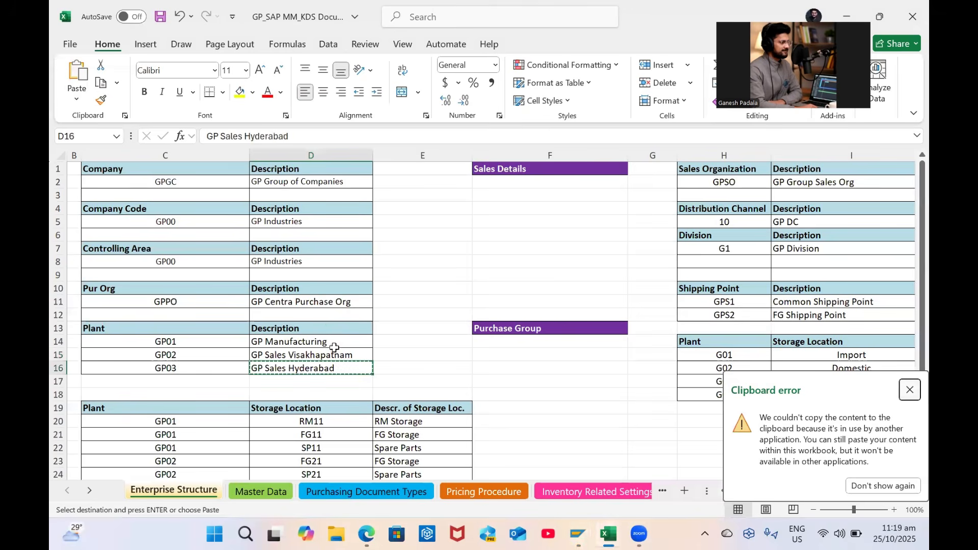
{"action": "key", "text": "alt+Tab"}
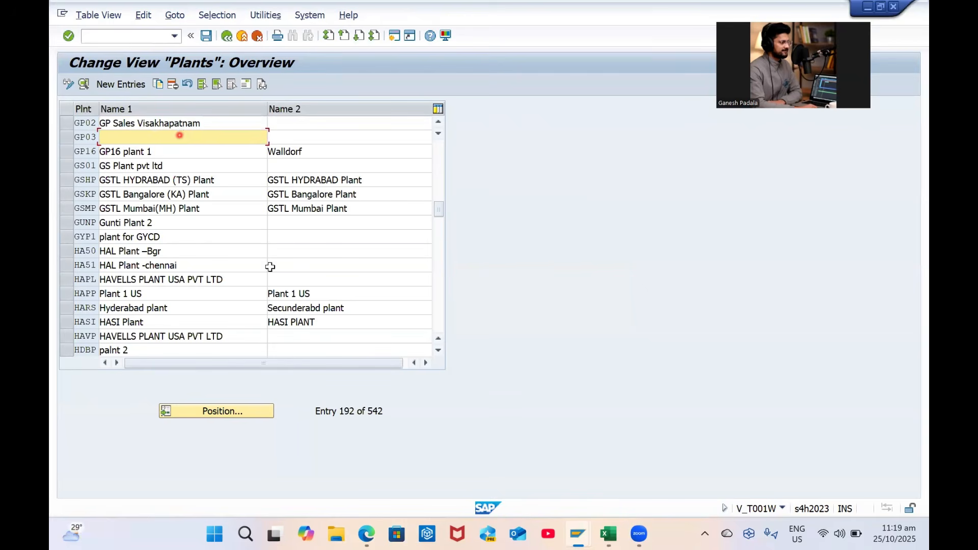
{"action": "key", "text": "alt+Tab"}
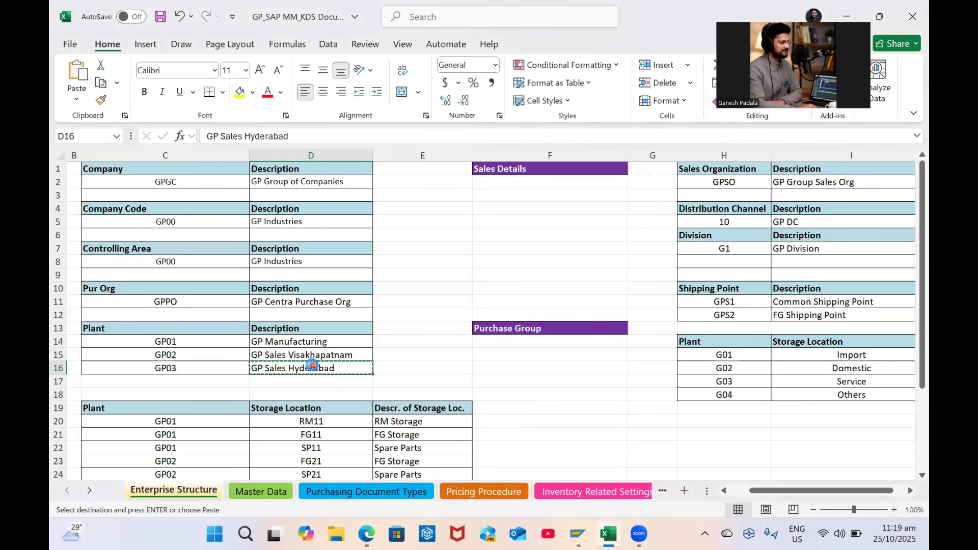
{"action": "key", "text": "alt+Tab"}
{"action": "key", "text": "ctrl+v"}
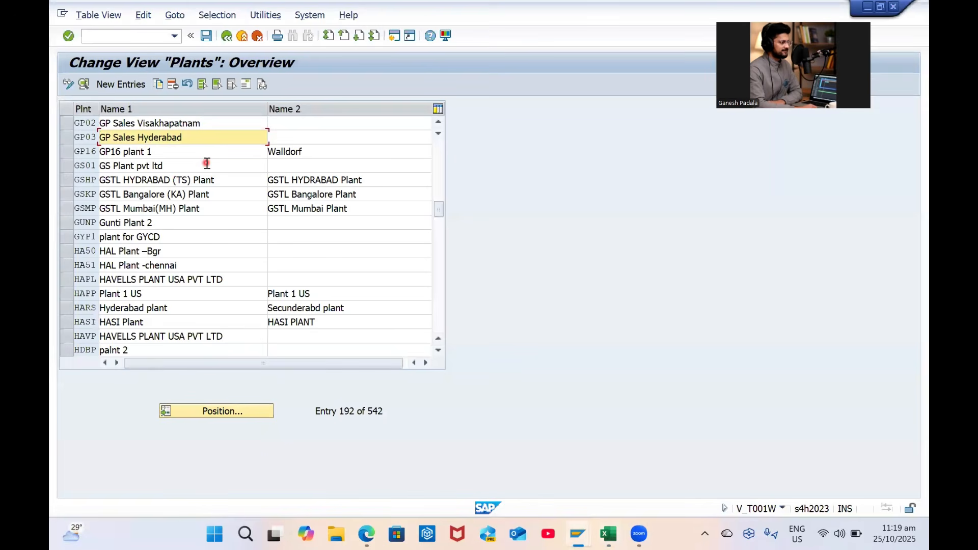
{"action": "key", "text": "ctrl+s"}
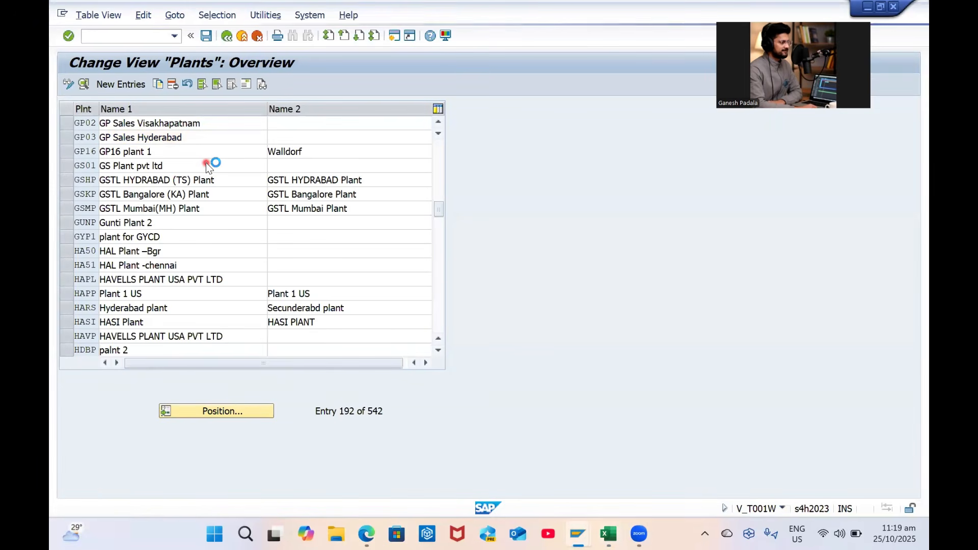
{"action": "key", "text": "Return"}
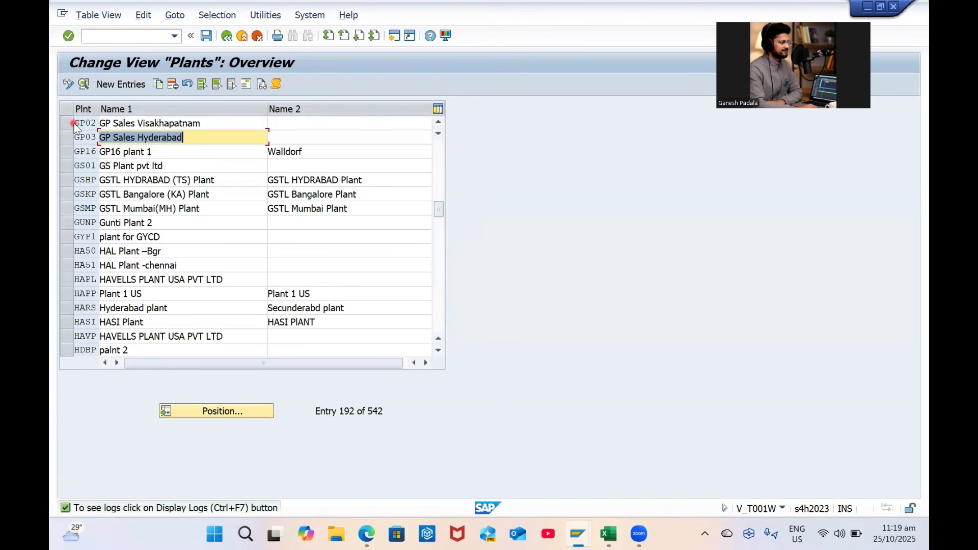
Select plant GP02 and open its details showing GP Sales Visakhapatnam and its address
{"action": "left_click", "coordinate": [70, 123]}
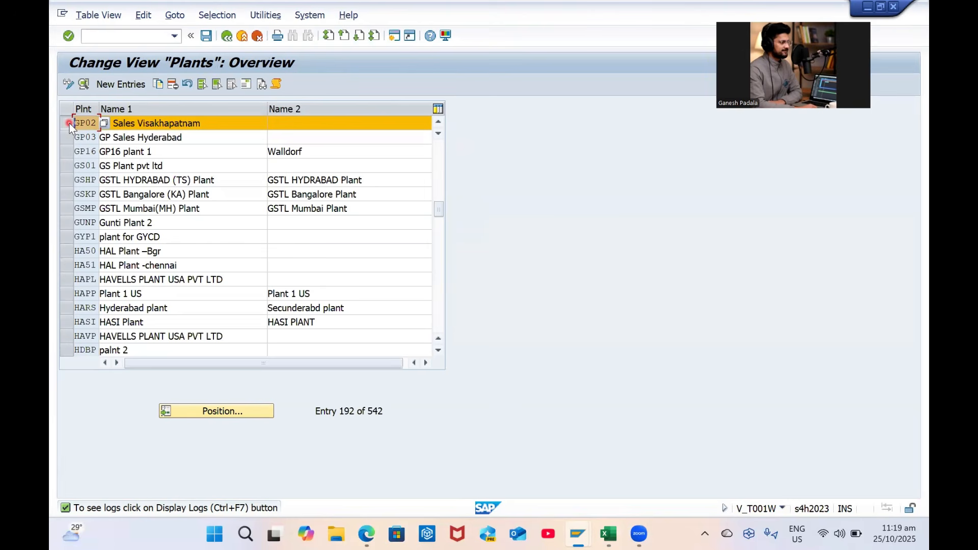
{"action": "left_click", "coordinate": [53, 157]}
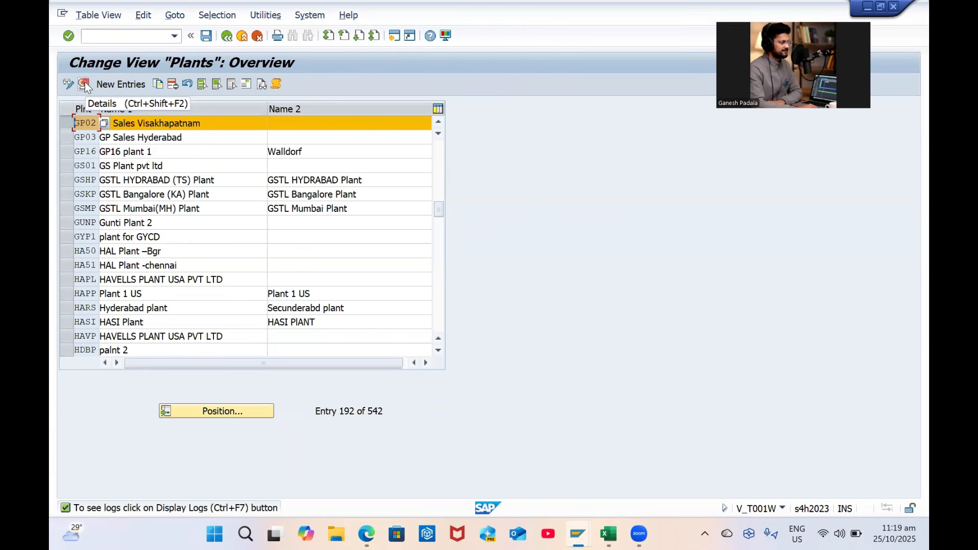
{"action": "left_click", "coordinate": [84, 85]}
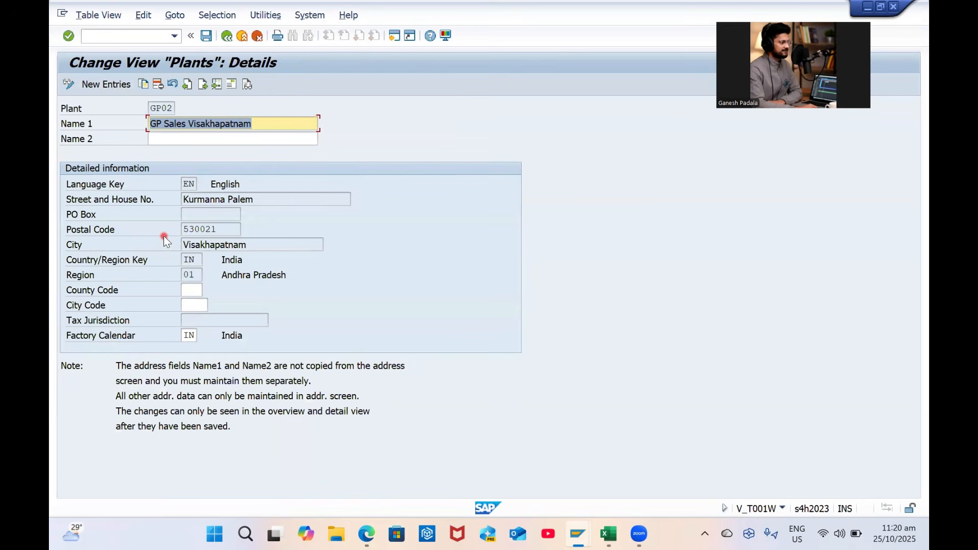
In GP02's address, change the street to Yendada and the name to GP Sales Visakhapatnam
{"action": "left_click", "coordinate": [234, 85]}
{"action": "triple_click", "coordinate": [381, 209]}
{"action": "type", "text": "y"}
{"action": "key", "text": "BackSpace"}
{"action": "key", "text": "Caps_Lock"}
{"action": "type", "text": "Y"}
{"action": "key", "text": "Caps_Lock"}
{"action": "type", "text": "endada"}
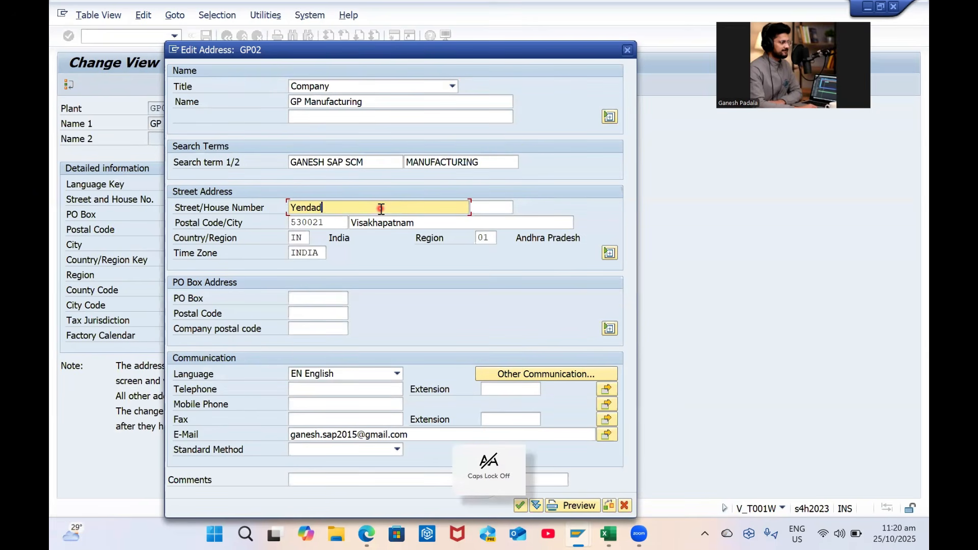
{"action": "left_click", "coordinate": [388, 104]}
{"action": "key", "text": "BackSpace"}
{"action": "key", "text": "BackSpace"}
{"action": "key", "text": "BackSpace"}
{"action": "key", "text": "BackSpace"}
{"action": "key", "text": "BackSpace"}
{"action": "key", "text": "BackSpace"}
{"action": "key", "text": "BackSpace"}
{"action": "key", "text": "BackSpace"}
{"action": "key", "text": "BackSpace"}
{"action": "key", "text": "BackSpace"}
{"action": "key", "text": "BackSpace"}
{"action": "key", "text": "BackSpace"}
{"action": "key", "text": "BackSpace"}
{"action": "key", "text": "BackSpace"}
{"action": "key", "text": "BackSpace"}
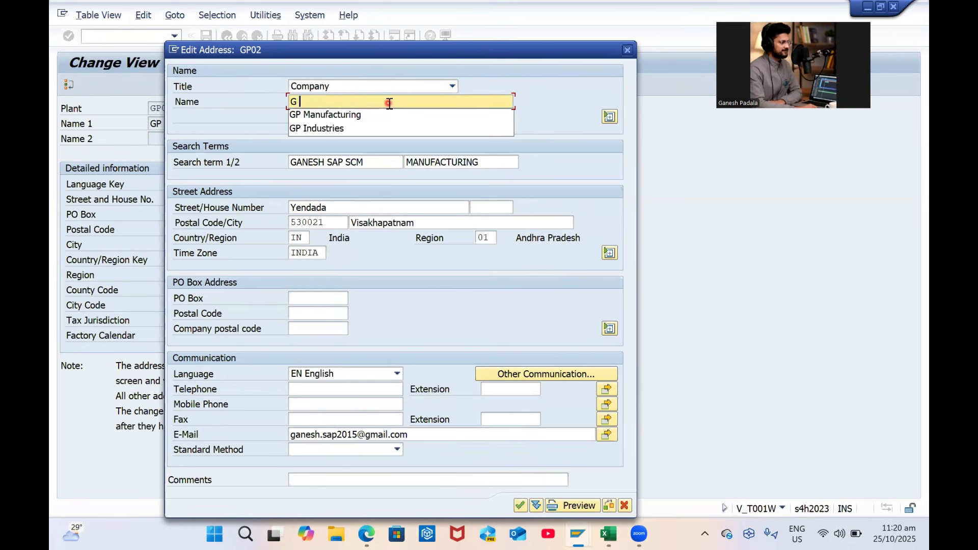
{"action": "type", "text": "p"}
{"action": "key", "text": "BackSpace"}
{"action": "key", "text": "Caps_Lock"}
{"action": "type", "text": "P S"}
{"action": "key", "text": "Caps_Lock"}
{"action": "type", "text": "ales Vi"}
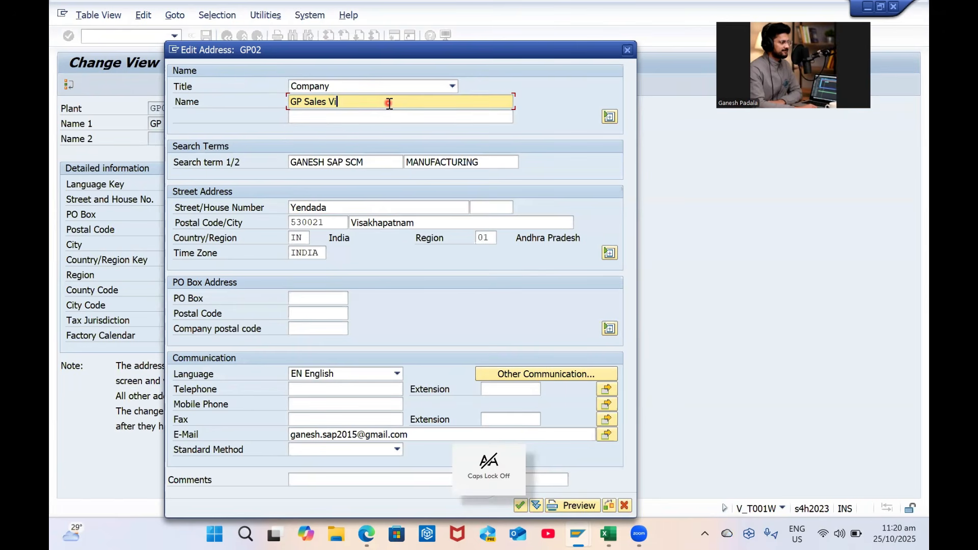
{"action": "type", "text": "sak"}
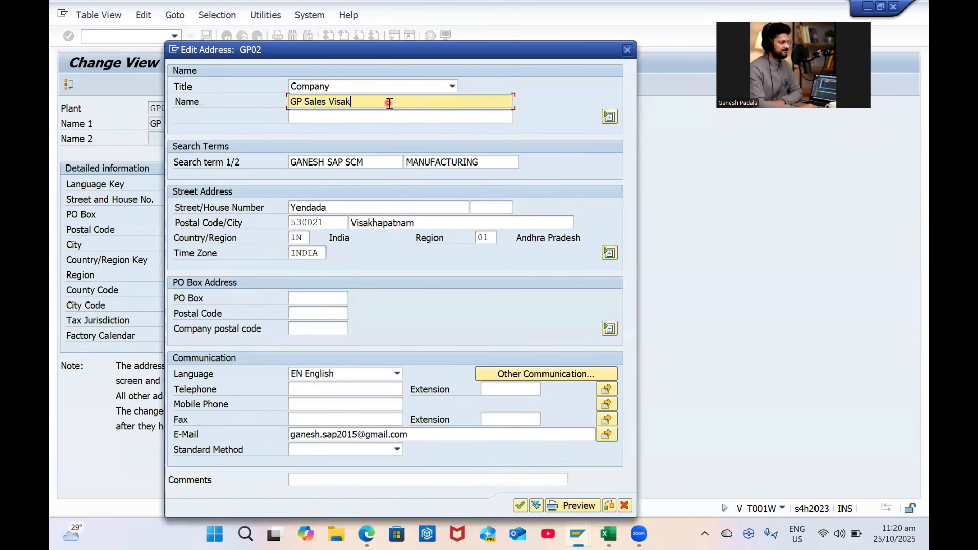
{"action": "type", "text": "hapatnam"}
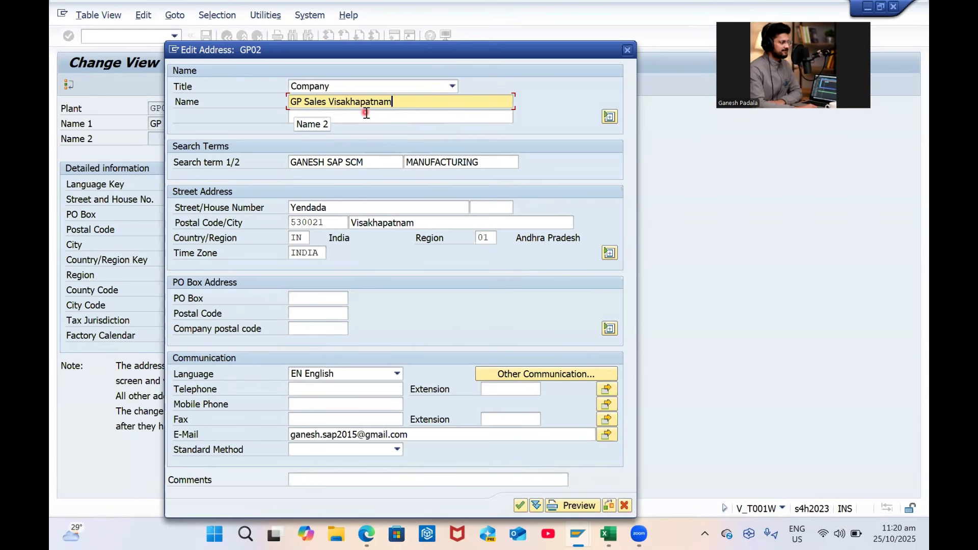
Set GP02's second search term to VSKP SALES, end the postal code in 45, and confirm
{"action": "left_click", "coordinate": [447, 162]}
{"action": "double_click", "coordinate": [428, 161]}
{"action": "type", "text": "V"}
{"action": "key", "text": "Caps_Lock"}
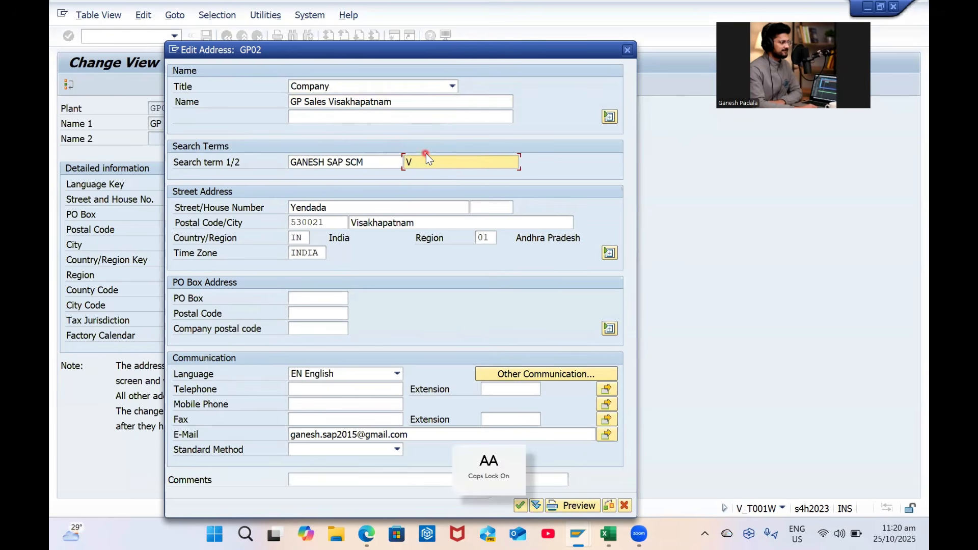
{"action": "type", "text": "SKP SALES"}
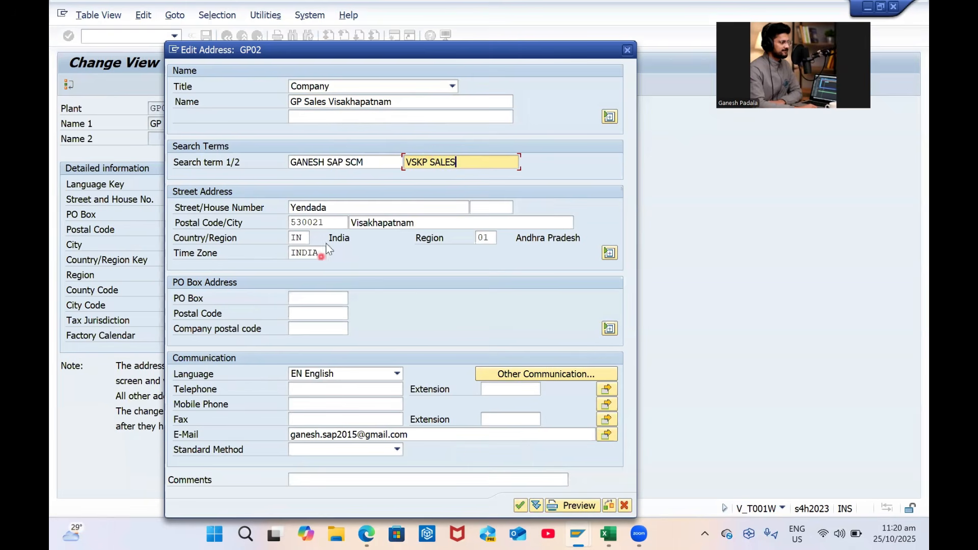
{"action": "left_click", "coordinate": [329, 222]}
{"action": "key", "text": "BackSpace"}
{"action": "key", "text": "BackSpace"}
{"action": "type", "text": "45"}
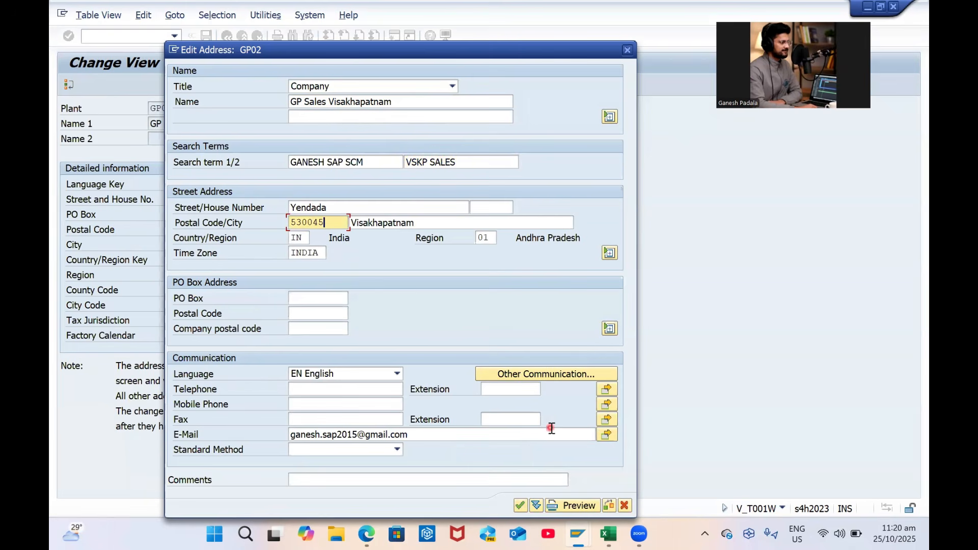
{"action": "key", "text": "Return"}
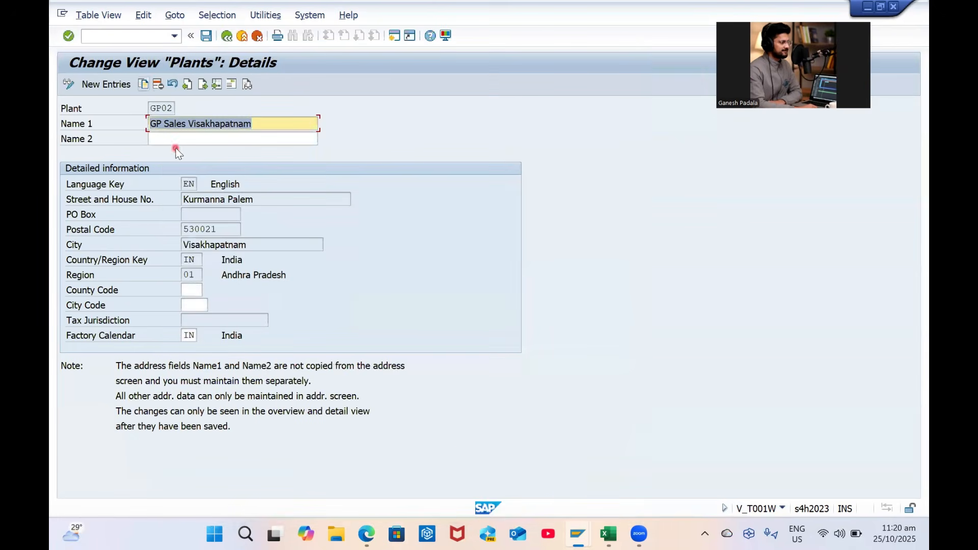
Save plant GP02, leaving City Code and County Code empty after checking their value lists
{"action": "left_click", "coordinate": [207, 40]}
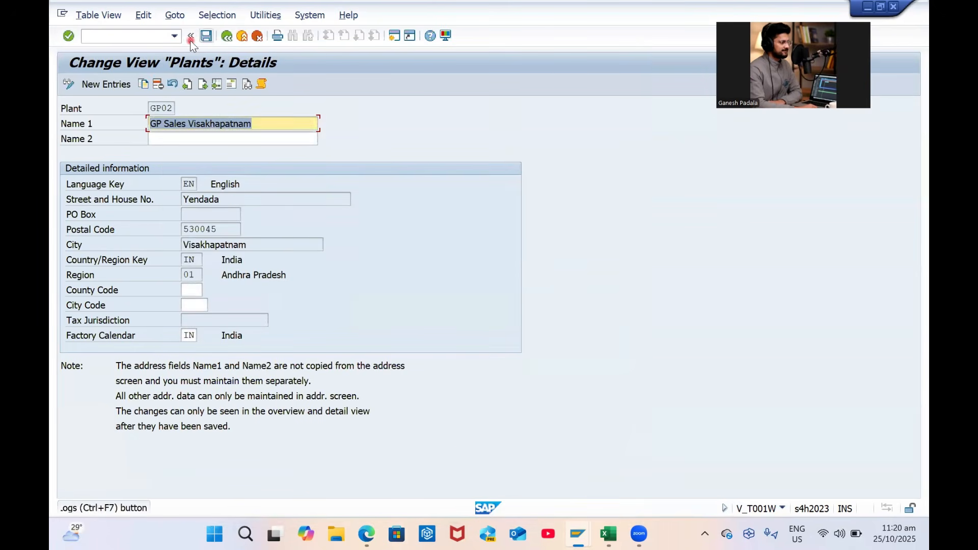
{"action": "left_click", "coordinate": [192, 306]}
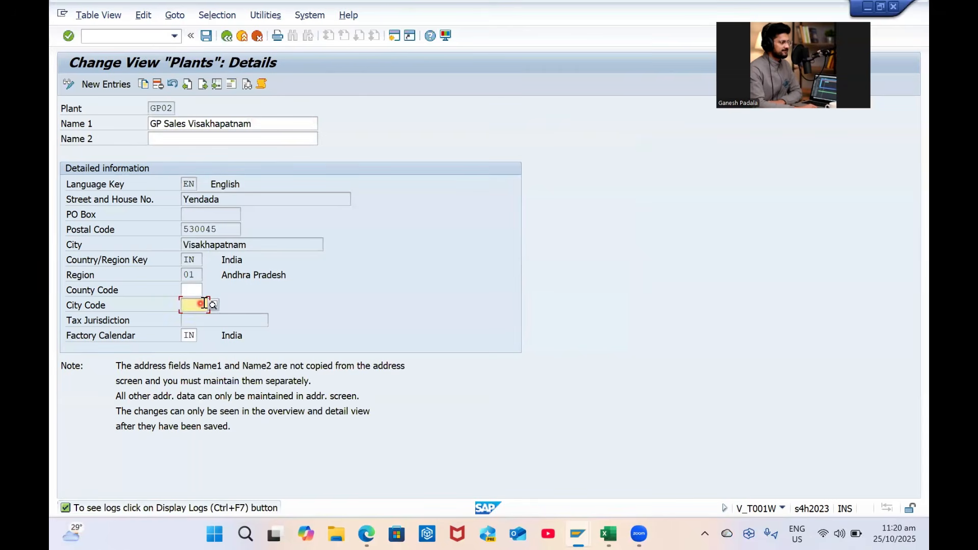
{"action": "left_click", "coordinate": [210, 302]}
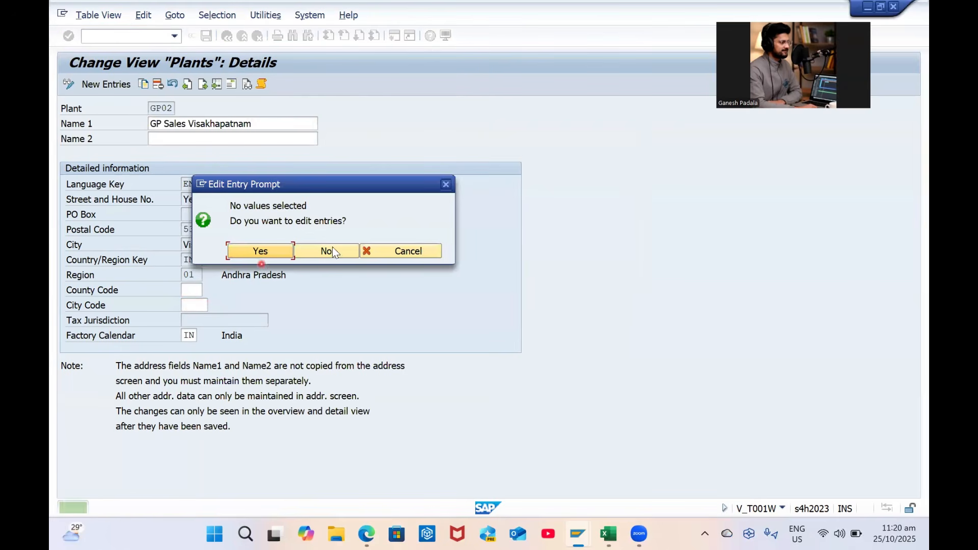
{"action": "left_click", "coordinate": [424, 252]}
{"action": "left_click", "coordinate": [189, 291]}
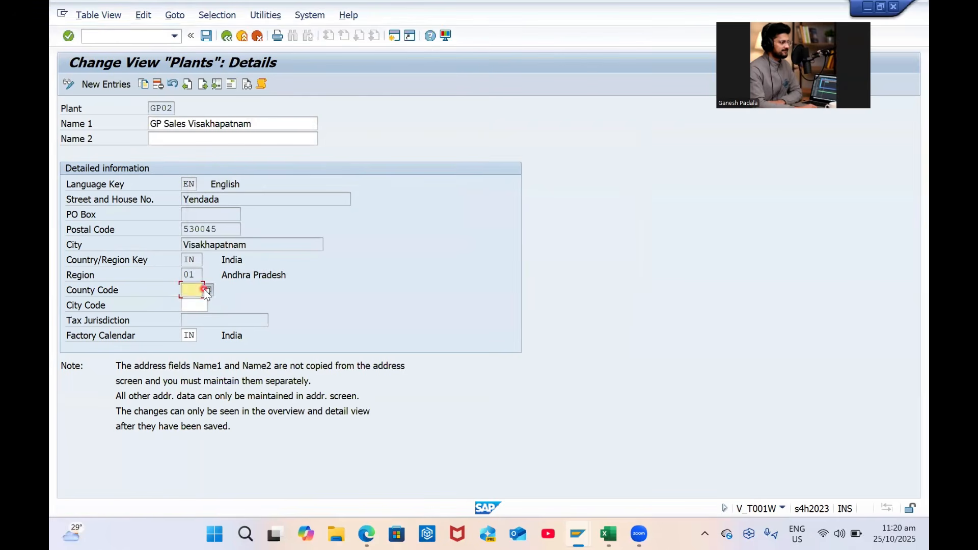
{"action": "left_click", "coordinate": [203, 289]}
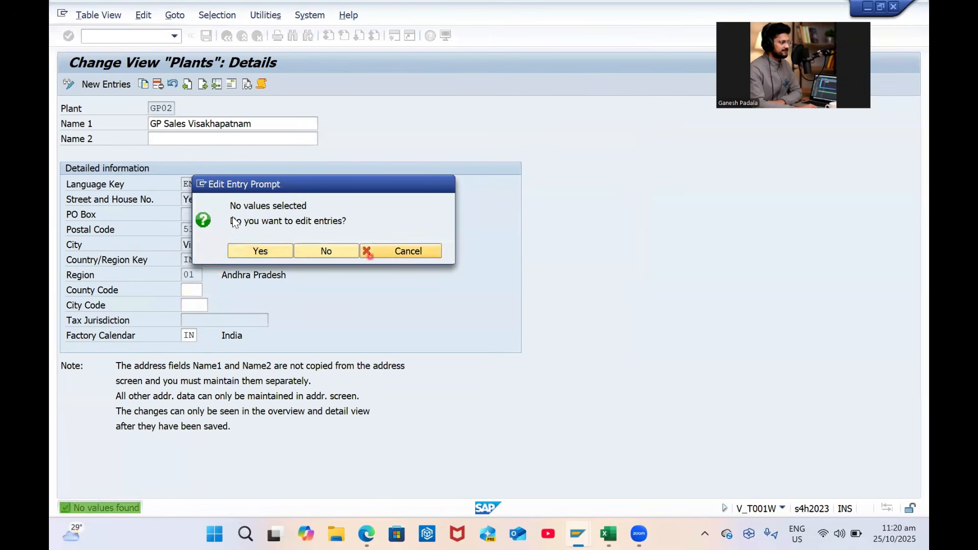
{"action": "left_click", "coordinate": [408, 250]}
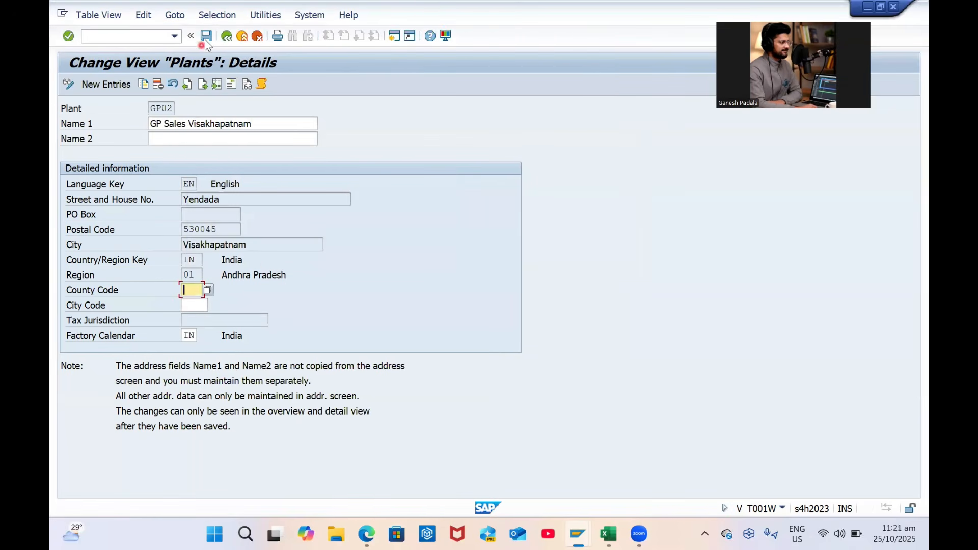
{"action": "left_click", "coordinate": [205, 37]}
Return to the Plants list and open plant GP03's details
{"action": "left_click", "coordinate": [169, 143]}
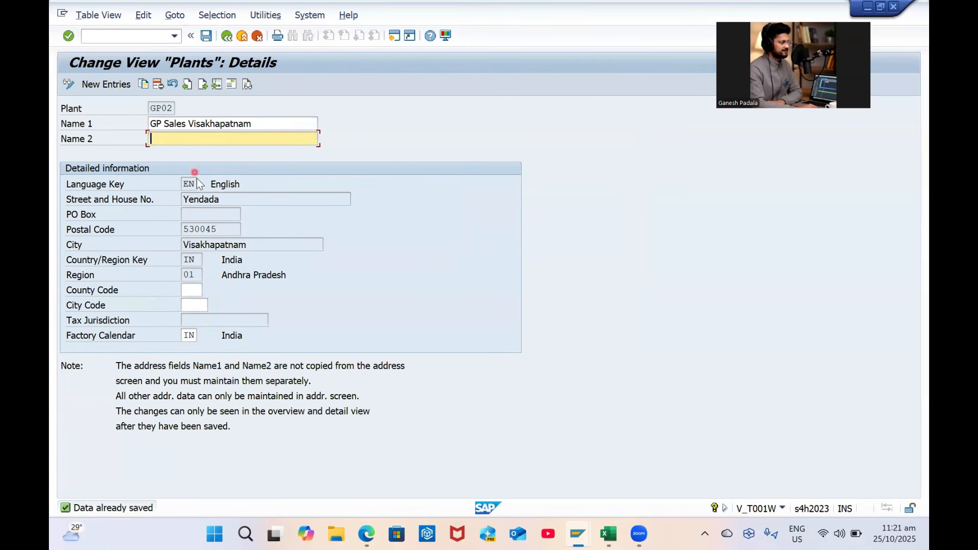
{"action": "left_click", "coordinate": [228, 39]}
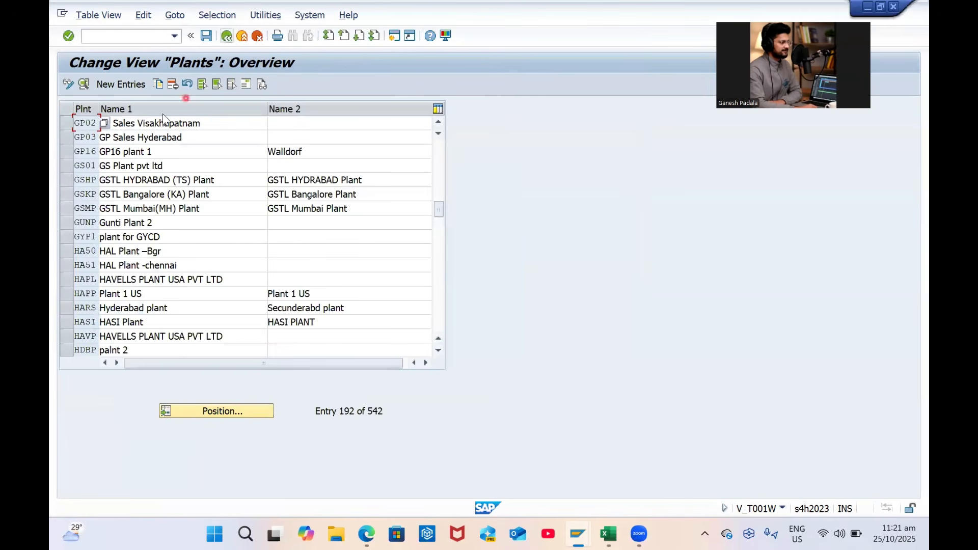
{"action": "left_click", "coordinate": [60, 138]}
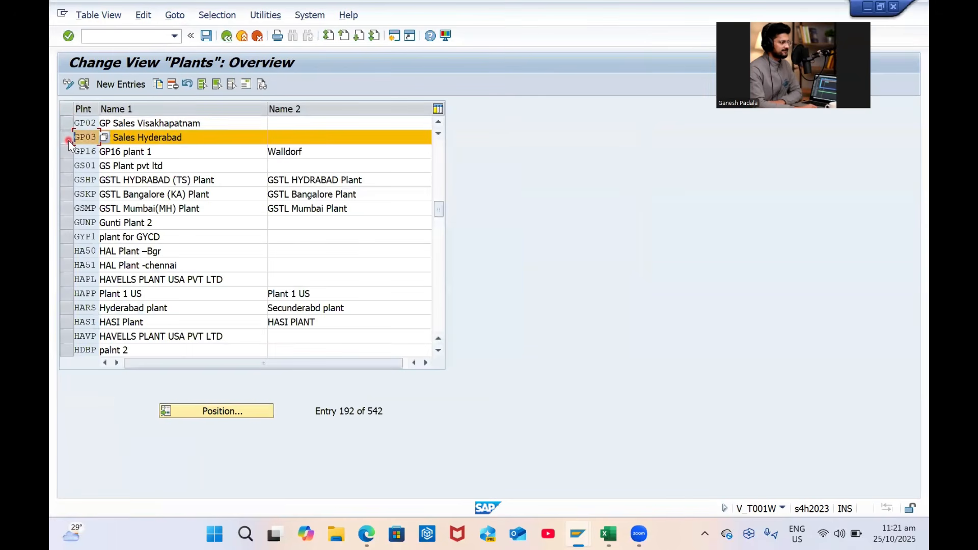
{"action": "left_click", "coordinate": [83, 85]}
Replace GP03's second search term MANUFACTURING with GP HYD and confirm the address
{"action": "left_click", "coordinate": [241, 122]}
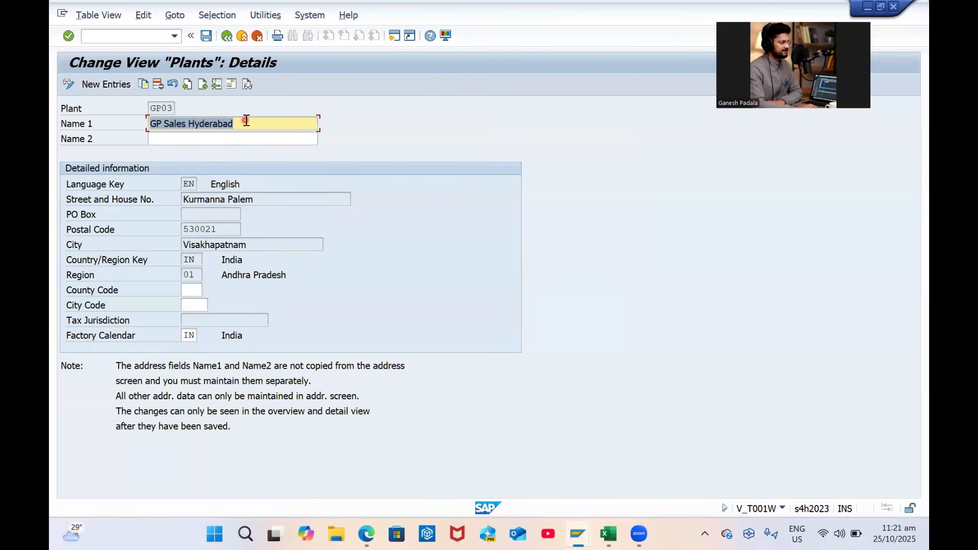
{"action": "left_click", "coordinate": [233, 84]}
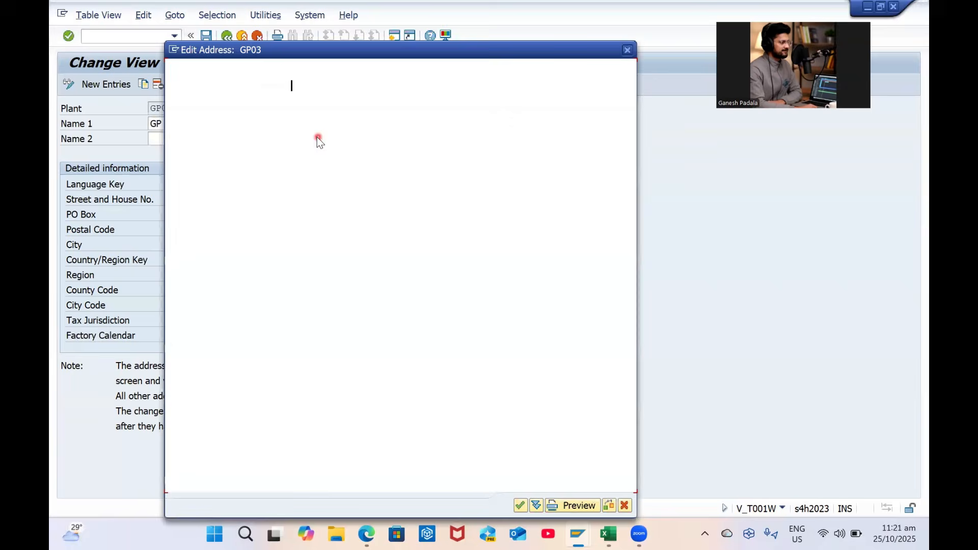
{"action": "key", "text": "Tab"}
{"action": "type", "text": "GP Sales Hyderabad"}
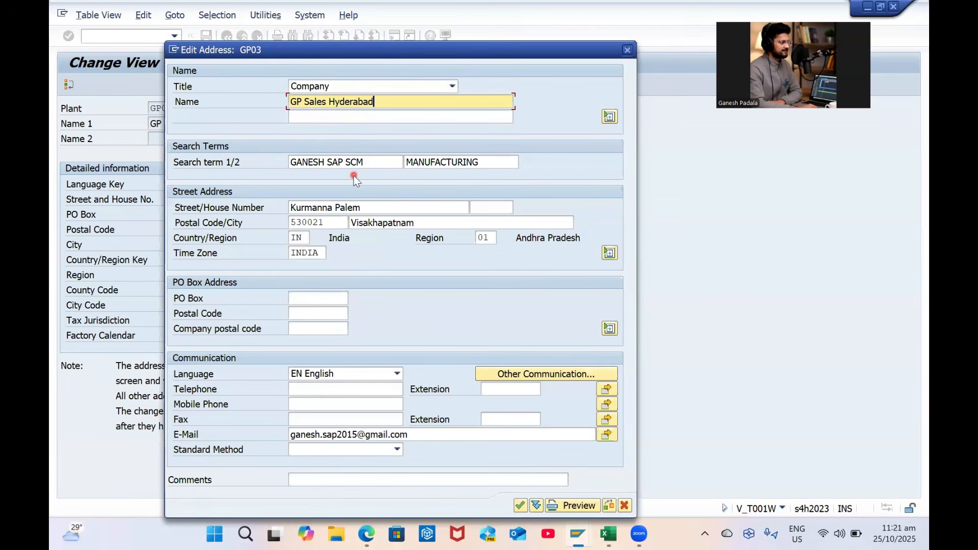
{"action": "left_click", "coordinate": [430, 162]}
{"action": "double_click", "coordinate": [441, 162]}
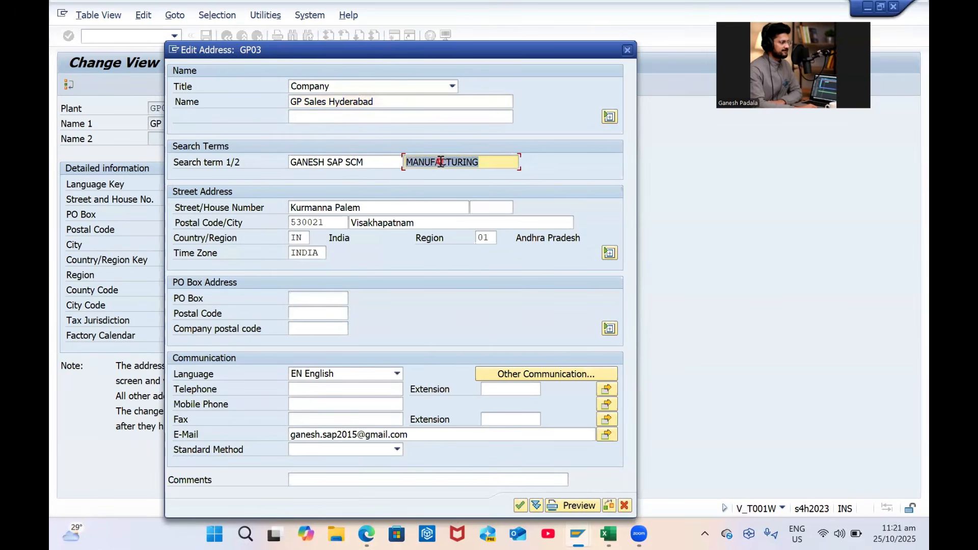
{"action": "key", "text": "Caps_Lock"}
{"action": "type", "text": "GP H"}
{"action": "key", "text": "Caps_Lock"}
{"action": "type", "text": "yd"}
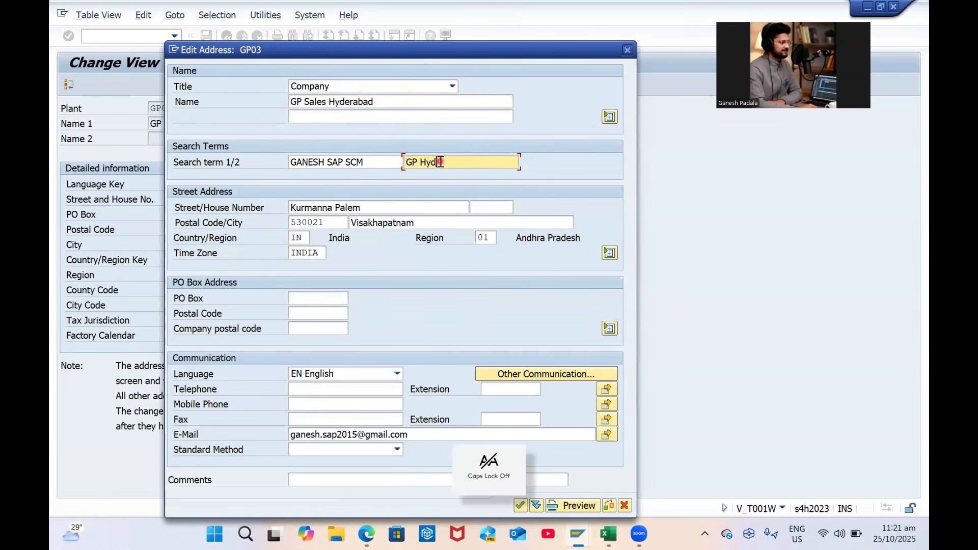
{"action": "key", "text": "BackSpace"}
{"action": "key", "text": "BackSpace"}
{"action": "key", "text": "Caps_Lock"}
{"action": "type", "text": "YD"}
{"action": "key", "text": "Caps_Lock"}
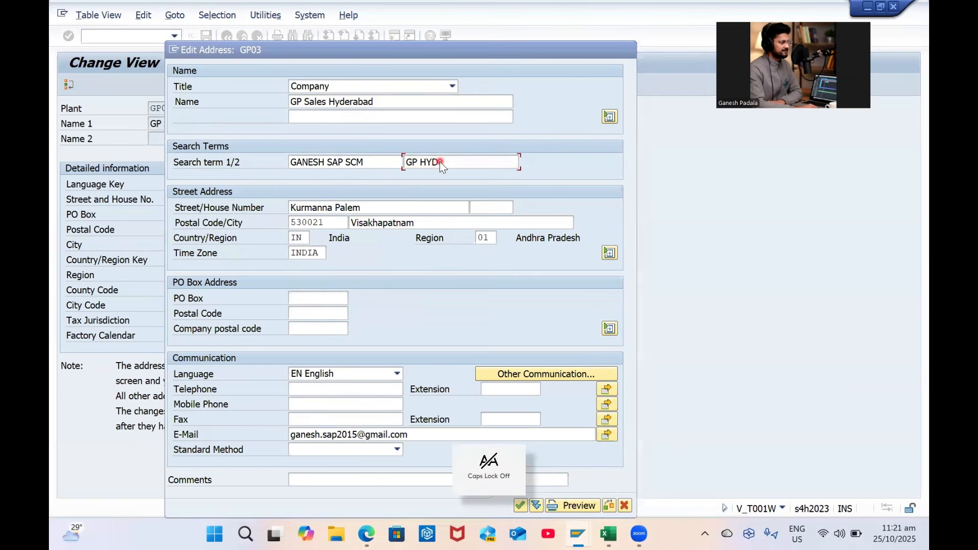
{"action": "key", "text": "Return"}
Replace GP03's street Kurmanna Palem with Chandanagar
{"action": "left_click", "coordinate": [234, 86]}
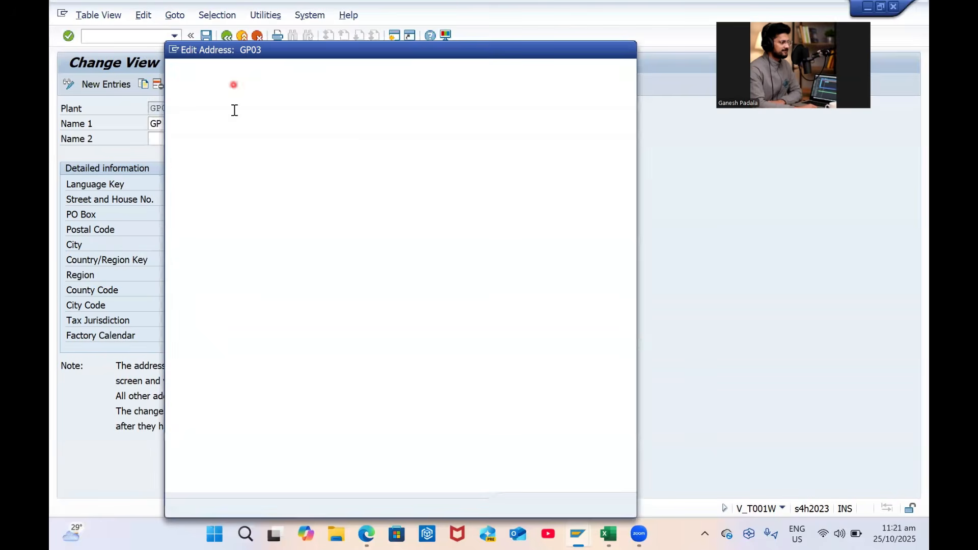
{"action": "left_click", "coordinate": [387, 212]}
{"action": "key", "text": "ctrl+a"}
{"action": "key", "text": "BackSpace"}
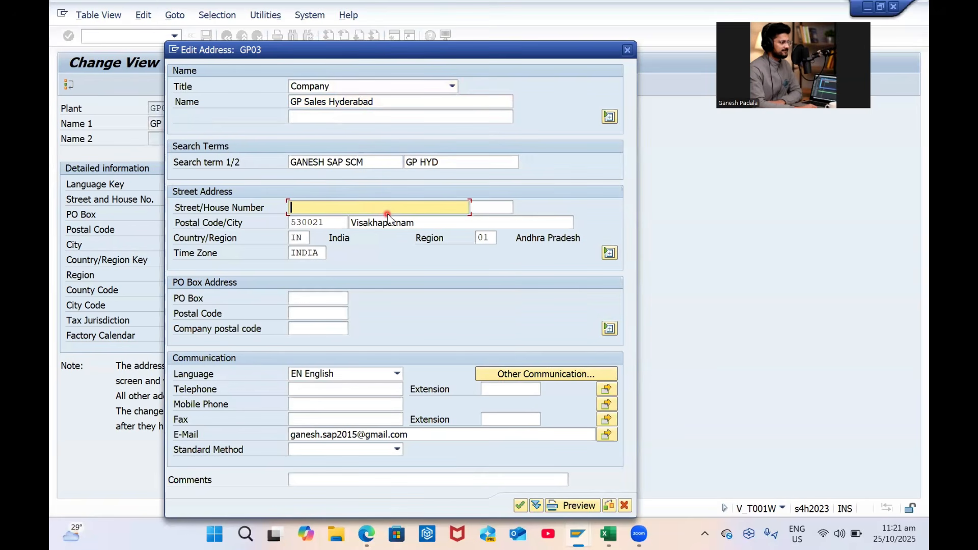
{"action": "key", "text": "Caps_Lock"}
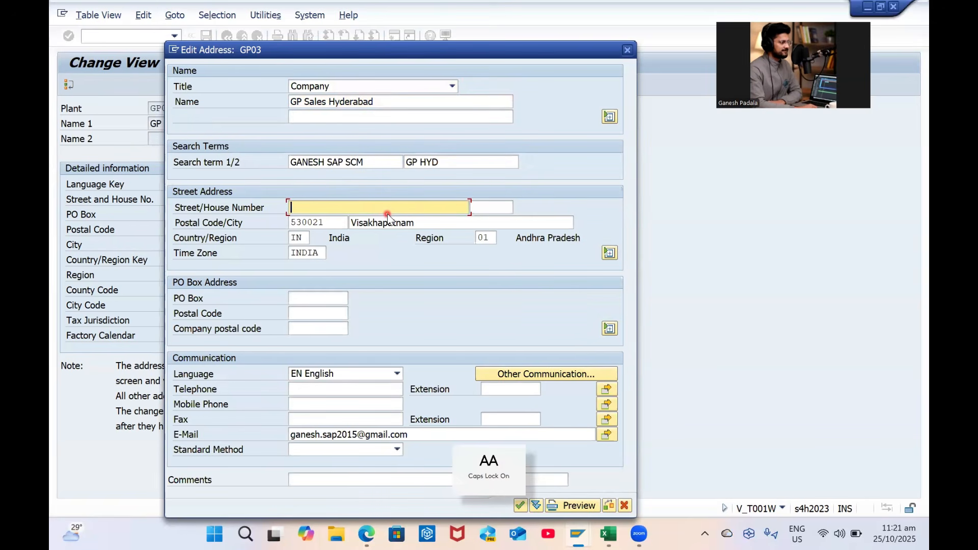
{"action": "type", "text": "B"}
{"action": "key", "text": "Caps_Lock"}
{"action": "type", "text": "alana"}
{"action": "key", "text": "BackSpace"}
{"action": "key", "text": "BackSpace"}
{"action": "key", "text": "BackSpace"}
{"action": "key", "text": "BackSpace"}
{"action": "key", "text": "BackSpace"}
{"action": "key", "text": "BackSpace"}
{"action": "key", "text": "Caps_Lock"}
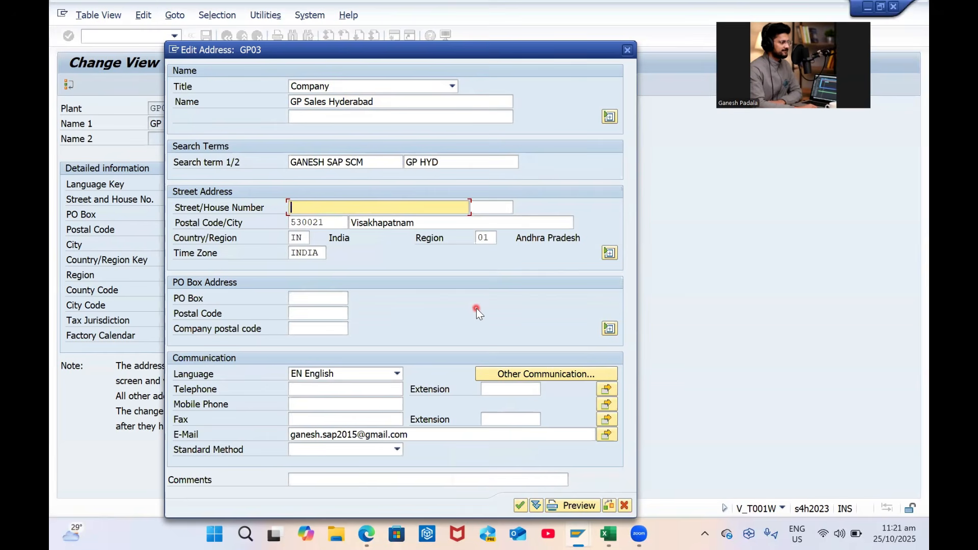
{"action": "type", "text": "C"}
{"action": "key", "text": "Caps_Lock"}
{"action": "type", "text": "handa"}
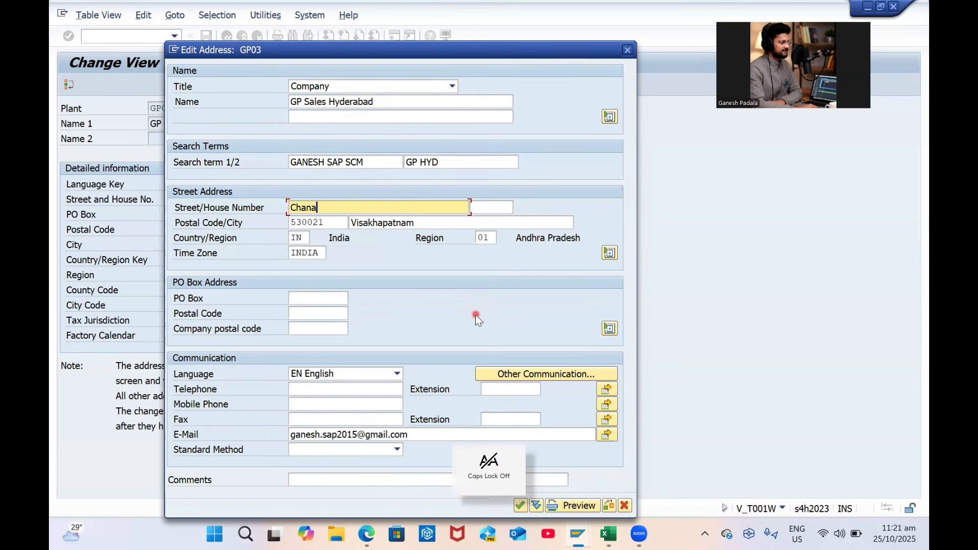
{"action": "type", "text": "nagar"}
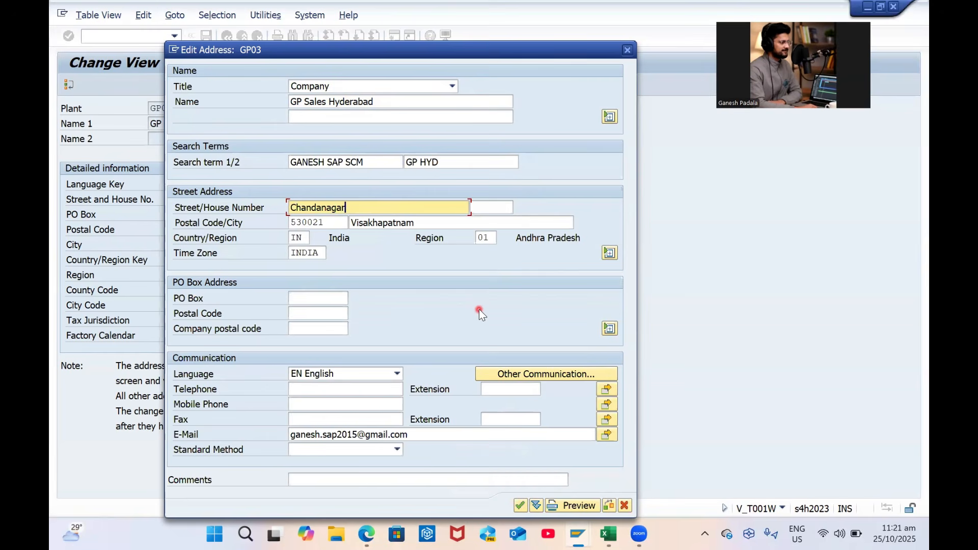
Set GP03's postal code to 532440 and city to Hyderabad
{"action": "key", "text": "Tab"}
{"action": "type", "text": "5300"}
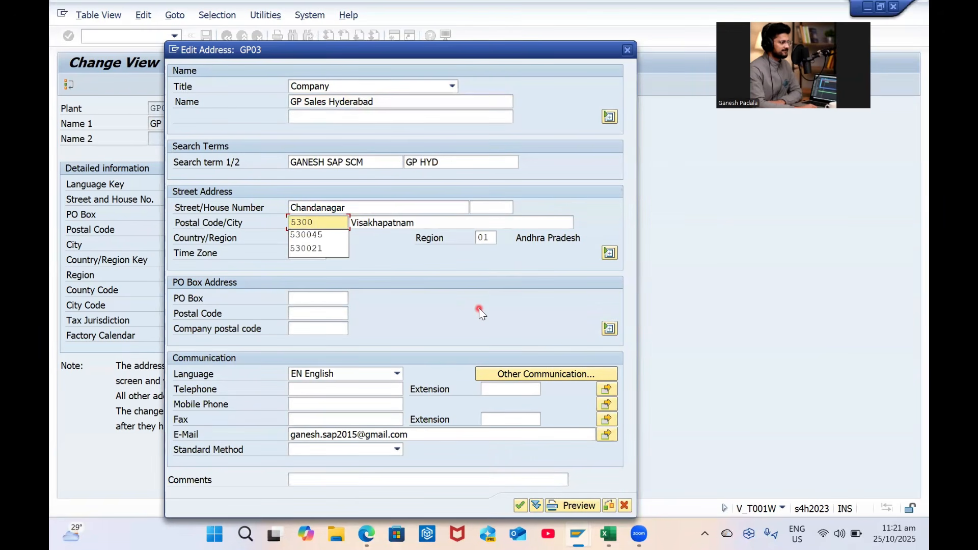
{"action": "key", "text": "BackSpace"}
{"action": "key", "text": "BackSpace"}
{"action": "key", "text": "BackSpace"}
{"action": "type", "text": "32"}
{"action": "type", "text": "449"}
{"action": "key", "text": "Tab"}
{"action": "key", "text": "shift+Tab"}
{"action": "key", "text": "End"}
{"action": "key", "text": "BackSpace"}
{"action": "type", "text": "0"}
{"action": "key", "text": "Tab"}
{"action": "key", "text": "BackSpace"}
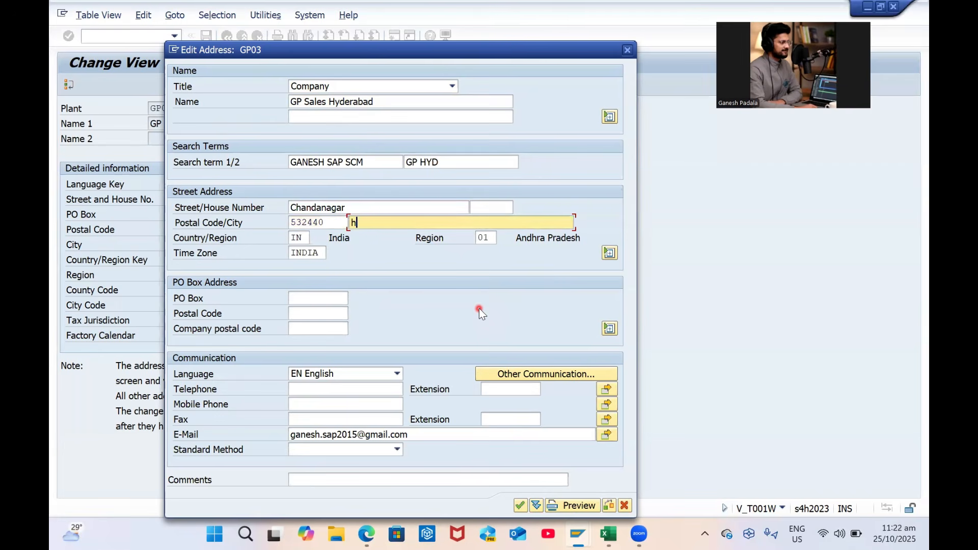
{"action": "key", "text": "Caps_Lock"}
{"action": "type", "text": "H"}
{"action": "key", "text": "Caps_Lock"}
{"action": "type", "text": "yderabad"}
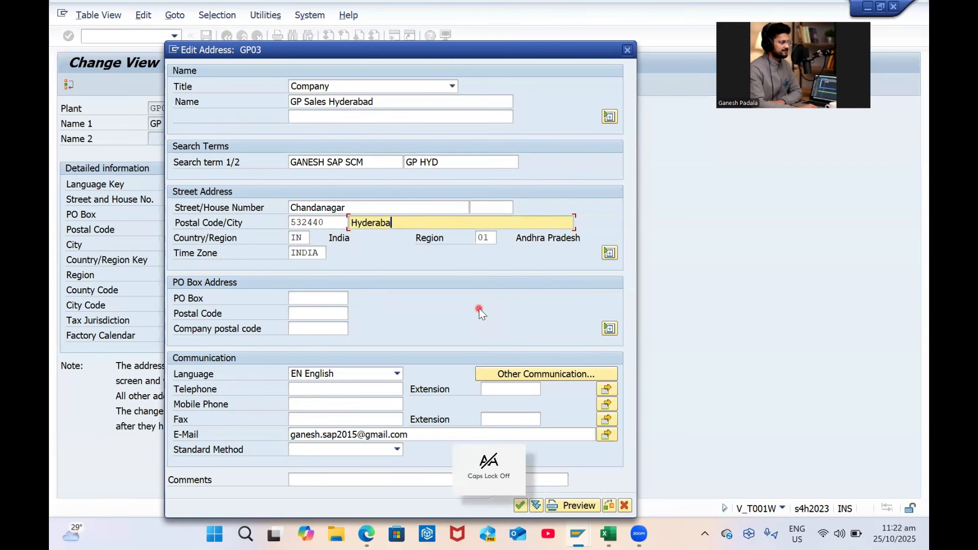
{"action": "key", "text": "Tab"}
{"action": "key", "text": "Tab"}
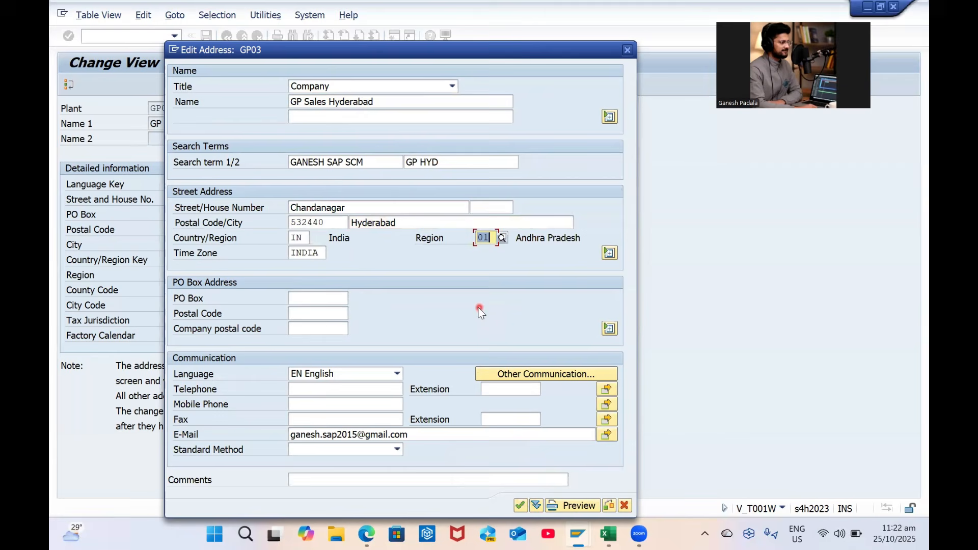
Choose region 36 Telangana for GP03's address and confirm it
{"action": "left_click", "coordinate": [503, 239]}
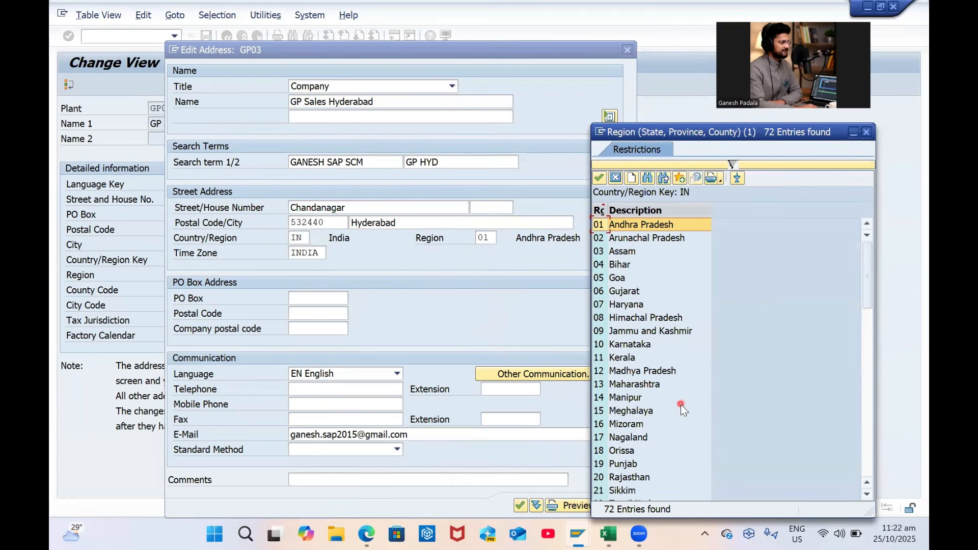
{"action": "scroll", "coordinate": [681, 405], "scroll_direction": "down", "scroll_amount": 2}
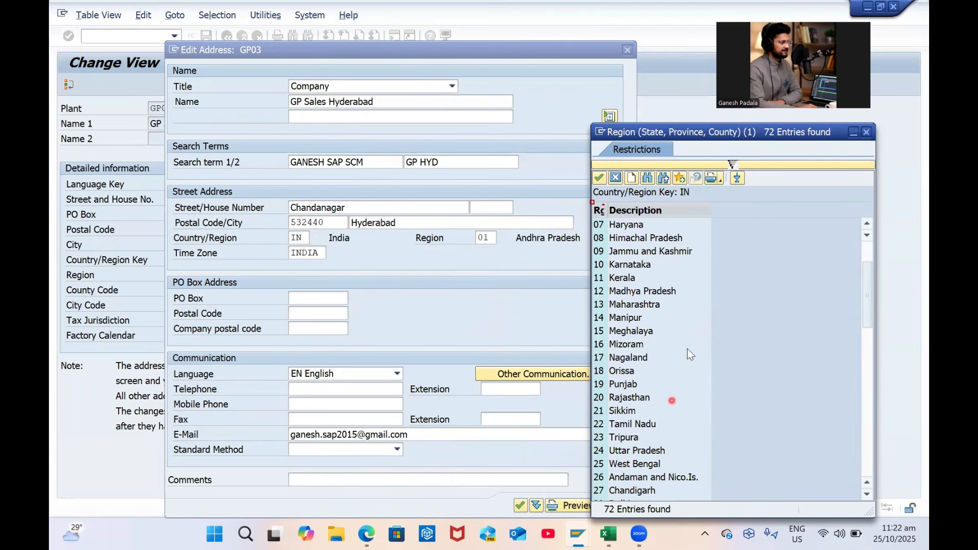
{"action": "left_click_drag", "start_coordinate": [791, 138], "coordinate": [622, 86]}
{"action": "scroll", "coordinate": [537, 296], "scroll_direction": "down", "scroll_amount": 4}
{"action": "double_click", "coordinate": [472, 372]}
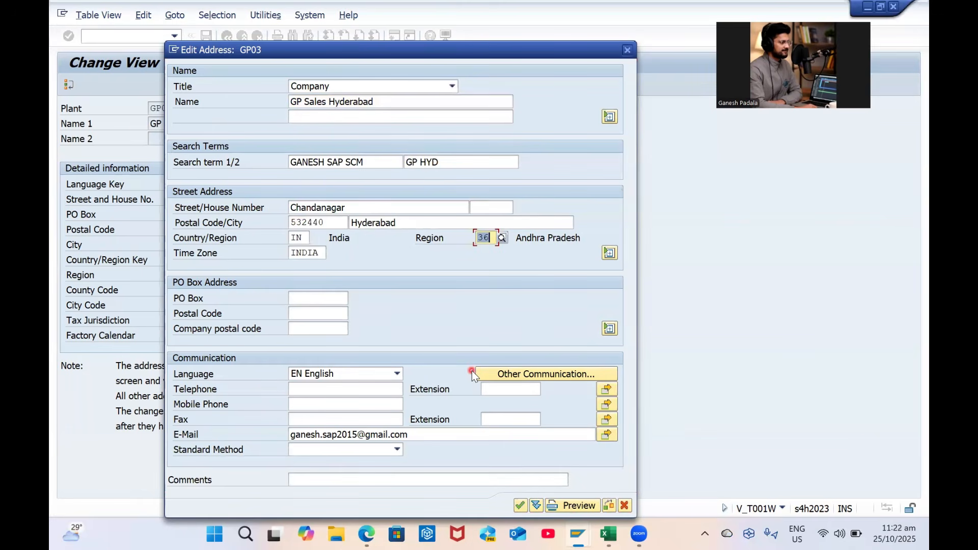
{"action": "key", "text": "Return"}
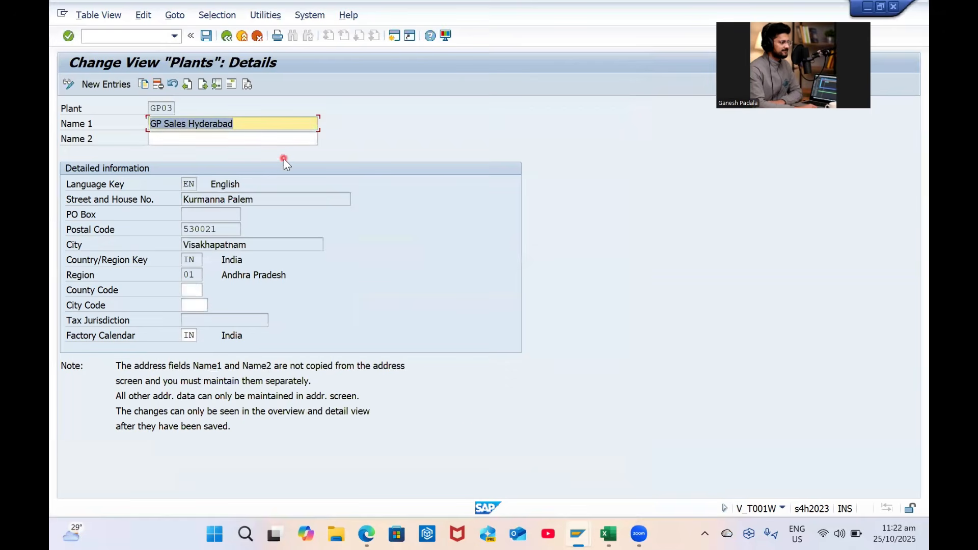
Save plant GP03 and go back to the IMG structure tree
{"action": "left_click", "coordinate": [283, 159]}
{"action": "left_click", "coordinate": [242, 129]}
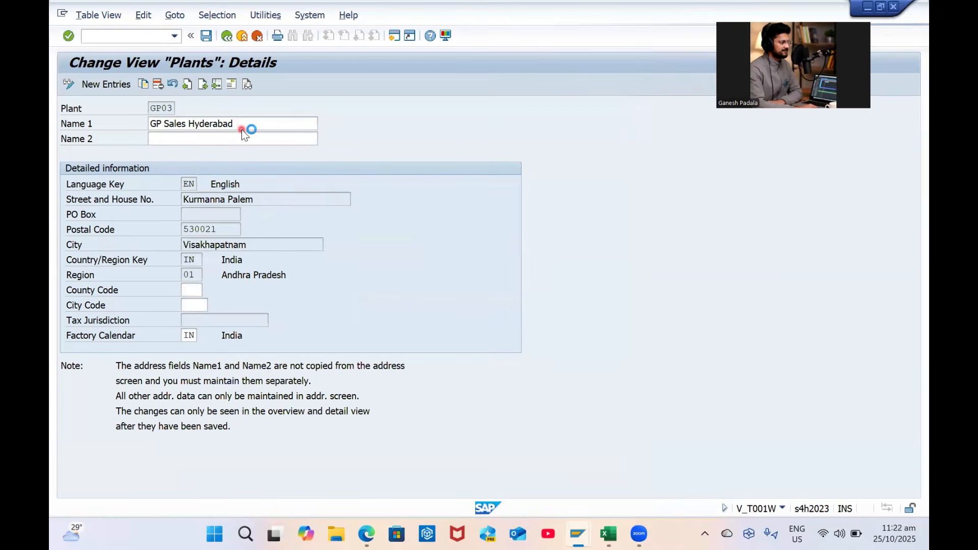
{"action": "key", "text": "Return"}
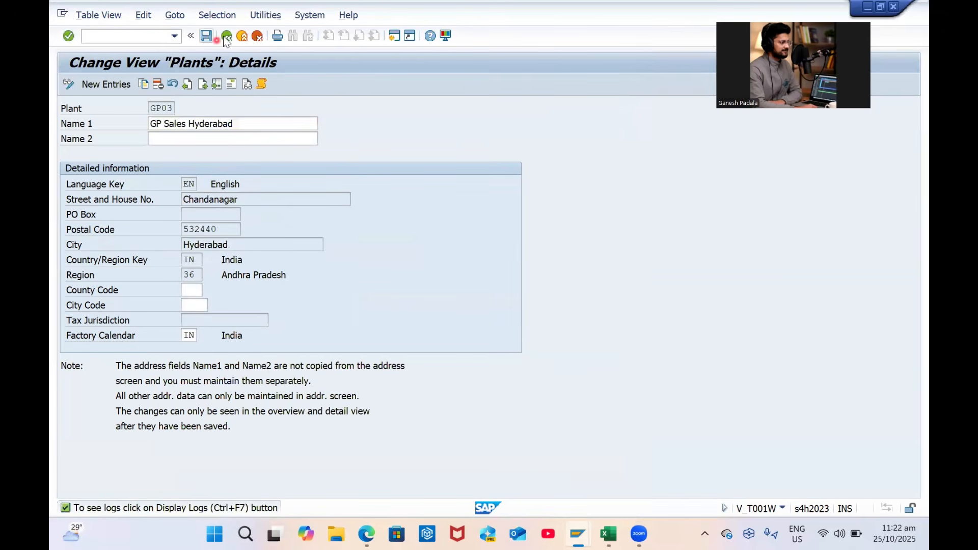
{"action": "left_click", "coordinate": [229, 36]}
{"action": "left_click", "coordinate": [229, 37]}
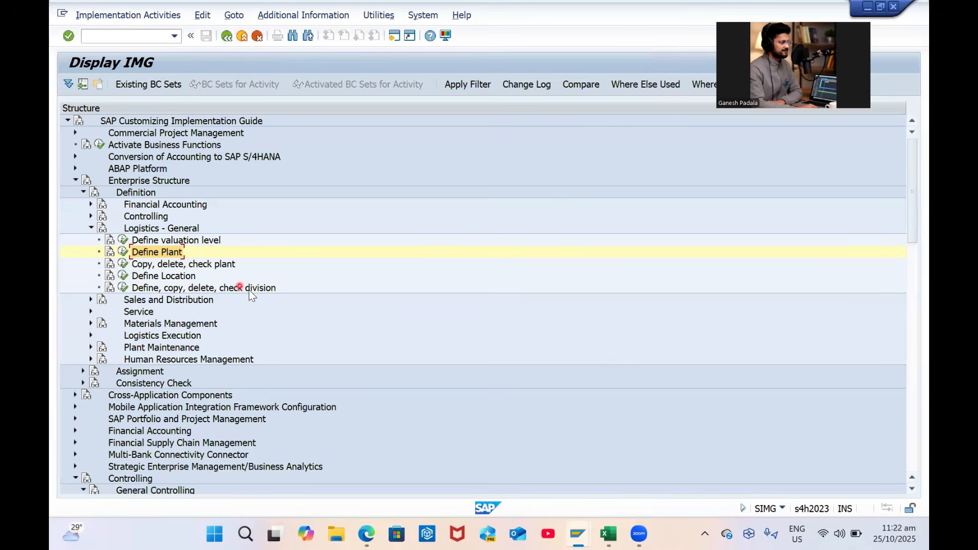
Run the Define Division activity to open the Divisions table
{"action": "scroll", "coordinate": [252, 289], "scroll_direction": "down", "scroll_amount": 2}
{"action": "left_click", "coordinate": [151, 217]}
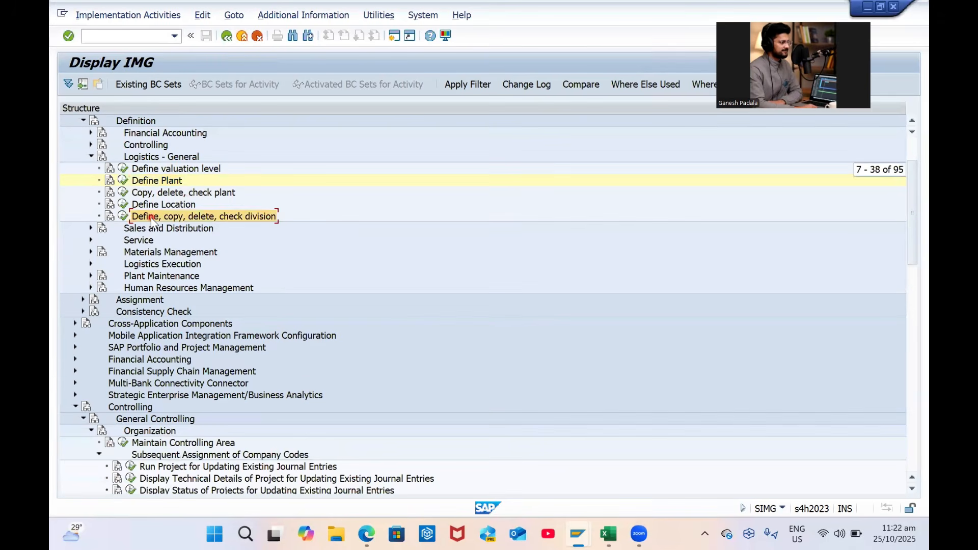
{"action": "left_click", "coordinate": [122, 216]}
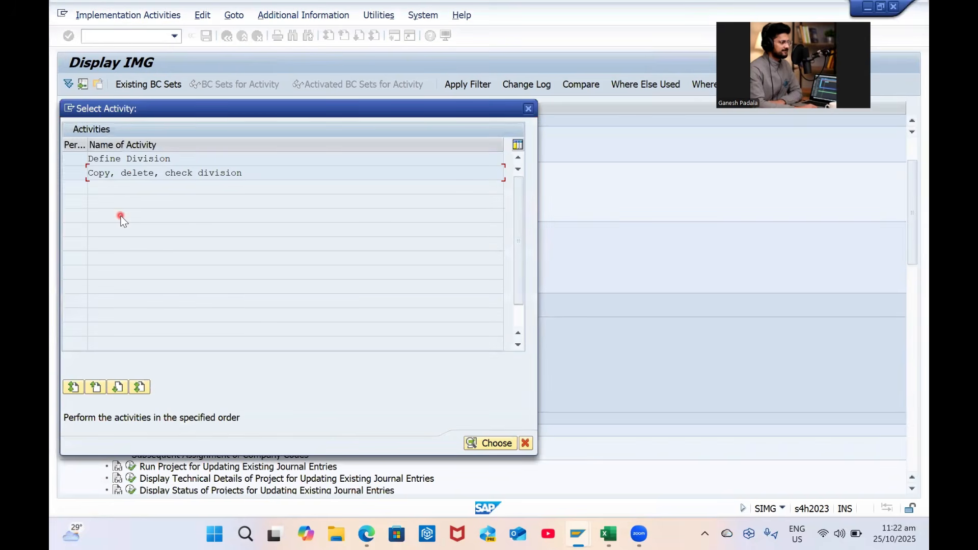
{"action": "double_click", "coordinate": [137, 158]}
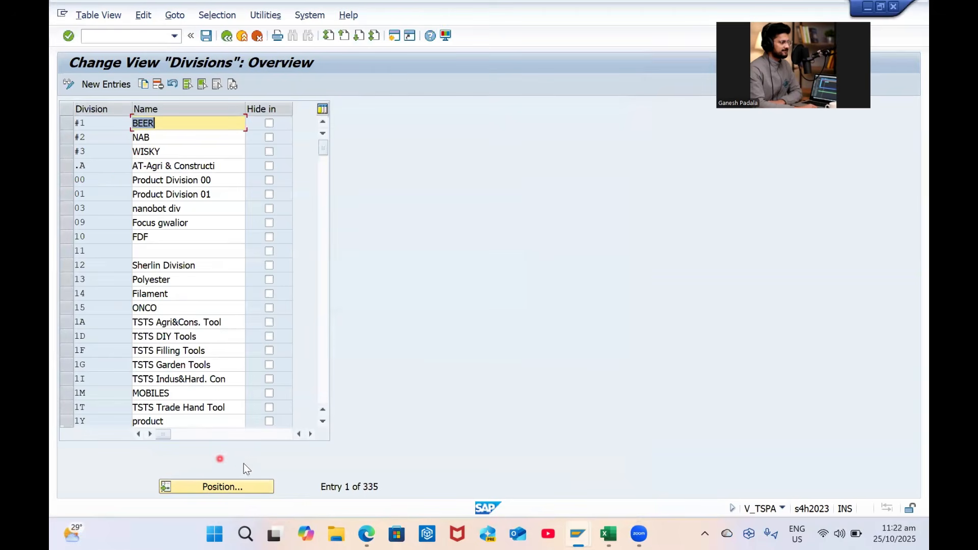
Jump through divisions G1, Z1, 01 and P1 with Position
{"action": "left_click", "coordinate": [236, 489]}
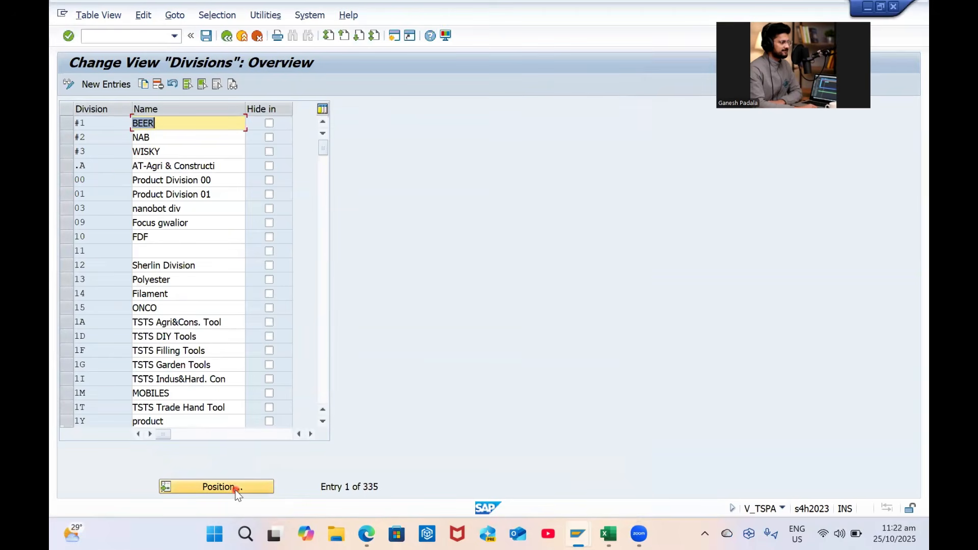
{"action": "type", "text": "G1"}
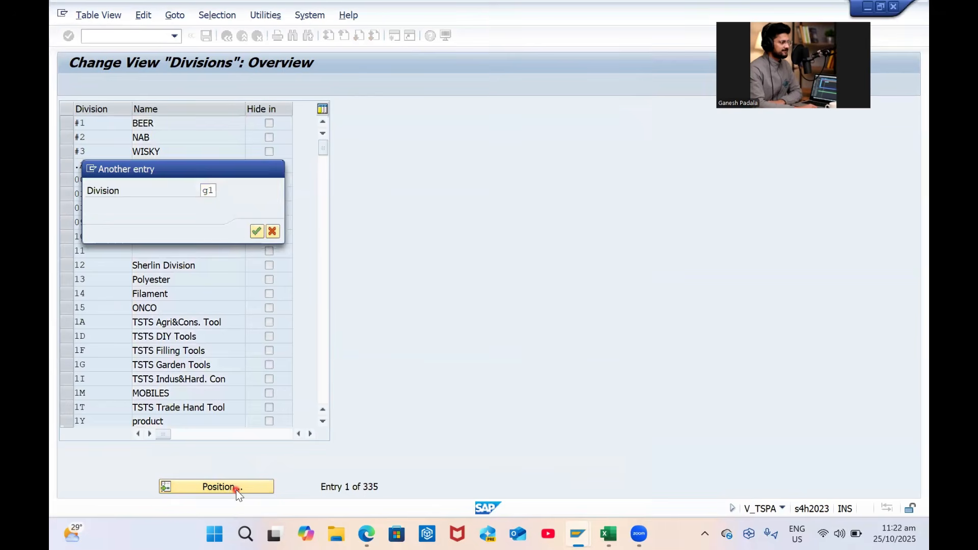
{"action": "key", "text": "Return"}
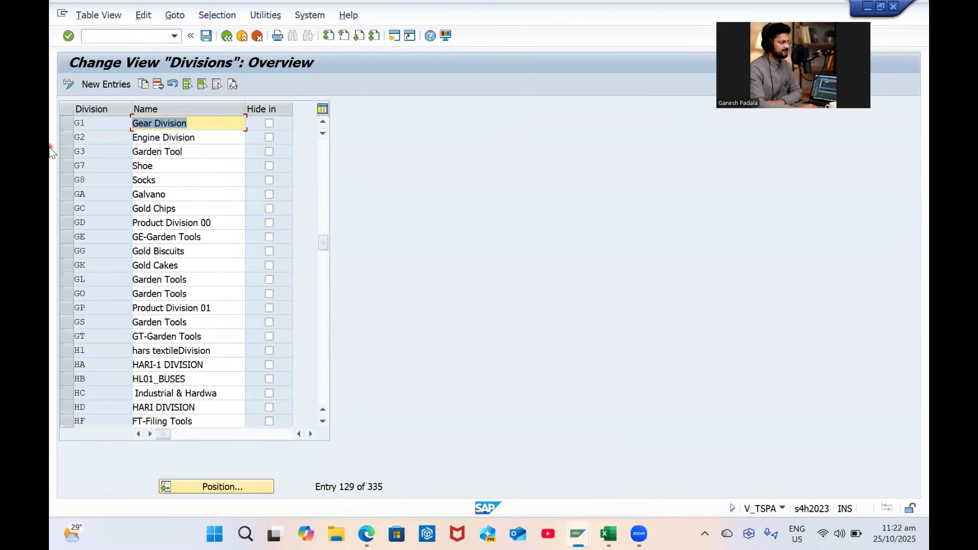
{"action": "left_click", "coordinate": [223, 489]}
{"action": "key", "text": "BackSpace"}
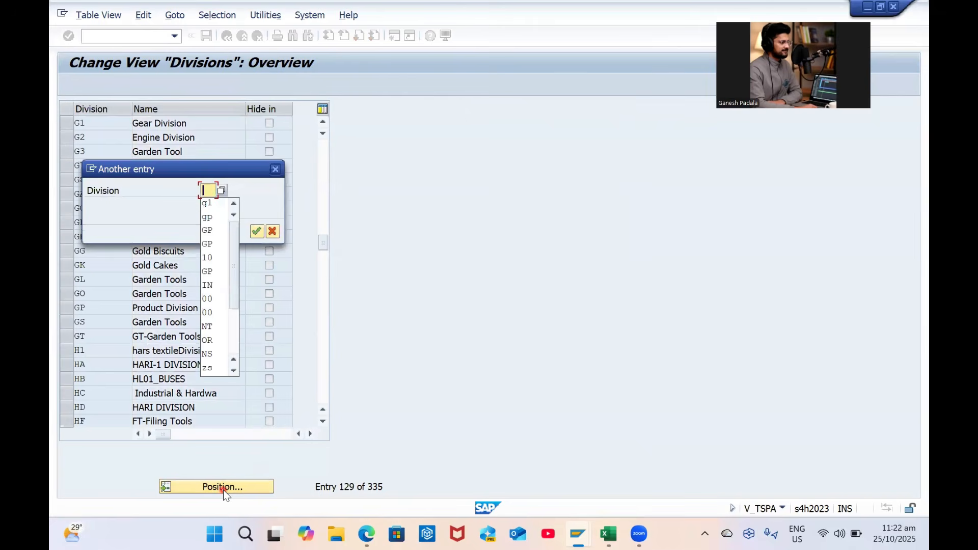
{"action": "type", "text": "z1"}
{"action": "key", "text": "Return"}
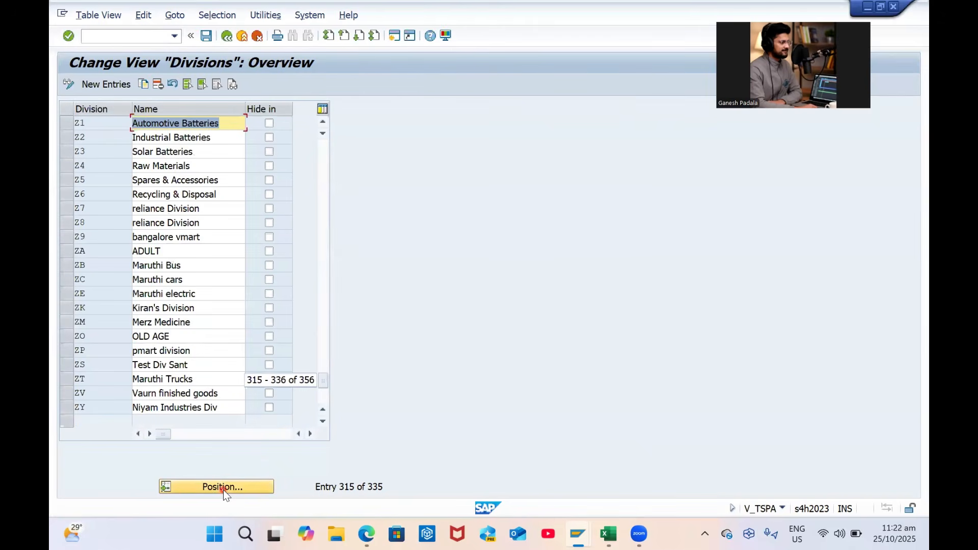
{"action": "scroll", "coordinate": [200, 298], "scroll_direction": "down", "scroll_amount": 1}
{"action": "scroll", "coordinate": [200, 298], "scroll_direction": "up", "scroll_amount": 1}
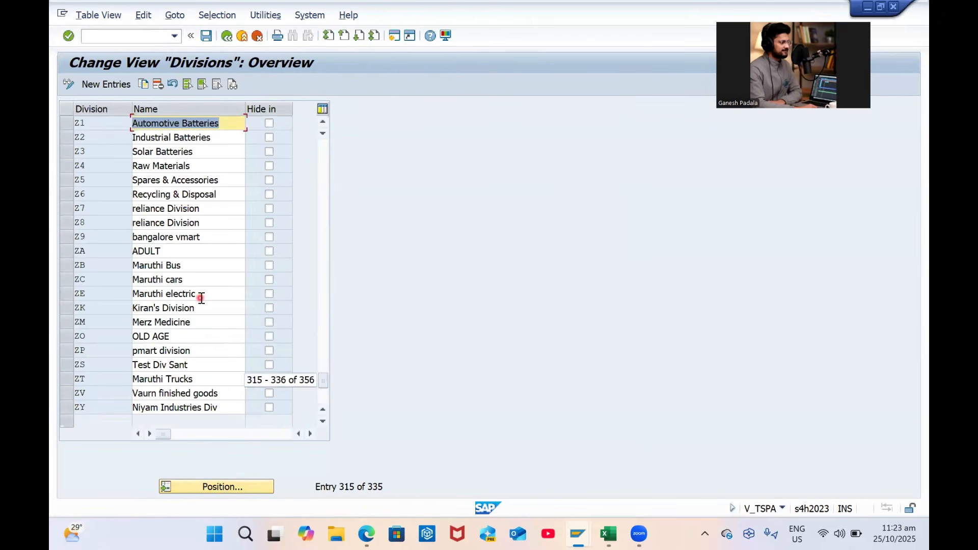
{"action": "left_click", "coordinate": [237, 490]}
{"action": "type", "text": "01"}
{"action": "key", "text": "Return"}
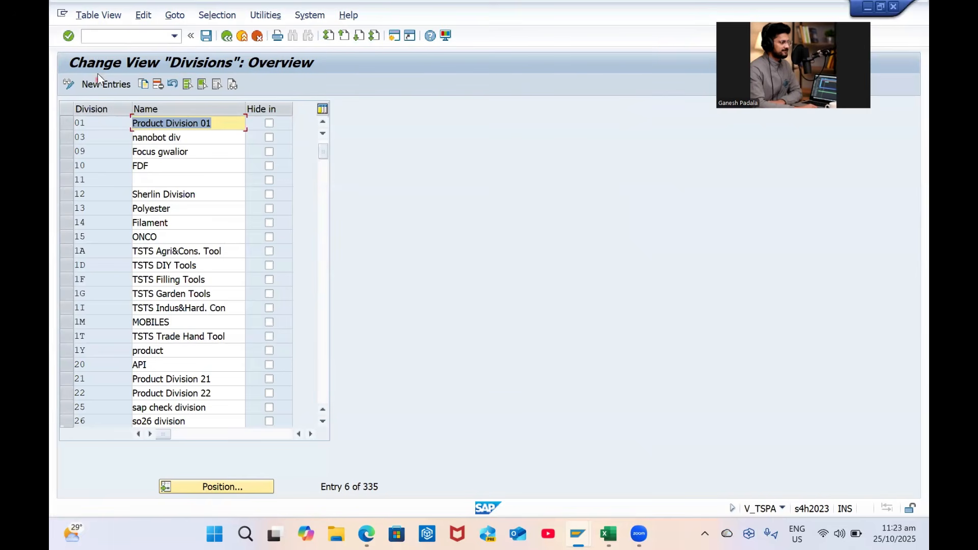
{"action": "left_click", "coordinate": [237, 487]}
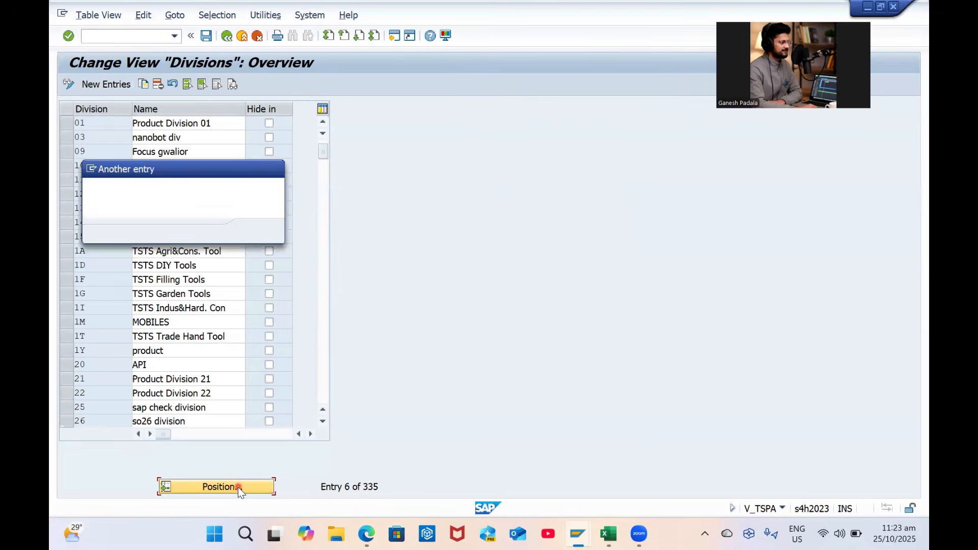
{"action": "type", "text": "p1"}
{"action": "key", "text": "Return"}
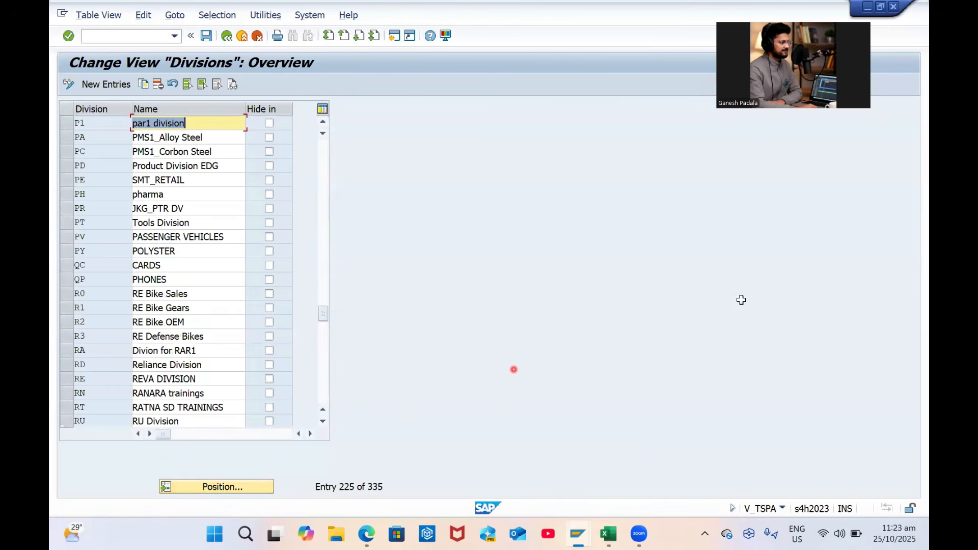
Check the planned division code G1 in the Excel workbook
{"action": "key", "text": "alt+Tab"}
{"action": "left_click", "coordinate": [737, 248]}
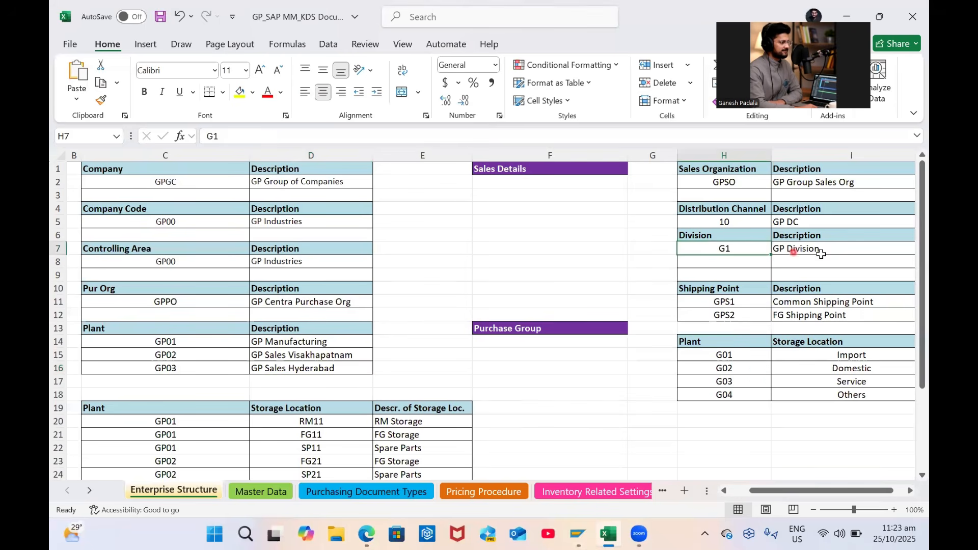
{"action": "key", "text": "alt+Tab"}
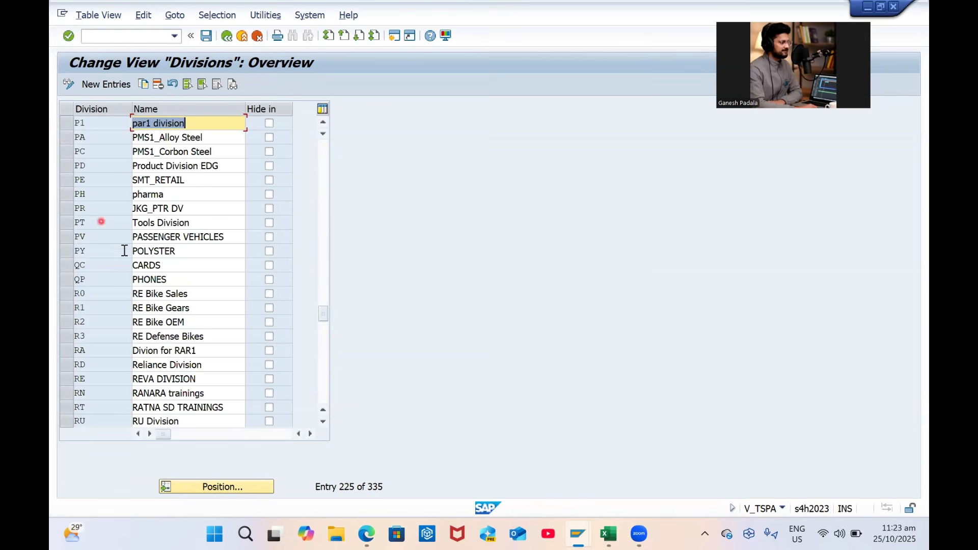
Position the Divisions table on G1, M1, G8, B1, P1, then back on G1
{"action": "left_click", "coordinate": [211, 480]}
{"action": "type", "text": "G1"}
{"action": "key", "text": "Return"}
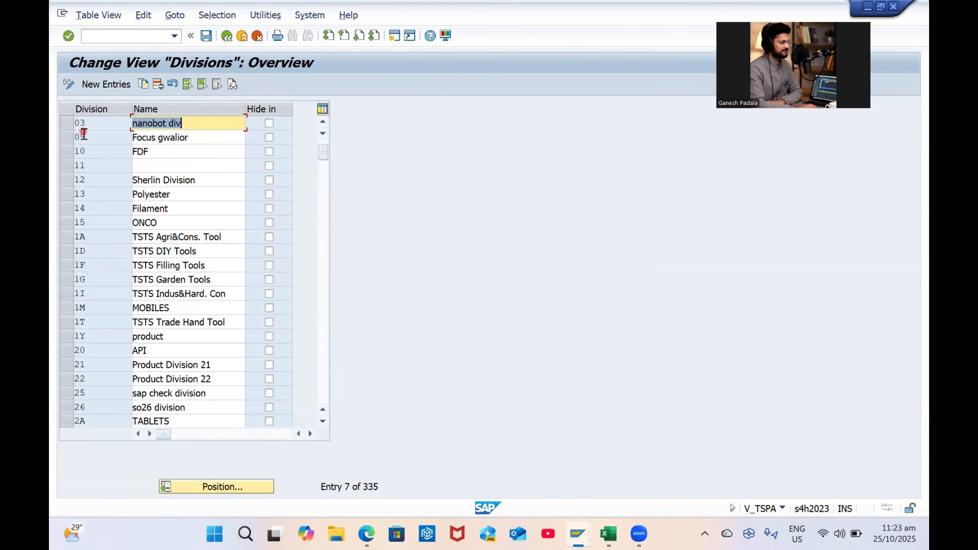
{"action": "scroll", "coordinate": [88, 142], "scroll_direction": "up", "scroll_amount": 1}
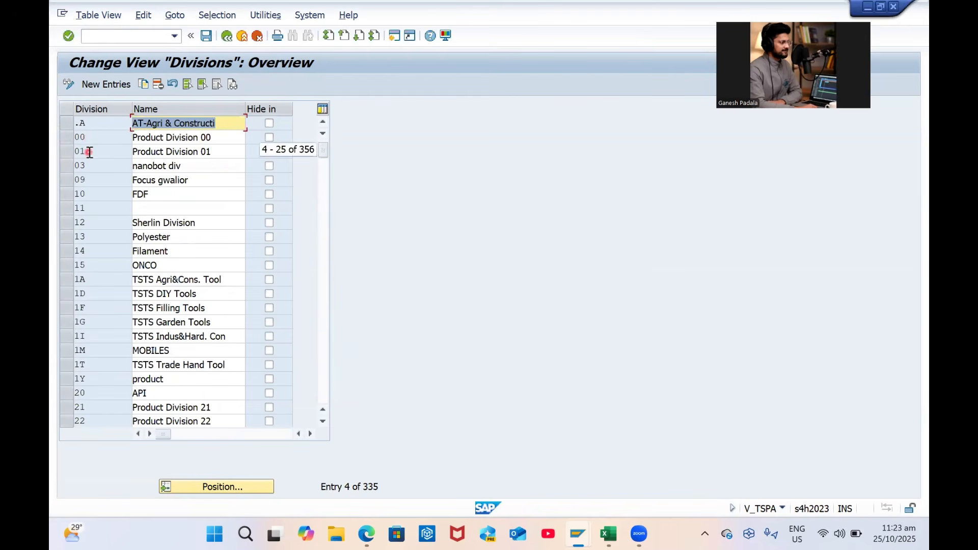
{"action": "left_click", "coordinate": [248, 486]}
{"action": "type", "text": "M1"}
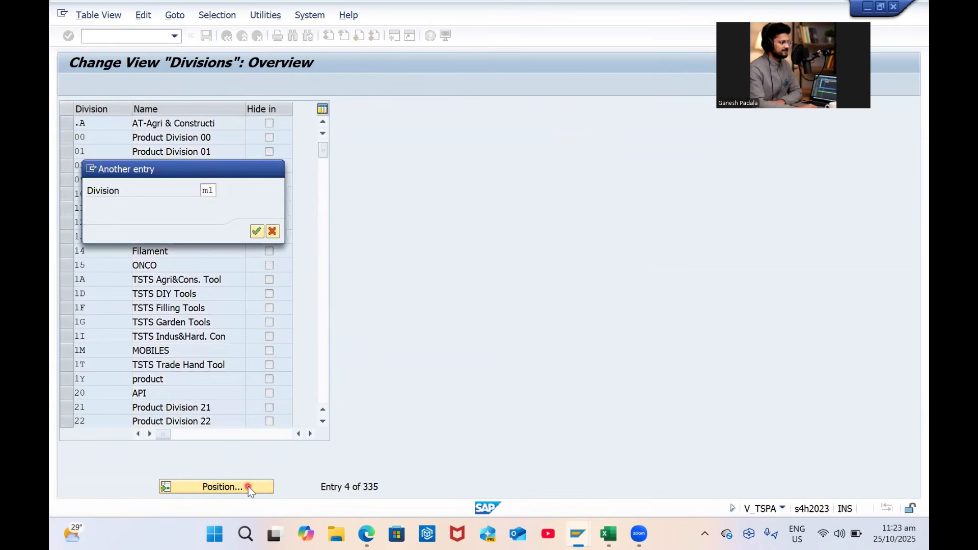
{"action": "key", "text": "Return"}
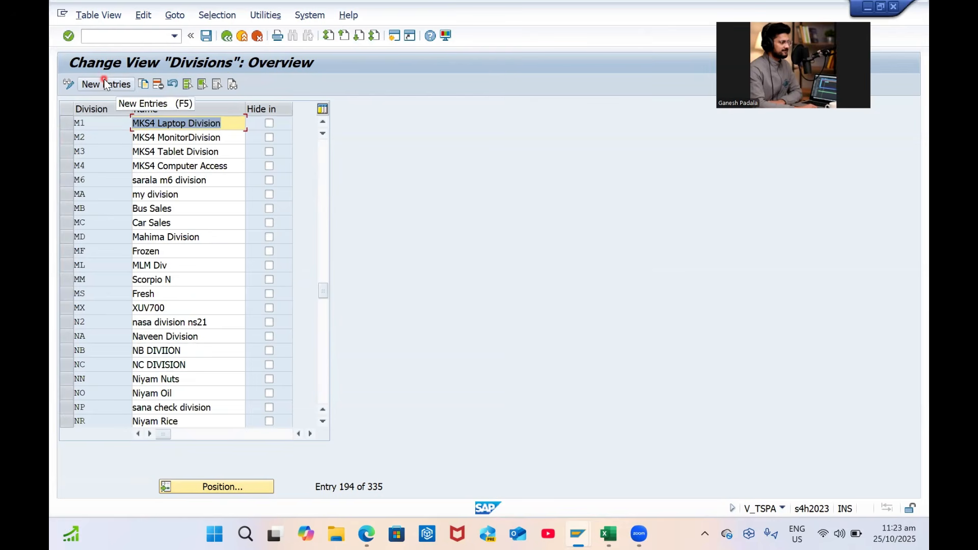
{"action": "left_click", "coordinate": [251, 487]}
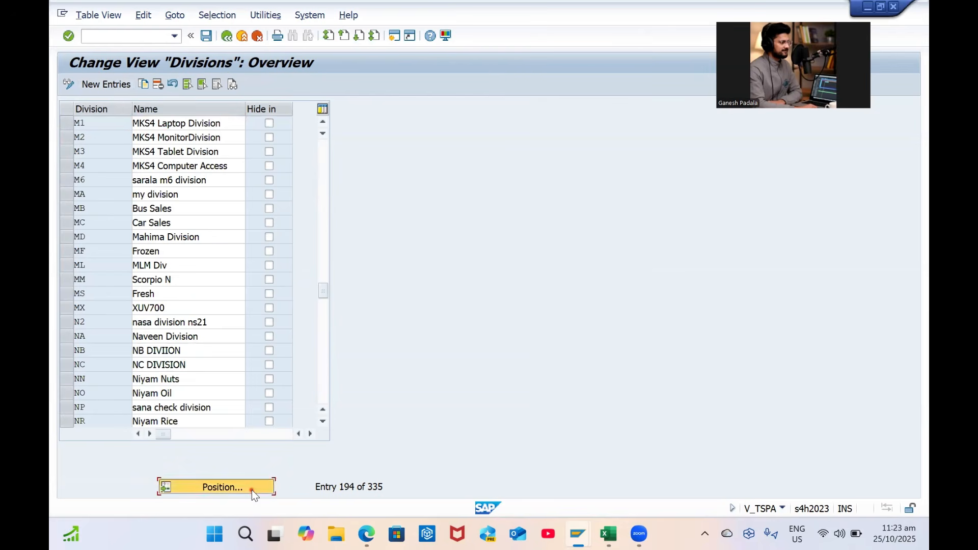
{"action": "key", "text": "Return"}
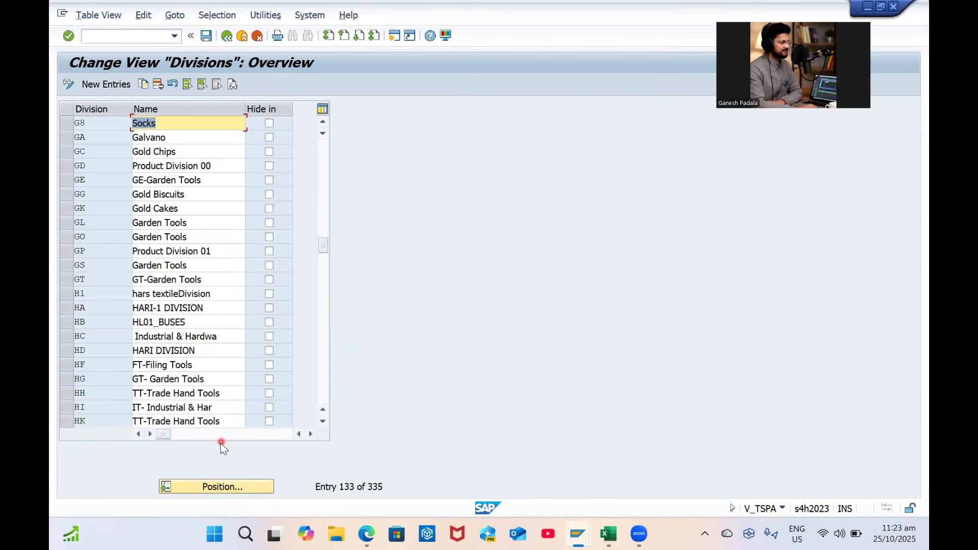
{"action": "left_click", "coordinate": [202, 488]}
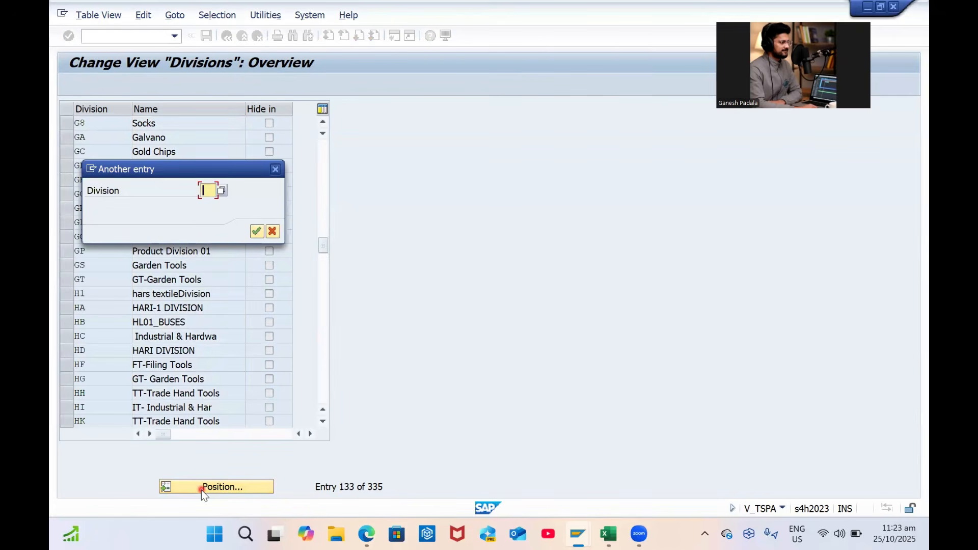
{"action": "key", "text": "Return"}
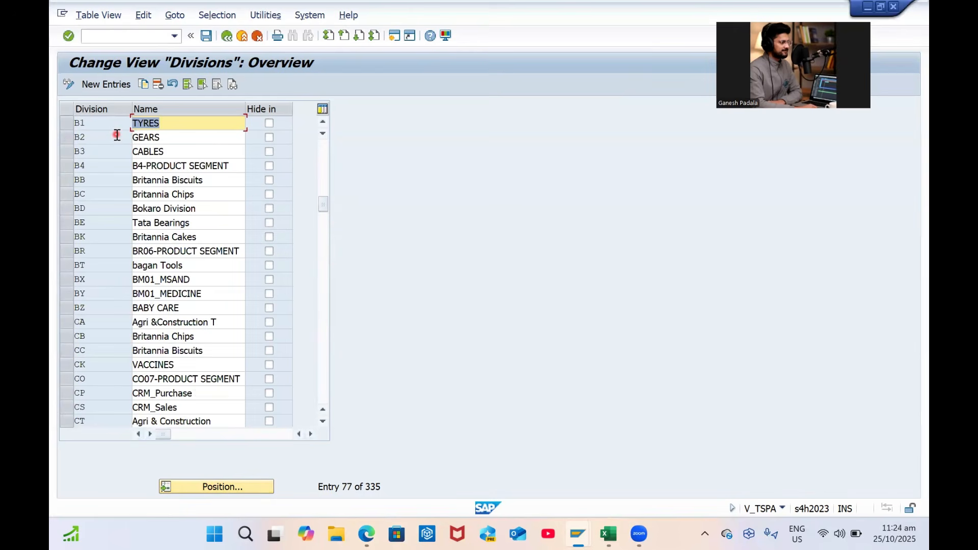
{"action": "left_click", "coordinate": [196, 486]}
{"action": "type", "text": "p1"}
{"action": "key", "text": "Return"}
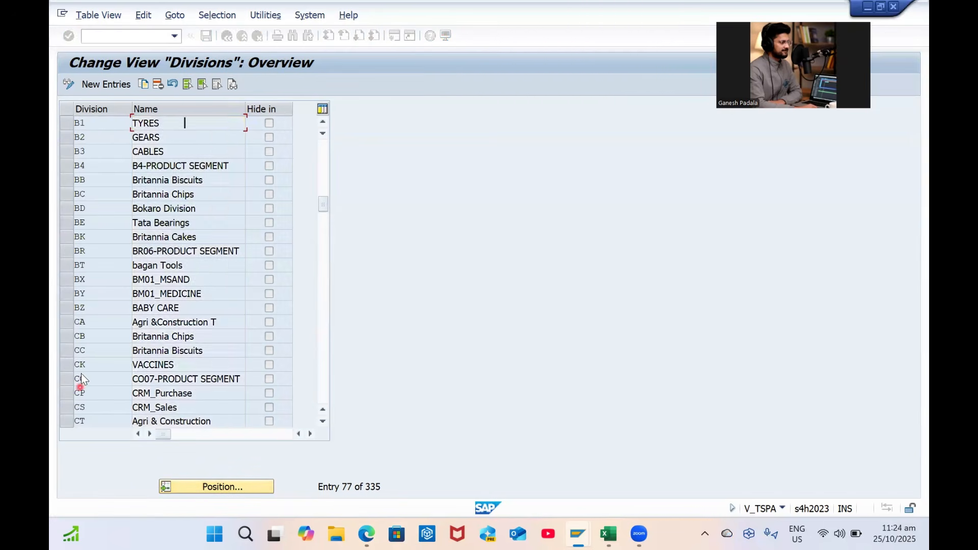
{"action": "left_click", "coordinate": [210, 485]}
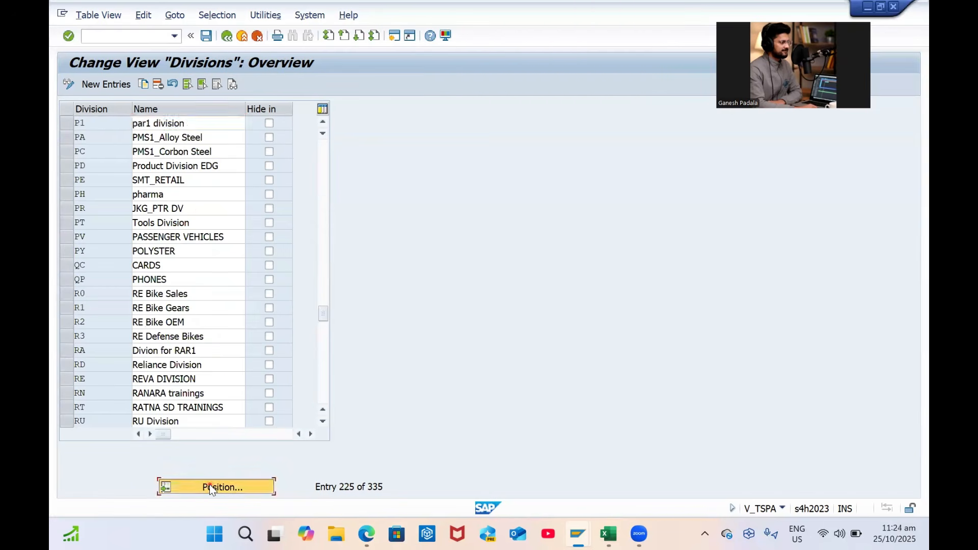
{"action": "type", "text": "g1"}
{"action": "key", "text": "Return"}
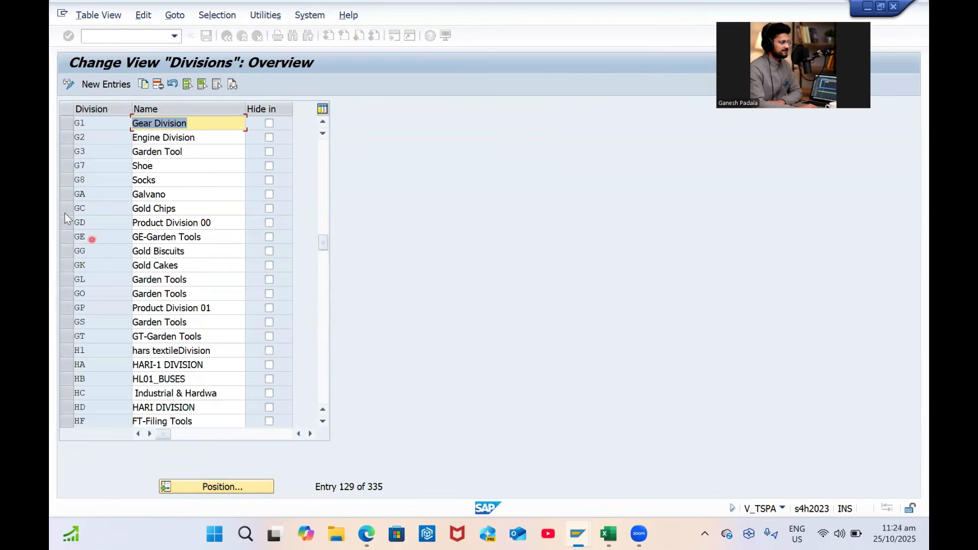
Rename division G1 to GP Division, save under the customizing request, and exit
{"action": "key", "text": "Caps_Lock"}
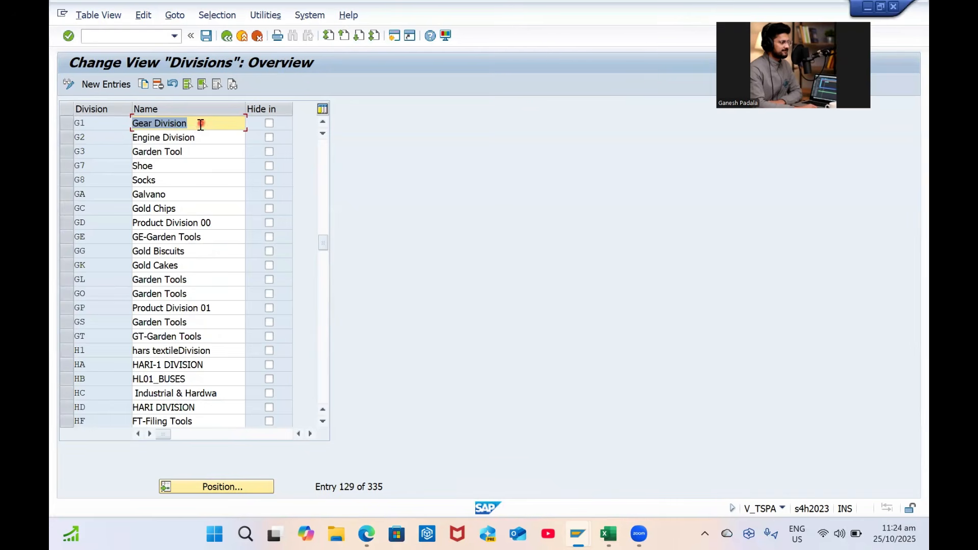
{"action": "type", "text": "GP D"}
{"action": "key", "text": "Caps_Lock"}
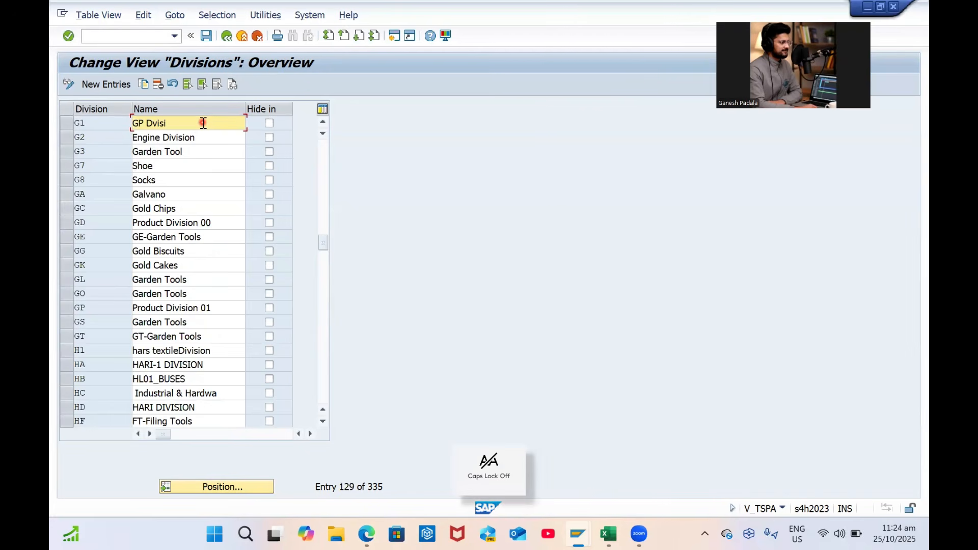
{"action": "key", "text": "BackSpace"}
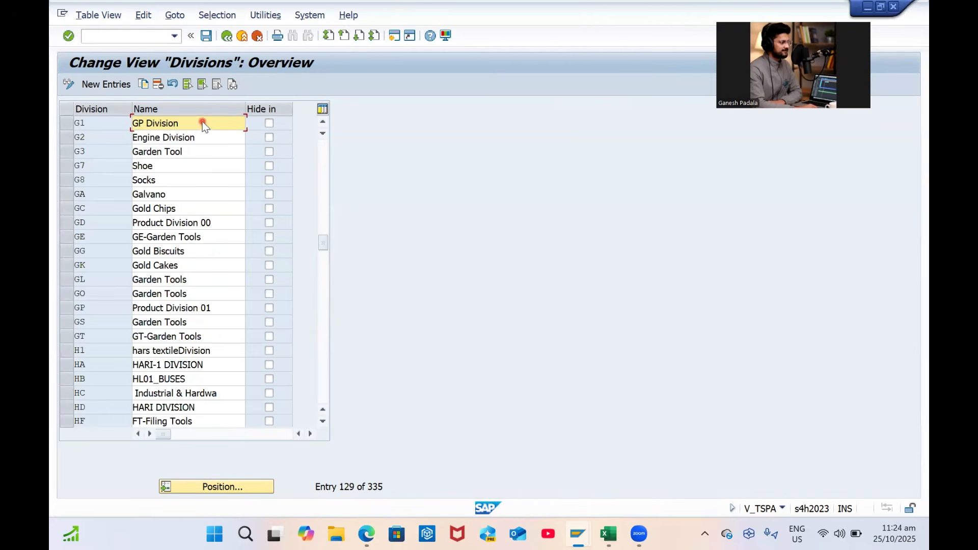
{"action": "key", "text": "alt+Tab"}
{"action": "key", "text": "alt+Tab"}
{"action": "key", "text": "ctrl+s"}
{"action": "left_click", "coordinate": [295, 232]}
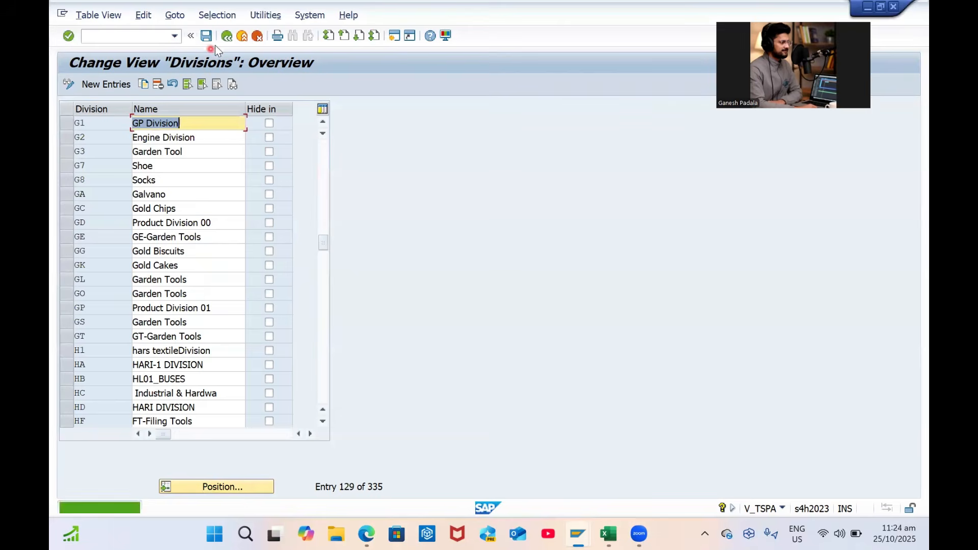
{"action": "left_click", "coordinate": [226, 35]}
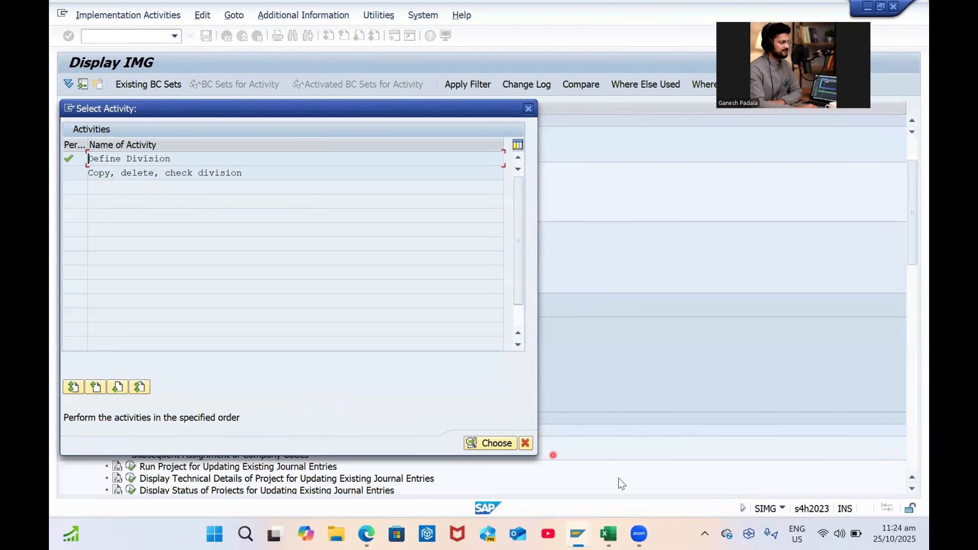
Open the 'Define, copy, delete, check sales organization' activity for Sales and Distribution
{"action": "left_click", "coordinate": [526, 443]}
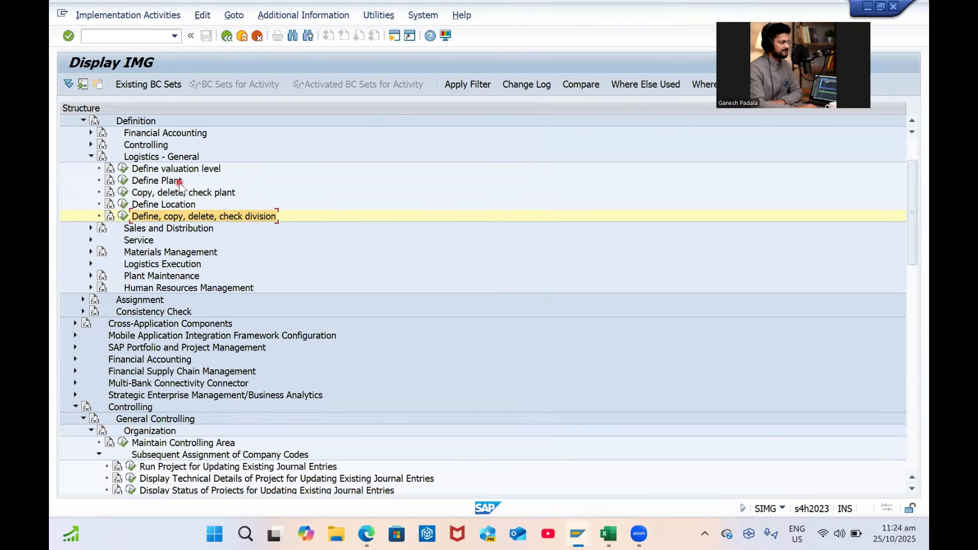
{"action": "left_click", "coordinate": [91, 156]}
{"action": "left_click", "coordinate": [91, 168]}
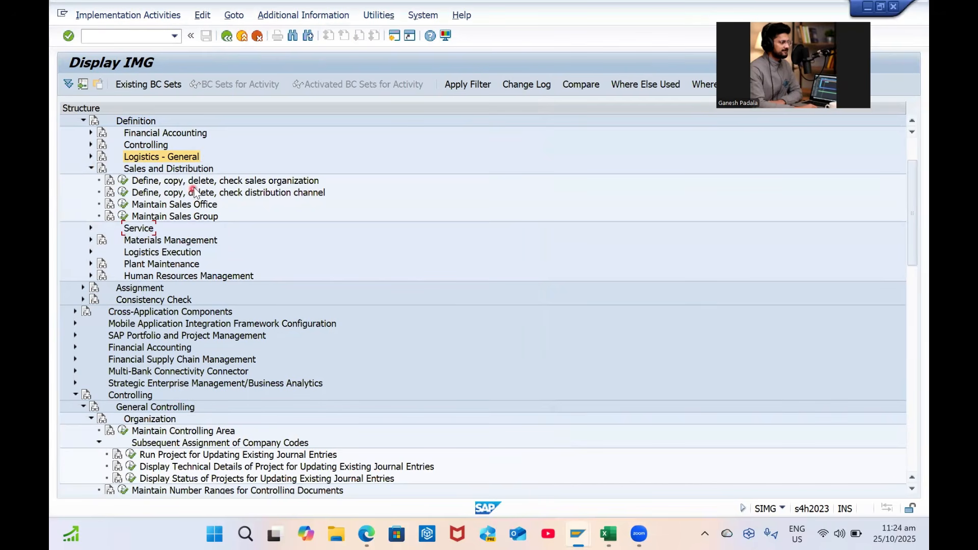
{"action": "left_click", "coordinate": [206, 181]}
{"action": "left_click", "coordinate": [121, 181]}
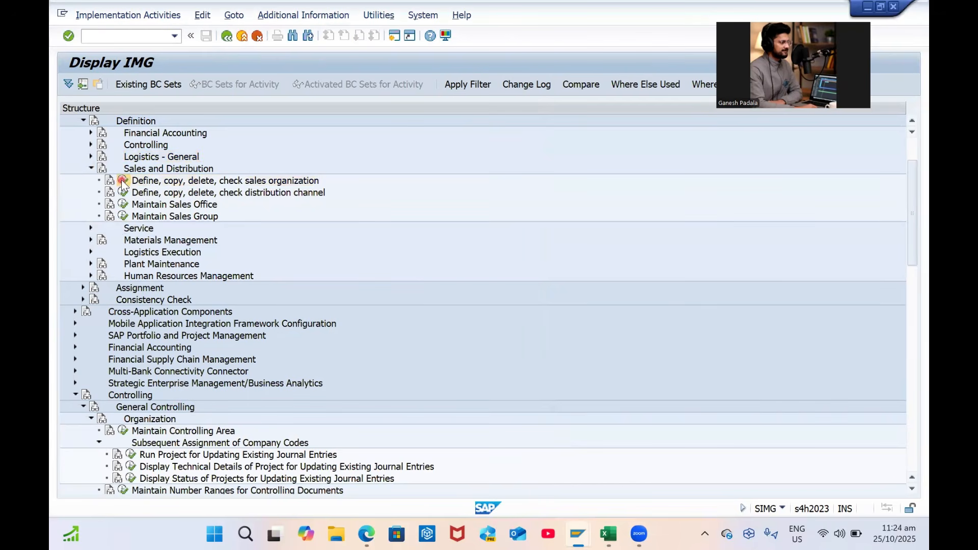
{"action": "double_click", "coordinate": [196, 174]}
Copy sales organization 0001 to the new code GPSO
{"action": "left_click", "coordinate": [83, 84]}
{"action": "type", "text": "0001"}
{"action": "key", "text": "Tab"}
{"action": "type", "text": "gp"}
{"action": "key", "text": "BackSpace"}
{"action": "key", "text": "BackSpace"}
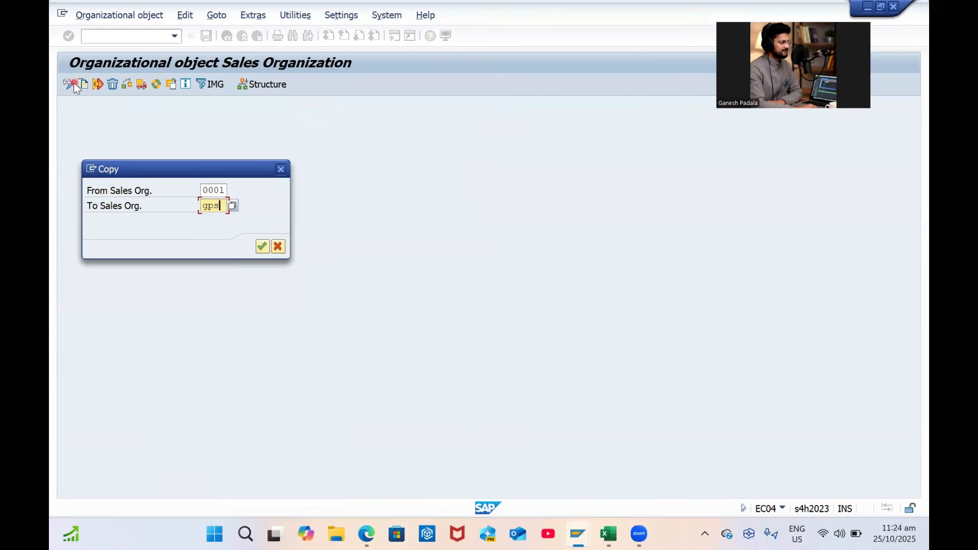
{"action": "key", "text": "Caps_Lock"}
{"action": "type", "text": "GPSO"}
{"action": "key", "text": "alt+Tab"}
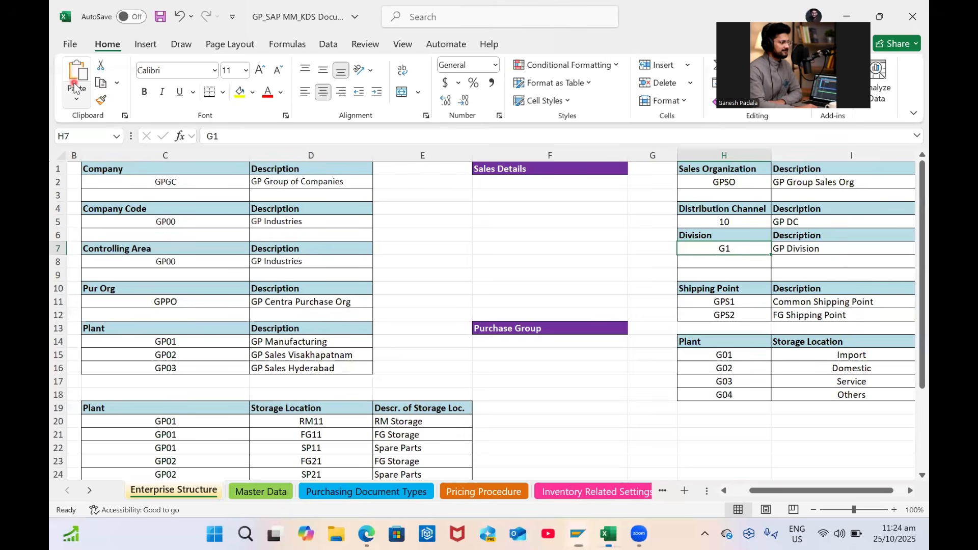
{"action": "key", "text": "alt+Tab"}
{"action": "key", "text": "Return"}
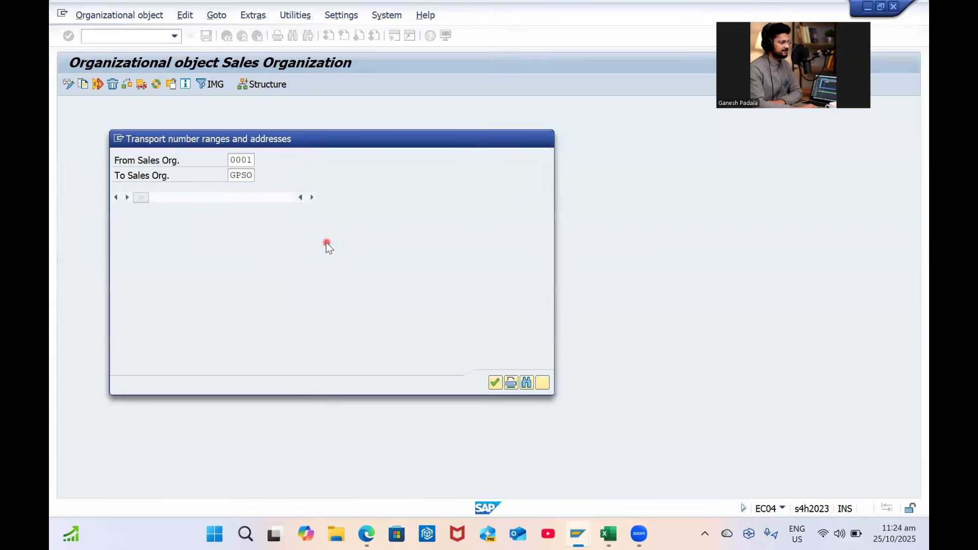
Agree to transport the number ranges, confirm the customizing request, and dismiss the completion message
{"action": "left_click", "coordinate": [495, 382]}
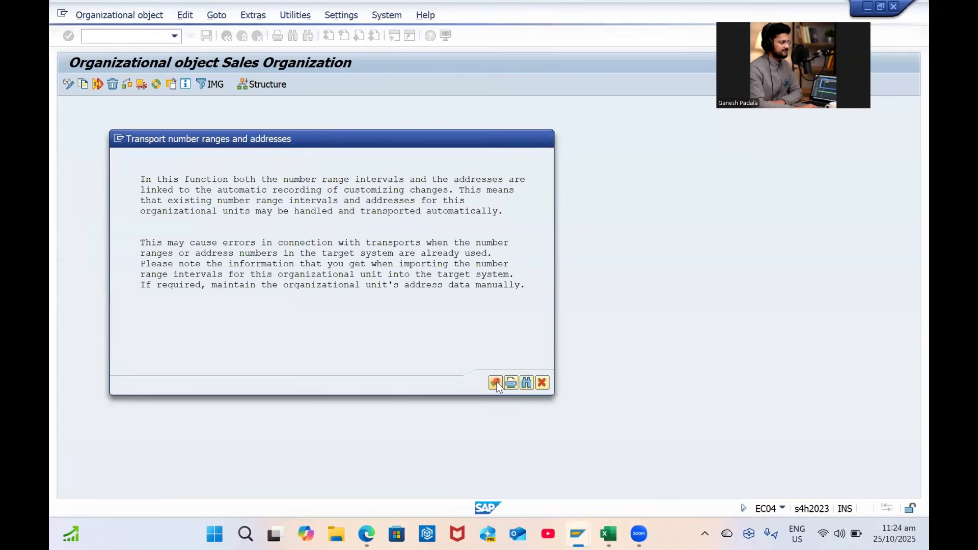
{"action": "left_click", "coordinate": [334, 271]}
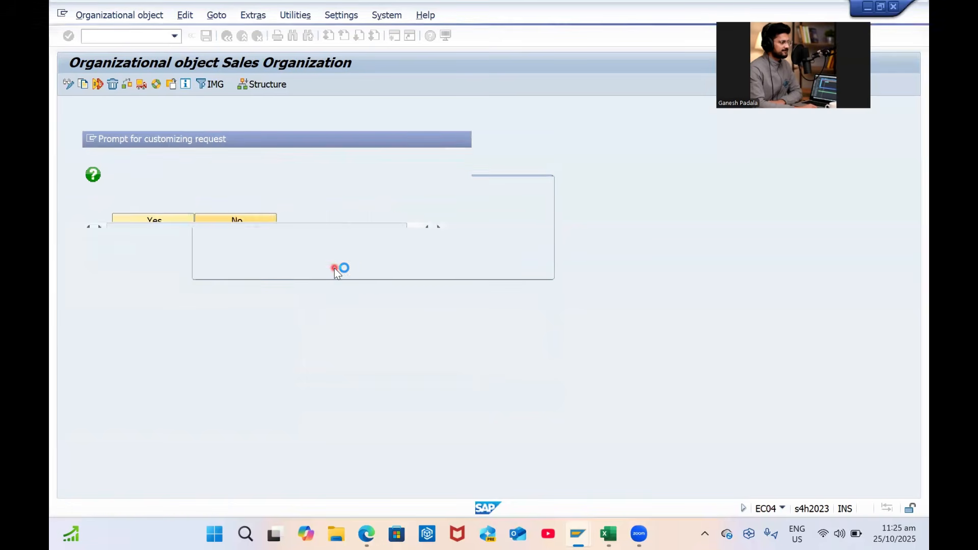
{"action": "left_click", "coordinate": [298, 217]}
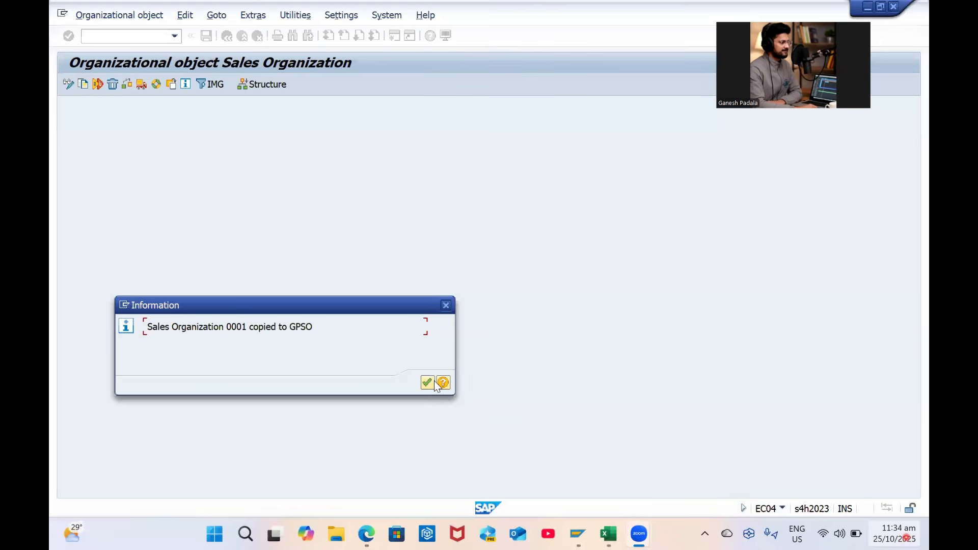
{"action": "left_click", "coordinate": [428, 382]}
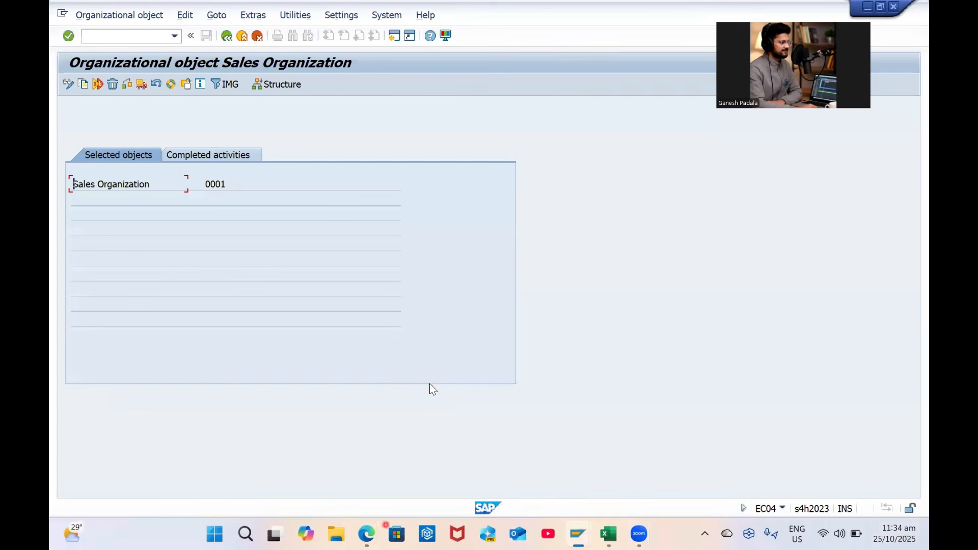
Open Define Sales Organization and jump to the GPSO entry
{"action": "left_click", "coordinate": [226, 37]}
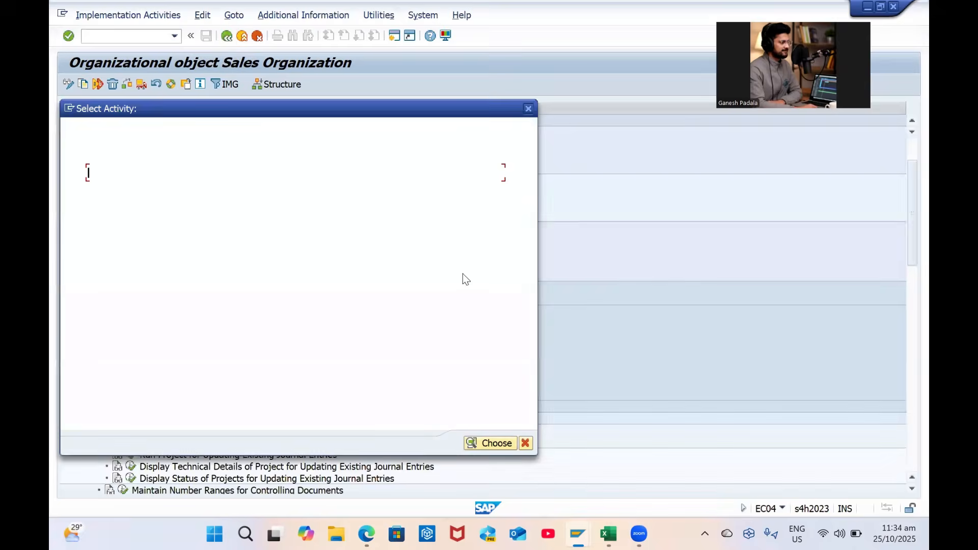
{"action": "double_click", "coordinate": [200, 158]}
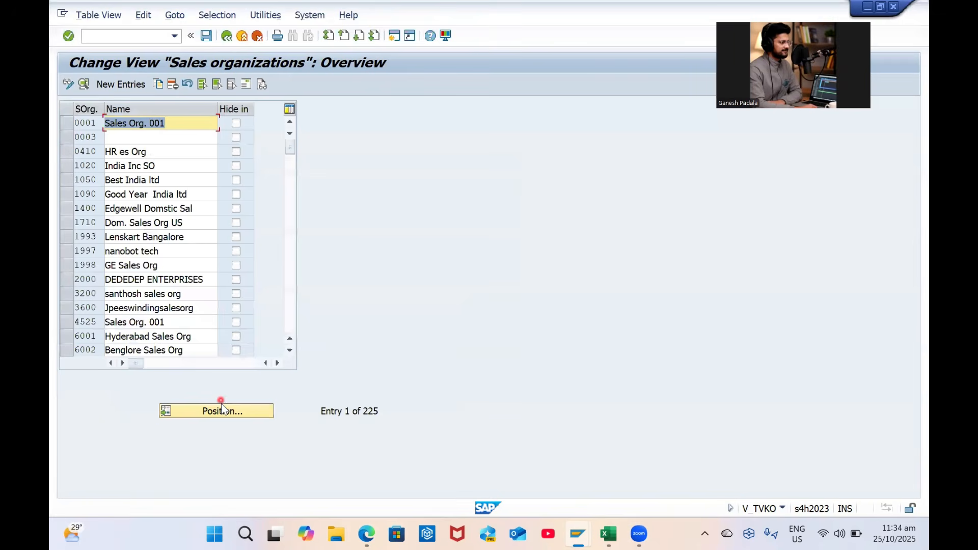
{"action": "left_click", "coordinate": [222, 410]}
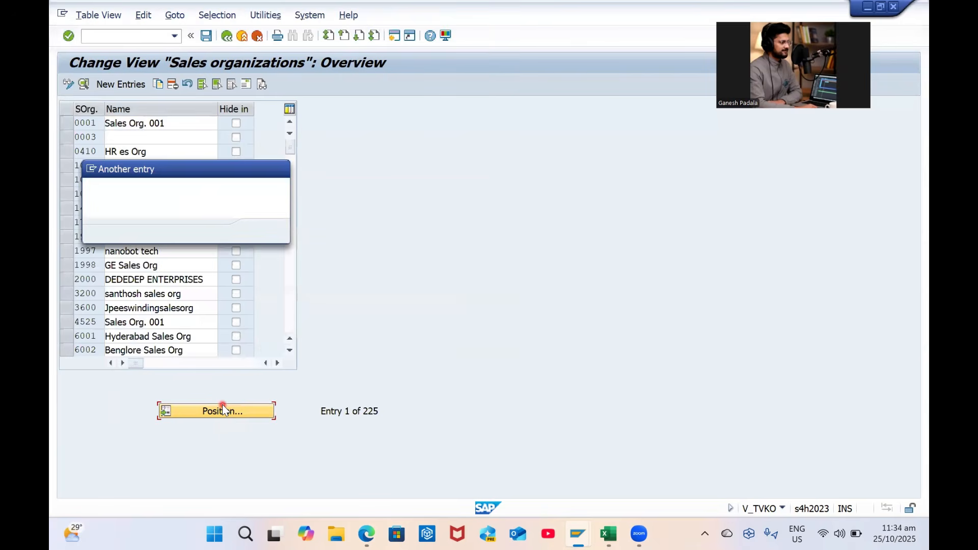
{"action": "type", "text": "GPSO"}
{"action": "key", "text": "Return"}
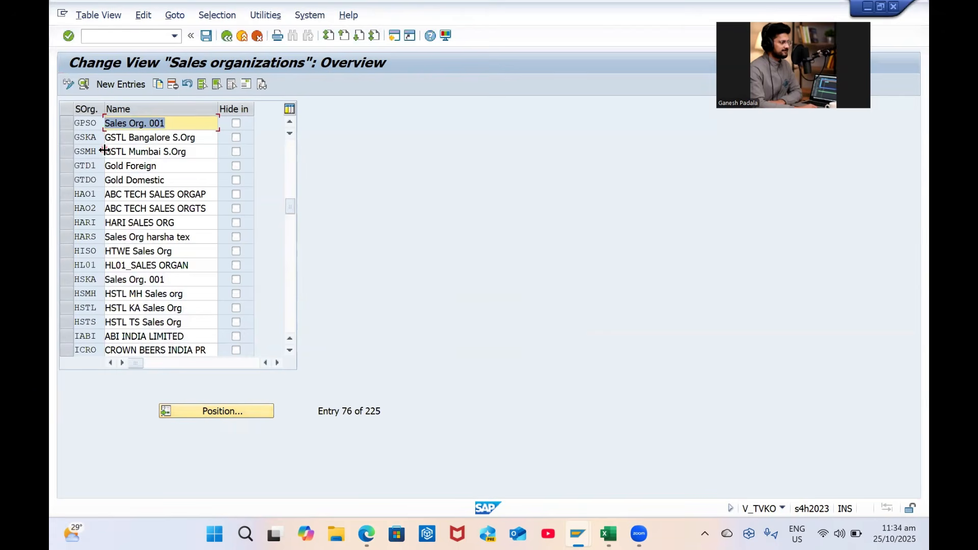
Rename GPSO to 'GP Group Sales Org' and save under the customizing request
{"action": "key", "text": "BackSpace"}
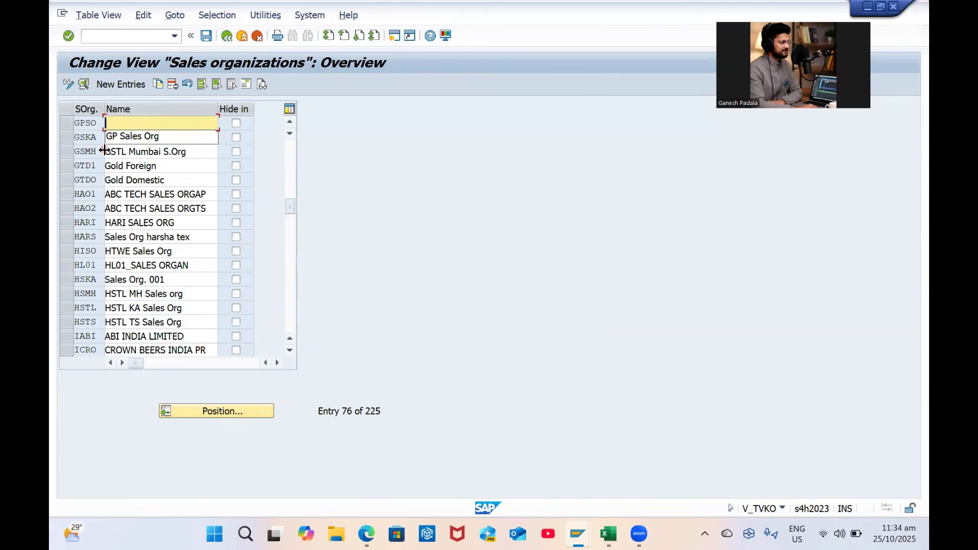
{"action": "left_click", "coordinate": [132, 138]}
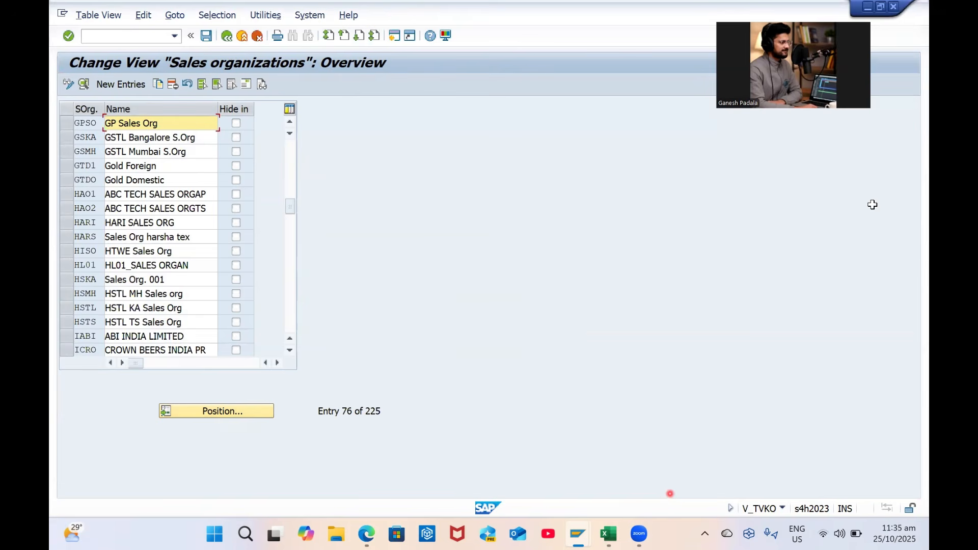
{"action": "key", "text": "alt+Tab"}
{"action": "key", "text": "alt+Tab"}
{"action": "key", "text": "ctrl+v"}
{"action": "key", "text": "ctrl+s"}
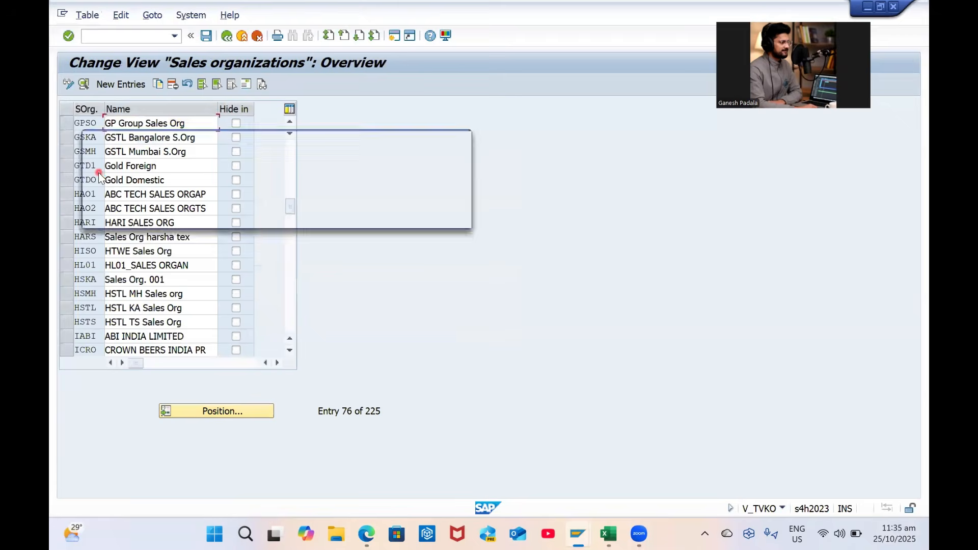
{"action": "left_click", "coordinate": [299, 218]}
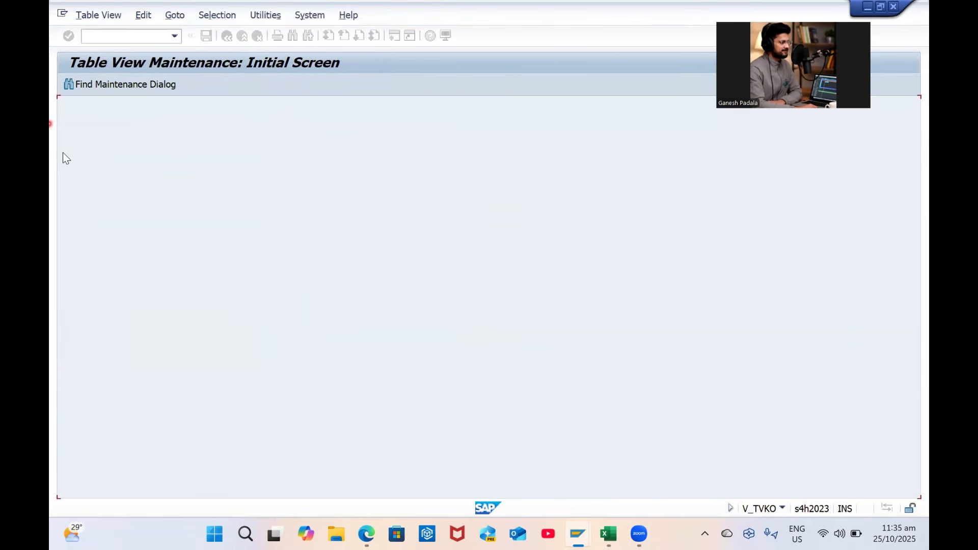
{"action": "left_click", "coordinate": [246, 85]}
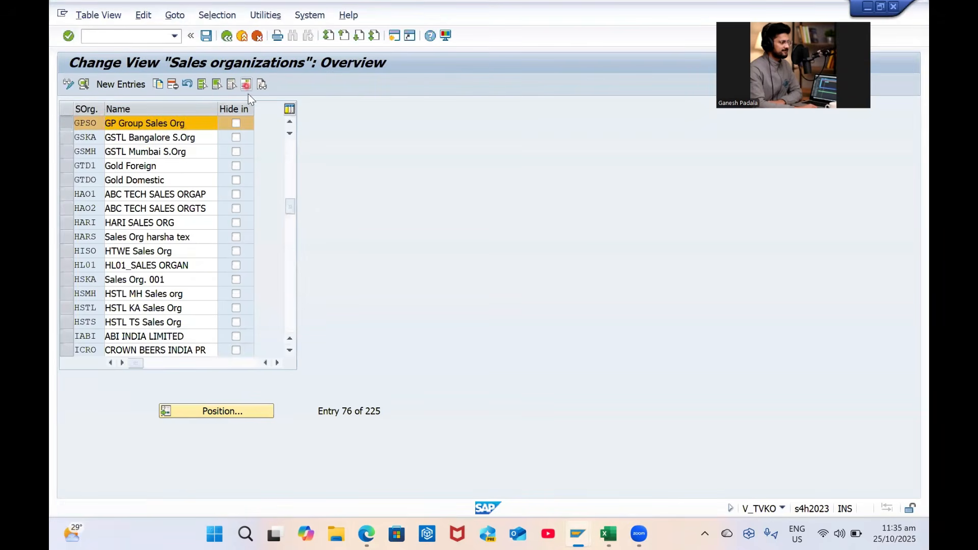
Set GPSO's address title to Company, name 'GP Group Sales Org', and second search term Visakhapatnam
{"action": "key", "text": "c"}
{"action": "key", "text": "Tab"}
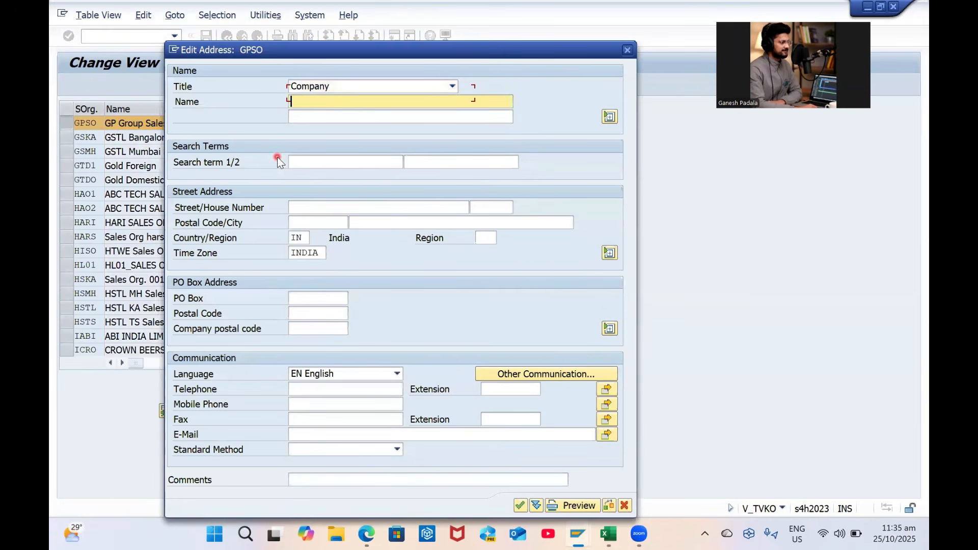
{"action": "type", "text": "GP Group Sales Org"}
{"action": "key", "text": "Tab"}
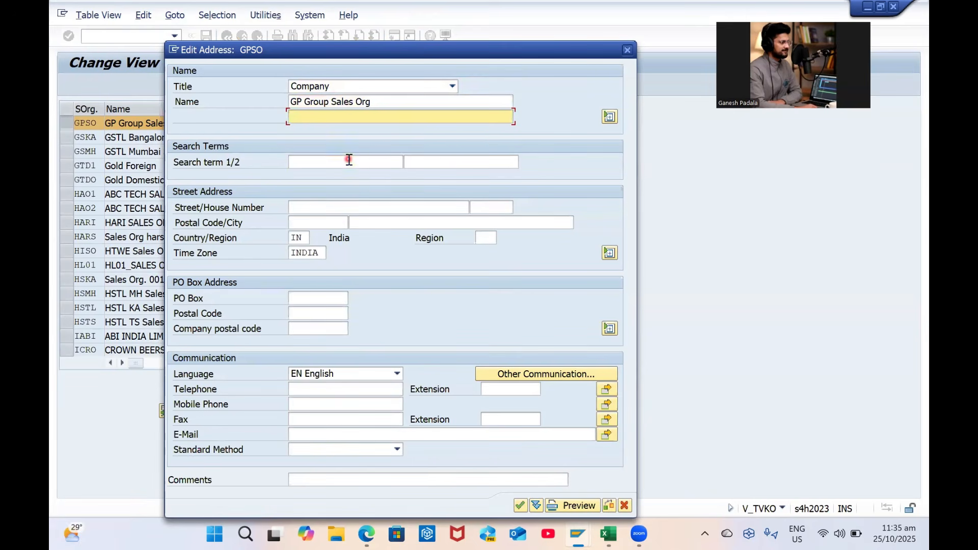
{"action": "left_click", "coordinate": [349, 161]}
{"action": "key", "text": "Tab"}
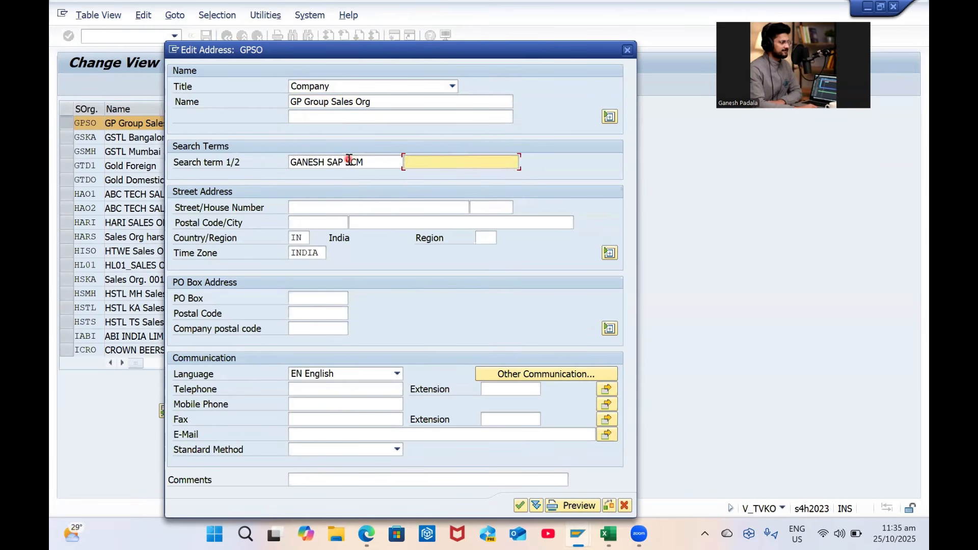
{"action": "key", "text": "Down"}
{"action": "key", "text": "Down"}
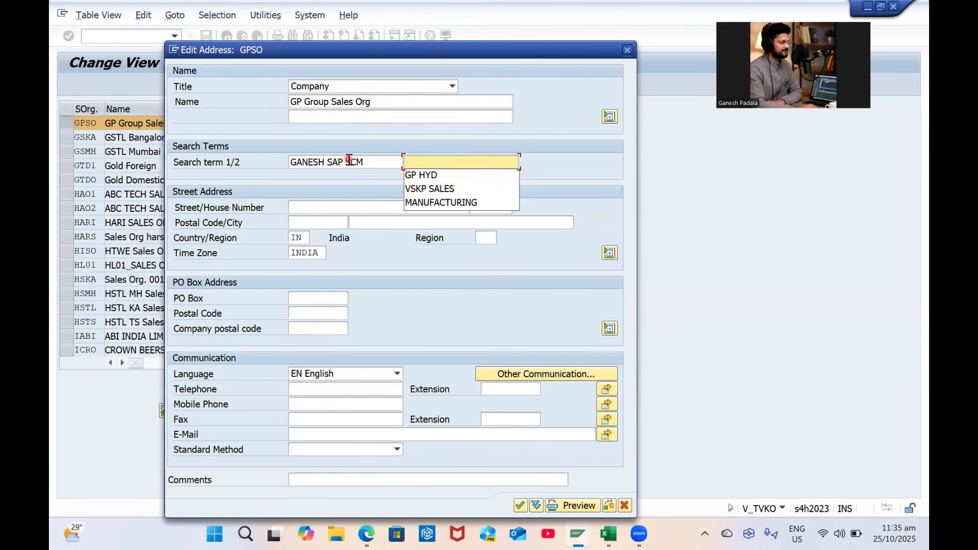
{"action": "type", "text": "V"}
{"action": "key", "text": "Caps_Lock"}
{"action": "type", "text": "isakhapatnam"}
Enter street Yendada, postal code 530045, city Visakhapatnam and region 01
{"action": "key", "text": "Tab"}
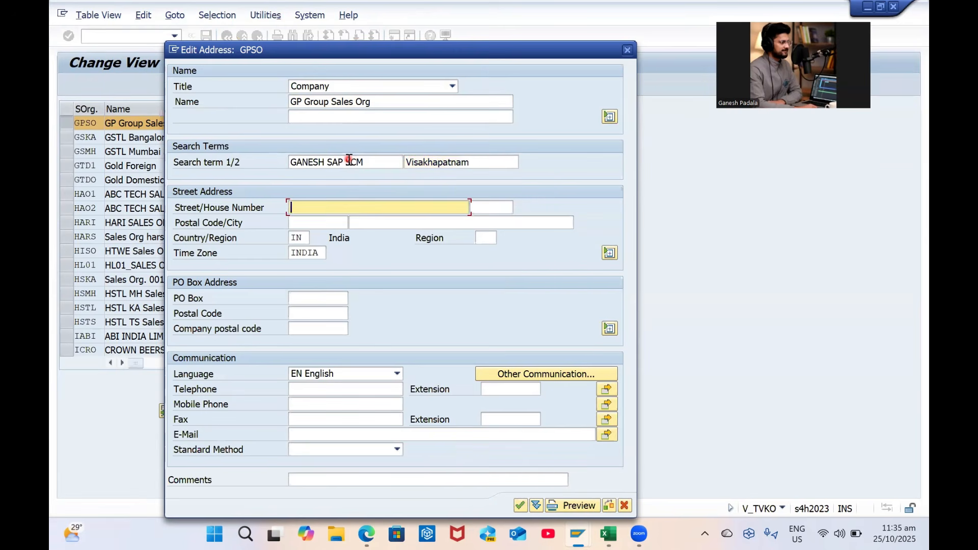
{"action": "type", "text": "Y"}
{"action": "key", "text": "Caps_Lock"}
{"action": "type", "text": "e"}
{"action": "key", "text": "Caps_Lock"}
{"action": "type", "text": "end"}
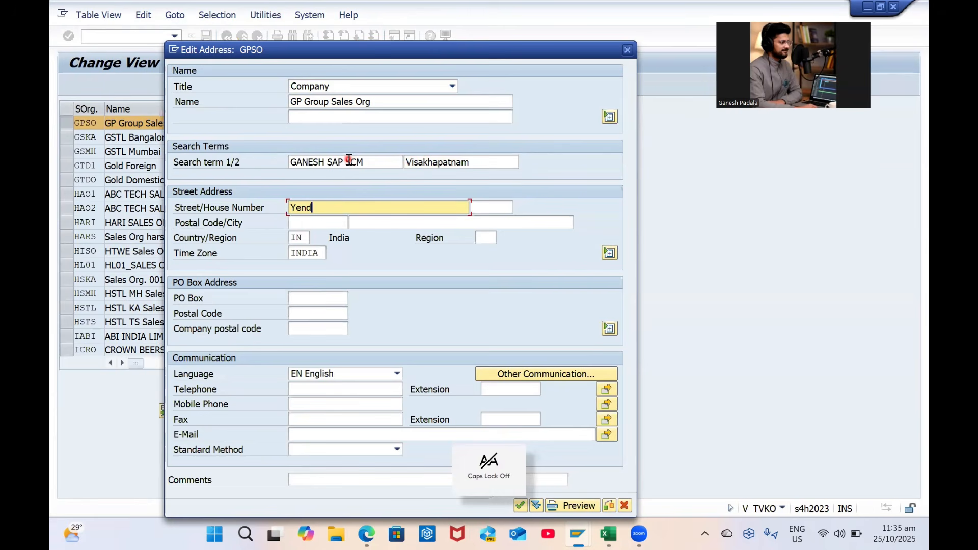
{"action": "key", "text": "Tab"}
{"action": "key", "text": "Tab"}
{"action": "key", "text": "Down"}
{"action": "key", "text": "Down"}
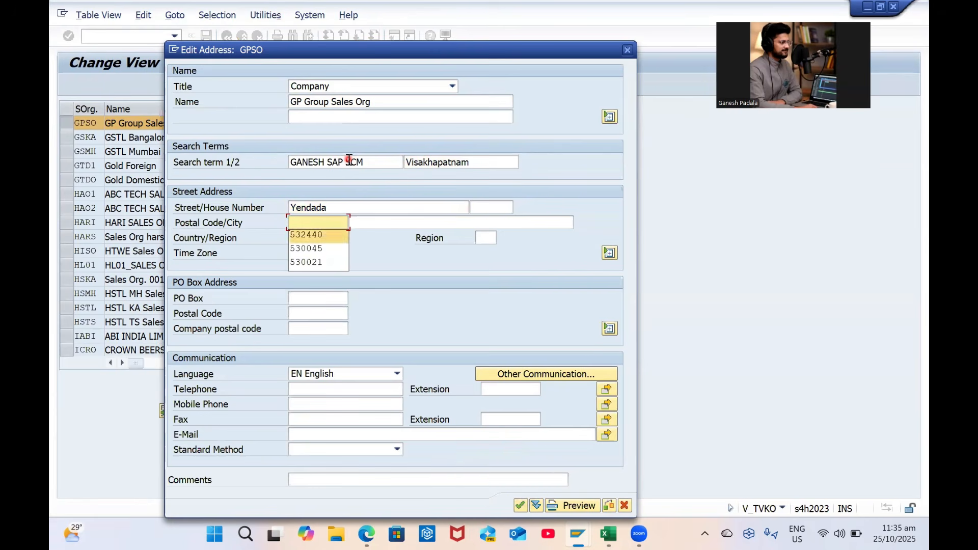
{"action": "key", "text": "Down"}
{"action": "key", "text": "Tab"}
{"action": "key", "text": "Down"}
{"action": "key", "text": "Down"}
{"action": "key", "text": "Down"}
{"action": "key", "text": "Tab"}
{"action": "key", "text": "Tab"}
{"action": "key", "text": "Down"}
{"action": "key", "text": "Down"}
{"action": "key", "text": "Return"}
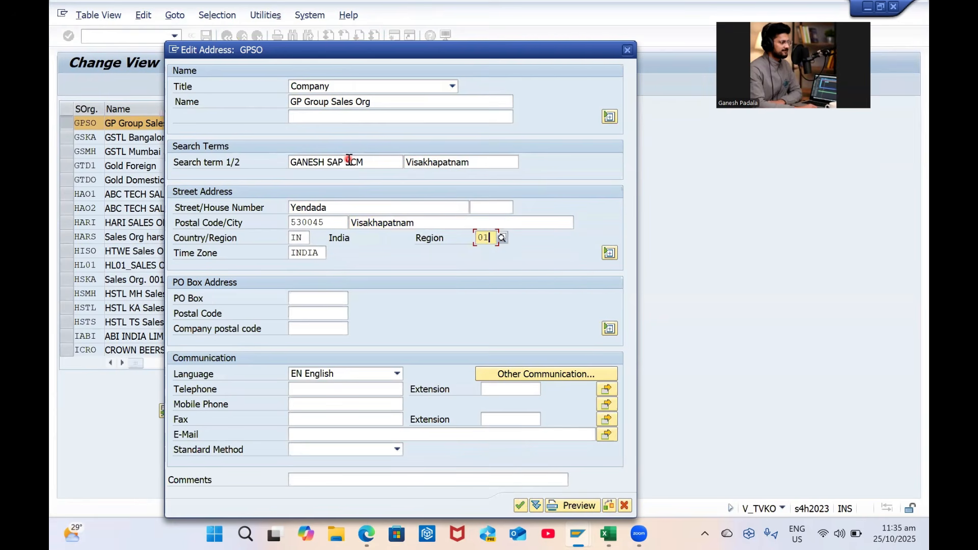
Enter the contact e-mail address, confirm the address, and return to the activity list
{"action": "left_click", "coordinate": [304, 434]}
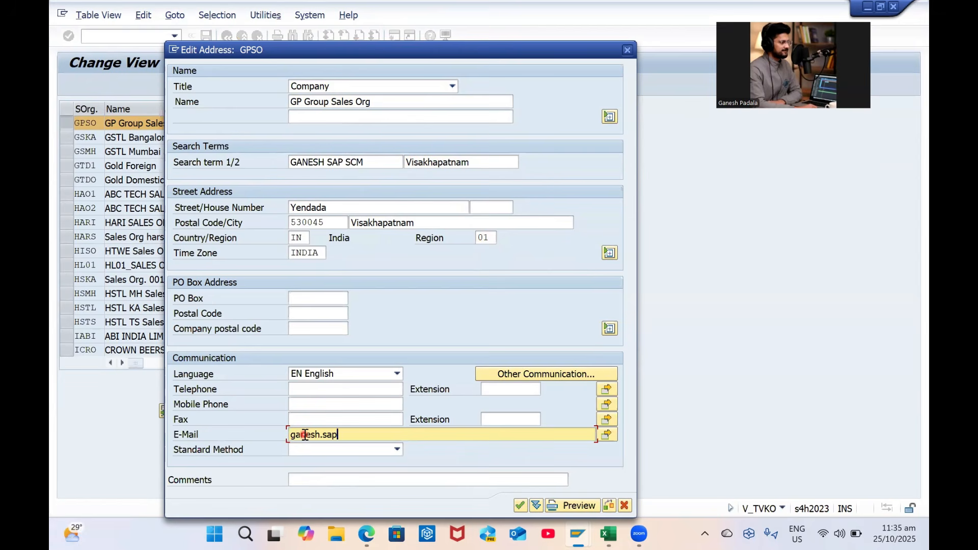
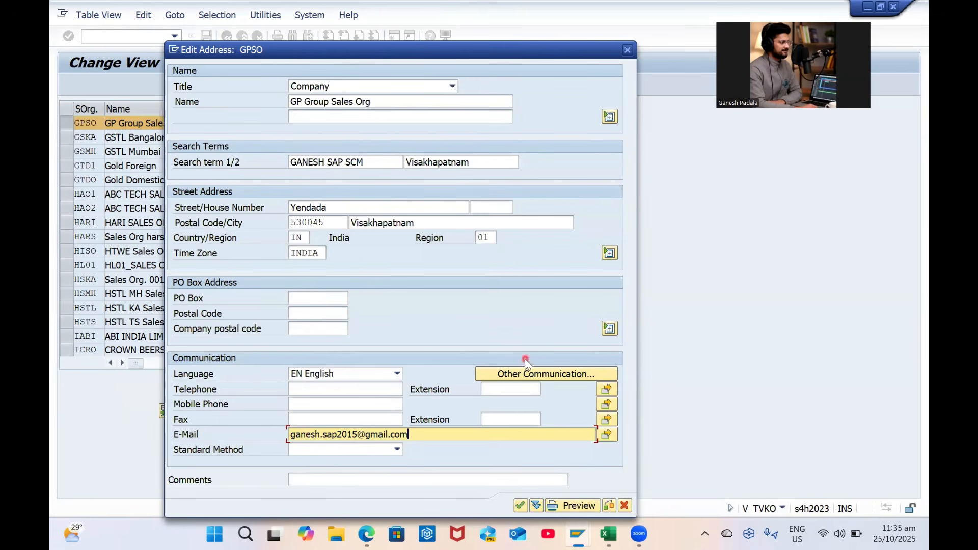
{"action": "key", "text": "Return"}
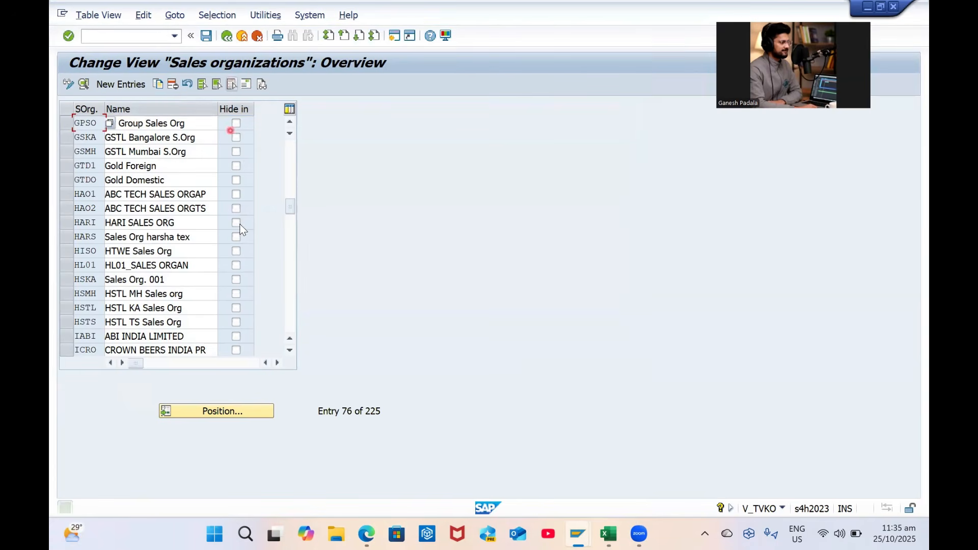
{"action": "left_click", "coordinate": [227, 36]}
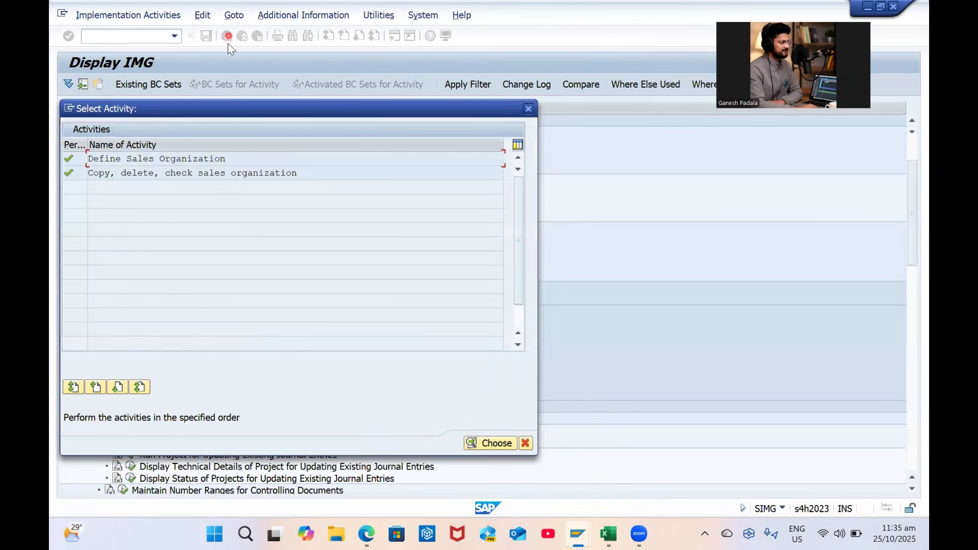
Open the 'Copy, delete, check distribution channel' activity
{"action": "left_click", "coordinate": [528, 108]}
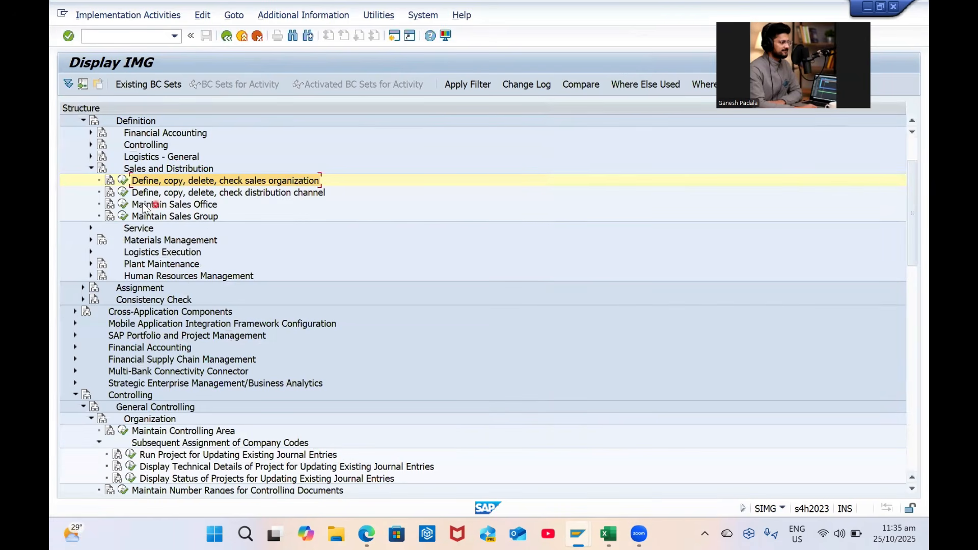
{"action": "left_click", "coordinate": [123, 192]}
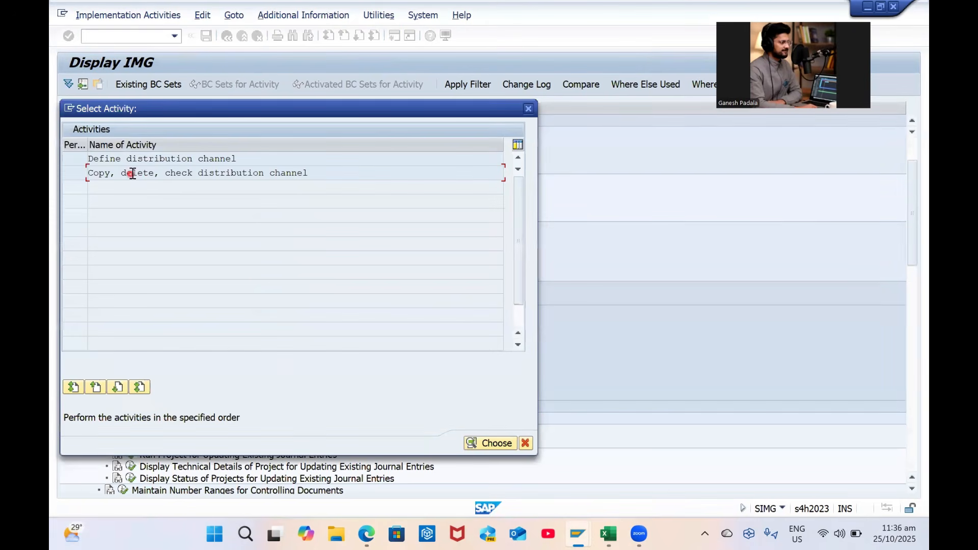
{"action": "double_click", "coordinate": [173, 174]}
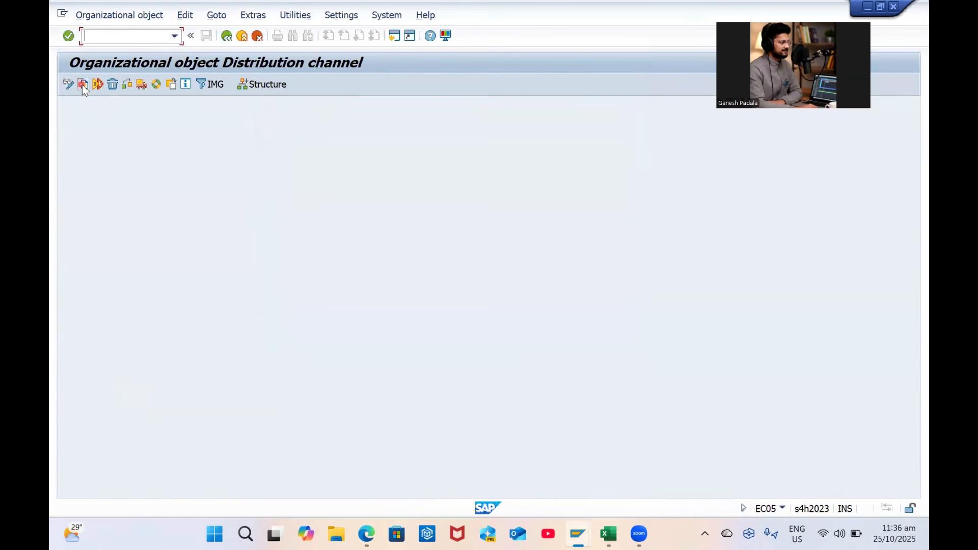
Copy distribution channel 01 to the new code G1
{"action": "left_click", "coordinate": [82, 85]}
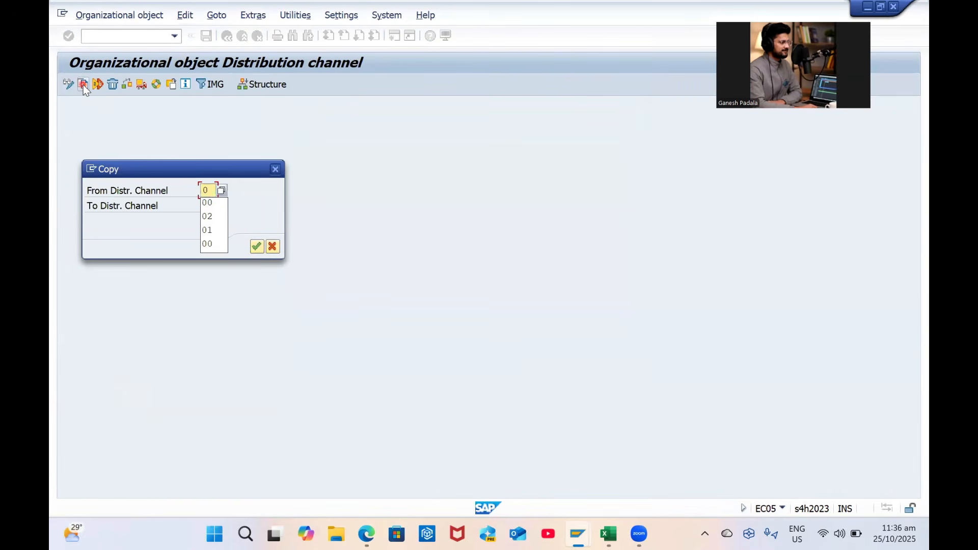
{"action": "type", "text": "1"}
{"action": "key", "text": "Tab"}
{"action": "type", "text": "g1"}
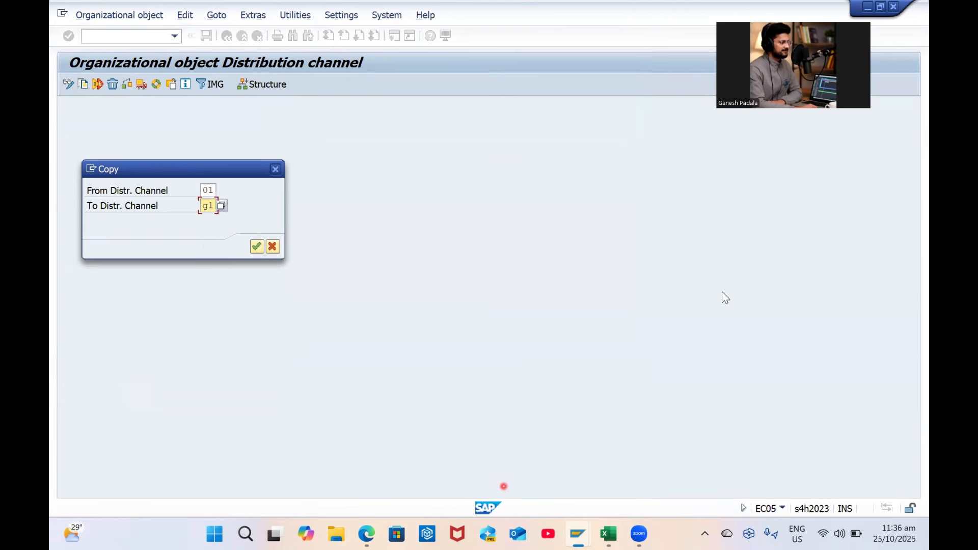
{"action": "key", "text": "alt+Tab"}
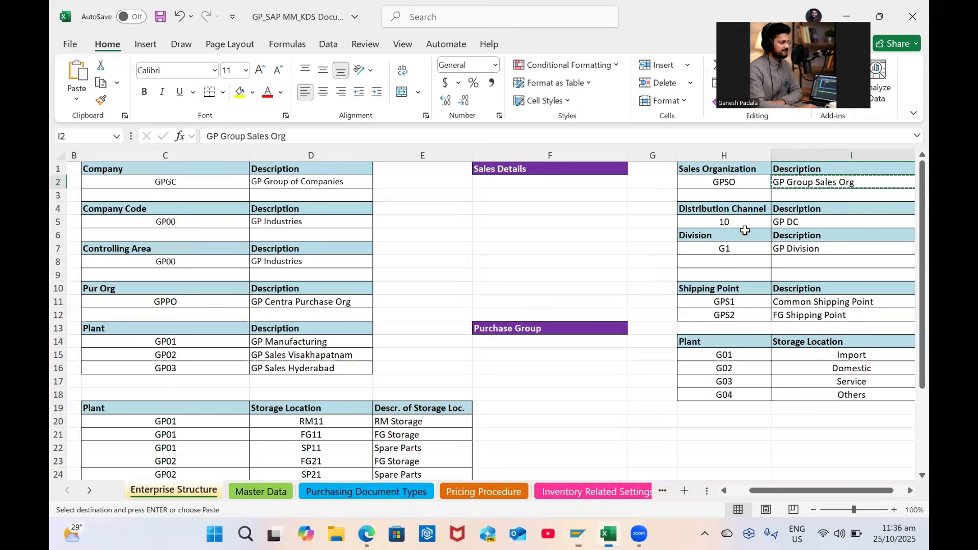
{"action": "key", "text": "alt+Tab"}
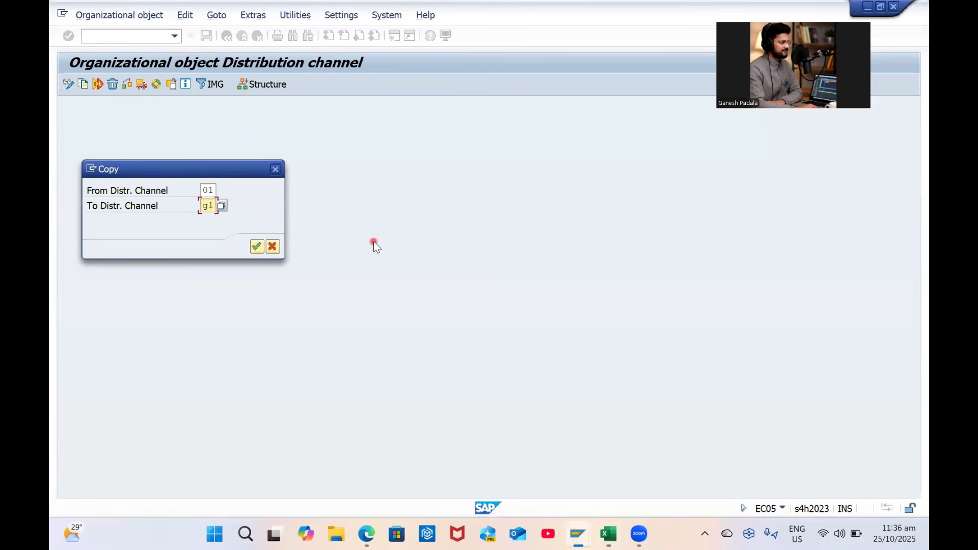
{"action": "key", "text": "BackSpace"}
{"action": "key", "text": "BackSpace"}
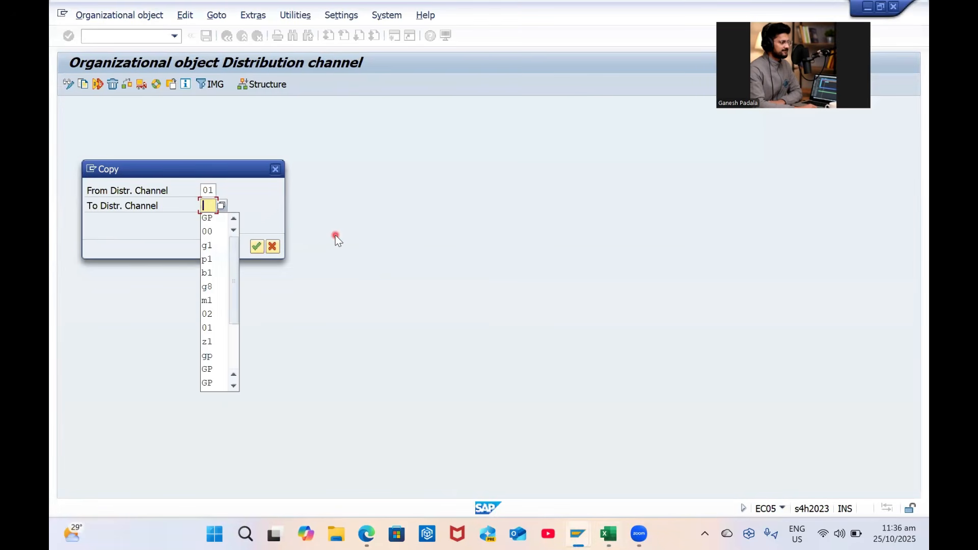
{"action": "key", "text": "Caps_Lock"}
{"action": "type", "text": "G"}
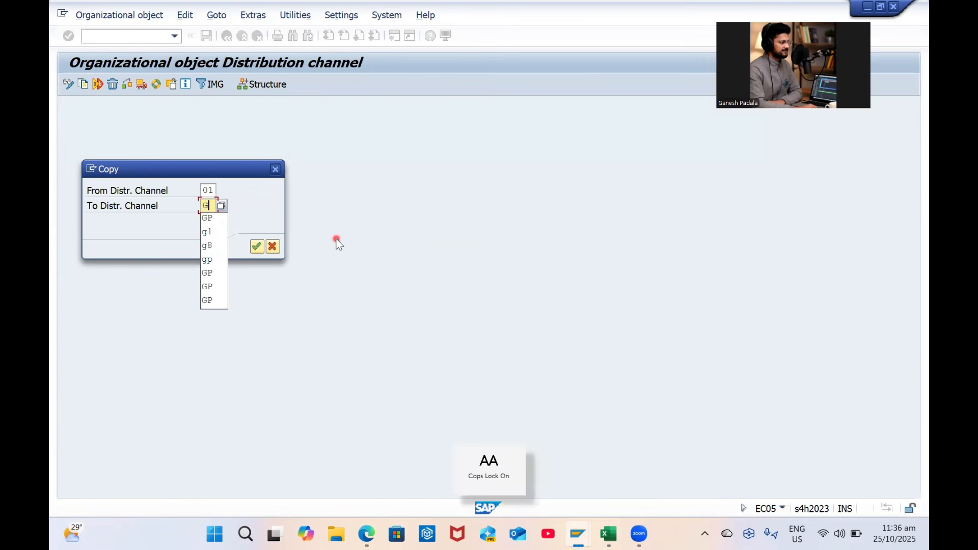
{"action": "type", "text": "1"}
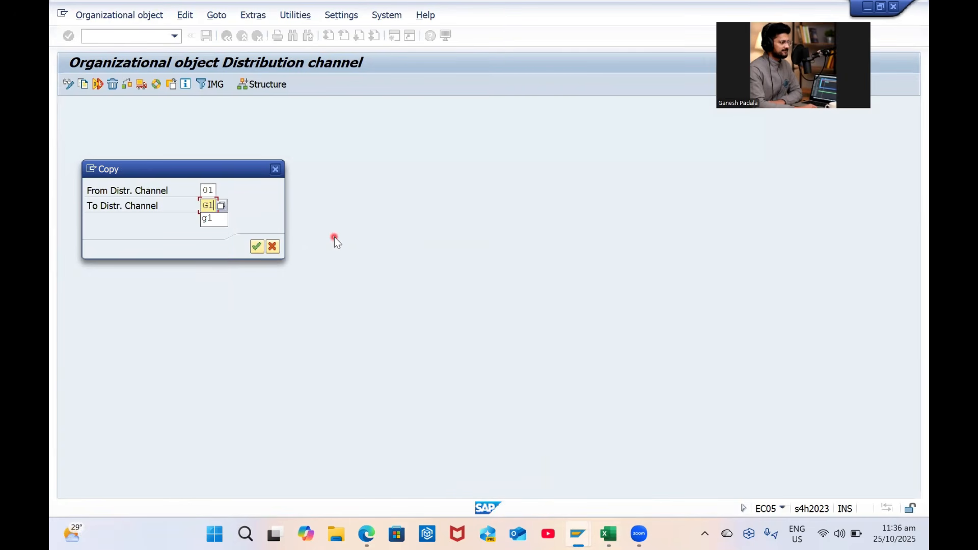
{"action": "key", "text": "Return"}
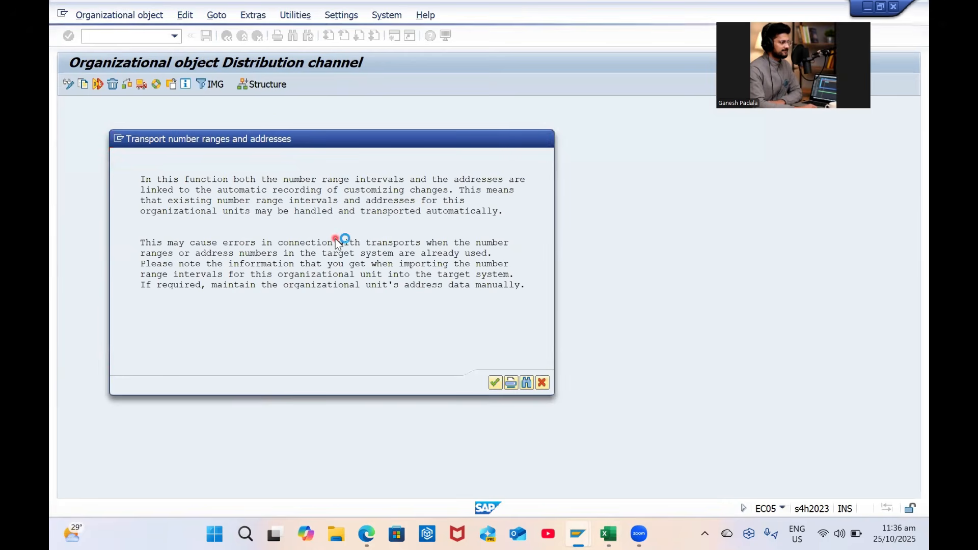
Record G1 as the distribution channel code in Excel cell H5
{"action": "key", "text": "alt+Tab"}
{"action": "left_click", "coordinate": [729, 225]}
{"action": "type", "text": "G1"}
{"action": "key", "text": "Return"}
Decline transporting number ranges and confirm the customizing request
{"action": "key", "text": "alt+Tab"}
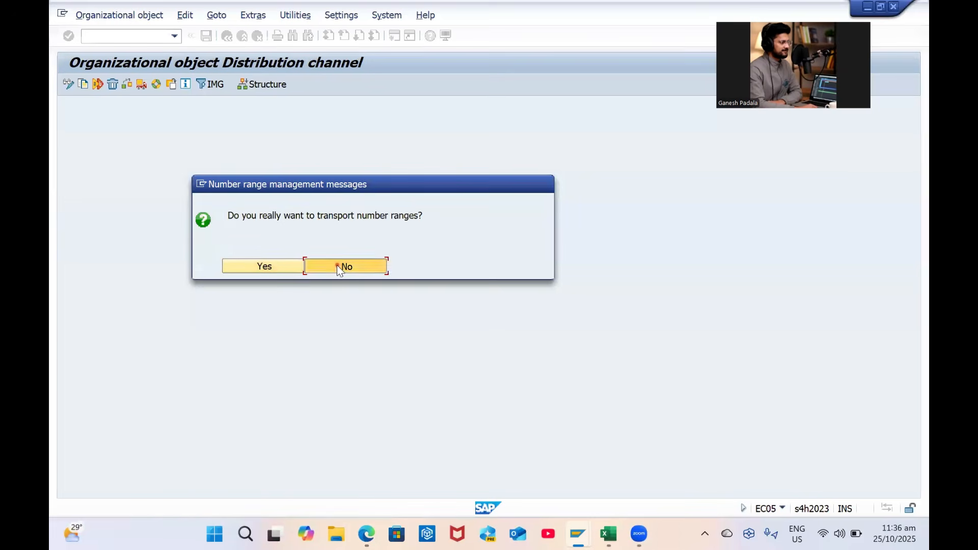
{"action": "left_click", "coordinate": [338, 265]}
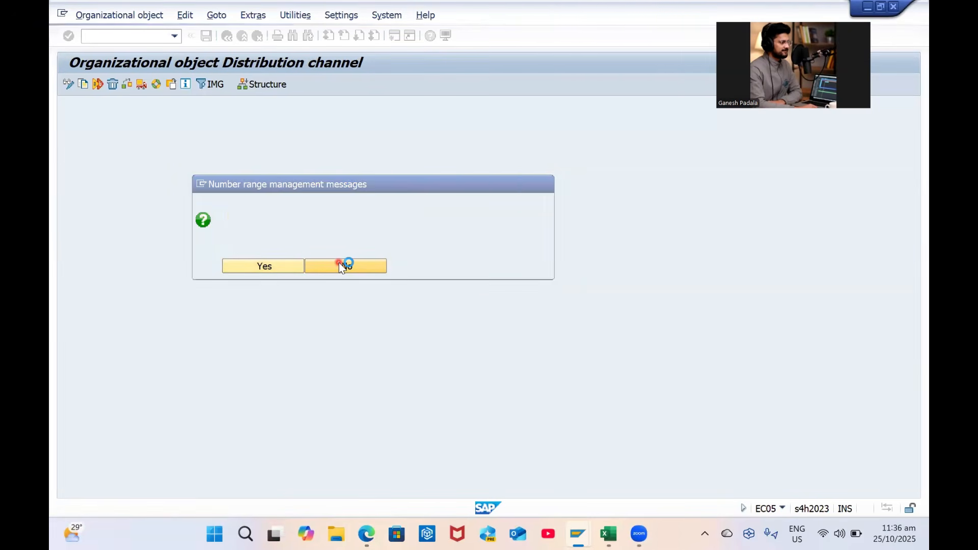
{"action": "left_click", "coordinate": [296, 217]}
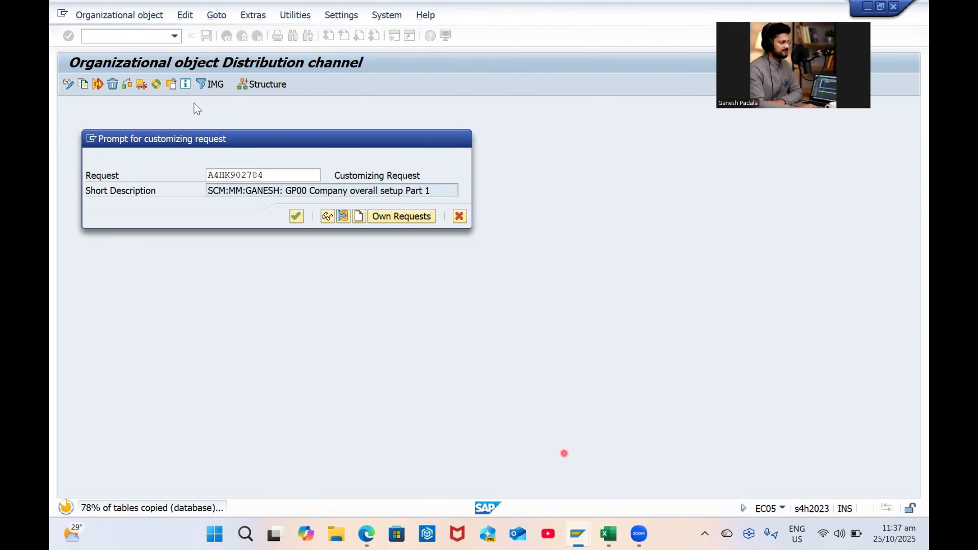
Review the workbook's planned org entries, then dismiss the 'copied to GC' message
{"action": "key", "text": "alt+Tab"}
{"action": "left_click", "coordinate": [125, 248]}
{"action": "left_click", "coordinate": [131, 328]}
{"action": "left_click", "coordinate": [716, 171]}
{"action": "left_click", "coordinate": [713, 212]}
{"action": "left_click", "coordinate": [714, 234]}
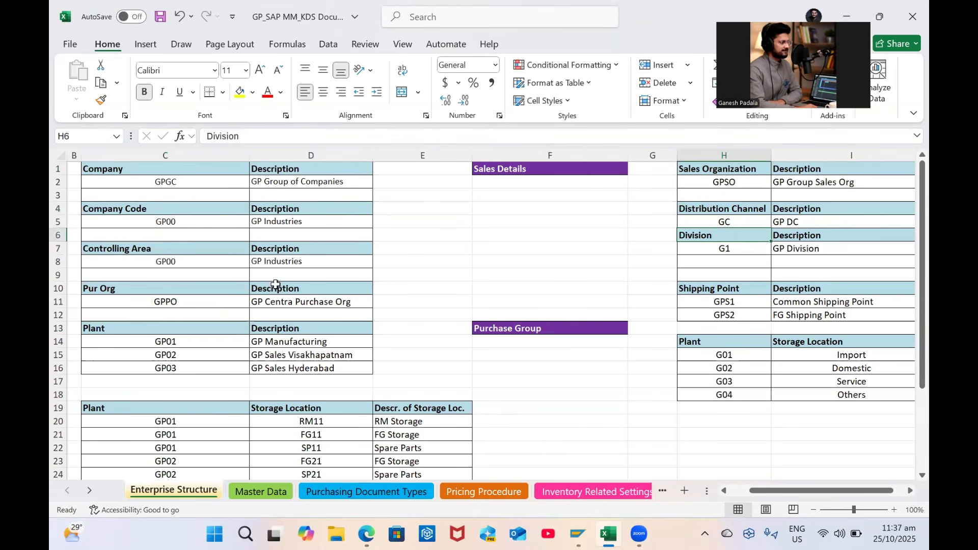
{"action": "left_click", "coordinate": [167, 288]}
{"action": "left_click", "coordinate": [723, 288]}
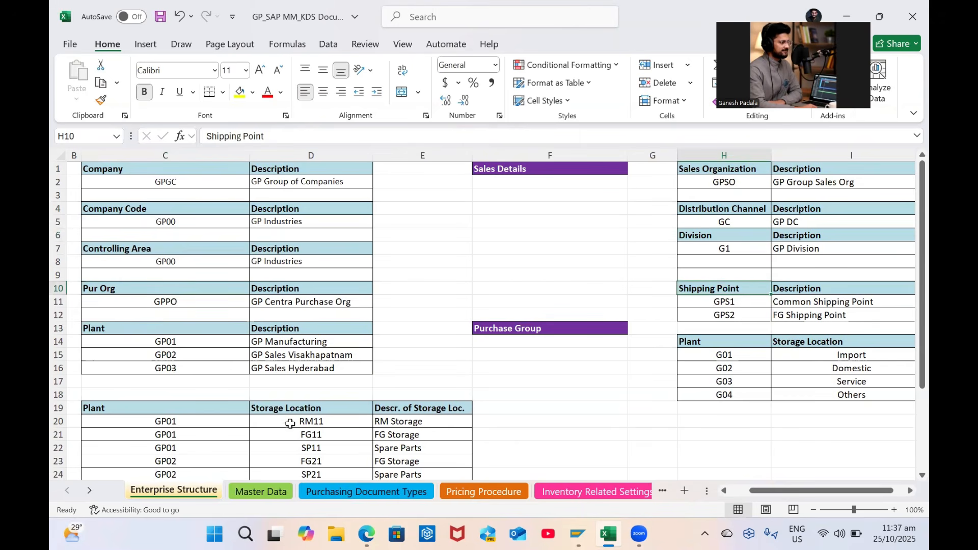
{"action": "key", "text": "alt+Tab"}
{"action": "key", "text": "Return"}
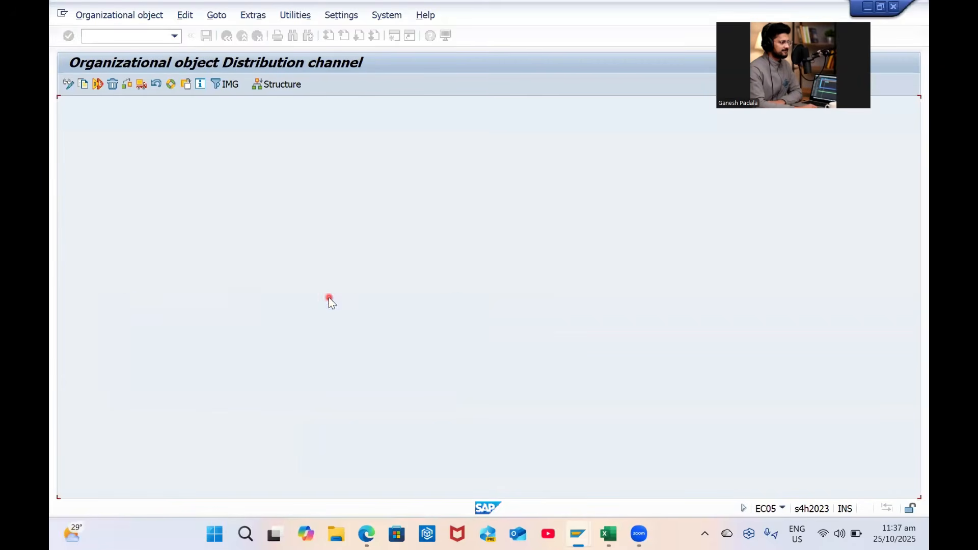
Open Define distribution channel and jump to the GC entry
{"action": "left_click", "coordinate": [233, 36]}
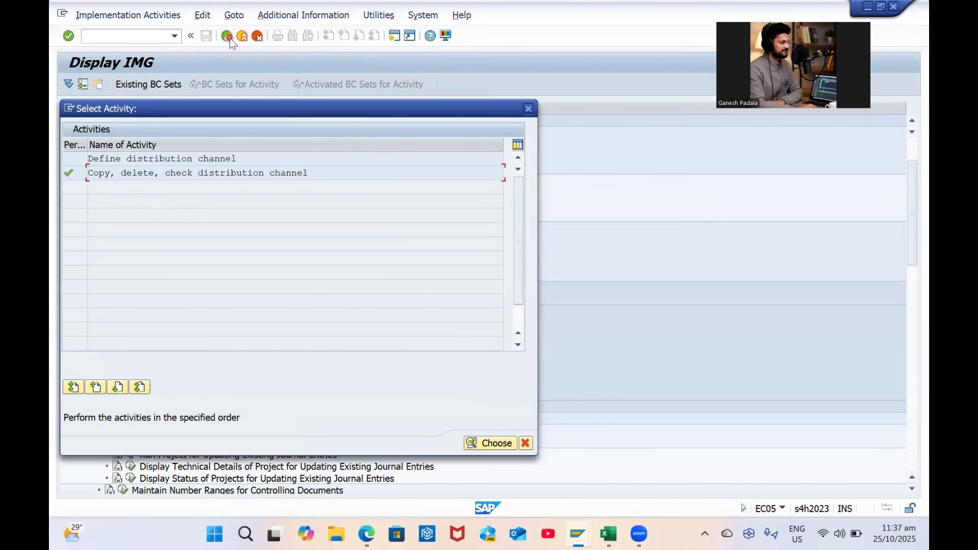
{"action": "double_click", "coordinate": [153, 159]}
{"action": "left_click", "coordinate": [235, 487]}
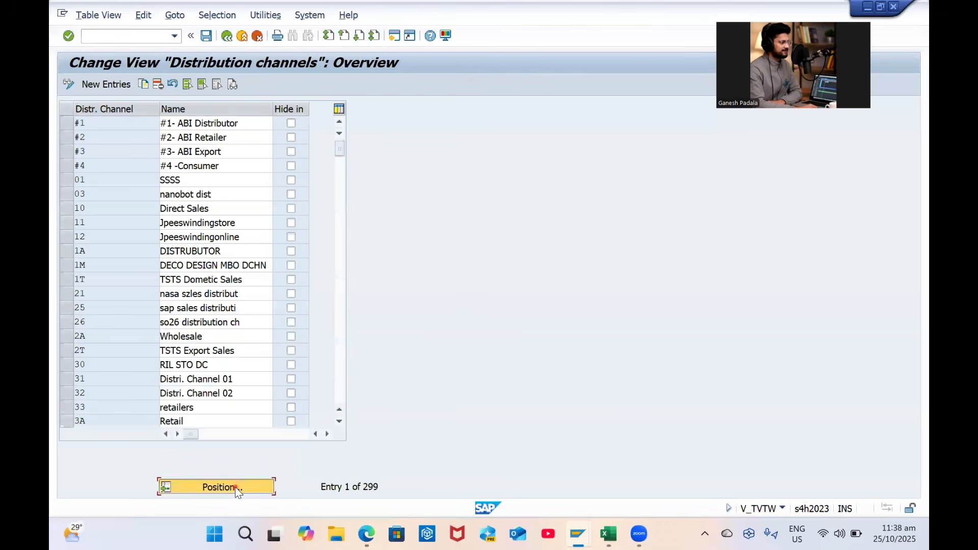
{"action": "type", "text": "gc"}
{"action": "key", "text": "Return"}
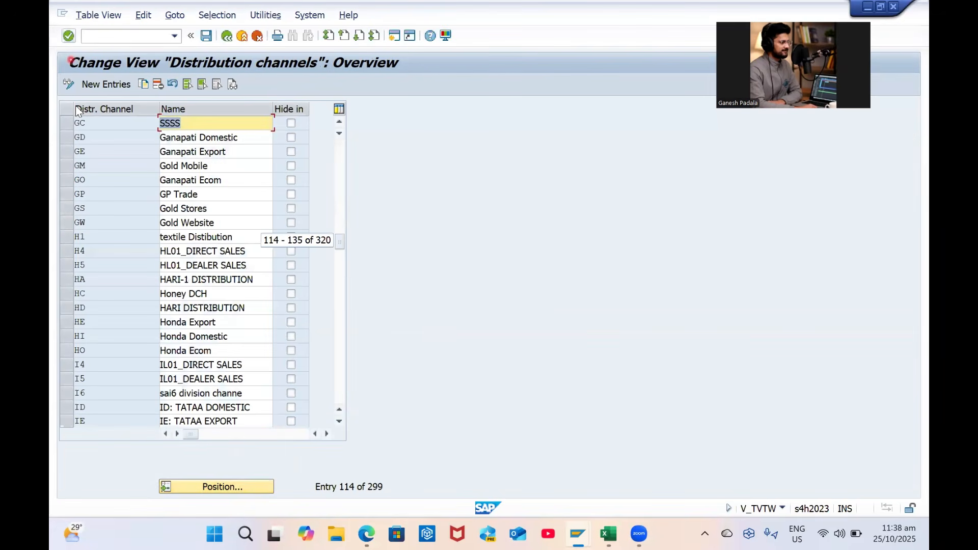
Rename GC to 'GP DC', copied from Excel cell I5, and save under the request
{"action": "type", "text": "GP"}
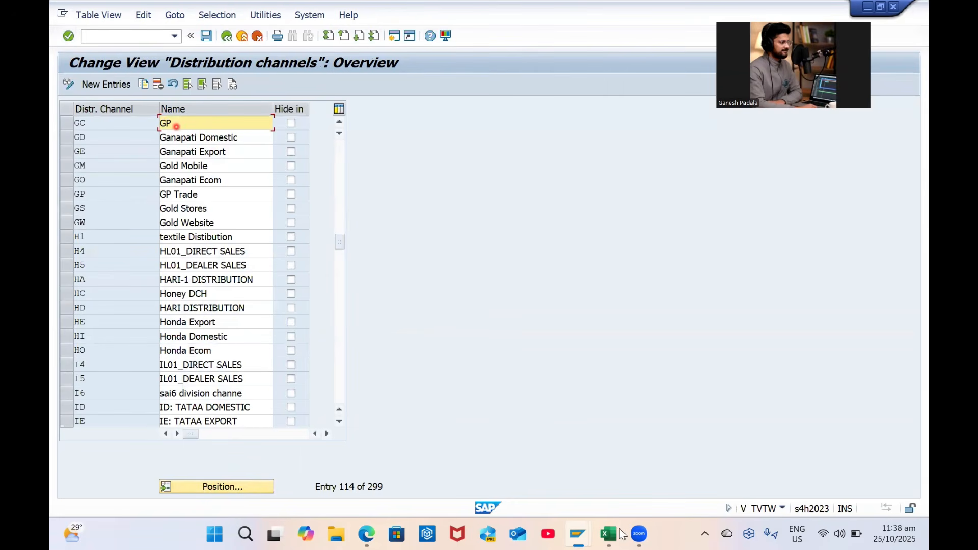
{"action": "left_click", "coordinate": [608, 534]}
{"action": "key", "text": "ctrl+c"}
{"action": "key", "text": "alt+Tab"}
{"action": "key", "text": "ctrl+a"}
{"action": "key", "text": "ctrl+v"}
{"action": "key", "text": "ctrl+s"}
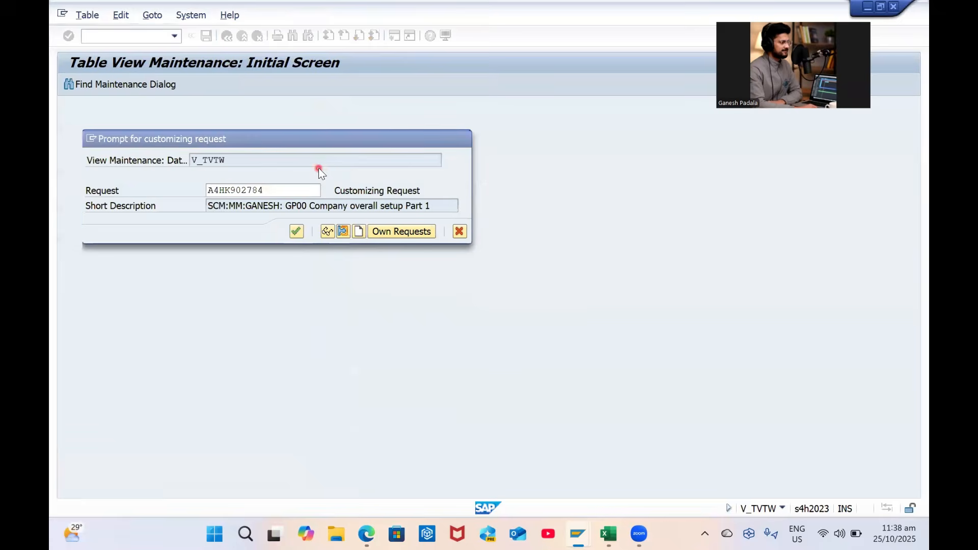
{"action": "key", "text": "Return"}
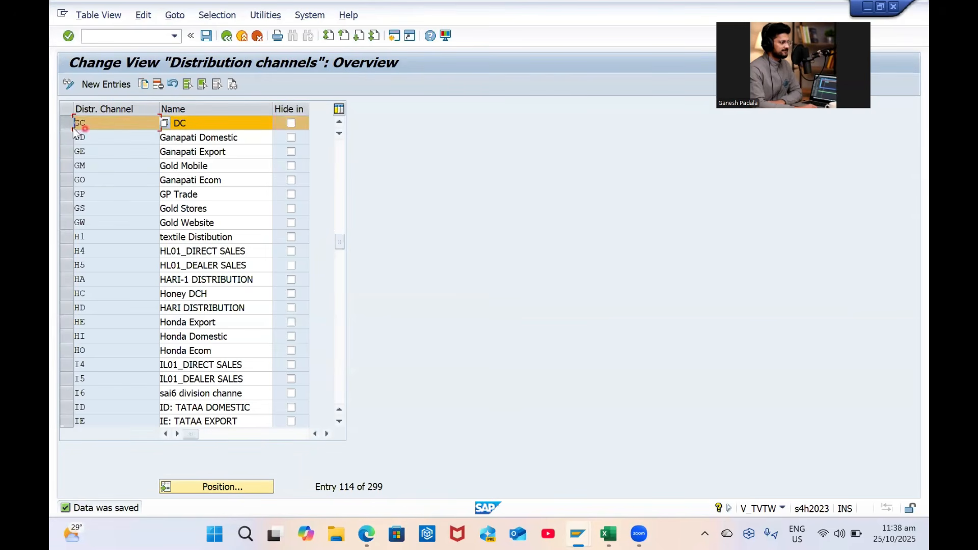
{"action": "left_click", "coordinate": [225, 37]}
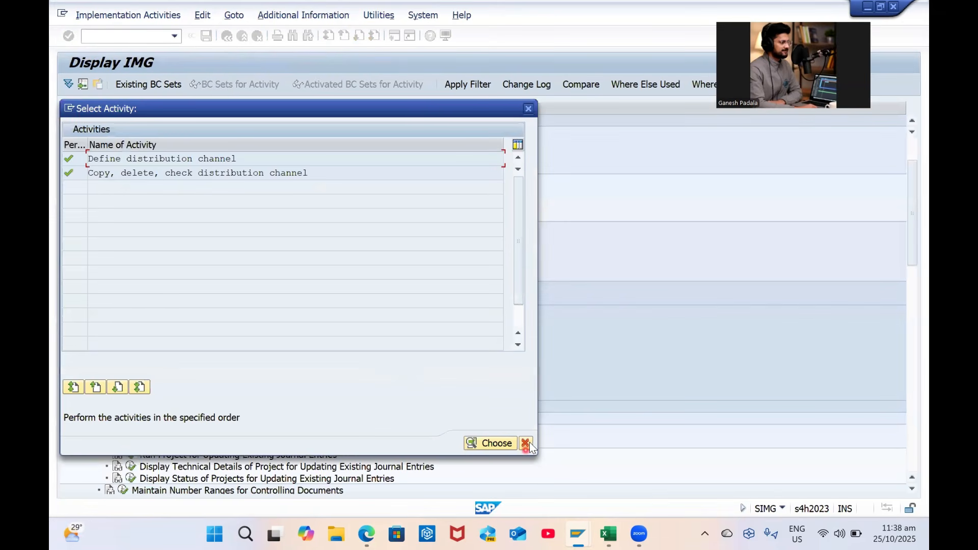
Run the Maintain Sales Office activity
{"action": "left_click", "coordinate": [525, 444]}
{"action": "left_click", "coordinate": [187, 206]}
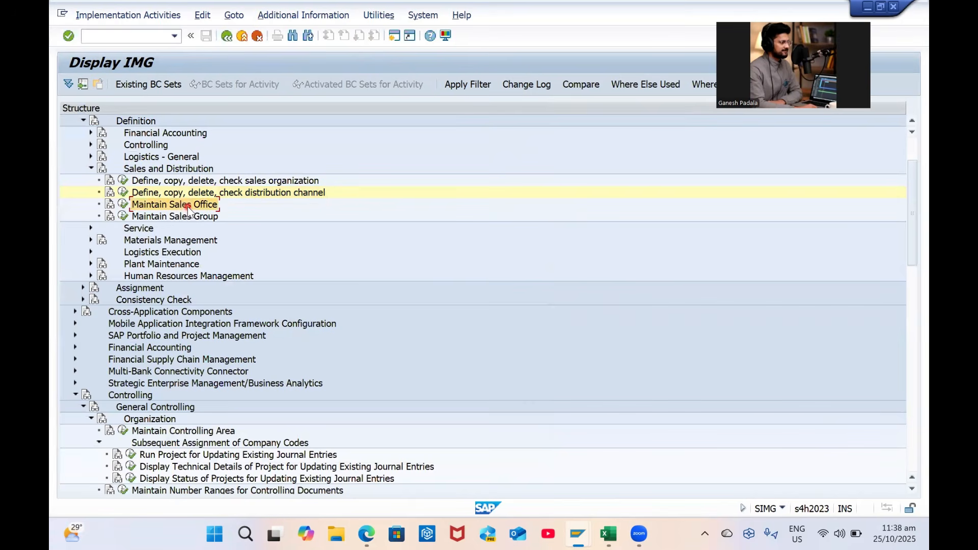
{"action": "left_click", "coordinate": [123, 204]}
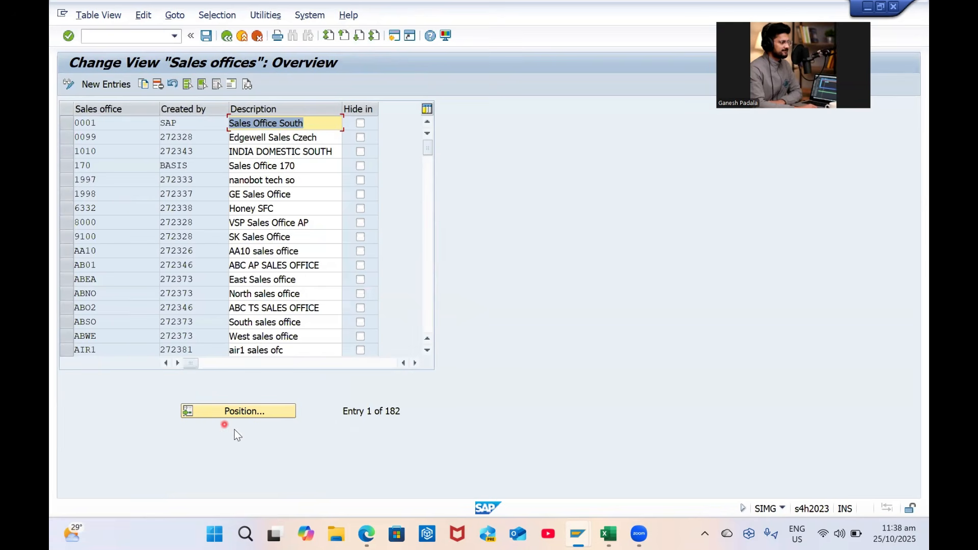
Copy sales office 0001 as GPS1 with description 'GP Sales Office 1'
{"action": "left_click", "coordinate": [64, 122]}
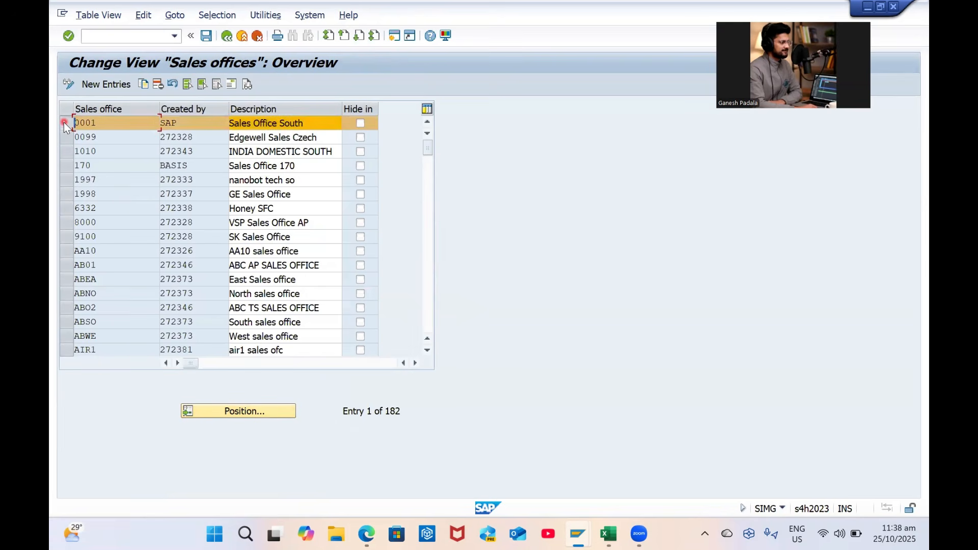
{"action": "left_click", "coordinate": [144, 86]}
{"action": "type", "text": "G"}
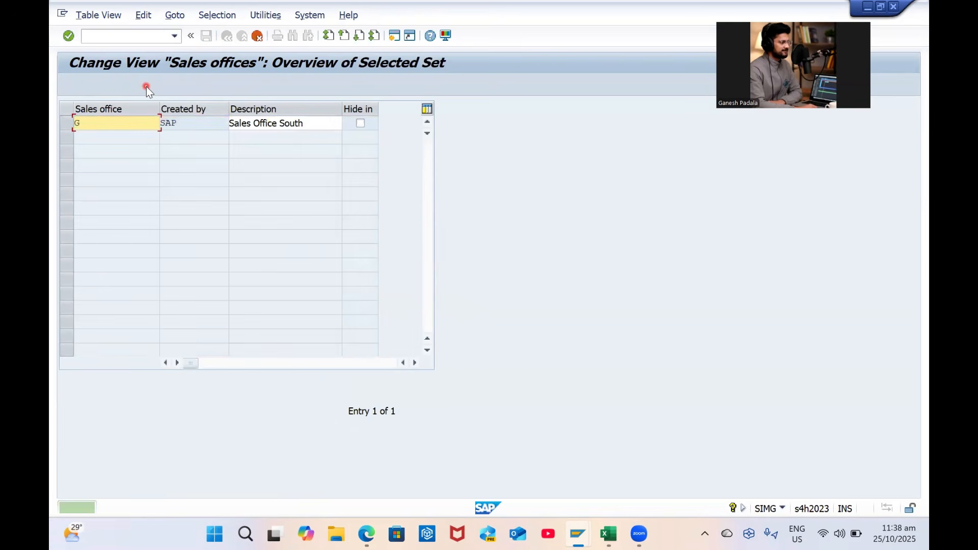
{"action": "type", "text": "PS1"}
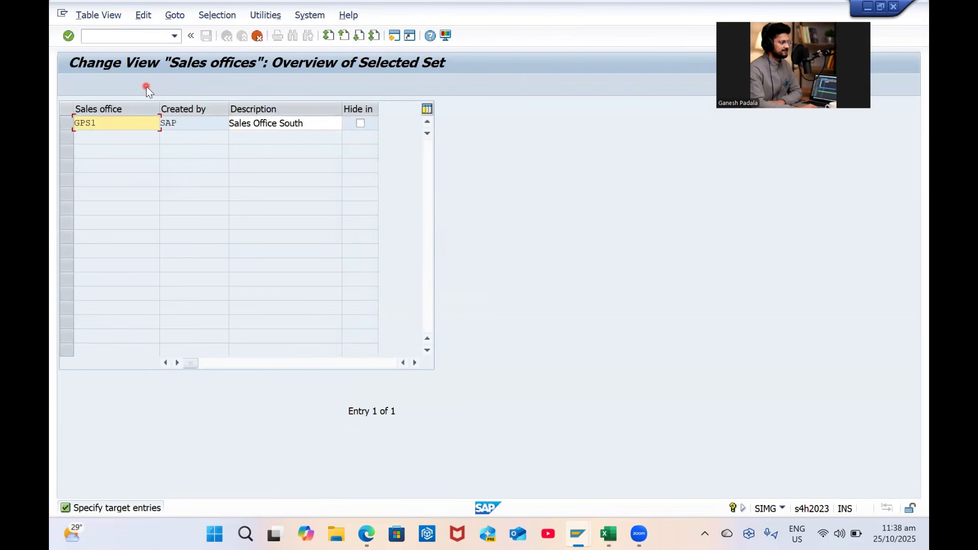
{"action": "key", "text": "Tab"}
{"action": "type", "text": "G"}
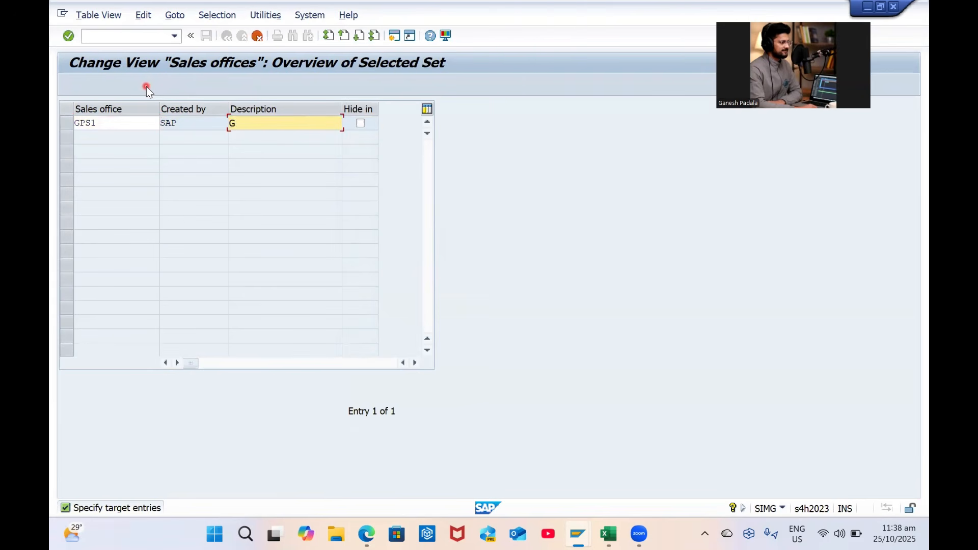
{"action": "type", "text": "P S"}
{"action": "key", "text": "Caps_Lock"}
{"action": "type", "text": "a"}
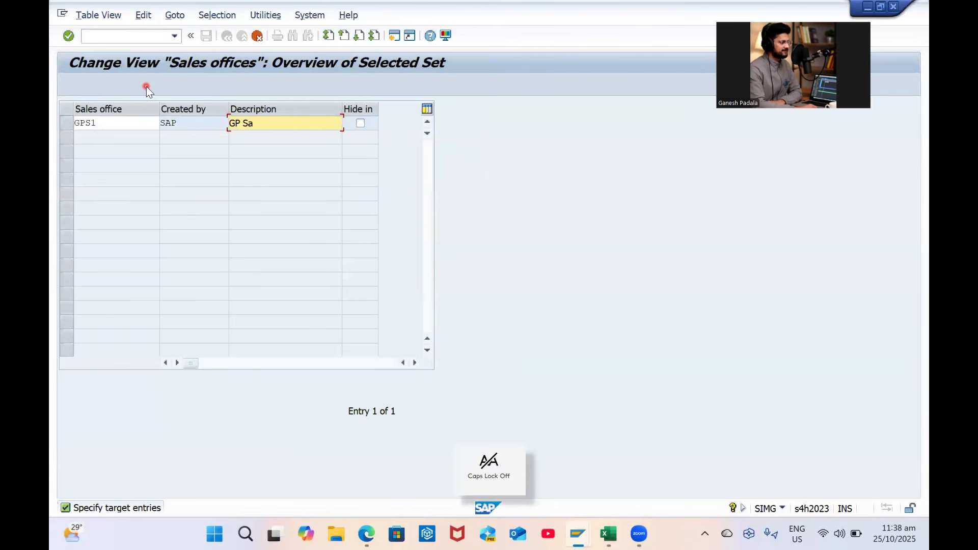
{"action": "type", "text": "les Office 1"}
{"action": "key", "text": "Return"}
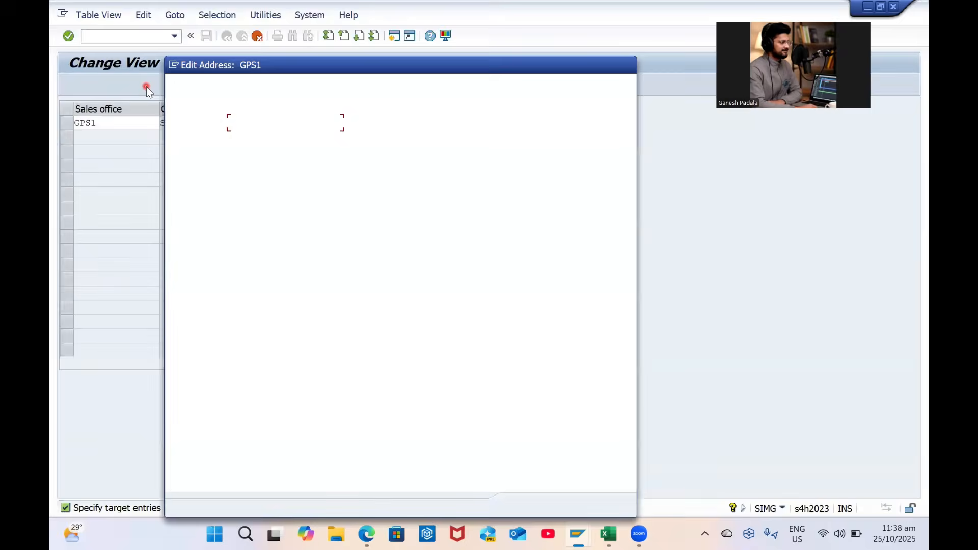
Set the sales office address title to Company and the name to 'GP Sales Office 1'
{"action": "key", "text": "c"}
{"action": "key", "text": "Tab"}
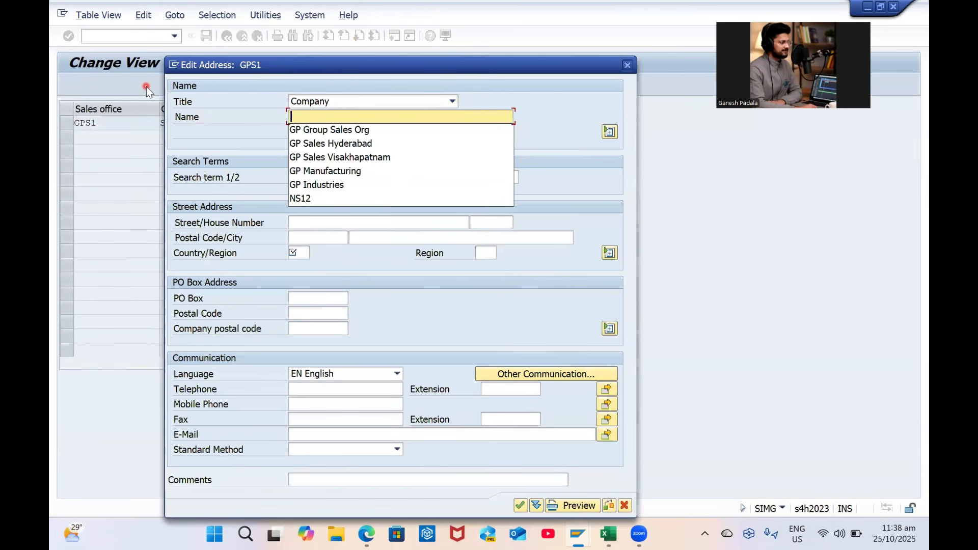
{"action": "key", "text": "Down"}
{"action": "key", "text": "Down"}
{"action": "key", "text": "Down"}
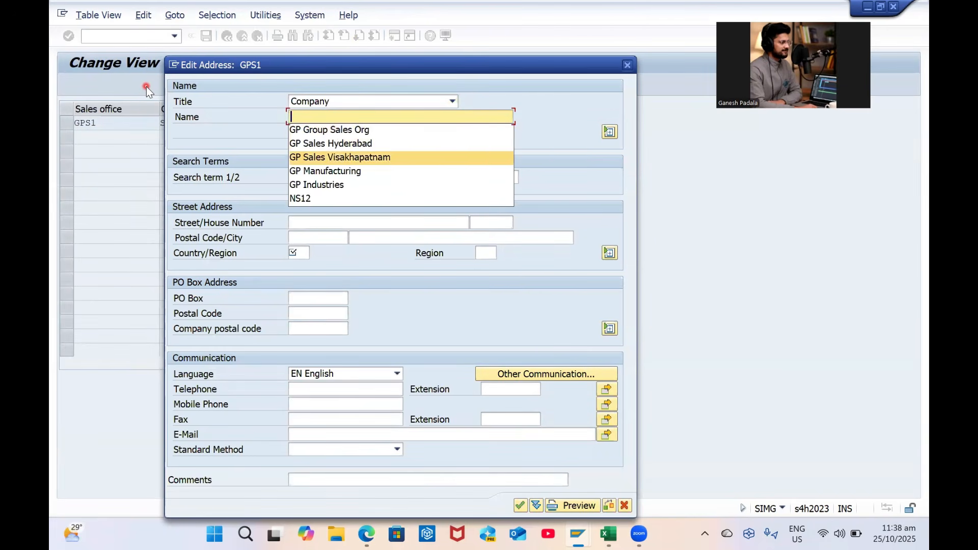
{"action": "key", "text": "Return"}
{"action": "key", "text": "BackSpace"}
{"action": "key", "text": "BackSpace"}
{"action": "key", "text": "BackSpace"}
{"action": "key", "text": "BackSpace"}
{"action": "key", "text": "BackSpace"}
{"action": "key", "text": "BackSpace"}
{"action": "key", "text": "BackSpace"}
{"action": "key", "text": "BackSpace"}
{"action": "key", "text": "BackSpace"}
{"action": "key", "text": "BackSpace"}
{"action": "key", "text": "BackSpace"}
{"action": "key", "text": "BackSpace"}
{"action": "key", "text": "BackSpace"}
{"action": "key", "text": "BackSpace"}
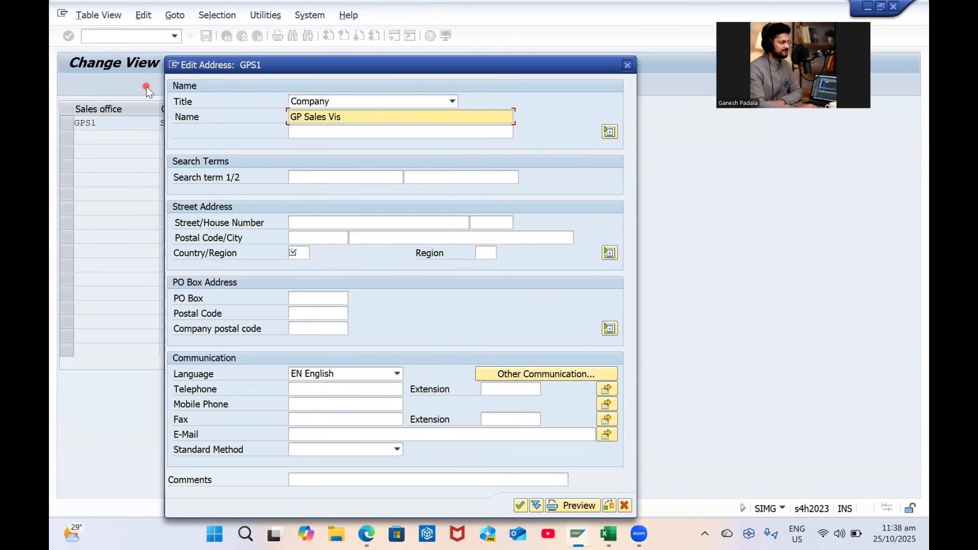
{"action": "type", "text": "o"}
{"action": "key", "text": "BackSpace"}
{"action": "key", "text": "Caps_Lock"}
{"action": "type", "text": "O"}
{"action": "key", "text": "Caps_Lock"}
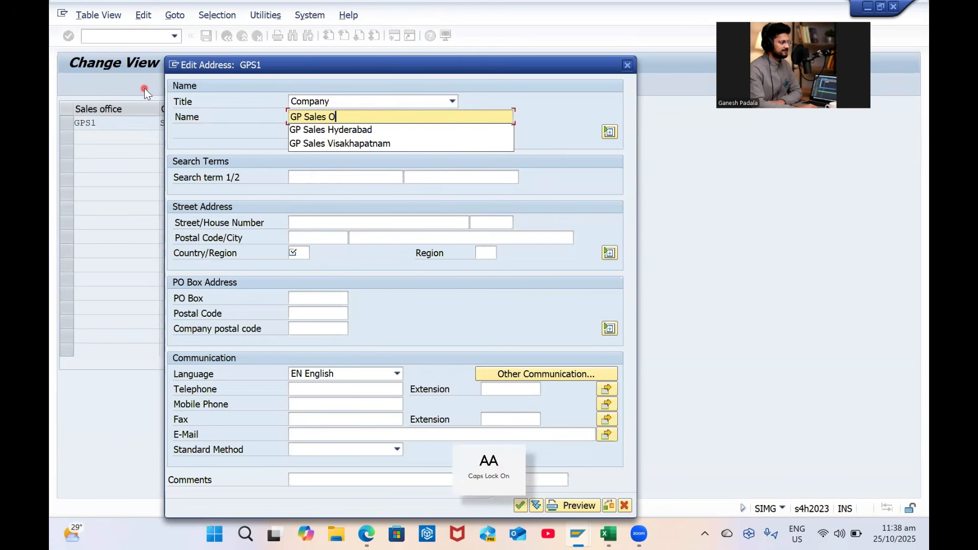
{"action": "type", "text": "ffice 1"}
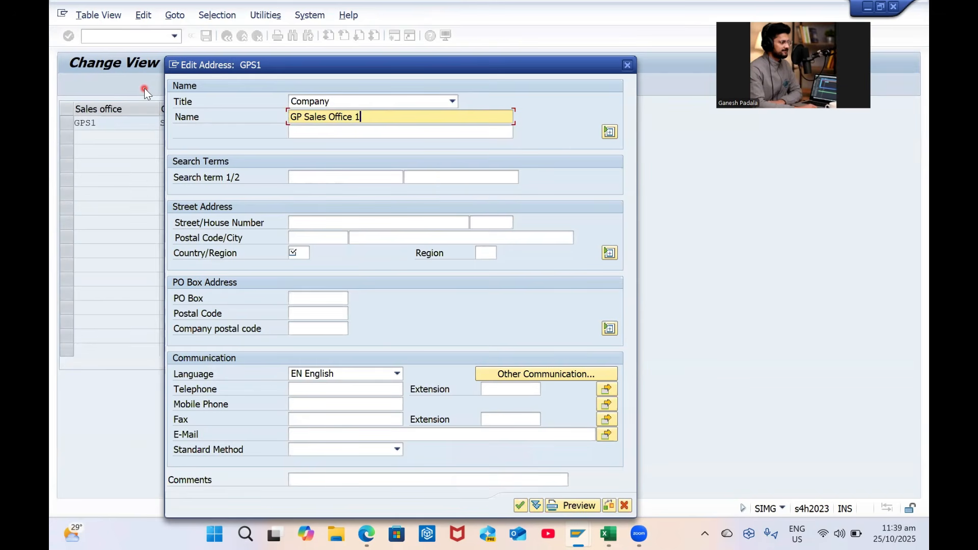
Fill both search terms from earlier entries, the second being Visakhapatnam
{"action": "left_click", "coordinate": [330, 173]}
{"action": "key", "text": "Down"}
{"action": "key", "text": "Tab"}
{"action": "key", "text": "Down"}
{"action": "key", "text": "Tab"}
Enter the street, postal code and city, with country IN and region 01
{"action": "key", "text": "shift+Tab"}
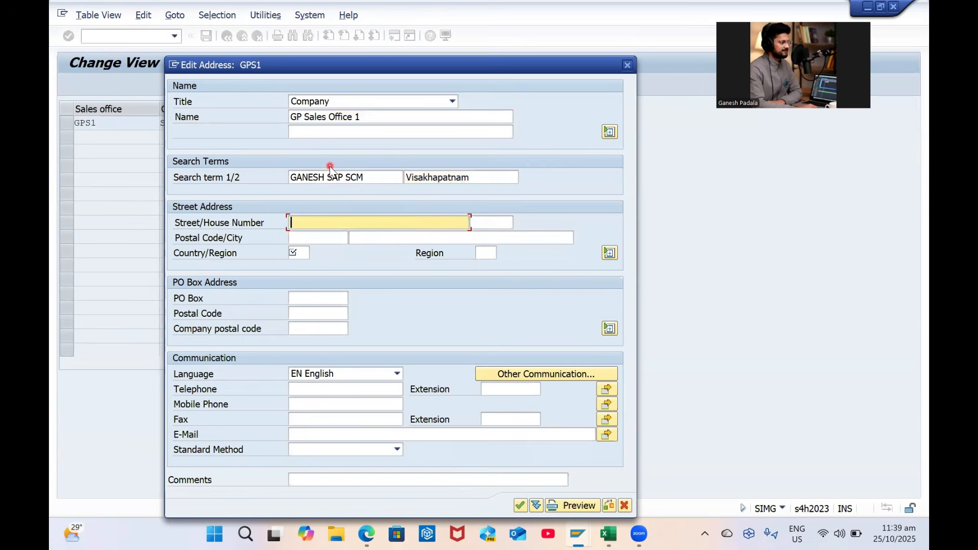
{"action": "key", "text": "Caps_Lock"}
{"action": "type", "text": "Y"}
{"action": "key", "text": "Caps_Lock"}
{"action": "type", "text": "endada"}
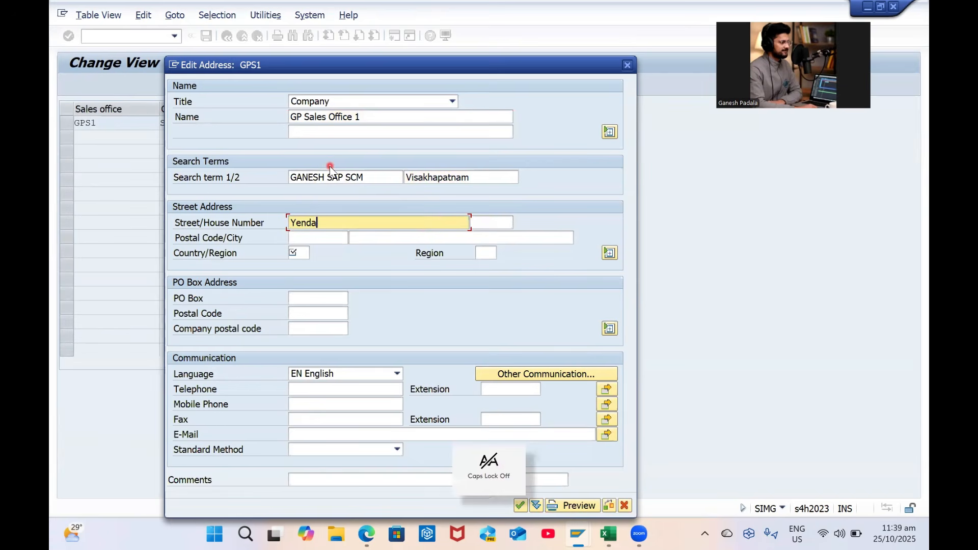
{"action": "key", "text": "Tab"}
{"action": "key", "text": "Tab"}
{"action": "key", "text": "Down"}
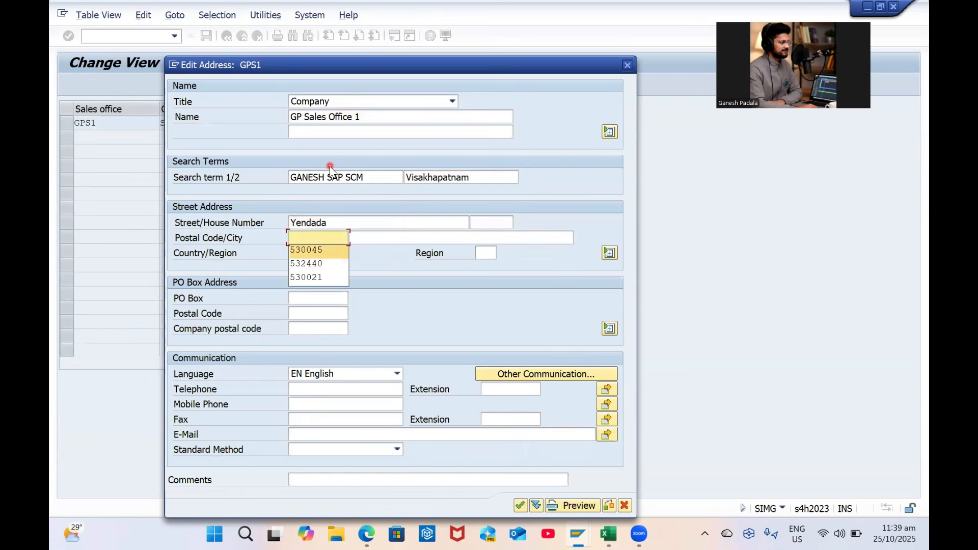
{"action": "key", "text": "Tab"}
{"action": "key", "text": "Down"}
{"action": "key", "text": "Tab"}
{"action": "key", "text": "Down"}
{"action": "key", "text": "Tab"}
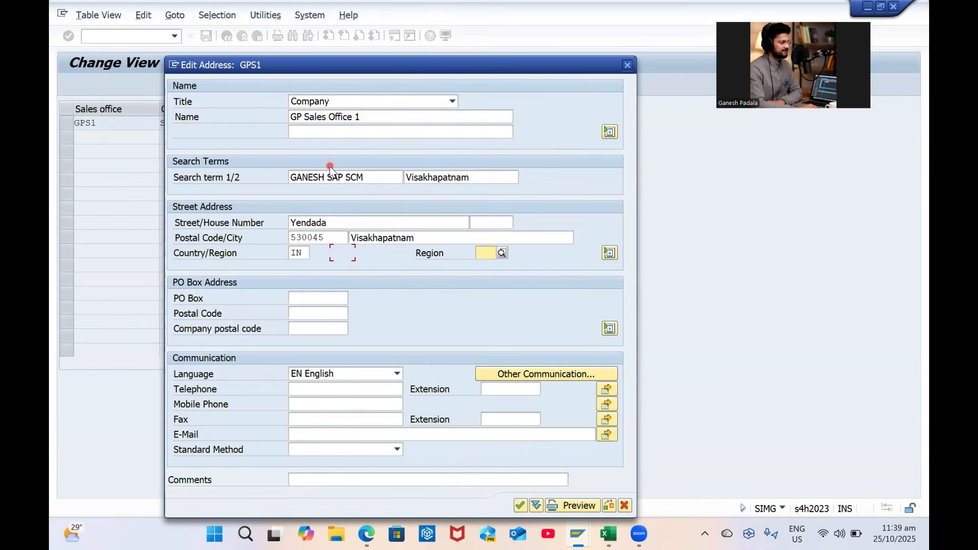
{"action": "key", "text": "Down"}
Add the contact e-mail address, confirm the address and save sales office GPS1
{"action": "left_click", "coordinate": [325, 437]}
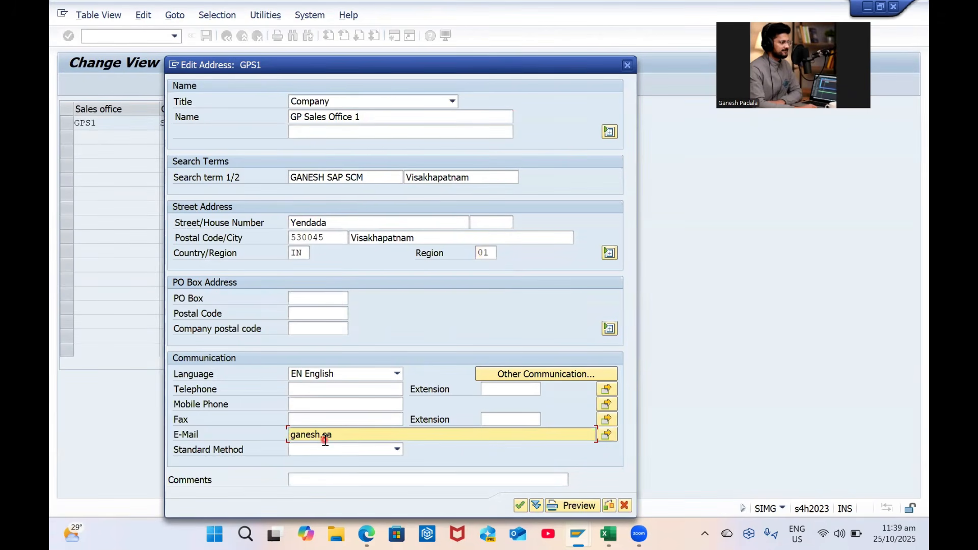
{"action": "key", "text": "Return"}
{"action": "key", "text": "ctrl+s"}
{"action": "left_click", "coordinate": [608, 533]}
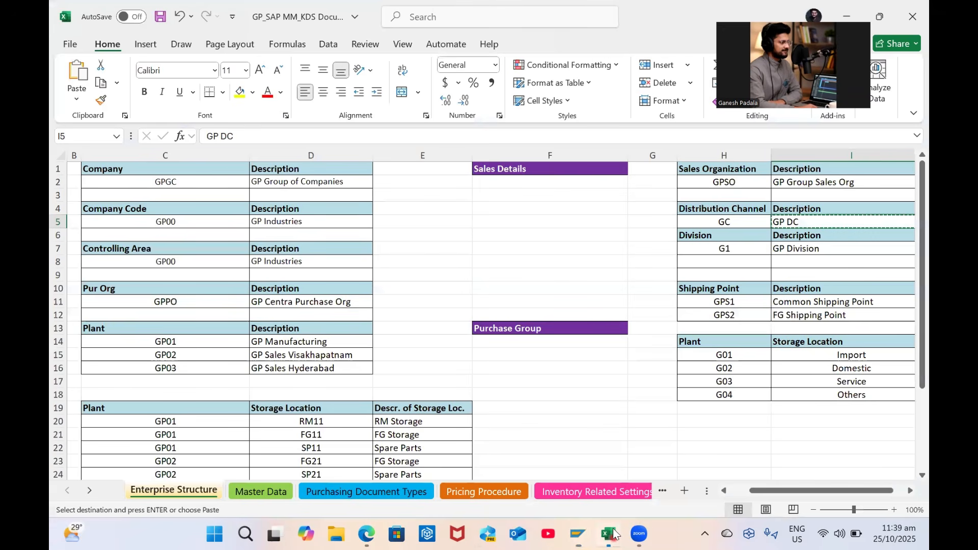
Move the Shipping Point and Plant–Storage Location tables from H10 down to start at H15
{"action": "left_click", "coordinate": [706, 289]}
{"action": "left_click_drag", "start_coordinate": [706, 288], "coordinate": [784, 396]}
{"action": "left_click", "coordinate": [668, 379]}
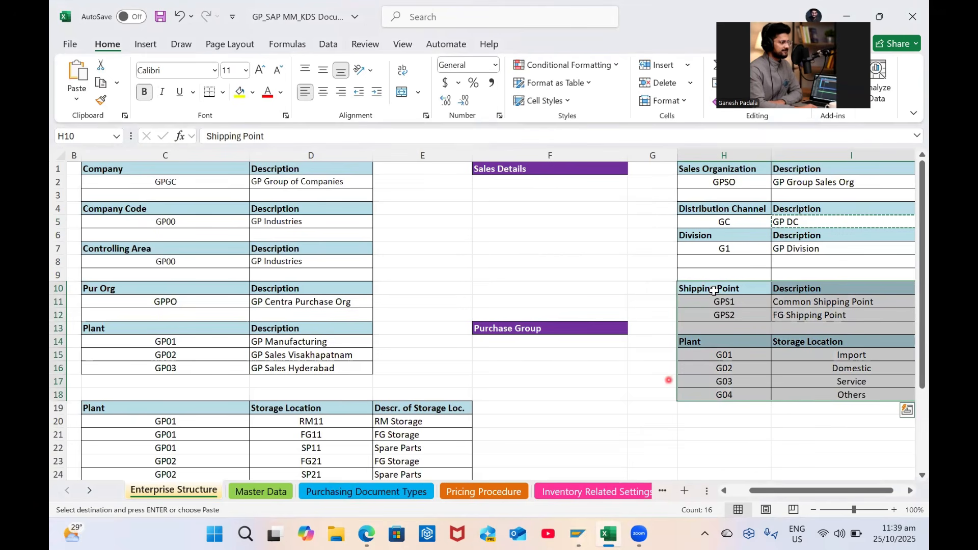
{"action": "key", "text": "ctrl+c"}
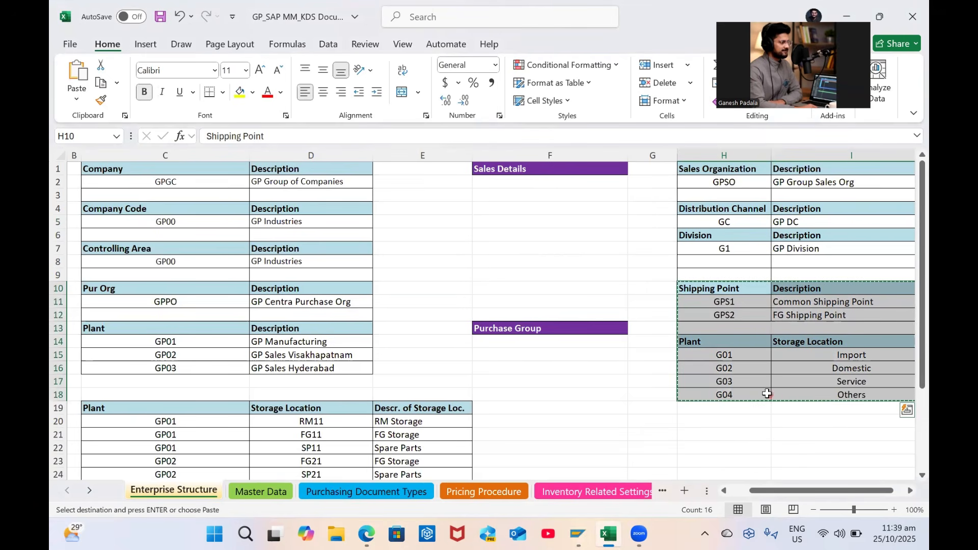
{"action": "left_click", "coordinate": [720, 354]}
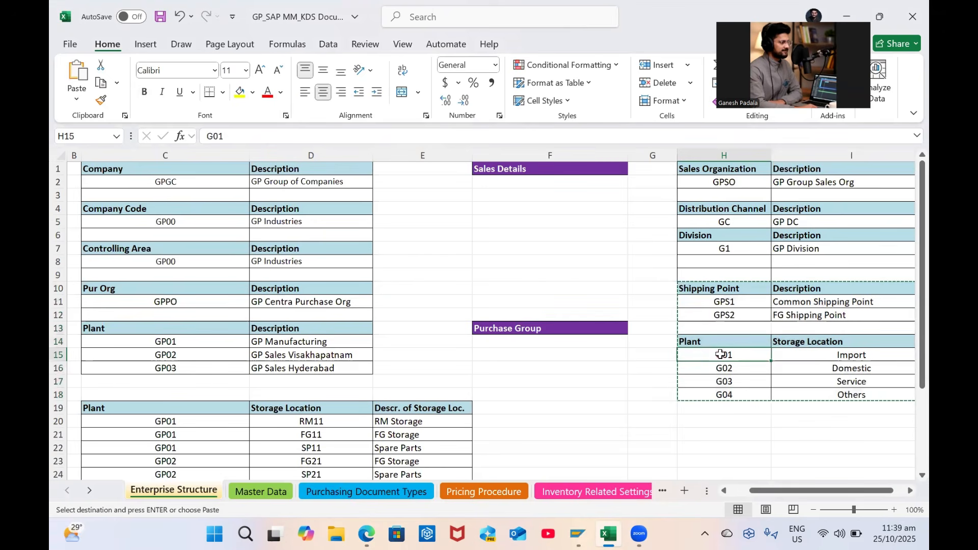
{"action": "key", "text": "ctrl+v"}
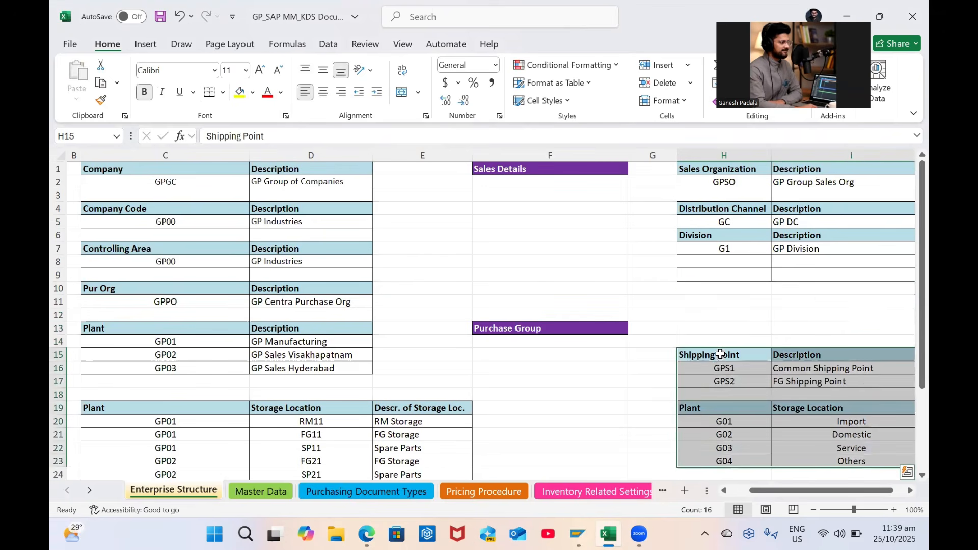
{"action": "scroll", "coordinate": [720, 357], "scroll_direction": "down", "scroll_amount": 2}
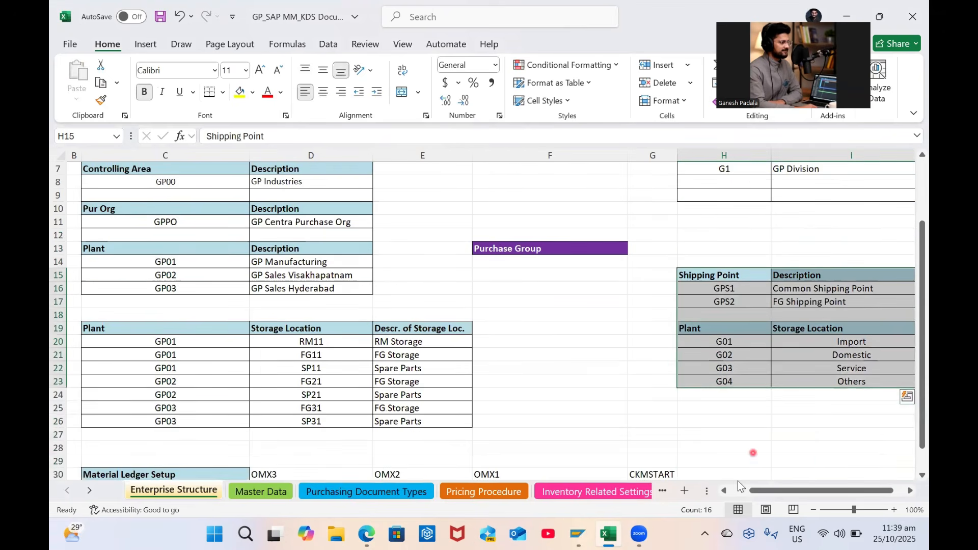
{"action": "mouse_move", "coordinate": [756, 488]}
{"action": "left_mouse_down"}
{"action": "mouse_move", "coordinate": [787, 490]}
{"action": "mouse_move", "coordinate": [772, 491]}
{"action": "left_mouse_up"}
{"action": "scroll", "coordinate": [753, 429], "scroll_direction": "up", "scroll_amount": 2}
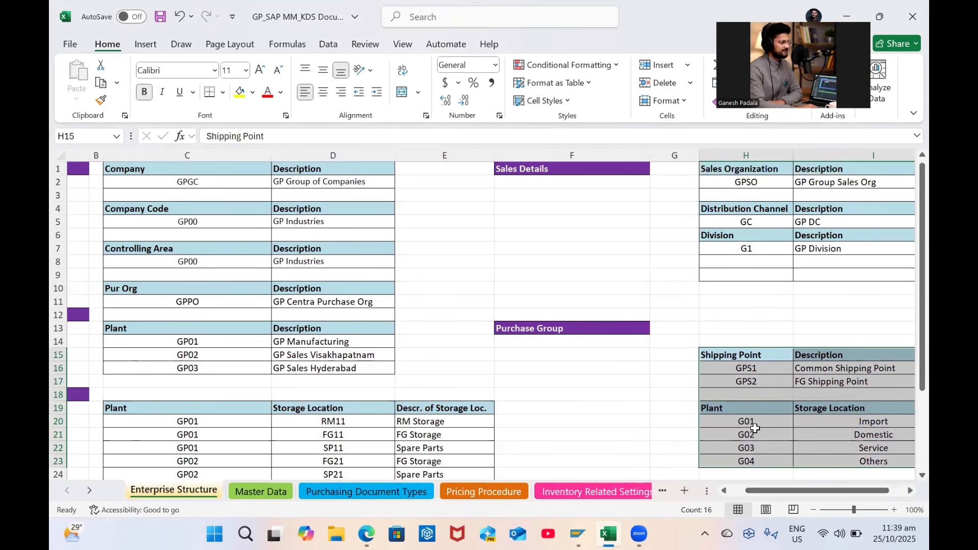
Copy the Division header block into H8:I9
{"action": "left_click", "coordinate": [764, 260]}
{"action": "left_click_drag", "start_coordinate": [788, 256], "coordinate": [821, 249]}
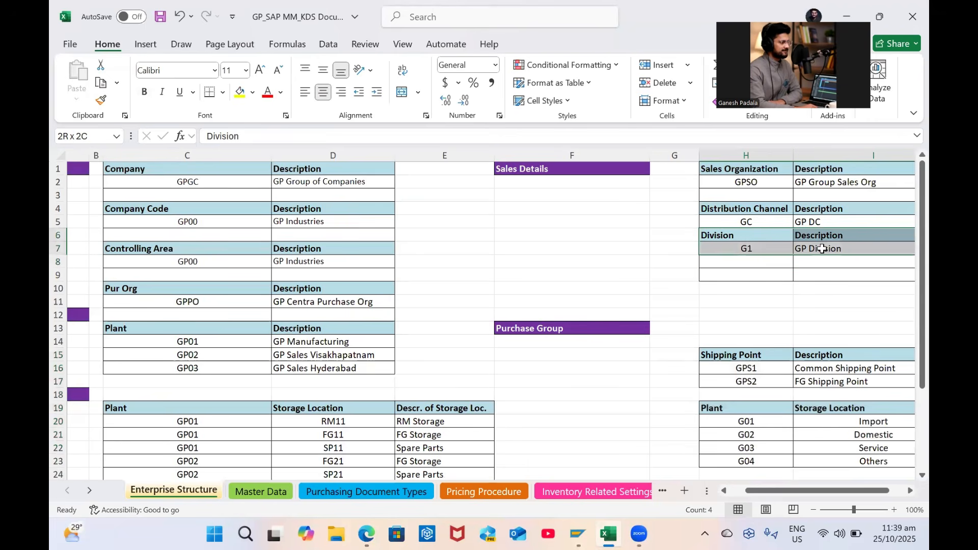
{"action": "key", "text": "ctrl+c"}
{"action": "left_click", "coordinate": [743, 267]}
{"action": "key", "text": "ctrl+v"}
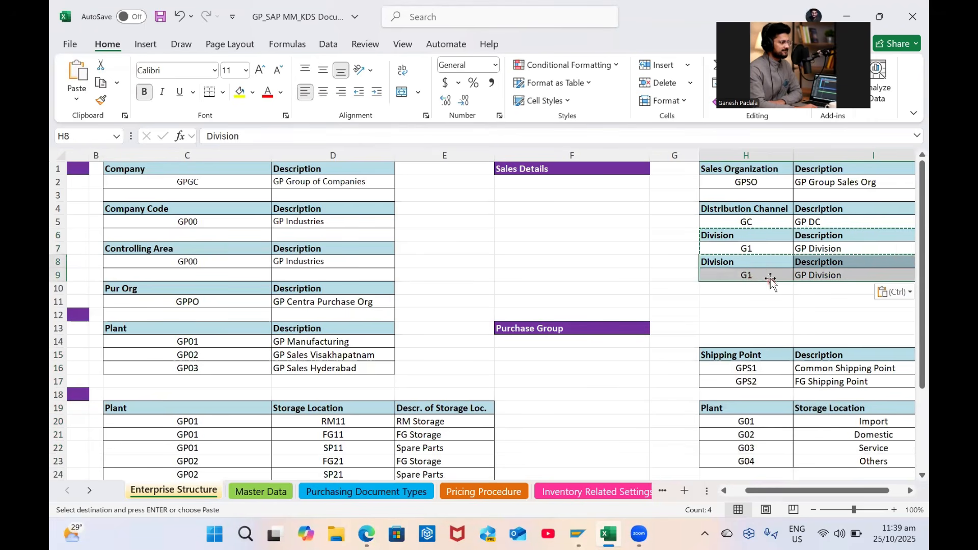
Change the copied block to header 'Sales office' with GPS1 and 'GP Sales office 1'
{"action": "left_click", "coordinate": [759, 264]}
{"action": "key", "text": "Caps_Lock"}
{"action": "type", "text": "Sales office"}
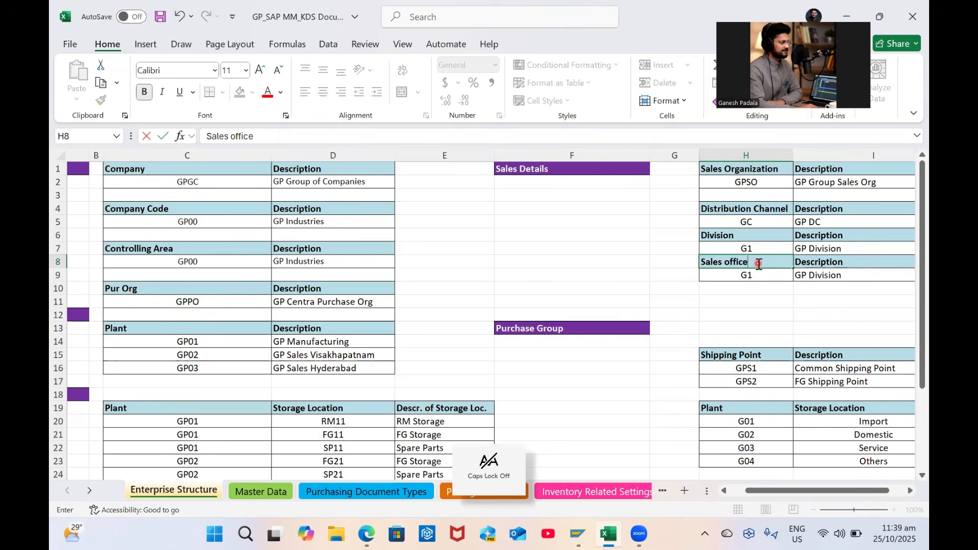
{"action": "key", "text": "Tab"}
{"action": "key", "text": "Down"}
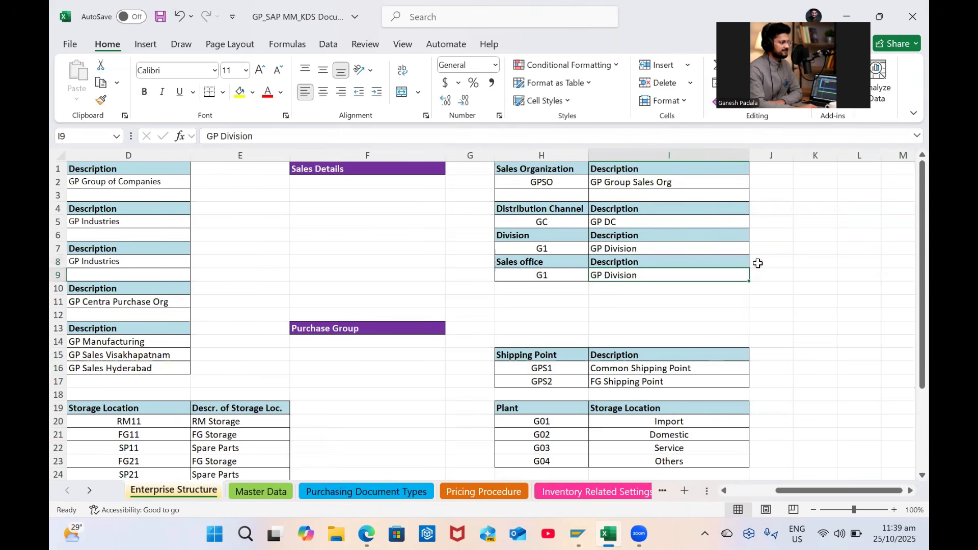
{"action": "left_click", "coordinate": [553, 275]}
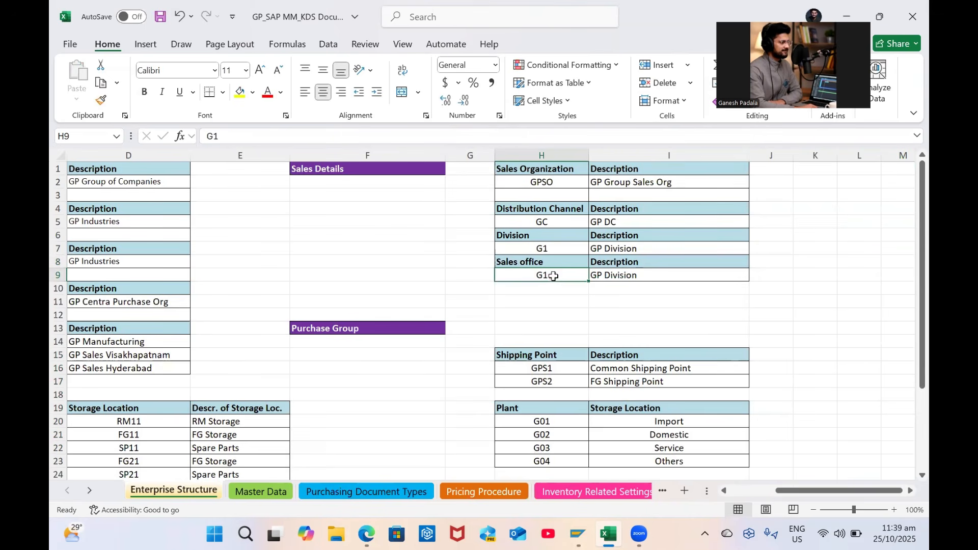
{"action": "type", "text": "g"}
{"action": "key", "text": "BackSpace"}
{"action": "key", "text": "Caps_Lock"}
{"action": "type", "text": "G"}
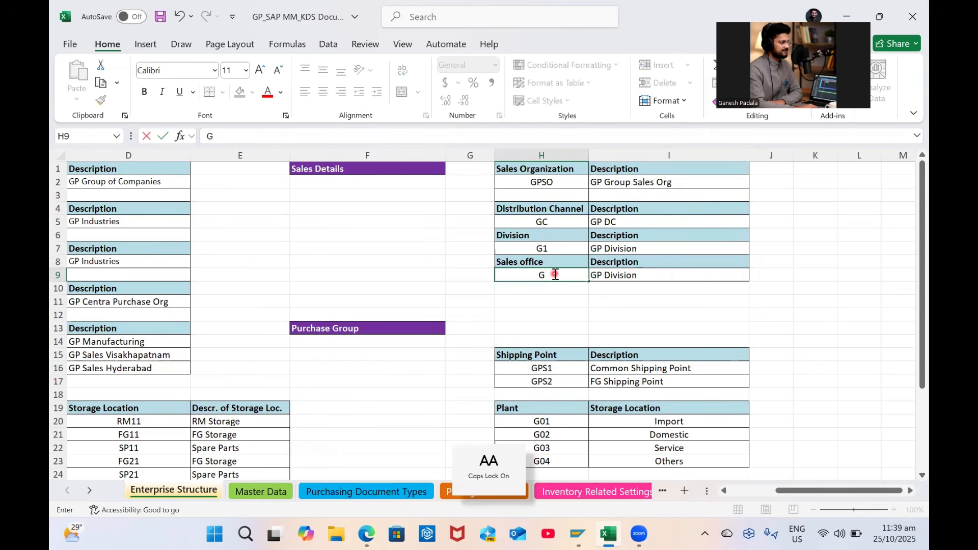
{"action": "type", "text": "PS1"}
{"action": "key", "text": "Tab"}
{"action": "type", "text": "G"}
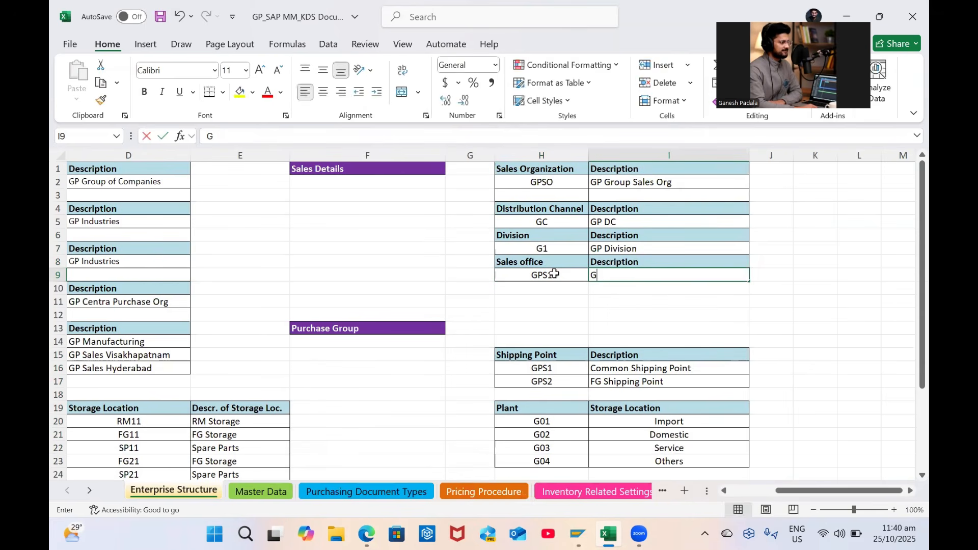
{"action": "type", "text": "P S"}
{"action": "key", "text": "Caps_Lock"}
{"action": "type", "text": "ales o"}
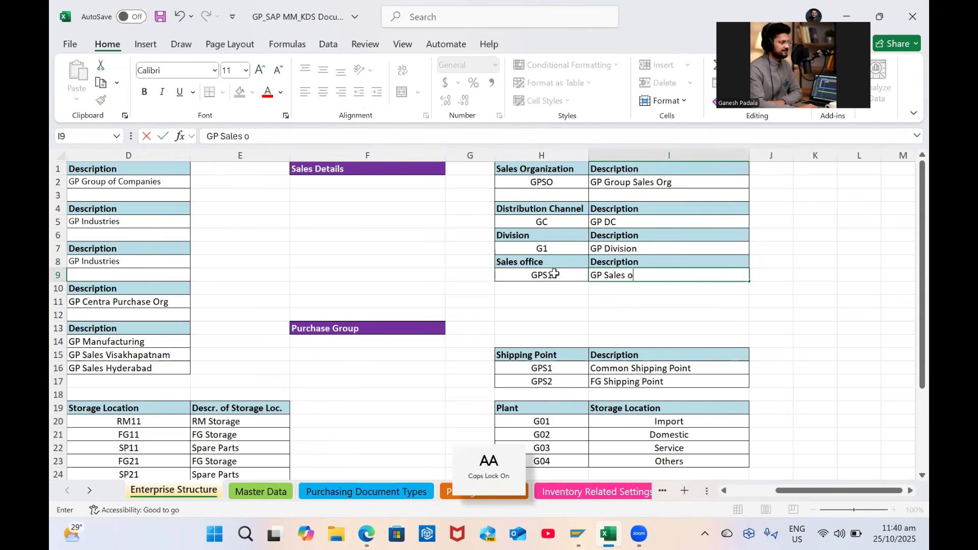
{"action": "type", "text": "ffice"}
{"action": "key", "text": "Return"}
Copy the Sales office block to H10 and rename its header to 'Sales Group'
{"action": "left_click_drag", "start_coordinate": [553, 263], "coordinate": [656, 273]}
{"action": "key", "text": "ctrl+c"}
{"action": "left_click", "coordinate": [542, 288]}
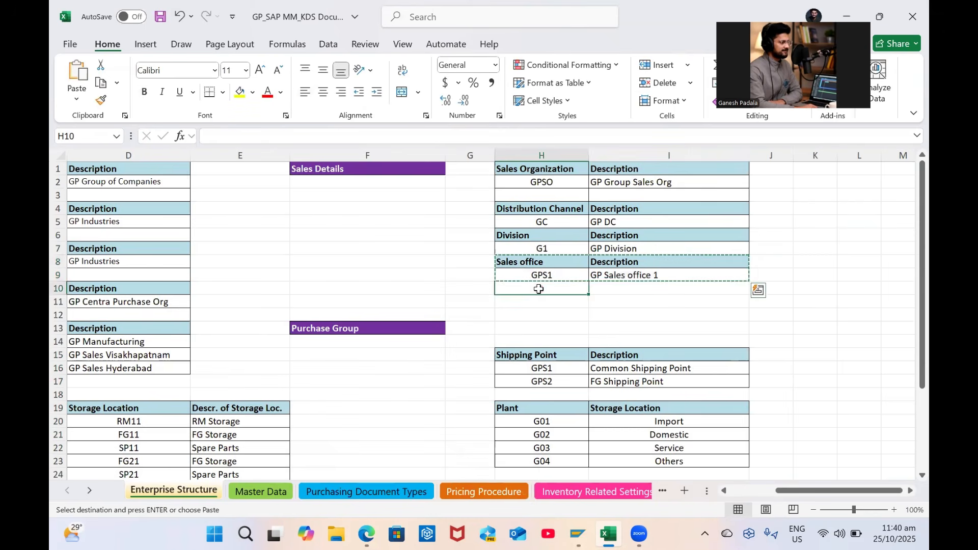
{"action": "key", "text": "ctrl+v"}
{"action": "double_click", "coordinate": [550, 289]}
{"action": "key", "text": "Caps_Lock"}
{"action": "type", "text": "Group"}
{"action": "key", "text": "Tab"}
{"action": "key", "text": "Return"}
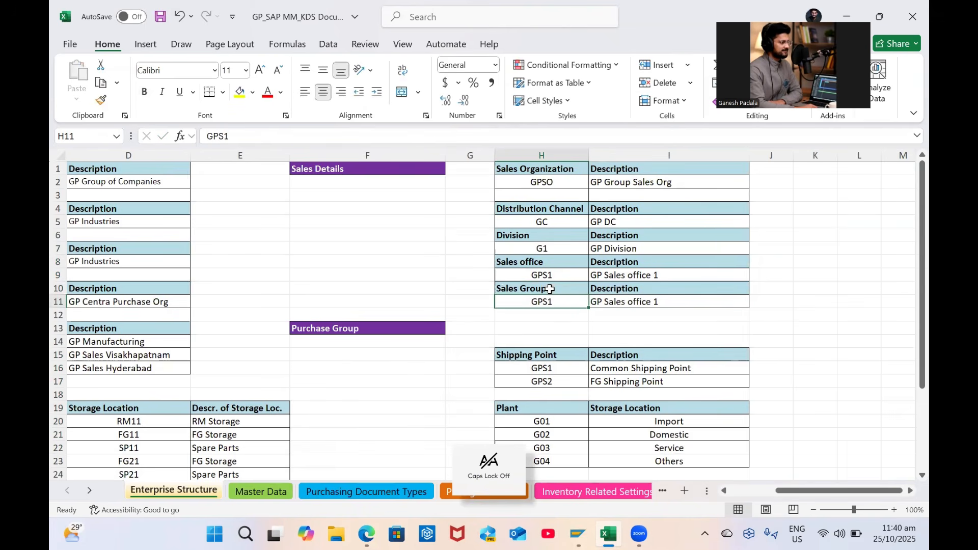
{"action": "key", "text": "alt+Tab"}
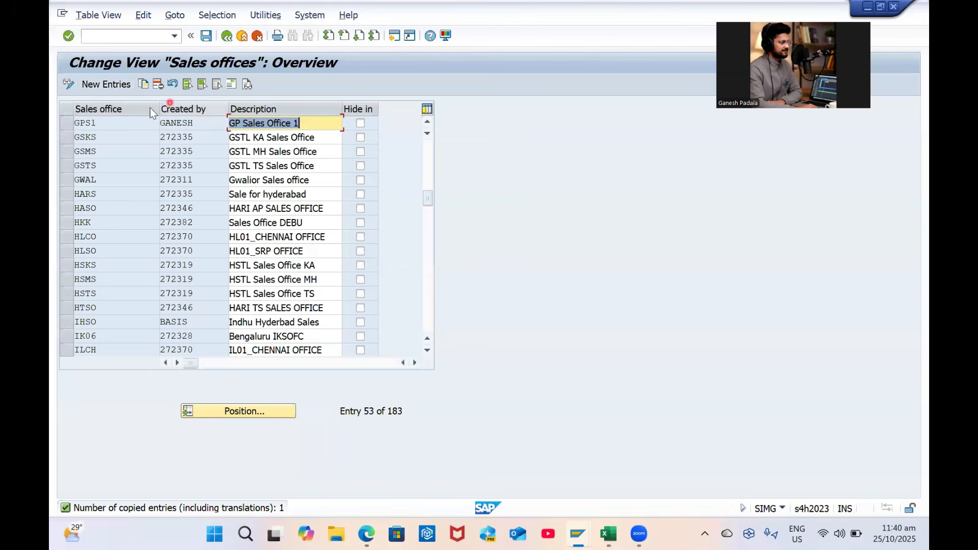
Close the sales offices table, confirm the customizing request, and open Maintain Sales Group
{"action": "left_click", "coordinate": [226, 35]}
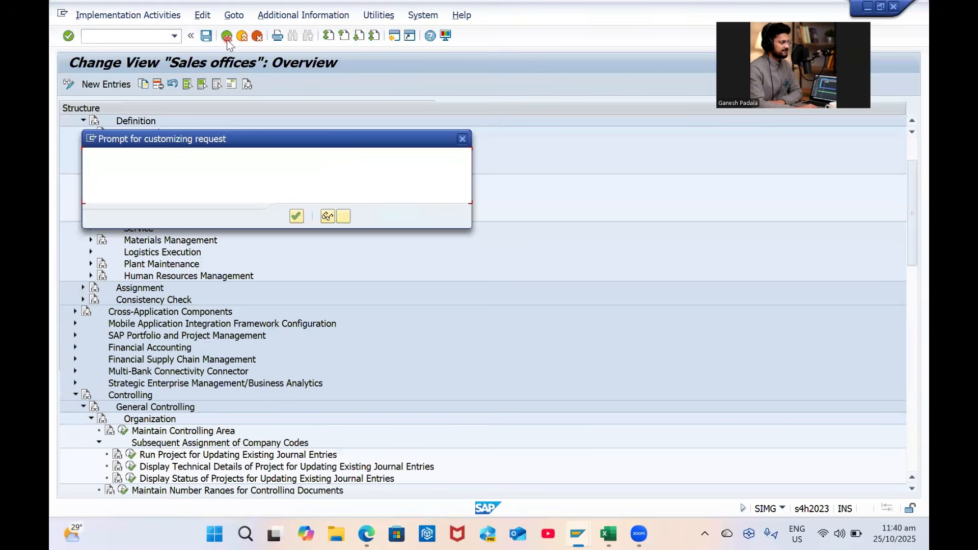
{"action": "key", "text": "Return"}
{"action": "left_click", "coordinate": [227, 38]}
{"action": "left_click", "coordinate": [122, 217]}
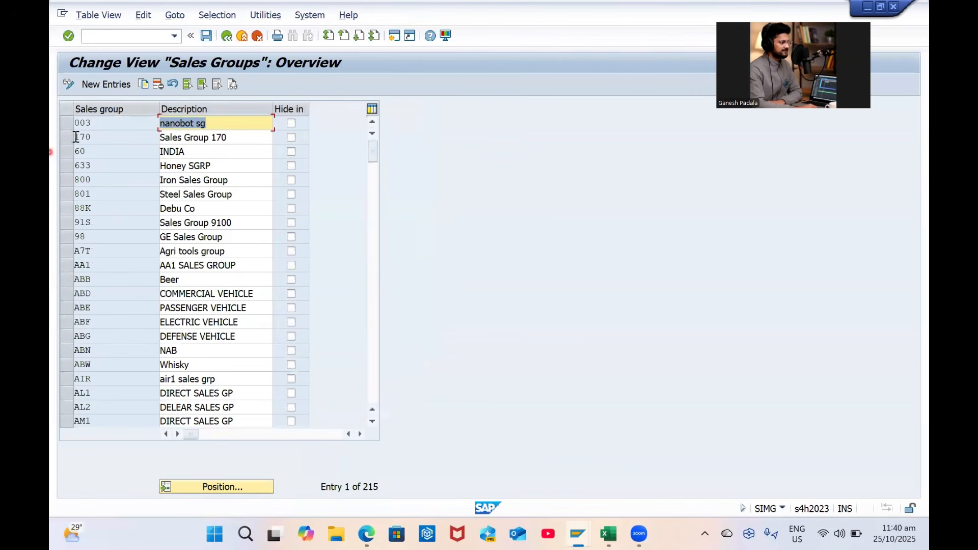
Copy the nanobot sg group into new sales group GS1 described 'GP Sales Group'
{"action": "left_click", "coordinate": [72, 123]}
{"action": "left_click", "coordinate": [143, 81]}
{"action": "key", "text": "Delete"}
{"action": "key", "text": "Delete"}
{"action": "key", "text": "Delete"}
{"action": "key", "text": "Caps_Lock"}
{"action": "type", "text": "GS1"}
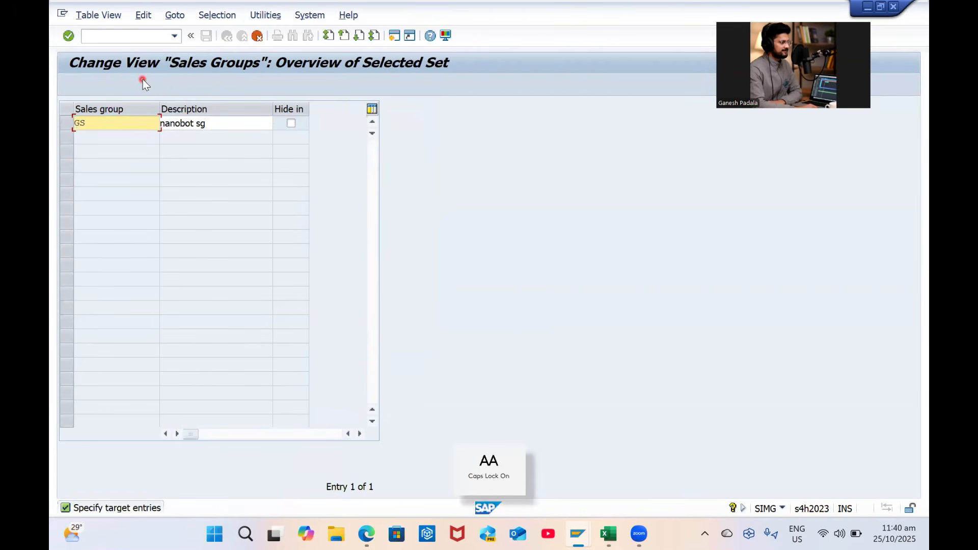
{"action": "key", "text": "Tab"}
{"action": "type", "text": "GP"}
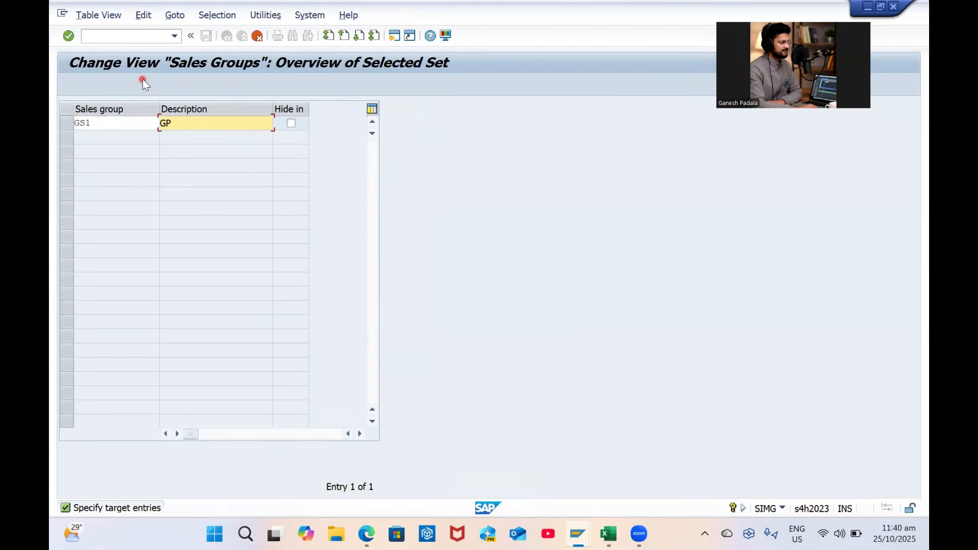
{"action": "key", "text": "Caps_Lock"}
{"action": "type", "text": "Sales Group"}
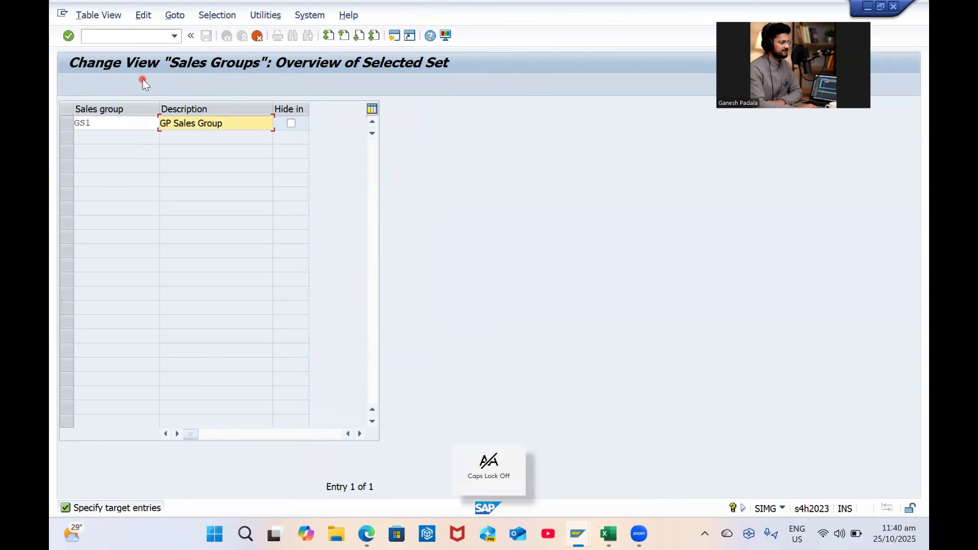
{"action": "key", "text": "Return"}
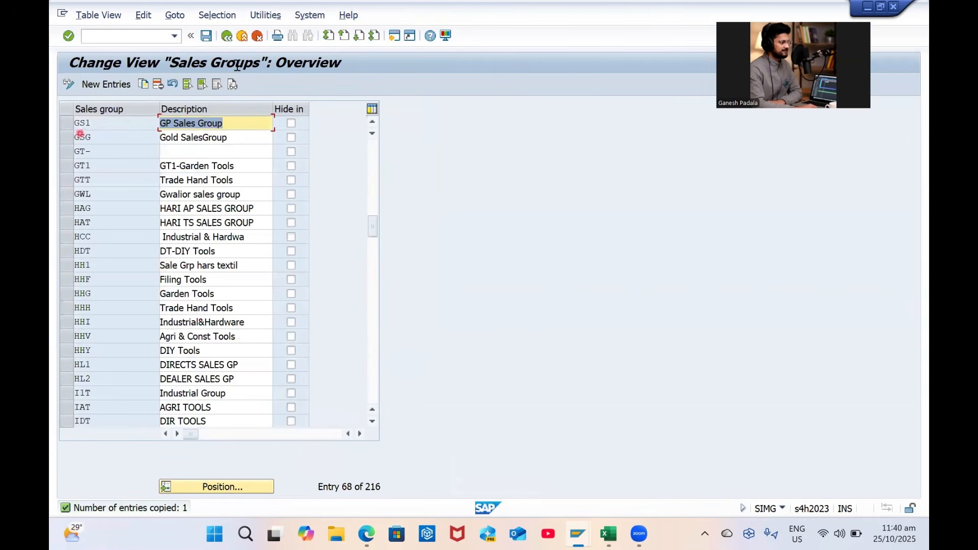
Save sales group GS1 under the customizing request
{"action": "left_click", "coordinate": [206, 37]}
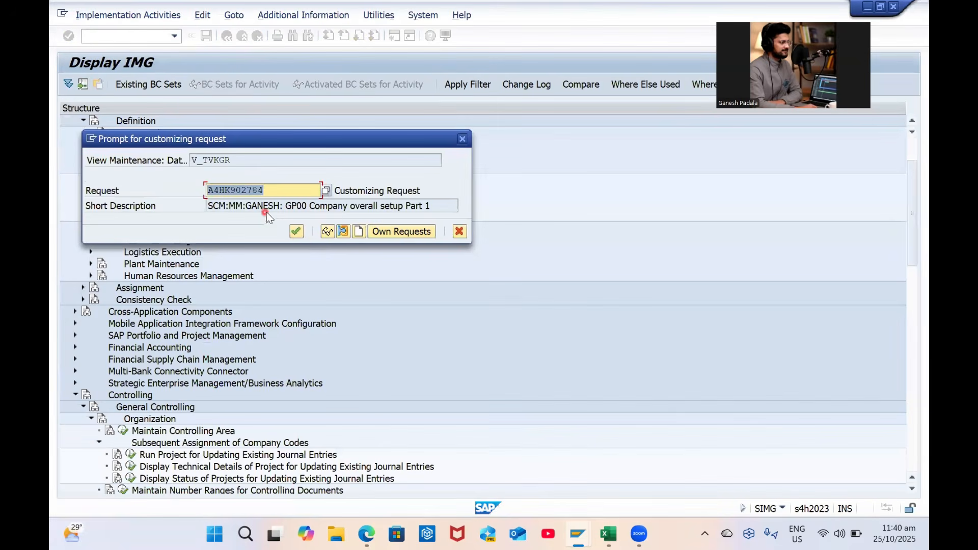
{"action": "left_click", "coordinate": [296, 232]}
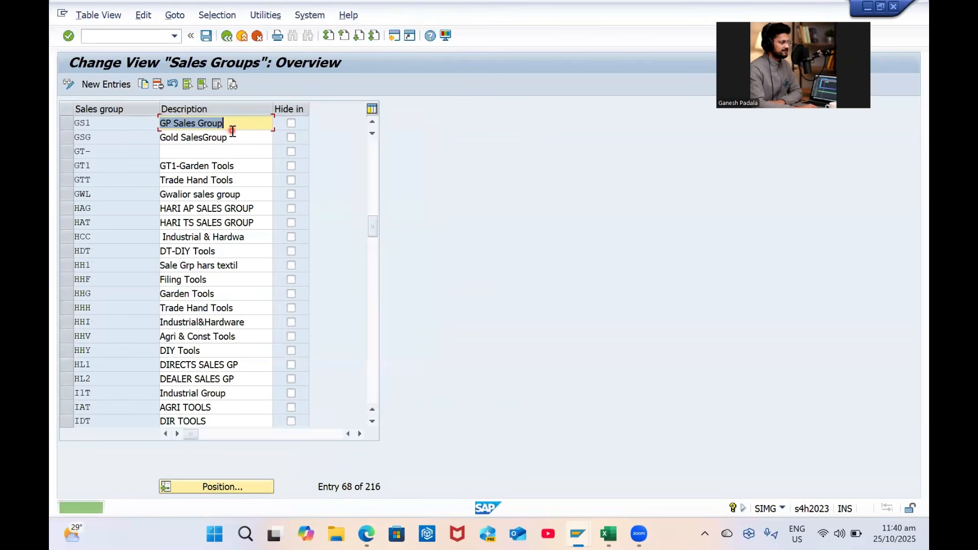
{"action": "key", "text": "alt+Tab"}
Fill the Sales Group row with GS1 in H11 and 'GP Sales Group' in I11, and save the workbook
{"action": "left_click", "coordinate": [645, 300]}
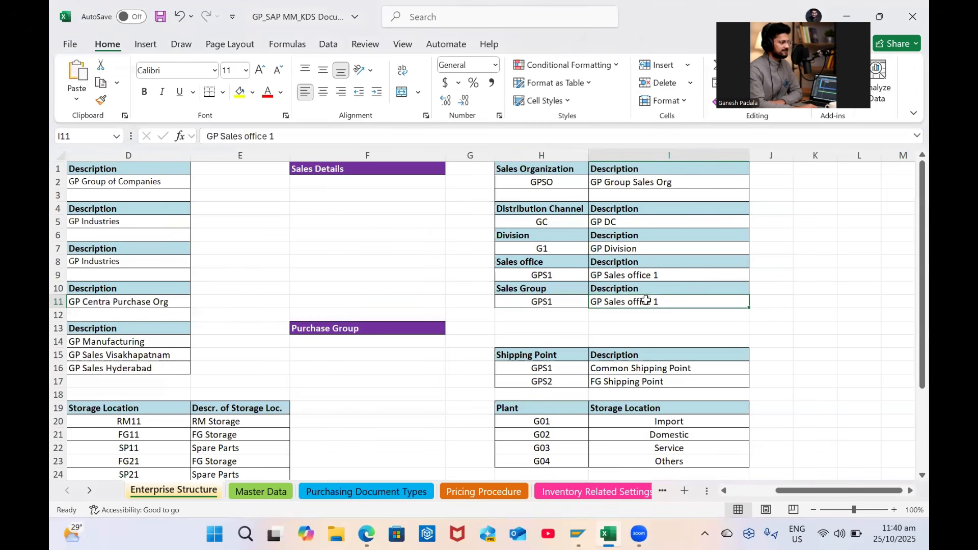
{"action": "key", "text": "ctrl+v"}
{"action": "left_click", "coordinate": [537, 300]}
{"action": "type", "text": "gp"}
{"action": "key", "text": "BackSpace"}
{"action": "key", "text": "BackSpace"}
{"action": "key", "text": "BackSpace"}
{"action": "key", "text": "Caps_Lock"}
{"action": "type", "text": "GP"}
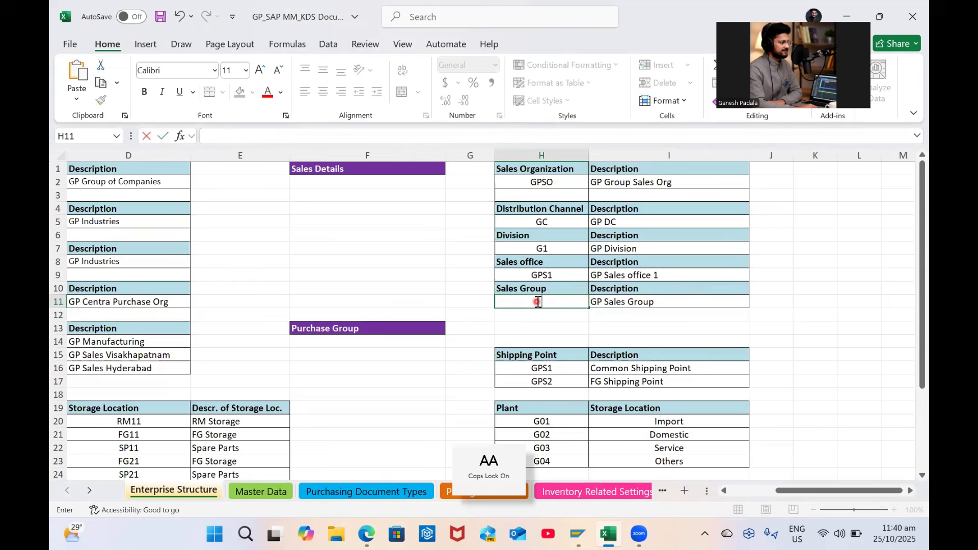
{"action": "key", "text": "BackSpace"}
{"action": "key", "text": "BackSpace"}
{"action": "type", "text": "1"}
{"action": "key", "text": "Return"}
{"action": "key", "text": "alt+Tab"}
{"action": "key", "text": "alt+Tab"}
{"action": "left_click", "coordinate": [564, 298]}
{"action": "type", "text": "GS"}
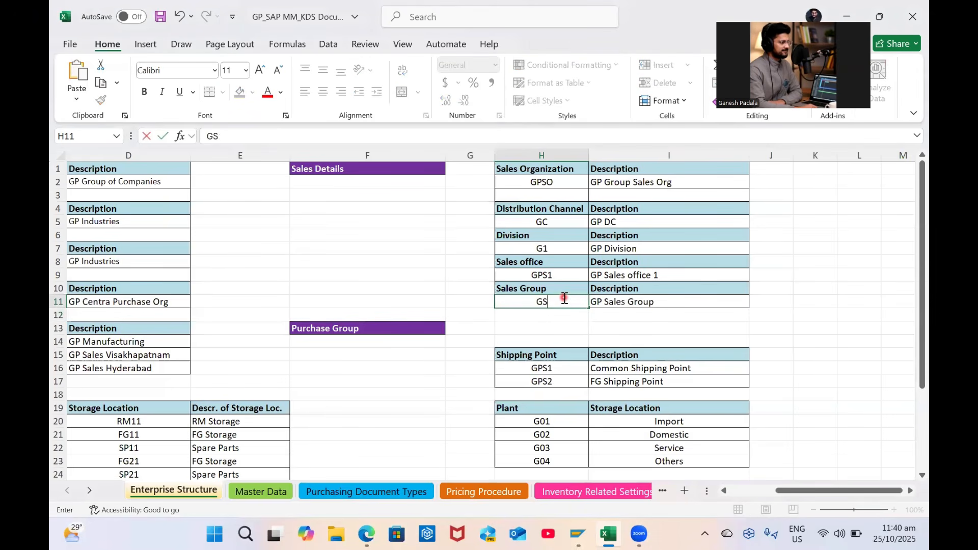
{"action": "key", "text": "ctrl+s"}
{"action": "left_click", "coordinate": [616, 314]}
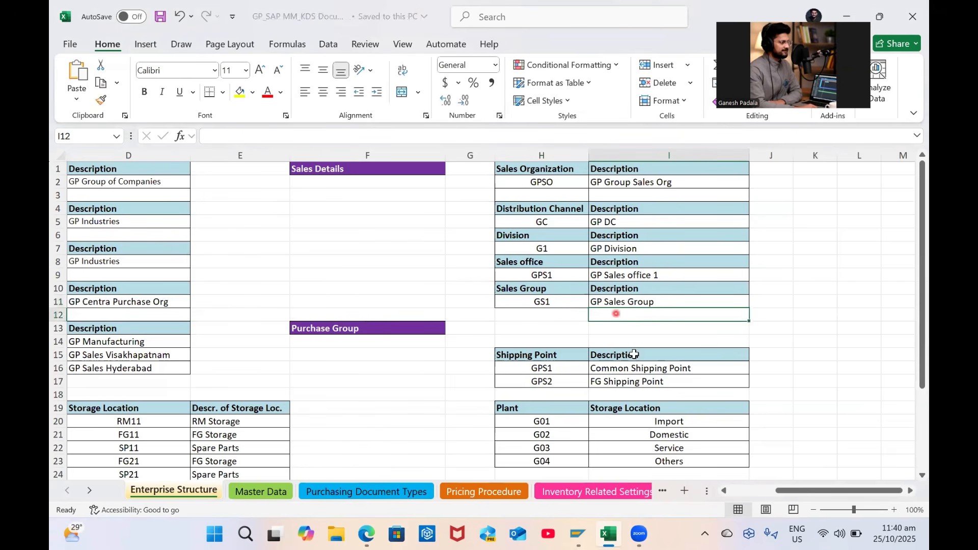
Clear the Plant/Storage Location table in rows 18–23
{"action": "left_click", "coordinate": [479, 406]}
{"action": "key", "text": "ctrl+a"}
{"action": "left_click_drag", "start_coordinate": [473, 392], "coordinate": [701, 459]}
{"action": "key", "text": "ctrl+d"}
{"action": "left_click", "coordinate": [784, 420]}
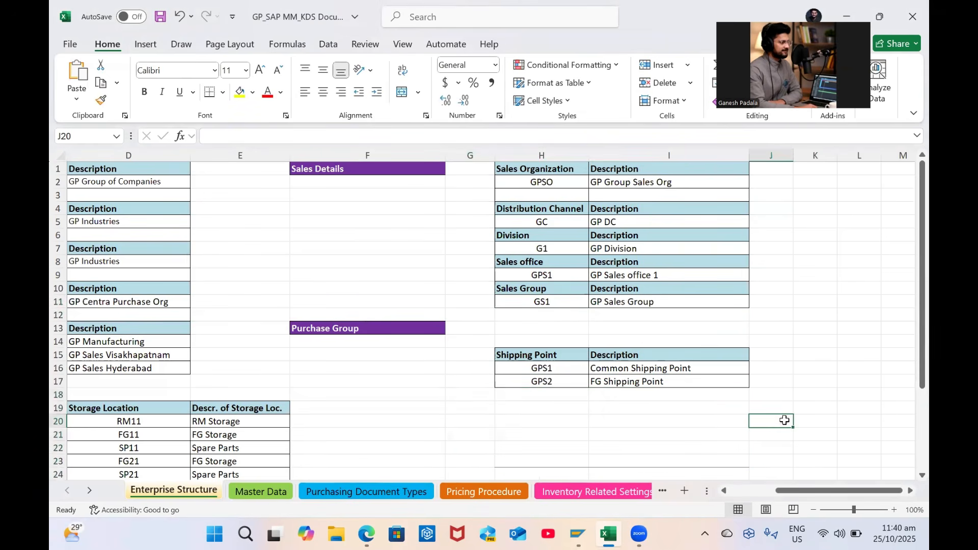
{"action": "key", "text": "alt+Tab"}
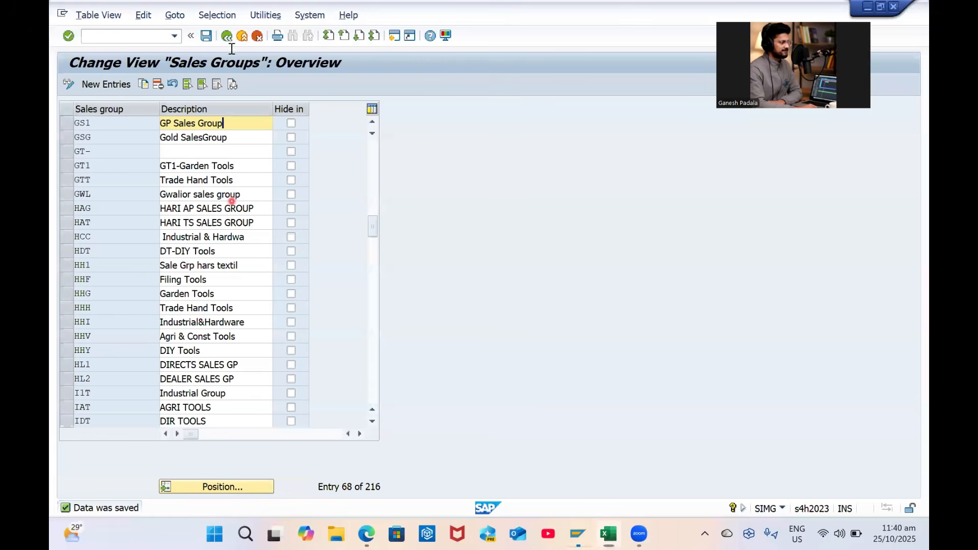
Close the sales groups table and run Sales and Distribution > Master Data > Define Common Distribution Channels
{"action": "left_click", "coordinate": [227, 35]}
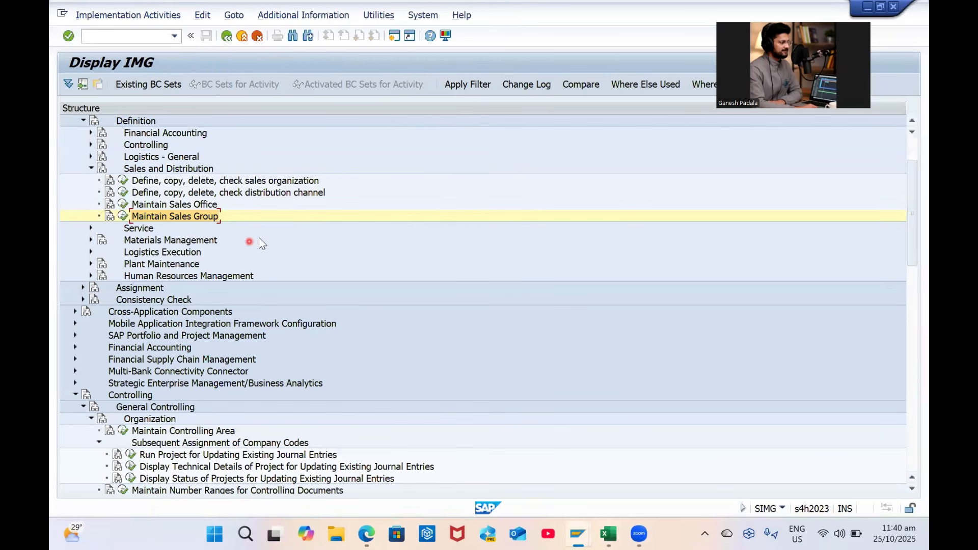
{"action": "scroll", "coordinate": [247, 280], "scroll_direction": "down", "scroll_amount": 4}
{"action": "scroll", "coordinate": [246, 280], "scroll_direction": "down", "scroll_amount": 4}
{"action": "scroll", "coordinate": [246, 280], "scroll_direction": "up", "scroll_amount": 3}
{"action": "left_click", "coordinate": [74, 216]}
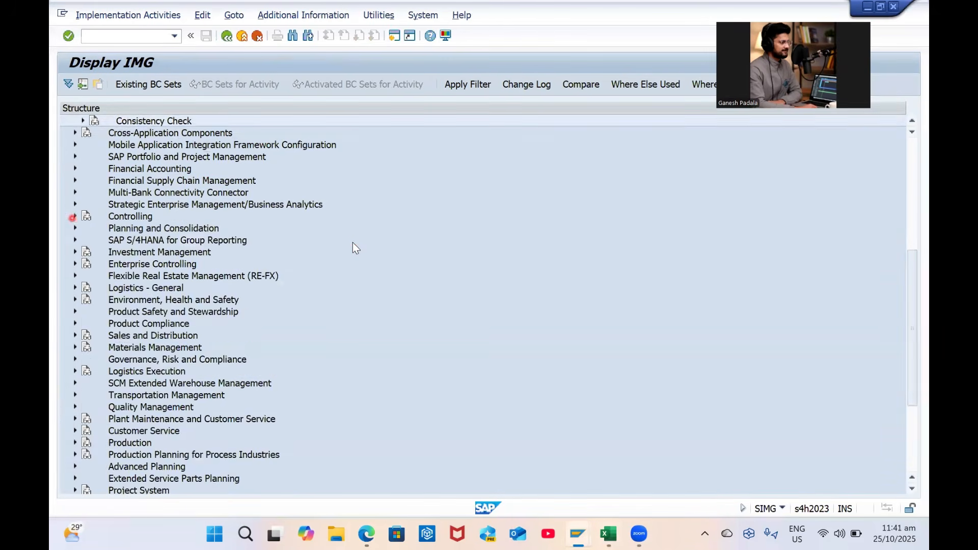
{"action": "scroll", "coordinate": [210, 257], "scroll_direction": "up", "scroll_amount": 4}
{"action": "left_click", "coordinate": [130, 360]}
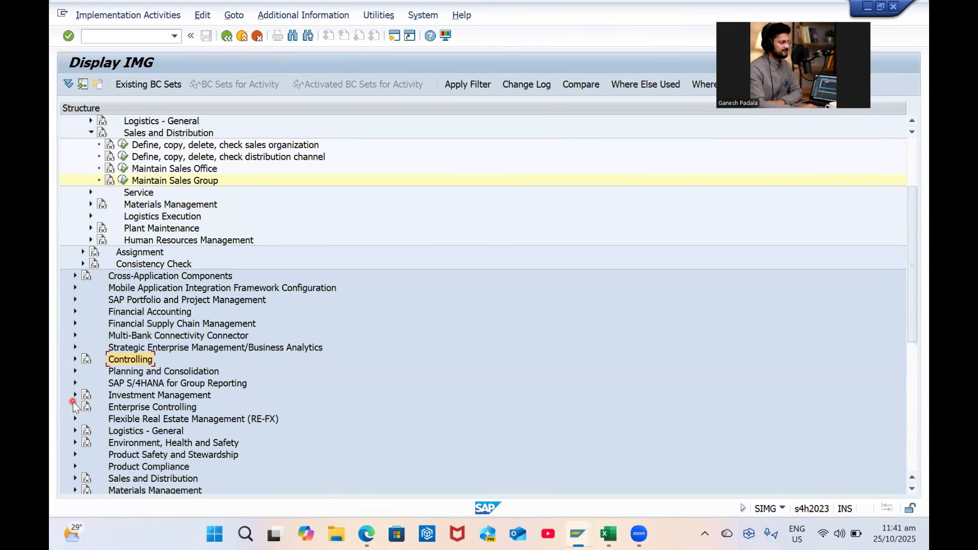
{"action": "scroll", "coordinate": [106, 394], "scroll_direction": "down", "scroll_amount": 2}
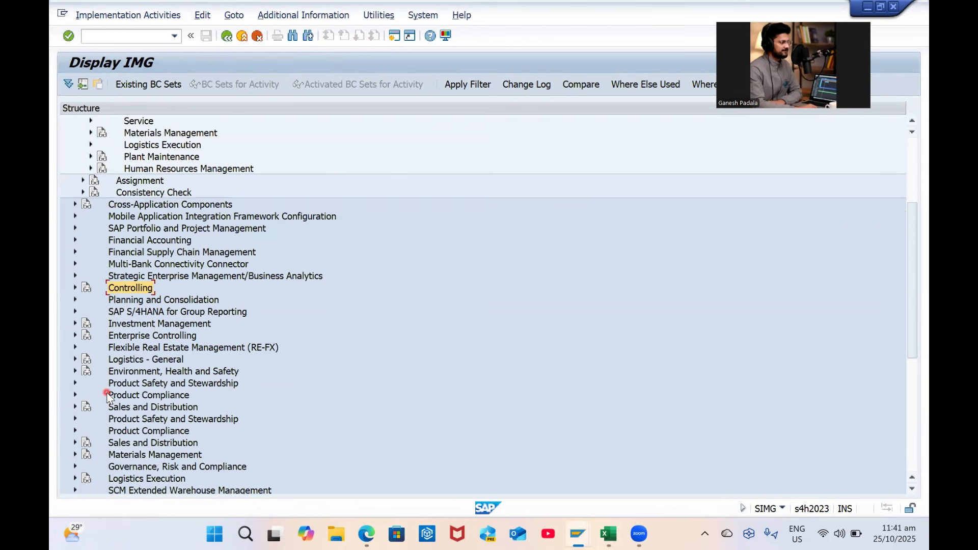
{"action": "left_click", "coordinate": [74, 407]}
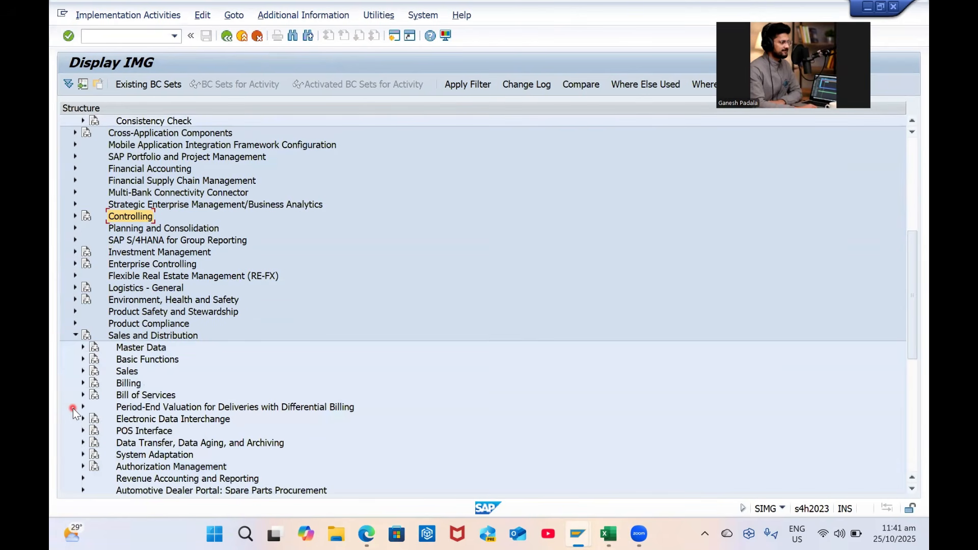
{"action": "left_click", "coordinate": [83, 346]}
{"action": "left_click", "coordinate": [190, 360]}
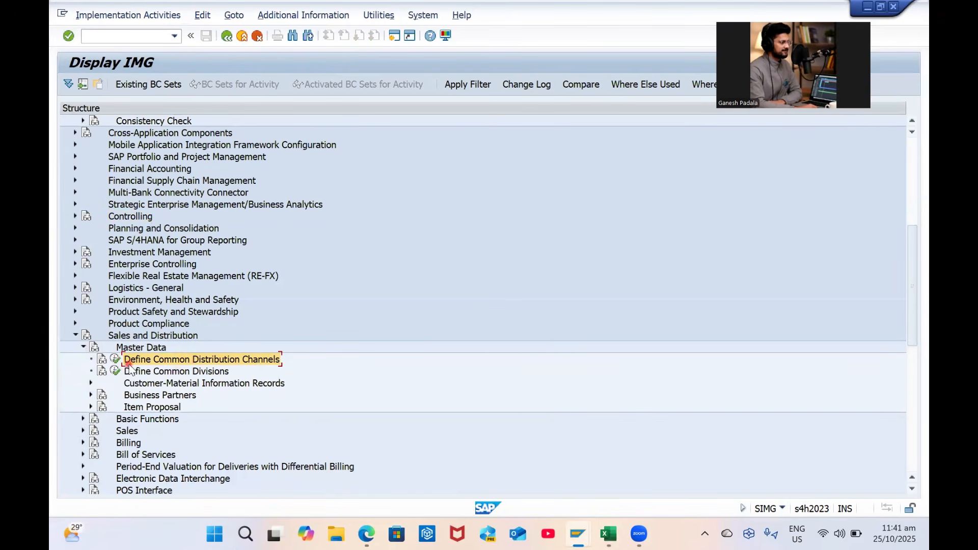
{"action": "left_click", "coordinate": [115, 360]}
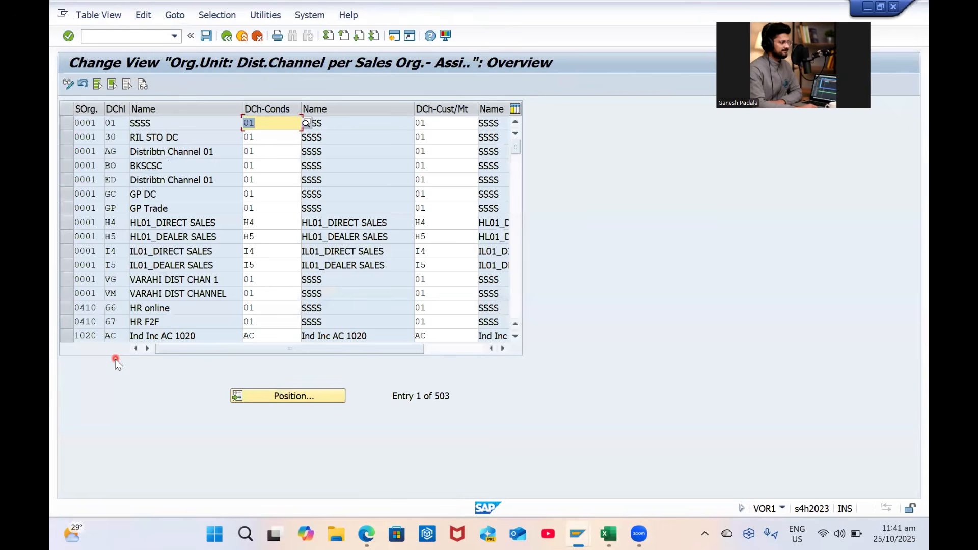
Jump to sales organization GPSO and select its GP DC channel row
{"action": "left_click", "coordinate": [268, 400]}
{"action": "type", "text": "GPSO"}
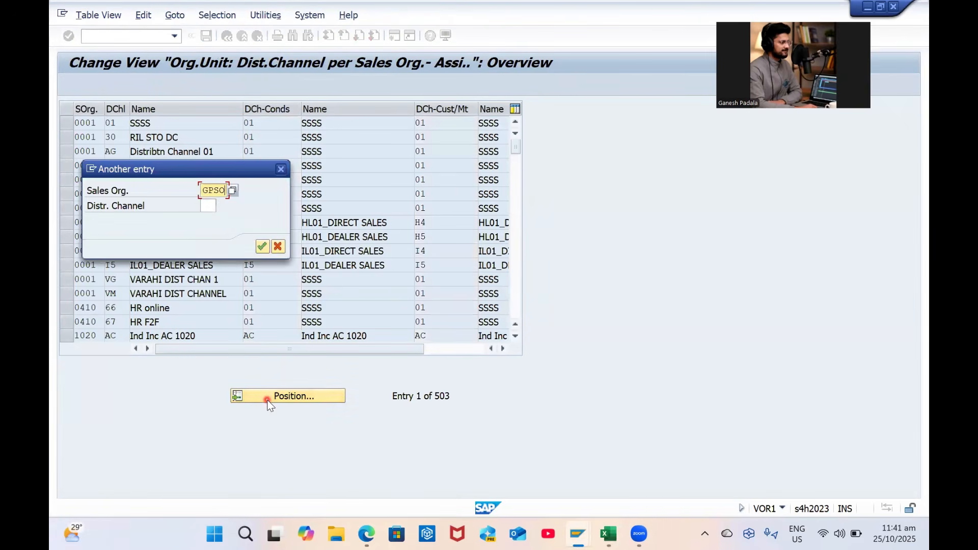
{"action": "key", "text": "Return"}
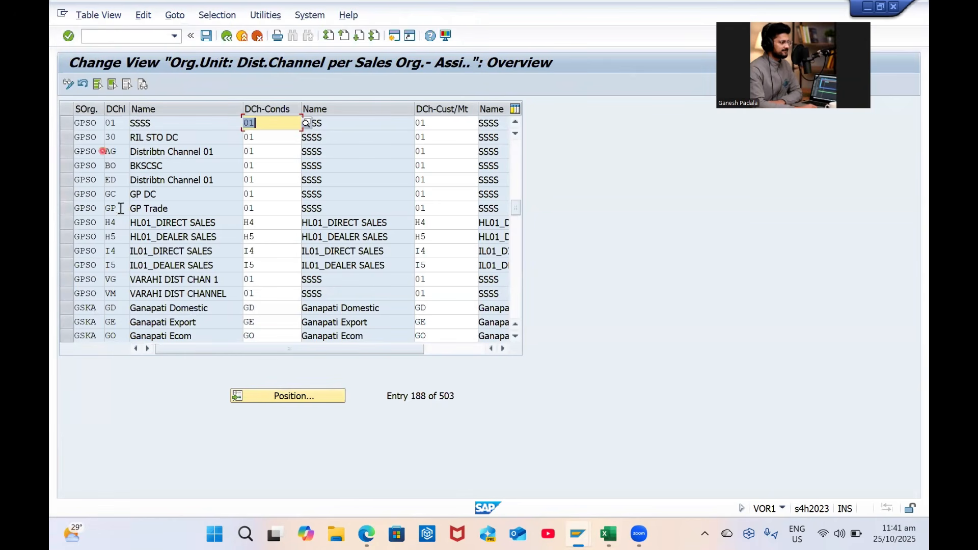
{"action": "left_click", "coordinate": [62, 196]}
{"action": "left_click", "coordinate": [163, 196]}
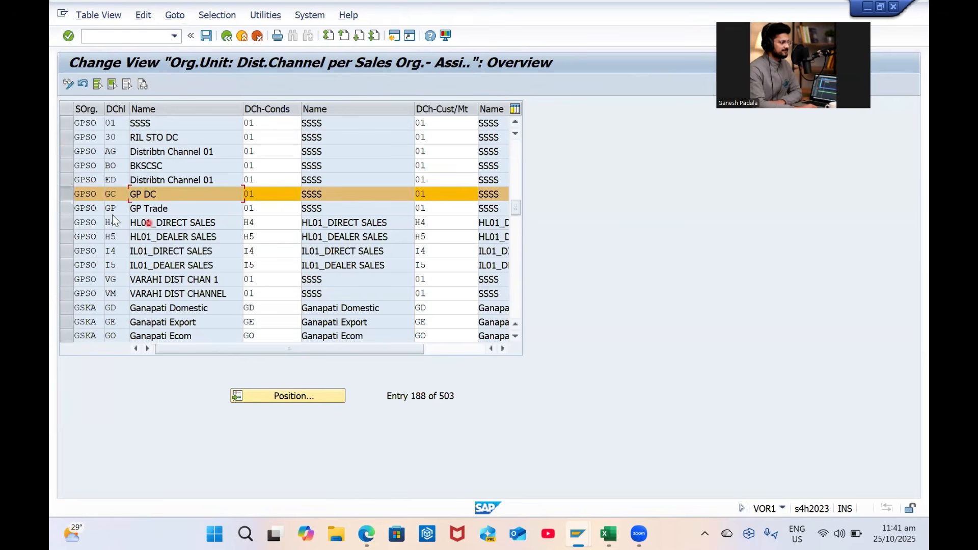
{"action": "left_click", "coordinate": [69, 199]}
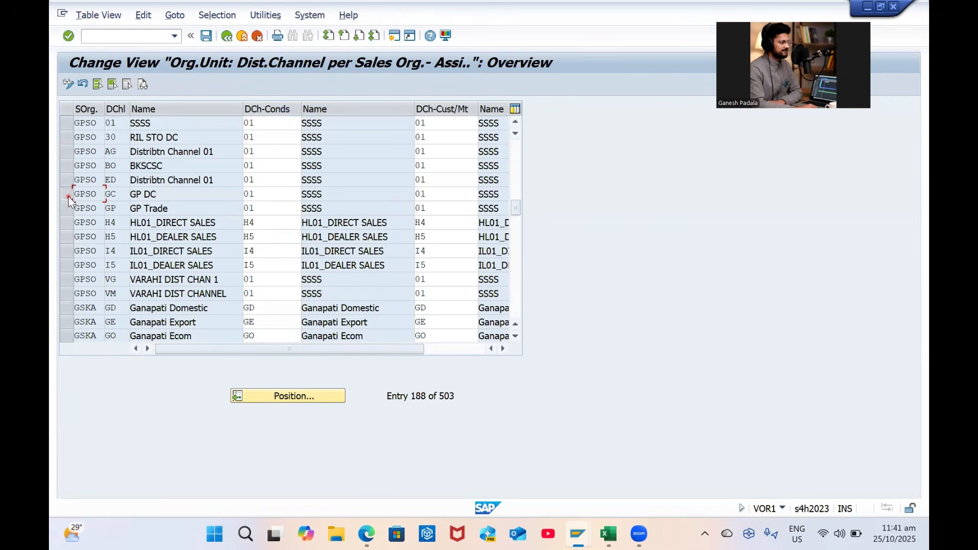
{"action": "left_click", "coordinate": [69, 197]}
Set the conditions and customer/material common channels to GC and save
{"action": "left_click", "coordinate": [269, 196]}
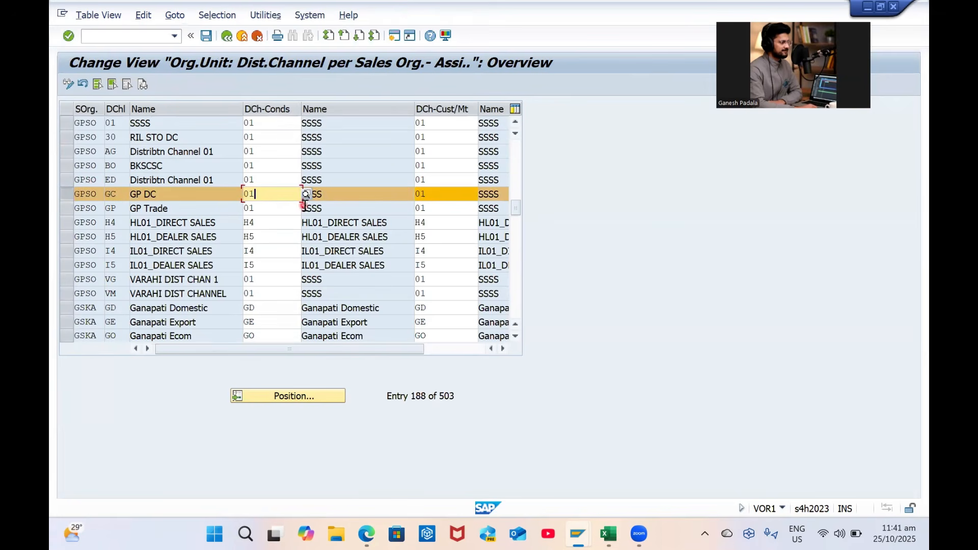
{"action": "key", "text": "BackSpace"}
{"action": "key", "text": "BackSpace"}
{"action": "type", "text": "GC"}
{"action": "key", "text": "Tab"}
{"action": "type", "text": "GC"}
{"action": "key", "text": "Return"}
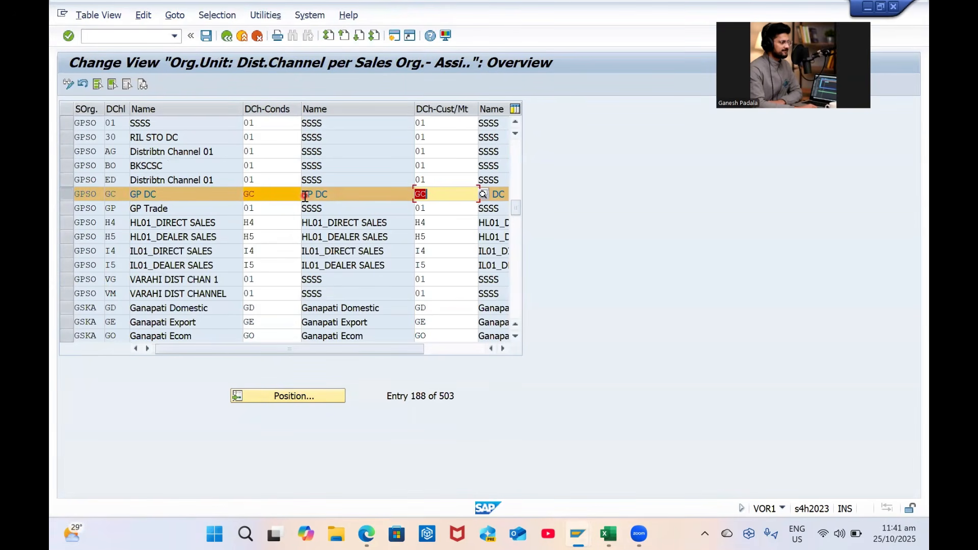
{"action": "key", "text": "ctrl+s"}
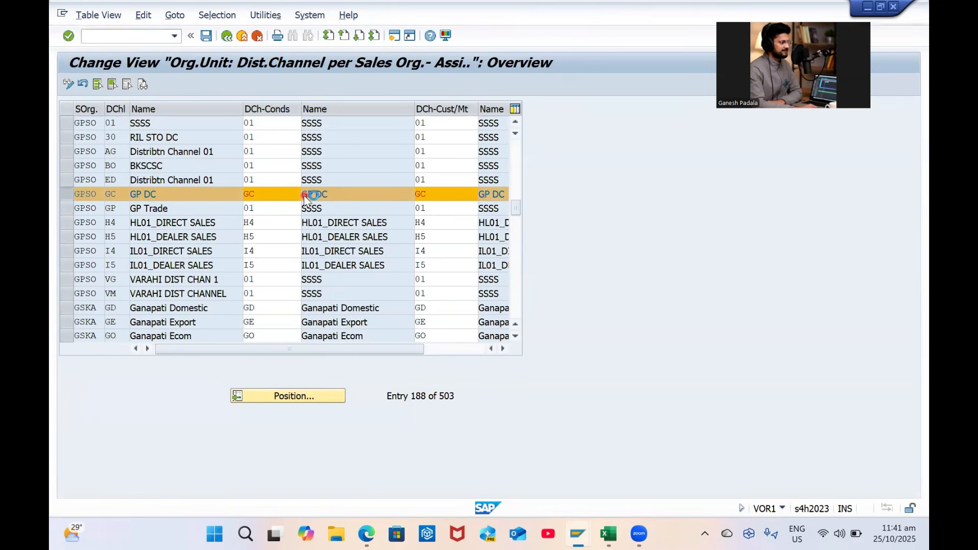
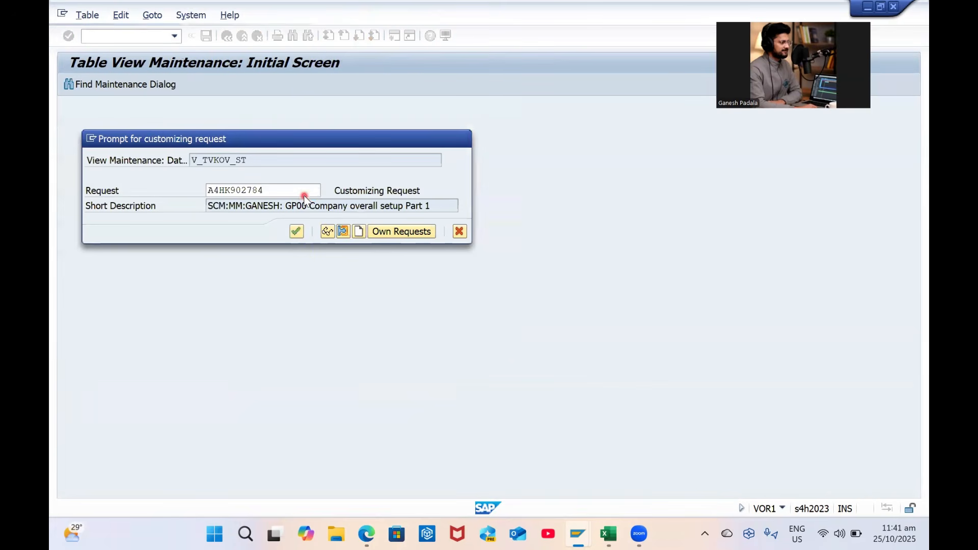
Save the GC common-channel entry under the customizing request and return to the IMG tree
{"action": "key", "text": "Return"}
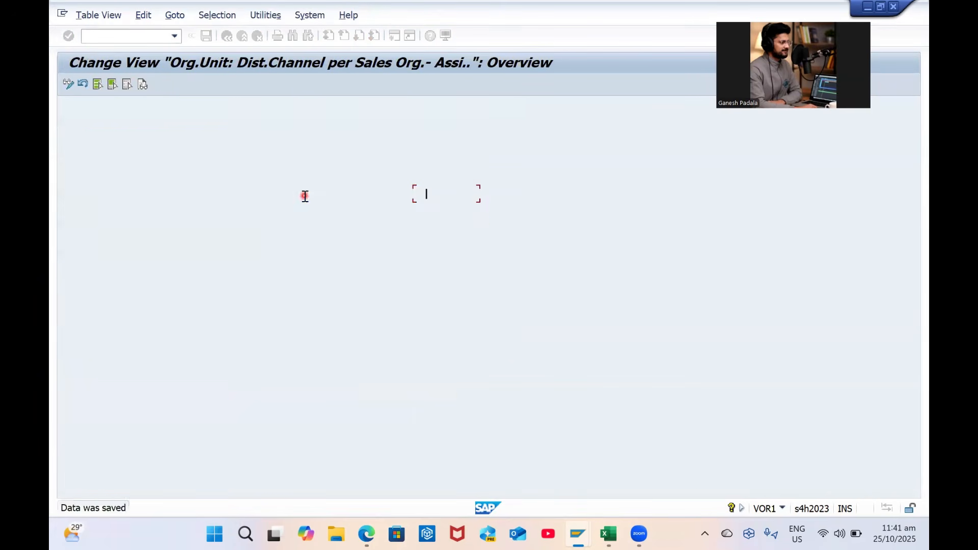
{"action": "left_click", "coordinate": [470, 199]}
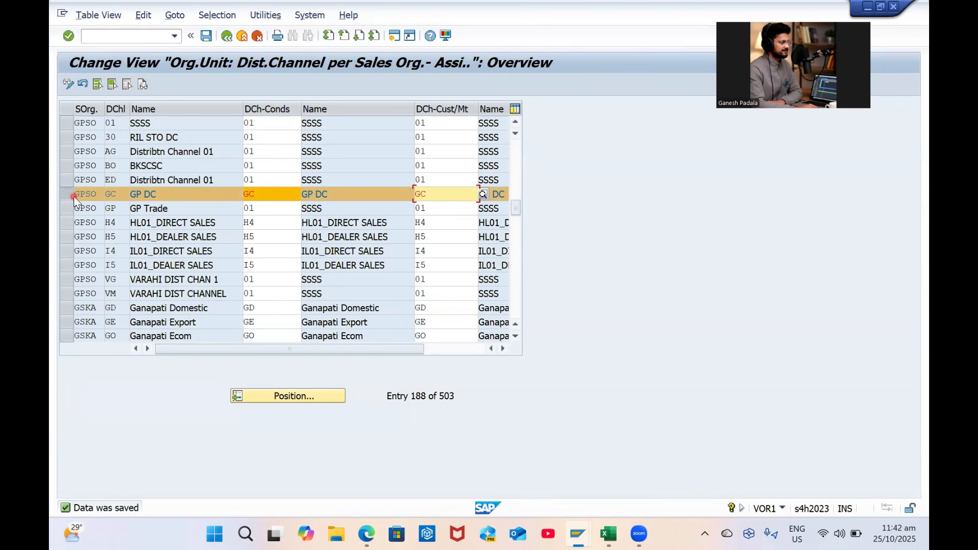
{"action": "left_click", "coordinate": [226, 36]}
{"action": "left_click", "coordinate": [115, 374]}
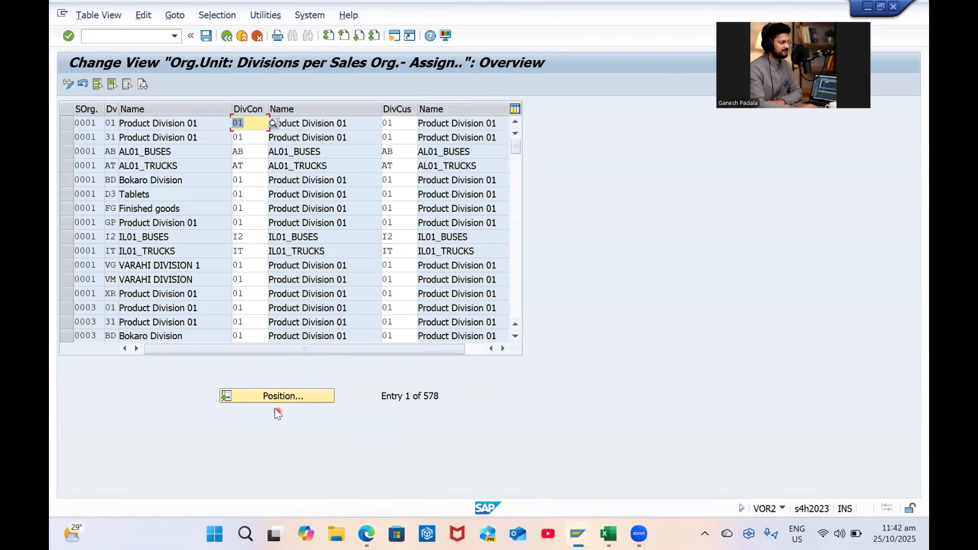
{"action": "left_click", "coordinate": [278, 400]}
{"action": "type", "text": "GP"}
{"action": "key", "text": "Down"}
{"action": "key", "text": "Return"}
{"action": "key", "text": "Tab"}
{"action": "type", "text": "01"}
{"action": "key", "text": "Return"}
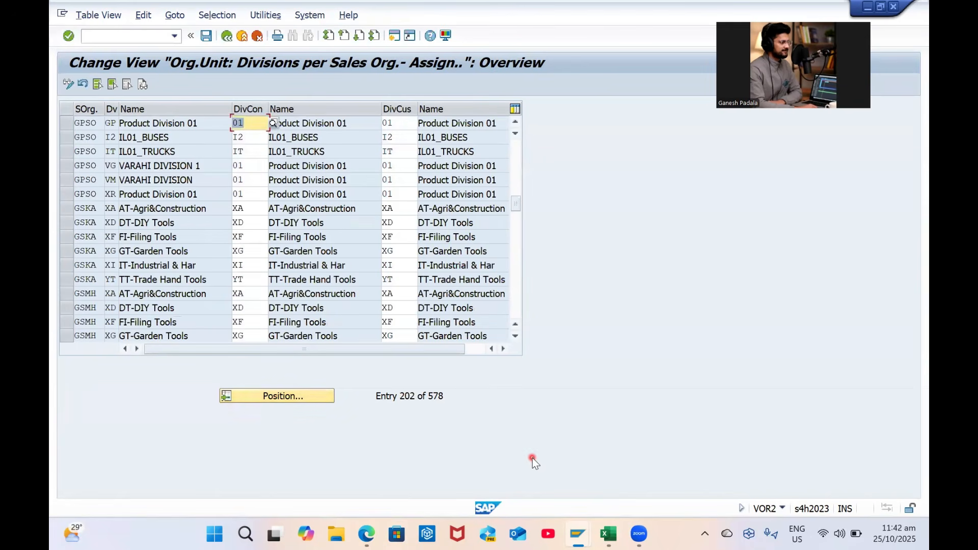
{"action": "key", "text": "alt+Tab"}
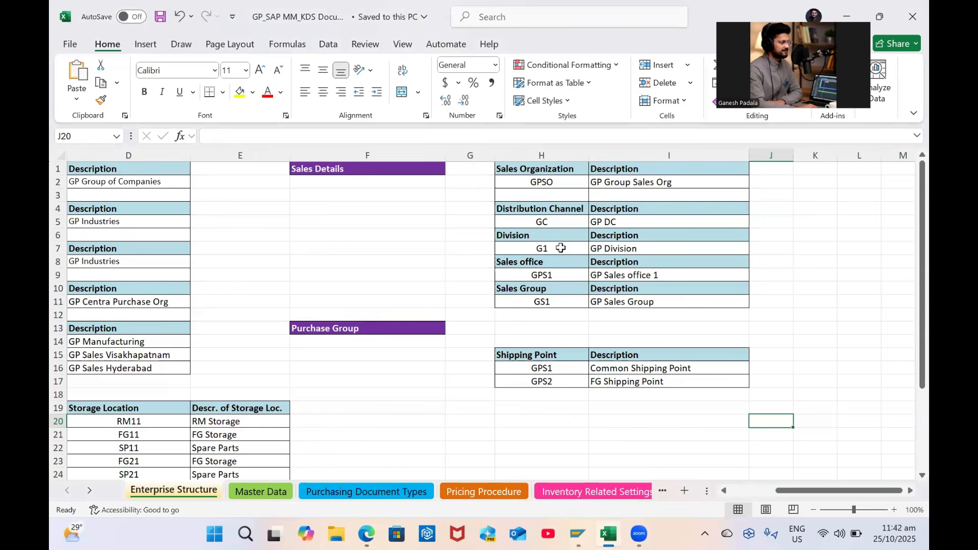
{"action": "left_click", "coordinate": [561, 248]}
{"action": "key", "text": "alt+Tab"}
{"action": "scroll", "coordinate": [153, 166], "scroll_direction": "up", "scroll_amount": 1}
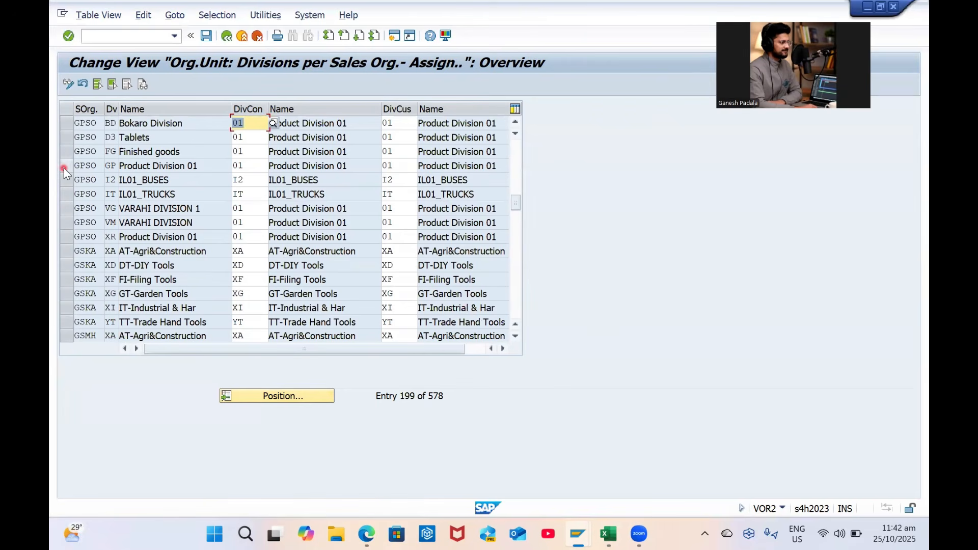
{"action": "scroll", "coordinate": [145, 206], "scroll_direction": "up", "scroll_amount": 1}
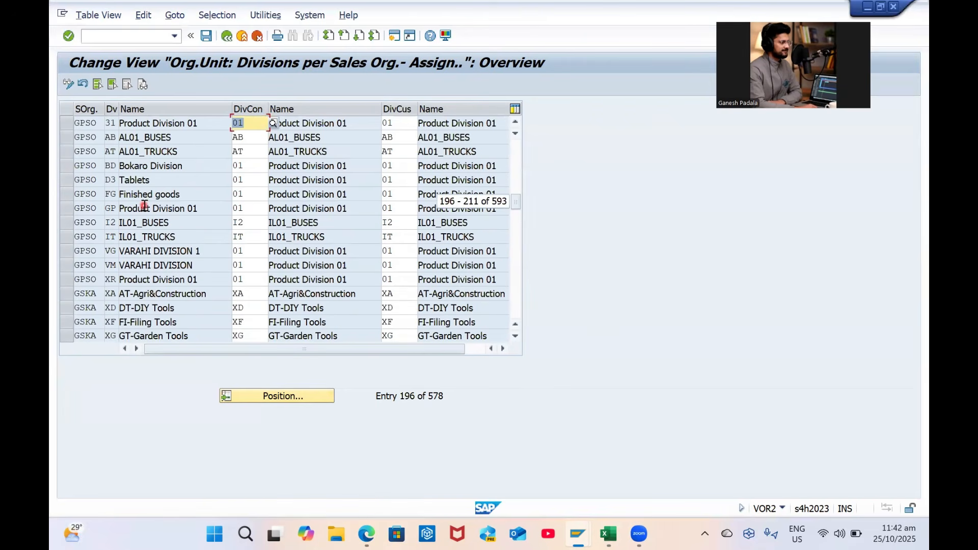
{"action": "scroll", "coordinate": [144, 205], "scroll_direction": "up", "scroll_amount": 2}
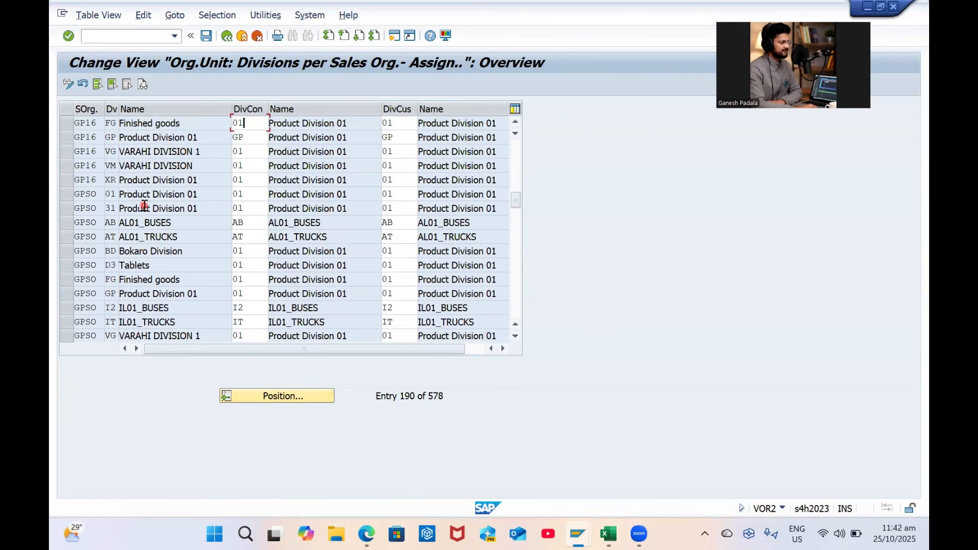
{"action": "scroll", "coordinate": [145, 206], "scroll_direction": "up", "scroll_amount": 1}
{"action": "left_click", "coordinate": [272, 397]}
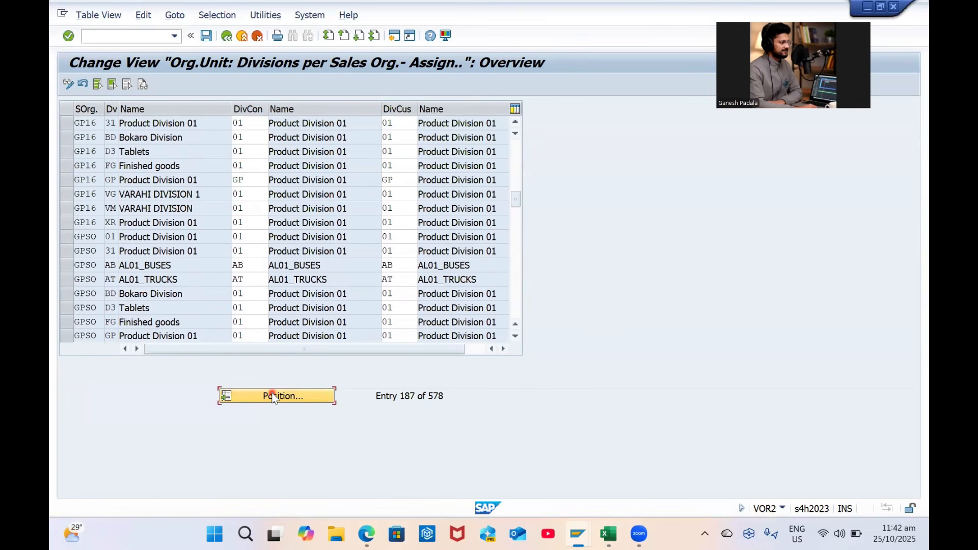
{"action": "type", "text": "GPSO"}
{"action": "key", "text": "Tab"}
{"action": "type", "text": "G"}
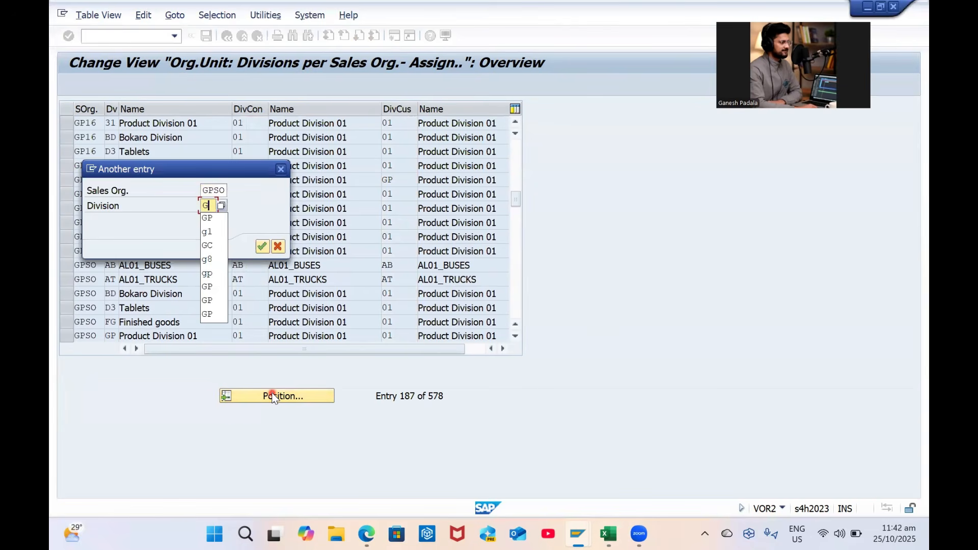
{"action": "type", "text": "P"}
{"action": "key", "text": "Return"}
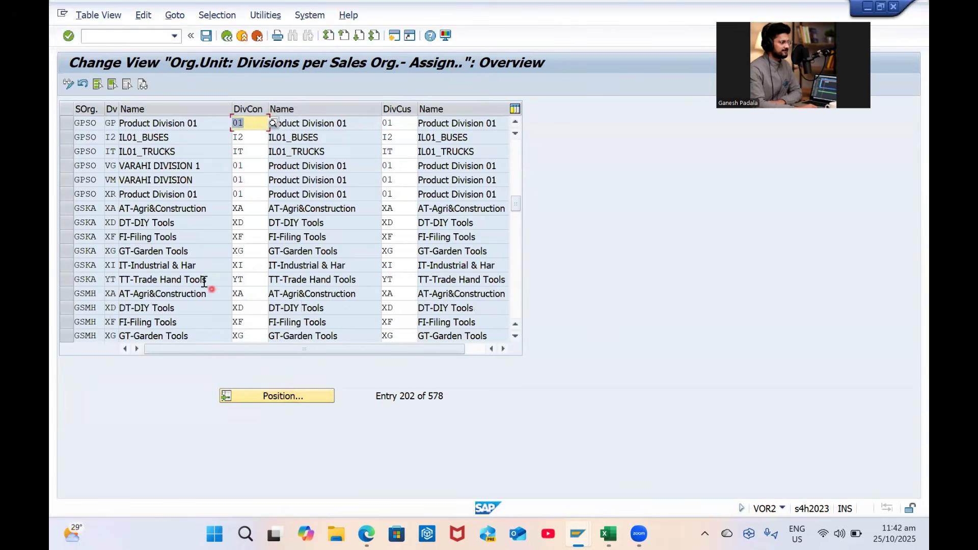
{"action": "scroll", "coordinate": [220, 246], "scroll_direction": "up", "scroll_amount": 1}
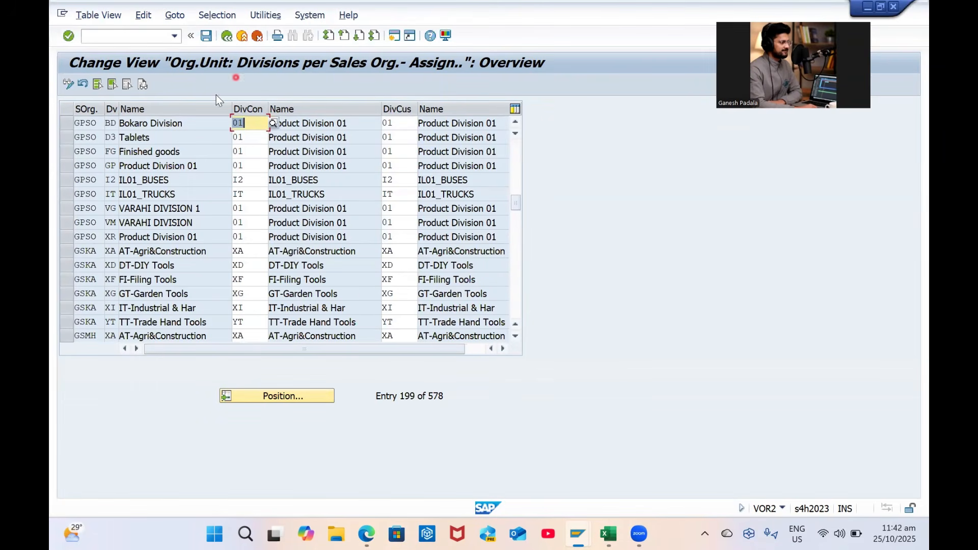
{"action": "left_click", "coordinate": [232, 36]}
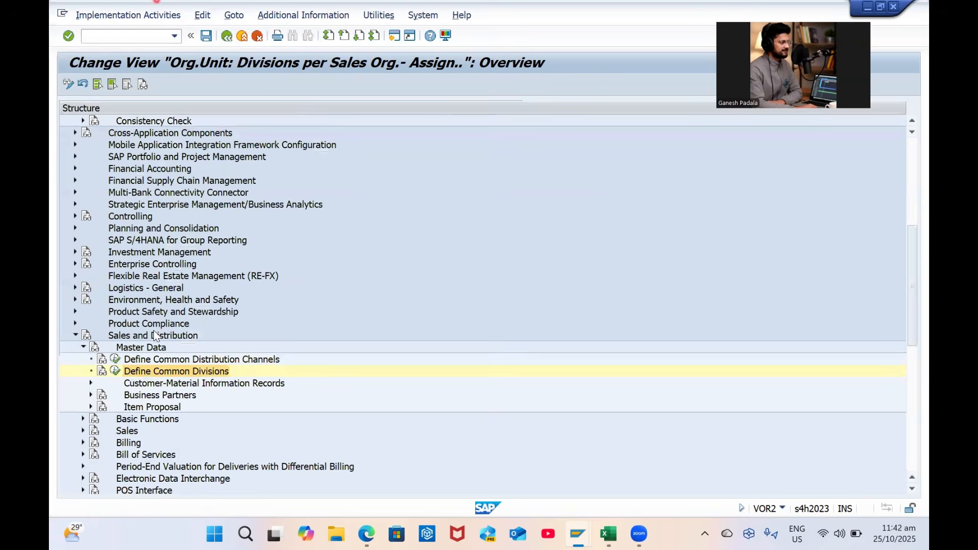
Open Materials Management's Maintain storage location activity for plant GP01
{"action": "scroll", "coordinate": [199, 378], "scroll_direction": "up", "scroll_amount": 6}
{"action": "scroll", "coordinate": [159, 371], "scroll_direction": "down", "scroll_amount": 2}
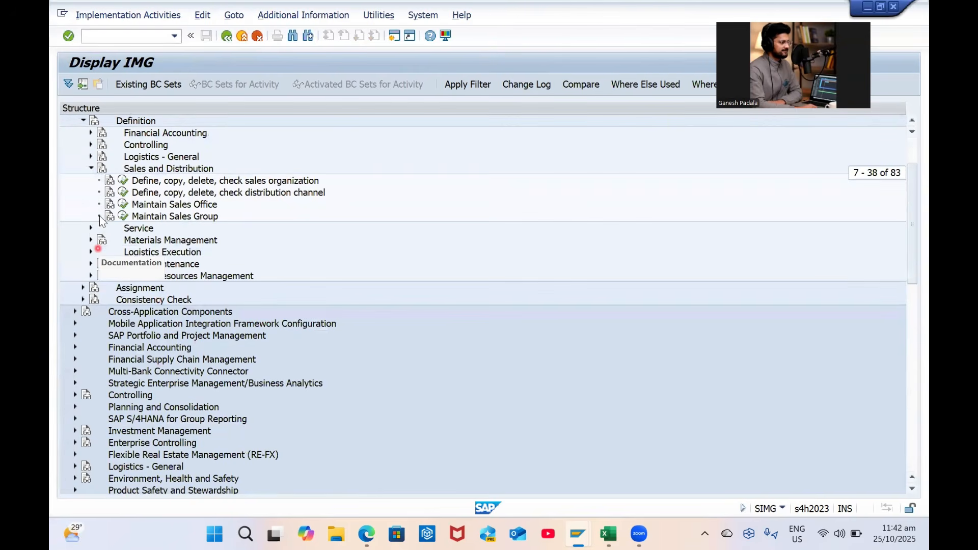
{"action": "left_click", "coordinate": [90, 168]}
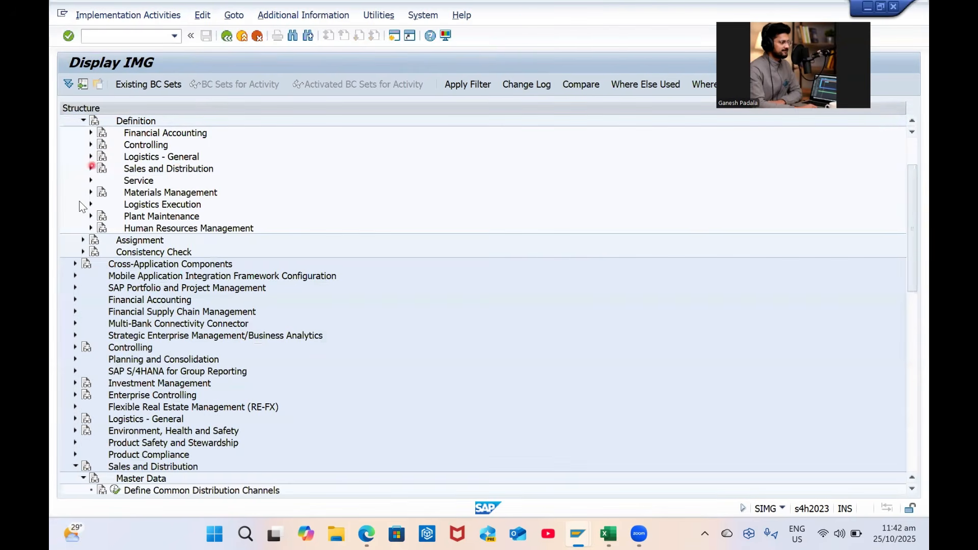
{"action": "left_click", "coordinate": [91, 180]}
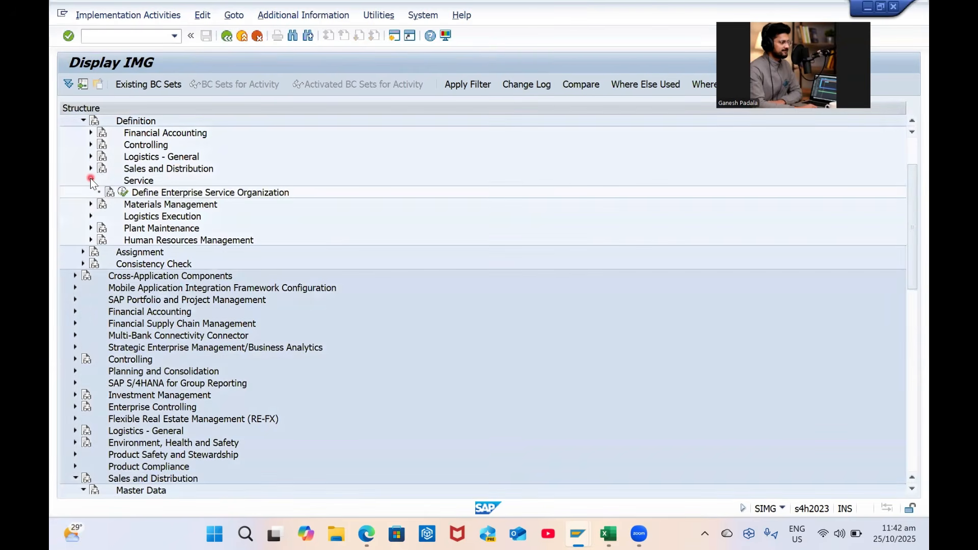
{"action": "left_click", "coordinate": [90, 180]}
{"action": "left_click", "coordinate": [91, 193]}
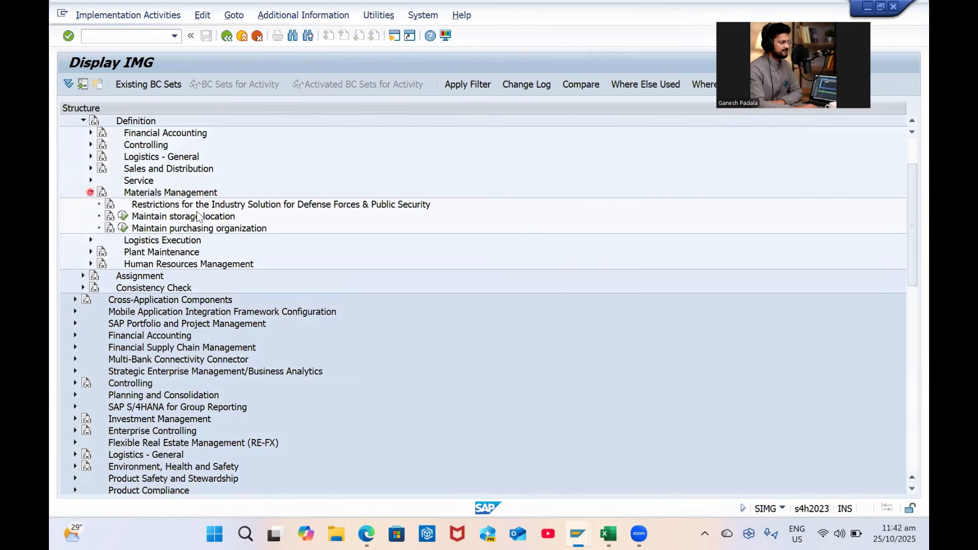
{"action": "left_click", "coordinate": [187, 217]}
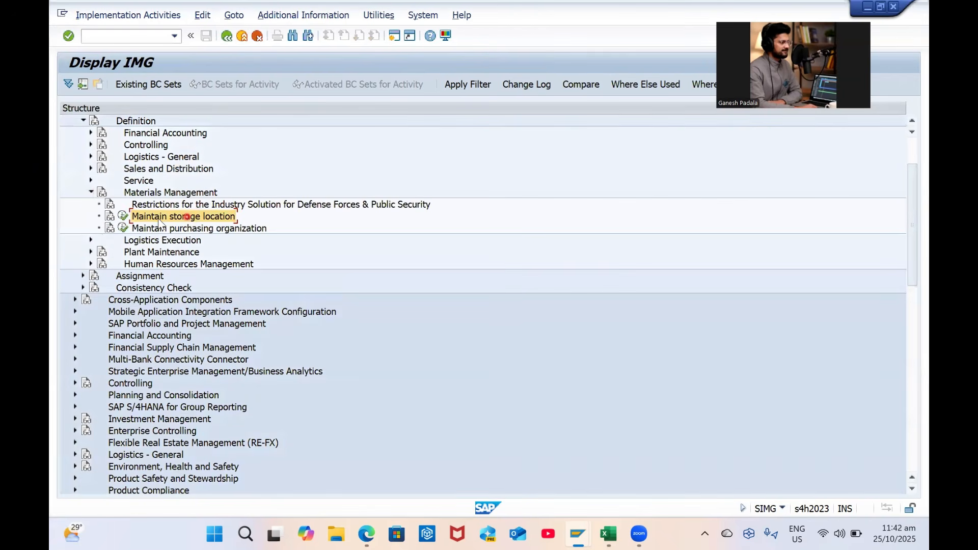
{"action": "left_click", "coordinate": [124, 215]}
{"action": "type", "text": "G"}
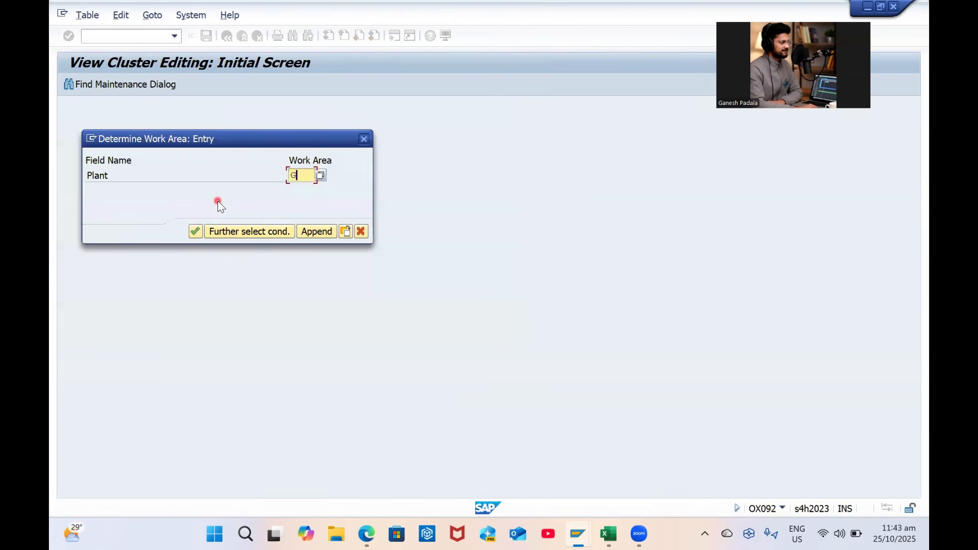
{"action": "type", "text": "P01"}
{"action": "key", "text": "Return"}
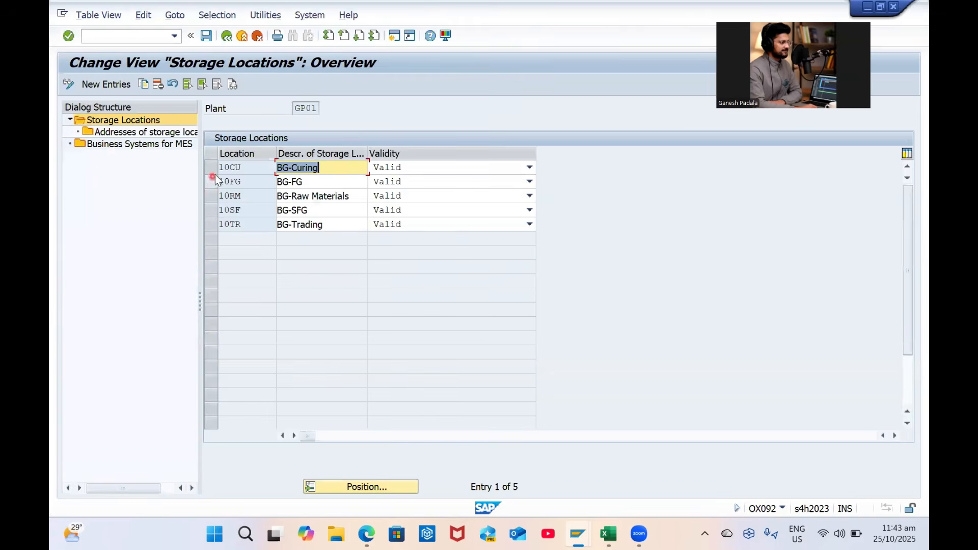
Delete all five storage locations (10CU, 10FG, 10RM, 10SF, 10TR) and save under the customizing request
{"action": "left_click", "coordinate": [214, 154]}
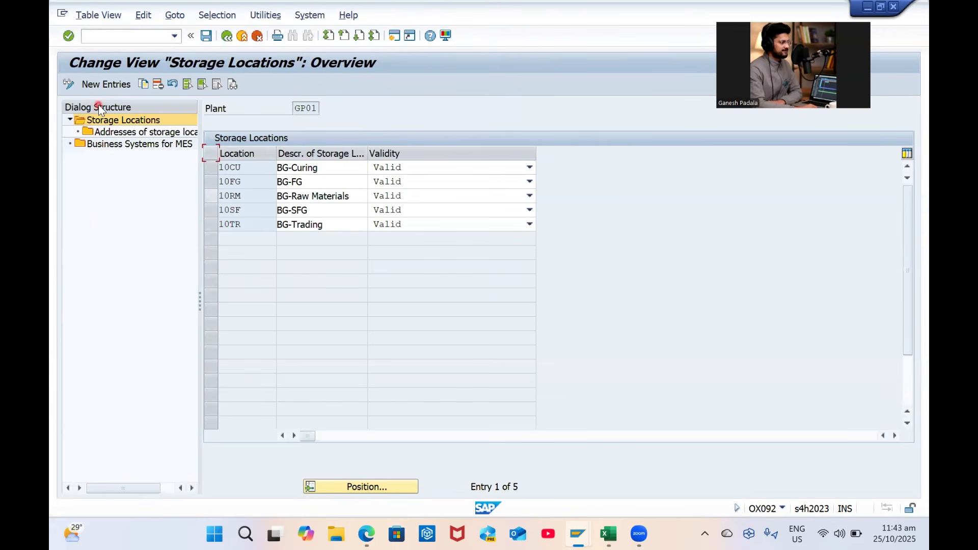
{"action": "left_click", "coordinate": [243, 157]}
{"action": "left_click", "coordinate": [158, 85]}
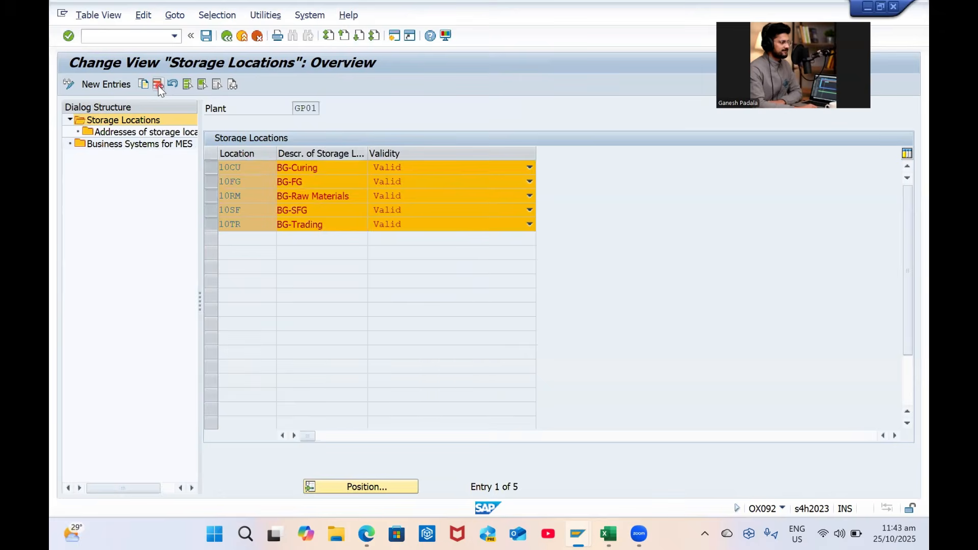
{"action": "key", "text": "Return"}
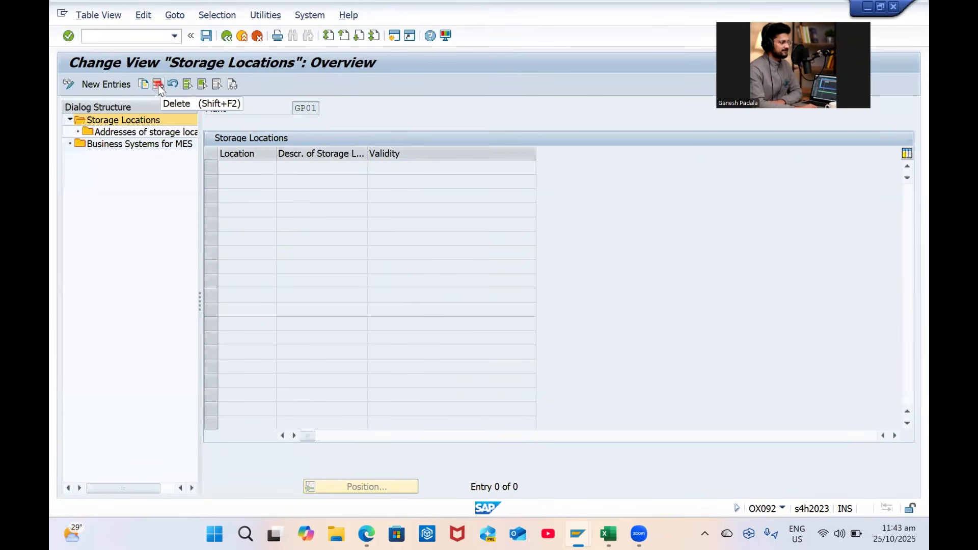
{"action": "key", "text": "ctrl+s"}
{"action": "key", "text": "Return"}
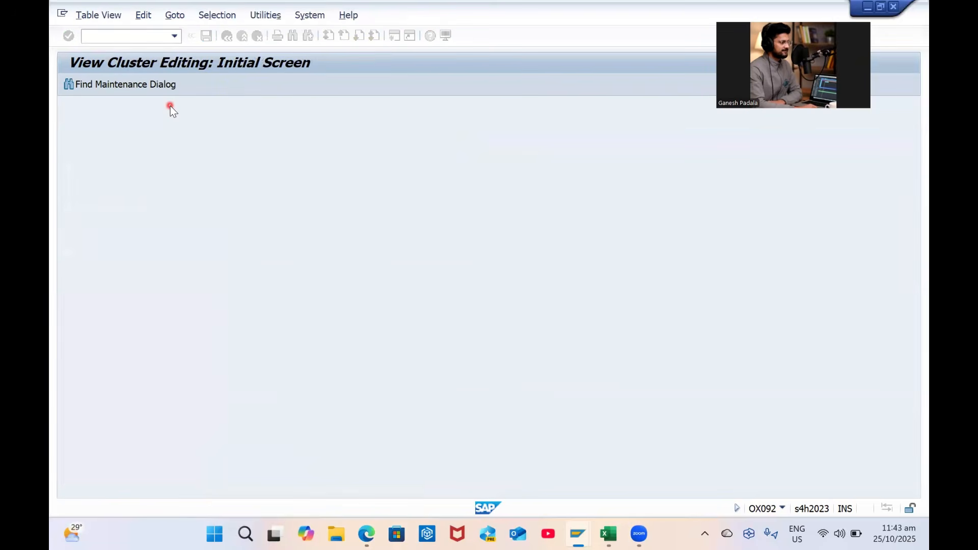
Paste storage locations RM11, FG11 and SP11 with descriptions from Excel as new entries
{"action": "left_click", "coordinate": [109, 84]}
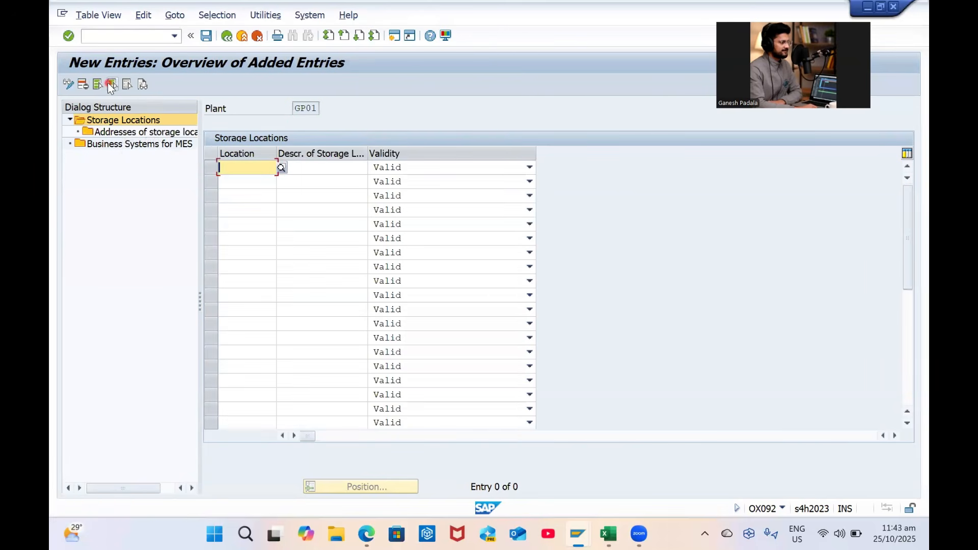
{"action": "key", "text": "alt+Tab"}
{"action": "scroll", "coordinate": [288, 398], "scroll_direction": "down", "scroll_amount": 2}
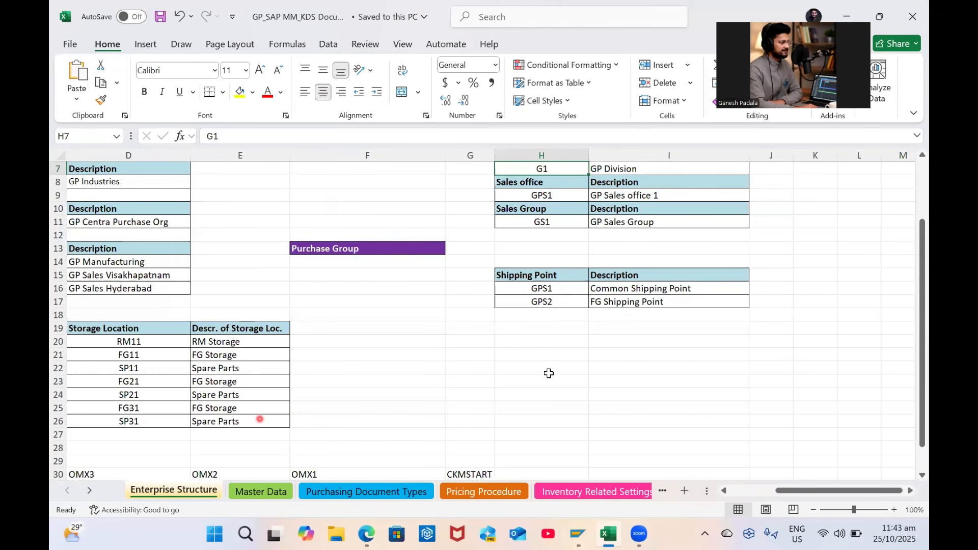
{"action": "scroll", "coordinate": [548, 373], "scroll_direction": "left", "scroll_amount": 3}
{"action": "left_click_drag", "start_coordinate": [447, 341], "coordinate": [560, 372]}
{"action": "key", "text": "ctrl+c"}
{"action": "key", "text": "alt+Tab"}
{"action": "left_click", "coordinate": [263, 172]}
{"action": "key", "text": "ctrl+v"}
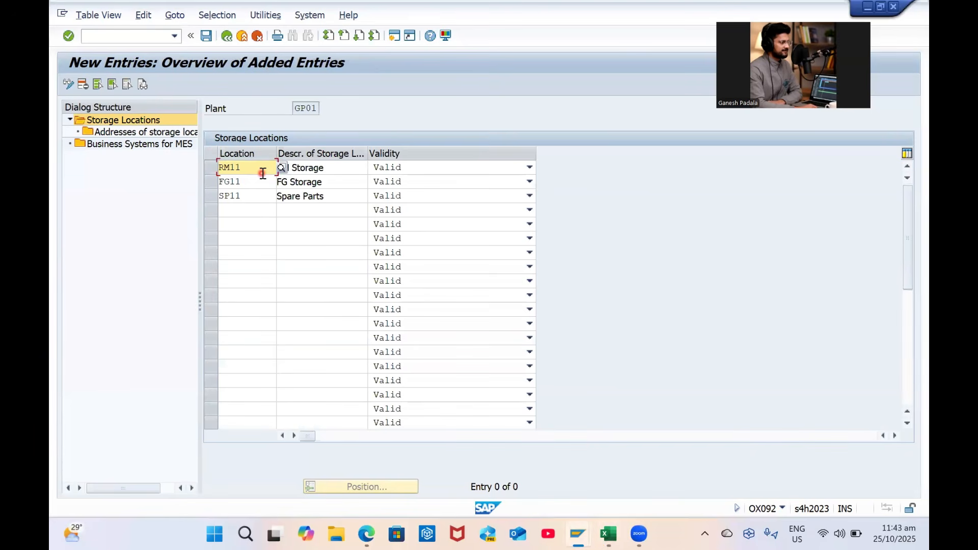
{"action": "key", "text": "Return"}
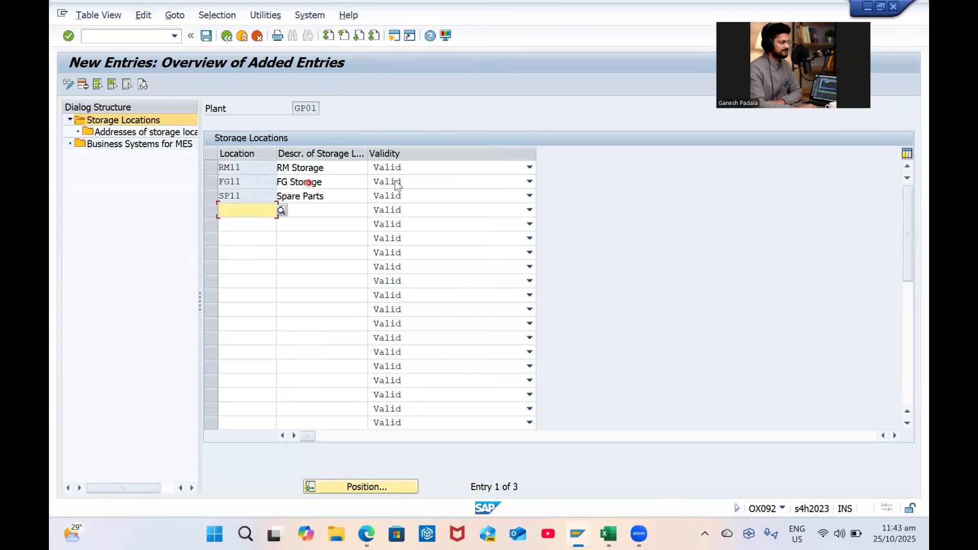
Keep validity as Valid, save the entries, and open FG11's address list
{"action": "left_click", "coordinate": [398, 167]}
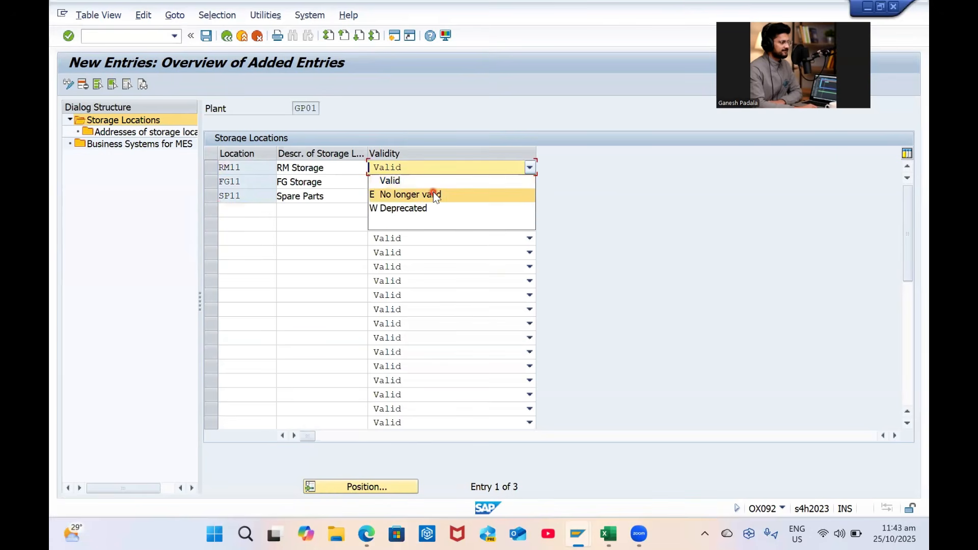
{"action": "left_click", "coordinate": [407, 174]}
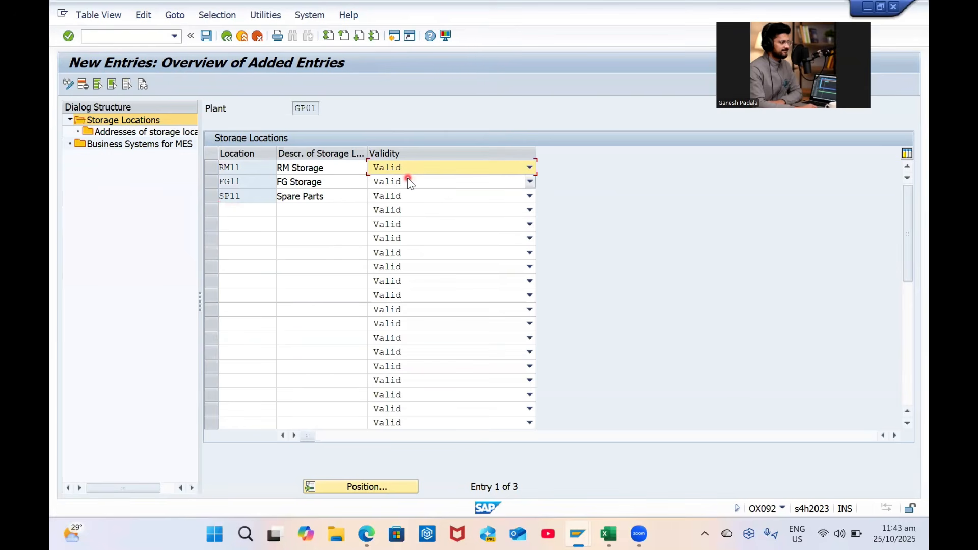
{"action": "key", "text": "ctrl+s"}
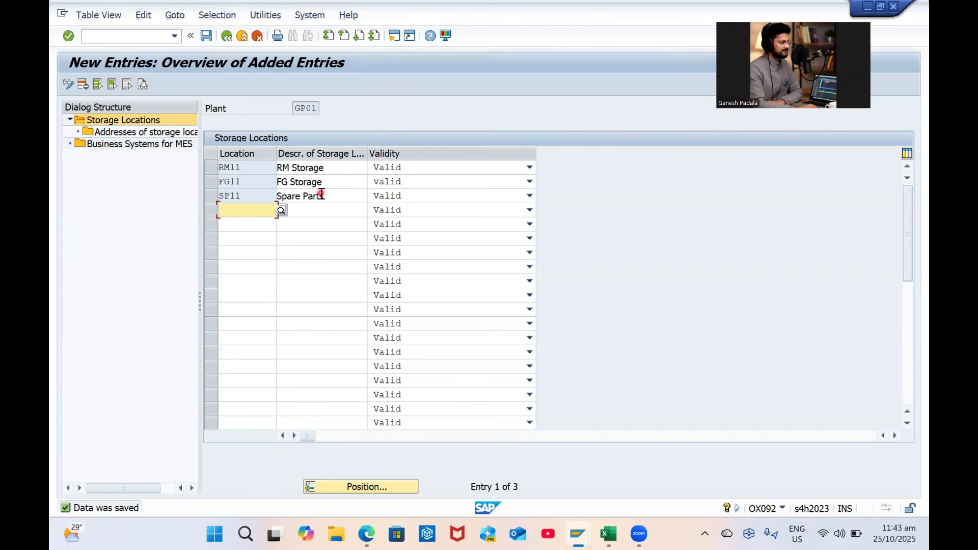
{"action": "left_click", "coordinate": [206, 35]}
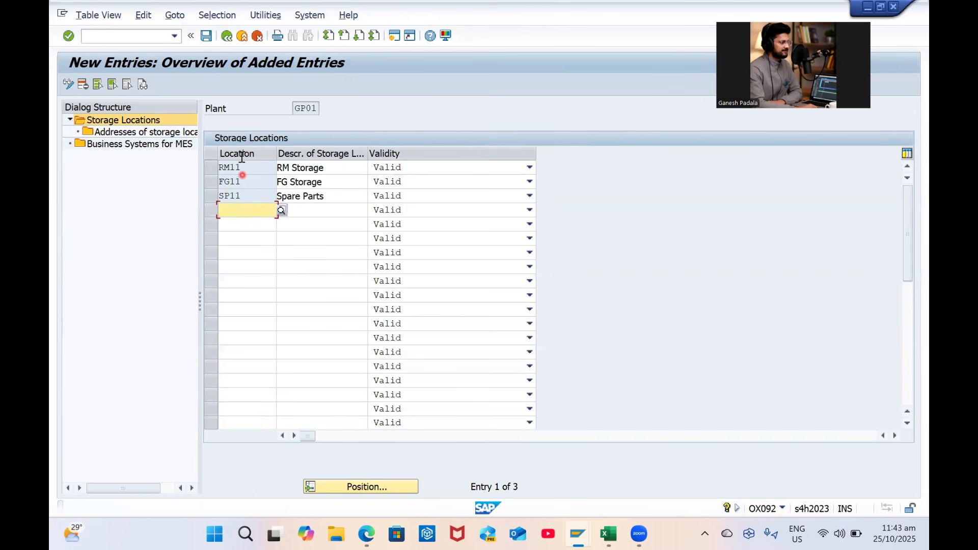
{"action": "left_click", "coordinate": [227, 36]}
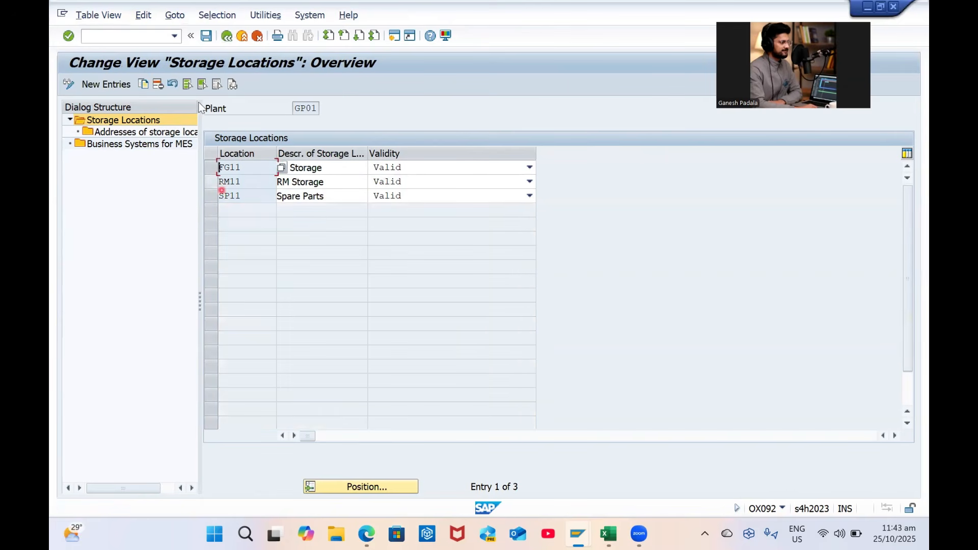
{"action": "left_click", "coordinate": [206, 35]}
{"action": "left_click", "coordinate": [210, 167]}
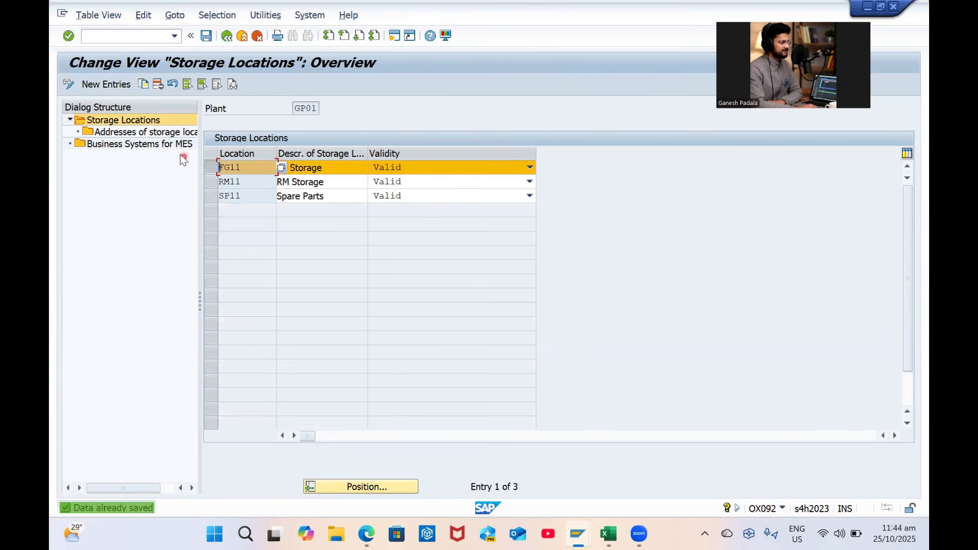
{"action": "double_click", "coordinate": [138, 132]}
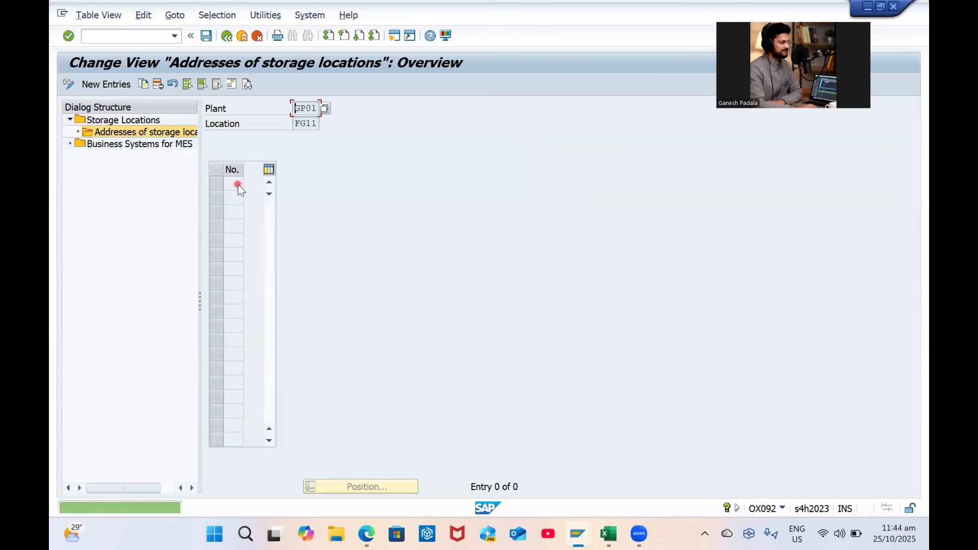
Create address GR with title Company, name GP Sales Visakhapatnam, and search terms including Visakhapatnam
{"action": "left_click", "coordinate": [109, 85]}
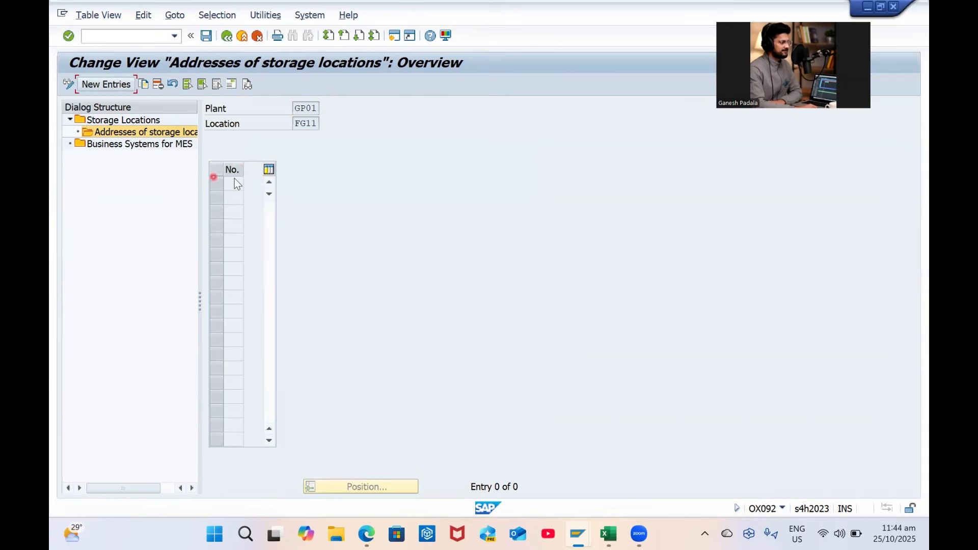
{"action": "left_click", "coordinate": [235, 186]}
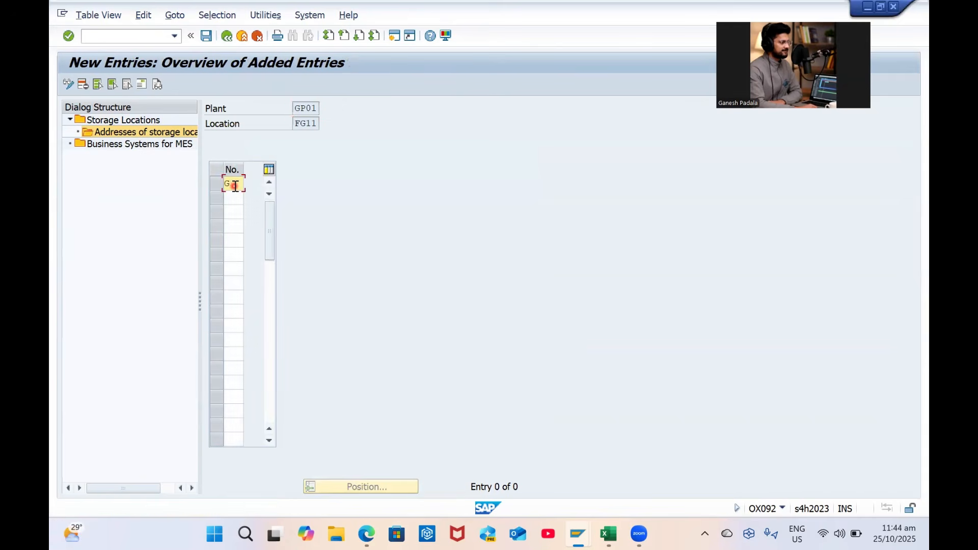
{"action": "key", "text": "Return"}
{"action": "left_click", "coordinate": [358, 101]}
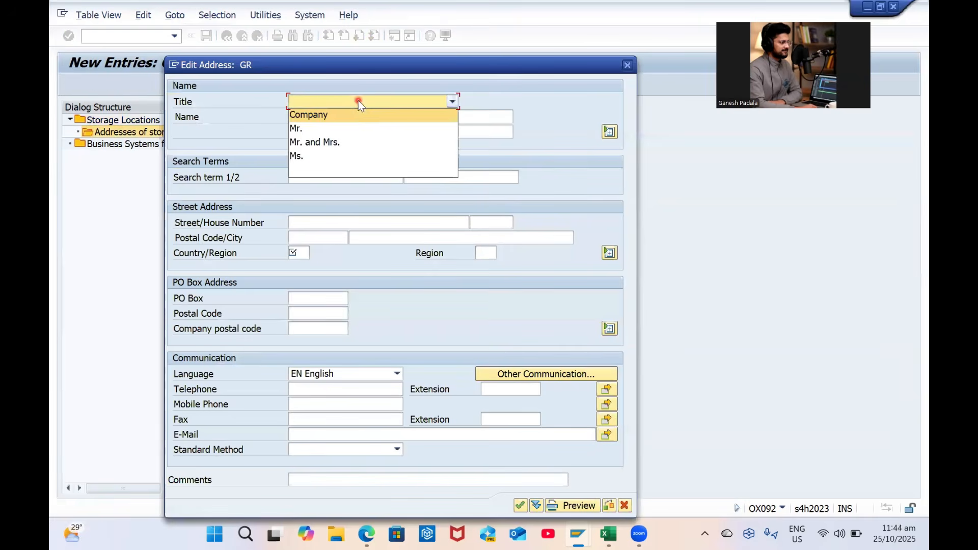
{"action": "left_click", "coordinate": [337, 114]}
{"action": "left_click", "coordinate": [340, 120]}
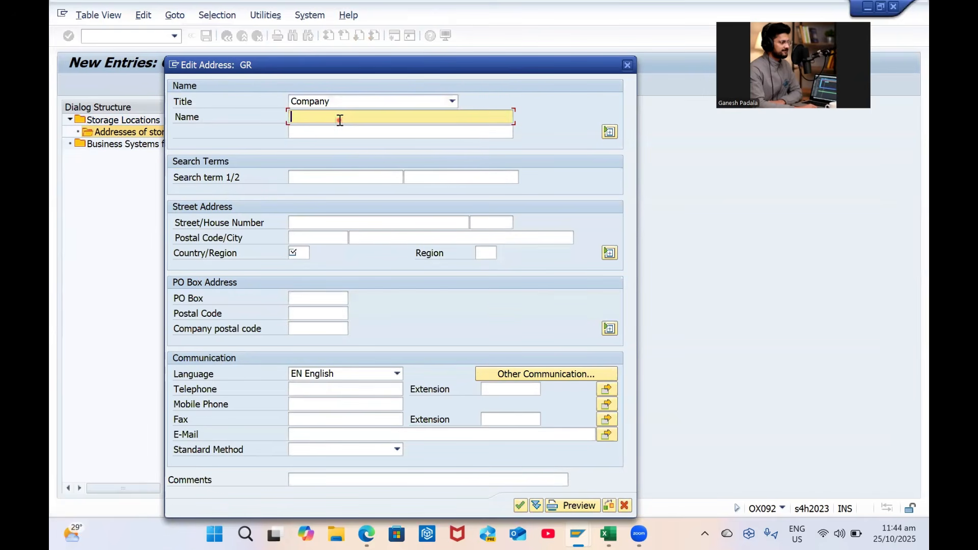
{"action": "type", "text": "G"}
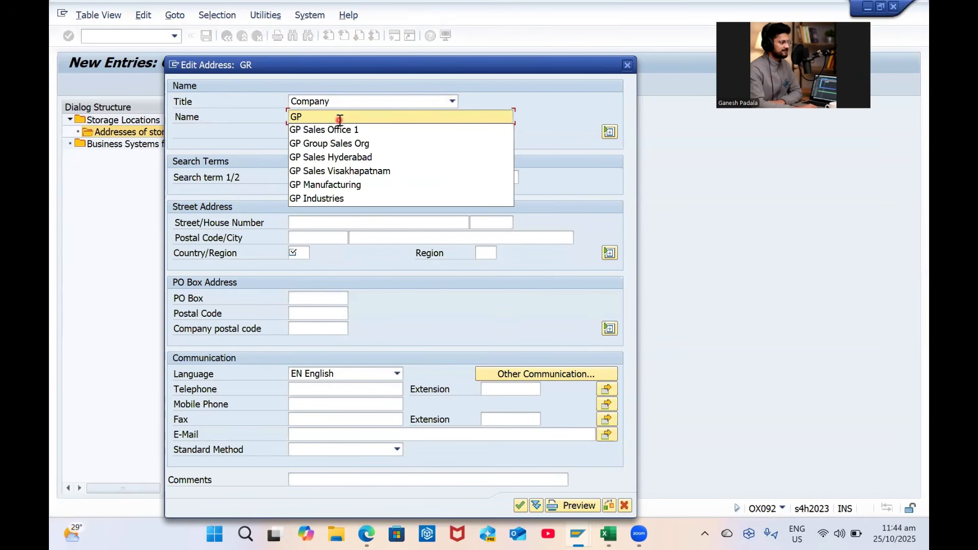
{"action": "type", "text": "P"}
{"action": "key", "text": "Down"}
{"action": "key", "text": "Down"}
{"action": "key", "text": "Down"}
{"action": "key", "text": "Down"}
{"action": "key", "text": "Return"}
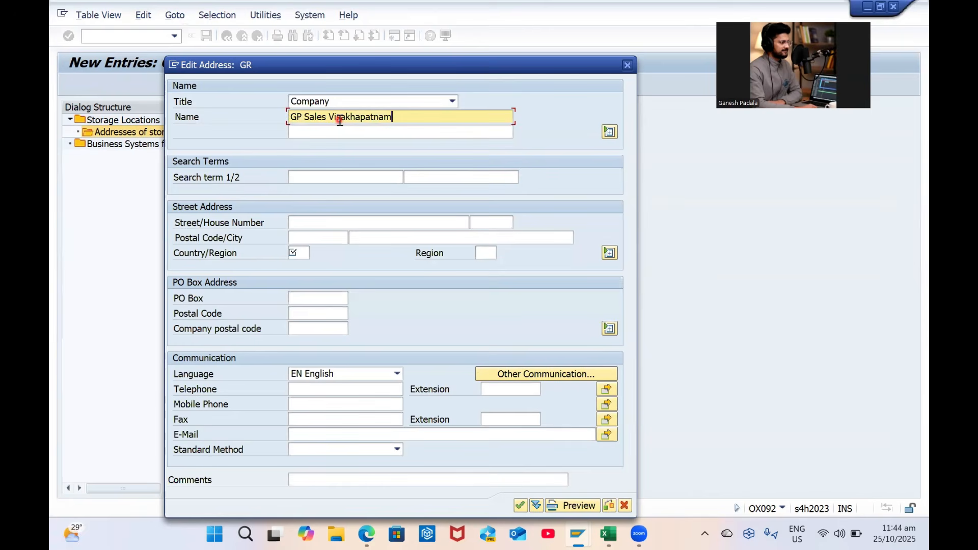
{"action": "left_click", "coordinate": [333, 174]}
{"action": "key", "text": "Down"}
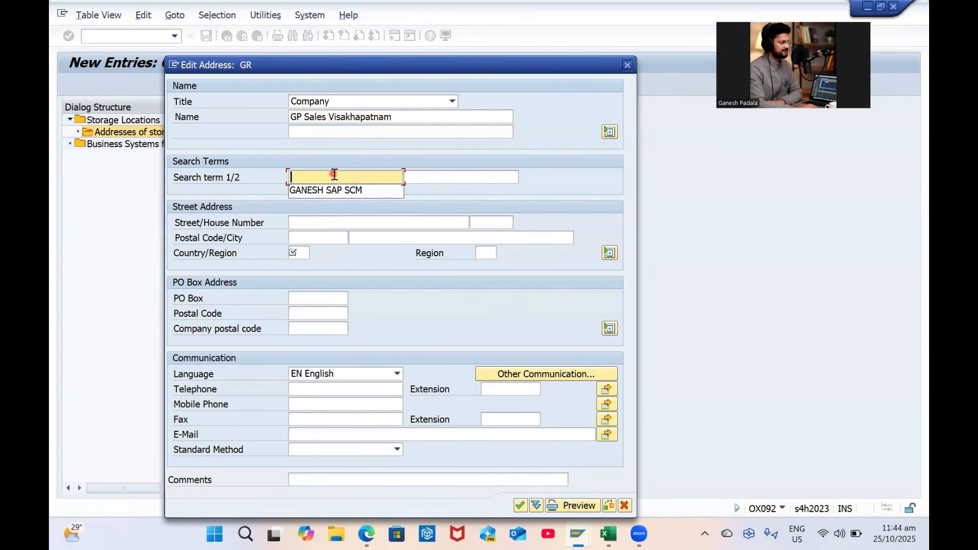
{"action": "key", "text": "Down"}
{"action": "key", "text": "Tab"}
{"action": "key", "text": "Down"}
{"action": "key", "text": "Down"}
{"action": "key", "text": "Return"}
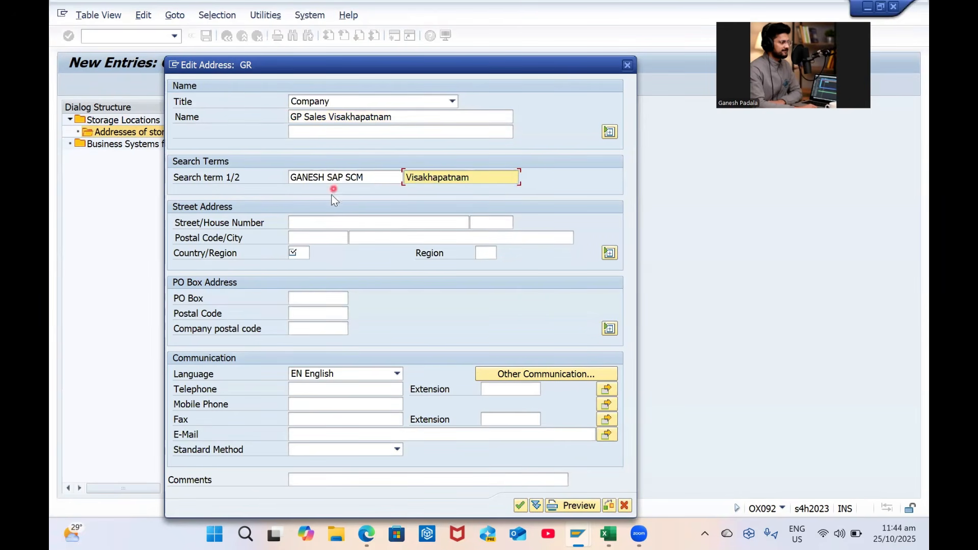
Fill street Yendada, postal code 530045, city Visakhapatnam, country IN, region 01, contact e-mail, and confirm
{"action": "left_click", "coordinate": [322, 224]}
{"action": "type", "text": "Y"}
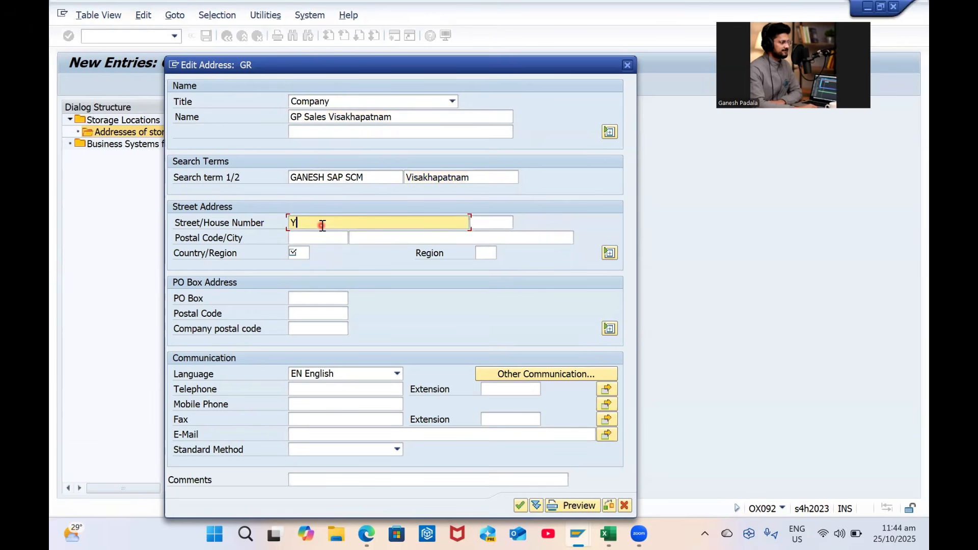
{"action": "key", "text": "Caps_Lock"}
{"action": "type", "text": "ush"}
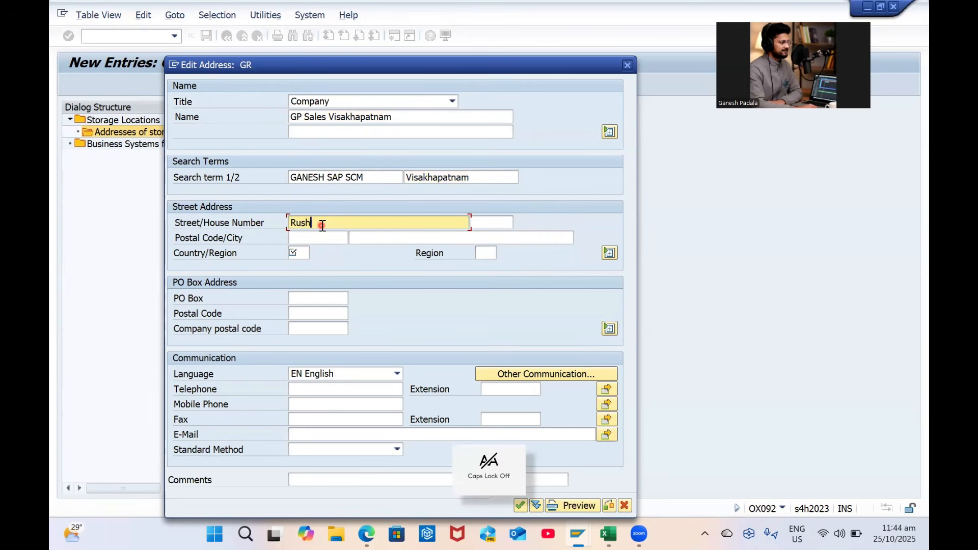
{"action": "key", "text": "BackSpace"}
{"action": "key", "text": "BackSpace"}
{"action": "key", "text": "BackSpace"}
{"action": "key", "text": "BackSpace"}
{"action": "type", "text": "Yendada"}
{"action": "key", "text": "Tab"}
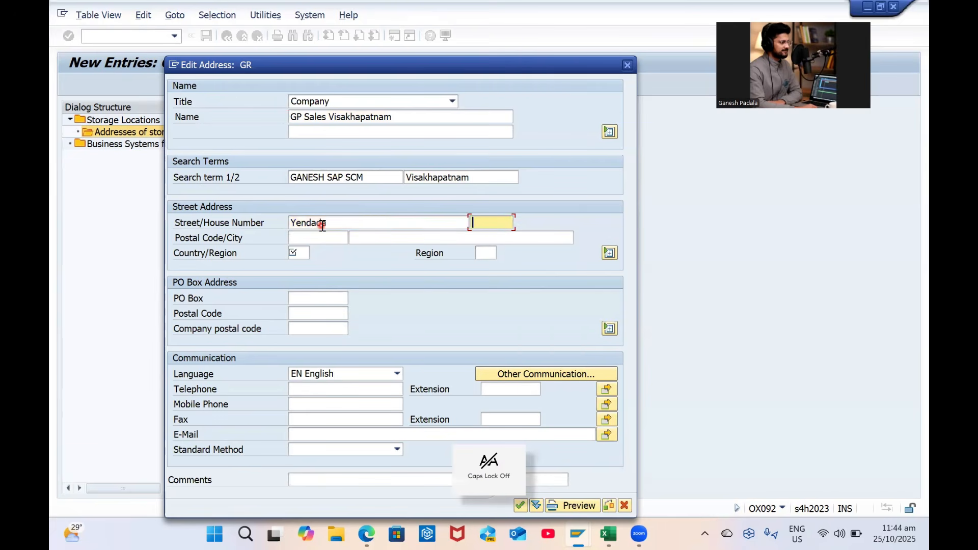
{"action": "key", "text": "Tab"}
{"action": "key", "text": "Down"}
{"action": "key", "text": "Tab"}
{"action": "key", "text": "Down"}
{"action": "key", "text": "Tab"}
{"action": "key", "text": "Down"}
{"action": "key", "text": "Tab"}
{"action": "type", "text": "01"}
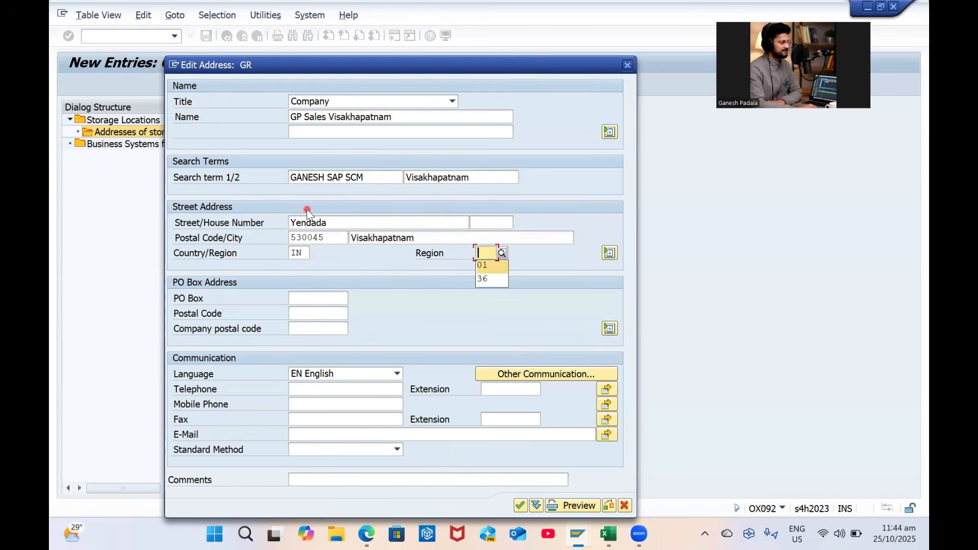
{"action": "left_click", "coordinate": [334, 436]}
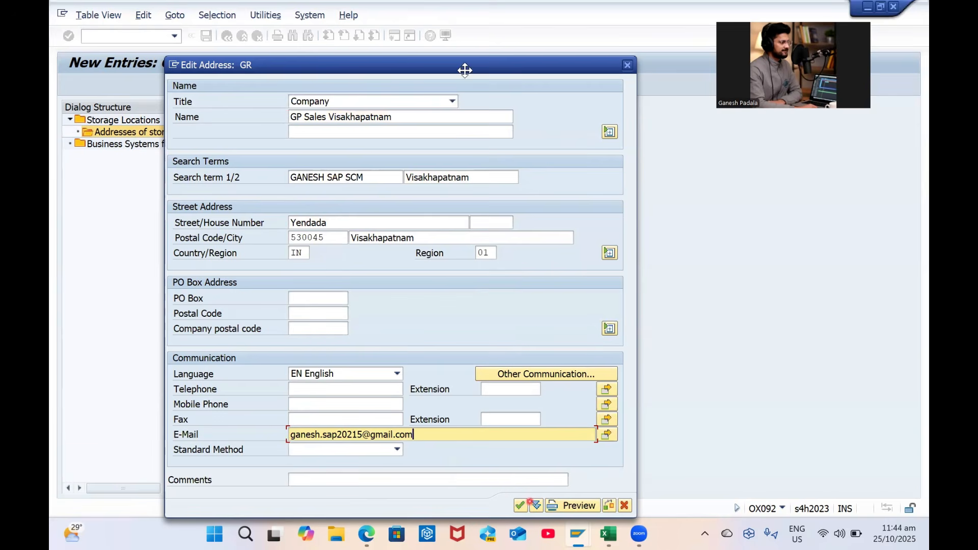
{"action": "left_click_drag", "start_coordinate": [465, 70], "coordinate": [459, 41]}
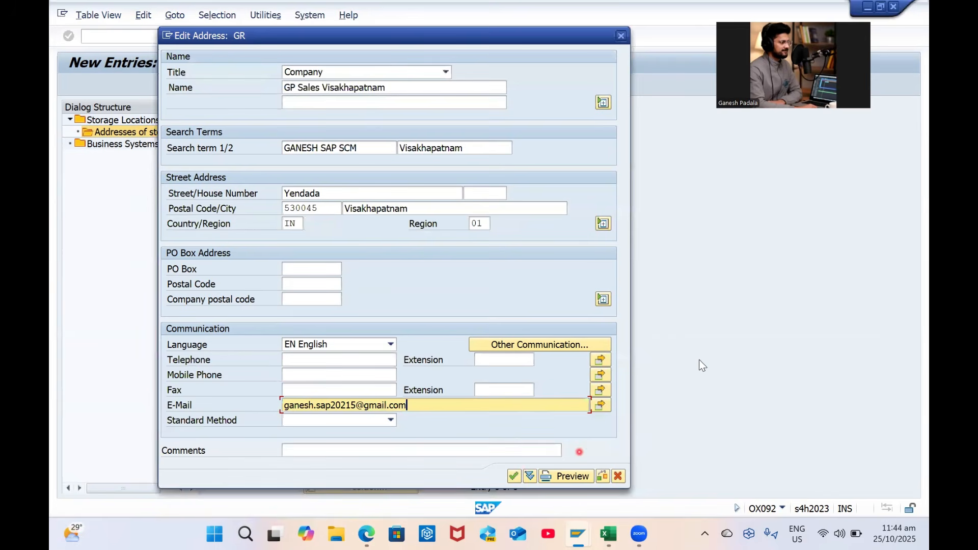
{"action": "key", "text": "Return"}
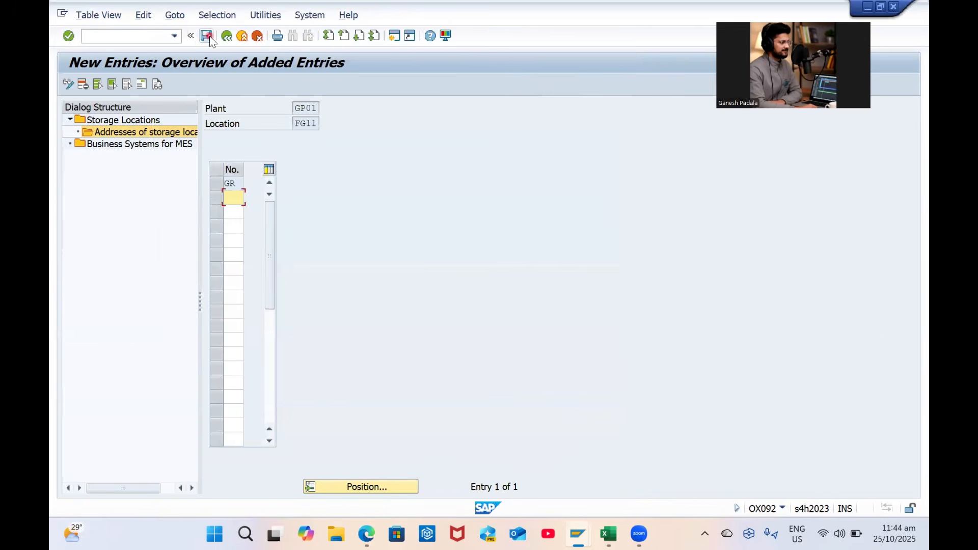
Save FG11's address GR, return to the IMG, and open Maintain purchasing organization
{"action": "left_click", "coordinate": [207, 36]}
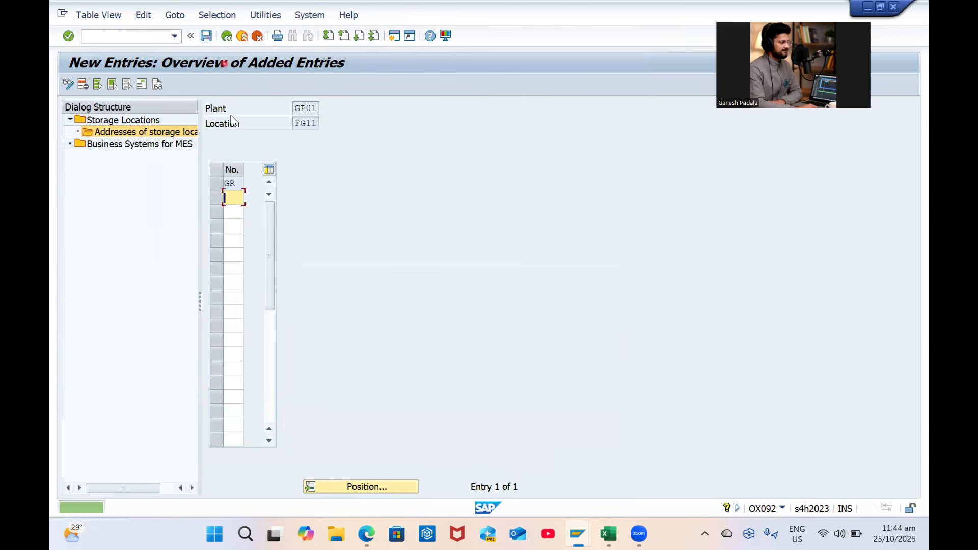
{"action": "left_click", "coordinate": [226, 36]}
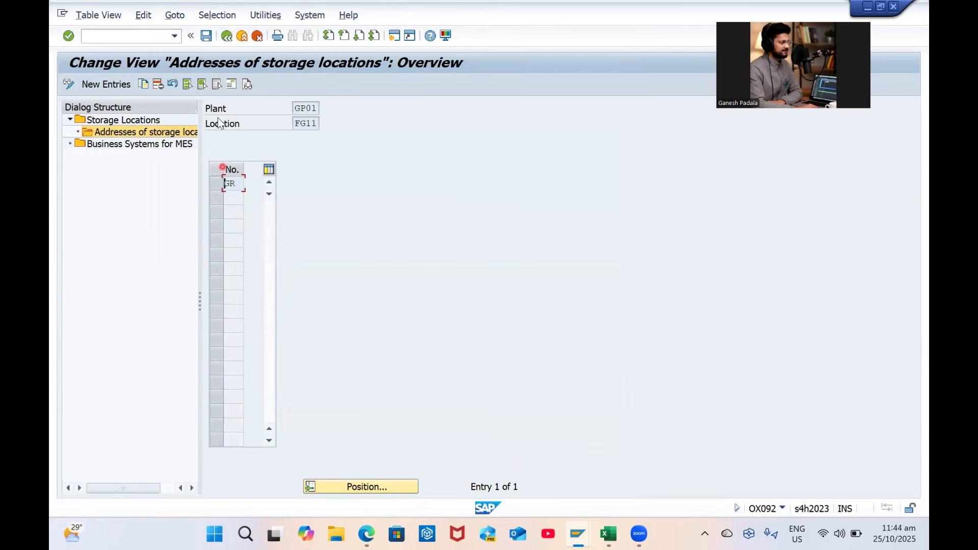
{"action": "left_click", "coordinate": [225, 37]}
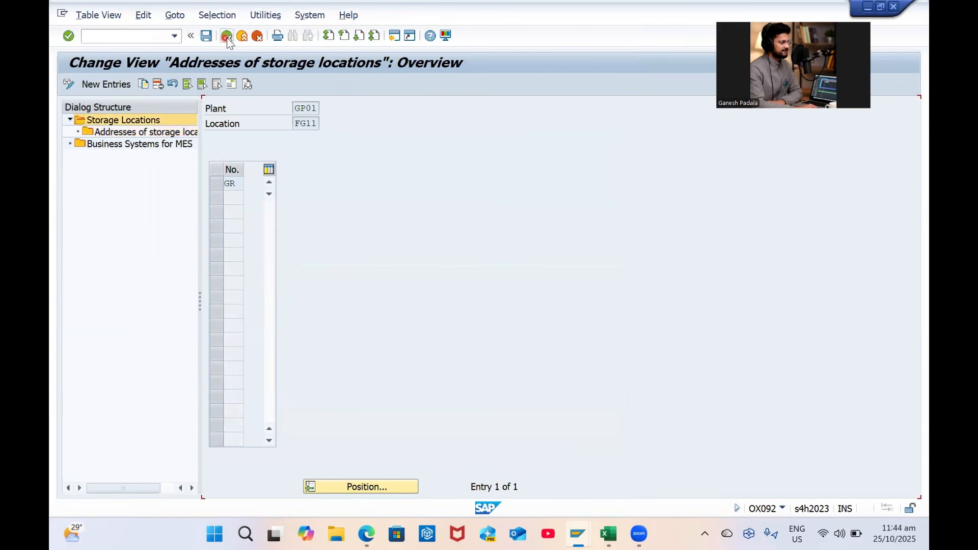
{"action": "left_click", "coordinate": [227, 37]}
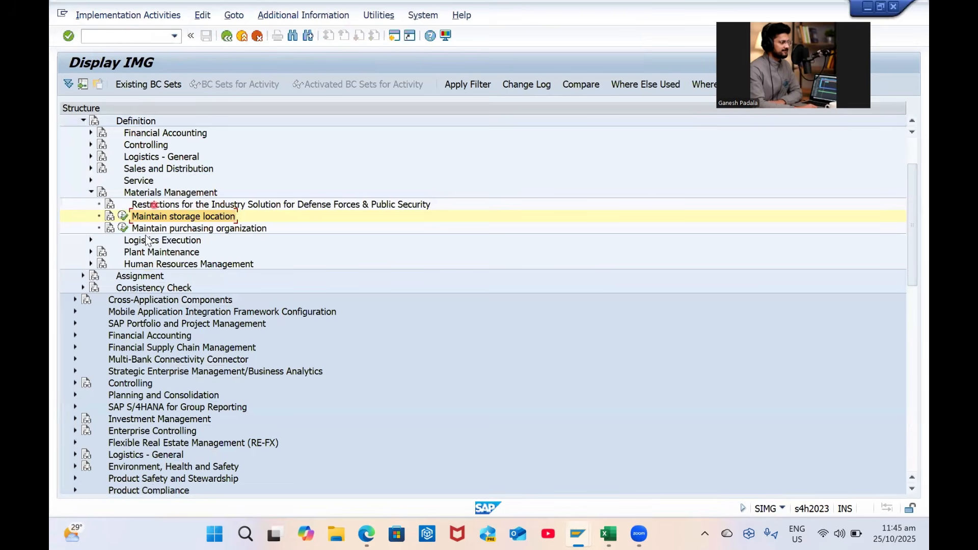
{"action": "left_click", "coordinate": [195, 229]}
{"action": "left_click", "coordinate": [123, 229]}
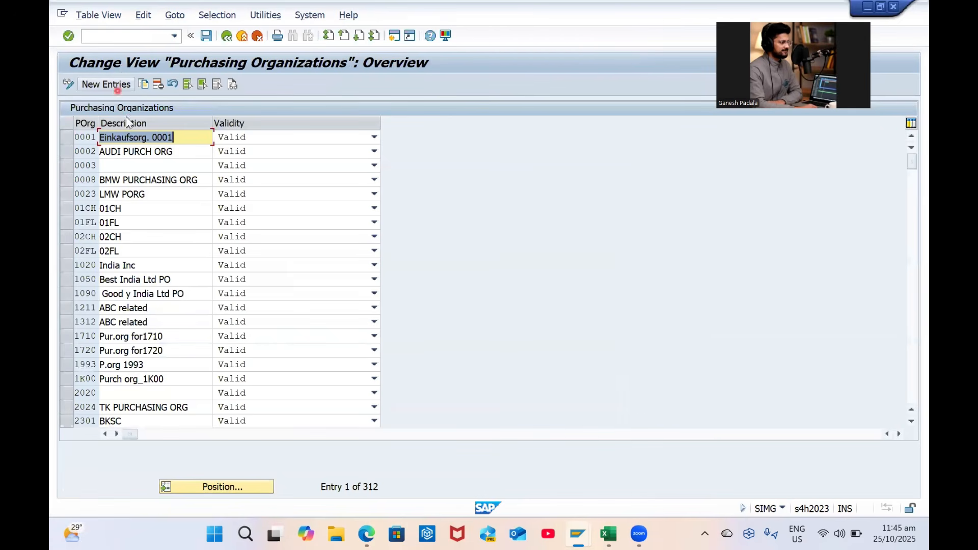
Copy purchasing organization 0001 as GPPO with the Excel description GP Centra Purchase O
{"action": "left_click", "coordinate": [79, 136]}
{"action": "left_click", "coordinate": [145, 85]}
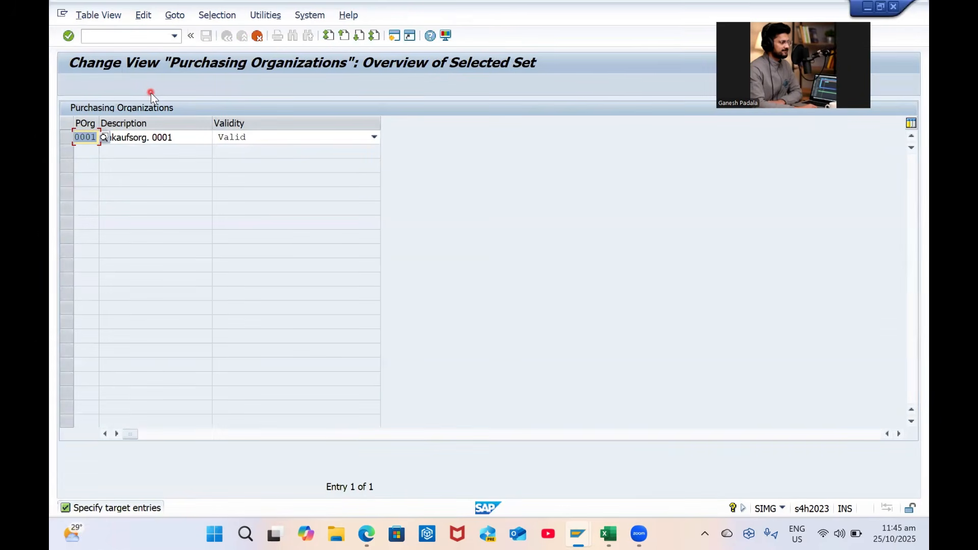
{"action": "key", "text": "Caps_Lock"}
{"action": "type", "text": "GPPO"}
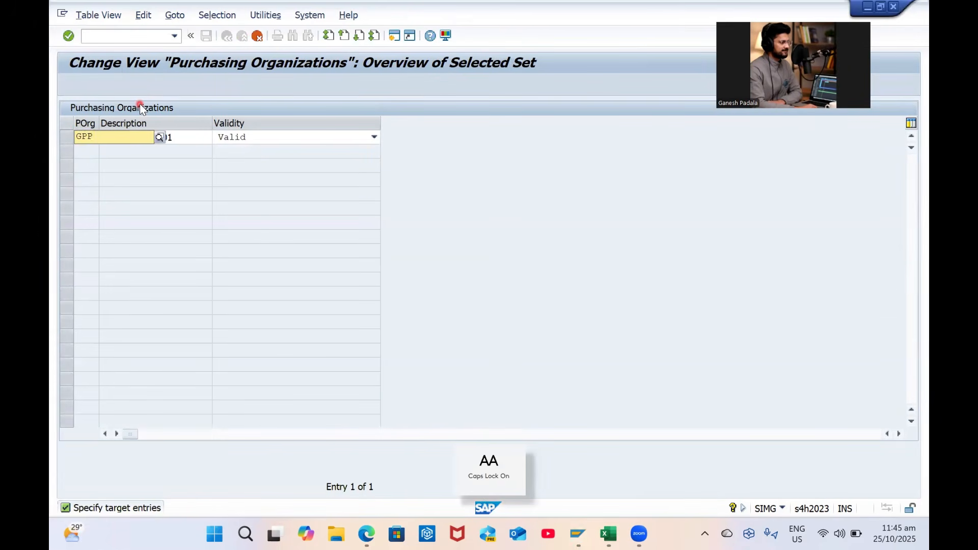
{"action": "key", "text": "Tab"}
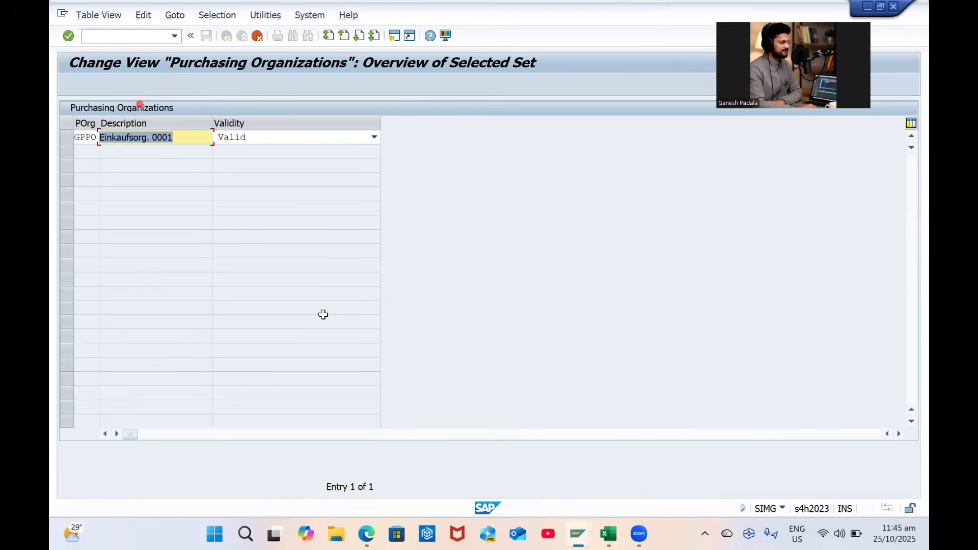
{"action": "key", "text": "alt+Tab"}
{"action": "key", "text": "ctrl+c"}
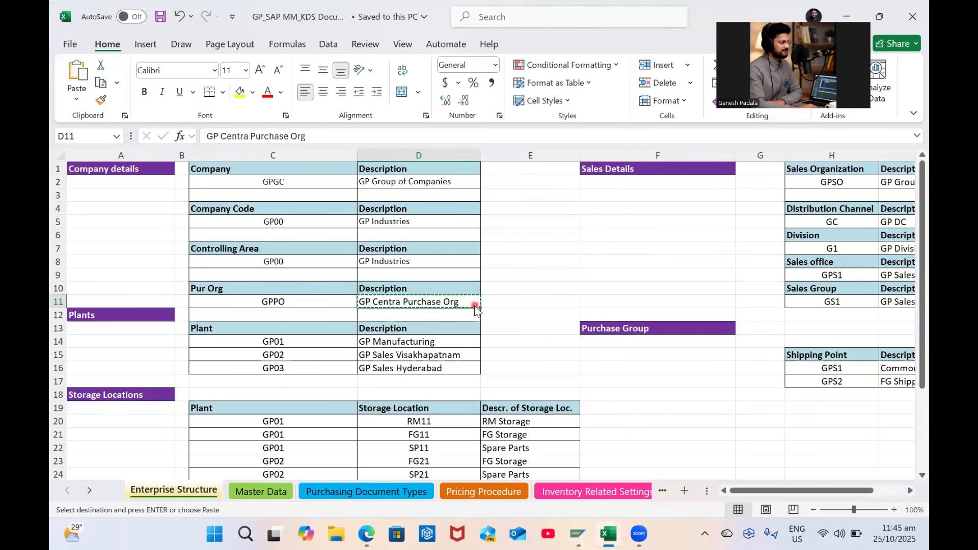
{"action": "key", "text": "alt+Tab"}
{"action": "key", "text": "ctrl+v"}
{"action": "left_click", "coordinate": [230, 144]}
{"action": "key", "text": "Return"}
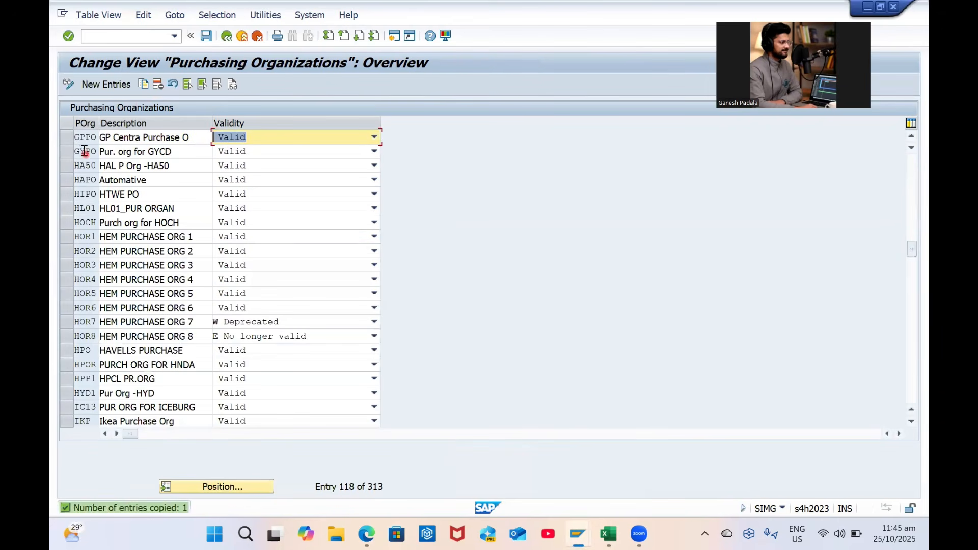
Keep GPPO's validity as Valid and save it under the customizing request
{"action": "left_click", "coordinate": [71, 137]}
{"action": "left_click", "coordinate": [255, 137]}
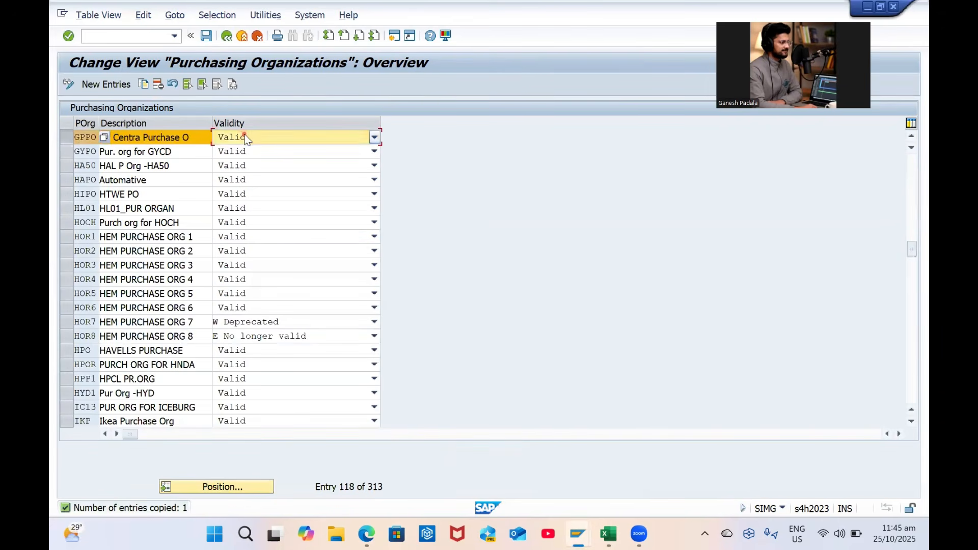
{"action": "left_click", "coordinate": [260, 139]}
{"action": "key", "text": "ctrl+s"}
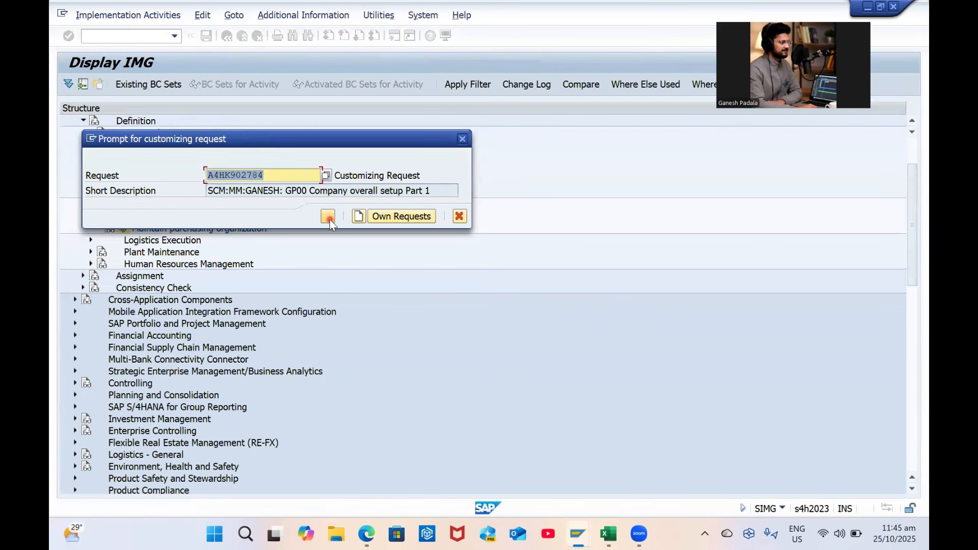
{"action": "left_click", "coordinate": [329, 219]}
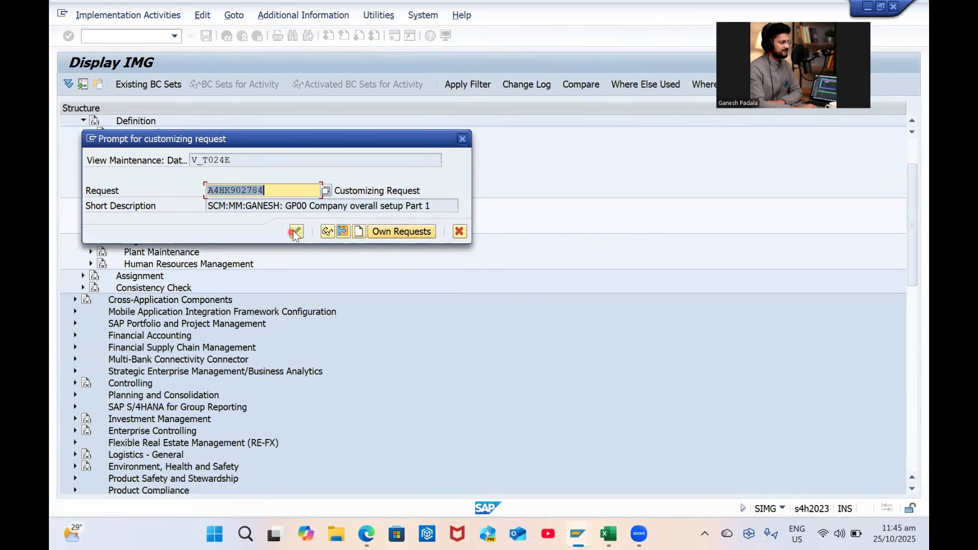
{"action": "left_click", "coordinate": [296, 231]}
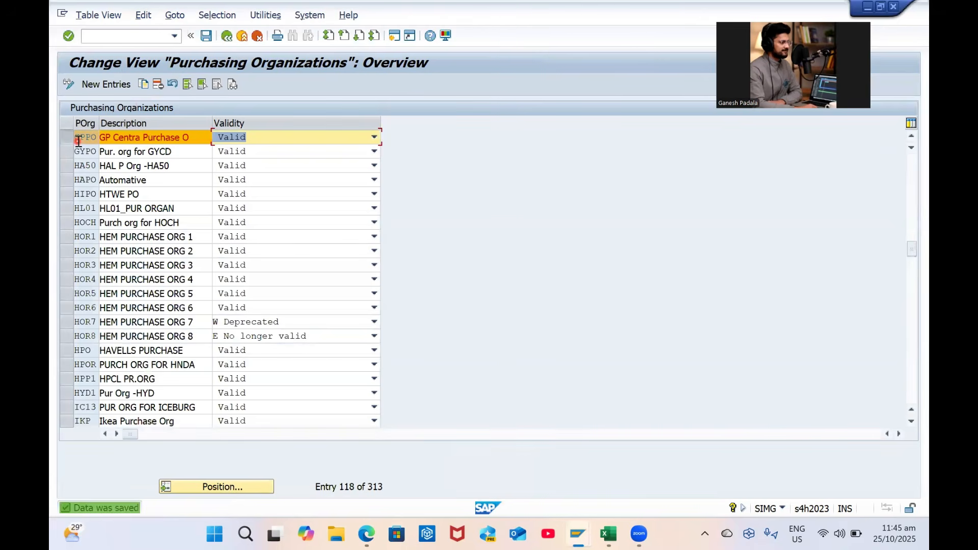
{"action": "key", "text": "alt+Tab"}
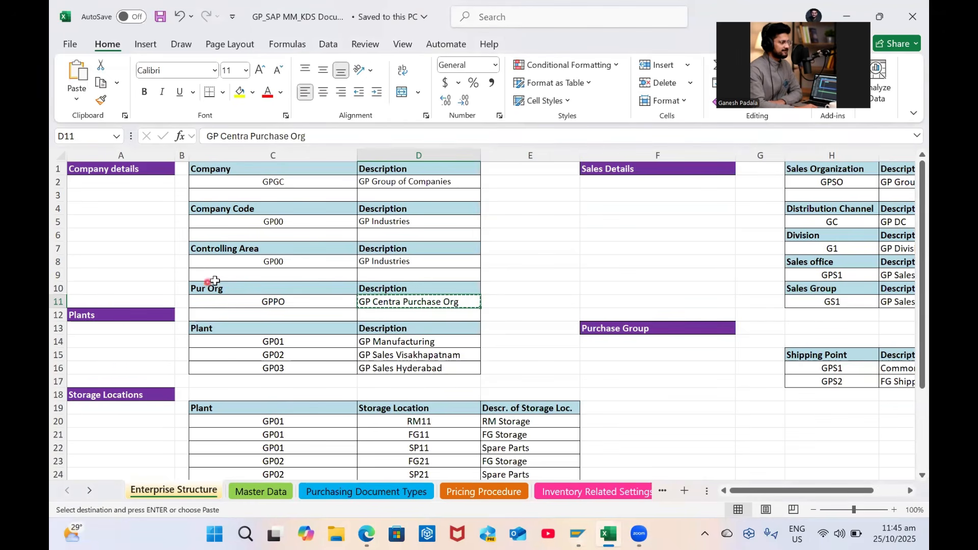
Move the Pur Org block from C10:D11 to C28:D29
{"action": "left_click_drag", "start_coordinate": [220, 286], "coordinate": [421, 302]}
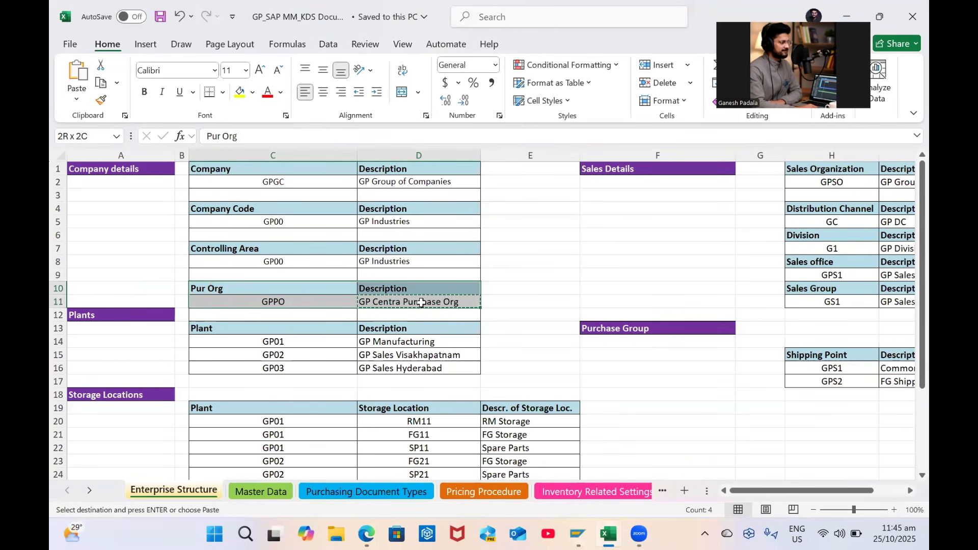
{"action": "scroll", "coordinate": [420, 302], "scroll_direction": "down", "scroll_amount": 4}
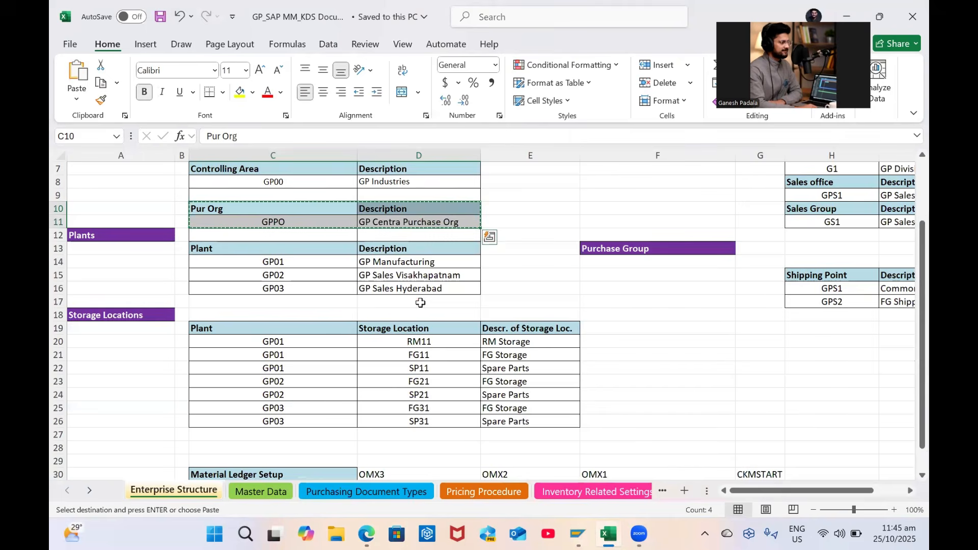
{"action": "scroll", "coordinate": [420, 303], "scroll_direction": "down", "scroll_amount": 1}
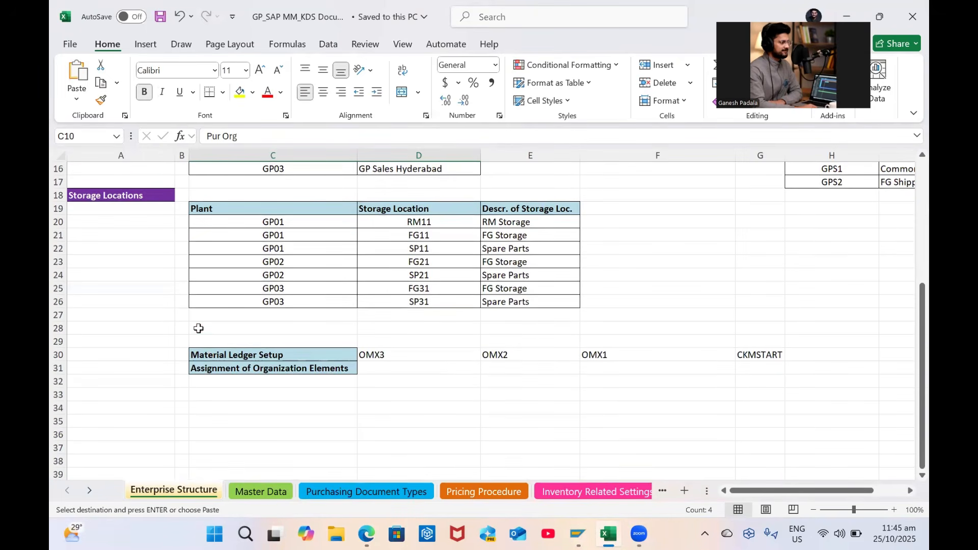
{"action": "left_click", "coordinate": [198, 328]}
{"action": "key", "text": "Return"}
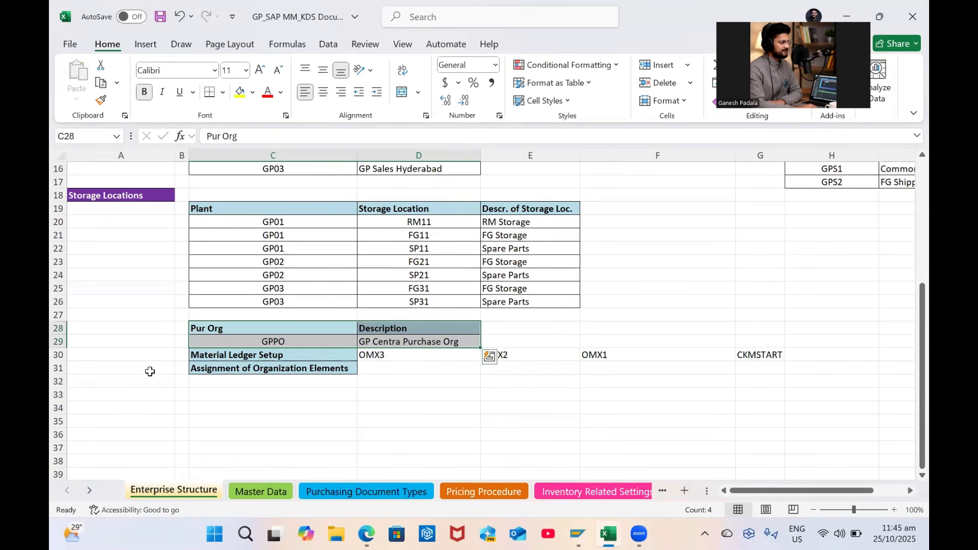
Insert two blank rows at row 30 above Material Ledger Setup
{"action": "left_click", "coordinate": [149, 371]}
{"action": "left_click", "coordinate": [59, 354]}
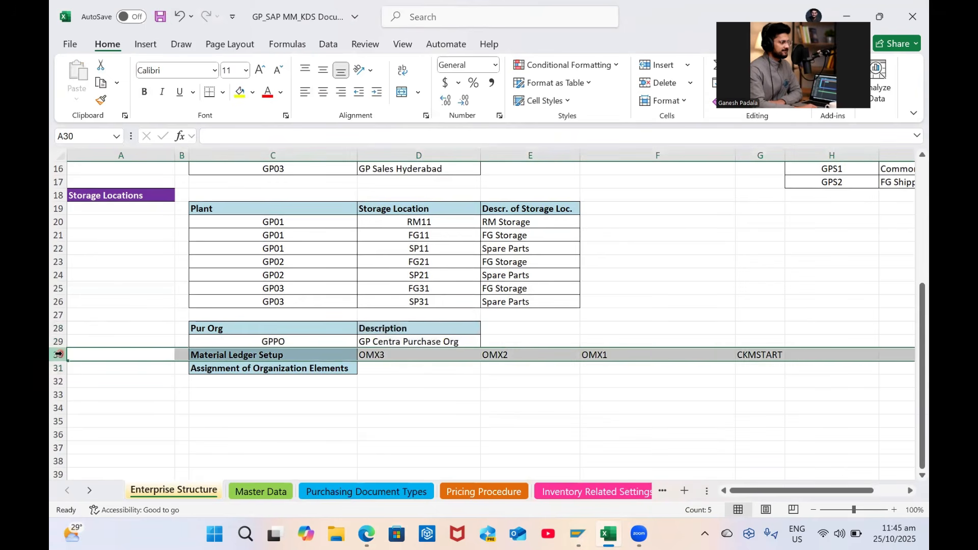
{"action": "key", "text": "ctrl+shift+plus"}
{"action": "key", "text": "ctrl+shift+plus"}
{"action": "left_click", "coordinate": [420, 396]}
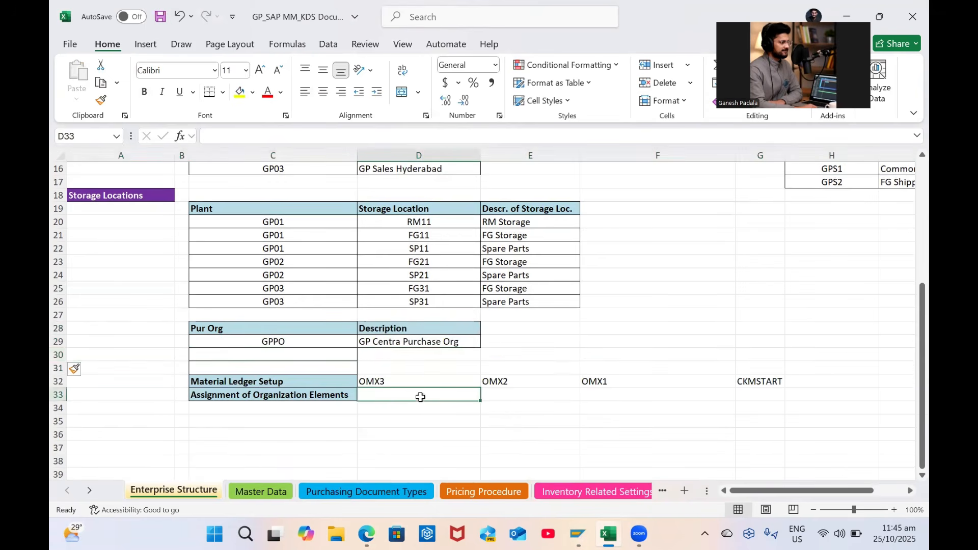
{"action": "scroll", "coordinate": [447, 394], "scroll_direction": "up", "scroll_amount": 2}
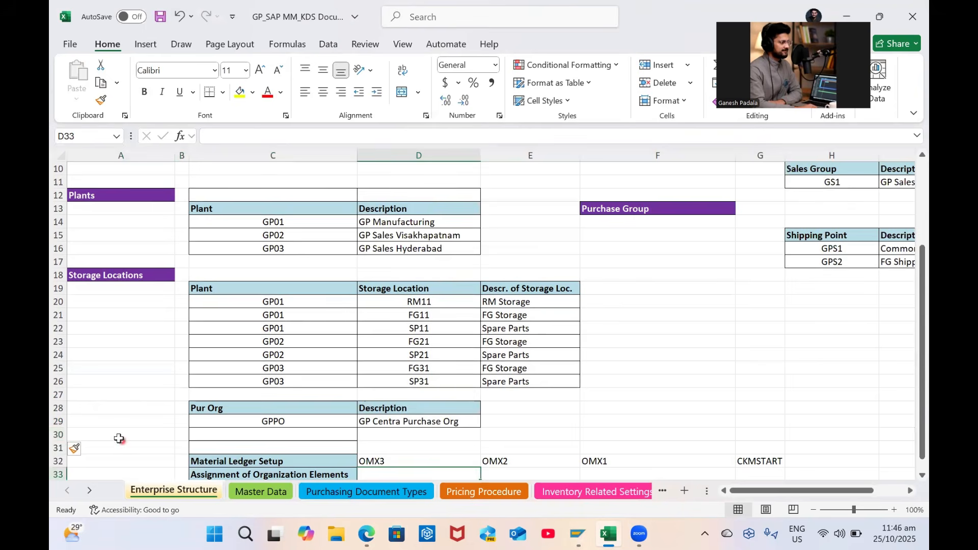
{"action": "left_click", "coordinate": [61, 435]}
{"action": "left_click_drag", "start_coordinate": [63, 441], "coordinate": [63, 443]}
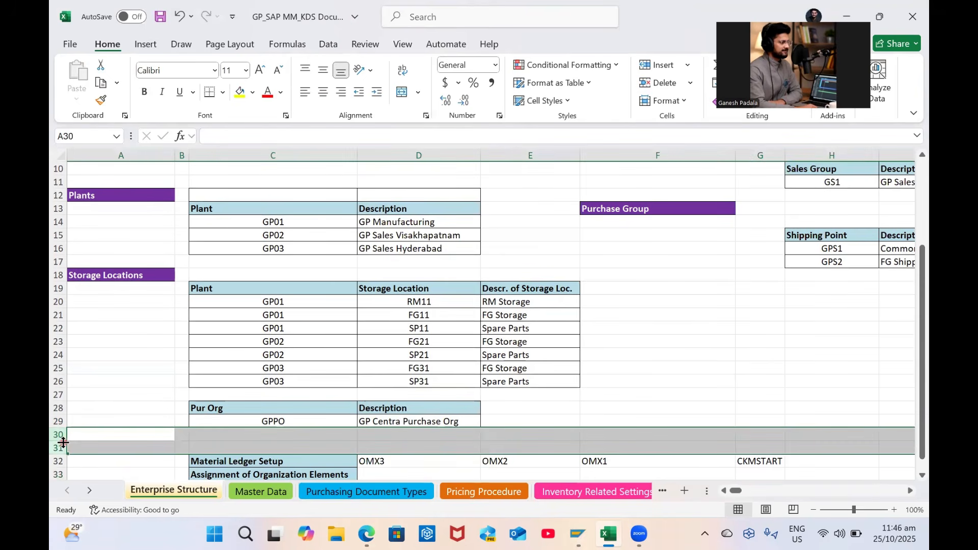
{"action": "left_click", "coordinate": [773, 367]}
{"action": "scroll", "coordinate": [773, 366], "scroll_direction": "up", "scroll_amount": 3}
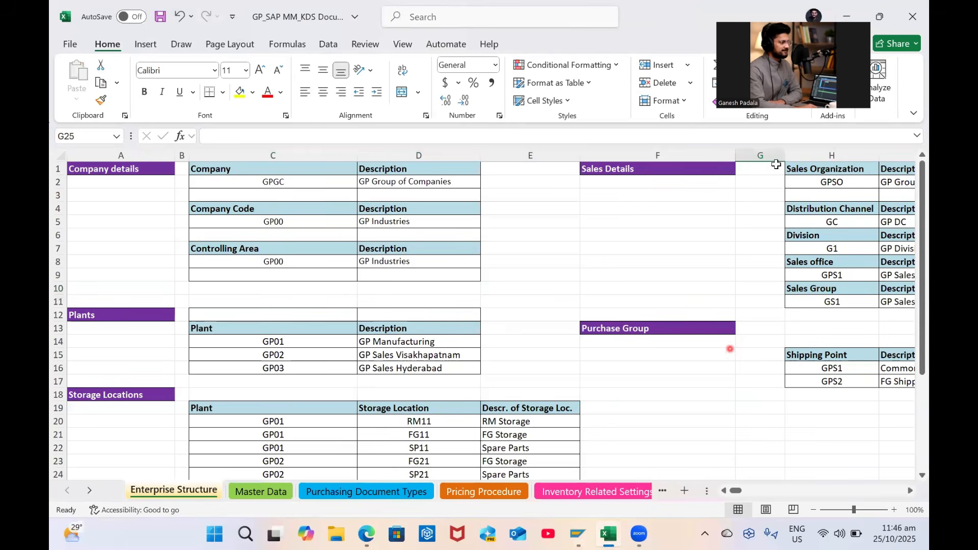
{"action": "scroll", "coordinate": [216, 341], "scroll_direction": "down", "scroll_amount": 2}
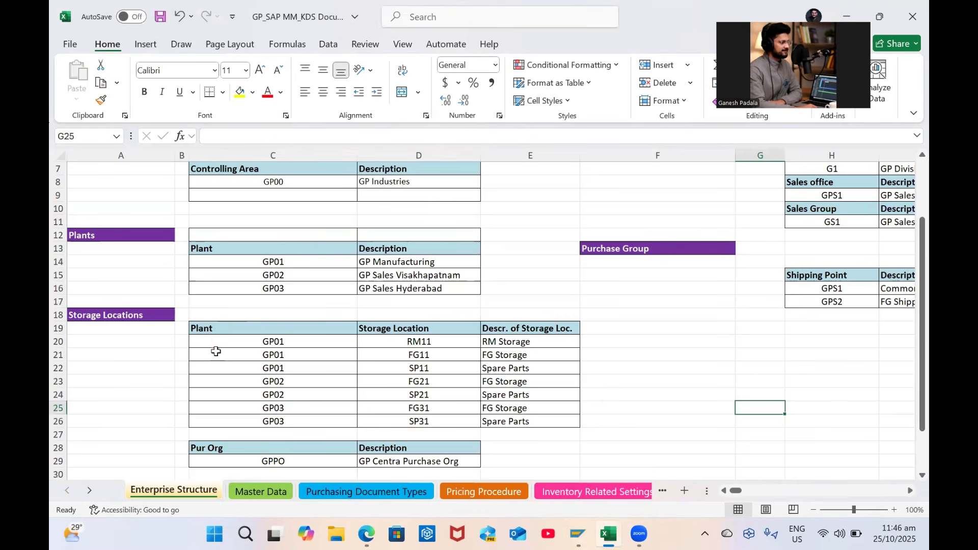
{"action": "scroll", "coordinate": [236, 324], "scroll_direction": "up", "scroll_amount": 1}
{"action": "scroll", "coordinate": [236, 326], "scroll_direction": "down", "scroll_amount": 1}
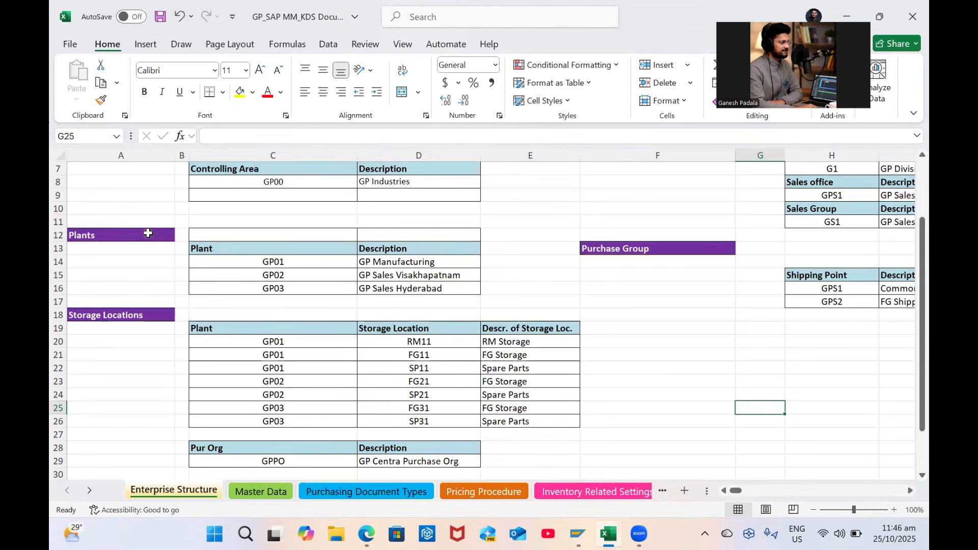
Copy the purple Plants heading to A28, rename it 'Purchase org', and save the workbook
{"action": "left_click", "coordinate": [146, 234]}
{"action": "key", "text": "ctrl+c"}
{"action": "left_click", "coordinate": [128, 446]}
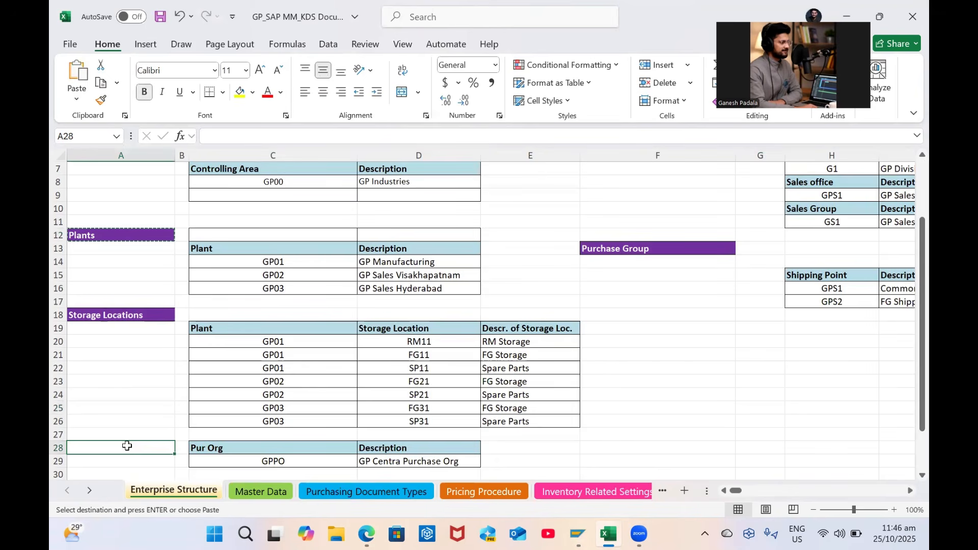
{"action": "key", "text": "ctrl+v"}
{"action": "type", "text": "p"}
{"action": "key", "text": "Caps_Lock"}
{"action": "type", "text": "U"}
{"action": "key", "text": "Caps_Lock"}
{"action": "type", "text": "urchase org"}
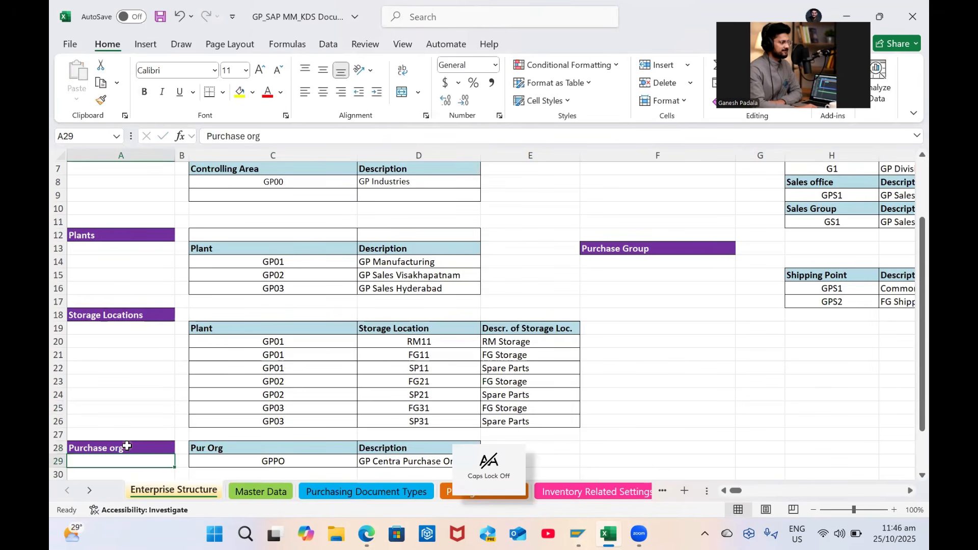
{"action": "key", "text": "Return"}
{"action": "key", "text": "ctrl+s"}
{"action": "scroll", "coordinate": [491, 349], "scroll_direction": "up", "scroll_amount": 2}
{"action": "key", "text": "alt+Tab"}
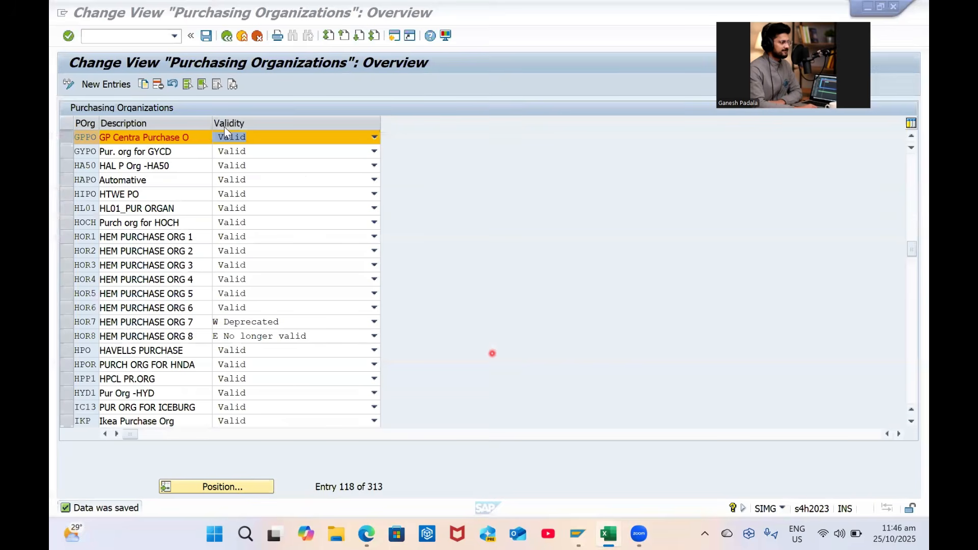
Delete plant GP02's five old storage locations and start a blank new-entries table
{"action": "left_click", "coordinate": [227, 37]}
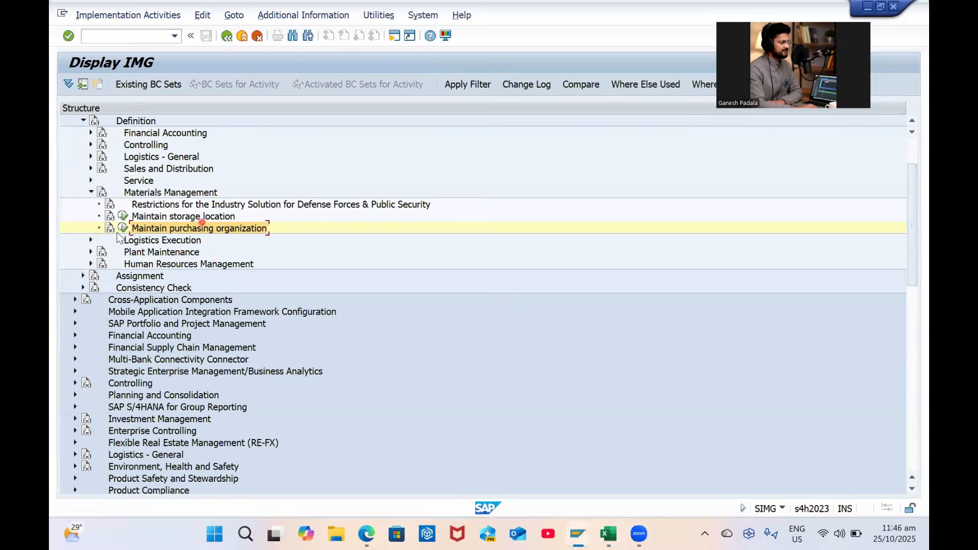
{"action": "left_click", "coordinate": [124, 217]}
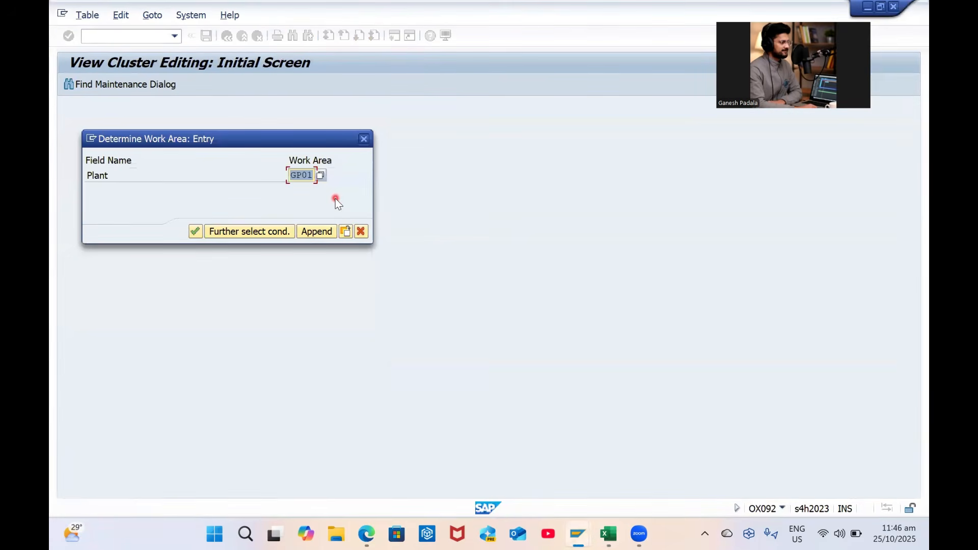
{"action": "type", "text": "GP02"}
{"action": "key", "text": "Return"}
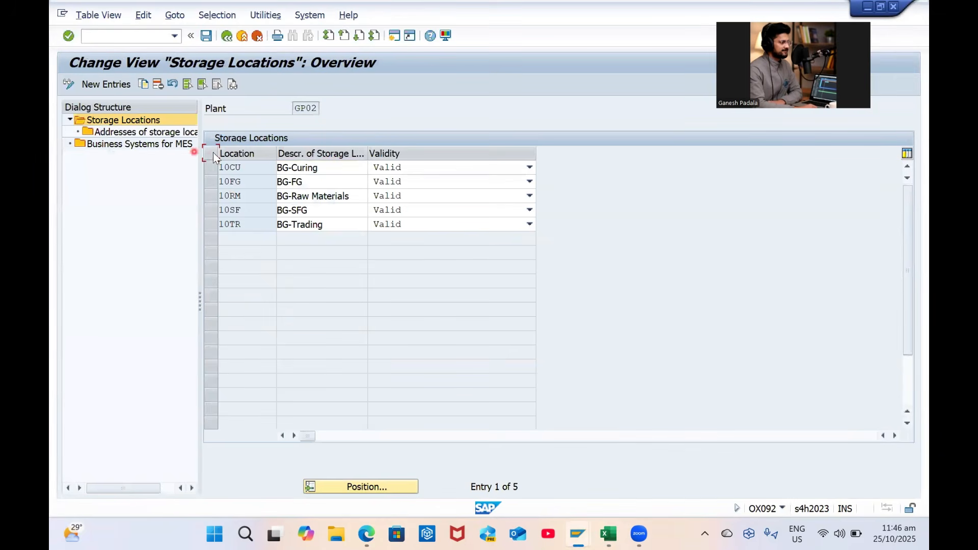
{"action": "left_click", "coordinate": [162, 85]}
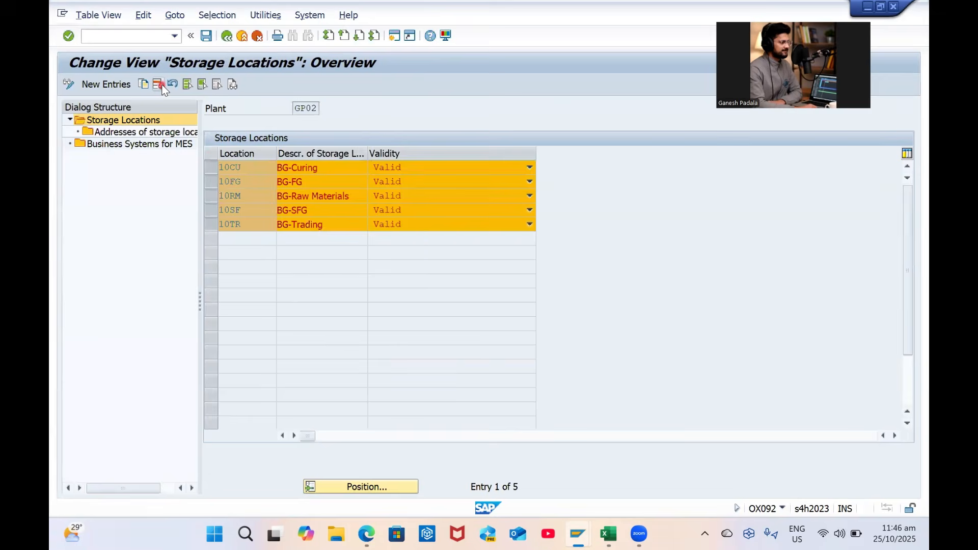
{"action": "key", "text": "Return"}
{"action": "left_click", "coordinate": [122, 85]}
{"action": "key", "text": "alt+Tab"}
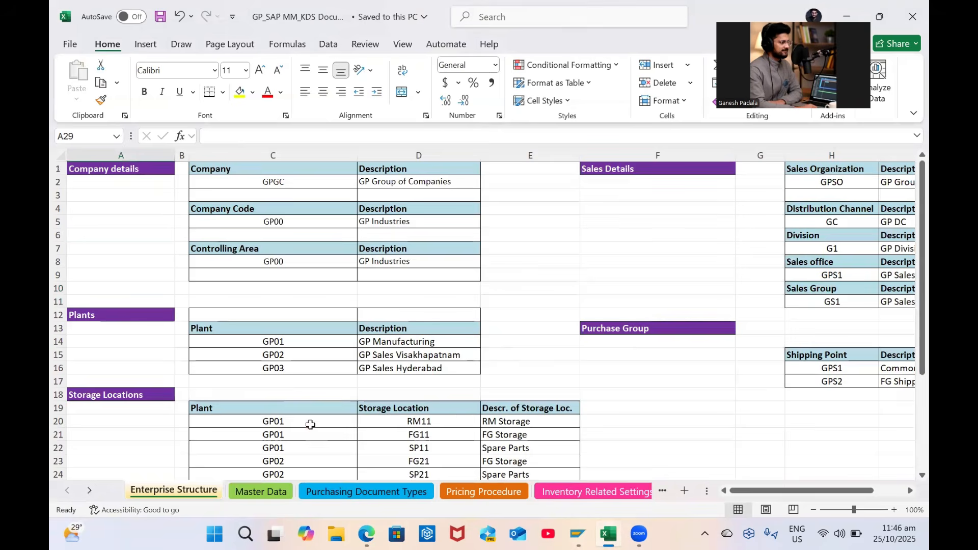
Paste FG21 and SP21 with descriptions from Excel D23:E24 into GP02's new entries
{"action": "scroll", "coordinate": [284, 409], "scroll_direction": "down", "scroll_amount": 1}
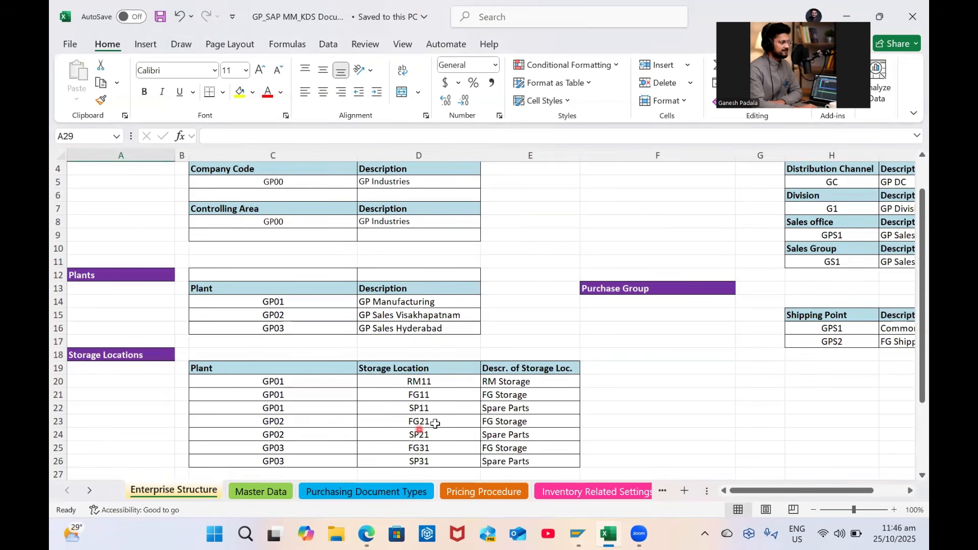
{"action": "scroll", "coordinate": [435, 423], "scroll_direction": "down", "scroll_amount": 1}
{"action": "left_click_drag", "start_coordinate": [427, 385], "coordinate": [508, 392]}
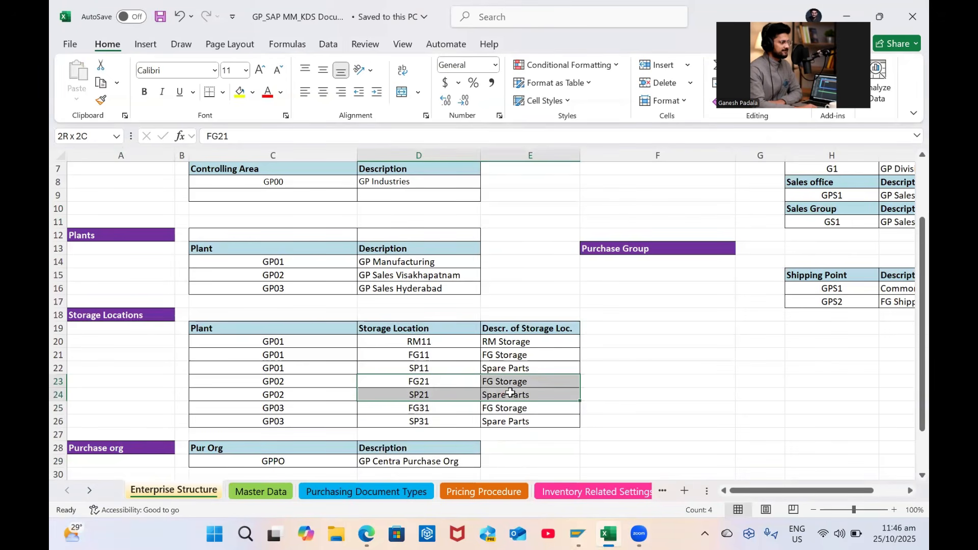
{"action": "left_click_drag", "start_coordinate": [511, 392], "coordinate": [510, 392]}
{"action": "key", "text": "ctrl+c"}
{"action": "key", "text": "alt+Tab"}
{"action": "key", "text": "ctrl+v"}
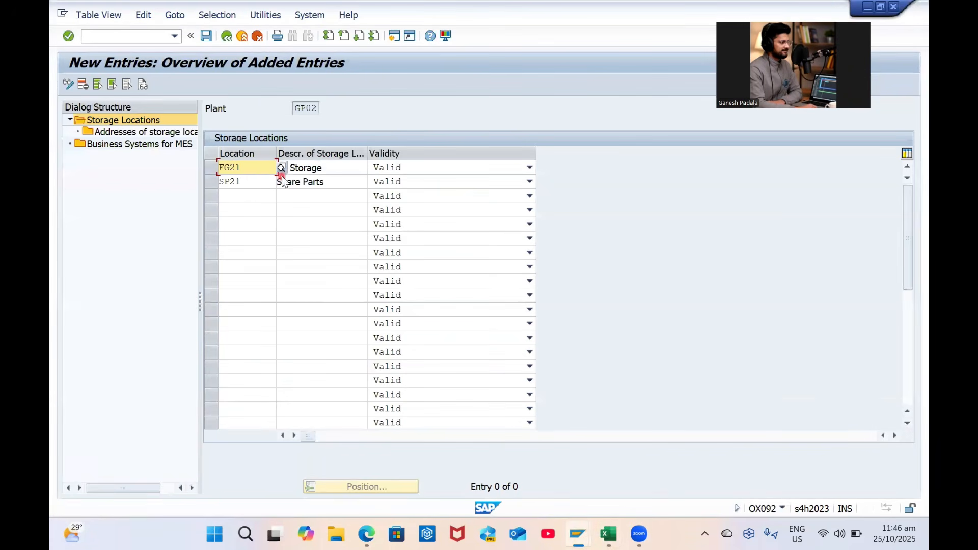
Validate and save GP02's storage locations FG21 and SP21 under the customizing request, then return to the IMG tree
{"action": "key", "text": "Return"}
{"action": "key", "text": "ctrl+s"}
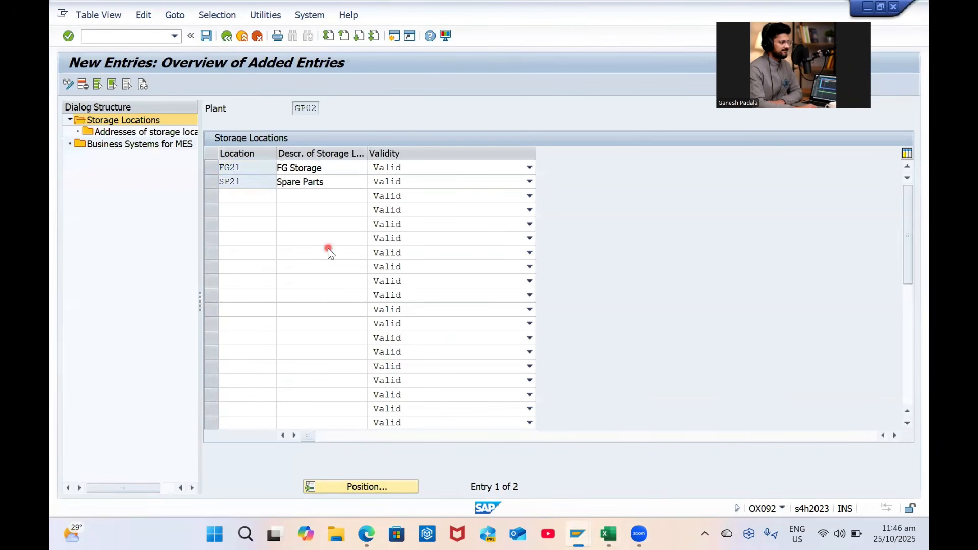
{"action": "key", "text": "Return"}
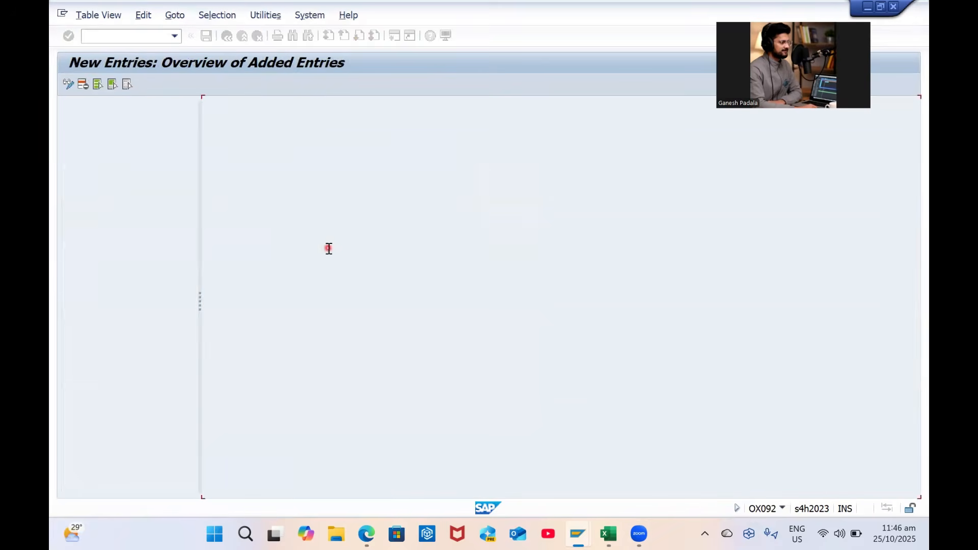
{"action": "left_click", "coordinate": [226, 37]}
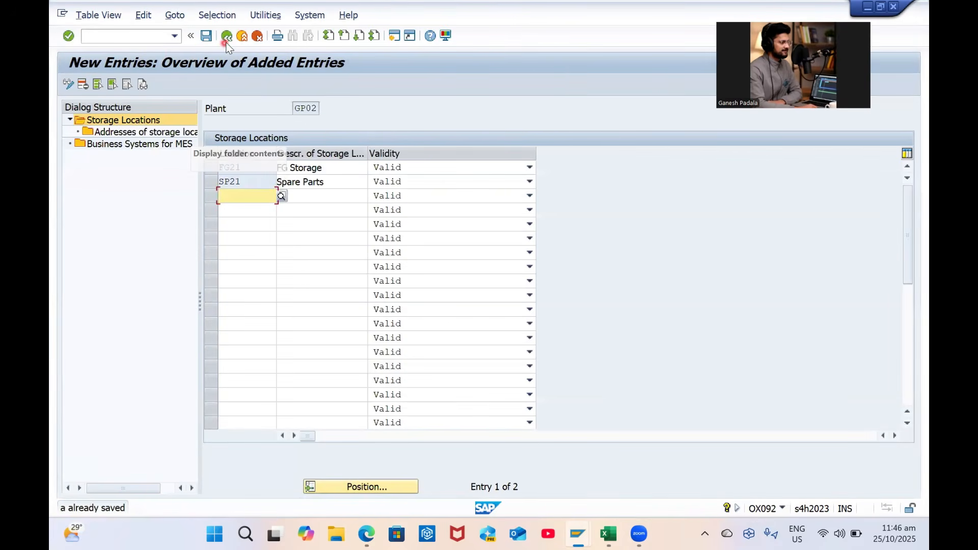
{"action": "left_click", "coordinate": [226, 37]}
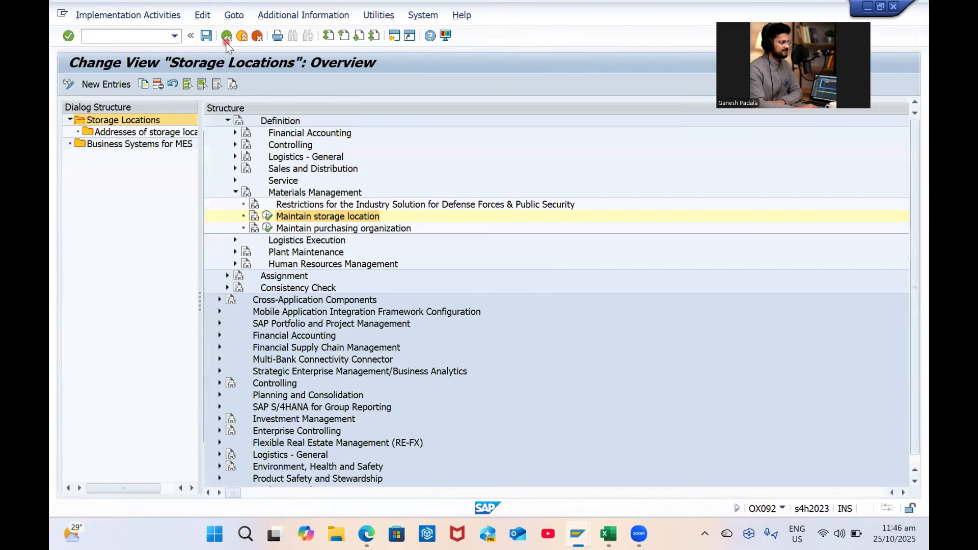
Delete plant GP03's five old storage locations and save the deletion
{"action": "left_click", "coordinate": [124, 215]}
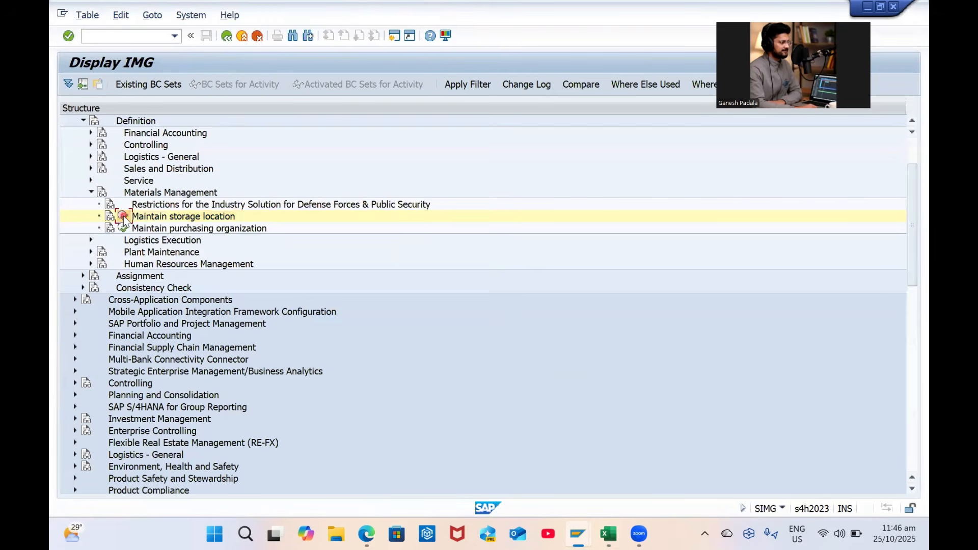
{"action": "type", "text": "GP03"}
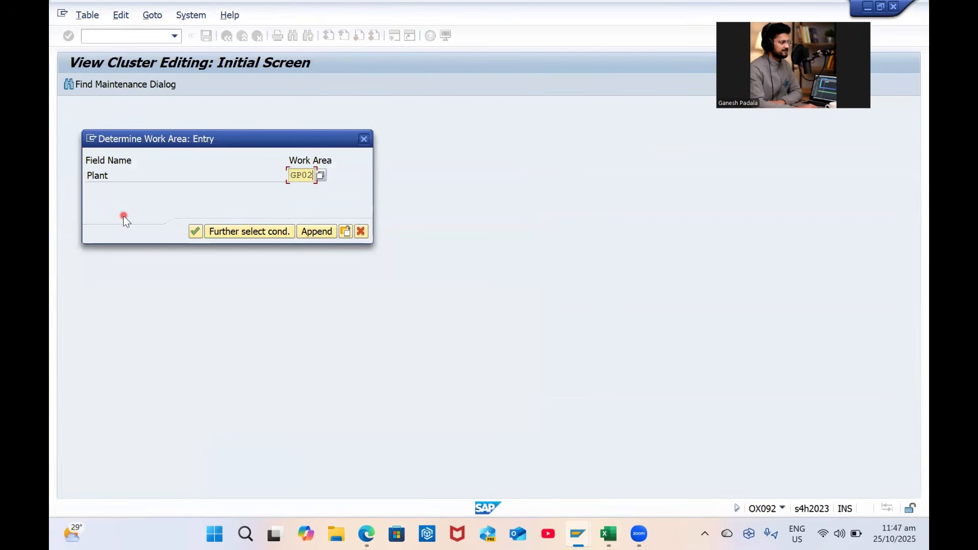
{"action": "key", "text": "Return"}
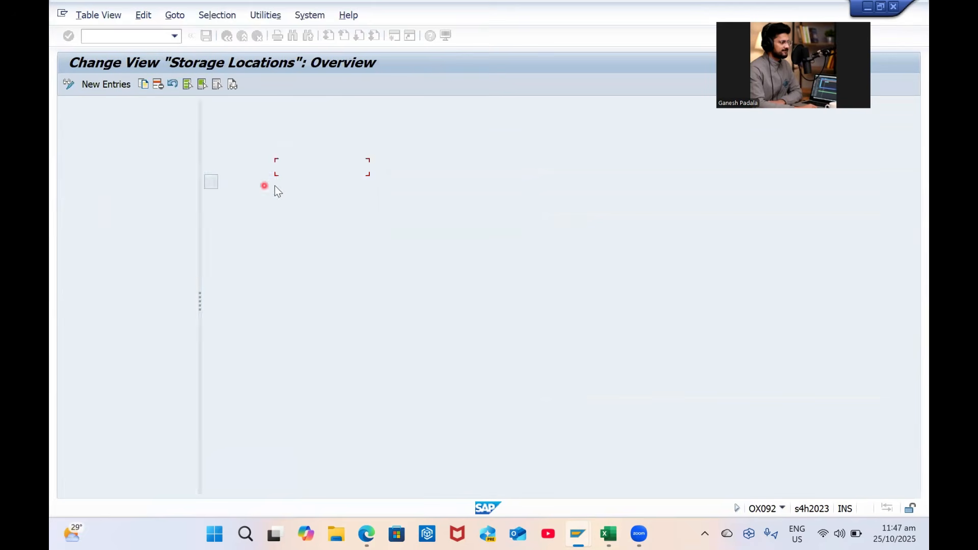
{"action": "left_click", "coordinate": [212, 154]}
{"action": "left_click", "coordinate": [202, 85]}
{"action": "left_click", "coordinate": [188, 85]}
{"action": "left_click", "coordinate": [158, 84]}
{"action": "key", "text": "Return"}
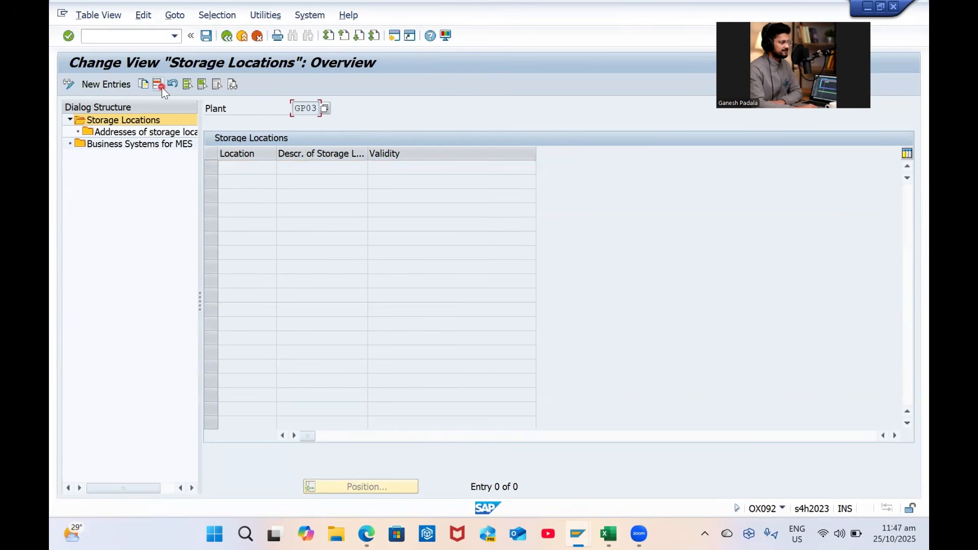
{"action": "key", "text": "ctrl+s"}
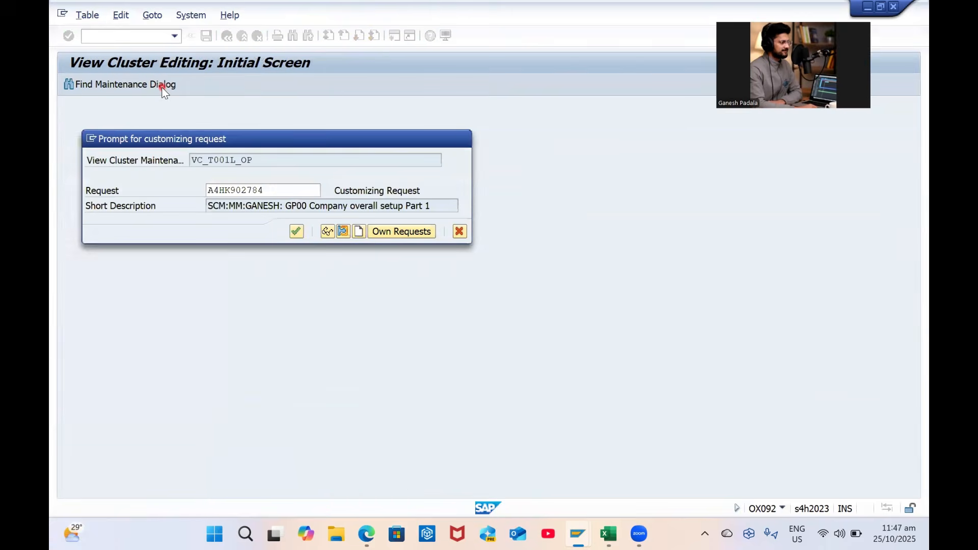
{"action": "key", "text": "alt+Tab"}
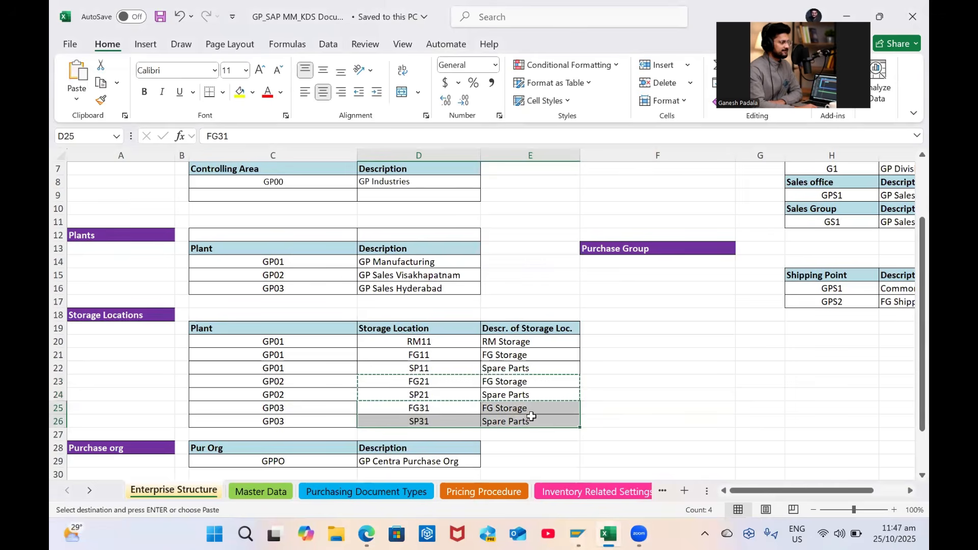
Paste FG31 FG Storage and SP31 Spare Parts as new GP03 entries, save, and return to the tree
{"action": "key", "text": "alt+Tab"}
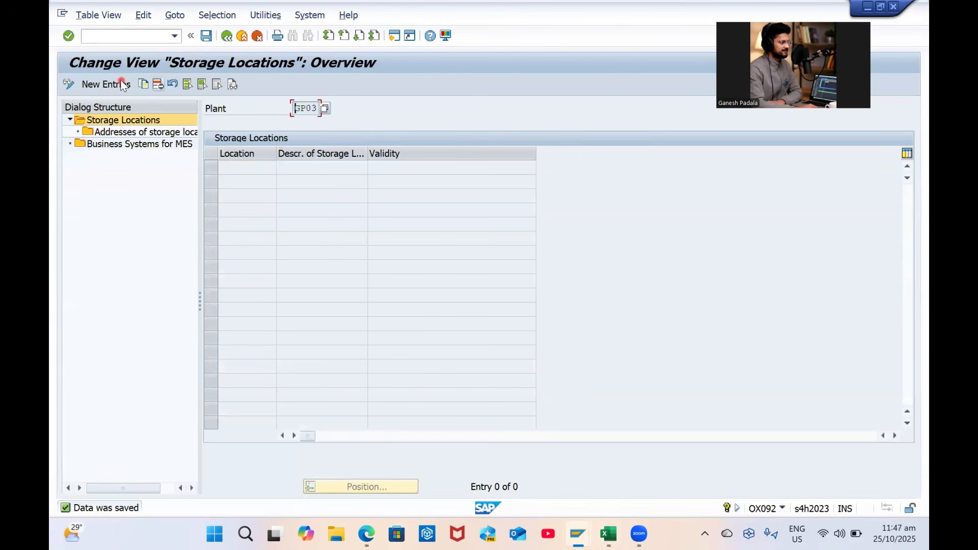
{"action": "left_click", "coordinate": [106, 84]}
{"action": "key", "text": "ctrl+v"}
{"action": "key", "text": "ctrl+s"}
{"action": "left_click", "coordinate": [206, 36]}
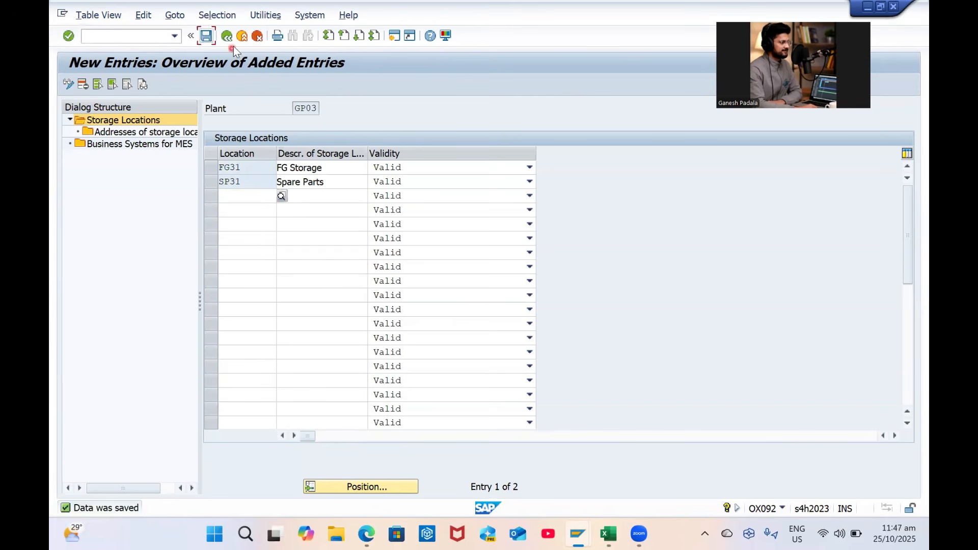
{"action": "left_click", "coordinate": [229, 37]}
{"action": "left_click", "coordinate": [229, 37]}
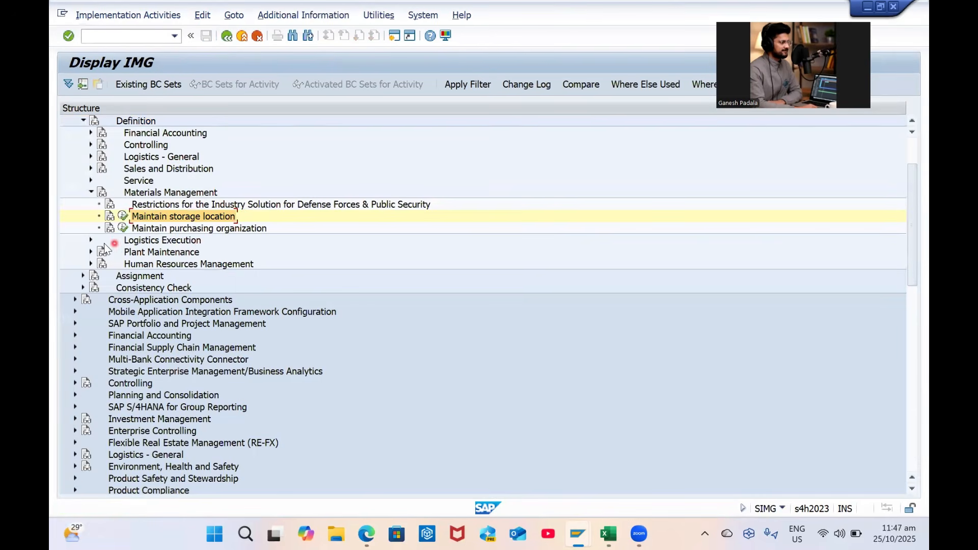
Run the Logistics Execution activity to copy, delete, and check shipping points
{"action": "left_click", "coordinate": [91, 240]}
{"action": "left_click", "coordinate": [189, 252]}
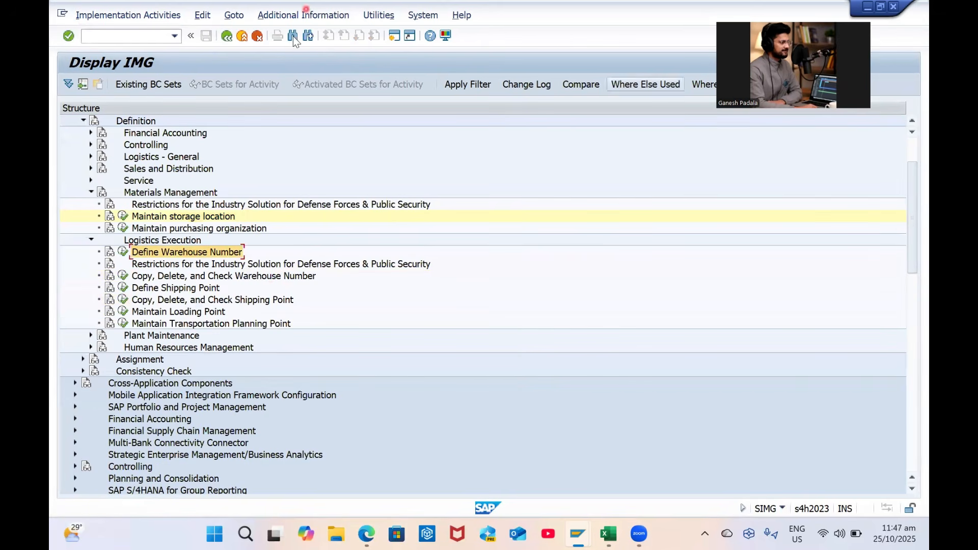
{"action": "left_click", "coordinate": [183, 292]}
{"action": "left_click", "coordinate": [123, 288]}
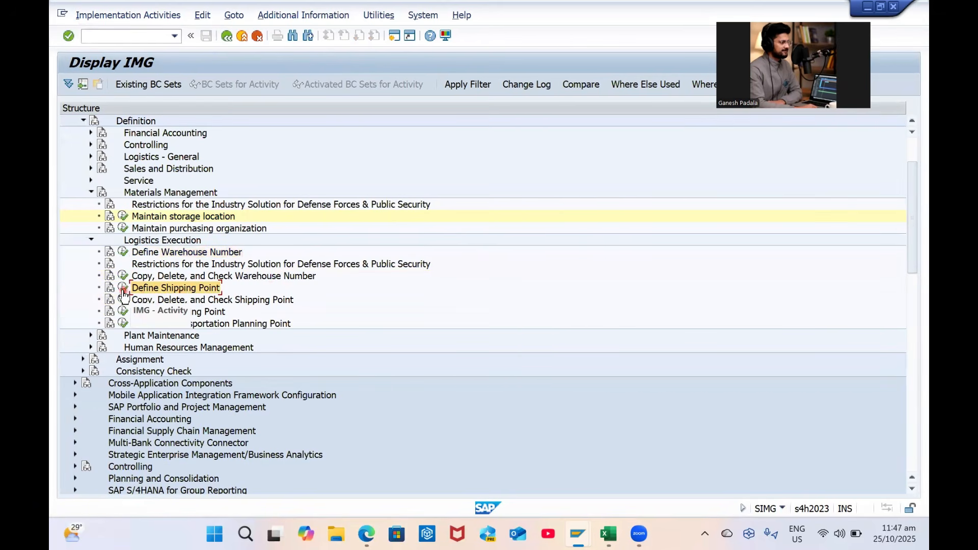
{"action": "left_click", "coordinate": [122, 300]}
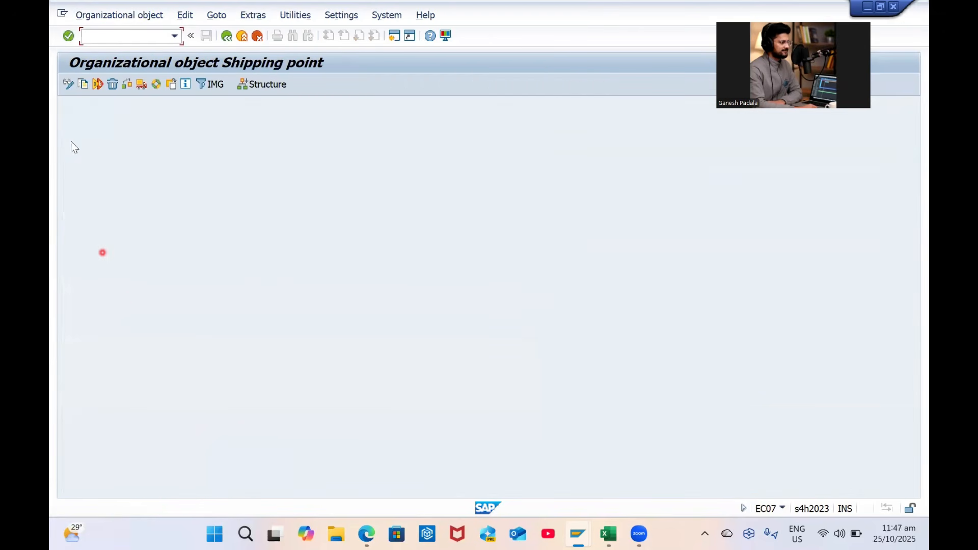
Start a shipping point copy with 0003 as the source
{"action": "left_click", "coordinate": [83, 84]}
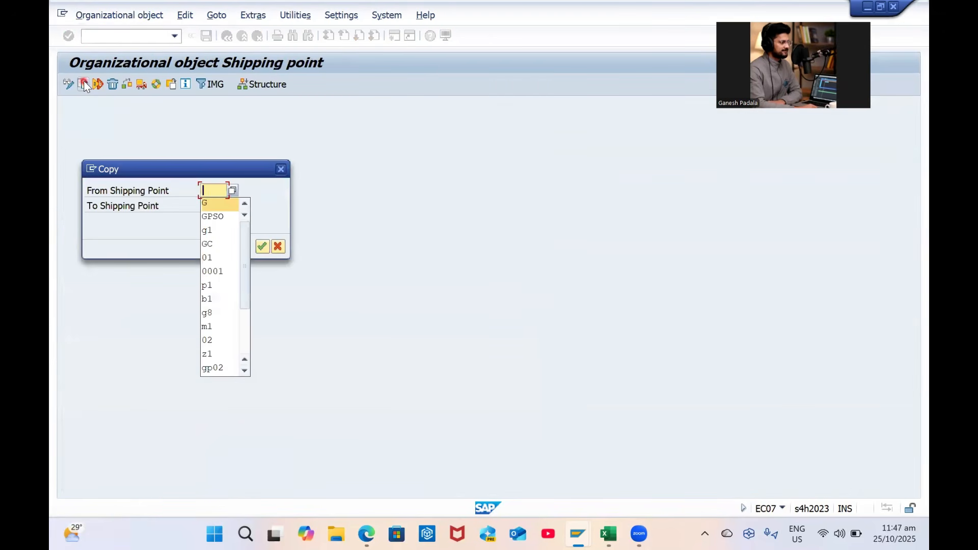
{"action": "left_click", "coordinate": [238, 190]}
{"action": "left_click", "coordinate": [221, 200]}
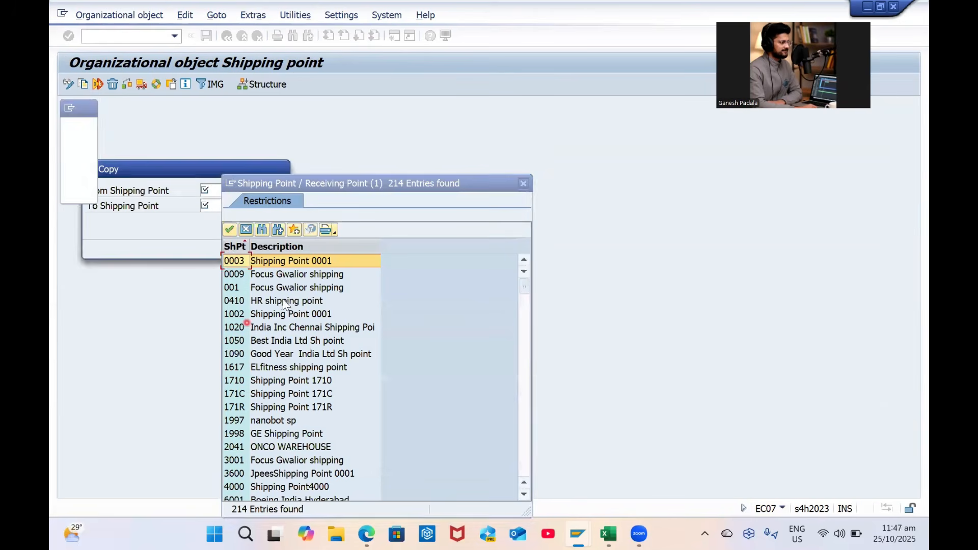
{"action": "scroll", "coordinate": [328, 358], "scroll_direction": "down", "scroll_amount": 1}
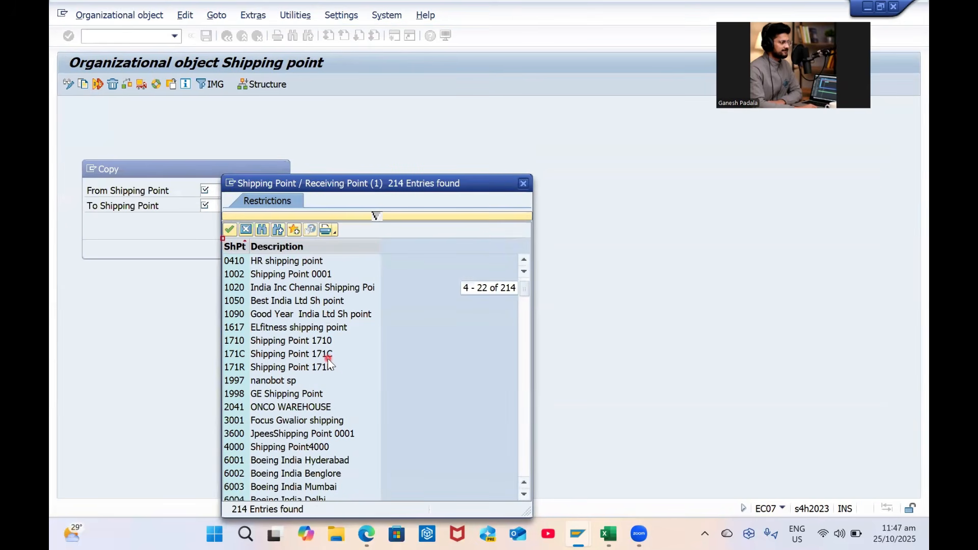
{"action": "scroll", "coordinate": [341, 364], "scroll_direction": "down", "scroll_amount": 5}
{"action": "scroll", "coordinate": [341, 365], "scroll_direction": "up", "scroll_amount": 1}
{"action": "scroll", "coordinate": [342, 364], "scroll_direction": "up", "scroll_amount": 5}
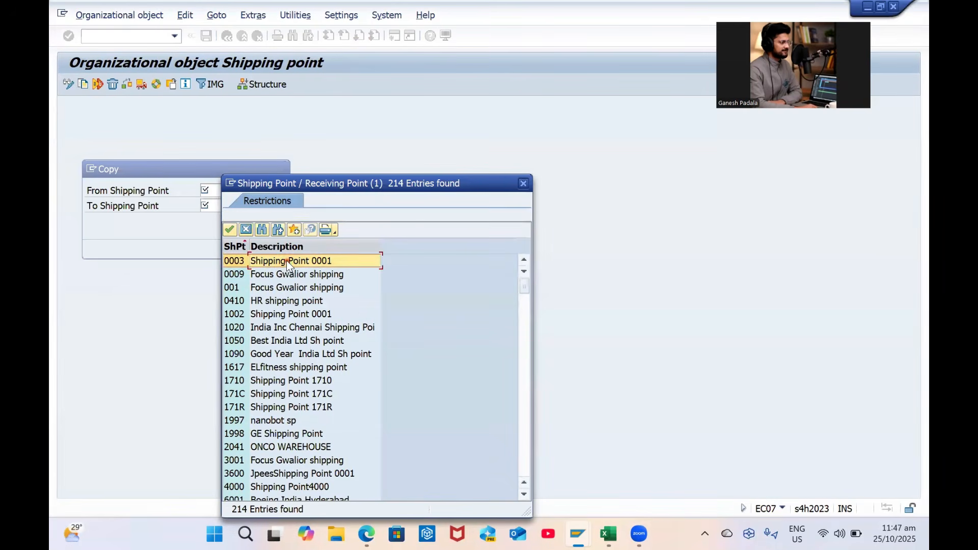
{"action": "double_click", "coordinate": [286, 260]}
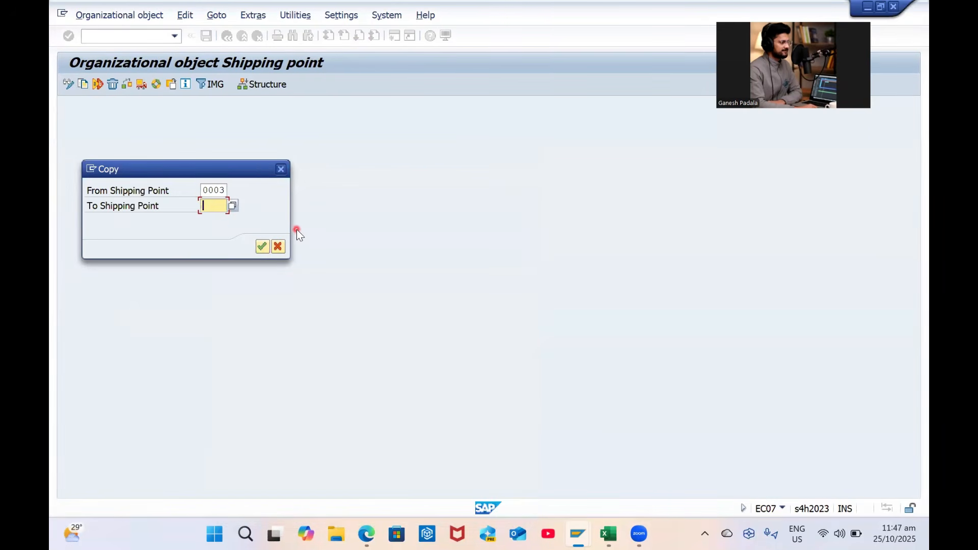
Copy shipping point 0003 to GPS1 from the spreadsheet, declining number range transport
{"action": "key", "text": "Caps_Lock"}
{"action": "key", "text": "alt+Tab"}
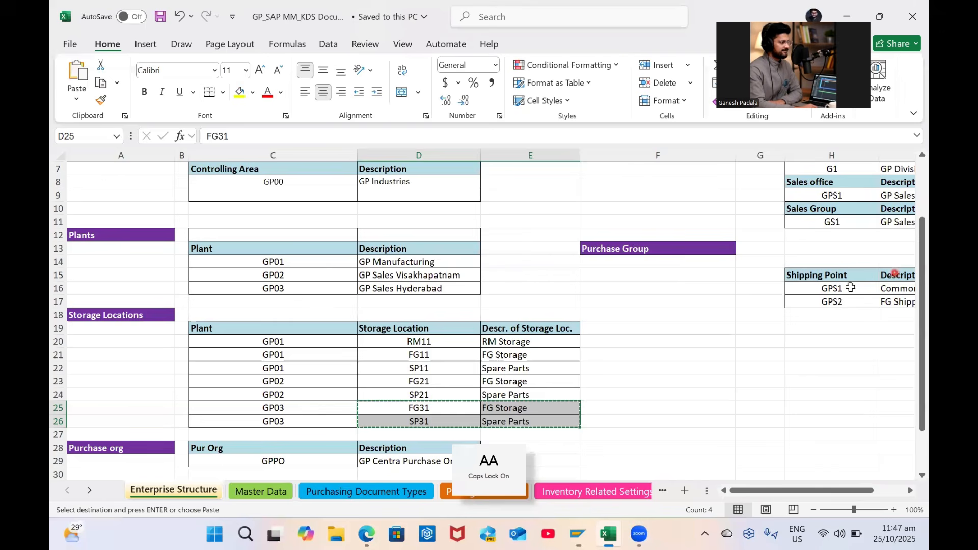
{"action": "left_click", "coordinate": [844, 287]}
{"action": "scroll", "coordinate": [843, 287], "scroll_direction": "right", "scroll_amount": 3}
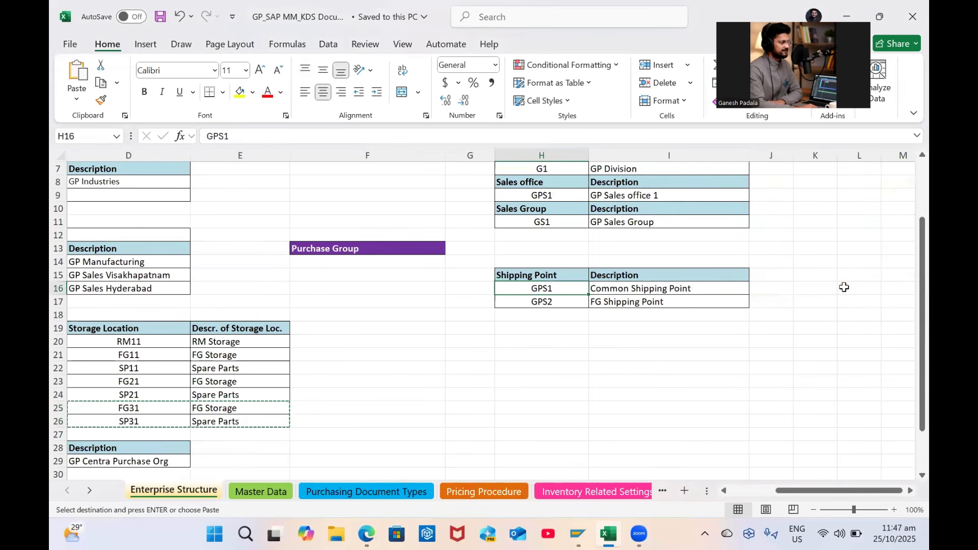
{"action": "key", "text": "ctrl+c"}
{"action": "key", "text": "alt+Tab"}
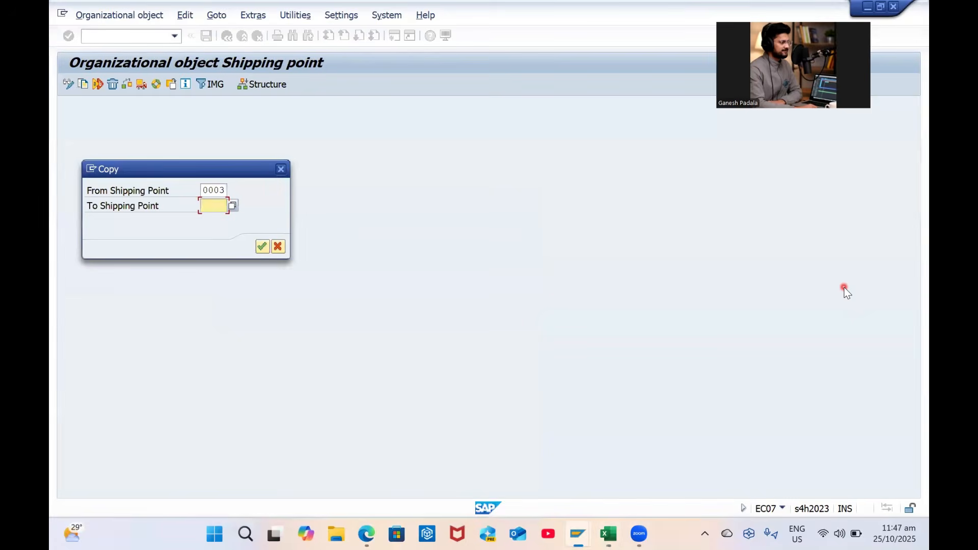
{"action": "key", "text": "ctrl+v"}
{"action": "key", "text": "Return"}
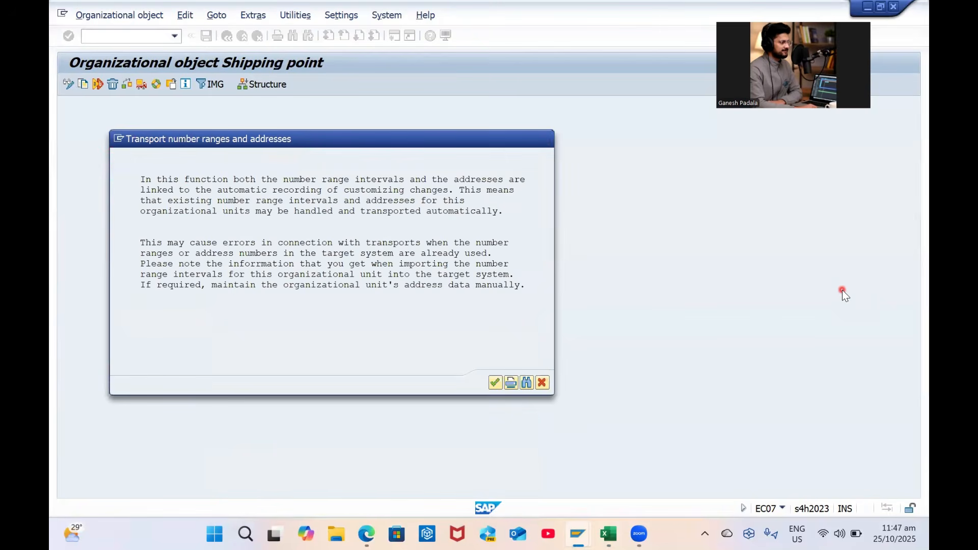
{"action": "key", "text": "Return"}
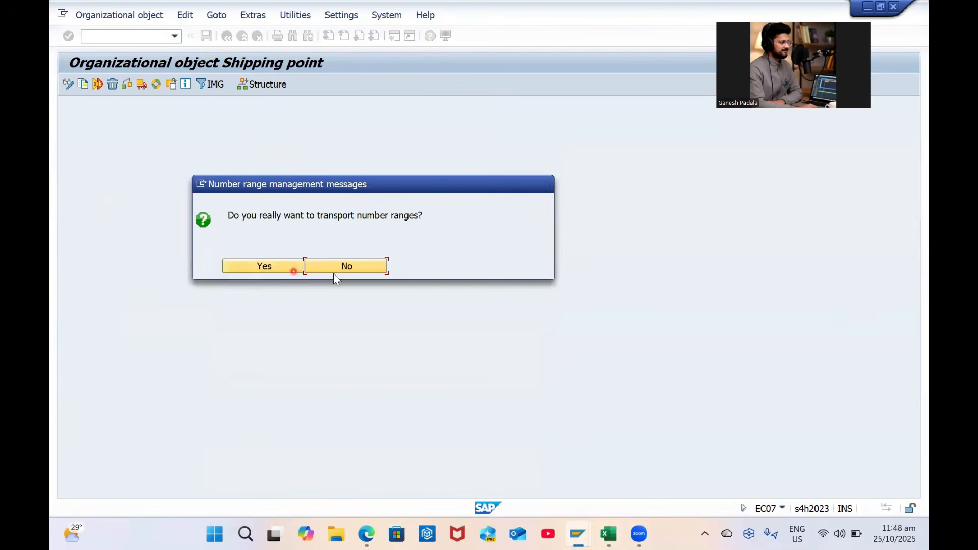
{"action": "left_click", "coordinate": [353, 265]}
{"action": "left_click", "coordinate": [296, 216]}
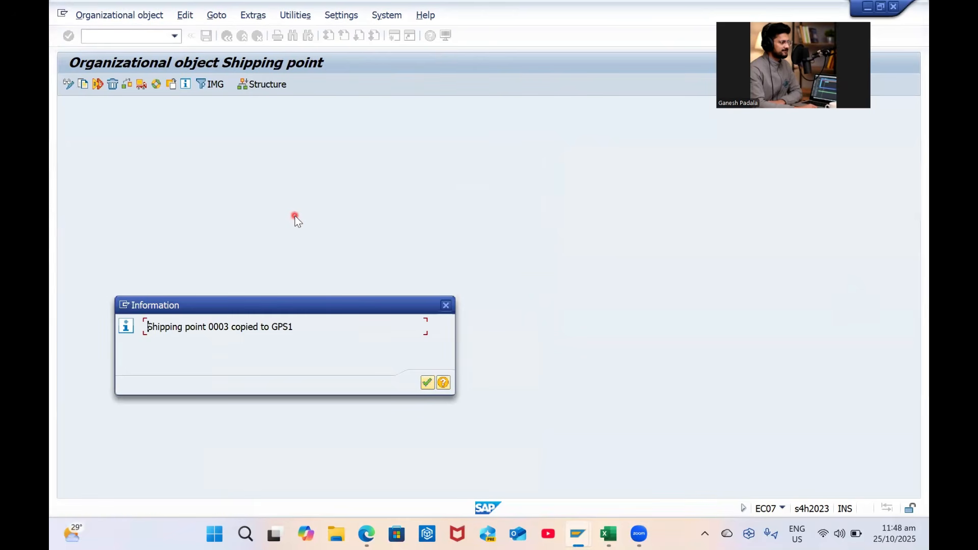
{"action": "left_click", "coordinate": [426, 381]}
Abandon a second copy from 0003 and return to the IMG tree
{"action": "left_click", "coordinate": [84, 85]}
{"action": "key", "text": "Tab"}
{"action": "key", "text": "shift+Tab"}
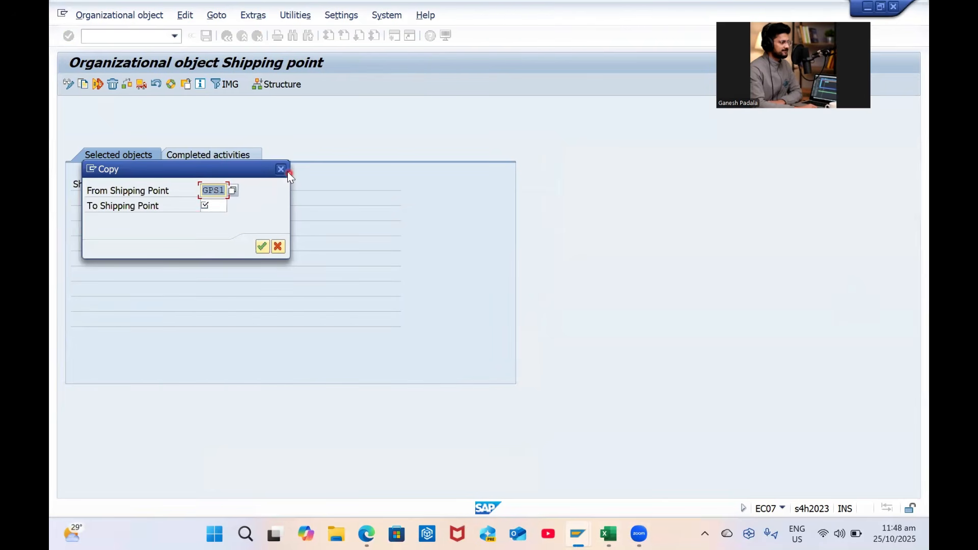
{"action": "type", "text": "0003"}
{"action": "key", "text": "Tab"}
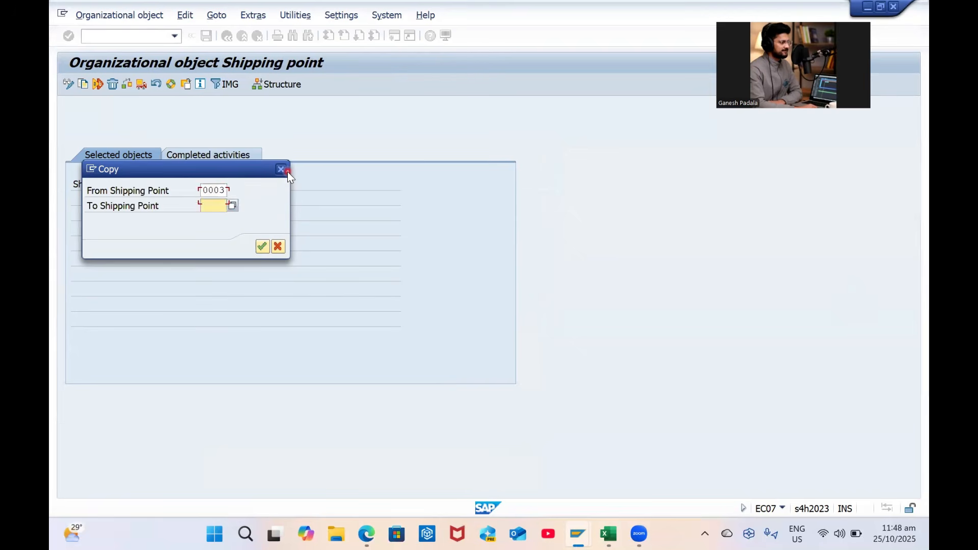
{"action": "type", "text": "G"}
{"action": "left_click", "coordinate": [287, 172]}
{"action": "left_click", "coordinate": [283, 172]}
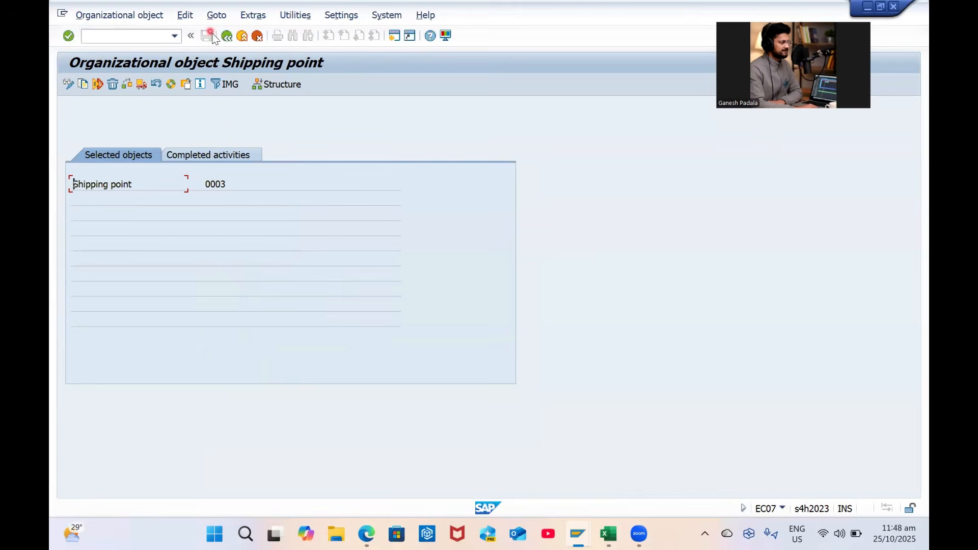
{"action": "left_click", "coordinate": [227, 36]}
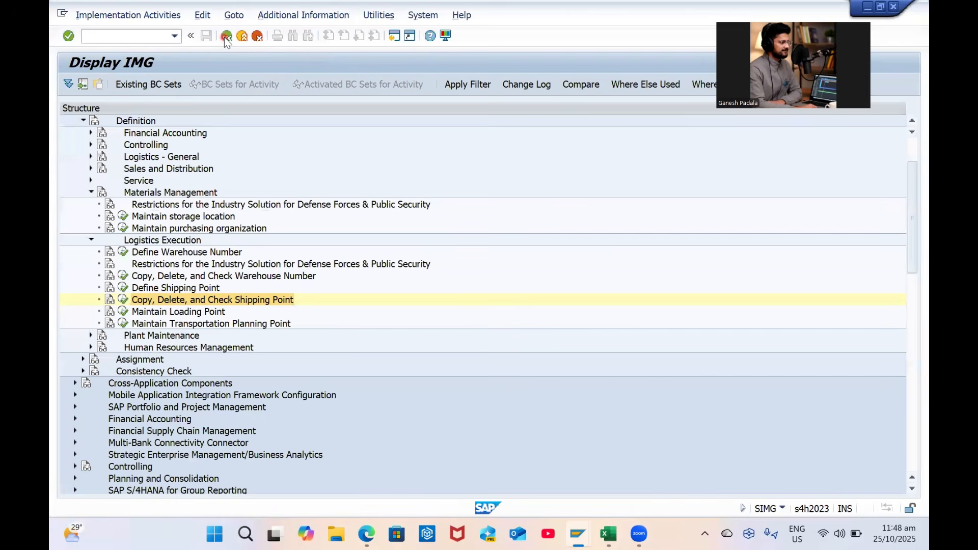
In Define Shipping Point, position to GPS1 and paste its description Common Shipping Point from Excel
{"action": "double_click", "coordinate": [128, 288]}
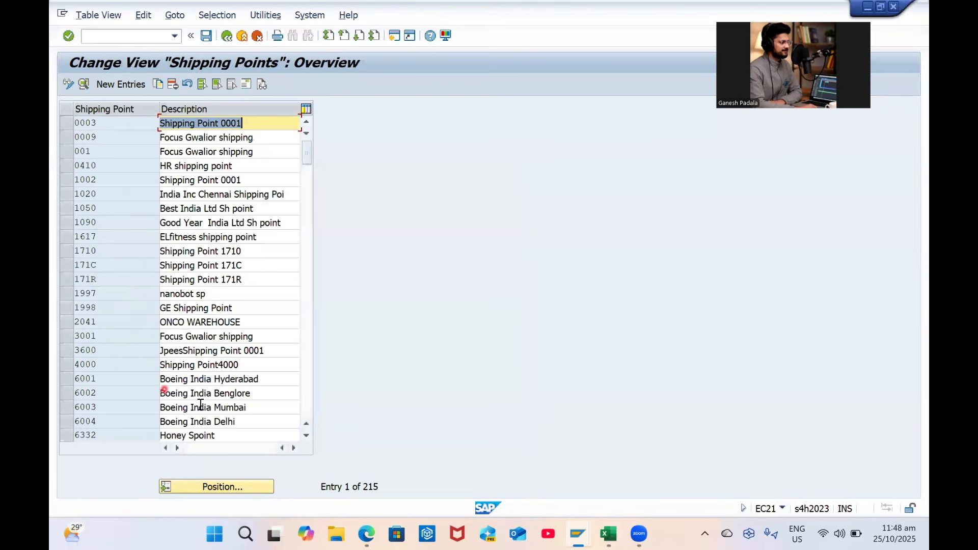
{"action": "left_click", "coordinate": [222, 486]}
{"action": "type", "text": "GPS1"}
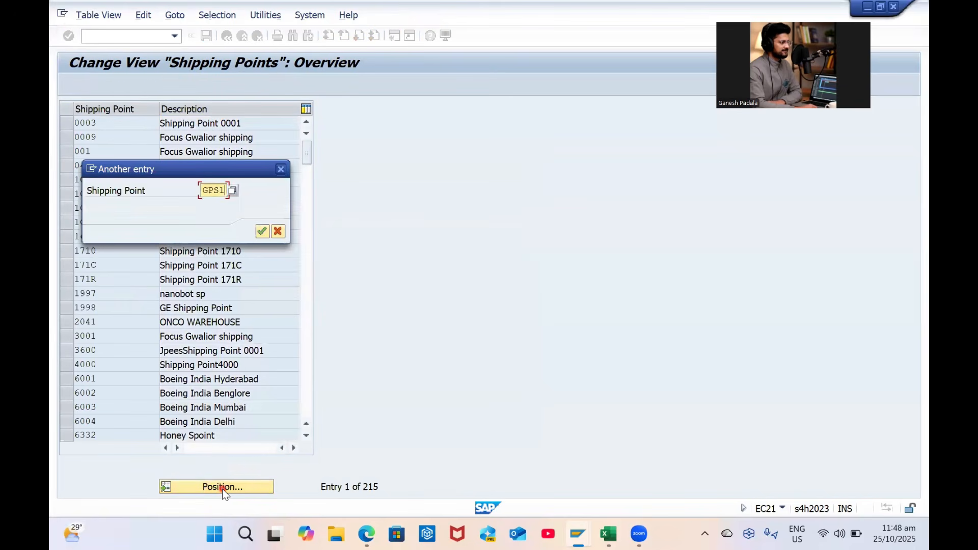
{"action": "key", "text": "Return"}
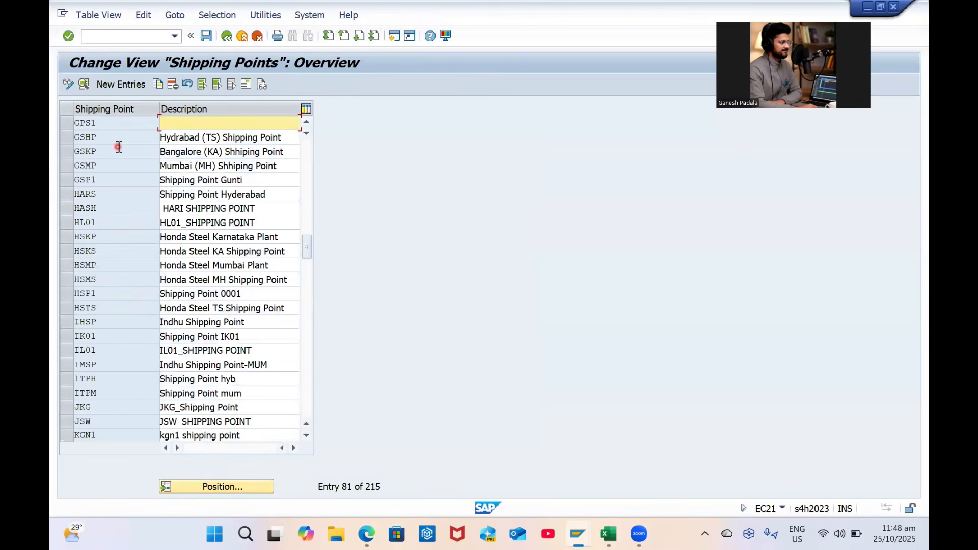
{"action": "key", "text": "alt+Tab"}
{"action": "left_click", "coordinate": [657, 289]}
{"action": "key", "text": "ctrl+c"}
{"action": "key", "text": "alt+Tab"}
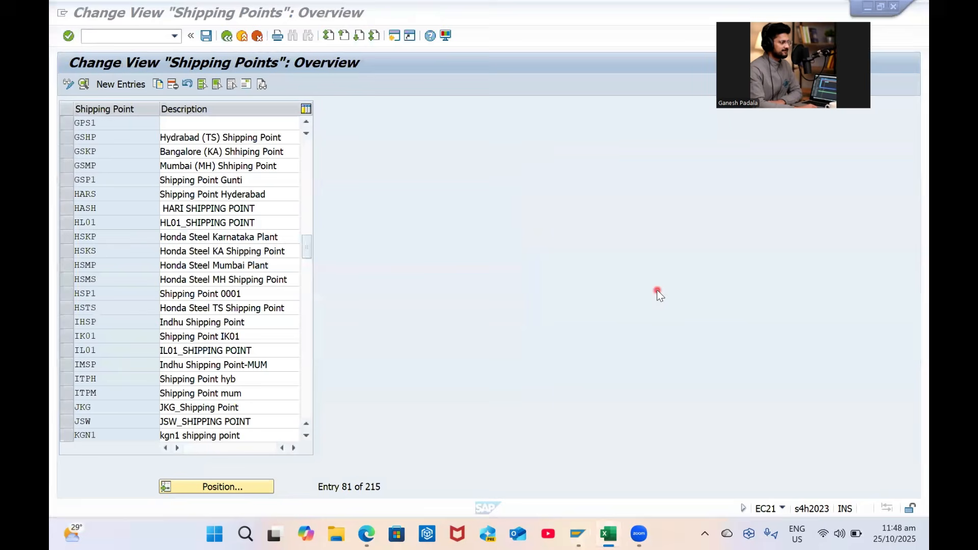
{"action": "key", "text": "ctrl+v"}
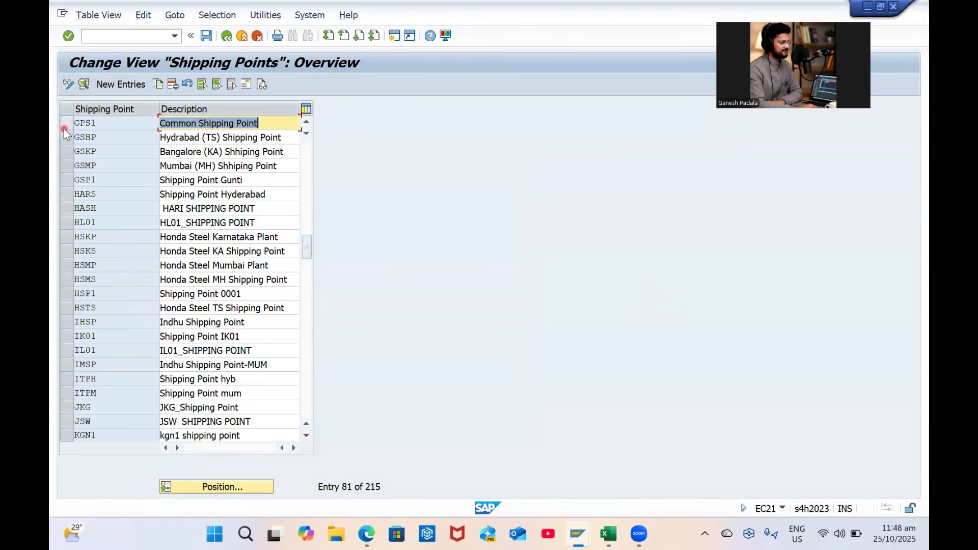
Open GPS1's detail view at the factory calendar field
{"action": "left_click", "coordinate": [64, 126]}
{"action": "left_click", "coordinate": [245, 84]}
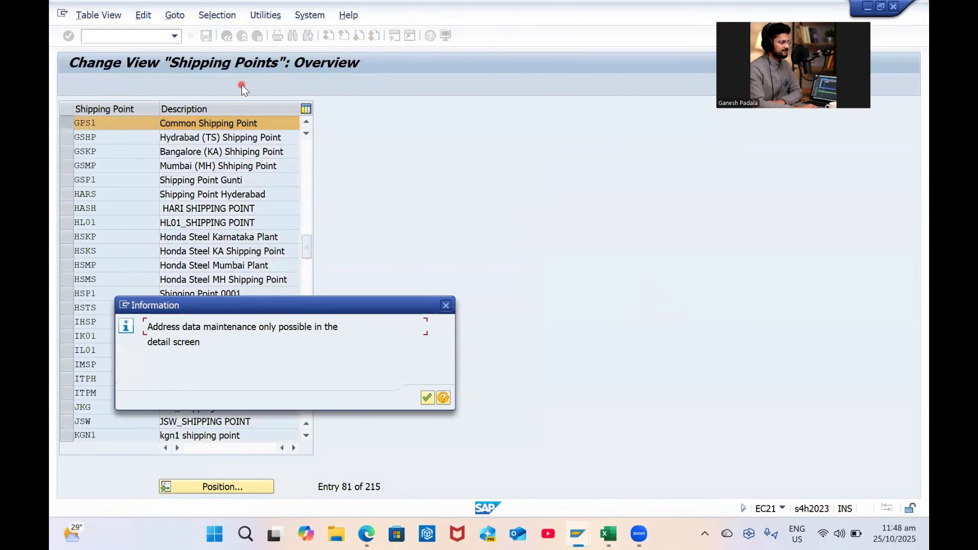
{"action": "left_click", "coordinate": [427, 399]}
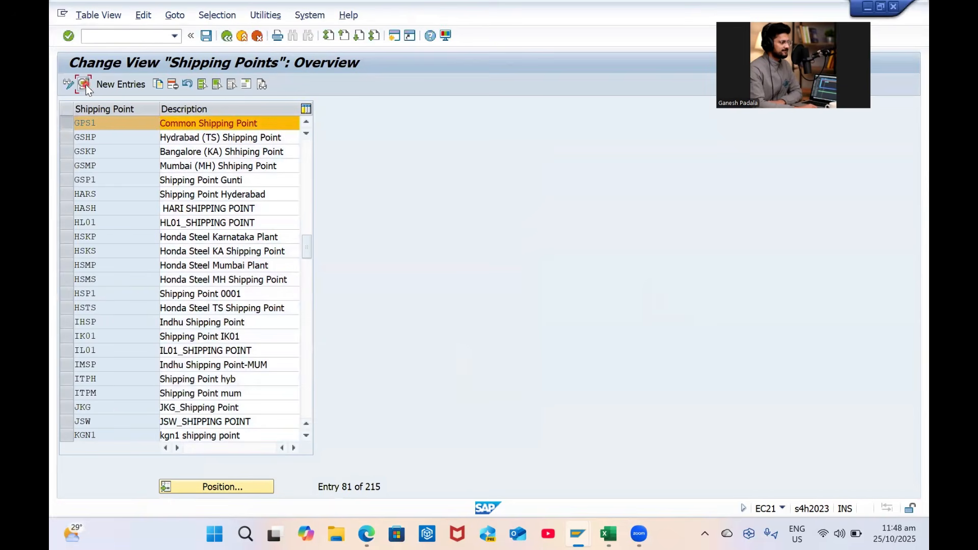
{"action": "left_click", "coordinate": [84, 85]}
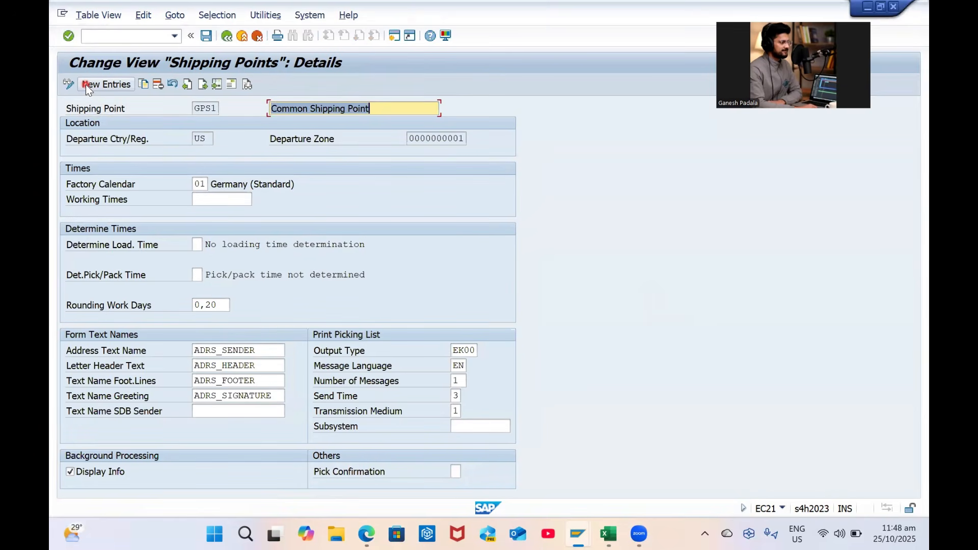
{"action": "left_click", "coordinate": [202, 198]}
{"action": "left_click", "coordinate": [213, 183]}
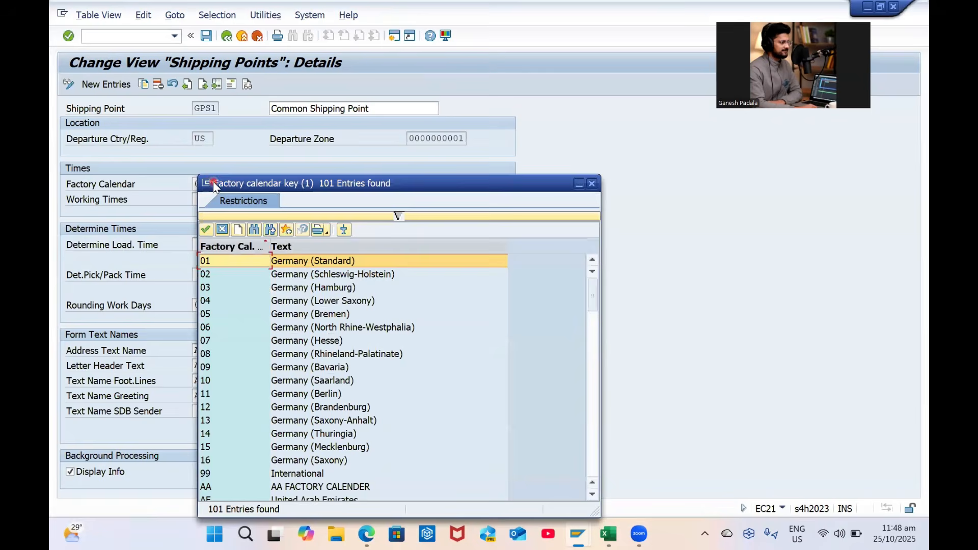
Set GPS1's factory calendar to IN (India) and save under the customizing request
{"action": "key", "text": "ctrl+f"}
{"action": "type", "text": "IN"}
{"action": "key", "text": "Return"}
{"action": "scroll", "coordinate": [264, 388], "scroll_direction": "down", "scroll_amount": 11}
{"action": "scroll", "coordinate": [264, 388], "scroll_direction": "down", "scroll_amount": 4}
{"action": "double_click", "coordinate": [246, 395]}
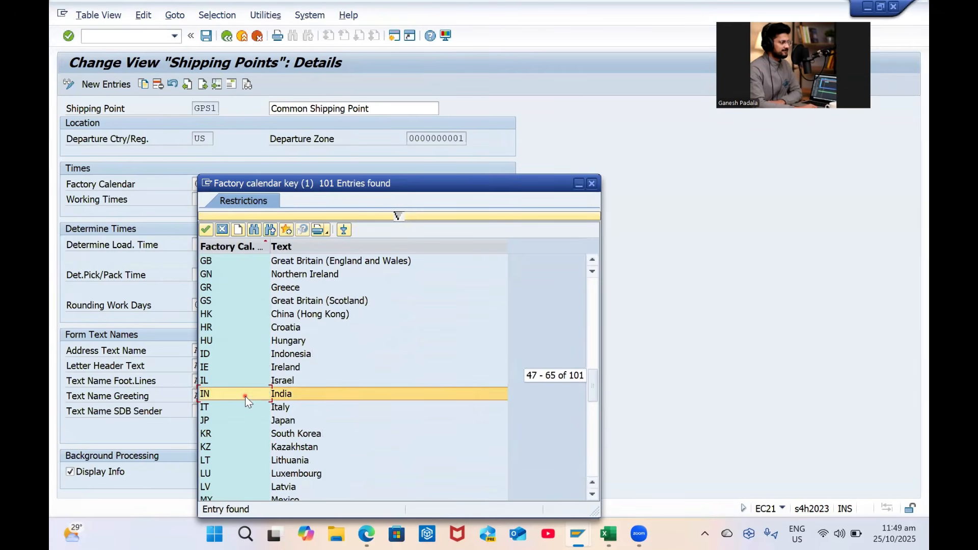
{"action": "key", "text": "Return"}
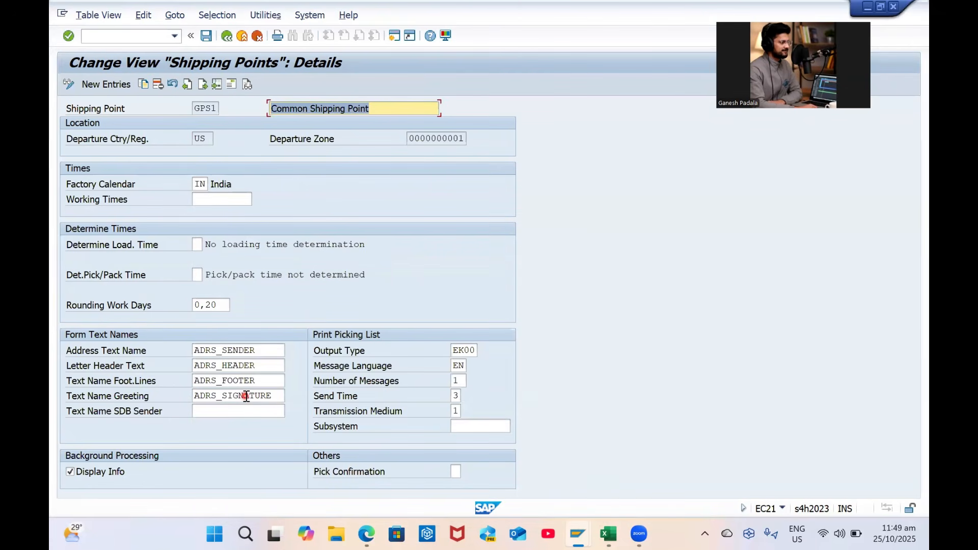
{"action": "key", "text": "ctrl+s"}
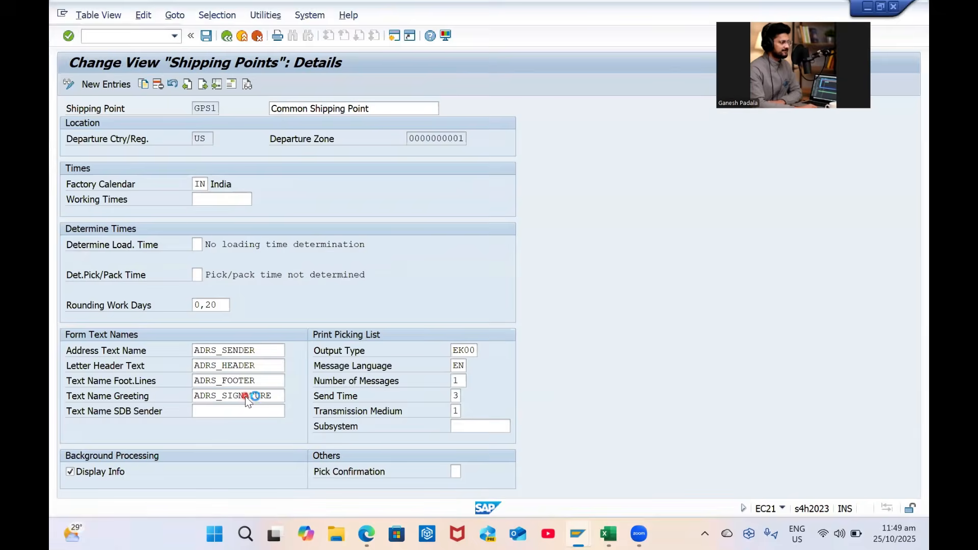
{"action": "key", "text": "Return"}
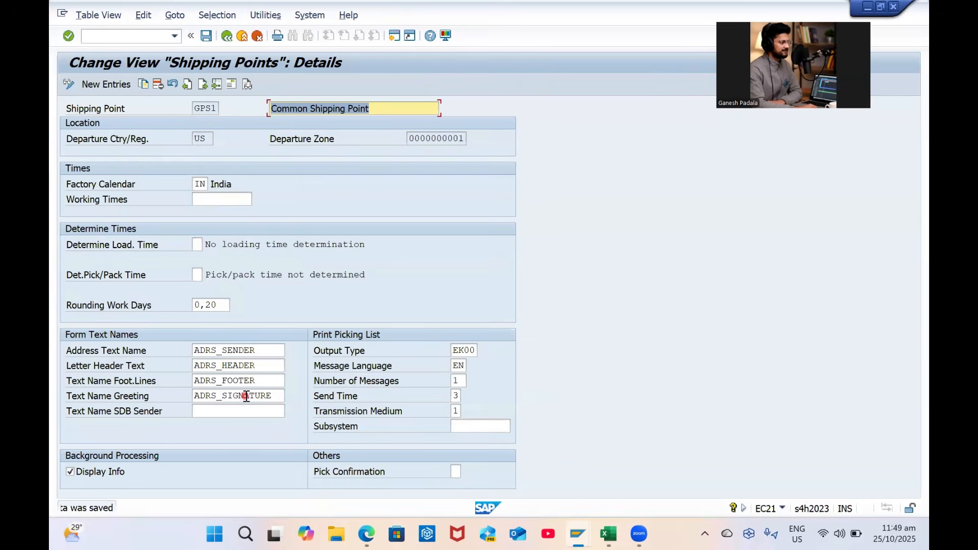
Reopen GPS1's details and its address editor
{"action": "left_click", "coordinate": [226, 36]}
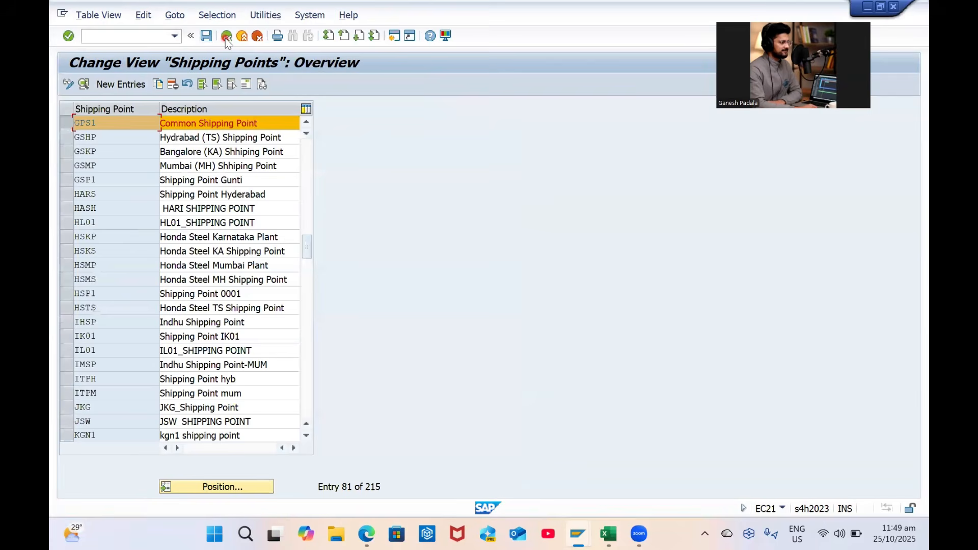
{"action": "left_click", "coordinate": [247, 84]}
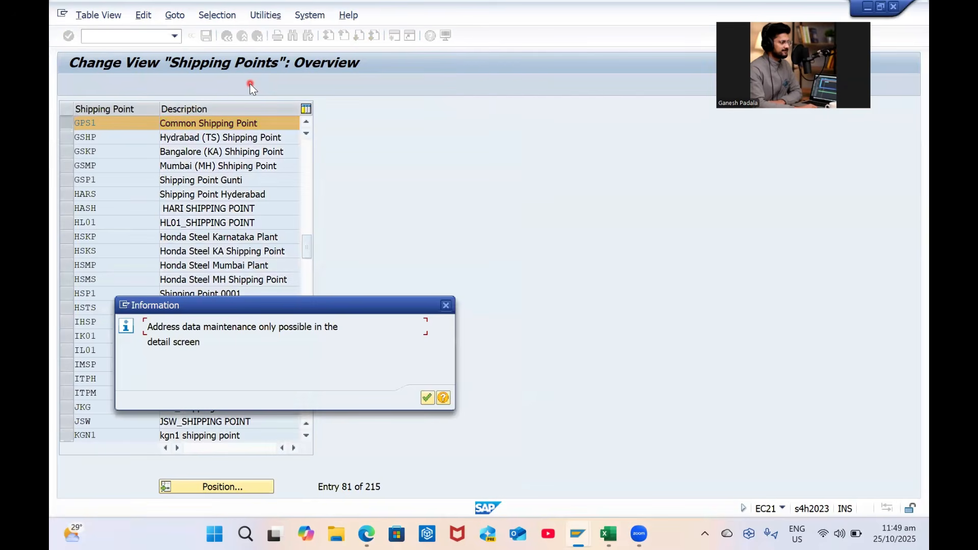
{"action": "key", "text": "Return"}
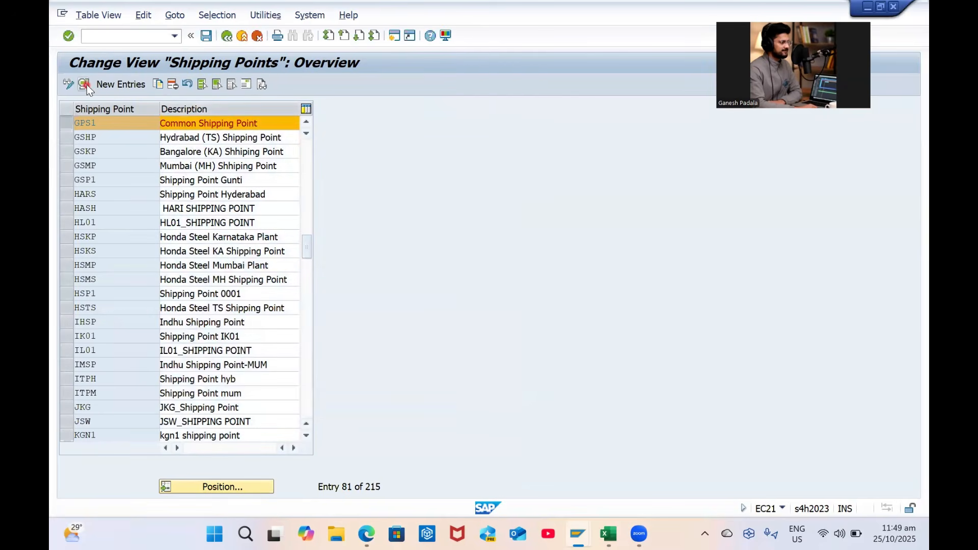
{"action": "left_click", "coordinate": [87, 85]}
{"action": "left_click", "coordinate": [232, 85]}
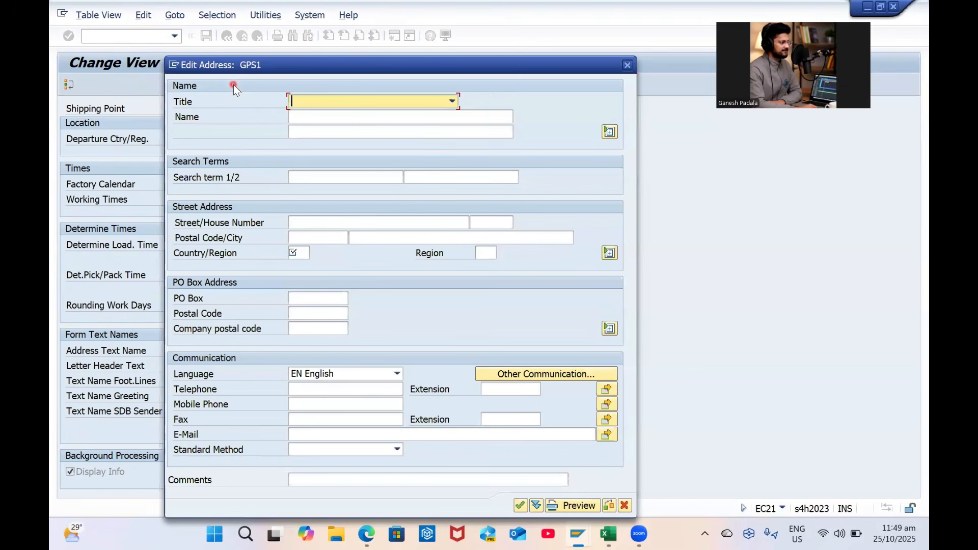
Set GPS1's address title to Company and name to GP VSKP Common
{"action": "left_click", "coordinate": [343, 95]}
{"action": "key", "text": "c"}
{"action": "key", "text": "Tab"}
{"action": "type", "text": "GP"}
{"action": "key", "text": "Down"}
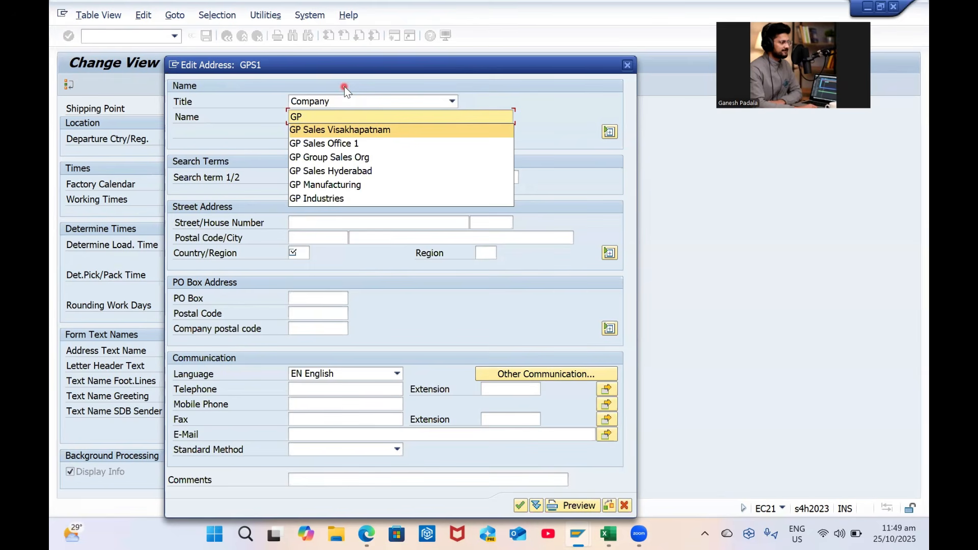
{"action": "type", "text": "VS"}
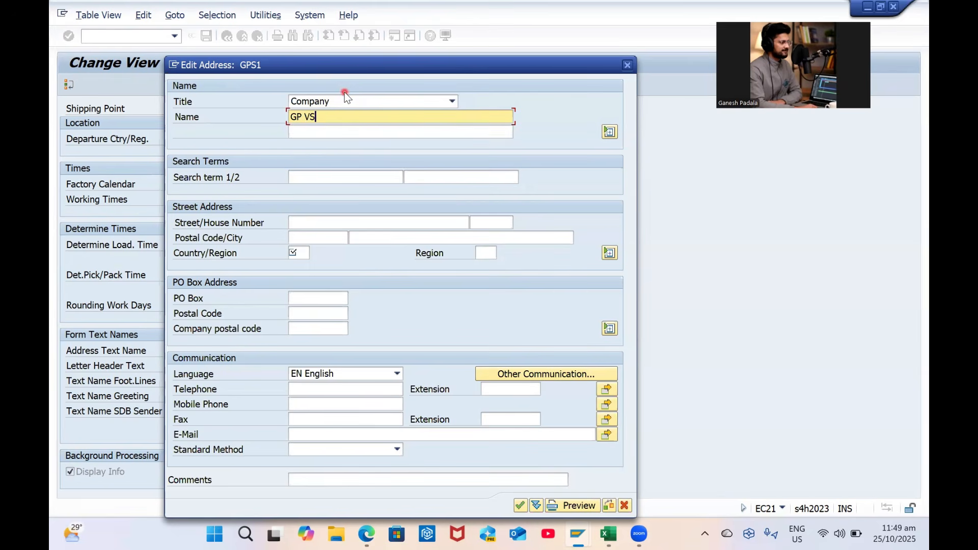
{"action": "type", "text": "KP S"}
{"action": "key", "text": "Caps_Lock"}
{"action": "type", "text": "hipping Ponit"}
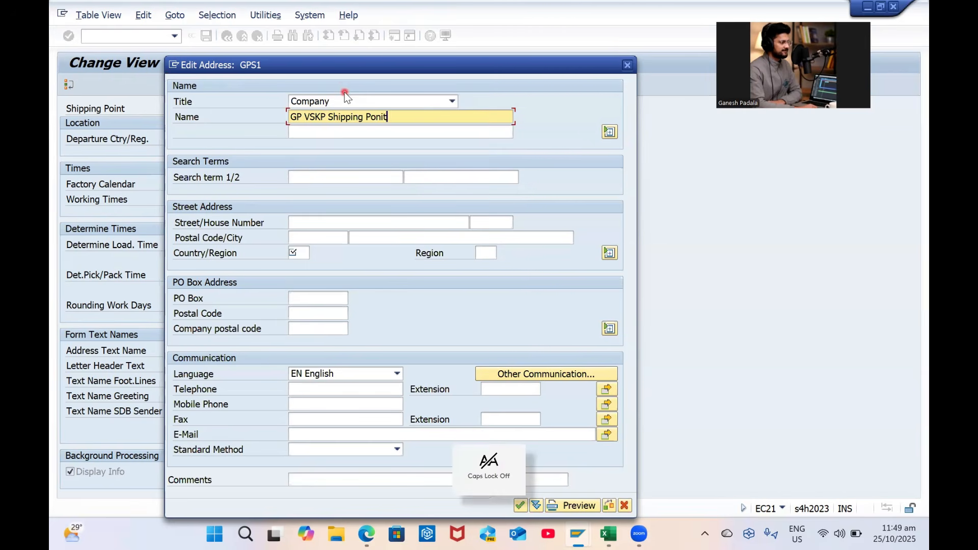
{"action": "key", "text": "BackSpace"}
{"action": "key", "text": "BackSpace"}
{"action": "key", "text": "BackSpace"}
{"action": "key", "text": "BackSpace"}
{"action": "key", "text": "BackSpace"}
{"action": "key", "text": "BackSpace"}
{"action": "key", "text": "BackSpace"}
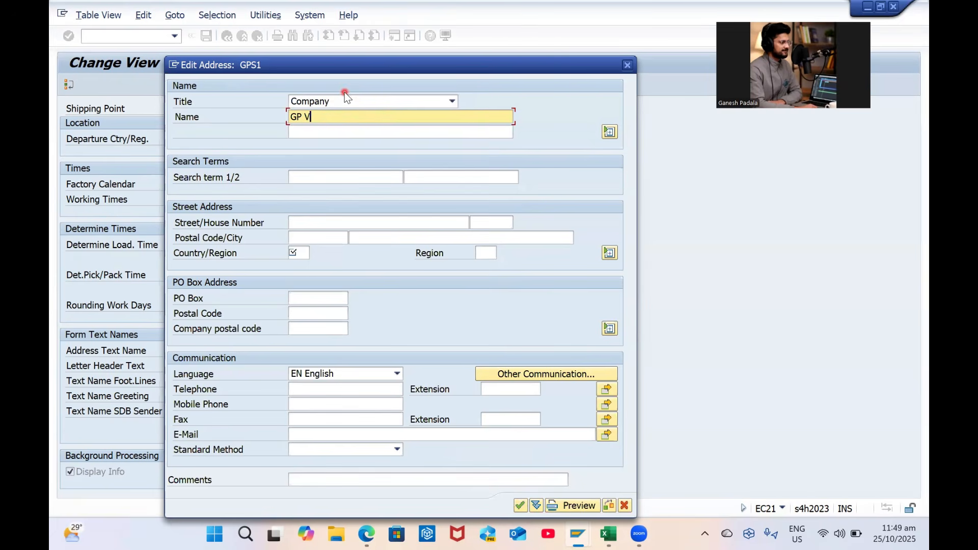
{"action": "key", "text": "BackSpace"}
{"action": "key", "text": "Caps_Lock"}
{"action": "type", "text": "SKP C"}
{"action": "key", "text": "Caps_Lock"}
{"action": "type", "text": "ommon Shipping Po"}
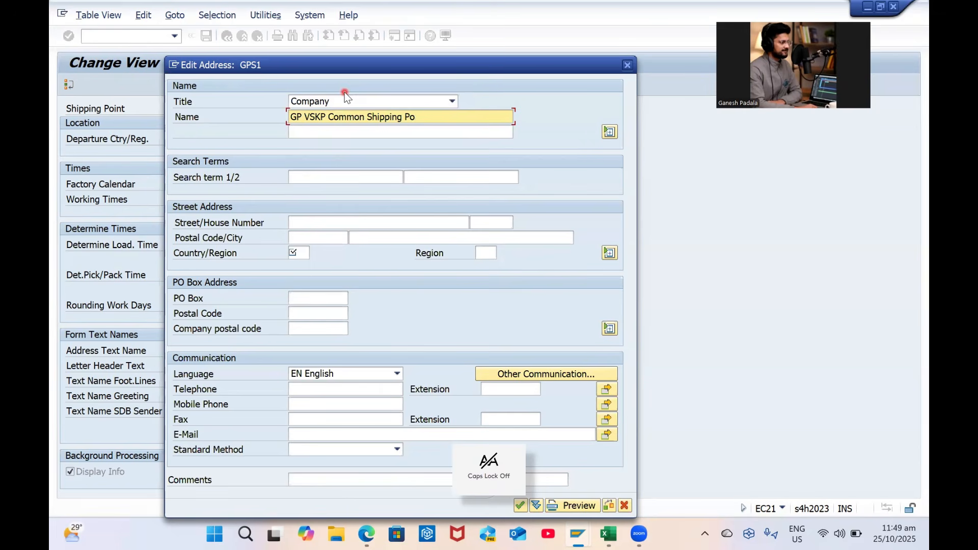
{"action": "key", "text": "BackSpace"}
{"action": "key", "text": "BackSpace"}
{"action": "key", "text": "BackSpace"}
{"action": "key", "text": "BackSpace"}
{"action": "key", "text": "BackSpace"}
{"action": "key", "text": "BackSpace"}
{"action": "key", "text": "BackSpace"}
{"action": "key", "text": "BackSpace"}
{"action": "key", "text": "BackSpace"}
{"action": "key", "text": "BackSpace"}
{"action": "key", "text": "BackSpace"}
{"action": "key", "text": "BackSpace"}
{"action": "key", "text": "BackSpace"}
{"action": "key", "text": "BackSpace"}
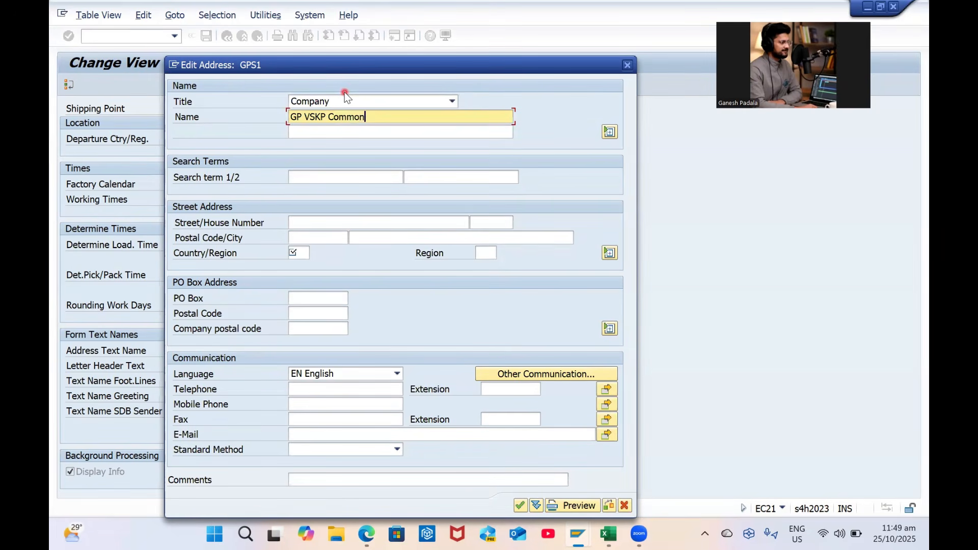
Fill in the search terms, with Visakhapatnam as the second
{"action": "left_click", "coordinate": [349, 179]}
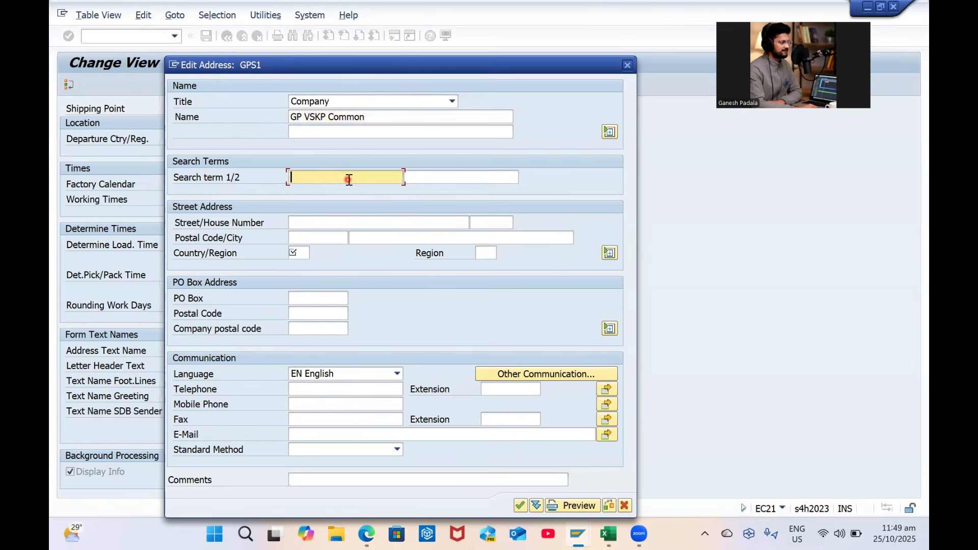
{"action": "key", "text": "Down"}
{"action": "key", "text": "Return"}
{"action": "key", "text": "Tab"}
{"action": "key", "text": "Down"}
{"action": "key", "text": "Return"}
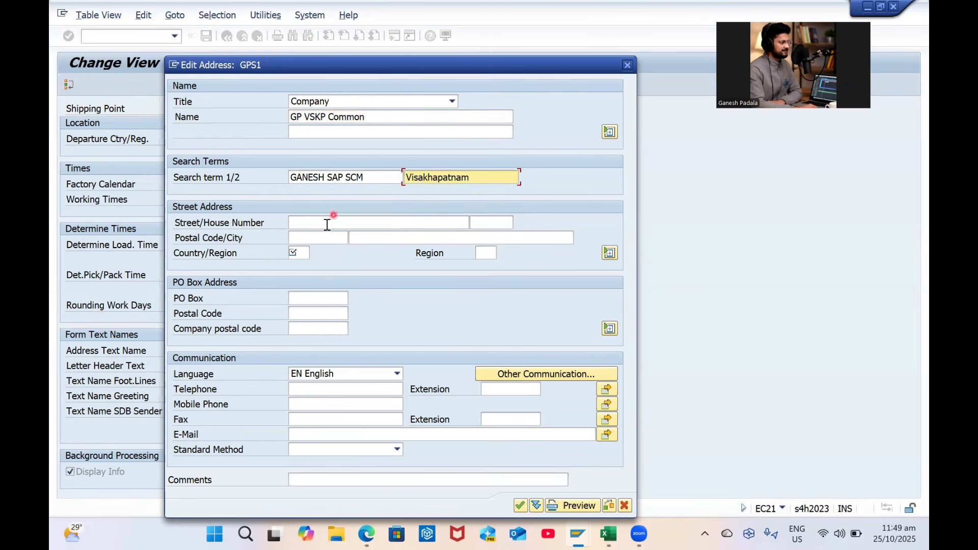
Enter street Yendada, postal code 530045 and city Visakhapatnam
{"action": "left_click", "coordinate": [327, 224]}
{"action": "type", "text": "Y"}
{"action": "key", "text": "Caps_Lock"}
{"action": "type", "text": "endada"}
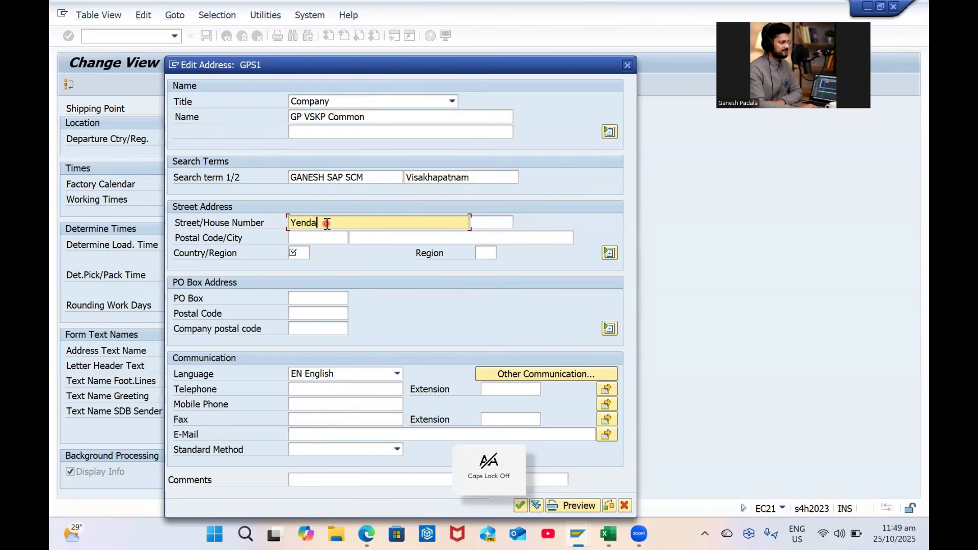
{"action": "key", "text": "Tab"}
{"action": "key", "text": "Tab"}
{"action": "key", "text": "Down"}
{"action": "key", "text": "Return"}
Set the country to IN and the region to 01
{"action": "key", "text": "Tab"}
{"action": "key", "text": "Down"}
{"action": "key", "text": "Return"}
{"action": "key", "text": "Tab"}
{"action": "key", "text": "Down"}
{"action": "key", "text": "Down"}
{"action": "key", "text": "Return"}
{"action": "key", "text": "Tab"}
{"action": "key", "text": "Down"}
{"action": "key", "text": "Down"}
{"action": "key", "text": "Return"}
Enter the contact e-mail address and confirm the address entries
{"action": "left_click", "coordinate": [314, 436]}
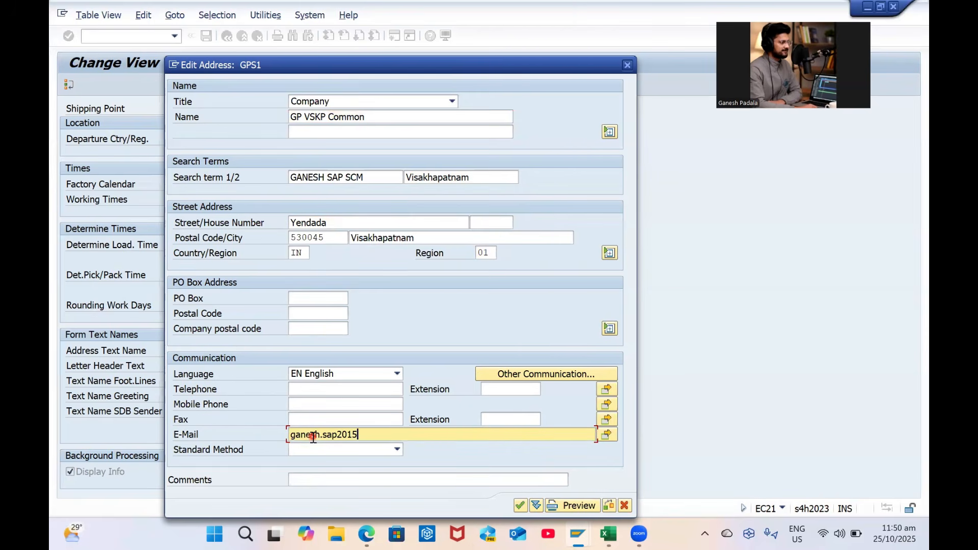
{"action": "key", "text": "Return"}
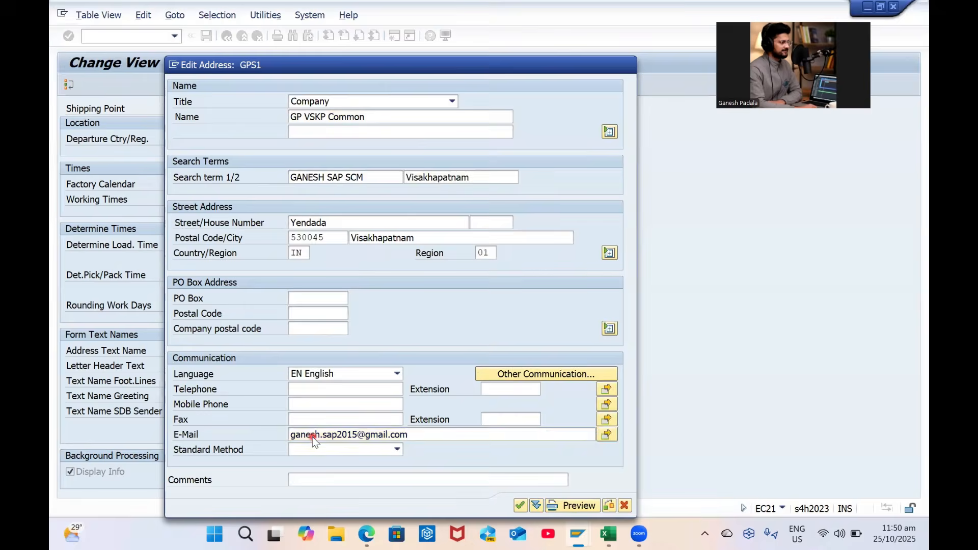
{"action": "key", "text": "alt+Tab"}
Save the GPS1 shipping point details and check its departure country value
{"action": "type", "text": "GP VSKP Common"}
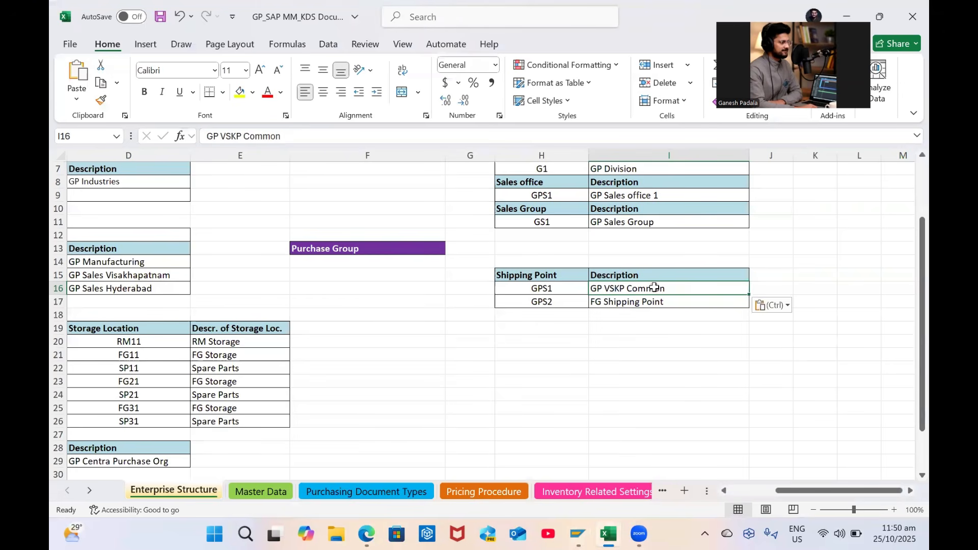
{"action": "key", "text": "alt+Tab"}
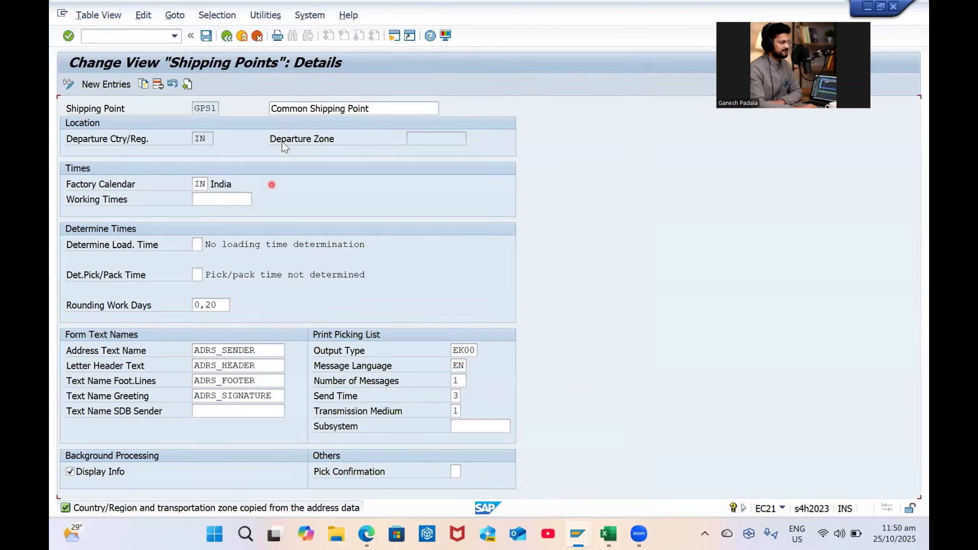
{"action": "left_click", "coordinate": [194, 139]}
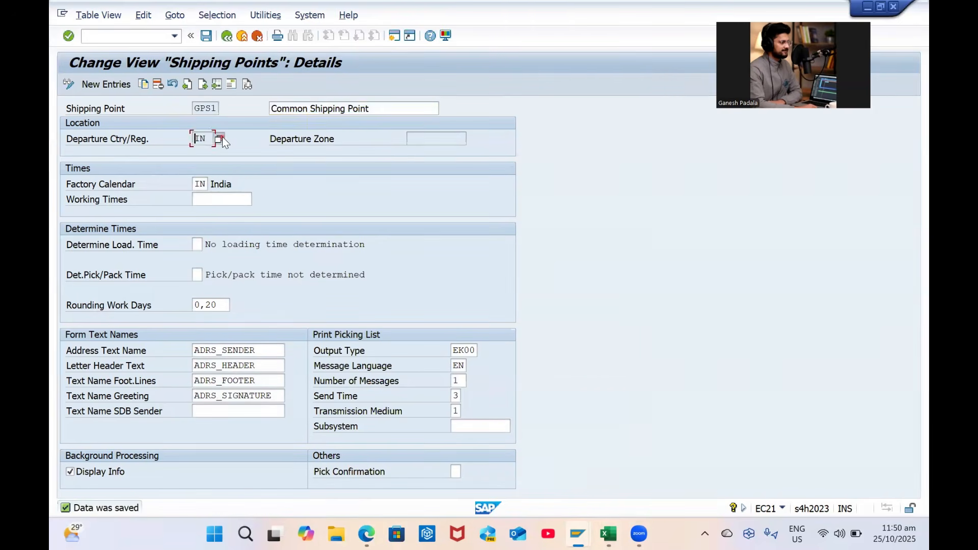
{"action": "double_click", "coordinate": [207, 147]}
{"action": "left_click", "coordinate": [259, 116]}
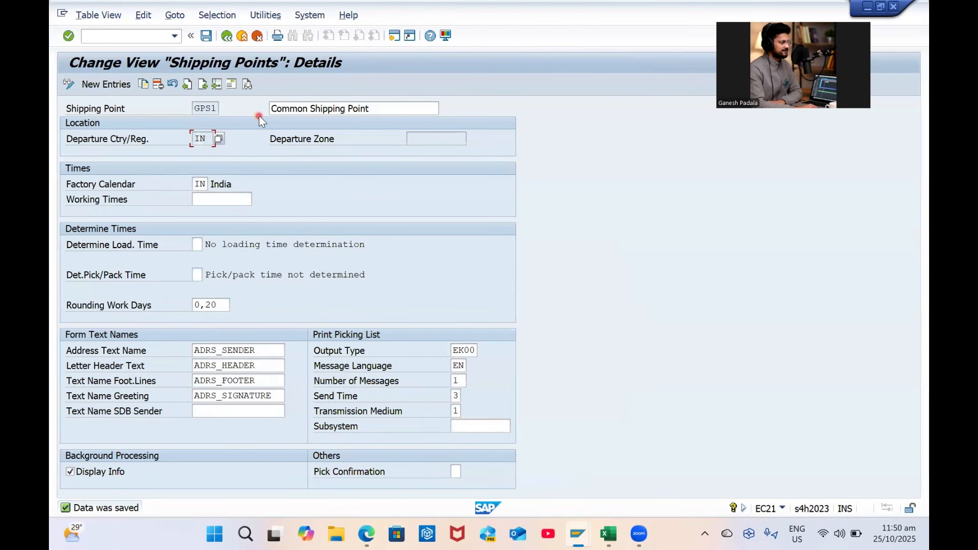
Review GPS1's address and communication options, save again, and return to the shipping points overview
{"action": "left_click", "coordinate": [233, 85]}
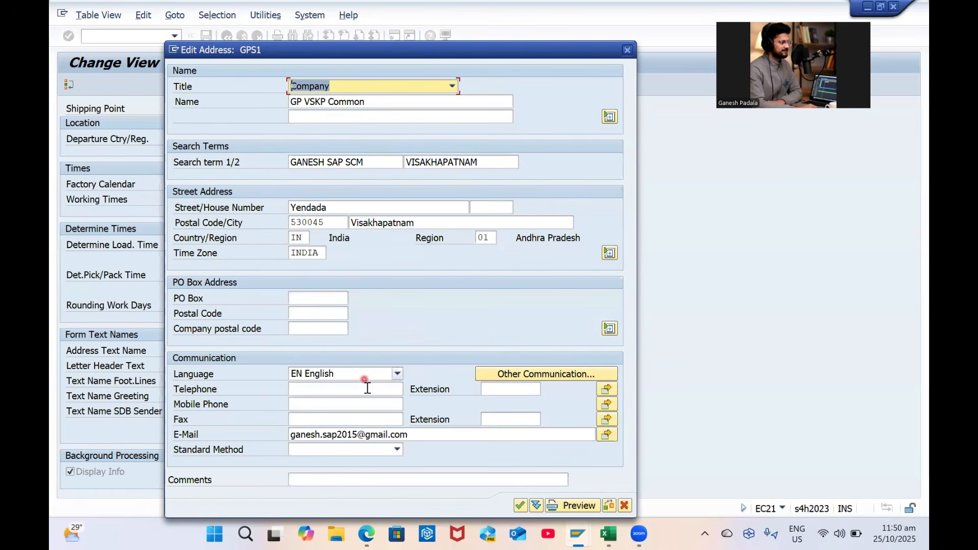
{"action": "left_click", "coordinate": [366, 449]}
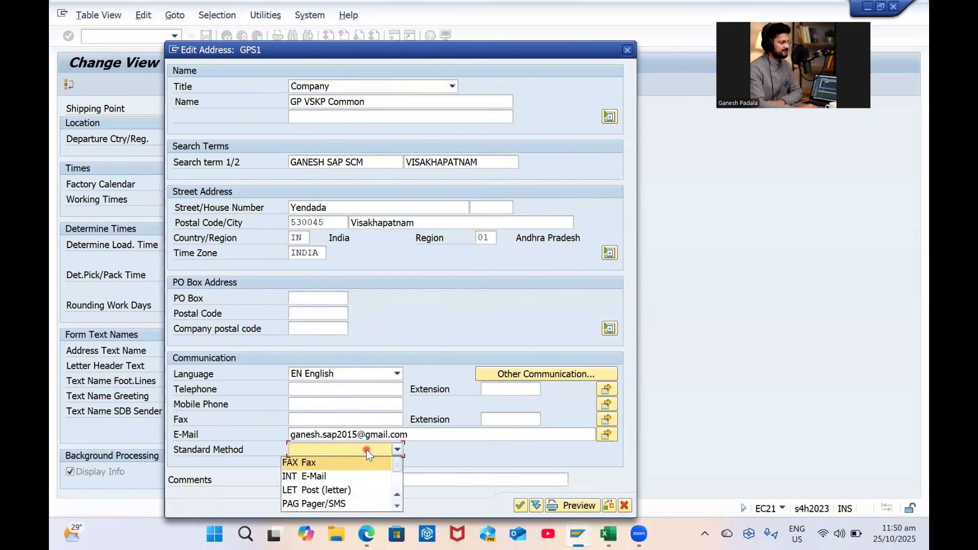
{"action": "left_click", "coordinate": [366, 449]}
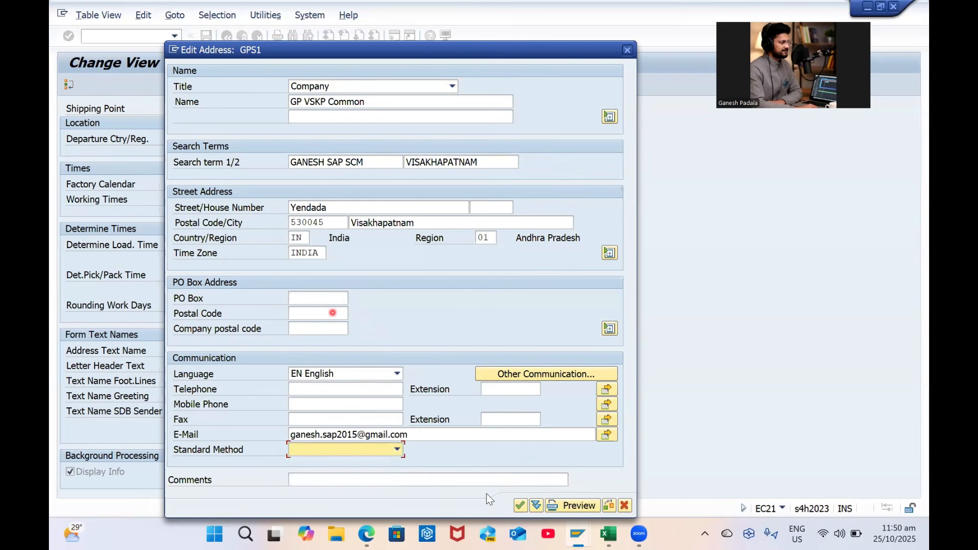
{"action": "left_click", "coordinate": [626, 50]}
{"action": "left_click", "coordinate": [206, 35]}
{"action": "left_click", "coordinate": [227, 41]}
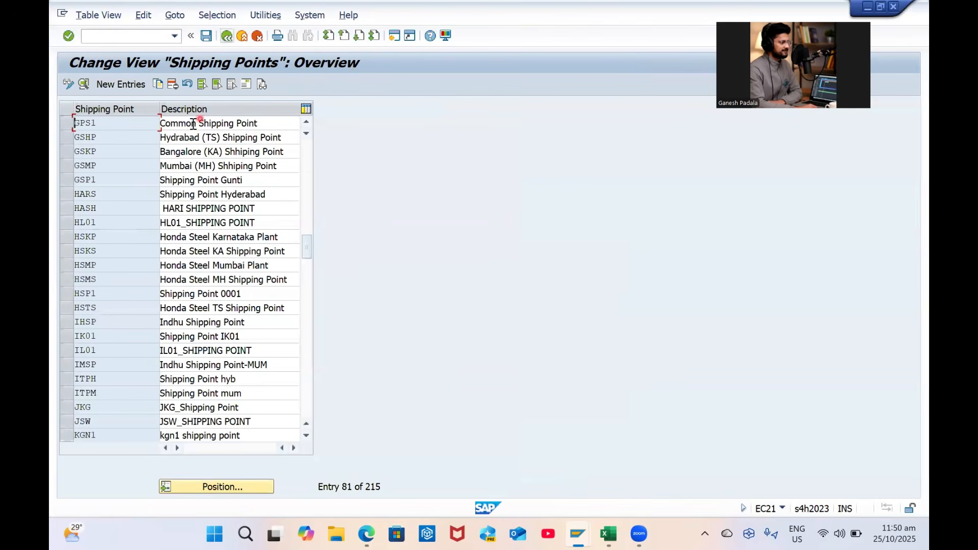
Replace GPS1's description with GP VSKP Common, save, and go back to the configuration tree
{"action": "left_click", "coordinate": [198, 124]}
{"action": "key", "text": "ctrl+a"}
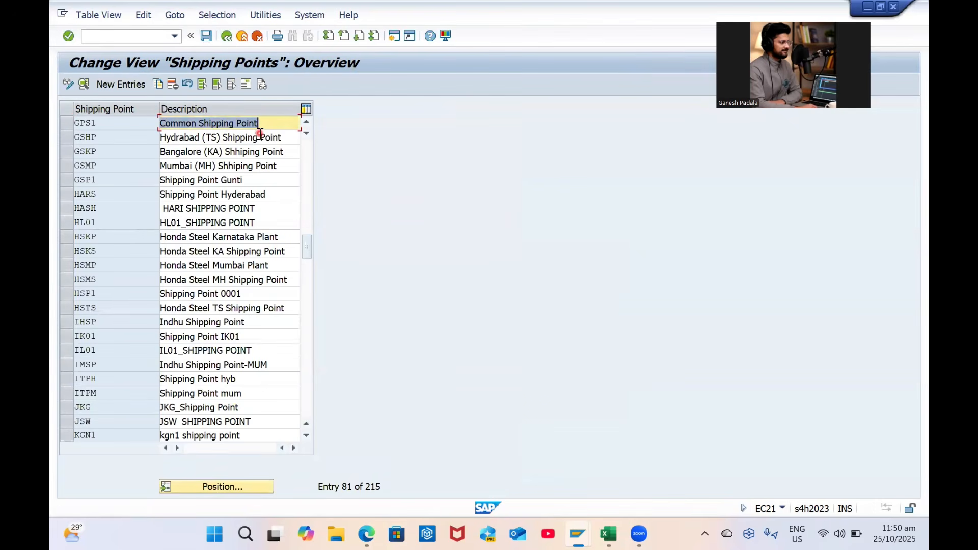
{"action": "type", "text": "GP VSKP Common"}
{"action": "key", "text": "ctrl+s"}
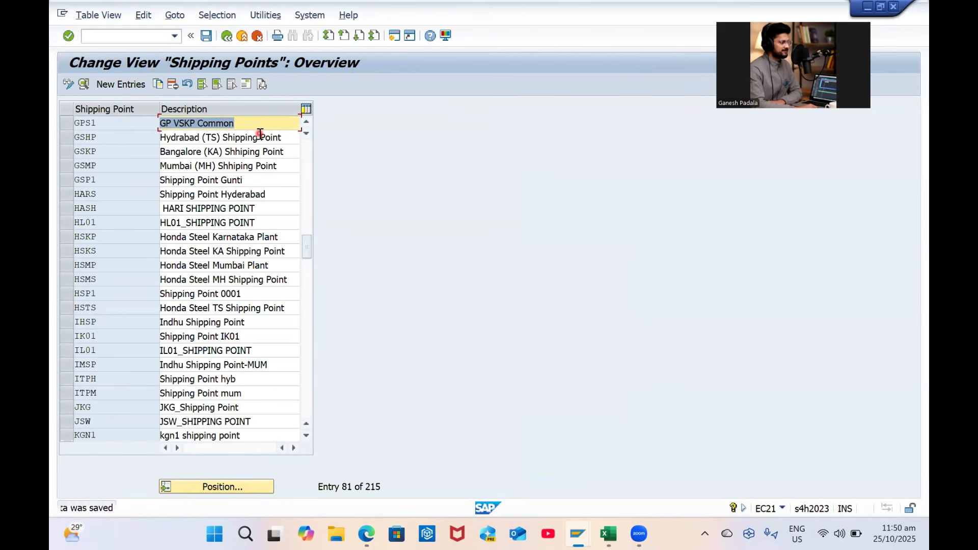
{"action": "left_click", "coordinate": [67, 124]}
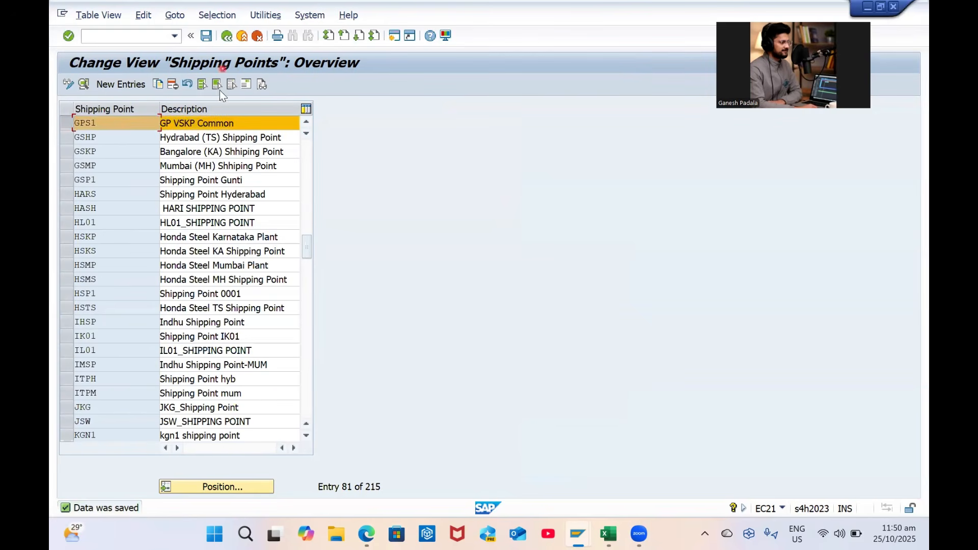
{"action": "left_click", "coordinate": [228, 36]}
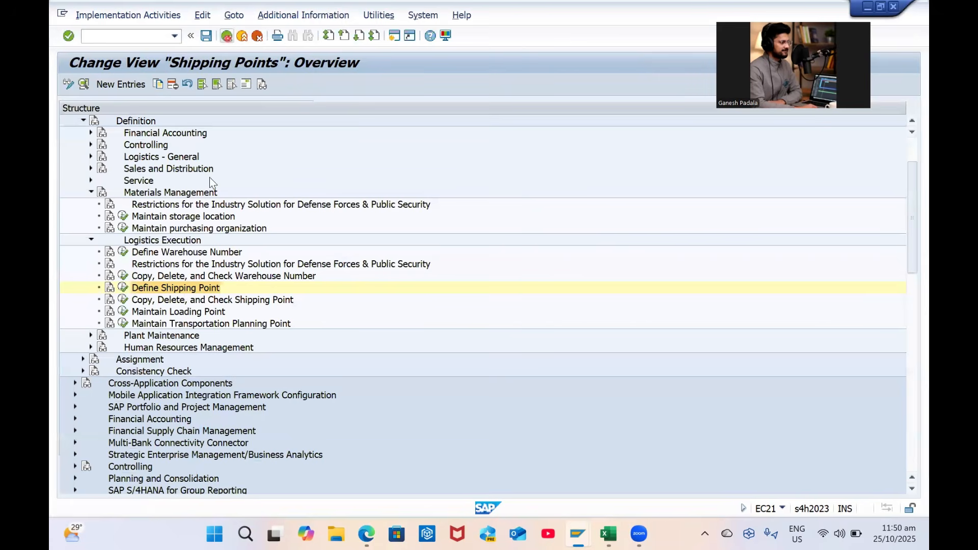
Copy shipping point GPS1 to GPS2, declining number-range transport and accepting the customizing request
{"action": "left_click", "coordinate": [123, 300]}
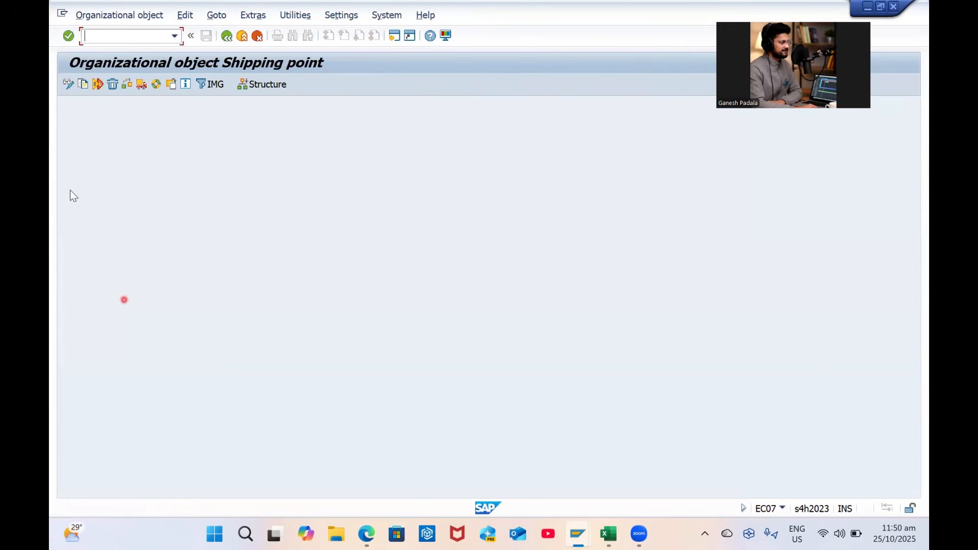
{"action": "left_click", "coordinate": [83, 84]}
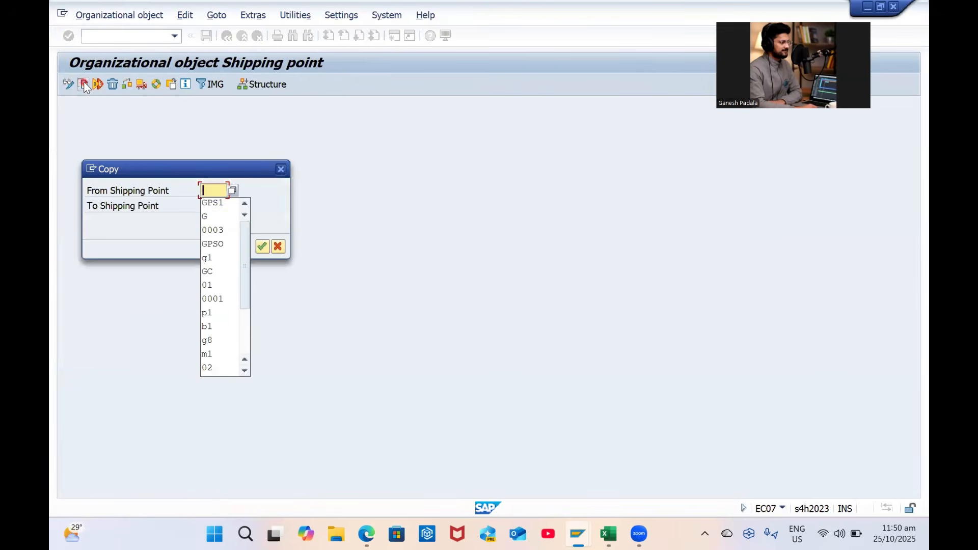
{"action": "key", "text": "Tab"}
{"action": "key", "text": "Caps_Lock"}
{"action": "type", "text": "GPS1"}
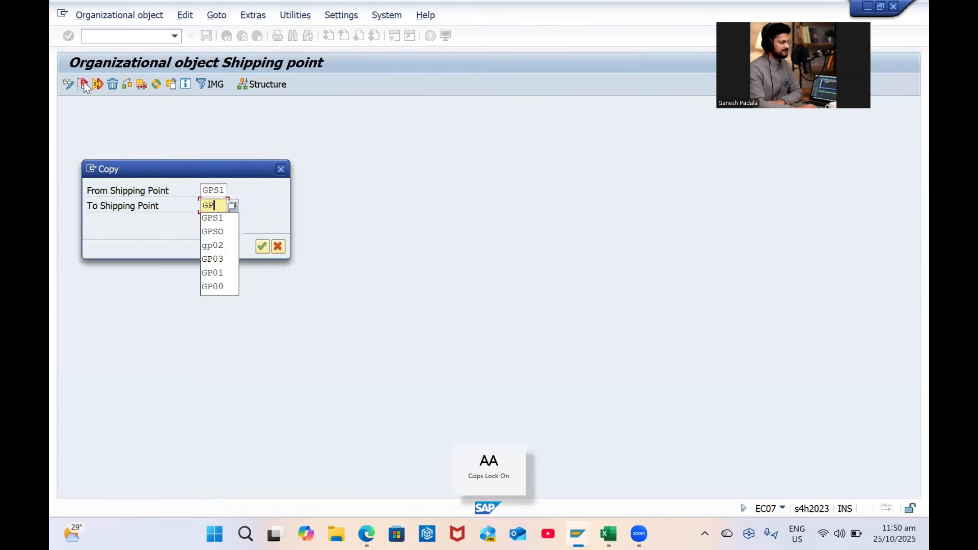
{"action": "key", "text": "Return"}
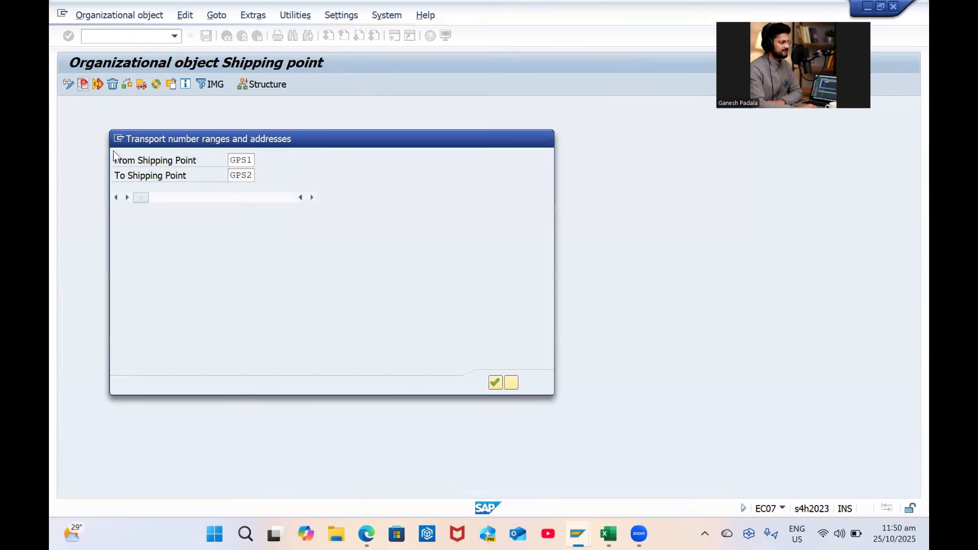
{"action": "key", "text": "Return"}
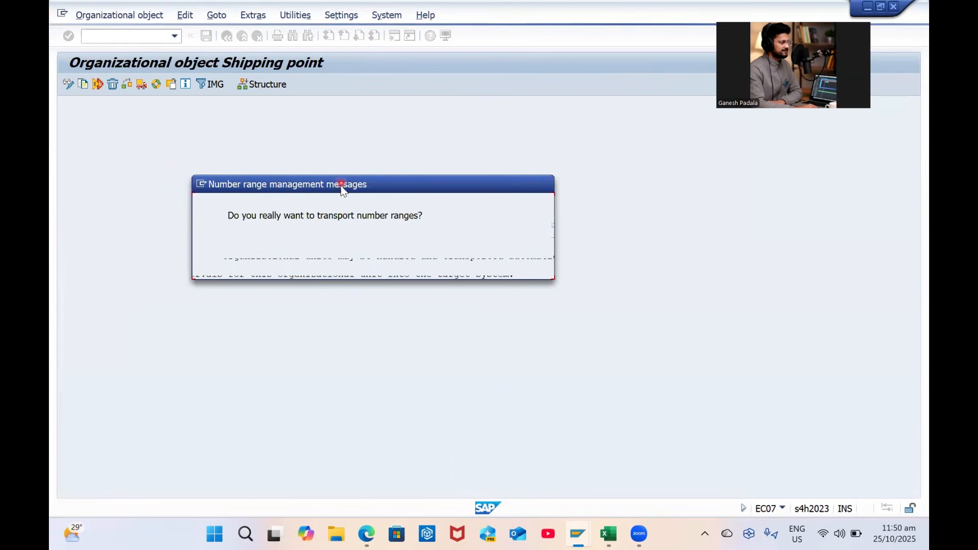
{"action": "left_click", "coordinate": [324, 261]}
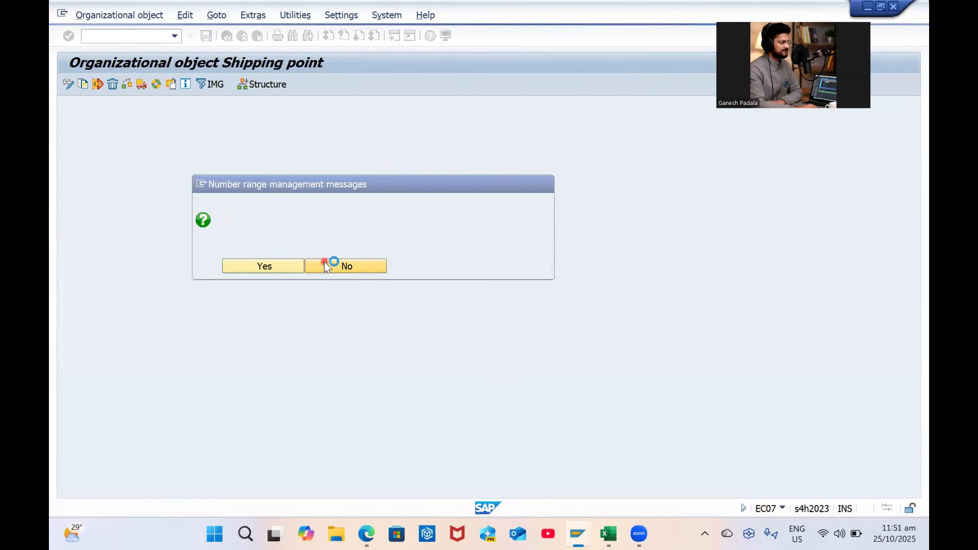
{"action": "left_click", "coordinate": [297, 219]}
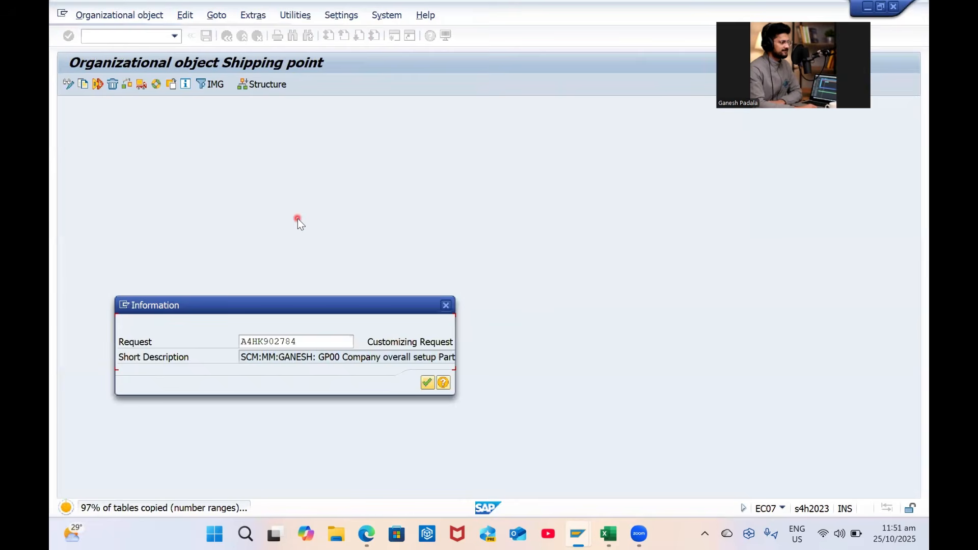
{"action": "key", "text": "Return"}
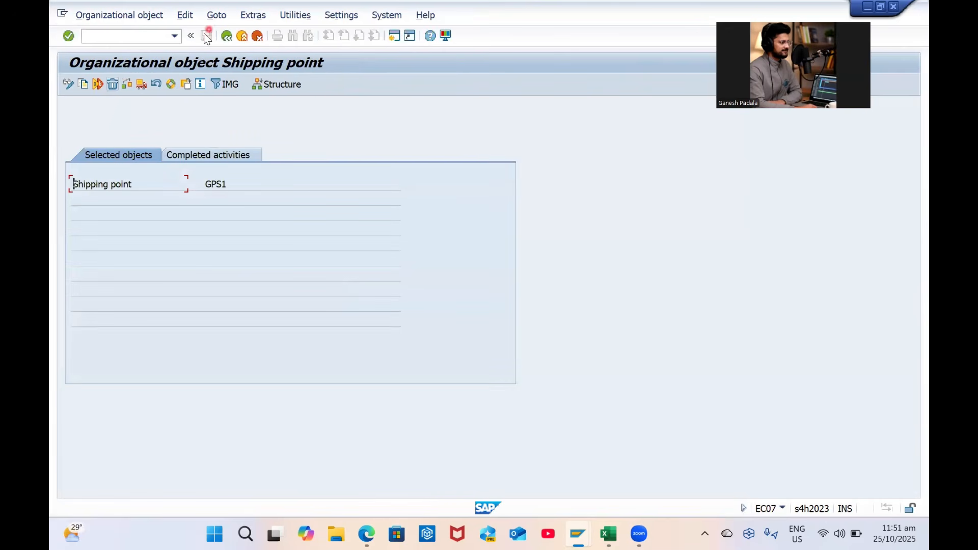
Copy GPS1 again to create shipping point GPS3 under the customizing request
{"action": "left_click", "coordinate": [84, 86]}
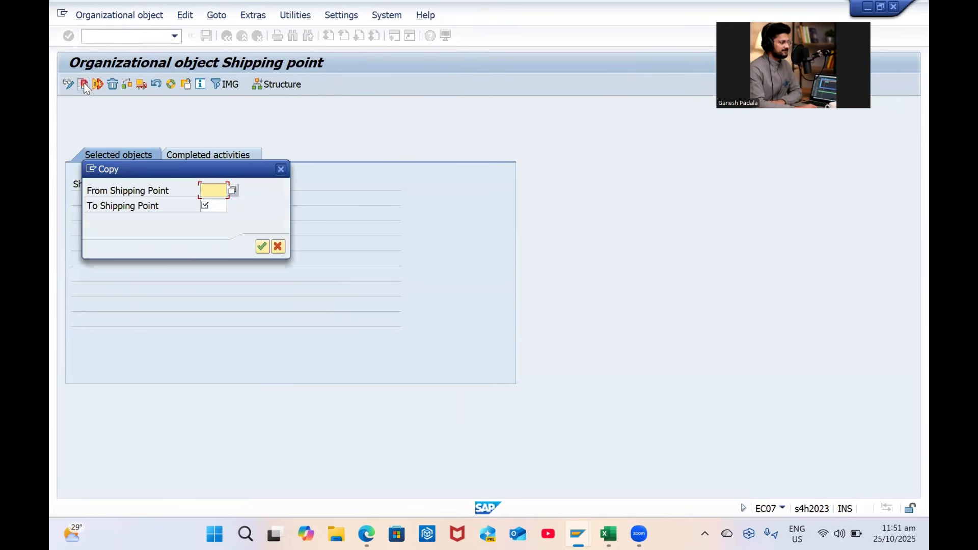
{"action": "key", "text": "Tab"}
{"action": "type", "text": "GPS"}
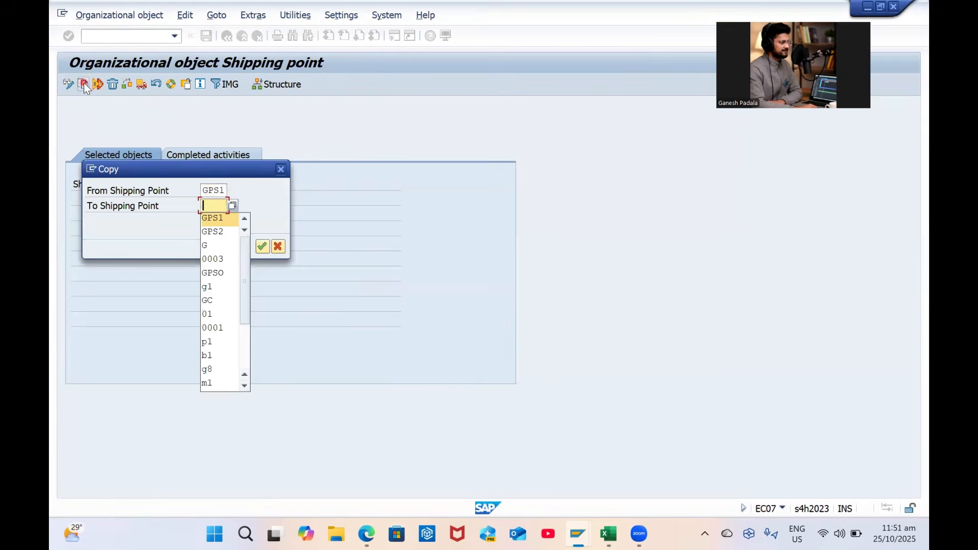
{"action": "key", "text": "Return"}
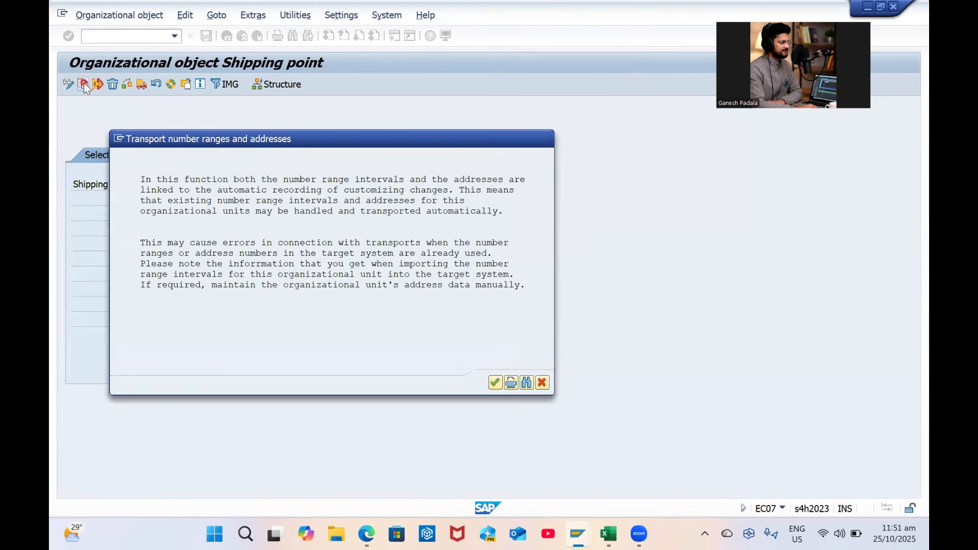
{"action": "key", "text": "Return"}
{"action": "key", "text": "Return"}
{"action": "key", "text": "Return"}
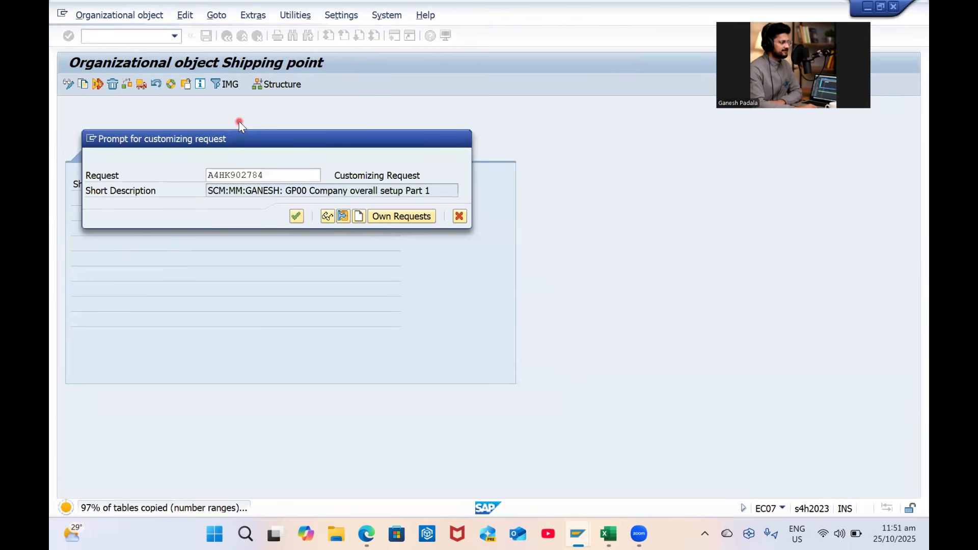
{"action": "key", "text": "Return"}
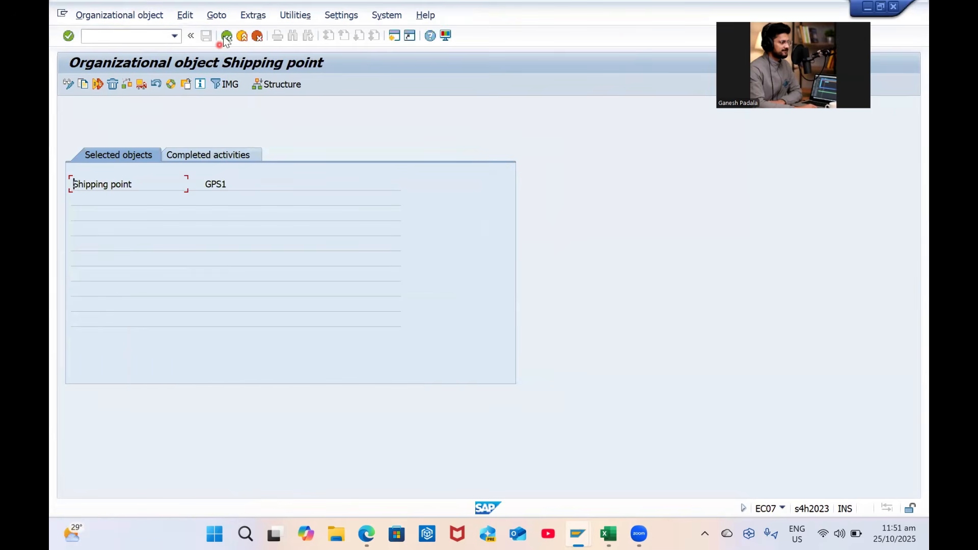
{"action": "left_click", "coordinate": [226, 36]}
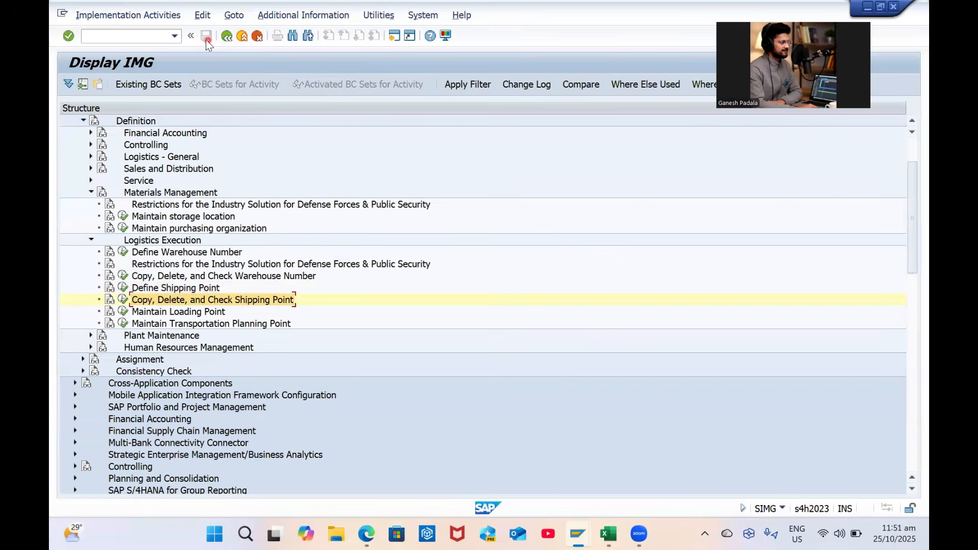
Position the shipping point definitions list on GPS2, then copy the Excel cell below GPS2
{"action": "left_click", "coordinate": [122, 288]}
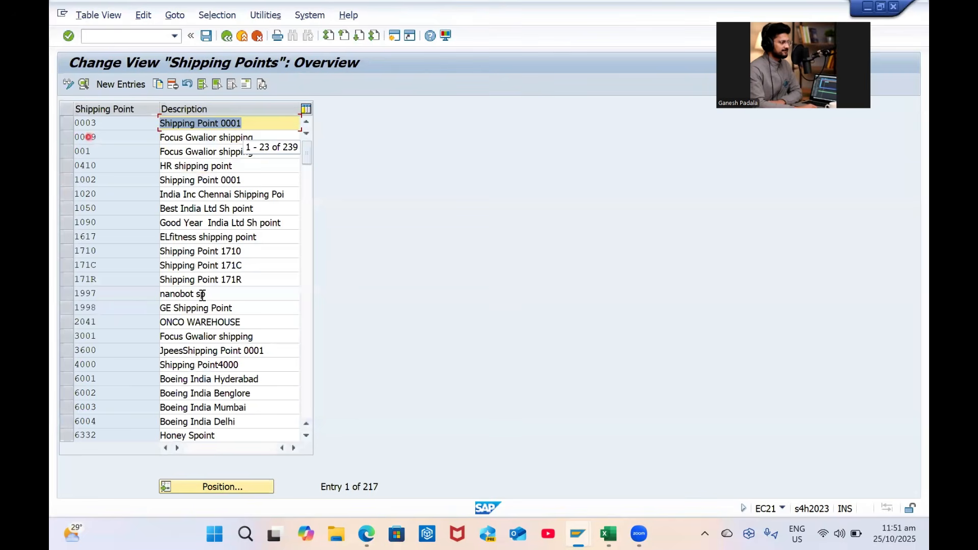
{"action": "left_click", "coordinate": [220, 486]}
{"action": "type", "text": "GPS2"}
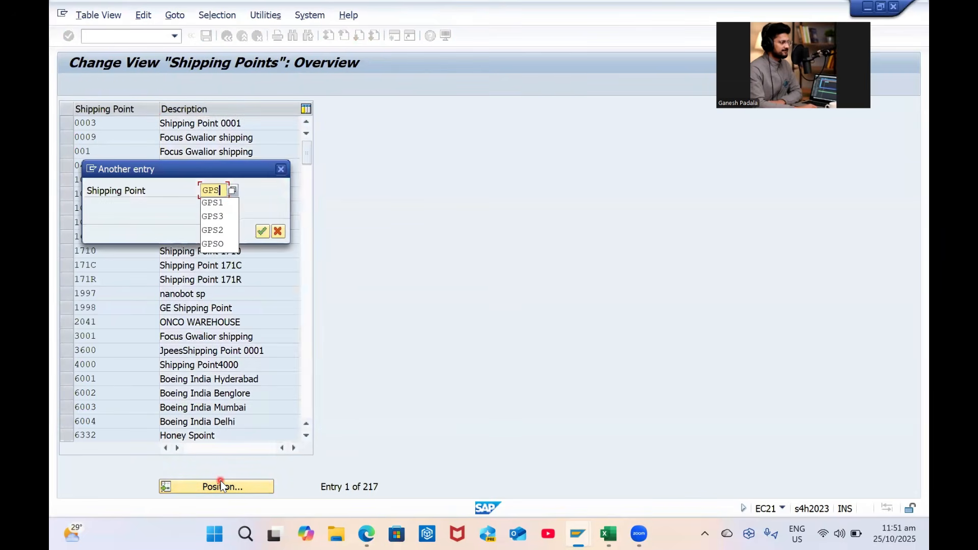
{"action": "key", "text": "Return"}
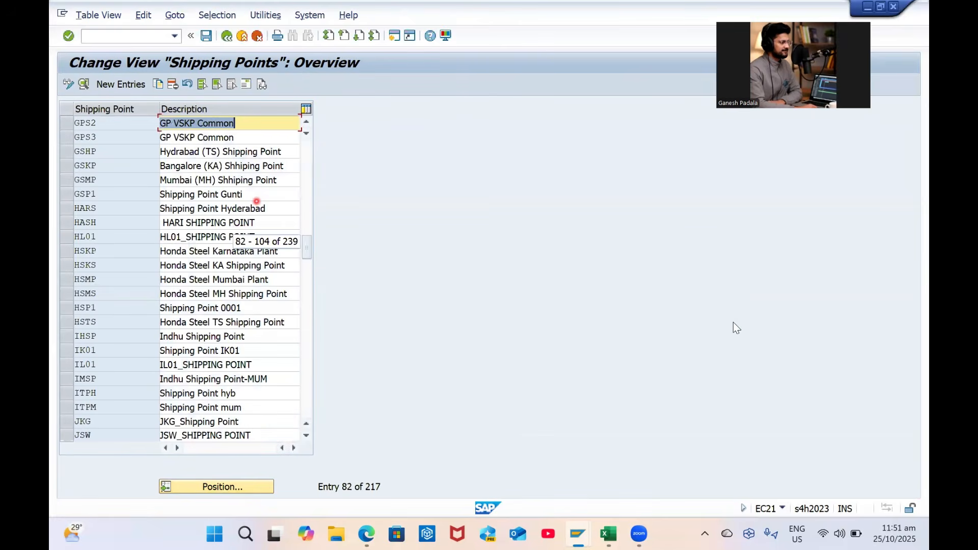
{"action": "key", "text": "alt+Tab"}
{"action": "left_click", "coordinate": [574, 319]}
{"action": "key", "text": "ctrl+c"}
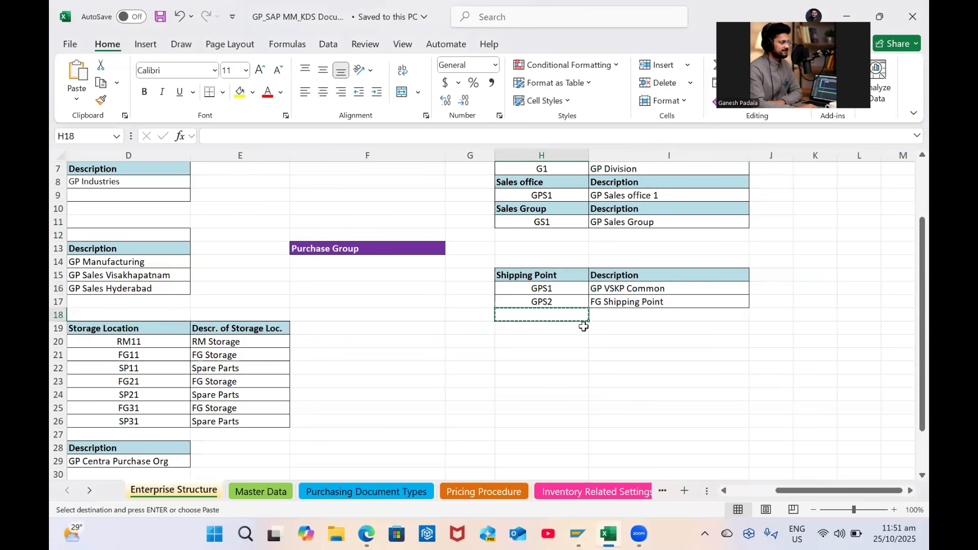
Add shipping point code GPS3 in the row below GPS2 in Excel and save the workbook
{"action": "key", "text": "ctrl+f"}
{"action": "left_click", "coordinate": [622, 327]}
{"action": "key", "text": "ctrl+v"}
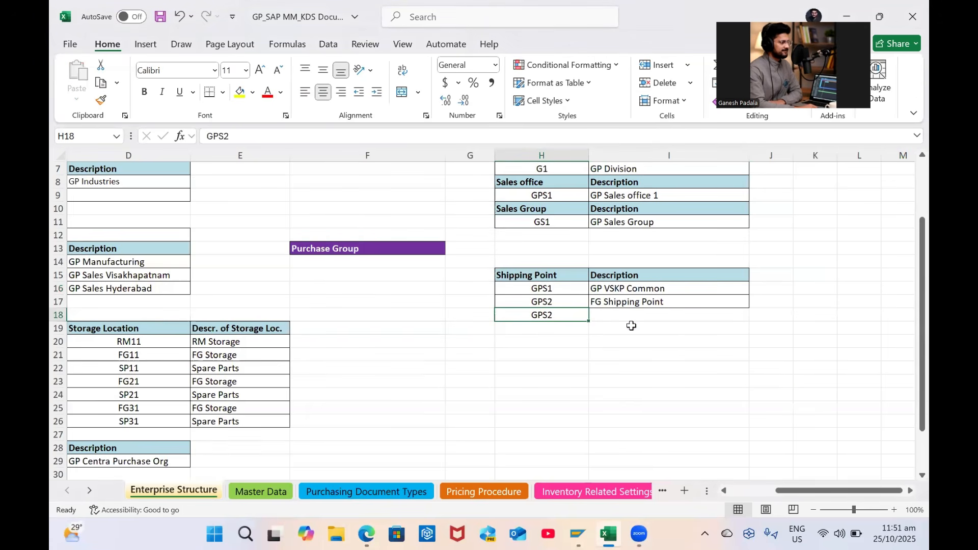
{"action": "key", "text": "F3"}
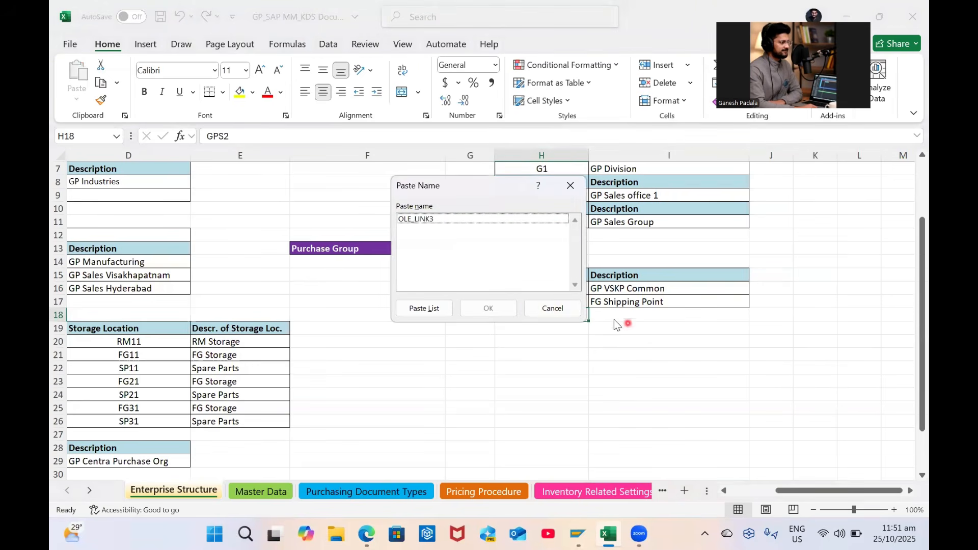
{"action": "left_click", "coordinate": [553, 304]}
{"action": "key", "text": "F2"}
{"action": "key", "text": "BackSpace"}
{"action": "key", "text": "BackSpace"}
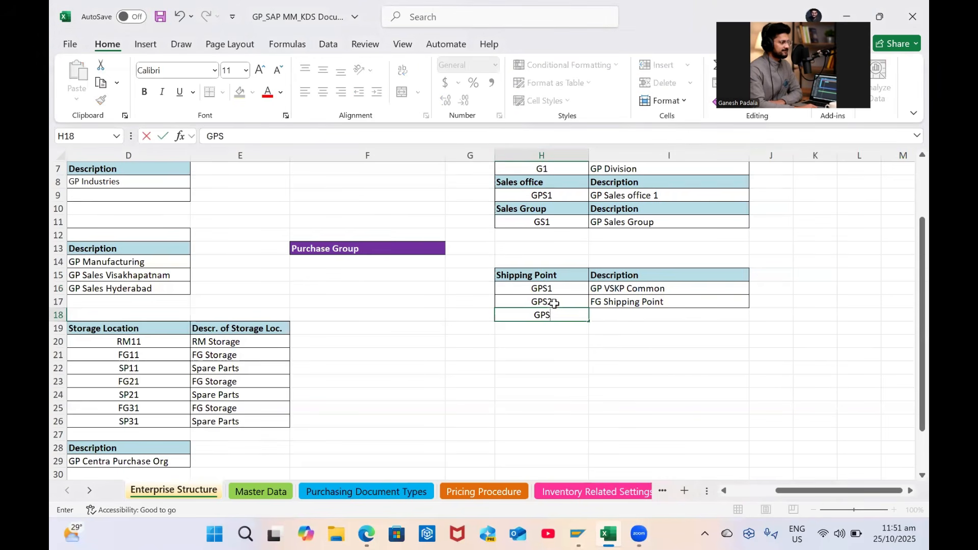
{"action": "type", "text": "S3"}
{"action": "key", "text": "Tab"}
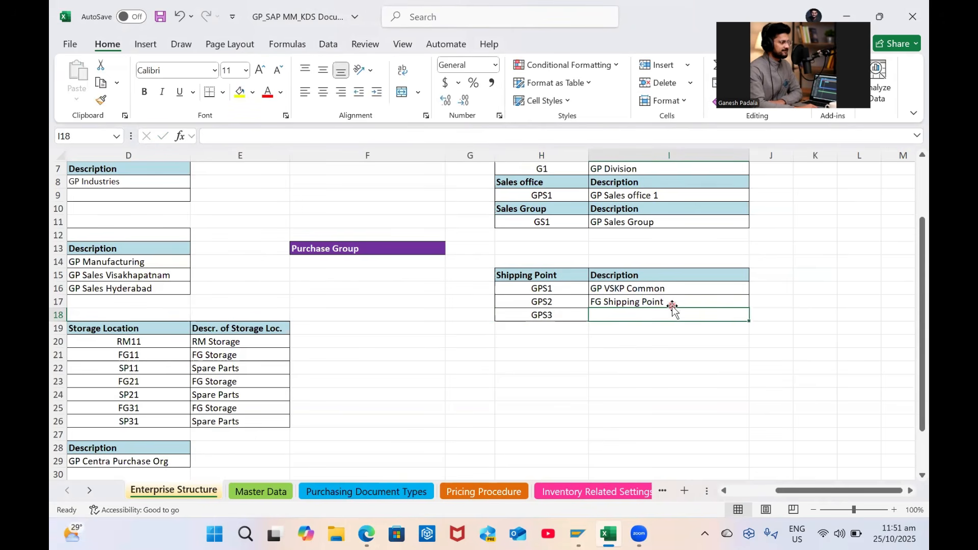
{"action": "left_click", "coordinate": [661, 297]}
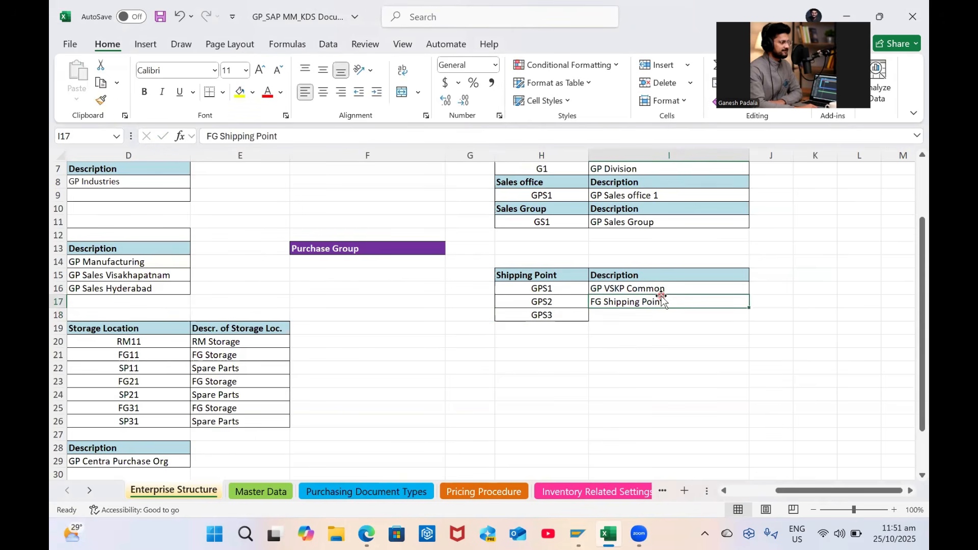
{"action": "key", "text": "ctrl+s"}
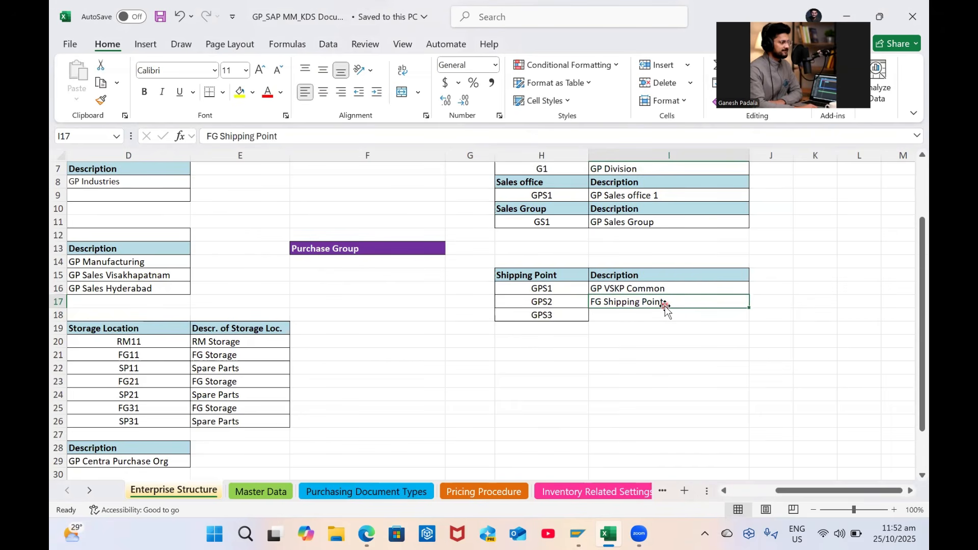
Type GP Sales Common as the GPS2 description in Excel
{"action": "key", "text": "Caps_Lock"}
{"action": "type", "text": "GP "}
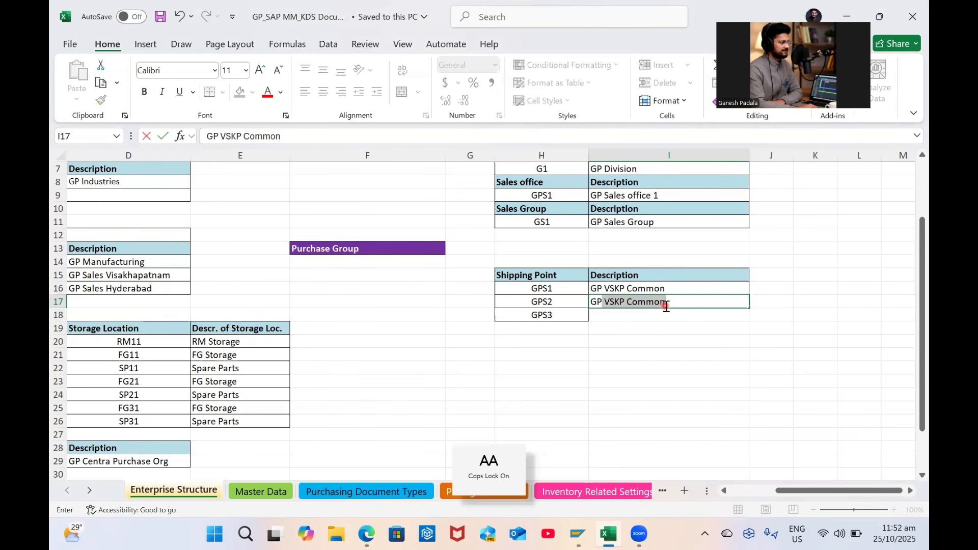
{"action": "type", "text": " S"}
{"action": "key", "text": "Caps_Lock"}
{"action": "type", "text": "ales omm"}
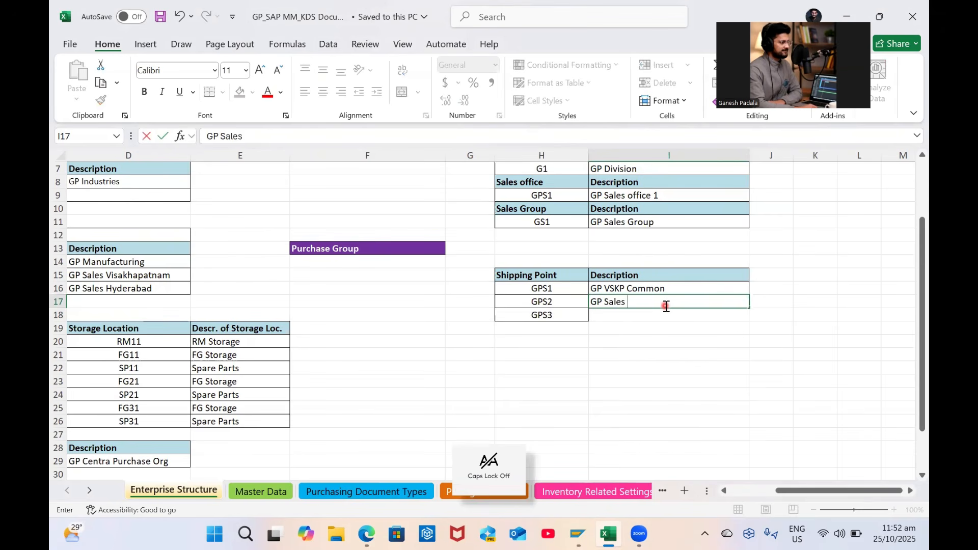
{"action": "key", "text": "BackSpace"}
{"action": "key", "text": "BackSpace"}
{"action": "key", "text": "BackSpace"}
{"action": "type", "text": "Common"}
Change GPS1's description to GP Mfg Common, fill GPS2's text down to GPS3, and save
{"action": "double_click", "coordinate": [622, 287]}
{"action": "key", "text": "BackSpace"}
{"action": "key", "text": "BackSpace"}
{"action": "key", "text": "BackSpace"}
{"action": "key", "text": "BackSpace"}
{"action": "key", "text": "Caps_Lock"}
{"action": "type", "text": "M"}
{"action": "key", "text": "Caps_Lock"}
{"action": "type", "text": "fg"}
{"action": "left_click", "coordinate": [622, 317]}
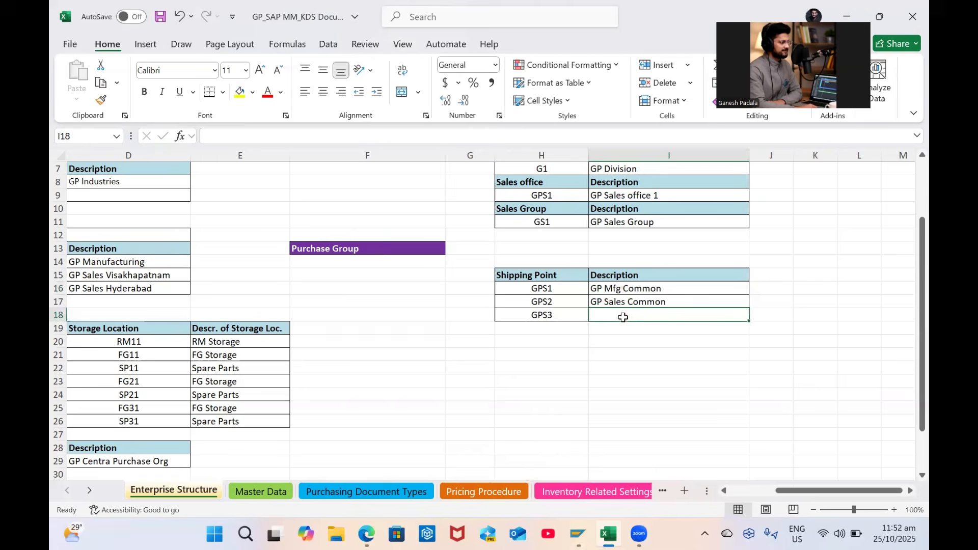
{"action": "key", "text": "ctrl+d"}
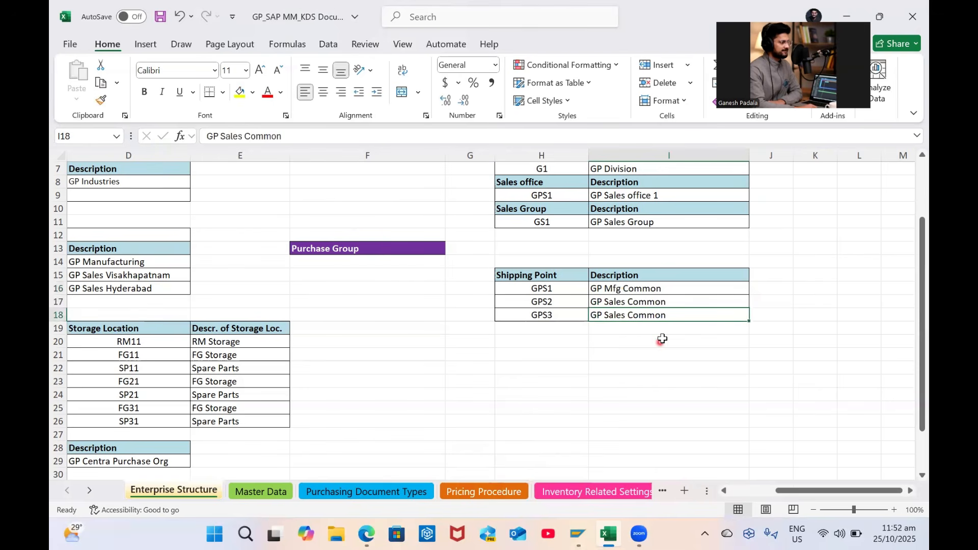
{"action": "key", "text": "ctrl+s"}
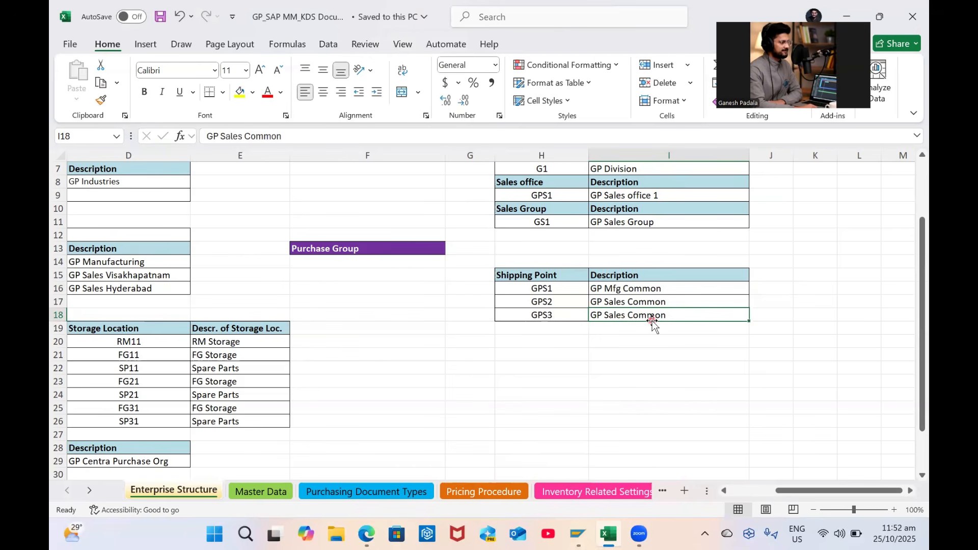
Edit the descriptions to GP VSKP Sales Common for GPS2 and GP HYD Sales Common for GPS3
{"action": "left_click", "coordinate": [674, 302]}
{"action": "left_click", "coordinate": [624, 318]}
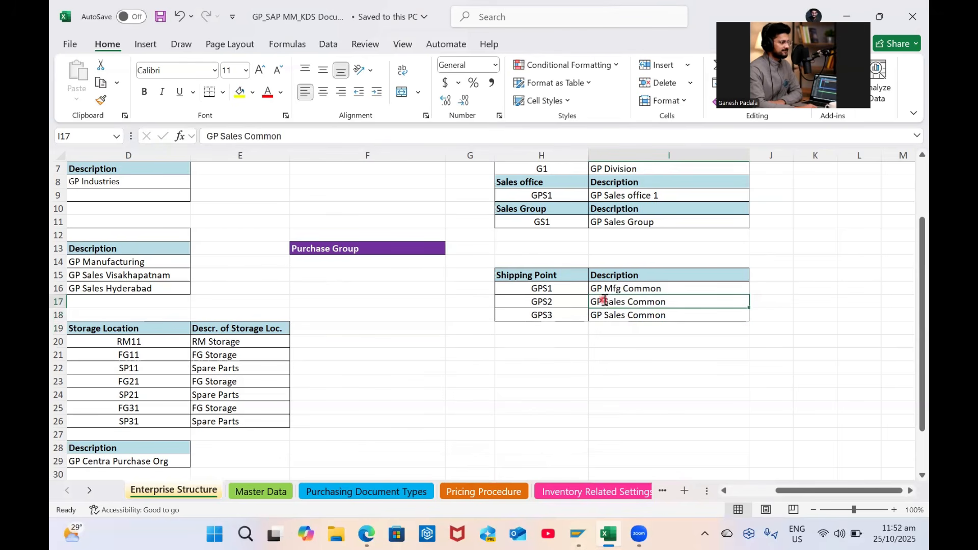
{"action": "double_click", "coordinate": [605, 302]}
{"action": "key", "text": "Caps_Lock"}
{"action": "type", "text": "VSKP"}
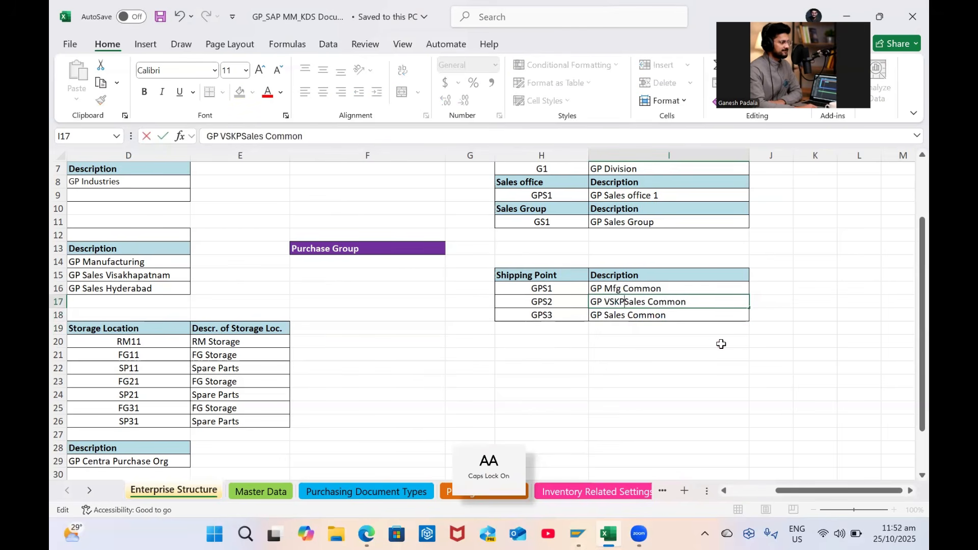
{"action": "double_click", "coordinate": [605, 316]}
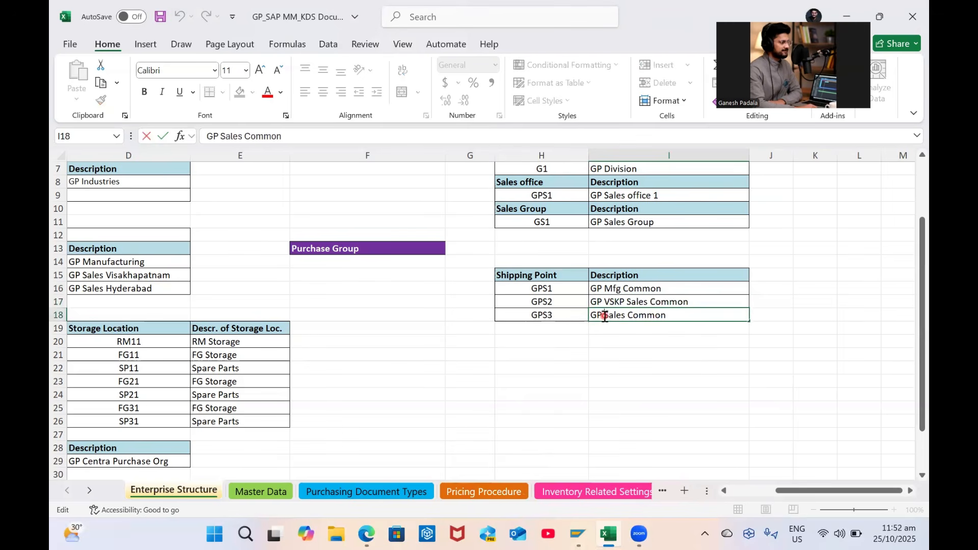
{"action": "type", "text": "HYD"}
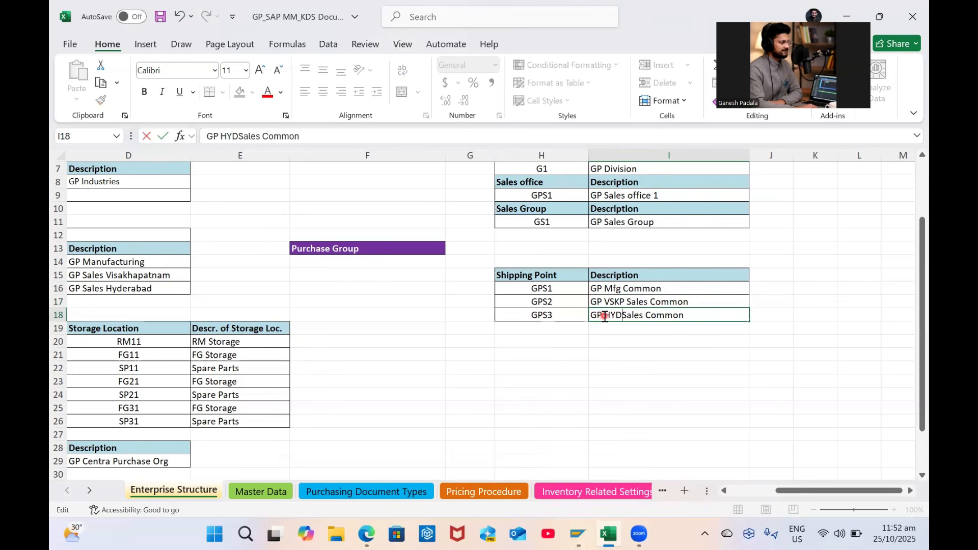
{"action": "left_click", "coordinate": [671, 342]}
Paste GP VSKP Sales Common into SAP as GPS2's description, then copy GPS3's description
{"action": "left_click", "coordinate": [663, 304]}
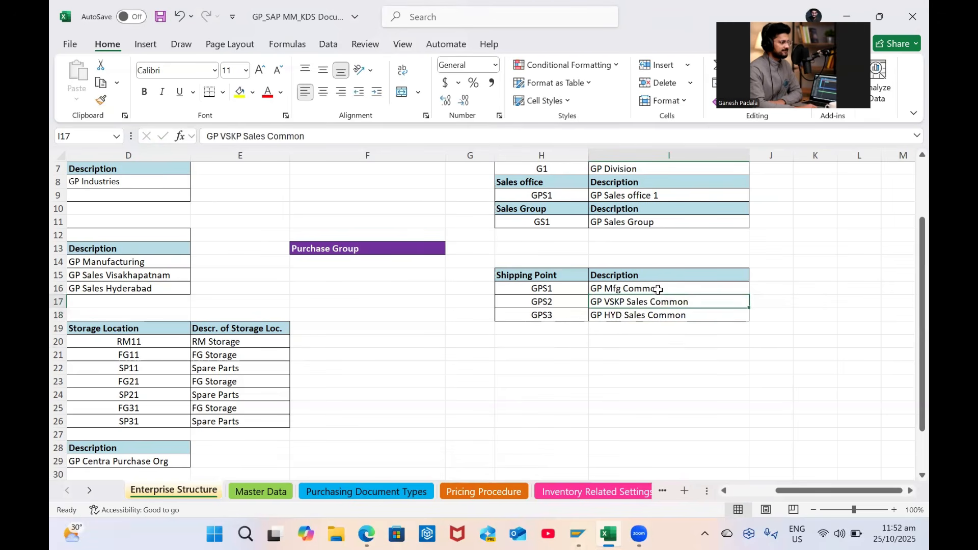
{"action": "key", "text": "ctrl+c"}
{"action": "key", "text": "alt+Tab"}
{"action": "key", "text": "ctrl+v"}
{"action": "key", "text": "alt+Tab"}
{"action": "left_click", "coordinate": [617, 311]}
{"action": "key", "text": "ctrl+c"}
Replace GPS3's description in SAP with GP HYD Sales Common from Excel
{"action": "key", "text": "alt+Tab"}
{"action": "double_click", "coordinate": [213, 139]}
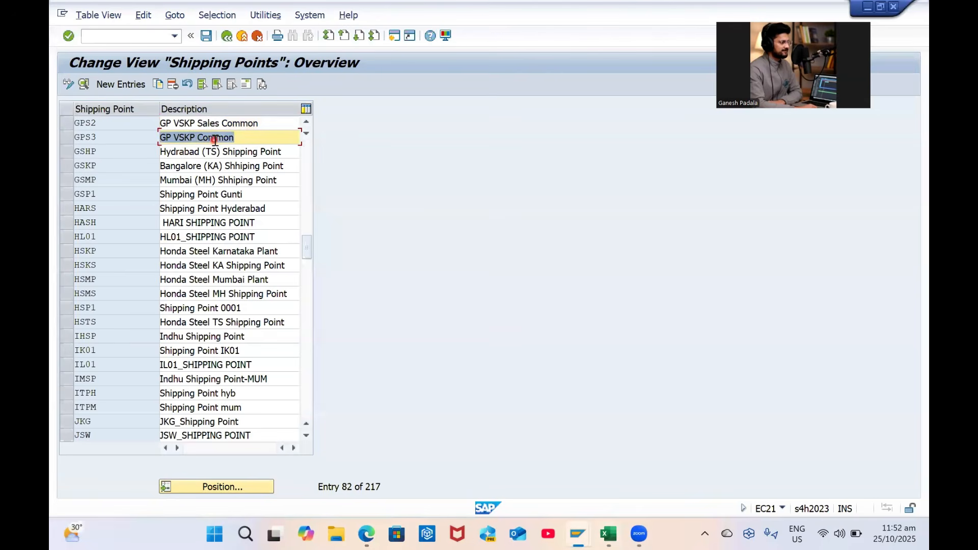
{"action": "key", "text": "alt+Tab"}
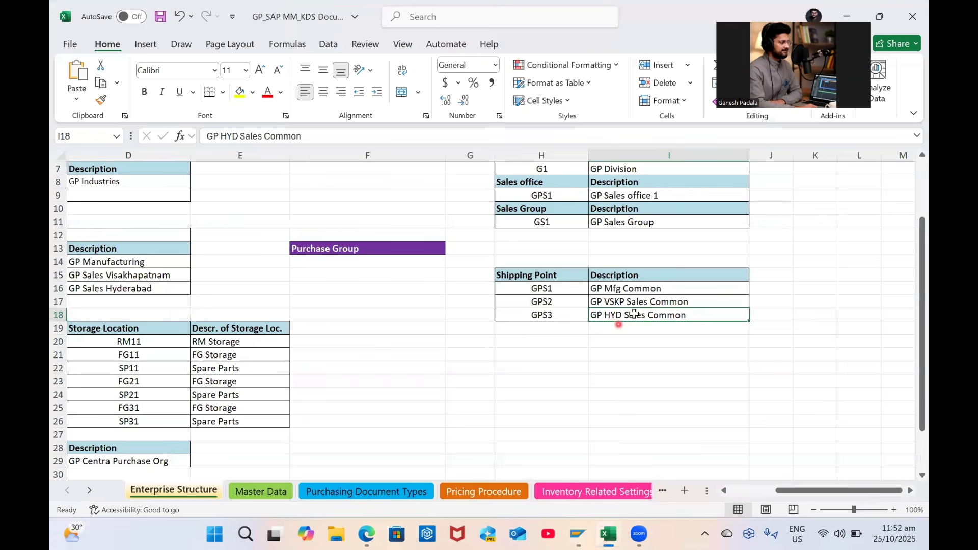
{"action": "key", "text": "ctrl+c"}
{"action": "key", "text": "alt+Tab"}
{"action": "key", "text": "ctrl+a"}
{"action": "key", "text": "ctrl+v"}
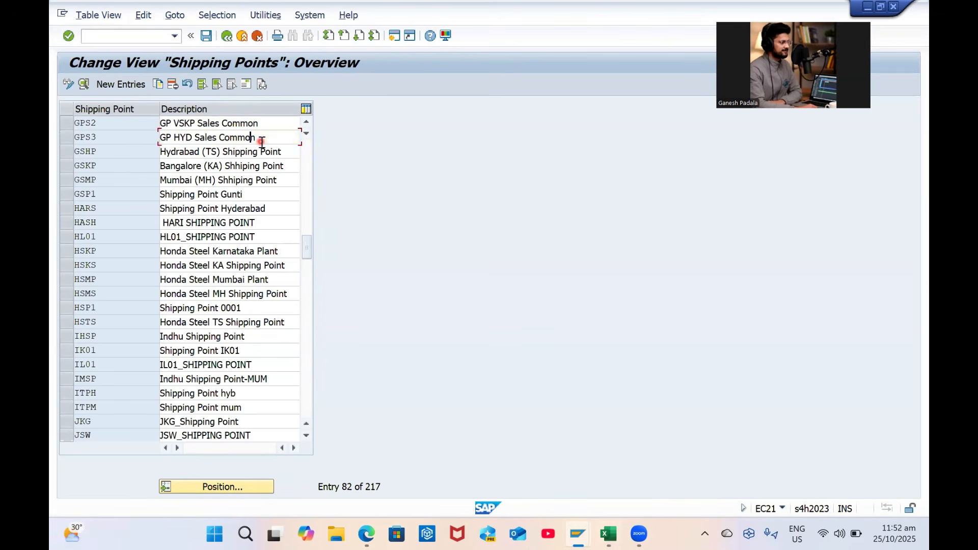
{"action": "scroll", "coordinate": [257, 143], "scroll_direction": "up", "scroll_amount": 1}
Paste GP Mfg Common as GPS1's description and save under the customizing request
{"action": "left_click", "coordinate": [257, 151]}
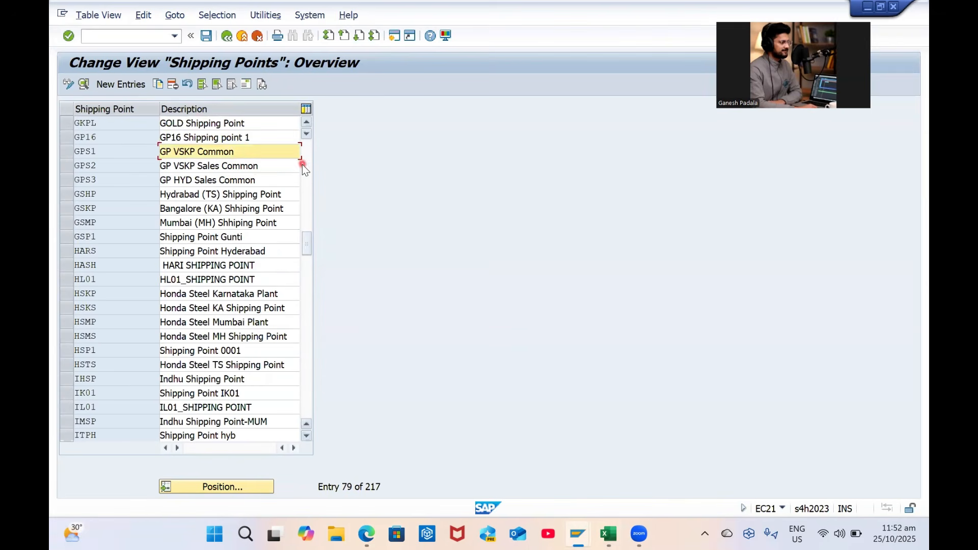
{"action": "key", "text": "alt+Tab"}
{"action": "left_click", "coordinate": [641, 290]}
{"action": "key", "text": "ctrl+c"}
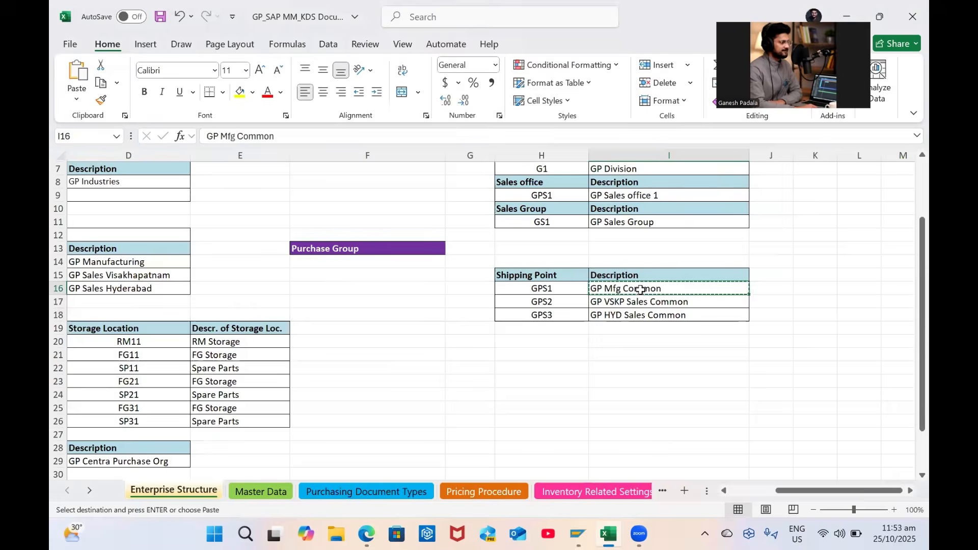
{"action": "key", "text": "alt+Tab"}
{"action": "triple_click", "coordinate": [274, 148]}
{"action": "key", "text": "ctrl+v"}
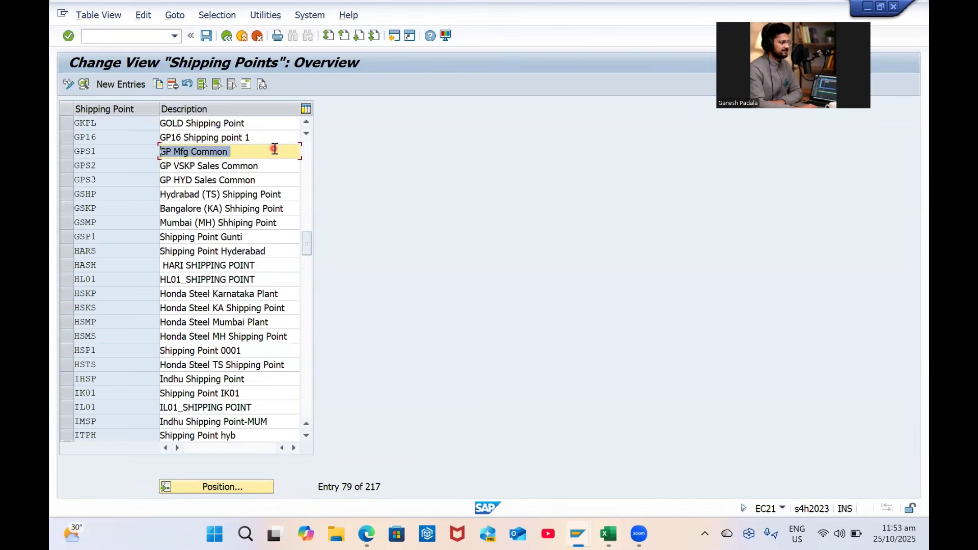
{"action": "key", "text": "ctrl+s"}
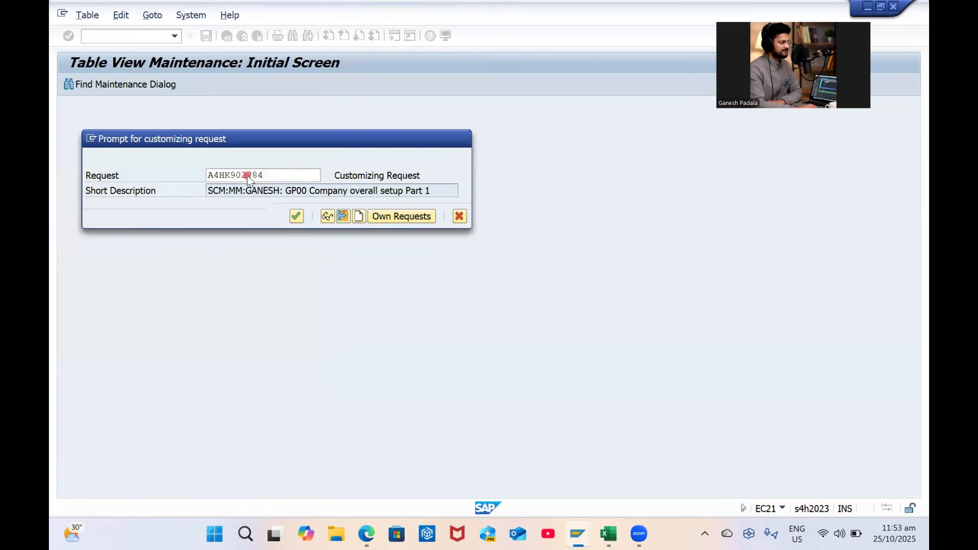
{"action": "key", "text": "Return"}
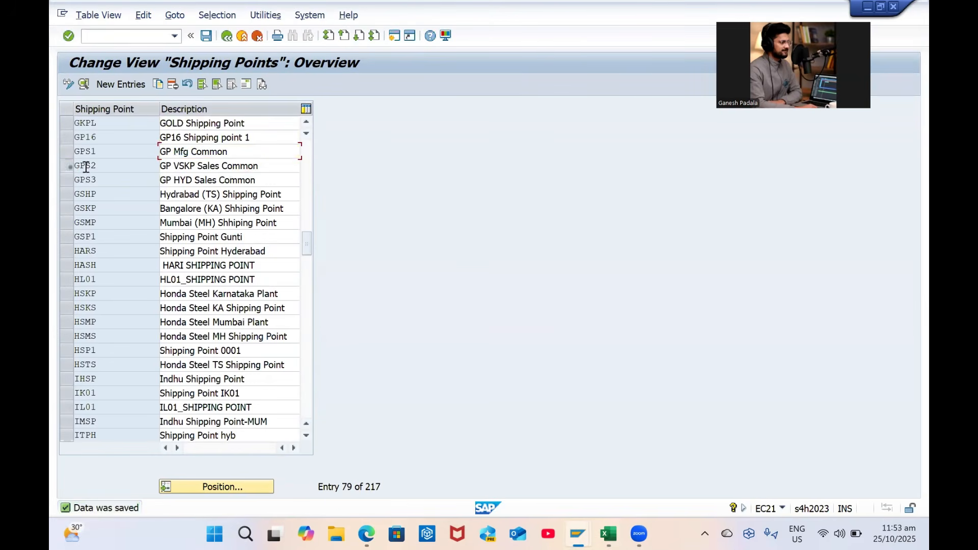
{"action": "left_click", "coordinate": [70, 167]}
Open the address editor from GPS2's detail screen
{"action": "left_click", "coordinate": [247, 86]}
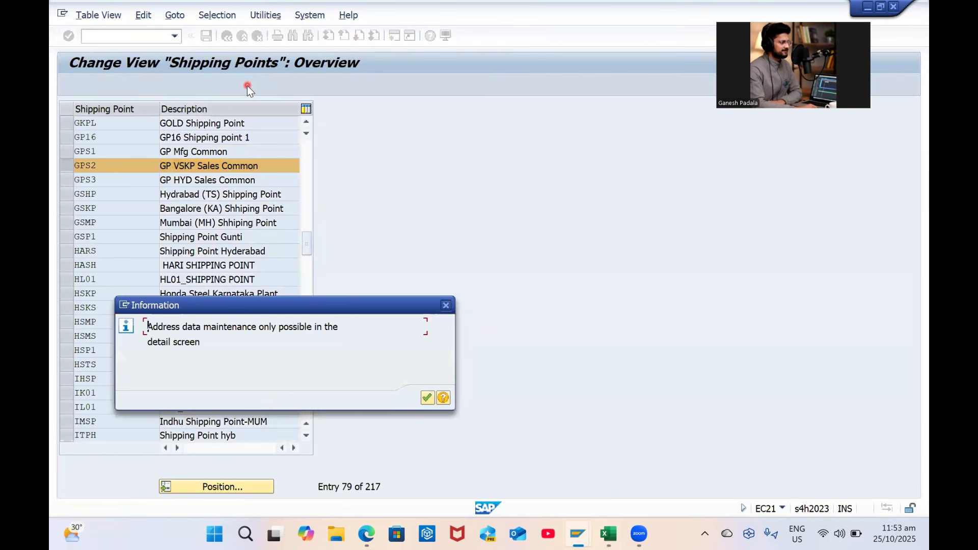
{"action": "key", "text": "Return"}
{"action": "left_click", "coordinate": [69, 86]}
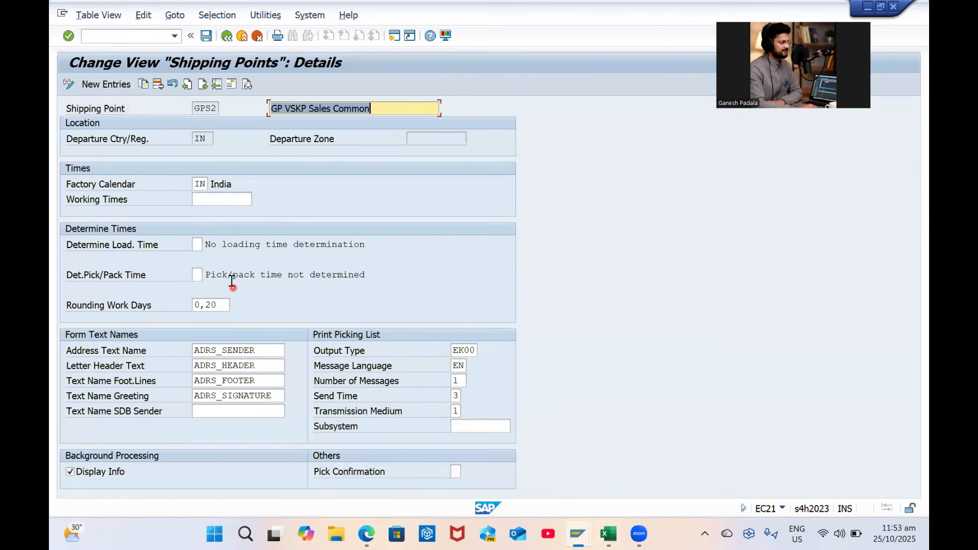
{"action": "left_click", "coordinate": [231, 85]}
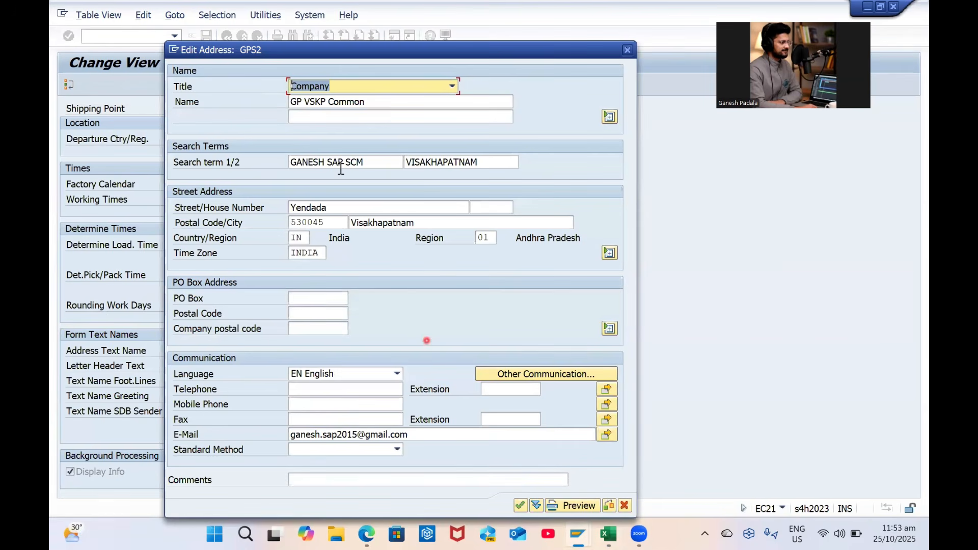
Set GPS2's address name to GP VSKP Sales Common from Excel cell I17, save, and return
{"action": "left_click", "coordinate": [352, 100]}
{"action": "key", "text": "Caps_Lock"}
{"action": "key", "text": "ctrl+a"}
{"action": "key", "text": "alt+Tab"}
{"action": "left_click", "coordinate": [656, 304]}
{"action": "key", "text": "ctrl+c"}
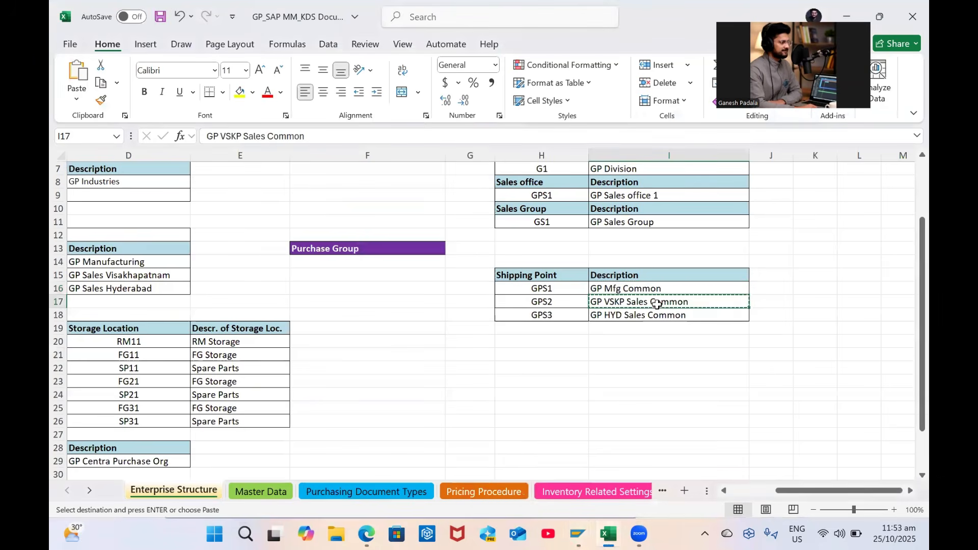
{"action": "key", "text": "alt+Tab"}
{"action": "key", "text": "ctrl+v"}
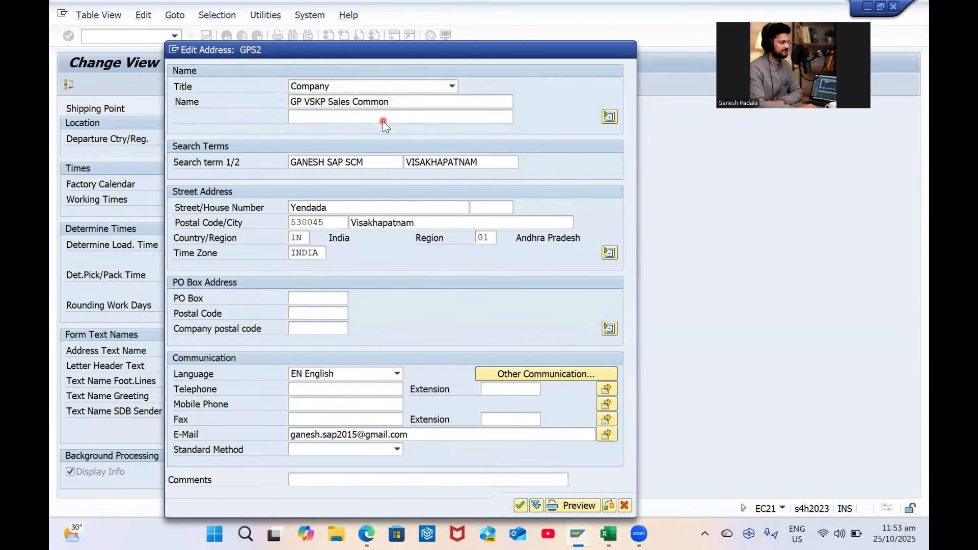
{"action": "key", "text": "Return"}
{"action": "key", "text": "ctrl+s"}
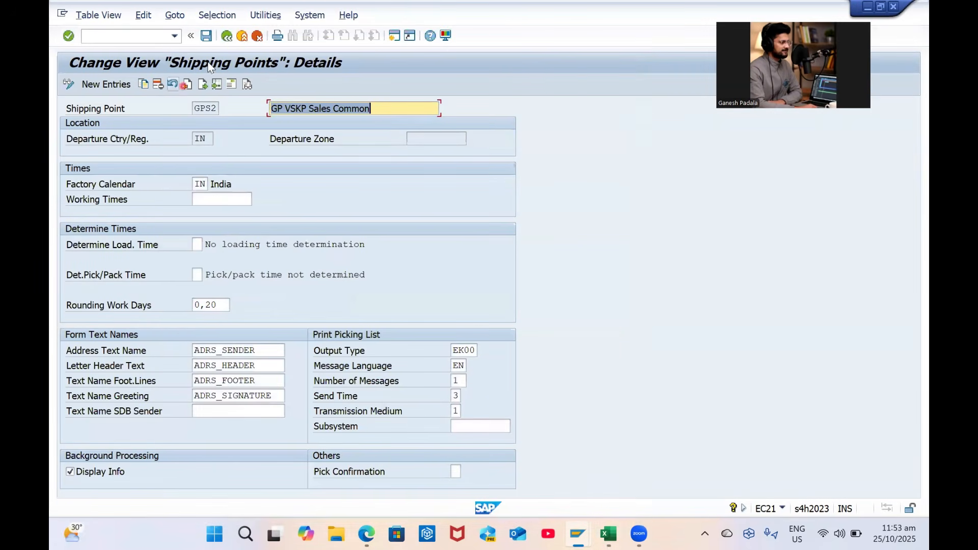
{"action": "left_click", "coordinate": [227, 36]}
{"action": "left_click", "coordinate": [68, 152]}
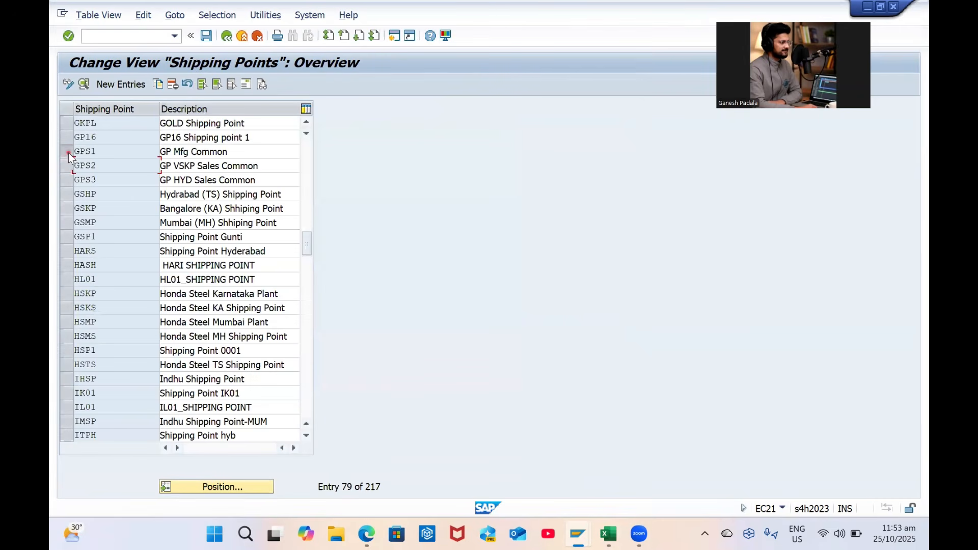
Open the address editor from GPS1's detail screen
{"action": "left_click", "coordinate": [245, 84]}
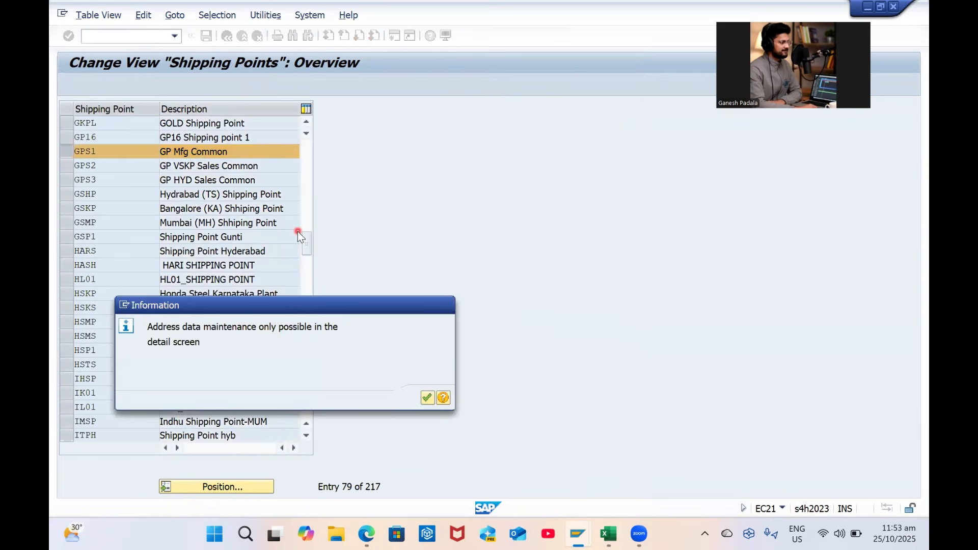
{"action": "key", "text": "Return"}
{"action": "left_click", "coordinate": [83, 85]}
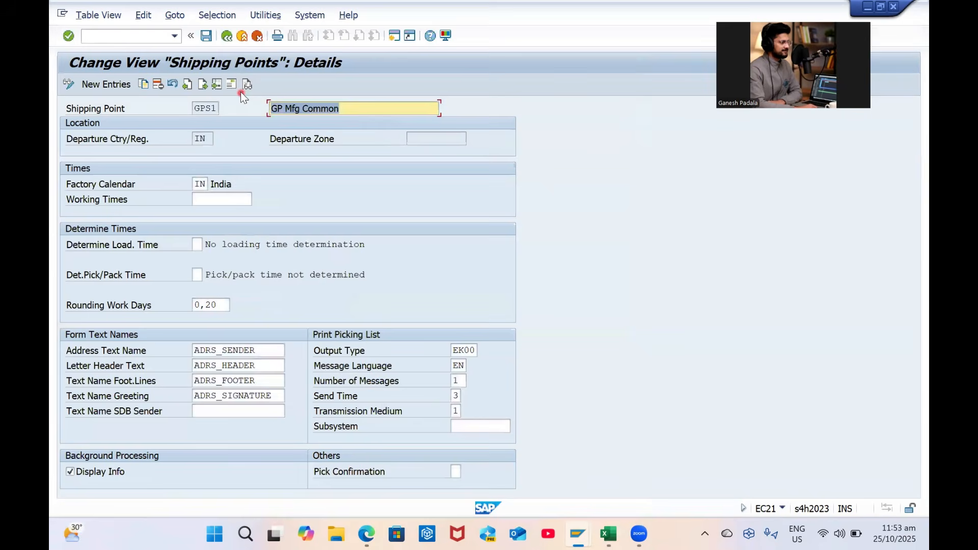
{"action": "left_click", "coordinate": [236, 83]}
Replace GPS1's address name with GP Mfg Common copied from Excel cell I16
{"action": "key", "text": "Tab"}
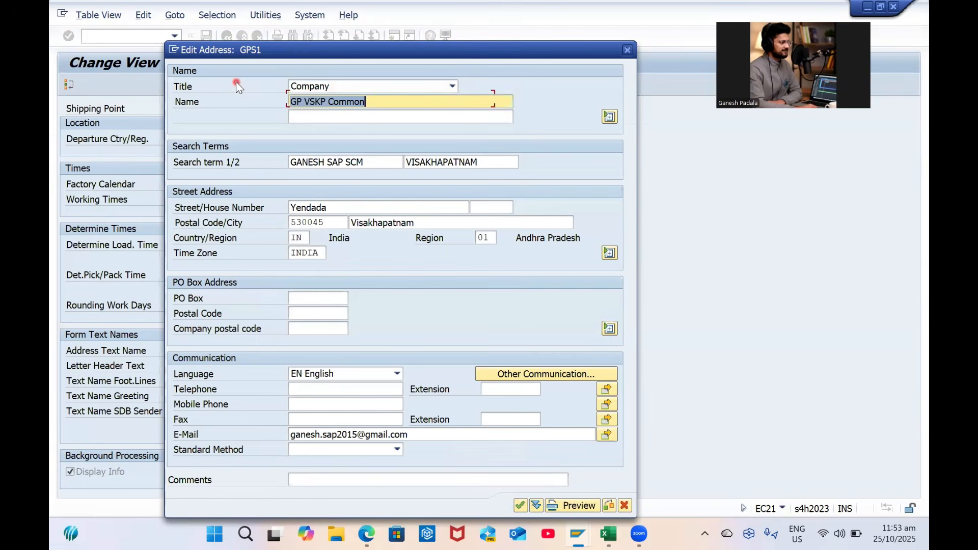
{"action": "key", "text": "alt+Tab"}
{"action": "left_click", "coordinate": [620, 286]}
{"action": "key", "text": "ctrl+c"}
{"action": "key", "text": "alt+Tab"}
{"action": "key", "text": "Delete"}
{"action": "key", "text": "ctrl+v"}
{"action": "left_click", "coordinate": [338, 206]}
Change GPS1's street to Kurmannapalem and postal code to 530021
{"action": "double_click", "coordinate": [339, 207]}
{"action": "type", "text": "Kurmannapa"}
{"action": "key", "text": "Caps_Lock"}
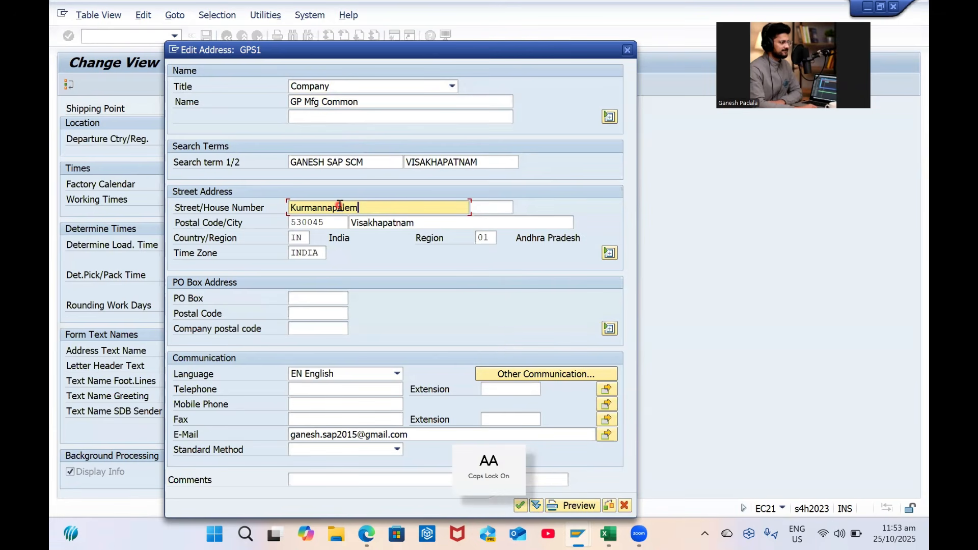
{"action": "double_click", "coordinate": [338, 224]}
{"action": "type", "text": "530021"}
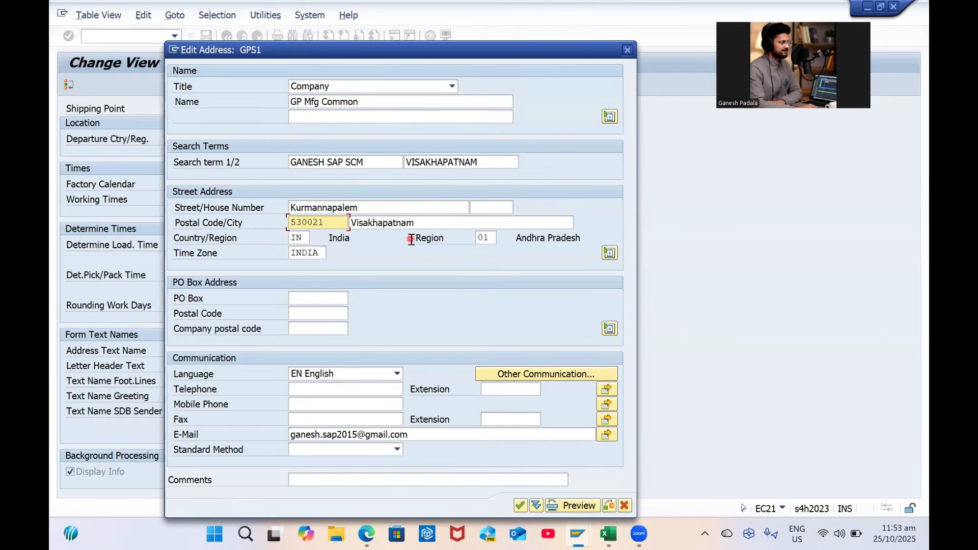
Set the second search term to MANUFACTURING, save GPS1, and return to the overview
{"action": "double_click", "coordinate": [448, 162]}
{"action": "key", "text": "BackSpace"}
{"action": "key", "text": "Down"}
{"action": "key", "text": "Down"}
{"action": "key", "text": "Down"}
{"action": "key", "text": "Down"}
{"action": "key", "text": "Return"}
{"action": "key", "text": "Return"}
{"action": "key", "text": "ctrl+s"}
{"action": "left_click", "coordinate": [225, 38]}
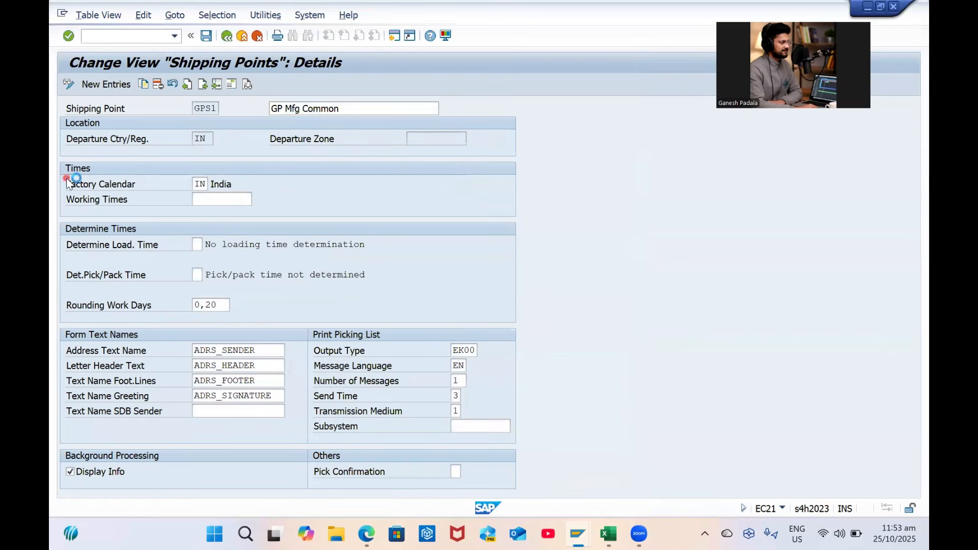
{"action": "left_click", "coordinate": [72, 181]}
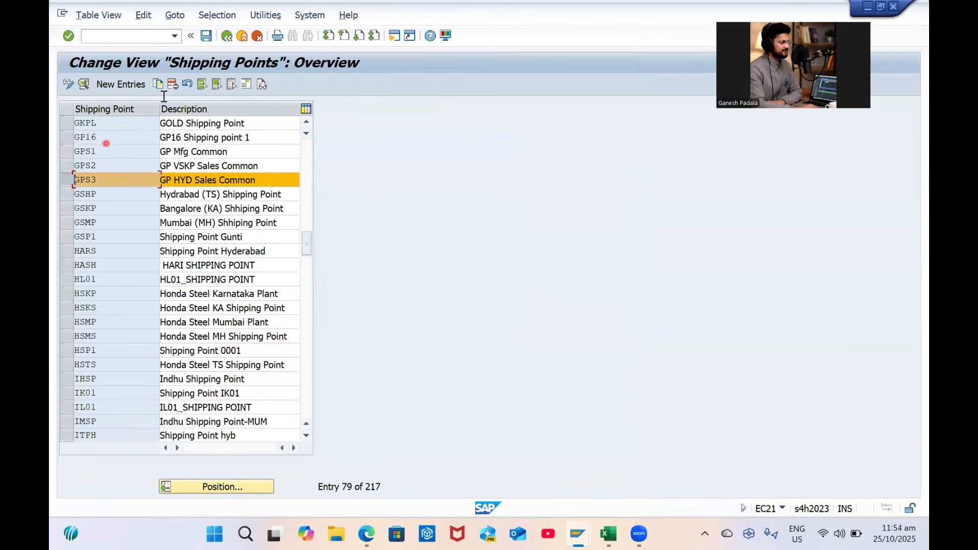
Open the address screen for shipping point GPS3 from its detail view
{"action": "left_click", "coordinate": [249, 85]}
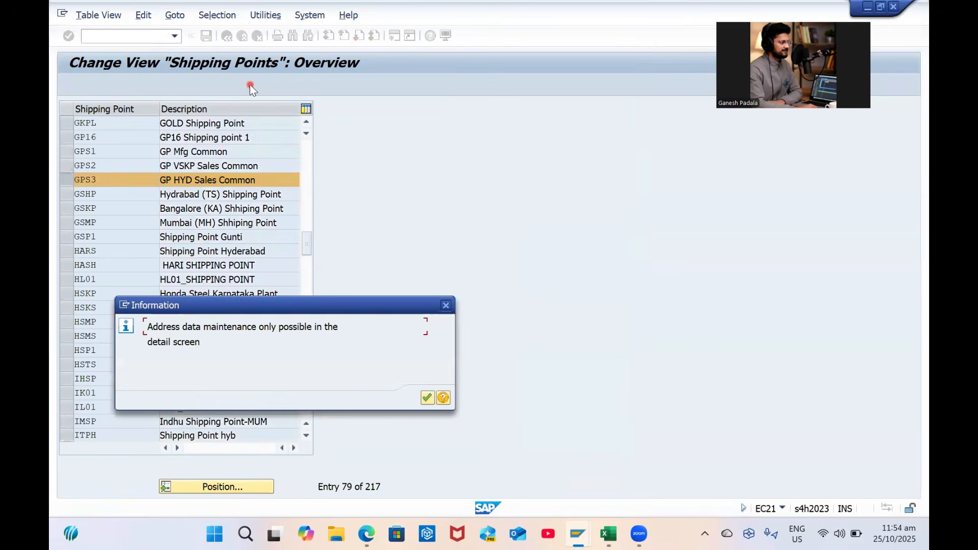
{"action": "key", "text": "Return"}
{"action": "left_click", "coordinate": [90, 89]}
{"action": "left_click", "coordinate": [85, 84]}
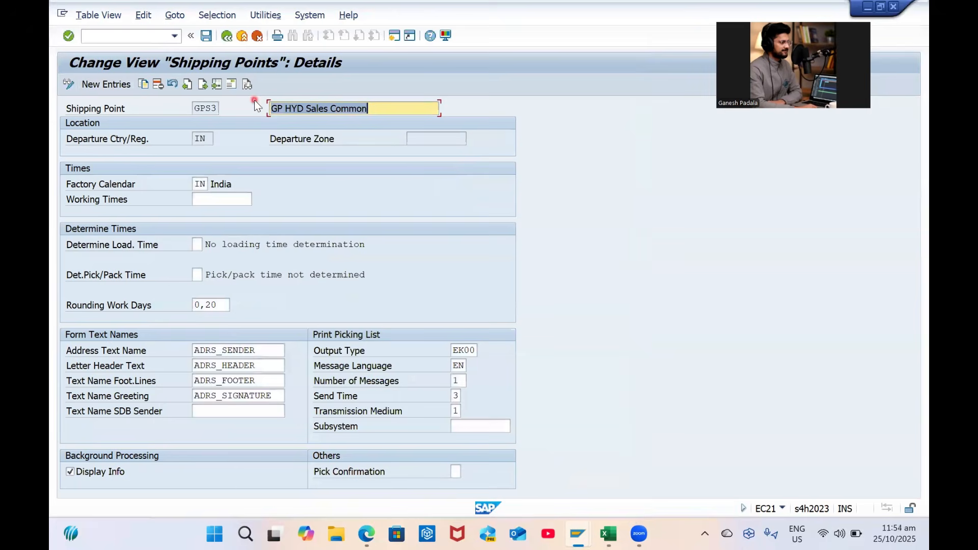
{"action": "left_click", "coordinate": [237, 86]}
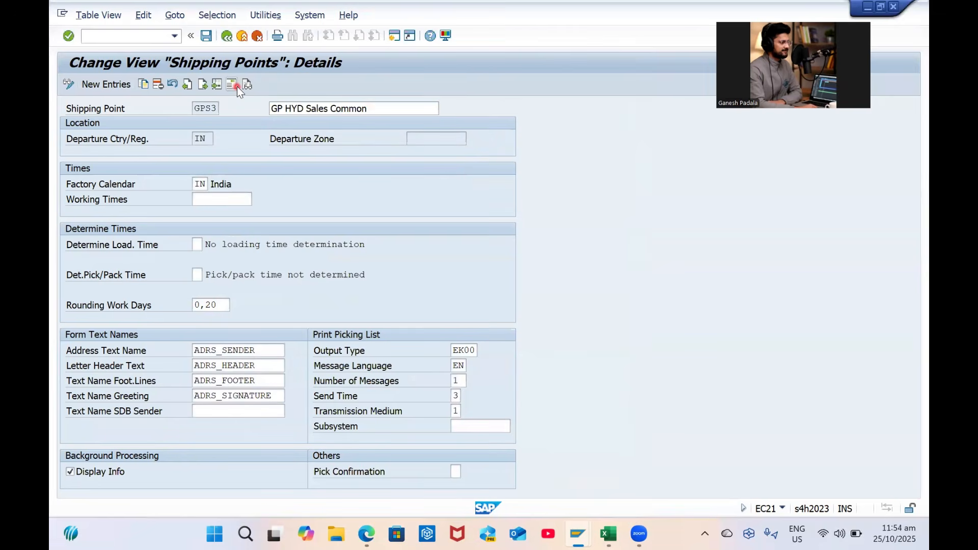
Replace the name GP VSKP Common with 'GP HYD Sales Common' copied from Excel
{"action": "key", "text": "alt+Tab"}
{"action": "key", "text": "alt+Tab"}
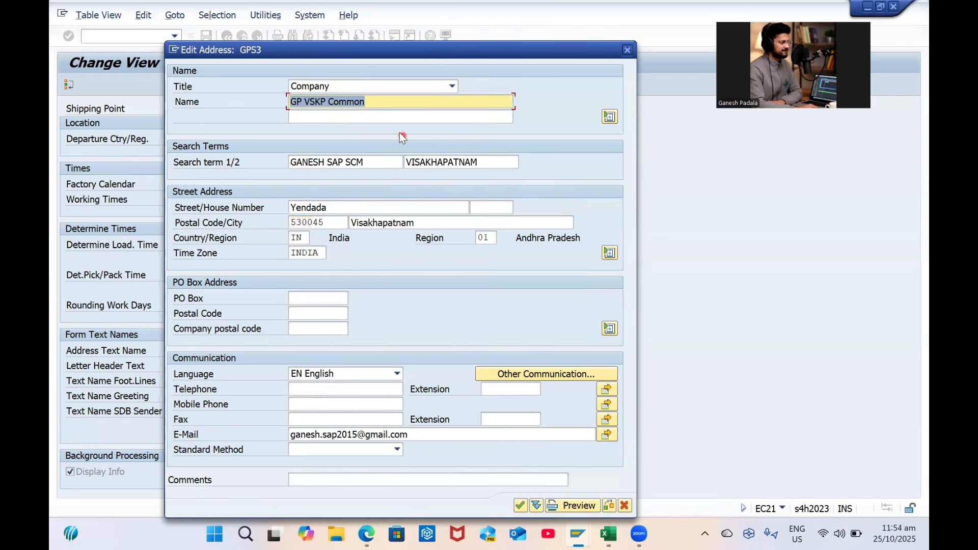
{"action": "key", "text": "Delete"}
{"action": "key", "text": "alt+Tab"}
{"action": "key", "text": "ctrl+c"}
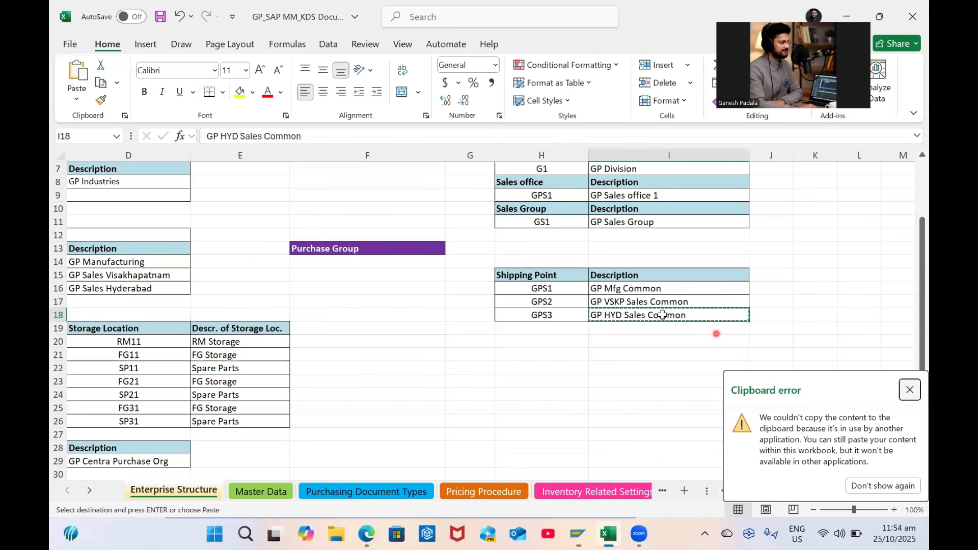
{"action": "key", "text": "alt+Tab"}
{"action": "key", "text": "ctrl+v"}
Change the search term from VISAKHAPATNAM to Hyderabad
{"action": "left_click_drag", "start_coordinate": [406, 162], "coordinate": [479, 162]}
{"action": "key", "text": "BackSpace"}
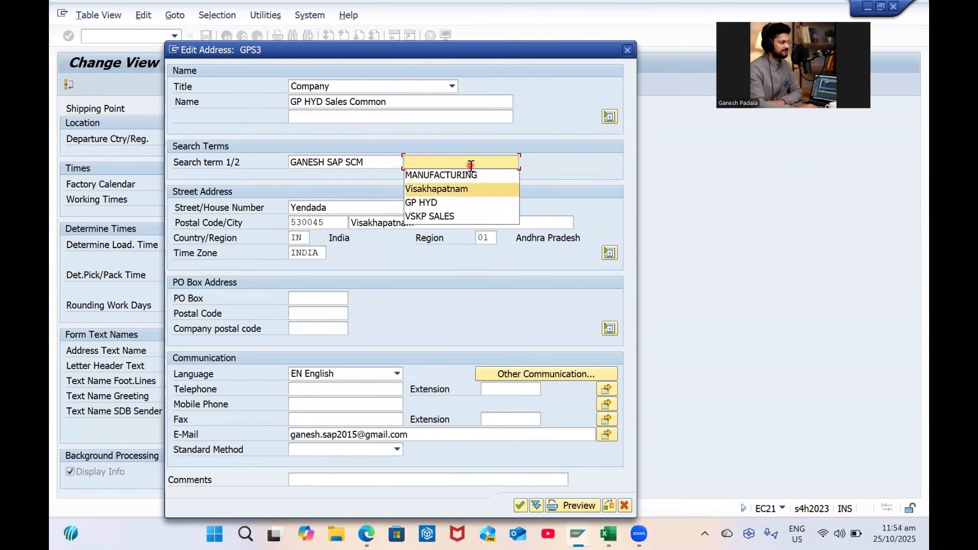
{"action": "key", "text": "Down"}
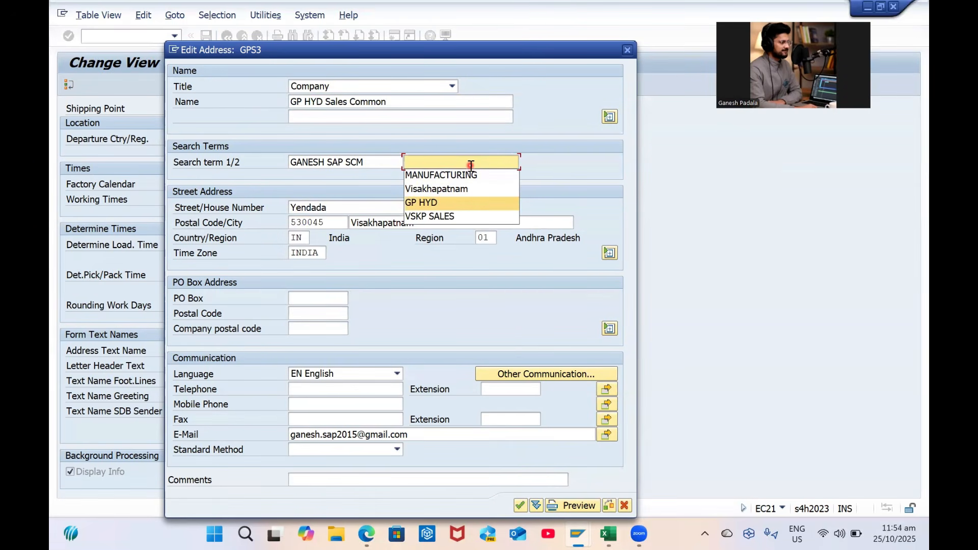
{"action": "type", "text": "H"}
{"action": "key", "text": "Caps_Lock"}
{"action": "type", "text": "yderabad"}
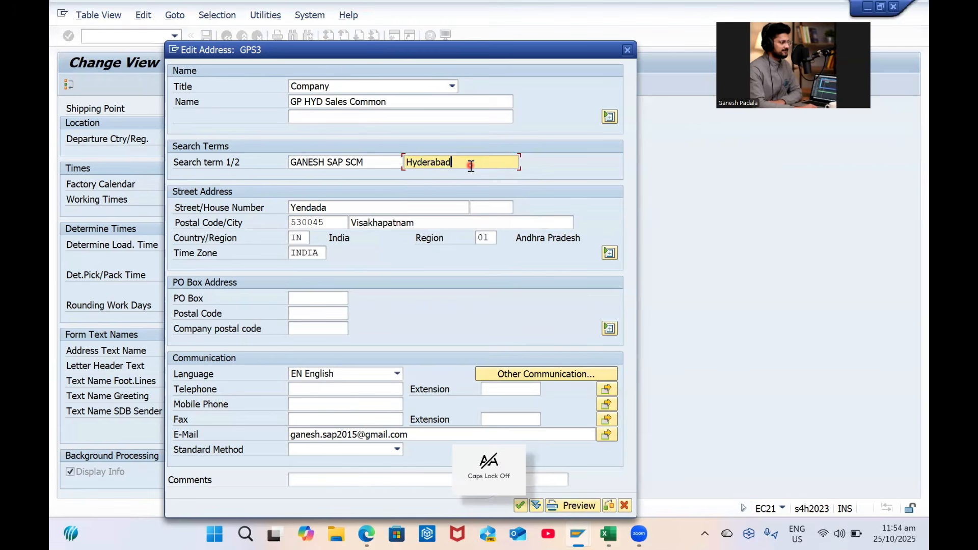
Change the street from Yendada to Balangar
{"action": "key", "text": "Tab"}
{"action": "key", "text": "shift+Tab"}
{"action": "key", "text": "BackSpace"}
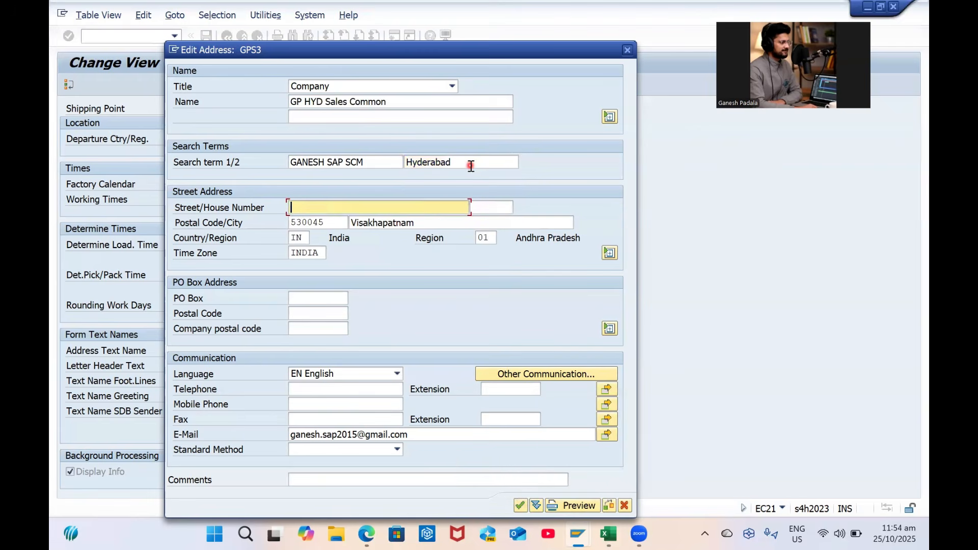
{"action": "type", "text": "B"}
{"action": "key", "text": "Caps_Lock"}
{"action": "type", "text": "alanga"}
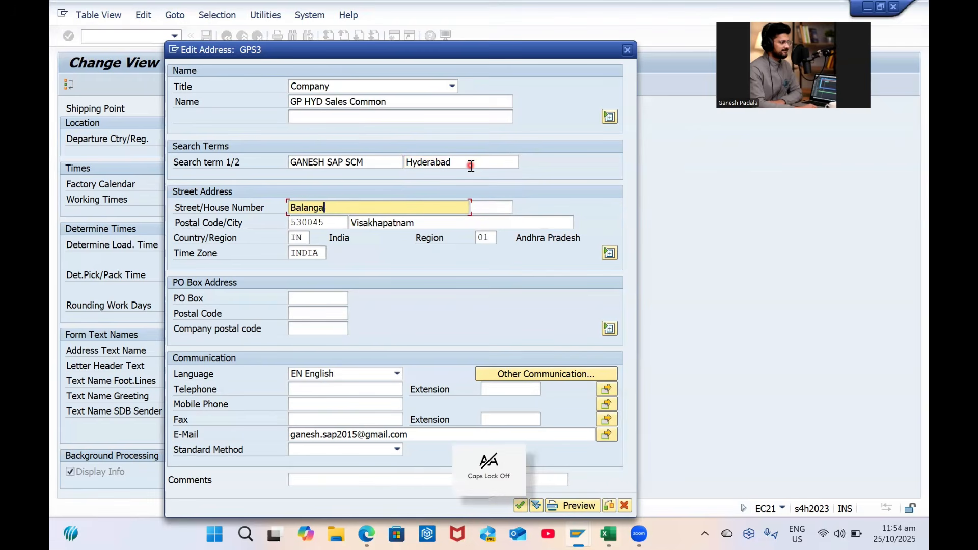
{"action": "type", "text": "r"}
Set postal code 532440 and city Hyderabad, replacing 530045 Visakhapatnam
{"action": "key", "text": "Tab"}
{"action": "key", "text": "Tab"}
{"action": "key", "text": "BackSpace"}
{"action": "key", "text": "Down"}
{"action": "key", "text": "Down"}
{"action": "key", "text": "Down"}
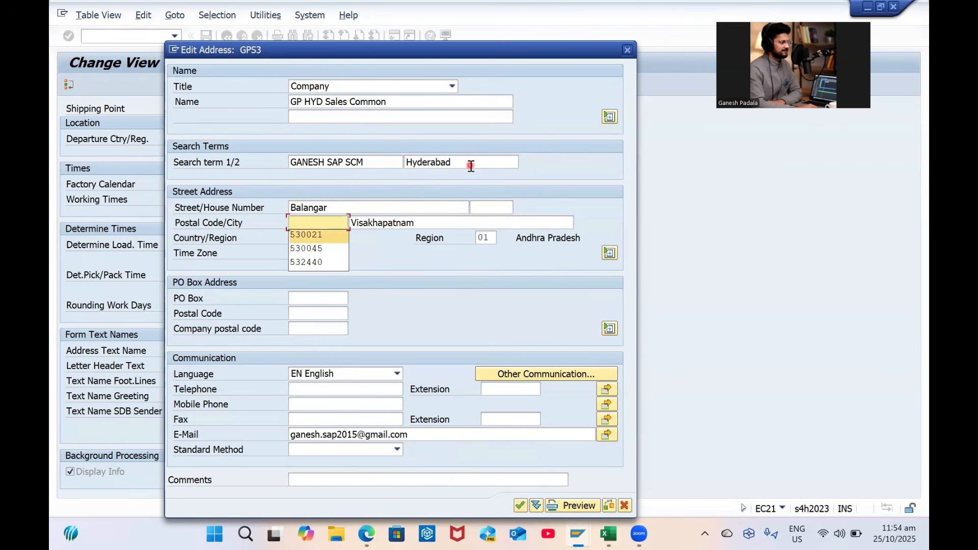
{"action": "key", "text": "Return"}
{"action": "key", "text": "Tab"}
{"action": "key", "text": "BackSpace"}
{"action": "key", "text": "Down"}
{"action": "key", "text": "Down"}
{"action": "key", "text": "Return"}
{"action": "key", "text": "Tab"}
{"action": "key", "text": "Tab"}
{"action": "key", "text": "Tab"}
Enter region 36, confirm the address, and save GPS3
{"action": "key", "text": "shift+Tab"}
{"action": "type", "text": "36"}
{"action": "key", "text": "Return"}
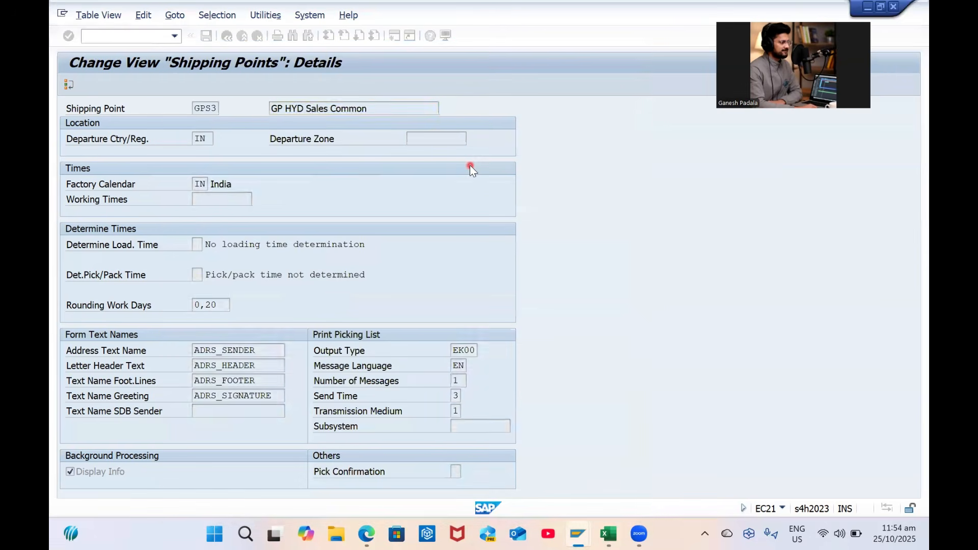
{"action": "key", "text": "ctrl+s"}
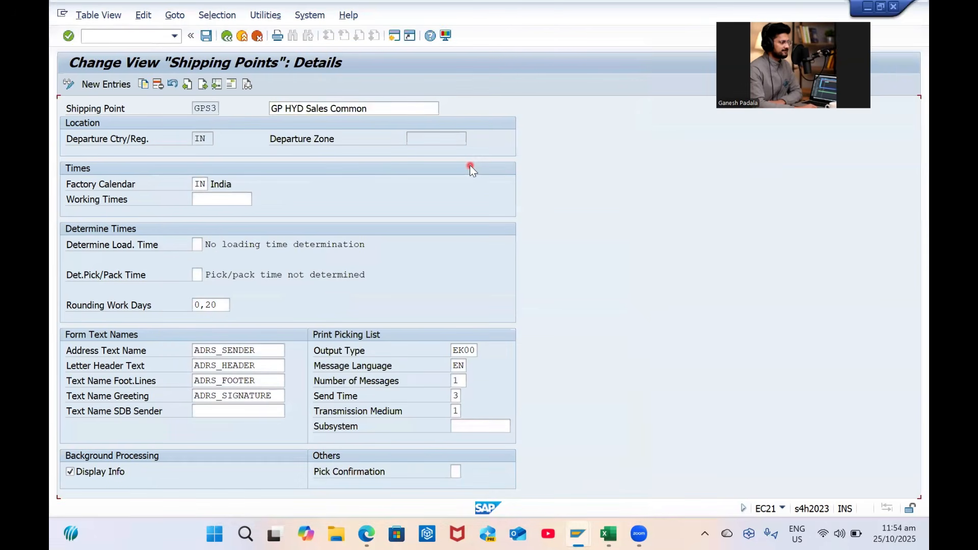
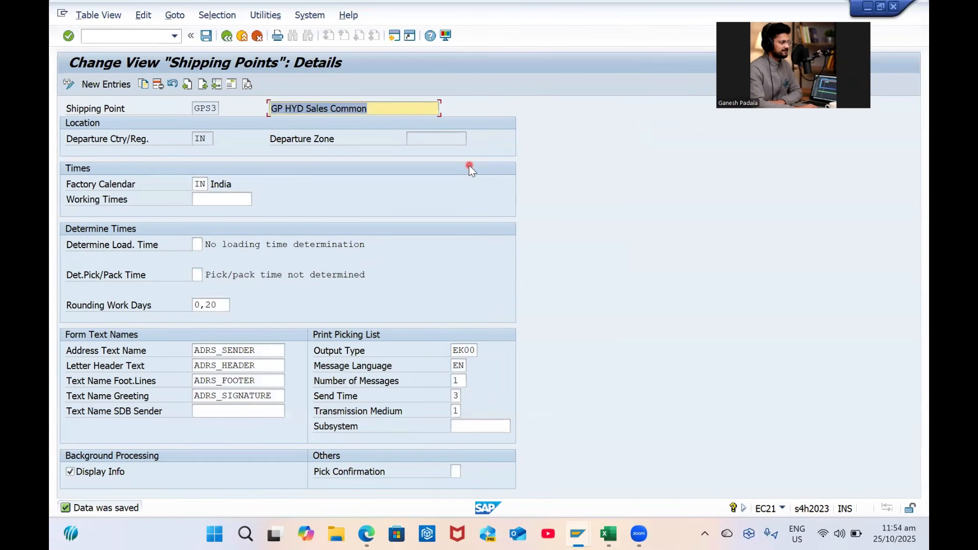
Save shipping points GPS1–GPS3 and leave shipping point maintenance for the IMG tree
{"action": "key", "text": "ctrl+s"}
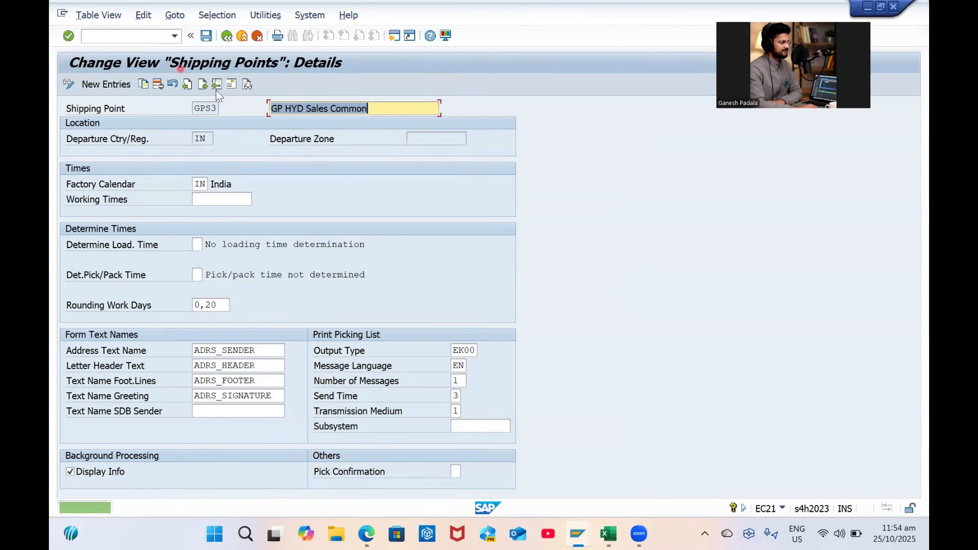
{"action": "left_click", "coordinate": [226, 36]}
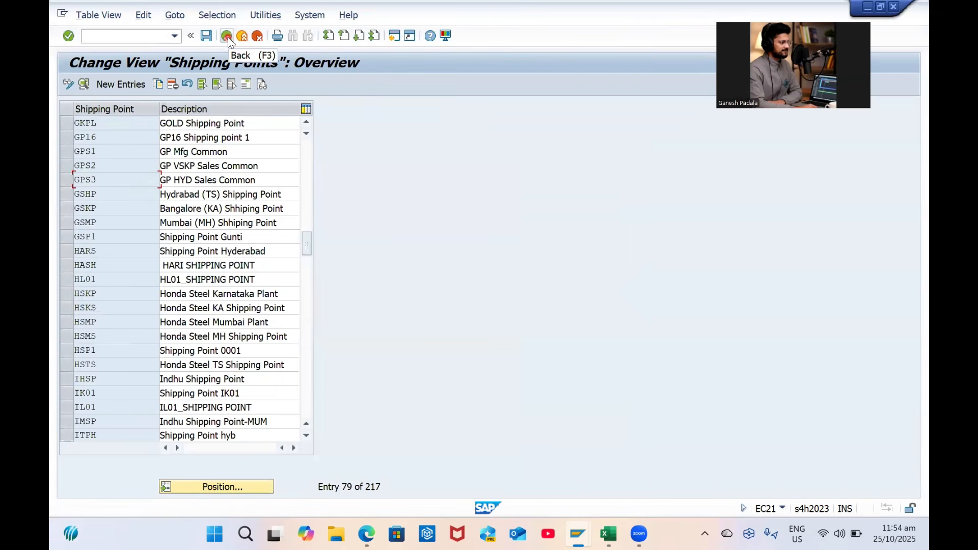
{"action": "mouse_move", "coordinate": [67, 166]}
{"action": "left_mouse_down"}
{"action": "mouse_move", "coordinate": [68, 192]}
{"action": "mouse_move", "coordinate": [66, 181]}
{"action": "left_mouse_up"}
{"action": "left_click", "coordinate": [228, 35]}
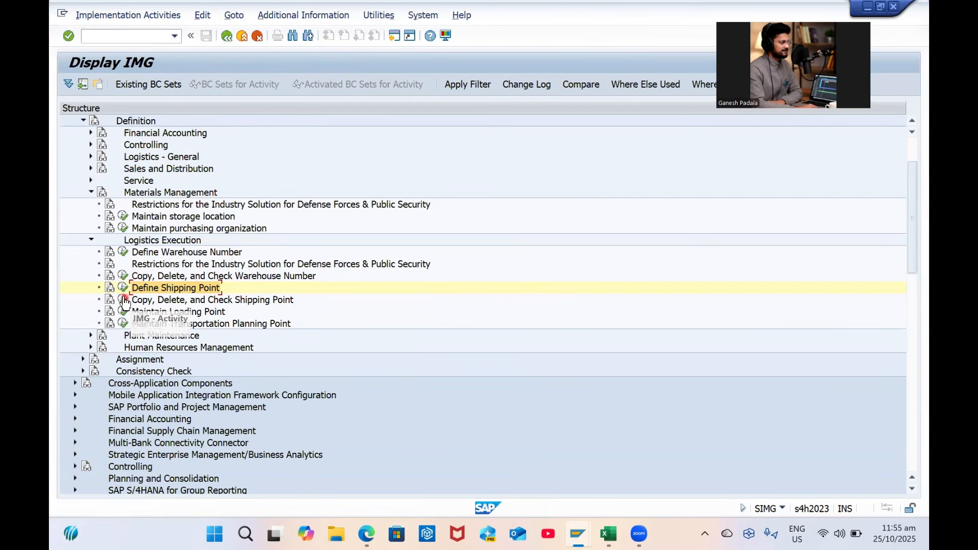
{"action": "left_click", "coordinate": [164, 300]}
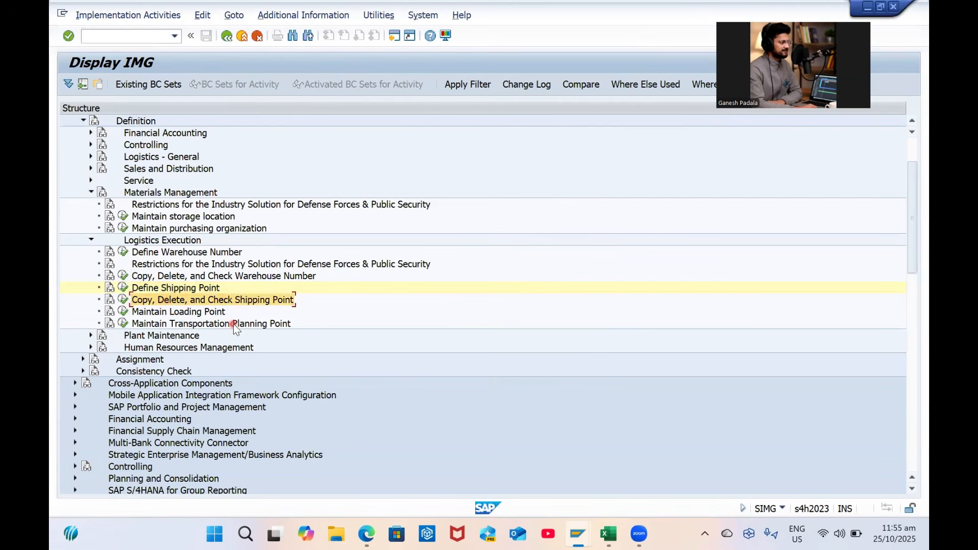
{"action": "left_click", "coordinate": [191, 315]}
{"action": "left_click", "coordinate": [201, 325]}
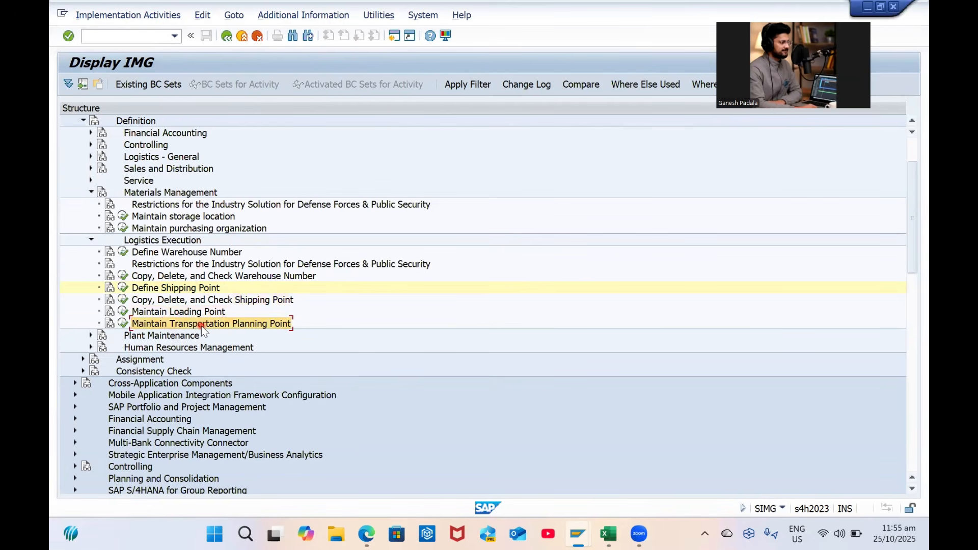
{"action": "left_click", "coordinate": [123, 314]}
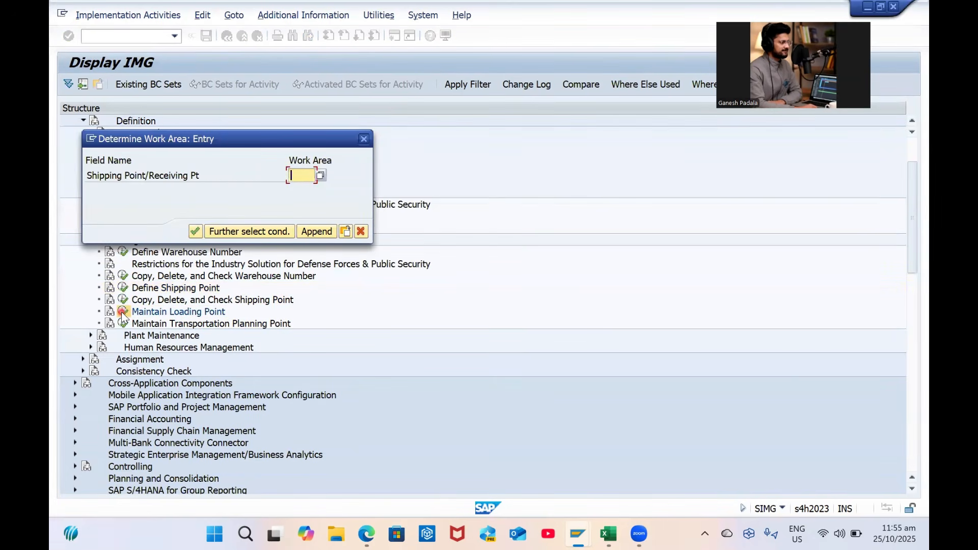
{"action": "key", "text": "Caps_Lock"}
{"action": "type", "text": "GPS1"}
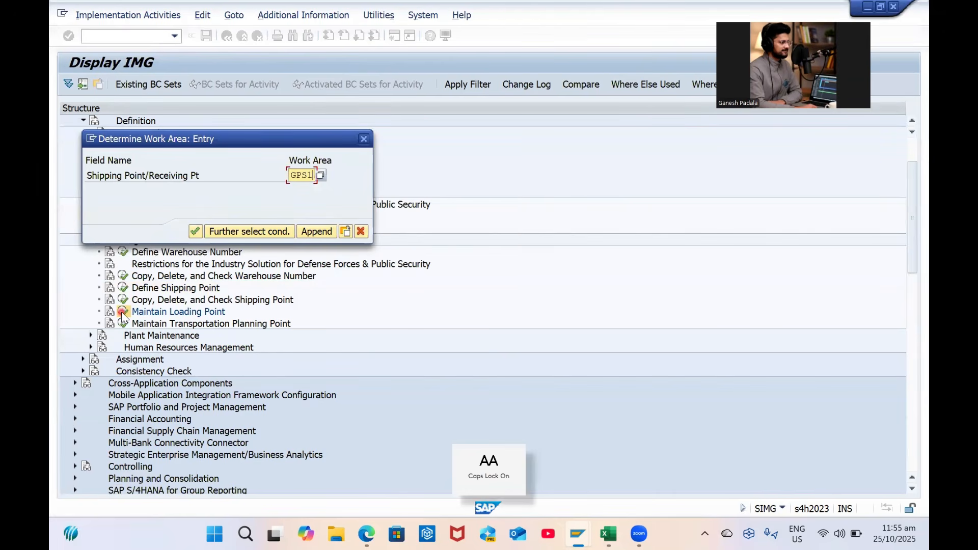
{"action": "key", "text": "Return"}
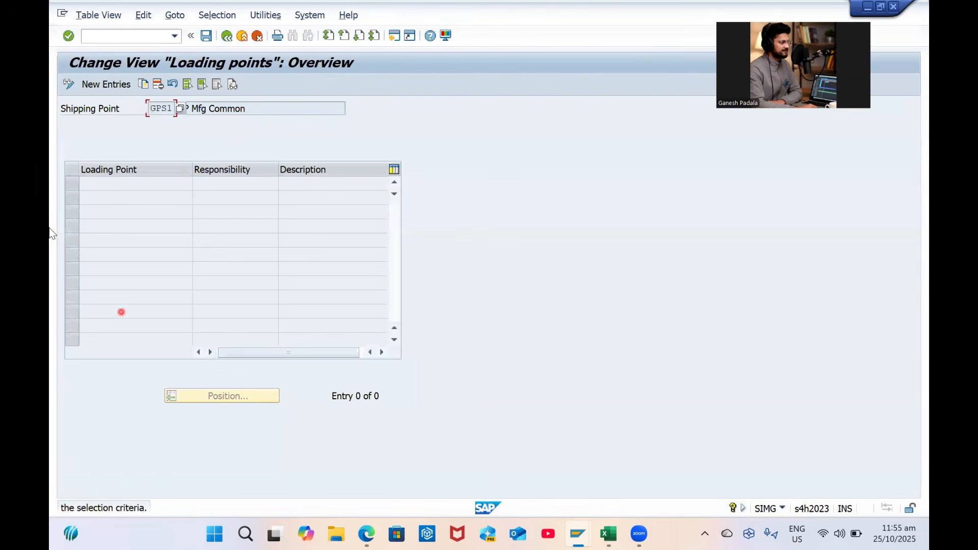
{"action": "left_click", "coordinate": [106, 85]}
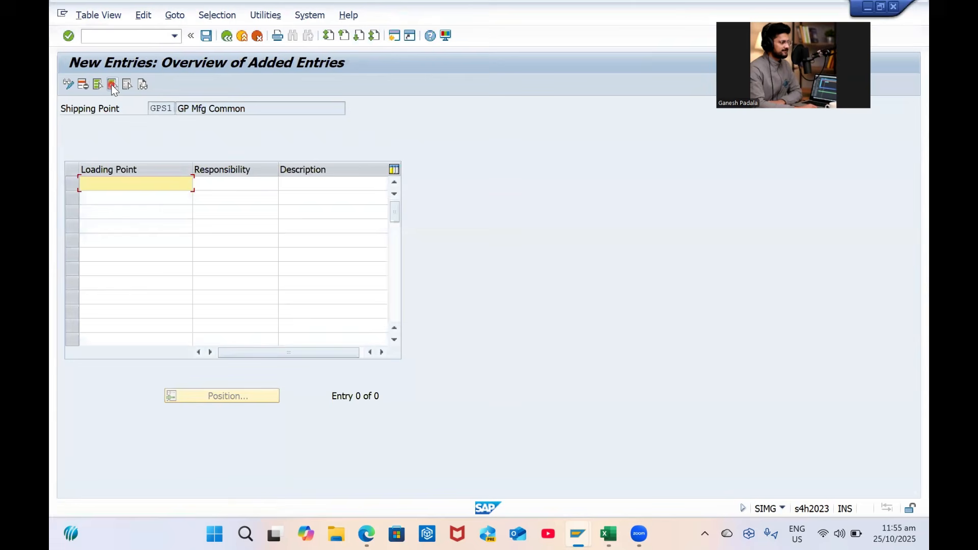
{"action": "key", "text": "Caps_Lock"}
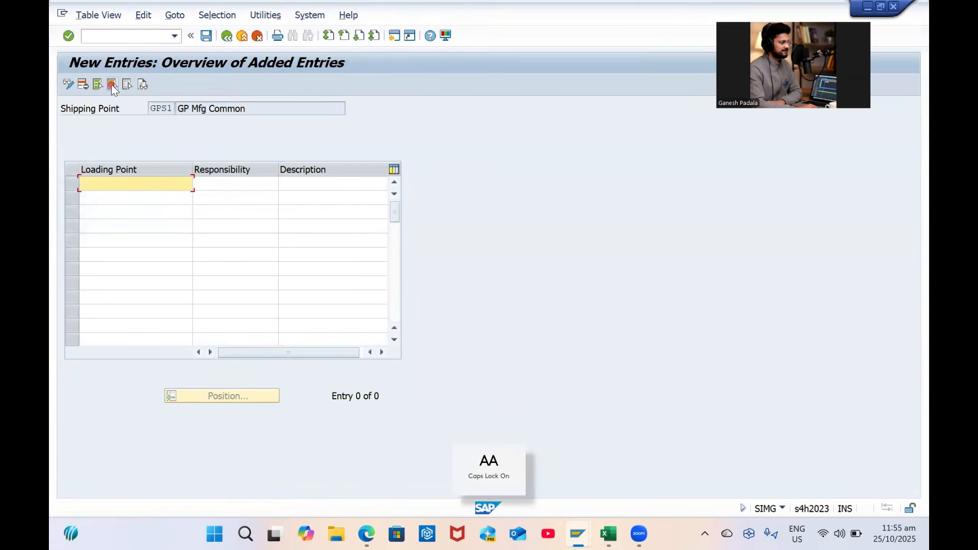
{"action": "type", "text": "Z0"}
{"action": "key", "text": "BackSpace"}
{"action": "key", "text": "BackSpace"}
{"action": "type", "text": "00"}
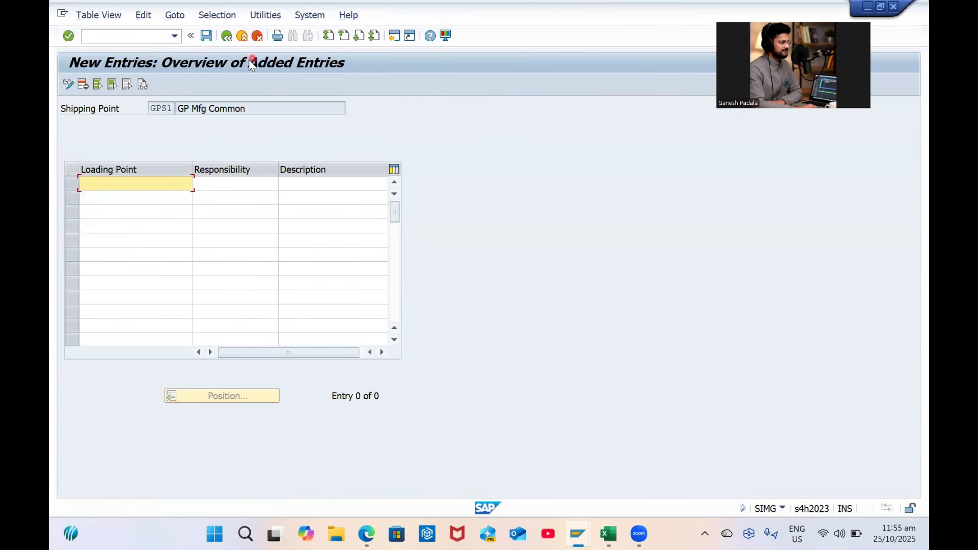
{"action": "left_click", "coordinate": [228, 37]}
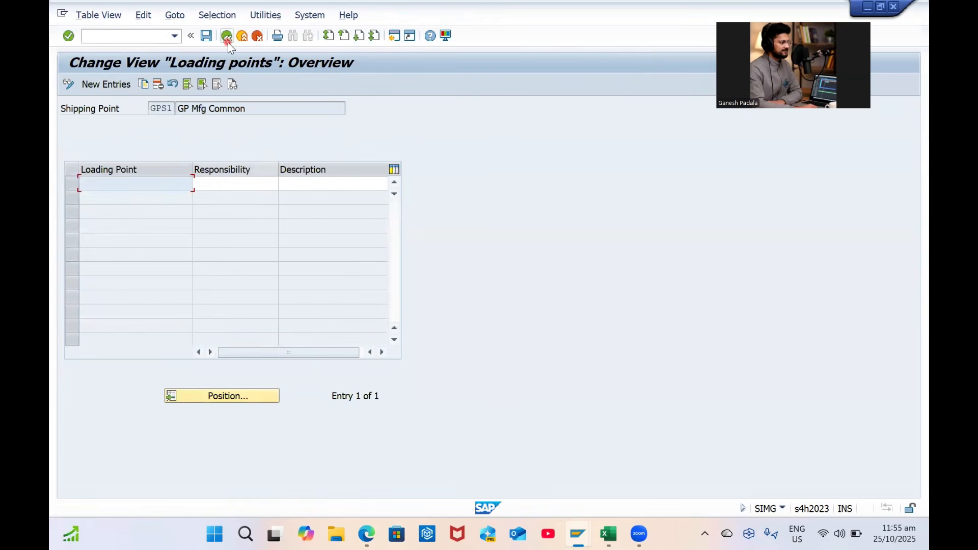
{"action": "left_click", "coordinate": [228, 42]}
{"action": "left_click", "coordinate": [312, 250]}
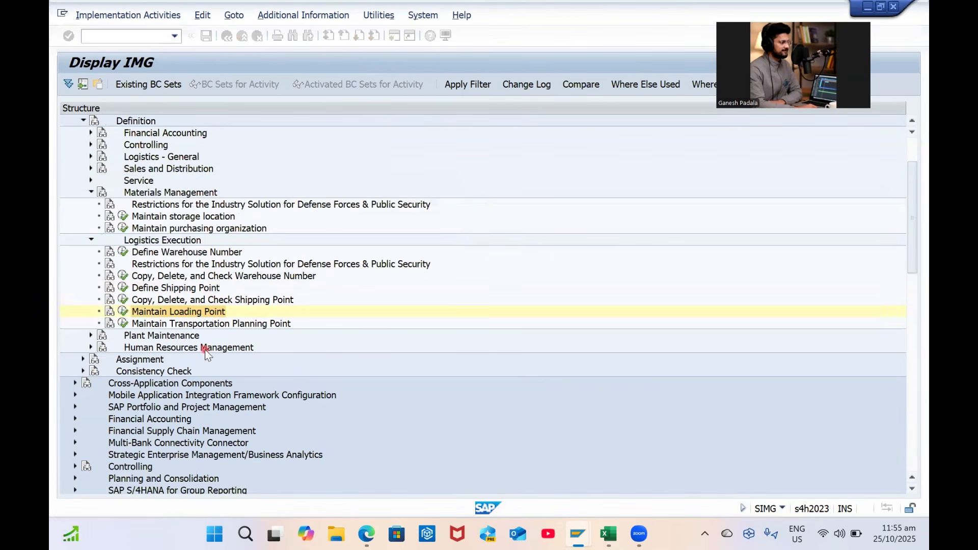
{"action": "left_click", "coordinate": [199, 325]}
Scroll the IMG tree to Sales and Distribution and bring the Excel workbook forward
{"action": "scroll", "coordinate": [201, 325], "scroll_direction": "down", "scroll_amount": 2}
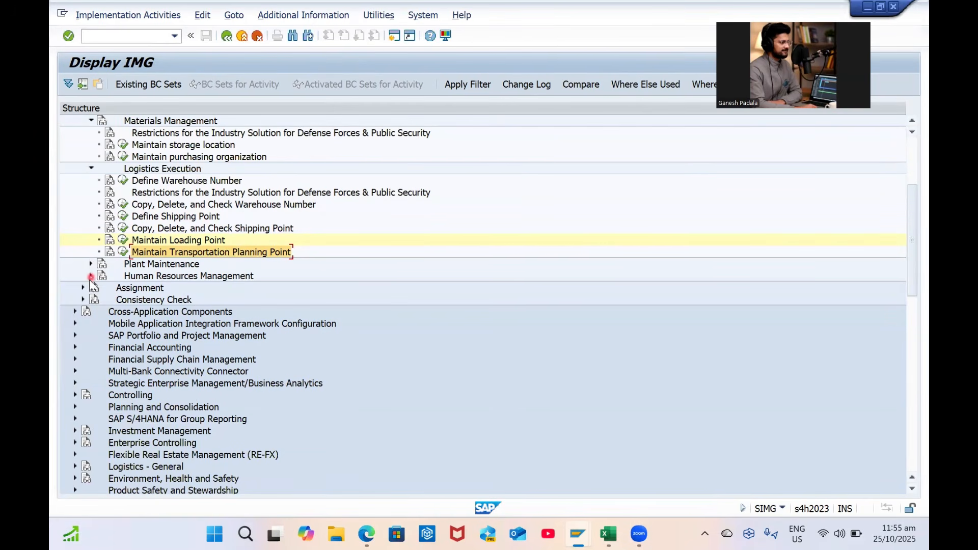
{"action": "scroll", "coordinate": [112, 263], "scroll_direction": "up", "scroll_amount": 1}
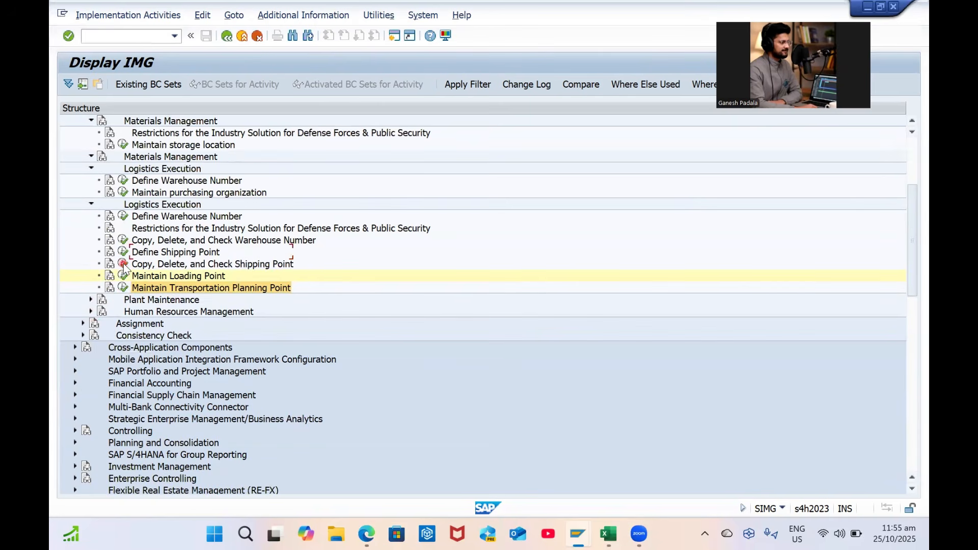
{"action": "scroll", "coordinate": [112, 263], "scroll_direction": "down", "scroll_amount": 3}
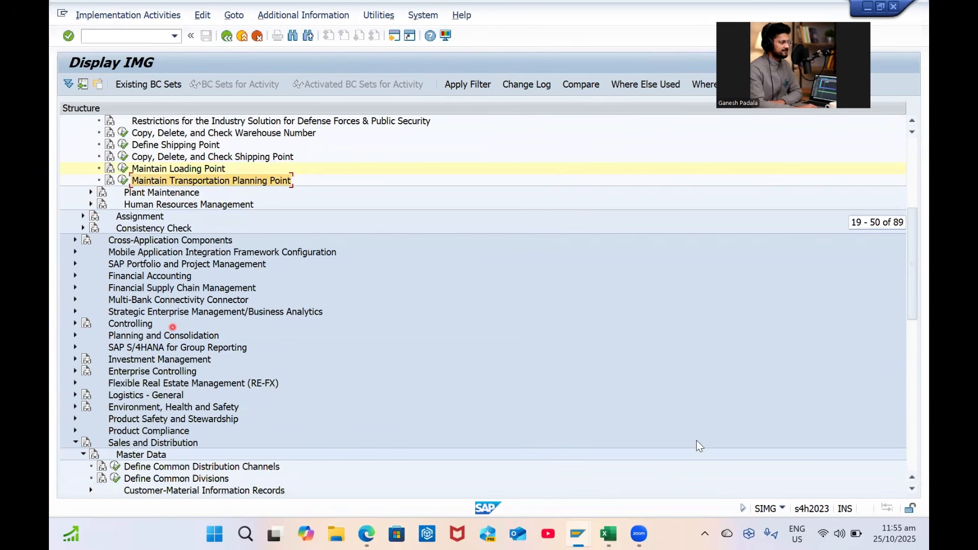
{"action": "key", "text": "alt+Tab"}
{"action": "left_click", "coordinate": [463, 356]}
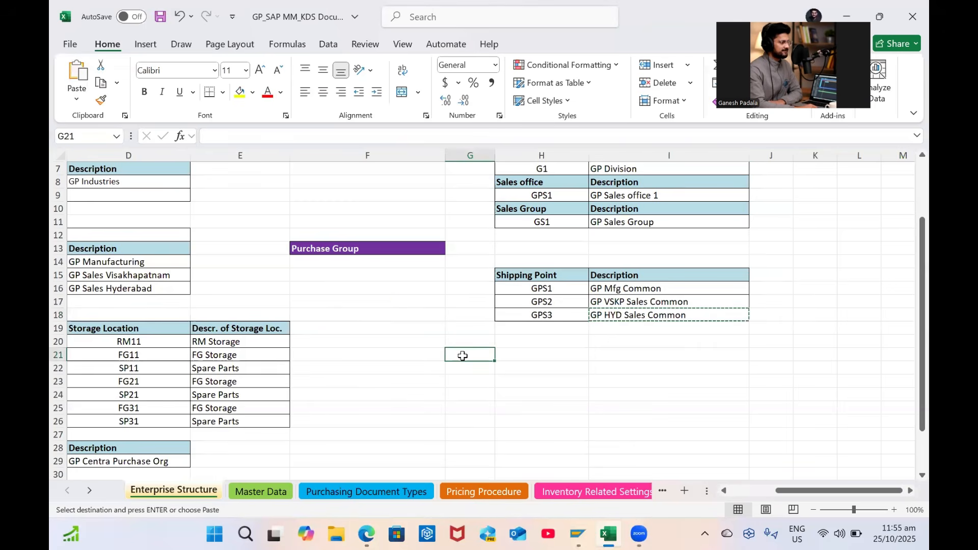
Move the Purchase Group section heading from F13 down to F20
{"action": "key", "text": "Left"}
{"action": "key", "text": "Left"}
{"action": "key", "text": "Left"}
{"action": "key", "text": "Left"}
{"action": "key", "text": "Left"}
{"action": "key", "text": "Left"}
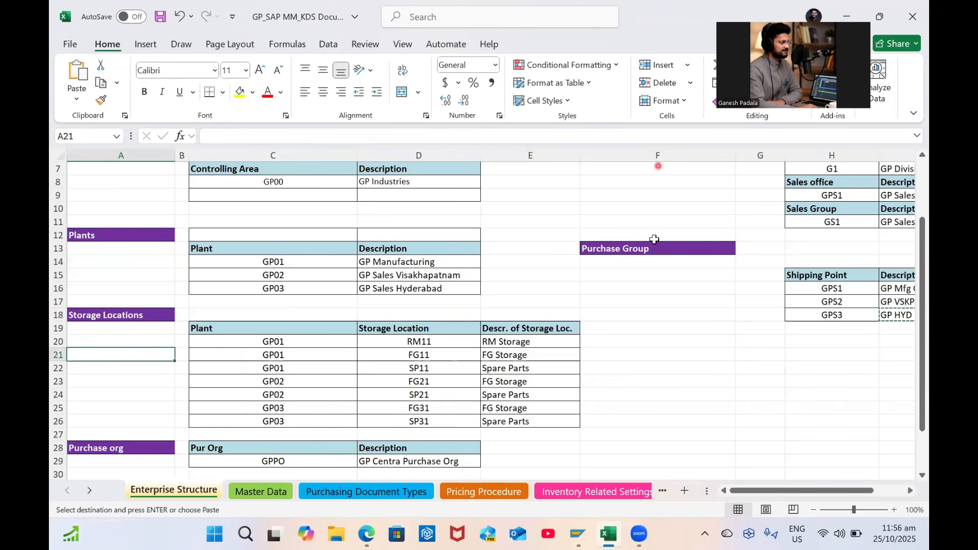
{"action": "left_click_drag", "start_coordinate": [640, 261], "coordinate": [643, 290]}
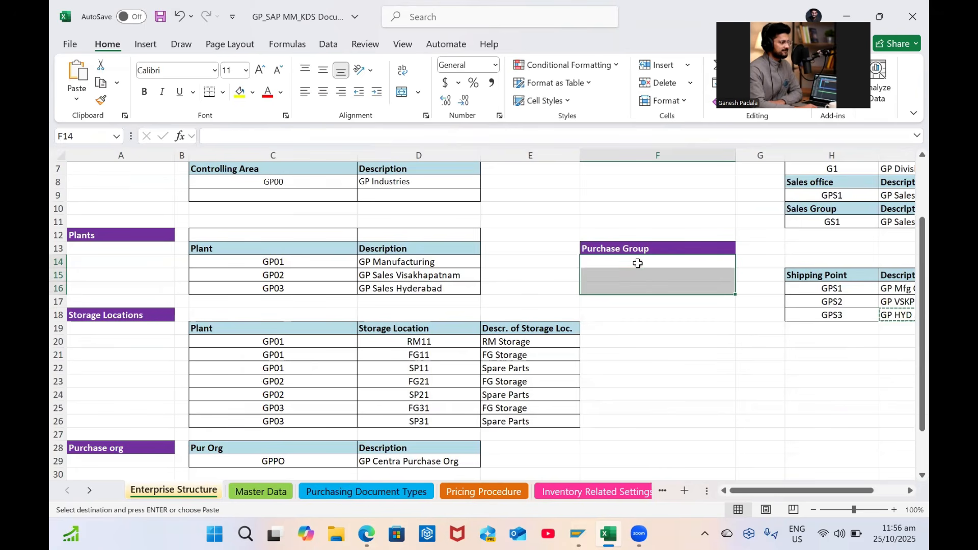
{"action": "left_click", "coordinate": [638, 262]}
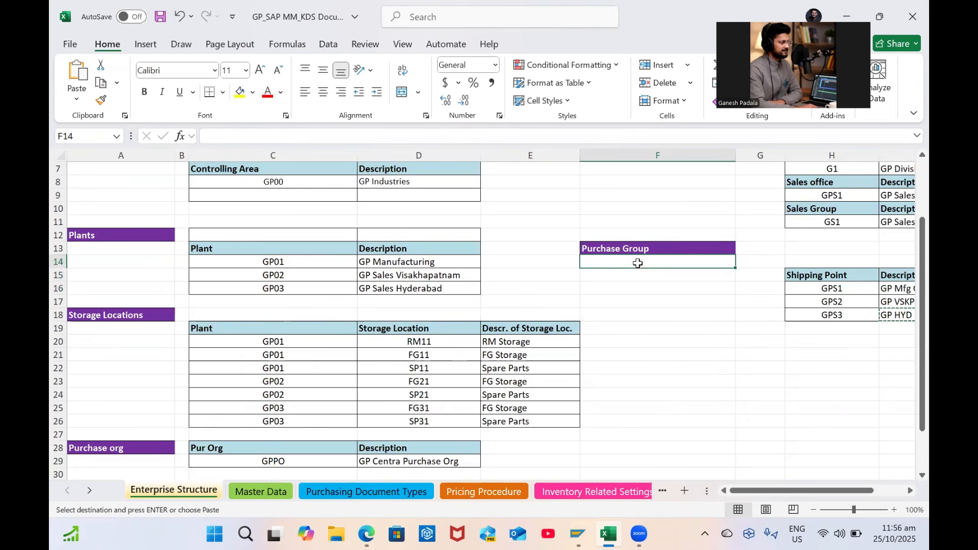
{"action": "left_click_drag", "start_coordinate": [747, 493], "coordinate": [778, 493]}
{"action": "left_click", "coordinate": [639, 393]}
{"action": "left_click", "coordinate": [499, 249]}
{"action": "key", "text": "ctrl+c"}
{"action": "left_click", "coordinate": [490, 346]}
{"action": "key", "text": "ctrl+v"}
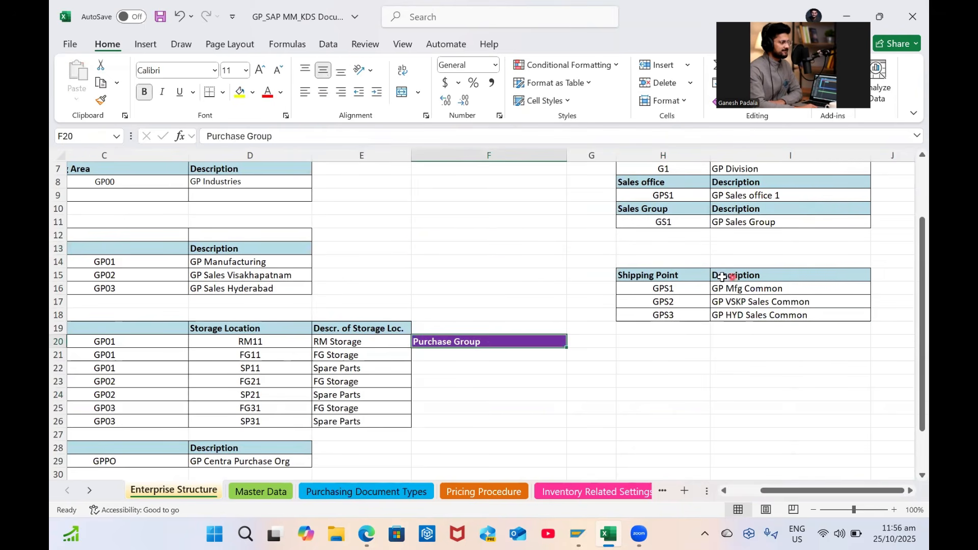
{"action": "left_click_drag", "start_coordinate": [689, 275], "coordinate": [716, 285]}
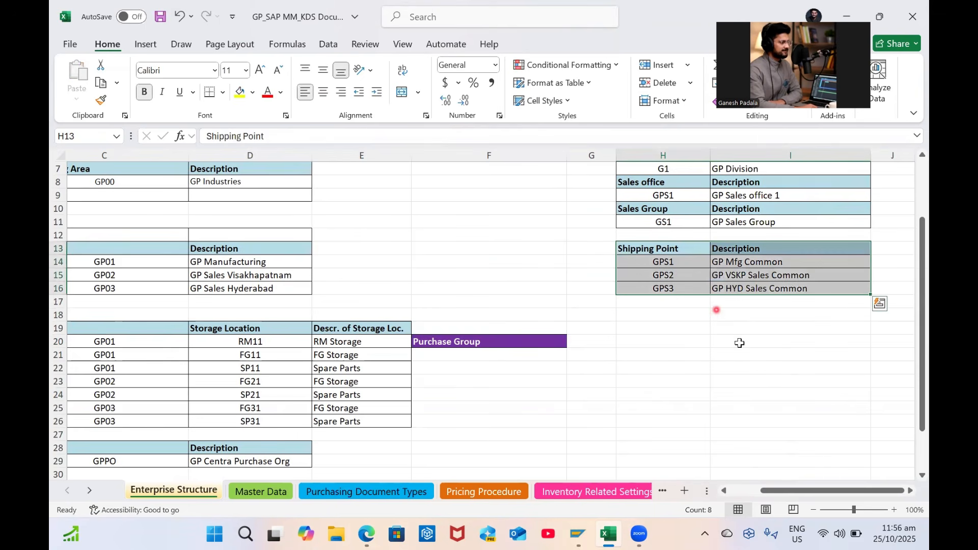
{"action": "left_click", "coordinate": [526, 343]}
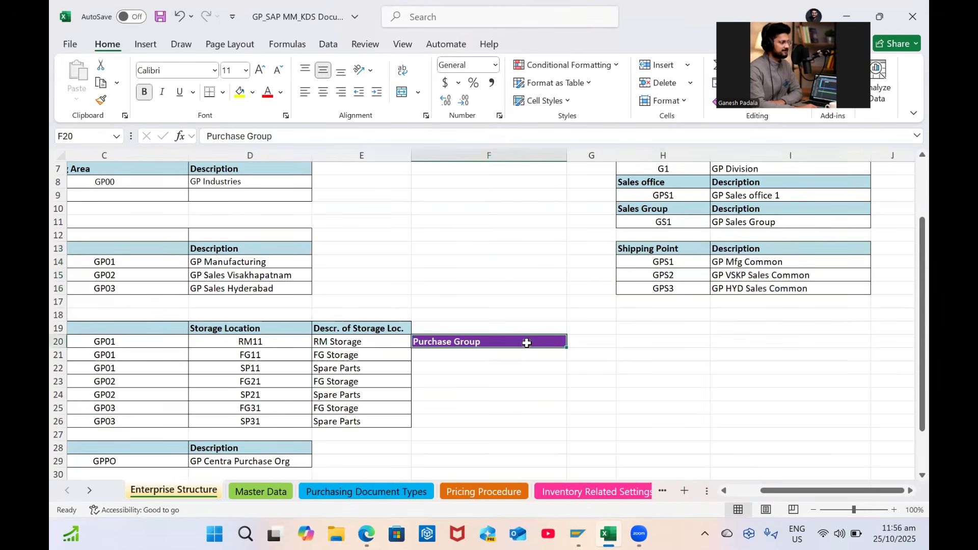
{"action": "left_click_drag", "start_coordinate": [567, 341], "coordinate": [577, 342]}
{"action": "scroll", "coordinate": [600, 285], "scroll_direction": "up", "scroll_amount": 2}
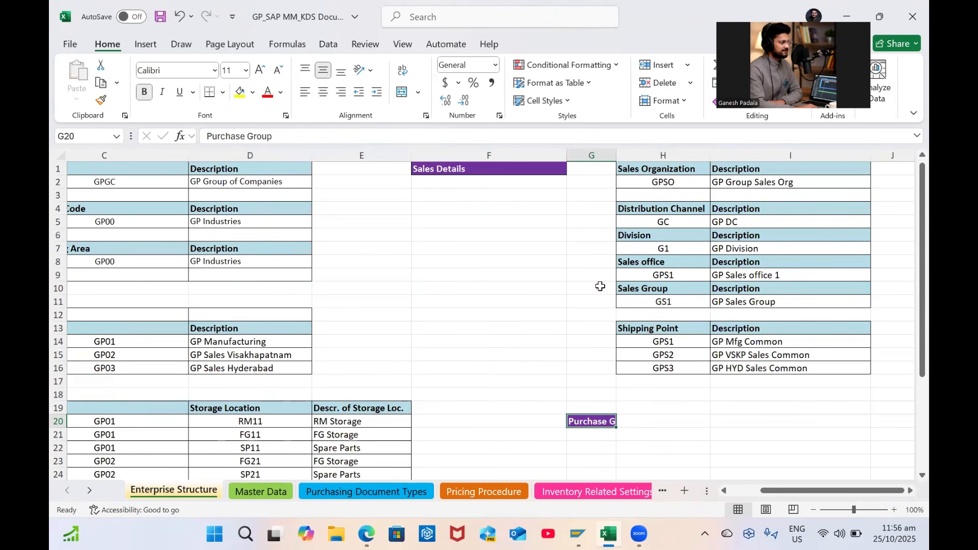
{"action": "left_click_drag", "start_coordinate": [599, 421], "coordinate": [485, 425]}
Add a Purchase Group / Description header row in H21:I21 and select H22:I24 for borders
{"action": "left_click", "coordinate": [649, 427]}
{"action": "left_click_drag", "start_coordinate": [674, 328], "coordinate": [786, 327]}
{"action": "key", "text": "ctrl+c"}
{"action": "left_click", "coordinate": [634, 432]}
{"action": "key", "text": "ctrl+v"}
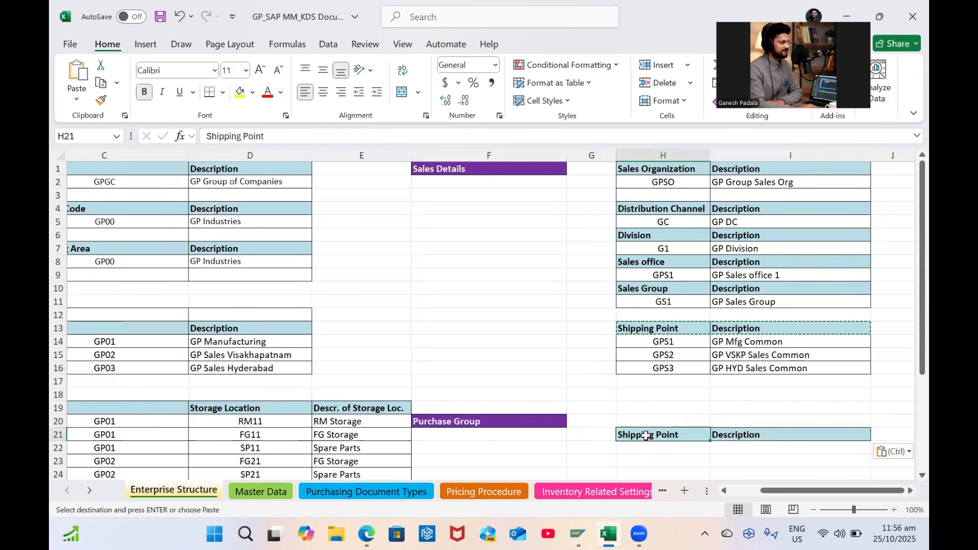
{"action": "key", "text": "Caps_Lock"}
{"action": "key", "text": "Caps_Lock"}
{"action": "key", "text": "Caps_Lock"}
{"action": "type", "text": "Puca"}
{"action": "key", "text": "BackSpace"}
{"action": "key", "text": "BackSpace"}
{"action": "type", "text": "rchase Group"}
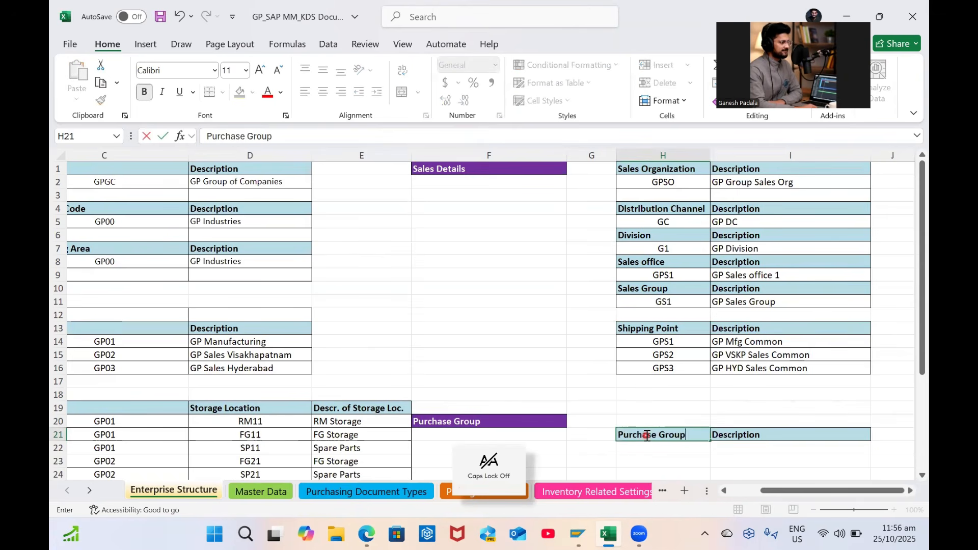
{"action": "key", "text": "Return"}
{"action": "key", "text": "shift+Down"}
{"action": "key", "text": "shift+Down"}
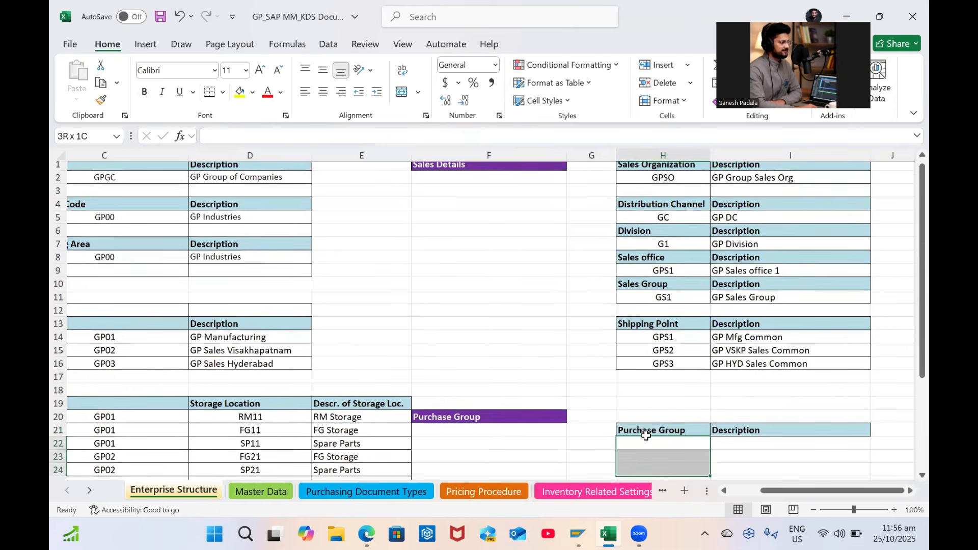
{"action": "key", "text": "shift+Right"}
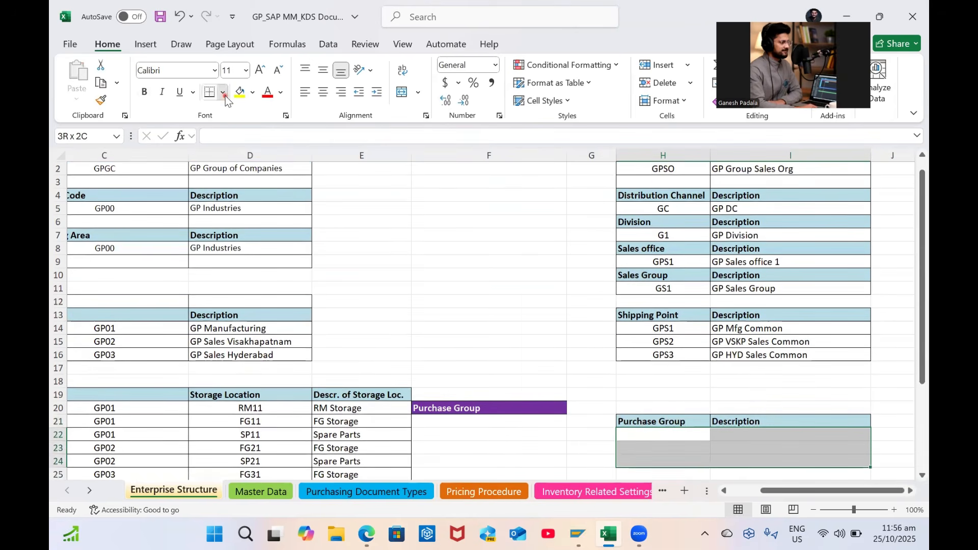
{"action": "left_click", "coordinate": [224, 93]}
Apply All Borders to H22:I24 and enter G01 Domestic Materials and G02 Import Materials
{"action": "left_click", "coordinate": [237, 234]}
{"action": "left_click", "coordinate": [677, 435]}
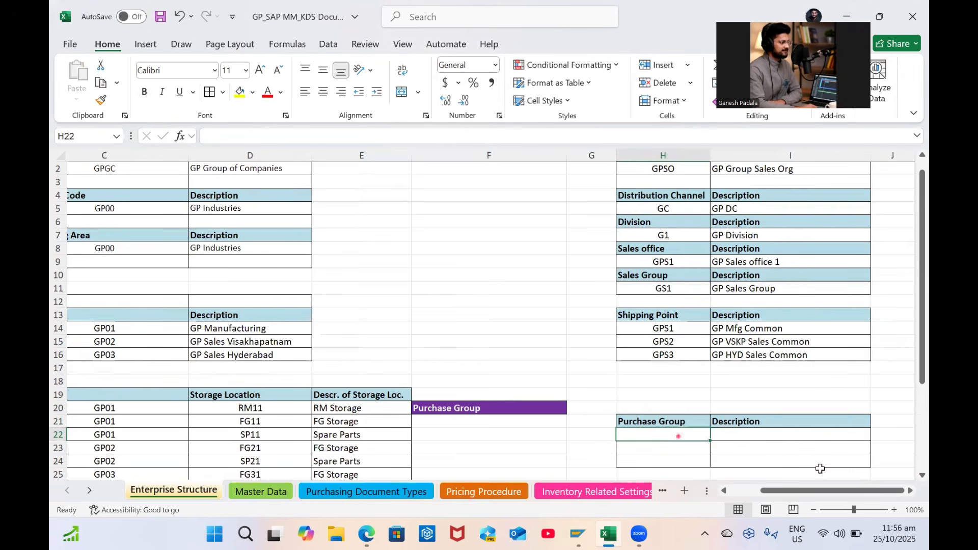
{"action": "key", "text": "Caps_Lock"}
{"action": "type", "text": "G01"}
{"action": "key", "text": "Tab"}
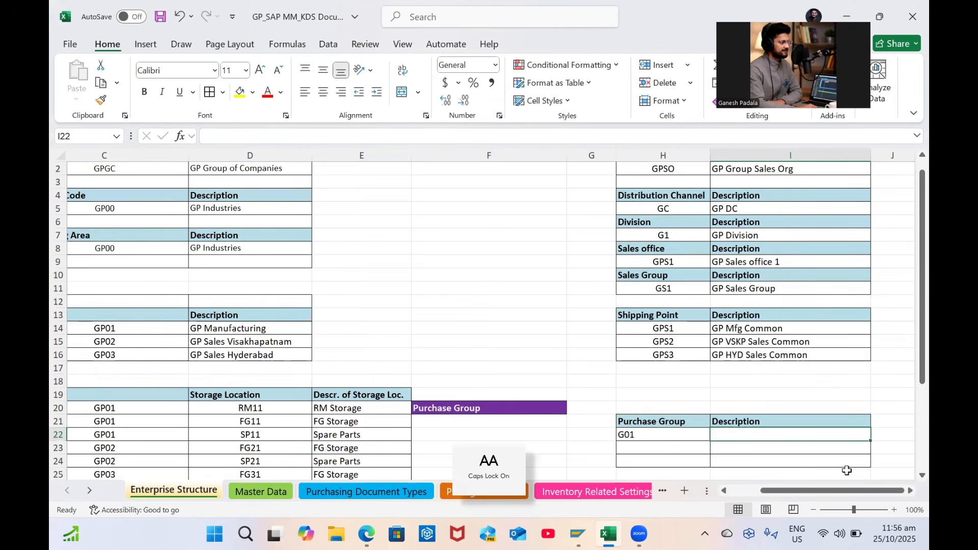
{"action": "key", "text": "Caps_Lock"}
{"action": "type", "text": "D"}
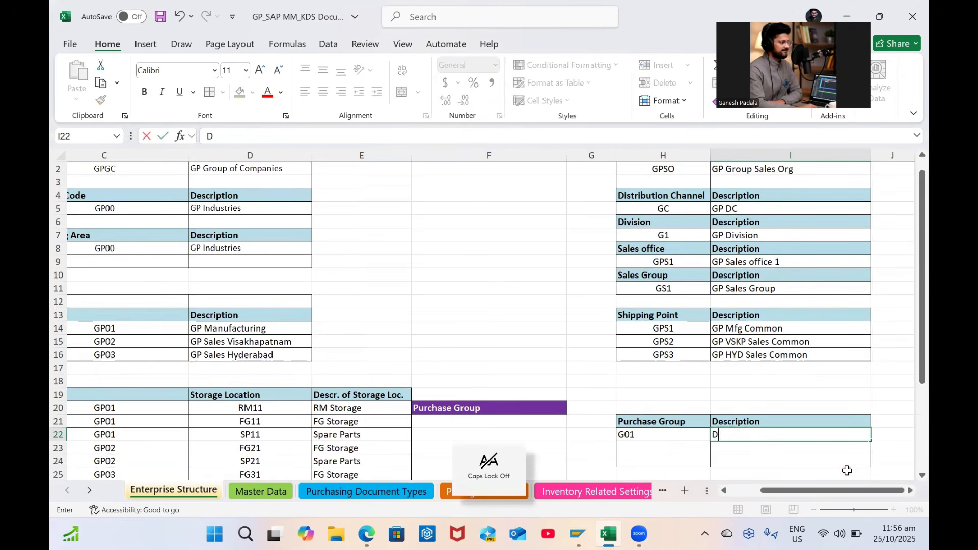
{"action": "type", "text": "omestic M"}
{"action": "key", "text": "Caps_Lock"}
{"action": "type", "text": "atei"}
{"action": "type", "text": "rials"}
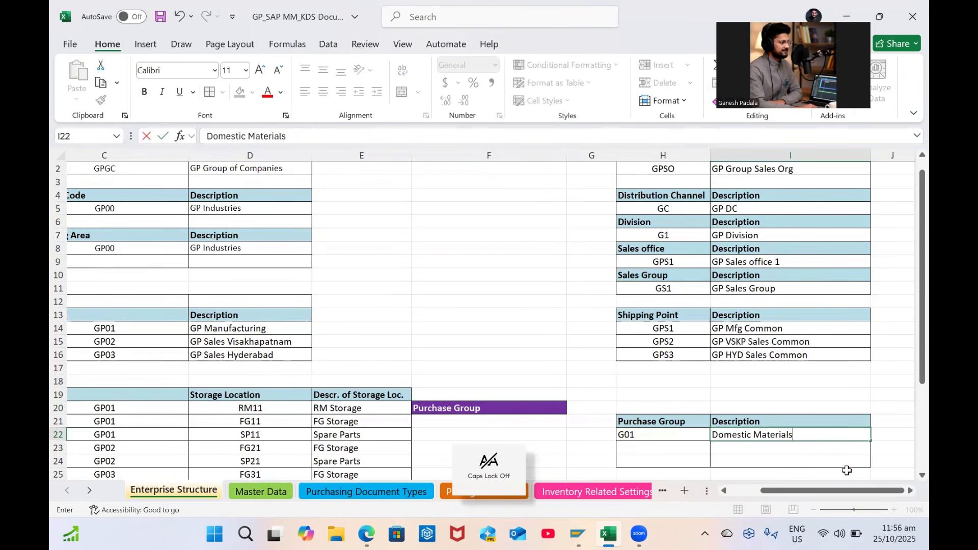
{"action": "key", "text": "Return"}
{"action": "key", "text": "Caps_Lock"}
{"action": "type", "text": "G02"}
{"action": "key", "text": "Tab"}
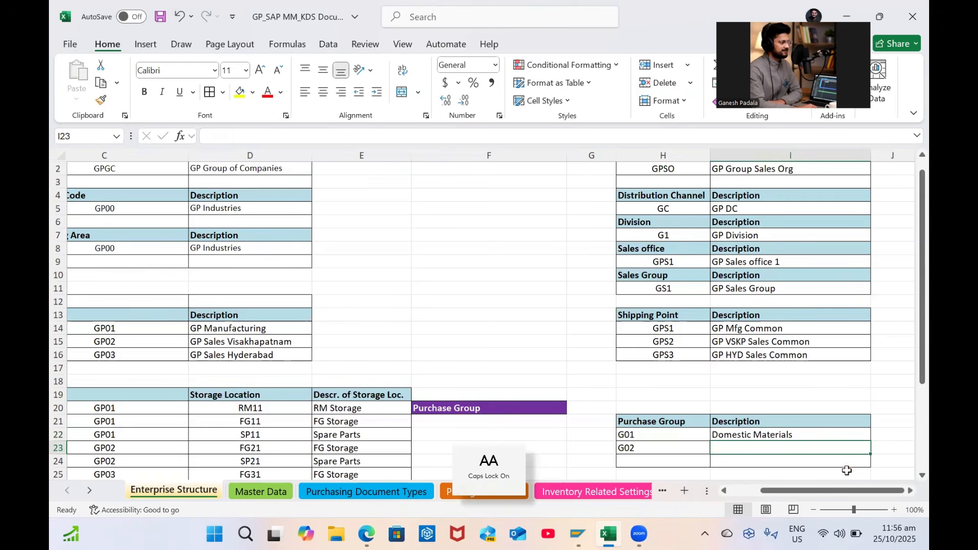
{"action": "type", "text": "I"}
{"action": "key", "text": "Caps_Lock"}
{"action": "type", "text": "mport m"}
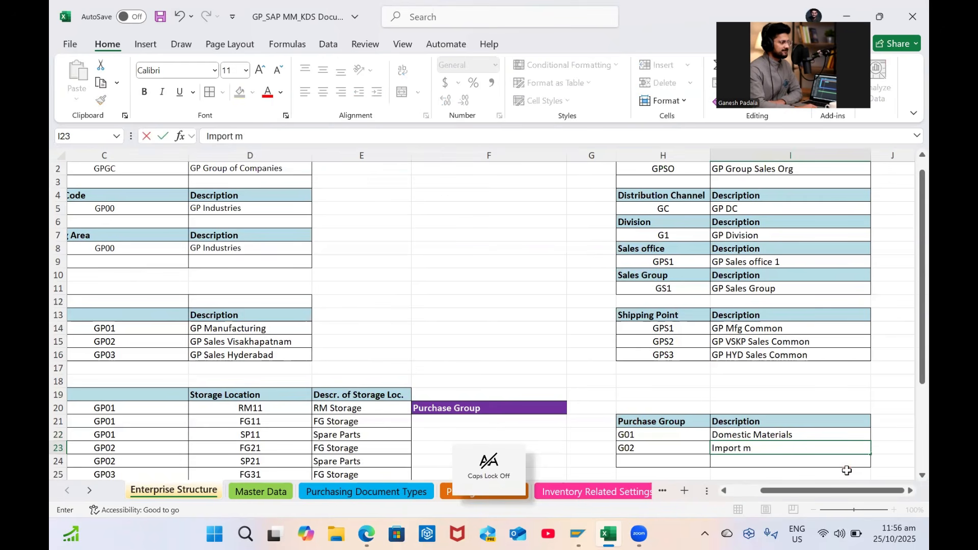
{"action": "key", "text": "BackSpace"}
{"action": "type", "text": "Materials"}
{"action": "key", "text": "Return"}
Enter the remaining purchase groups G03 Services and G04 Common
{"action": "key", "text": "Caps_Lock"}
{"action": "type", "text": "G03"}
{"action": "key", "text": "Tab"}
{"action": "type", "text": "S"}
{"action": "key", "text": "Caps_Lock"}
{"action": "type", "text": "ervices"}
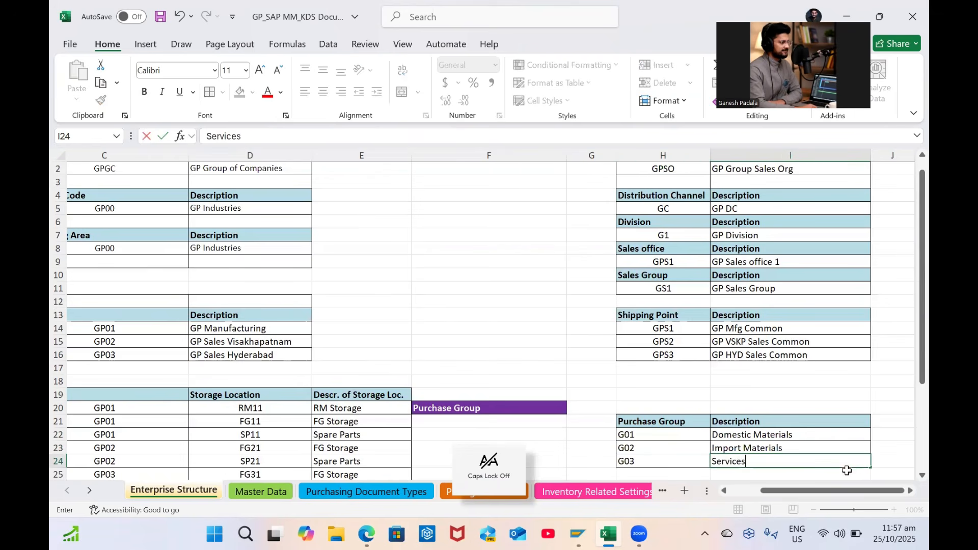
{"action": "key", "text": "Return"}
{"action": "scroll", "coordinate": [846, 470], "scroll_direction": "down", "scroll_amount": 2}
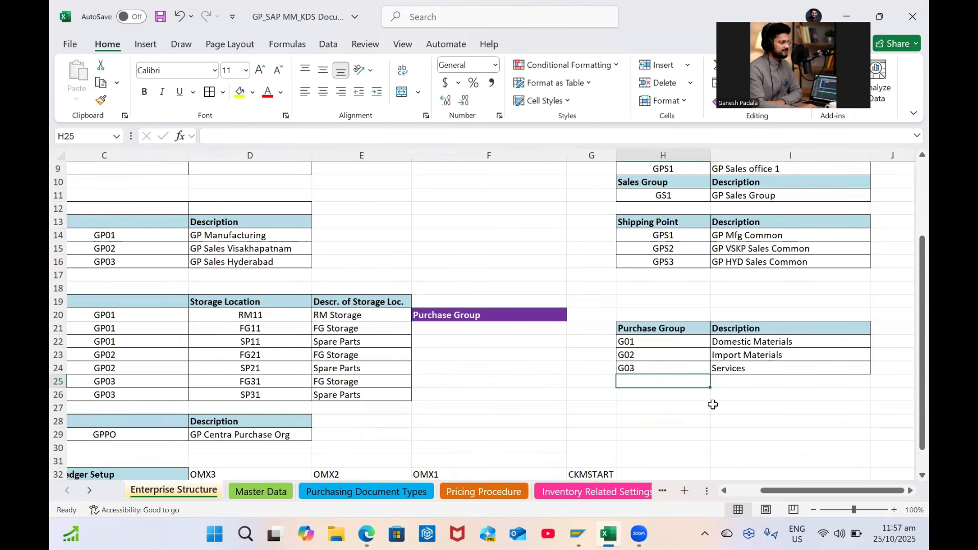
{"action": "type", "text": "g"}
{"action": "key", "text": "Caps_Lock"}
{"action": "type", "text": "G04"}
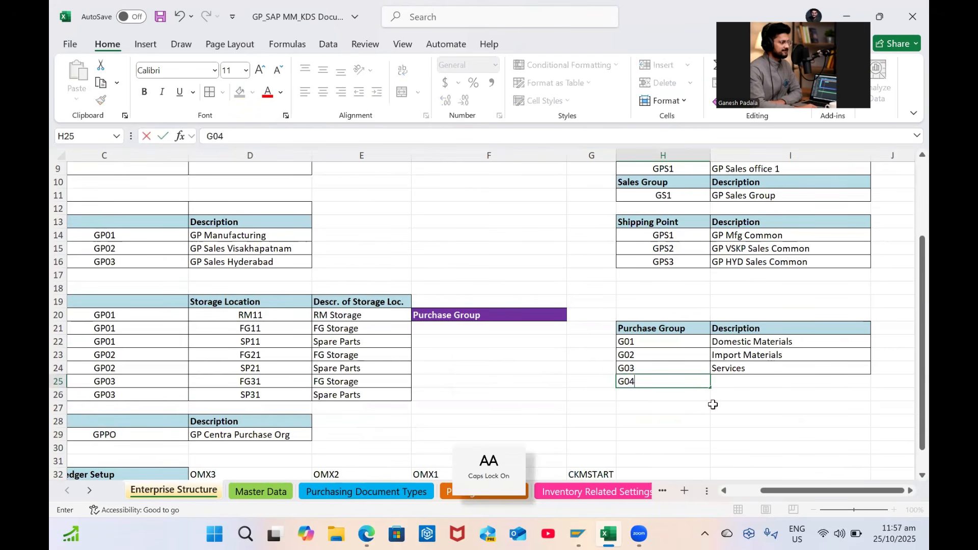
{"action": "key", "text": "Tab"}
{"action": "type", "text": "C"}
{"action": "key", "text": "Caps_Lock"}
{"action": "type", "text": "ommon"}
{"action": "key", "text": "Return"}
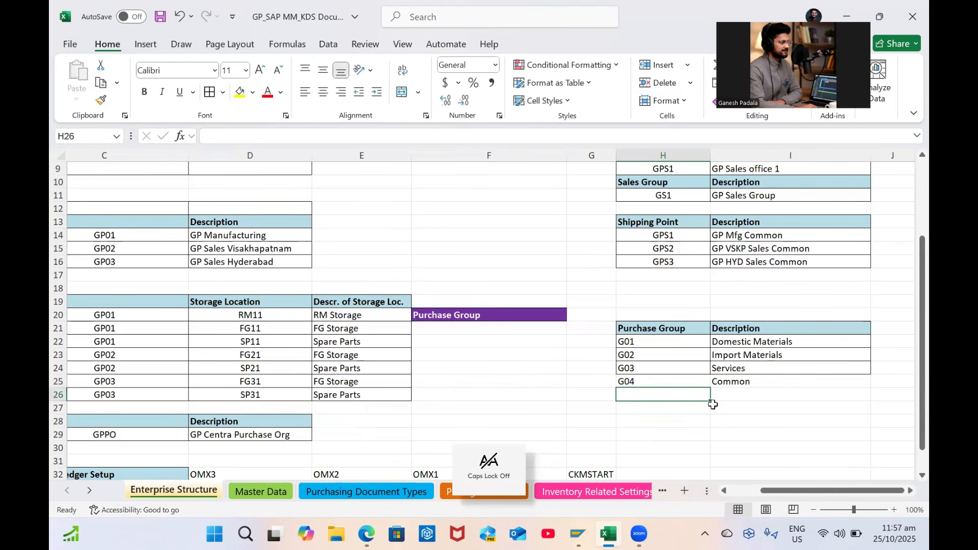
Save the workbook with the purchase group table and return to SAP GUI
{"action": "left_click_drag", "start_coordinate": [627, 341], "coordinate": [766, 382]}
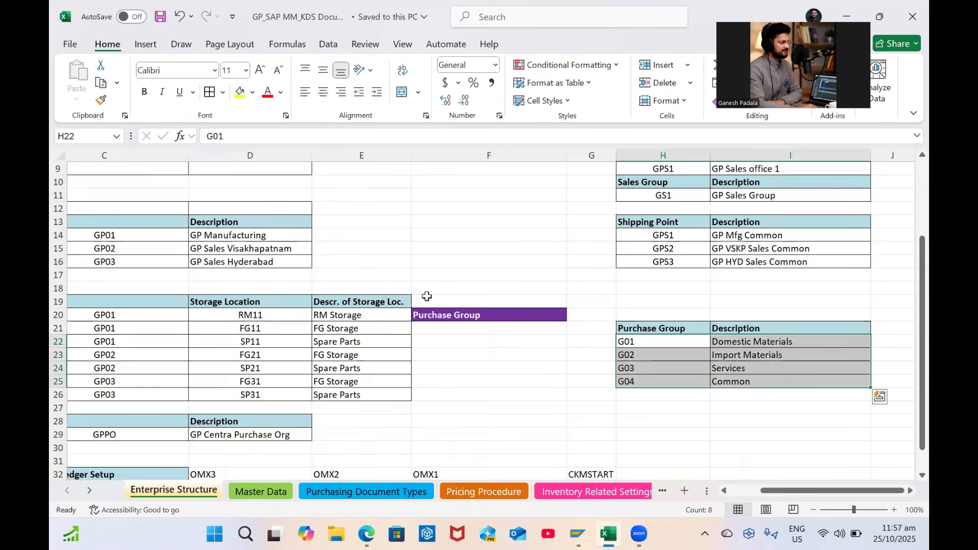
{"action": "scroll", "coordinate": [426, 296], "scroll_direction": "up", "scroll_amount": 3}
{"action": "key", "text": "Left"}
{"action": "key", "text": "Home"}
{"action": "key", "text": "alt+Tab"}
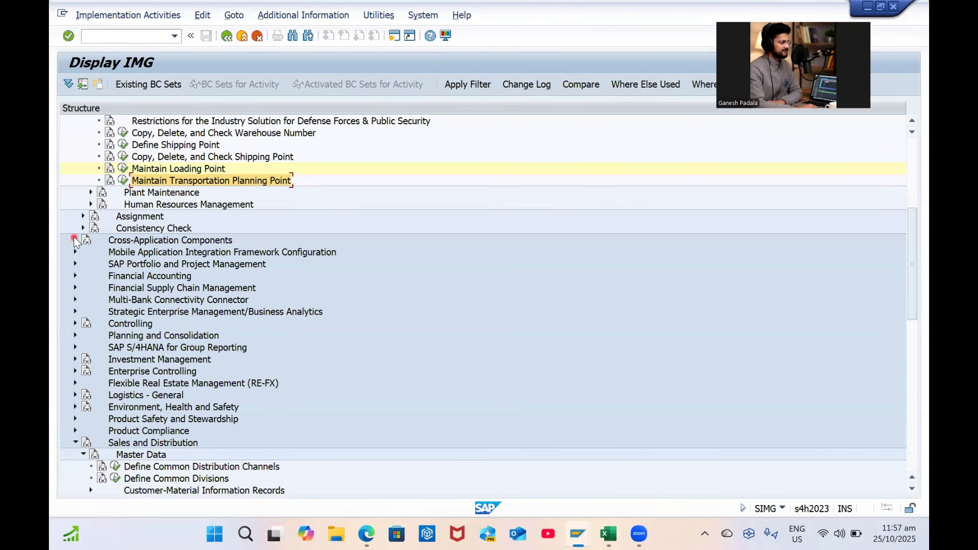
Open Assign company code to company under Financial Accounting and position on GP00
{"action": "left_click", "coordinate": [83, 216]}
{"action": "left_click", "coordinate": [88, 229]}
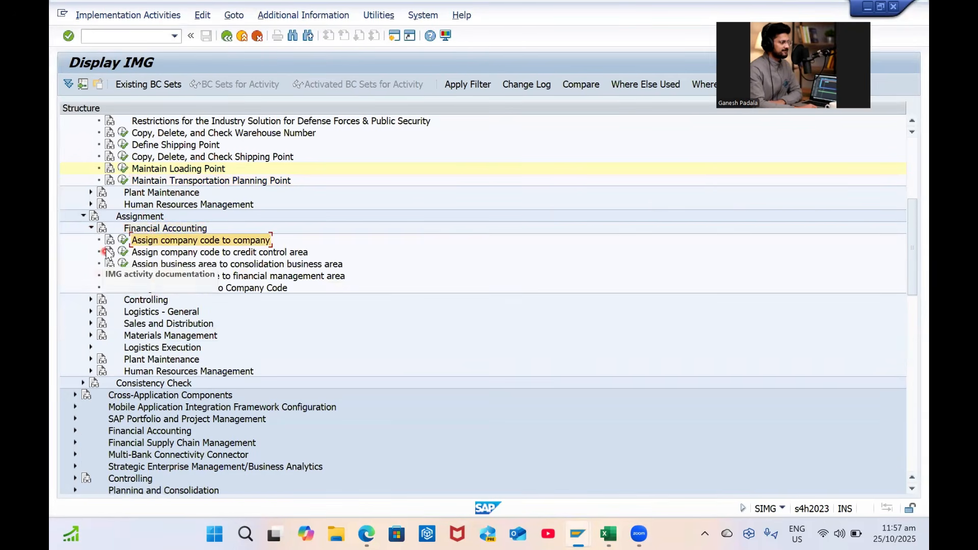
{"action": "left_click", "coordinate": [122, 239]}
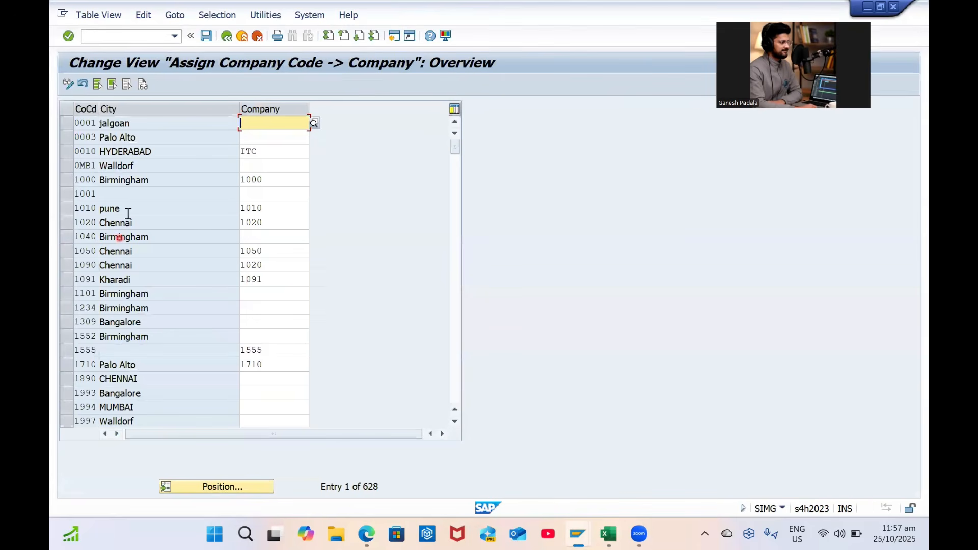
{"action": "left_click", "coordinate": [257, 489]}
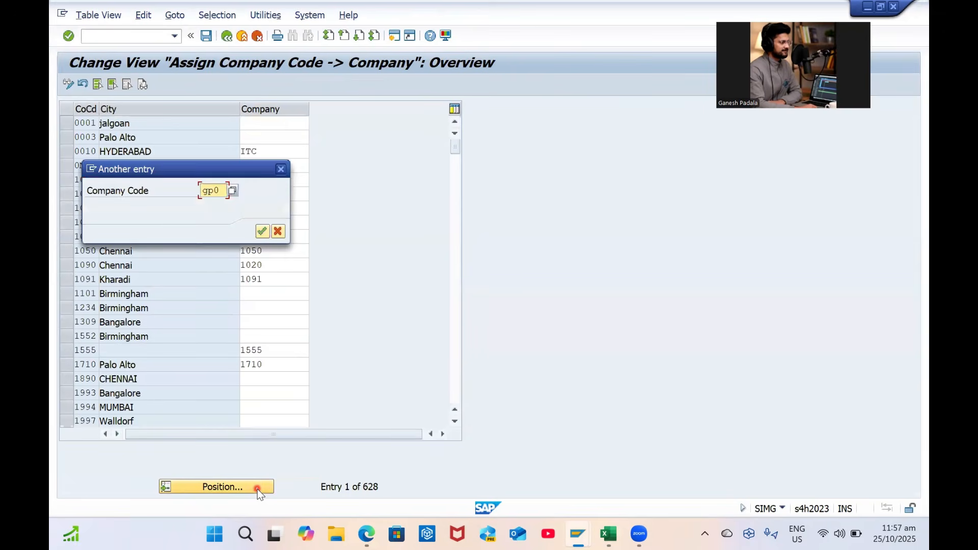
{"action": "type", "text": "gp0"}
{"action": "key", "text": "Return"}
Assign company GPCC to company code GP00 and save under the customizing request
{"action": "type", "text": "go"}
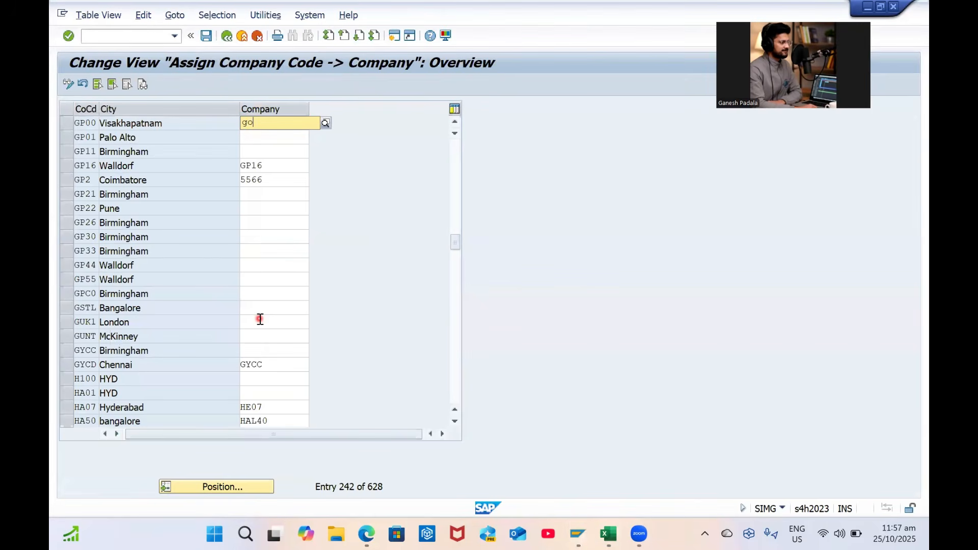
{"action": "key", "text": "BackSpace"}
{"action": "key", "text": "Caps_Lock"}
{"action": "type", "text": "GPC"}
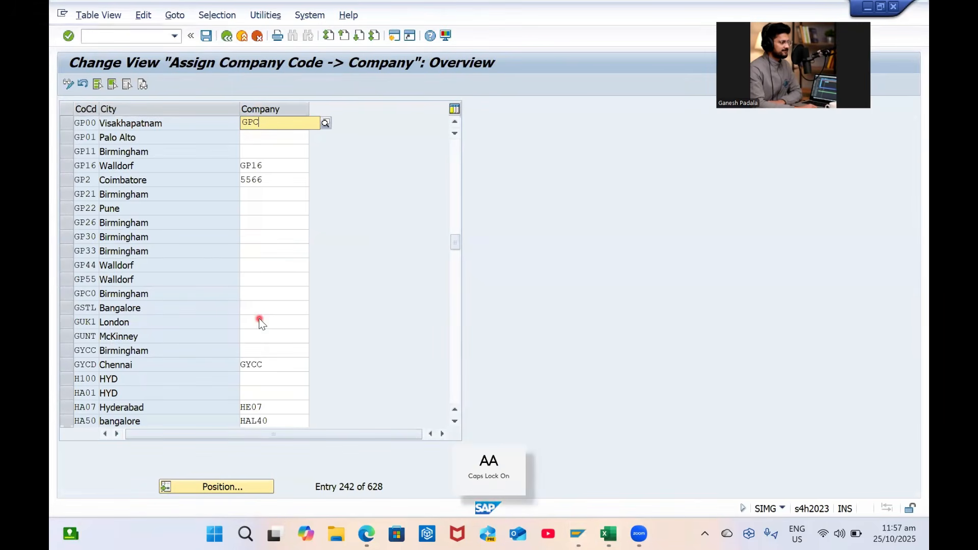
{"action": "type", "text": "C"}
{"action": "key", "text": "Return"}
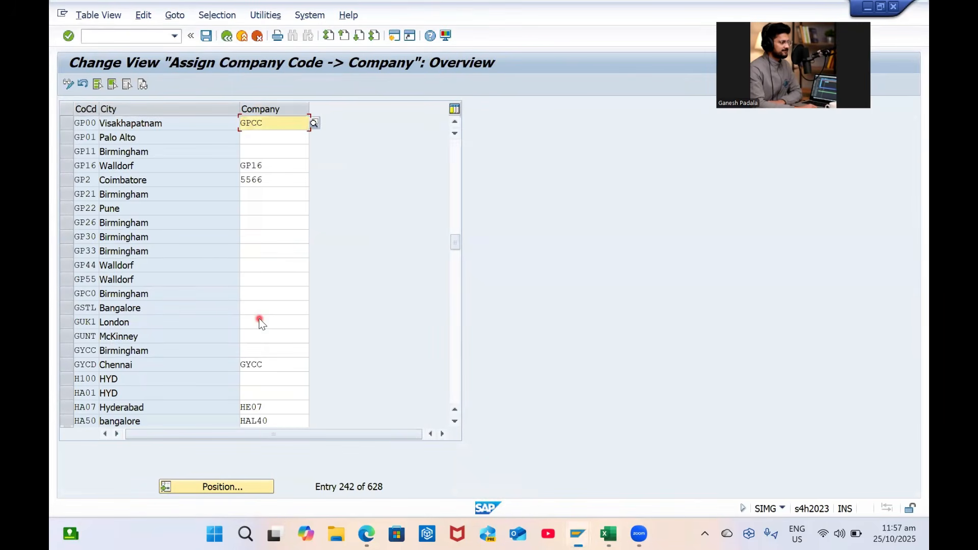
{"action": "key", "text": "ctrl+s"}
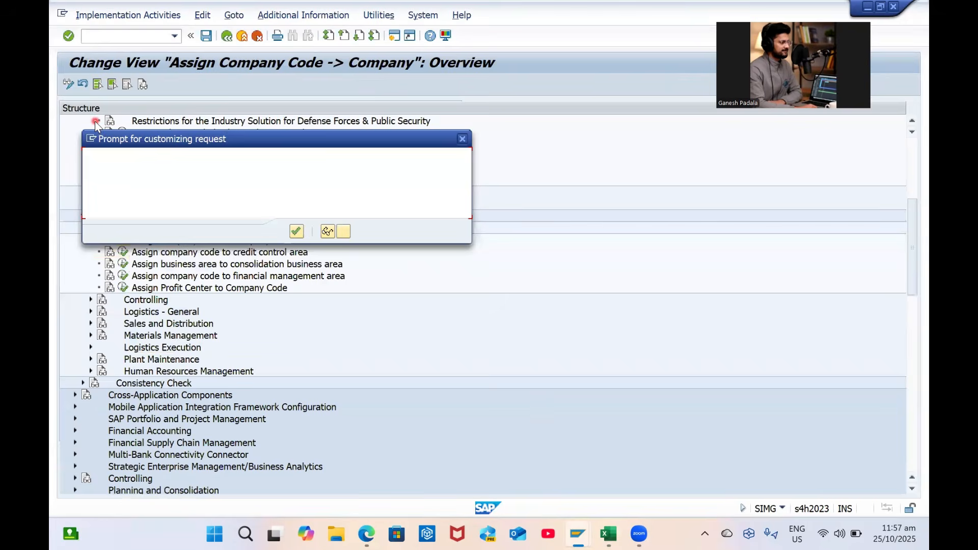
{"action": "key", "text": "Return"}
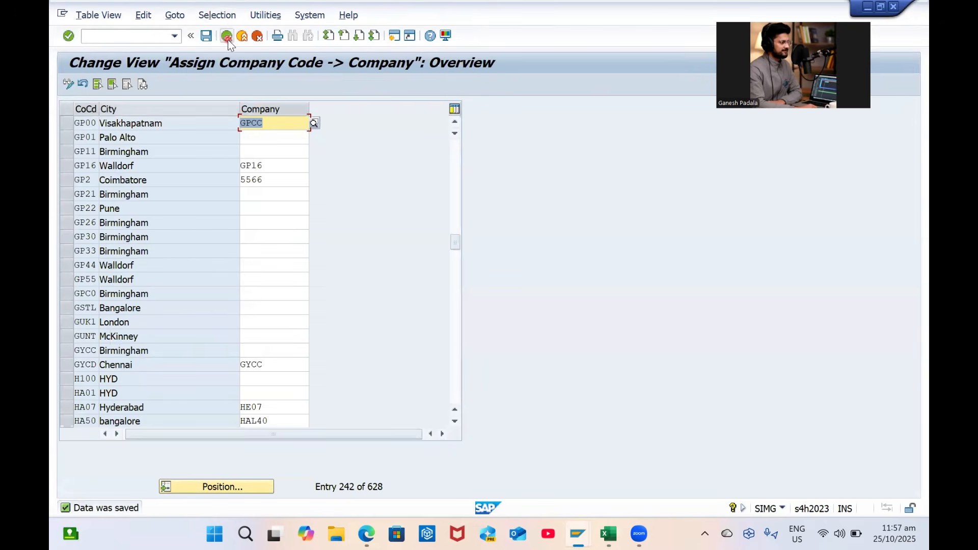
{"action": "key", "text": "F3"}
{"action": "left_click", "coordinate": [126, 253]}
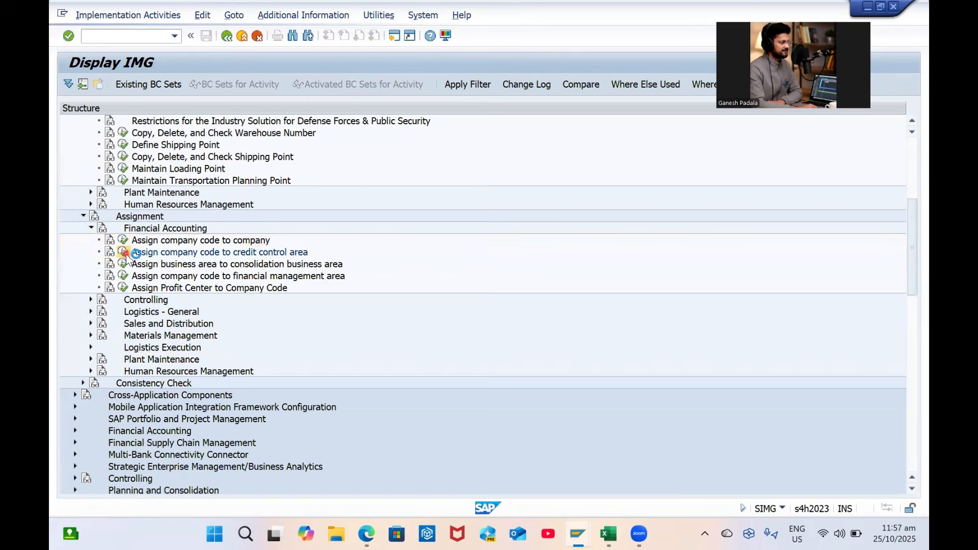
Set credit control area GPCC for company code GP00 and save under the customizing request
{"action": "left_click", "coordinate": [212, 487]}
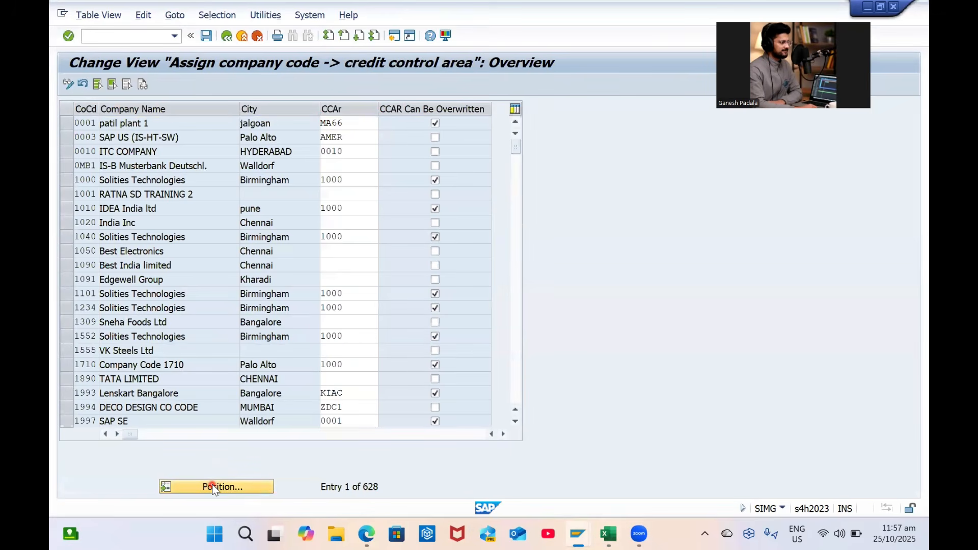
{"action": "type", "text": "GP00"}
{"action": "key", "text": "Return"}
{"action": "left_click", "coordinate": [377, 125]}
{"action": "type", "text": "GP00"}
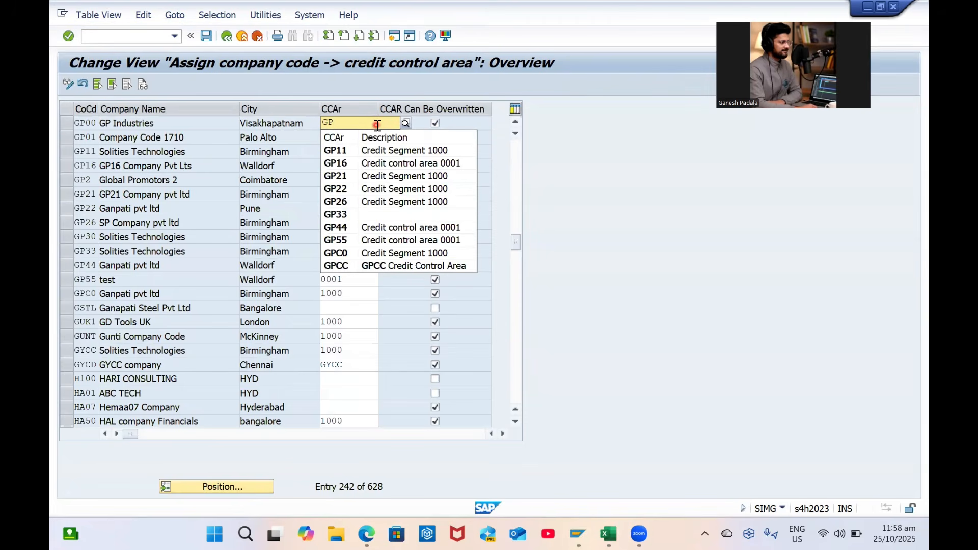
{"action": "key", "text": "Down"}
{"action": "key", "text": "Down"}
{"action": "key", "text": "Down"}
{"action": "key", "text": "Down"}
{"action": "key", "text": "Down"}
{"action": "key", "text": "Down"}
{"action": "key", "text": "Down"}
{"action": "key", "text": "Down"}
{"action": "key", "text": "Down"}
{"action": "key", "text": "Down"}
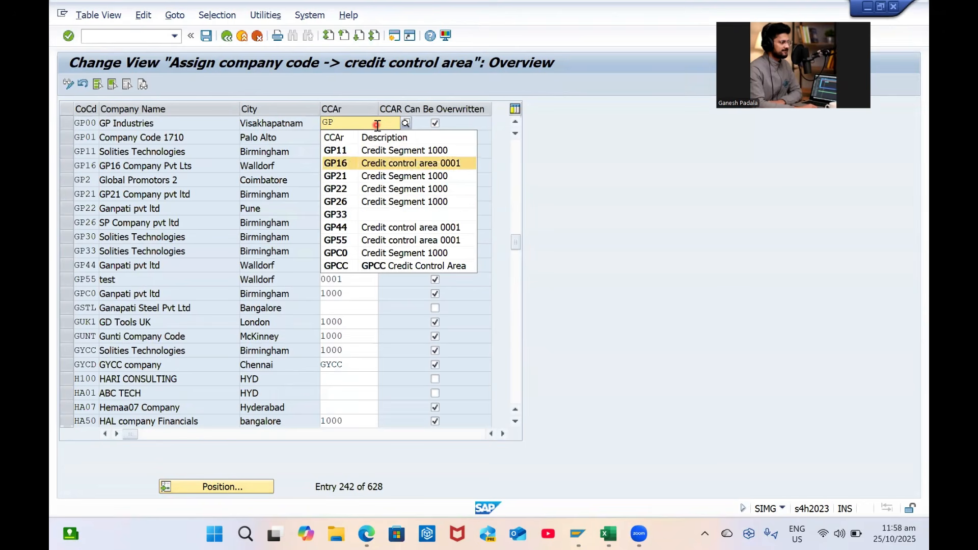
{"action": "double_click", "coordinate": [378, 125]}
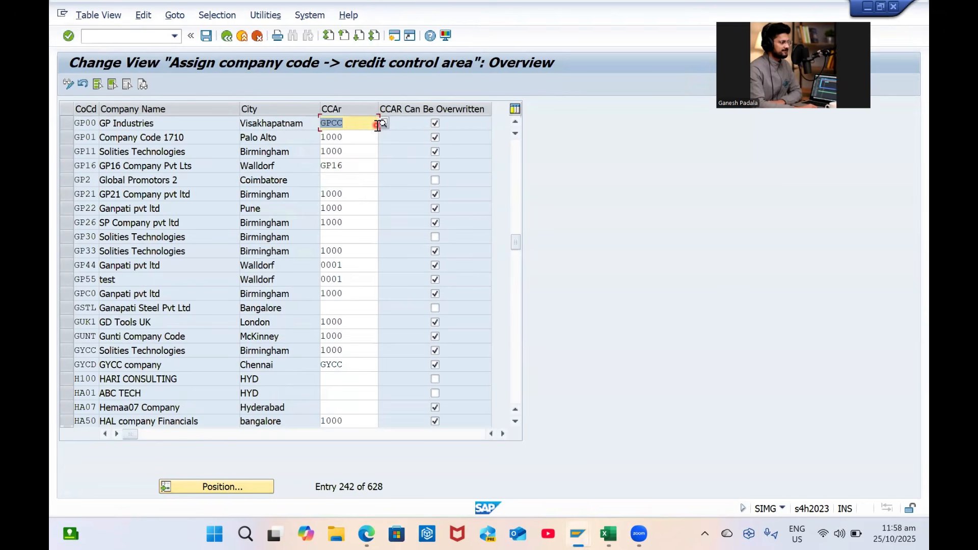
{"action": "key", "text": "ctrl+s"}
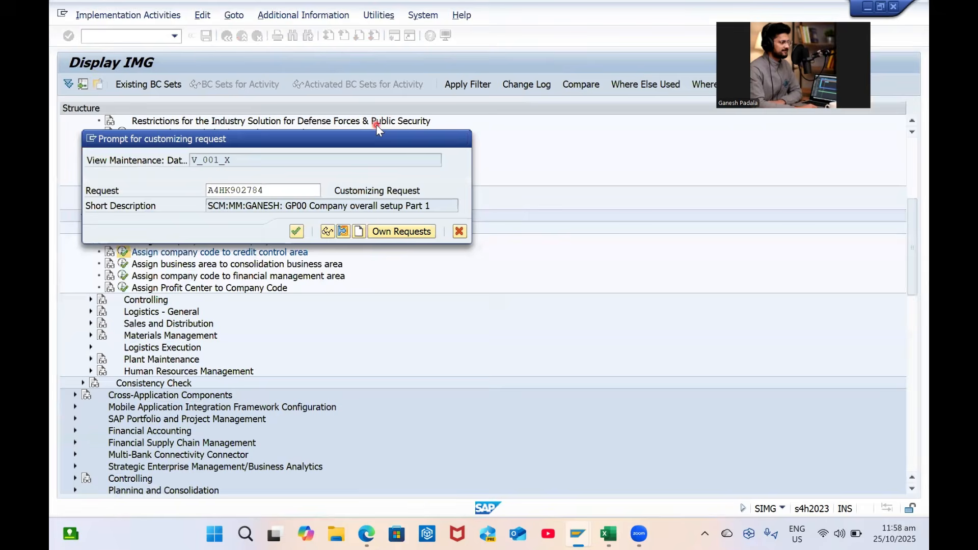
{"action": "key", "text": "Return"}
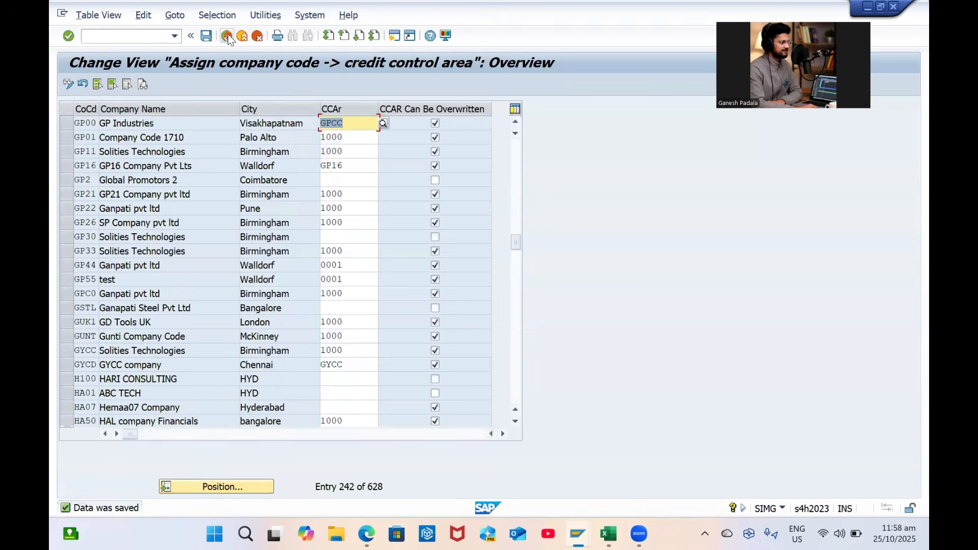
{"action": "left_click", "coordinate": [227, 36]}
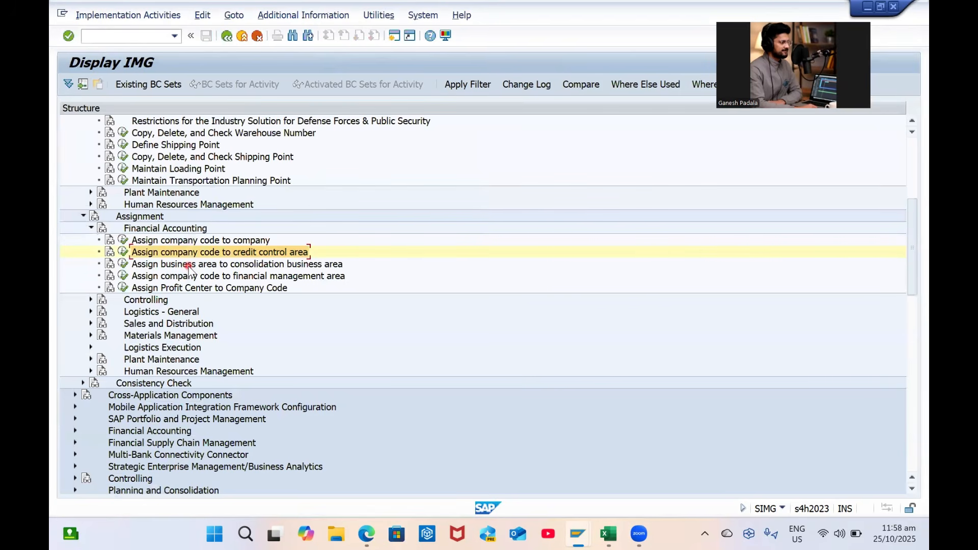
Open the profit center to company code assignment, back out, and re-expand Financial Accounting assignments
{"action": "left_click", "coordinate": [188, 265]}
{"action": "left_click", "coordinate": [179, 276]}
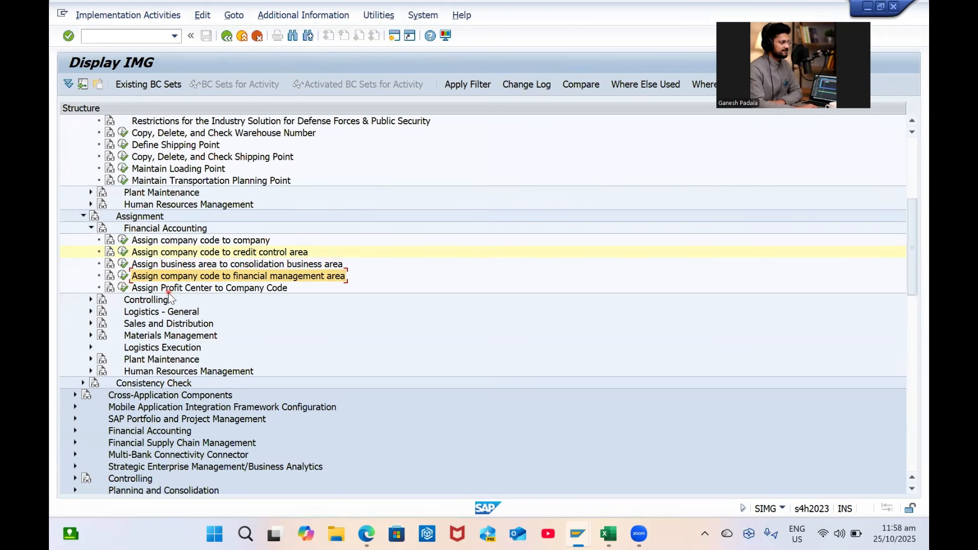
{"action": "left_click", "coordinate": [168, 291]}
{"action": "left_click", "coordinate": [125, 297]}
{"action": "left_click", "coordinate": [123, 288]}
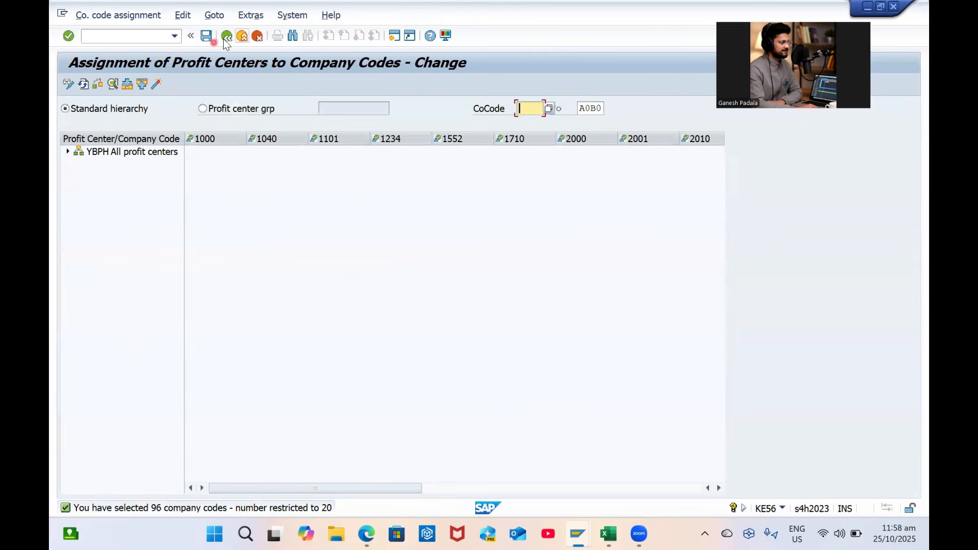
{"action": "left_click", "coordinate": [224, 39]}
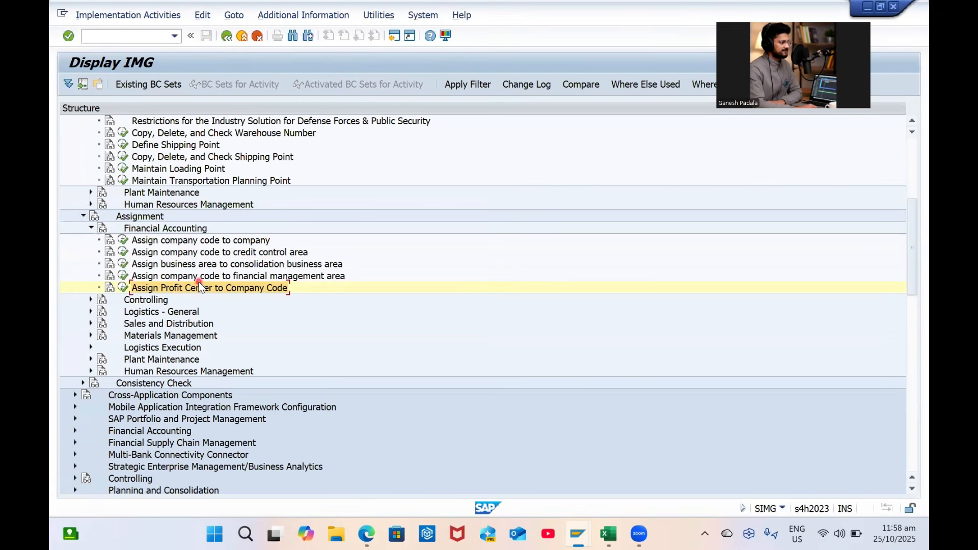
{"action": "scroll", "coordinate": [201, 285], "scroll_direction": "down", "scroll_amount": 2}
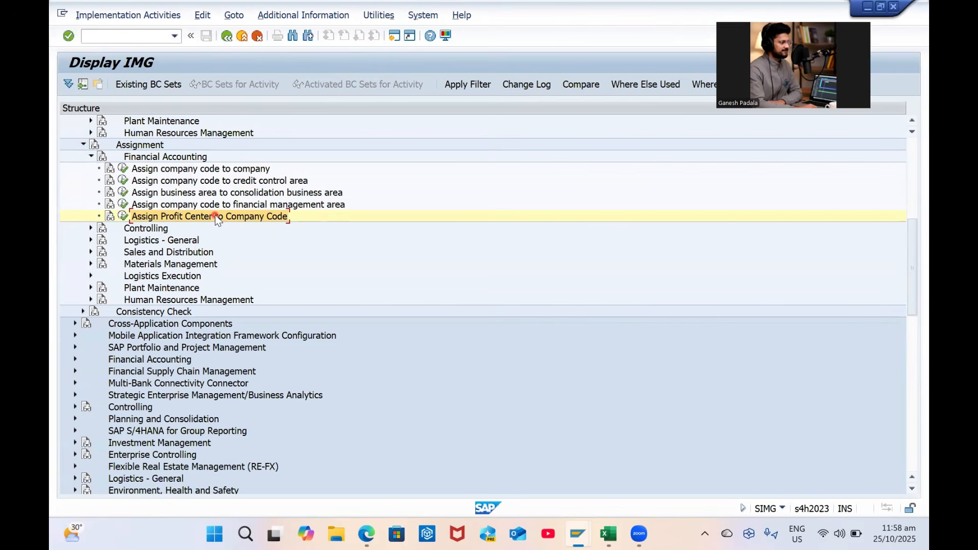
{"action": "left_click", "coordinate": [91, 156]}
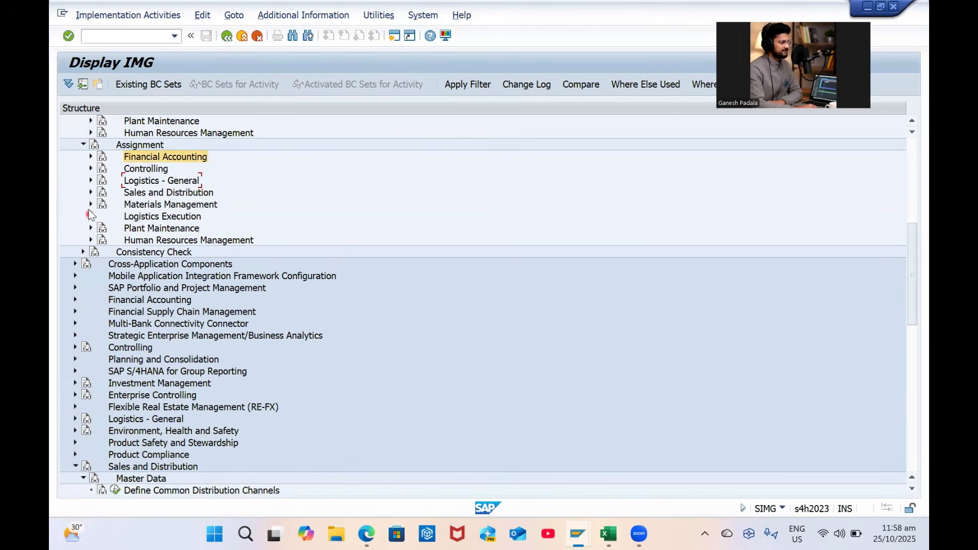
{"action": "left_click", "coordinate": [91, 157]}
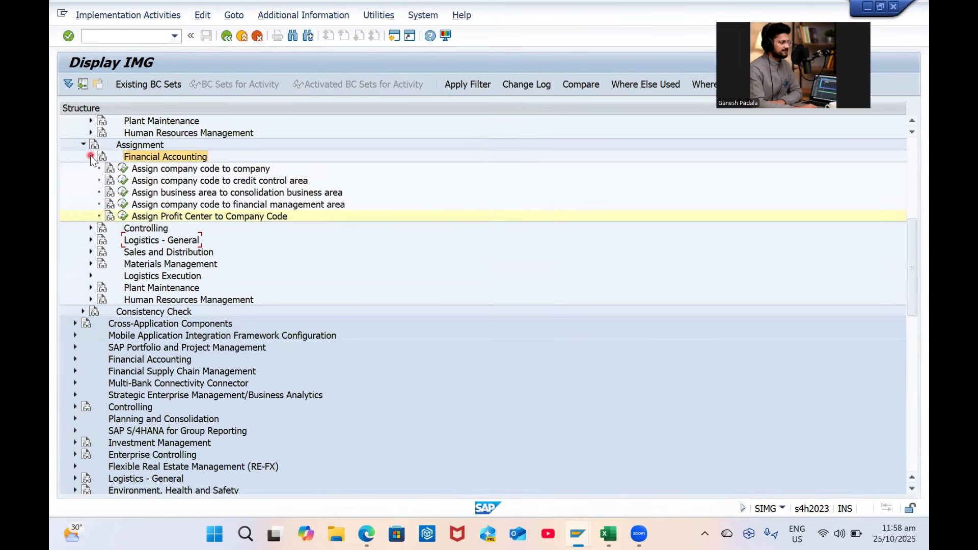
{"action": "left_click", "coordinate": [125, 217]}
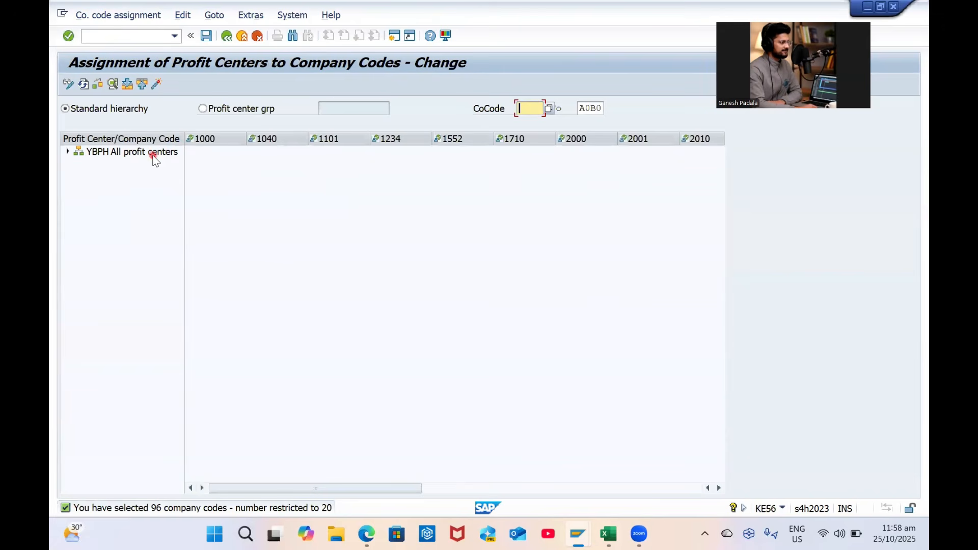
{"action": "left_click", "coordinate": [202, 108]}
{"action": "left_click", "coordinate": [347, 108]}
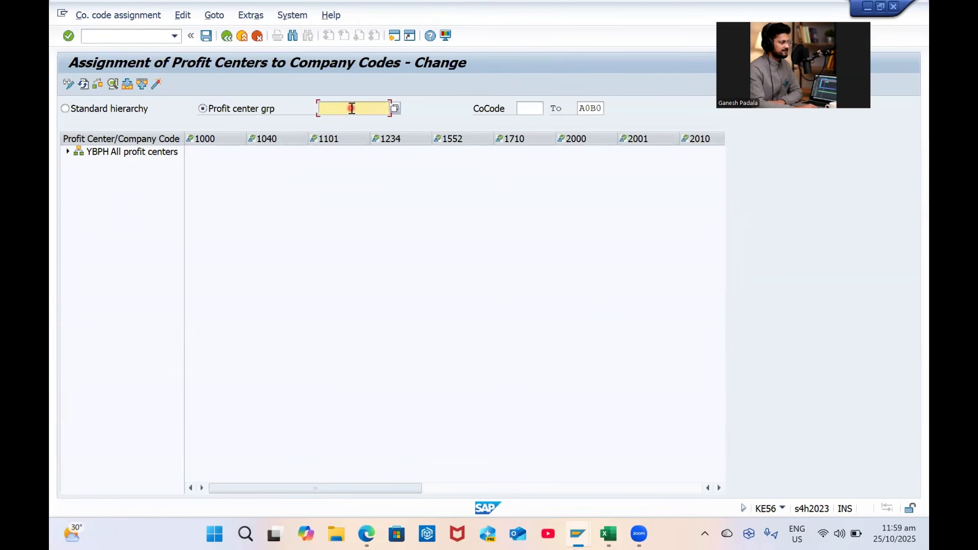
{"action": "left_click", "coordinate": [396, 109]}
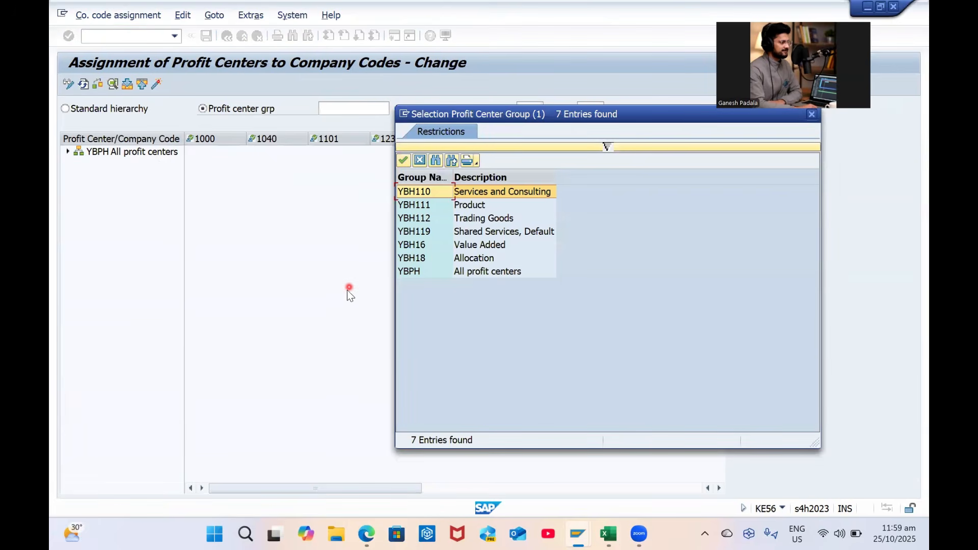
{"action": "double_click", "coordinate": [460, 272]}
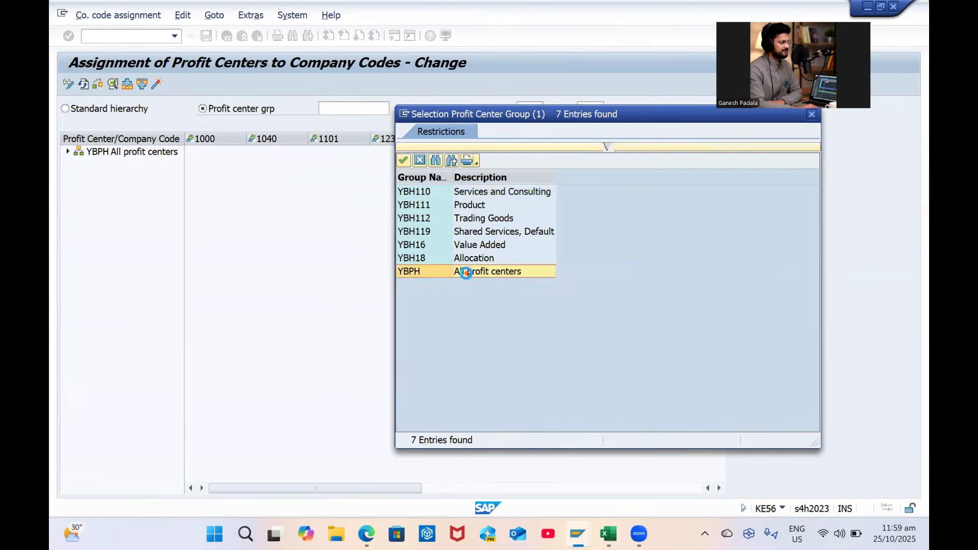
{"action": "left_click", "coordinate": [532, 110]}
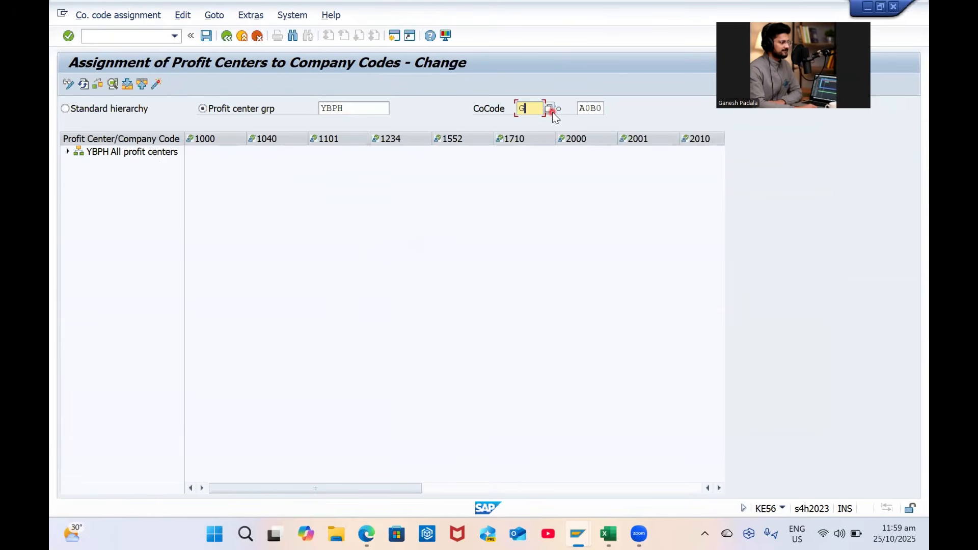
{"action": "key", "text": "Tab"}
{"action": "key", "text": "BackSpace"}
{"action": "key", "text": "shift+Tab"}
{"action": "type", "text": "GP00"}
{"action": "key", "text": "Tab"}
{"action": "type", "text": "GP00"}
{"action": "key", "text": "Return"}
{"action": "left_click", "coordinate": [204, 36]}
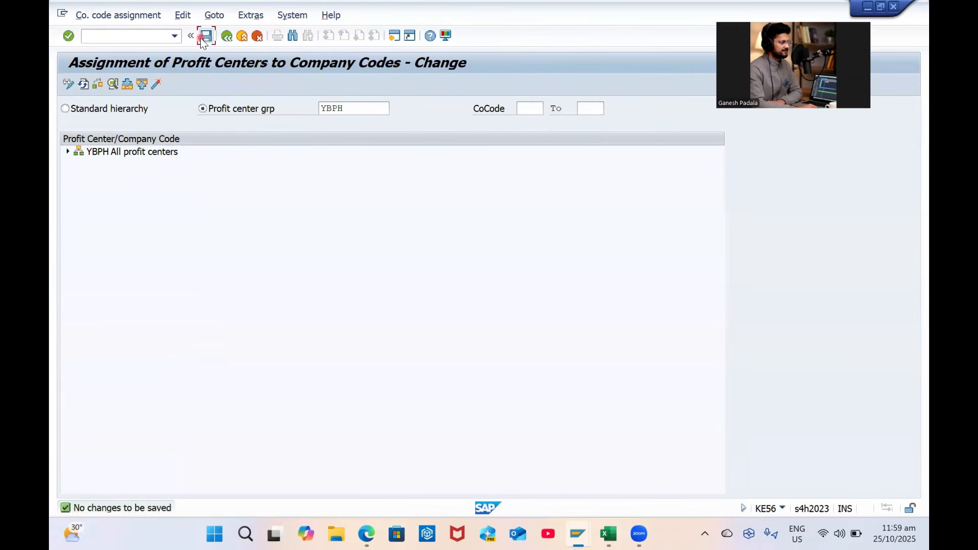
{"action": "left_click", "coordinate": [228, 36]}
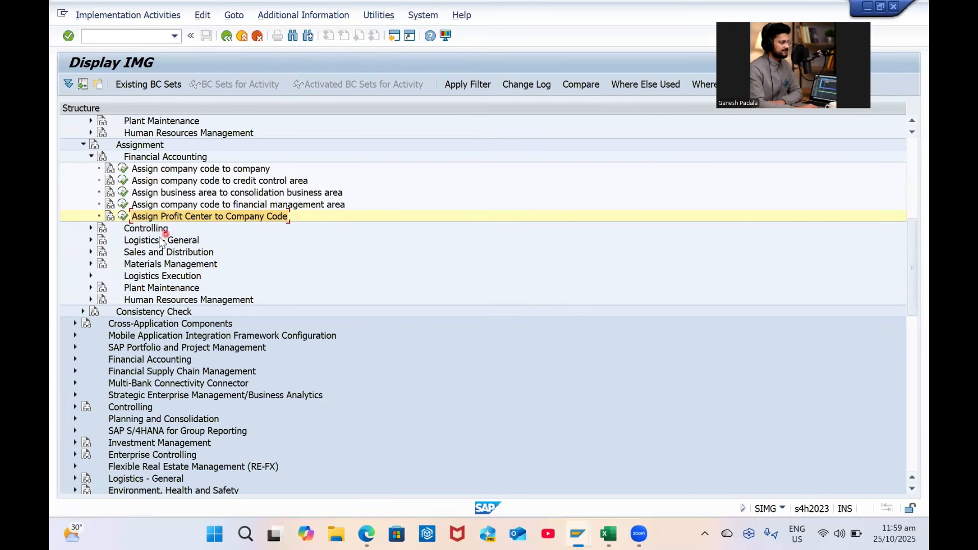
Check that controlling area GP00 already holds company code GP00, then return to the IMG
{"action": "left_click", "coordinate": [91, 228]}
{"action": "left_click", "coordinate": [92, 244]}
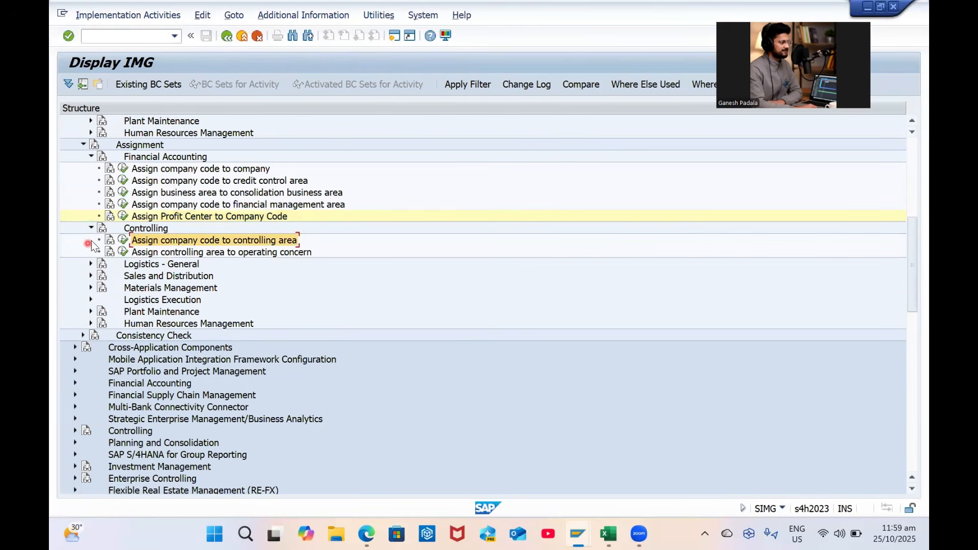
{"action": "left_click", "coordinate": [125, 238]}
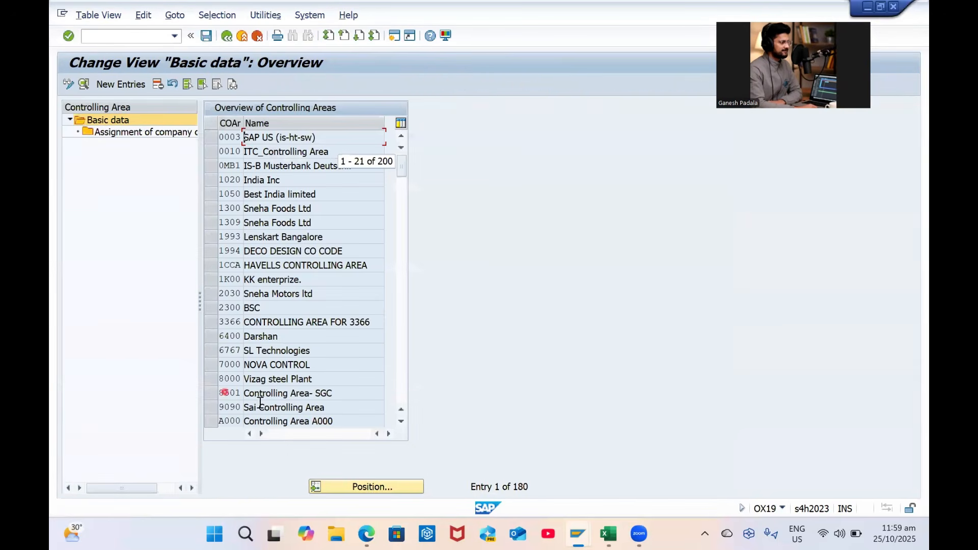
{"action": "left_click", "coordinate": [388, 486]}
{"action": "type", "text": "GP00"}
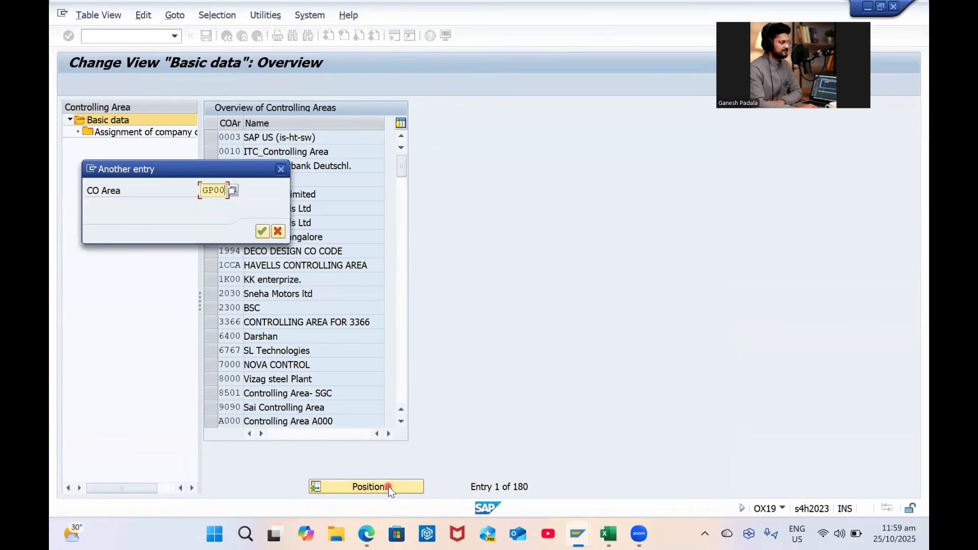
{"action": "key", "text": "Return"}
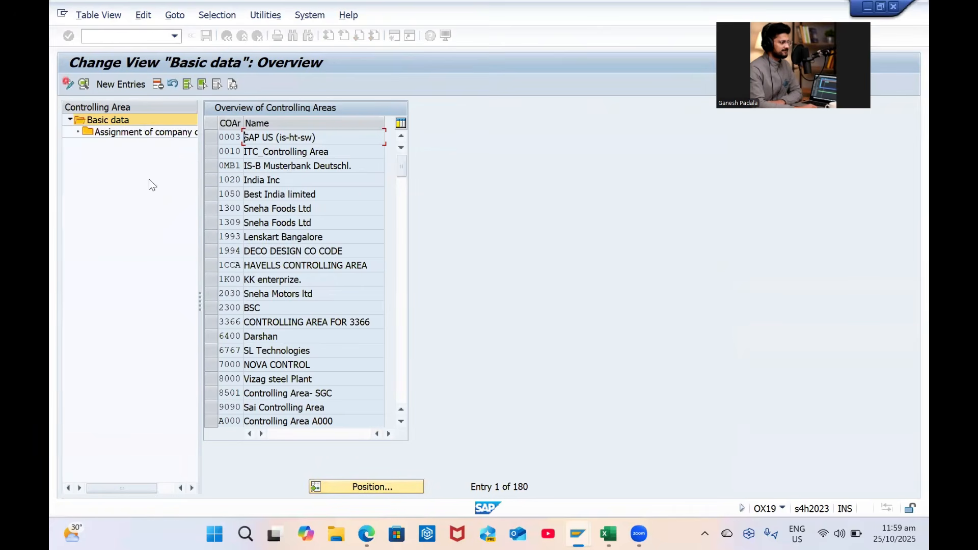
{"action": "left_click", "coordinate": [216, 138]}
{"action": "double_click", "coordinate": [154, 134]}
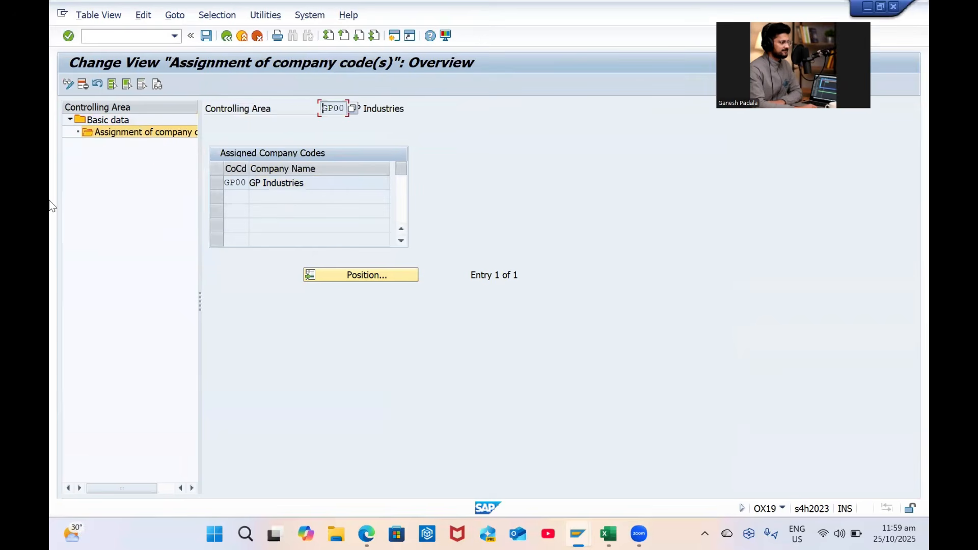
{"action": "left_click", "coordinate": [227, 36]}
{"action": "left_click", "coordinate": [227, 36]}
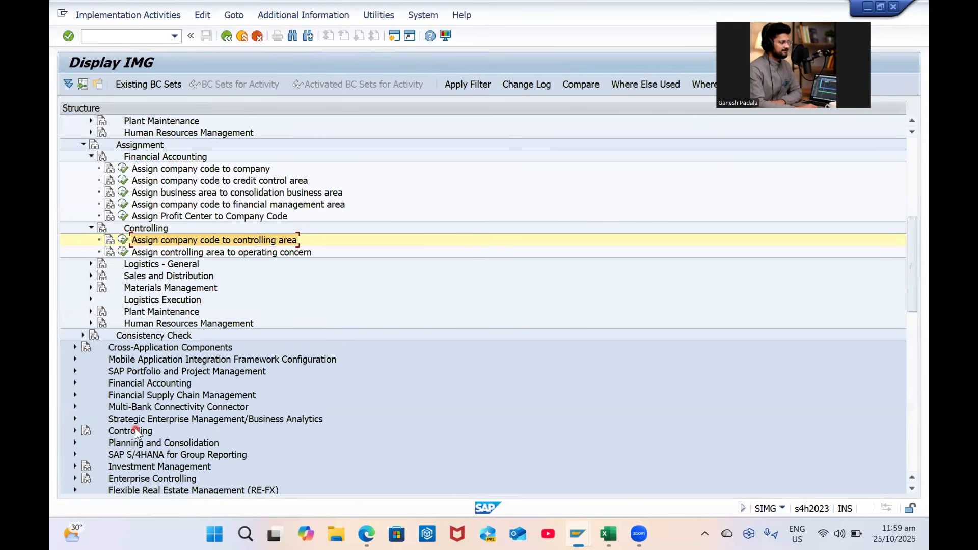
Open the Assign plant to company code activity under Logistics - General
{"action": "left_click", "coordinate": [114, 431]}
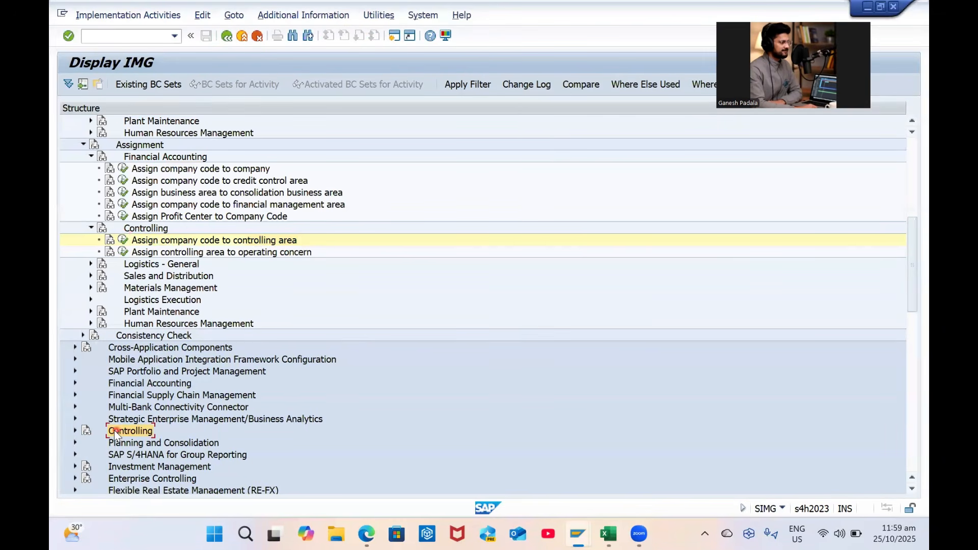
{"action": "left_click", "coordinate": [212, 254]}
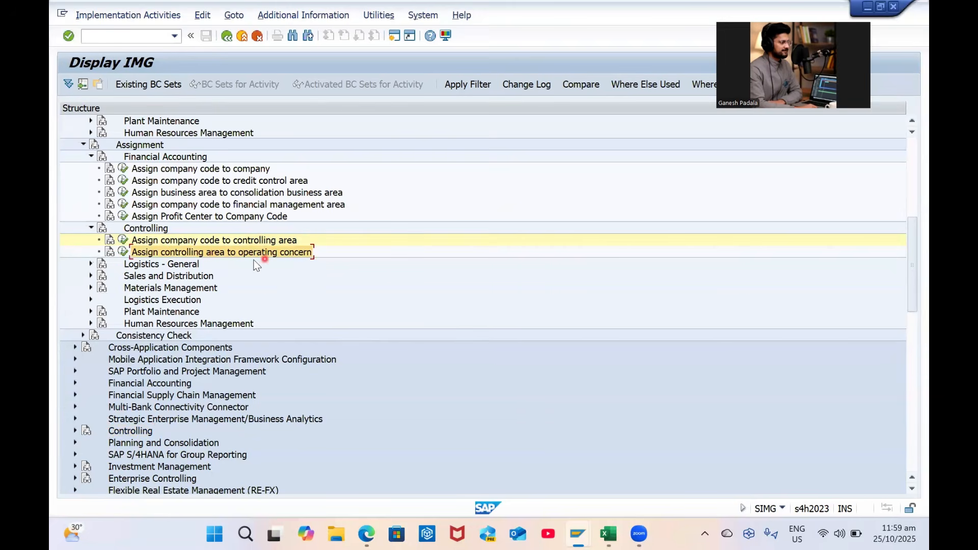
{"action": "left_click", "coordinate": [91, 229]}
{"action": "left_click", "coordinate": [91, 157]}
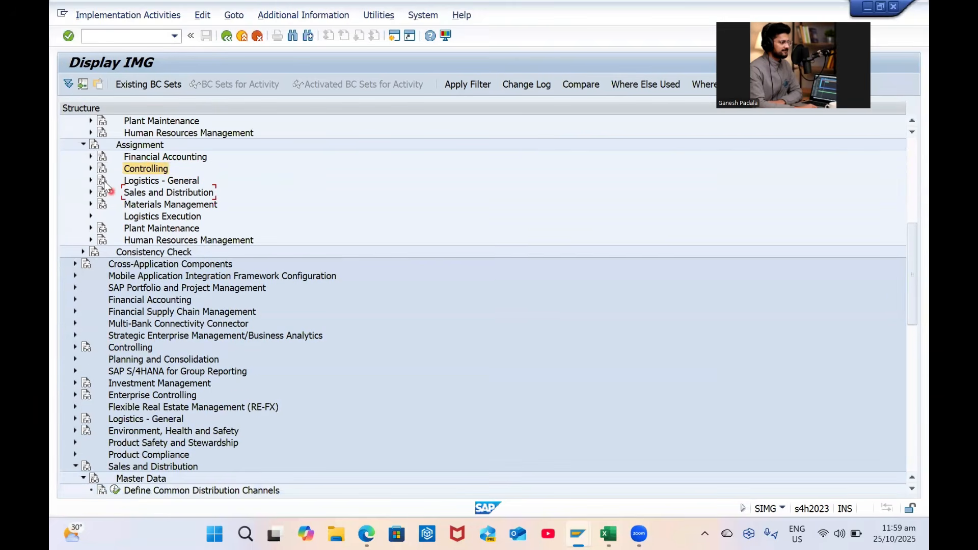
{"action": "left_click", "coordinate": [90, 181]}
{"action": "left_click", "coordinate": [189, 193]}
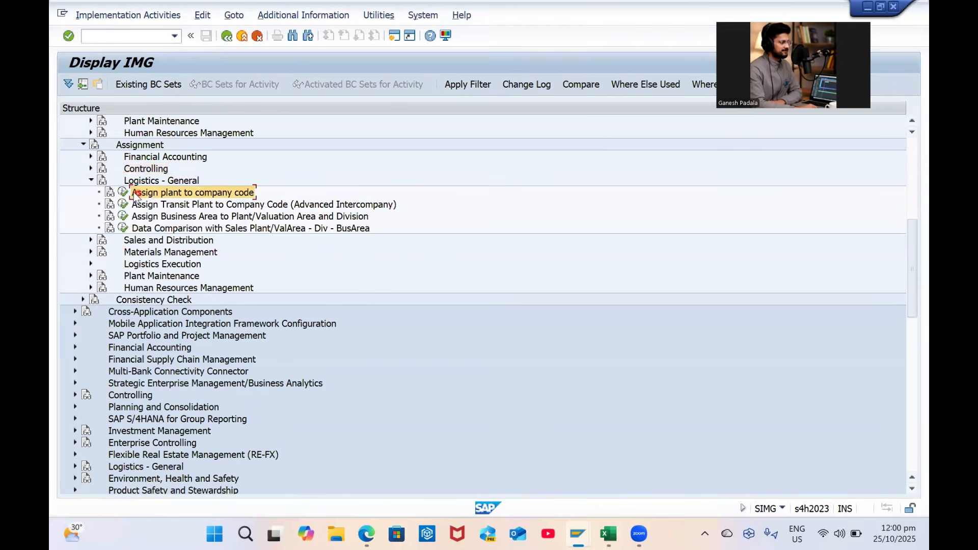
{"action": "left_click", "coordinate": [123, 192]}
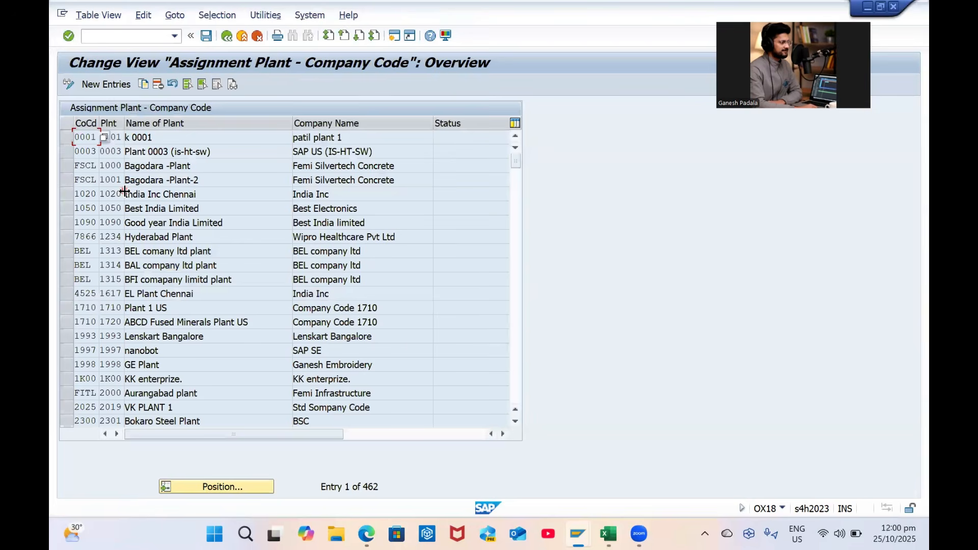
Position the plant assignment table at the GP plants
{"action": "left_click", "coordinate": [201, 492]}
{"action": "type", "text": "GP00"}
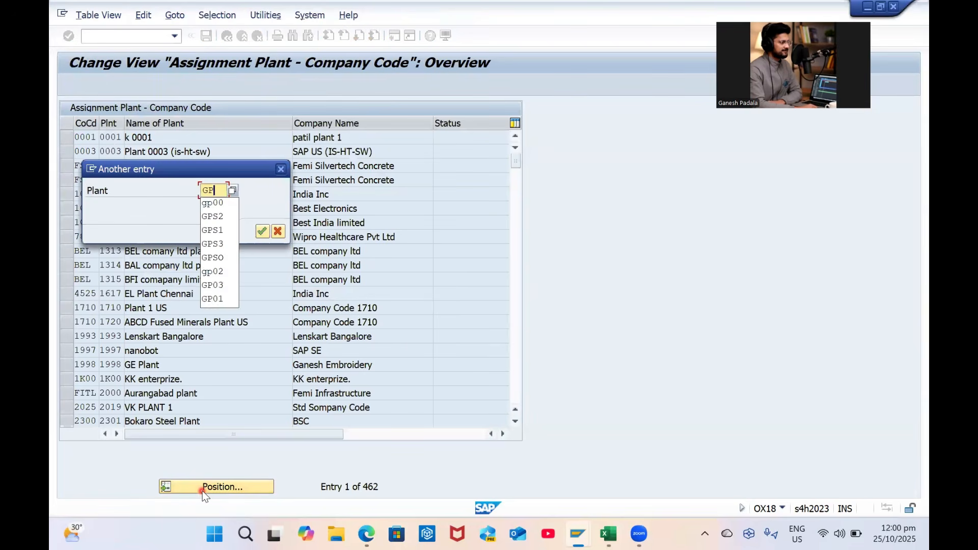
{"action": "key", "text": "BackSpace"}
{"action": "key", "text": "BackSpace"}
{"action": "key", "text": "Return"}
{"action": "key", "text": "Return"}
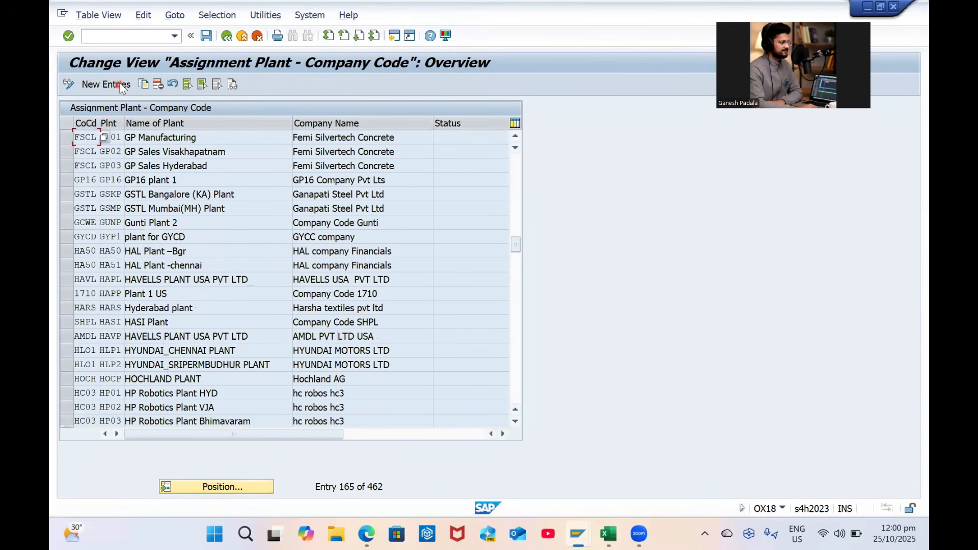
Enter new rows assigning plants GP01, GP02 and GP03 to company code GP00
{"action": "left_click", "coordinate": [118, 85]}
{"action": "type", "text": "GP00"}
{"action": "key", "text": "Tab"}
{"action": "type", "text": "GP"}
{"action": "key", "text": "Return"}
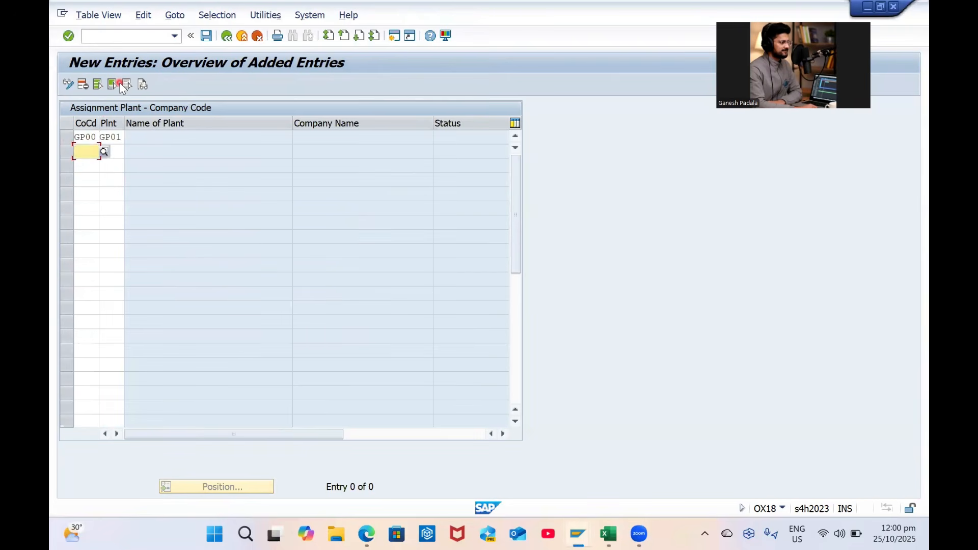
{"action": "type", "text": "GP00"}
{"action": "key", "text": "Tab"}
{"action": "type", "text": "GP02"}
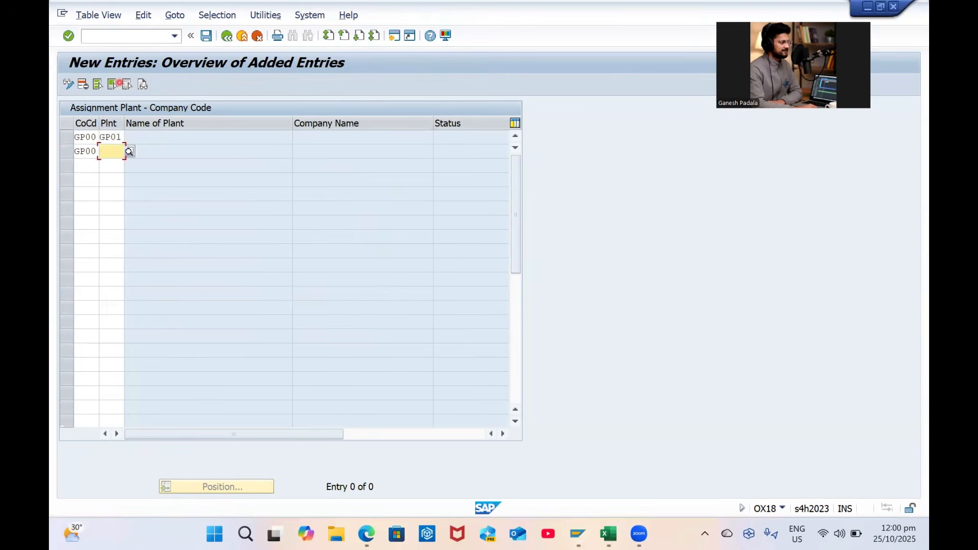
{"action": "key", "text": "Return"}
{"action": "type", "text": "GP00"}
{"action": "key", "text": "Tab"}
{"action": "type", "text": "P"}
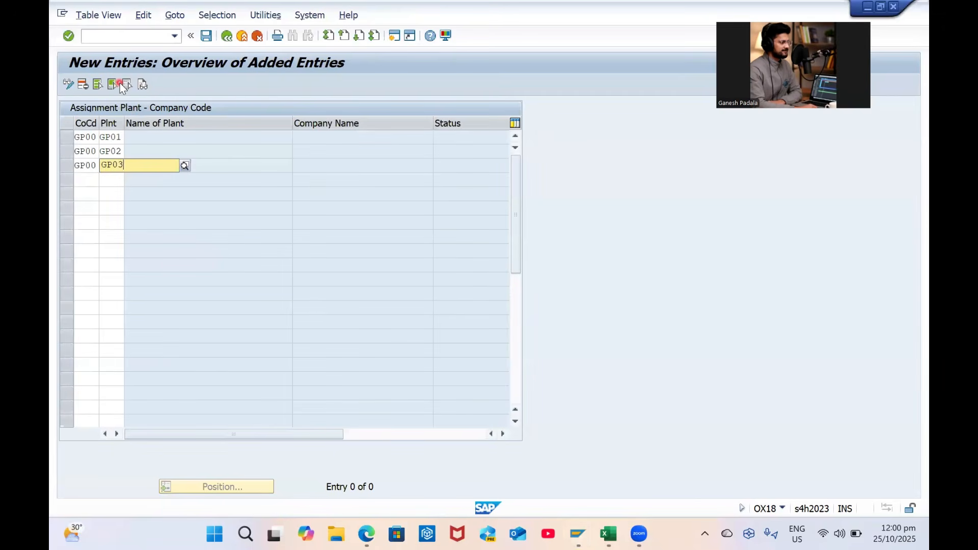
{"action": "type", "text": "03"}
{"action": "key", "text": "Return"}
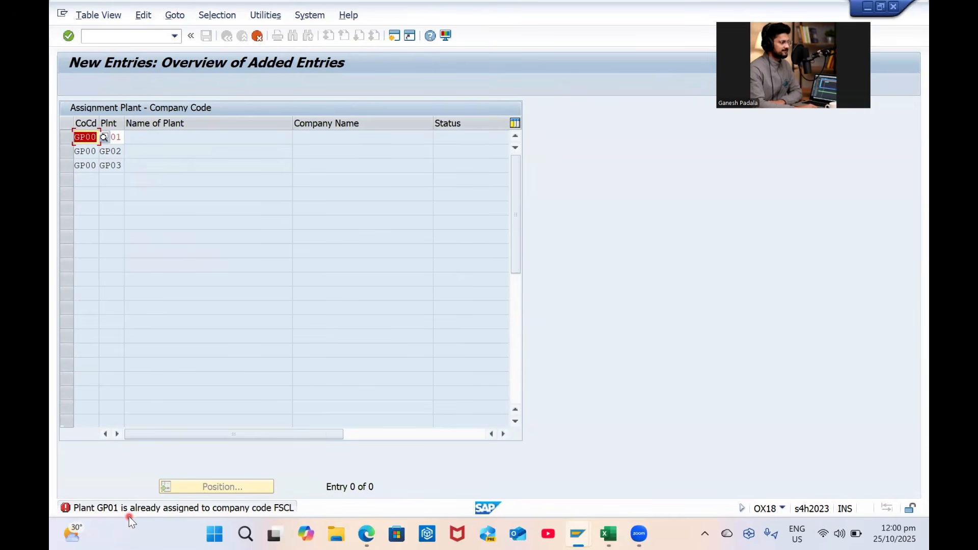
Discard the unsaved new entries and return to the plant assignment overview
{"action": "left_click", "coordinate": [255, 37]}
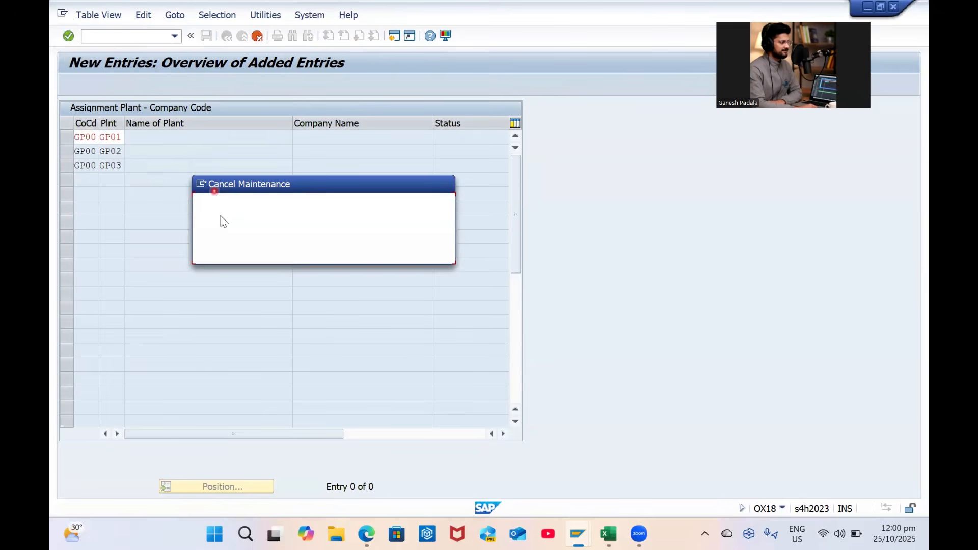
{"action": "left_click", "coordinate": [269, 247]}
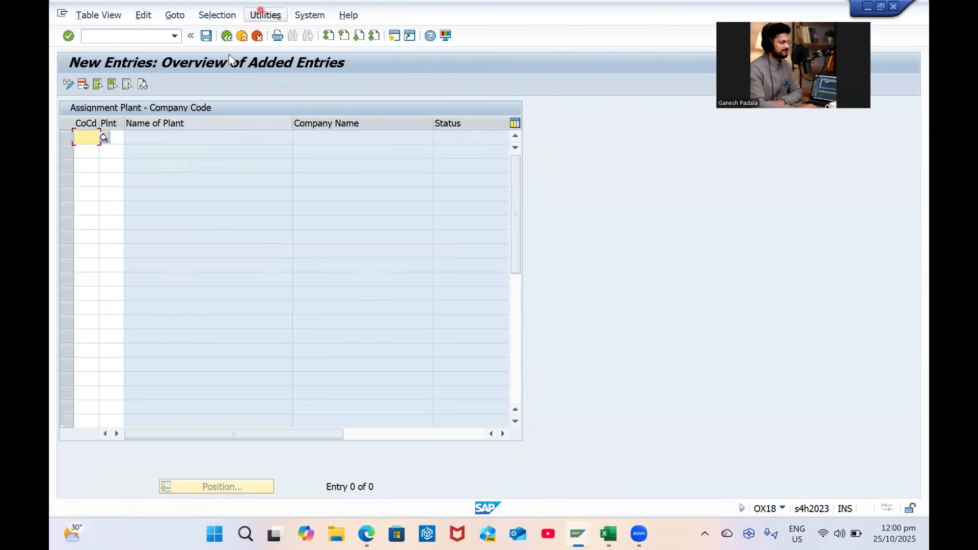
{"action": "left_click", "coordinate": [227, 36]}
Locate and select the FSCL assignment rows for plants GP01, GP02 and GP03
{"action": "left_click", "coordinate": [218, 488]}
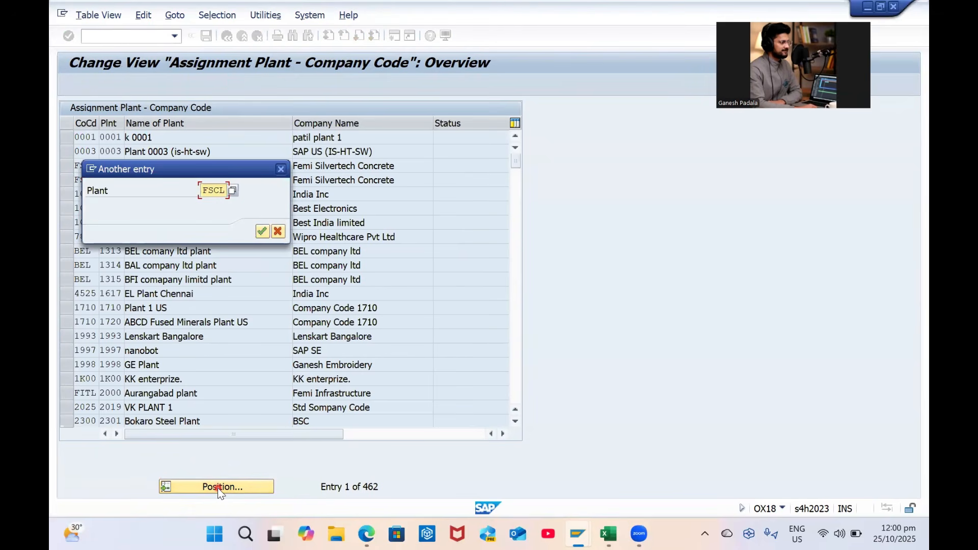
{"action": "type", "text": "FSCL"}
{"action": "key", "text": "Return"}
{"action": "left_click", "coordinate": [219, 489]}
{"action": "key", "text": "Return"}
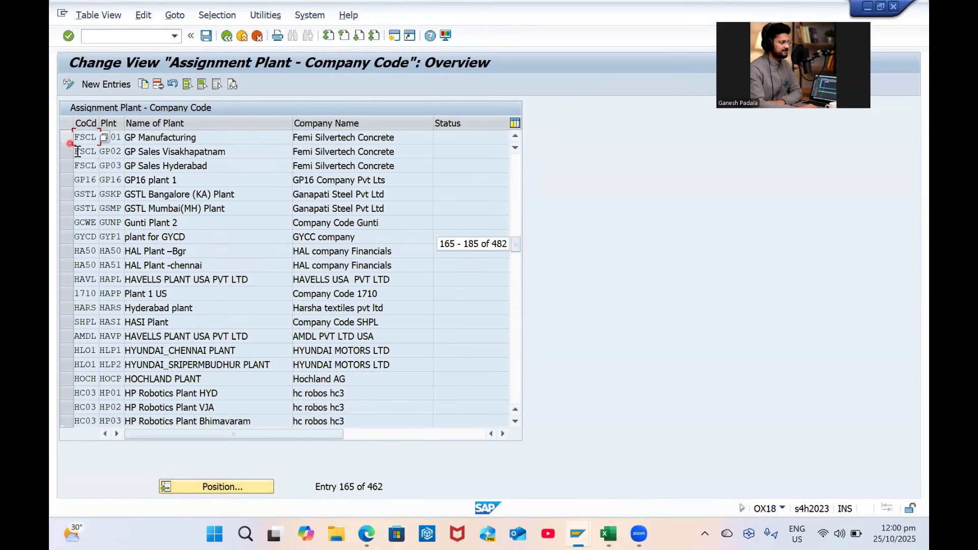
{"action": "left_click", "coordinate": [122, 151]}
{"action": "left_click", "coordinate": [67, 135]}
{"action": "left_click", "coordinate": [67, 151]}
{"action": "left_click", "coordinate": [67, 167]}
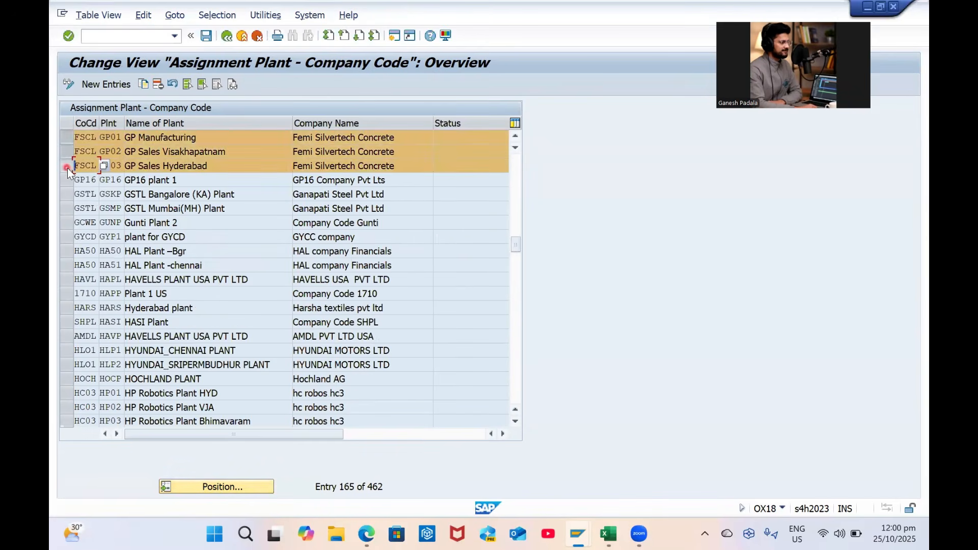
Delete the three FSCL plant assignments and save under the customizing request
{"action": "left_click", "coordinate": [159, 84]}
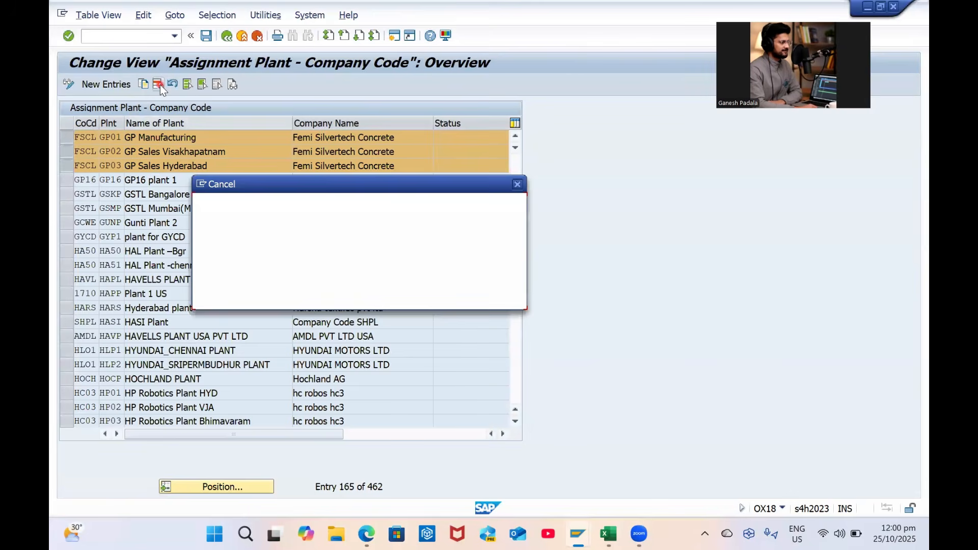
{"action": "key", "text": "Return"}
{"action": "key", "text": "Return"}
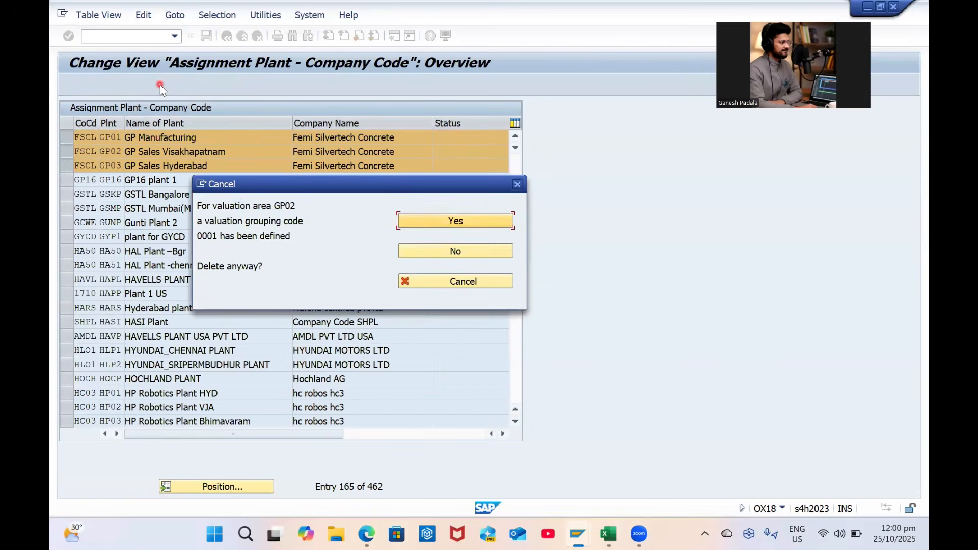
{"action": "key", "text": "Return"}
{"action": "key", "text": "Return"}
{"action": "key", "text": "Return"}
{"action": "key", "text": "Return"}
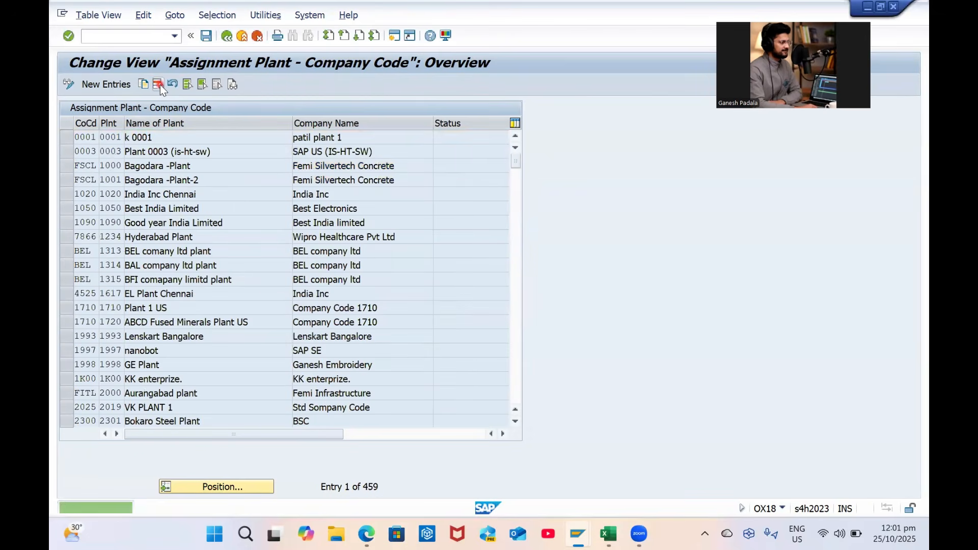
{"action": "key", "text": "ctrl+s"}
{"action": "key", "text": "Return"}
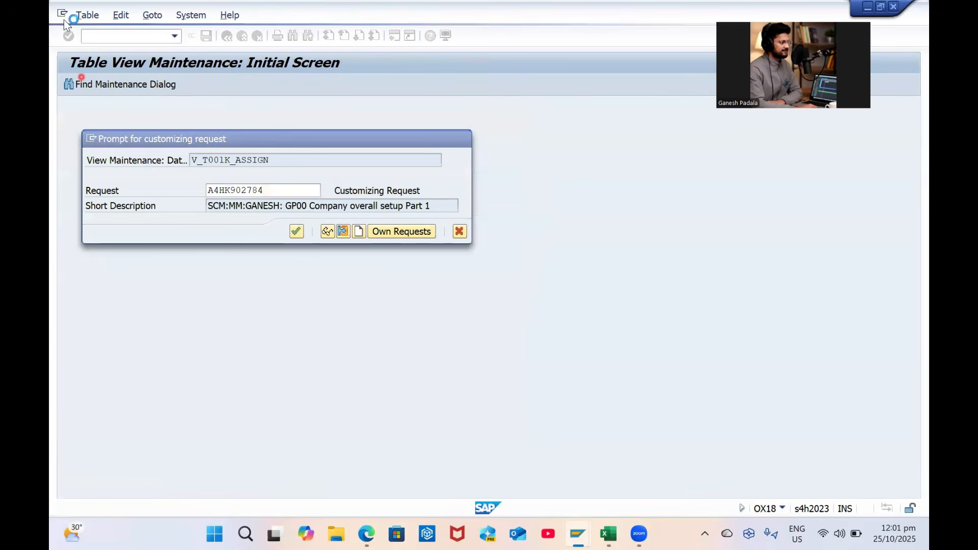
Create and save new entries assigning GP01, GP02 and GP03 to company code GP00
{"action": "left_click", "coordinate": [100, 87]}
{"action": "type", "text": "GP00"}
{"action": "key", "text": "Down"}
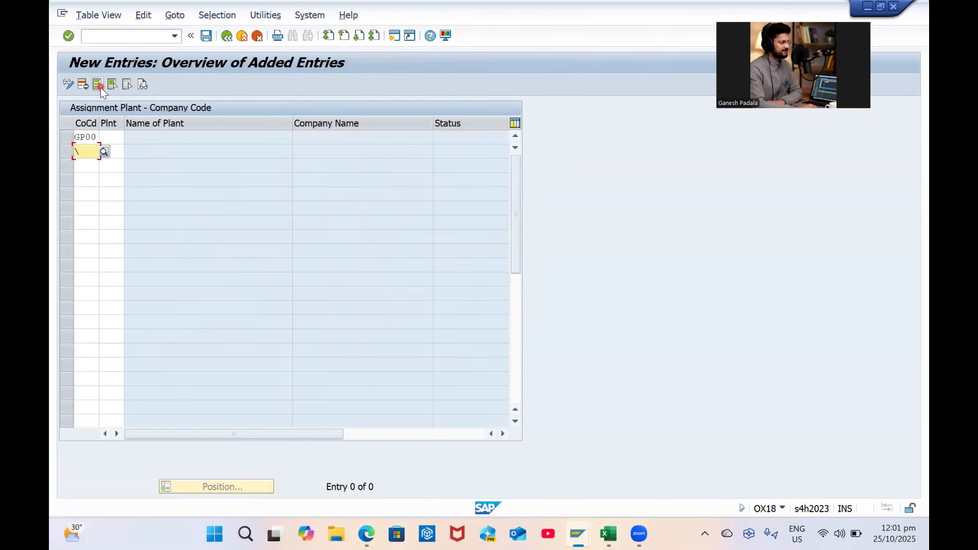
{"action": "key", "text": "Down"}
{"action": "key", "text": "Up"}
{"action": "type", "text": "GP00"}
{"action": "key", "text": "Down"}
{"action": "key", "text": "Down"}
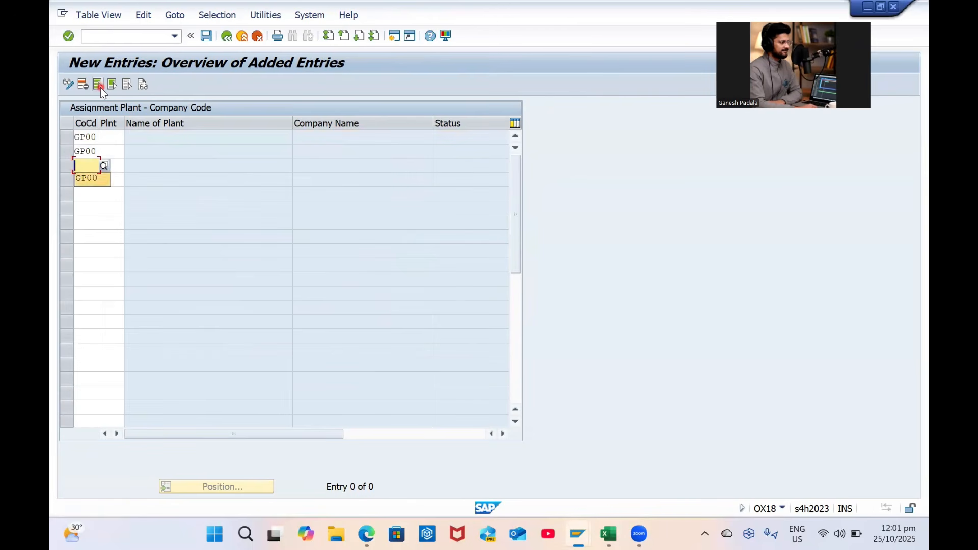
{"action": "key", "text": "Return"}
{"action": "key", "text": "Tab"}
{"action": "key", "text": "Escape"}
{"action": "key", "text": "Up"}
{"action": "key", "text": "Escape"}
{"action": "key", "text": "Up"}
{"action": "key", "text": "Down"}
{"action": "key", "text": "Down"}
{"action": "key", "text": "Return"}
{"action": "key", "text": "Return"}
{"action": "key", "text": "ctrl+s"}
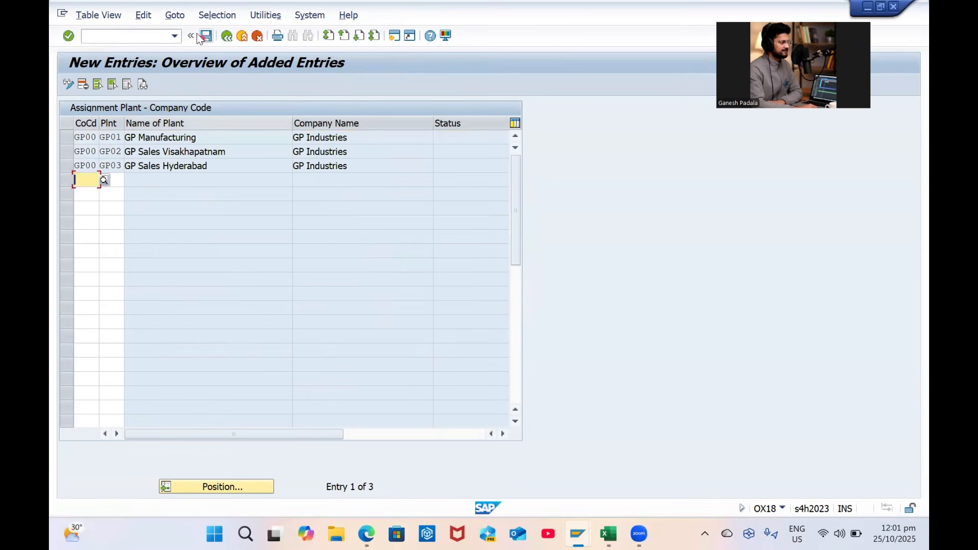
Go back from the plant assignment screens to the IMG tree
{"action": "left_click", "coordinate": [227, 37]}
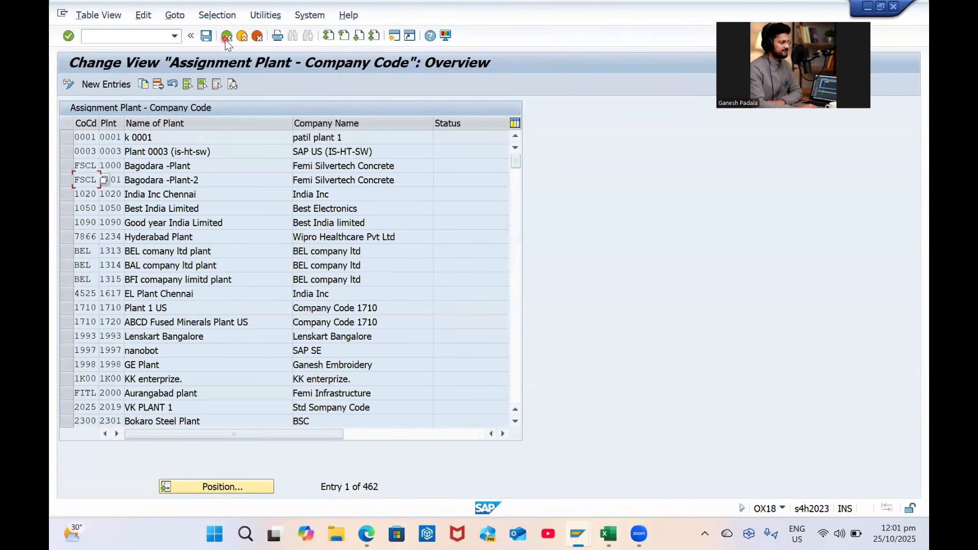
{"action": "left_click", "coordinate": [207, 36]}
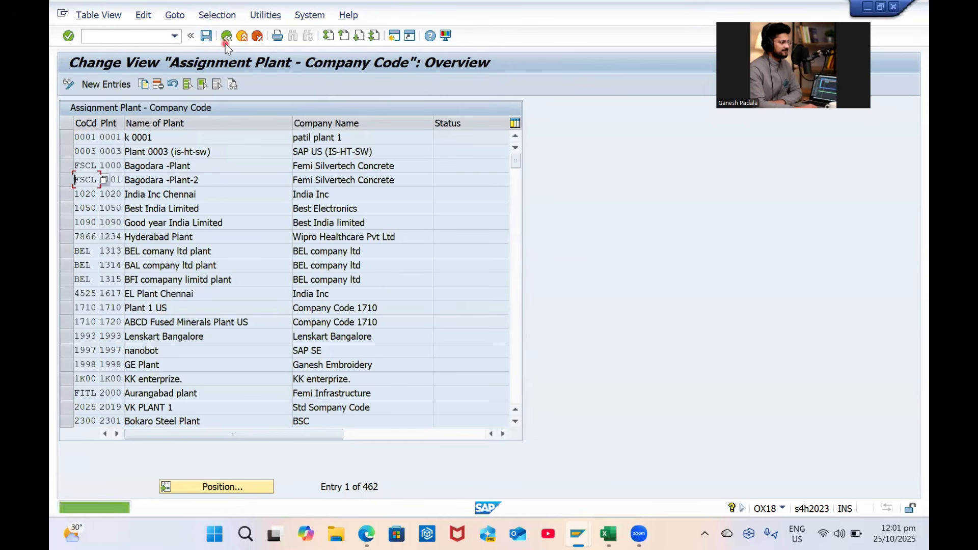
{"action": "left_click", "coordinate": [226, 37]}
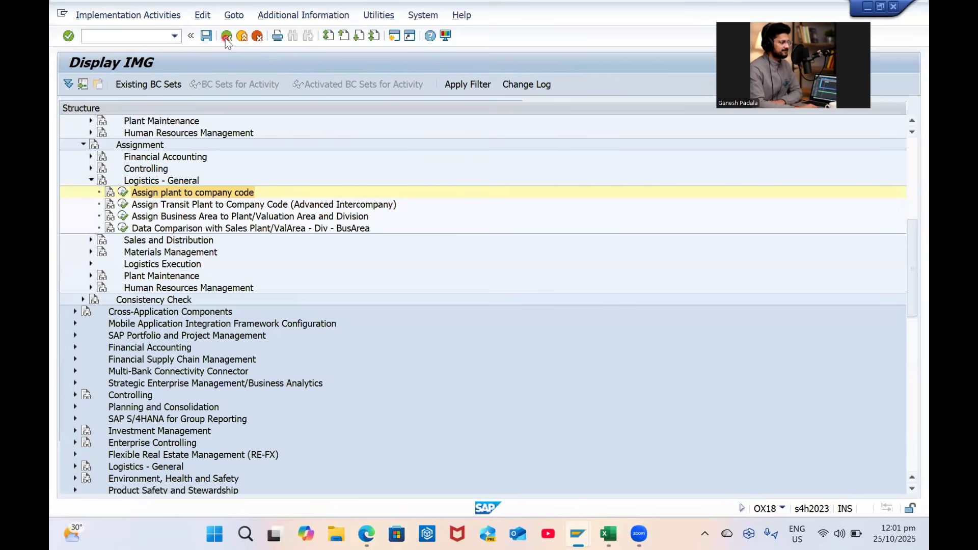
Open Assign Transit Plant to Company Code, then go back to the IMG
{"action": "left_click", "coordinate": [275, 205]}
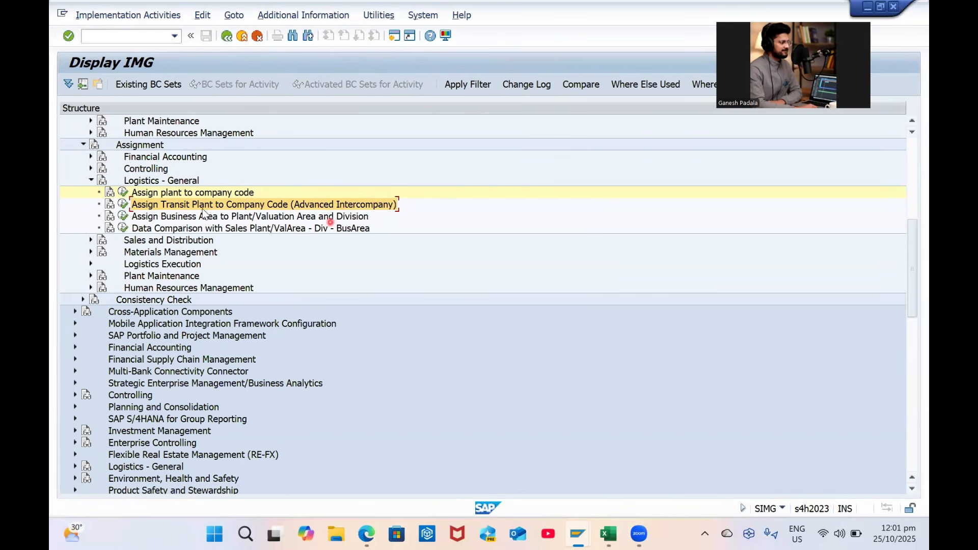
{"action": "left_click", "coordinate": [122, 204]}
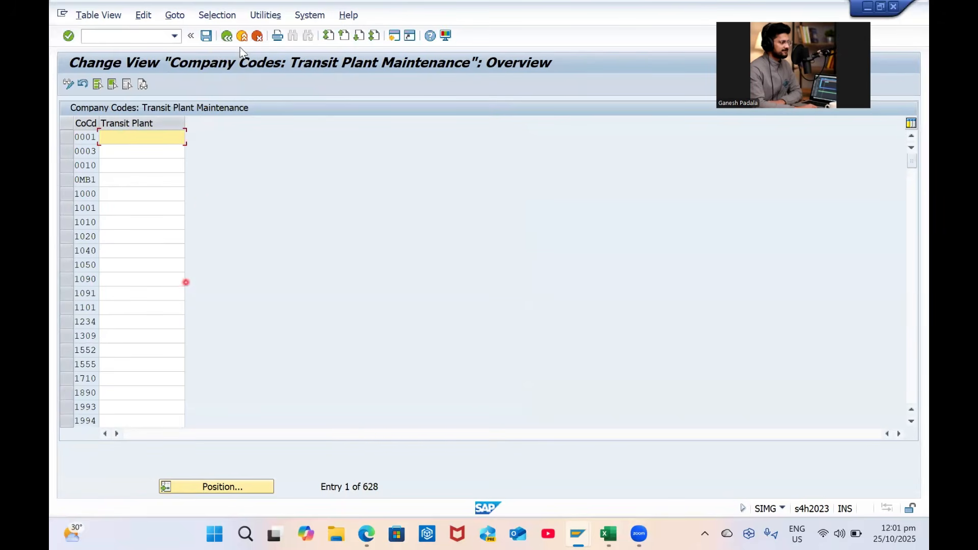
{"action": "left_click", "coordinate": [225, 39]}
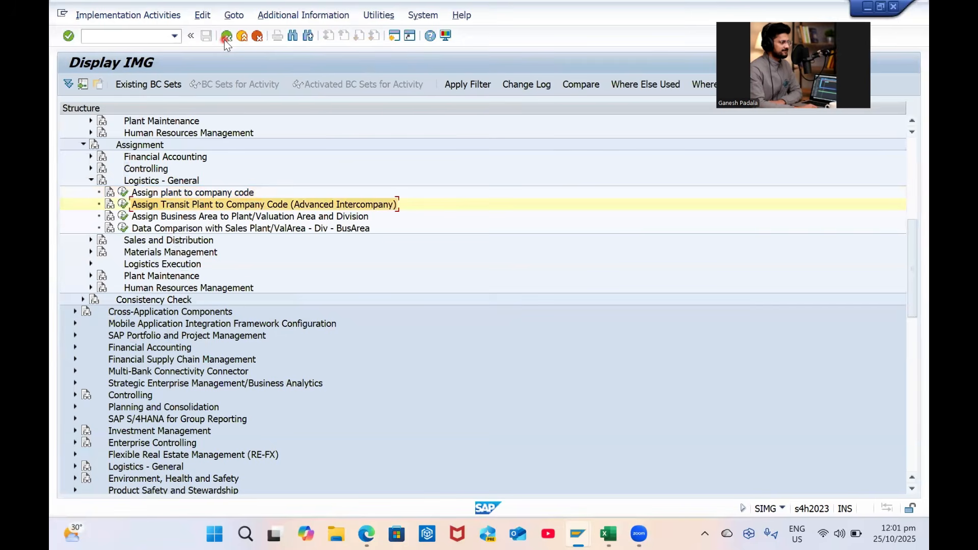
Select the business area assignment activity, then scroll up and expand Definition > Financial Accounting
{"action": "left_click", "coordinate": [197, 223]}
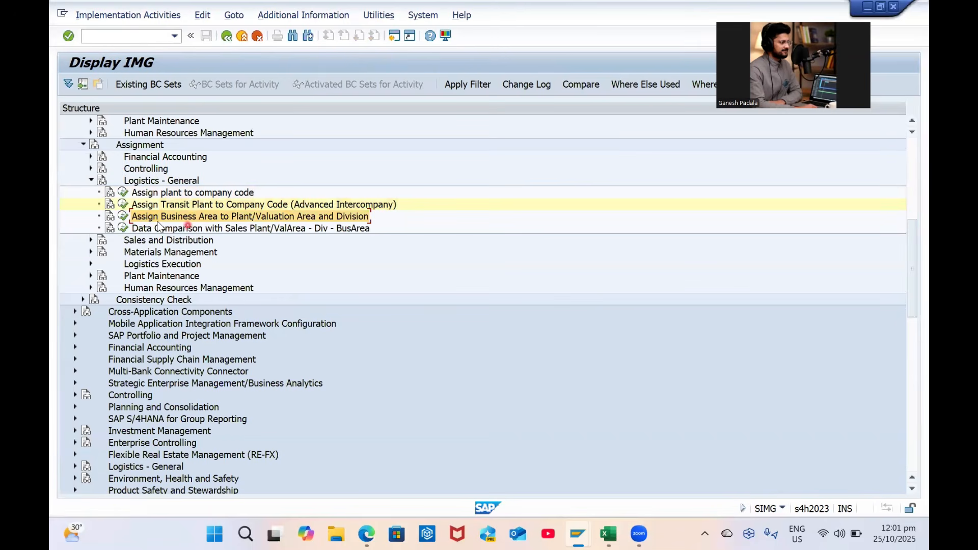
{"action": "left_click", "coordinate": [123, 217]}
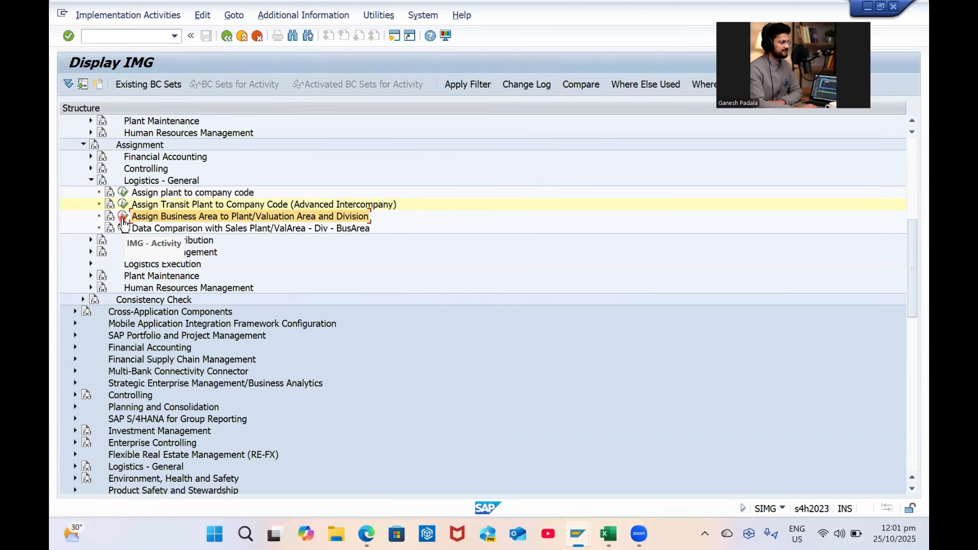
{"action": "scroll", "coordinate": [219, 227], "scroll_direction": "up", "scroll_amount": 2}
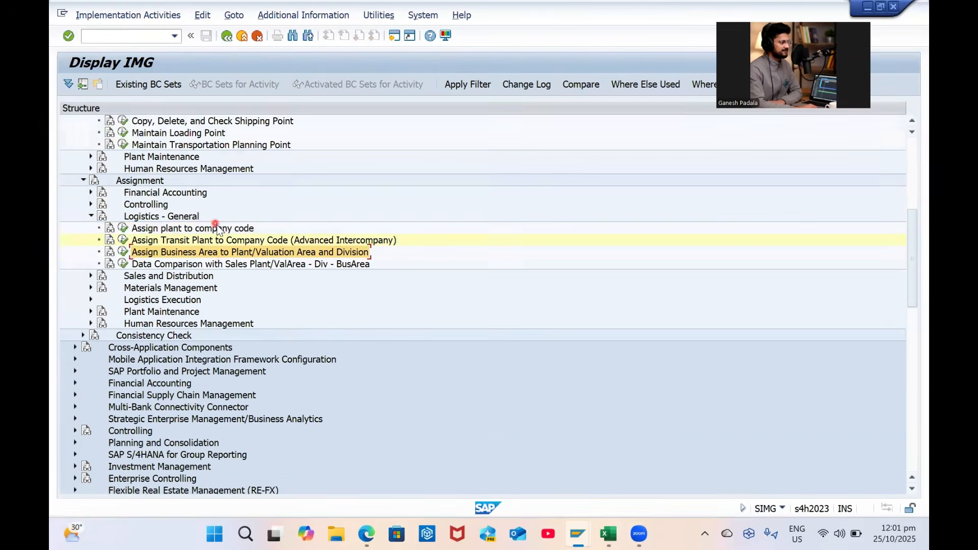
{"action": "scroll", "coordinate": [275, 270], "scroll_direction": "up", "scroll_amount": 1}
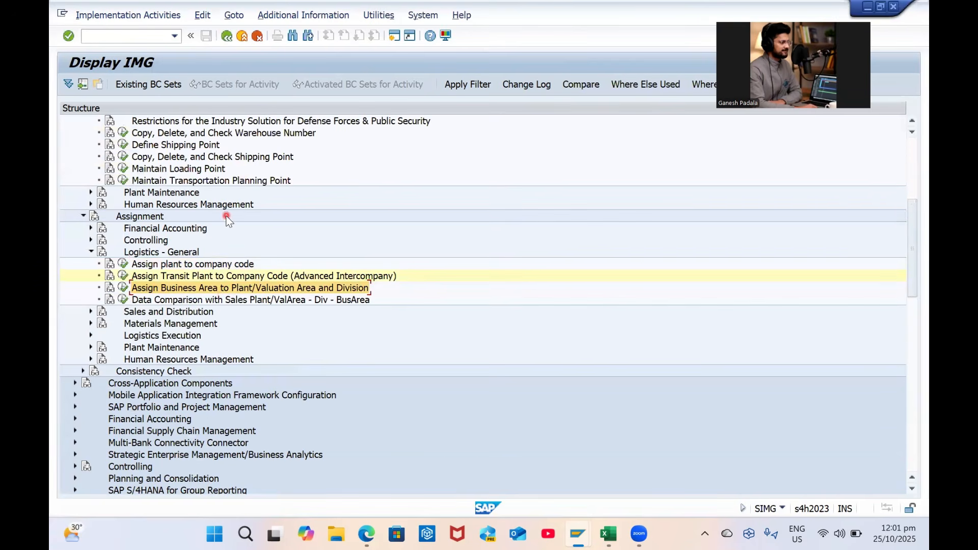
{"action": "scroll", "coordinate": [227, 219], "scroll_direction": "up", "scroll_amount": 1}
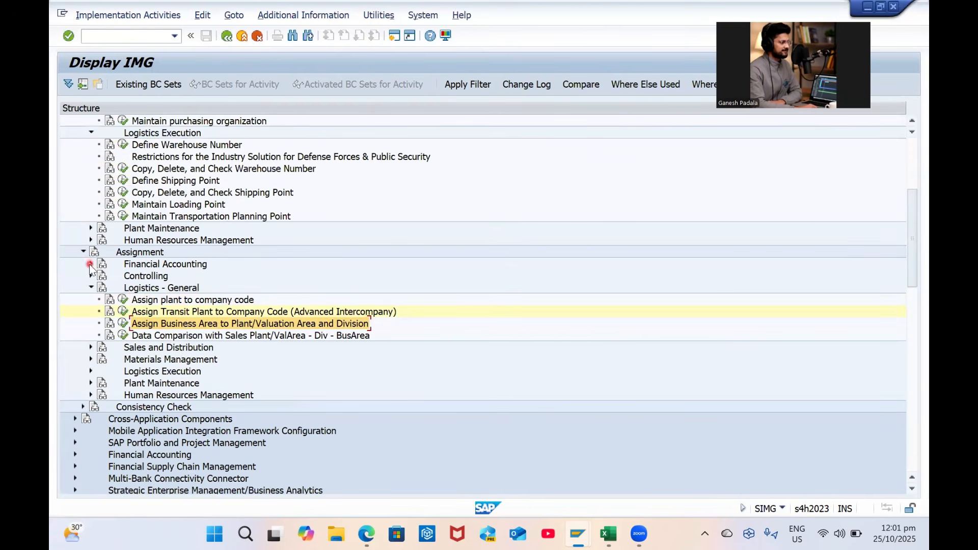
{"action": "scroll", "coordinate": [191, 188], "scroll_direction": "up", "scroll_amount": 1}
{"action": "scroll", "coordinate": [153, 183], "scroll_direction": "up", "scroll_amount": 2}
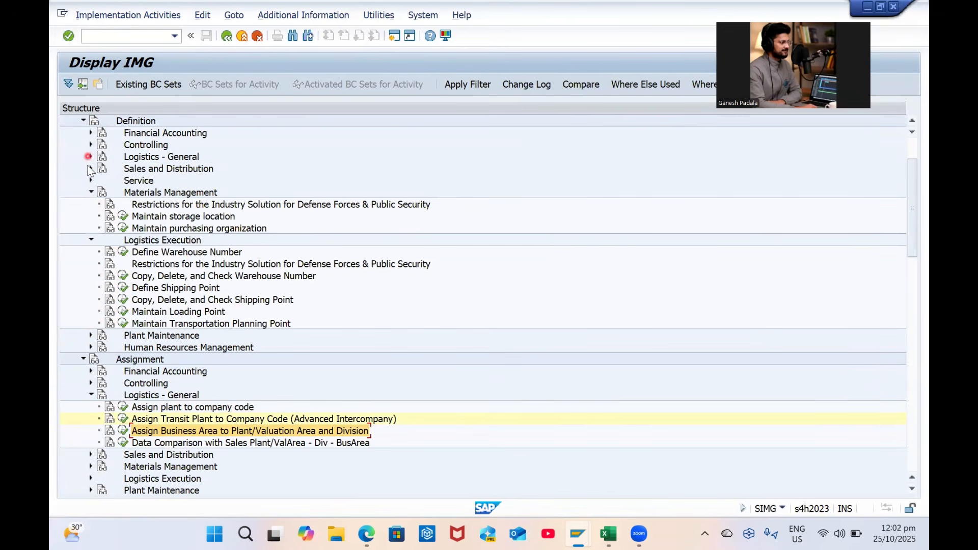
{"action": "left_click", "coordinate": [91, 133]}
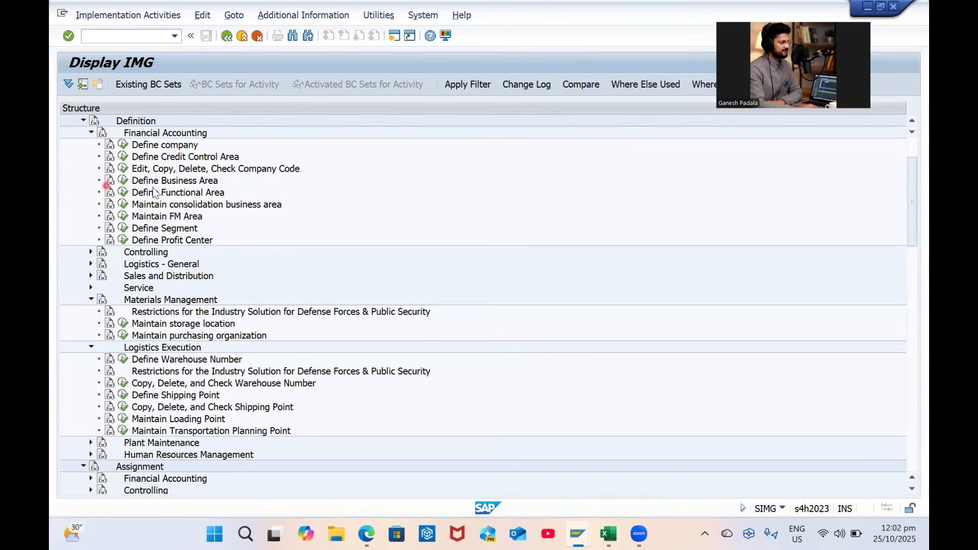
{"action": "left_click", "coordinate": [121, 181]}
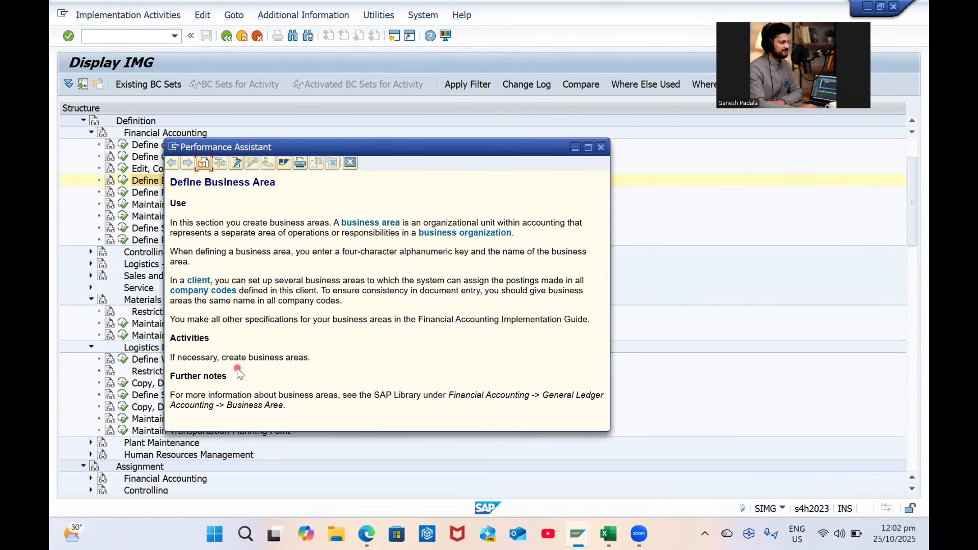
{"action": "left_click", "coordinate": [377, 225]}
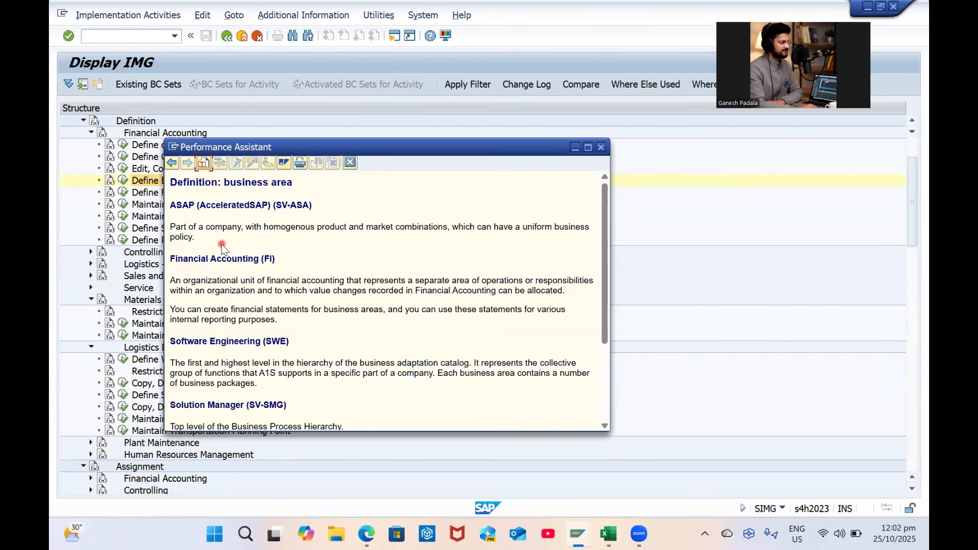
{"action": "left_click", "coordinate": [601, 148]}
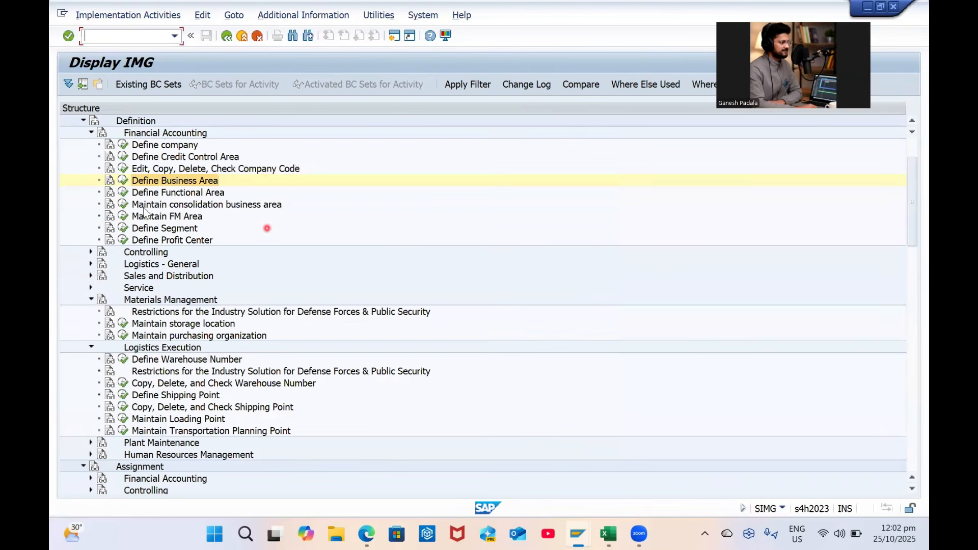
{"action": "left_click", "coordinate": [123, 181]}
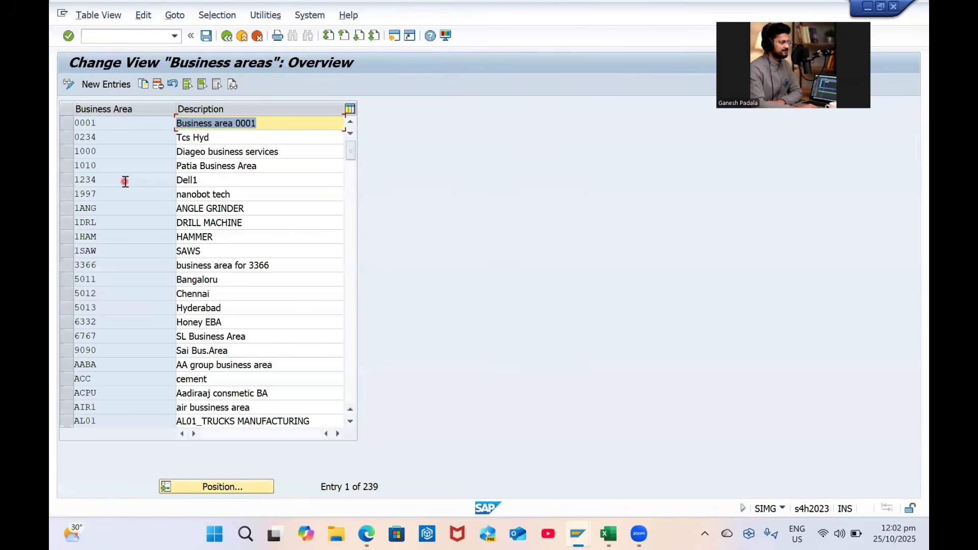
Copy business area 0001 as GPBA with description 'GP00 Business Area'
{"action": "left_click", "coordinate": [68, 122]}
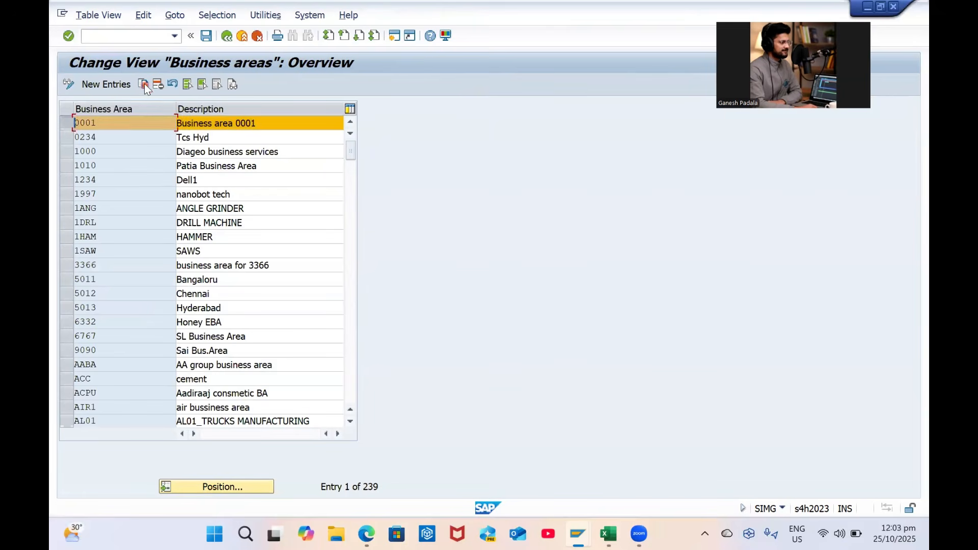
{"action": "left_click", "coordinate": [145, 83]}
{"action": "key", "text": "Caps_Lock"}
{"action": "type", "text": "GP"}
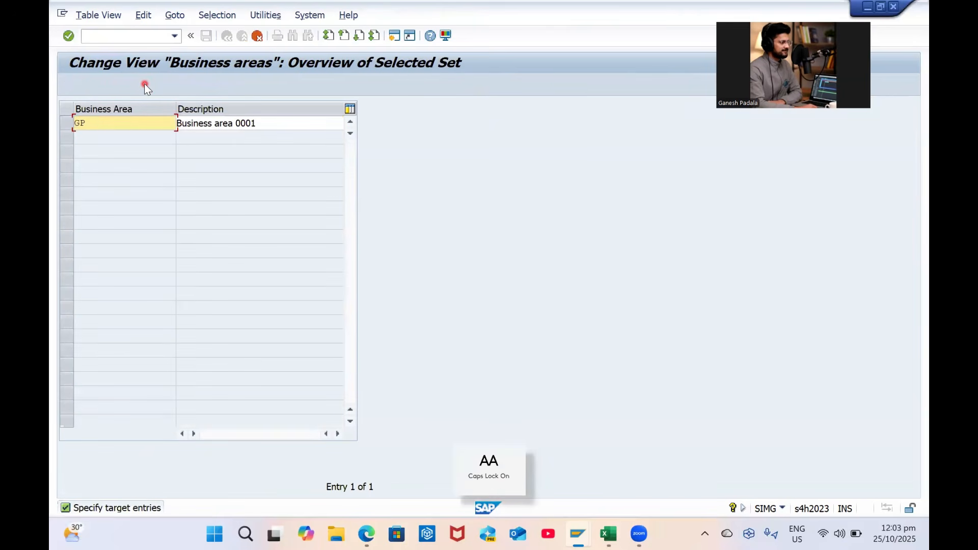
{"action": "type", "text": "BA"}
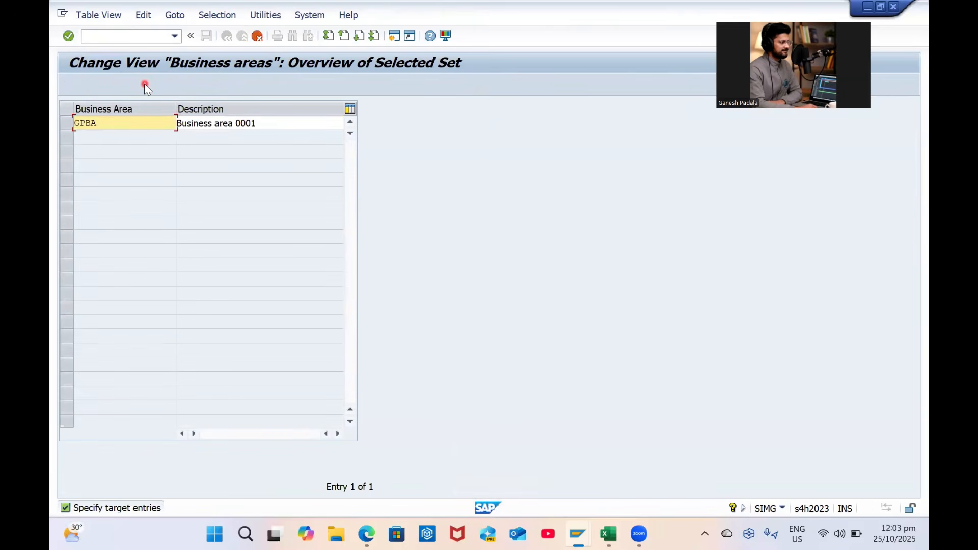
{"action": "key", "text": "Tab"}
{"action": "type", "text": "GP"}
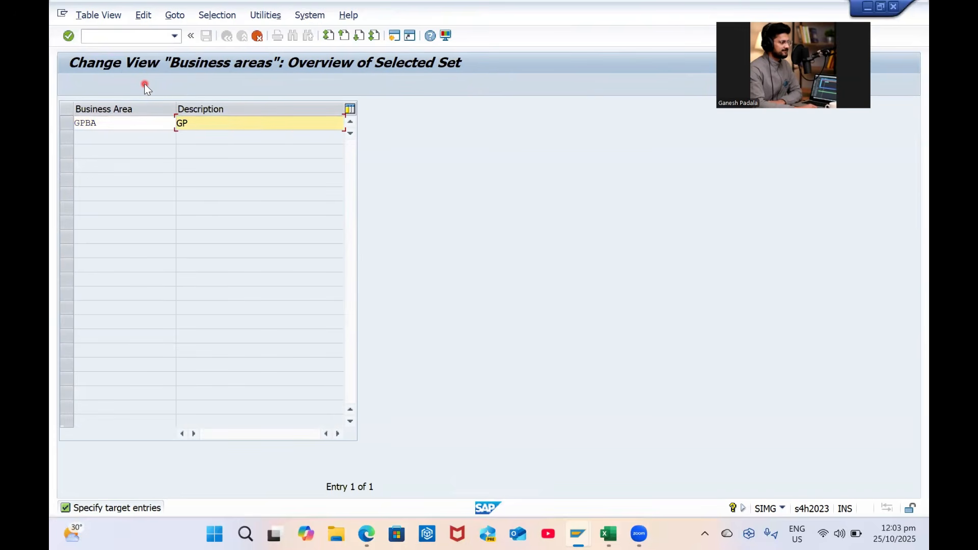
{"action": "type", "text": "00 B"}
{"action": "key", "text": "Caps_Lock"}
{"action": "type", "text": "usiness"}
{"action": "key", "text": "Caps_Lock"}
{"action": "type", "text": "A"}
{"action": "key", "text": "Caps_Lock"}
{"action": "type", "text": "rea"}
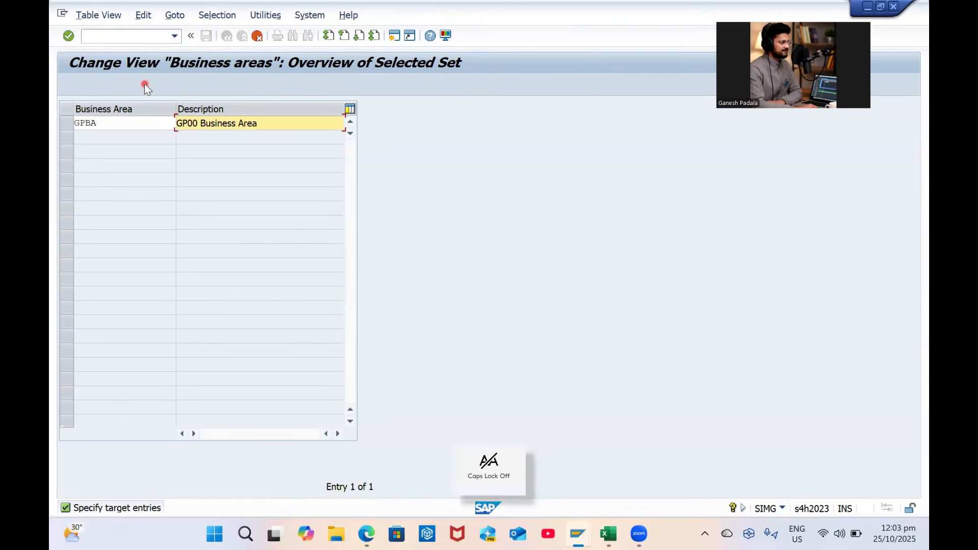
{"action": "key", "text": "Return"}
Save business area GPBA under the customizing request and return to the IMG
{"action": "key", "text": "ctrl+s"}
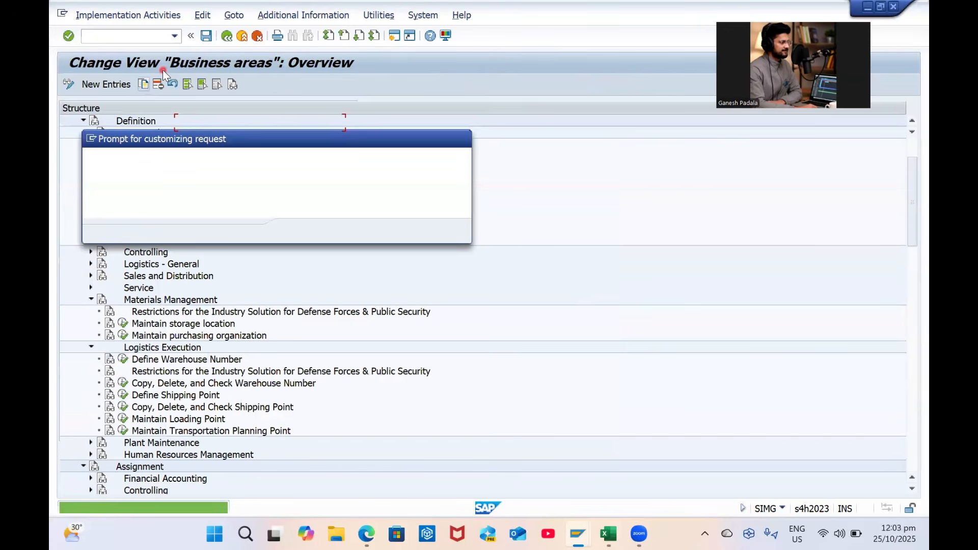
{"action": "key", "text": "Return"}
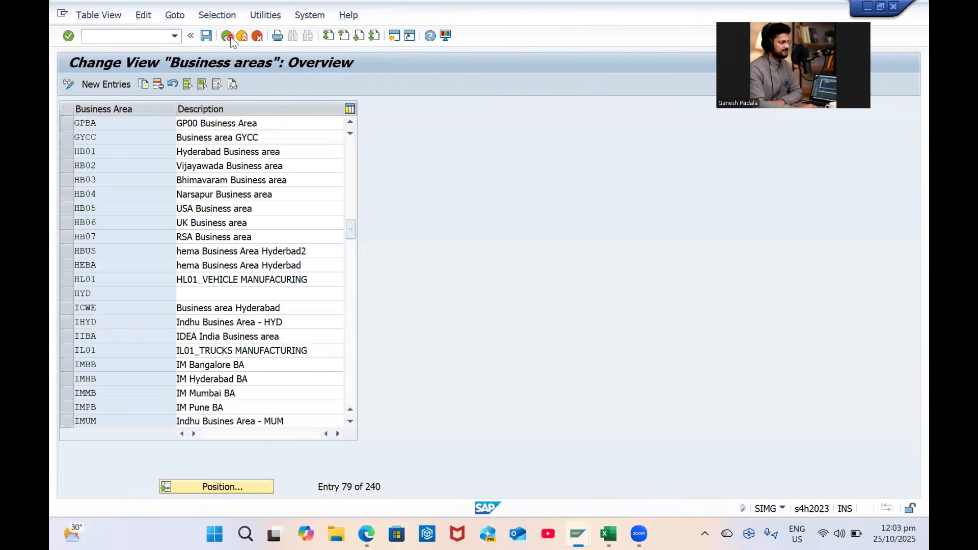
{"action": "left_click", "coordinate": [227, 36]}
{"action": "scroll", "coordinate": [172, 289], "scroll_direction": "down", "scroll_amount": 4}
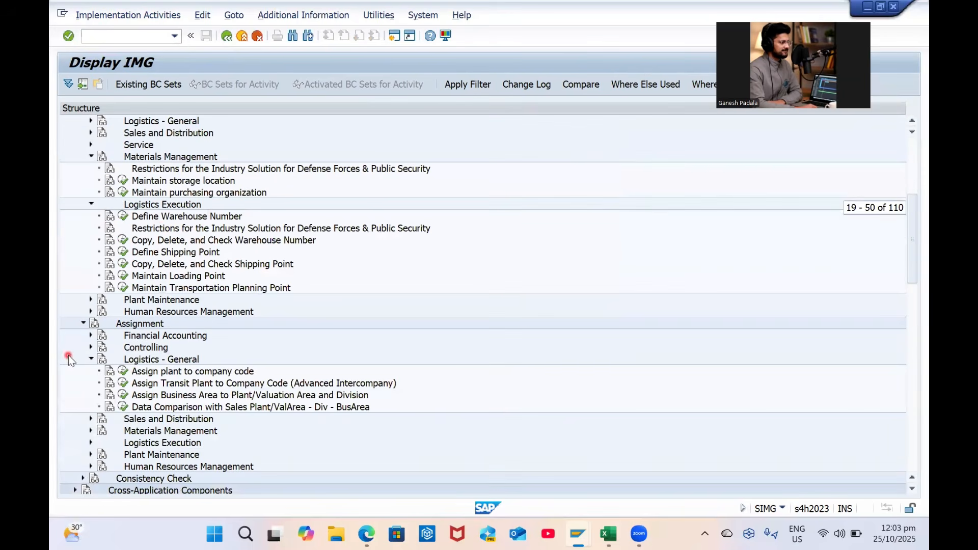
Open the plant–division business area table via OMJ7 and jump to the GP16 rows
{"action": "left_click", "coordinate": [123, 396]}
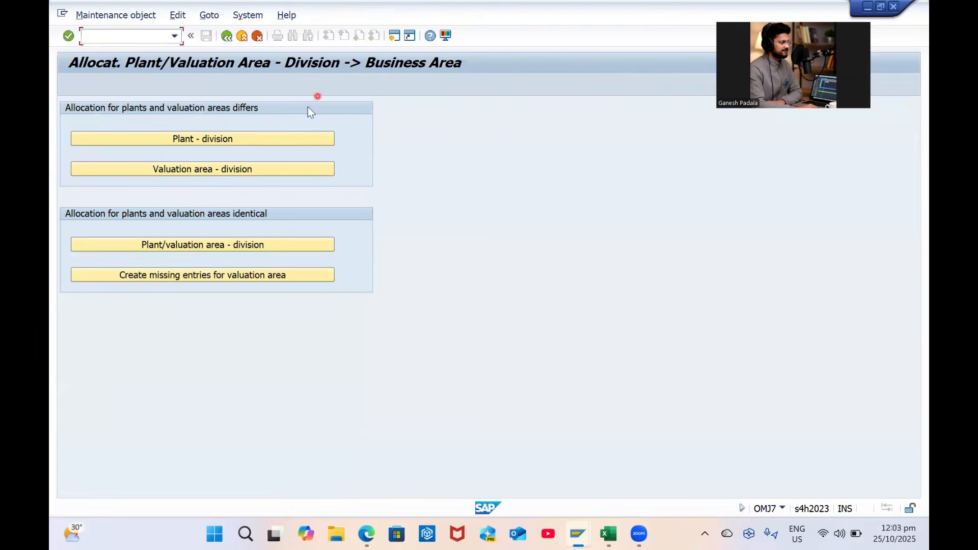
{"action": "left_click", "coordinate": [240, 139]}
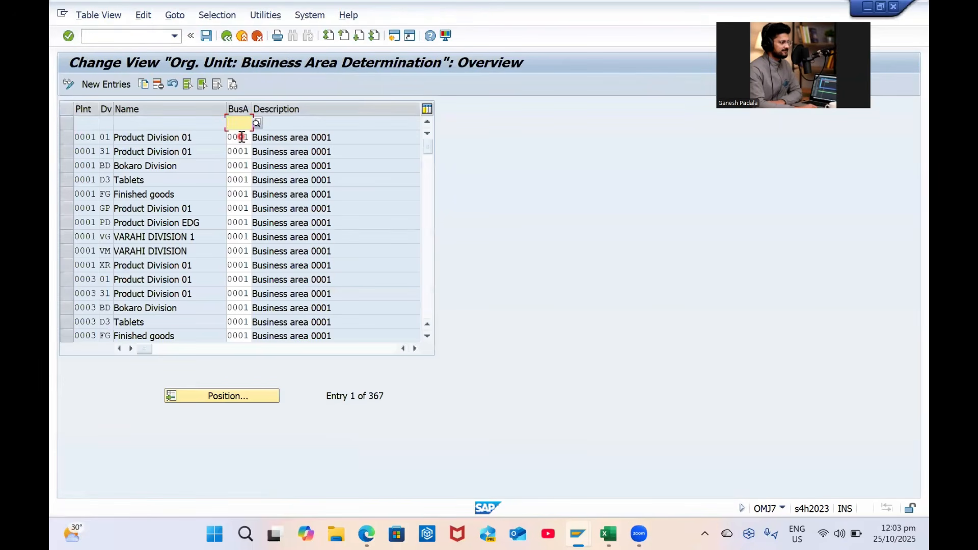
{"action": "left_click", "coordinate": [212, 399]}
{"action": "type", "text": "GP16"}
{"action": "key", "text": "Return"}
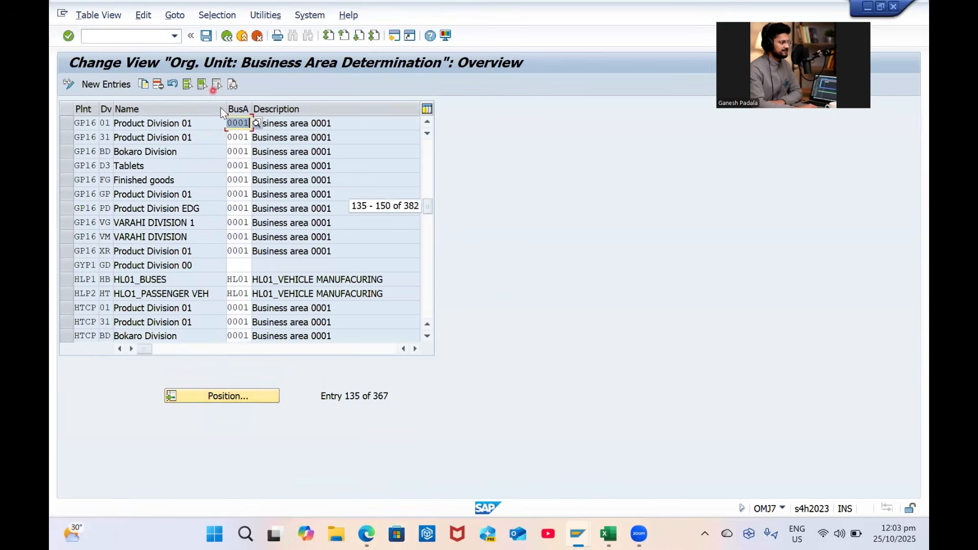
Add a new entry for plant GP01 with division G1 and business area GPBA
{"action": "left_click", "coordinate": [121, 85]}
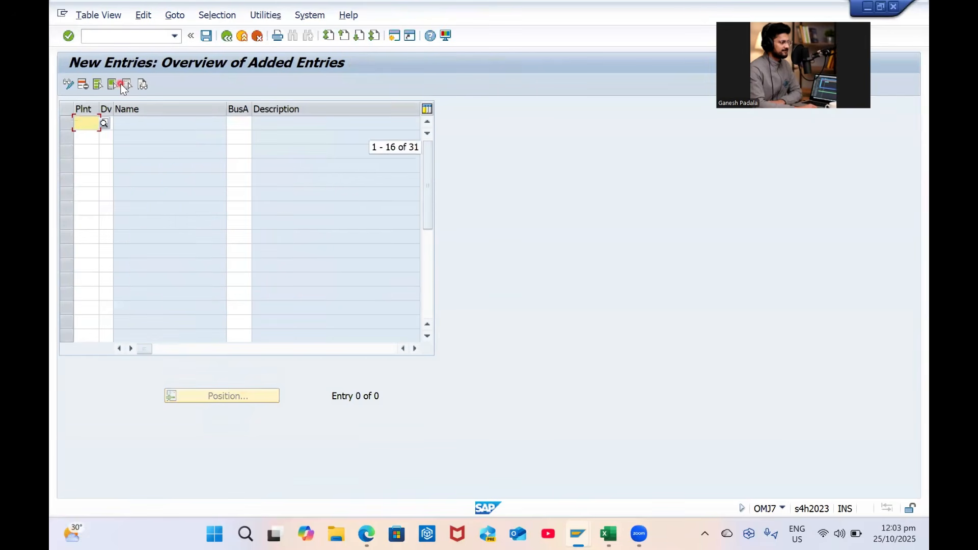
{"action": "type", "text": "gp01"}
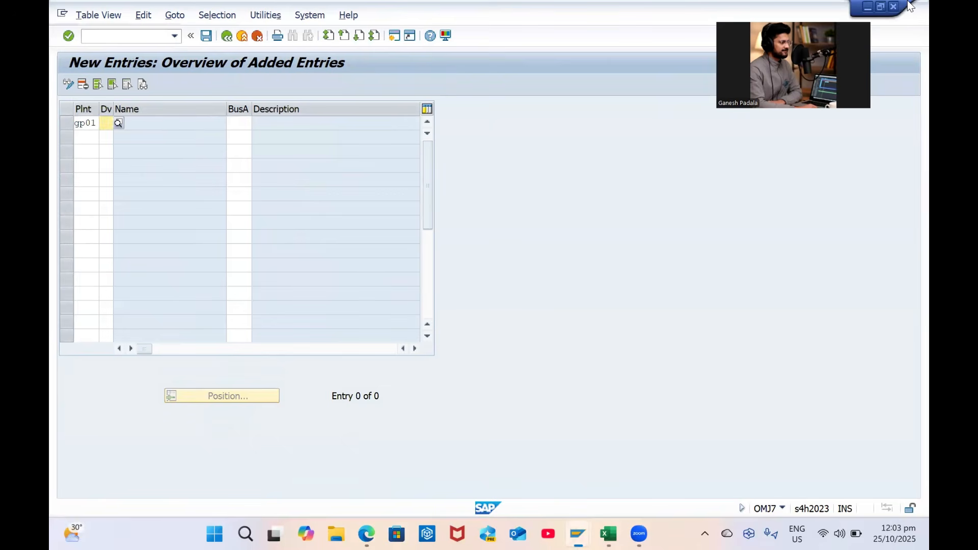
{"action": "key", "text": "Tab"}
{"action": "key", "text": "shift+Tab"}
{"action": "key", "text": "Caps_Lock"}
{"action": "type", "text": "G1"}
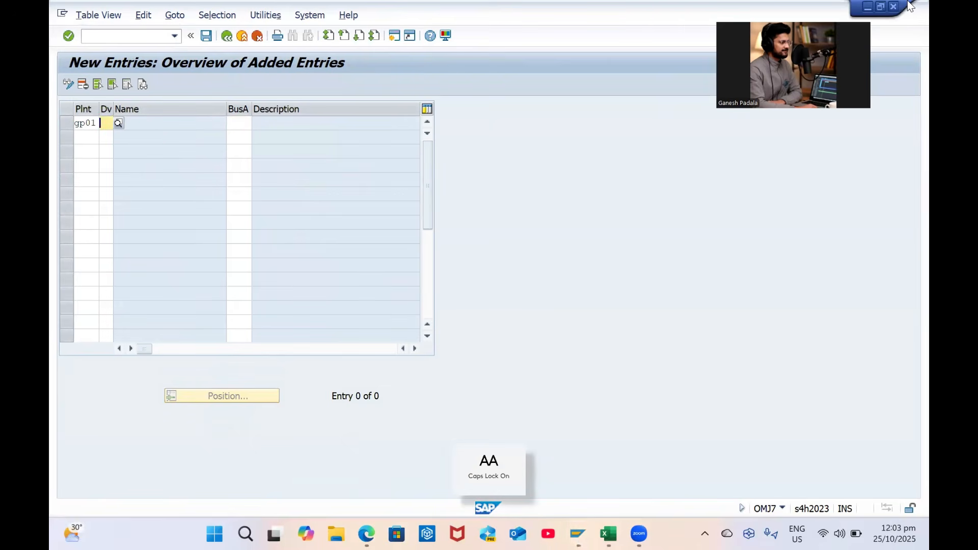
{"action": "key", "text": "Tab"}
{"action": "type", "text": "GPBA"}
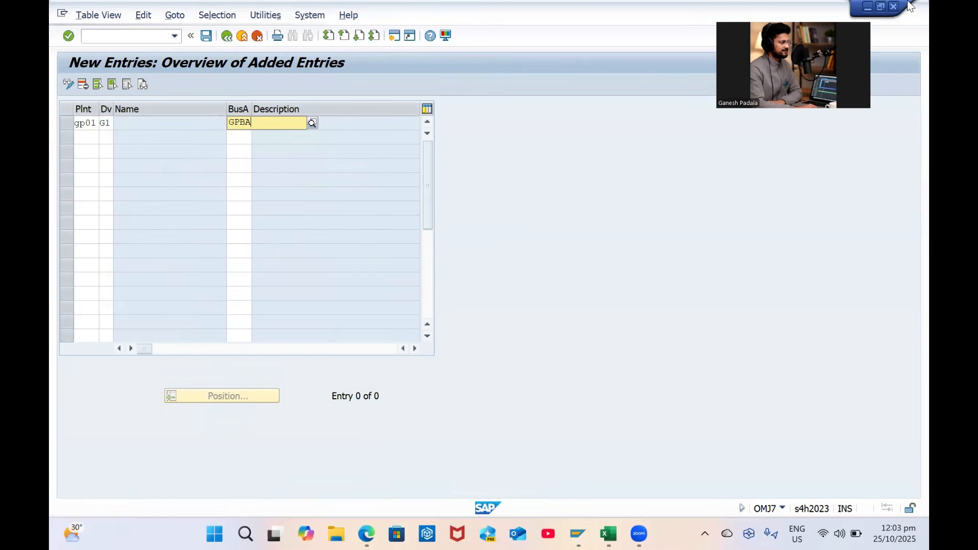
{"action": "key", "text": "Tab"}
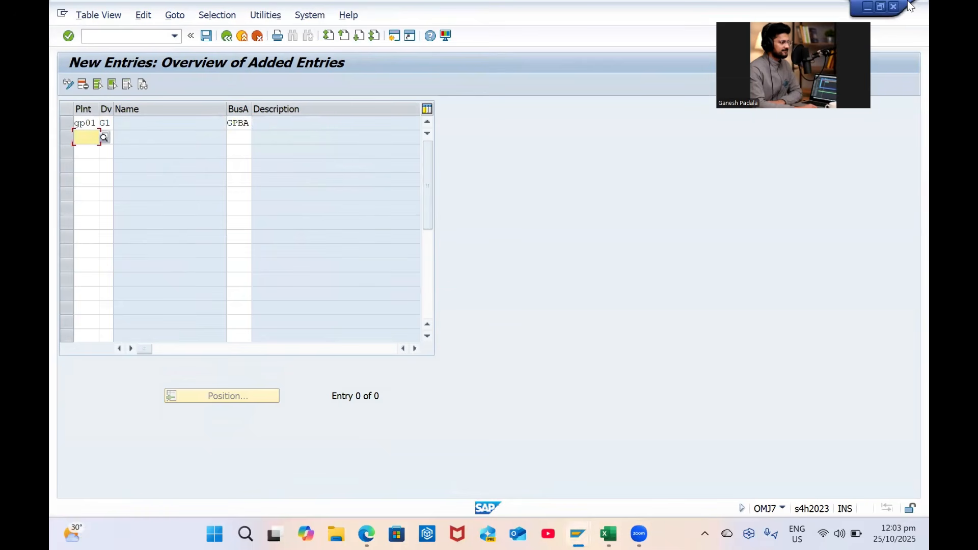
Add plants GP02 and GP03, each with division G1 and business area GPBA
{"action": "type", "text": "GP02"}
{"action": "key", "text": "Tab"}
{"action": "type", "text": "G1"}
{"action": "key", "text": "Tab"}
{"action": "type", "text": "GPBA"}
{"action": "key", "text": "Tab"}
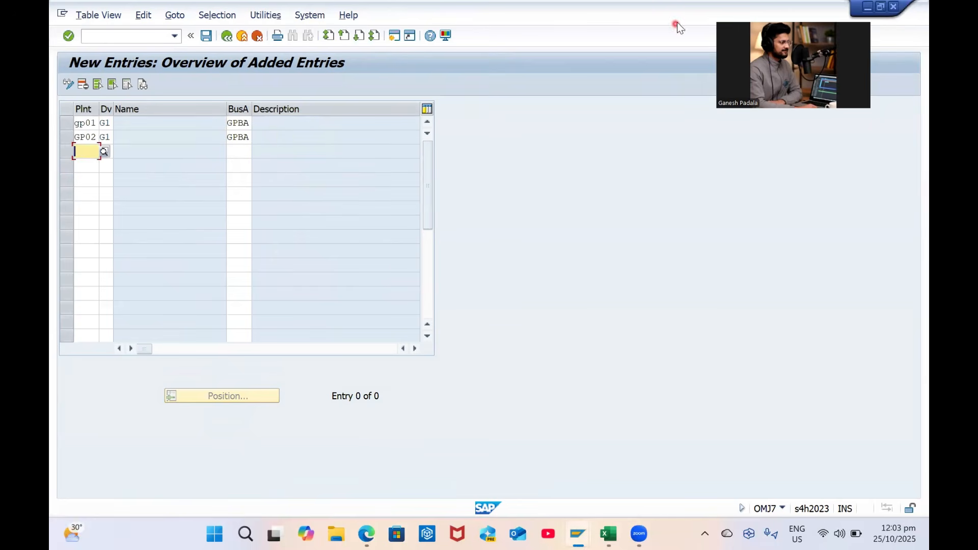
{"action": "type", "text": "G"}
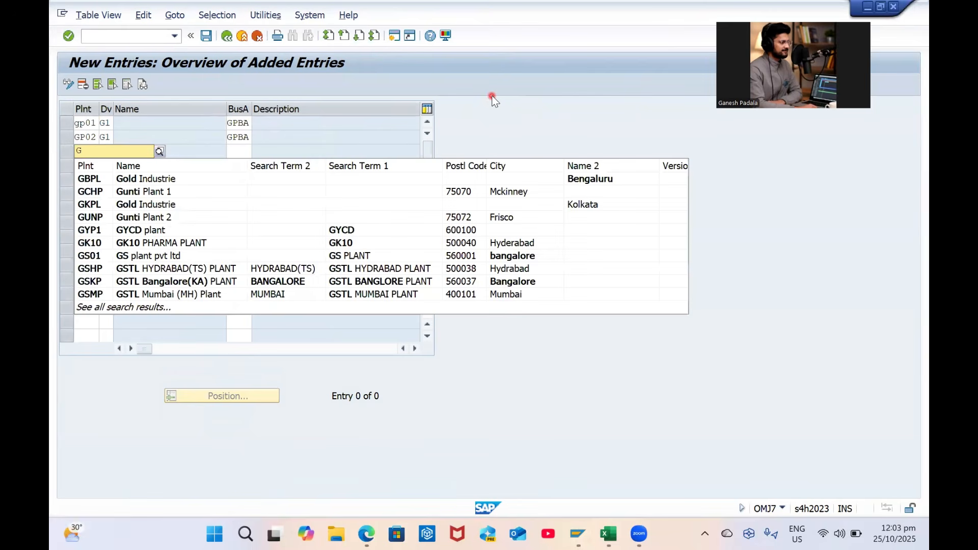
{"action": "type", "text": "P03"}
{"action": "key", "text": "Tab"}
{"action": "type", "text": "G1"}
{"action": "key", "text": "Tab"}
{"action": "type", "text": "GPA"}
{"action": "key", "text": "Return"}
{"action": "type", "text": "GPBA"}
{"action": "key", "text": "Return"}
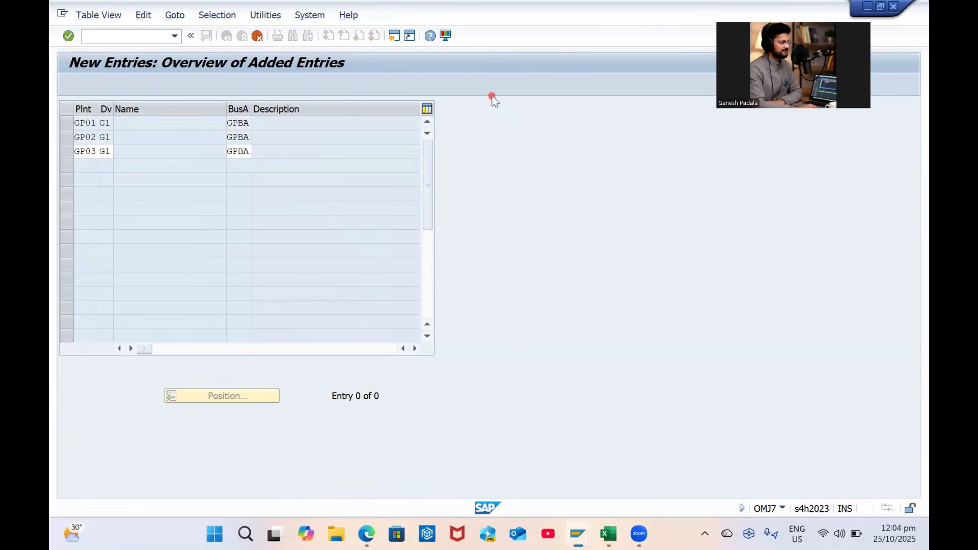
Save the three assignments under the request, then open the valuation area–division table
{"action": "key", "text": "ctrl+s"}
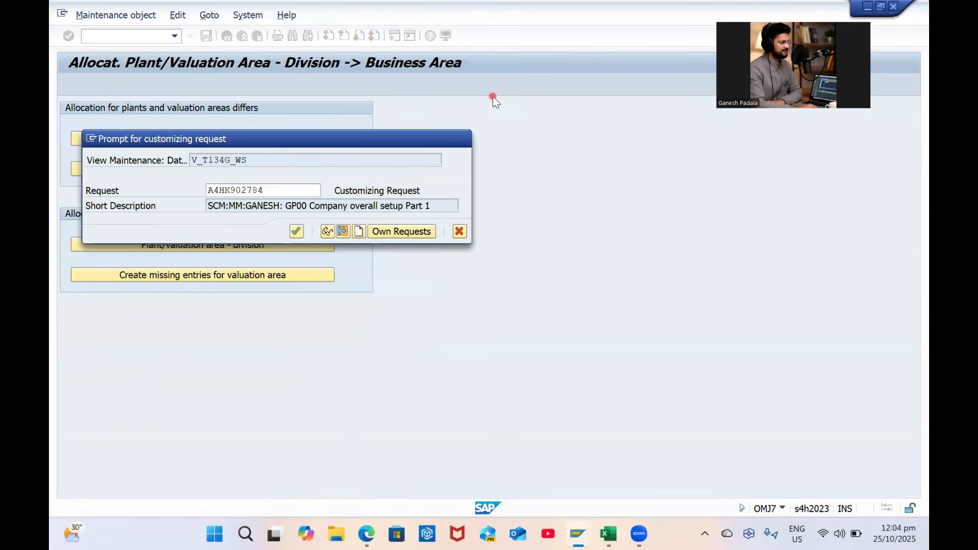
{"action": "key", "text": "Return"}
{"action": "left_click", "coordinate": [227, 37]}
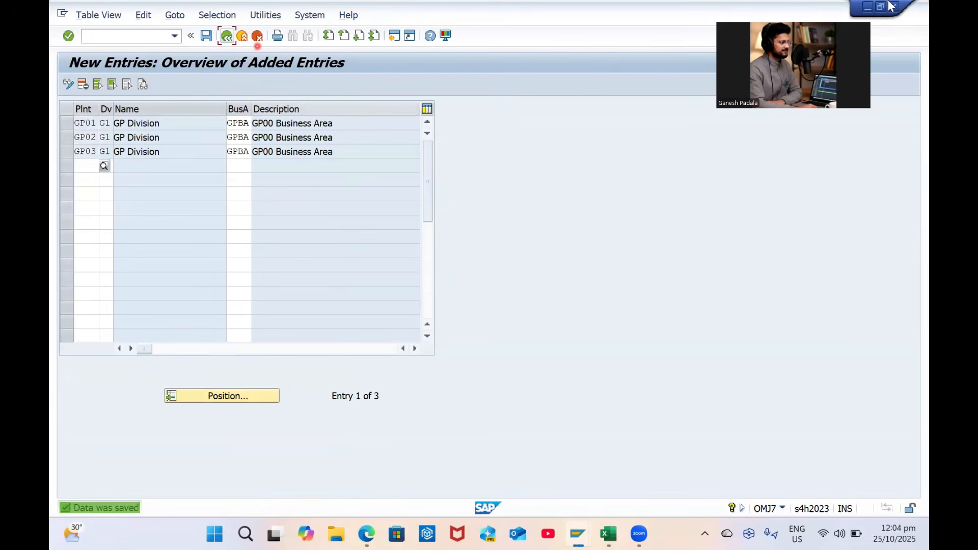
{"action": "left_click", "coordinate": [226, 37]}
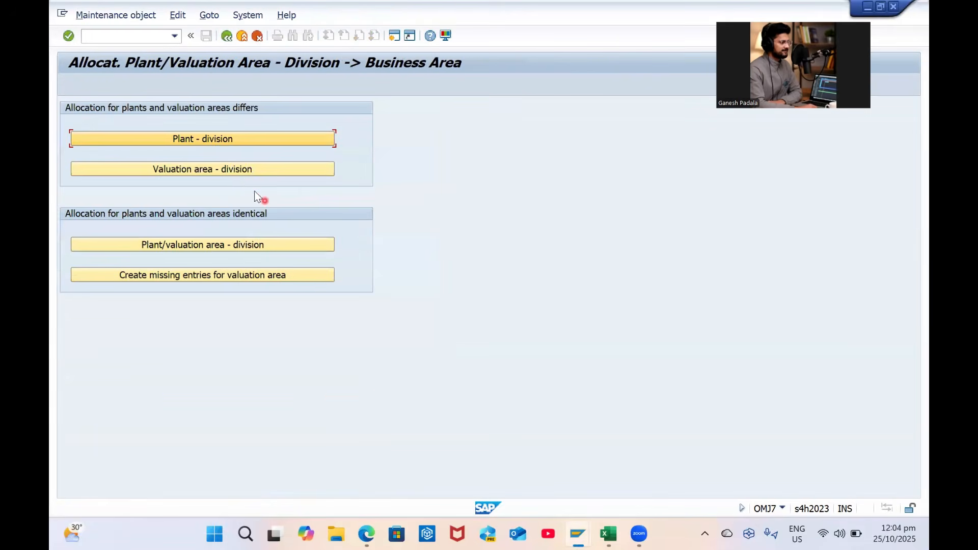
{"action": "left_click", "coordinate": [246, 168]}
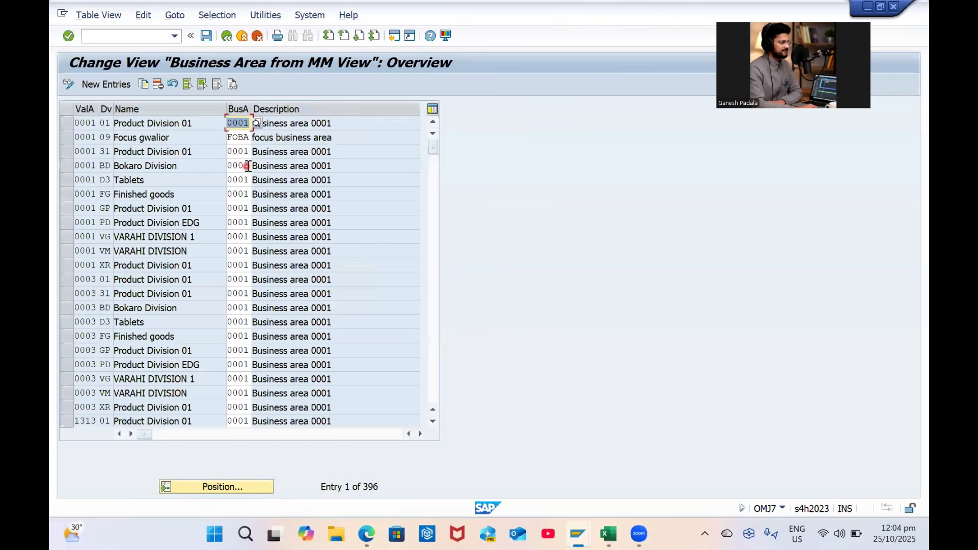
Add the valuation area GP01 / division G1 / business area GPBA assignment and save it
{"action": "left_click", "coordinate": [224, 493]}
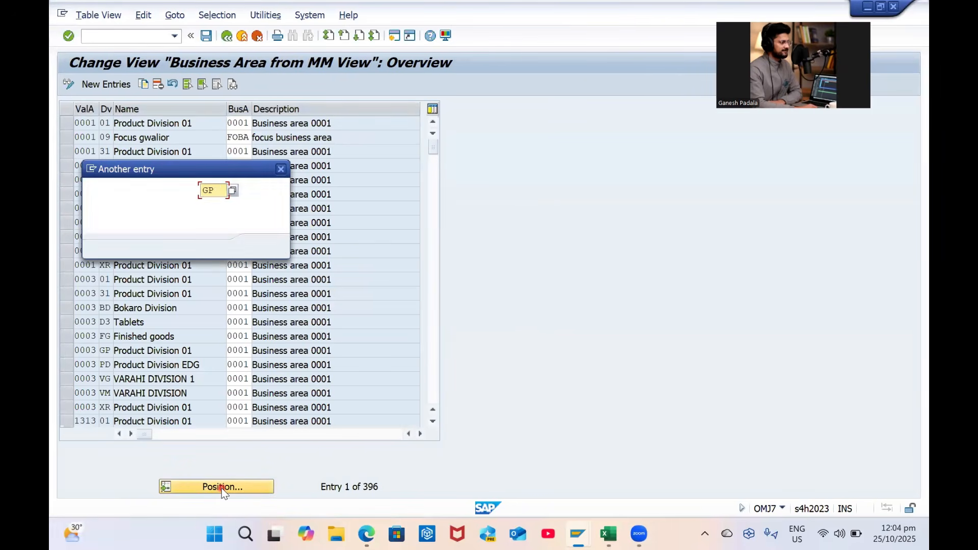
{"action": "type", "text": "GP01"}
{"action": "key", "text": "Return"}
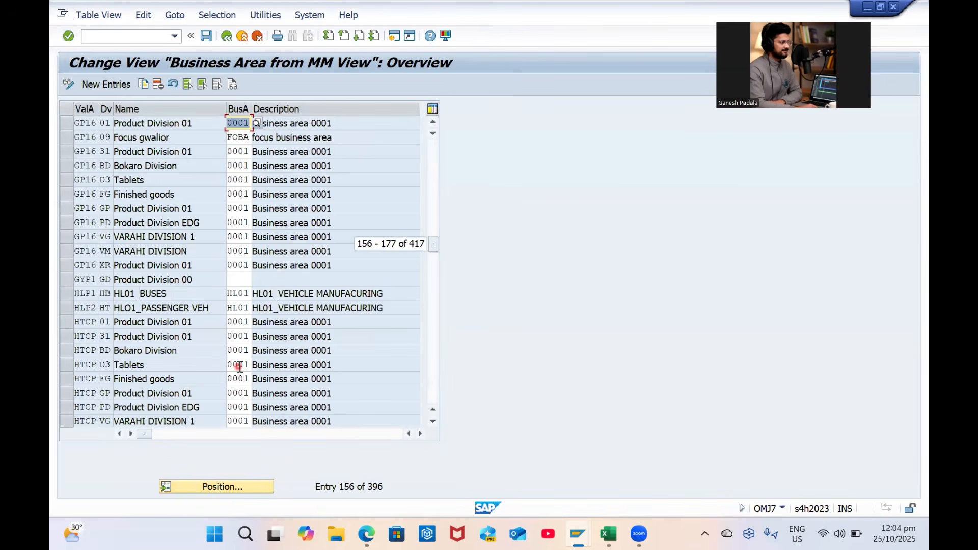
{"action": "left_click", "coordinate": [112, 84]}
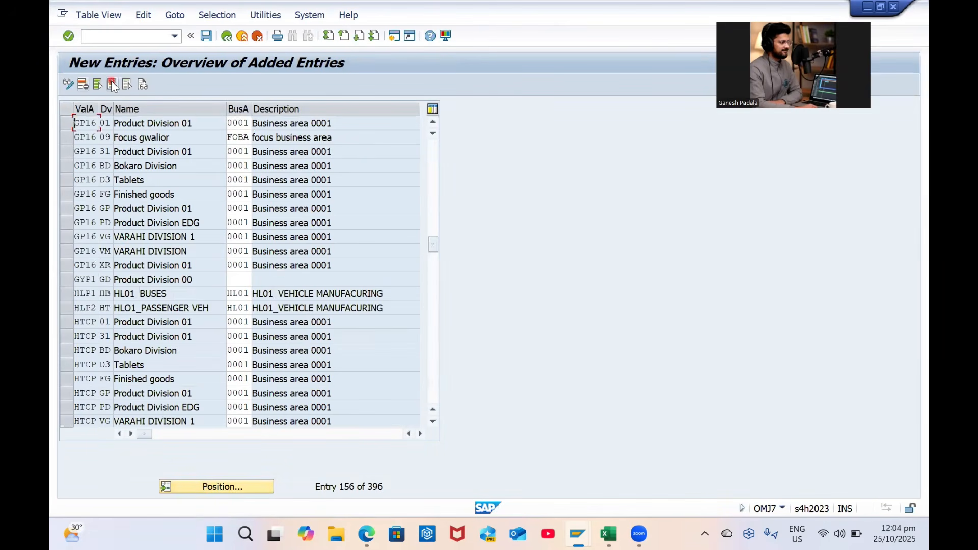
{"action": "type", "text": "GP01"}
{"action": "key", "text": "Tab"}
{"action": "type", "text": "G1"}
{"action": "key", "text": "Tab"}
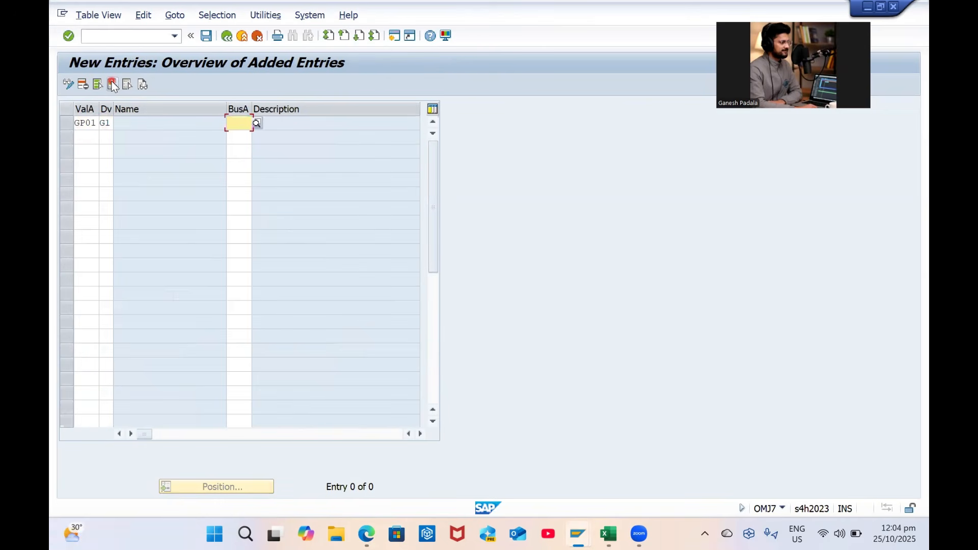
{"action": "type", "text": "GPBA"}
{"action": "key", "text": "Return"}
{"action": "left_click", "coordinate": [206, 35]}
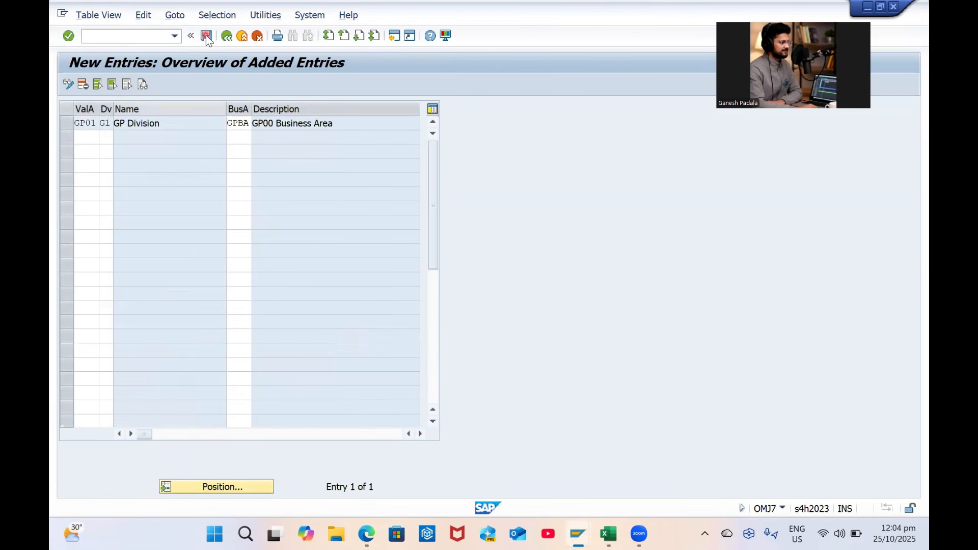
{"action": "key", "text": "Return"}
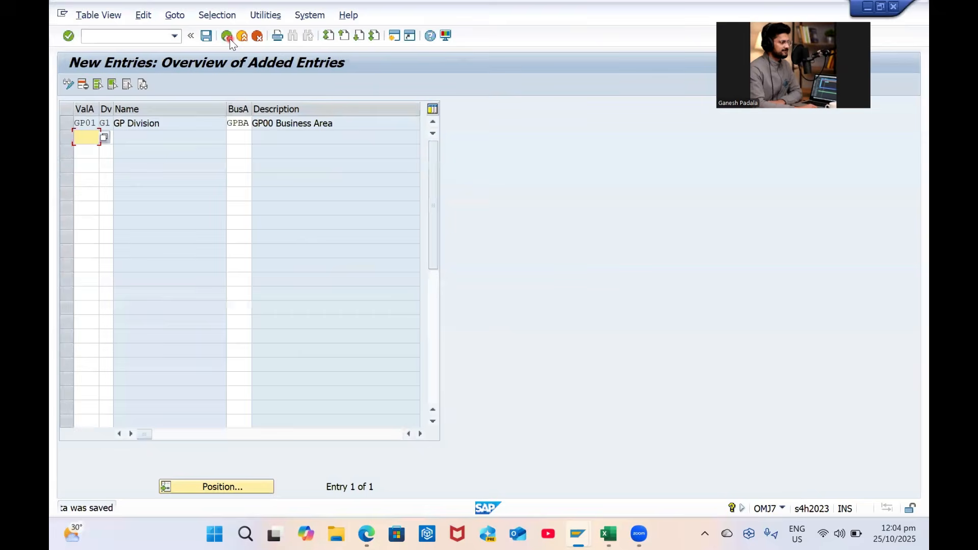
{"action": "left_click", "coordinate": [228, 37]}
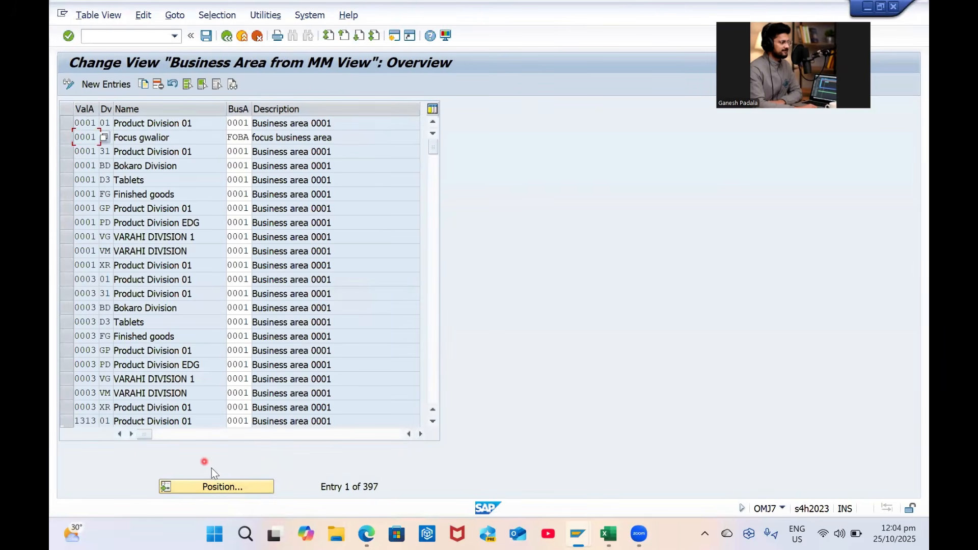
Copy the GP01 / G1 row as valuation areas GP02 and GP03 and save
{"action": "left_click", "coordinate": [223, 488]}
{"action": "type", "text": "GP01"}
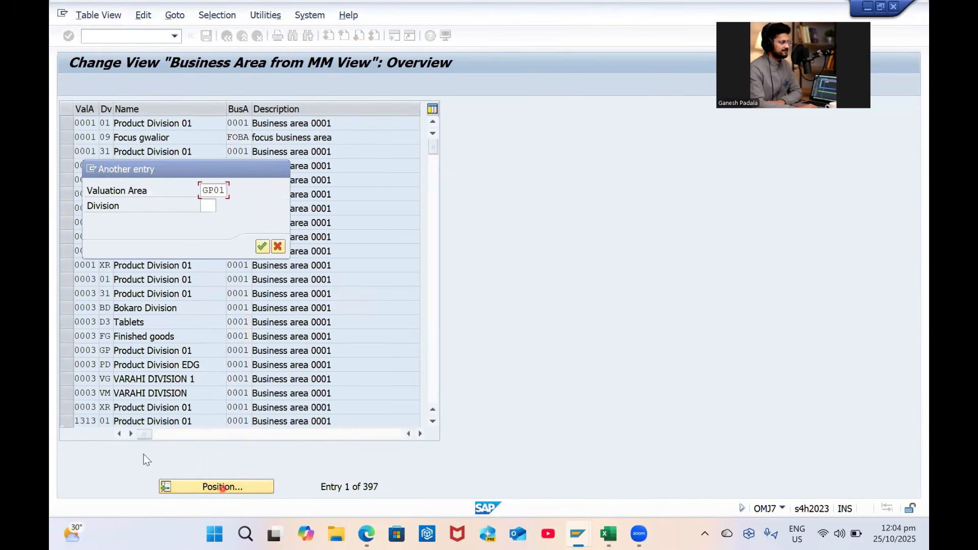
{"action": "key", "text": "Return"}
{"action": "left_click", "coordinate": [72, 126]}
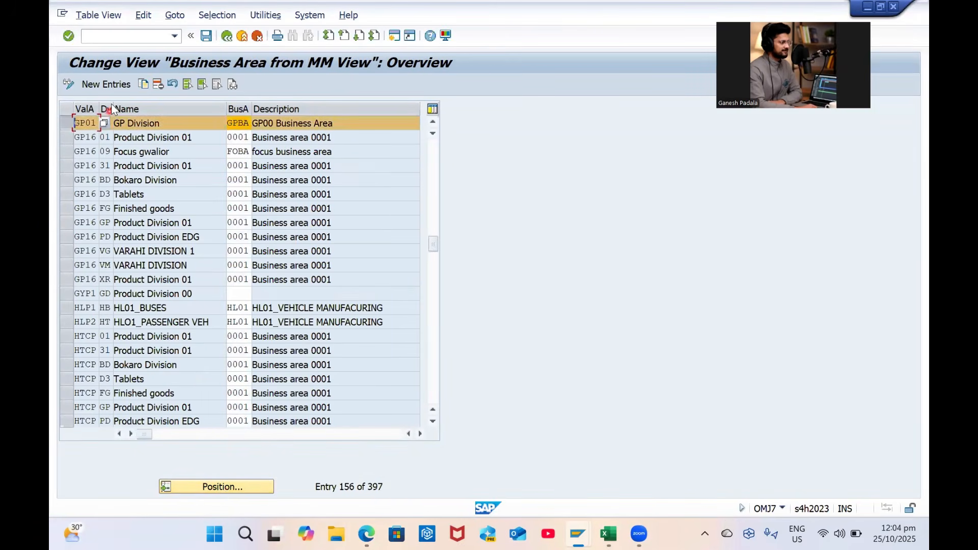
{"action": "left_click", "coordinate": [144, 83]}
{"action": "type", "text": "GP02"}
{"action": "key", "text": "Return"}
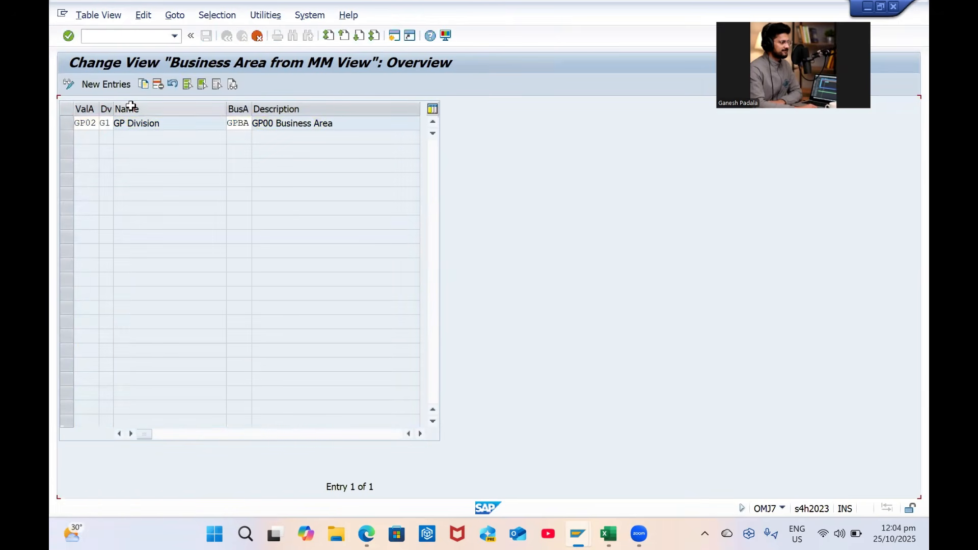
{"action": "left_click", "coordinate": [144, 84]}
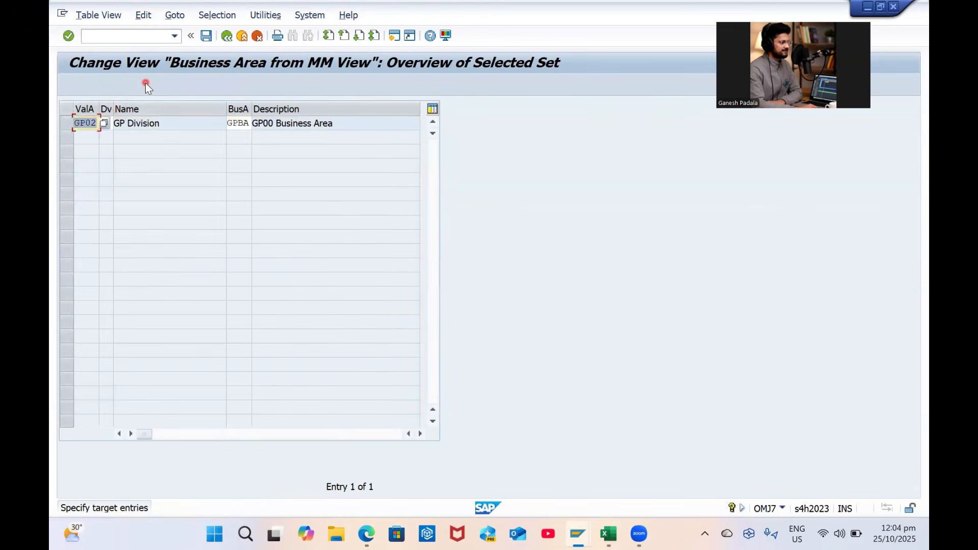
{"action": "type", "text": "GP03"}
{"action": "key", "text": "Return"}
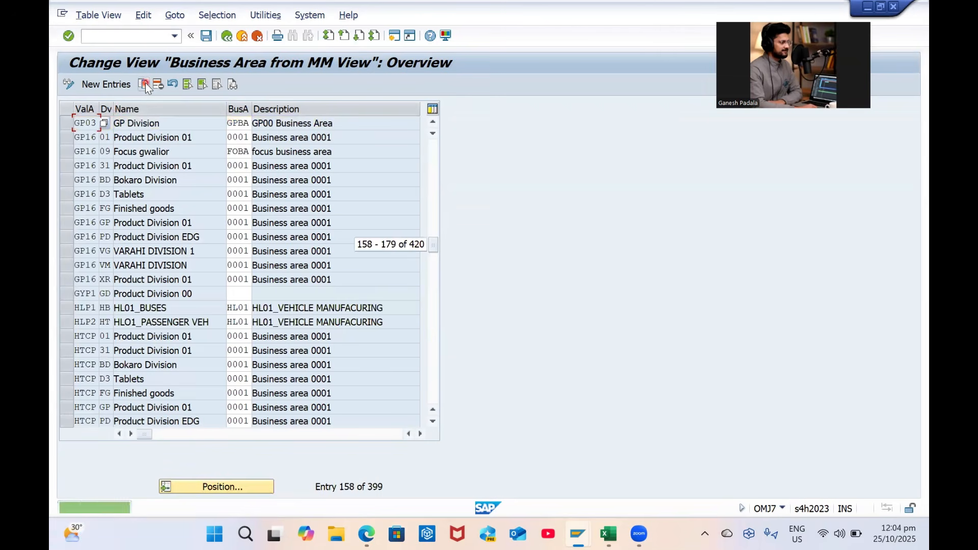
{"action": "key", "text": "ctrl+s"}
{"action": "left_click", "coordinate": [206, 36]}
{"action": "left_click", "coordinate": [226, 36]}
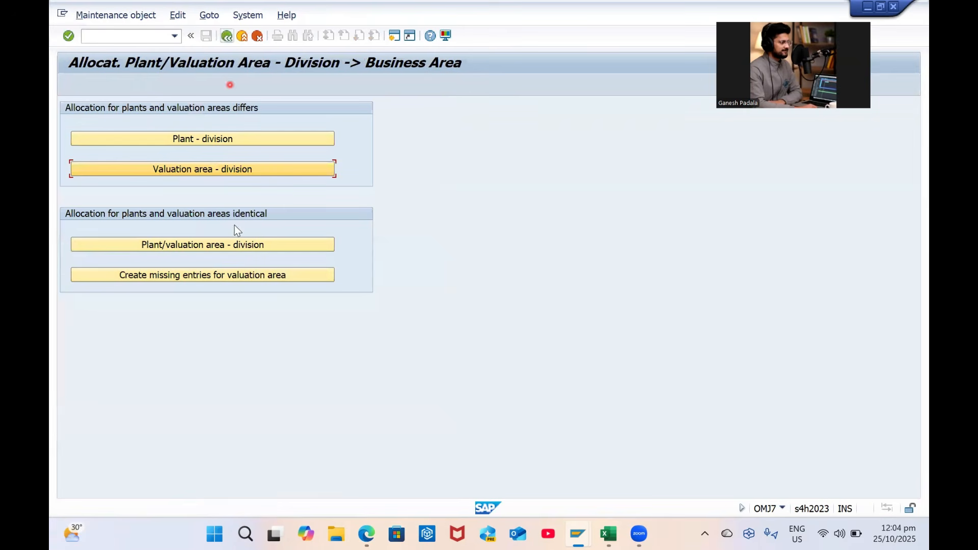
Confirm business area GPBA for plant GP01 with division G1, accepting the overwrite warning, and save
{"action": "left_click", "coordinate": [212, 246]}
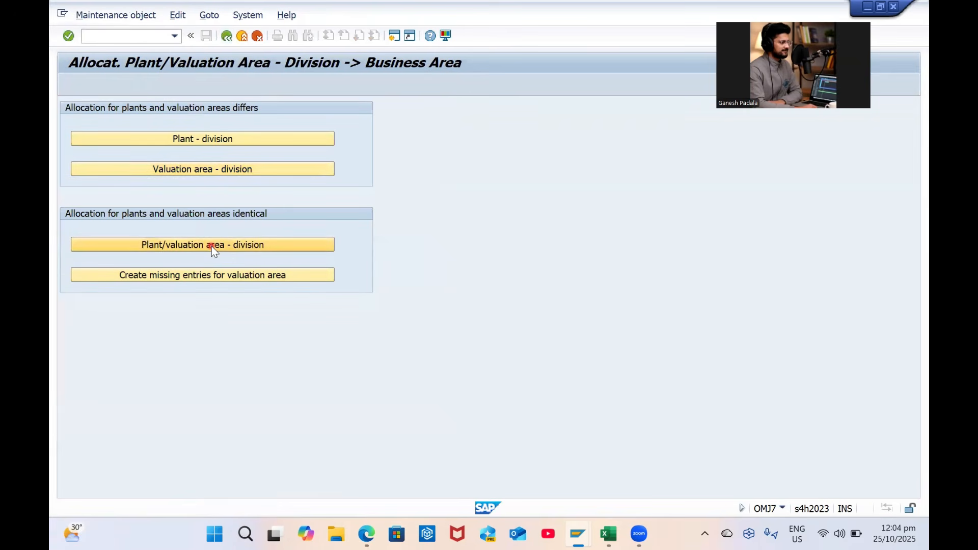
{"action": "left_click", "coordinate": [227, 489]}
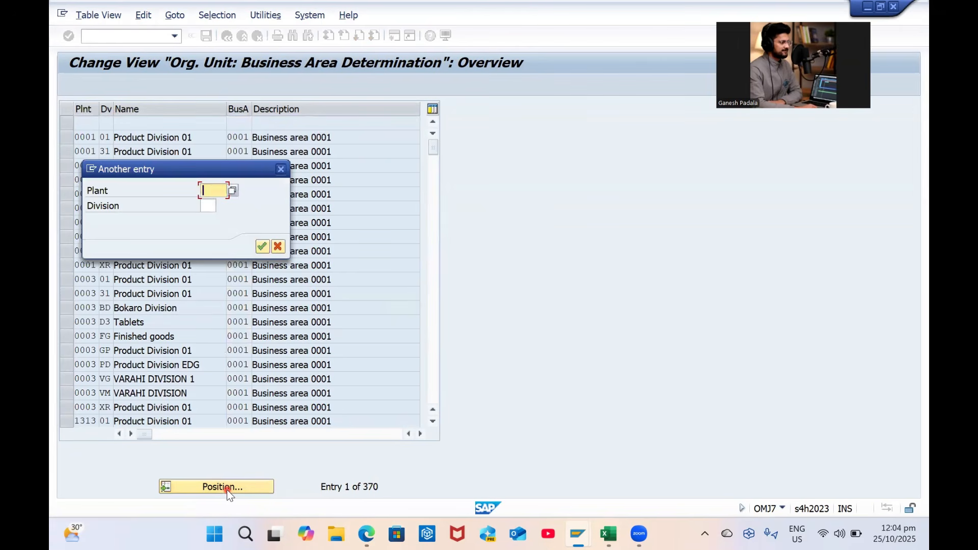
{"action": "type", "text": "GP01"}
{"action": "key", "text": "Tab"}
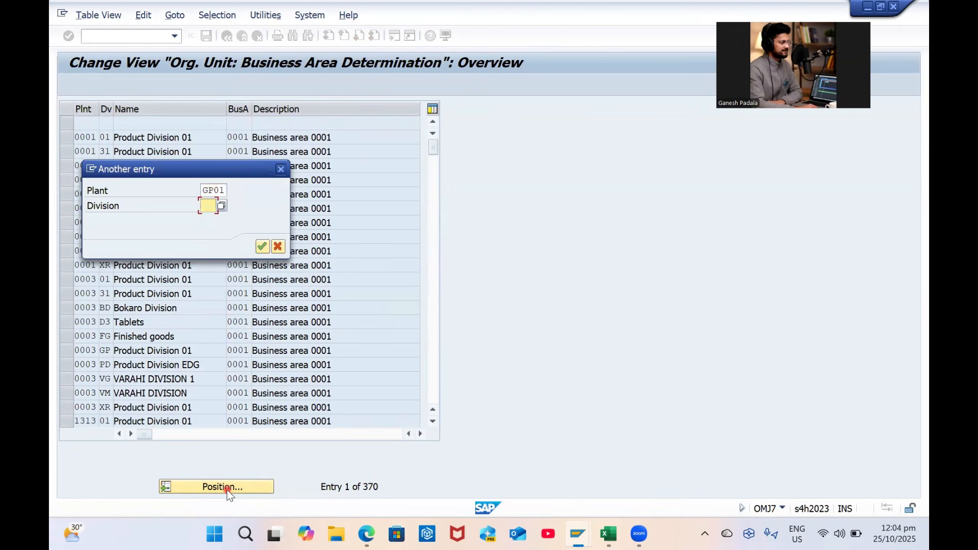
{"action": "type", "text": "G1"}
{"action": "key", "text": "Return"}
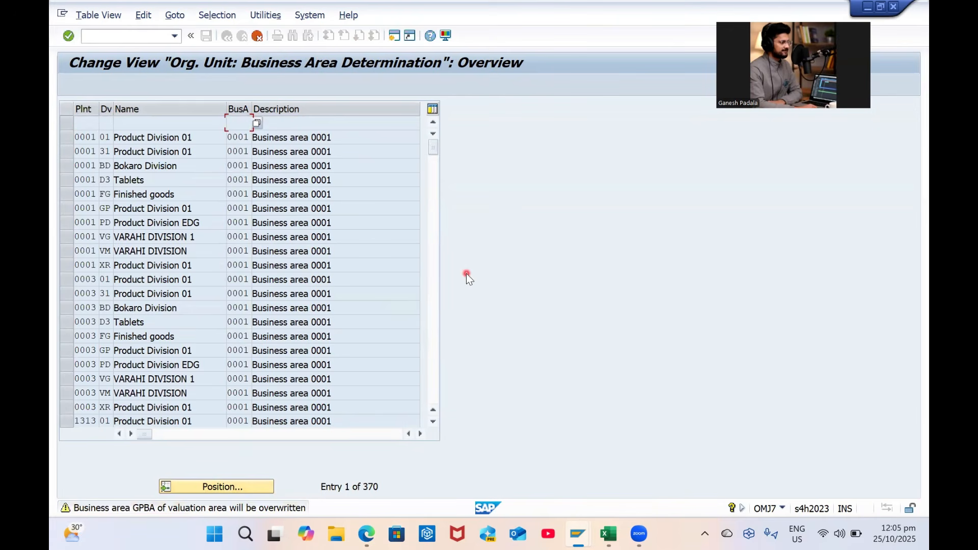
{"action": "key", "text": "Return"}
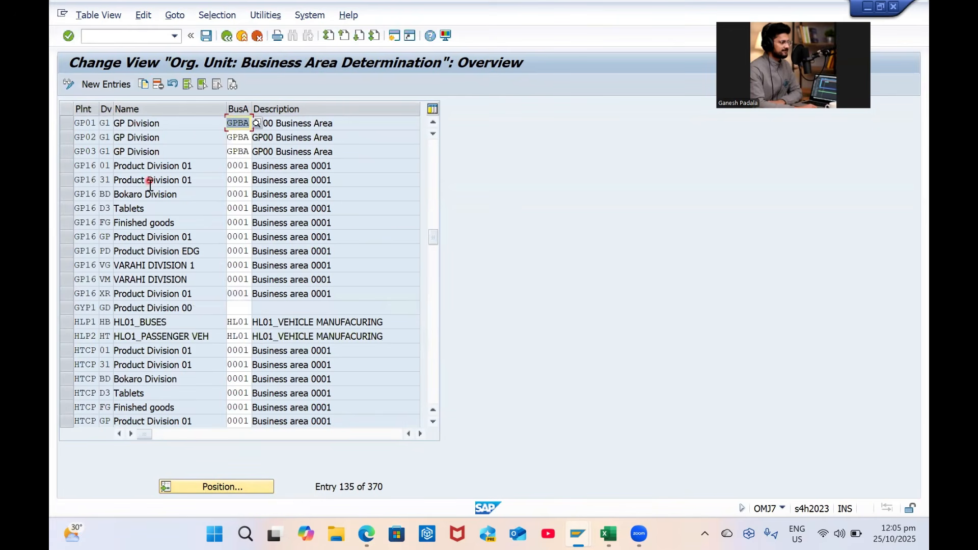
{"action": "left_click", "coordinate": [206, 36]}
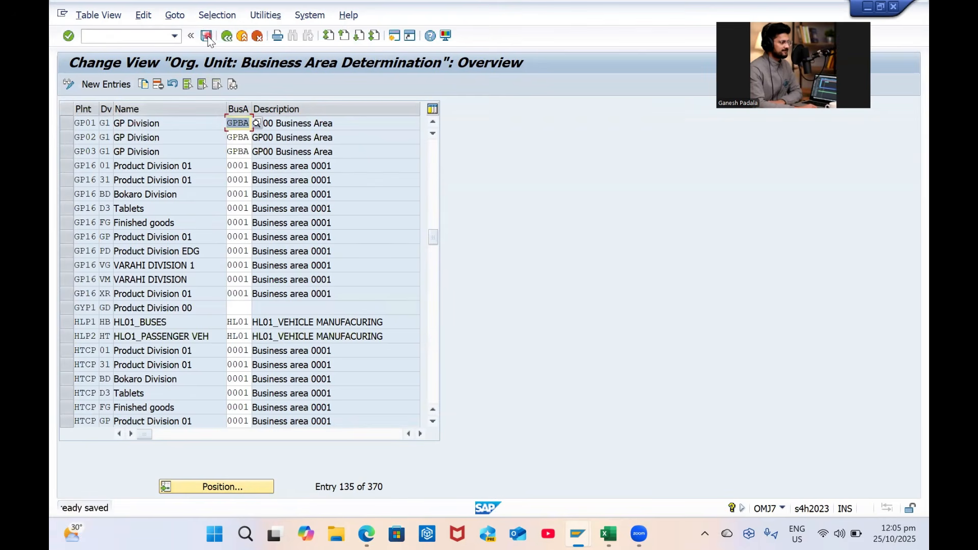
{"action": "left_click", "coordinate": [228, 37]}
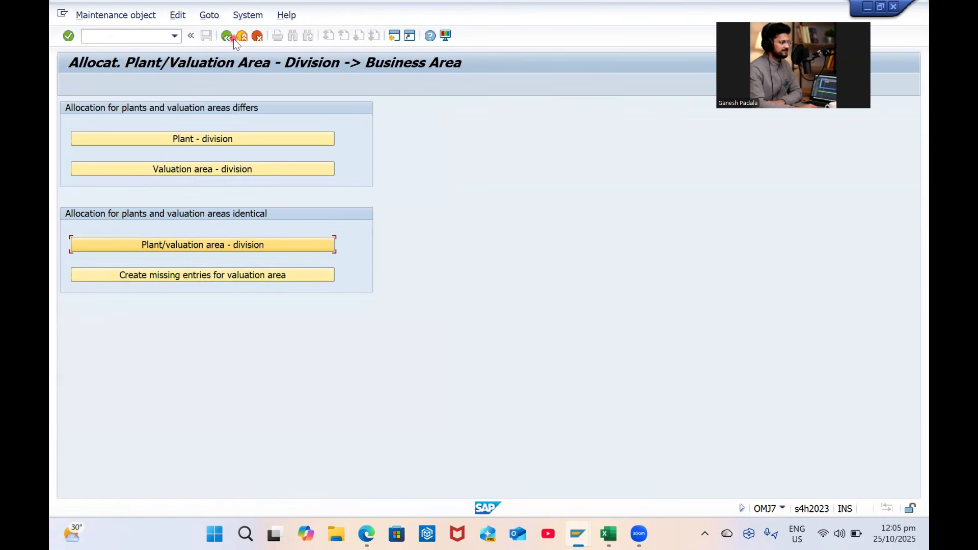
Create the missing valuation-area entries TSPB, TSPH and TSPW under business area 0001
{"action": "left_click", "coordinate": [210, 275]}
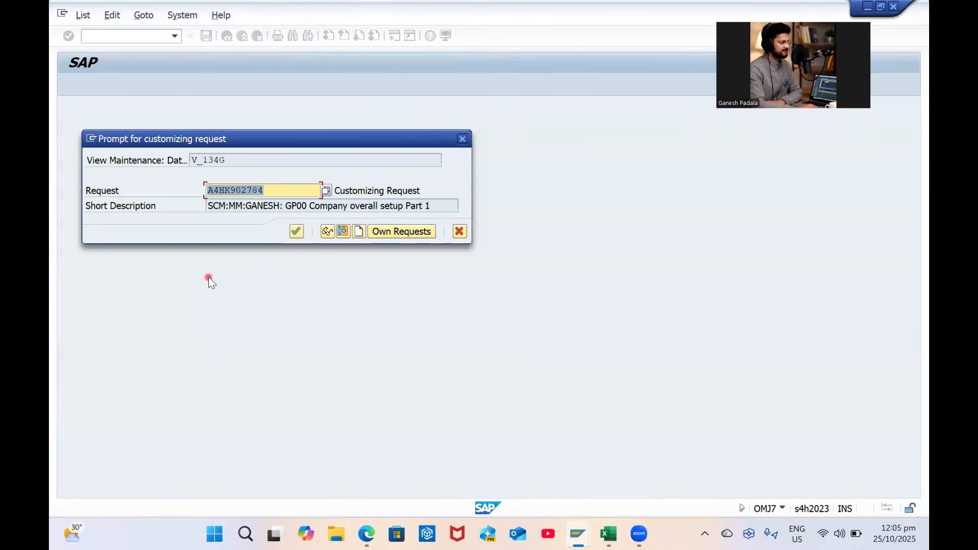
{"action": "left_click", "coordinate": [301, 233]}
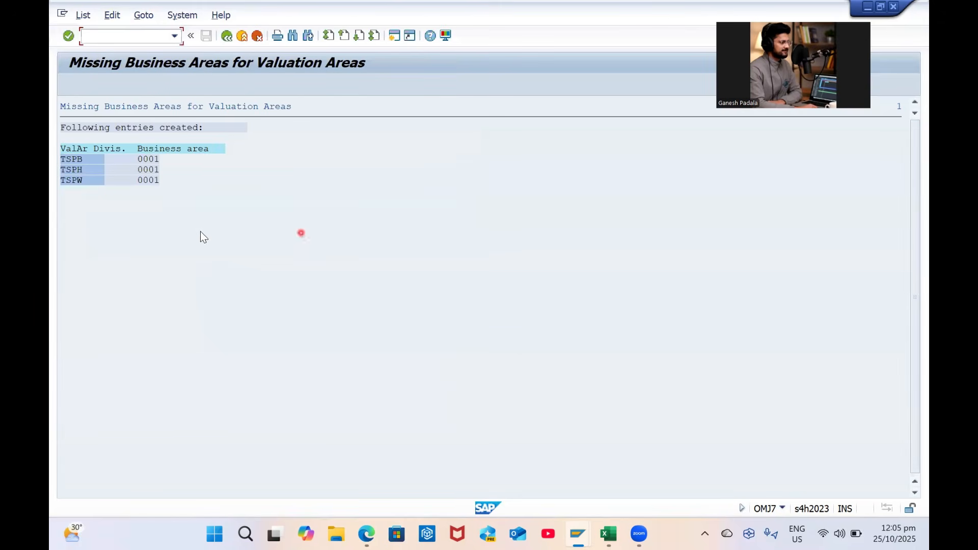
{"action": "left_click", "coordinate": [227, 39]}
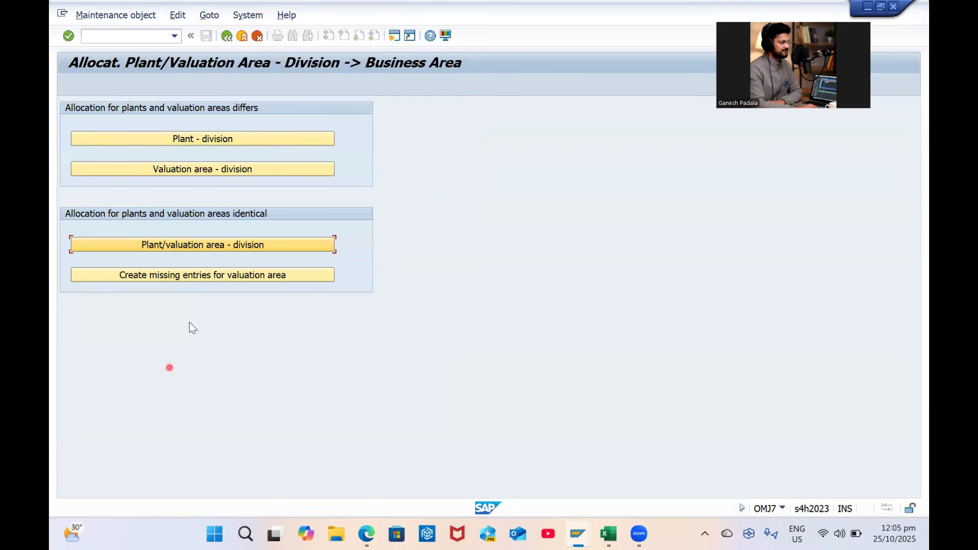
Recheck plant GP01 in the plant/valuation area to division table
{"action": "left_click", "coordinate": [181, 246]}
{"action": "left_click", "coordinate": [196, 488]}
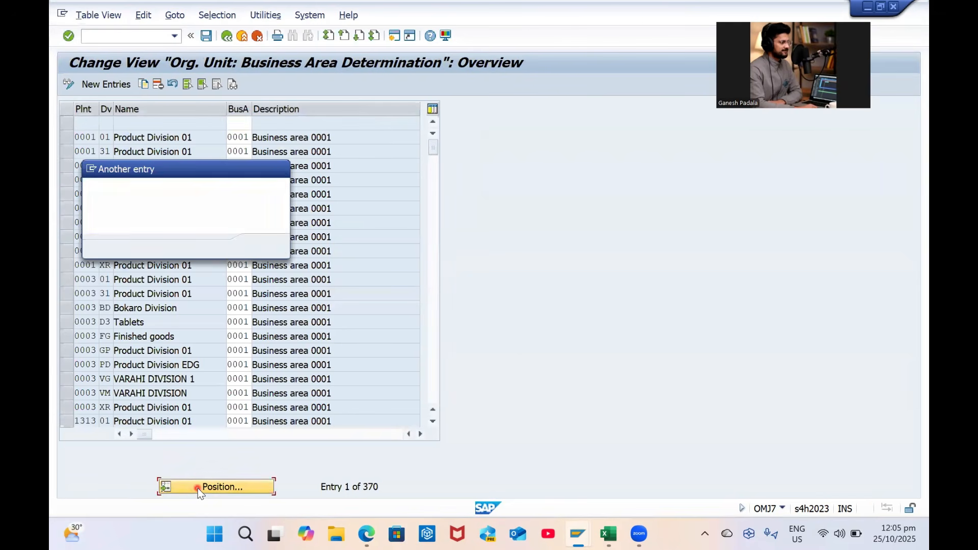
{"action": "type", "text": "GP01"}
{"action": "key", "text": "Return"}
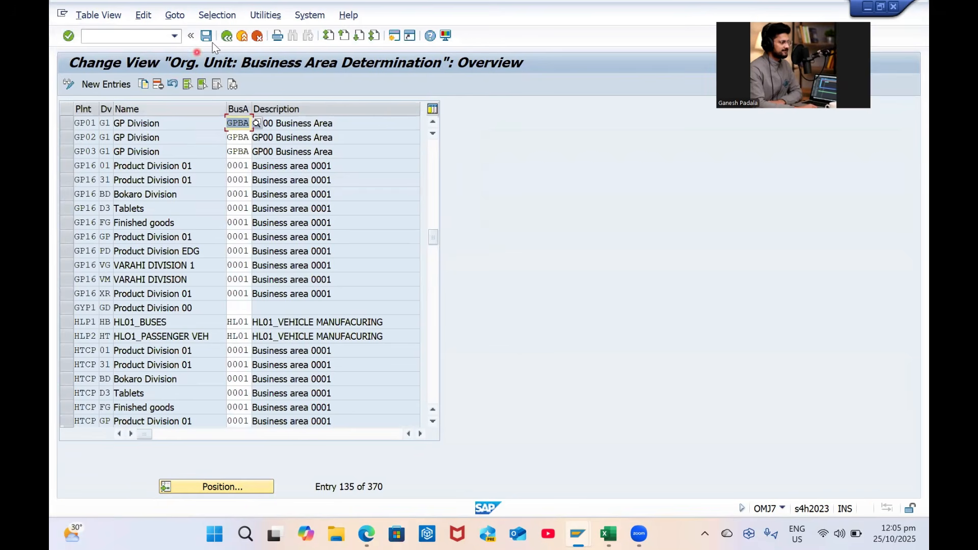
{"action": "left_click", "coordinate": [224, 38]}
In the IMG tree, run Sales and Distribution's Assign sales organization to company code
{"action": "left_click", "coordinate": [225, 37]}
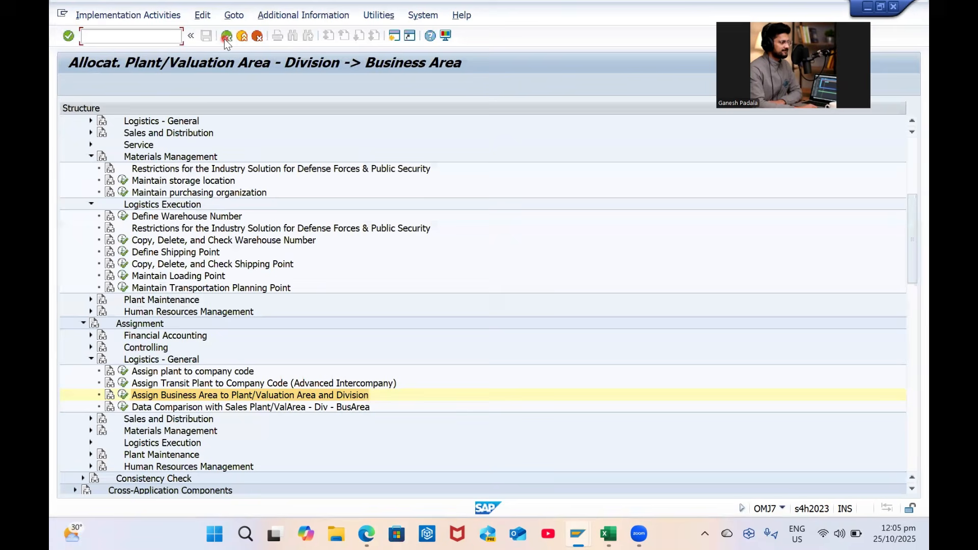
{"action": "left_click", "coordinate": [260, 336]}
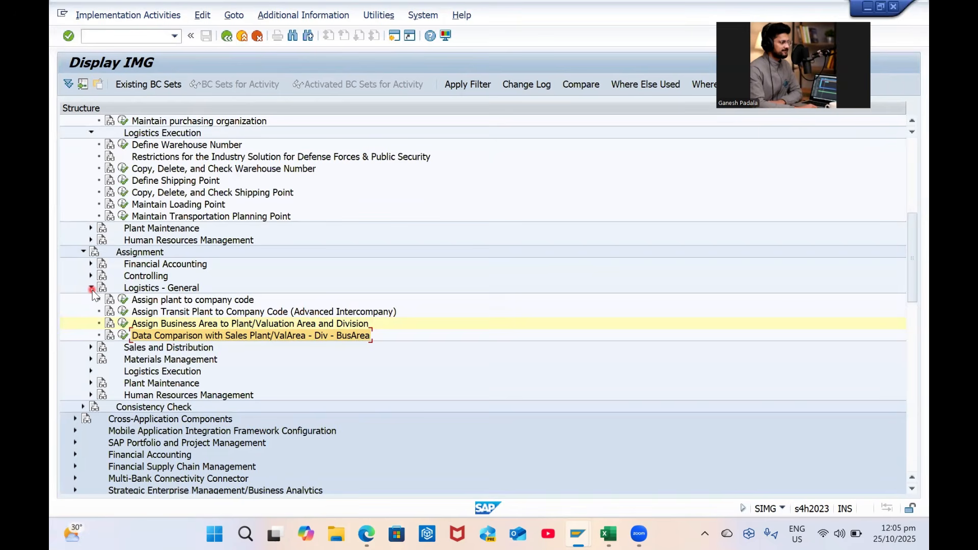
{"action": "left_click", "coordinate": [92, 288]}
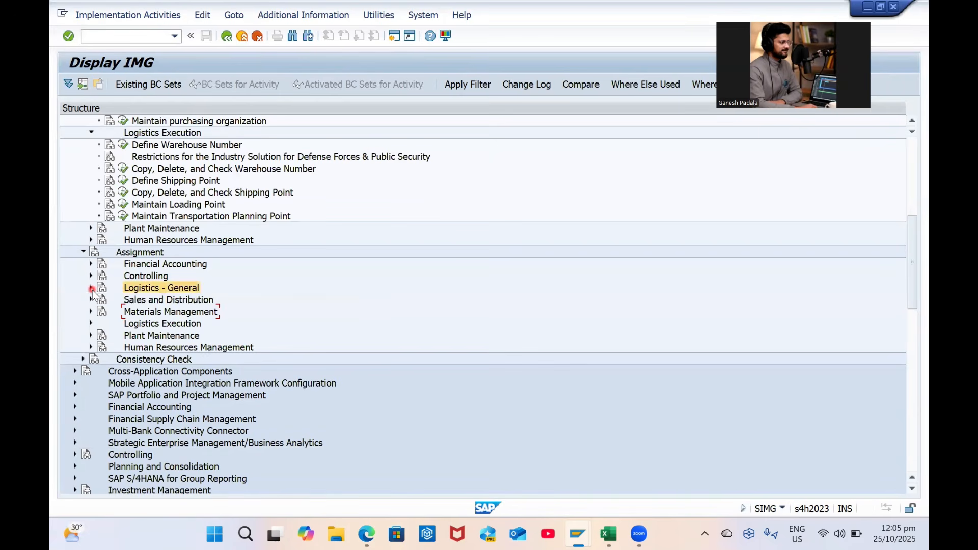
{"action": "left_click", "coordinate": [91, 300]}
{"action": "left_click", "coordinate": [170, 312]}
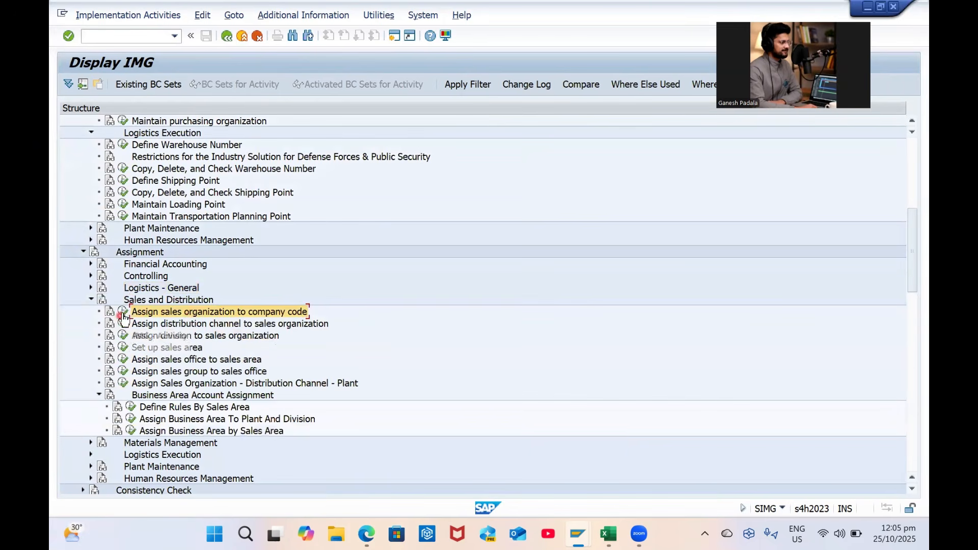
{"action": "left_click", "coordinate": [123, 312]}
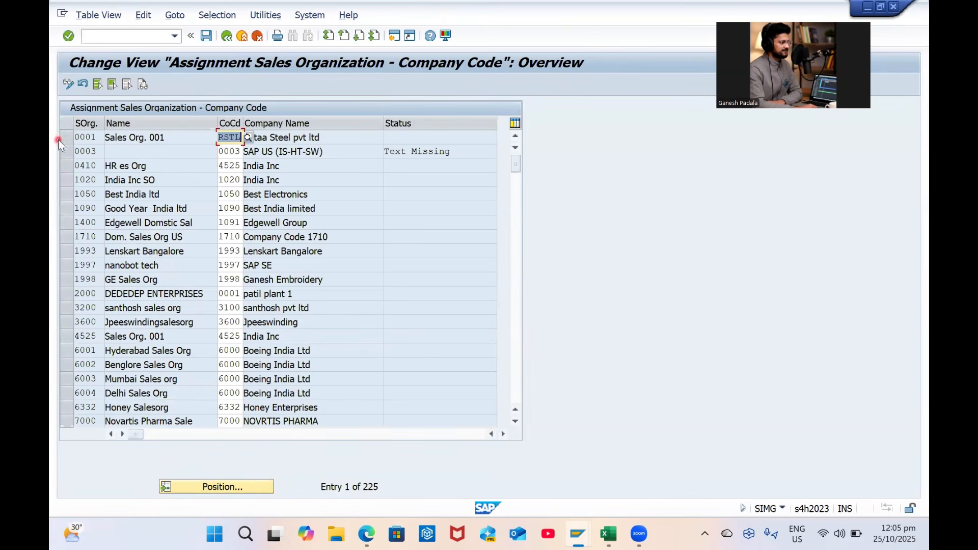
Assign sales organization GPSO to company code GP00 and save
{"action": "left_click", "coordinate": [218, 487]}
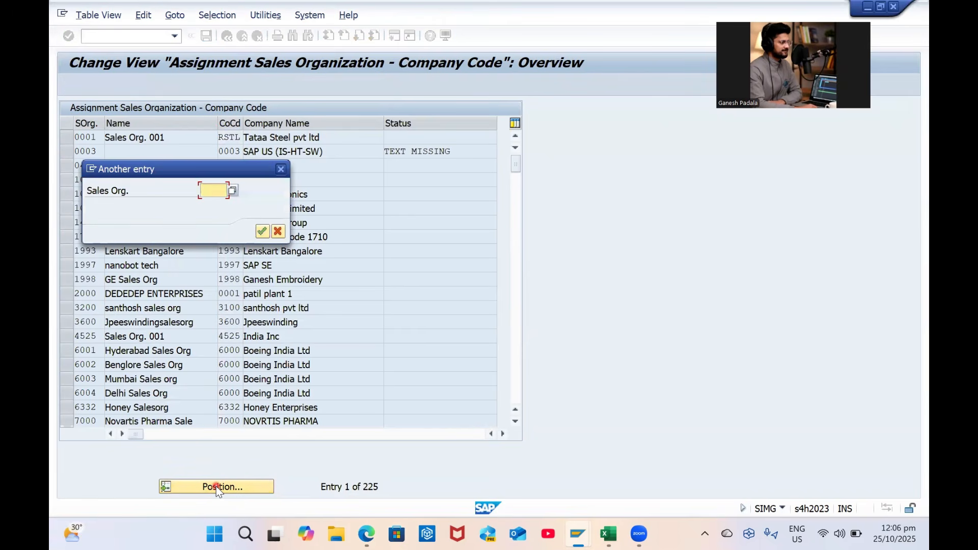
{"action": "type", "text": "GPSO"}
{"action": "key", "text": "Return"}
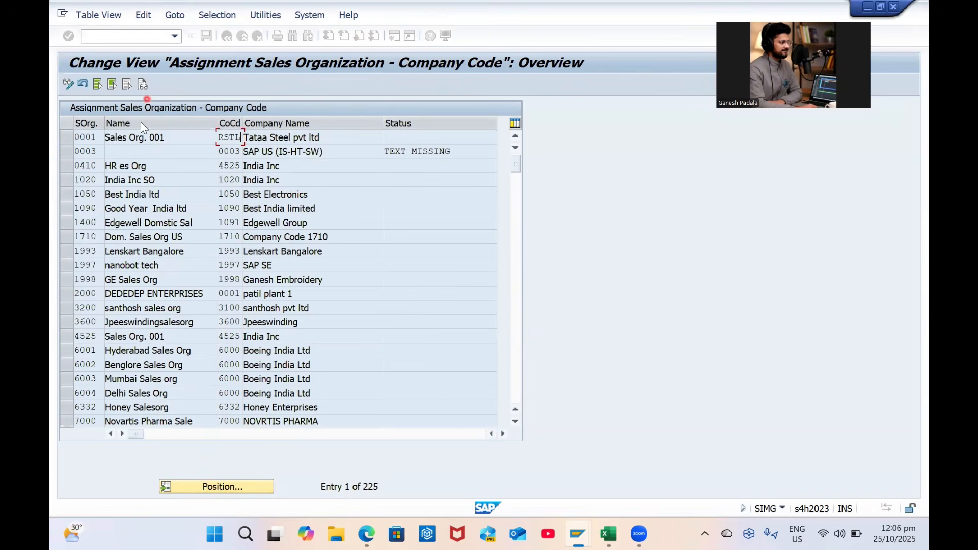
{"action": "left_click", "coordinate": [216, 138]}
{"action": "type", "text": "GP00"}
{"action": "key", "text": "Return"}
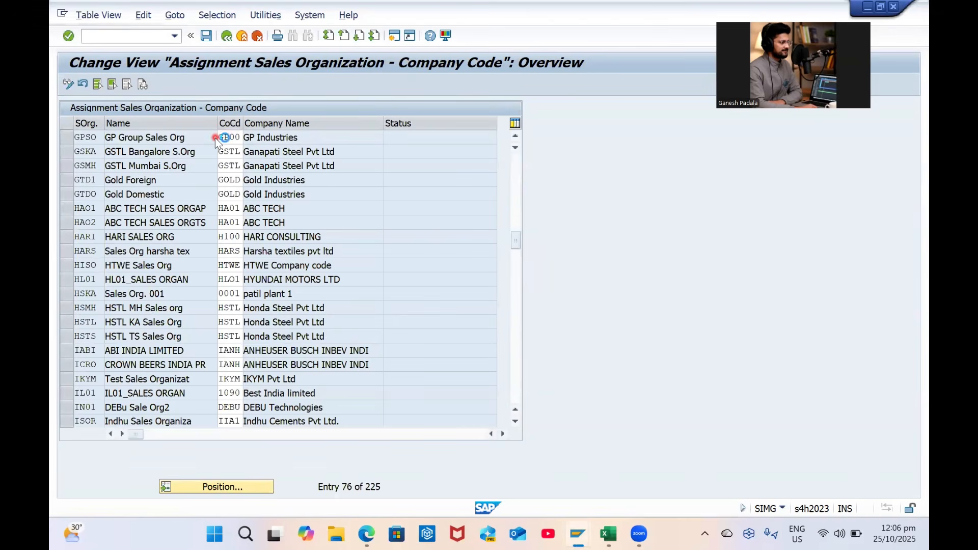
{"action": "key", "text": "ctrl+s"}
{"action": "key", "text": "Return"}
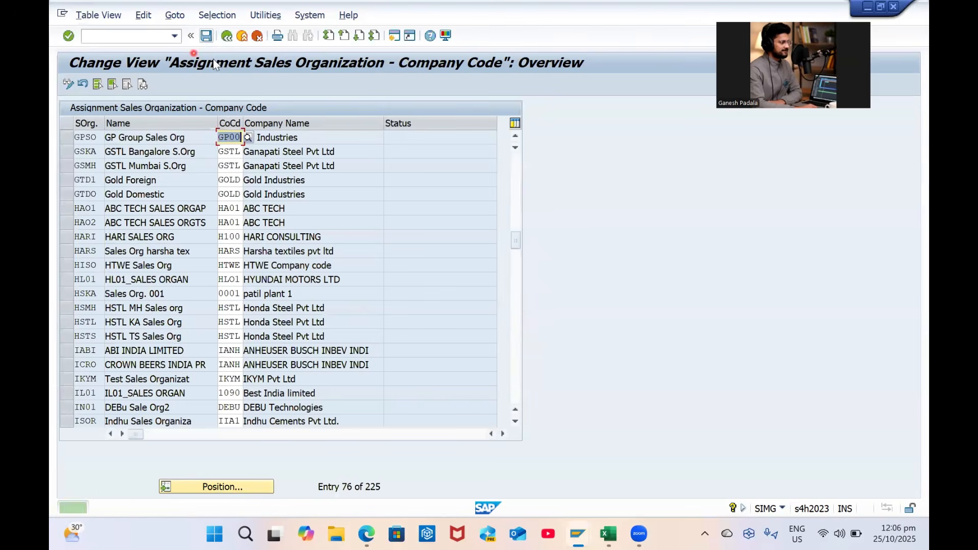
{"action": "left_click", "coordinate": [227, 35]}
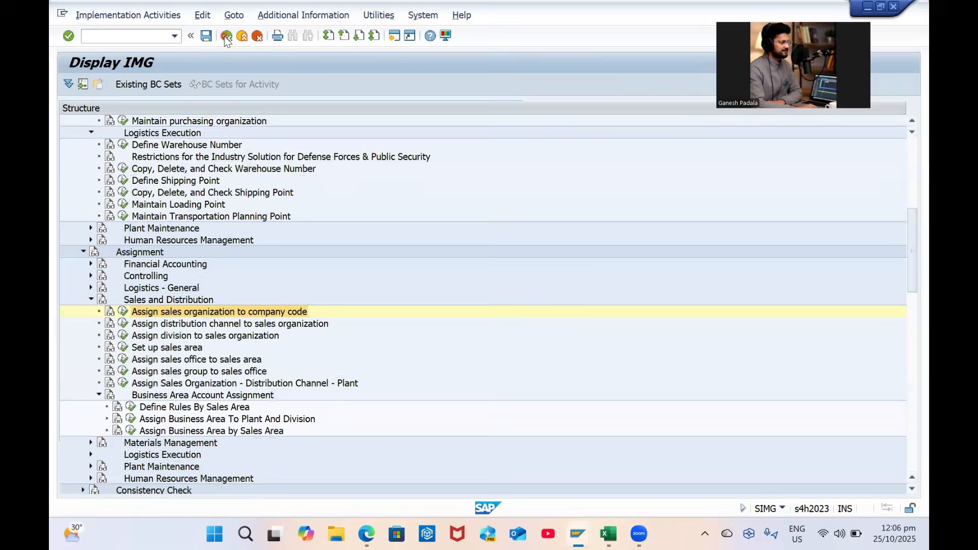
Open the distribution channel to sales organization assignments at sales organization GPSO
{"action": "left_click", "coordinate": [123, 324]}
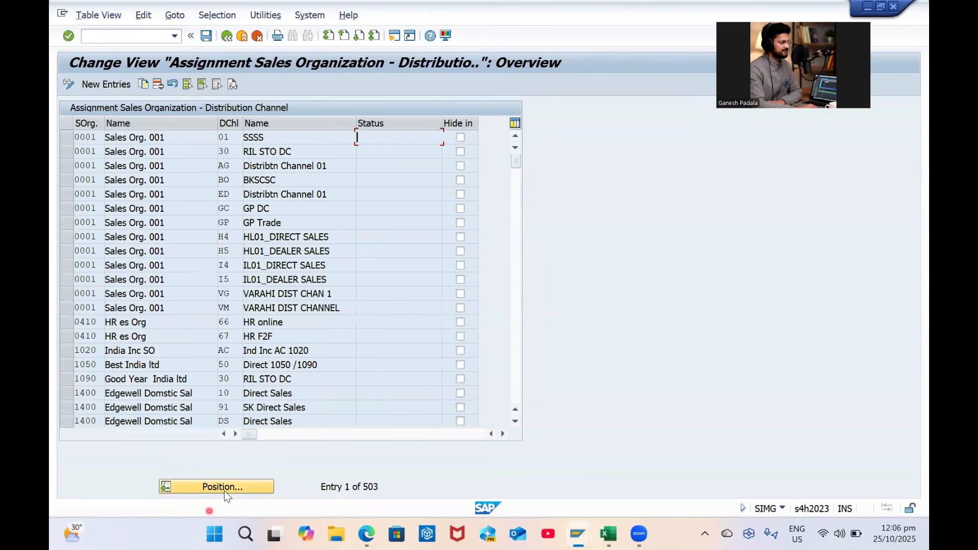
{"action": "left_click", "coordinate": [225, 488]}
{"action": "type", "text": "GPSO"}
{"action": "key", "text": "Tab"}
{"action": "key", "text": "Return"}
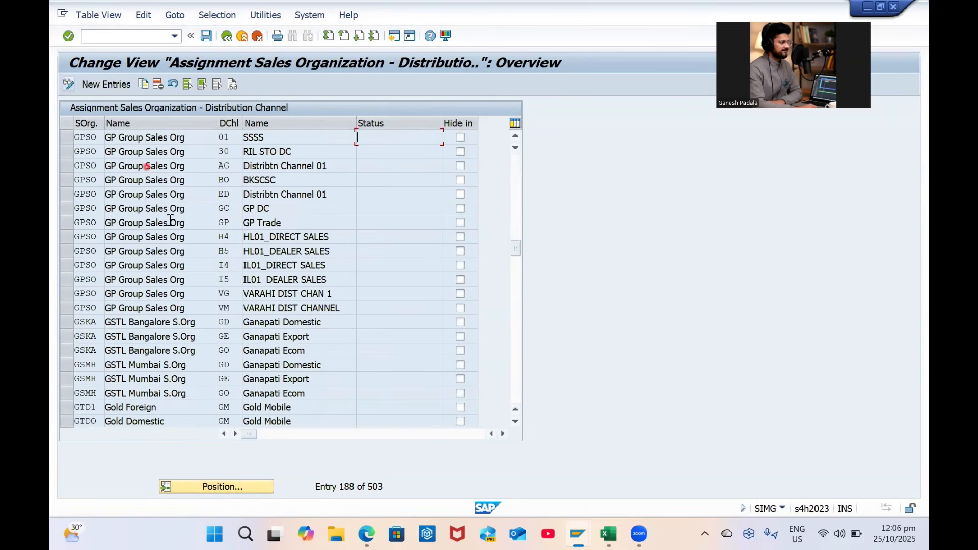
Delete the twelve GPSO distribution channel rows other than GC and save
{"action": "left_click", "coordinate": [68, 194]}
{"action": "left_click_drag", "start_coordinate": [70, 182], "coordinate": [71, 136]}
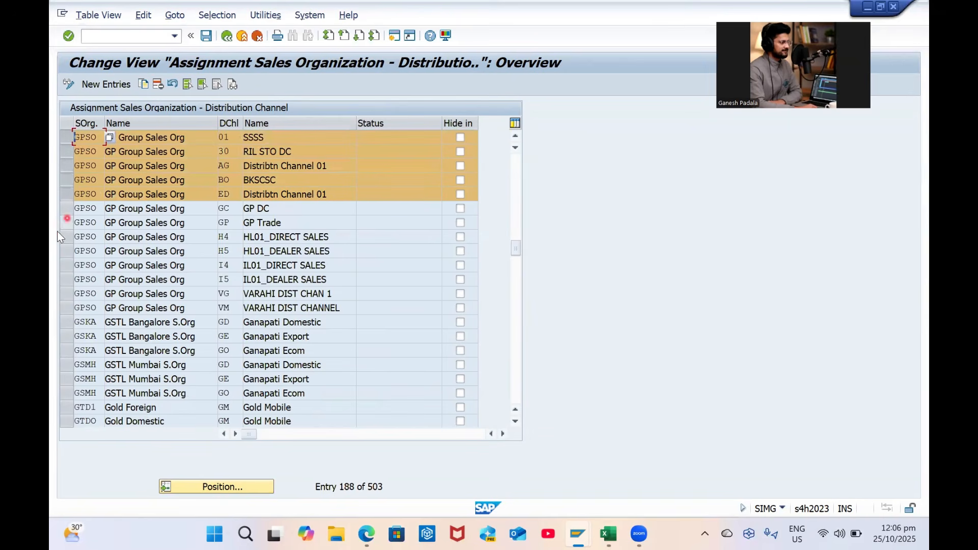
{"action": "left_click_drag", "start_coordinate": [67, 224], "coordinate": [66, 309]}
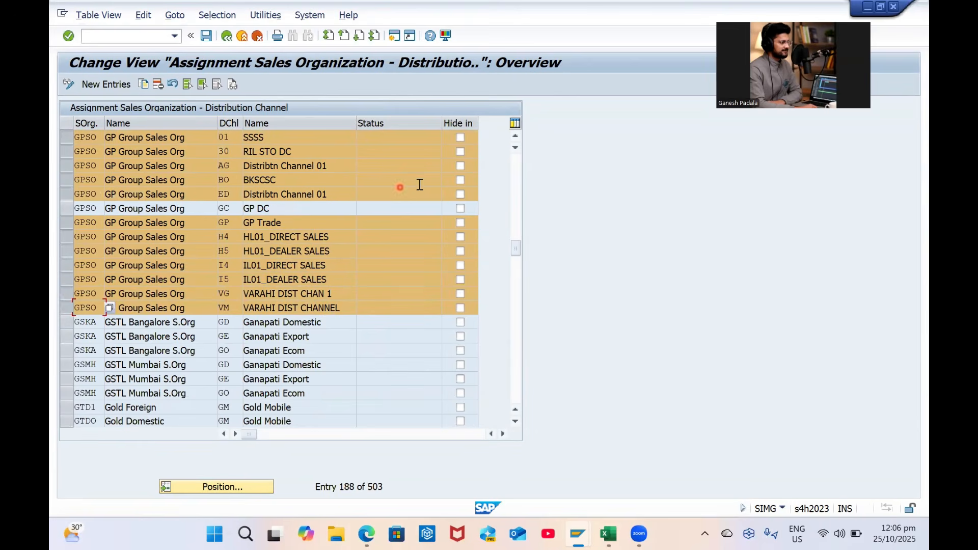
{"action": "left_click", "coordinate": [70, 224], "text": "ctrl"}
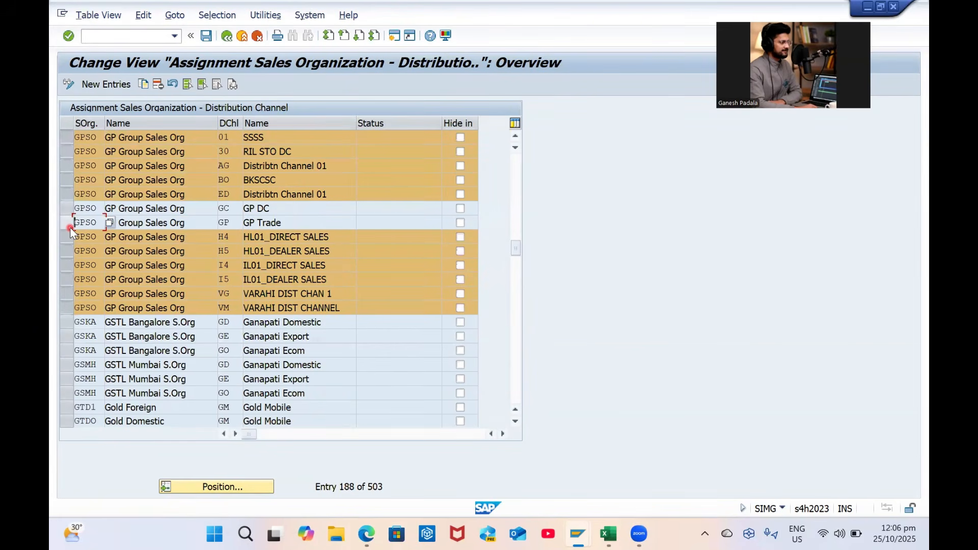
{"action": "left_click", "coordinate": [69, 228], "text": "ctrl"}
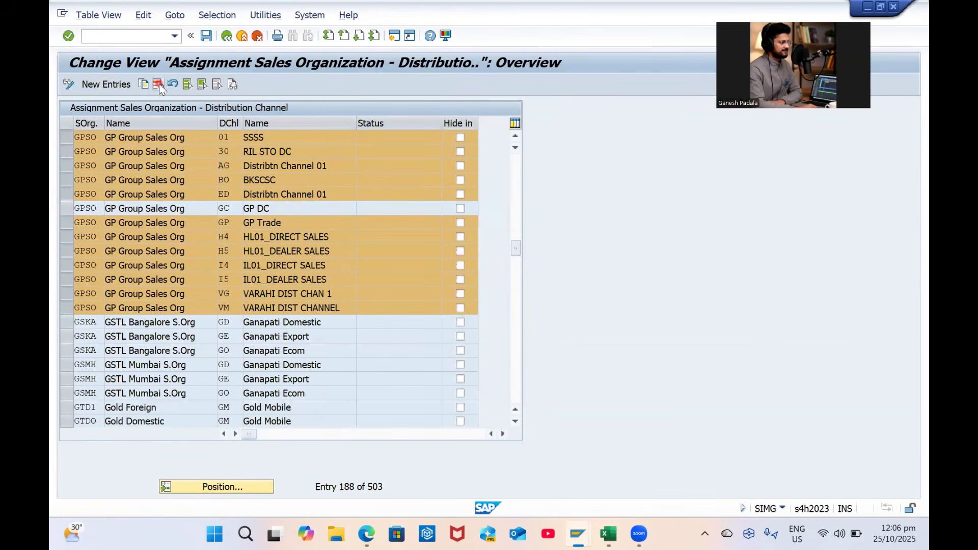
{"action": "left_click", "coordinate": [158, 85]}
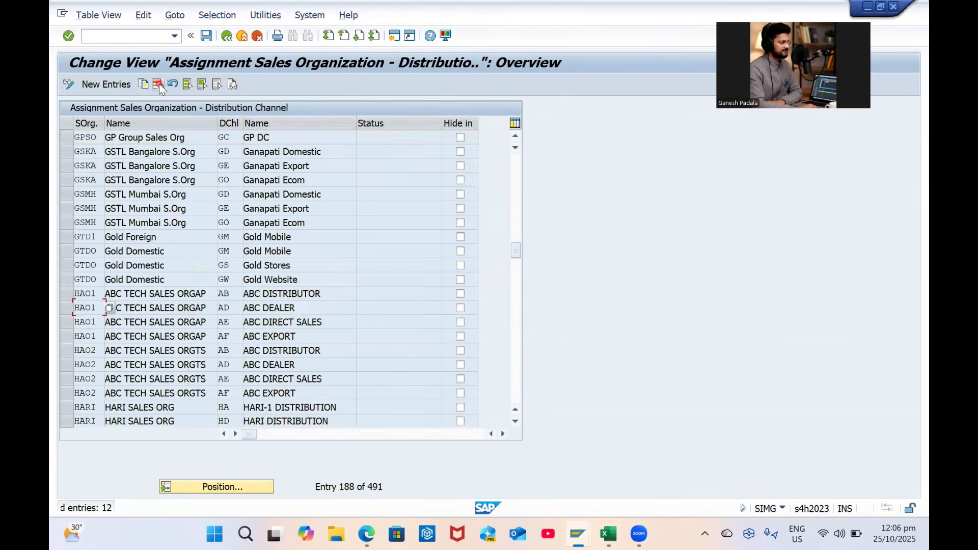
{"action": "left_click", "coordinate": [206, 36]}
{"action": "key", "text": "Return"}
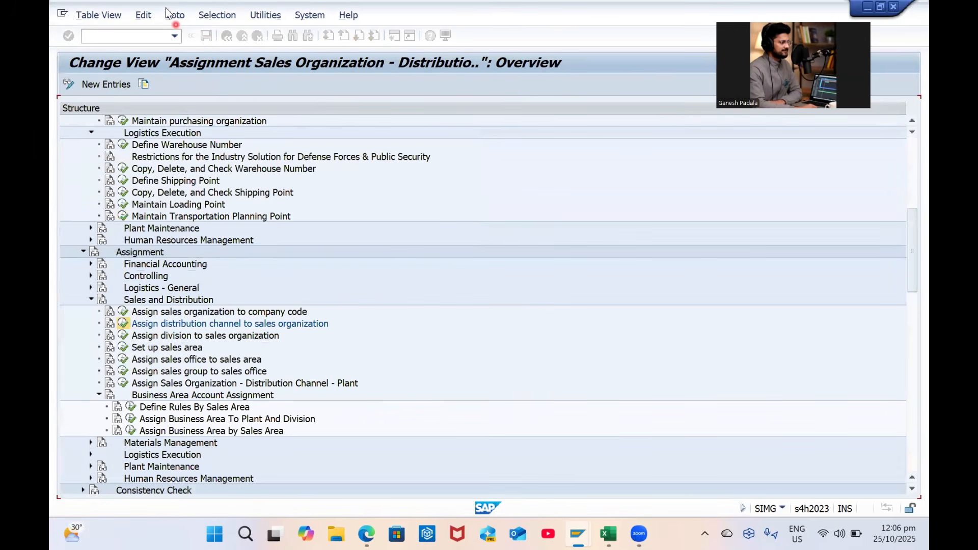
{"action": "left_click", "coordinate": [227, 35]}
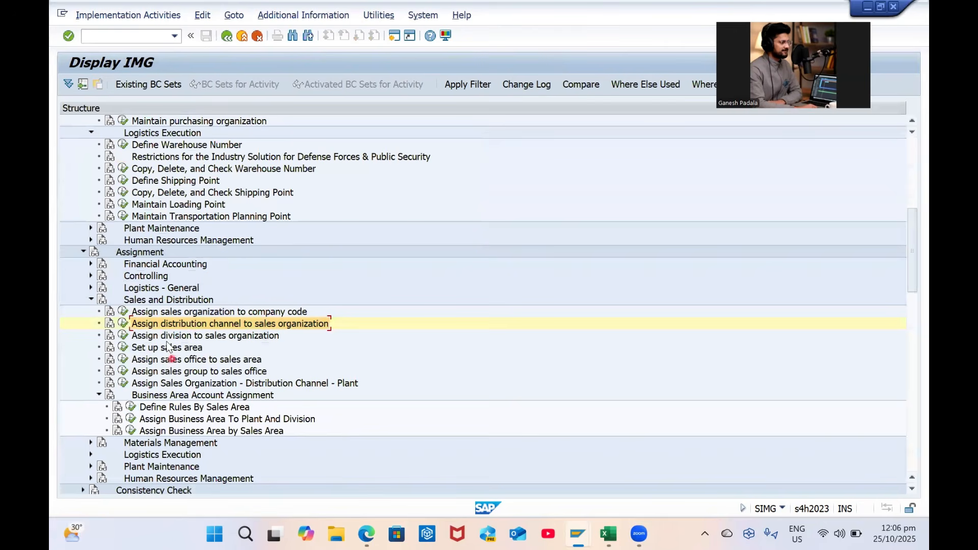
Delete sales organization GPSO's old division assignments, including XR and BD
{"action": "left_click", "coordinate": [123, 335]}
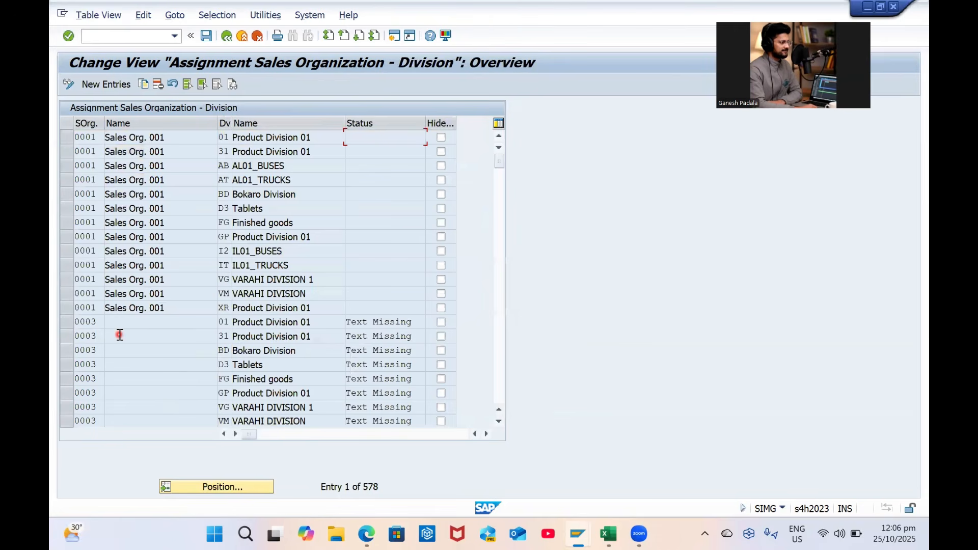
{"action": "left_click", "coordinate": [261, 484]}
{"action": "type", "text": "GPSO"}
{"action": "key", "text": "Return"}
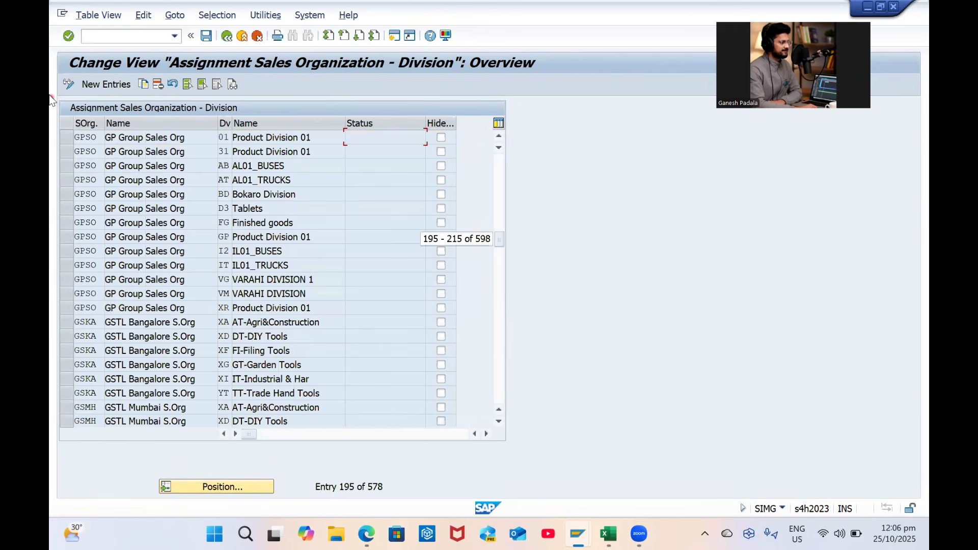
{"action": "left_click", "coordinate": [68, 304]}
{"action": "left_click_drag", "start_coordinate": [68, 297], "coordinate": [69, 136]}
{"action": "left_click", "coordinate": [63, 193]}
{"action": "left_click", "coordinate": [160, 84]}
Add the GPSO / G1 division assignment and save it
{"action": "left_click", "coordinate": [99, 84]}
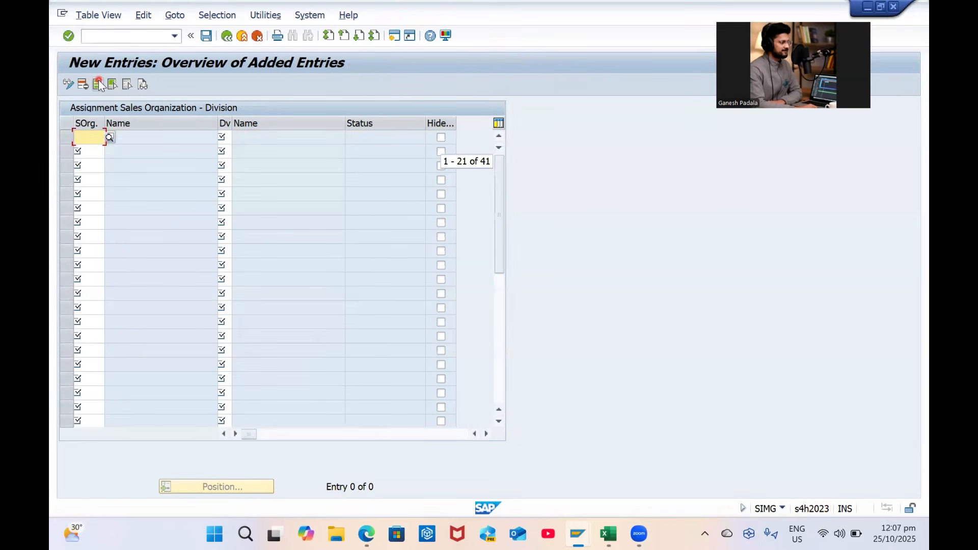
{"action": "type", "text": "GPSO"}
{"action": "key", "text": "Tab"}
{"action": "type", "text": "G1"}
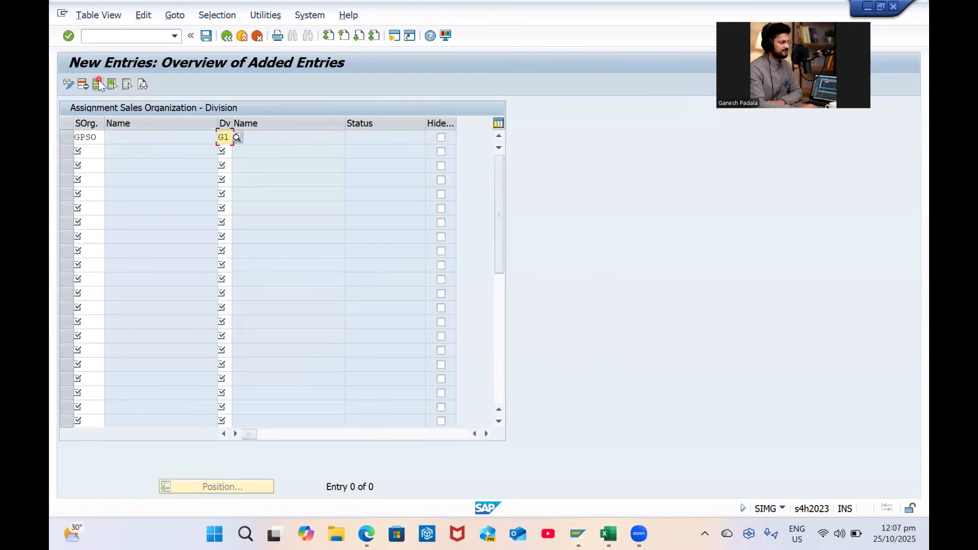
{"action": "key", "text": "Return"}
{"action": "key", "text": "ctrl+s"}
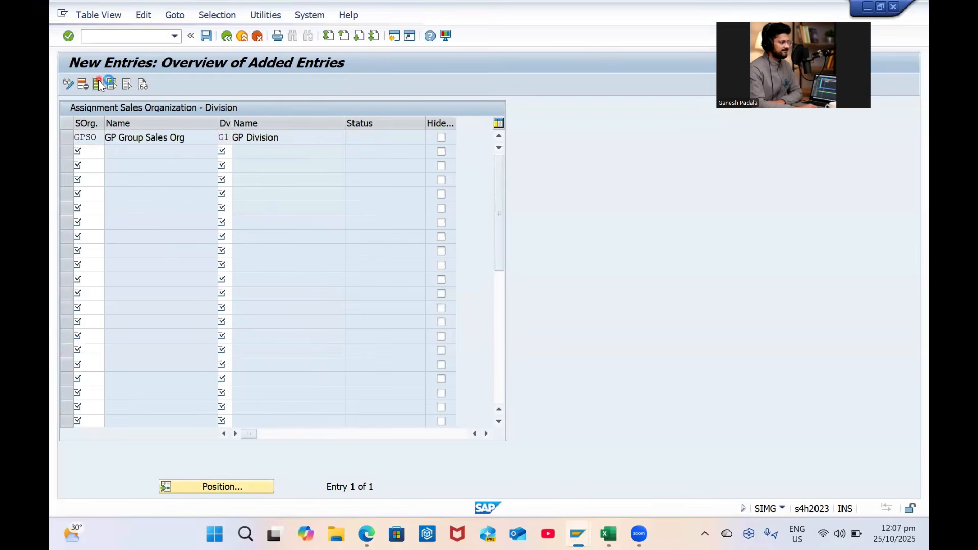
{"action": "key", "text": "Return"}
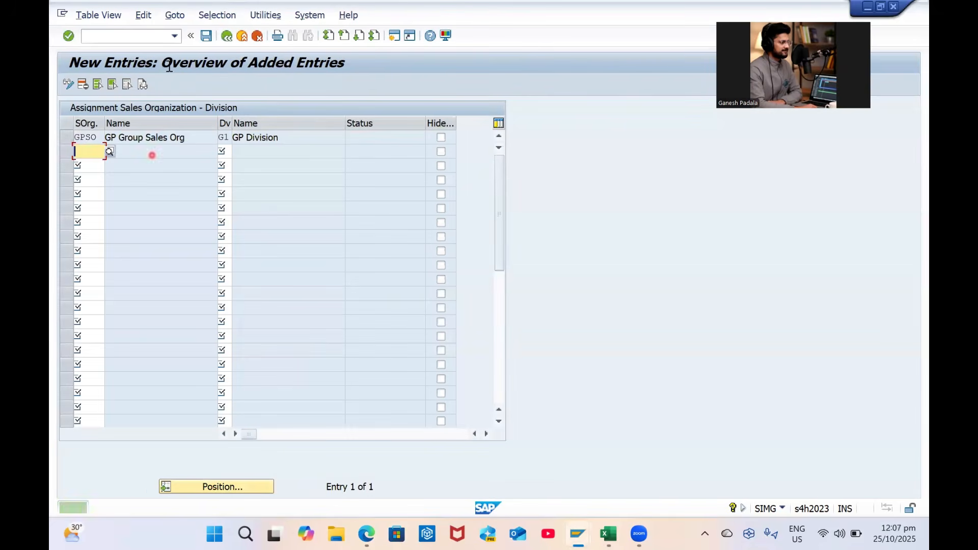
{"action": "left_click", "coordinate": [207, 37]}
{"action": "left_click", "coordinate": [226, 38]}
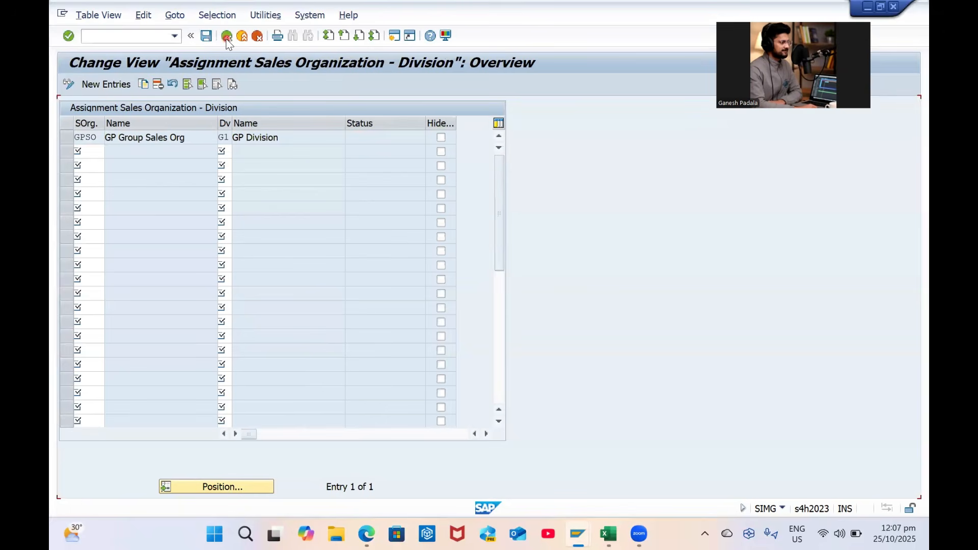
Open Set up sales area and position the table at GPSO / GC / GP
{"action": "left_click", "coordinate": [226, 38]}
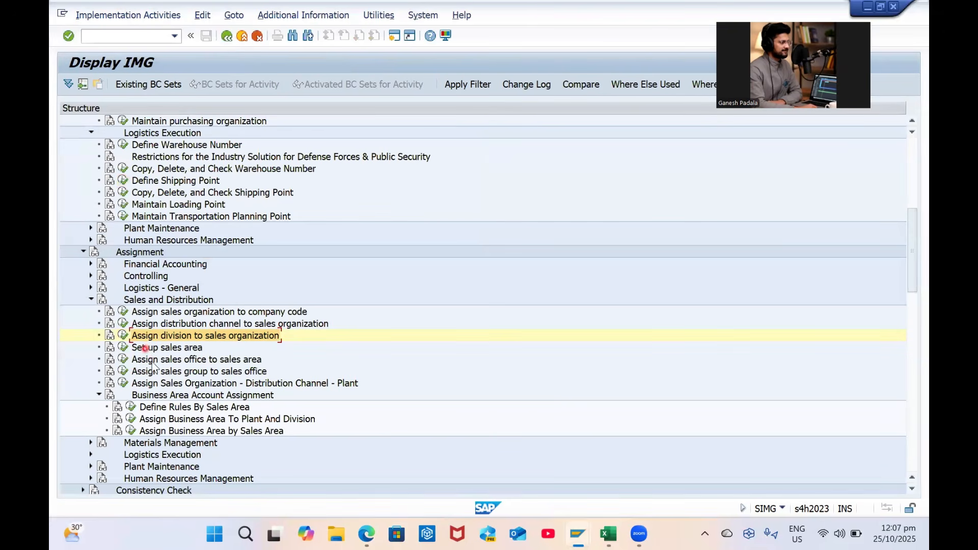
{"action": "left_click", "coordinate": [123, 348]}
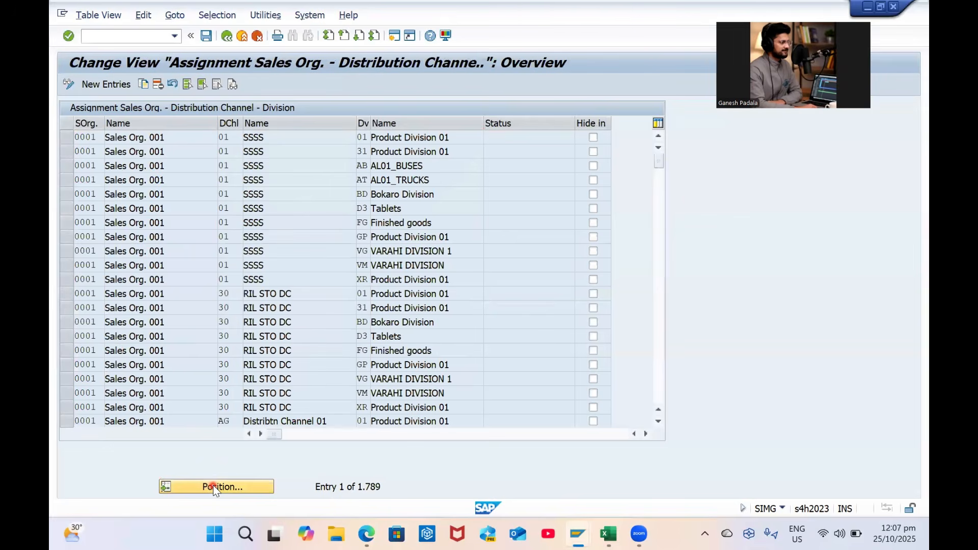
{"action": "left_click", "coordinate": [213, 485]}
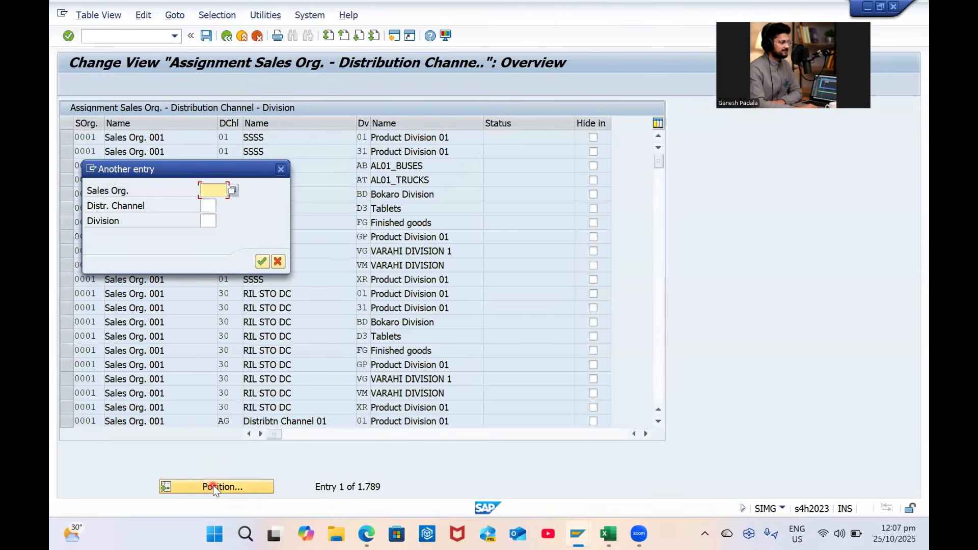
{"action": "type", "text": "GPSO"}
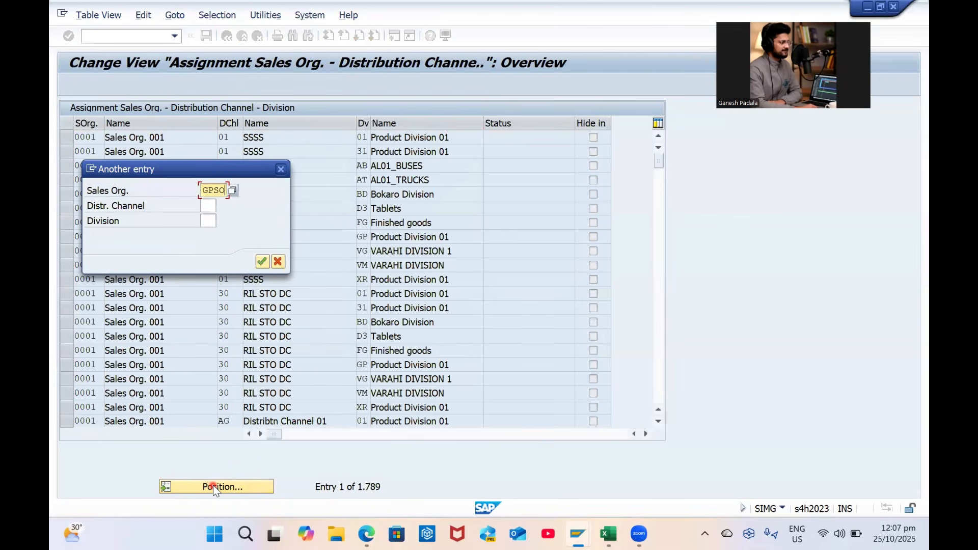
{"action": "key", "text": "Tab"}
{"action": "type", "text": "G"}
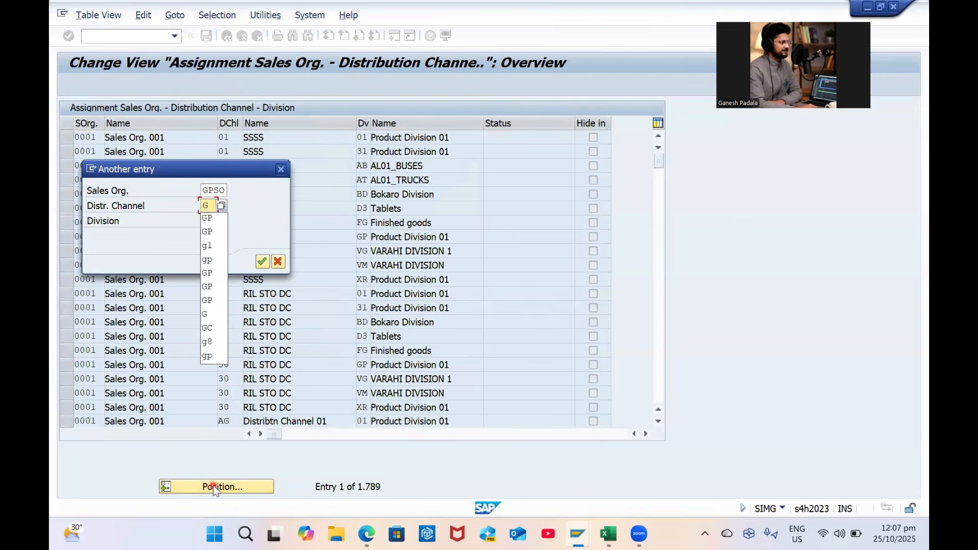
{"action": "type", "text": "C"}
{"action": "key", "text": "Tab"}
{"action": "type", "text": "GP"}
{"action": "key", "text": "Return"}
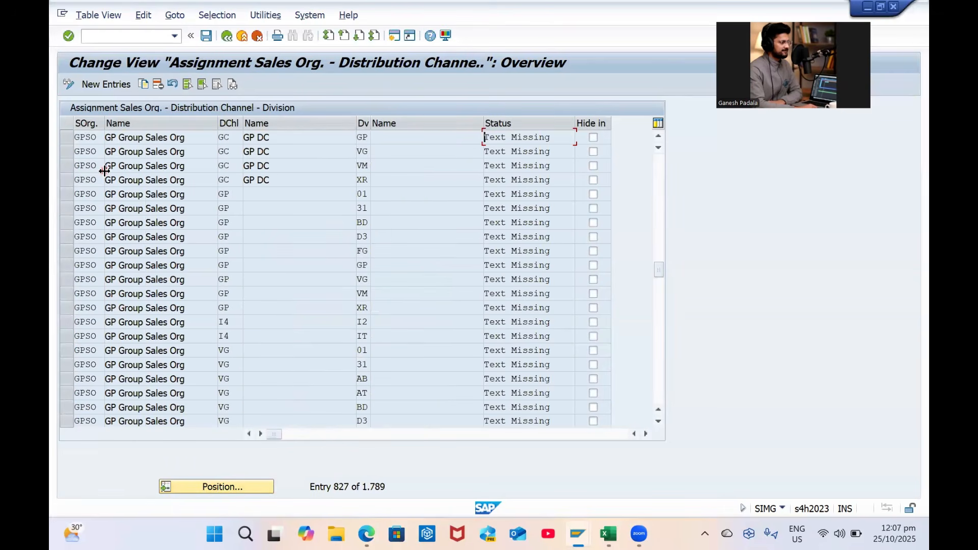
Block-select the 36 wrong GPSO sales-area rows, through GPSO / VM / XR, and delete them
{"action": "left_click", "coordinate": [67, 154]}
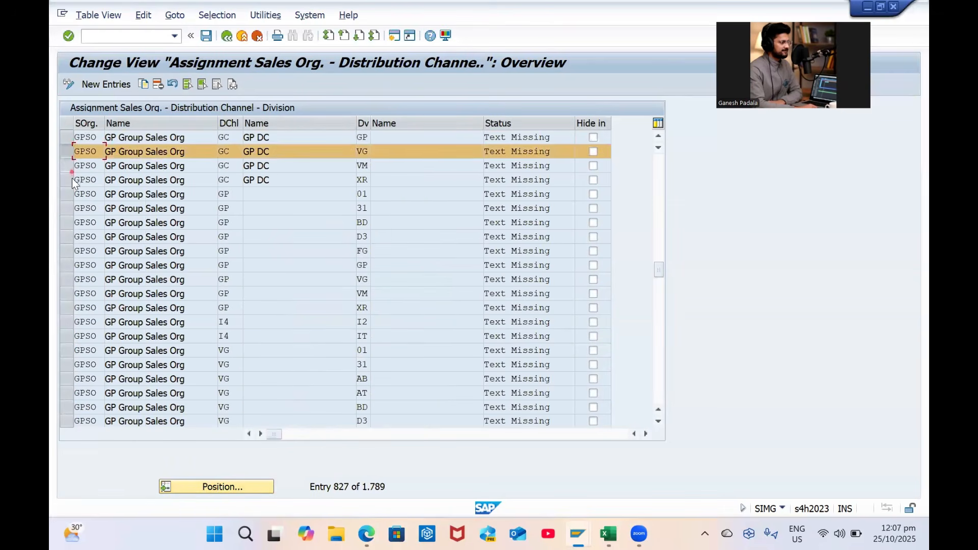
{"action": "left_click", "coordinate": [70, 168]}
{"action": "left_click", "coordinate": [68, 196]}
{"action": "left_click", "coordinate": [69, 181]}
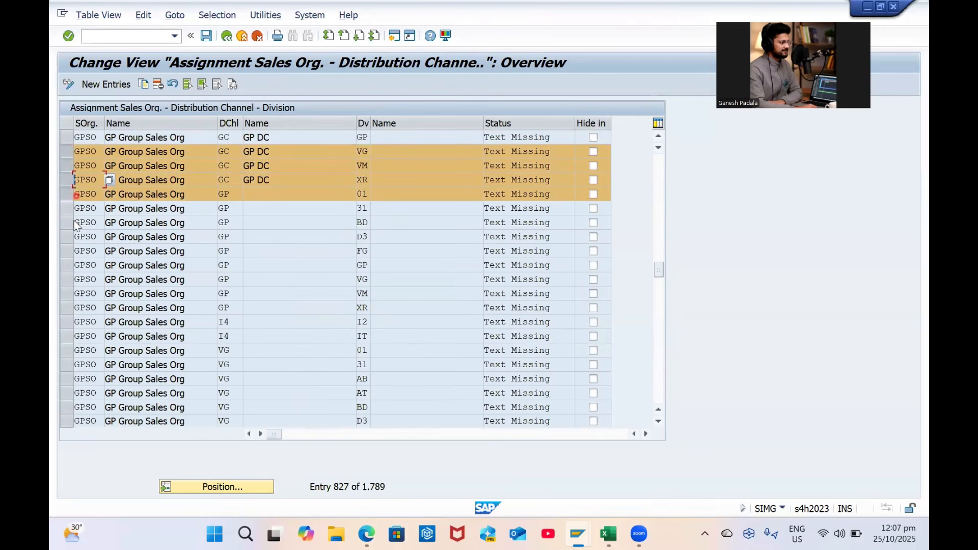
{"action": "left_click", "coordinate": [70, 208]}
{"action": "left_click", "coordinate": [95, 224]}
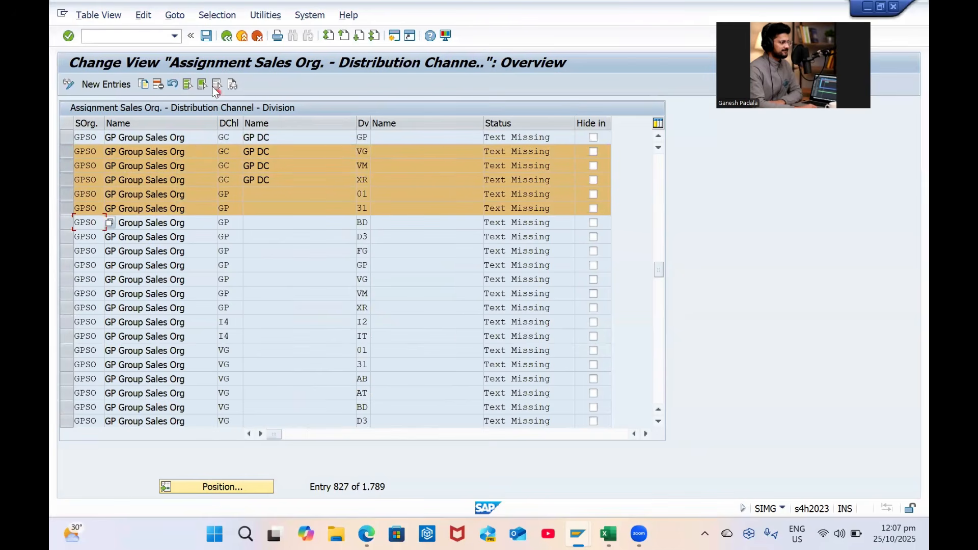
{"action": "left_click", "coordinate": [204, 85]}
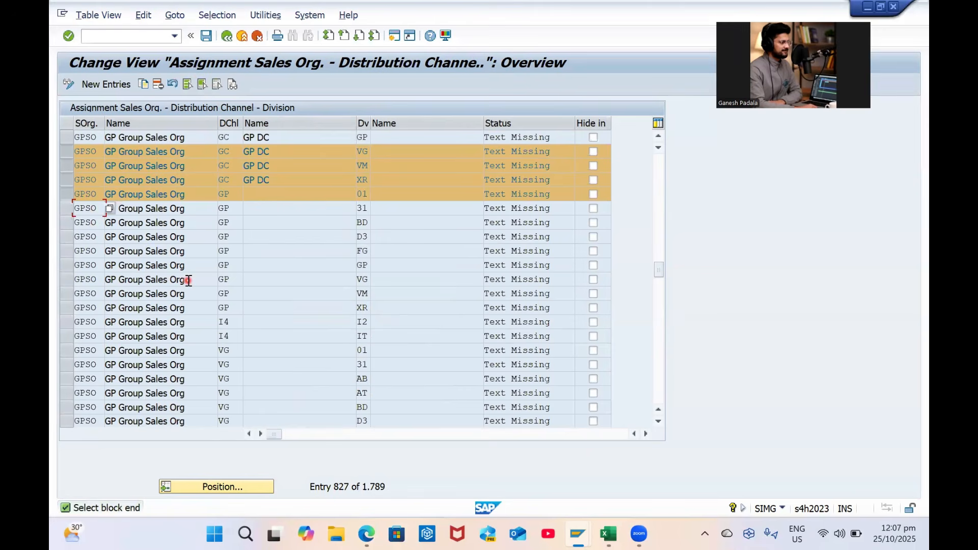
{"action": "key", "text": "Down"}
{"action": "scroll", "coordinate": [208, 286], "scroll_direction": "down", "scroll_amount": 7}
{"action": "scroll", "coordinate": [208, 287], "scroll_direction": "down", "scroll_amount": 1}
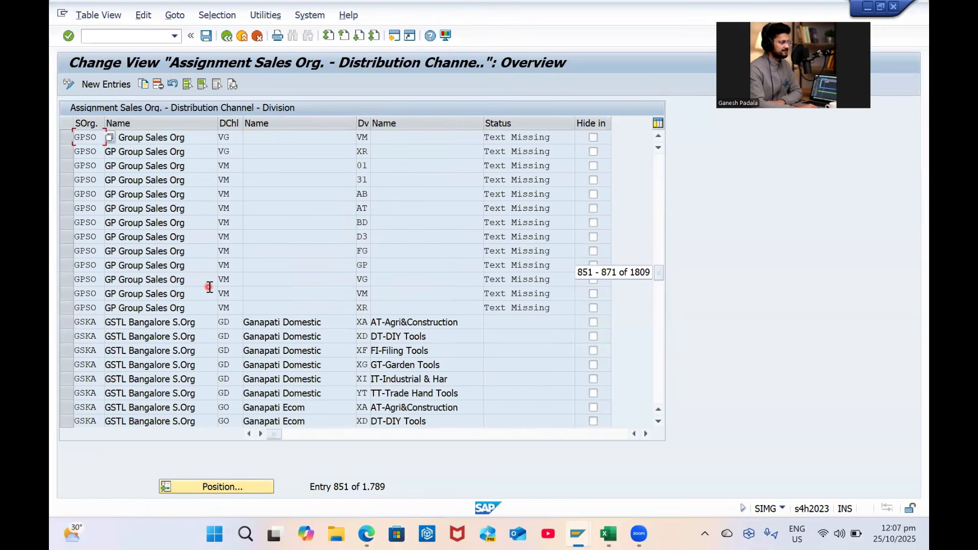
{"action": "left_click", "coordinate": [67, 307]}
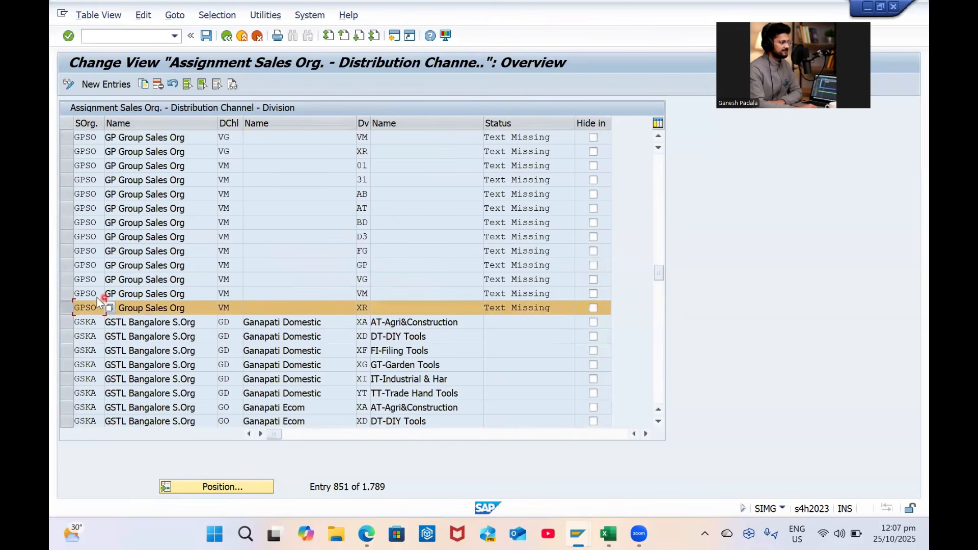
{"action": "left_click", "coordinate": [205, 87]}
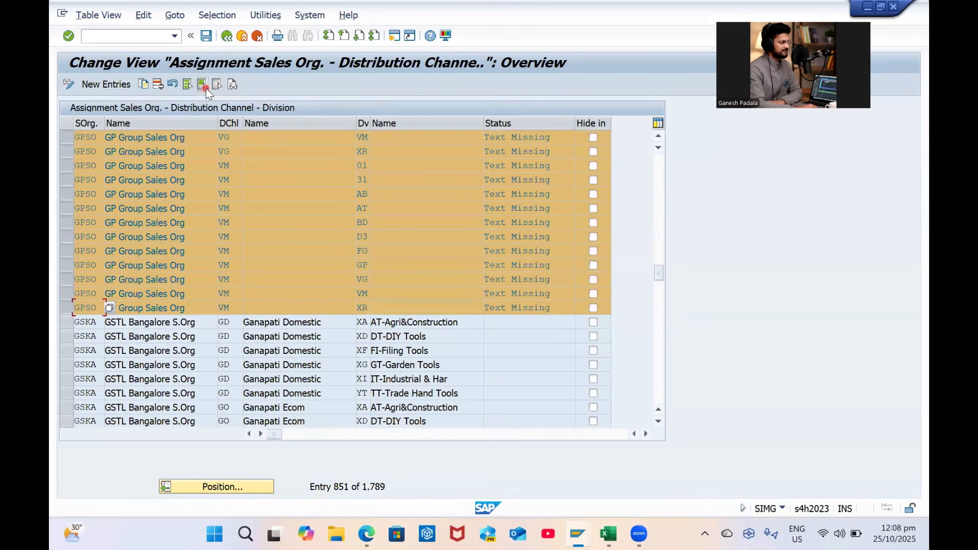
{"action": "left_click", "coordinate": [157, 83]}
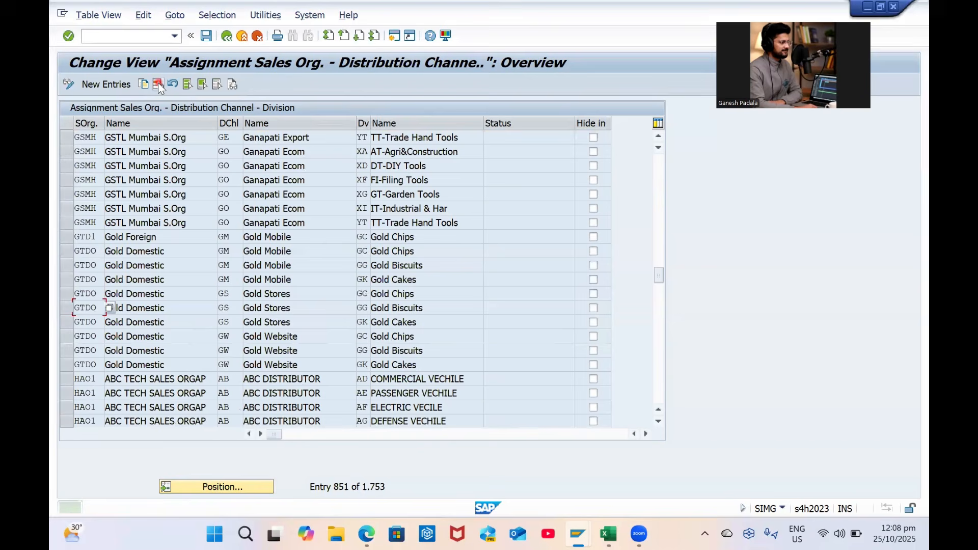
Save the deletions under the customizing request, leaving 1,753 entries
{"action": "scroll", "coordinate": [273, 278], "scroll_direction": "up", "scroll_amount": 12}
{"action": "scroll", "coordinate": [270, 277], "scroll_direction": "up", "scroll_amount": 3}
{"action": "key", "text": "ctrl+s"}
{"action": "key", "text": "Return"}
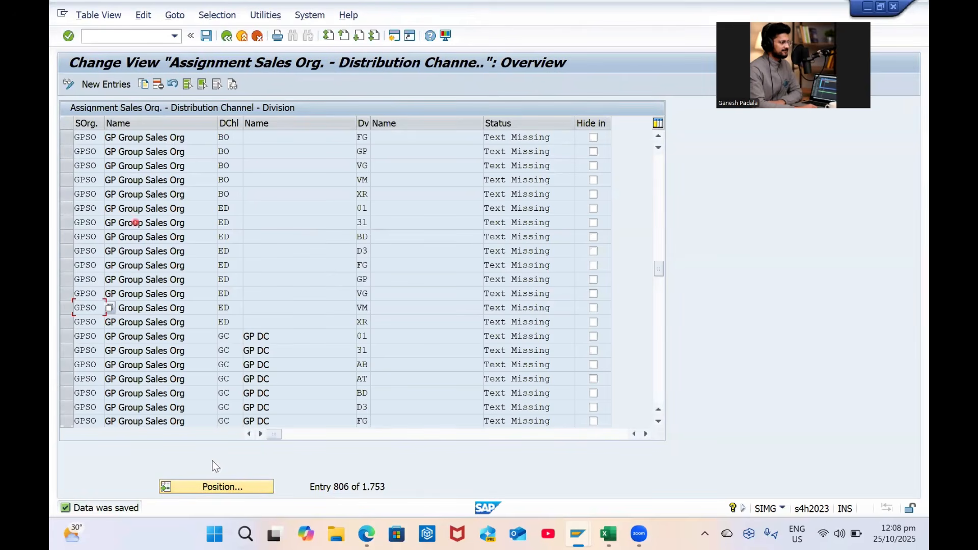
Jump the table to sales org GPSO and anchor a row block at its first assignment row
{"action": "left_click", "coordinate": [253, 486]}
{"action": "type", "text": "GPSO"}
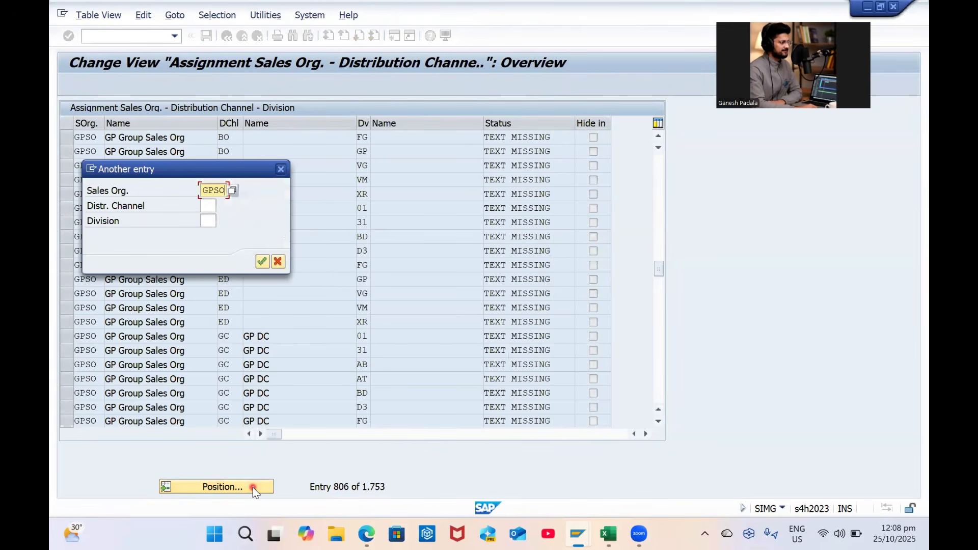
{"action": "key", "text": "Return"}
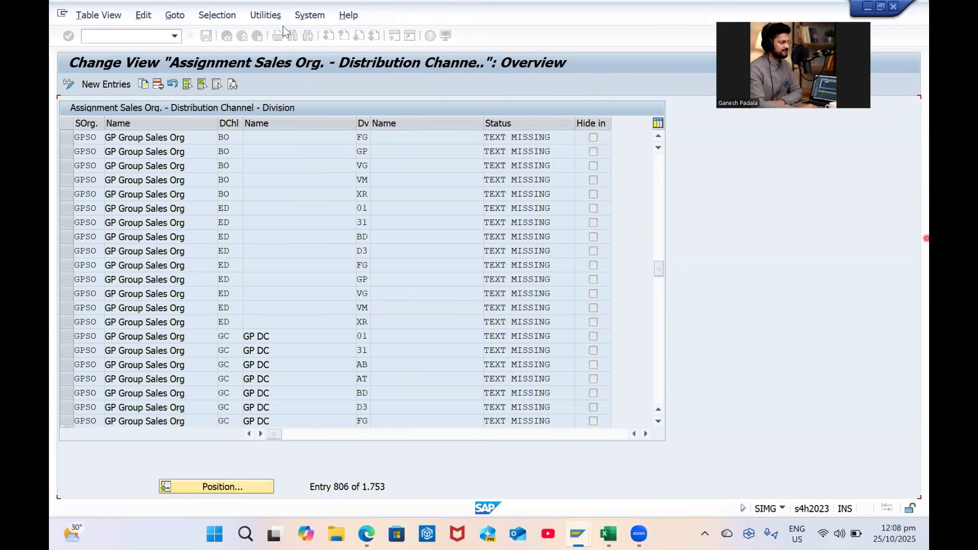
{"action": "left_click", "coordinate": [66, 136]}
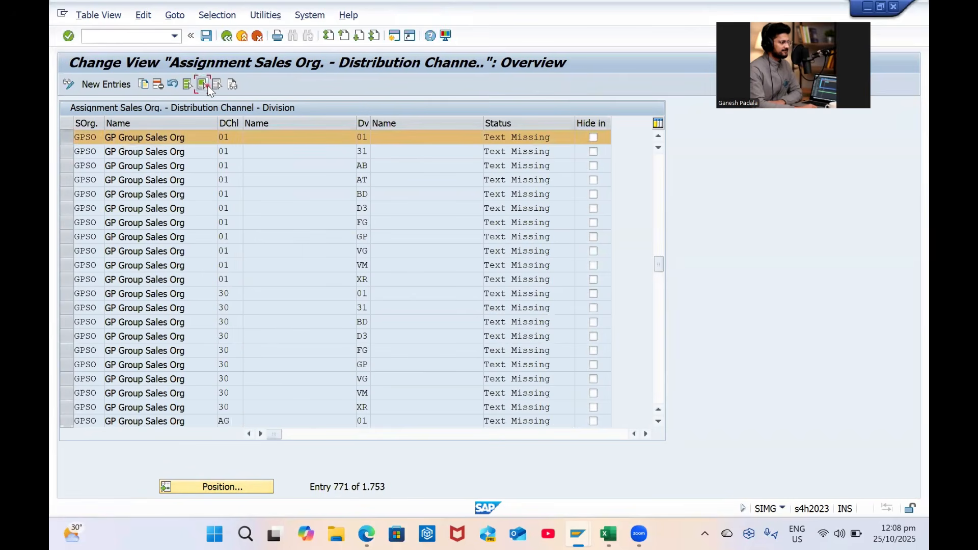
{"action": "left_click", "coordinate": [207, 86]}
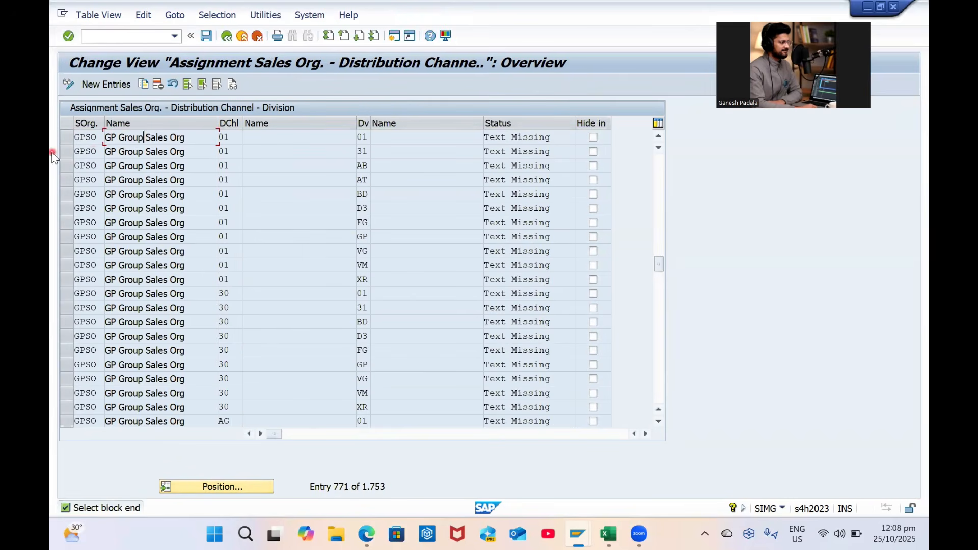
{"action": "left_click", "coordinate": [66, 136]}
{"action": "left_click", "coordinate": [141, 153]}
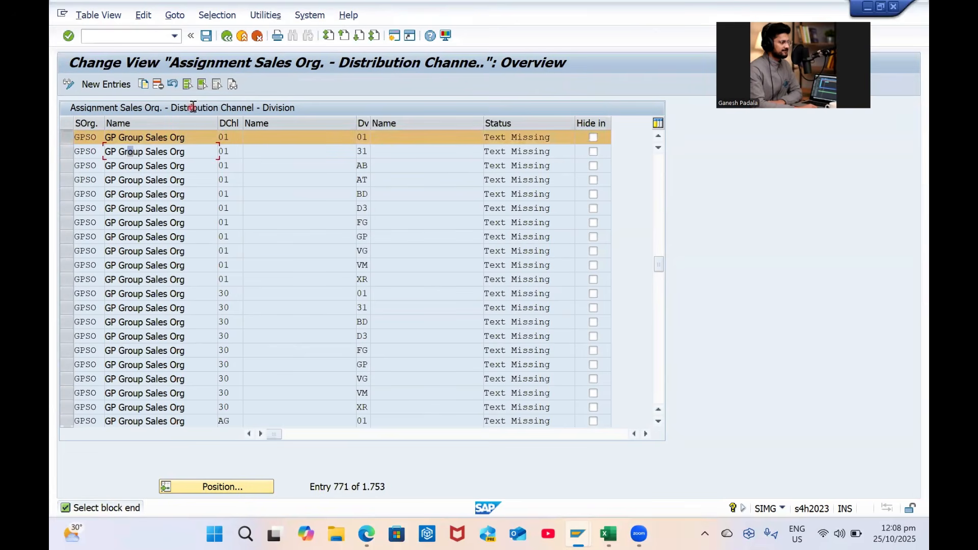
{"action": "left_click", "coordinate": [201, 87]}
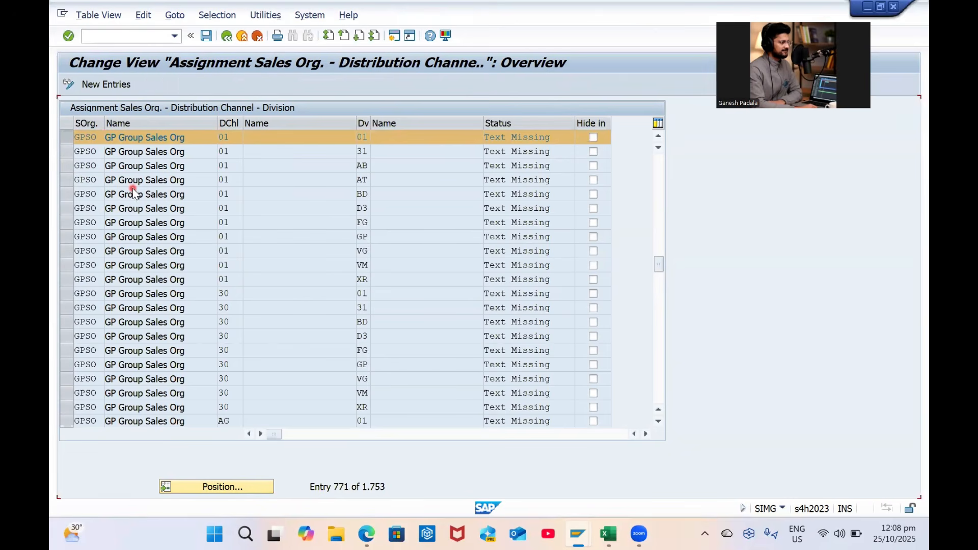
Mark the last GPSO row, GC / GP, as the end of the block
{"action": "scroll", "coordinate": [134, 189], "scroll_direction": "down", "scroll_amount": 1}
{"action": "scroll", "coordinate": [133, 191], "scroll_direction": "down", "scroll_amount": 1}
{"action": "scroll", "coordinate": [134, 190], "scroll_direction": "down", "scroll_amount": 1}
{"action": "scroll", "coordinate": [132, 190], "scroll_direction": "up", "scroll_amount": 1}
{"action": "left_click", "coordinate": [67, 365]}
{"action": "left_click", "coordinate": [135, 351]}
{"action": "left_click", "coordinate": [206, 85]}
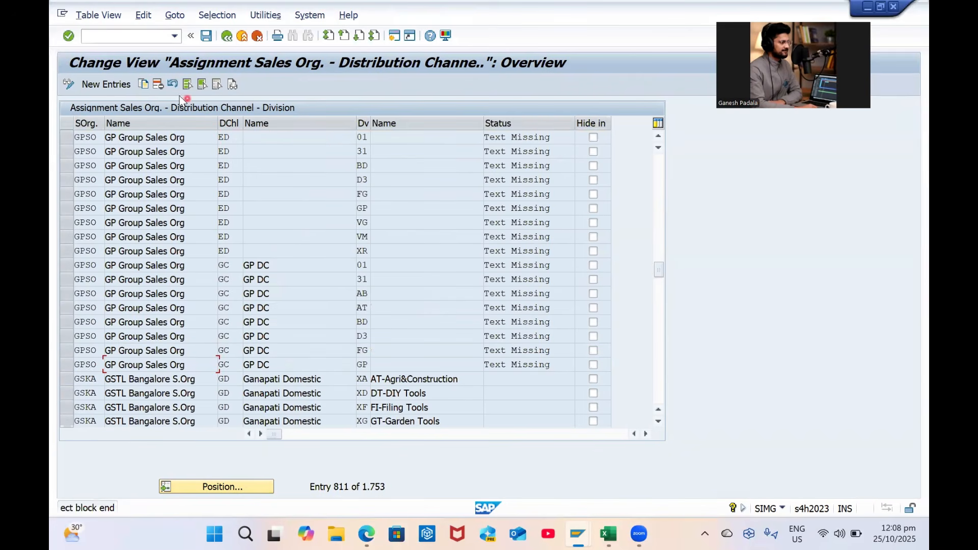
{"action": "left_click", "coordinate": [72, 366]}
{"action": "left_click", "coordinate": [86, 351]}
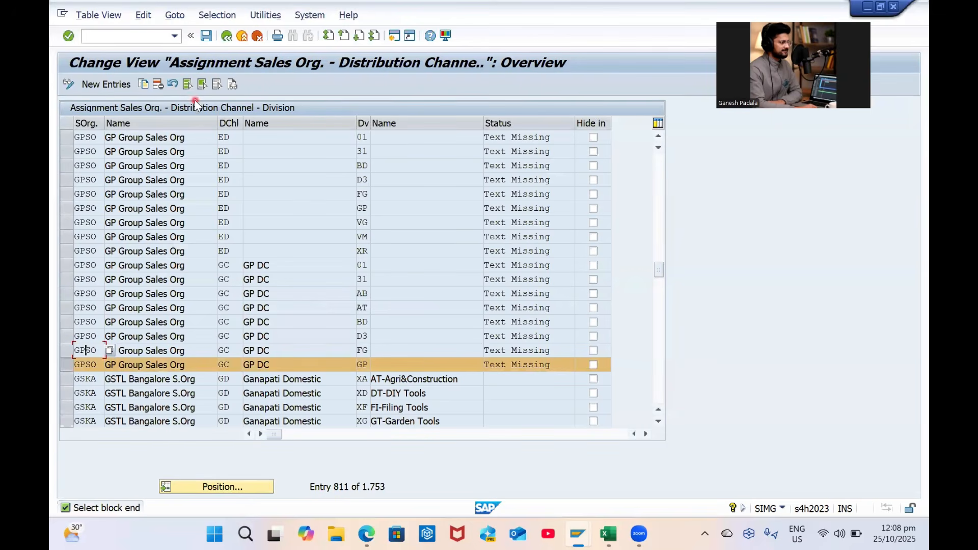
{"action": "left_click", "coordinate": [188, 88]}
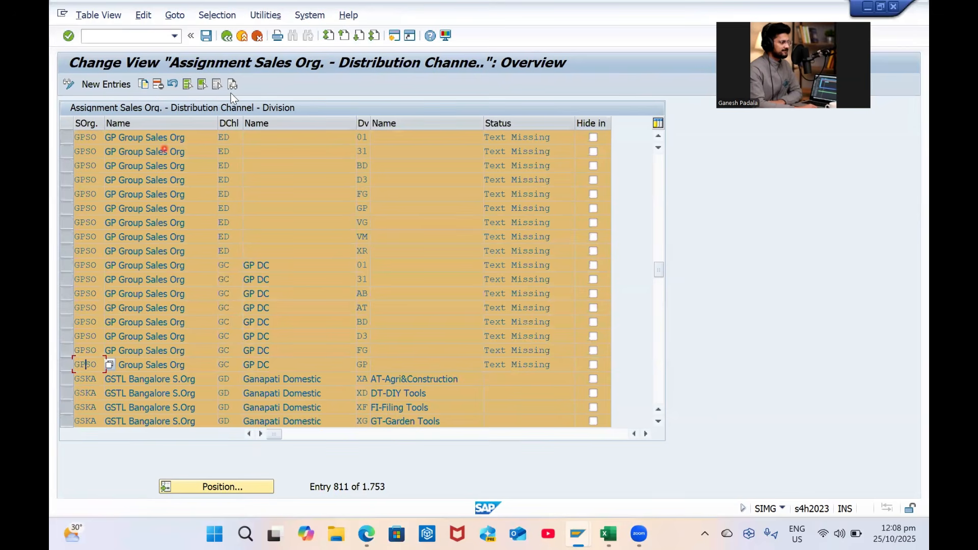
{"action": "left_click", "coordinate": [219, 85]}
{"action": "left_click", "coordinate": [68, 365]}
{"action": "left_click", "coordinate": [94, 351]}
{"action": "left_click", "coordinate": [203, 85]}
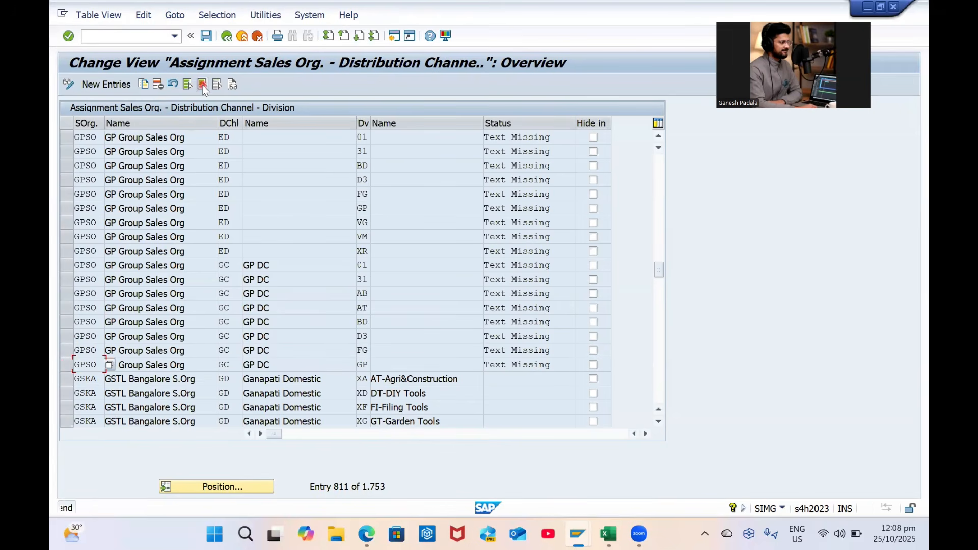
Select the whole GPSO block from 01 / 01 to GC / GP and save the removal
{"action": "scroll", "coordinate": [131, 332], "scroll_direction": "up", "scroll_amount": 5}
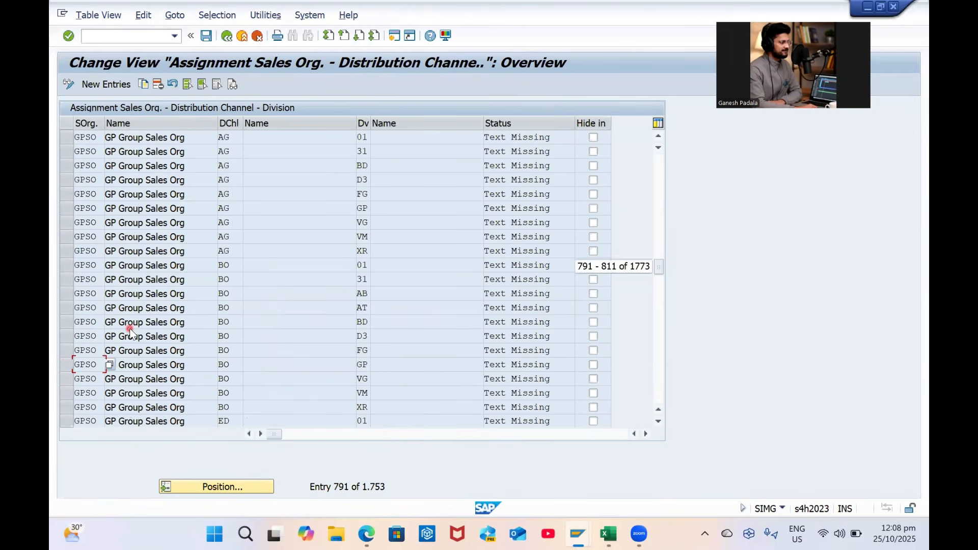
{"action": "scroll", "coordinate": [131, 333], "scroll_direction": "up", "scroll_amount": 5}
{"action": "scroll", "coordinate": [131, 333], "scroll_direction": "up", "scroll_amount": 5}
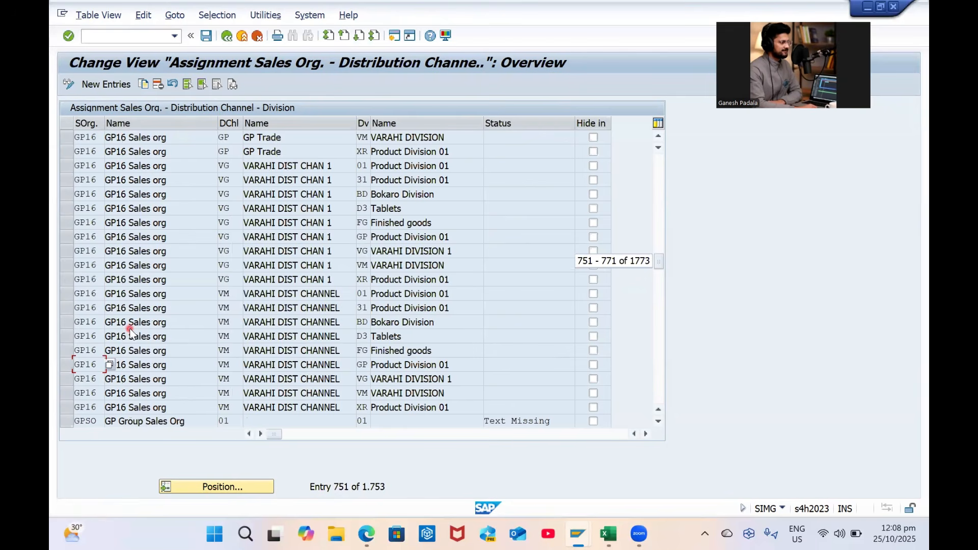
{"action": "scroll", "coordinate": [127, 329], "scroll_direction": "down", "scroll_amount": 5}
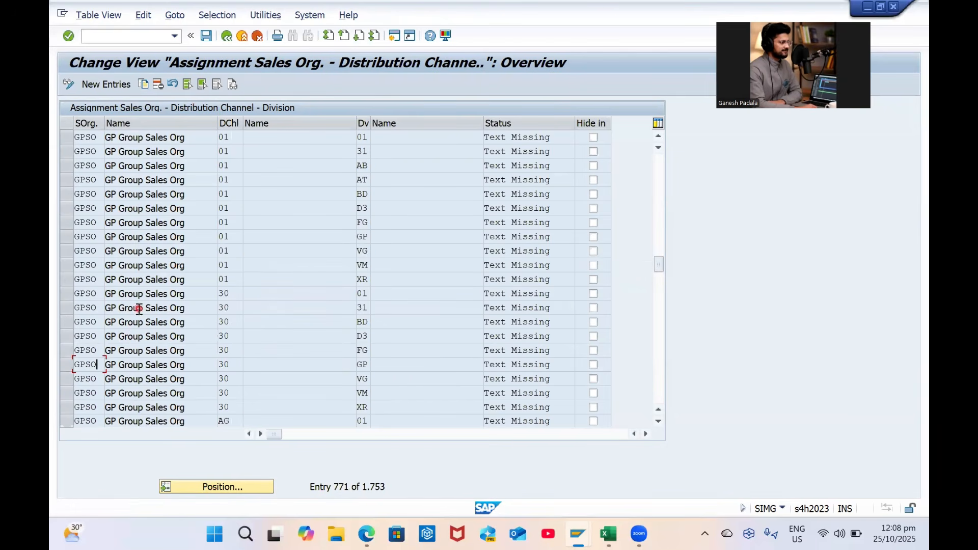
{"action": "scroll", "coordinate": [81, 204], "scroll_direction": "up", "scroll_amount": 1}
{"action": "left_click", "coordinate": [62, 180]}
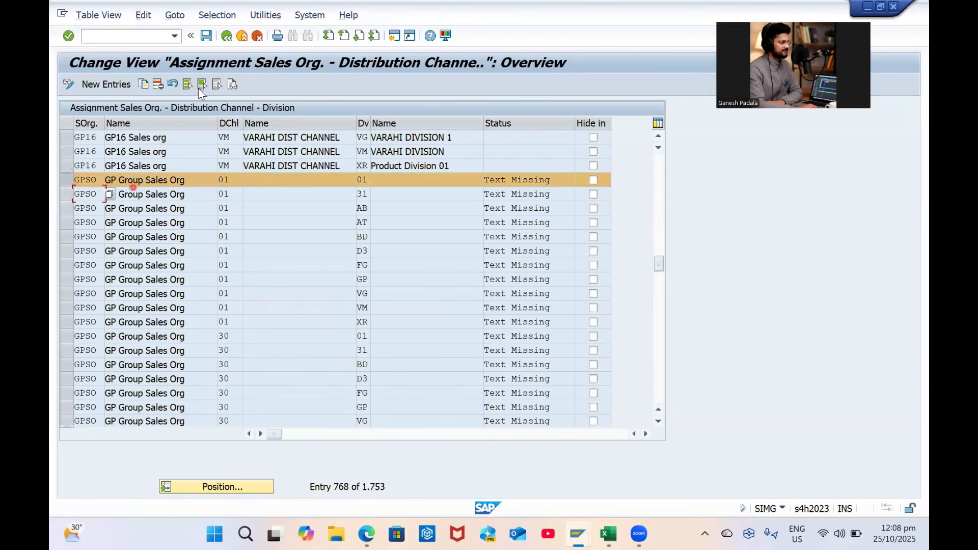
{"action": "left_click", "coordinate": [202, 84]}
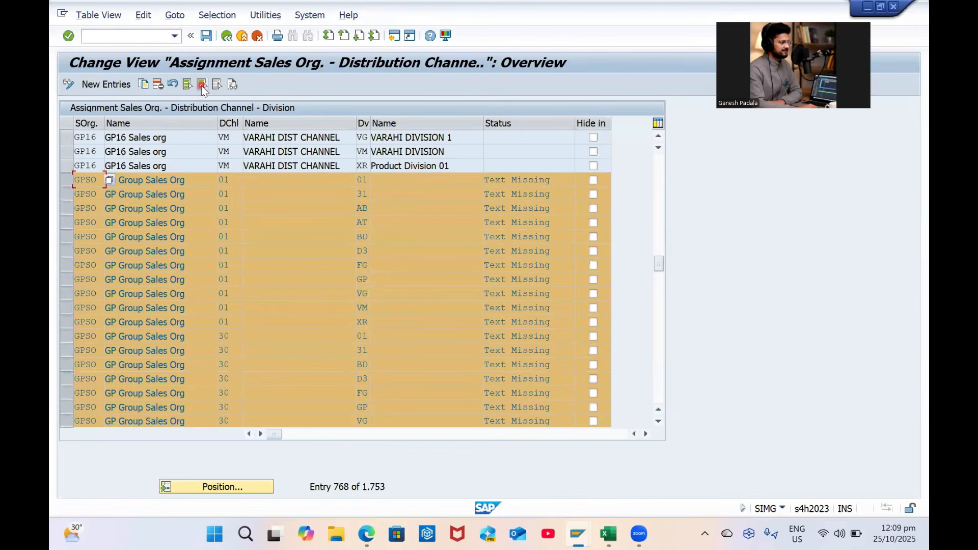
{"action": "scroll", "coordinate": [203, 210], "scroll_direction": "down", "scroll_amount": 7}
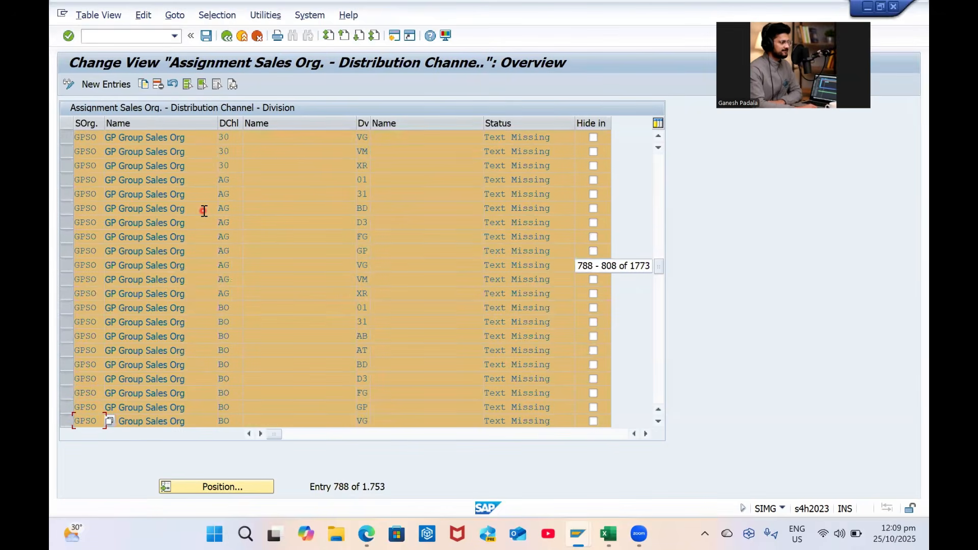
{"action": "scroll", "coordinate": [204, 211], "scroll_direction": "down", "scroll_amount": 7}
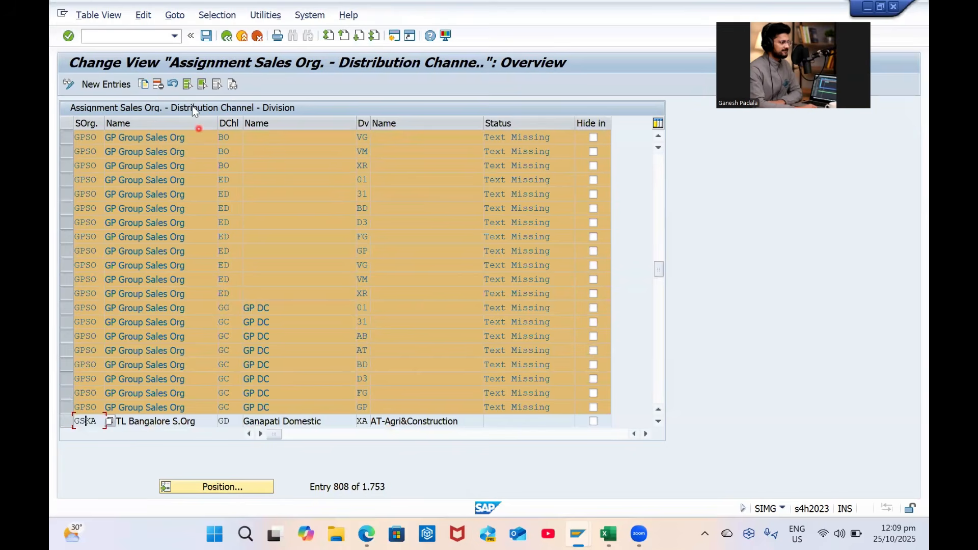
{"action": "left_click", "coordinate": [203, 39]}
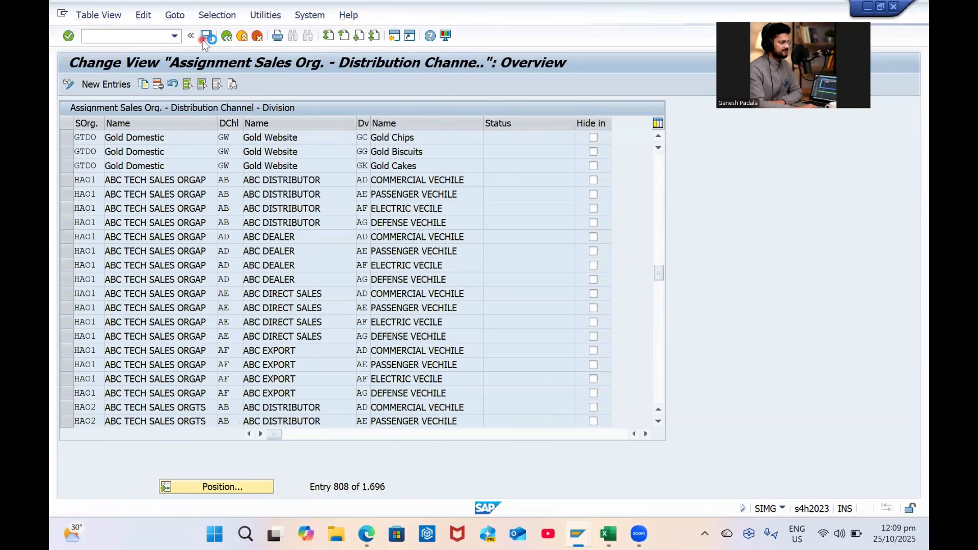
Add sales area GPSO / GC / G1 (GP Group Sales Org, GP DC, GP Division) as a new entry and save it
{"action": "left_click", "coordinate": [103, 86]}
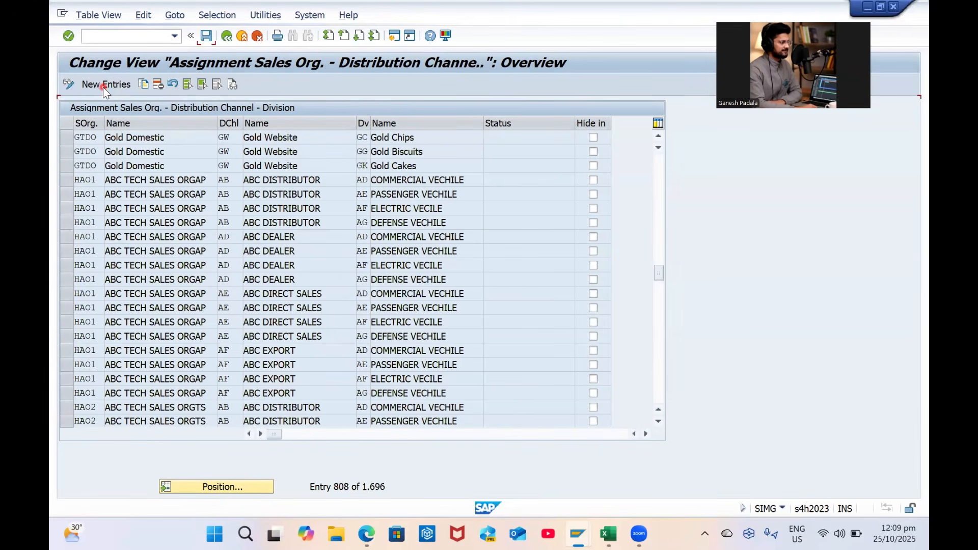
{"action": "type", "text": "GPSO"}
{"action": "key", "text": "Tab"}
{"action": "type", "text": "GC"}
{"action": "key", "text": "Tab"}
{"action": "type", "text": "G1"}
{"action": "key", "text": "Return"}
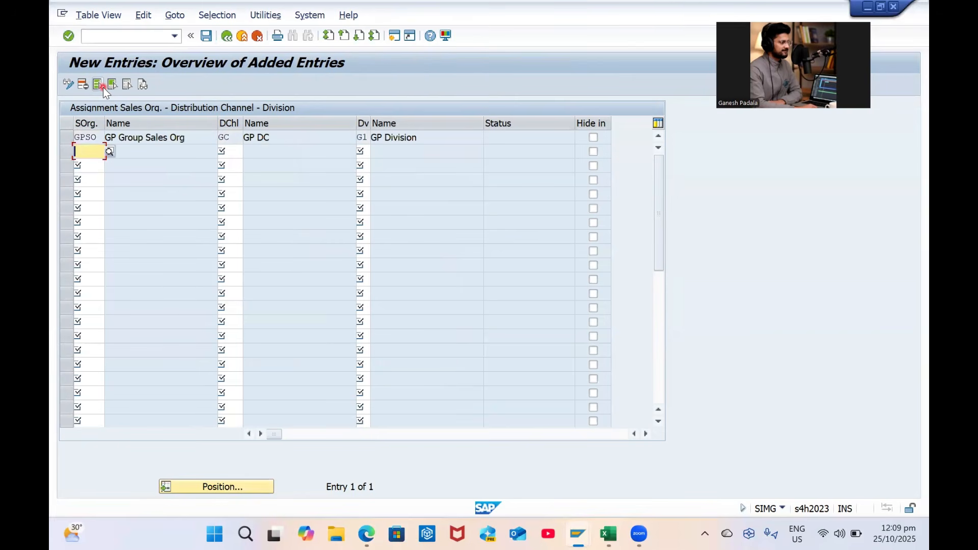
{"action": "left_click", "coordinate": [207, 34]}
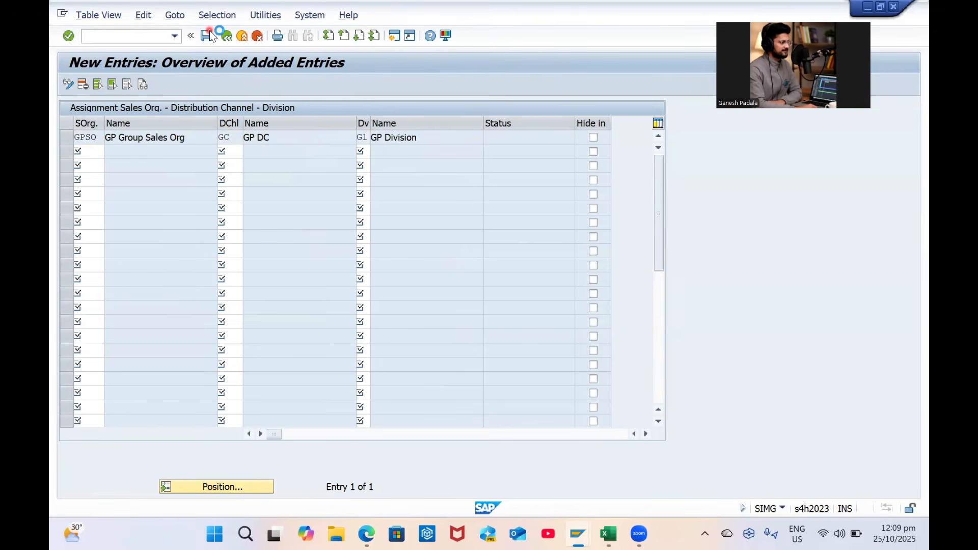
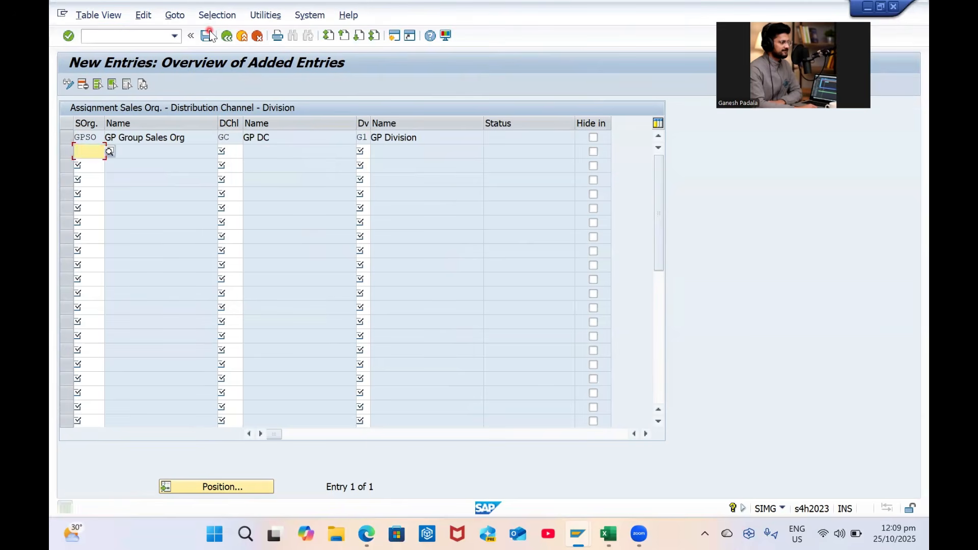
Back out of the new sales area entries to the Display IMG tree
{"action": "left_click", "coordinate": [230, 36]}
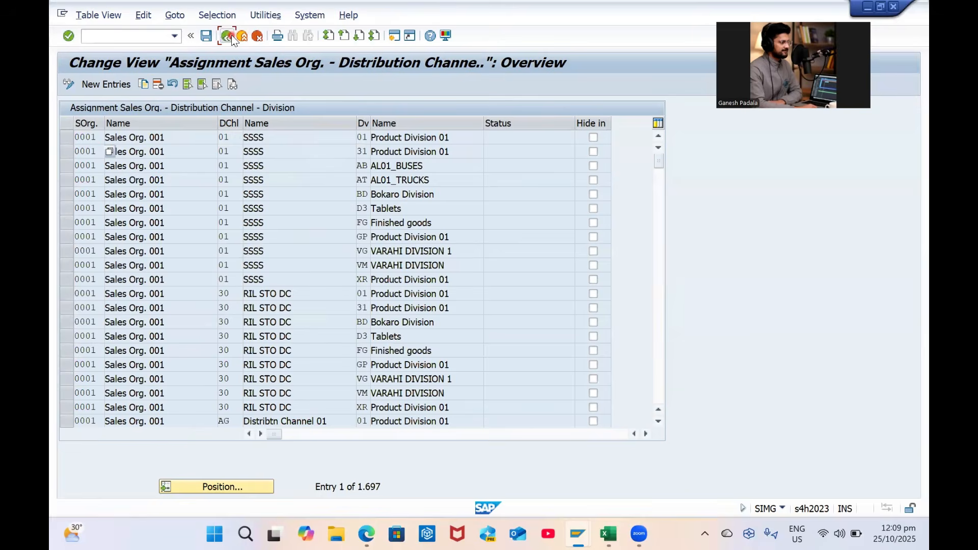
{"action": "left_click", "coordinate": [229, 35]}
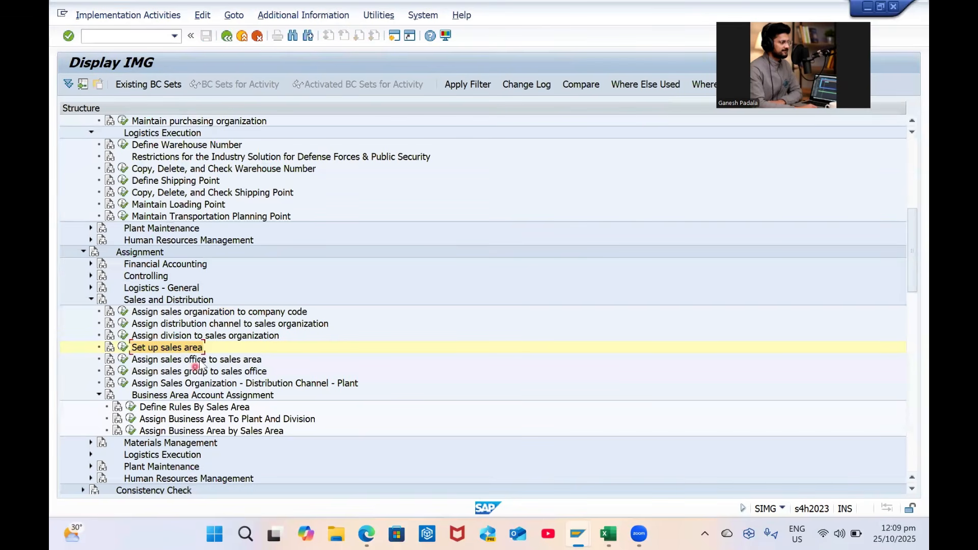
Open 'Assign sales office to sales area' and position to GPSO / GC / G1 / GPS1
{"action": "left_click", "coordinate": [123, 359]}
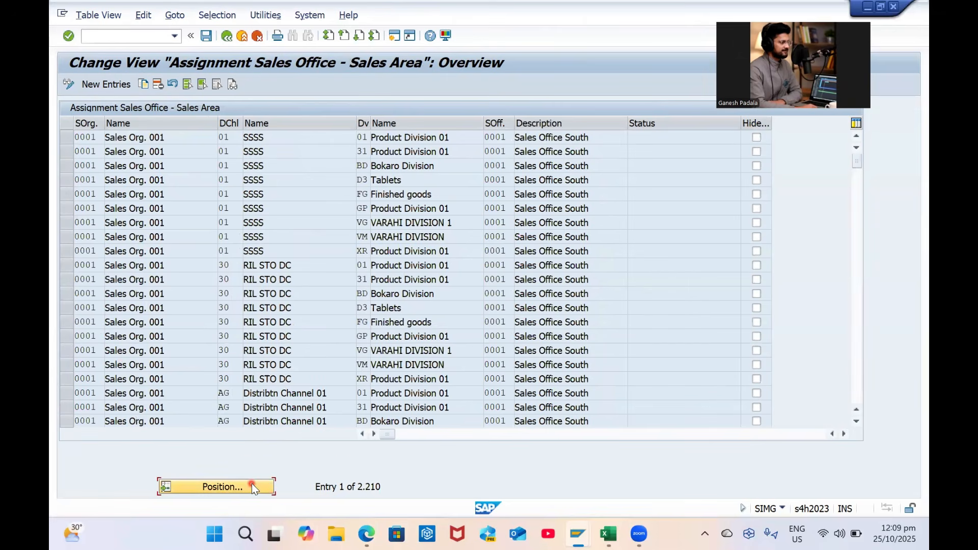
{"action": "left_click", "coordinate": [251, 483]}
{"action": "key", "text": "Tab"}
{"action": "type", "text": "GC"}
{"action": "key", "text": "Tab"}
{"action": "type", "text": "G1"}
{"action": "key", "text": "Tab"}
{"action": "type", "text": "GPS1"}
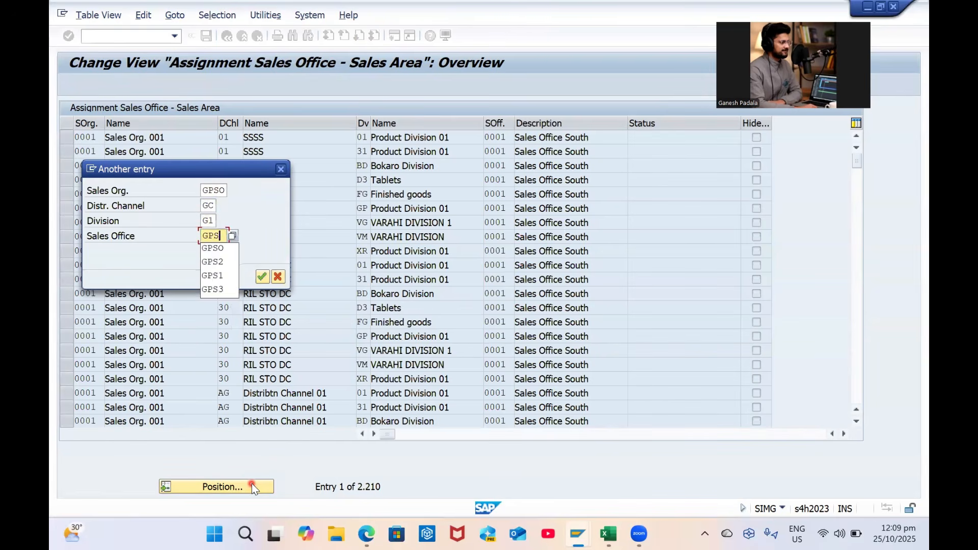
{"action": "key", "text": "Return"}
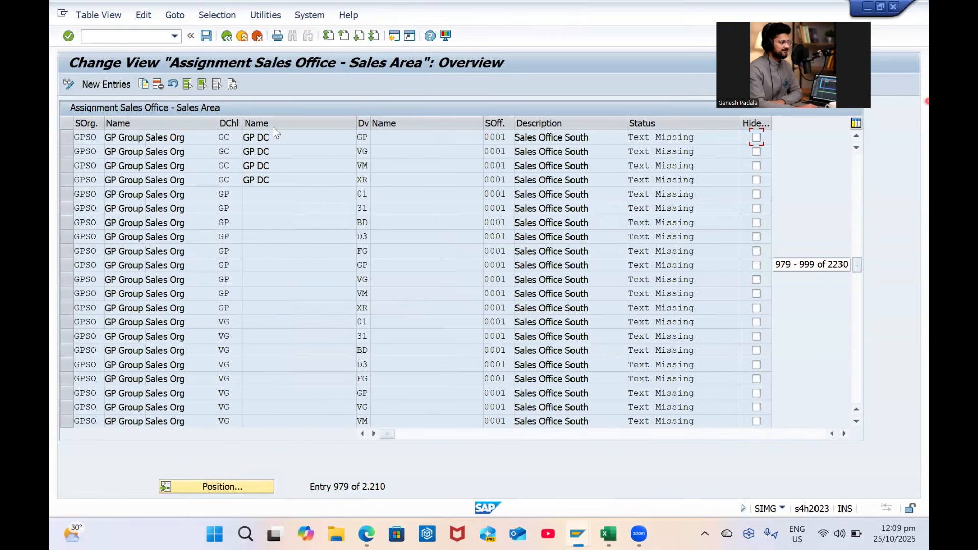
Try block-selecting the GPSO rows from the first row down to the XR division row
{"action": "left_click", "coordinate": [71, 137]}
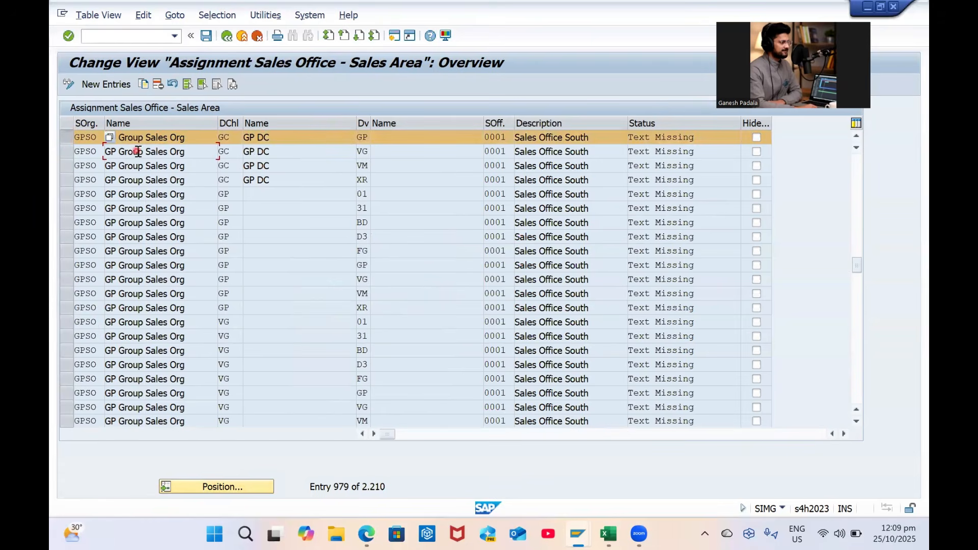
{"action": "left_click", "coordinate": [204, 85]}
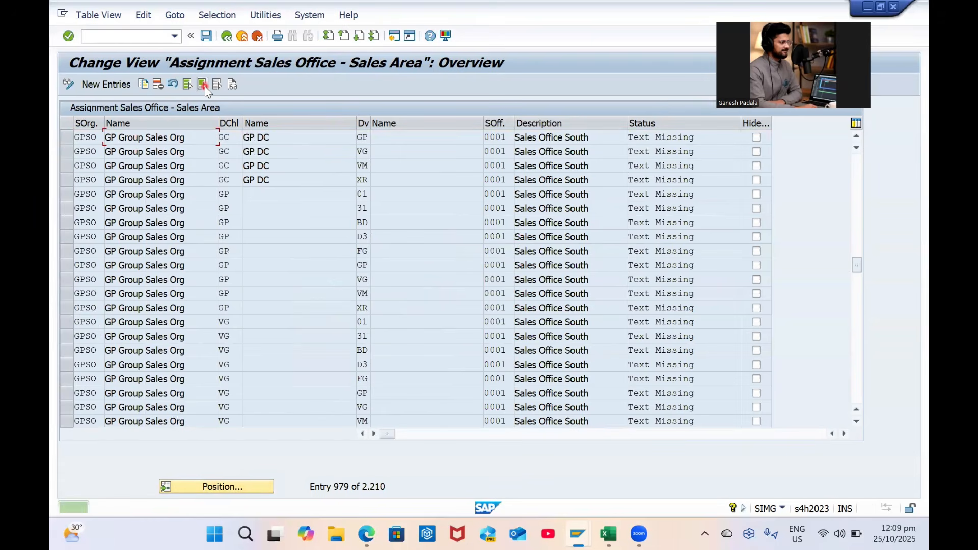
{"action": "left_click", "coordinate": [63, 138]}
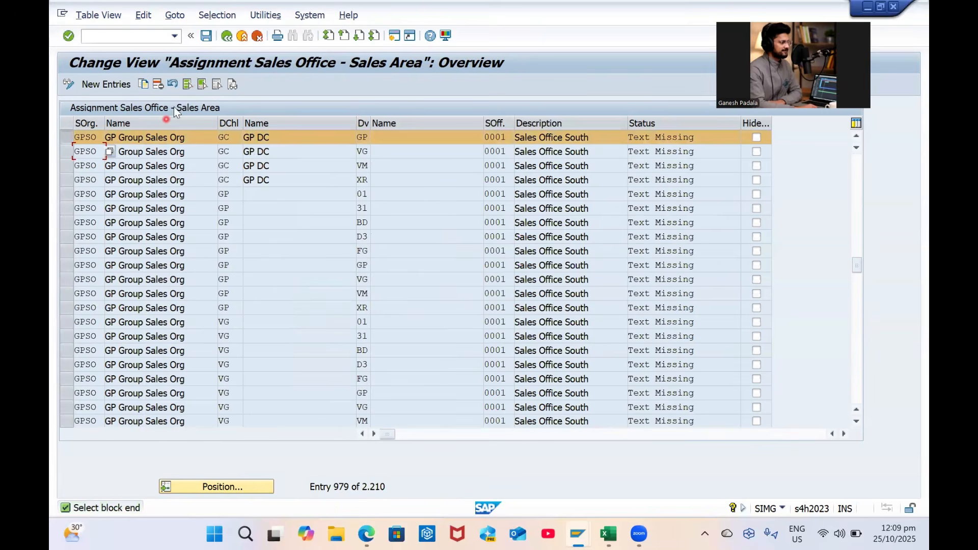
{"action": "left_click", "coordinate": [201, 84]}
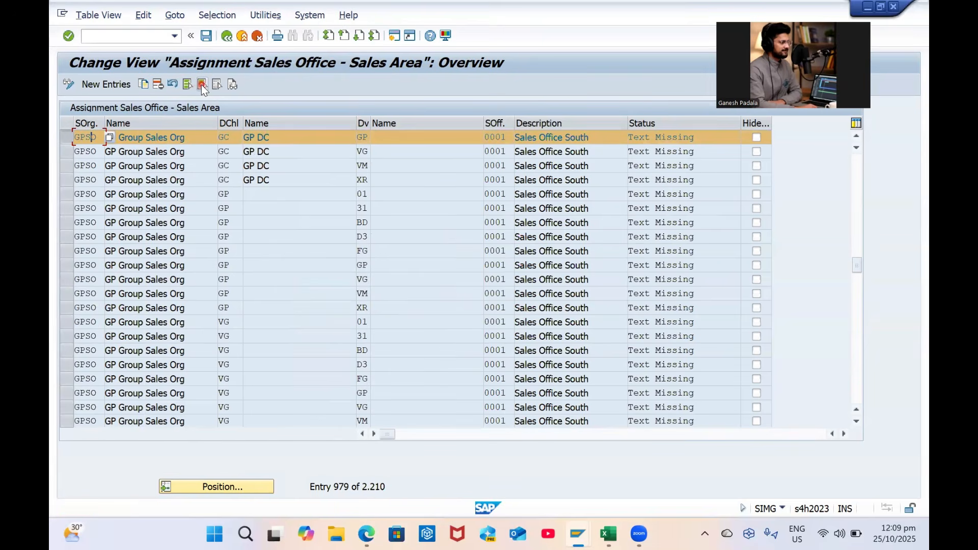
{"action": "key", "text": "Page_Down"}
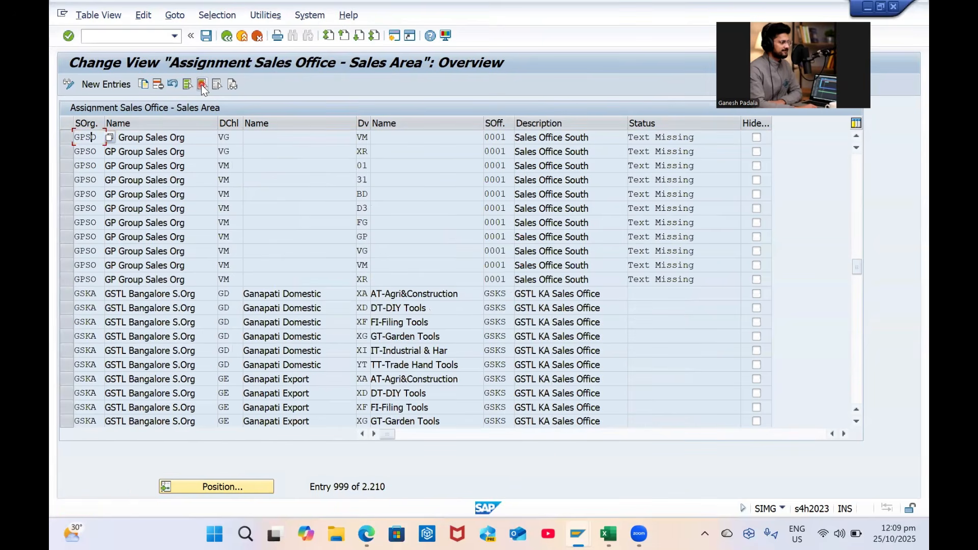
{"action": "left_click", "coordinate": [69, 279]}
{"action": "left_click", "coordinate": [83, 264]}
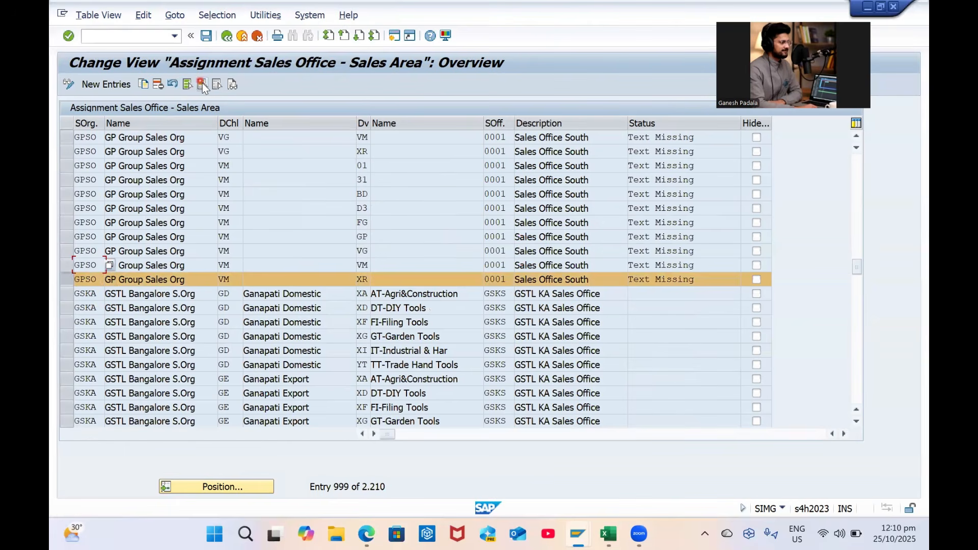
{"action": "left_click", "coordinate": [202, 85]}
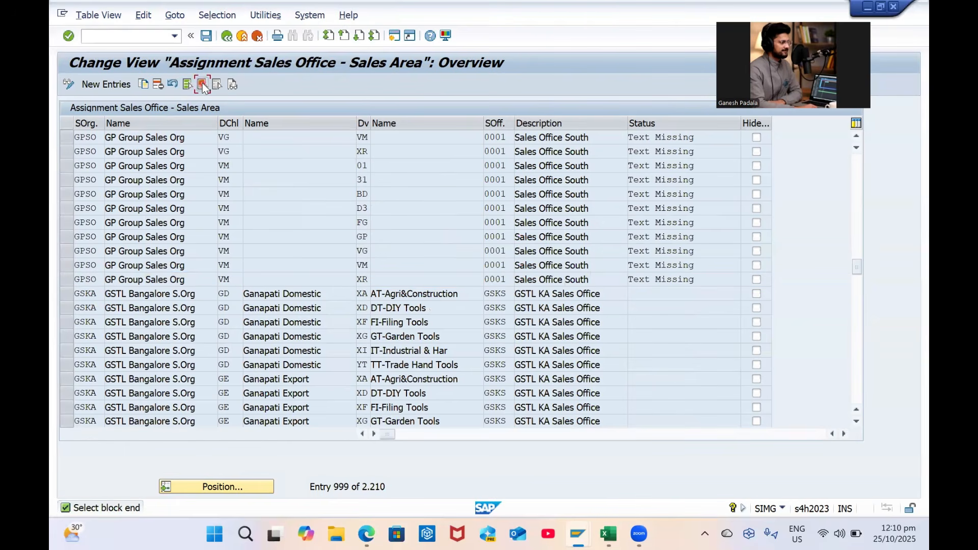
{"action": "left_click", "coordinate": [202, 85]}
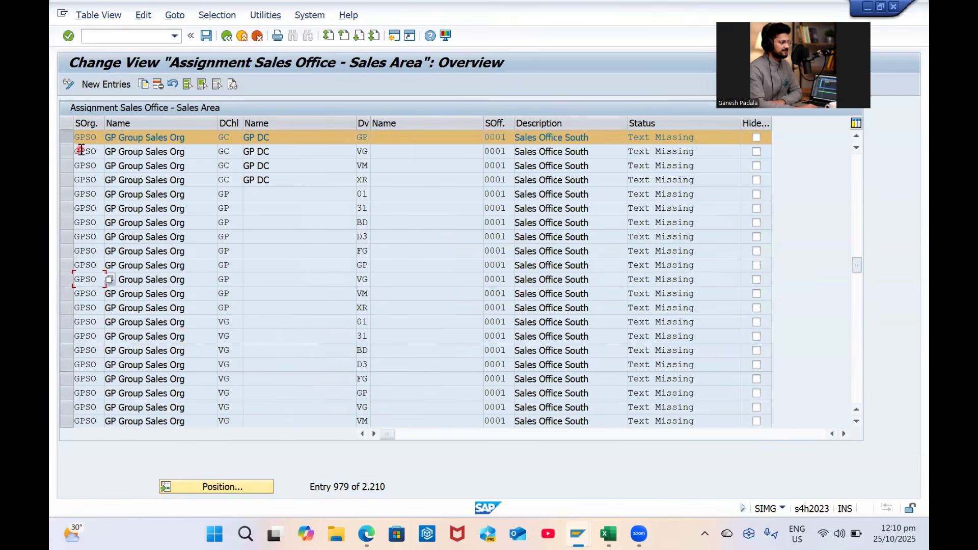
Mark the top two GPSO rows as a block
{"action": "left_click", "coordinate": [203, 86]}
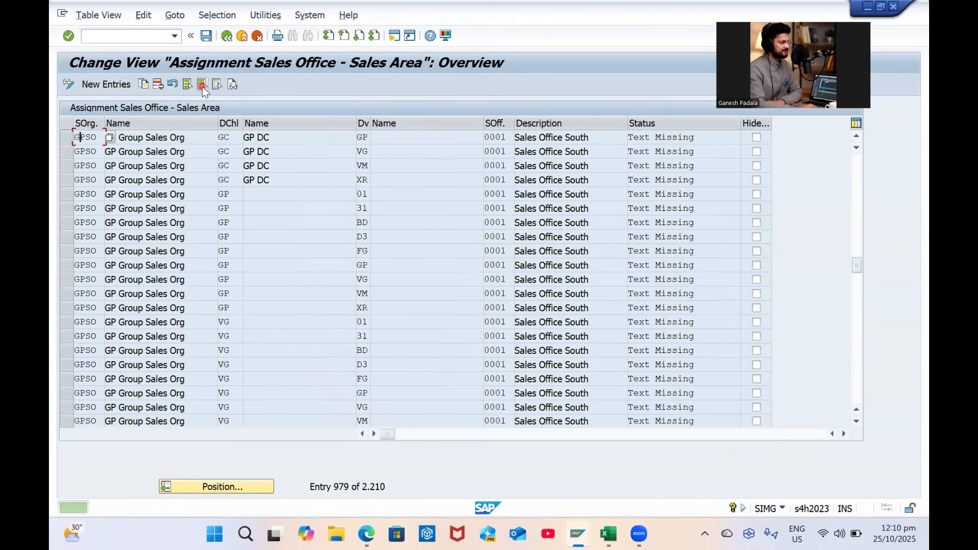
{"action": "left_click", "coordinate": [202, 86]}
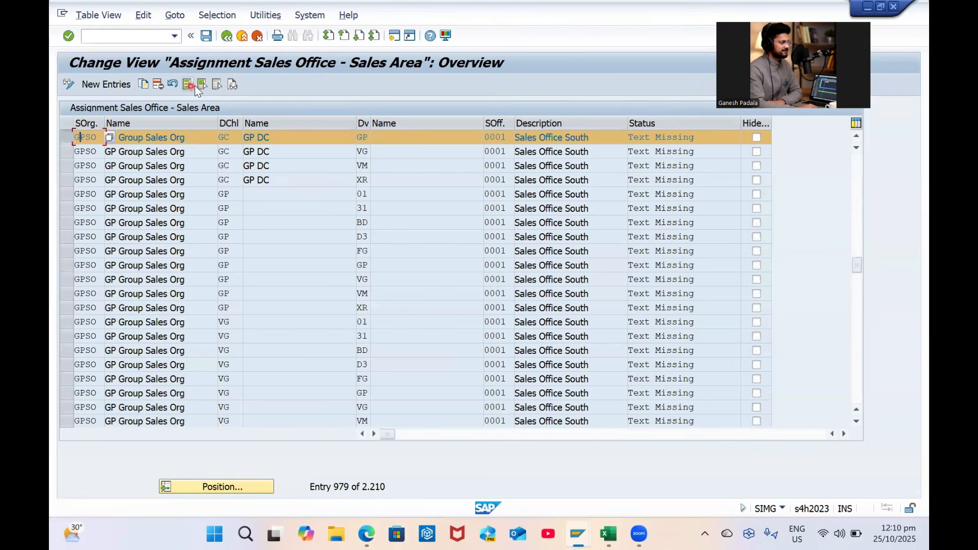
{"action": "left_click", "coordinate": [122, 149]}
{"action": "left_click", "coordinate": [203, 83]}
{"action": "left_click", "coordinate": [70, 137]}
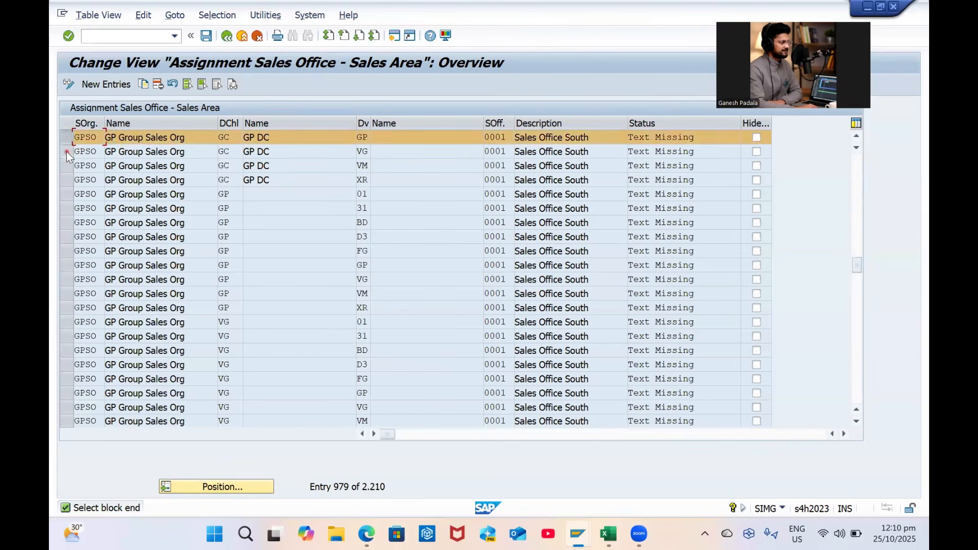
{"action": "left_click", "coordinate": [67, 151]}
{"action": "left_click", "coordinate": [200, 86]}
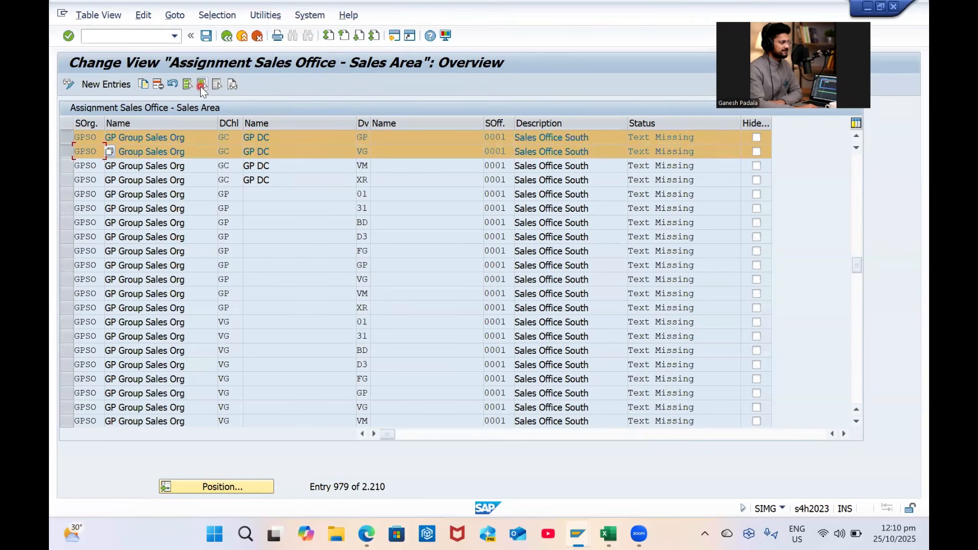
Test Select All and Deselect All on the table, then scroll back to the top
{"action": "scroll", "coordinate": [94, 238], "scroll_direction": "down", "scroll_amount": 7}
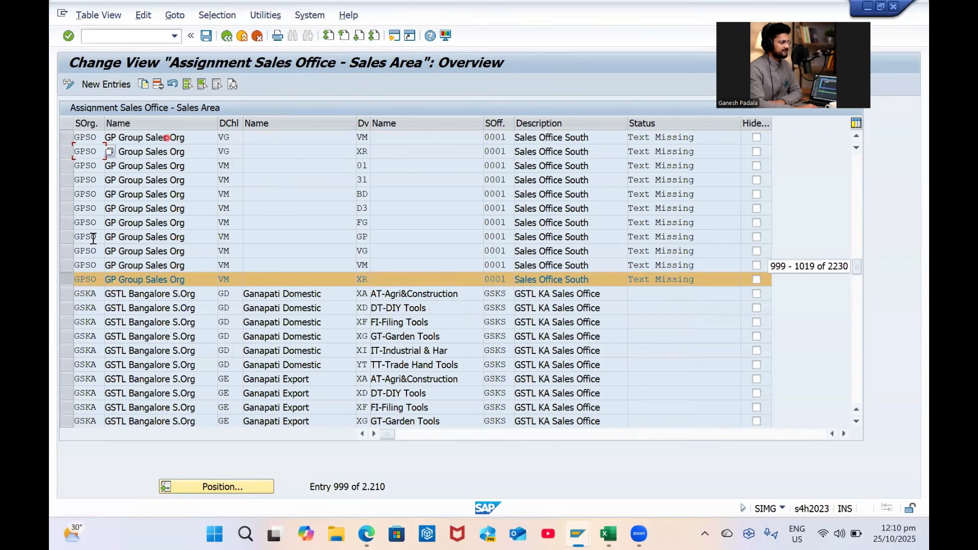
{"action": "left_click", "coordinate": [92, 264]}
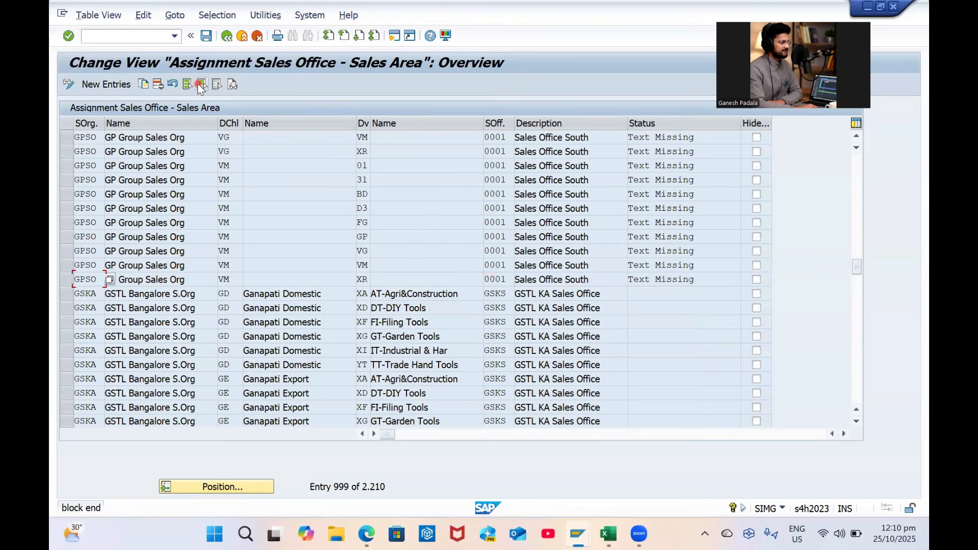
{"action": "left_click", "coordinate": [198, 85]}
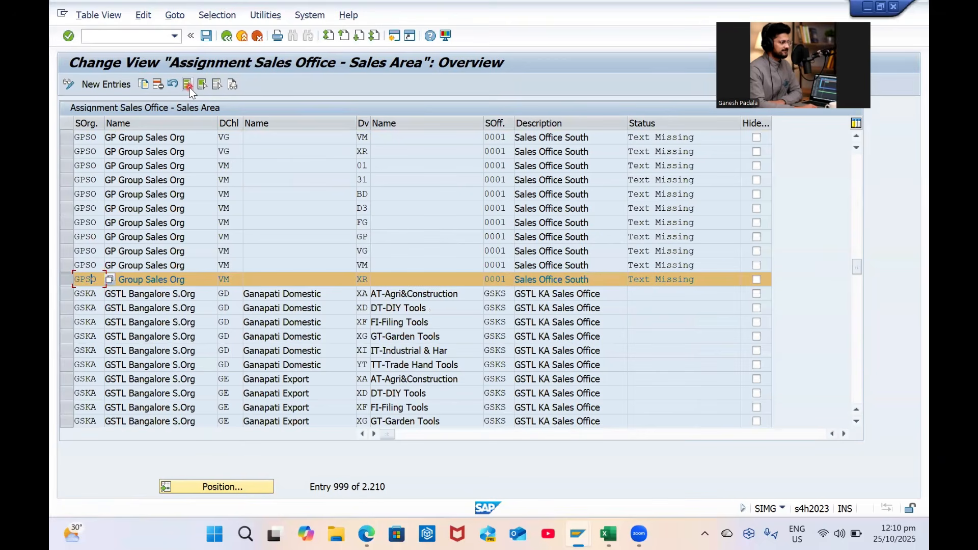
{"action": "left_click", "coordinate": [188, 85]}
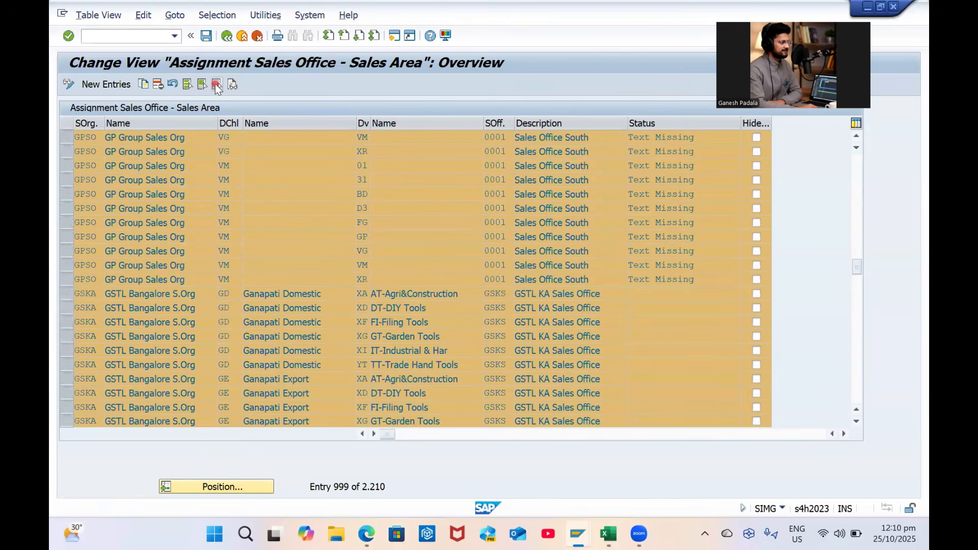
{"action": "left_click", "coordinate": [217, 85]}
{"action": "scroll", "coordinate": [88, 151], "scroll_direction": "up", "scroll_amount": 1}
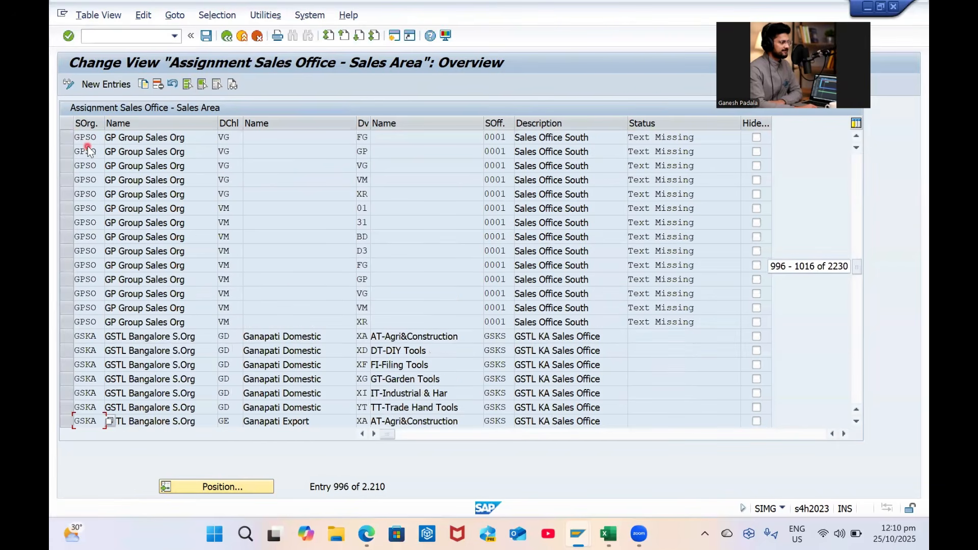
{"action": "scroll", "coordinate": [87, 150], "scroll_direction": "up", "scroll_amount": 1}
{"action": "scroll", "coordinate": [87, 148], "scroll_direction": "up", "scroll_amount": 2}
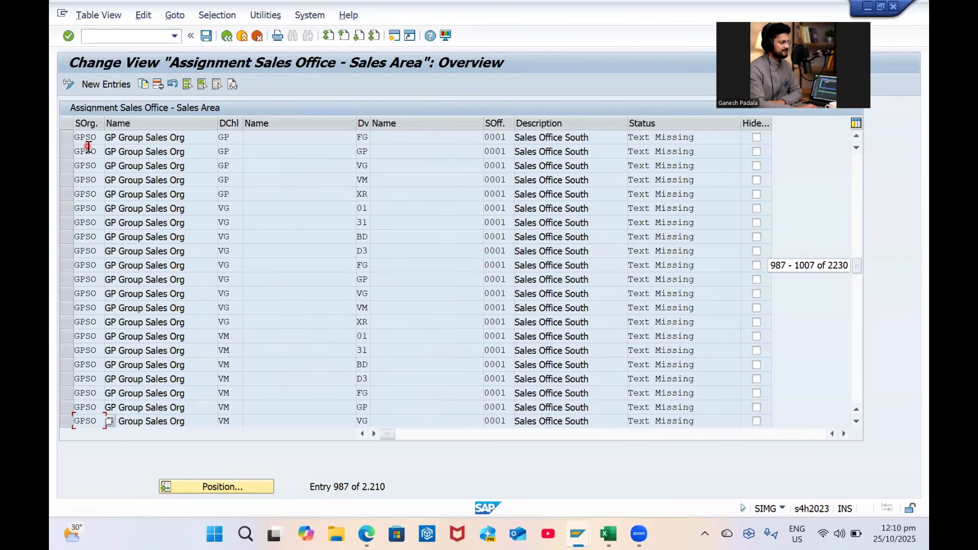
{"action": "scroll", "coordinate": [88, 148], "scroll_direction": "up", "scroll_amount": 2}
{"action": "scroll", "coordinate": [88, 148], "scroll_direction": "up", "scroll_amount": 3}
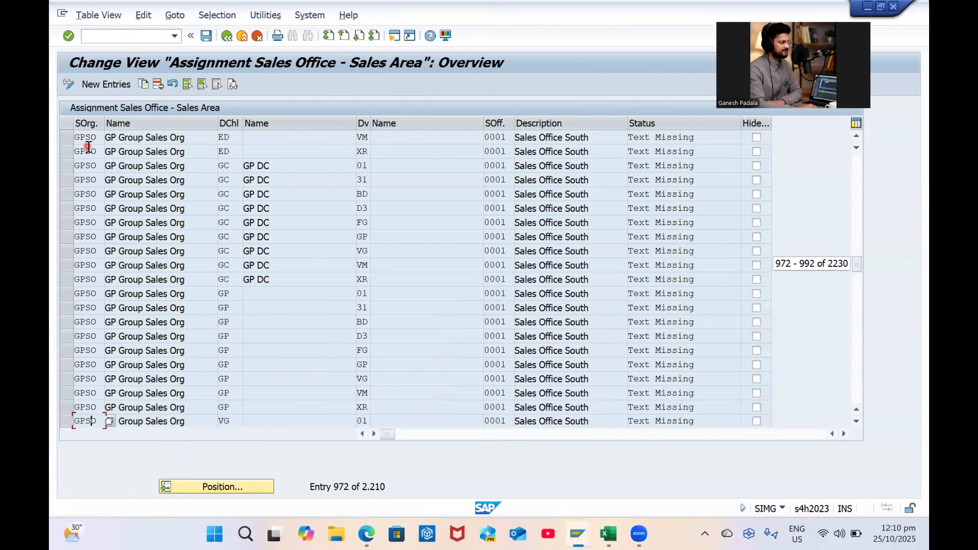
{"action": "scroll", "coordinate": [88, 149], "scroll_direction": "up", "scroll_amount": 3}
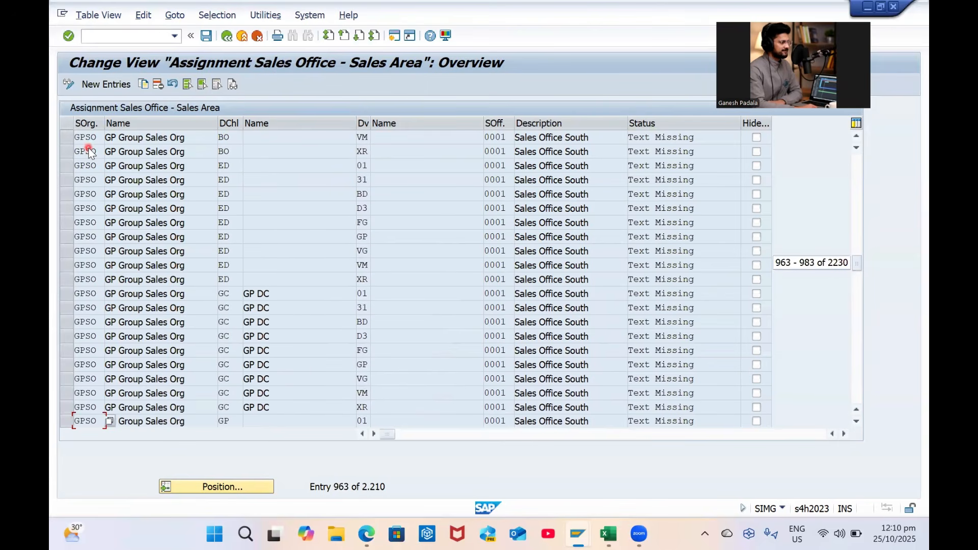
{"action": "scroll", "coordinate": [88, 149], "scroll_direction": "up", "scroll_amount": 2}
{"action": "scroll", "coordinate": [88, 149], "scroll_direction": "up", "scroll_amount": 1}
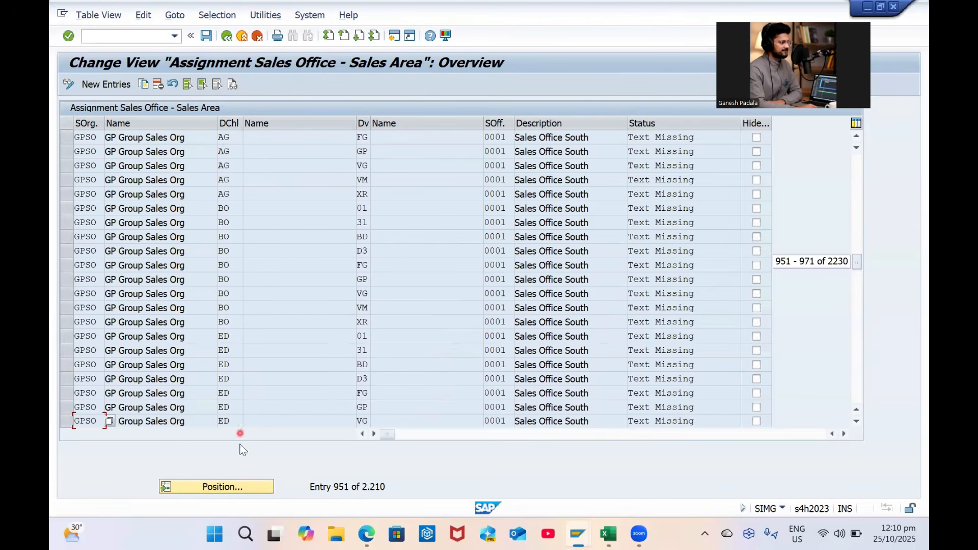
{"action": "left_click", "coordinate": [237, 484]}
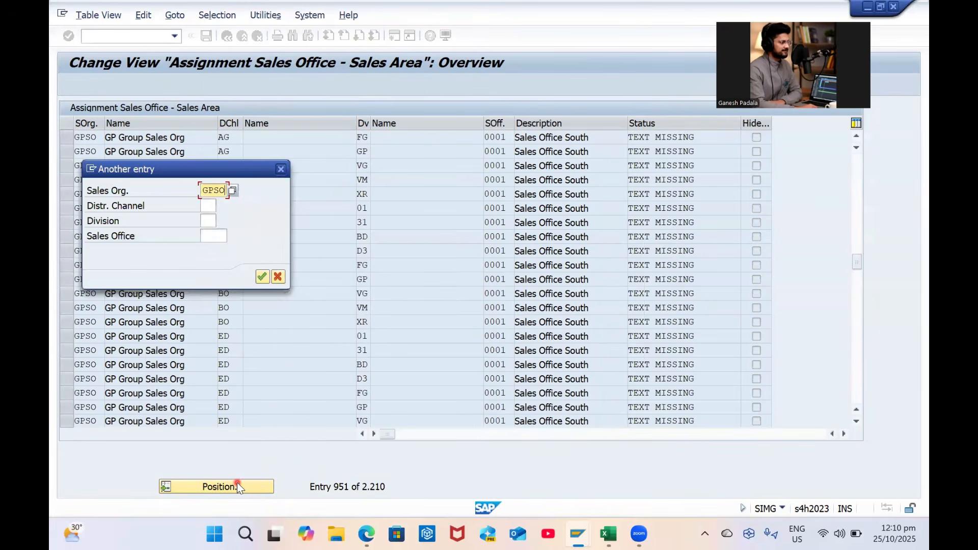
Block-select the four GPSO Sales Office South rows through division XR, delete them and save
{"action": "key", "text": "Return"}
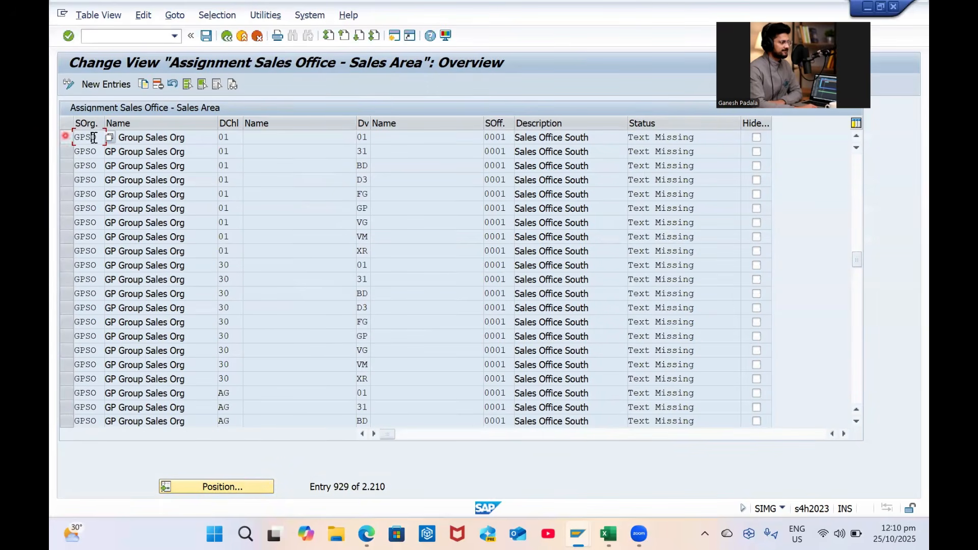
{"action": "left_click", "coordinate": [201, 84]}
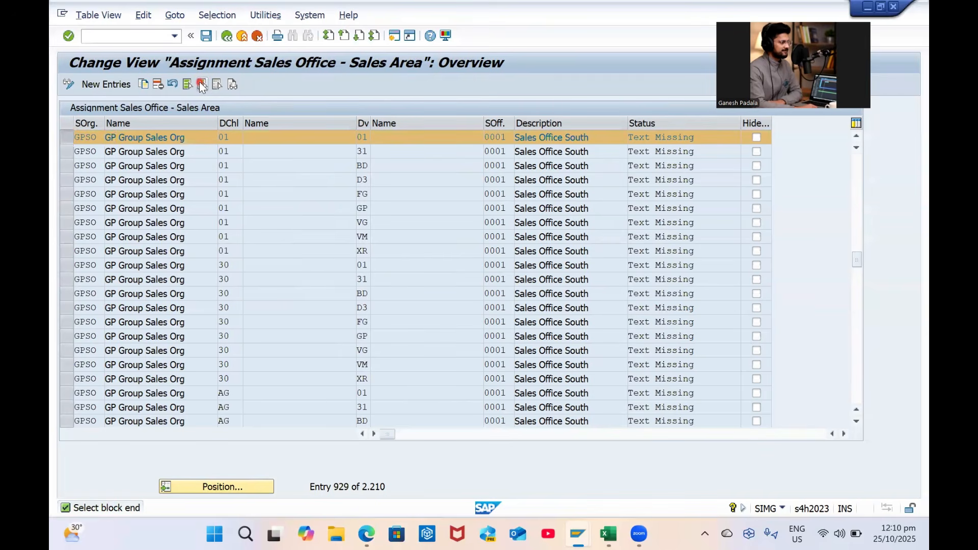
{"action": "key", "text": "Page_Down"}
{"action": "key", "text": "Page_Down"}
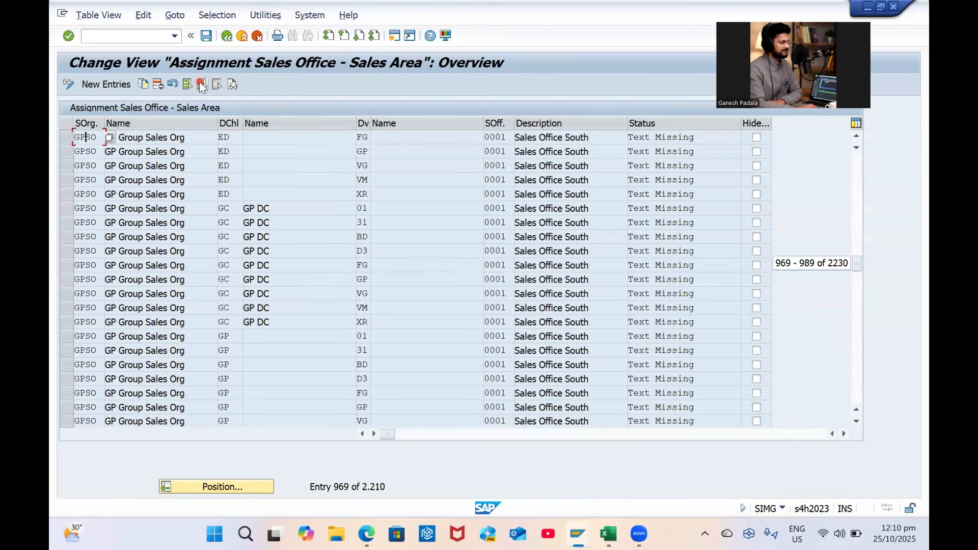
{"action": "key", "text": "Page_Down"}
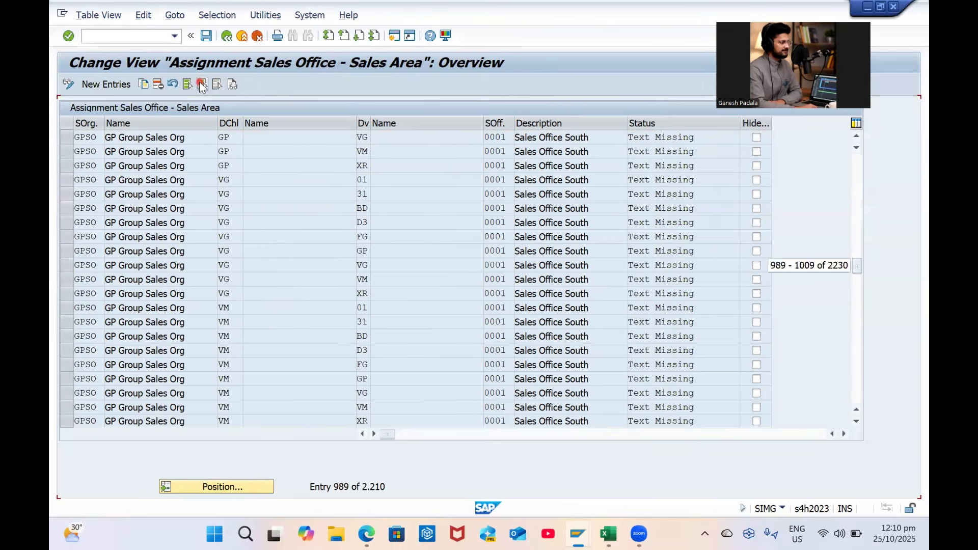
{"action": "key", "text": "Page_Down"}
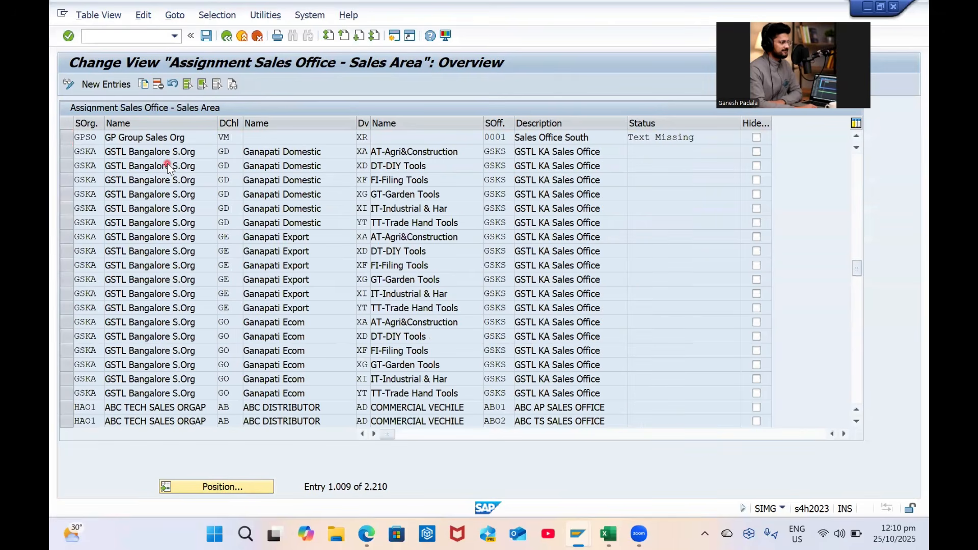
{"action": "scroll", "coordinate": [168, 167], "scroll_direction": "up", "scroll_amount": 1}
{"action": "left_click", "coordinate": [86, 181]}
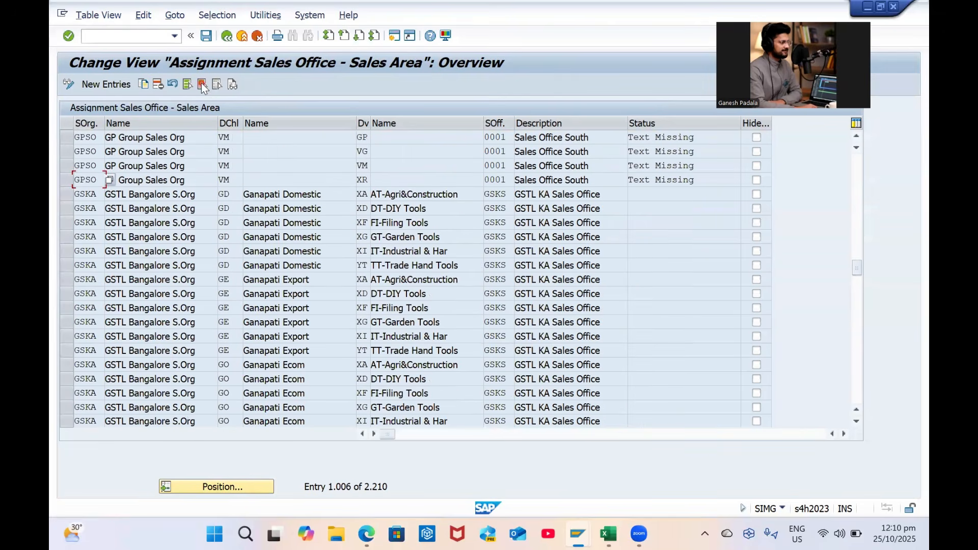
{"action": "left_click", "coordinate": [201, 83]}
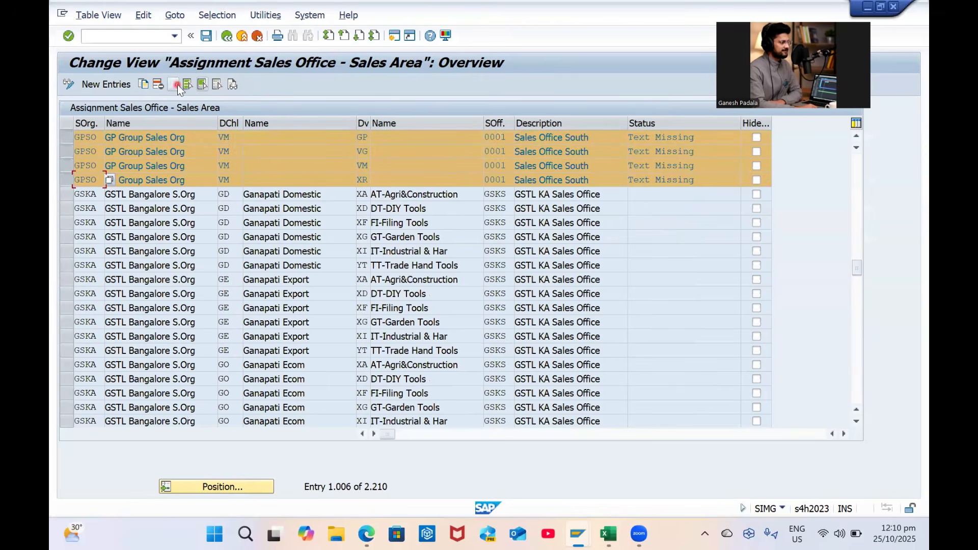
{"action": "left_click", "coordinate": [161, 84]}
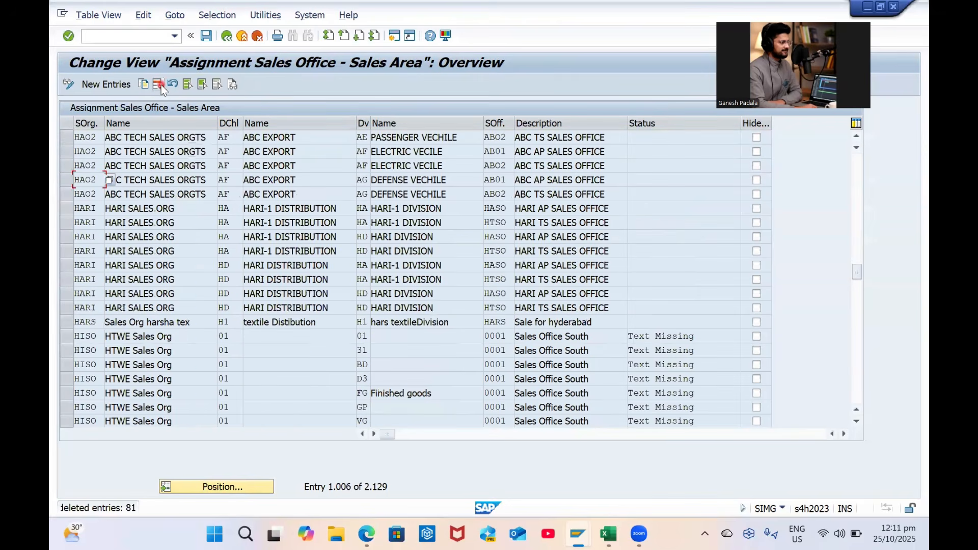
{"action": "left_click", "coordinate": [208, 37]}
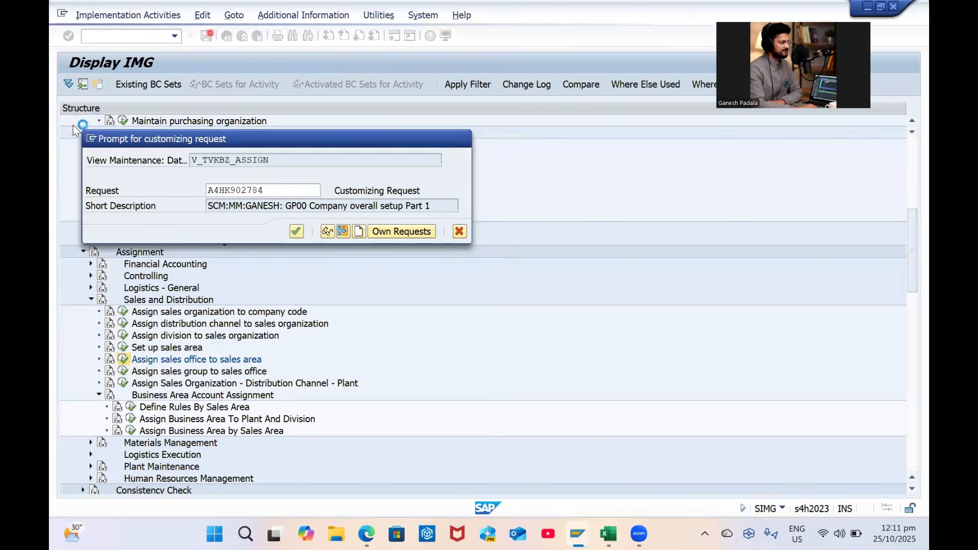
Confirm the request, then add sales office GPS1 to sales area GPSO / GC / G1 and save
{"action": "key", "text": "Return"}
{"action": "left_click", "coordinate": [118, 85]}
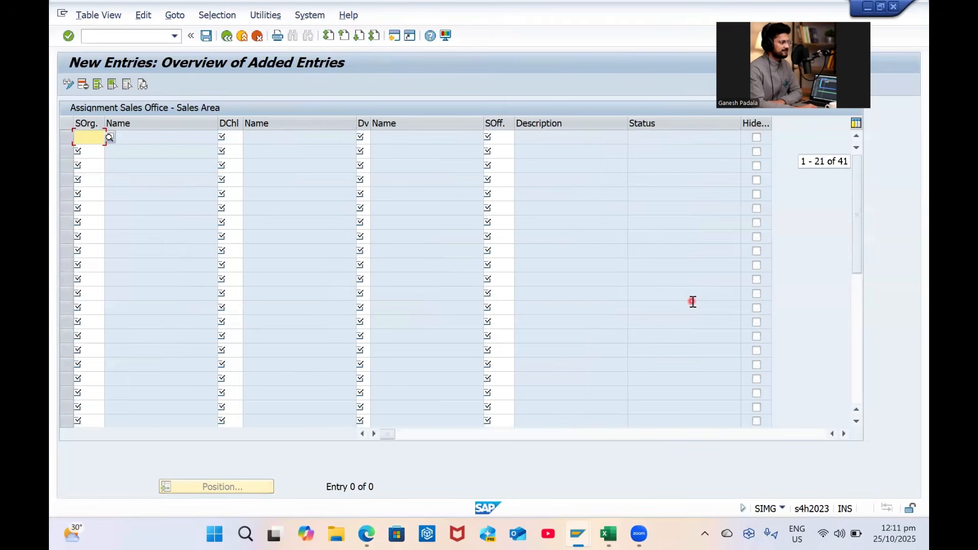
{"action": "type", "text": "GPSO"}
{"action": "key", "text": "Tab"}
{"action": "type", "text": "GC"}
{"action": "key", "text": "Tab"}
{"action": "type", "text": "G1"}
{"action": "key", "text": "Tab"}
{"action": "type", "text": "GPS1"}
{"action": "key", "text": "Return"}
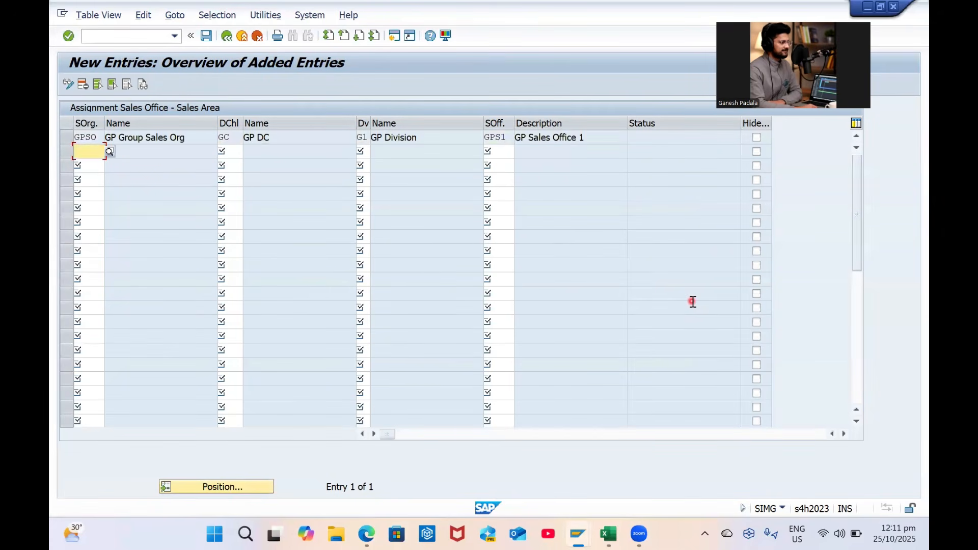
{"action": "key", "text": "ctrl+s"}
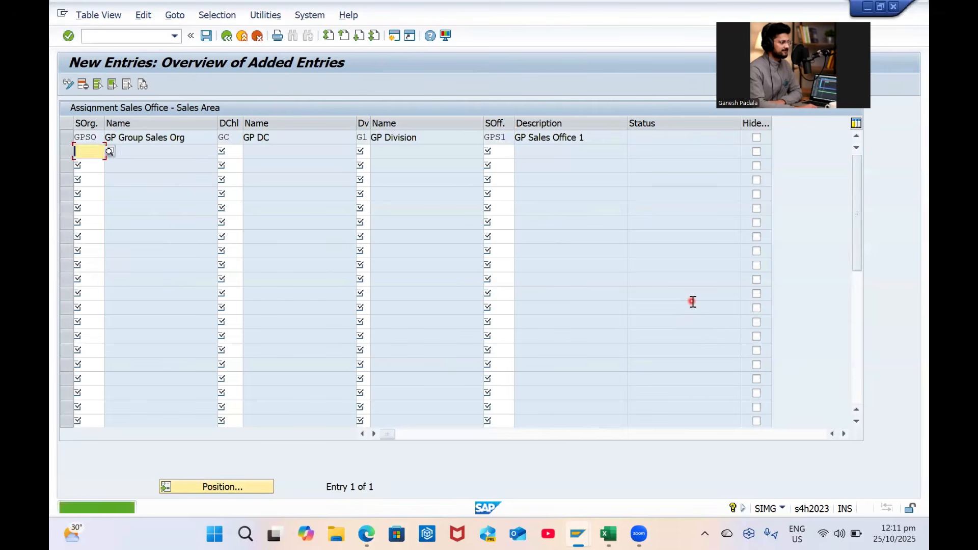
{"action": "left_click", "coordinate": [206, 35]}
Return to the IMG tree and open 'Assign sales group to sales office'
{"action": "left_click", "coordinate": [226, 36]}
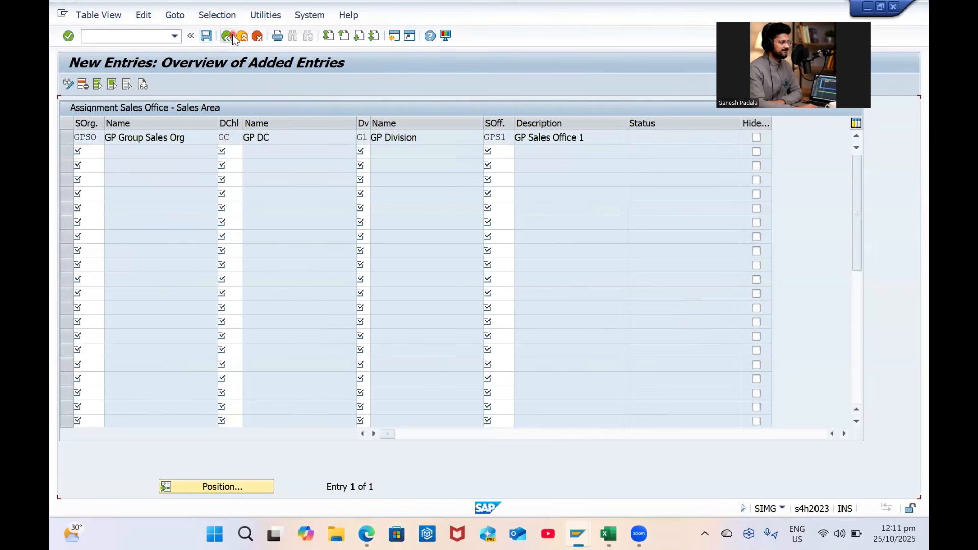
{"action": "left_click", "coordinate": [230, 38]}
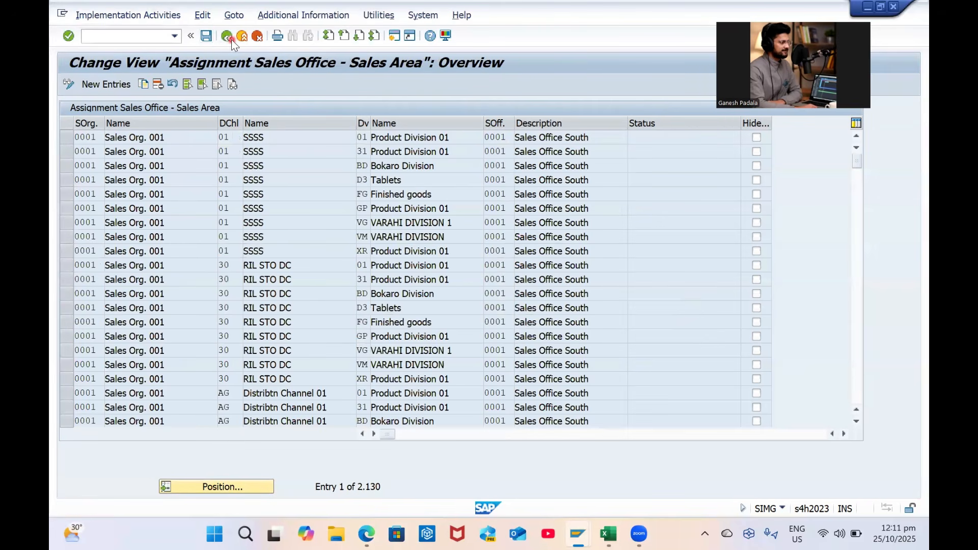
{"action": "left_click", "coordinate": [123, 373]}
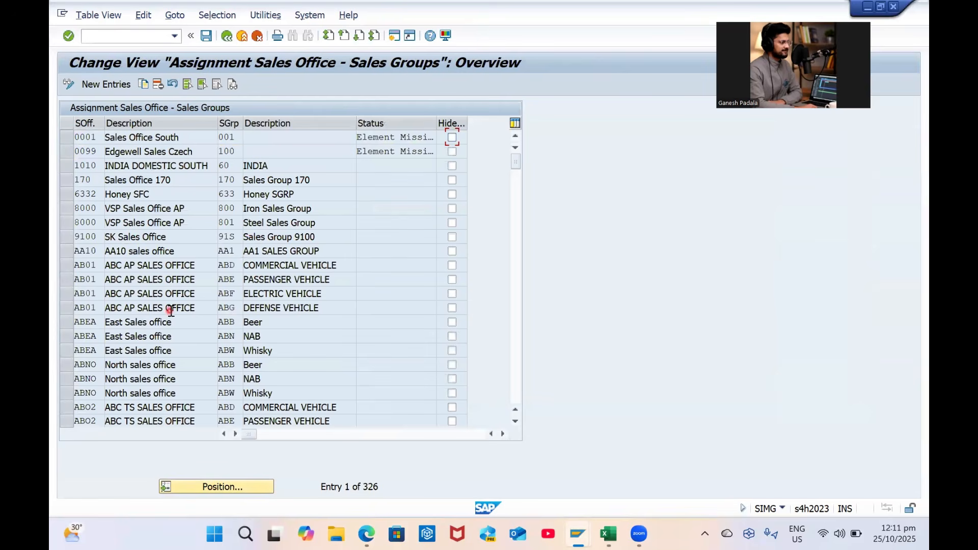
Add a new entry assigning sales group GS1 to sales office GPS1 and save it
{"action": "left_click", "coordinate": [227, 487]}
{"action": "key", "text": "Return"}
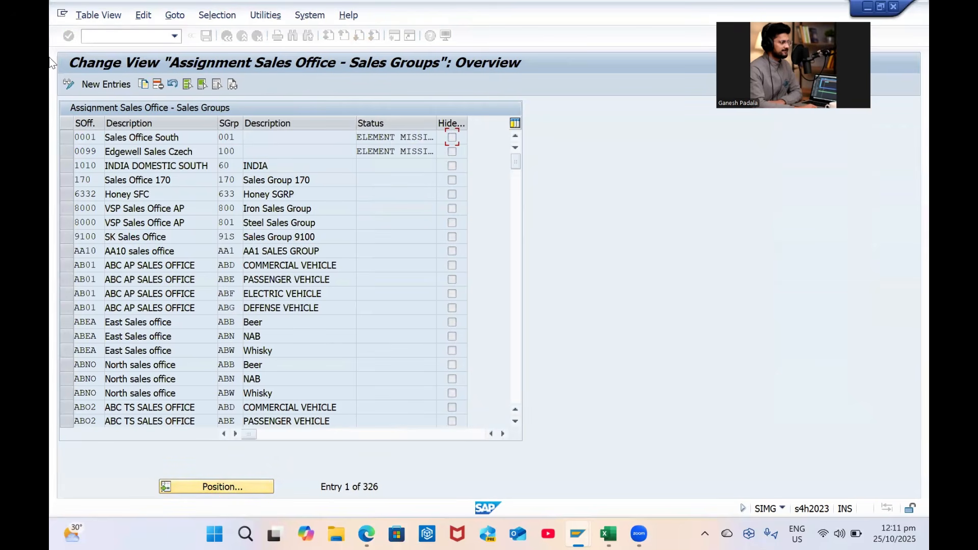
{"action": "left_click", "coordinate": [123, 86]}
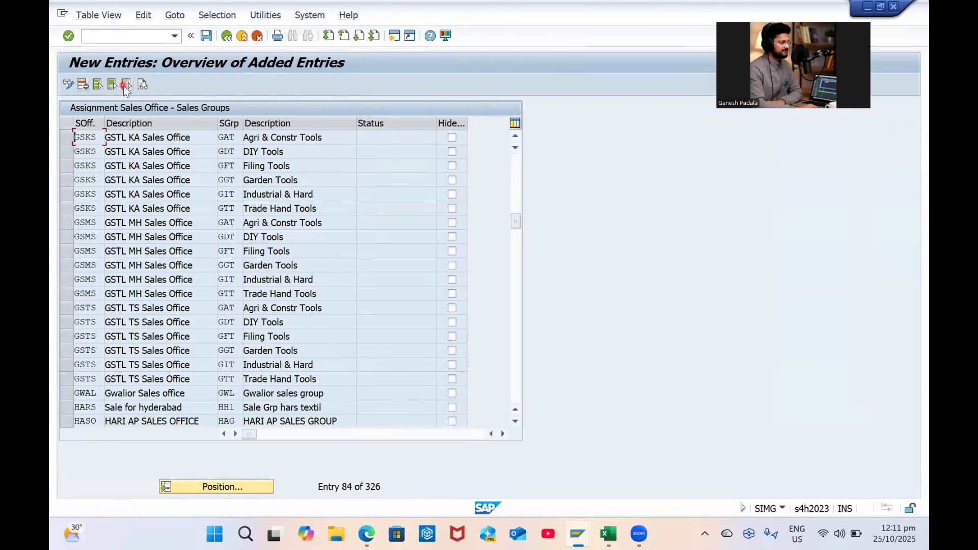
{"action": "type", "text": "GPS1"}
{"action": "key", "text": "Tab"}
{"action": "type", "text": "G"}
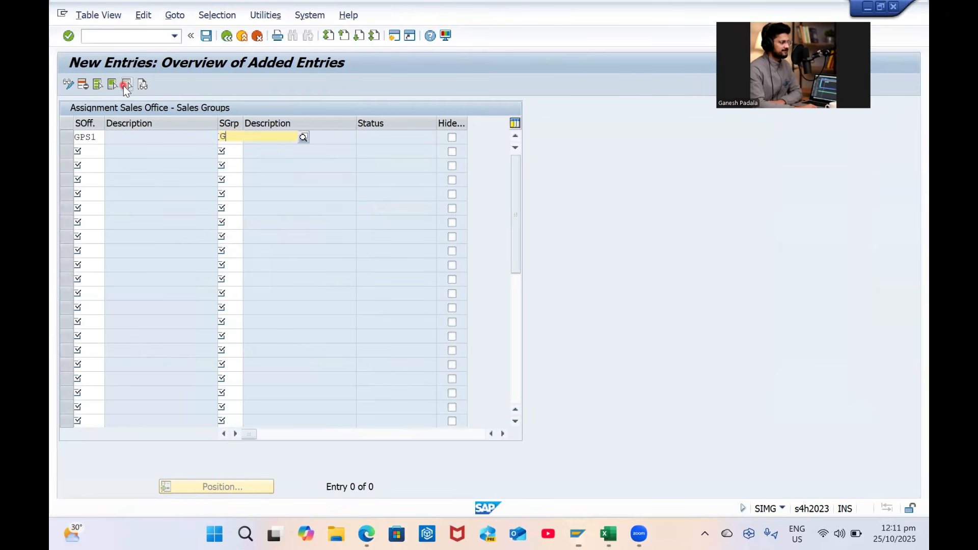
{"action": "type", "text": "S"}
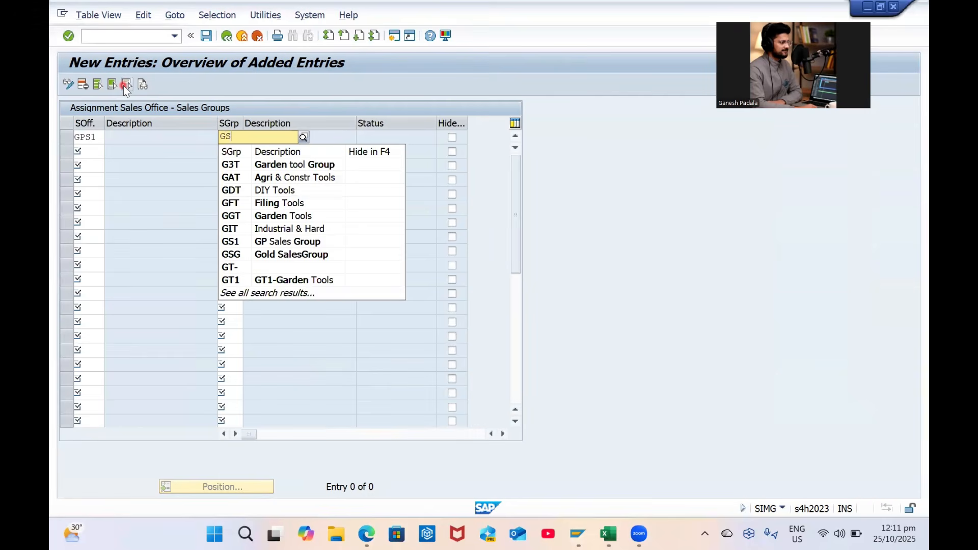
{"action": "key", "text": "Down"}
{"action": "key", "text": "Down"}
{"action": "key", "text": "Up"}
{"action": "key", "text": "Return"}
{"action": "key", "text": "Return"}
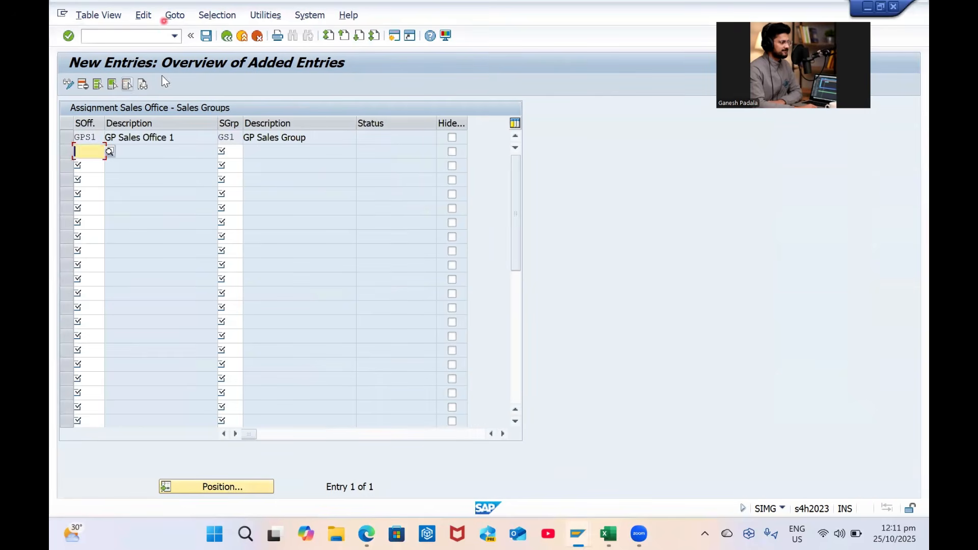
{"action": "left_click", "coordinate": [205, 36]}
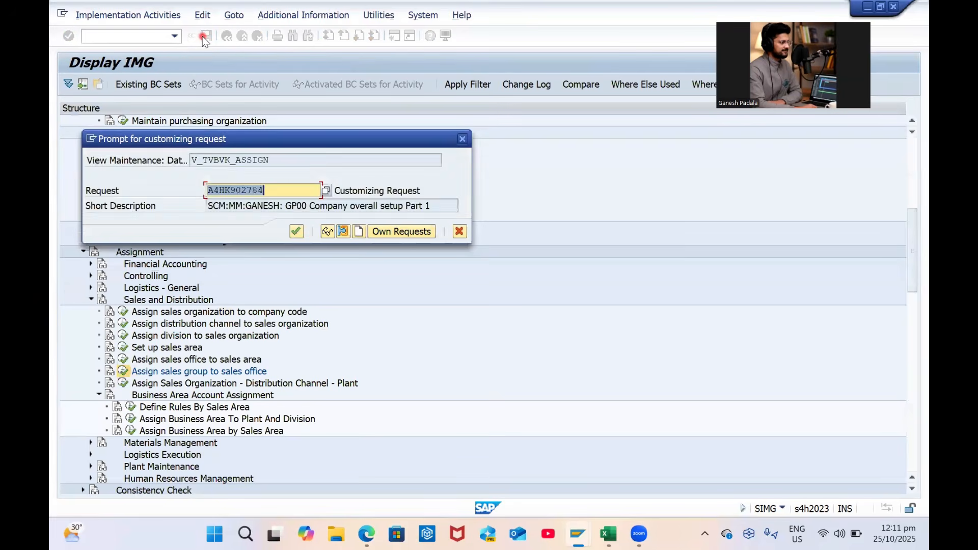
{"action": "key", "text": "Return"}
Position to GPS1 to verify the new assignment, then return to the IMG structure
{"action": "left_click", "coordinate": [226, 36]}
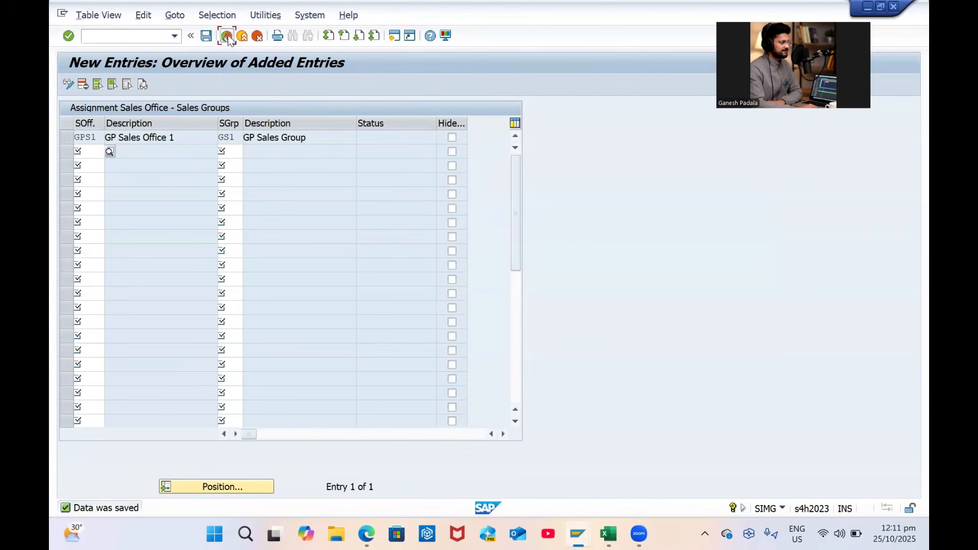
{"action": "left_click", "coordinate": [218, 487]}
{"action": "type", "text": "GPS1"}
{"action": "key", "text": "Return"}
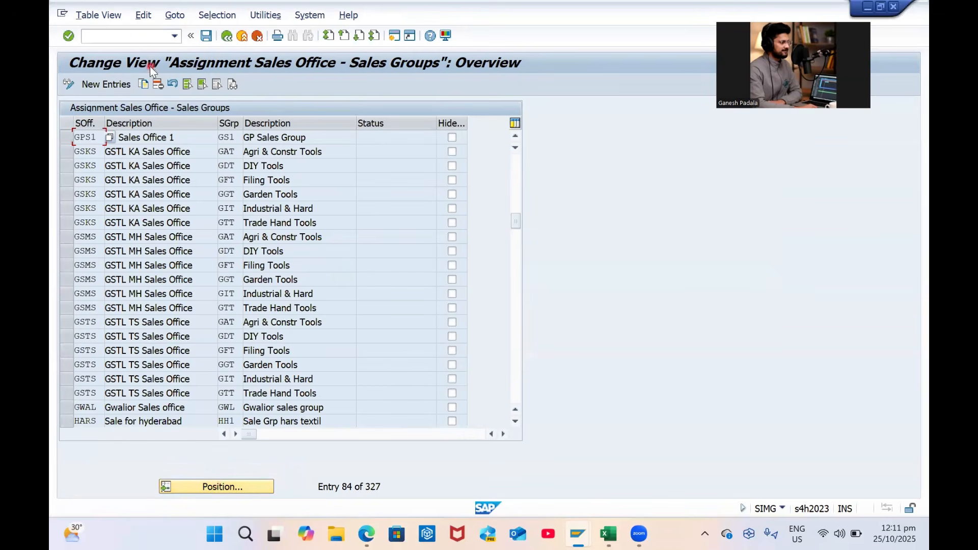
{"action": "left_click", "coordinate": [64, 140]}
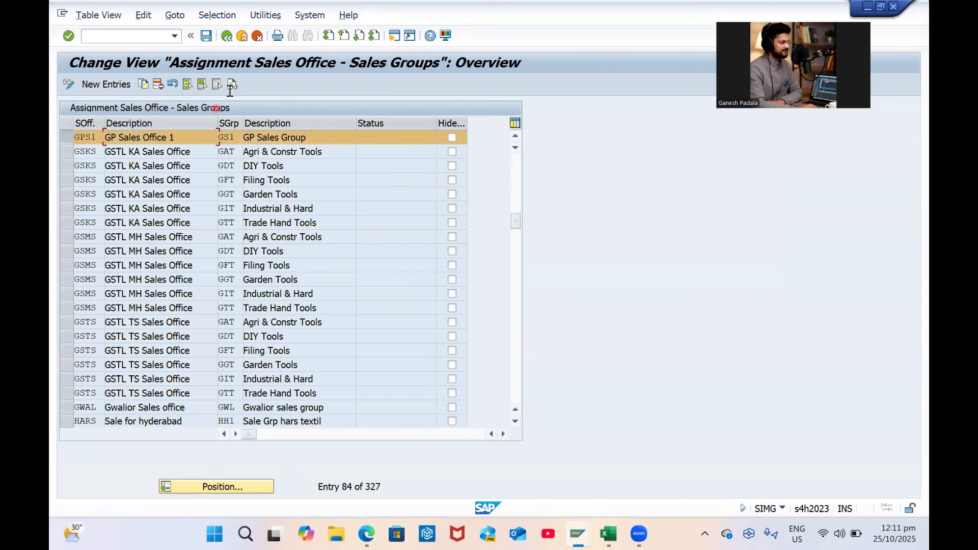
{"action": "left_click", "coordinate": [224, 38]}
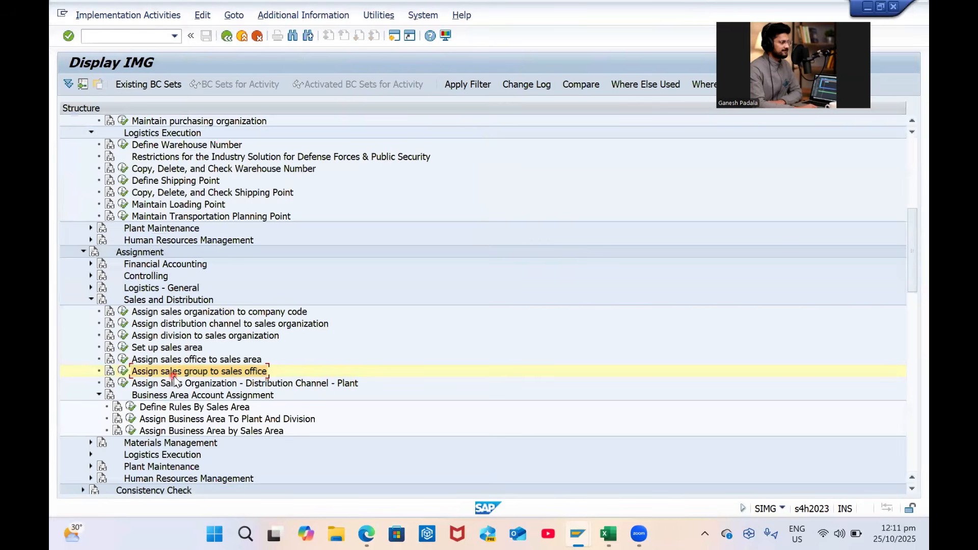
{"action": "scroll", "coordinate": [190, 326], "scroll_direction": "down", "scroll_amount": 2}
Open the sales organization–distribution channel–plant assignments and position to GPSO
{"action": "left_click", "coordinate": [196, 312]}
{"action": "left_click", "coordinate": [123, 311]}
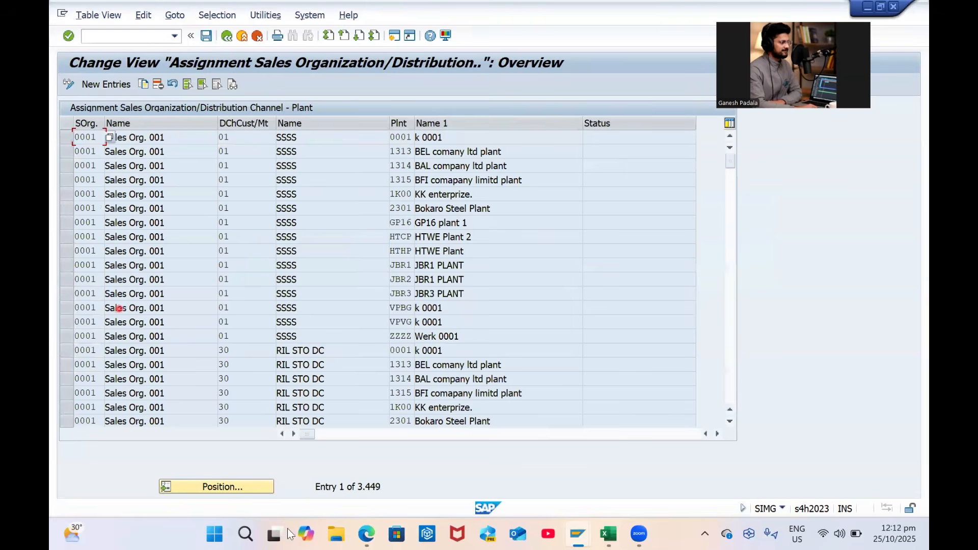
{"action": "left_click", "coordinate": [224, 490]}
{"action": "type", "text": "GPSO"}
{"action": "key", "text": "Return"}
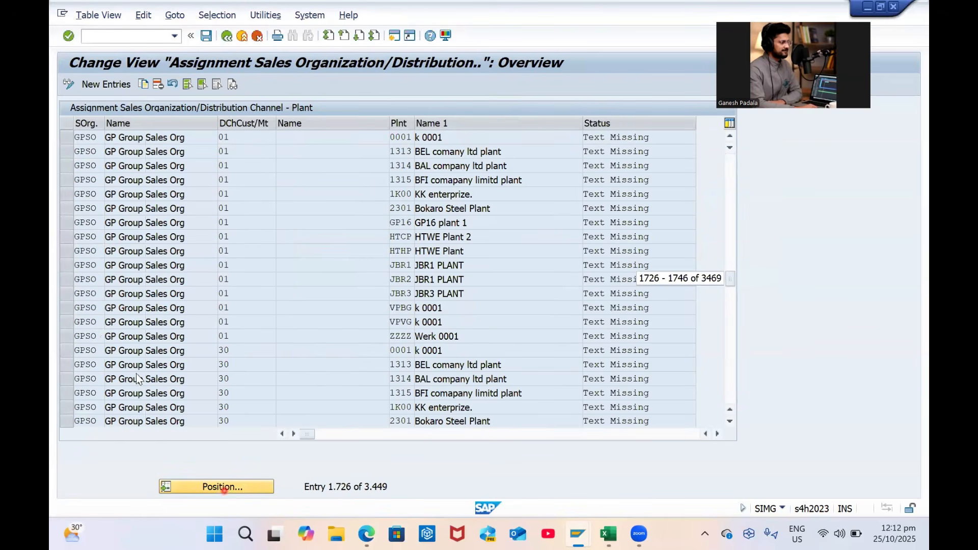
{"action": "left_click", "coordinate": [224, 487]}
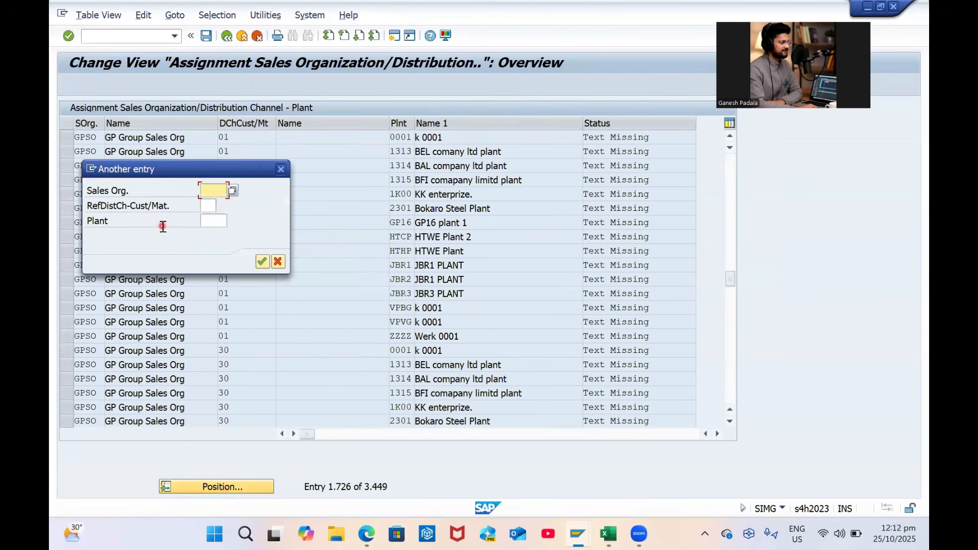
{"action": "left_click", "coordinate": [281, 170]}
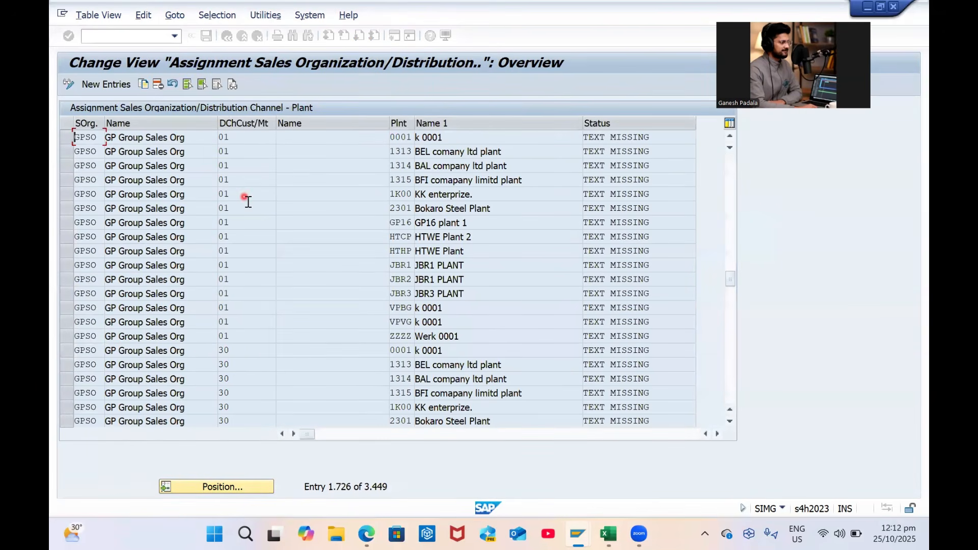
{"action": "scroll", "coordinate": [247, 202], "scroll_direction": "up", "scroll_amount": 1}
{"action": "scroll", "coordinate": [247, 202], "scroll_direction": "down", "scroll_amount": 1}
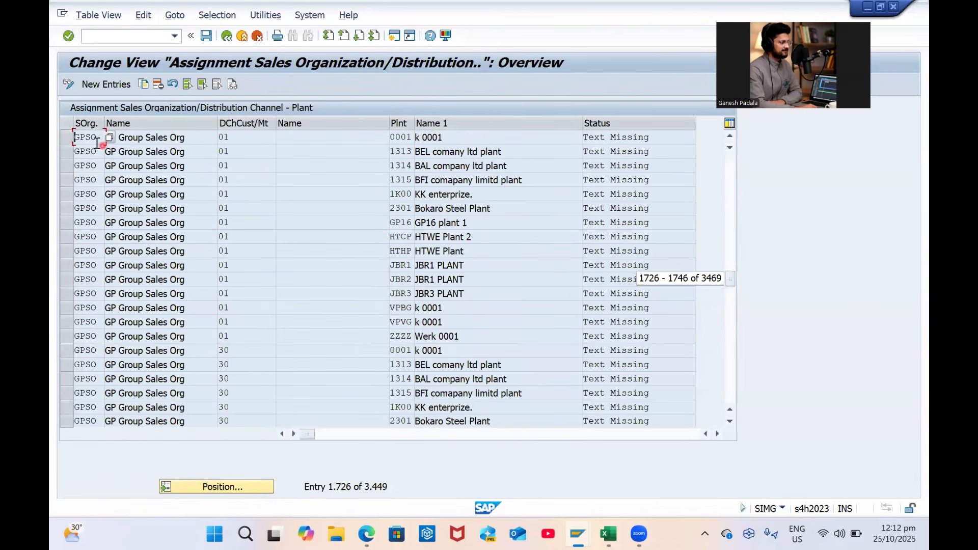
Block-select the 135 GPSO plant rows down to plant ZZZZ, delete them and save
{"action": "left_click", "coordinate": [204, 85]}
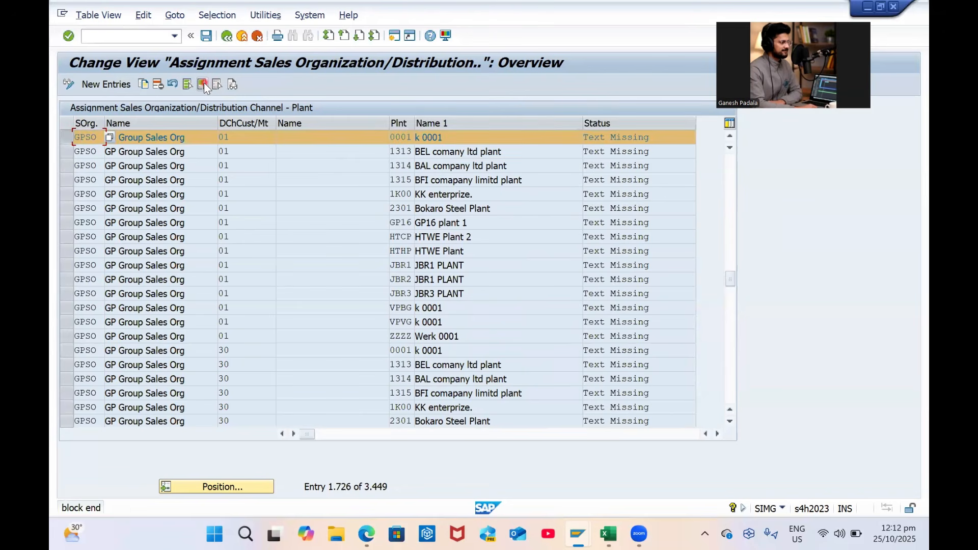
{"action": "key", "text": "Page_Down"}
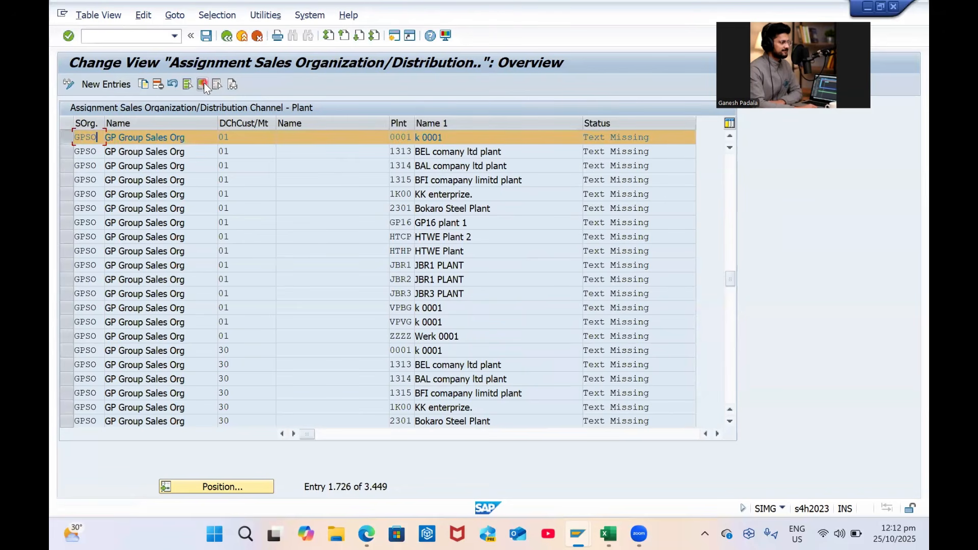
{"action": "key", "text": "Page_Down"}
{"action": "key", "text": "Page_Down"}
{"action": "key", "text": "Page_Down"}
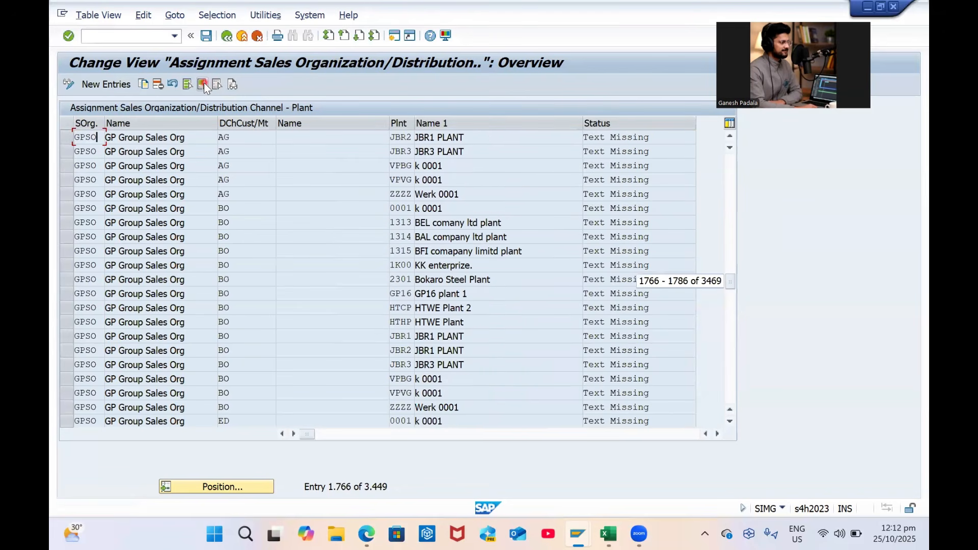
{"action": "key", "text": "Page_Down"}
{"action": "key", "text": "Page_Down"}
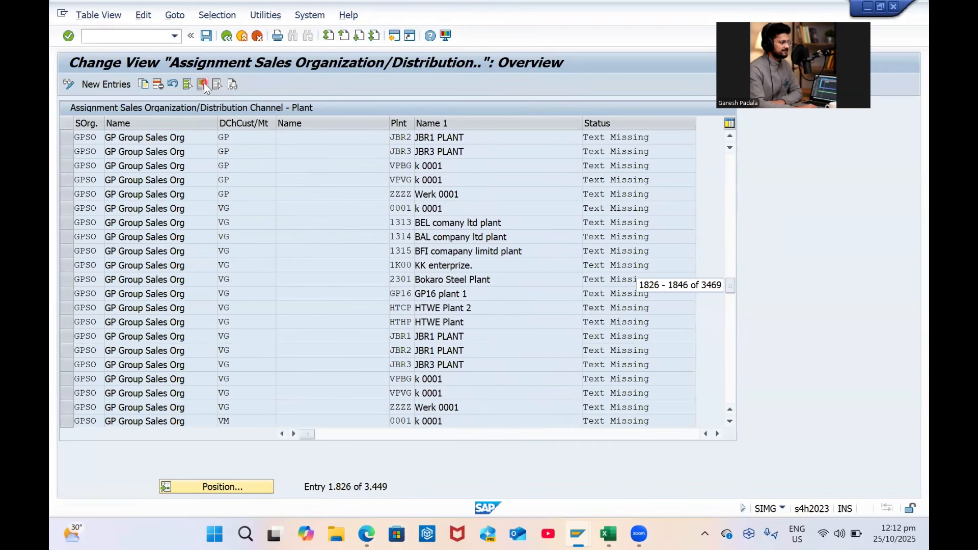
{"action": "key", "text": "Page_Down"}
{"action": "key", "text": "Page_Up"}
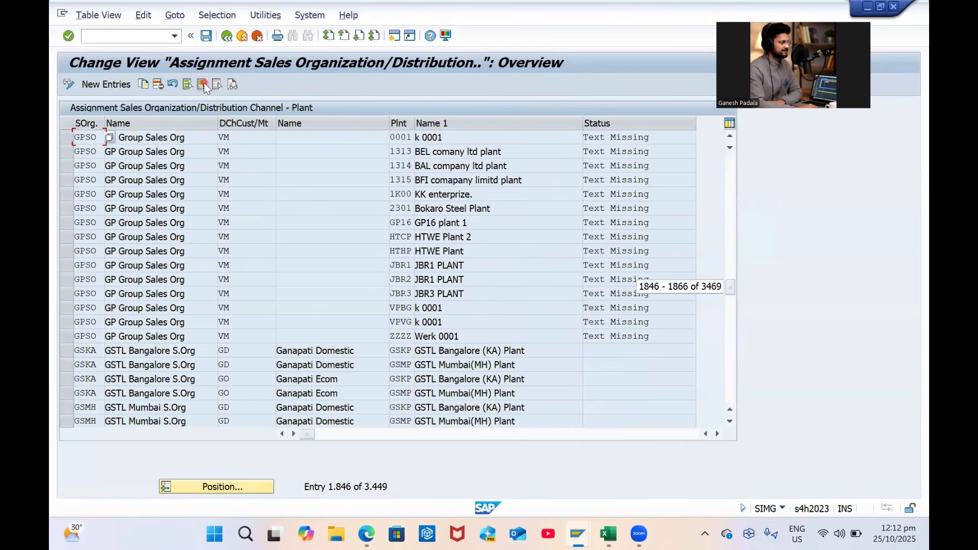
{"action": "left_click", "coordinate": [122, 340]}
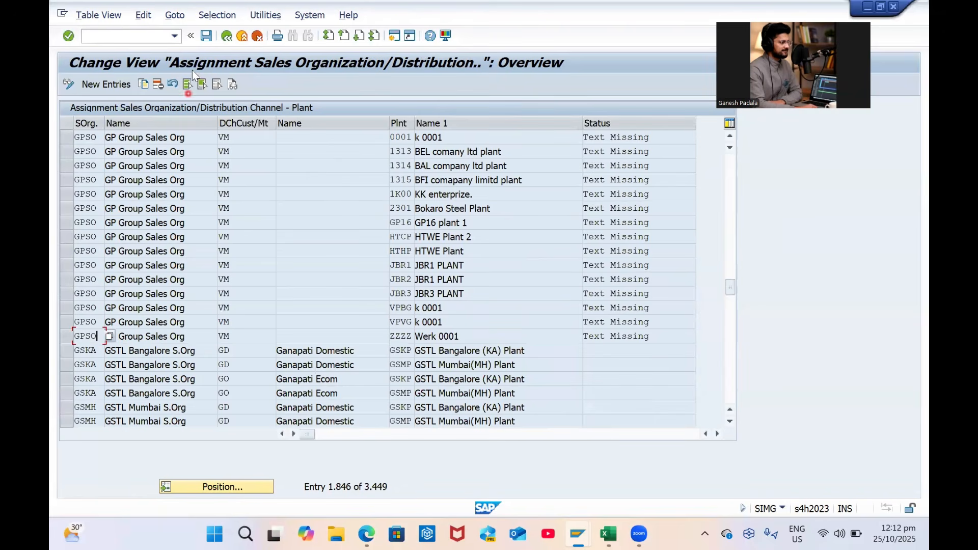
{"action": "left_click", "coordinate": [202, 85]}
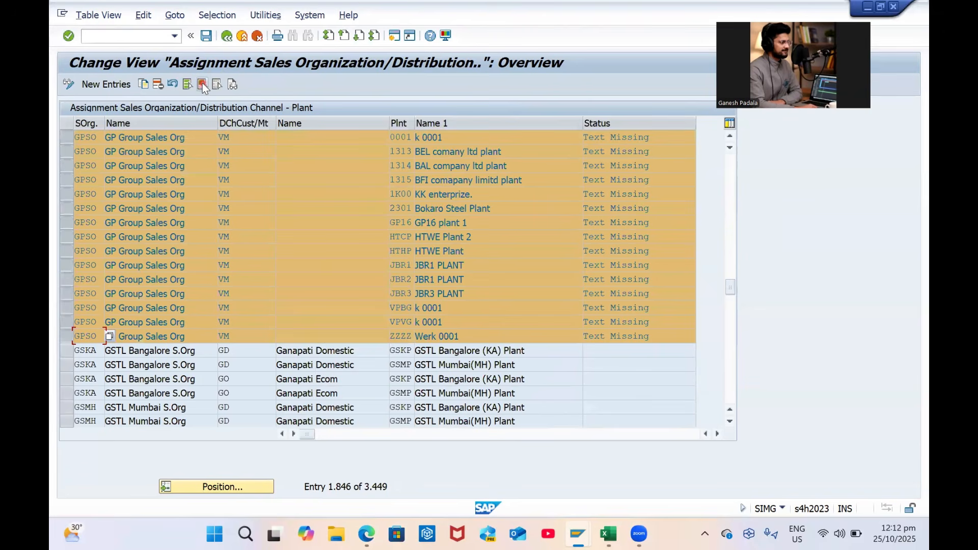
{"action": "left_click", "coordinate": [158, 85]}
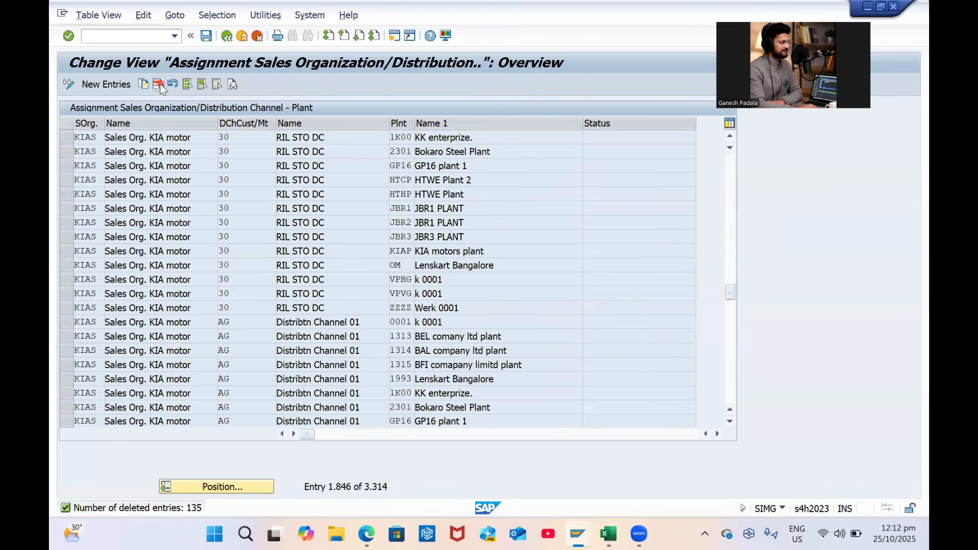
{"action": "key", "text": "ctrl+s"}
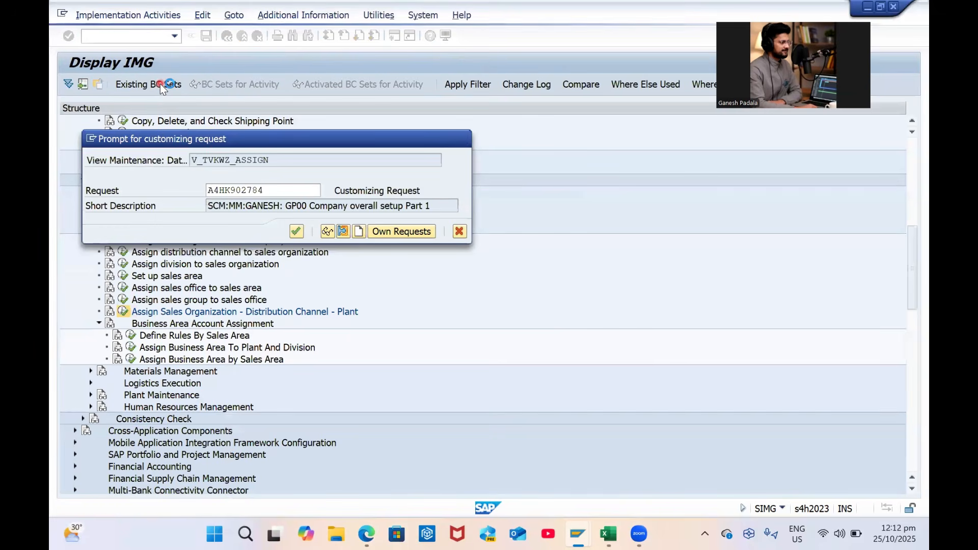
Confirm the request, then assign GPSO / GC to plant GP01 and save
{"action": "key", "text": "Return"}
{"action": "left_click", "coordinate": [124, 85]}
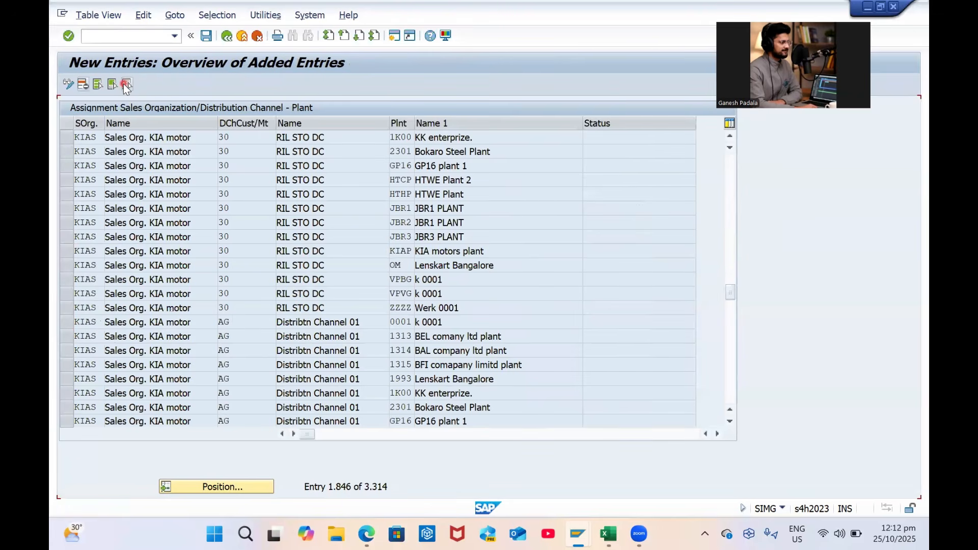
{"action": "type", "text": "GPSO"}
{"action": "key", "text": "Tab"}
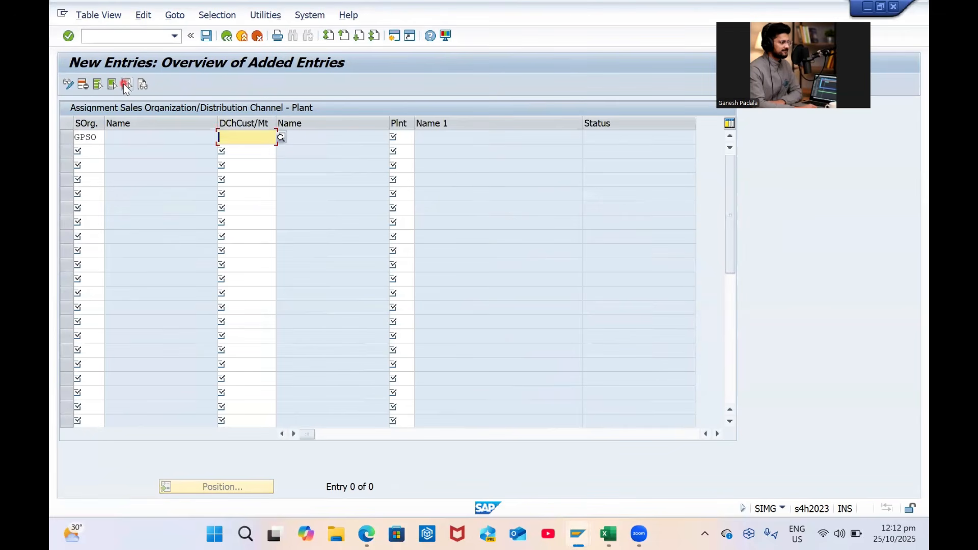
{"action": "type", "text": "GC"}
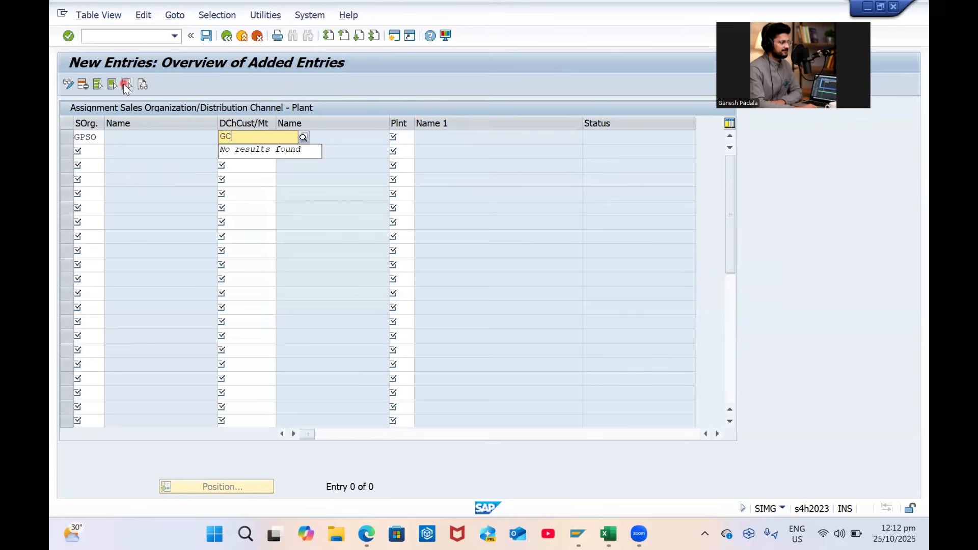
{"action": "key", "text": "Tab"}
{"action": "type", "text": "G"}
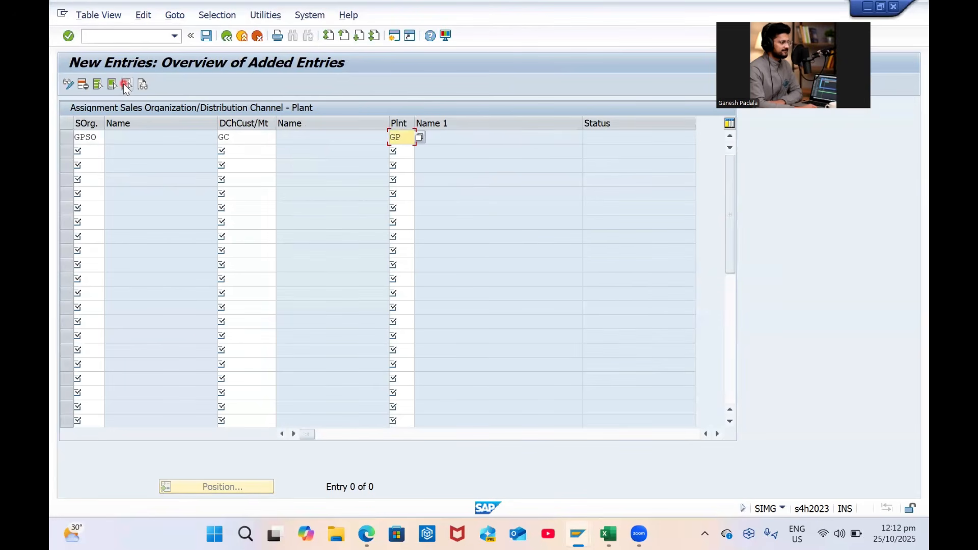
{"action": "key", "text": "Tab"}
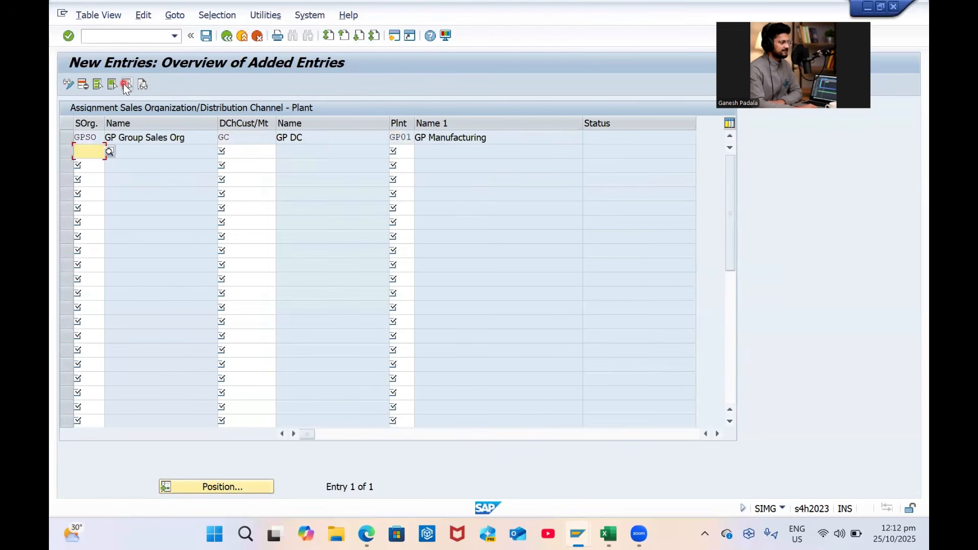
{"action": "key", "text": "ctrl+s"}
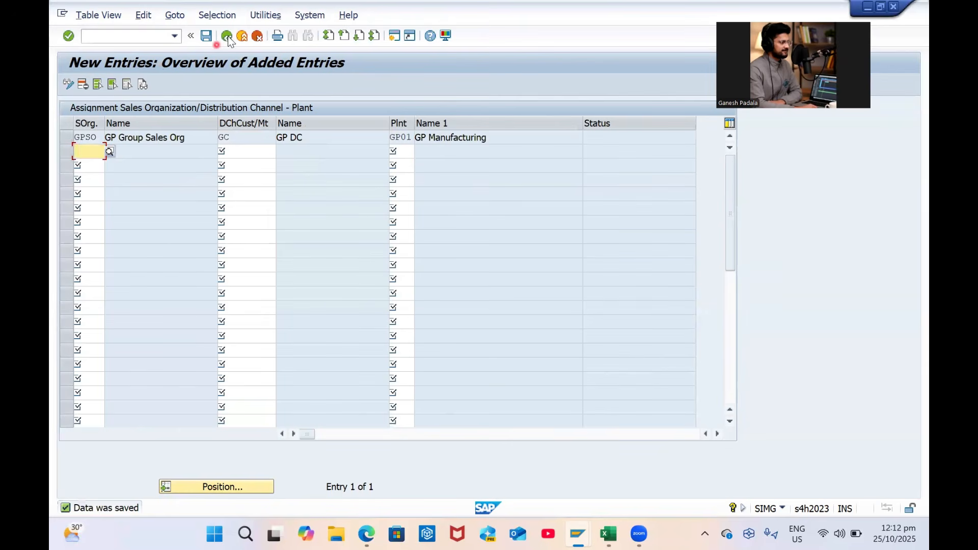
Copy the GPSO / GC / GP01 assignment to create one for plant GP02
{"action": "left_click", "coordinate": [227, 35]}
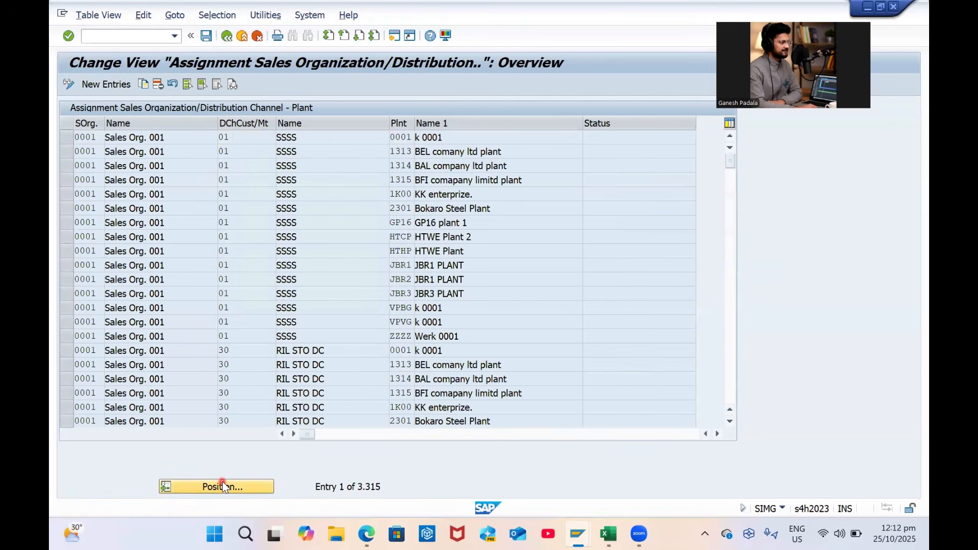
{"action": "left_click", "coordinate": [222, 485]}
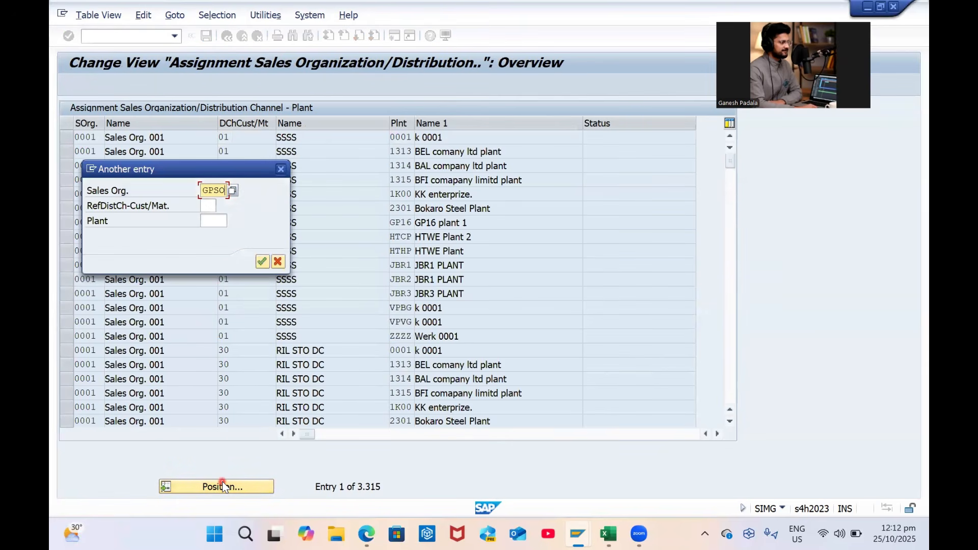
{"action": "type", "text": "GPSO"}
{"action": "key", "text": "Return"}
{"action": "left_click", "coordinate": [67, 136]}
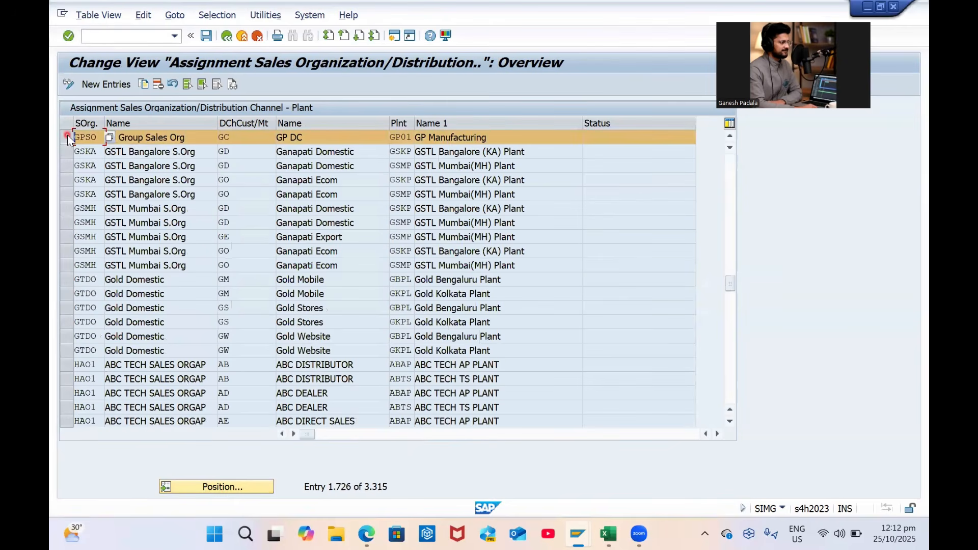
{"action": "left_click", "coordinate": [145, 87]}
{"action": "key", "text": "Tab"}
{"action": "key", "text": "shift+Tab"}
{"action": "type", "text": "GP02"}
{"action": "key", "text": "Tab"}
{"action": "key", "text": "Return"}
{"action": "left_click", "coordinate": [135, 85]}
{"action": "left_click", "coordinate": [142, 85]}
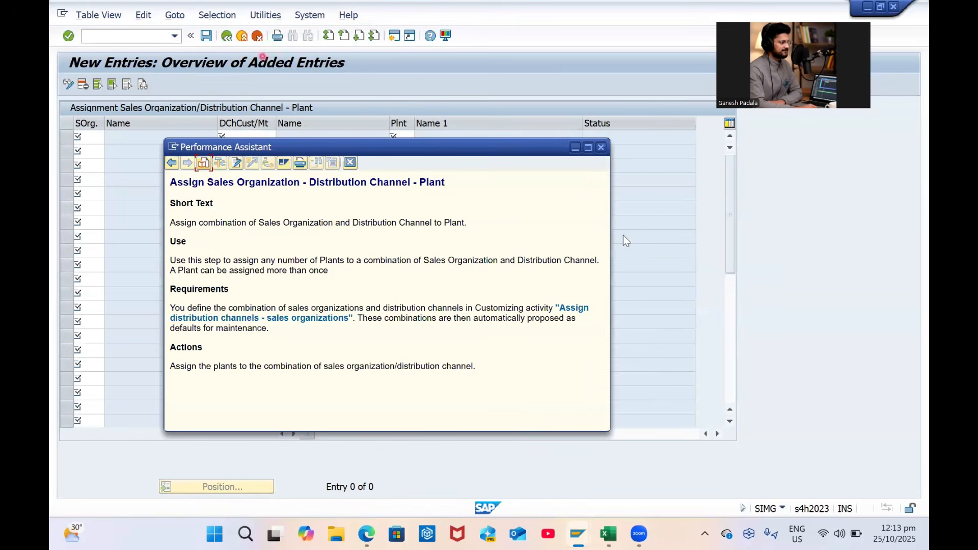
{"action": "left_click", "coordinate": [601, 147]}
Copy the GPSO assignment again with plant GP03, save, and return to the IMG structure
{"action": "left_click", "coordinate": [226, 35]}
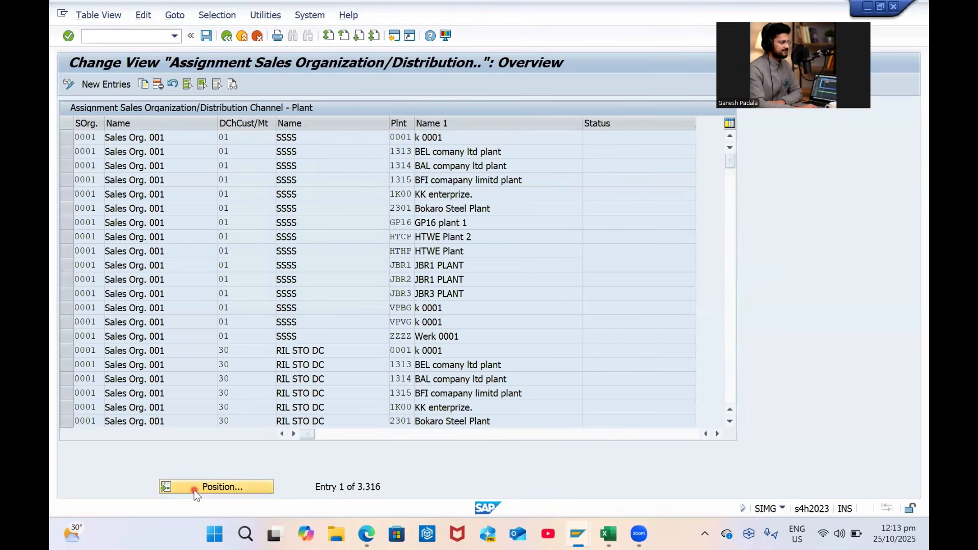
{"action": "left_click", "coordinate": [196, 490]}
{"action": "type", "text": "GPSO"}
{"action": "key", "text": "Return"}
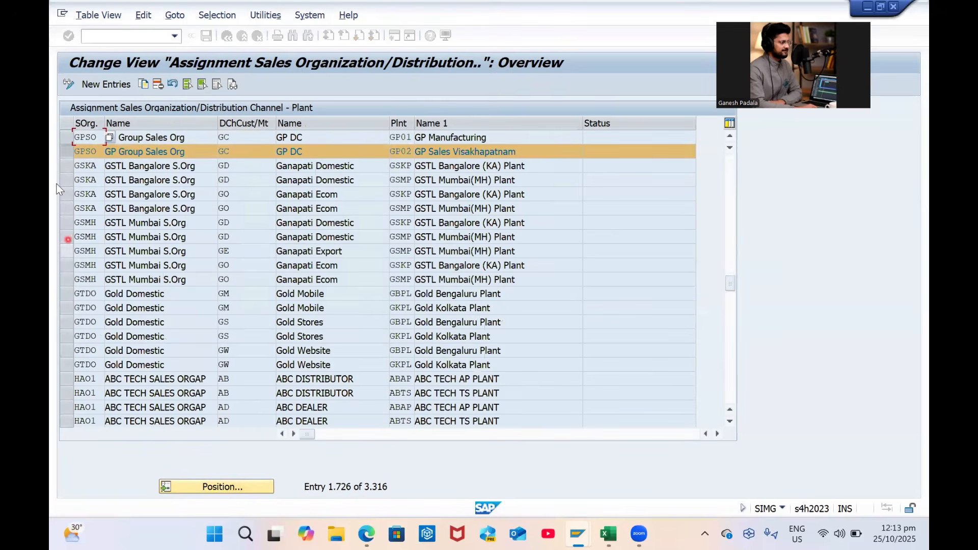
{"action": "left_click", "coordinate": [143, 85]}
{"action": "left_click", "coordinate": [409, 136]}
{"action": "key", "text": "BackSpace"}
{"action": "type", "text": "3"}
{"action": "key", "text": "Return"}
{"action": "key", "text": "ctrl+s"}
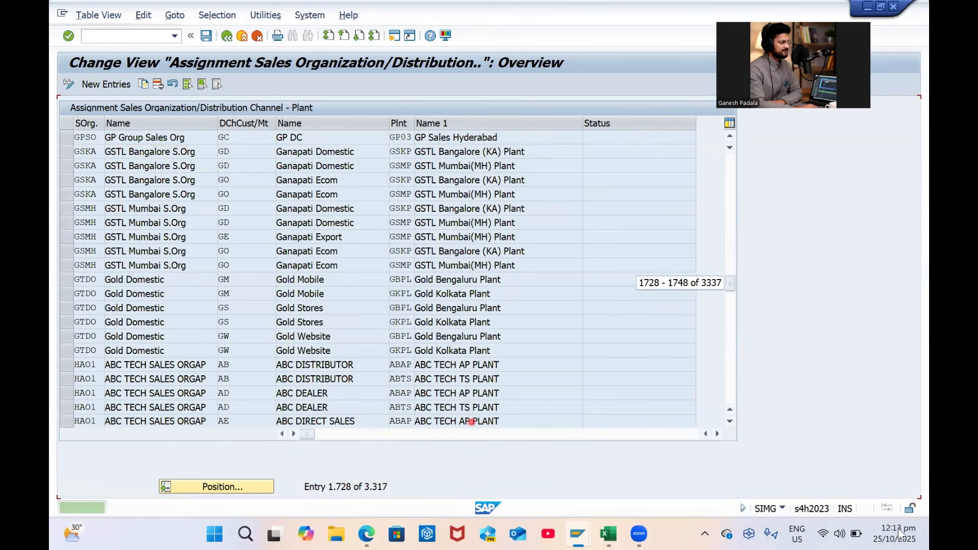
{"action": "left_click", "coordinate": [226, 36]}
{"action": "scroll", "coordinate": [222, 346], "scroll_direction": "down", "scroll_amount": 3}
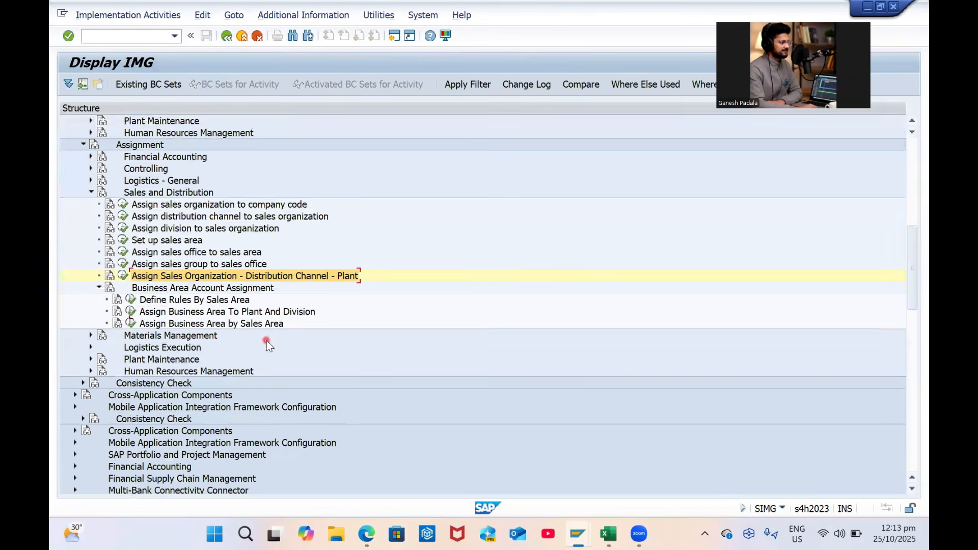
{"action": "left_click", "coordinate": [96, 215]}
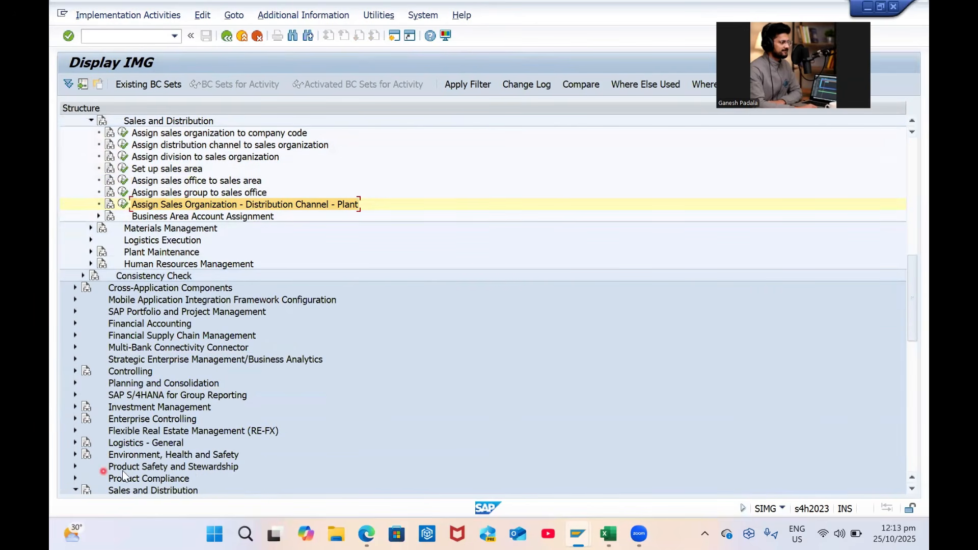
{"action": "scroll", "coordinate": [185, 422], "scroll_direction": "down", "scroll_amount": 3}
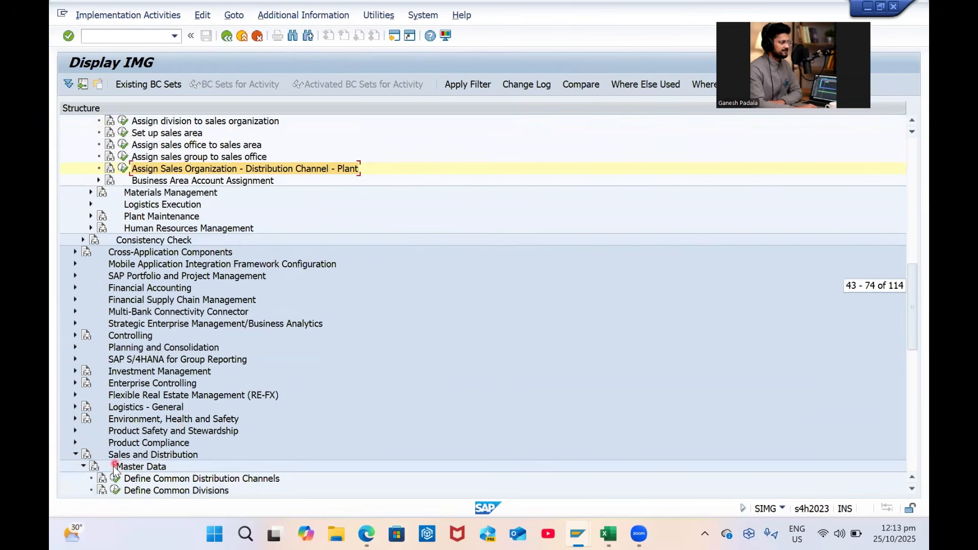
{"action": "left_click", "coordinate": [113, 420]}
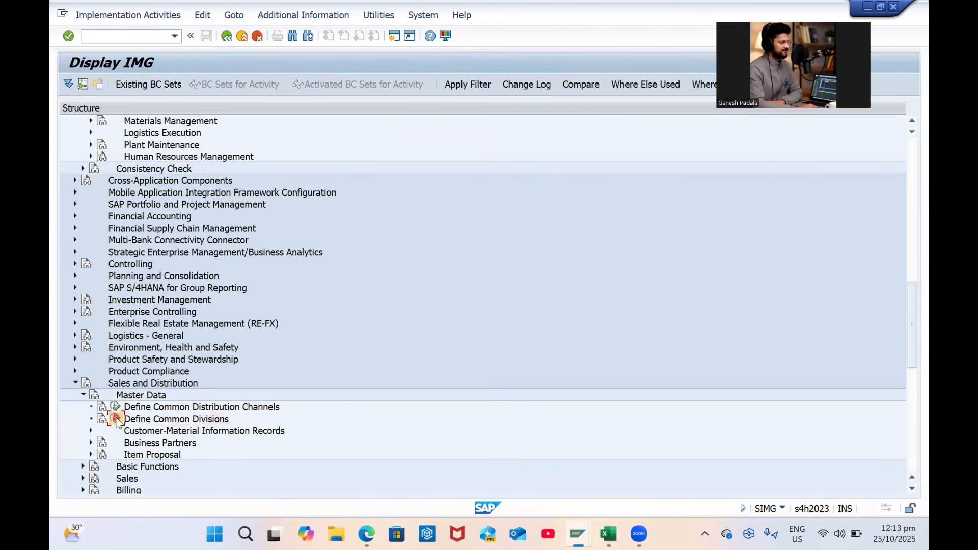
{"action": "left_click", "coordinate": [114, 419]}
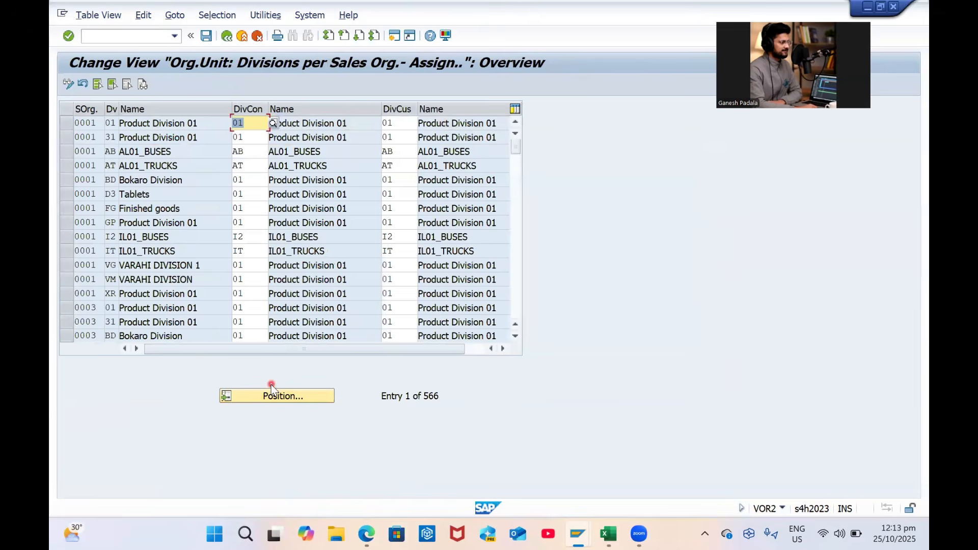
{"action": "left_click", "coordinate": [271, 396]}
{"action": "type", "text": "GPSO"}
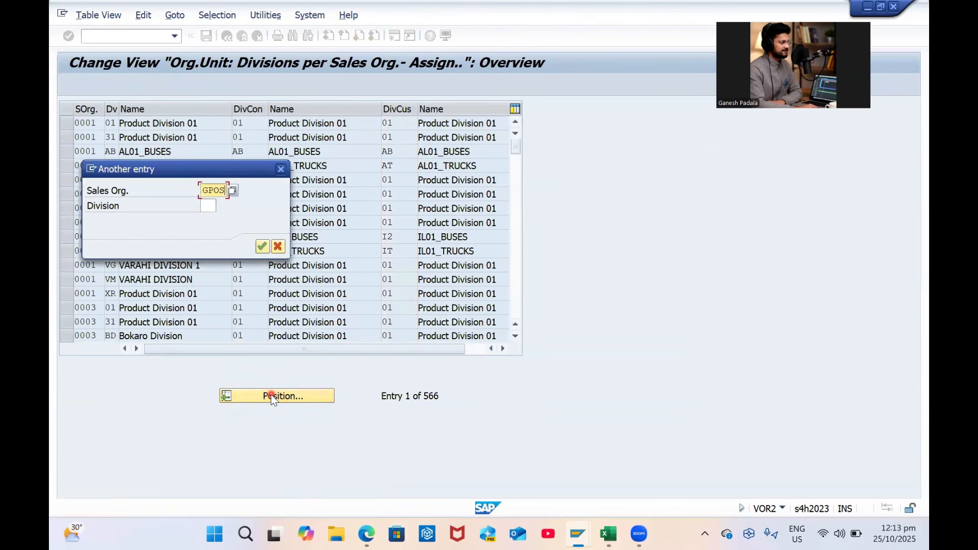
{"action": "key", "text": "Return"}
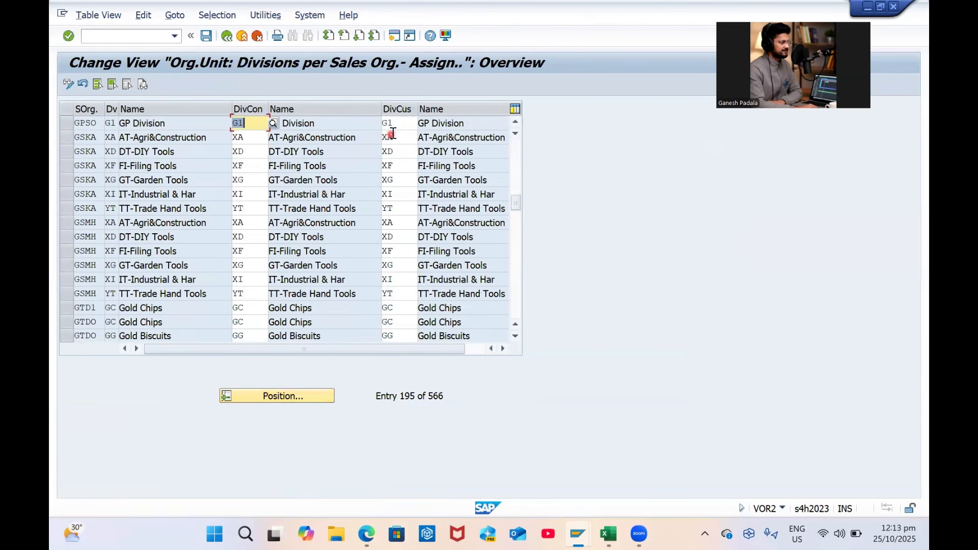
{"action": "left_click", "coordinate": [242, 35]}
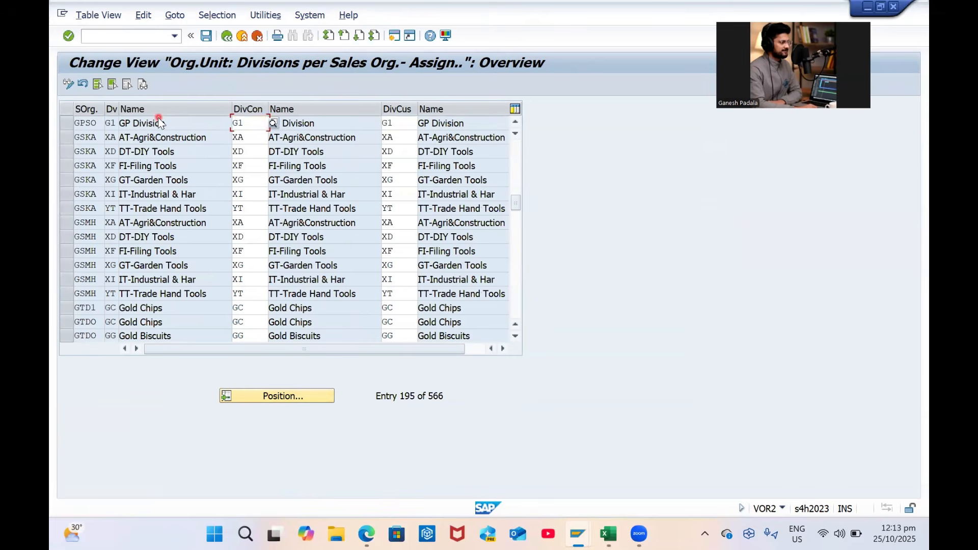
{"action": "left_click", "coordinate": [229, 37]}
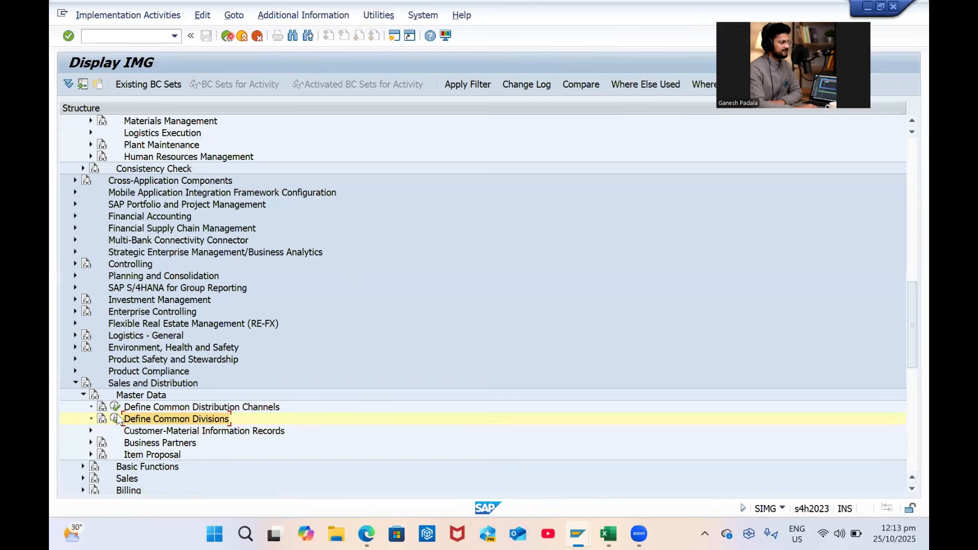
{"action": "left_click", "coordinate": [116, 406]}
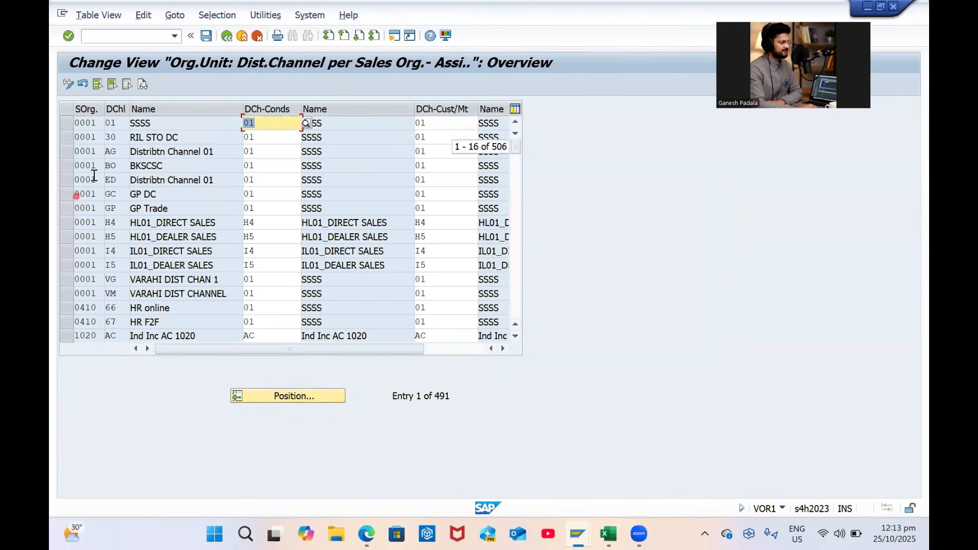
{"action": "left_click", "coordinate": [279, 400]}
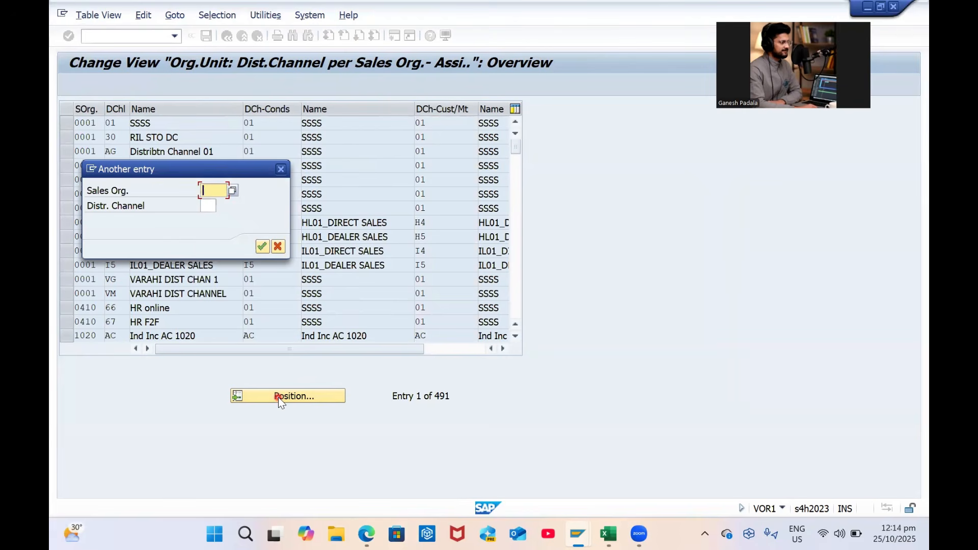
{"action": "type", "text": "P"}
{"action": "key", "text": "BackSpace"}
{"action": "type", "text": "GP01"}
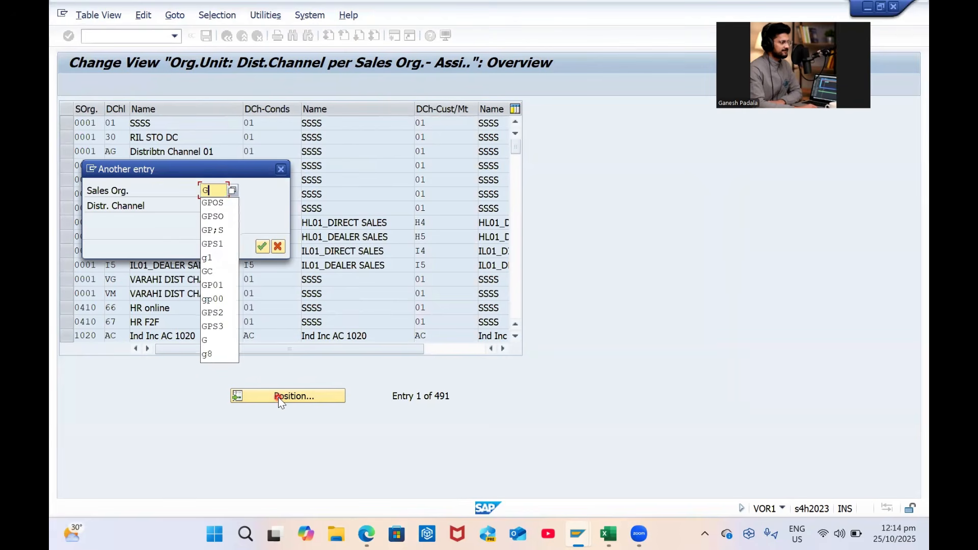
{"action": "key", "text": "Return"}
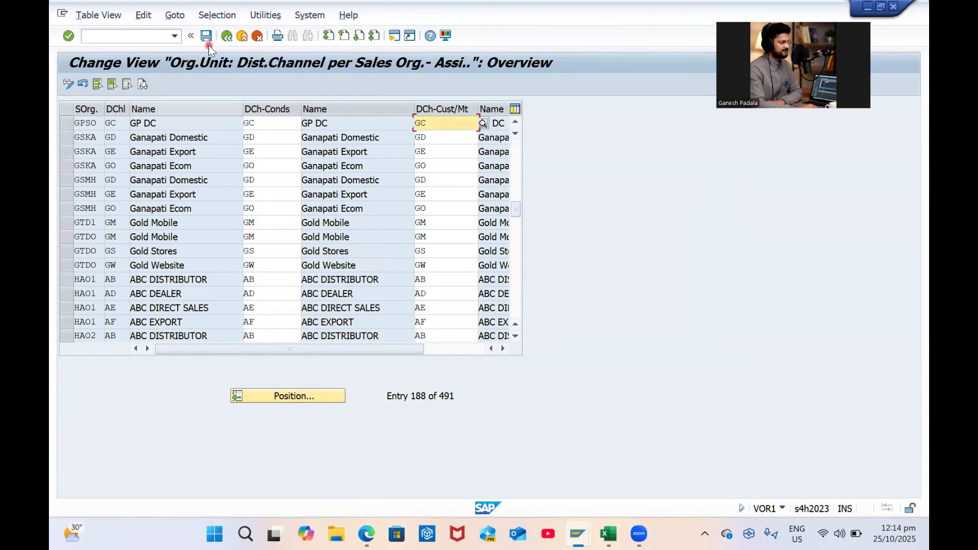
{"action": "left_click", "coordinate": [228, 36]}
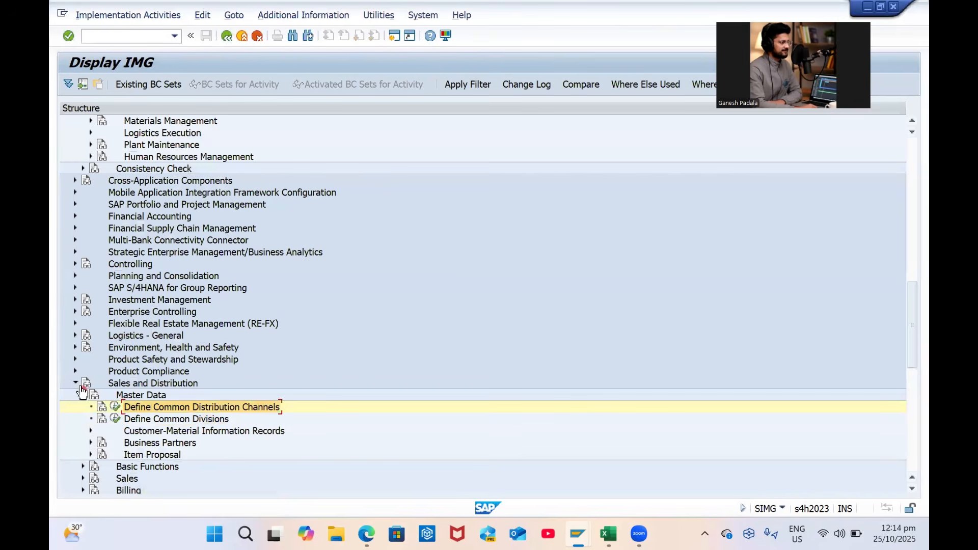
{"action": "left_click", "coordinate": [75, 383]}
{"action": "scroll", "coordinate": [240, 302], "scroll_direction": "up", "scroll_amount": 3}
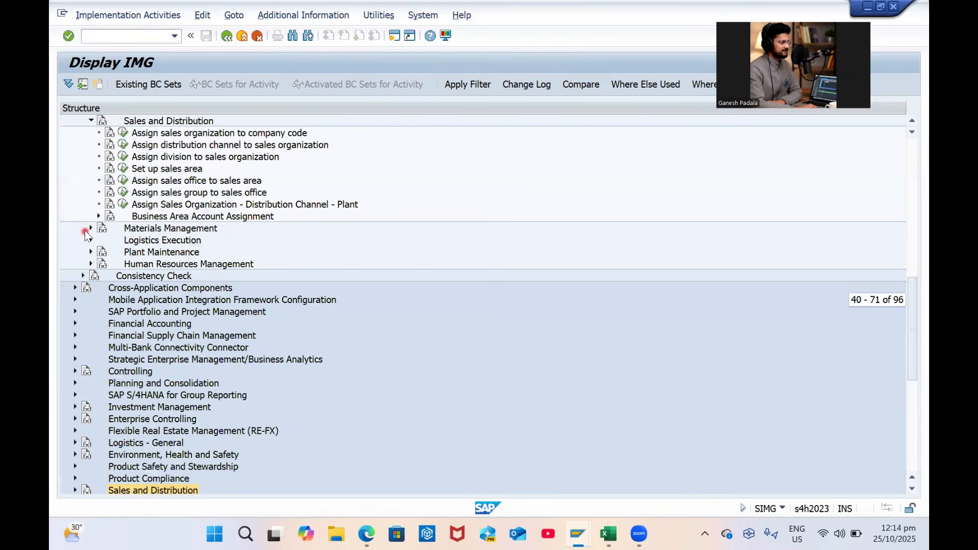
{"action": "left_click", "coordinate": [90, 229]}
Find GPPO in the purchasing organization–company code table, enter company code GP00, and save
{"action": "left_click", "coordinate": [216, 241]}
{"action": "left_click", "coordinate": [126, 240]}
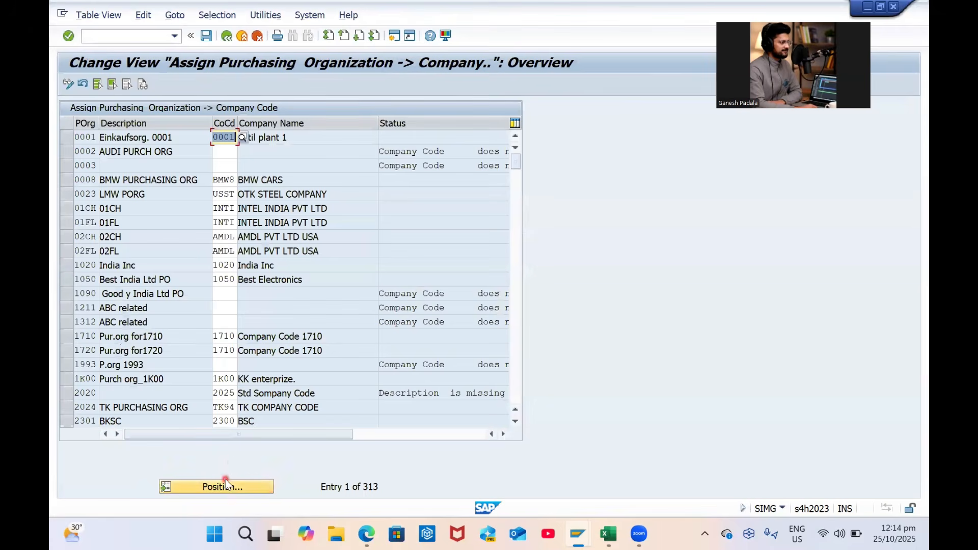
{"action": "left_click", "coordinate": [227, 485]}
{"action": "type", "text": "GP"}
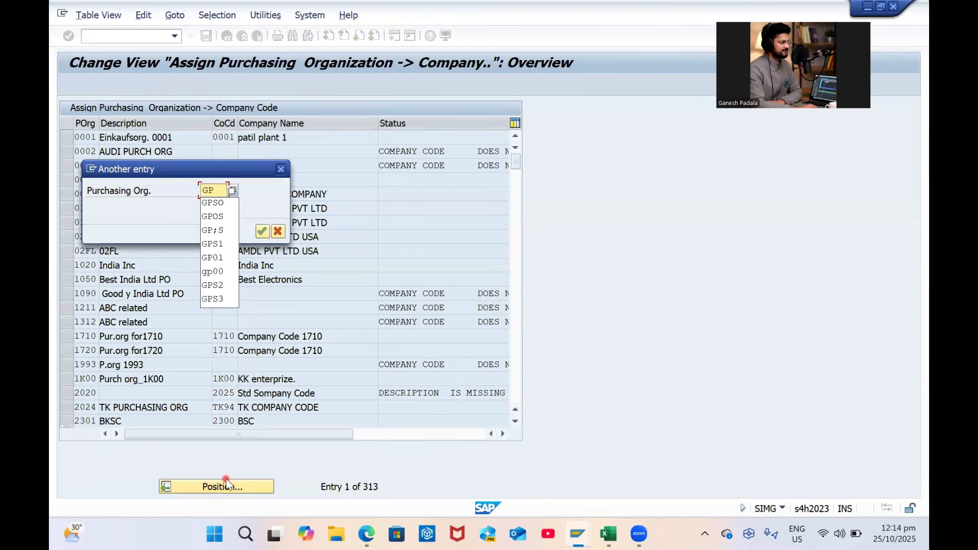
{"action": "type", "text": "PO"}
{"action": "key", "text": "Return"}
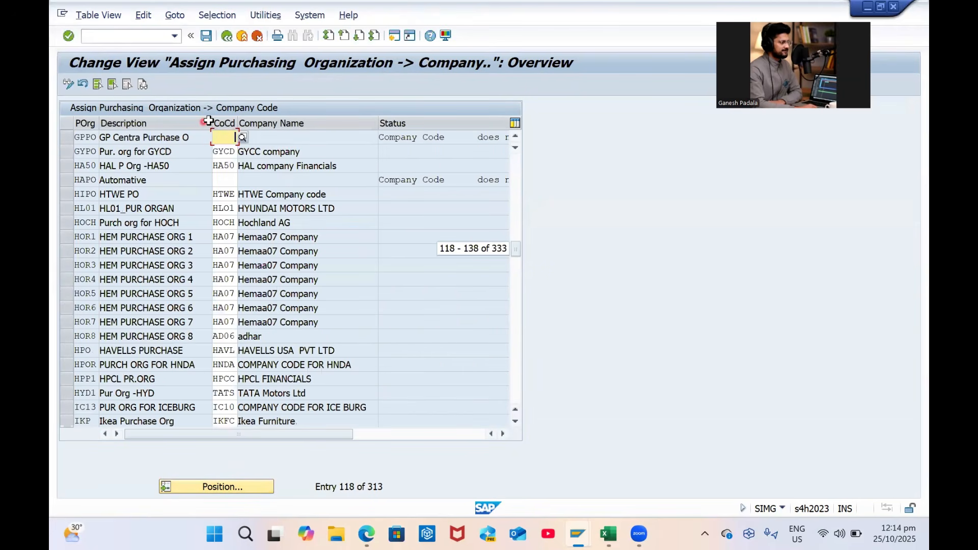
{"action": "type", "text": "GP00"}
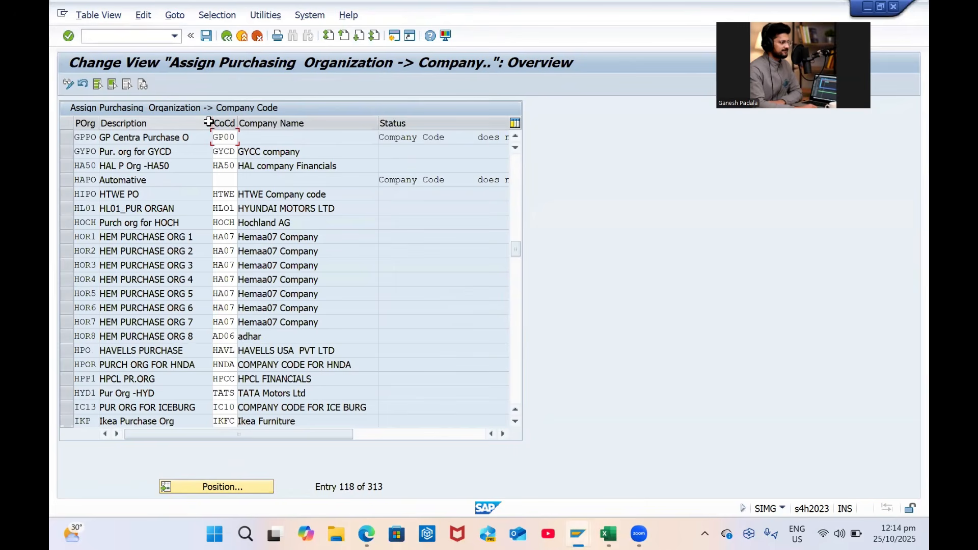
{"action": "key", "text": "Return"}
{"action": "key", "text": "ctrl+s"}
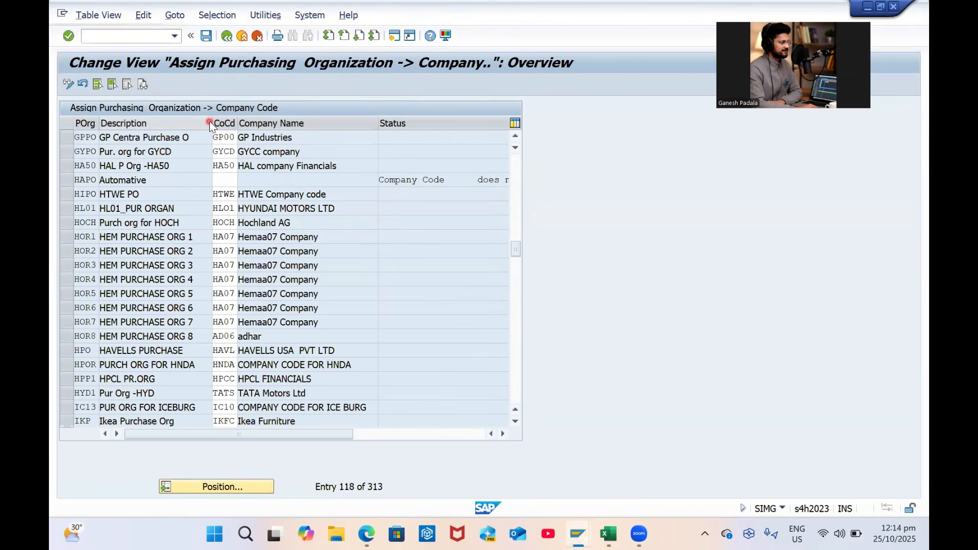
{"action": "key", "text": "Return"}
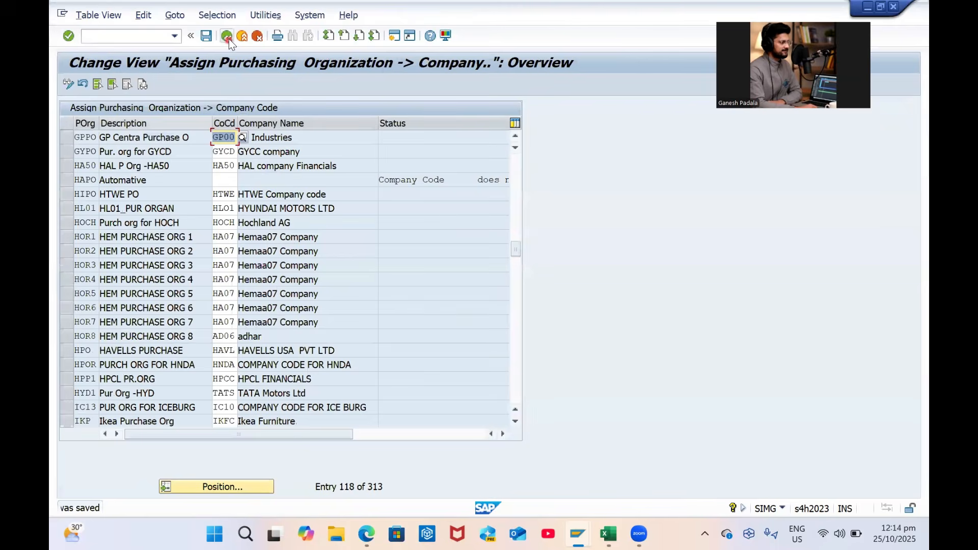
{"action": "left_click", "coordinate": [228, 39]}
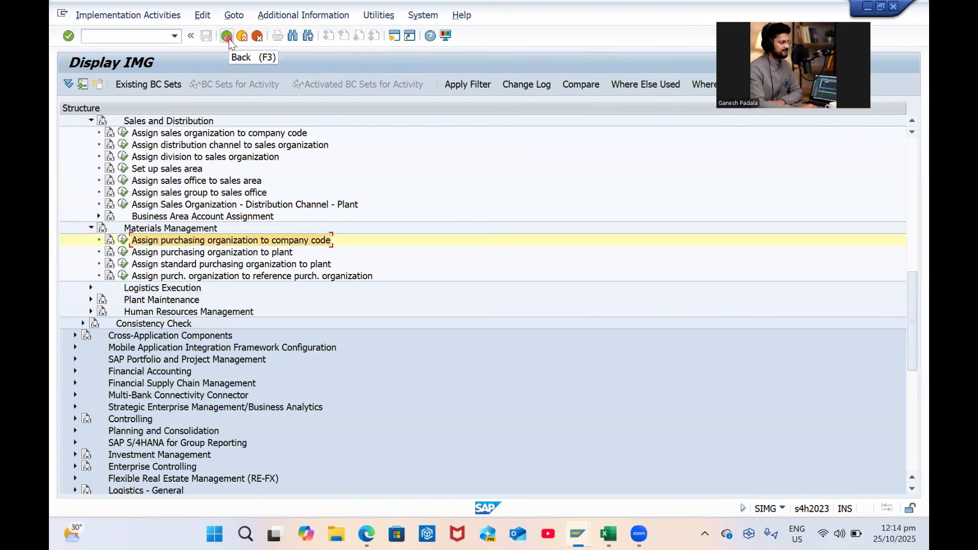
Open the purchasing organization–plant assignments and jump to entry gp00
{"action": "left_click", "coordinate": [123, 251]}
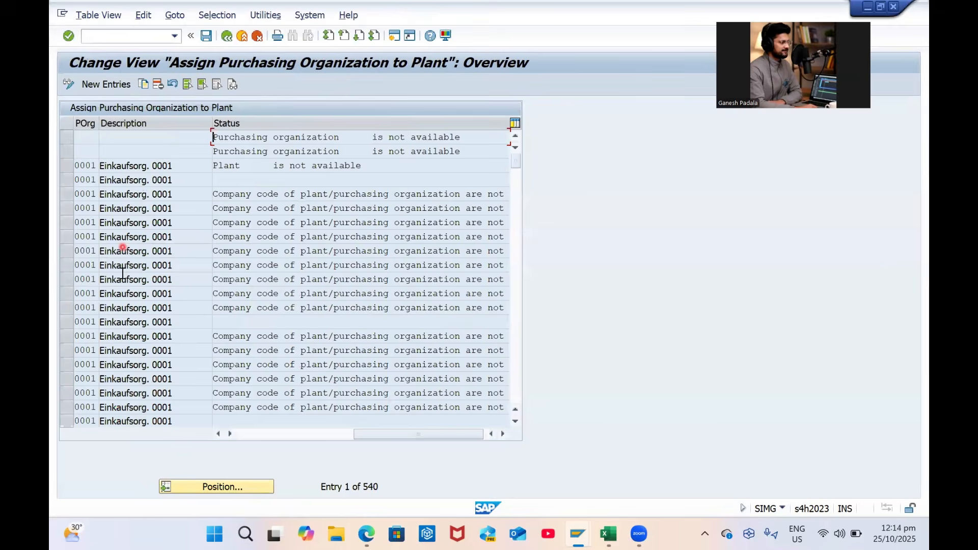
{"action": "left_click", "coordinate": [240, 486]}
{"action": "type", "text": "gp00"}
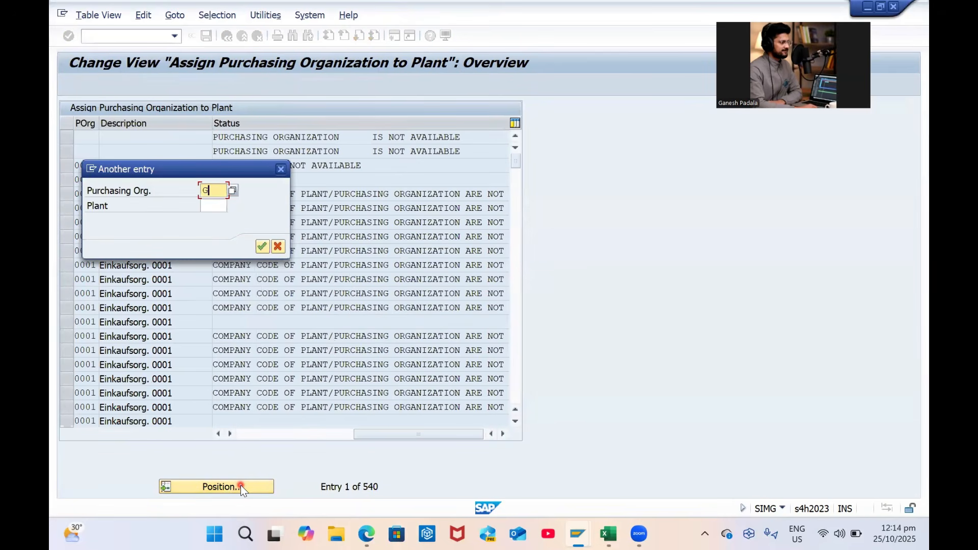
{"action": "key", "text": "Return"}
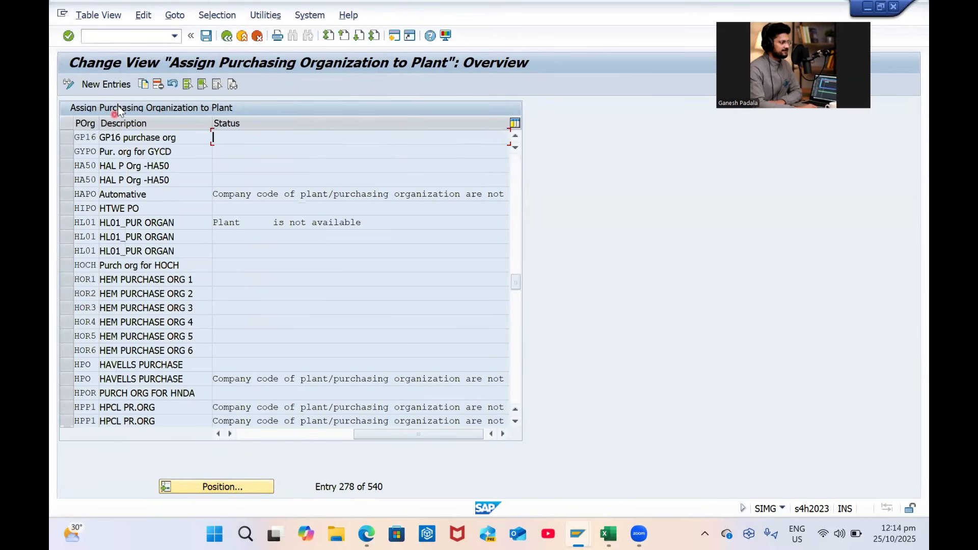
Add a new row assigning purchasing organization GPPO to plant GP01
{"action": "left_click", "coordinate": [114, 84]}
{"action": "type", "text": "GP01"}
{"action": "key", "text": "Return"}
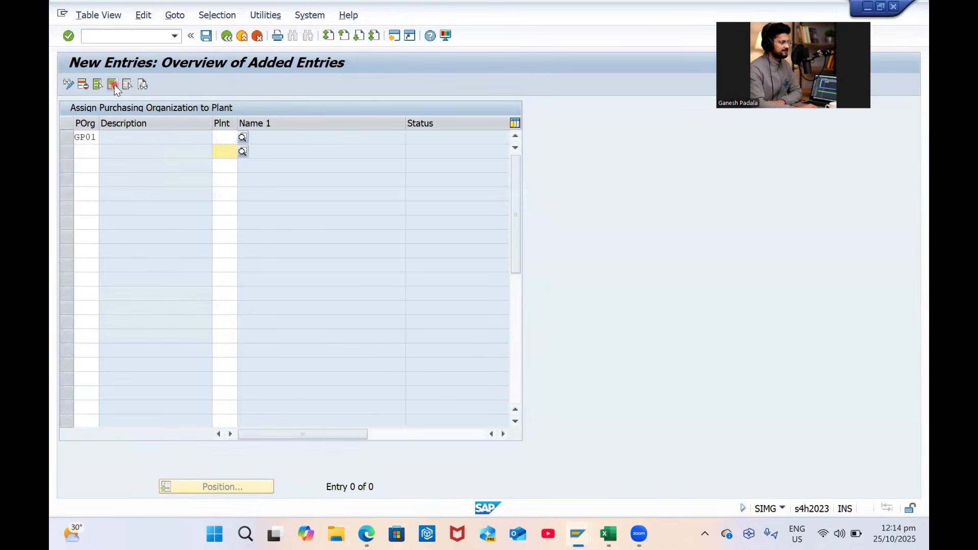
{"action": "type", "text": "GP01"}
{"action": "key", "text": "Return"}
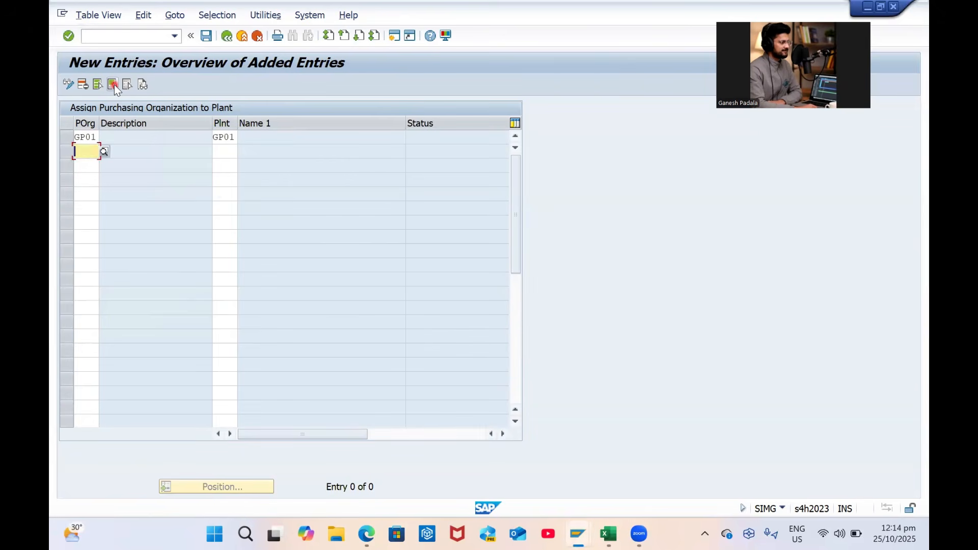
{"action": "key", "text": "Up"}
{"action": "type", "text": "GP0"}
{"action": "key", "text": "BackSpace"}
{"action": "type", "text": "PO"}
{"action": "key", "text": "Delete"}
{"action": "key", "text": "Delete"}
{"action": "key", "text": "Delete"}
{"action": "key", "text": "Delete"}
{"action": "key", "text": "Tab"}
Add rows assigning GPPO to plants GP02 and GP03
{"action": "key", "text": "Down"}
{"action": "type", "text": "GP02"}
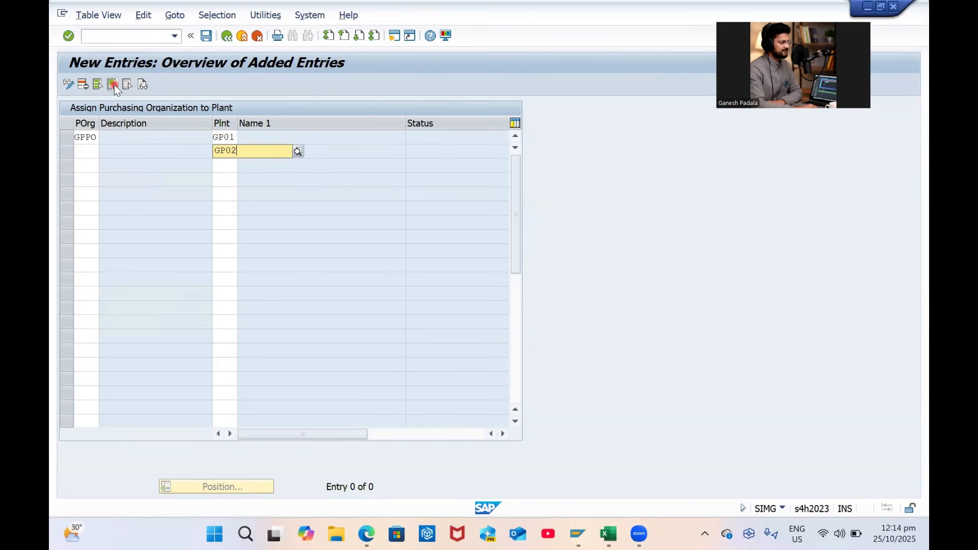
{"action": "left_click", "coordinate": [94, 165]}
{"action": "left_click", "coordinate": [226, 165]}
{"action": "type", "text": "GP03"}
{"action": "key", "text": "Return"}
{"action": "key", "text": "Up"}
{"action": "key", "text": "Up"}
{"action": "type", "text": "GPPO"}
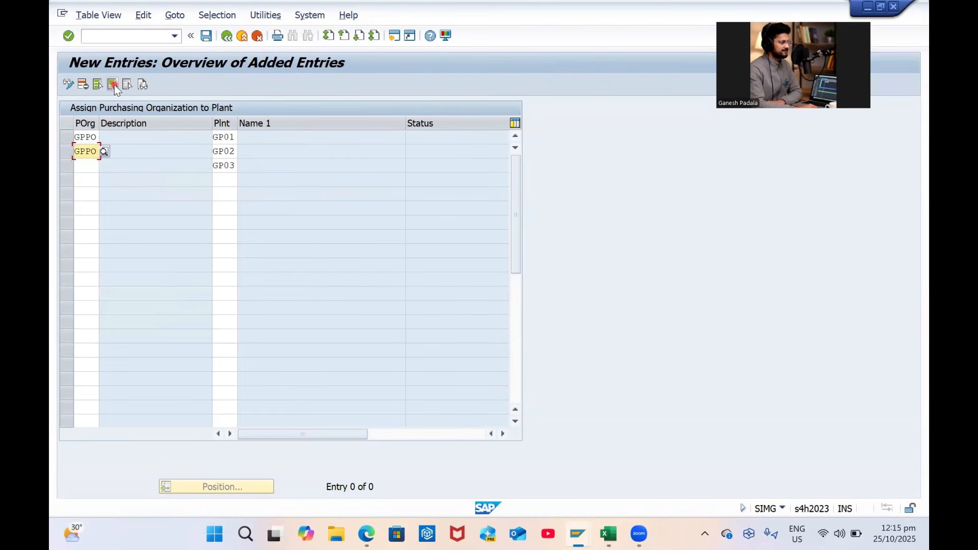
{"action": "key", "text": "BackSpace"}
{"action": "type", "text": "O"}
{"action": "key", "text": "Down"}
{"action": "key", "text": "Left"}
{"action": "type", "text": "GP"}
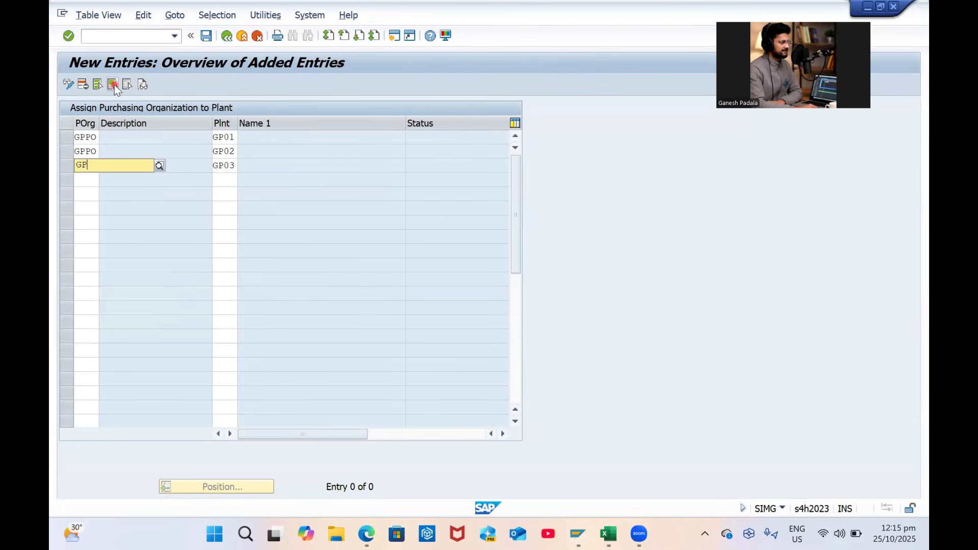
{"action": "type", "text": "PO"}
{"action": "key", "text": "Escape"}
{"action": "key", "text": "Return"}
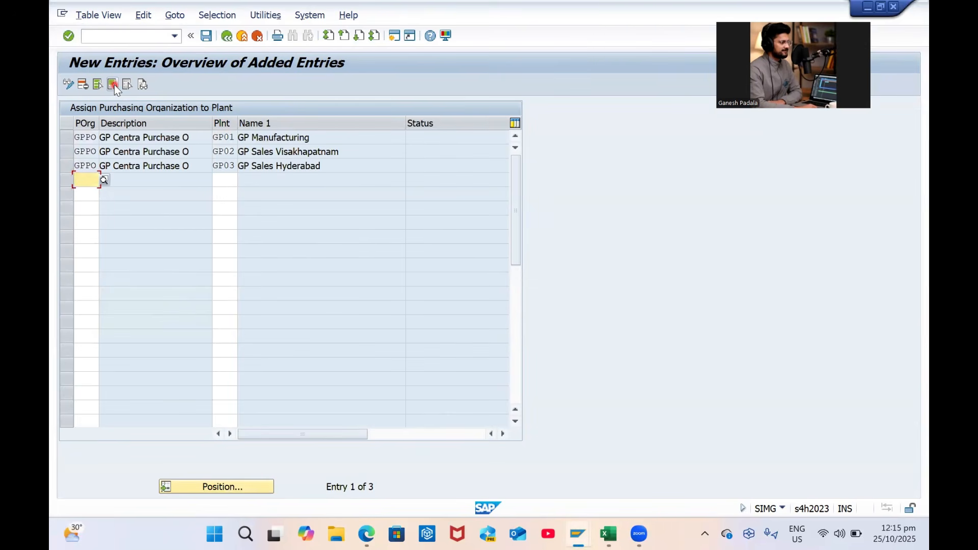
Save the three new plant assignments under the customizing request and return to the IMG
{"action": "key", "text": "ctrl+s"}
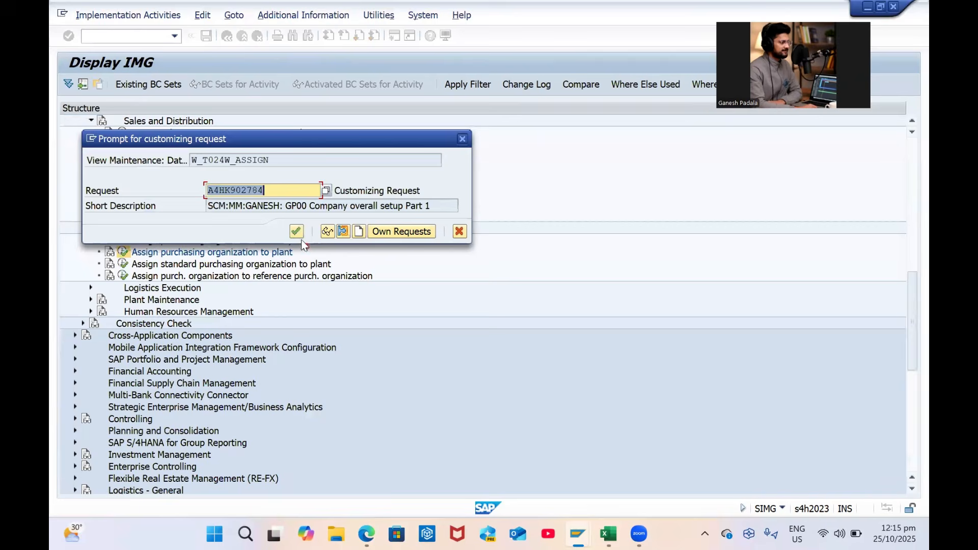
{"action": "left_click", "coordinate": [296, 231]}
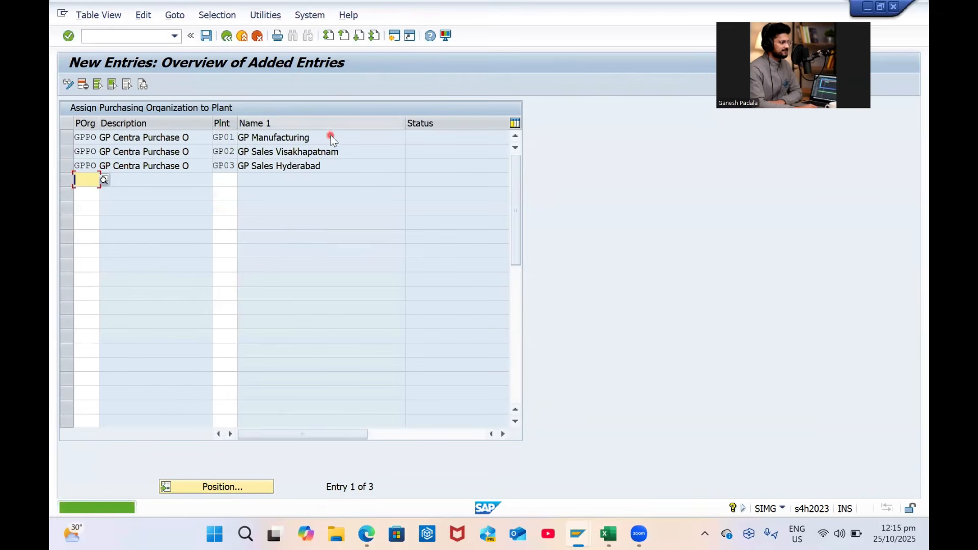
{"action": "left_click", "coordinate": [224, 39]}
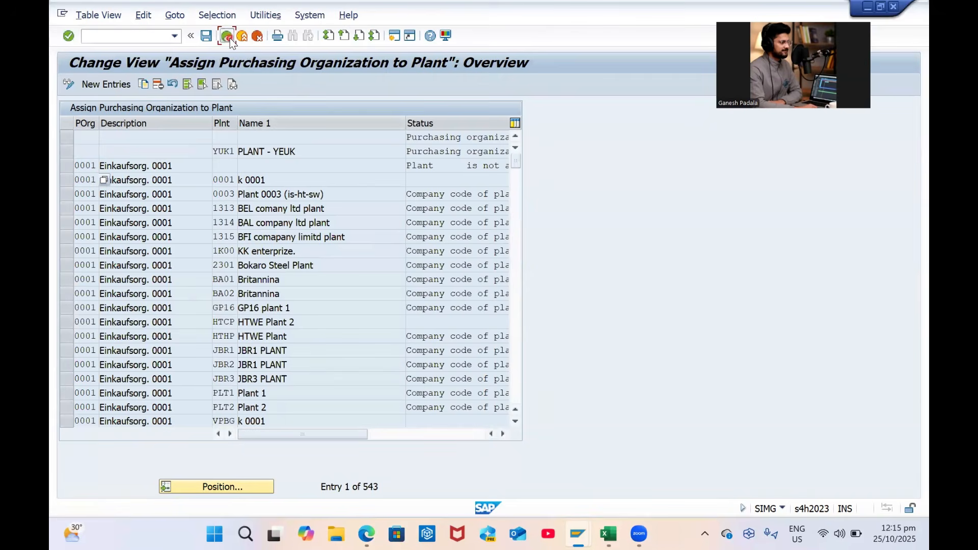
{"action": "left_click", "coordinate": [229, 40]}
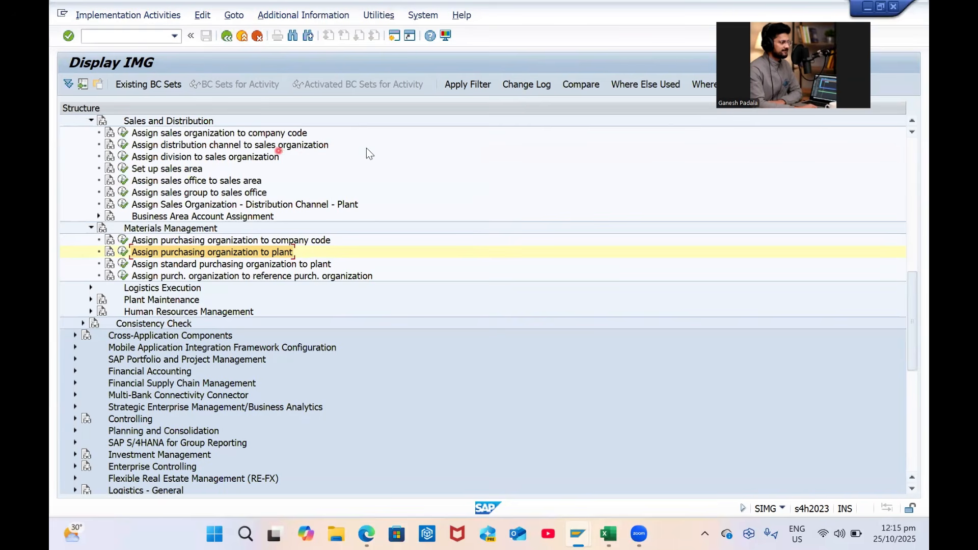
In the standard purchasing organization per plant table, set plant GP01 to GPPO
{"action": "left_click", "coordinate": [123, 263]}
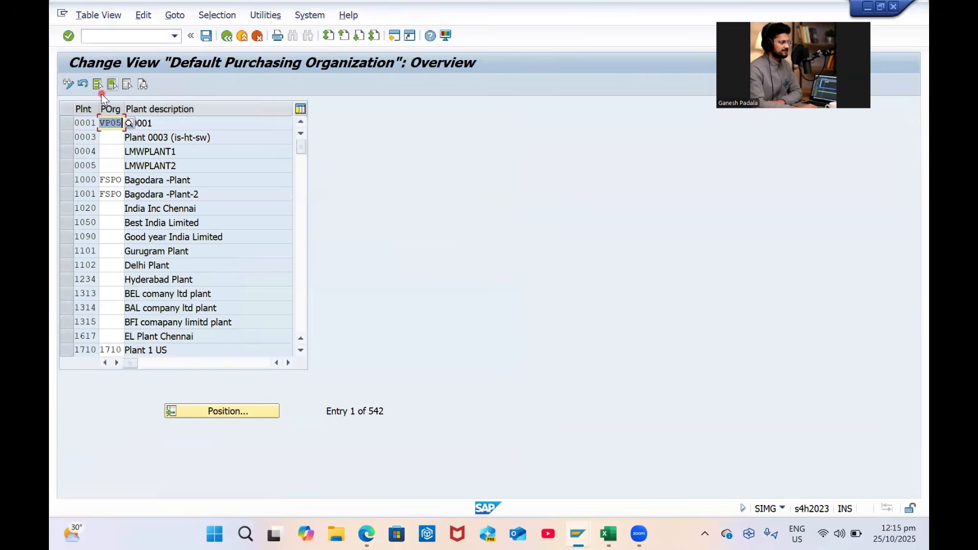
{"action": "left_click", "coordinate": [214, 412]}
{"action": "type", "text": "GP01"}
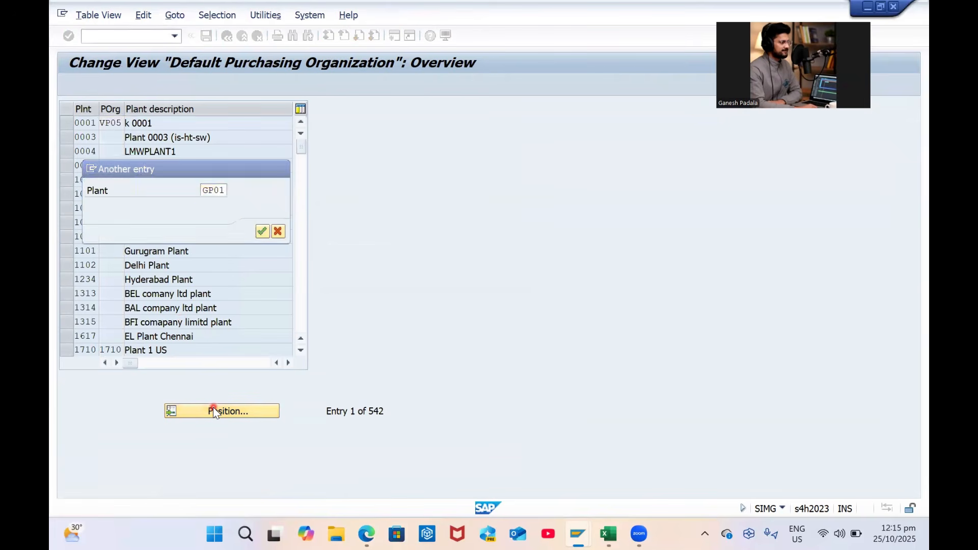
{"action": "key", "text": "Return"}
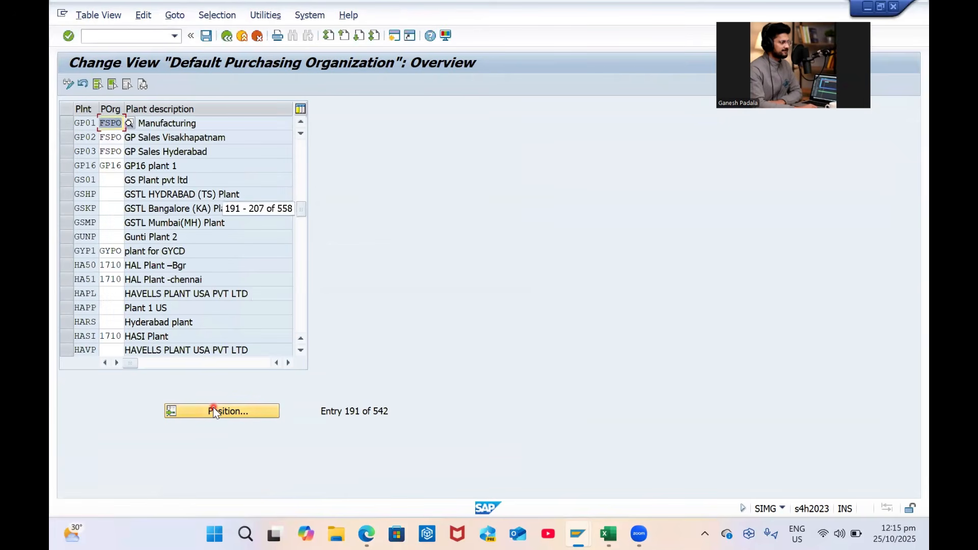
{"action": "type", "text": "GPP"}
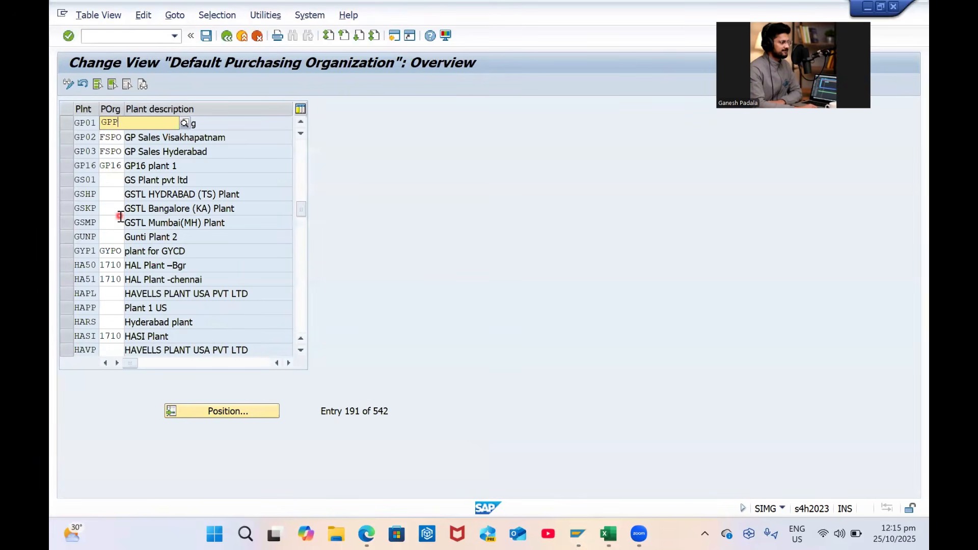
{"action": "type", "text": "O"}
{"action": "key", "text": "Return"}
Set GPPO for plants GP02 and GP03 and save under the customizing request
{"action": "type", "text": "GP"}
{"action": "key", "text": "ctrl+z"}
{"action": "type", "text": "GPPO"}
{"action": "key", "text": "Return"}
{"action": "type", "text": "GPP"}
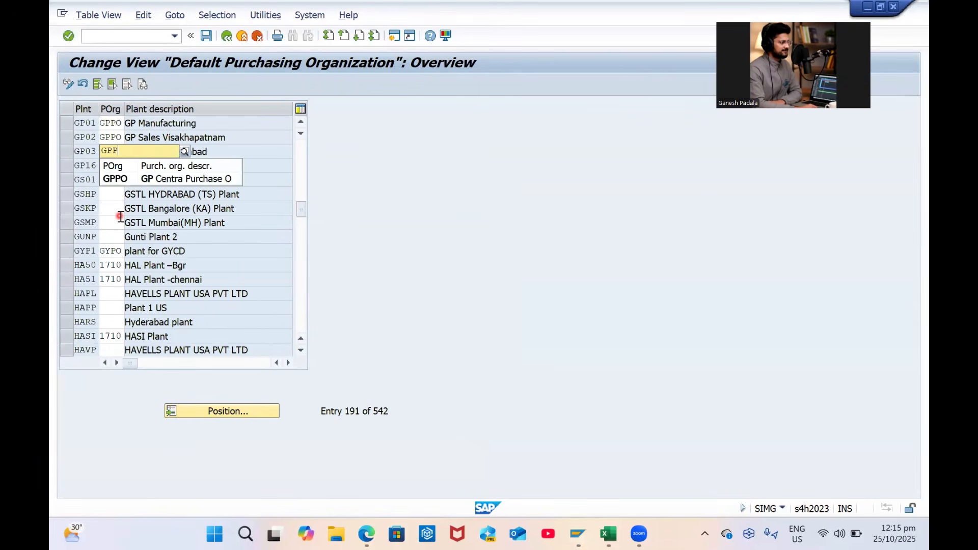
{"action": "type", "text": "O"}
{"action": "key", "text": "Return"}
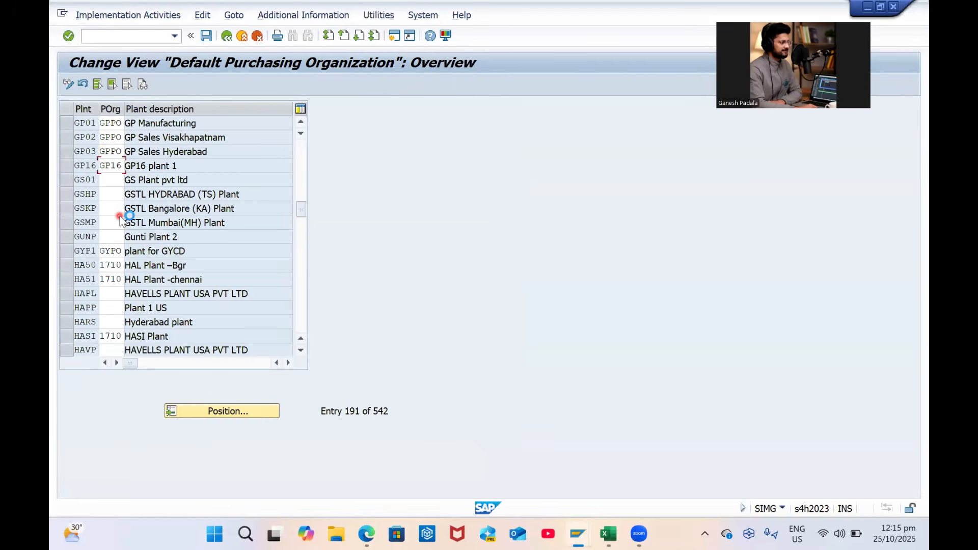
{"action": "key", "text": "ctrl+s"}
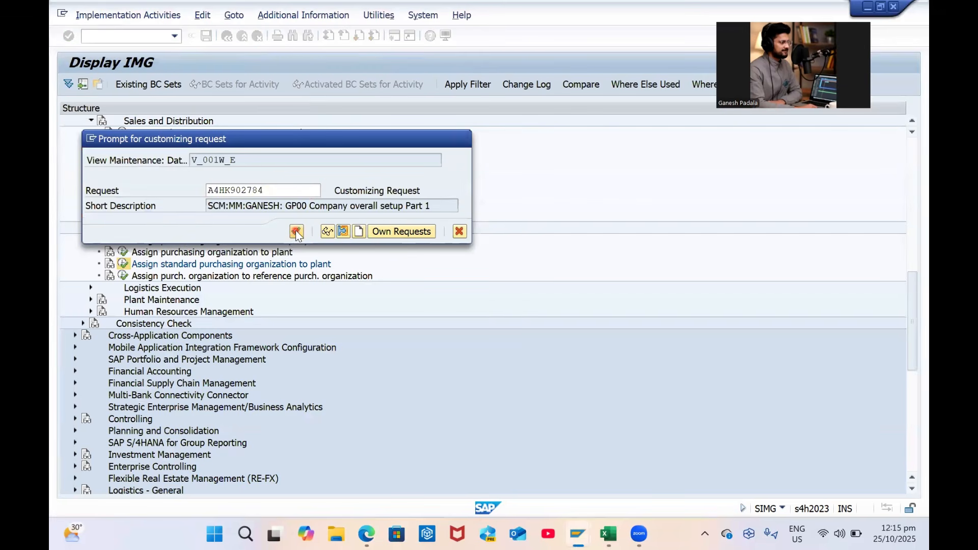
{"action": "left_click", "coordinate": [297, 232]}
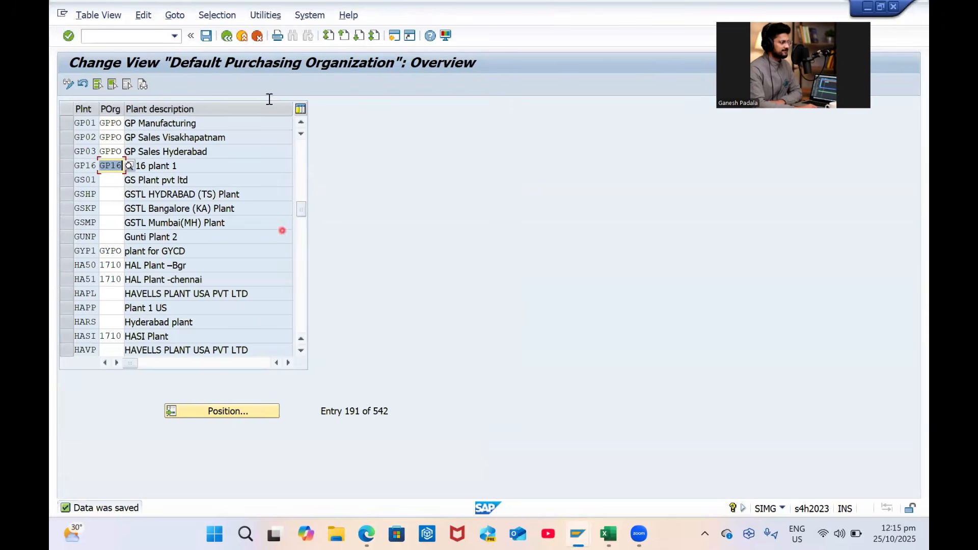
{"action": "left_click", "coordinate": [227, 36]}
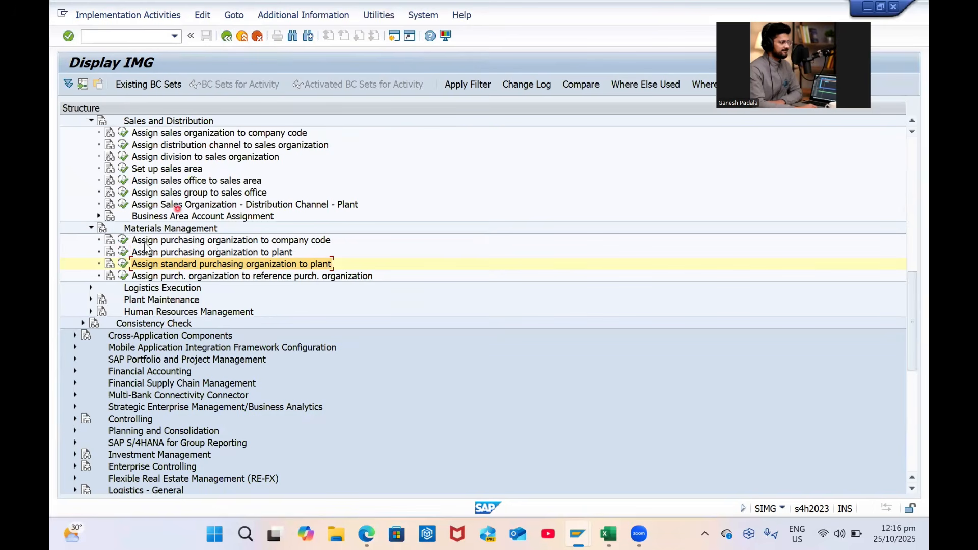
Expand Logistics Execution in the assignment tree to reveal its three activities
{"action": "left_click", "coordinate": [181, 277]}
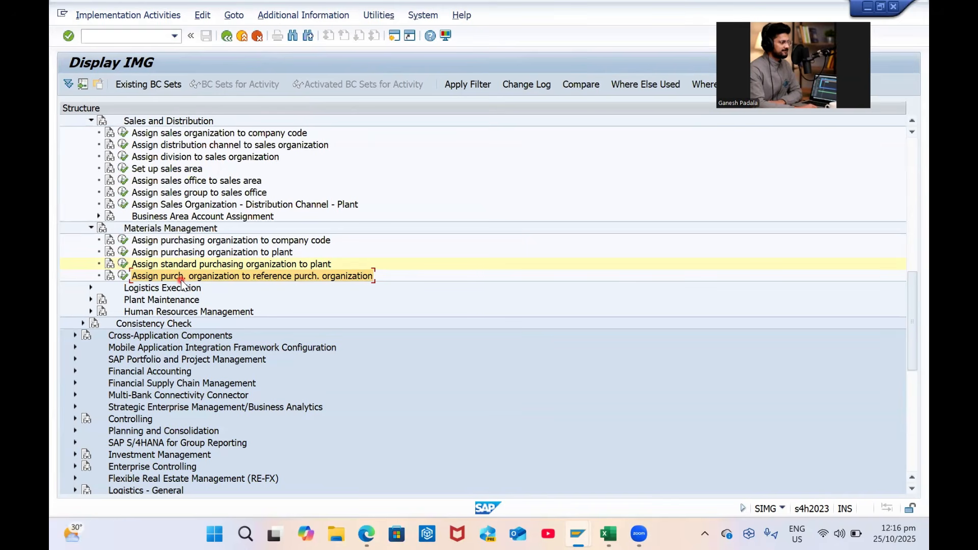
{"action": "left_click", "coordinate": [91, 287]}
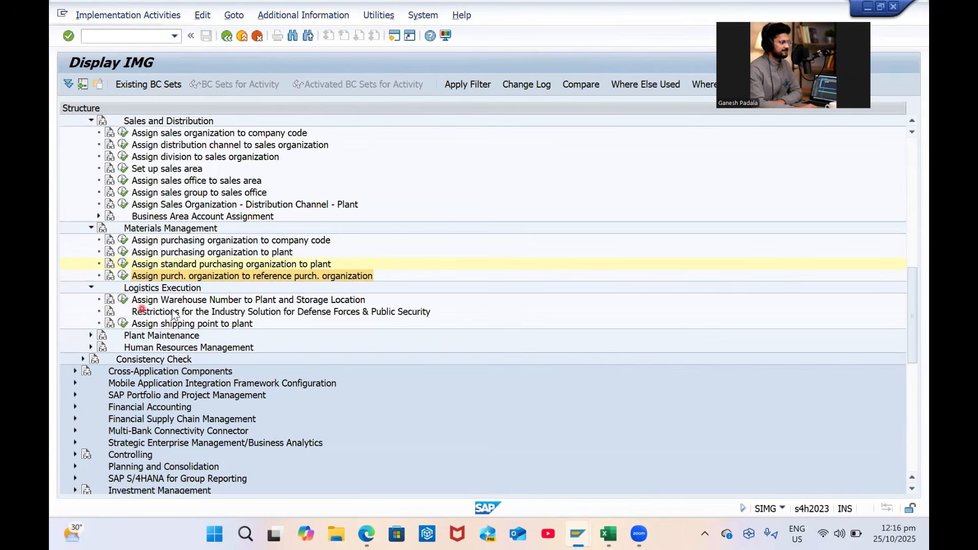
In the shipping point–plant assignments, assign shipping point GPS1 to plant GP01
{"action": "left_click", "coordinate": [123, 324]}
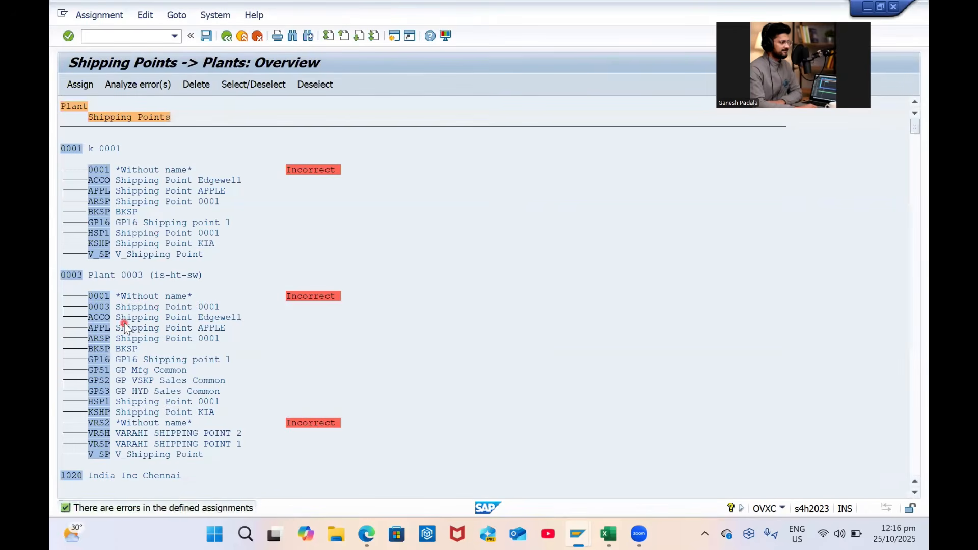
{"action": "key", "text": "ctrl+f"}
{"action": "type", "text": "GP0"}
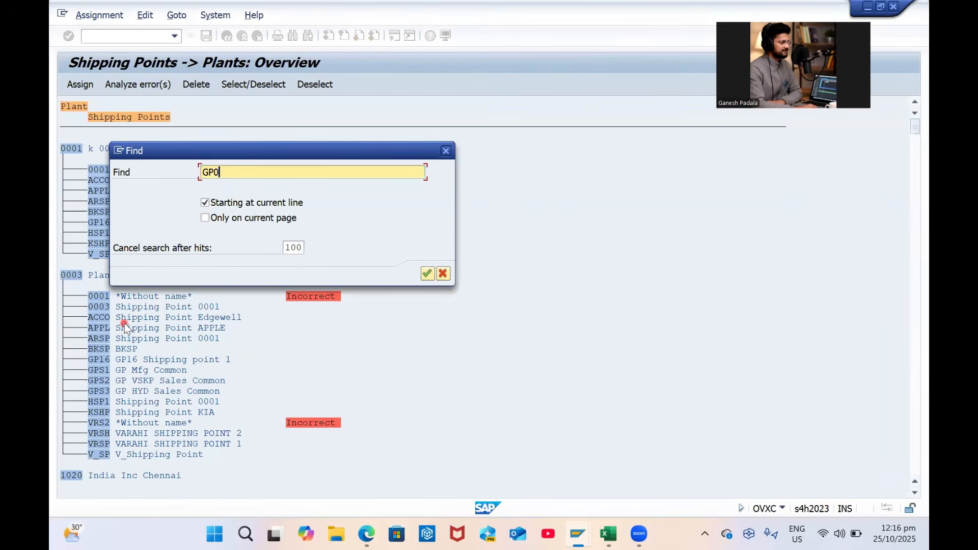
{"action": "type", "text": "1"}
{"action": "key", "text": "Return"}
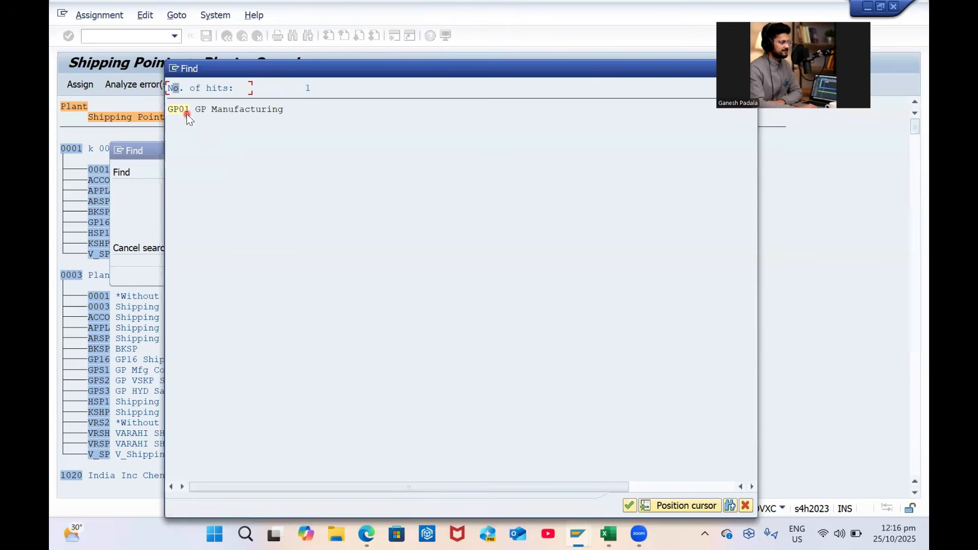
{"action": "double_click", "coordinate": [180, 110]}
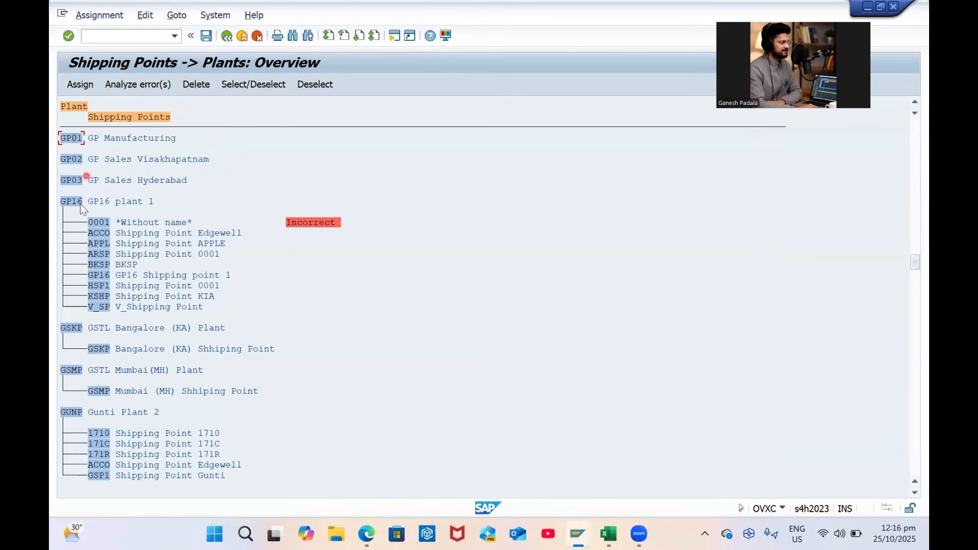
{"action": "left_click", "coordinate": [80, 84]}
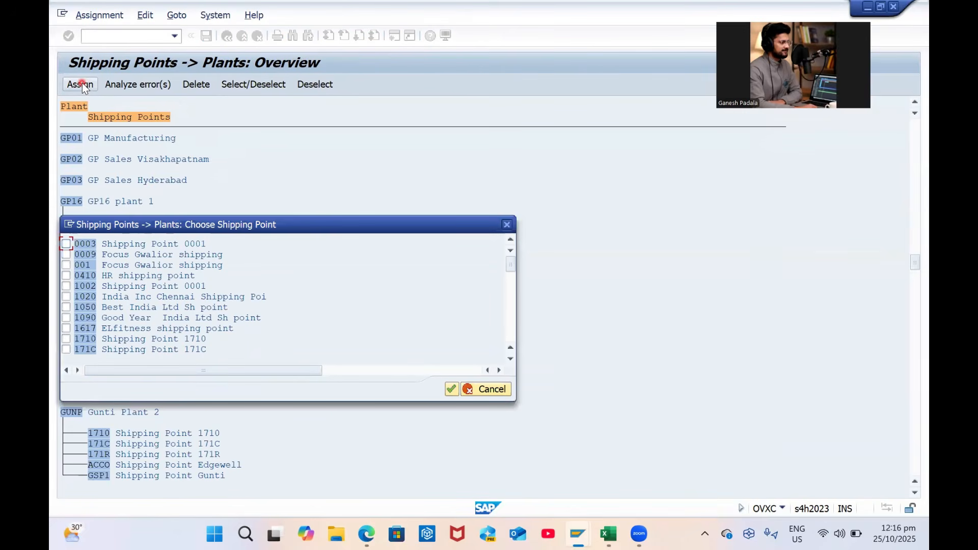
{"action": "key", "text": "ctrl+f"}
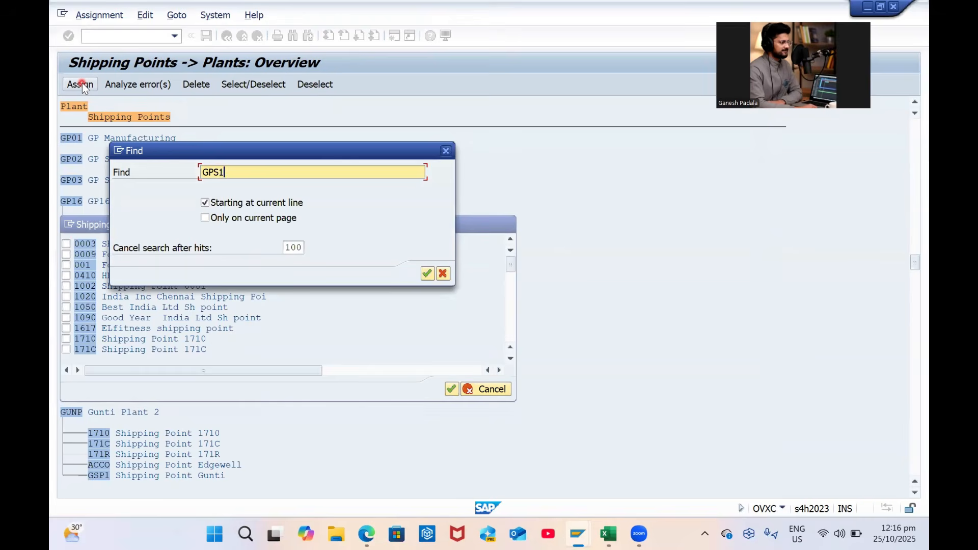
{"action": "key", "text": "Return"}
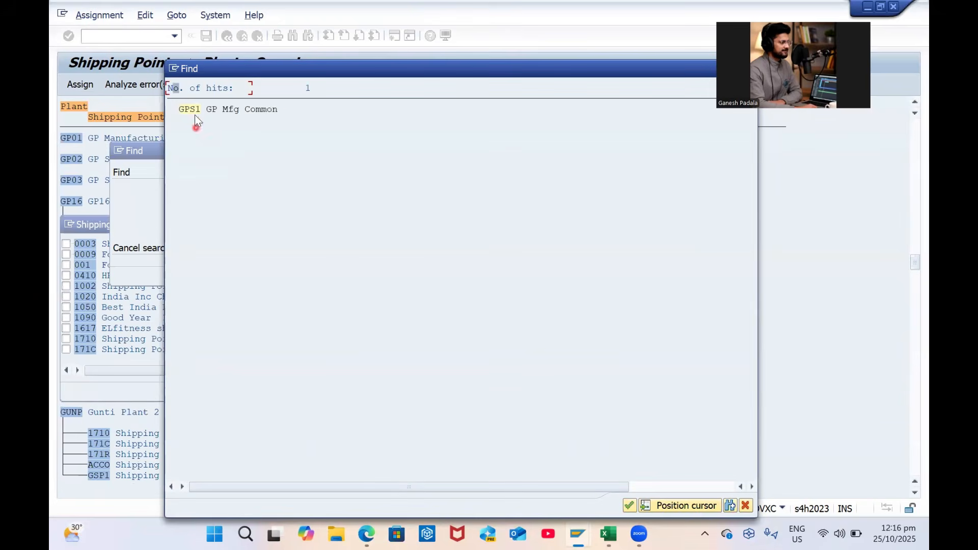
{"action": "left_click", "coordinate": [195, 109]}
{"action": "left_click", "coordinate": [66, 243]}
{"action": "left_click", "coordinate": [451, 390]}
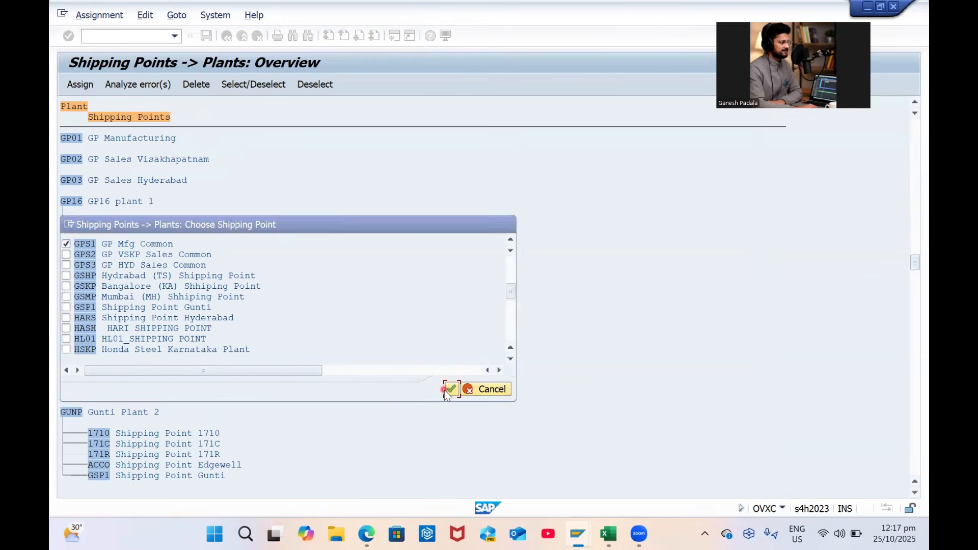
Assign shipping point GPS2 to plant GP02
{"action": "left_click", "coordinate": [80, 87]}
{"action": "key", "text": "ctrl+f"}
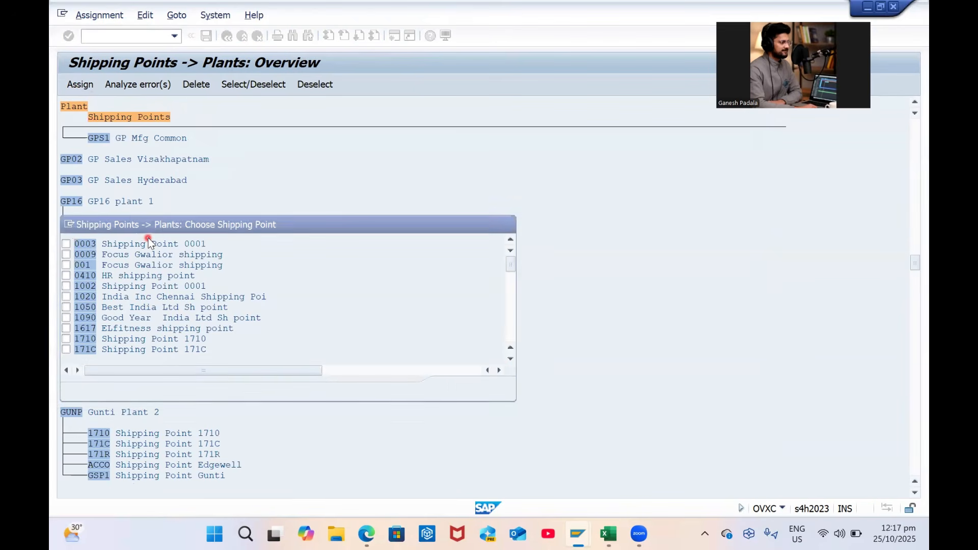
{"action": "type", "text": "GP02"}
{"action": "key", "text": "Return"}
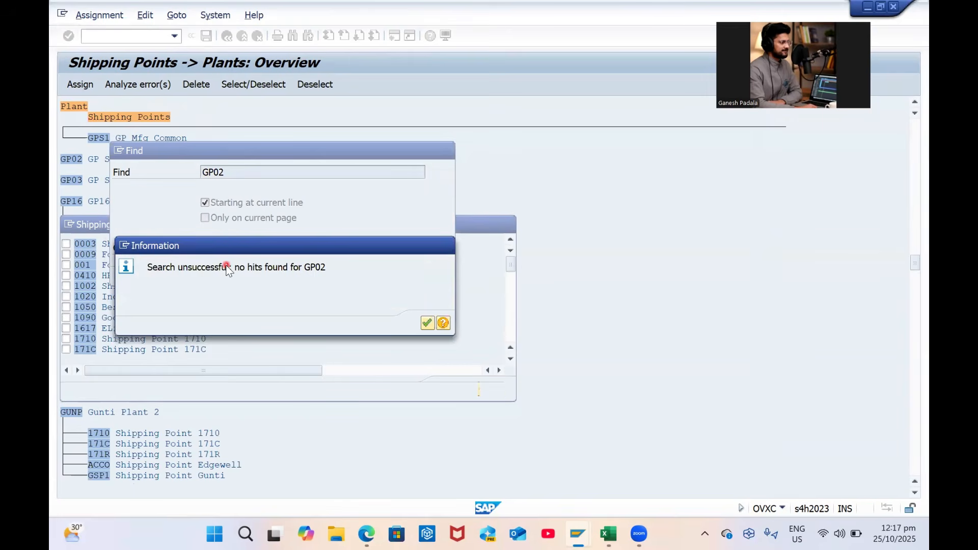
{"action": "key", "text": "Return"}
{"action": "type", "text": "GPS2"}
{"action": "key", "text": "Return"}
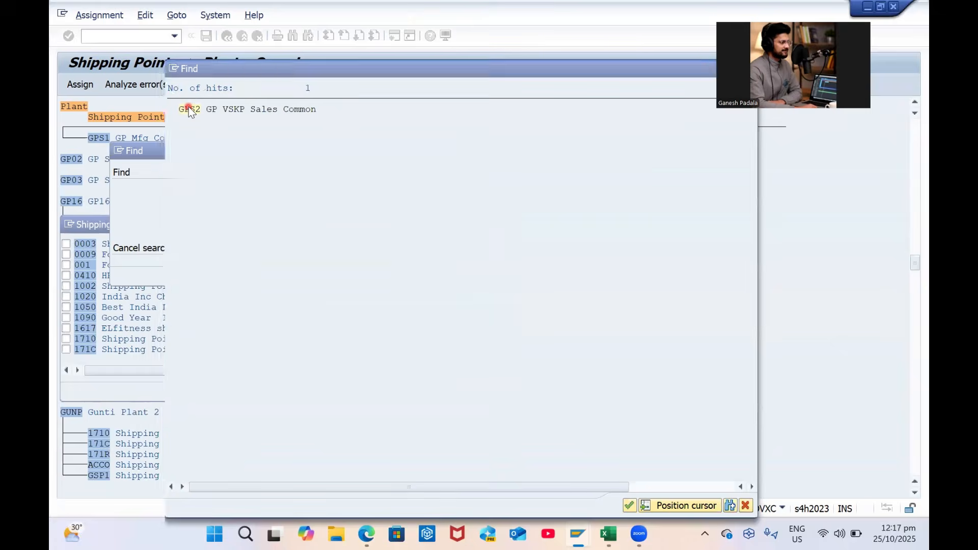
{"action": "double_click", "coordinate": [187, 107]}
{"action": "left_click", "coordinate": [66, 243]}
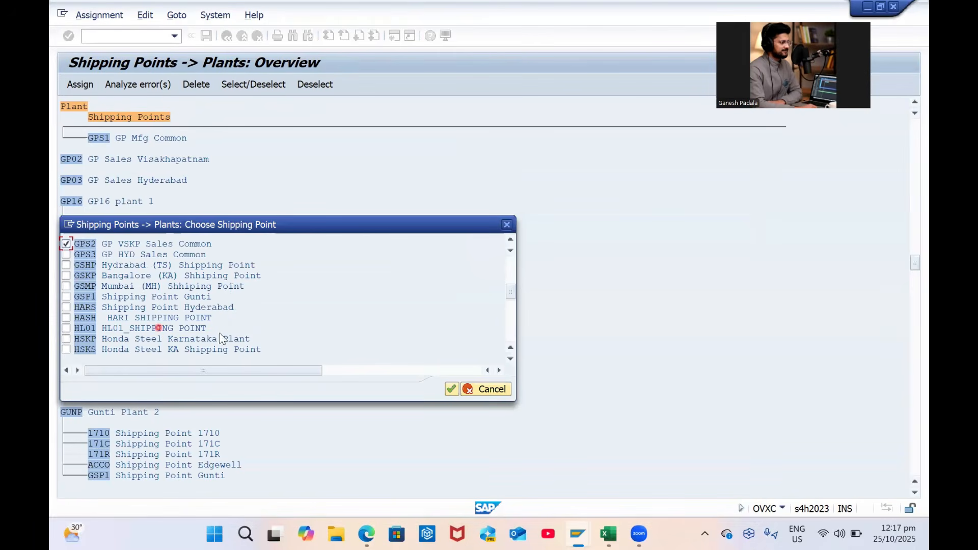
{"action": "left_click", "coordinate": [450, 389]}
Assign shipping point GPS3 to plant GP03
{"action": "left_click", "coordinate": [72, 159]}
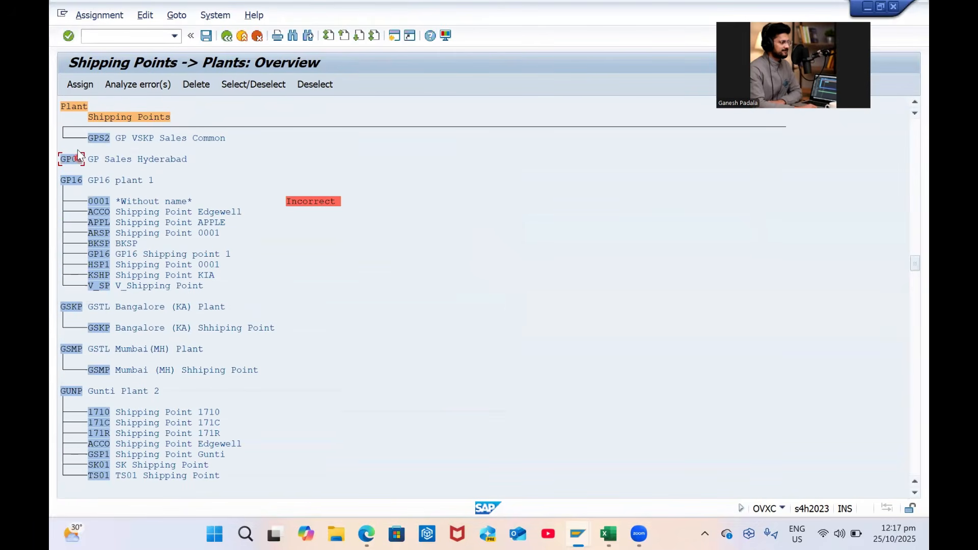
{"action": "left_click", "coordinate": [81, 85]}
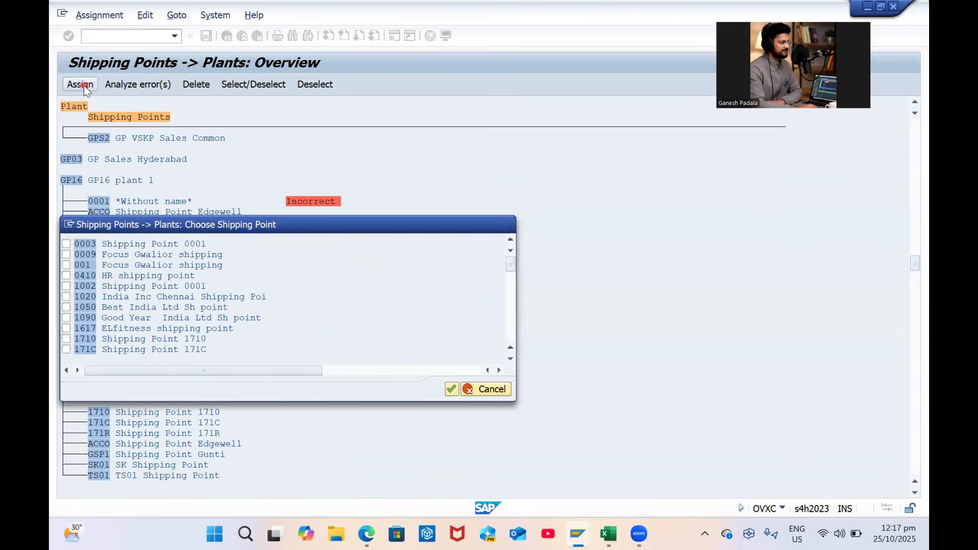
{"action": "key", "text": "ctrl+f"}
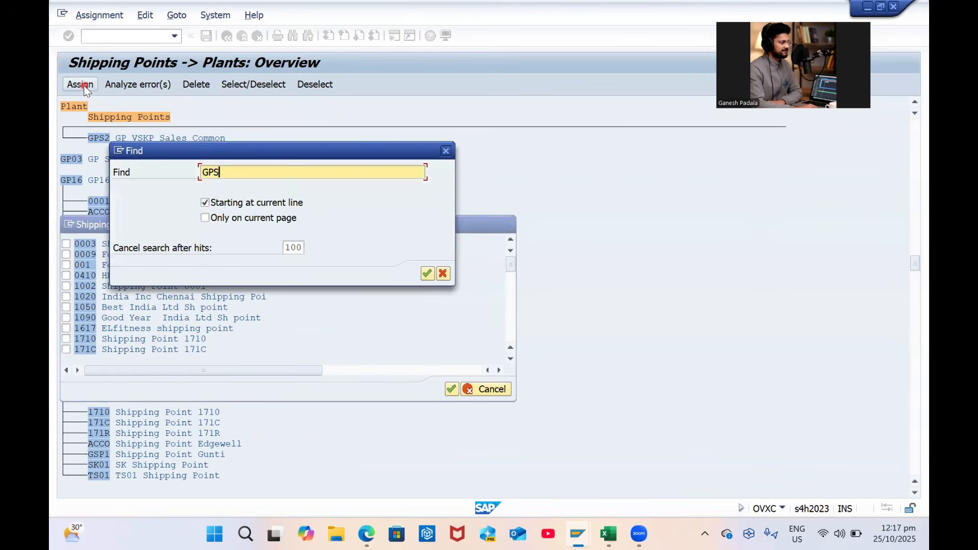
{"action": "type", "text": "3"}
{"action": "key", "text": "Return"}
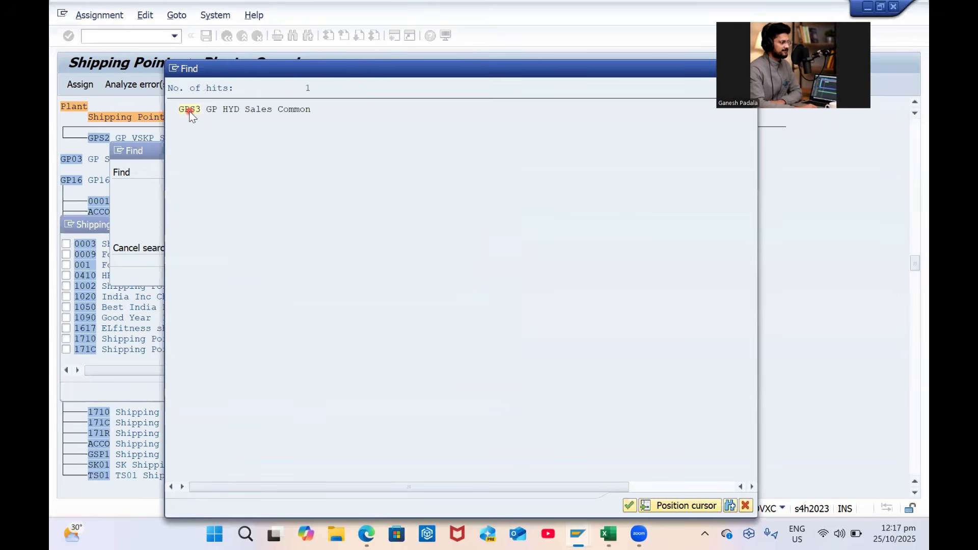
{"action": "double_click", "coordinate": [190, 109]}
{"action": "left_click", "coordinate": [66, 244]}
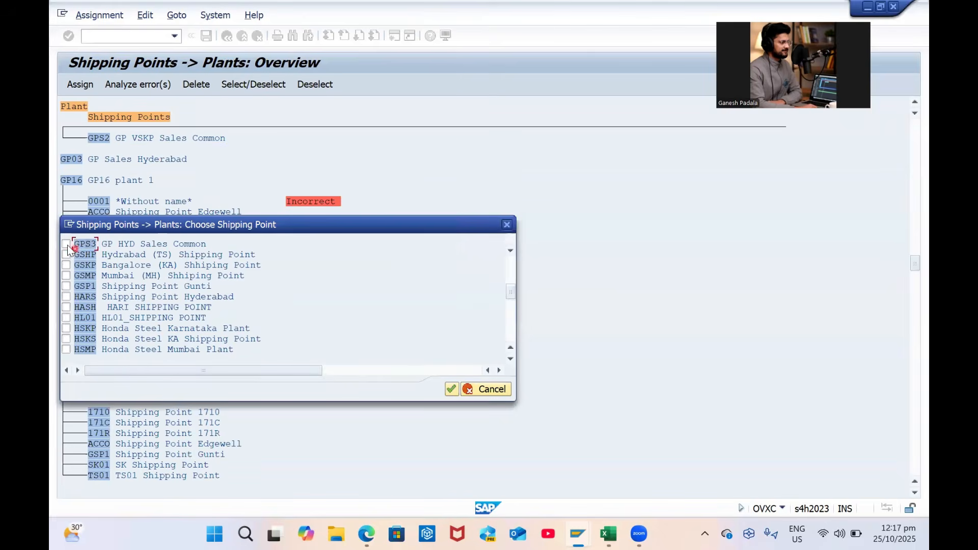
{"action": "left_click", "coordinate": [450, 389]}
Save the shipping point assignments under the customizing request and return to the IMG
{"action": "left_click", "coordinate": [206, 35]}
{"action": "key", "text": "Return"}
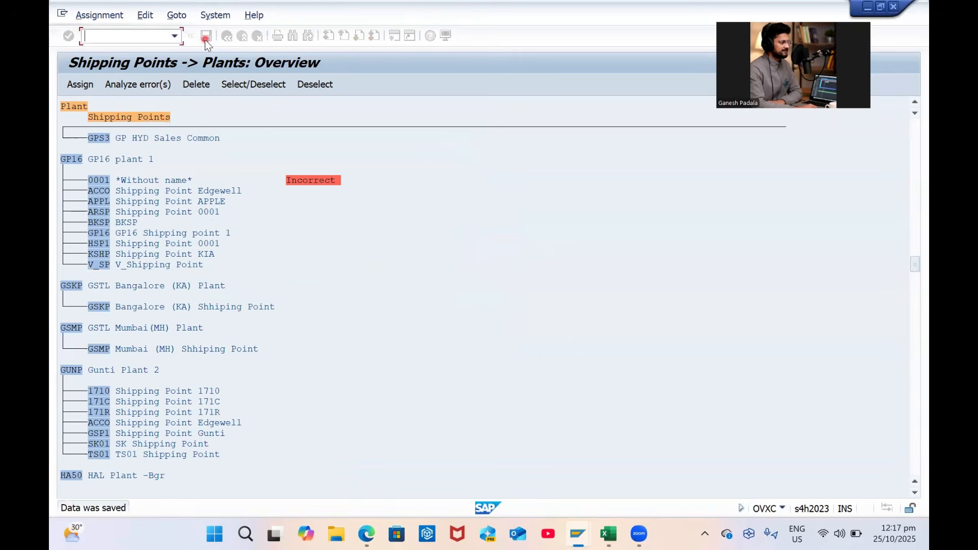
{"action": "left_click", "coordinate": [227, 36]}
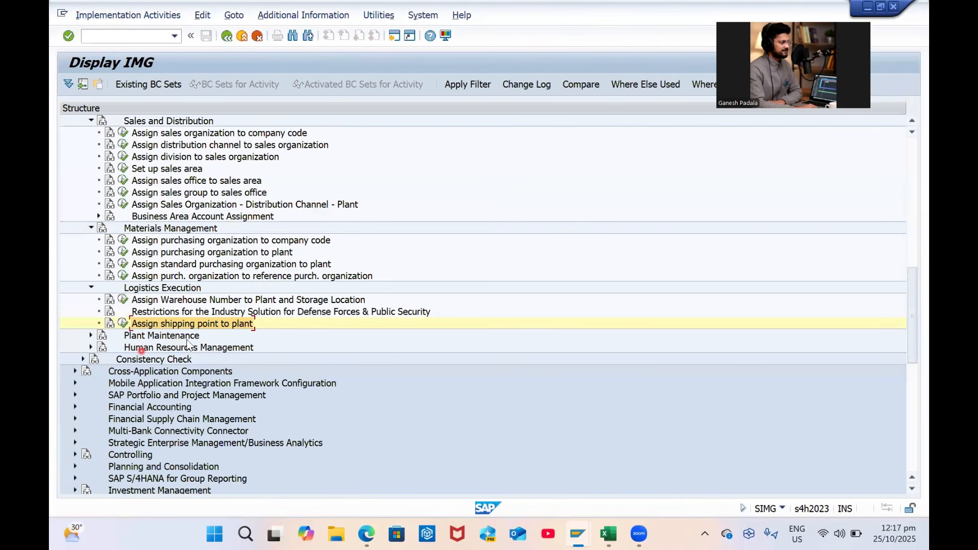
{"action": "scroll", "coordinate": [219, 333], "scroll_direction": "down", "scroll_amount": 3}
{"action": "scroll", "coordinate": [219, 333], "scroll_direction": "down", "scroll_amount": 4}
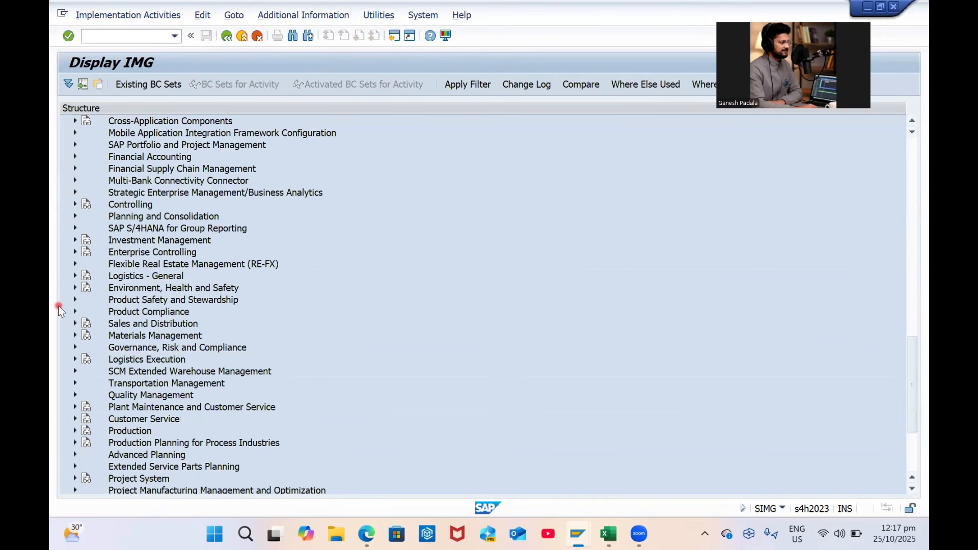
Open Create Purchasing Groups under Materials Management > Purchasing and start new entries
{"action": "left_click", "coordinate": [76, 334]}
{"action": "scroll", "coordinate": [249, 323], "scroll_direction": "down", "scroll_amount": 3}
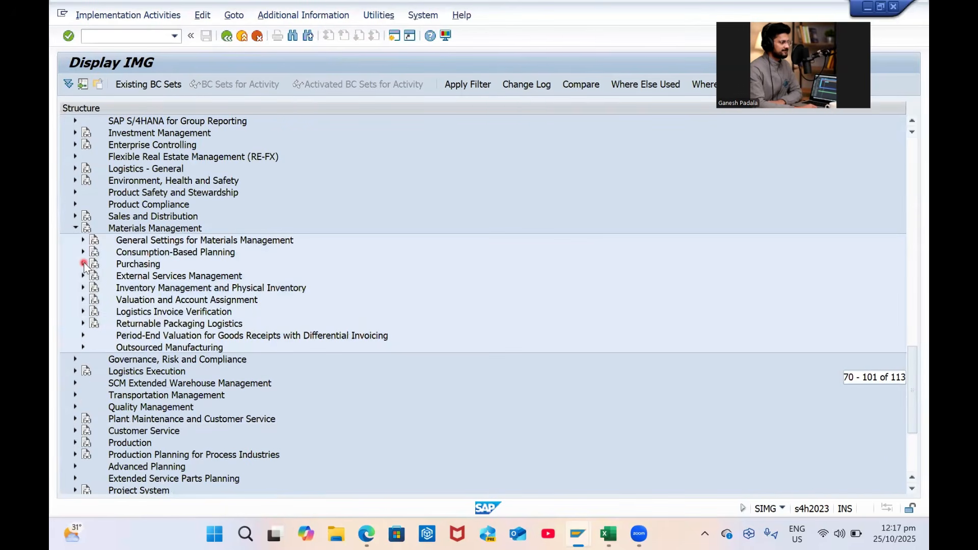
{"action": "left_click", "coordinate": [83, 264]}
{"action": "scroll", "coordinate": [185, 218], "scroll_direction": "up", "scroll_amount": 1}
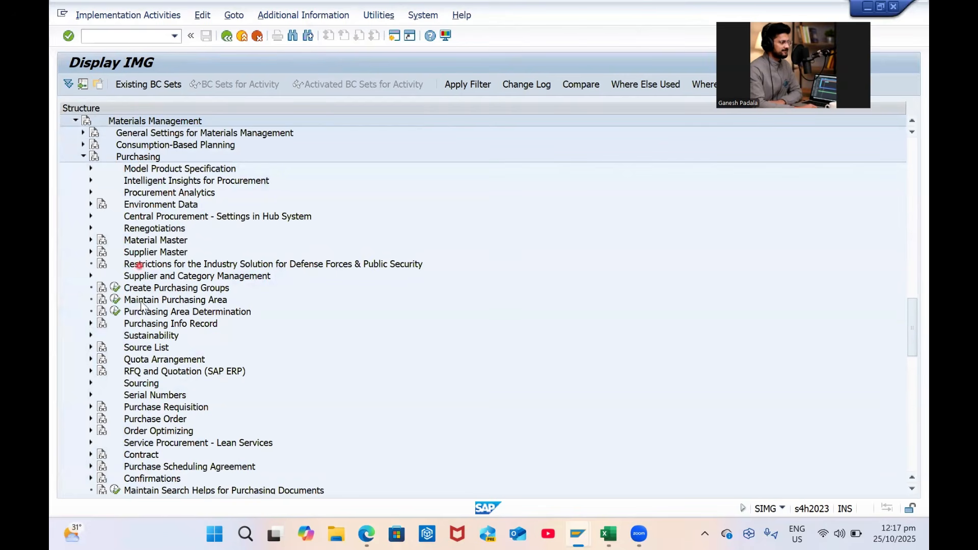
{"action": "left_click", "coordinate": [115, 289]}
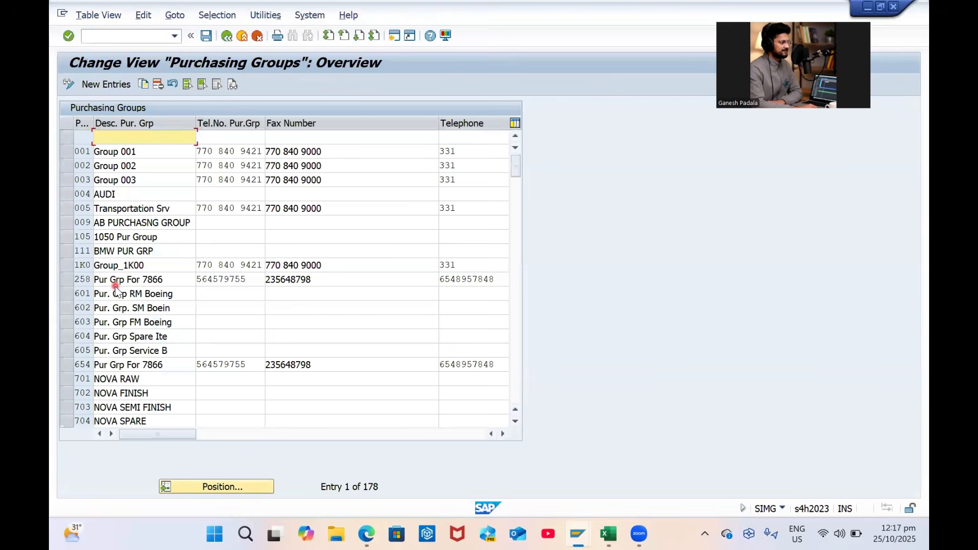
{"action": "left_click", "coordinate": [110, 84]}
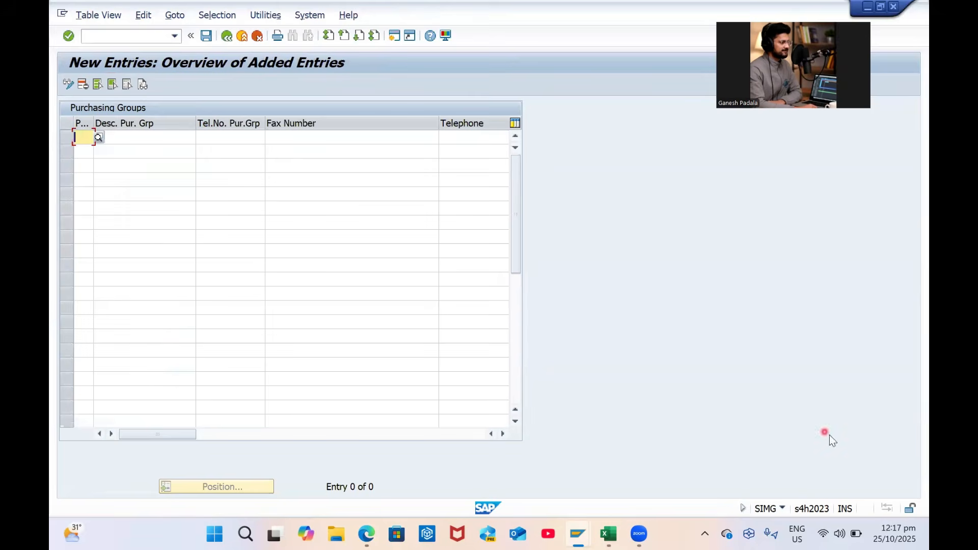
Paste purchasing groups G01–G04 copied from the Excel workbook and save them
{"action": "left_click", "coordinate": [616, 534]}
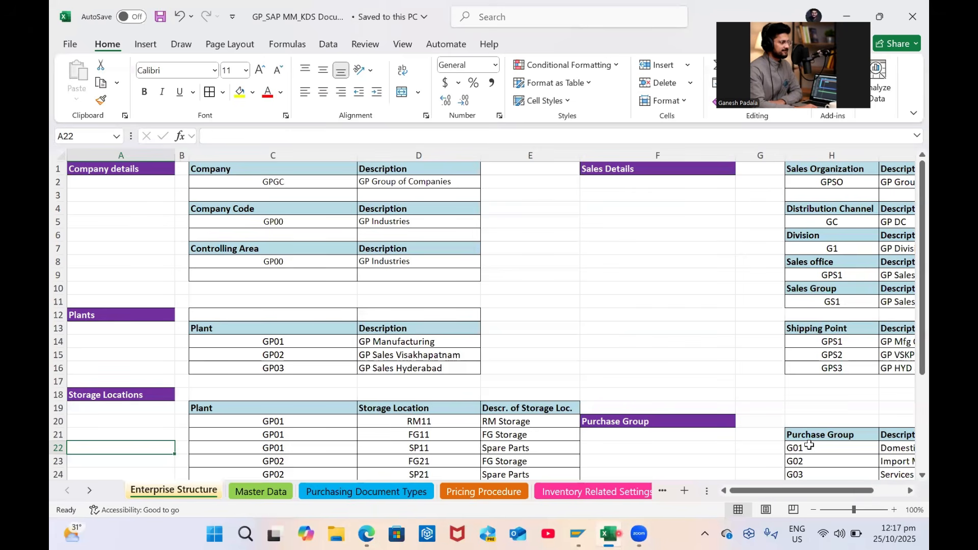
{"action": "left_click_drag", "start_coordinate": [809, 447], "coordinate": [830, 475]}
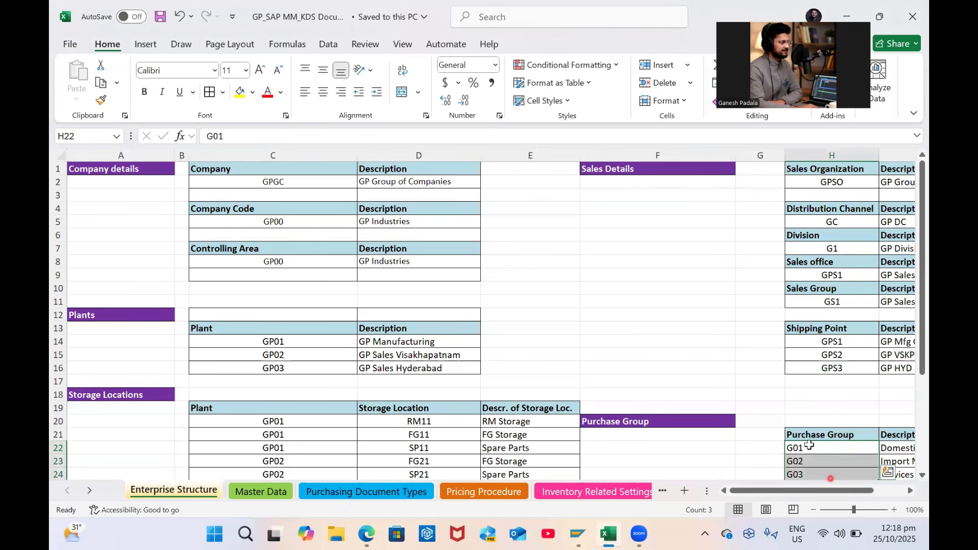
{"action": "scroll", "coordinate": [857, 354], "scroll_direction": "down", "scroll_amount": 2}
{"action": "key", "text": "shift+Down"}
{"action": "key", "text": "shift+Right"}
{"action": "key", "text": "ctrl+c"}
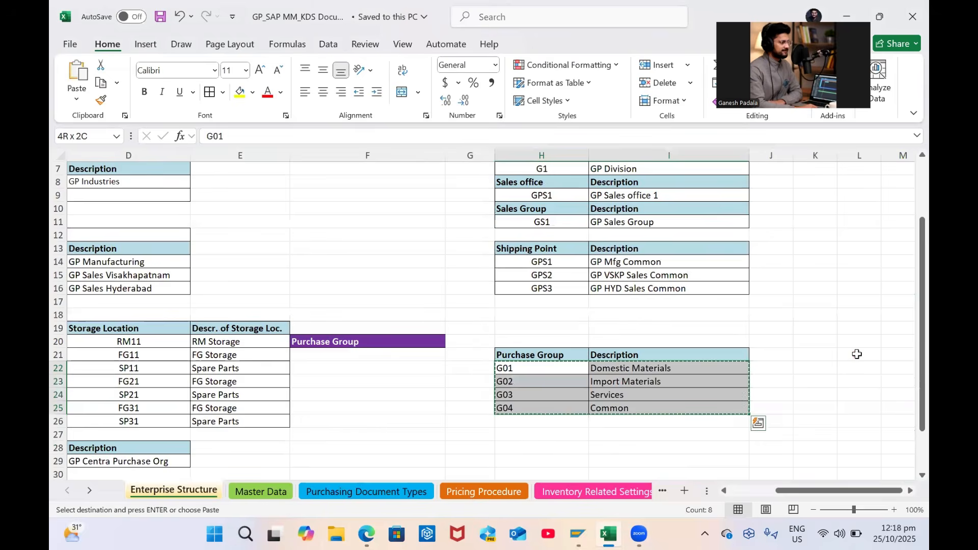
{"action": "key", "text": "alt+Tab"}
{"action": "key", "text": "ctrl+v"}
{"action": "key", "text": "Return"}
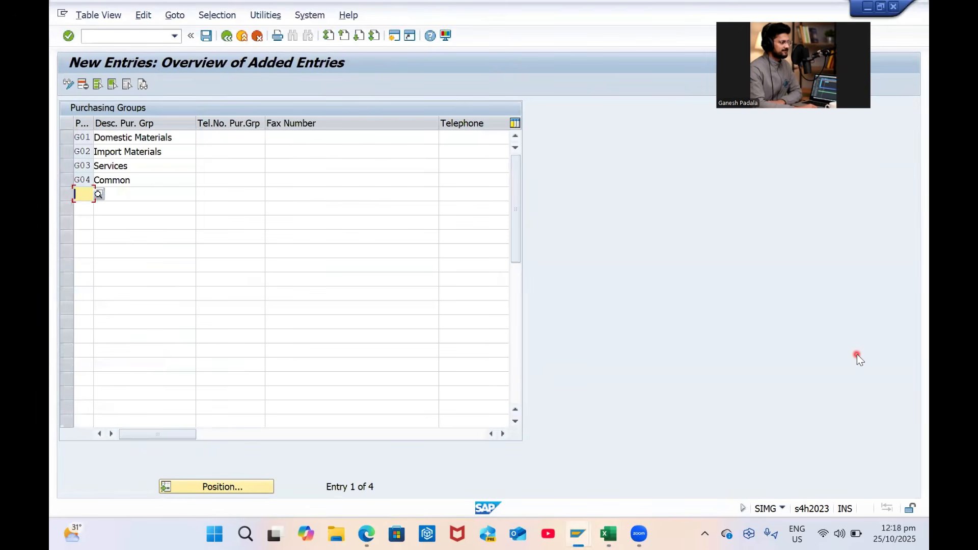
{"action": "key", "text": "ctrl+s"}
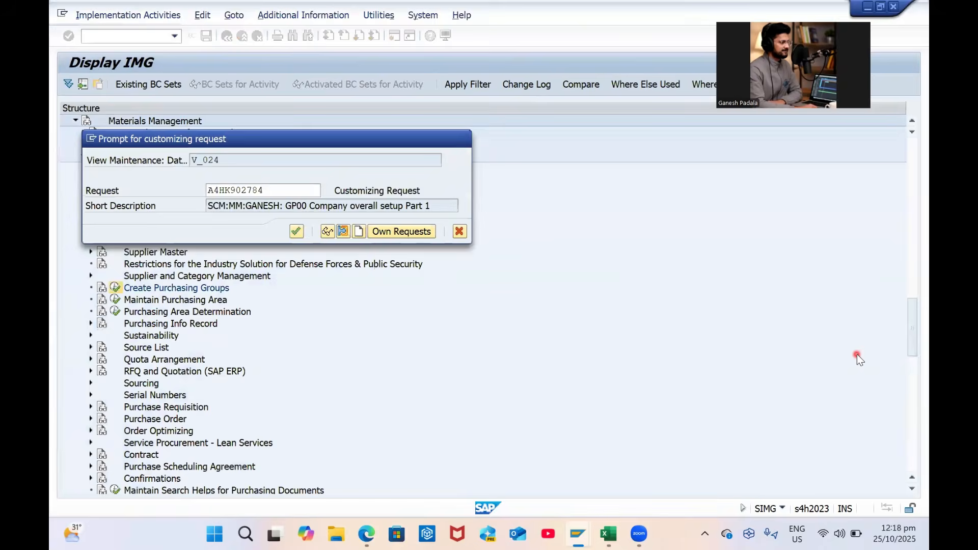
{"action": "key", "text": "Return"}
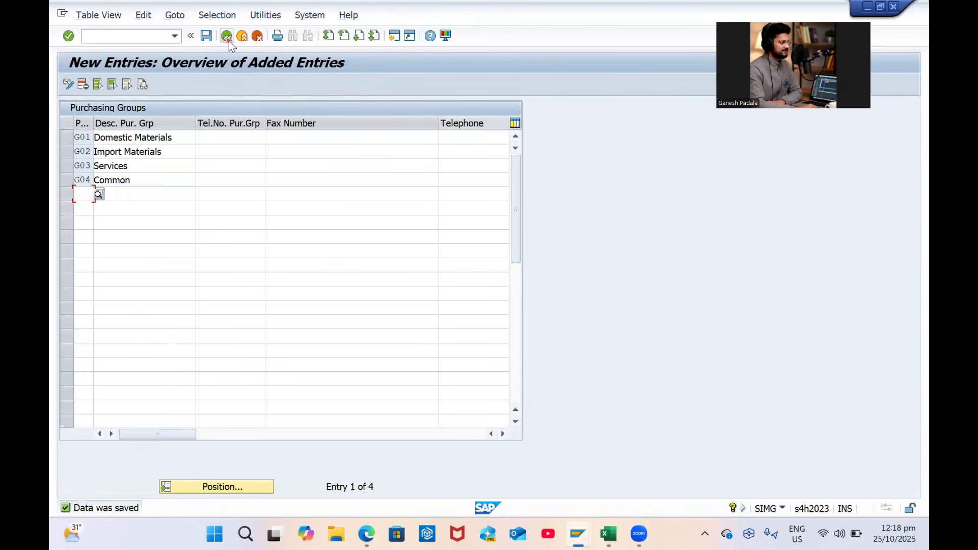
{"action": "left_click", "coordinate": [228, 40]}
Return to the IMG tree, collapse Material Master and Purchasing, and bring Excel forward
{"action": "left_click", "coordinate": [228, 41]}
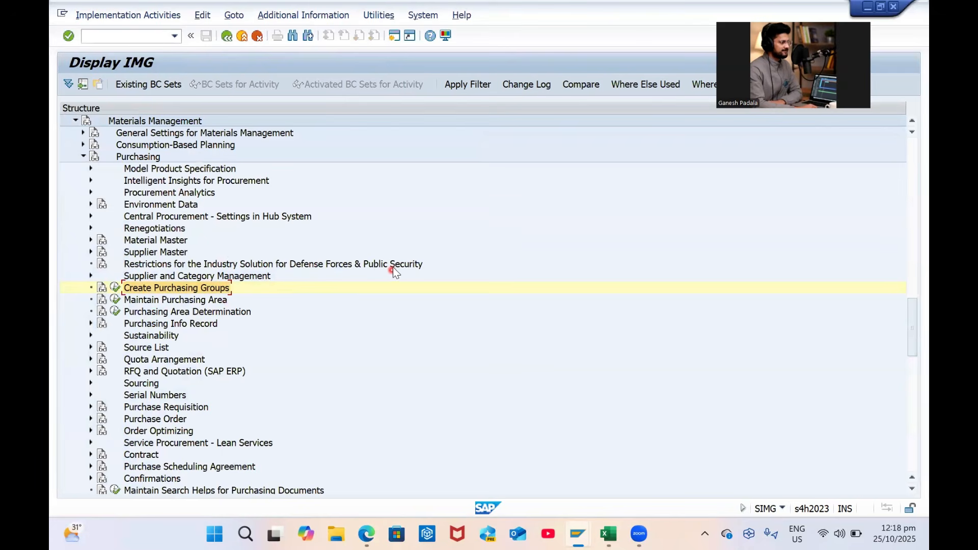
{"action": "left_click", "coordinate": [198, 304]}
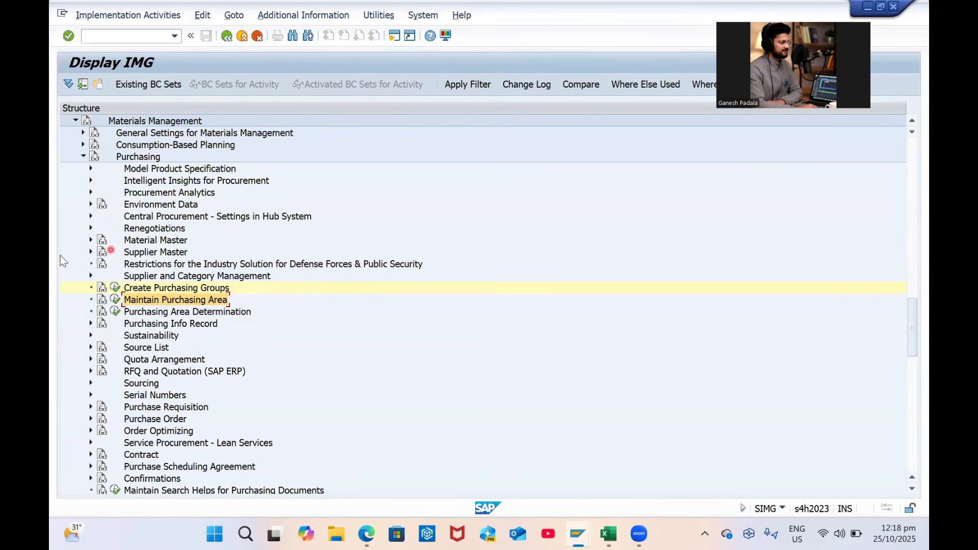
{"action": "left_click", "coordinate": [91, 240]}
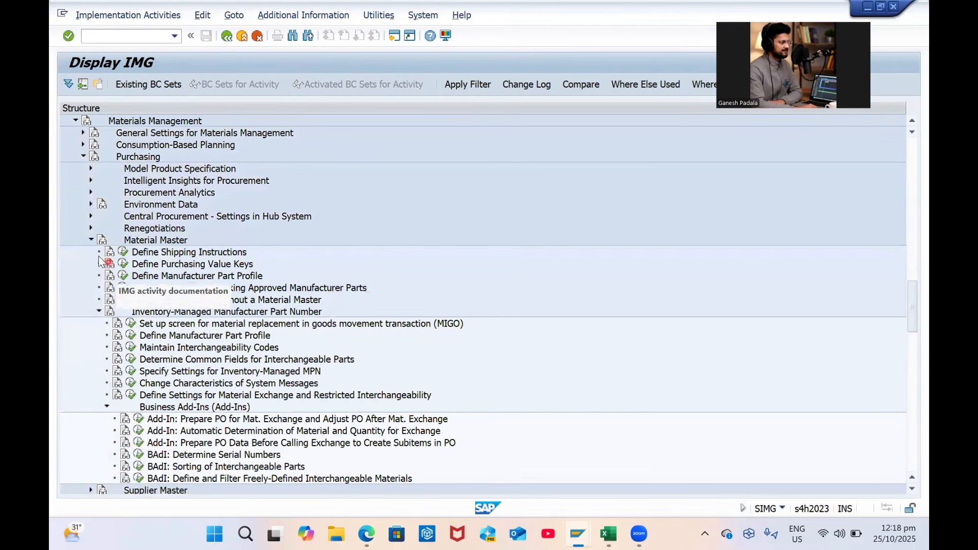
{"action": "left_click", "coordinate": [91, 240]}
{"action": "scroll", "coordinate": [294, 268], "scroll_direction": "up", "scroll_amount": 3}
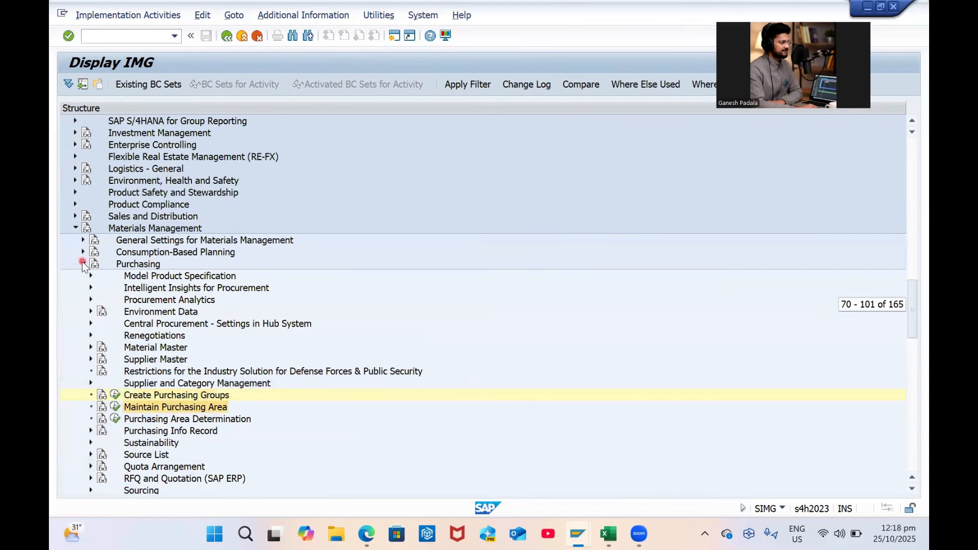
{"action": "left_click", "coordinate": [82, 264]}
{"action": "left_click", "coordinate": [608, 534]}
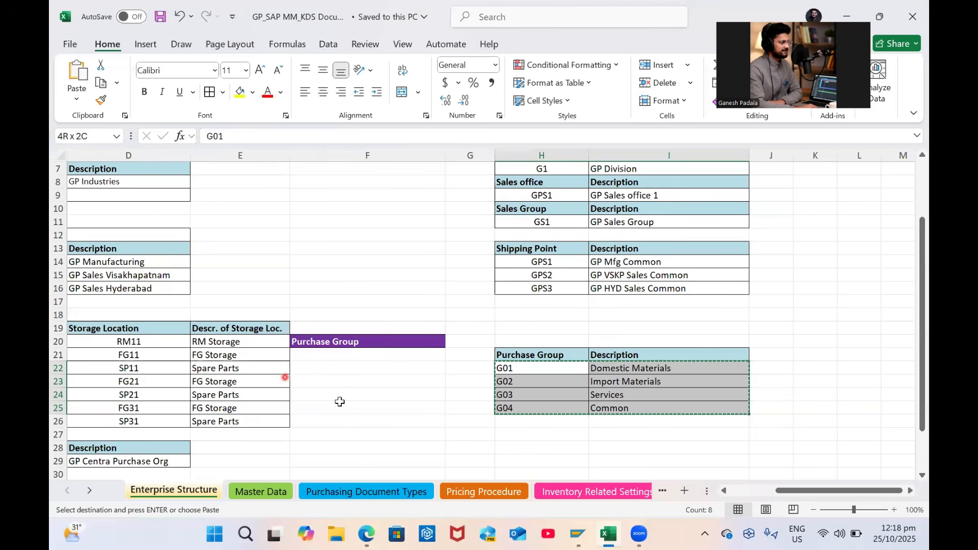
Highlight material ledger codes OMX3, OMX2, OMX1 and CKMSTART in row 32, then return to SAP GUI
{"action": "left_click", "coordinate": [389, 411]}
{"action": "scroll", "coordinate": [572, 421], "scroll_direction": "down", "scroll_amount": 2}
{"action": "left_click", "coordinate": [456, 422]}
{"action": "key", "text": "Left"}
{"action": "key", "text": "Home"}
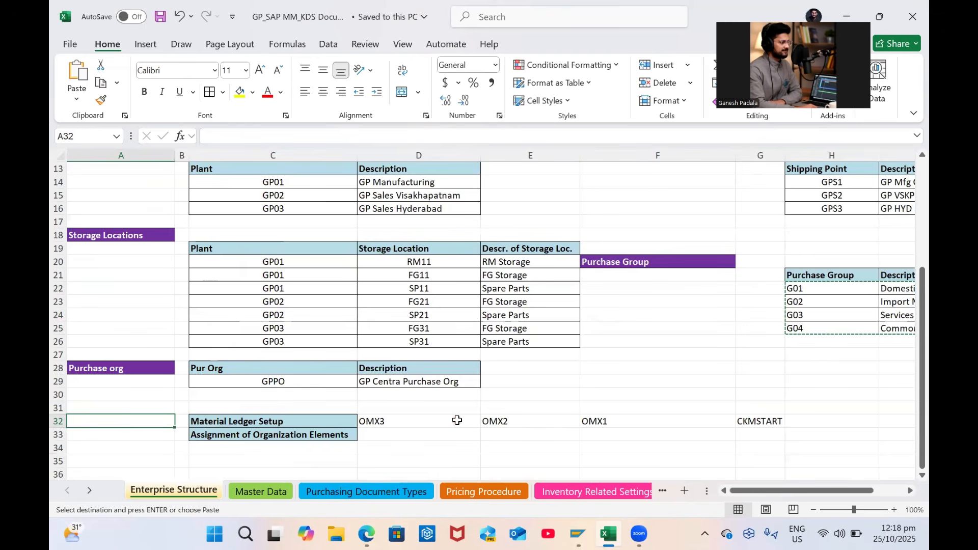
{"action": "key", "text": "Escape"}
{"action": "left_click", "coordinate": [298, 435]}
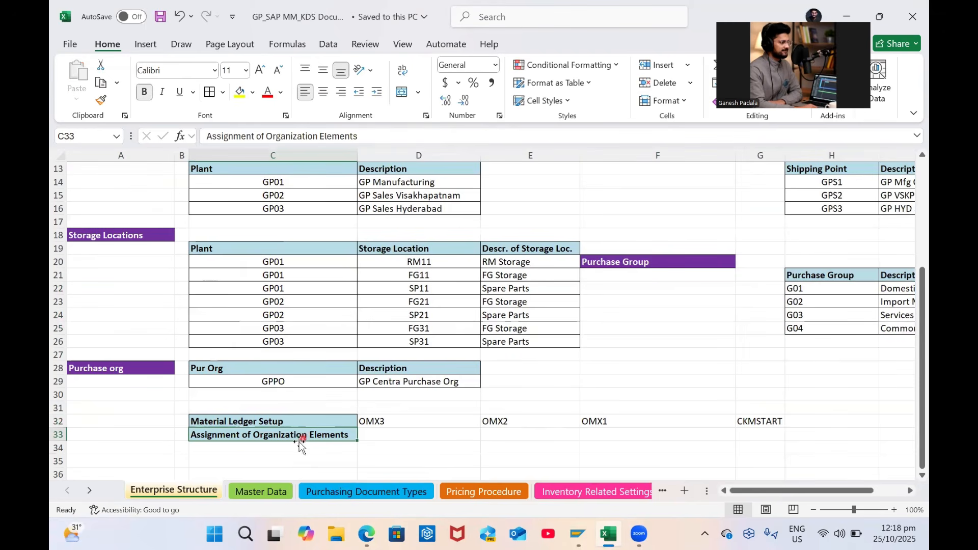
{"action": "left_click_drag", "start_coordinate": [378, 422], "coordinate": [775, 417]}
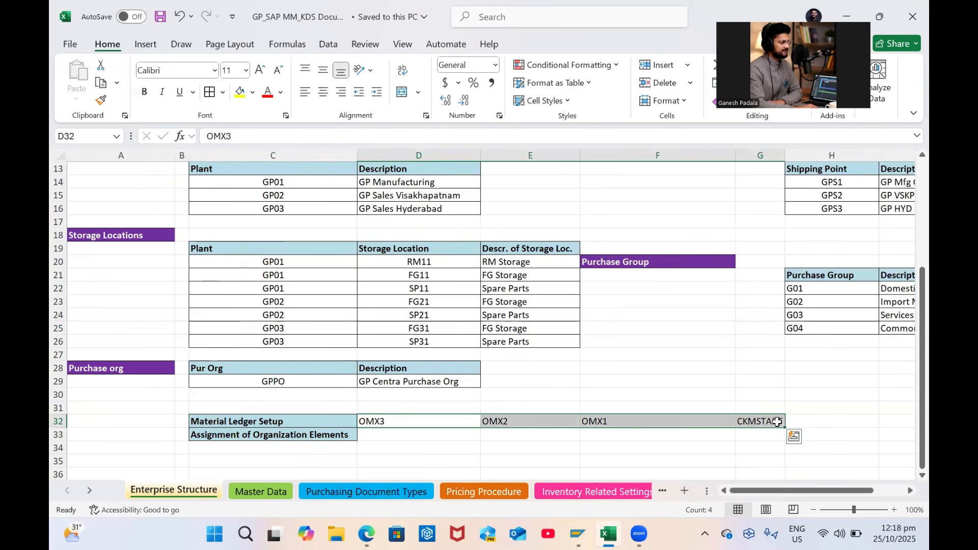
{"action": "key", "text": "alt+Tab"}
{"action": "left_click", "coordinate": [129, 35]}
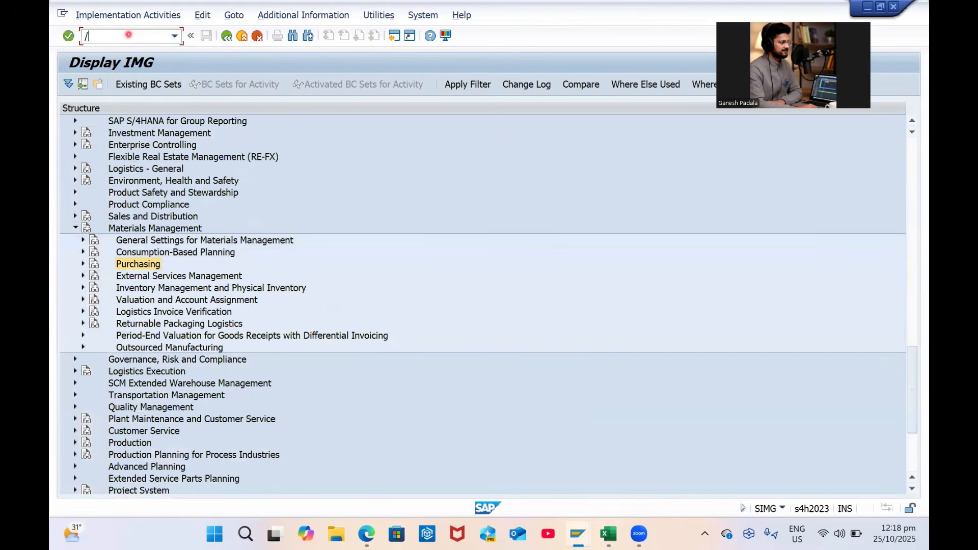
Run OMX3 and position the ledger type table on valuation area GP01
{"action": "key", "text": "Return"}
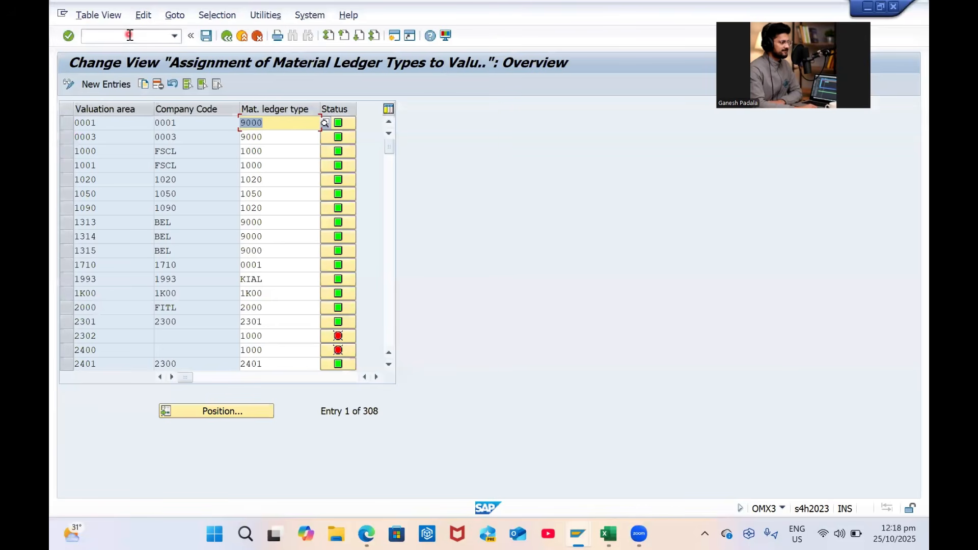
{"action": "left_click", "coordinate": [218, 409]}
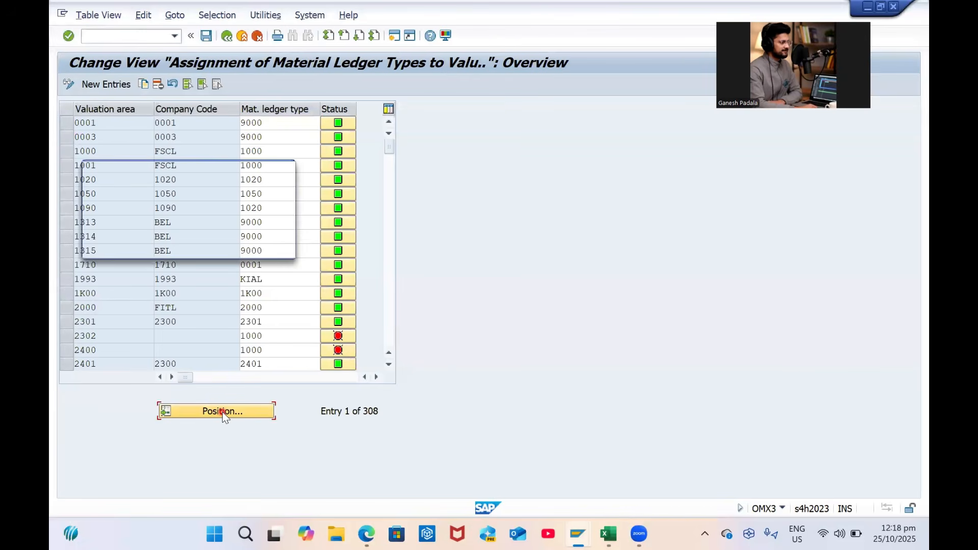
{"action": "type", "text": "GP01"}
{"action": "key", "text": "Return"}
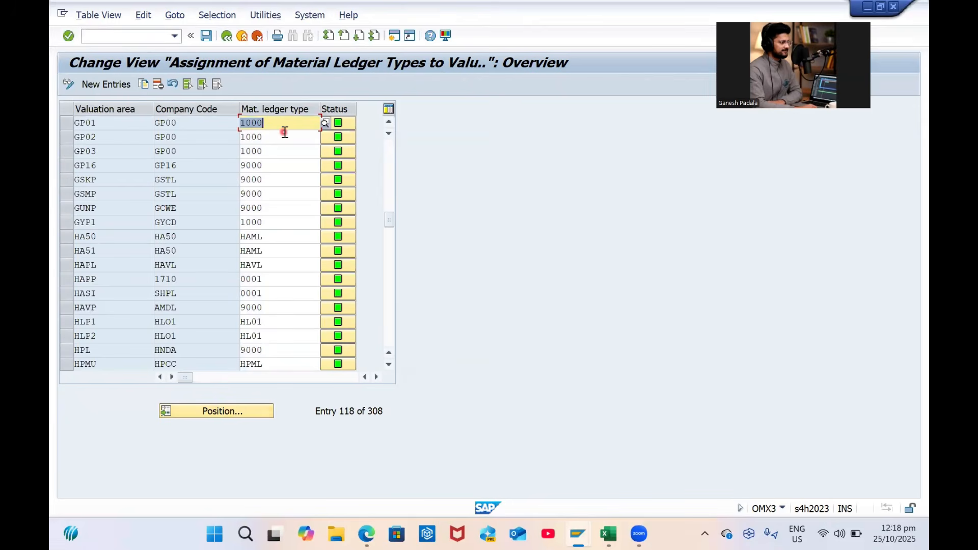
Check the Excel setup sheet, then return to the OMX3 assignment table
{"action": "key", "text": "F3"}
{"action": "key", "text": "alt+Tab"}
{"action": "left_click", "coordinate": [441, 419]}
{"action": "key", "text": "alt+Tab"}
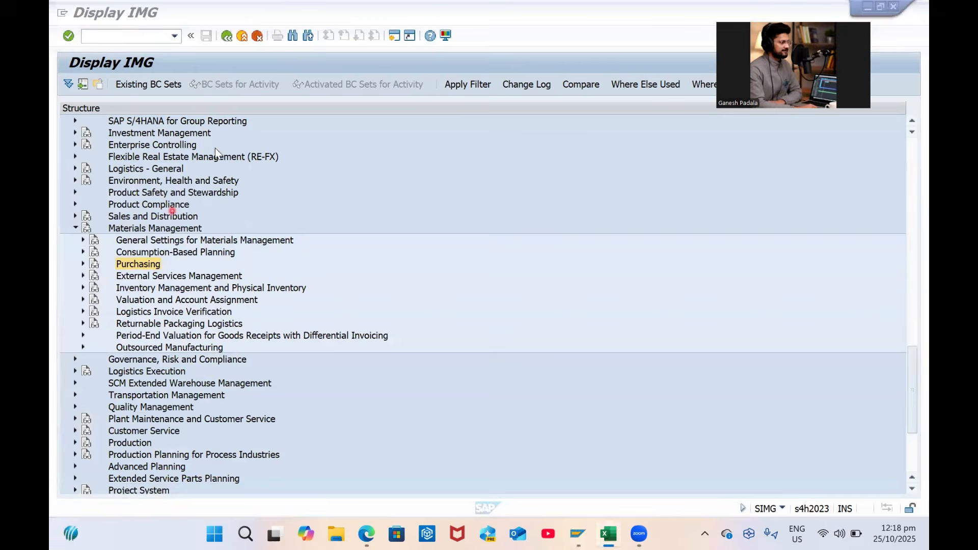
{"action": "key", "text": "alt+Tab"}
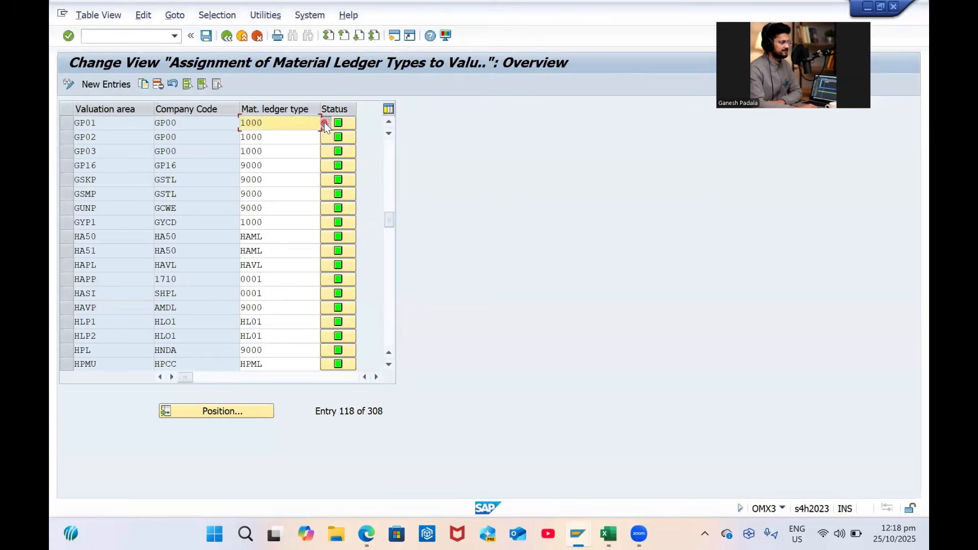
Review the available ledger types, then save GP01–GP03 with material ledger type 1000
{"action": "left_click", "coordinate": [324, 123]}
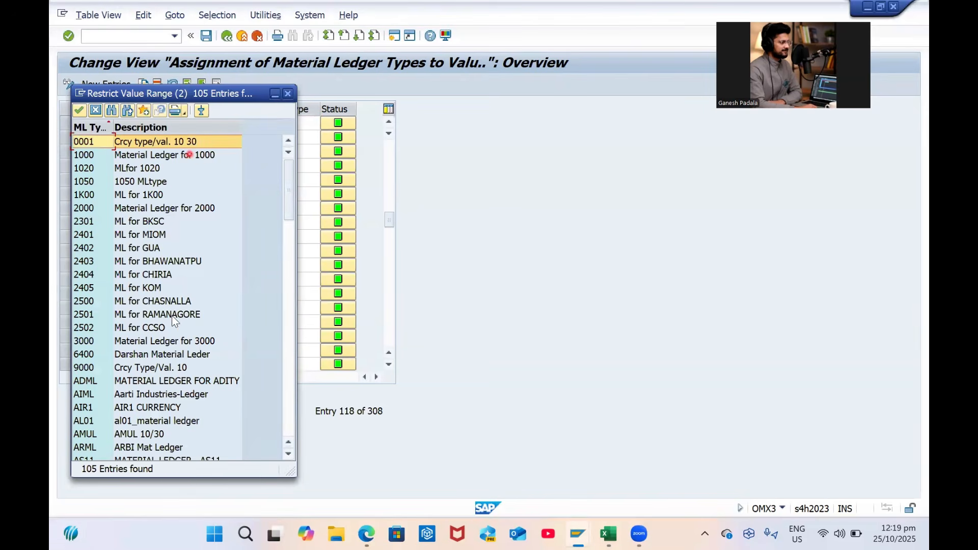
{"action": "scroll", "coordinate": [173, 316], "scroll_direction": "down", "scroll_amount": 14}
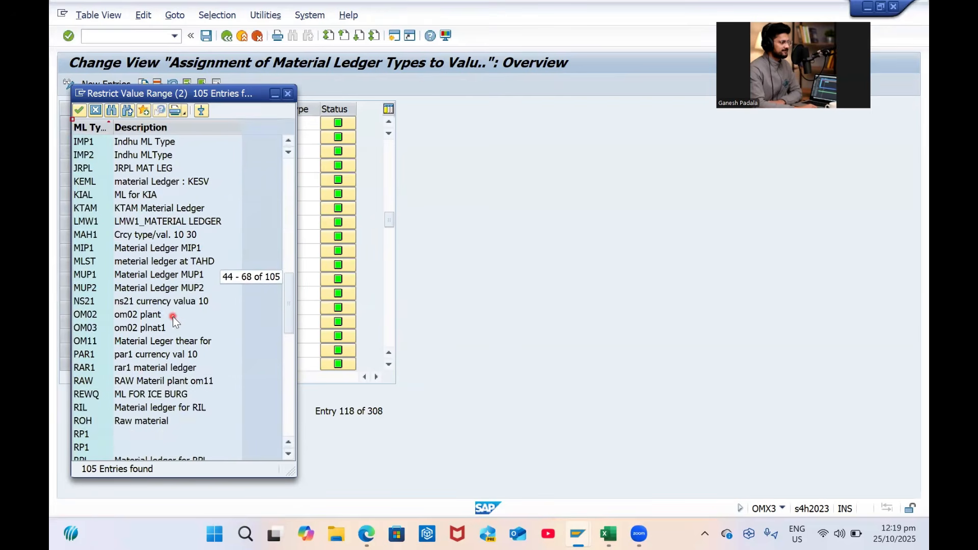
{"action": "scroll", "coordinate": [172, 316], "scroll_direction": "down", "scroll_amount": 13}
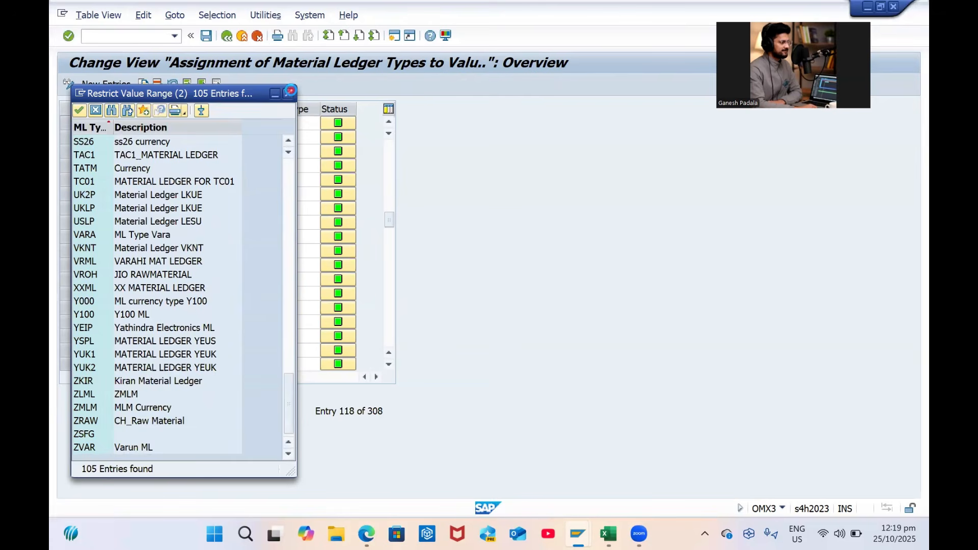
{"action": "left_click", "coordinate": [287, 93]}
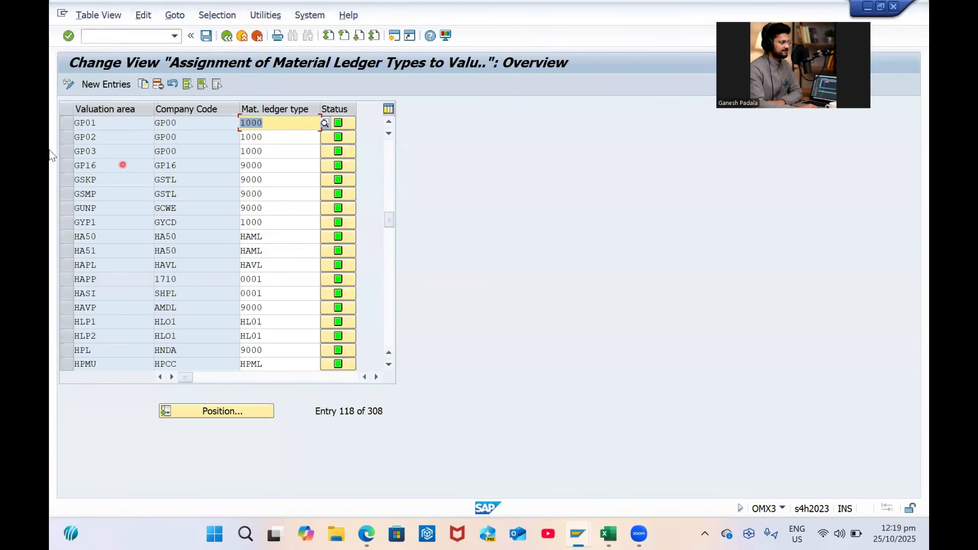
{"action": "left_click_drag", "start_coordinate": [64, 124], "coordinate": [69, 155]}
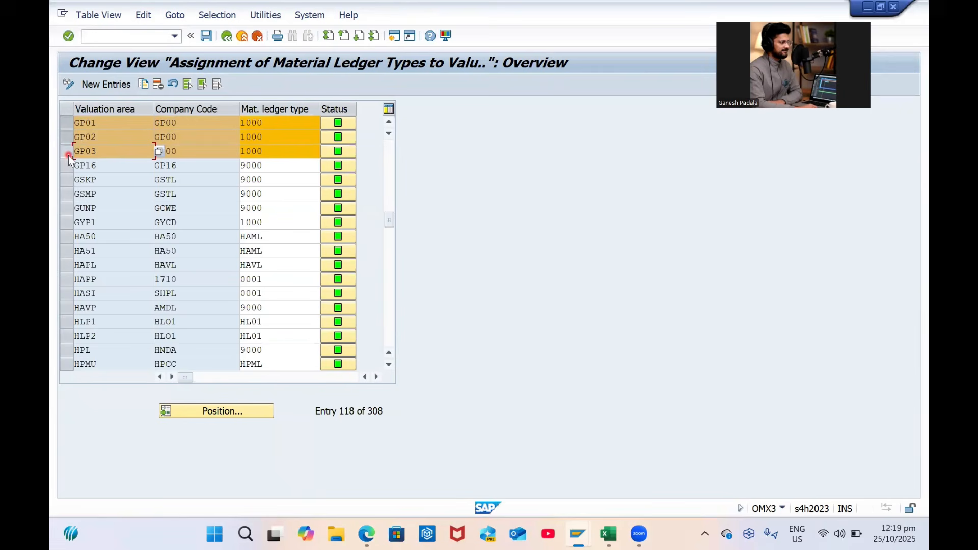
{"action": "left_click", "coordinate": [213, 37]}
{"action": "left_click", "coordinate": [233, 40]}
{"action": "left_click", "coordinate": [135, 38]}
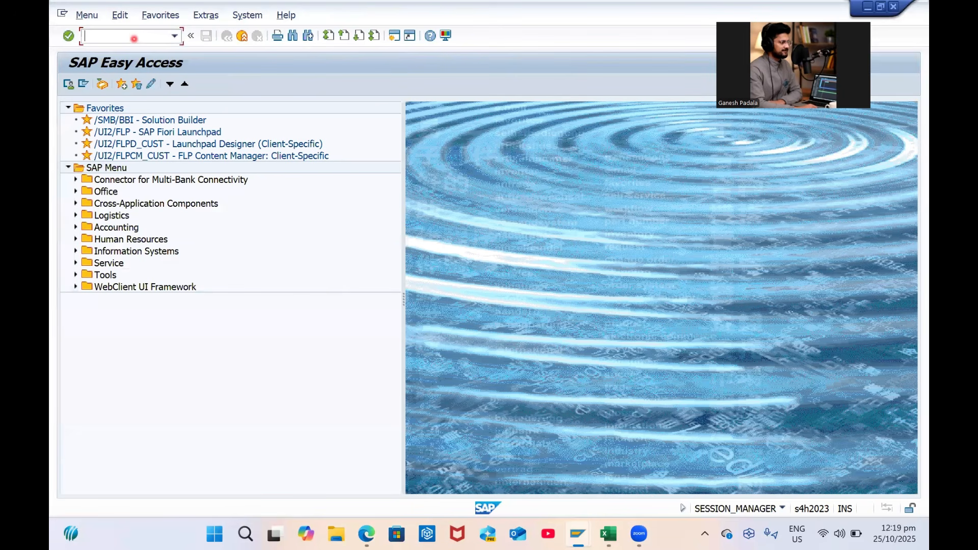
Verify in OMX2 that material ledger type 1000 uses currency type 10, then run OMX1
{"action": "type", "text": "omx2"}
{"action": "key", "text": "Return"}
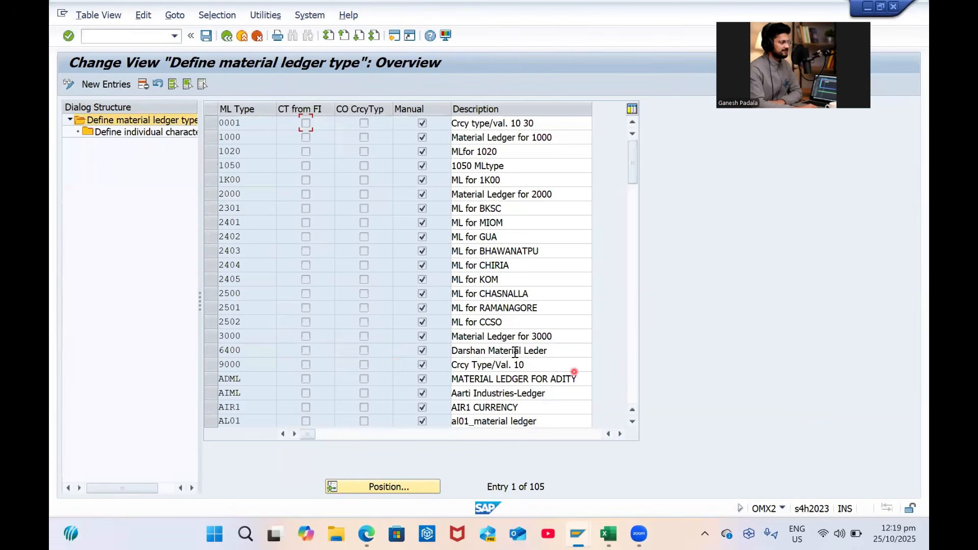
{"action": "scroll", "coordinate": [435, 337], "scroll_direction": "down", "scroll_amount": 1}
{"action": "scroll", "coordinate": [432, 332], "scroll_direction": "up", "scroll_amount": 1}
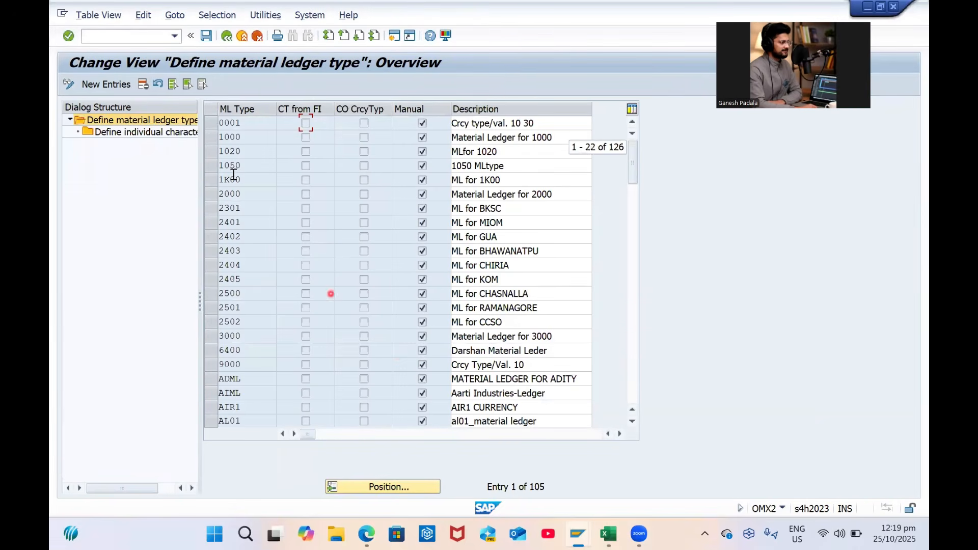
{"action": "left_click", "coordinate": [214, 138]}
{"action": "double_click", "coordinate": [139, 132]}
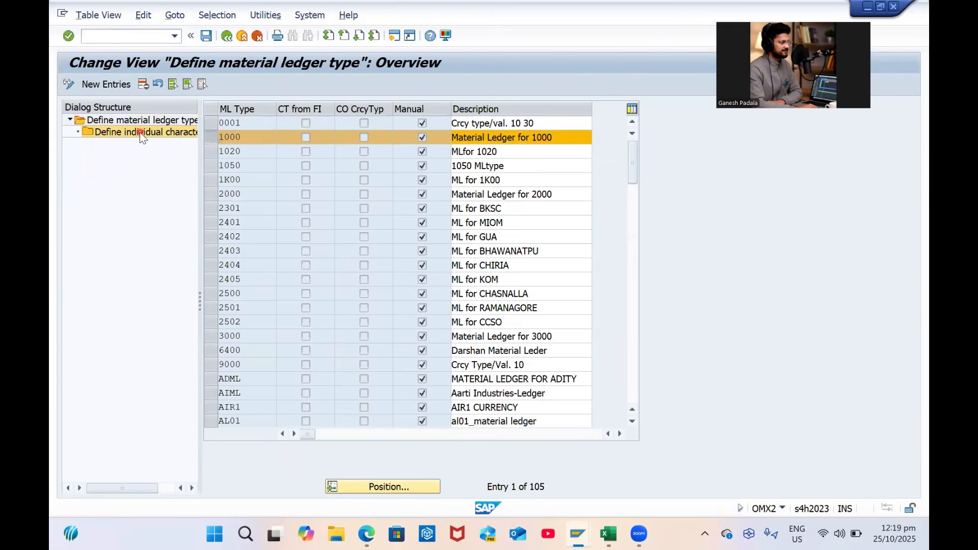
{"action": "left_click", "coordinate": [254, 169]}
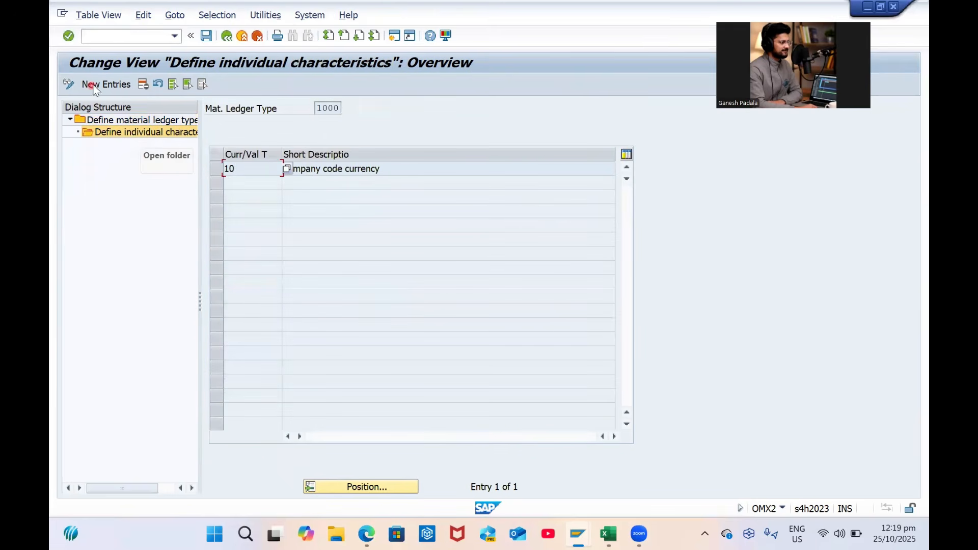
{"action": "left_click", "coordinate": [227, 36]}
{"action": "left_click", "coordinate": [143, 35]}
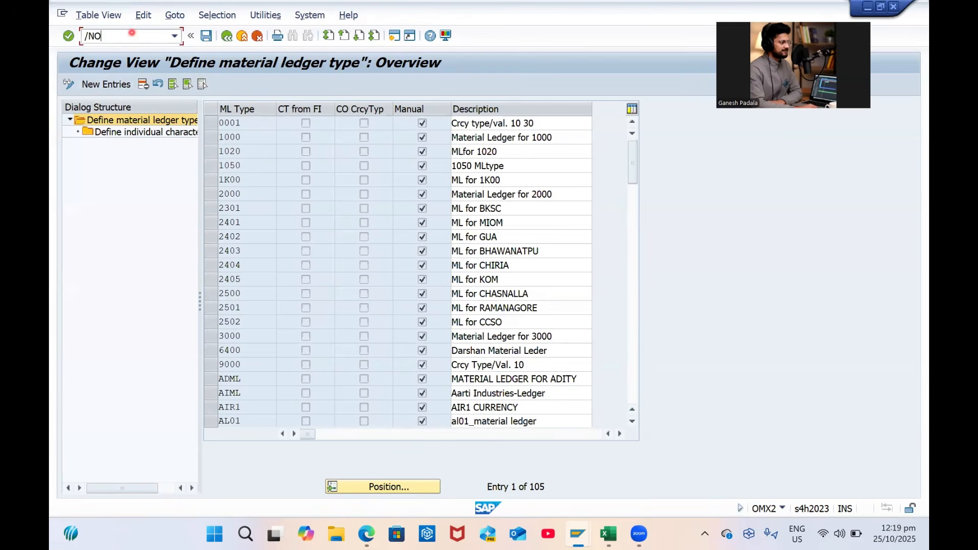
{"action": "key", "text": "Return"}
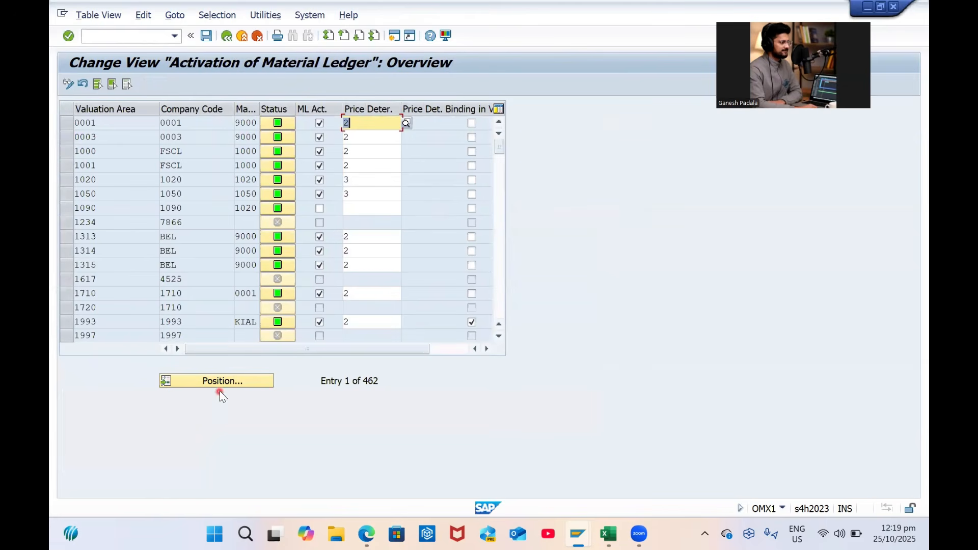
Jump to GP01 and activate the material ledger for valuation areas GP01, GP02 and GP03
{"action": "left_click", "coordinate": [223, 383]}
{"action": "type", "text": "GP01"}
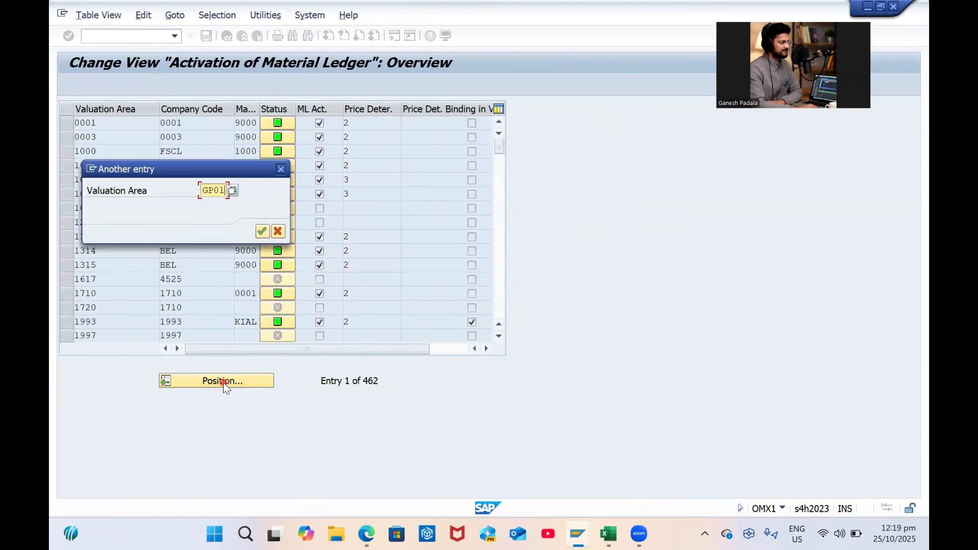
{"action": "key", "text": "Return"}
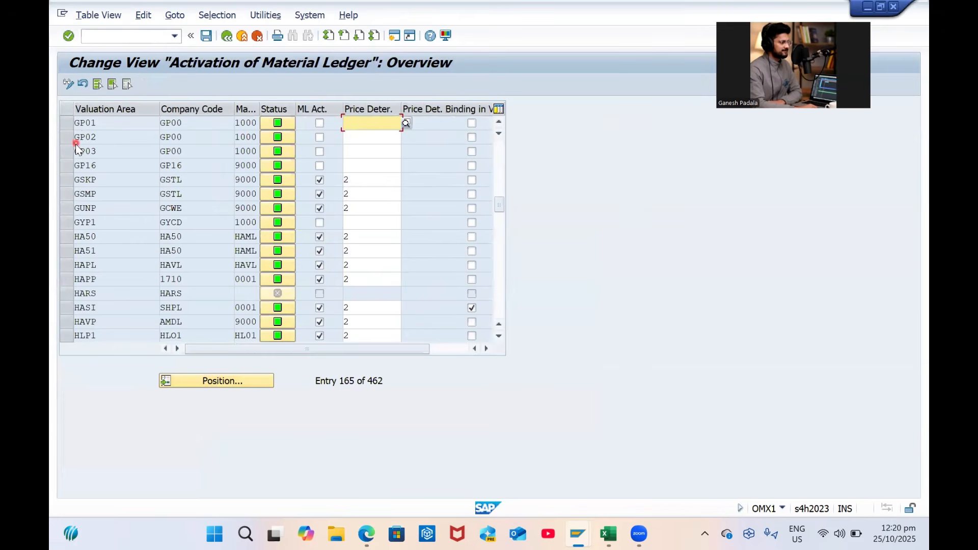
{"action": "left_click_drag", "start_coordinate": [75, 124], "coordinate": [234, 149]}
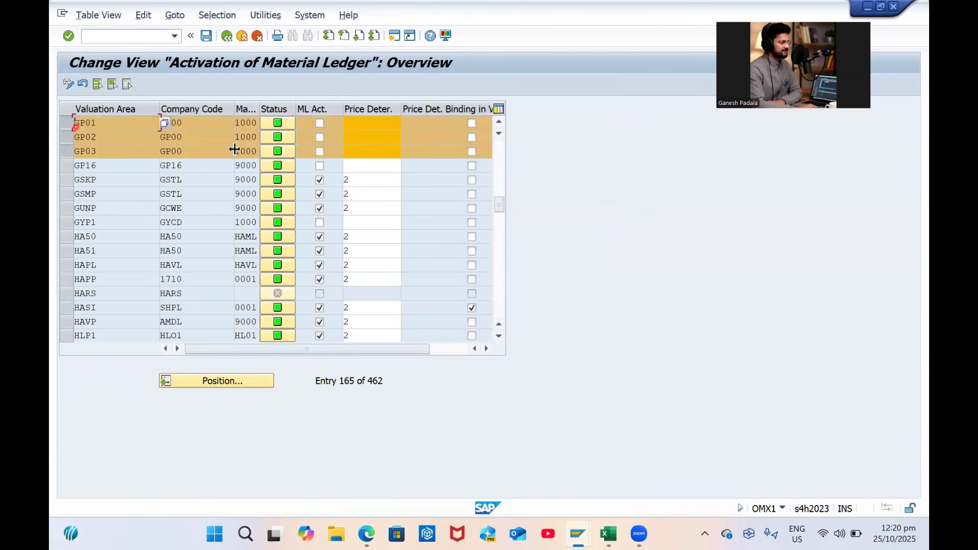
{"action": "left_click_drag", "start_coordinate": [260, 100], "coordinate": [278, 99]}
{"action": "left_click", "coordinate": [336, 137]}
{"action": "left_click", "coordinate": [335, 123]}
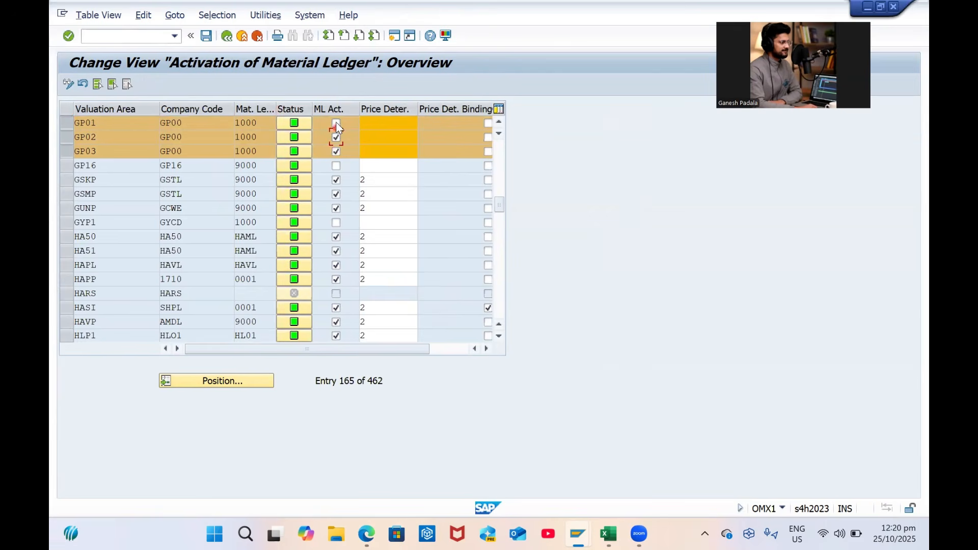
{"action": "left_click", "coordinate": [393, 124]}
Set price determination 2 (transaction-based) for GP01, GP02 and GP03
{"action": "left_click", "coordinate": [430, 126]}
{"action": "left_click", "coordinate": [377, 123]}
{"action": "left_click", "coordinate": [425, 122]}
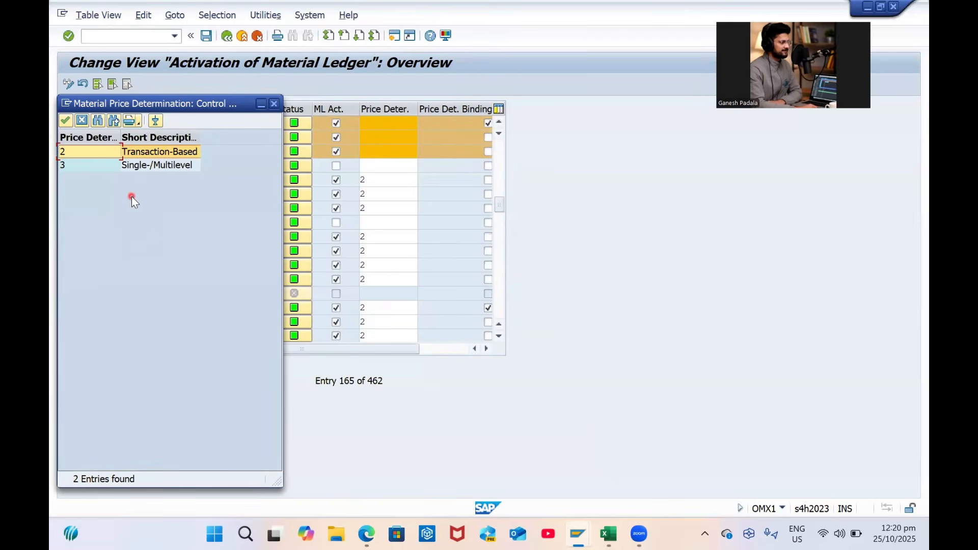
{"action": "double_click", "coordinate": [161, 152]}
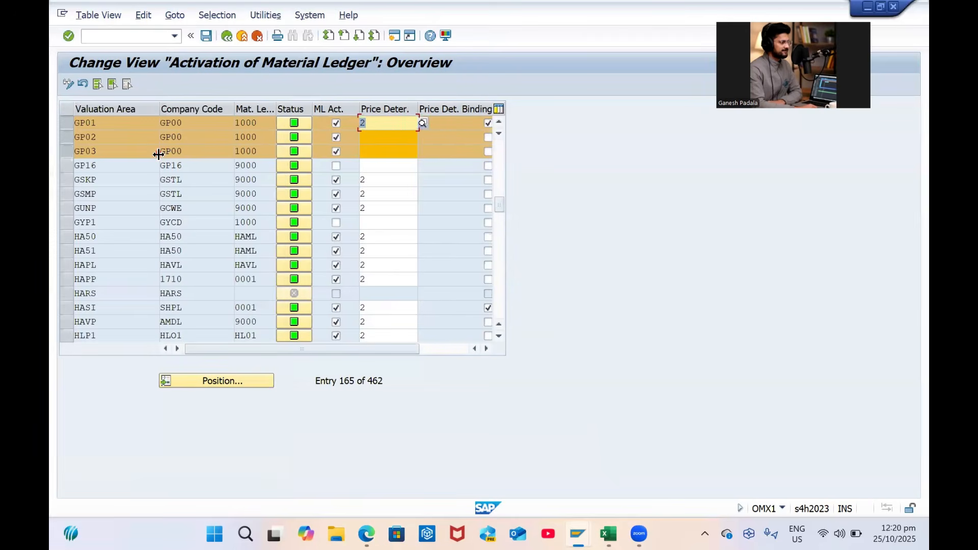
{"action": "key", "text": "Down"}
{"action": "type", "text": "2"}
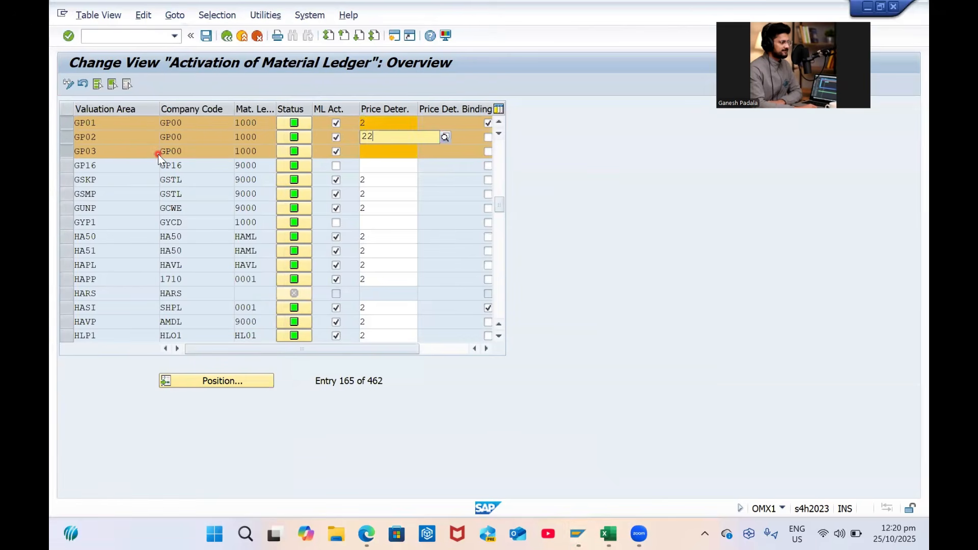
{"action": "key", "text": "Down"}
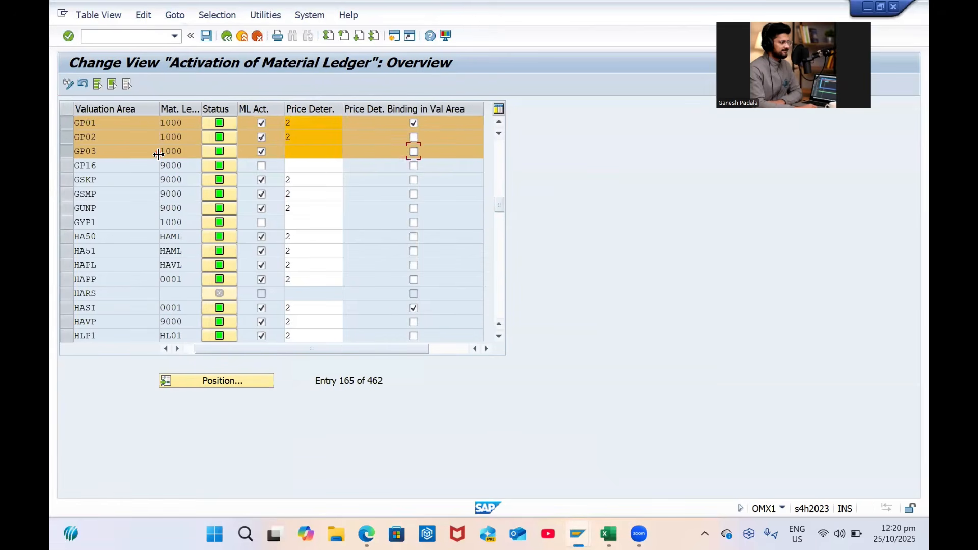
{"action": "type", "text": "2"}
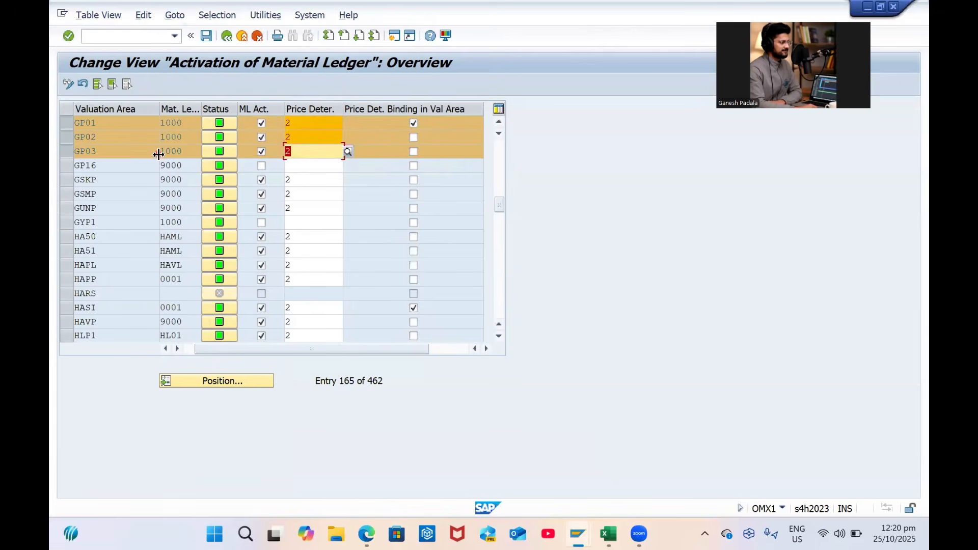
{"action": "key", "text": "Return"}
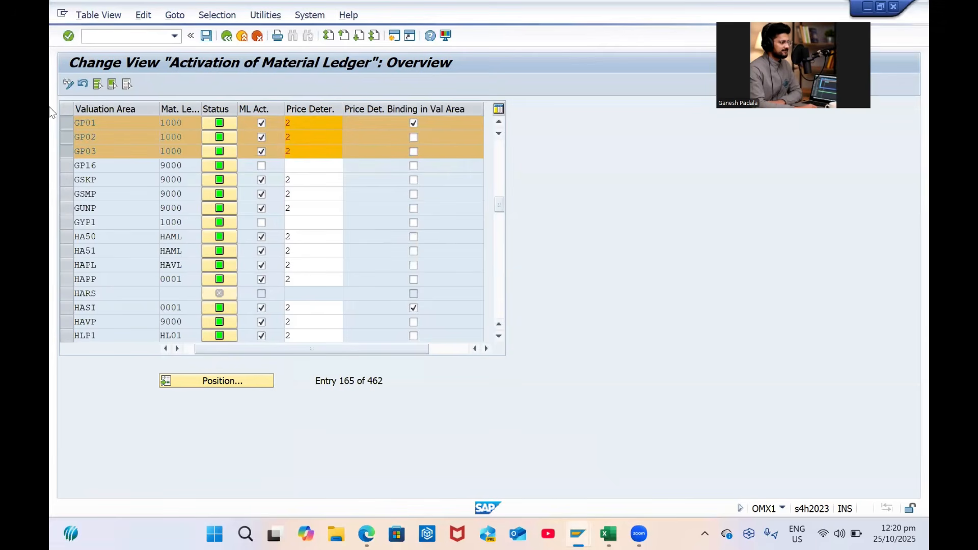
Read the help text on price determination, resizing its window for readability
{"action": "left_click", "coordinate": [592, 146]}
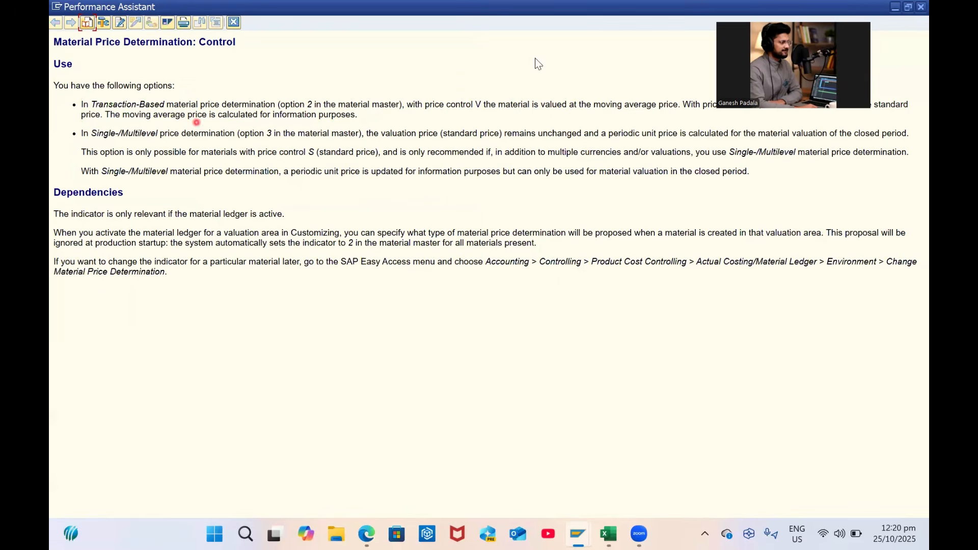
{"action": "left_click_drag", "start_coordinate": [533, 11], "coordinate": [551, 44]}
{"action": "double_click", "coordinate": [551, 44]}
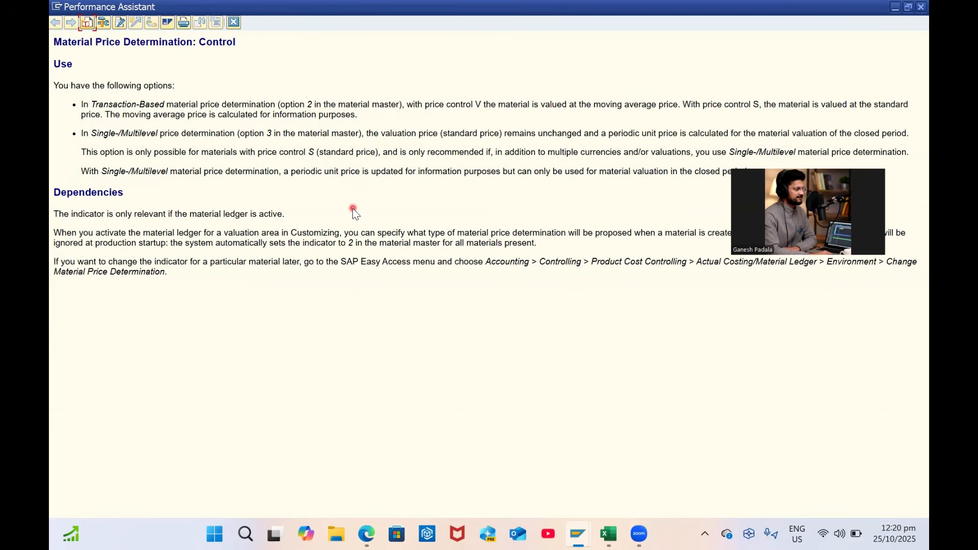
{"action": "double_click", "coordinate": [667, 9]}
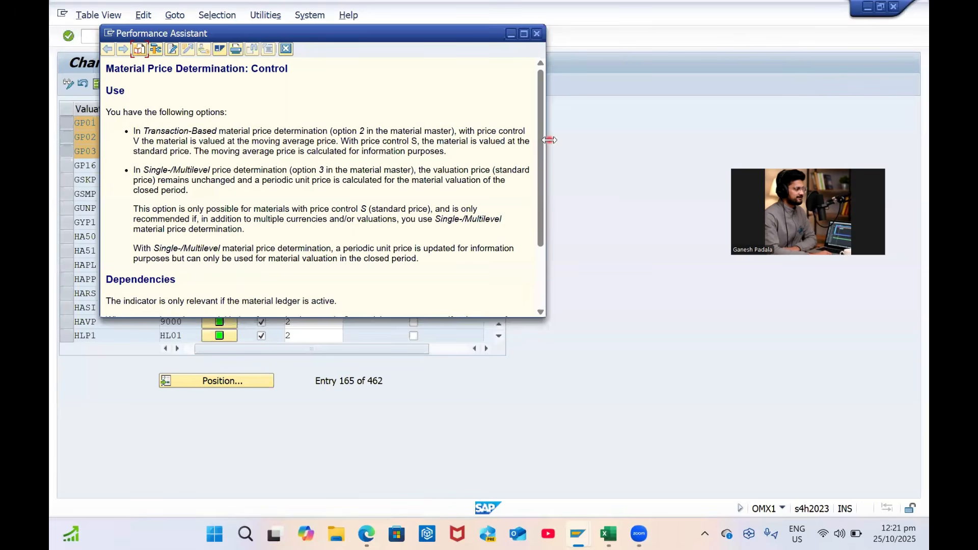
{"action": "left_click_drag", "start_coordinate": [549, 140], "coordinate": [726, 152]}
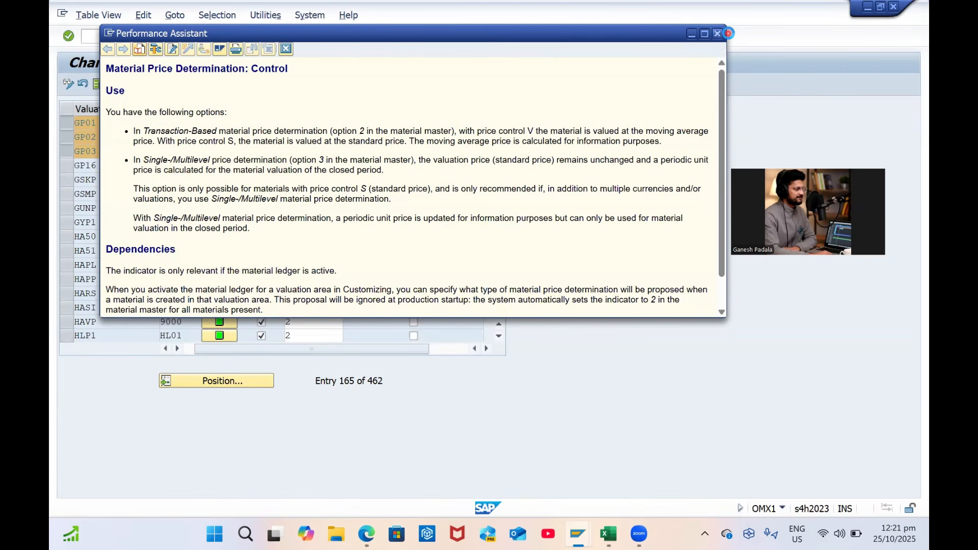
{"action": "left_click", "coordinate": [725, 33]}
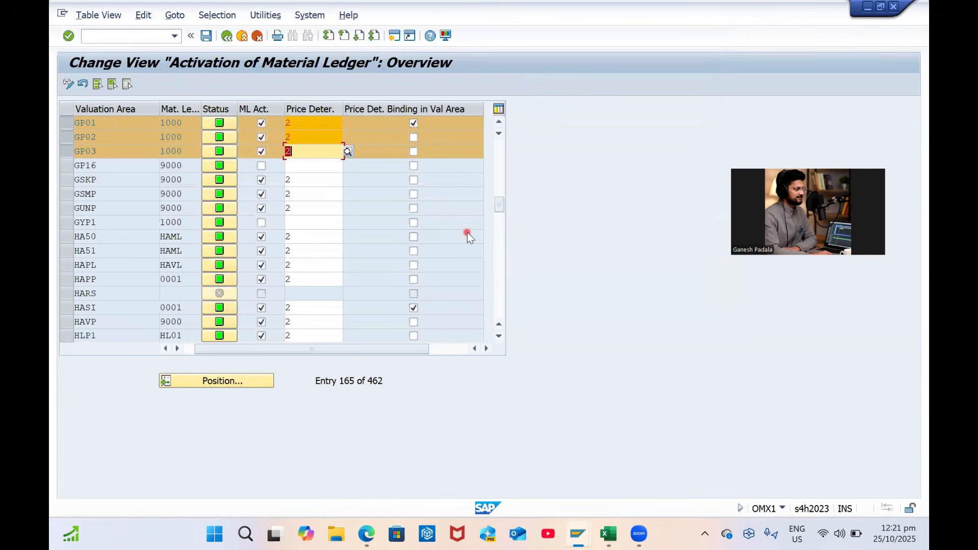
Read the F1 help on the binding indicator and untick GP01's price determination binding
{"action": "left_click", "coordinate": [414, 123]}
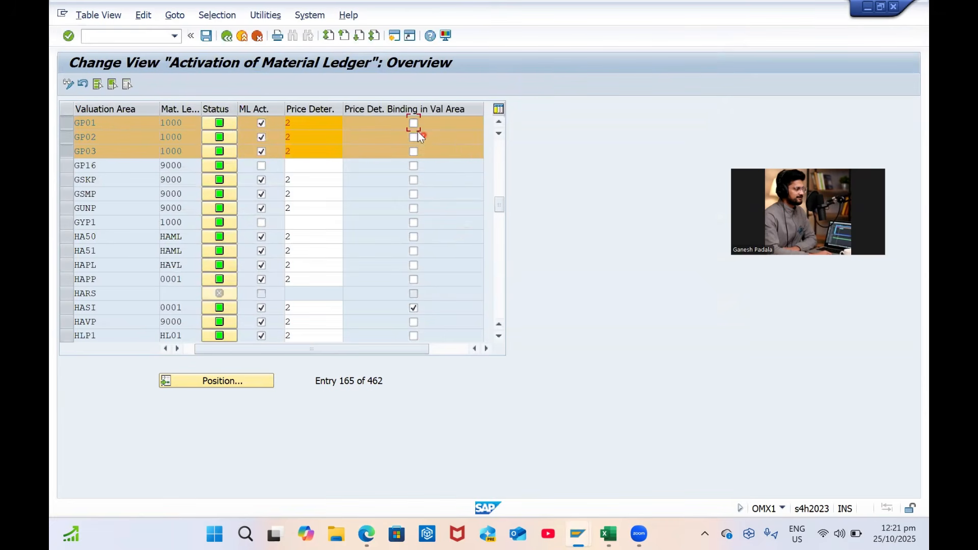
{"action": "key", "text": "F1"}
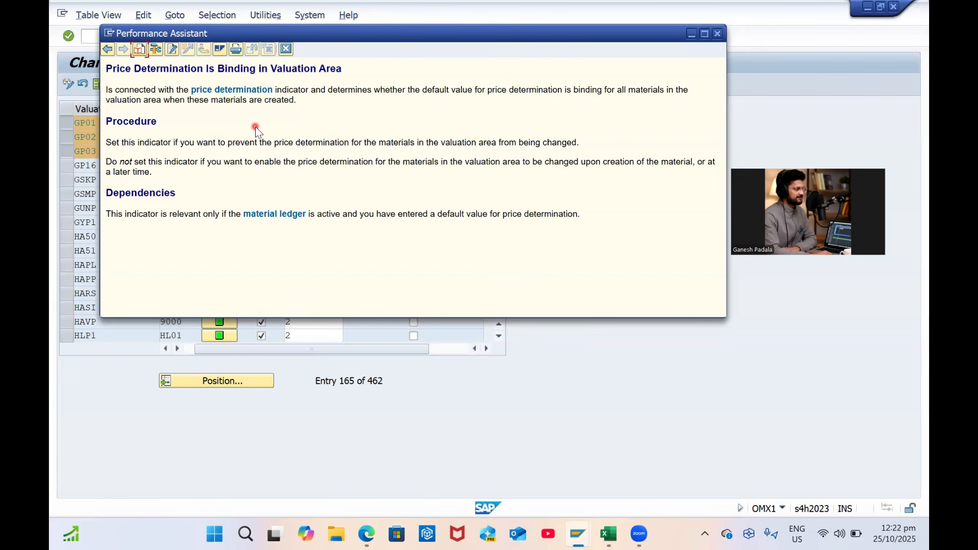
{"action": "left_click", "coordinate": [717, 33]}
{"action": "left_click", "coordinate": [413, 123]}
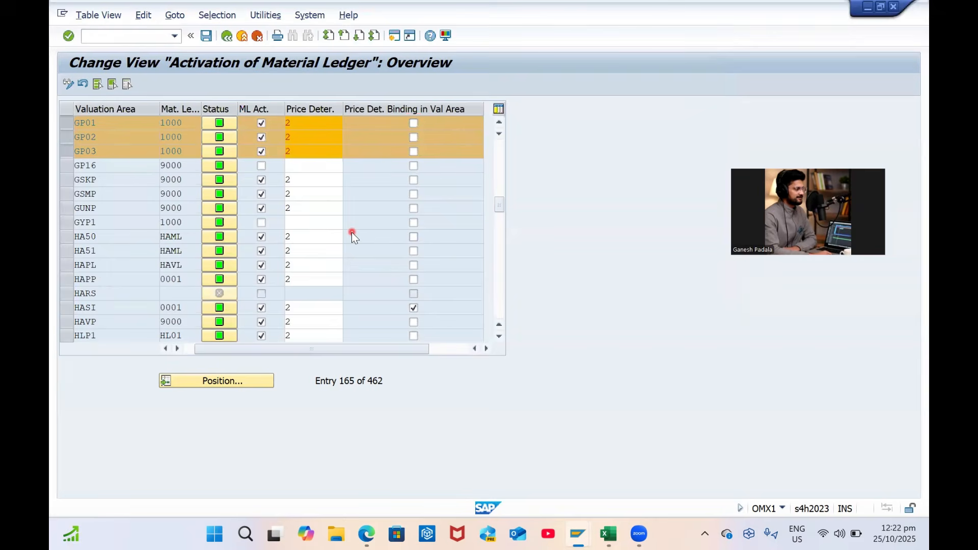
Save the material ledger activation, confirm the customizing request, and go back
{"action": "key", "text": "F3"}
{"action": "key", "text": "Return"}
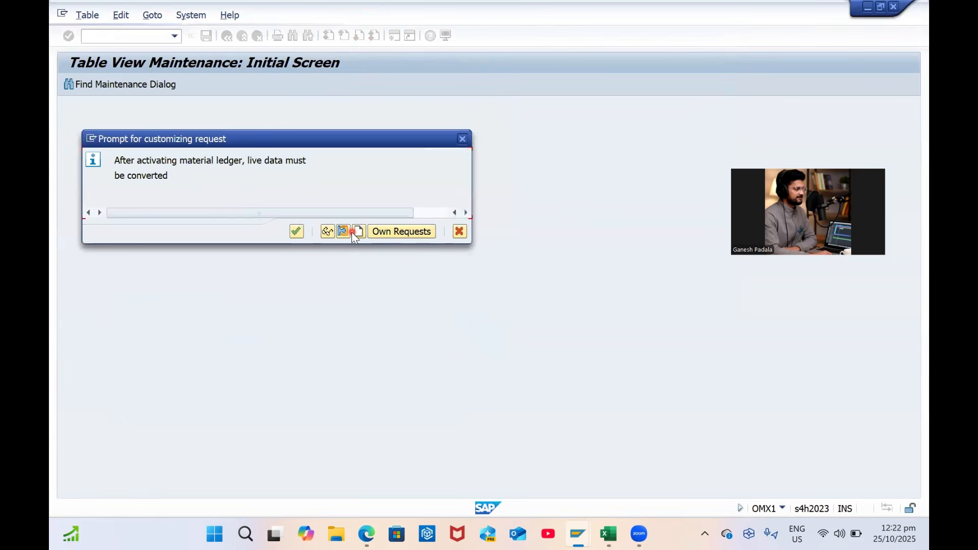
{"action": "key", "text": "Return"}
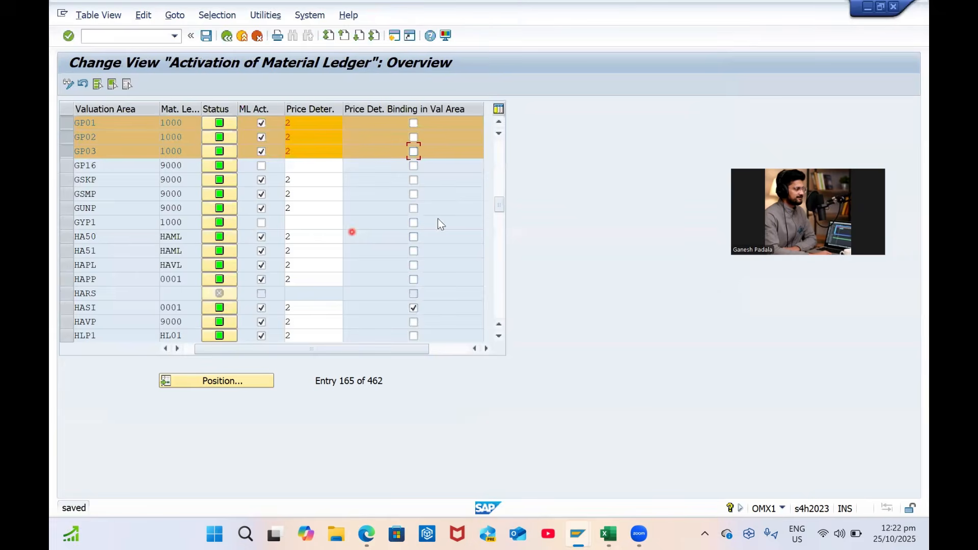
{"action": "left_click", "coordinate": [227, 35]}
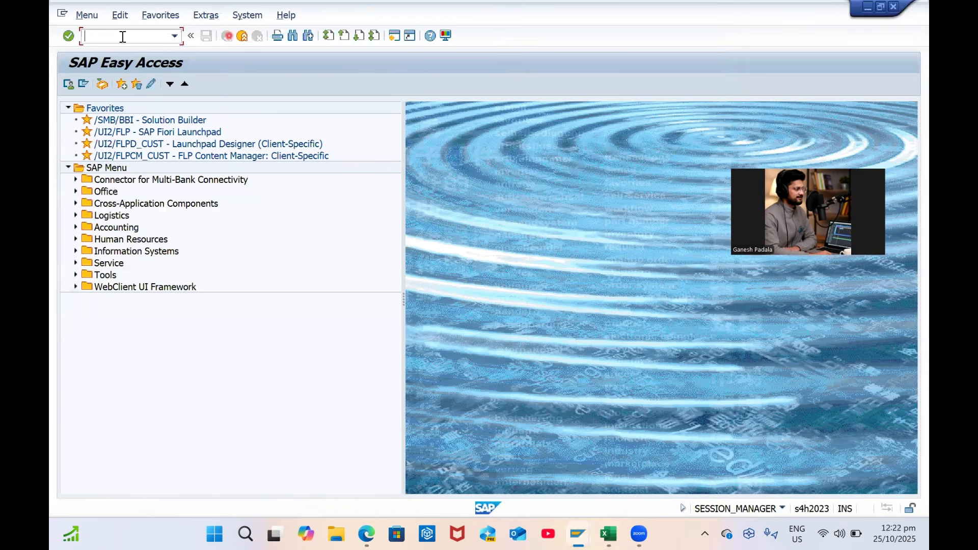
Check the transaction name in the Excel sheet, then run CKMSTART
{"action": "type", "text": "CKMSTAR"}
{"action": "left_click", "coordinate": [609, 533]}
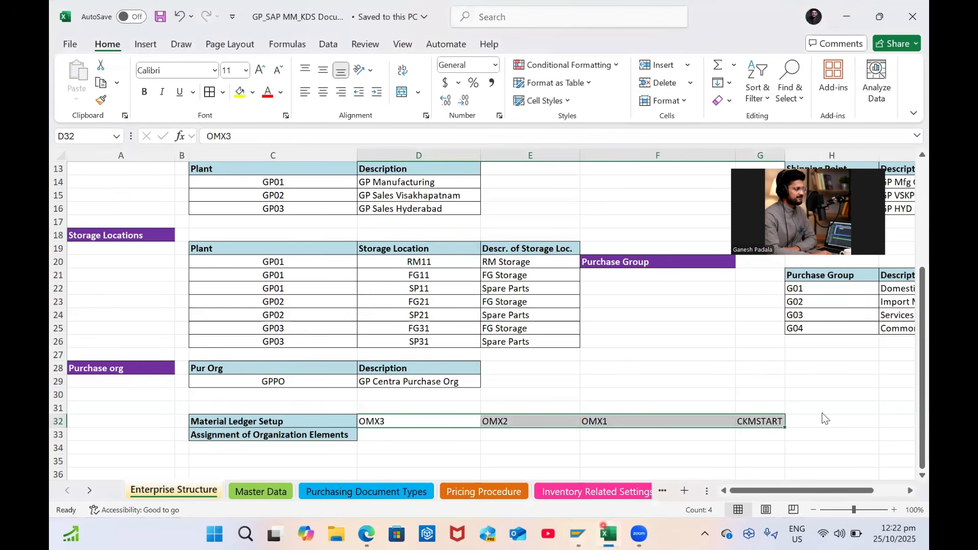
{"action": "key", "text": "alt+Tab"}
{"action": "type", "text": "T"}
{"action": "key", "text": "Return"}
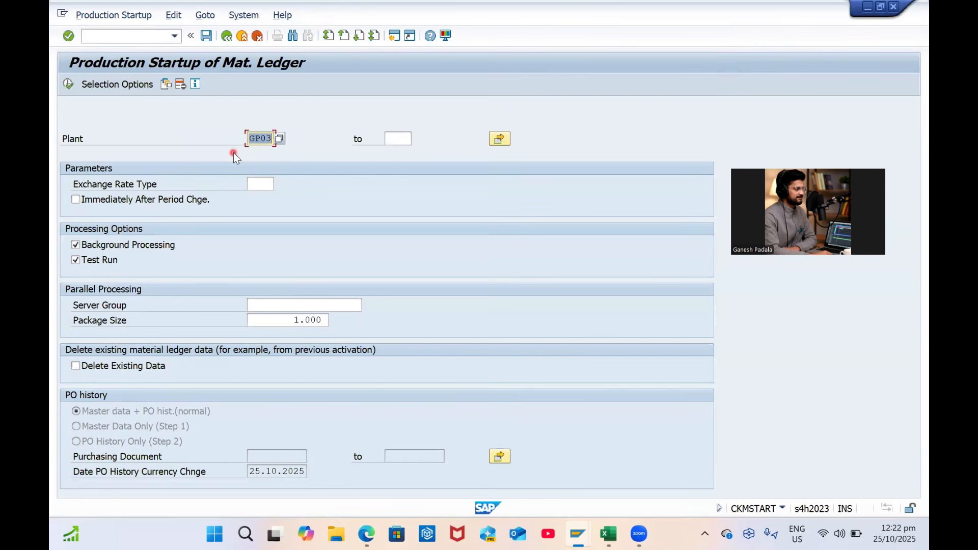
Enter the plant range GP01 to GP03
{"action": "type", "text": "GP01"}
{"action": "key", "text": "Tab"}
{"action": "type", "text": "GP"}
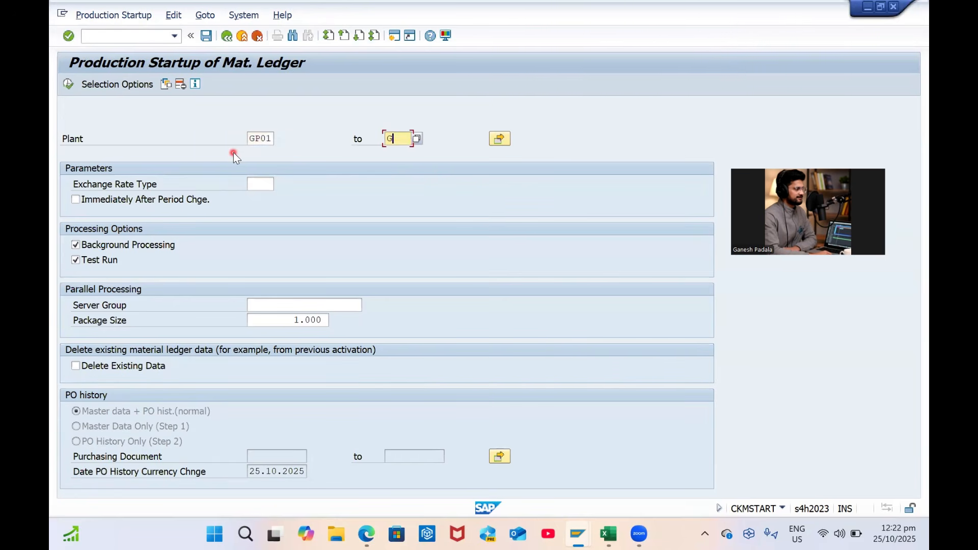
{"action": "type", "text": "03"}
{"action": "key", "text": "Tab"}
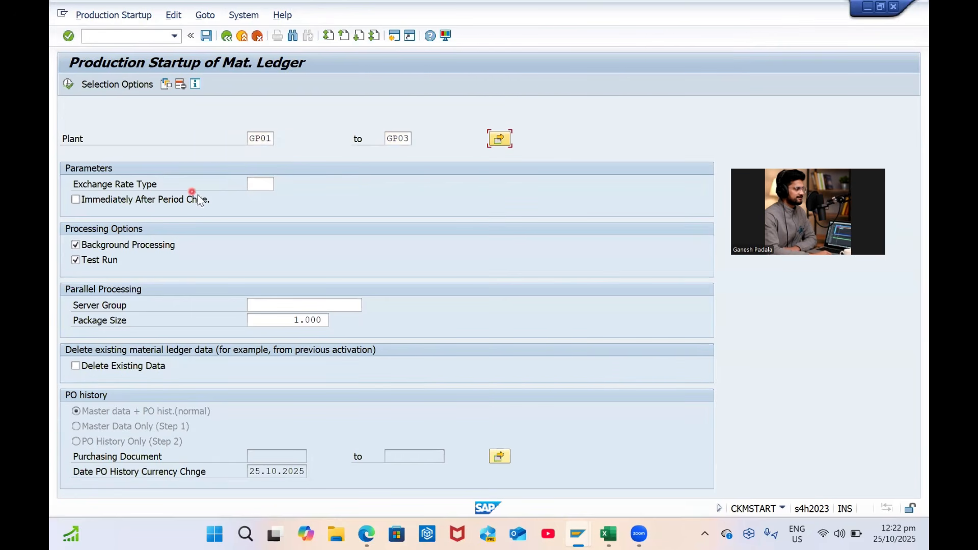
Choose exchange rate type M and tick Immediately After Period Change and Delete Existing Data
{"action": "left_click", "coordinate": [259, 184]}
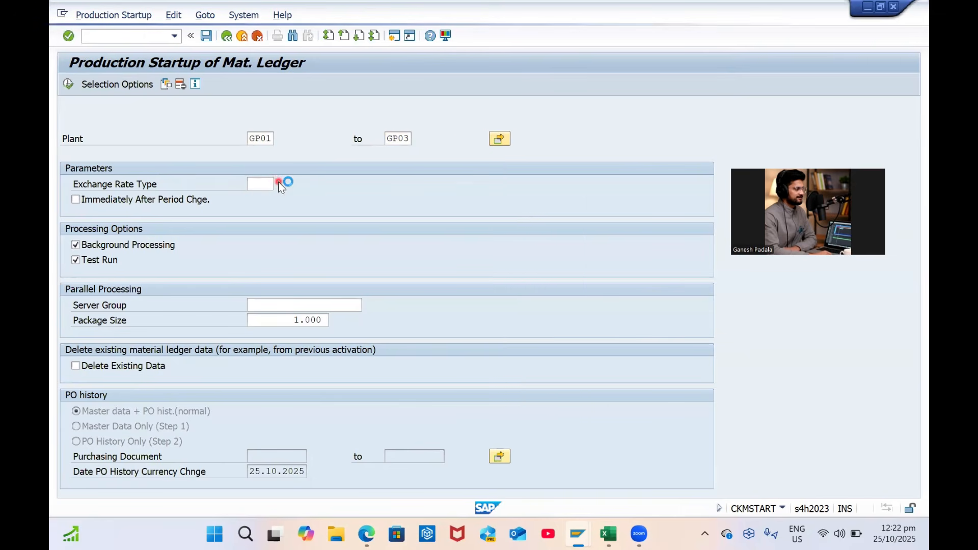
{"action": "left_click", "coordinate": [278, 181]}
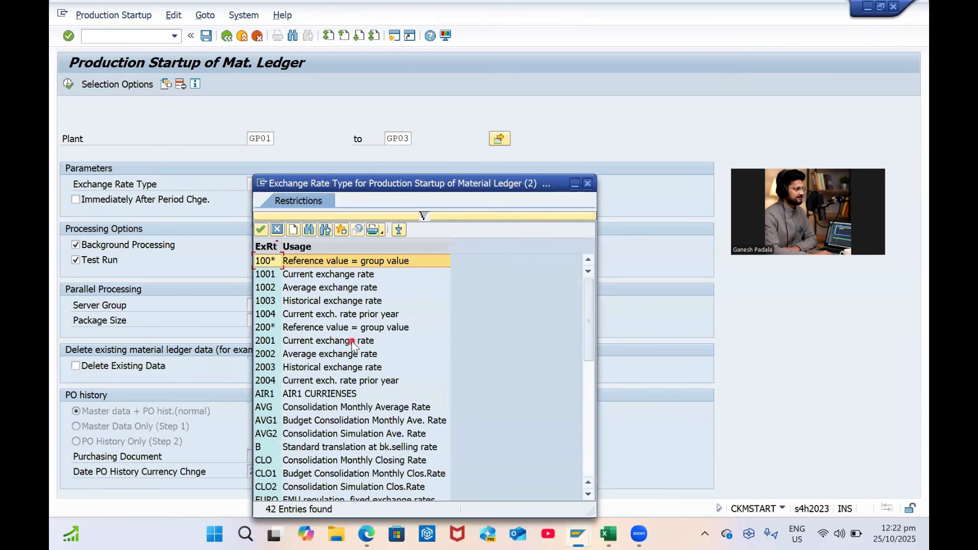
{"action": "scroll", "coordinate": [351, 344], "scroll_direction": "down", "scroll_amount": 8}
{"action": "scroll", "coordinate": [351, 344], "scroll_direction": "up", "scroll_amount": 1}
{"action": "scroll", "coordinate": [351, 343], "scroll_direction": "up", "scroll_amount": 6}
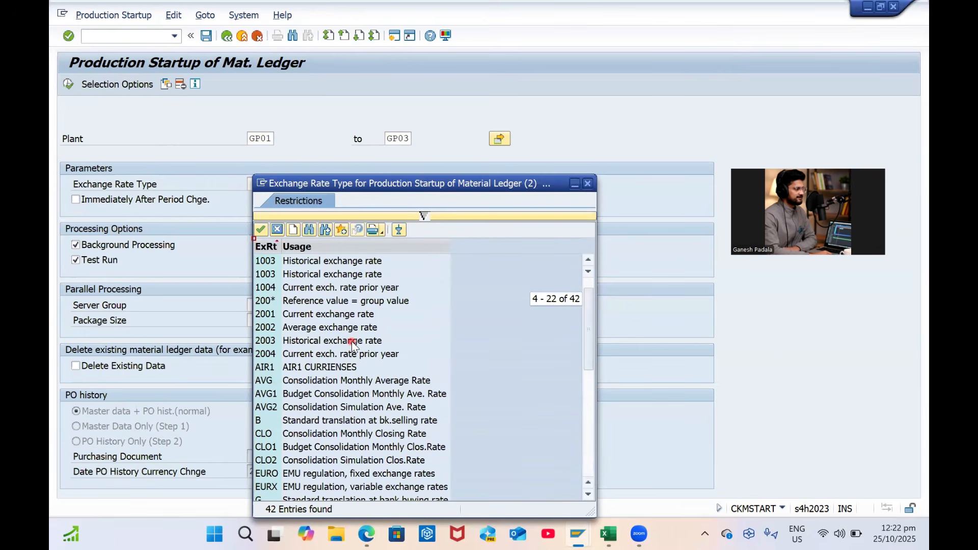
{"action": "scroll", "coordinate": [352, 344], "scroll_direction": "down", "scroll_amount": 8}
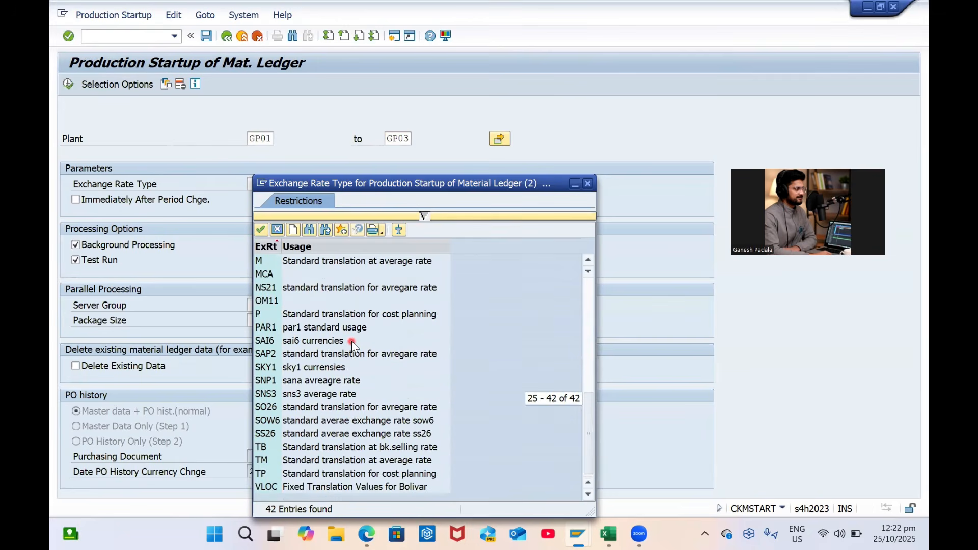
{"action": "scroll", "coordinate": [353, 344], "scroll_direction": "up", "scroll_amount": 4}
{"action": "scroll", "coordinate": [351, 344], "scroll_direction": "up", "scroll_amount": 3}
{"action": "scroll", "coordinate": [351, 344], "scroll_direction": "down", "scroll_amount": 6}
{"action": "left_click", "coordinate": [325, 386]}
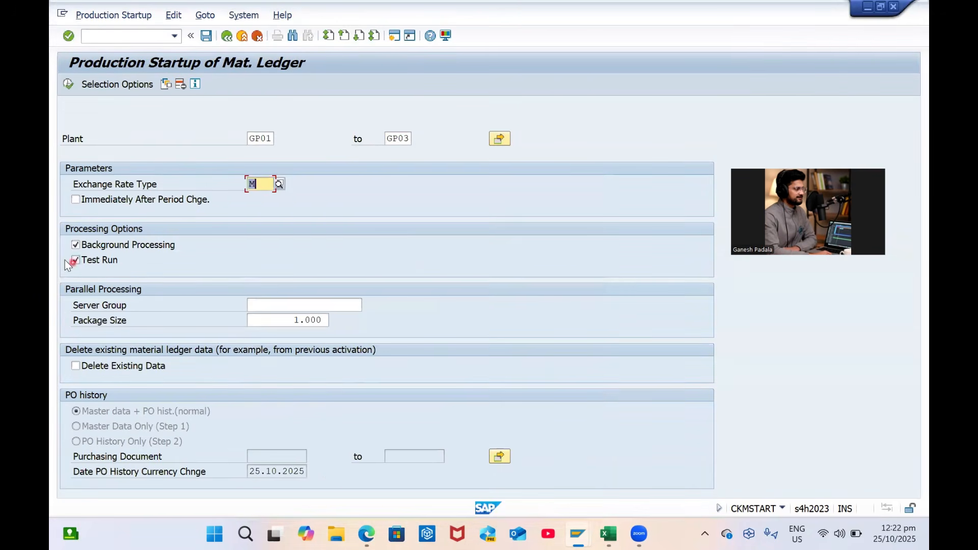
{"action": "left_click", "coordinate": [84, 200]}
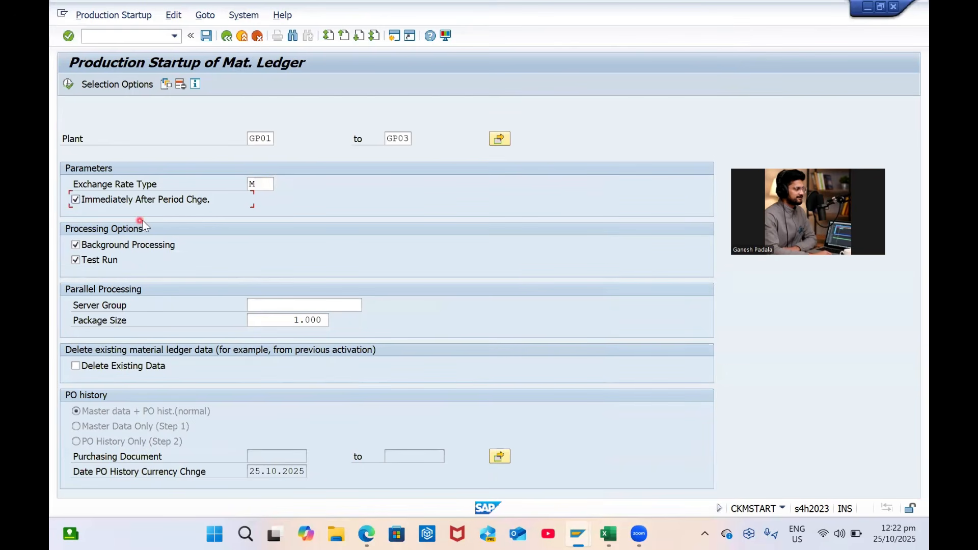
{"action": "left_click", "coordinate": [125, 365]}
Execute the startup as a background job with output device LP01
{"action": "left_click", "coordinate": [69, 85]}
{"action": "left_click", "coordinate": [526, 270]}
{"action": "left_click", "coordinate": [665, 398]}
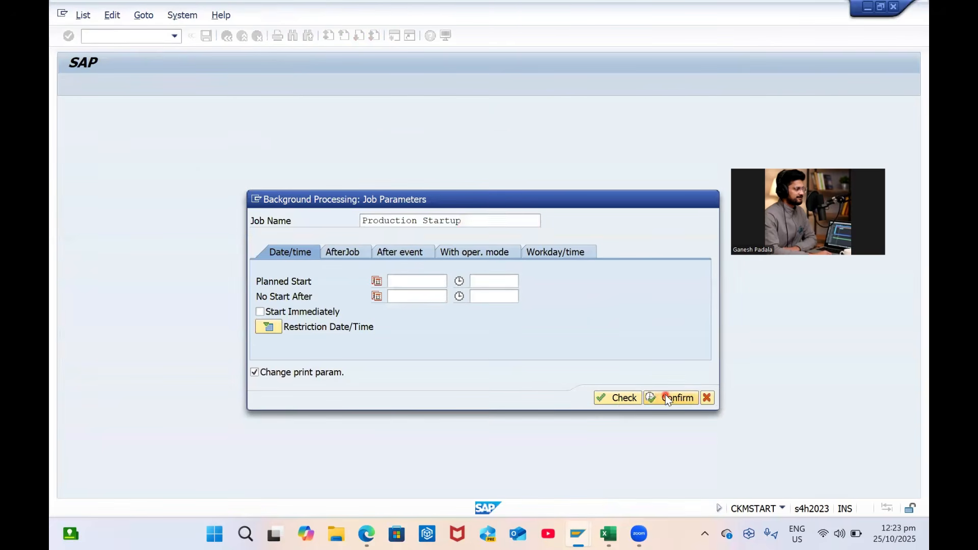
{"action": "type", "text": "LP01"}
{"action": "key", "text": "Return"}
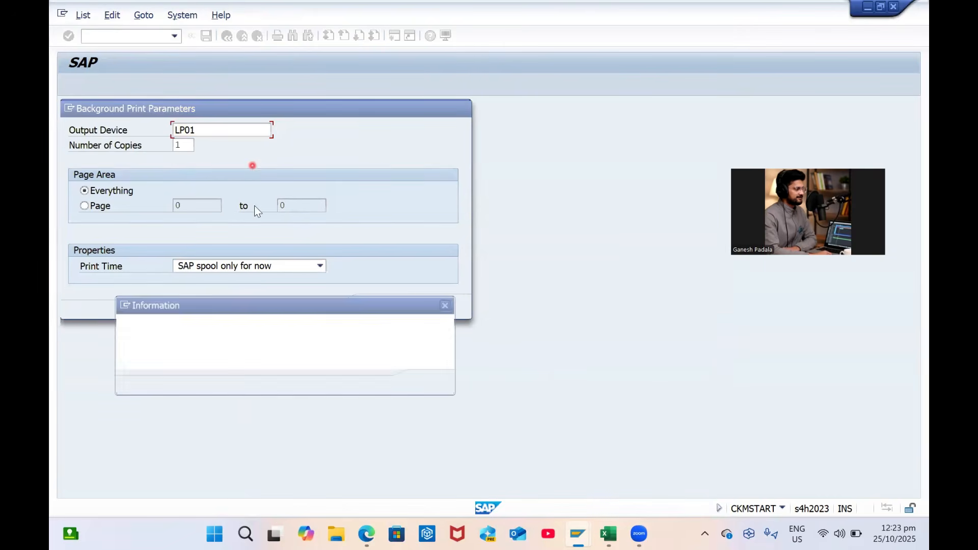
{"action": "key", "text": "Return"}
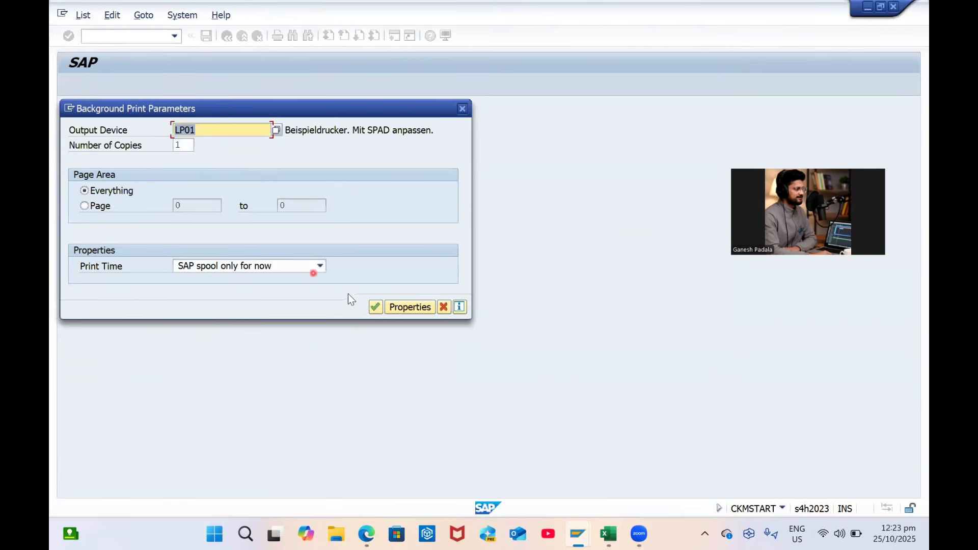
{"action": "left_click", "coordinate": [375, 307]}
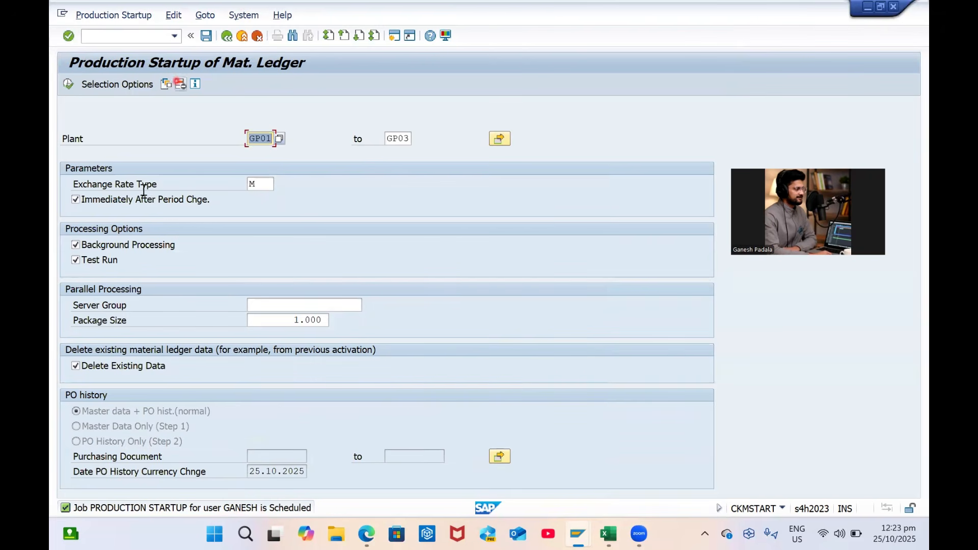
In SM37, list jobs including scheduled ones and select PRODUCTION STARTUP
{"action": "left_click", "coordinate": [110, 36]}
{"action": "type", "text": "/NSM"}
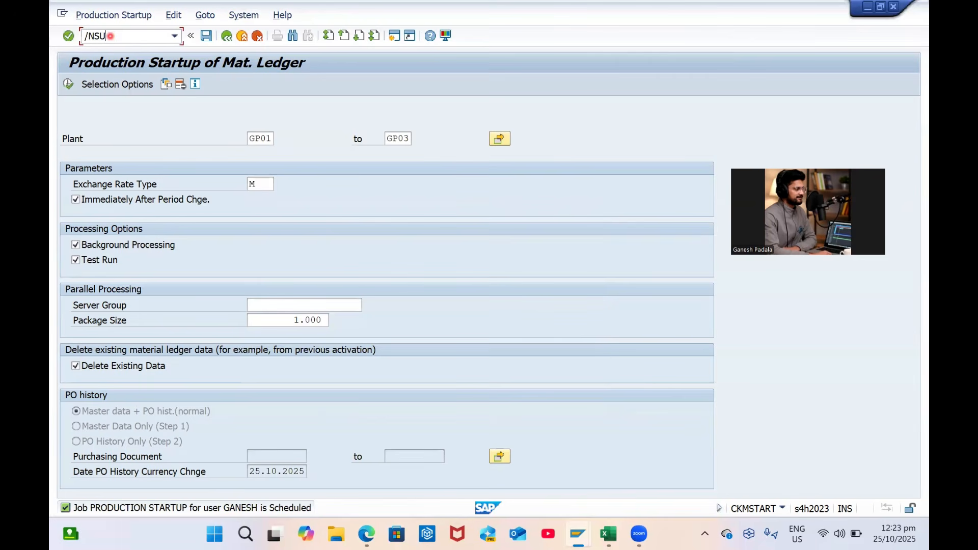
{"action": "type", "text": "37"}
{"action": "key", "text": "Return"}
{"action": "left_click", "coordinate": [73, 82]}
{"action": "left_click", "coordinate": [75, 169]}
{"action": "left_click", "coordinate": [76, 84]}
{"action": "left_click", "coordinate": [70, 243]}
Change the job to start immediately as a periodic job repeating weekly
{"action": "left_click", "coordinate": [83, 14]}
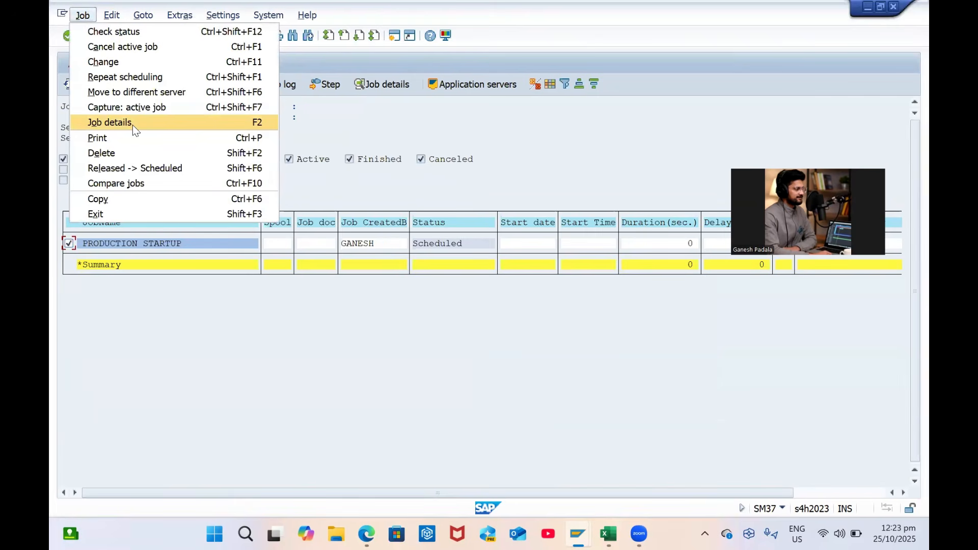
{"action": "left_click", "coordinate": [112, 56]}
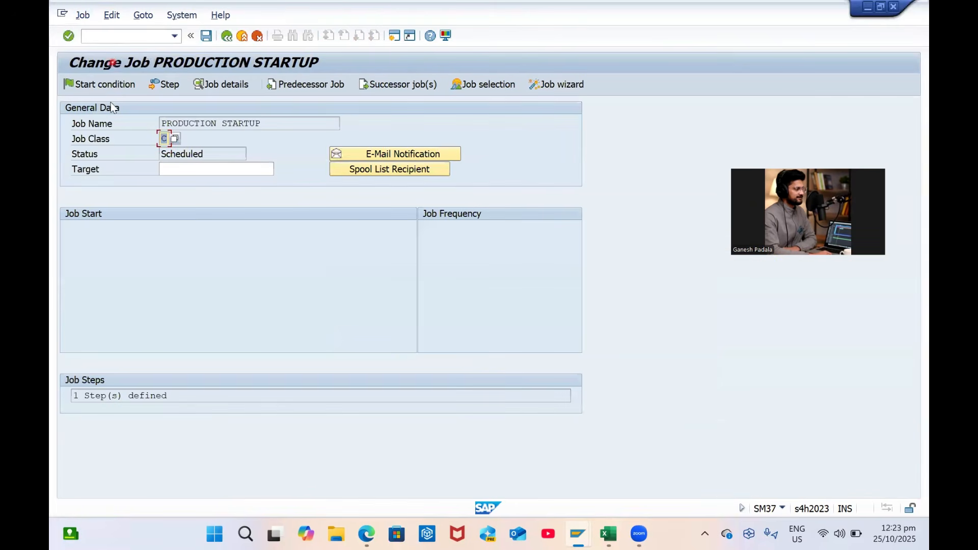
{"action": "left_click", "coordinate": [99, 85]}
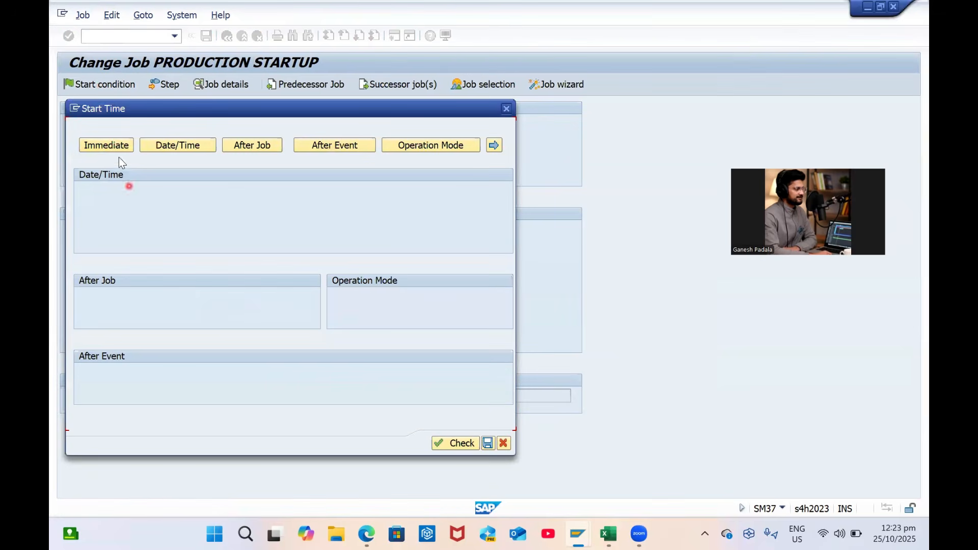
{"action": "left_click", "coordinate": [114, 146]}
{"action": "left_click", "coordinate": [96, 433]}
{"action": "left_click", "coordinate": [405, 457]}
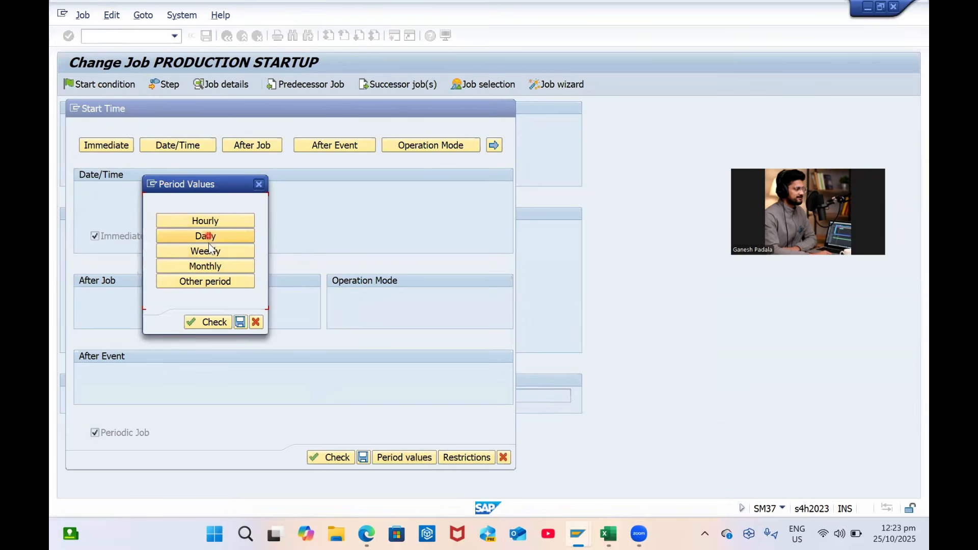
{"action": "left_click", "coordinate": [208, 250]}
{"action": "left_click", "coordinate": [211, 254]}
{"action": "left_click", "coordinate": [234, 233]}
{"action": "left_click", "coordinate": [246, 251]}
{"action": "left_click", "coordinate": [241, 322]}
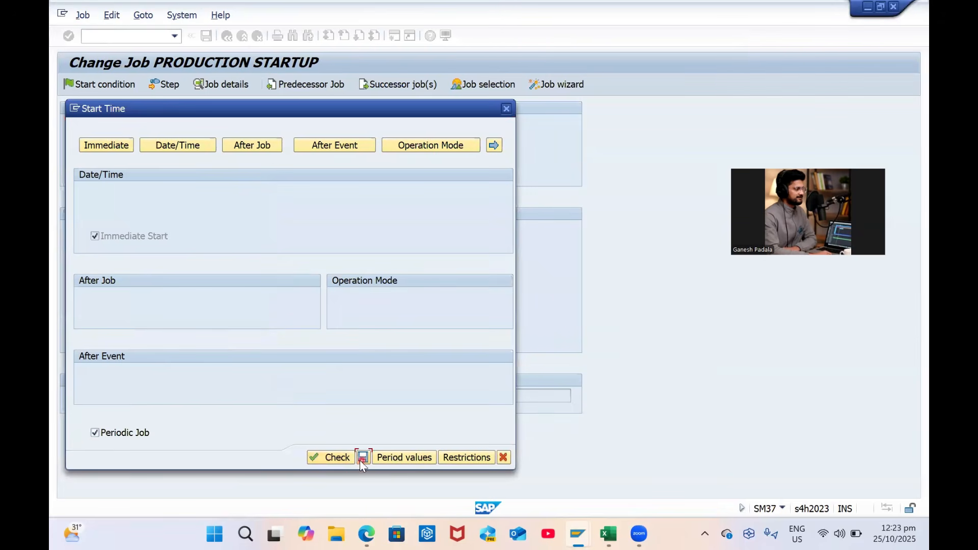
{"action": "left_click", "coordinate": [362, 458]}
Save the changed job and return to the main menu
{"action": "left_click", "coordinate": [206, 37]}
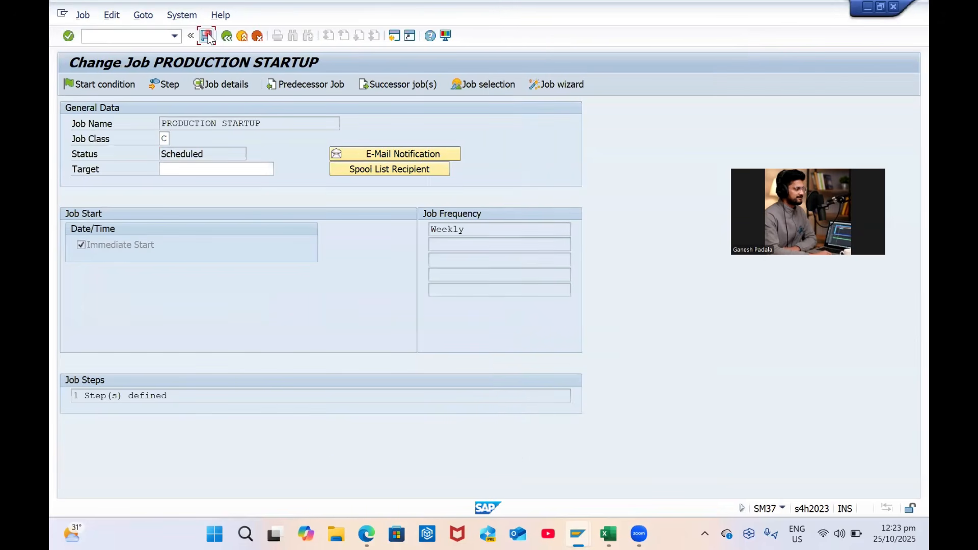
{"action": "left_click", "coordinate": [232, 40]}
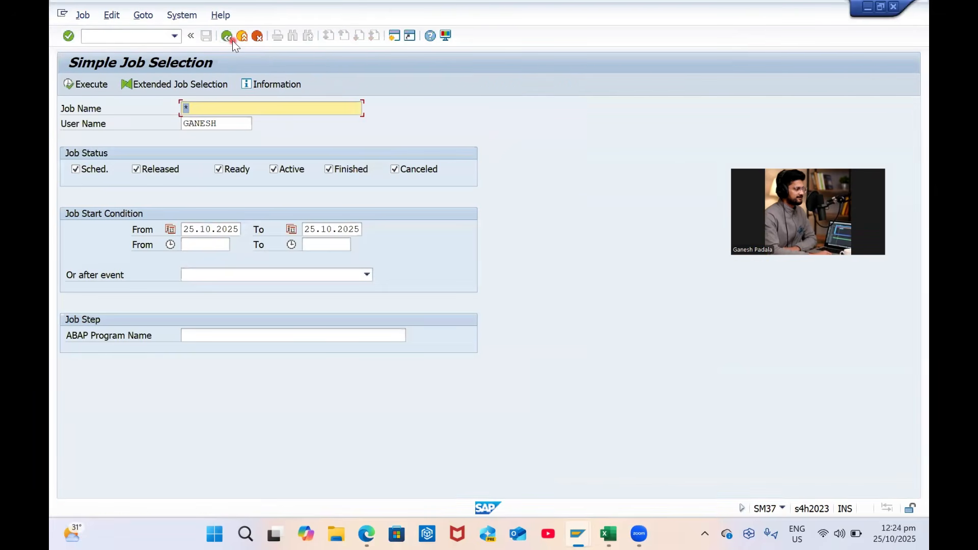
{"action": "left_click", "coordinate": [227, 36]}
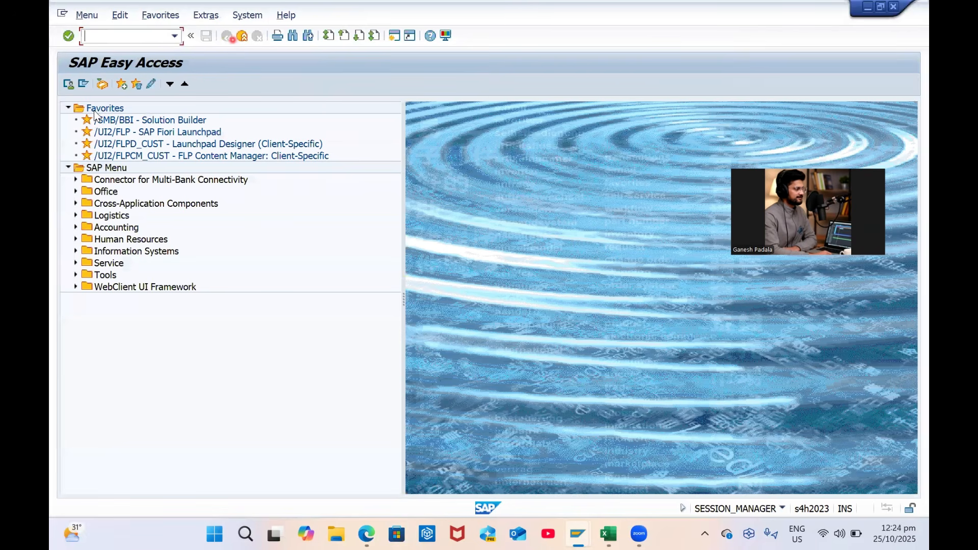
Create a 'Material Ledger' folder under Favorites
{"action": "right_click", "coordinate": [102, 108]}
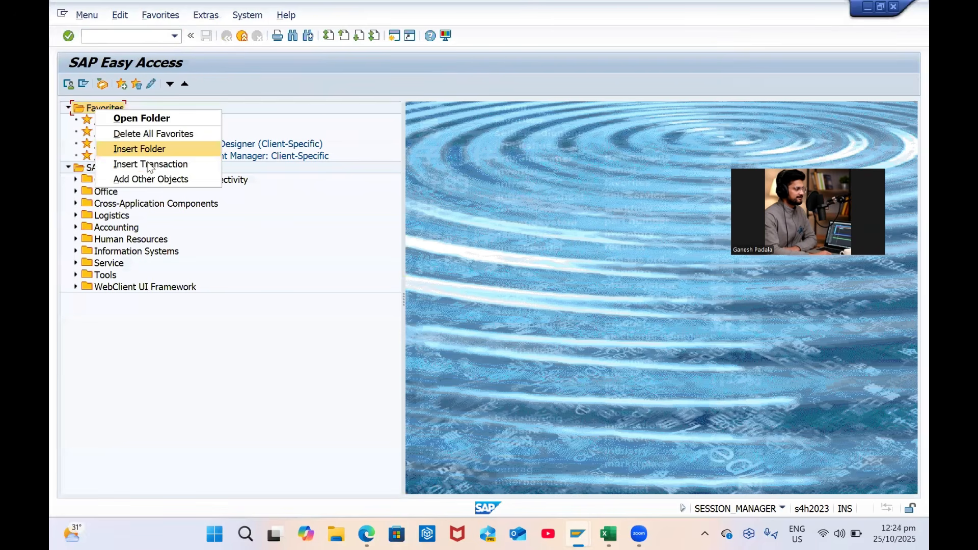
{"action": "left_click", "coordinate": [157, 147]}
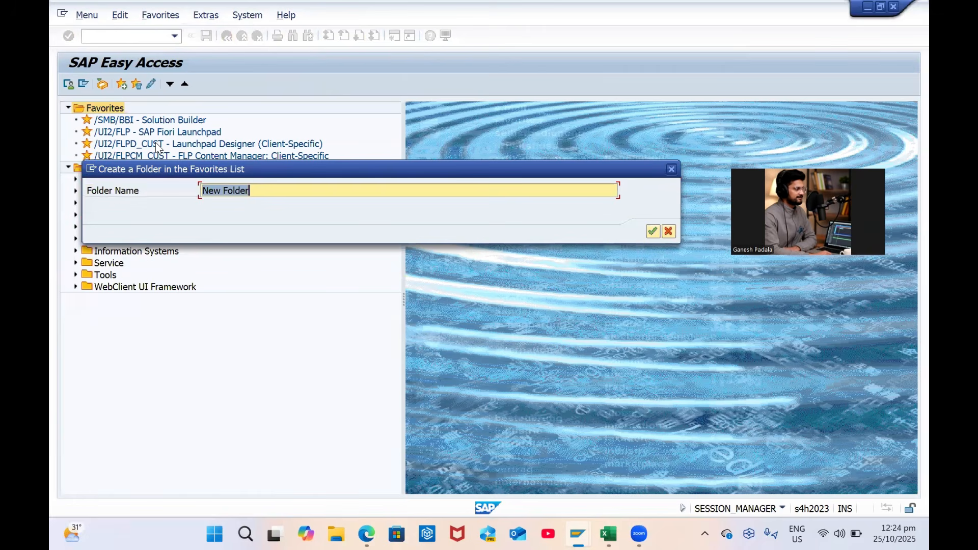
{"action": "type", "text": "M"}
{"action": "key", "text": "Caps_Lock"}
{"action": "type", "text": "aterial Led"}
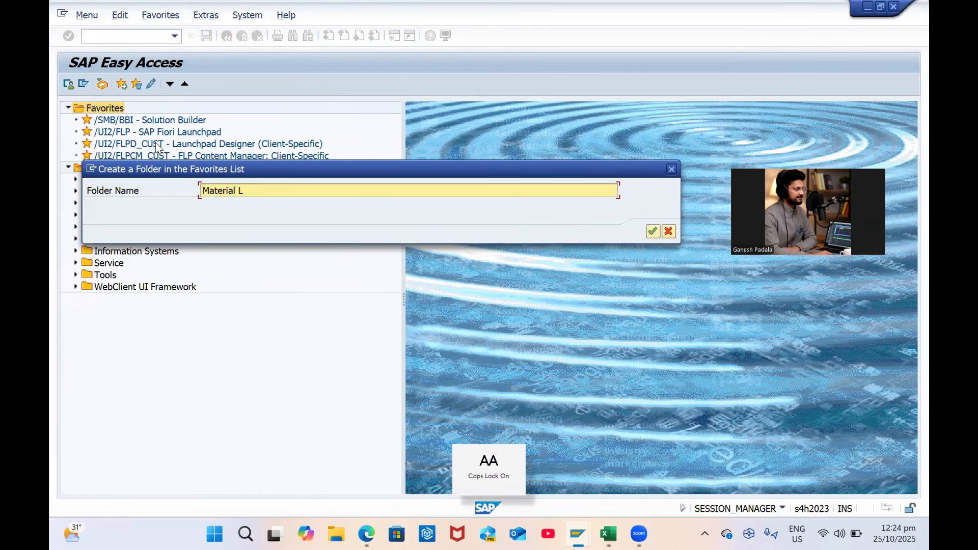
{"action": "key", "text": "Return"}
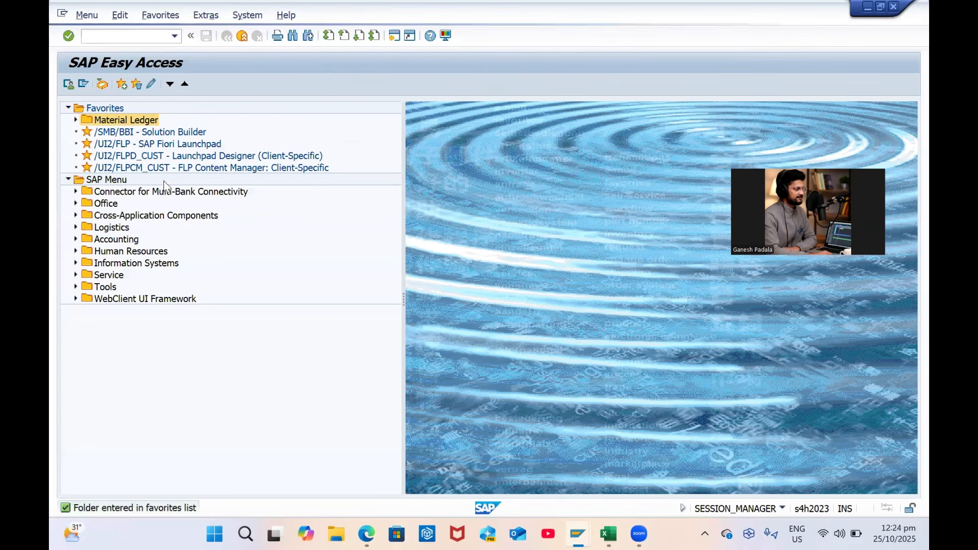
Add transactions OMX1 and OMX2 to the Material Ledger folder
{"action": "right_click", "coordinate": [133, 121]}
{"action": "left_click", "coordinate": [188, 192]}
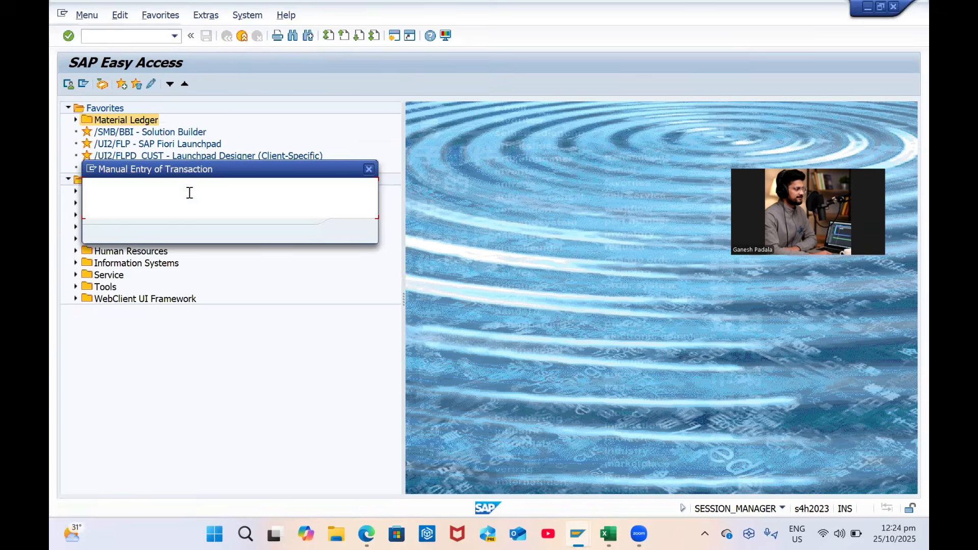
{"action": "key", "text": "Caps_Lock"}
{"action": "type", "text": "OMX1"}
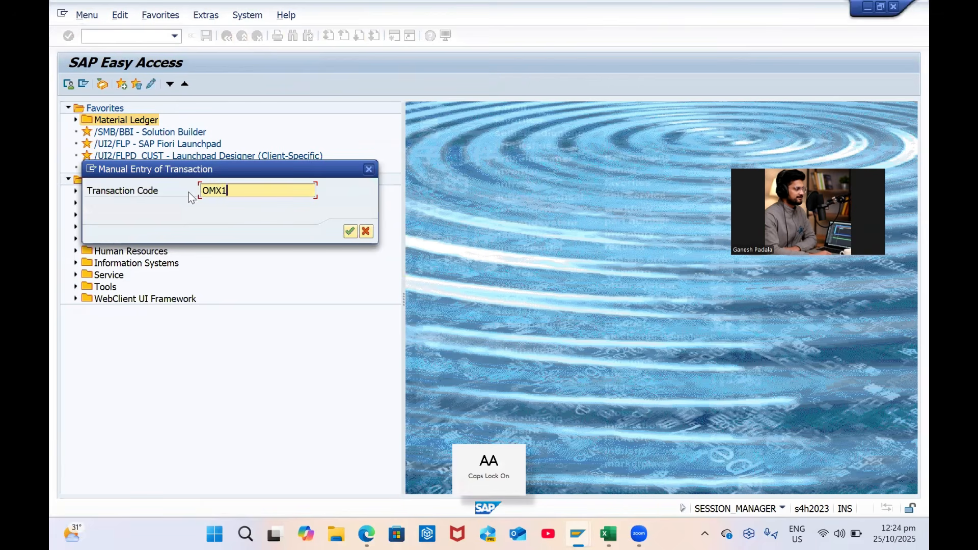
{"action": "key", "text": "Return"}
{"action": "right_click", "coordinate": [128, 137]}
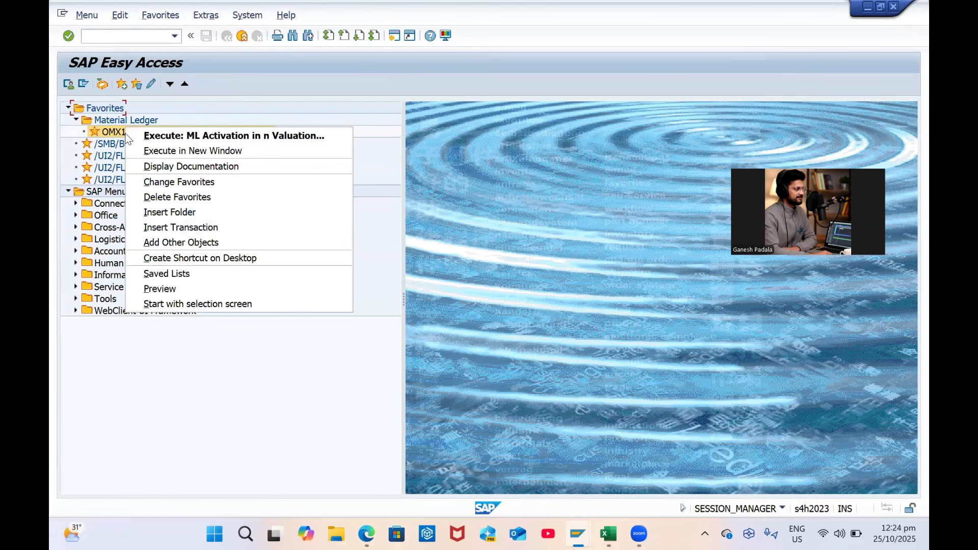
{"action": "left_click", "coordinate": [161, 228]}
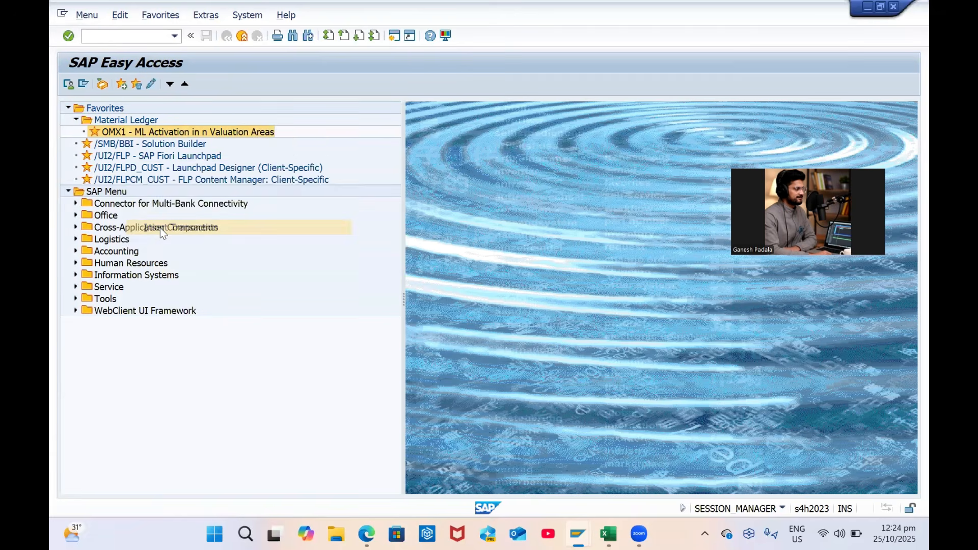
{"action": "type", "text": "OMX2"}
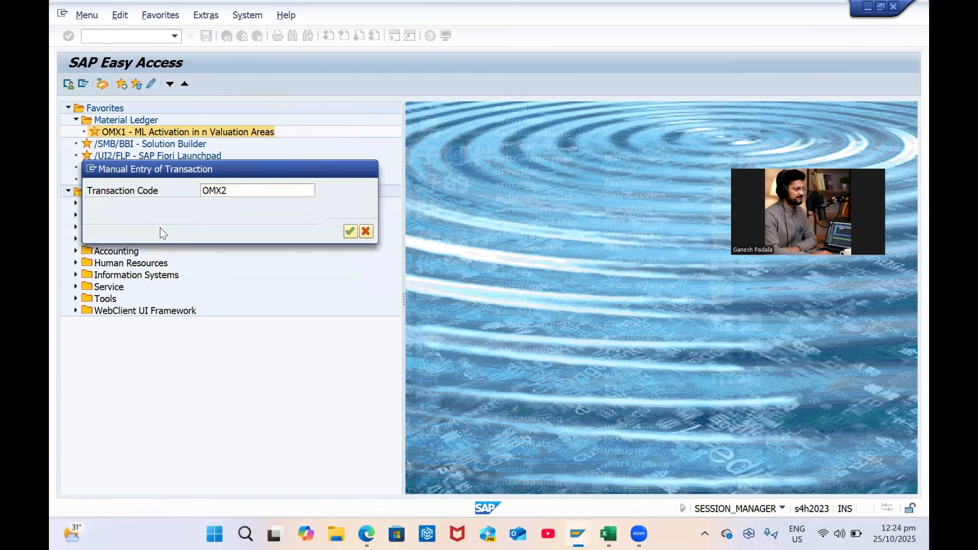
{"action": "key", "text": "Return"}
Add OMX3 and CKMSTART to the Material Ledger folder
{"action": "right_click", "coordinate": [133, 144]}
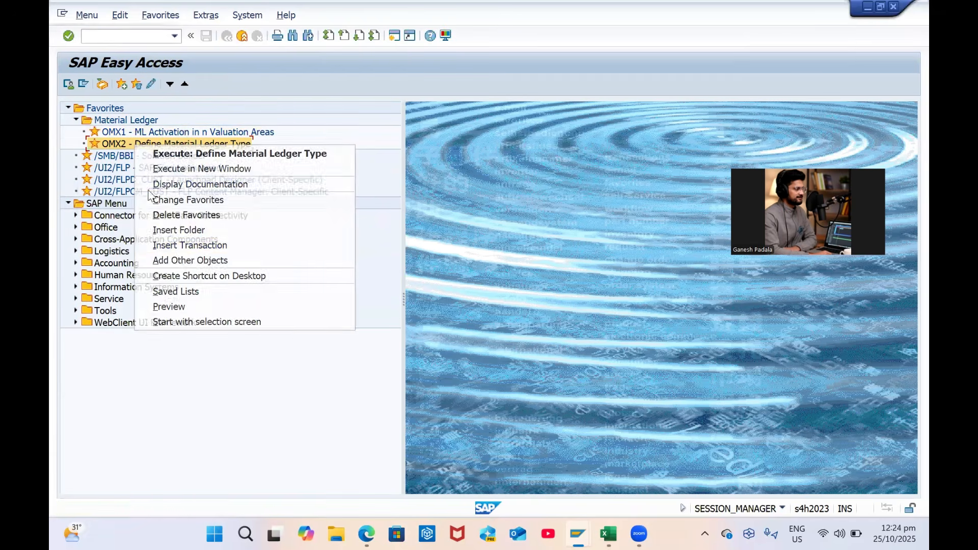
{"action": "left_click", "coordinate": [184, 246]}
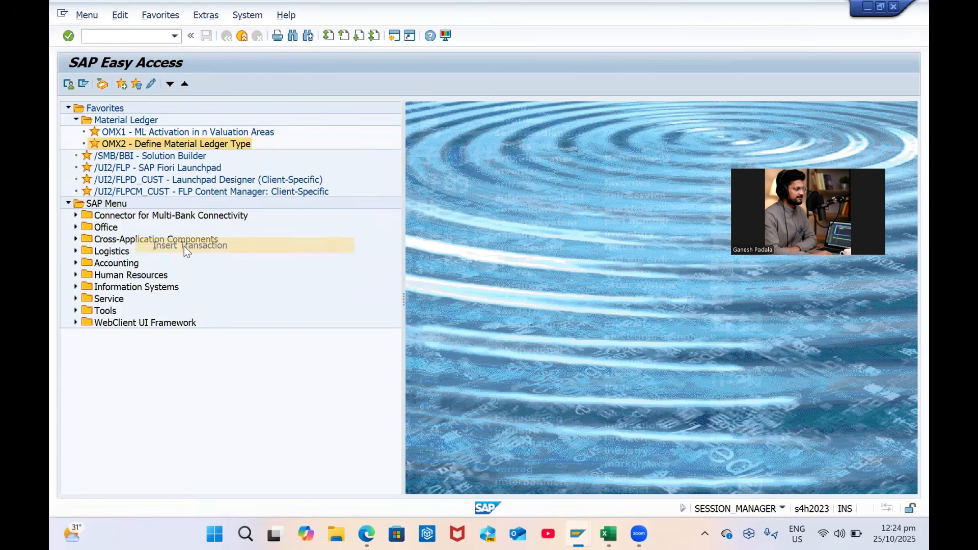
{"action": "type", "text": "OMX3"}
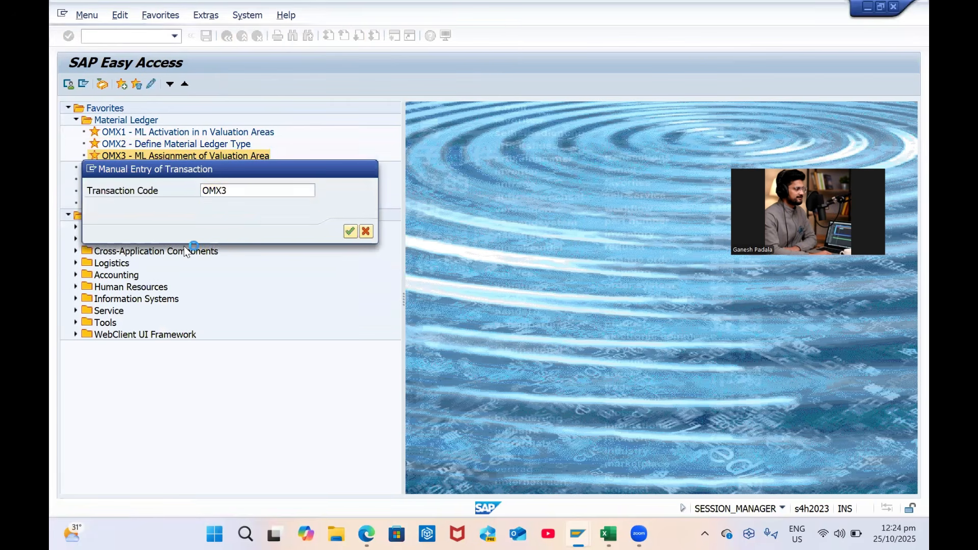
{"action": "key", "text": "Return"}
{"action": "right_click", "coordinate": [127, 156]}
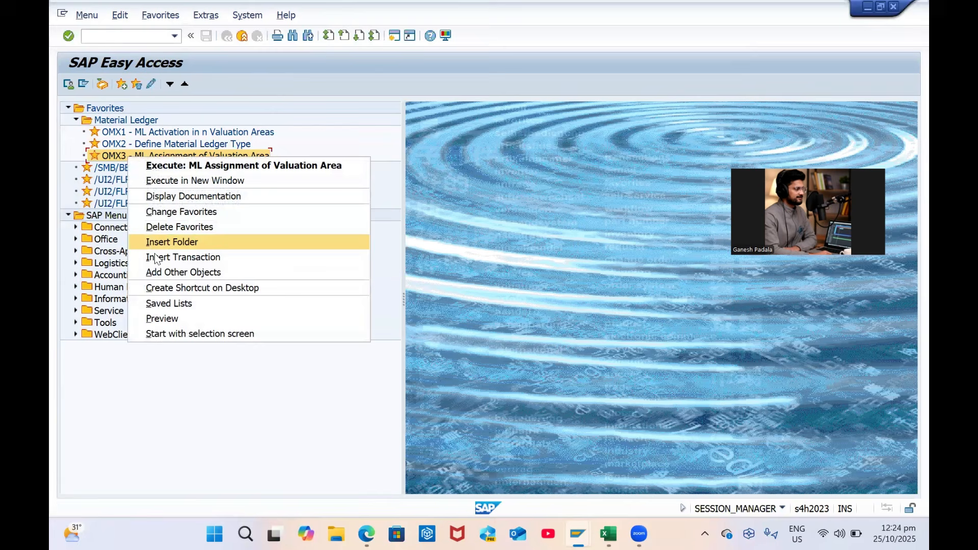
{"action": "left_click", "coordinate": [173, 257]}
{"action": "type", "text": "CK"}
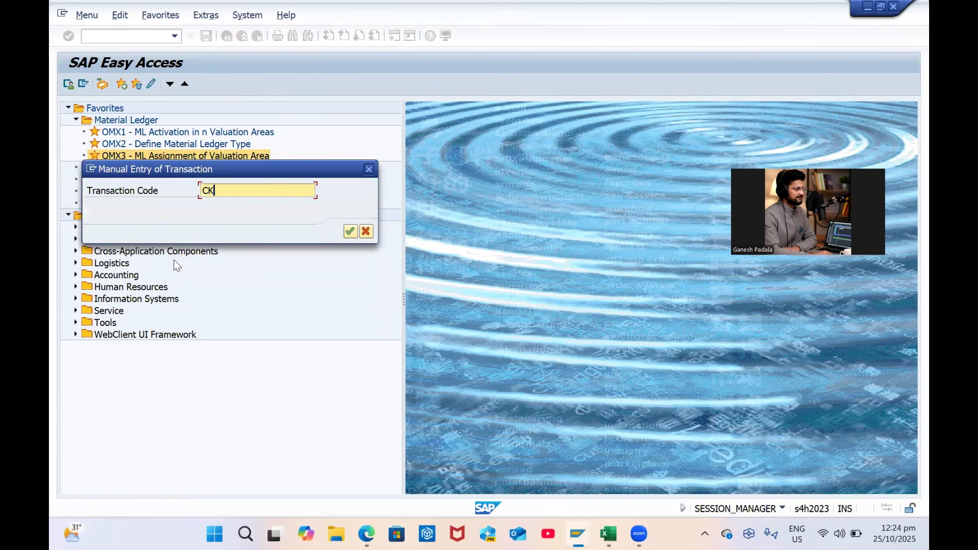
{"action": "type", "text": "MSTART"}
{"action": "key", "text": "Return"}
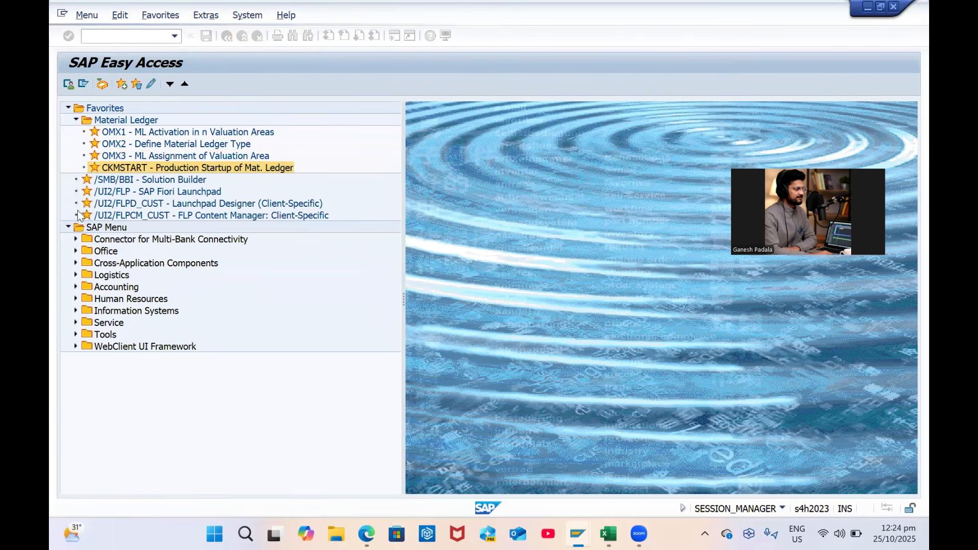
Collapse Material Ledger and create a new 'Fiori' folder under Favorites
{"action": "left_click", "coordinate": [76, 121]}
{"action": "left_click", "coordinate": [104, 109]}
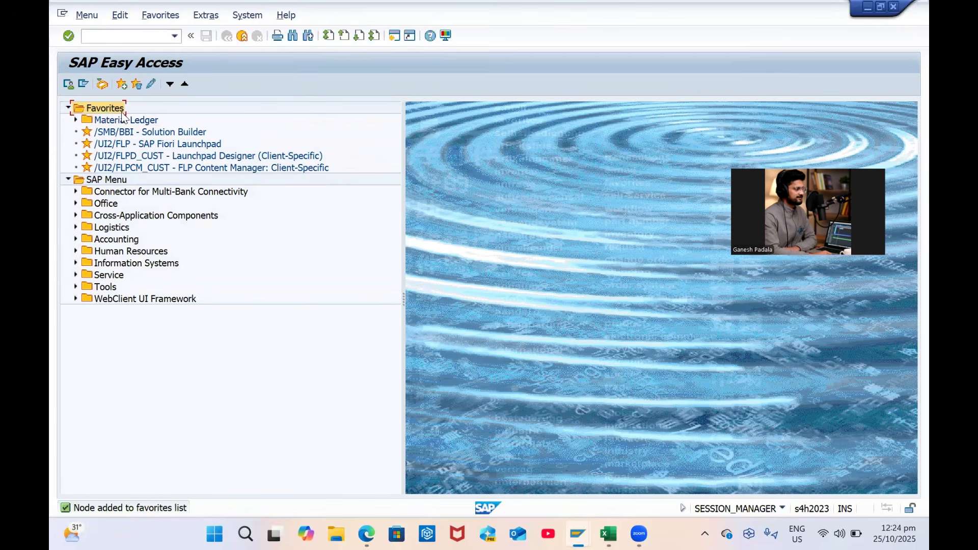
{"action": "right_click", "coordinate": [113, 106]}
{"action": "left_click", "coordinate": [151, 143]}
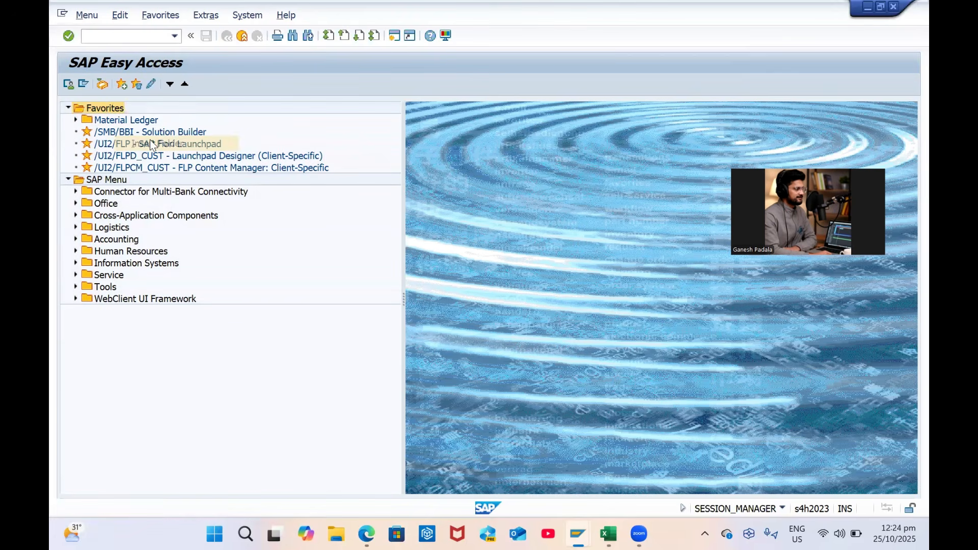
{"action": "key", "text": "Caps_Lock"}
{"action": "key", "text": "BackSpace"}
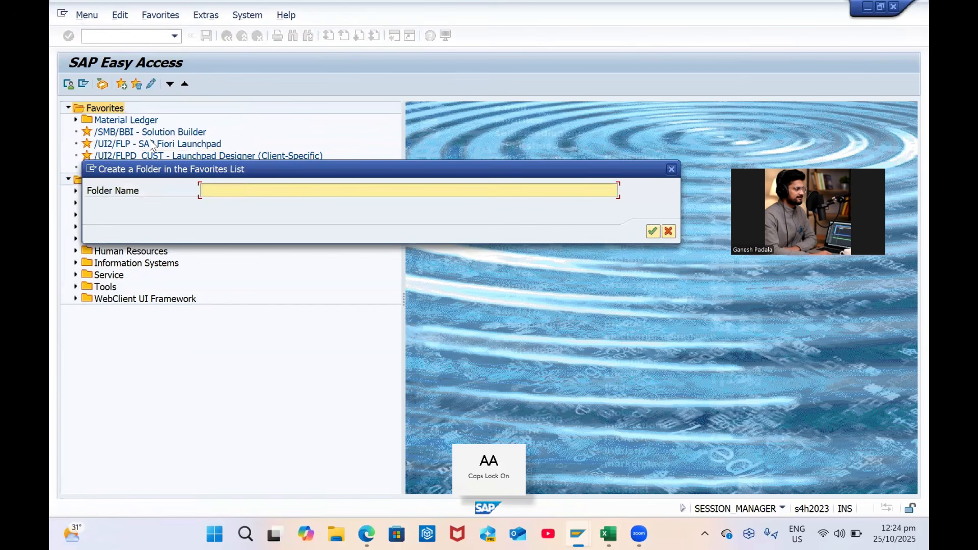
{"action": "type", "text": "Fiori"}
{"action": "key", "text": "Return"}
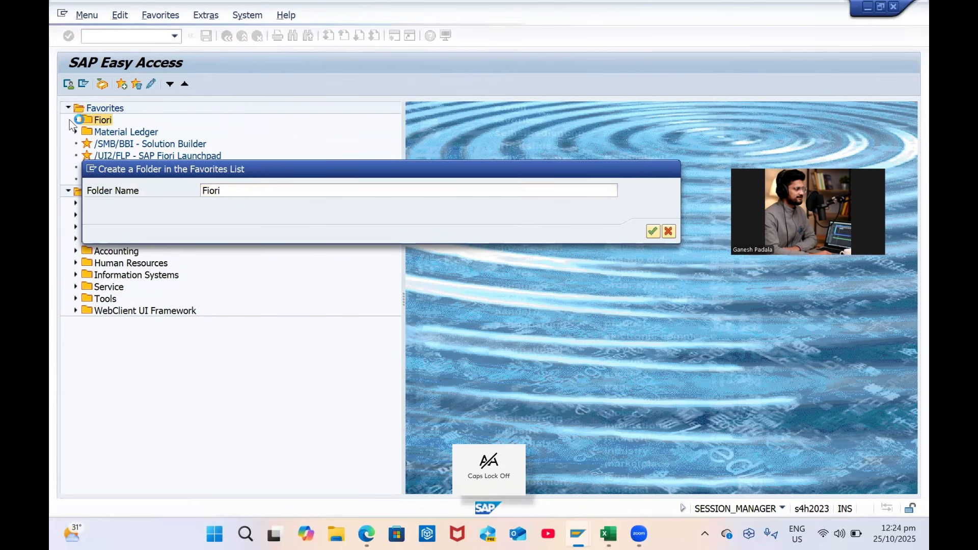
Move SAP Fiori Launchpad, Launchpad Designer and FLP Content Manager favorites into Fiori
{"action": "left_click", "coordinate": [143, 156]}
{"action": "left_click", "coordinate": [155, 166]}
{"action": "left_click_drag", "start_coordinate": [158, 156], "coordinate": [105, 121]}
{"action": "left_click_drag", "start_coordinate": [193, 169], "coordinate": [111, 121]}
{"action": "left_click_drag", "start_coordinate": [218, 179], "coordinate": [153, 140]}
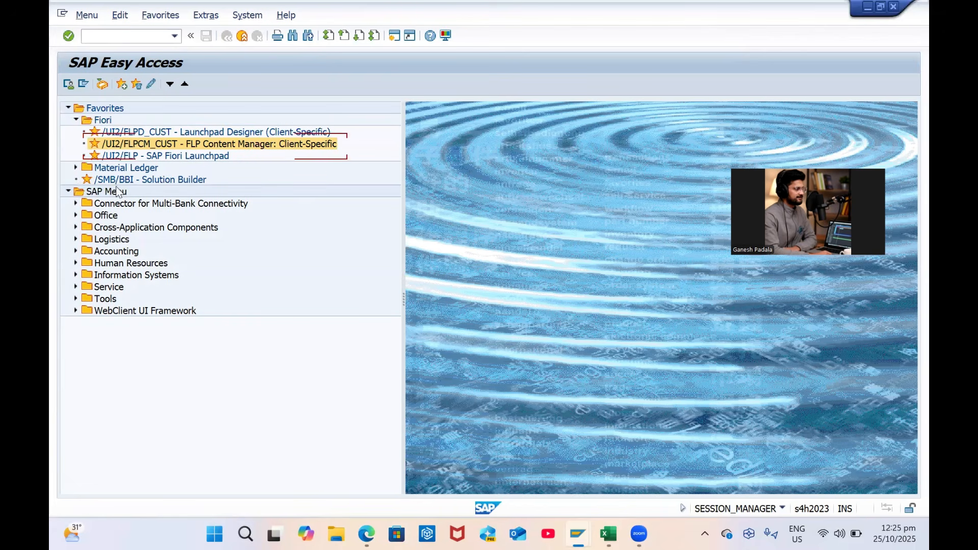
{"action": "left_click", "coordinate": [76, 168]}
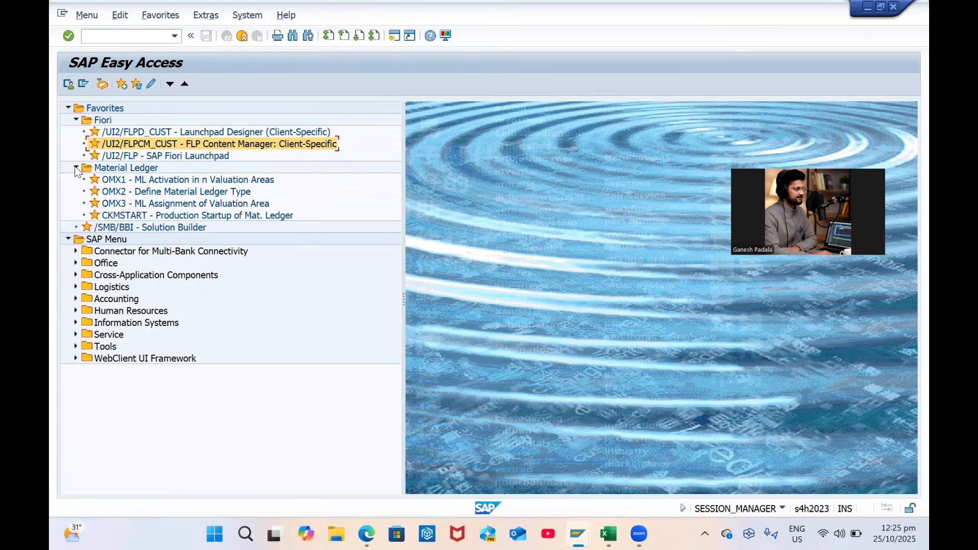
{"action": "key", "text": "alt+Tab"}
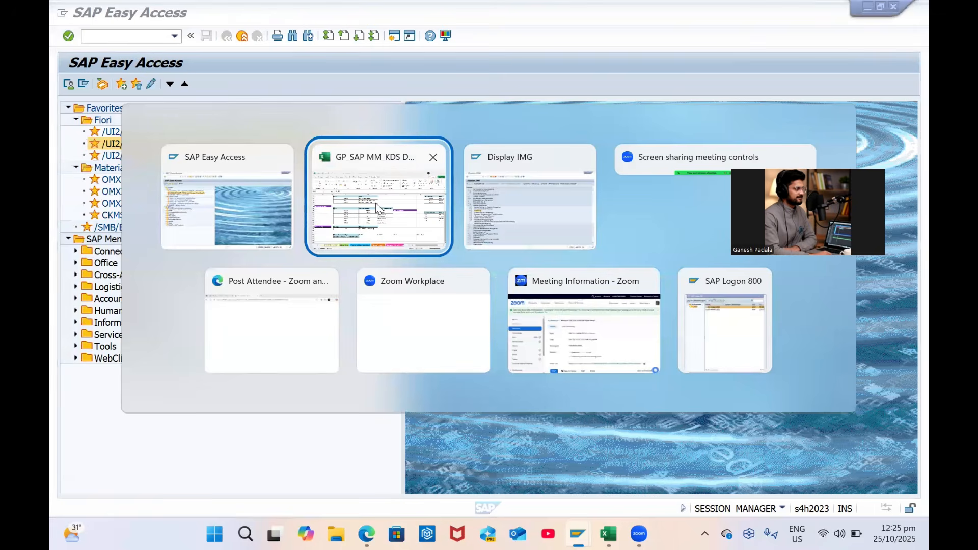
On the Master Data sheet, review the C4 description and save the workbook
{"action": "scroll", "coordinate": [281, 427], "scroll_direction": "down", "scroll_amount": 1}
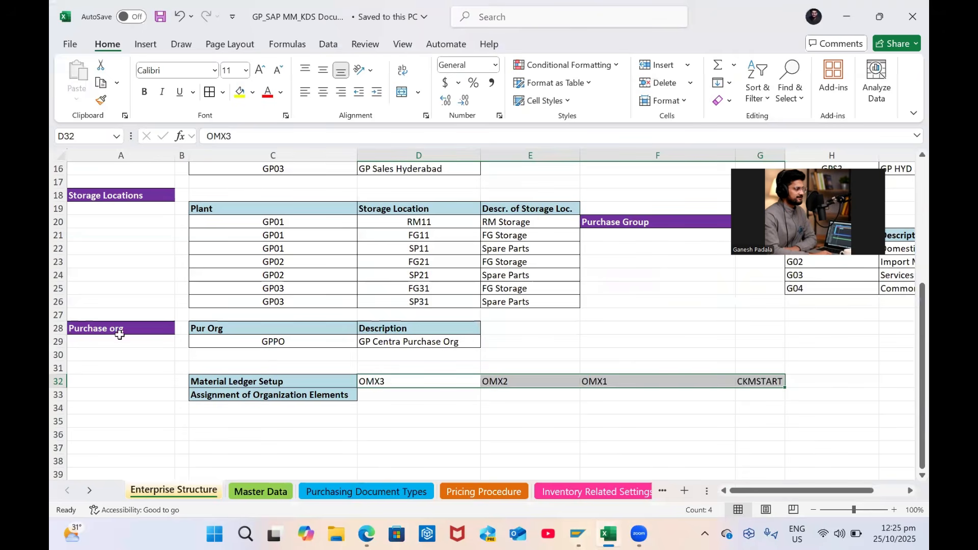
{"action": "left_click", "coordinate": [283, 492]}
{"action": "left_click", "coordinate": [231, 211]}
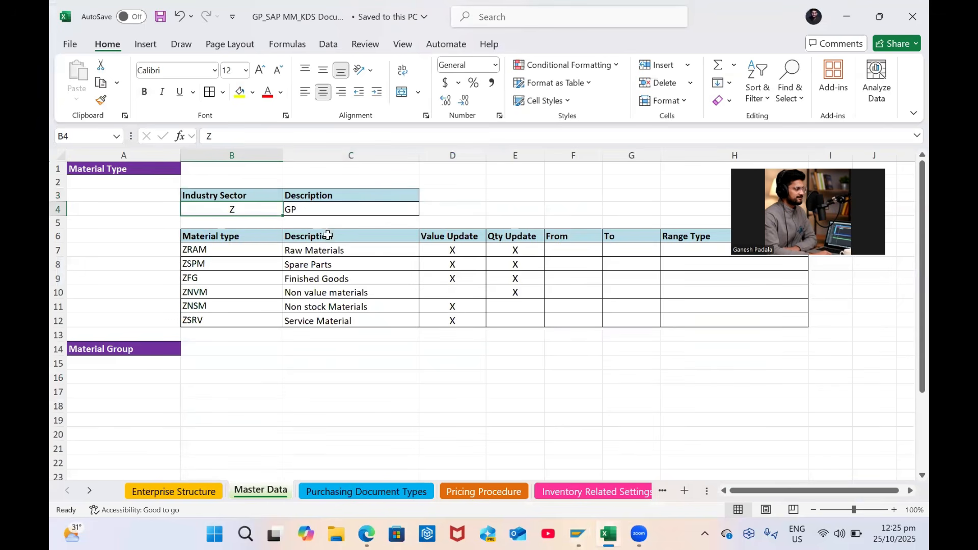
{"action": "left_click", "coordinate": [327, 210]}
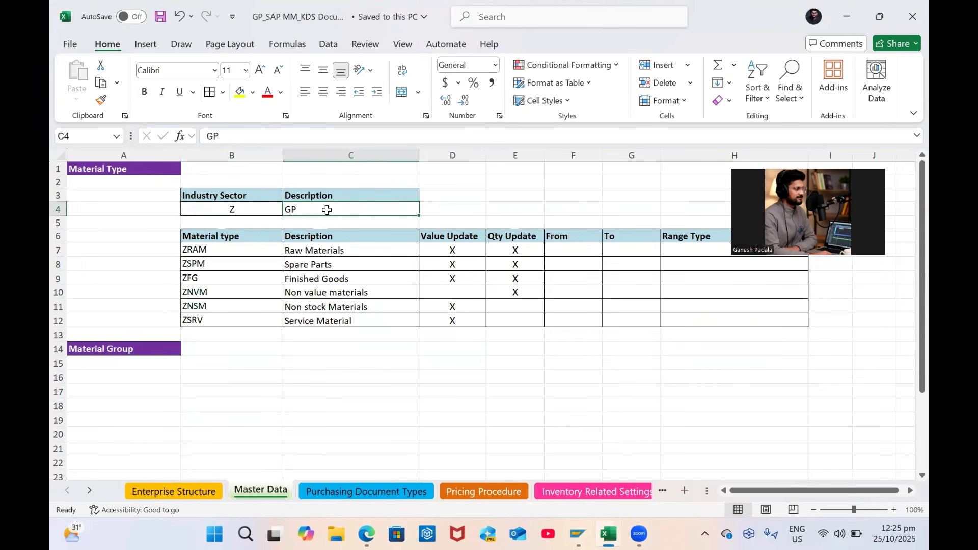
{"action": "double_click", "coordinate": [327, 210]}
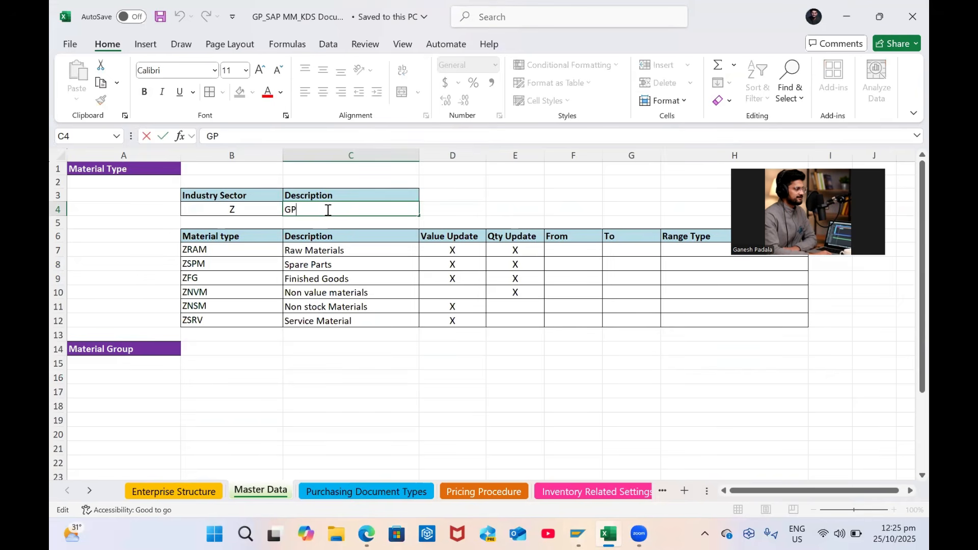
{"action": "left_click", "coordinate": [246, 318]}
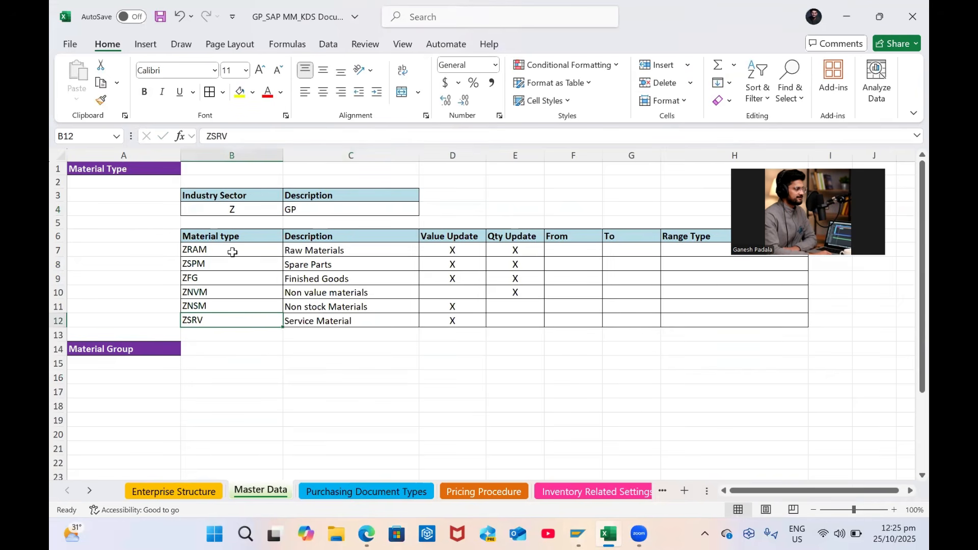
{"action": "key", "text": "ctrl+s"}
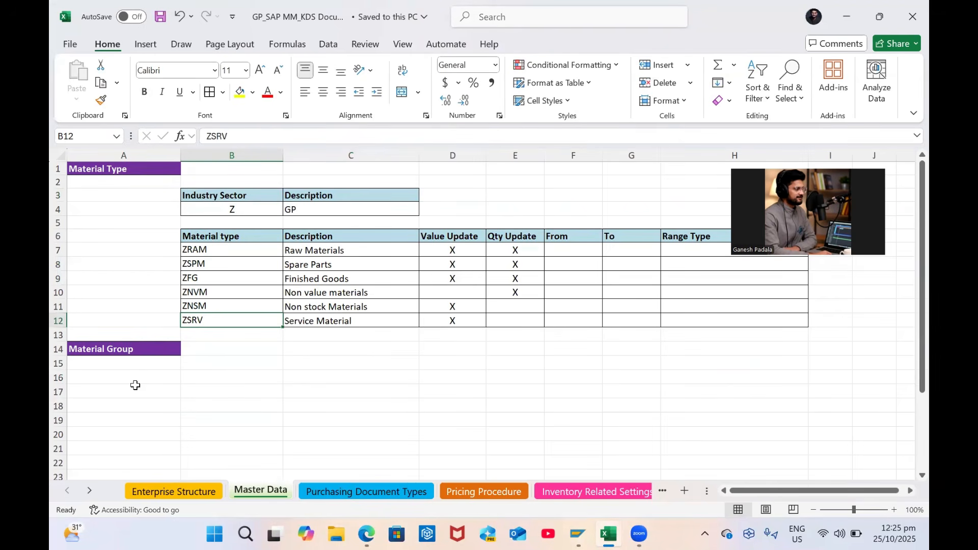
Enter CHEMICAL in B16 and Chemicals in C16, then save
{"action": "left_click", "coordinate": [213, 375]}
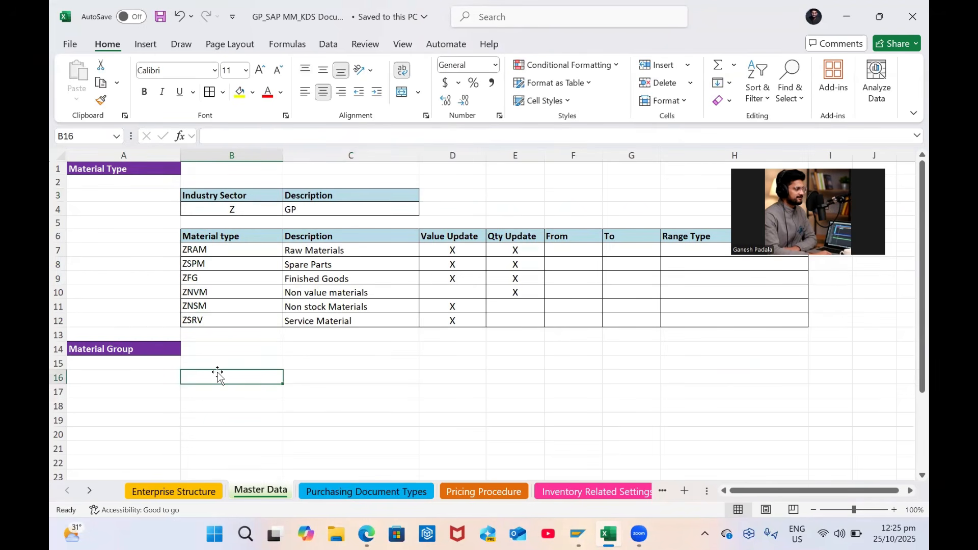
{"action": "key", "text": "Caps_Lock"}
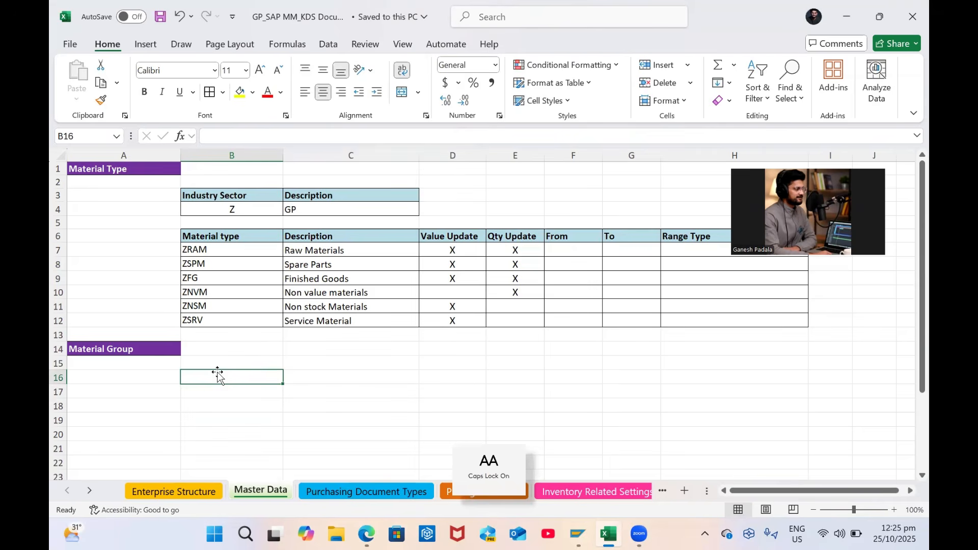
{"action": "type", "text": "GP00"}
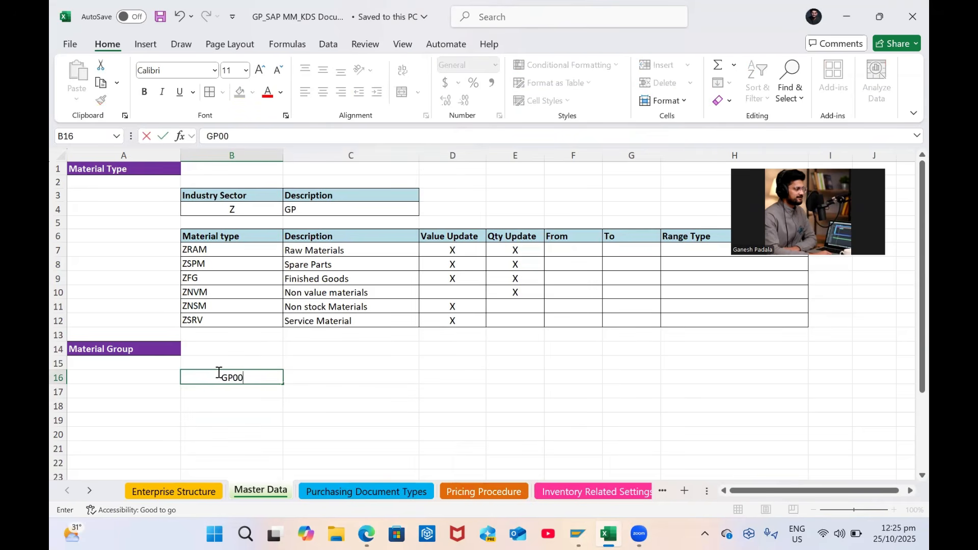
{"action": "key", "text": "Caps_Lock"}
{"action": "key", "text": "BackSpace"}
{"action": "key", "text": "BackSpace"}
{"action": "key", "text": "BackSpace"}
{"action": "type", "text": "C"}
{"action": "key", "text": "Caps_Lock"}
{"action": "type", "text": "E"}
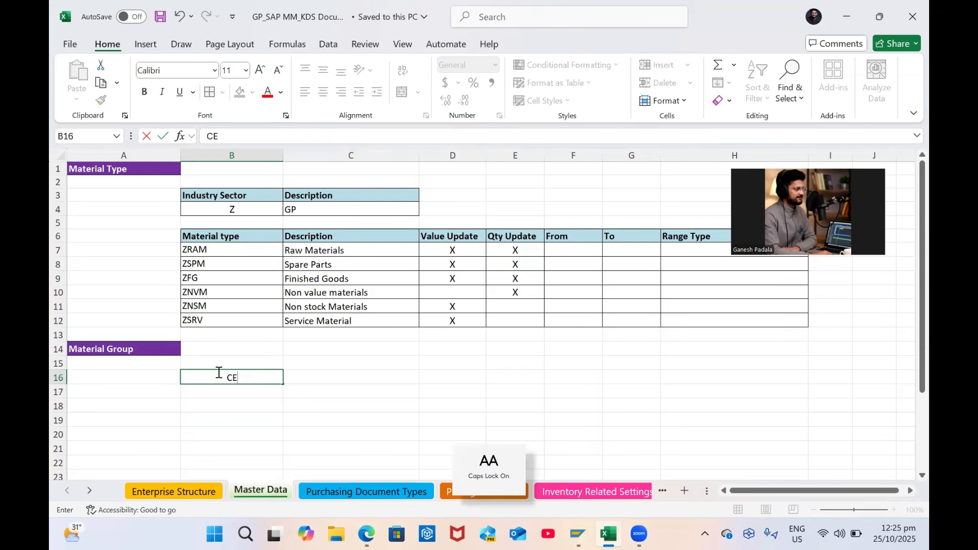
{"action": "type", "text": "MICAL"}
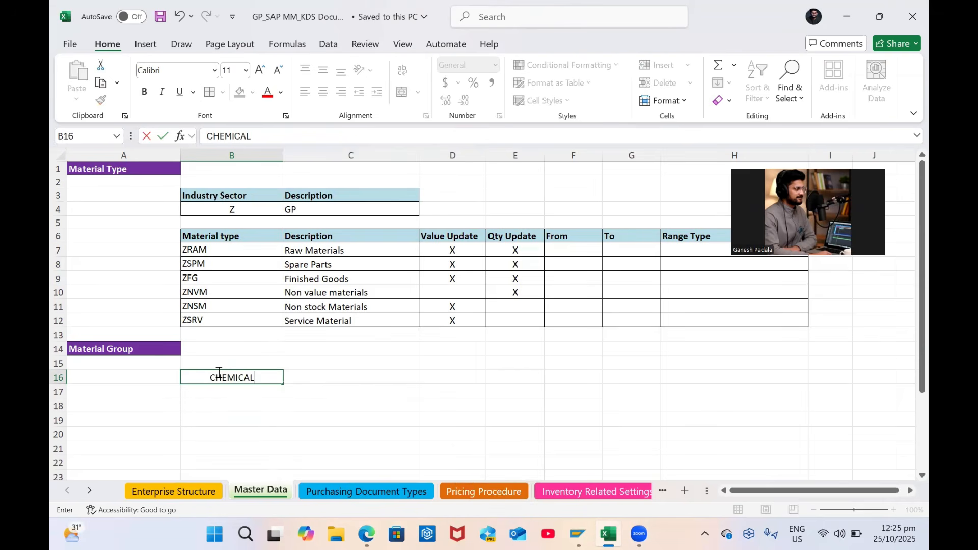
{"action": "key", "text": "Tab"}
{"action": "type", "text": "C"}
{"action": "key", "text": "Caps_Lock"}
{"action": "type", "text": "hemical"}
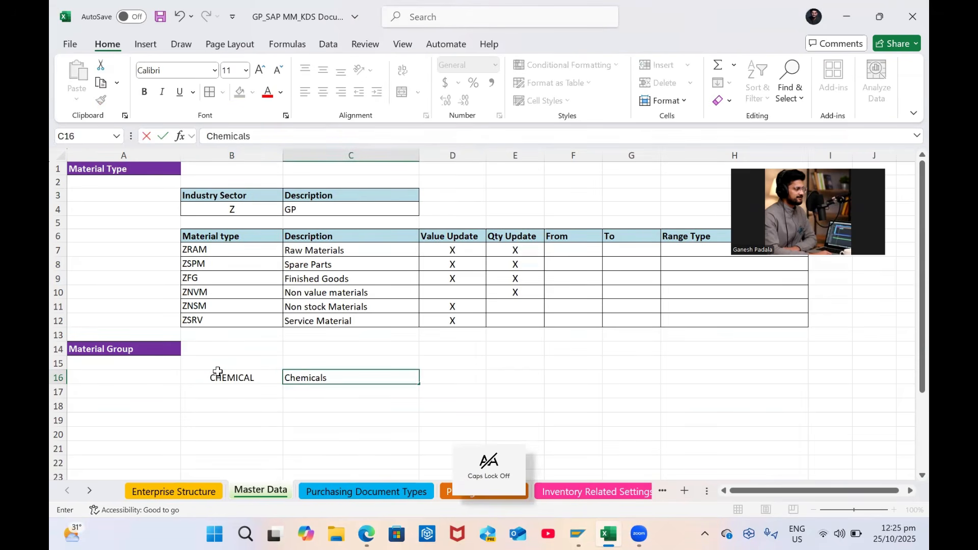
{"action": "type", "text": "s"}
{"action": "key", "text": "Return"}
{"action": "key", "text": "ctrl+s"}
Copy the B6:C6 headers to row 15 and rename the first to 'Material Group'
{"action": "left_click", "coordinate": [221, 363]}
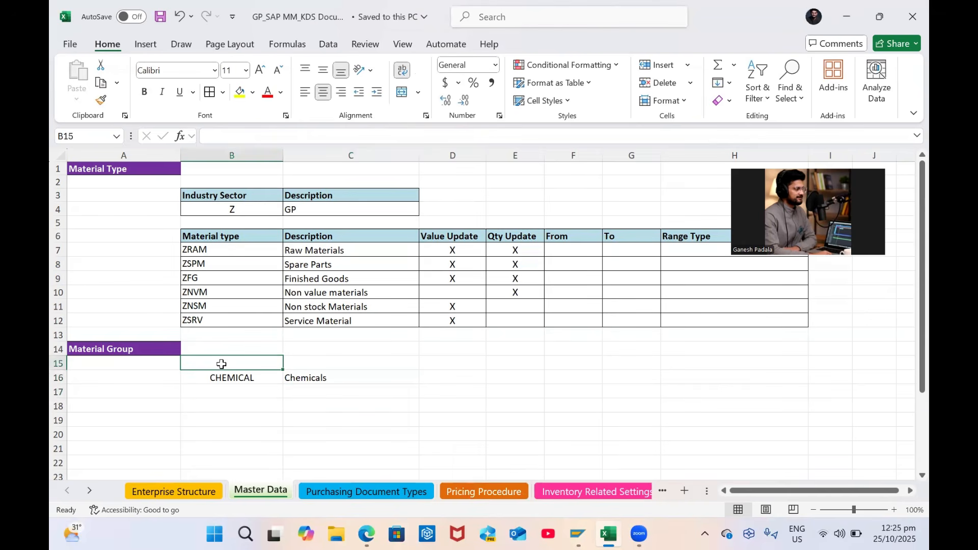
{"action": "left_click_drag", "start_coordinate": [234, 235], "coordinate": [311, 237]}
{"action": "key", "text": "ctrl+c"}
{"action": "left_click", "coordinate": [218, 362]}
{"action": "key", "text": "ctrl+v"}
{"action": "left_click", "coordinate": [253, 360]}
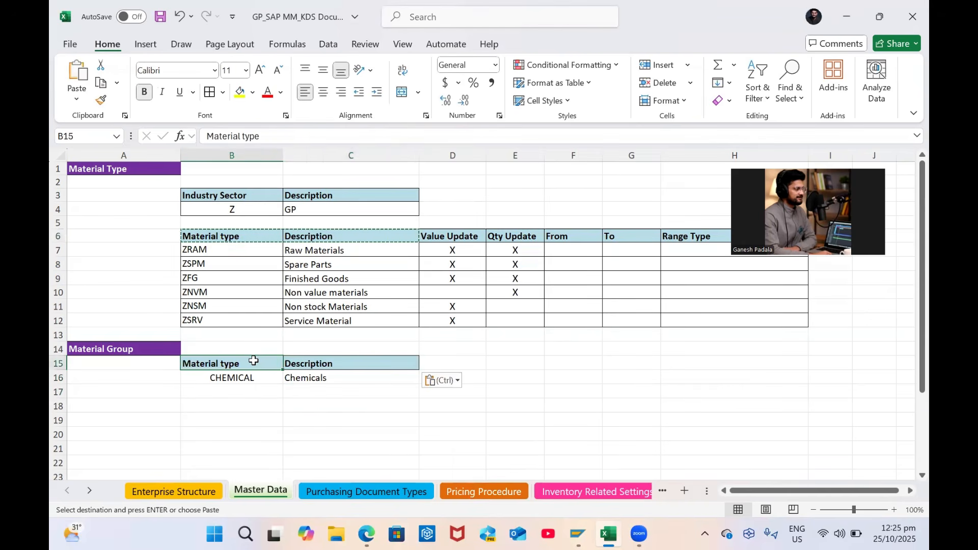
{"action": "key", "text": "Caps_Lock"}
{"action": "key", "text": "Caps_Lock"}
{"action": "type", "text": "Material Grou"}
{"action": "key", "text": "BackSpace"}
{"action": "type", "text": "oup"}
{"action": "key", "text": "Tab"}
{"action": "key", "text": "Caps_Lock"}
{"action": "key", "text": "Return"}
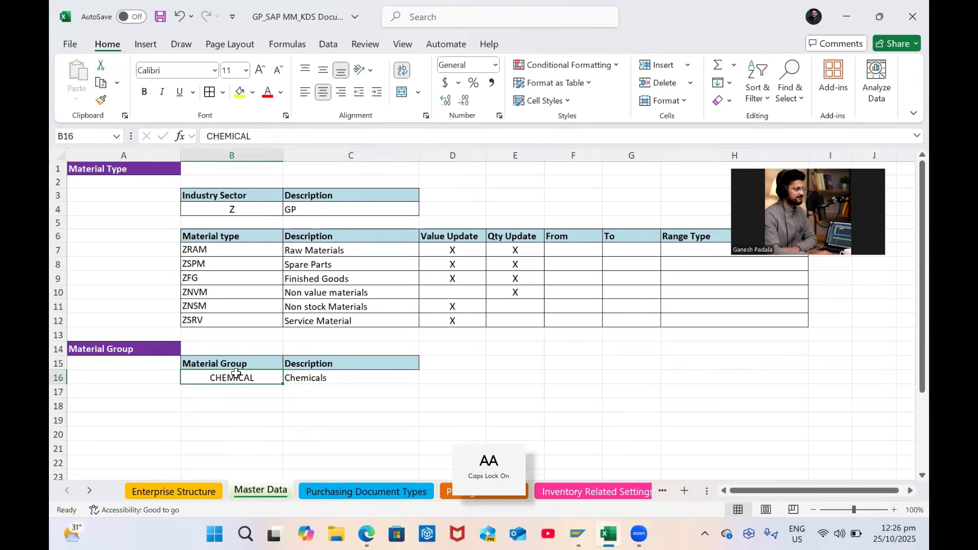
Add borders to B16:C20 and save the workbook
{"action": "left_click_drag", "start_coordinate": [237, 377], "coordinate": [387, 435]}
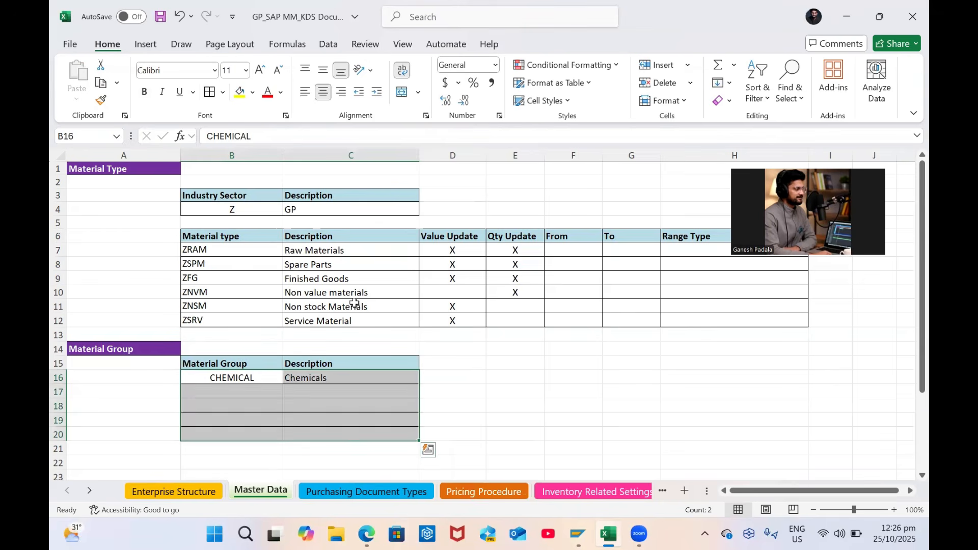
{"action": "left_click", "coordinate": [556, 392]}
{"action": "key", "text": "ctrl+s"}
{"action": "left_click", "coordinate": [211, 255]}
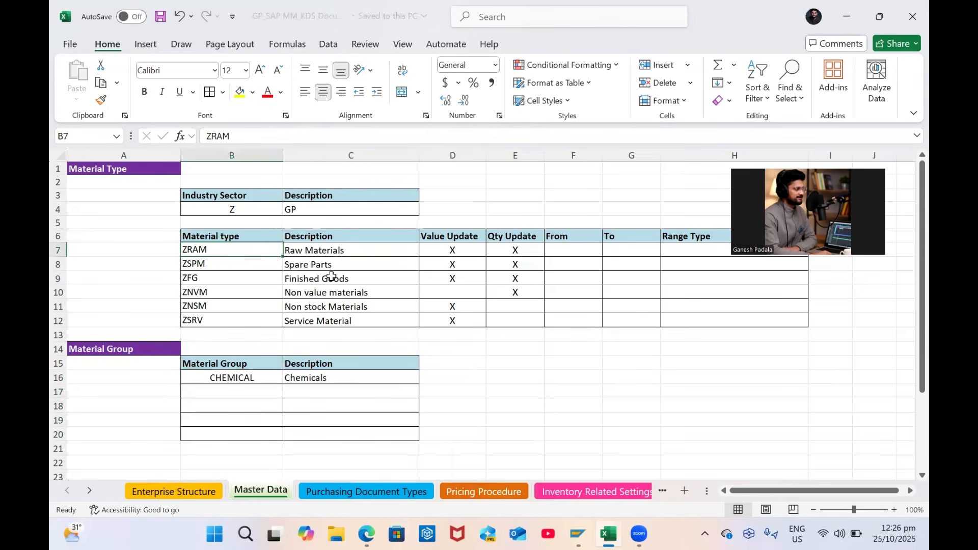
{"action": "key", "text": "alt+Tab"}
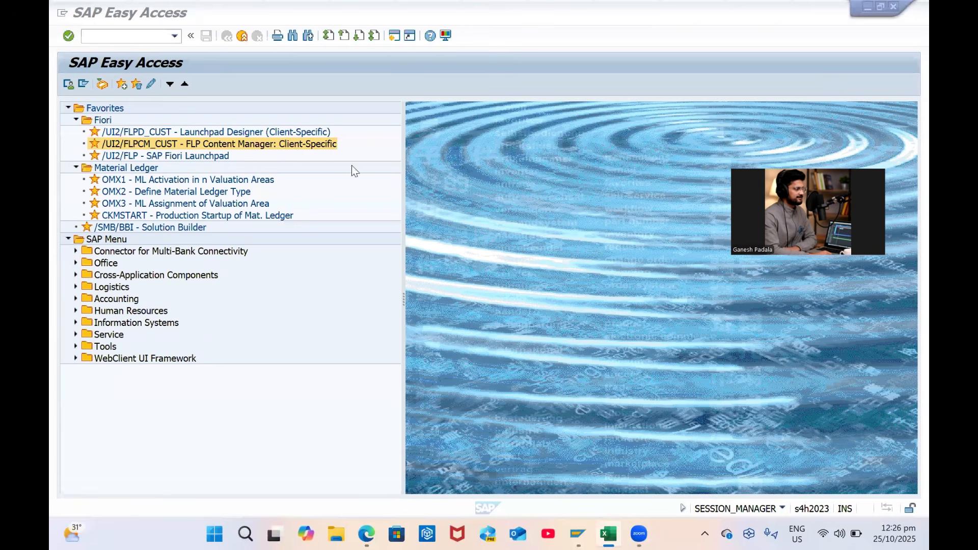
In SPRO, go to Logistics - General > Material Master > Basic Settings > Material Types and run Define Attributes of Material Types
{"action": "key", "text": "alt+Tab"}
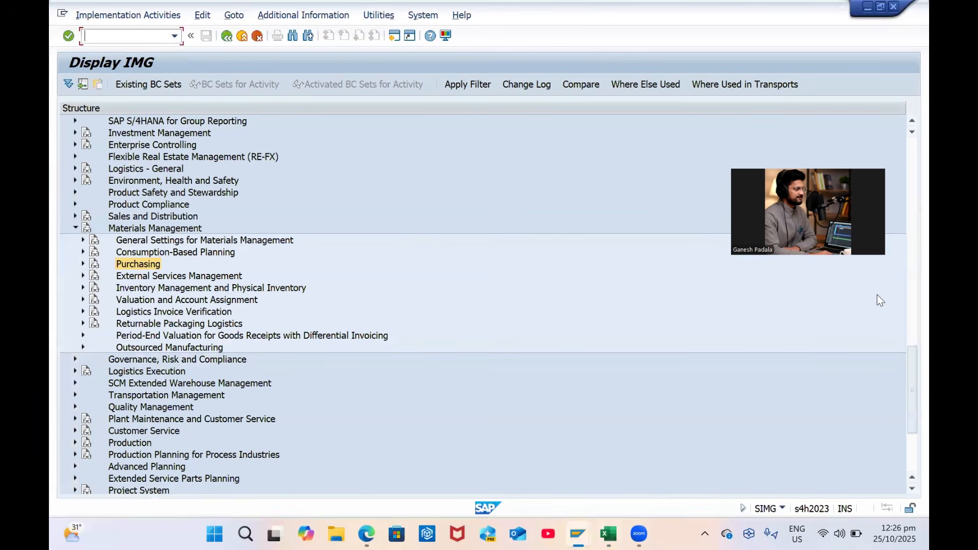
{"action": "key", "text": "alt+Tab"}
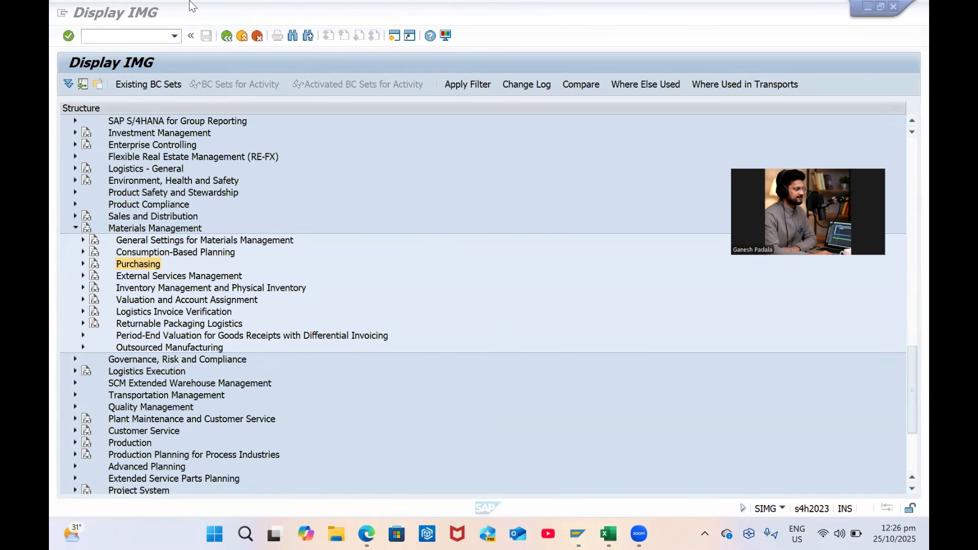
{"action": "left_click", "coordinate": [74, 229]}
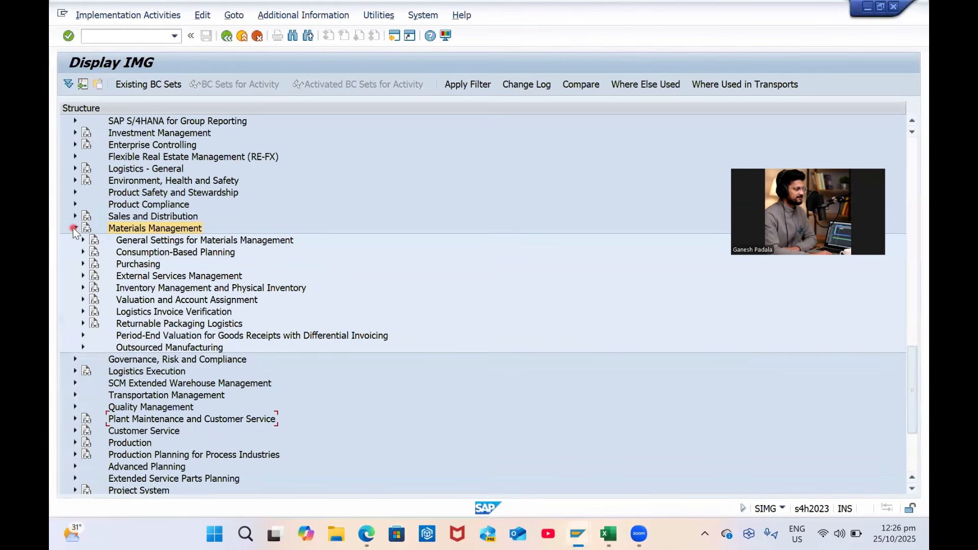
{"action": "scroll", "coordinate": [154, 240], "scroll_direction": "up", "scroll_amount": 4}
{"action": "scroll", "coordinate": [155, 240], "scroll_direction": "up", "scroll_amount": 10}
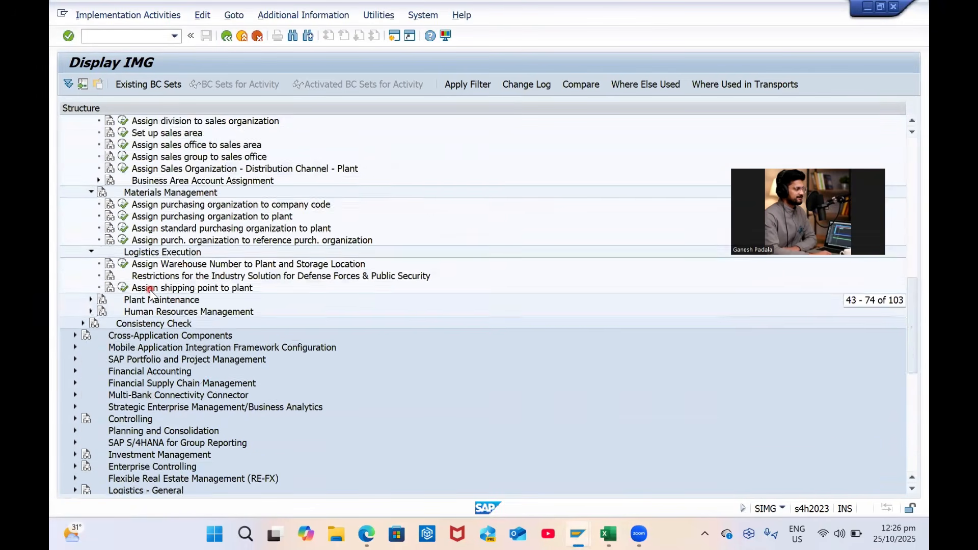
{"action": "scroll", "coordinate": [77, 166], "scroll_direction": "up", "scroll_amount": 9}
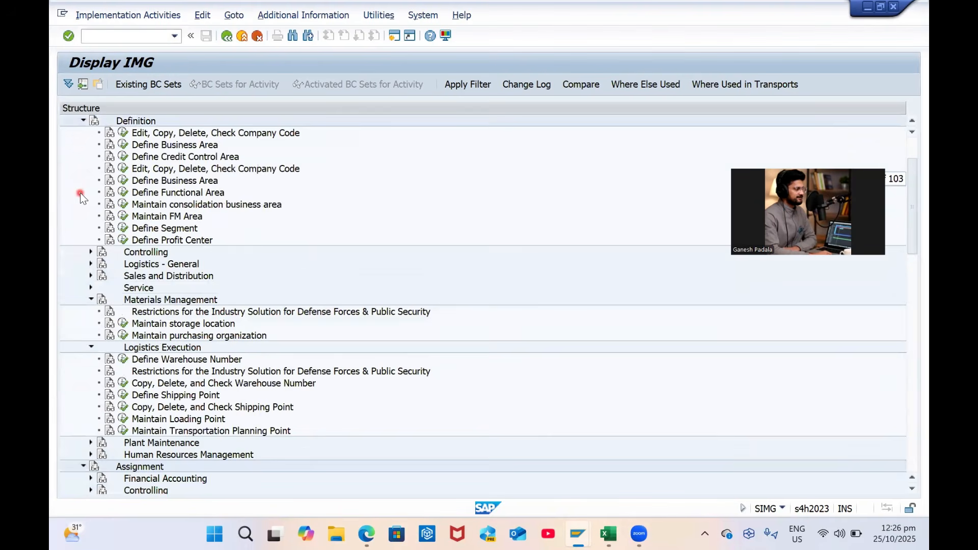
{"action": "left_click", "coordinate": [75, 145]}
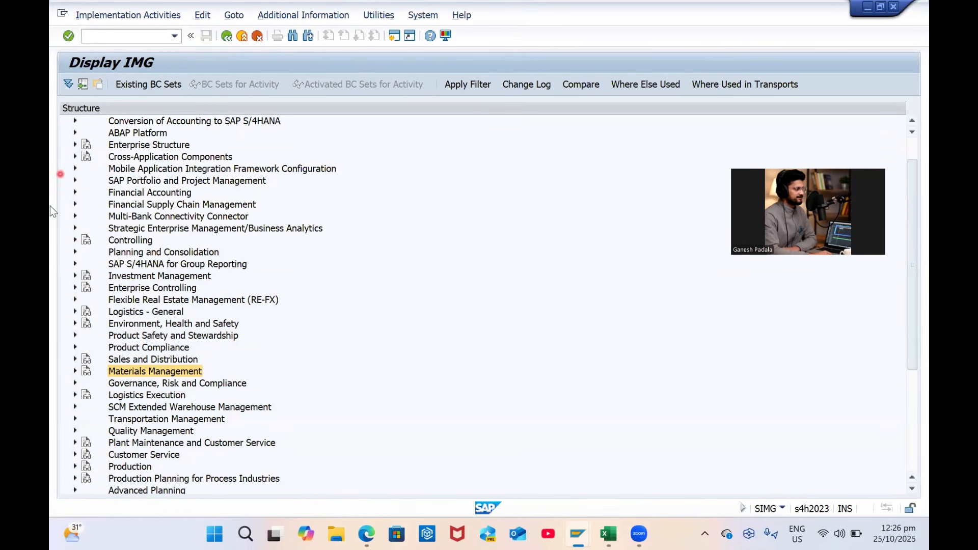
{"action": "left_click", "coordinate": [75, 312]}
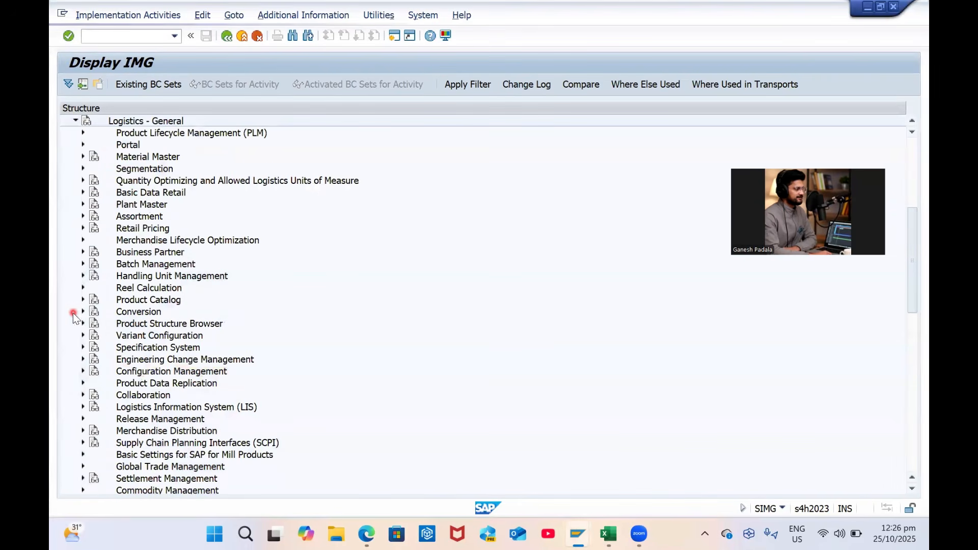
{"action": "left_click", "coordinate": [84, 157]}
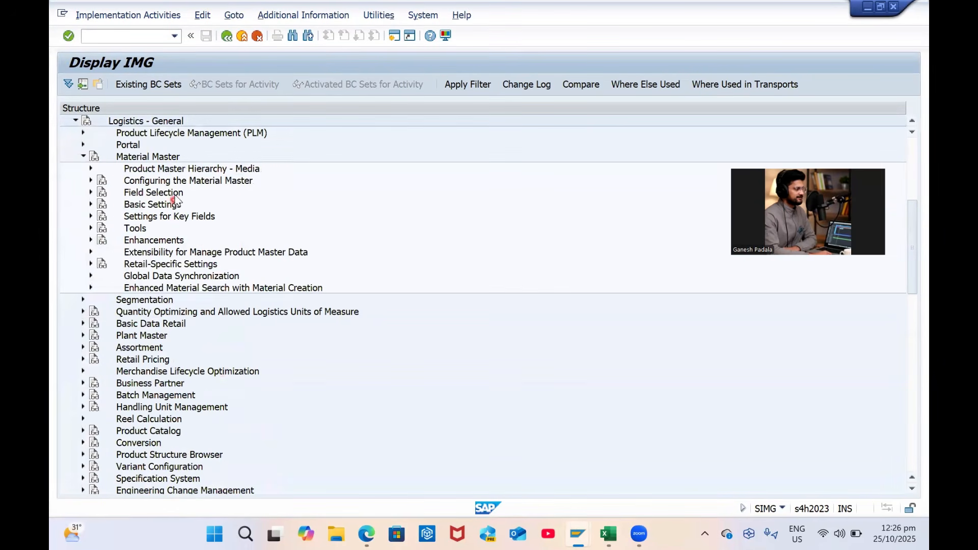
{"action": "left_click", "coordinate": [90, 204]}
{"action": "left_click", "coordinate": [170, 252]}
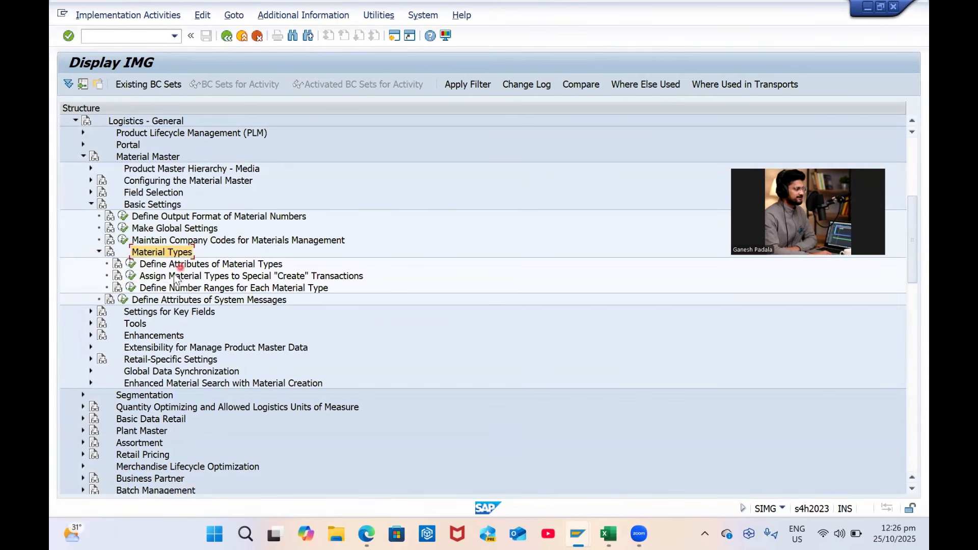
{"action": "left_click", "coordinate": [182, 264]}
{"action": "left_click", "coordinate": [133, 266]}
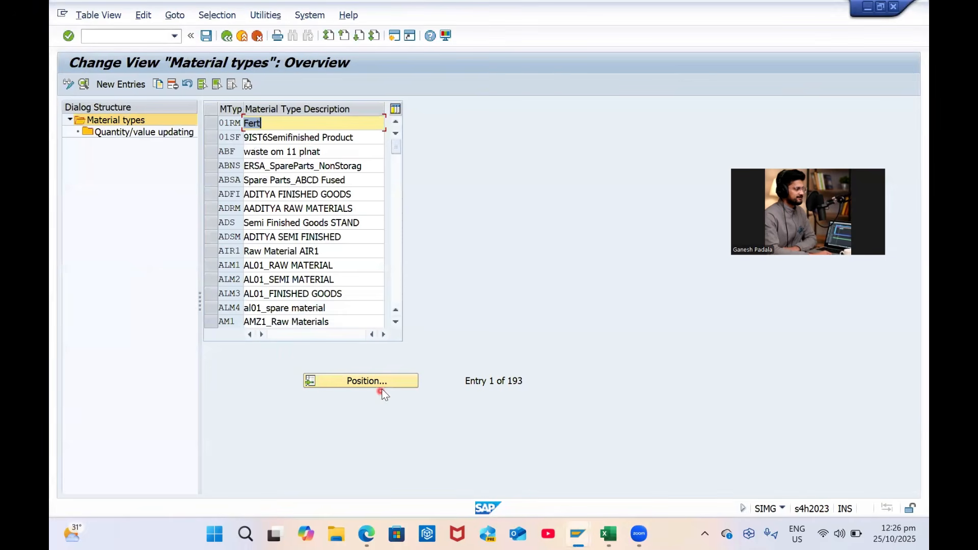
Locate and select material type ROH, then start Copy As
{"action": "left_click", "coordinate": [384, 384]}
{"action": "type", "text": "ROH"}
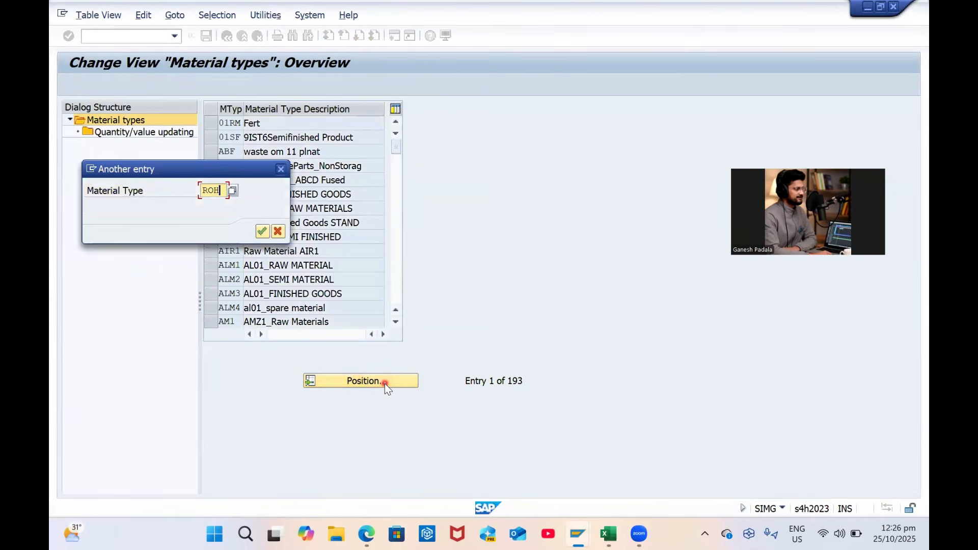
{"action": "key", "text": "Return"}
{"action": "left_click", "coordinate": [213, 123]}
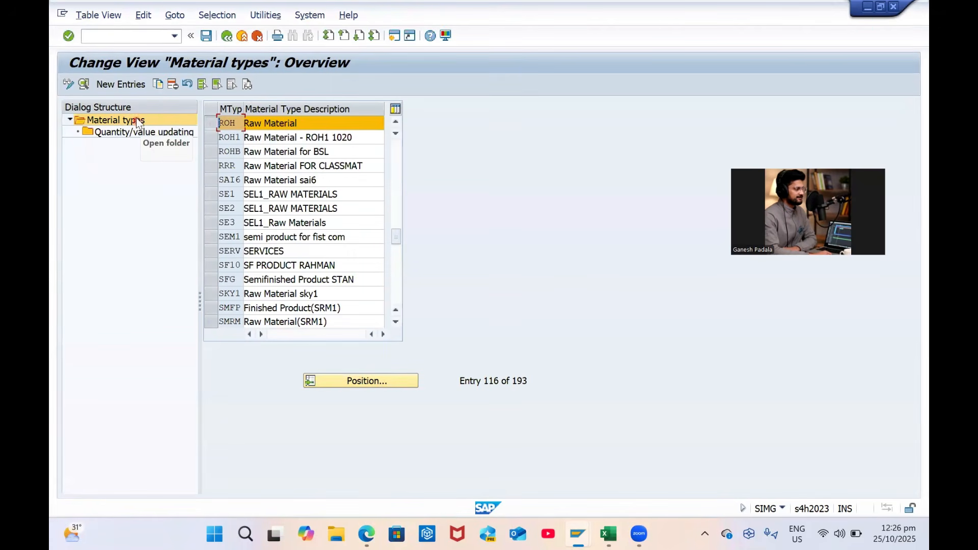
{"action": "left_click", "coordinate": [158, 84]}
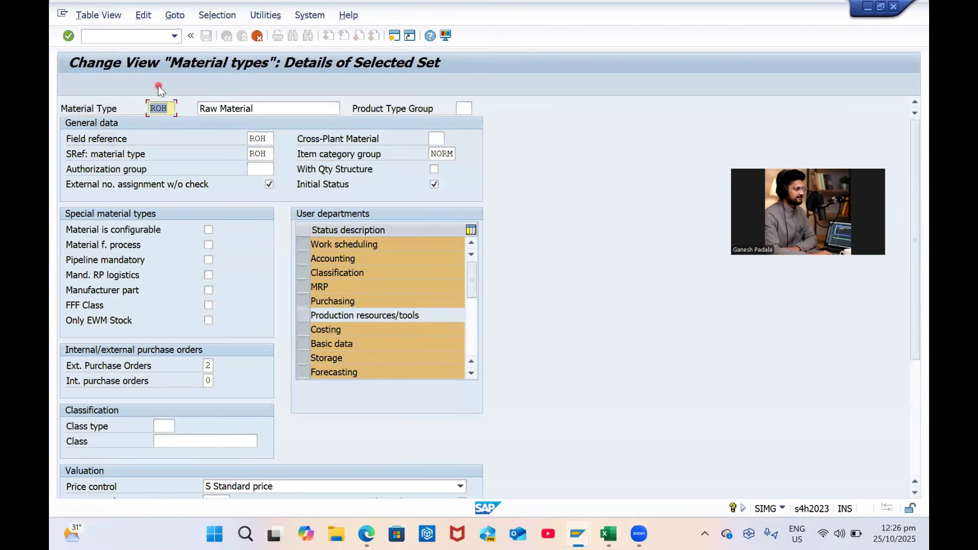
Enter new type ZRAM with description 'Raw Materials' and SRef ZRAM
{"action": "key", "text": "Caps_Lock"}
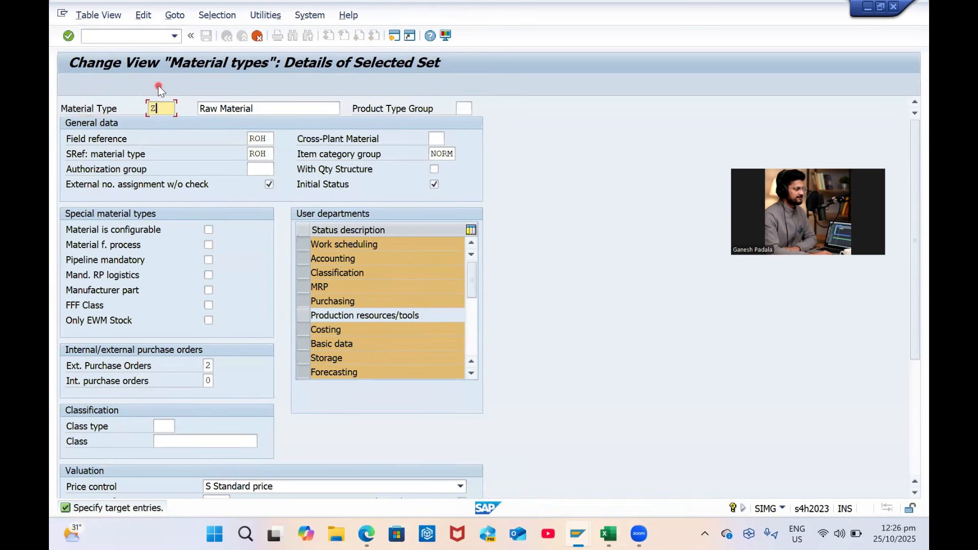
{"action": "key", "text": "Tab"}
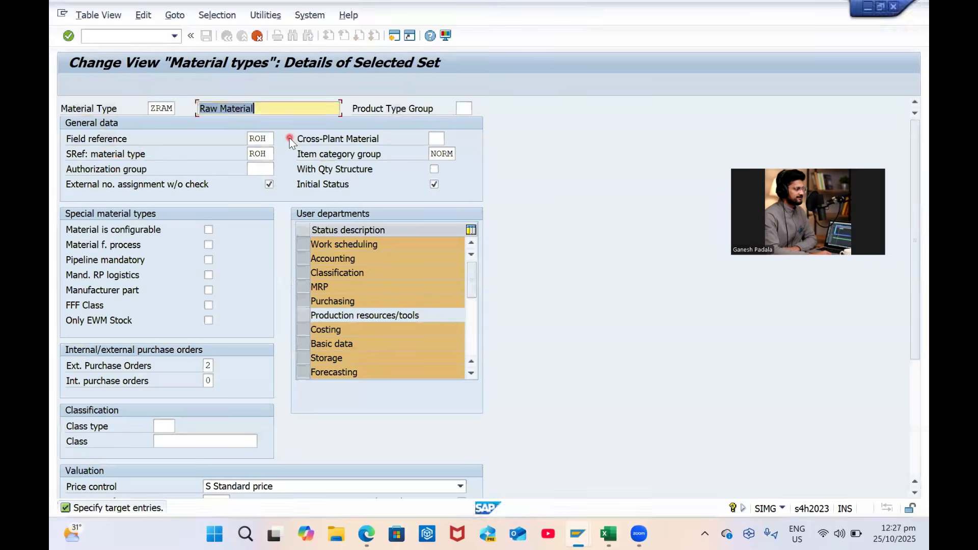
{"action": "type", "text": "s"}
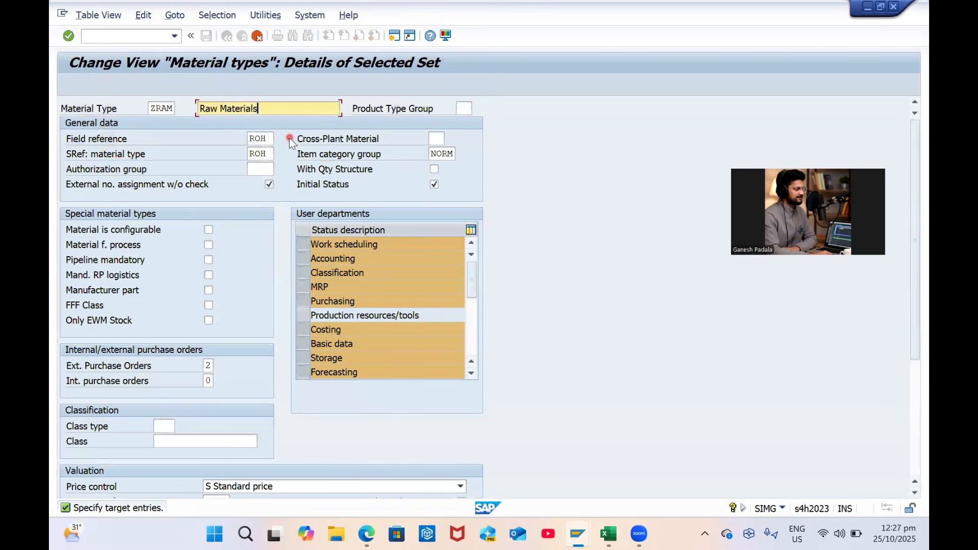
{"action": "key", "text": "Tab"}
{"action": "key", "text": "Tab"}
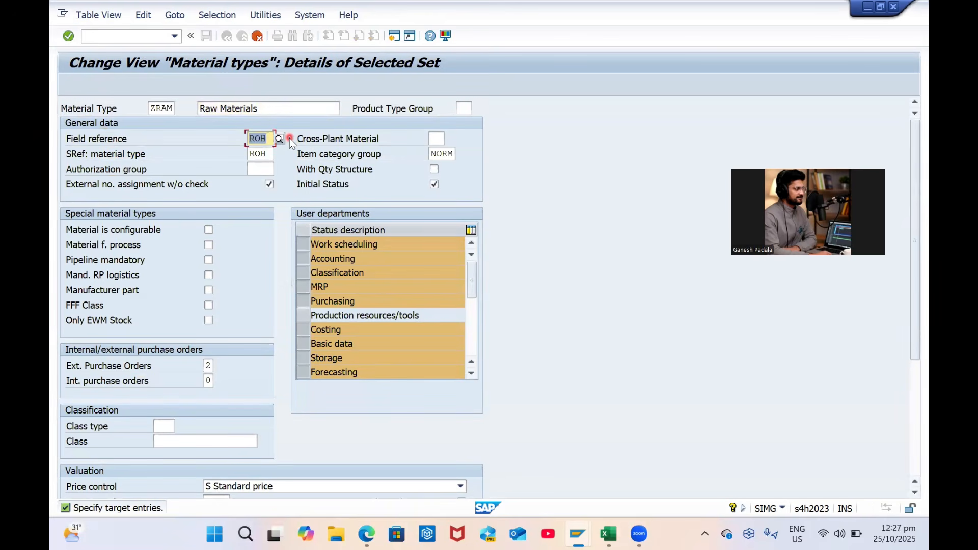
{"action": "key", "text": "Caps_Lock"}
{"action": "type", "text": "ZTAM"}
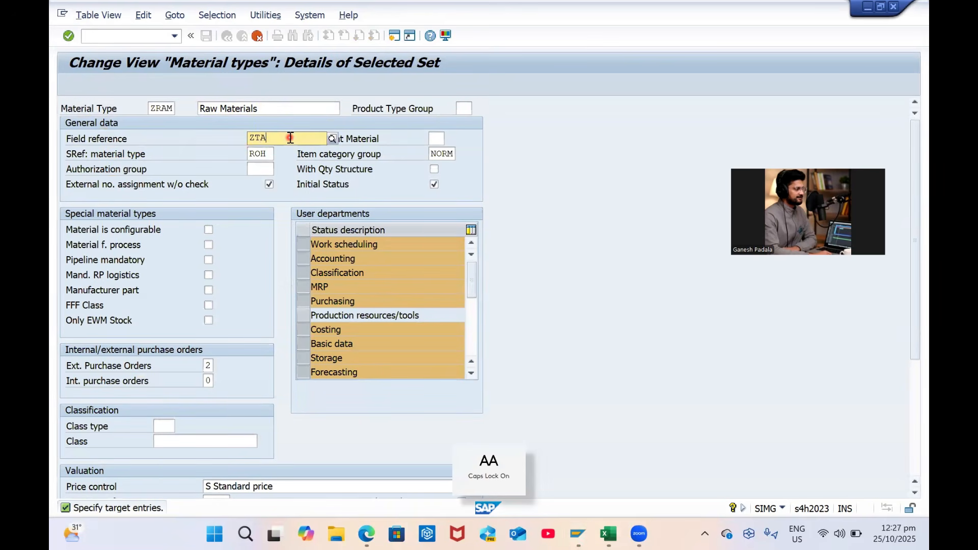
{"action": "key", "text": "BackSpace"}
{"action": "key", "text": "BackSpace"}
{"action": "key", "text": "BackSpace"}
{"action": "type", "text": "RAM"}
{"action": "key", "text": "Tab"}
{"action": "key", "text": "Tab"}
{"action": "key", "text": "shift+Tab"}
{"action": "type", "text": "ZTA"}
{"action": "key", "text": "BackSpace"}
{"action": "key", "text": "BackSpace"}
{"action": "type", "text": "RAM"}
{"action": "key", "text": "Return"}
Set field reference ROH, confirm the copy, and open the ZRAM details
{"action": "type", "text": "ROH"}
{"action": "key", "text": "Return"}
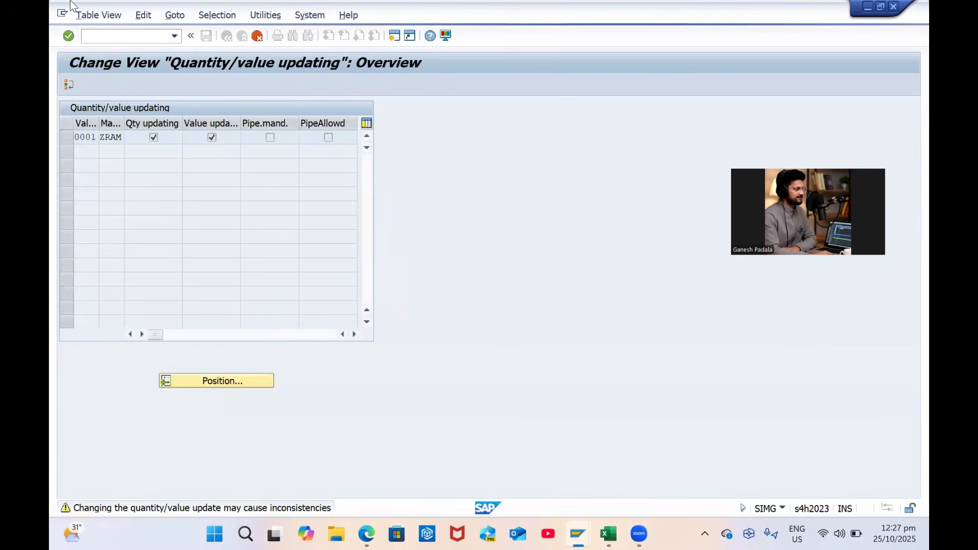
{"action": "key", "text": "Return"}
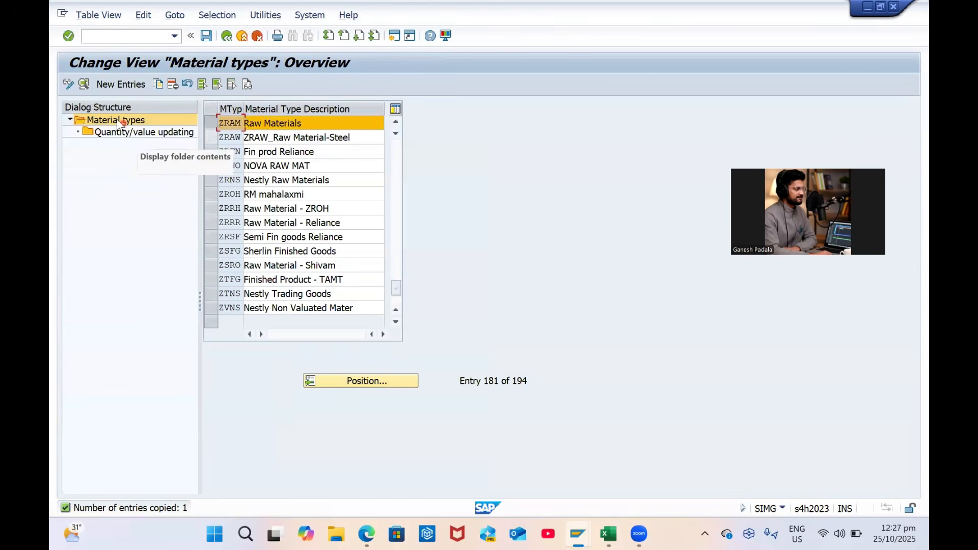
{"action": "left_click", "coordinate": [83, 85]}
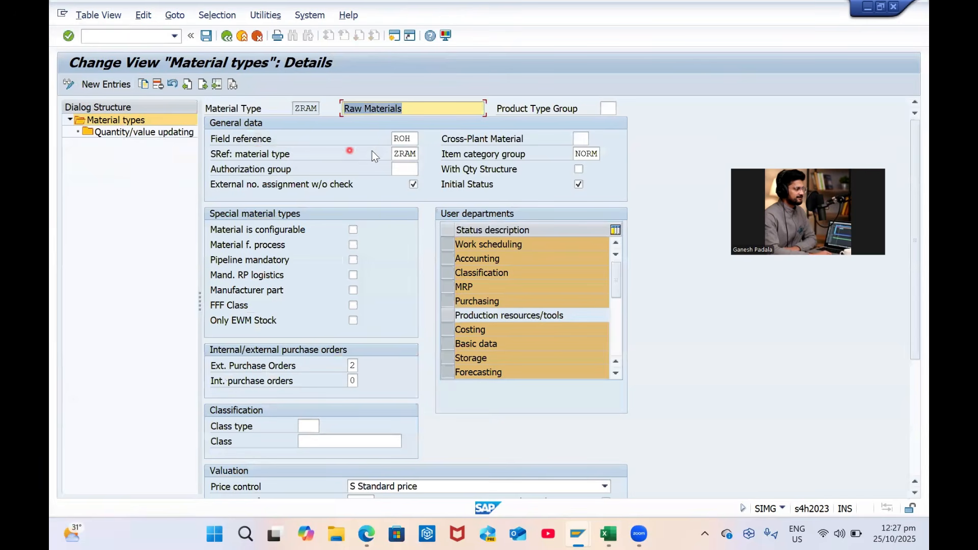
{"action": "left_click", "coordinate": [417, 138]}
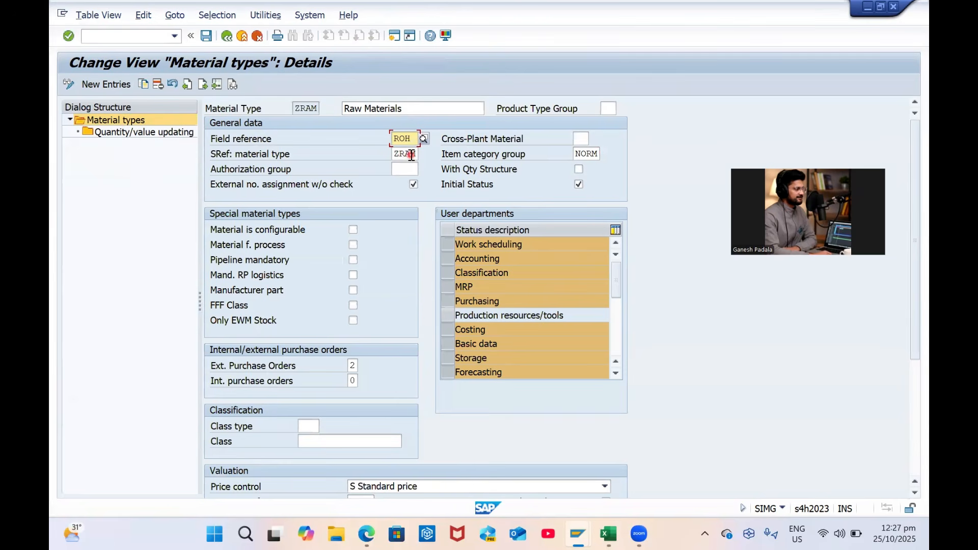
Set ZRAM's price control to V Moving average price
{"action": "scroll", "coordinate": [394, 351], "scroll_direction": "down", "scroll_amount": 1}
{"action": "left_click", "coordinate": [355, 360]}
{"action": "scroll", "coordinate": [405, 374], "scroll_direction": "down", "scroll_amount": 3}
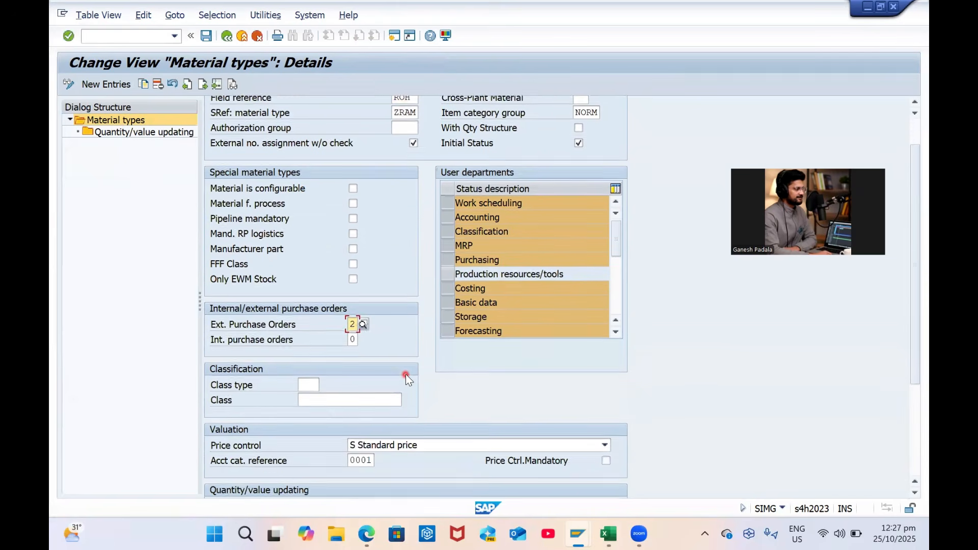
{"action": "scroll", "coordinate": [405, 374], "scroll_direction": "down", "scroll_amount": 2}
{"action": "left_click", "coordinate": [412, 429]}
{"action": "left_click", "coordinate": [384, 453]}
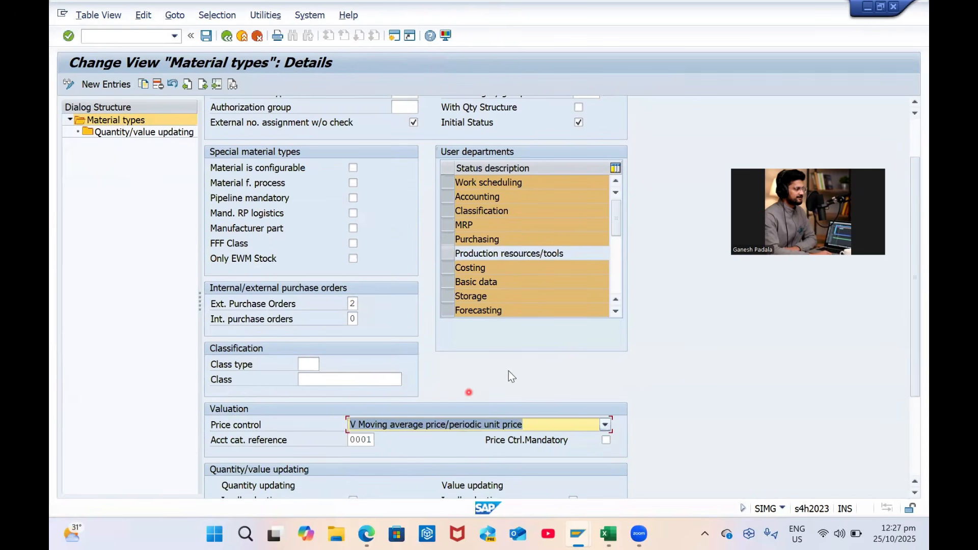
{"action": "scroll", "coordinate": [534, 356], "scroll_direction": "down", "scroll_amount": 3}
{"action": "left_click", "coordinate": [398, 417]}
Check the account category reference list and keep 0001
{"action": "left_click", "coordinate": [379, 414]}
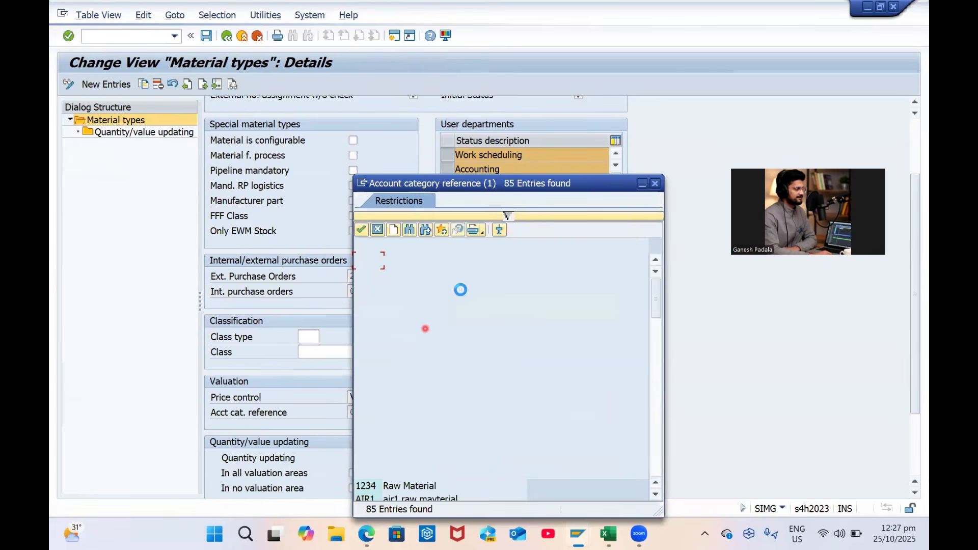
{"action": "left_click", "coordinate": [655, 184]}
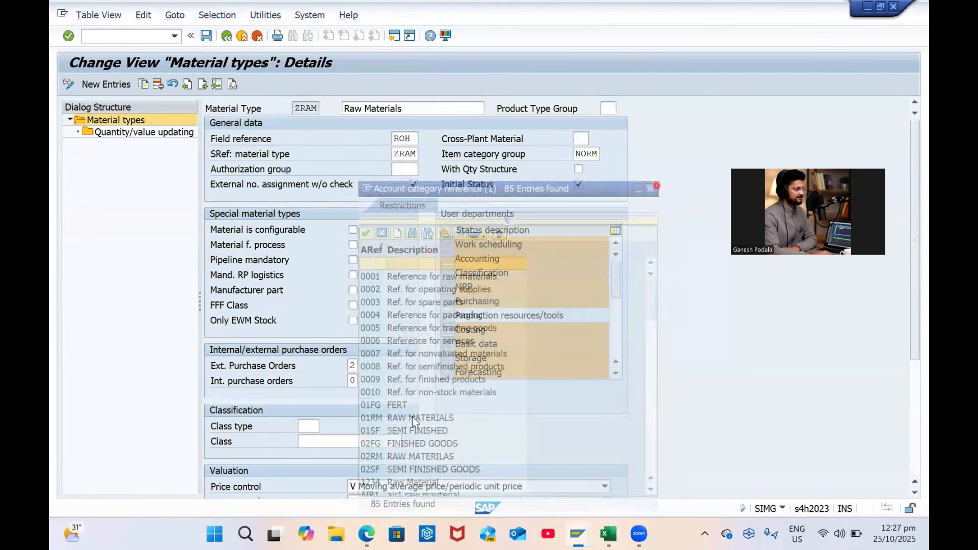
{"action": "scroll", "coordinate": [416, 418], "scroll_direction": "down", "scroll_amount": 6}
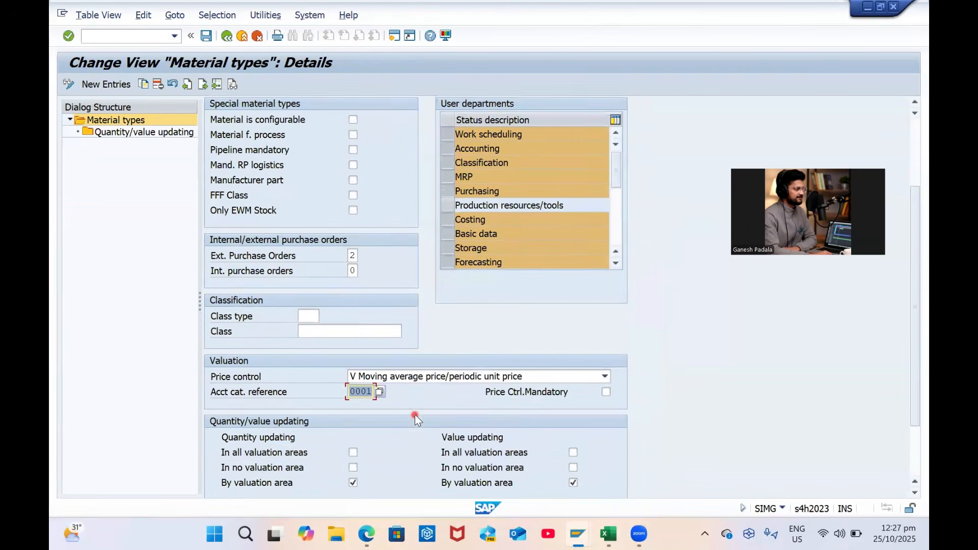
{"action": "scroll", "coordinate": [415, 415], "scroll_direction": "down", "scroll_amount": 1}
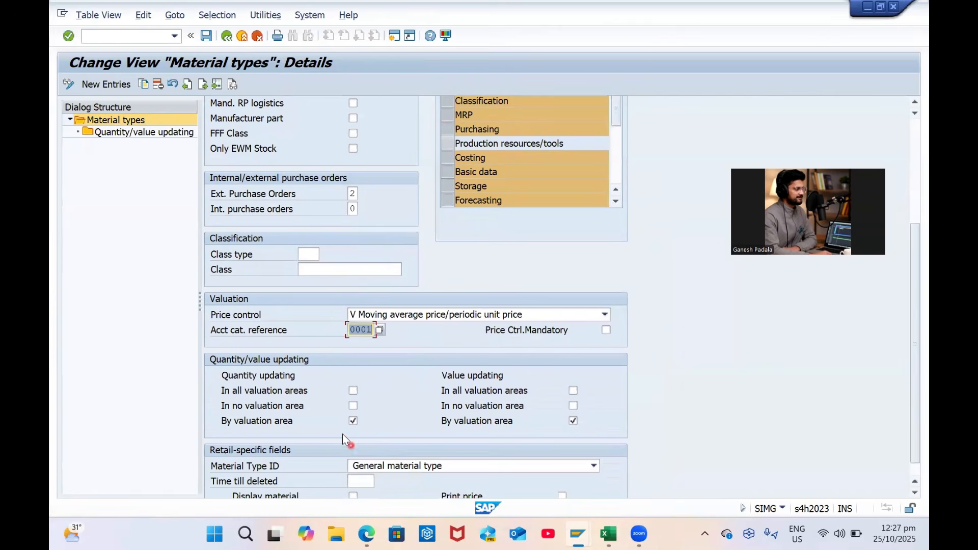
Update quantity and value in all valuation areas instead of by valuation area
{"action": "left_click", "coordinate": [353, 391]}
{"action": "left_click", "coordinate": [353, 406]}
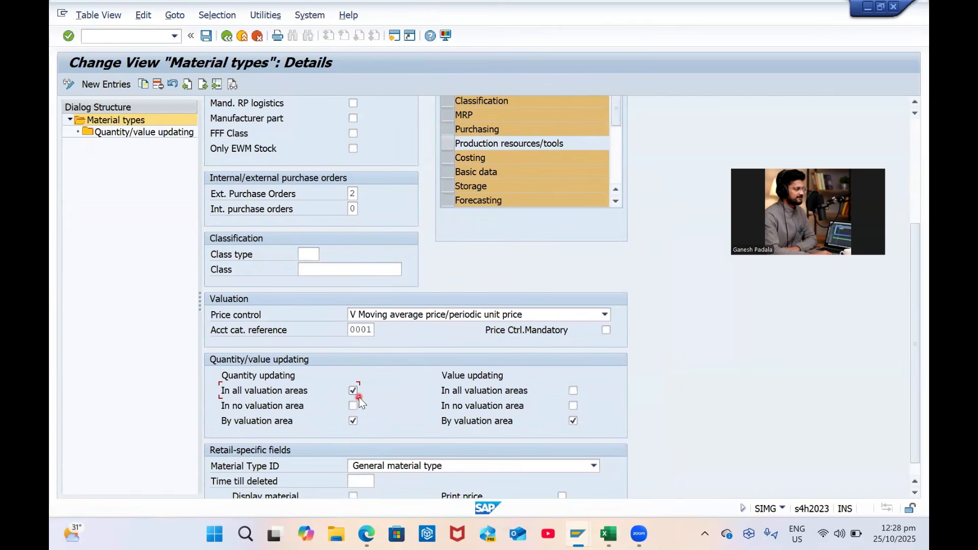
{"action": "left_click", "coordinate": [353, 421]}
{"action": "left_click", "coordinate": [573, 421]}
Keep material type ID General and make price control mandatory
{"action": "scroll", "coordinate": [296, 393], "scroll_direction": "down", "scroll_amount": 1}
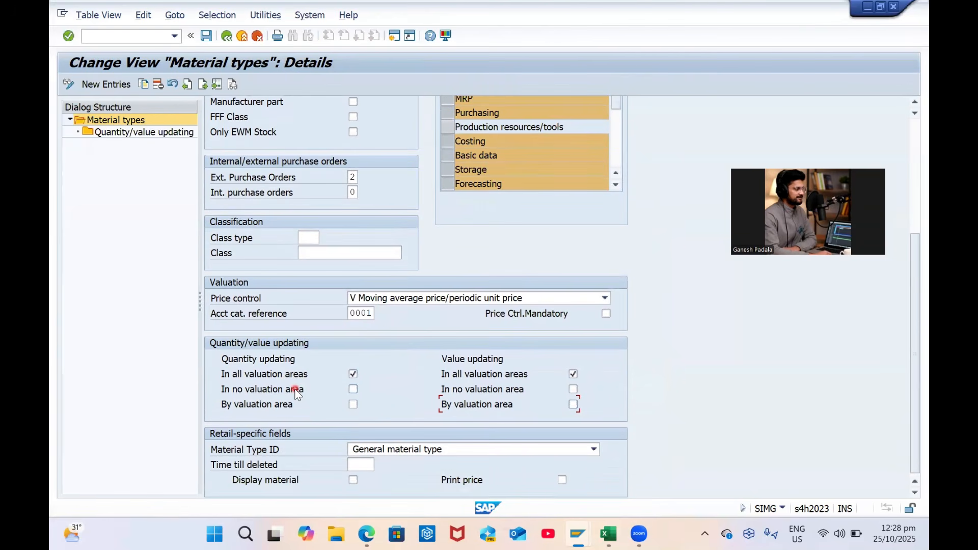
{"action": "left_click", "coordinate": [396, 449]}
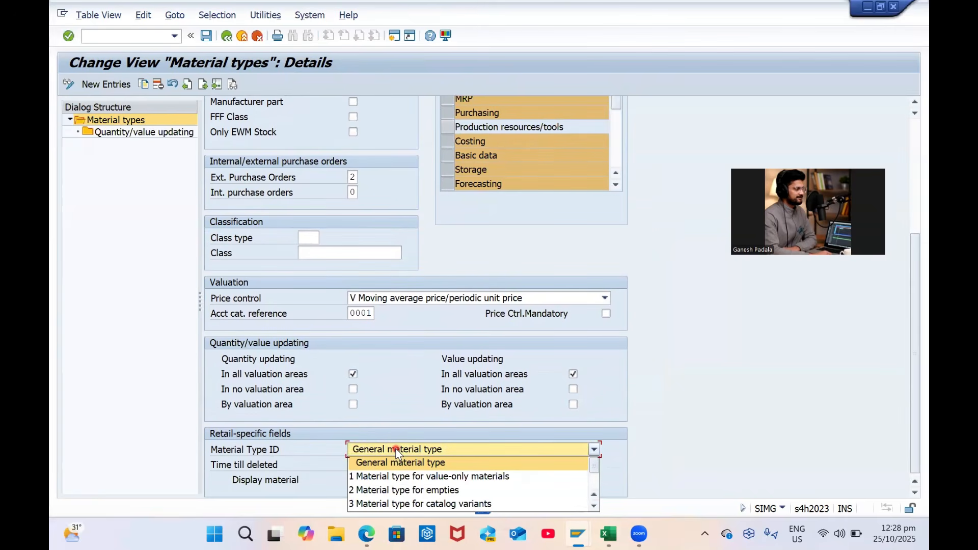
{"action": "left_click", "coordinate": [571, 430]}
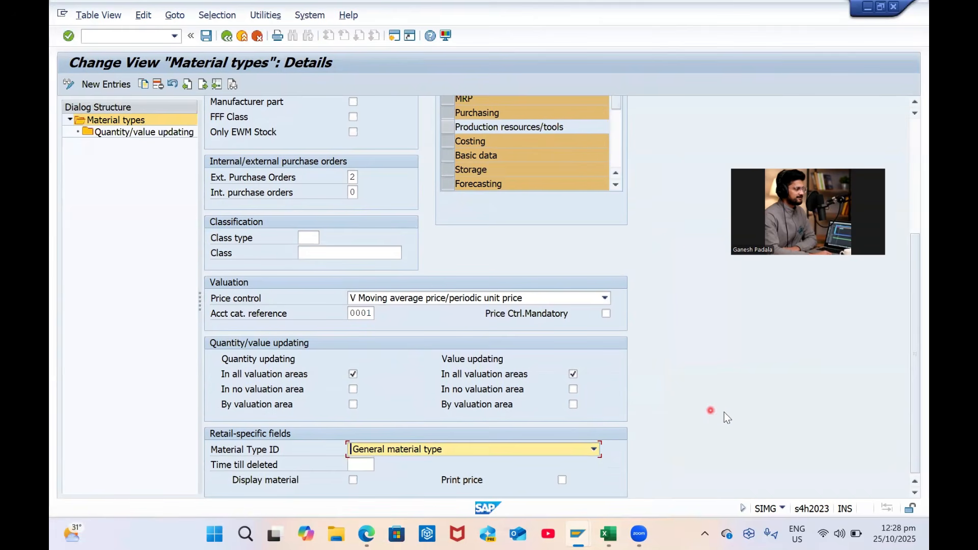
{"action": "scroll", "coordinate": [725, 410], "scroll_direction": "up", "scroll_amount": 1}
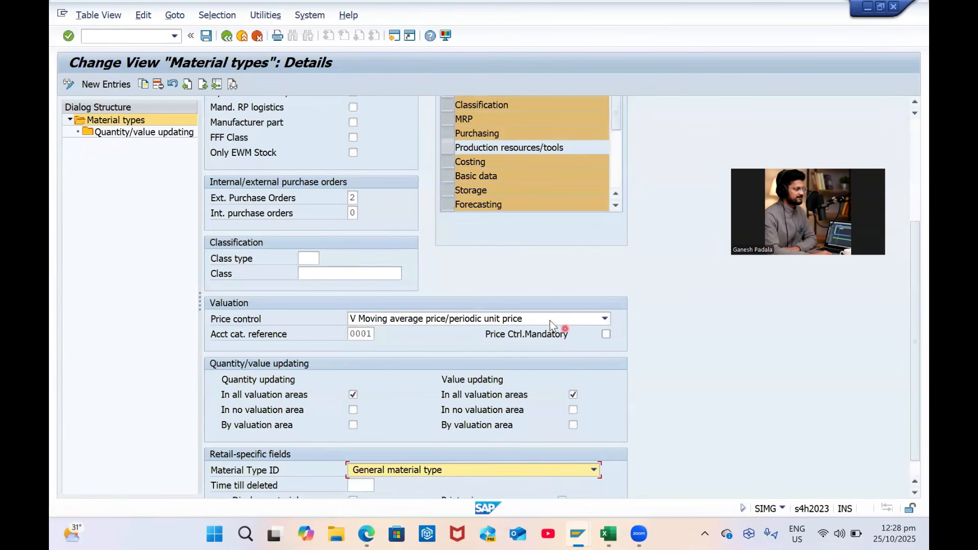
{"action": "scroll", "coordinate": [600, 358], "scroll_direction": "up", "scroll_amount": 1}
{"action": "left_click", "coordinate": [606, 354]}
Save ZRAM to a customizing request and open its Quantity/value updating entries
{"action": "scroll", "coordinate": [673, 407], "scroll_direction": "up", "scroll_amount": 4}
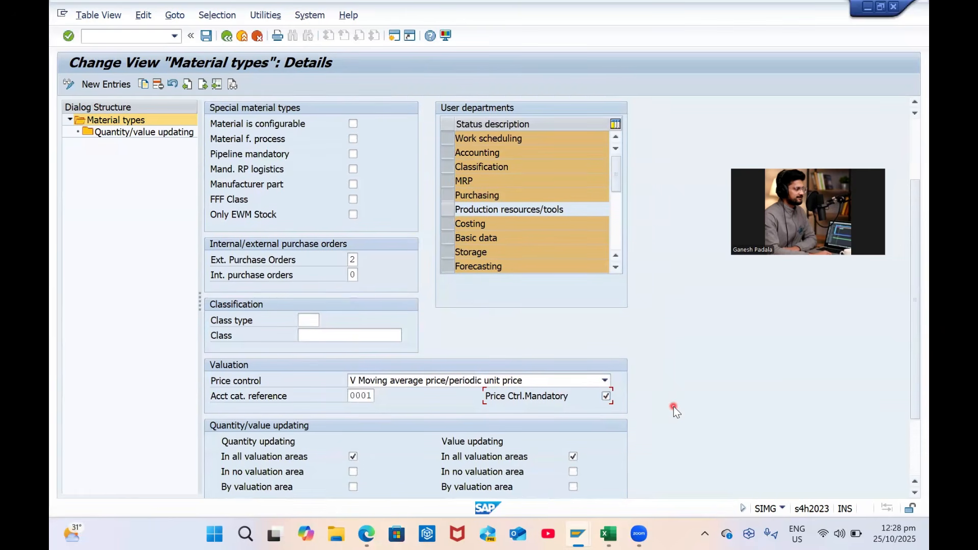
{"action": "scroll", "coordinate": [674, 407], "scroll_direction": "up", "scroll_amount": 3}
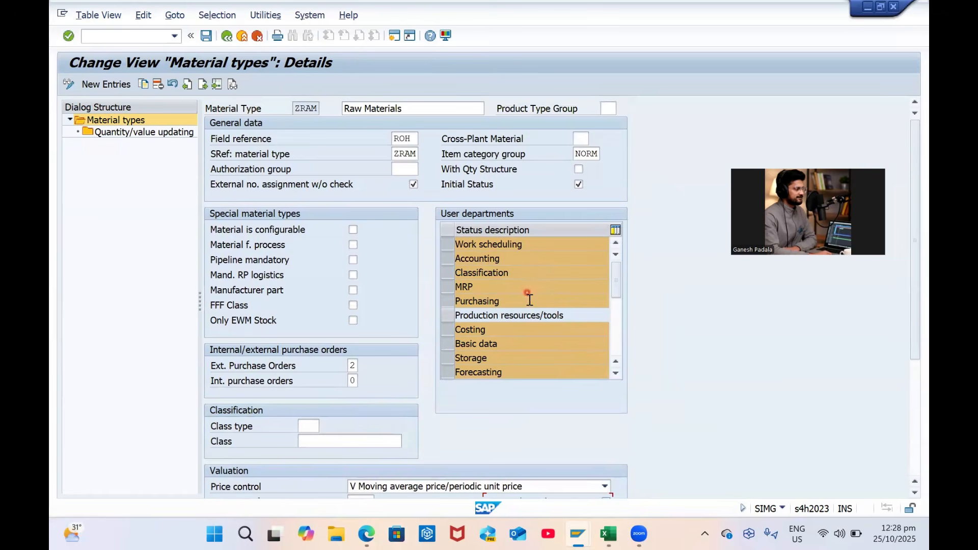
{"action": "scroll", "coordinate": [529, 313], "scroll_direction": "down", "scroll_amount": 5}
{"action": "scroll", "coordinate": [530, 317], "scroll_direction": "up", "scroll_amount": 1}
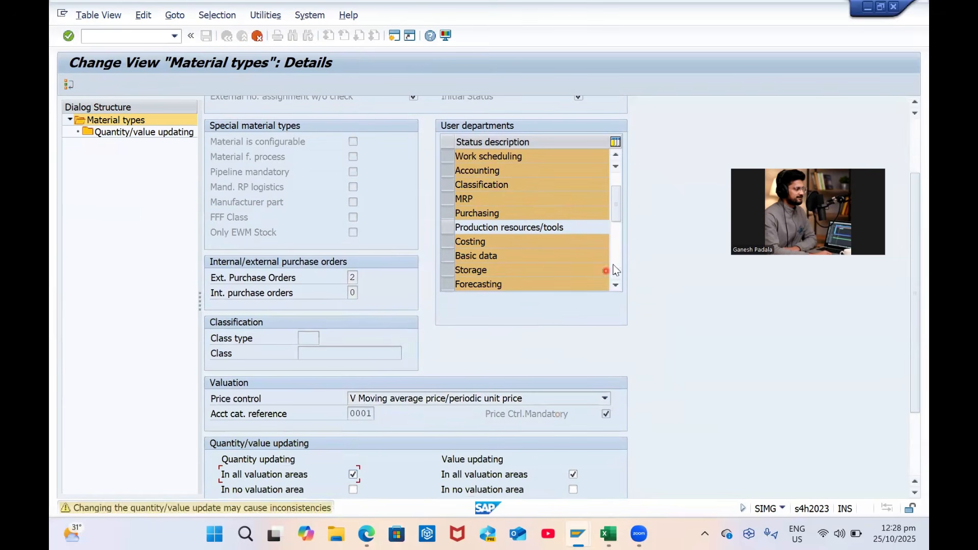
{"action": "scroll", "coordinate": [372, 296], "scroll_direction": "up", "scroll_amount": 4}
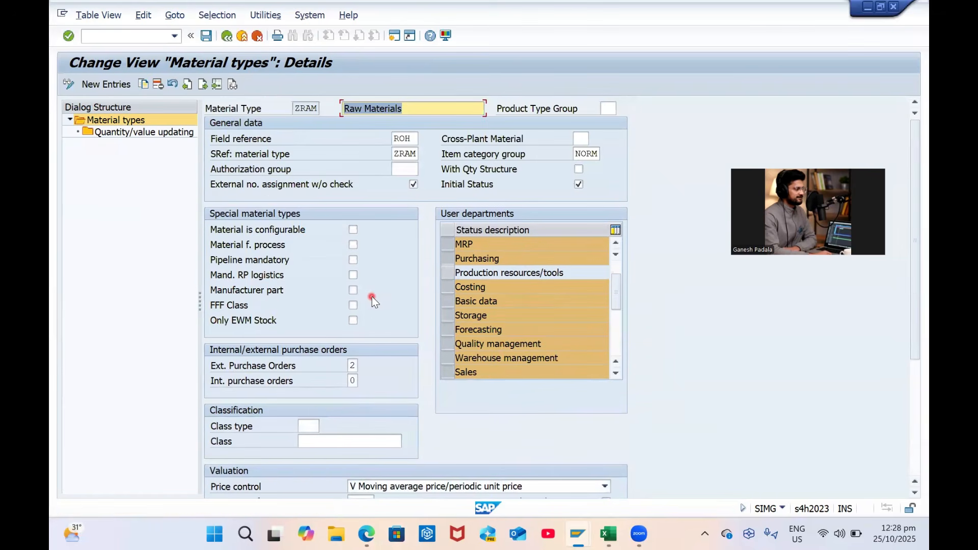
{"action": "key", "text": "ctrl+s"}
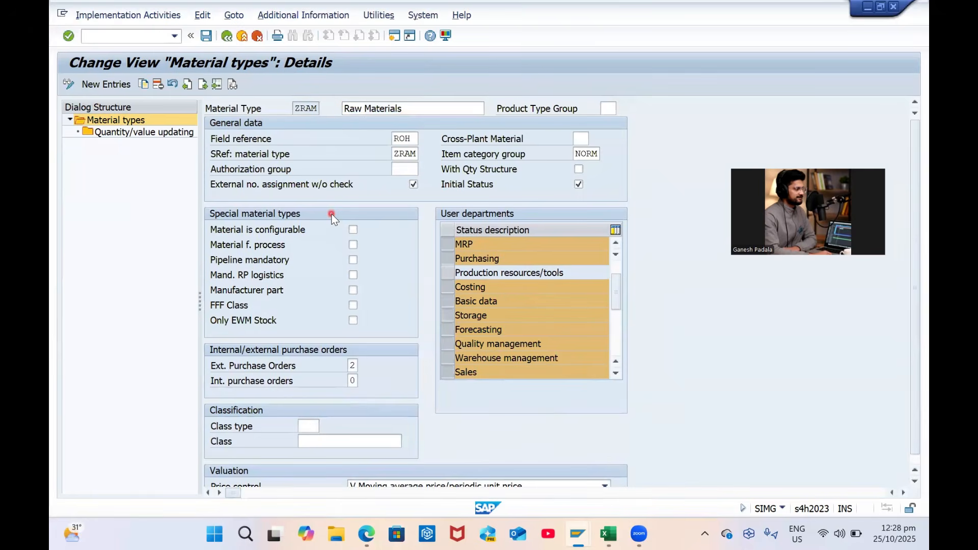
{"action": "key", "text": "Return"}
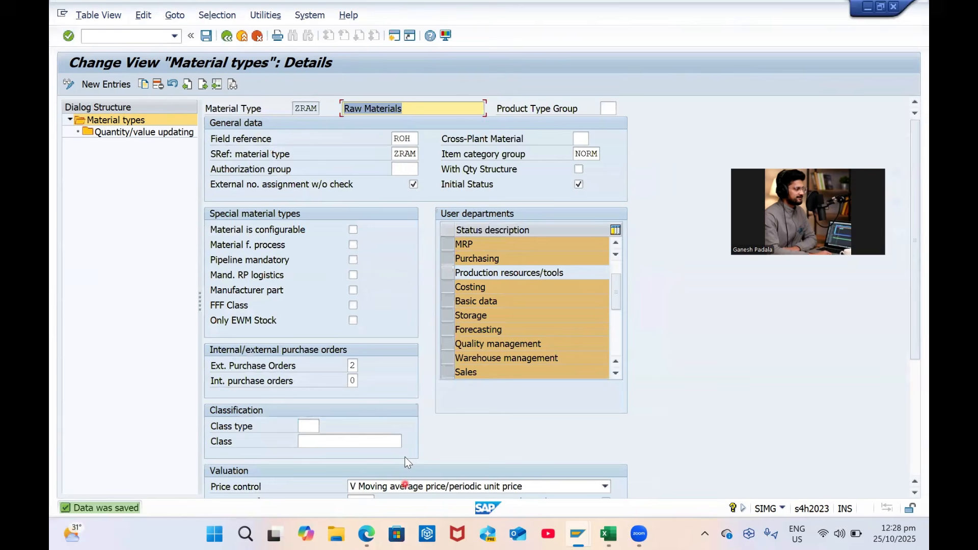
{"action": "scroll", "coordinate": [393, 463], "scroll_direction": "down", "scroll_amount": 3}
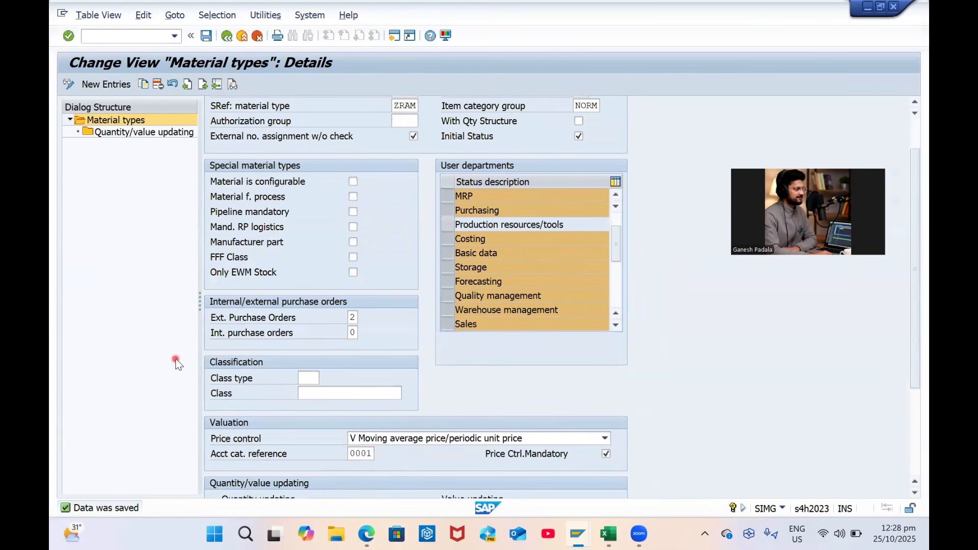
{"action": "left_click", "coordinate": [153, 134]}
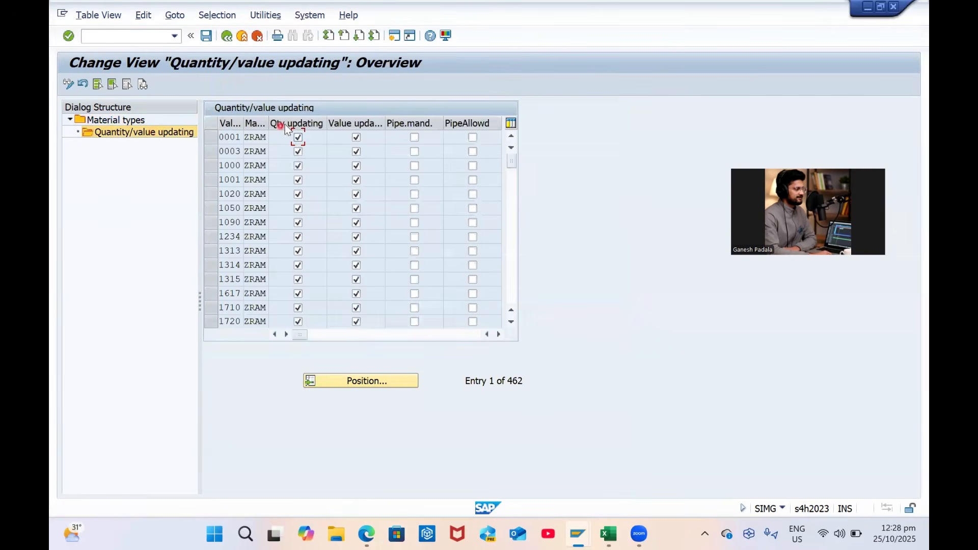
Position the list at valuation area GP01, select rows GP01–GP03 and save
{"action": "left_click", "coordinate": [379, 380]}
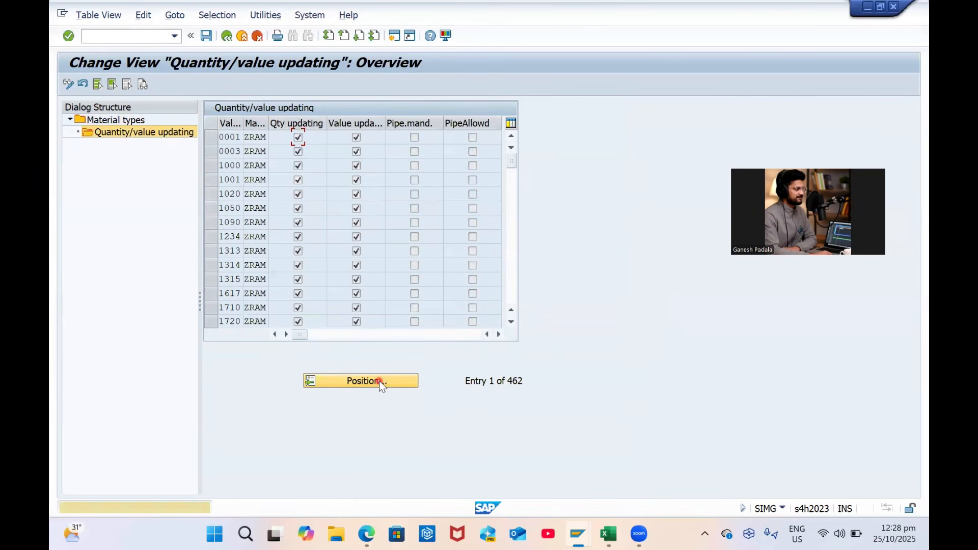
{"action": "key", "text": "Return"}
{"action": "type", "text": "GP01"}
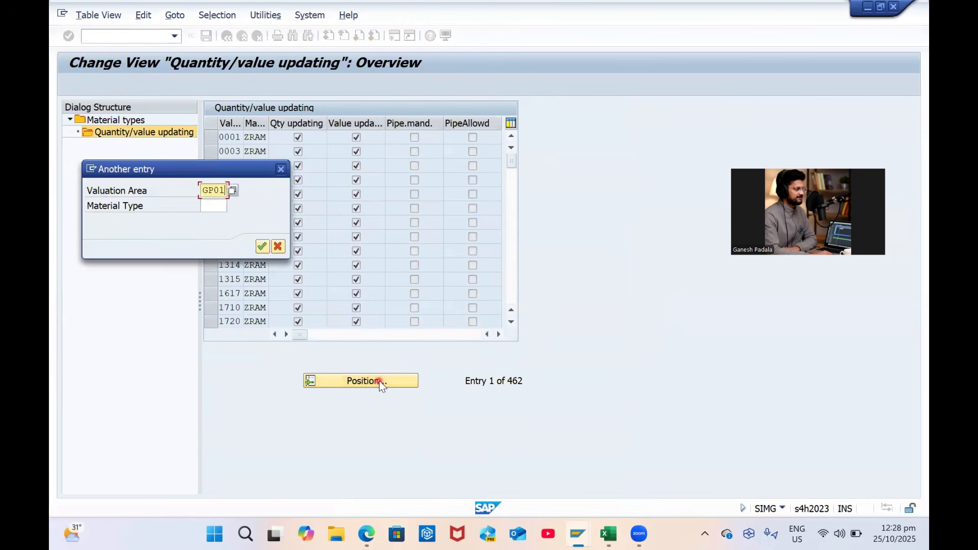
{"action": "key", "text": "Return"}
{"action": "left_click_drag", "start_coordinate": [218, 143], "coordinate": [209, 170]}
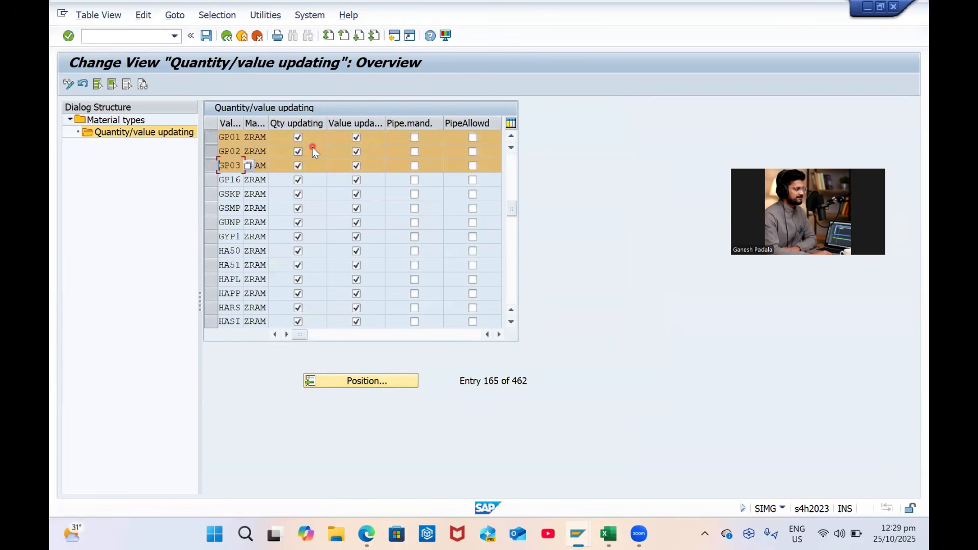
{"action": "left_click", "coordinate": [207, 36]}
Go back three levels to the IMG structure
{"action": "left_click", "coordinate": [226, 36]}
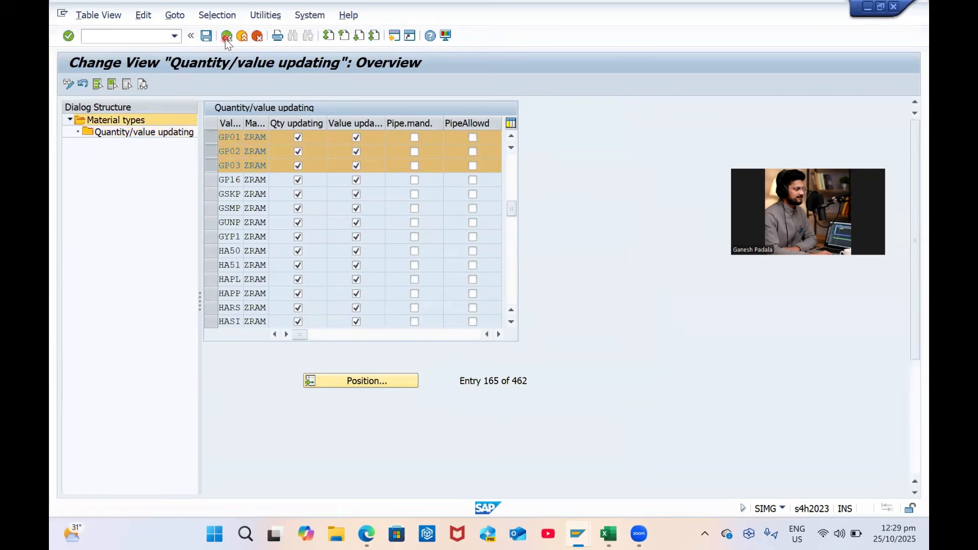
{"action": "left_click", "coordinate": [226, 36]}
{"action": "left_click", "coordinate": [226, 36]}
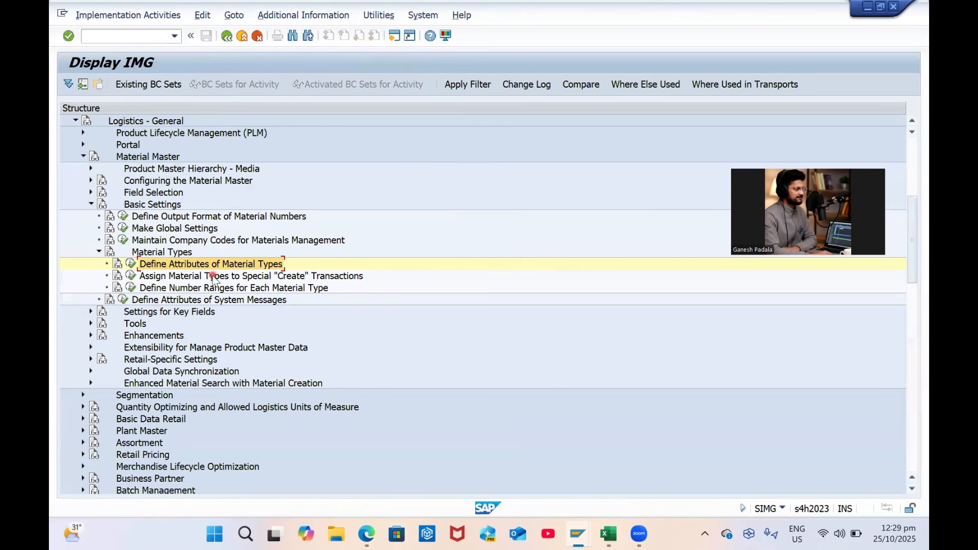
Run 'Define Number Ranges for Each Material Type' and view the MATERIALNR intervals
{"action": "left_click", "coordinate": [167, 289]}
{"action": "left_click", "coordinate": [131, 288]}
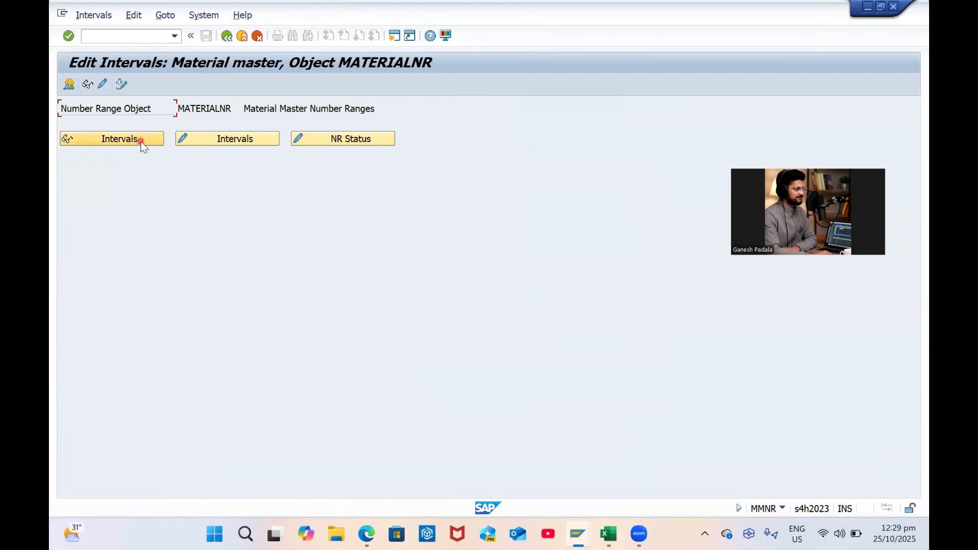
{"action": "left_click", "coordinate": [213, 138]}
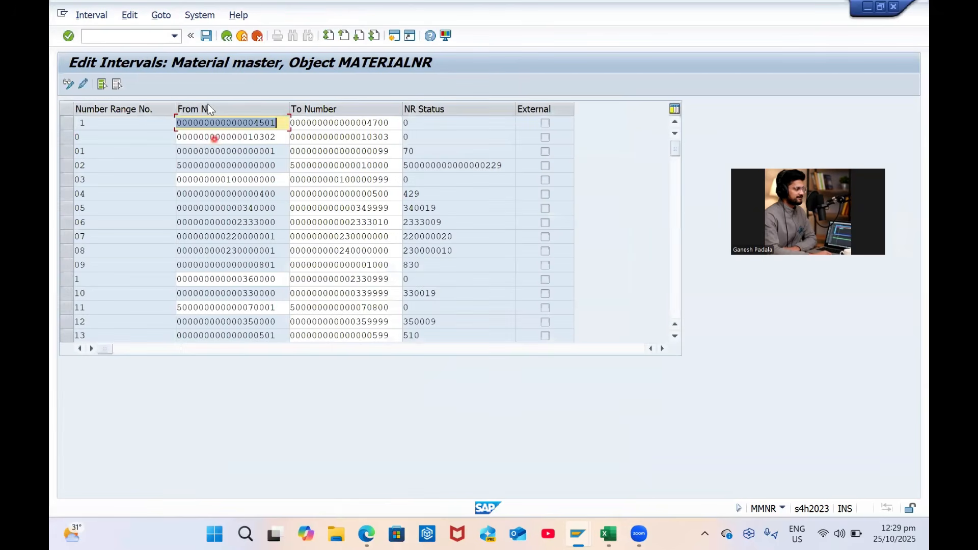
{"action": "left_click", "coordinate": [227, 36]}
Switch MATERIALNR intervals to change mode and open the number range groups for change
{"action": "left_click", "coordinate": [94, 15]}
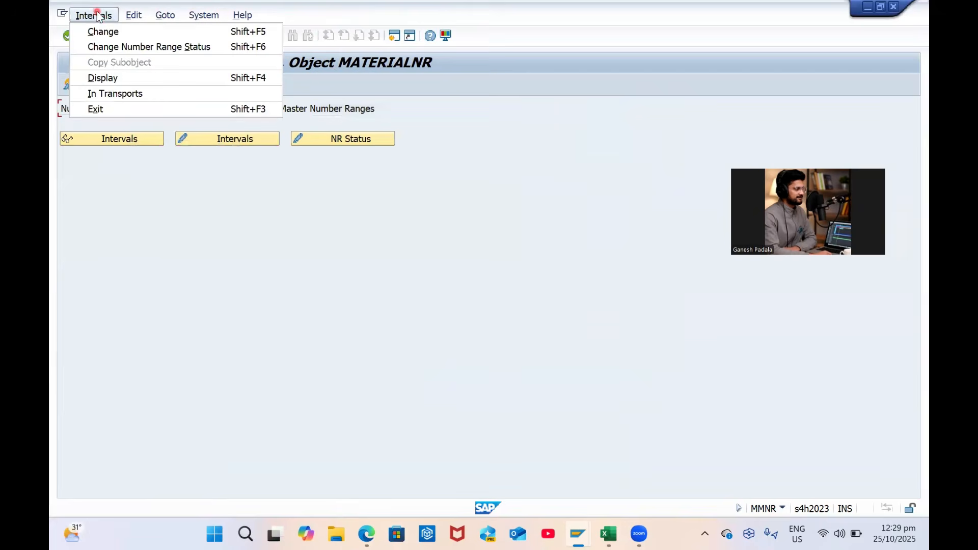
{"action": "left_click", "coordinate": [103, 30]}
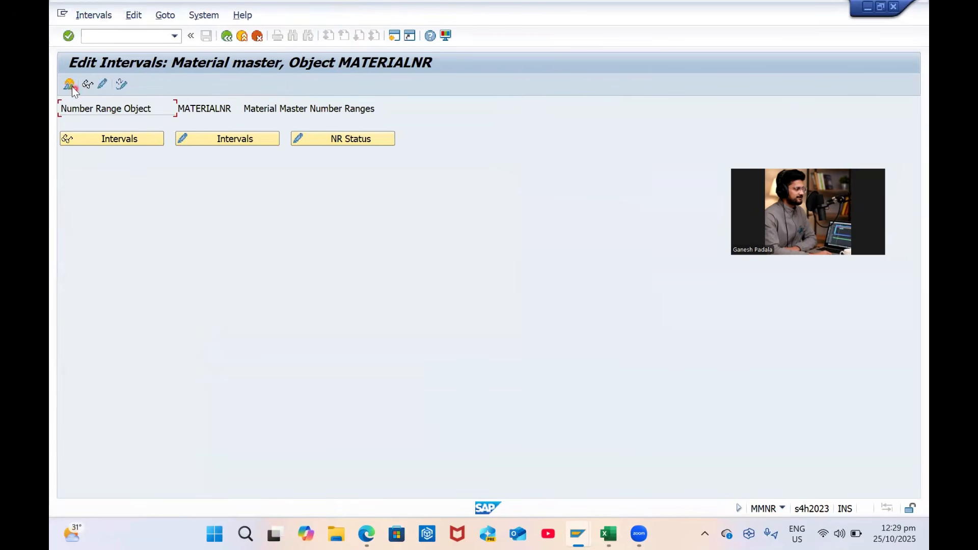
{"action": "left_click", "coordinate": [103, 84]}
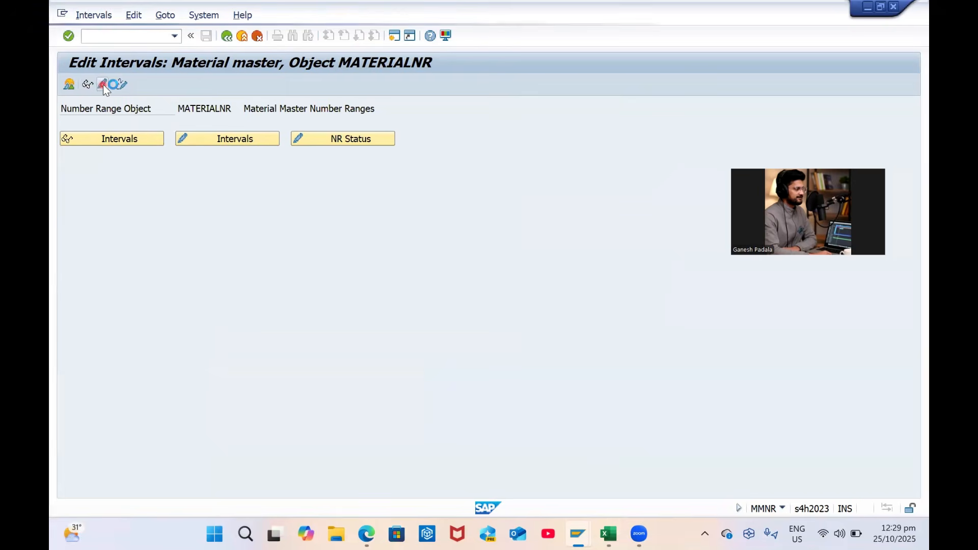
{"action": "left_click", "coordinate": [82, 85]}
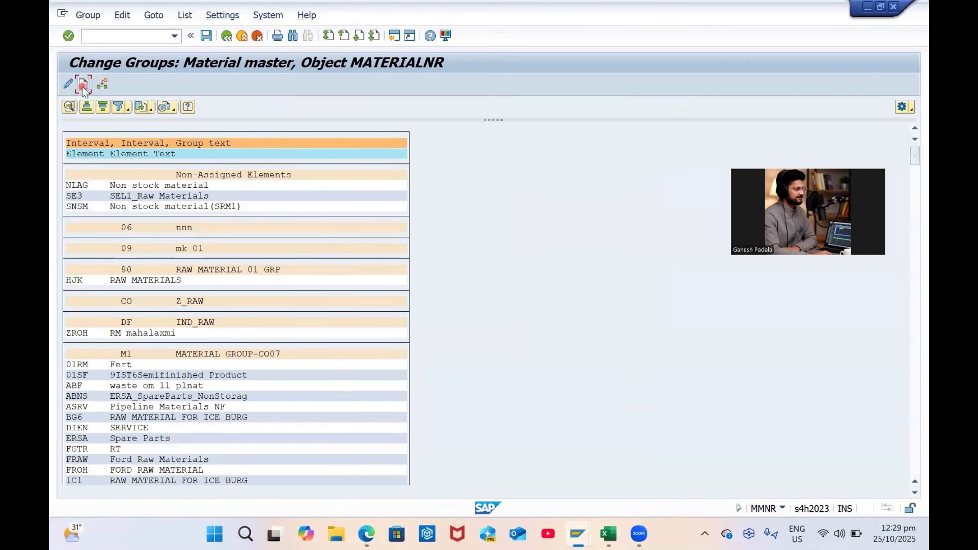
Create group 'GP Company Numebr Ranages' with external interval G1 from AAAAA to ZZZZZ
{"action": "type", "text": "GP"}
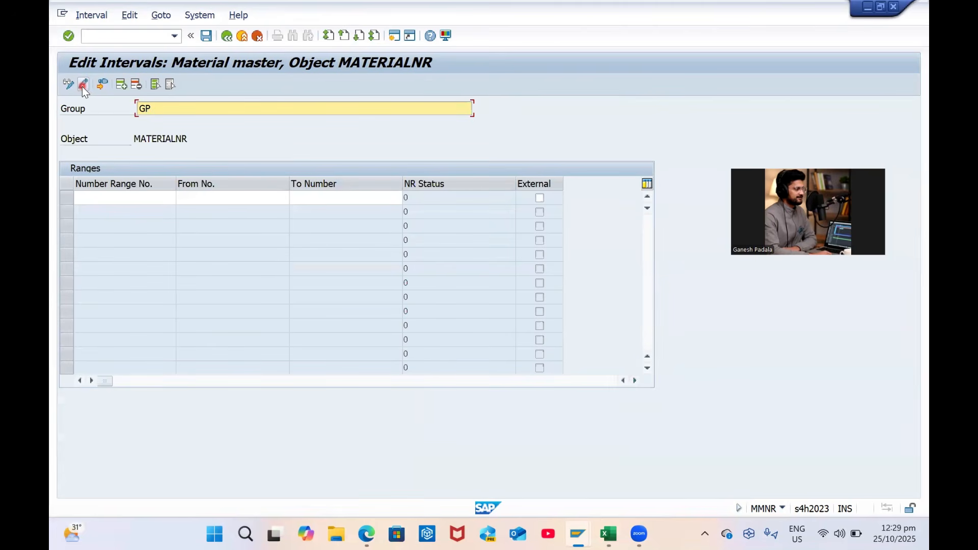
{"action": "type", "text": " Company Numebr Ranages"}
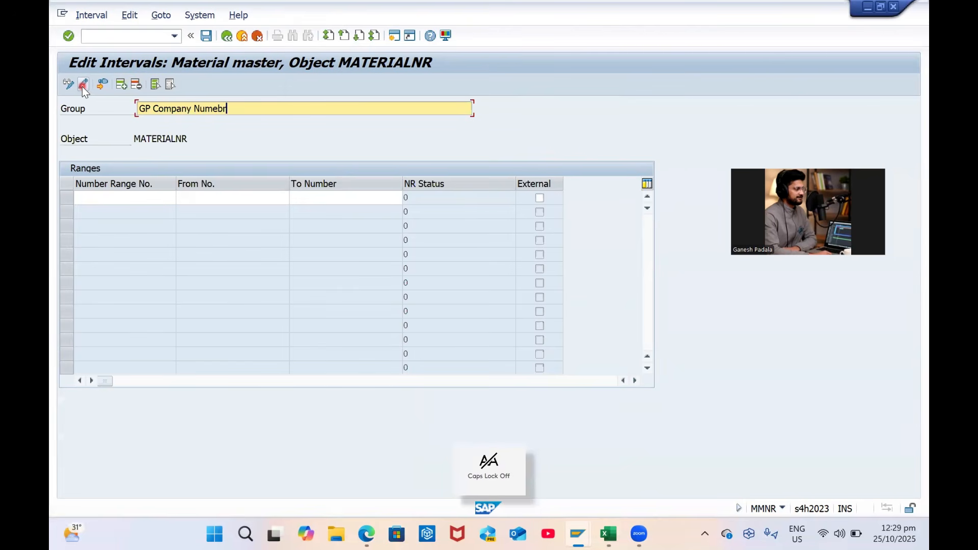
{"action": "key", "text": "Return"}
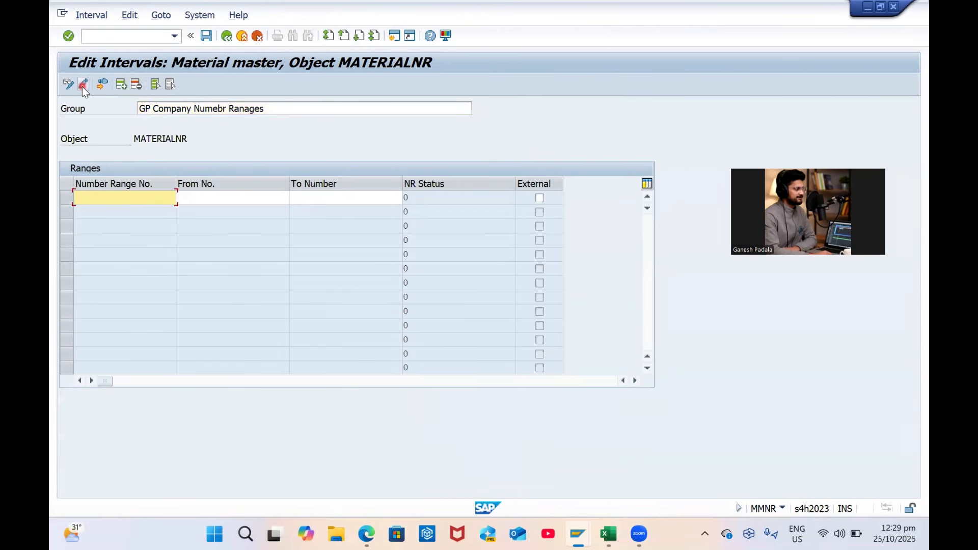
{"action": "key", "text": "Caps_Lock"}
{"action": "type", "text": "G1"}
{"action": "key", "text": "Tab"}
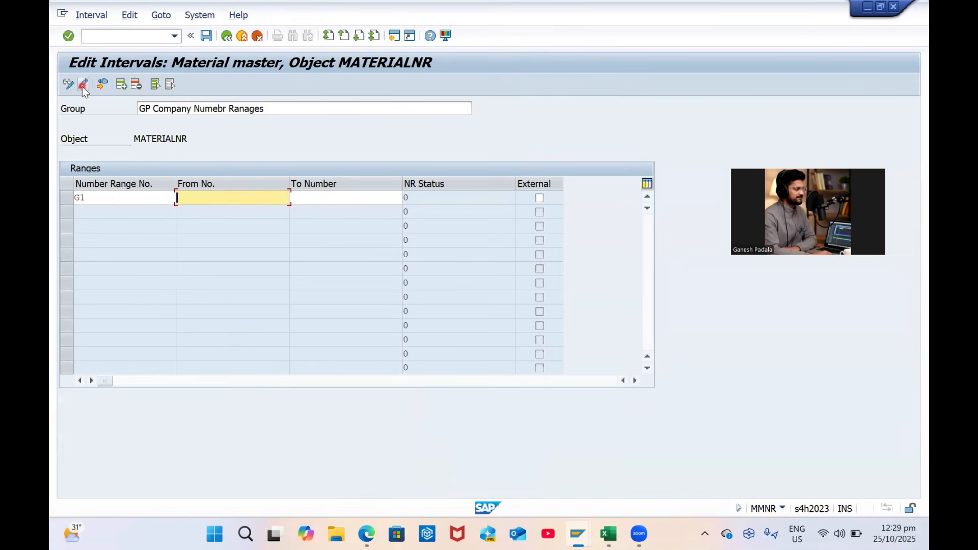
{"action": "type", "text": "AAAAA"}
{"action": "key", "text": "Tab"}
{"action": "type", "text": "ZZZZZ"}
{"action": "key", "text": "Tab"}
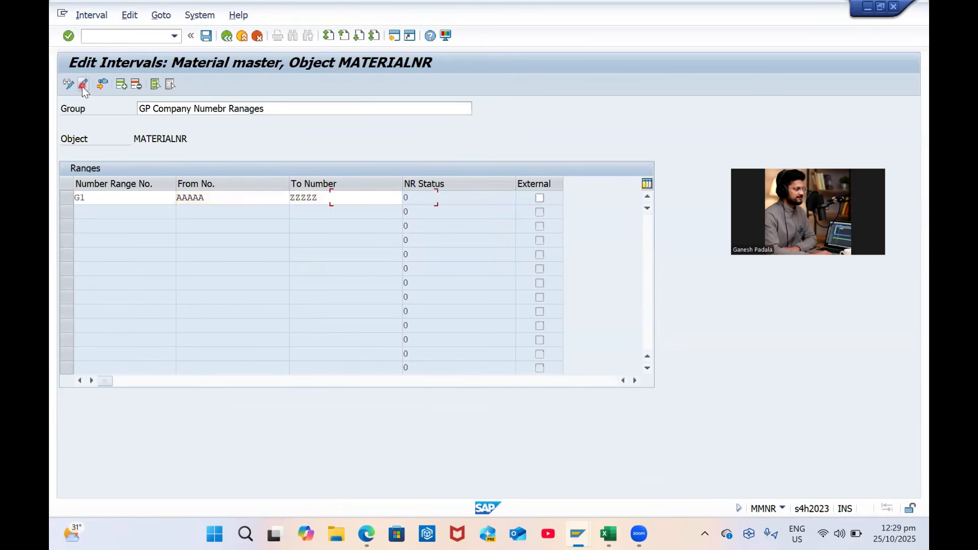
{"action": "key", "text": "space"}
{"action": "key", "text": "Return"}
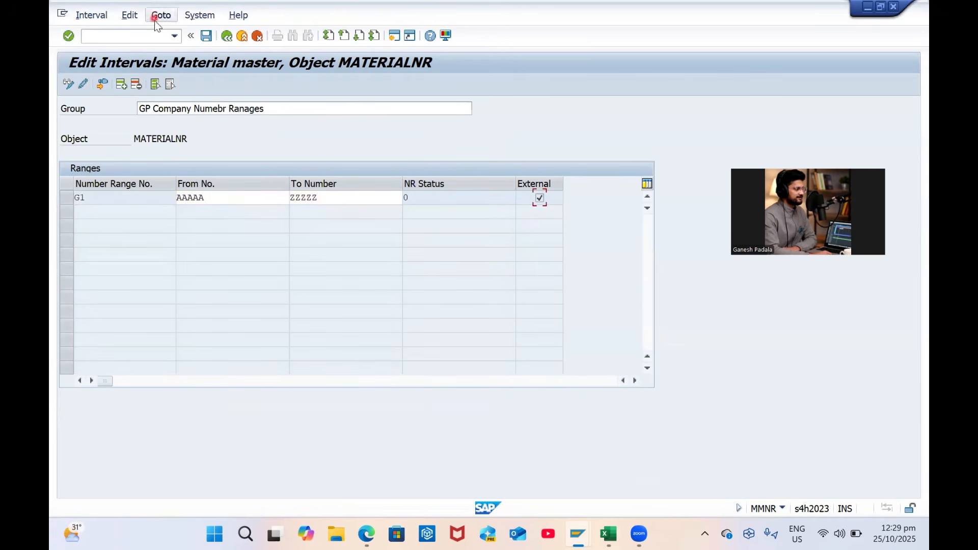
Save the group despite the overlap warning with interval 80, confirming the save on leaving
{"action": "left_click", "coordinate": [207, 36]}
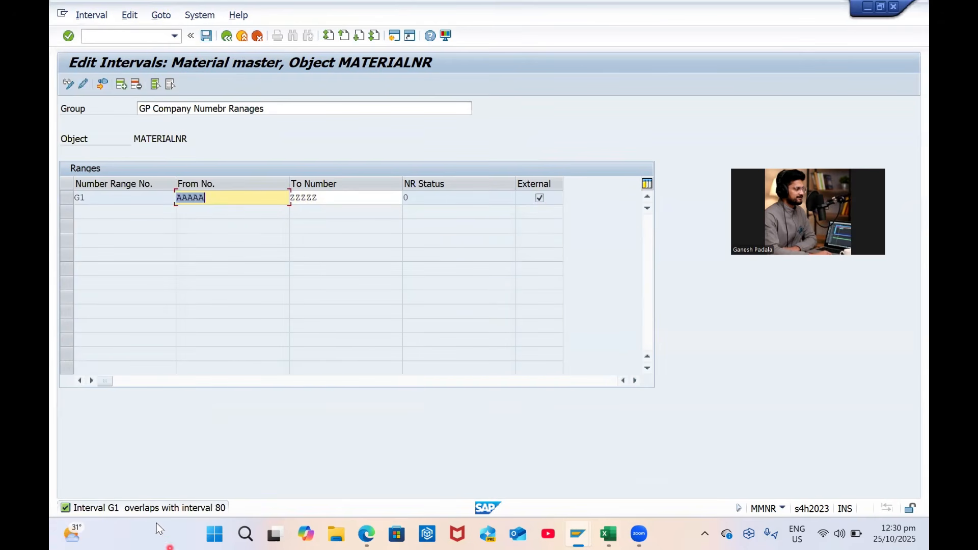
{"action": "left_click", "coordinate": [232, 200]}
{"action": "left_click", "coordinate": [207, 37]}
{"action": "left_click", "coordinate": [242, 36]}
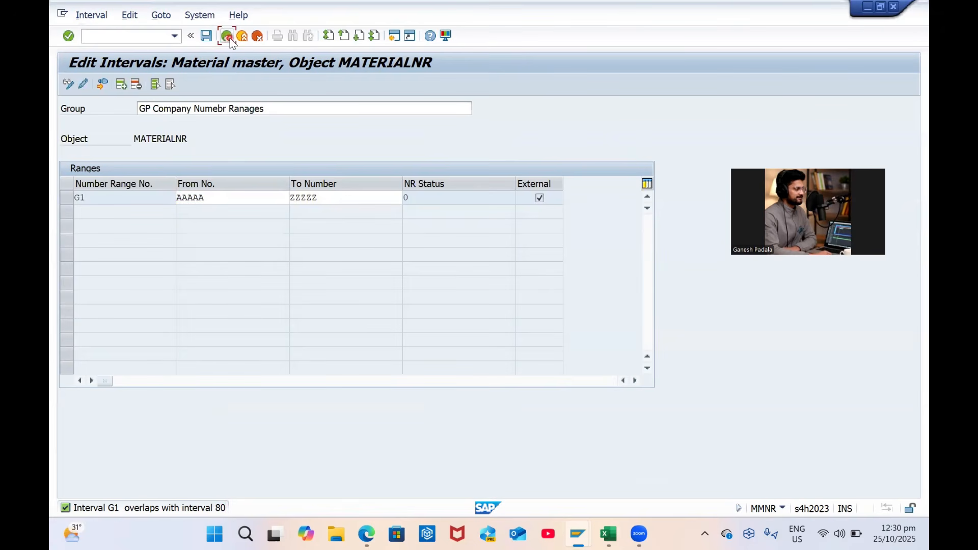
{"action": "left_click", "coordinate": [278, 267]}
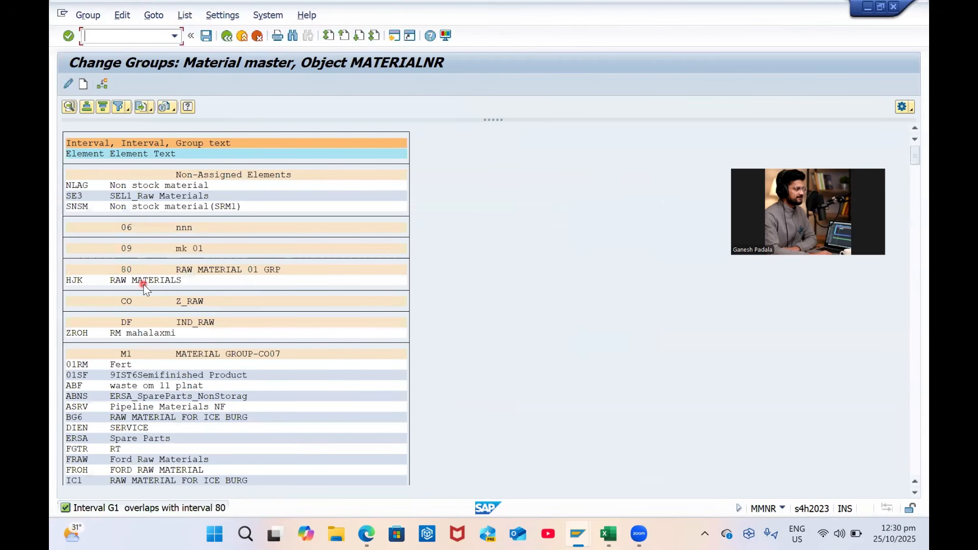
Review the material number intervals down to interval 80 (A–B) and leave without saving
{"action": "left_click", "coordinate": [226, 36]}
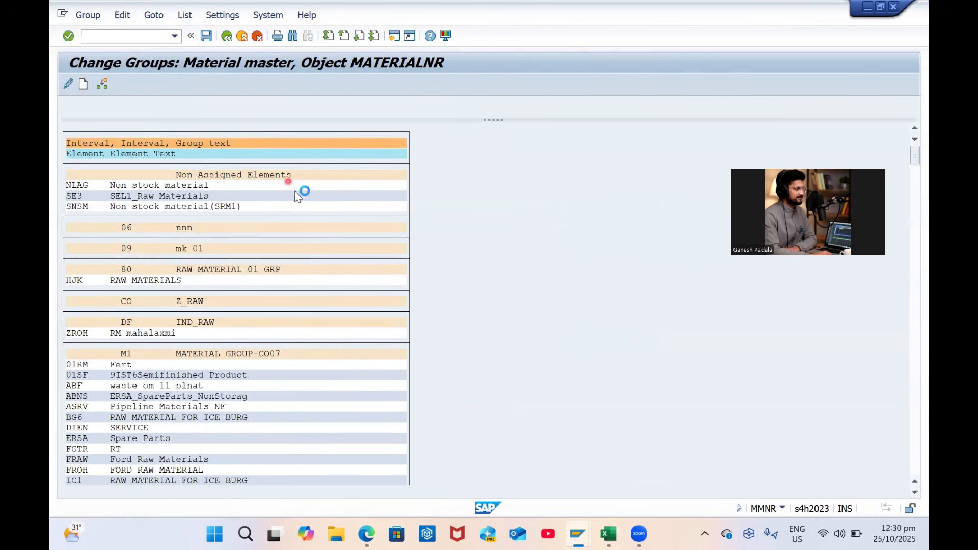
{"action": "left_click", "coordinate": [252, 140]}
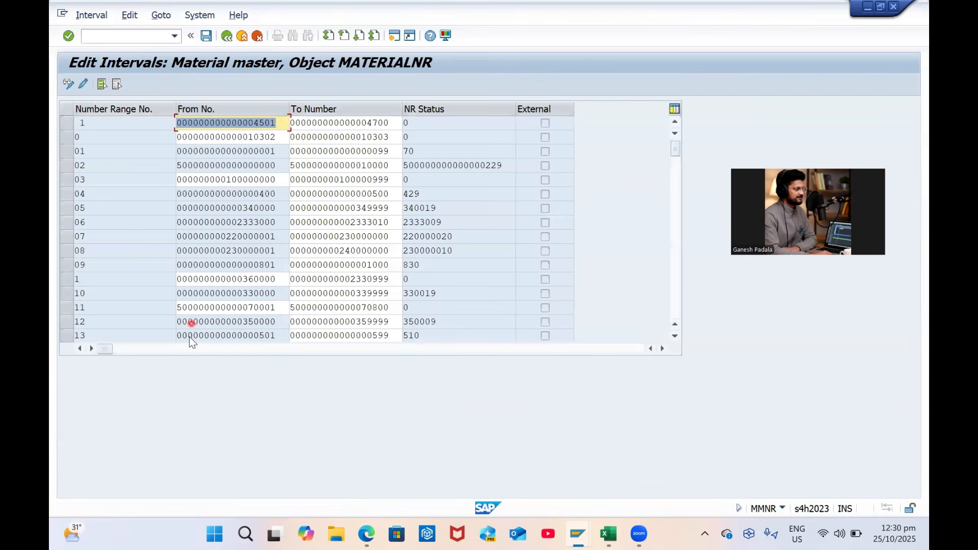
{"action": "scroll", "coordinate": [192, 331], "scroll_direction": "down", "scroll_amount": 4}
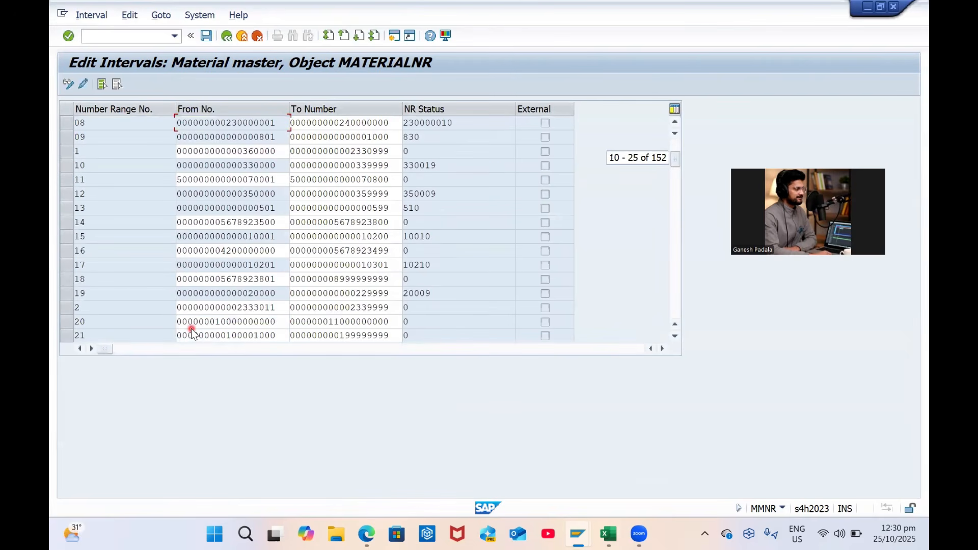
{"action": "scroll", "coordinate": [192, 332], "scroll_direction": "down", "scroll_amount": 5}
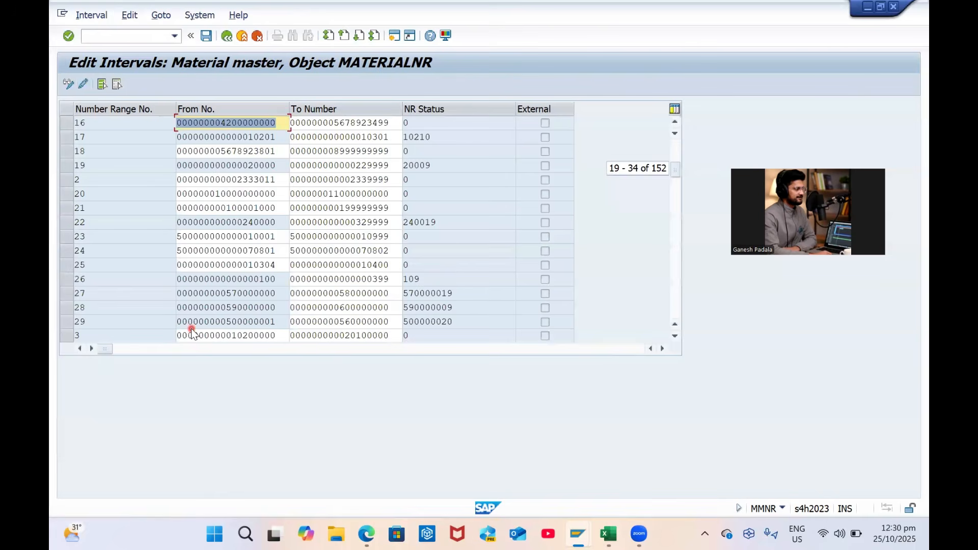
{"action": "scroll", "coordinate": [191, 329], "scroll_direction": "down", "scroll_amount": 1}
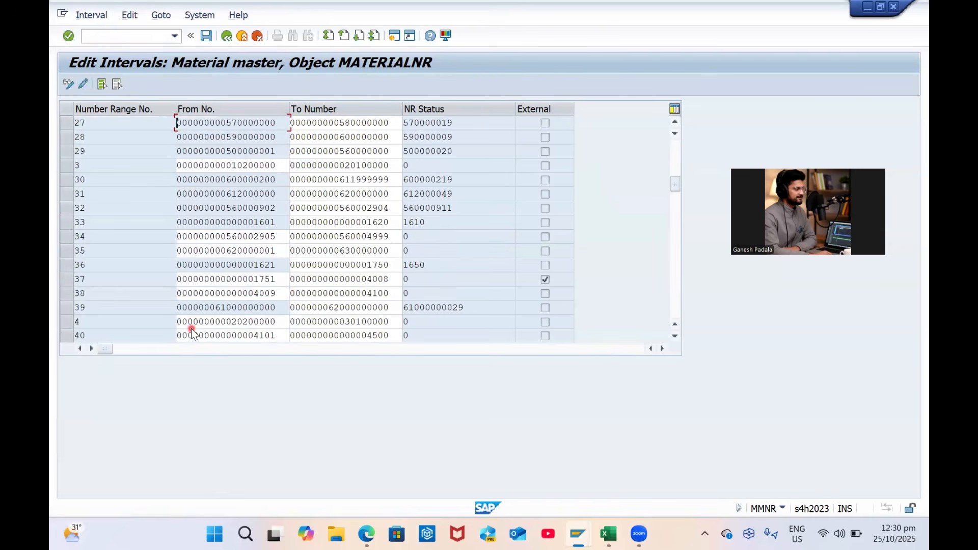
{"action": "scroll", "coordinate": [191, 328], "scroll_direction": "down", "scroll_amount": 2}
{"action": "scroll", "coordinate": [194, 328], "scroll_direction": "down", "scroll_amount": 7}
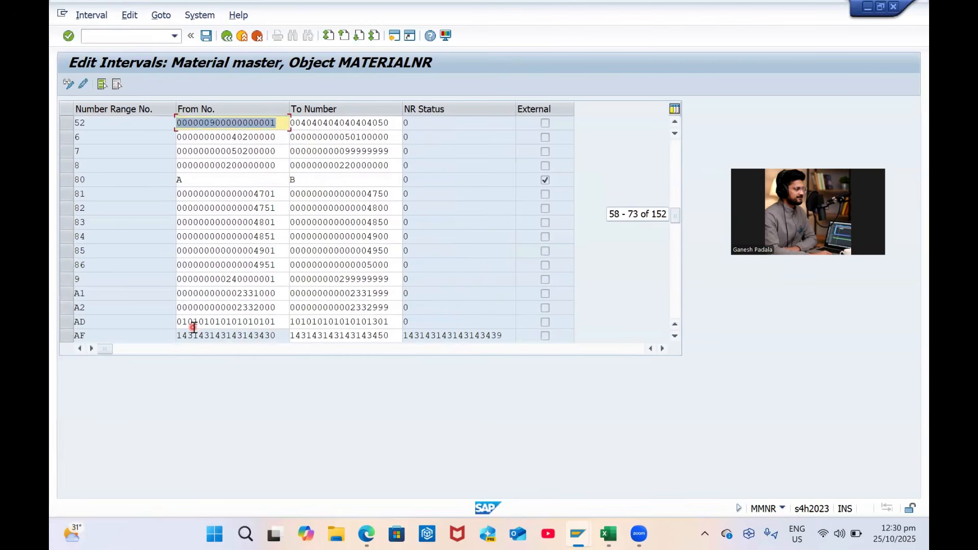
{"action": "left_click", "coordinate": [343, 178]}
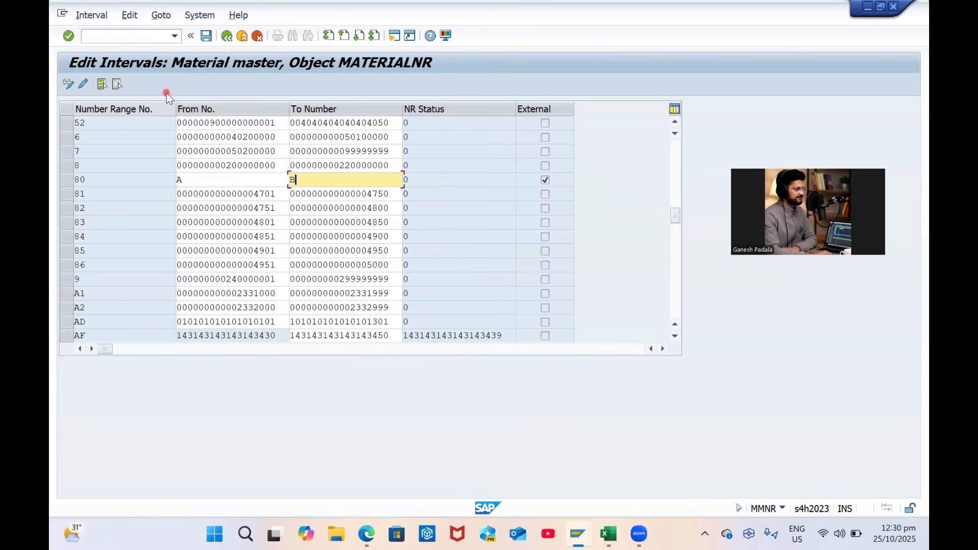
{"action": "left_click", "coordinate": [226, 37]}
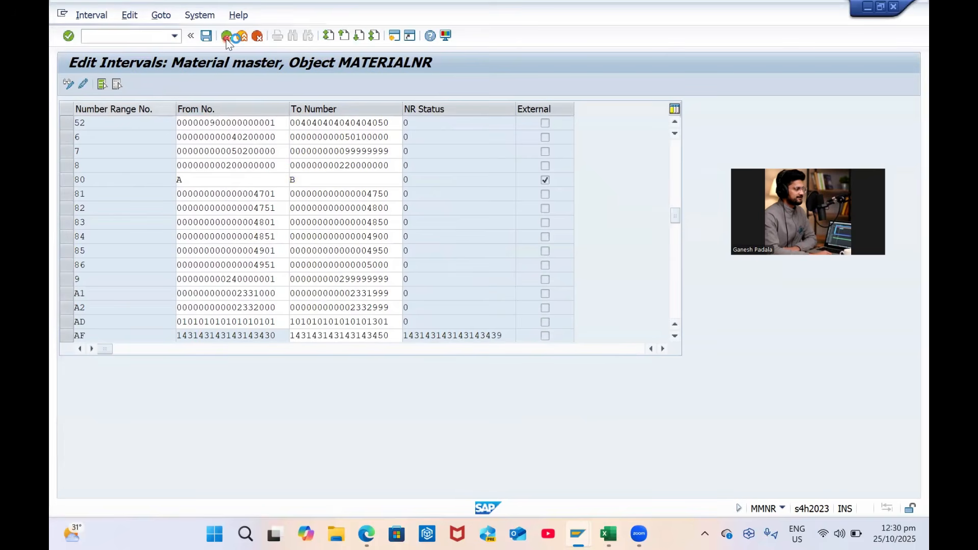
{"action": "left_click", "coordinate": [350, 267]}
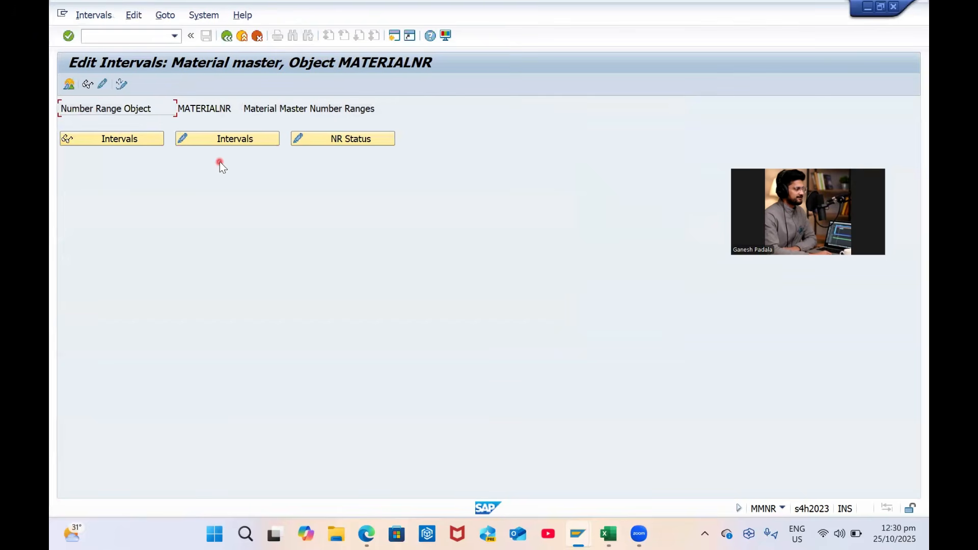
{"action": "left_click", "coordinate": [323, 149]}
Insert a new number range group named 'GP Company External Number Ranges'
{"action": "left_click", "coordinate": [104, 86]}
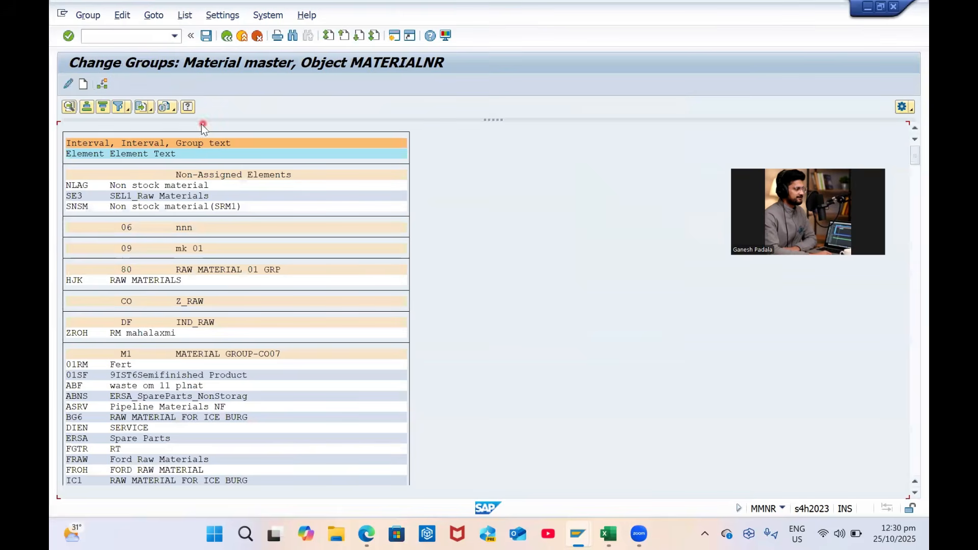
{"action": "left_click", "coordinate": [80, 87]}
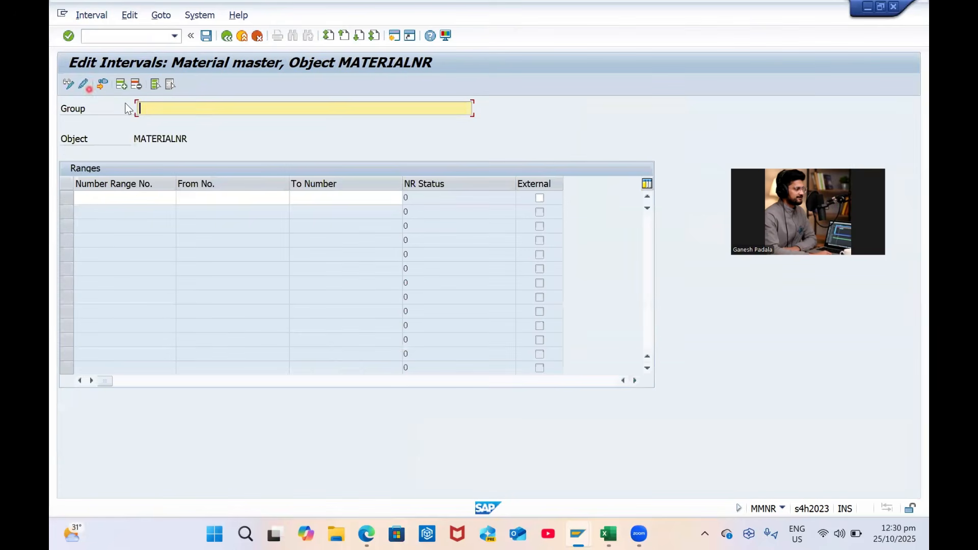
{"action": "type", "text": "GP C"}
{"action": "key", "text": "Caps_Lock"}
{"action": "type", "text": "ompany"}
{"action": "key", "text": "Caps_Lock"}
{"action": "type", "text": "E"}
{"action": "key", "text": "Caps_Lock"}
{"action": "type", "text": "xternal"}
{"action": "key", "text": "Caps_Lock"}
{"action": "type", "text": "N"}
{"action": "key", "text": "Caps_Lock"}
{"action": "type", "text": "um"}
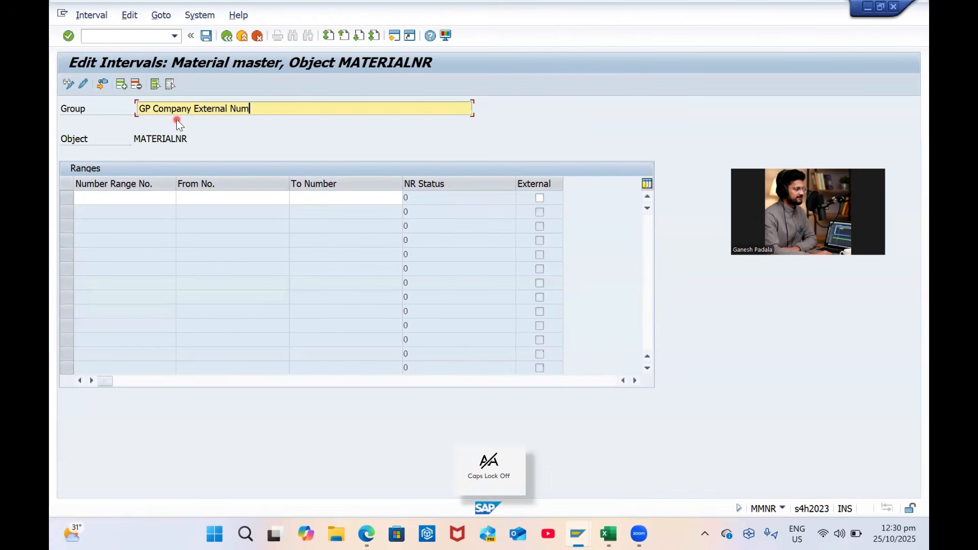
{"action": "type", "text": "ber"}
{"action": "key", "text": "Caps_Lock"}
{"action": "type", "text": "R"}
{"action": "key", "text": "Caps_Lock"}
{"action": "type", "text": "anges"}
Enter interval 80 running from A to B for the new group
{"action": "key", "text": "Tab"}
{"action": "type", "text": "90"}
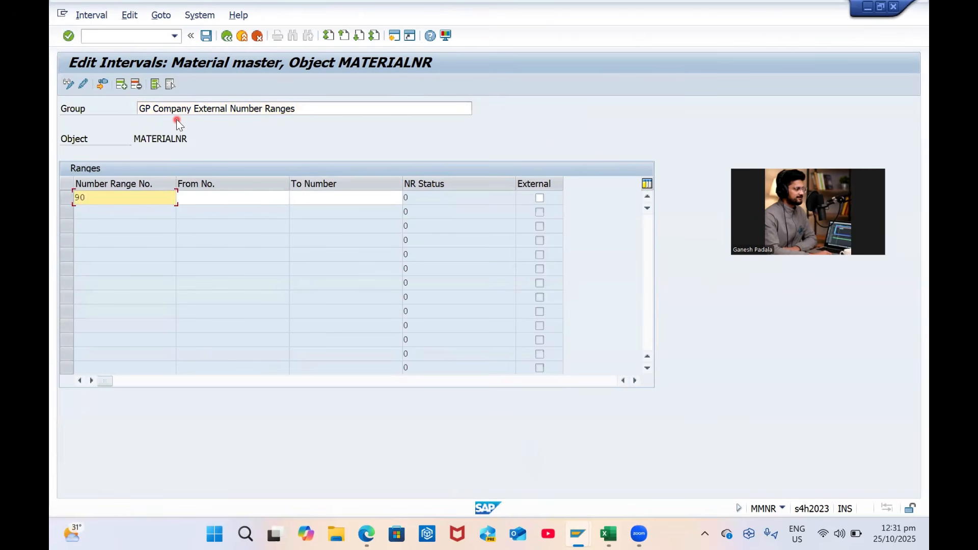
{"action": "key", "text": "Tab"}
{"action": "type", "text": "80"}
{"action": "key", "text": "Tab"}
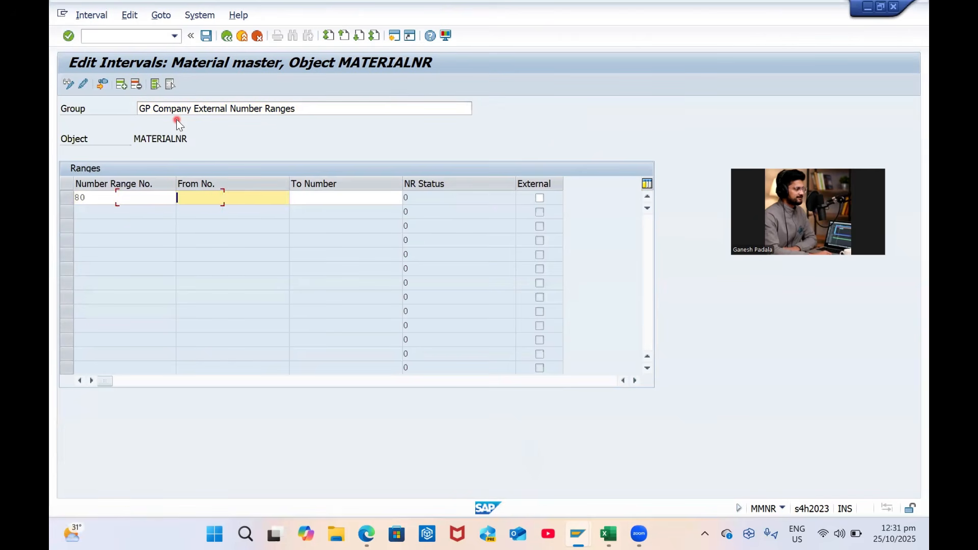
{"action": "type", "text": "a"}
{"action": "key", "text": "Tab"}
{"action": "key", "text": "shift+Tab"}
{"action": "key", "text": "BackSpace"}
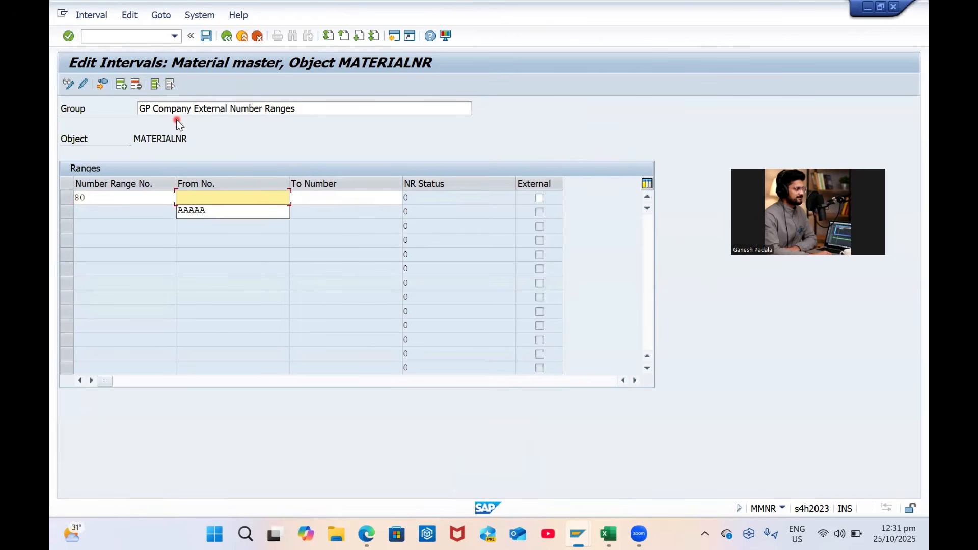
{"action": "key", "text": "Caps_Lock"}
{"action": "type", "text": "A"}
{"action": "key", "text": "Tab"}
{"action": "type", "text": "B"}
{"action": "key", "text": "Return"}
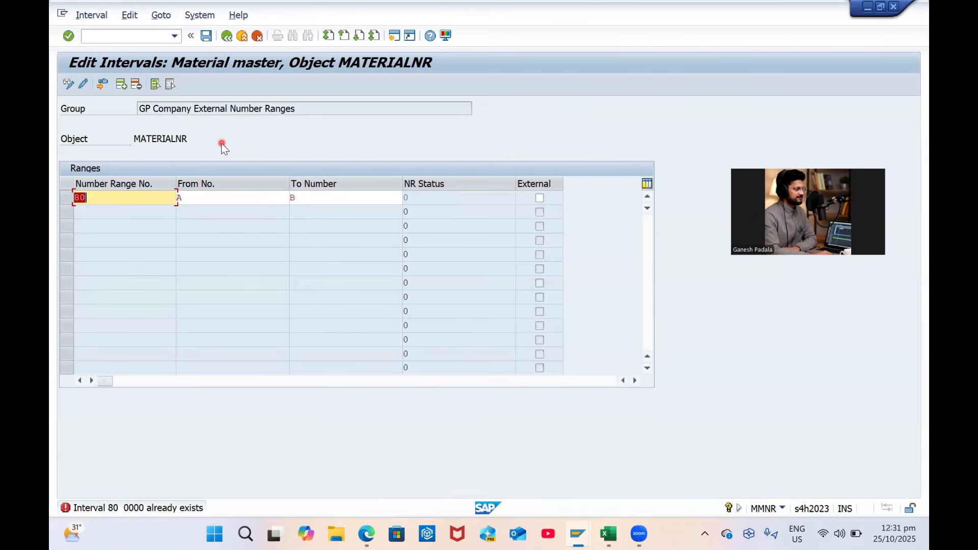
Clear the rejected interval 80 row, save the group and leave interval editing
{"action": "key", "text": "BackSpace"}
{"action": "key", "text": "Tab"}
{"action": "key", "text": "BackSpace"}
{"action": "key", "text": "Tab"}
{"action": "key", "text": "BackSpace"}
{"action": "key", "text": "Return"}
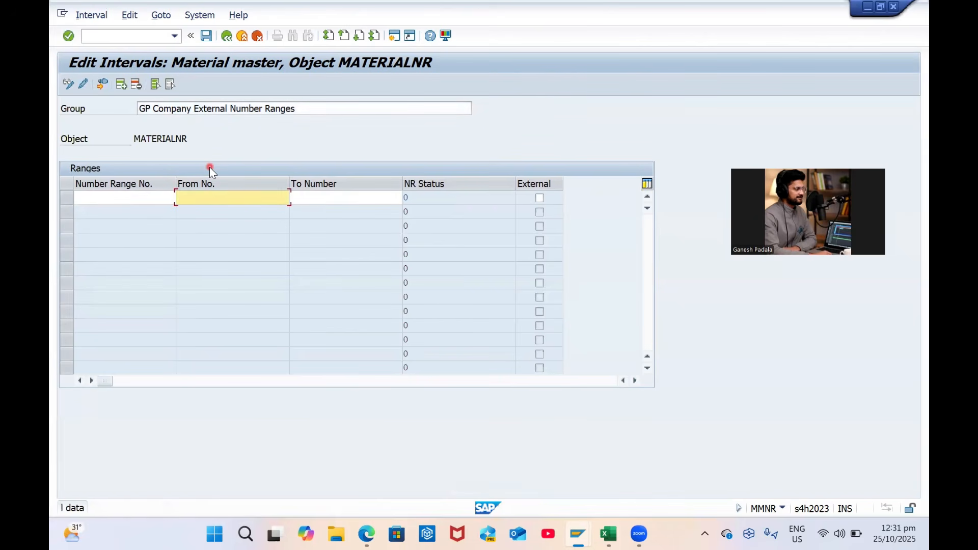
{"action": "left_click", "coordinate": [206, 35]}
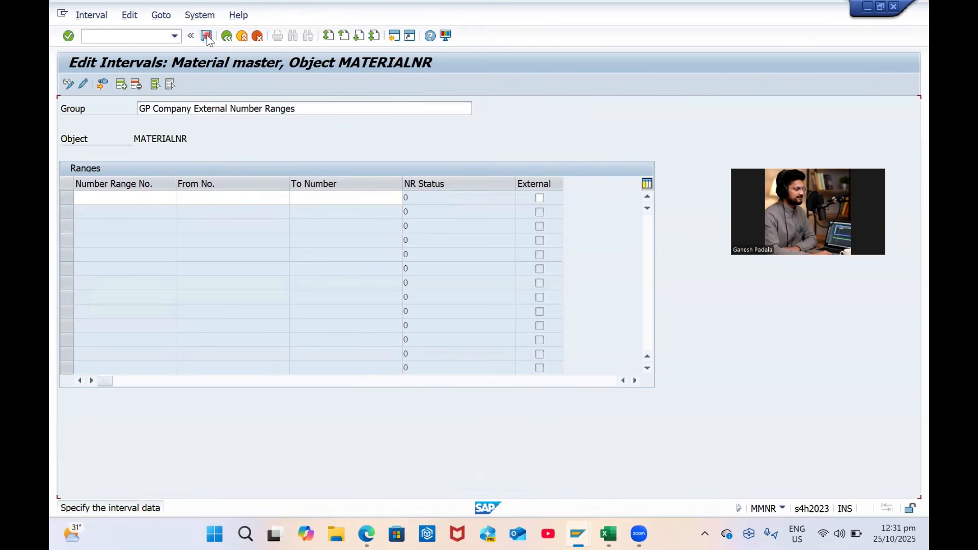
{"action": "left_click", "coordinate": [206, 35]}
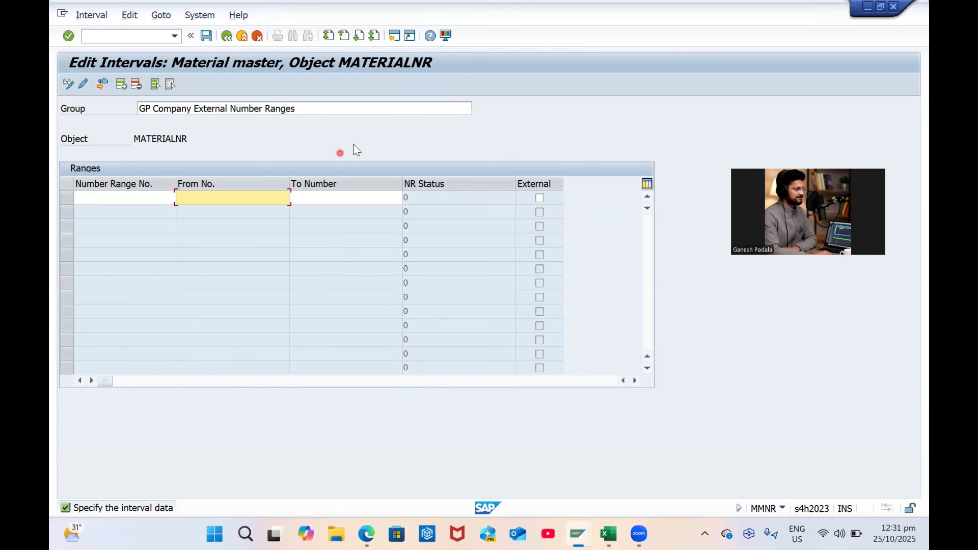
{"action": "left_click", "coordinate": [227, 36]}
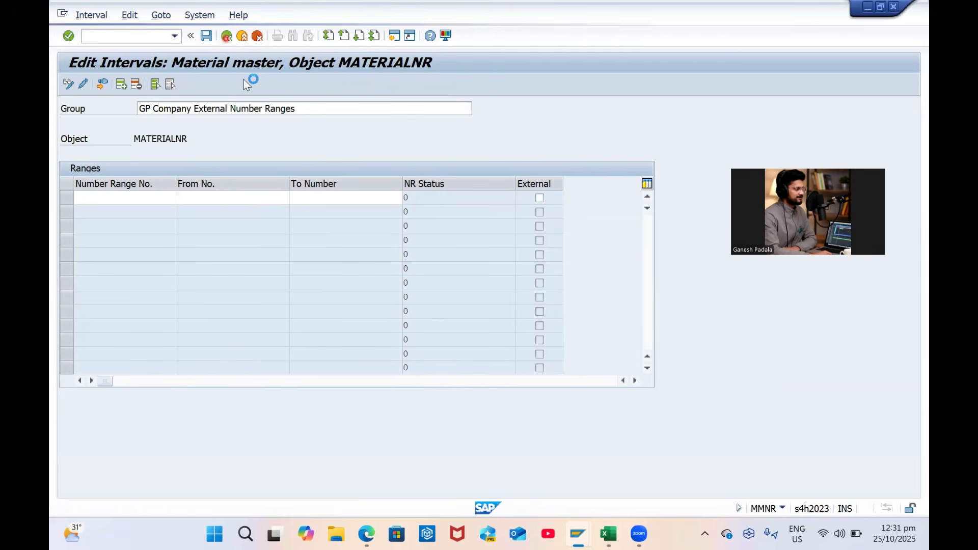
Decline the prompt and return to the MATERIALNR number range screen
{"action": "left_click", "coordinate": [355, 264]}
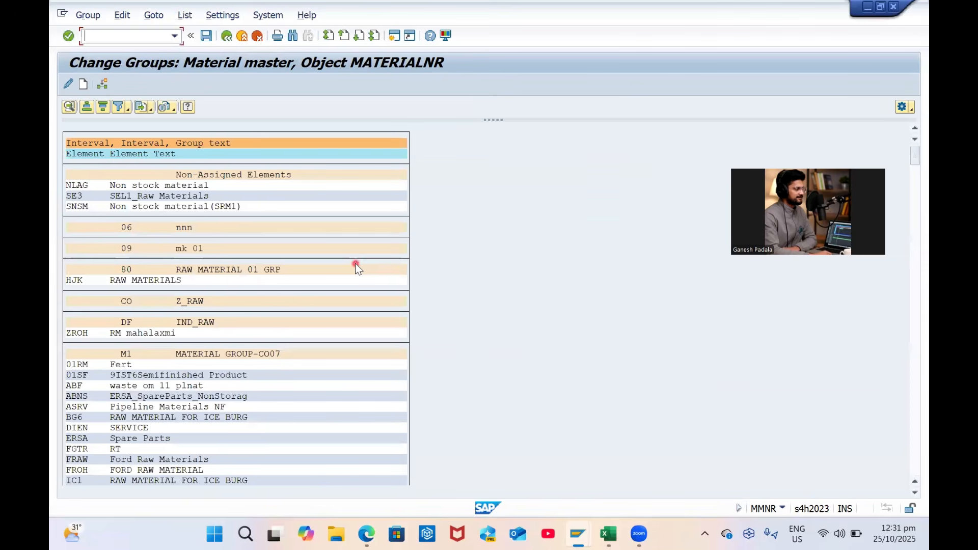
{"action": "left_click", "coordinate": [231, 231]}
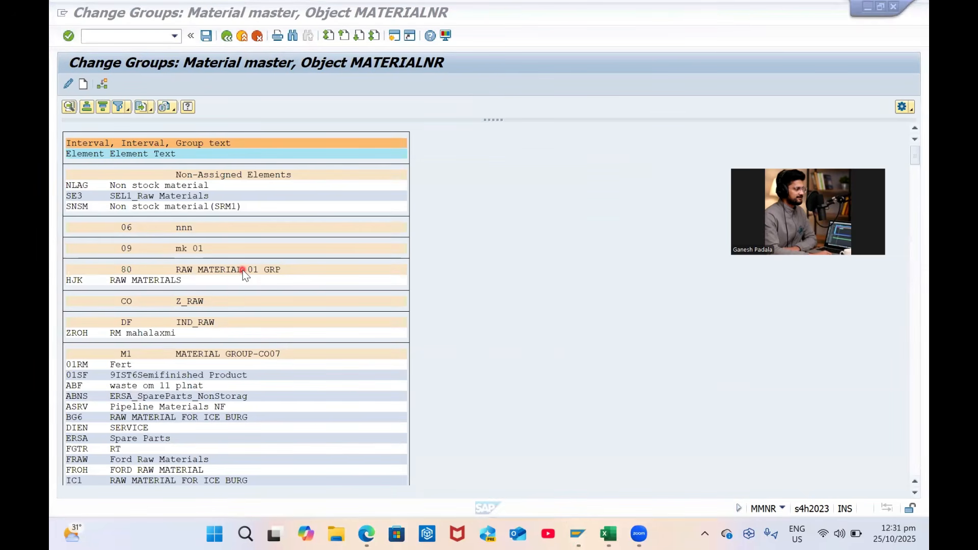
{"action": "left_click", "coordinate": [225, 37]}
{"action": "left_click", "coordinate": [341, 139]}
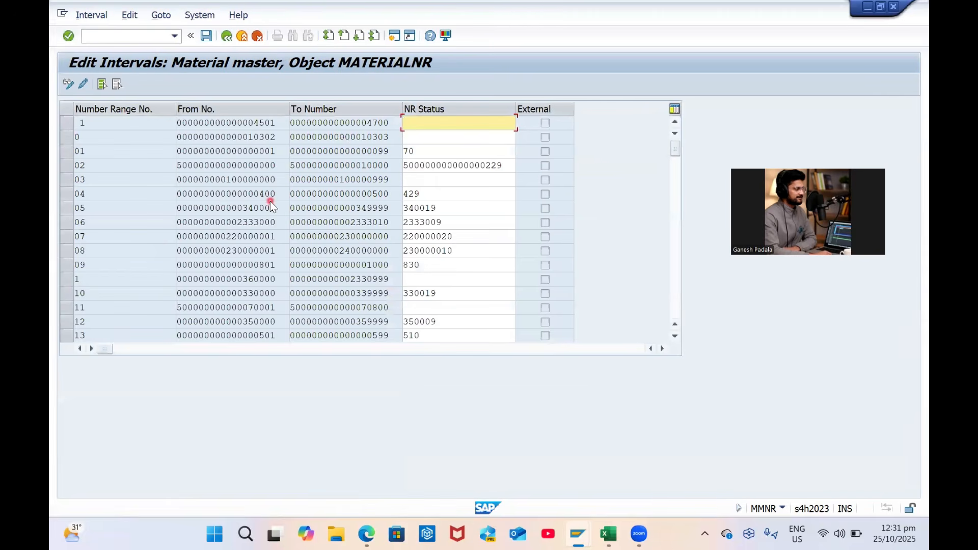
{"action": "left_click", "coordinate": [383, 193]}
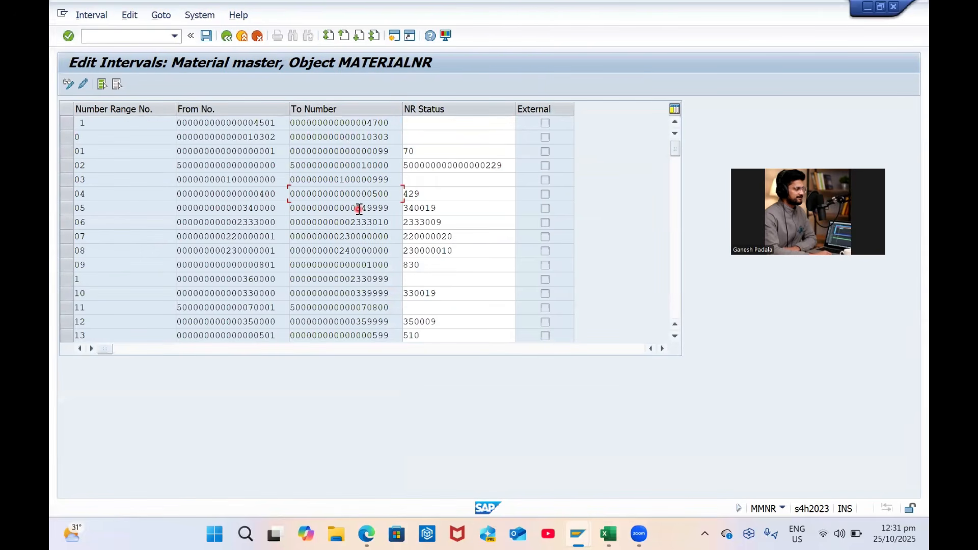
{"action": "scroll", "coordinate": [320, 306], "scroll_direction": "down", "scroll_amount": 2}
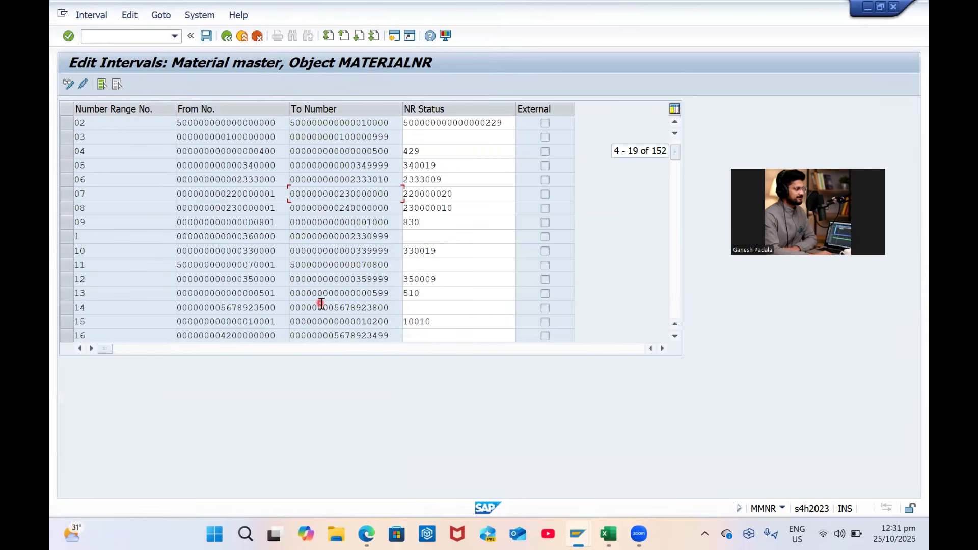
{"action": "scroll", "coordinate": [320, 304], "scroll_direction": "down", "scroll_amount": 1}
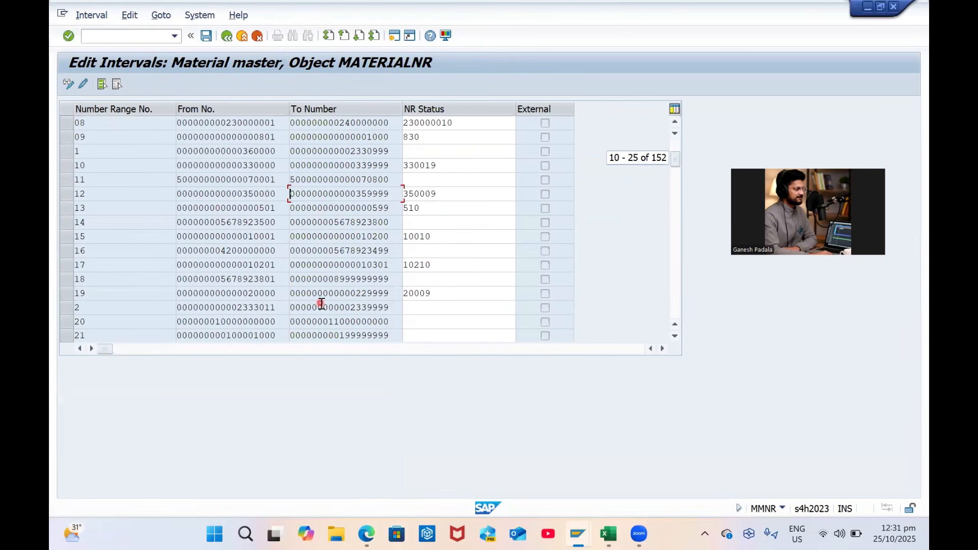
{"action": "left_click", "coordinate": [63, 324]}
{"action": "left_click_drag", "start_coordinate": [278, 321], "coordinate": [210, 322]}
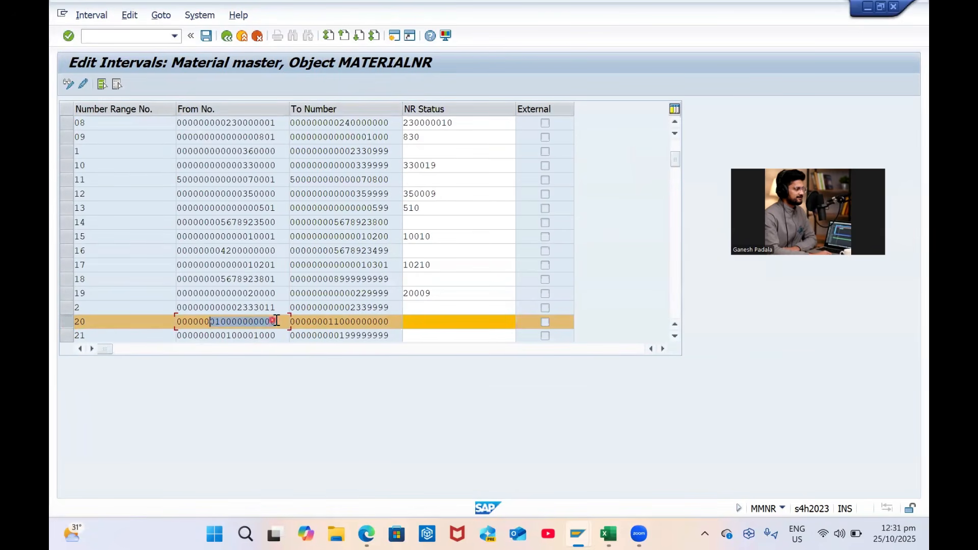
{"action": "left_click", "coordinate": [228, 327]}
{"action": "left_click_drag", "start_coordinate": [215, 324], "coordinate": [285, 327]}
{"action": "left_click", "coordinate": [285, 326]}
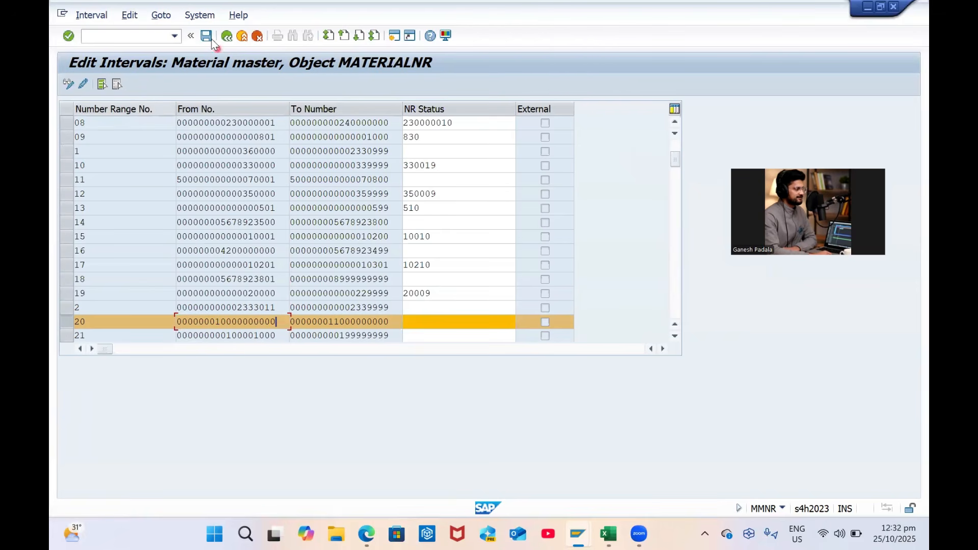
{"action": "left_click", "coordinate": [232, 37]}
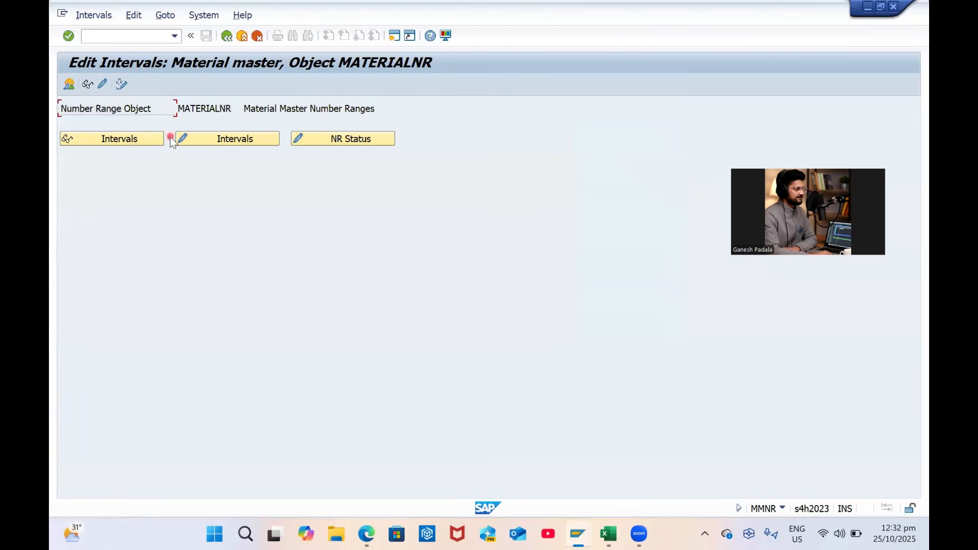
Open MATERIALNR's intervals in change mode and scroll down to interval 20
{"action": "left_click", "coordinate": [235, 137]}
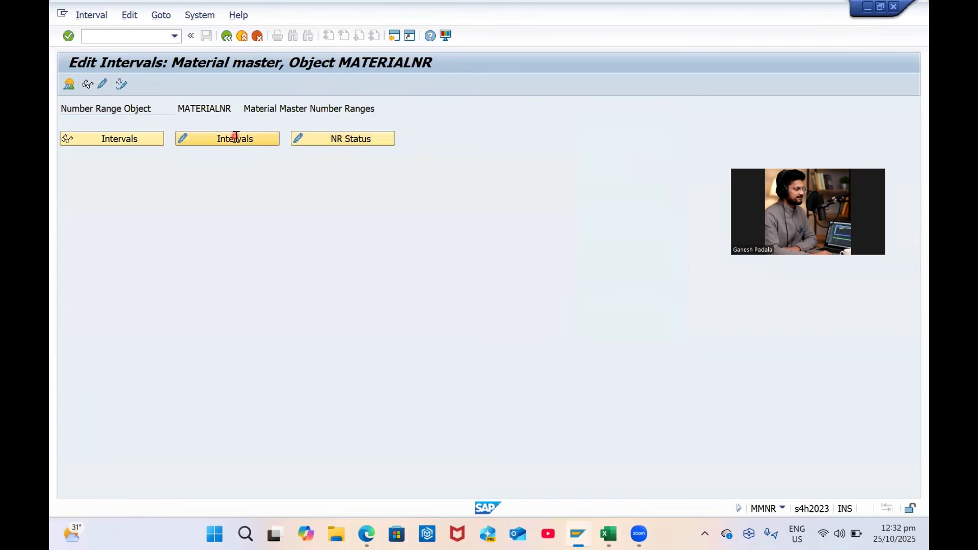
{"action": "left_click", "coordinate": [231, 37]}
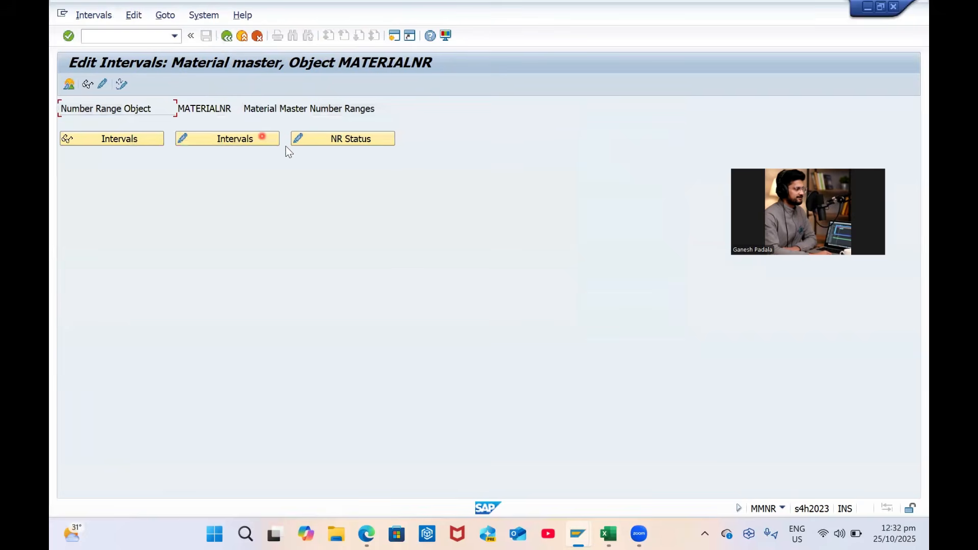
{"action": "left_click", "coordinate": [315, 136]}
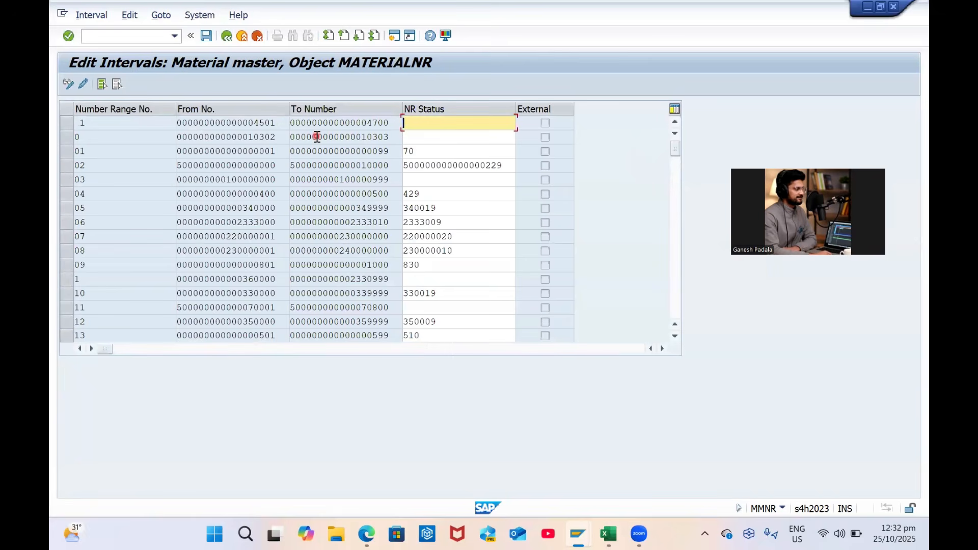
{"action": "left_click", "coordinate": [228, 35]}
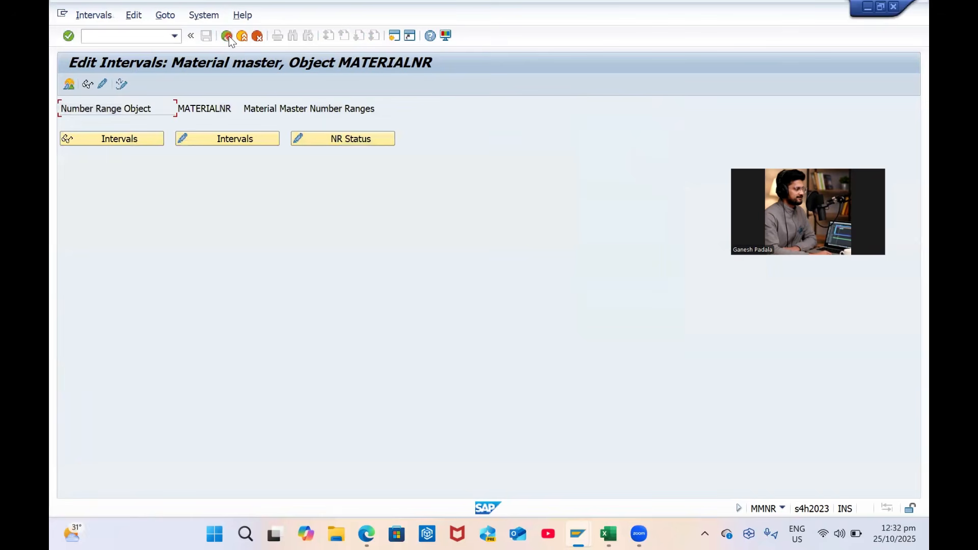
{"action": "left_click", "coordinate": [213, 139]}
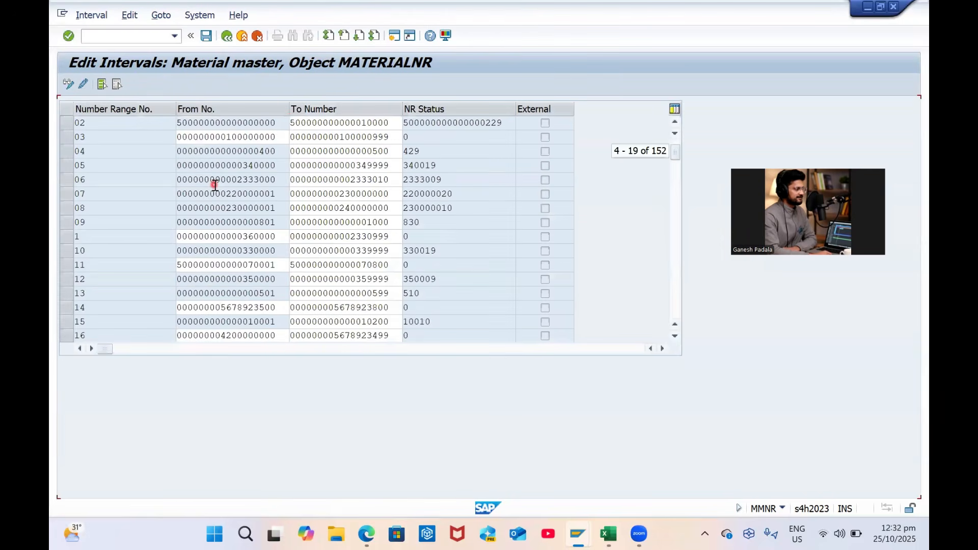
{"action": "scroll", "coordinate": [215, 184], "scroll_direction": "down", "scroll_amount": 5}
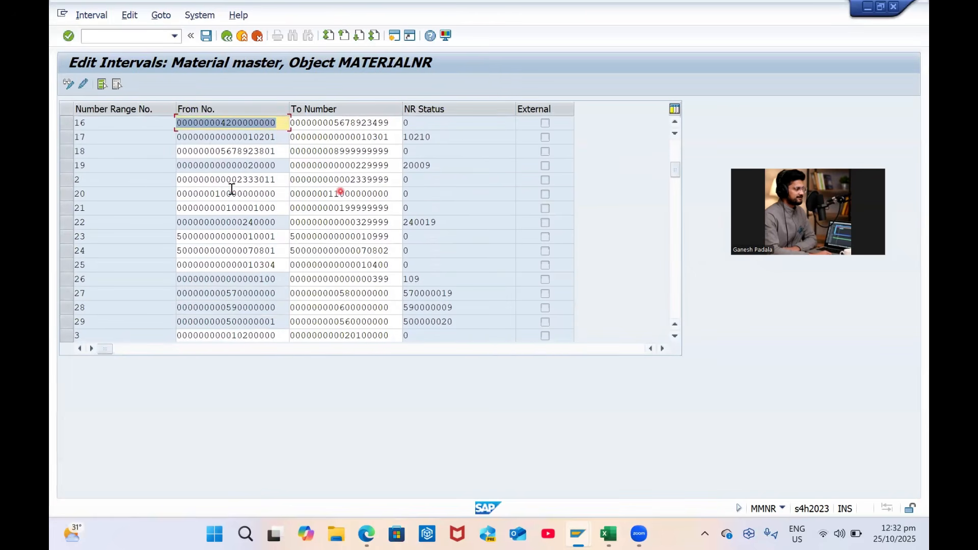
{"action": "left_click", "coordinate": [257, 194]}
{"action": "key", "text": "ctrl+c"}
{"action": "left_click", "coordinate": [304, 197]}
{"action": "double_click", "coordinate": [300, 196]}
{"action": "key", "text": "ctrl+v"}
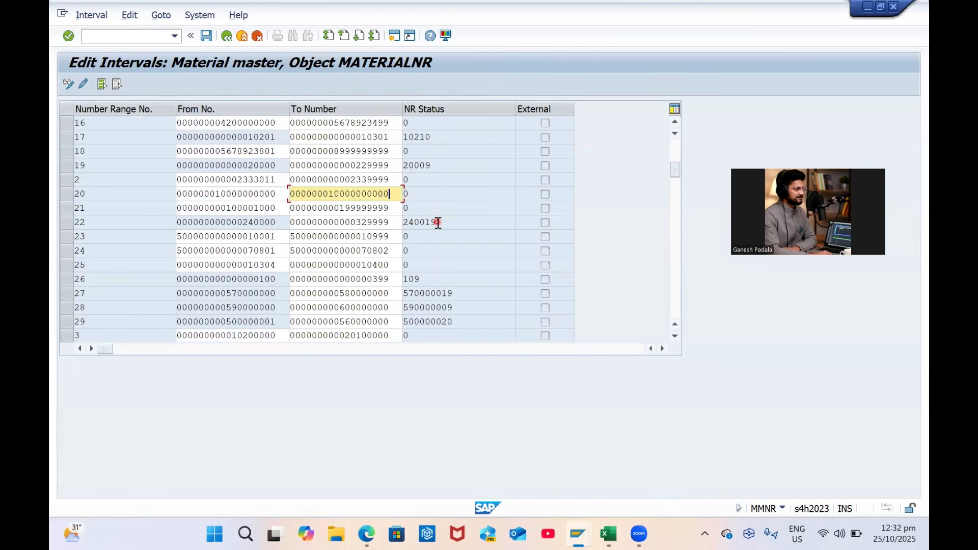
{"action": "key", "text": "BackSpace"}
{"action": "type", "text": "1"}
{"action": "key", "text": "shift+Home"}
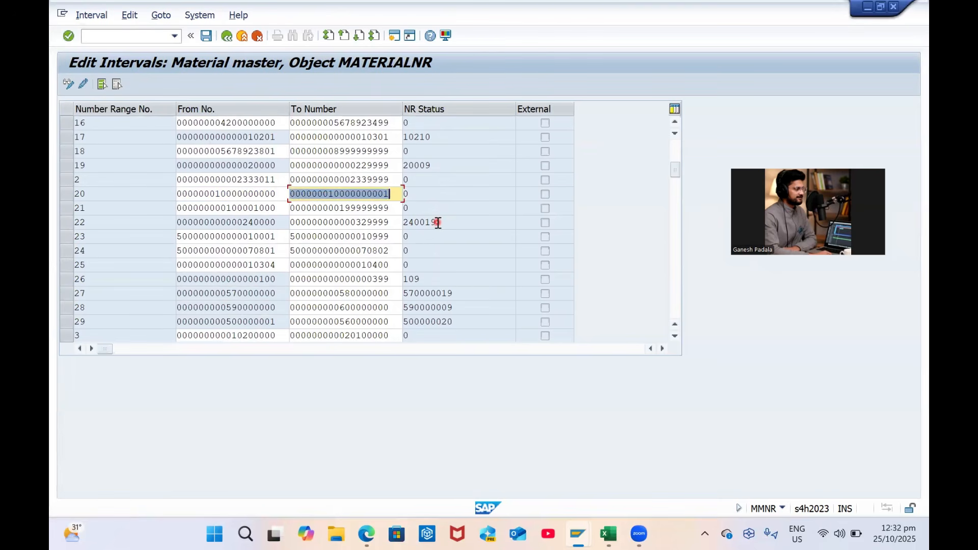
{"action": "key", "text": "ctrl+v"}
{"action": "key", "text": "Return"}
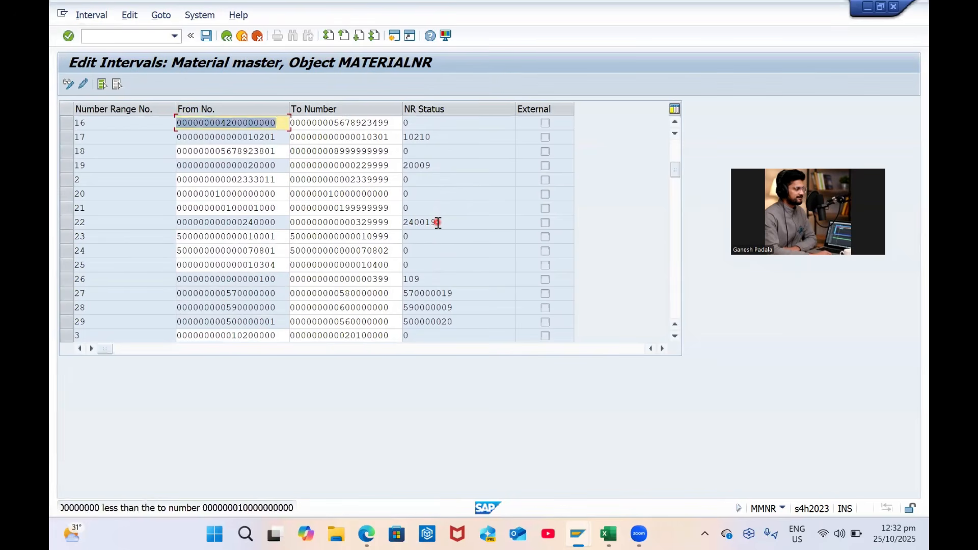
{"action": "left_click", "coordinate": [398, 181]}
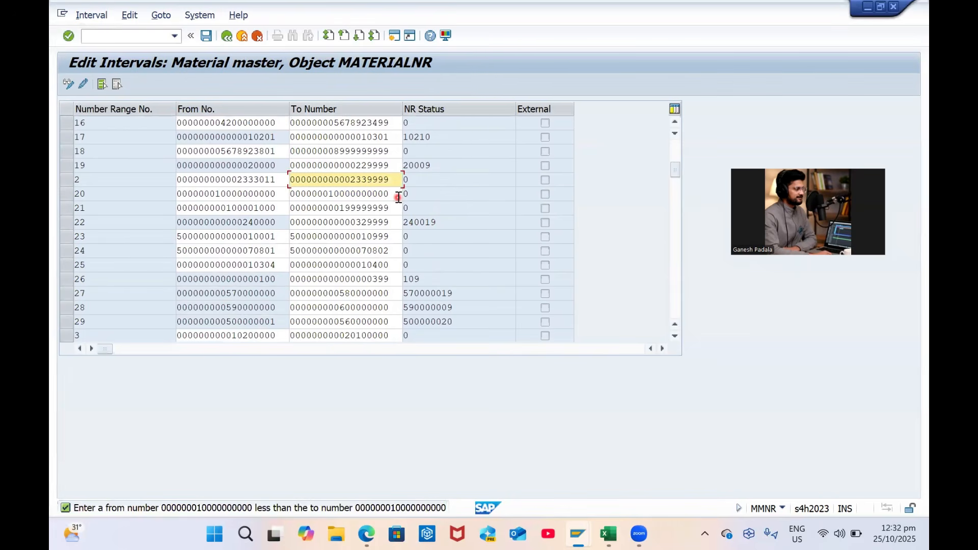
{"action": "left_click", "coordinate": [398, 199]}
{"action": "key", "text": "BackSpace"}
{"action": "type", "text": "1"}
{"action": "key", "text": "Return"}
Save the shortened interval, accept the transport notice, and leave the interval table
{"action": "left_click", "coordinate": [398, 199]}
{"action": "key", "text": "ctrl+s"}
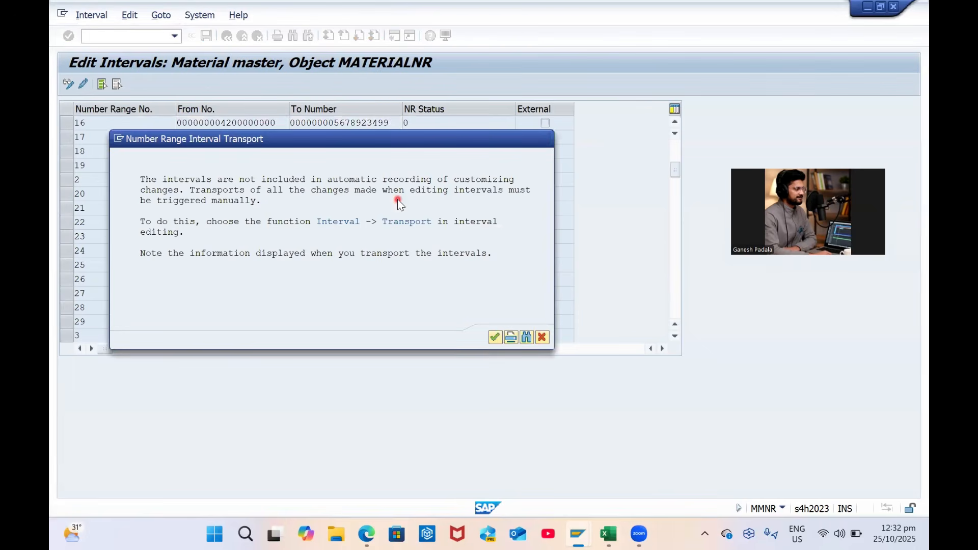
{"action": "key", "text": "Return"}
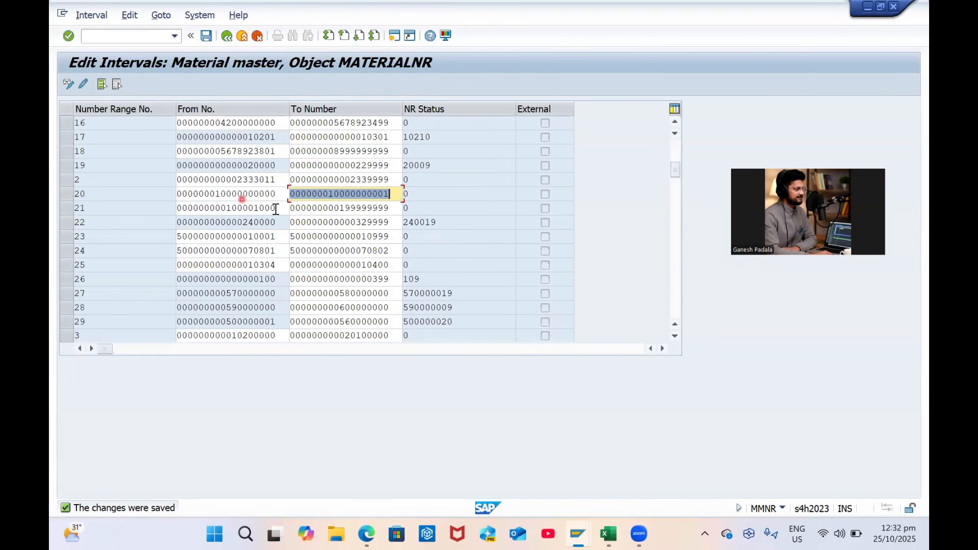
{"action": "left_click", "coordinate": [225, 36]}
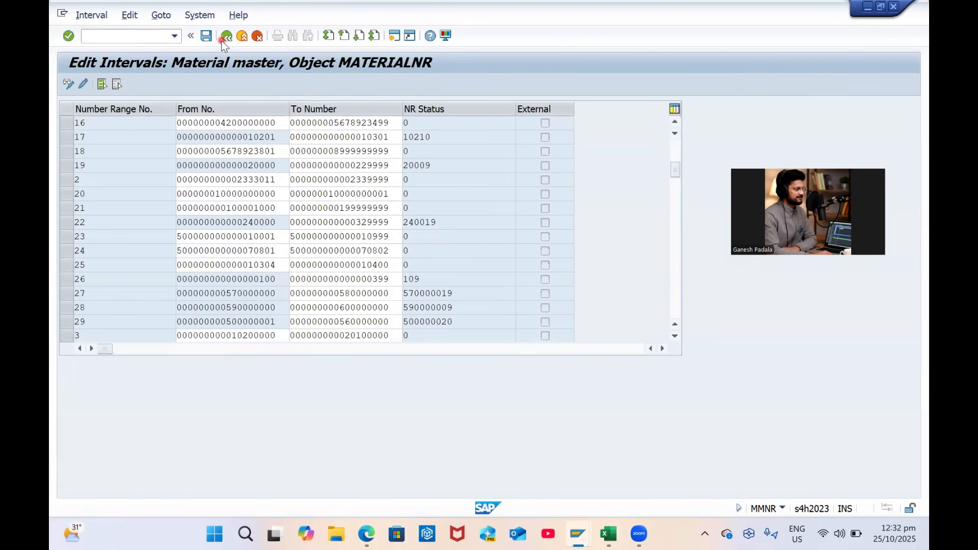
Start a new number range group named 'GP Company Internal Number ranges'
{"action": "left_click", "coordinate": [103, 82]}
{"action": "left_click", "coordinate": [68, 85]}
{"action": "left_click", "coordinate": [226, 175]}
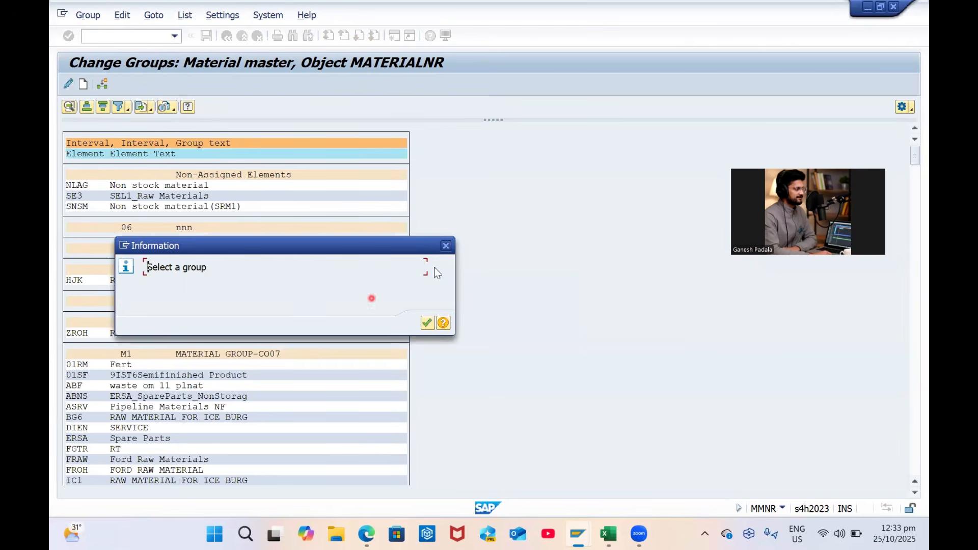
{"action": "left_click", "coordinate": [446, 246]}
{"action": "left_click", "coordinate": [84, 87]}
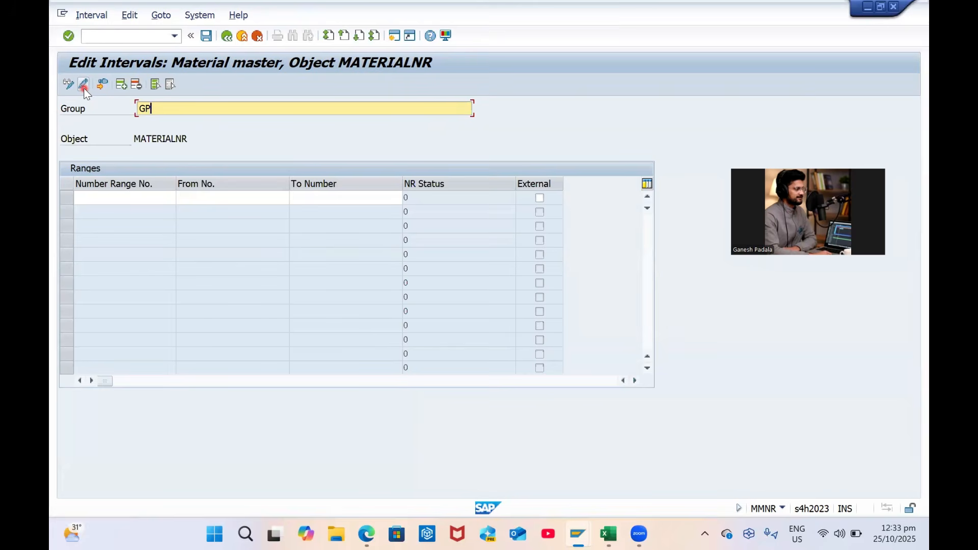
{"action": "type", "text": "GP C"}
{"action": "key", "text": "Caps_Lock"}
{"action": "type", "text": "ompany Internal Number ranges"}
{"action": "key", "text": "Tab"}
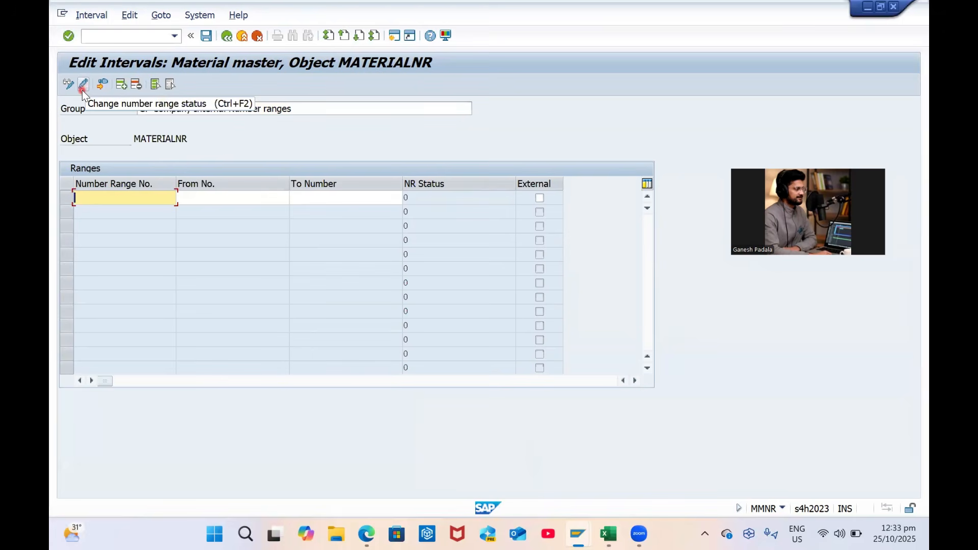
Add interval G1, pasting the starting number into From No. and To Number
{"action": "type", "text": "g1"}
{"action": "key", "text": "BackSpace"}
{"action": "key", "text": "BackSpace"}
{"action": "key", "text": "Caps_Lock"}
{"action": "type", "text": "G1"}
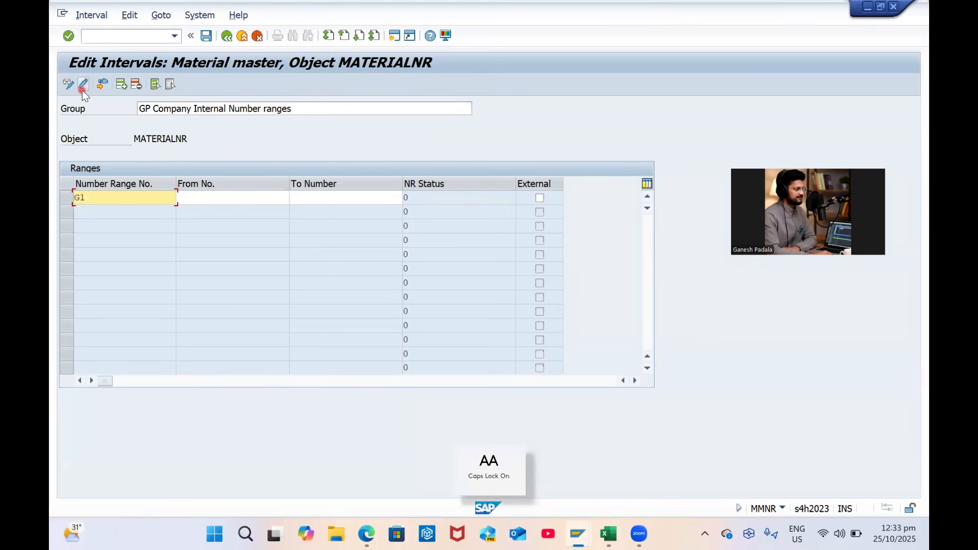
{"action": "key", "text": "Tab"}
{"action": "key", "text": "ctrl+v"}
{"action": "key", "text": "Tab"}
{"action": "key", "text": "ctrl+v"}
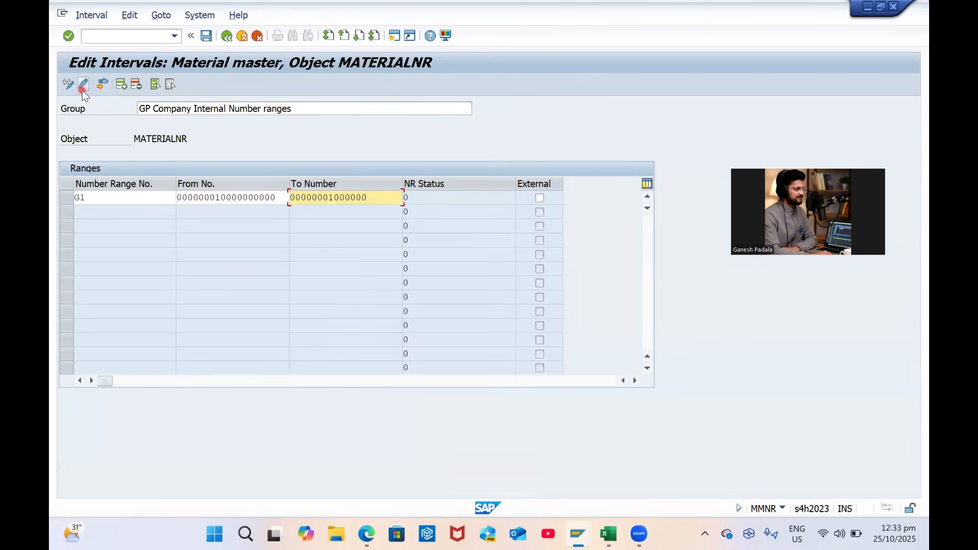
{"action": "key", "text": "BackSpace"}
{"action": "key", "text": "BackSpace"}
{"action": "key", "text": "BackSpace"}
{"action": "key", "text": "Return"}
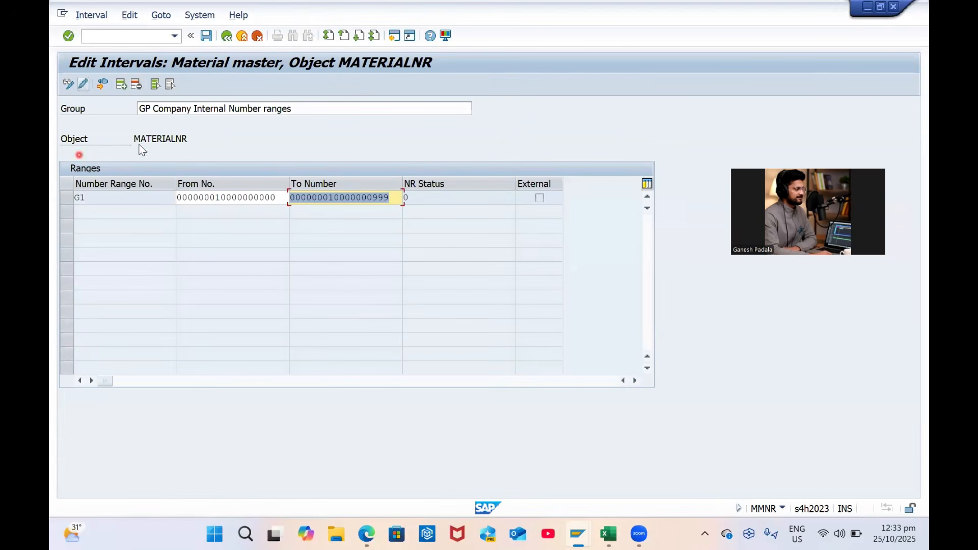
{"action": "left_click", "coordinate": [375, 201]}
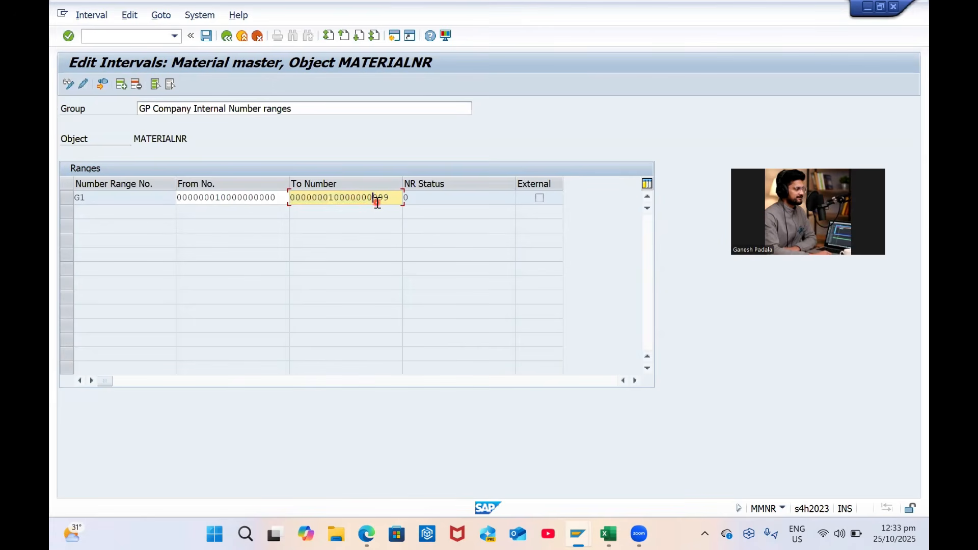
{"action": "key", "text": "Return"}
{"action": "key", "text": "Return"}
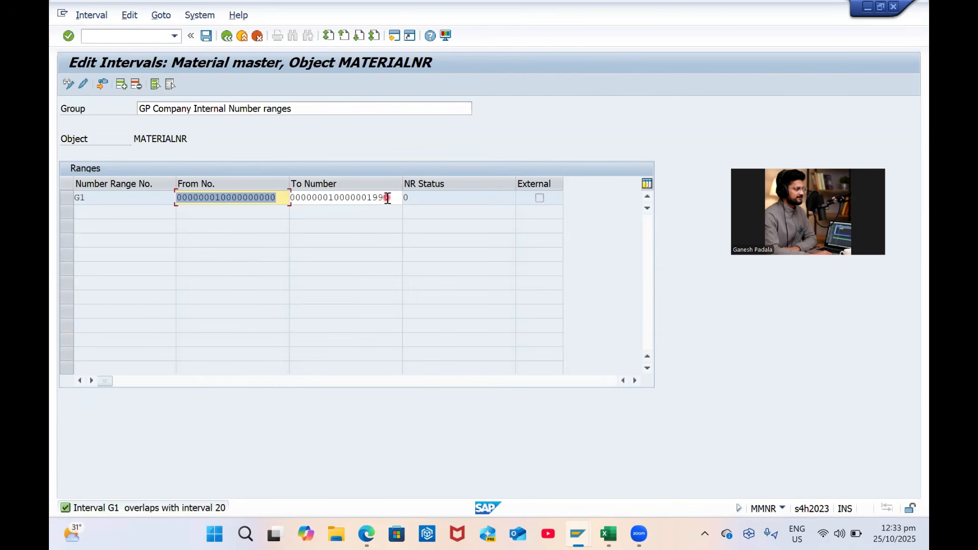
Make G1's From No. end in 2, save, and exit saving changes
{"action": "left_click", "coordinate": [279, 197]}
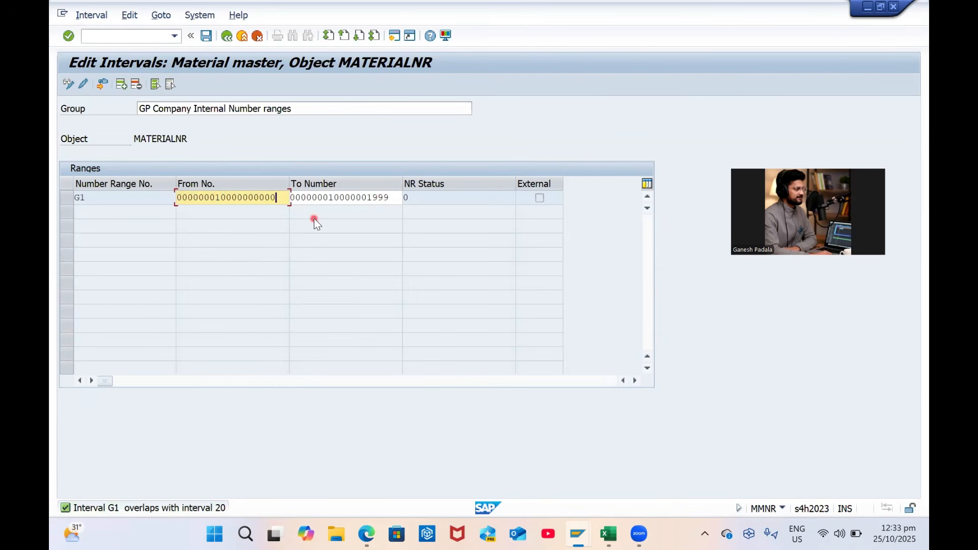
{"action": "key", "text": "BackSpace"}
{"action": "type", "text": "2"}
{"action": "key", "text": "Return"}
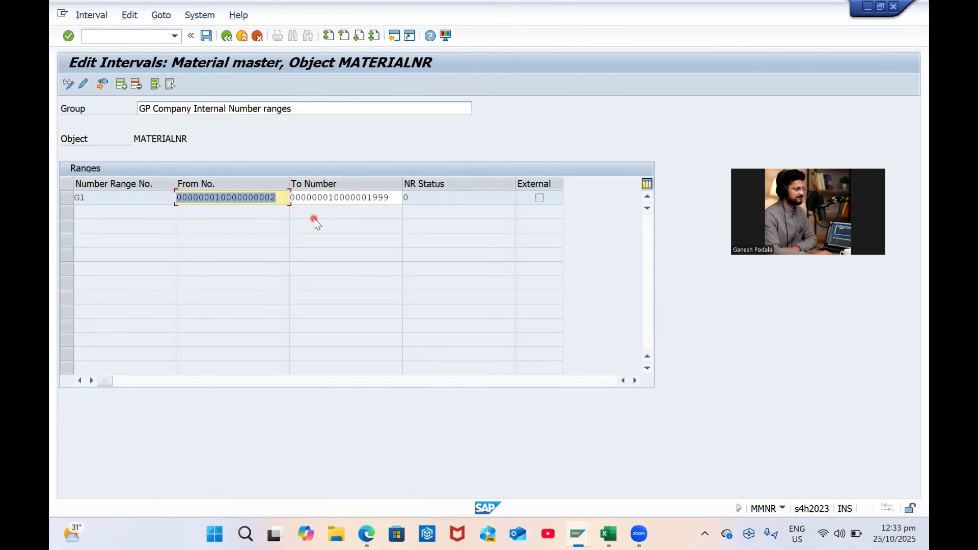
{"action": "key", "text": "ctrl+s"}
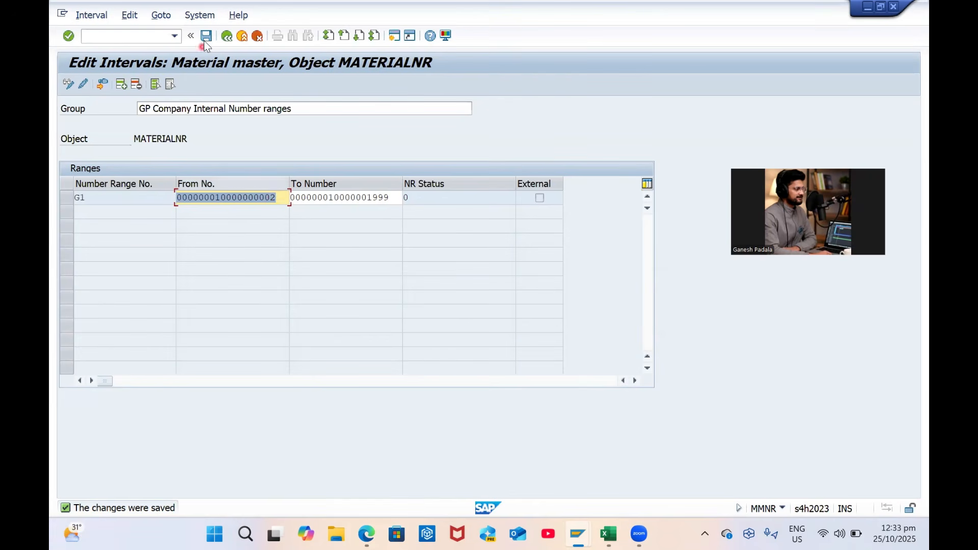
{"action": "left_click", "coordinate": [226, 38]}
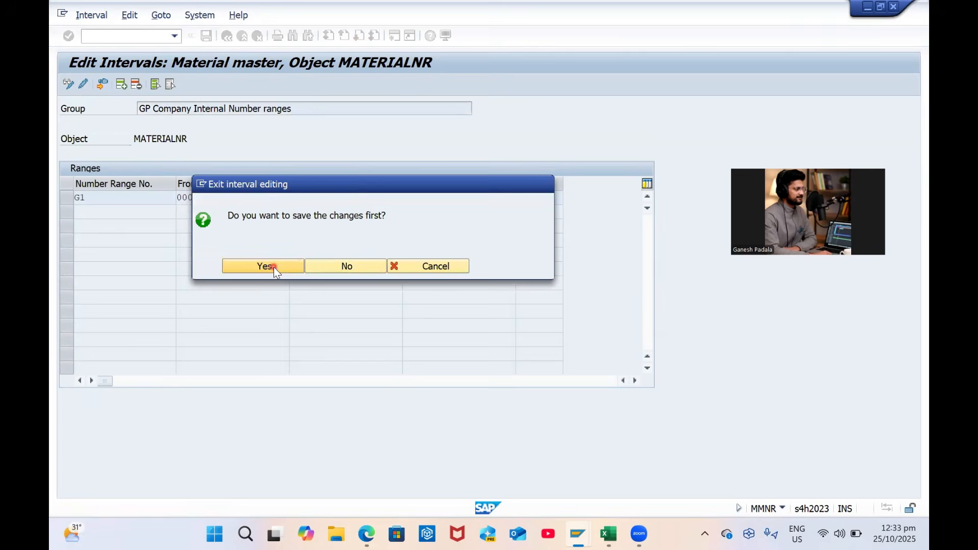
{"action": "left_click", "coordinate": [274, 267]}
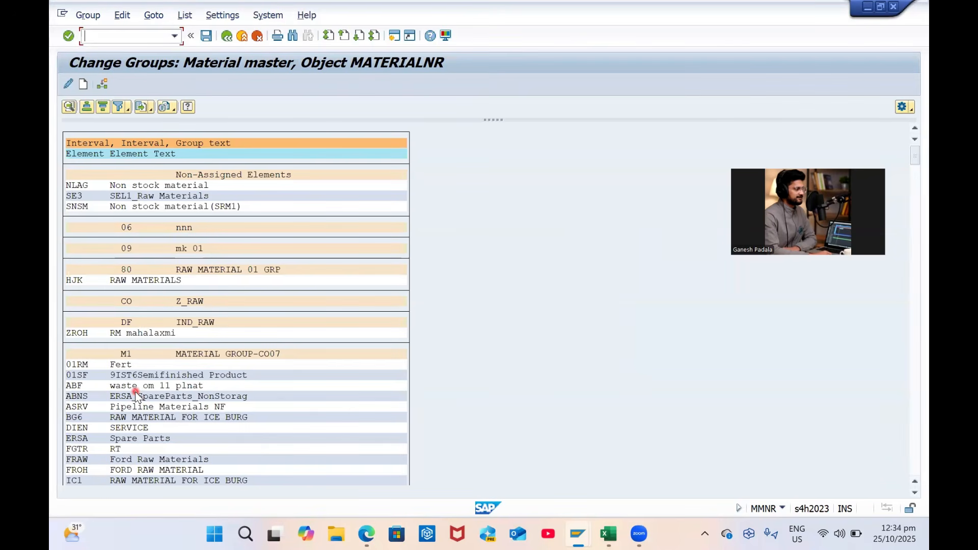
{"action": "key", "text": "ctrl+f"}
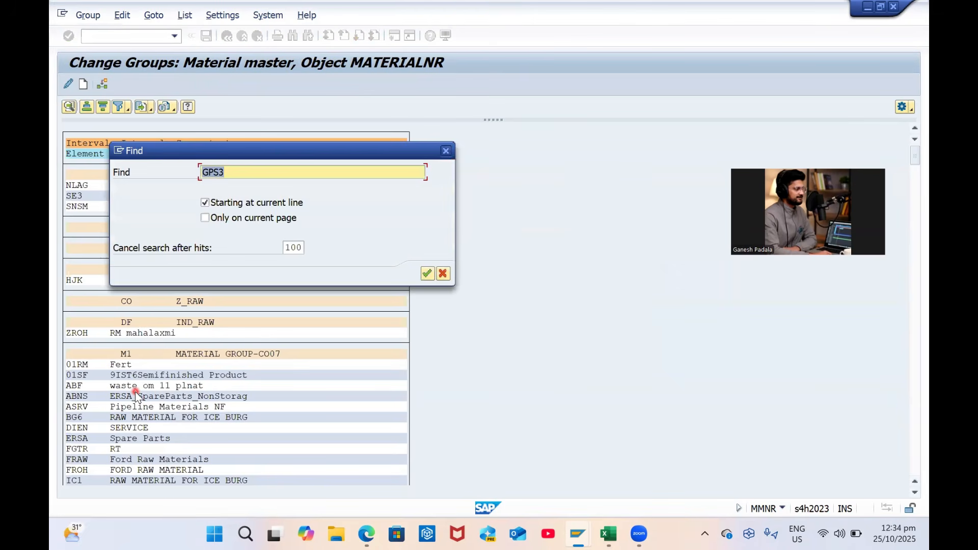
{"action": "type", "text": "GRAM"}
{"action": "key", "text": "Return"}
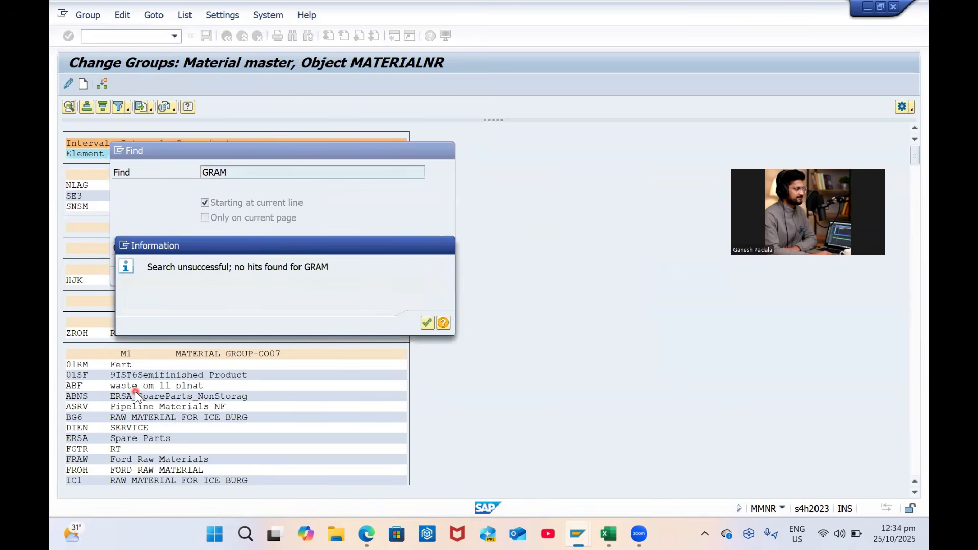
{"action": "key", "text": "Return"}
{"action": "type", "text": "ZRAM"}
{"action": "key", "text": "Return"}
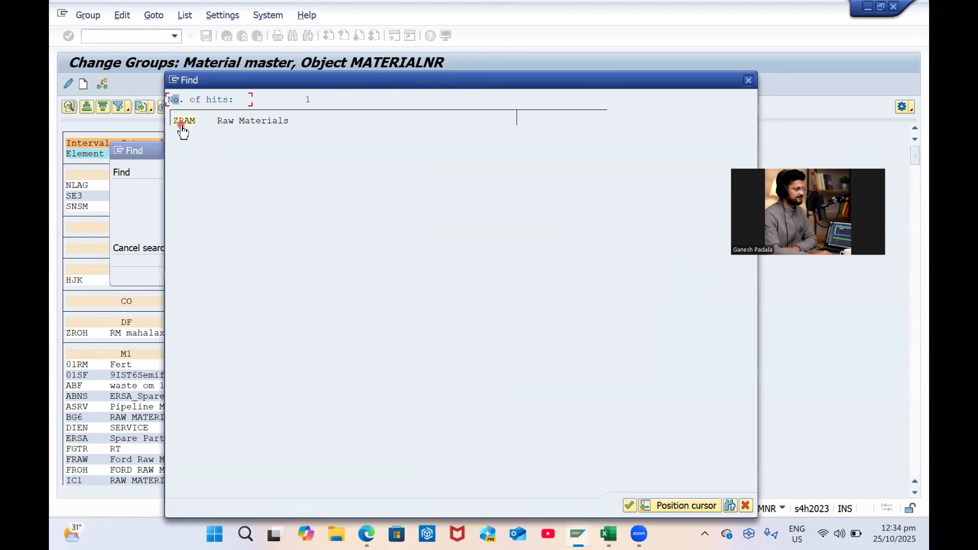
{"action": "left_click", "coordinate": [181, 124]}
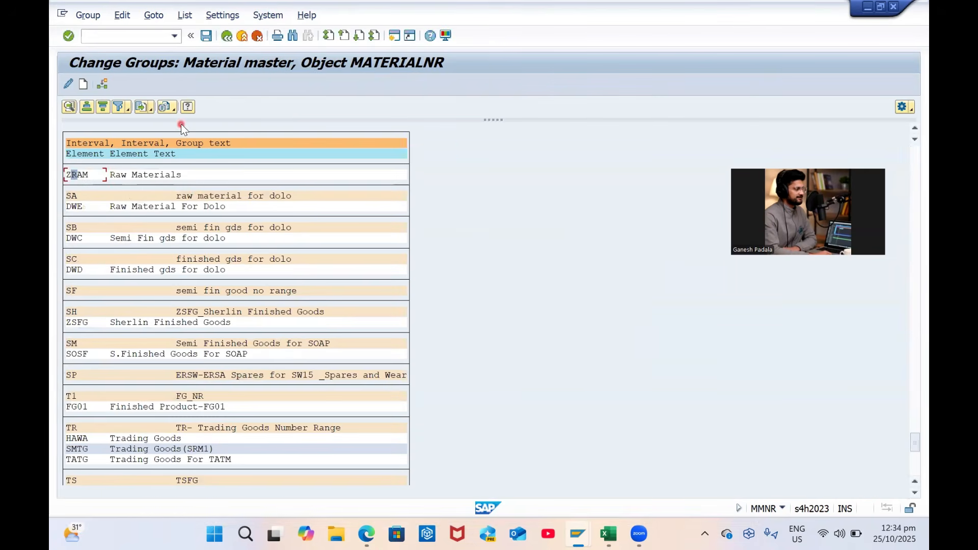
{"action": "scroll", "coordinate": [197, 191], "scroll_direction": "up", "scroll_amount": 1}
{"action": "scroll", "coordinate": [196, 191], "scroll_direction": "up", "scroll_amount": 3}
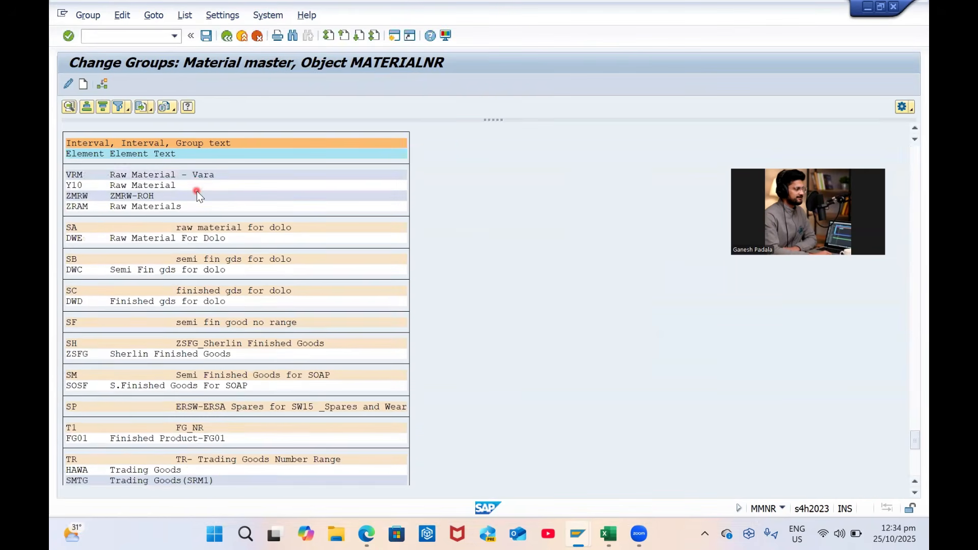
{"action": "left_click", "coordinate": [85, 231]}
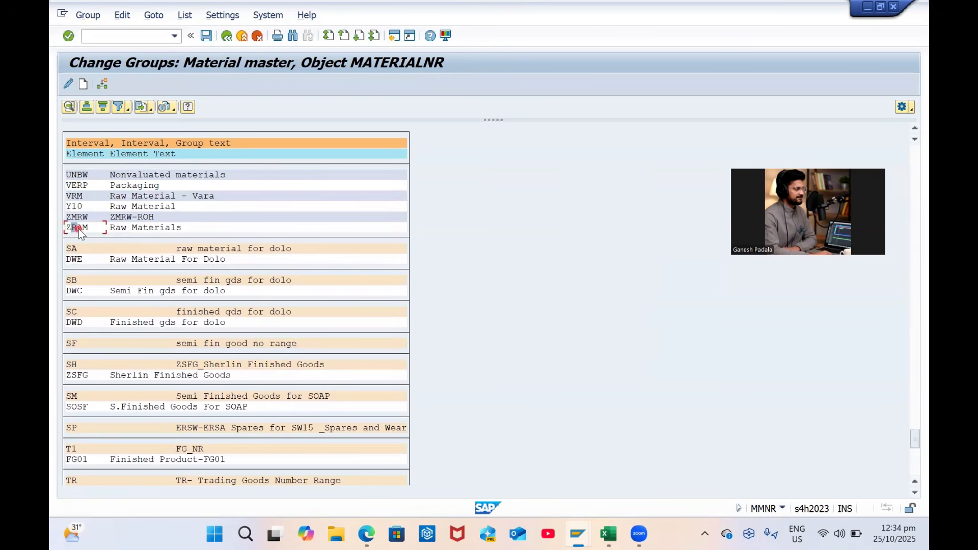
{"action": "left_click", "coordinate": [69, 85]}
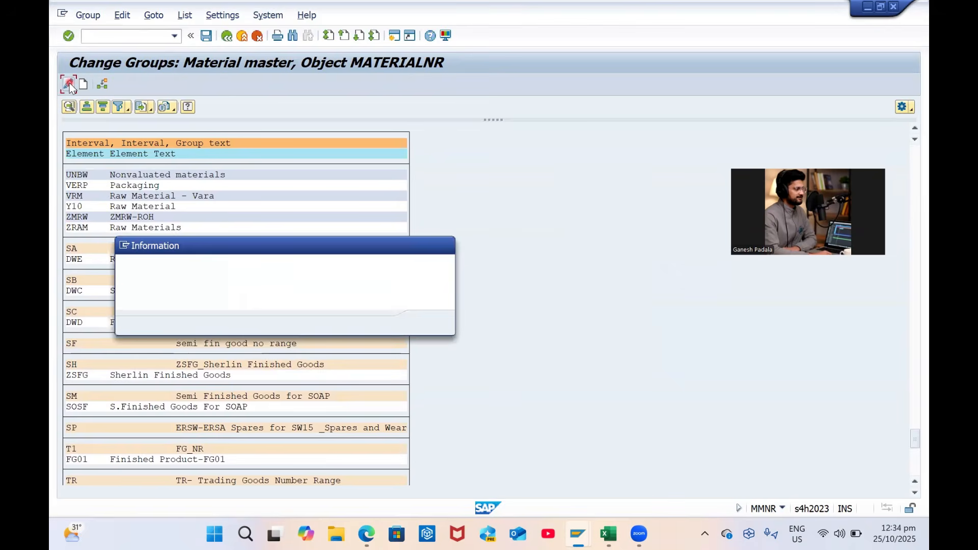
{"action": "left_click", "coordinate": [446, 245]}
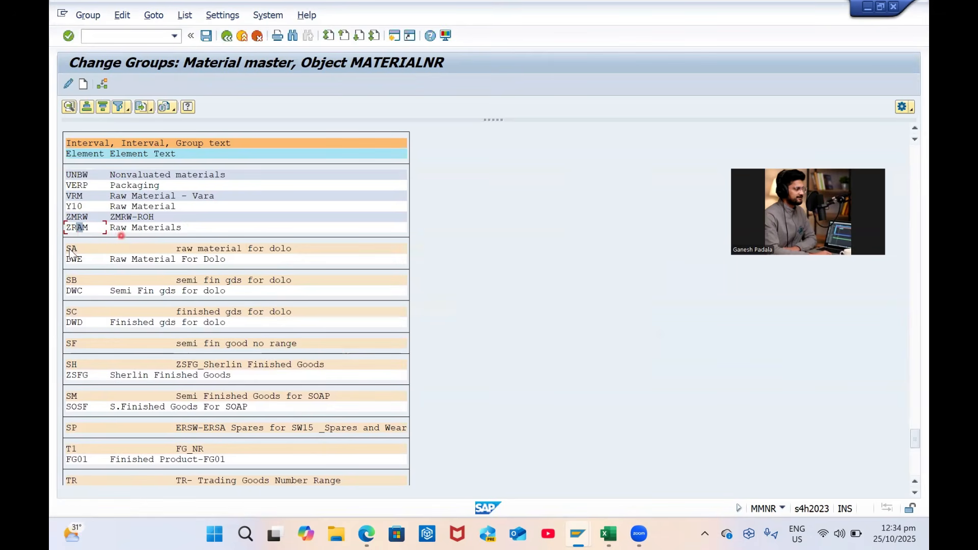
{"action": "double_click", "coordinate": [75, 228]}
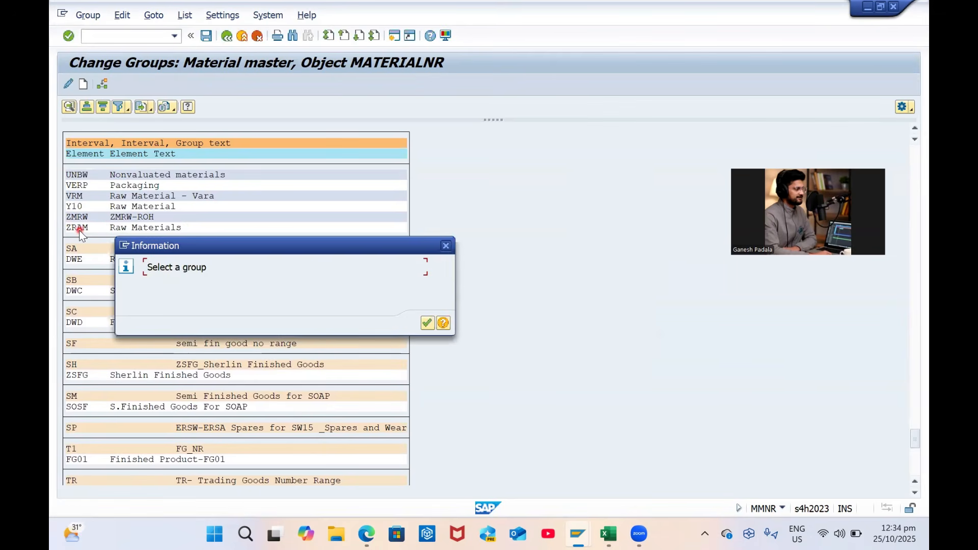
{"action": "left_click", "coordinate": [445, 247]}
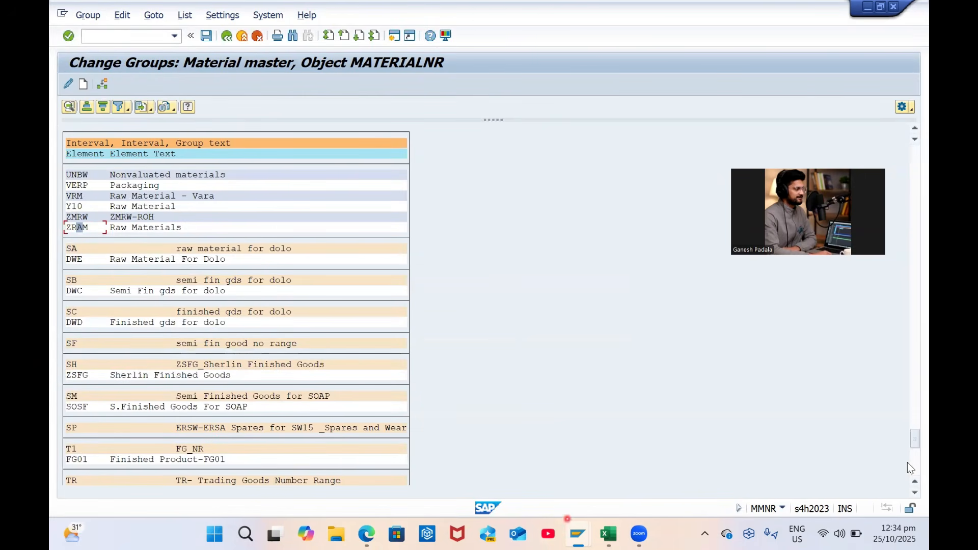
{"action": "scroll", "coordinate": [383, 366], "scroll_direction": "down", "scroll_amount": 10}
{"action": "scroll", "coordinate": [380, 365], "scroll_direction": "down", "scroll_amount": 5}
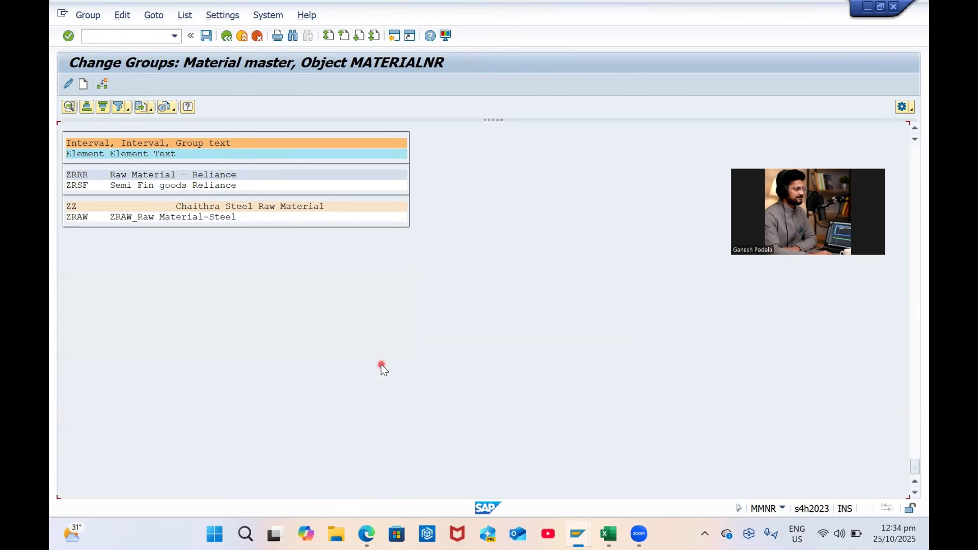
{"action": "scroll", "coordinate": [215, 246], "scroll_direction": "up", "scroll_amount": 5}
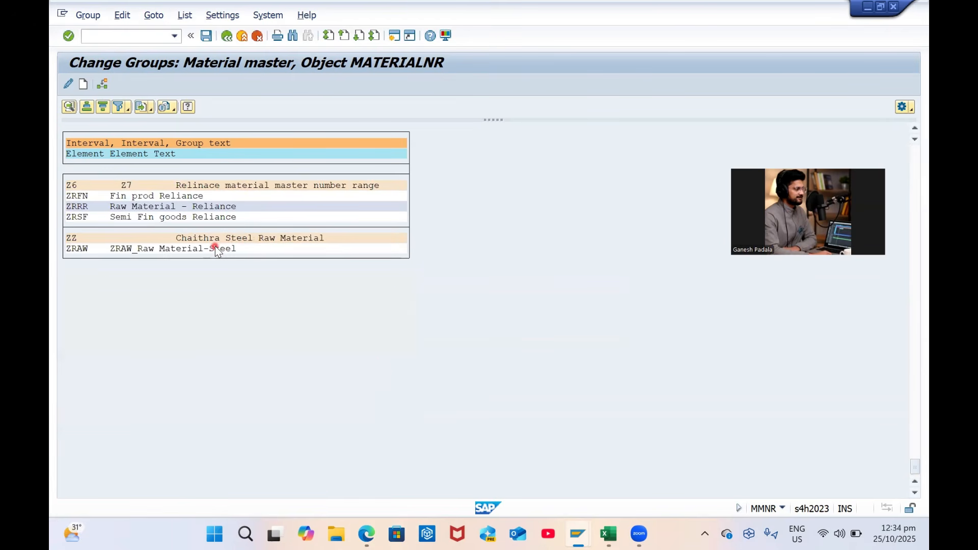
{"action": "scroll", "coordinate": [215, 249], "scroll_direction": "up", "scroll_amount": 1}
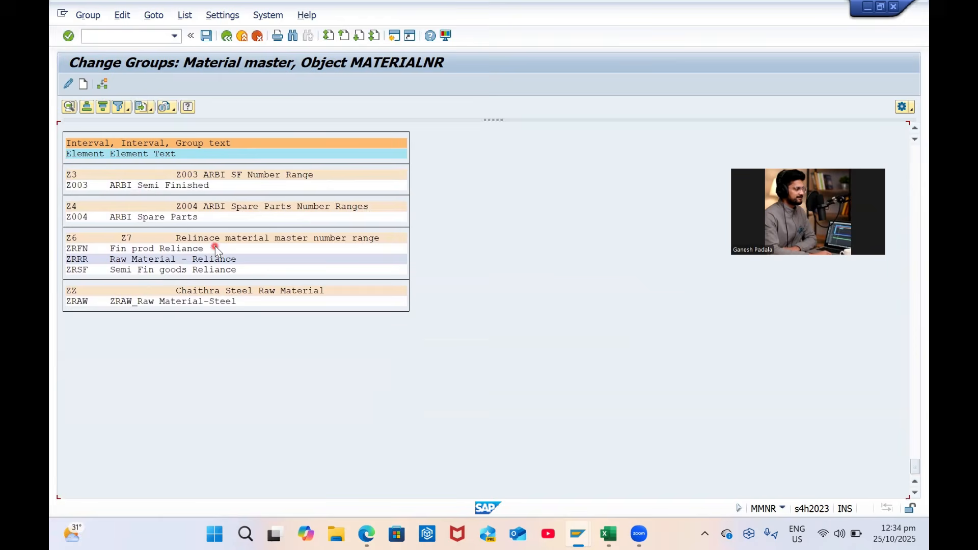
Search the group list for 'GP', which finds no hits, and close the search
{"action": "key", "text": "ctrl+f"}
{"action": "type", "text": "GP"}
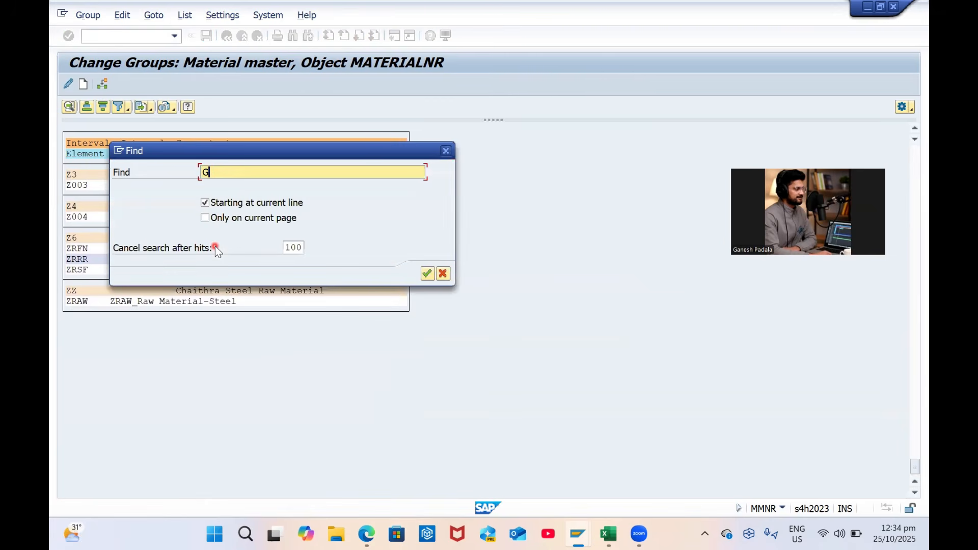
{"action": "key", "text": "Return"}
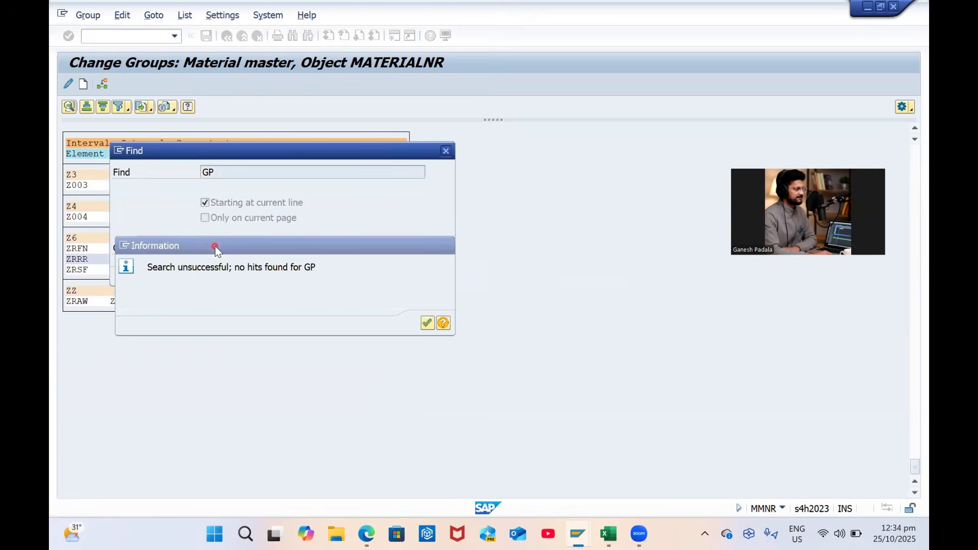
{"action": "key", "text": "Return"}
{"action": "left_click", "coordinate": [443, 275]}
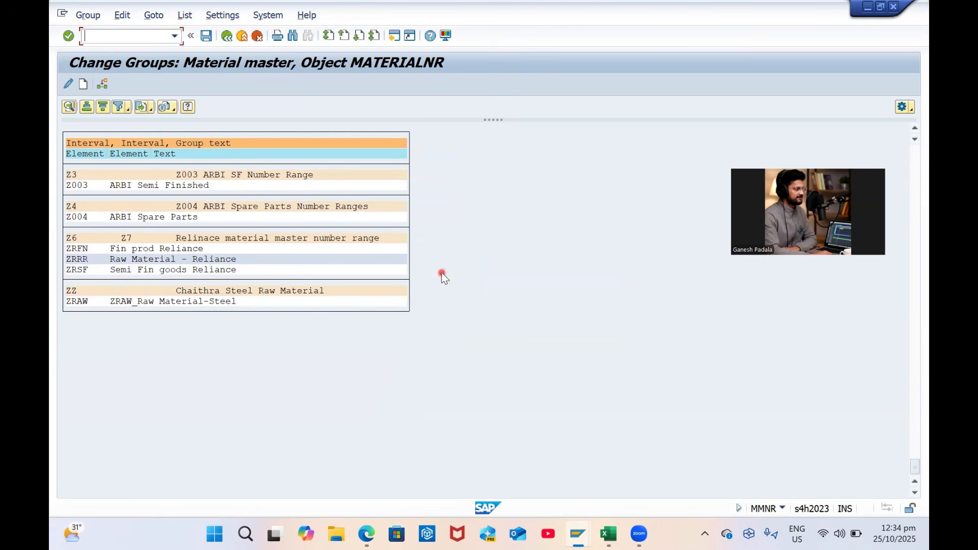
{"action": "scroll", "coordinate": [443, 276], "scroll_direction": "up", "scroll_amount": 5}
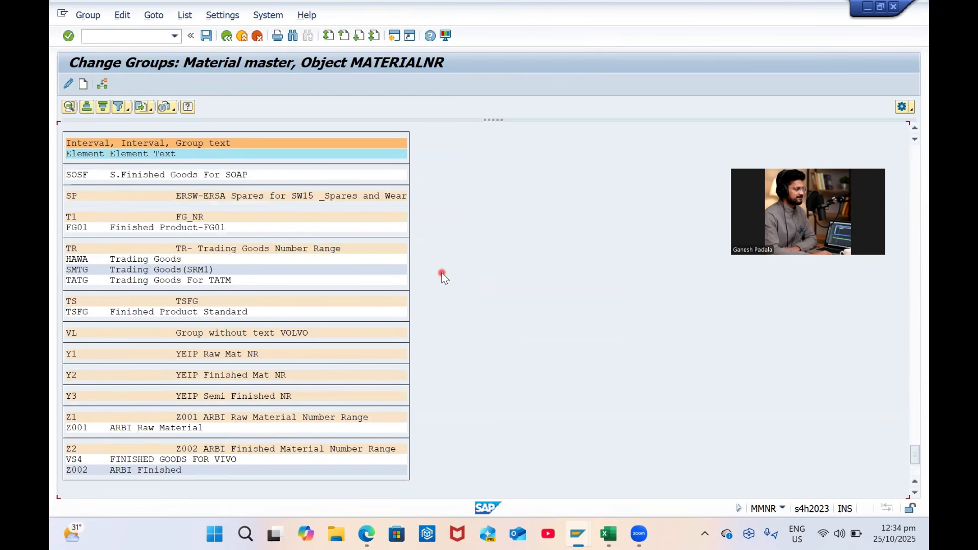
Search for 'G1' without hits, scroll through the groups, and leave the group overview
{"action": "key", "text": "ctrl+f"}
{"action": "type", "text": "G1"}
{"action": "key", "text": "Return"}
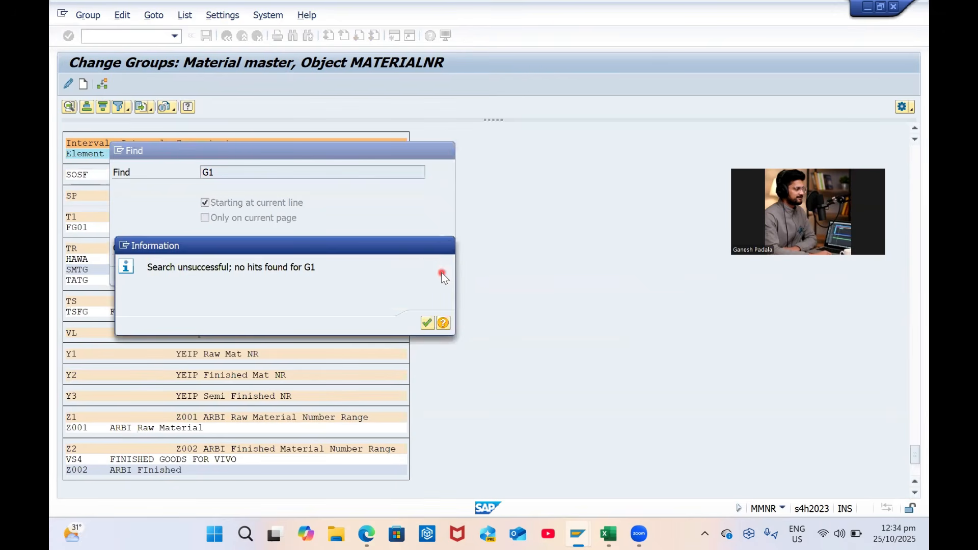
{"action": "key", "text": "Return"}
{"action": "left_click", "coordinate": [444, 274]}
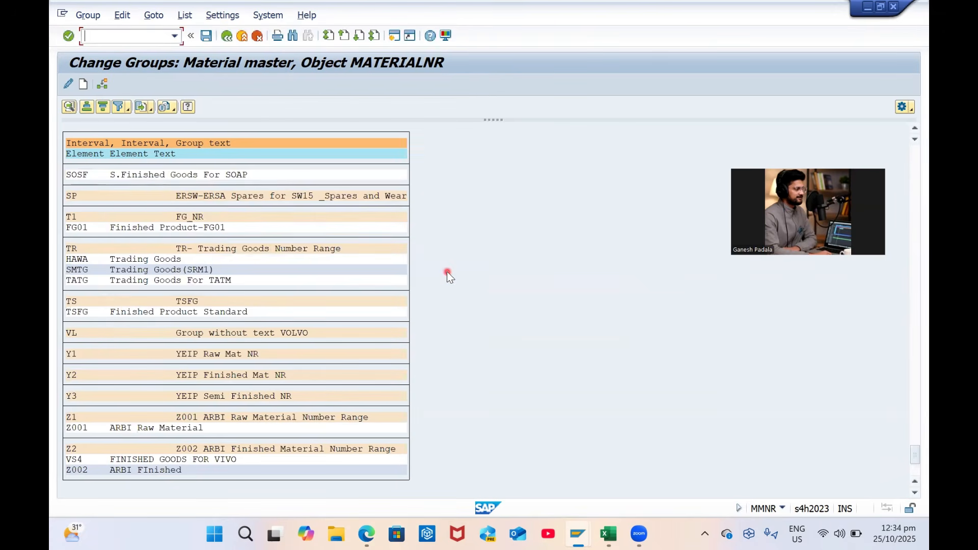
{"action": "scroll", "coordinate": [447, 275], "scroll_direction": "up", "scroll_amount": 3}
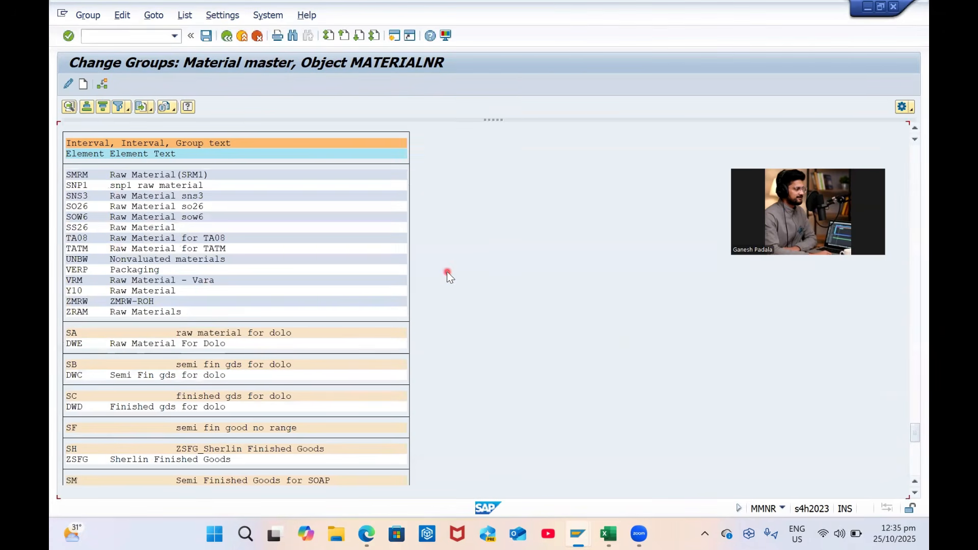
{"action": "scroll", "coordinate": [447, 271], "scroll_direction": "up", "scroll_amount": 5}
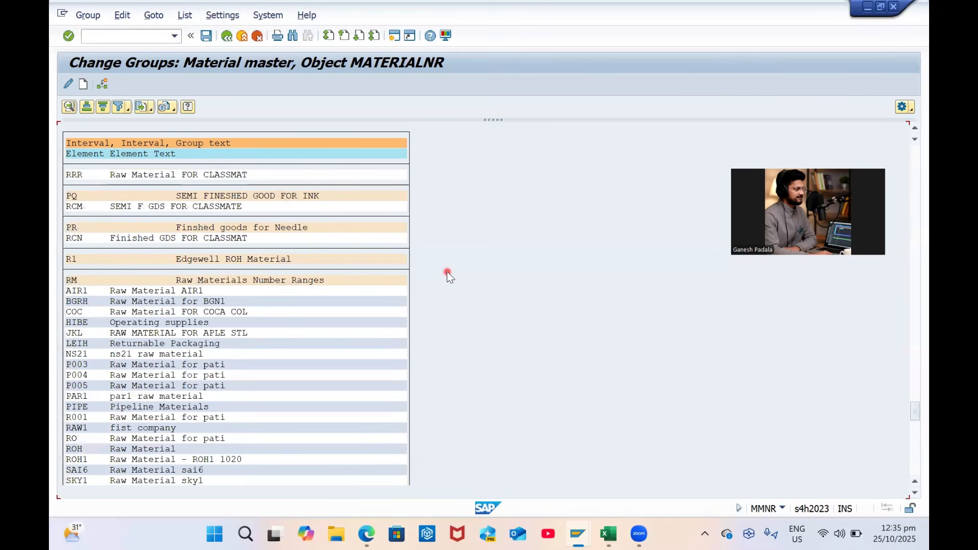
{"action": "scroll", "coordinate": [447, 271], "scroll_direction": "up", "scroll_amount": 10}
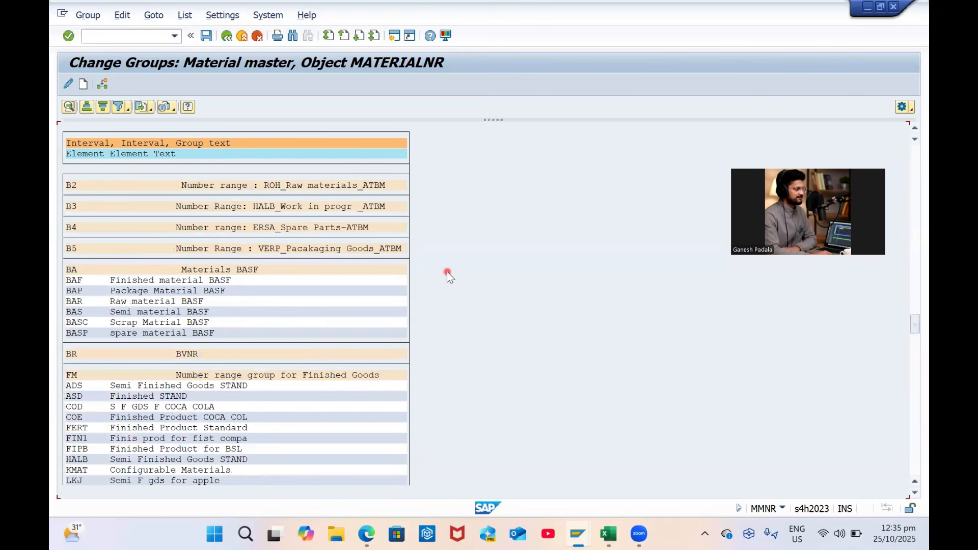
{"action": "scroll", "coordinate": [447, 271], "scroll_direction": "down", "scroll_amount": 10}
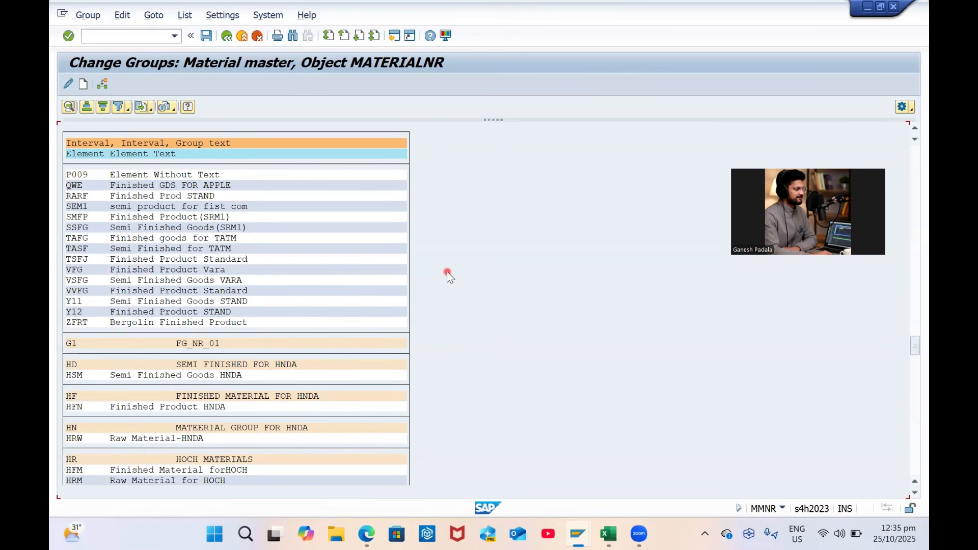
{"action": "scroll", "coordinate": [447, 271], "scroll_direction": "down", "scroll_amount": 3}
{"action": "scroll", "coordinate": [447, 271], "scroll_direction": "up", "scroll_amount": 8}
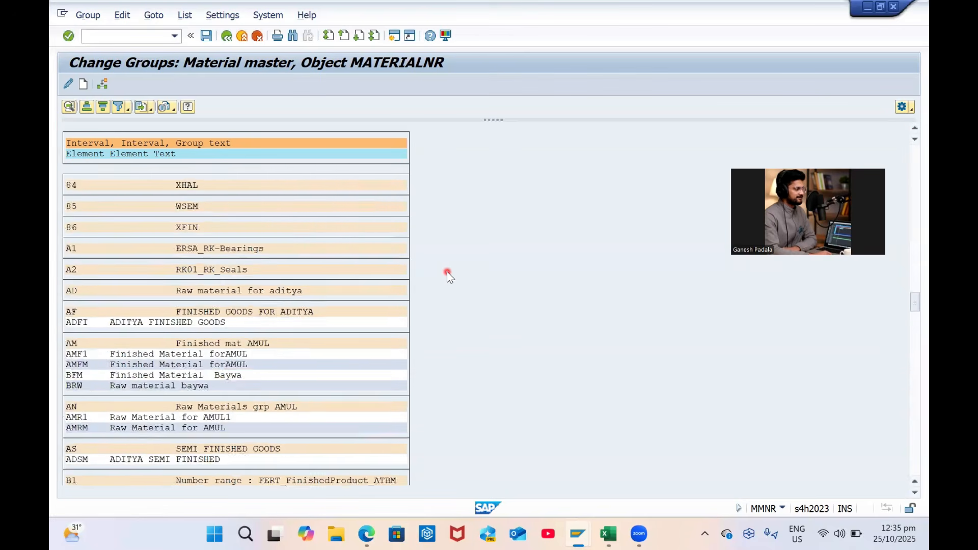
{"action": "scroll", "coordinate": [447, 271], "scroll_direction": "up", "scroll_amount": 15}
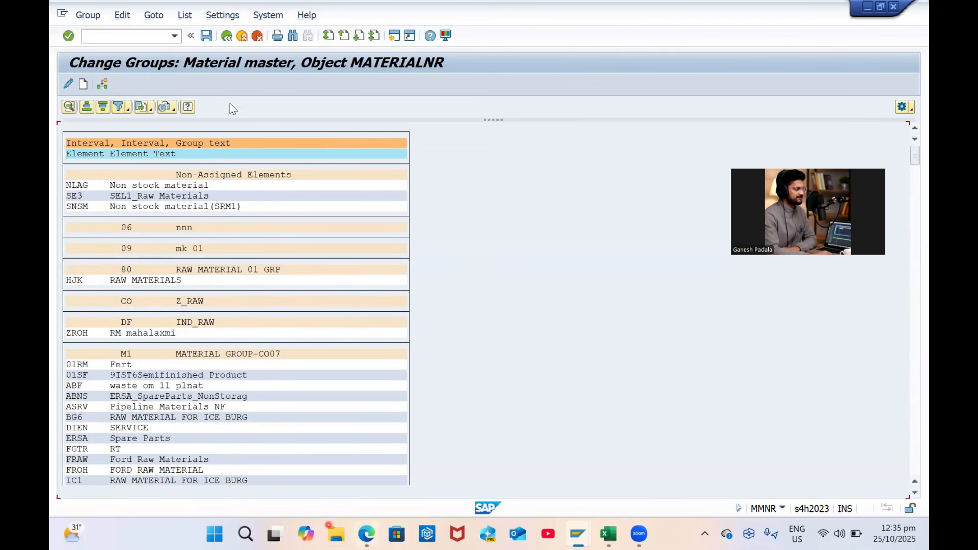
{"action": "left_click", "coordinate": [227, 37]}
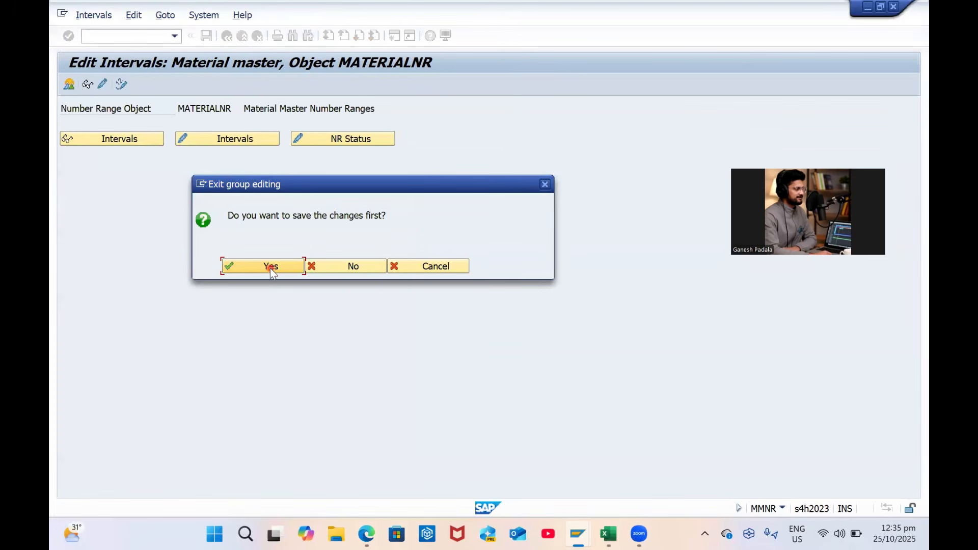
Save the pending group changes and reopen MATERIALNR's number range groups for editing
{"action": "left_click", "coordinate": [271, 267]}
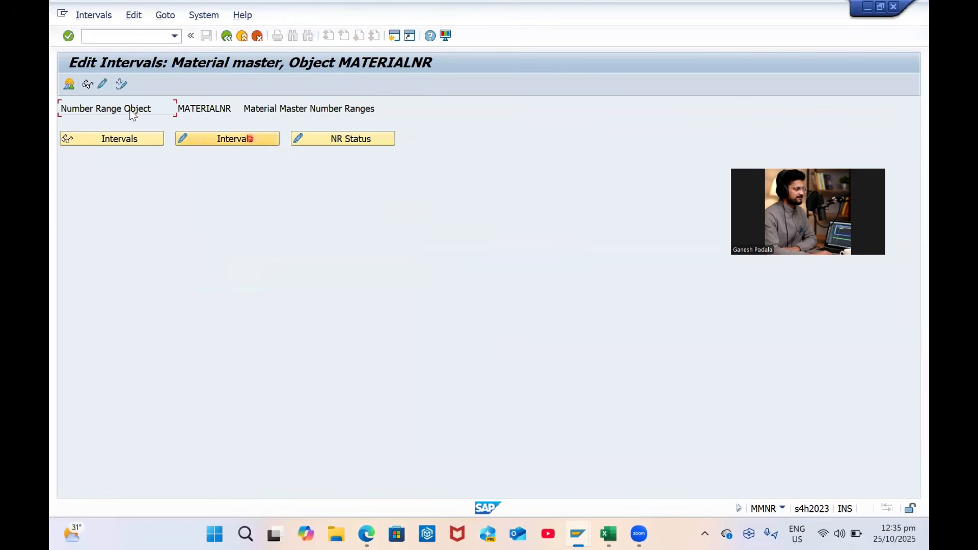
{"action": "left_click", "coordinate": [103, 85]}
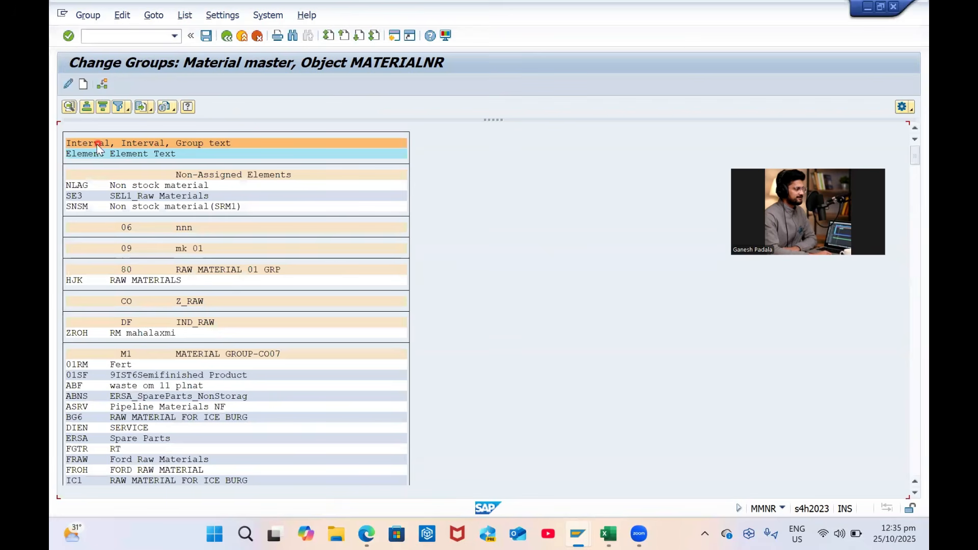
{"action": "left_click", "coordinate": [70, 84]}
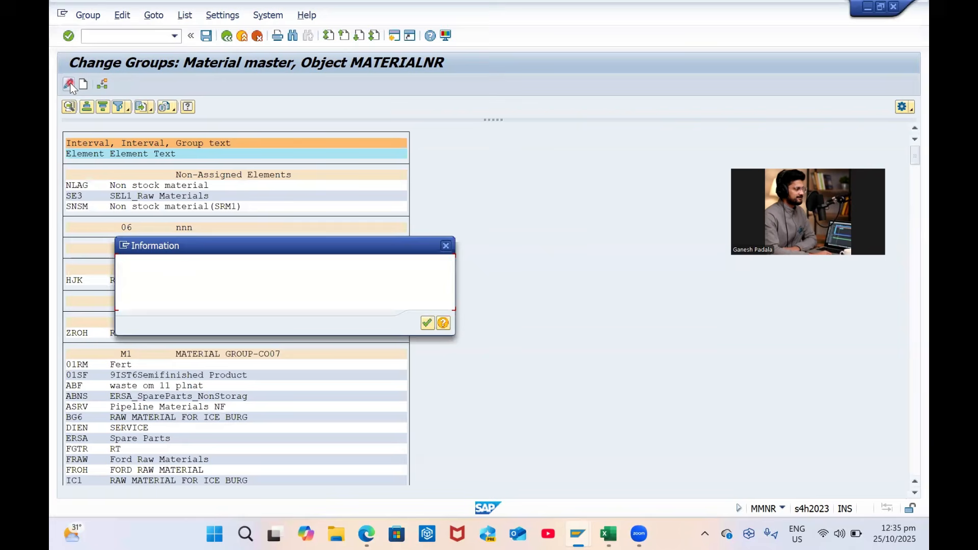
{"action": "key", "text": "Return"}
{"action": "left_click", "coordinate": [473, 264]}
Search the groups for 'GP COM', which returns no hits
{"action": "key", "text": "ctrl+f"}
{"action": "type", "text": "GP COM"}
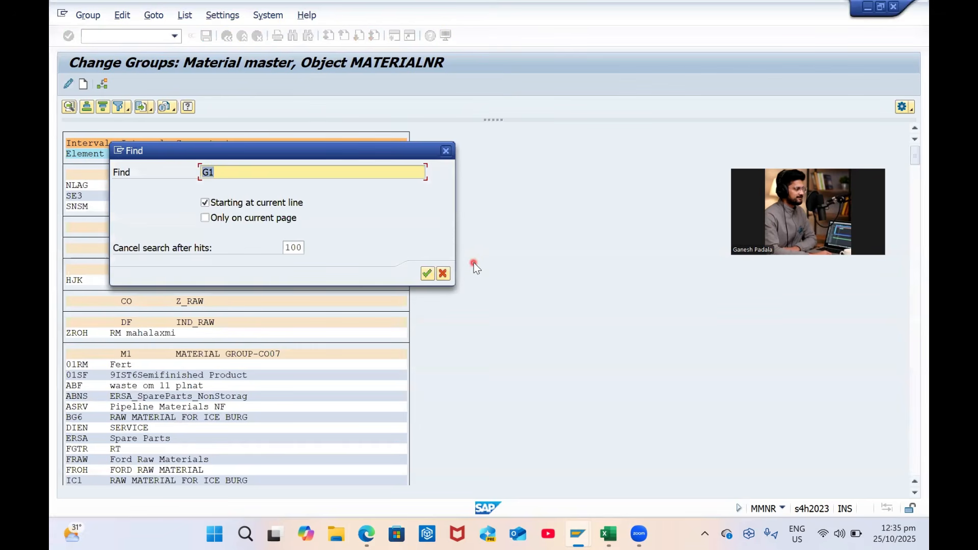
{"action": "key", "text": "Return"}
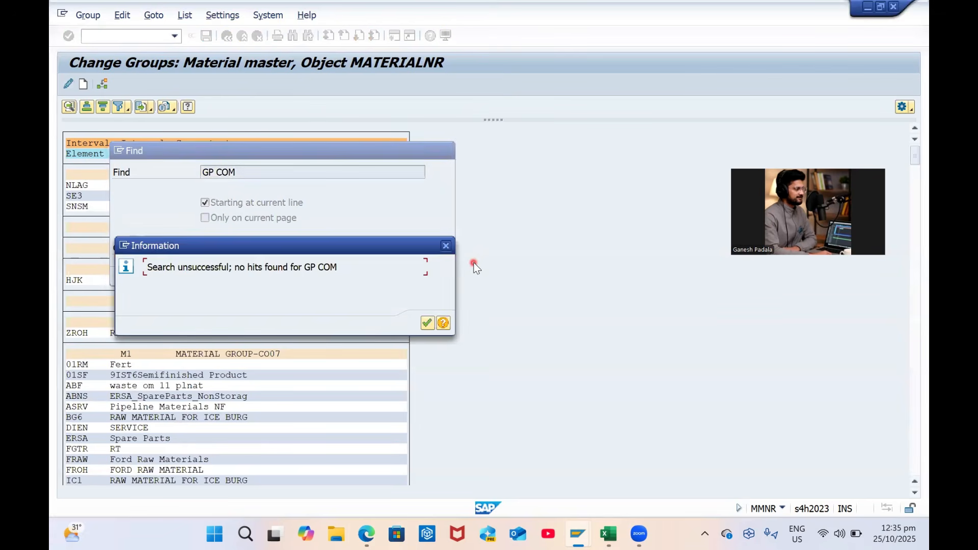
{"action": "key", "text": "Return"}
{"action": "left_click", "coordinate": [441, 275]}
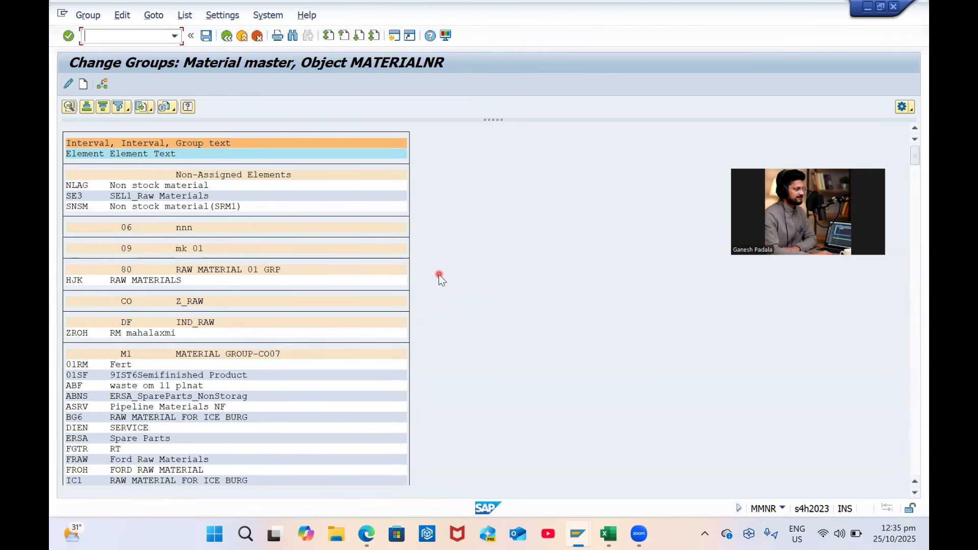
Scroll through the group list to locate group G1, FG_NR_01
{"action": "scroll", "coordinate": [438, 274], "scroll_direction": "down", "scroll_amount": 5}
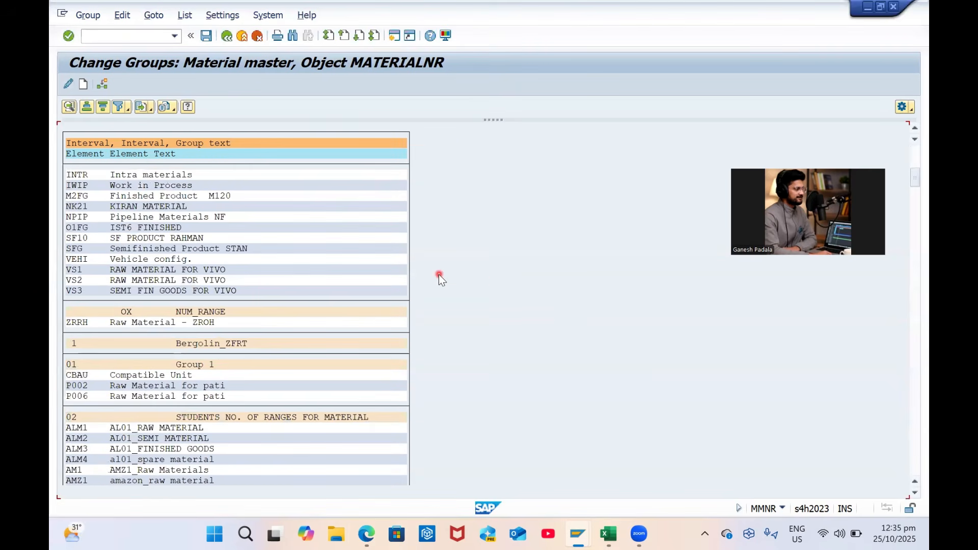
{"action": "scroll", "coordinate": [439, 274], "scroll_direction": "down", "scroll_amount": 5}
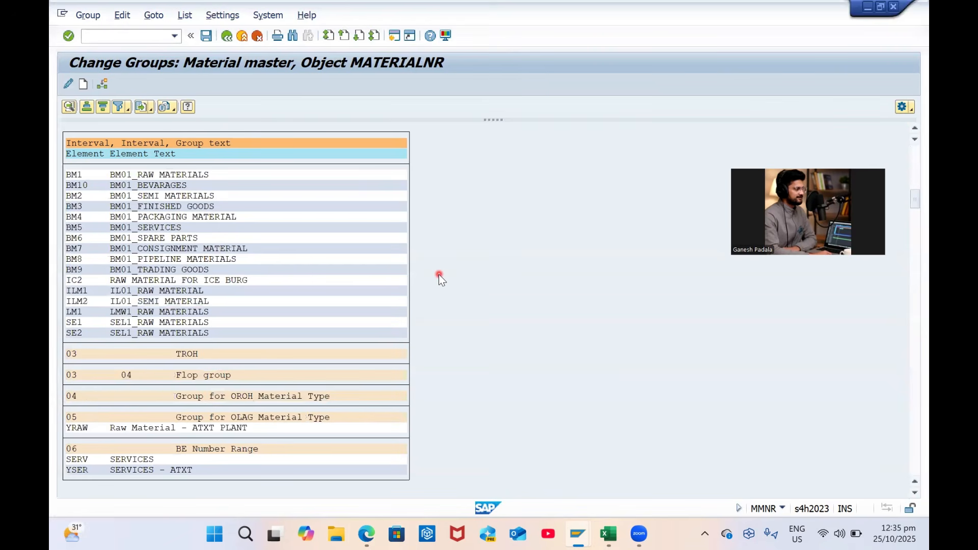
{"action": "scroll", "coordinate": [439, 274], "scroll_direction": "down", "scroll_amount": 5}
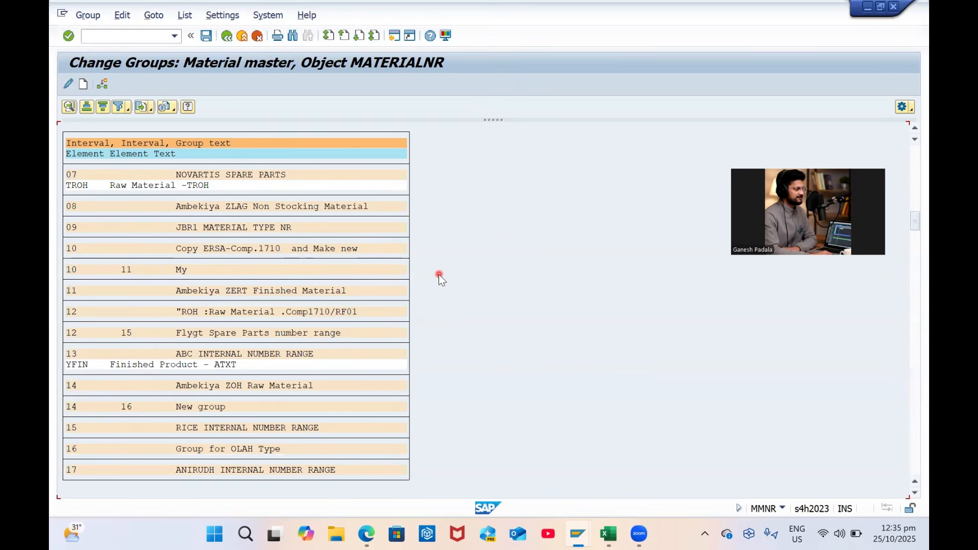
{"action": "scroll", "coordinate": [438, 274], "scroll_direction": "down", "scroll_amount": 5}
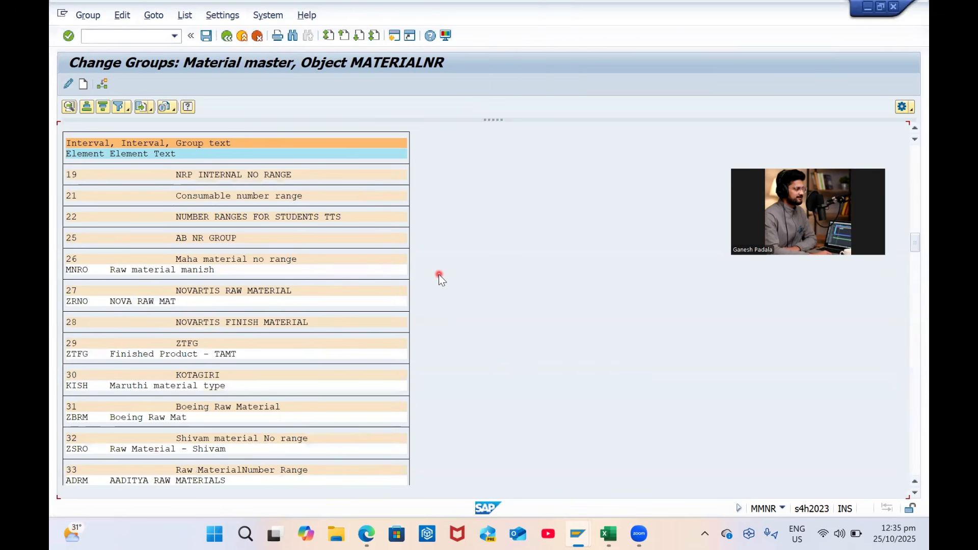
{"action": "scroll", "coordinate": [438, 274], "scroll_direction": "down", "scroll_amount": 10}
{"action": "scroll", "coordinate": [438, 274], "scroll_direction": "down", "scroll_amount": 15}
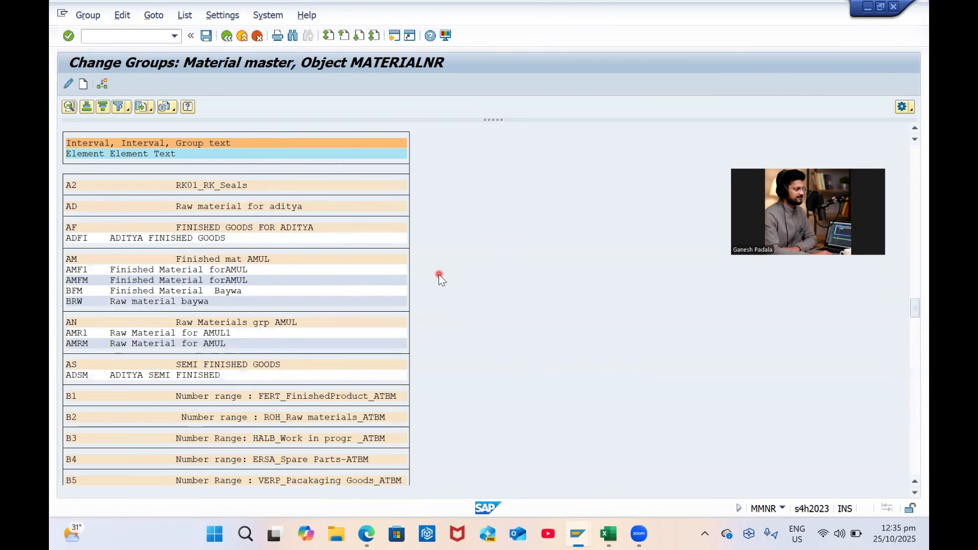
{"action": "scroll", "coordinate": [439, 274], "scroll_direction": "up", "scroll_amount": 3}
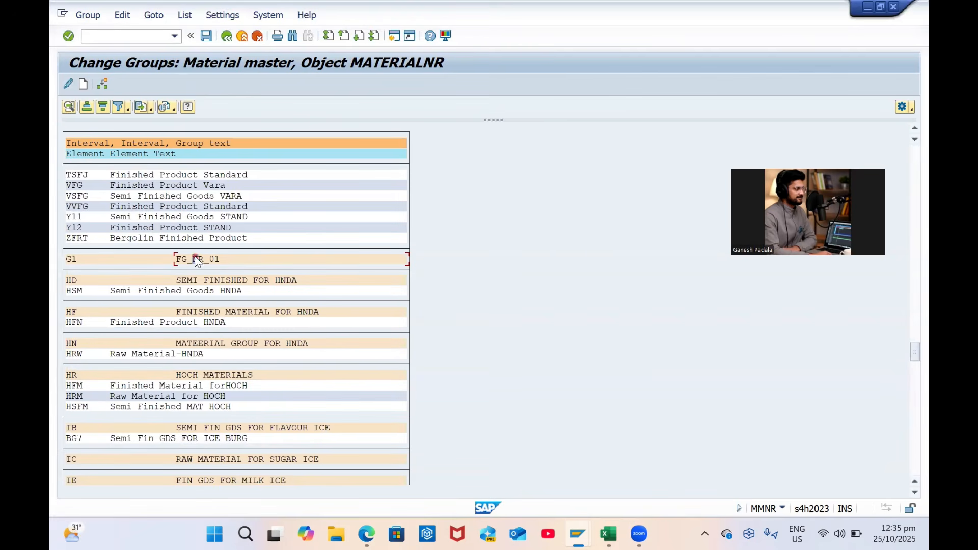
Replace group G1's name FG_NR_01 with 'GP Company Internal Number Ranges'
{"action": "left_click", "coordinate": [70, 259]}
{"action": "left_click", "coordinate": [68, 84]}
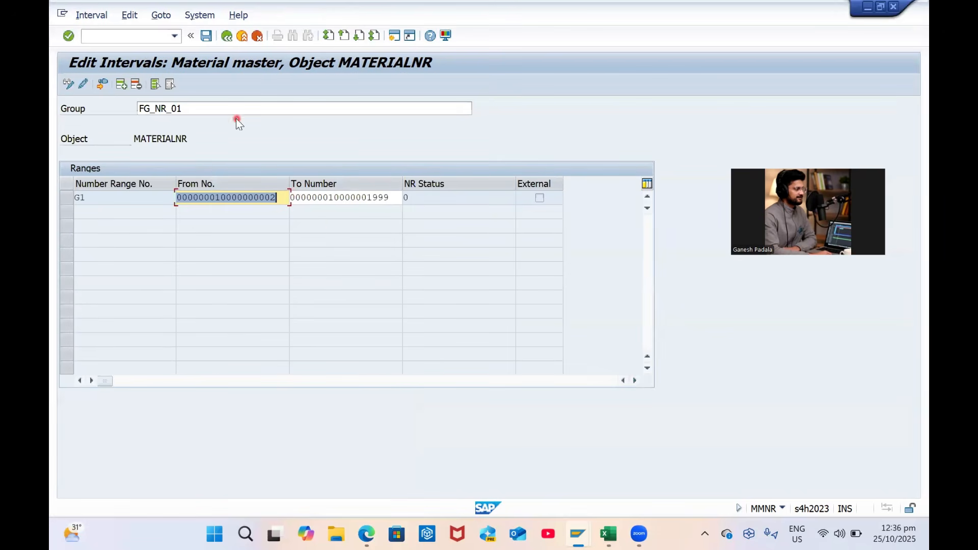
{"action": "left_click", "coordinate": [222, 107]}
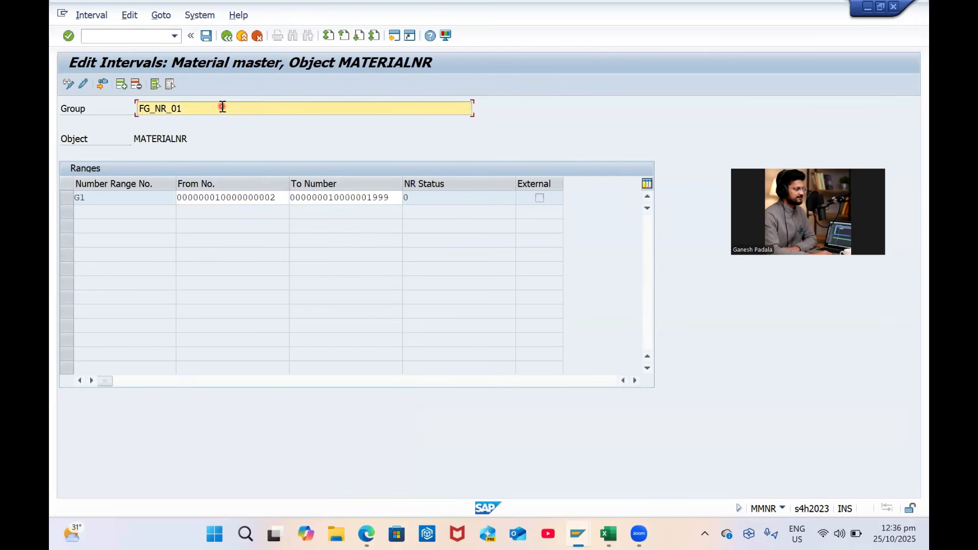
{"action": "key", "text": "ctrl+a"}
{"action": "type", "text": "GP C"}
{"action": "key", "text": "Caps_Lock"}
{"action": "type", "text": "ompany Internal Number Ranges"}
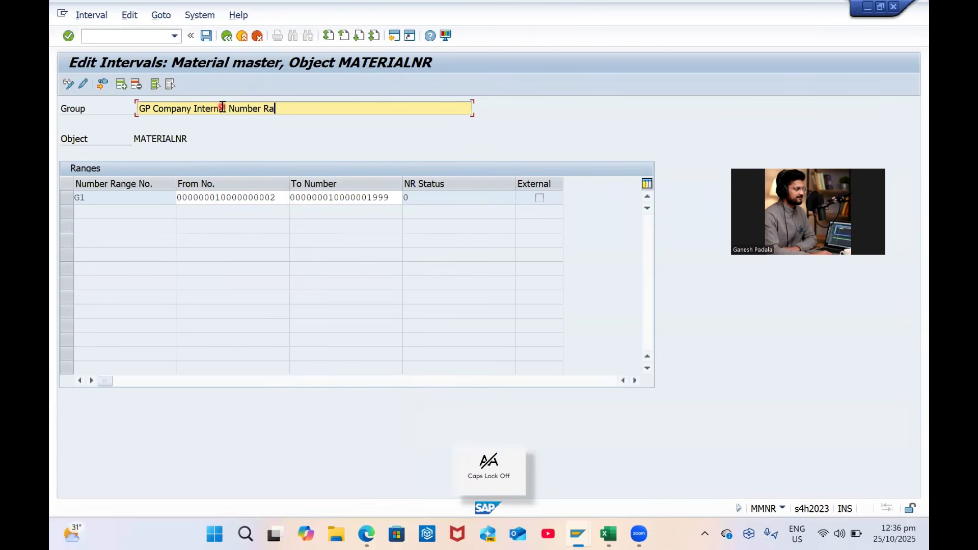
Save the renamed group and return to the number range group list
{"action": "key", "text": "ctrl+a"}
{"action": "key", "text": "ctrl+s"}
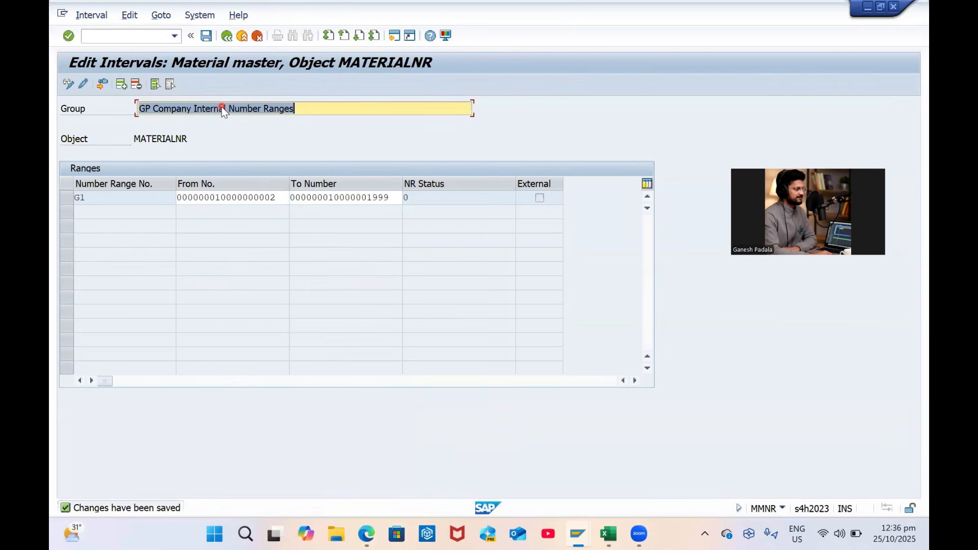
{"action": "key", "text": "alt+Tab"}
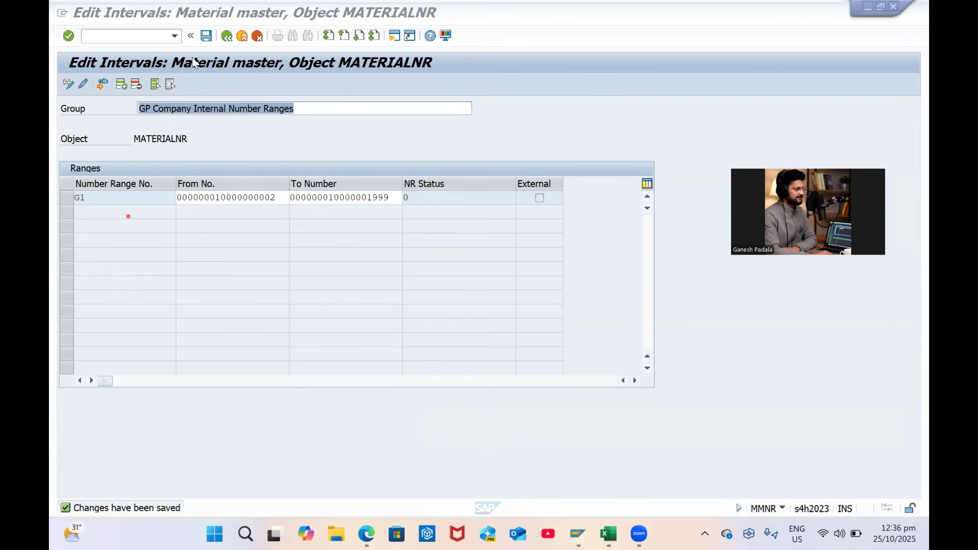
{"action": "left_click", "coordinate": [230, 38]}
{"action": "left_click", "coordinate": [229, 38]}
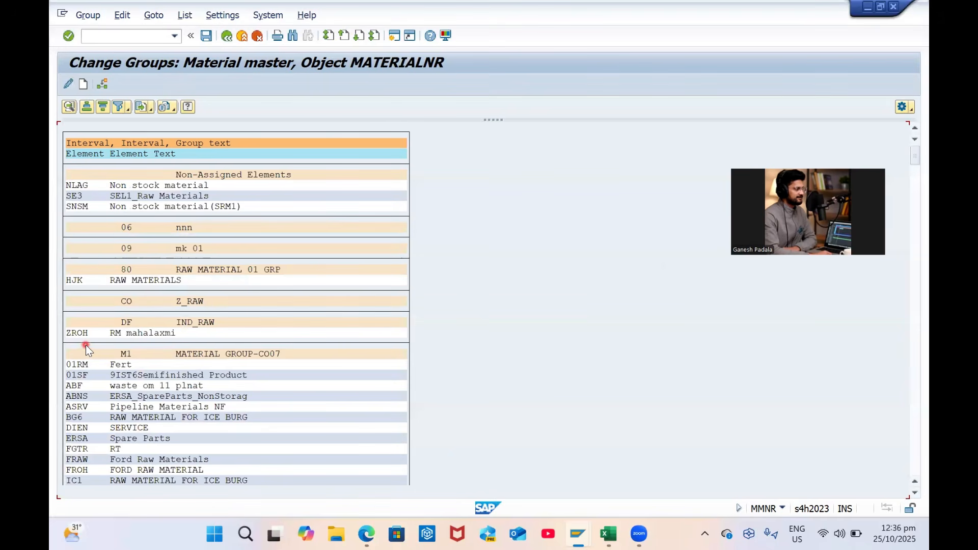
Find group G1 in the list and check its intervals
{"action": "key", "text": "ctrl+f"}
{"action": "type", "text": "g1"}
{"action": "key", "text": "Return"}
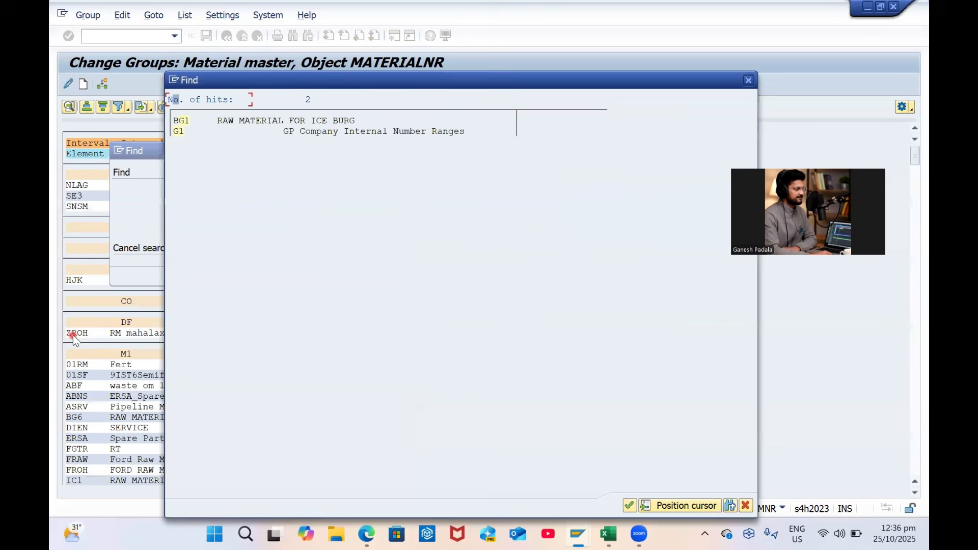
{"action": "left_click", "coordinate": [312, 136]}
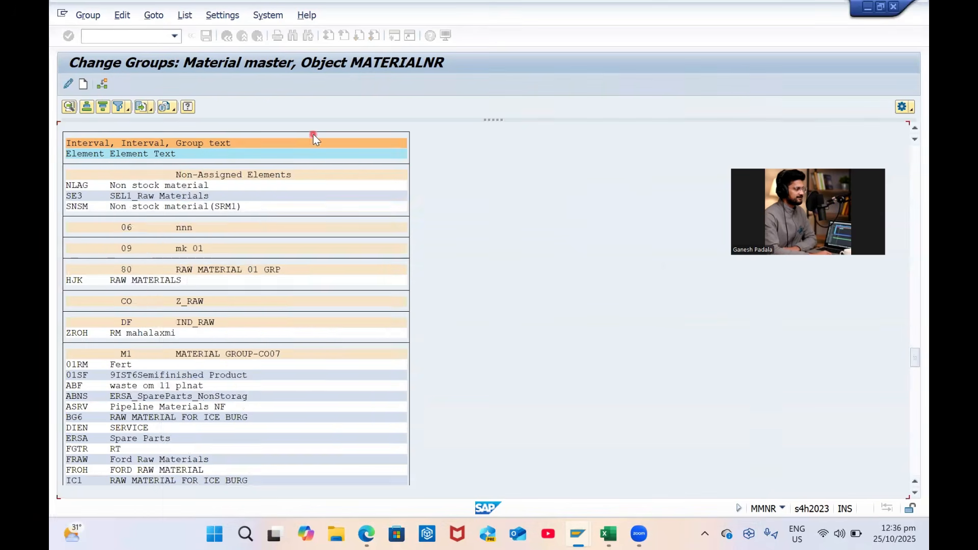
{"action": "double_click", "coordinate": [77, 173]}
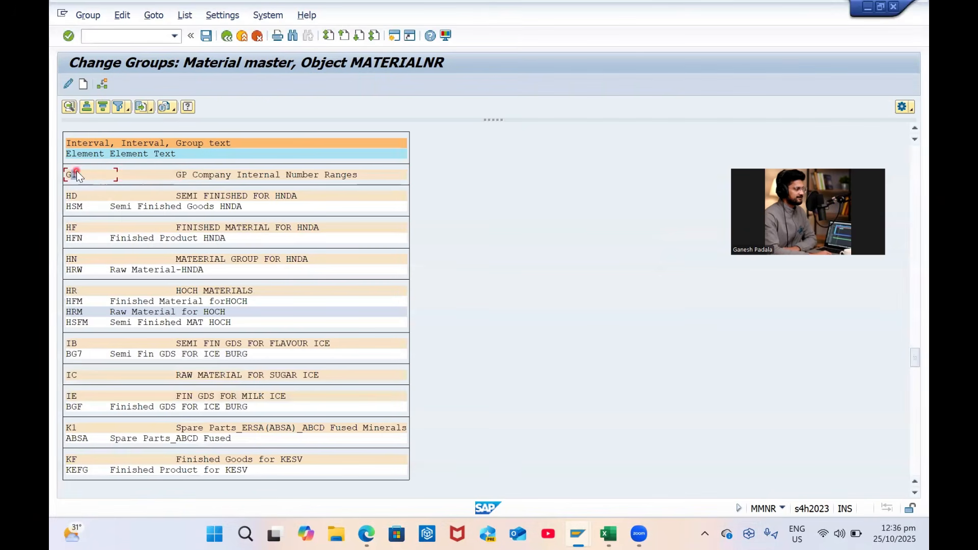
{"action": "left_click", "coordinate": [66, 85]}
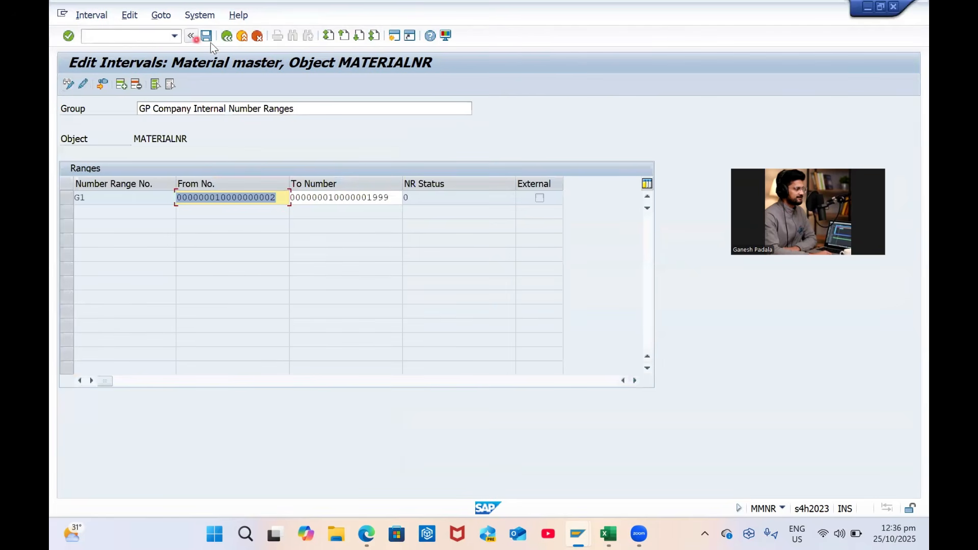
{"action": "left_click", "coordinate": [227, 36]}
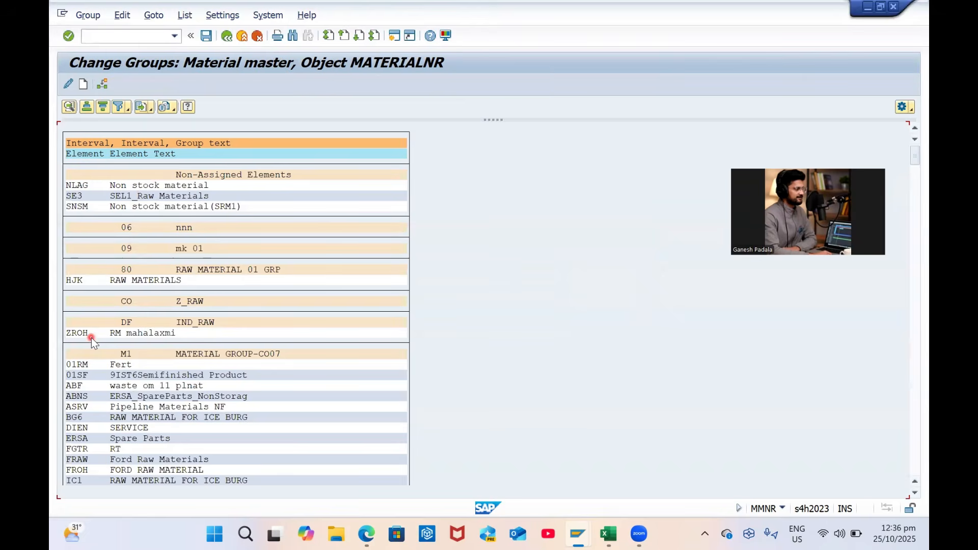
Locate group G1 again and save the group changes
{"action": "key", "text": "ctrl+f"}
{"action": "type", "text": "g1"}
{"action": "key", "text": "Return"}
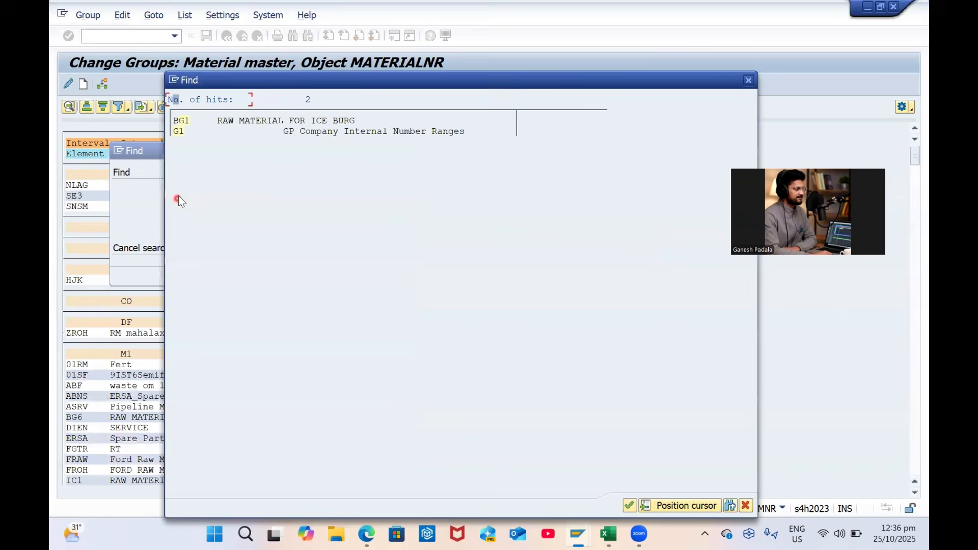
{"action": "left_click", "coordinate": [179, 132]}
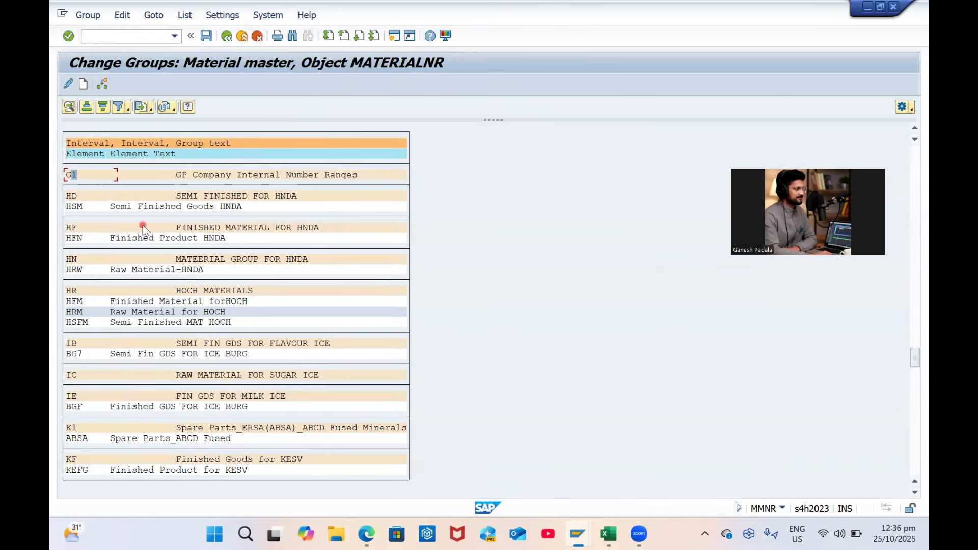
{"action": "key", "text": "ctrl+s"}
{"action": "scroll", "coordinate": [107, 336], "scroll_direction": "down", "scroll_amount": 1}
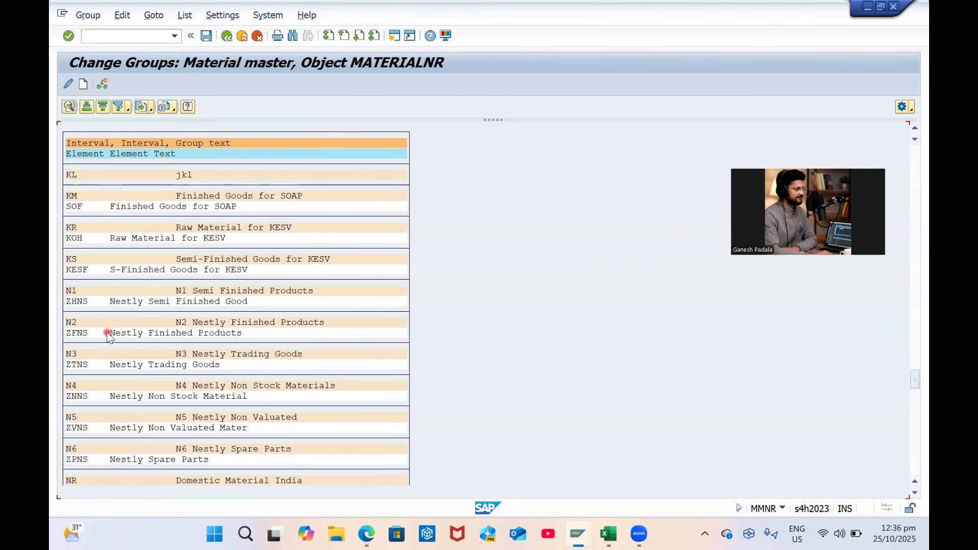
Find the ZRAM Raw Materials element and try assigning it, dismissing the select-a-group message
{"action": "key", "text": "ctrl+f"}
{"action": "type", "text": "mam"}
{"action": "key", "text": "Return"}
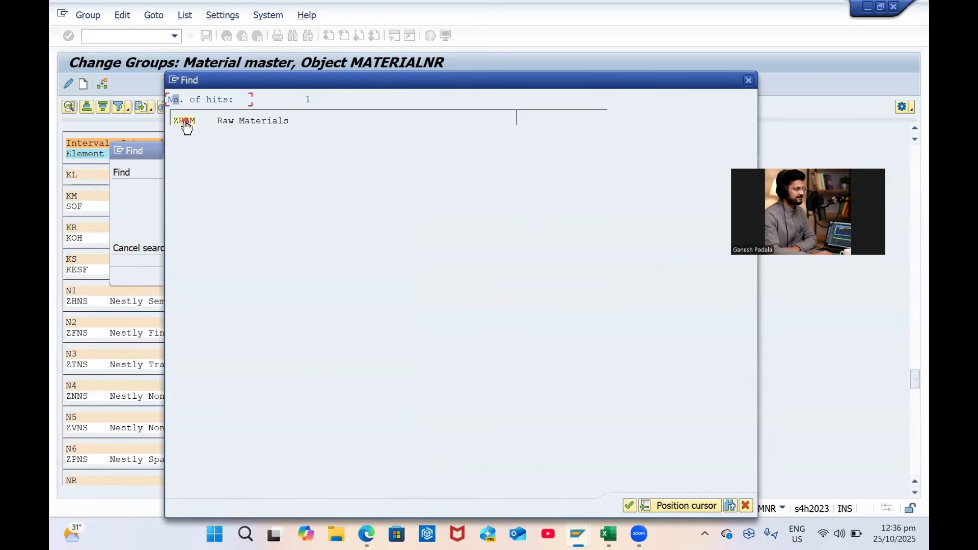
{"action": "left_click", "coordinate": [186, 122]}
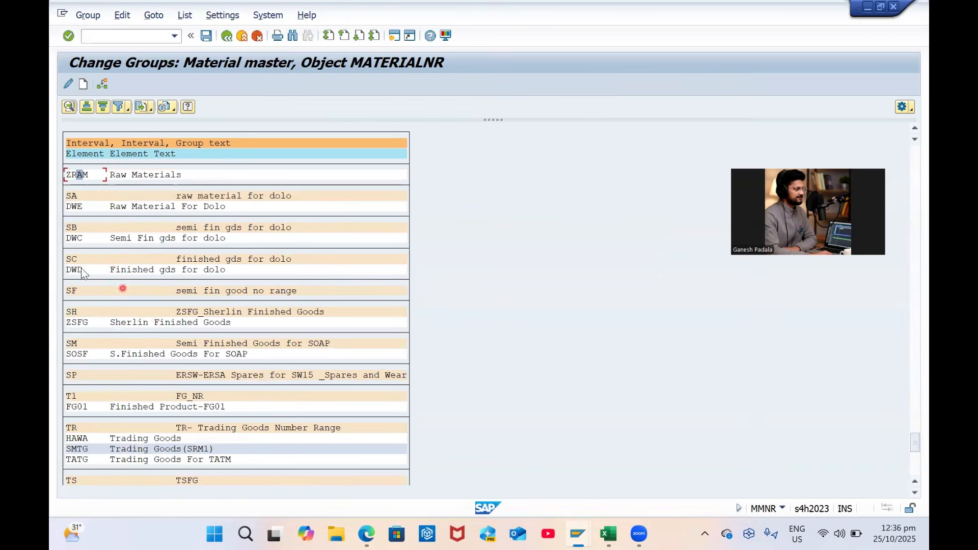
{"action": "scroll", "coordinate": [122, 212], "scroll_direction": "up", "scroll_amount": 6}
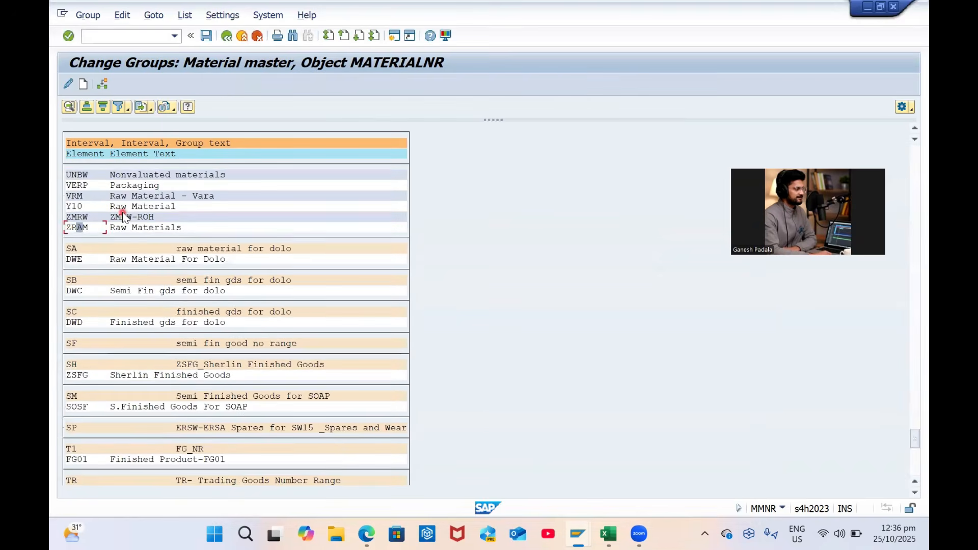
{"action": "left_click", "coordinate": [76, 239]}
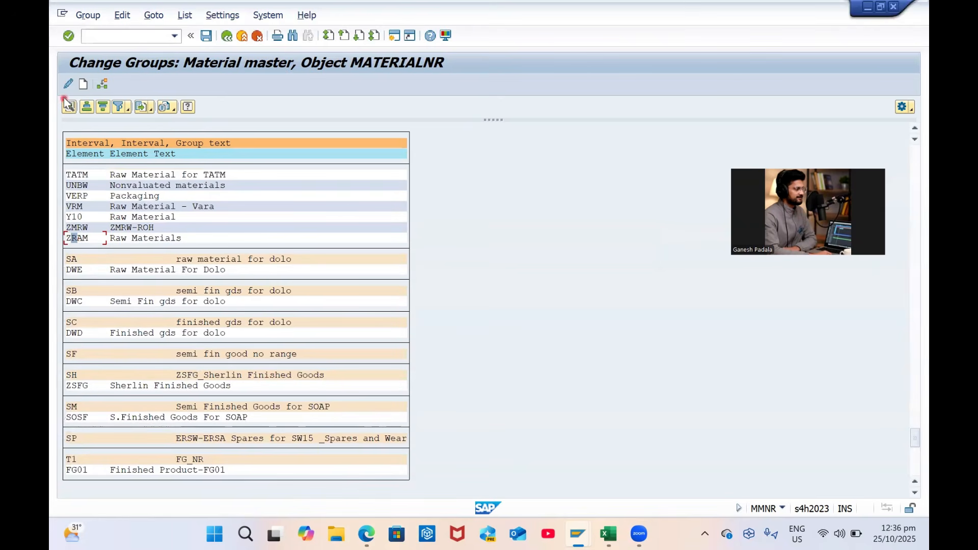
{"action": "double_click", "coordinate": [75, 238]}
{"action": "key", "text": "Return"}
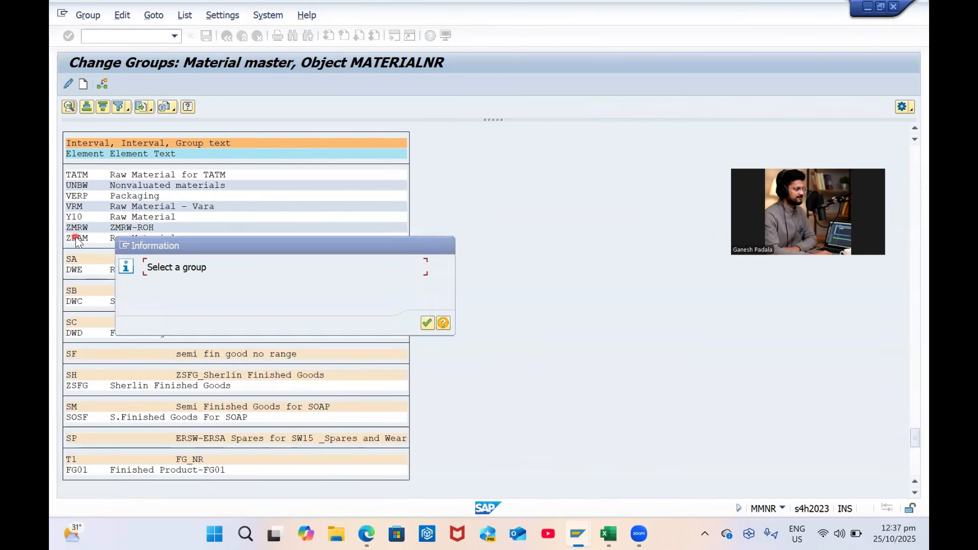
{"action": "left_click", "coordinate": [75, 237]}
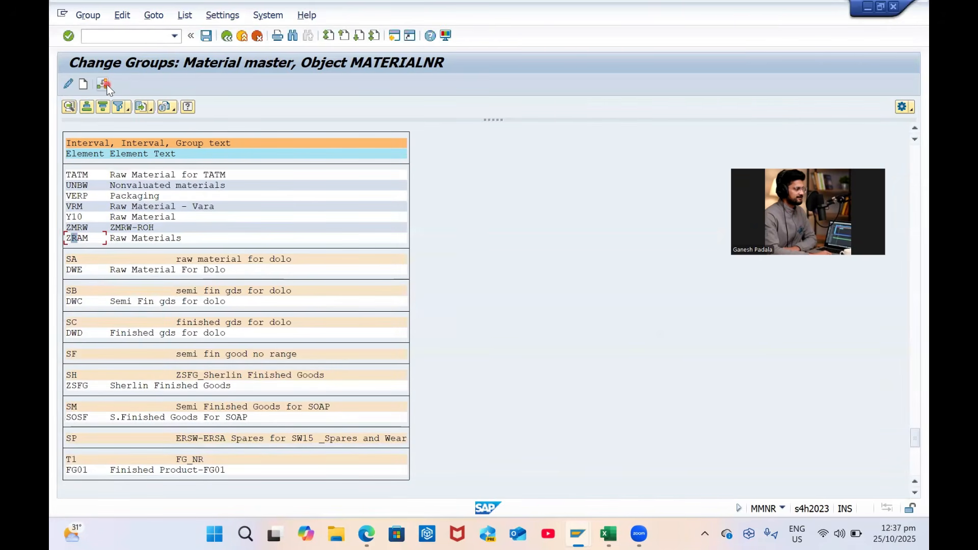
Assign material type ZRAM to number range group G1 and save
{"action": "left_click", "coordinate": [104, 84]}
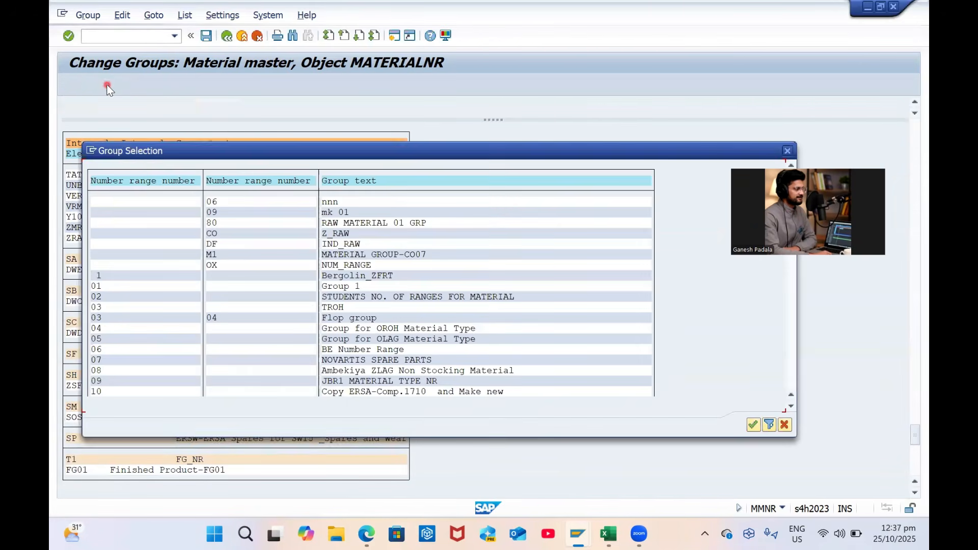
{"action": "left_click_drag", "start_coordinate": [212, 151], "coordinate": [335, 162]}
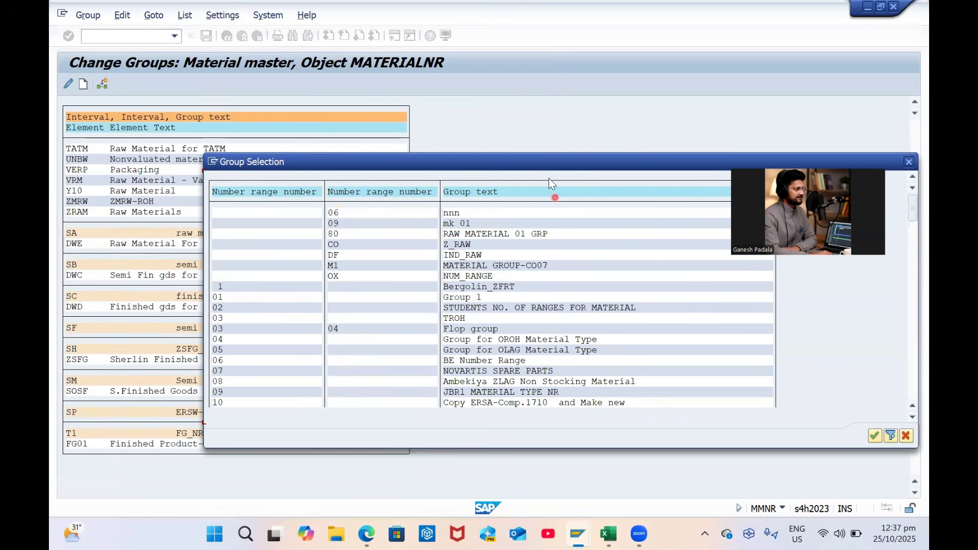
{"action": "left_click_drag", "start_coordinate": [541, 163], "coordinate": [434, 65]}
{"action": "scroll", "coordinate": [493, 172], "scroll_direction": "down", "scroll_amount": 6}
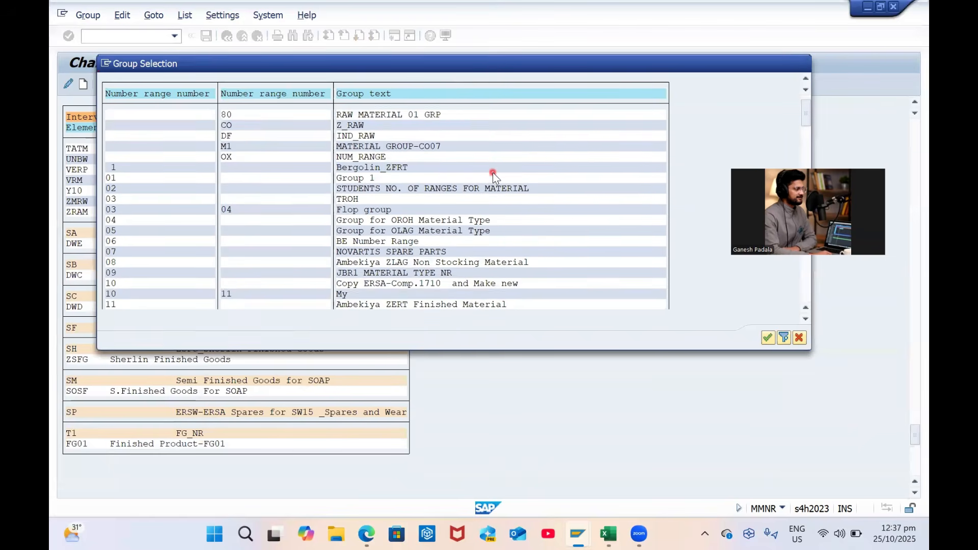
{"action": "scroll", "coordinate": [778, 152], "scroll_direction": "down", "scroll_amount": 8}
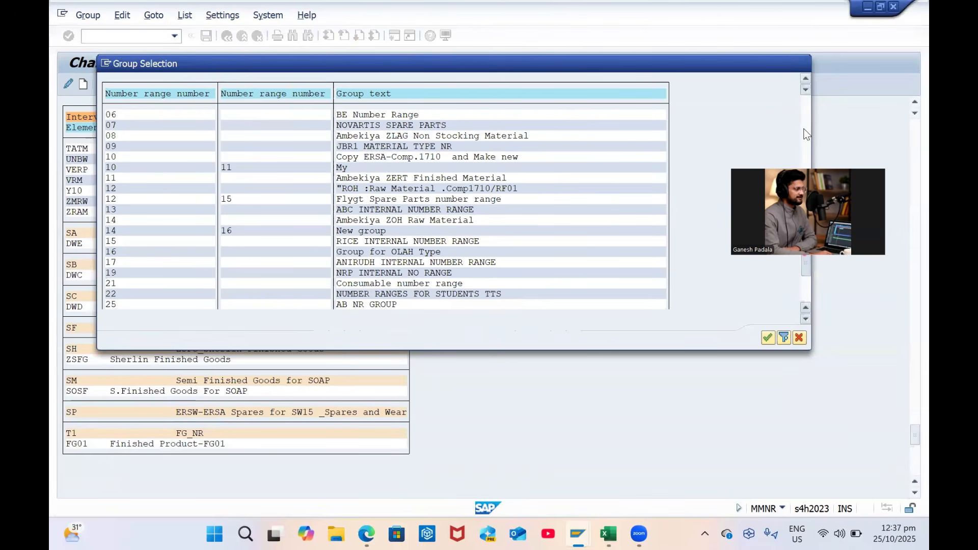
{"action": "left_click_drag", "start_coordinate": [807, 266], "coordinate": [804, 219]}
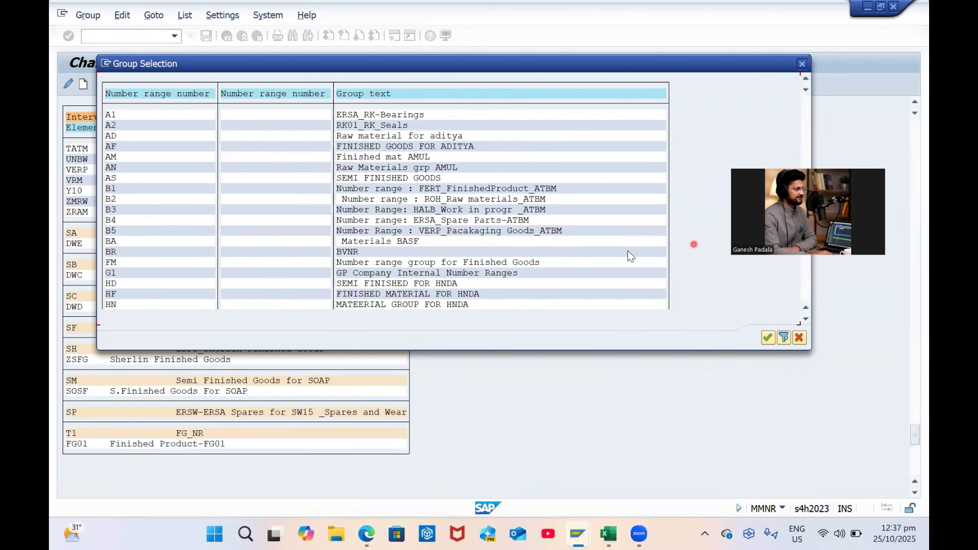
{"action": "double_click", "coordinate": [356, 273]}
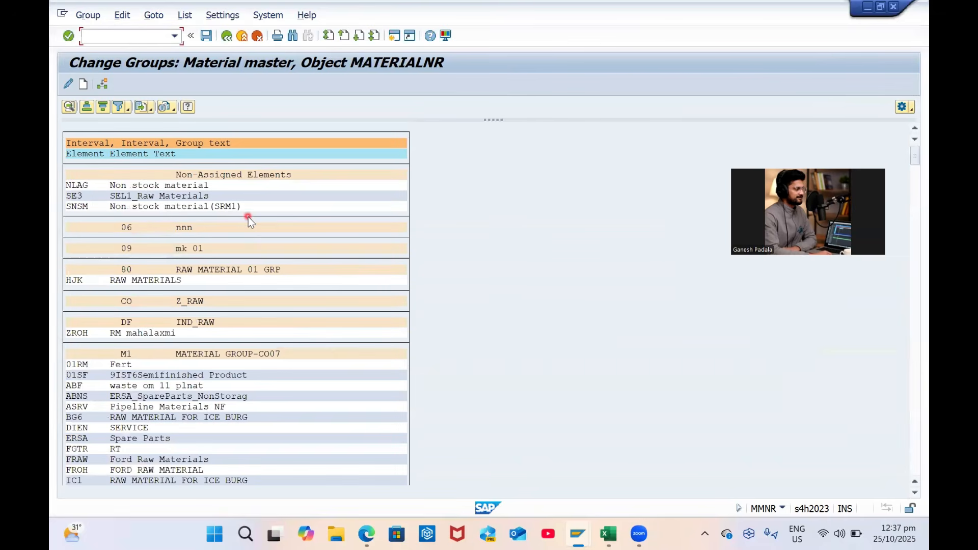
{"action": "left_click", "coordinate": [208, 36]}
Search the group list for G1 to check ZRAM's assignment
{"action": "left_click", "coordinate": [193, 196]}
{"action": "key", "text": "ctrl+f"}
{"action": "type", "text": "g1"}
{"action": "key", "text": "Return"}
{"action": "double_click", "coordinate": [181, 132]}
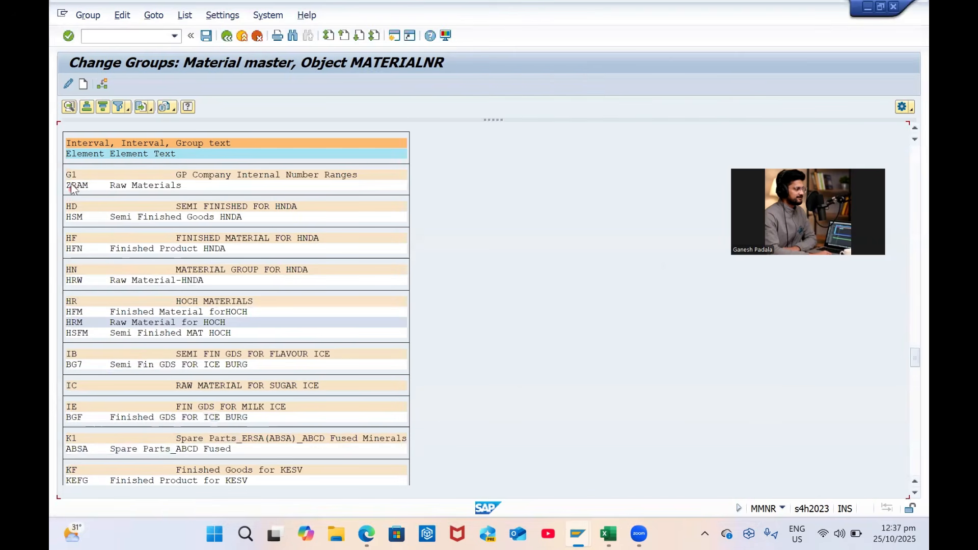
{"action": "left_click", "coordinate": [141, 185]}
Save the group assignments again and return to the IMG structure
{"action": "left_click", "coordinate": [74, 176]}
{"action": "left_click", "coordinate": [78, 184]}
{"action": "left_click", "coordinate": [107, 85]}
{"action": "left_click", "coordinate": [70, 175]}
{"action": "left_click", "coordinate": [206, 35]}
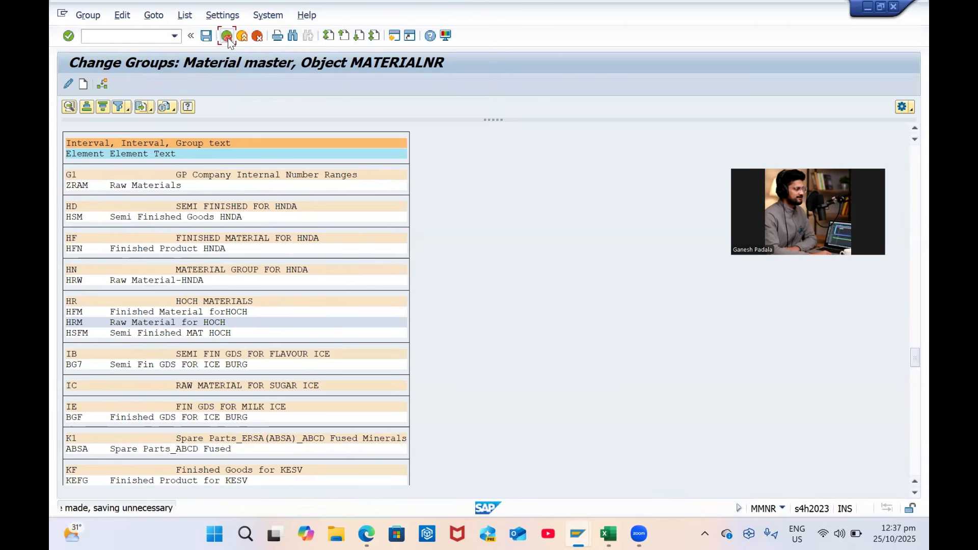
{"action": "left_click", "coordinate": [227, 35]}
{"action": "left_click", "coordinate": [227, 35]}
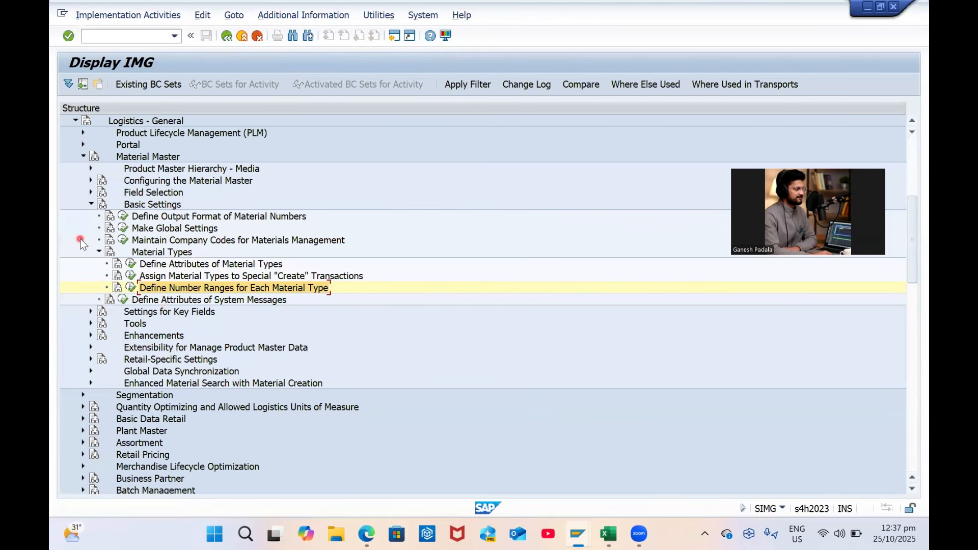
Expand the Field Selection and Settings for Key Fields branches of the IMG
{"action": "left_click", "coordinate": [90, 192]}
{"action": "left_click", "coordinate": [235, 204]}
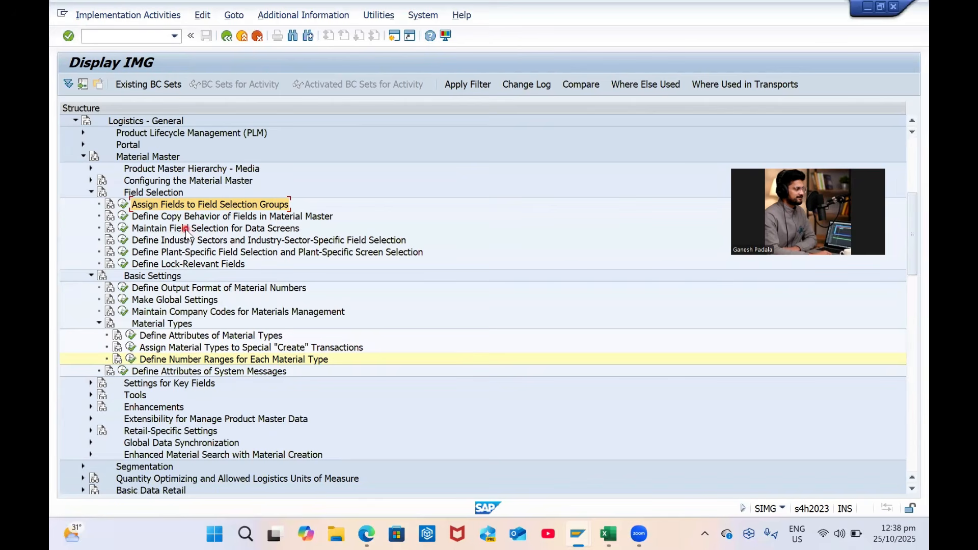
{"action": "left_click", "coordinate": [89, 384]}
{"action": "scroll", "coordinate": [245, 371], "scroll_direction": "up", "scroll_amount": 1}
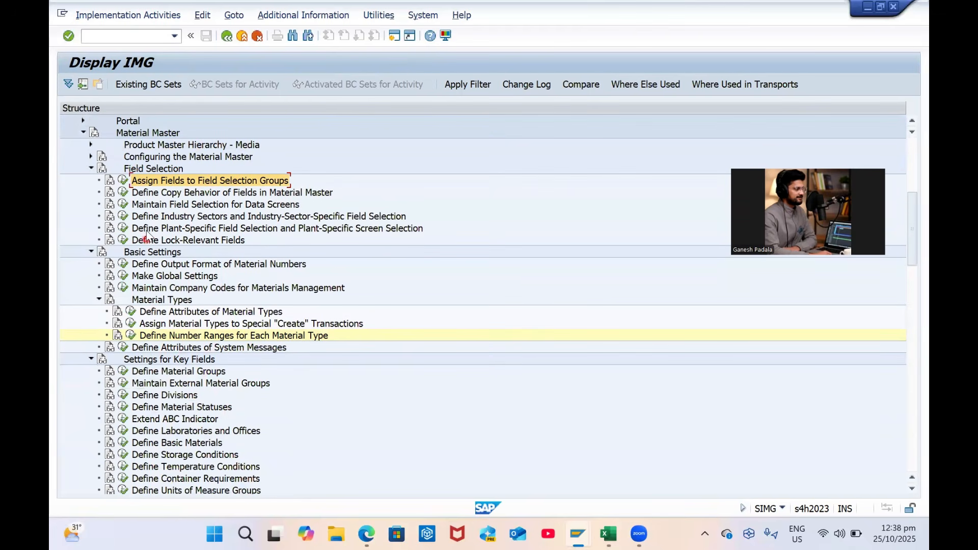
Review Assign Fields to Field Selection Groups, then launch Maintain Field Selection for Data Screens
{"action": "left_click", "coordinate": [124, 180]}
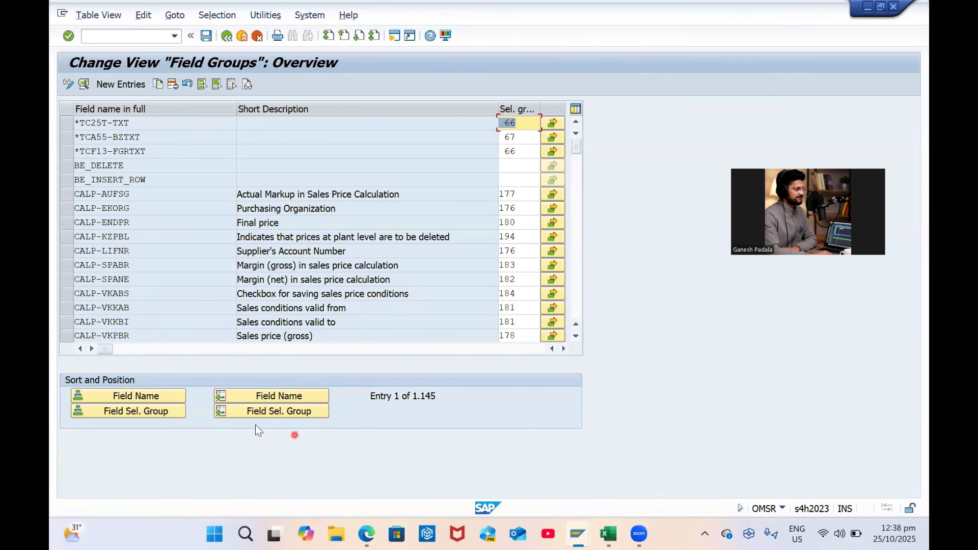
{"action": "left_click", "coordinate": [230, 36]}
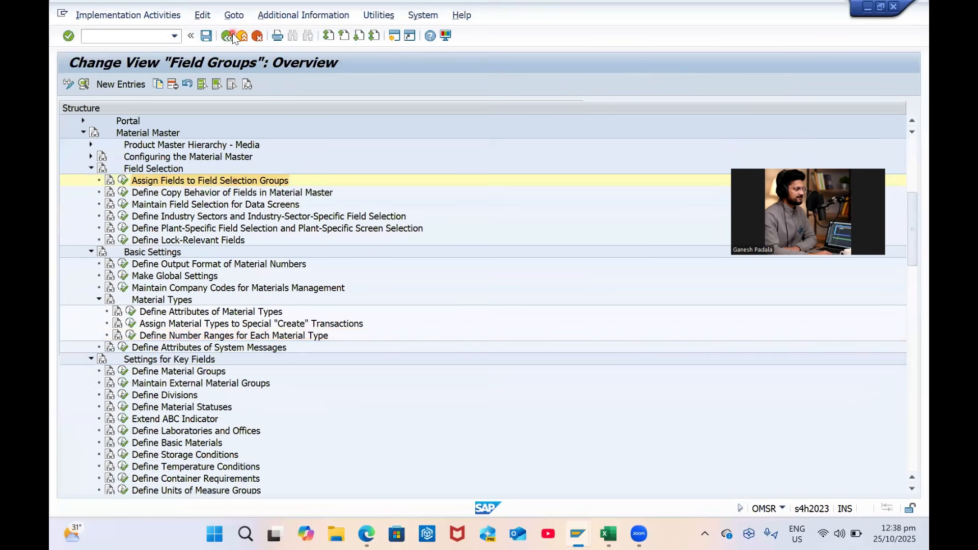
{"action": "left_click", "coordinate": [124, 205]}
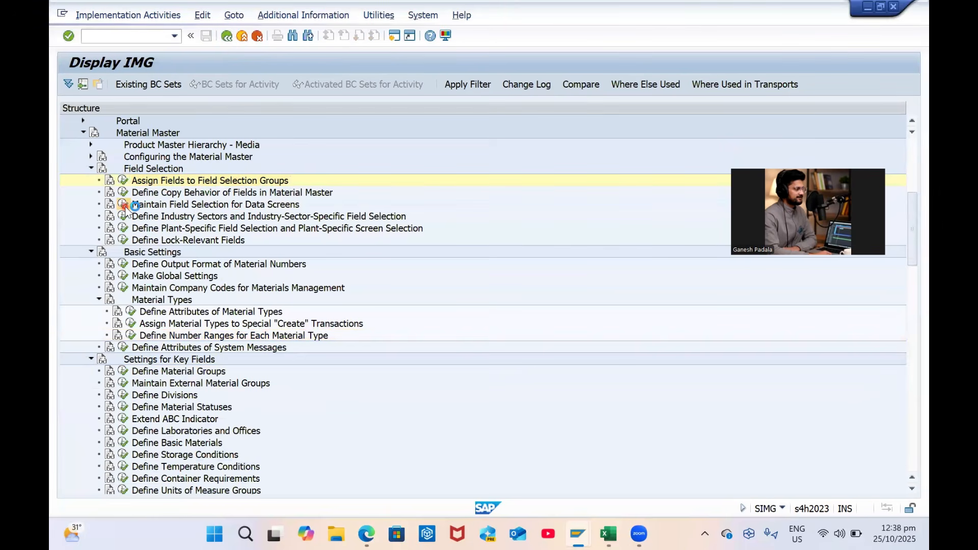
Locate and select the ROH field reference in the data-screen field selection
{"action": "left_click", "coordinate": [76, 316]}
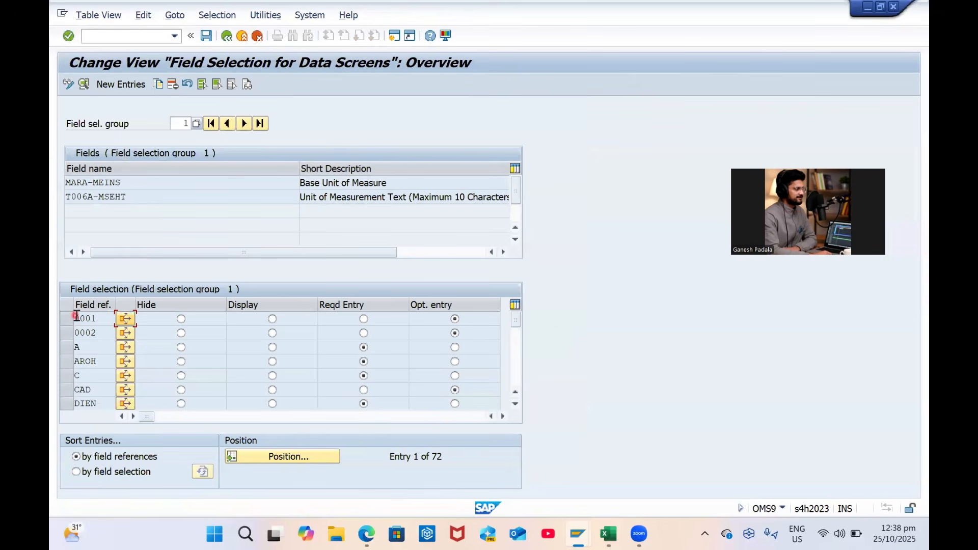
{"action": "left_click", "coordinate": [267, 457]}
{"action": "type", "text": "roh"}
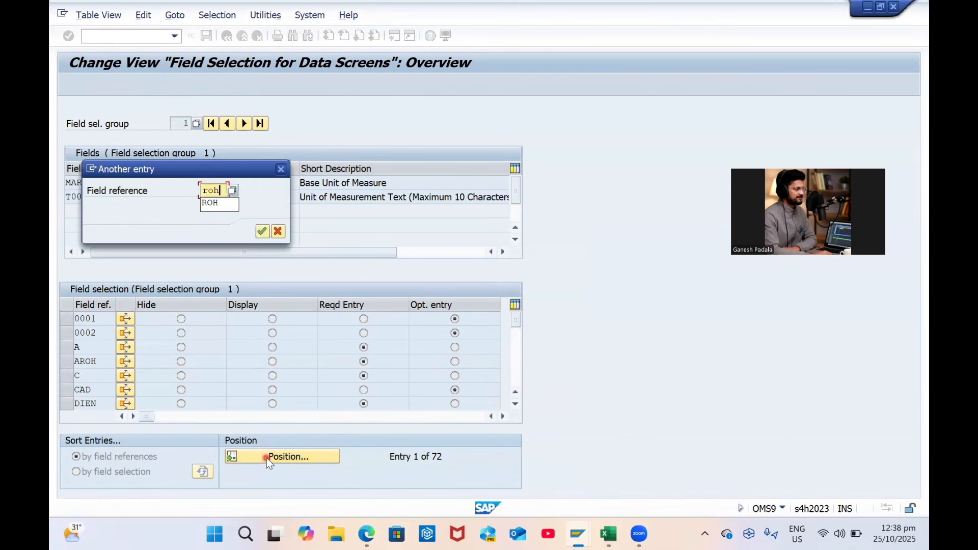
{"action": "key", "text": "Return"}
{"action": "left_click", "coordinate": [67, 324]}
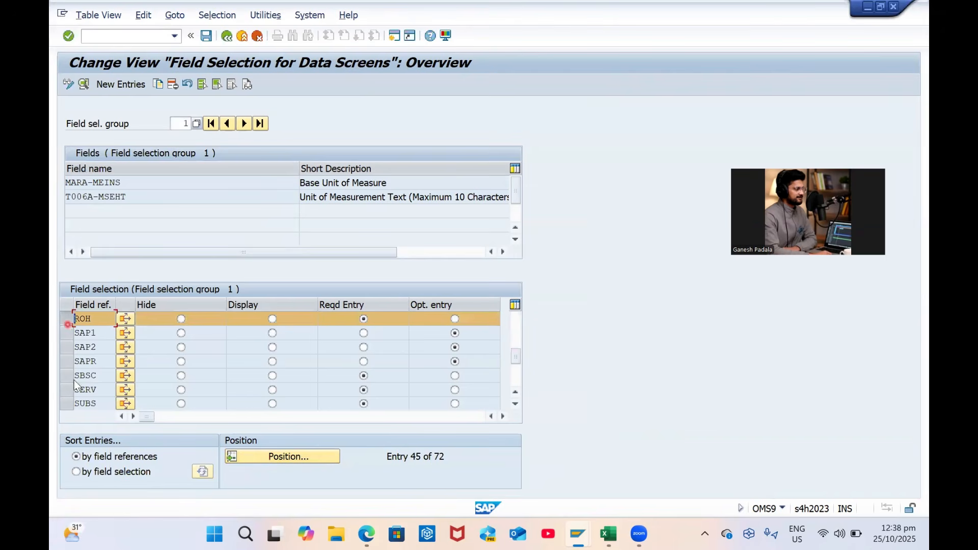
Copy ROH as new field reference ZRAM and save it to the customizing request
{"action": "left_click", "coordinate": [158, 84]}
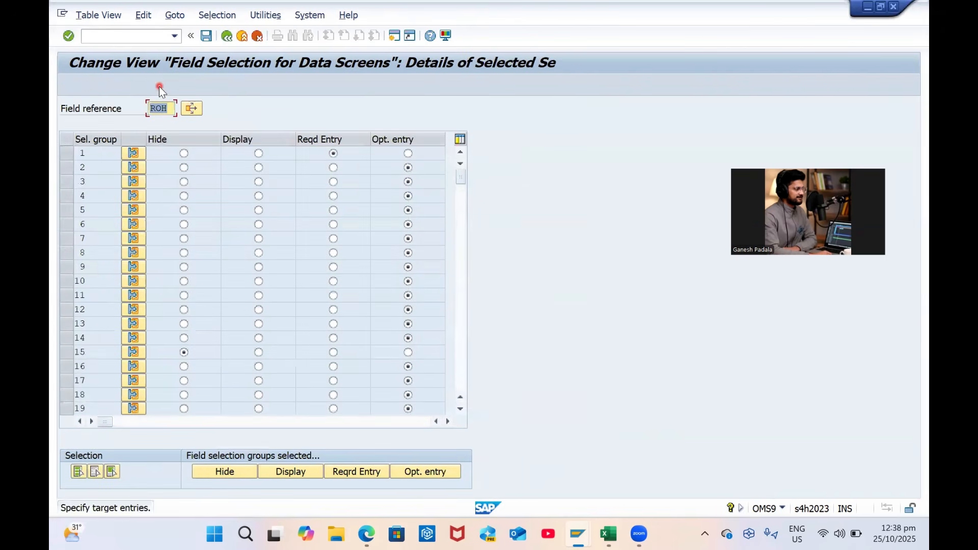
{"action": "key", "text": "Caps_Lock"}
{"action": "type", "text": "ZRAM"}
{"action": "key", "text": "Return"}
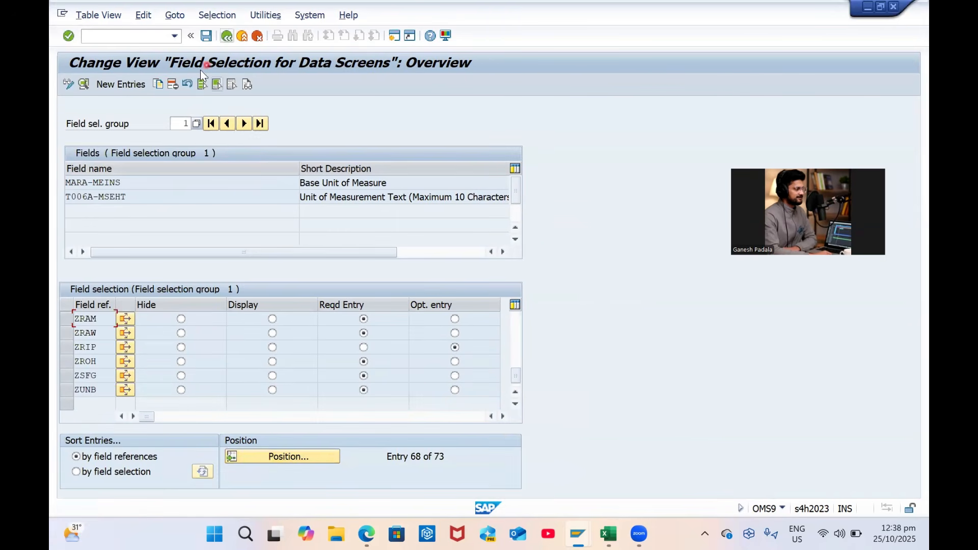
{"action": "left_click", "coordinate": [205, 40]}
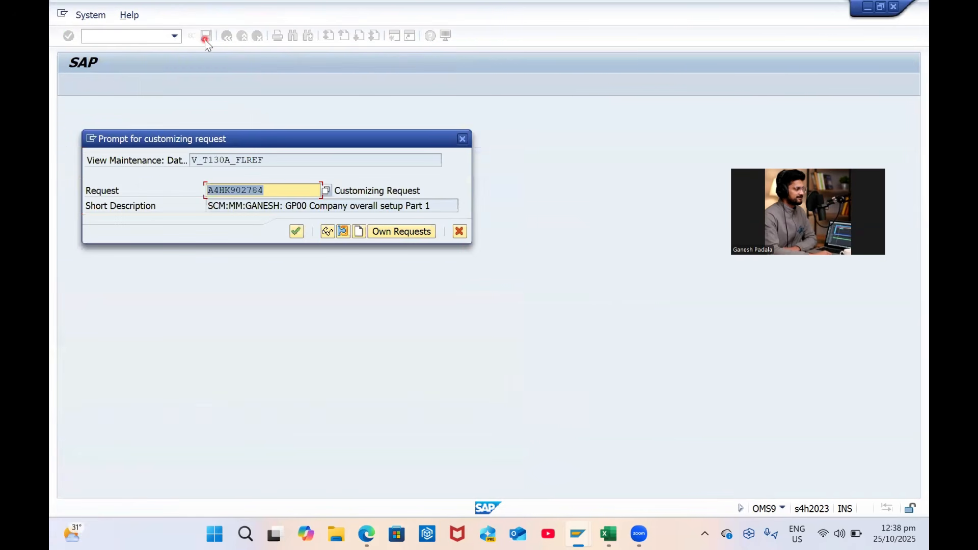
{"action": "key", "text": "Return"}
{"action": "left_click", "coordinate": [230, 38]}
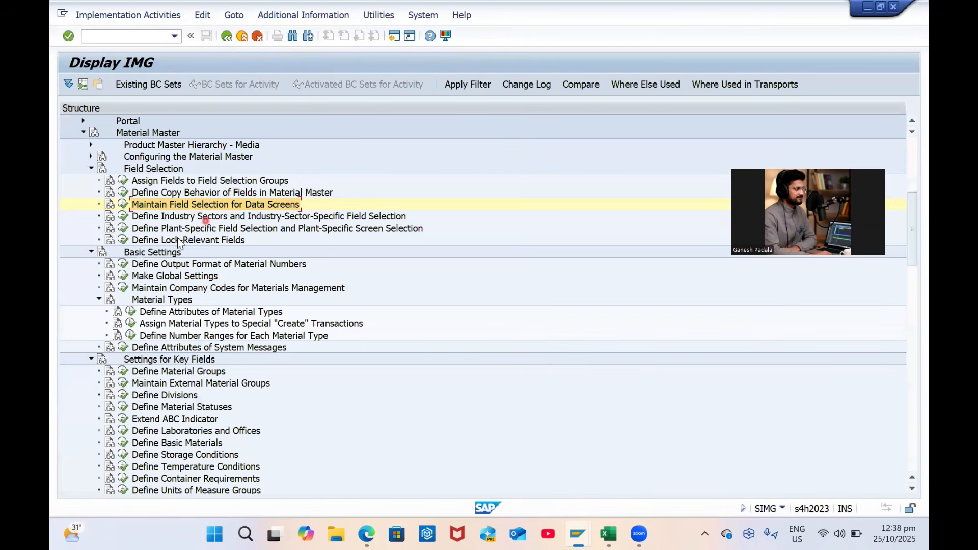
Open material type ZRAM's details in Define Attributes of Material Types
{"action": "left_click", "coordinate": [131, 312]}
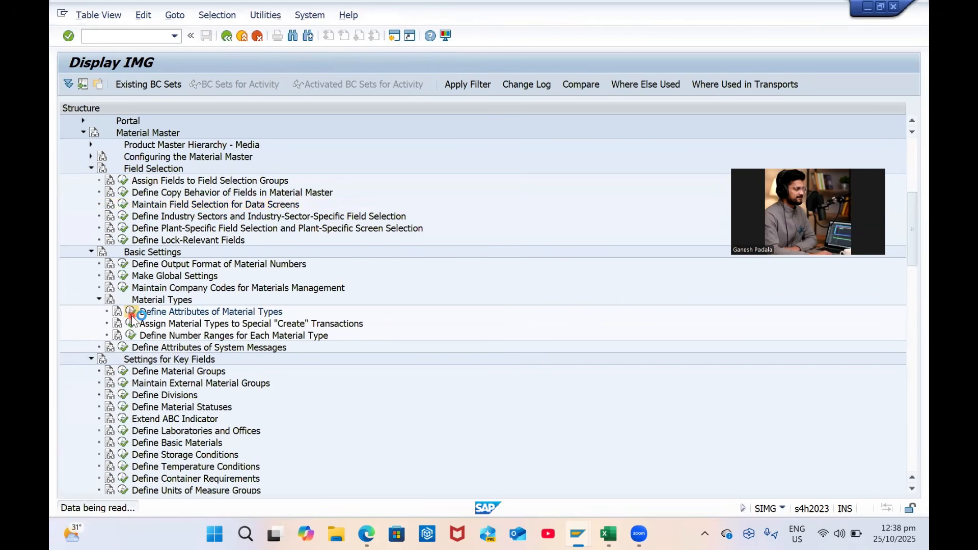
{"action": "left_click", "coordinate": [383, 382]}
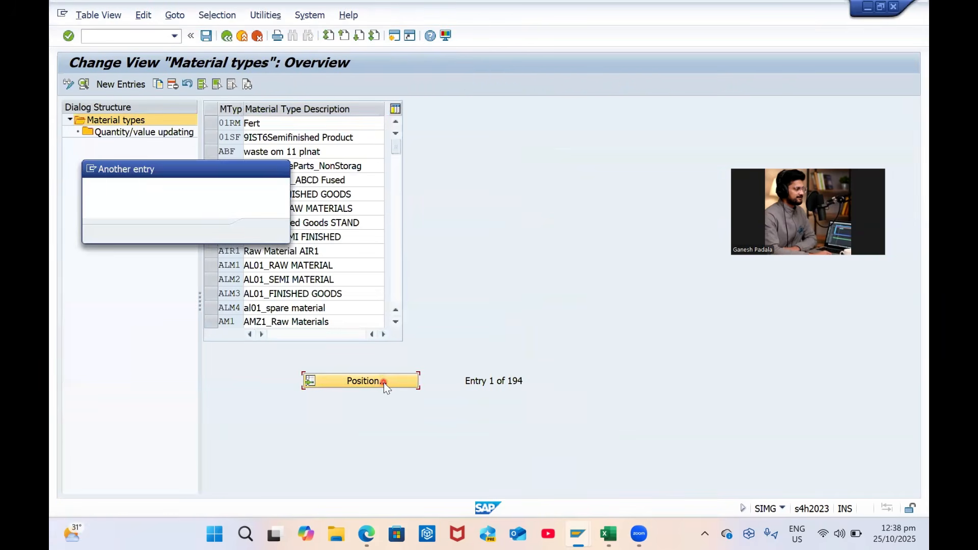
{"action": "key", "text": "Return"}
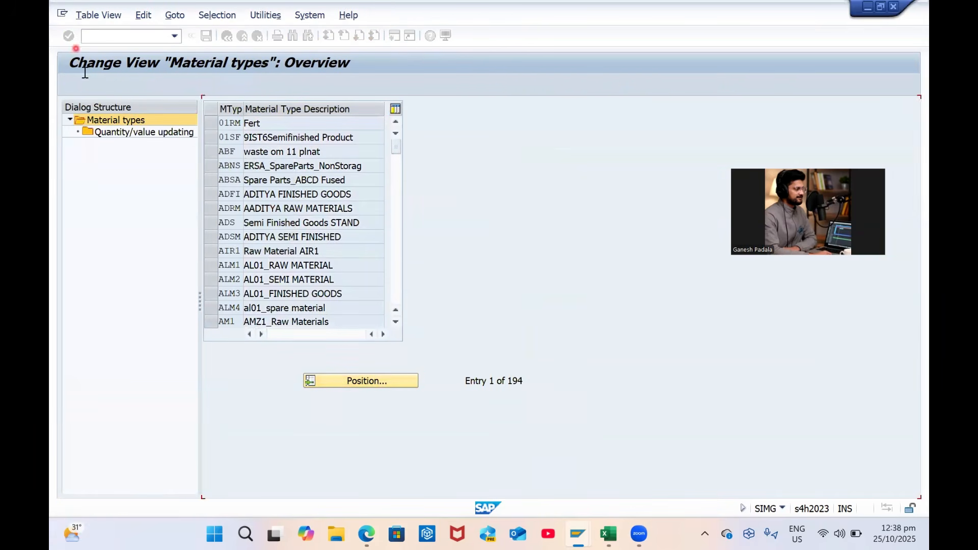
{"action": "left_click", "coordinate": [83, 84]}
Try ZRAM as field reference, restore ROH when rejected, and exit without saving
{"action": "left_click", "coordinate": [407, 138]}
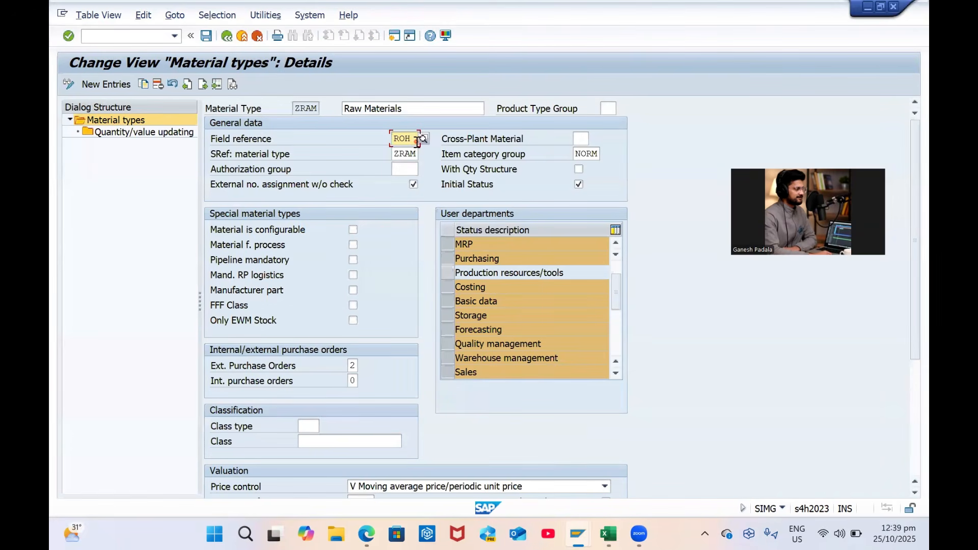
{"action": "key", "text": "BackSpace"}
{"action": "type", "text": "ZRA"}
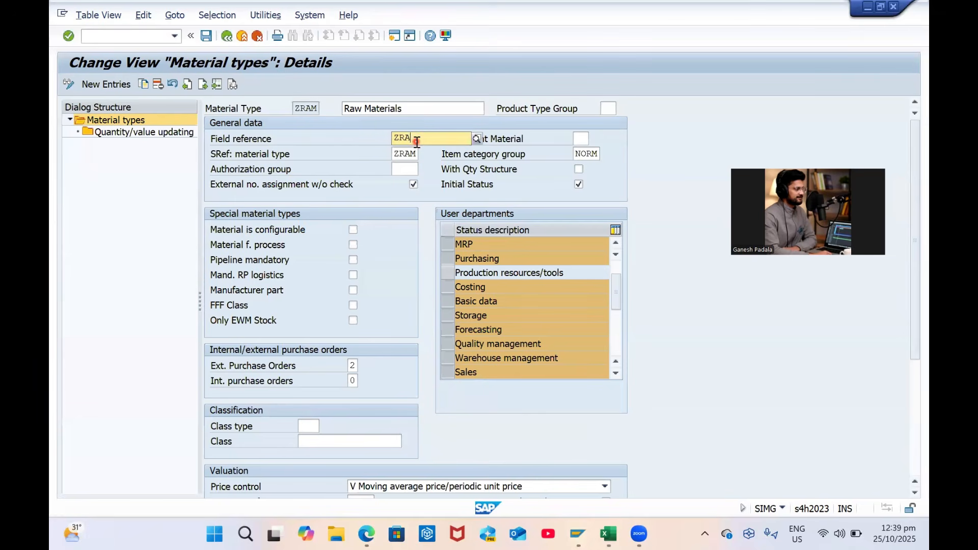
{"action": "type", "text": "M"}
{"action": "key", "text": "Return"}
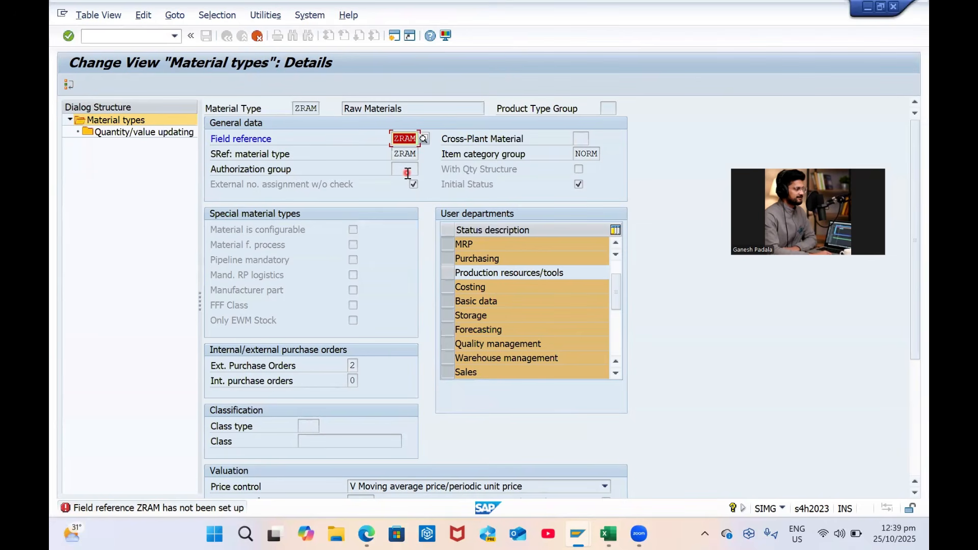
{"action": "key", "text": "BackSpace"}
{"action": "type", "text": "ROH"}
{"action": "key", "text": "Return"}
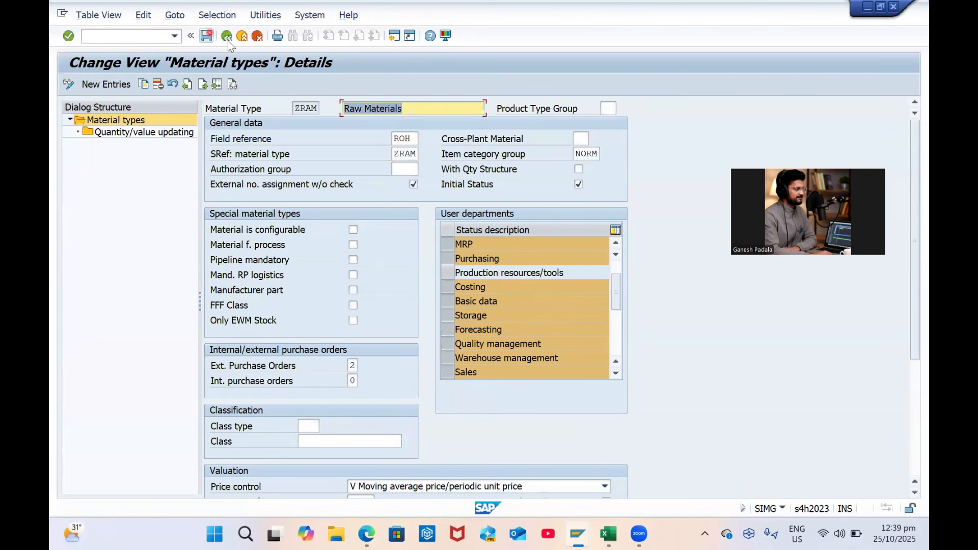
{"action": "left_click", "coordinate": [227, 36]}
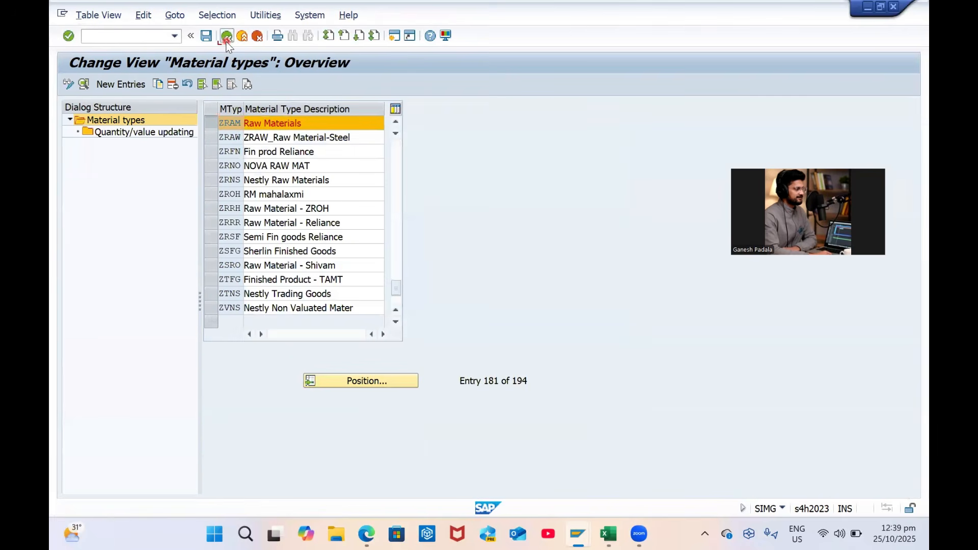
{"action": "left_click", "coordinate": [227, 37]}
{"action": "left_click", "coordinate": [320, 249]}
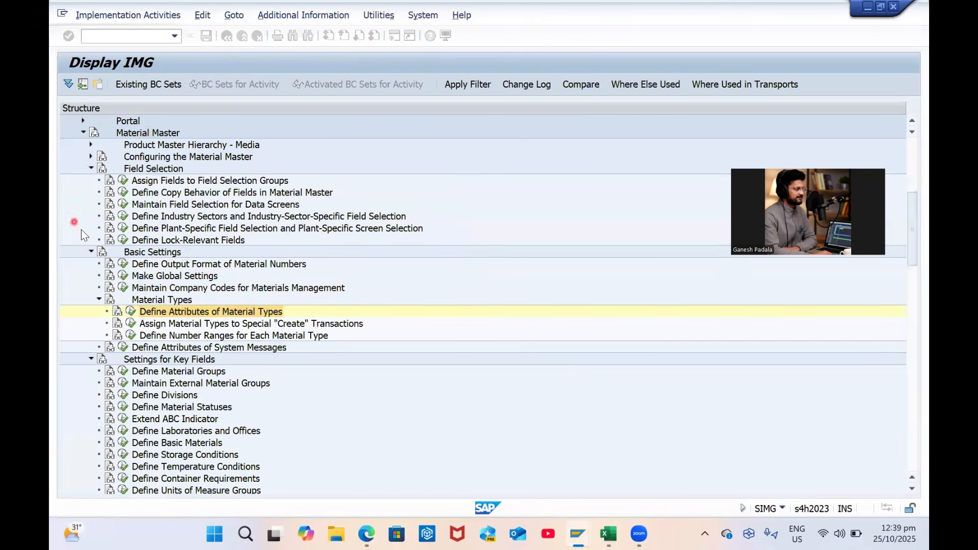
{"action": "left_click", "coordinate": [124, 204]}
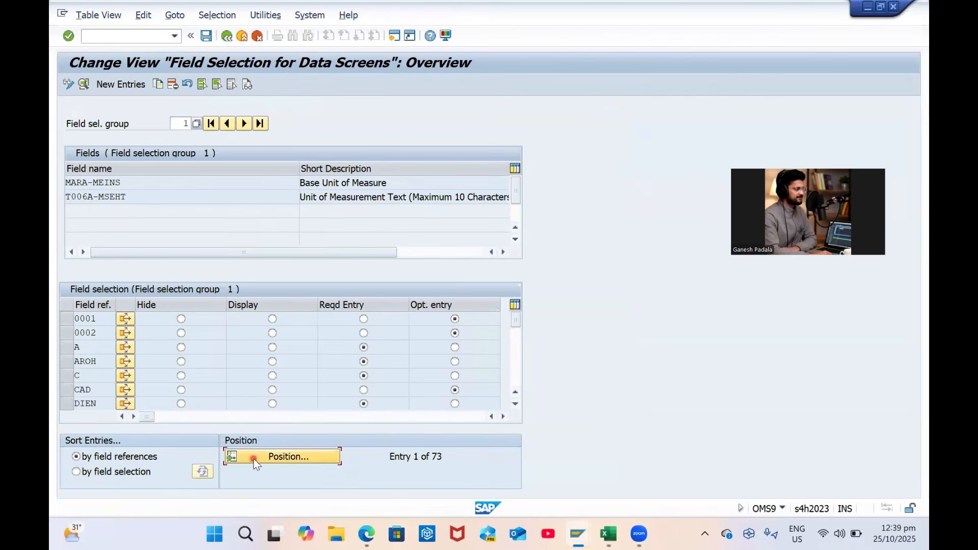
{"action": "left_click", "coordinate": [256, 456]}
{"action": "type", "text": "ZRAM"}
{"action": "key", "text": "Return"}
{"action": "left_click", "coordinate": [205, 36]}
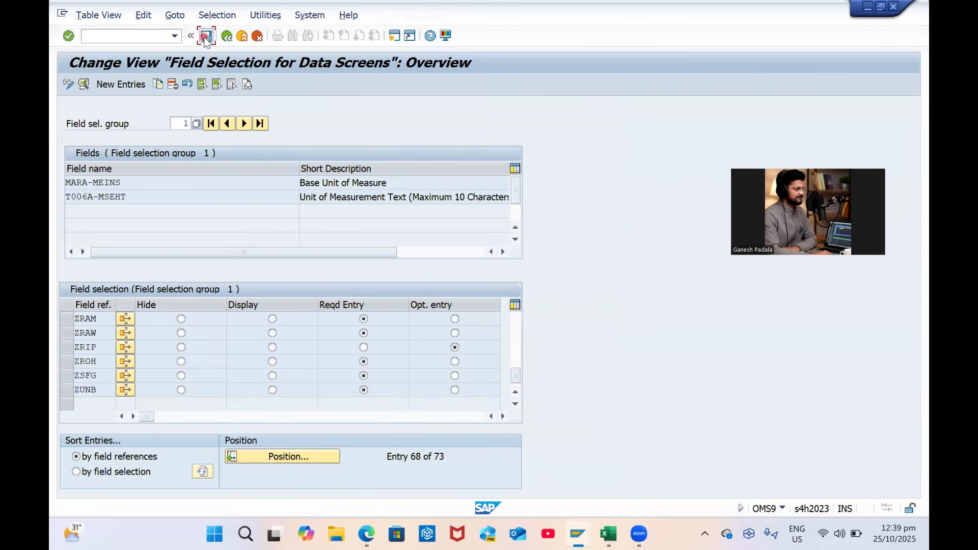
{"action": "left_click", "coordinate": [67, 320]}
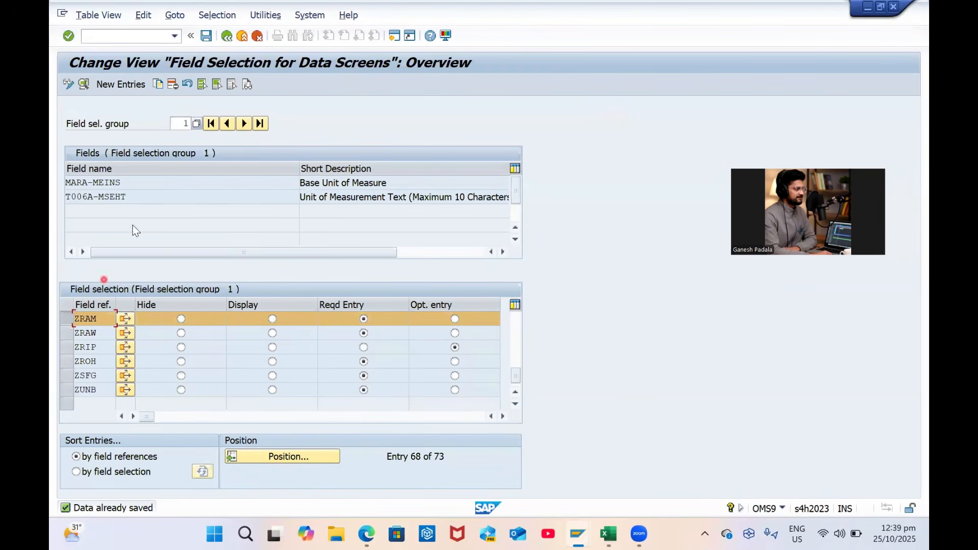
{"action": "left_click", "coordinate": [221, 37]}
{"action": "left_click", "coordinate": [227, 36]}
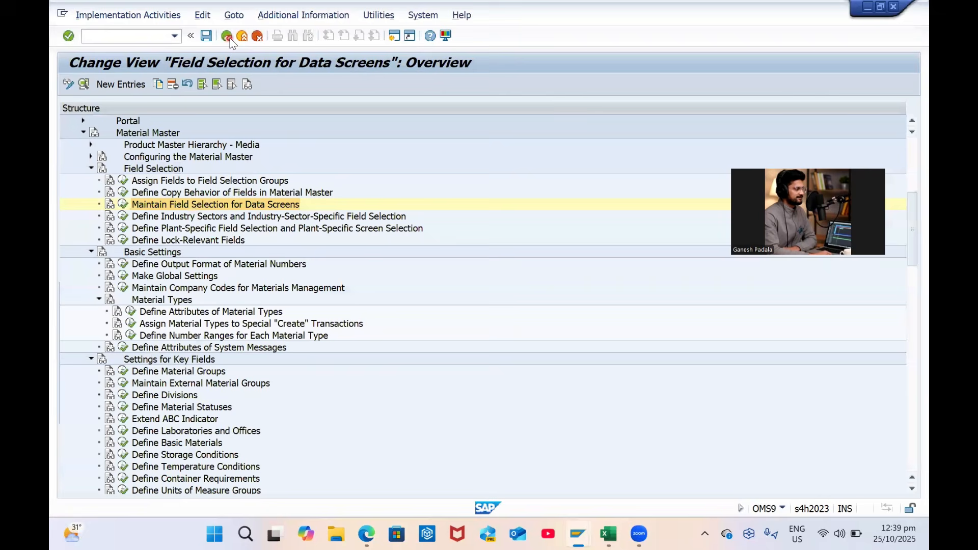
Open Define Industry Sectors and position the table at sector G
{"action": "left_click", "coordinate": [123, 216]}
{"action": "left_click", "coordinate": [227, 397]}
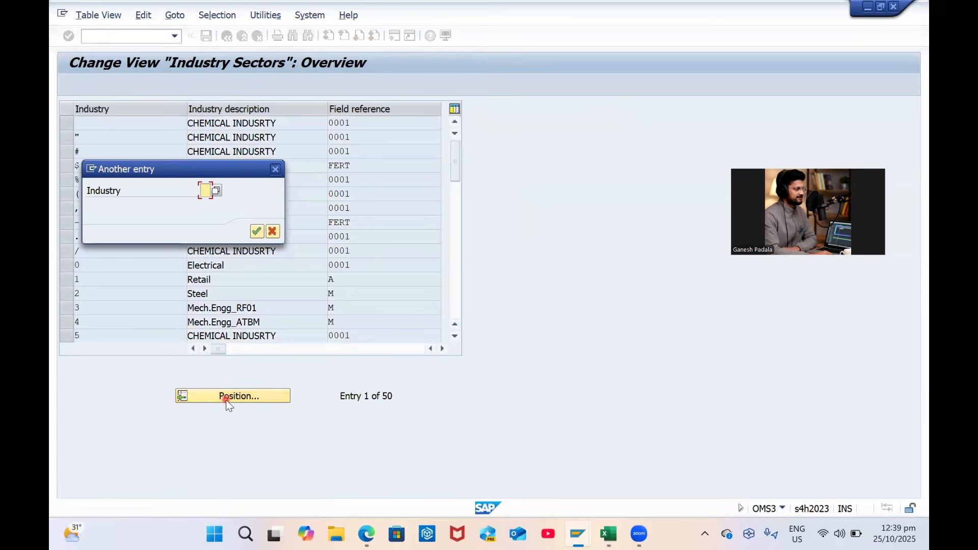
{"action": "type", "text": "G"}
{"action": "key", "text": "Return"}
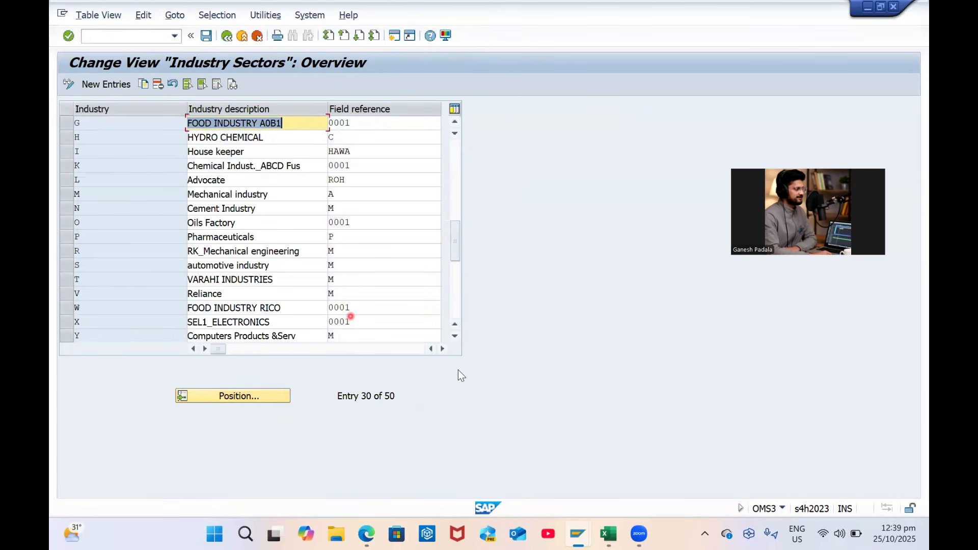
Check the Excel workbook, then select industry sector Z in the table
{"action": "left_click", "coordinate": [613, 531]}
{"action": "scroll", "coordinate": [276, 288], "scroll_direction": "up", "scroll_amount": 5}
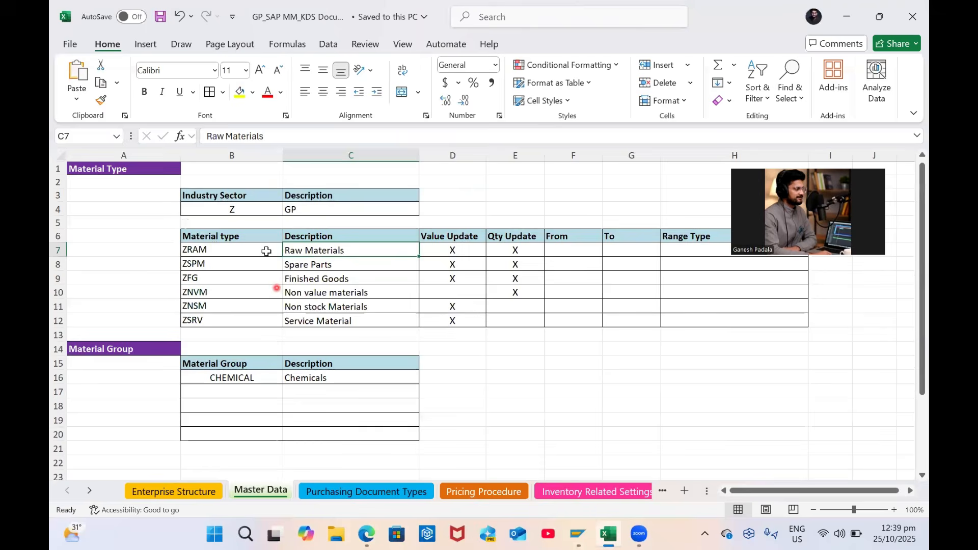
{"action": "key", "text": "alt+Tab"}
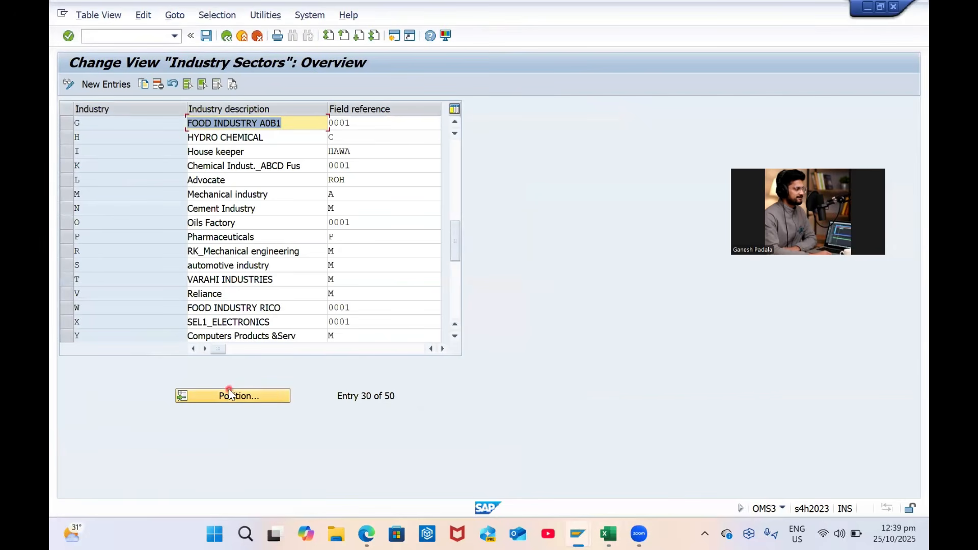
{"action": "left_click", "coordinate": [230, 394]}
{"action": "left_click", "coordinate": [349, 365]}
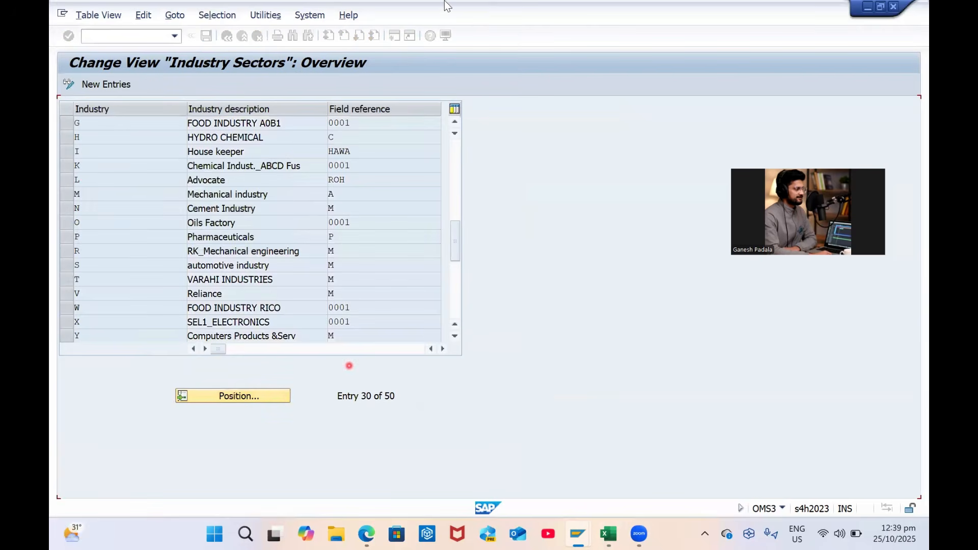
{"action": "scroll", "coordinate": [134, 171], "scroll_direction": "up", "scroll_amount": 3}
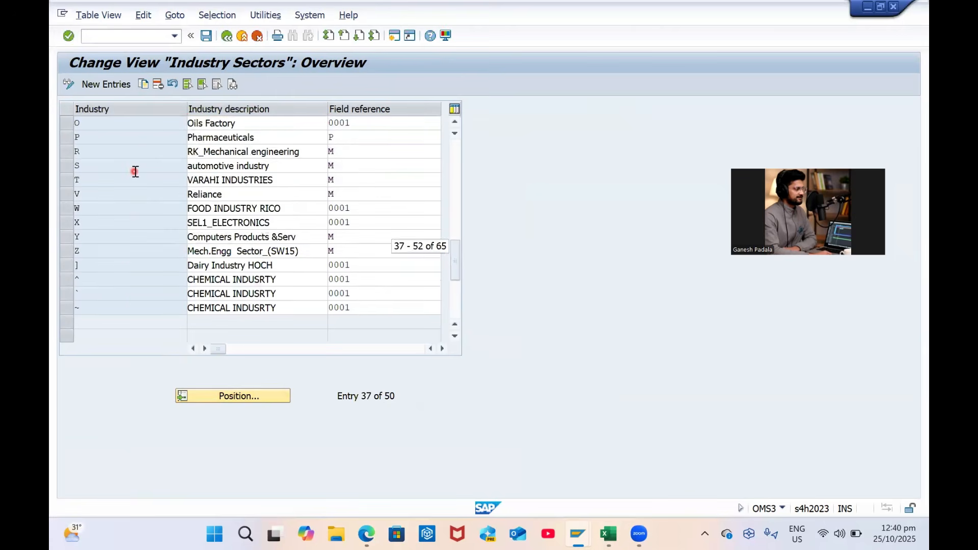
{"action": "scroll", "coordinate": [135, 171], "scroll_direction": "up", "scroll_amount": 2}
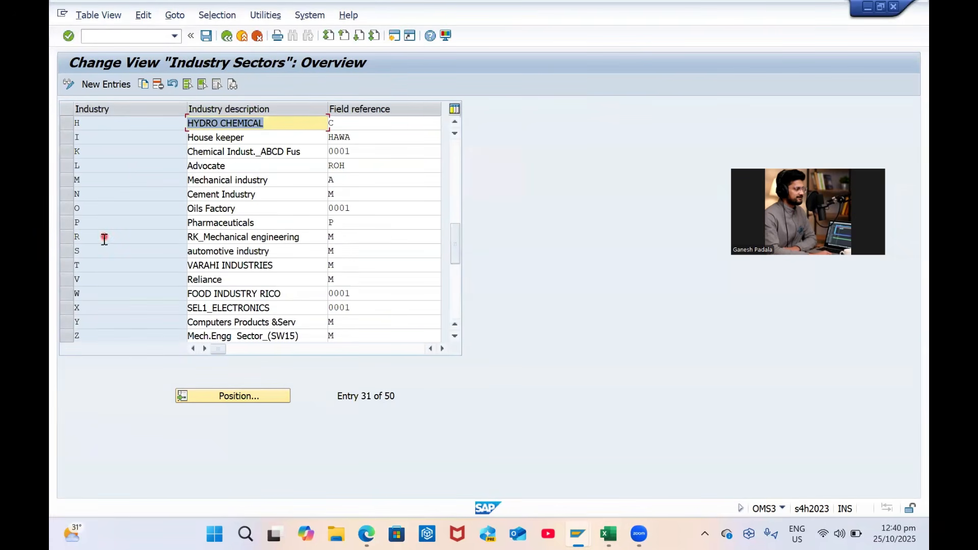
{"action": "left_click", "coordinate": [62, 337]}
Change the industry sector description in workbook cell C4 to Mechanical
{"action": "key", "text": "alt+Tab"}
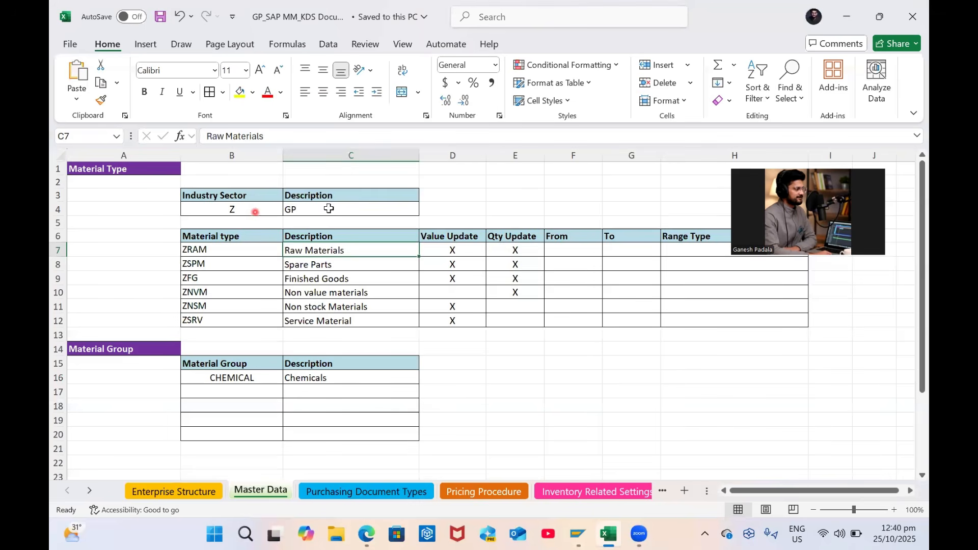
{"action": "left_click", "coordinate": [328, 207]}
{"action": "type", "text": "M"}
{"action": "key", "text": "Caps_Lock"}
{"action": "type", "text": "echn"}
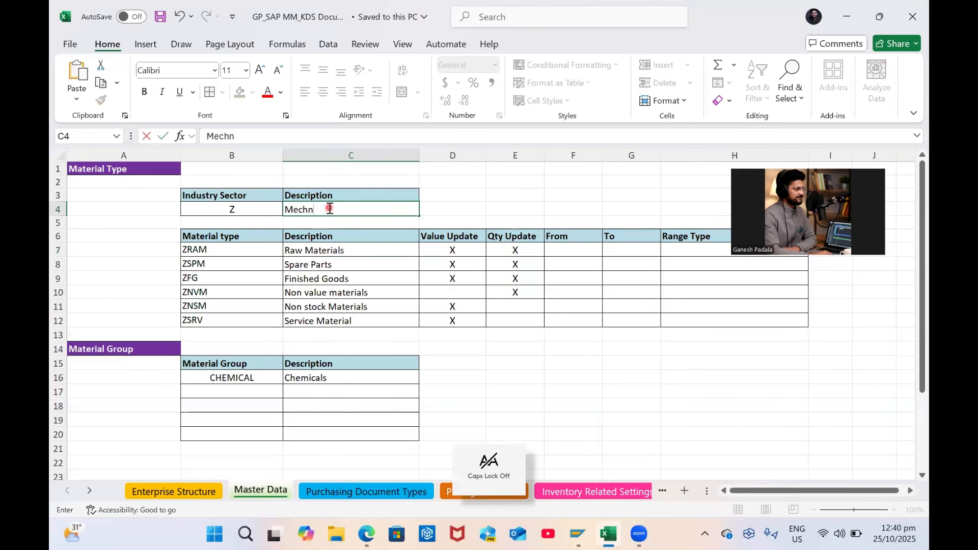
{"action": "type", "text": "ical"}
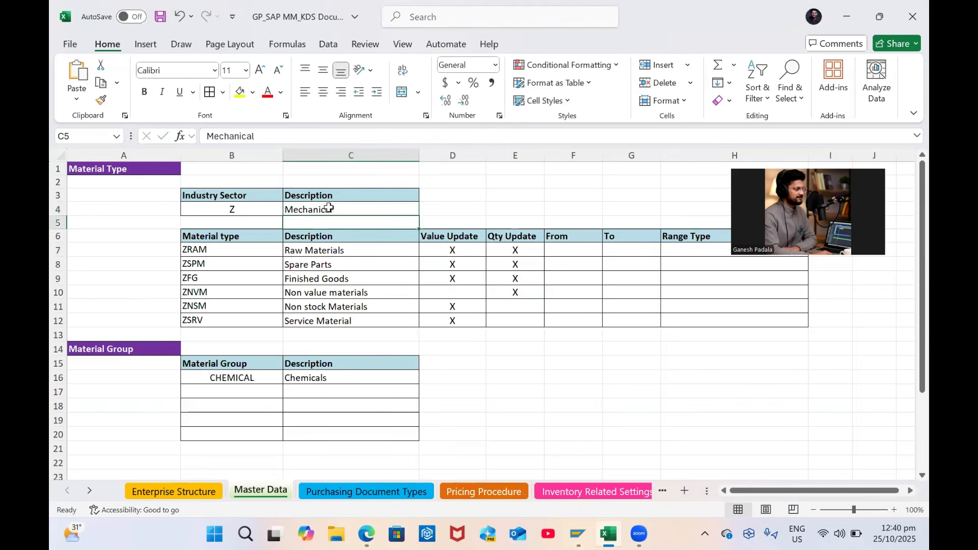
{"action": "key", "text": "alt+Tab"}
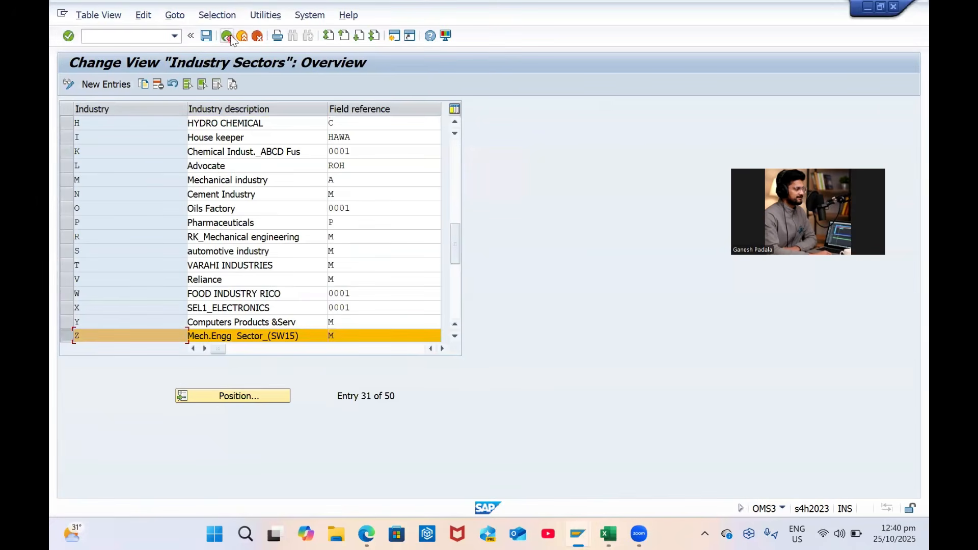
Enter ZRAM as the field reference in material type ZRAM's attributes
{"action": "left_click", "coordinate": [228, 35]}
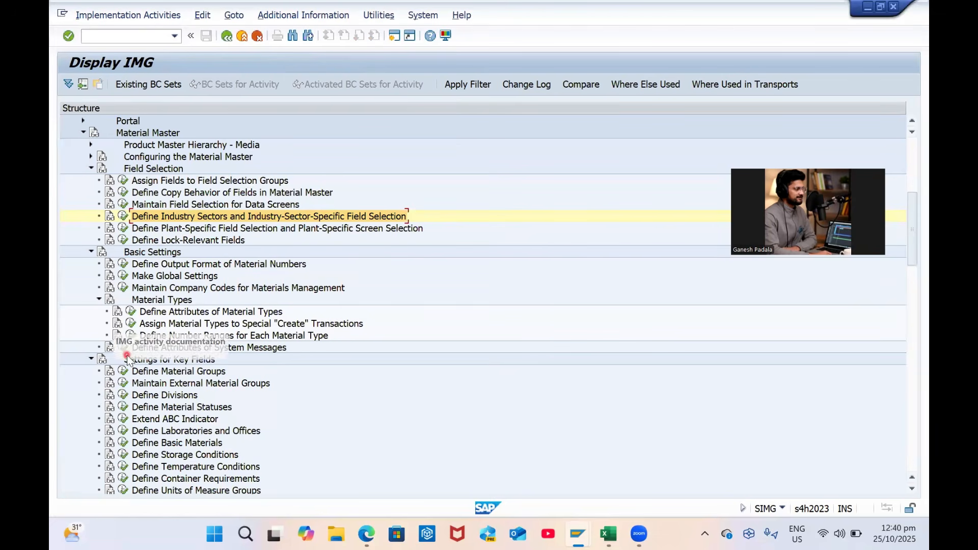
{"action": "left_click", "coordinate": [131, 312]}
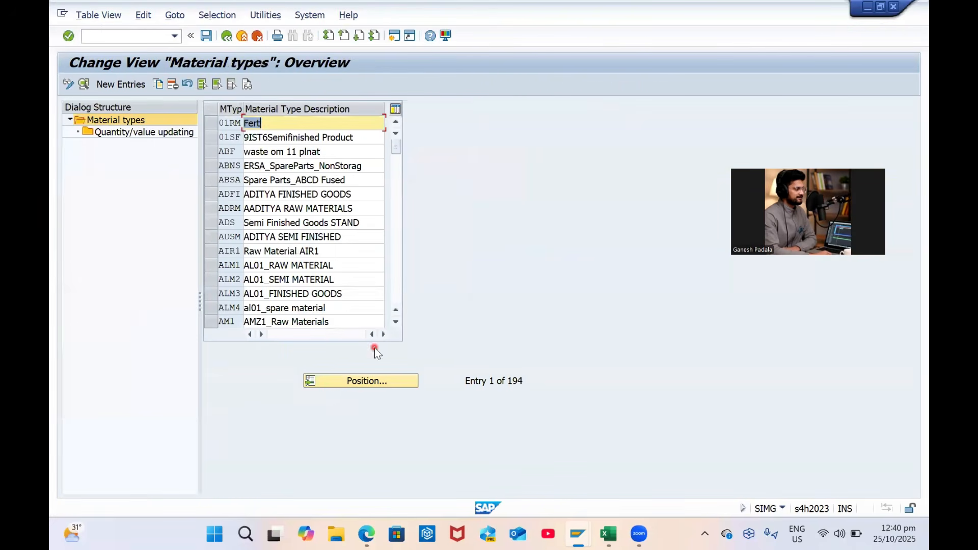
{"action": "left_click", "coordinate": [356, 377]}
{"action": "key", "text": "Return"}
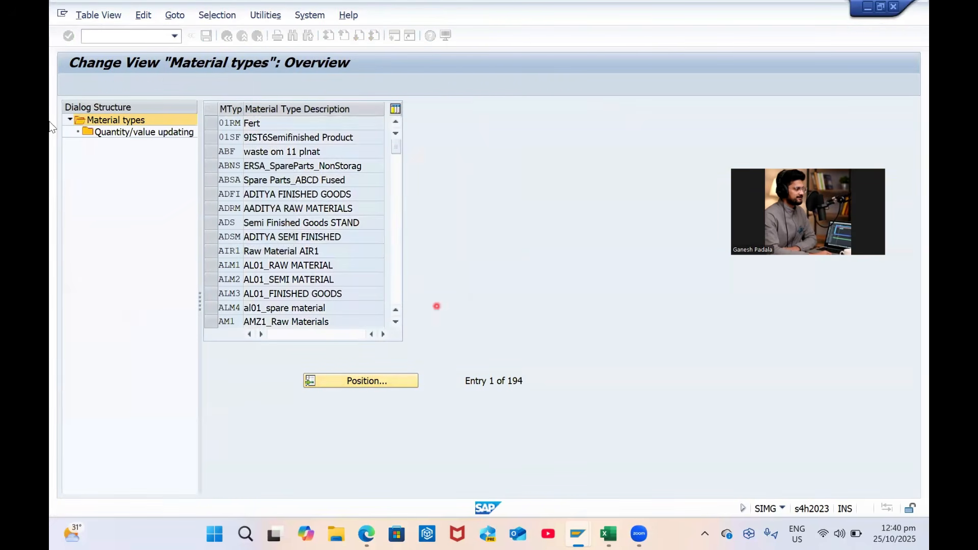
{"action": "left_click", "coordinate": [84, 85]}
{"action": "key", "text": "BackSpace"}
{"action": "key", "text": "BackSpace"}
{"action": "key", "text": "BackSpace"}
{"action": "type", "text": "ZRAM"}
{"action": "key", "text": "Return"}
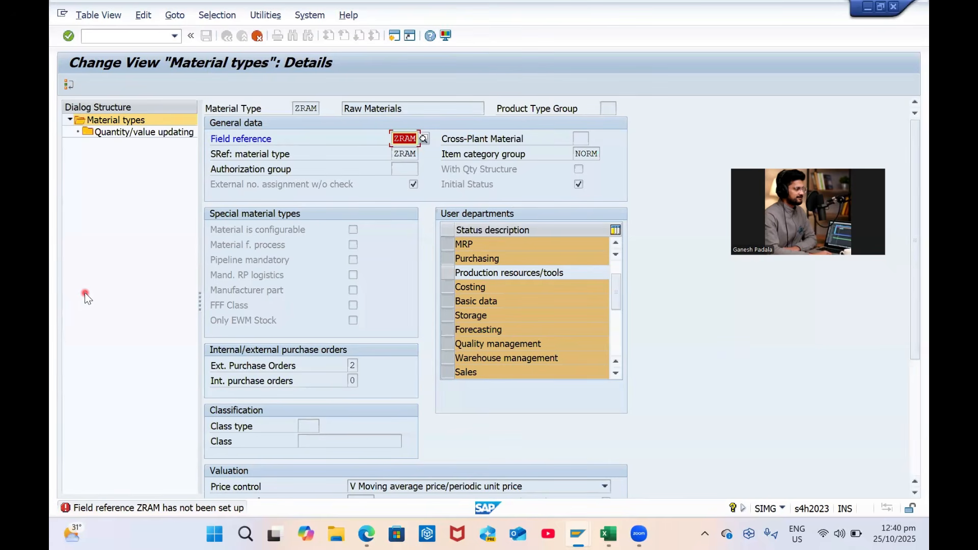
Follow the field reference F1 help link to the Field Selection activities
{"action": "key", "text": "F1"}
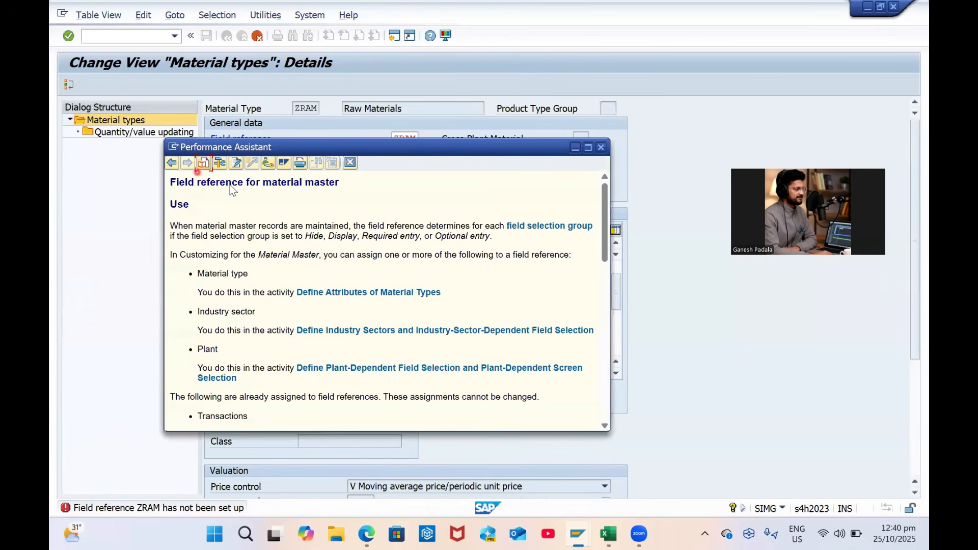
{"action": "left_click", "coordinate": [267, 163]}
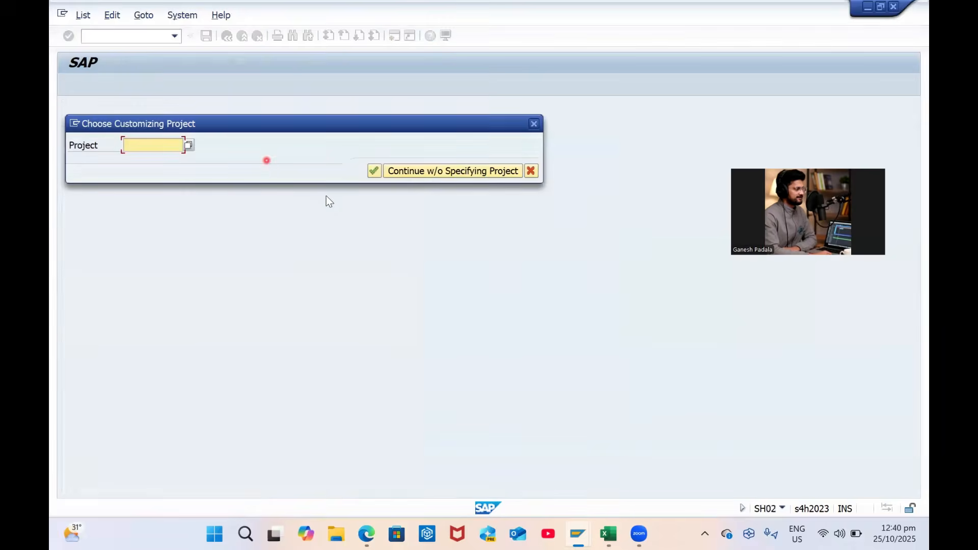
{"action": "left_click", "coordinate": [448, 174]}
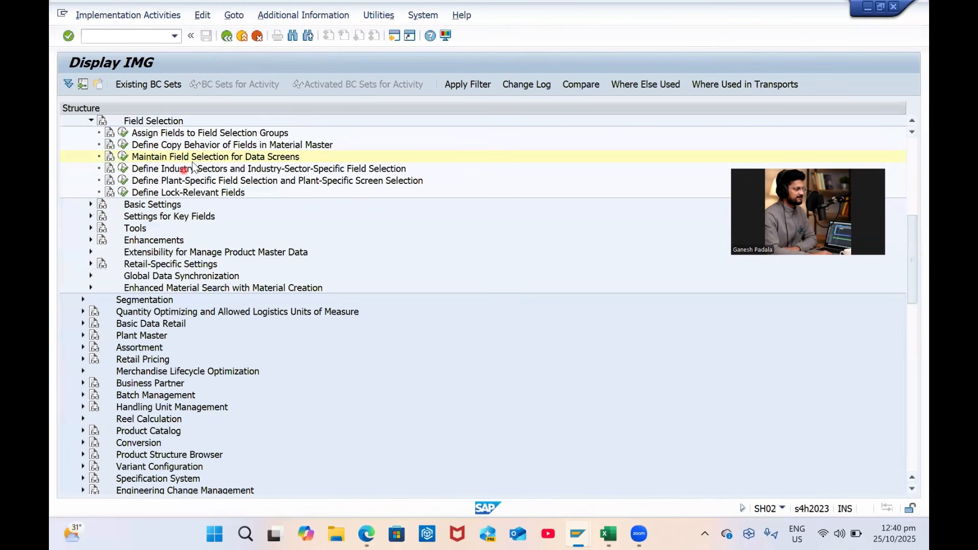
Open Maintain Field Selection for Data Screens and select field reference ZRAM
{"action": "left_click", "coordinate": [125, 233]}
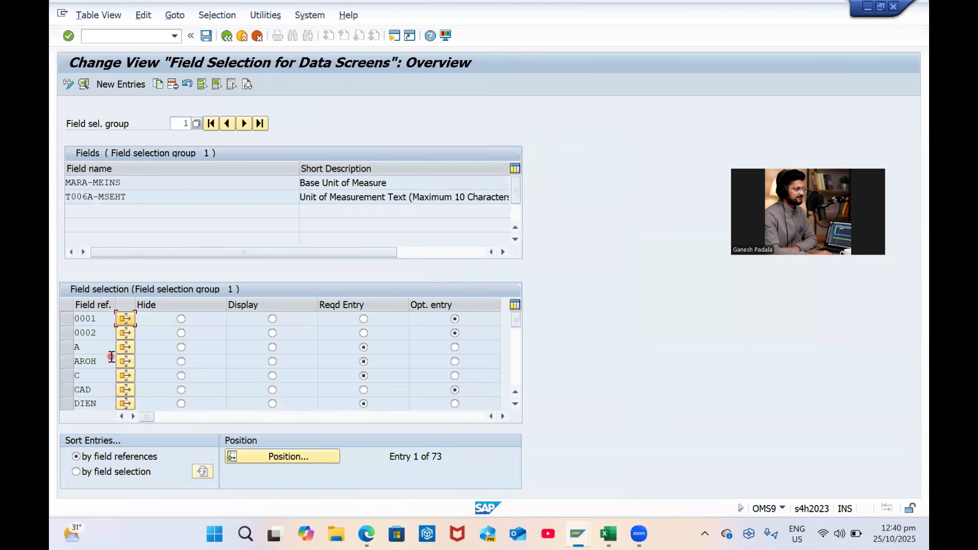
{"action": "left_click", "coordinate": [268, 457]}
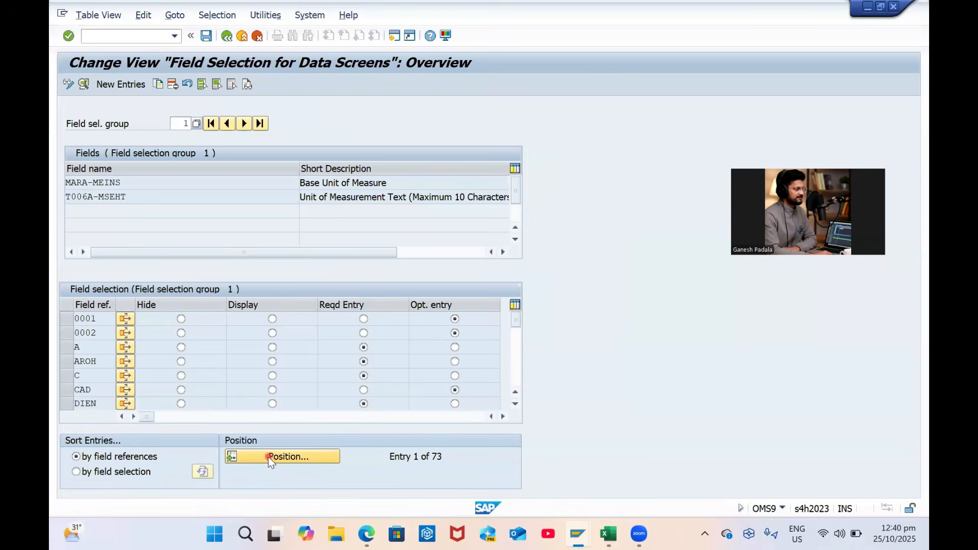
{"action": "type", "text": "r"}
{"action": "key", "text": "BackSpace"}
{"action": "type", "text": "zram"}
{"action": "key", "text": "Return"}
{"action": "left_click", "coordinate": [61, 320]}
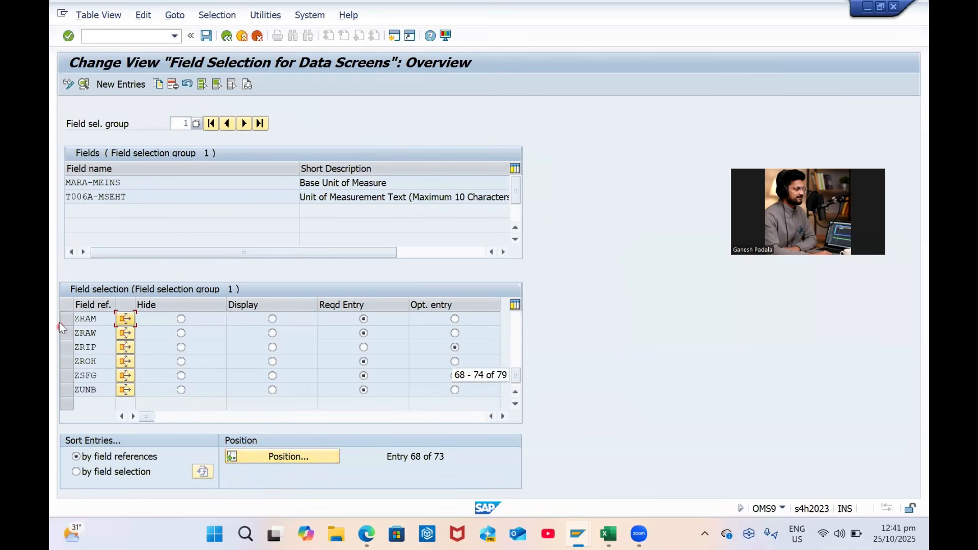
Check where ZRAM is used, review its field selection details, and save
{"action": "left_click", "coordinate": [125, 320]}
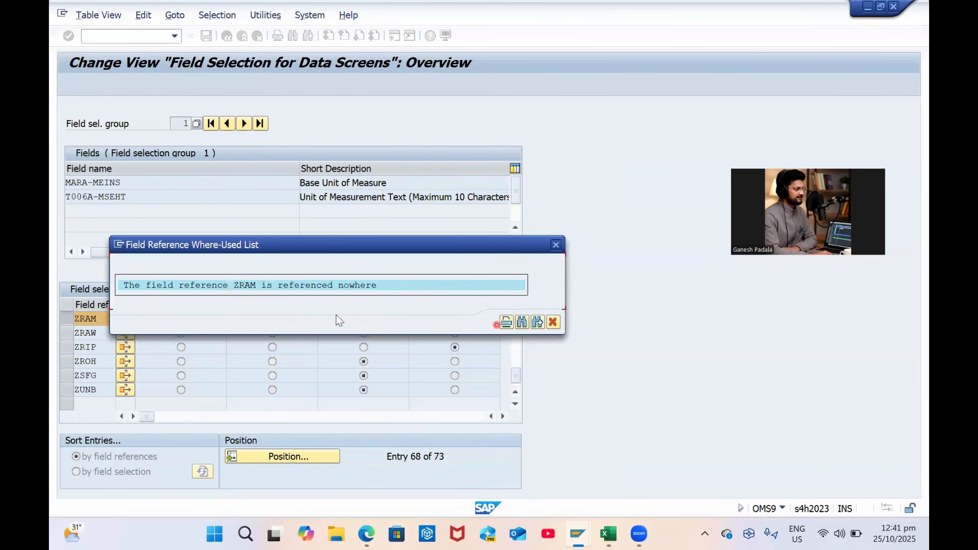
{"action": "left_click", "coordinate": [535, 322]}
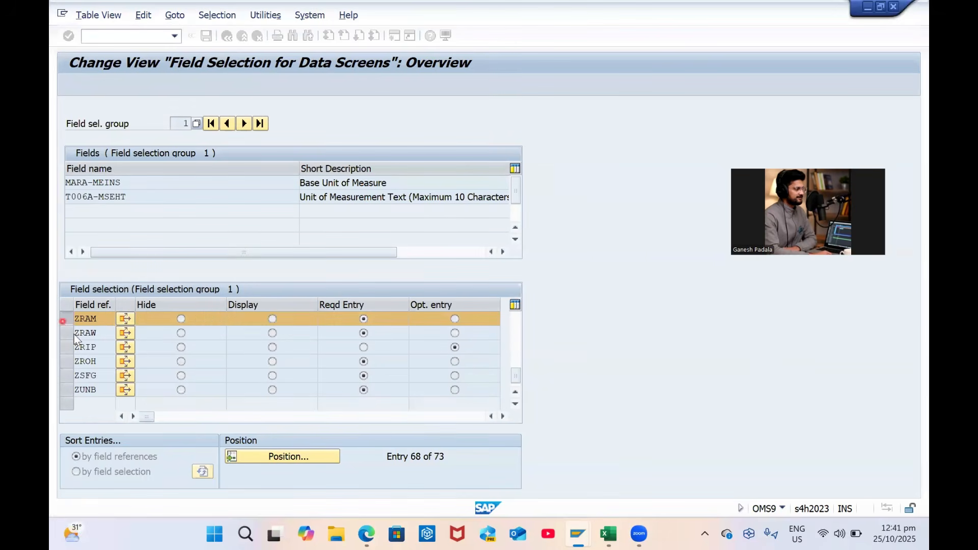
{"action": "left_click", "coordinate": [68, 333]}
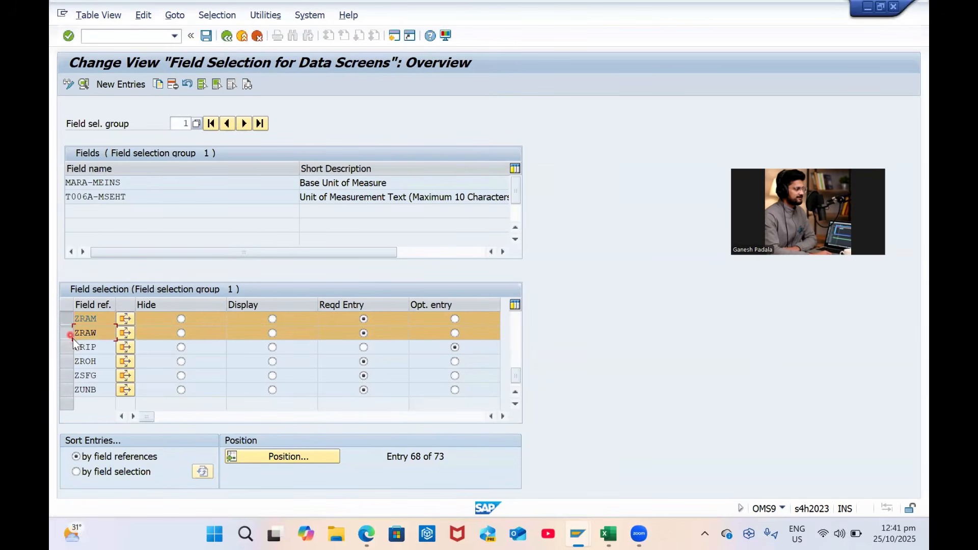
{"action": "left_click", "coordinate": [69, 333]}
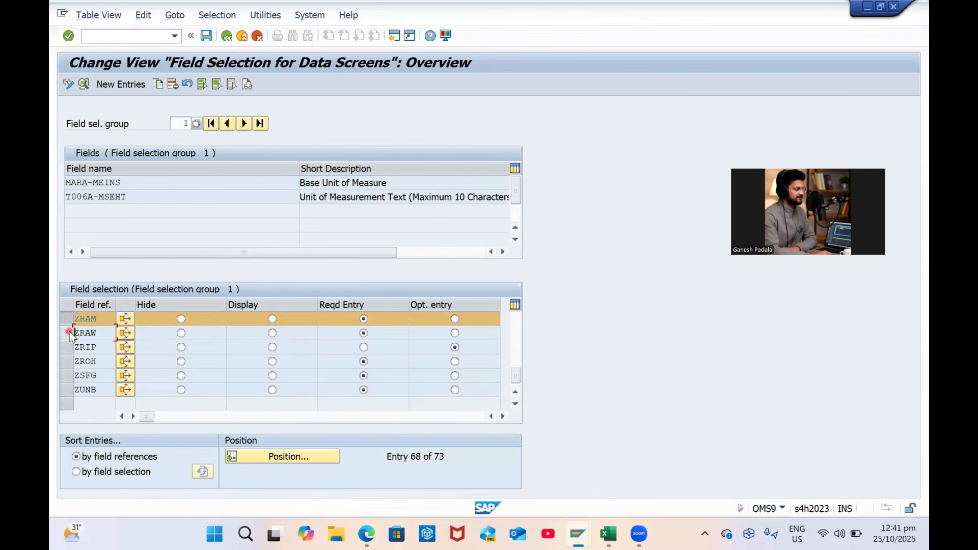
{"action": "left_click", "coordinate": [84, 85]}
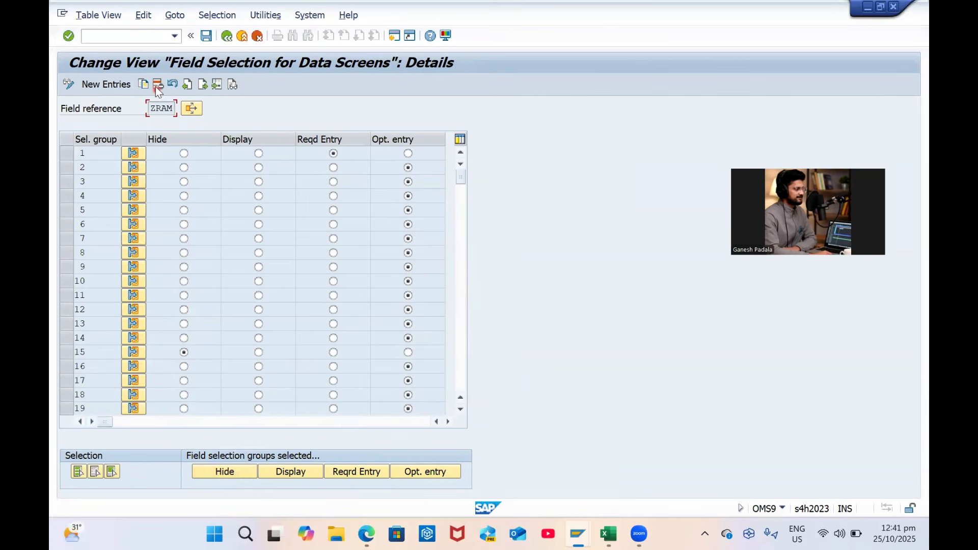
{"action": "left_click", "coordinate": [139, 114]}
{"action": "left_click", "coordinate": [208, 37]}
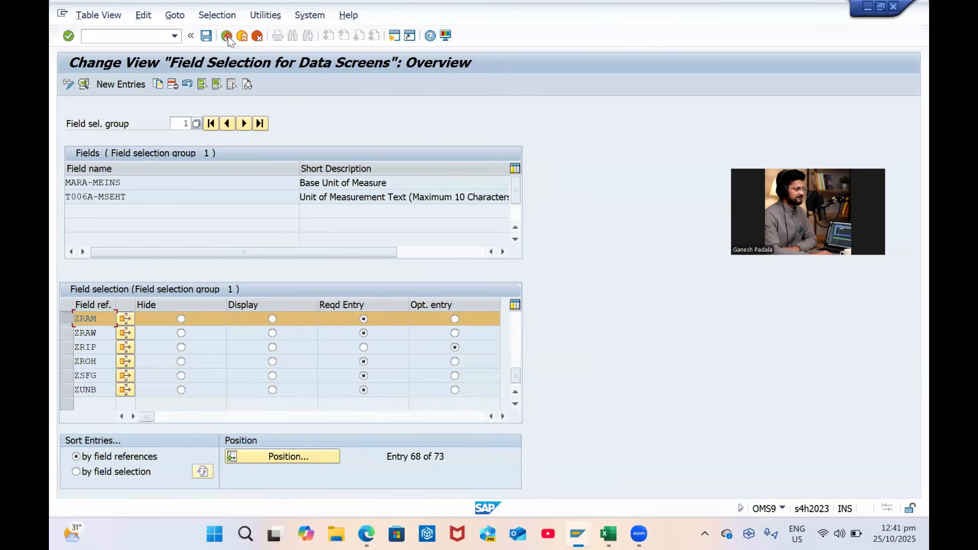
Jump to field reference ROH, review its details, and return to the IMG tree
{"action": "left_click", "coordinate": [174, 416]}
{"action": "left_click", "coordinate": [298, 461]}
{"action": "type", "text": "roh"}
{"action": "key", "text": "Return"}
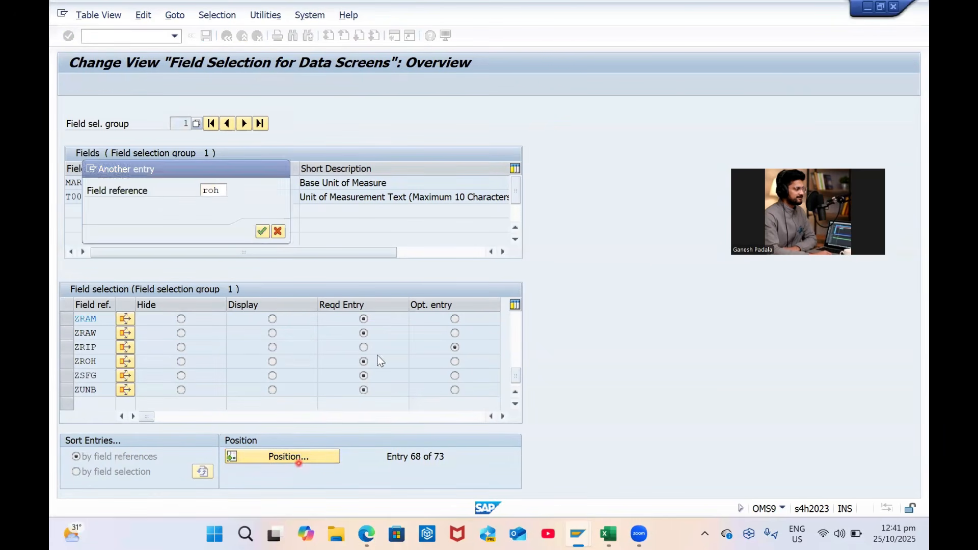
{"action": "left_click", "coordinate": [70, 319]}
{"action": "left_click", "coordinate": [80, 427]}
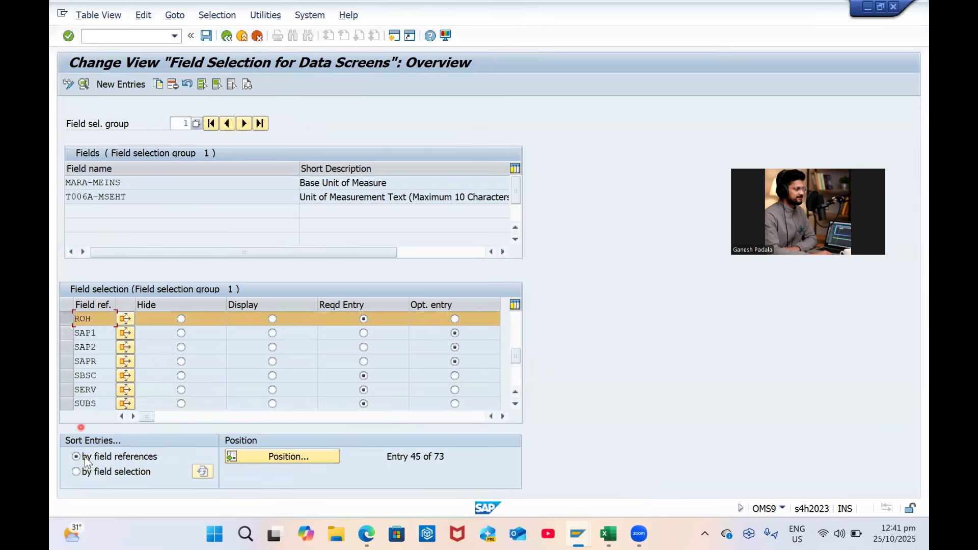
{"action": "left_click", "coordinate": [84, 84]}
{"action": "left_click", "coordinate": [159, 328]}
{"action": "left_click", "coordinate": [226, 36]}
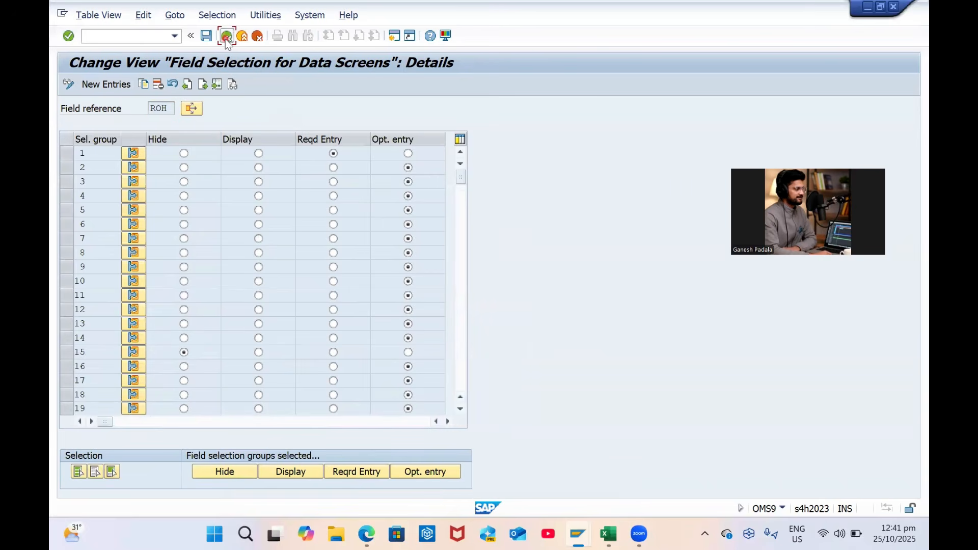
{"action": "left_click", "coordinate": [225, 37]}
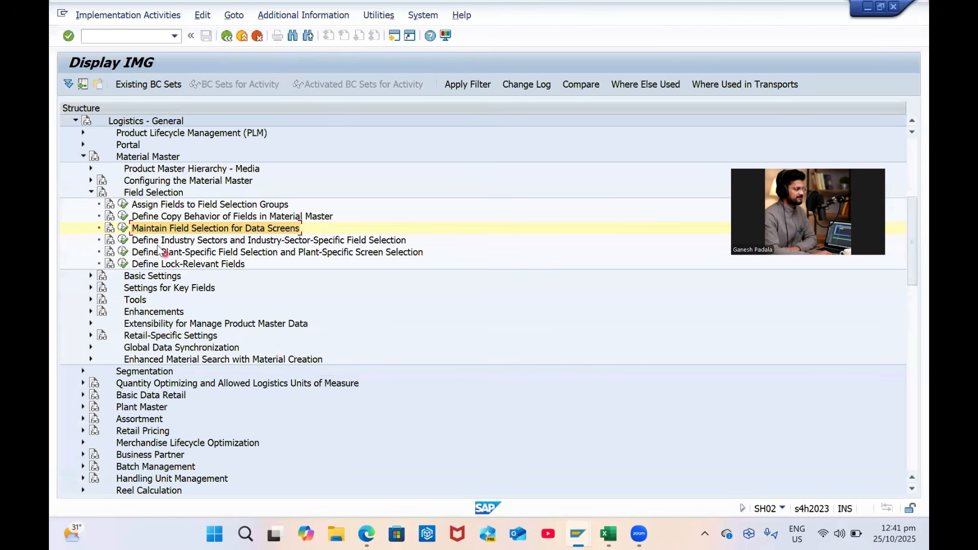
Change material type ZRAM's field reference from ZRAM to ROH
{"action": "left_click", "coordinate": [86, 173]}
{"action": "left_click", "coordinate": [244, 36]}
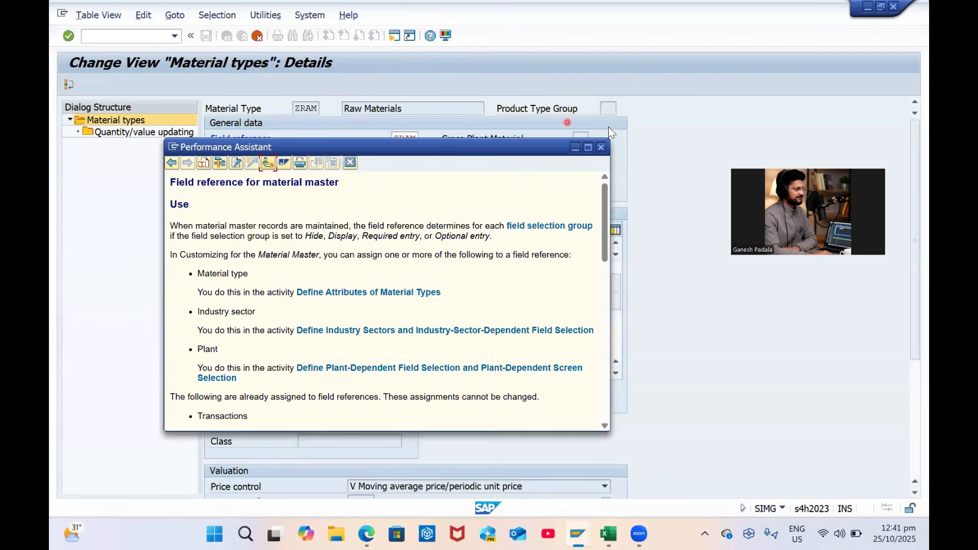
{"action": "left_click", "coordinate": [407, 137]}
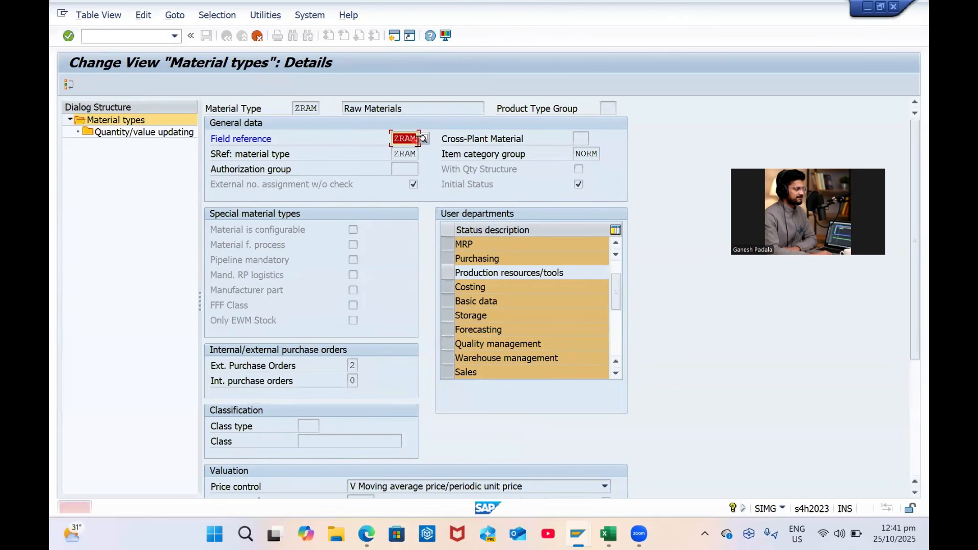
{"action": "key", "text": "Delete"}
{"action": "type", "text": "roh"}
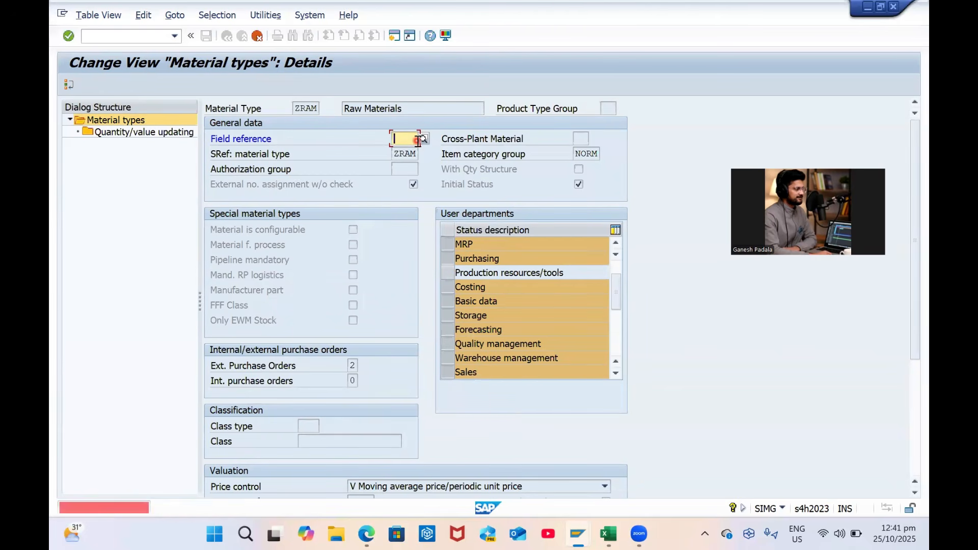
{"action": "key", "text": "Return"}
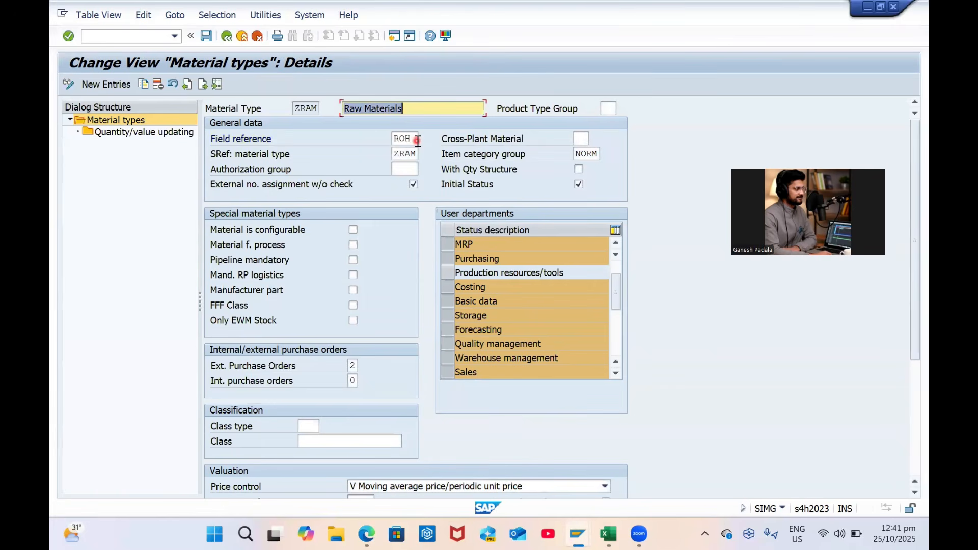
Set product type group 1 (Material) and save to the customizing request
{"action": "left_click", "coordinate": [608, 109]}
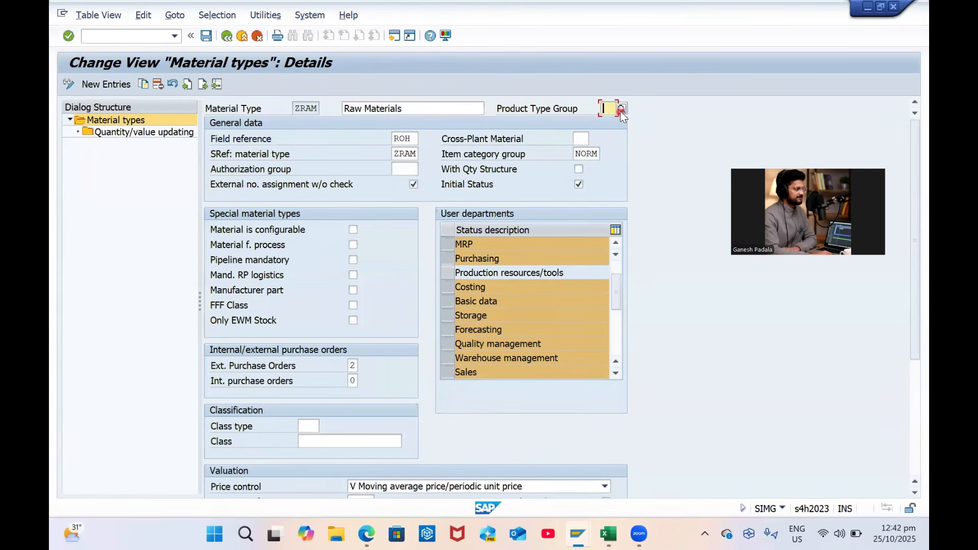
{"action": "left_click", "coordinate": [621, 111]}
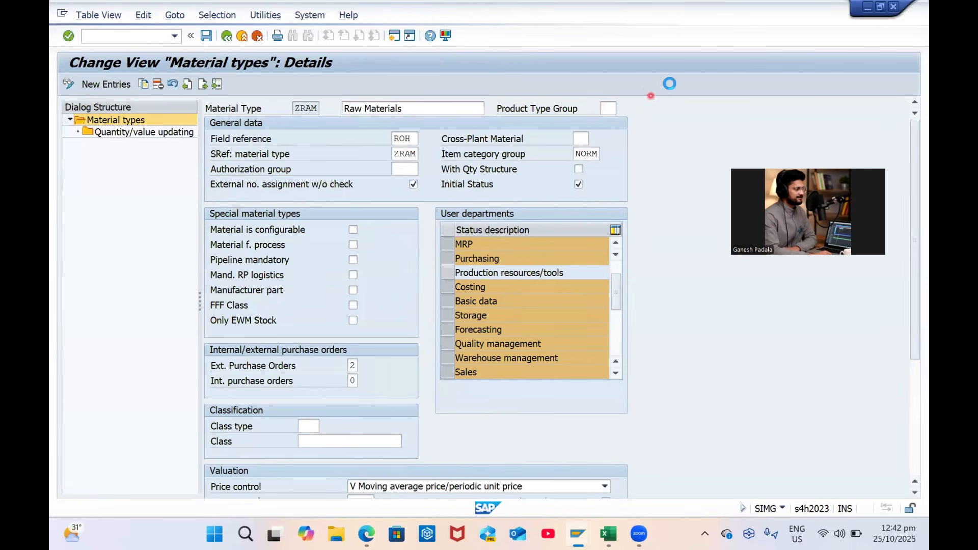
{"action": "left_click_drag", "start_coordinate": [652, 108], "coordinate": [462, 99]}
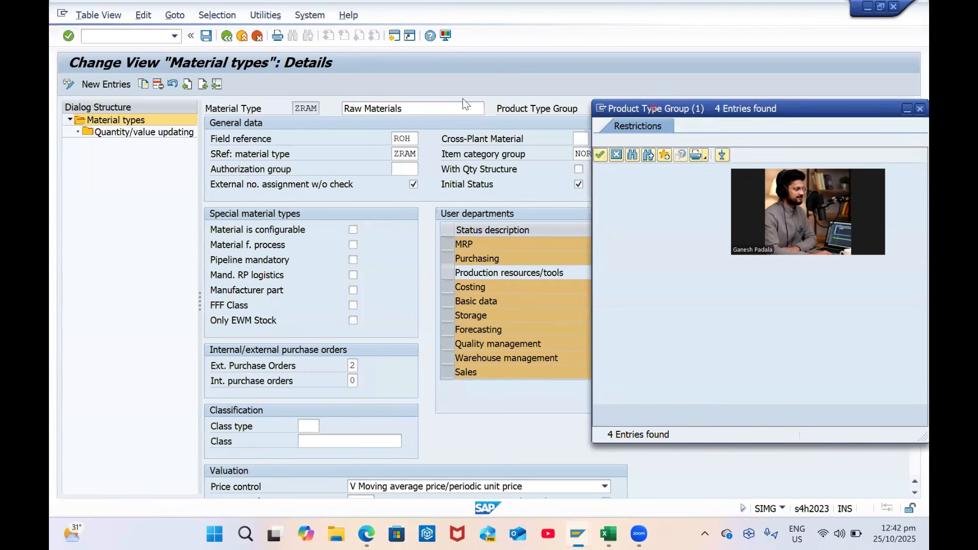
{"action": "left_click_drag", "start_coordinate": [532, 103], "coordinate": [656, 68]}
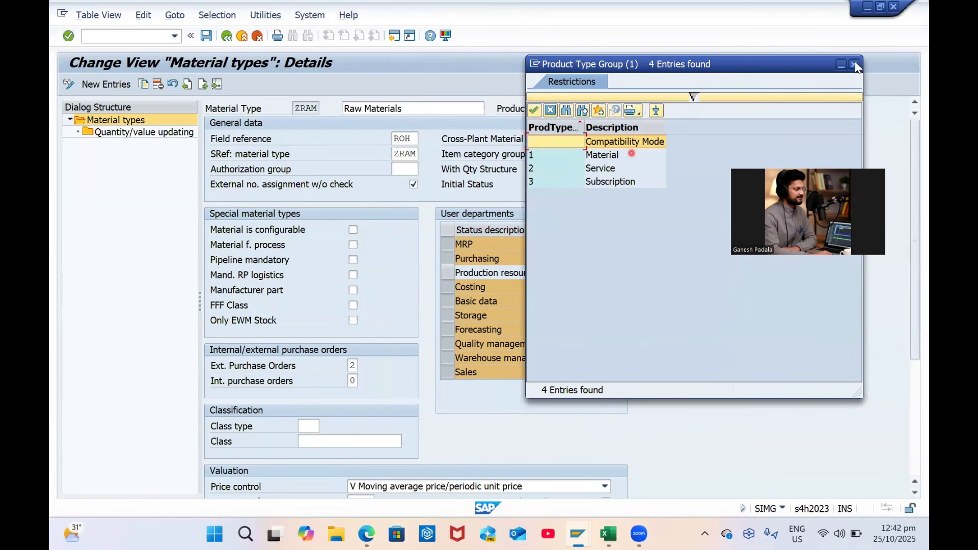
{"action": "double_click", "coordinate": [602, 155]}
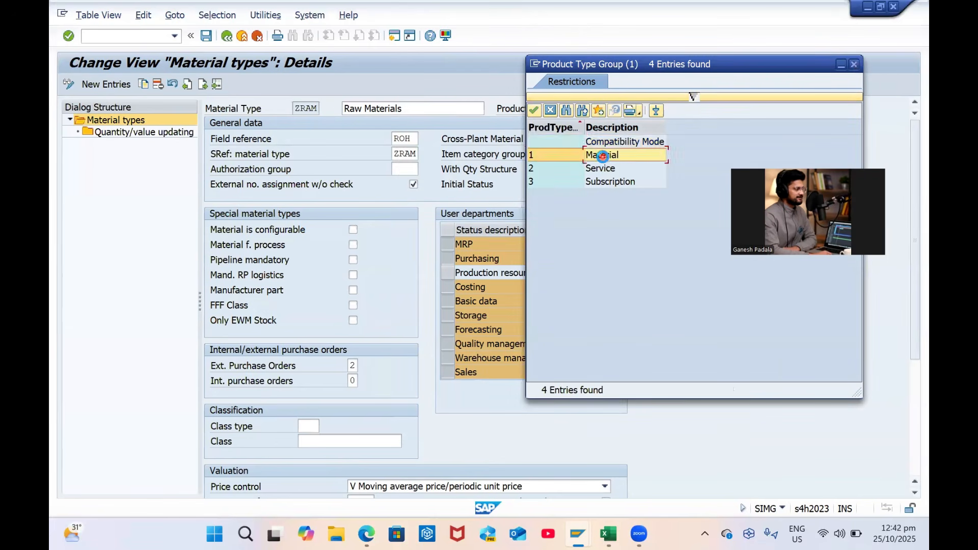
{"action": "key", "text": "Return"}
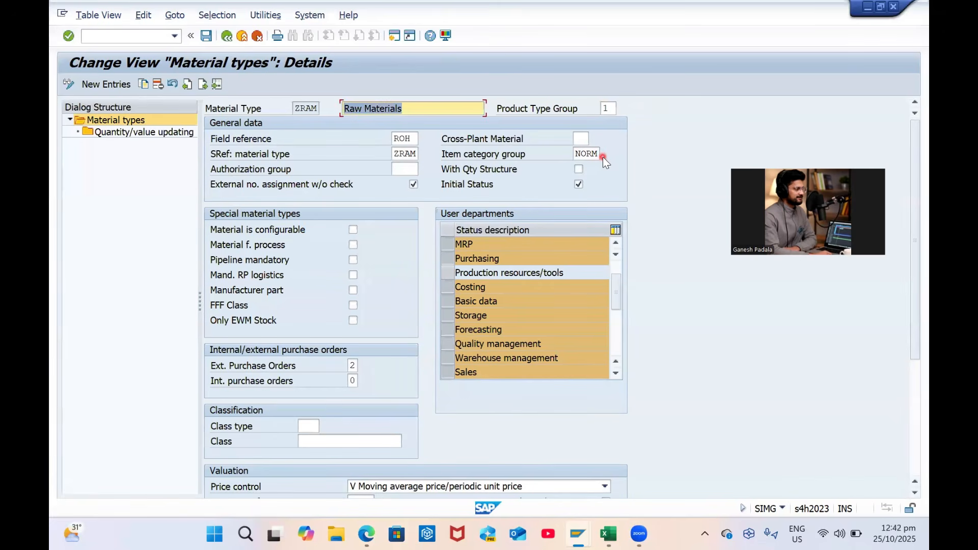
{"action": "key", "text": "ctrl+s"}
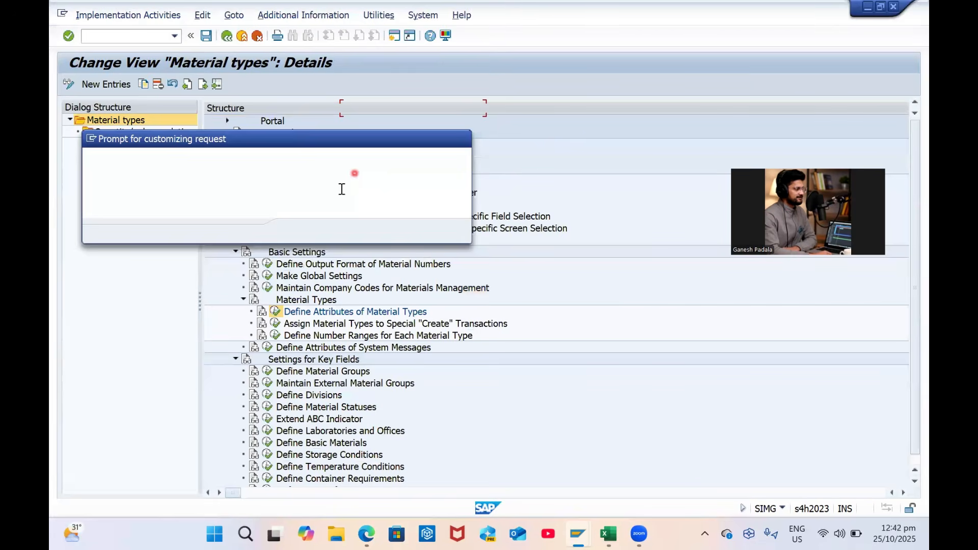
{"action": "key", "text": "Return"}
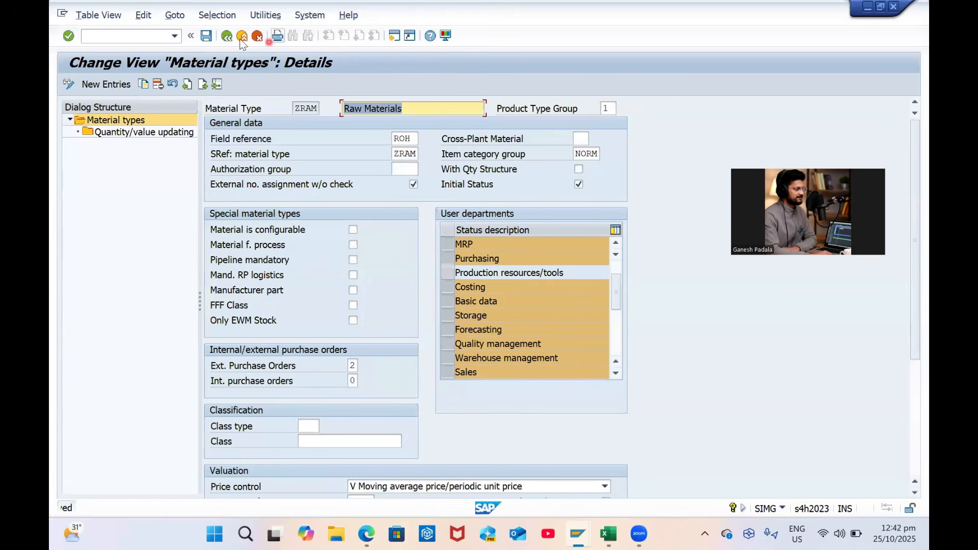
{"action": "left_click", "coordinate": [227, 36]}
{"action": "left_click", "coordinate": [227, 36]}
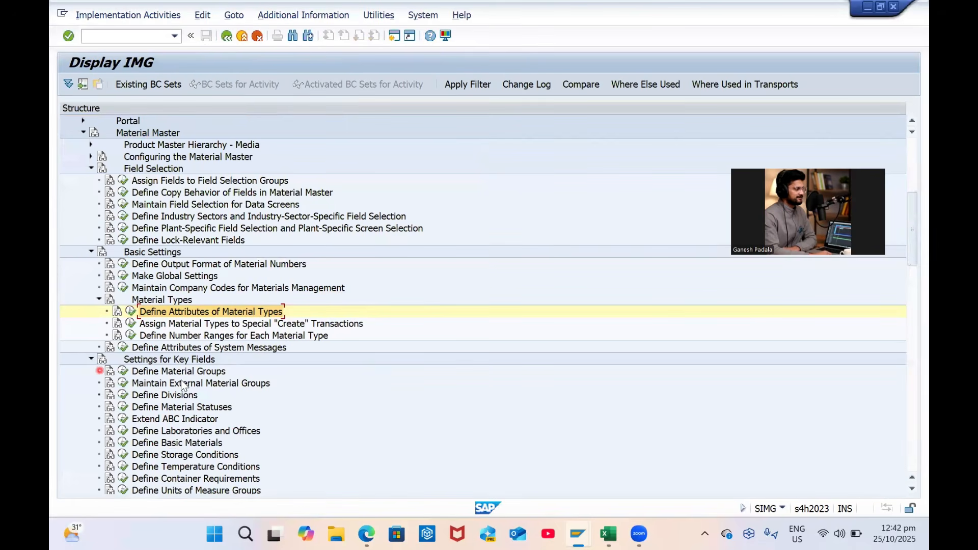
Open Define Material Groups and jump to material group CHEMICAL
{"action": "scroll", "coordinate": [97, 367], "scroll_direction": "down", "scroll_amount": 2}
{"action": "left_click", "coordinate": [123, 300]}
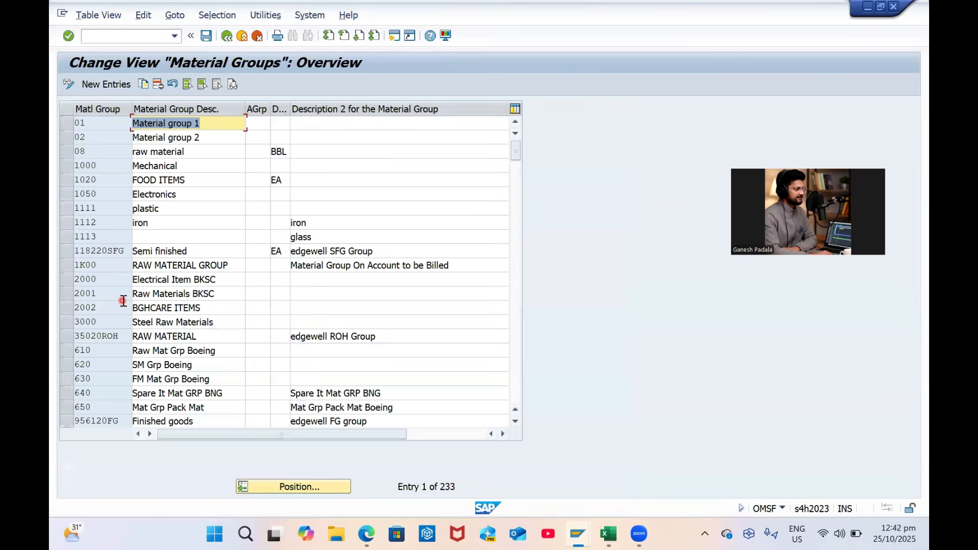
{"action": "left_click", "coordinate": [262, 490]}
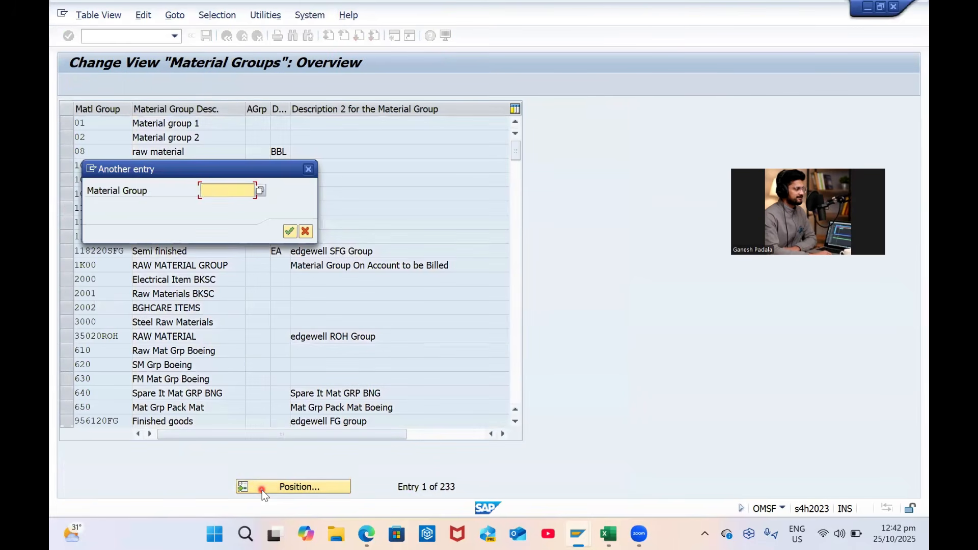
{"action": "key", "text": "Return"}
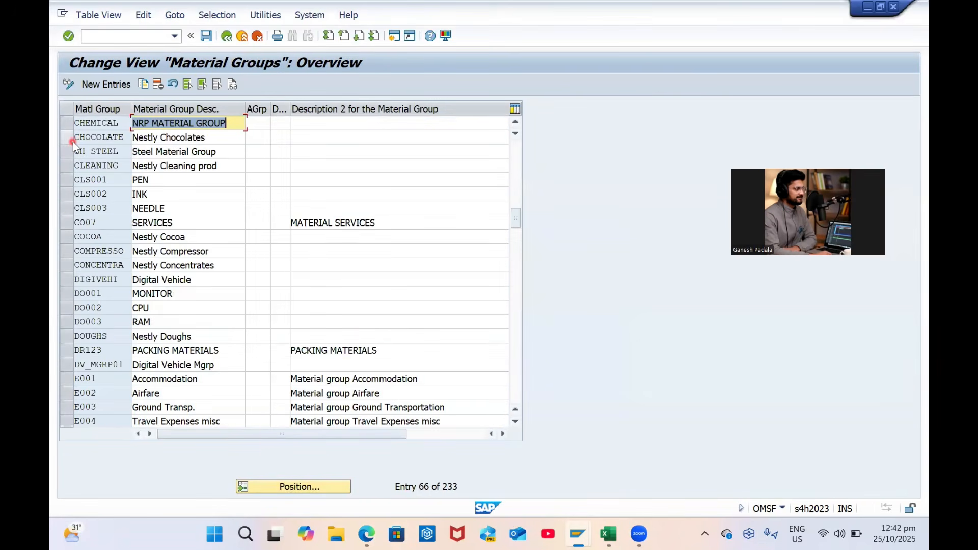
Retype CHEMICAL's description as Chemicals and save it to the customizing request
{"action": "type", "text": "C"}
{"action": "key", "text": "Caps_Lock"}
{"action": "type", "text": "hecm"}
{"action": "key", "text": "BackSpace"}
{"action": "key", "text": "BackSpace"}
{"action": "type", "text": "micals"}
{"action": "key", "text": "ctrl+s"}
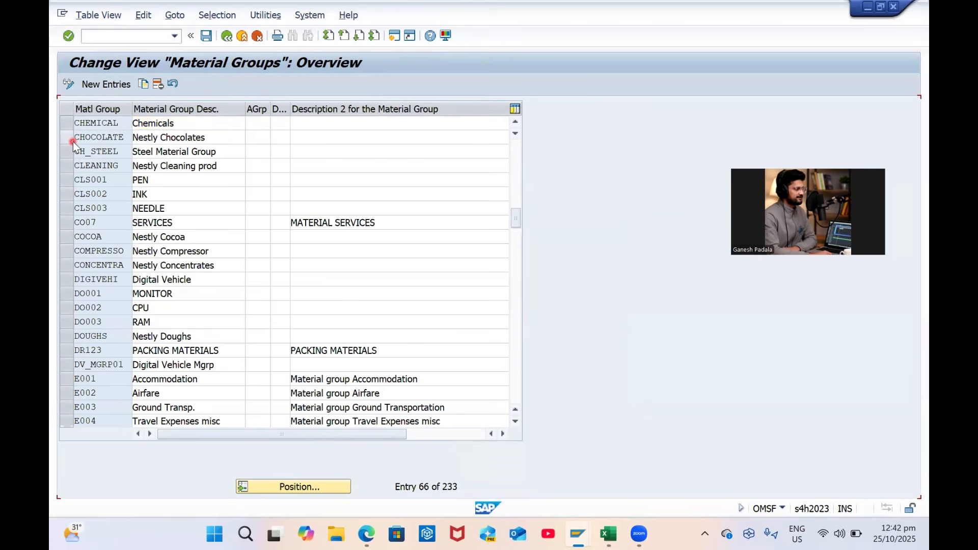
{"action": "key", "text": "Return"}
{"action": "left_click", "coordinate": [225, 39]}
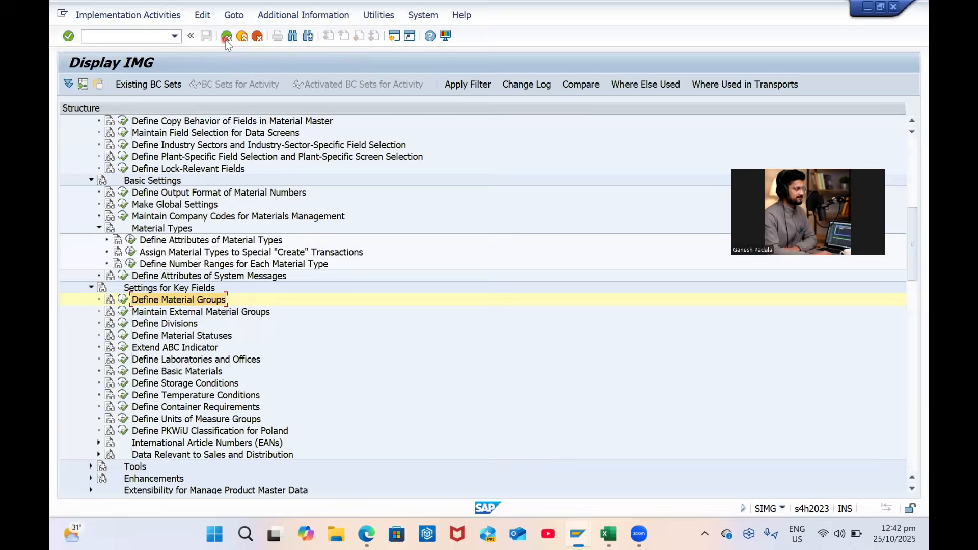
In the SPRO IMG tree, expand Materials Management and then Valuation and Account Assignment
{"action": "scroll", "coordinate": [236, 380], "scroll_direction": "down", "scroll_amount": 3}
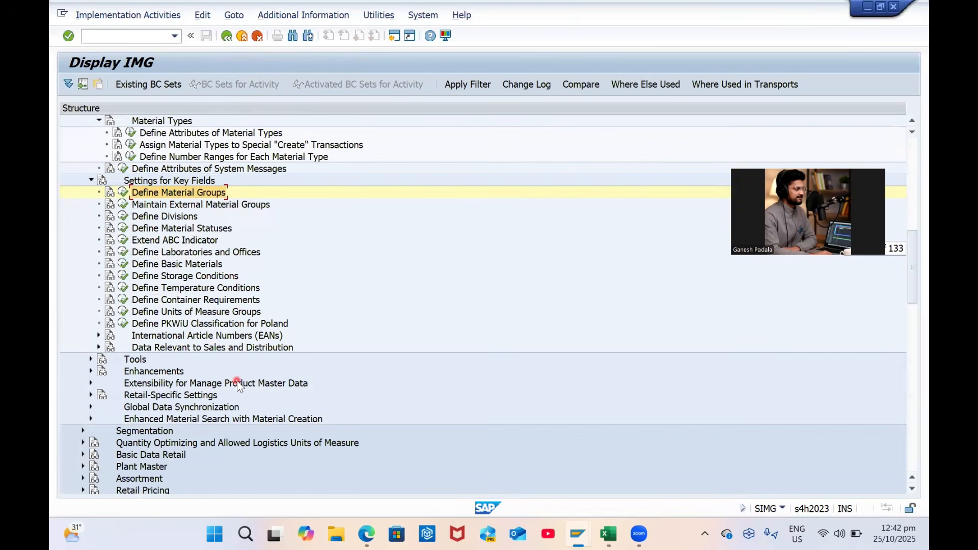
{"action": "scroll", "coordinate": [237, 381], "scroll_direction": "down", "scroll_amount": 1}
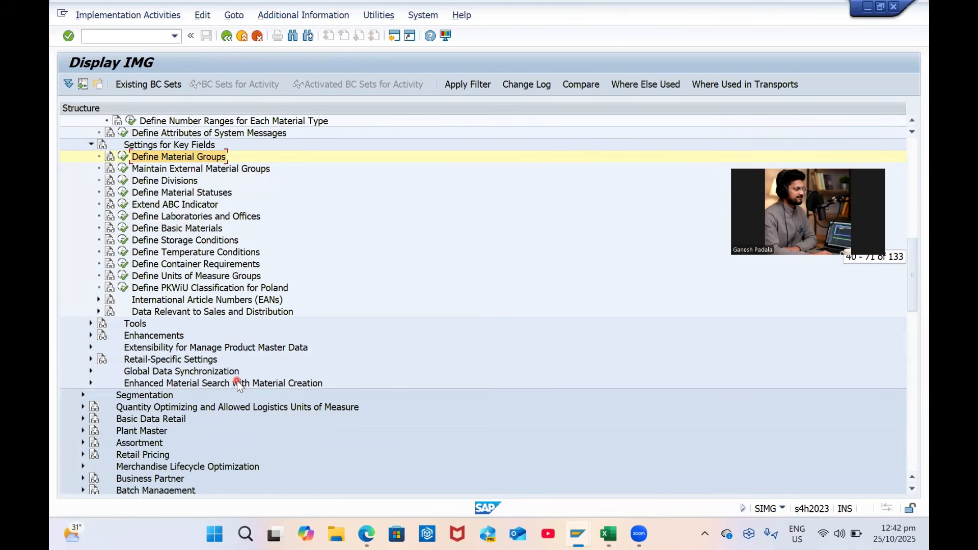
{"action": "scroll", "coordinate": [237, 381], "scroll_direction": "down", "scroll_amount": 13}
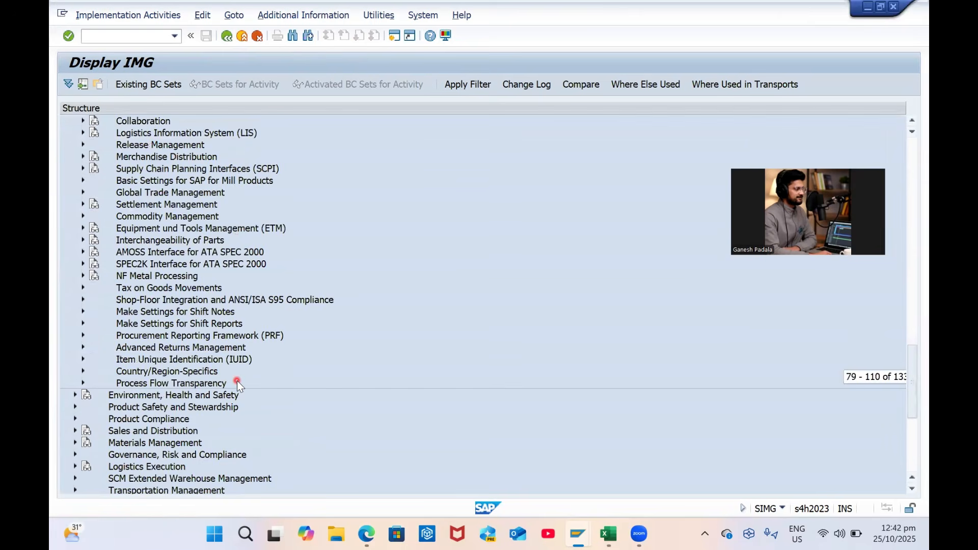
{"action": "scroll", "coordinate": [237, 380], "scroll_direction": "down", "scroll_amount": 2}
{"action": "scroll", "coordinate": [237, 380], "scroll_direction": "down", "scroll_amount": 2}
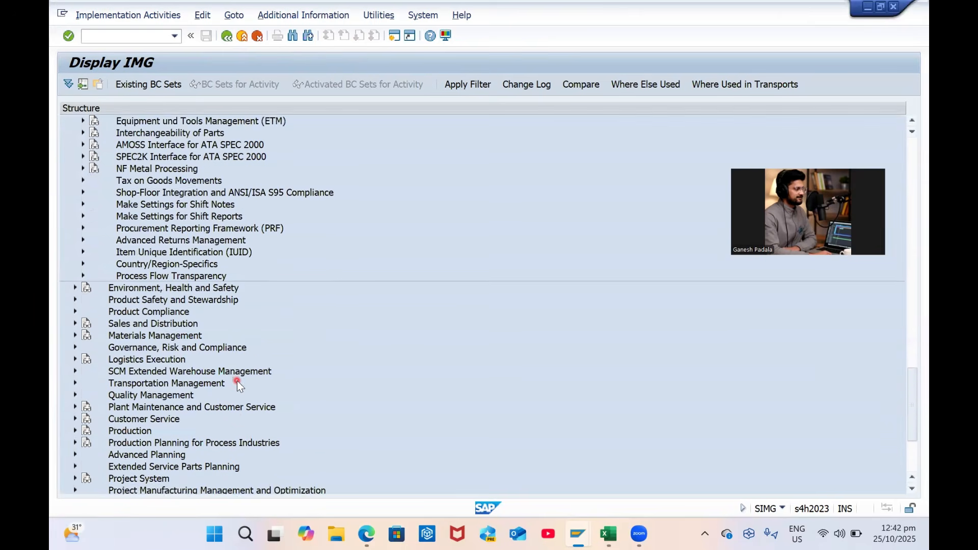
{"action": "left_click", "coordinate": [75, 299]}
{"action": "scroll", "coordinate": [142, 337], "scroll_direction": "down", "scroll_amount": 3}
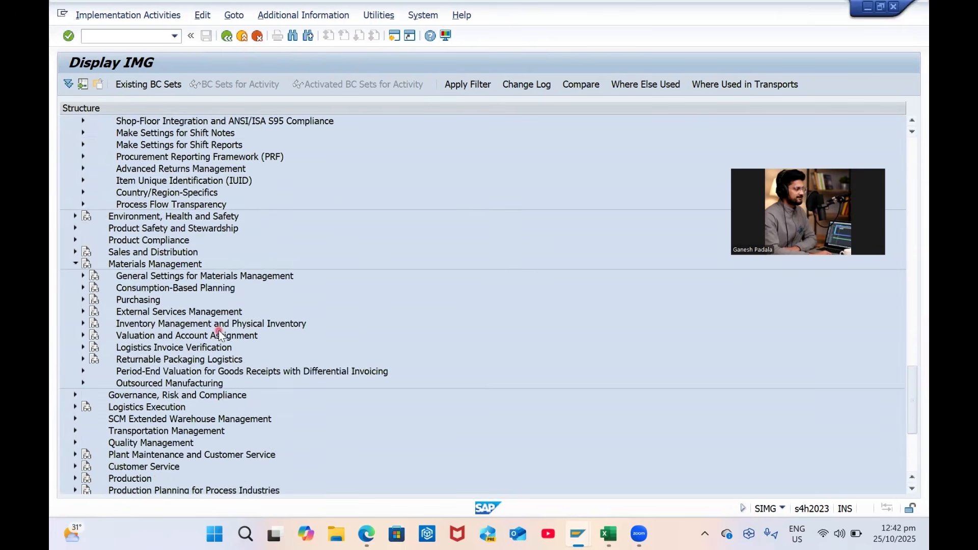
{"action": "left_click", "coordinate": [84, 265]}
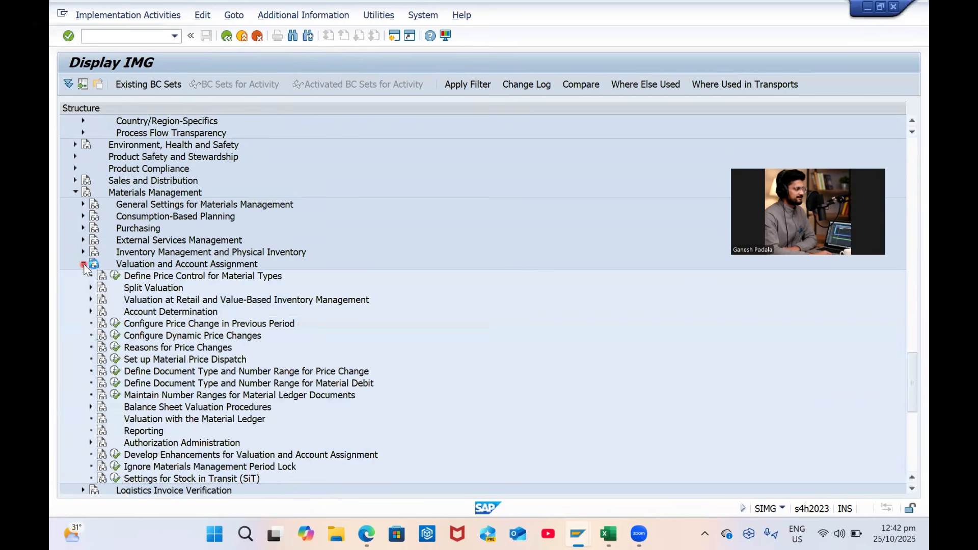
Expand Account Determination and execute the Group Together Valuation Areas activity
{"action": "left_click", "coordinate": [91, 310]}
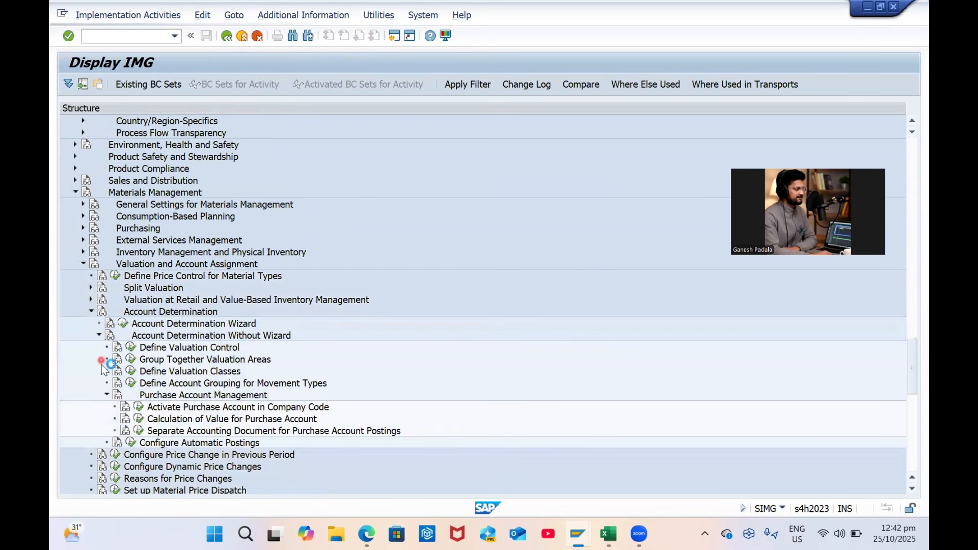
{"action": "scroll", "coordinate": [130, 404], "scroll_direction": "down", "scroll_amount": 2}
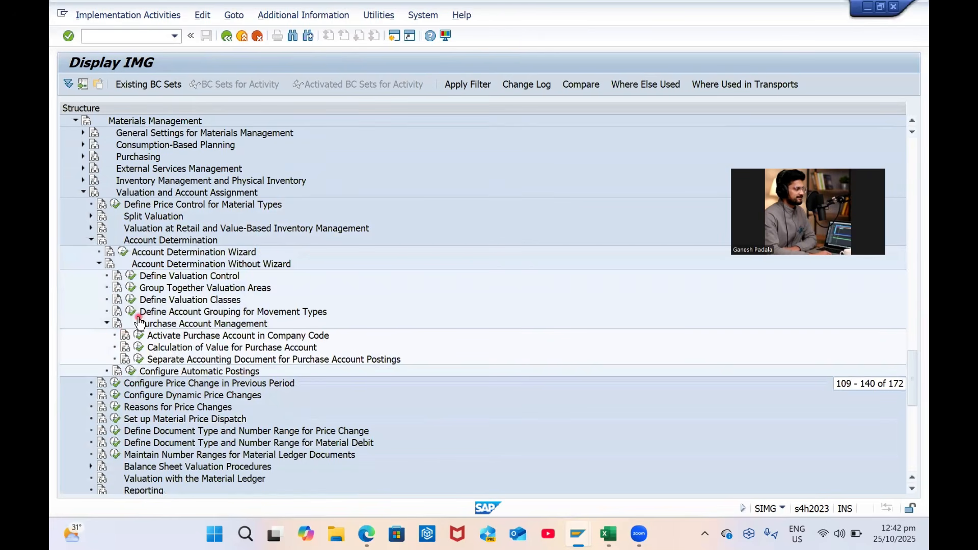
{"action": "left_click", "coordinate": [197, 275]}
{"action": "left_click", "coordinate": [196, 288]}
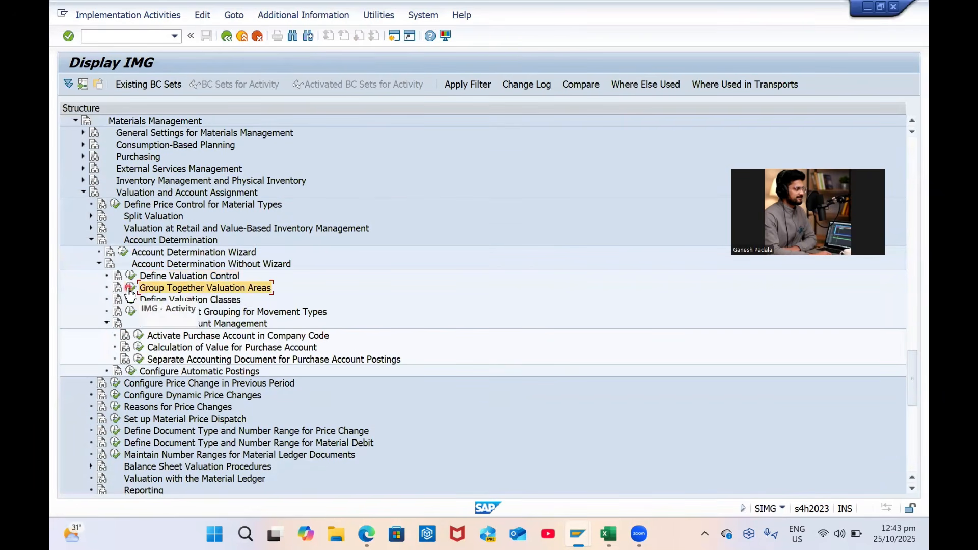
{"action": "left_click", "coordinate": [131, 288]}
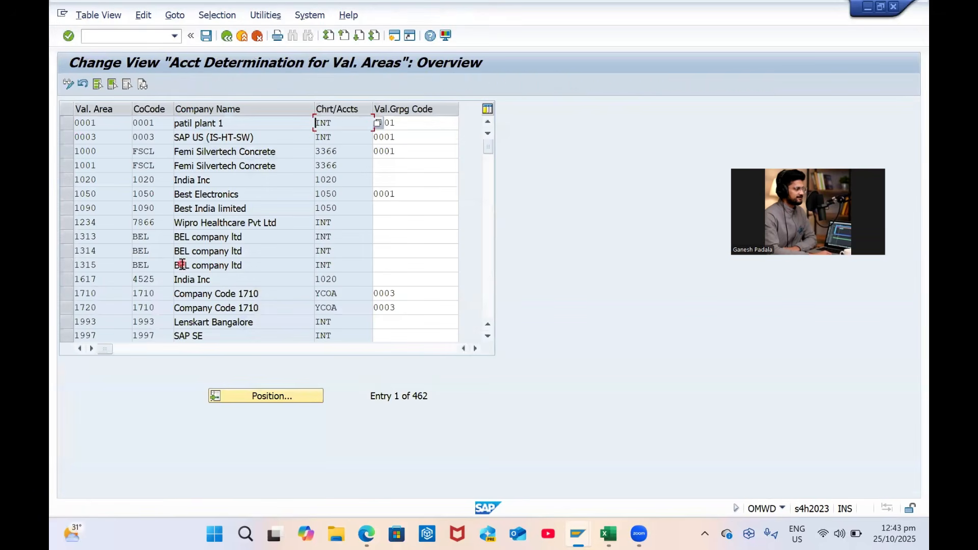
Position the table to GP01 and enter valuation grouping code 0001 for GP02 and GP03
{"action": "left_click", "coordinate": [282, 397]}
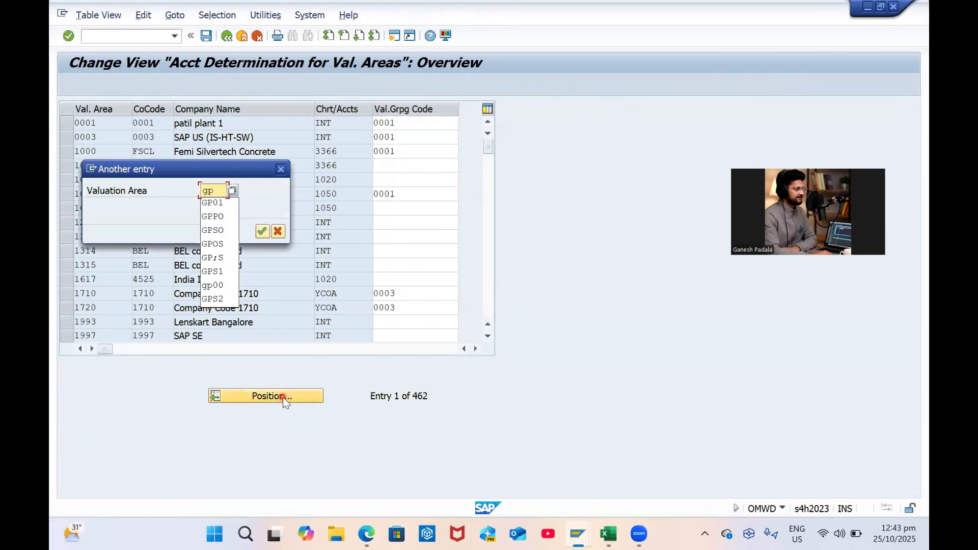
{"action": "type", "text": "gp01"}
{"action": "key", "text": "Return"}
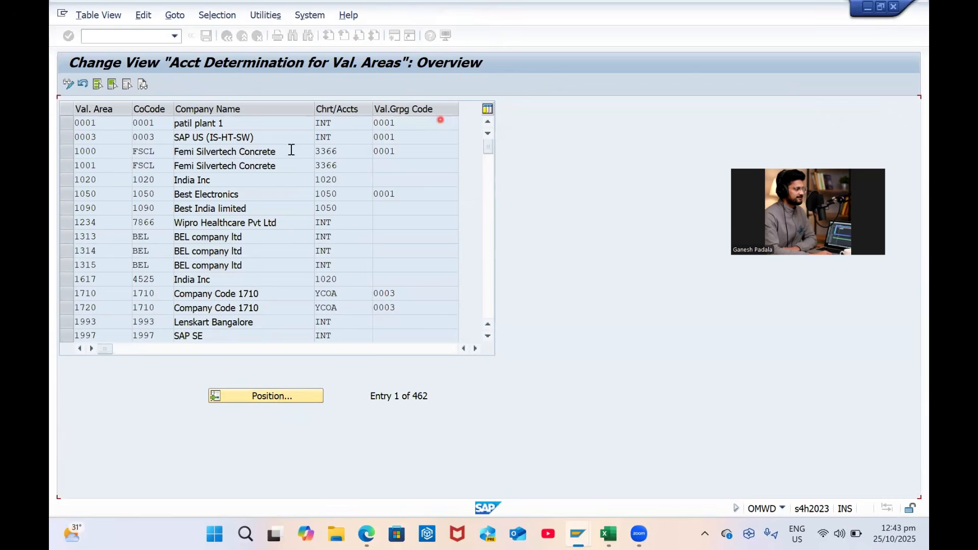
{"action": "left_click", "coordinate": [440, 129]}
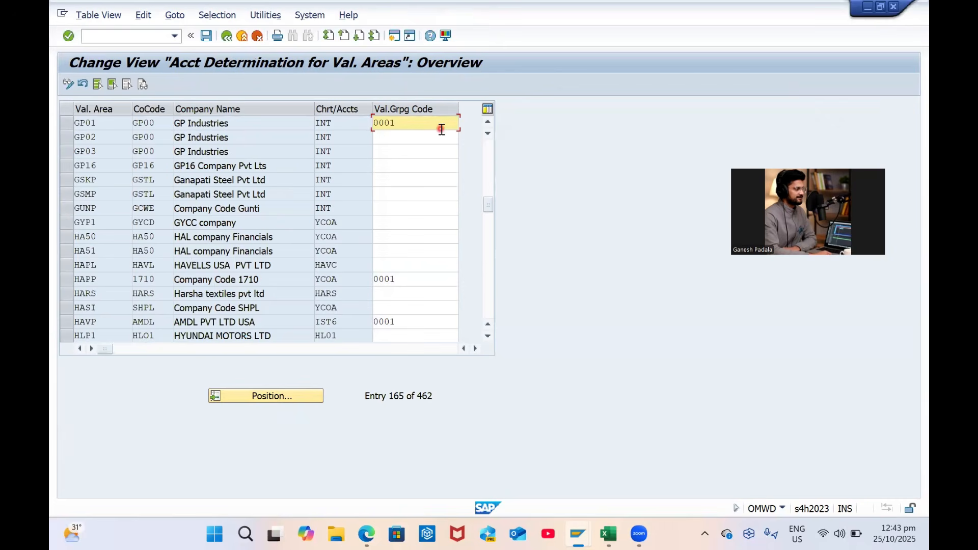
{"action": "key", "text": "Down"}
{"action": "type", "text": "0001"}
{"action": "key", "text": "Down"}
{"action": "type", "text": "0001"}
Save the grouping codes under a customizing request and return to the IMG tree
{"action": "key", "text": "ctrl+s"}
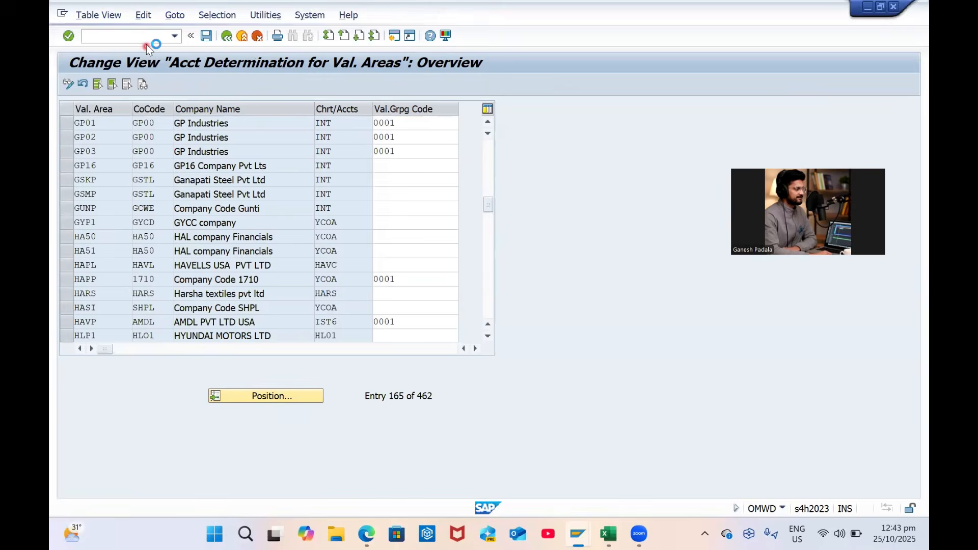
{"action": "key", "text": "Return"}
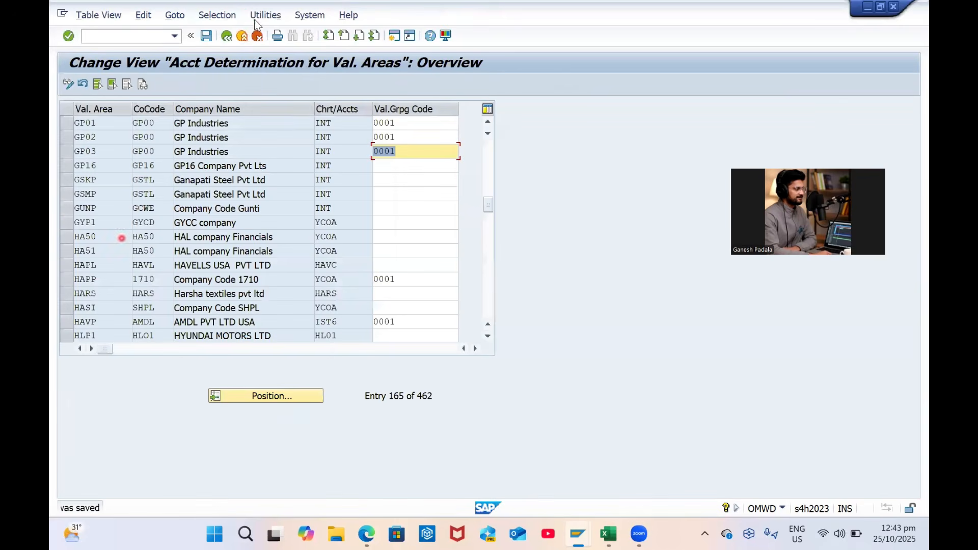
{"action": "left_click", "coordinate": [227, 36]}
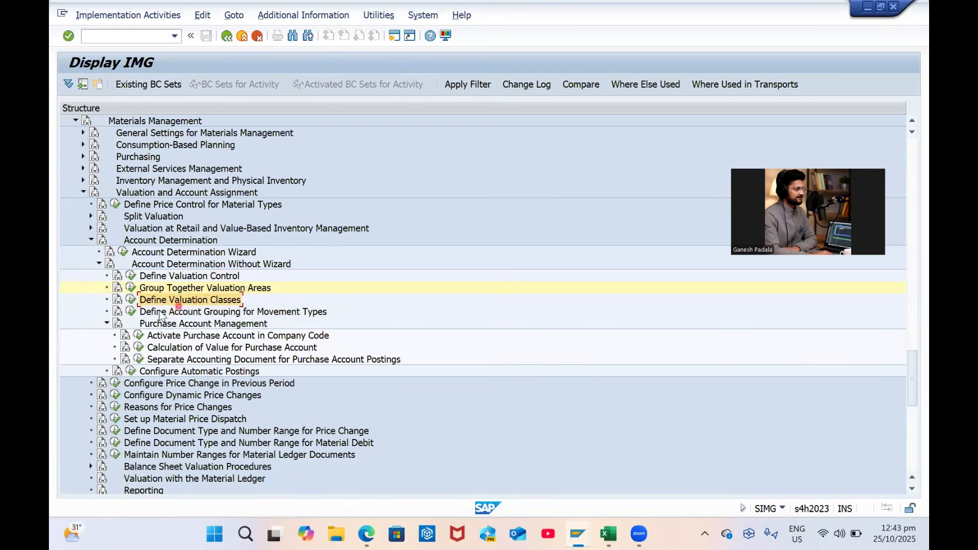
In Define Valuation Classes' account category references, copy reference 0001 (Reference for raw materials)
{"action": "left_click", "coordinate": [126, 298]}
{"action": "left_click", "coordinate": [202, 146]}
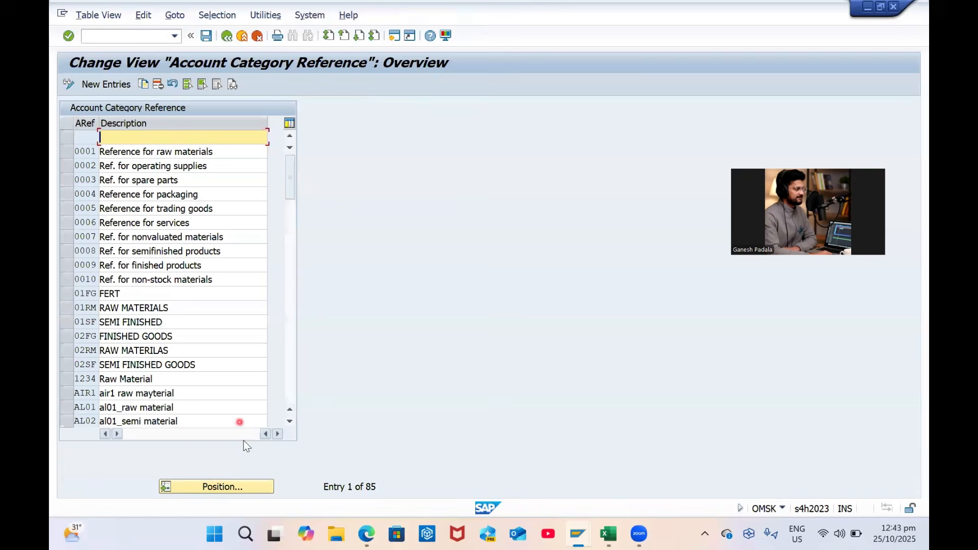
{"action": "left_click", "coordinate": [215, 488]}
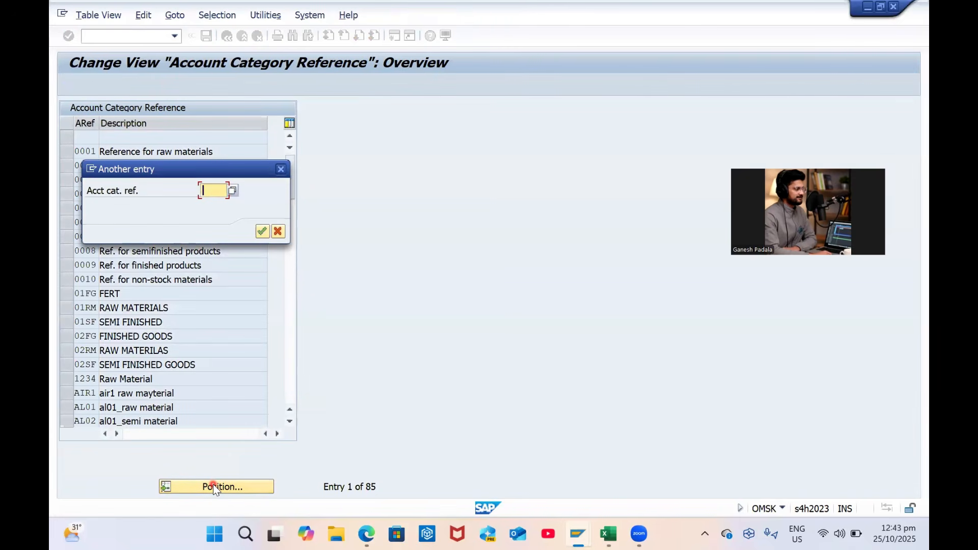
{"action": "left_click", "coordinate": [277, 231]}
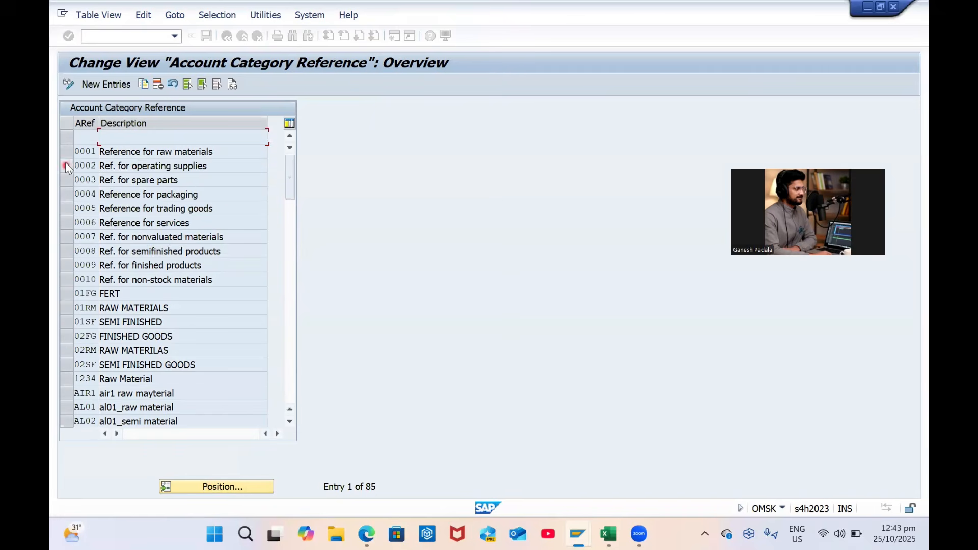
{"action": "left_click", "coordinate": [68, 152]}
{"action": "left_click", "coordinate": [143, 85]}
Create the copy as ZRAM 'GP Raw Materials' and save it under a customizing request
{"action": "type", "text": "ZR"}
{"action": "key", "text": "Caps_Lock"}
{"action": "type", "text": "AM"}
{"action": "key", "text": "Tab"}
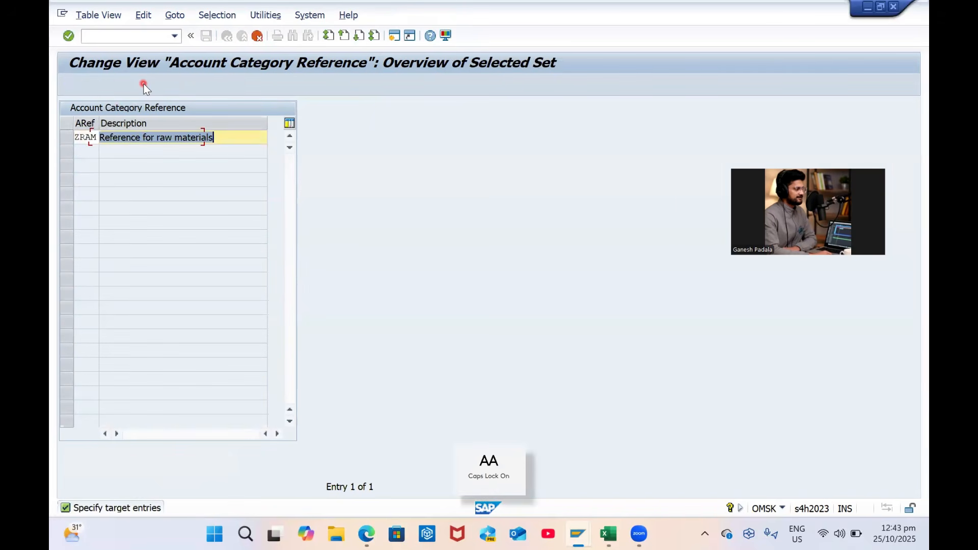
{"action": "key", "text": "End"}
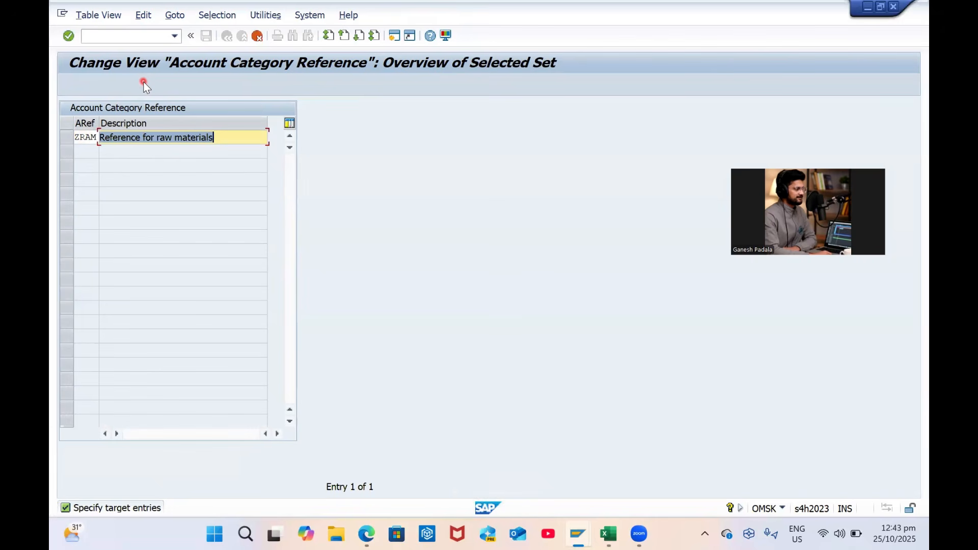
{"action": "type", "text": "GP R"}
{"action": "key", "text": "Caps_Lock"}
{"action": "type", "text": "awa"}
{"action": "key", "text": "Caps_Lock"}
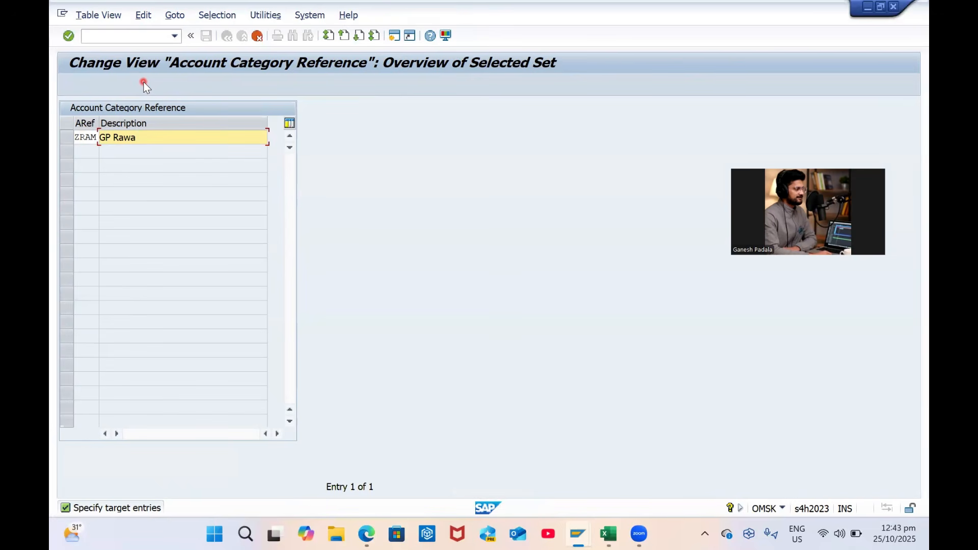
{"action": "key", "text": "Caps_Lock"}
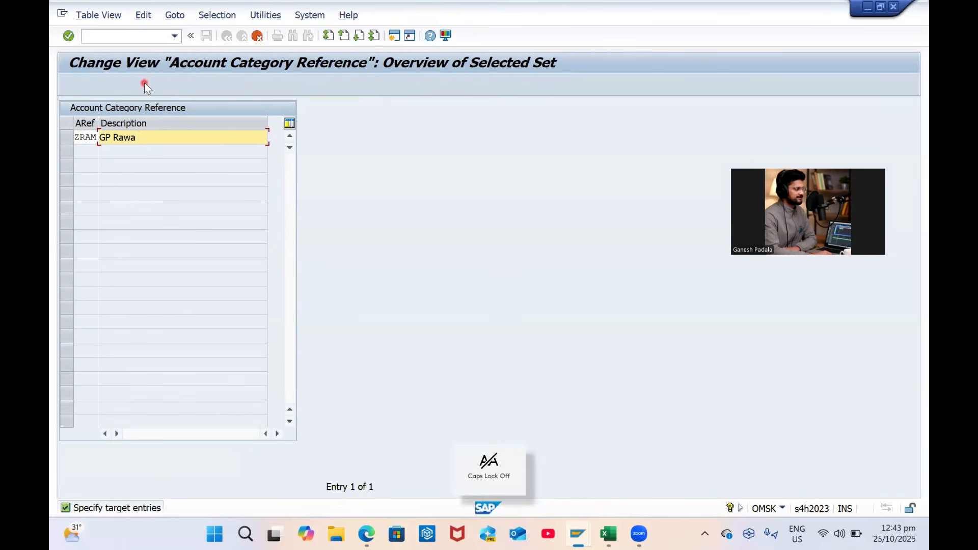
{"action": "key", "text": "BackSpace"}
{"action": "key", "text": "Caps_Lock"}
{"action": "type", "text": "M"}
{"action": "key", "text": "Caps_Lock"}
{"action": "type", "text": "aterials"}
{"action": "key", "text": "Return"}
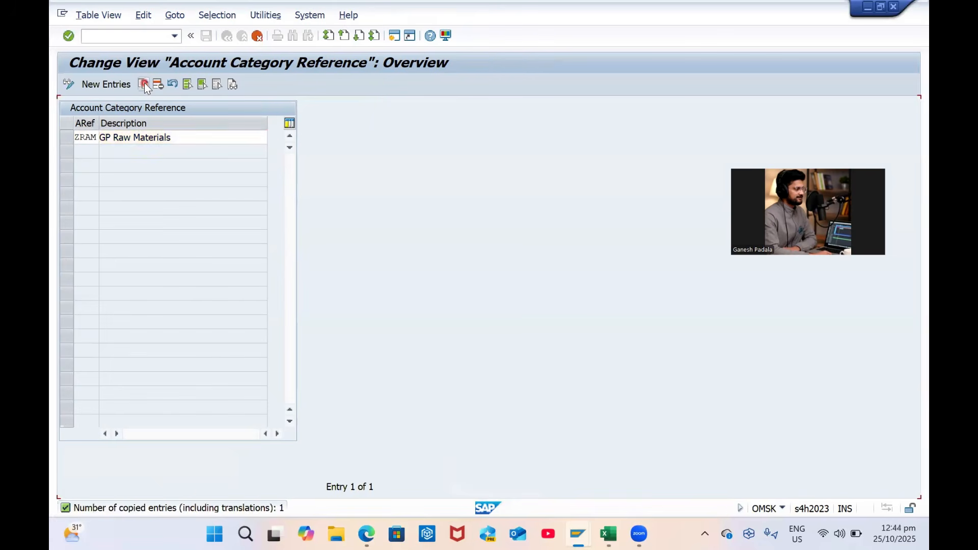
{"action": "left_click", "coordinate": [205, 36]}
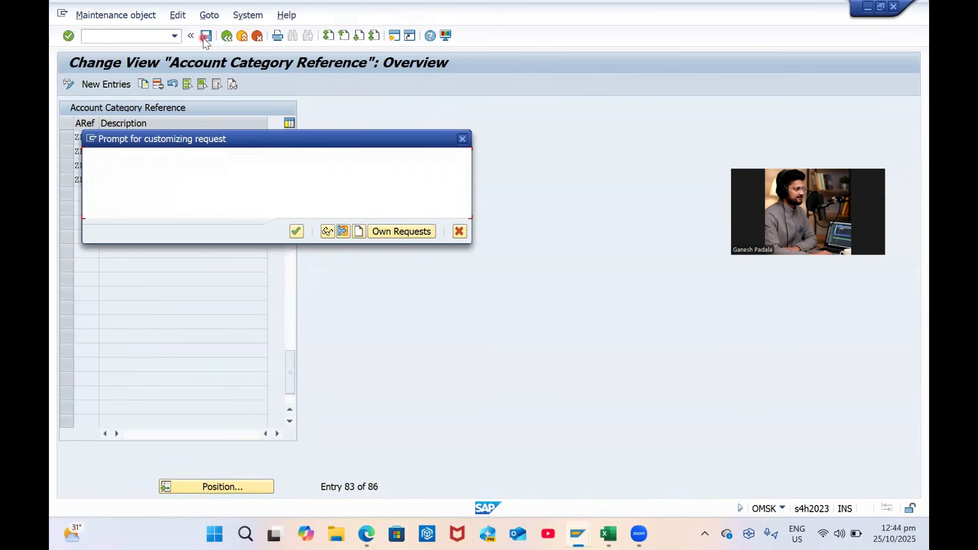
{"action": "key", "text": "Return"}
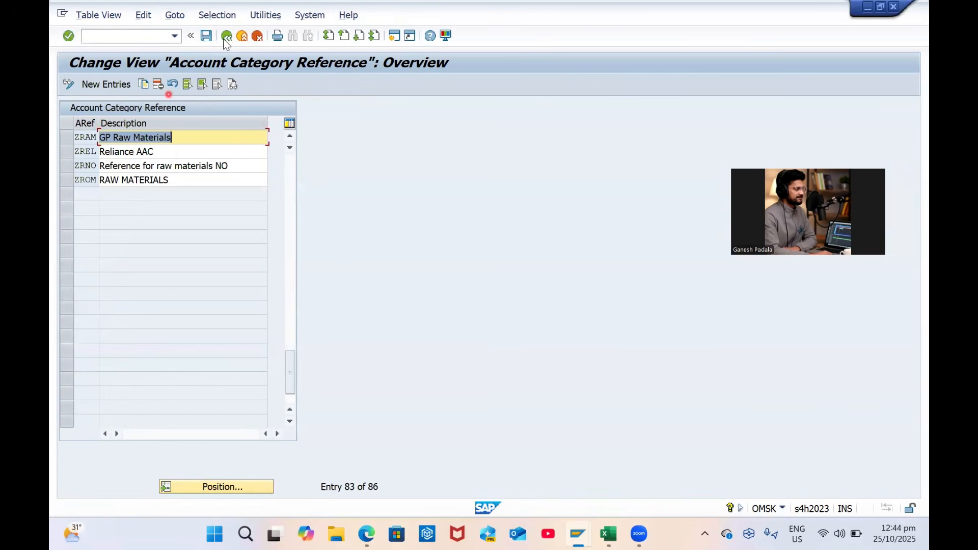
Open the Valuation Class table and position it to valuation class 3000
{"action": "left_click", "coordinate": [226, 35]}
{"action": "left_click", "coordinate": [200, 169]}
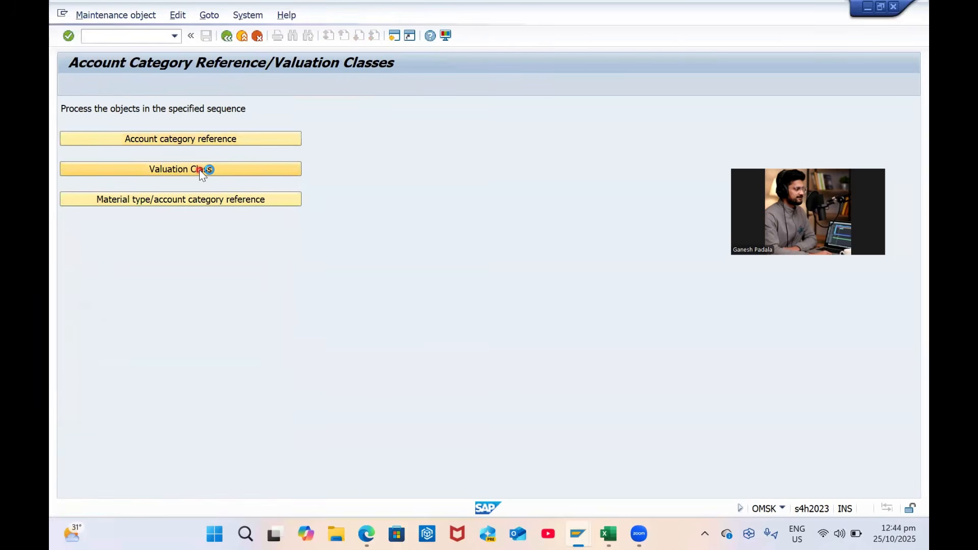
{"action": "left_click", "coordinate": [233, 484]}
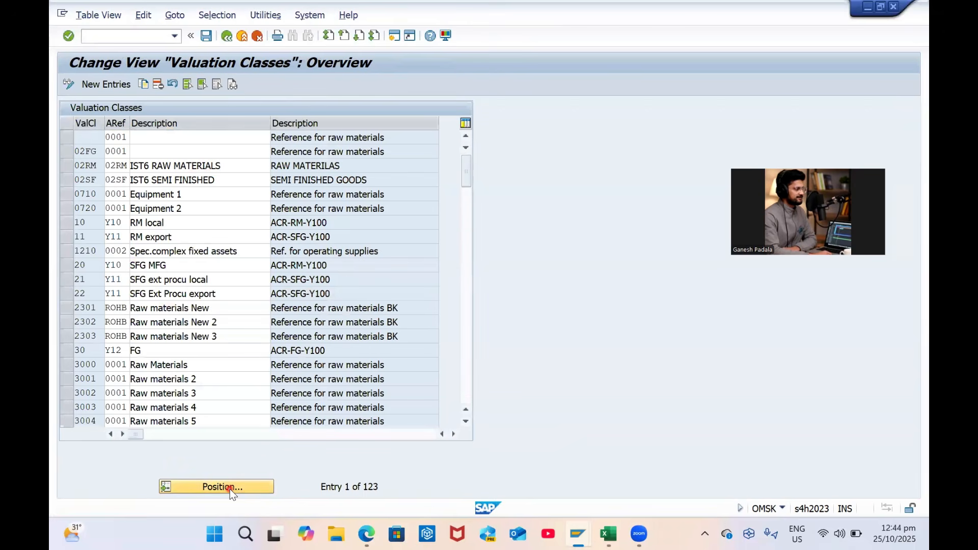
{"action": "type", "text": "3000"}
{"action": "key", "text": "Return"}
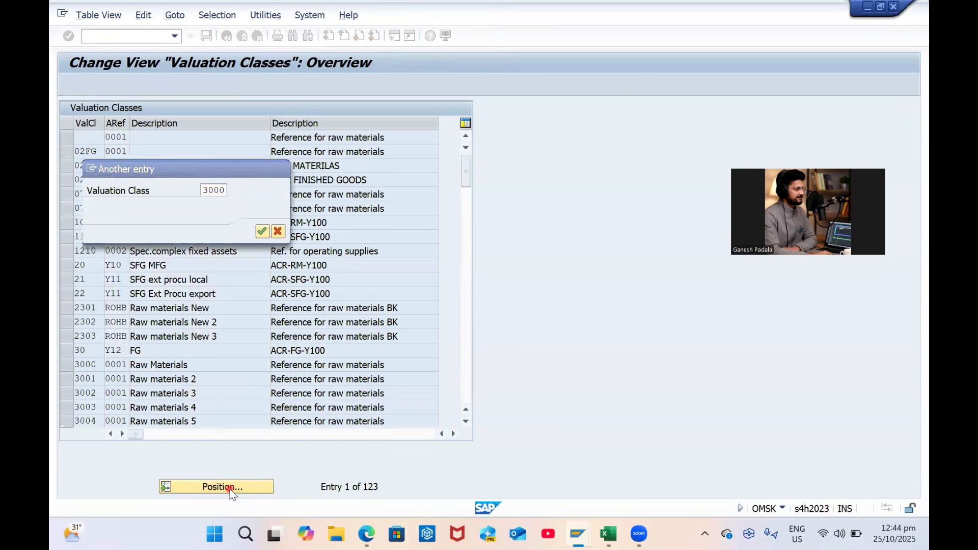
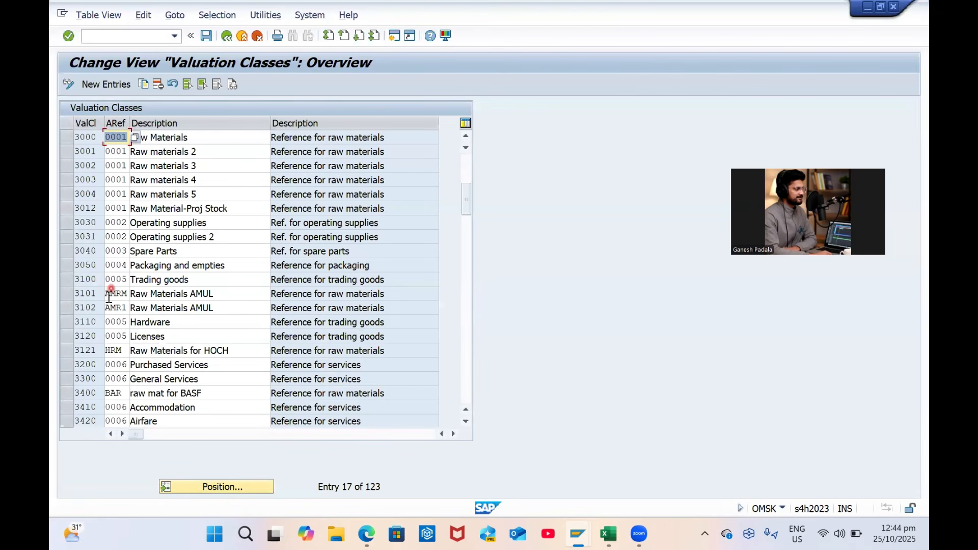
Copy valuation class 3000 as a new entry with account category reference ZRAM
{"action": "left_click", "coordinate": [67, 137]}
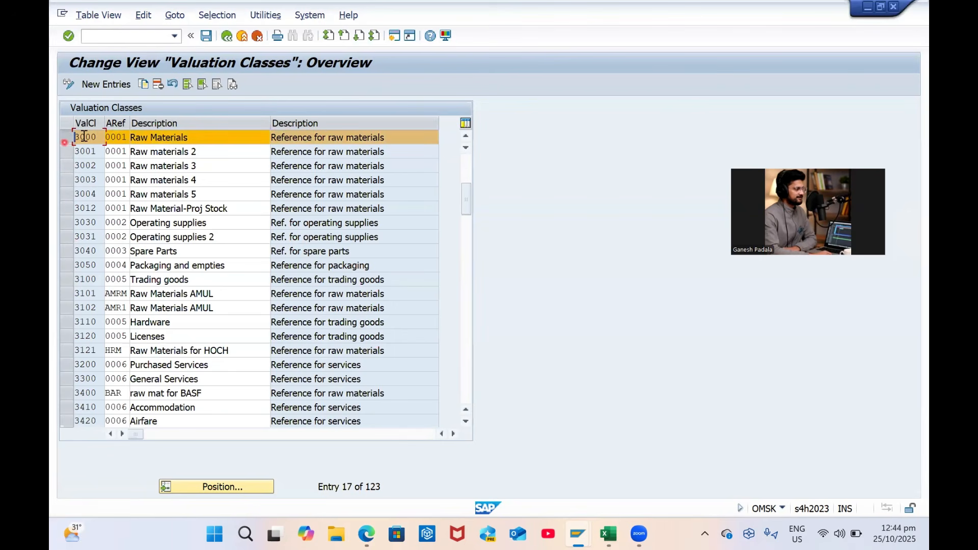
{"action": "left_click", "coordinate": [147, 82]}
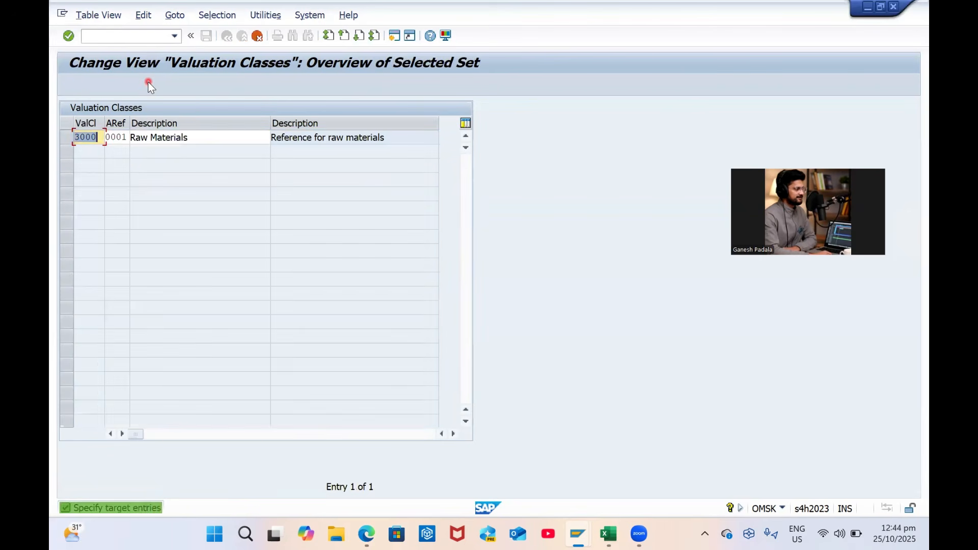
{"action": "key", "text": "Caps_Lock"}
{"action": "type", "text": "20"}
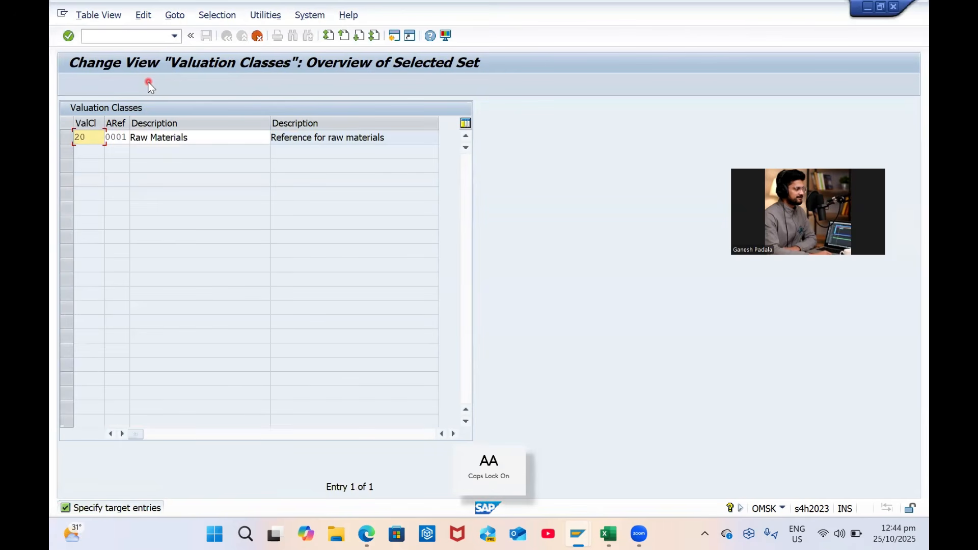
{"action": "type", "text": "3030"}
{"action": "key", "text": "Tab"}
{"action": "type", "text": "ZRAM"}
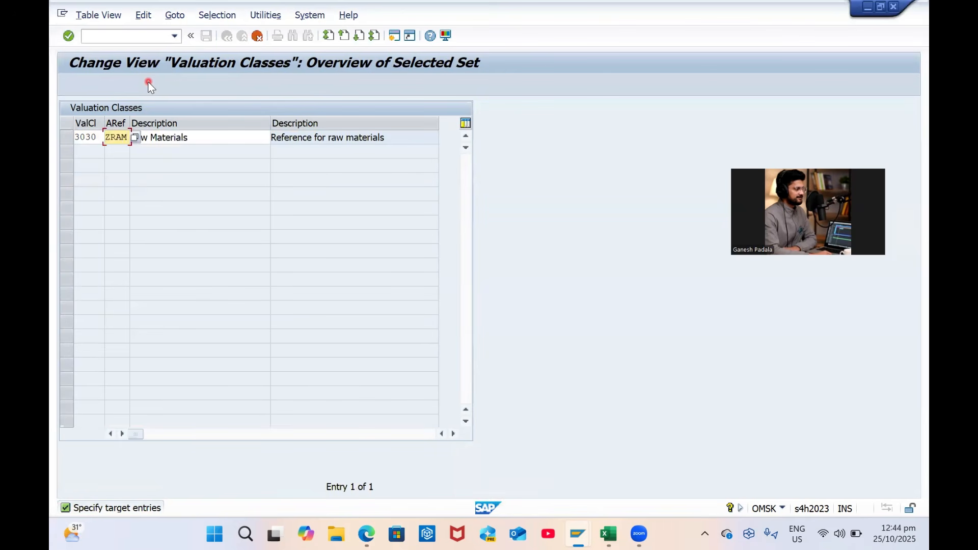
{"action": "key", "text": "Return"}
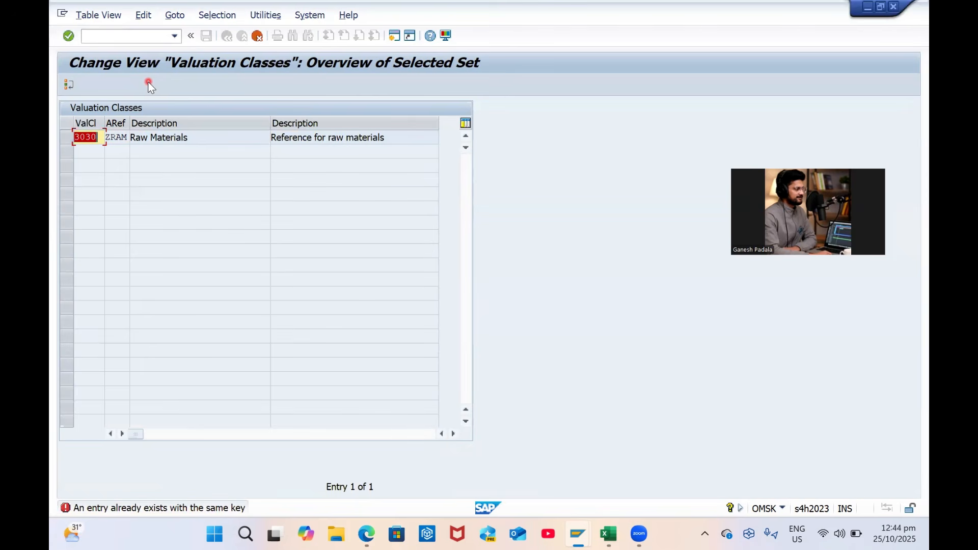
Correct the new valuation class number to 3090 and save it under the customizing request
{"action": "type", "text": "3050"}
{"action": "key", "text": "Return"}
{"action": "type", "text": "30"}
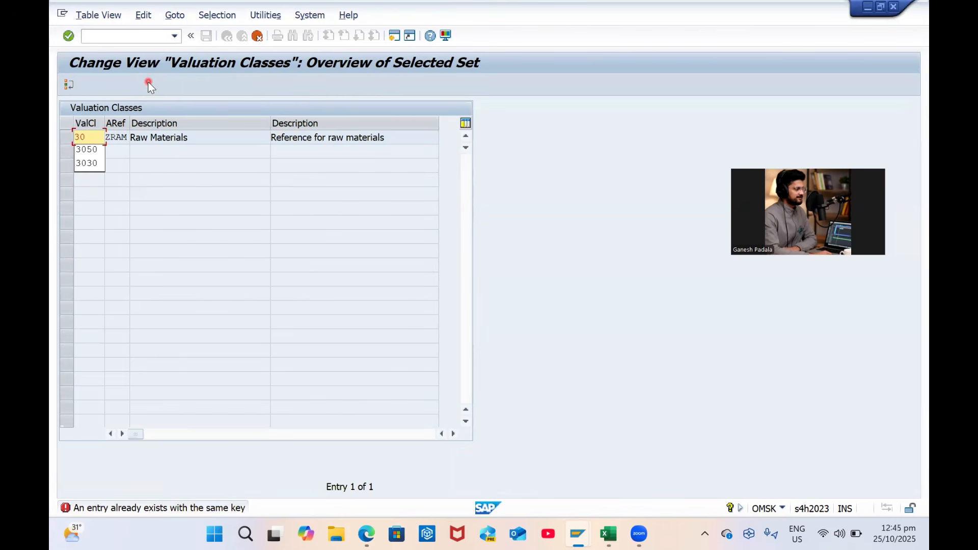
{"action": "type", "text": "90"}
{"action": "key", "text": "Return"}
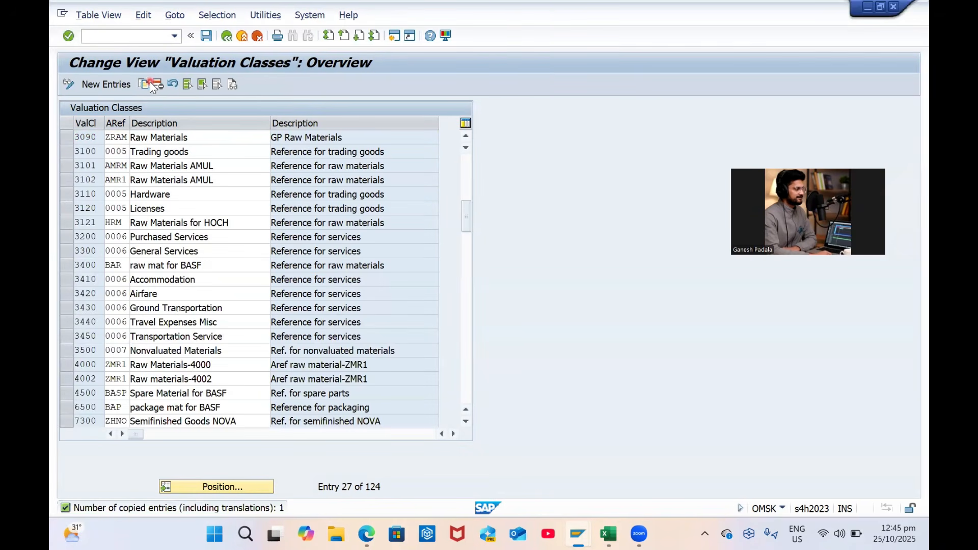
{"action": "key", "text": "ctrl+s"}
{"action": "key", "text": "Return"}
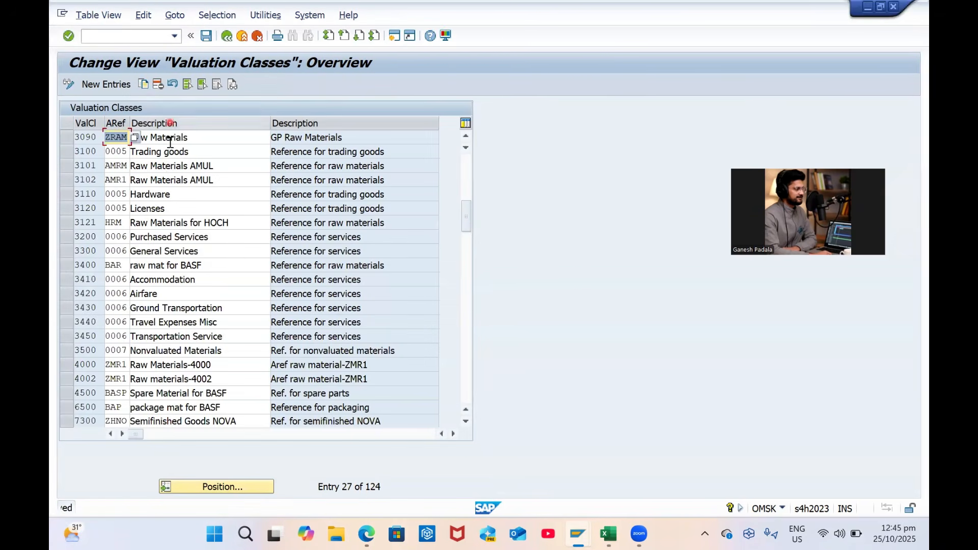
{"action": "left_click", "coordinate": [227, 35]}
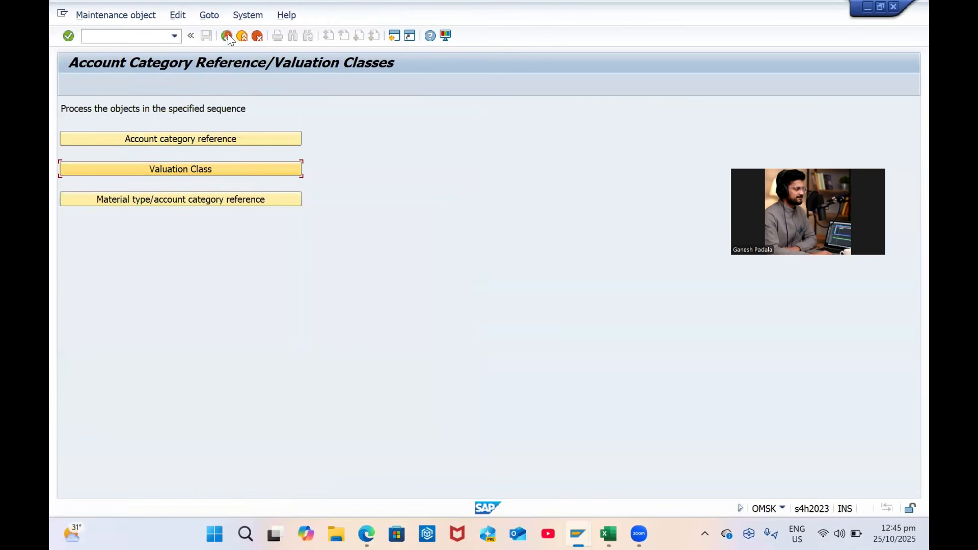
Assign account category reference ZRAM to material type ZRAM, save, and return to the IMG
{"action": "left_click", "coordinate": [201, 200]}
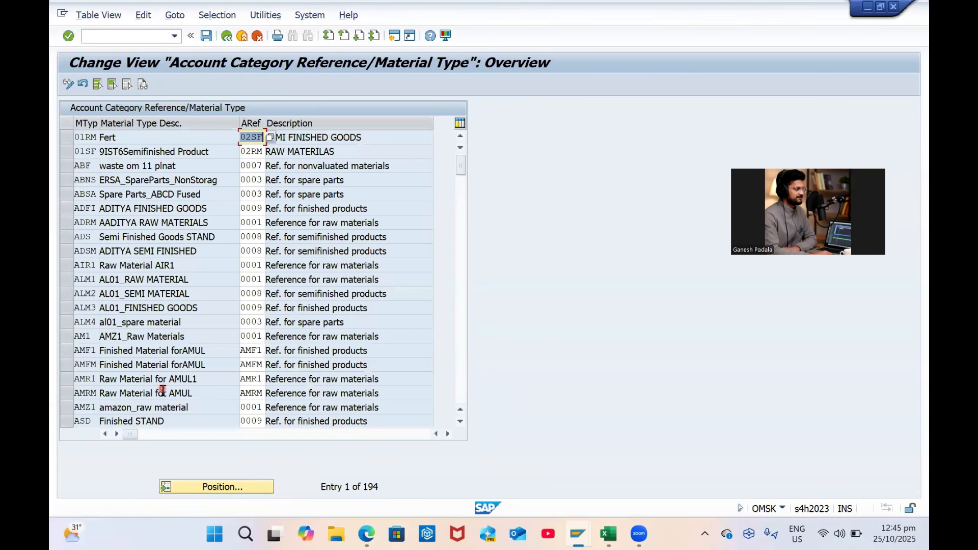
{"action": "left_click", "coordinate": [218, 485]}
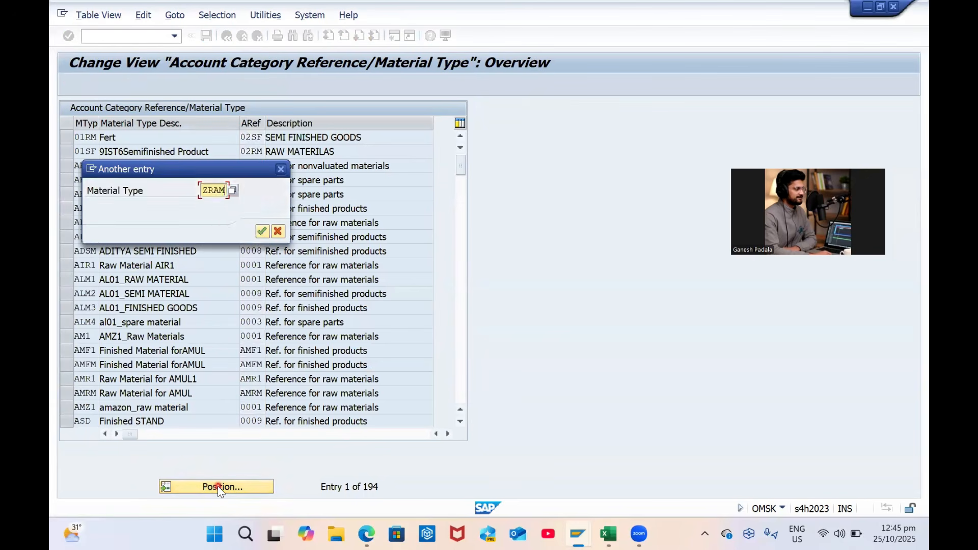
{"action": "key", "text": "Return"}
{"action": "type", "text": "ZRAM"}
{"action": "key", "text": "Return"}
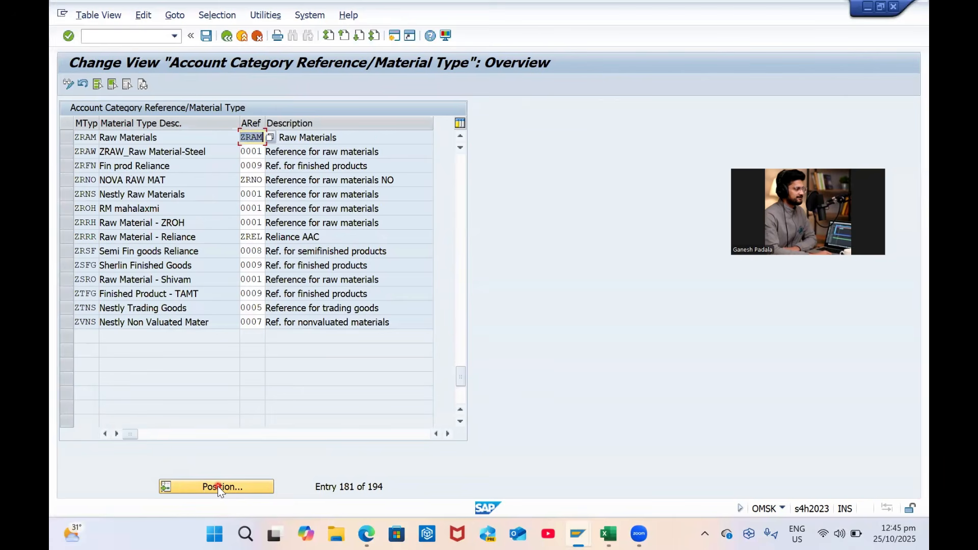
{"action": "key", "text": "ctrl+s"}
{"action": "key", "text": "Return"}
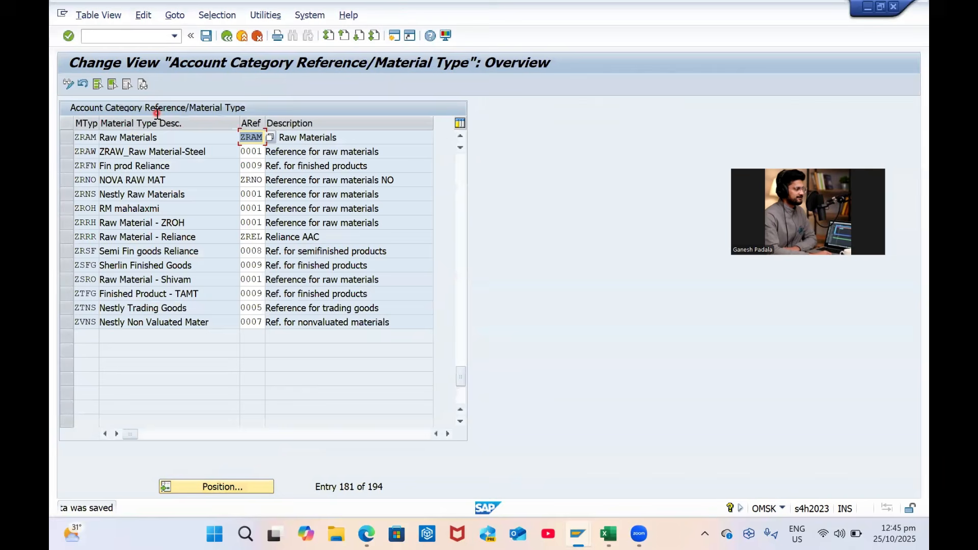
{"action": "left_click", "coordinate": [242, 35]}
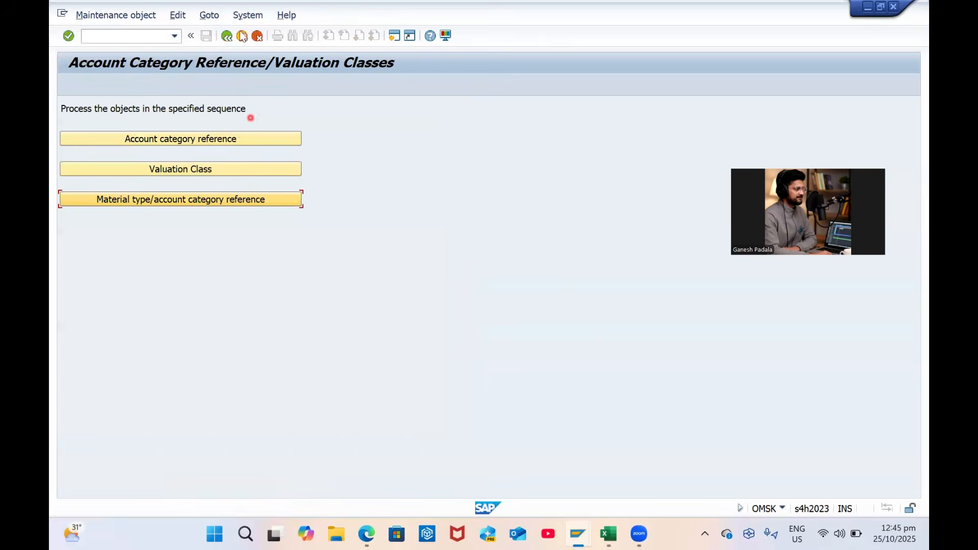
{"action": "left_click", "coordinate": [228, 37]}
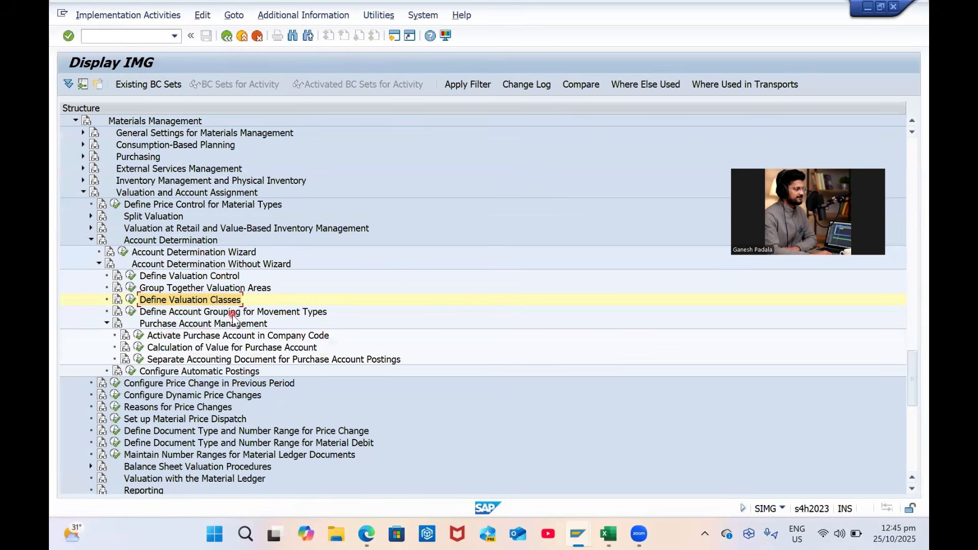
Start Configure Automatic Postings, dismissing the valuation area prompt
{"action": "left_click", "coordinate": [131, 313]}
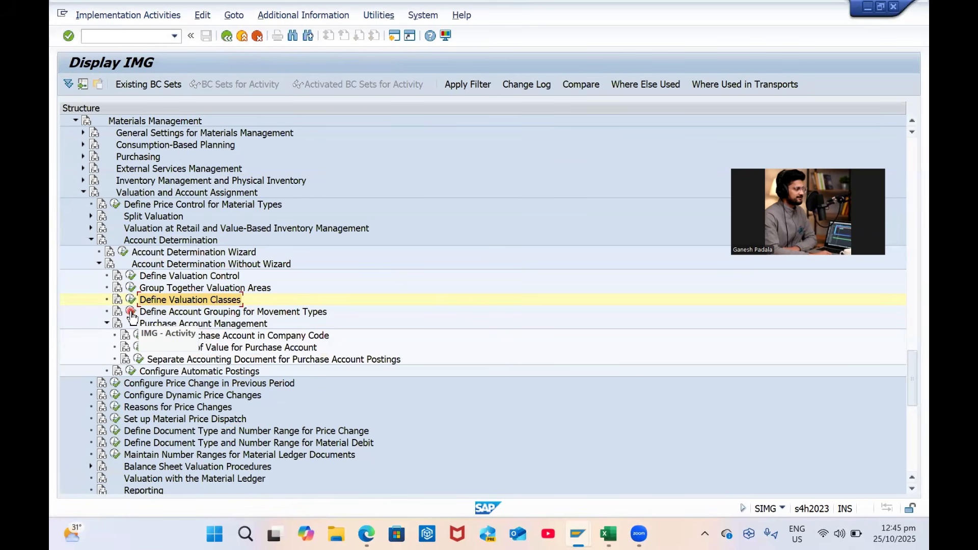
{"action": "left_click", "coordinate": [130, 371]}
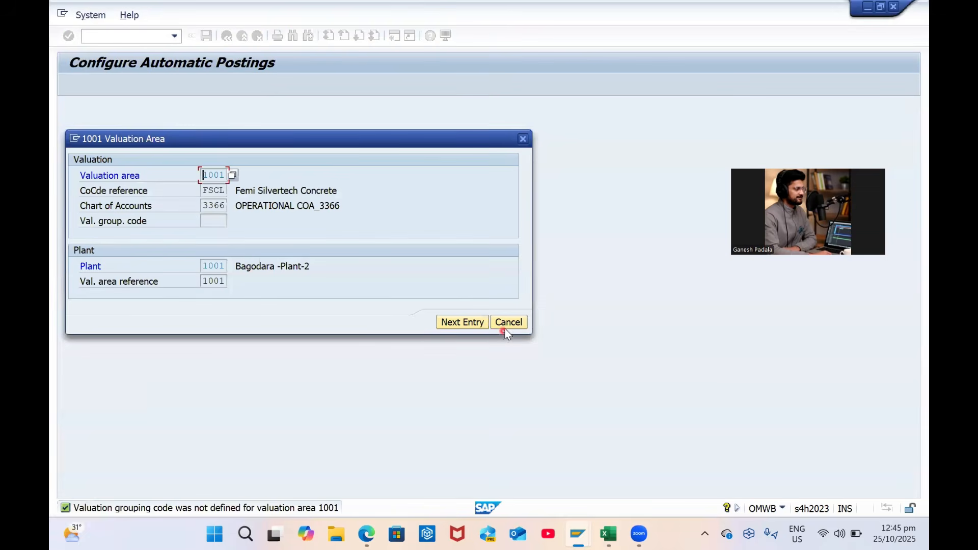
{"action": "left_click", "coordinate": [506, 325]}
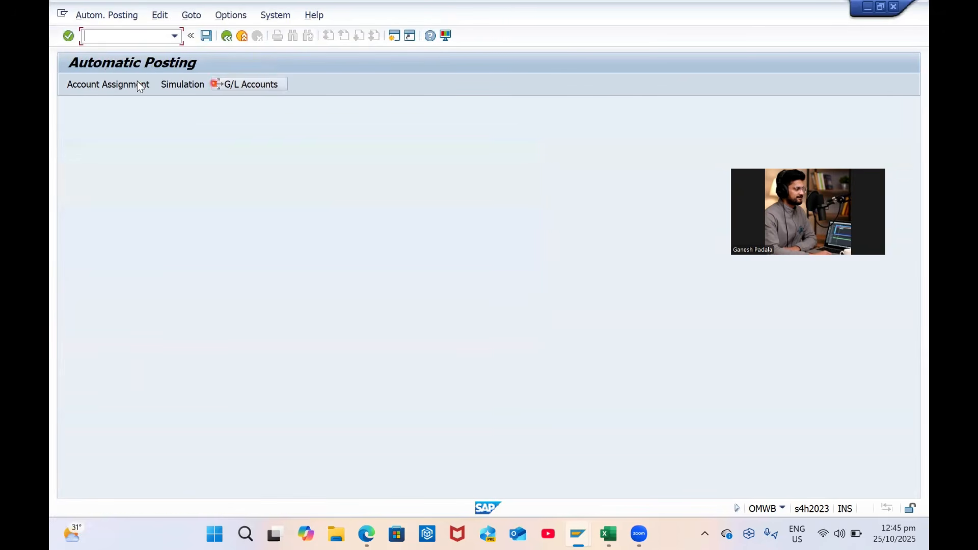
{"action": "left_click", "coordinate": [238, 86]}
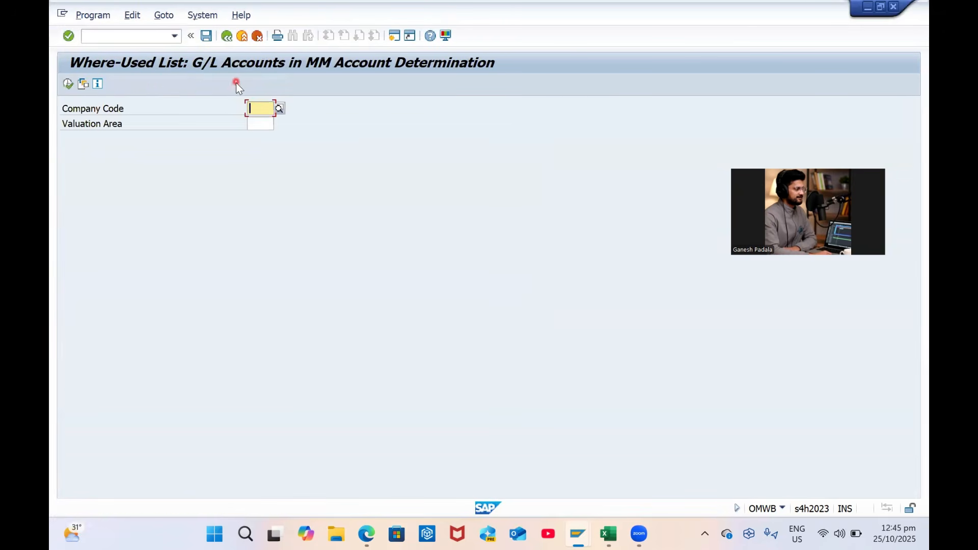
{"action": "left_click", "coordinate": [241, 36]}
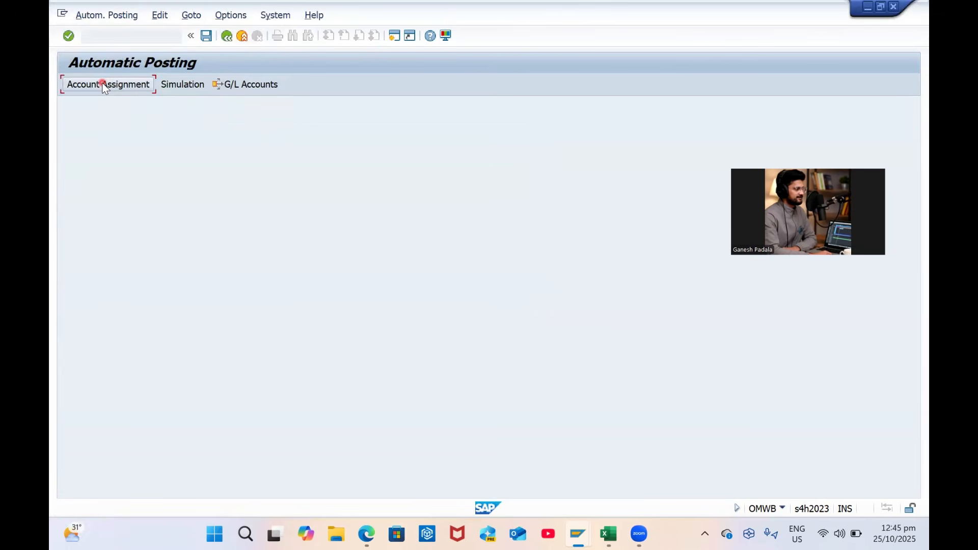
Open the BSX inventory posting account assignments for chart of accounts INT
{"action": "left_click", "coordinate": [102, 84]}
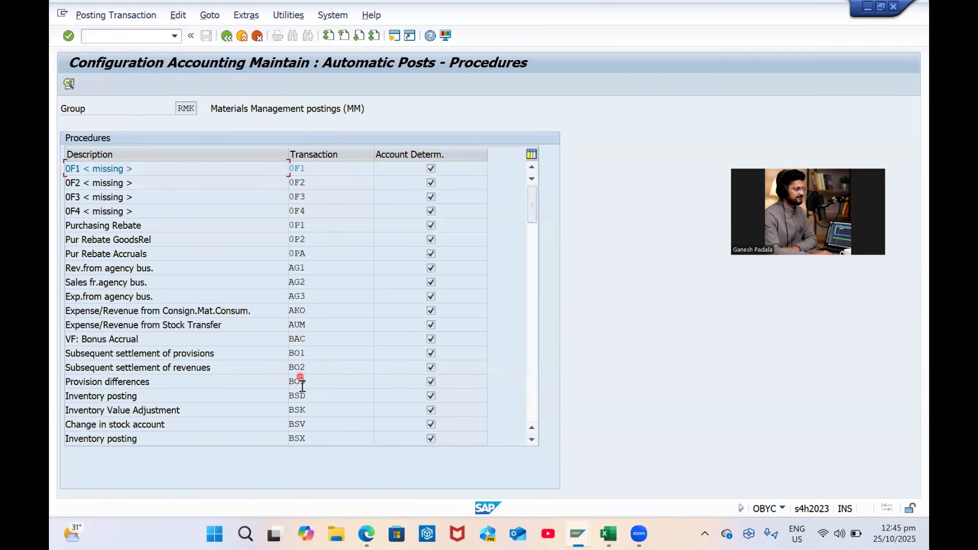
{"action": "left_click", "coordinate": [298, 409]}
{"action": "double_click", "coordinate": [298, 439]}
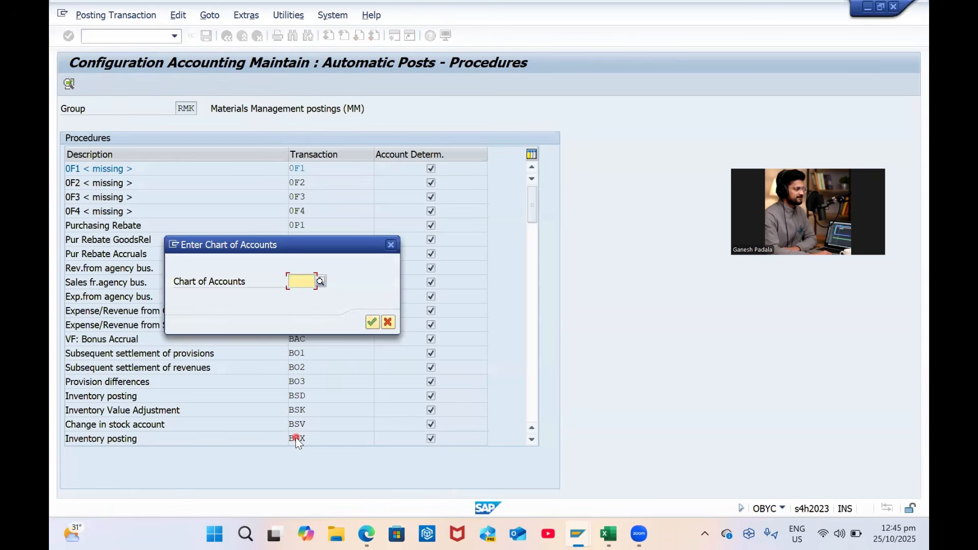
{"action": "key", "text": "Caps_Lock"}
{"action": "type", "text": "IN"}
{"action": "key", "text": "Return"}
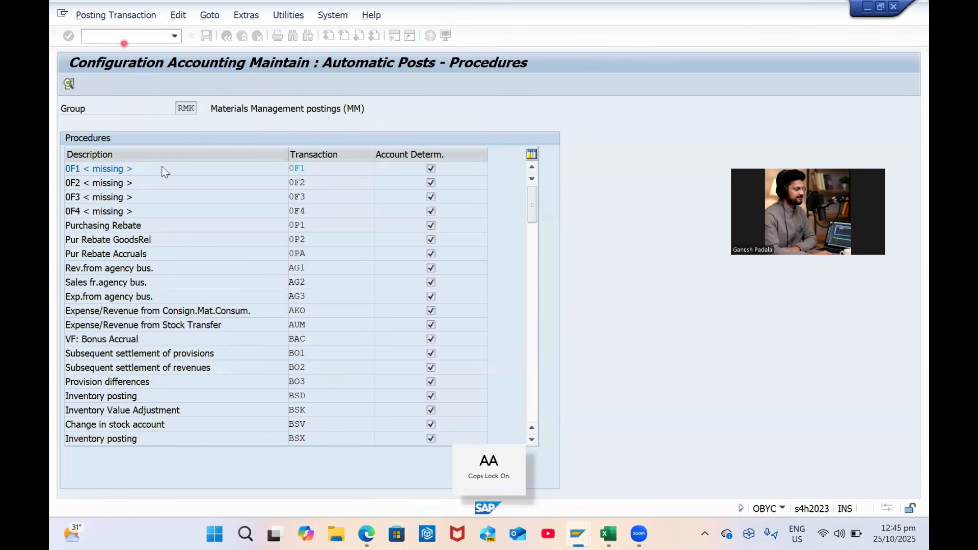
Duplicate the BSX valuation class 3000 row as class 3090 posting to account 300000
{"action": "left_click", "coordinate": [161, 184]}
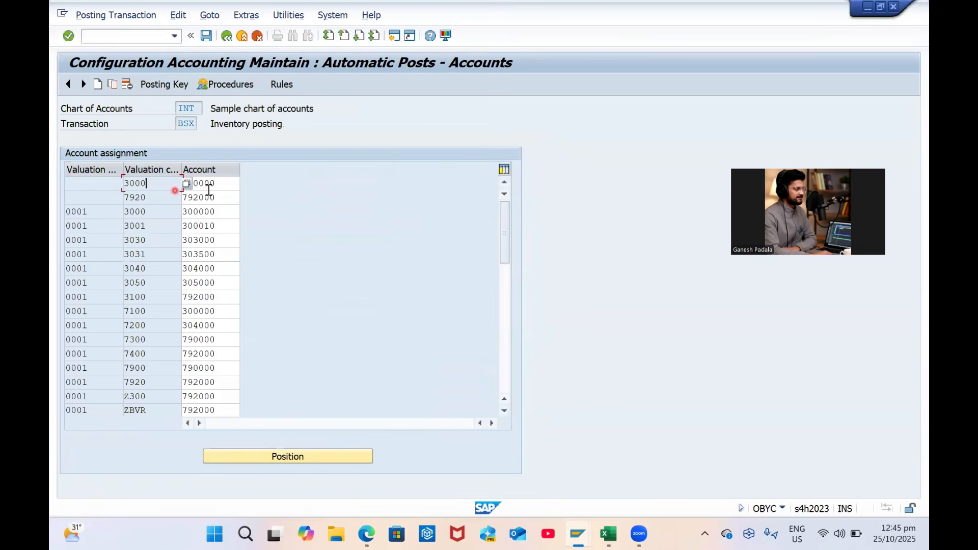
{"action": "left_click", "coordinate": [113, 85]}
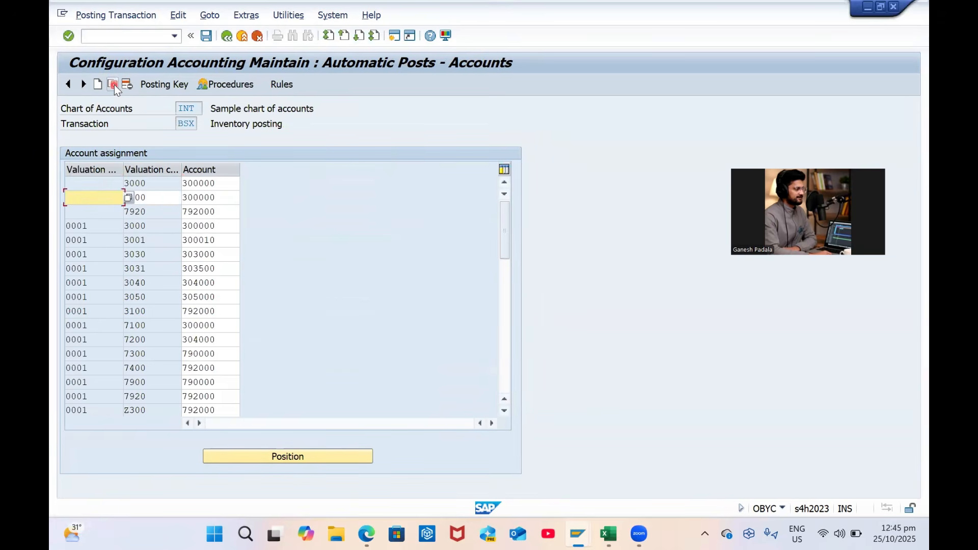
{"action": "type", "text": "309"}
{"action": "key", "text": "Tab"}
{"action": "type", "text": "0"}
{"action": "key", "text": "Return"}
{"action": "key", "text": "Tab"}
{"action": "type", "text": "3090"}
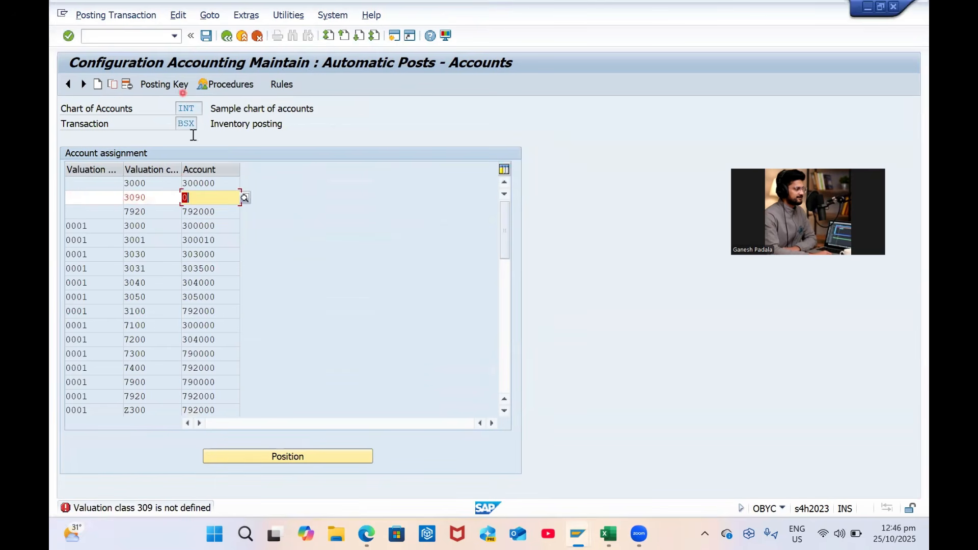
{"action": "left_click_drag", "start_coordinate": [220, 183], "coordinate": [174, 181]}
{"action": "left_click", "coordinate": [205, 199]}
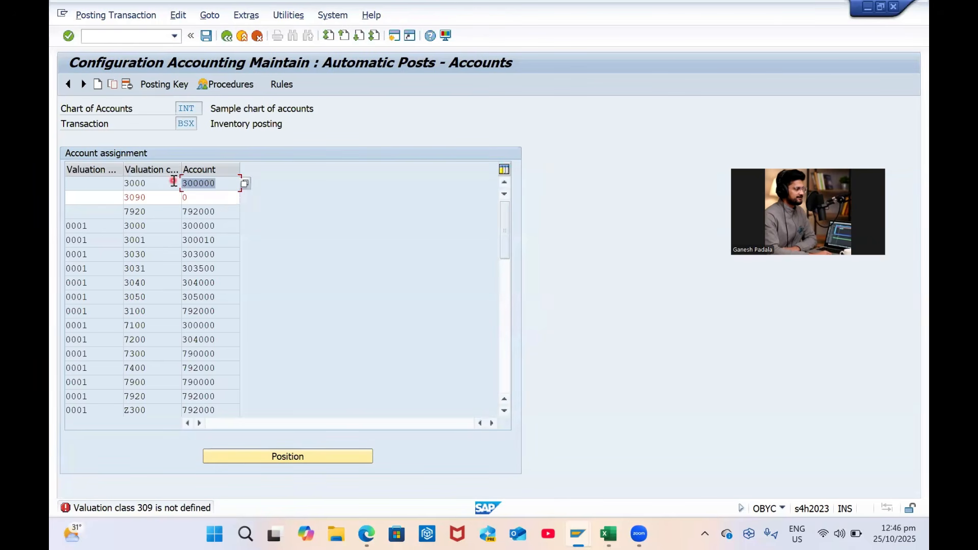
{"action": "double_click", "coordinate": [201, 195]}
{"action": "double_click", "coordinate": [201, 196]}
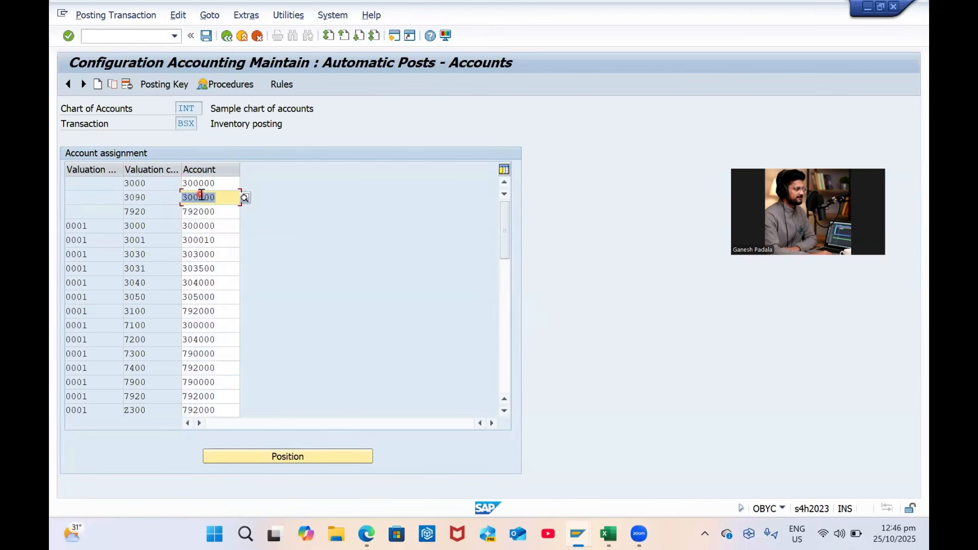
{"action": "left_click", "coordinate": [138, 227]}
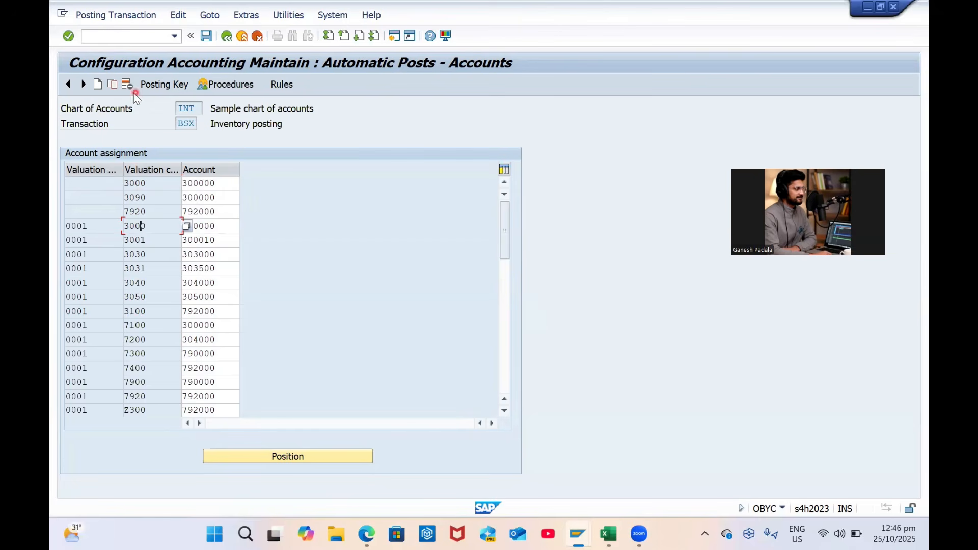
Copy the 3090 row with modifier 0001 and save under the customizing request
{"action": "left_click", "coordinate": [141, 196]}
{"action": "left_click", "coordinate": [113, 84]}
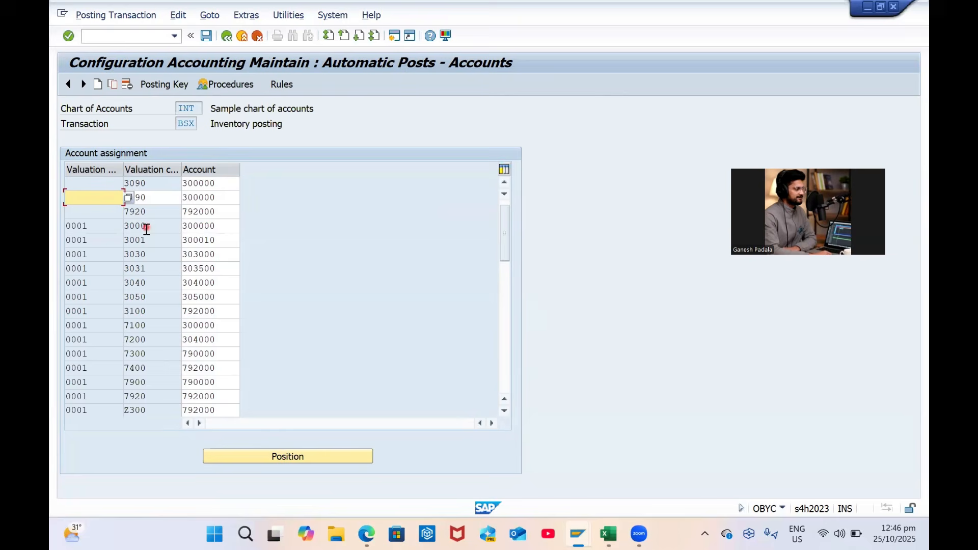
{"action": "type", "text": "1"}
{"action": "key", "text": "Return"}
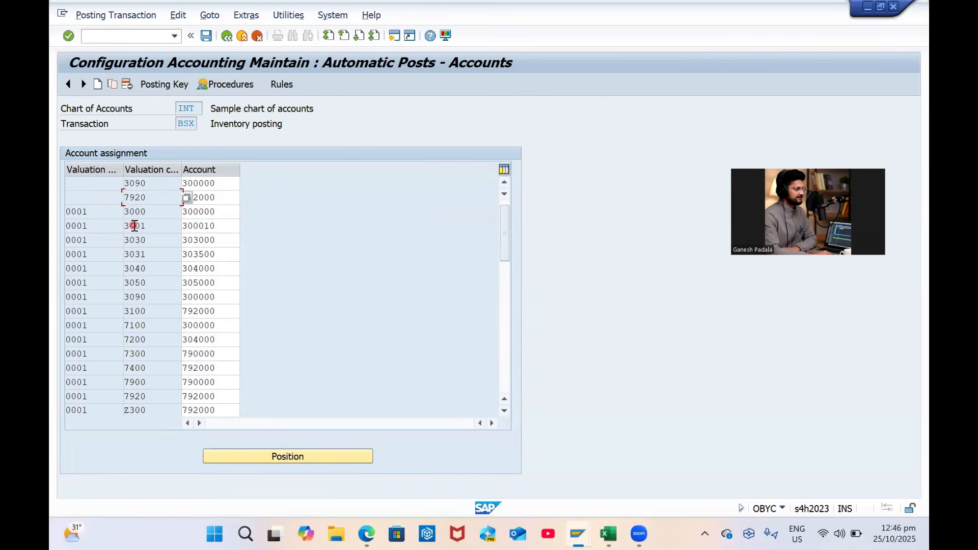
{"action": "key", "text": "ctrl+s"}
{"action": "key", "text": "Return"}
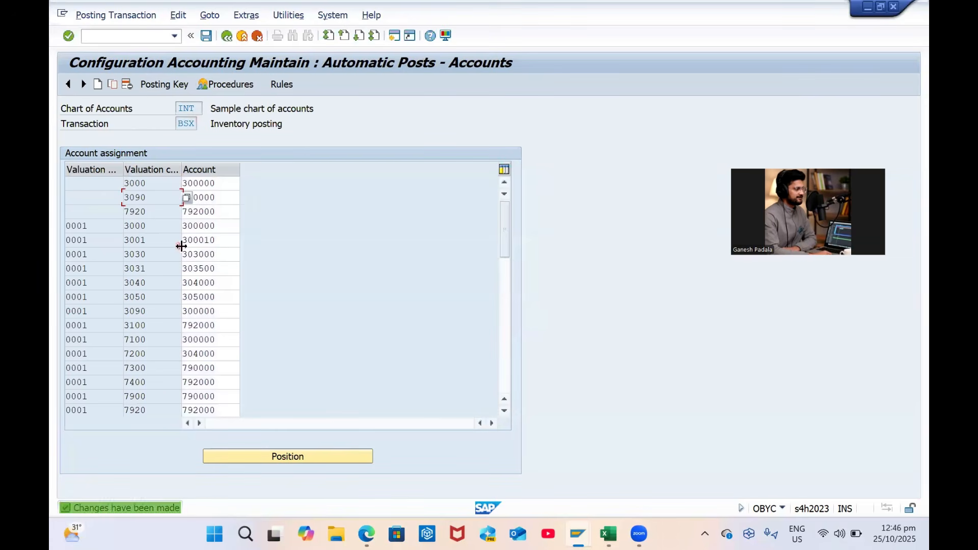
{"action": "left_click", "coordinate": [227, 36]}
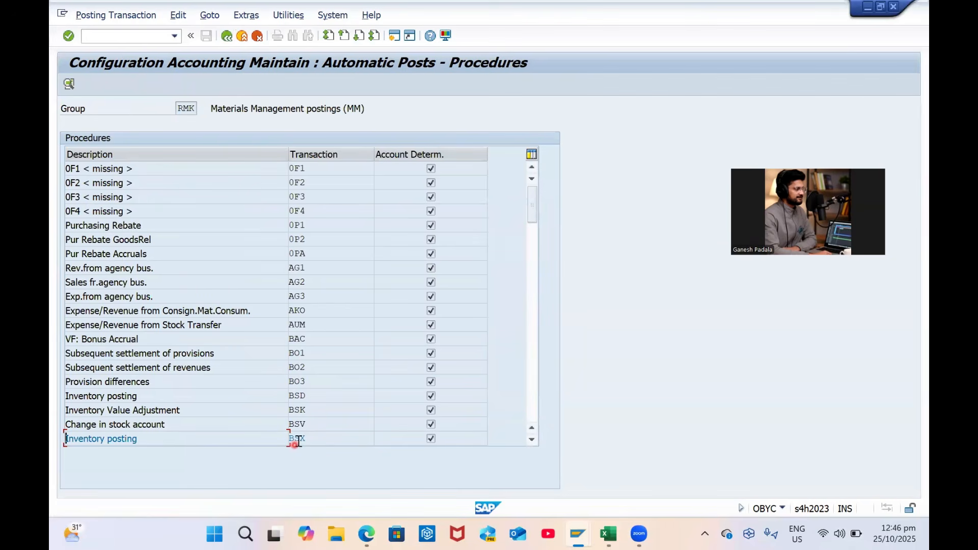
In GR/IR clearing WRX, copy the 0001 / 3000 row as valuation class 3090 and save
{"action": "scroll", "coordinate": [336, 371], "scroll_direction": "down", "scroll_amount": 1}
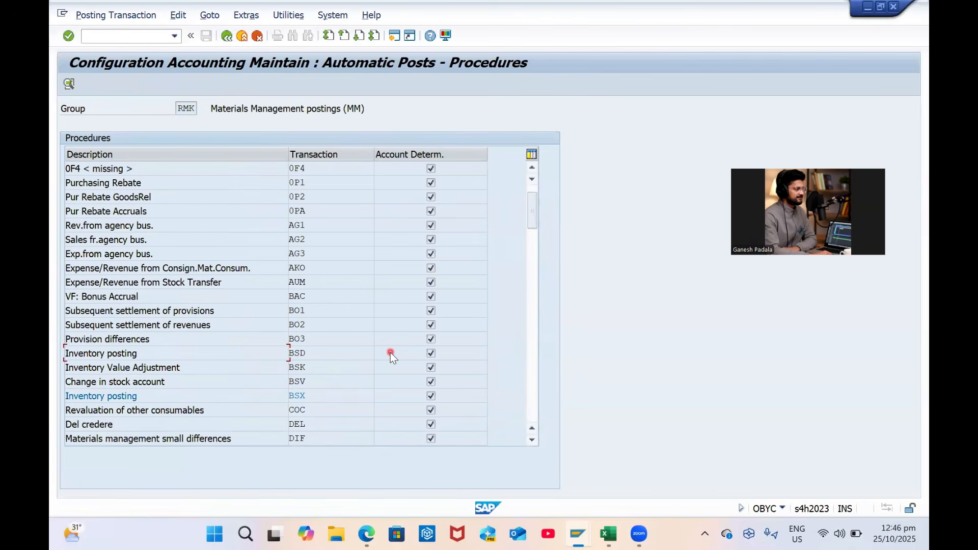
{"action": "scroll", "coordinate": [390, 352], "scroll_direction": "down", "scroll_amount": 5}
{"action": "scroll", "coordinate": [368, 371], "scroll_direction": "down", "scroll_amount": 4}
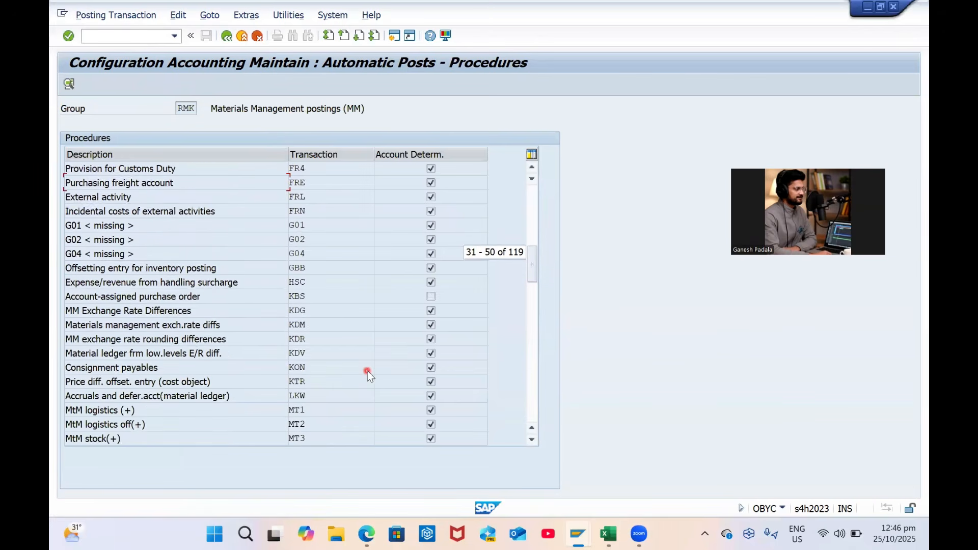
{"action": "scroll", "coordinate": [367, 371], "scroll_direction": "down", "scroll_amount": 1}
{"action": "scroll", "coordinate": [357, 372], "scroll_direction": "down", "scroll_amount": 1}
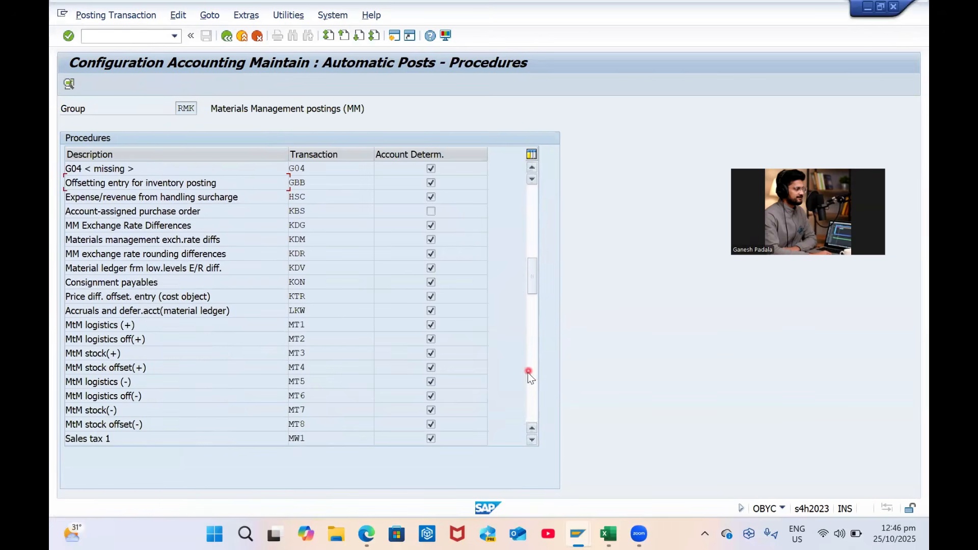
{"action": "scroll", "coordinate": [349, 366], "scroll_direction": "down", "scroll_amount": 5}
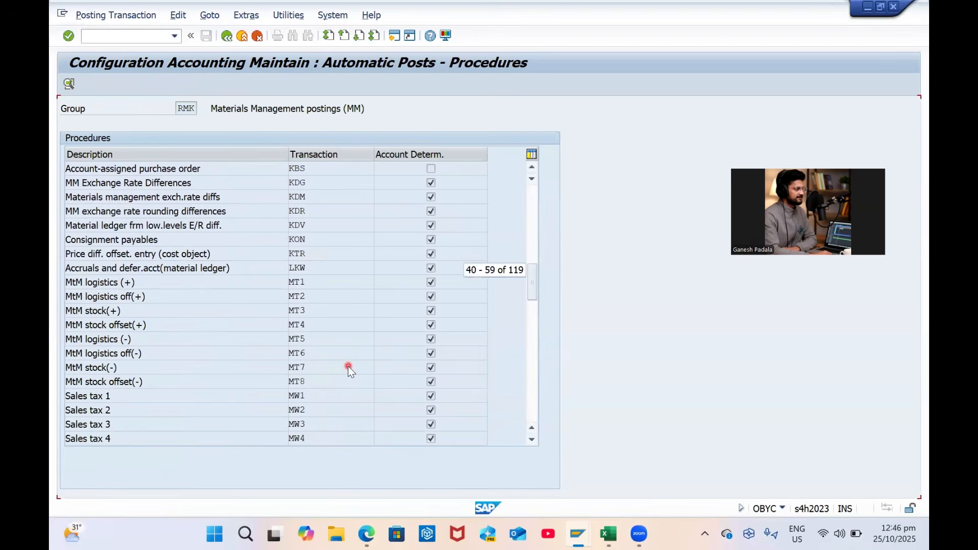
{"action": "scroll", "coordinate": [348, 366], "scroll_direction": "down", "scroll_amount": 6}
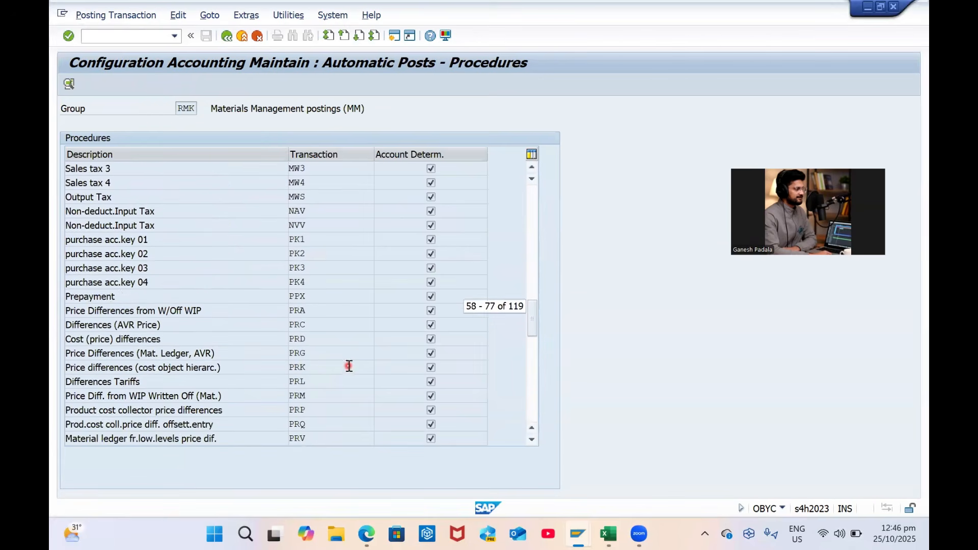
{"action": "scroll", "coordinate": [349, 366], "scroll_direction": "down", "scroll_amount": 6}
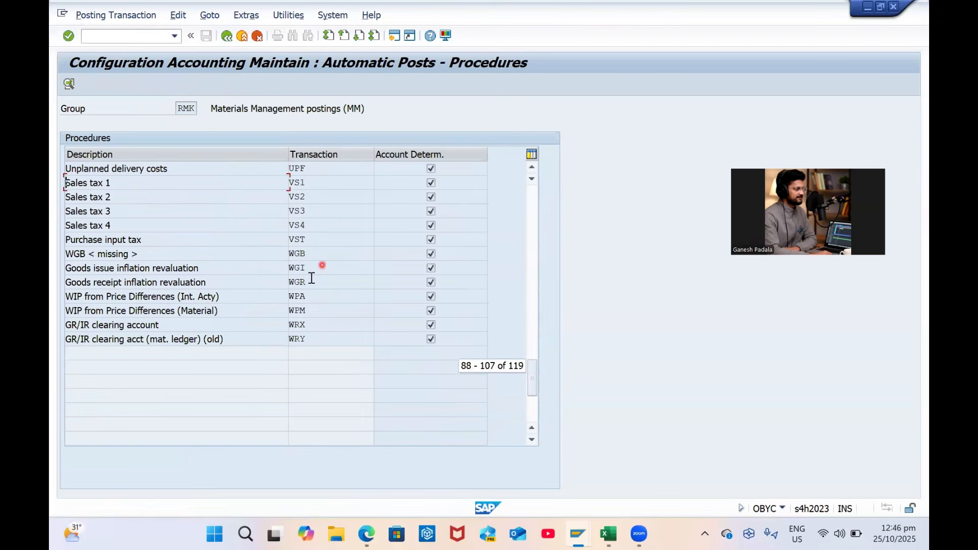
{"action": "double_click", "coordinate": [299, 326]}
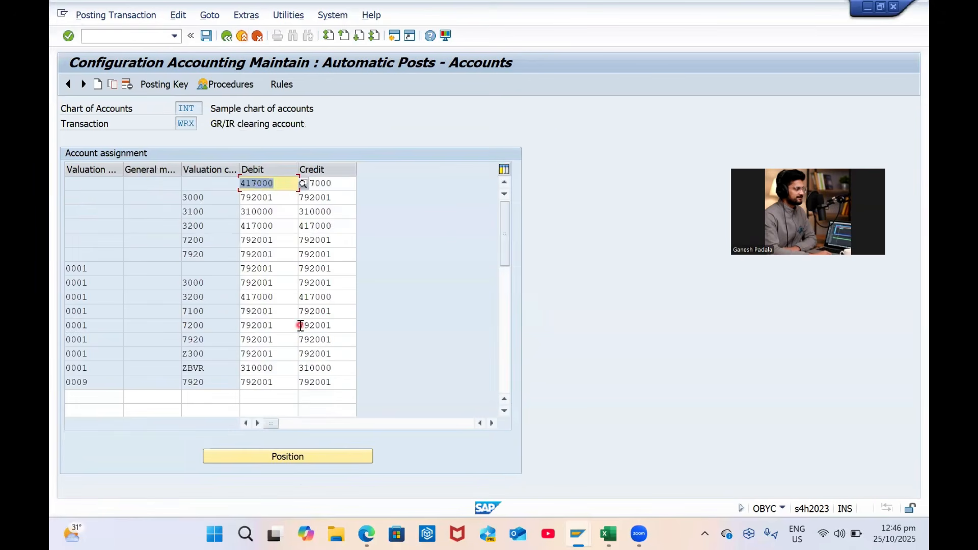
{"action": "left_click", "coordinate": [205, 200]}
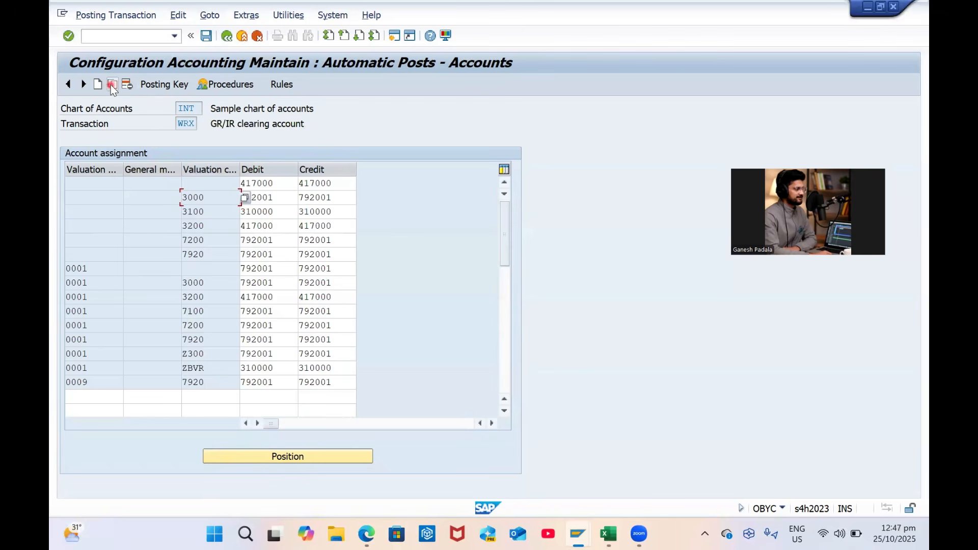
{"action": "left_click", "coordinate": [209, 283]}
{"action": "left_click", "coordinate": [116, 86]}
{"action": "key", "text": "Tab"}
{"action": "key", "text": "Tab"}
{"action": "type", "text": "3090"}
{"action": "key", "text": "Tab"}
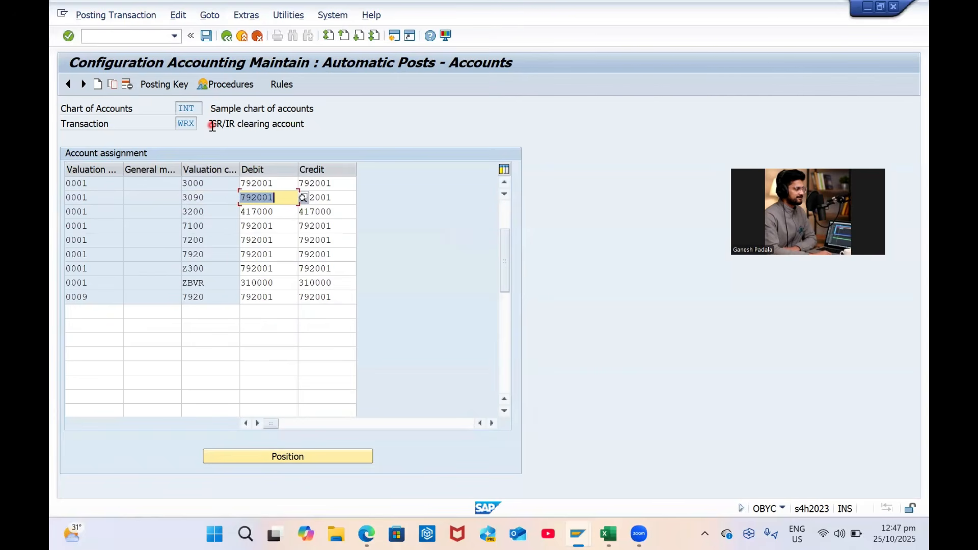
{"action": "left_click", "coordinate": [205, 36]}
{"action": "key", "text": "Return"}
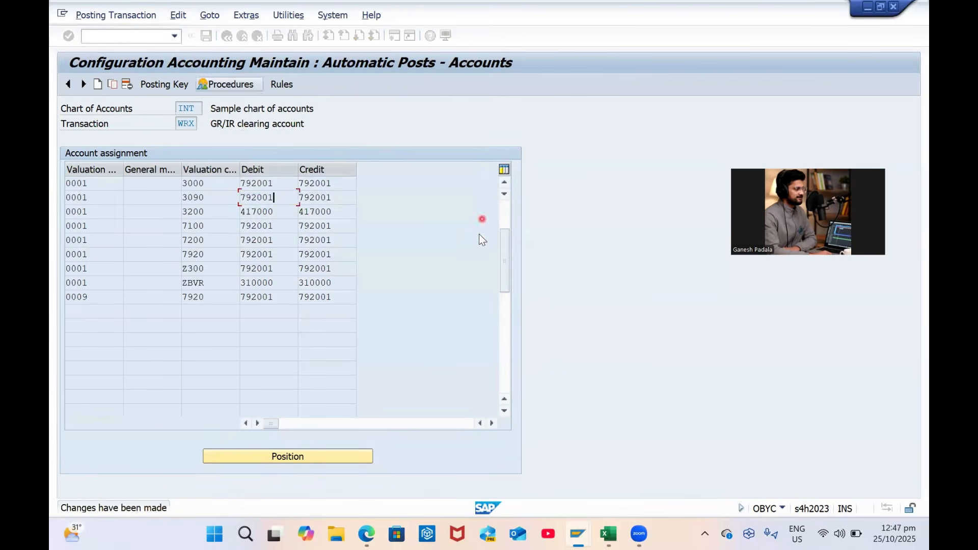
Copy the unmodified 3000 row as class 3090 (account 792001), save, and return to the IMG
{"action": "left_click", "coordinate": [198, 197]}
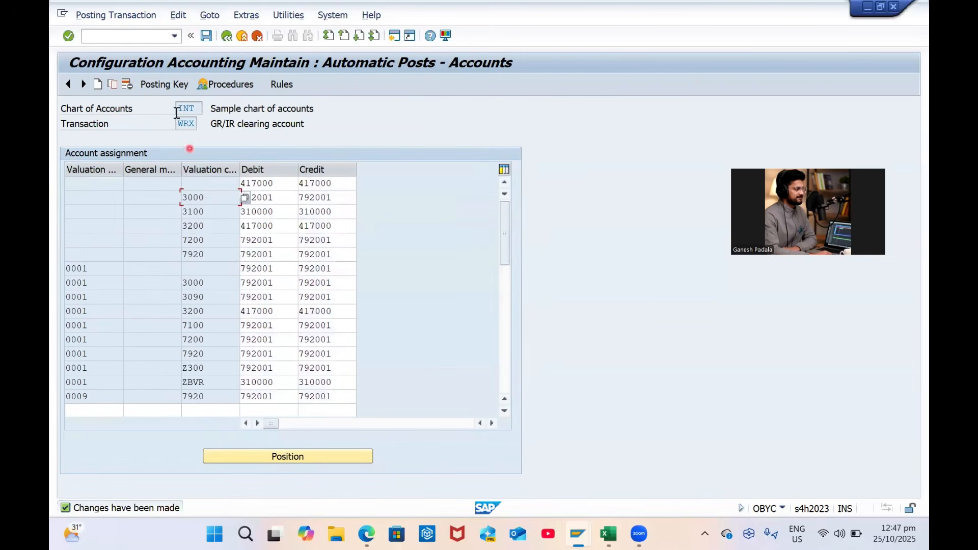
{"action": "left_click", "coordinate": [113, 85]}
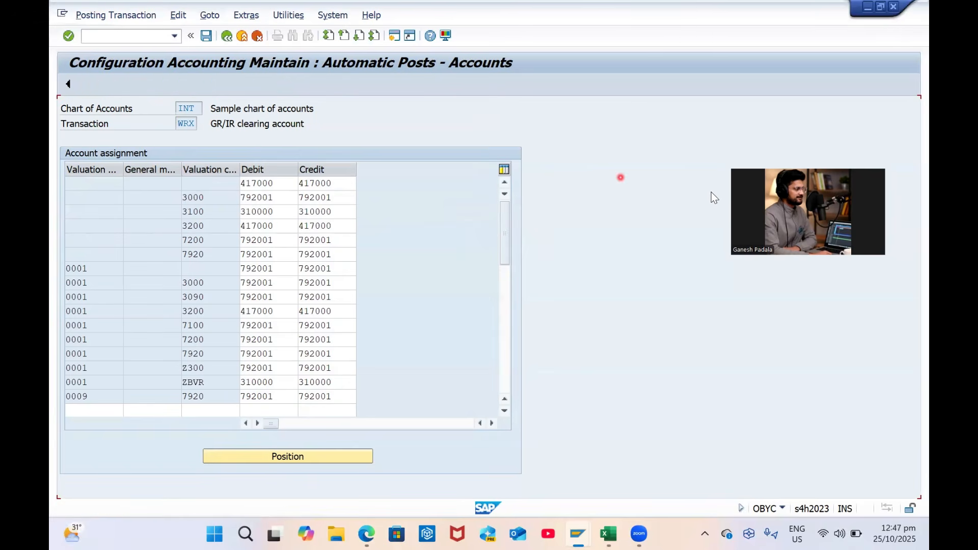
{"action": "type", "text": "3090"}
{"action": "key", "text": "Tab"}
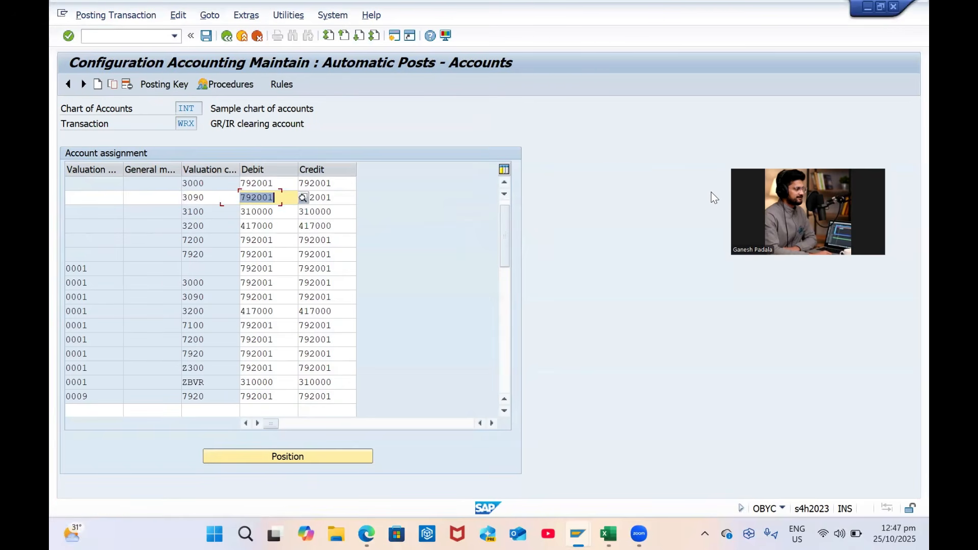
{"action": "key", "text": "Return"}
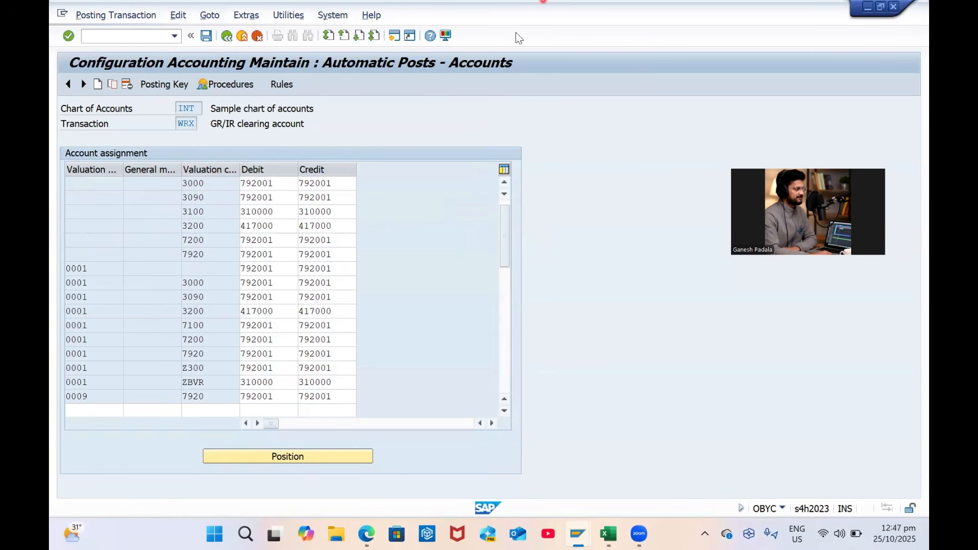
{"action": "left_click", "coordinate": [206, 36]}
{"action": "key", "text": "Return"}
{"action": "left_click", "coordinate": [228, 36]}
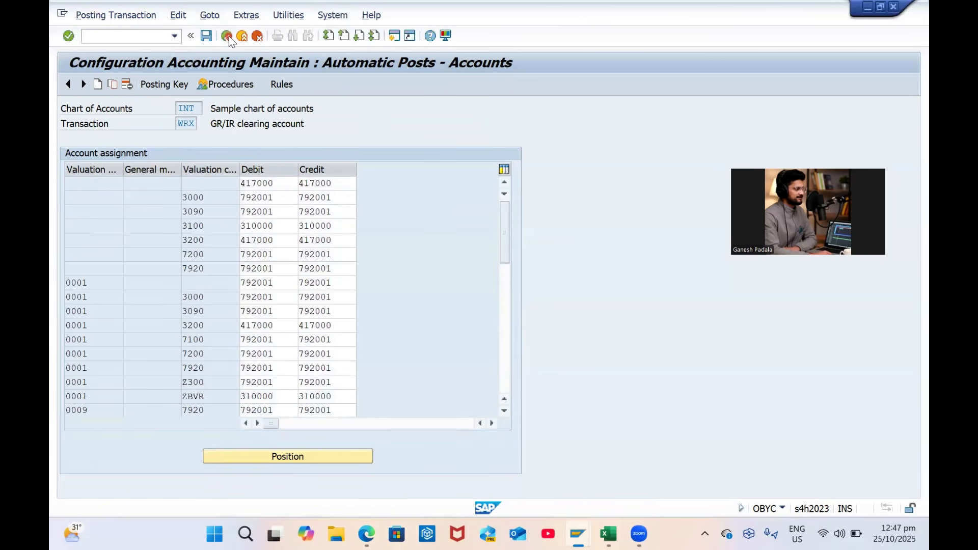
{"action": "left_click", "coordinate": [228, 36]}
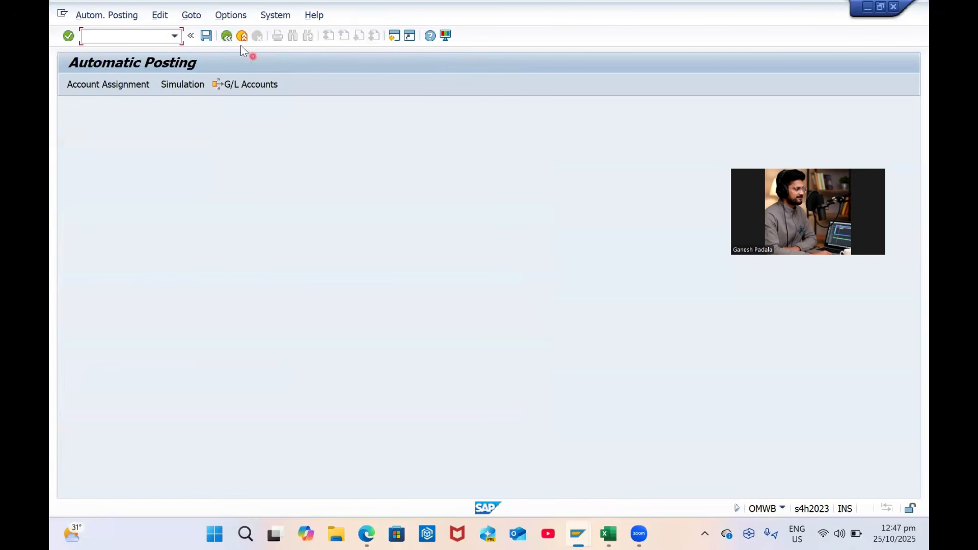
{"action": "left_click", "coordinate": [227, 37]}
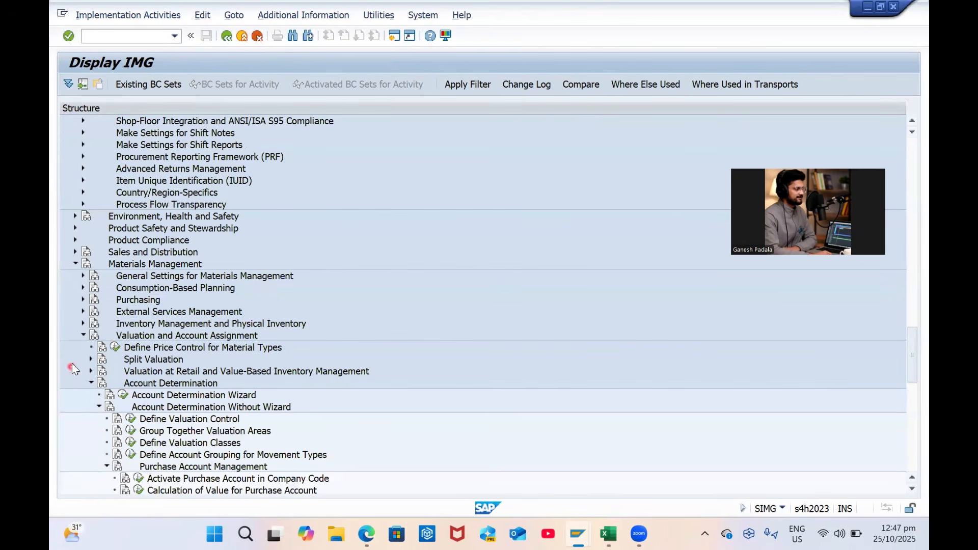
Expand Purchasing > Purchase Order and run Define Document Types for Purchase Orders
{"action": "scroll", "coordinate": [140, 348], "scroll_direction": "up", "scroll_amount": 3}
{"action": "scroll", "coordinate": [123, 355], "scroll_direction": "down", "scroll_amount": 3}
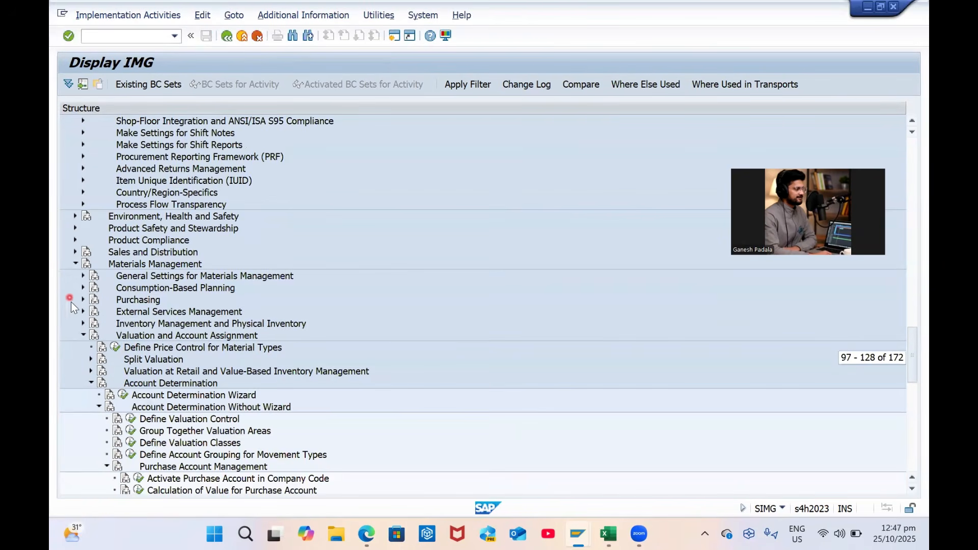
{"action": "left_click", "coordinate": [84, 300]}
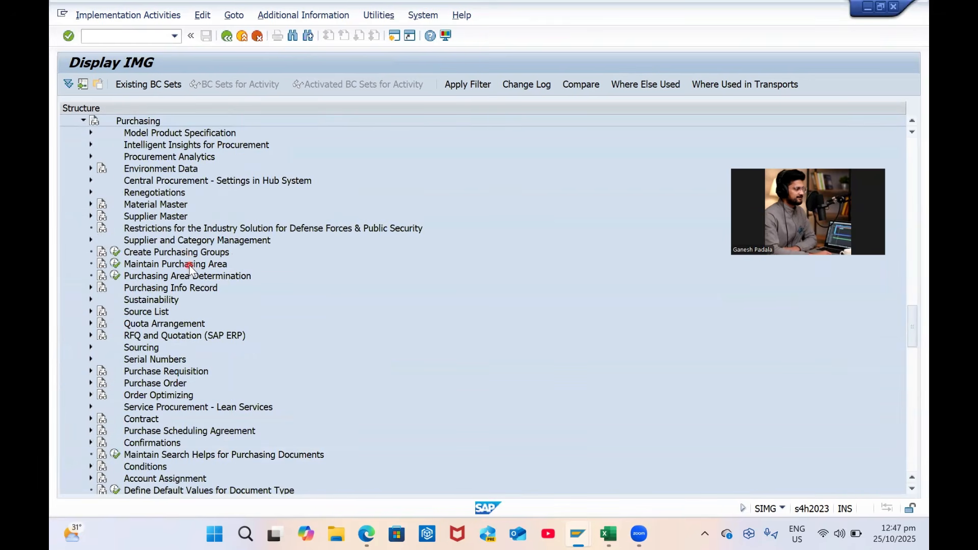
{"action": "left_click", "coordinate": [90, 384]}
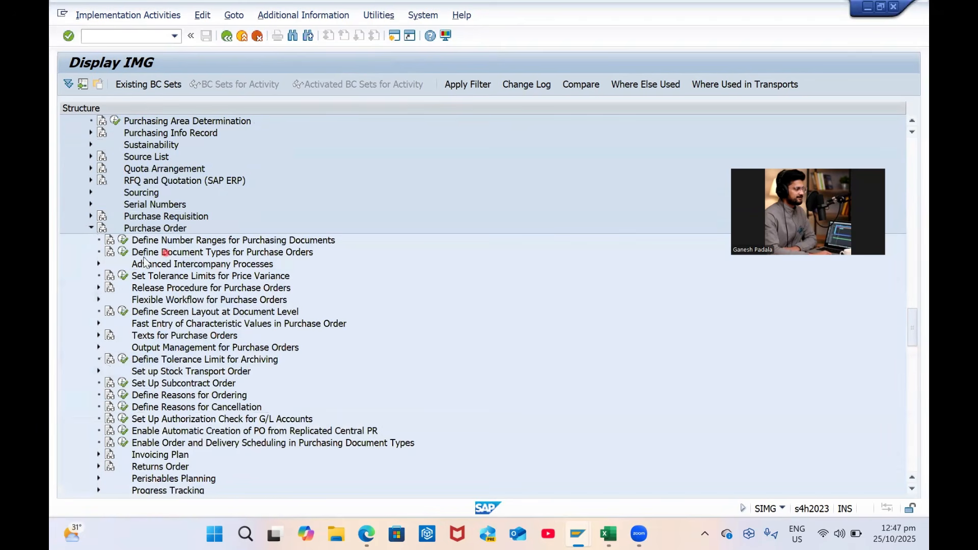
{"action": "left_click", "coordinate": [123, 252]}
{"action": "key", "text": "alt+Tab"}
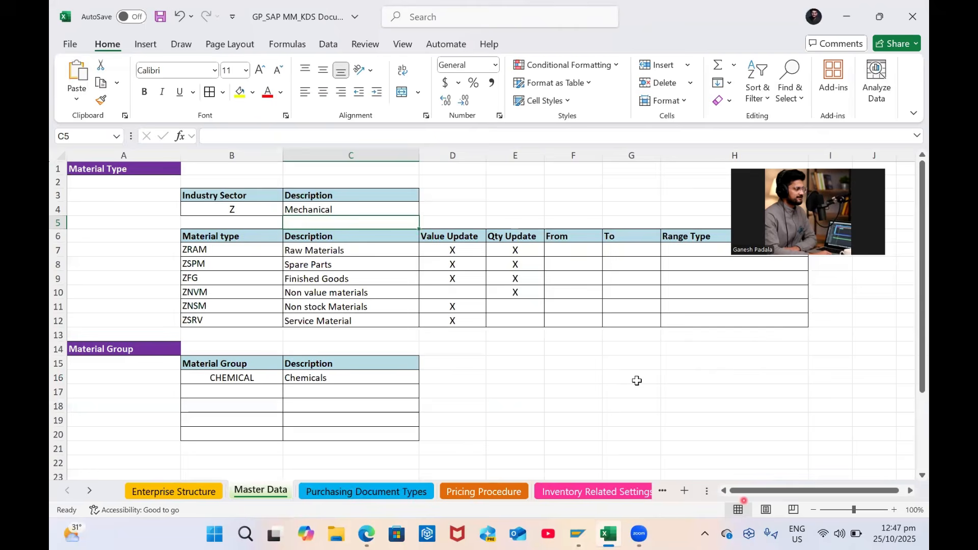
Copy document type code ZCPO from Excel's Purchasing Document Types sheet
{"action": "key", "text": "ctrl+Page_Down"}
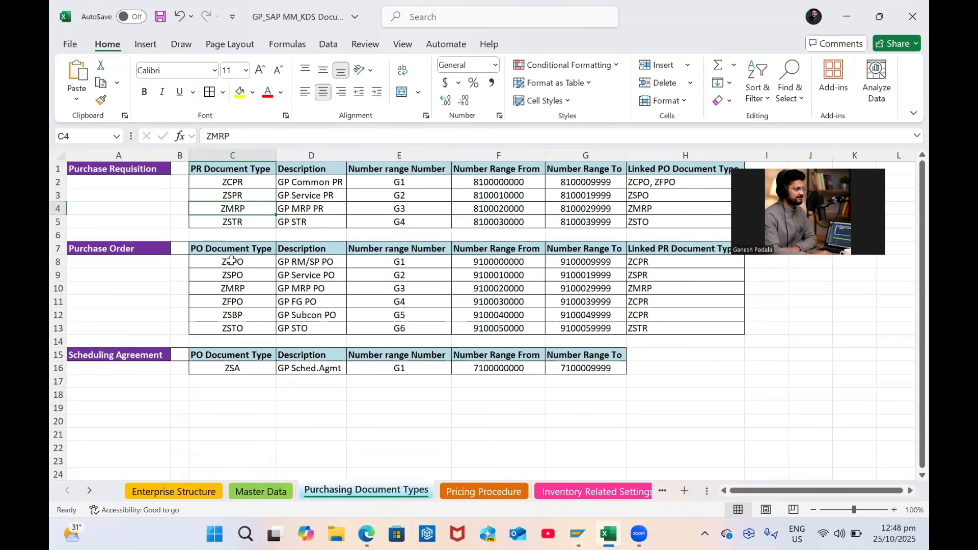
{"action": "left_click_drag", "start_coordinate": [231, 261], "coordinate": [308, 262]}
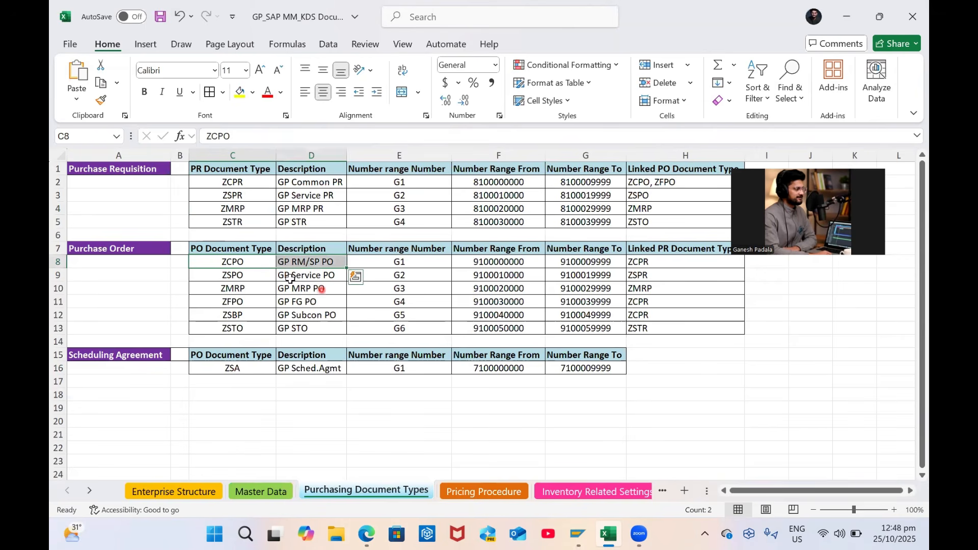
{"action": "key", "text": "shift+Left"}
{"action": "key", "text": "ctrl+c"}
{"action": "key", "text": "alt+Tab"}
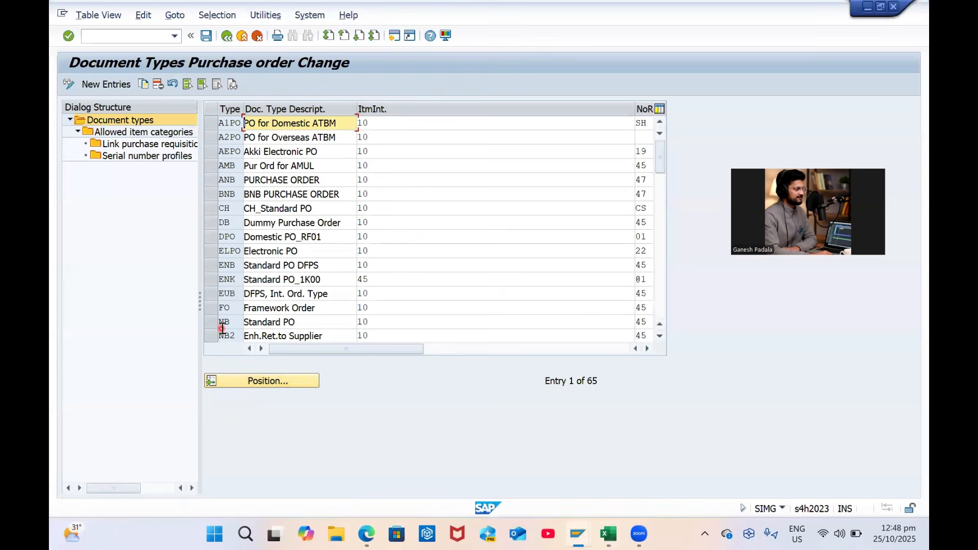
Copy standard PO type NB as ZCPO 'GP RM/SP PO' with all 328 dependent entries
{"action": "left_click", "coordinate": [212, 321]}
{"action": "left_click", "coordinate": [144, 87]}
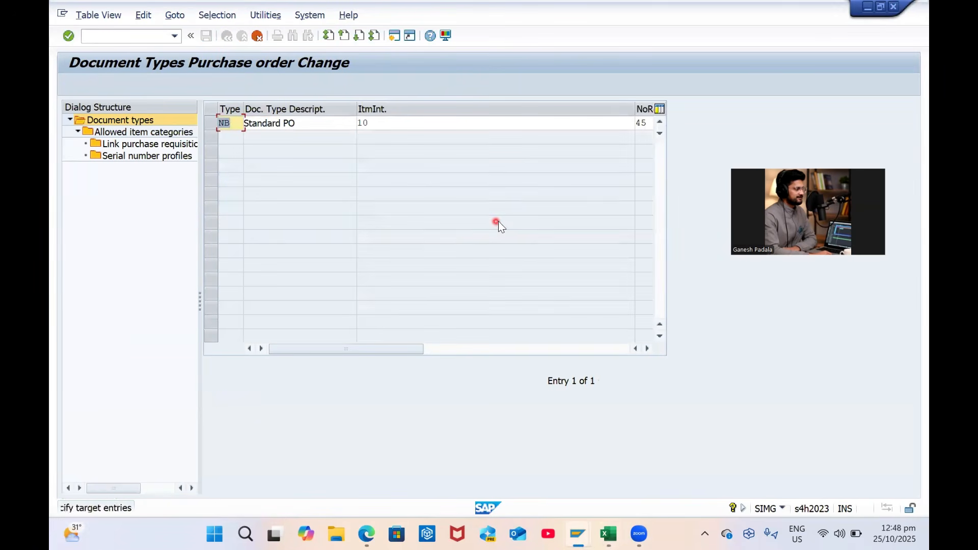
{"action": "key", "text": "ctrl+v"}
{"action": "key", "text": "alt+Tab"}
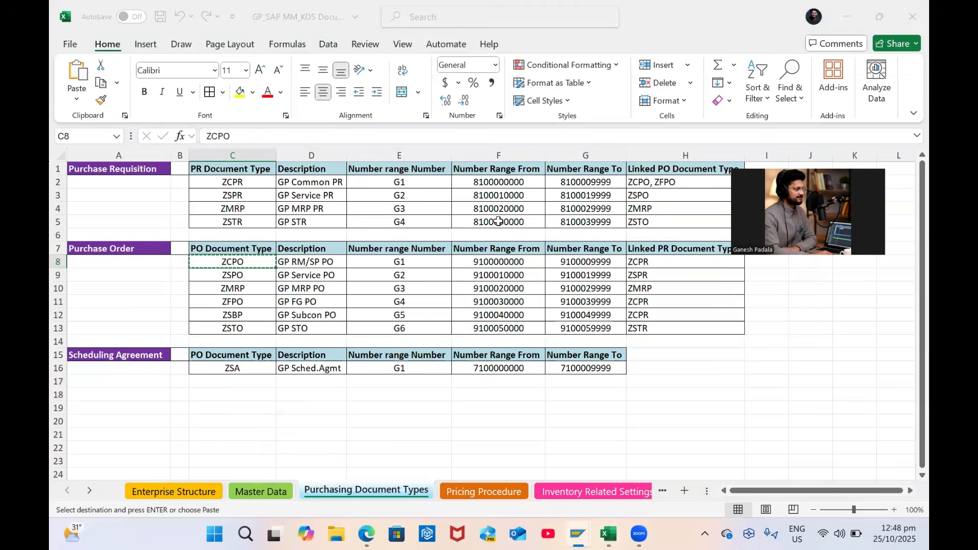
{"action": "left_click", "coordinate": [303, 262]}
{"action": "key", "text": "ctrl+c"}
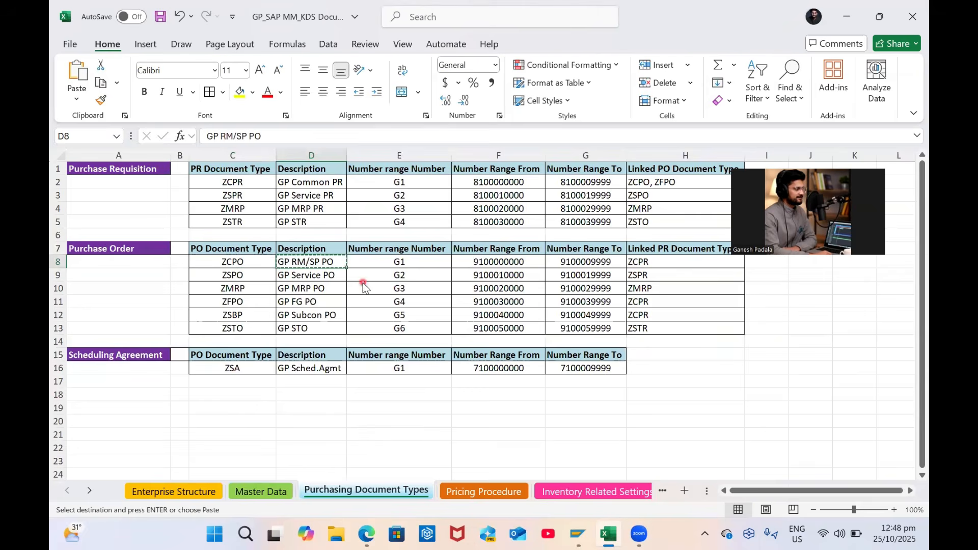
{"action": "key", "text": "alt+Tab"}
{"action": "key", "text": "ctrl+v"}
{"action": "key", "text": "Return"}
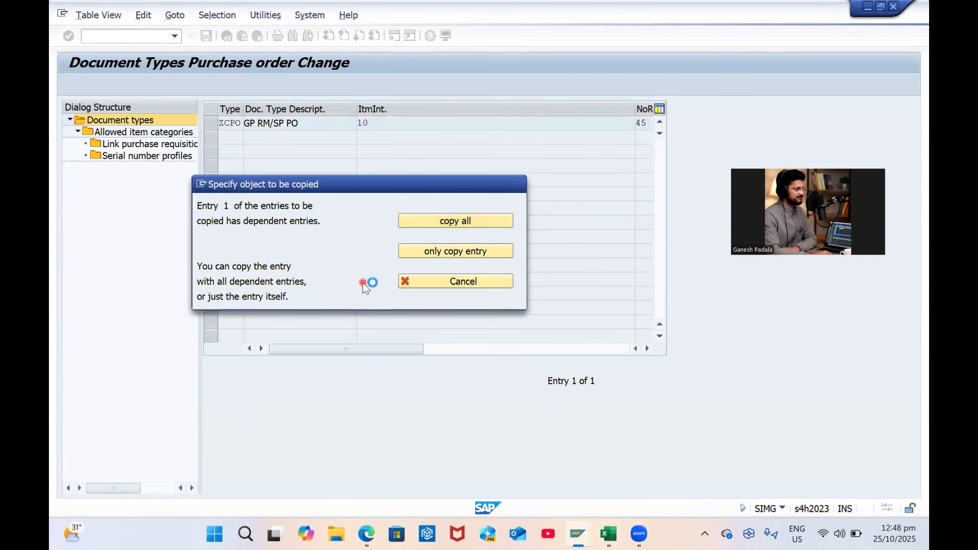
{"action": "key", "text": "Return"}
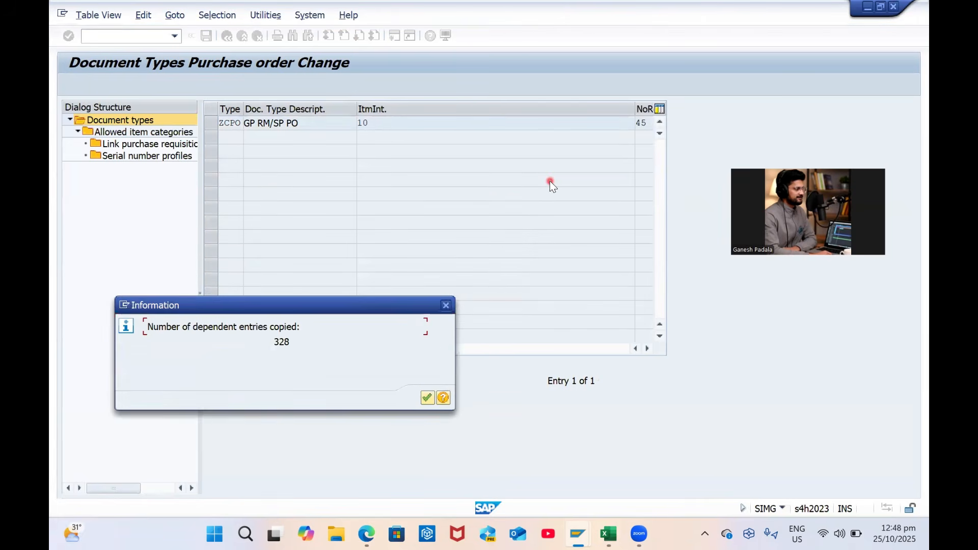
{"action": "key", "text": "Return"}
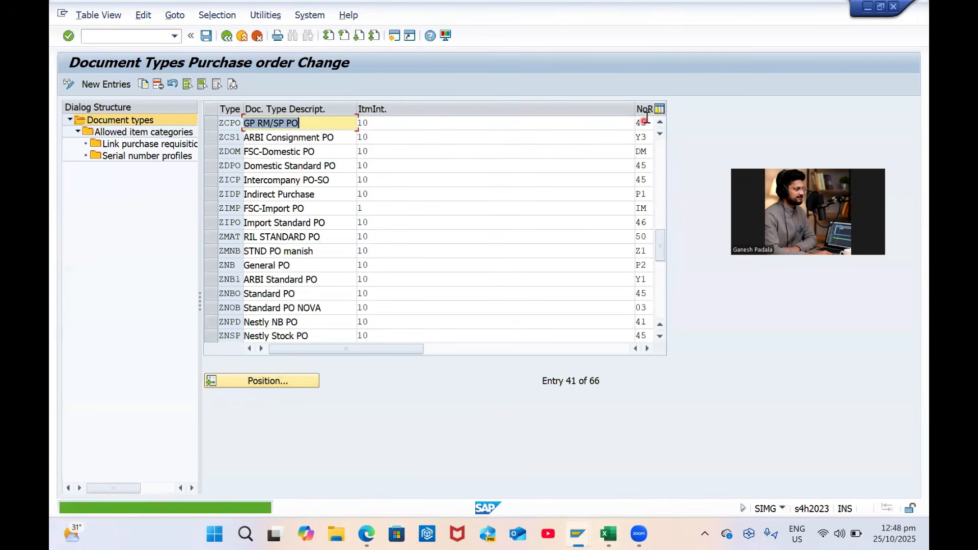
Open the allowed item categories for document type ZCPO
{"action": "left_click", "coordinate": [644, 122]}
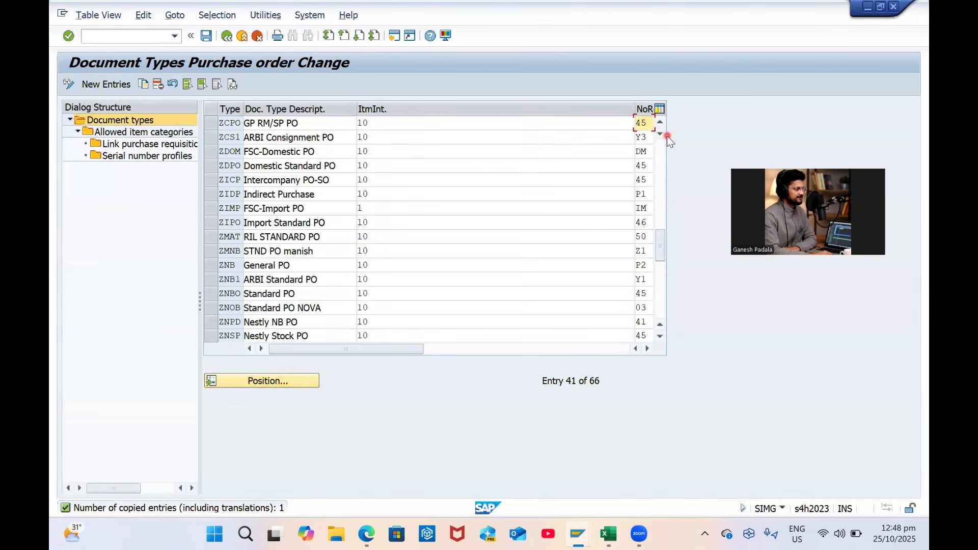
{"action": "left_click", "coordinate": [210, 123]}
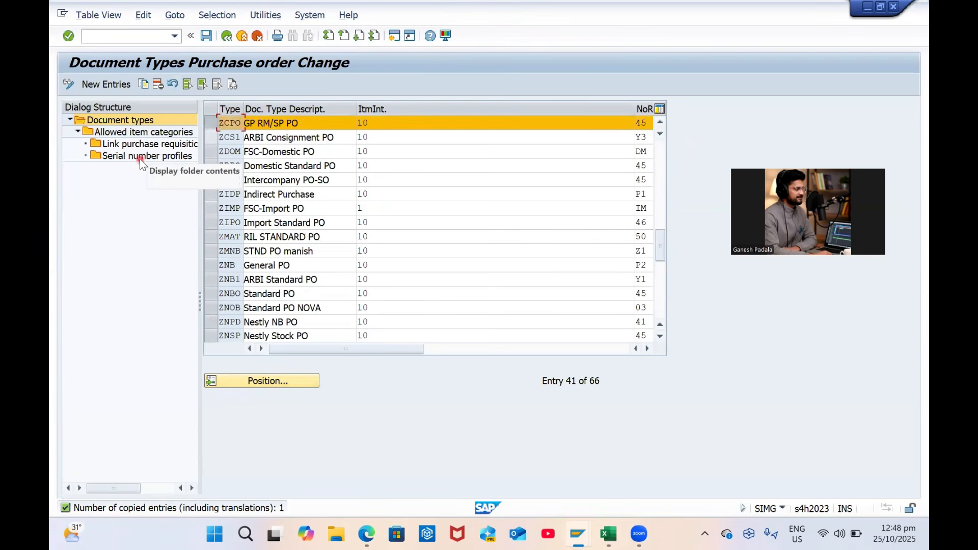
{"action": "double_click", "coordinate": [136, 133]}
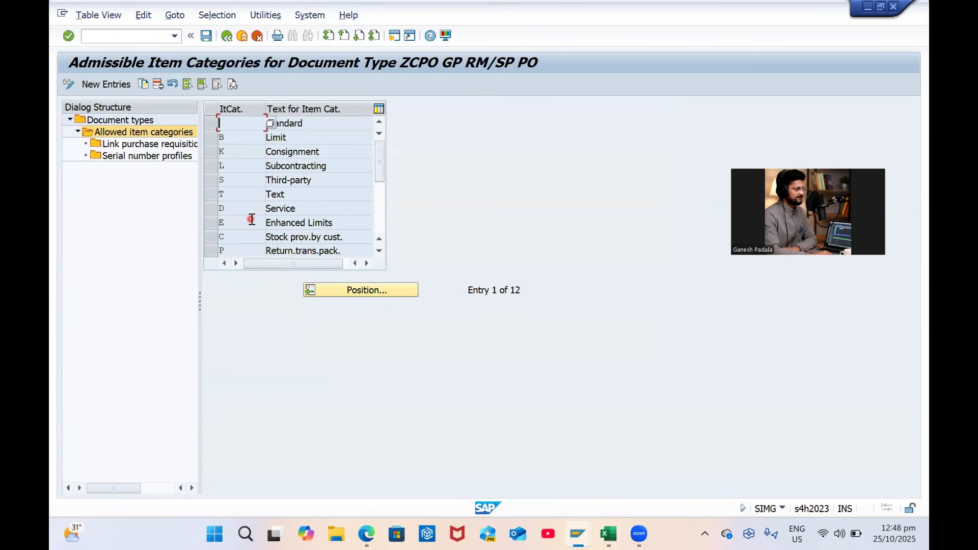
Delete every ZCPO item category except Standard, including dependent entries, and save
{"action": "key", "text": "alt+Tab"}
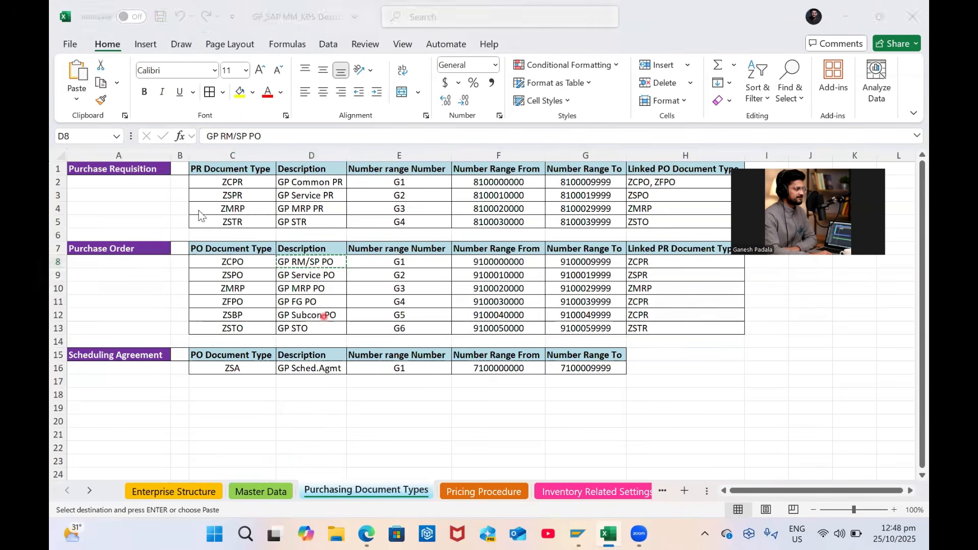
{"action": "key", "text": "alt+Tab"}
{"action": "left_click", "coordinate": [209, 181]}
{"action": "left_click", "coordinate": [211, 167]}
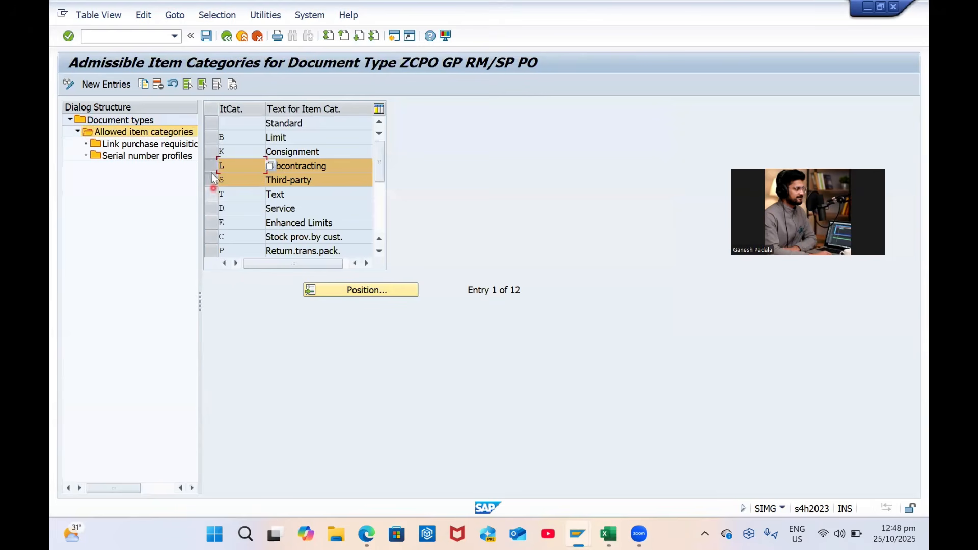
{"action": "left_click", "coordinate": [211, 166]}
{"action": "left_click", "coordinate": [212, 151]}
{"action": "left_click", "coordinate": [212, 138]}
{"action": "left_click", "coordinate": [212, 151]}
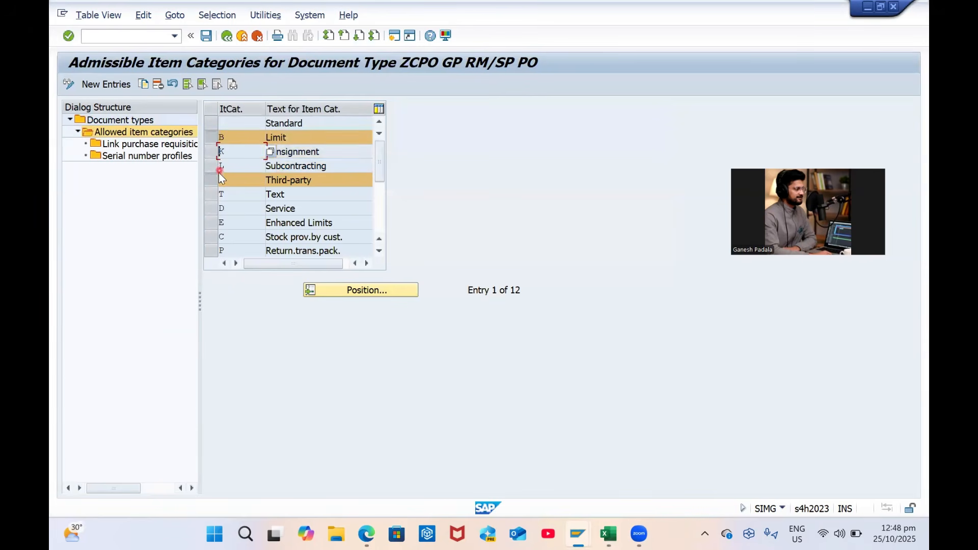
{"action": "left_click", "coordinate": [216, 166]}
{"action": "mouse_move", "coordinate": [214, 210]}
{"action": "left_mouse_down"}
{"action": "mouse_move", "coordinate": [216, 243]}
{"action": "mouse_move", "coordinate": [215, 212]}
{"action": "mouse_move", "coordinate": [212, 240]}
{"action": "mouse_move", "coordinate": [270, 249]}
{"action": "left_mouse_up"}
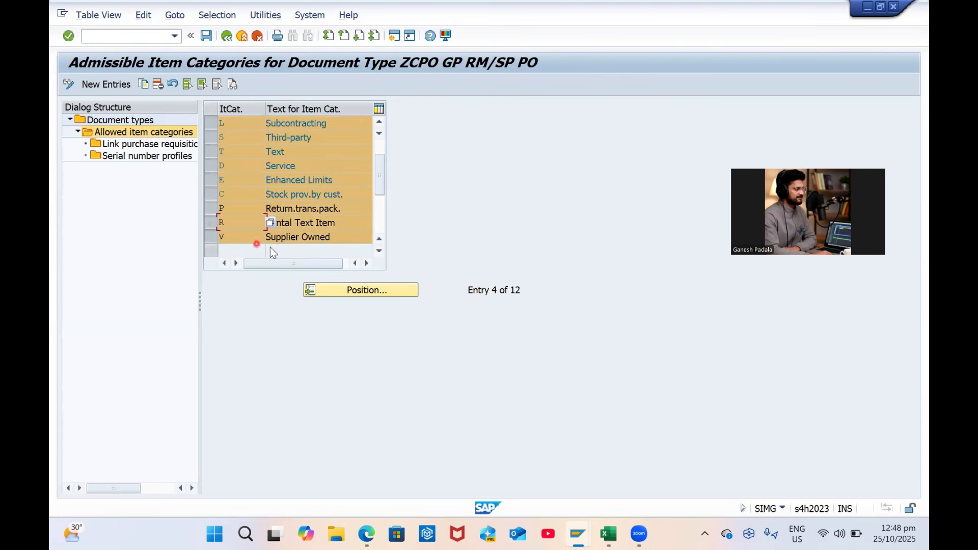
{"action": "left_click", "coordinate": [159, 86]}
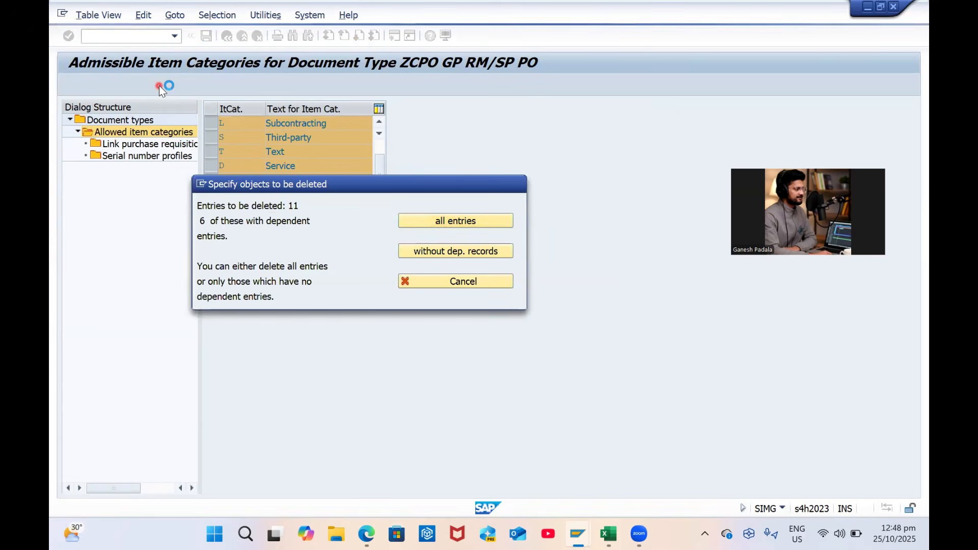
{"action": "key", "text": "Return"}
{"action": "key", "text": "Return"}
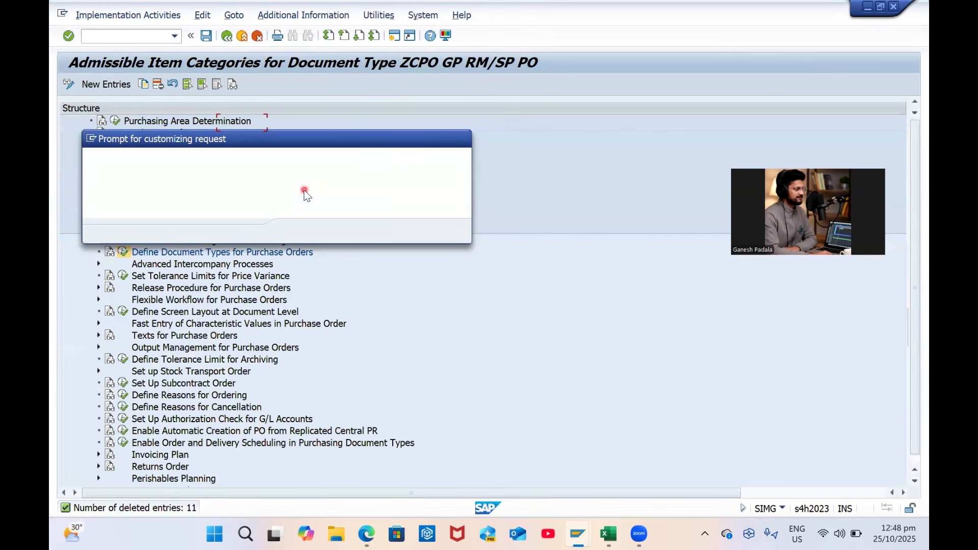
{"action": "key", "text": "Return"}
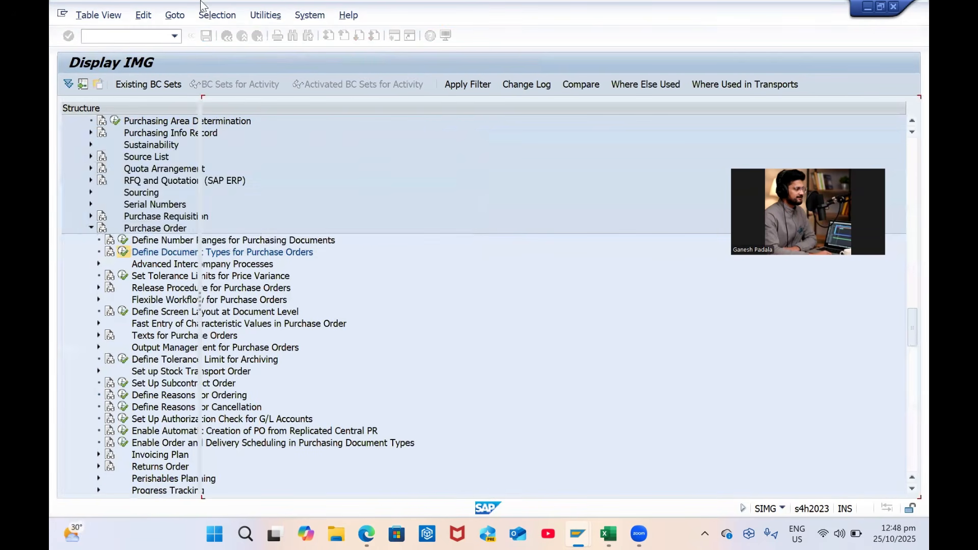
Leave document type maintenance back to the IMG tree, checking the Excel sheet
{"action": "left_click", "coordinate": [227, 35]}
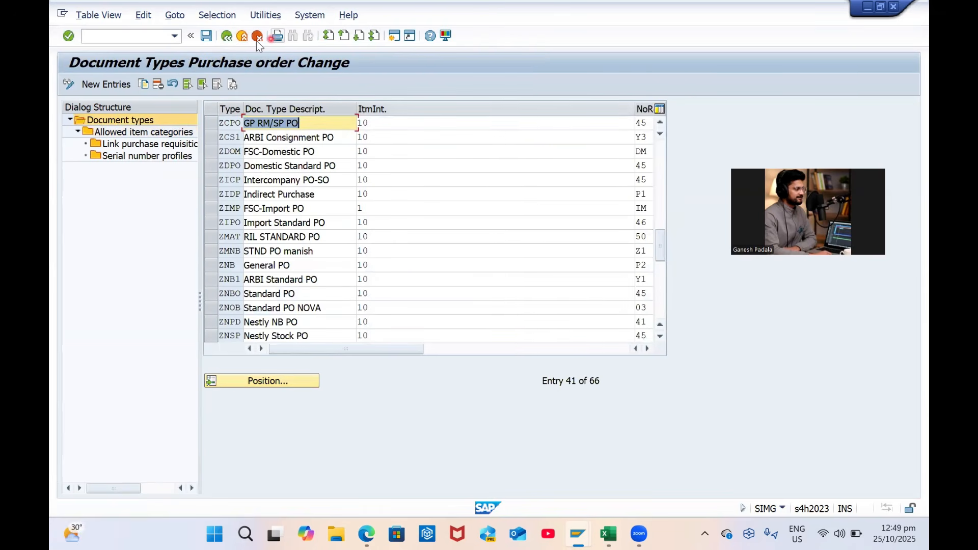
{"action": "left_click", "coordinate": [227, 35]}
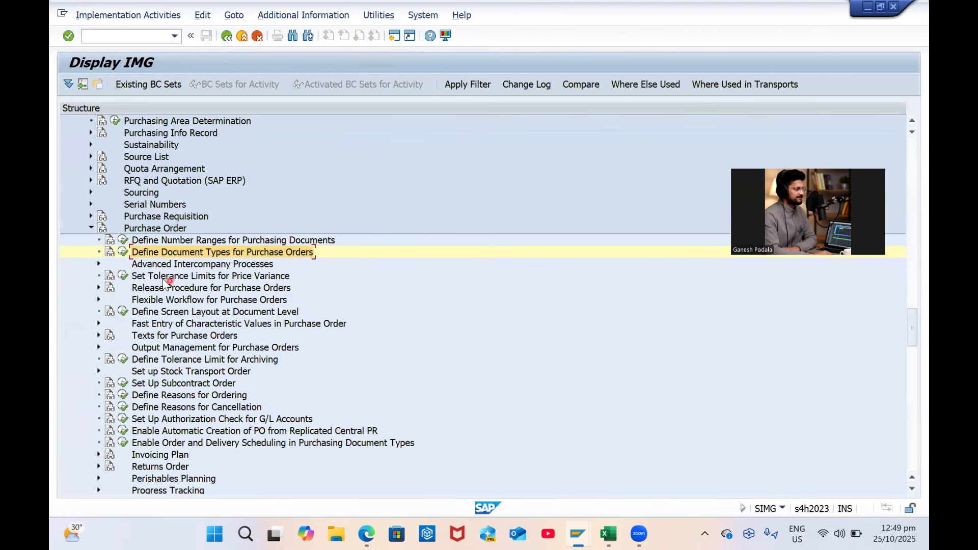
{"action": "left_click", "coordinate": [184, 277]}
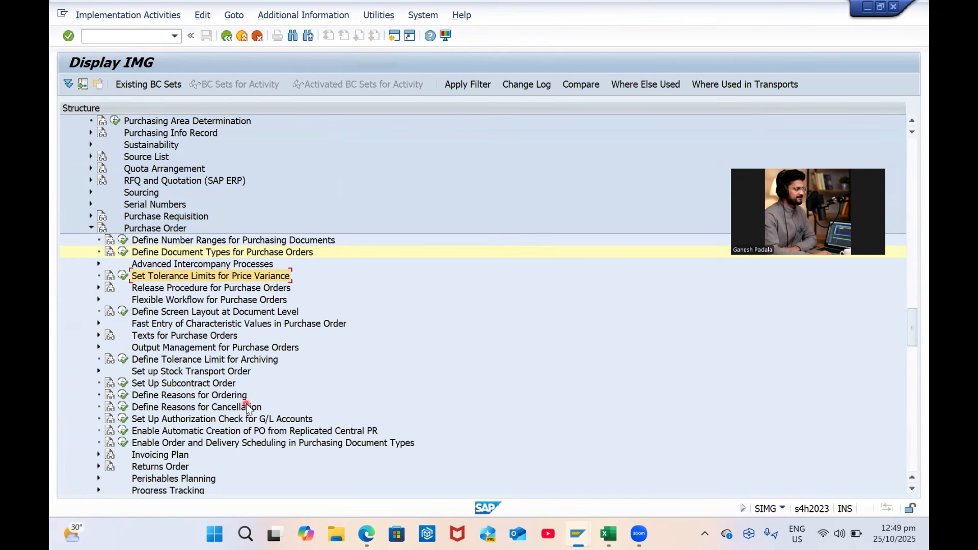
{"action": "scroll", "coordinate": [246, 406], "scroll_direction": "up", "scroll_amount": 3}
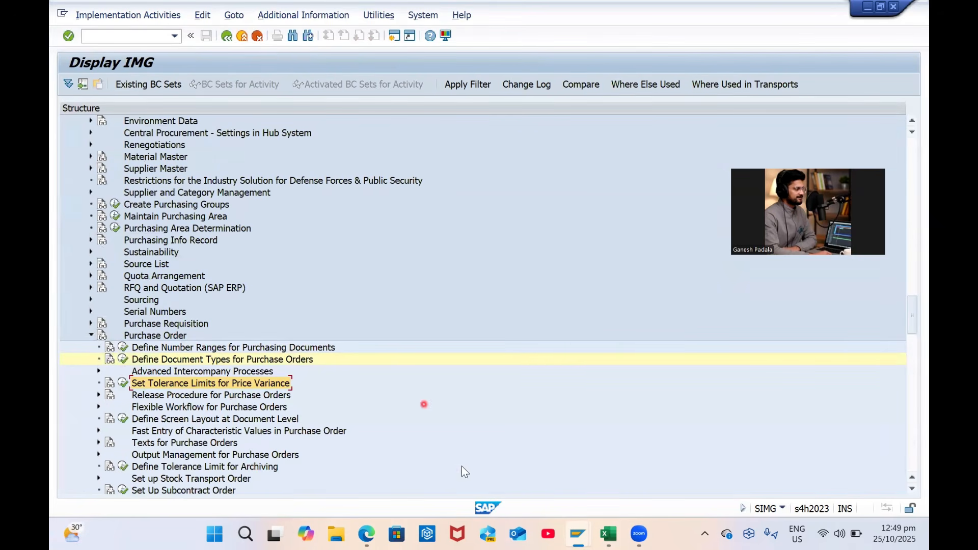
{"action": "key", "text": "alt+Tab"}
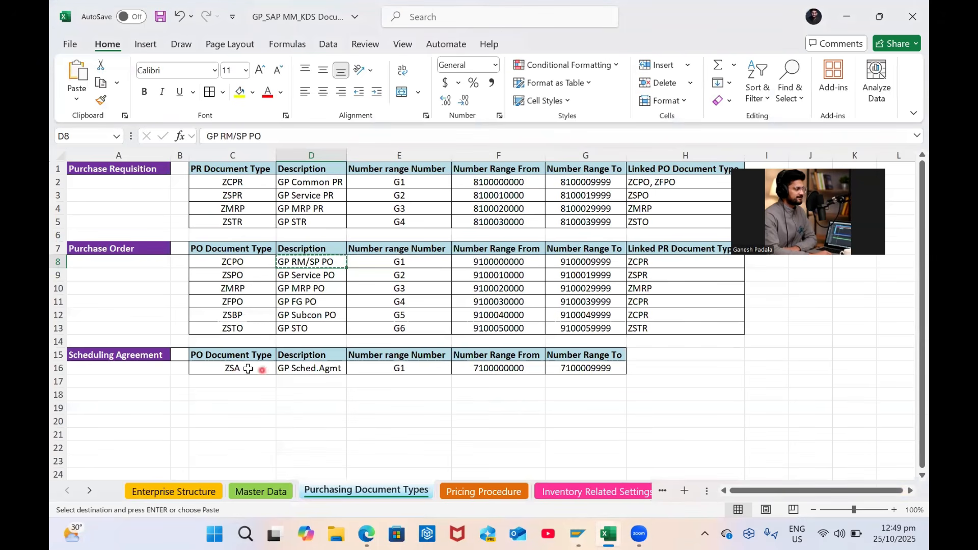
{"action": "key", "text": "alt+Tab"}
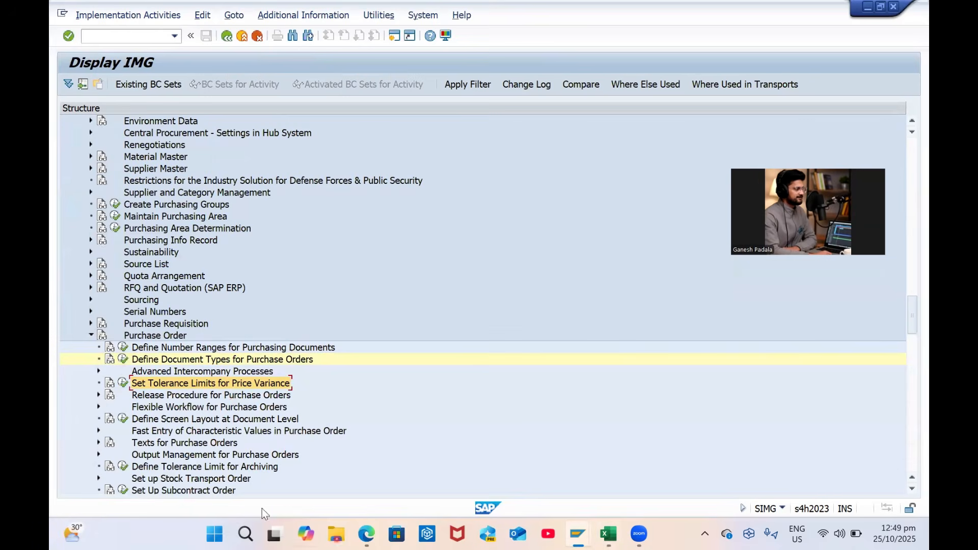
Collapse Purchase Order, expand Conditions in the IMG, then bring Excel forward
{"action": "left_click", "coordinate": [91, 335]}
{"action": "scroll", "coordinate": [108, 339], "scroll_direction": "down", "scroll_amount": 1}
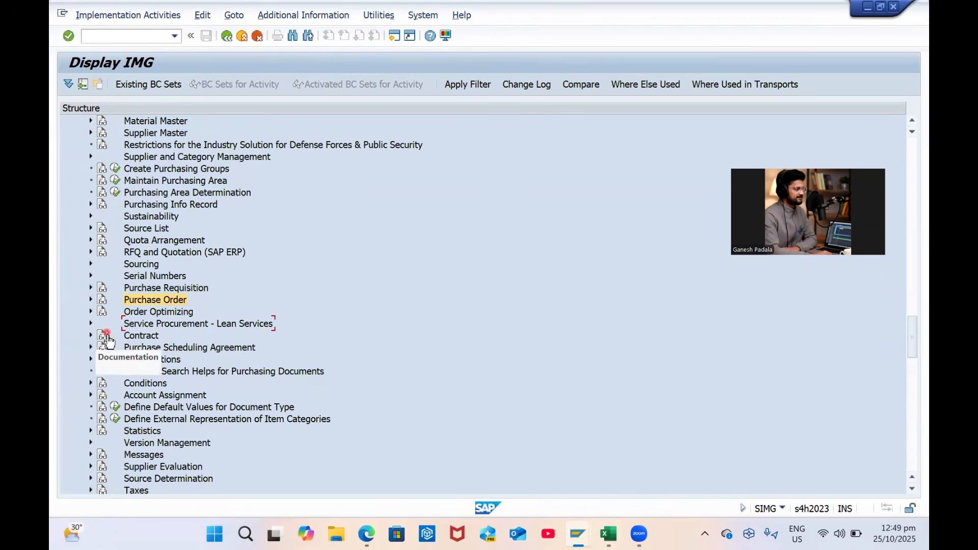
{"action": "scroll", "coordinate": [108, 339], "scroll_direction": "down", "scroll_amount": 1}
{"action": "left_click", "coordinate": [91, 347]}
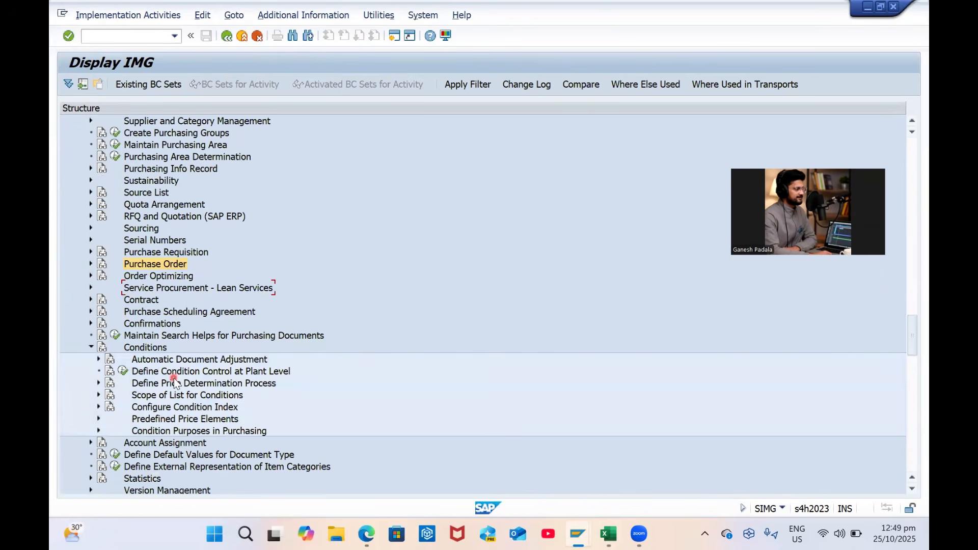
{"action": "scroll", "coordinate": [174, 382], "scroll_direction": "down", "scroll_amount": 2}
{"action": "key", "text": "alt+Tab"}
{"action": "scroll", "coordinate": [405, 371], "scroll_direction": "down", "scroll_amount": 2}
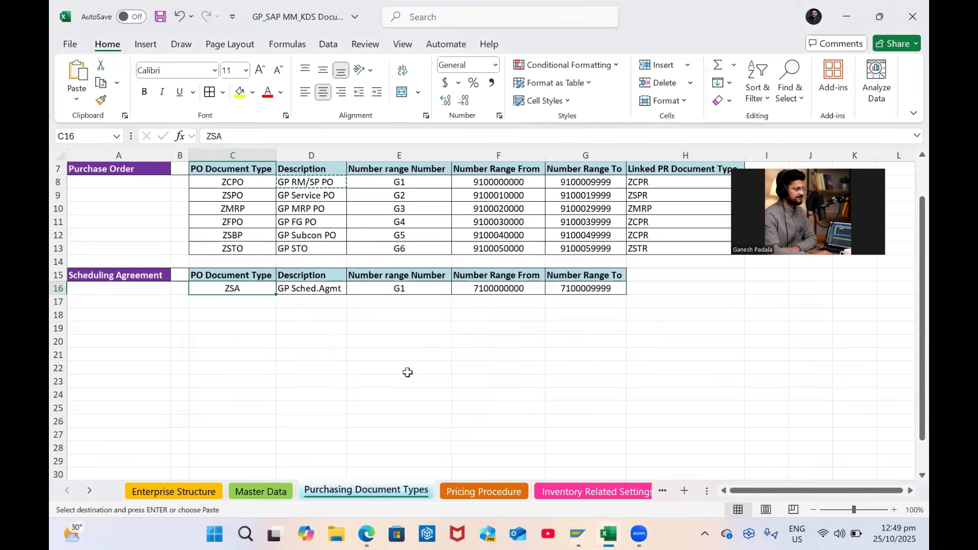
Copy schema name ZGPDOM from Excel's Pricing Procedure sheet and return to SAP
{"action": "left_click", "coordinate": [474, 434]}
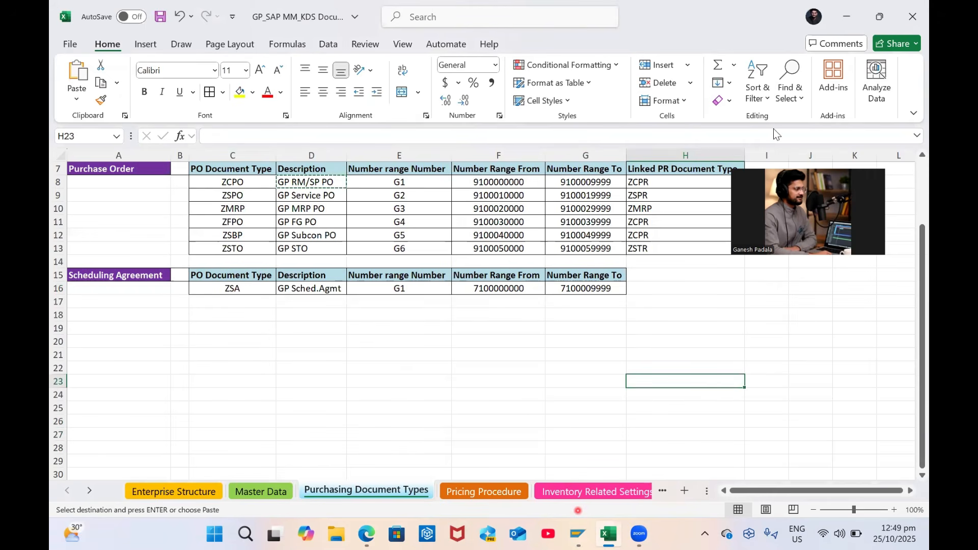
{"action": "left_click", "coordinate": [483, 490]}
{"action": "left_click", "coordinate": [120, 183]}
{"action": "key", "text": "ctrl+c"}
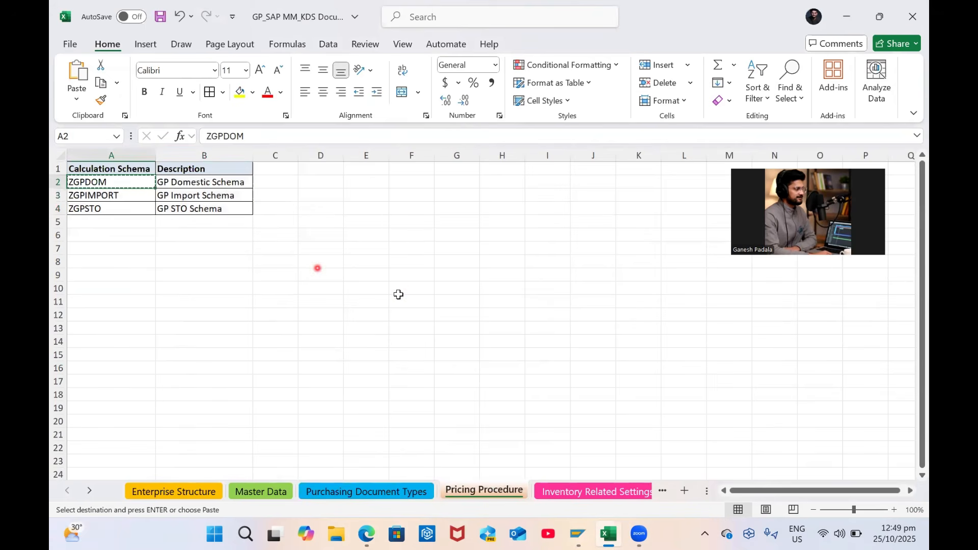
{"action": "key", "text": "alt+Tab"}
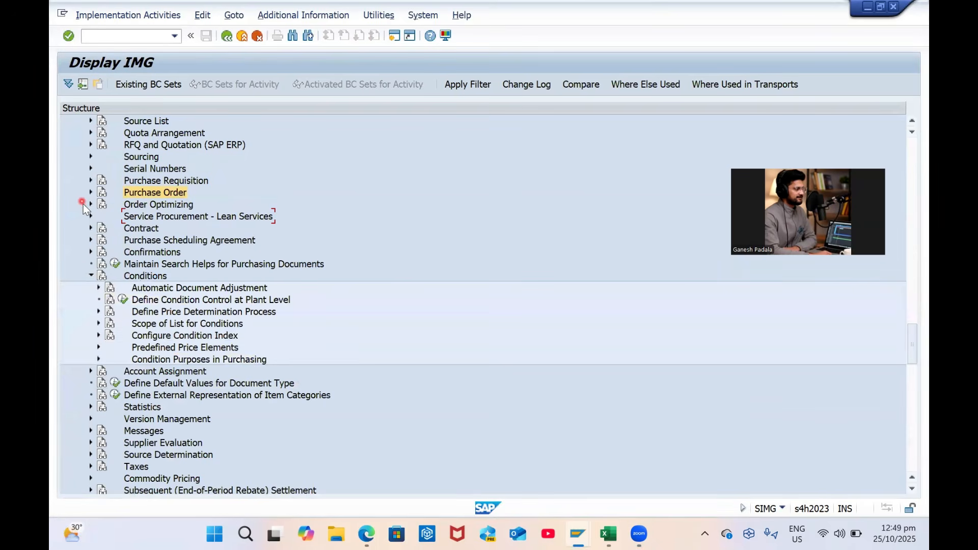
{"action": "left_click", "coordinate": [98, 312]}
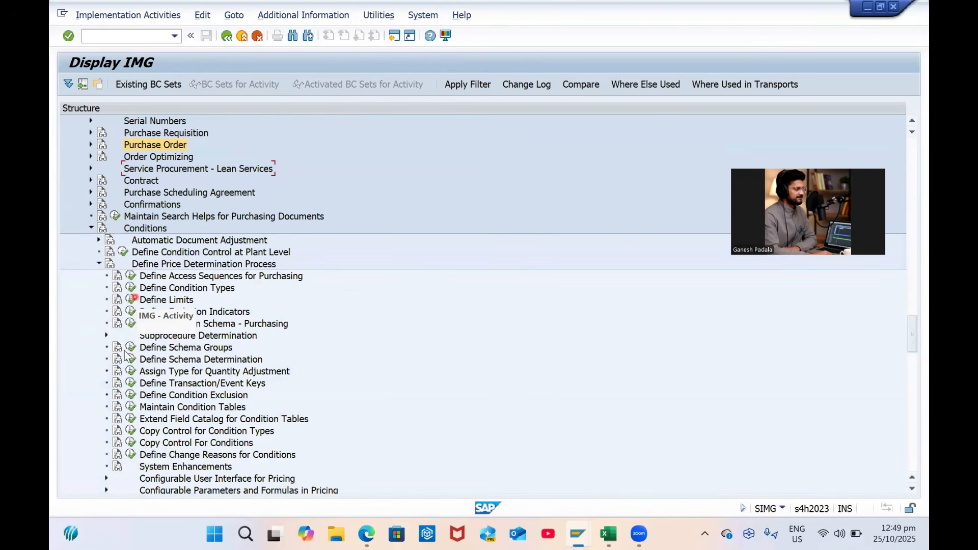
{"action": "left_click", "coordinate": [131, 288]}
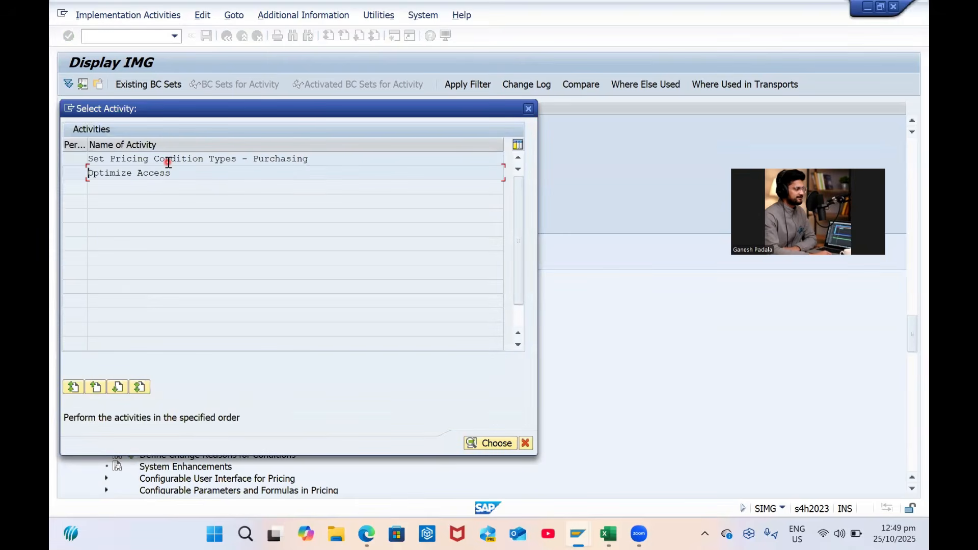
{"action": "double_click", "coordinate": [170, 161]}
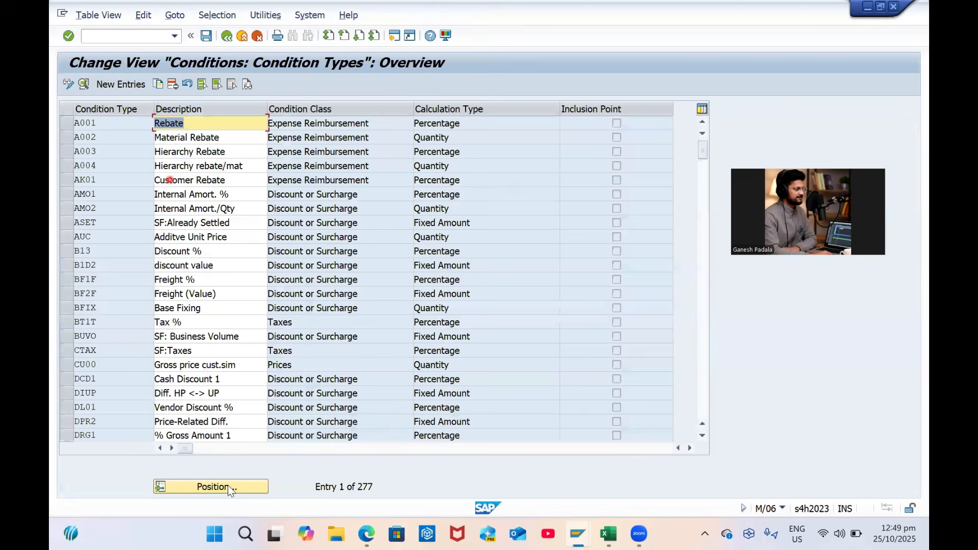
{"action": "left_click", "coordinate": [228, 489]}
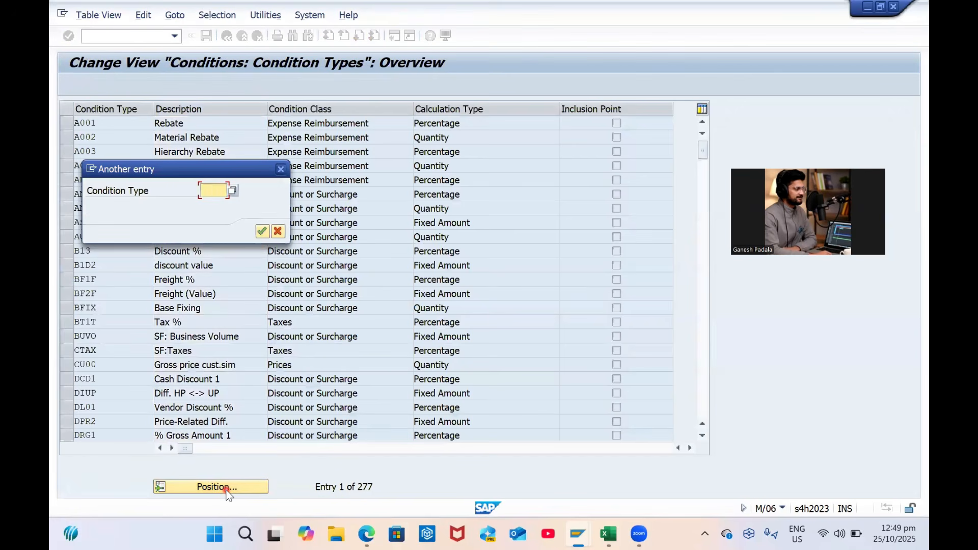
{"action": "type", "text": "PB00"}
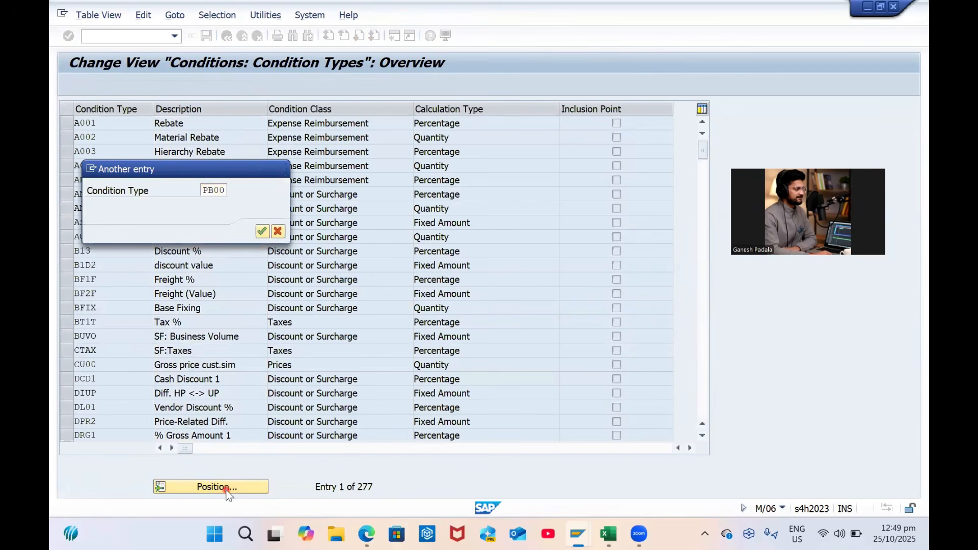
{"action": "key", "text": "Return"}
{"action": "left_click", "coordinate": [218, 488]}
{"action": "type", "text": "ZPBP"}
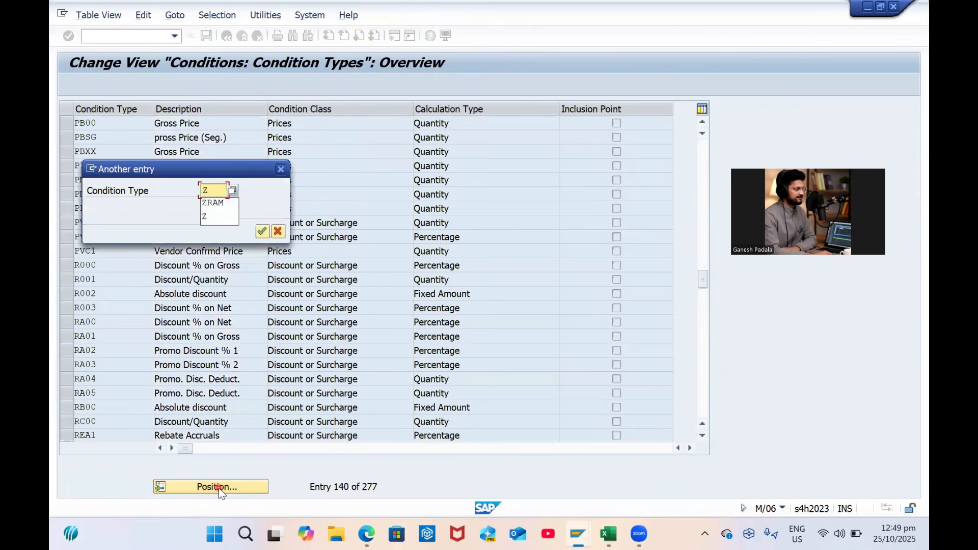
{"action": "key", "text": "Return"}
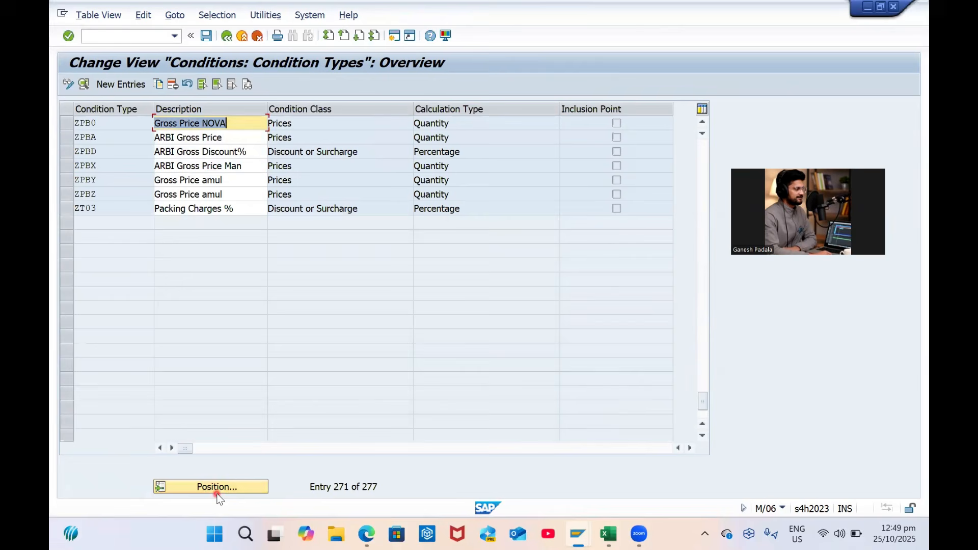
{"action": "left_click", "coordinate": [218, 490]}
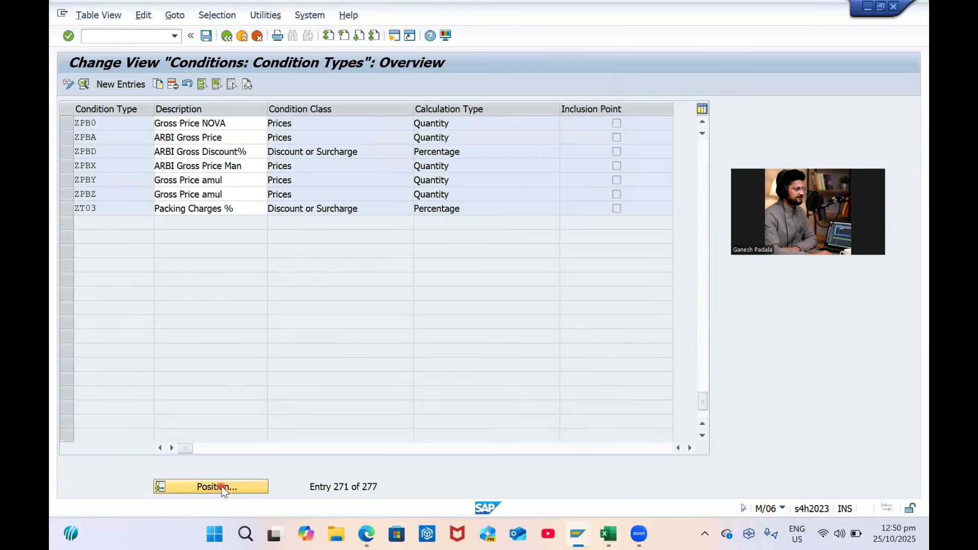
{"action": "type", "text": "GPB0"}
{"action": "key", "text": "Return"}
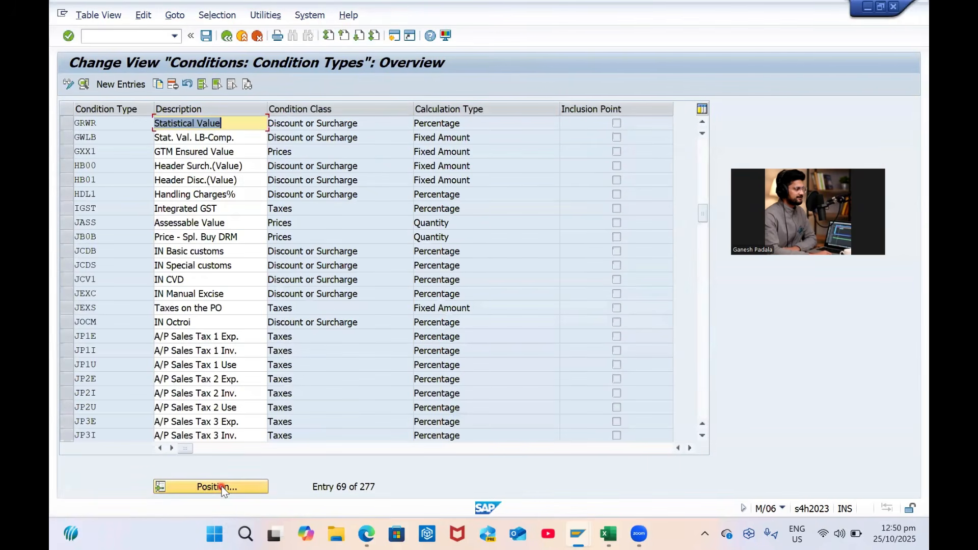
{"action": "left_click", "coordinate": [222, 488]}
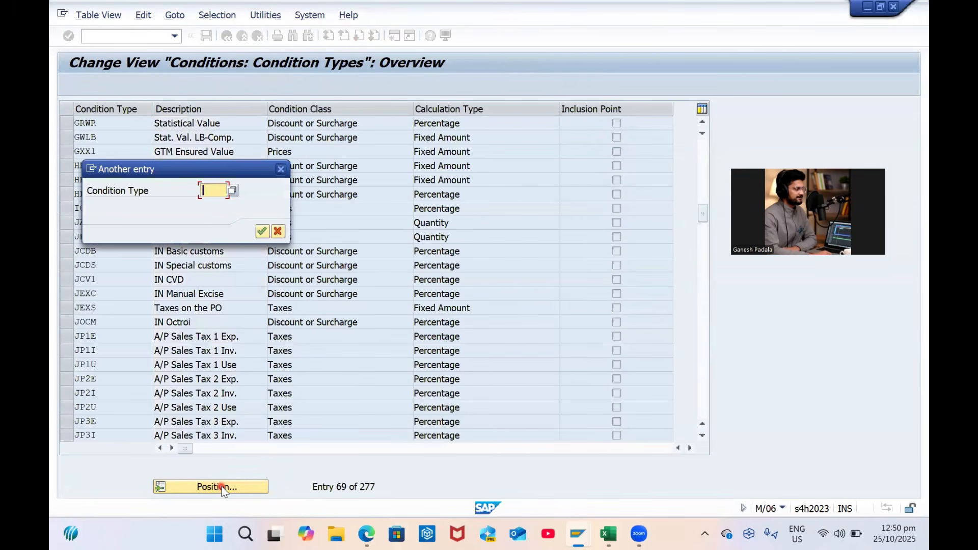
{"action": "type", "text": "ZB"}
{"action": "key", "text": "BackSpace"}
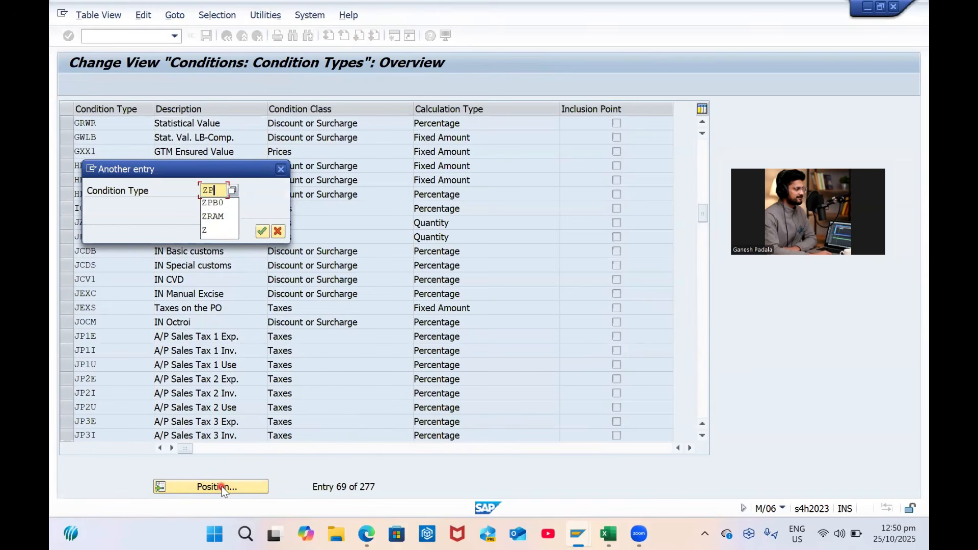
{"action": "type", "text": "PBA"}
{"action": "key", "text": "Return"}
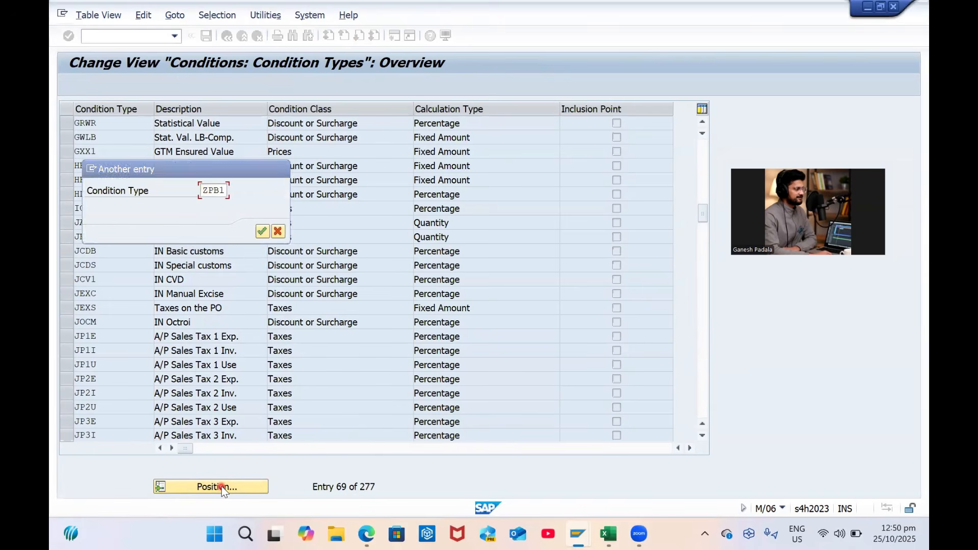
{"action": "left_click", "coordinate": [222, 487]}
{"action": "type", "text": "PB00"}
{"action": "key", "text": "Return"}
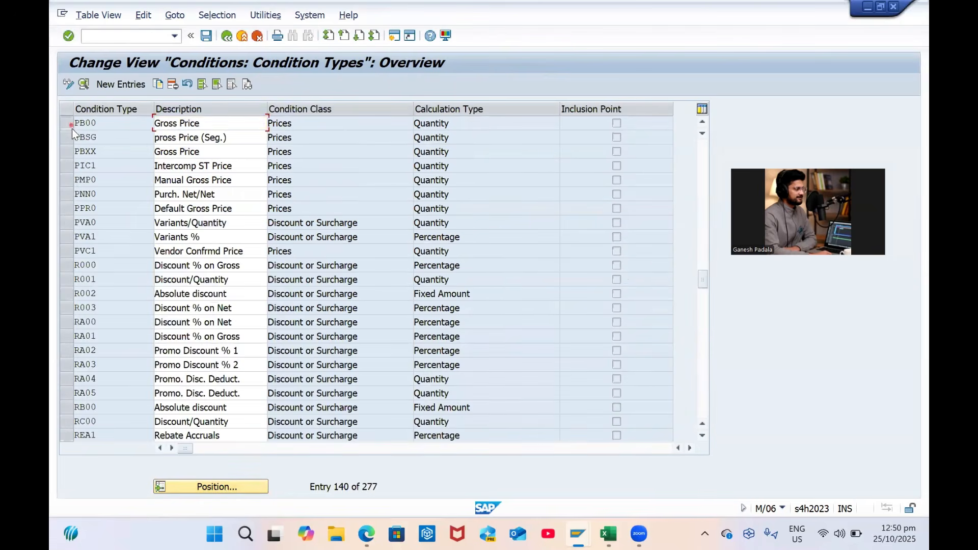
Copy condition types PB00 and PBXX as new codes ZGP0 and ZGPX
{"action": "left_click", "coordinate": [71, 125]}
{"action": "left_click", "coordinate": [71, 151]}
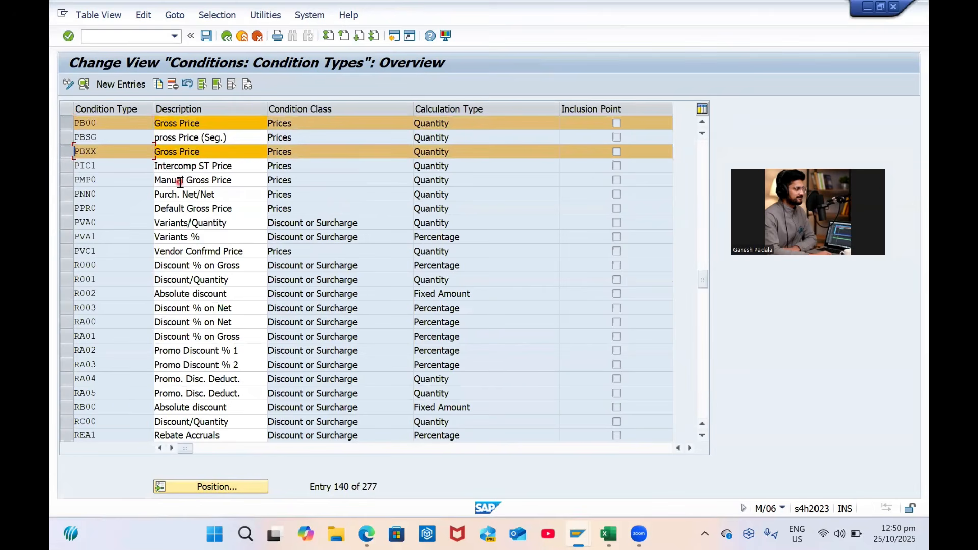
{"action": "left_click", "coordinate": [157, 86]}
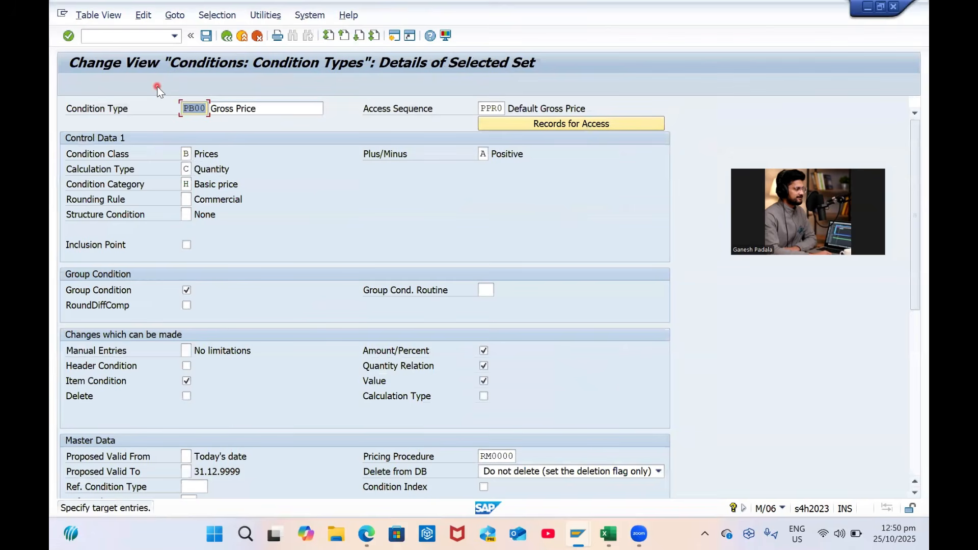
{"action": "key", "text": "Caps_Lock"}
{"action": "type", "text": "Z"}
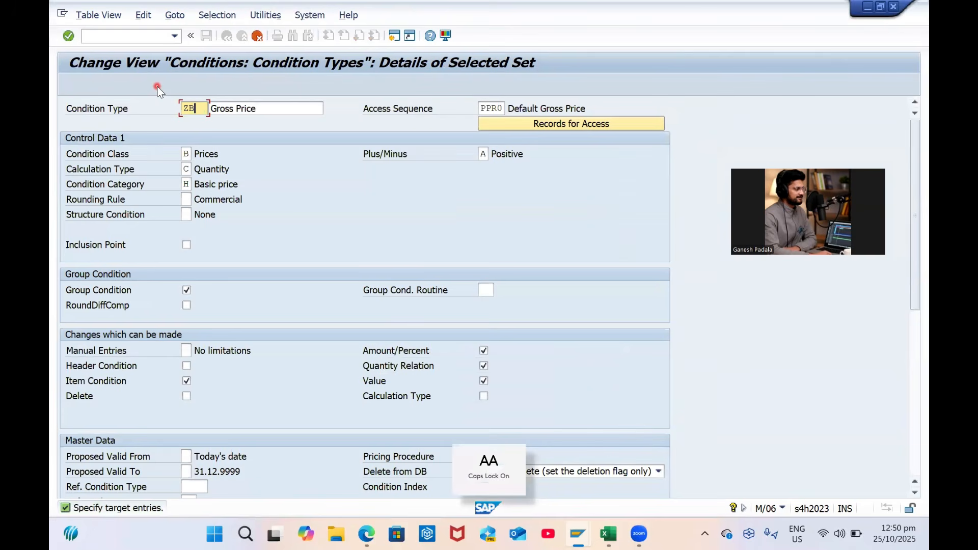
{"action": "type", "text": "B"}
{"action": "key", "text": "BackSpace"}
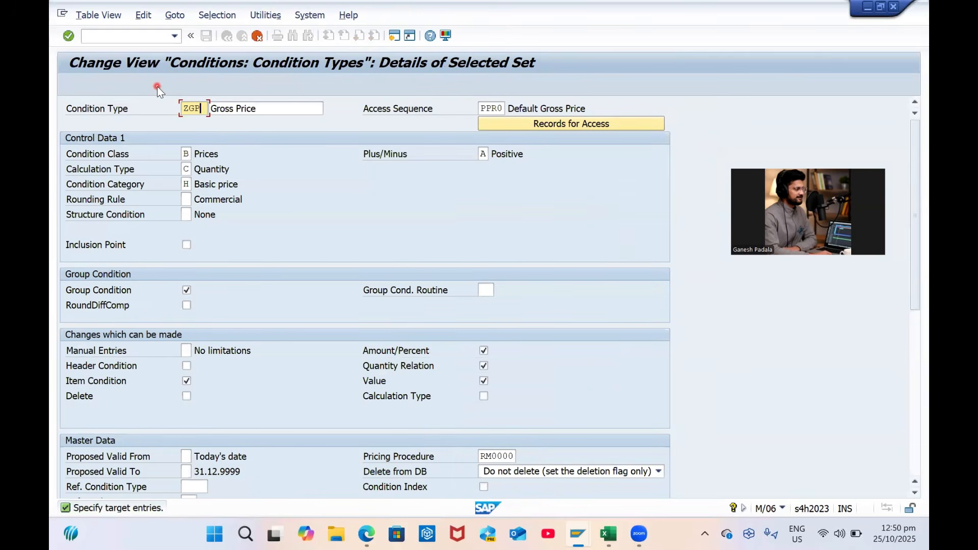
{"action": "key", "text": "Tab"}
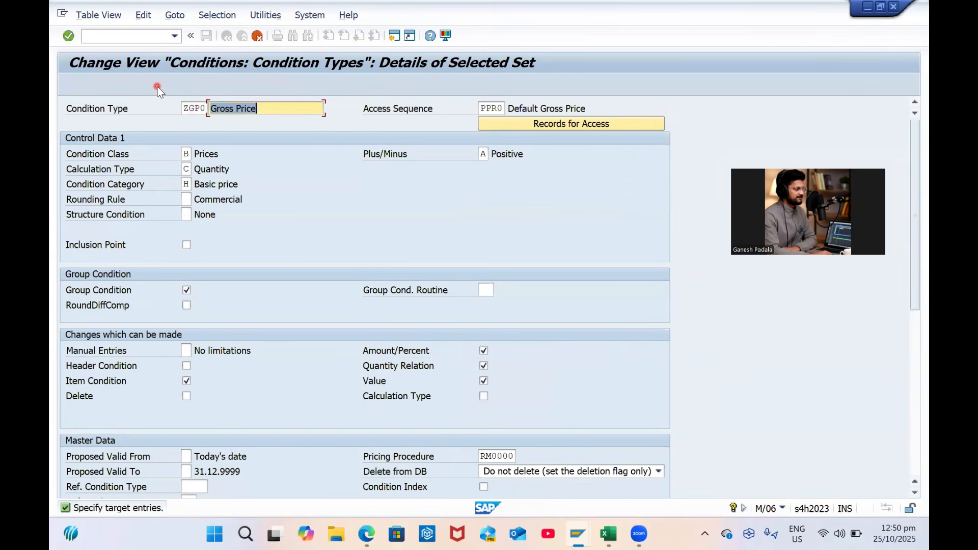
{"action": "key", "text": "Tab"}
{"action": "key", "text": "Return"}
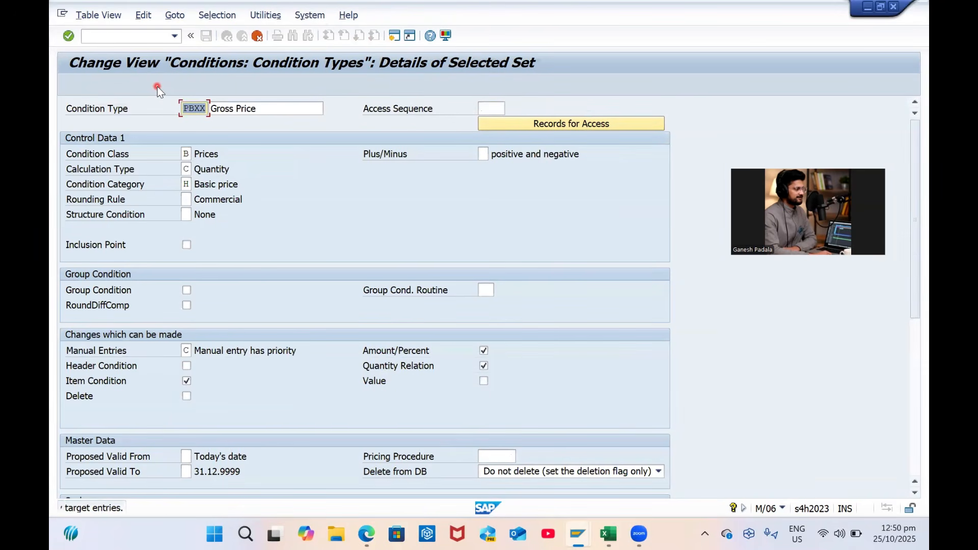
{"action": "type", "text": "ZGPX"}
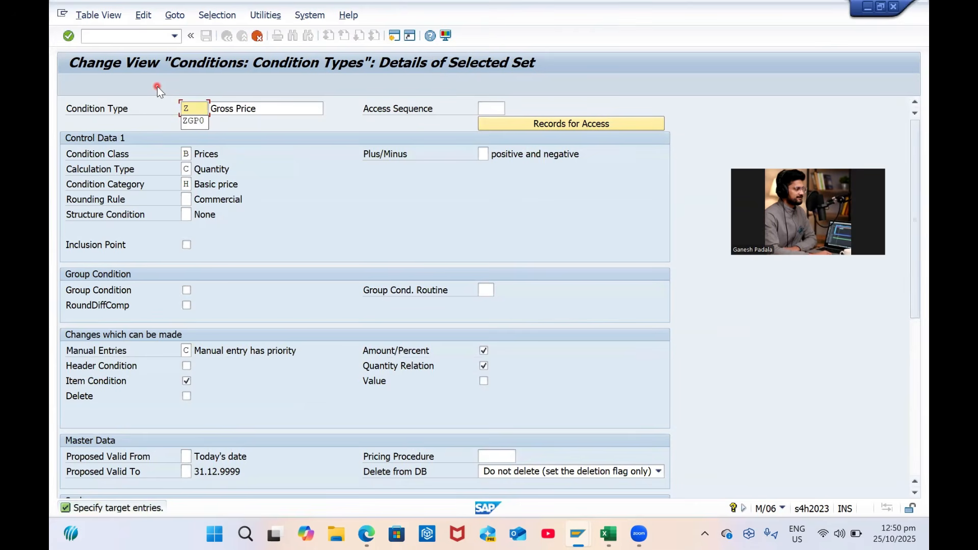
{"action": "key", "text": "Tab"}
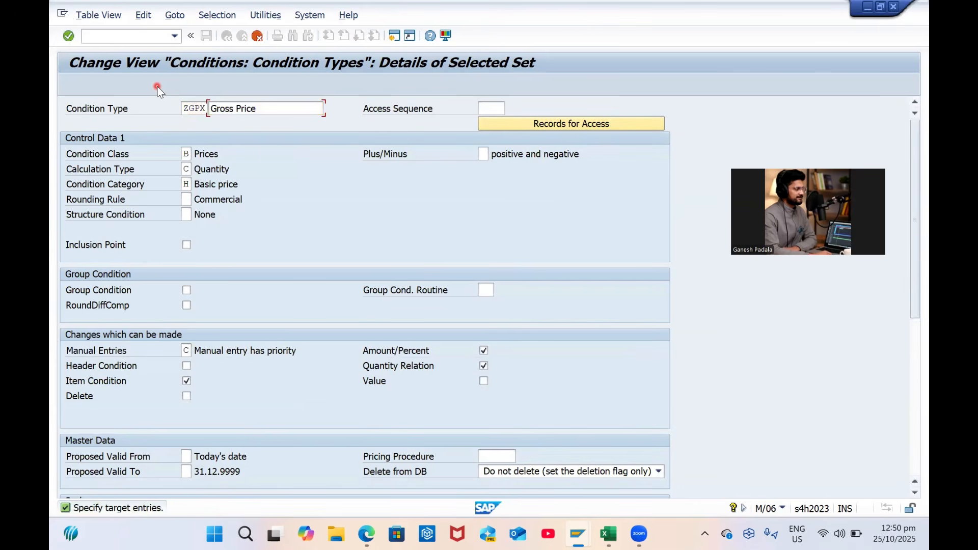
{"action": "key", "text": "Return"}
Set their descriptions to Gross Price-Auto and Gross Price-Manual and save under the transport request
{"action": "left_click", "coordinate": [224, 127]}
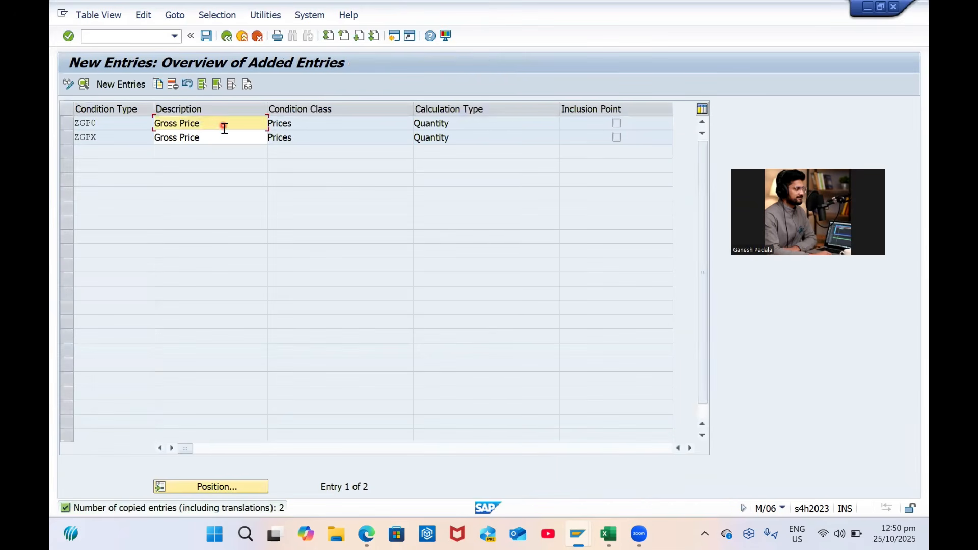
{"action": "key", "text": "Caps_Lock"}
{"action": "type", "text": "-a"}
{"action": "key", "text": "Caps_Lock"}
{"action": "type", "text": "uto"}
{"action": "key", "text": "Down"}
{"action": "type", "text": "-Manual"}
{"action": "key", "text": "Return"}
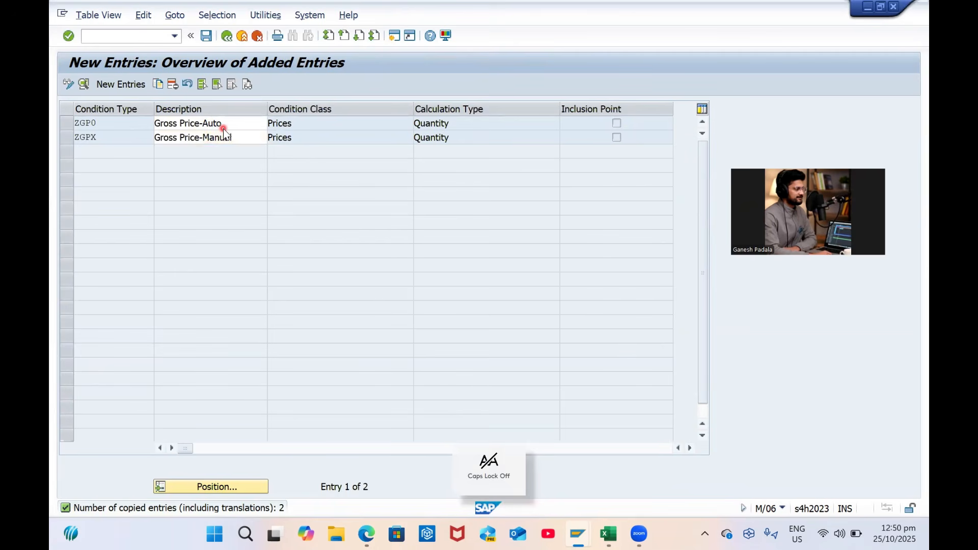
{"action": "key", "text": "ctrl+s"}
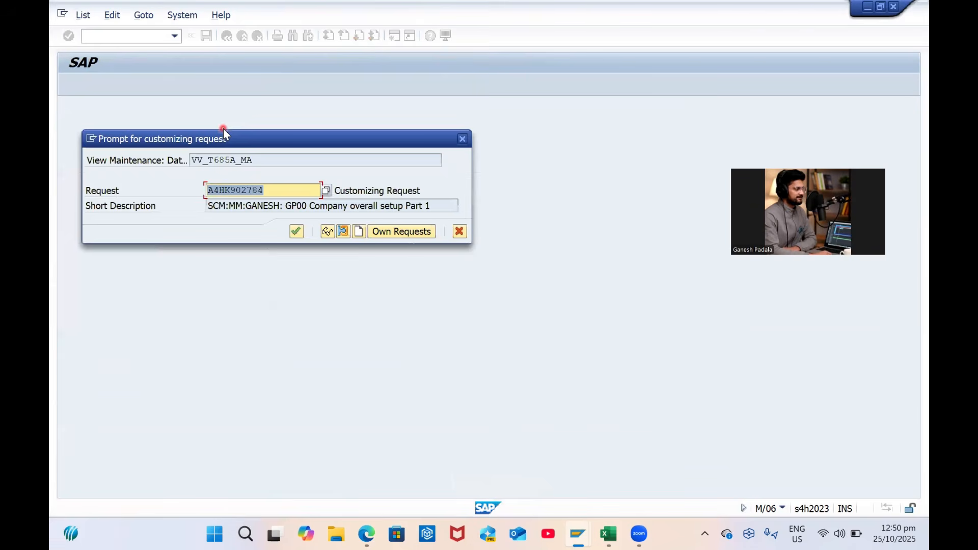
{"action": "key", "text": "Return"}
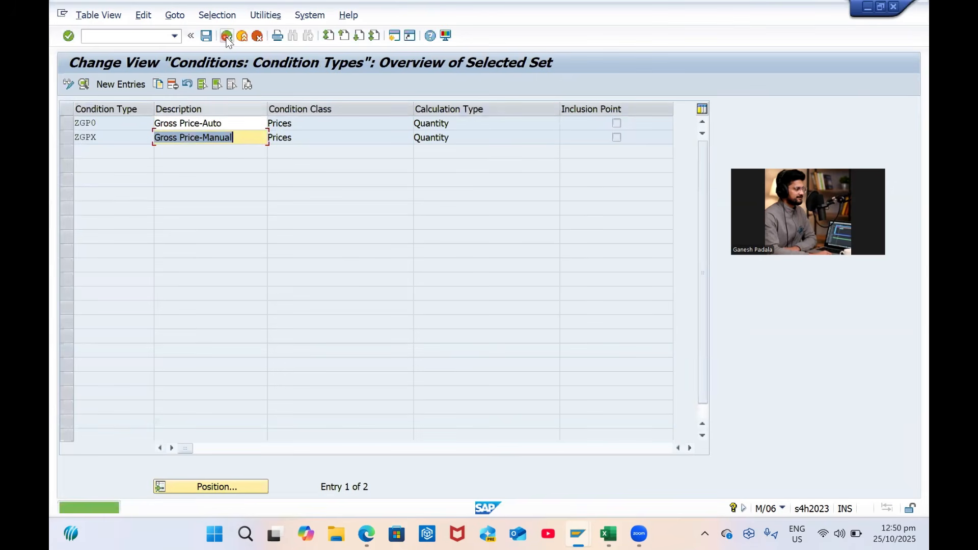
{"action": "left_click", "coordinate": [227, 36]}
Open Set Calculation Schema - Purchasing and position the schema list on RM0000
{"action": "left_click", "coordinate": [227, 36]}
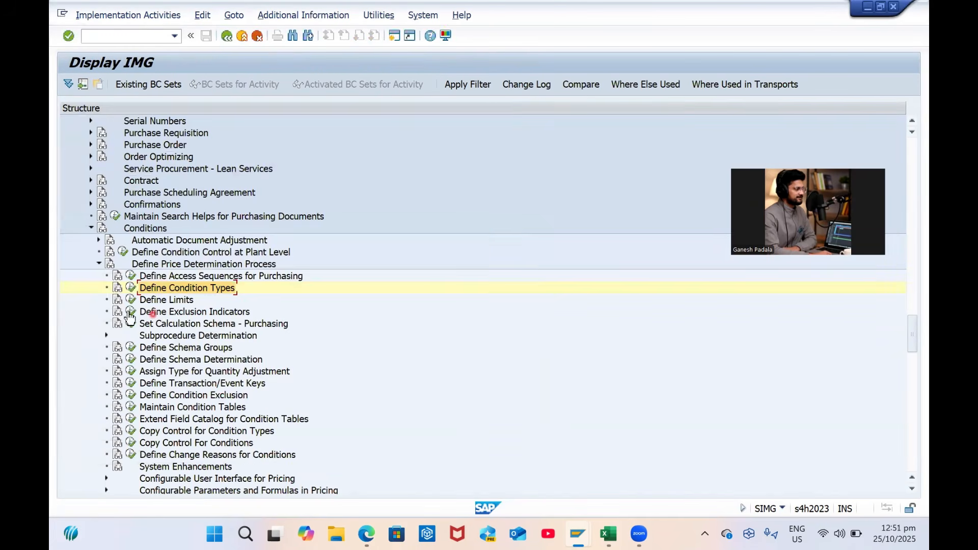
{"action": "left_click", "coordinate": [184, 348]}
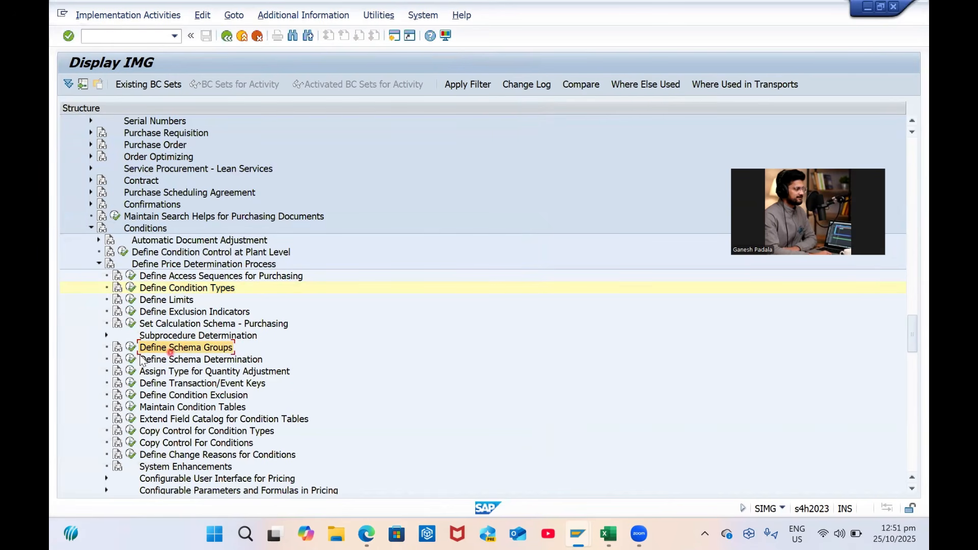
{"action": "left_click", "coordinate": [130, 324]}
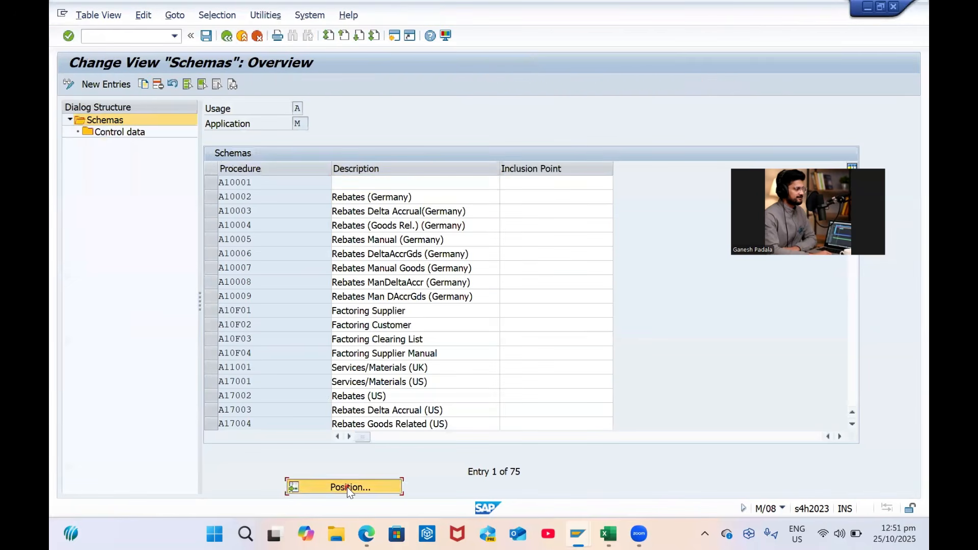
{"action": "left_click", "coordinate": [347, 487]}
{"action": "type", "text": "rm000"}
{"action": "key", "text": "Return"}
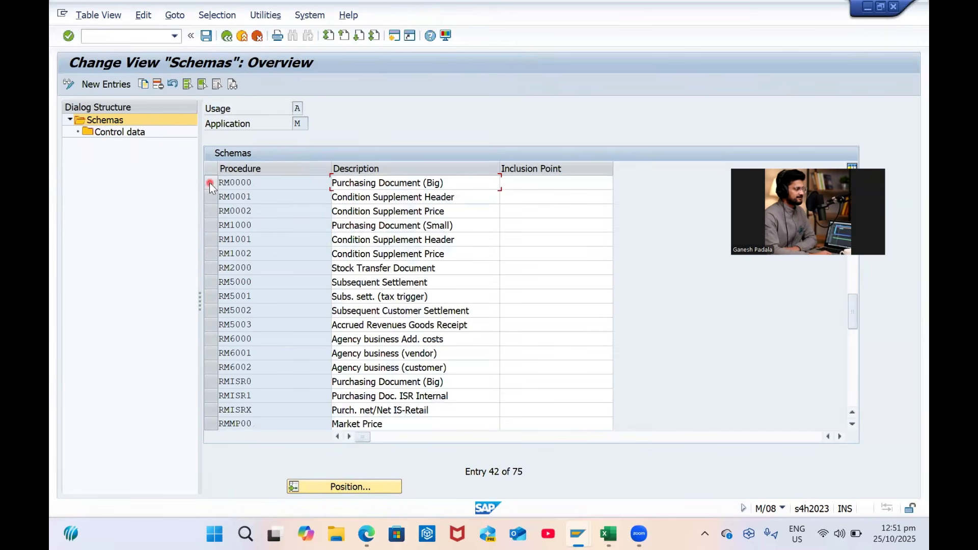
Start a copy of RM0000 Purchasing Document (Big) with its procedure key cleared
{"action": "left_click", "coordinate": [210, 182]}
{"action": "left_click", "coordinate": [145, 85]}
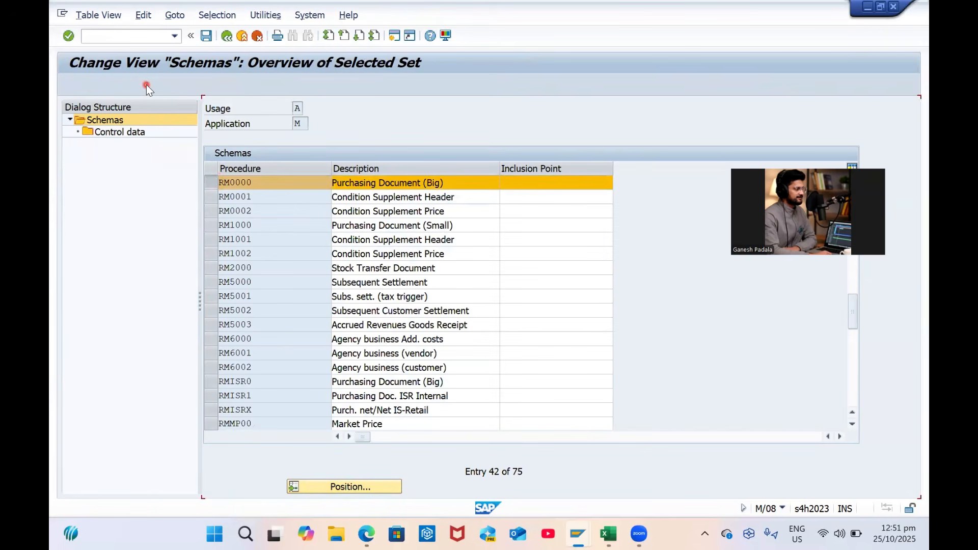
{"action": "key", "text": "BackSpace"}
{"action": "type", "text": "GPD"}
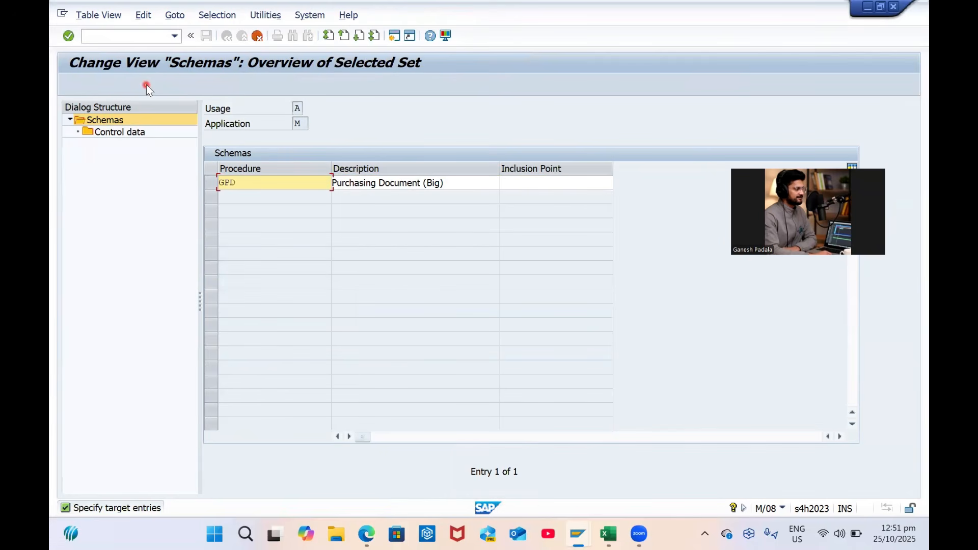
{"action": "key", "text": "alt+Tab"}
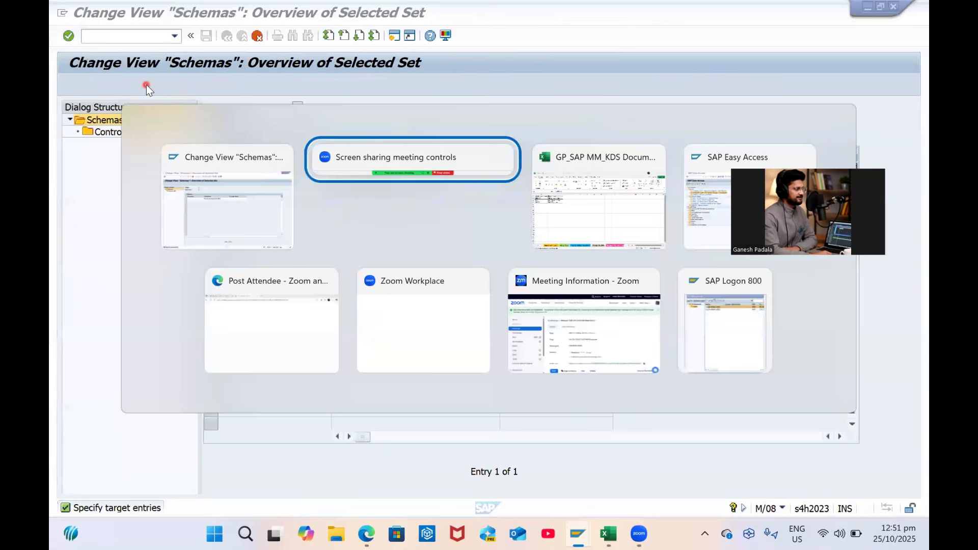
{"action": "key", "text": "alt+Tab"}
{"action": "key", "text": "alt+Tab"}
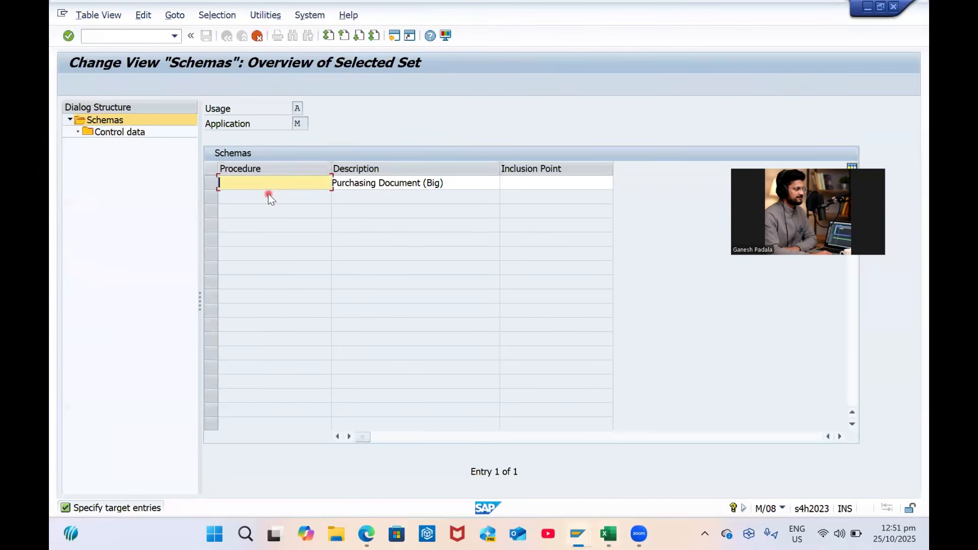
{"action": "key", "text": "Return"}
{"action": "key", "text": "alt+Tab"}
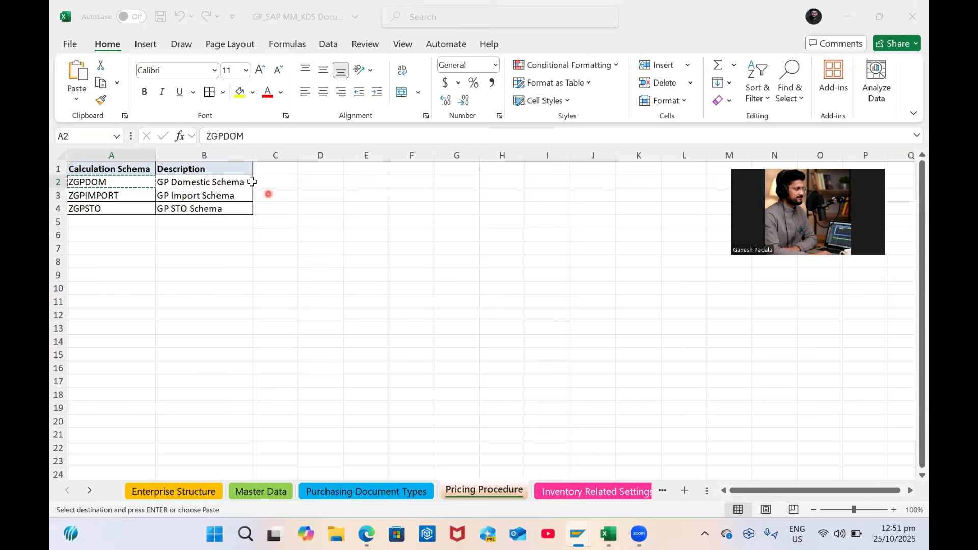
Copy the description GP Domestic Schema from Excel into the clipboard for the ZGPDOM copy
{"action": "left_click", "coordinate": [228, 187]}
{"action": "key", "text": "ctrl+c"}
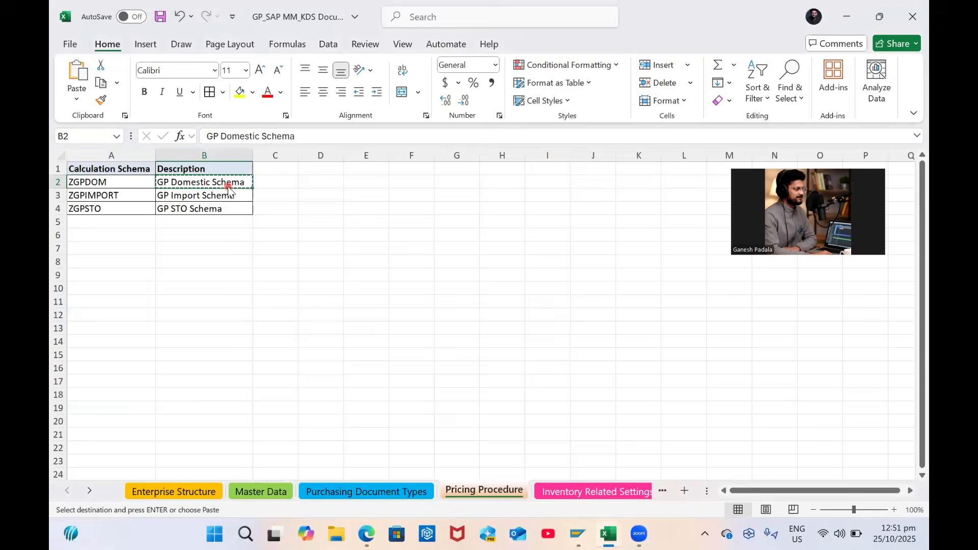
{"action": "key", "text": "alt+Tab"}
{"action": "key", "text": "Return"}
{"action": "key", "text": "Return"}
{"action": "key", "text": "Return"}
{"action": "key", "text": "Return"}
{"action": "key", "text": "Return"}
{"action": "key", "text": "Return"}
{"action": "key", "text": "Return"}
{"action": "key", "text": "Return"}
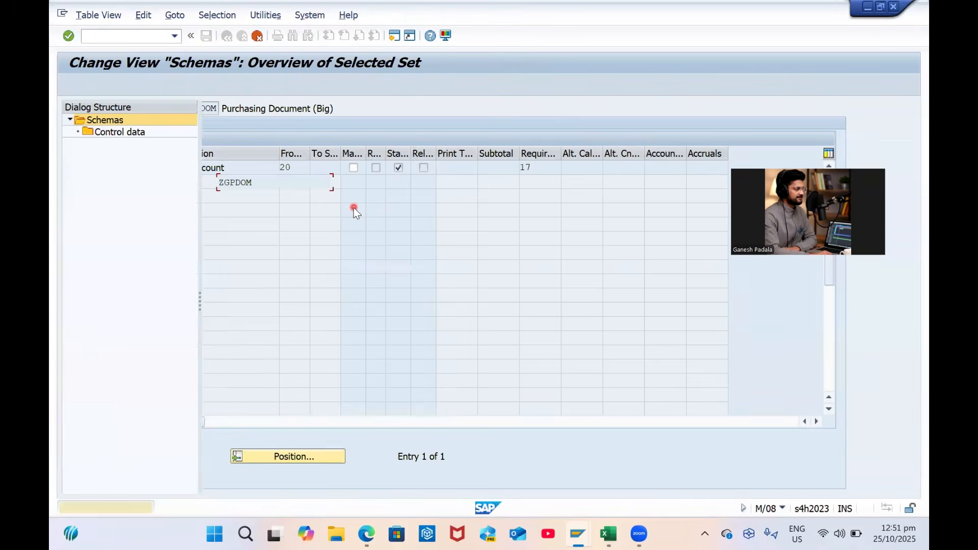
Give schema ZGPDOM the description GP Domestic Schema and save it
{"action": "left_click", "coordinate": [374, 183]}
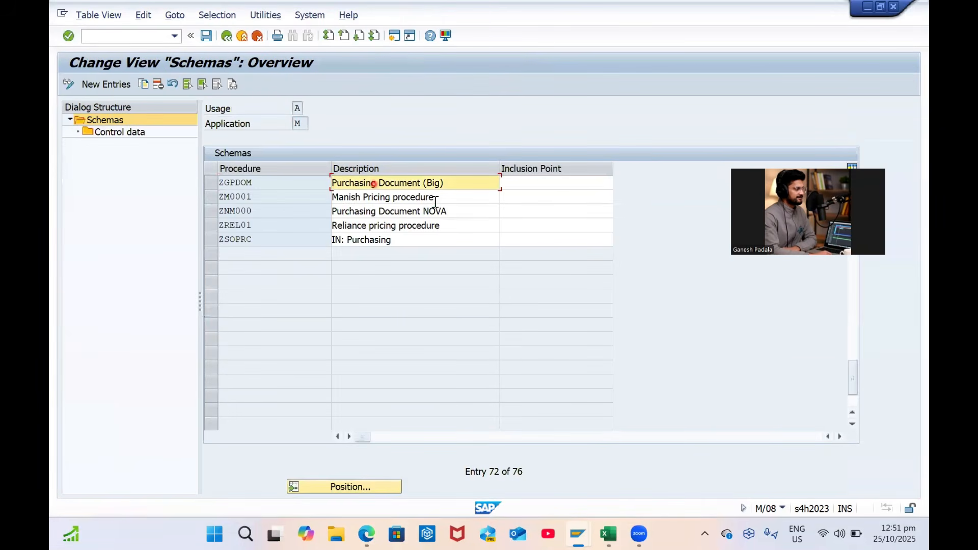
{"action": "key", "text": "shift+Home"}
{"action": "key", "text": "ctrl+v"}
{"action": "key", "text": "ctrl+s"}
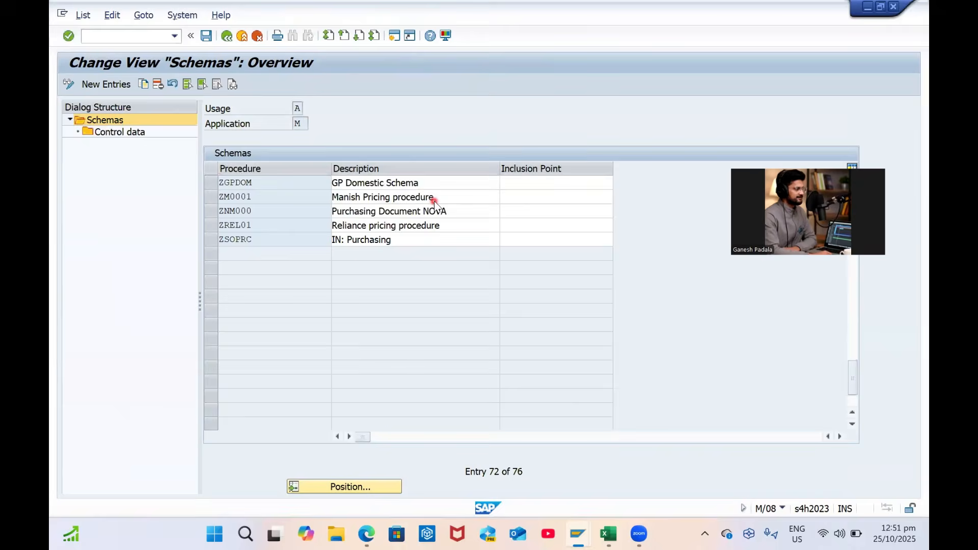
{"action": "key", "text": "Return"}
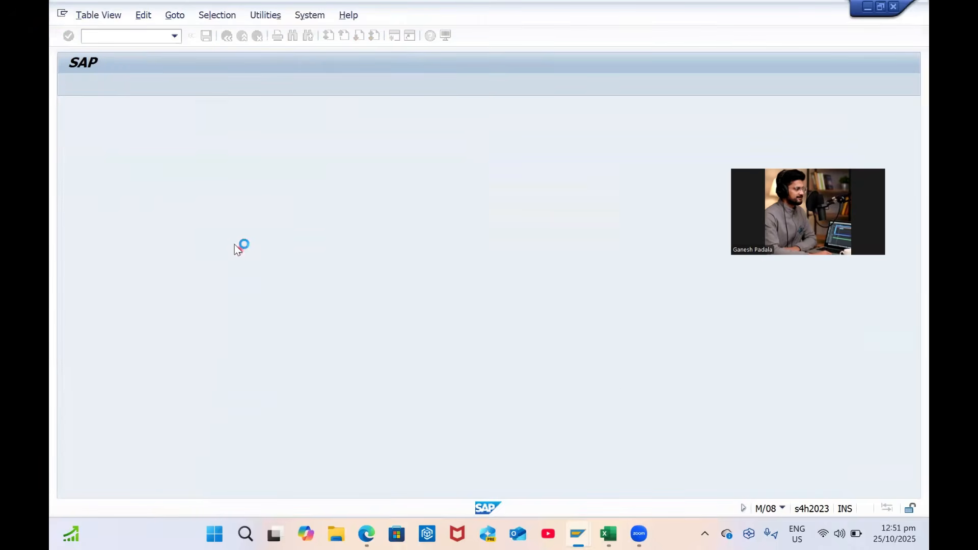
Replace PB00 and PBXX with ZGP0 and ZGPX in ZGPDOM's first two control data steps and save
{"action": "left_click", "coordinate": [212, 185]}
{"action": "left_click", "coordinate": [117, 133]}
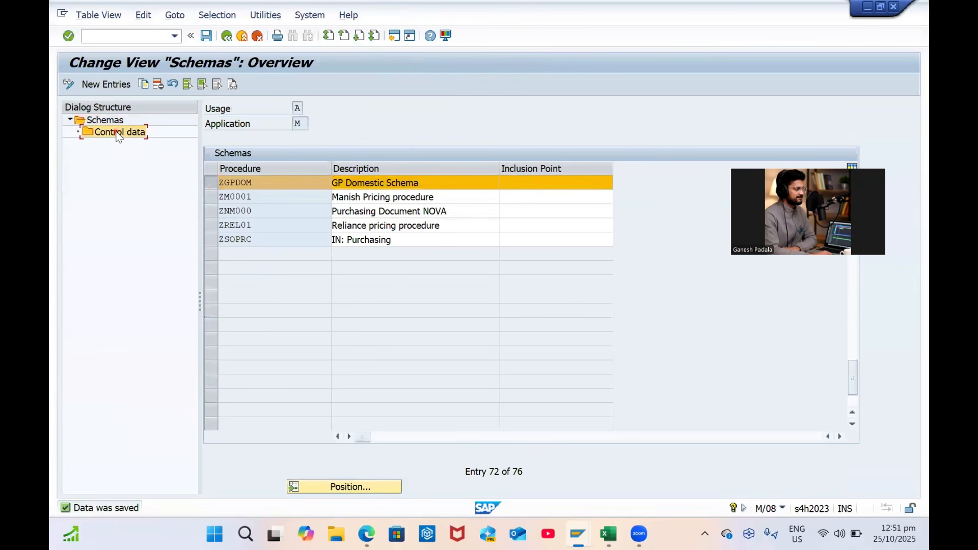
{"action": "double_click", "coordinate": [118, 136]}
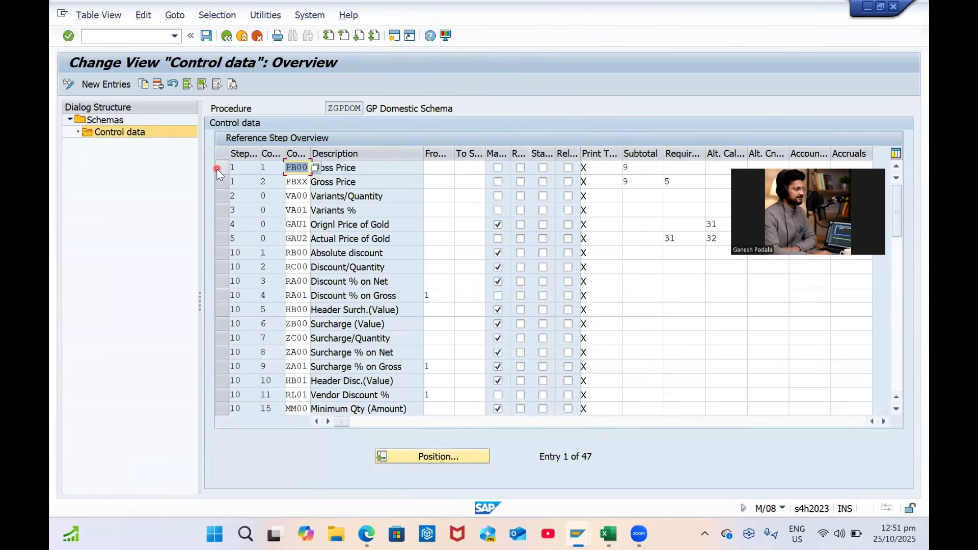
{"action": "type", "text": "ZPB"}
{"action": "key", "text": "BackSpace"}
{"action": "key", "text": "BackSpace"}
{"action": "type", "text": "GP0"}
{"action": "key", "text": "Tab"}
{"action": "key", "text": "Down"}
{"action": "key", "text": "shift+Tab"}
{"action": "type", "text": "ZGPX"}
{"action": "key", "text": "Return"}
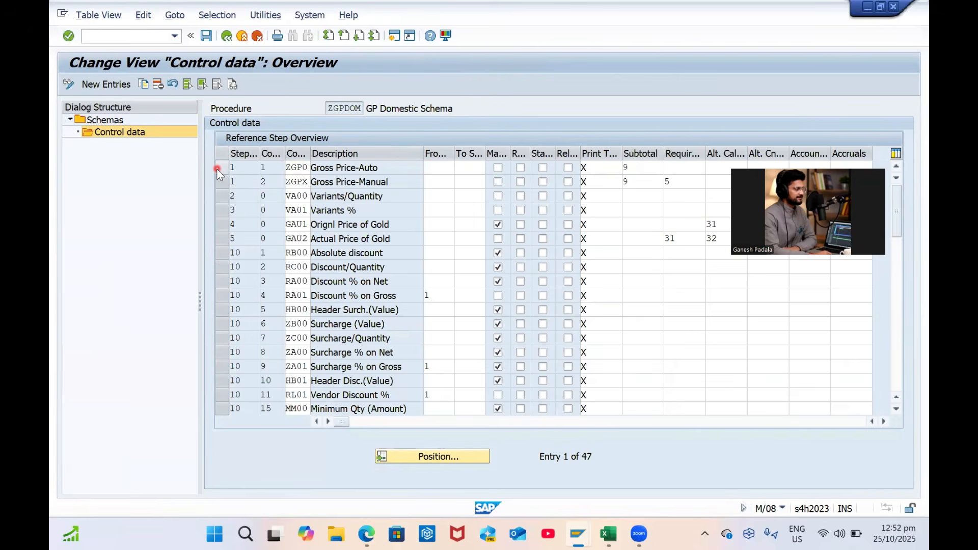
{"action": "key", "text": "ctrl+s"}
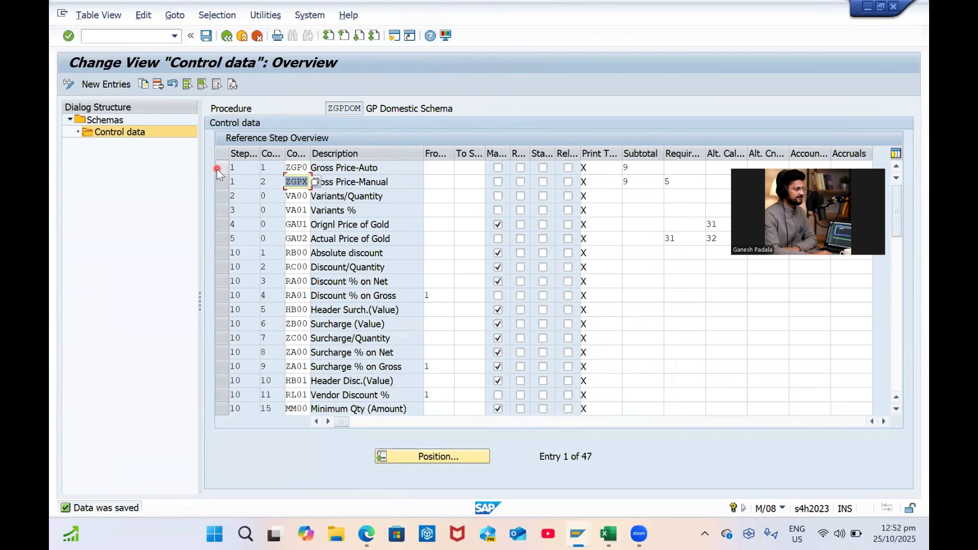
{"action": "left_click", "coordinate": [211, 37]}
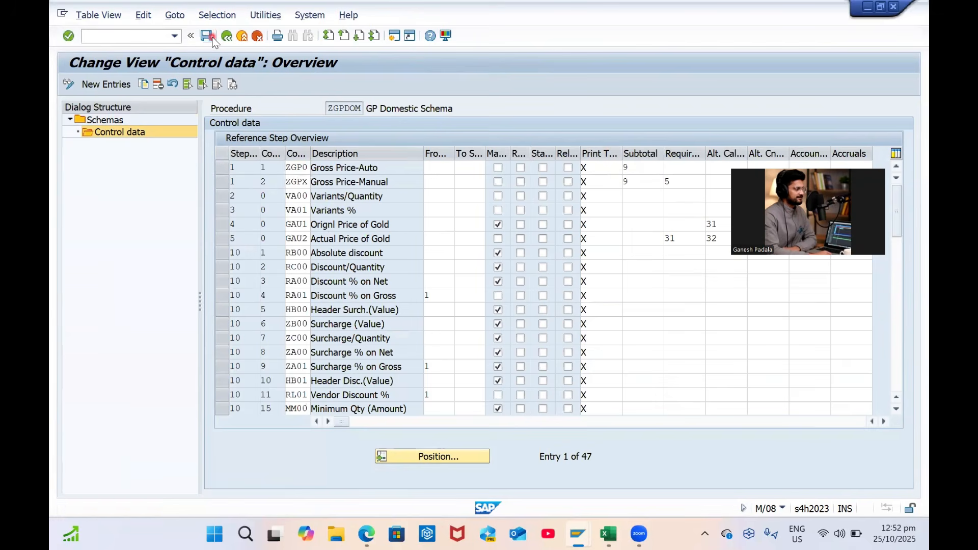
Return to the schemas list, then start and discard a trial copy of ZGPDOM
{"action": "left_click", "coordinate": [230, 36]}
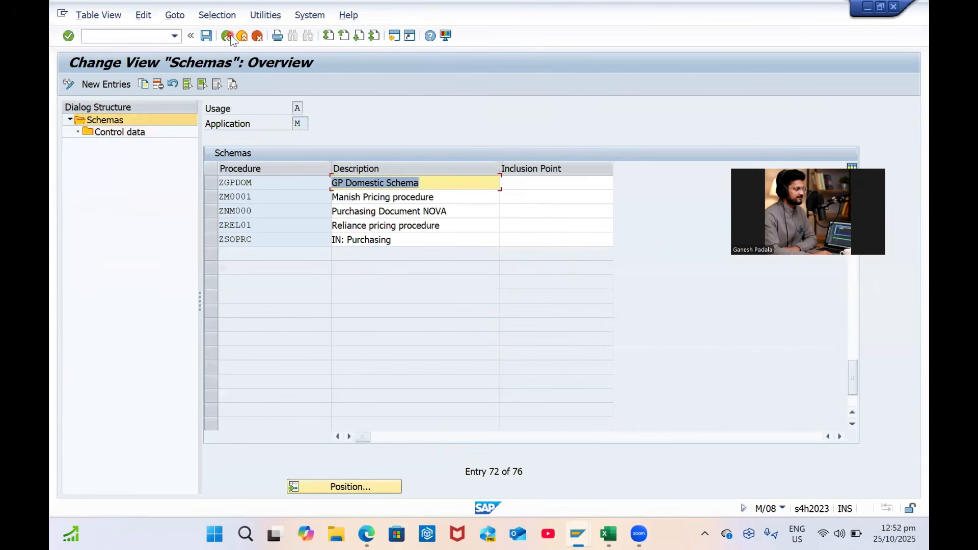
{"action": "left_click", "coordinate": [208, 36]}
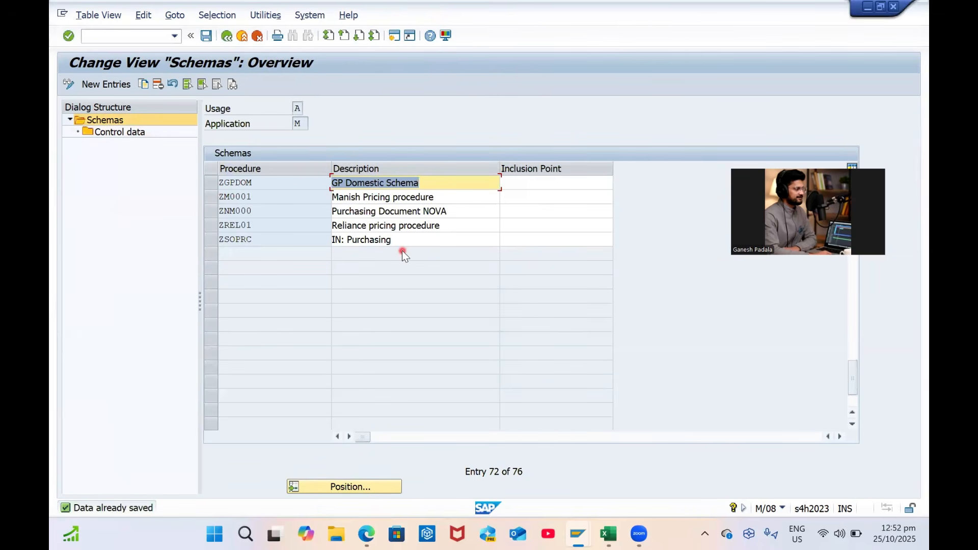
{"action": "key", "text": "Return"}
{"action": "scroll", "coordinate": [404, 256], "scroll_direction": "up", "scroll_amount": 1}
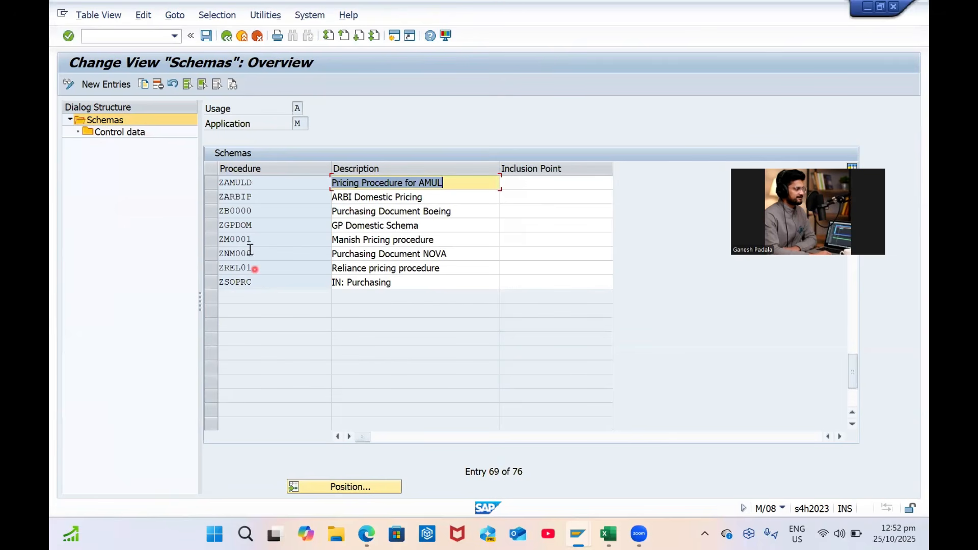
{"action": "left_click", "coordinate": [213, 224]}
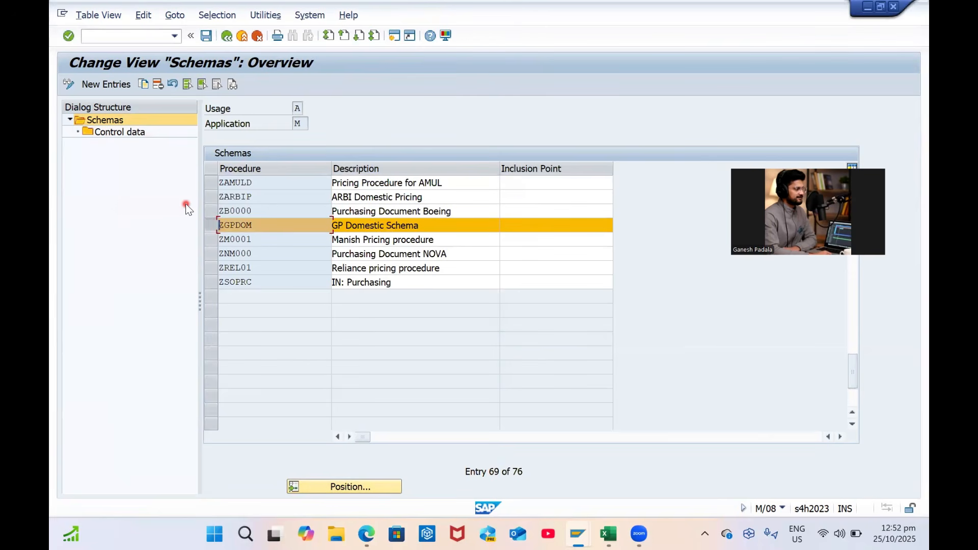
{"action": "left_click", "coordinate": [143, 84]}
{"action": "key", "text": "BackSpace"}
{"action": "key", "text": "BackSpace"}
{"action": "key", "text": "BackSpace"}
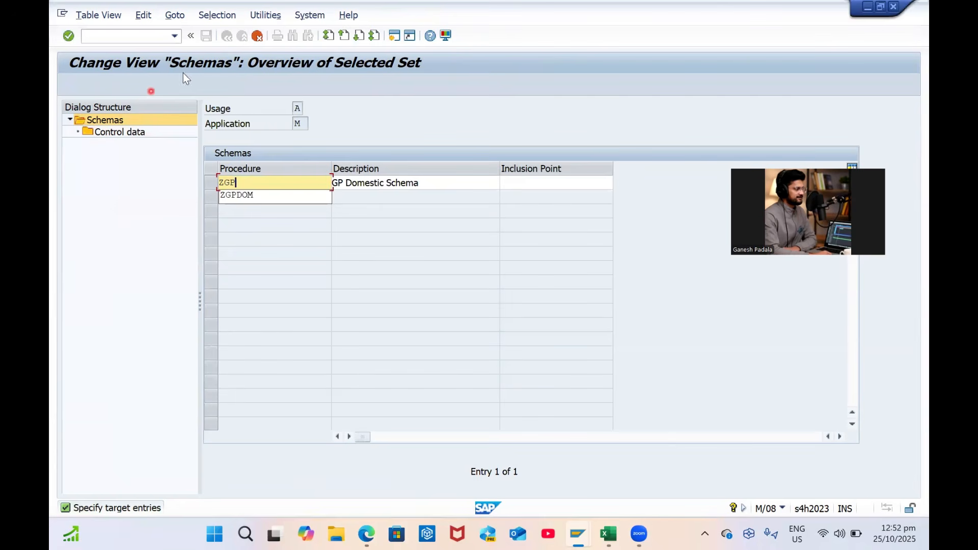
{"action": "key", "text": "Return"}
{"action": "key", "text": "F12"}
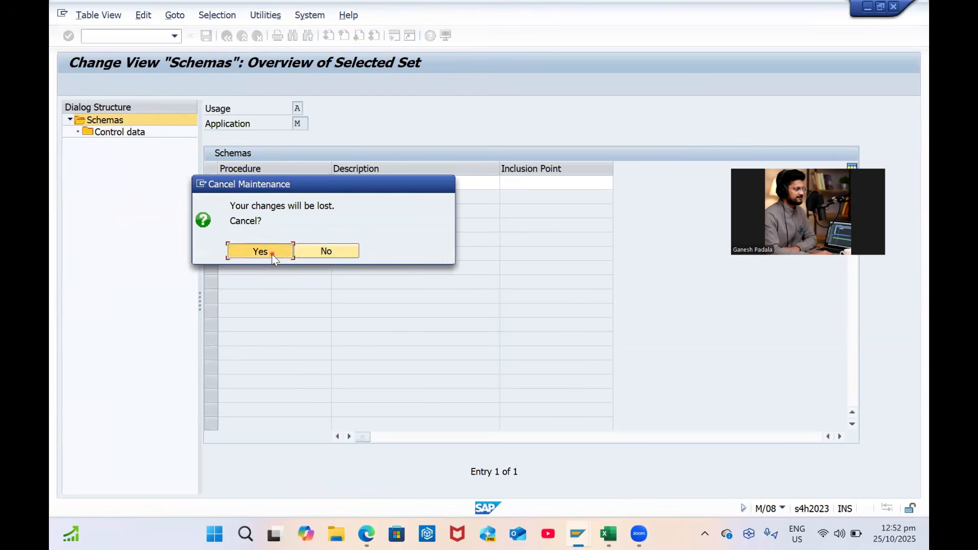
{"action": "left_click", "coordinate": [271, 254]}
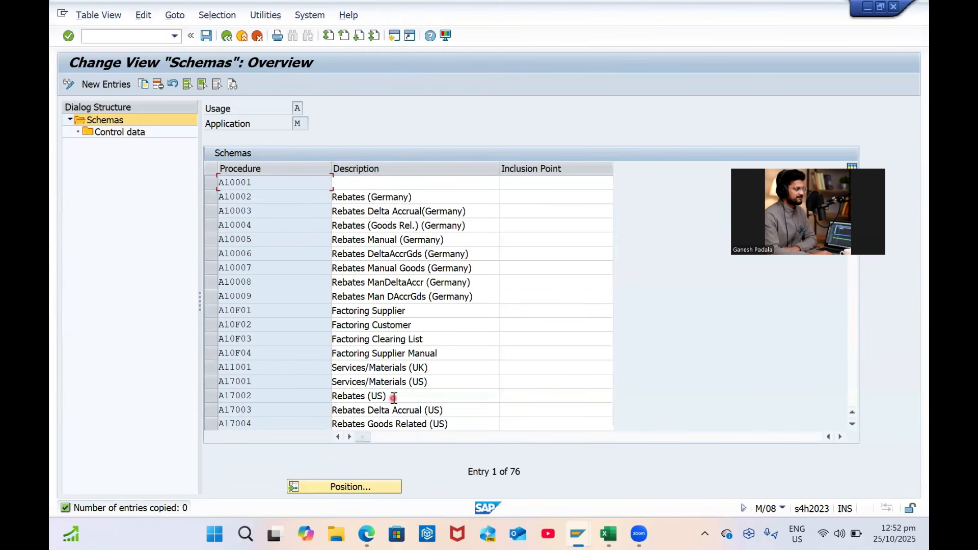
Review the control data steps of schema RM1002, including Discount % on Gross
{"action": "left_click", "coordinate": [373, 490]}
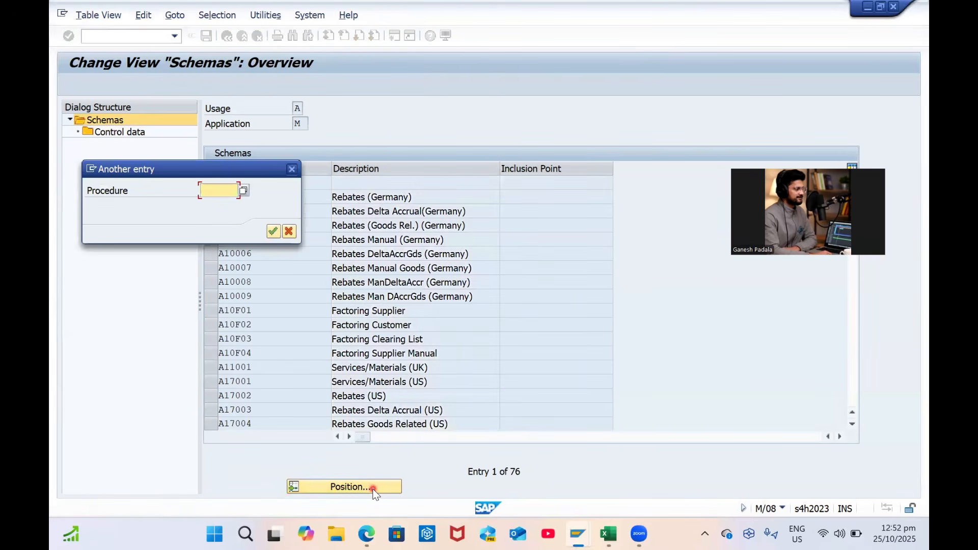
{"action": "left_click", "coordinate": [288, 231]}
{"action": "scroll", "coordinate": [401, 344], "scroll_direction": "down", "scroll_amount": 3}
{"action": "scroll", "coordinate": [402, 344], "scroll_direction": "down", "scroll_amount": 5}
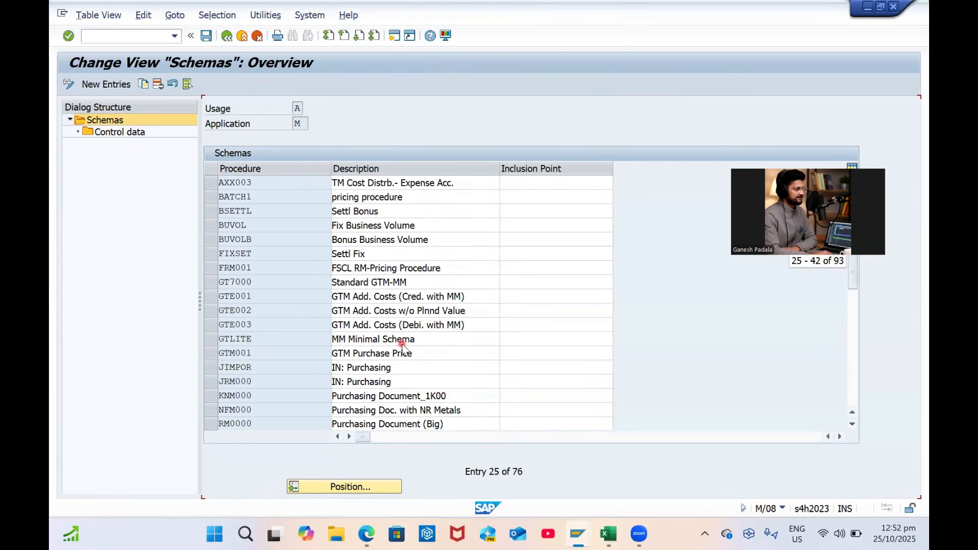
{"action": "scroll", "coordinate": [401, 344], "scroll_direction": "down", "scroll_amount": 4}
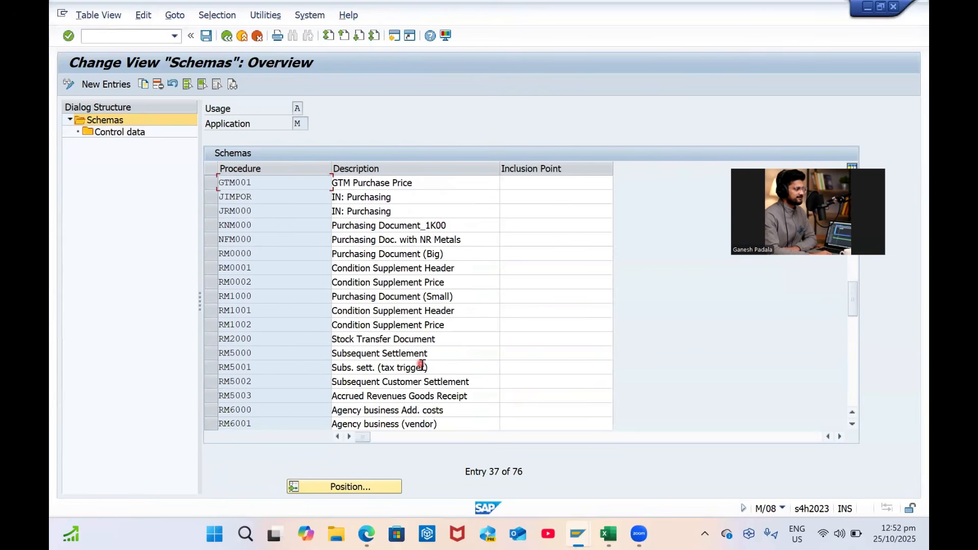
{"action": "left_click", "coordinate": [210, 326]}
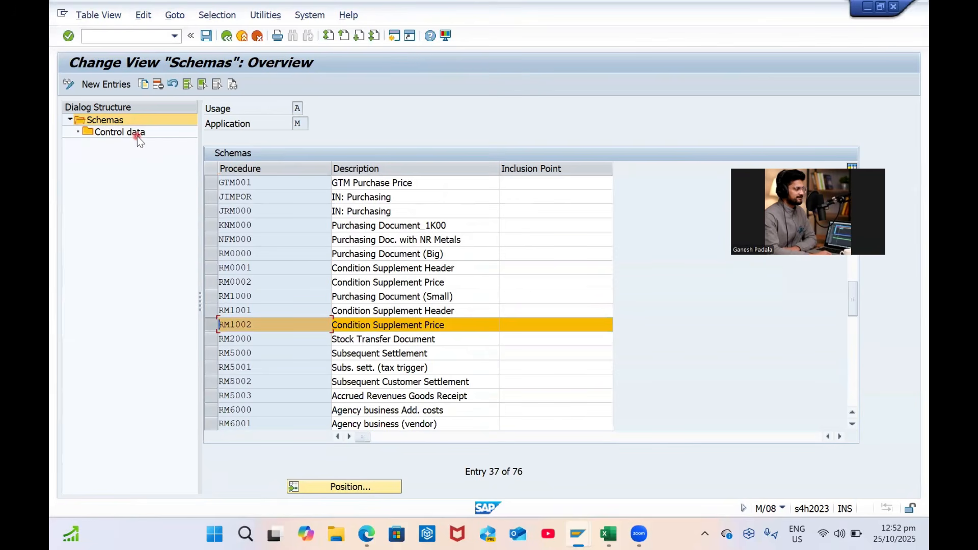
{"action": "left_click", "coordinate": [117, 134]}
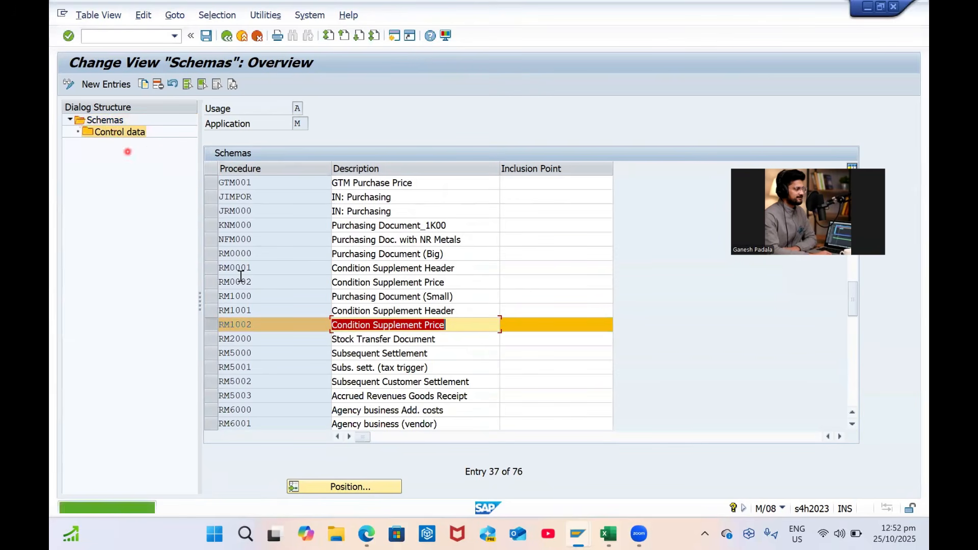
{"action": "left_click", "coordinate": [104, 135]}
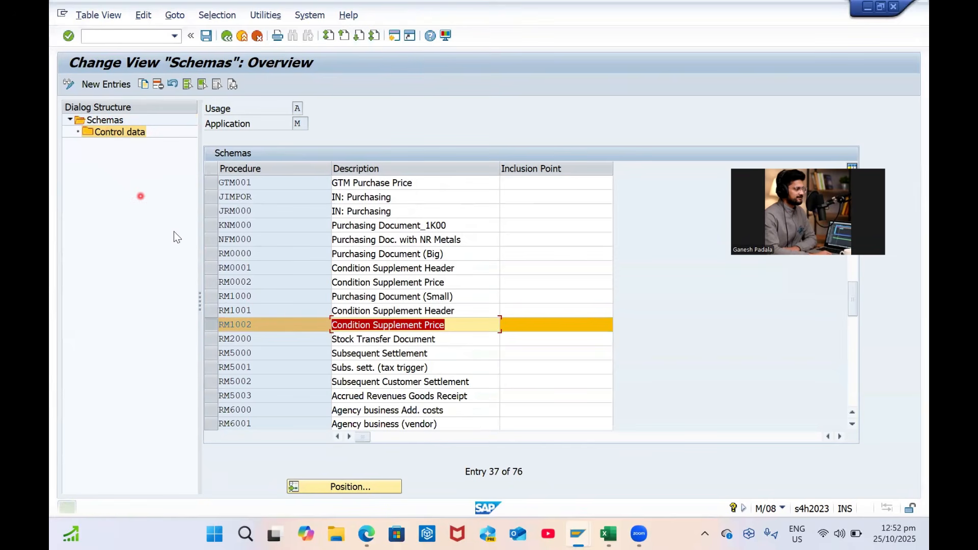
{"action": "left_click", "coordinate": [213, 329]}
{"action": "left_click", "coordinate": [213, 329]}
{"action": "left_click", "coordinate": [113, 131]}
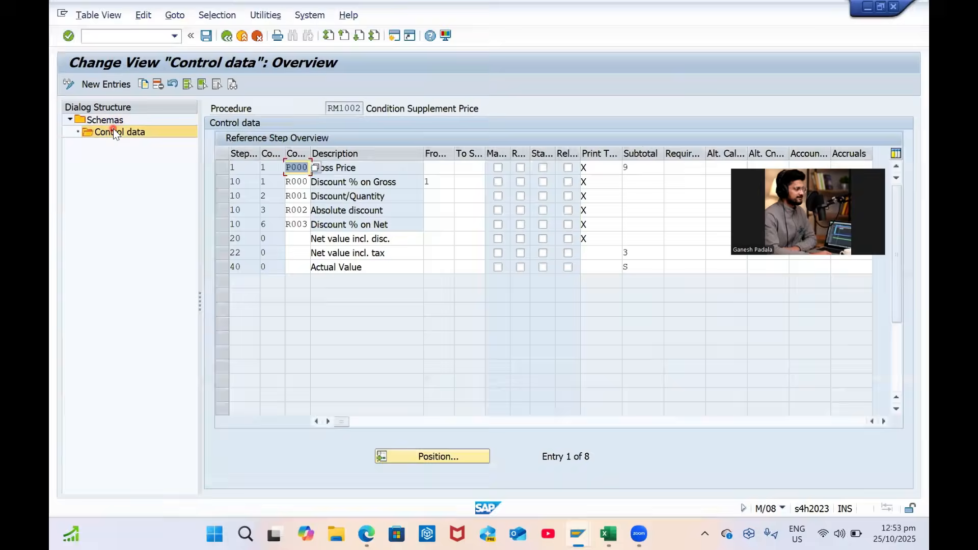
{"action": "left_click", "coordinate": [387, 183]}
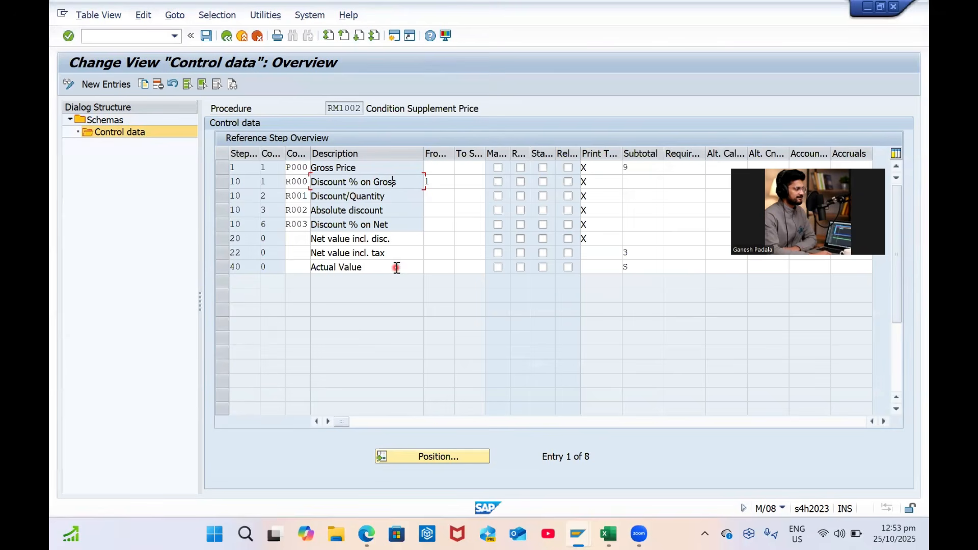
{"action": "left_click", "coordinate": [227, 36]}
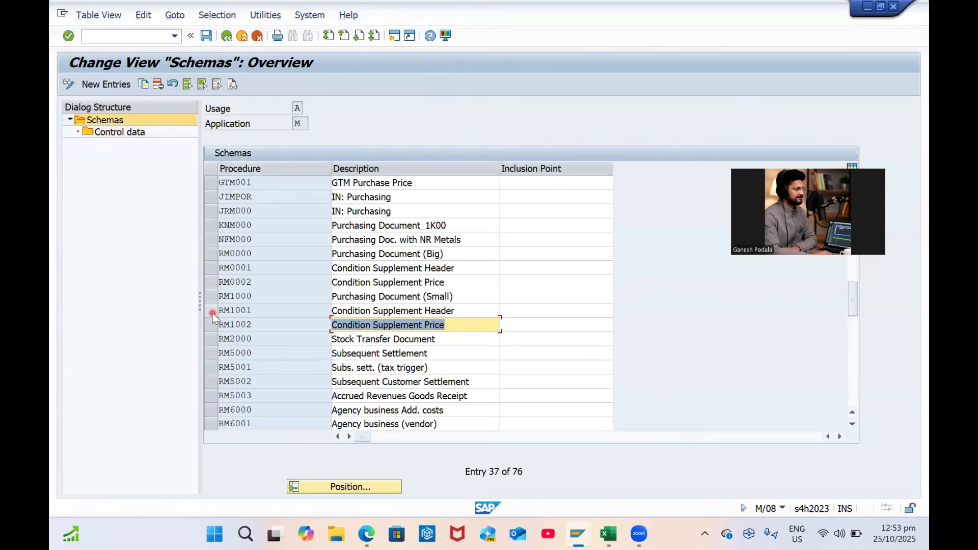
Look at RM1001's control data, then scroll through the list of calculation schemas
{"action": "left_click", "coordinate": [212, 312]}
{"action": "double_click", "coordinate": [118, 134]}
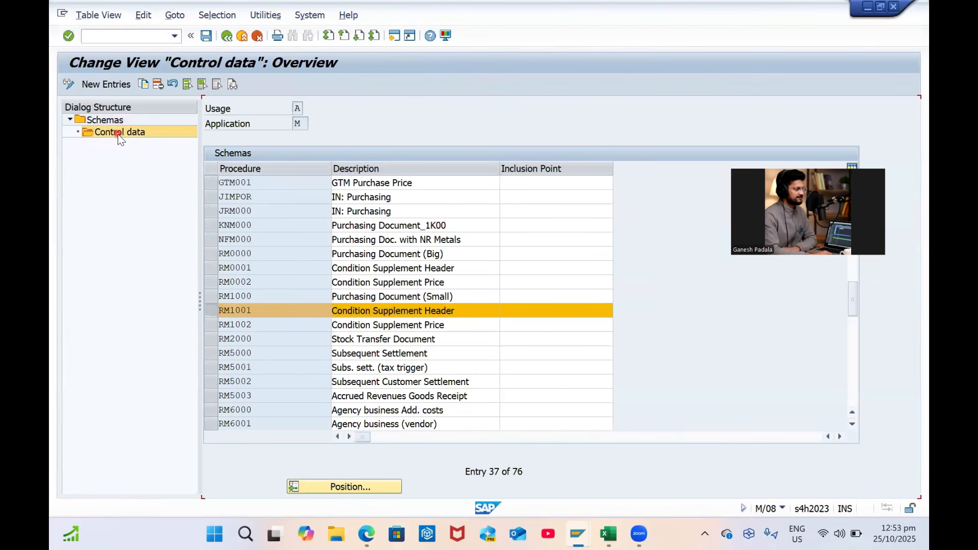
{"action": "left_click", "coordinate": [228, 35]}
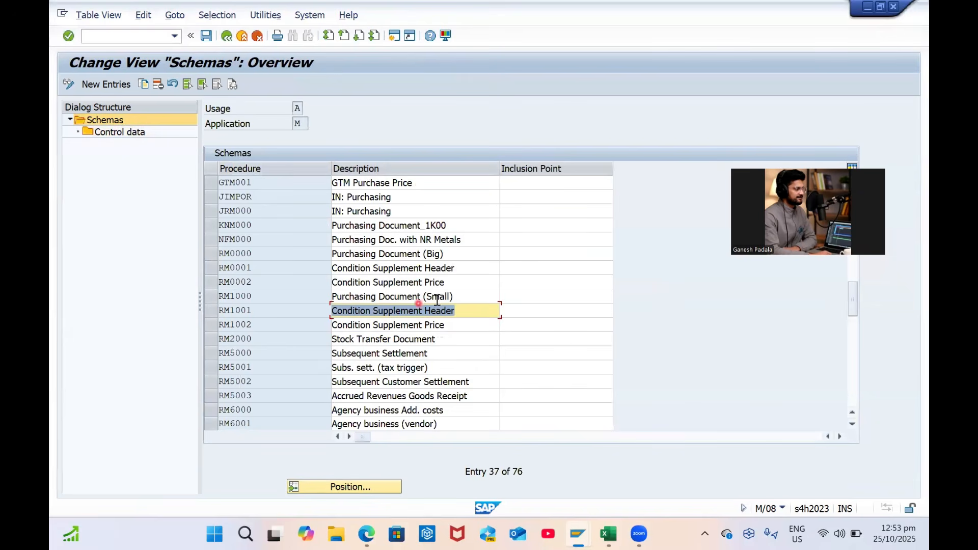
{"action": "scroll", "coordinate": [458, 295], "scroll_direction": "down", "scroll_amount": 1}
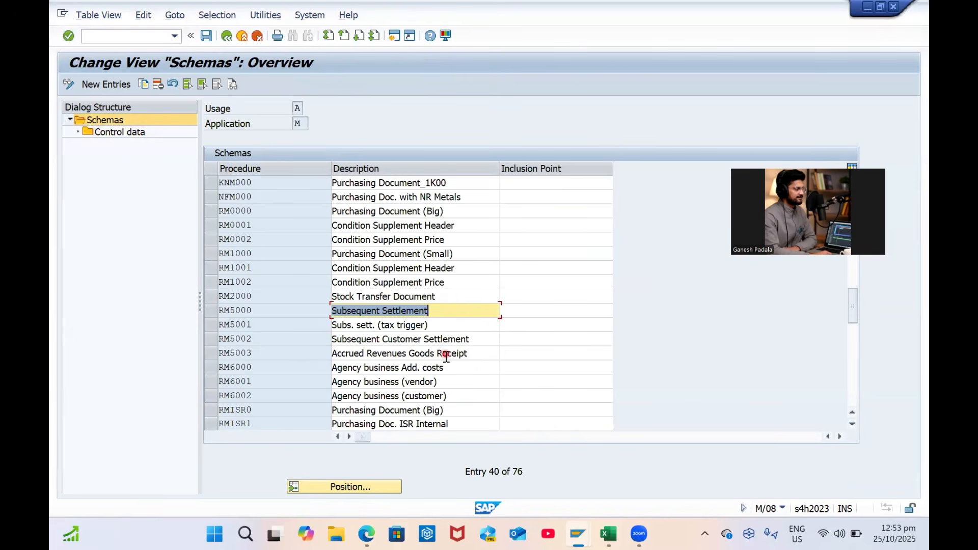
{"action": "scroll", "coordinate": [472, 381], "scroll_direction": "down", "scroll_amount": 1}
{"action": "scroll", "coordinate": [472, 381], "scroll_direction": "down", "scroll_amount": 4}
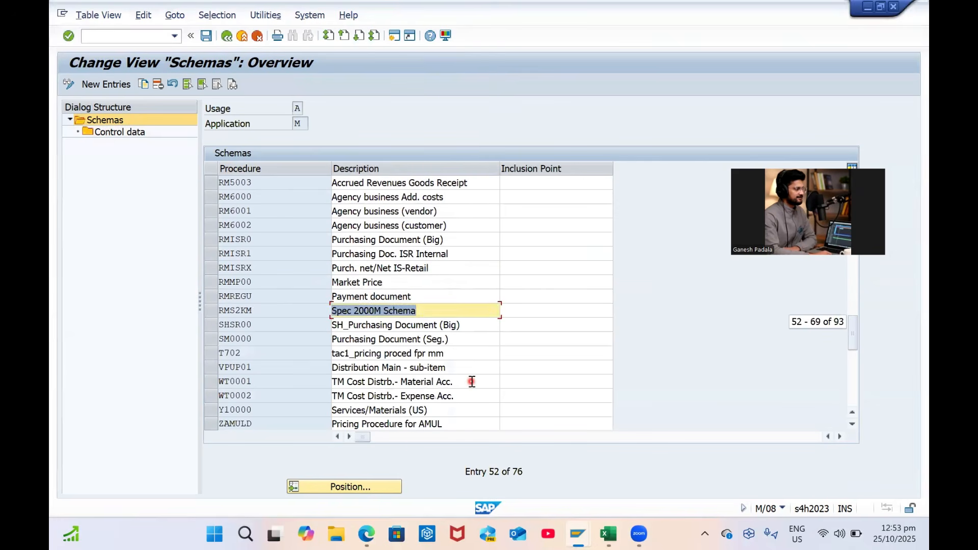
{"action": "scroll", "coordinate": [470, 380], "scroll_direction": "down", "scroll_amount": 2}
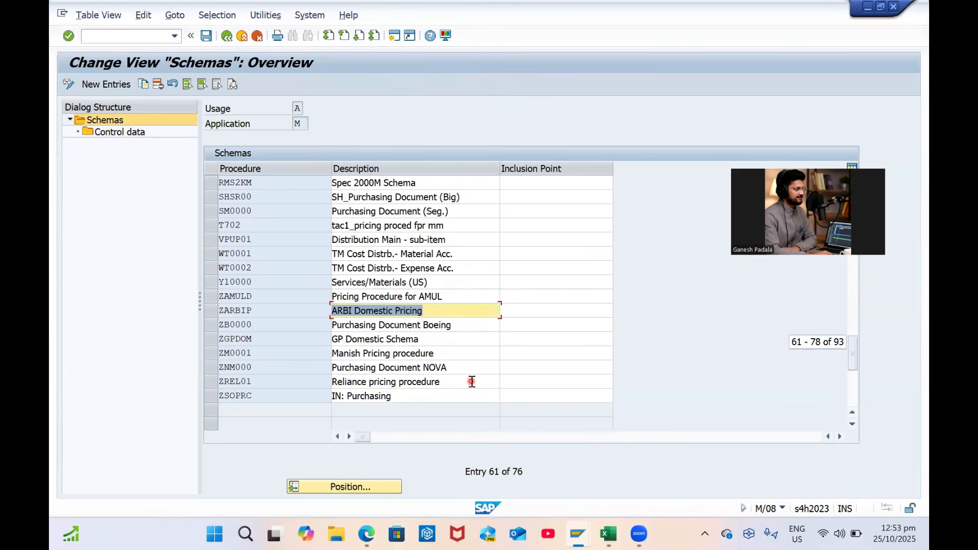
{"action": "scroll", "coordinate": [470, 381], "scroll_direction": "up", "scroll_amount": 5}
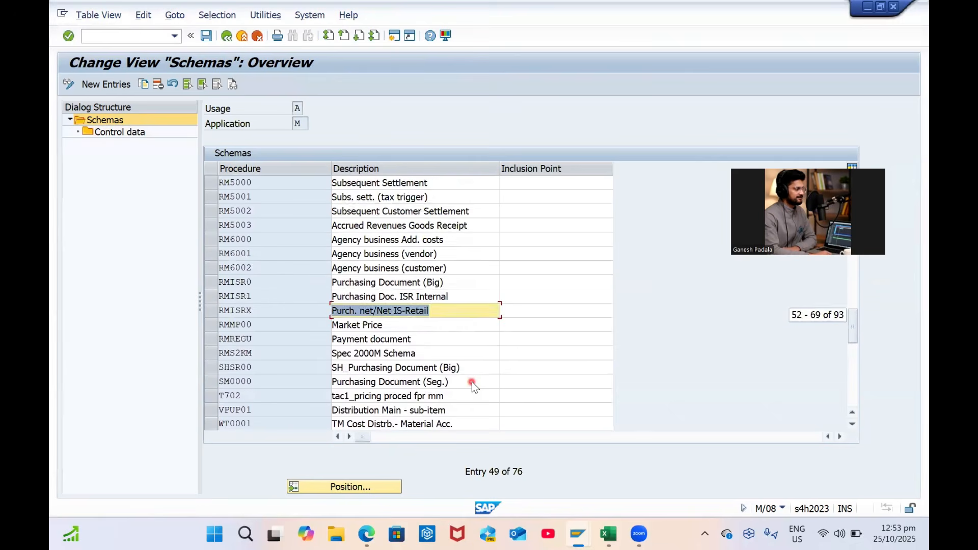
{"action": "scroll", "coordinate": [472, 379], "scroll_direction": "up", "scroll_amount": 2}
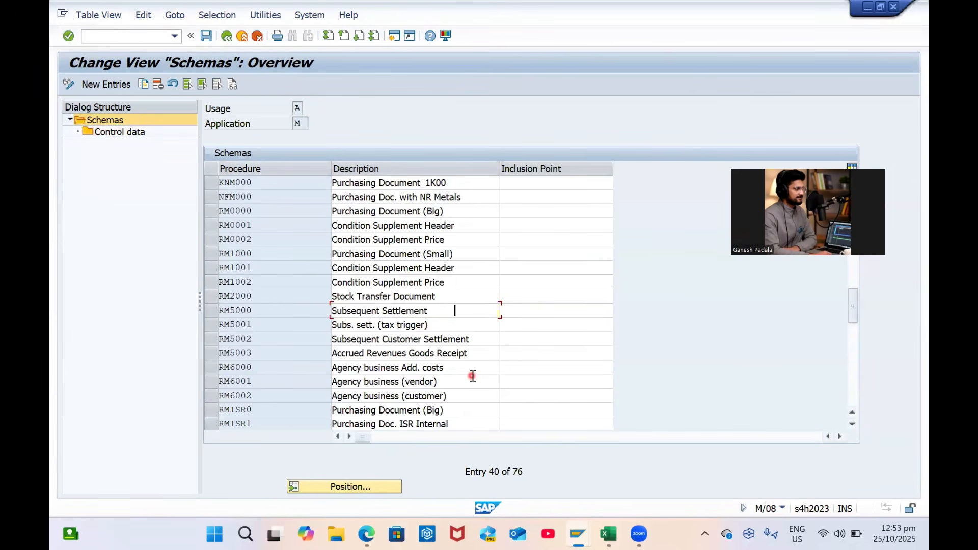
{"action": "scroll", "coordinate": [473, 377], "scroll_direction": "up", "scroll_amount": 1}
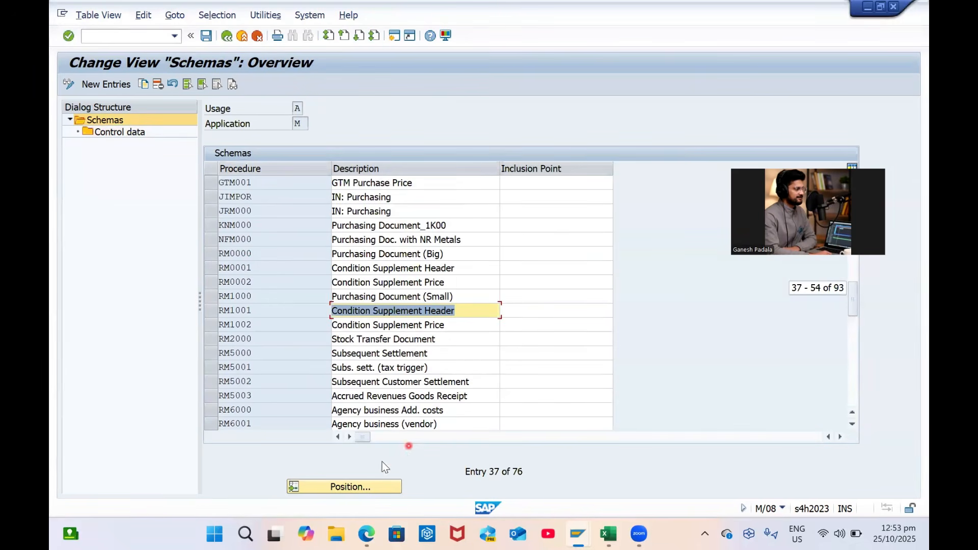
Position the schemas list on ZGPDOM
{"action": "left_click", "coordinate": [338, 485]}
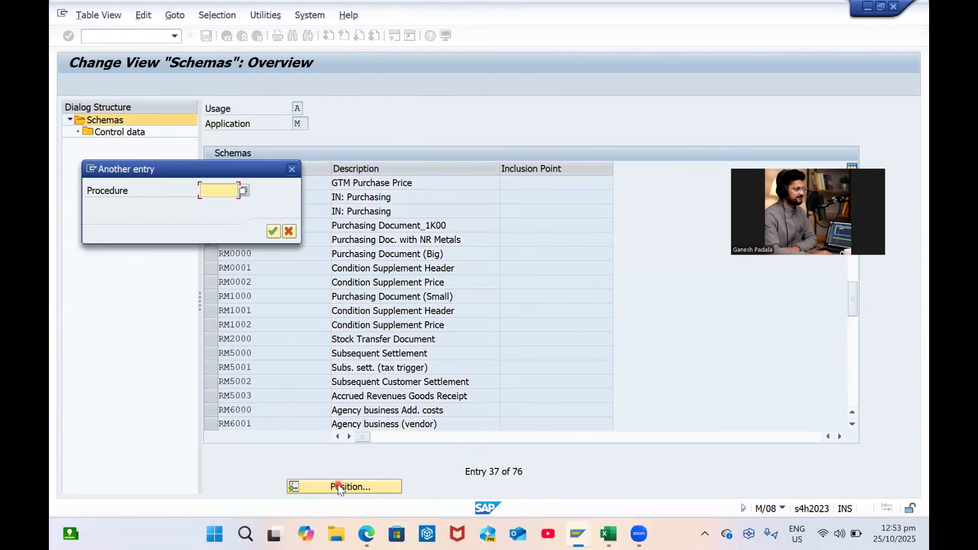
{"action": "type", "text": "GP"}
{"action": "type", "text": "O"}
{"action": "key", "text": "Return"}
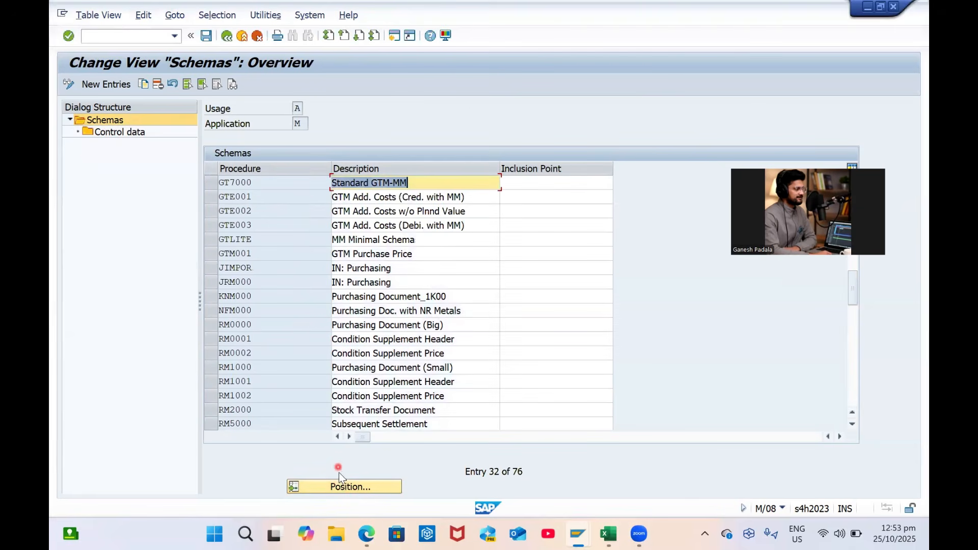
{"action": "left_click", "coordinate": [350, 484]}
{"action": "type", "text": "ZGP"}
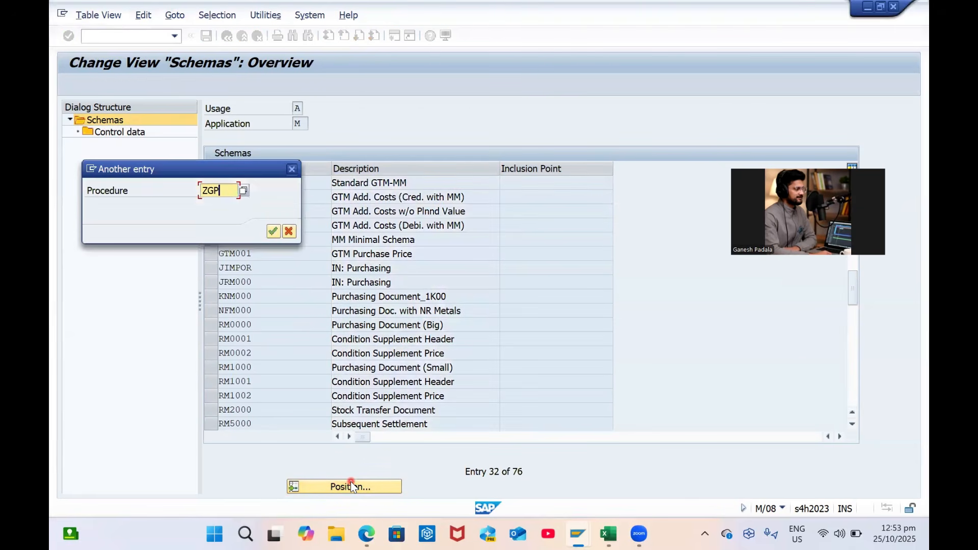
{"action": "key", "text": "Return"}
Copy ZGPDOM with all its steps as ZGPPIR 'GP PIR Schema' and save it
{"action": "left_click", "coordinate": [212, 185]}
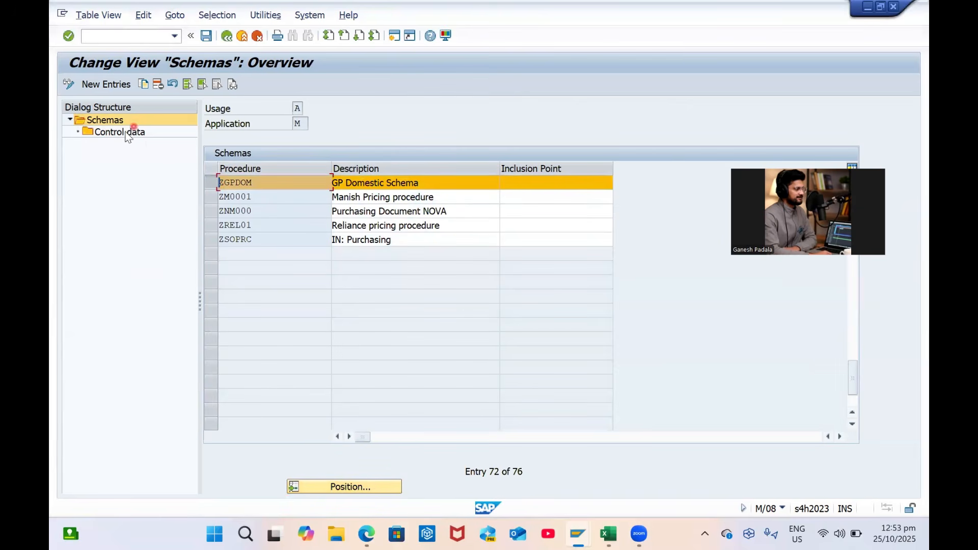
{"action": "double_click", "coordinate": [122, 133]}
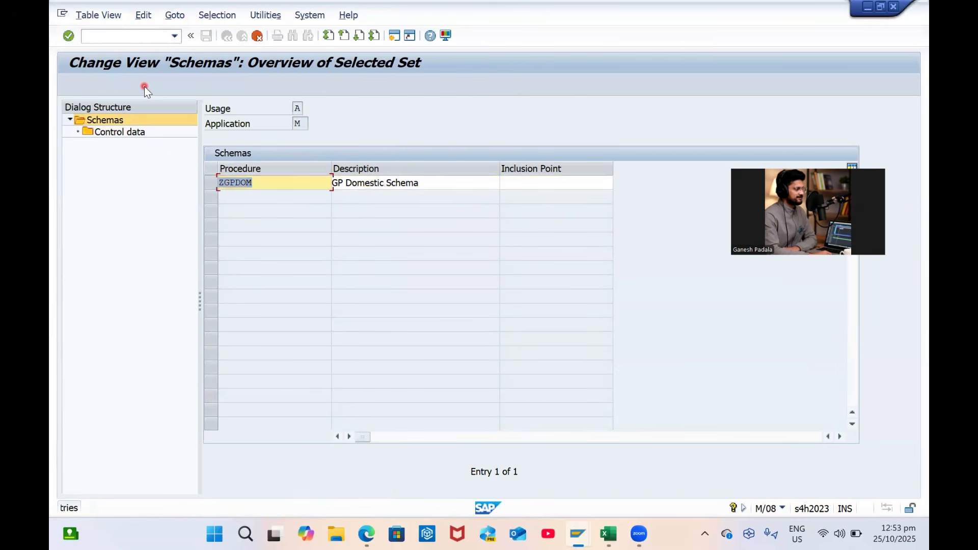
{"action": "type", "text": "ZGPPIR"}
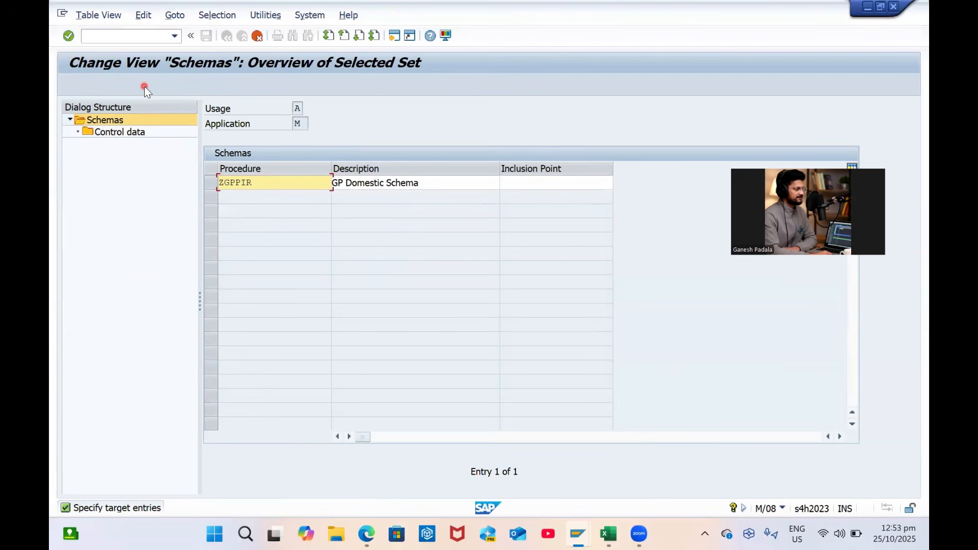
{"action": "key", "text": "Tab"}
{"action": "type", "text": "G"}
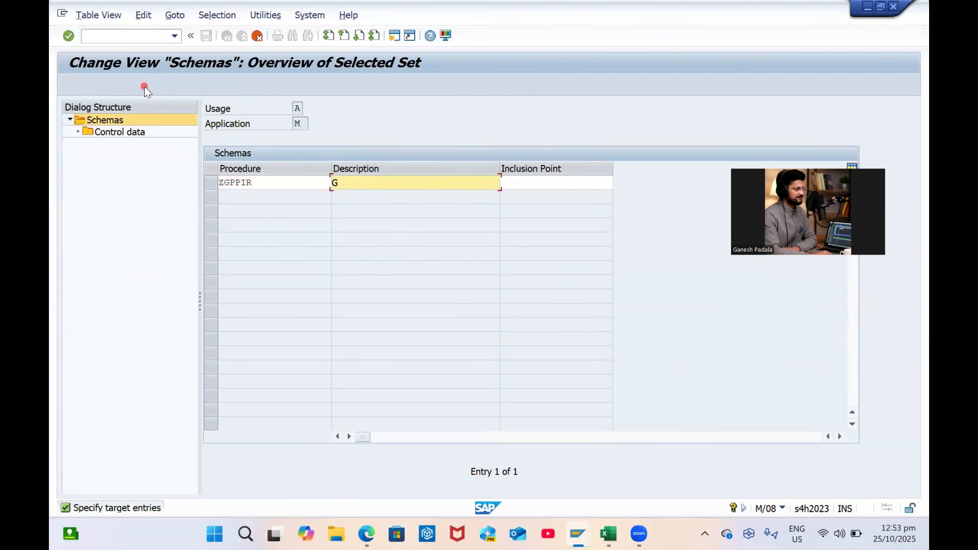
{"action": "type", "text": "P PIR S"}
{"action": "key", "text": "Caps_Lock"}
{"action": "type", "text": "che"}
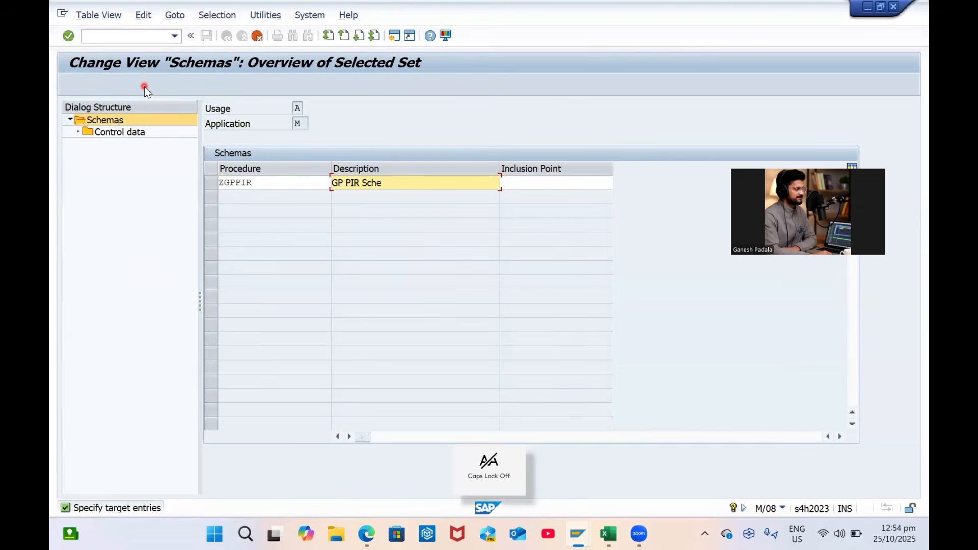
{"action": "type", "text": "ma"}
{"action": "key", "text": "Return"}
{"action": "key", "text": "Return"}
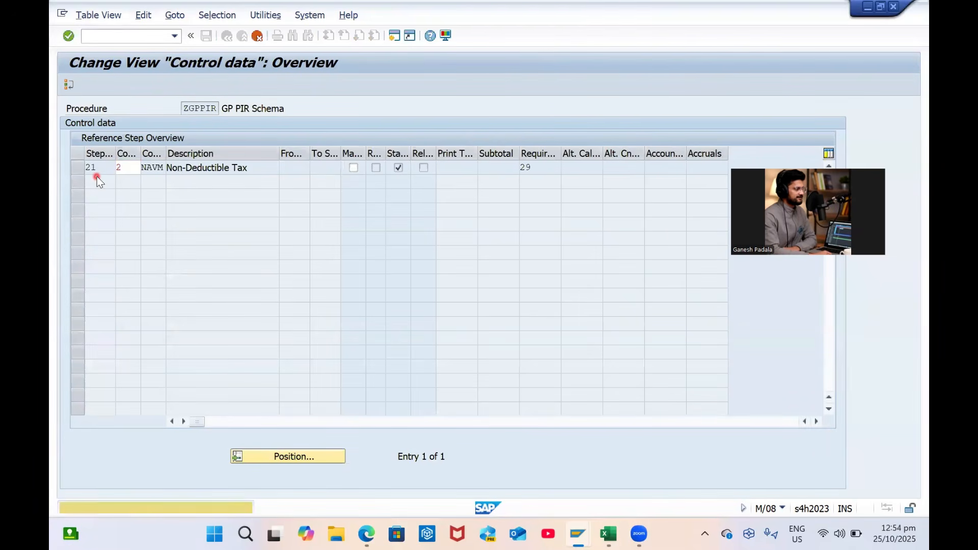
{"action": "key", "text": "Return"}
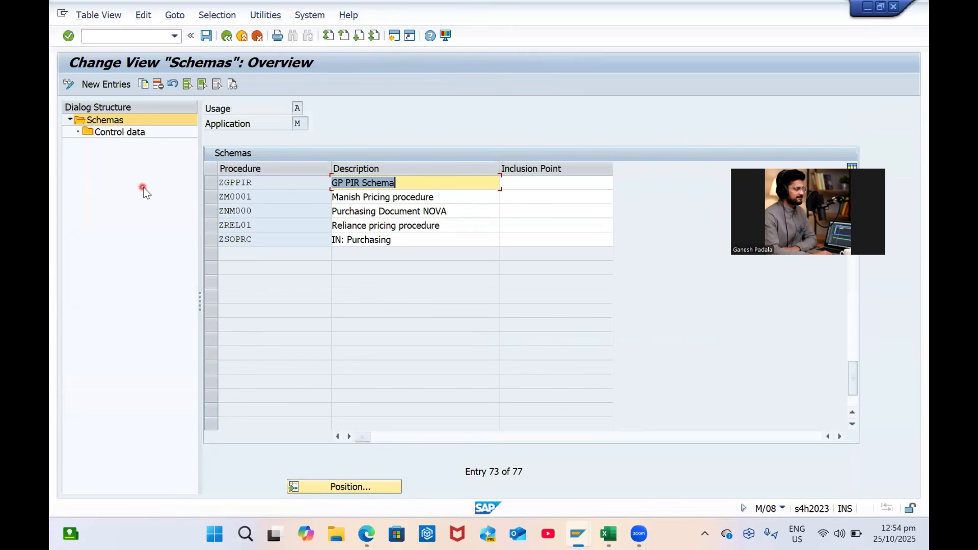
{"action": "key", "text": "ctrl+s"}
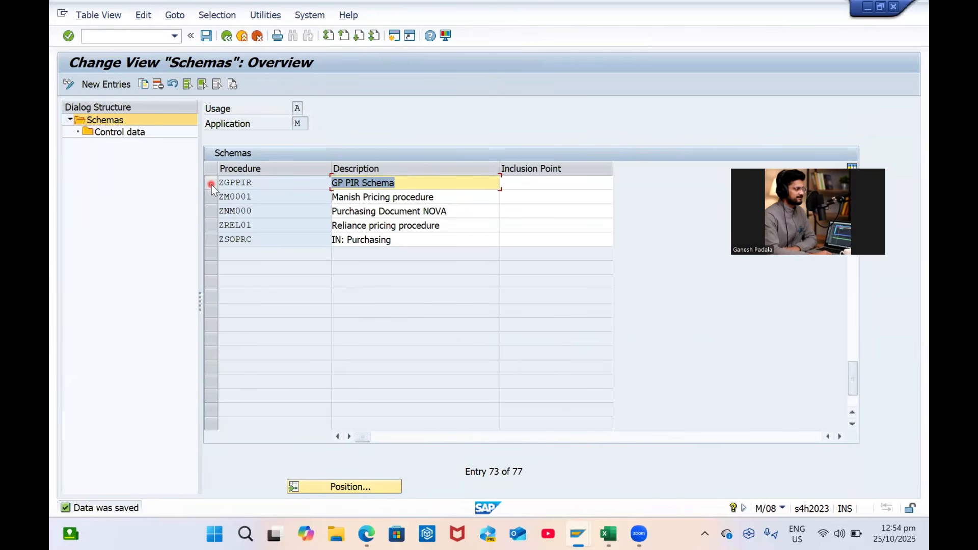
{"action": "left_click", "coordinate": [211, 185]}
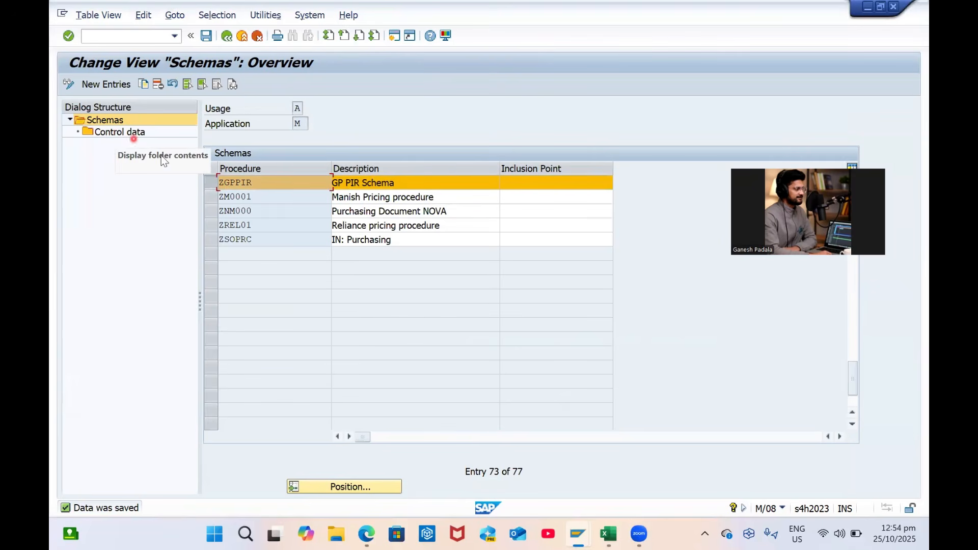
{"action": "left_click", "coordinate": [232, 42]}
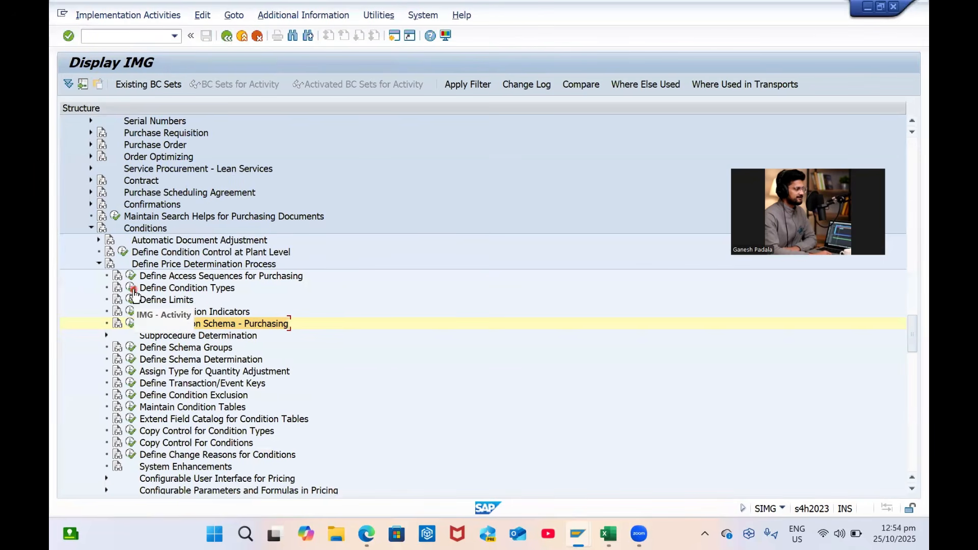
Open Set Pricing Condition Types and display the details of condition type ZGP0
{"action": "left_click", "coordinate": [131, 324]}
{"action": "double_click", "coordinate": [186, 159]}
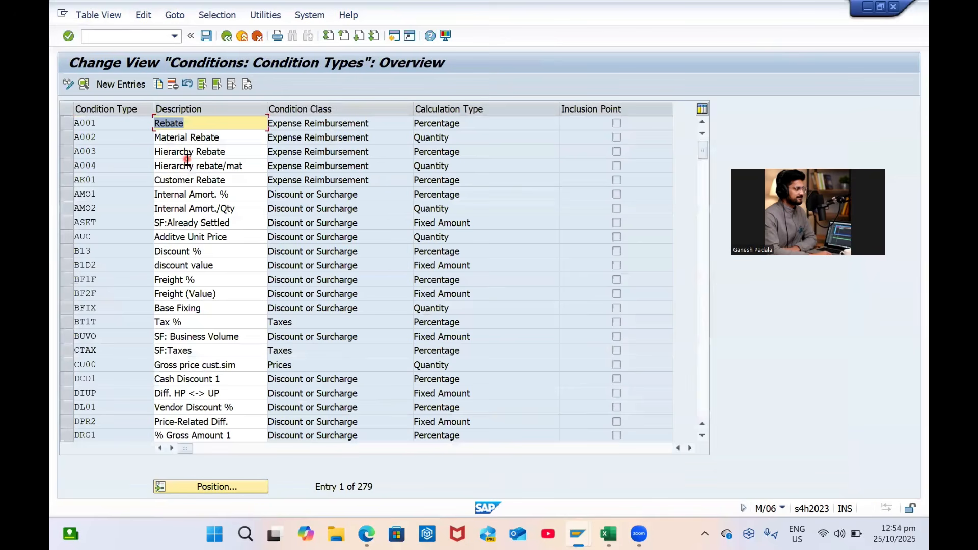
{"action": "left_click", "coordinate": [246, 490]}
{"action": "type", "text": "zgpx"}
{"action": "key", "text": "Return"}
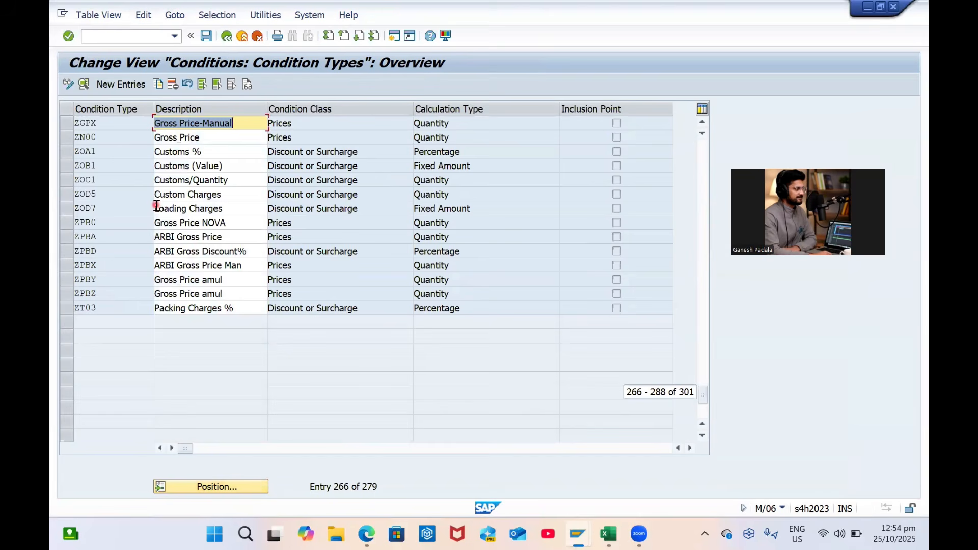
{"action": "left_click", "coordinate": [66, 152]}
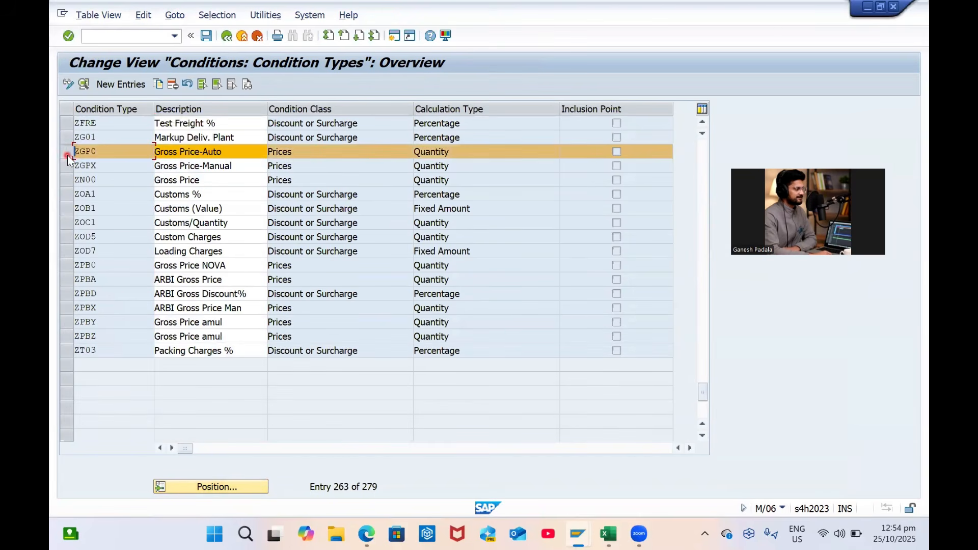
{"action": "left_click", "coordinate": [83, 85]}
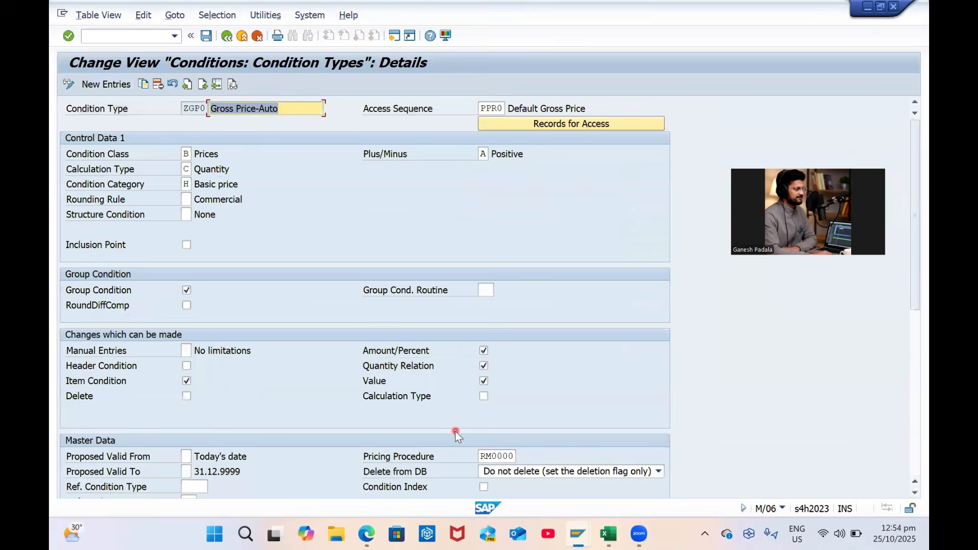
Assign pricing procedure ZGPPIR to ZGP0 and save under the customizing request
{"action": "left_click", "coordinate": [511, 457]}
{"action": "left_click", "coordinate": [521, 455]}
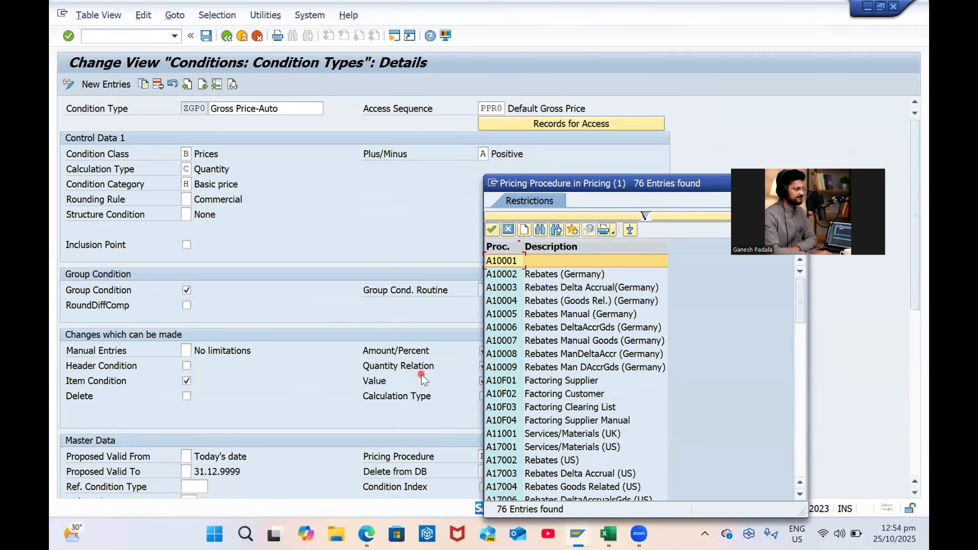
{"action": "key", "text": "ctrl+f"}
{"action": "type", "text": "z"}
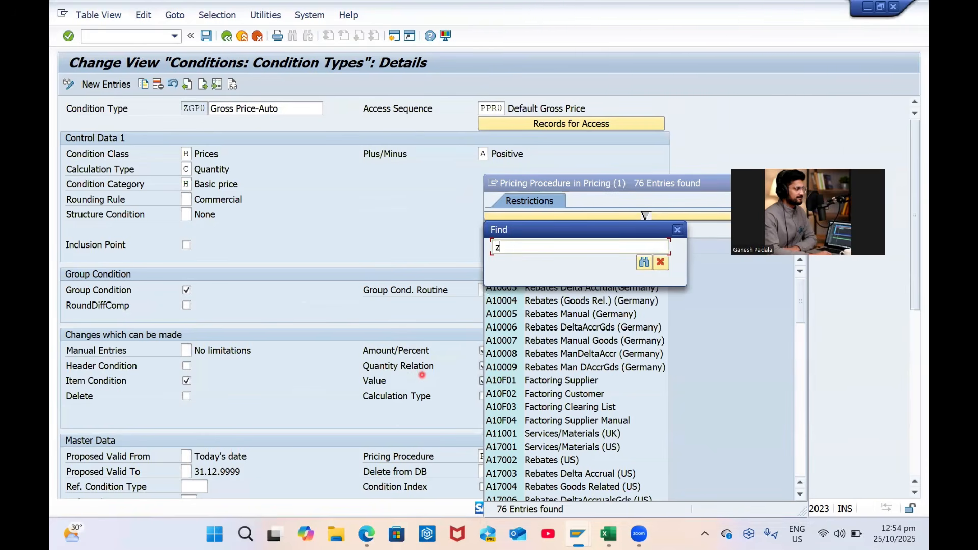
{"action": "type", "text": "gppir"}
{"action": "key", "text": "Return"}
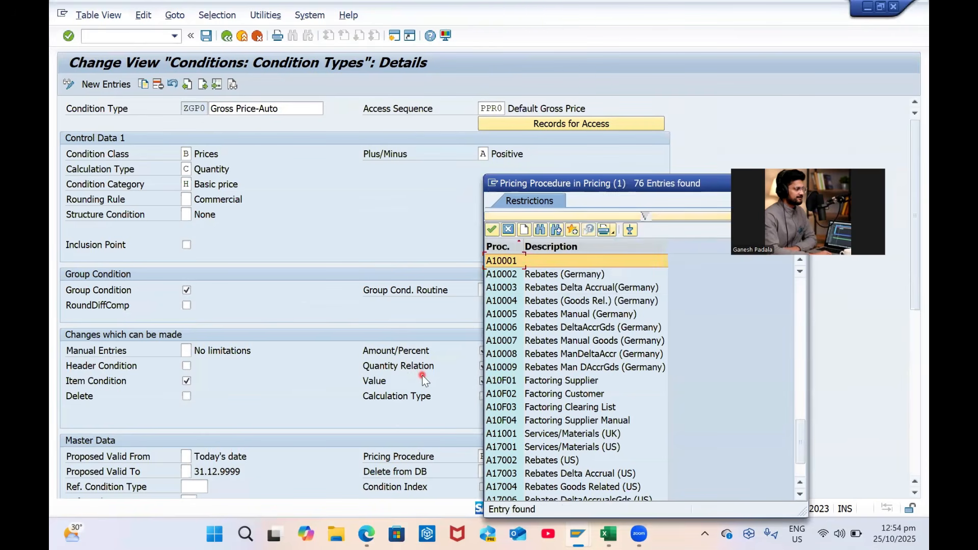
{"action": "double_click", "coordinate": [559, 434]}
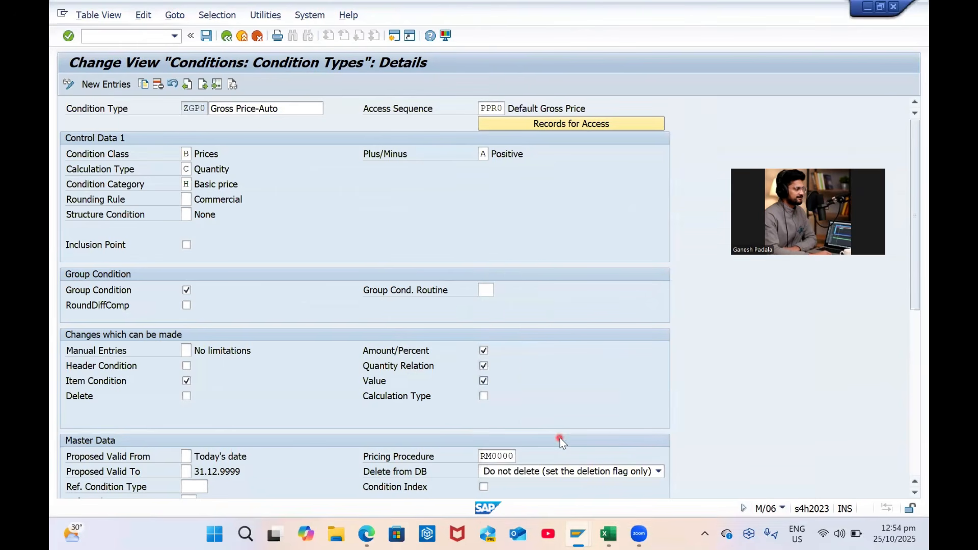
{"action": "key", "text": "ctrl+s"}
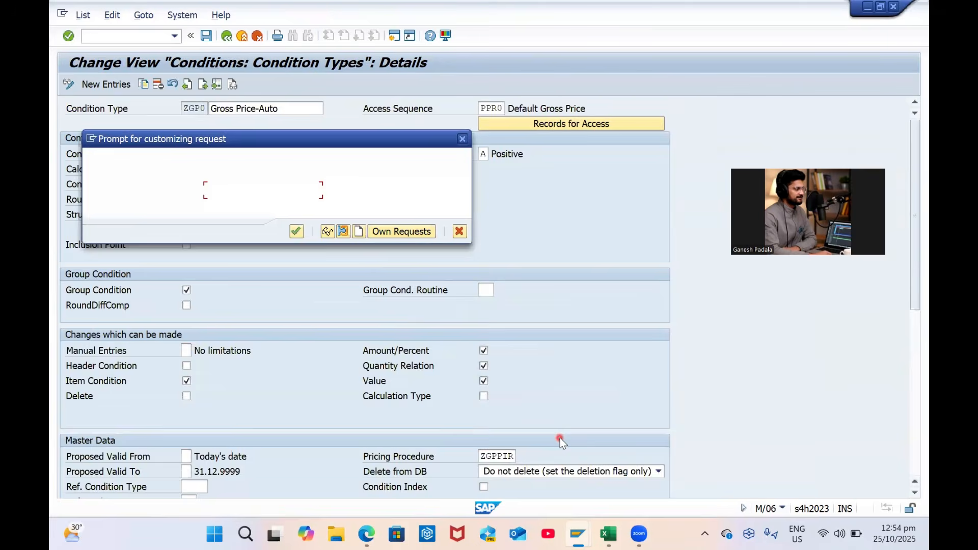
{"action": "key", "text": "Return"}
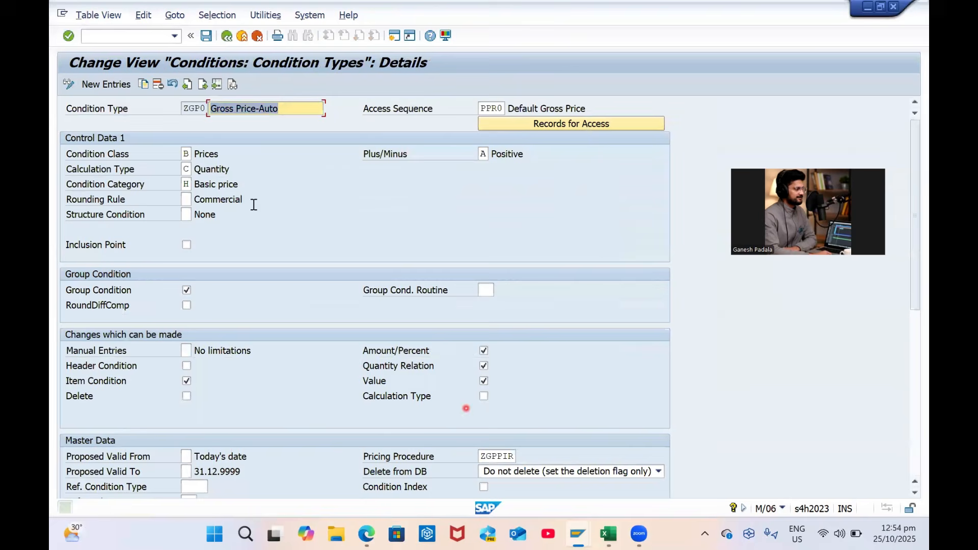
{"action": "left_click", "coordinate": [229, 39]}
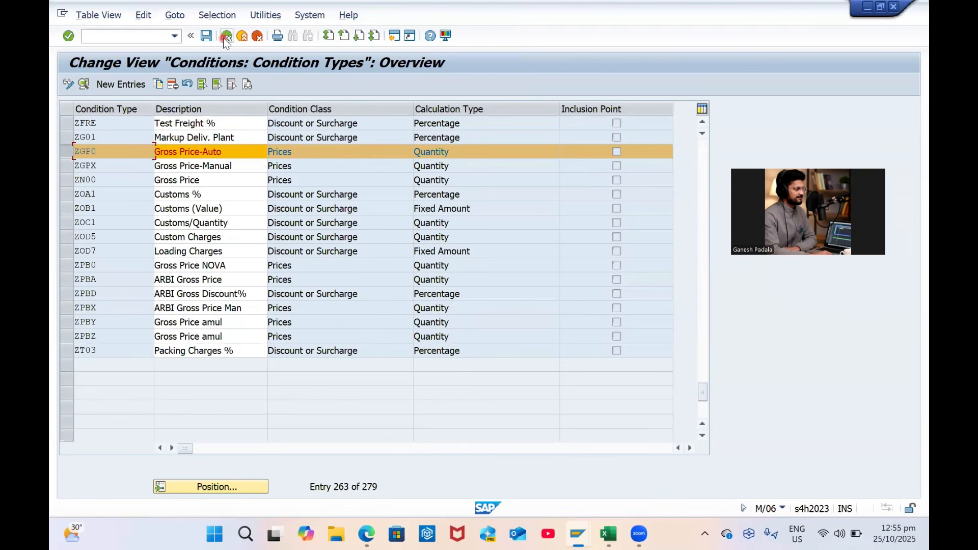
{"action": "left_click", "coordinate": [230, 37]}
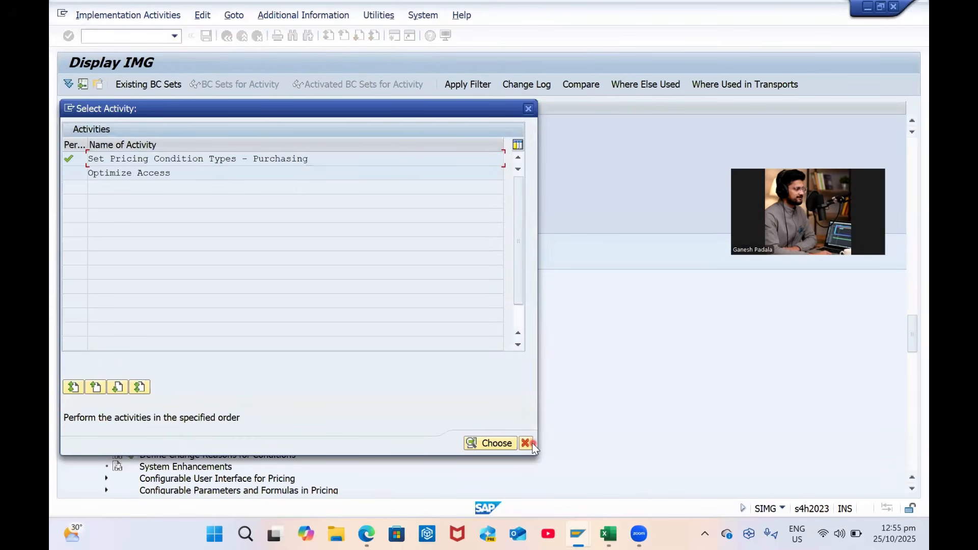
Open the Define Schema Groups table for suppliers
{"action": "left_click", "coordinate": [526, 443]}
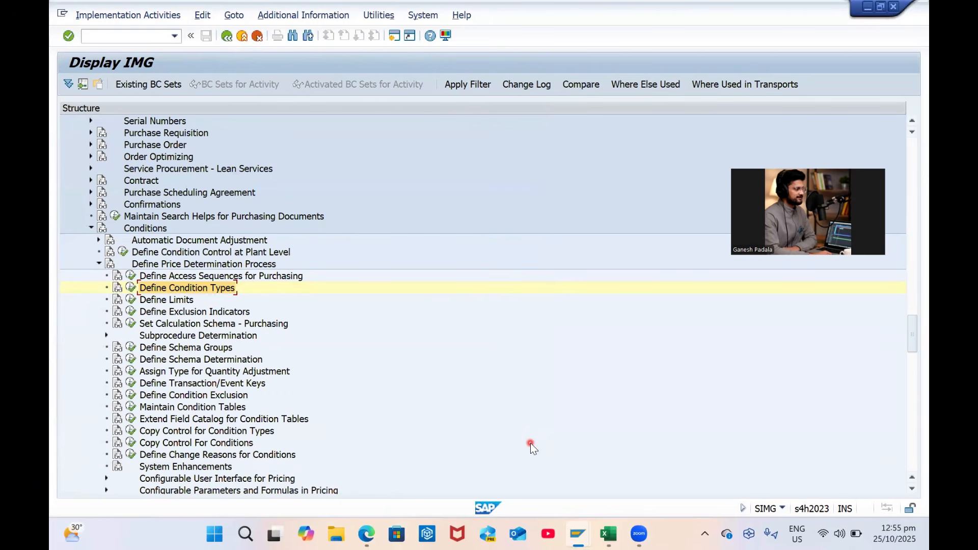
{"action": "scroll", "coordinate": [230, 312], "scroll_direction": "down", "scroll_amount": 1}
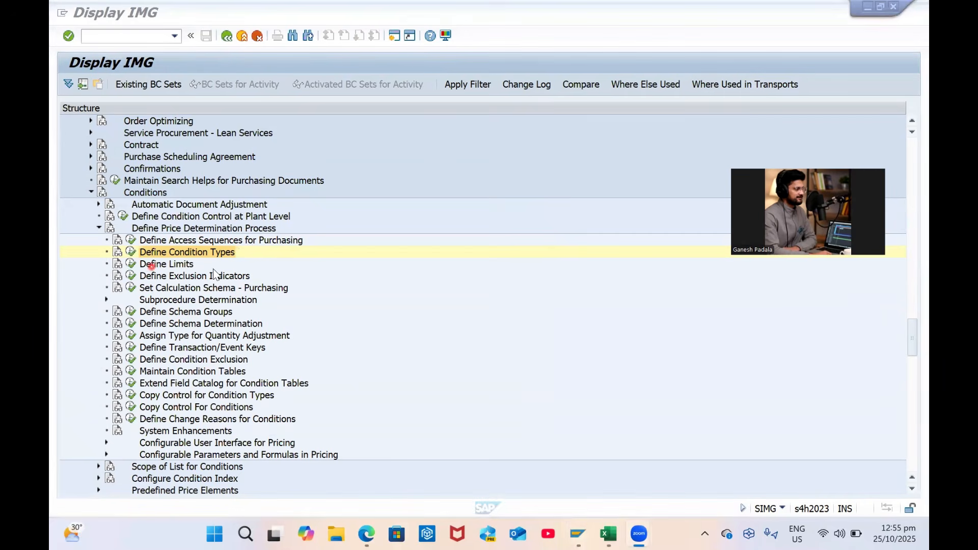
{"action": "left_click", "coordinate": [203, 312]}
{"action": "left_click", "coordinate": [132, 313]}
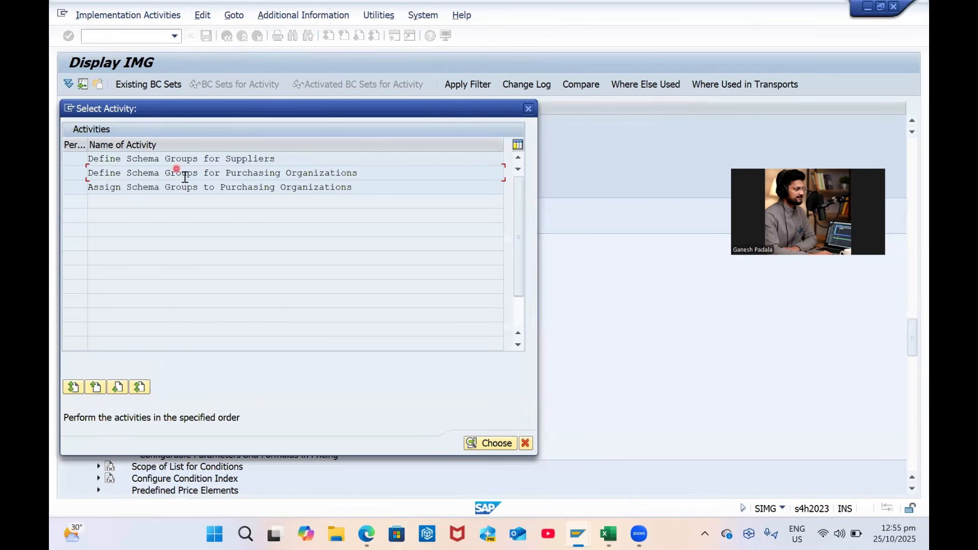
{"action": "double_click", "coordinate": [191, 160]}
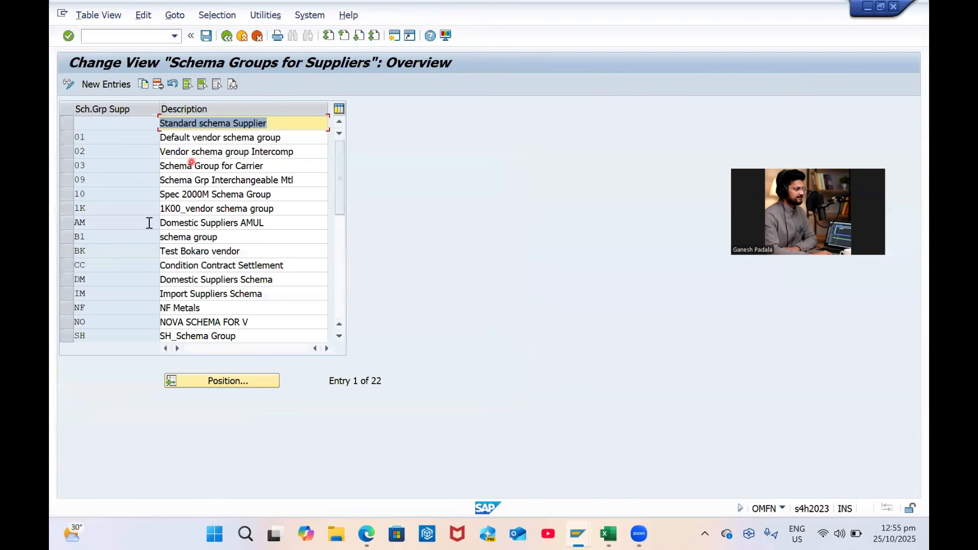
{"action": "scroll", "coordinate": [240, 331], "scroll_direction": "down", "scroll_amount": 3}
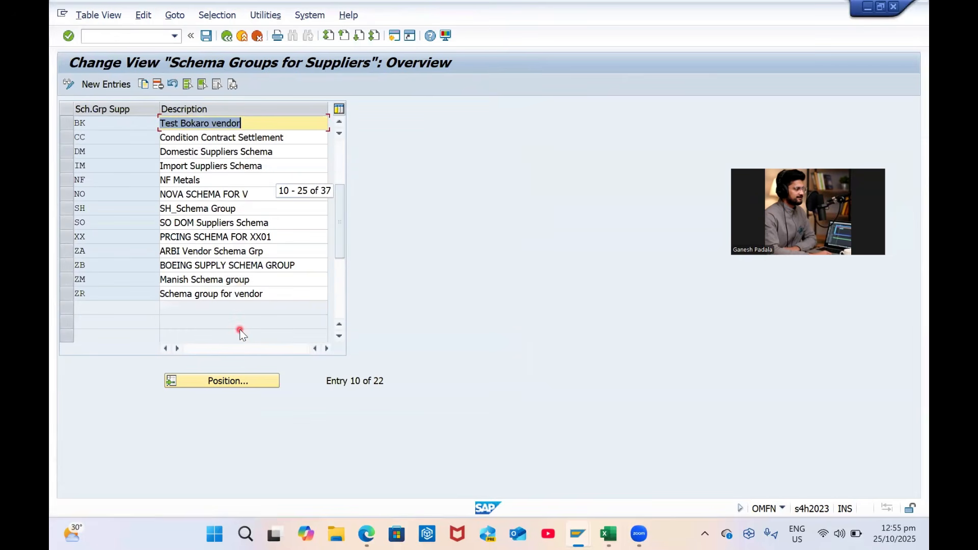
{"action": "scroll", "coordinate": [241, 331], "scroll_direction": "up", "scroll_amount": 3}
Copy the Standard schema Supplier entry as G1 'GP Domestic Schema'
{"action": "left_click", "coordinate": [69, 127]}
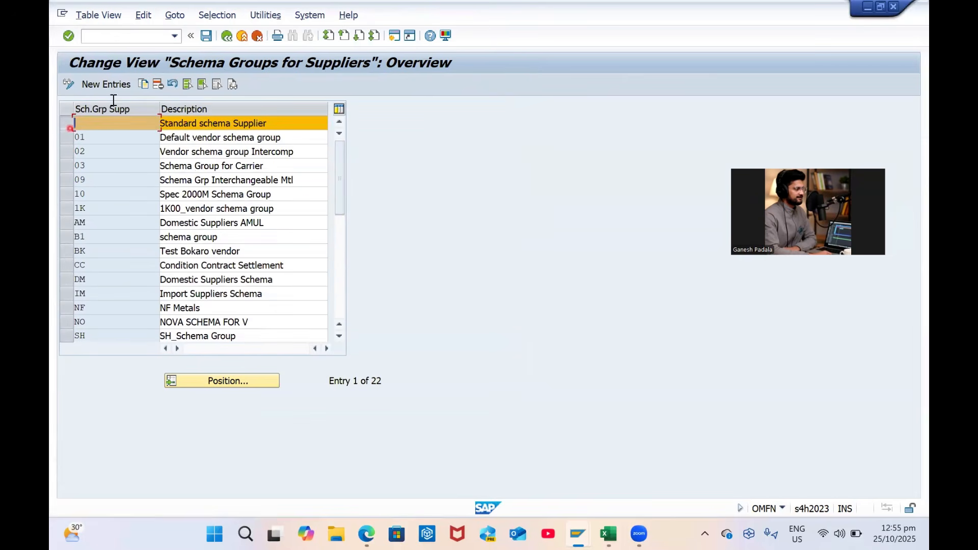
{"action": "key", "text": "F6"}
{"action": "type", "text": "G"}
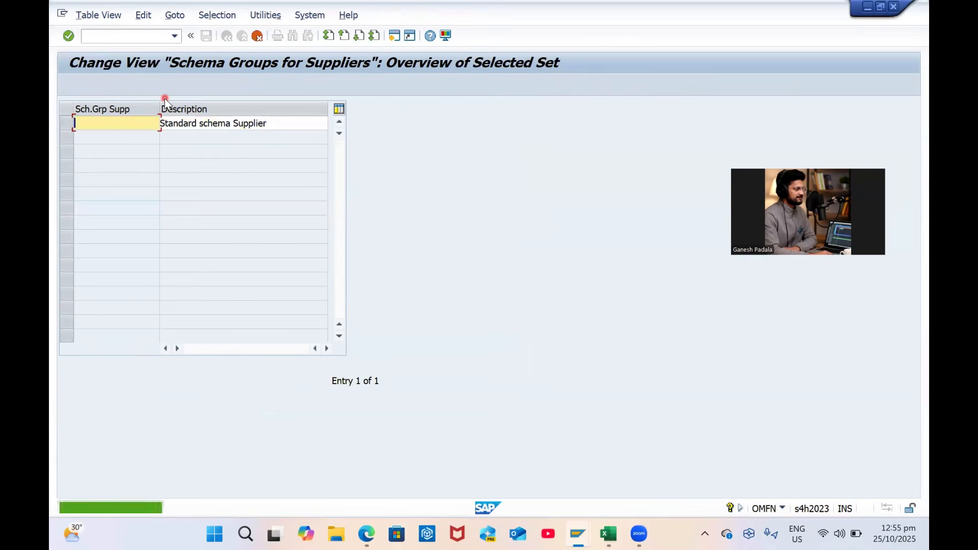
{"action": "key", "text": "Caps_Lock"}
{"action": "type", "text": "1"}
{"action": "key", "text": "Tab"}
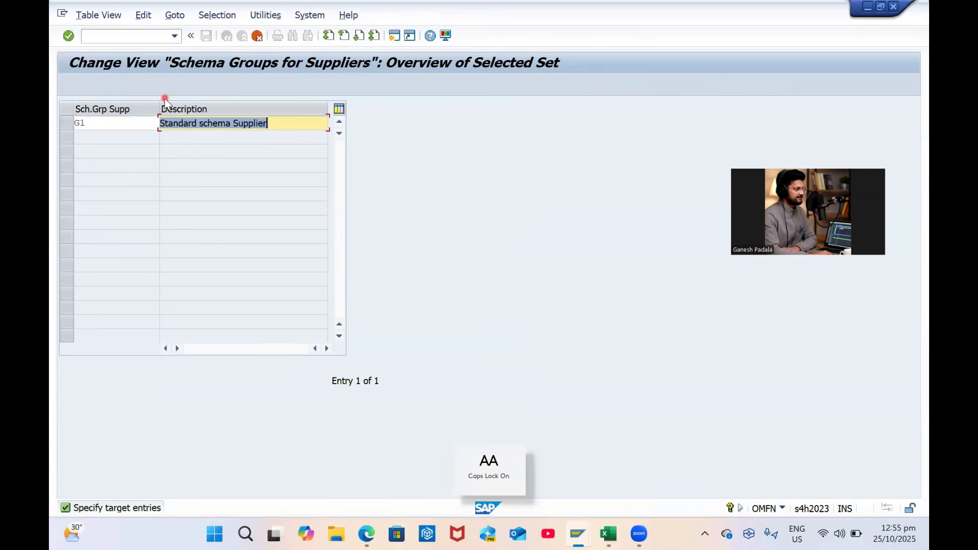
{"action": "type", "text": "GP D"}
{"action": "key", "text": "Caps_Lock"}
{"action": "type", "text": "omestic Schema"}
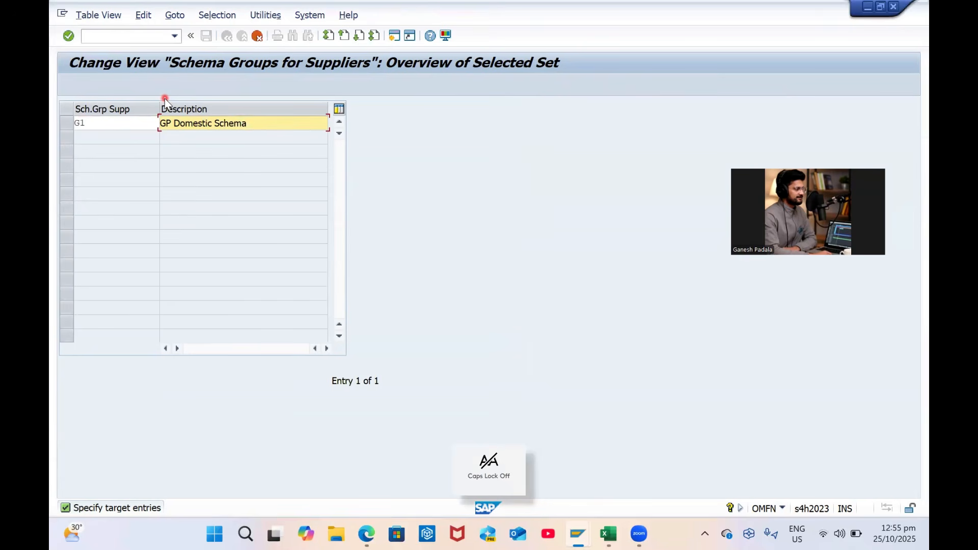
{"action": "key", "text": "Return"}
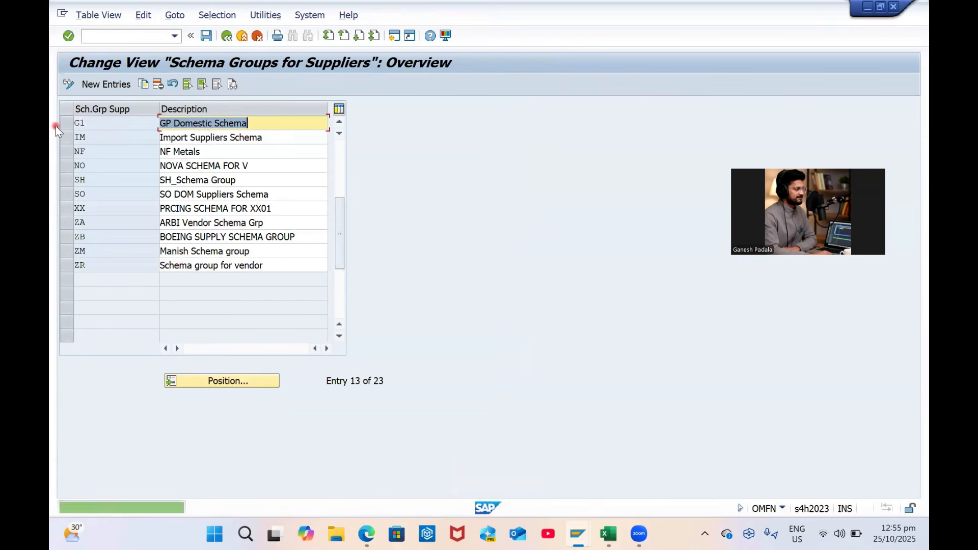
Copy G1 as G2 'GP Import Schema' and save both to a customizing request
{"action": "left_click", "coordinate": [65, 126]}
{"action": "left_click", "coordinate": [144, 85]}
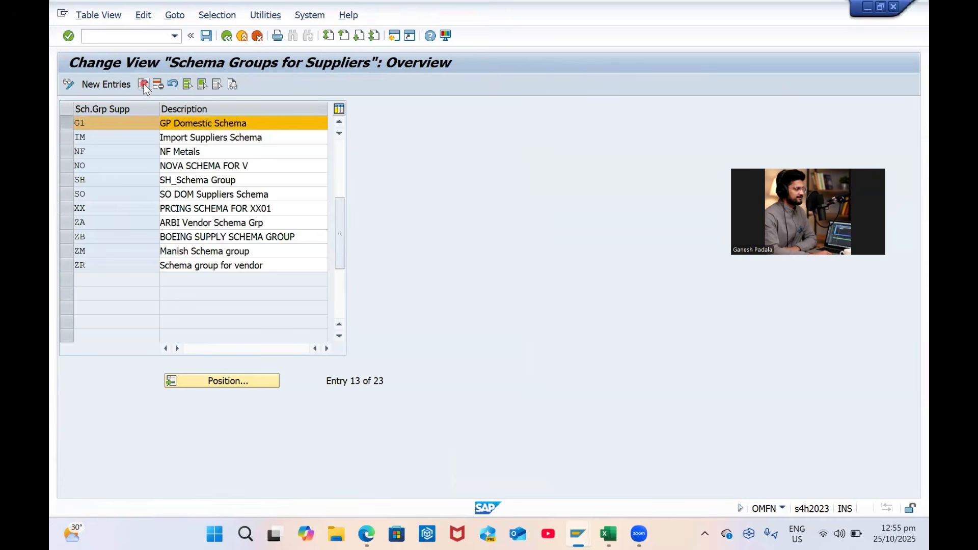
{"action": "type", "text": "G"}
{"action": "key", "text": "Caps_Lock"}
{"action": "type", "text": "2"}
{"action": "key", "text": "Tab"}
{"action": "type", "text": "GP I"}
{"action": "key", "text": "Caps_Lock"}
{"action": "type", "text": "mp"}
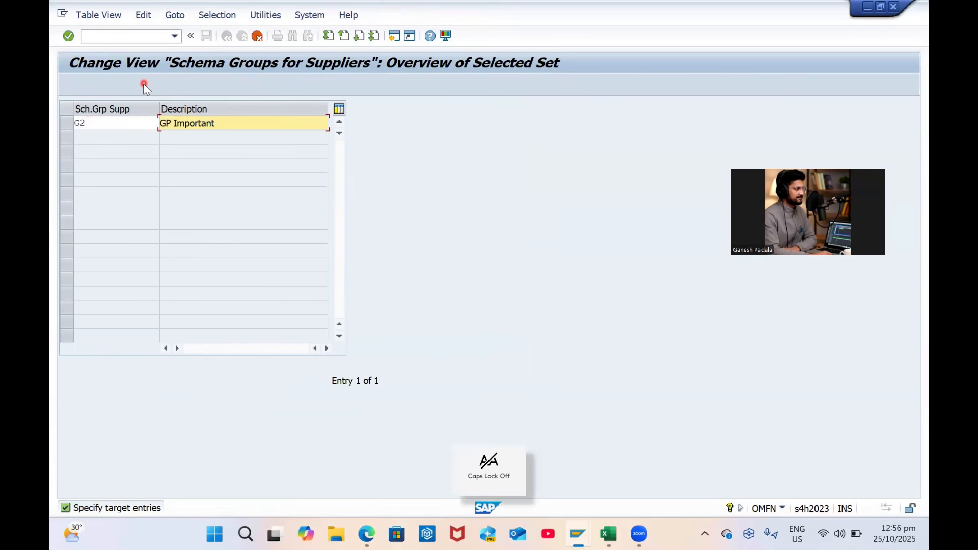
{"action": "type", "text": "orta"}
{"action": "key", "text": "BackSpace"}
{"action": "key", "text": "Caps_Lock"}
{"action": "key", "text": "Return"}
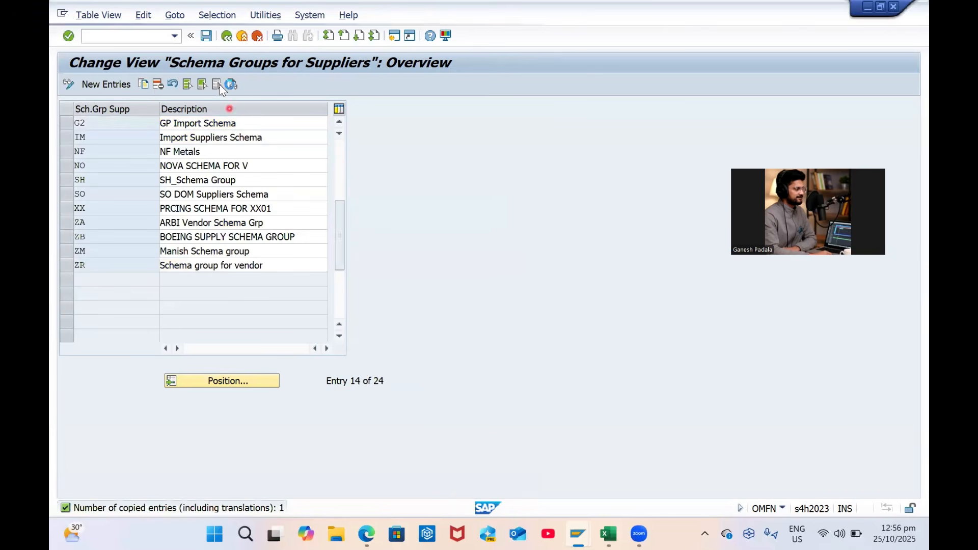
{"action": "key", "text": "ctrl+s"}
{"action": "key", "text": "Return"}
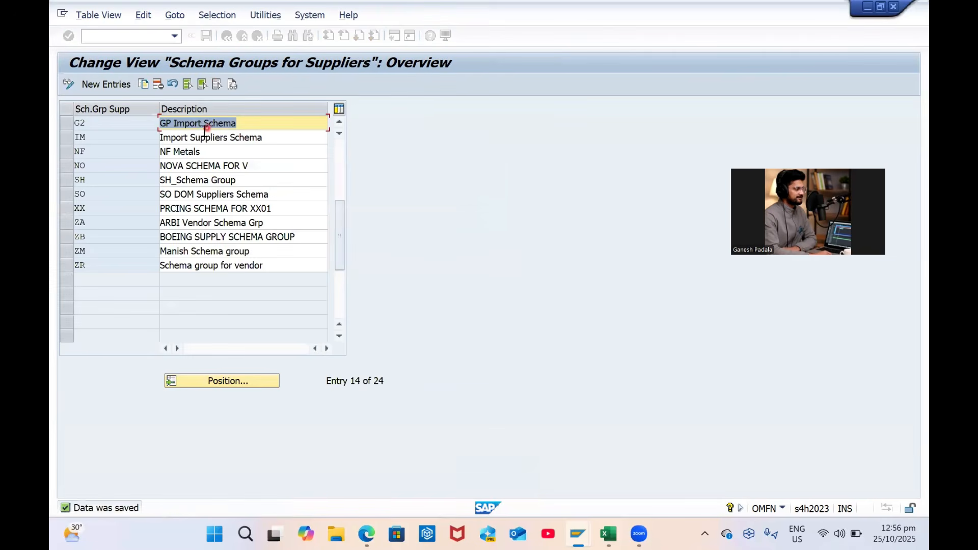
Open the purchasing organization schema groups and copy Standard Schema as code GPPO
{"action": "left_click", "coordinate": [226, 35]}
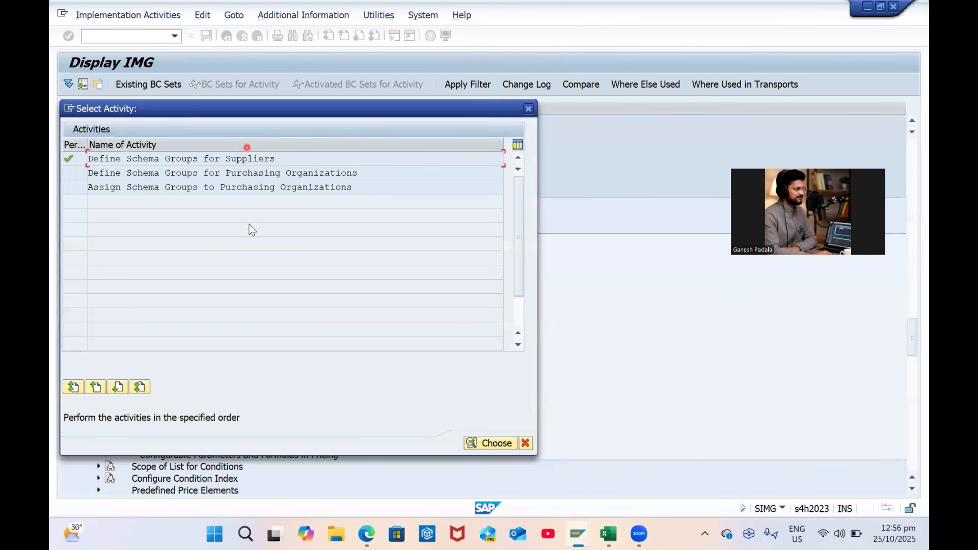
{"action": "double_click", "coordinate": [191, 175]}
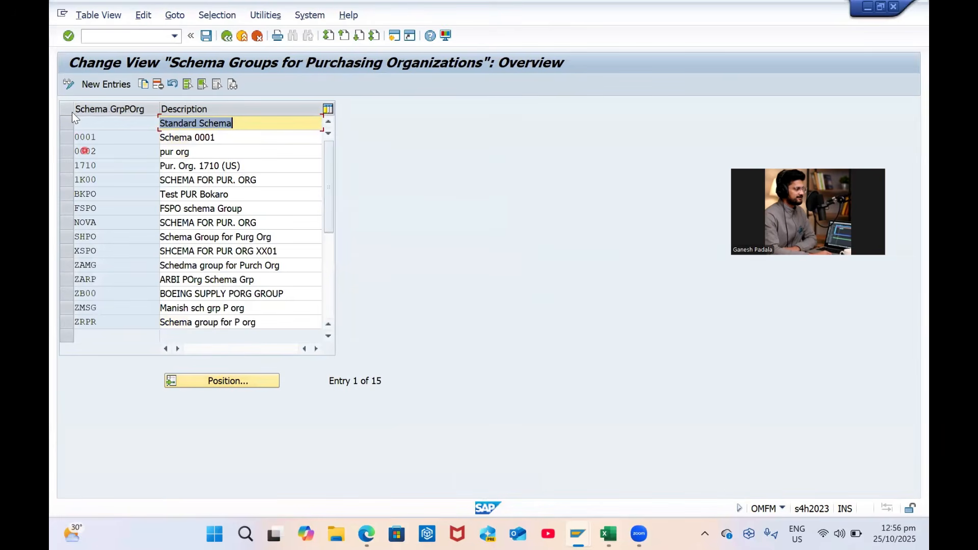
{"action": "left_click", "coordinate": [67, 123]}
{"action": "left_click", "coordinate": [145, 83]}
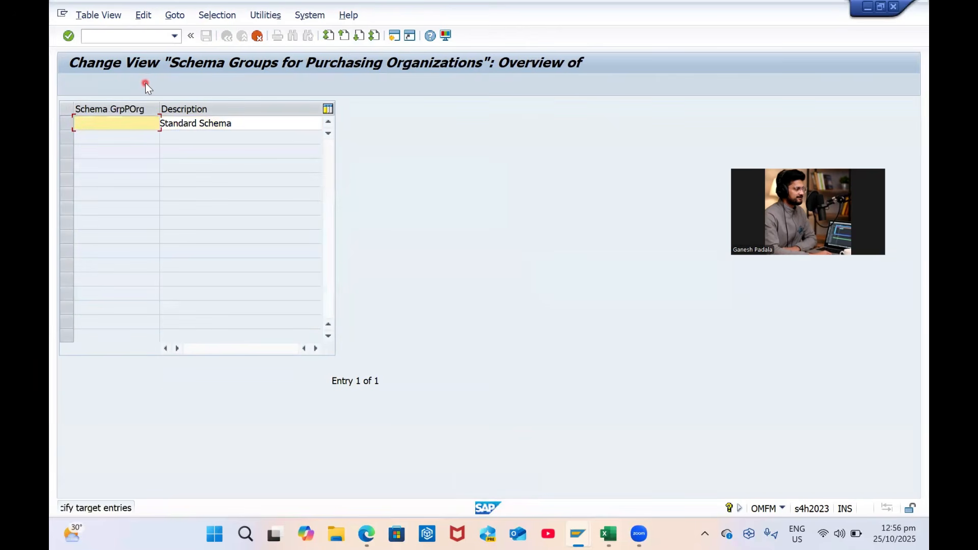
{"action": "type", "text": "G"}
{"action": "key", "text": "Caps_Lock"}
{"action": "type", "text": "PS"}
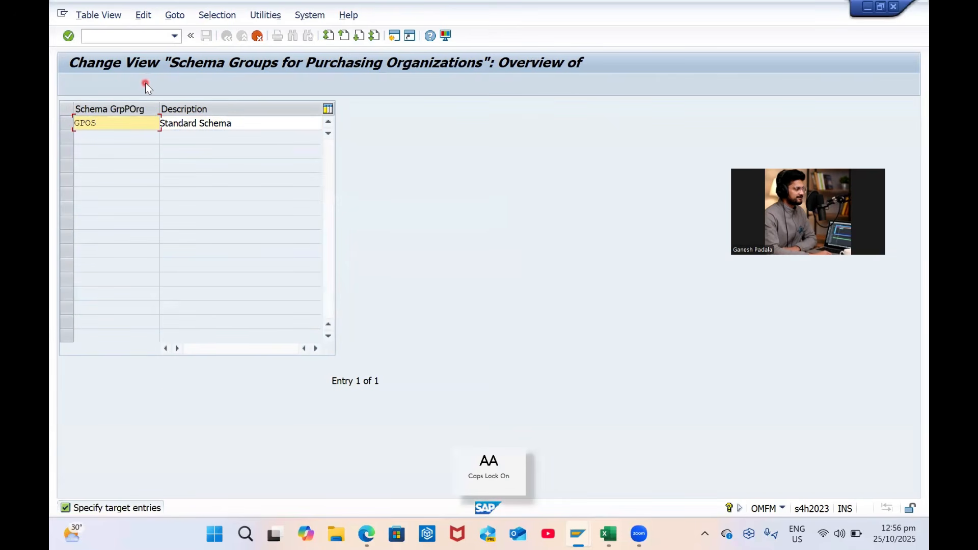
{"action": "key", "text": "BackSpace"}
{"action": "type", "text": "P"}
{"action": "key", "text": "BackSpace"}
{"action": "key", "text": "BackSpace"}
{"action": "type", "text": "PSG"}
{"action": "key", "text": "BackSpace"}
{"action": "key", "text": "BackSpace"}
{"action": "type", "text": "PO"}
Describe GPPO as 'GP Purchase Org Schema' and save it to a customizing request
{"action": "key", "text": "Tab"}
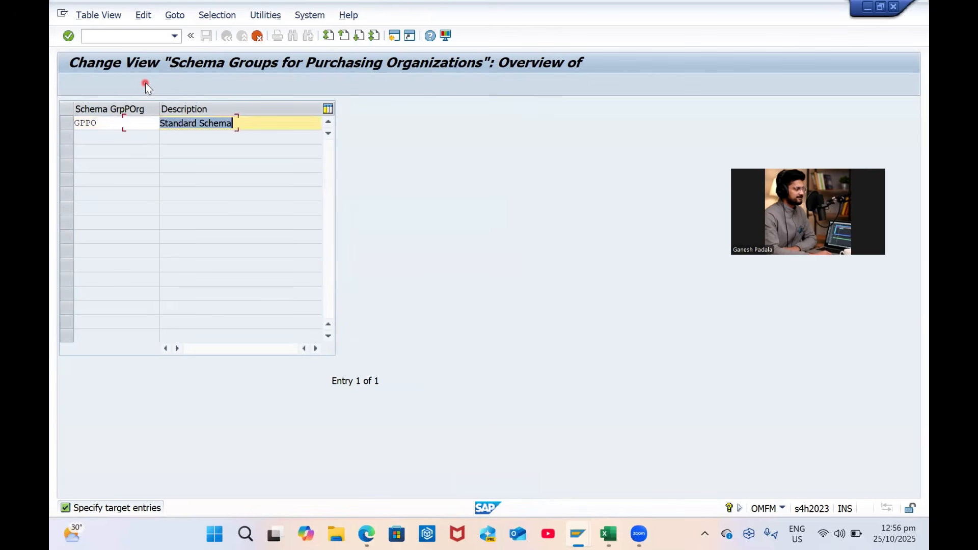
{"action": "type", "text": "GPO"}
{"action": "key", "text": "BackSpace"}
{"action": "type", "text": "P"}
{"action": "key", "text": "Caps_Lock"}
{"action": "type", "text": "urcha"}
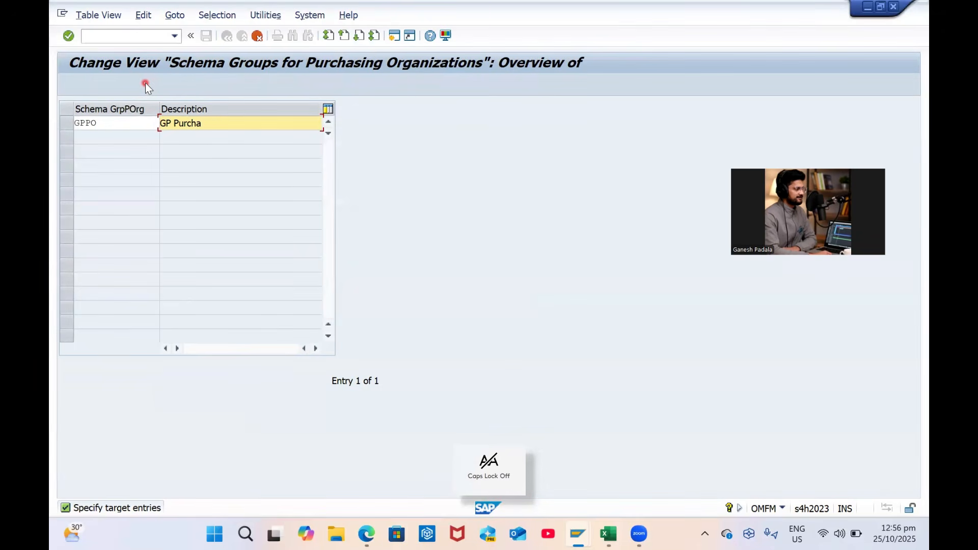
{"action": "type", "text": "se Org Schema"}
{"action": "key", "text": "Return"}
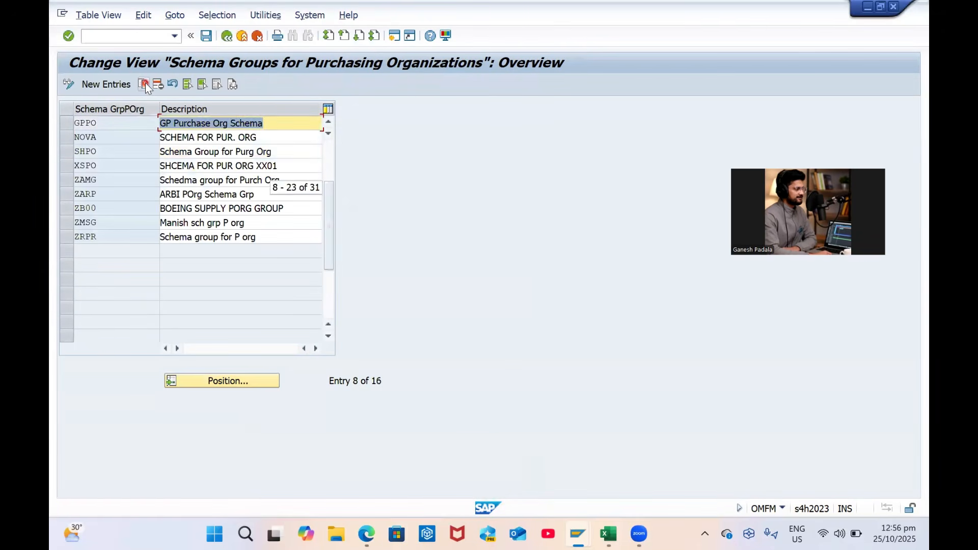
{"action": "key", "text": "ctrl+s"}
{"action": "key", "text": "Return"}
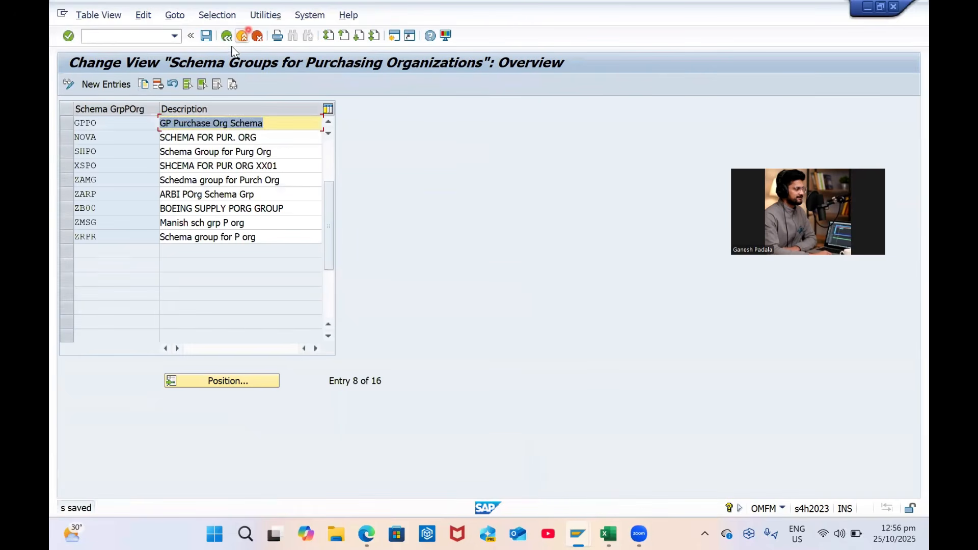
Assign schema group GPPO to purchasing organization GPPO and save it to a request
{"action": "left_click", "coordinate": [197, 178]}
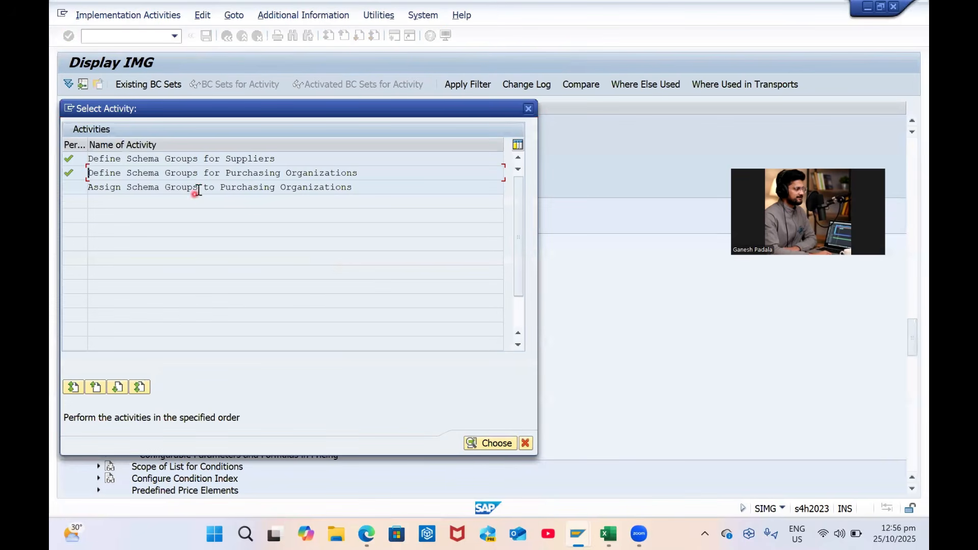
{"action": "double_click", "coordinate": [203, 188]}
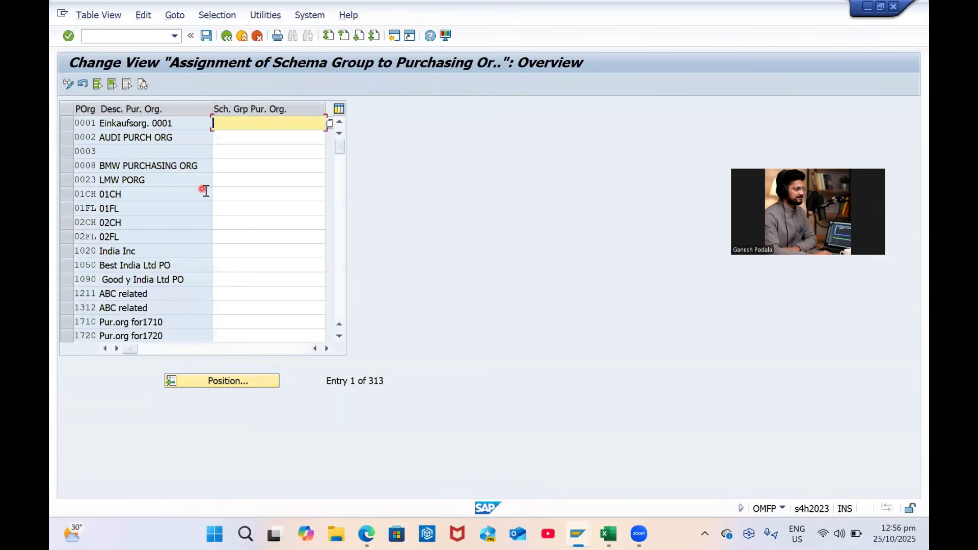
{"action": "left_click", "coordinate": [220, 382]}
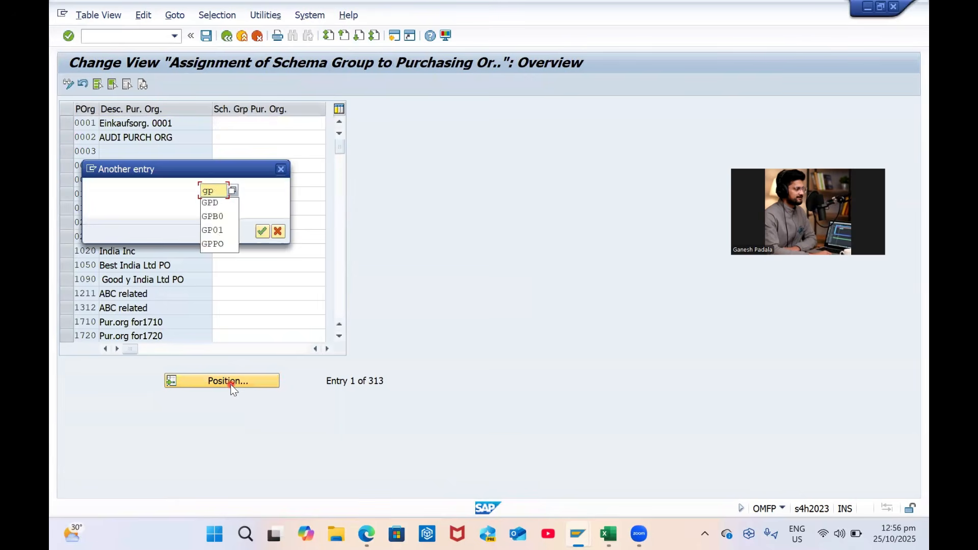
{"action": "type", "text": "gpo"}
{"action": "key", "text": "Return"}
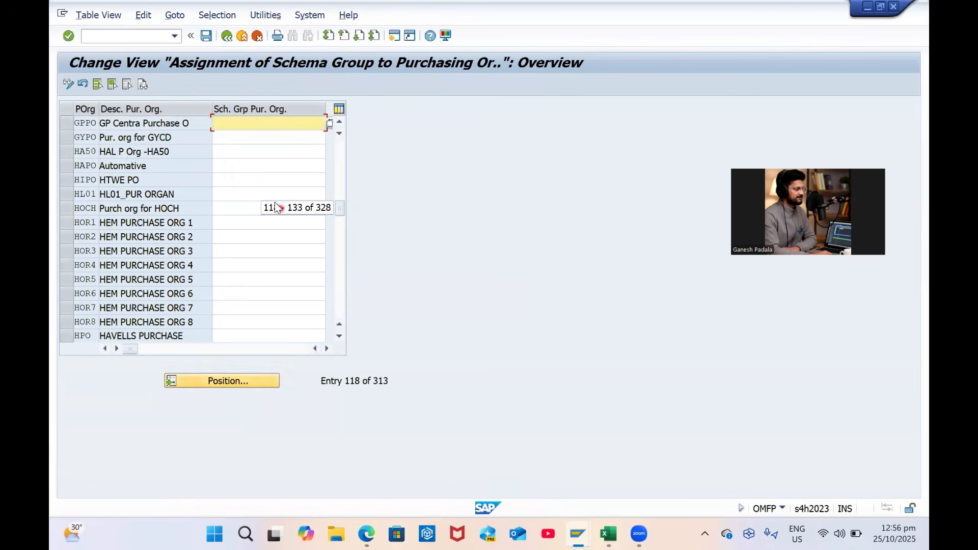
{"action": "type", "text": "gppo"}
{"action": "key", "text": "Return"}
{"action": "key", "text": "ctrl+s"}
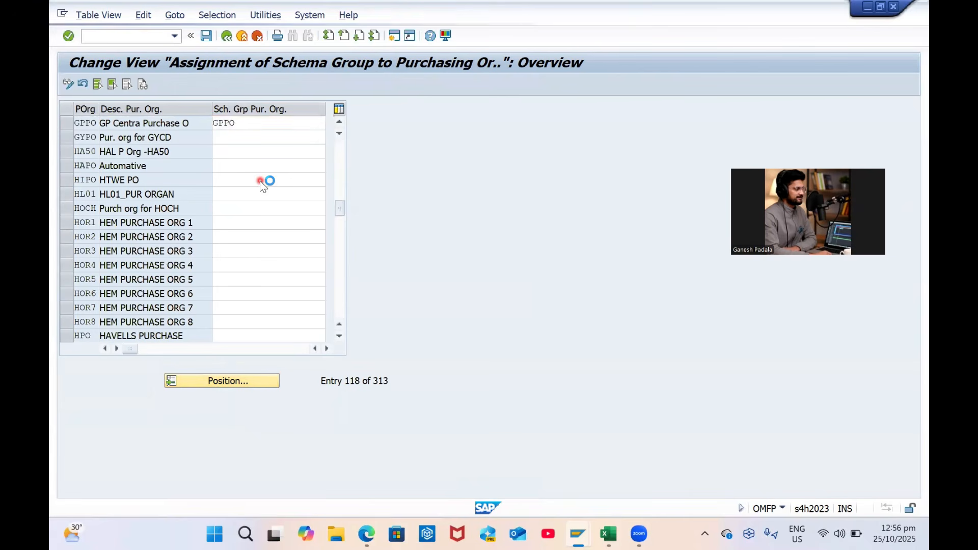
{"action": "key", "text": "Return"}
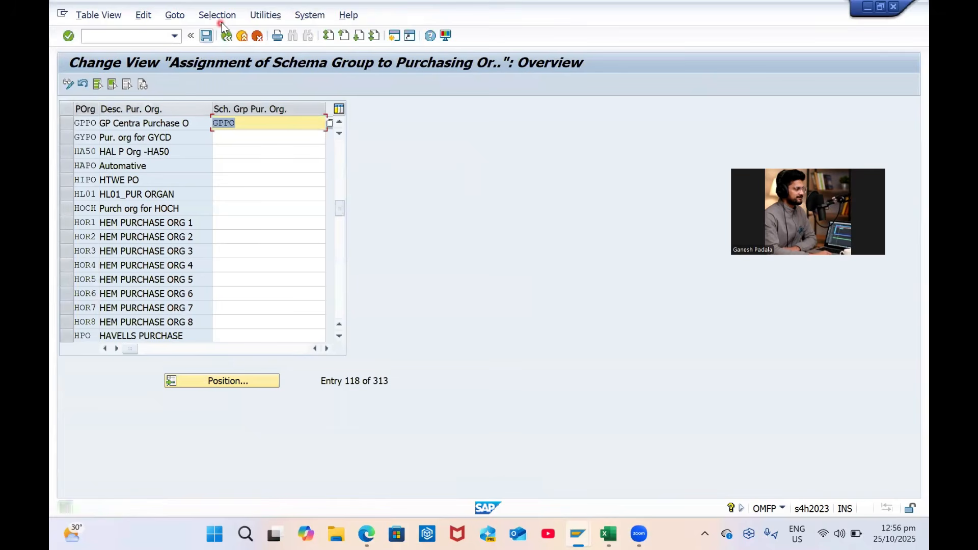
{"action": "left_click", "coordinate": [225, 36]}
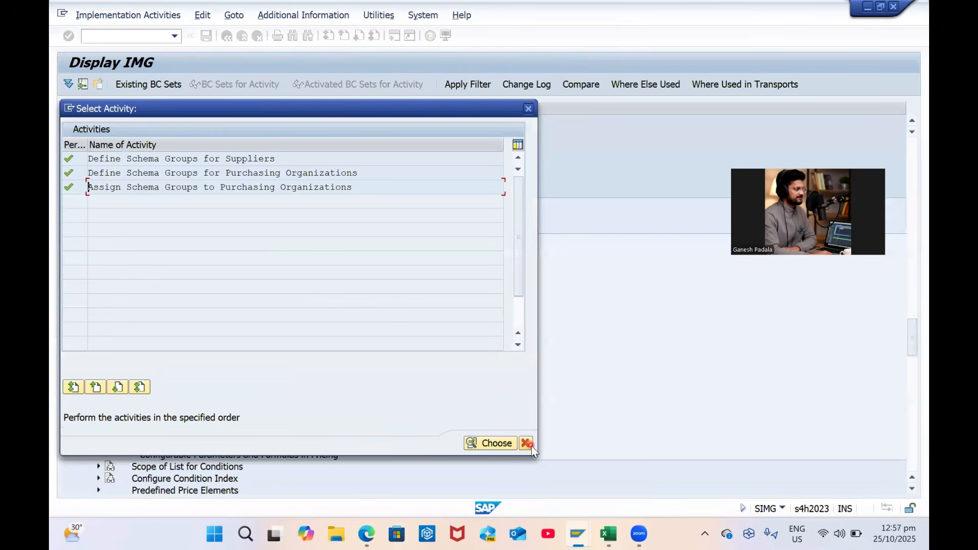
Open schema determination for standard purchase orders and position to GPPO
{"action": "left_click", "coordinate": [527, 444]}
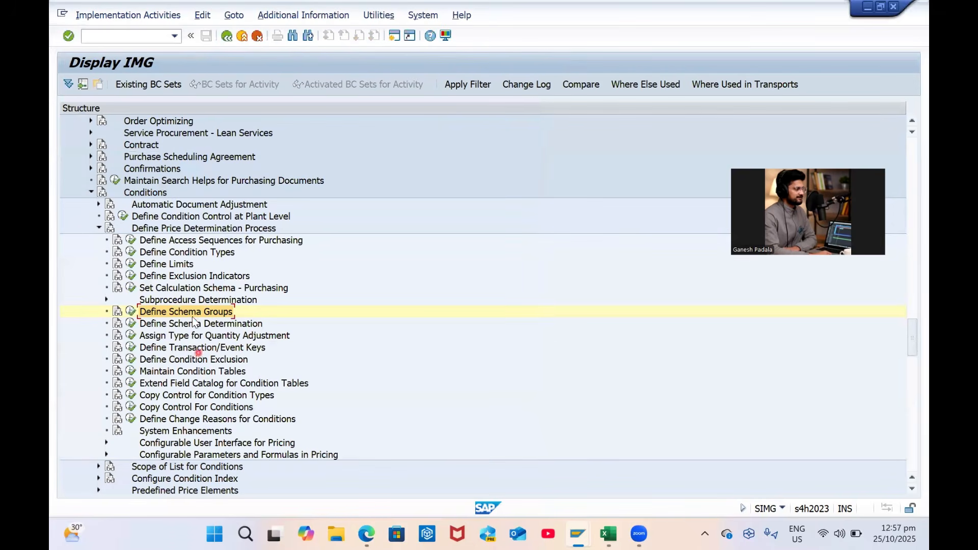
{"action": "left_click", "coordinate": [130, 328]}
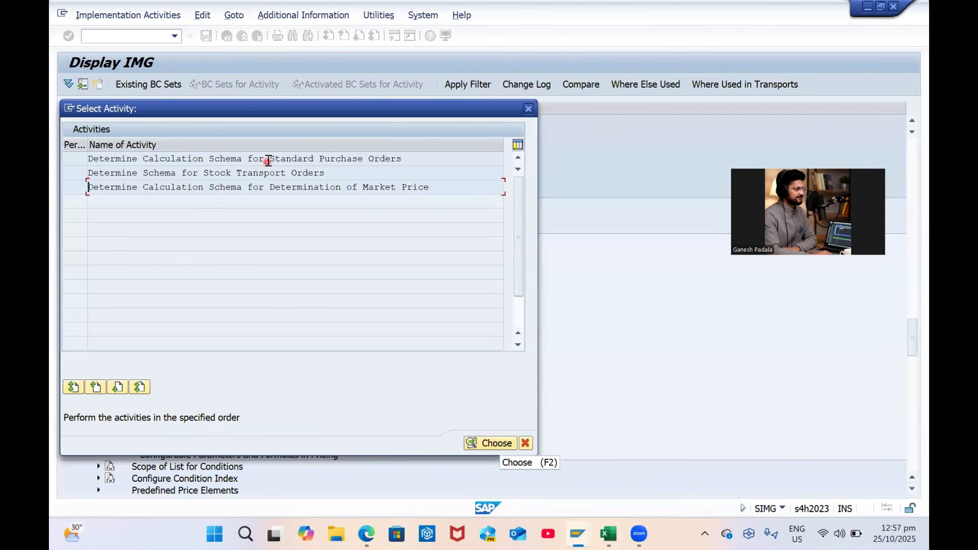
{"action": "double_click", "coordinate": [267, 159]}
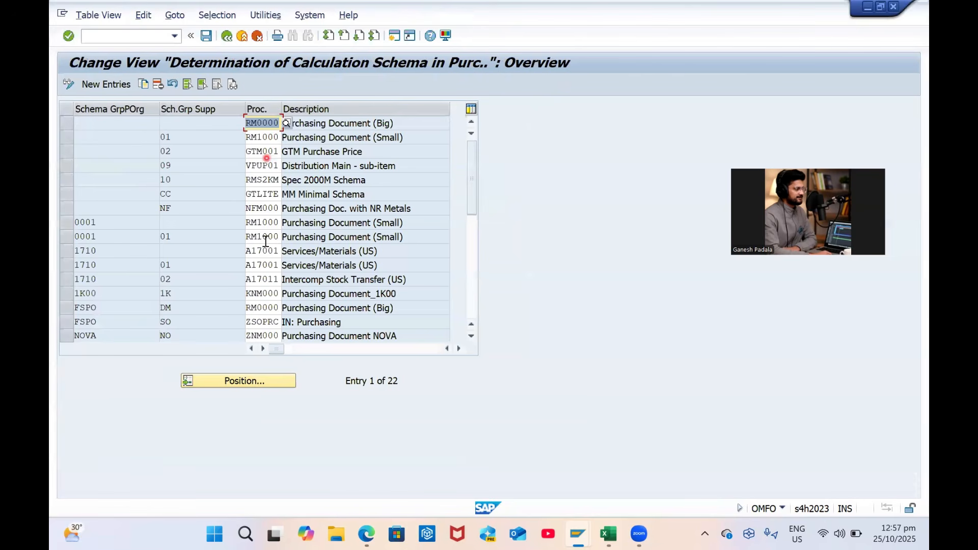
{"action": "left_click", "coordinate": [249, 382]}
{"action": "type", "text": "gp"}
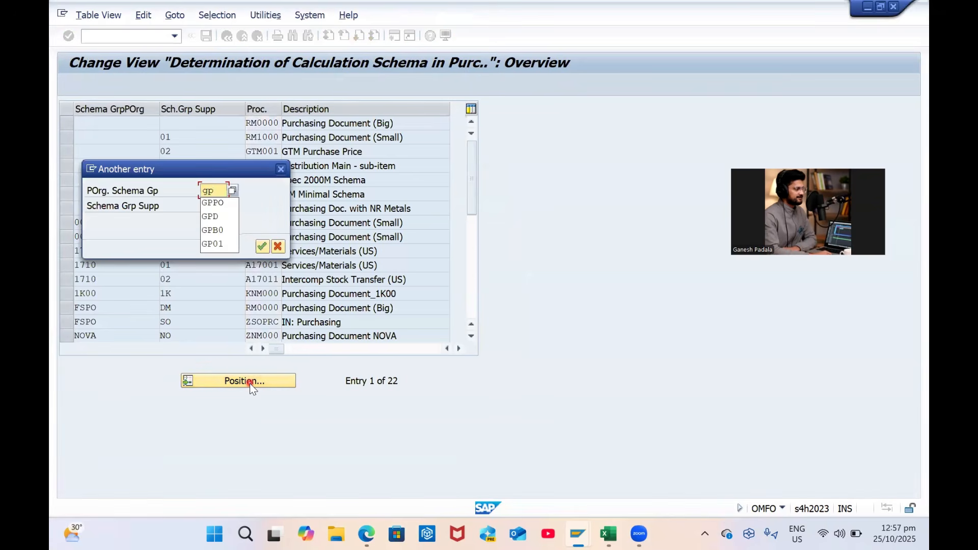
{"action": "type", "text": "po"}
{"action": "key", "text": "Return"}
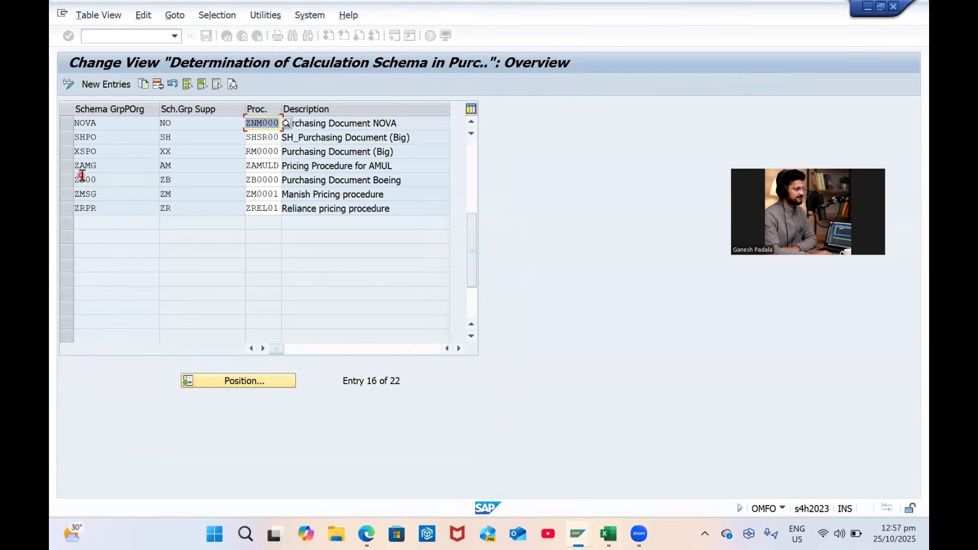
Add an entry GPPO with supplier group G1 determining schema ZGPDOM, and save it
{"action": "left_click", "coordinate": [102, 84]}
{"action": "key", "text": "Caps_Lock"}
{"action": "type", "text": "GPPO"}
{"action": "key", "text": "Tab"}
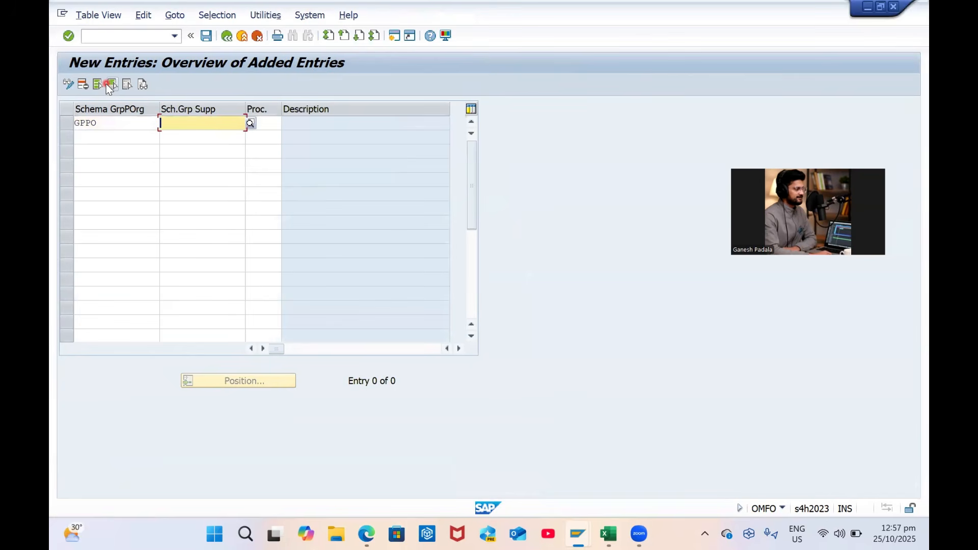
{"action": "type", "text": "G"}
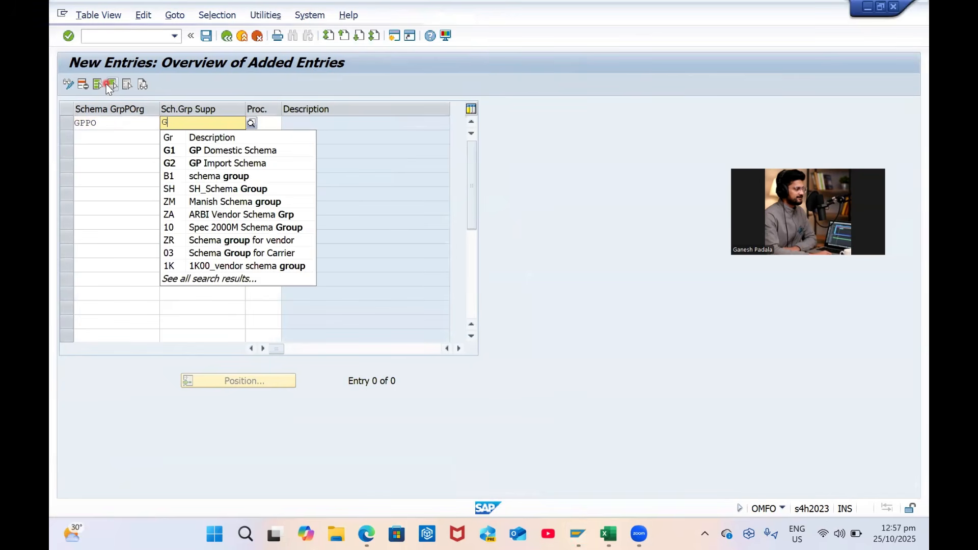
{"action": "type", "text": "1"}
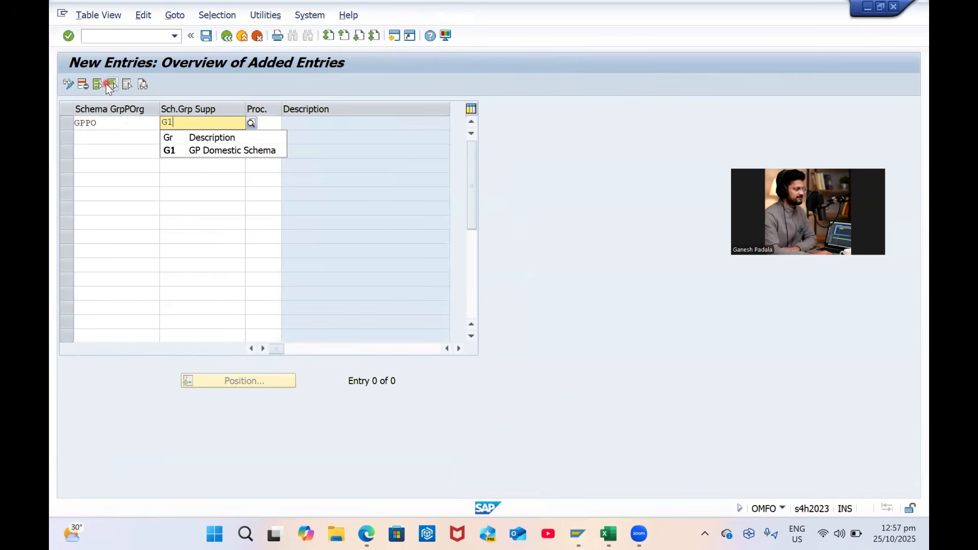
{"action": "key", "text": "Tab"}
{"action": "type", "text": "GPD"}
{"action": "key", "text": "BackSpace"}
{"action": "key", "text": "BackSpace"}
{"action": "key", "text": "BackSpace"}
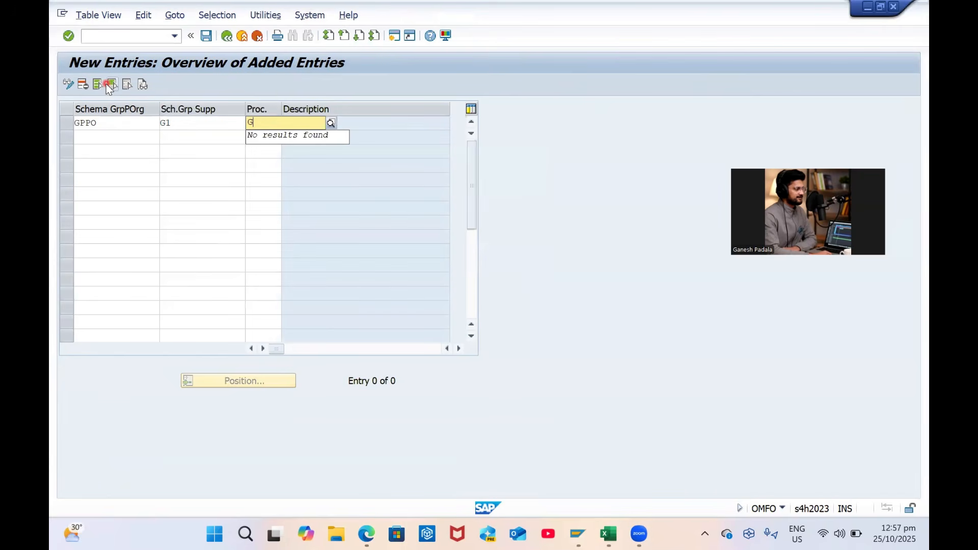
{"action": "type", "text": "ZG"}
{"action": "key", "text": "Down"}
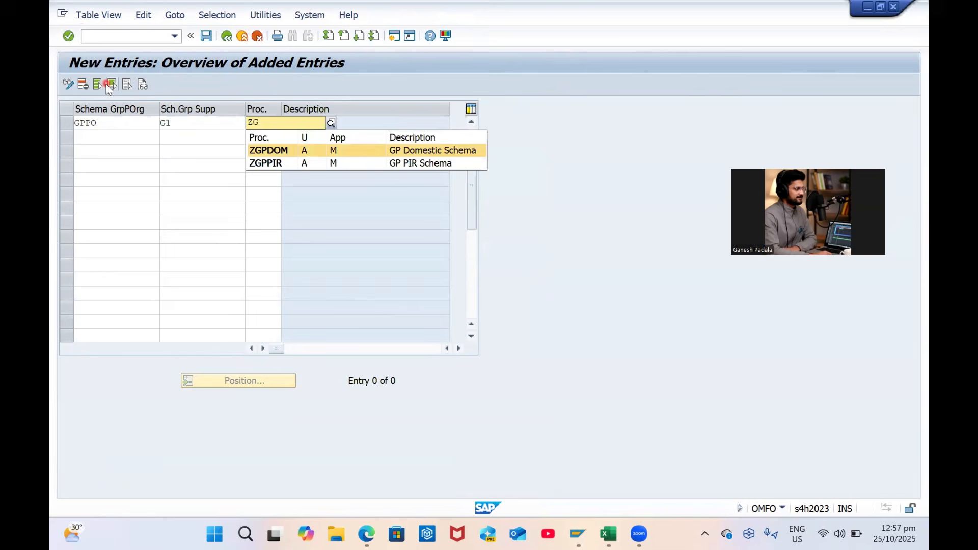
{"action": "key", "text": "Return"}
{"action": "key", "text": "Return"}
{"action": "key", "text": "ctrl+s"}
{"action": "key", "text": "Return"}
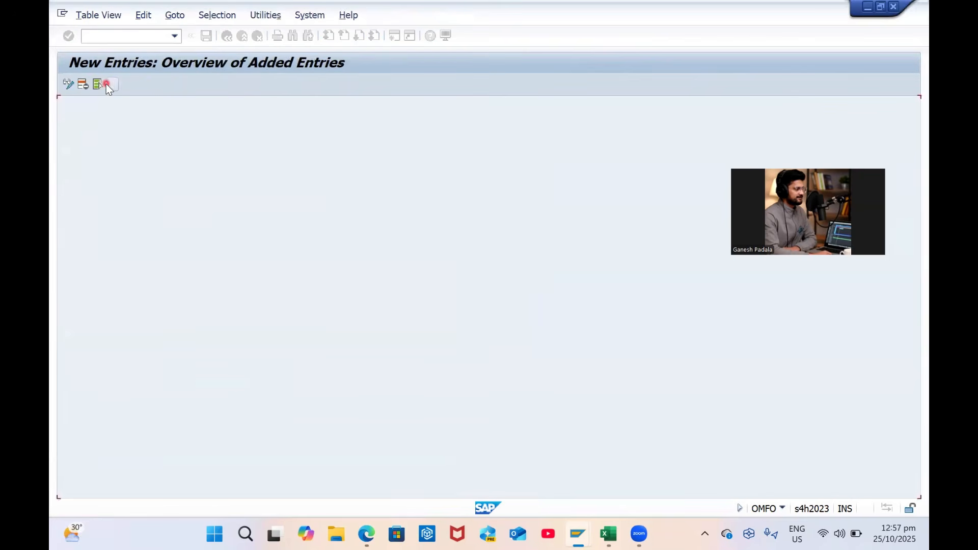
{"action": "left_click", "coordinate": [208, 38]}
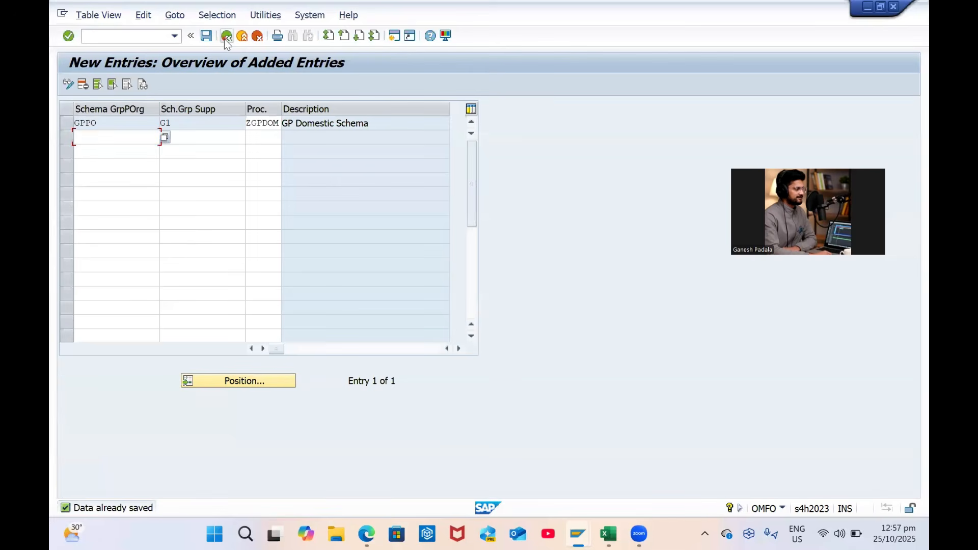
Return to the activity list and open schema determination for stock transport orders
{"action": "left_click", "coordinate": [226, 37]}
{"action": "left_click", "coordinate": [227, 37]}
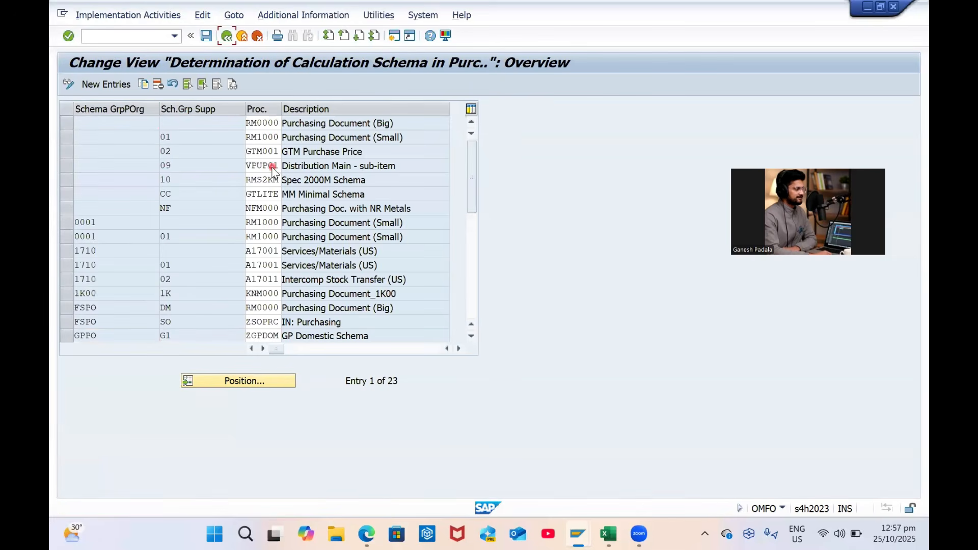
{"action": "double_click", "coordinate": [250, 173]}
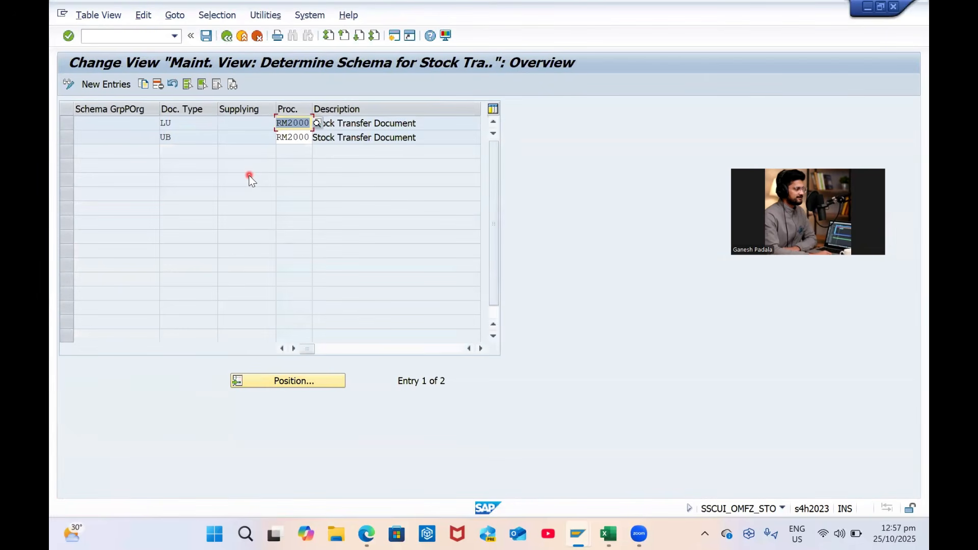
Open Define Attributes of Material Types and position to the ZRAW material types
{"action": "left_click", "coordinate": [229, 37]}
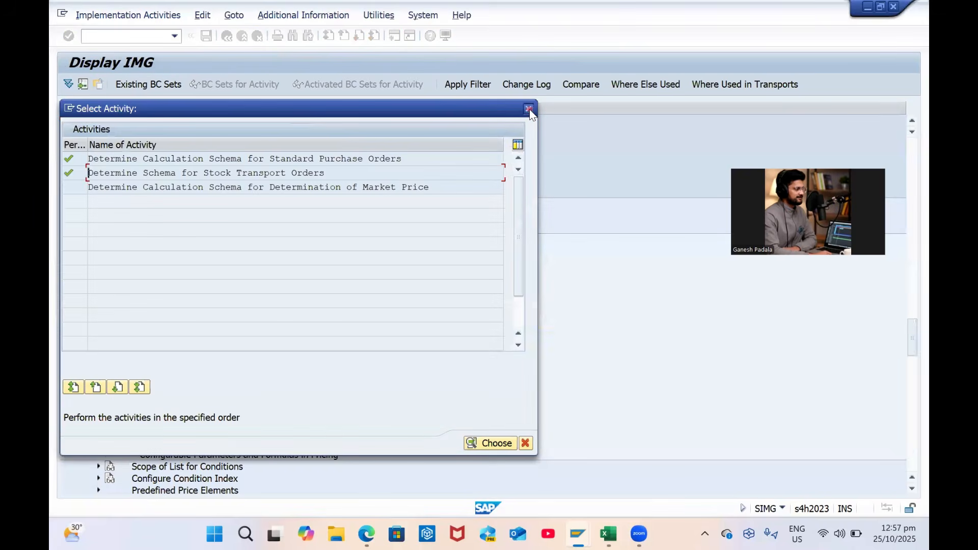
{"action": "left_click", "coordinate": [528, 108]}
{"action": "scroll", "coordinate": [278, 342], "scroll_direction": "up", "scroll_amount": 10}
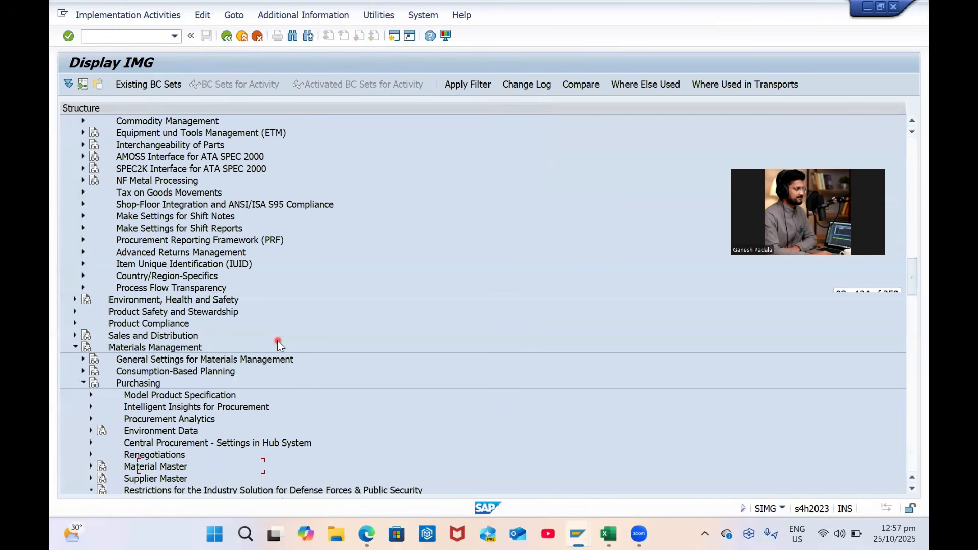
{"action": "scroll", "coordinate": [275, 341], "scroll_direction": "up", "scroll_amount": 15}
{"action": "scroll", "coordinate": [273, 341], "scroll_direction": "down", "scroll_amount": 5}
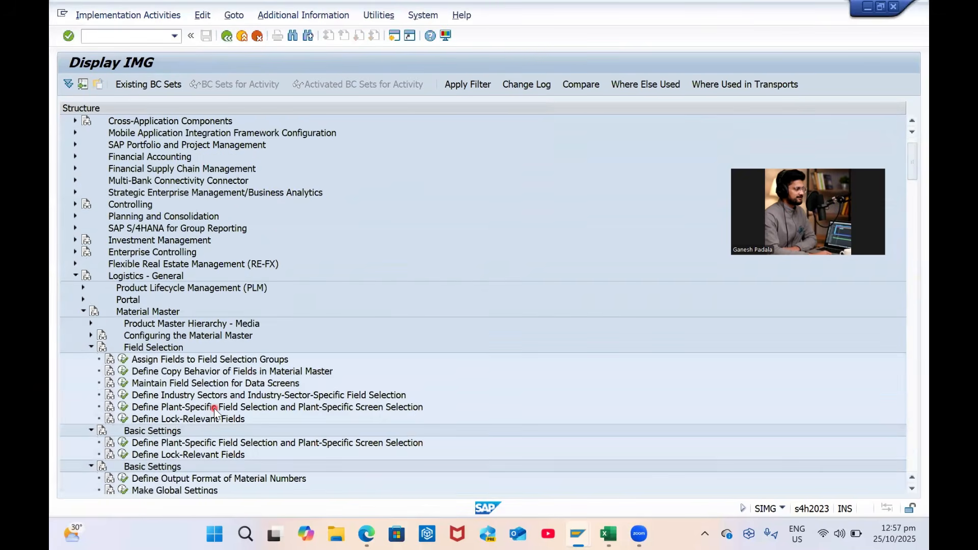
{"action": "left_click", "coordinate": [130, 385]}
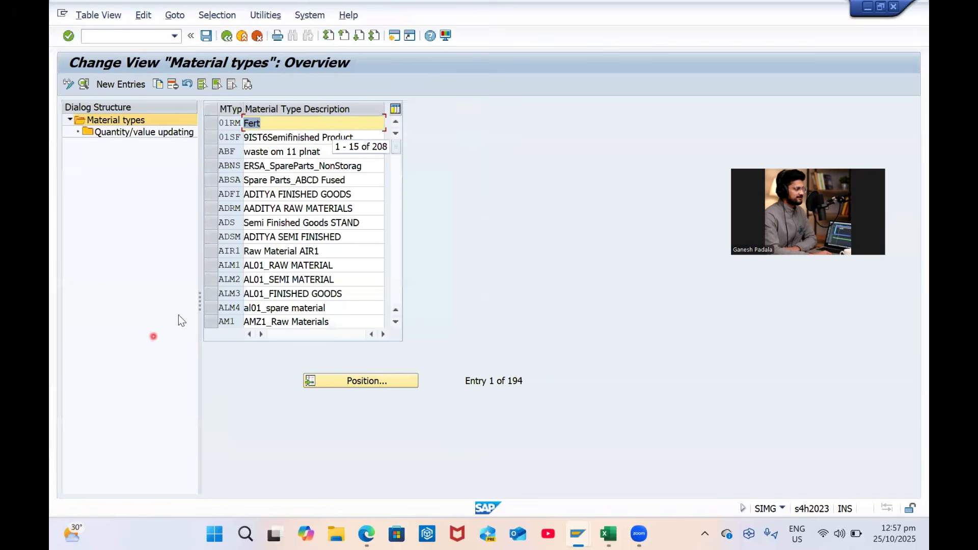
{"action": "left_click", "coordinate": [347, 381]}
{"action": "type", "text": "zraw"}
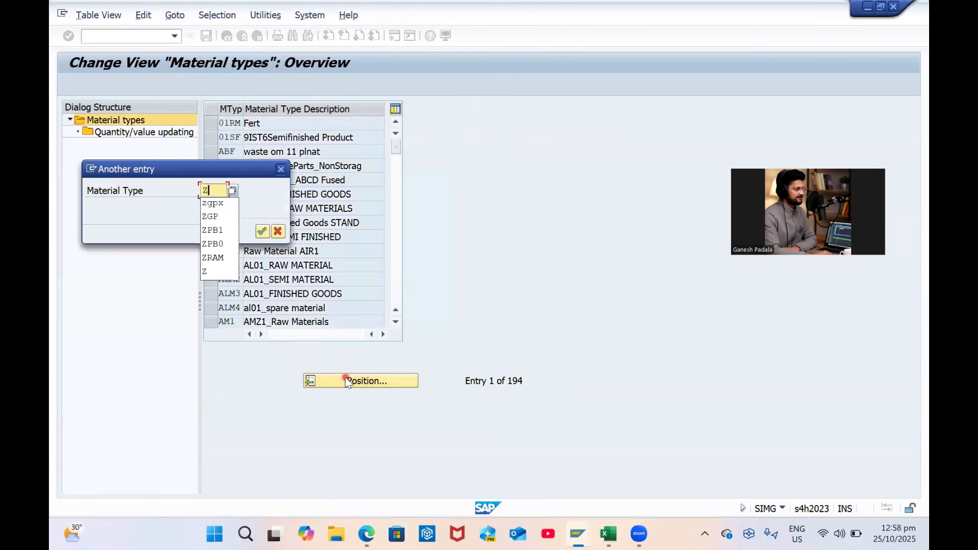
{"action": "key", "text": "Return"}
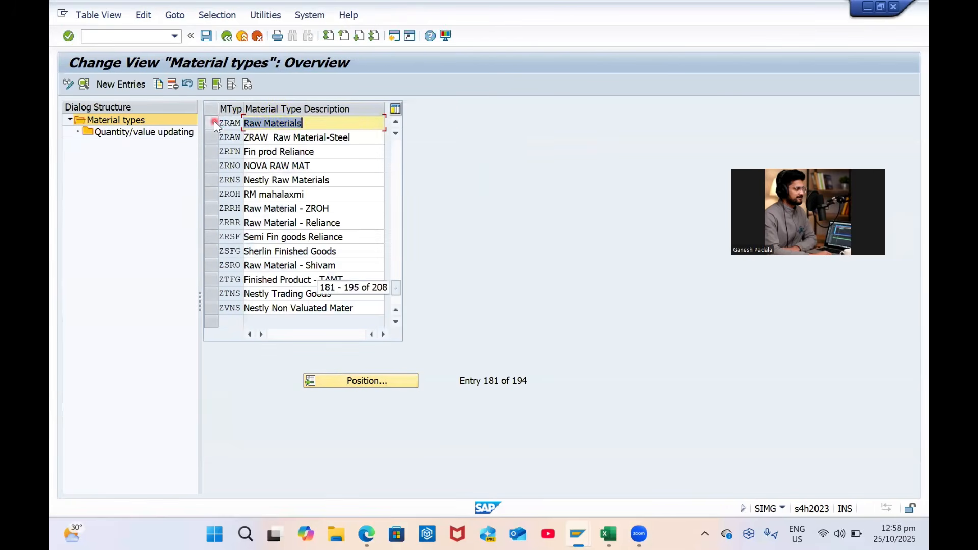
Set material type ZRAM's field reference to ZRAM and open the resulting error's explanation
{"action": "left_click", "coordinate": [81, 83]}
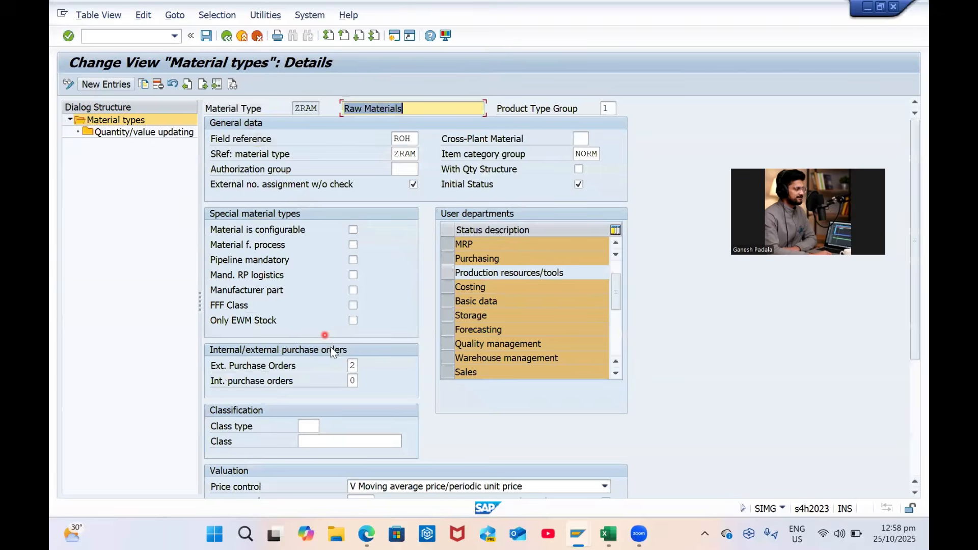
{"action": "scroll", "coordinate": [366, 389], "scroll_direction": "down", "scroll_amount": 3}
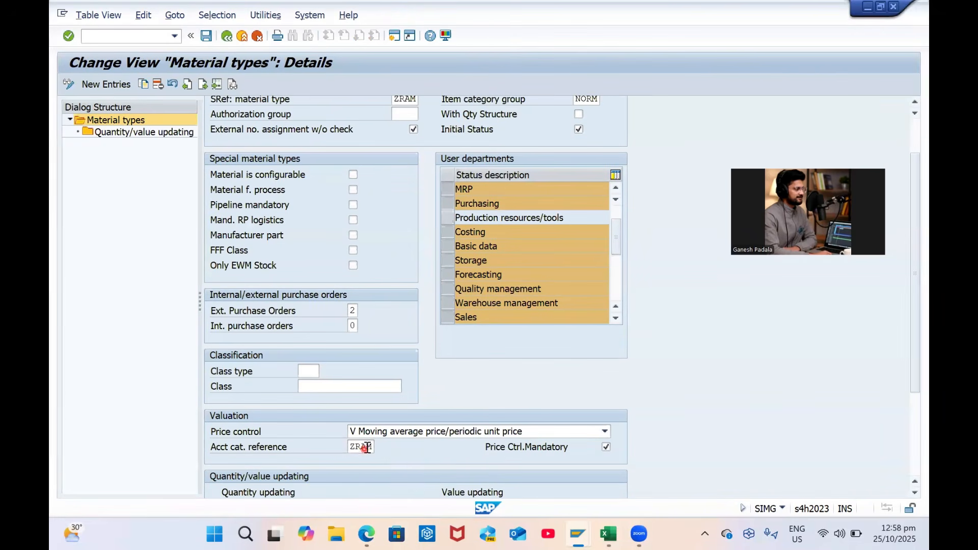
{"action": "scroll", "coordinate": [401, 460], "scroll_direction": "down", "scroll_amount": 1}
{"action": "scroll", "coordinate": [402, 459], "scroll_direction": "down", "scroll_amount": 2}
{"action": "scroll", "coordinate": [402, 459], "scroll_direction": "down", "scroll_amount": 2}
{"action": "scroll", "coordinate": [403, 458], "scroll_direction": "up", "scroll_amount": 6}
{"action": "scroll", "coordinate": [384, 270], "scroll_direction": "up", "scroll_amount": 2}
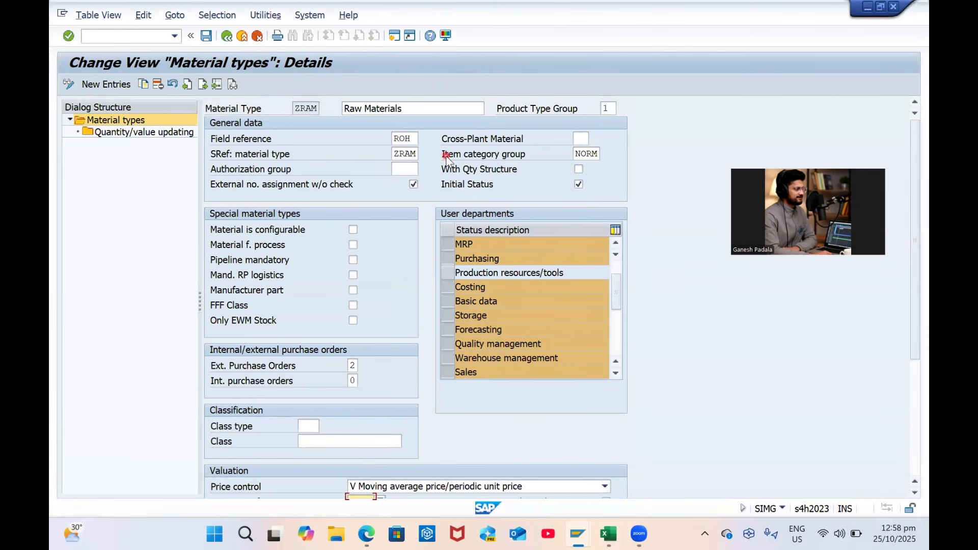
{"action": "double_click", "coordinate": [417, 140]}
{"action": "type", "text": "ZR"}
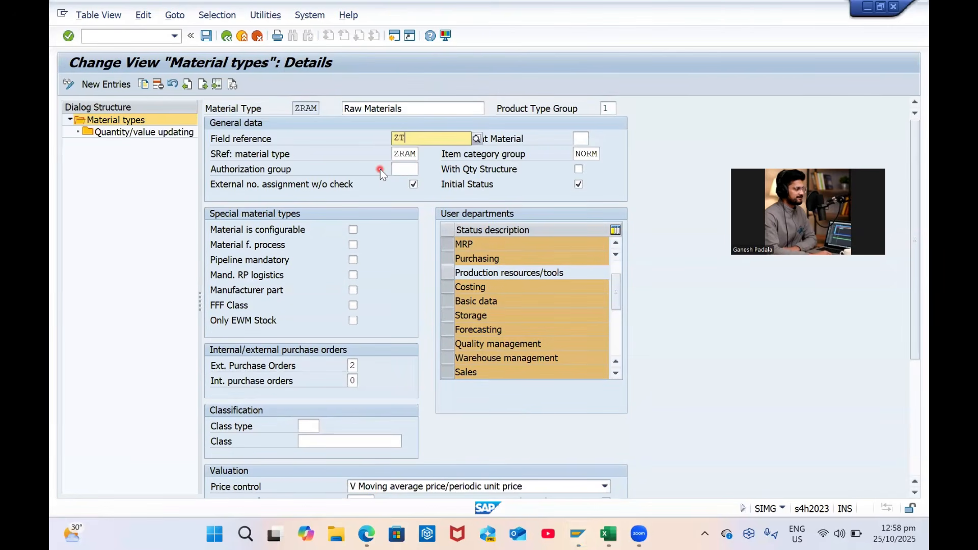
{"action": "type", "text": "AM"}
{"action": "key", "text": "Return"}
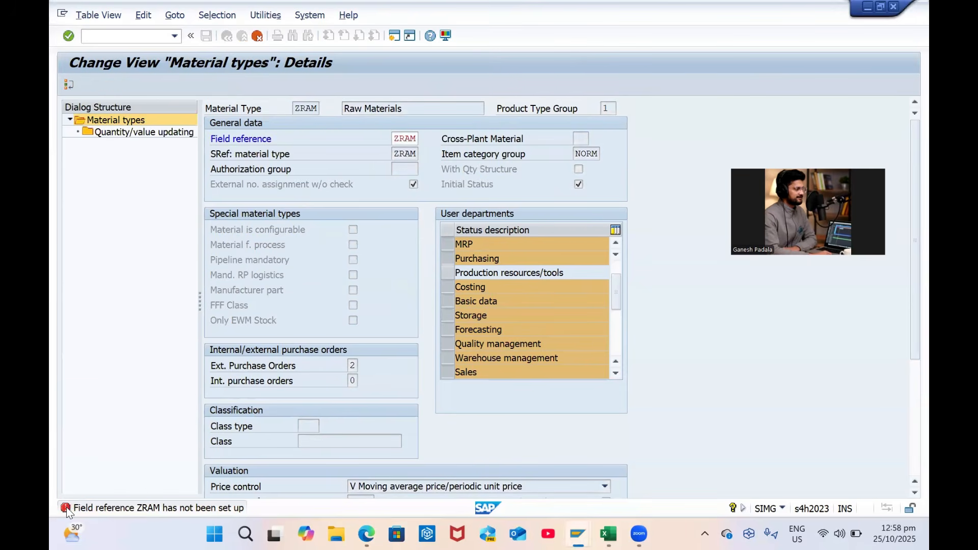
{"action": "left_click", "coordinate": [72, 509]}
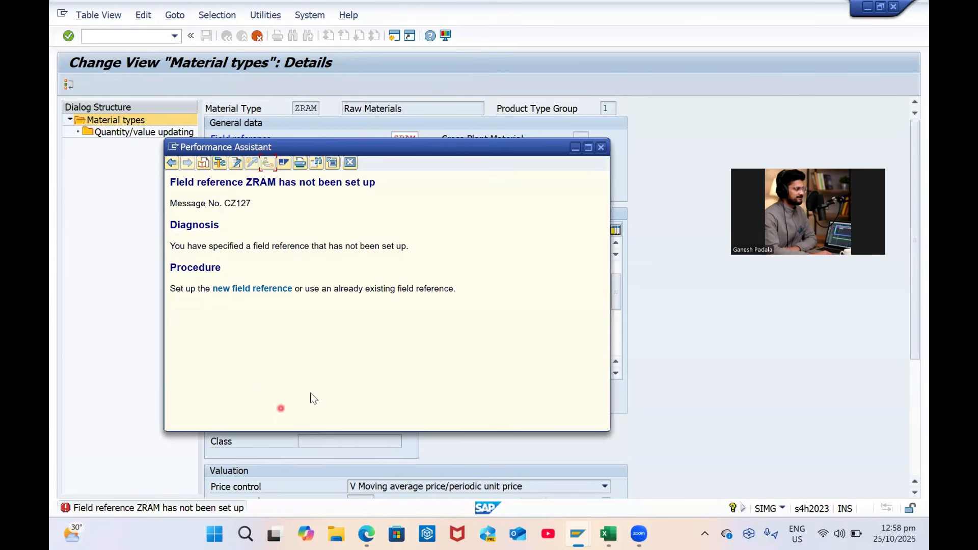
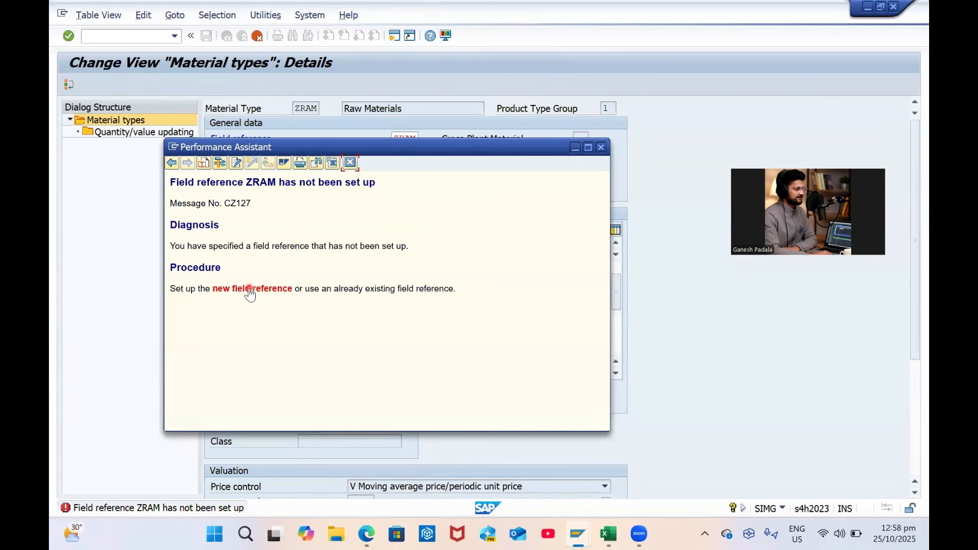
Move from the Material Types and help windows to the SAP Easy Access window
{"action": "left_click", "coordinate": [574, 533]}
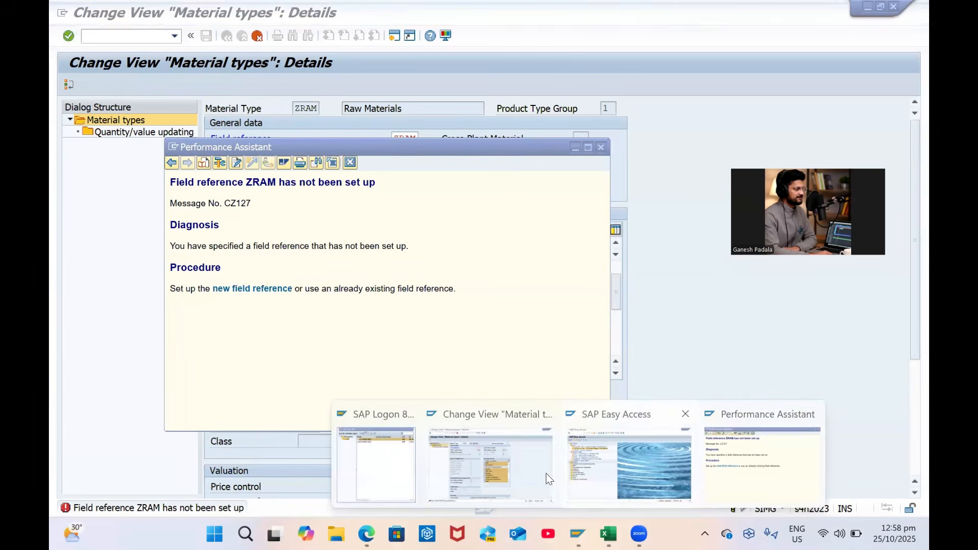
{"action": "left_click", "coordinate": [532, 468]}
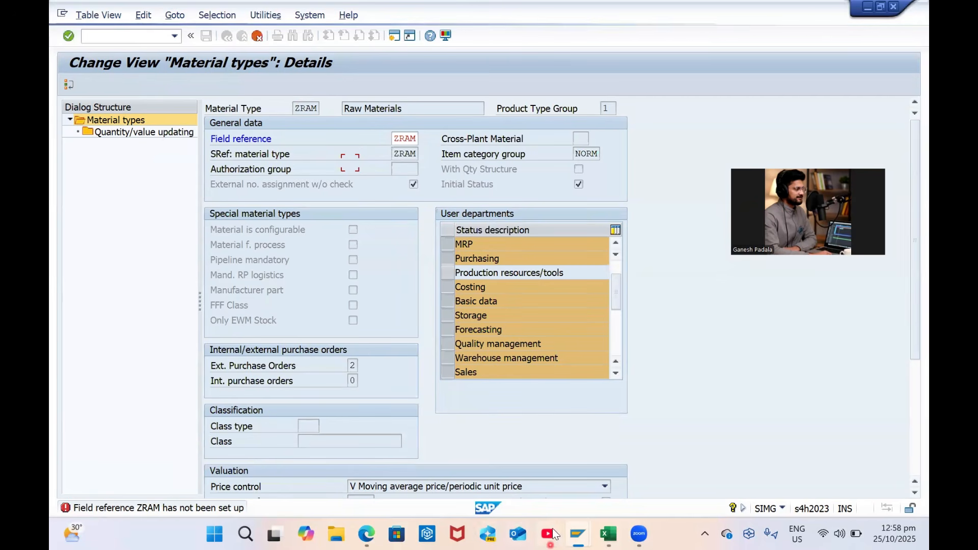
{"action": "left_click", "coordinate": [577, 533]}
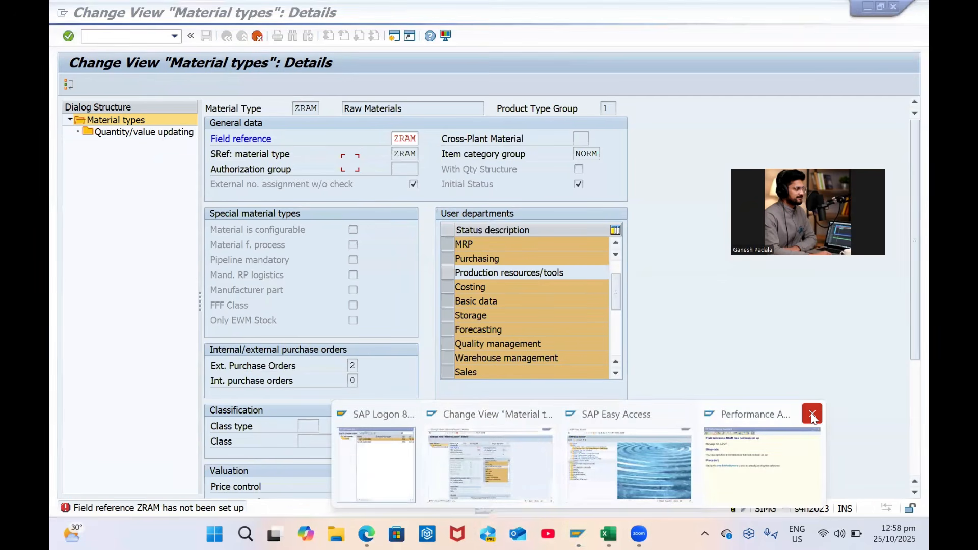
{"action": "left_click", "coordinate": [753, 459]}
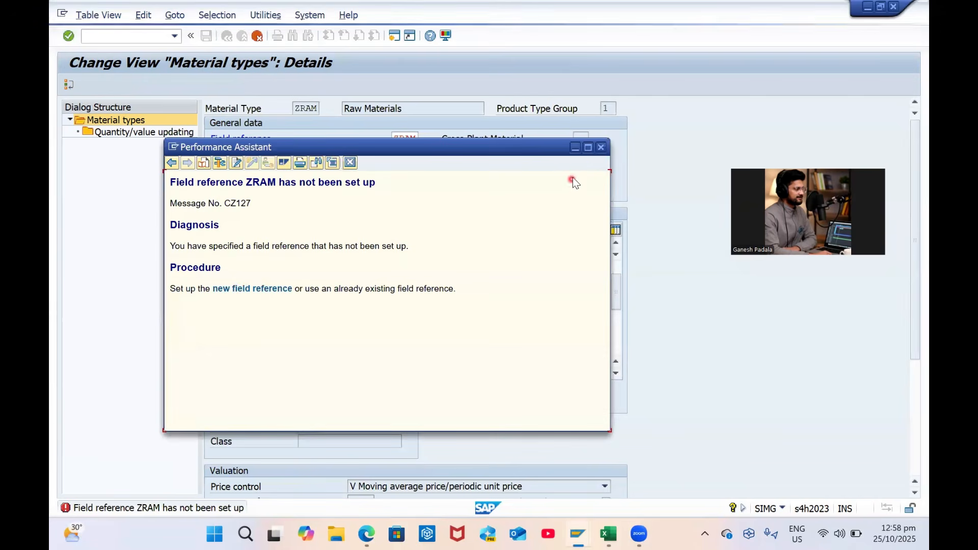
{"action": "left_click", "coordinate": [577, 533]}
{"action": "left_click", "coordinate": [584, 463]}
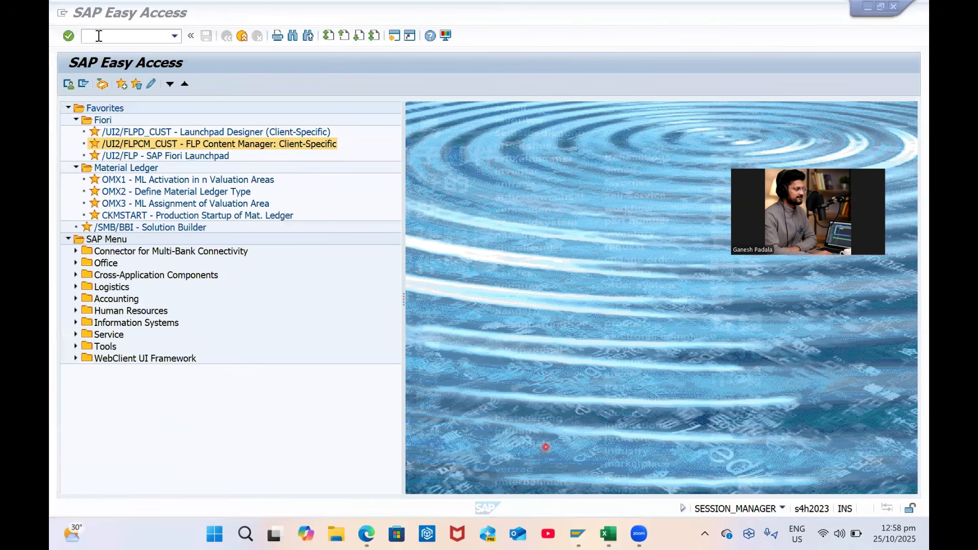
In the SAP Reference IMG, open Logistics - General > Material Master > Field Selection > Maintain Field Selection for Data Screens
{"action": "left_click", "coordinate": [102, 85]}
{"action": "left_click", "coordinate": [100, 86]}
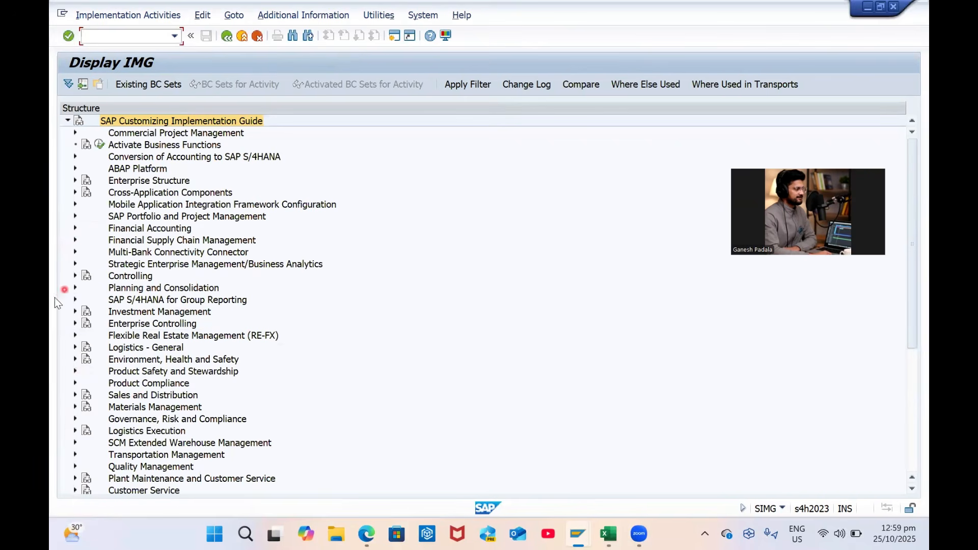
{"action": "left_click", "coordinate": [73, 348]}
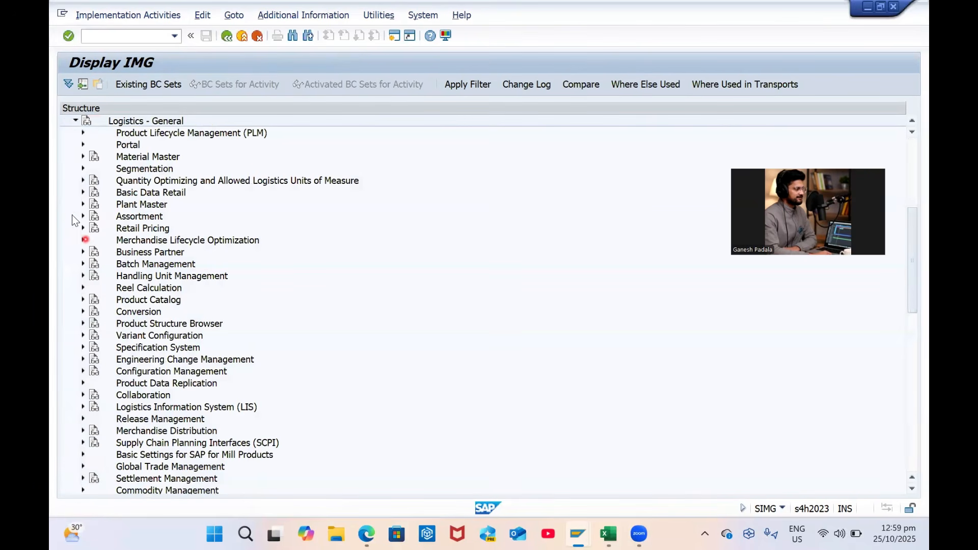
{"action": "left_click", "coordinate": [83, 158]}
{"action": "left_click", "coordinate": [91, 193]}
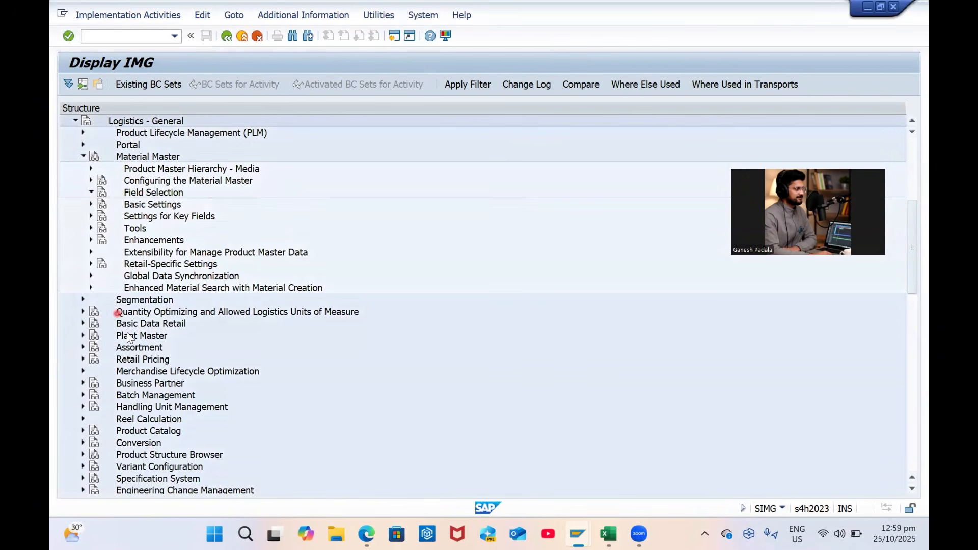
{"action": "left_click", "coordinate": [181, 206]}
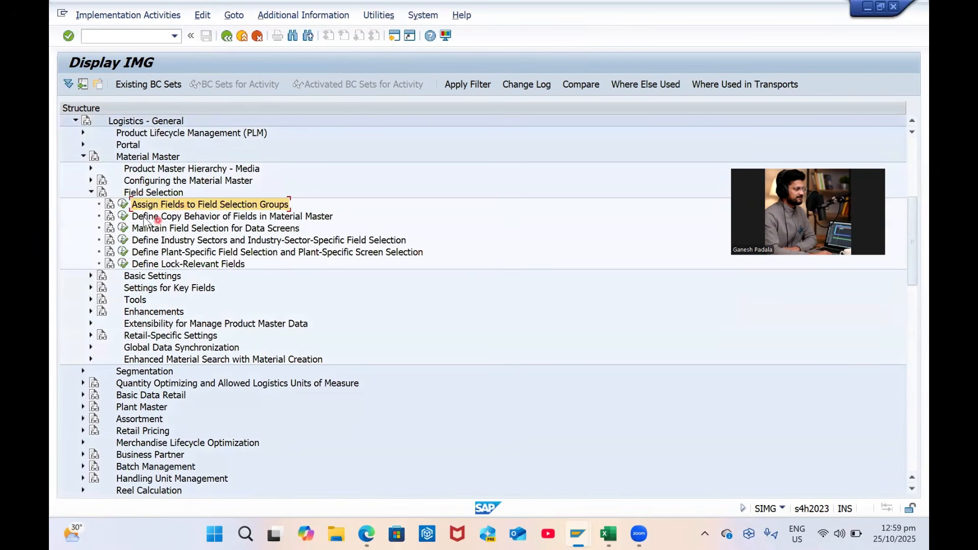
{"action": "left_click", "coordinate": [120, 230]}
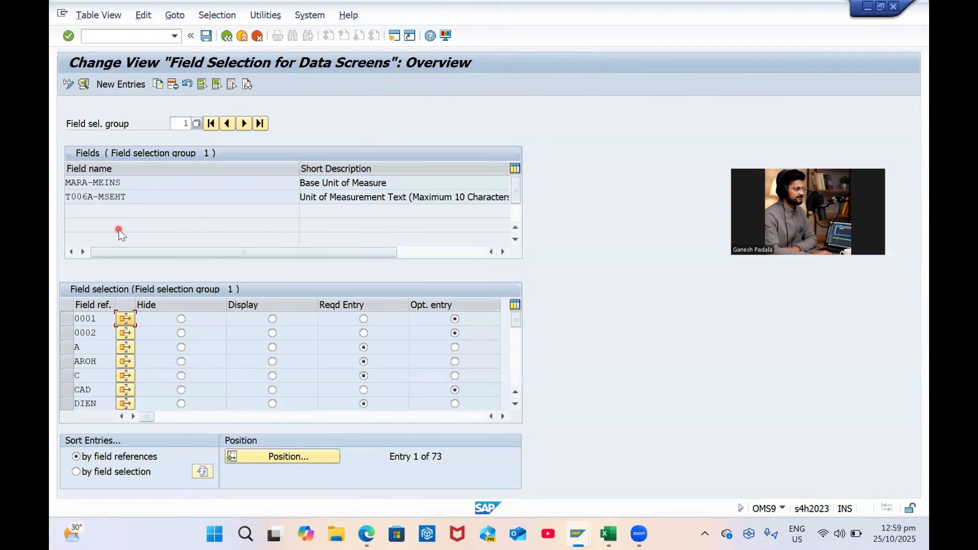
Position the field selection list on ZRAM and sort it by field selection
{"action": "left_click", "coordinate": [280, 453]}
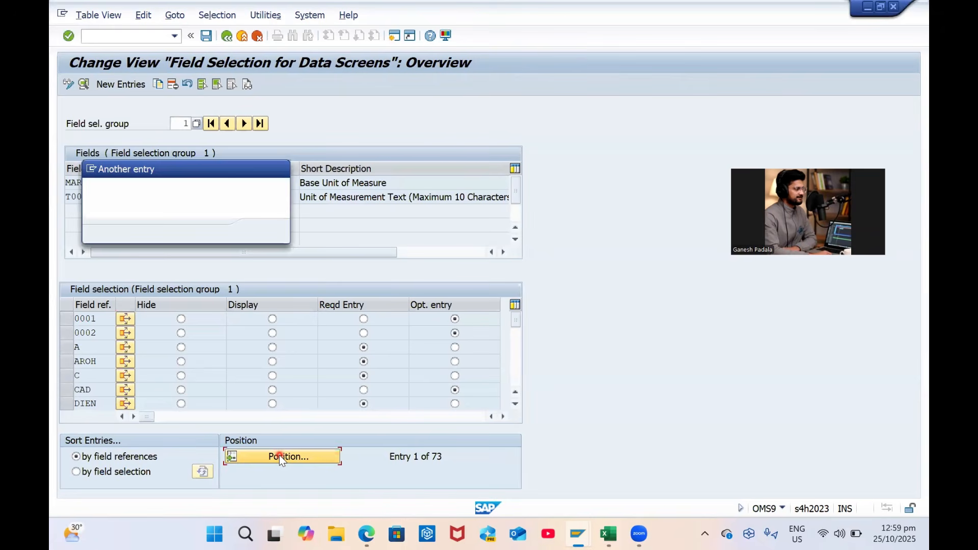
{"action": "type", "text": "ZRAM"}
{"action": "key", "text": "Return"}
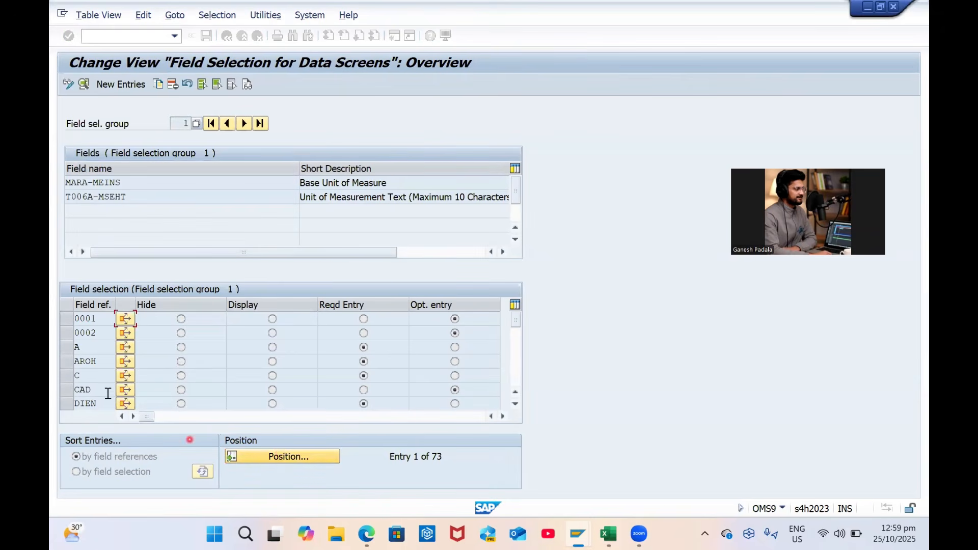
{"action": "left_click", "coordinate": [68, 320]}
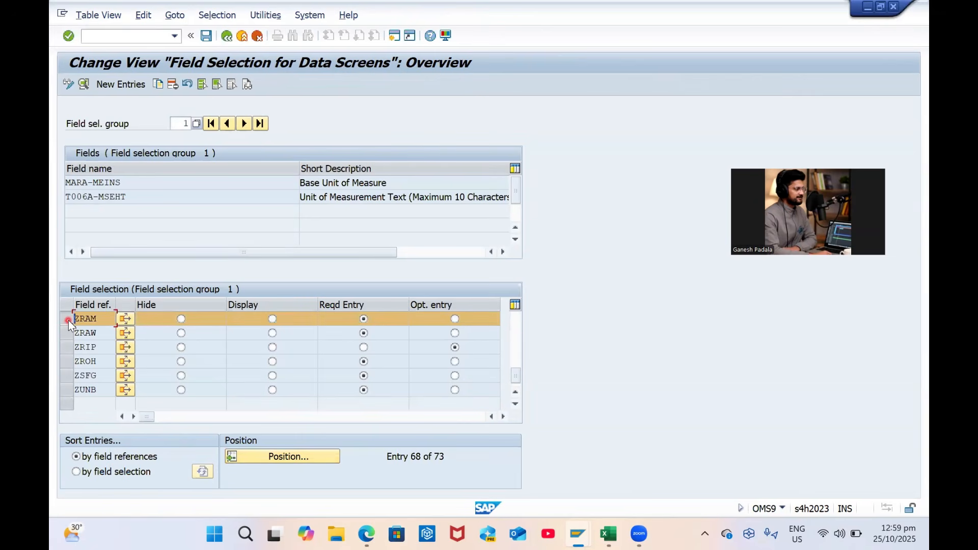
{"action": "left_click", "coordinate": [77, 471]}
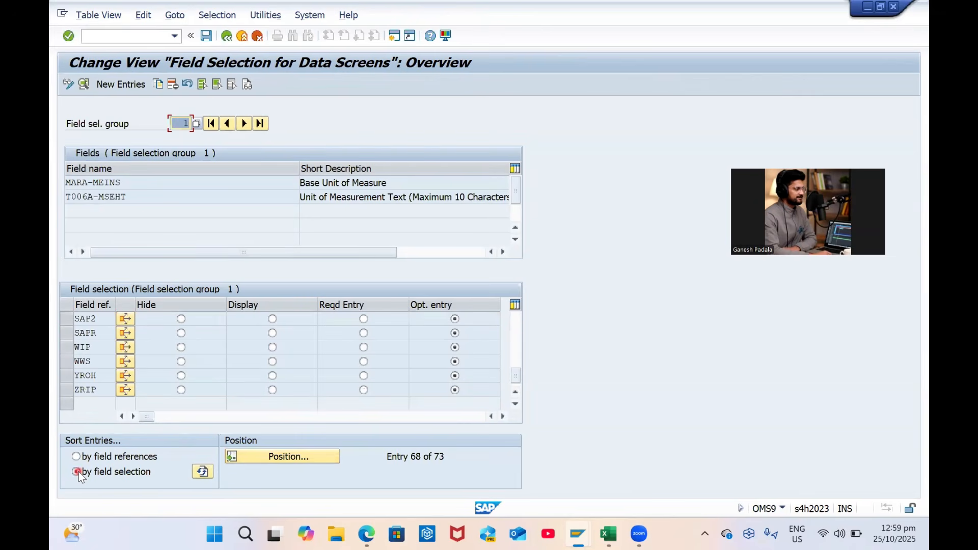
{"action": "left_click", "coordinate": [301, 457]}
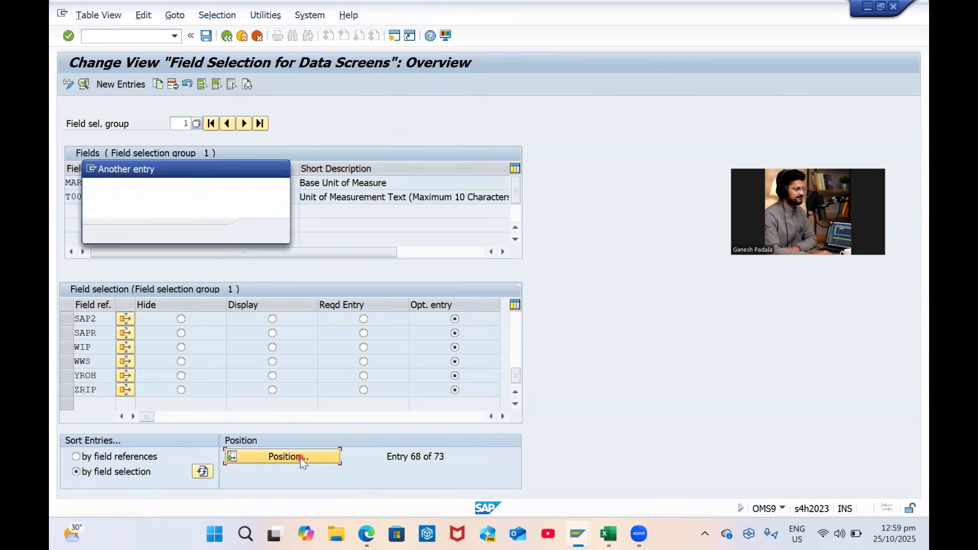
{"action": "type", "text": "zram"}
{"action": "key", "text": "Return"}
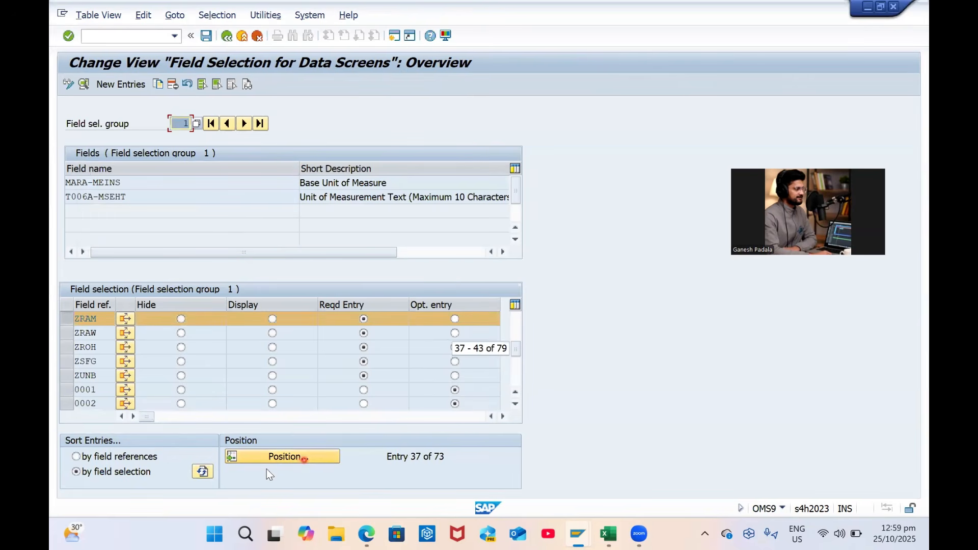
{"action": "left_click", "coordinate": [80, 457]}
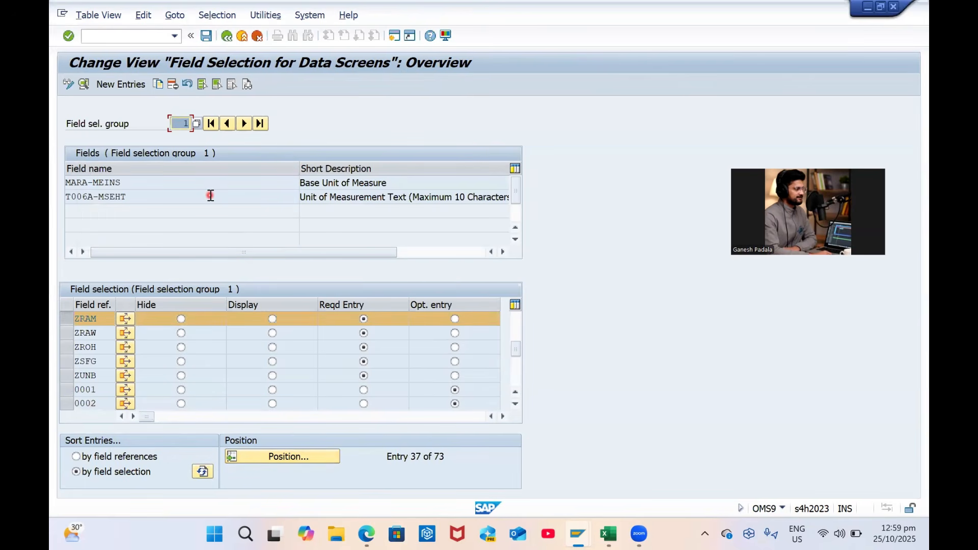
Inspect the details for field reference ZRAM, then return to the overview
{"action": "left_click", "coordinate": [83, 85]}
{"action": "left_click", "coordinate": [195, 101]}
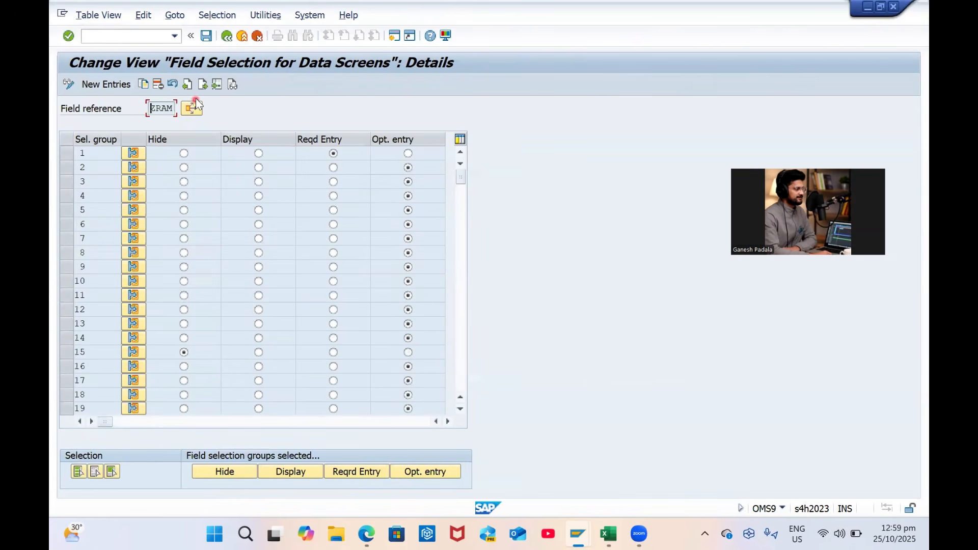
{"action": "left_click", "coordinate": [99, 20]}
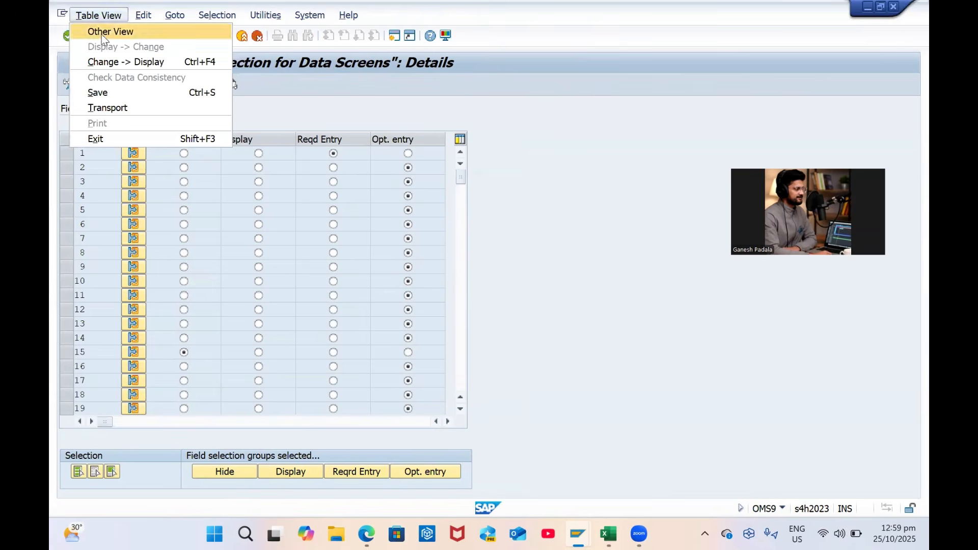
{"action": "left_click", "coordinate": [547, 295]}
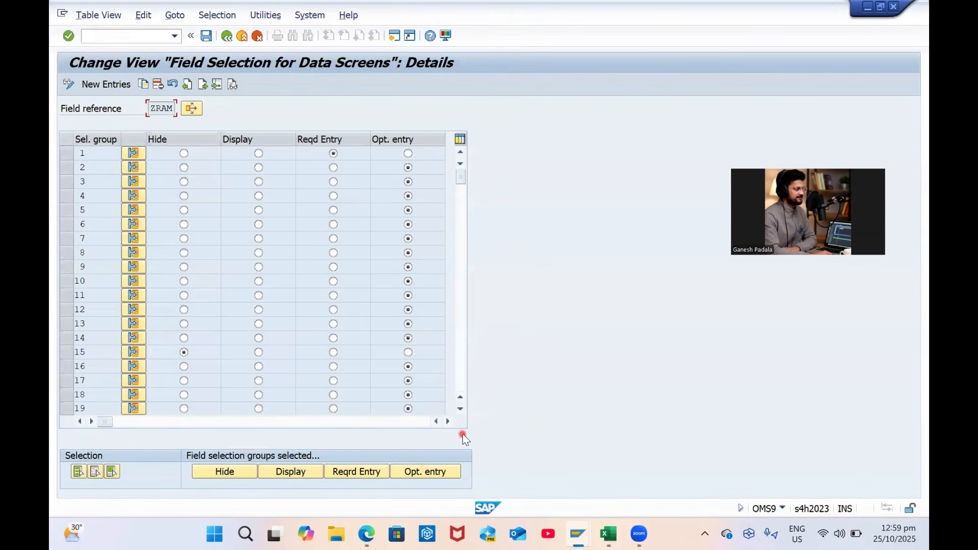
{"action": "left_click", "coordinate": [227, 35]}
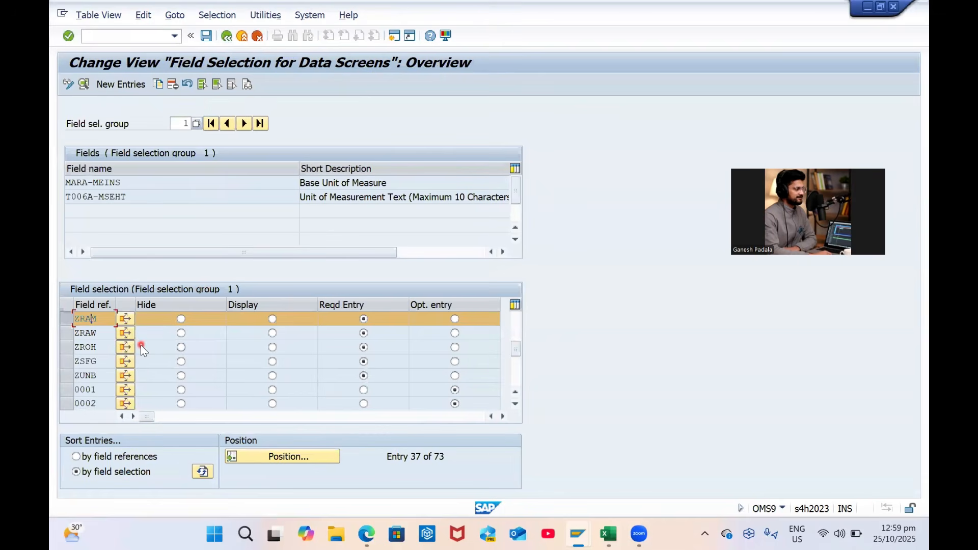
Identify table T130A from the field's technical information and open General Table Display
{"action": "key", "text": "F1"}
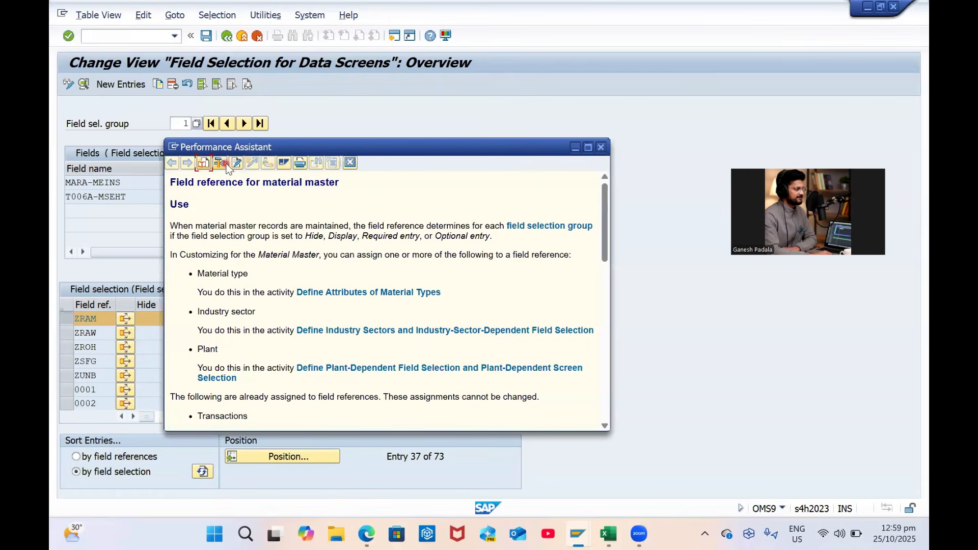
{"action": "left_click", "coordinate": [222, 162]}
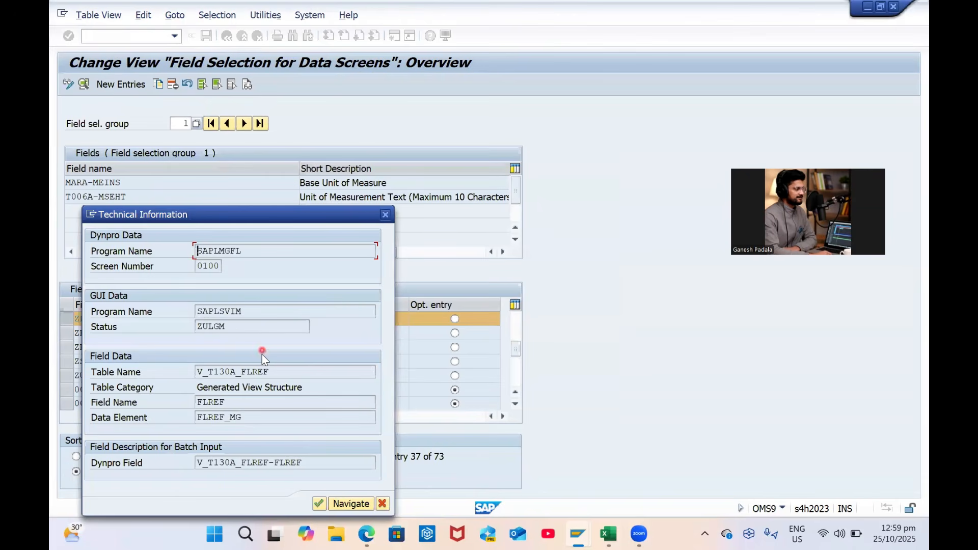
{"action": "left_click_drag", "start_coordinate": [235, 373], "coordinate": [209, 372]}
{"action": "left_click", "coordinate": [382, 503]}
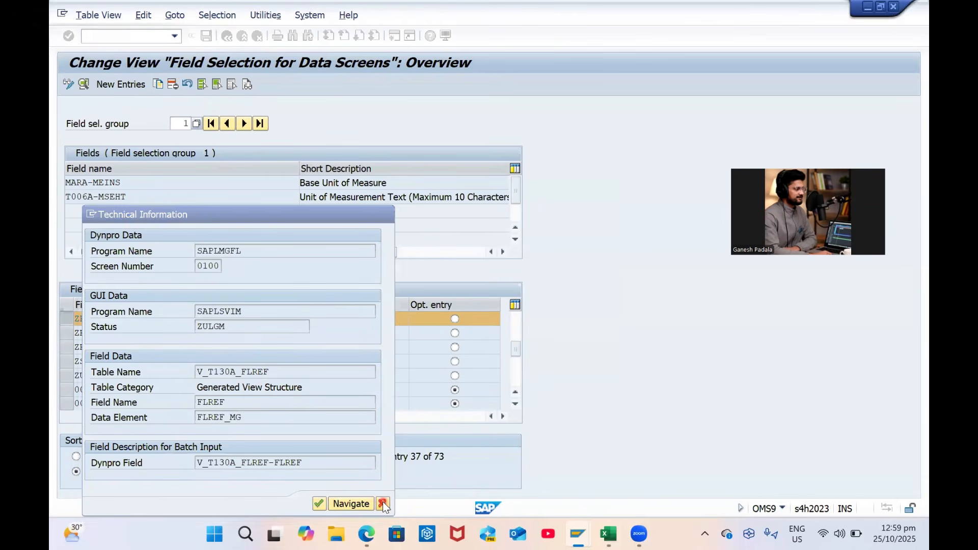
{"action": "left_click", "coordinate": [350, 162]}
{"action": "left_click", "coordinate": [121, 38]}
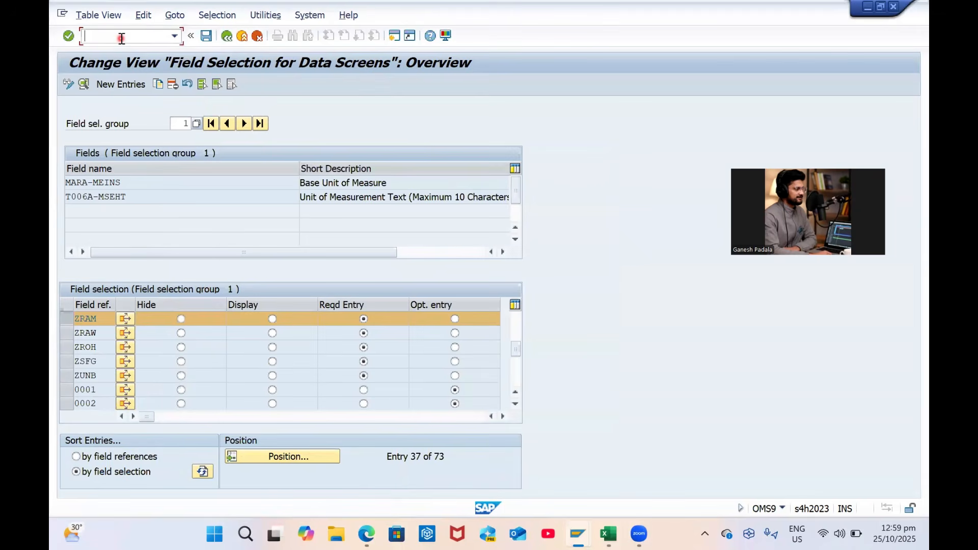
{"action": "key", "text": "Return"}
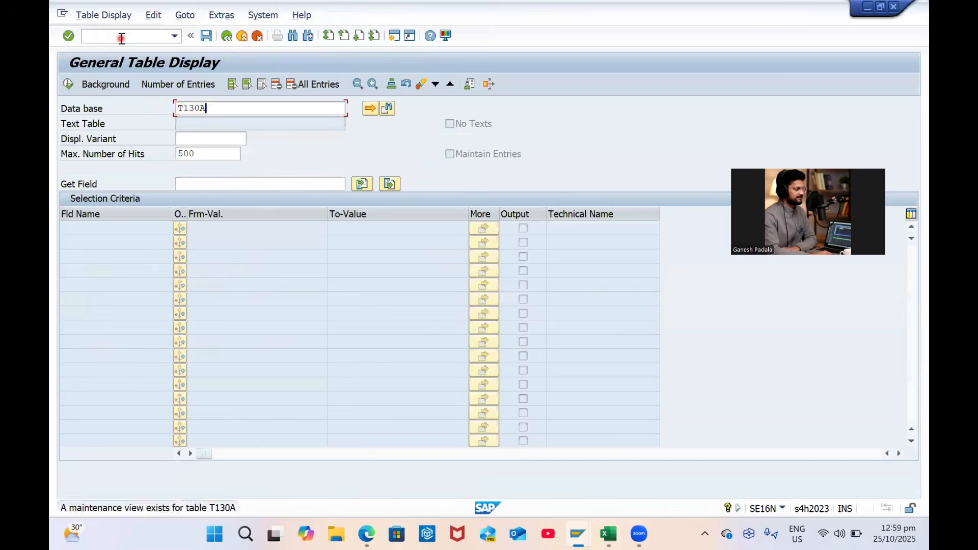
Query table T130A for field reference ZRAM, returning one entry
{"action": "key", "text": "Return"}
{"action": "left_click", "coordinate": [217, 244]}
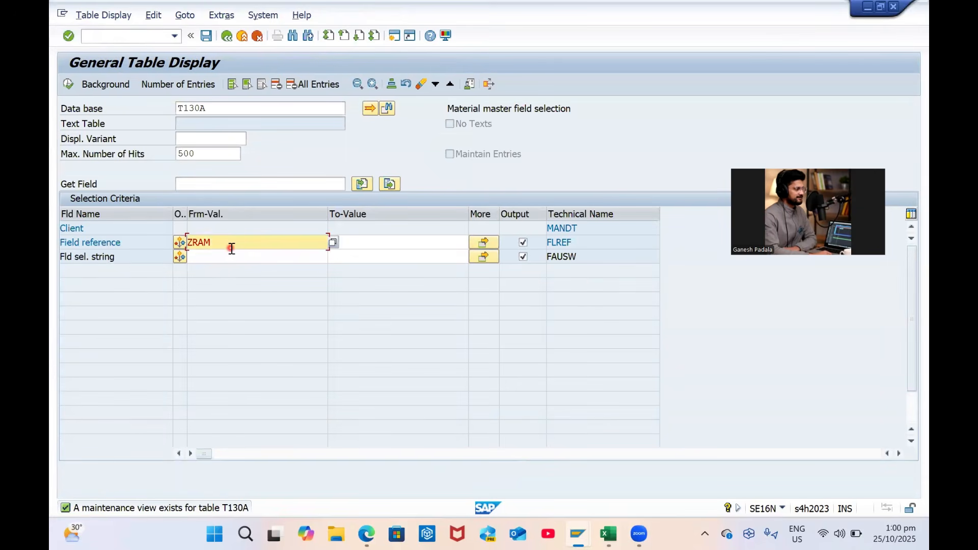
{"action": "left_click", "coordinate": [68, 84]}
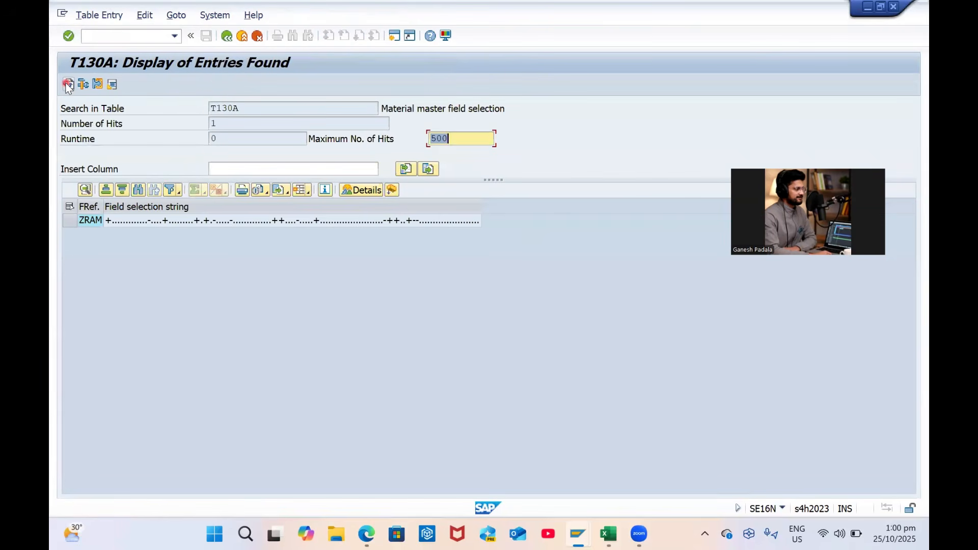
Bring the ZRAM material type details window back to the front
{"action": "key", "text": "alt+Tab"}
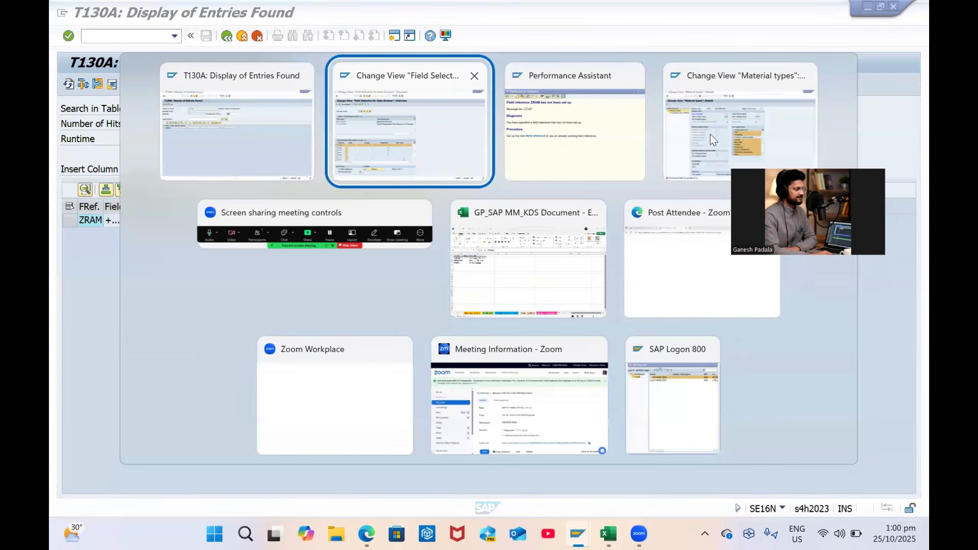
{"action": "left_click", "coordinate": [710, 133]}
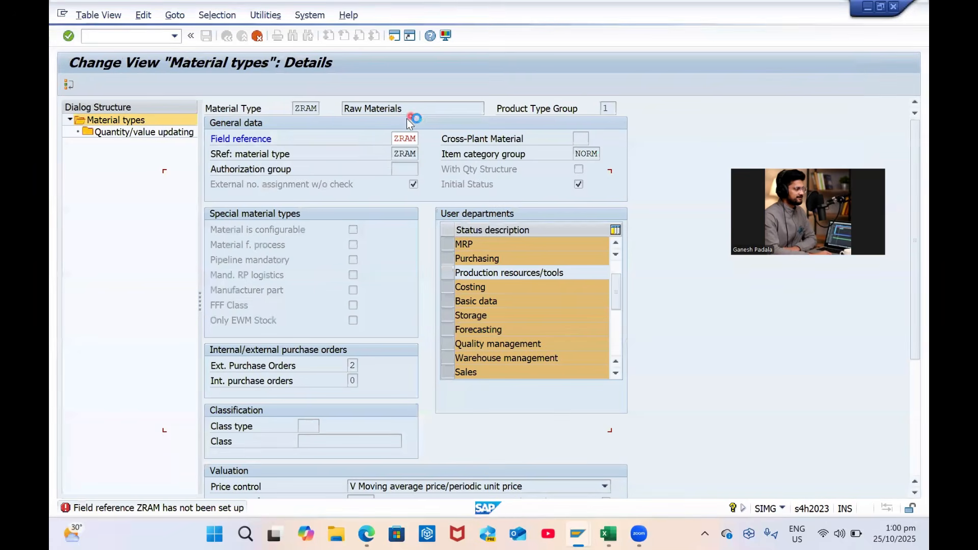
{"action": "left_click", "coordinate": [63, 13]}
Abandon the current transaction and open material type ZRAM's details in OMS2
{"action": "left_click", "coordinate": [93, 136]}
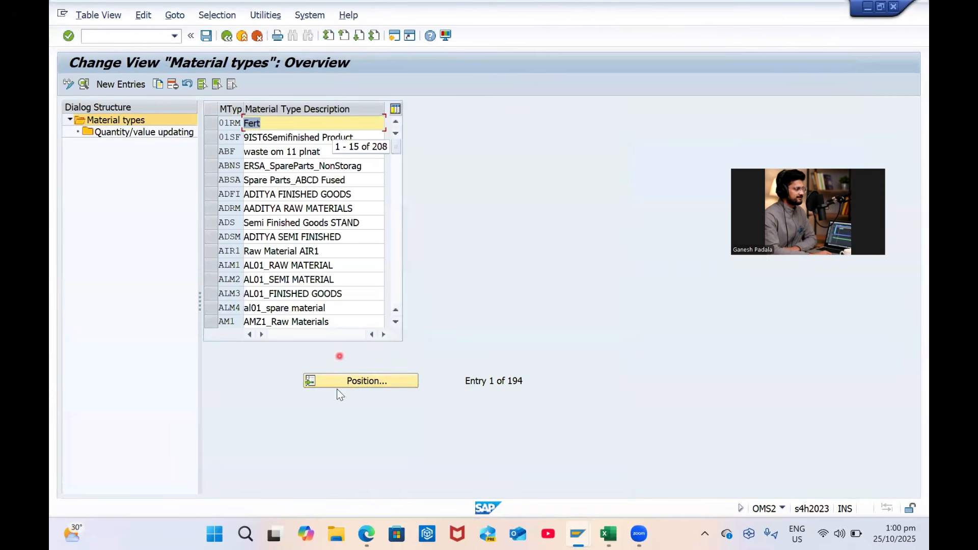
{"action": "left_click", "coordinate": [350, 381]}
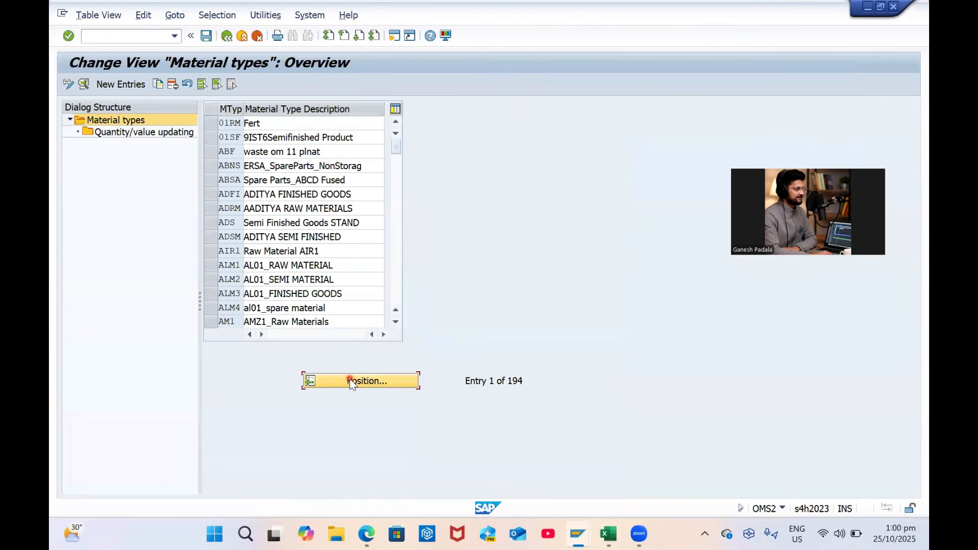
{"action": "type", "text": "ZRAM"}
{"action": "key", "text": "Return"}
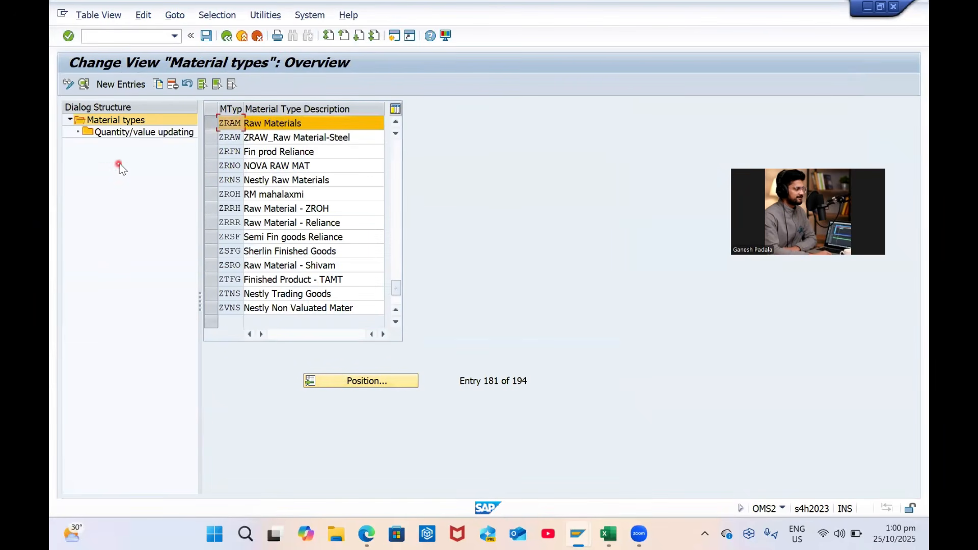
{"action": "left_click", "coordinate": [84, 85]}
{"action": "left_click", "coordinate": [84, 85]}
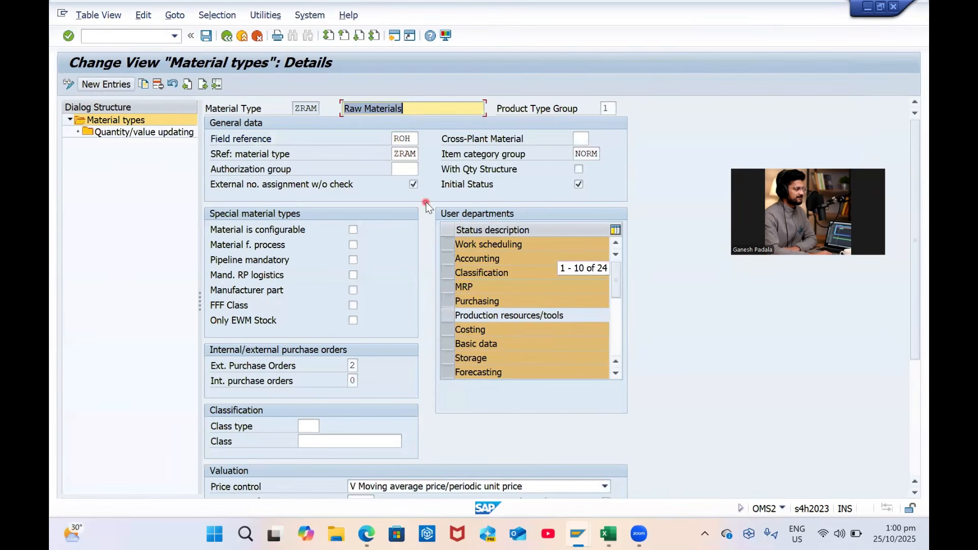
Set ZRAM's field reference to ZRAM using the value list search
{"action": "left_click", "coordinate": [421, 137]}
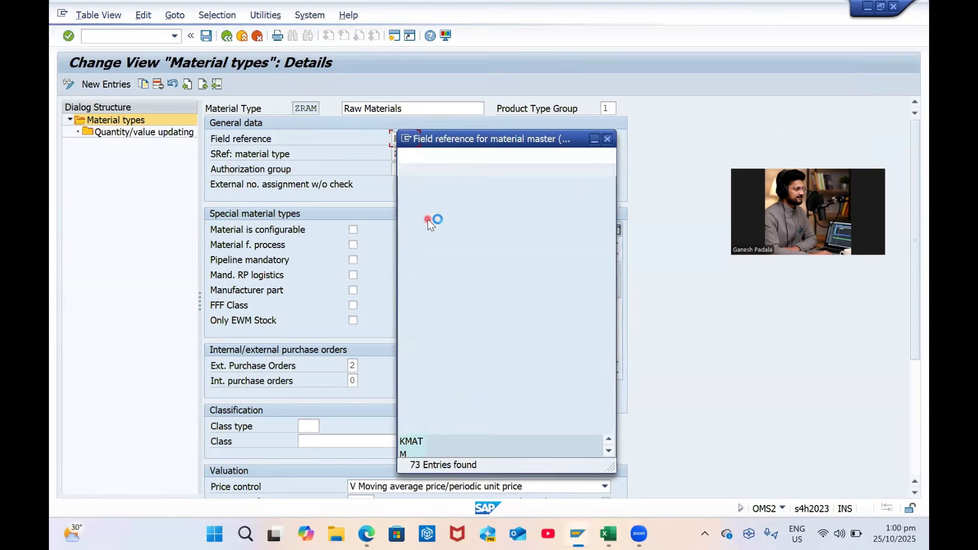
{"action": "scroll", "coordinate": [469, 305], "scroll_direction": "down", "scroll_amount": 6}
{"action": "scroll", "coordinate": [469, 305], "scroll_direction": "down", "scroll_amount": 12}
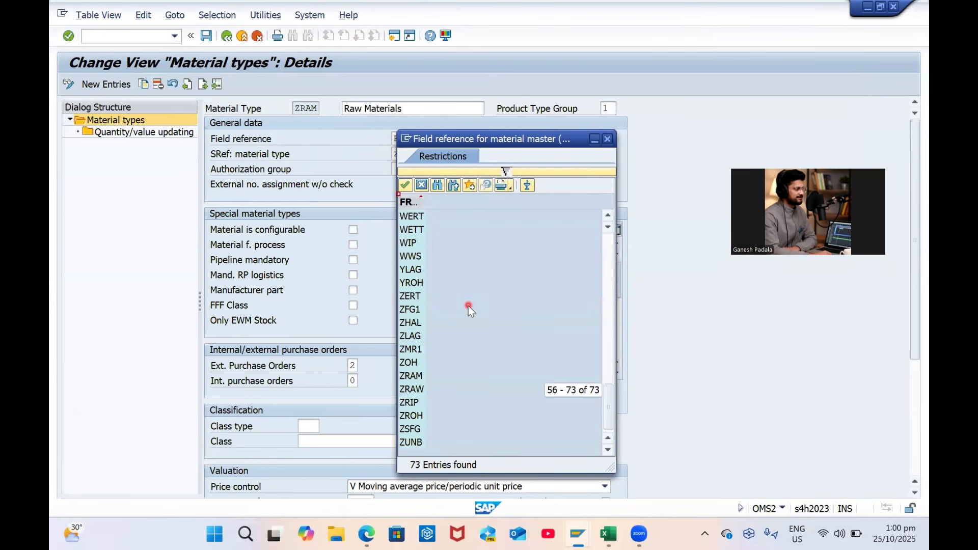
{"action": "key", "text": "ctrl+f"}
{"action": "type", "text": "ZRAM"}
{"action": "key", "text": "Return"}
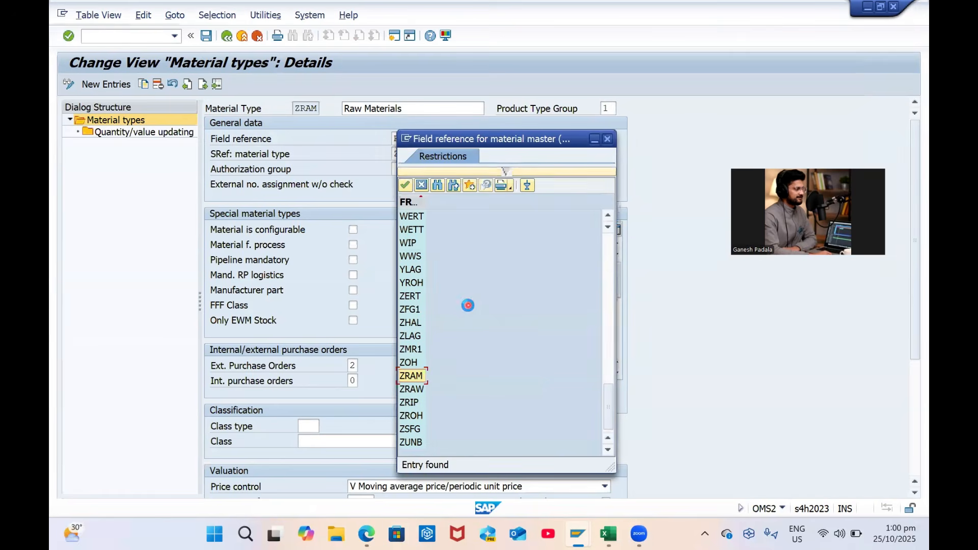
{"action": "double_click", "coordinate": [414, 376]}
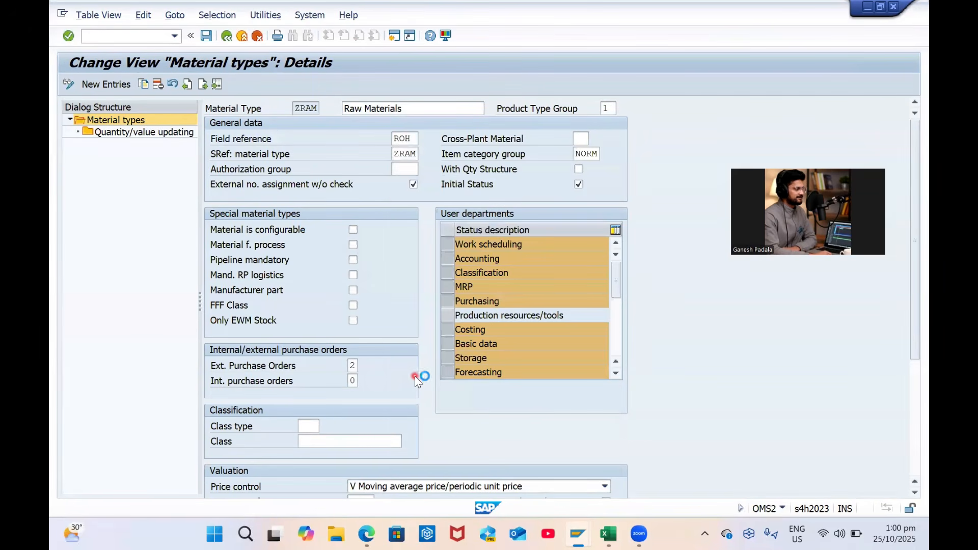
{"action": "key", "text": "Return"}
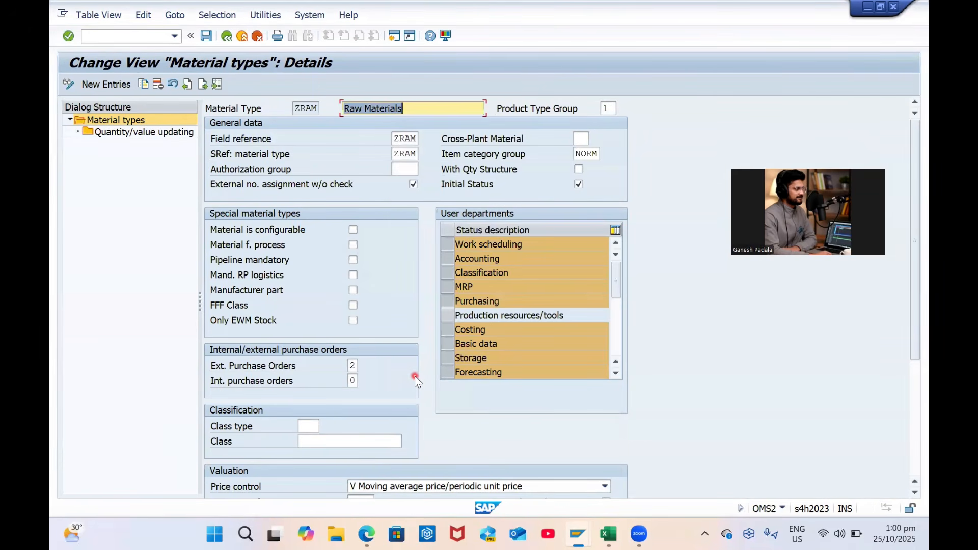
Save the change to a customizing request and go back twice
{"action": "key", "text": "ctrl+s"}
{"action": "left_click", "coordinate": [297, 231]}
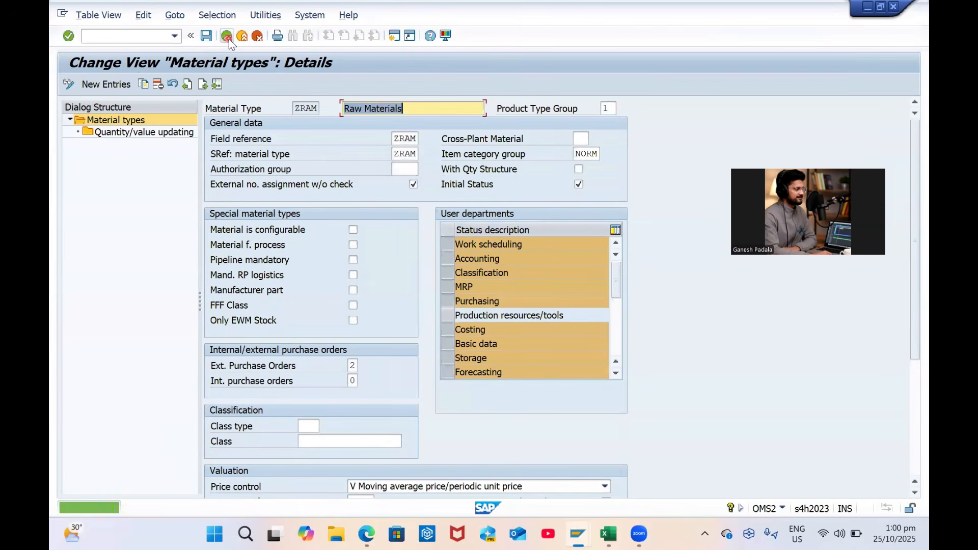
{"action": "left_click", "coordinate": [227, 38]}
{"action": "left_click", "coordinate": [228, 37]}
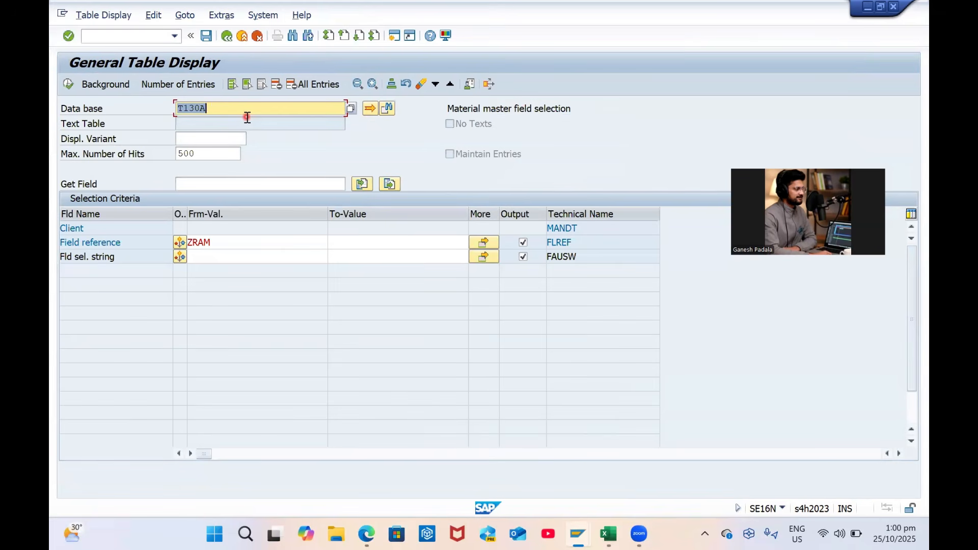
Display table T030 filtered by chart of accounts INT, valuation grouping 0001, valuation class 3090
{"action": "type", "text": "T030"}
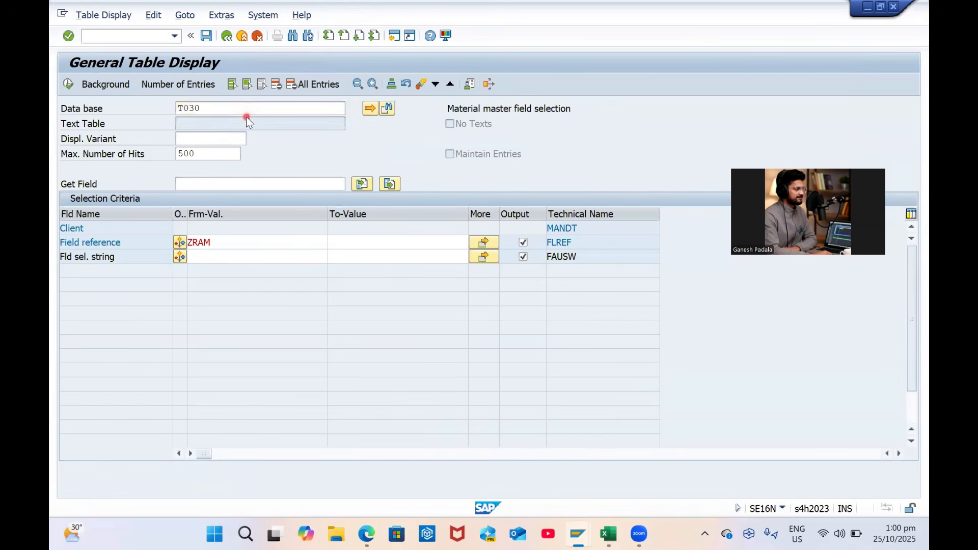
{"action": "key", "text": "Return"}
{"action": "left_click", "coordinate": [221, 241]}
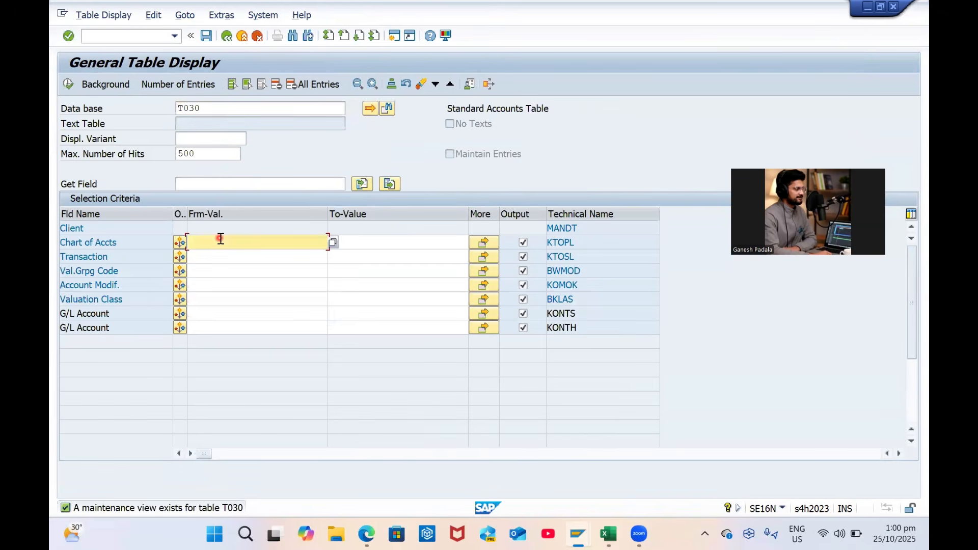
{"action": "type", "text": "INT"}
{"action": "key", "text": "Return"}
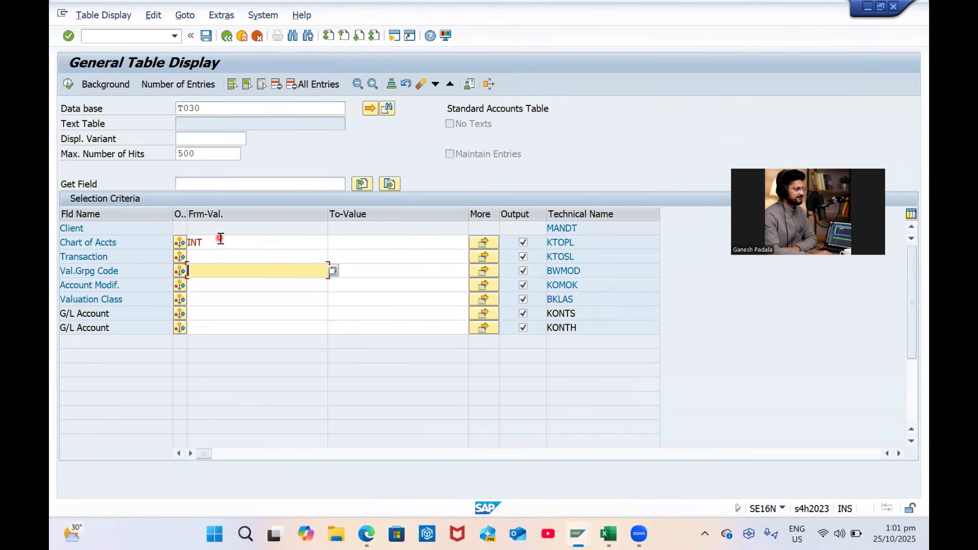
{"action": "type", "text": "0001"}
{"action": "key", "text": "Up"}
{"action": "key", "text": "Down"}
{"action": "key", "text": "Down"}
{"action": "key", "text": "Down"}
{"action": "type", "text": "3090"}
{"action": "key", "text": "Return"}
{"action": "left_click", "coordinate": [68, 84]}
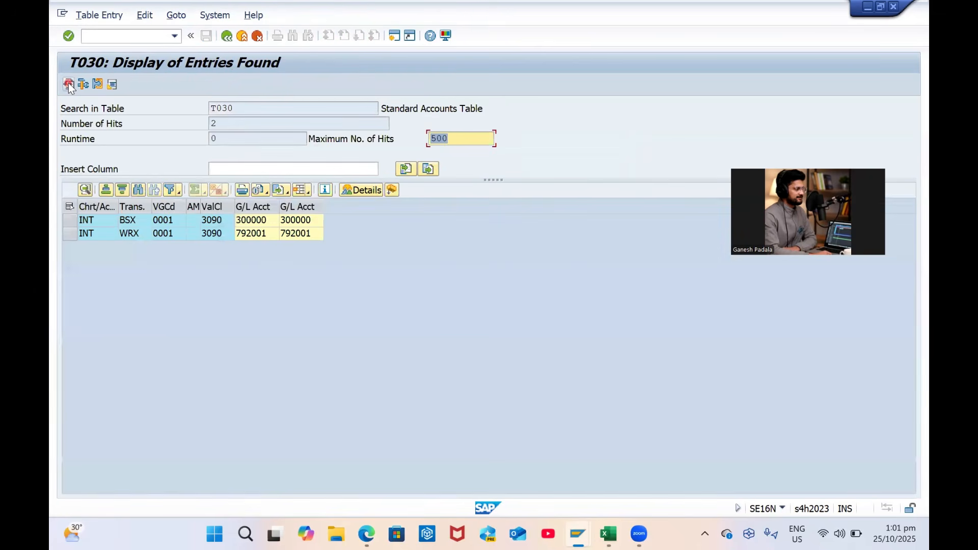
Note G/L accounts 300000 and 792001, then open the central G/L account editor with /OFS0
{"action": "left_click_drag", "start_coordinate": [253, 206], "coordinate": [289, 208]}
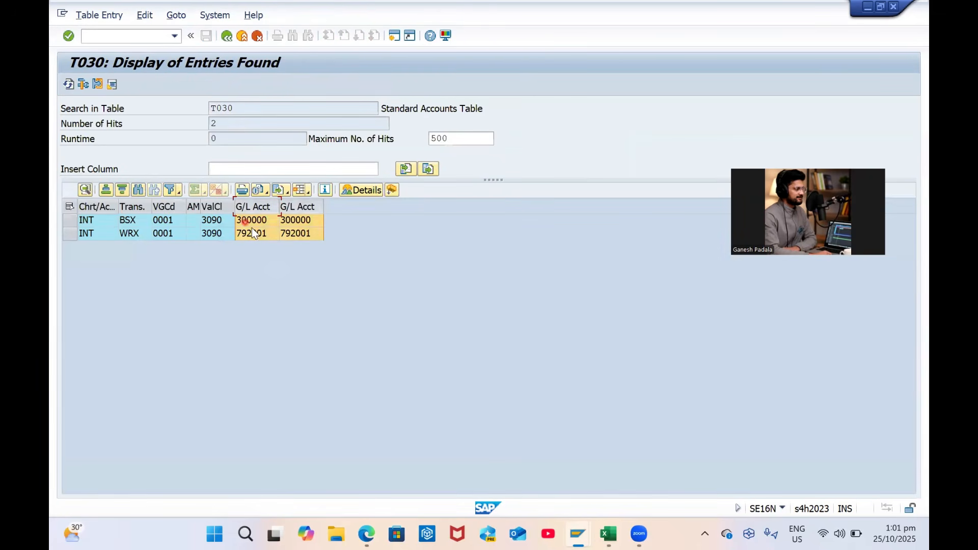
{"action": "left_click", "coordinate": [324, 243]}
{"action": "left_click", "coordinate": [128, 33]}
{"action": "type", "text": "/OFS0"}
{"action": "key", "text": "Return"}
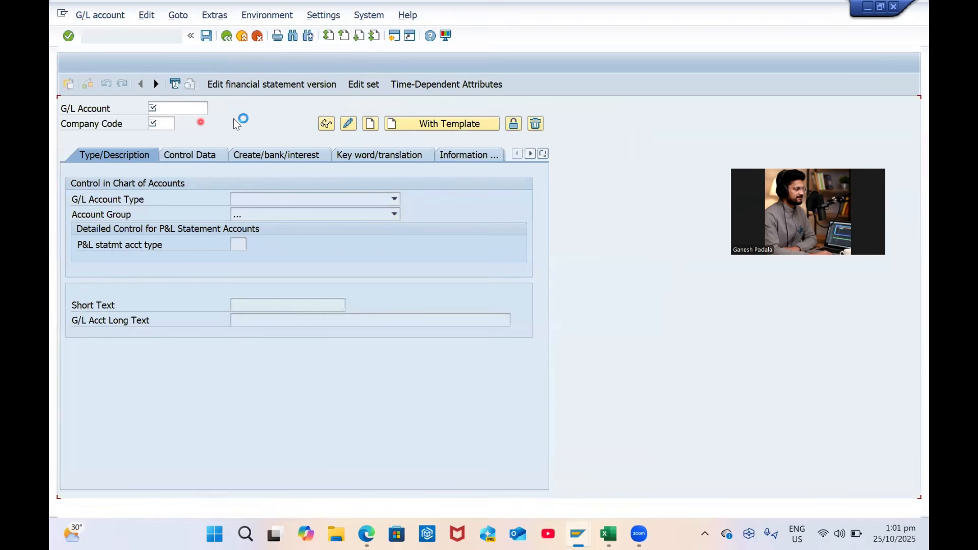
Confirm G/L account 300000 already exists in company code GP00
{"action": "left_click", "coordinate": [200, 110]}
{"action": "type", "text": "300000"}
{"action": "left_click", "coordinate": [441, 128]}
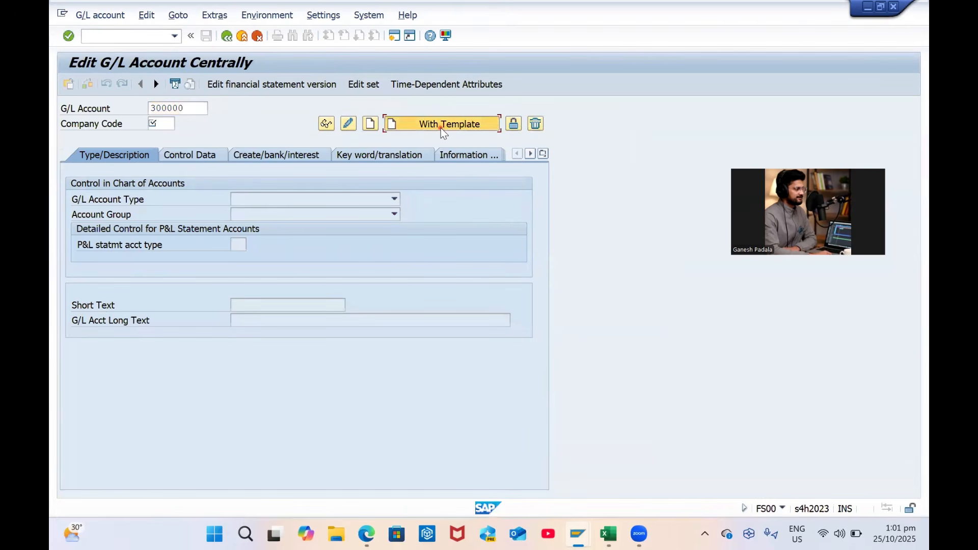
{"action": "key", "text": "Return"}
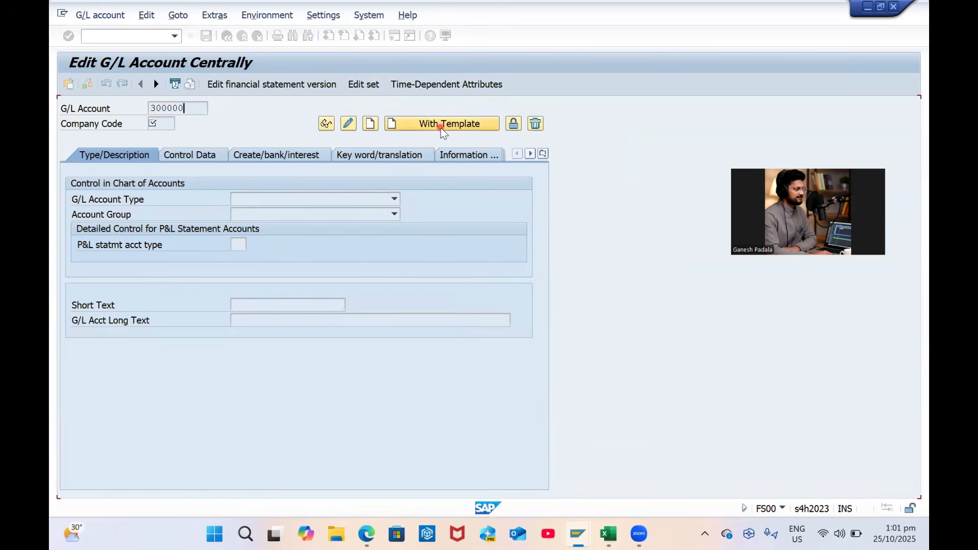
{"action": "type", "text": "GP00"}
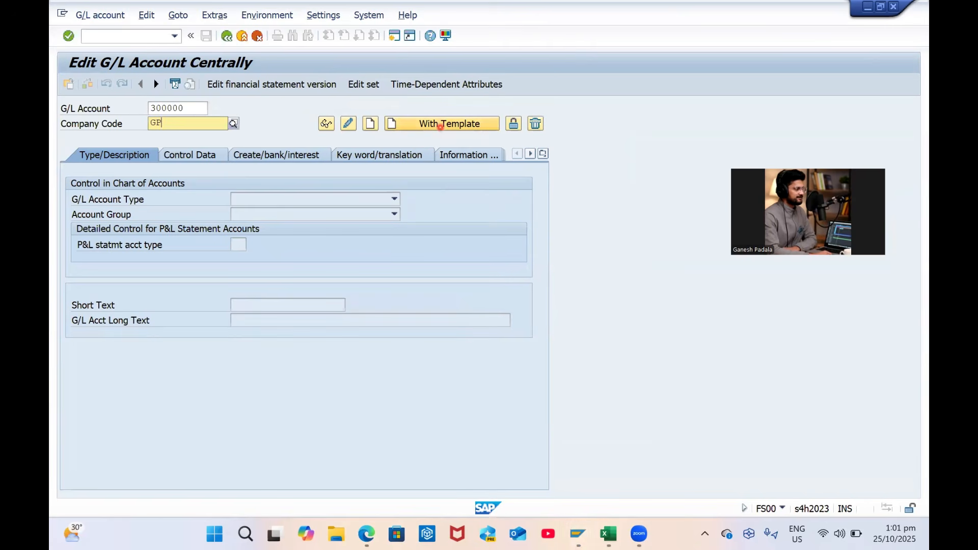
{"action": "left_click", "coordinate": [441, 127]}
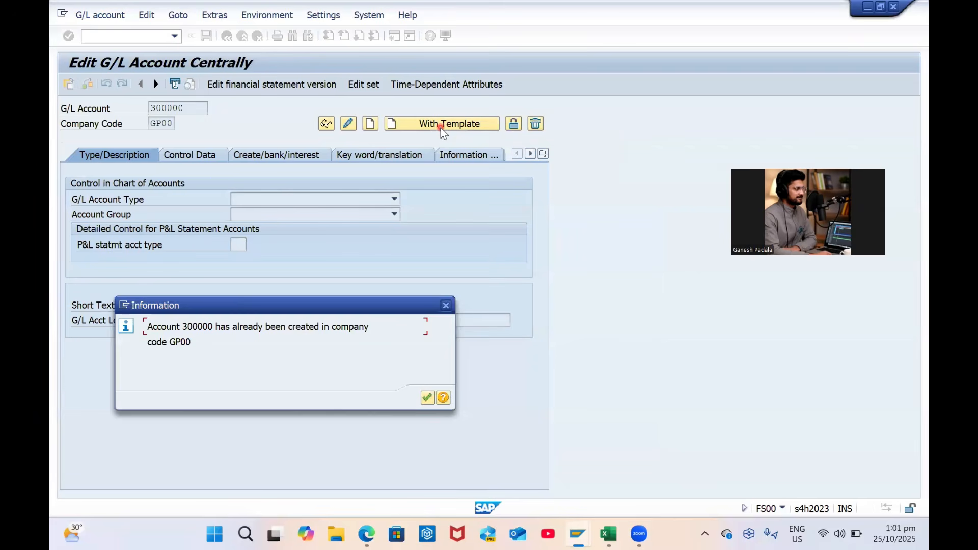
{"action": "key", "text": "Return"}
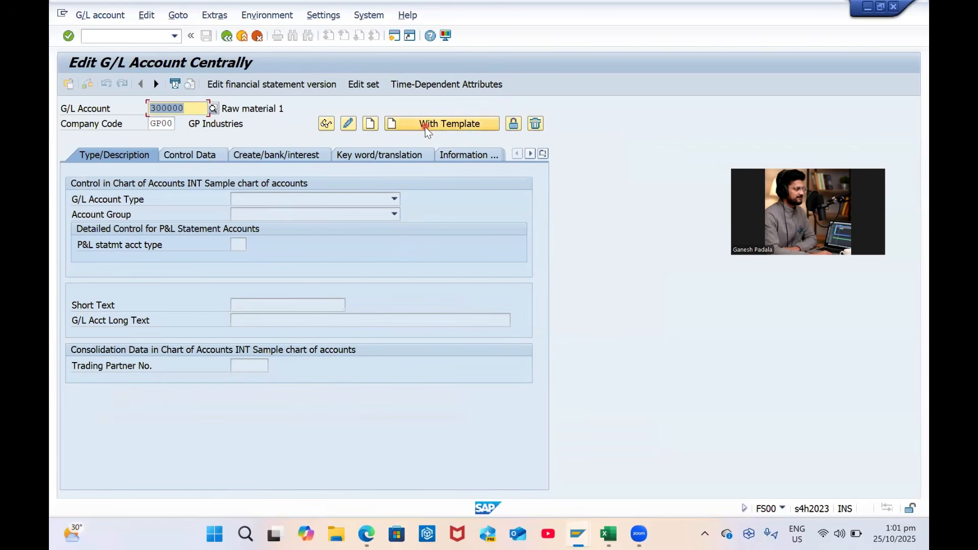
{"action": "left_click", "coordinate": [374, 124]}
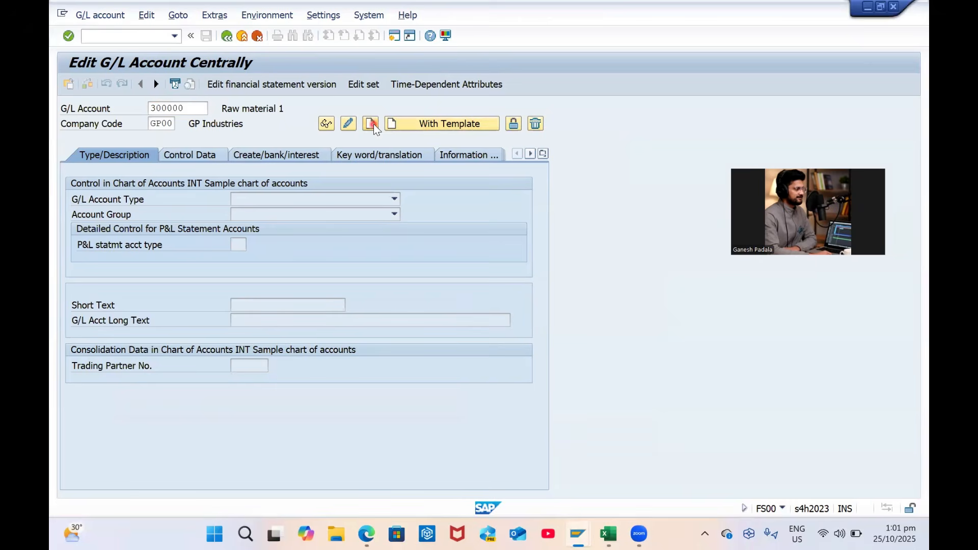
{"action": "key", "text": "Return"}
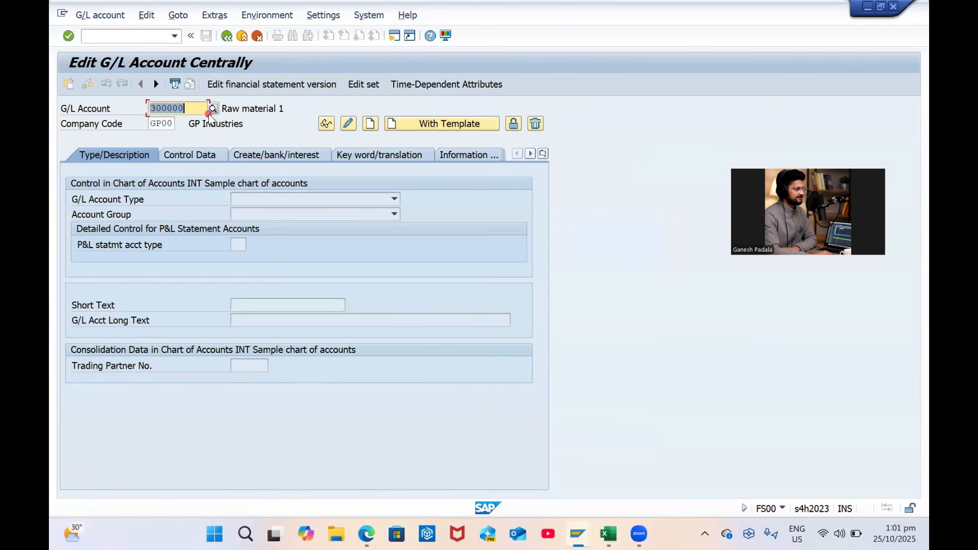
Confirm G/L account 792001 also exists in GP00 and end the transaction with /N
{"action": "type", "text": "792001"}
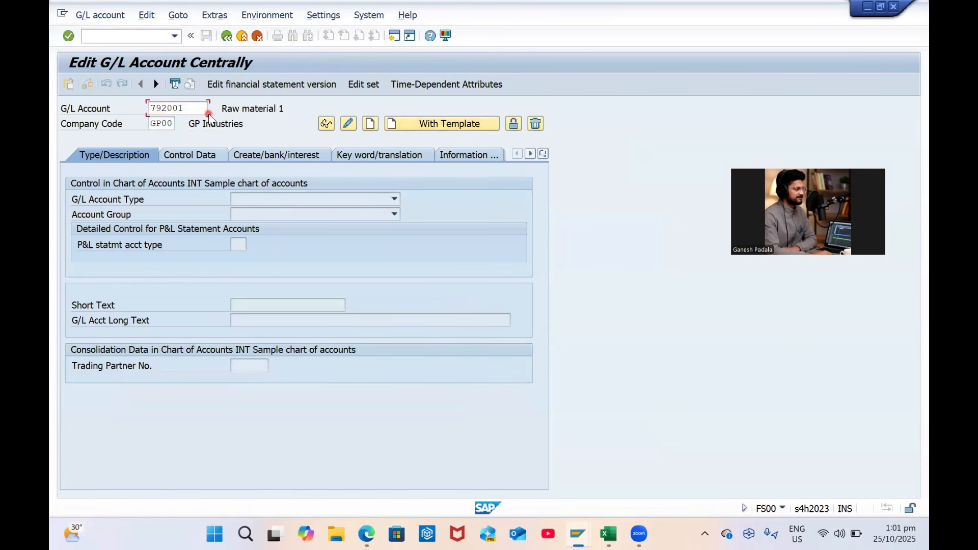
{"action": "key", "text": "Return"}
{"action": "key", "text": "Return"}
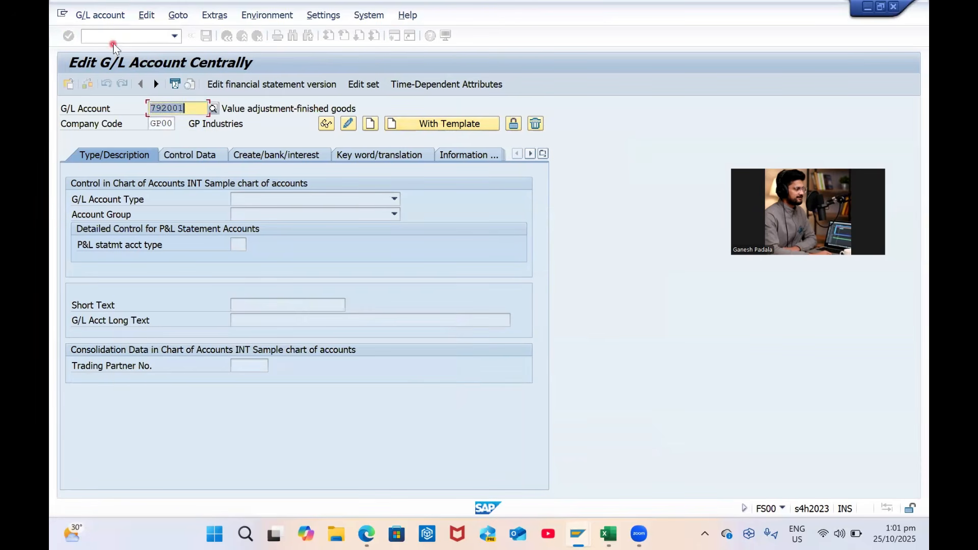
{"action": "left_click", "coordinate": [114, 36]}
{"action": "type", "text": "/N"}
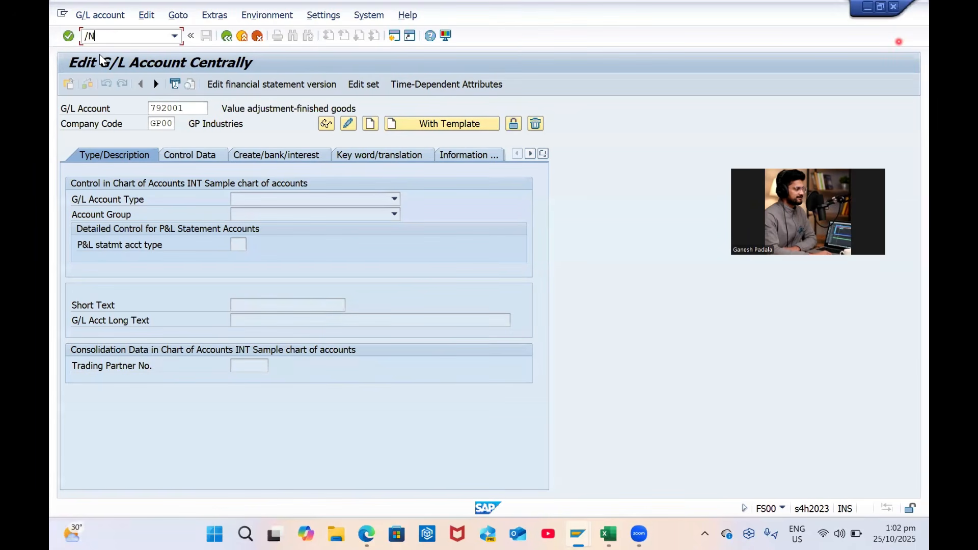
{"action": "left_click", "coordinate": [754, 72]}
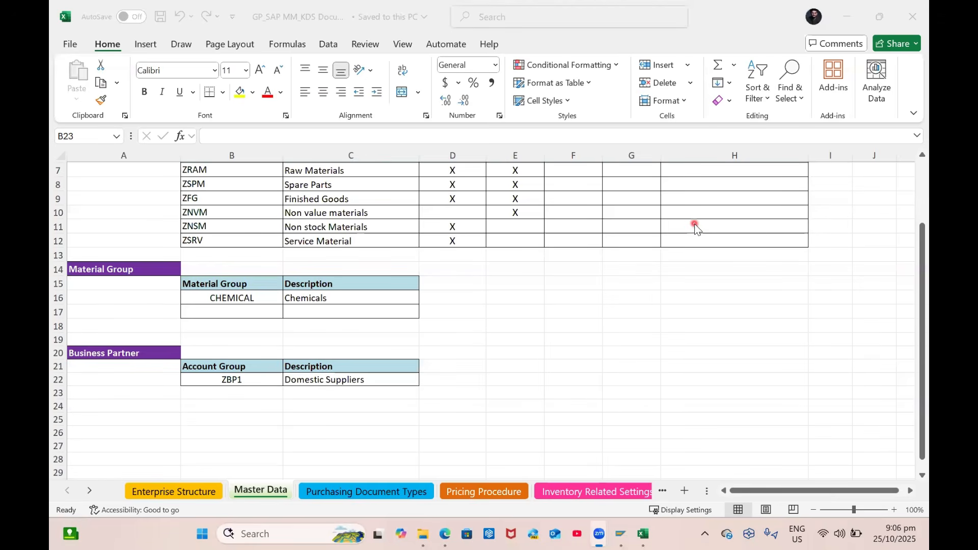
Return to the Excel Master Data sheet listing ZBP1 Domestic Suppliers and launch SAP Logon
{"action": "key", "text": "alt+Tab"}
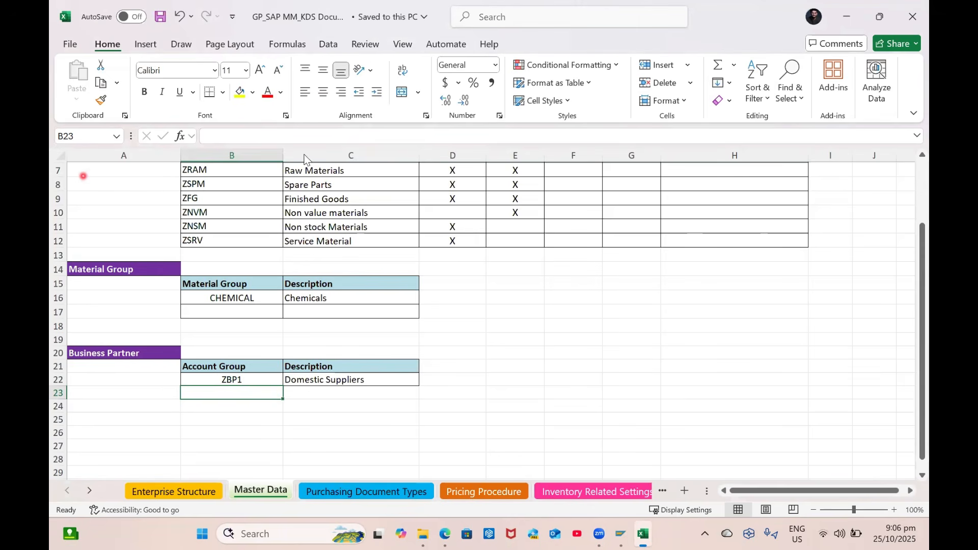
{"action": "left_click", "coordinate": [870, 33]}
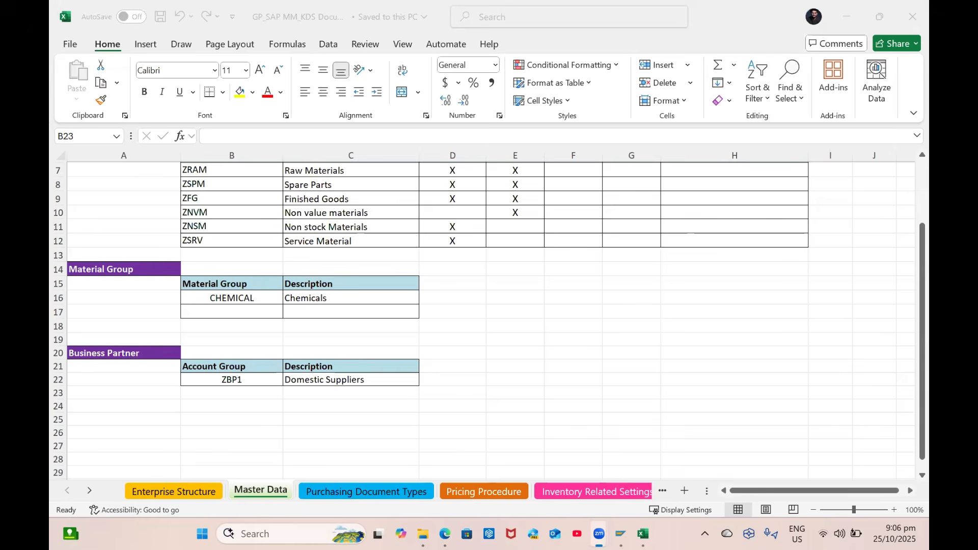
{"action": "left_click", "coordinate": [622, 533]}
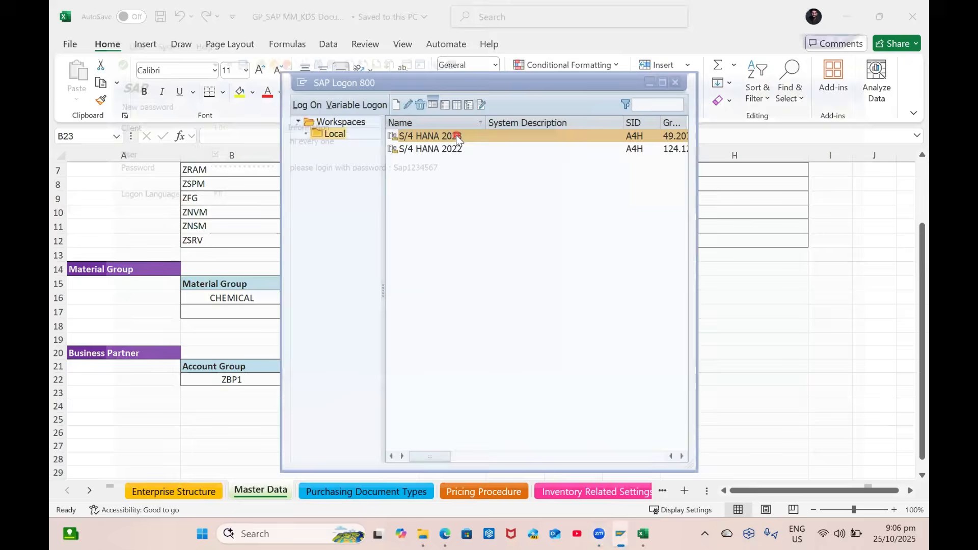
Log on to the S/4 HANA system with the suggested user and the account password
{"action": "double_click", "coordinate": [457, 136]}
{"action": "key", "text": "Down"}
{"action": "key", "text": "Tab"}
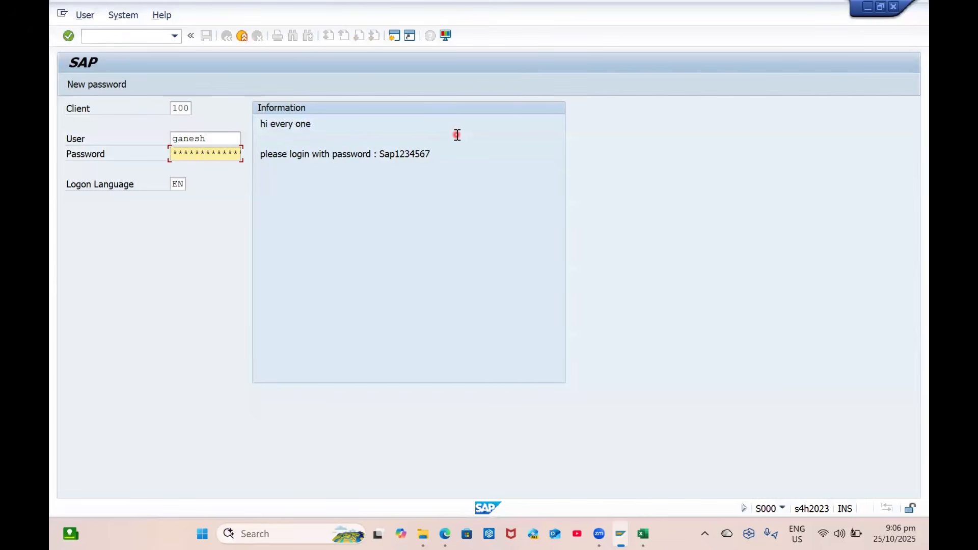
{"action": "key", "text": "Return"}
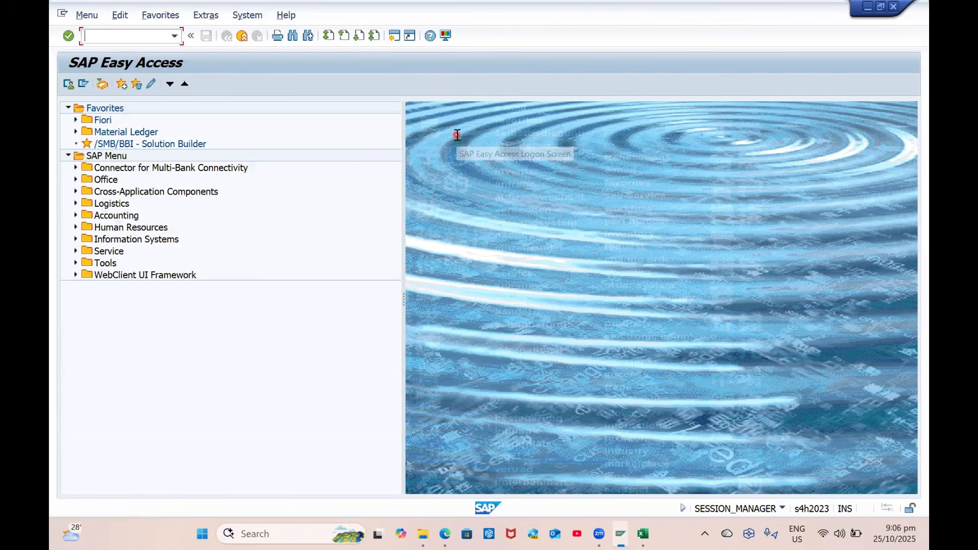
Run SPRO and expand Financial Accounting > AR/AP > Supplier Accounts > Master Data > Preparations
{"action": "type", "text": "spro"}
{"action": "key", "text": "Return"}
{"action": "left_click", "coordinate": [128, 87]}
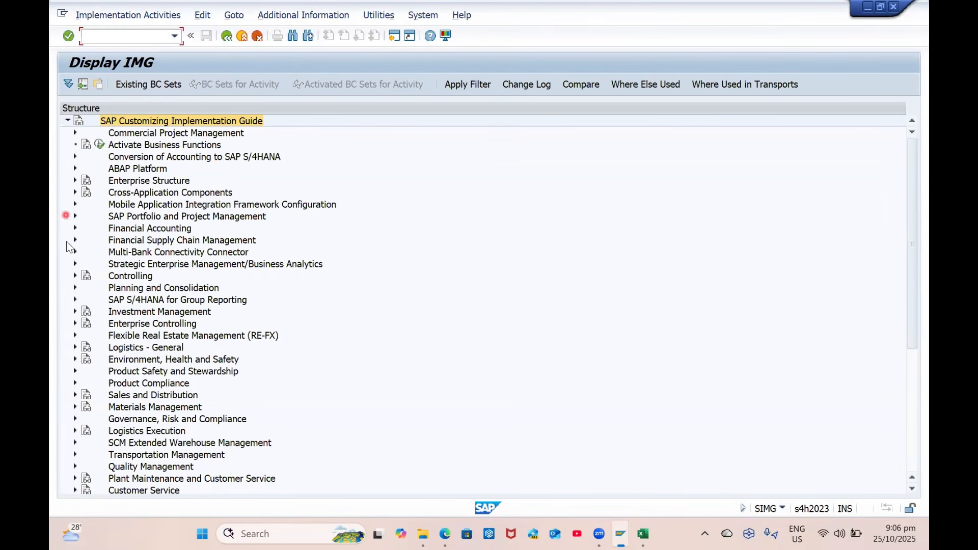
{"action": "left_click", "coordinate": [74, 228]}
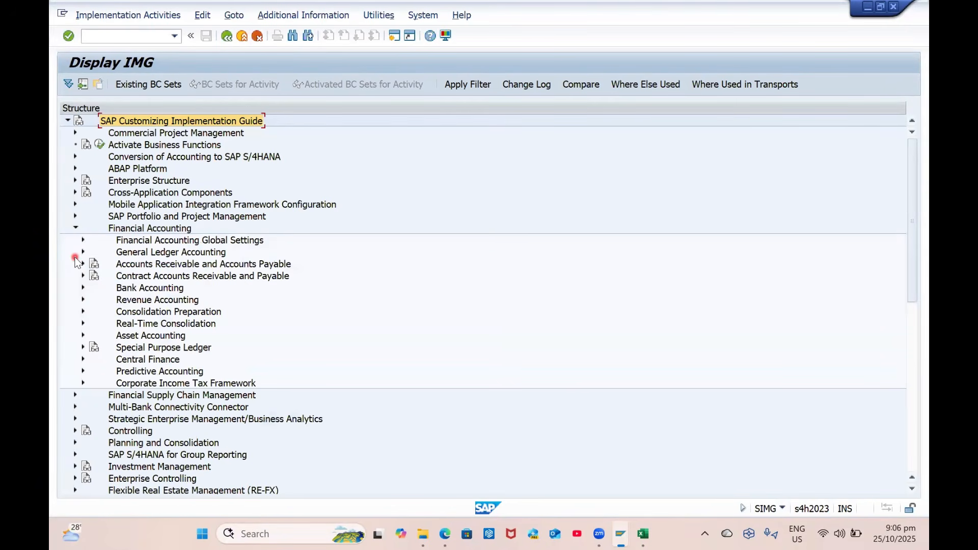
{"action": "left_click", "coordinate": [82, 264]}
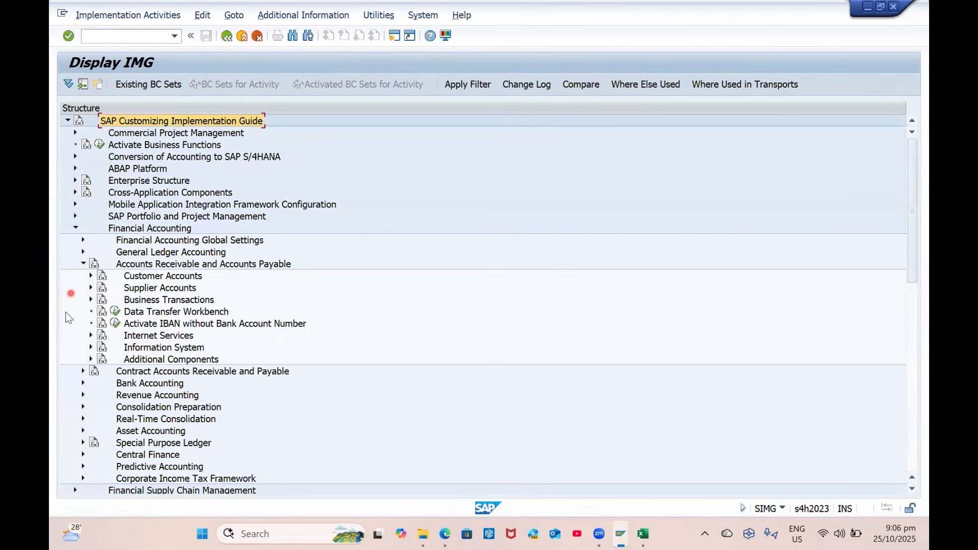
{"action": "left_click", "coordinate": [90, 288]}
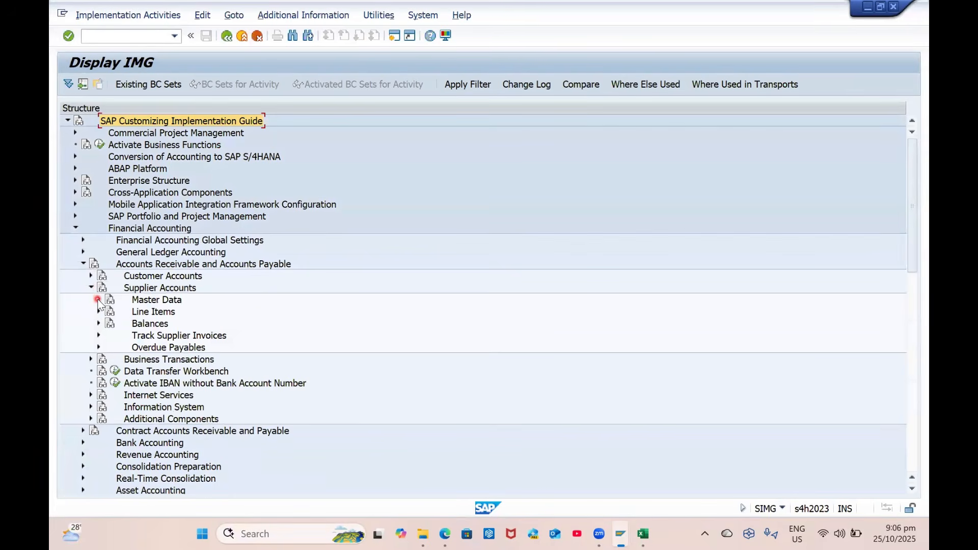
{"action": "left_click", "coordinate": [98, 300]}
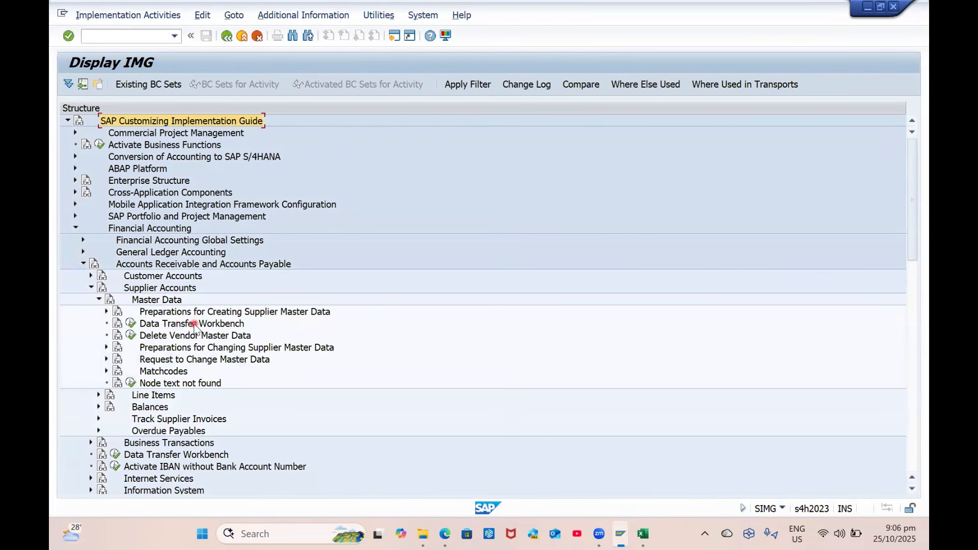
{"action": "left_click", "coordinate": [104, 312]}
{"action": "left_click", "coordinate": [103, 312]}
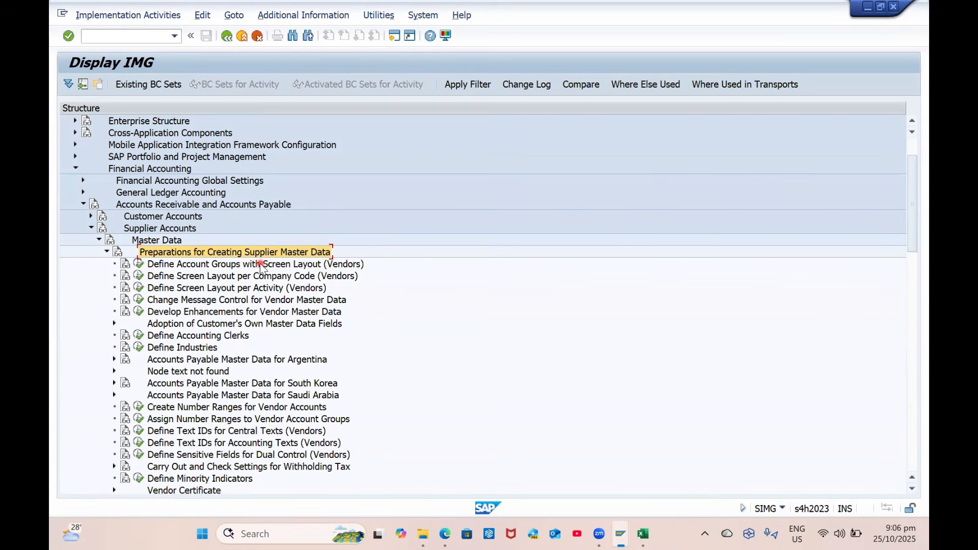
Open Define Account Groups with Screen Layout (Vendors) and scroll through the 224 groups
{"action": "left_click", "coordinate": [139, 263]}
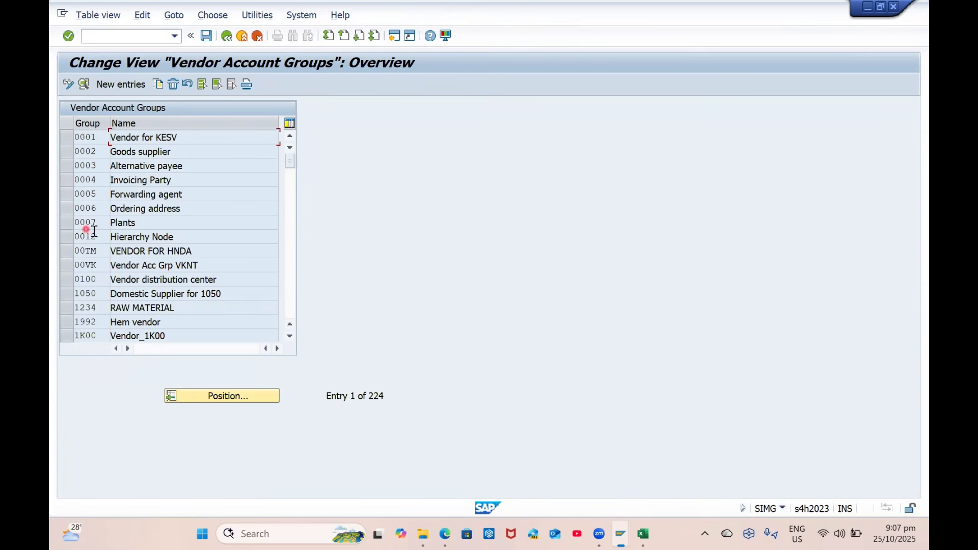
{"action": "scroll", "coordinate": [164, 264], "scroll_direction": "down", "scroll_amount": 1}
{"action": "scroll", "coordinate": [164, 264], "scroll_direction": "down", "scroll_amount": 3}
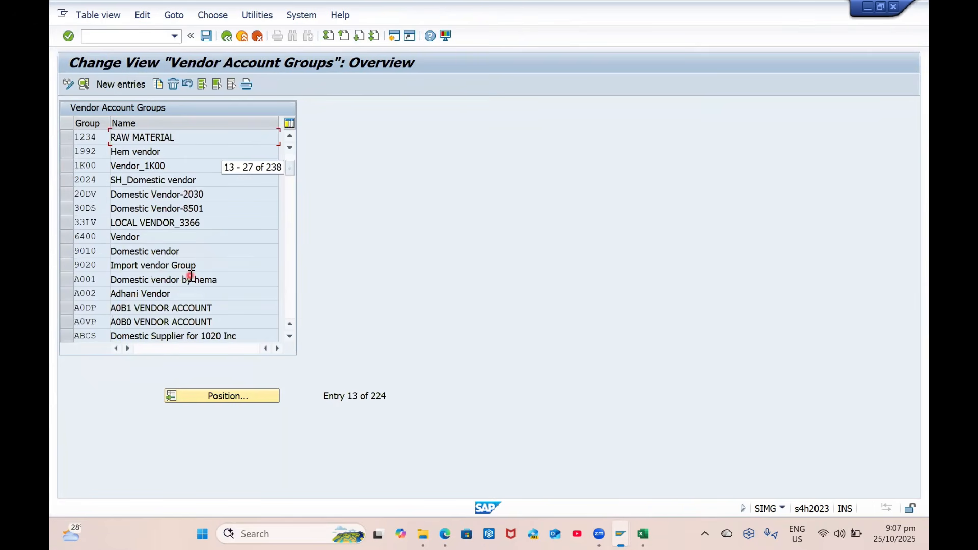
{"action": "scroll", "coordinate": [222, 283], "scroll_direction": "down", "scroll_amount": 1}
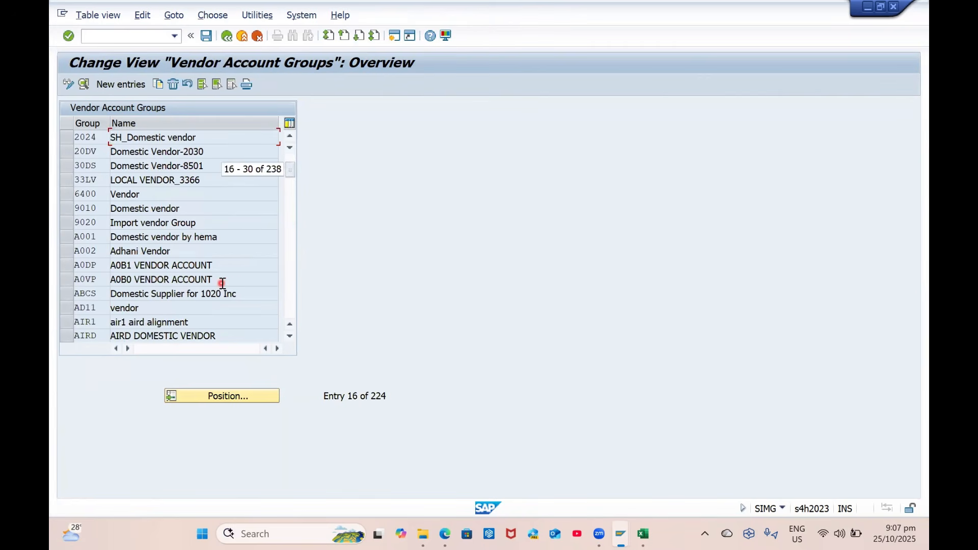
{"action": "scroll", "coordinate": [223, 283], "scroll_direction": "down", "scroll_amount": 4}
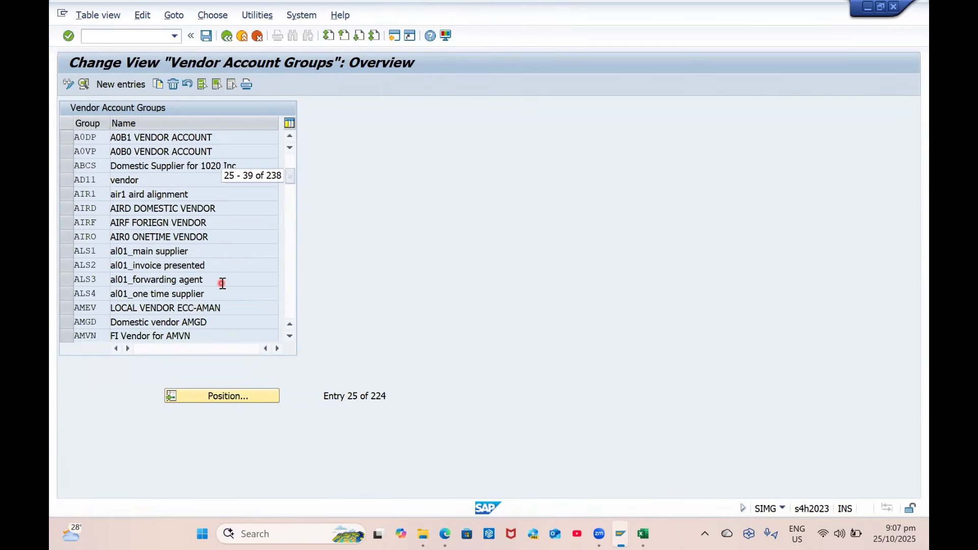
{"action": "scroll", "coordinate": [222, 283], "scroll_direction": "down", "scroll_amount": 4}
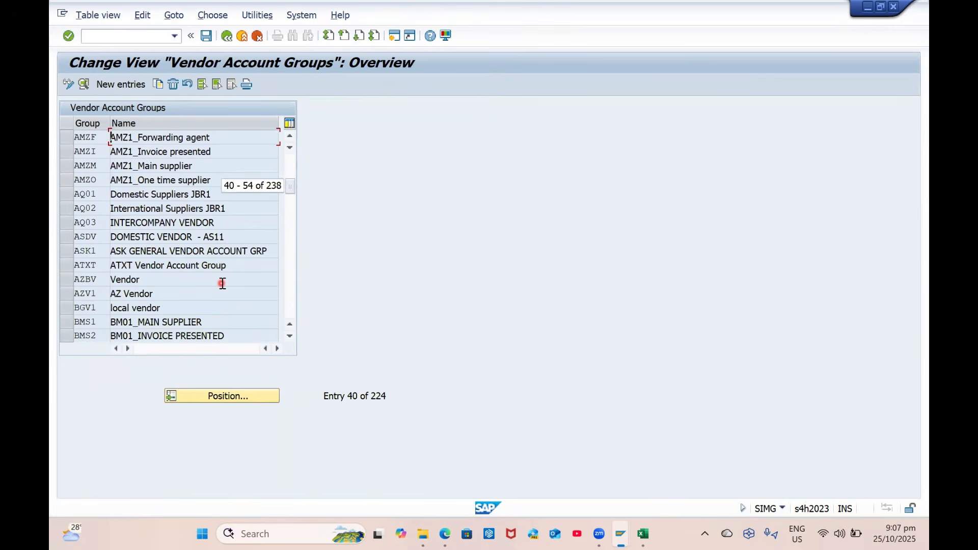
{"action": "scroll", "coordinate": [223, 283], "scroll_direction": "up", "scroll_amount": 10}
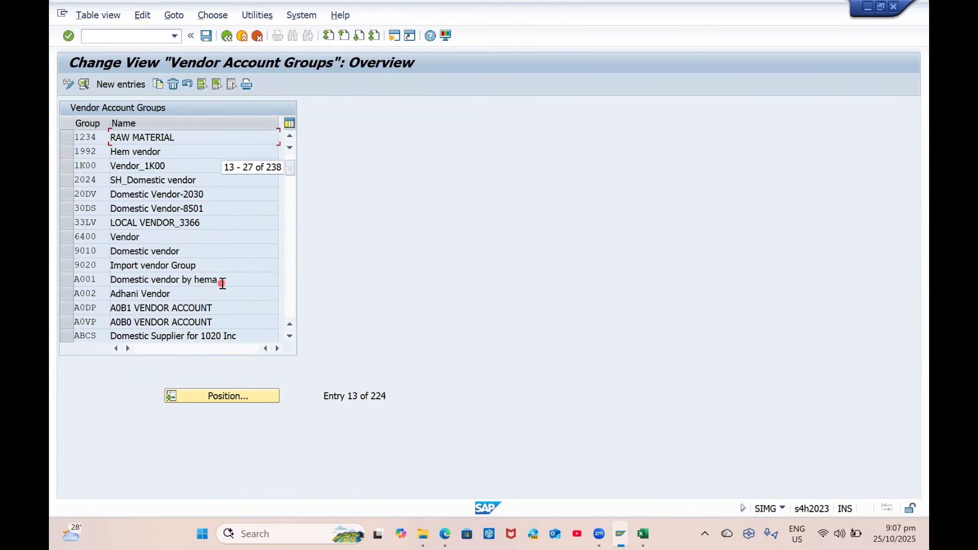
{"action": "scroll", "coordinate": [188, 212], "scroll_direction": "up", "scroll_amount": 1}
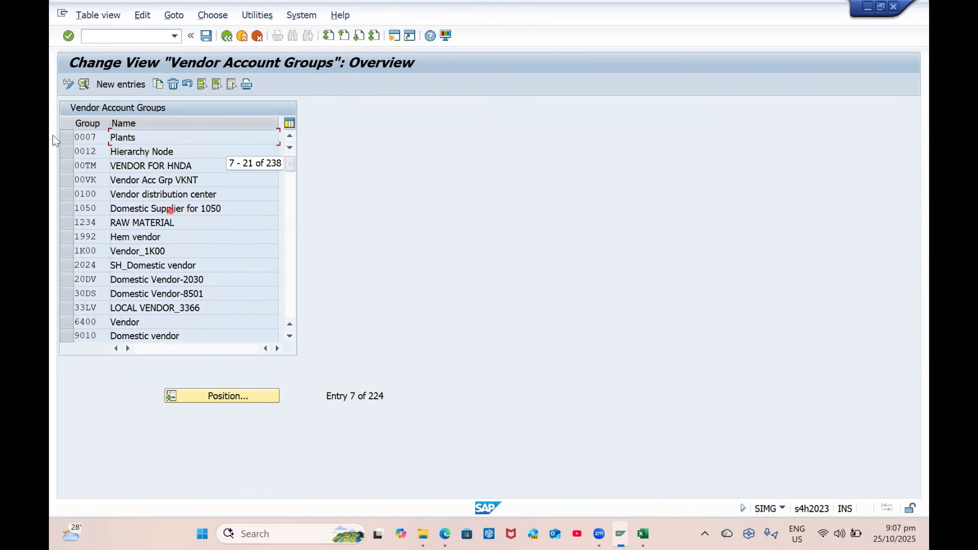
{"action": "scroll", "coordinate": [168, 184], "scroll_direction": "up", "scroll_amount": 2}
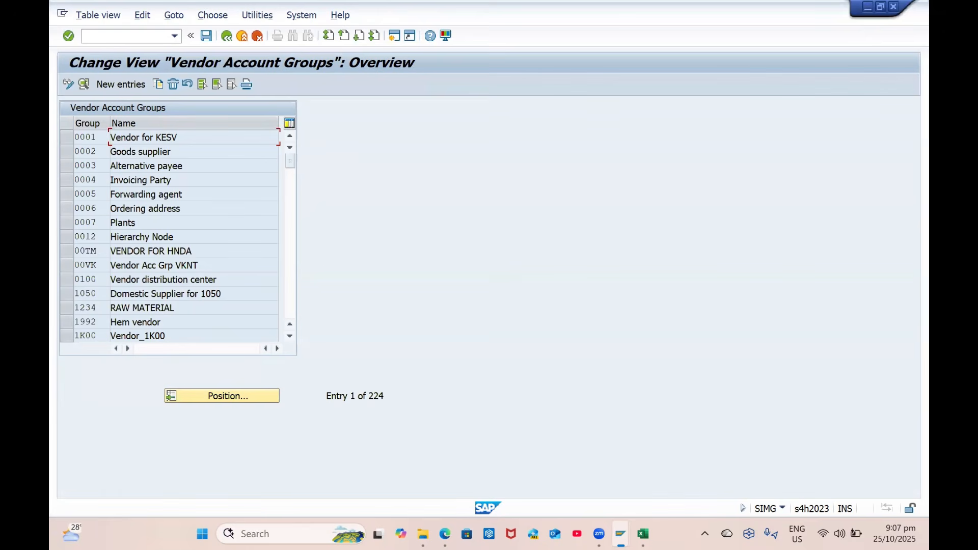
Select account group 0002 Goods supplier in the list
{"action": "left_click", "coordinate": [72, 179]}
{"action": "scroll", "coordinate": [73, 275], "scroll_direction": "down", "scroll_amount": 1}
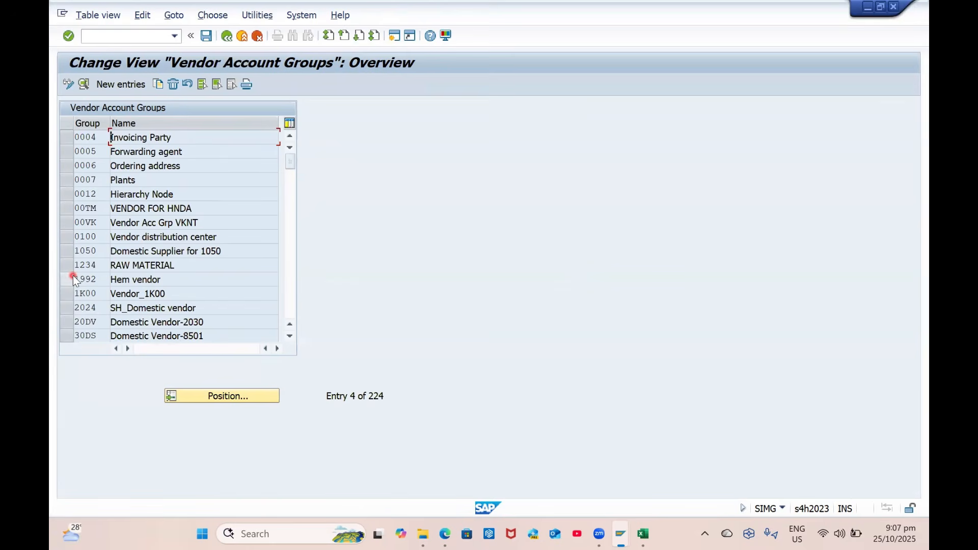
{"action": "scroll", "coordinate": [72, 275], "scroll_direction": "down", "scroll_amount": 1}
{"action": "scroll", "coordinate": [73, 275], "scroll_direction": "up", "scroll_amount": 1}
{"action": "scroll", "coordinate": [72, 275], "scroll_direction": "down", "scroll_amount": 1}
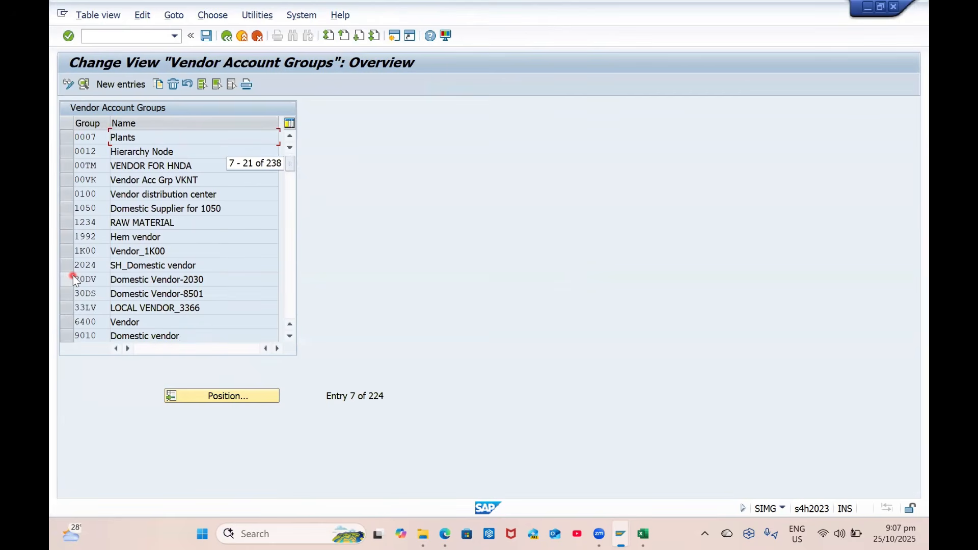
{"action": "left_click", "coordinate": [66, 325]}
{"action": "left_click", "coordinate": [66, 325]}
{"action": "scroll", "coordinate": [97, 126], "scroll_direction": "up", "scroll_amount": 1}
{"action": "scroll", "coordinate": [97, 127], "scroll_direction": "up", "scroll_amount": 1}
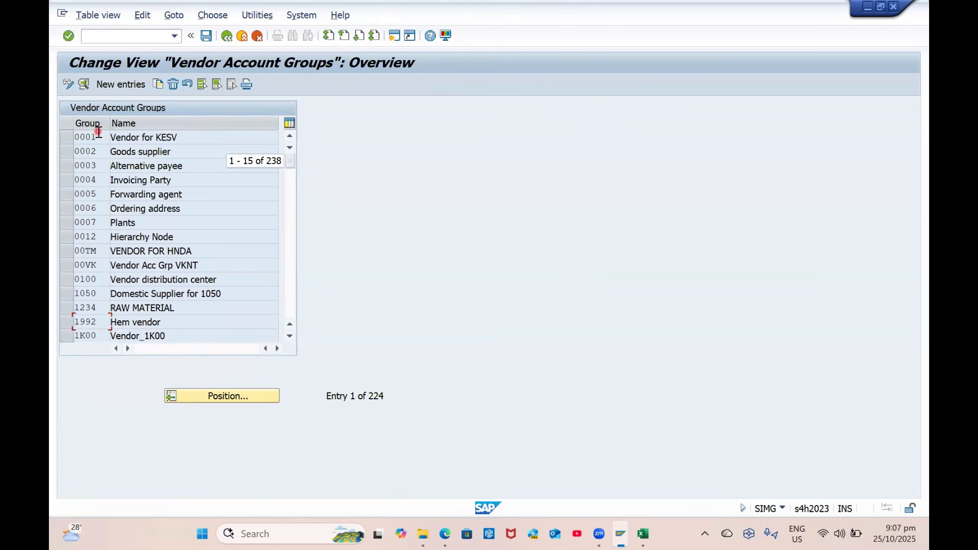
{"action": "left_click", "coordinate": [68, 151]}
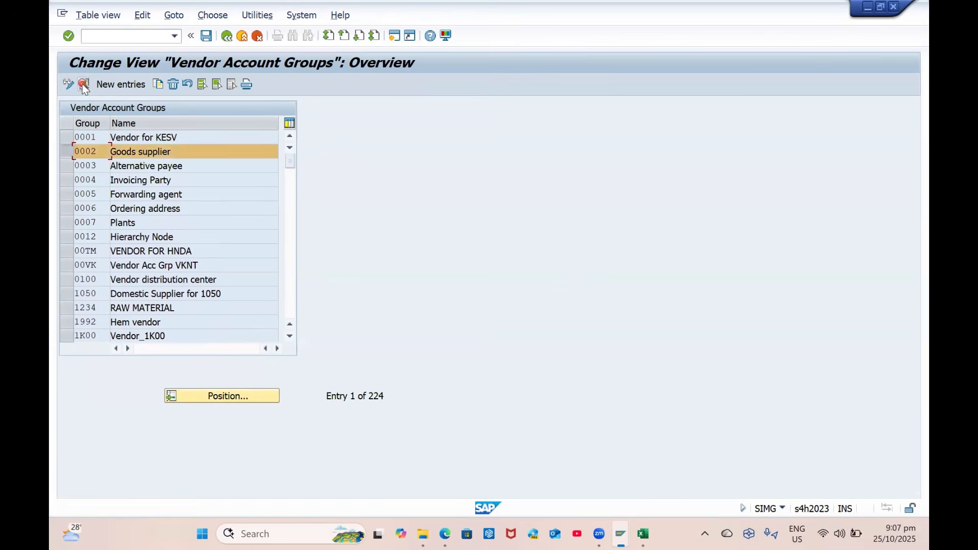
Review group 0002's details and company code field status, then reselect 0002 as template
{"action": "left_click", "coordinate": [84, 84]}
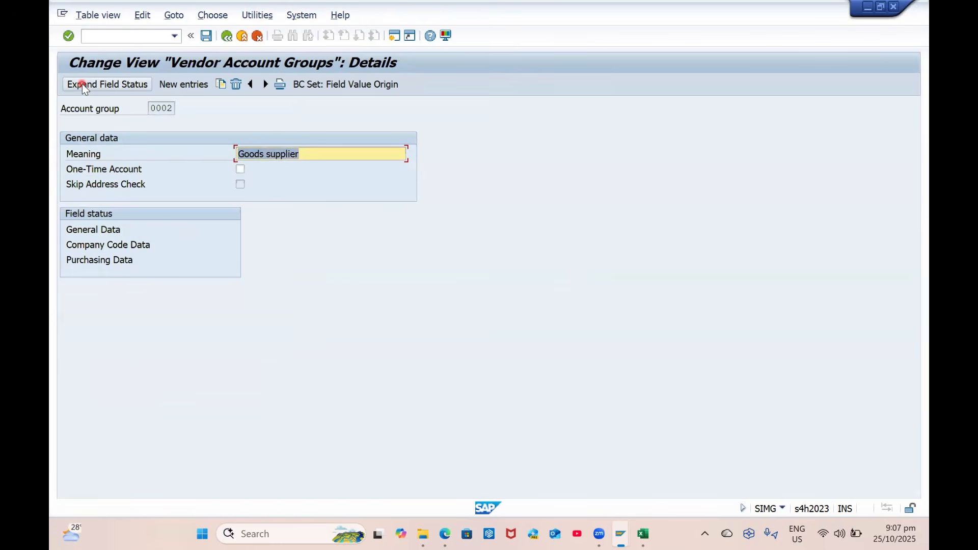
{"action": "double_click", "coordinate": [118, 245]}
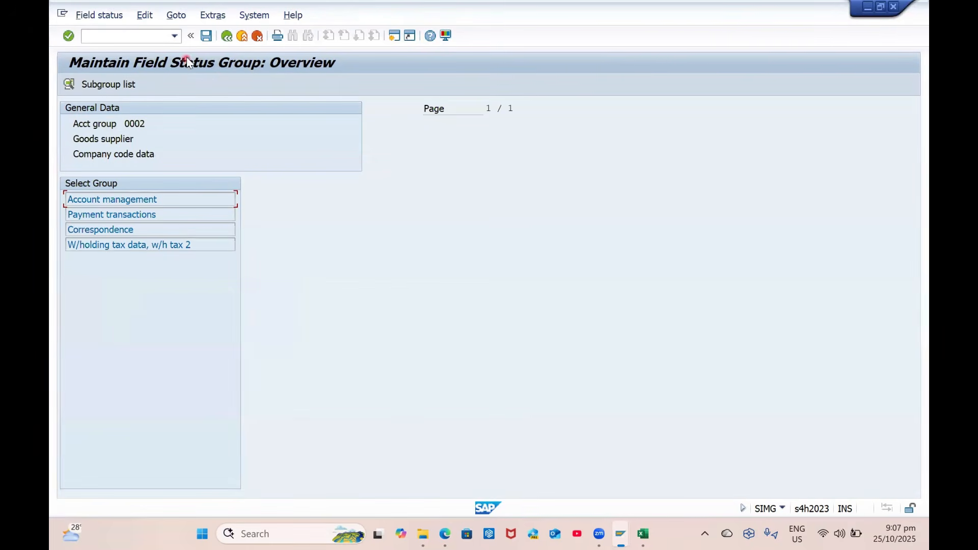
{"action": "left_click", "coordinate": [227, 37]}
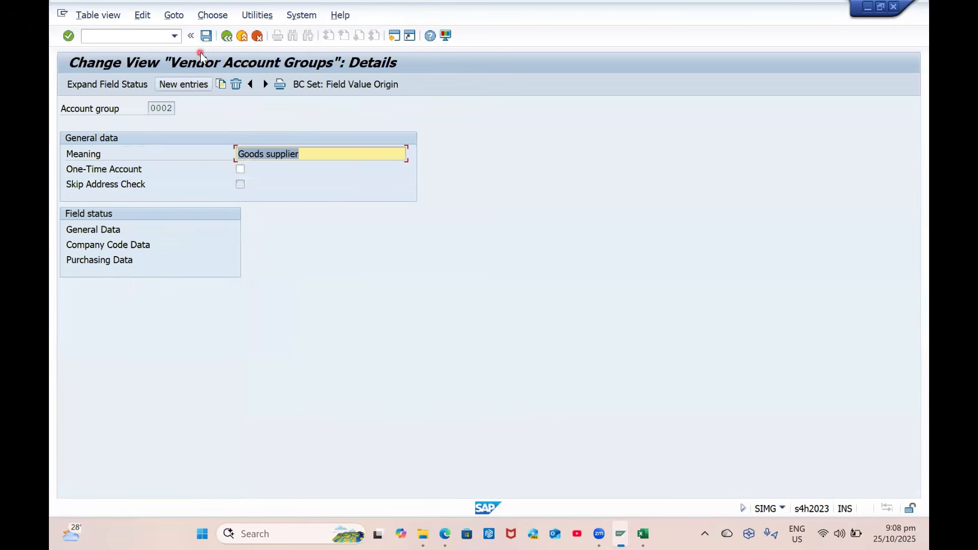
{"action": "left_click", "coordinate": [226, 36]}
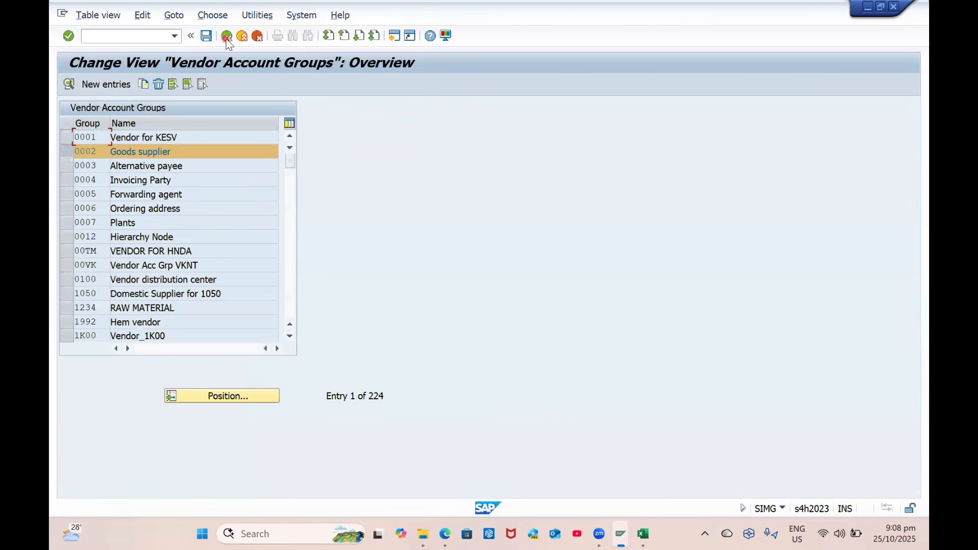
{"action": "left_click", "coordinate": [66, 150]}
{"action": "scroll", "coordinate": [173, 262], "scroll_direction": "down", "scroll_amount": 2}
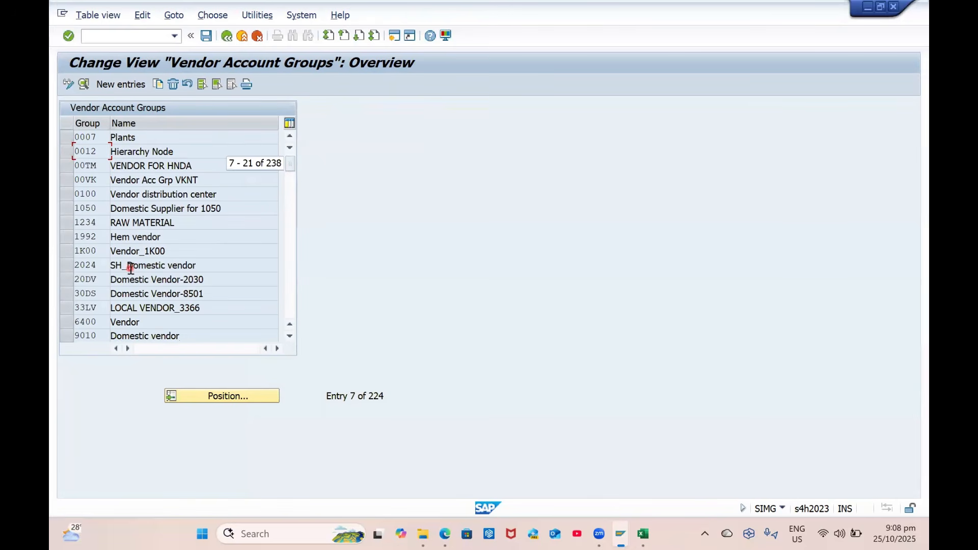
{"action": "scroll", "coordinate": [174, 257], "scroll_direction": "up", "scroll_amount": 2}
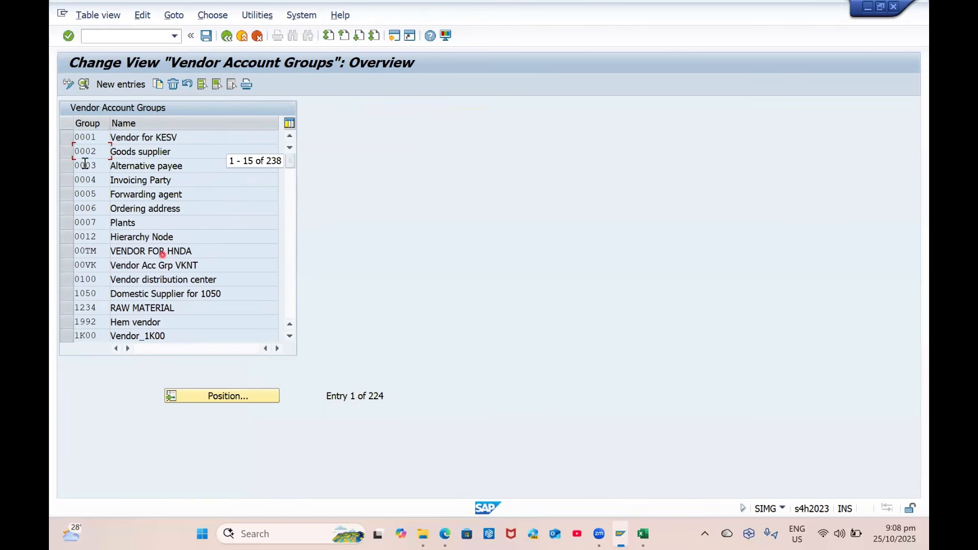
{"action": "left_click", "coordinate": [67, 151]}
Copy 0002 as new account group ZBP1 with meaning 'Domestic Suppliers'
{"action": "left_click", "coordinate": [157, 84]}
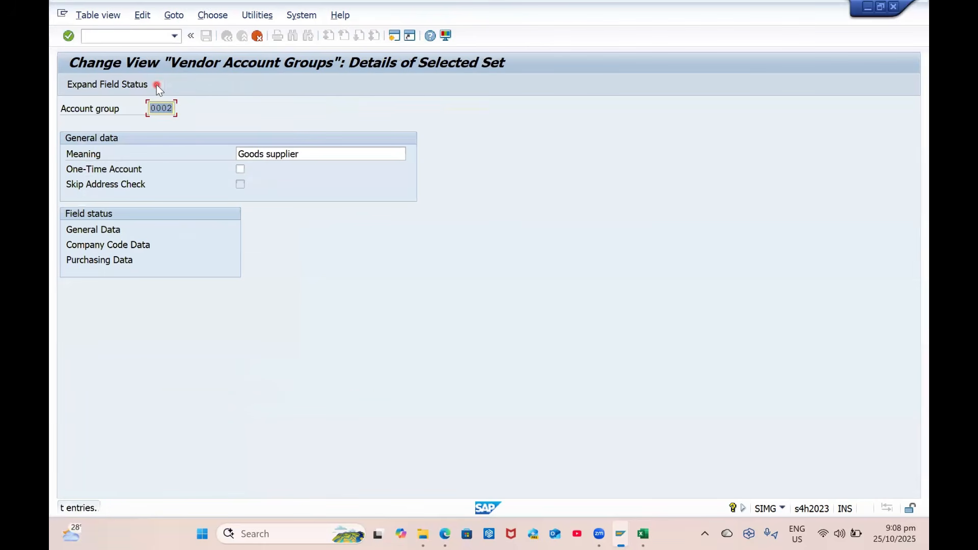
{"action": "type", "text": "ZBP1"}
{"action": "key", "text": "Tab"}
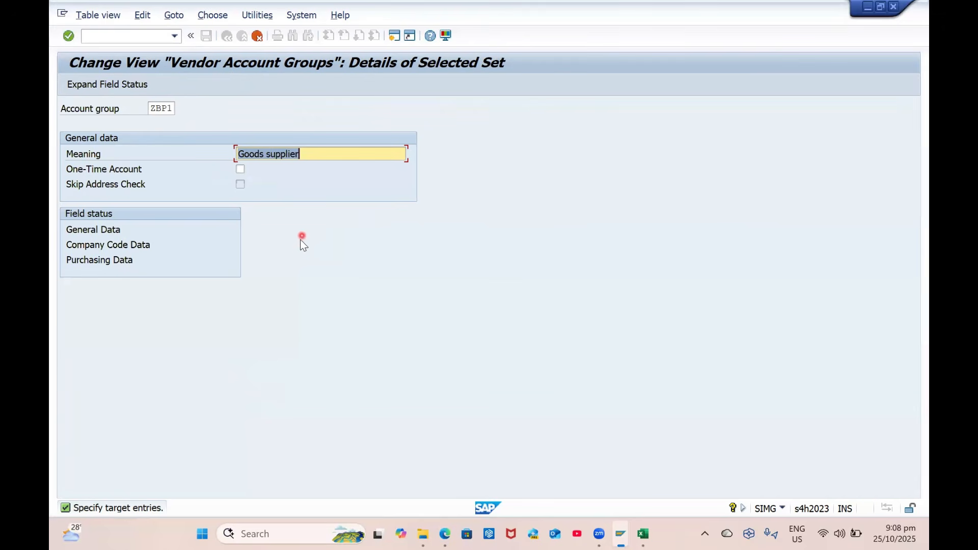
{"action": "type", "text": "Do"}
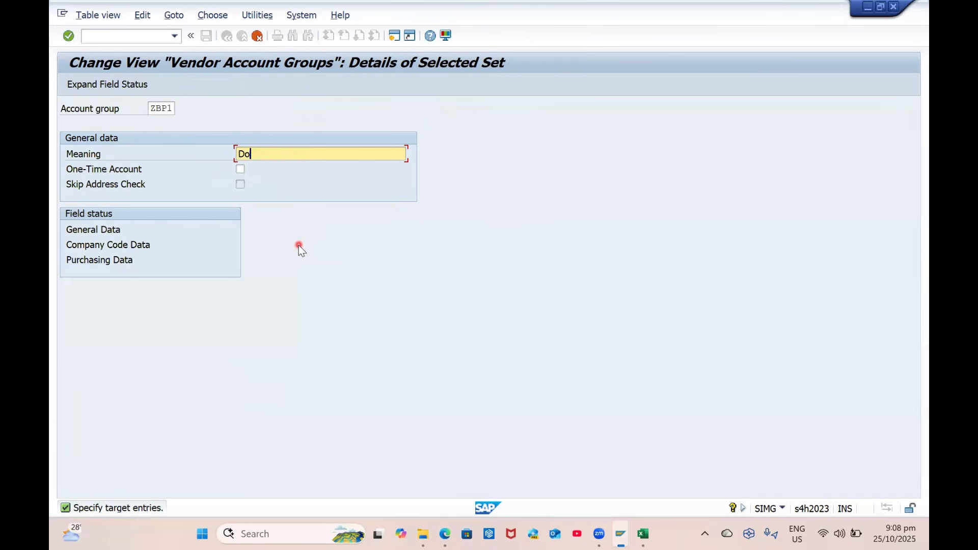
{"action": "type", "text": "mestic Suppliers"}
{"action": "key", "text": "Return"}
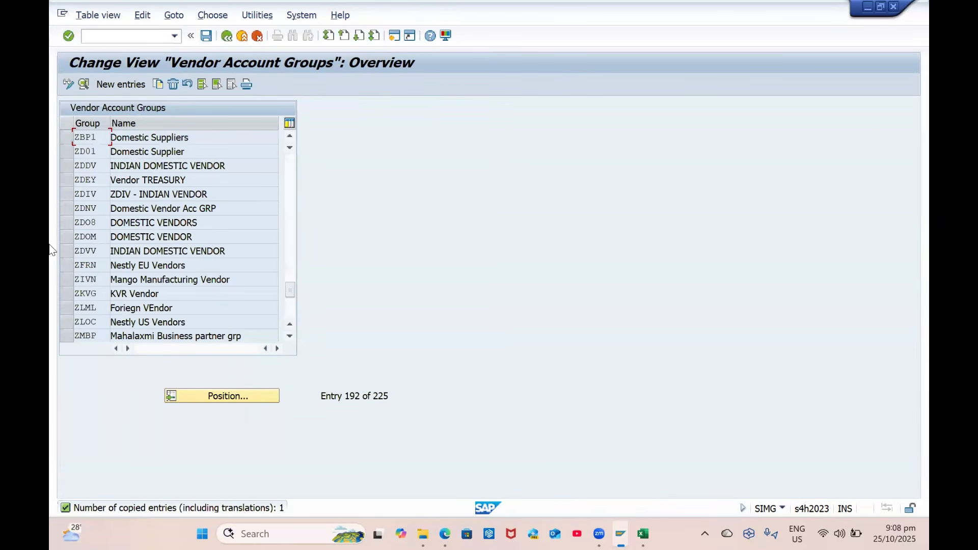
{"action": "left_click", "coordinate": [62, 140]}
In ZBP1's company code Account management field group, make Reconciliation account a required entry
{"action": "left_click", "coordinate": [84, 86]}
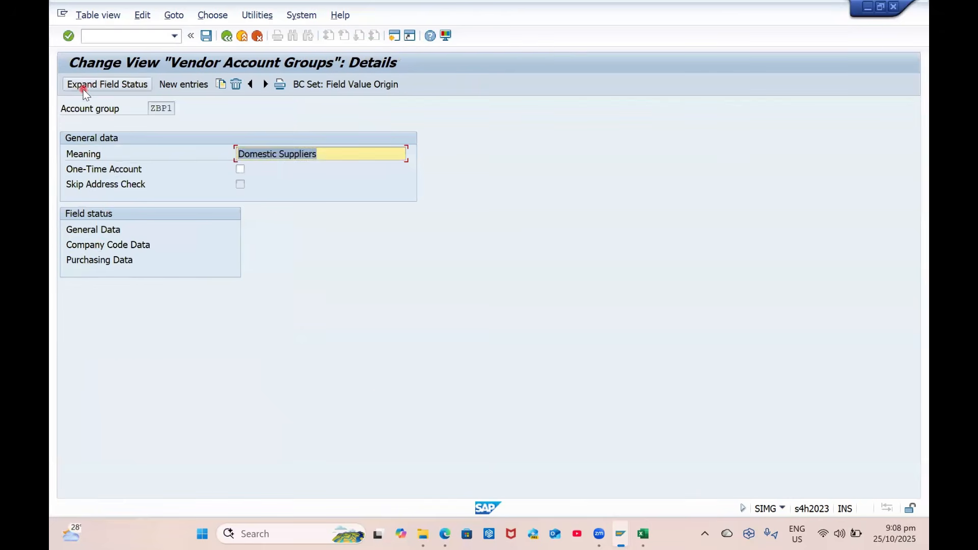
{"action": "double_click", "coordinate": [99, 245]}
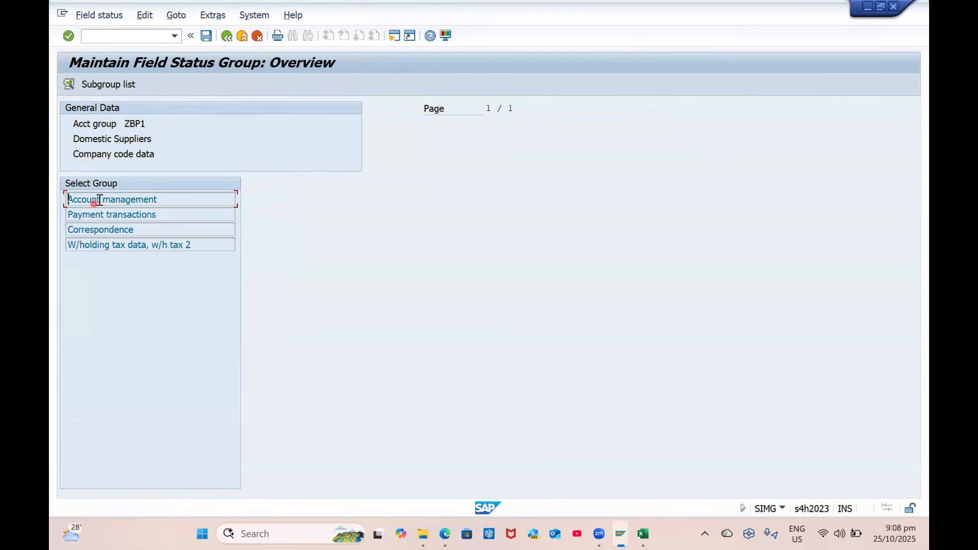
{"action": "double_click", "coordinate": [98, 199]}
{"action": "left_click", "coordinate": [387, 226]}
{"action": "left_click", "coordinate": [322, 214]}
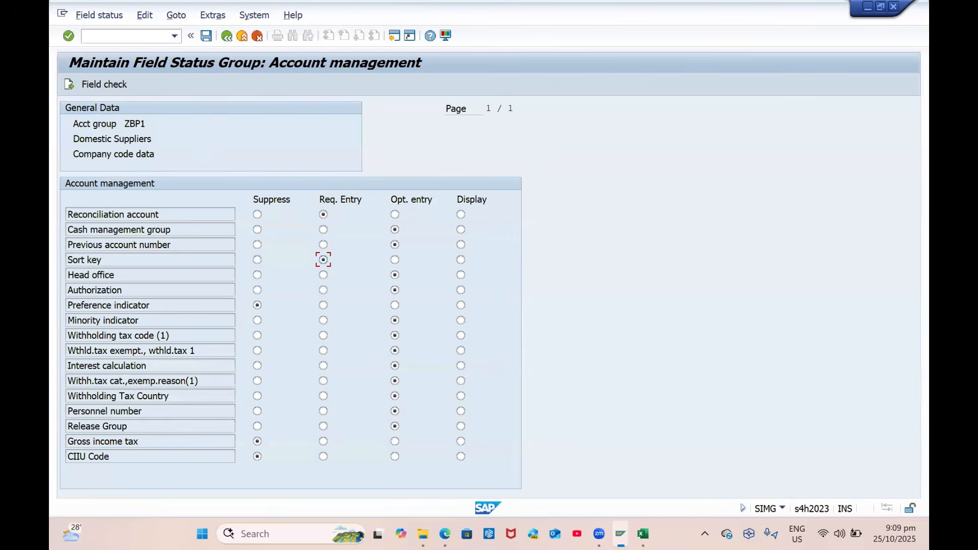
Review the Payment transactions, Correspondence and withholding tax fields, then save to a customizing request
{"action": "left_click", "coordinate": [69, 84]}
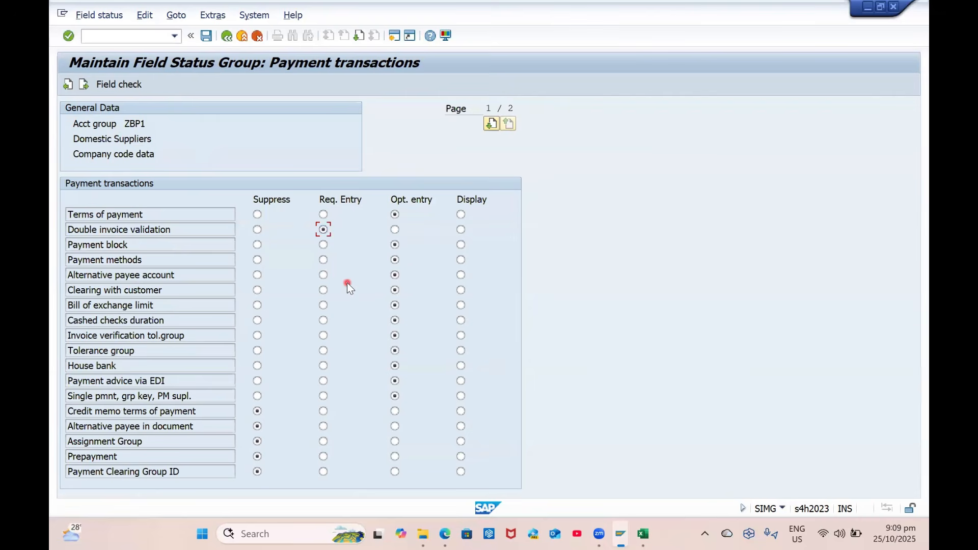
{"action": "left_click", "coordinate": [85, 84]}
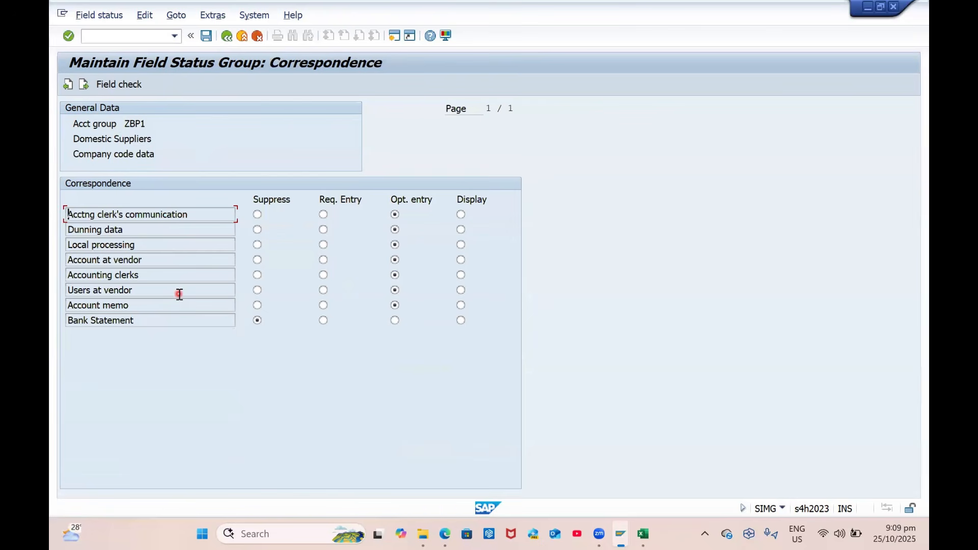
{"action": "left_click", "coordinate": [85, 85]}
{"action": "left_click", "coordinate": [87, 85]}
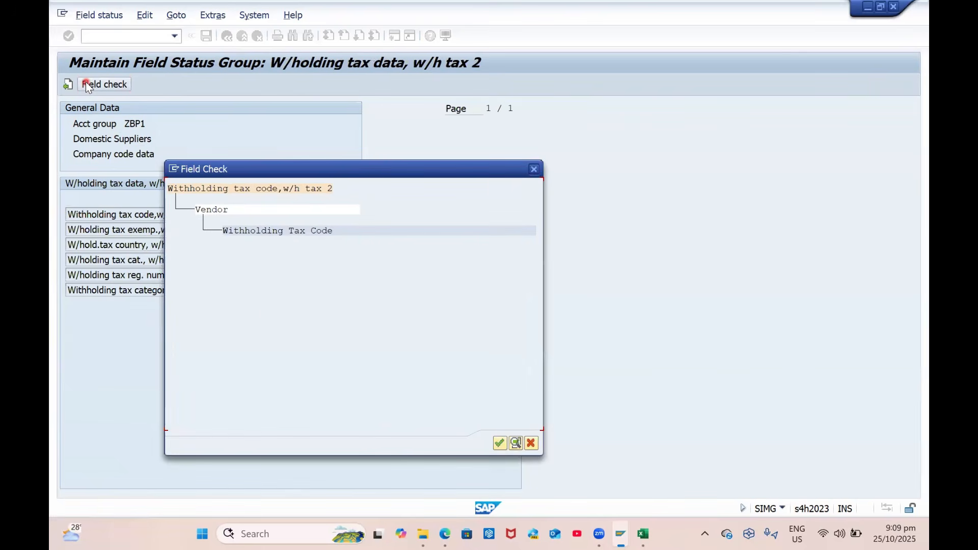
{"action": "left_click", "coordinate": [499, 443]}
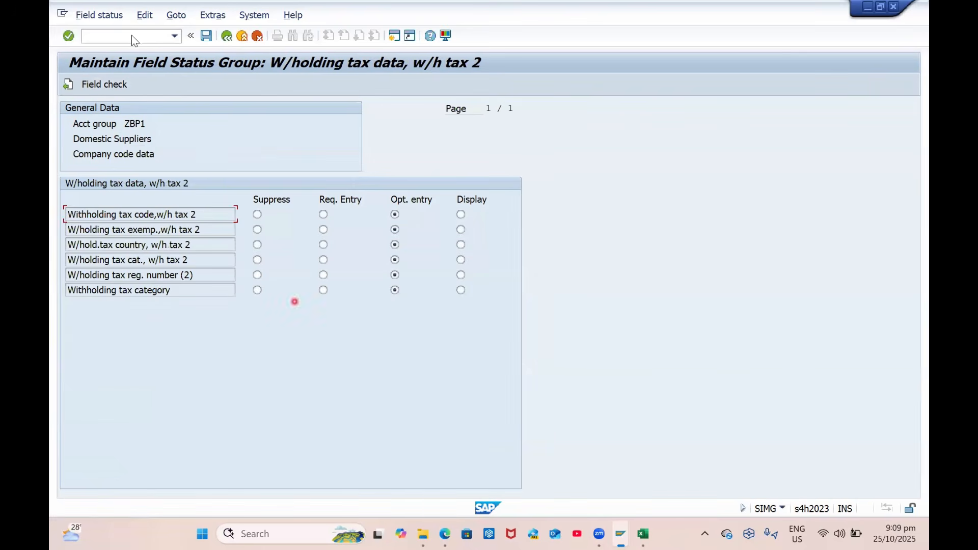
{"action": "left_click", "coordinate": [205, 38]}
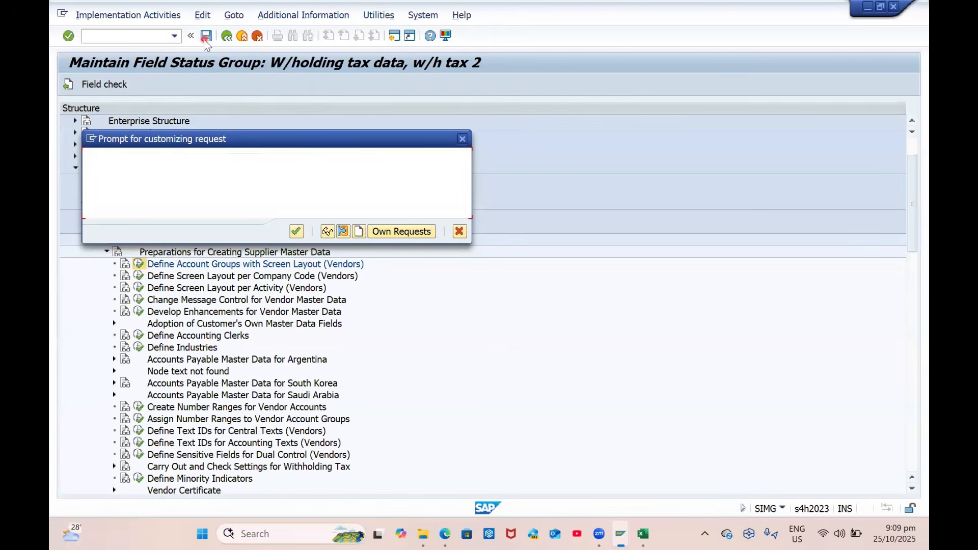
{"action": "left_click", "coordinate": [297, 232]}
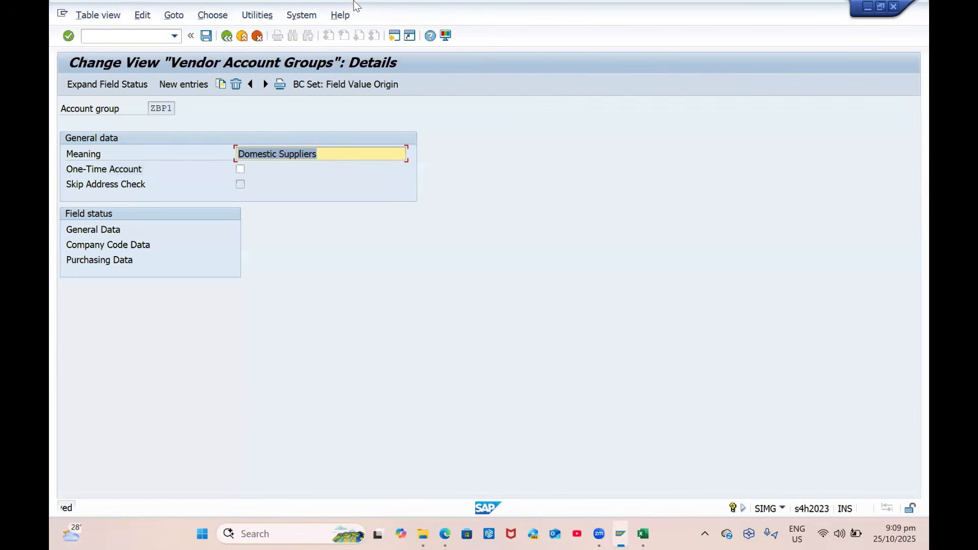
Open the KREDITOR vendor number range intervals, review interval 07, and return to the IMG
{"action": "left_click", "coordinate": [230, 38]}
{"action": "left_click", "coordinate": [230, 38]}
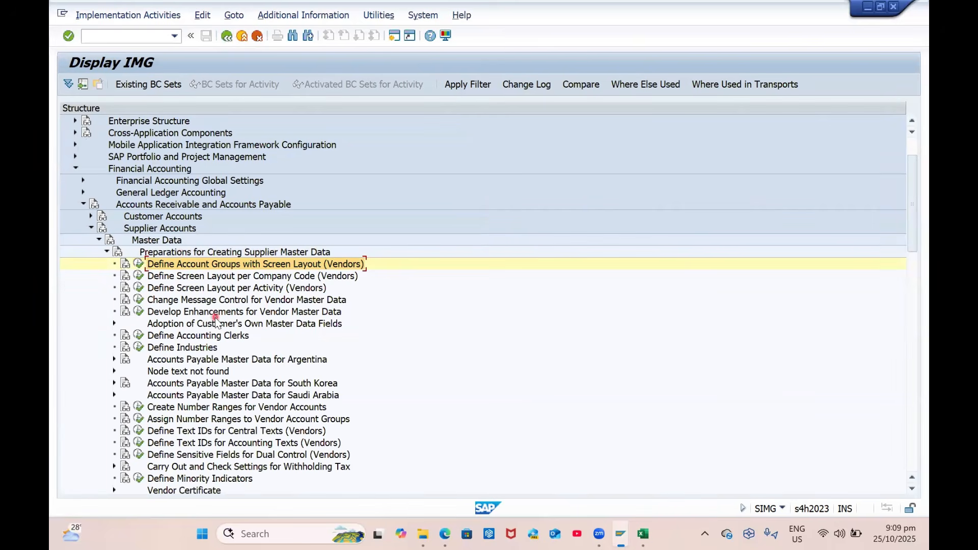
{"action": "left_click", "coordinate": [194, 407]}
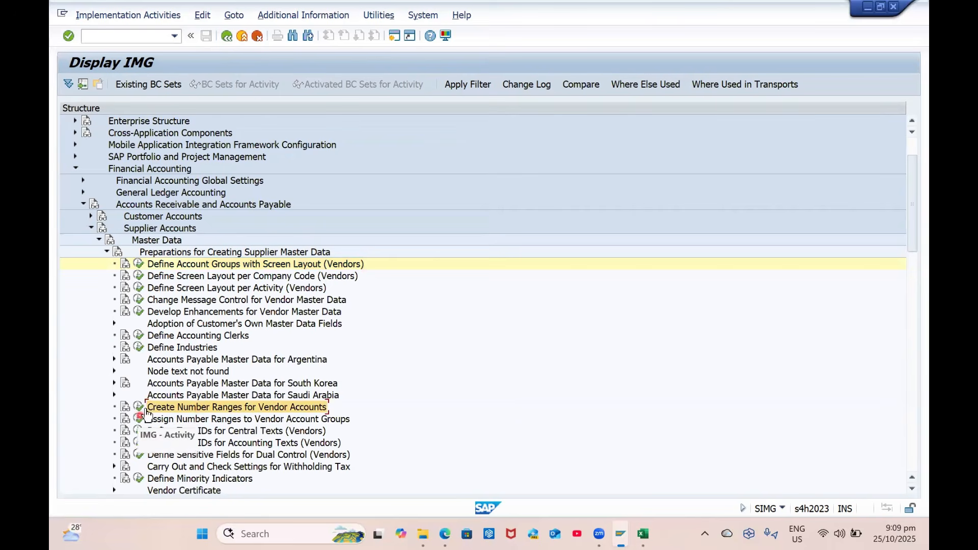
{"action": "left_click", "coordinate": [137, 407]}
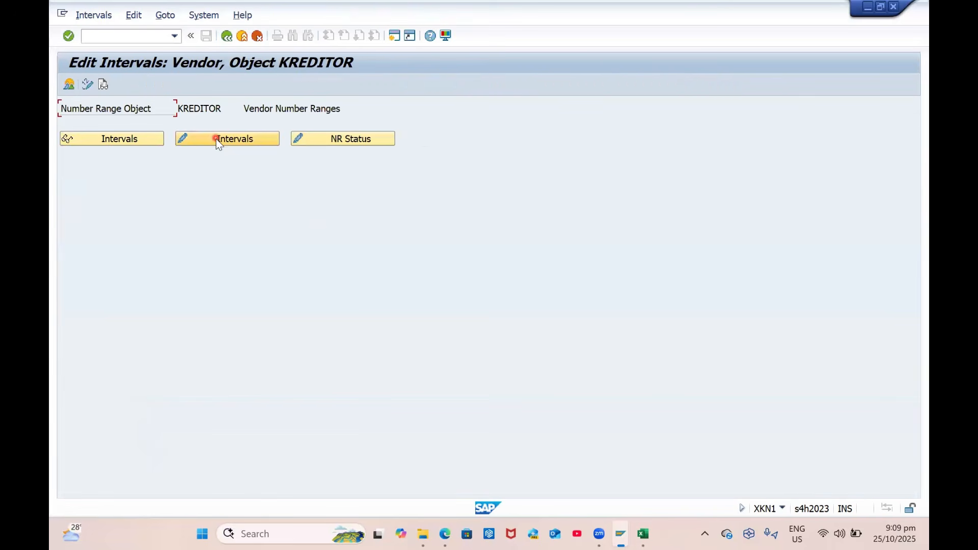
{"action": "left_click", "coordinate": [241, 144]}
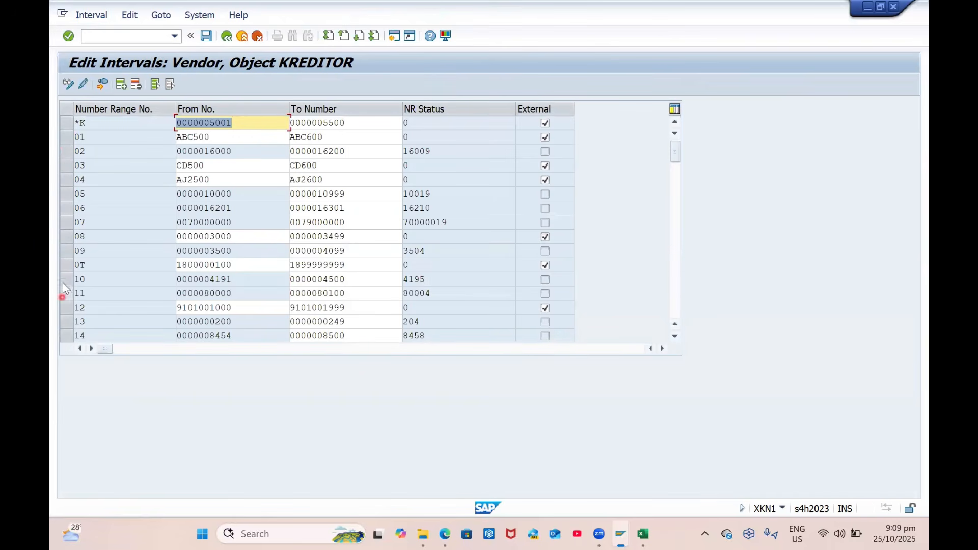
{"action": "left_click", "coordinate": [65, 227]}
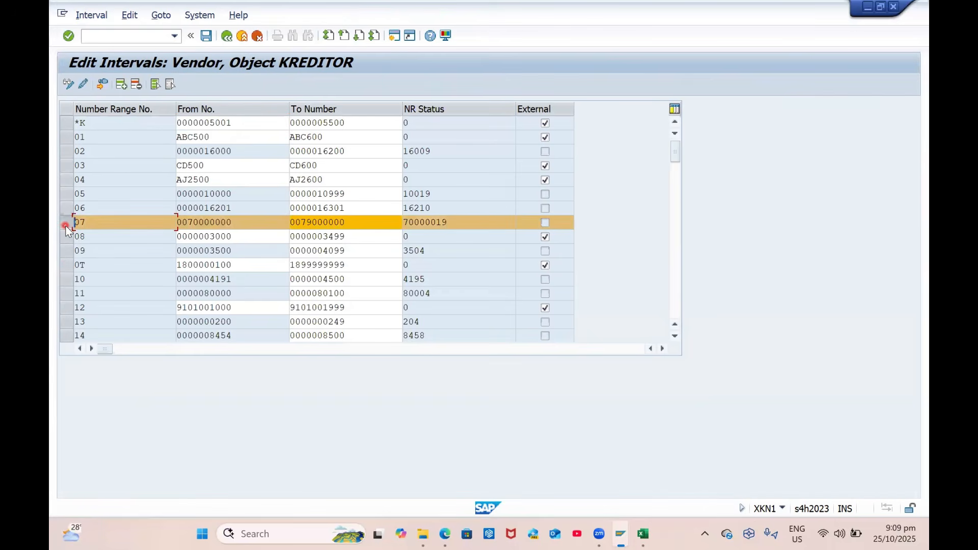
{"action": "left_click", "coordinate": [226, 36]}
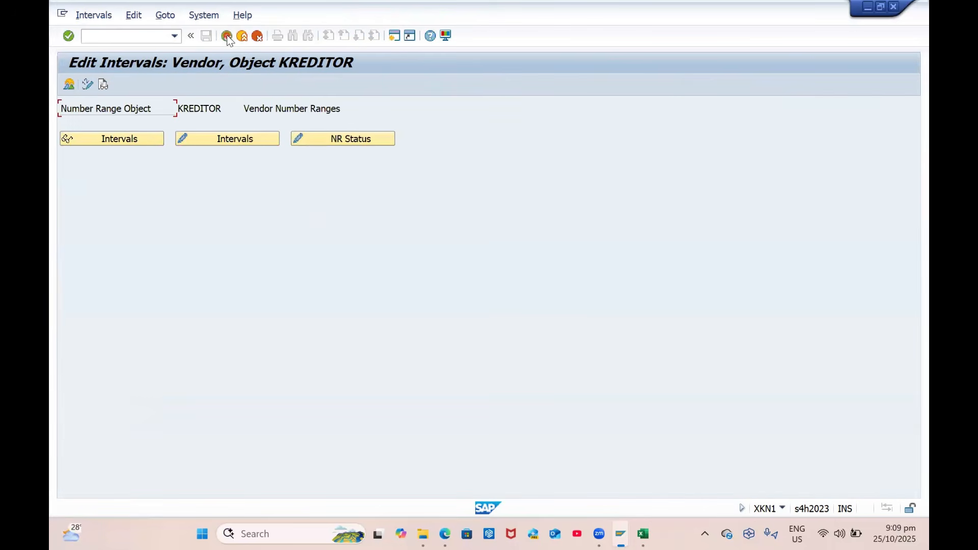
{"action": "left_click", "coordinate": [226, 36]}
Open Assign Number Ranges to Vendor Account Groups and position the list on ZBP1
{"action": "left_click", "coordinate": [140, 420]}
{"action": "left_click", "coordinate": [219, 396]}
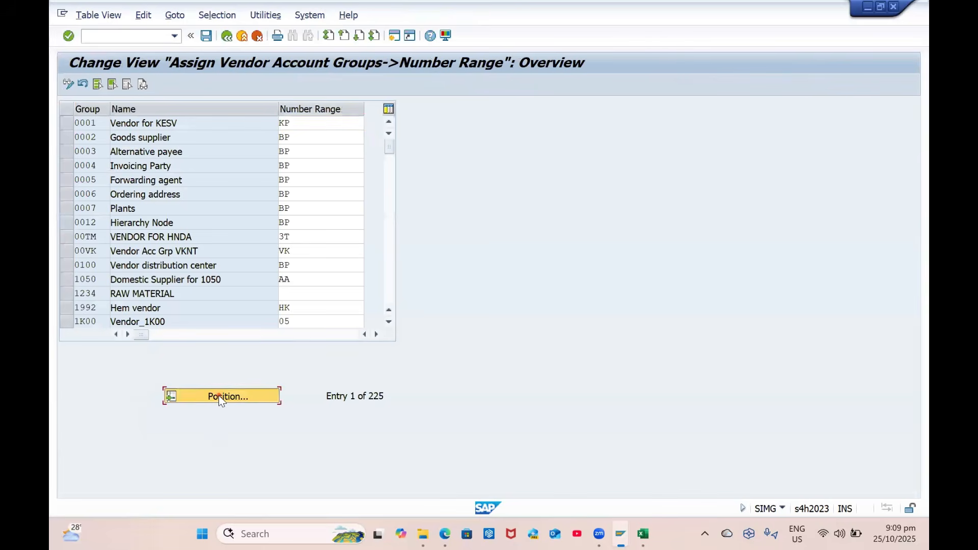
{"action": "type", "text": "zves"}
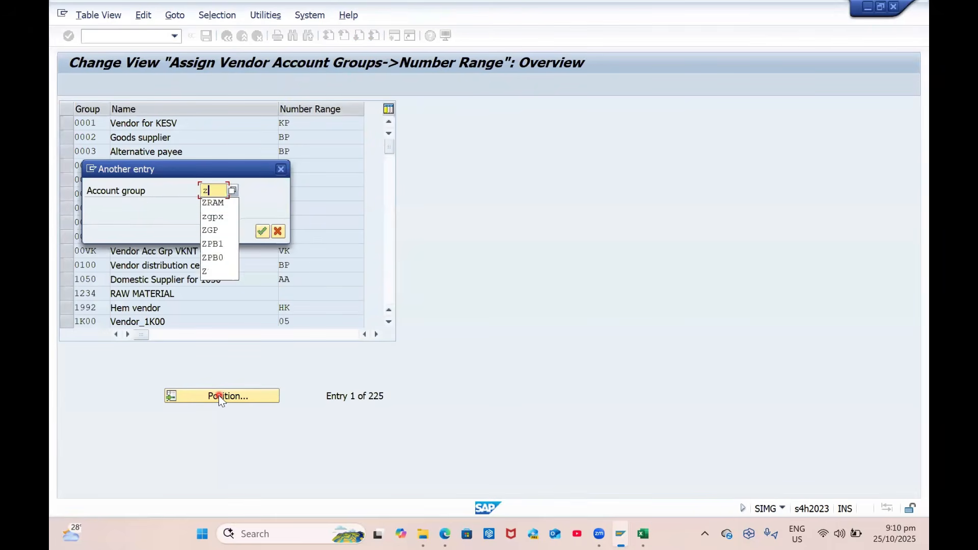
{"action": "key", "text": "Return"}
Replace ZBP1's number range BP with 07, picked from the number range list
{"action": "left_click", "coordinate": [323, 125]}
{"action": "left_click", "coordinate": [370, 123]}
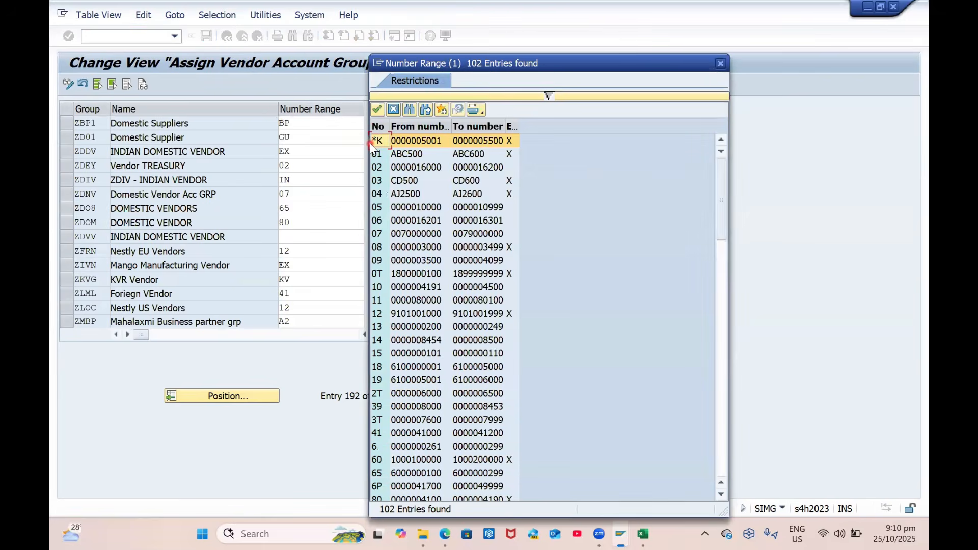
{"action": "key", "text": "ctrl+f"}
{"action": "type", "text": "bp"}
{"action": "key", "text": "Return"}
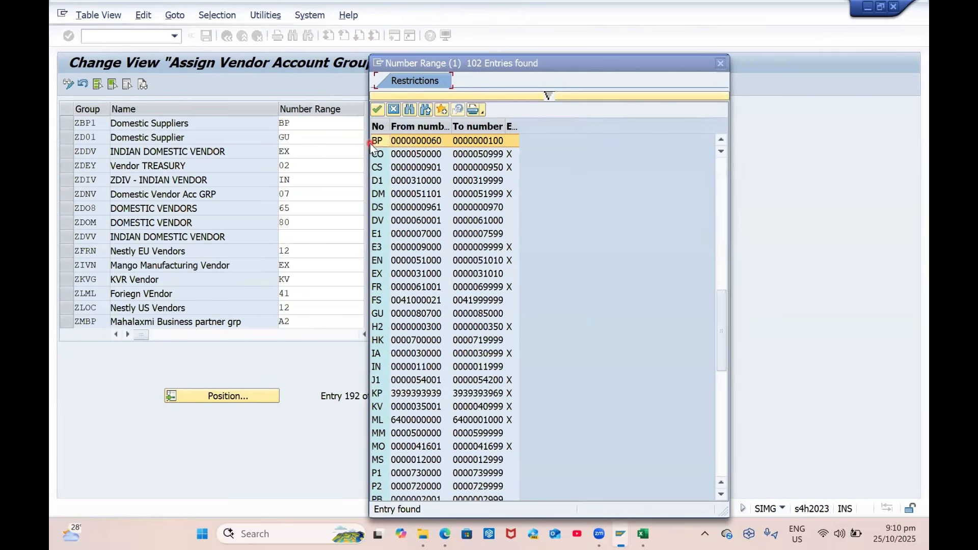
{"action": "key", "text": "ctrl+f"}
{"action": "type", "text": "07"}
{"action": "key", "text": "Return"}
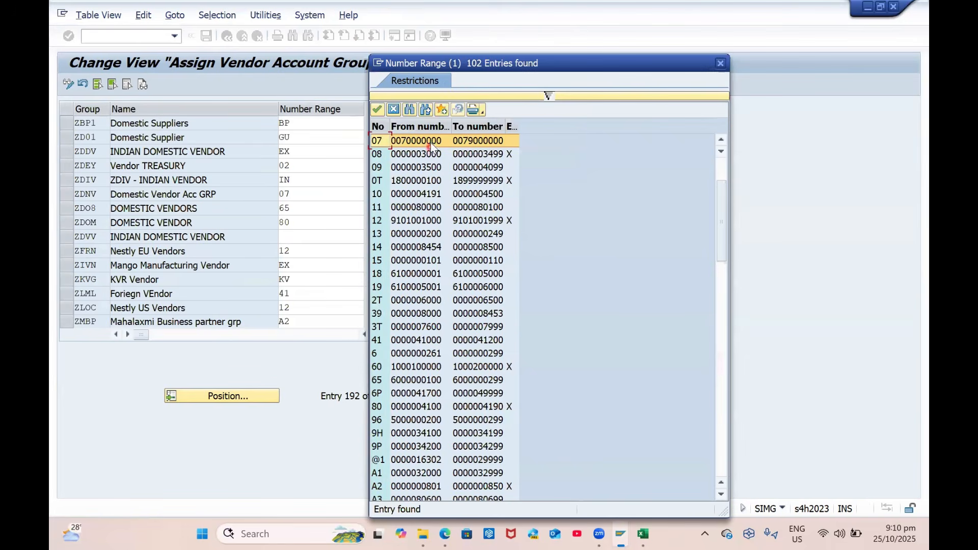
{"action": "double_click", "coordinate": [432, 141]}
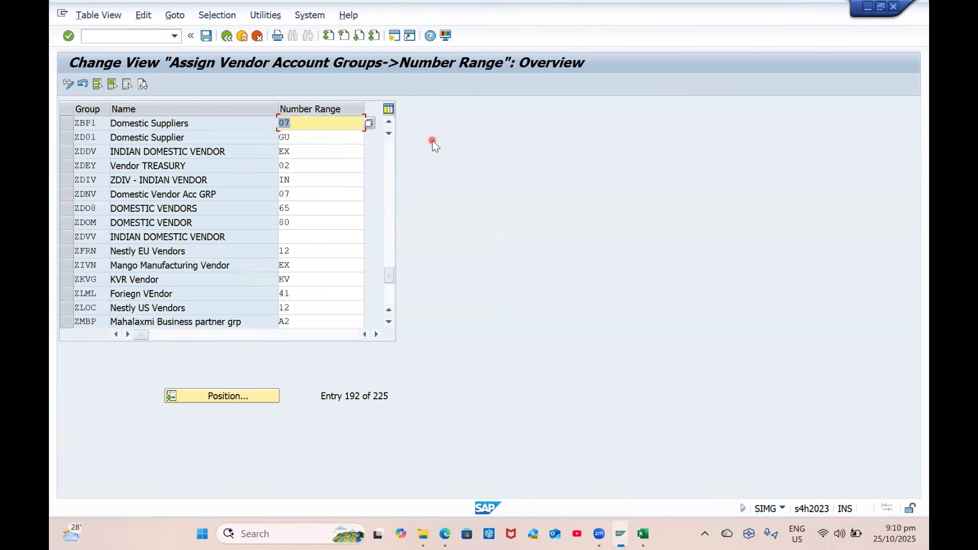
Save the assignment to the customizing request and return to the IMG
{"action": "key", "text": "ctrl+s"}
{"action": "key", "text": "Return"}
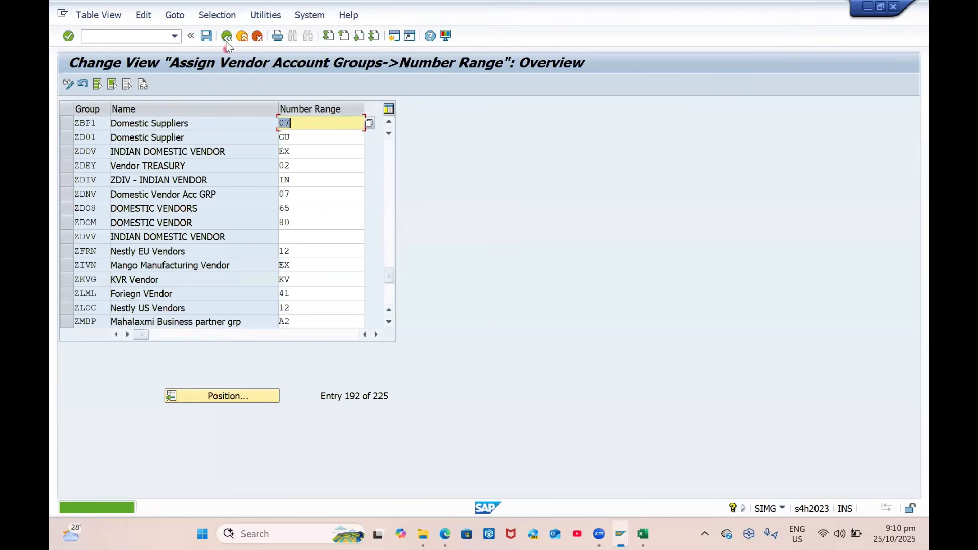
{"action": "left_click", "coordinate": [226, 36]}
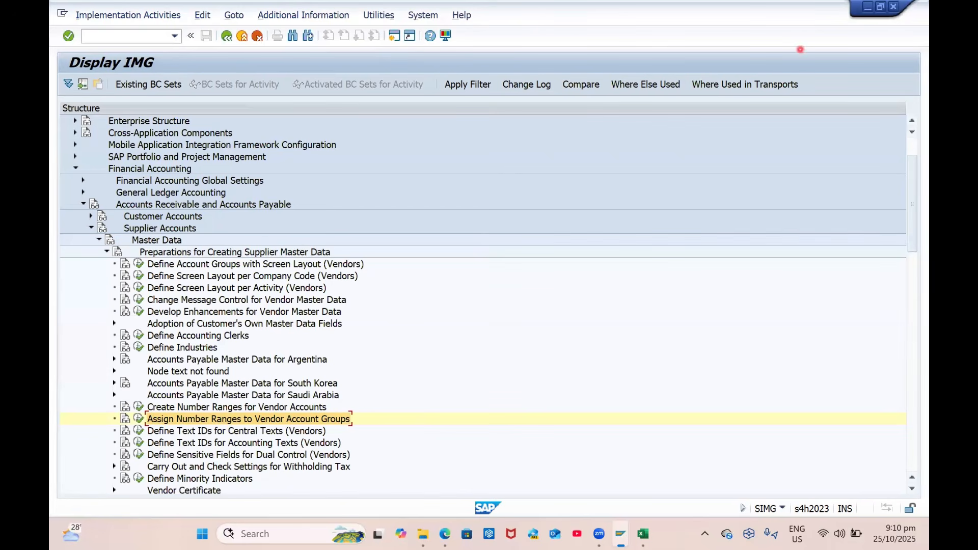
Collapse the Financial Accounting branches and expand Cross-Application Components
{"action": "left_click", "coordinate": [82, 205]}
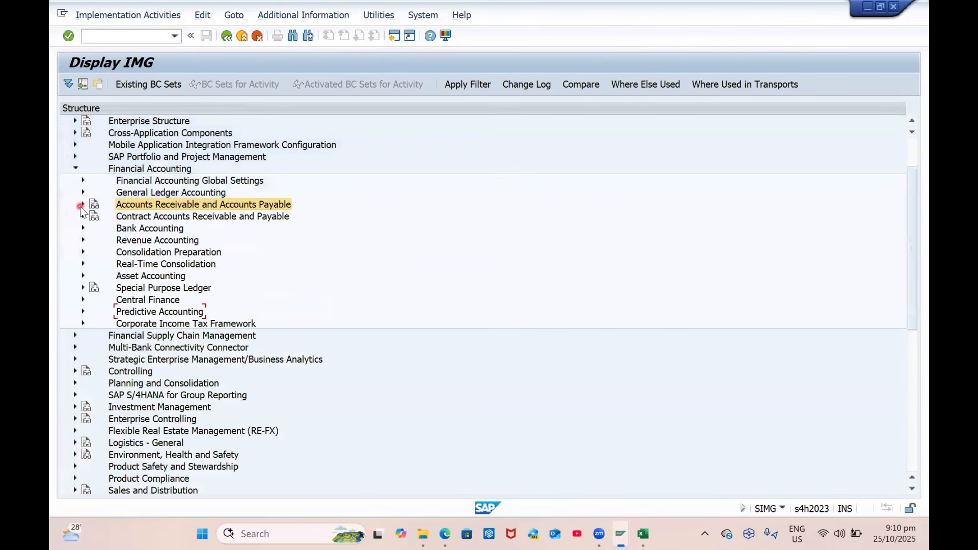
{"action": "left_click", "coordinate": [71, 166]}
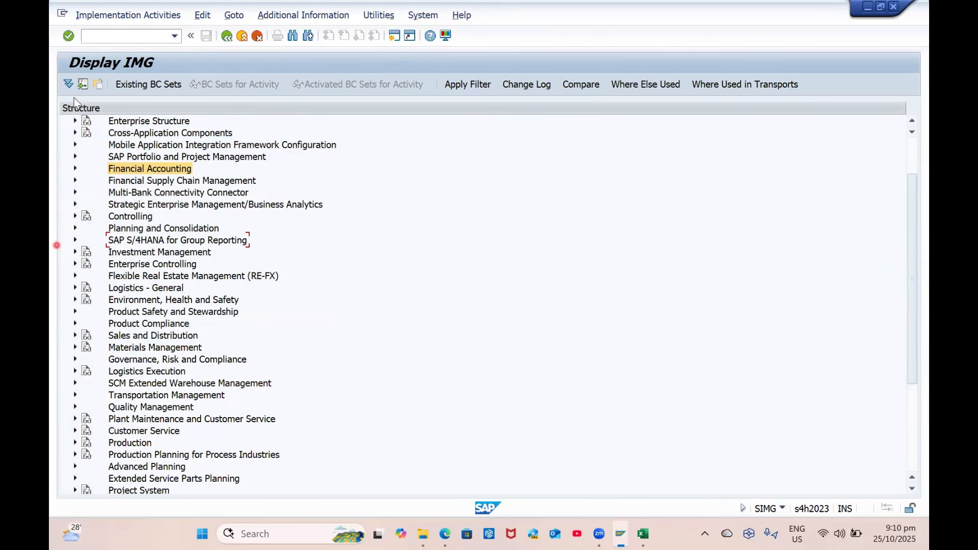
{"action": "left_click", "coordinate": [75, 133]}
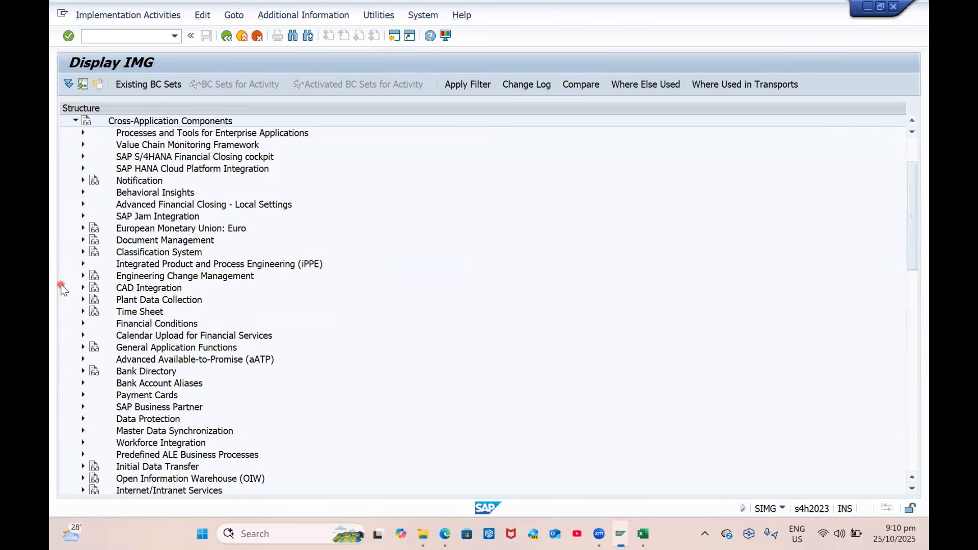
{"action": "scroll", "coordinate": [63, 282], "scroll_direction": "up", "scroll_amount": 1}
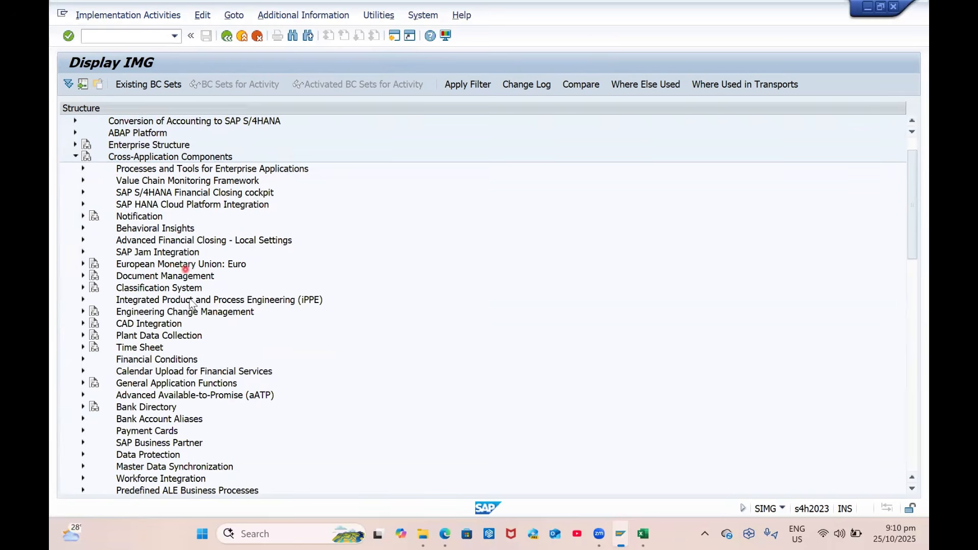
{"action": "scroll", "coordinate": [211, 339], "scroll_direction": "down", "scroll_amount": 2}
{"action": "scroll", "coordinate": [211, 340], "scroll_direction": "down", "scroll_amount": 2}
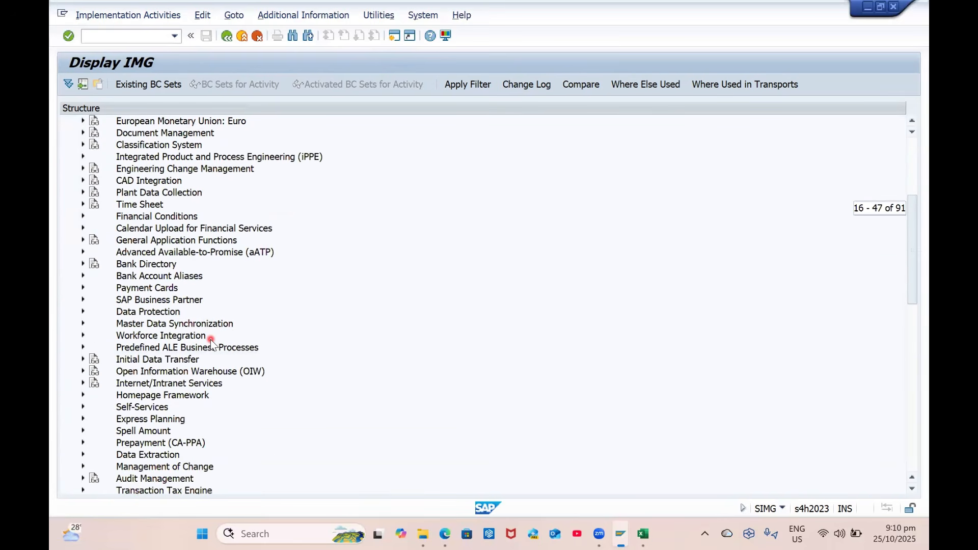
{"action": "scroll", "coordinate": [211, 341], "scroll_direction": "down", "scroll_amount": 2}
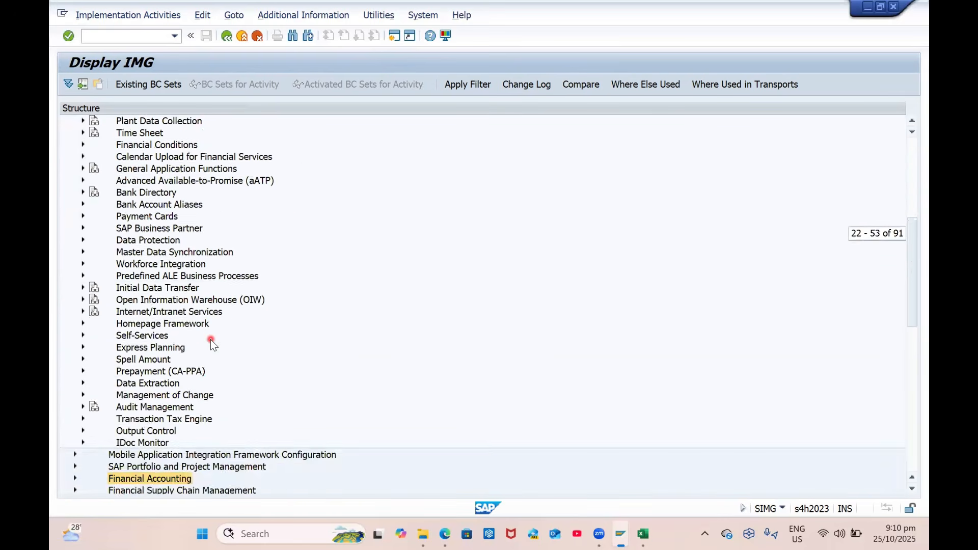
{"action": "scroll", "coordinate": [211, 341], "scroll_direction": "up", "scroll_amount": 3}
{"action": "scroll", "coordinate": [210, 339], "scroll_direction": "up", "scroll_amount": 4}
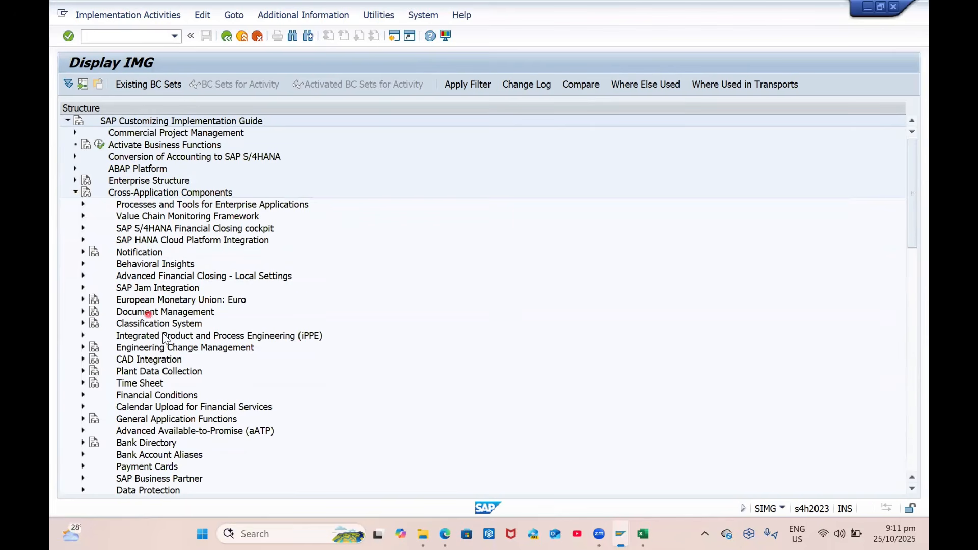
{"action": "scroll", "coordinate": [163, 340], "scroll_direction": "down", "scroll_amount": 1}
{"action": "scroll", "coordinate": [162, 341], "scroll_direction": "down", "scroll_amount": 3}
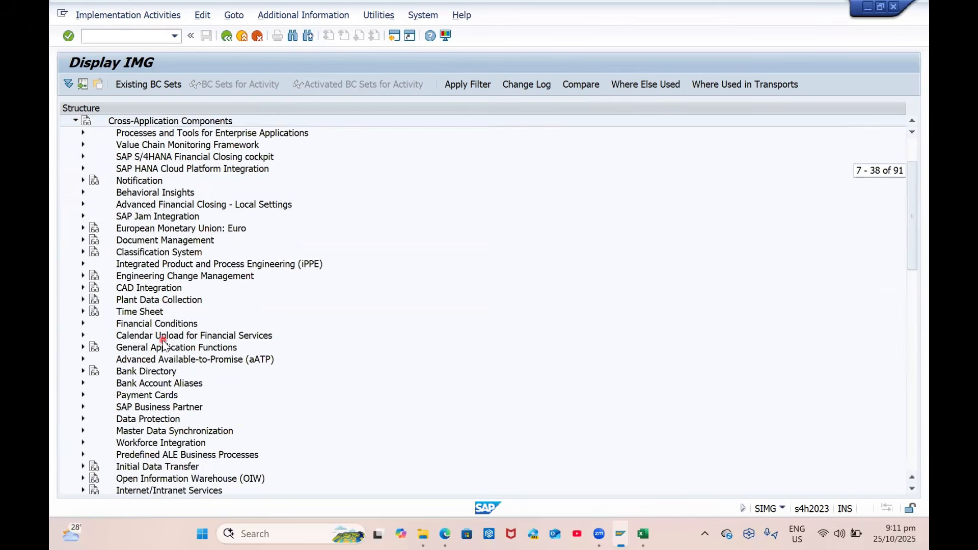
Expand SAP Business Partner > Business Partner > Basic Settings > Number Ranges and Groupings
{"action": "left_click", "coordinate": [156, 336]}
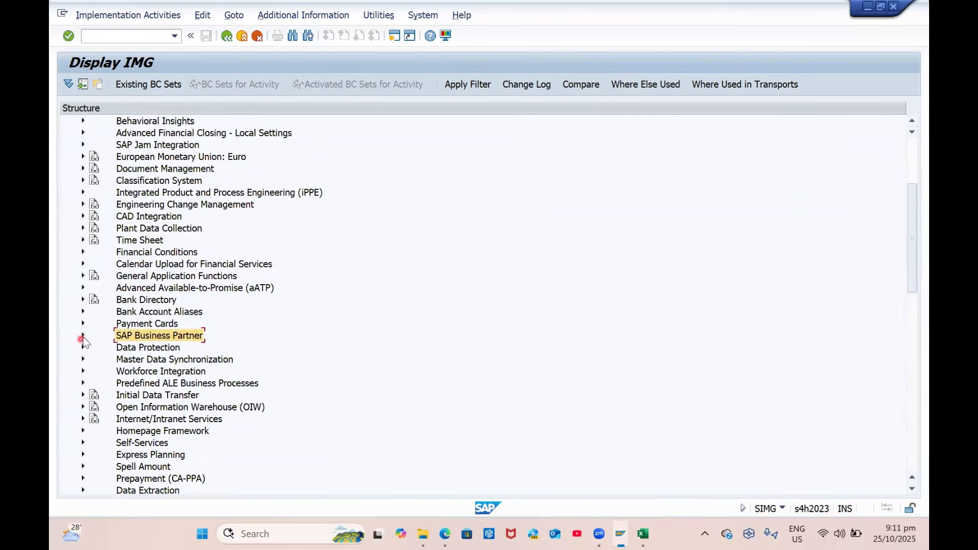
{"action": "left_click", "coordinate": [83, 335]}
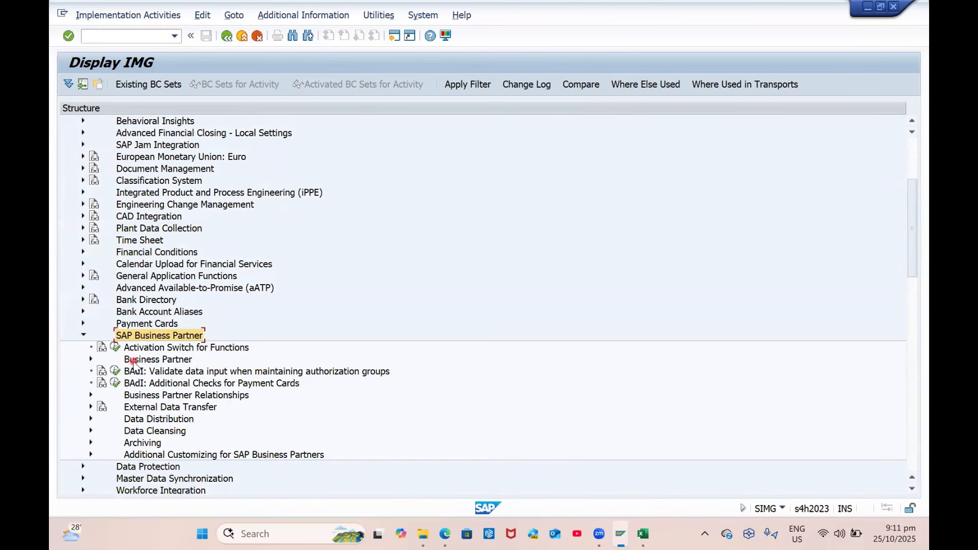
{"action": "left_click", "coordinate": [90, 359]}
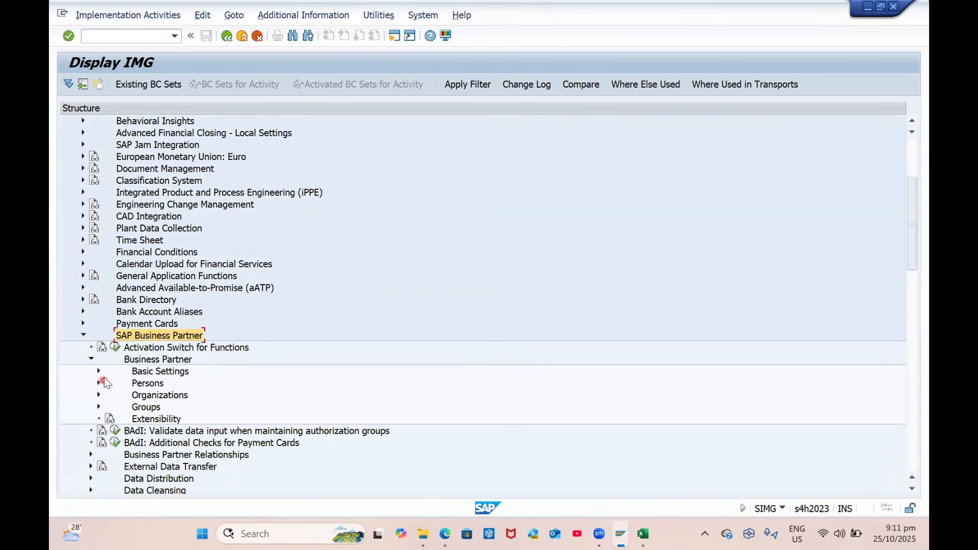
{"action": "left_click", "coordinate": [98, 372]}
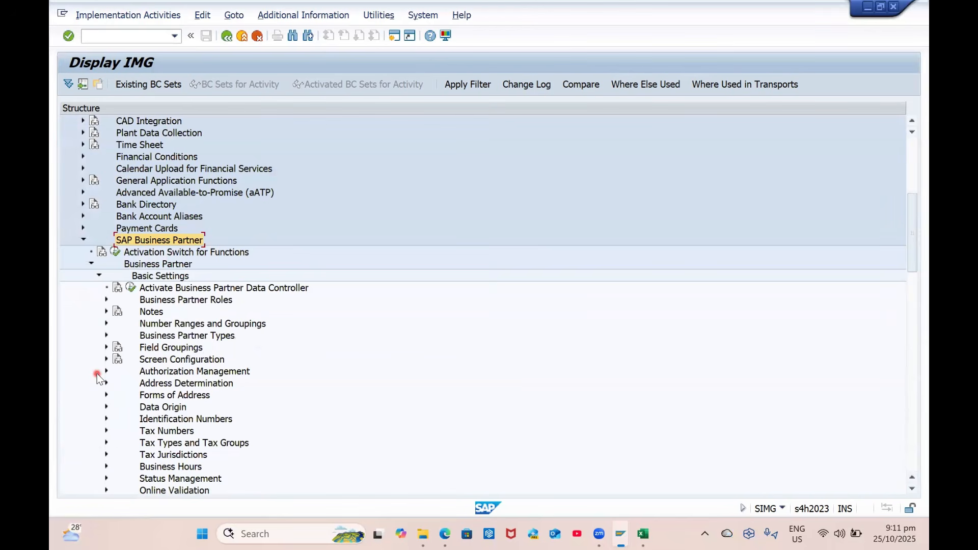
{"action": "left_click", "coordinate": [106, 324]}
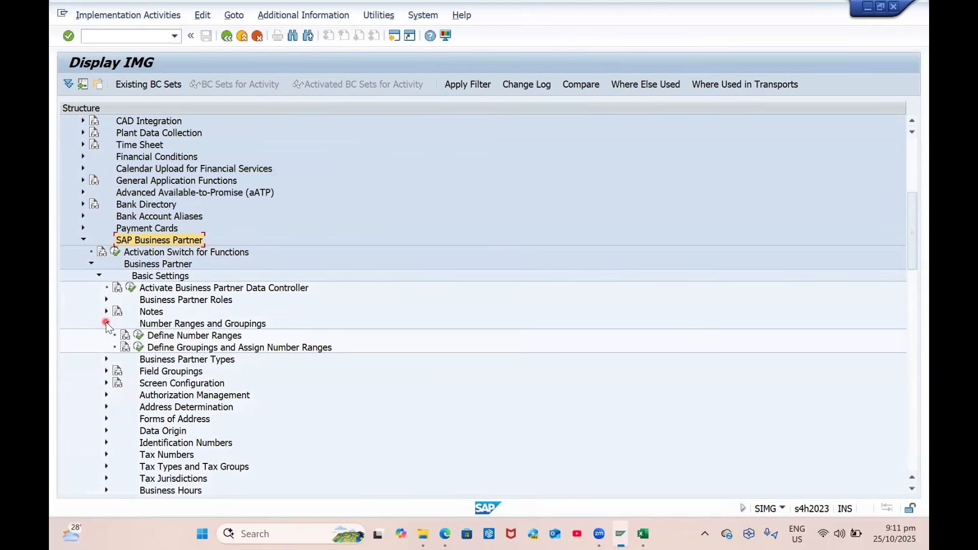
Open Define Groupings and Assign Number Ranges and check the number ranges, including 07
{"action": "left_click", "coordinate": [138, 347]}
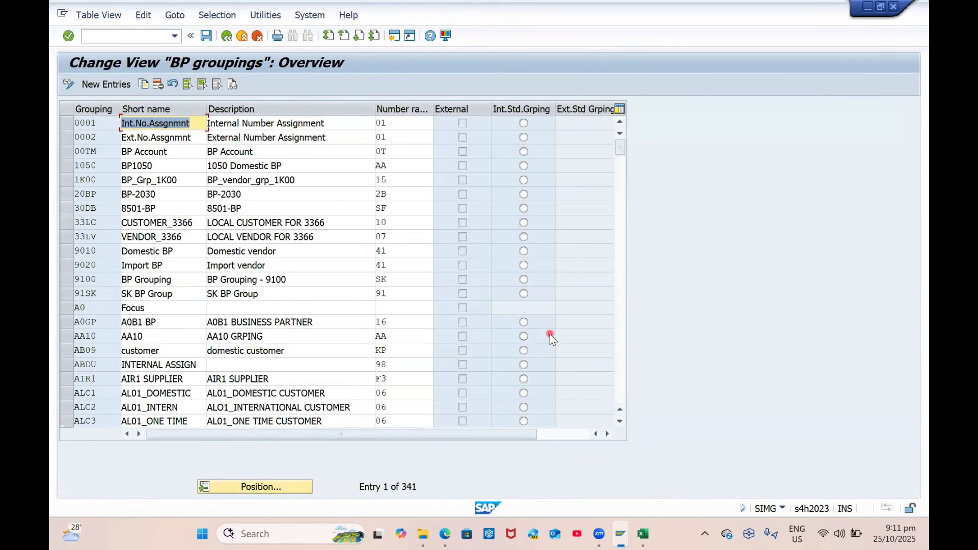
{"action": "left_click", "coordinate": [254, 490]}
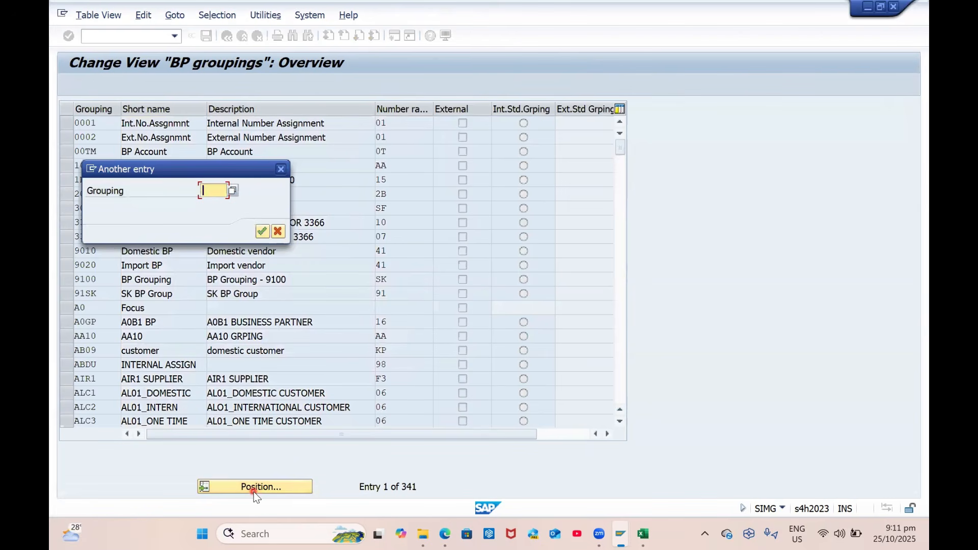
{"action": "left_click", "coordinate": [278, 232]}
{"action": "left_click", "coordinate": [404, 127]}
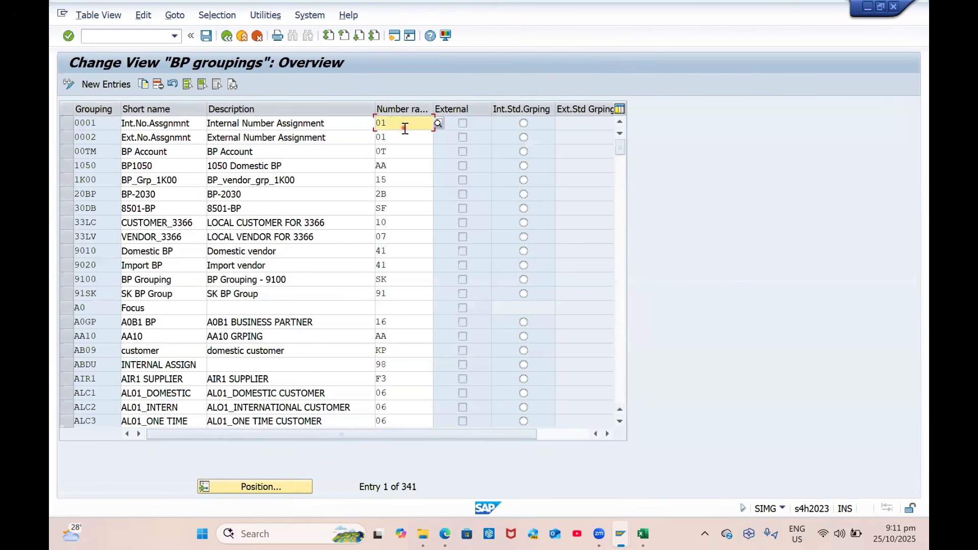
{"action": "left_click", "coordinate": [442, 127]}
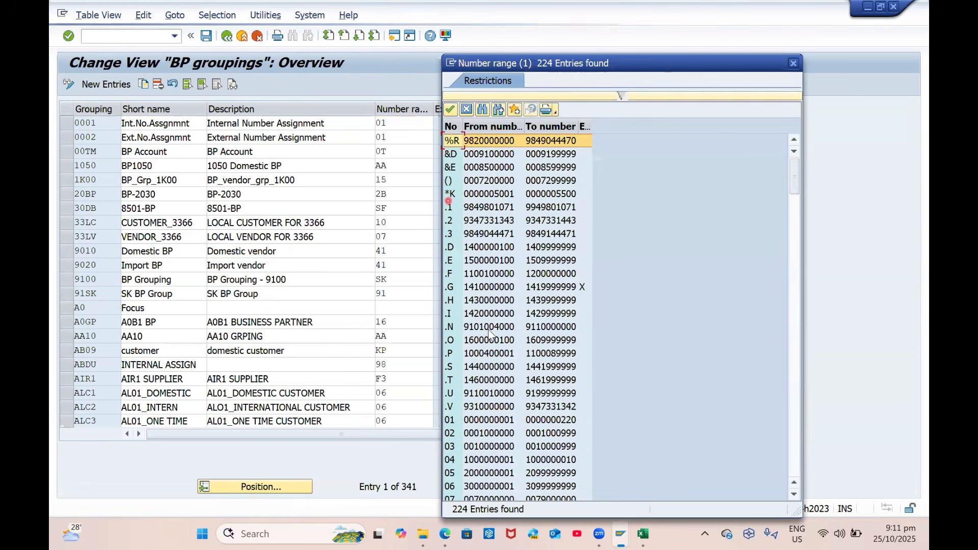
{"action": "scroll", "coordinate": [490, 331], "scroll_direction": "down", "scroll_amount": 5}
{"action": "scroll", "coordinate": [490, 331], "scroll_direction": "up", "scroll_amount": 2}
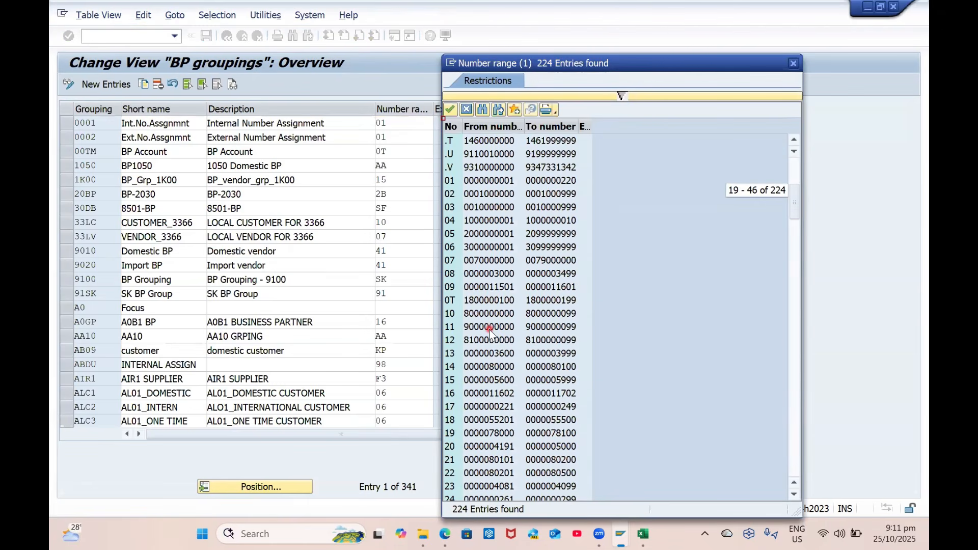
{"action": "left_click", "coordinate": [485, 264]}
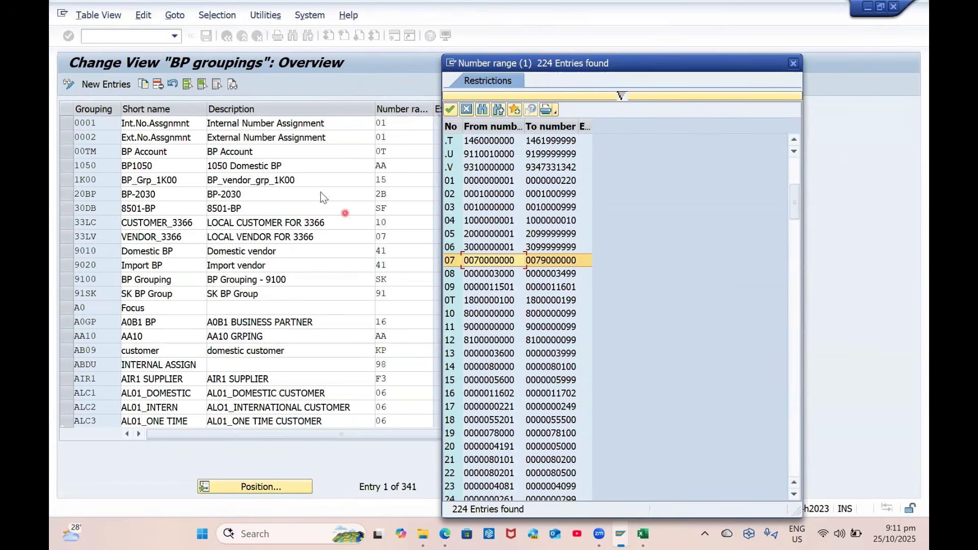
{"action": "left_click", "coordinate": [792, 63]}
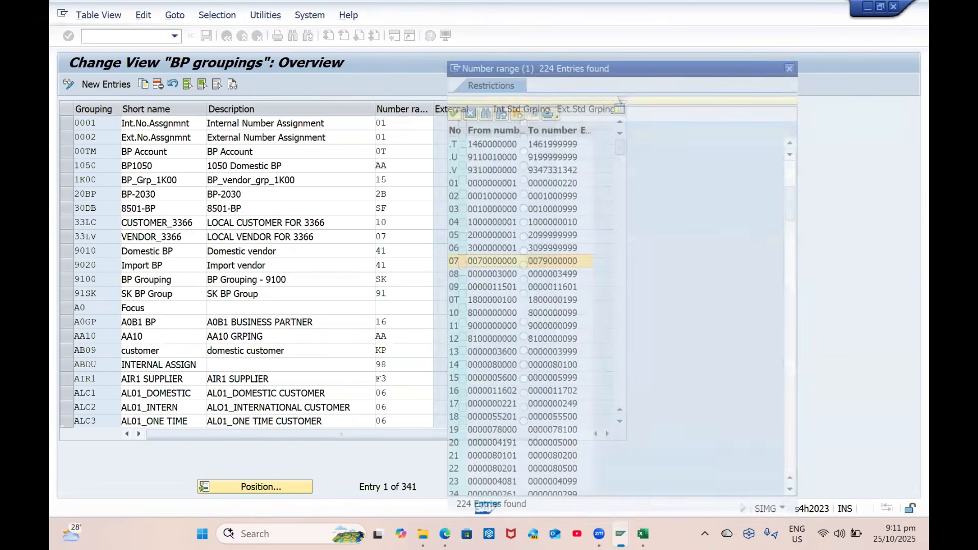
Copy grouping 0001 as new grouping GP01 with number range 07
{"action": "left_click", "coordinate": [71, 123]}
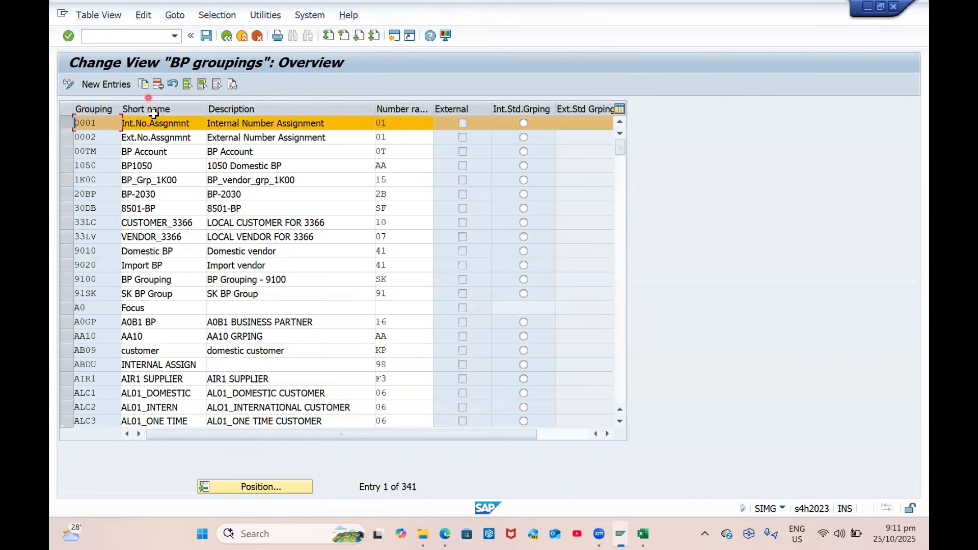
{"action": "left_click", "coordinate": [144, 85]}
{"action": "type", "text": "GP0"}
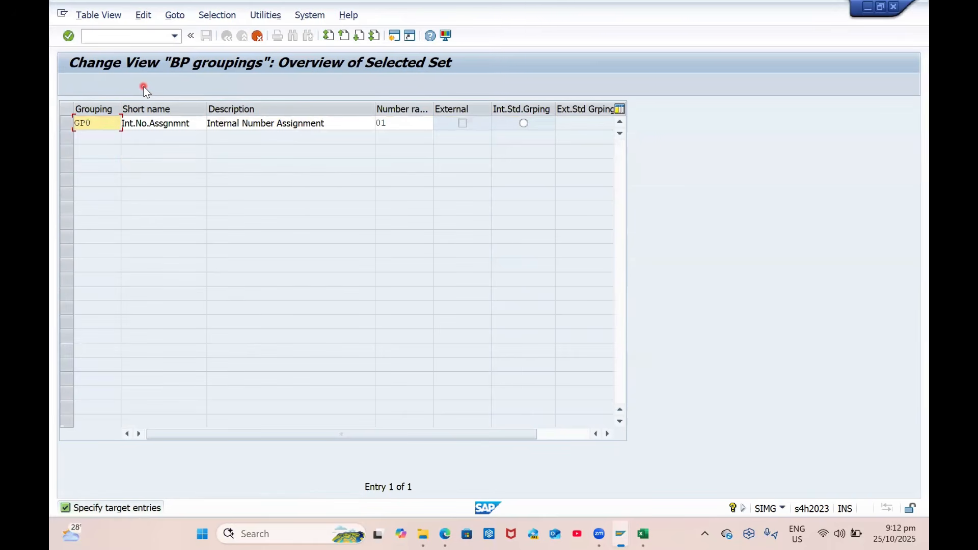
{"action": "key", "text": "Tab"}
{"action": "key", "text": "Tab"}
{"action": "key", "text": "Tab"}
{"action": "type", "text": "07"}
{"action": "key", "text": "Return"}
Save GP01 to the customizing request and return to the Customizing guide
{"action": "key", "text": "ctrl+s"}
{"action": "left_click", "coordinate": [301, 230]}
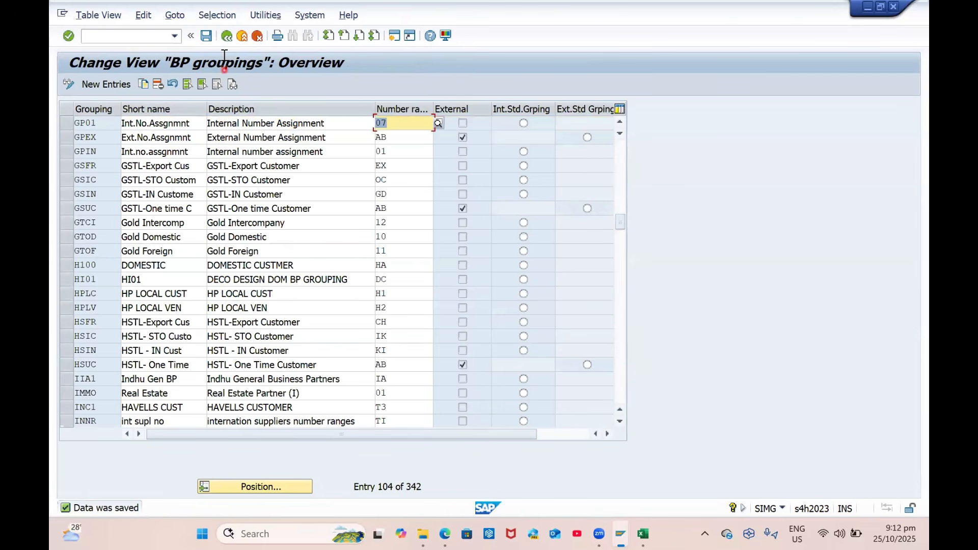
{"action": "left_click", "coordinate": [228, 36]}
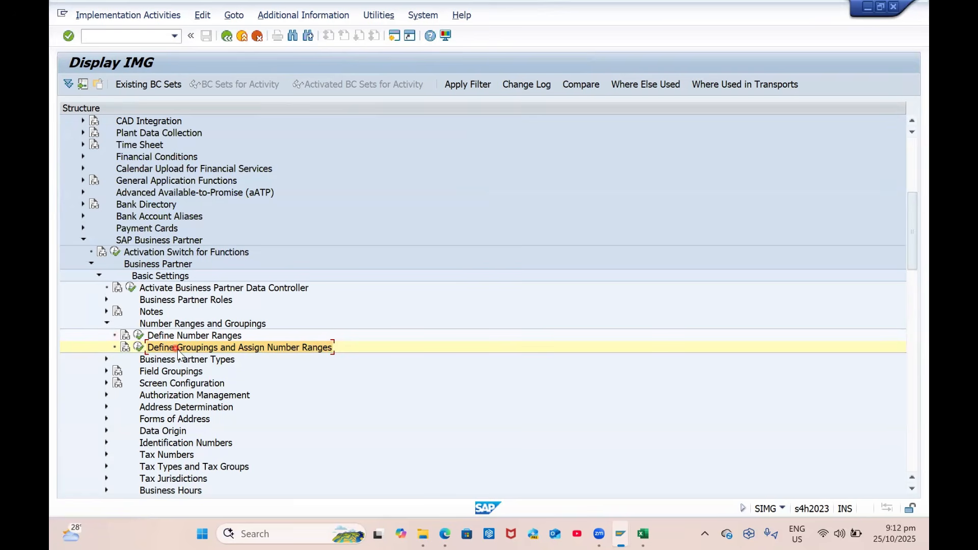
{"action": "left_click", "coordinate": [139, 335]}
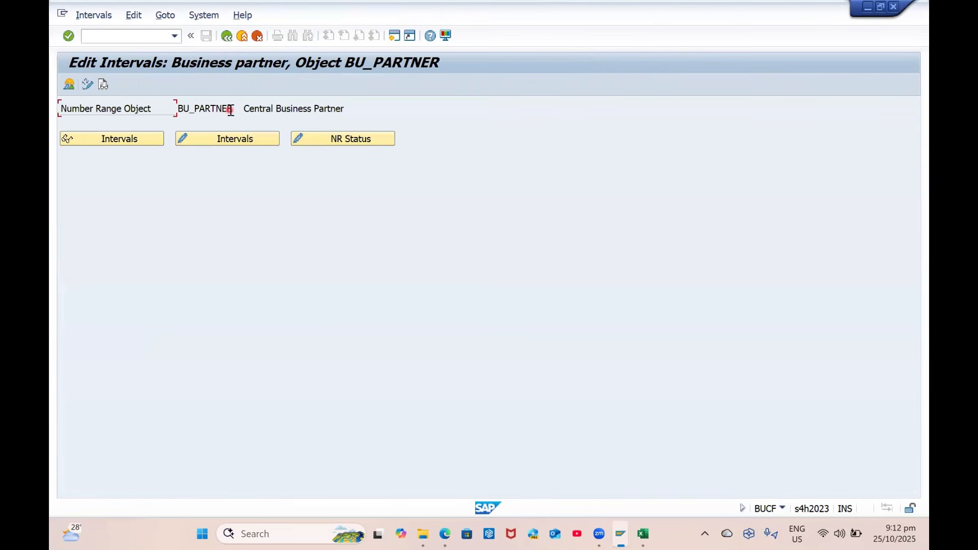
{"action": "left_click", "coordinate": [232, 140]}
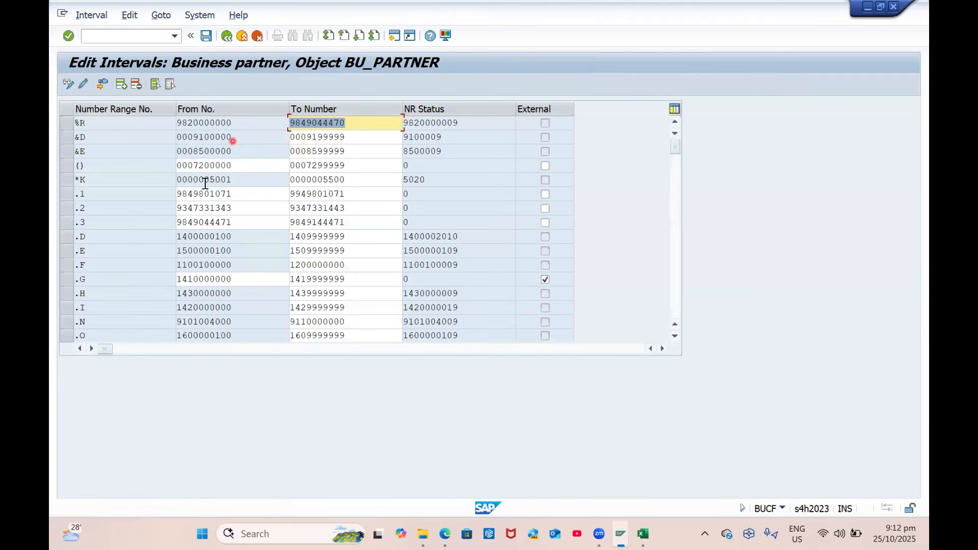
{"action": "left_click", "coordinate": [228, 35]}
{"action": "left_click", "coordinate": [227, 35]}
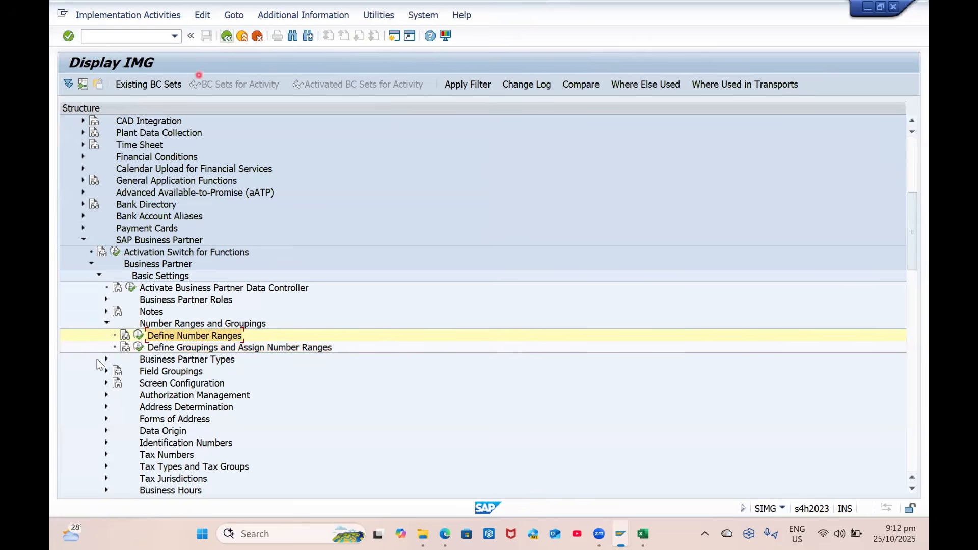
{"action": "left_click", "coordinate": [108, 322]}
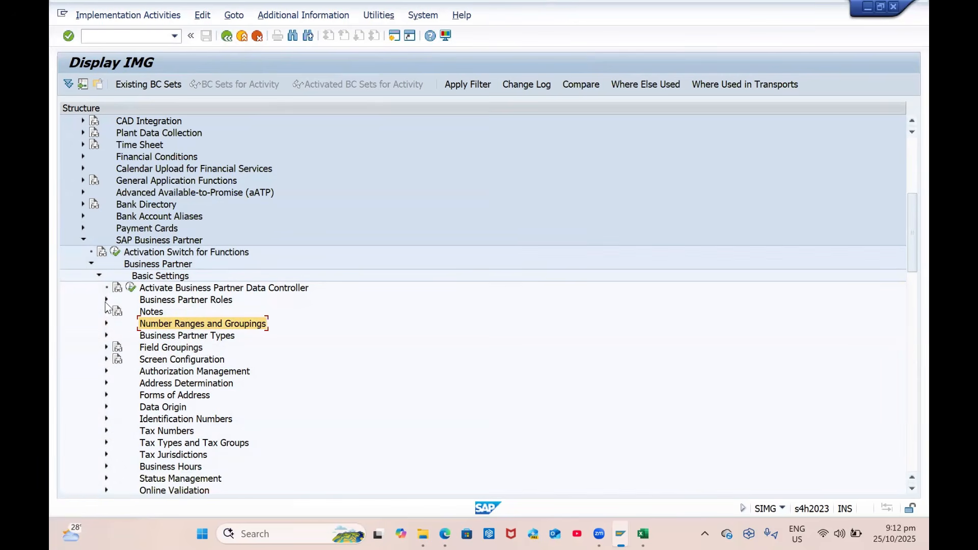
Collapse SAP Business Partner and expand Master Data Synchronization > Customer/Vendor Integration > Business Partner Settings
{"action": "left_click", "coordinate": [100, 276]}
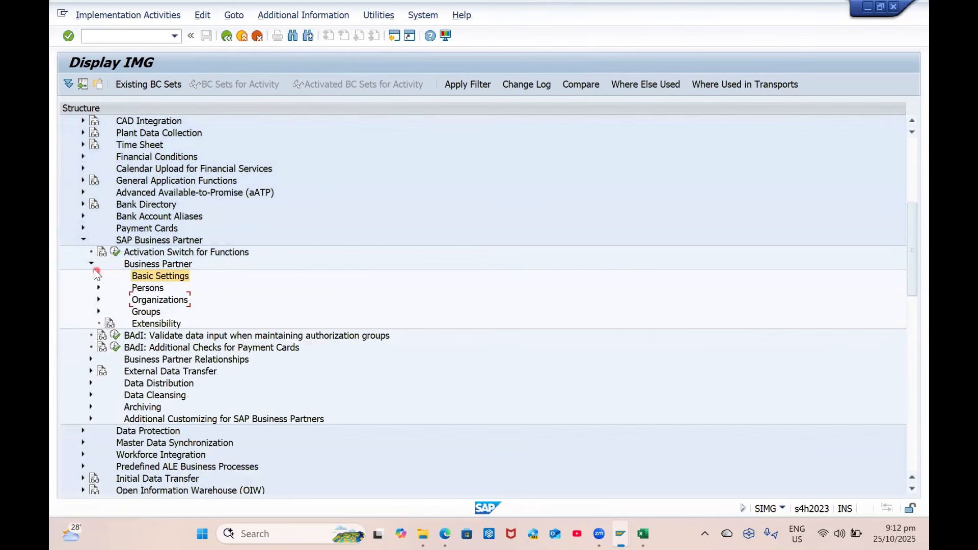
{"action": "left_click", "coordinate": [90, 263]}
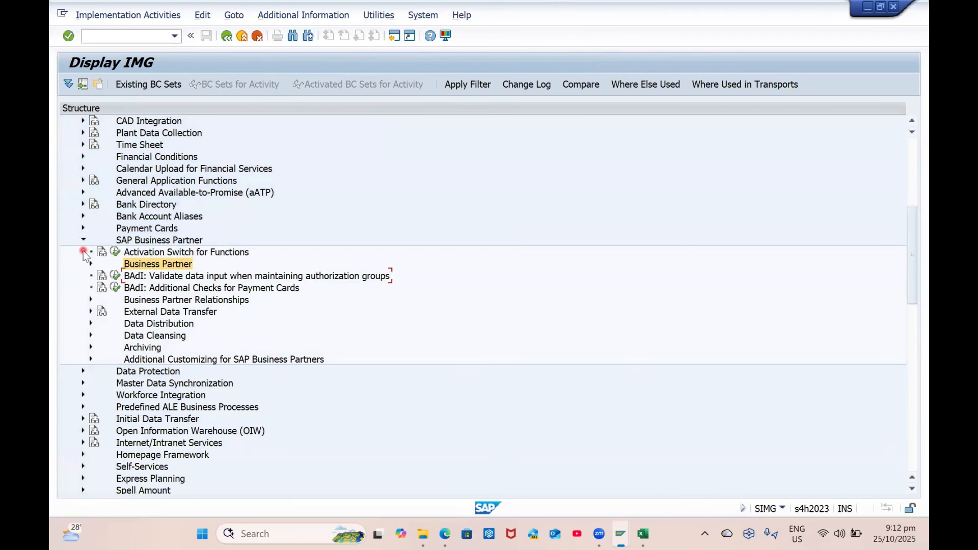
{"action": "left_click", "coordinate": [83, 242]}
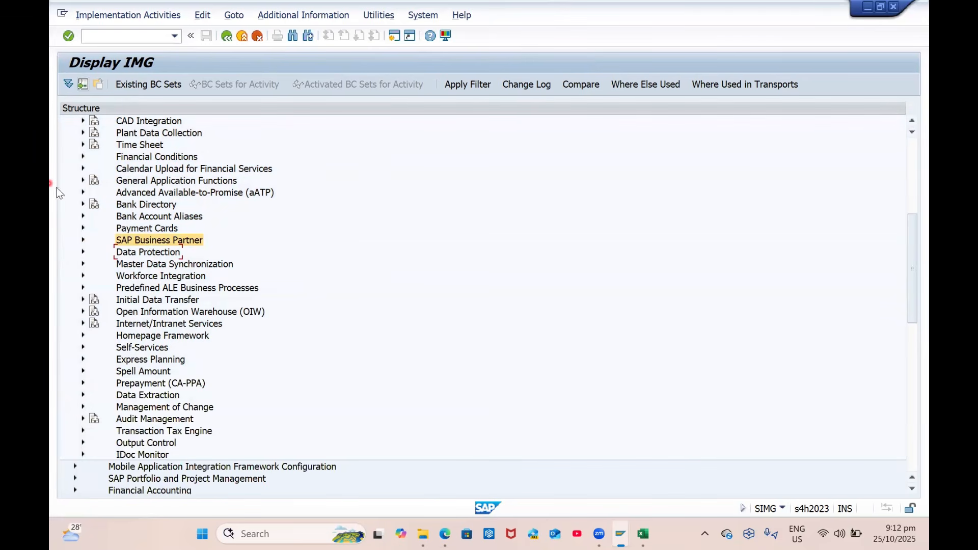
{"action": "left_click", "coordinate": [138, 264]}
{"action": "left_click", "coordinate": [82, 264]}
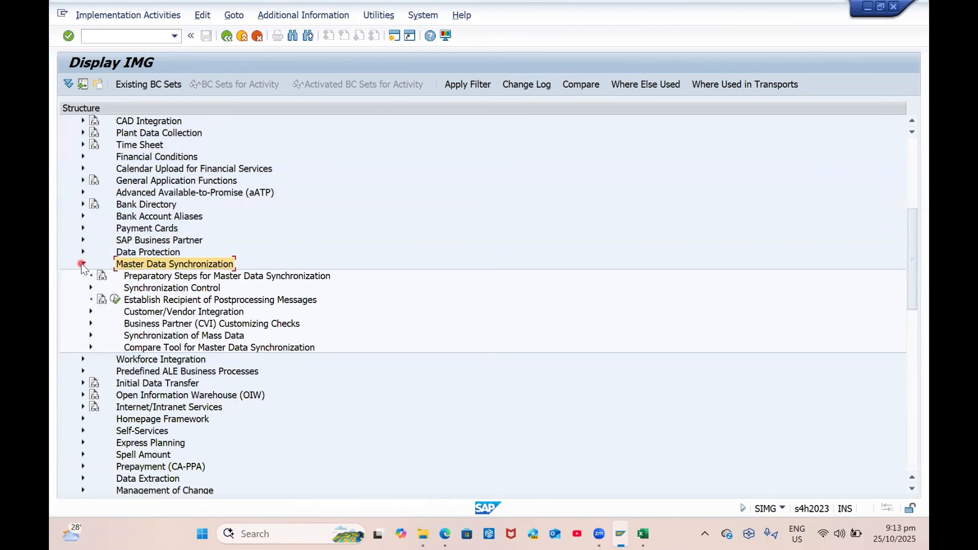
{"action": "left_click", "coordinate": [91, 311]}
{"action": "left_click", "coordinate": [162, 332]}
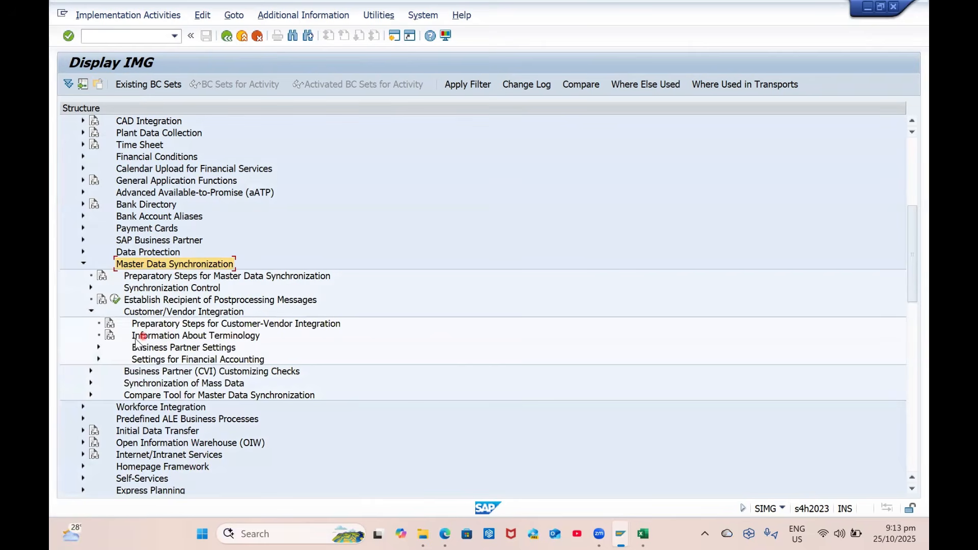
{"action": "left_click", "coordinate": [99, 348]}
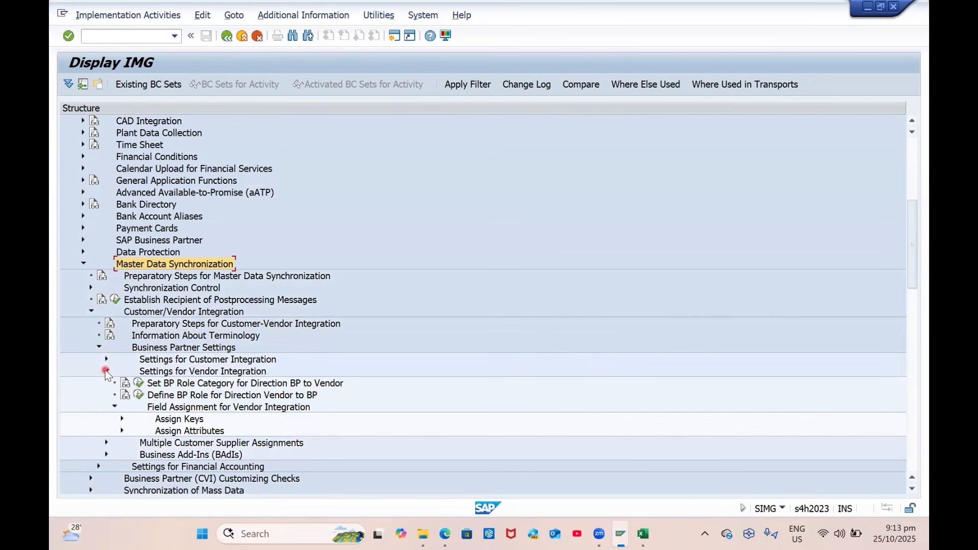
Under Assign Keys, execute Define Number Assignment for Direction BP to Vendor
{"action": "scroll", "coordinate": [274, 399], "scroll_direction": "down", "scroll_amount": 2}
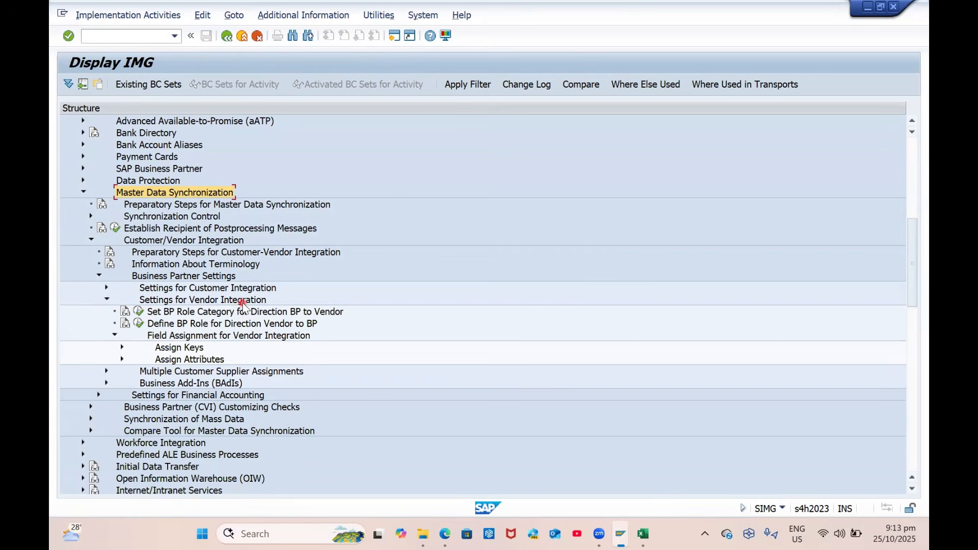
{"action": "left_click", "coordinate": [122, 347]}
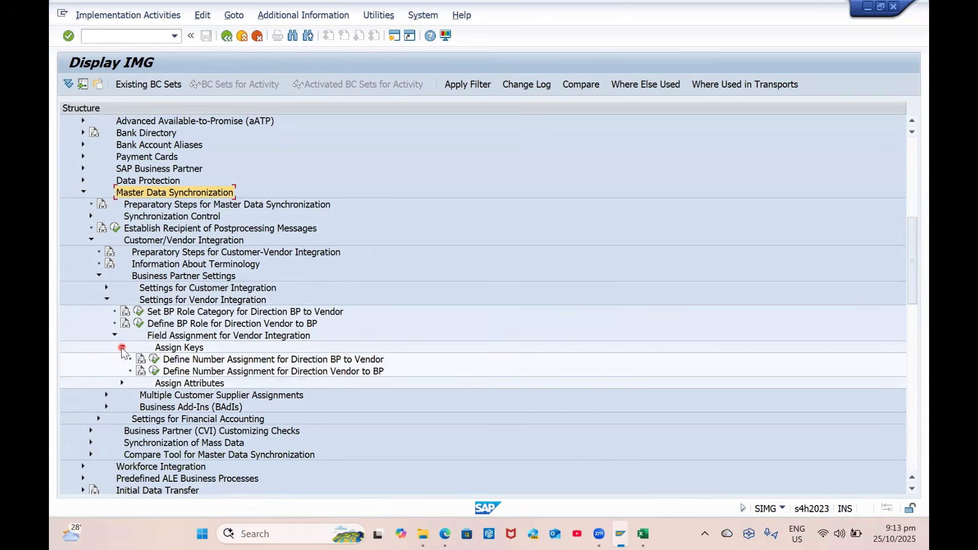
{"action": "left_click", "coordinate": [211, 360]}
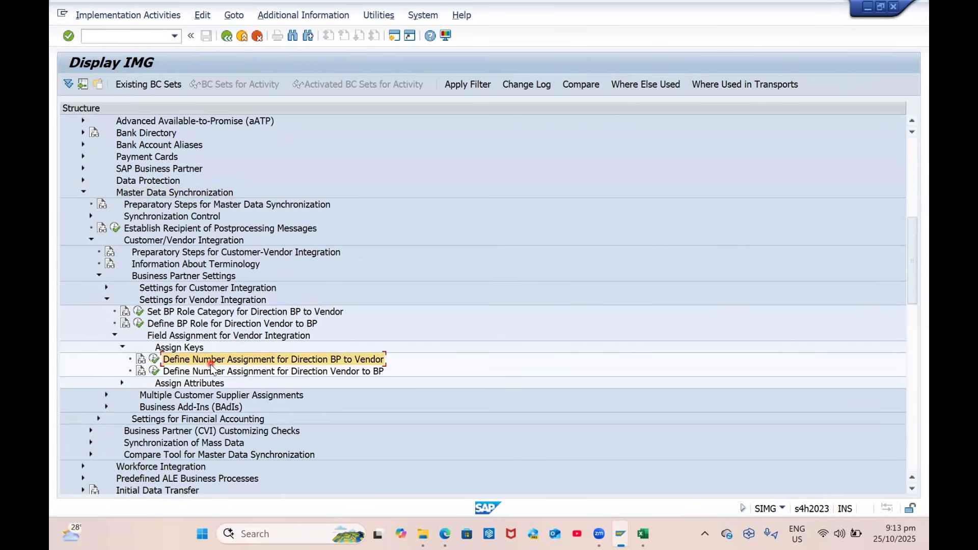
{"action": "left_click", "coordinate": [155, 360]}
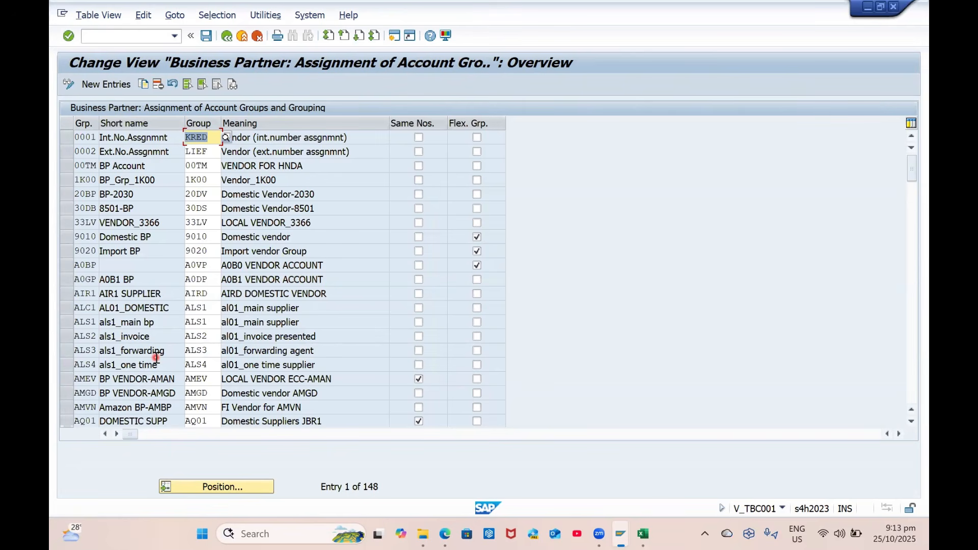
Search the table for GP0, then add a new entry with grouping GP01, clearing the wrong Group value
{"action": "left_click", "coordinate": [220, 486]}
{"action": "type", "text": "GP0"}
{"action": "key", "text": "Return"}
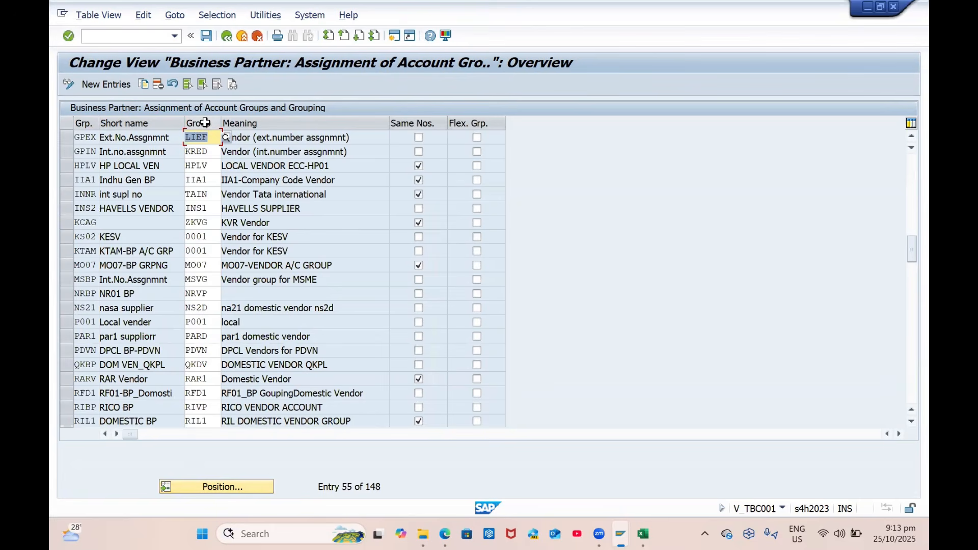
{"action": "left_click", "coordinate": [122, 87]}
{"action": "type", "text": "GP01"}
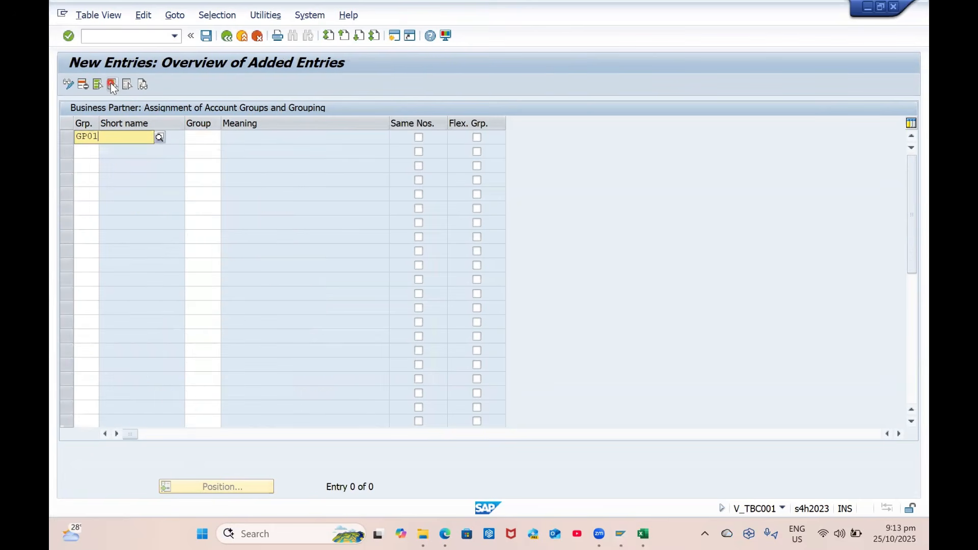
{"action": "key", "text": "Tab"}
{"action": "type", "text": "GBP"}
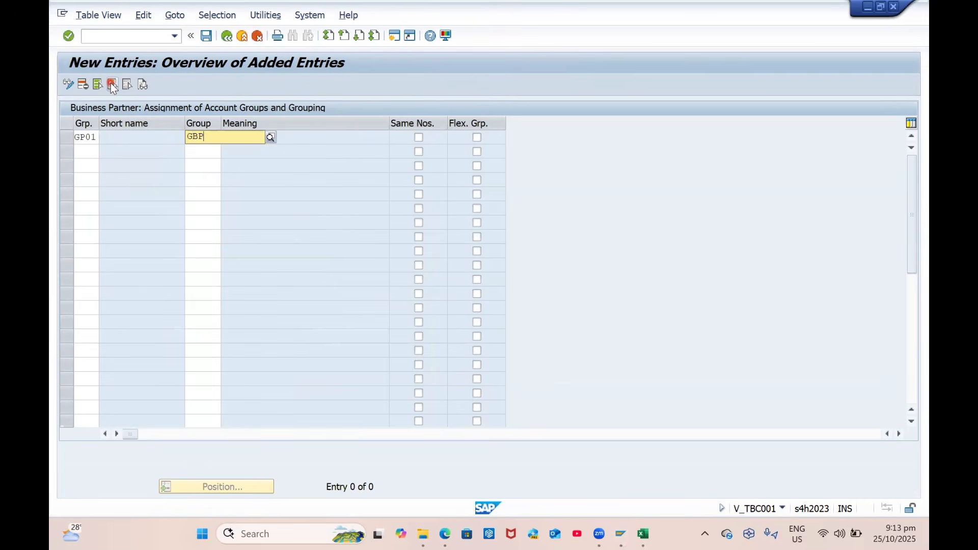
{"action": "key", "text": "BackSpace"}
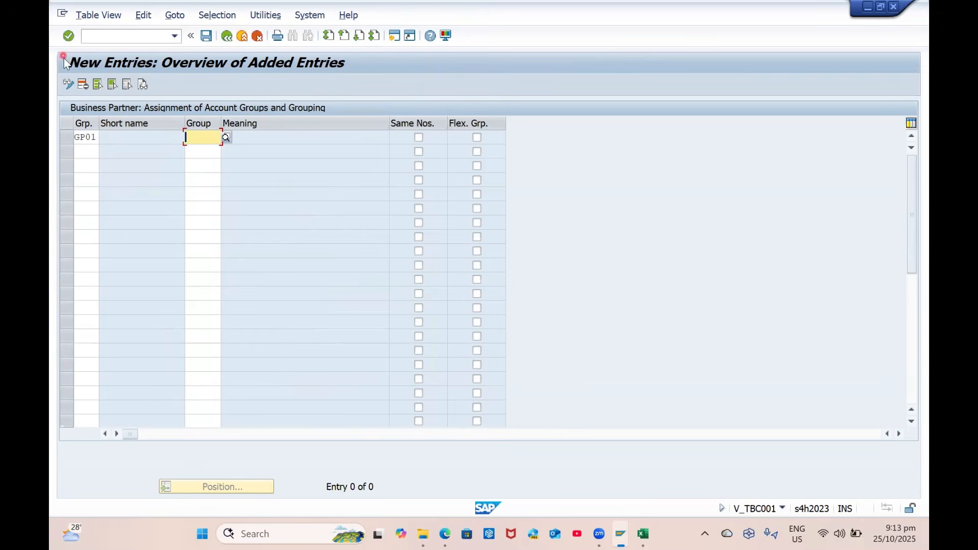
Re-enter GP01 in the first row by finding it in the BP grouping search list
{"action": "left_click", "coordinate": [84, 138]}
{"action": "type", "text": "GP01"}
{"action": "left_click", "coordinate": [106, 137]}
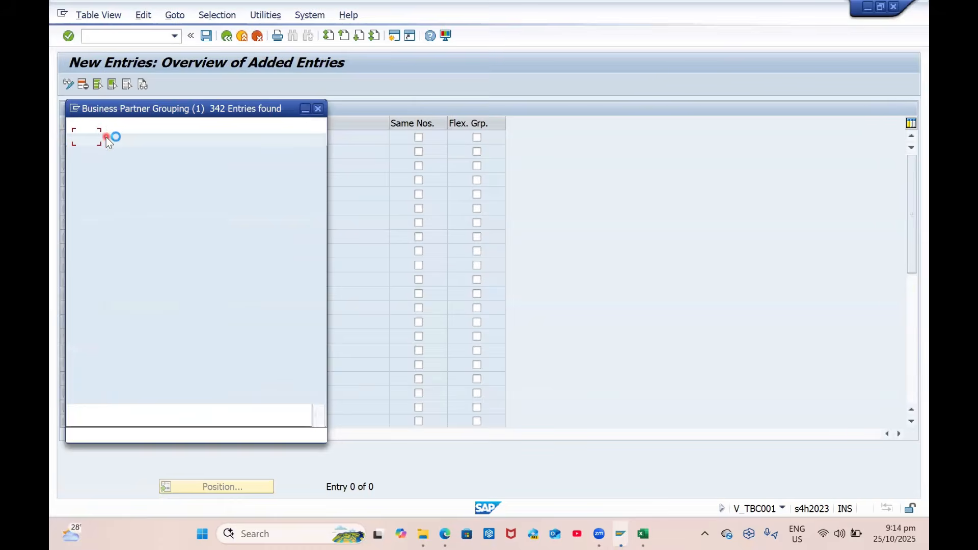
{"action": "key", "text": "ctrl+f"}
{"action": "type", "text": "GPB1"}
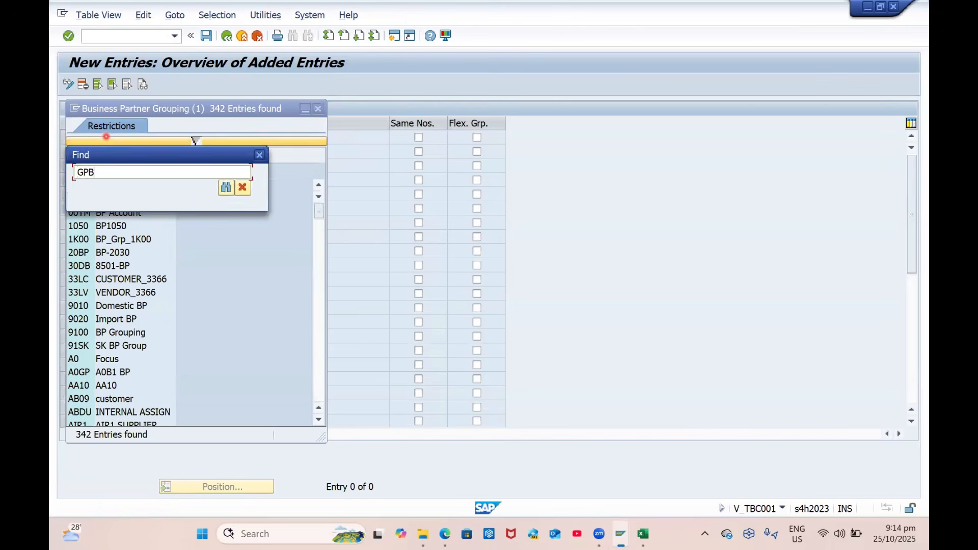
{"action": "key", "text": "Return"}
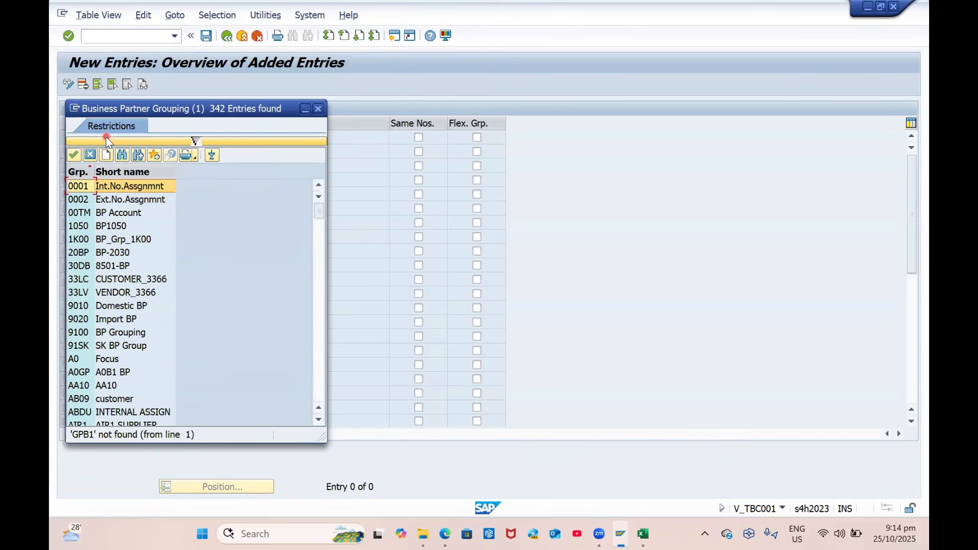
{"action": "key", "text": "ctrl+f"}
{"action": "type", "text": "GP01"}
{"action": "key", "text": "Return"}
{"action": "key", "text": "ctrl+f"}
{"action": "type", "text": "GP01"}
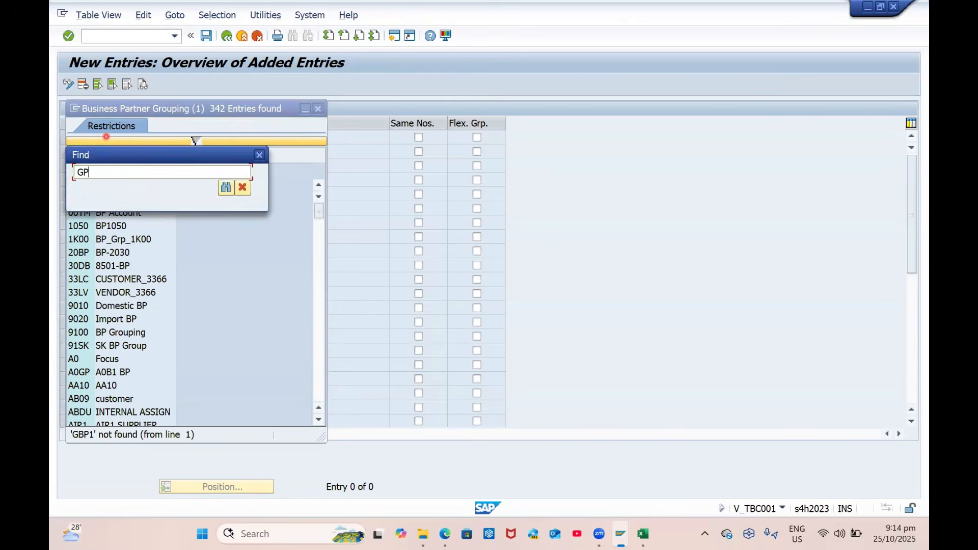
{"action": "key", "text": "Return"}
{"action": "key", "text": "Return"}
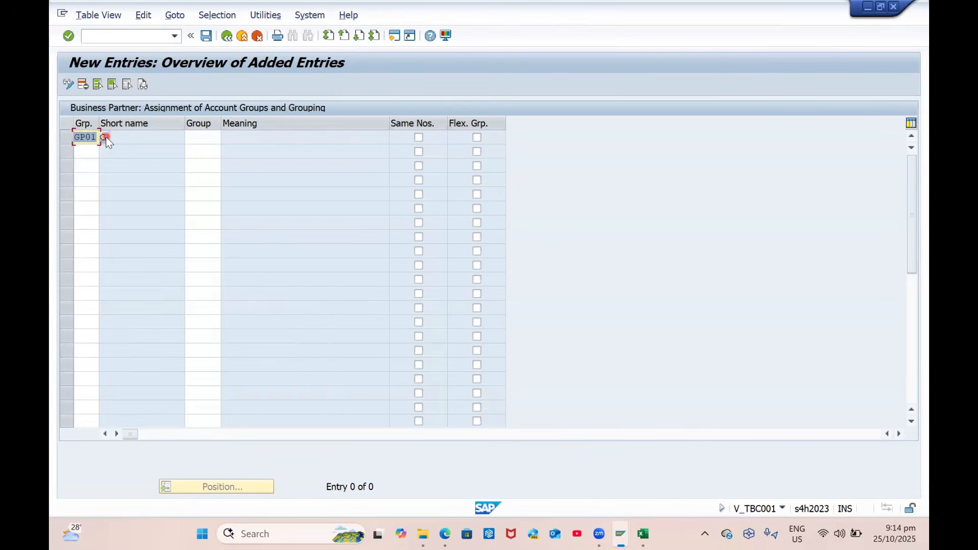
{"action": "left_click", "coordinate": [226, 137]}
Set GP01's account group to ZBP1, copied from the Excel sheet and found in the list
{"action": "key", "text": "ctrl+f"}
{"action": "type", "text": "GP"}
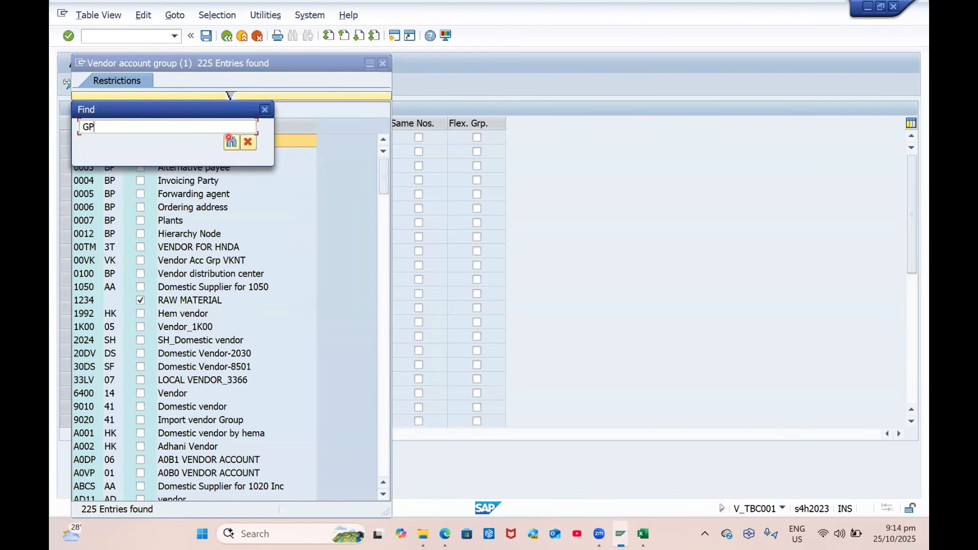
{"action": "type", "text": "BP1"}
{"action": "left_click", "coordinate": [230, 141]}
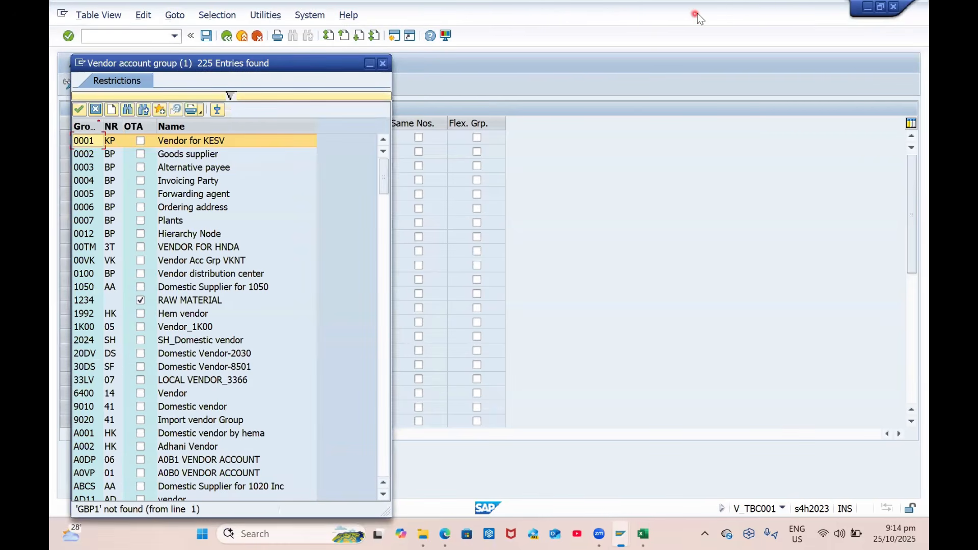
{"action": "left_click", "coordinate": [643, 534]}
{"action": "left_click", "coordinate": [243, 389]}
{"action": "left_click", "coordinate": [243, 379]}
{"action": "key", "text": "ctrl+c"}
{"action": "key", "text": "alt+Tab"}
{"action": "key", "text": "ctrl+f"}
{"action": "key", "text": "ctrl+v"}
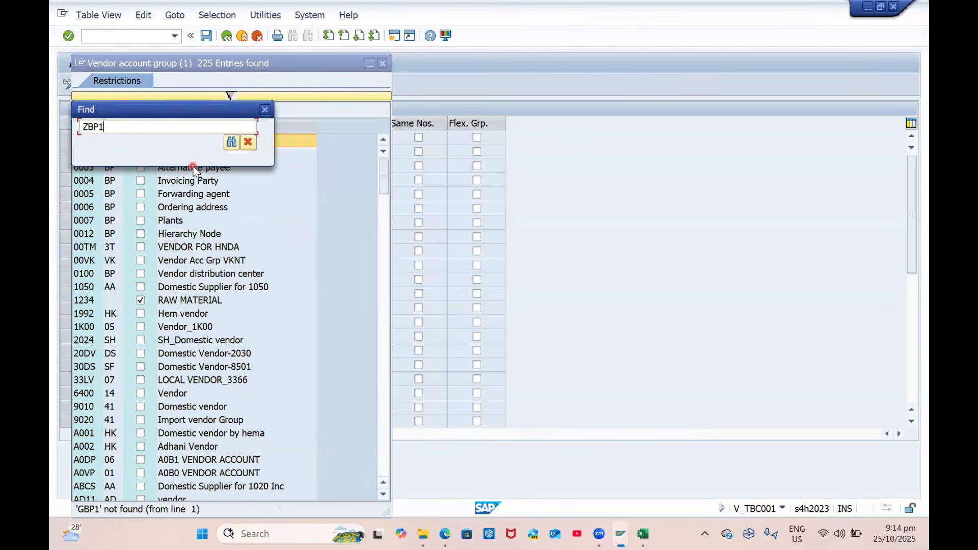
{"action": "key", "text": "Return"}
{"action": "key", "text": "Return"}
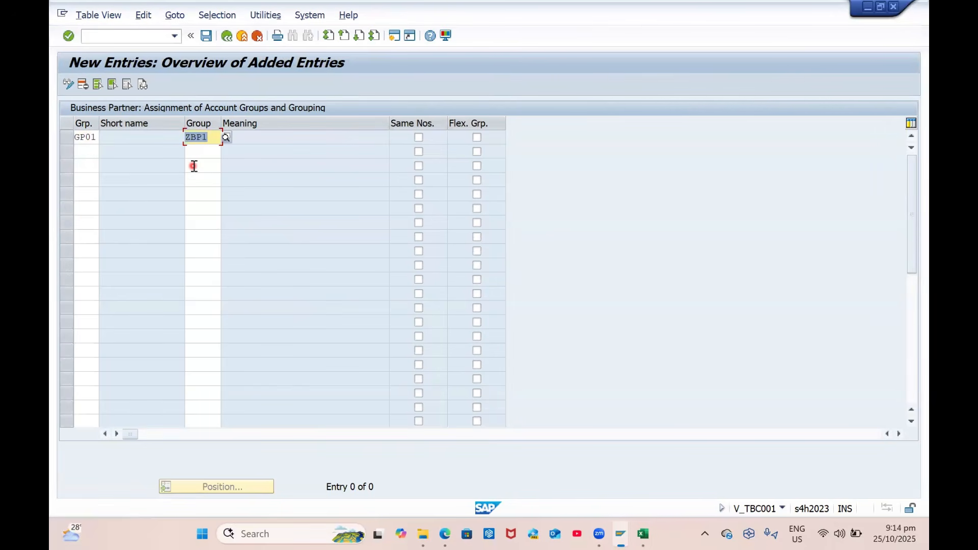
{"action": "key", "text": "Return"}
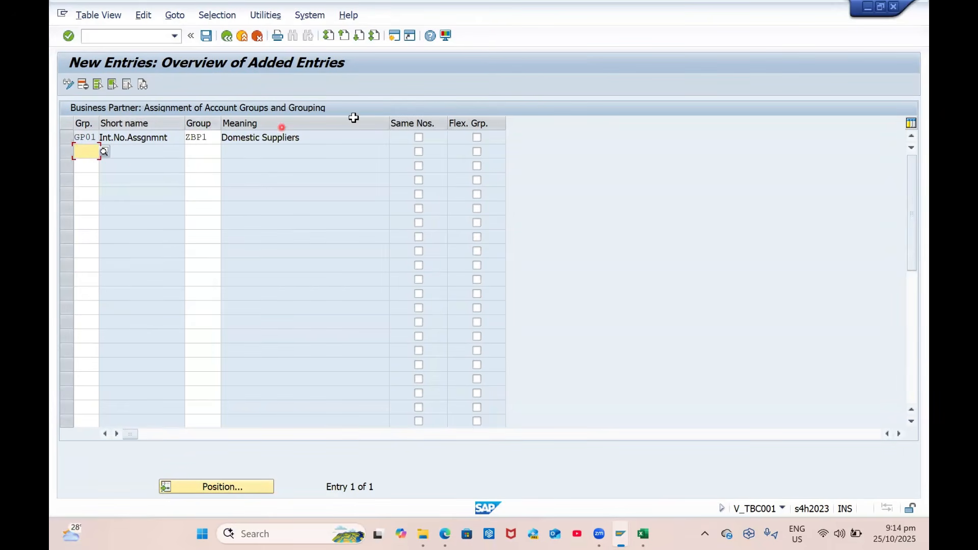
Turn on Same Nos. for GP01, confirm the entry, and leave the new entries screen
{"action": "left_click", "coordinate": [418, 137]}
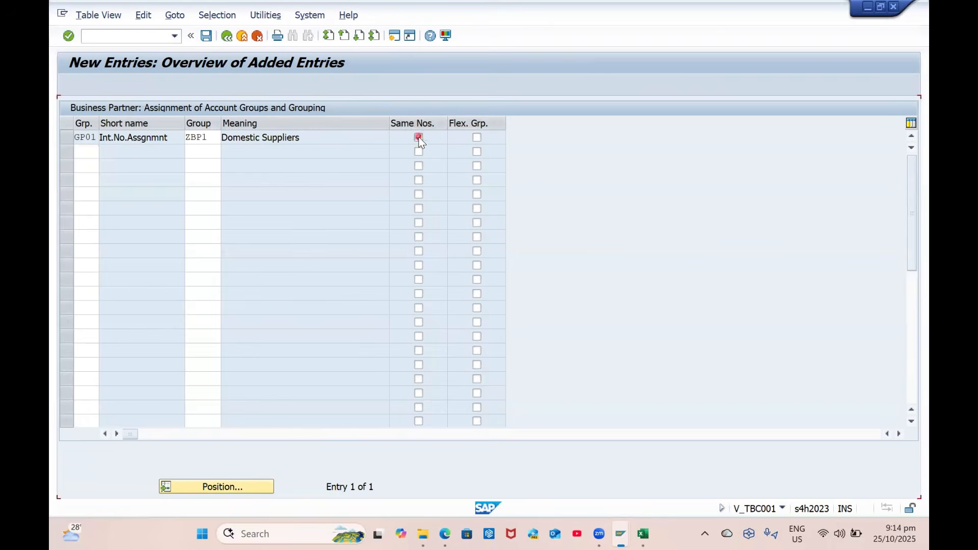
{"action": "key", "text": "Return"}
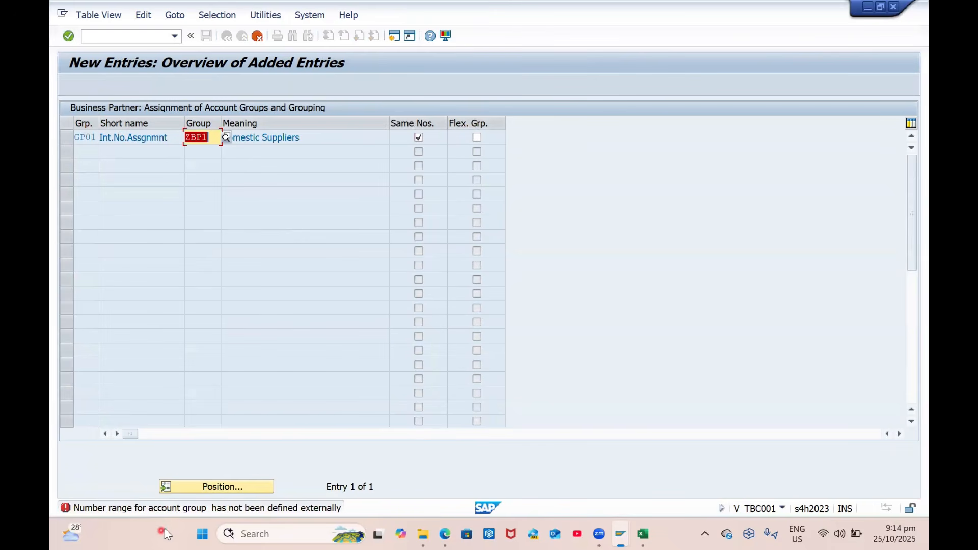
{"action": "left_click", "coordinate": [418, 137]}
{"action": "key", "text": "Return"}
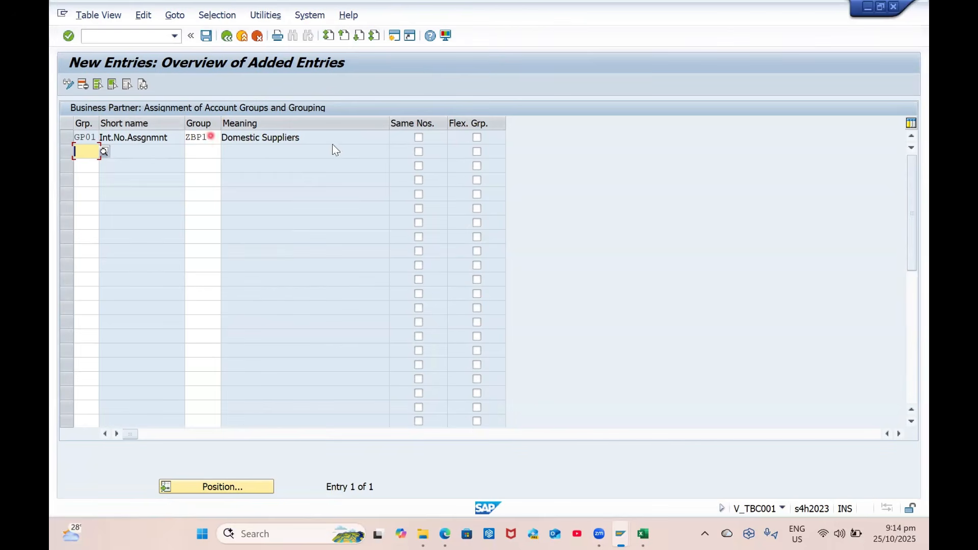
{"action": "left_click", "coordinate": [418, 138]}
{"action": "left_click", "coordinate": [227, 142]}
{"action": "key", "text": "F3"}
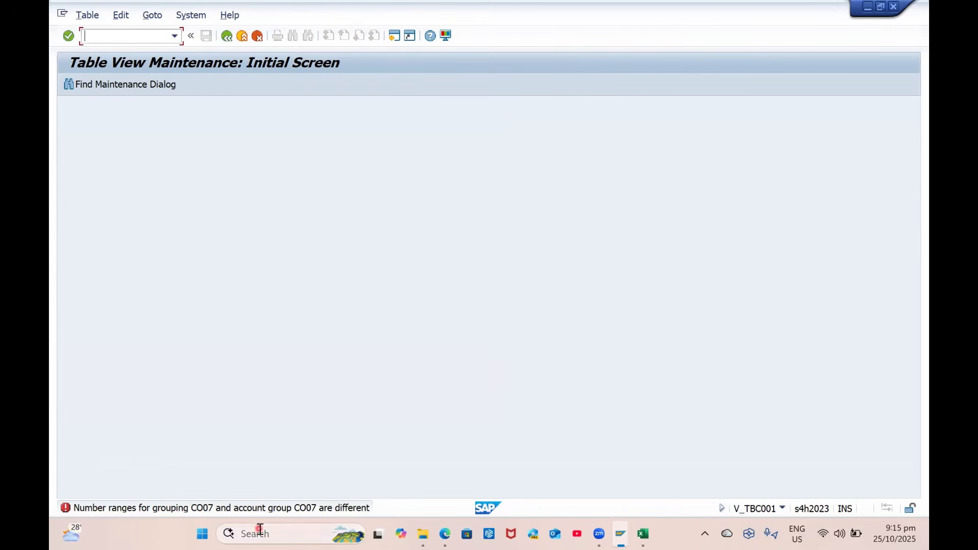
Reopen the grouping-to-account-group table and position it on grouping GPEX
{"action": "key", "text": "Return"}
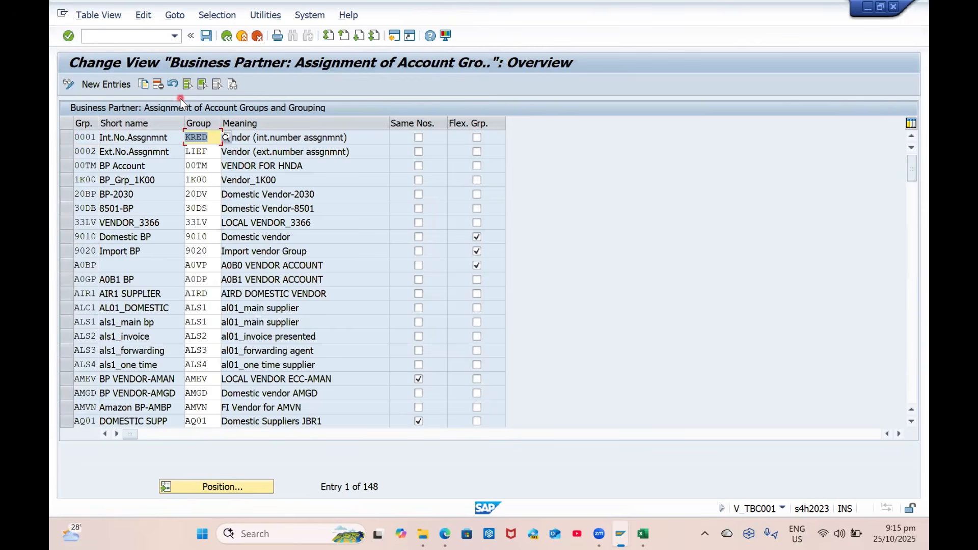
{"action": "left_click", "coordinate": [243, 485]}
{"action": "type", "text": "G"}
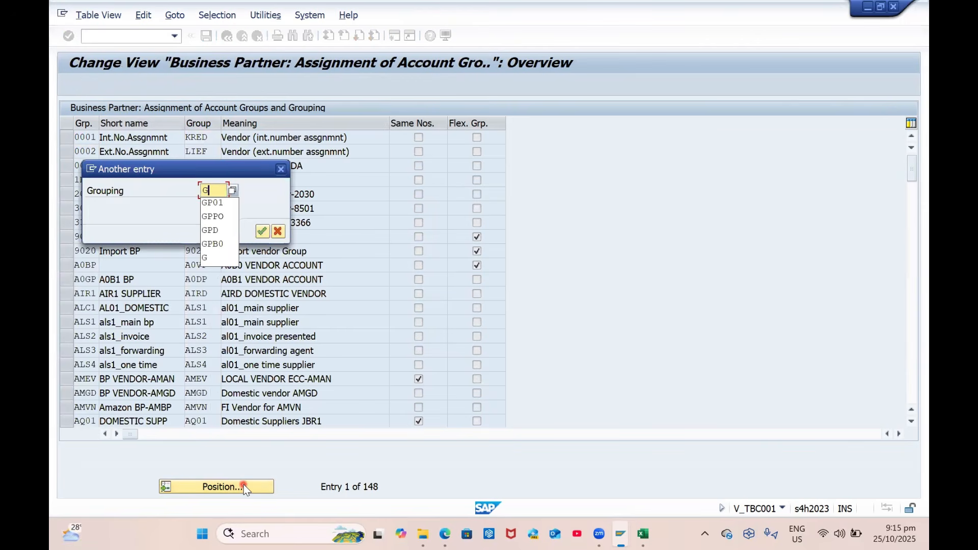
{"action": "type", "text": "PEX"}
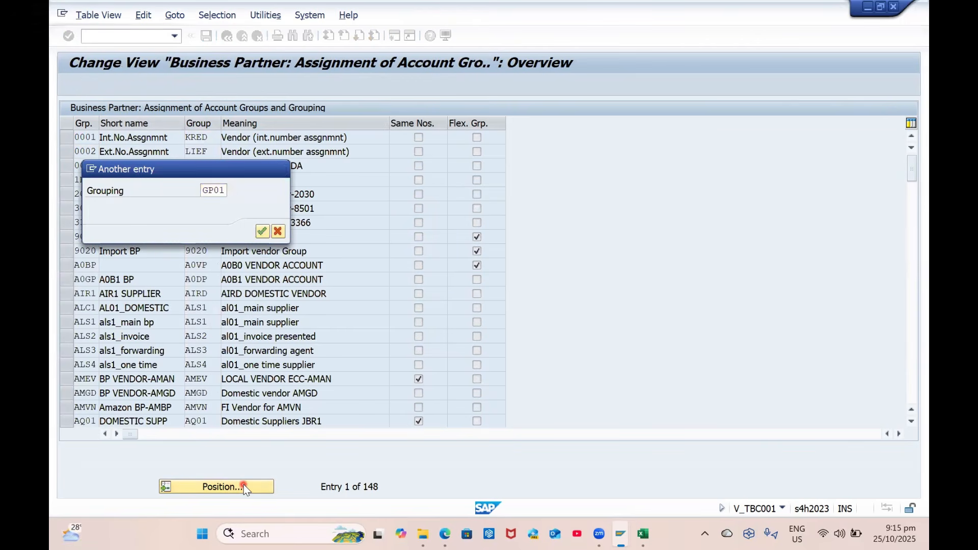
{"action": "key", "text": "Return"}
Clear the same-number setting for grouping CO07 and attempt to save
{"action": "left_click", "coordinate": [219, 487]}
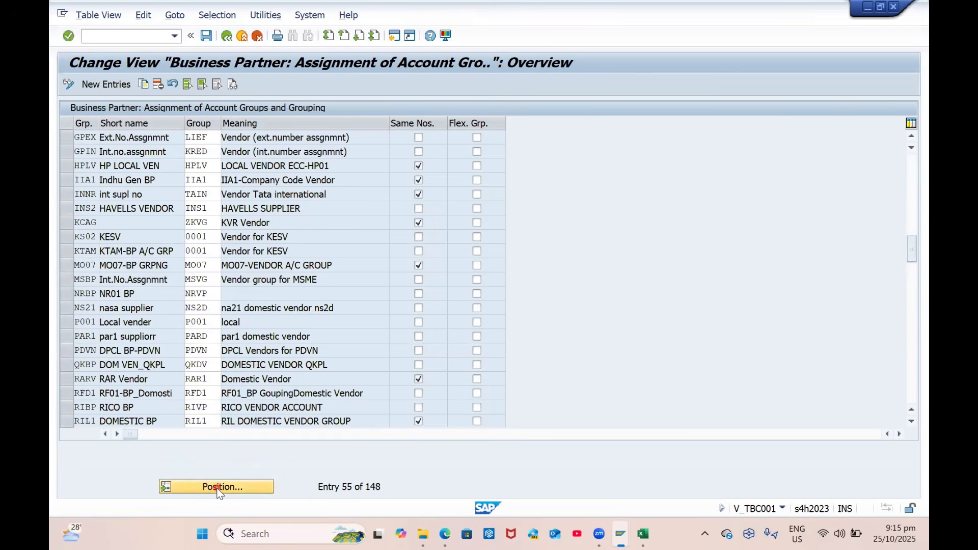
{"action": "type", "text": "CO07"}
{"action": "key", "text": "Return"}
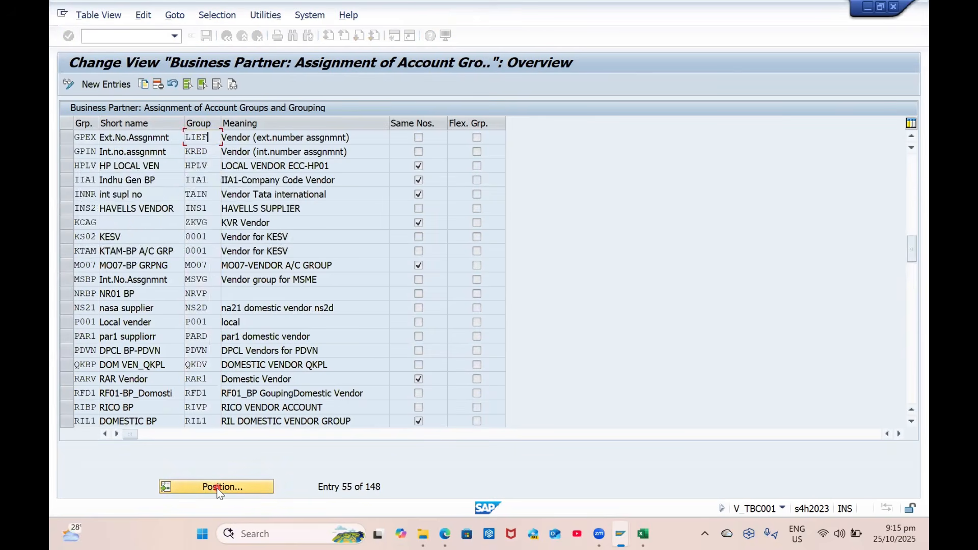
{"action": "left_click", "coordinate": [418, 137]}
{"action": "key", "text": "ctrl+s"}
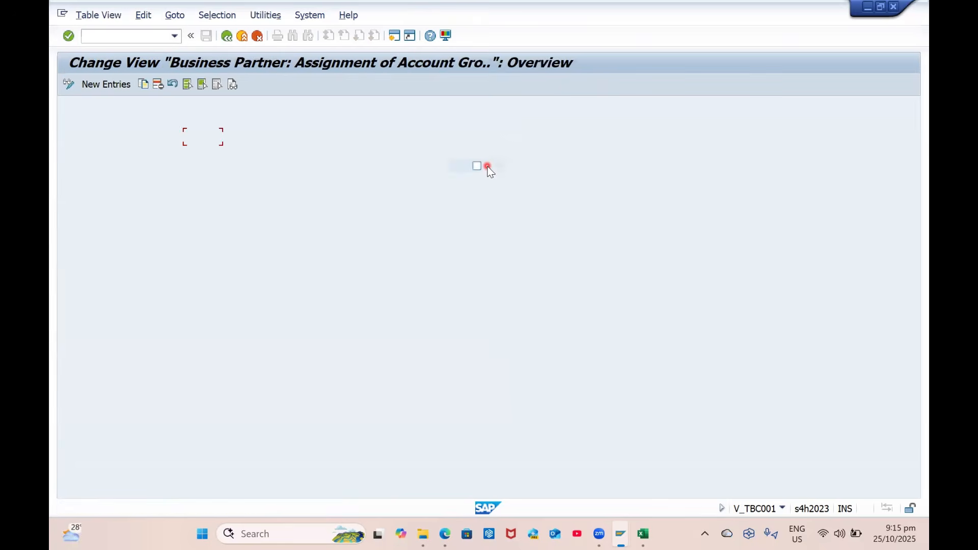
Position on grouping ZD01, retry the save, then position on grouping CPD
{"action": "left_click", "coordinate": [226, 486]}
{"action": "type", "text": "ZD01"}
{"action": "key", "text": "Return"}
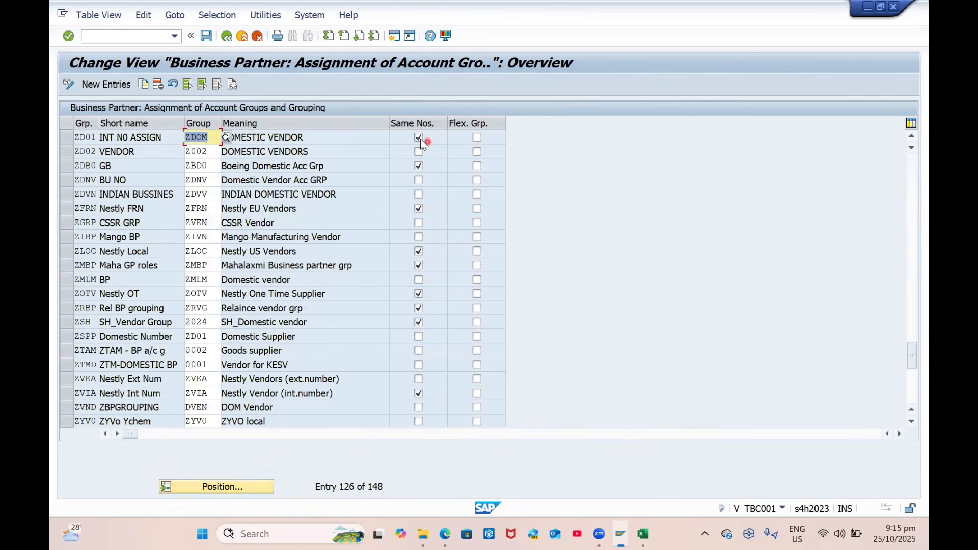
{"action": "key", "text": "ctrl+s"}
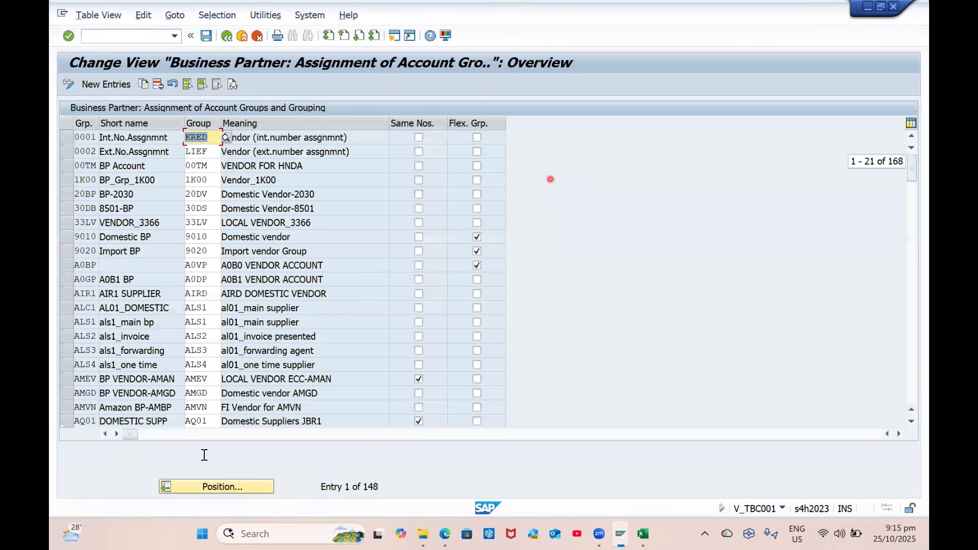
{"action": "left_click", "coordinate": [235, 488]}
{"action": "type", "text": "CPD"}
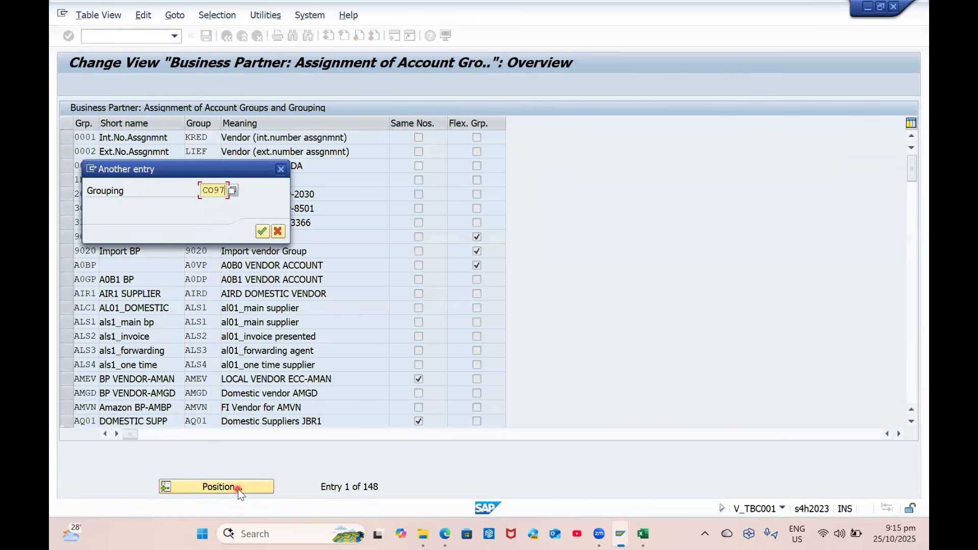
{"action": "key", "text": "Return"}
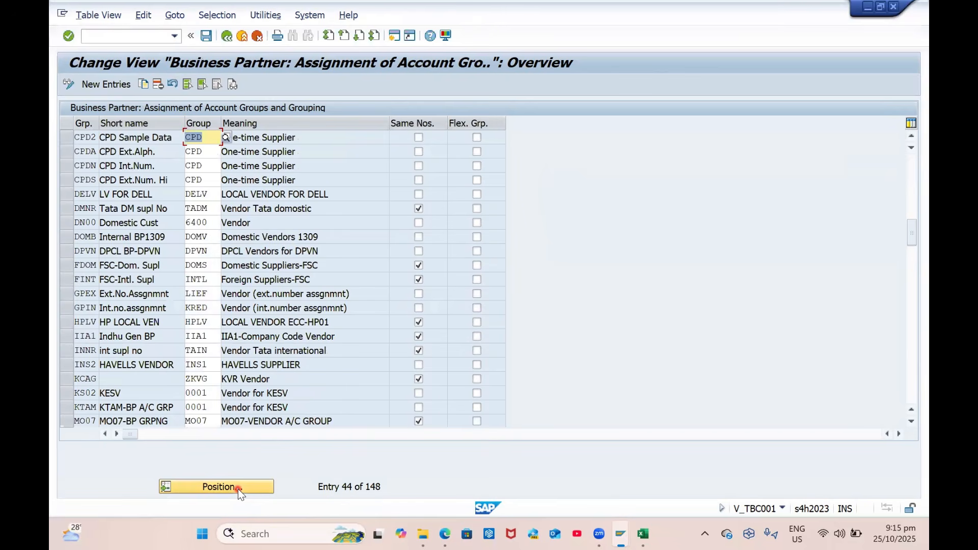
Clear CO07's same-number setting again and retry the save
{"action": "left_click", "coordinate": [237, 490]}
{"action": "type", "text": "CO"}
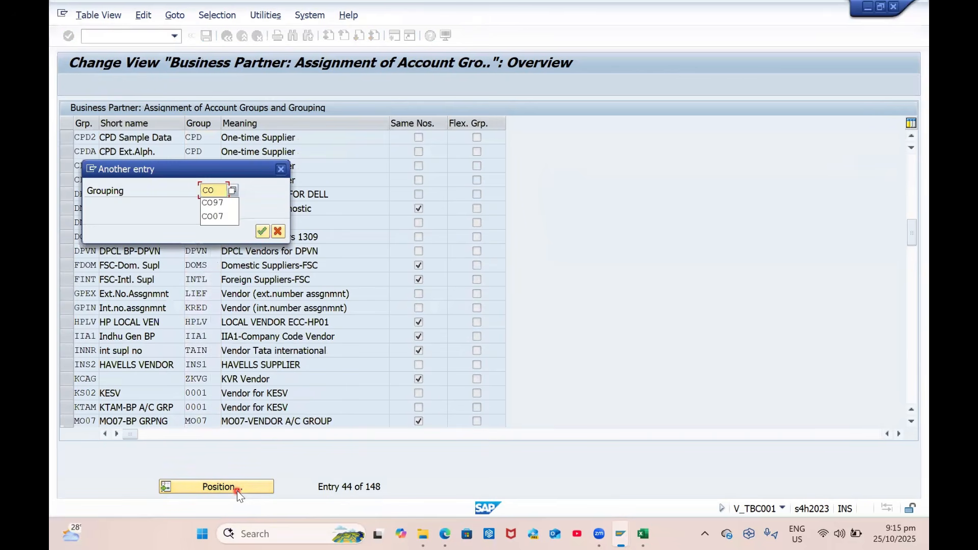
{"action": "type", "text": "07"}
{"action": "key", "text": "Return"}
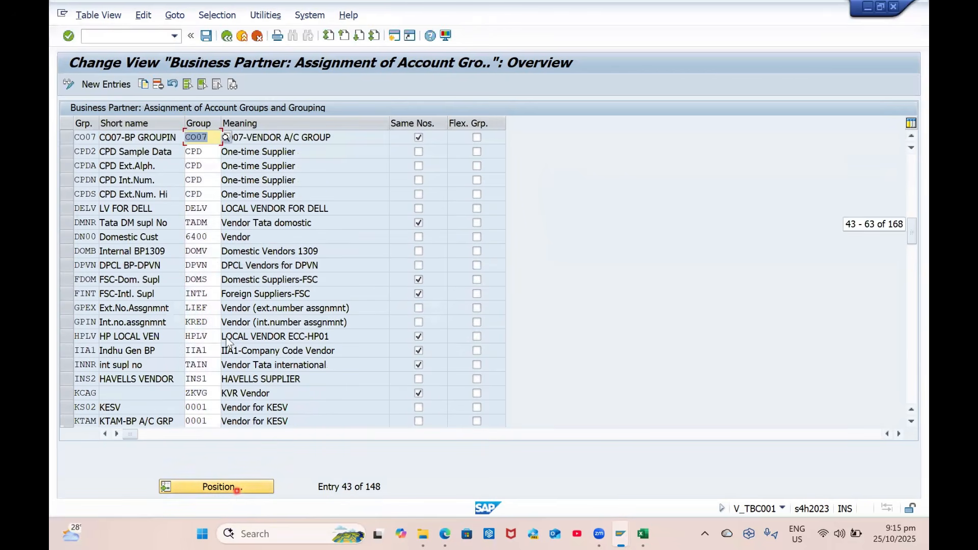
{"action": "left_click", "coordinate": [418, 138]}
{"action": "key", "text": "ctrl+s"}
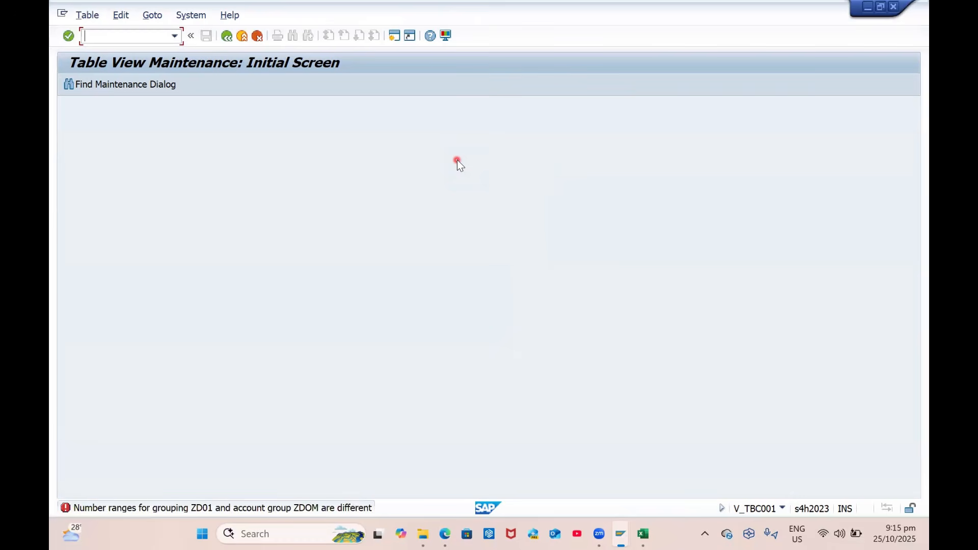
Clear the same-number setting for grouping ZD01, attempt to save, and return to the overview
{"action": "left_click", "coordinate": [201, 488]}
{"action": "type", "text": "ZD01"}
{"action": "key", "text": "Return"}
{"action": "left_click", "coordinate": [407, 136]}
{"action": "left_click", "coordinate": [419, 138]}
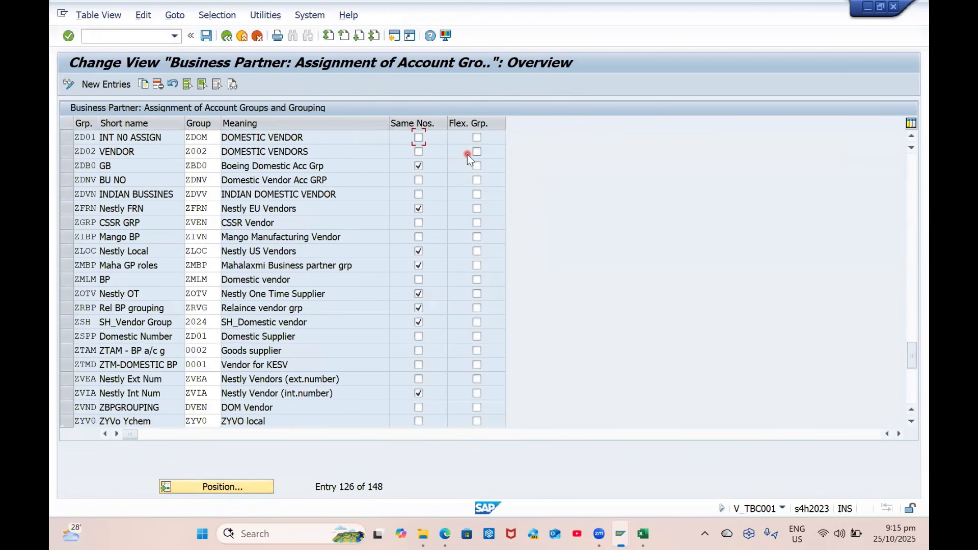
{"action": "key", "text": "ctrl+s"}
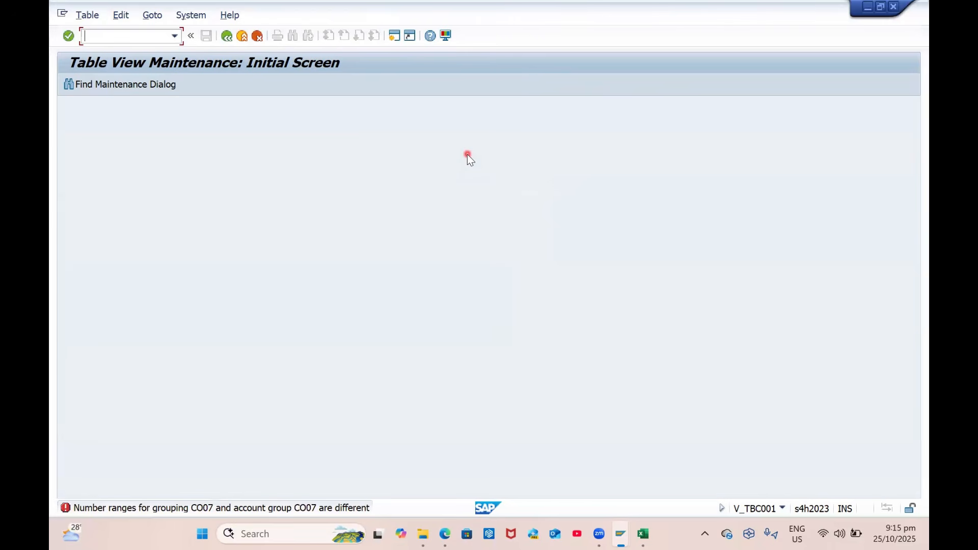
{"action": "key", "text": "Return"}
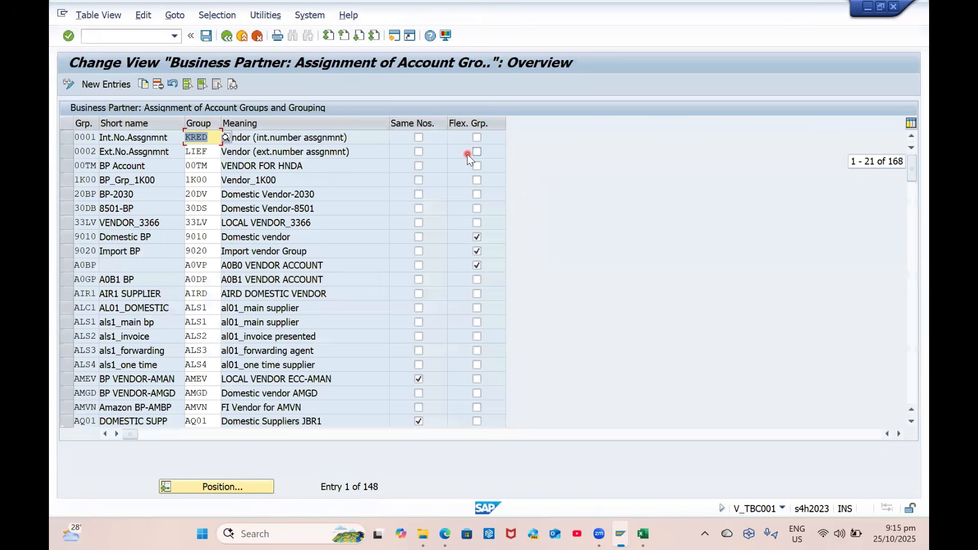
Delete the CO07 grouping assignment row and confirm its removal
{"action": "left_click", "coordinate": [226, 488]}
{"action": "type", "text": "CO"}
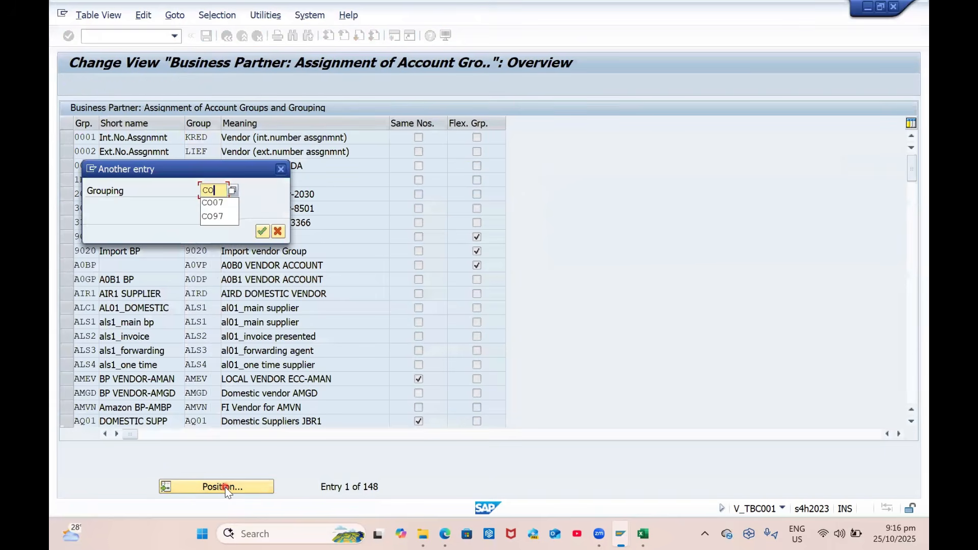
{"action": "type", "text": "07"}
{"action": "key", "text": "Return"}
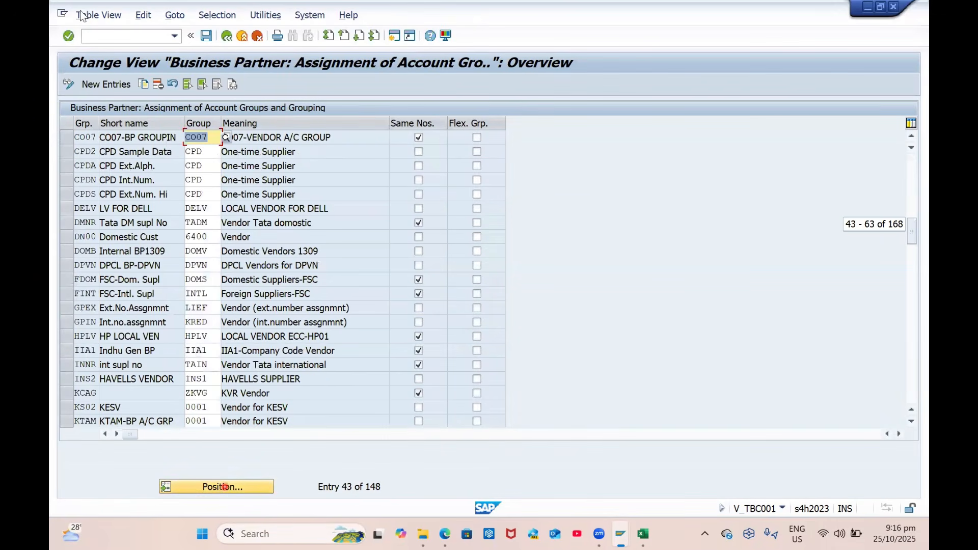
{"action": "left_click", "coordinate": [161, 84]}
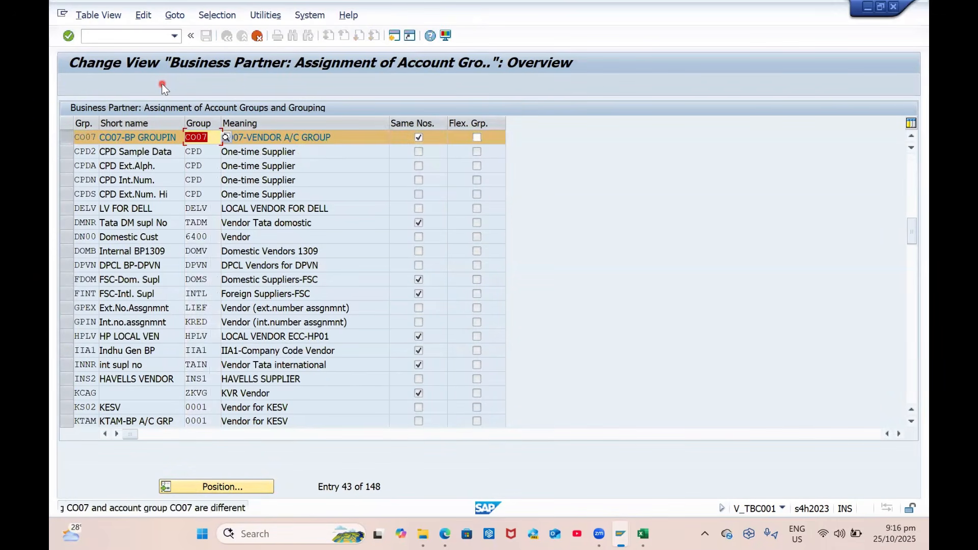
{"action": "key", "text": "Delete"}
{"action": "key", "text": "Return"}
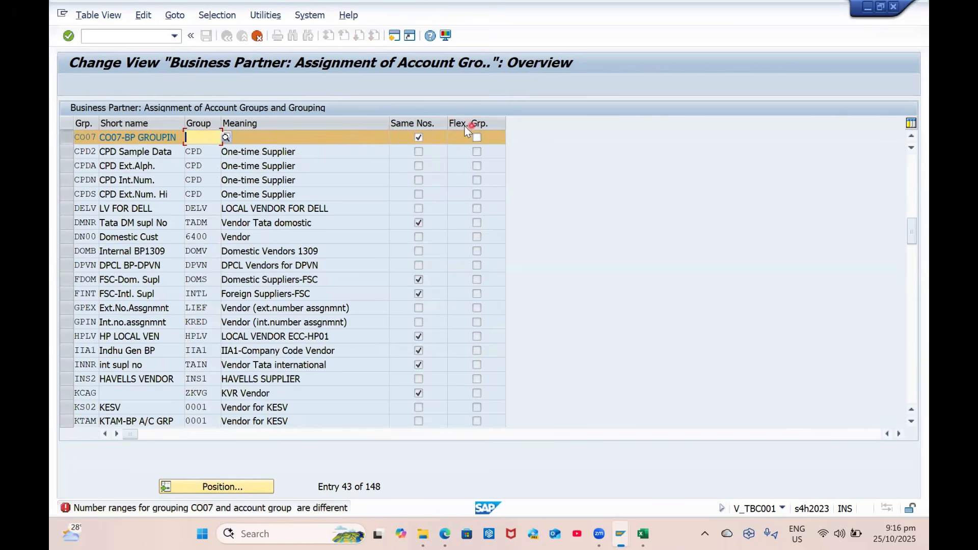
{"action": "left_click", "coordinate": [417, 137]}
{"action": "key", "text": "Return"}
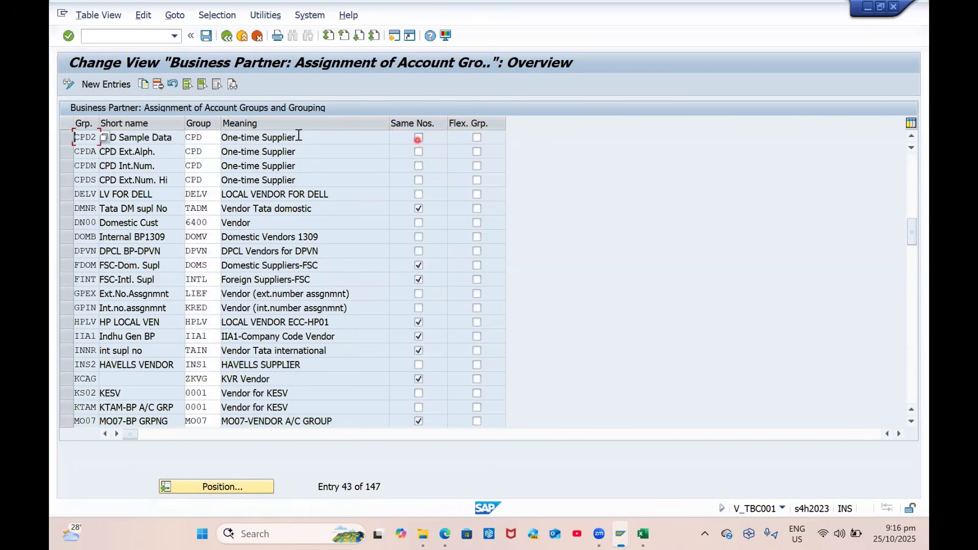
Clear ZD01's same-number setting and remove its account group ZDOM
{"action": "left_click", "coordinate": [231, 488]}
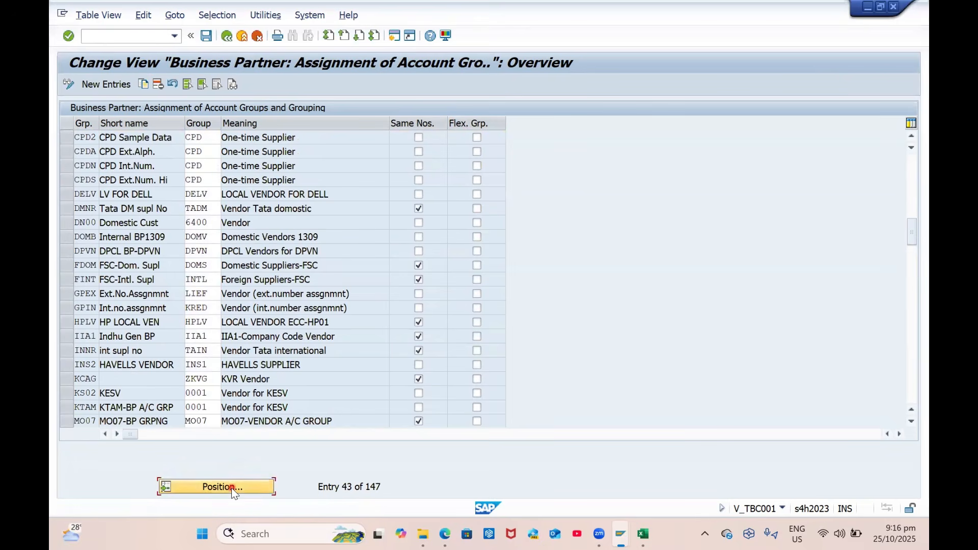
{"action": "type", "text": "ZD01"}
{"action": "key", "text": "Return"}
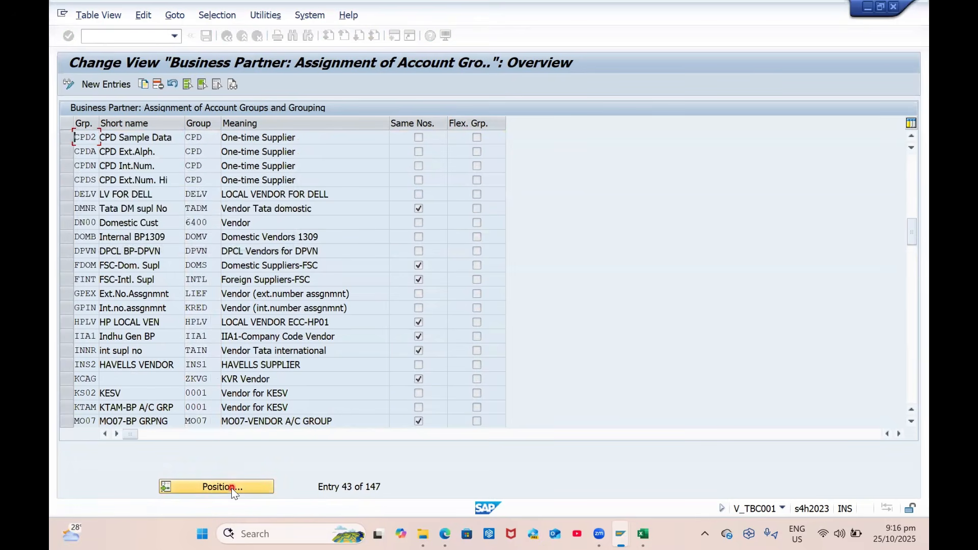
{"action": "left_click", "coordinate": [419, 138]}
{"action": "key", "text": "shift+Tab"}
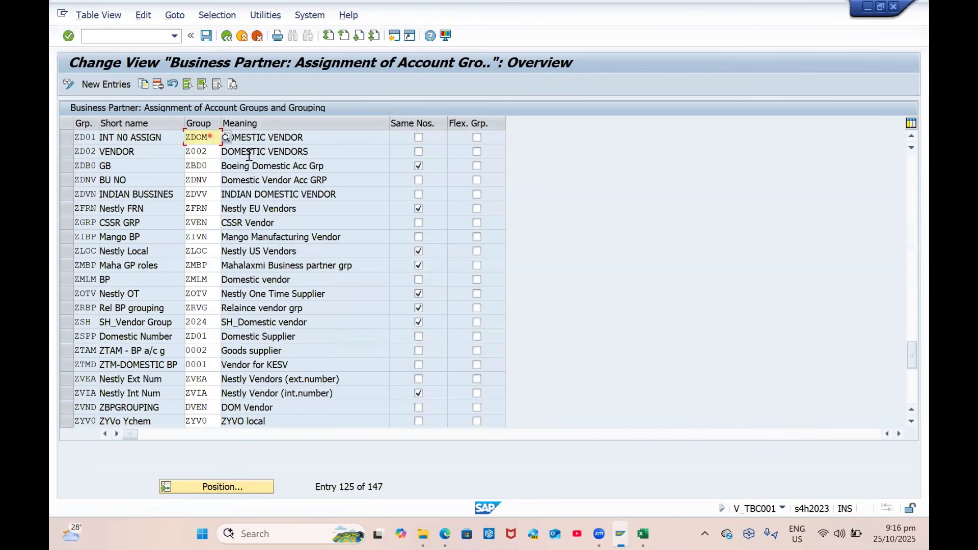
{"action": "key", "text": "Delete"}
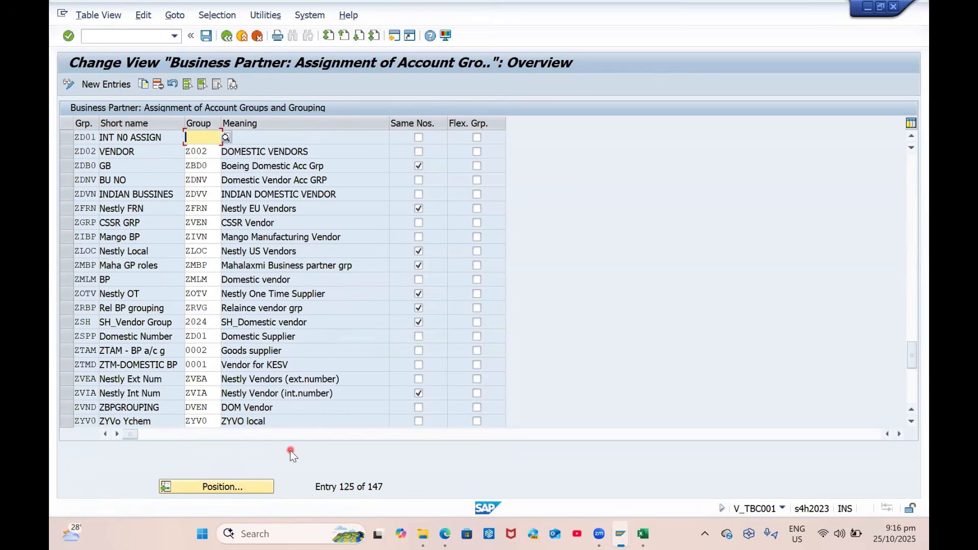
Position on grouping ZRVG, then save the table under the customizing request
{"action": "left_click", "coordinate": [257, 490]}
{"action": "type", "text": "ZB"}
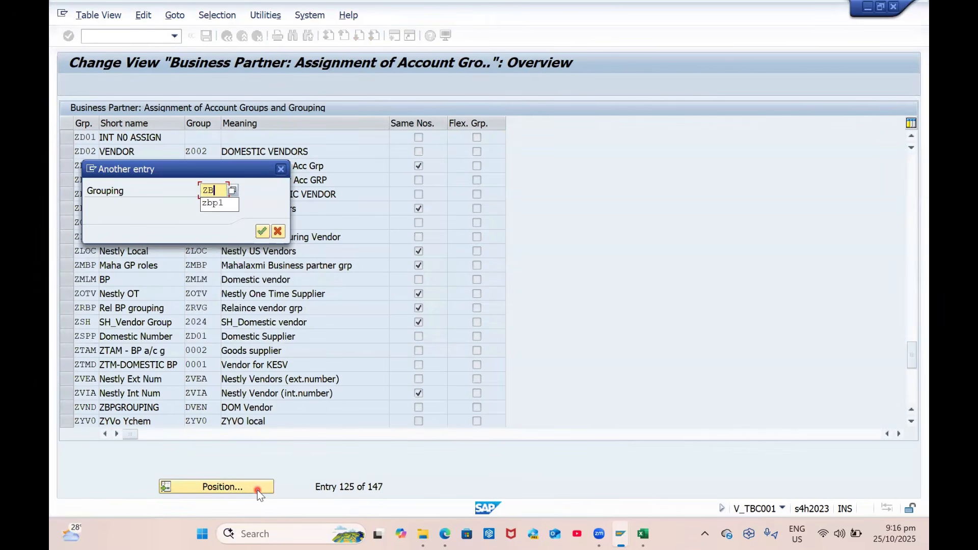
{"action": "type", "text": "RVG"}
{"action": "key", "text": "Return"}
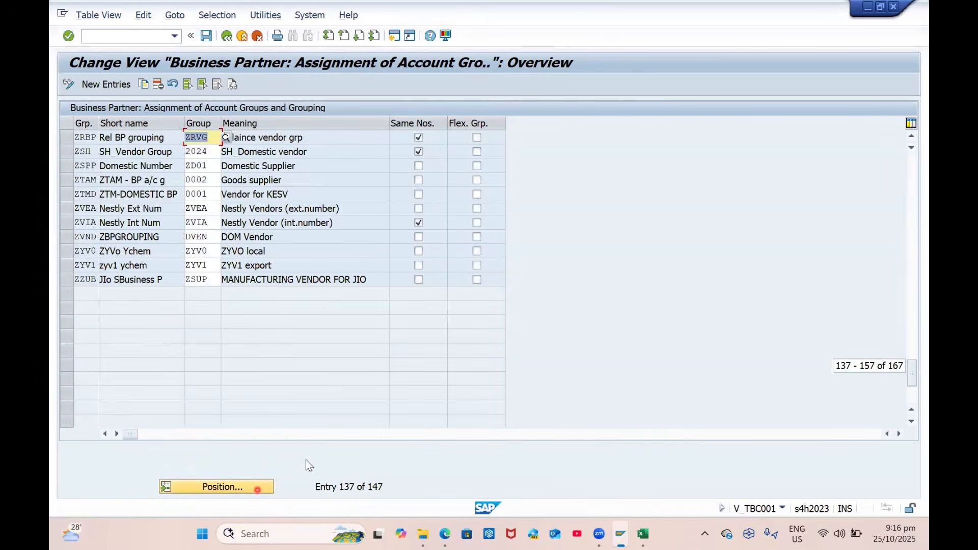
{"action": "key", "text": "ctrl+s"}
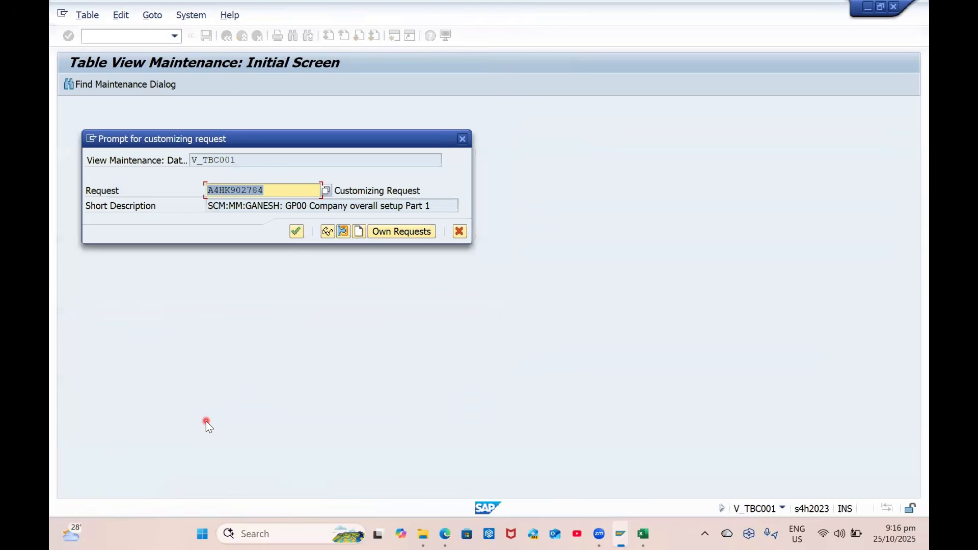
{"action": "key", "text": "Return"}
Position the saved assignment table on grouping GPEX
{"action": "left_click", "coordinate": [249, 487]}
{"action": "type", "text": "Z"}
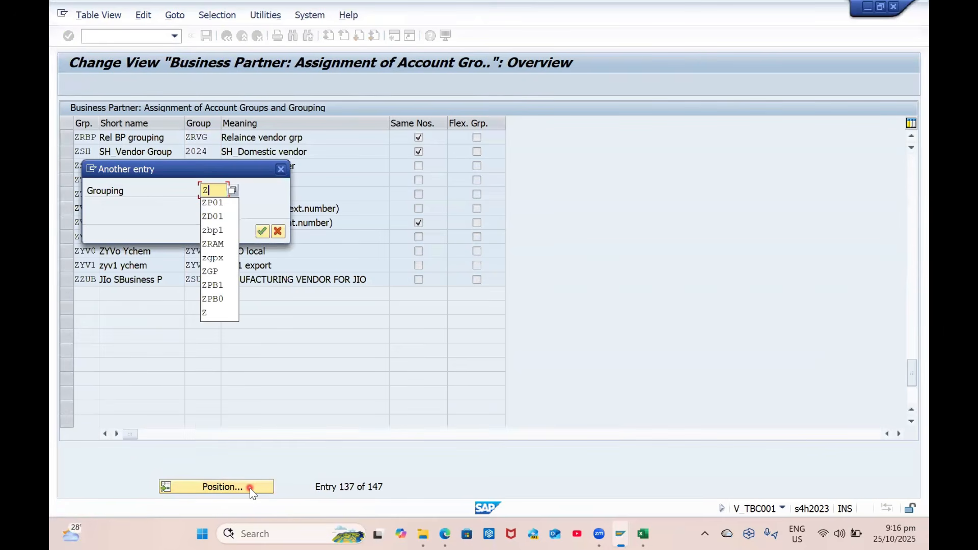
{"action": "key", "text": "BackSpace"}
{"action": "type", "text": "GPEX"}
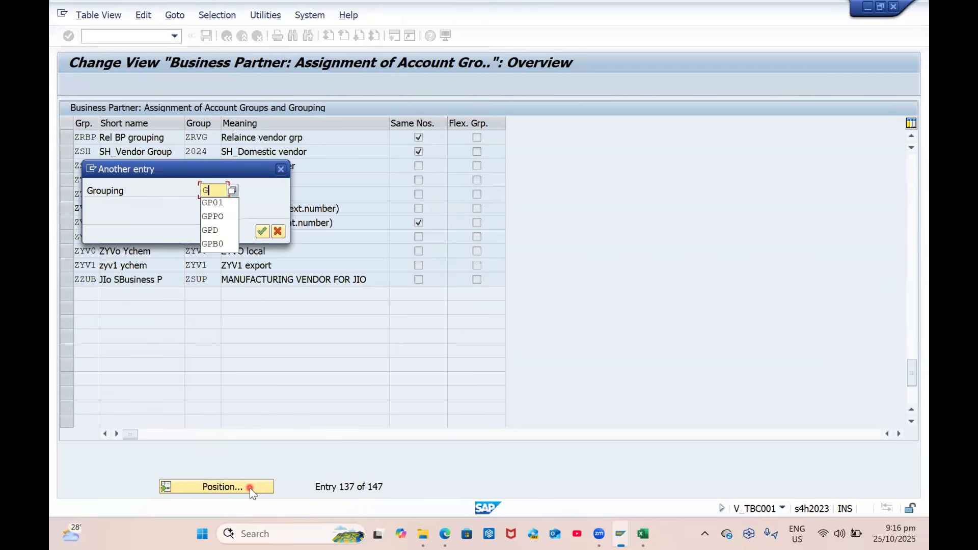
{"action": "key", "text": "Return"}
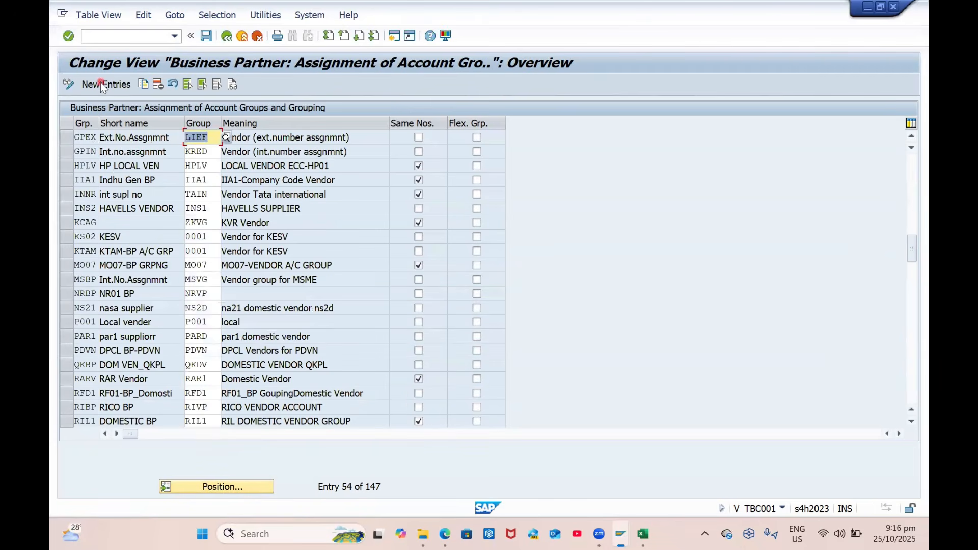
Add grouping GP01 with account group ZBP1, save, and return to the full assignment list
{"action": "left_click", "coordinate": [102, 85]}
{"action": "type", "text": "GP01"}
{"action": "key", "text": "Tab"}
{"action": "type", "text": "ZBP1"}
{"action": "key", "text": "Return"}
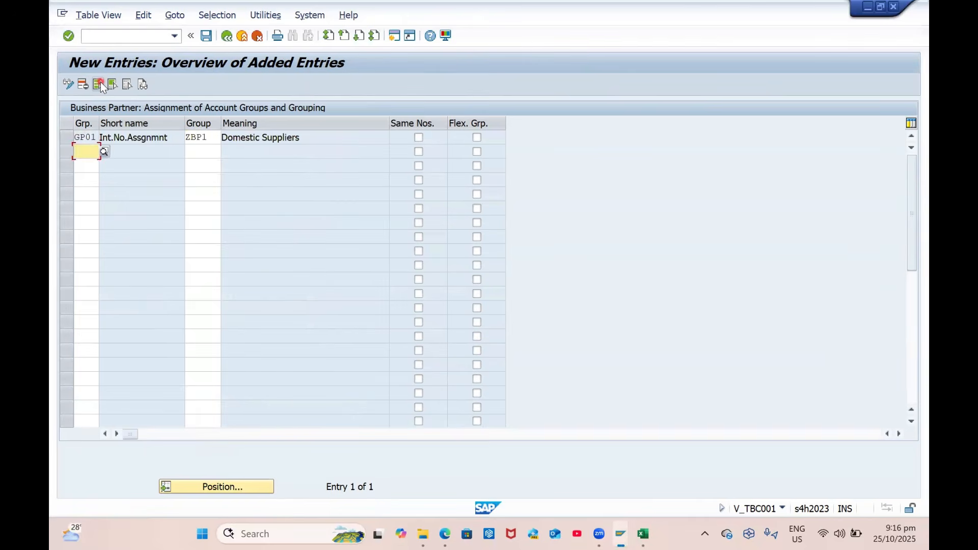
{"action": "key", "text": "ctrl+s"}
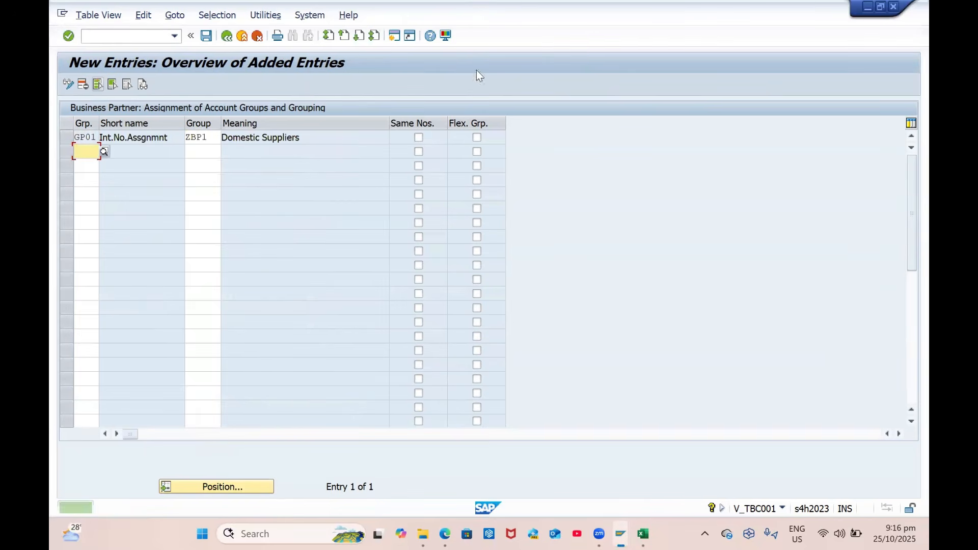
{"action": "left_click", "coordinate": [227, 38]}
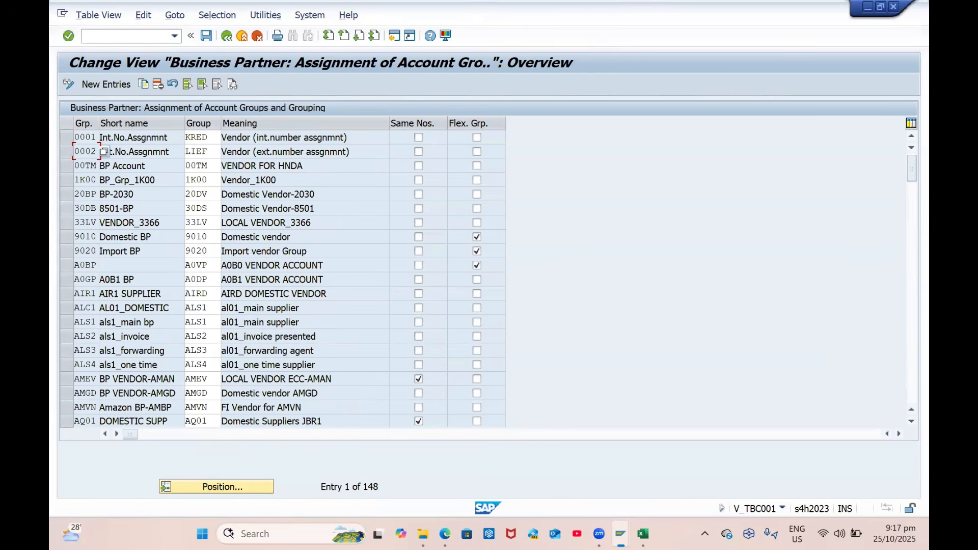
Return to the implementation guide and collapse the Assign Keys branch
{"action": "left_click", "coordinate": [206, 36]}
{"action": "left_click", "coordinate": [227, 35]}
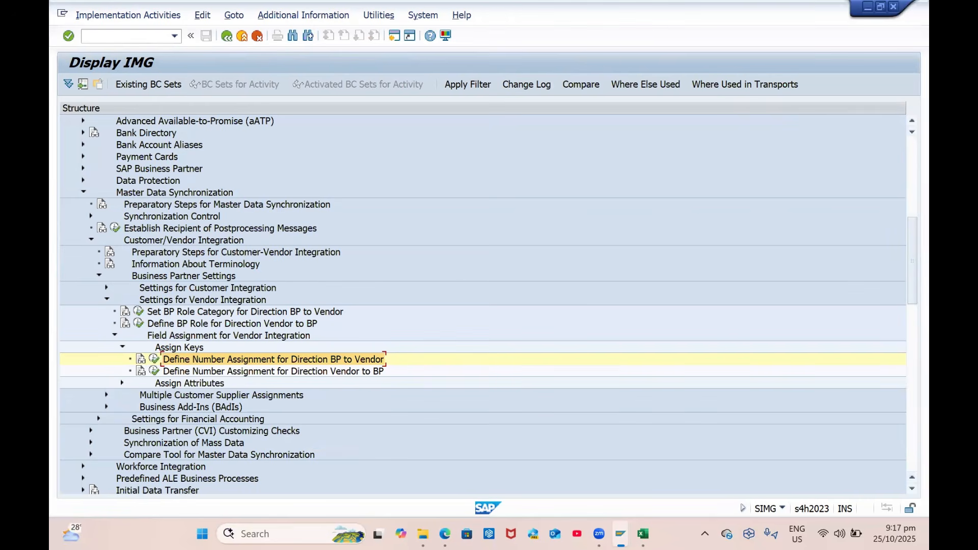
{"action": "left_click", "coordinate": [122, 349]}
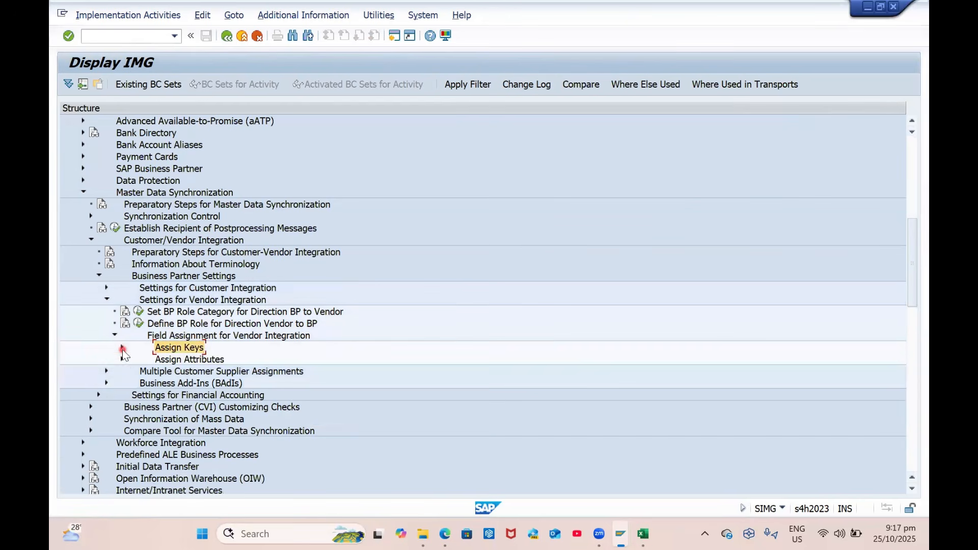
Run a transaction from the command field to reach the BP Views table with 142 entries
{"action": "left_click", "coordinate": [130, 39]}
{"action": "type", "text": "/B"}
{"action": "key", "text": "BackSpace"}
{"action": "type", "text": "NSPRO"}
{"action": "key", "text": "Return"}
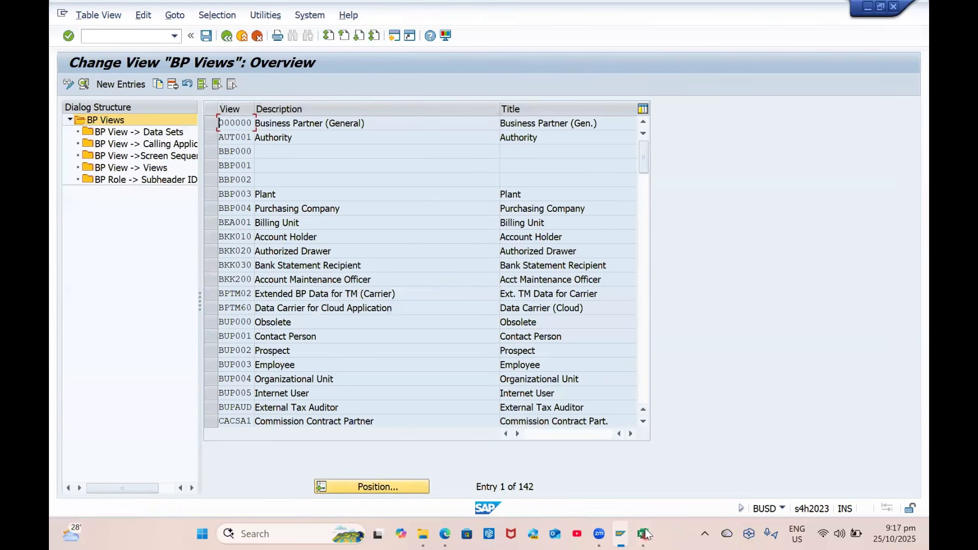
Check the Zoom meeting and screen-sharing windows, then return to SAP
{"action": "left_click", "coordinate": [599, 533]}
{"action": "left_click", "coordinate": [696, 466]}
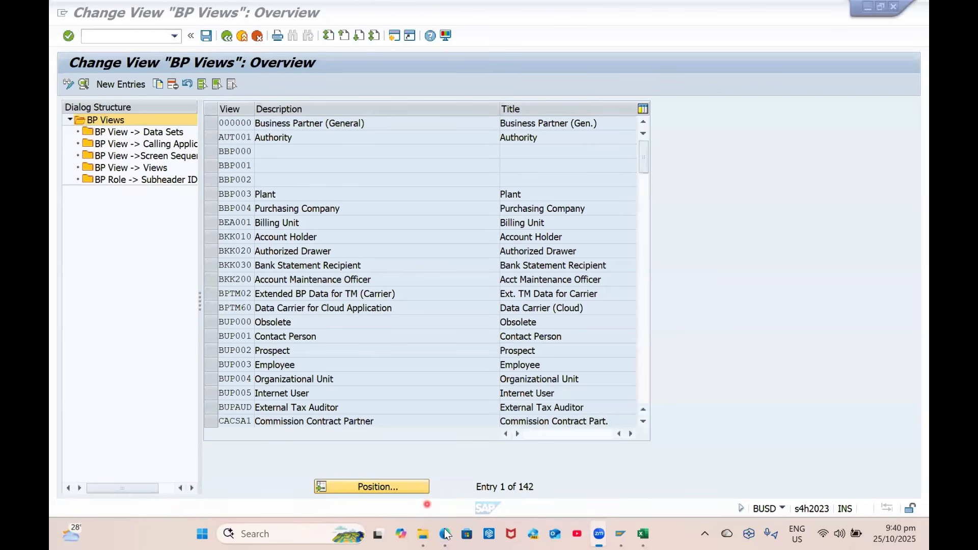
{"action": "left_click", "coordinate": [519, 494]}
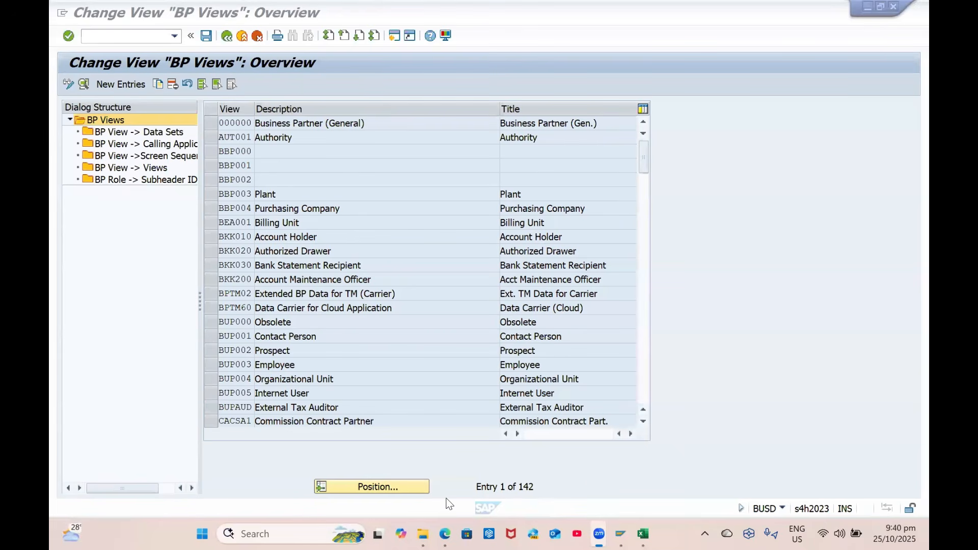
{"action": "left_click", "coordinate": [761, 434]}
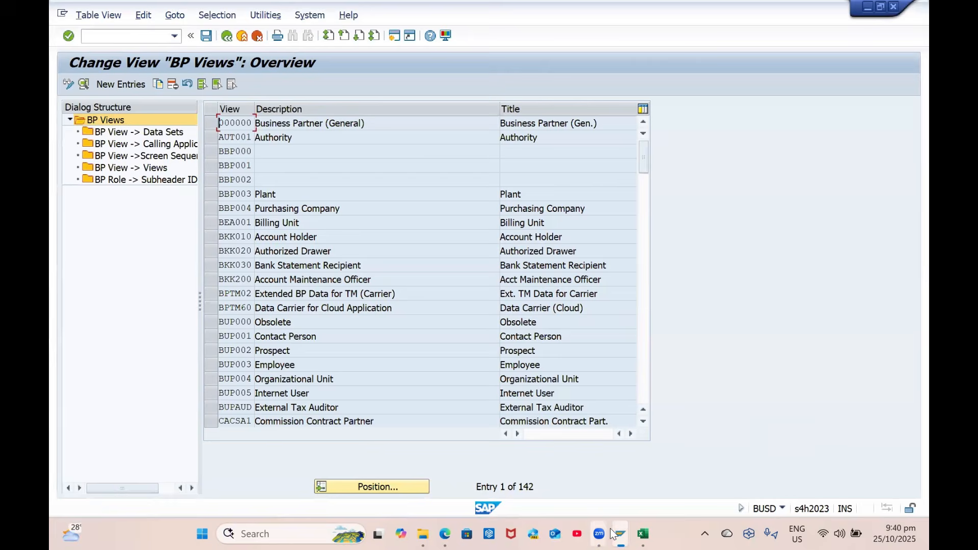
{"action": "mouse_move", "coordinate": [603, 533]}
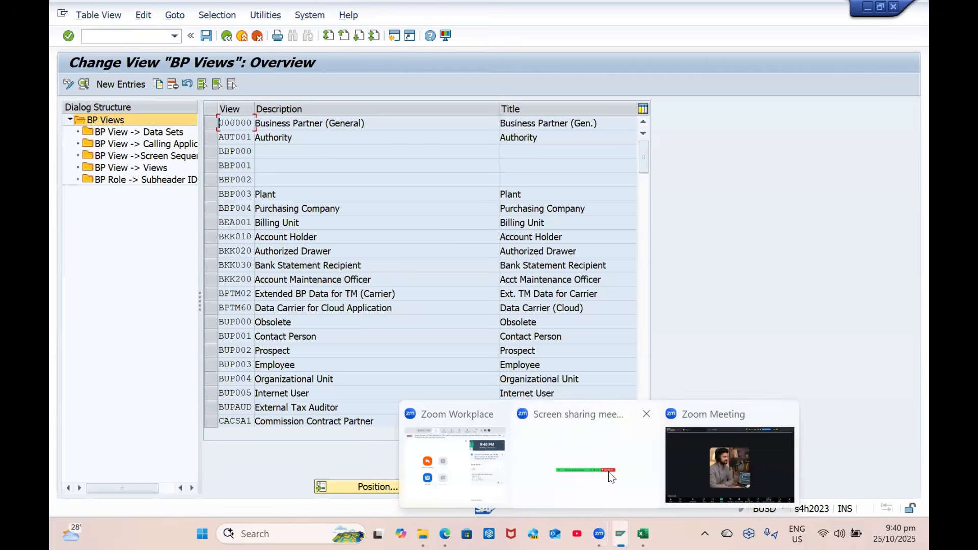
{"action": "left_click", "coordinate": [608, 477]}
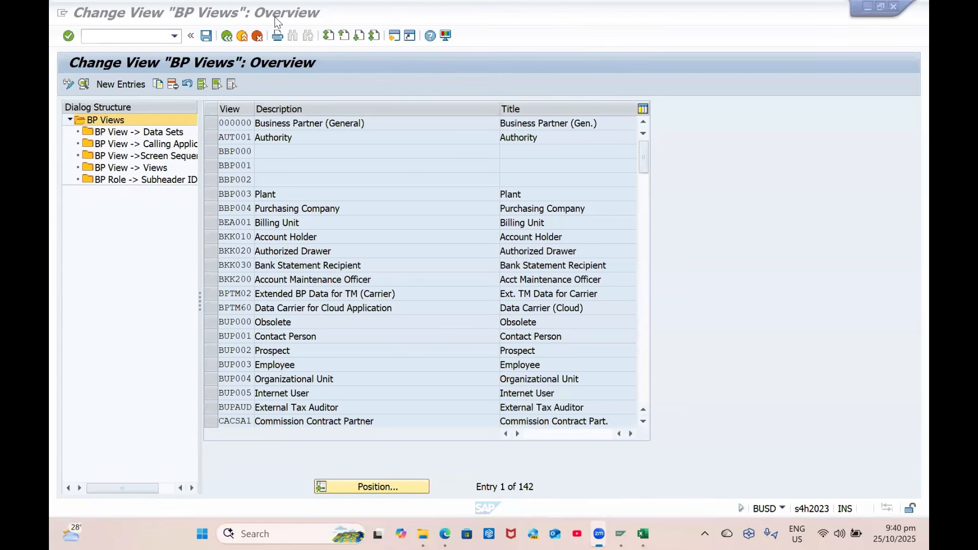
{"action": "key", "text": "alt+Tab"}
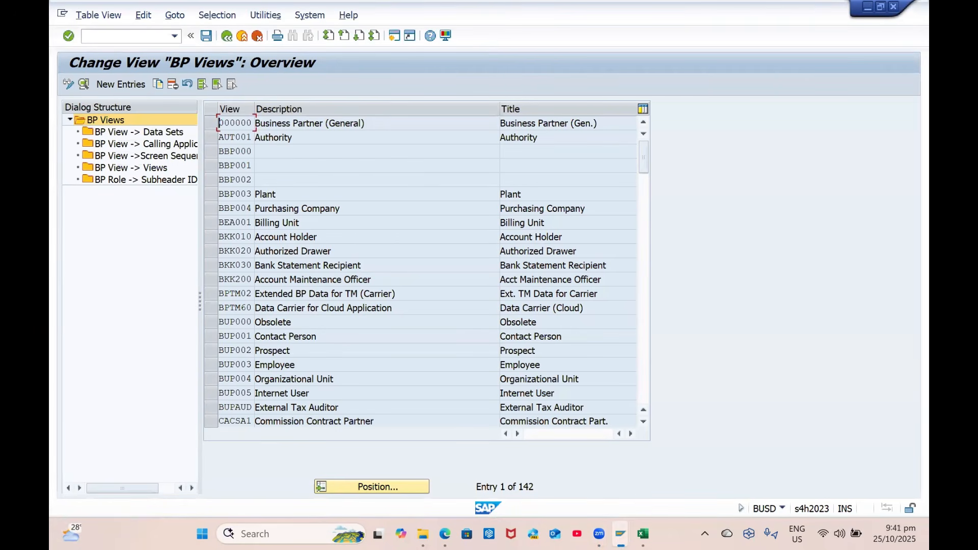
Run /NSPRO to open the Customizing: Execute Project screen
{"action": "left_click", "coordinate": [87, 34]}
{"action": "type", "text": "/NSPRO"}
{"action": "key", "text": "Return"}
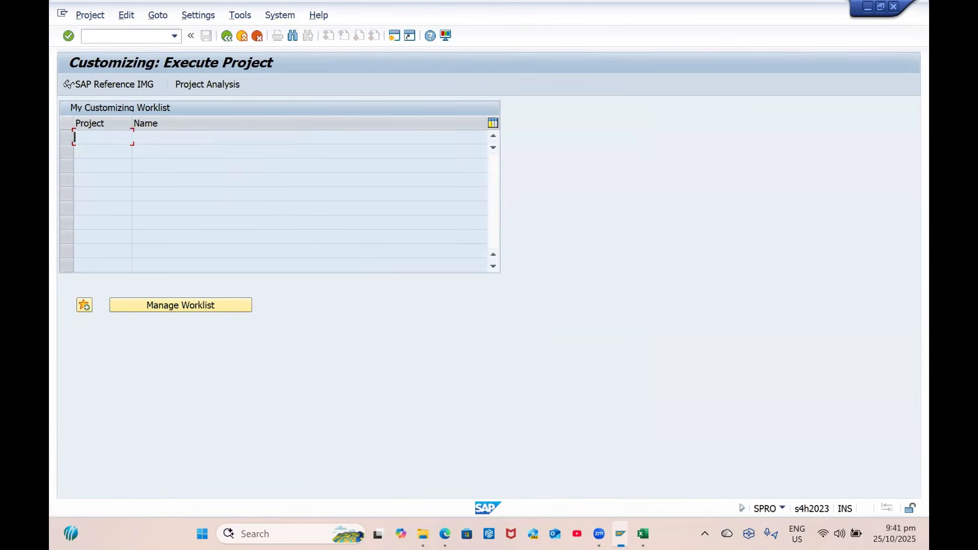
In the SAP Reference IMG, go to Purchasing > Partner Determination and run Assign Partner Schemas to Account Groups
{"action": "left_click", "coordinate": [907, 177]}
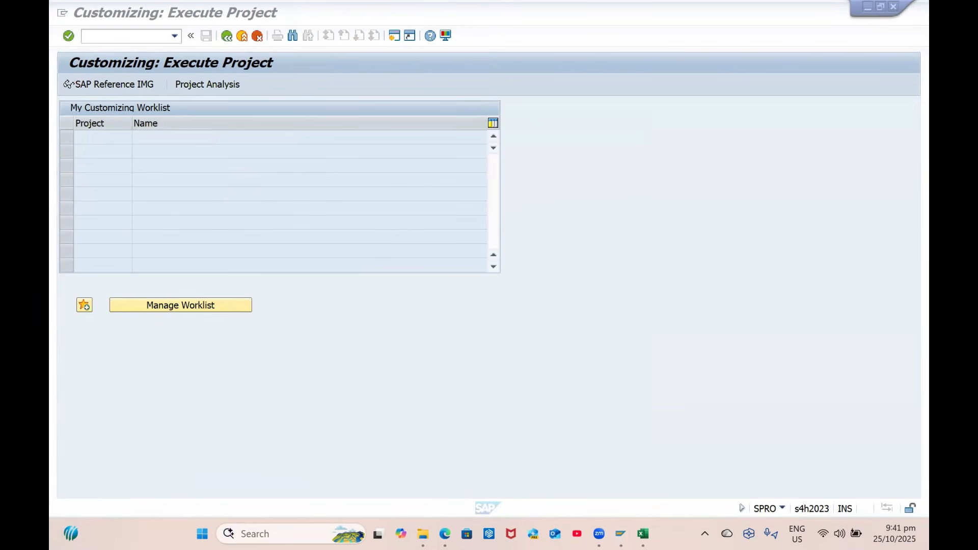
{"action": "left_click", "coordinate": [132, 80]}
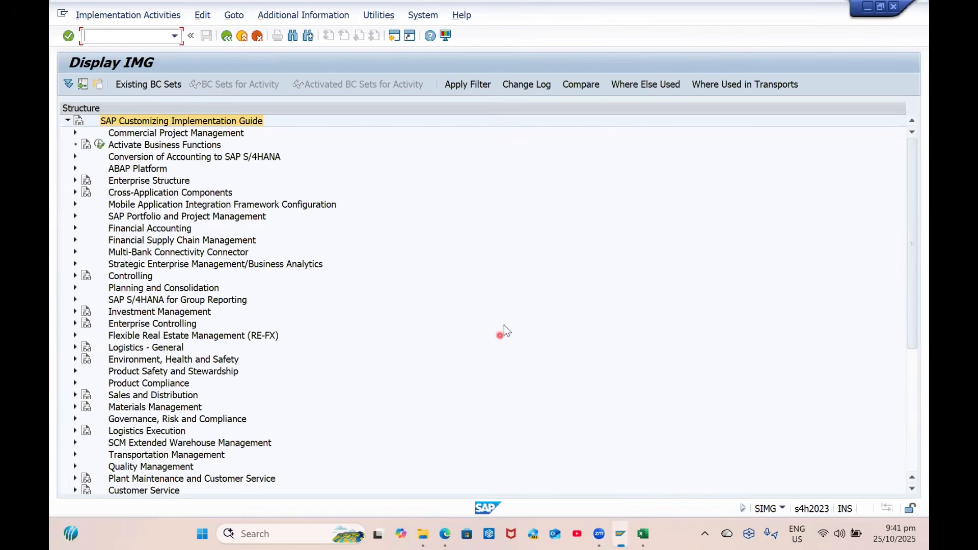
{"action": "left_click", "coordinate": [74, 407]}
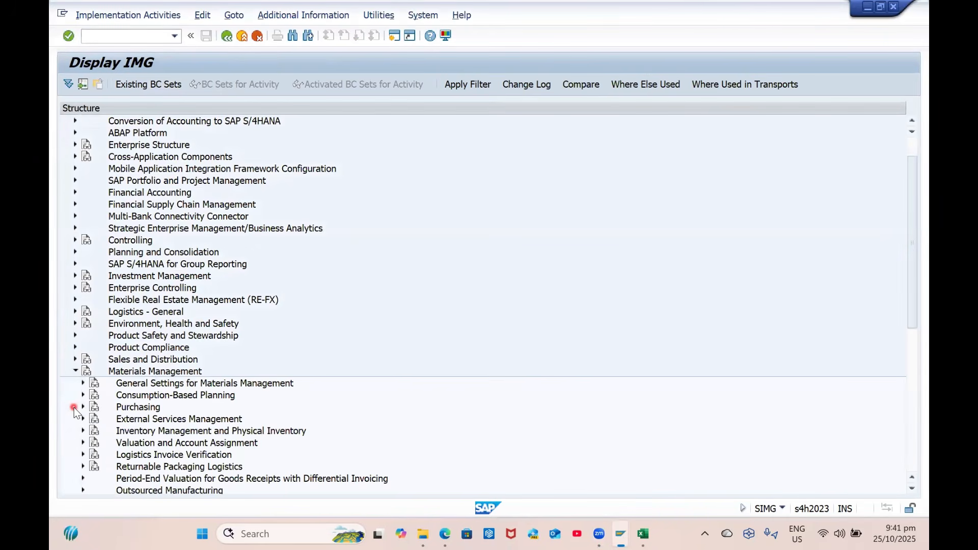
{"action": "left_click", "coordinate": [83, 407]}
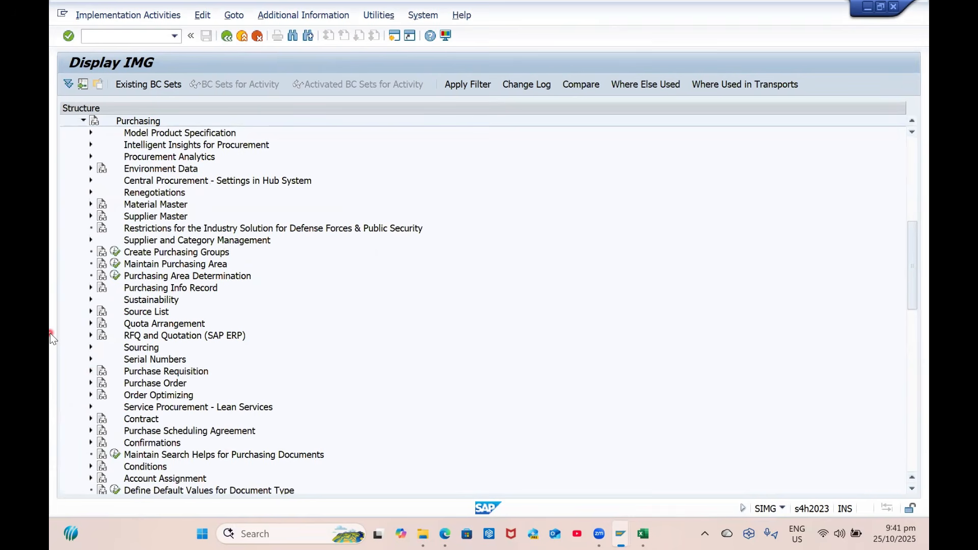
{"action": "scroll", "coordinate": [155, 397], "scroll_direction": "down", "scroll_amount": 5}
{"action": "scroll", "coordinate": [53, 409], "scroll_direction": "down", "scroll_amount": 2}
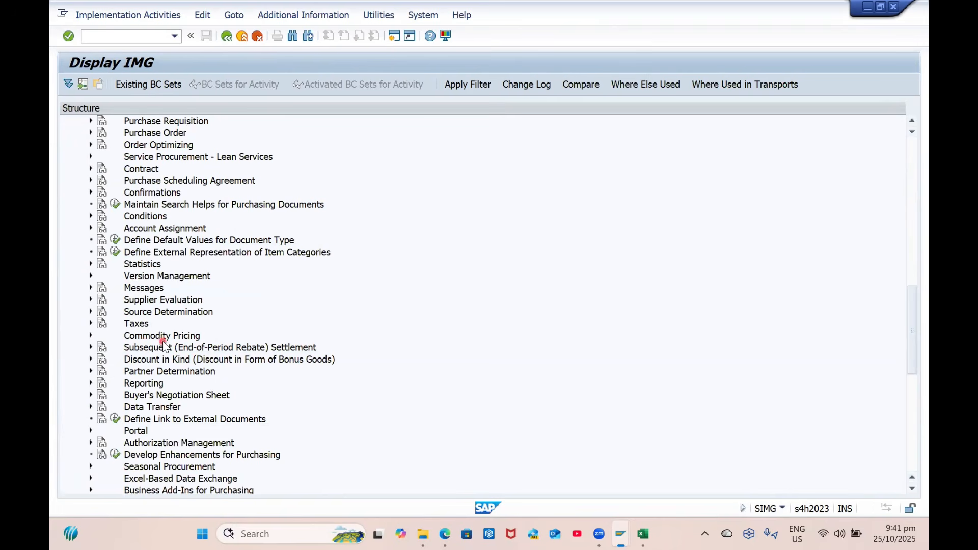
{"action": "scroll", "coordinate": [175, 342], "scroll_direction": "down", "scroll_amount": 2}
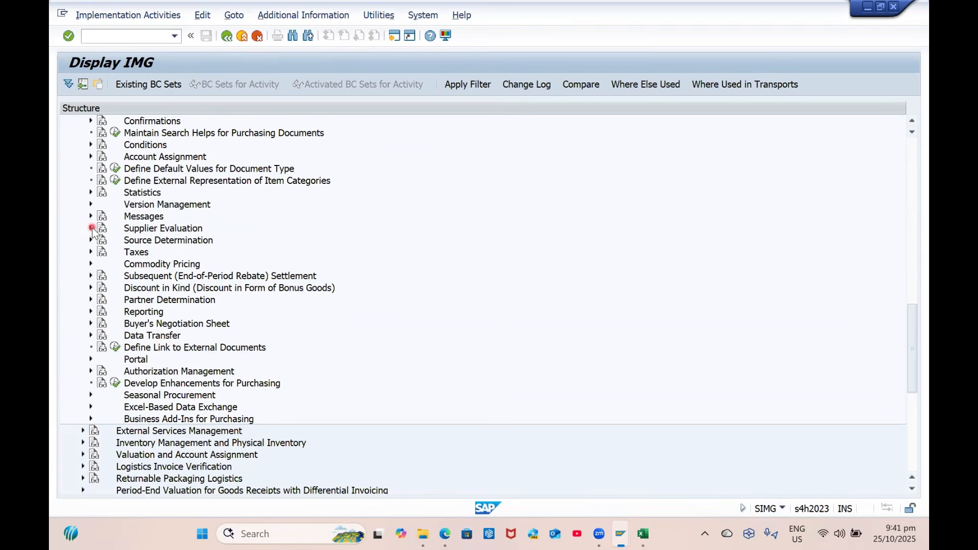
{"action": "left_click", "coordinate": [92, 300]}
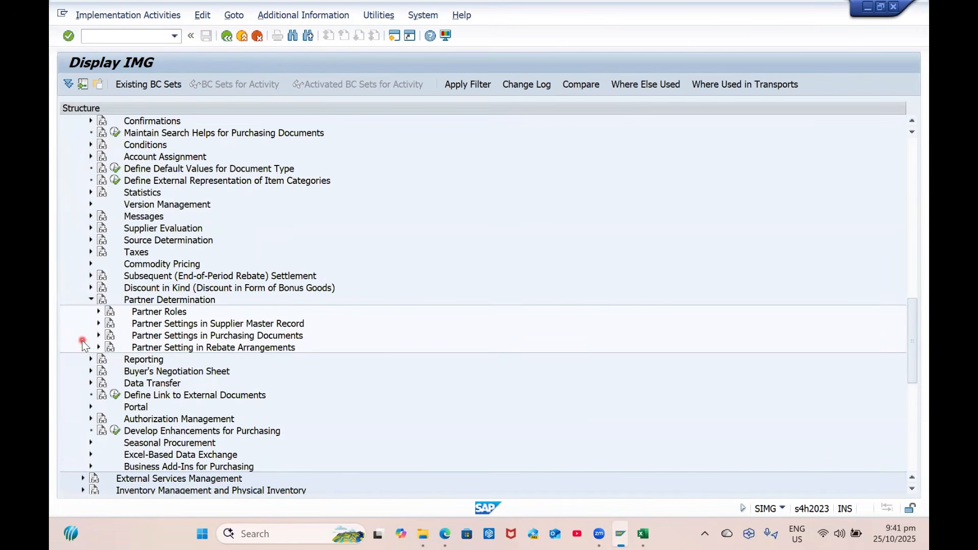
{"action": "left_click", "coordinate": [98, 324]}
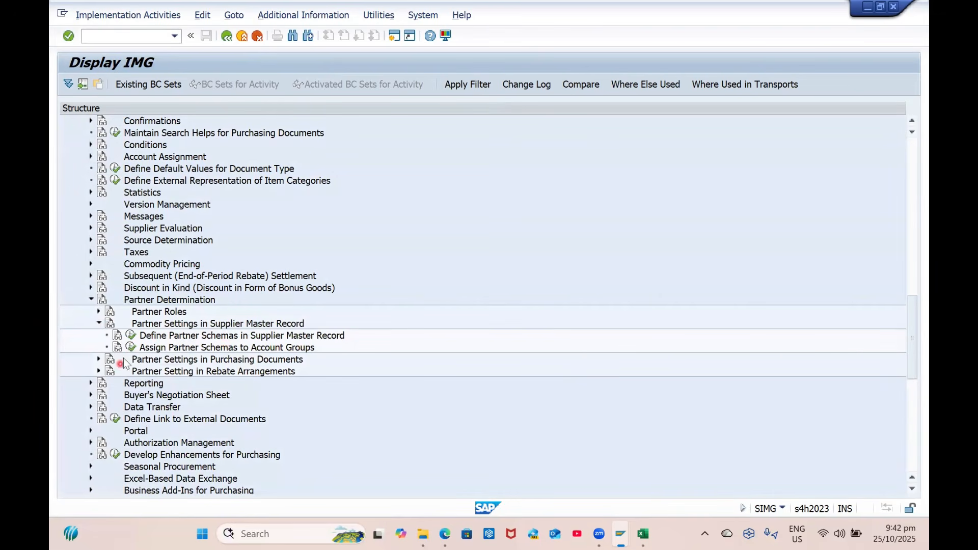
{"action": "left_click", "coordinate": [131, 348]}
For account group ZBP1, enter partner schemas L1 (PS EKORG), L2 (PS VSR) and L3 (PS Plt)
{"action": "left_click", "coordinate": [219, 416]}
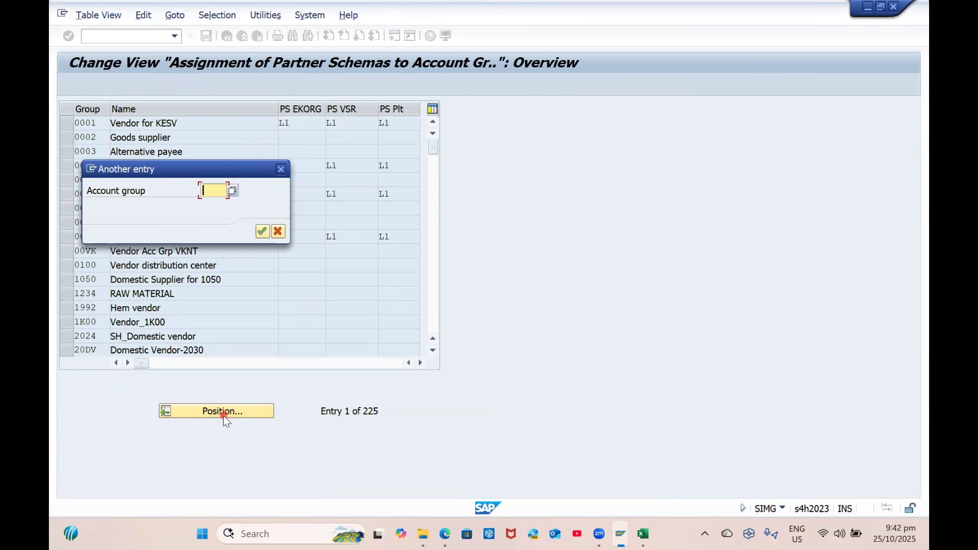
{"action": "type", "text": "ZBP1"}
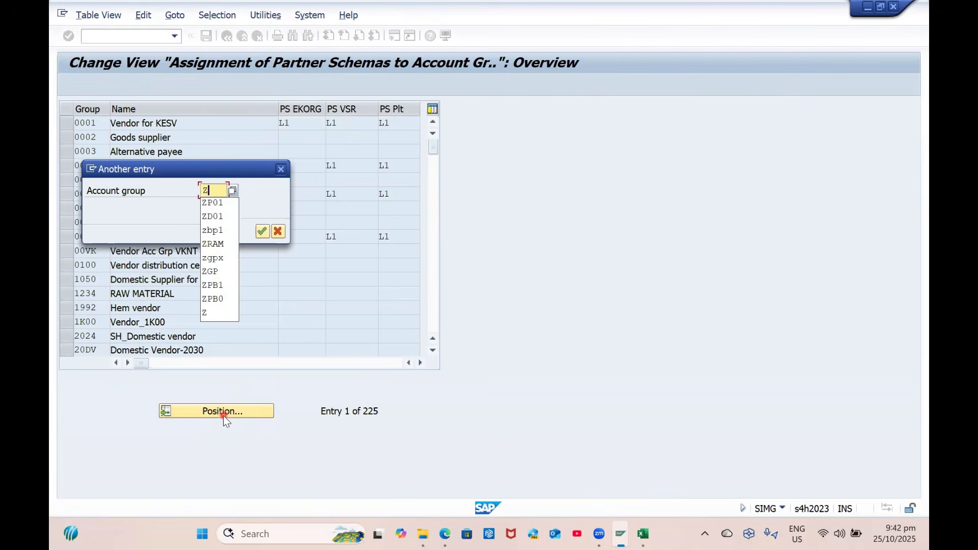
{"action": "key", "text": "Return"}
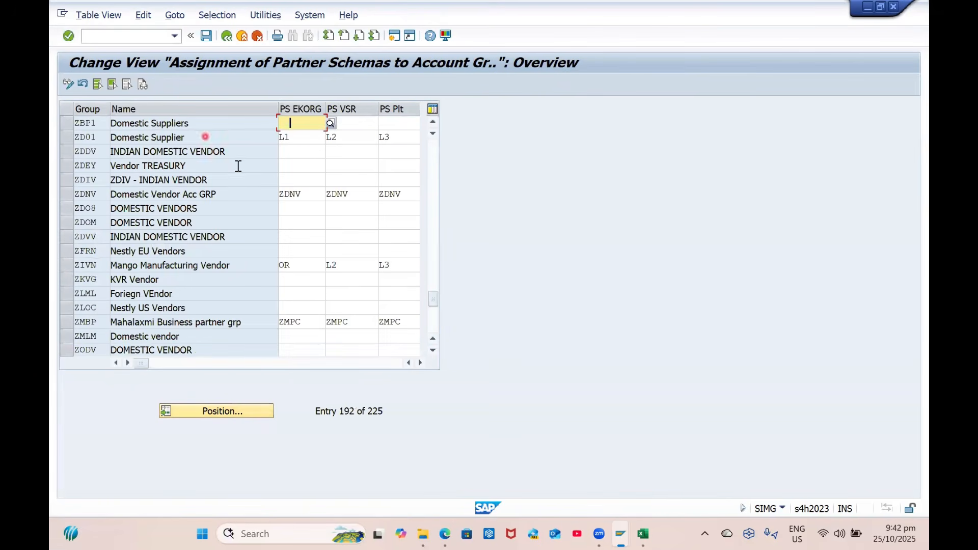
{"action": "left_click", "coordinate": [304, 125]}
{"action": "type", "text": "L"}
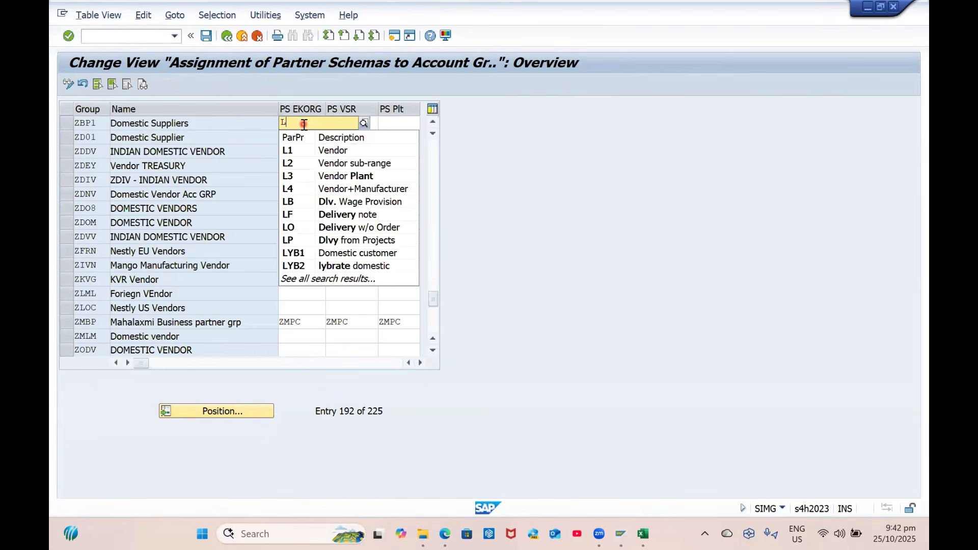
{"action": "type", "text": "1"}
{"action": "key", "text": "Tab"}
{"action": "type", "text": "L2"}
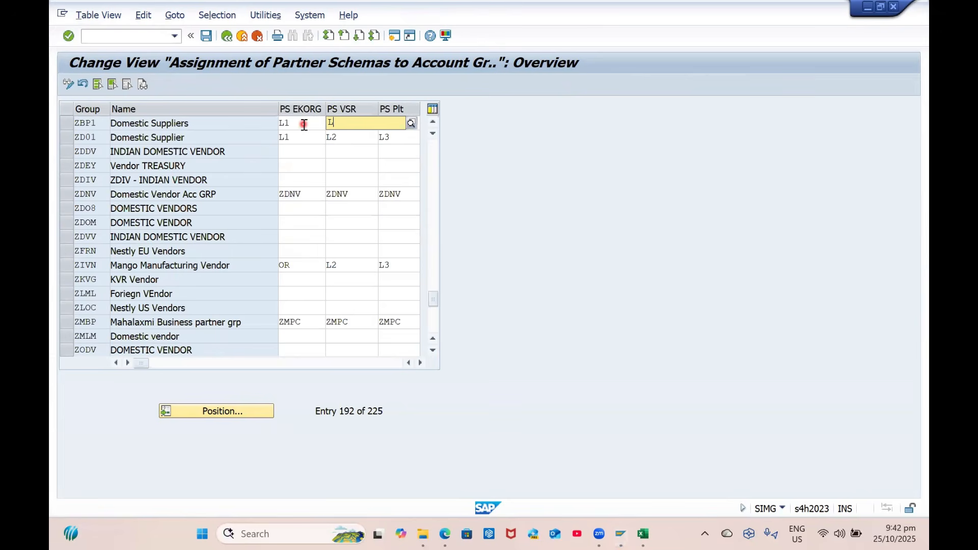
{"action": "key", "text": "Tab"}
{"action": "type", "text": "L3"}
{"action": "key", "text": "Return"}
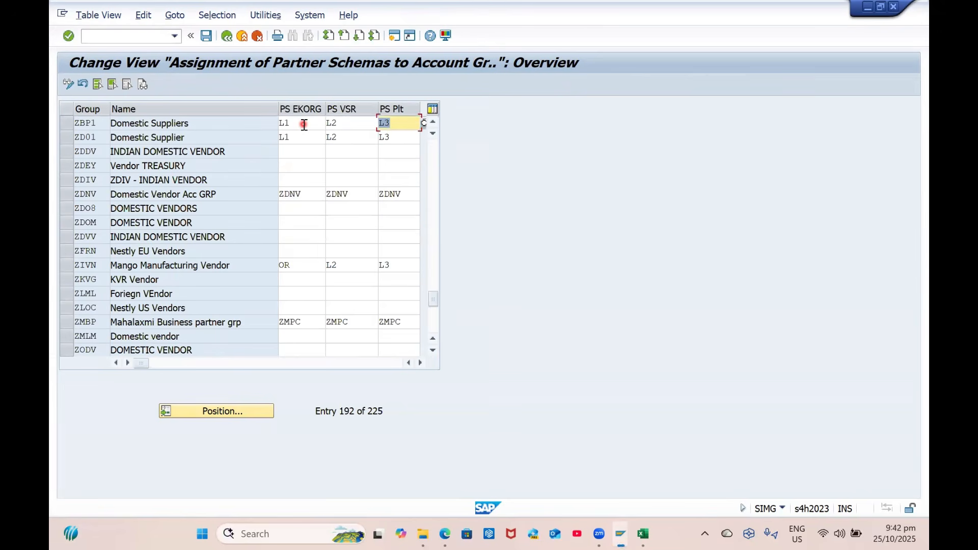
Save the ZBP1 schema assignments under the customizing request and return to the IMG tree
{"action": "key", "text": "ctrl+s"}
{"action": "key", "text": "Return"}
{"action": "left_click", "coordinate": [227, 37]}
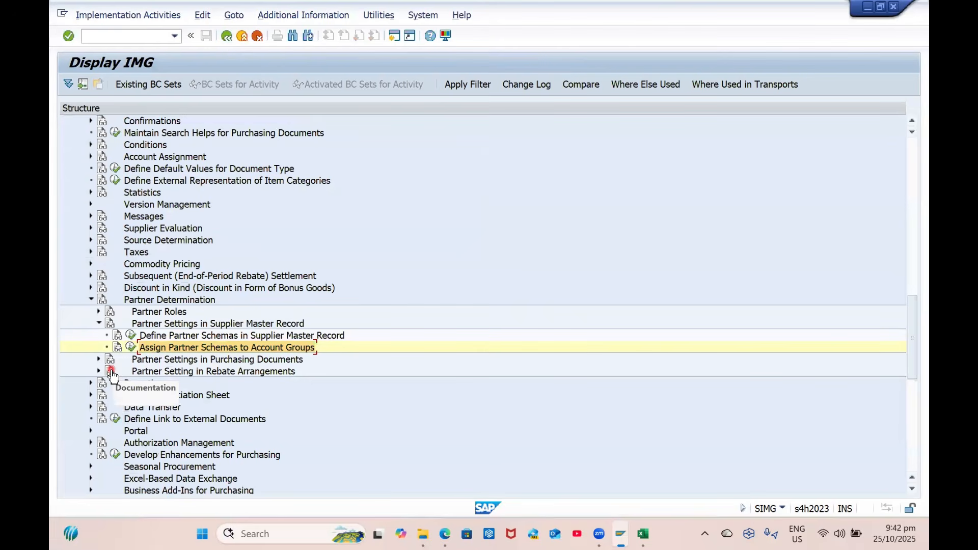
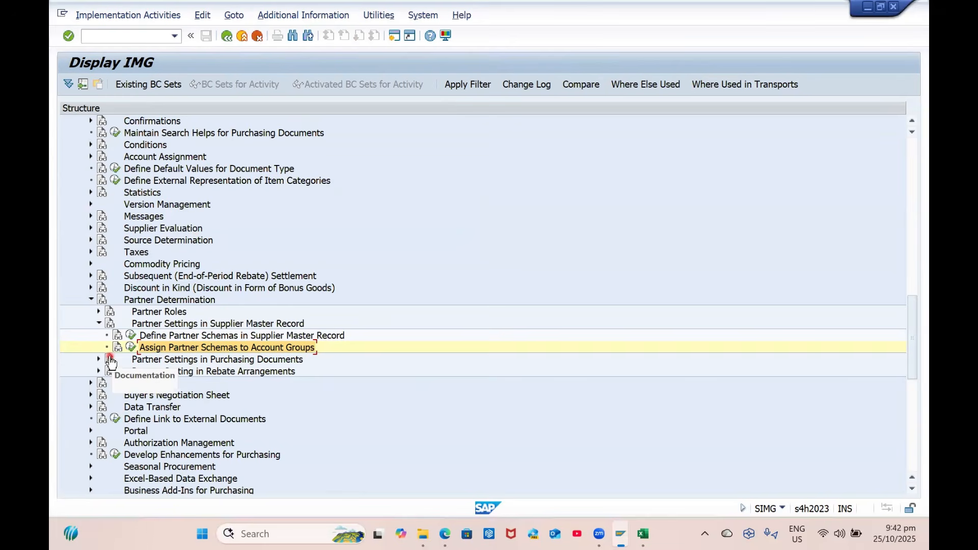
Collapse the Partner Determination branch and switch to transaction BP, Maintain Business Partner
{"action": "left_click", "coordinate": [90, 300]}
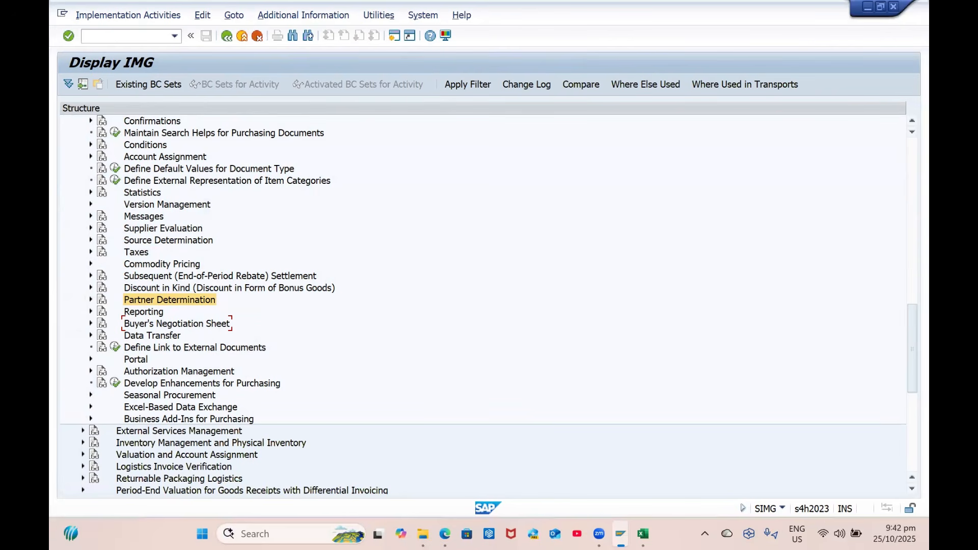
{"action": "scroll", "coordinate": [87, 169], "scroll_direction": "up", "scroll_amount": 4}
{"action": "left_click", "coordinate": [123, 42]}
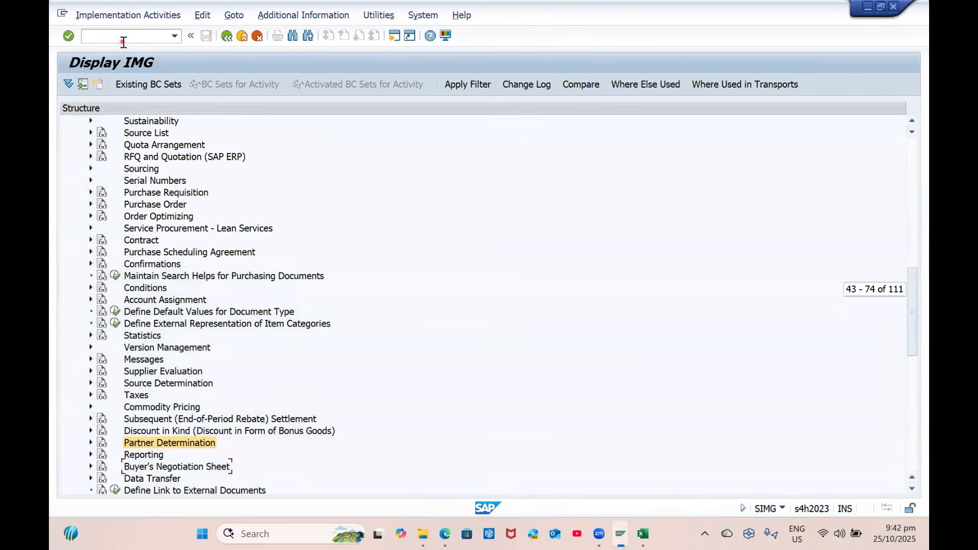
{"action": "type", "text": "/nspro"}
{"action": "key", "text": "Return"}
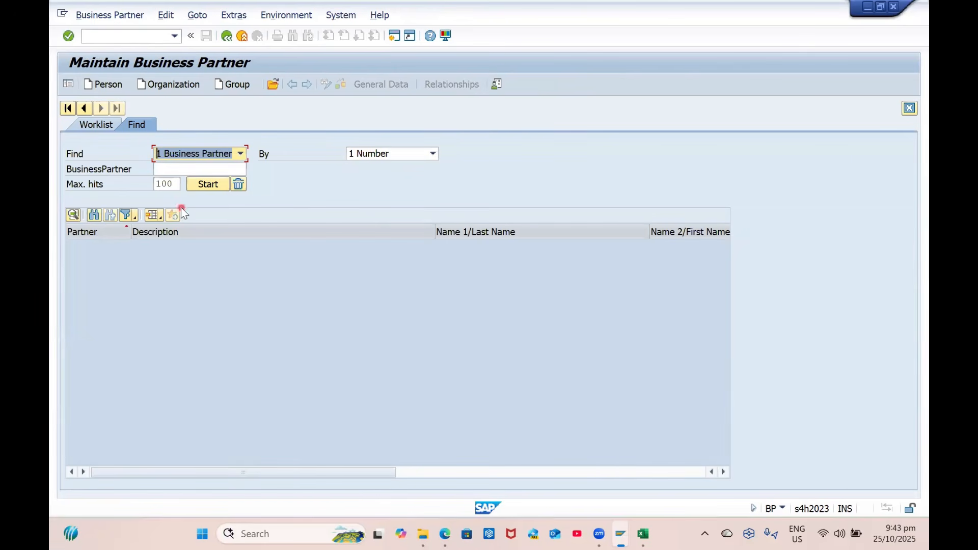
Start a new Organization business partner with role 000000 Business Partner (Gen.)
{"action": "left_click", "coordinate": [188, 154]}
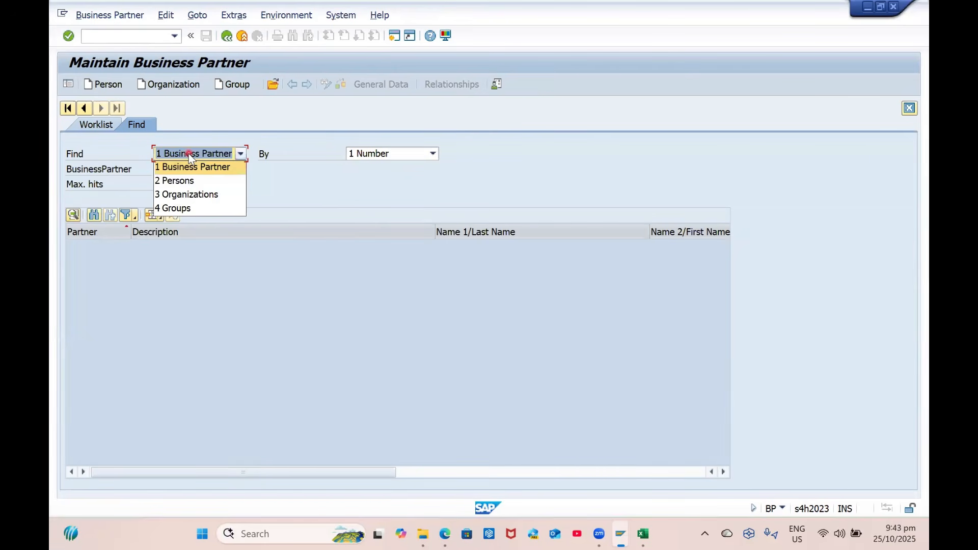
{"action": "left_click", "coordinate": [188, 153]}
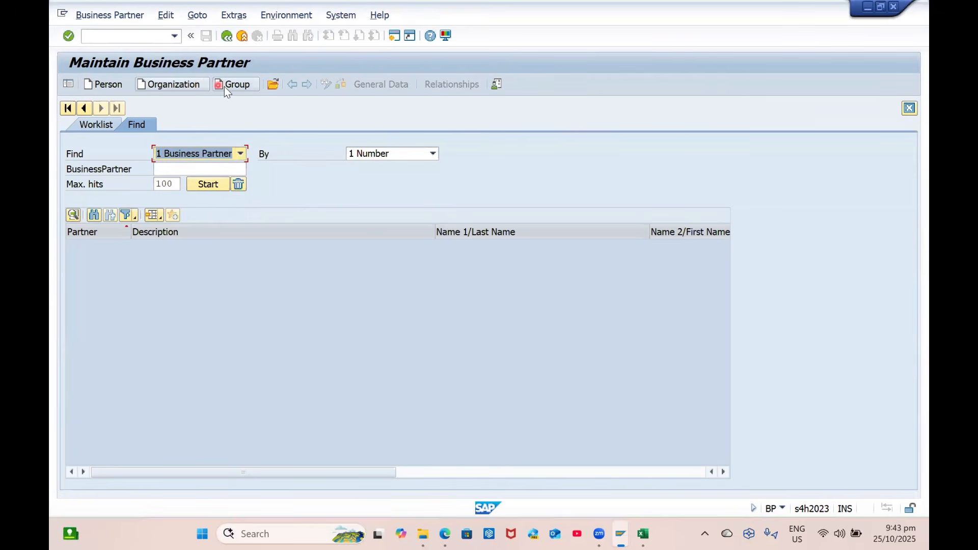
{"action": "left_click", "coordinate": [158, 85]}
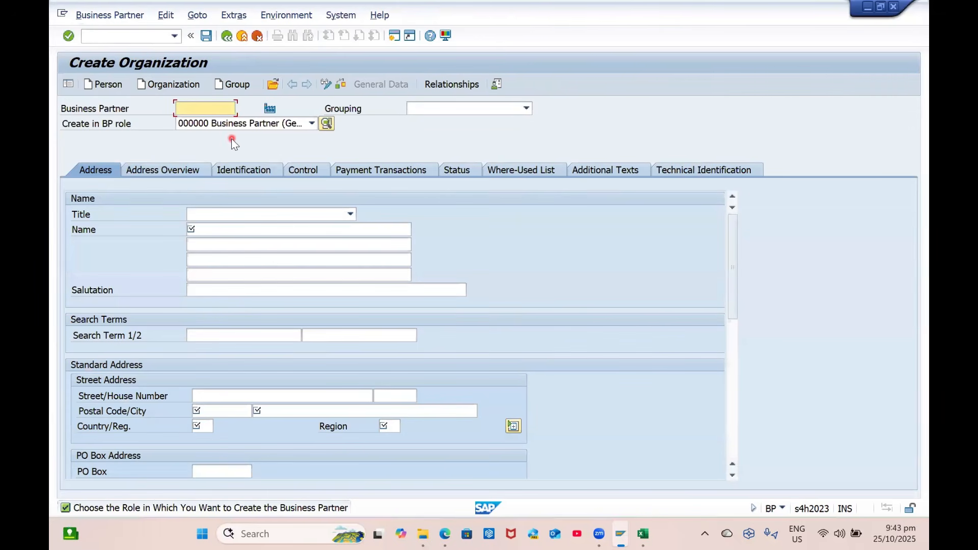
{"action": "left_click", "coordinate": [237, 123]}
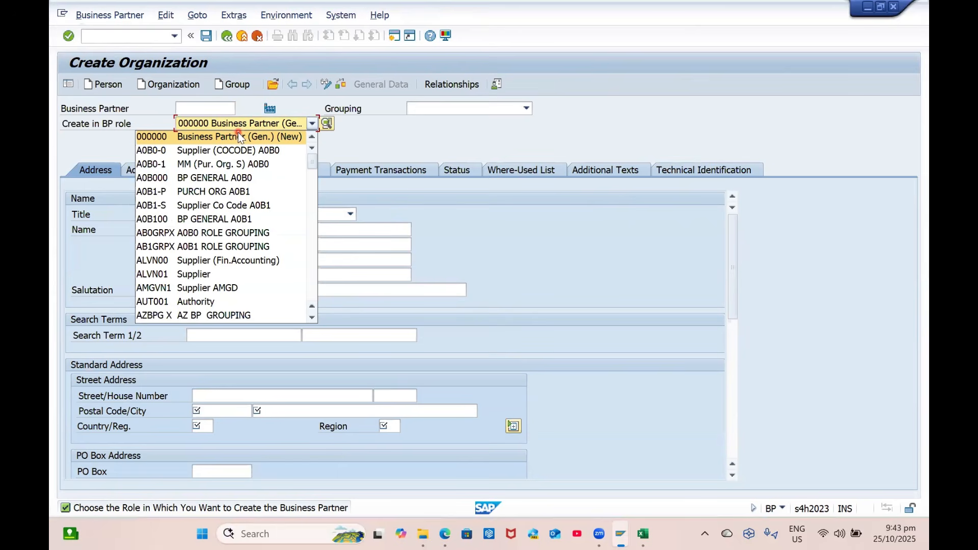
{"action": "left_click", "coordinate": [241, 138]}
Choose grouping GP01 Internal Number Assignment for the new partner
{"action": "left_click", "coordinate": [464, 109]}
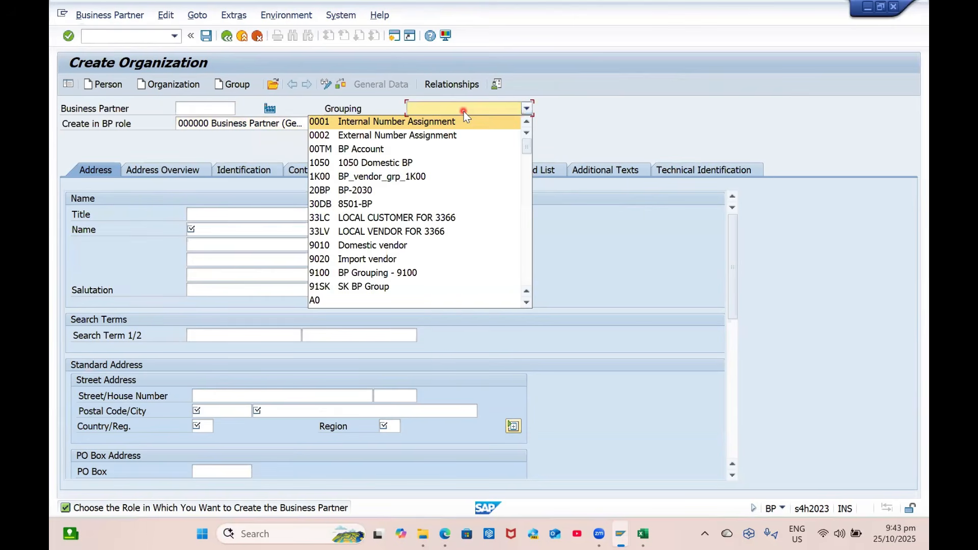
{"action": "key", "text": "g"}
{"action": "key", "text": "g"}
{"action": "key", "text": "z"}
{"action": "key", "text": "b"}
{"action": "key", "text": "Down"}
{"action": "key", "text": "Down"}
{"action": "key", "text": "Down"}
{"action": "key", "text": "Down"}
{"action": "key", "text": "Down"}
{"action": "key", "text": "Down"}
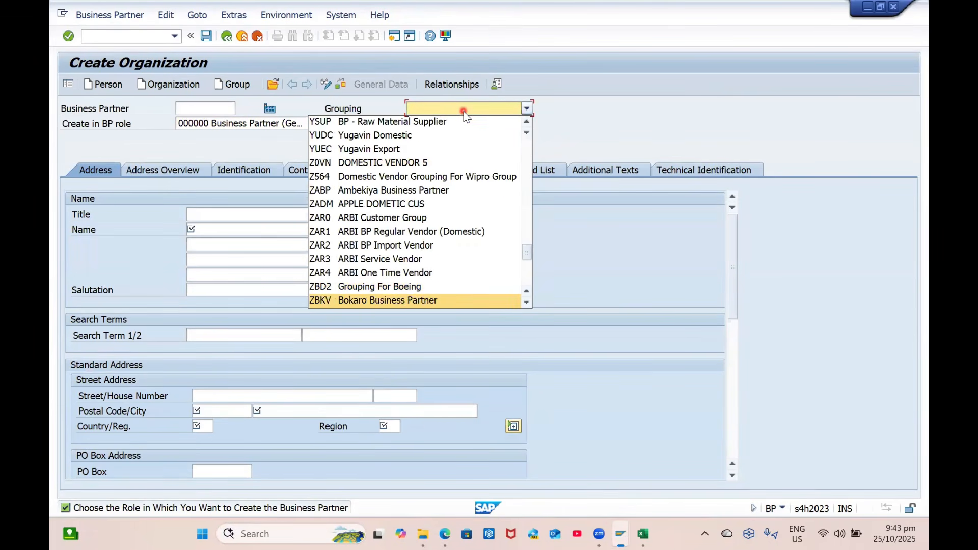
{"action": "key", "text": "Up"}
{"action": "key", "text": "Up"}
{"action": "key", "text": "Up"}
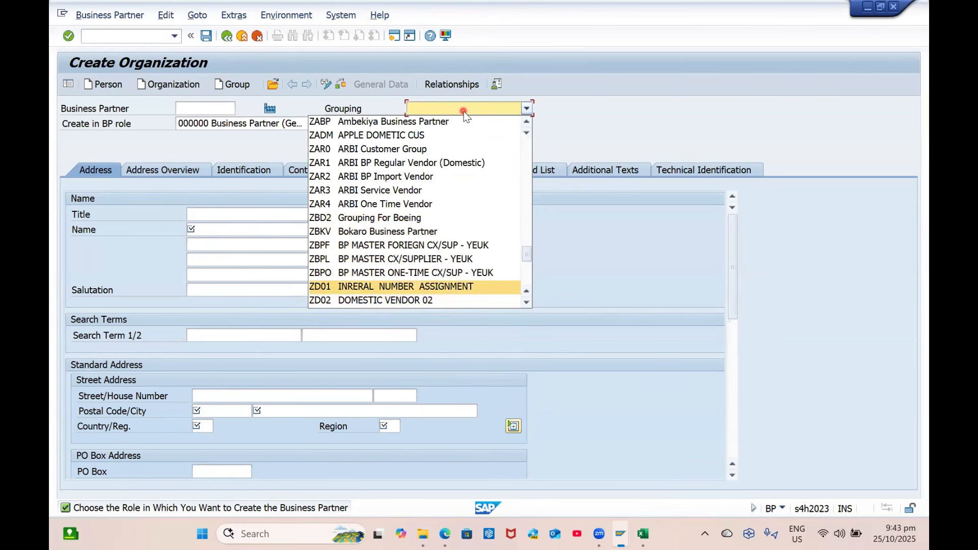
{"action": "key", "text": "Up"}
{"action": "key", "text": "Up"}
{"action": "key", "text": "Up"}
{"action": "key", "text": "Up"}
{"action": "key", "text": "Up"}
{"action": "key", "text": "Up"}
{"action": "key", "text": "Up"}
{"action": "key", "text": "Up"}
{"action": "key", "text": "Up"}
{"action": "key", "text": "Up"}
{"action": "key", "text": "Up"}
{"action": "key", "text": "Up"}
{"action": "key", "text": "Up"}
{"action": "key", "text": "Up"}
{"action": "key", "text": "Up"}
{"action": "key", "text": "Up"}
{"action": "key", "text": "Up"}
{"action": "key", "text": "Up"}
{"action": "key", "text": "Up"}
{"action": "key", "text": "Up"}
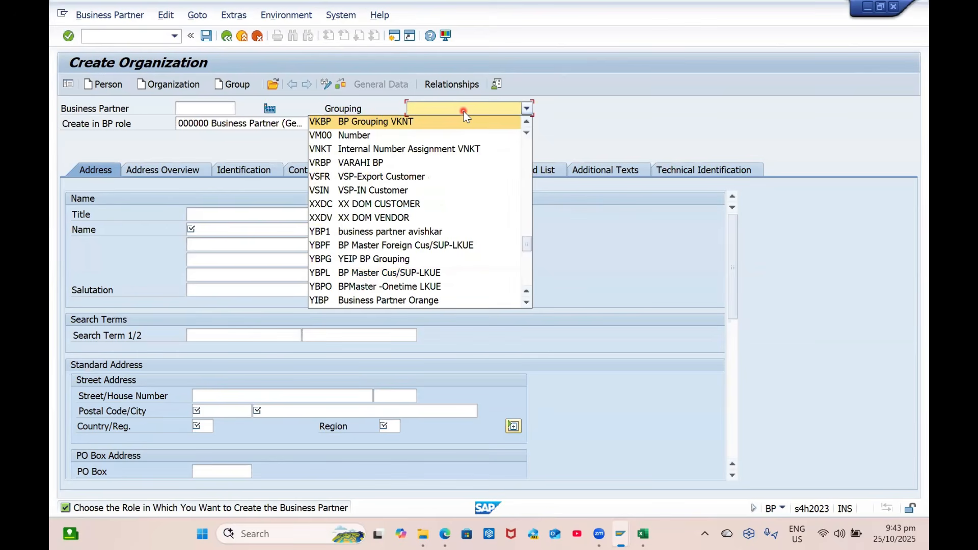
{"action": "key", "text": "Up"}
{"action": "key", "text": "Up"}
{"action": "key", "text": "Up"}
{"action": "key", "text": "Up"}
{"action": "key", "text": "Up"}
{"action": "key", "text": "Up"}
{"action": "key", "text": "Up"}
{"action": "key", "text": "Up"}
{"action": "key", "text": "Up"}
{"action": "key", "text": "Up"}
{"action": "key", "text": "Up"}
{"action": "key", "text": "Up"}
{"action": "key", "text": "Up"}
{"action": "key", "text": "Up"}
{"action": "key", "text": "Up"}
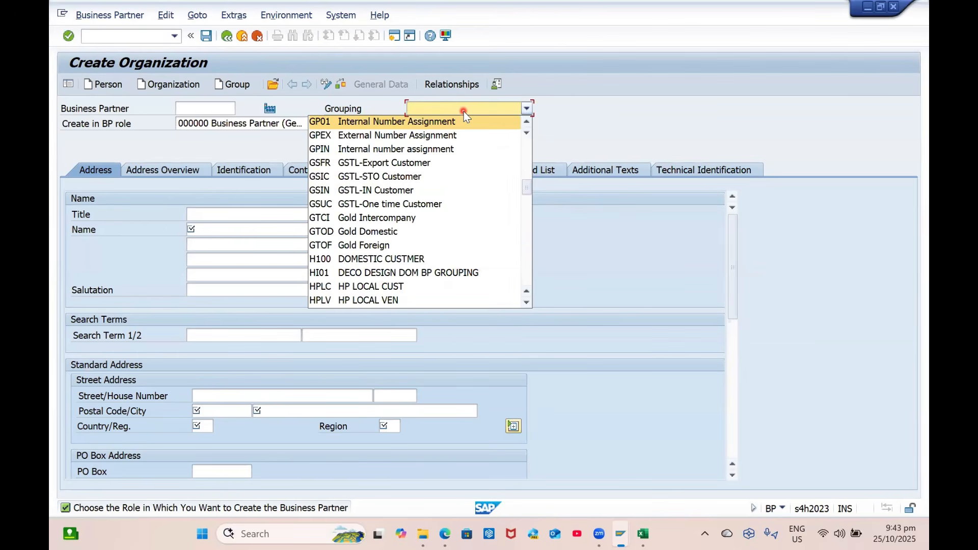
{"action": "left_click", "coordinate": [357, 122]}
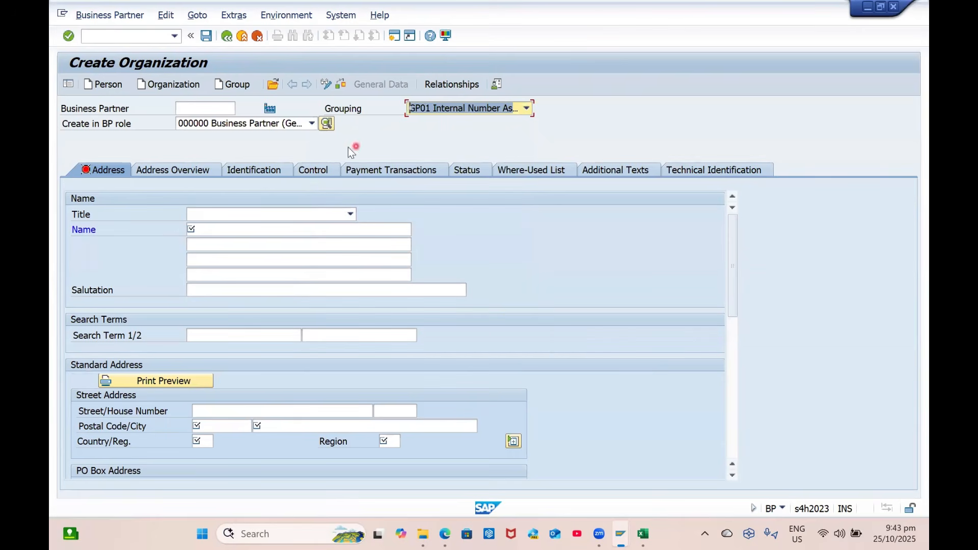
Set title Company, name 'SP Suppliers' and search term 'SP'
{"action": "left_click", "coordinate": [211, 108]}
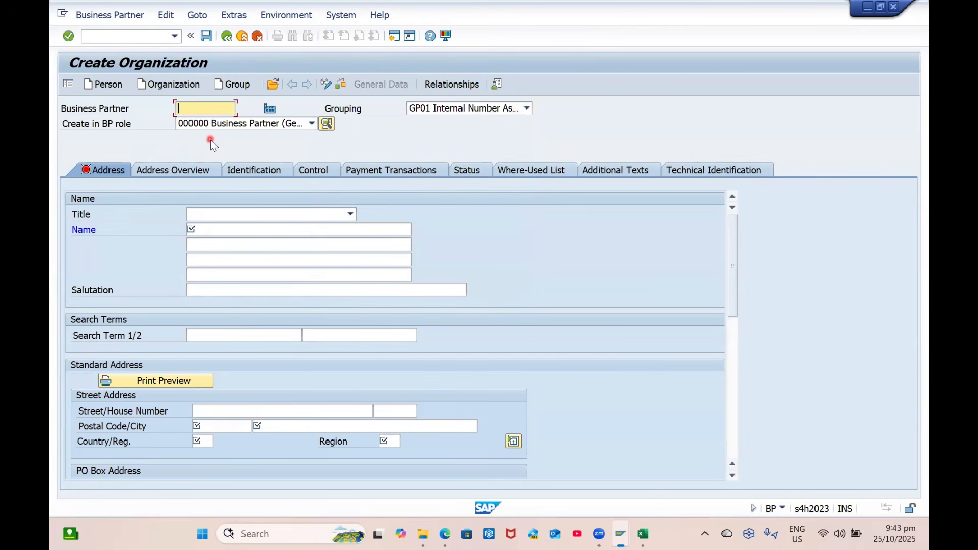
{"action": "left_click", "coordinate": [222, 214]}
{"action": "left_click", "coordinate": [231, 228]}
{"action": "left_click", "coordinate": [226, 229]}
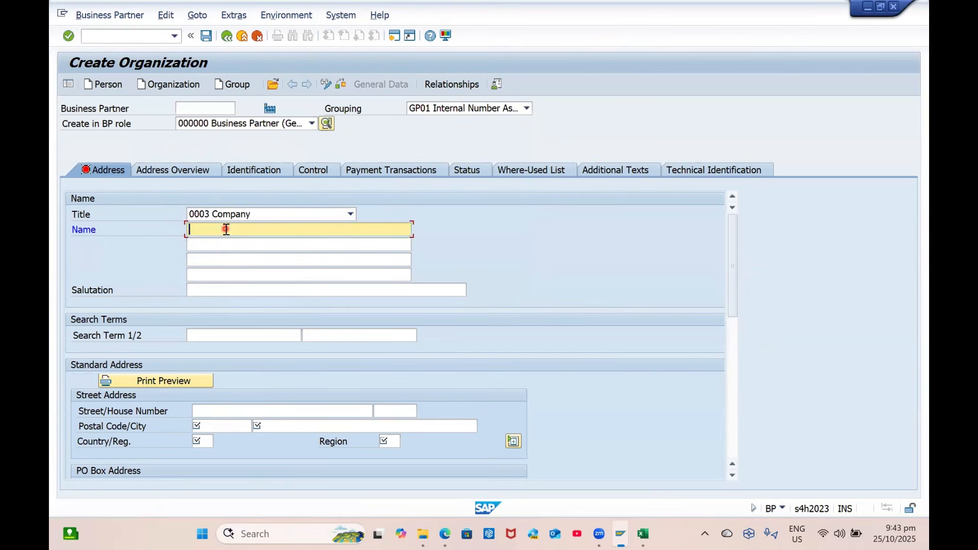
{"action": "type", "text": "SP V"}
{"action": "key", "text": "BackSpace"}
{"action": "type", "text": "S"}
{"action": "key", "text": "BackSpace"}
{"action": "type", "text": "Suppliers"}
{"action": "key", "text": "Tab"}
{"action": "left_click", "coordinate": [245, 333]}
{"action": "type", "text": "SP"}
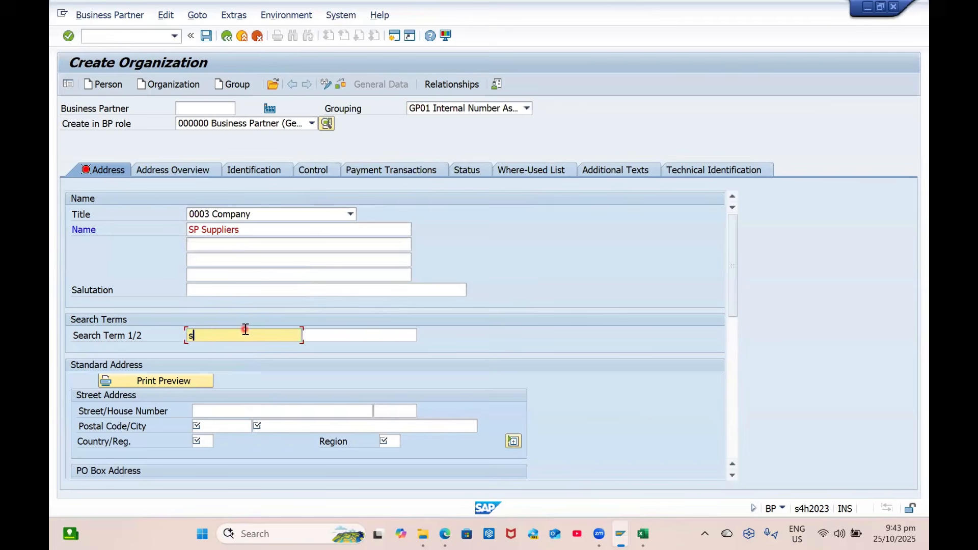
{"action": "key", "text": "Tab"}
Enter address street Rushikonda, postal code 530044, city, country IN, region 01; review Control and Identification
{"action": "left_click", "coordinate": [231, 416]}
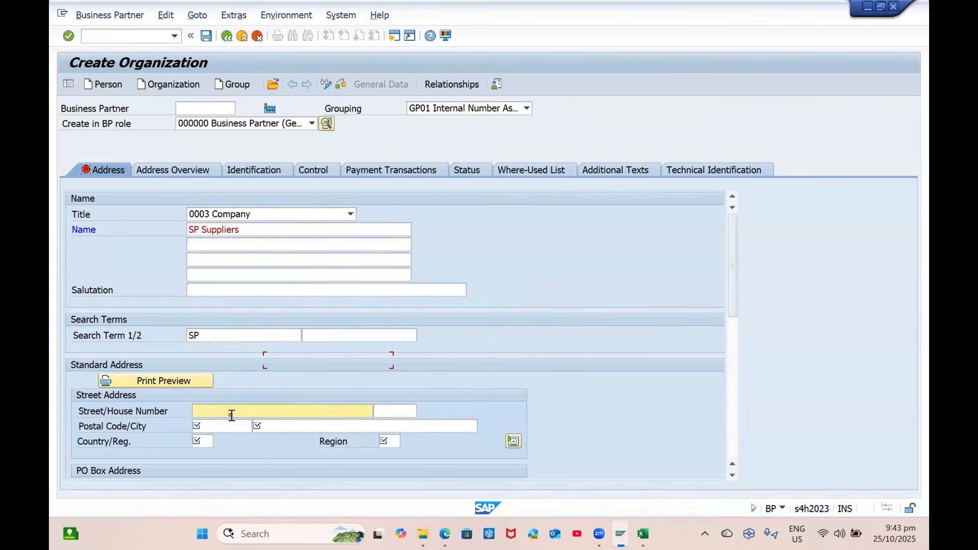
{"action": "type", "text": "Rushikonda"}
{"action": "key", "text": "Tab"}
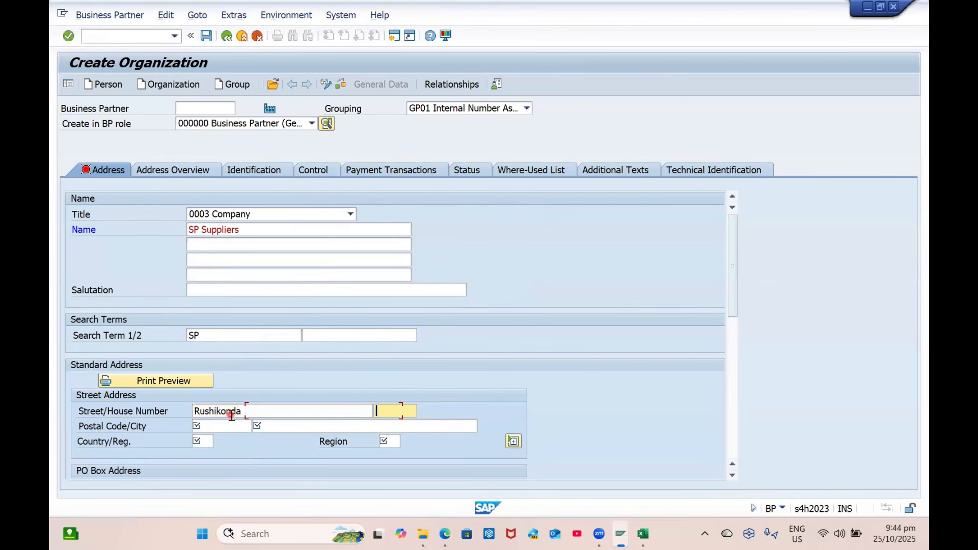
{"action": "key", "text": "Tab"}
{"action": "key", "text": "Down"}
{"action": "key", "text": "Down"}
{"action": "key", "text": "Down"}
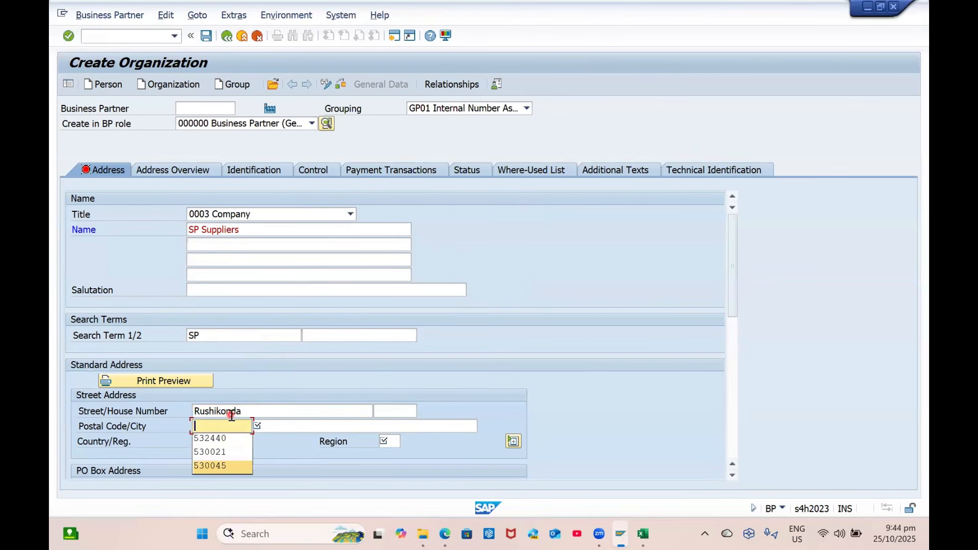
{"action": "type", "text": "530044"}
{"action": "key", "text": "Tab"}
{"action": "key", "text": "Down"}
{"action": "key", "text": "Down"}
{"action": "key", "text": "Tab"}
{"action": "key", "text": "Down"}
{"action": "key", "text": "Tab"}
{"action": "key", "text": "Down"}
{"action": "key", "text": "Down"}
{"action": "key", "text": "Return"}
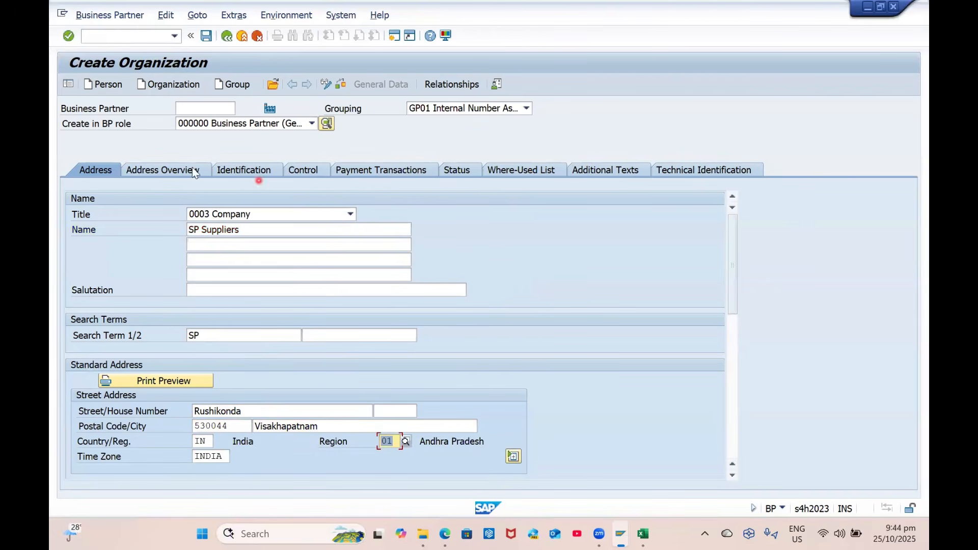
{"action": "left_click", "coordinate": [300, 171]}
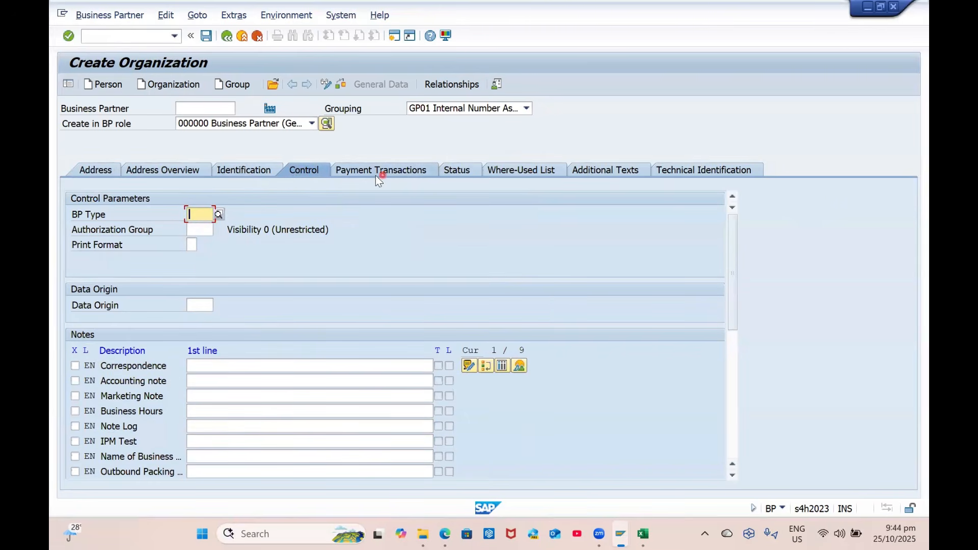
{"action": "left_click", "coordinate": [245, 170]}
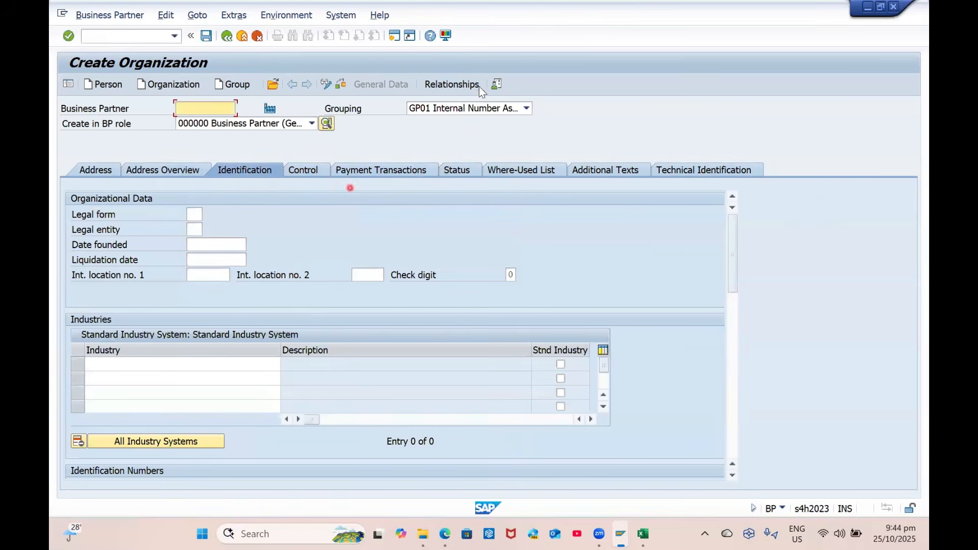
Browse the relationship categories without choosing one, then return to the general data
{"action": "left_click", "coordinate": [453, 85]}
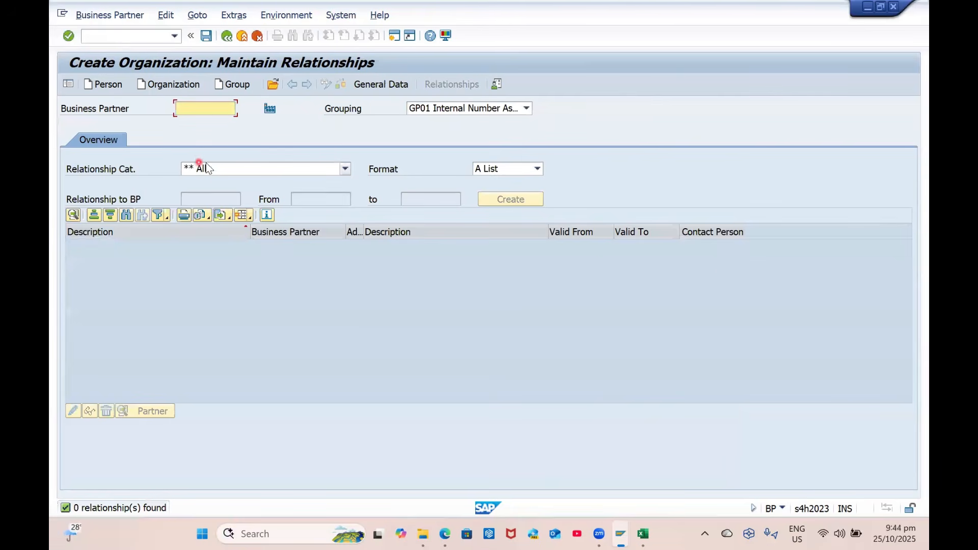
{"action": "left_click", "coordinate": [222, 168]}
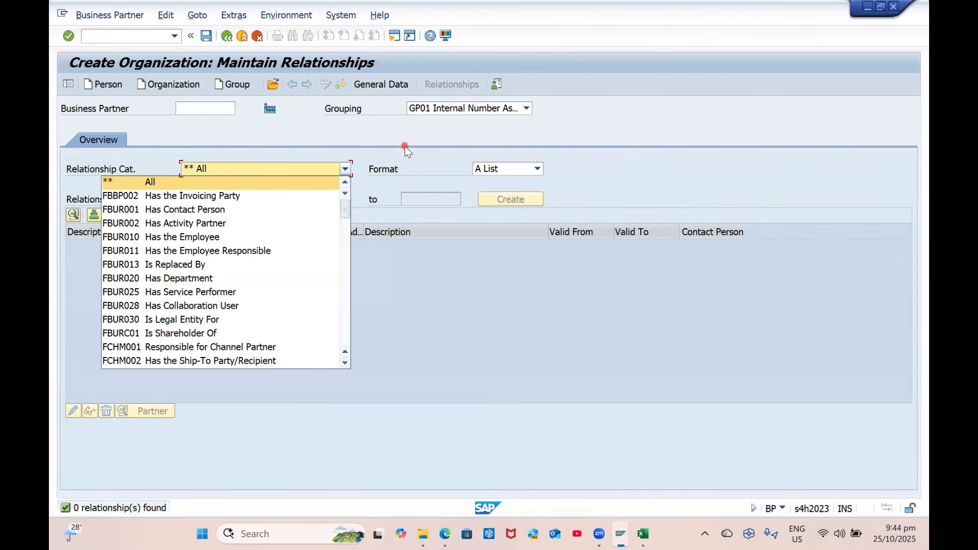
{"action": "key", "text": "Down"}
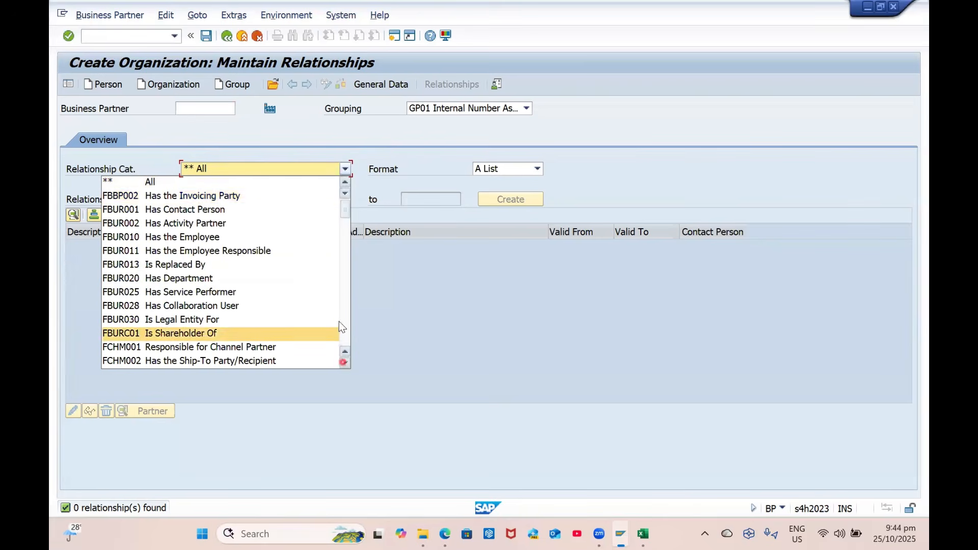
{"action": "scroll", "coordinate": [239, 344], "scroll_direction": "down", "scroll_amount": 10}
{"action": "scroll", "coordinate": [229, 346], "scroll_direction": "down", "scroll_amount": 10}
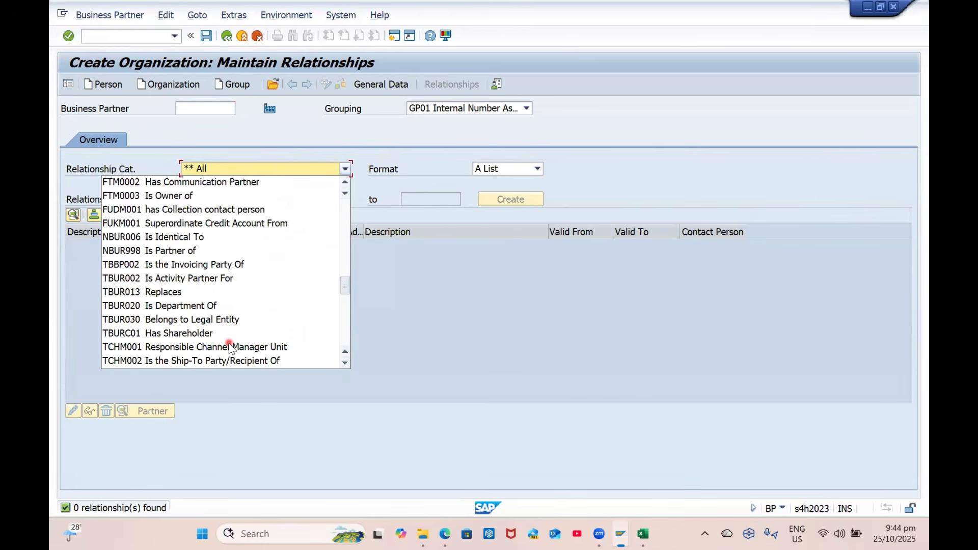
{"action": "scroll", "coordinate": [229, 346], "scroll_direction": "up", "scroll_amount": 5}
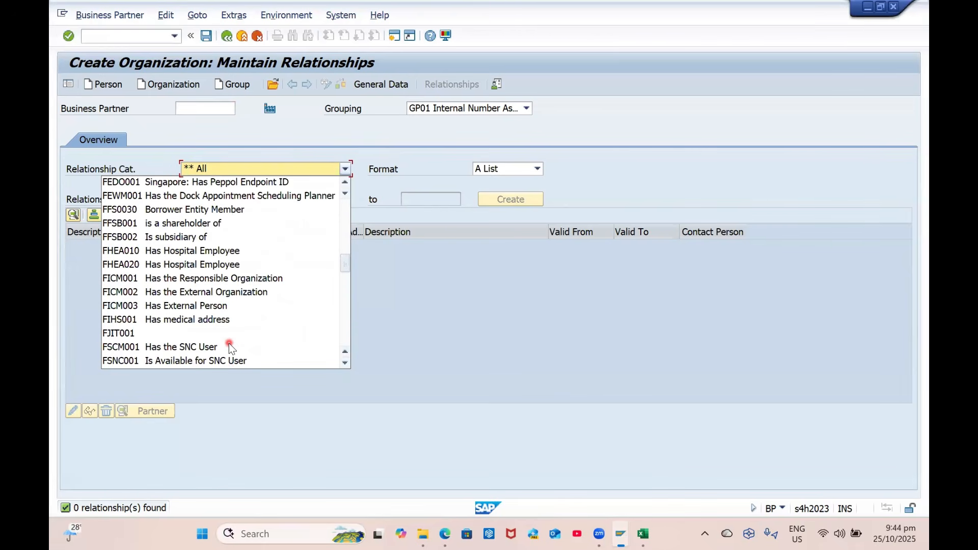
{"action": "scroll", "coordinate": [229, 347], "scroll_direction": "down", "scroll_amount": 4}
{"action": "left_click", "coordinate": [357, 260]}
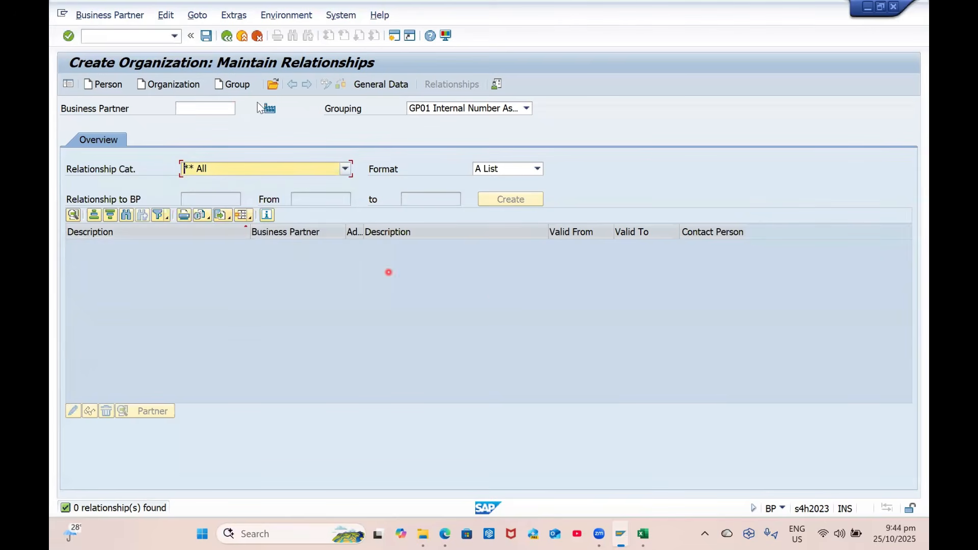
{"action": "left_click", "coordinate": [386, 84]}
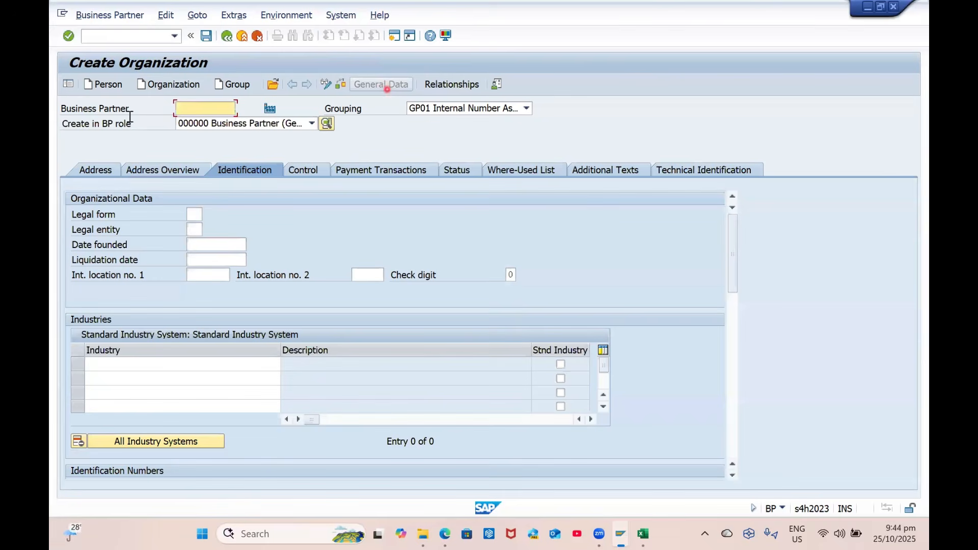
Save the organization as business partner 70000030 and check its role list in display mode
{"action": "left_click", "coordinate": [208, 34]}
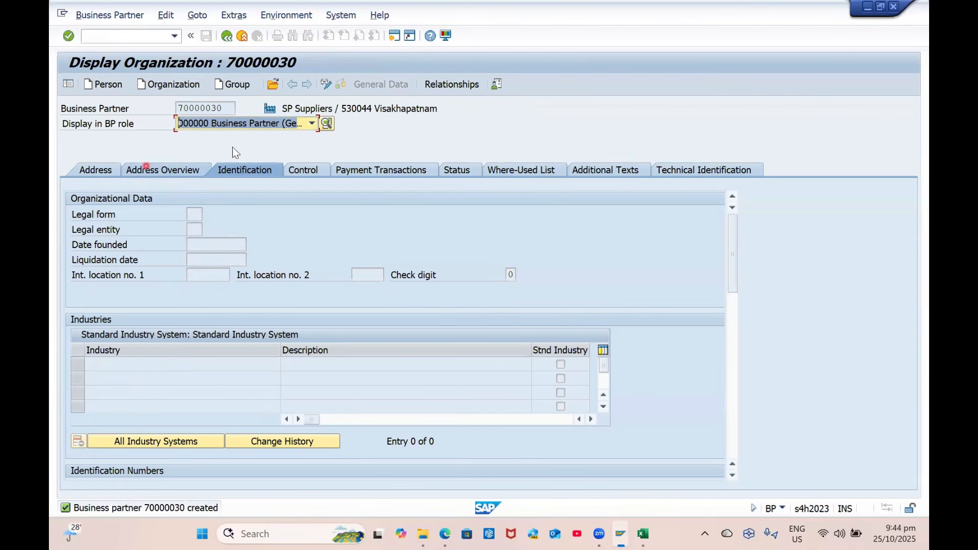
{"action": "left_click", "coordinate": [221, 123]}
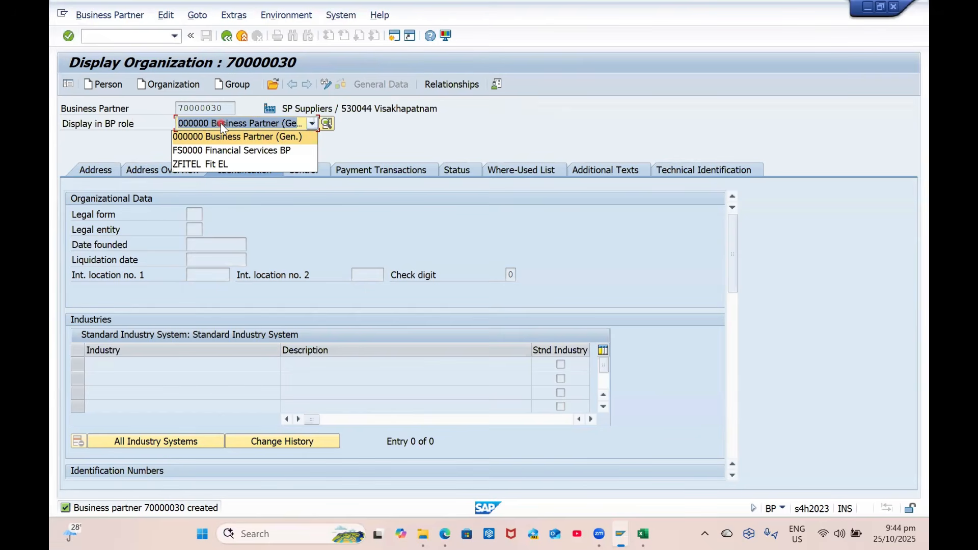
{"action": "left_click", "coordinate": [221, 123]}
{"action": "left_click", "coordinate": [221, 127]}
{"action": "left_click", "coordinate": [221, 126]}
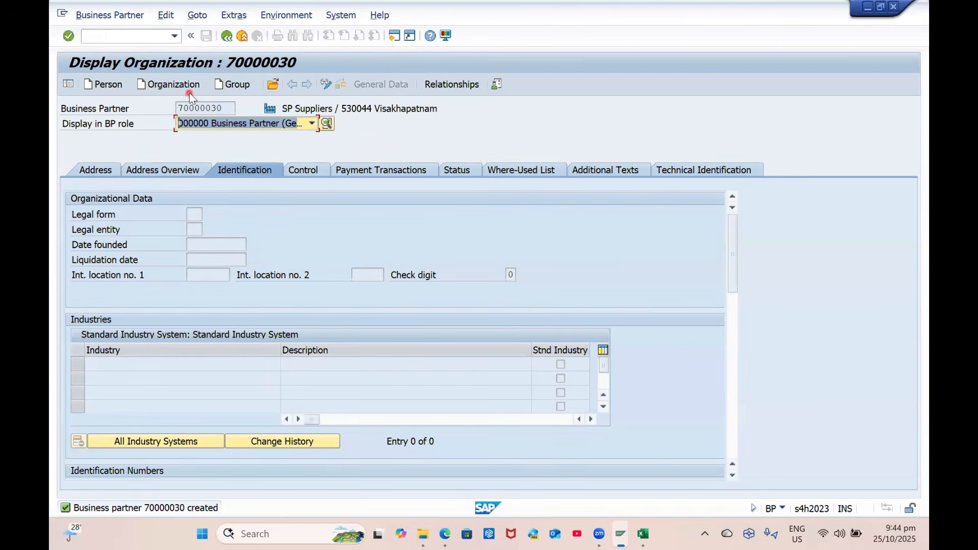
Switch partner 70000030 to change mode and add role FLVN00 Sup (Fin.Accounting) FL
{"action": "left_click", "coordinate": [326, 86]}
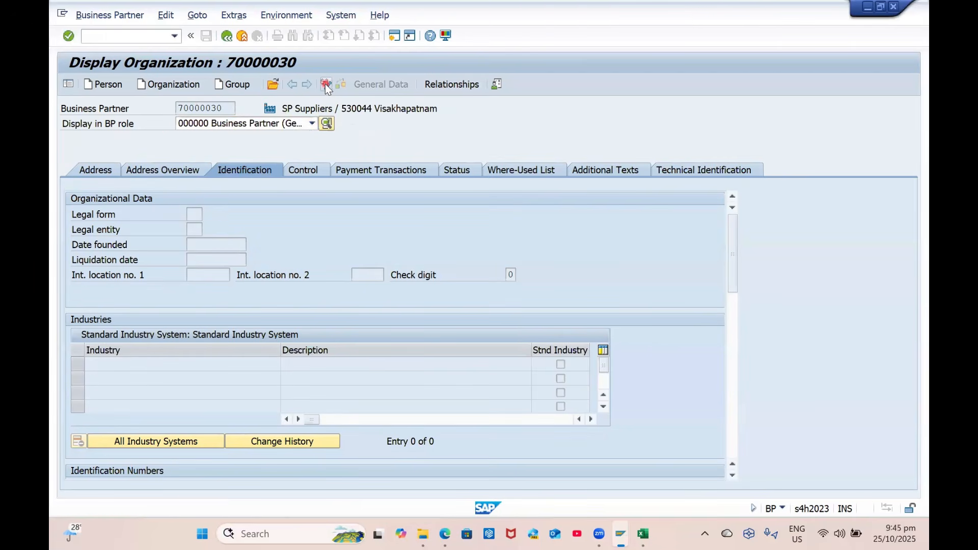
{"action": "left_click", "coordinate": [232, 126]}
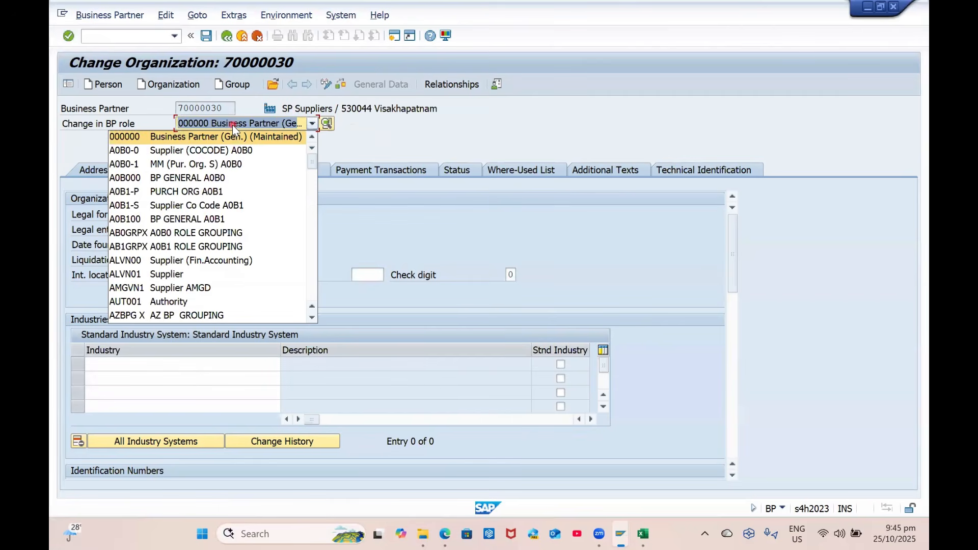
{"action": "type", "text": "flv"}
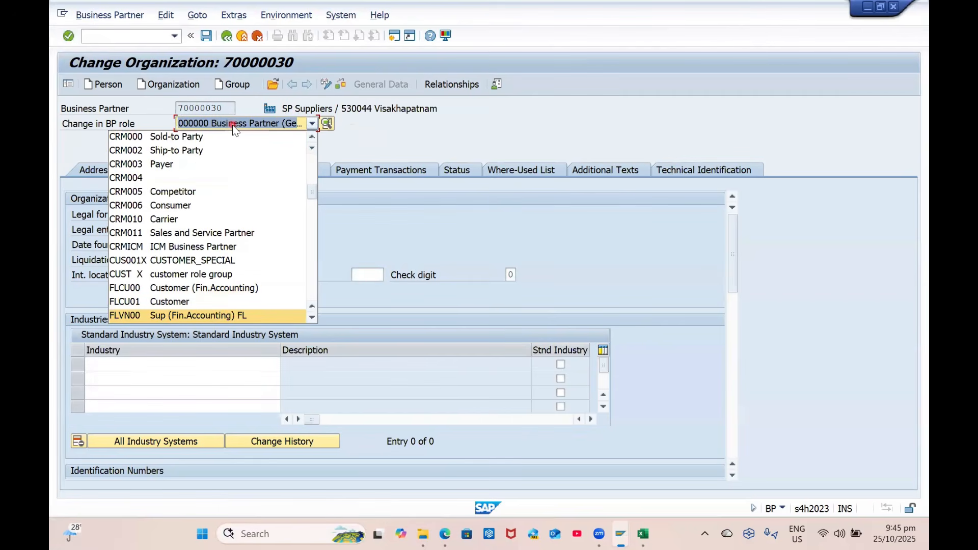
{"action": "left_click", "coordinate": [197, 316]}
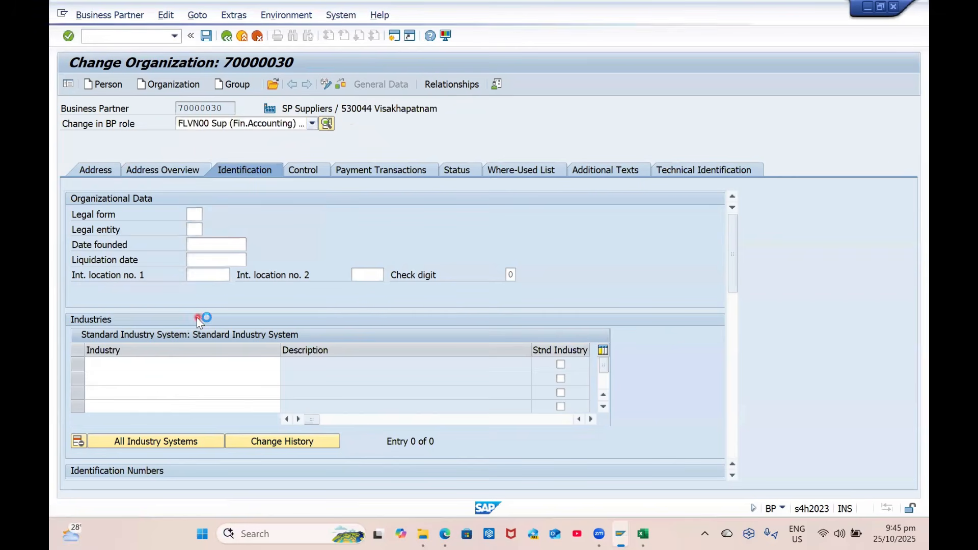
Review the Address, Control and Vendor: General Data tabs, then open Company Code data
{"action": "left_click", "coordinate": [97, 169]}
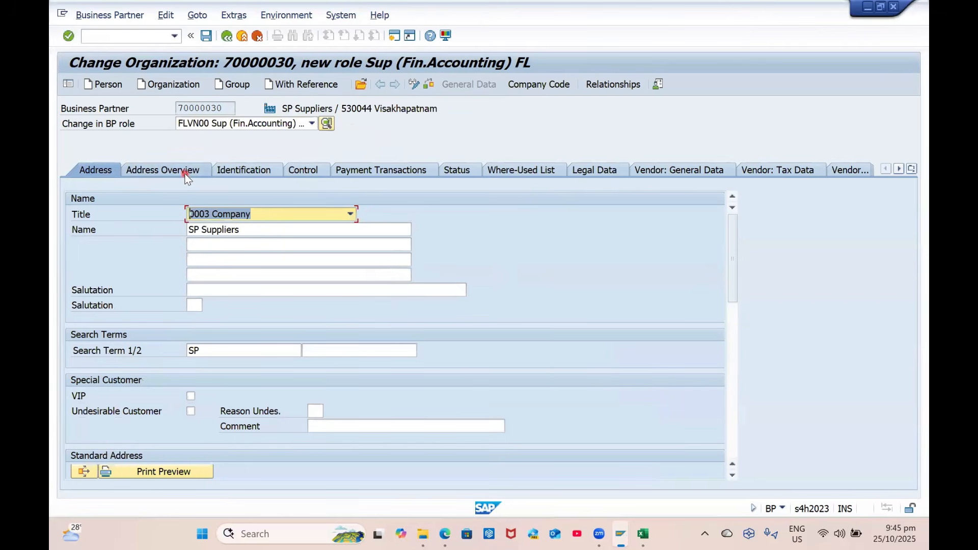
{"action": "left_click", "coordinate": [314, 172]}
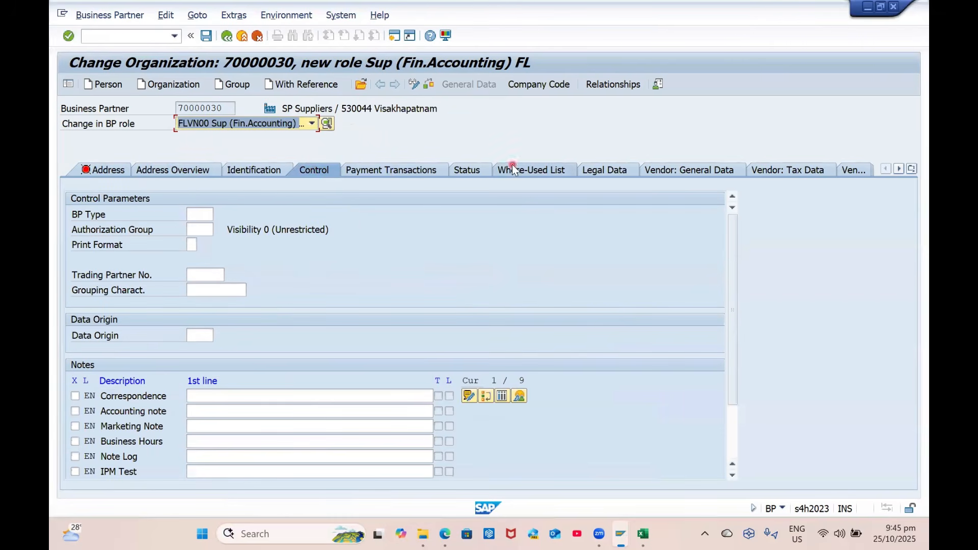
{"action": "left_click", "coordinate": [667, 170]}
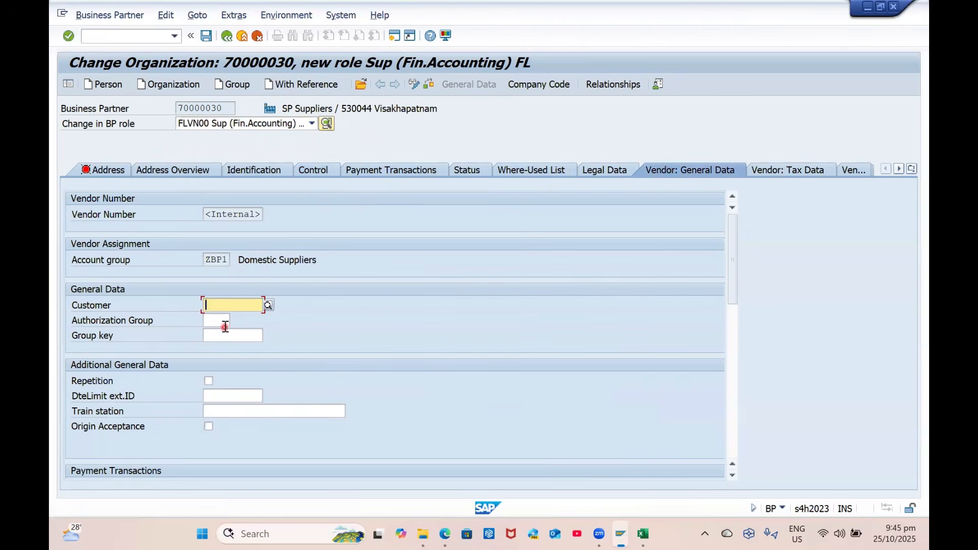
{"action": "scroll", "coordinate": [234, 349], "scroll_direction": "down", "scroll_amount": 3}
{"action": "scroll", "coordinate": [239, 343], "scroll_direction": "down", "scroll_amount": 7}
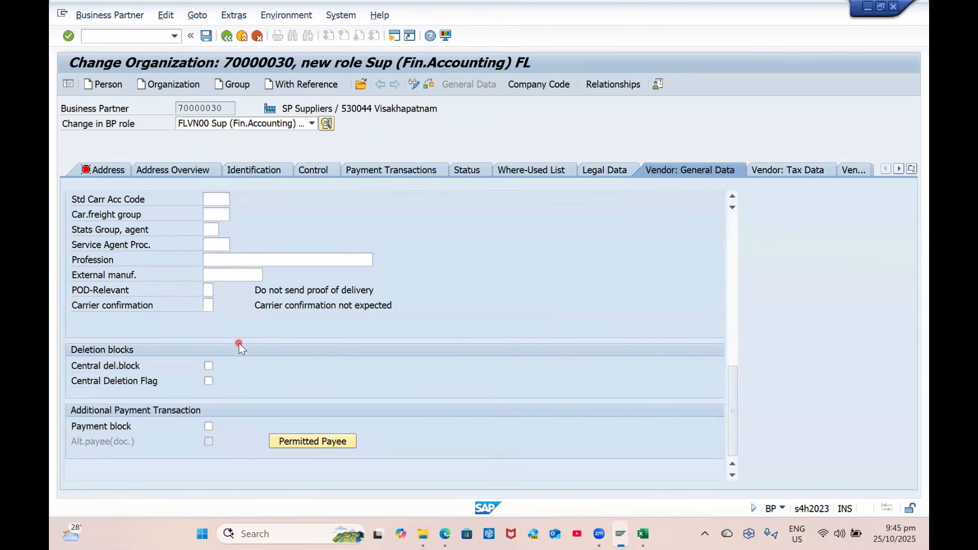
{"action": "scroll", "coordinate": [254, 392], "scroll_direction": "up", "scroll_amount": 3}
{"action": "scroll", "coordinate": [255, 391], "scroll_direction": "up", "scroll_amount": 3}
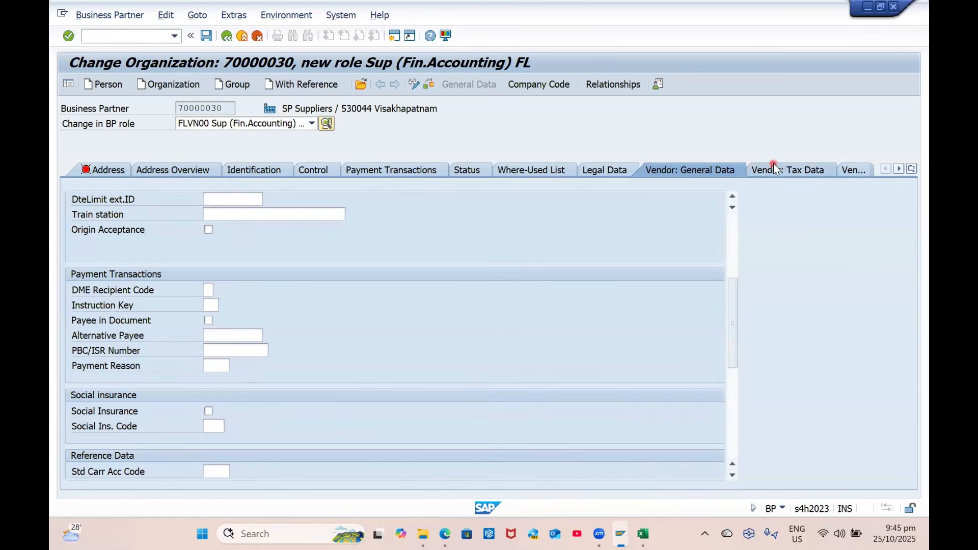
{"action": "left_click", "coordinate": [535, 84]}
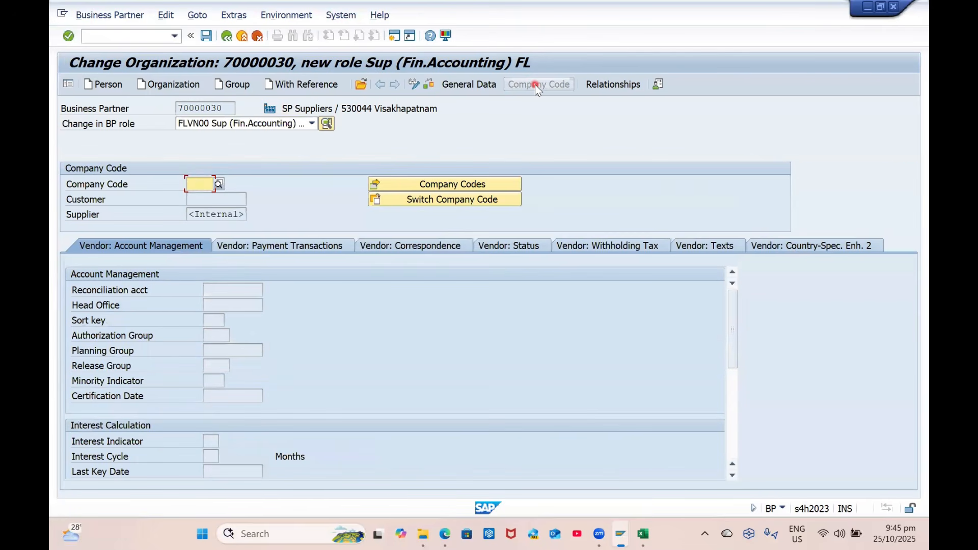
Enter company code GP00 with reconciliation account 160000 and sort key 001
{"action": "type", "text": "gp00"}
{"action": "key", "text": "Return"}
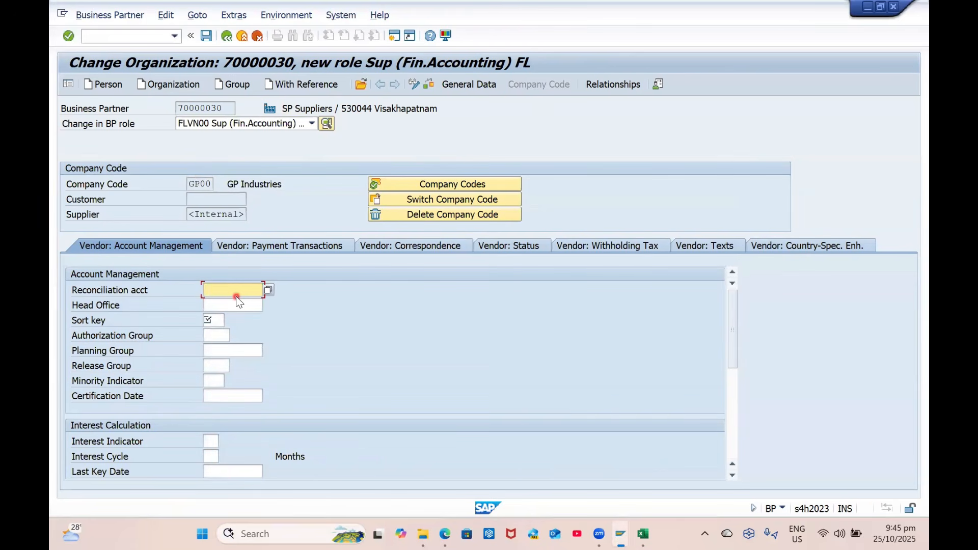
{"action": "left_click", "coordinate": [271, 287]}
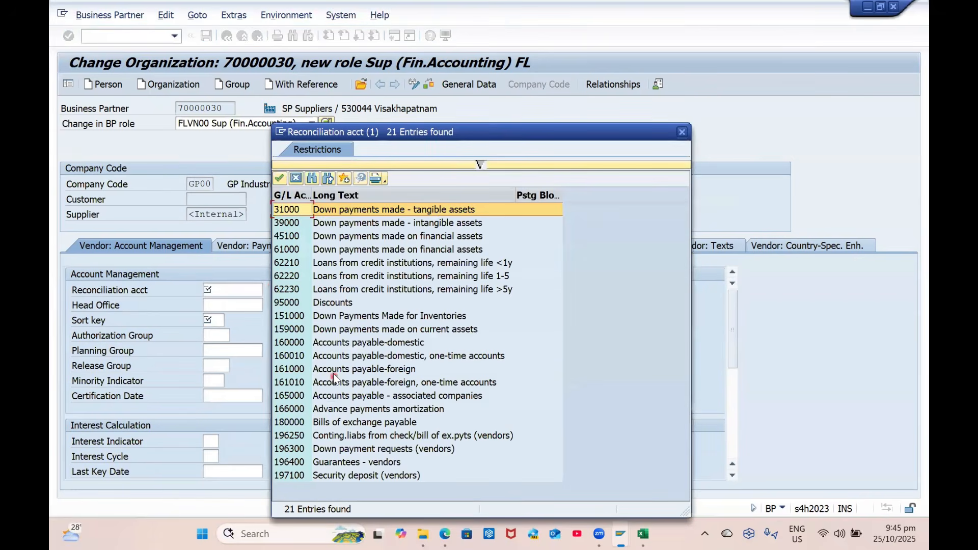
{"action": "double_click", "coordinate": [328, 344]}
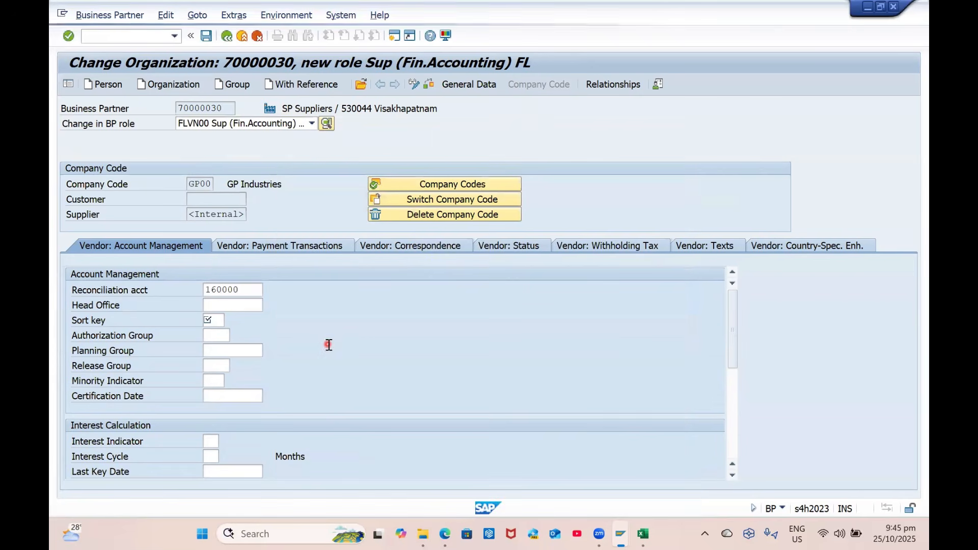
{"action": "type", "text": "001"}
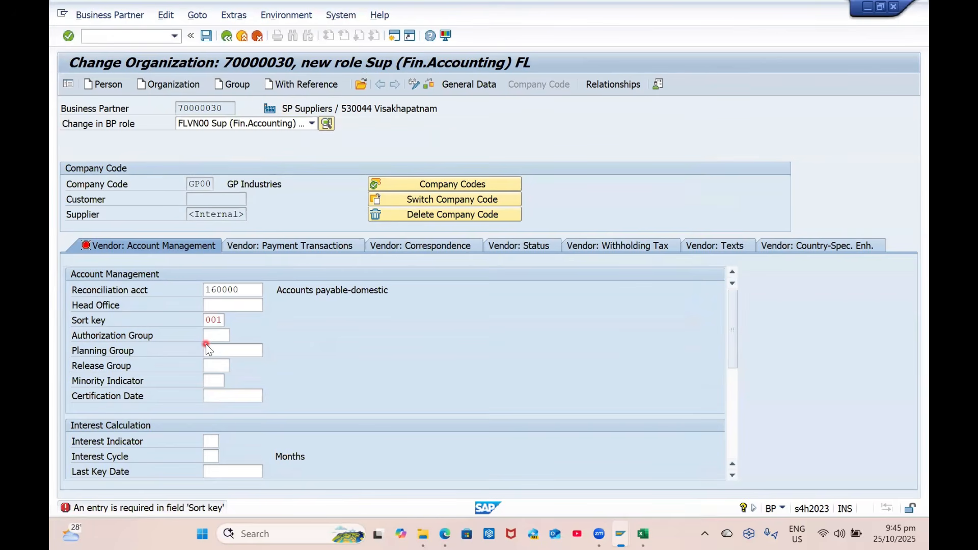
{"action": "key", "text": "Return"}
Set payment terms 0001 and turn on Check Double Invoice in Vendor: Payment Transactions
{"action": "scroll", "coordinate": [286, 374], "scroll_direction": "down", "scroll_amount": 10}
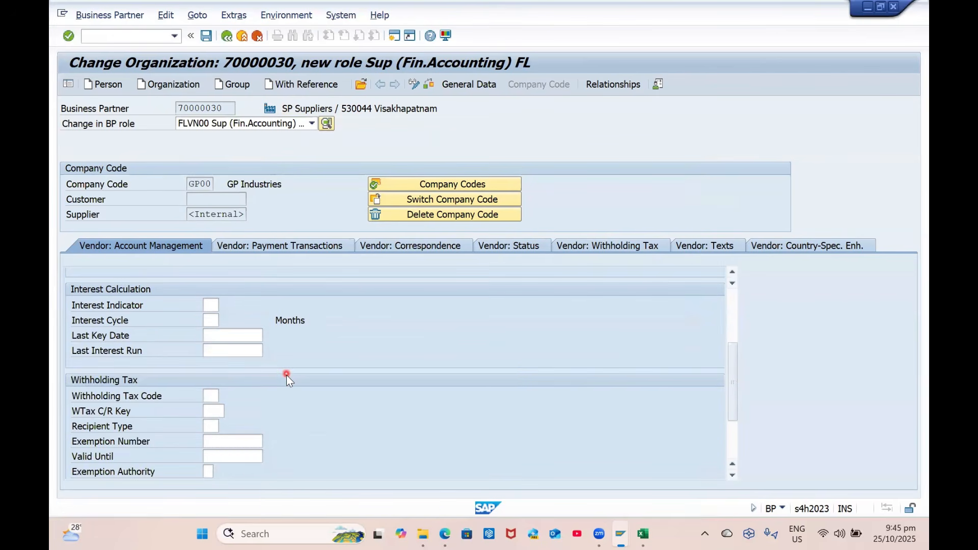
{"action": "scroll", "coordinate": [379, 374], "scroll_direction": "up", "scroll_amount": 10}
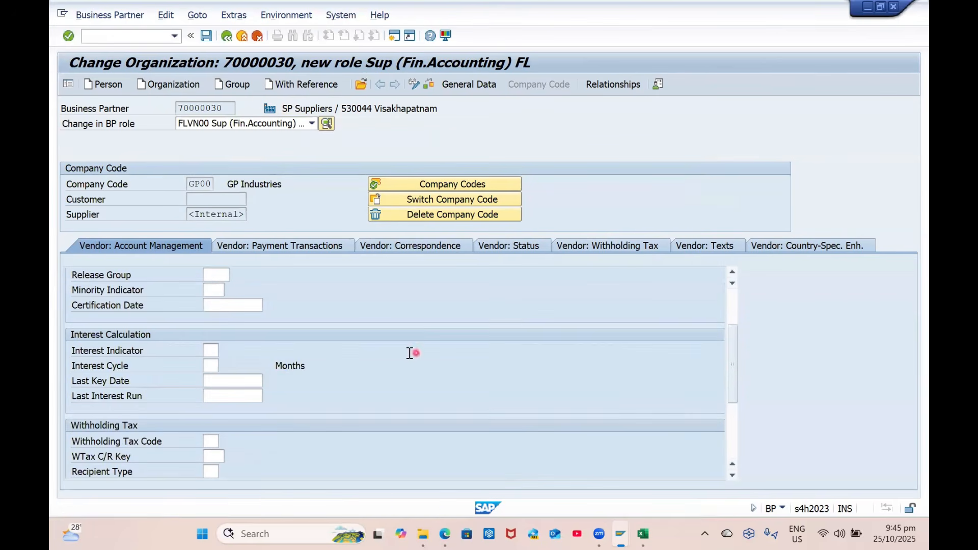
{"action": "left_click", "coordinate": [293, 249]}
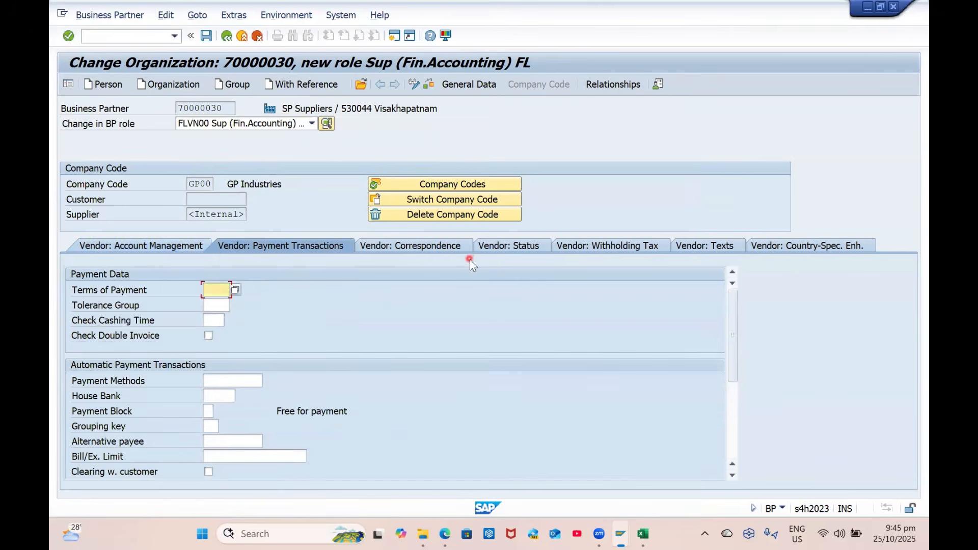
{"action": "type", "text": "0001"}
{"action": "key", "text": "Return"}
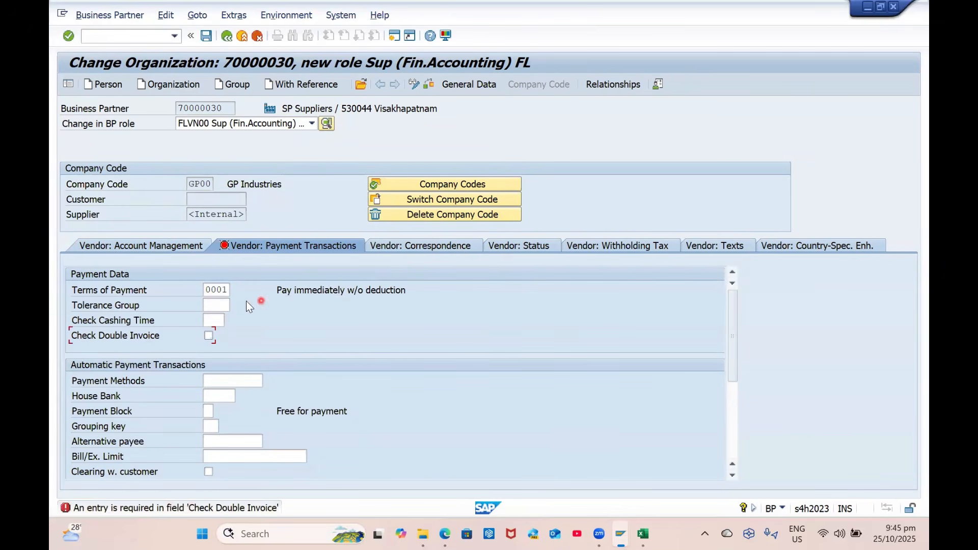
{"action": "left_click", "coordinate": [208, 336]}
{"action": "left_click", "coordinate": [256, 382]}
{"action": "left_click", "coordinate": [209, 351]}
{"action": "scroll", "coordinate": [229, 362], "scroll_direction": "down", "scroll_amount": 5}
Save, set the address communication language to EN English, and check the partner data
{"action": "left_click", "coordinate": [535, 246]}
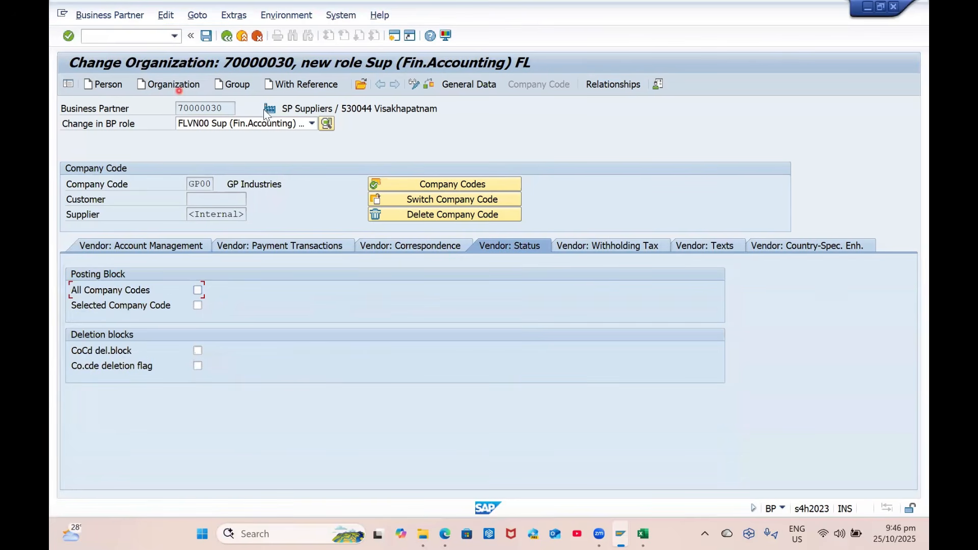
{"action": "left_click", "coordinate": [206, 36]}
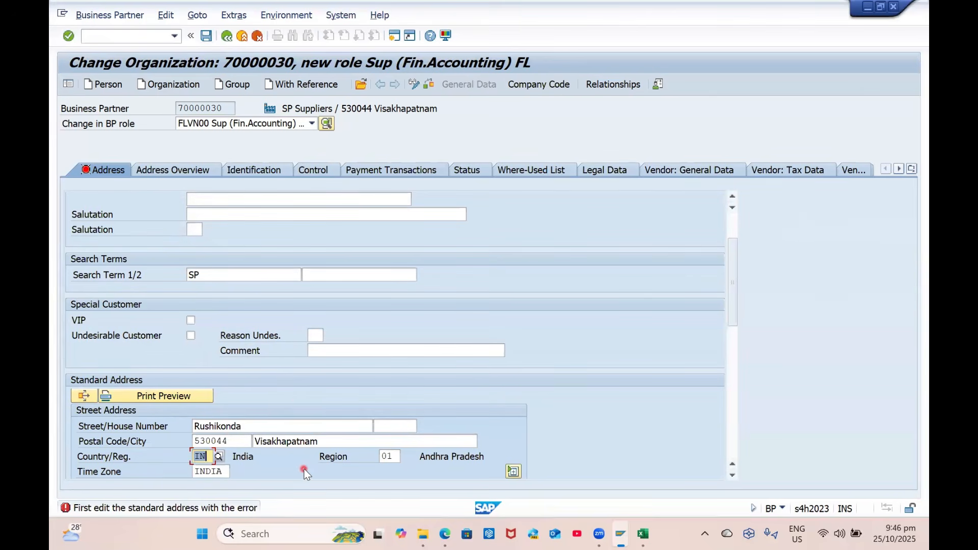
{"action": "scroll", "coordinate": [304, 468], "scroll_direction": "down", "scroll_amount": 4}
{"action": "left_click", "coordinate": [301, 411]}
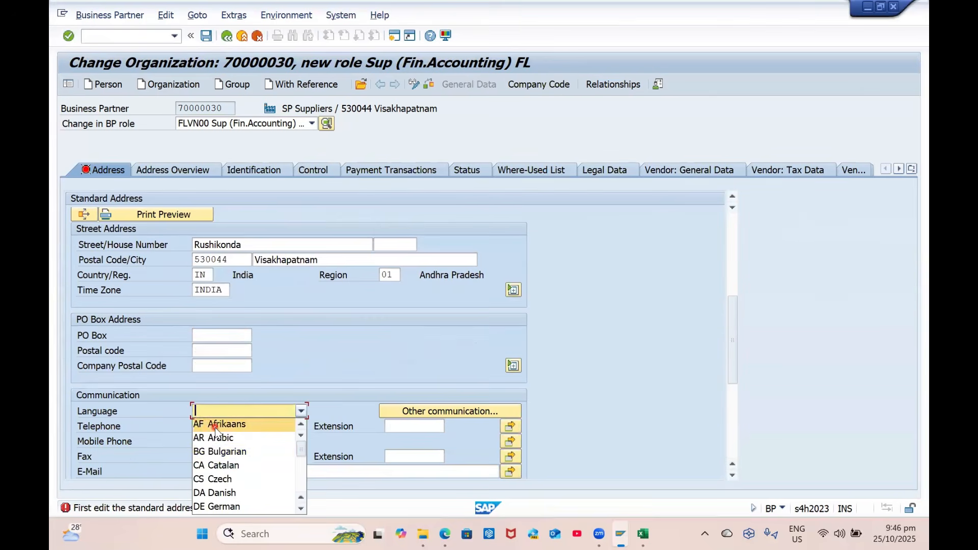
{"action": "key", "text": "e"}
{"action": "key", "text": "e"}
{"action": "key", "text": "e"}
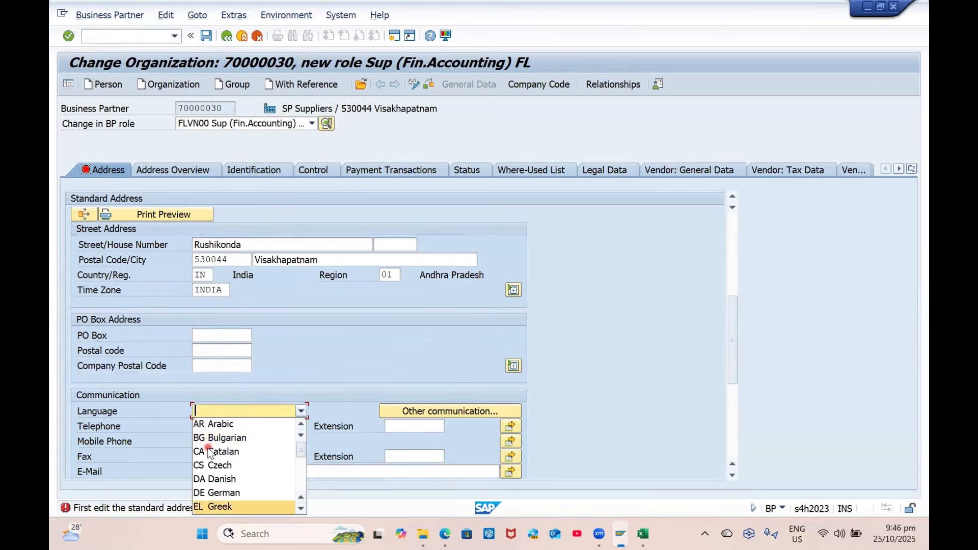
{"action": "key", "text": "Tab"}
{"action": "key", "text": "Return"}
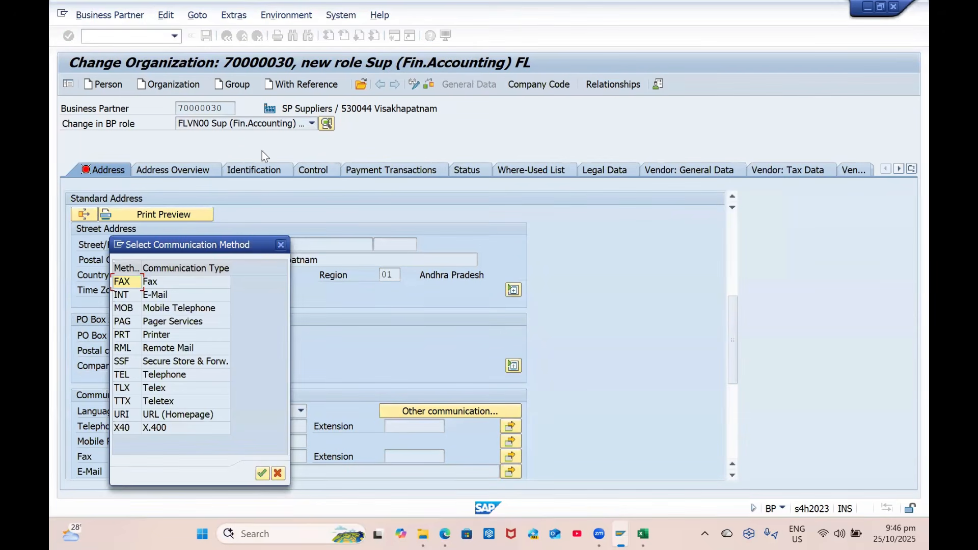
{"action": "left_click", "coordinate": [280, 245]}
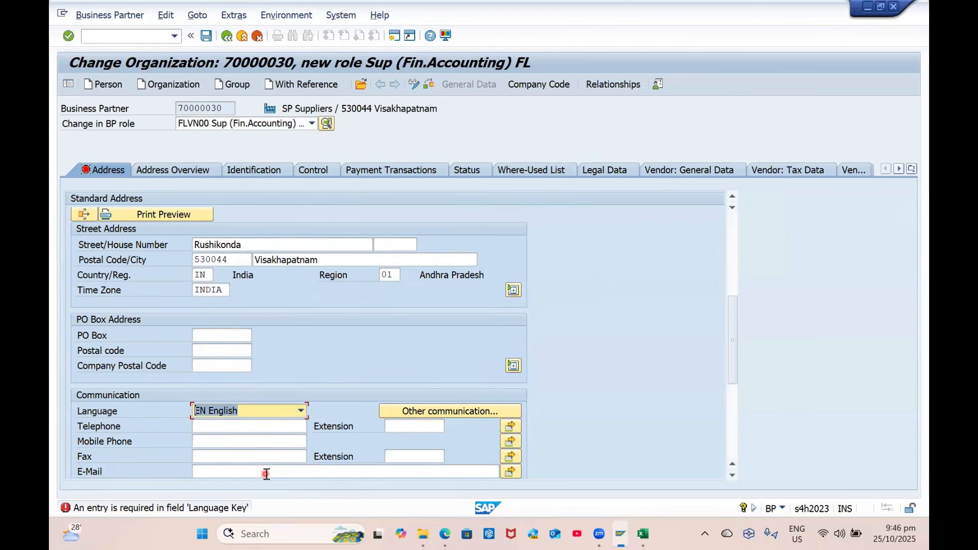
{"action": "left_click", "coordinate": [431, 84]}
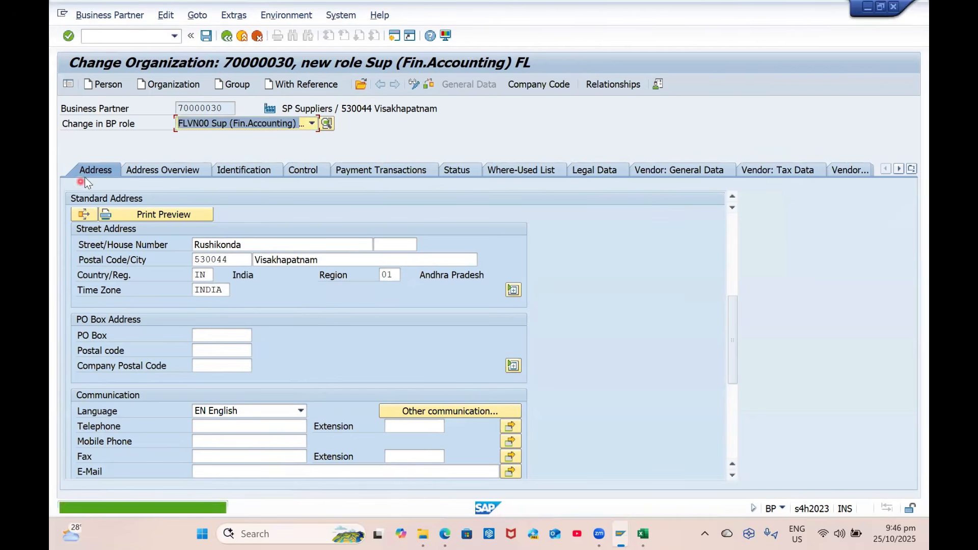
Save the finance supplier role and add role FLVN01 Supplier FL, showing its purchasing data
{"action": "left_click", "coordinate": [205, 37]}
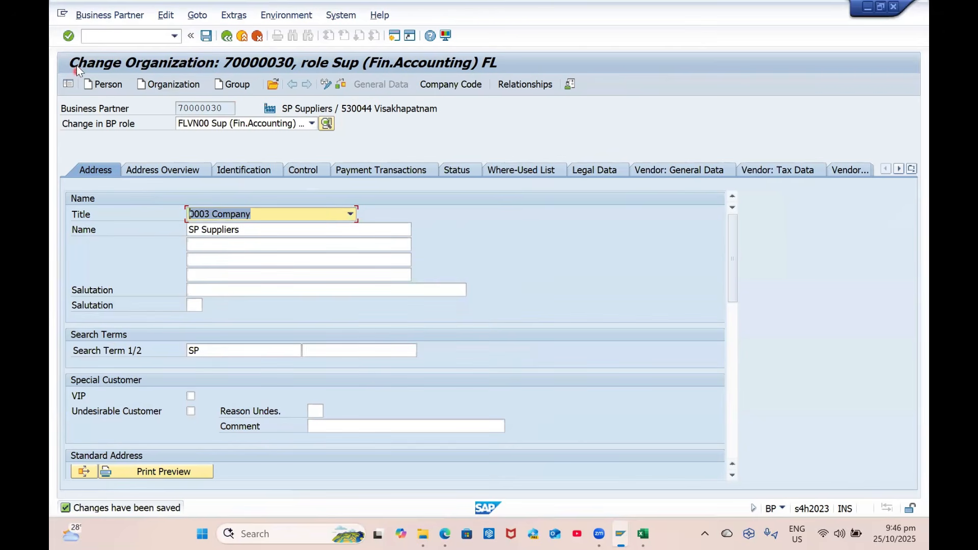
{"action": "left_click", "coordinate": [264, 126]}
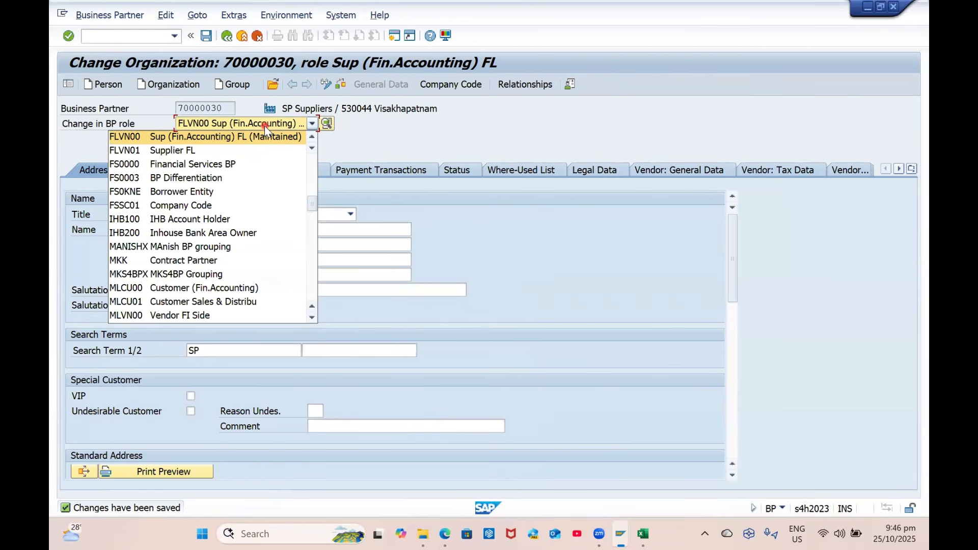
{"action": "key", "text": "Down"}
{"action": "key", "text": "Return"}
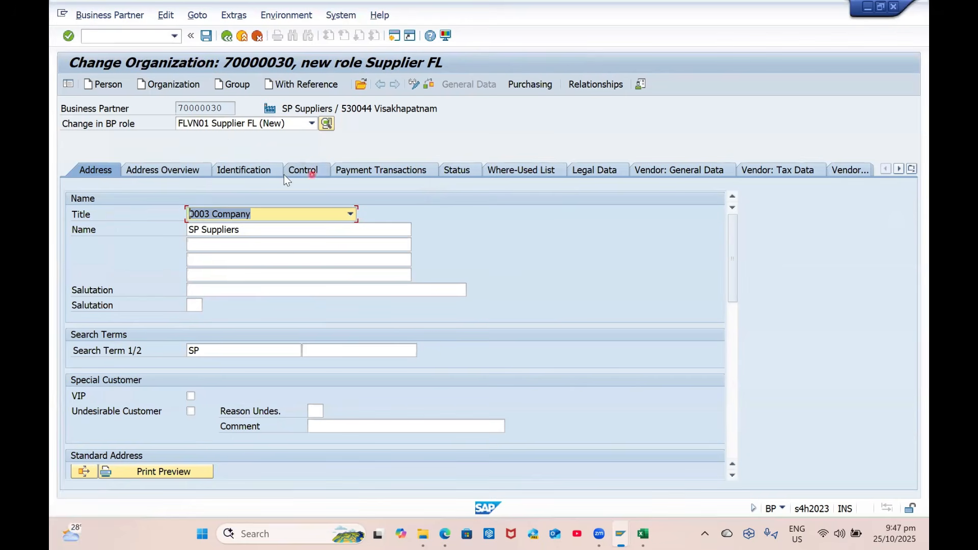
{"action": "left_click", "coordinate": [537, 85]}
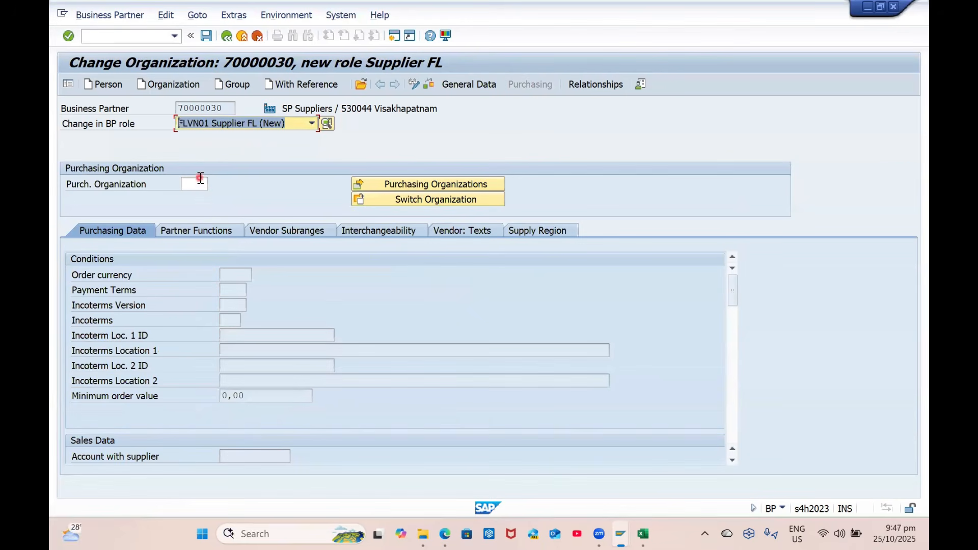
Enter purchasing organization GPPO with order currency INR and payment terms 0001
{"action": "key", "text": "Tab"}
{"action": "type", "text": "gppo"}
{"action": "key", "text": "Return"}
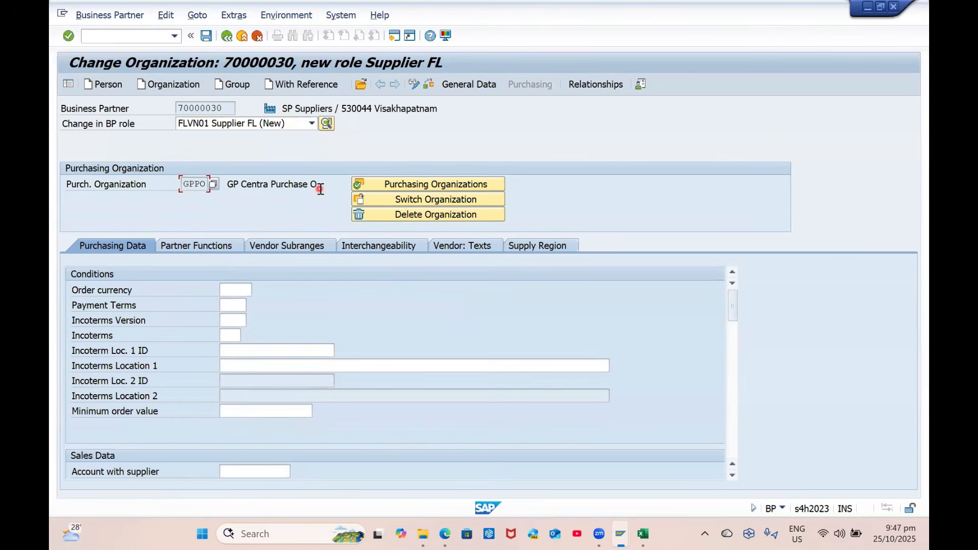
{"action": "left_click", "coordinate": [248, 289]}
{"action": "type", "text": "inr"}
{"action": "left_click", "coordinate": [229, 304]}
{"action": "key", "text": "Return"}
{"action": "type", "text": "0001"}
{"action": "key", "text": "Return"}
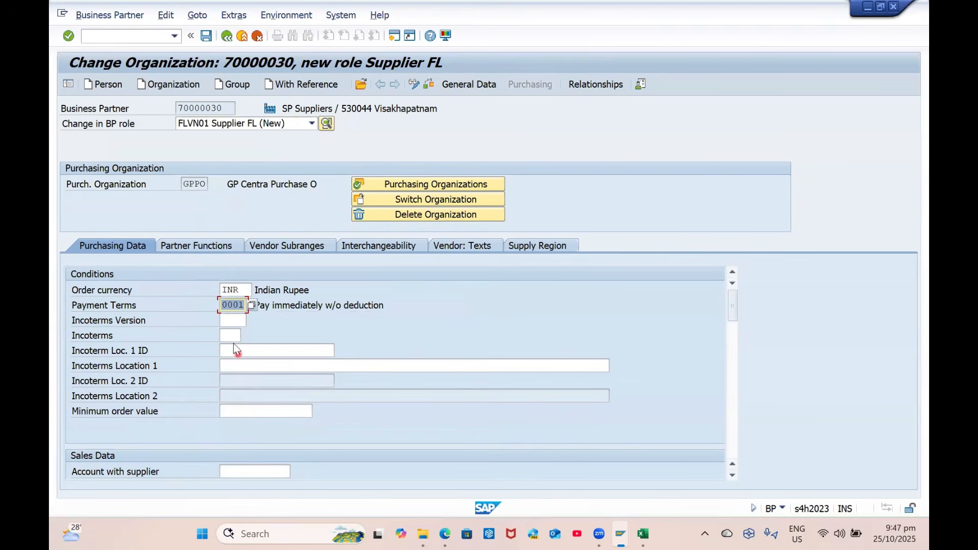
{"action": "scroll", "coordinate": [264, 375], "scroll_direction": "down", "scroll_amount": 5}
{"action": "scroll", "coordinate": [264, 375], "scroll_direction": "up", "scroll_amount": 2}
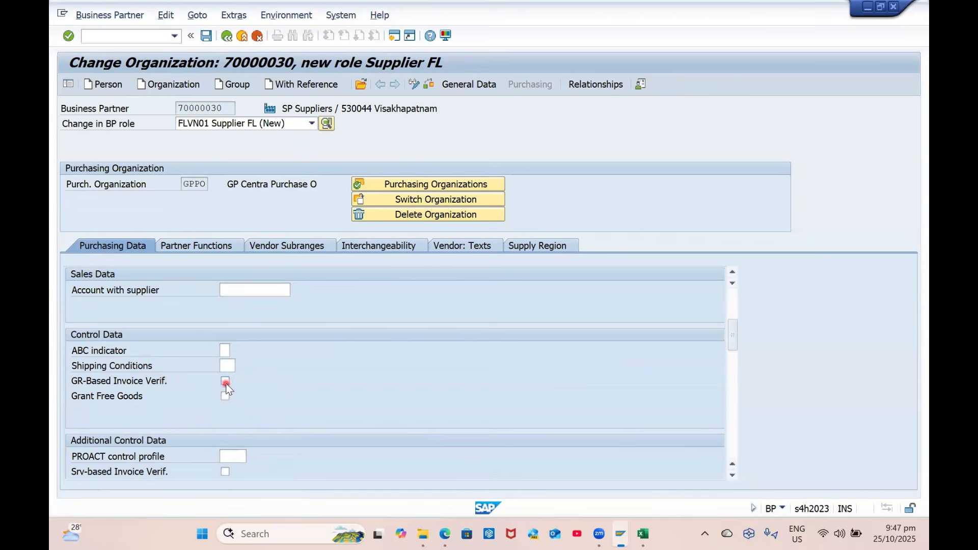
Turn on GR-based invoice verification and set shipping conditions to 01 Standard
{"action": "left_click", "coordinate": [226, 381]}
{"action": "left_click", "coordinate": [227, 367]}
{"action": "left_click", "coordinate": [243, 365]}
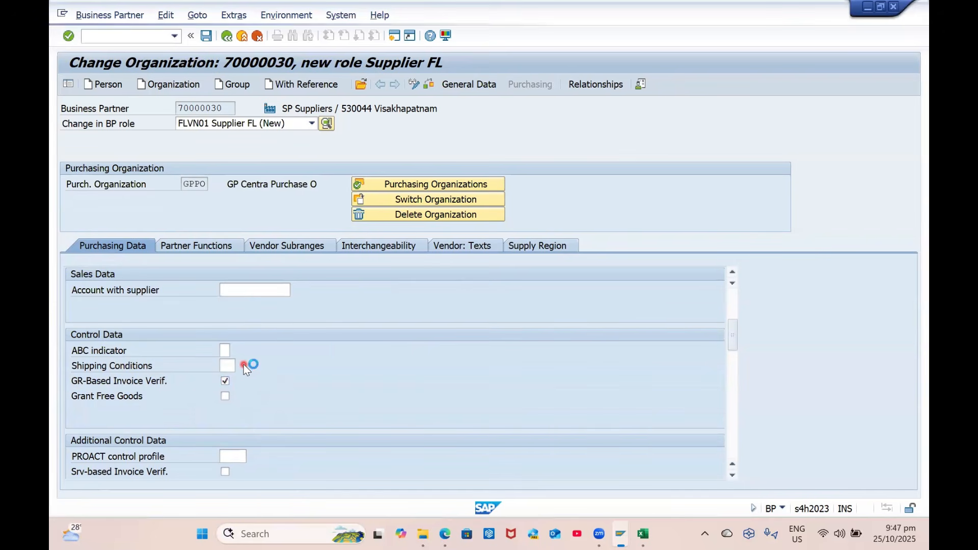
{"action": "double_click", "coordinate": [286, 265]}
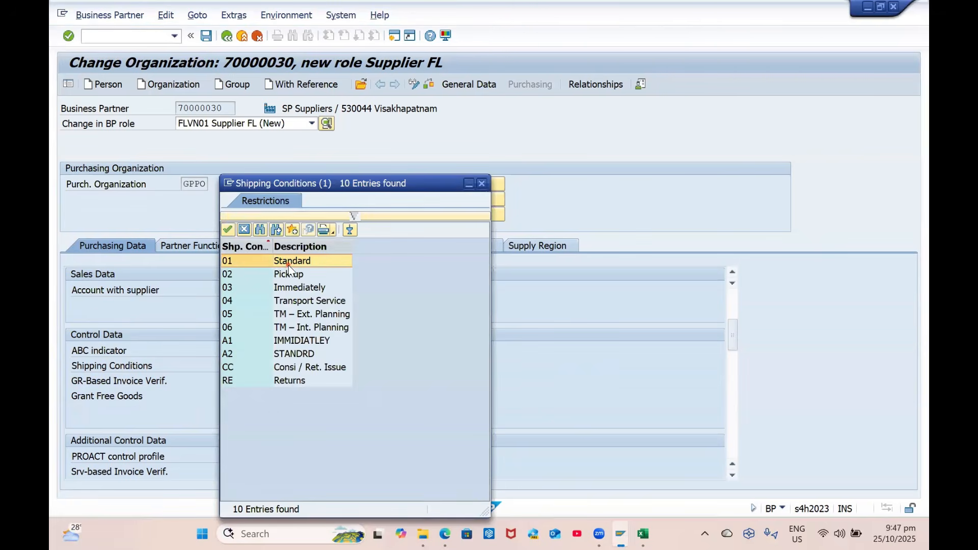
Enter purchasing group G01 and a 14-day planned delivery time for the supplier
{"action": "scroll", "coordinate": [301, 412], "scroll_direction": "up", "scroll_amount": 2}
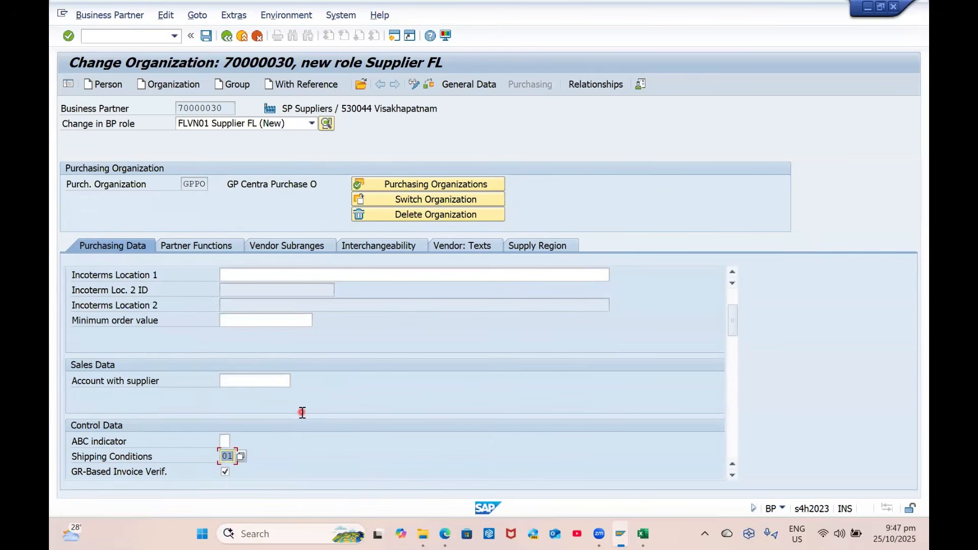
{"action": "scroll", "coordinate": [301, 412], "scroll_direction": "down", "scroll_amount": 5}
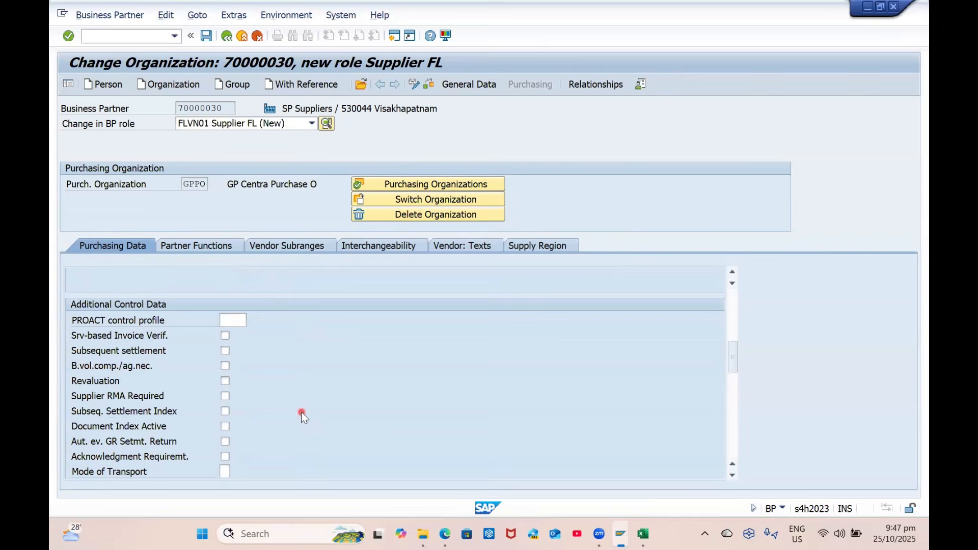
{"action": "scroll", "coordinate": [301, 412], "scroll_direction": "down", "scroll_amount": 1}
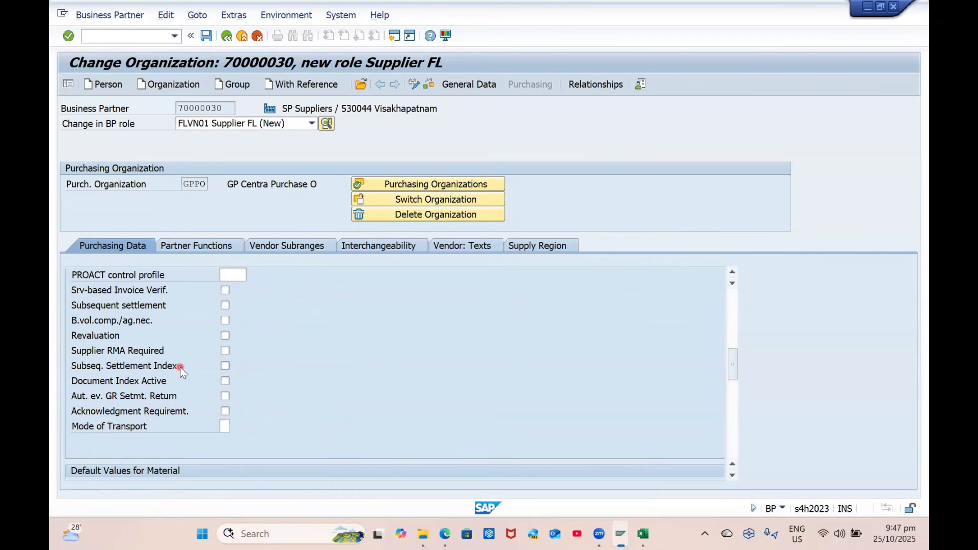
{"action": "scroll", "coordinate": [181, 369], "scroll_direction": "up", "scroll_amount": 1}
{"action": "scroll", "coordinate": [181, 369], "scroll_direction": "down", "scroll_amount": 6}
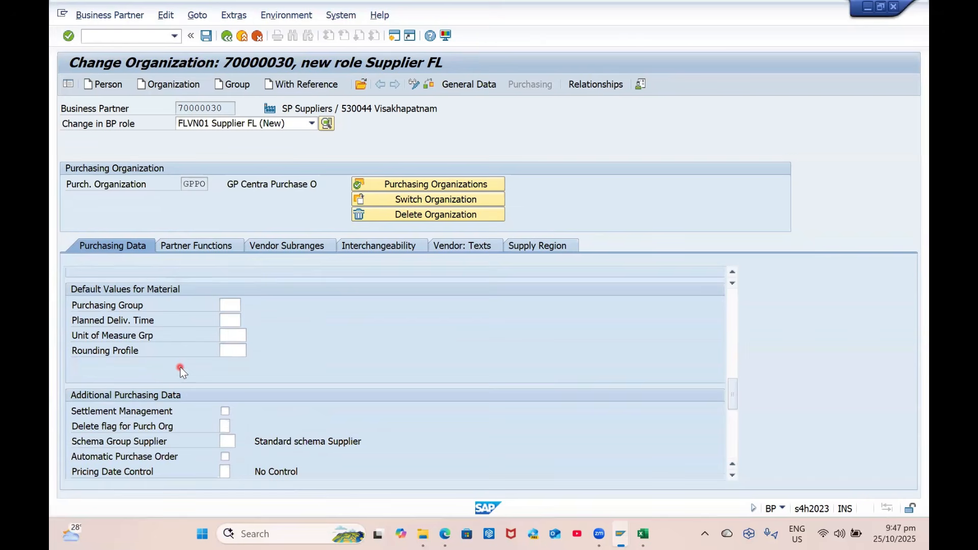
{"action": "scroll", "coordinate": [180, 370], "scroll_direction": "up", "scroll_amount": 1}
{"action": "left_click", "coordinate": [231, 350]}
{"action": "type", "text": "g01"}
{"action": "key", "text": "Return"}
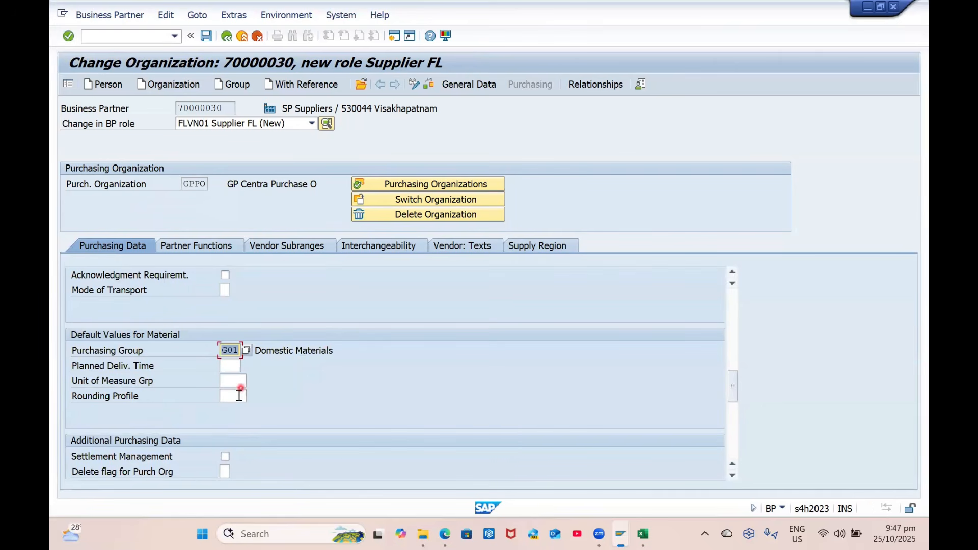
{"action": "scroll", "coordinate": [240, 412], "scroll_direction": "down", "scroll_amount": 1}
{"action": "left_click", "coordinate": [236, 322]}
{"action": "type", "text": "14"}
{"action": "key", "text": "Return"}
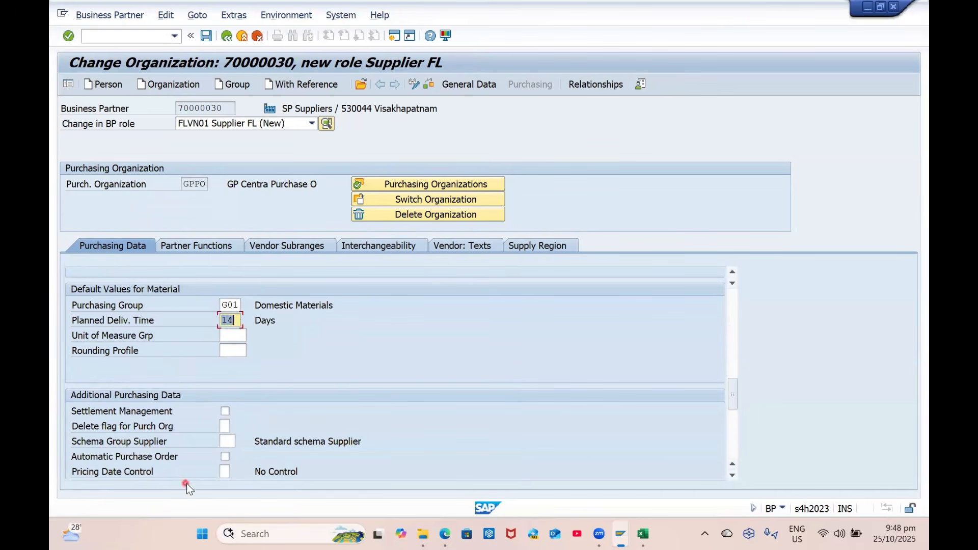
Choose schema group G1 (GP Domestic Schema) and enable automatic purchase orders
{"action": "scroll", "coordinate": [224, 428], "scroll_direction": "down", "scroll_amount": 2}
{"action": "left_click", "coordinate": [238, 351]}
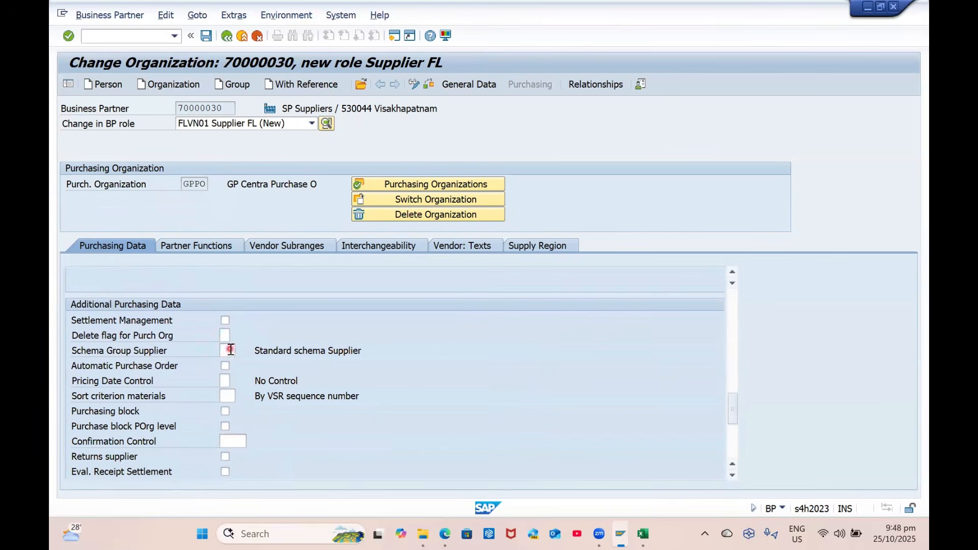
{"action": "left_click", "coordinate": [240, 350]}
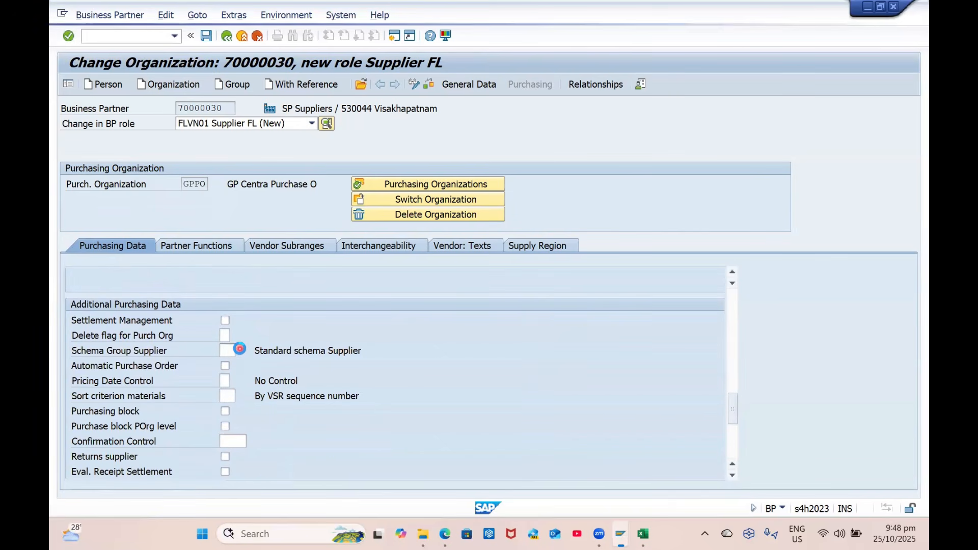
{"action": "scroll", "coordinate": [264, 461], "scroll_direction": "down", "scroll_amount": 2}
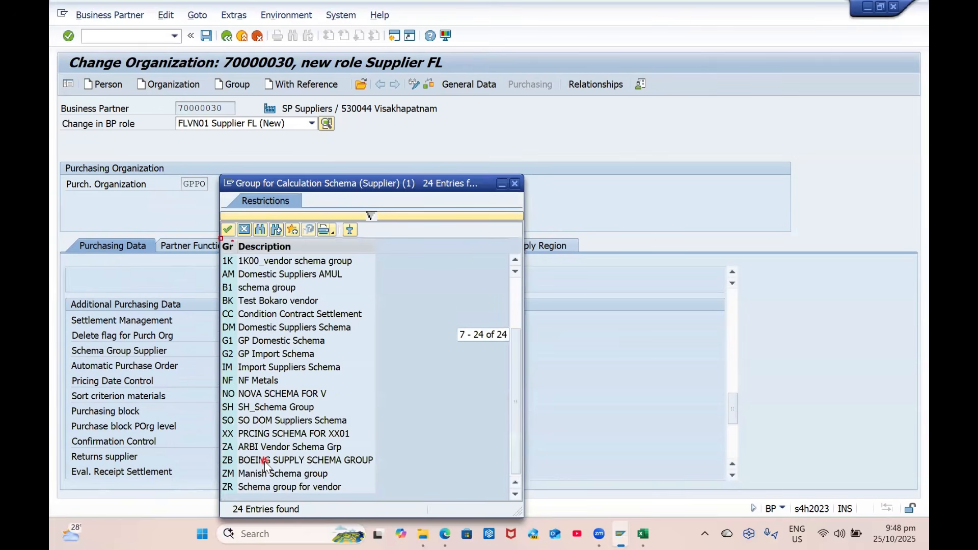
{"action": "left_click", "coordinate": [306, 344]}
{"action": "double_click", "coordinate": [317, 341]}
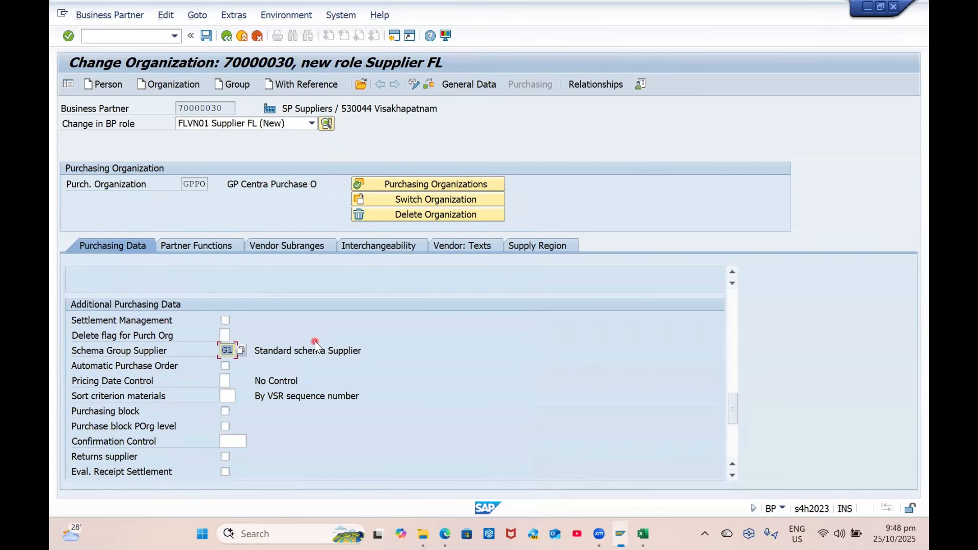
{"action": "left_click", "coordinate": [225, 365]}
Go to the supplier's Partner Functions, showing the Ordering Address assignment
{"action": "scroll", "coordinate": [313, 430], "scroll_direction": "down", "scroll_amount": 1}
{"action": "scroll", "coordinate": [314, 432], "scroll_direction": "down", "scroll_amount": 1}
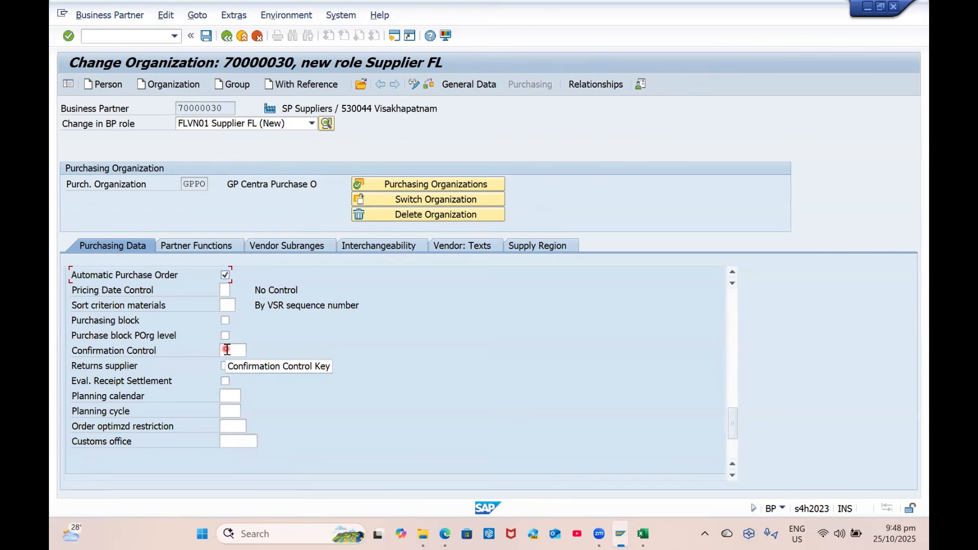
{"action": "scroll", "coordinate": [264, 426], "scroll_direction": "down", "scroll_amount": 3}
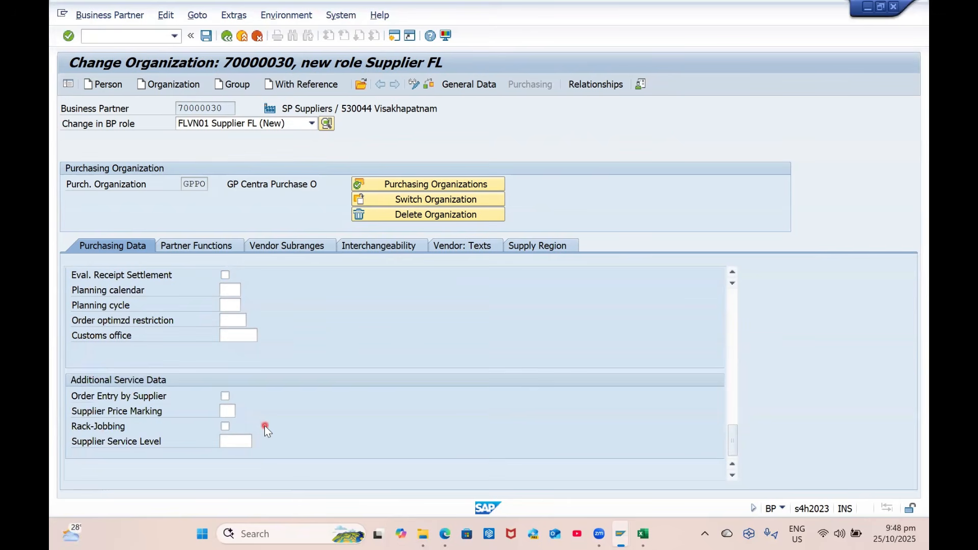
{"action": "scroll", "coordinate": [266, 426], "scroll_direction": "up", "scroll_amount": 3}
{"action": "left_click", "coordinate": [209, 249]}
{"action": "left_click", "coordinate": [253, 305]}
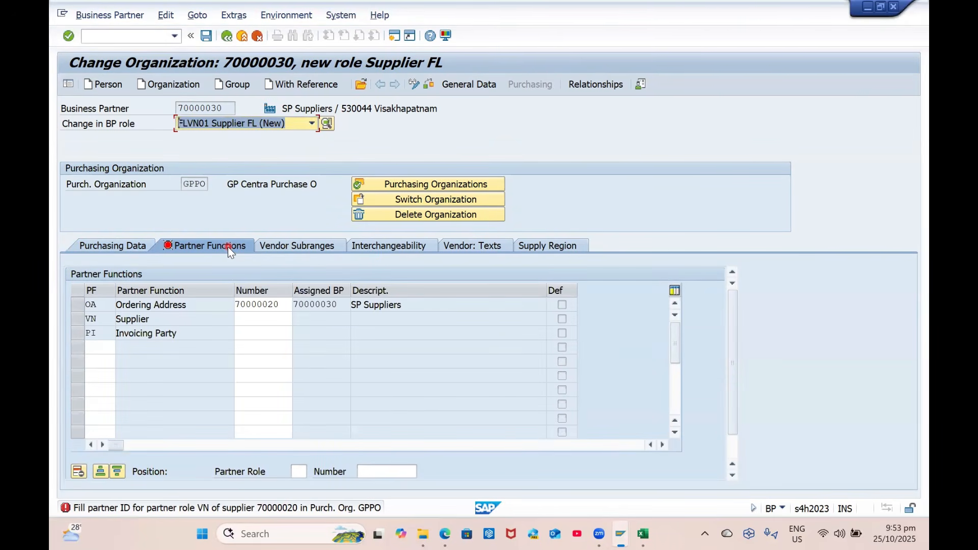
Copy the Ordering Address partner number into the Supplier partner function row
{"action": "left_click", "coordinate": [255, 318]}
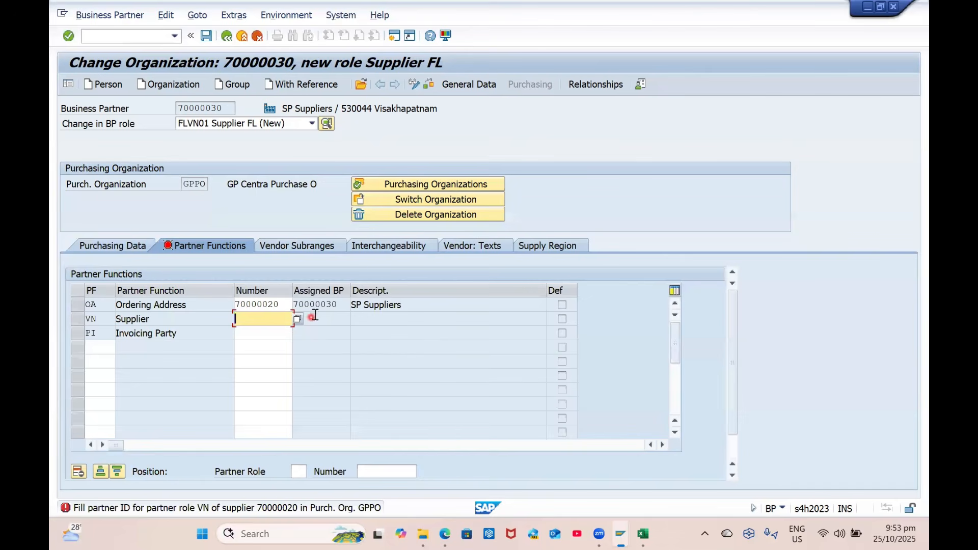
{"action": "left_click", "coordinate": [337, 305]}
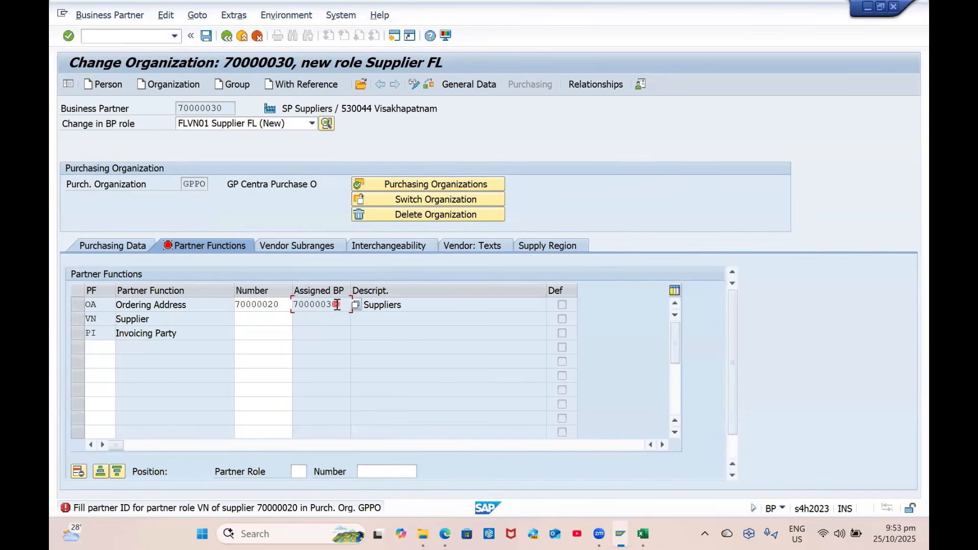
{"action": "left_click", "coordinate": [279, 304]}
{"action": "key", "text": "ctrl+c"}
{"action": "key", "text": "Down"}
{"action": "key", "text": "ctrl+v"}
{"action": "key", "text": "Return"}
{"action": "key", "text": "Return"}
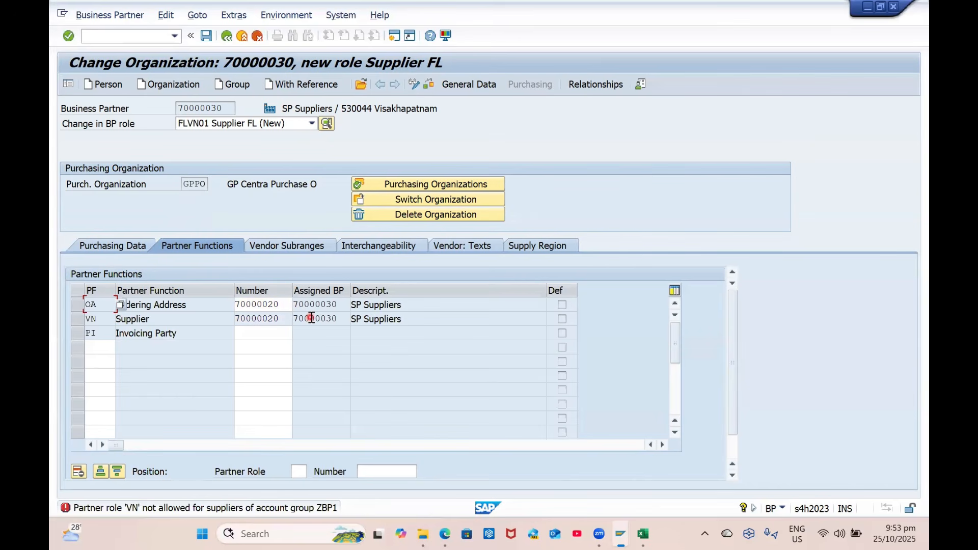
Paste the same number for Invoicing Party, then open the role VN error help
{"action": "left_click", "coordinate": [265, 334]}
{"action": "key", "text": "ctrl+v"}
{"action": "key", "text": "Return"}
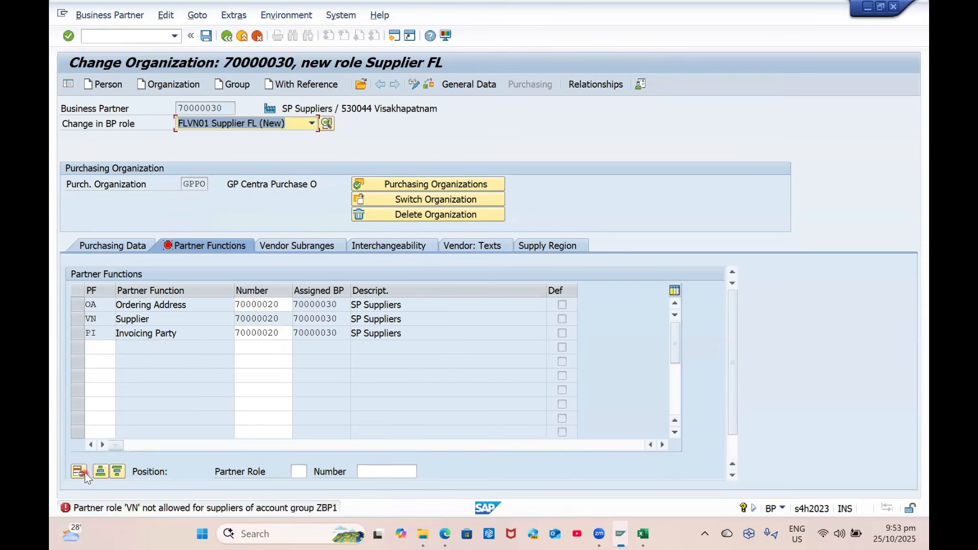
{"action": "left_click", "coordinate": [67, 509]}
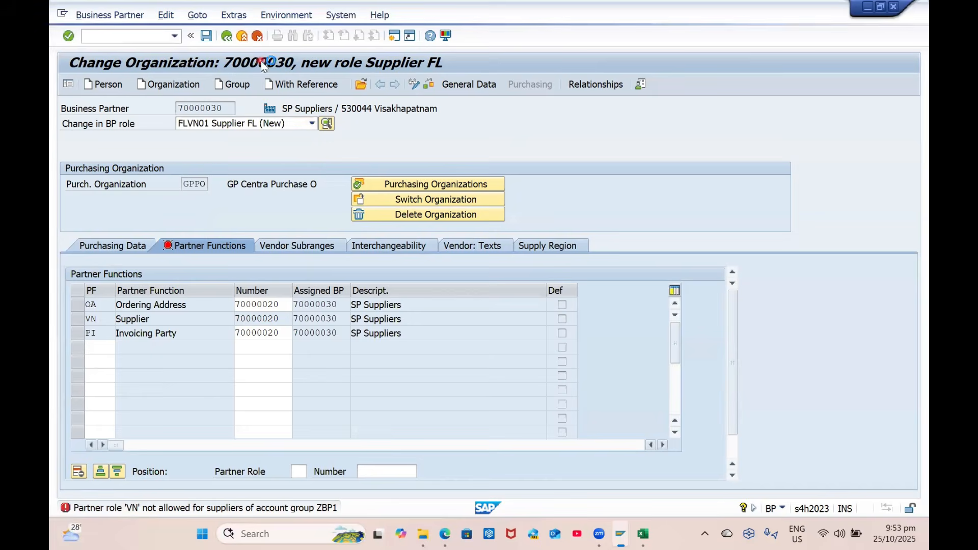
In Permissible Partner Roles per Account Group, copy the VN Supplier entry for ZBP1
{"action": "left_click", "coordinate": [265, 166]}
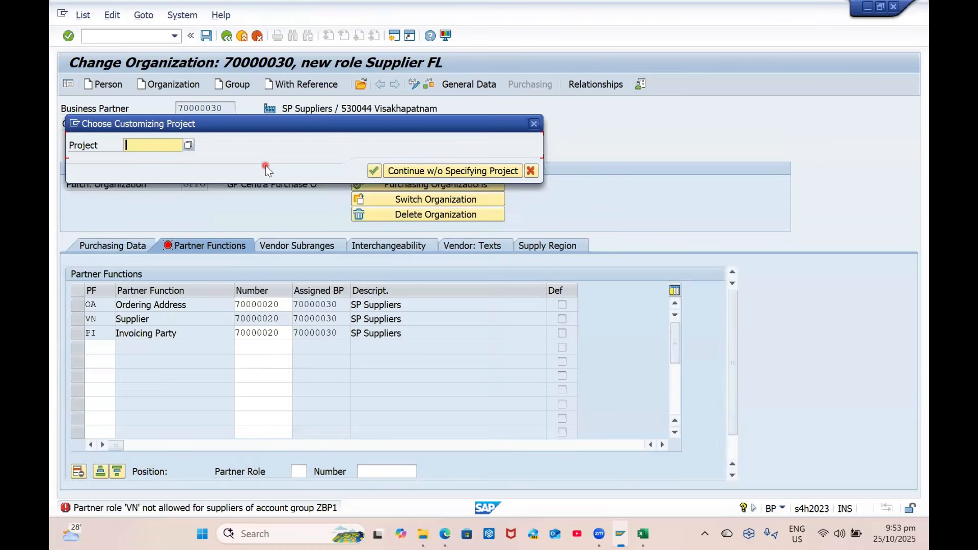
{"action": "left_click", "coordinate": [448, 172]}
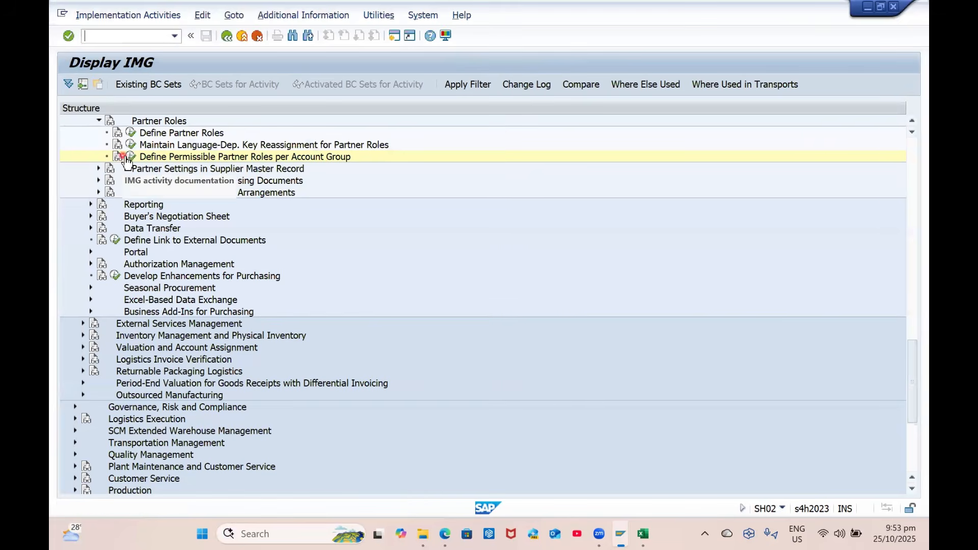
{"action": "left_click", "coordinate": [126, 157]}
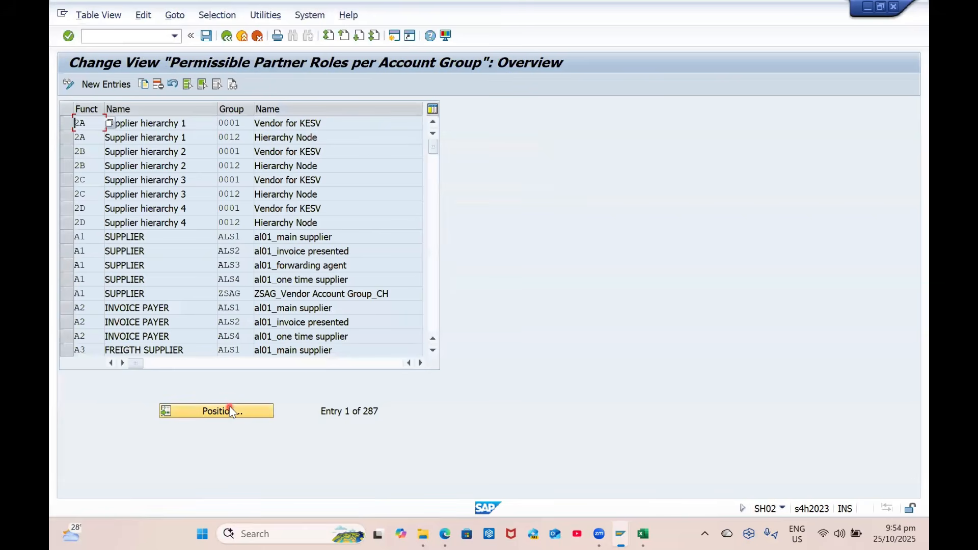
{"action": "left_click", "coordinate": [231, 409]}
{"action": "type", "text": "VN"}
{"action": "key", "text": "Return"}
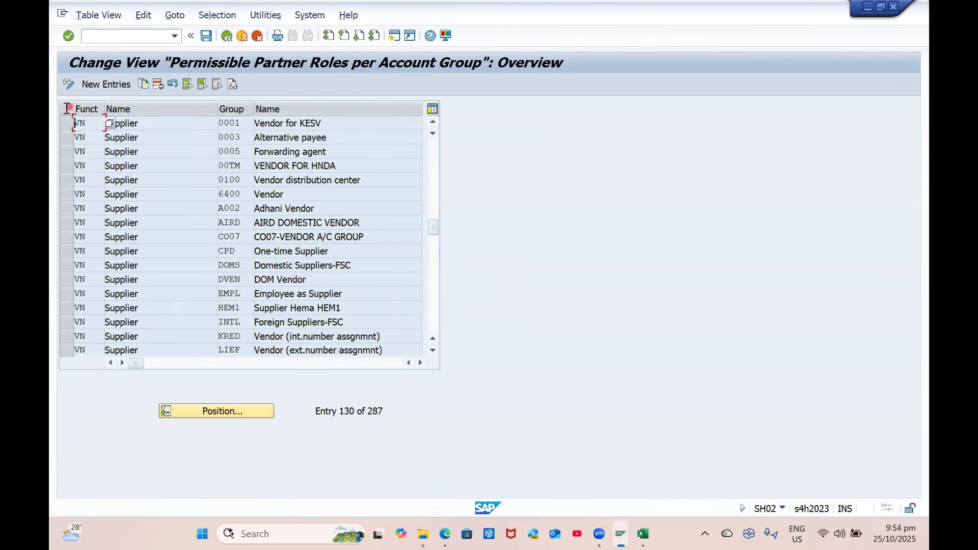
{"action": "left_click", "coordinate": [66, 123]}
{"action": "left_click", "coordinate": [144, 84]}
{"action": "left_click_drag", "start_coordinate": [219, 125], "coordinate": [265, 136]}
{"action": "key", "text": "BackSpace"}
{"action": "key", "text": "Down"}
{"action": "key", "text": "Return"}
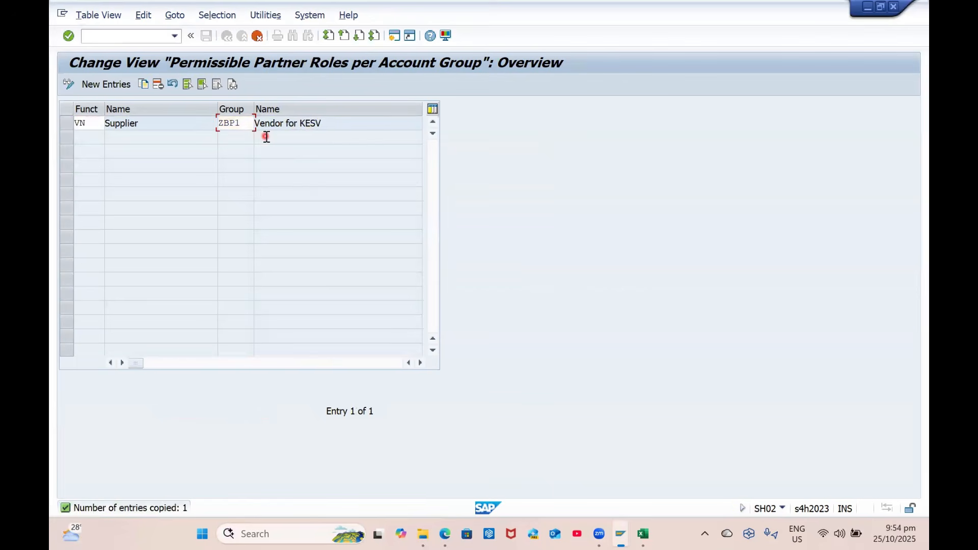
Add PI Invoicing Party and GS Goods Supplier entries for ZBP1, save, and go back
{"action": "left_click", "coordinate": [66, 123]}
{"action": "left_click", "coordinate": [144, 84]}
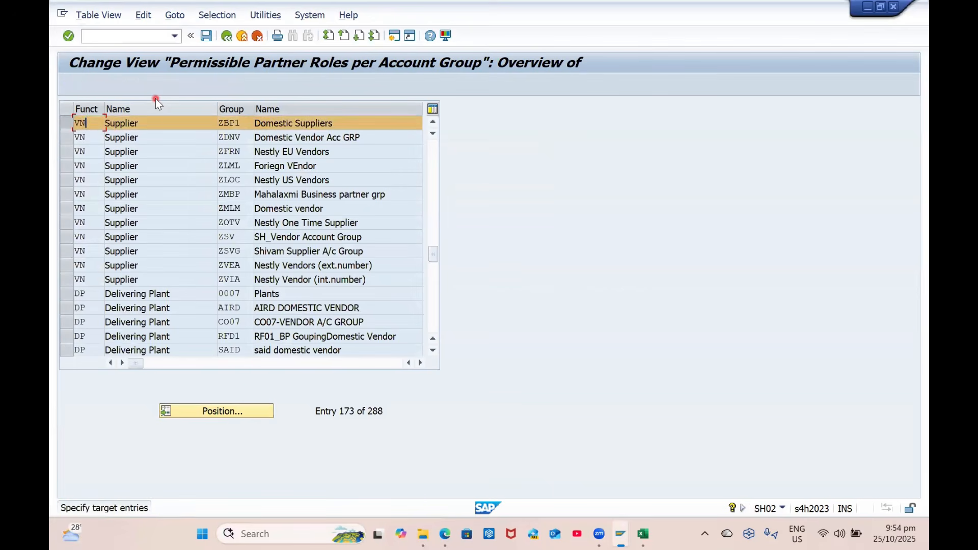
{"action": "key", "text": "BackSpace"}
{"action": "key", "text": "BackSpace"}
{"action": "type", "text": "PI"}
{"action": "key", "text": "Return"}
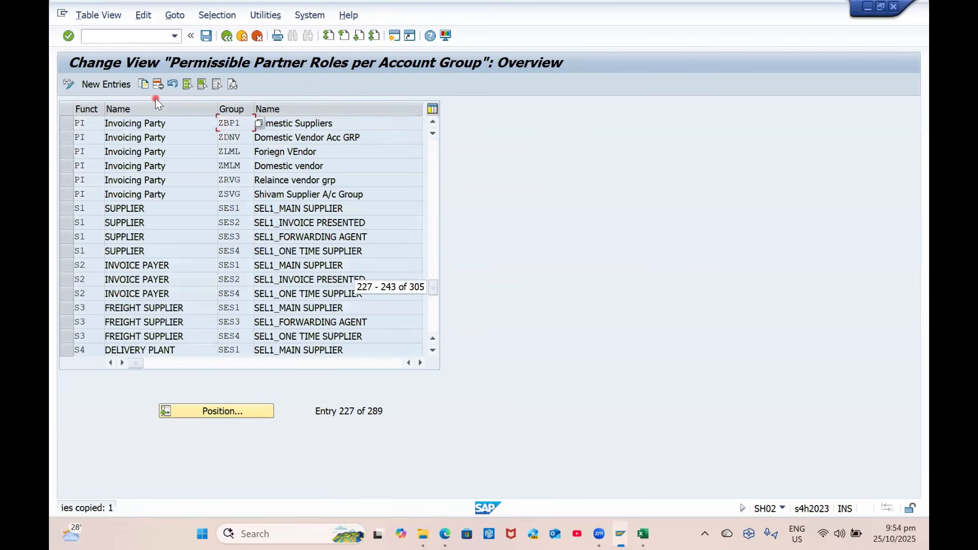
{"action": "left_click", "coordinate": [66, 124]}
{"action": "left_click", "coordinate": [145, 84]}
{"action": "type", "text": "GS"}
{"action": "key", "text": "Return"}
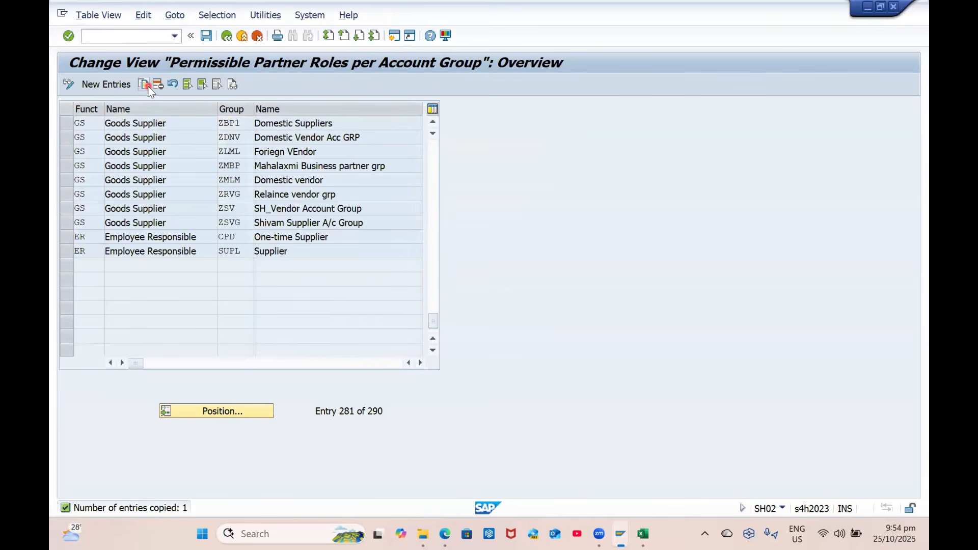
{"action": "key", "text": "ctrl+s"}
{"action": "key", "text": "Return"}
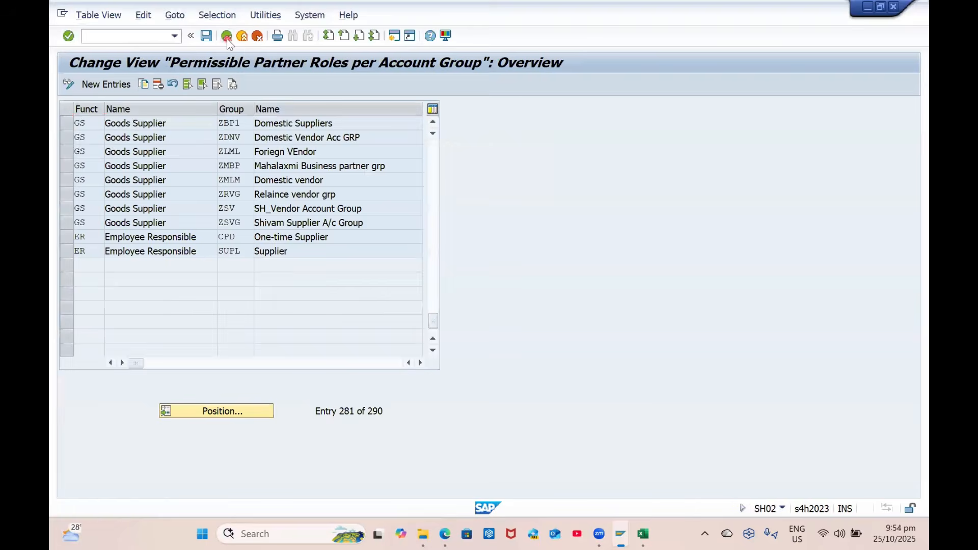
{"action": "left_click", "coordinate": [227, 37]}
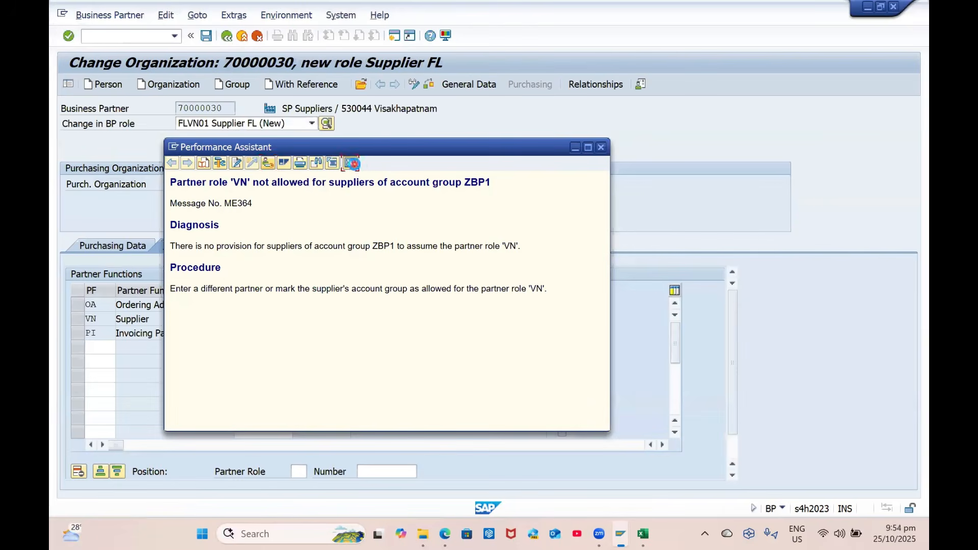
Save the partner, then enter bank ID GP with bank key GP0001 and the account number
{"action": "left_click", "coordinate": [350, 162]}
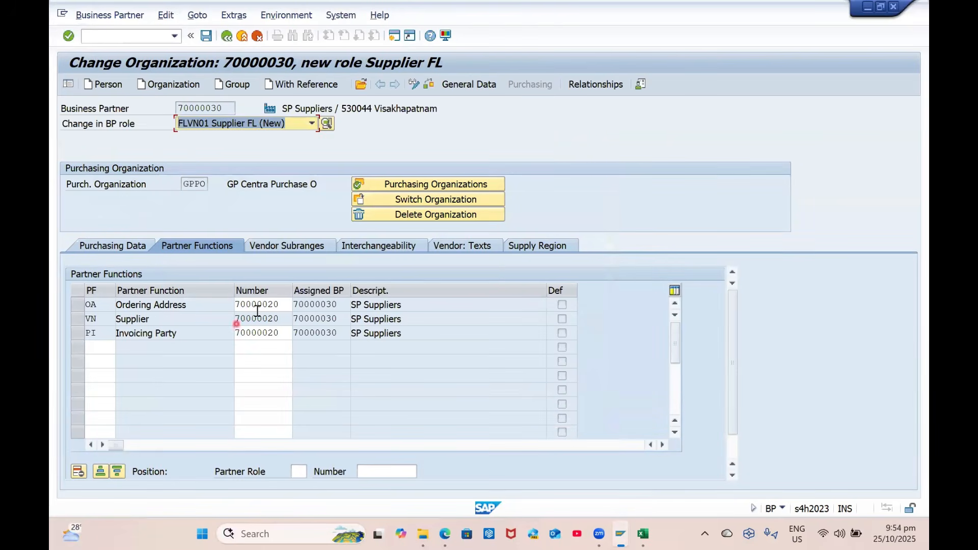
{"action": "left_click", "coordinate": [209, 37]}
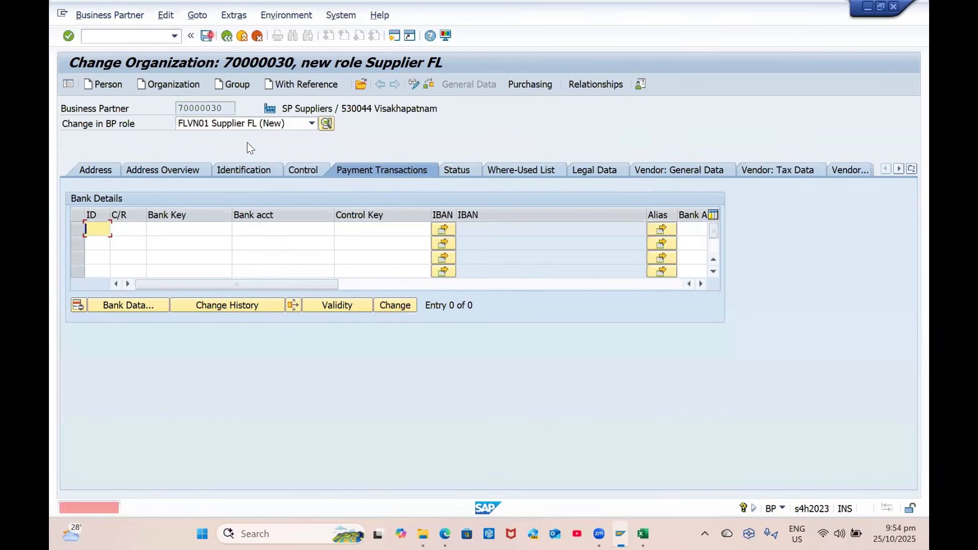
{"action": "left_click", "coordinate": [123, 245]}
{"action": "left_click", "coordinate": [103, 230]}
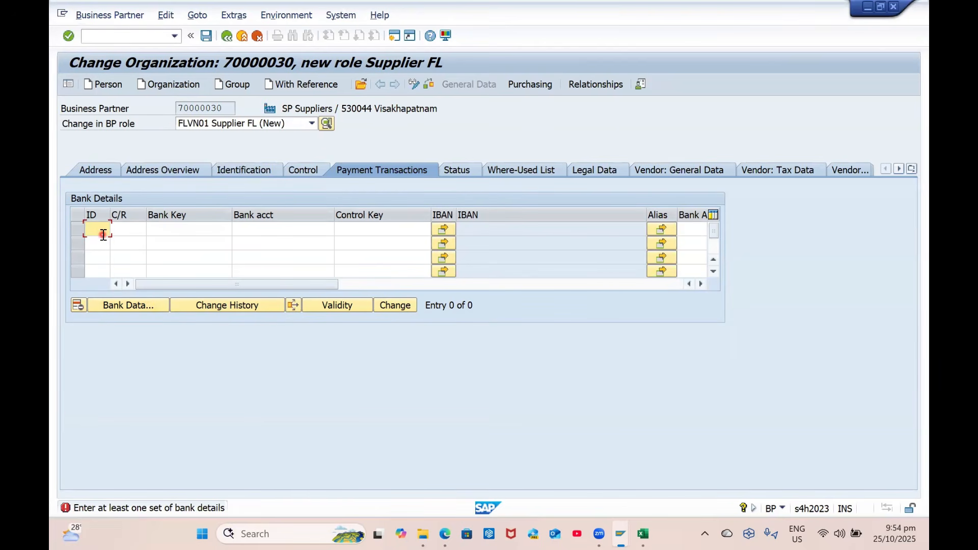
{"action": "type", "text": "GP"}
{"action": "key", "text": "Tab"}
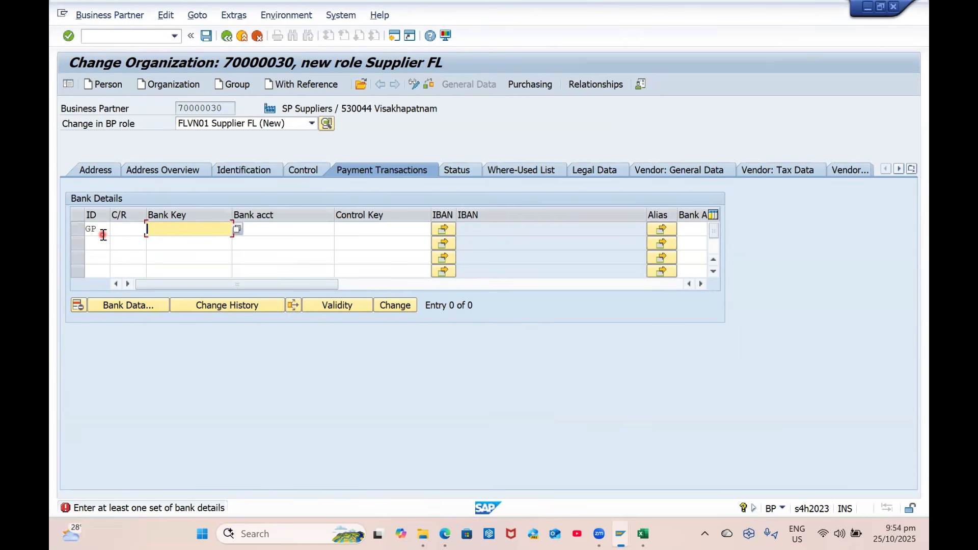
{"action": "key", "text": "Tab"}
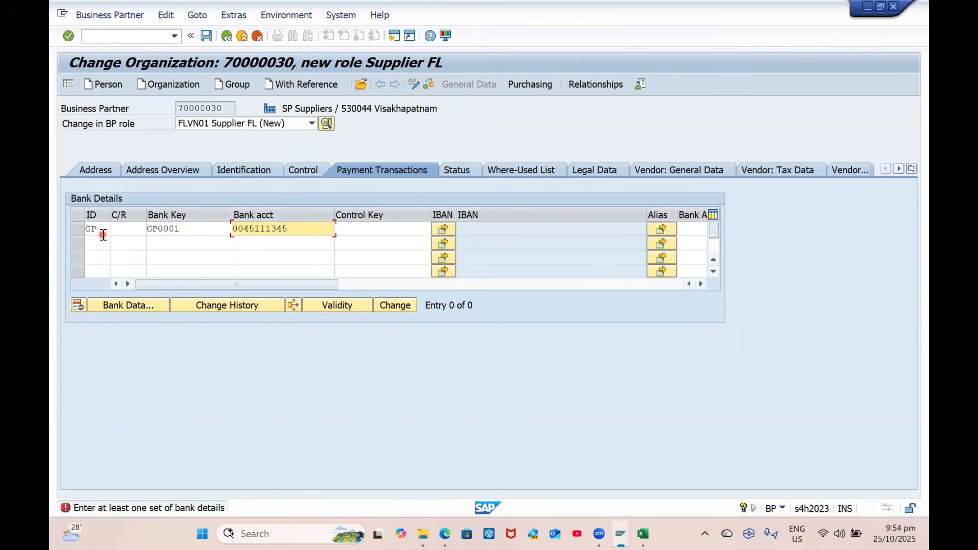
{"action": "key", "text": "Return"}
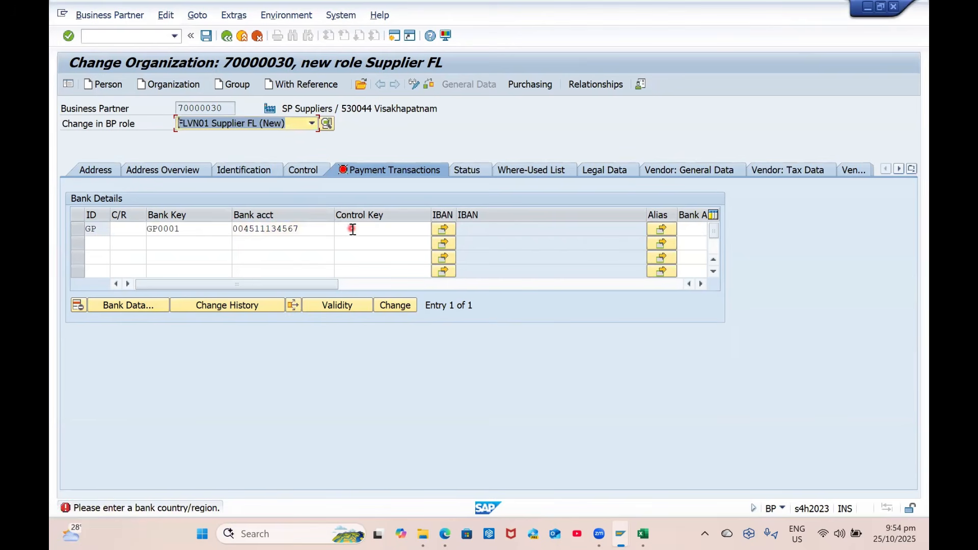
Set the bank row's country to IN and confirm it to open the Bank Data form
{"action": "left_click", "coordinate": [354, 231]}
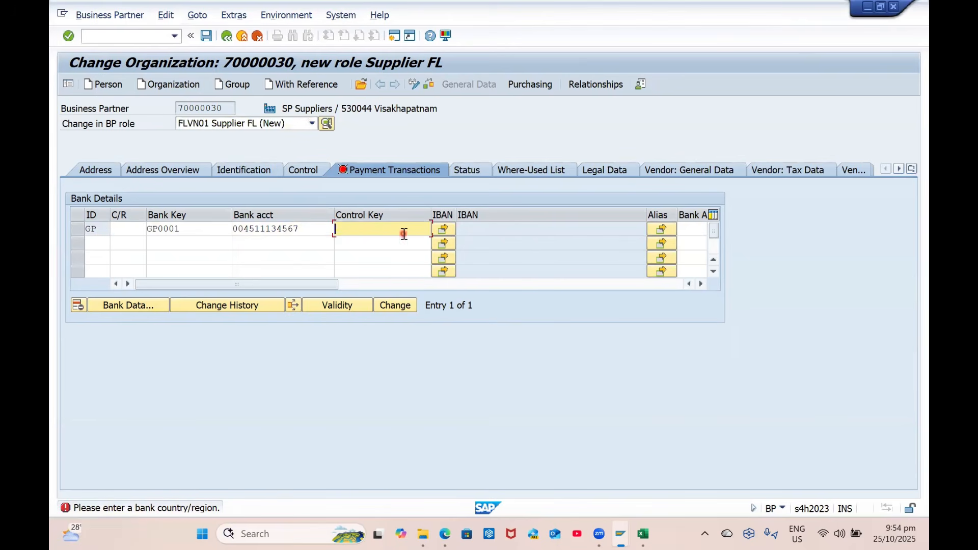
{"action": "left_click", "coordinate": [133, 230]}
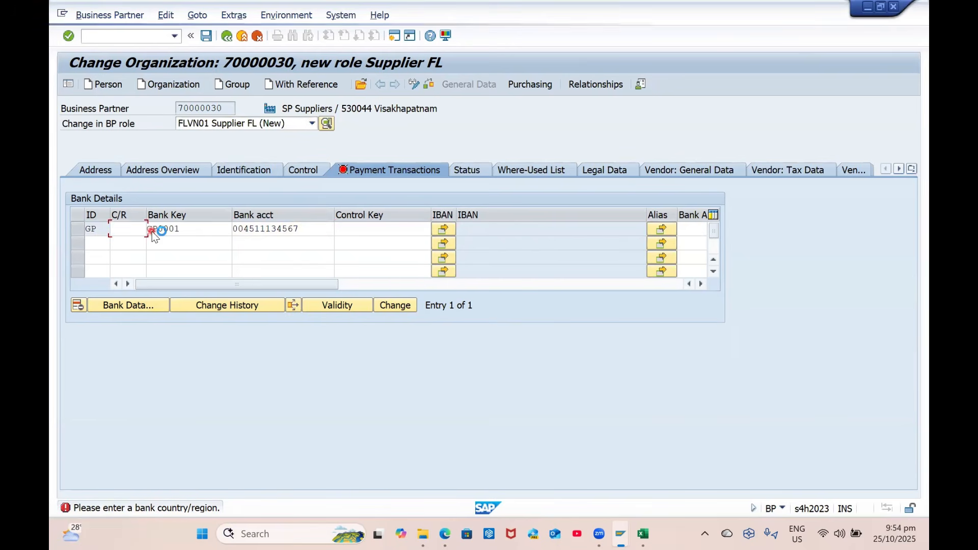
{"action": "key", "text": "ctrl+f"}
{"action": "type", "text": "IN"}
{"action": "key", "text": "Return"}
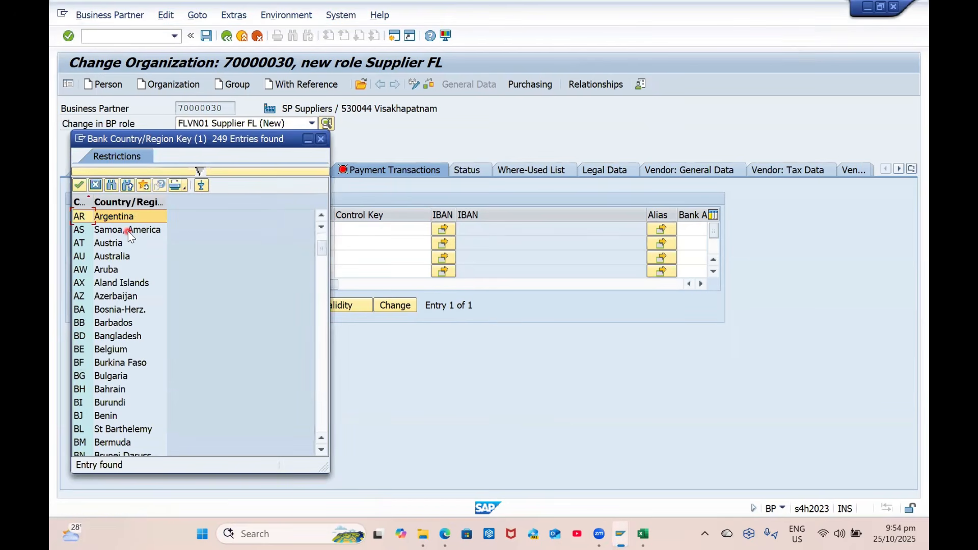
{"action": "left_click", "coordinate": [321, 139]}
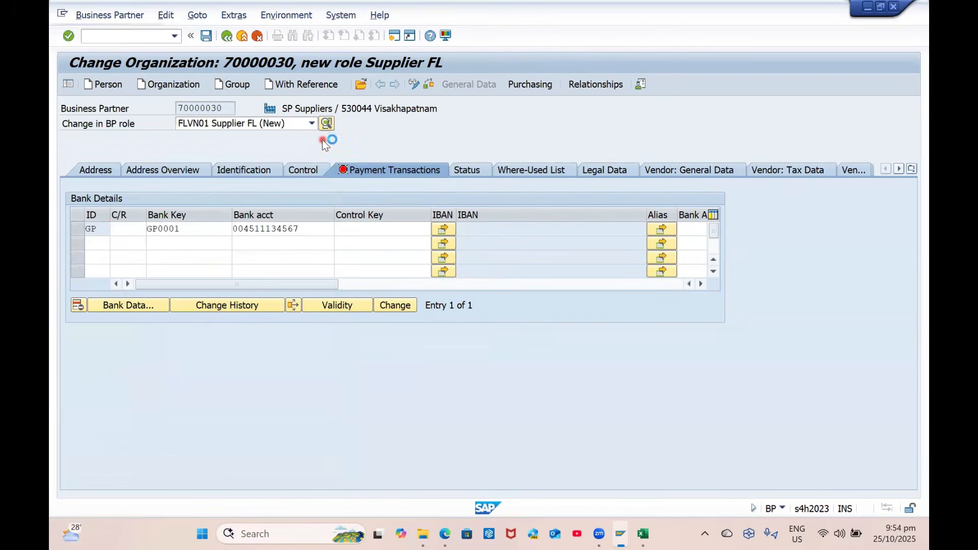
{"action": "key", "text": "Return"}
{"action": "left_click", "coordinate": [277, 239]}
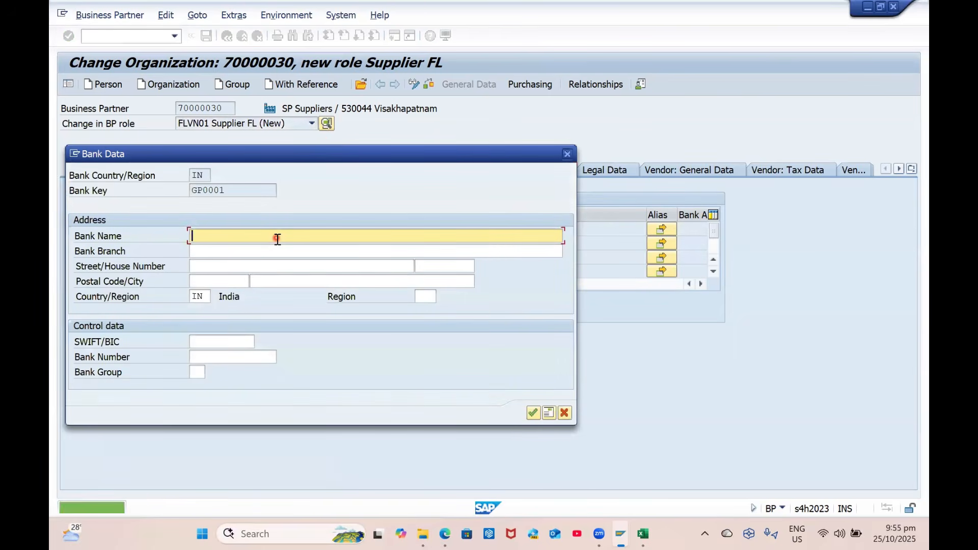
Record bank HDFC with branch Dwarakanagar and city Visakhapatnam, accepting the bank-number warning
{"action": "key", "text": "Tab"}
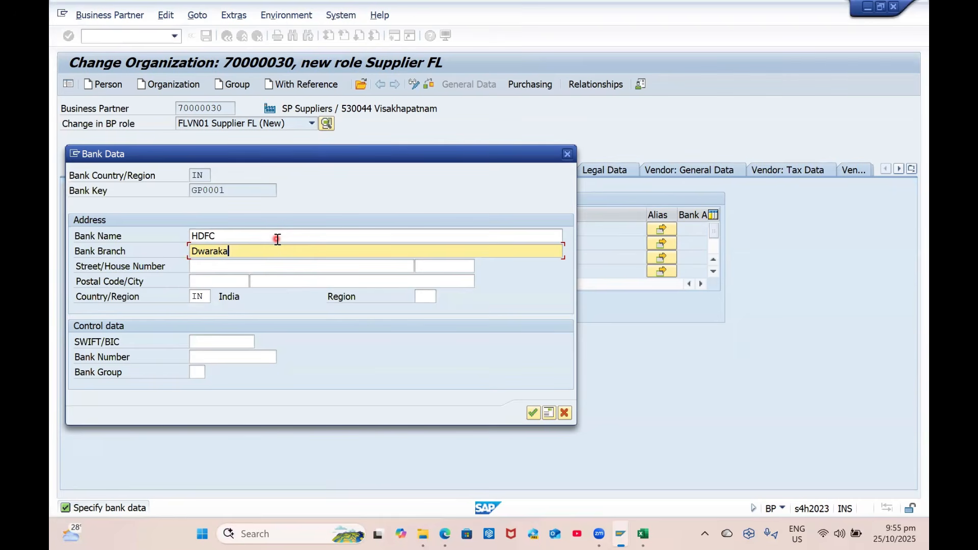
{"action": "type", "text": "Dwarakanagar"}
{"action": "key", "text": "Tab"}
{"action": "key", "text": "Tab"}
{"action": "key", "text": "Tab"}
{"action": "key", "text": "Tab"}
{"action": "key", "text": "Tab"}
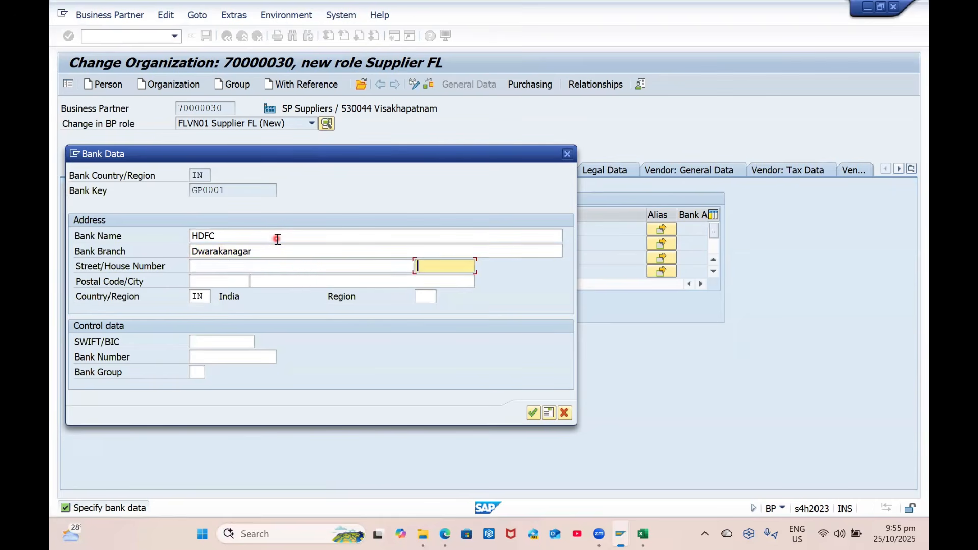
{"action": "key", "text": "Tab"}
{"action": "key", "text": "Tab"}
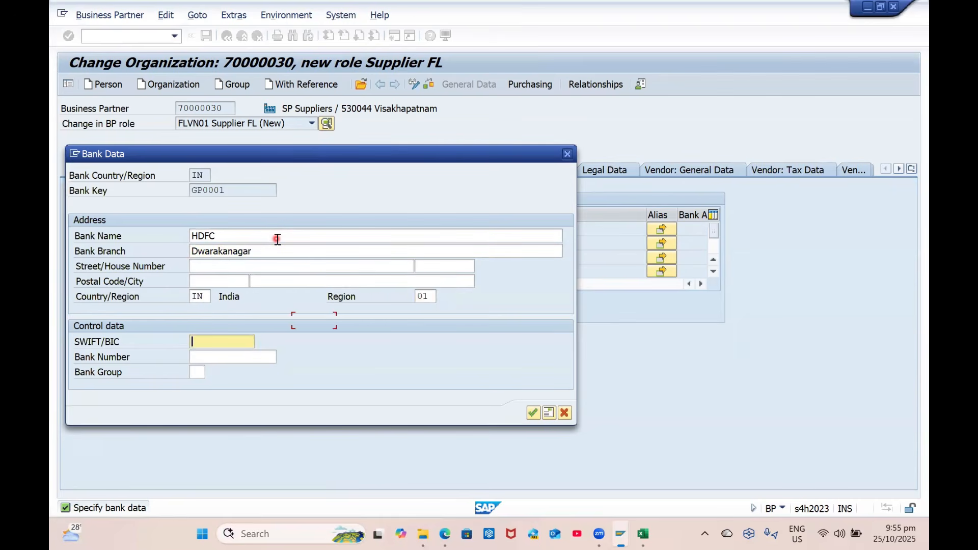
{"action": "left_click", "coordinate": [267, 284]}
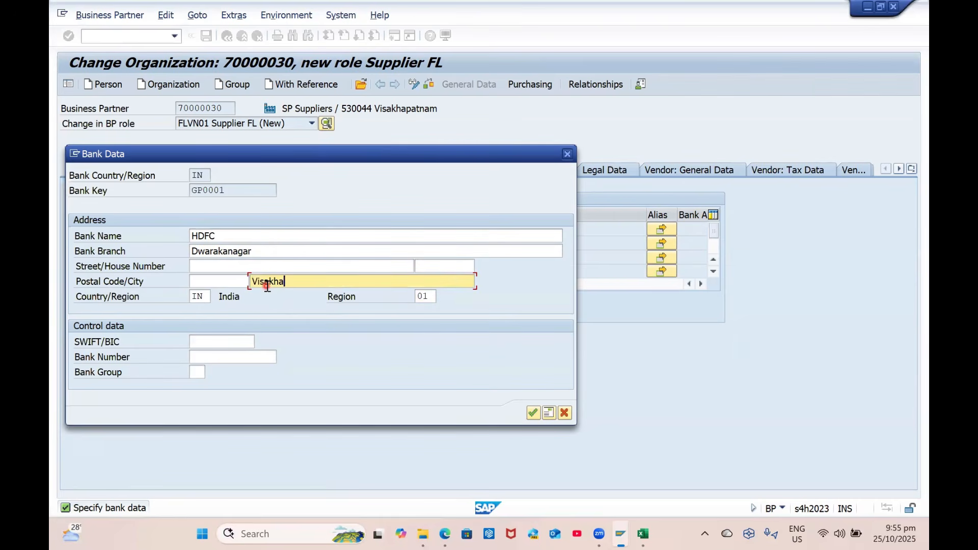
{"action": "type", "text": "Visakhapatnam"}
{"action": "key", "text": "Return"}
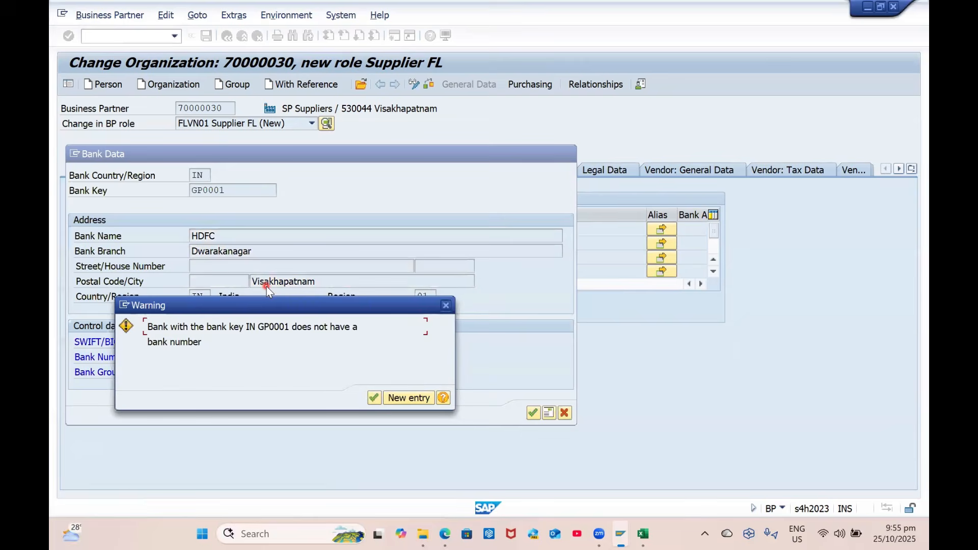
{"action": "key", "text": "Return"}
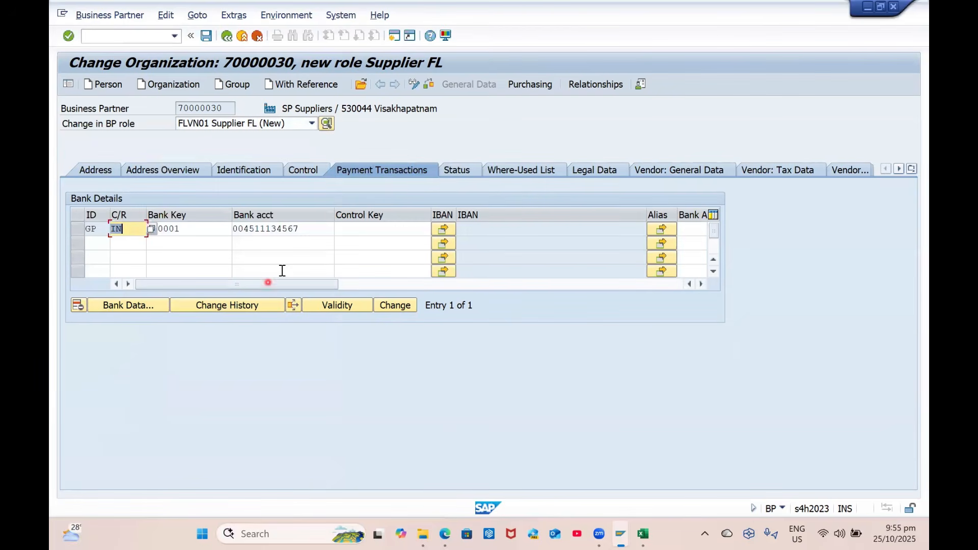
Save supplier 70000030's bank details and purchasing data
{"action": "left_click", "coordinate": [364, 230]}
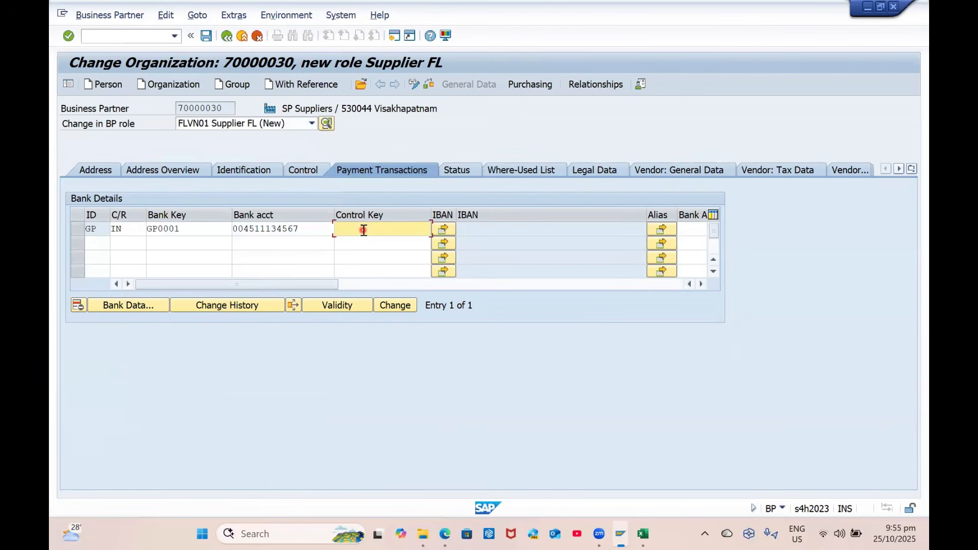
{"action": "key", "text": "Return"}
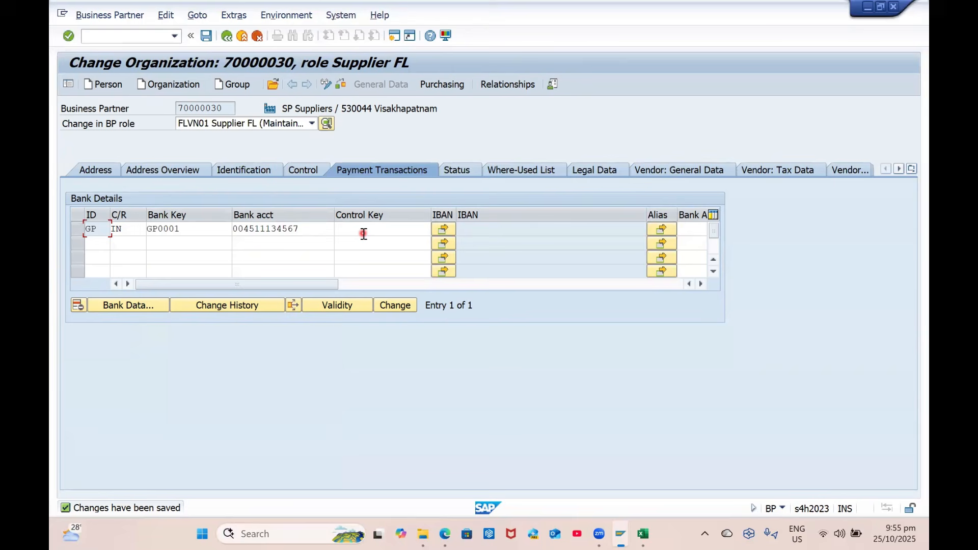
{"action": "left_click", "coordinate": [445, 90]}
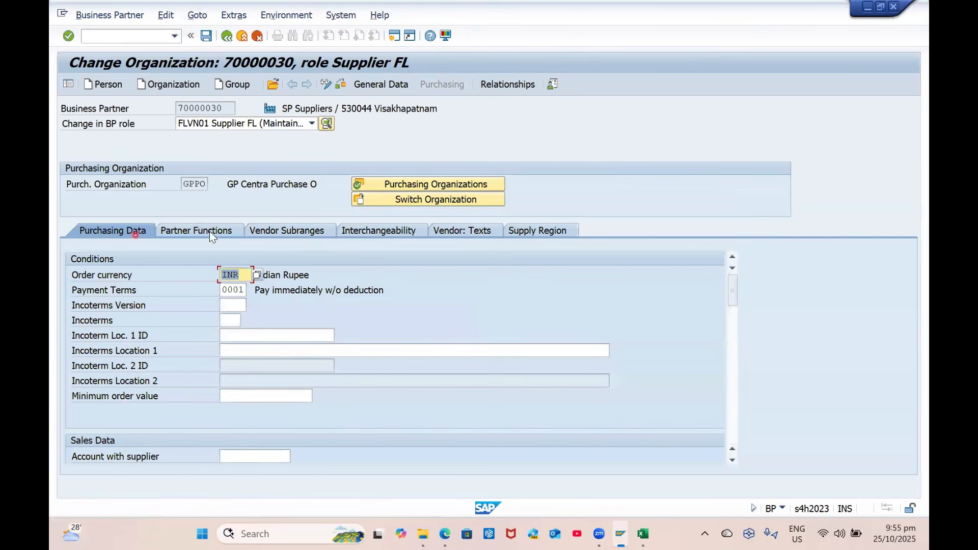
{"action": "left_click", "coordinate": [205, 35]}
{"action": "left_click", "coordinate": [114, 41]}
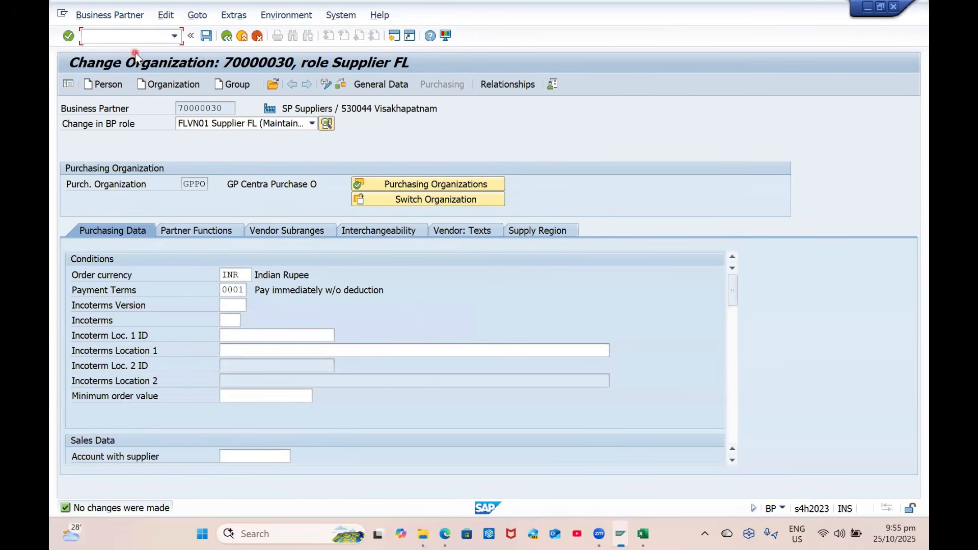
Go to transaction /nmm01 to start creating a material
{"action": "type", "text": "/nmm01"}
{"action": "key", "text": "Return"}
{"action": "left_click", "coordinate": [200, 150]}
{"action": "left_click", "coordinate": [200, 150]}
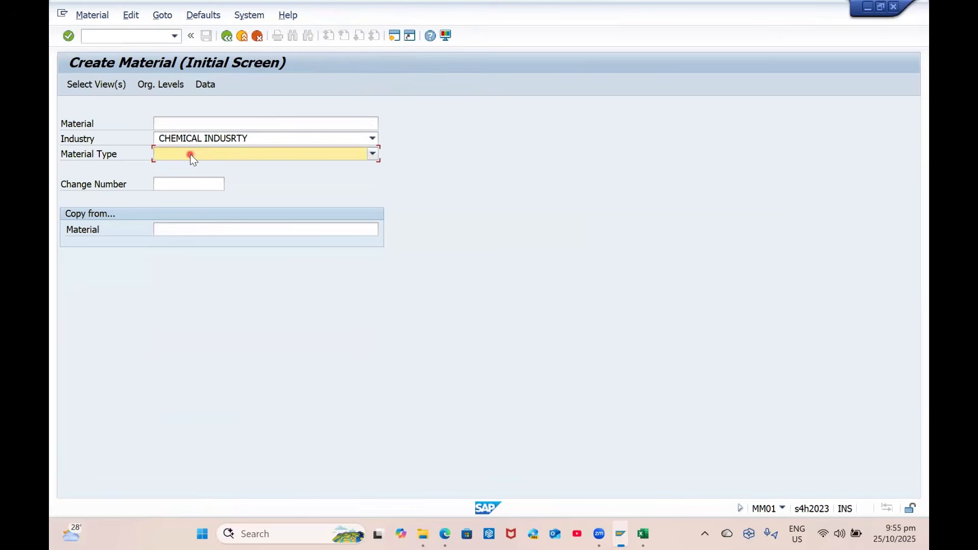
In Excel Master Data, enter BP Group in B24, GP01 in B25 and 'GP Business Partner' in C25
{"action": "left_click", "coordinate": [643, 534]}
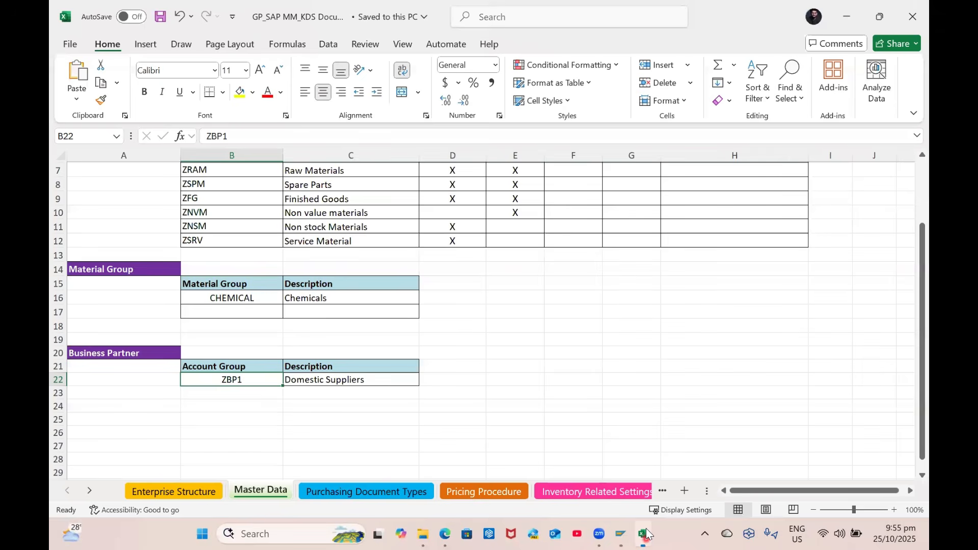
{"action": "left_click", "coordinate": [136, 405]}
{"action": "left_click", "coordinate": [211, 382]}
{"action": "left_click", "coordinate": [209, 406]}
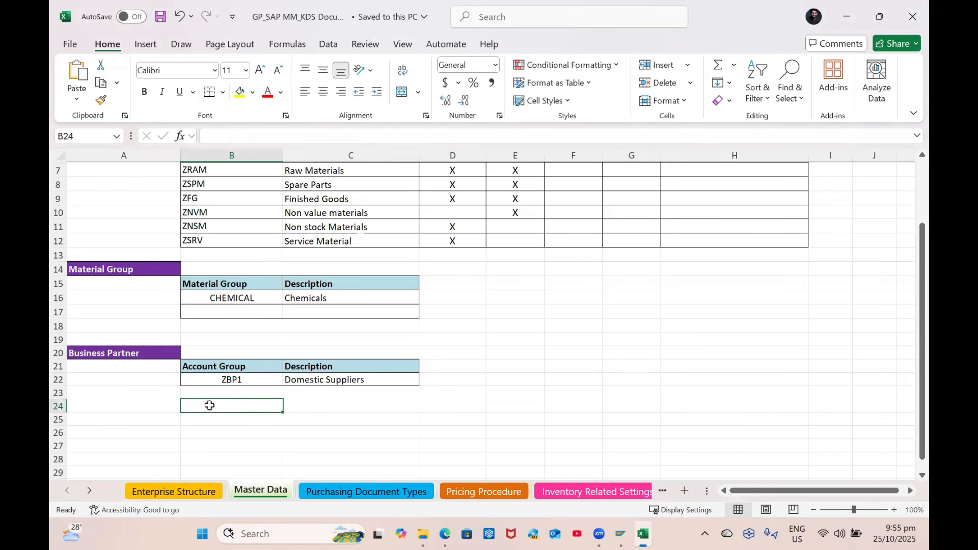
{"action": "type", "text": "BP Group"}
{"action": "key", "text": "Return"}
{"action": "type", "text": "GP01"}
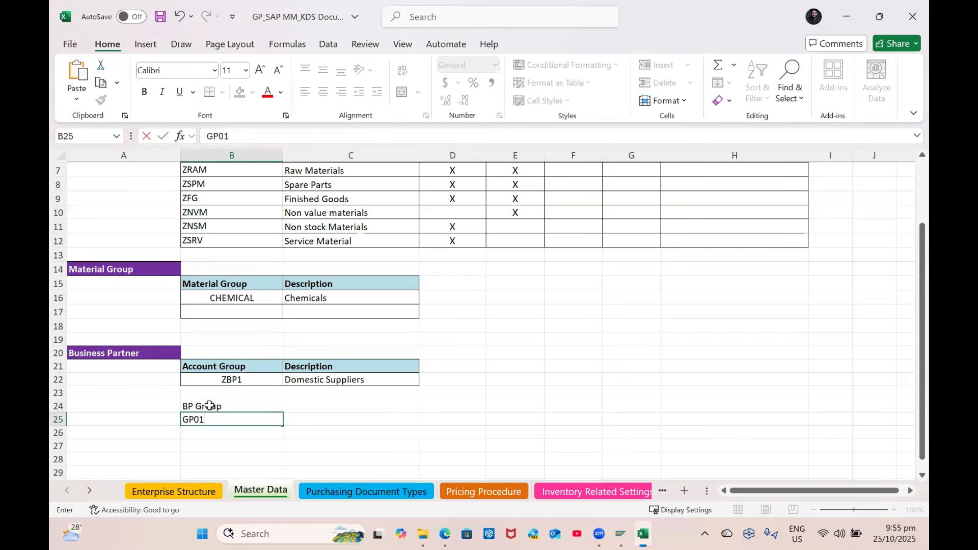
{"action": "key", "text": "Tab"}
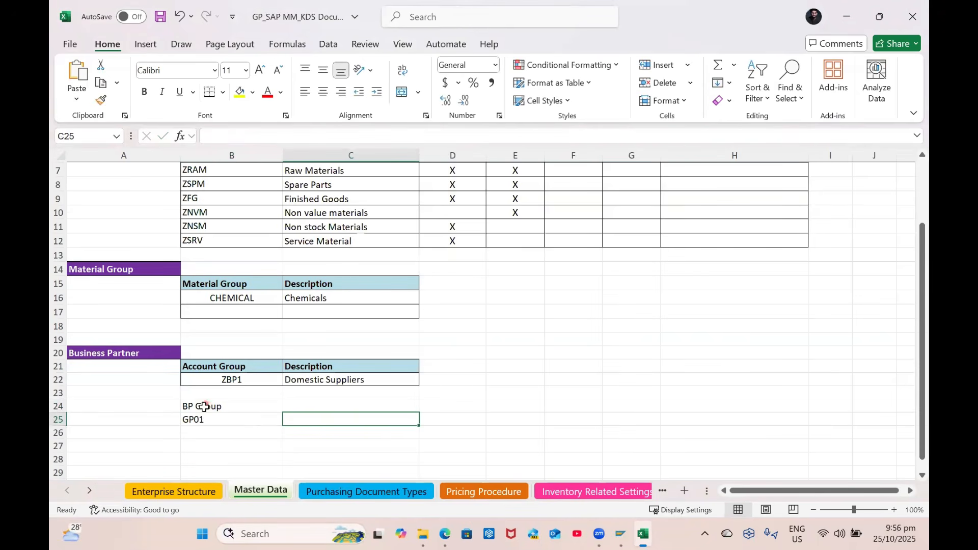
{"action": "type", "text": "GP Business"}
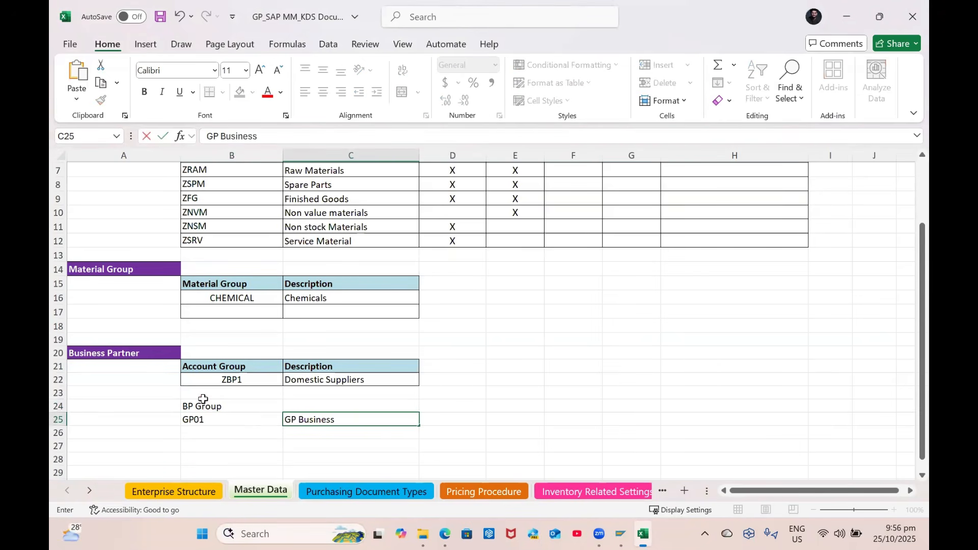
{"action": "type", "text": " Partner"}
{"action": "key", "text": "Return"}
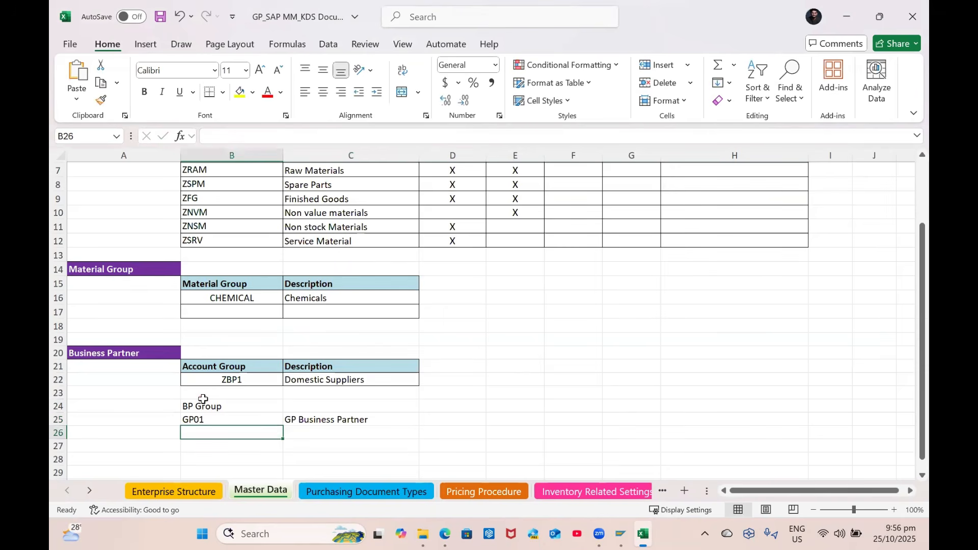
Copy the Account Group header styling onto the BP Group cell with Format Painter
{"action": "left_click", "coordinate": [210, 365]}
{"action": "left_click", "coordinate": [101, 100]}
{"action": "left_click", "coordinate": [208, 407]}
{"action": "left_click", "coordinate": [370, 490]}
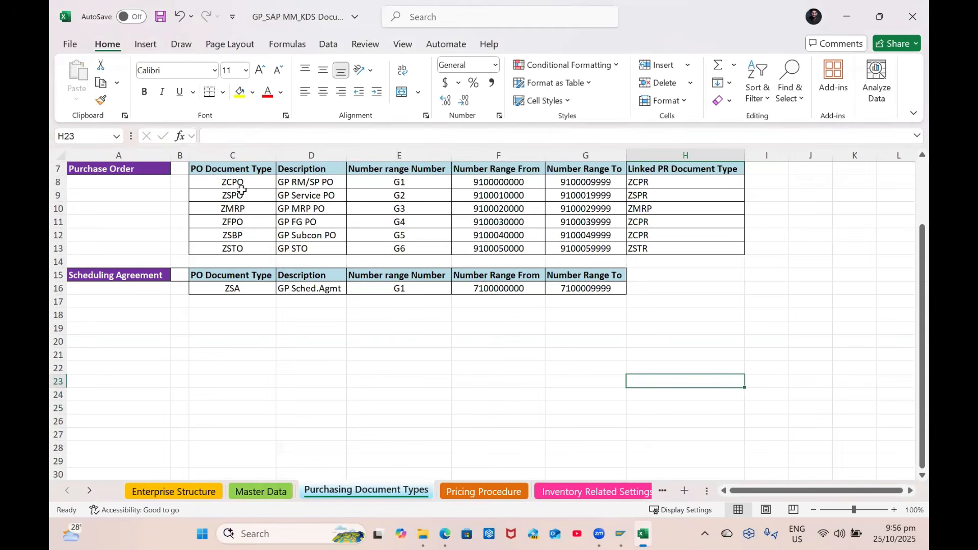
Fill the ZCPO cell and the ZGPDOM cell on the Pricing Procedure sheet yellow
{"action": "left_click", "coordinate": [243, 181]}
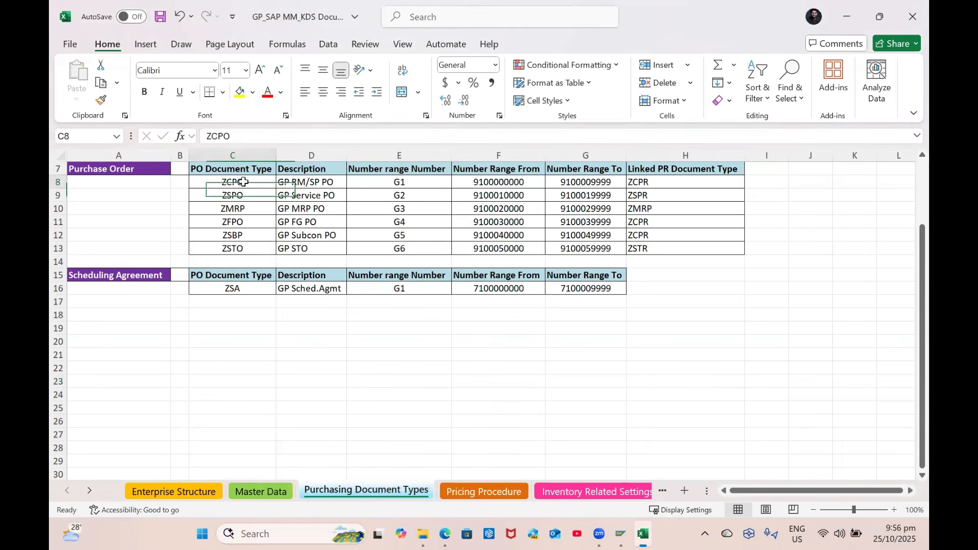
{"action": "left_click", "coordinate": [240, 92]}
{"action": "left_click", "coordinate": [466, 491]}
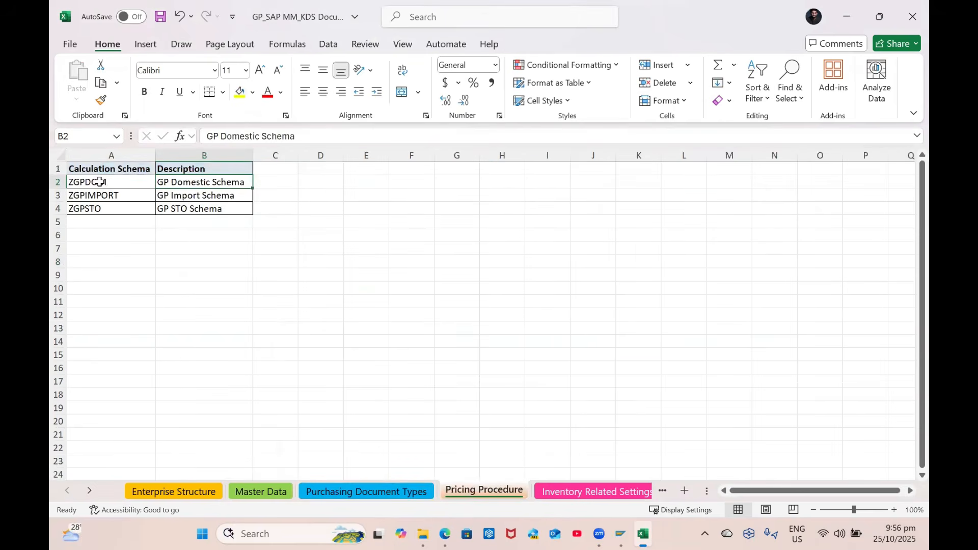
{"action": "left_click", "coordinate": [98, 182]}
{"action": "left_click", "coordinate": [240, 93]}
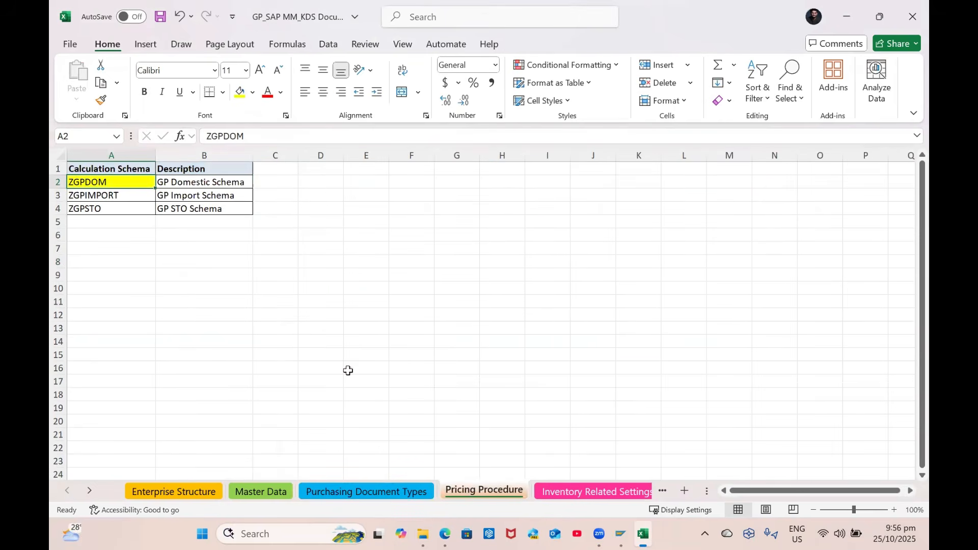
{"action": "left_click", "coordinate": [348, 370]}
Select the WA to WL document types on the Inventory Related Settings sheet
{"action": "left_click", "coordinate": [586, 491]}
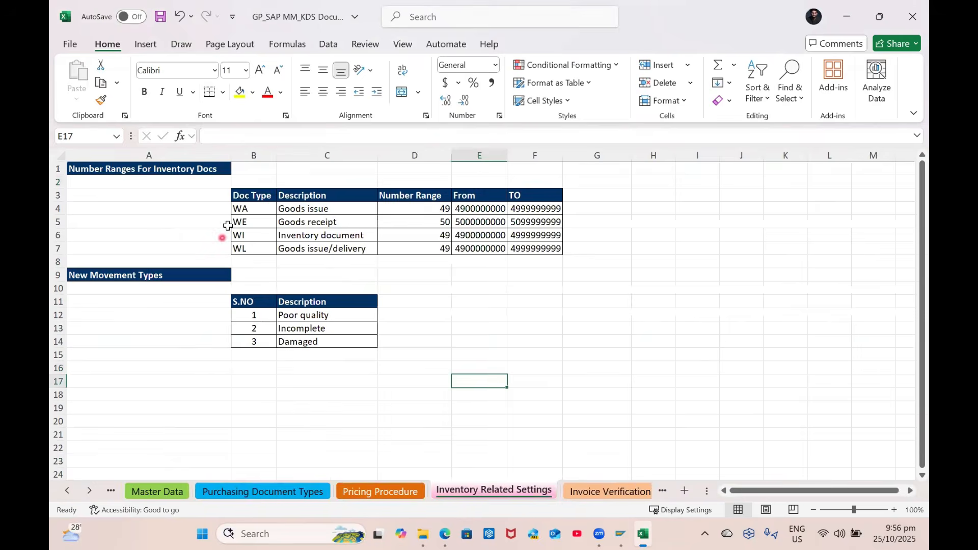
{"action": "left_click_drag", "start_coordinate": [239, 208], "coordinate": [269, 253]}
{"action": "left_click", "coordinate": [386, 249]}
{"action": "left_click", "coordinate": [251, 209]}
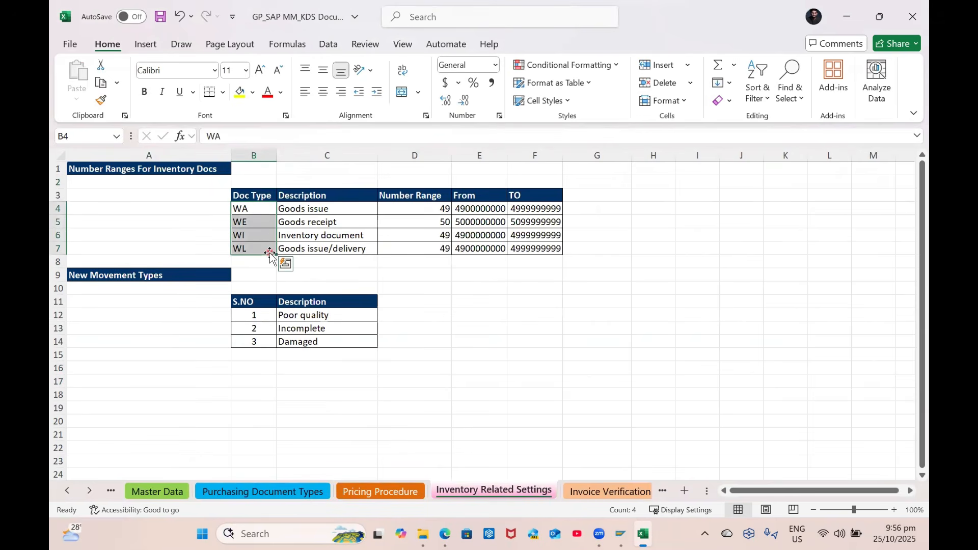
{"action": "left_click", "coordinate": [446, 495]}
Go to the Invoice Verification sheet, checking the SAP material screen alongside
{"action": "left_click", "coordinate": [608, 491]}
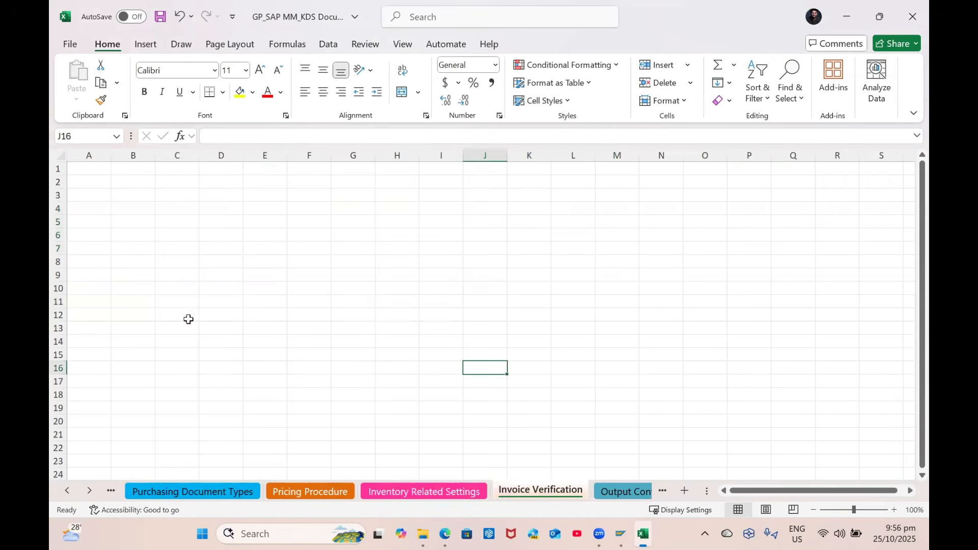
{"action": "key", "text": "alt+Tab"}
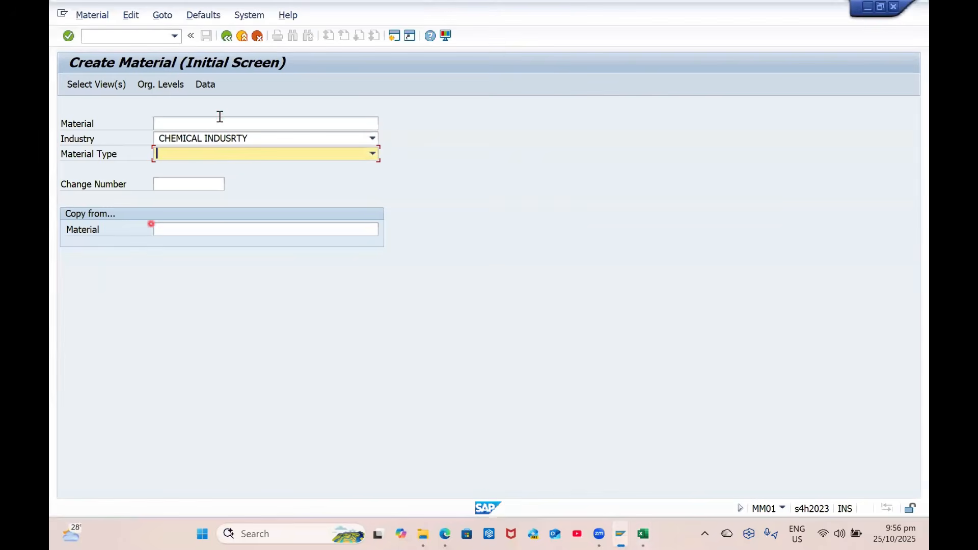
{"action": "key", "text": "alt+Tab"}
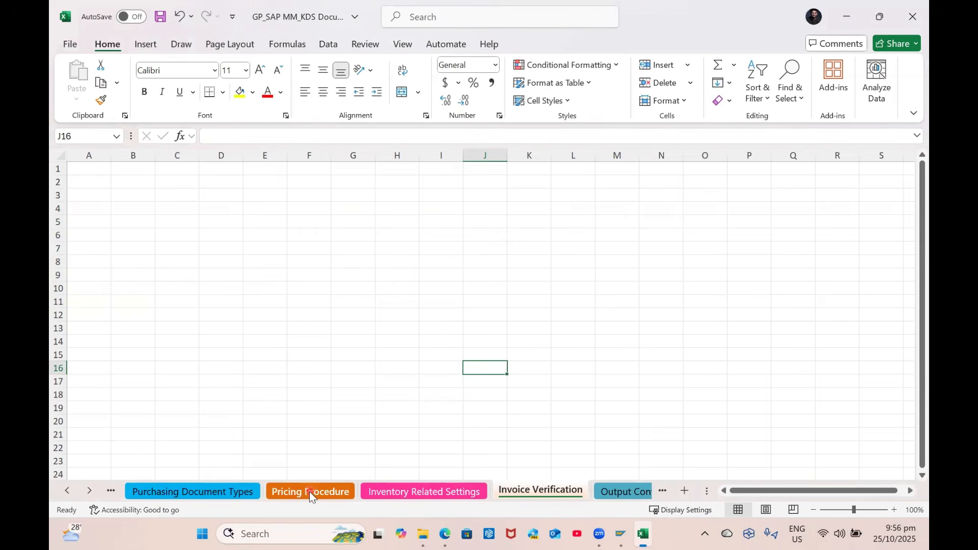
{"action": "key", "text": "alt+Tab"}
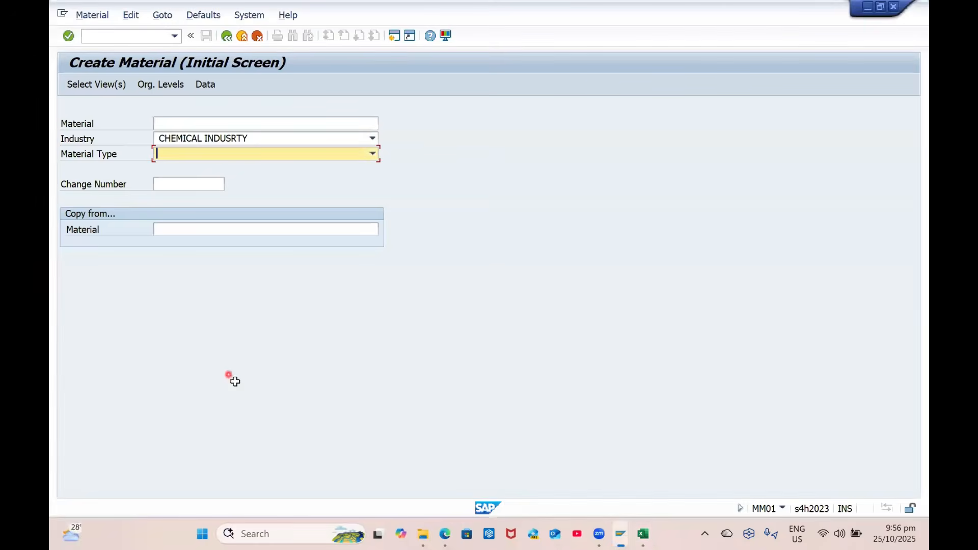
{"action": "key", "text": "alt+Tab"}
{"action": "scroll", "coordinate": [448, 437], "scroll_direction": "down", "scroll_amount": 3}
{"action": "left_click", "coordinate": [294, 300]}
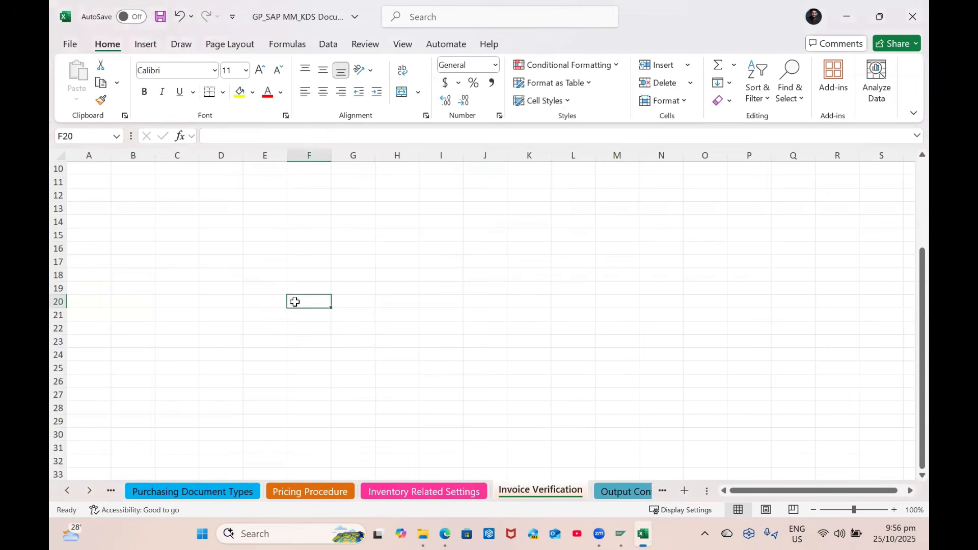
Add a new sheet named 'Testing PTP' after Invoice Verification
{"action": "left_click", "coordinate": [684, 491]}
{"action": "double_click", "coordinate": [613, 490]}
{"action": "type", "text": "Test"}
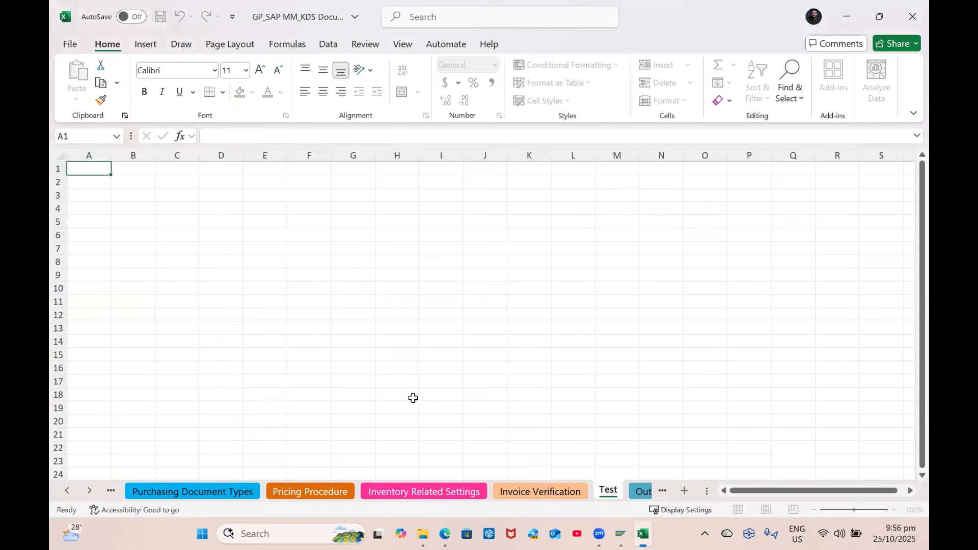
{"action": "type", "text": "ing PTP"}
{"action": "key", "text": "Return"}
Label D5 'Vendor' and paste supplier number 70000020 from SAP into E5
{"action": "left_click", "coordinate": [232, 223]}
{"action": "type", "text": "Vendor"}
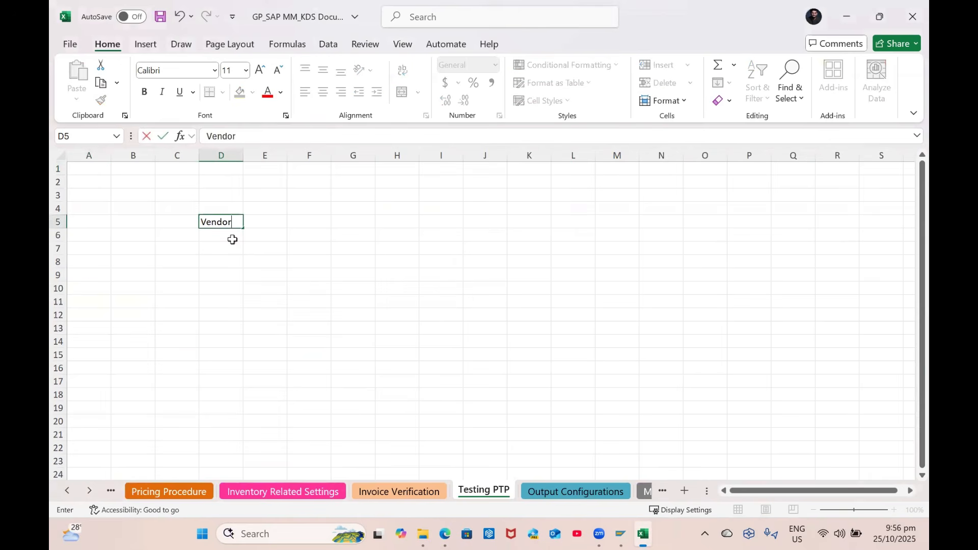
{"action": "key", "text": "Tab"}
{"action": "key", "text": "alt+Tab"}
{"action": "left_click", "coordinate": [133, 42]}
{"action": "type", "text": "/omk"}
{"action": "key", "text": "Return"}
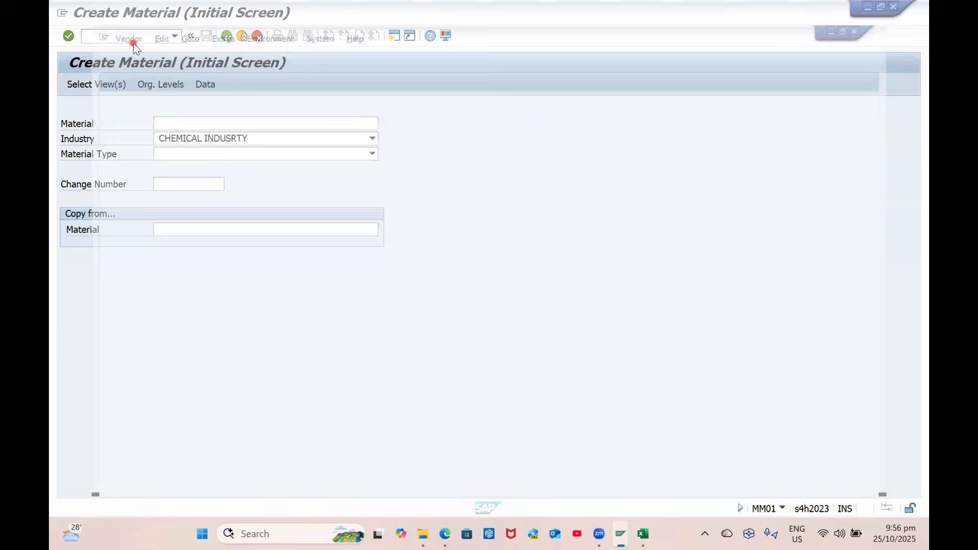
{"action": "key", "text": "alt+Tab"}
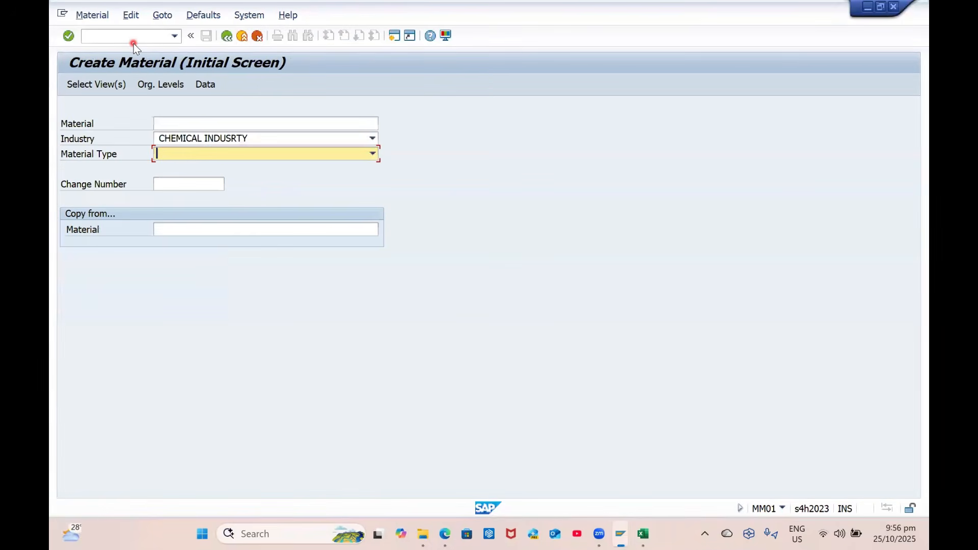
{"action": "key", "text": "alt+Tab"}
{"action": "key", "text": "ctrl+v"}
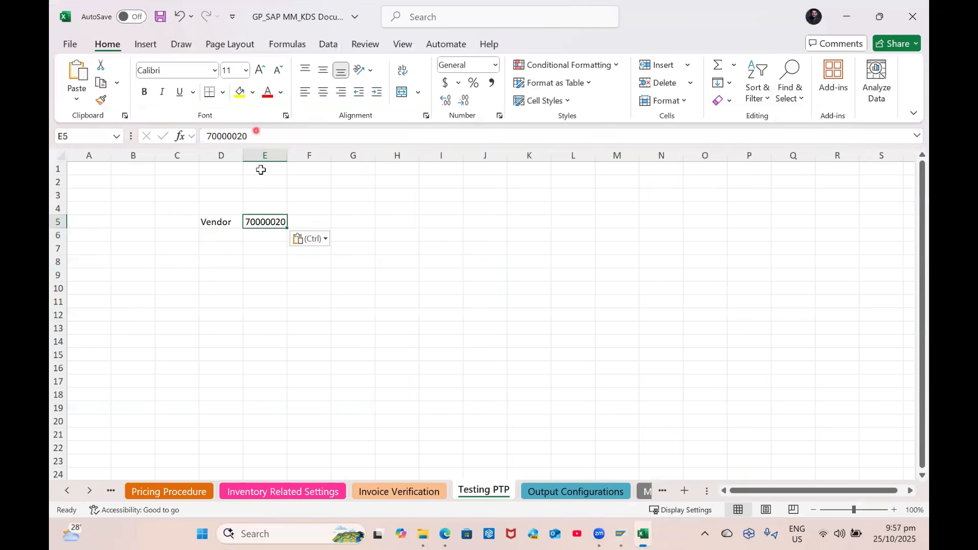
Enter a bold 'PO Type' label in D9 with value ZCPO in E9
{"action": "left_click", "coordinate": [234, 247]}
{"action": "left_click", "coordinate": [222, 298]}
{"action": "left_click", "coordinate": [219, 277]}
{"action": "type", "text": "PO"}
{"action": "key", "text": "BackSpace"}
{"action": "key", "text": "BackSpace"}
{"action": "type", "text": "PO Type"}
{"action": "key", "text": "Tab"}
{"action": "type", "text": "ZCPO"}
{"action": "key", "text": "Return"}
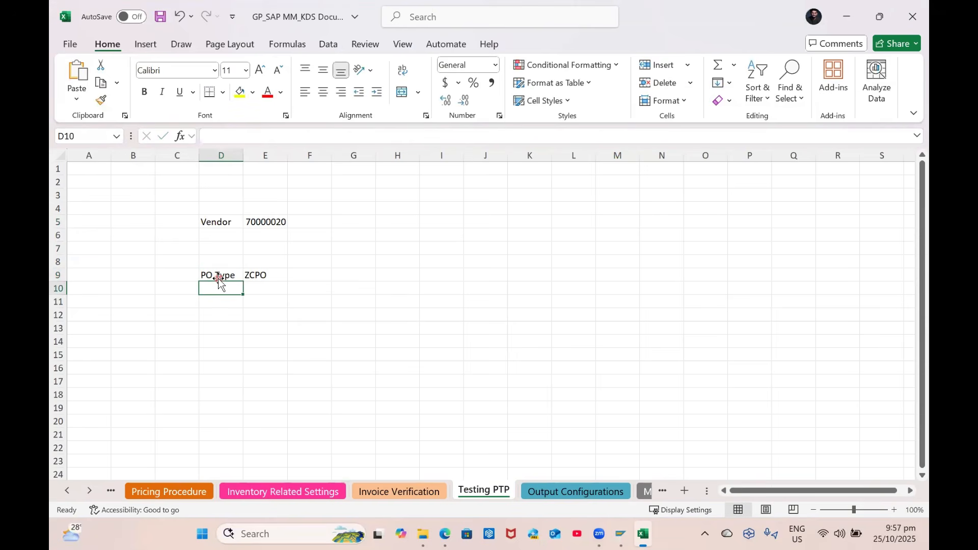
{"action": "left_click", "coordinate": [209, 276]}
{"action": "key", "text": "ctrl+b"}
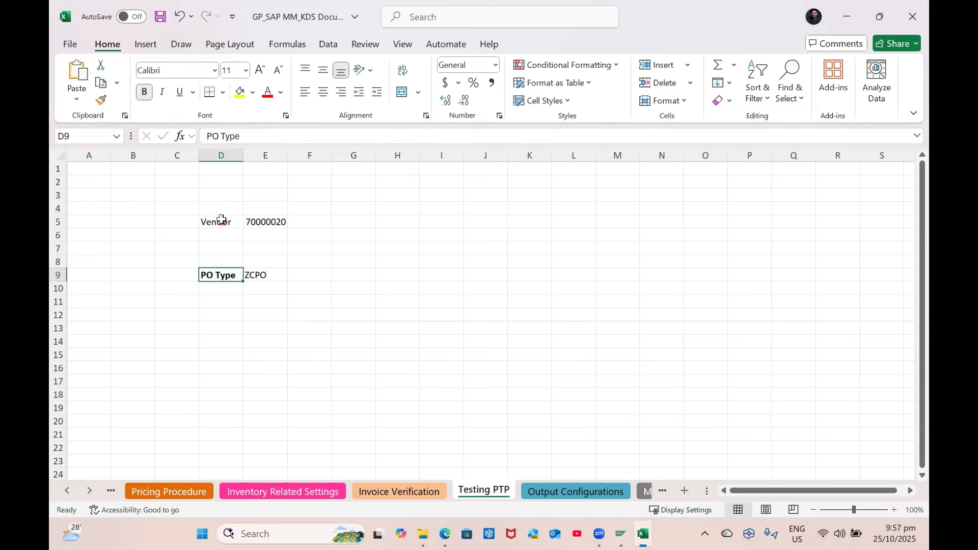
Add a bold 'Material' label in cell D4
{"action": "left_click", "coordinate": [220, 207]}
{"action": "key", "text": "ctrl+b"}
{"action": "type", "text": "mATE"}
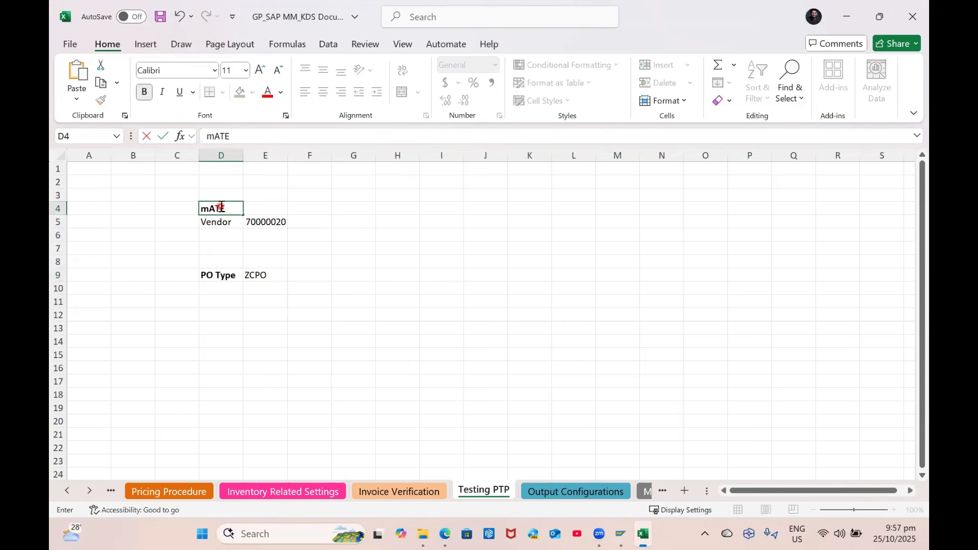
{"action": "type", "text": "RIAL"}
{"action": "key", "text": "Tab"}
{"action": "key", "text": "alt+Tab"}
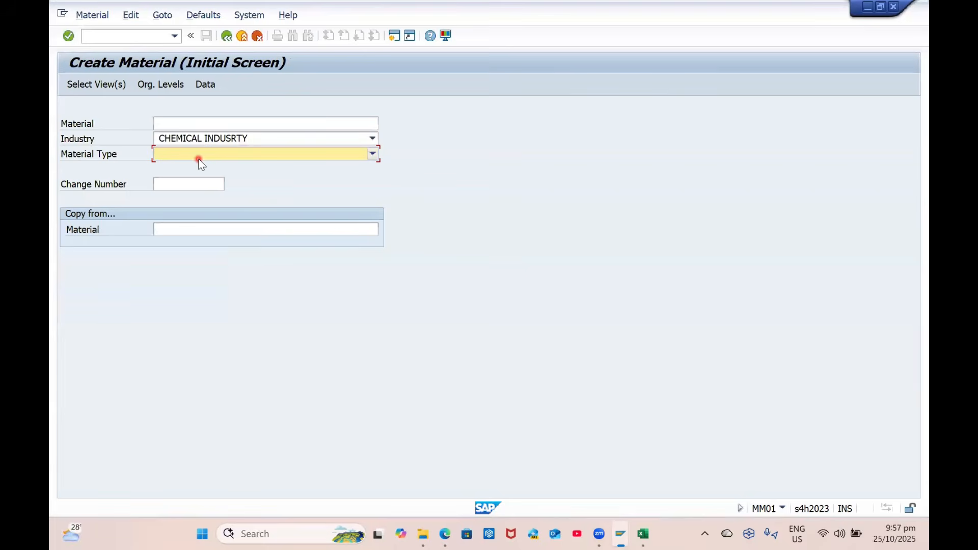
{"action": "key", "text": "alt+Tab"}
Set material type ZRAM, copied from the Master Data sheet, and industry sector Z
{"action": "left_click", "coordinate": [67, 490]}
{"action": "left_click", "coordinate": [67, 490]}
{"action": "left_click", "coordinate": [260, 489]}
{"action": "scroll", "coordinate": [244, 311], "scroll_direction": "up", "scroll_amount": 2}
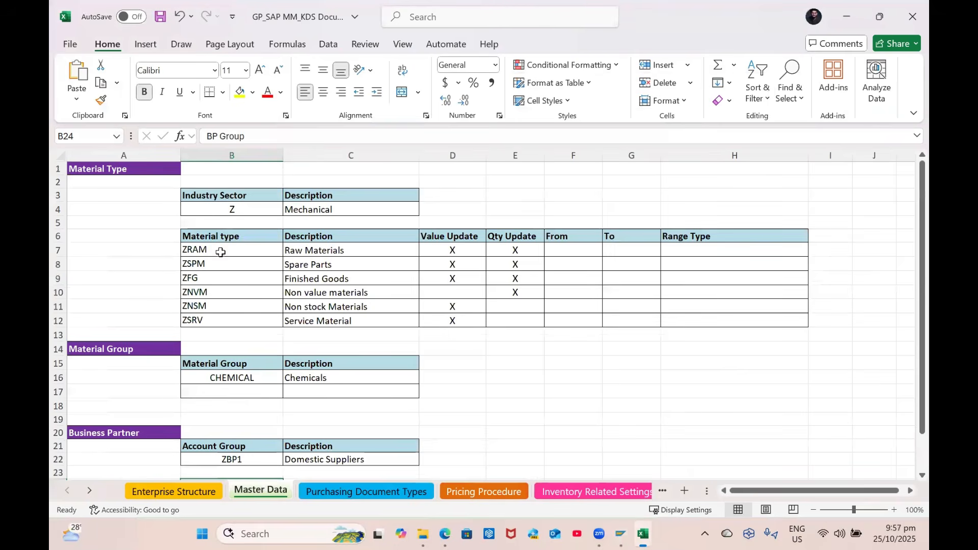
{"action": "left_click", "coordinate": [219, 251]}
{"action": "key", "text": "ctrl+c"}
{"action": "key", "text": "alt+Tab"}
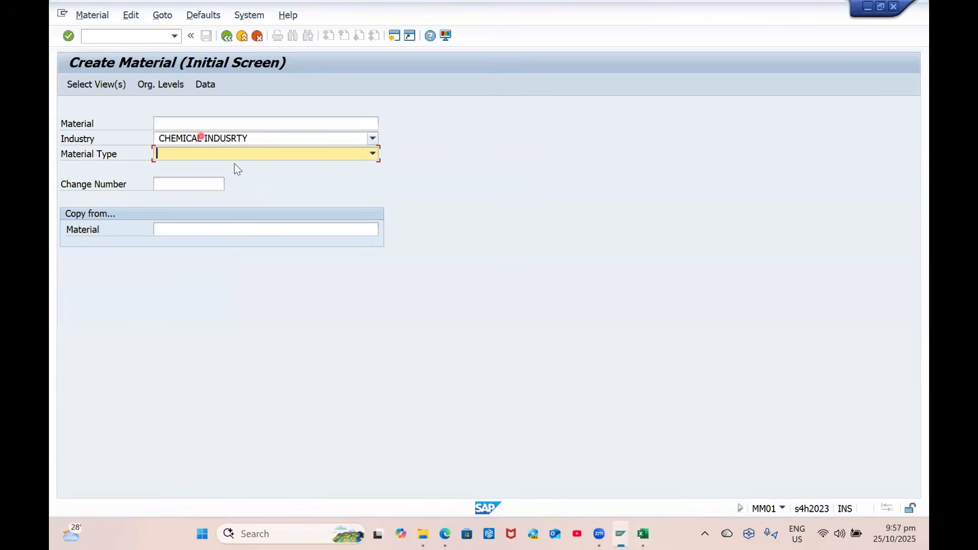
{"action": "key", "text": "ctrl+v"}
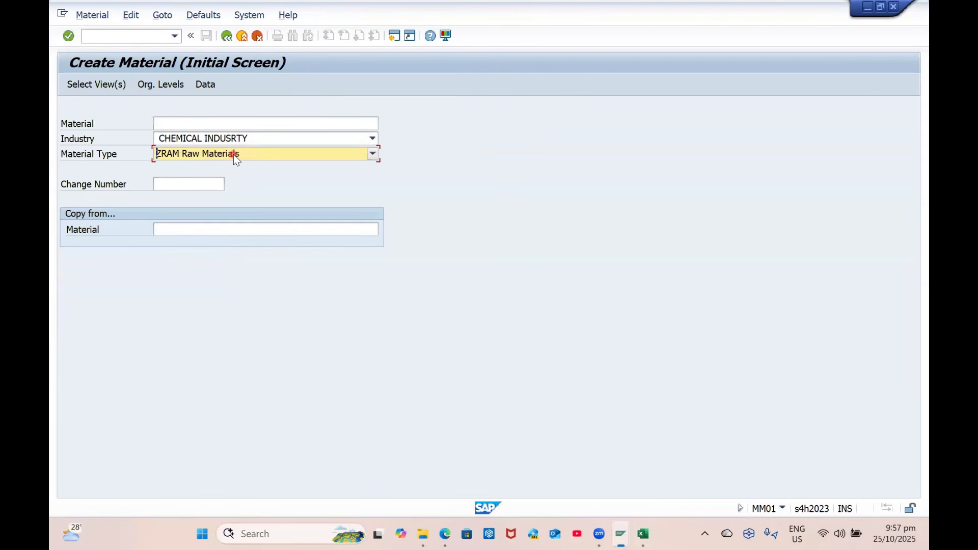
{"action": "key", "text": "shift+Tab"}
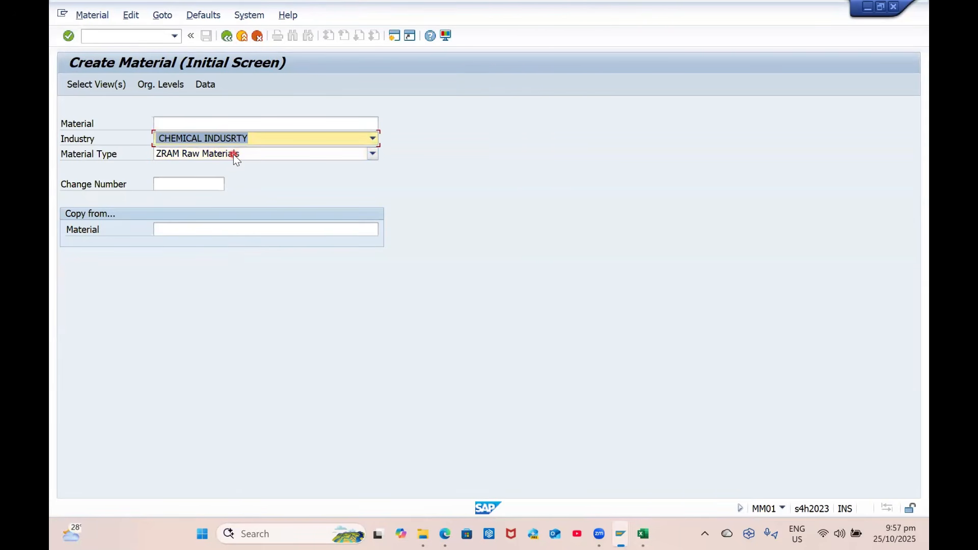
{"action": "type", "text": "Z Mech.Engg  Sector_(SW15"}
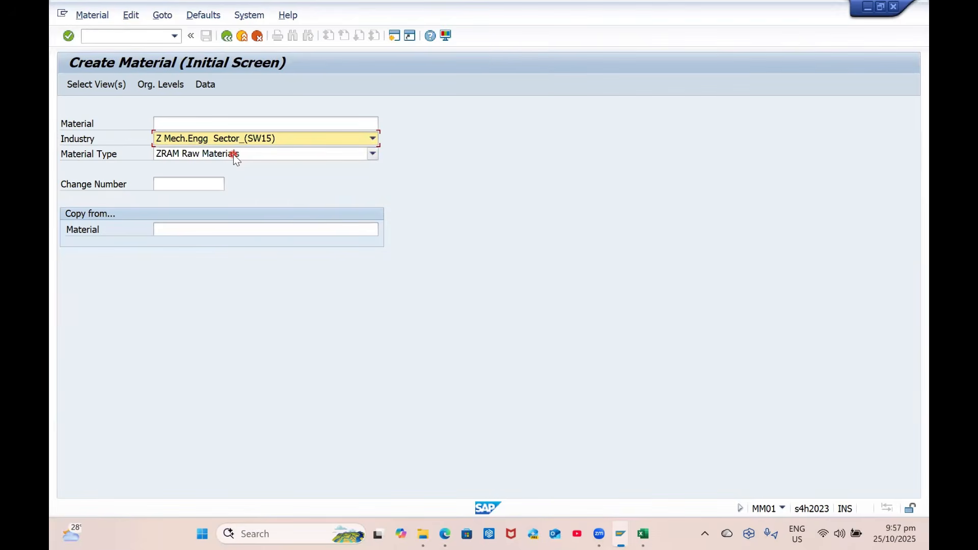
{"action": "key", "text": "Return"}
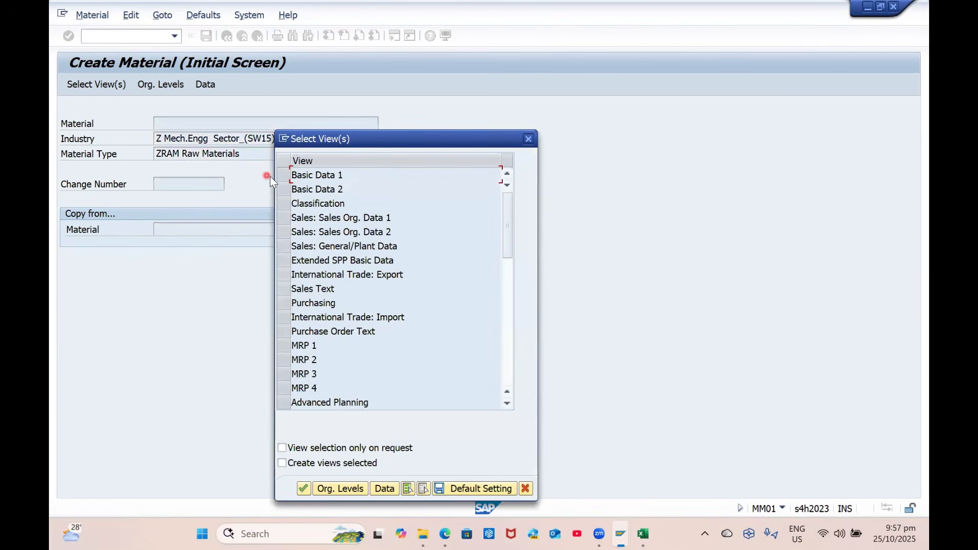
Select the Basic Data 1–2, three Sales, Purchasing and MRP 1–4 views
{"action": "left_click", "coordinate": [284, 175]}
{"action": "left_click", "coordinate": [284, 189]}
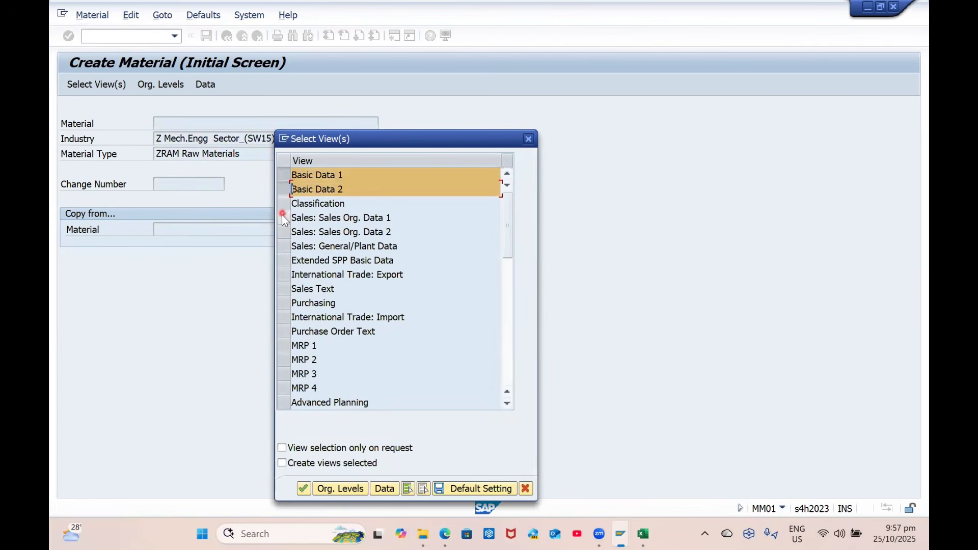
{"action": "left_click", "coordinate": [284, 218]}
{"action": "left_click", "coordinate": [284, 232]}
{"action": "left_click", "coordinate": [284, 246]}
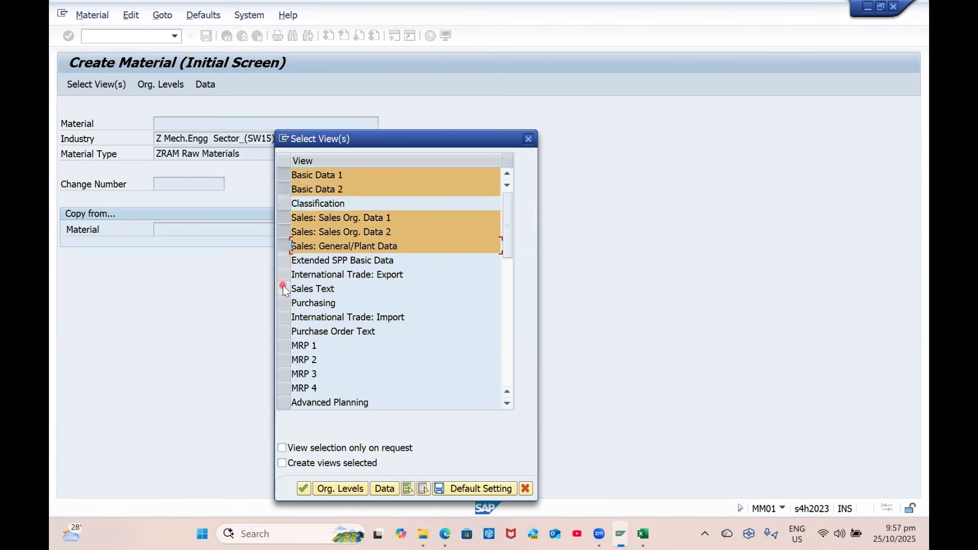
{"action": "left_click", "coordinate": [285, 303]}
{"action": "left_click", "coordinate": [284, 345]}
{"action": "left_click", "coordinate": [284, 359]}
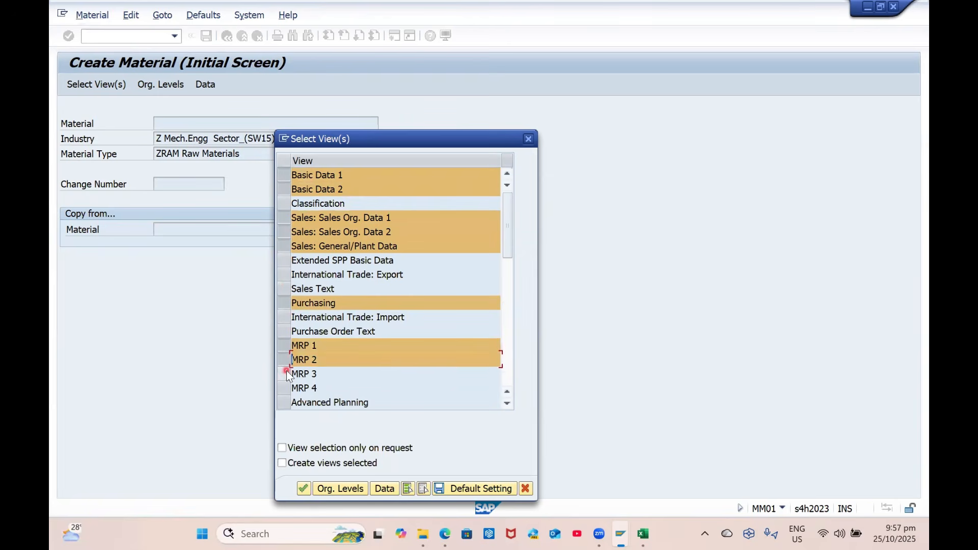
{"action": "left_click", "coordinate": [285, 374]}
{"action": "left_click", "coordinate": [285, 388]}
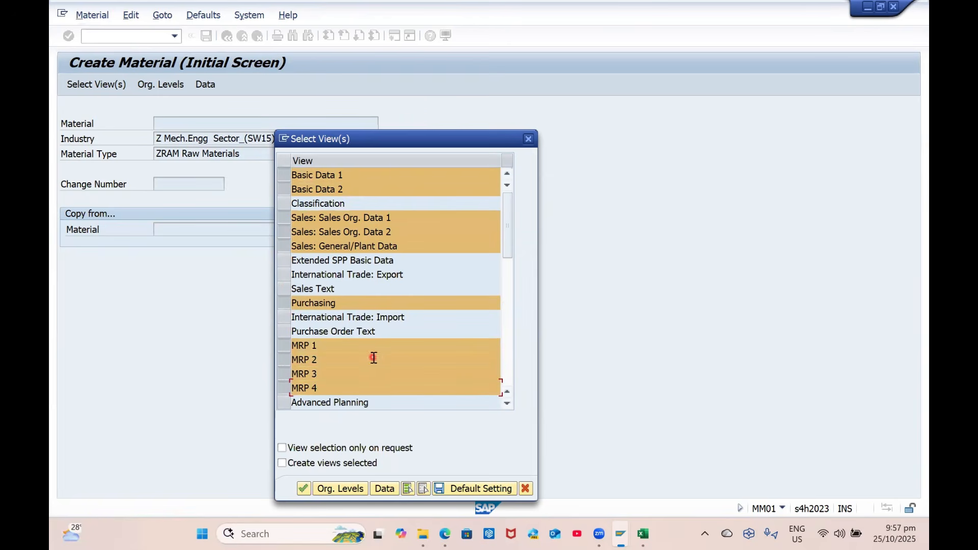
Add the Storage 1–2 and Accounting 1–2 views and keep the selection as default
{"action": "scroll", "coordinate": [380, 355], "scroll_direction": "down", "scroll_amount": 1}
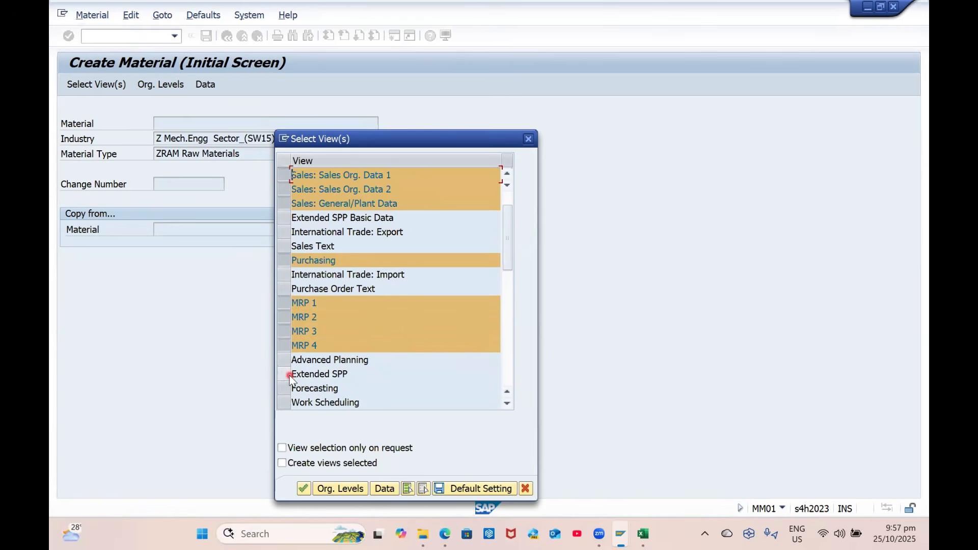
{"action": "scroll", "coordinate": [289, 379], "scroll_direction": "down", "scroll_amount": 1}
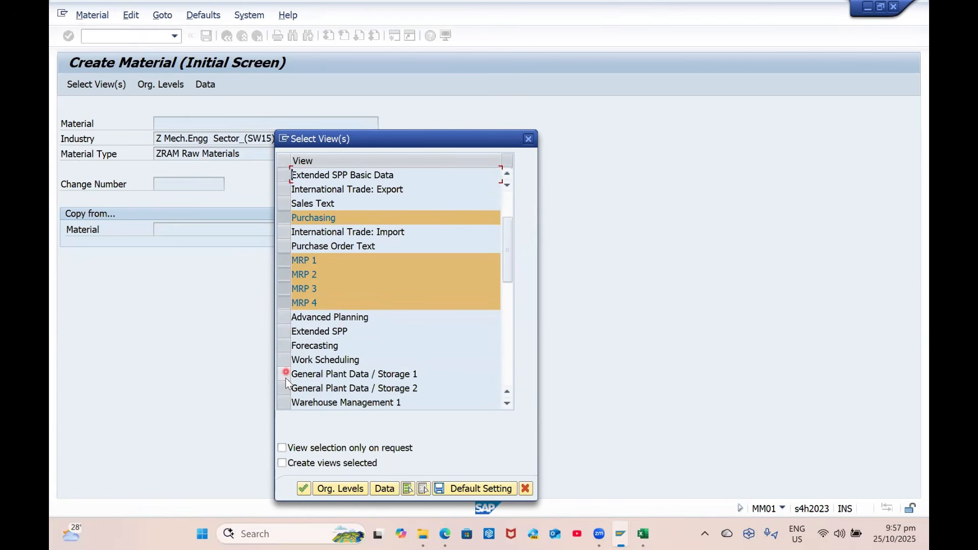
{"action": "left_click", "coordinate": [285, 374]}
{"action": "left_click", "coordinate": [287, 388]}
{"action": "scroll", "coordinate": [380, 375], "scroll_direction": "down", "scroll_amount": 1}
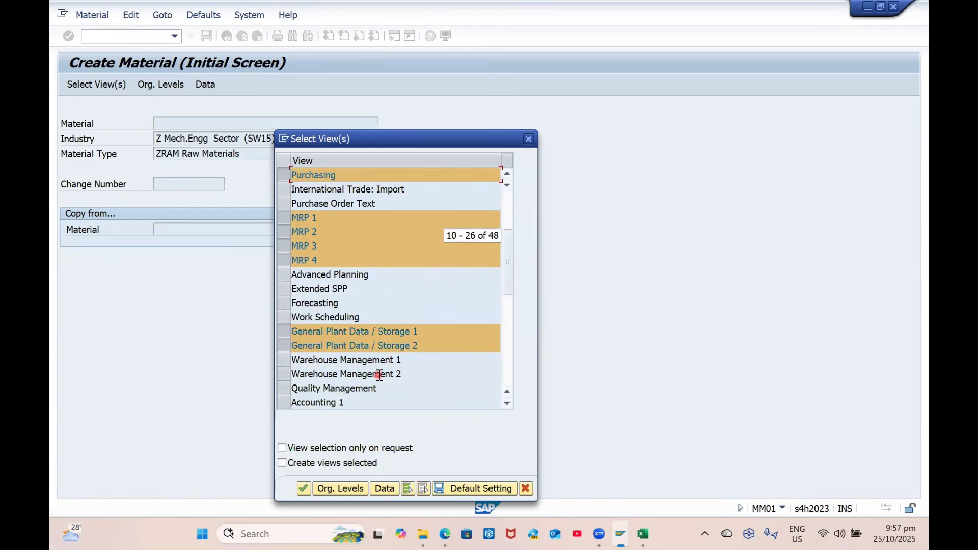
{"action": "scroll", "coordinate": [379, 375], "scroll_direction": "down", "scroll_amount": 1}
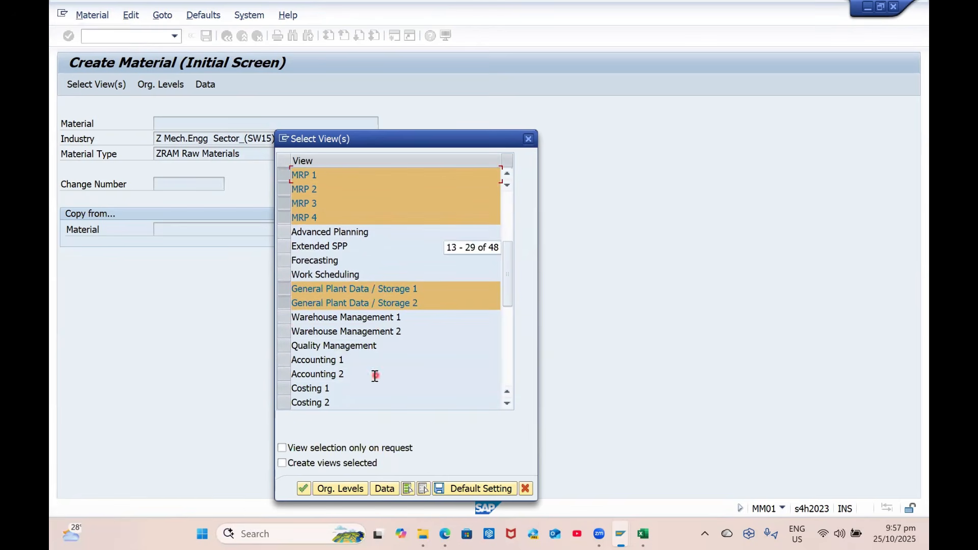
{"action": "left_click", "coordinate": [285, 364]}
{"action": "left_click", "coordinate": [285, 374]}
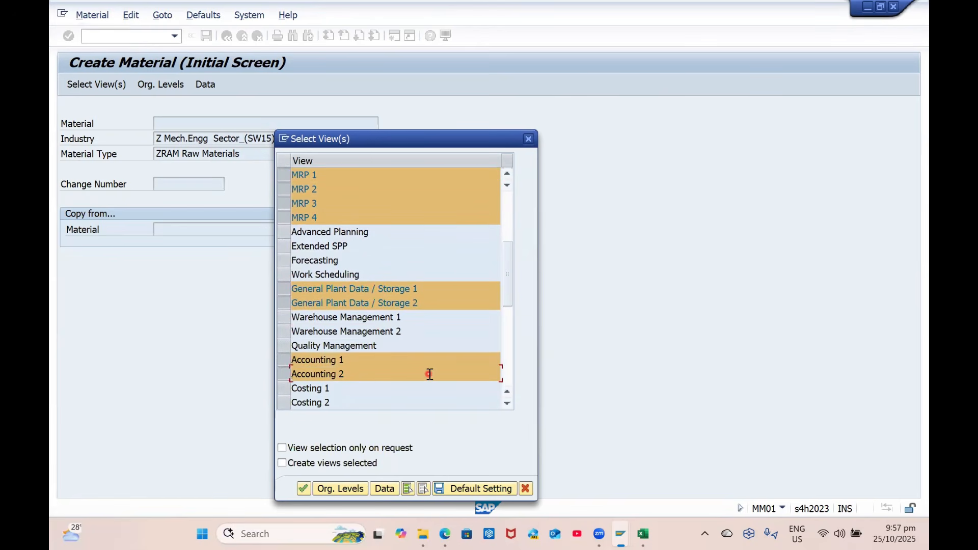
{"action": "scroll", "coordinate": [429, 374], "scroll_direction": "up", "scroll_amount": 1}
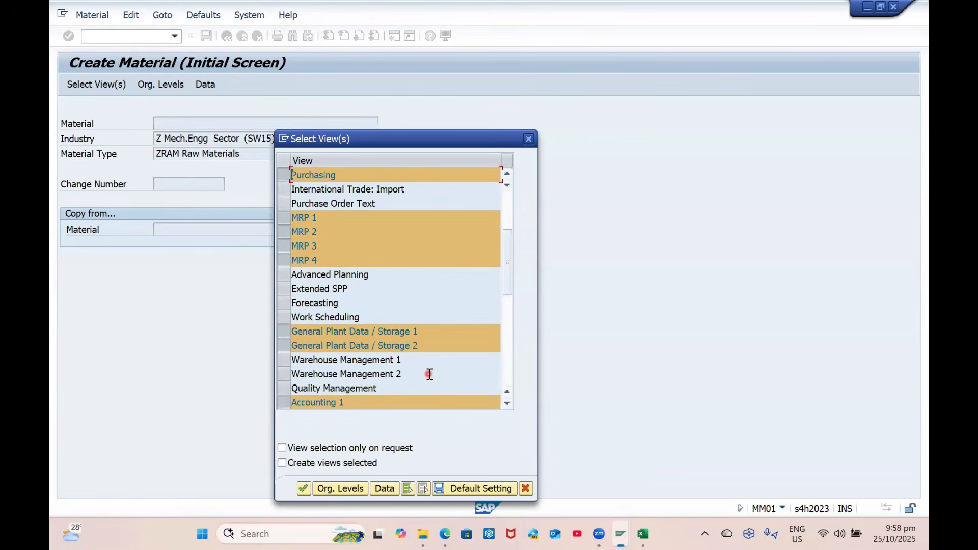
{"action": "scroll", "coordinate": [429, 374], "scroll_direction": "up", "scroll_amount": 3}
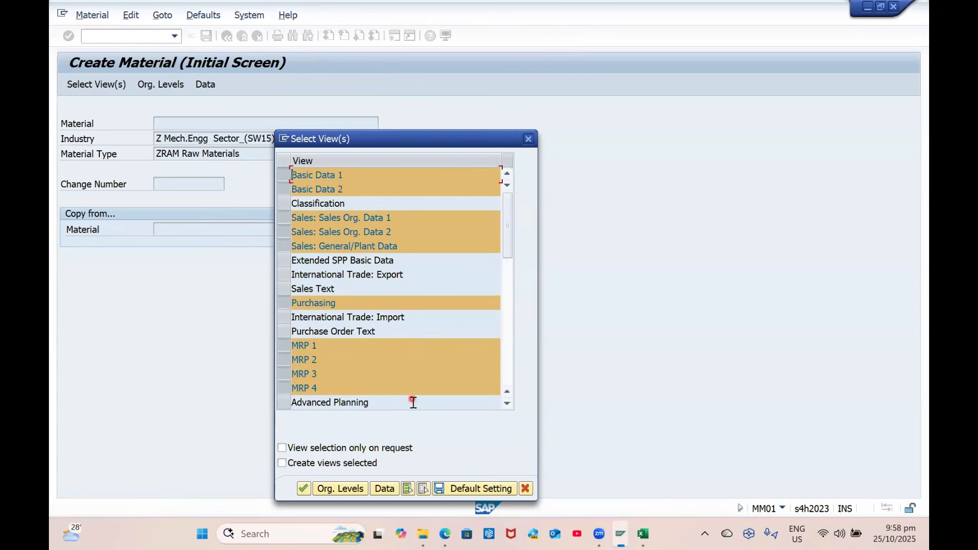
{"action": "left_click", "coordinate": [452, 488]}
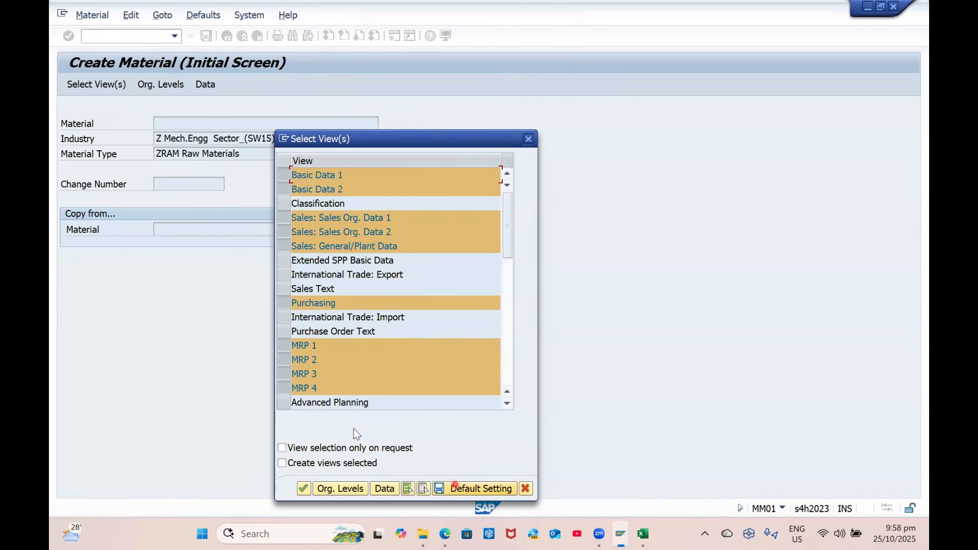
Enter plant GP01, storage location RM01, sales org GPSO and channel GC as defaults
{"action": "left_click", "coordinate": [337, 489]}
{"action": "type", "text": "GP01"}
{"action": "key", "text": "Tab"}
{"action": "type", "text": "RM01"}
{"action": "key", "text": "Tab"}
{"action": "type", "text": "GPSO"}
{"action": "key", "text": "Tab"}
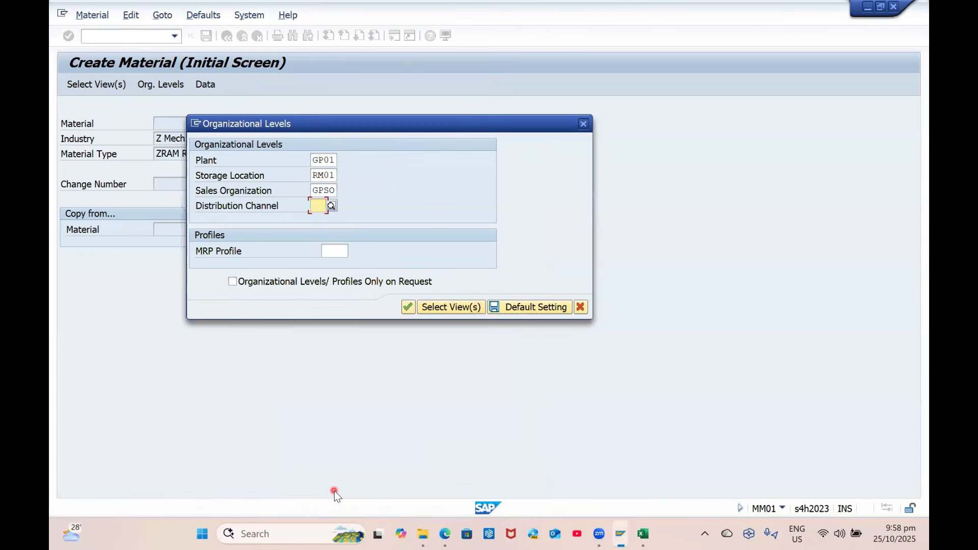
{"action": "type", "text": "G"}
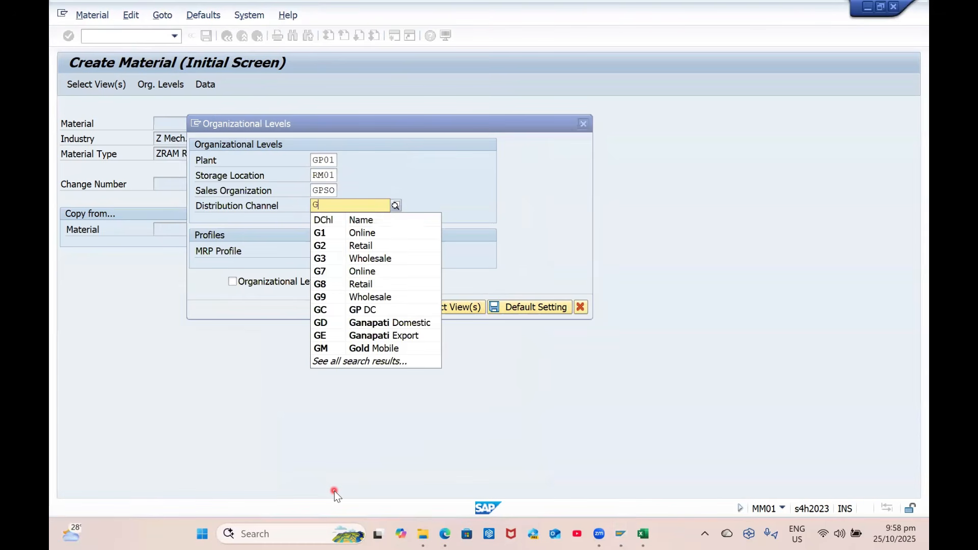
{"action": "type", "text": "C"}
{"action": "key", "text": "Tab"}
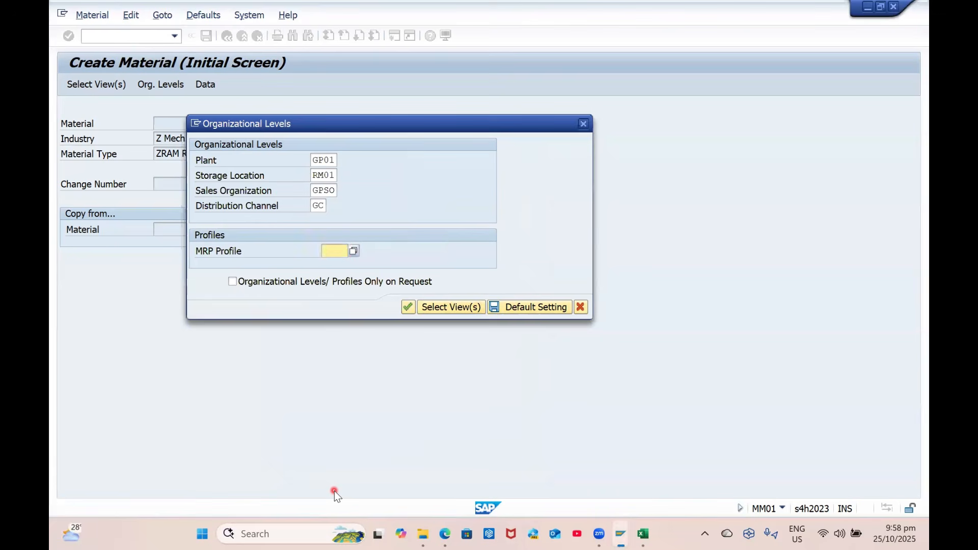
{"action": "left_click", "coordinate": [521, 306]}
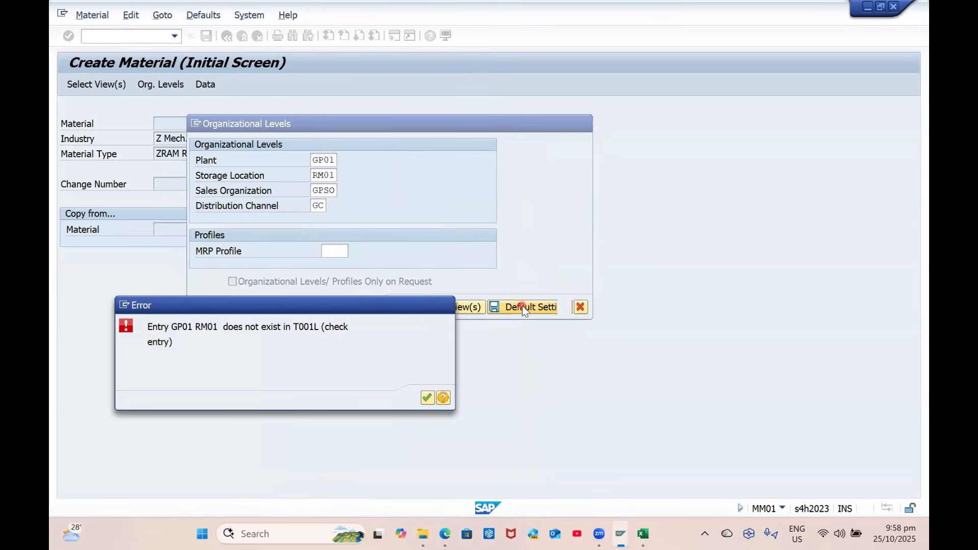
{"action": "key", "text": "Return"}
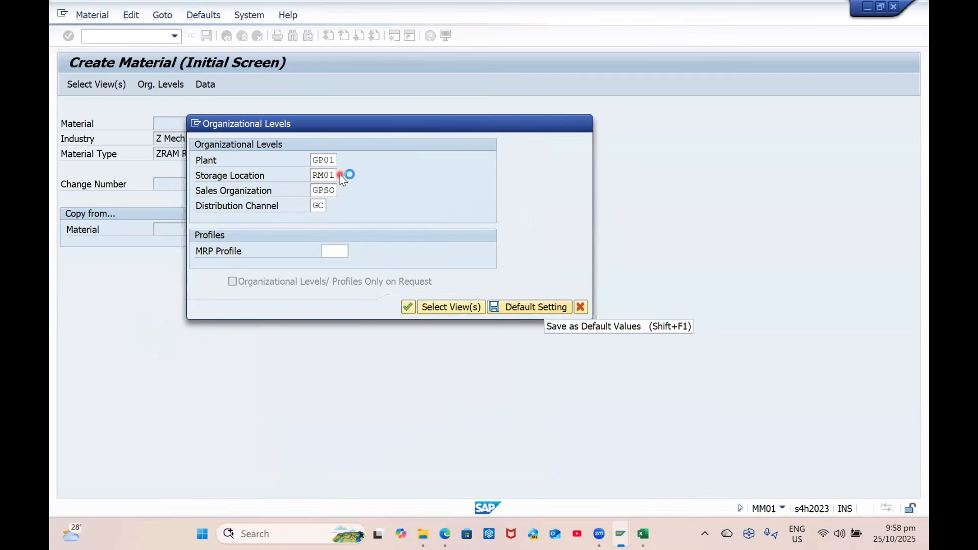
Replace the storage location with RM11 copied from Excel and save the defaults again
{"action": "left_click", "coordinate": [342, 175]}
{"action": "left_click", "coordinate": [501, 246]}
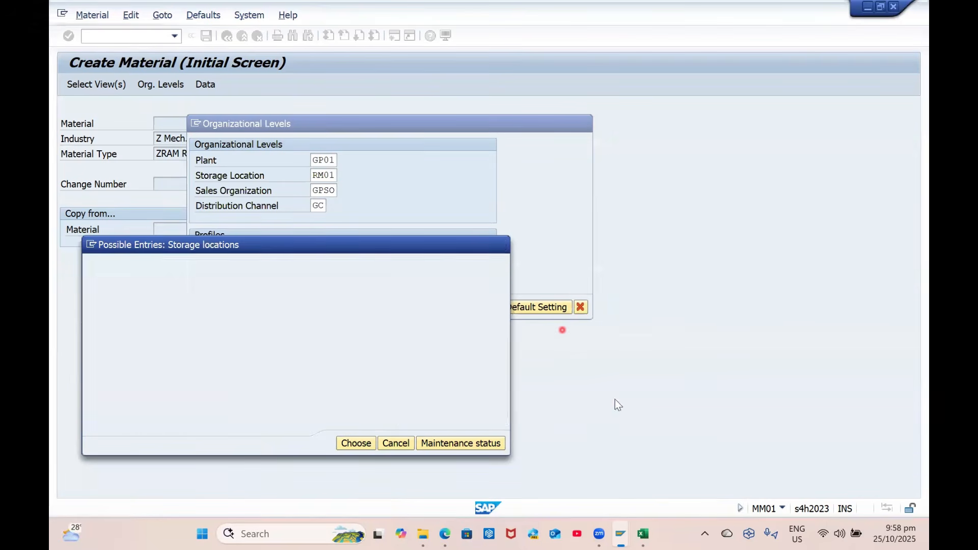
{"action": "left_click", "coordinate": [642, 533]}
{"action": "left_click", "coordinate": [169, 492]}
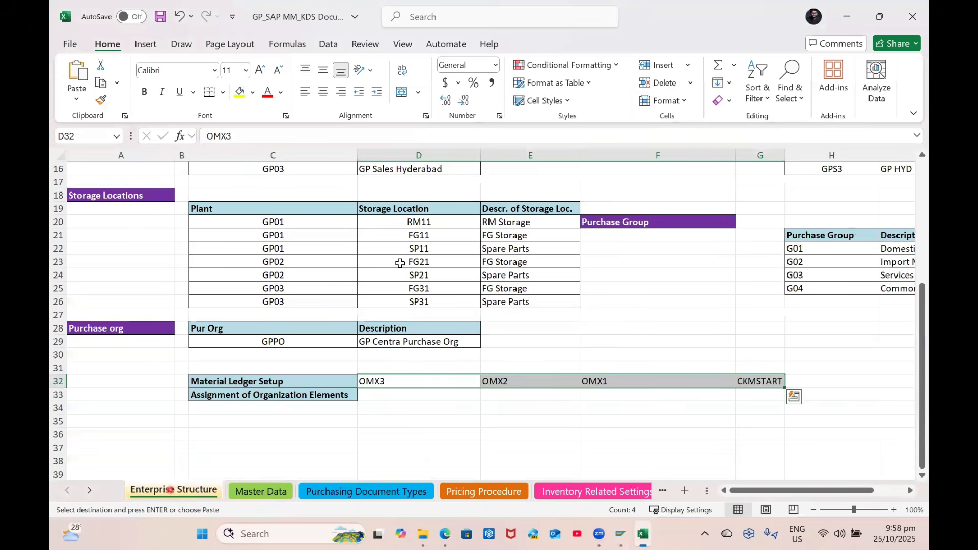
{"action": "left_click", "coordinate": [424, 219]}
{"action": "key", "text": "ctrl+c"}
{"action": "left_click", "coordinate": [619, 533]}
{"action": "key", "text": "ctrl+v"}
{"action": "double_click", "coordinate": [326, 190]}
{"action": "left_click", "coordinate": [535, 307]}
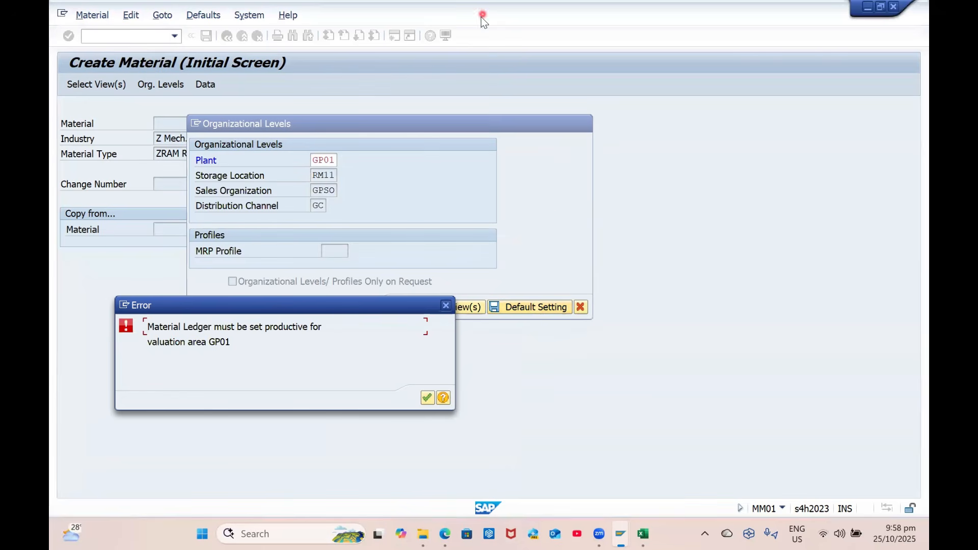
Read the Material Ledger error's help, which names transaction CKMSTART
{"action": "left_click", "coordinate": [443, 397]}
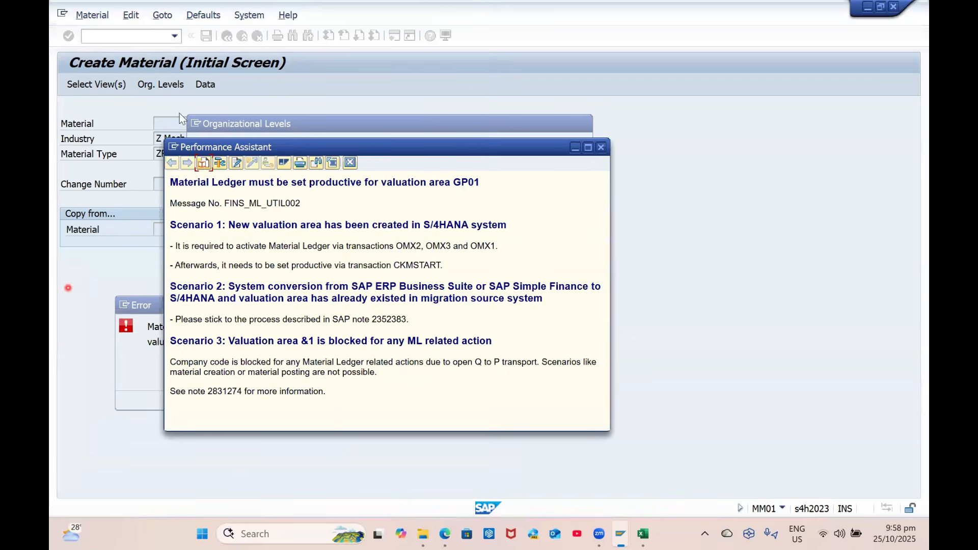
{"action": "double_click", "coordinate": [462, 147]}
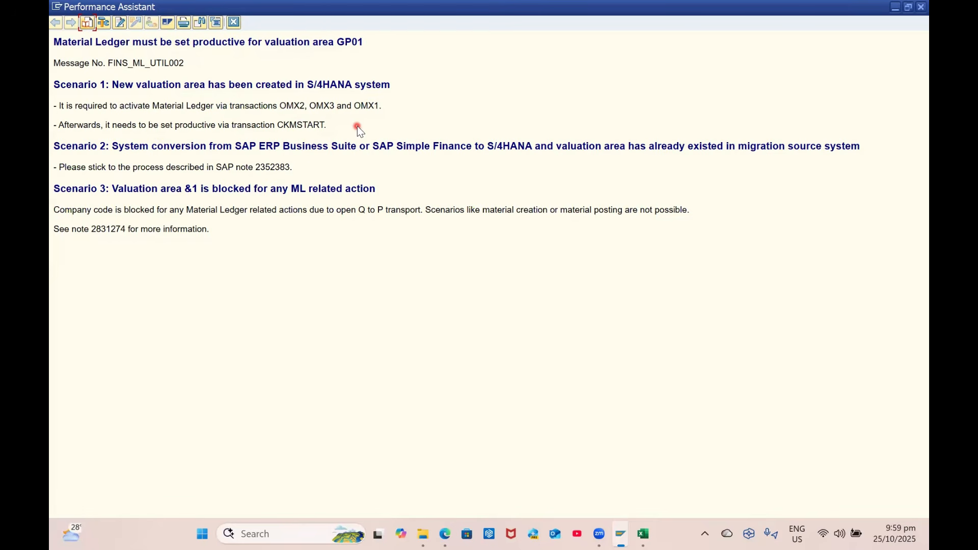
{"action": "double_click", "coordinate": [299, 124]}
{"action": "key", "text": "Escape"}
Dismiss the Material Ledger error and cancel the Organizational Levels dialog
{"action": "left_click", "coordinate": [425, 397]}
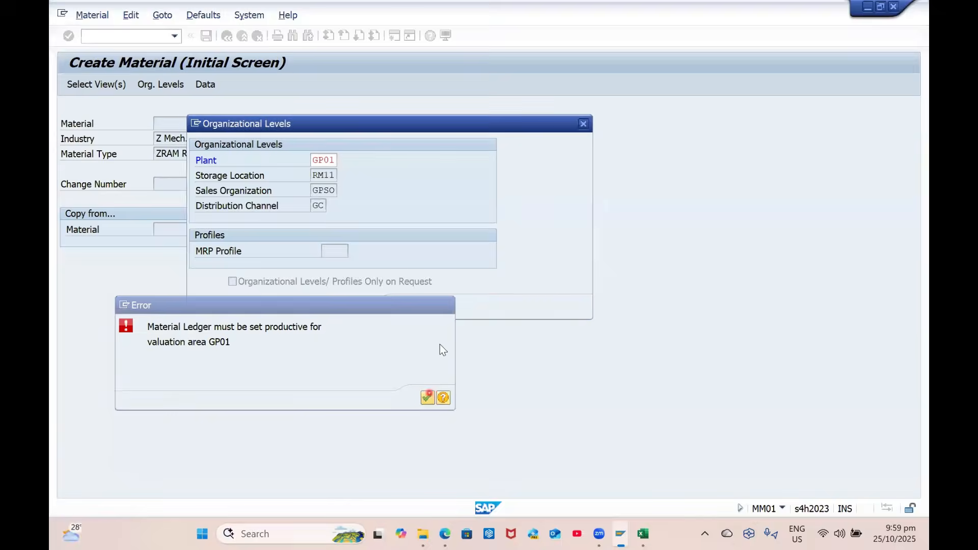
{"action": "left_click", "coordinate": [408, 308]}
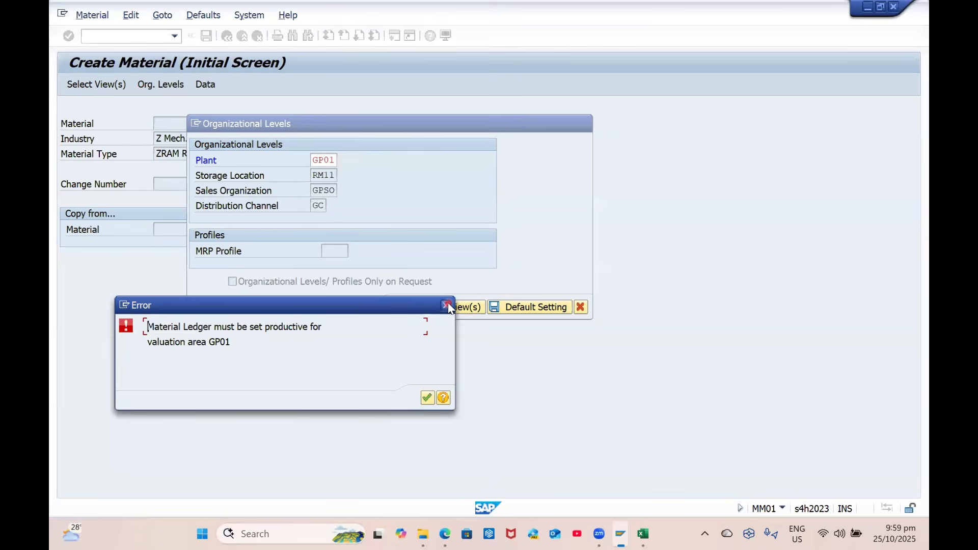
{"action": "left_click", "coordinate": [446, 305]}
{"action": "left_click", "coordinate": [580, 307]}
{"action": "left_click", "coordinate": [100, 34]}
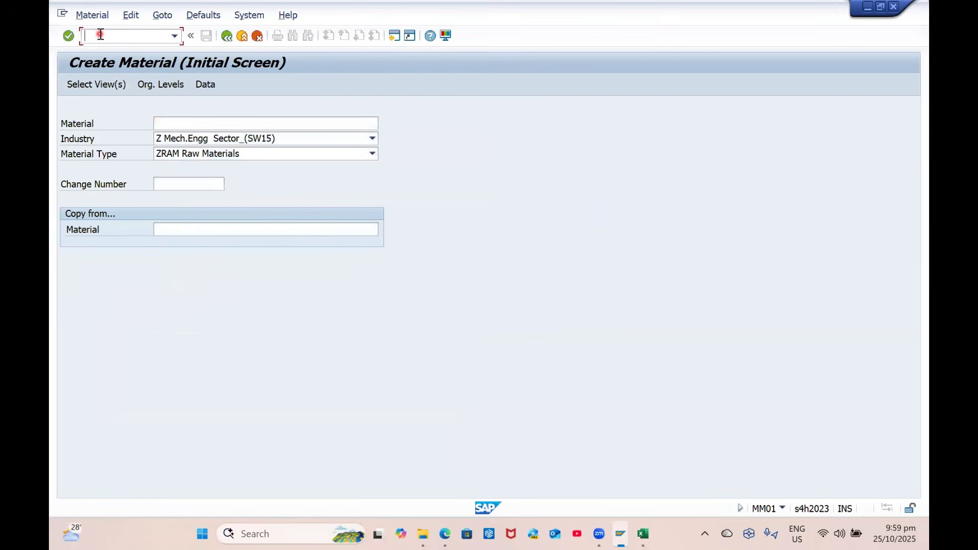
Start CKMSTART for plant GP01 as a trial, cancelling the job scheduling
{"action": "type", "text": "/NCKMSTART"}
{"action": "key", "text": "Return"}
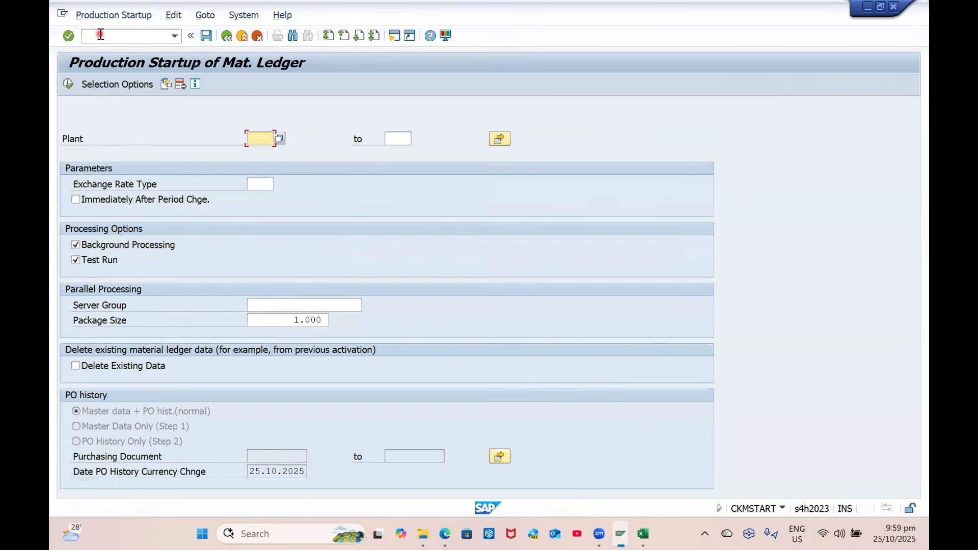
{"action": "type", "text": "GP01"}
{"action": "key", "text": "Tab"}
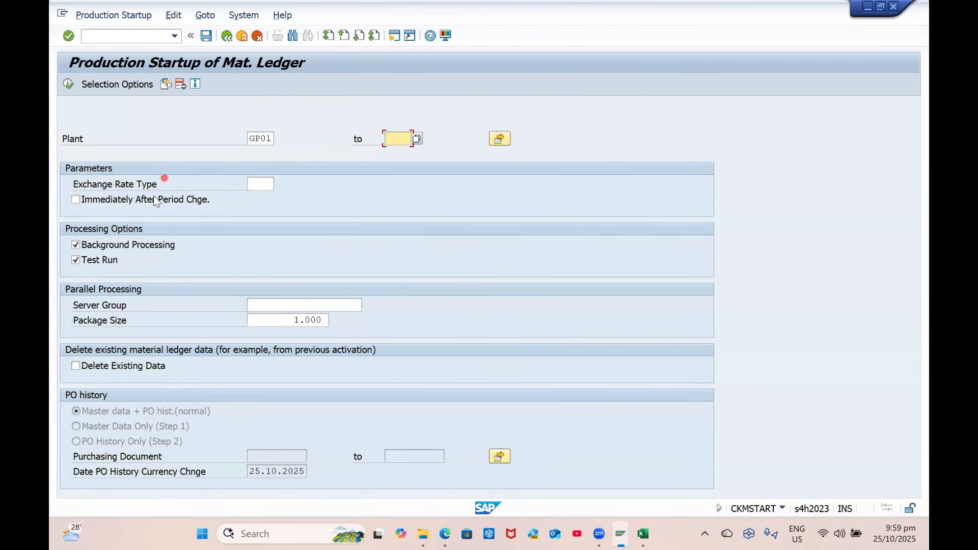
{"action": "left_click", "coordinate": [68, 85]}
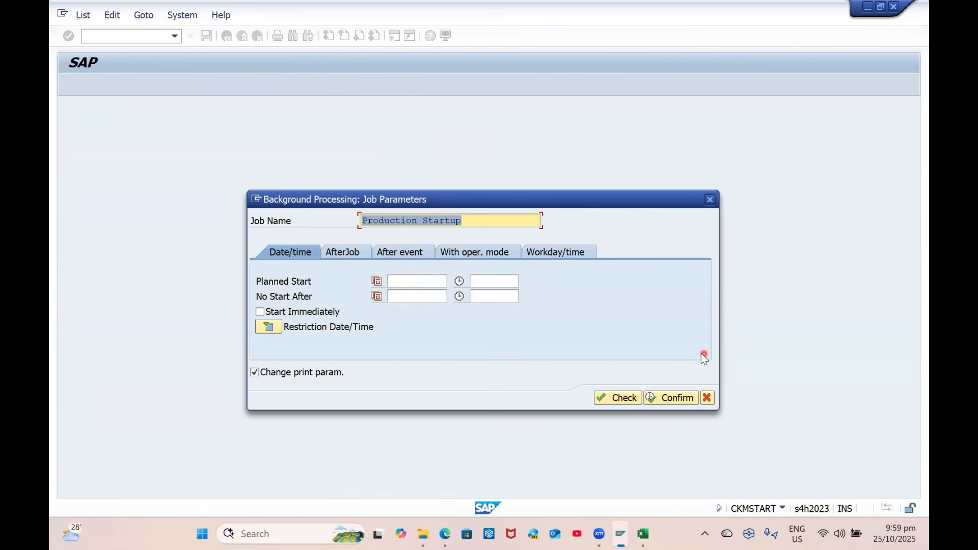
{"action": "left_click", "coordinate": [707, 398]}
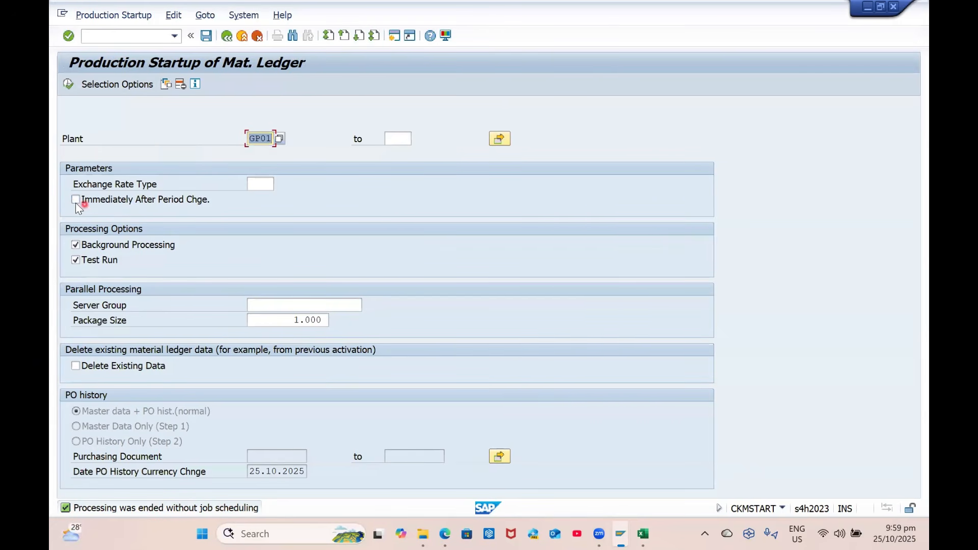
Run the startup without Test Run as an immediate background job on output device LP01
{"action": "left_click", "coordinate": [94, 261]}
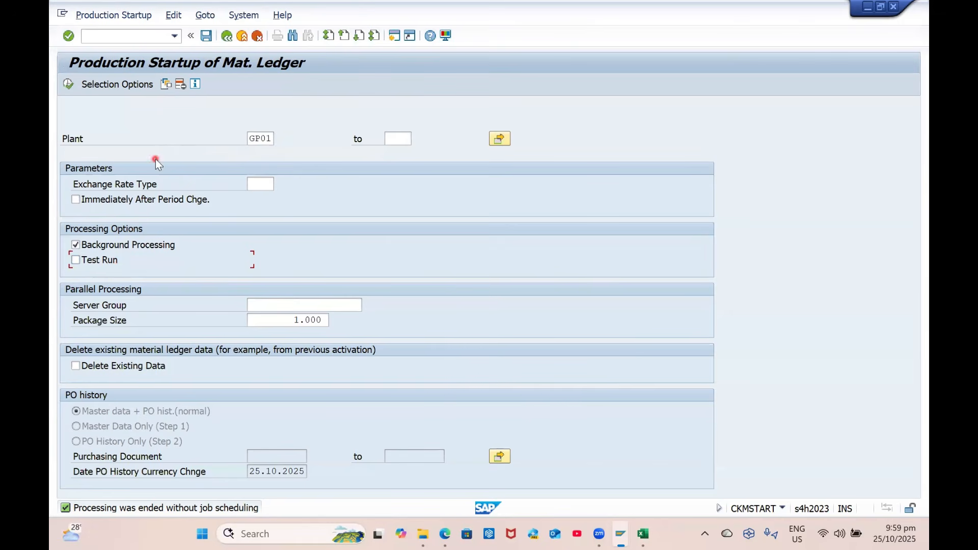
{"action": "left_click", "coordinate": [259, 186]}
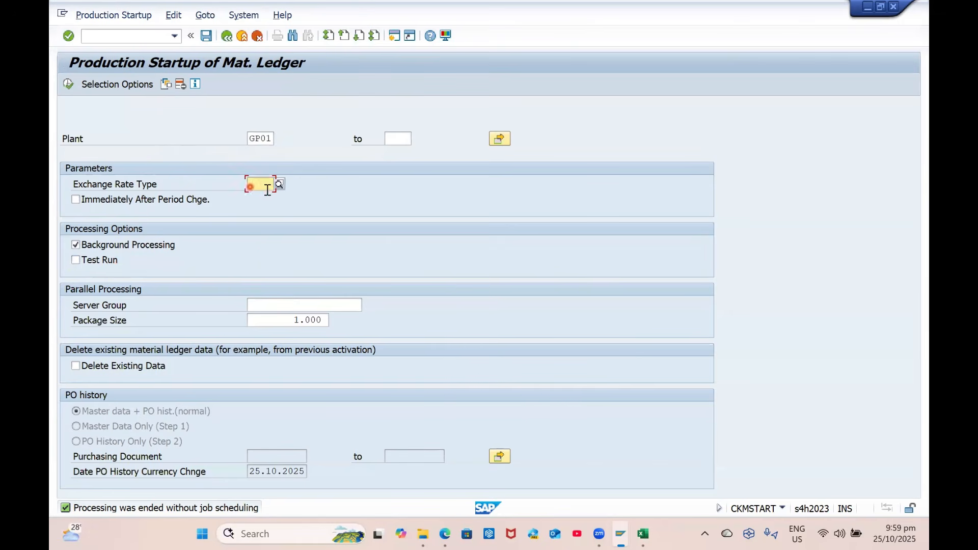
{"action": "left_click", "coordinate": [69, 87]}
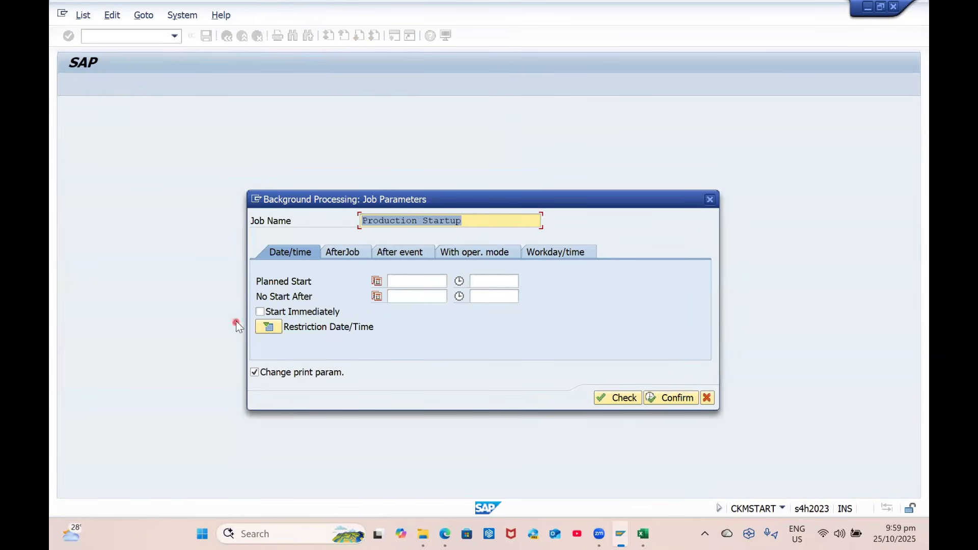
{"action": "left_click", "coordinate": [260, 311]}
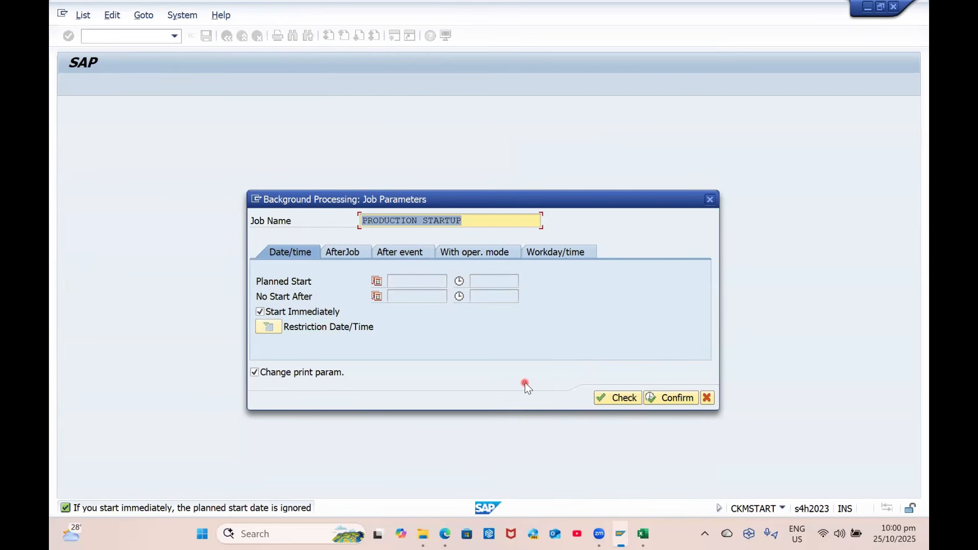
{"action": "left_click", "coordinate": [675, 397]}
{"action": "left_click", "coordinate": [209, 144]}
{"action": "left_click", "coordinate": [374, 307]}
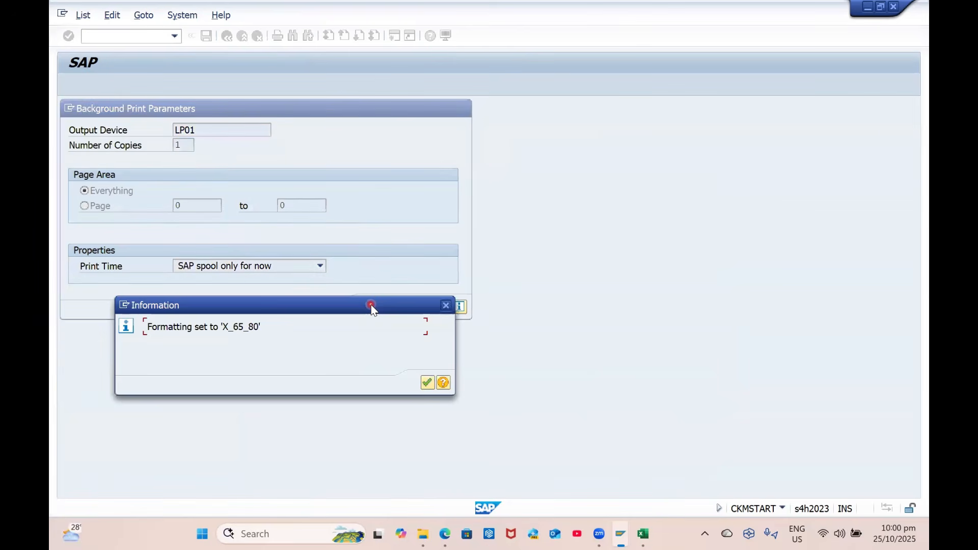
{"action": "key", "text": "Return"}
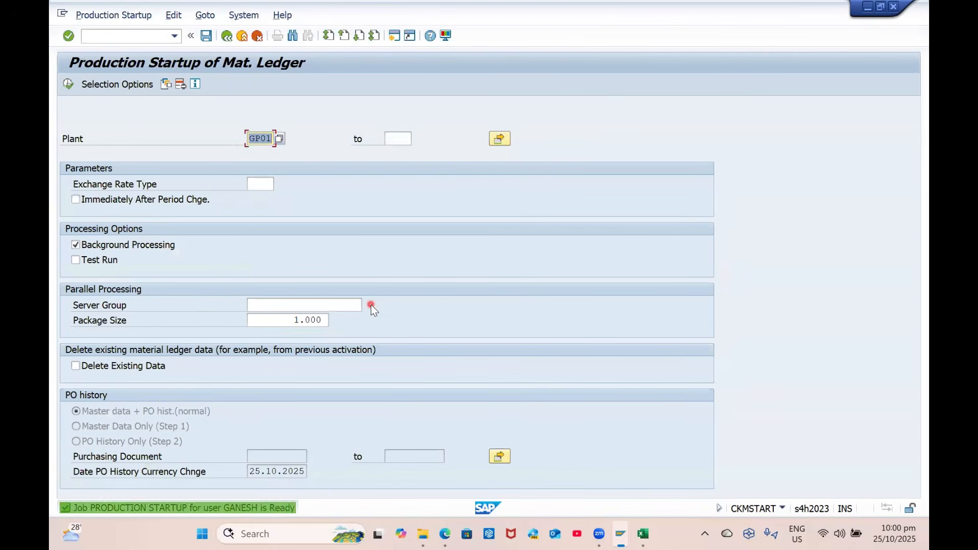
Open the background job selection with /NS to check the job
{"action": "left_click", "coordinate": [124, 40]}
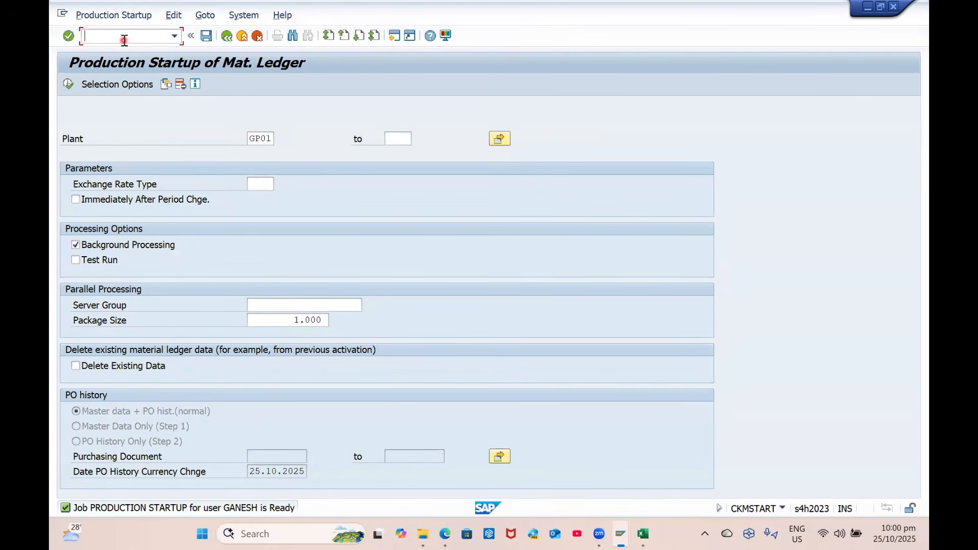
{"action": "type", "text": "/NS"}
{"action": "key", "text": "Return"}
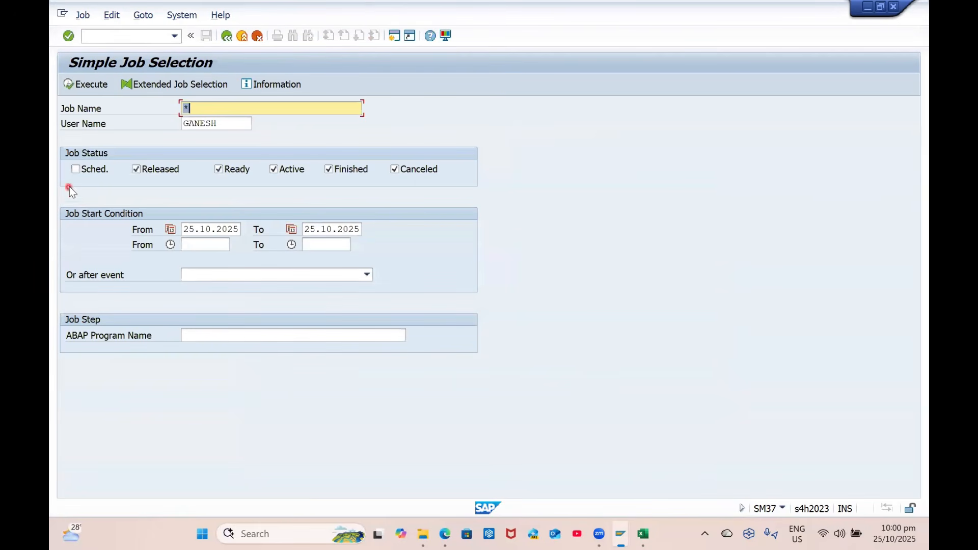
Confirm in SM37 that both production startup jobs have finished, then start MM01
{"action": "left_click", "coordinate": [75, 169]}
{"action": "left_click", "coordinate": [77, 84]}
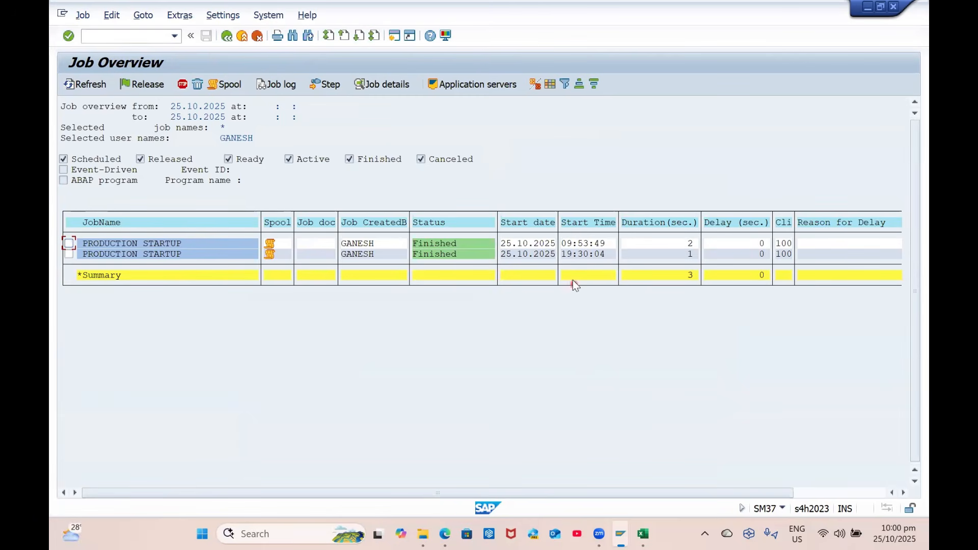
{"action": "left_click", "coordinate": [122, 35]}
{"action": "type", "text": "/NMM01"}
{"action": "key", "text": "Return"}
{"action": "key", "text": "Return"}
{"action": "key", "text": "Return"}
{"action": "type", "text": "GP01"}
{"action": "key", "text": "Tab"}
{"action": "type", "text": "RM11"}
{"action": "key", "text": "Tab"}
{"action": "type", "text": "GPSO"}
{"action": "key", "text": "Tab"}
{"action": "type", "text": "GC"}
{"action": "key", "text": "Tab"}
{"action": "key", "text": "Return"}
{"action": "key", "text": "Return"}
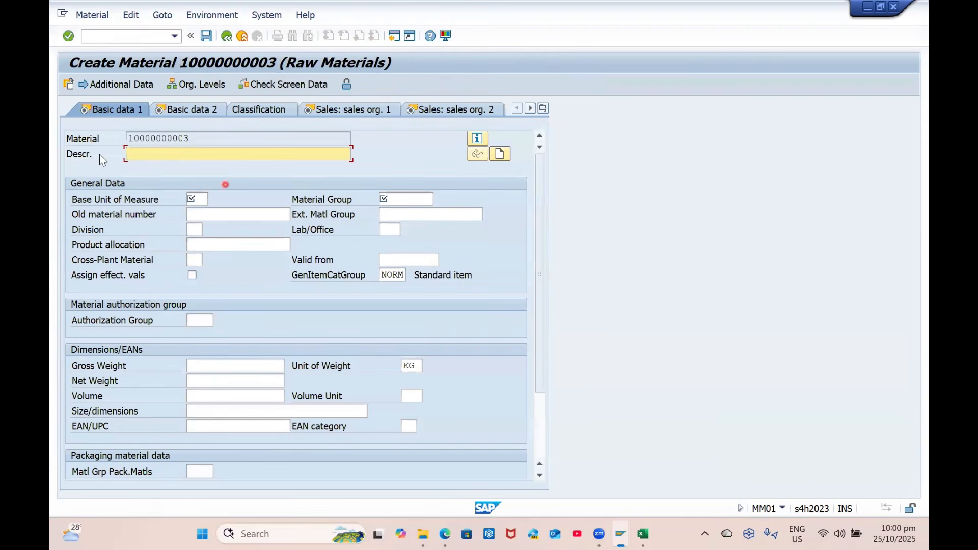
Enter the description H2SO4 for the new raw material
{"action": "key", "text": "alt+Tab"}
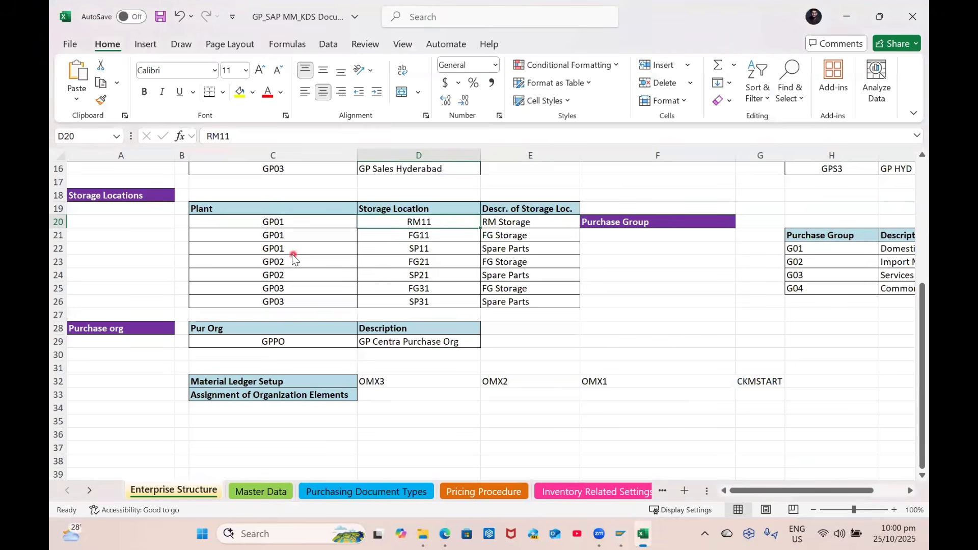
{"action": "key", "text": "alt+Tab"}
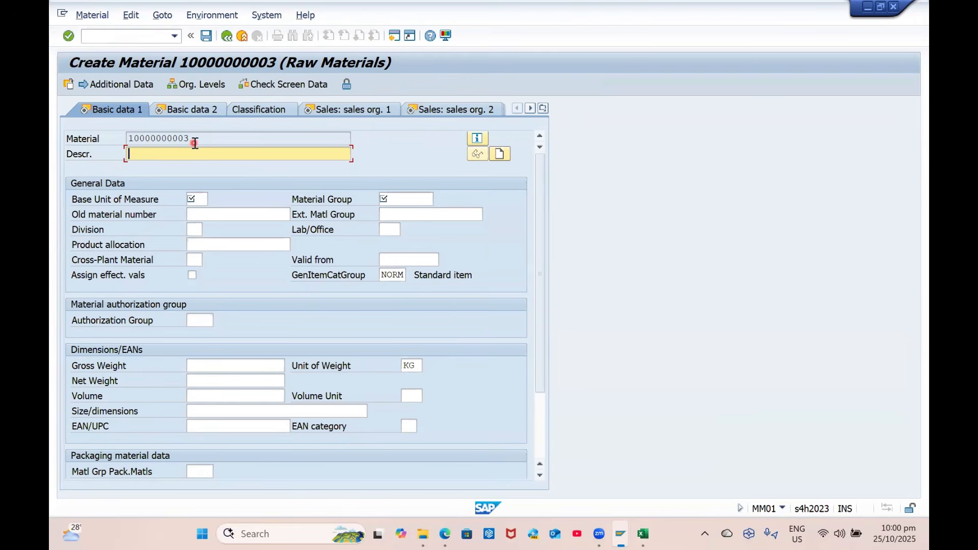
{"action": "type", "text": "H2SO4 10"}
{"action": "key", "text": "BackSpace"}
{"action": "key", "text": "BackSpace"}
Set base unit L and material group CHEMICAL, then advance to Basic data 2
{"action": "left_click", "coordinate": [201, 203]}
{"action": "type", "text": "L"}
{"action": "key", "text": "Tab"}
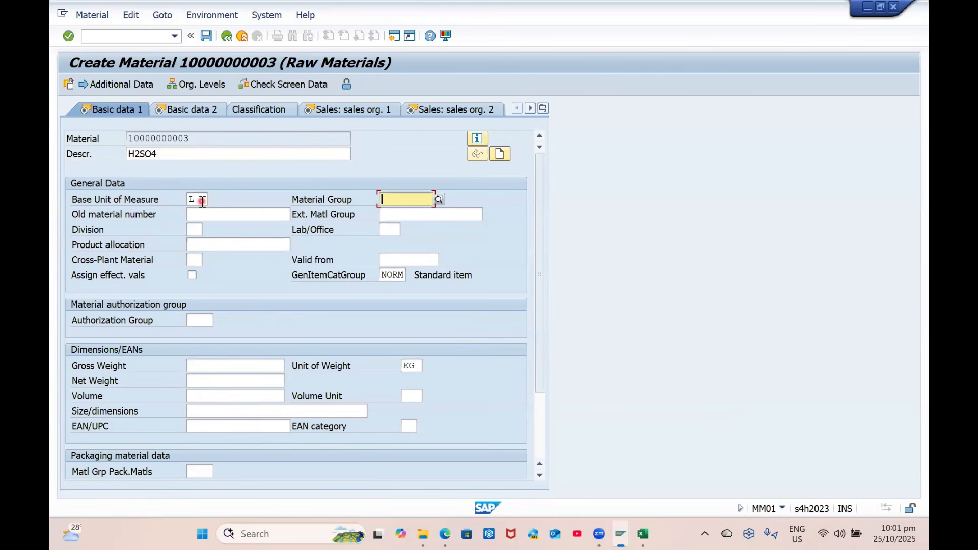
{"action": "type", "text": "CHEM"}
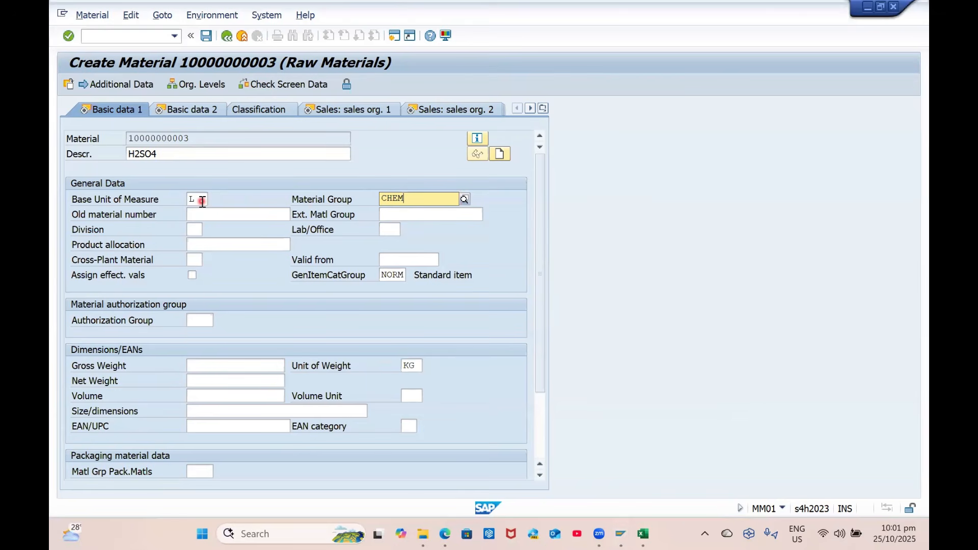
{"action": "key", "text": "Down"}
{"action": "key", "text": "Return"}
{"action": "key", "text": "Tab"}
{"action": "key", "text": "Tab"}
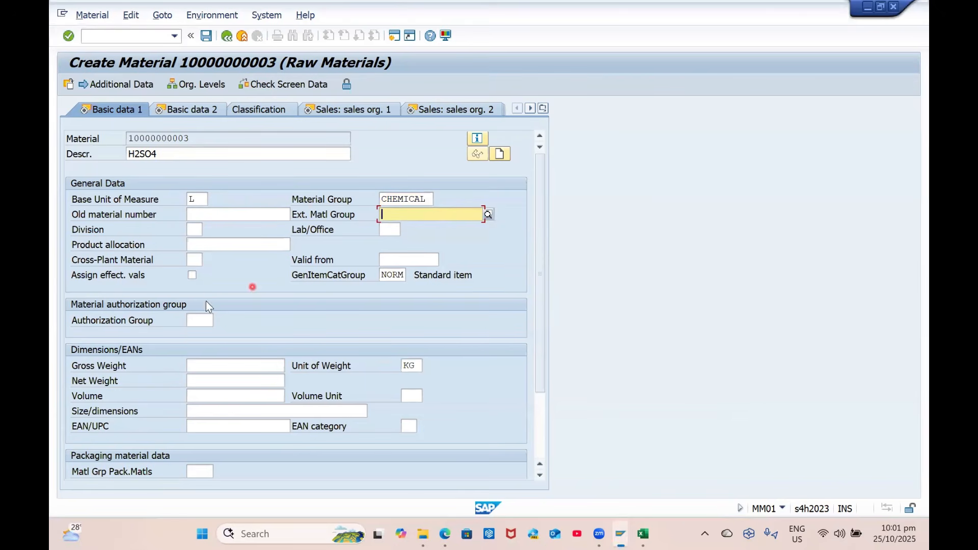
{"action": "scroll", "coordinate": [228, 337], "scroll_direction": "down", "scroll_amount": 2}
{"action": "scroll", "coordinate": [224, 278], "scroll_direction": "up", "scroll_amount": 2}
{"action": "key", "text": "Return"}
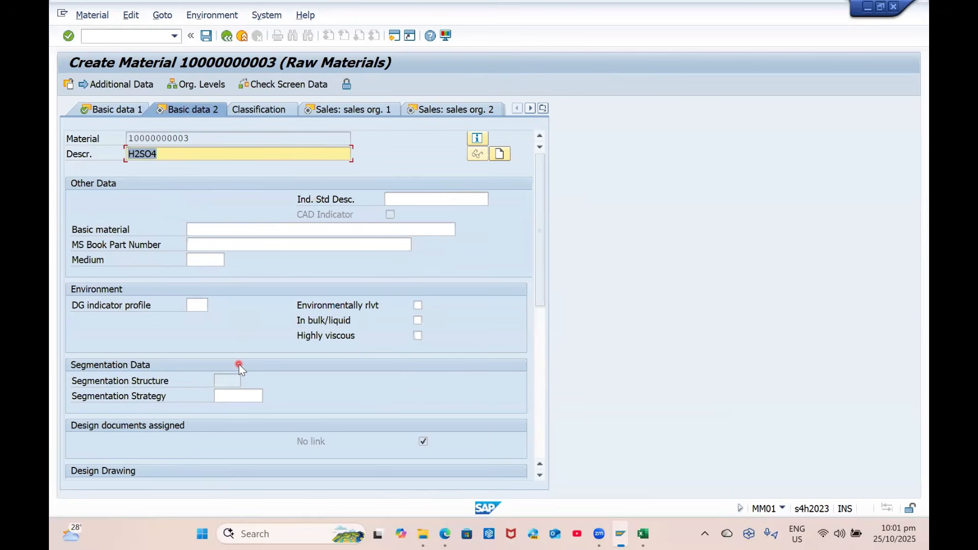
Set delivering plant GP01 and division G1 in the sales org data
{"action": "key", "text": "Return"}
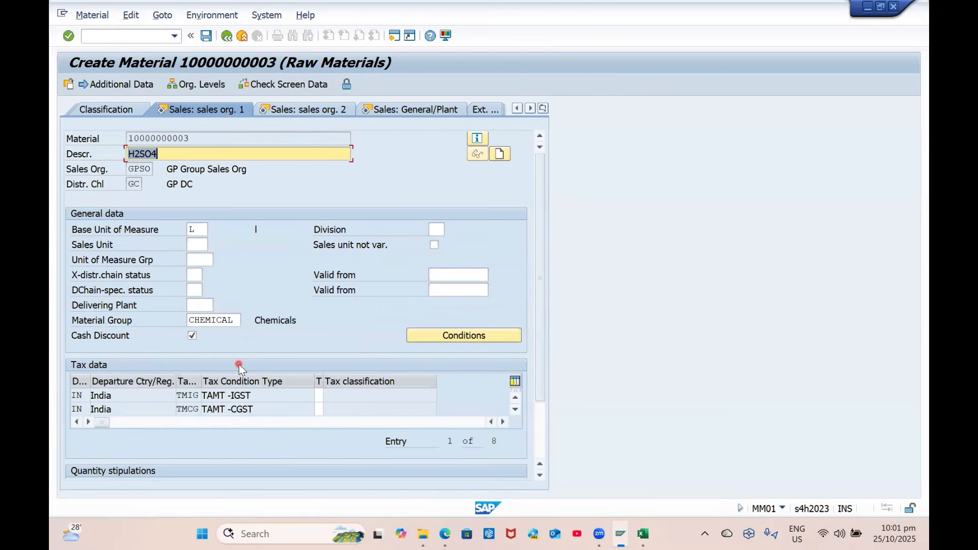
{"action": "left_click", "coordinate": [194, 305]}
{"action": "type", "text": "GP01"}
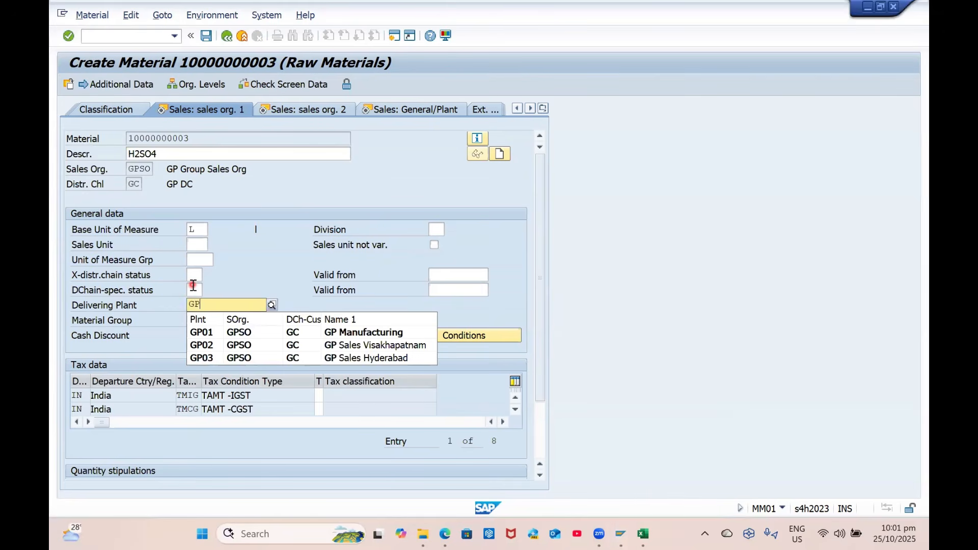
{"action": "key", "text": "Tab"}
{"action": "left_click", "coordinate": [437, 228]}
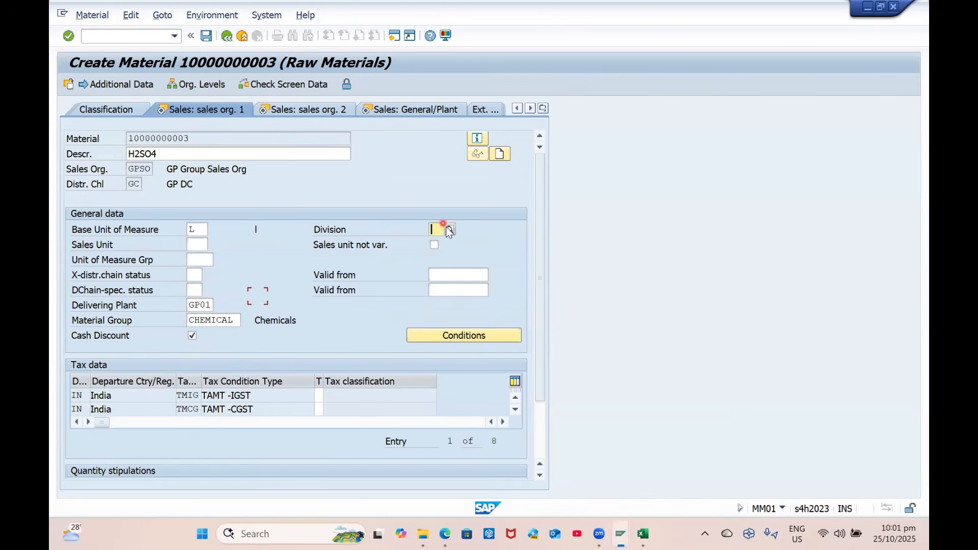
{"action": "type", "text": "G1"}
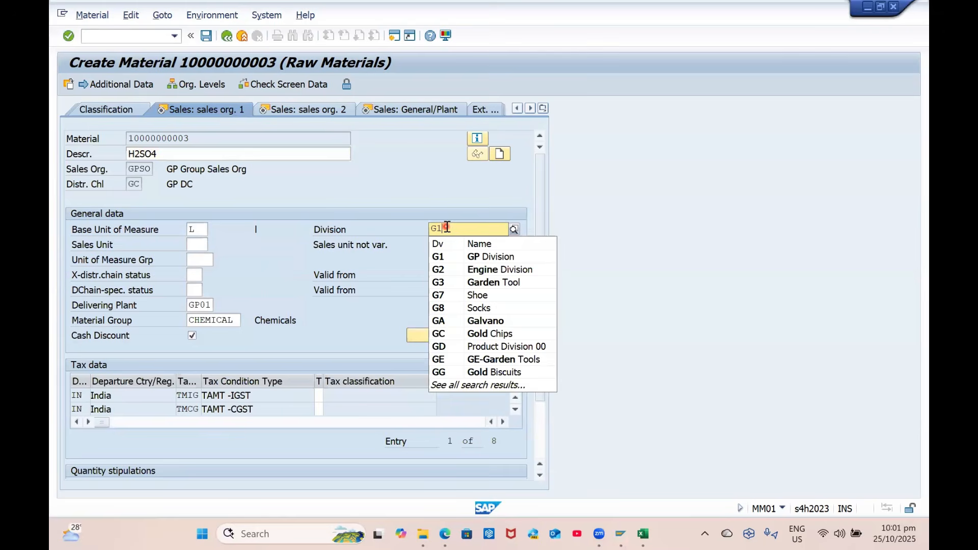
{"action": "key", "text": "Tab"}
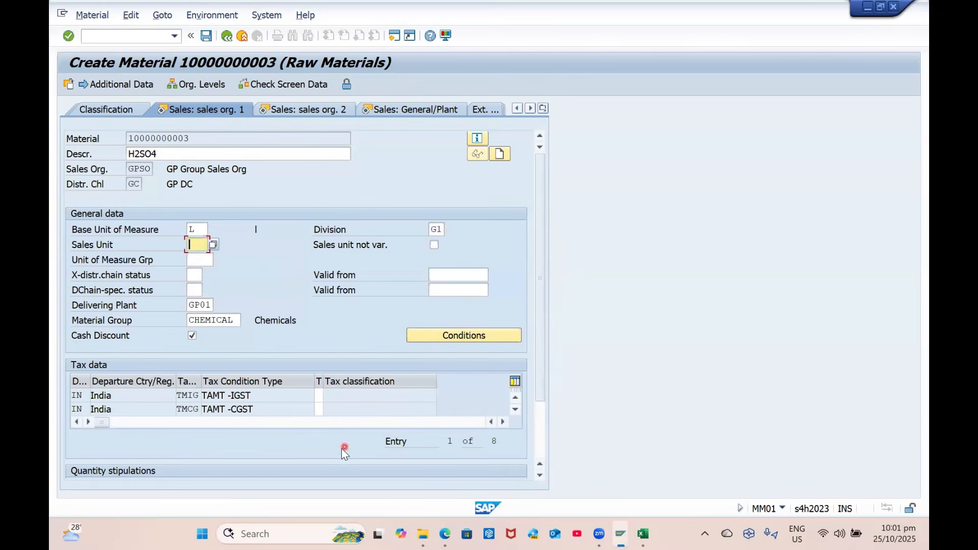
Set every tax classification to 1 (full tax)
{"action": "left_click", "coordinate": [319, 395]}
{"action": "type", "text": "1"}
{"action": "key", "text": "Return"}
{"action": "type", "text": "1"}
{"action": "key", "text": "Return"}
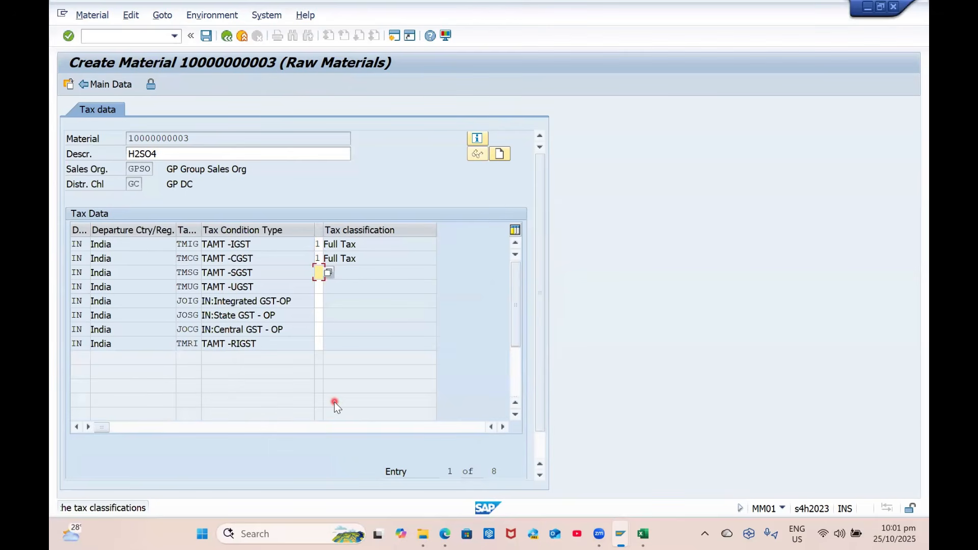
{"action": "type", "text": "1111111"}
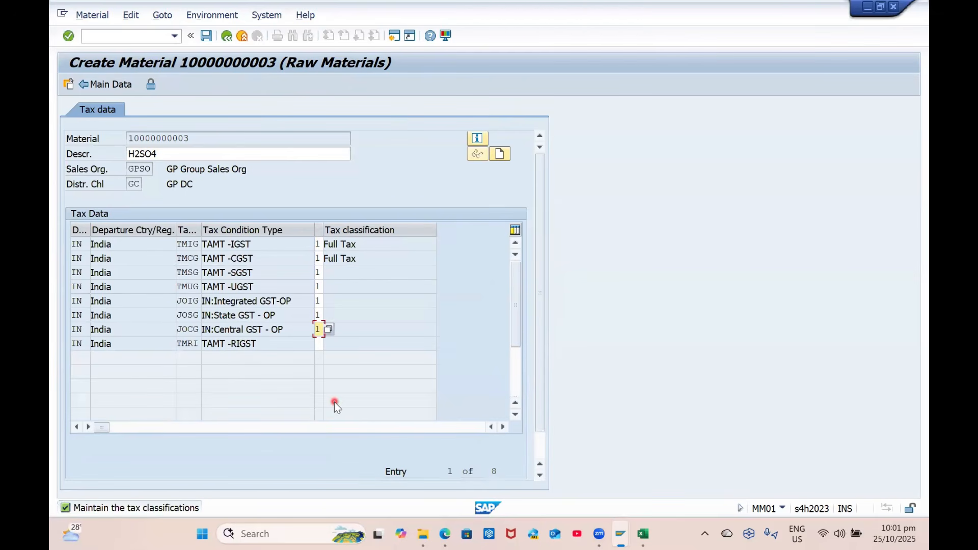
{"action": "key", "text": "Return"}
{"action": "key", "text": "Return"}
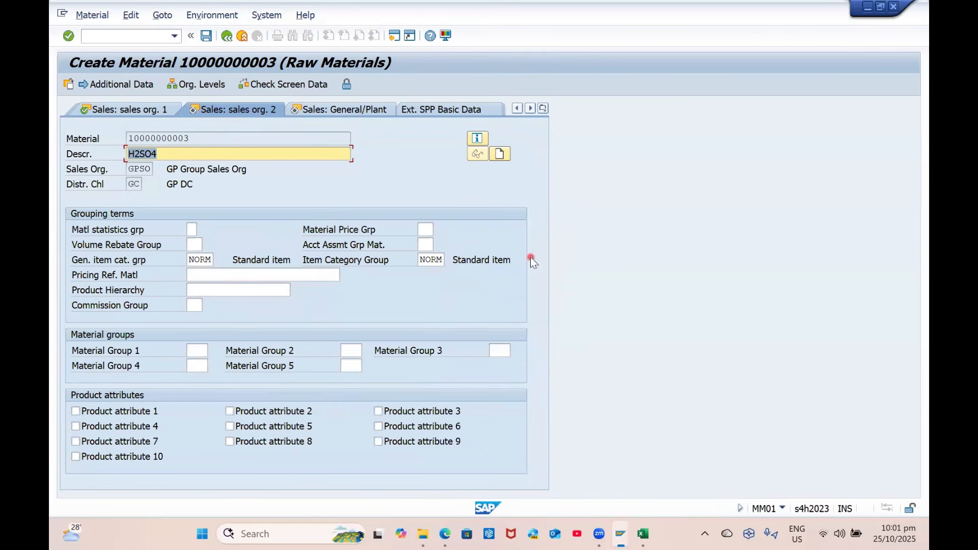
Choose account assignment group 01 and availability check 02, reaching Purchasing
{"action": "left_click", "coordinate": [431, 245]}
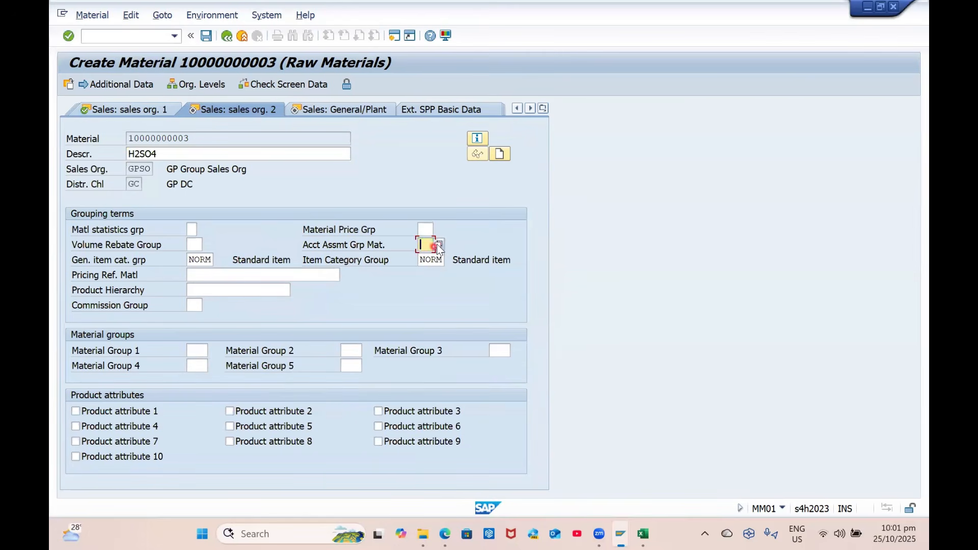
{"action": "left_click", "coordinate": [439, 245]}
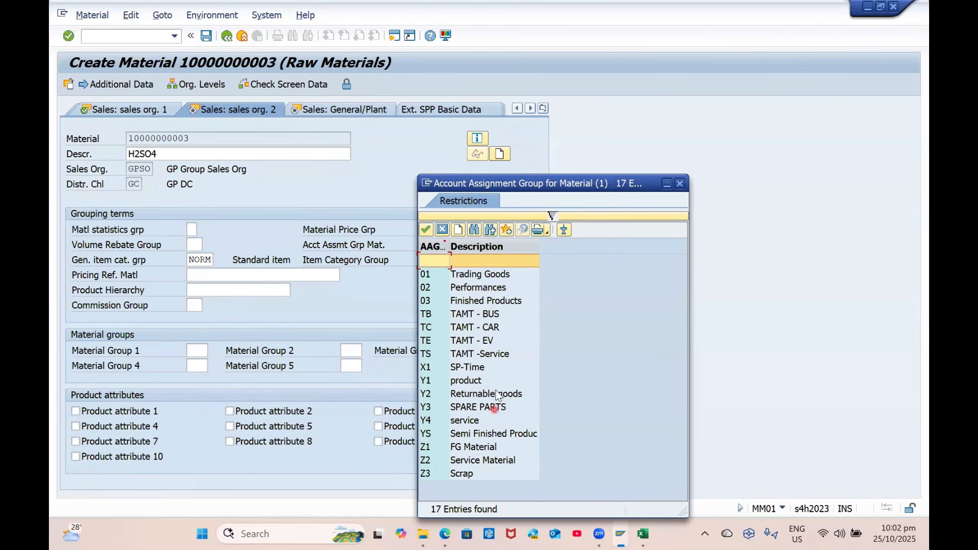
{"action": "double_click", "coordinate": [465, 274]}
{"action": "key", "text": "Return"}
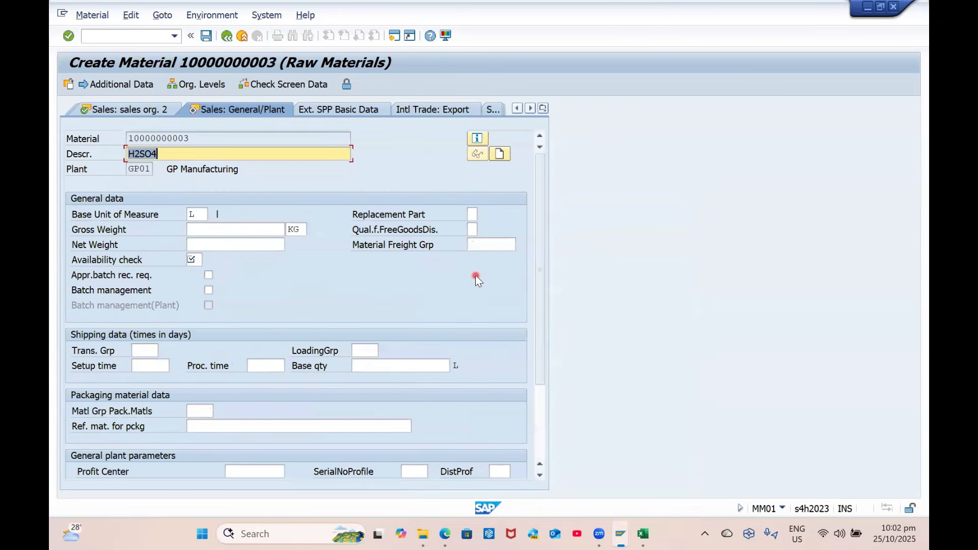
{"action": "key", "text": "Return"}
{"action": "type", "text": "02"}
{"action": "key", "text": "Return"}
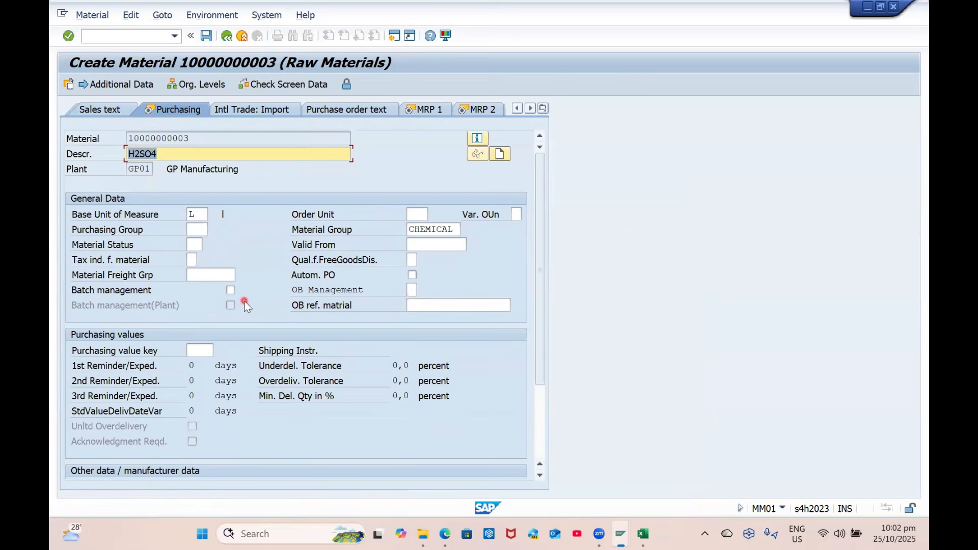
Enable automatic PO and set purchasing group G01
{"action": "left_click", "coordinate": [399, 277]}
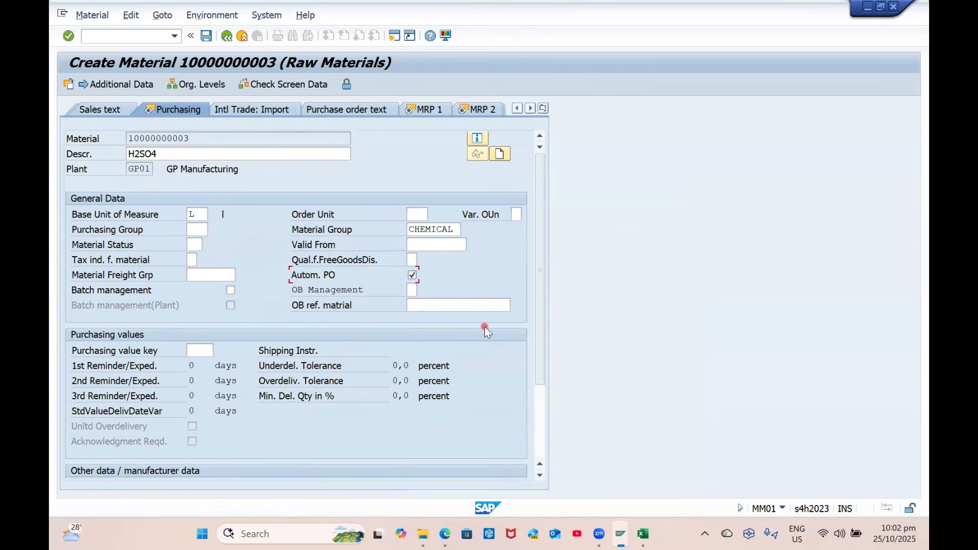
{"action": "left_click", "coordinate": [198, 230]}
{"action": "type", "text": "G01"}
{"action": "key", "text": "Tab"}
Set MRP type PD and step through the MRP, storage and accounting views
{"action": "key", "text": "Return"}
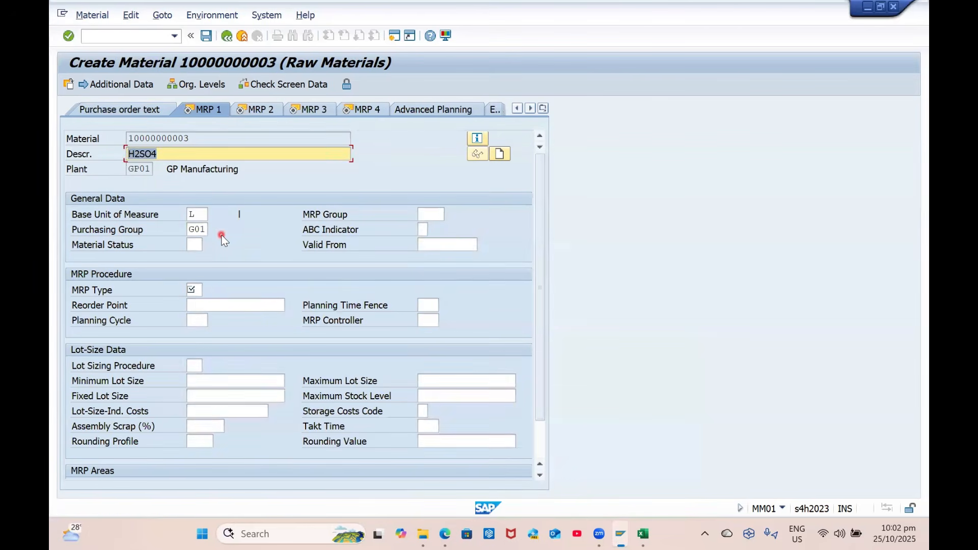
{"action": "key", "text": "Return"}
{"action": "type", "text": "PD"}
{"action": "key", "text": "Return"}
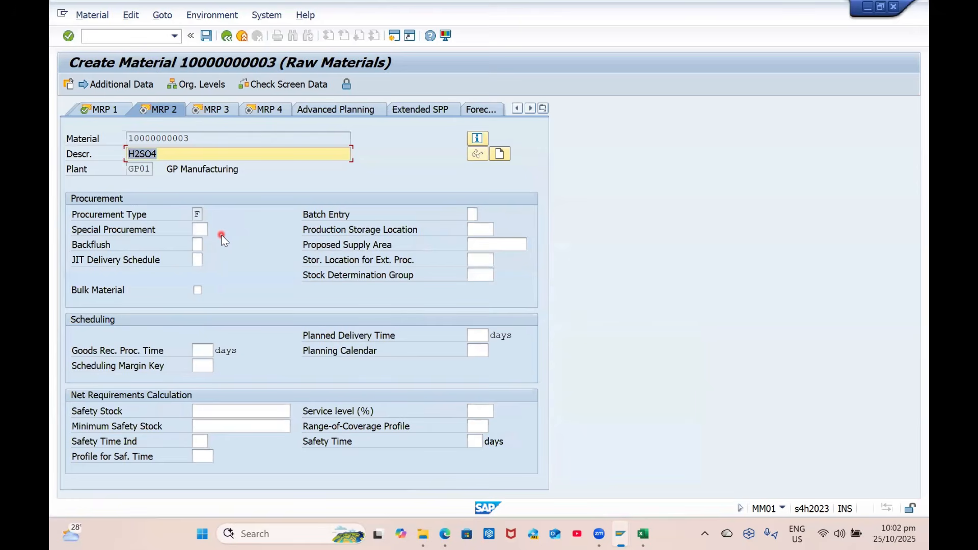
{"action": "key", "text": "Return"}
{"action": "key", "text": "Return"}
{"action": "key", "text": "Return"}
{"action": "key", "text": "Return"}
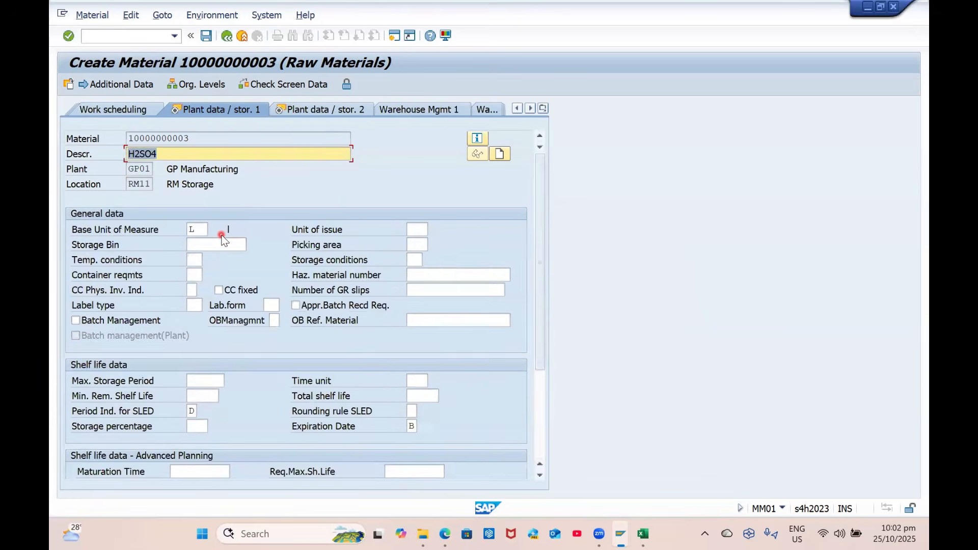
{"action": "key", "text": "Return"}
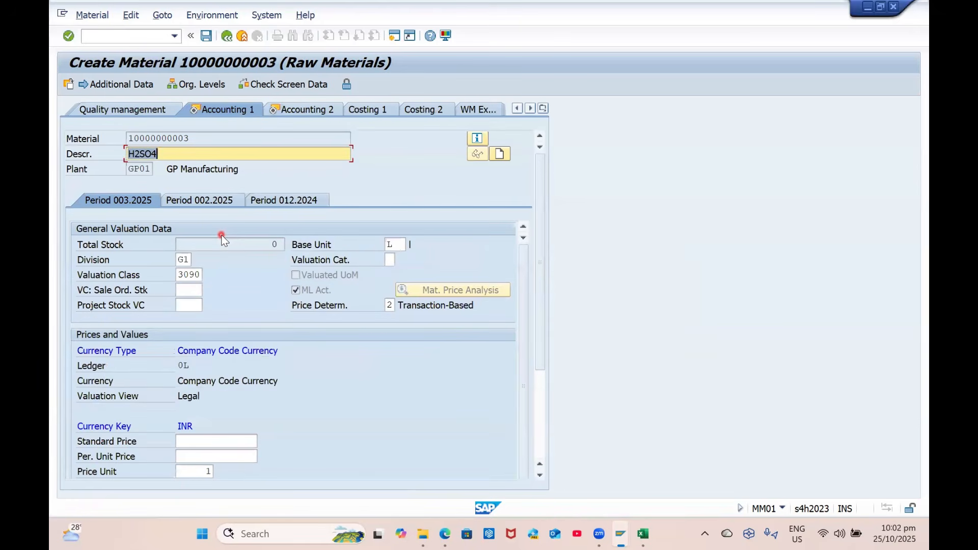
{"action": "key", "text": "Return"}
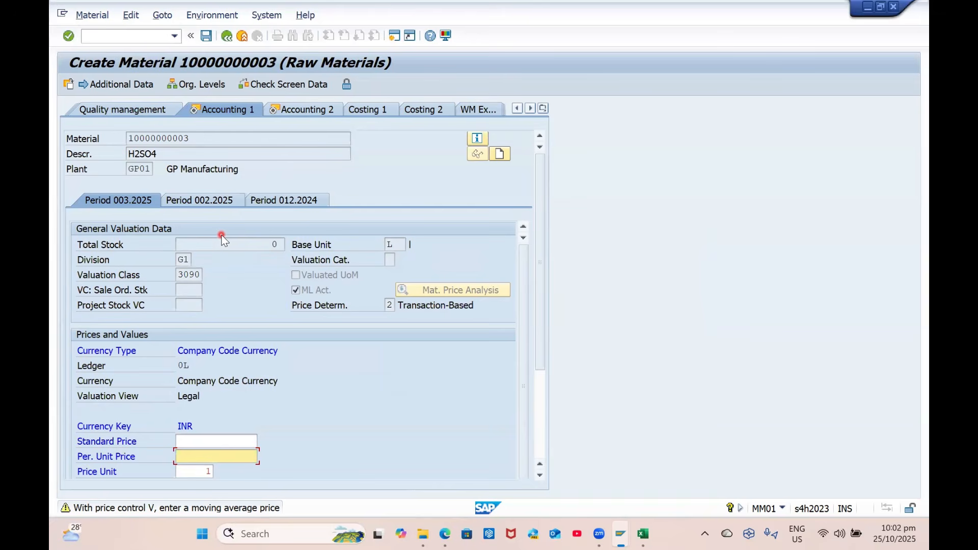
{"action": "type", "text": "2400"}
{"action": "key", "text": "Tab"}
{"action": "key", "text": "Return"}
{"action": "key", "text": "Return"}
{"action": "key", "text": "Return"}
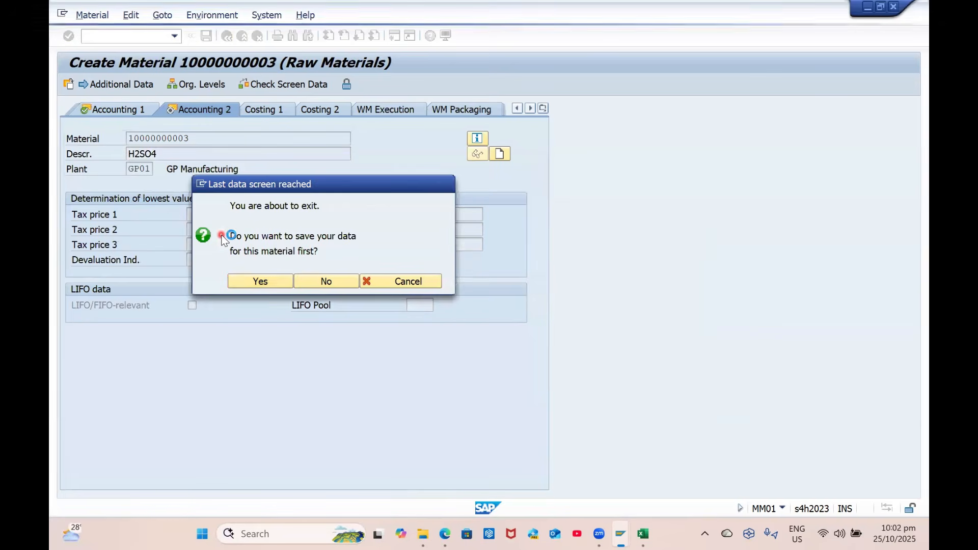
{"action": "key", "text": "Return"}
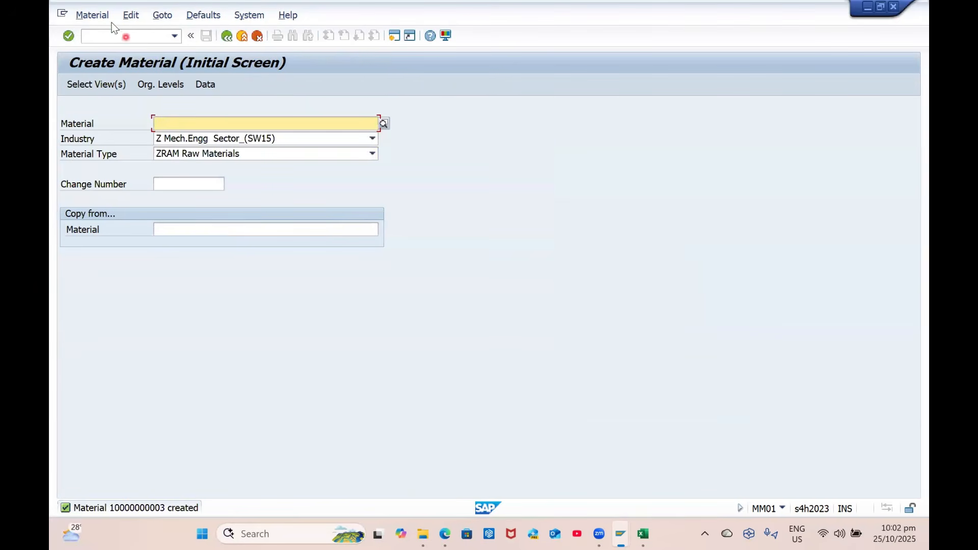
{"action": "left_click", "coordinate": [94, 15]}
{"action": "mouse_move", "coordinate": [198, 77]}
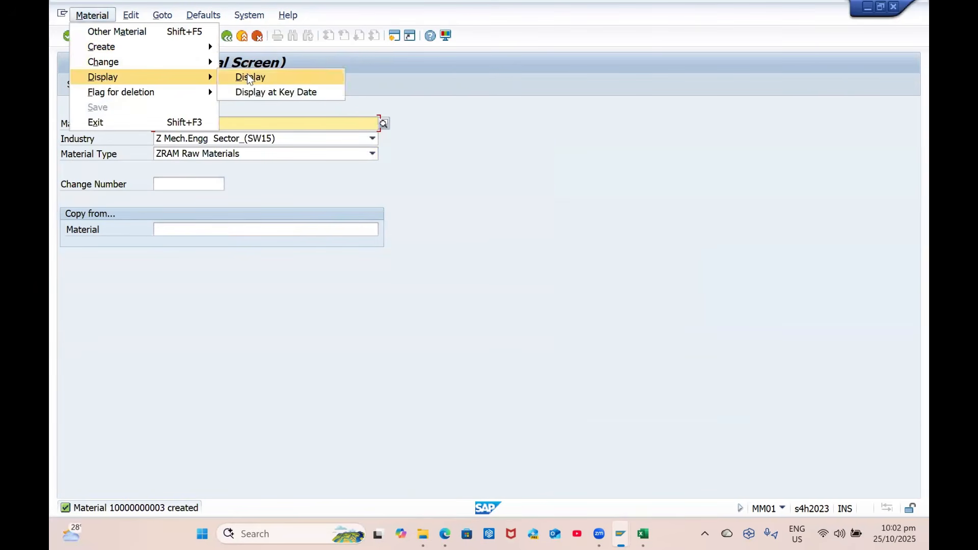
{"action": "left_click", "coordinate": [249, 79]}
{"action": "key", "text": "Return"}
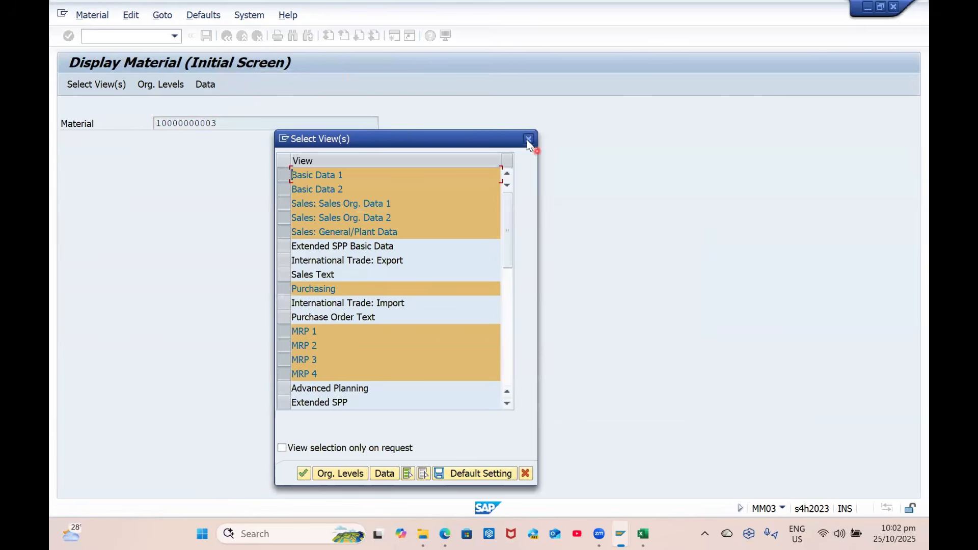
{"action": "left_click", "coordinate": [528, 138]}
{"action": "left_click", "coordinate": [256, 131]}
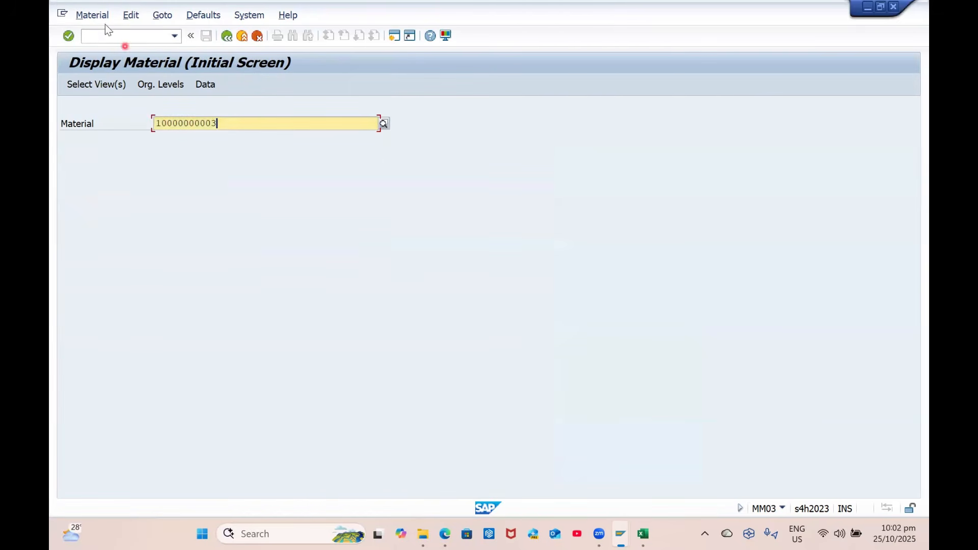
{"action": "left_click", "coordinate": [109, 37]}
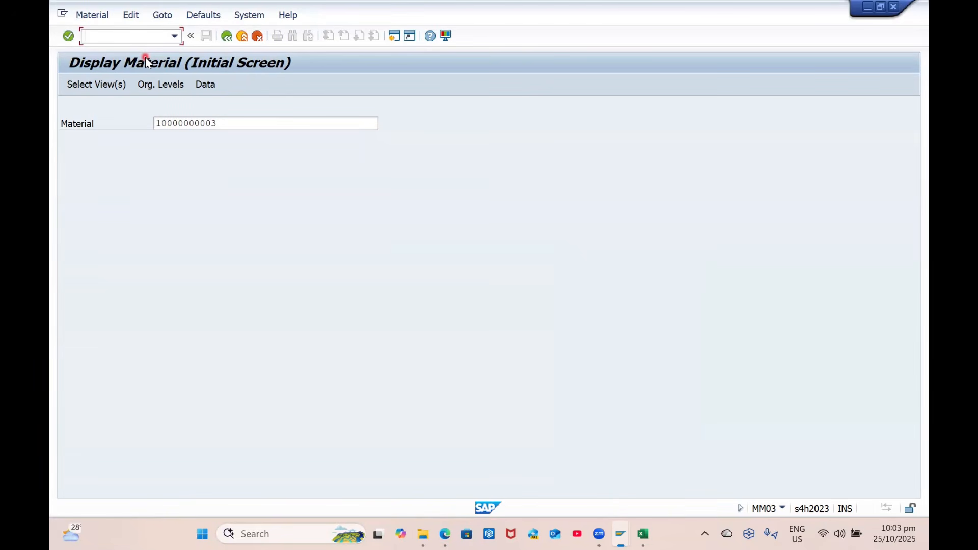
{"action": "key", "text": "alt+Tab"}
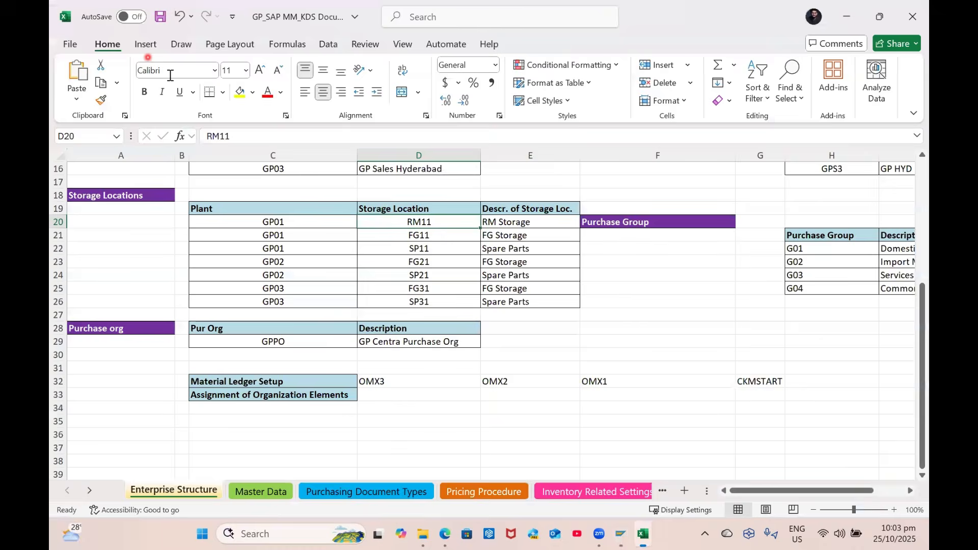
{"action": "key", "text": "alt+Tab"}
{"action": "double_click", "coordinate": [234, 127]}
{"action": "key", "text": "ctrl+c"}
{"action": "left_click", "coordinate": [234, 127]}
Paste the material number into cell E4 of the Testing PTP sheet
{"action": "key", "text": "alt+Tab"}
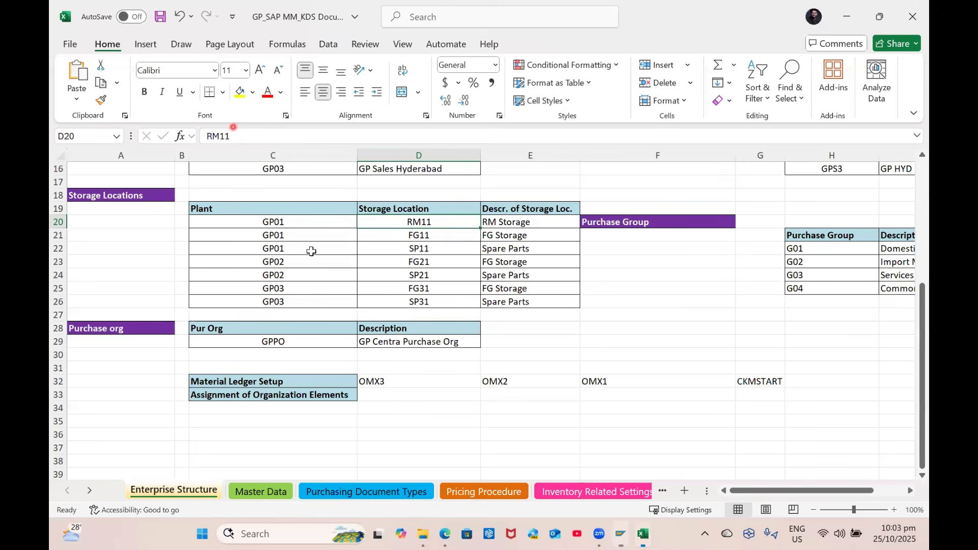
{"action": "left_click", "coordinate": [89, 490]}
{"action": "left_click", "coordinate": [605, 491]}
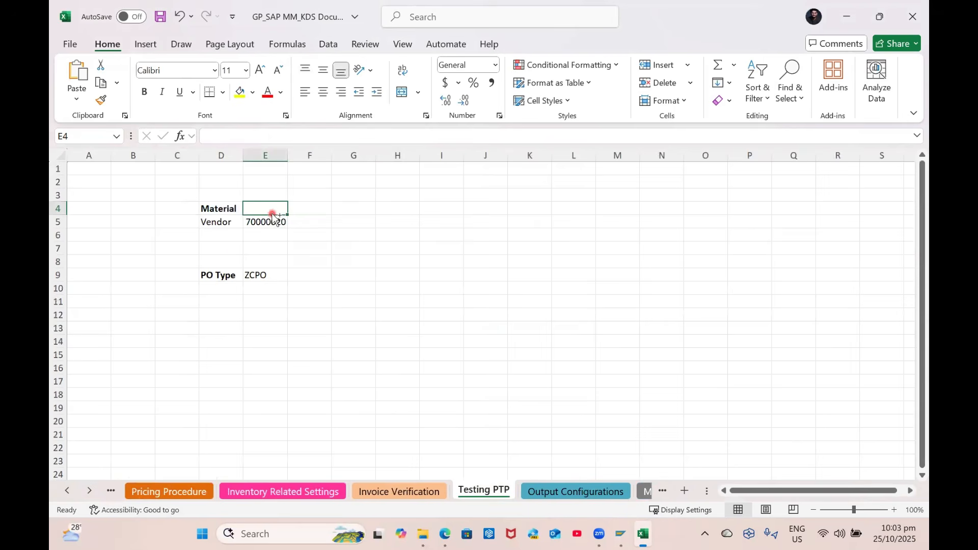
{"action": "key", "text": "ctrl+v"}
{"action": "key", "text": "Down"}
{"action": "key", "text": "Left"}
Bold Vendor in D5, autofit column E, and left-align the vendor number in E5
{"action": "key", "text": "ctrl+b"}
{"action": "left_click", "coordinate": [894, 510]}
{"action": "left_click", "coordinate": [895, 510]}
{"action": "left_click", "coordinate": [895, 510]}
{"action": "left_click", "coordinate": [894, 509]}
{"action": "left_click", "coordinate": [895, 510]}
{"action": "left_click", "coordinate": [895, 510]}
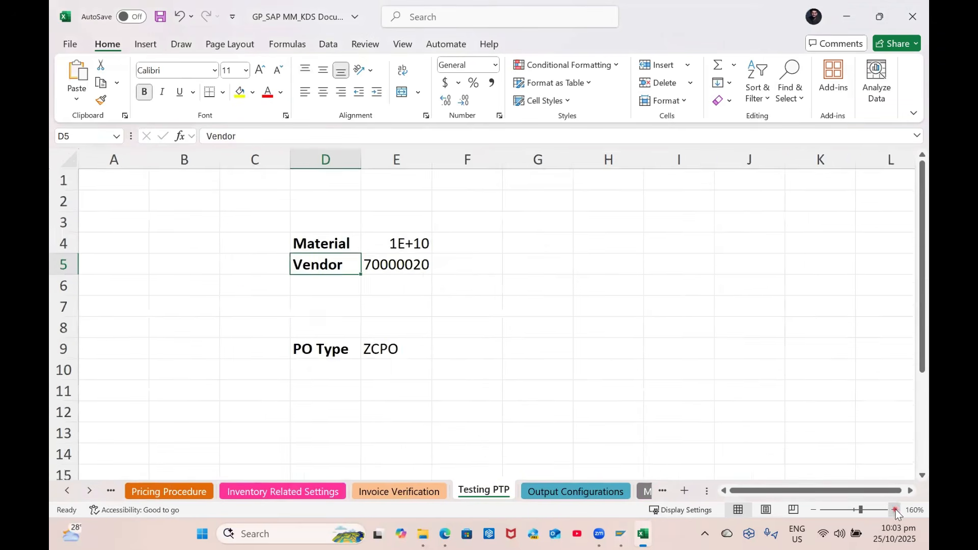
{"action": "left_click", "coordinate": [895, 510]}
{"action": "double_click", "coordinate": [477, 162]}
{"action": "left_click", "coordinate": [704, 327]}
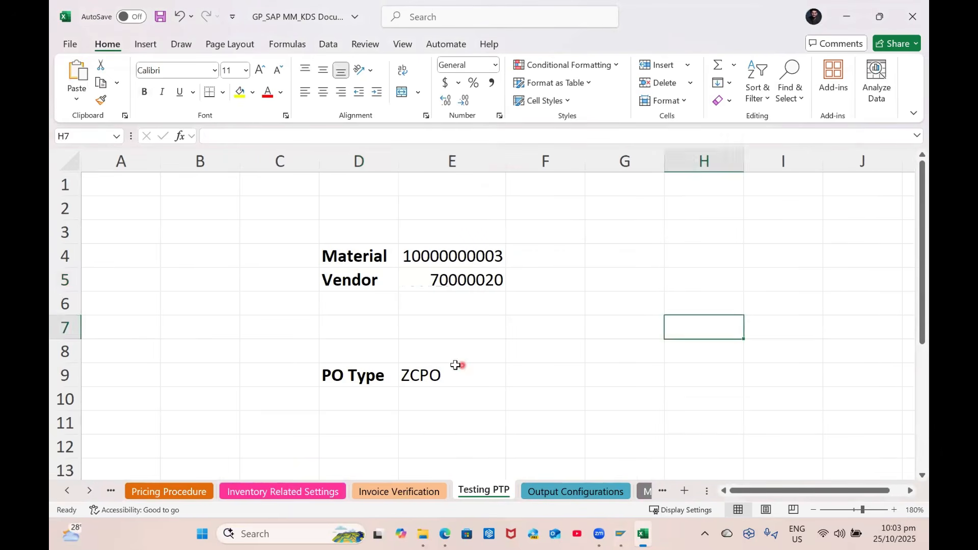
{"action": "left_click", "coordinate": [460, 365]}
{"action": "left_click", "coordinate": [456, 289]}
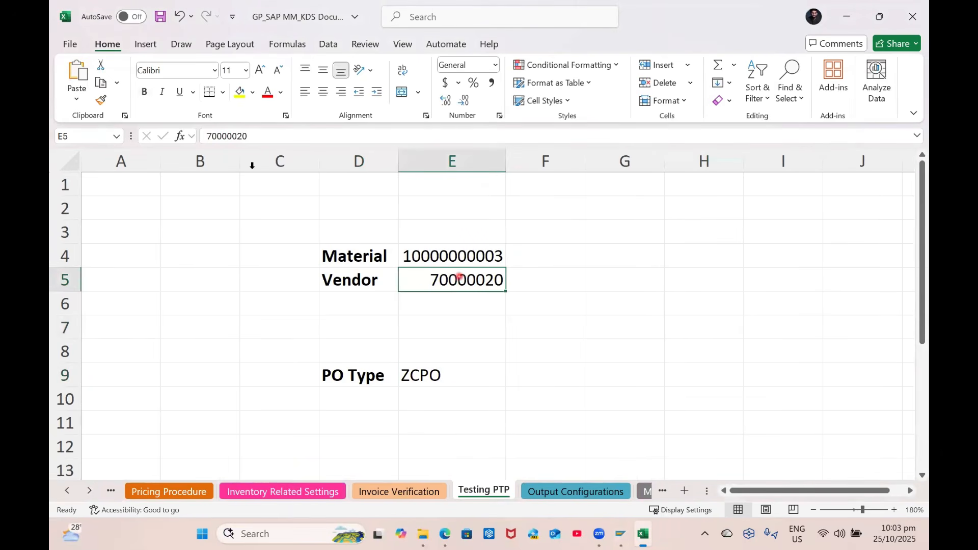
{"action": "left_click", "coordinate": [314, 97]}
Copy PO type ZCPO from E9 and return to SAP
{"action": "left_click", "coordinate": [334, 359]}
{"action": "left_click", "coordinate": [443, 375]}
{"action": "key", "text": "ctrl+c"}
{"action": "key", "text": "alt+Tab"}
{"action": "left_click", "coordinate": [129, 39]}
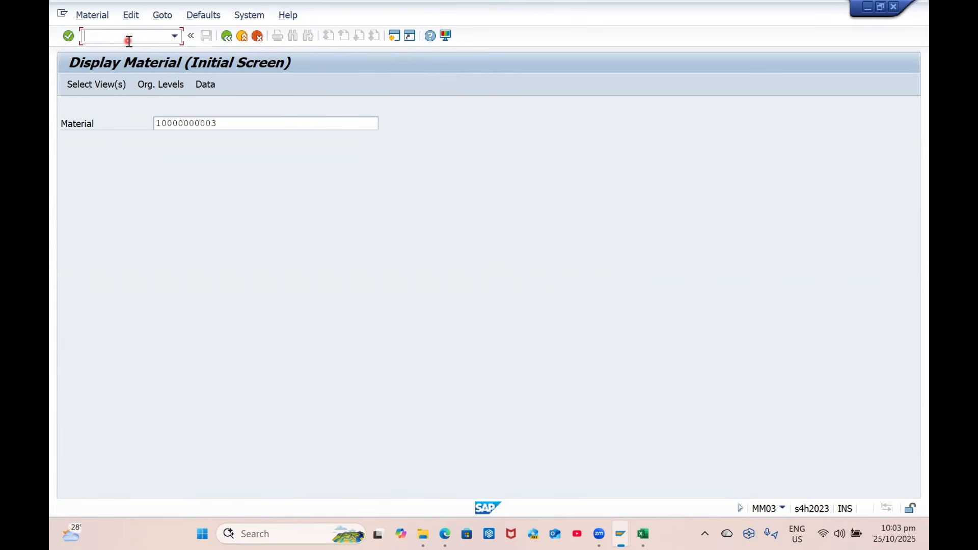
Start a new purchase order with order type ZCPO GP RM/SP PO
{"action": "type", "text": "/nmm02"}
{"action": "key", "text": "Return"}
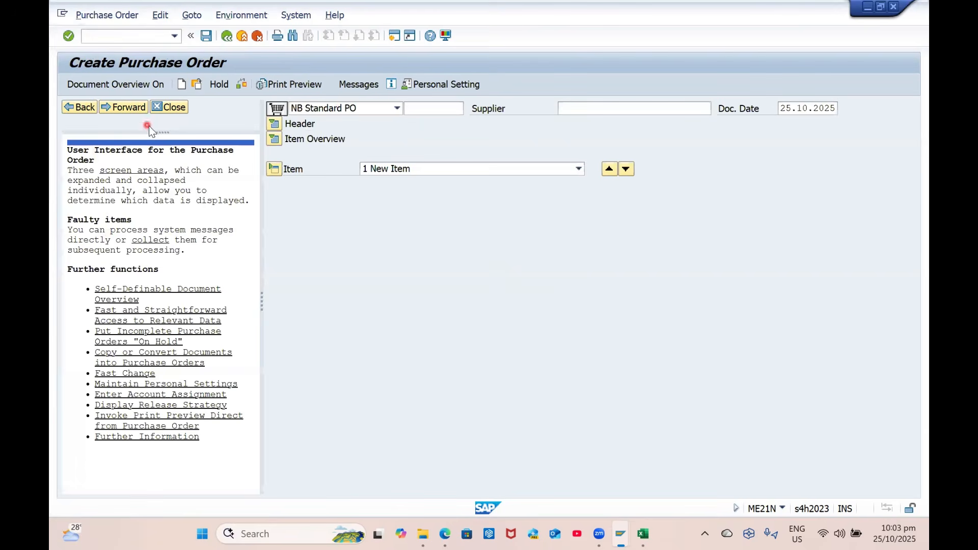
{"action": "left_click", "coordinate": [169, 107]}
{"action": "left_click", "coordinate": [153, 109]}
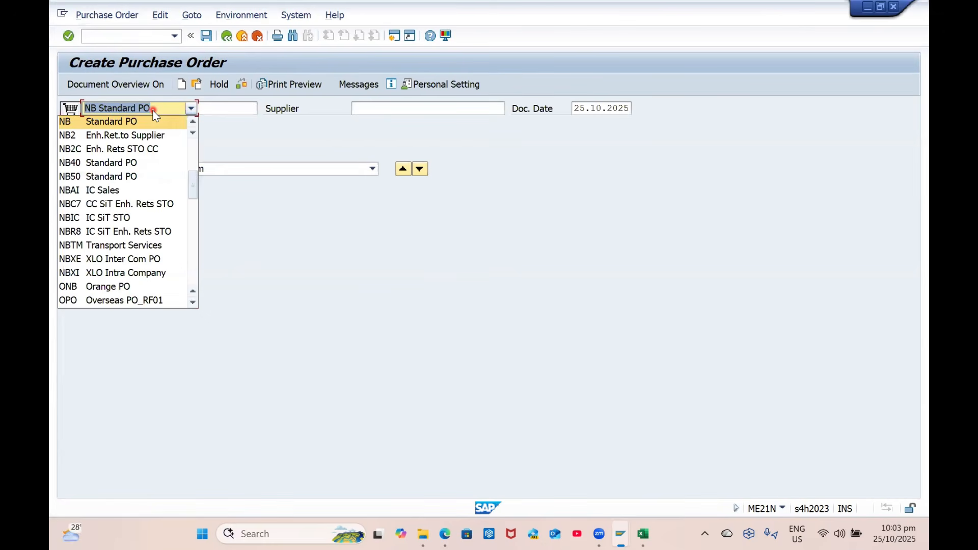
{"action": "key", "text": "End"}
{"action": "key", "text": "Return"}
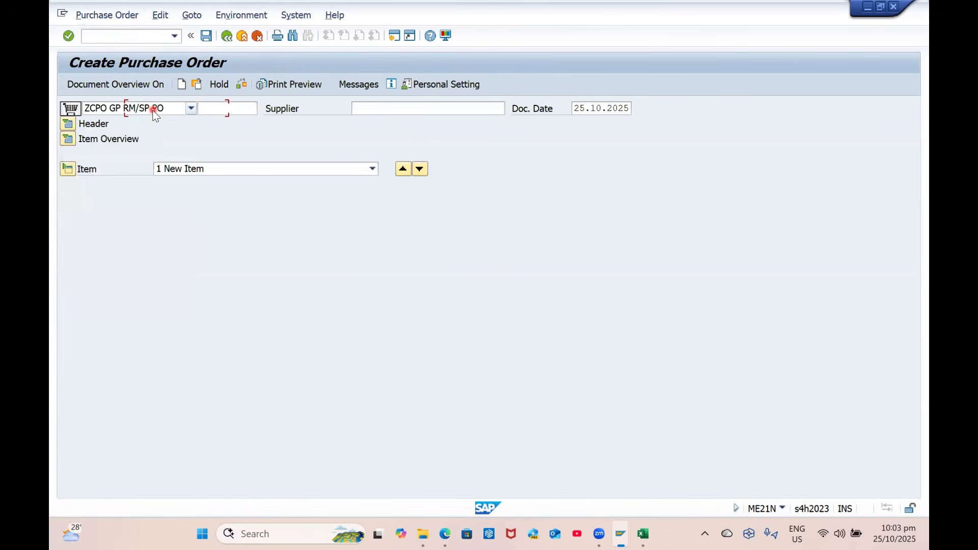
Relabel cell D5 in the test sheet as 'Supplier' and copy the supplier number from E5
{"action": "left_click", "coordinate": [387, 109]}
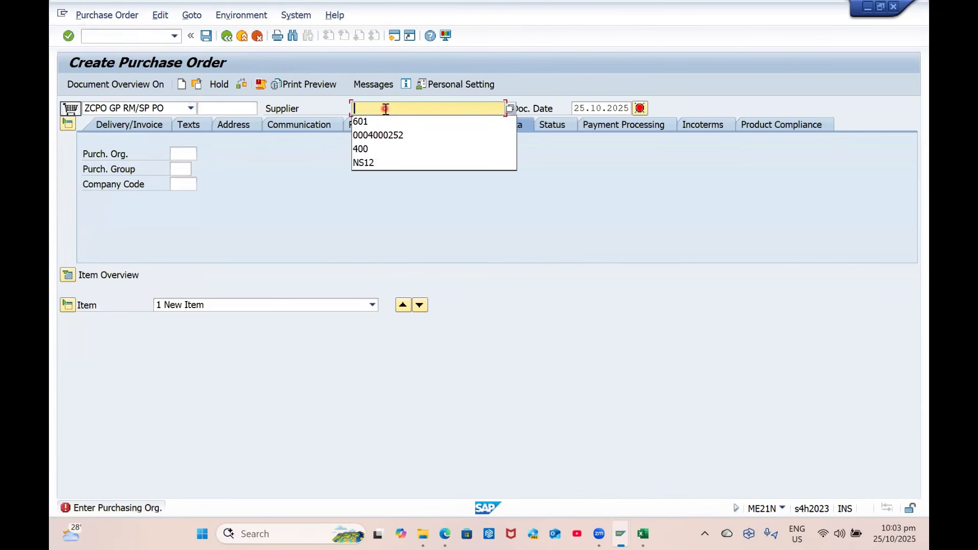
{"action": "key", "text": "alt+Tab"}
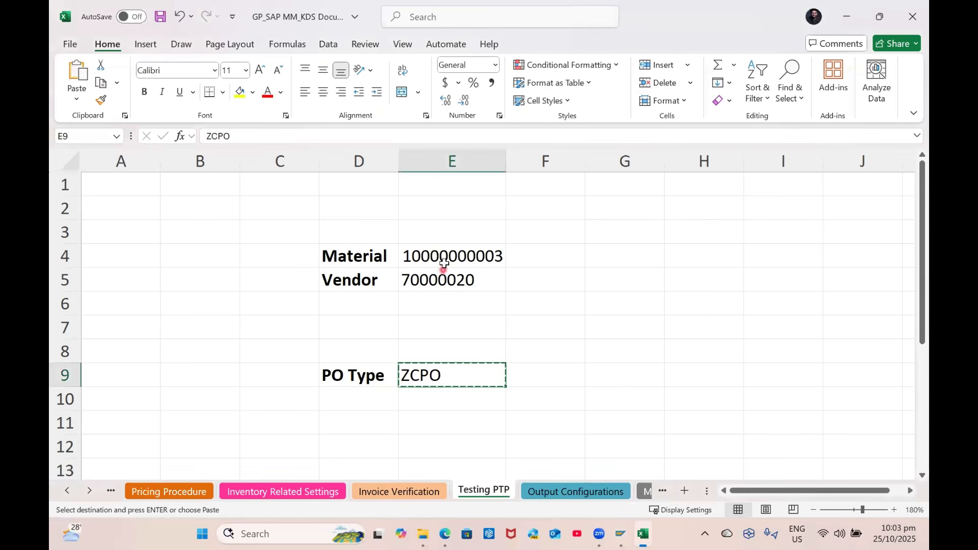
{"action": "left_click", "coordinate": [443, 270]}
{"action": "key", "text": "ctrl+c"}
{"action": "key", "text": "alt+Tab"}
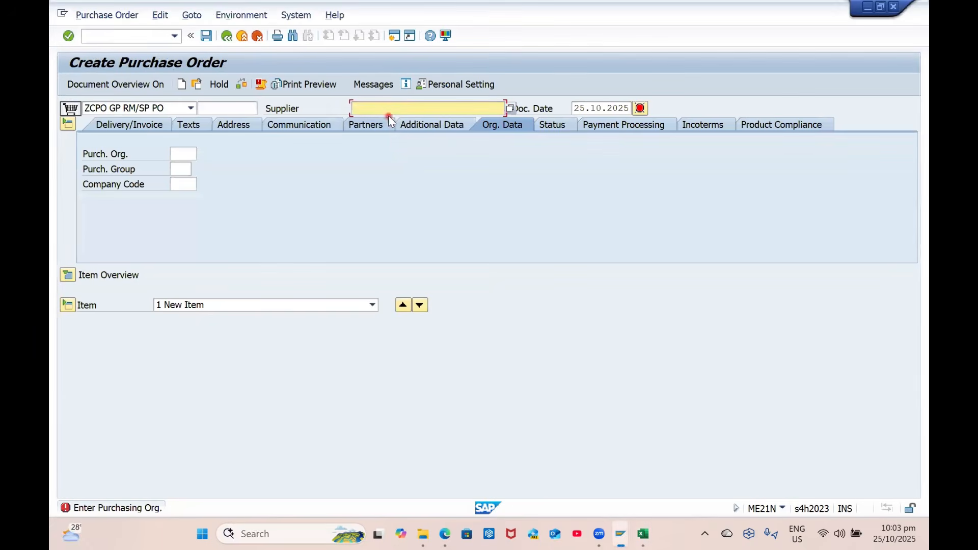
{"action": "key", "text": "alt+Tab"}
{"action": "left_click", "coordinate": [343, 279]}
{"action": "type", "text": "Supplier"}
{"action": "key", "text": "Tab"}
{"action": "key", "text": "ctrl+c"}
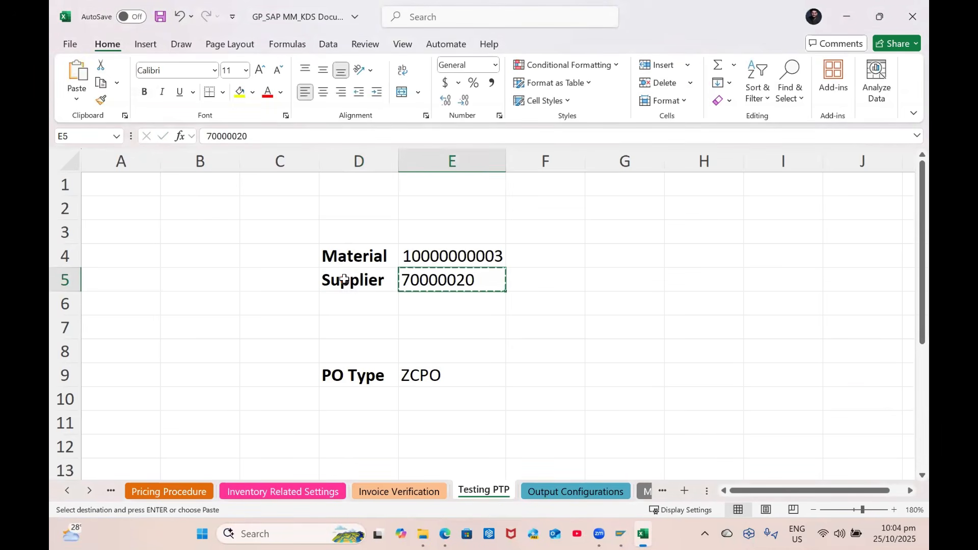
Enter supplier 70000020, purchasing org GPPO, group G01 and company code GP00
{"action": "key", "text": "alt+Tab"}
{"action": "key", "text": "ctrl+v"}
{"action": "key", "text": "Return"}
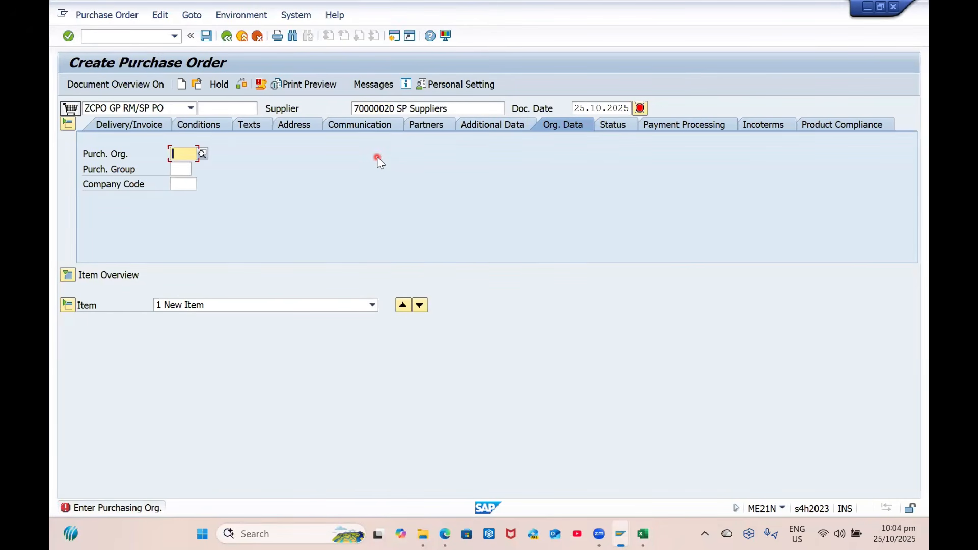
{"action": "type", "text": "GPPO"}
{"action": "key", "text": "Return"}
{"action": "type", "text": "G01"}
{"action": "key", "text": "Return"}
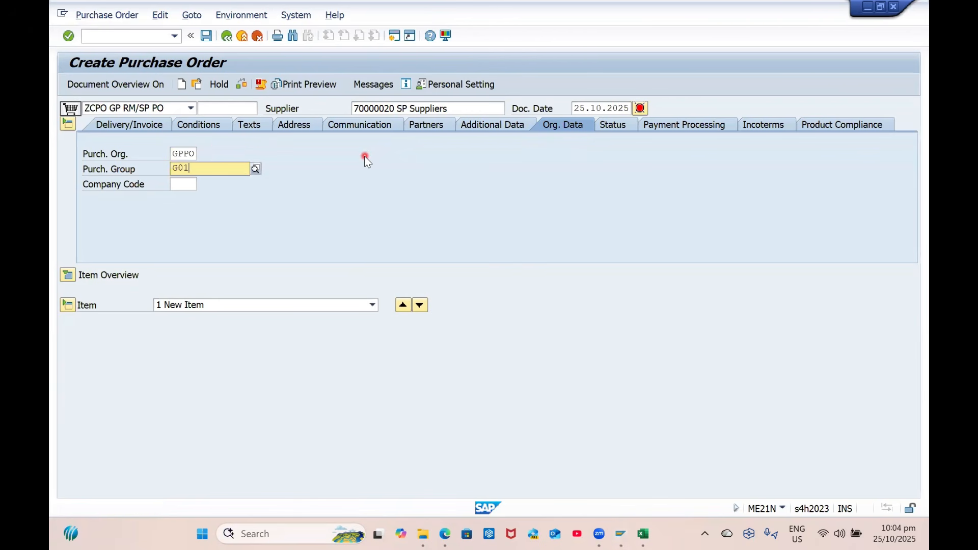
{"action": "type", "text": "GP"}
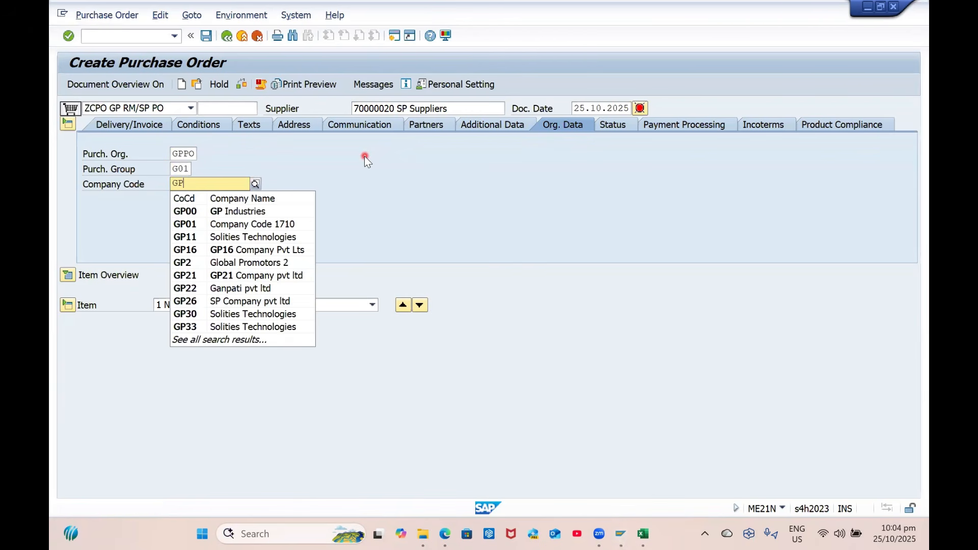
{"action": "type", "text": "00"}
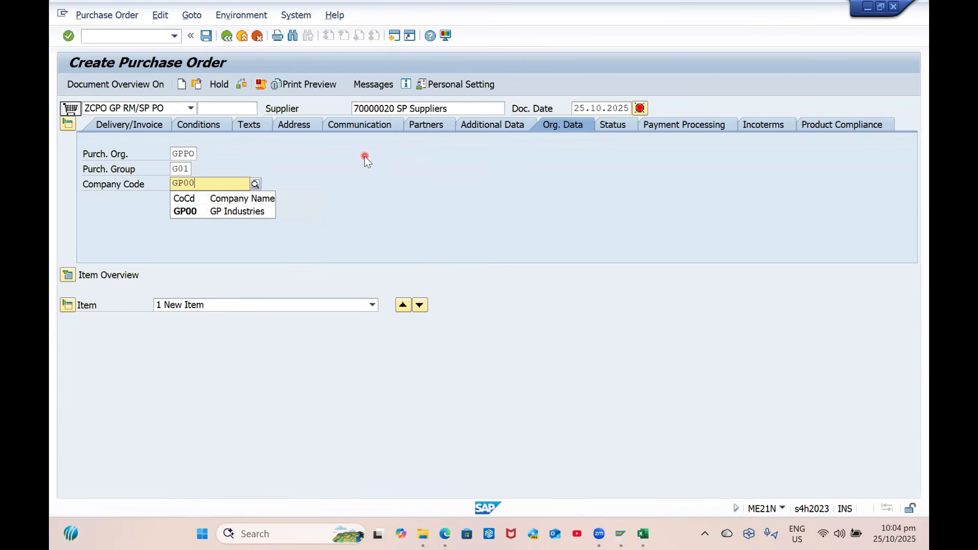
{"action": "key", "text": "Return"}
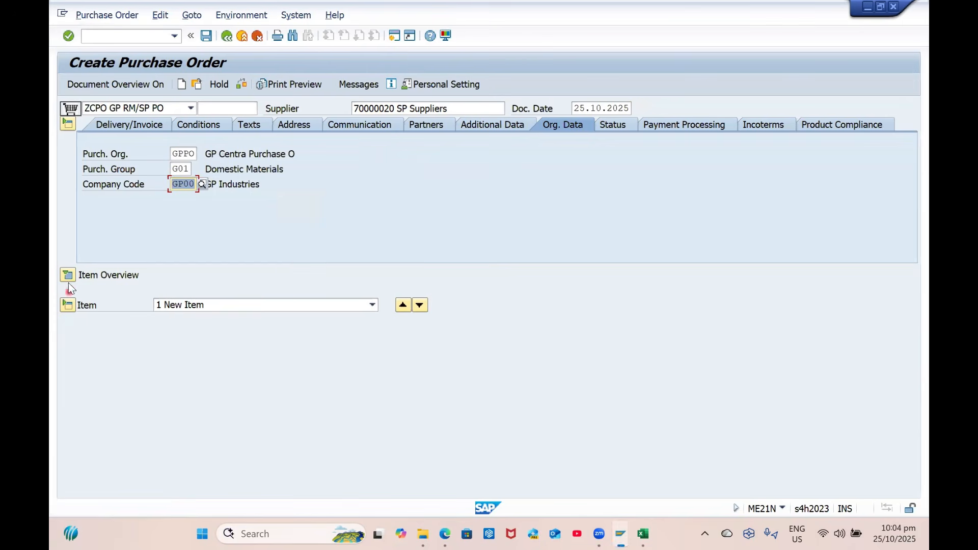
{"action": "left_click", "coordinate": [67, 275]}
{"action": "key", "text": "alt+Tab"}
{"action": "left_click", "coordinate": [465, 251]}
{"action": "key", "text": "ctrl+c"}
{"action": "key", "text": "alt+Tab"}
{"action": "key", "text": "ctrl+v"}
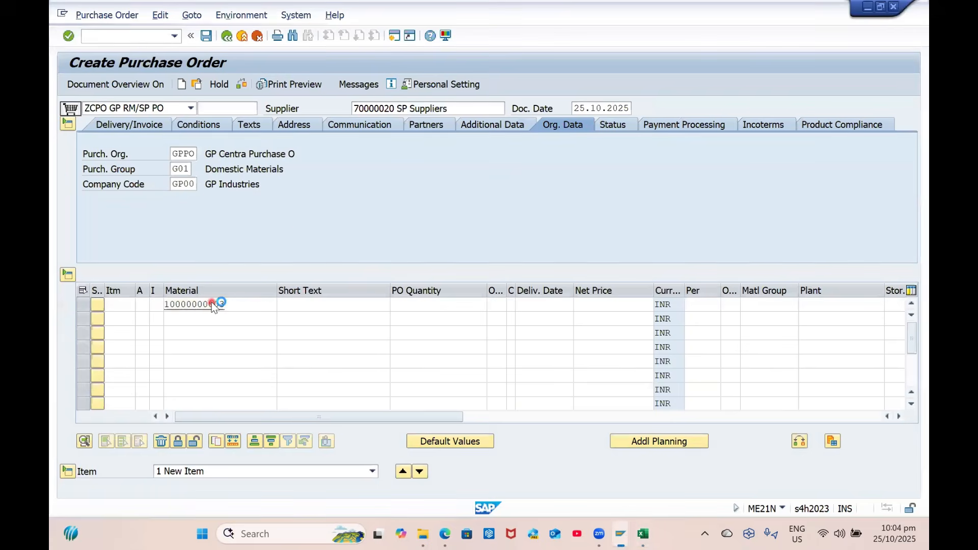
{"action": "key", "text": "Return"}
{"action": "type", "text": "GP01"}
{"action": "key", "text": "Return"}
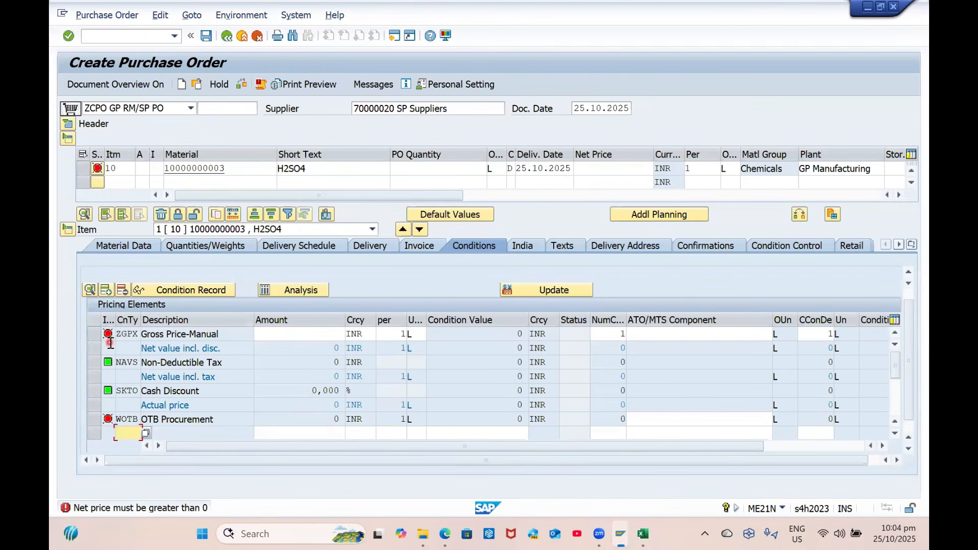
{"action": "left_click", "coordinate": [136, 42]}
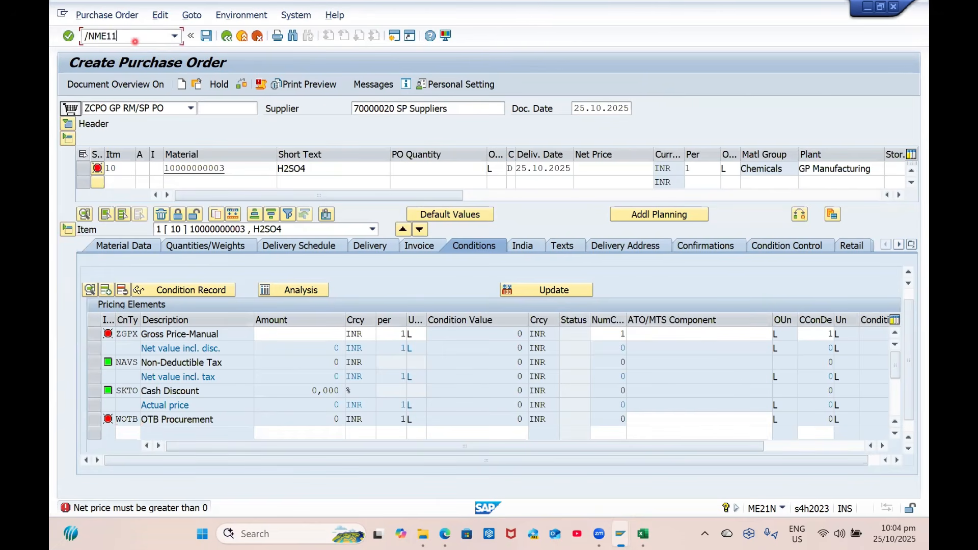
Add a 'PIR' label in cell D6 of the test sheet
{"action": "key", "text": "alt+Tab"}
{"action": "left_click", "coordinate": [346, 309]}
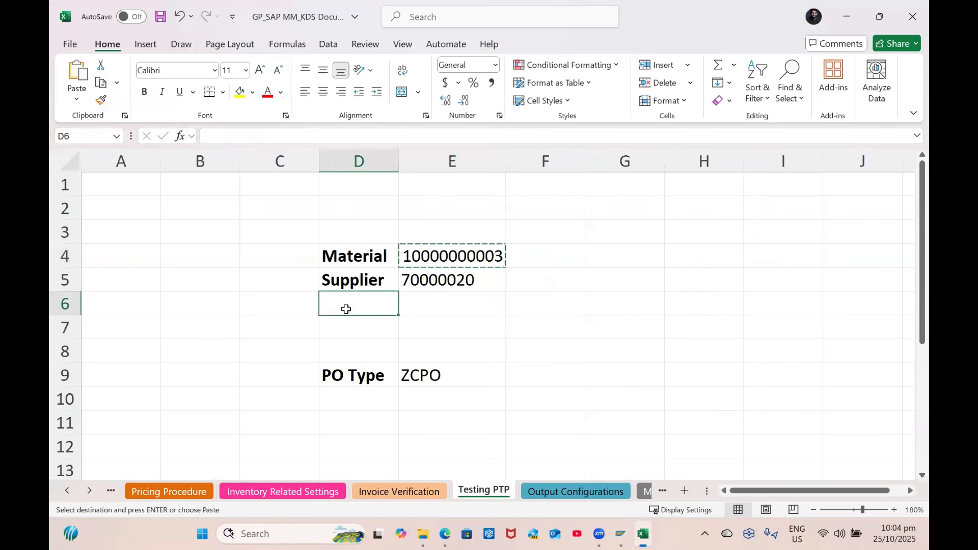
{"action": "type", "text": "PIR"}
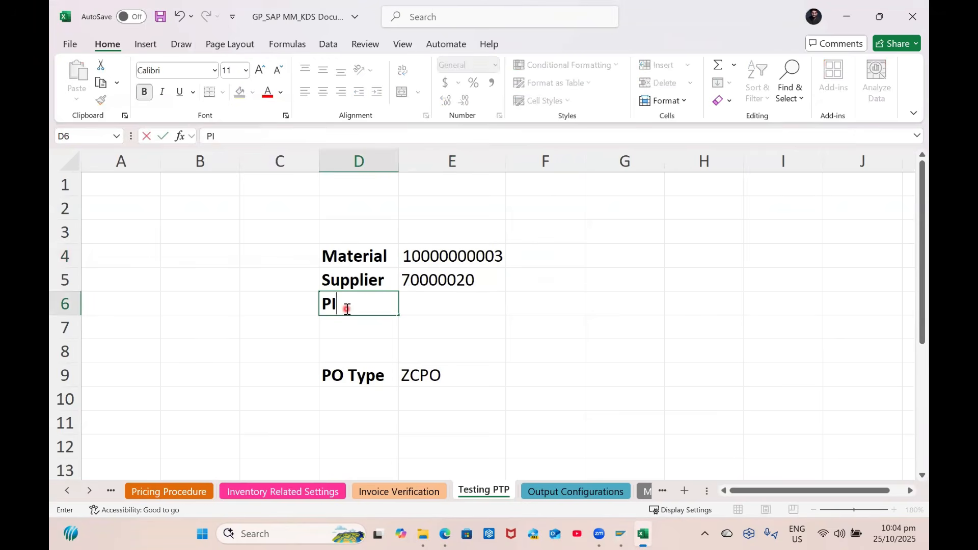
{"action": "key", "text": "Tab"}
{"action": "key", "text": "alt+Tab"}
{"action": "left_click", "coordinate": [213, 157]}
{"action": "key", "text": "Return"}
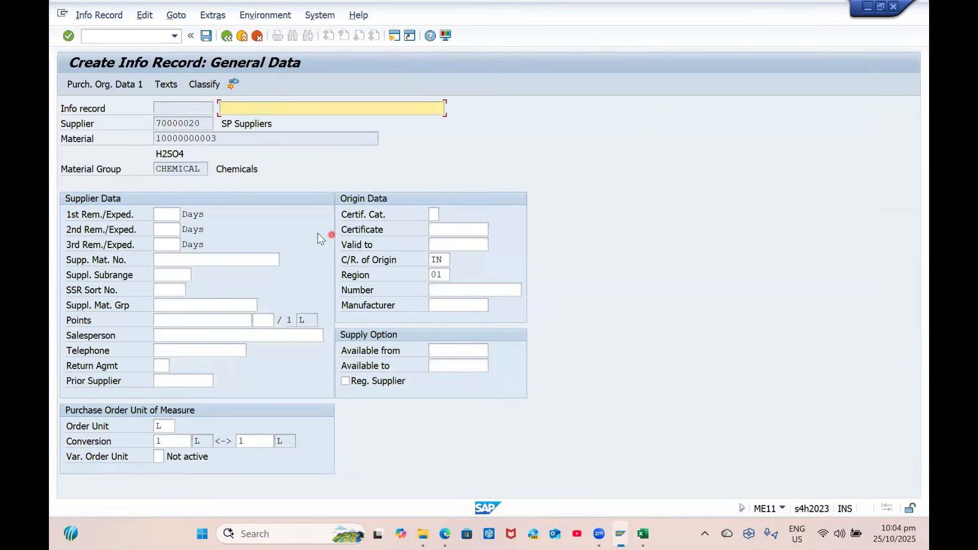
{"action": "left_click", "coordinate": [137, 36]}
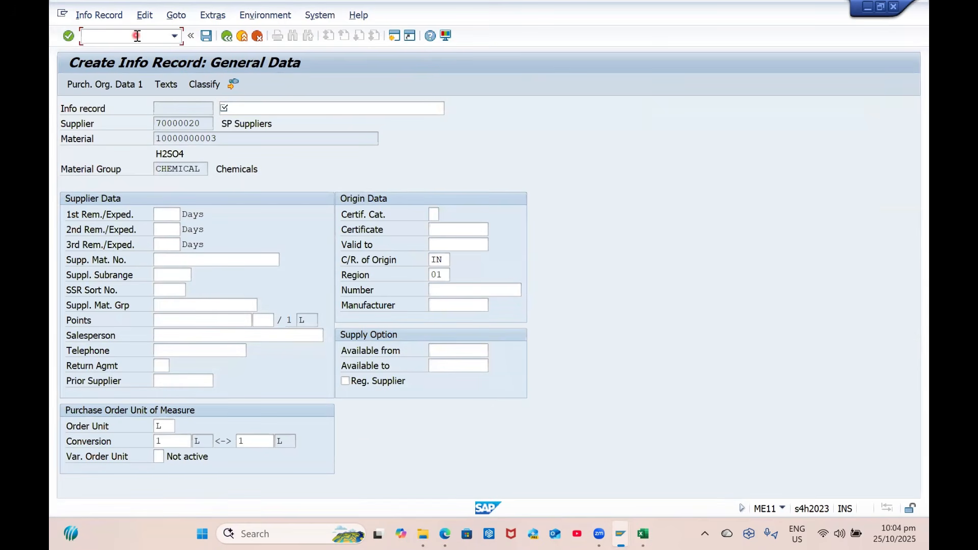
{"action": "type", "text": "/NME11"}
{"action": "key", "text": "Return"}
{"action": "key", "text": "Tab"}
{"action": "key", "text": "Tab"}
{"action": "key", "text": "Tab"}
{"action": "key", "text": "Tab"}
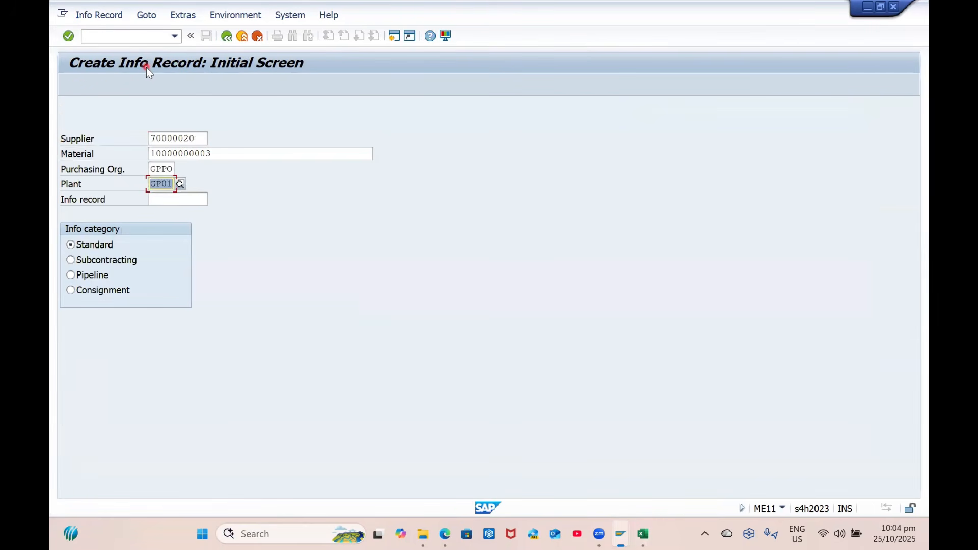
{"action": "key", "text": "Return"}
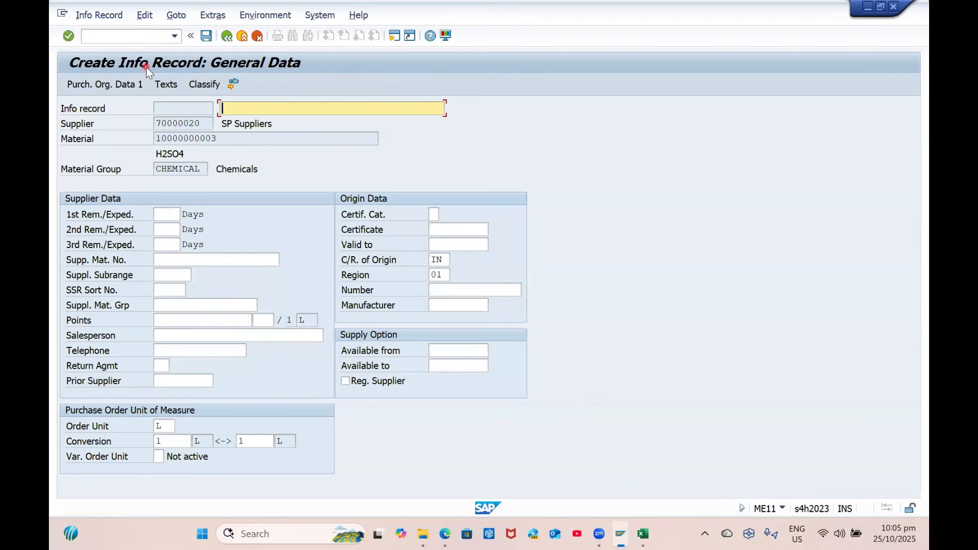
{"action": "key", "text": "Return"}
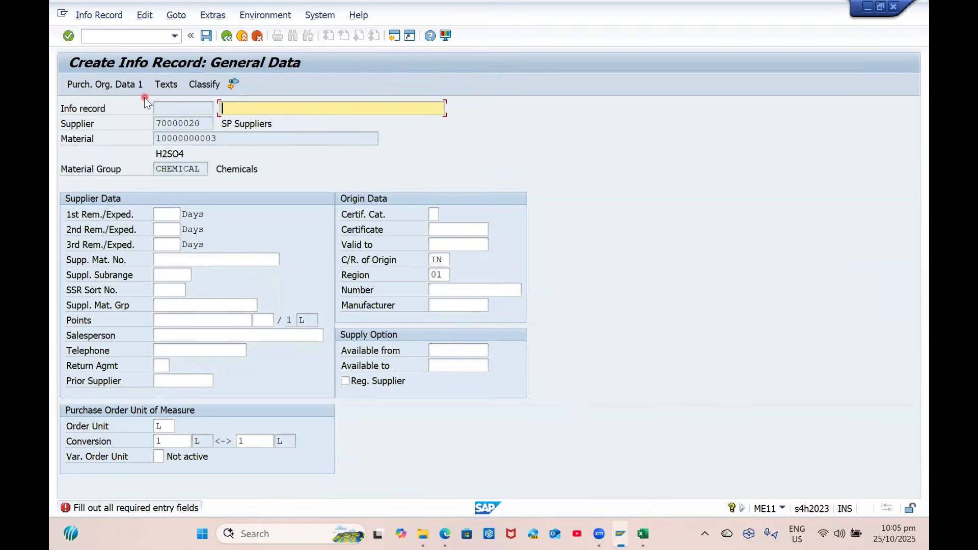
Add info text 'Purchase org level PIR', standard quantity 10 and net price 2400
{"action": "type", "text": "Purchase org level PIR"}
{"action": "key", "text": "Return"}
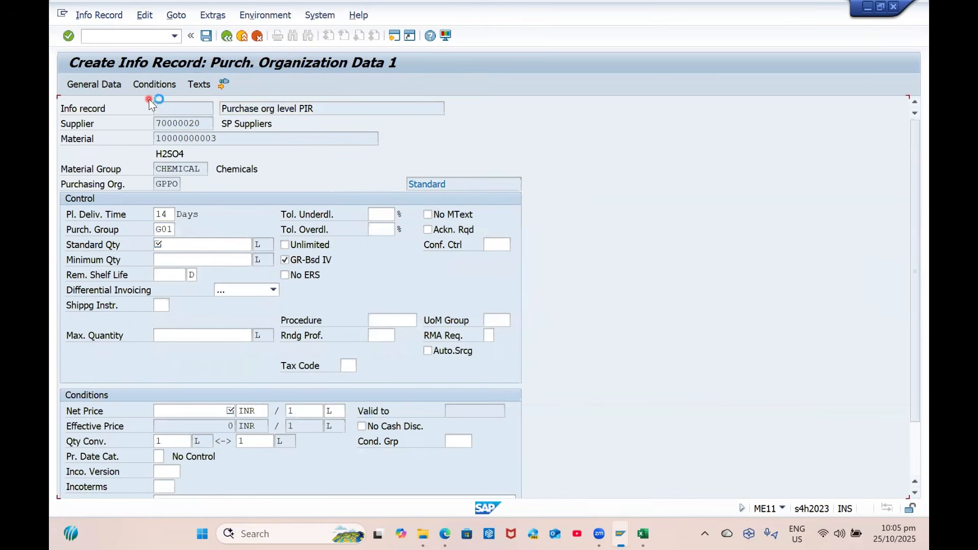
{"action": "key", "text": "Return"}
{"action": "type", "text": "100"}
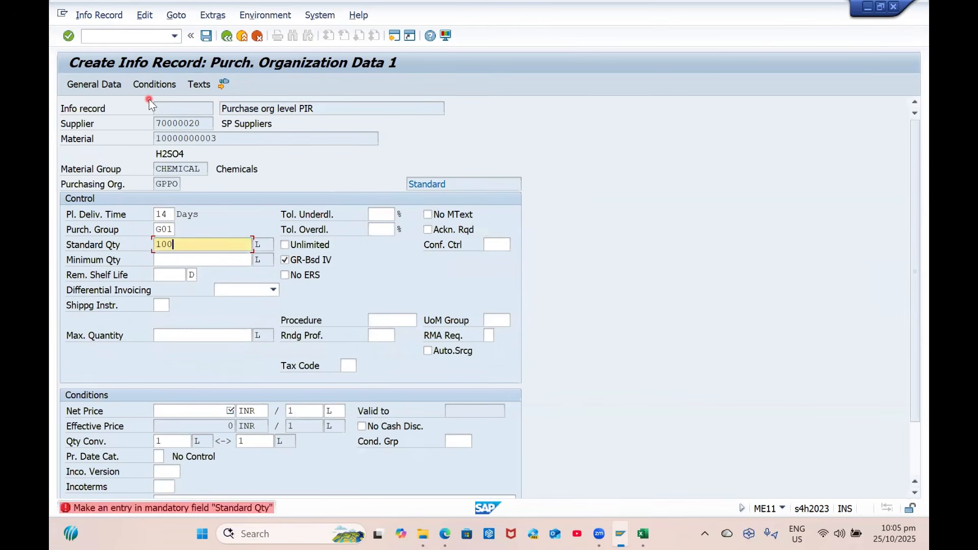
{"action": "key", "text": "BackSpace"}
{"action": "key", "text": "Return"}
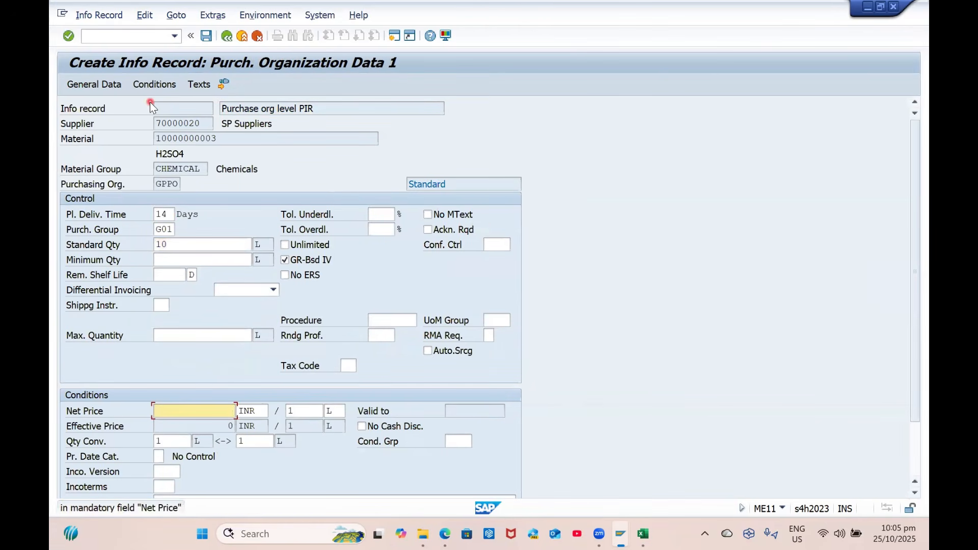
{"action": "type", "text": "2400"}
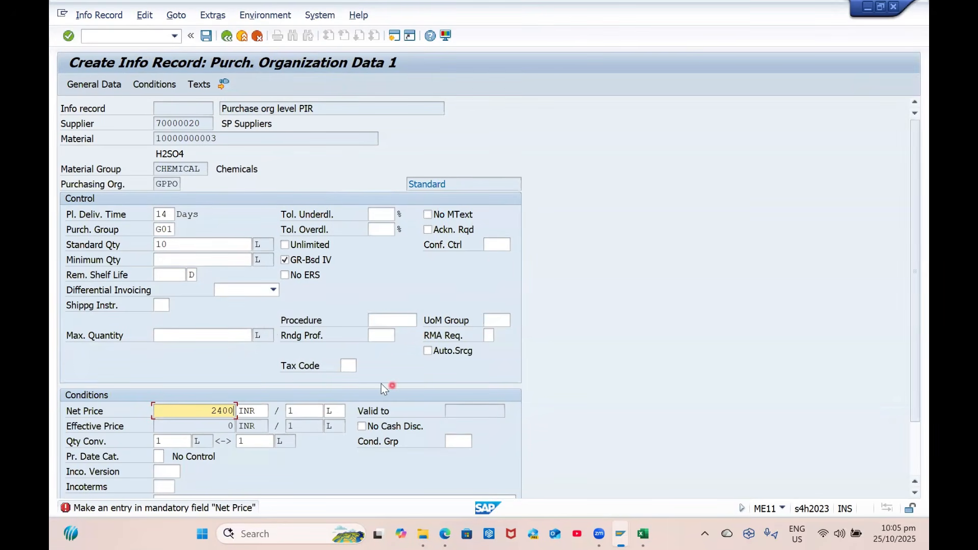
Set tax code V0 and save the info record
{"action": "left_click", "coordinate": [348, 370]}
{"action": "left_click", "coordinate": [365, 366]}
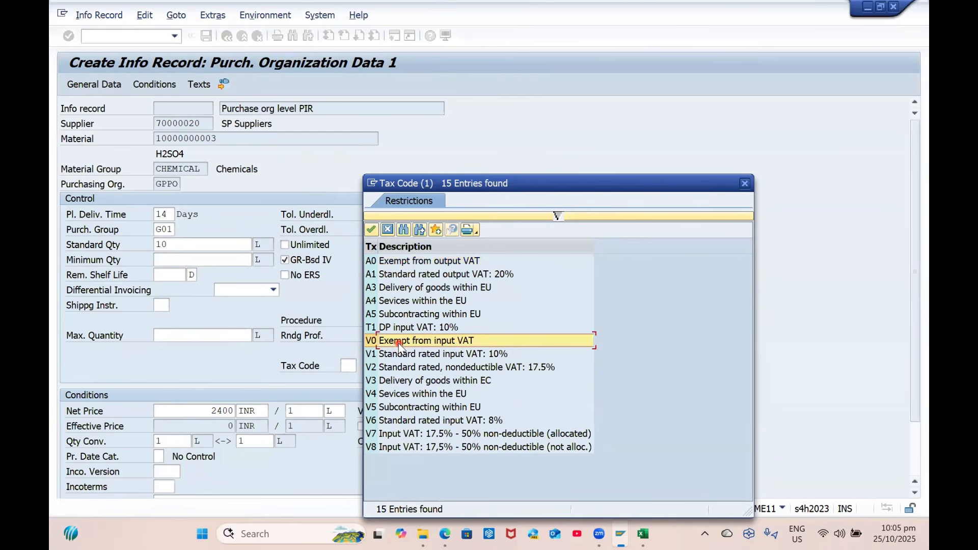
{"action": "double_click", "coordinate": [398, 343]}
{"action": "key", "text": "Return"}
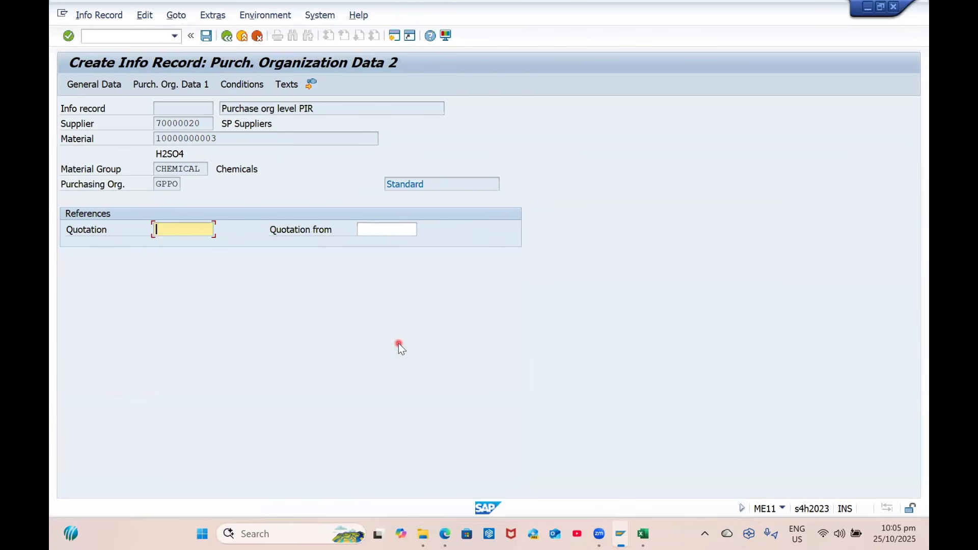
{"action": "key", "text": "Return"}
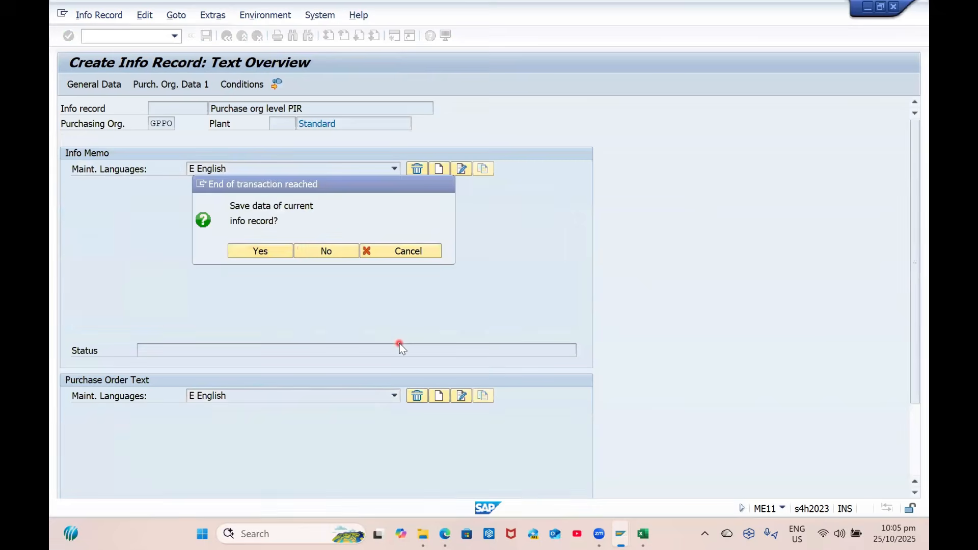
{"action": "key", "text": "Return"}
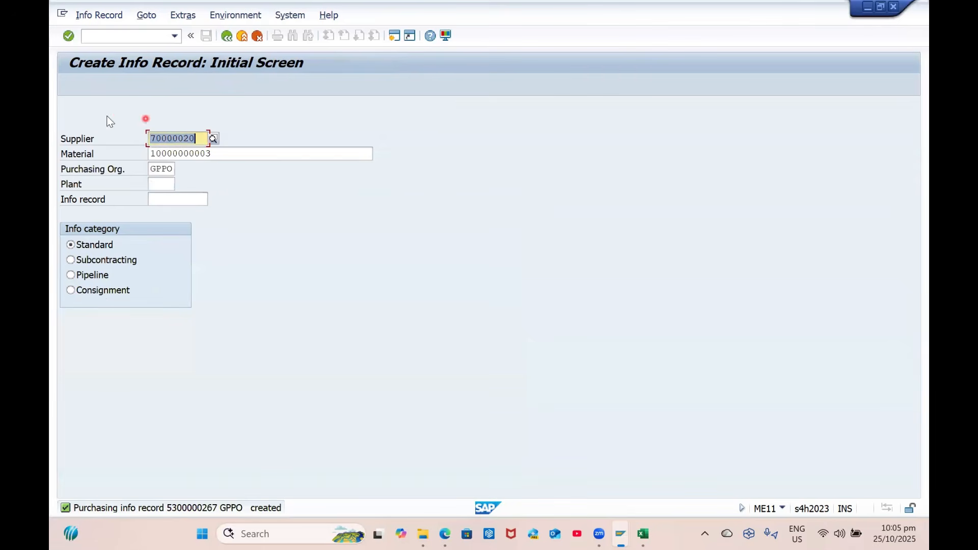
Start a new purchase order with /nme21n
{"action": "left_click", "coordinate": [123, 37]}
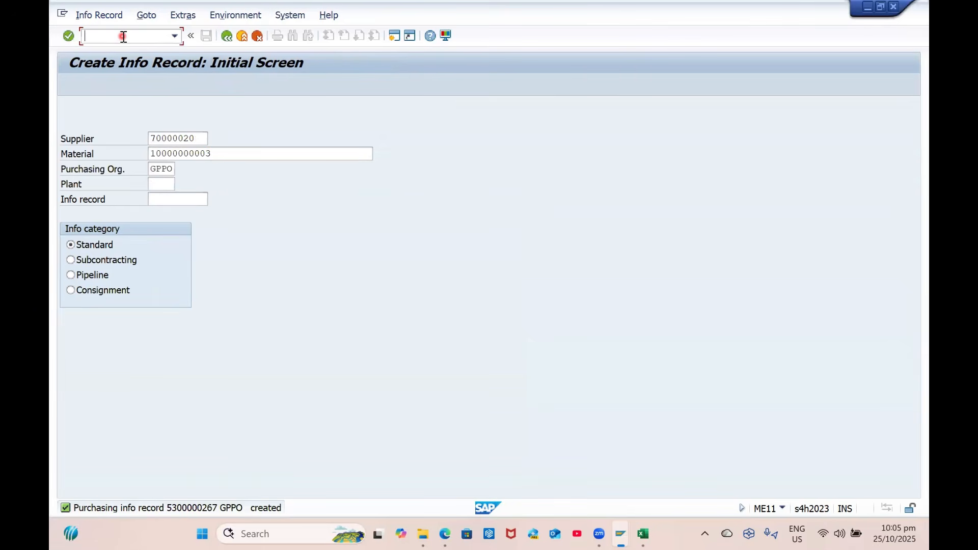
{"action": "type", "text": "/nme21n"}
{"action": "key", "text": "Return"}
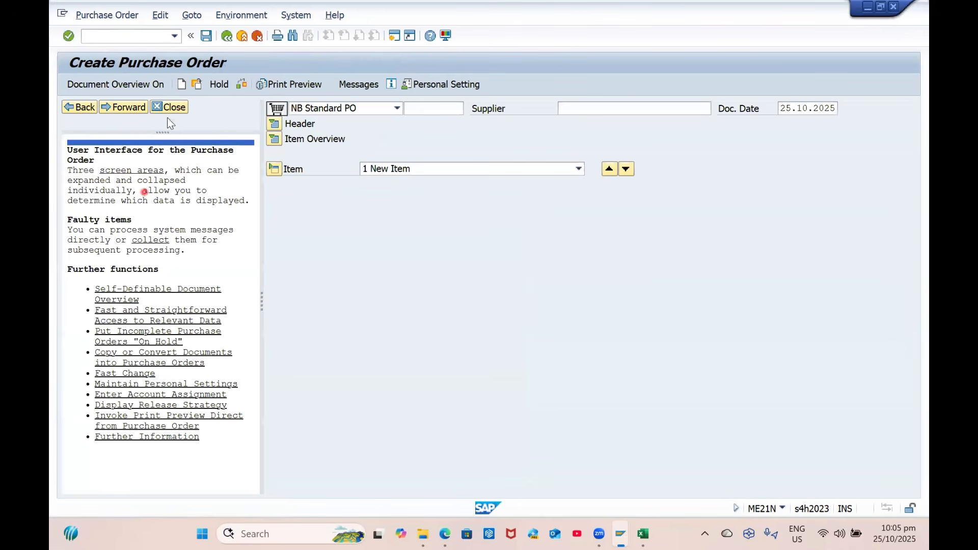
Set the order type to ZCPO GP RM/SP PO
{"action": "left_click", "coordinate": [168, 108]}
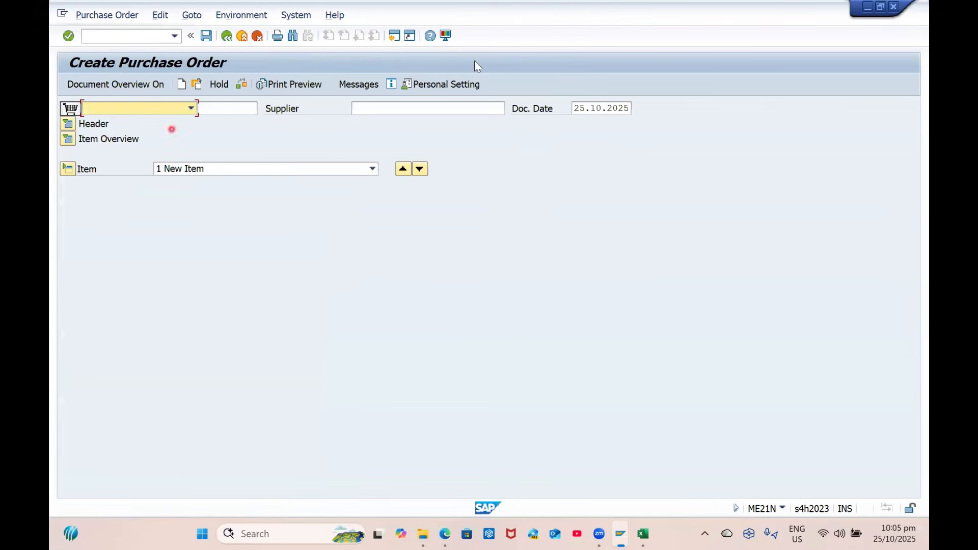
{"action": "left_click", "coordinate": [136, 114]}
{"action": "scroll", "coordinate": [136, 204], "scroll_direction": "up", "scroll_amount": 5}
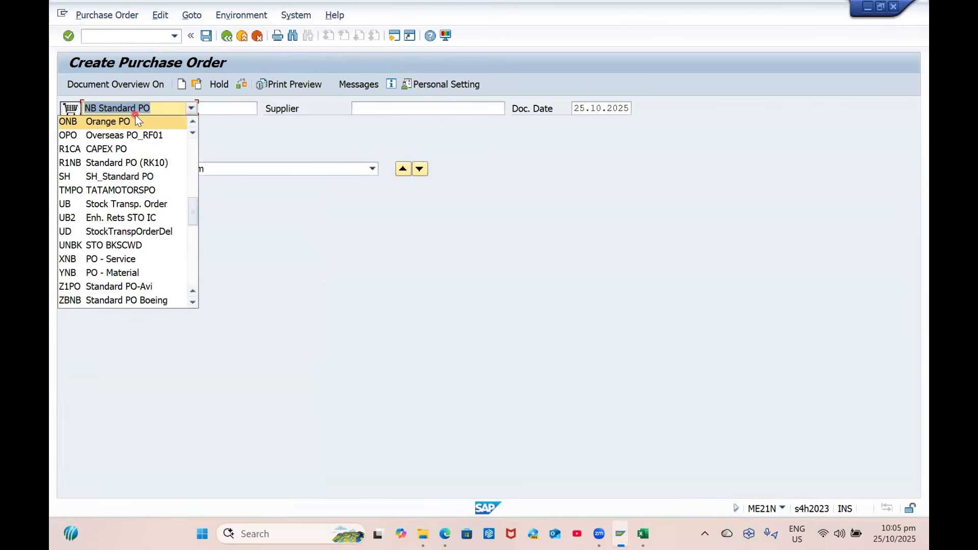
{"action": "type", "text": "zc"}
{"action": "key", "text": "Return"}
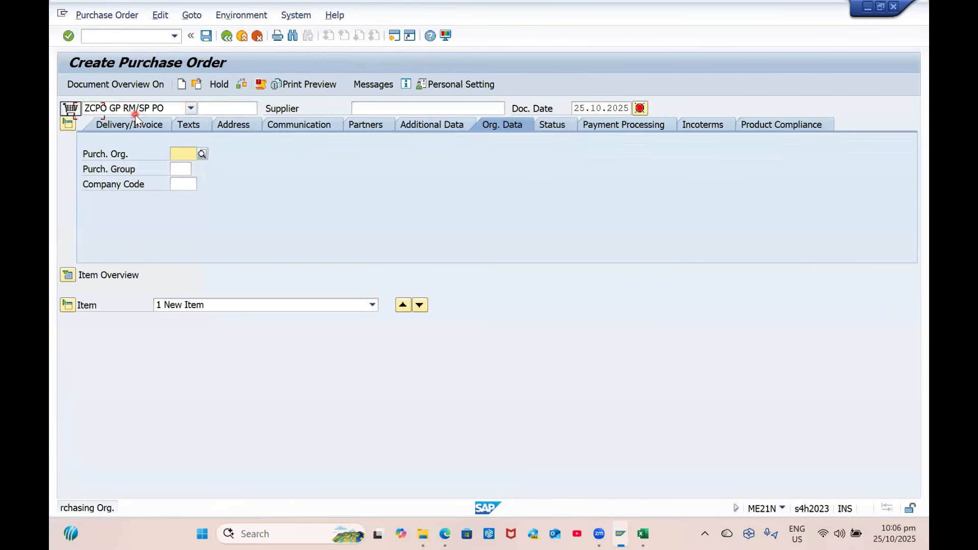
Enter supplier 70000020, purchasing org GPPO and purchasing group G01
{"action": "left_click", "coordinate": [390, 109]}
{"action": "type", "text": "70000020"}
{"action": "key", "text": "Return"}
{"action": "type", "text": "]"}
{"action": "key", "text": "Return"}
{"action": "key", "text": "Tab"}
{"action": "type", "text": "G01"}
{"action": "key", "text": "Down"}
{"action": "key", "text": "shift+Tab"}
{"action": "type", "text": "GPPO"}
{"action": "key", "text": "Return"}
{"action": "left_click", "coordinate": [71, 277]}
{"action": "left_click", "coordinate": [231, 305]}
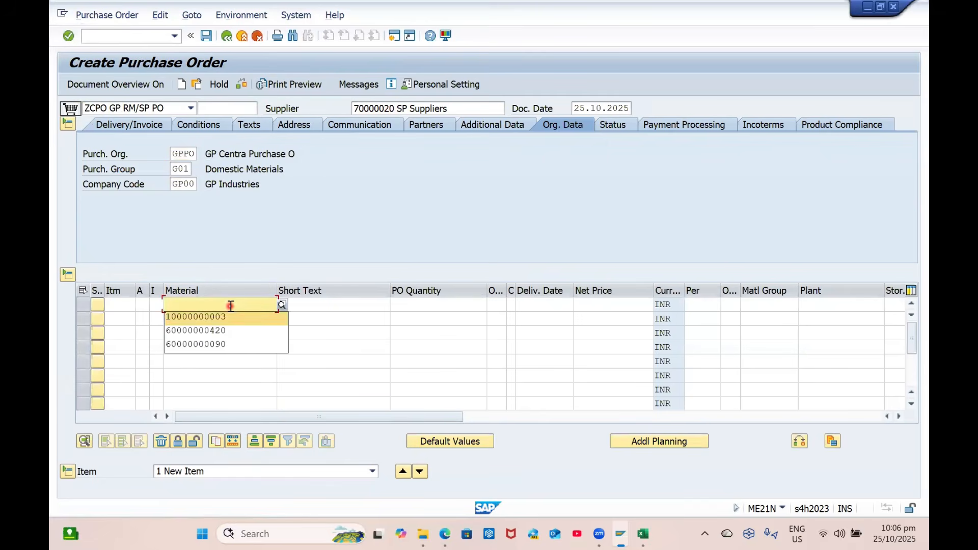
{"action": "key", "text": "Return"}
{"action": "key", "text": "Return"}
{"action": "left_click", "coordinate": [835, 311]}
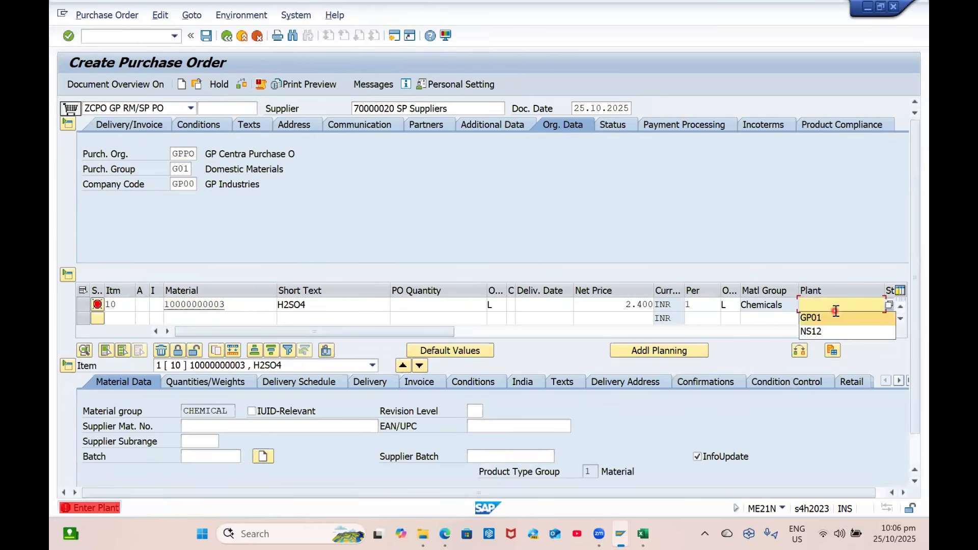
{"action": "key", "text": "Return"}
{"action": "key", "text": "Return"}
{"action": "left_click", "coordinate": [812, 308]}
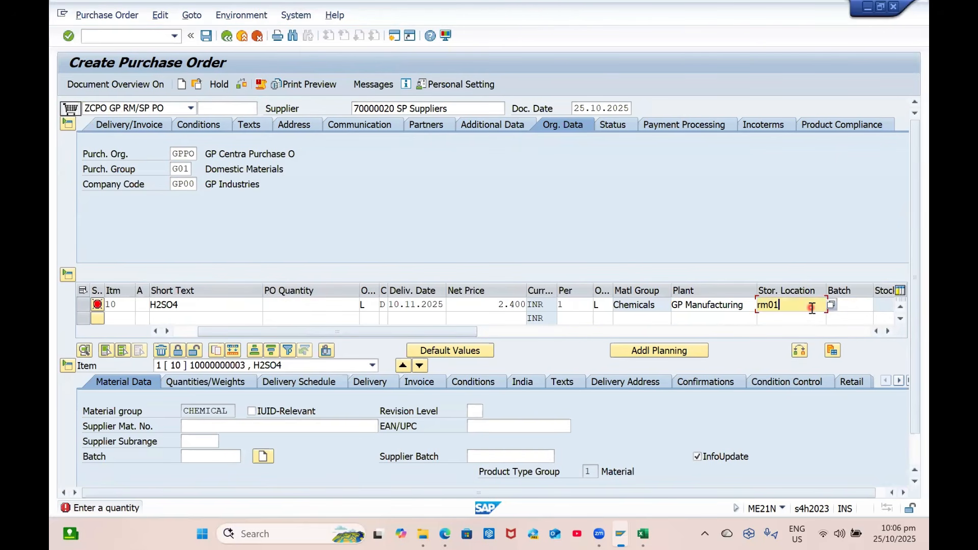
{"action": "key", "text": "Return"}
{"action": "key", "text": "Return"}
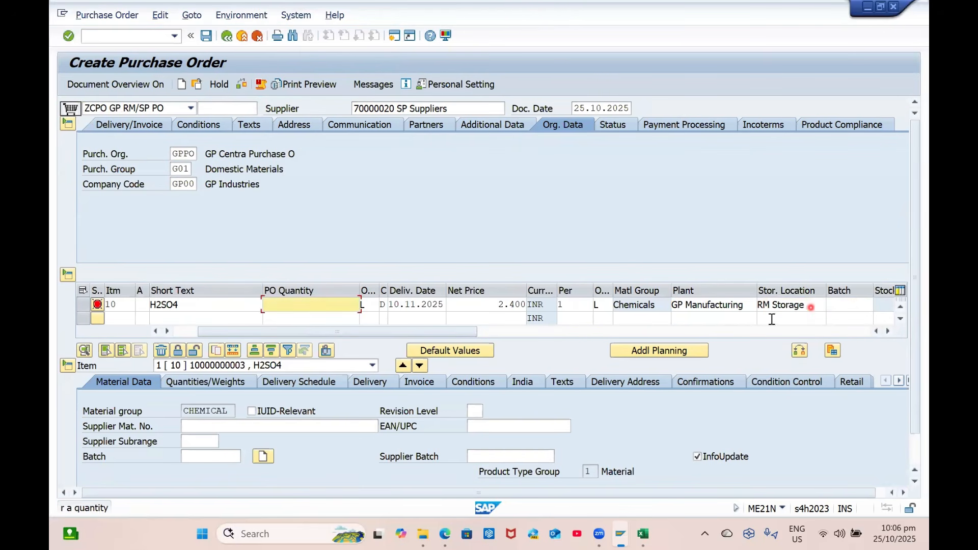
{"action": "left_click", "coordinate": [613, 319]}
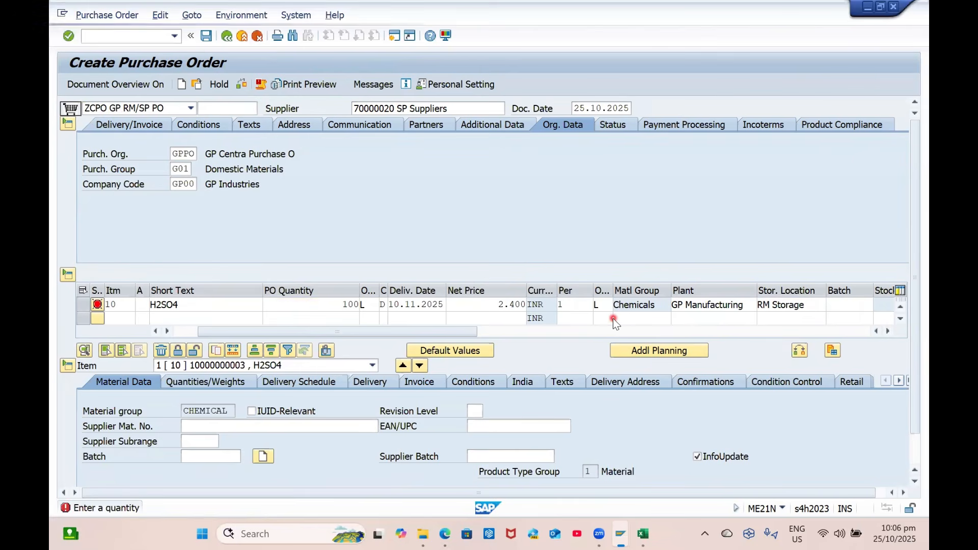
{"action": "key", "text": "Return"}
Check the order and view the item's pricing conditions at 2.400 INR
{"action": "left_click", "coordinate": [244, 84]}
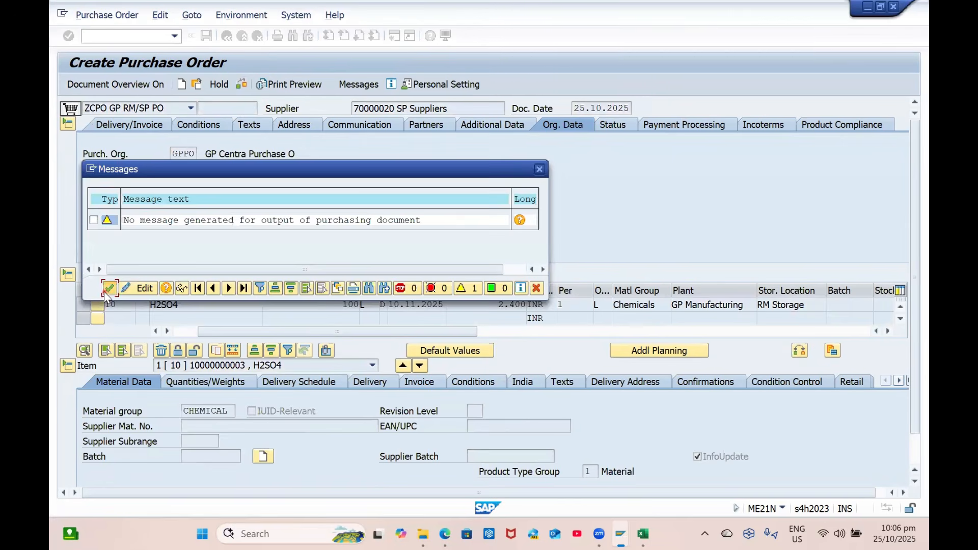
{"action": "left_click", "coordinate": [108, 288]}
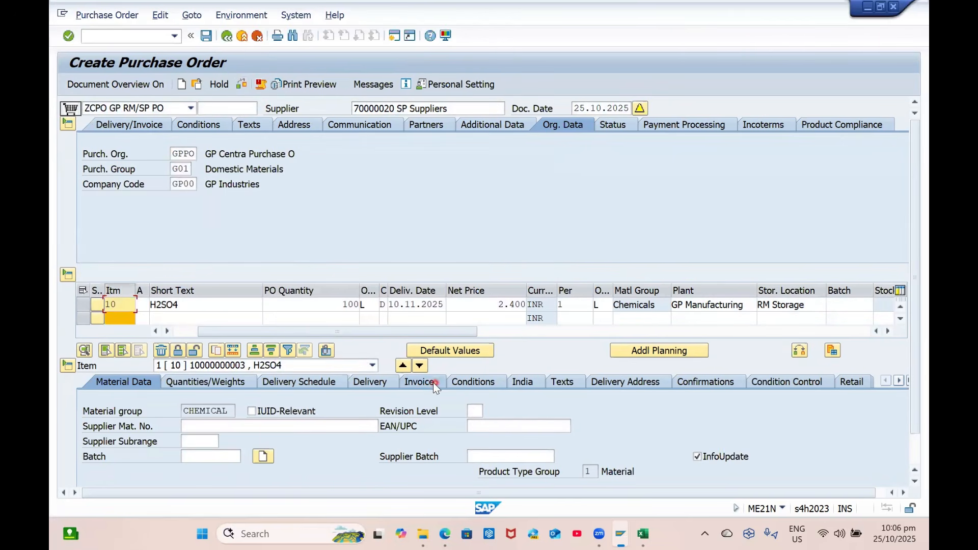
{"action": "left_click", "coordinate": [470, 387]}
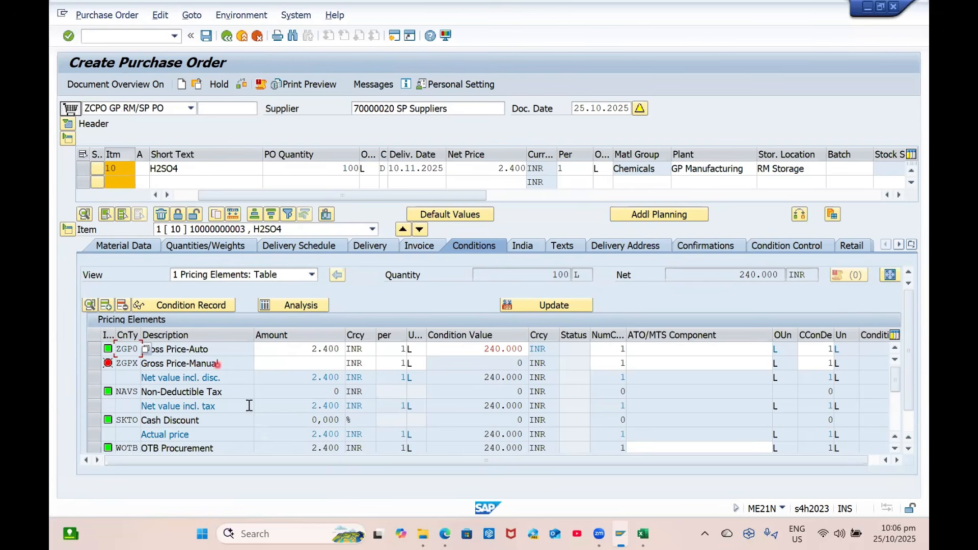
{"action": "left_click", "coordinate": [131, 35]}
Open the control data of pricing schema ZGPDOM GP Domestic Schema
{"action": "type", "text": "/NM/08"}
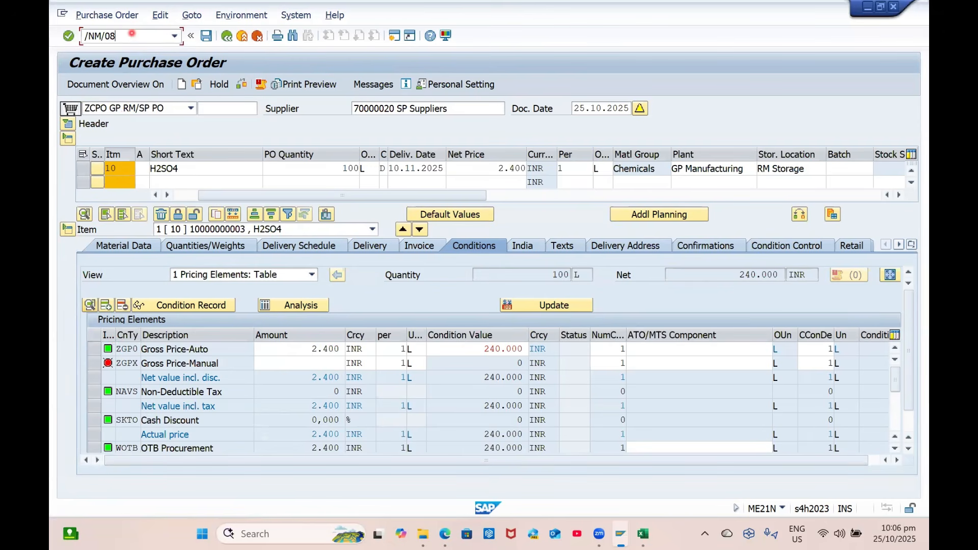
{"action": "key", "text": "Return"}
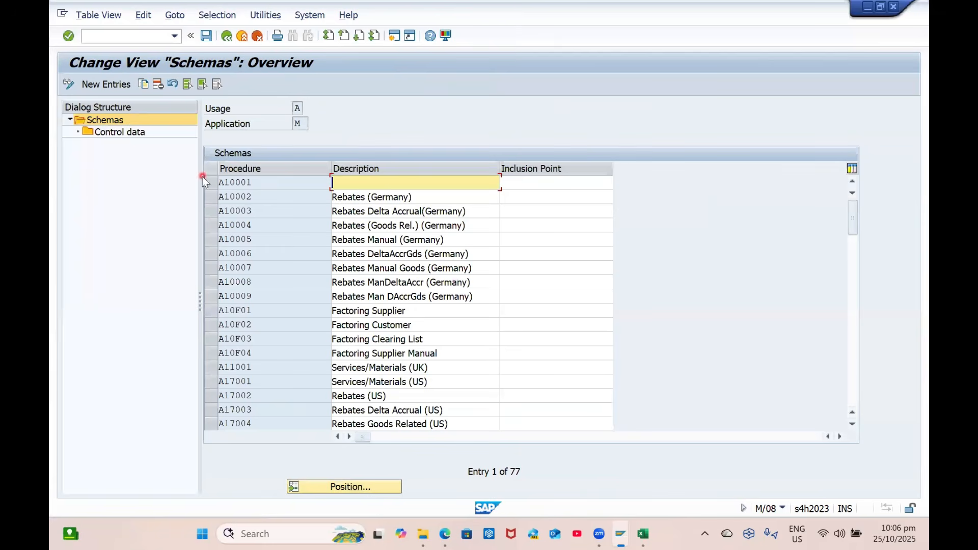
{"action": "left_click", "coordinate": [347, 486]}
{"action": "type", "text": "ZDOM"}
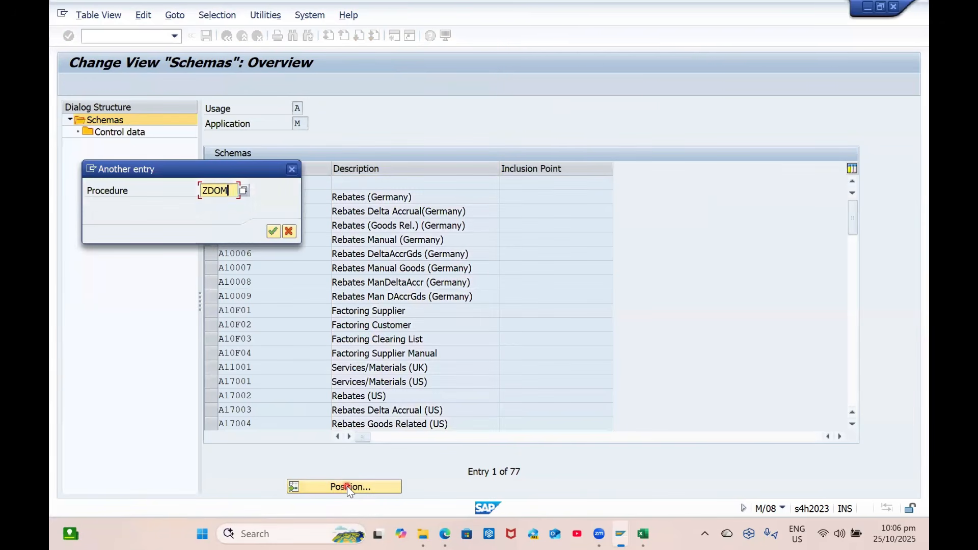
{"action": "key", "text": "Return"}
{"action": "left_click", "coordinate": [215, 193]}
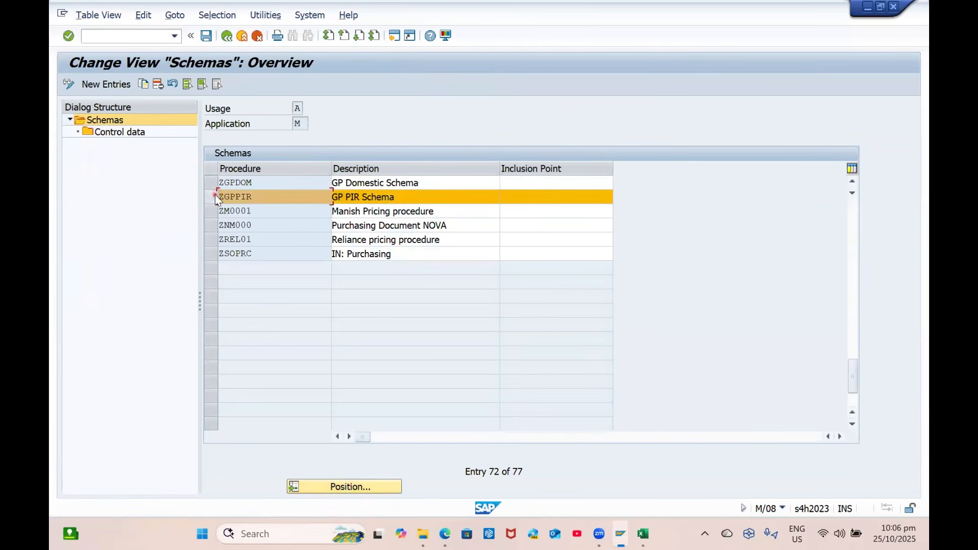
{"action": "left_click", "coordinate": [214, 183]}
{"action": "double_click", "coordinate": [120, 132]}
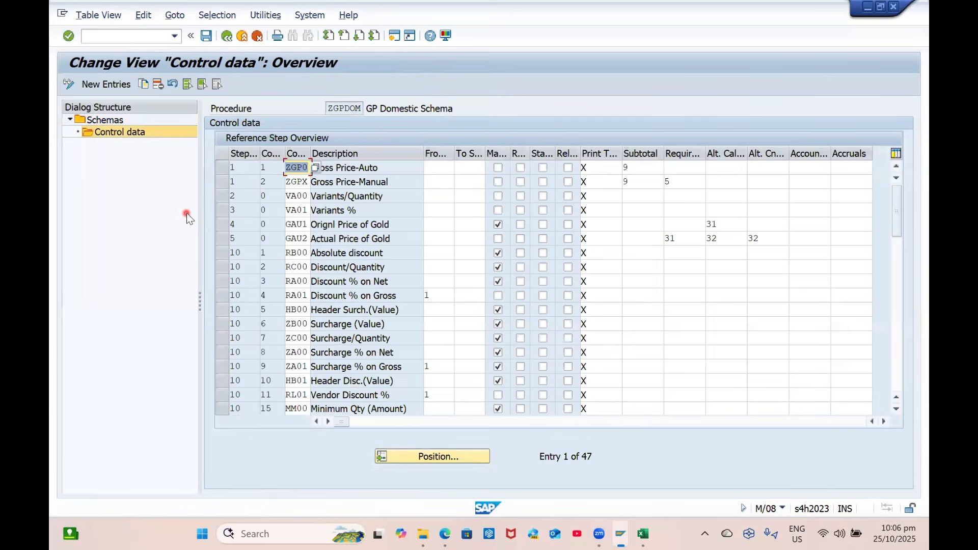
Mark ZGPX Gross Price-Manual as manual and save under a customizing request
{"action": "left_click", "coordinate": [568, 182]}
{"action": "left_click", "coordinate": [567, 168]}
{"action": "left_click", "coordinate": [497, 182]}
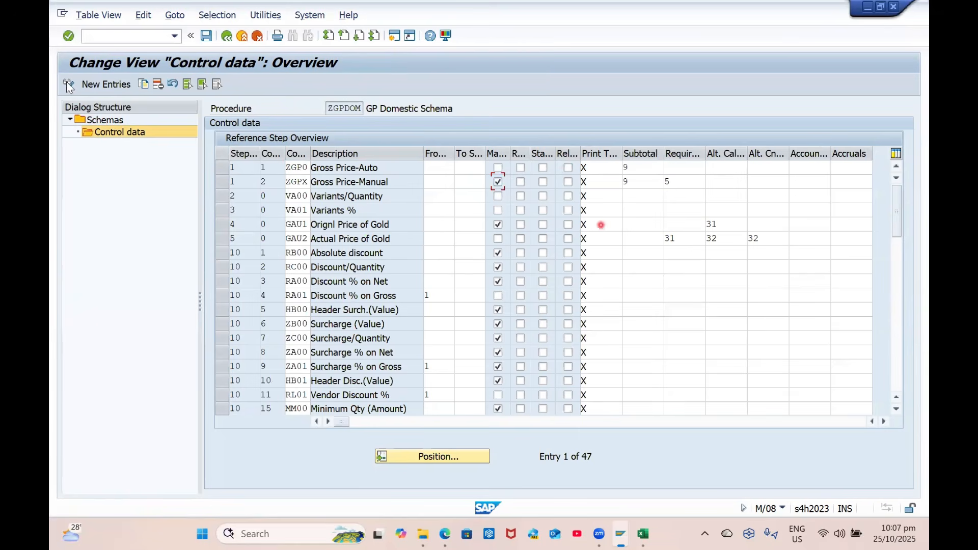
{"action": "left_click", "coordinate": [206, 37]}
{"action": "key", "text": "Return"}
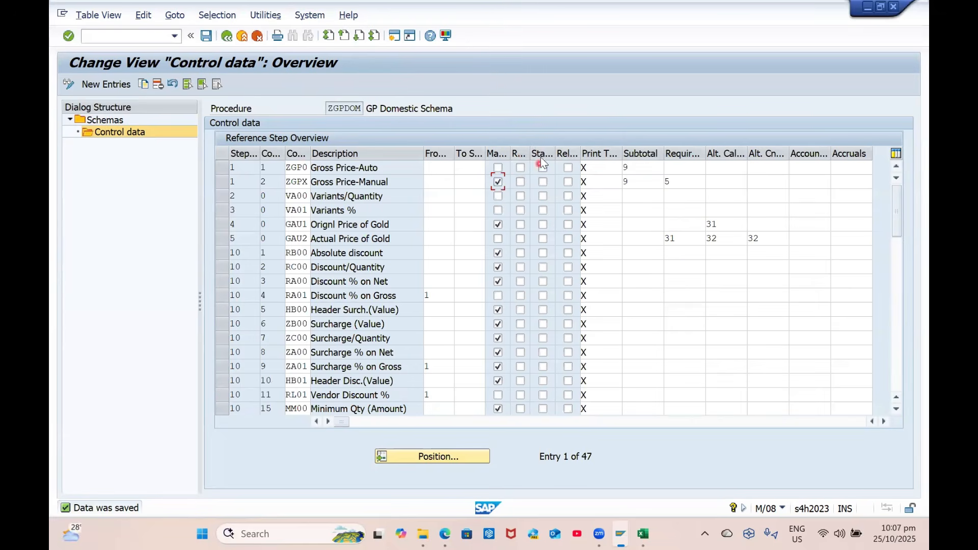
Start a new purchase order with /nME21N
{"action": "left_click", "coordinate": [152, 38]}
{"action": "type", "text": "/nME21N"}
{"action": "key", "text": "Return"}
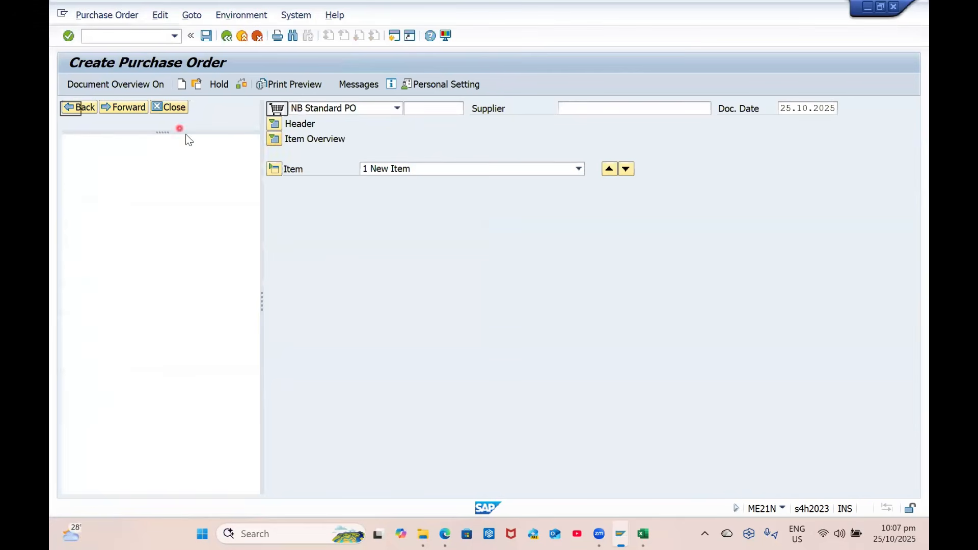
Fill in supplier 70000020, order type ZCPO, purchasing org GPPO and group G01
{"action": "left_click", "coordinate": [387, 108]}
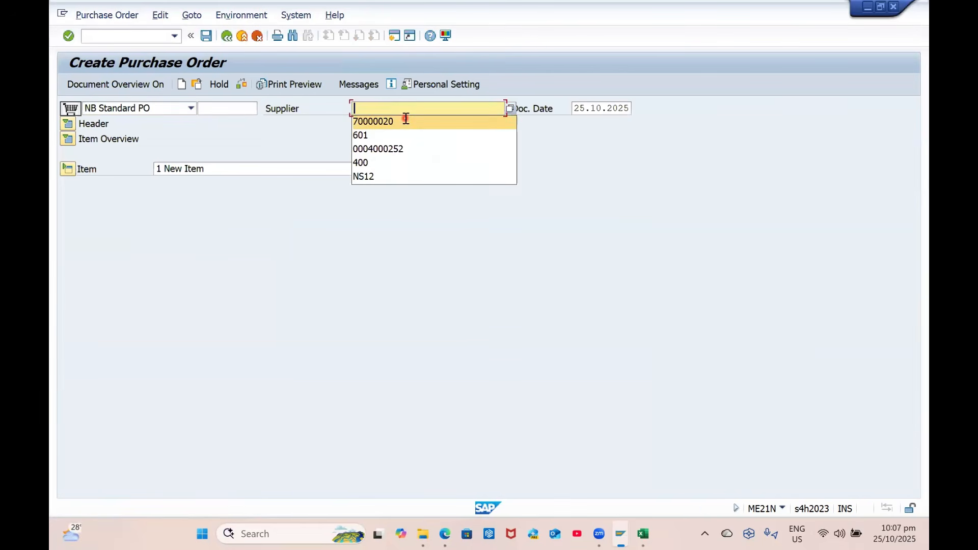
{"action": "left_click", "coordinate": [408, 124]}
{"action": "left_click", "coordinate": [179, 109]}
{"action": "key", "text": "z"}
{"action": "key", "text": "Return"}
{"action": "key", "text": "Down"}
{"action": "key", "text": "Tab"}
{"action": "key", "text": "Down"}
{"action": "key", "text": "Return"}
{"action": "key", "text": "Return"}
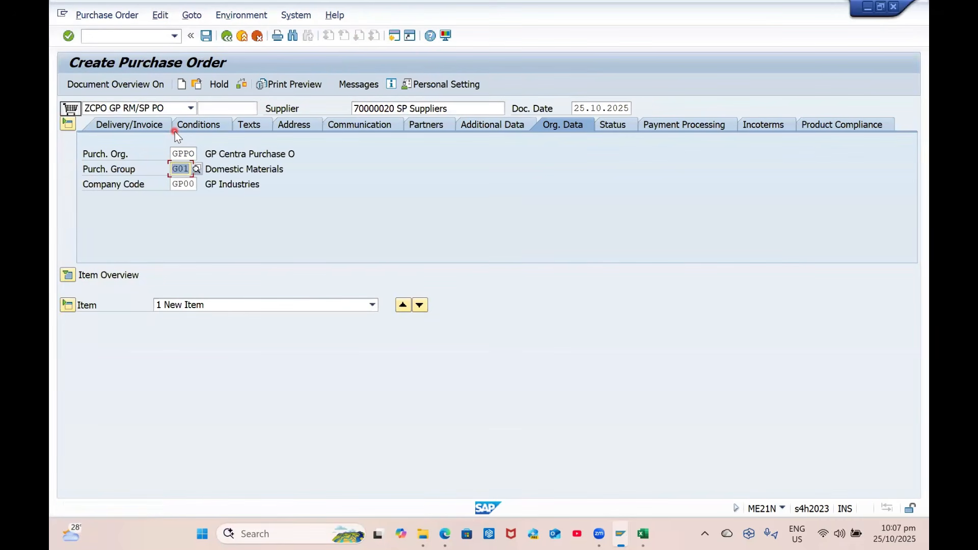
{"action": "left_click", "coordinate": [68, 275]}
{"action": "left_click", "coordinate": [206, 308]}
{"action": "key", "text": "Down"}
{"action": "key", "text": "Return"}
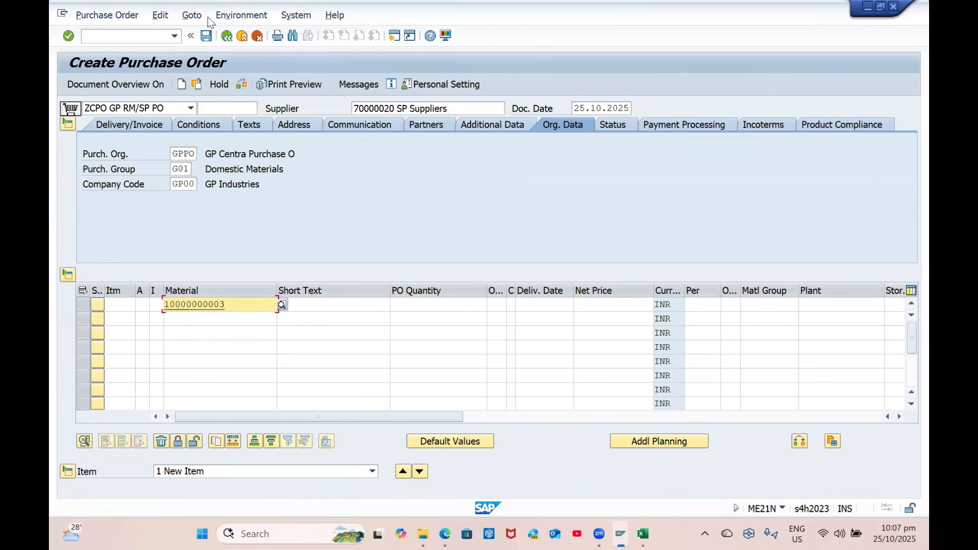
{"action": "left_click", "coordinate": [847, 305]}
{"action": "key", "text": "Down"}
{"action": "key", "text": "Tab"}
{"action": "key", "text": "Down"}
Enter quantity 100 and review pricing, still ZGP0 at 2.400 INR
{"action": "key", "text": "Return"}
{"action": "key", "text": "Return"}
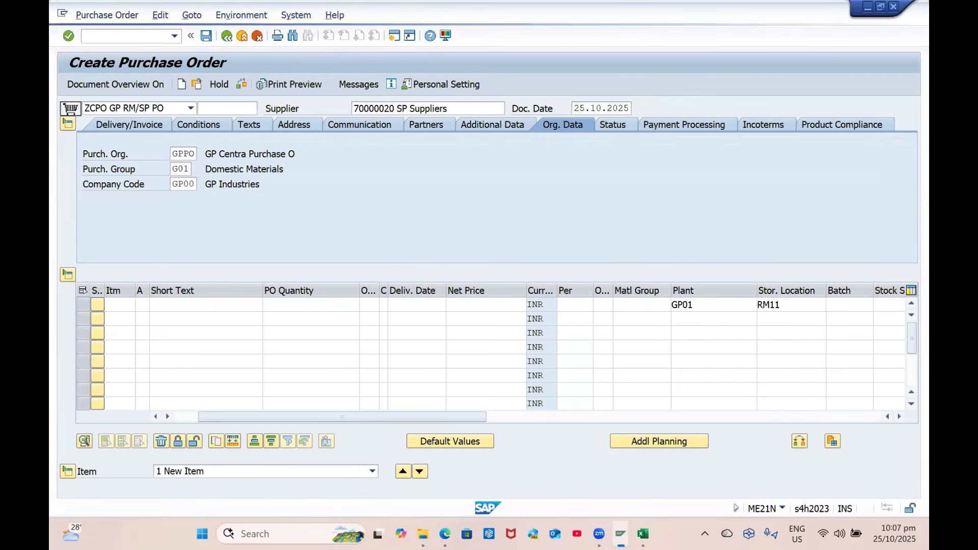
{"action": "key", "text": "Down"}
{"action": "key", "text": "Return"}
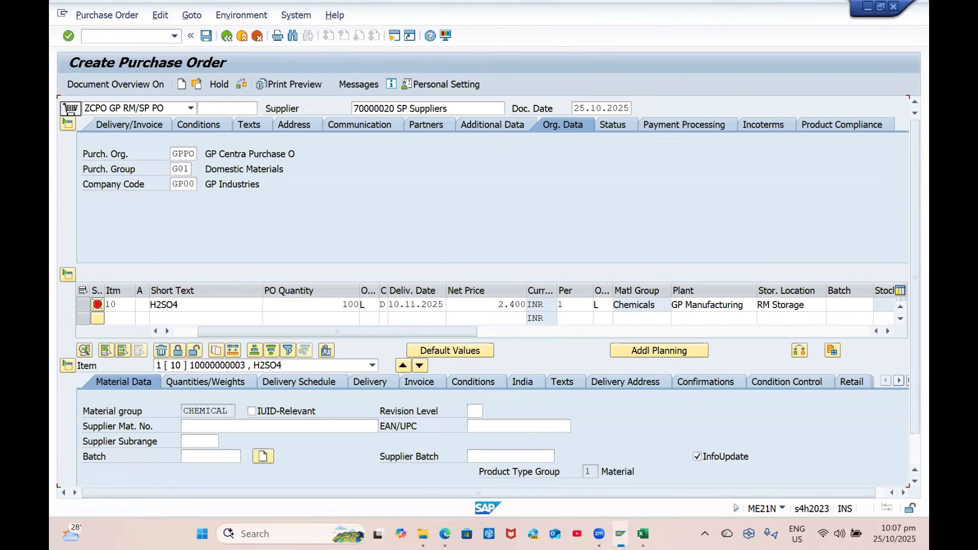
{"action": "left_click", "coordinate": [473, 381]}
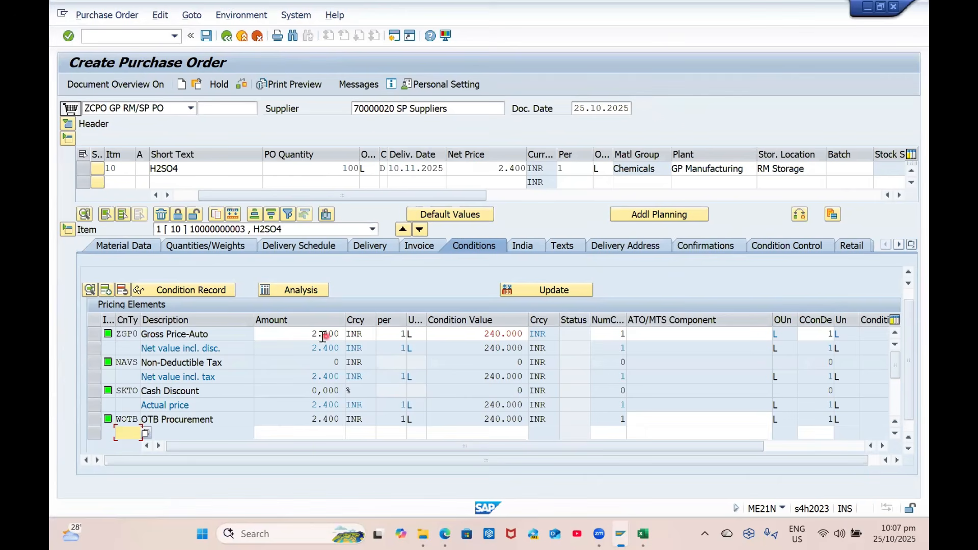
{"action": "left_click", "coordinate": [149, 40]}
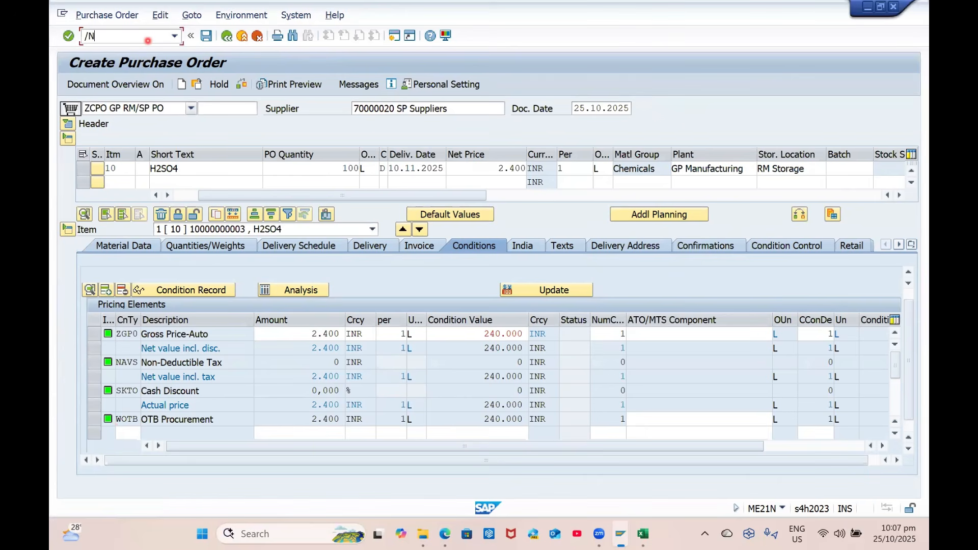
Save the user defaults with decimal notation X 1,234,567.89 and logon language EN
{"action": "key", "text": "Return"}
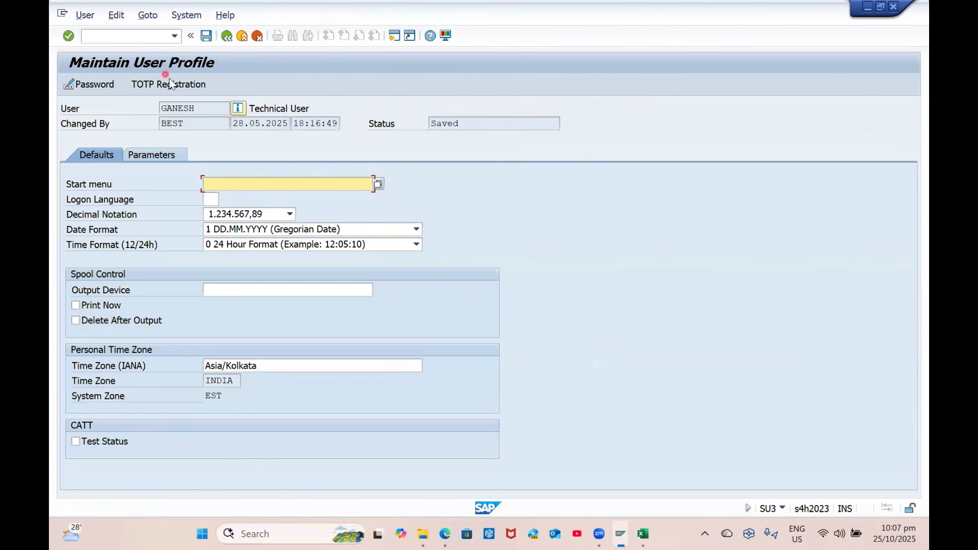
{"action": "left_click", "coordinate": [273, 213]}
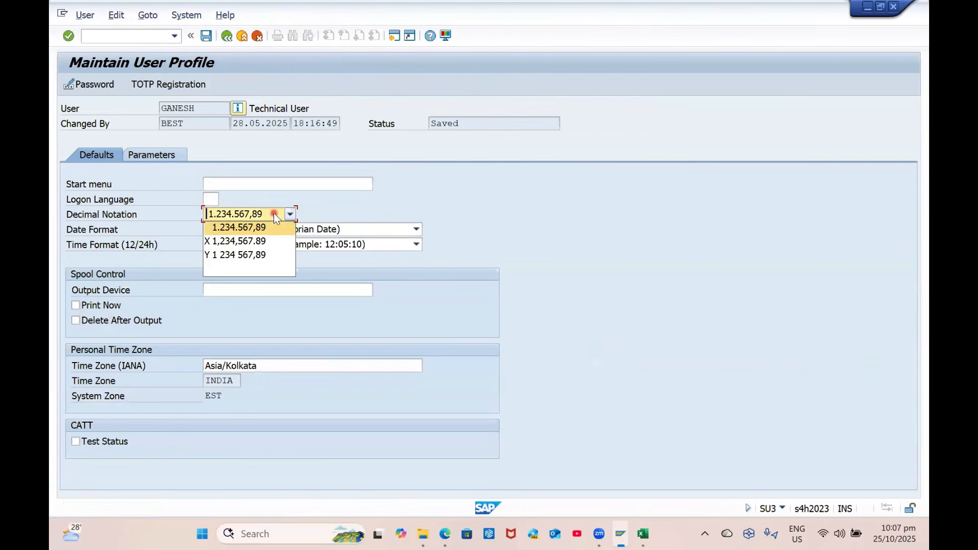
{"action": "left_click", "coordinate": [262, 241]}
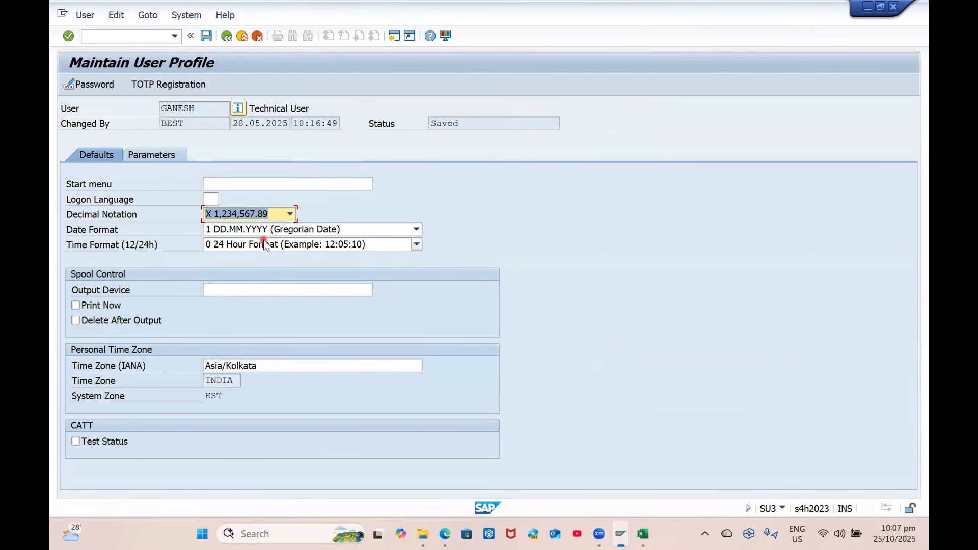
{"action": "left_click", "coordinate": [213, 199]}
{"action": "key", "text": "Tab"}
{"action": "left_click", "coordinate": [273, 214]}
{"action": "key", "text": "ctrl+s"}
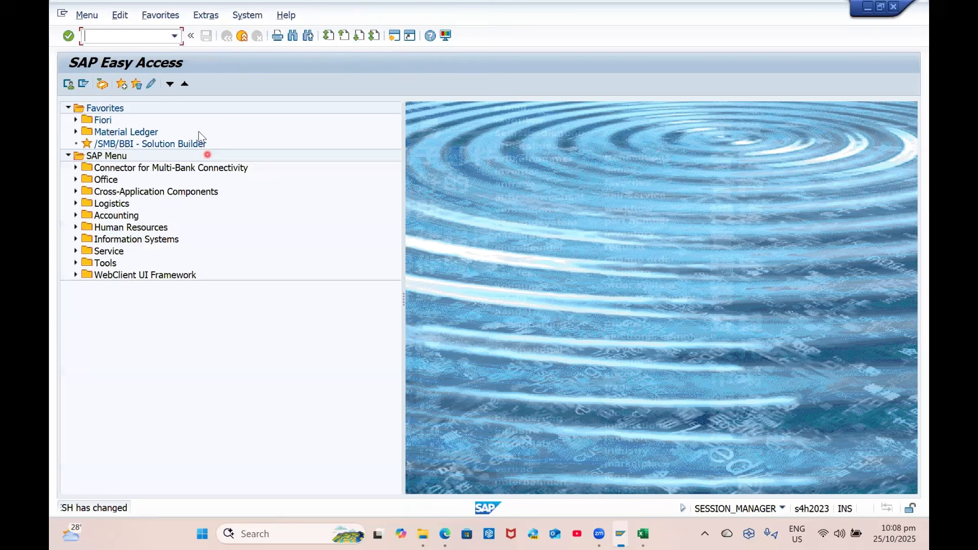
Start a new purchase order in ME21N with order type ZCPO GP RM/SP PO
{"action": "type", "text": "me21n"}
{"action": "key", "text": "Return"}
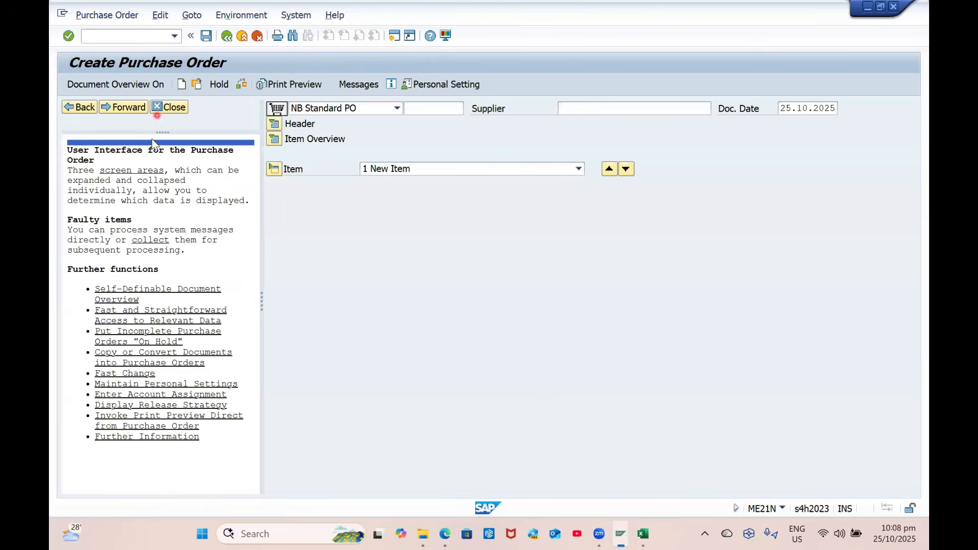
{"action": "left_click", "coordinate": [164, 108]}
{"action": "left_click", "coordinate": [156, 112]}
{"action": "scroll", "coordinate": [157, 117], "scroll_direction": "down", "scroll_amount": 4}
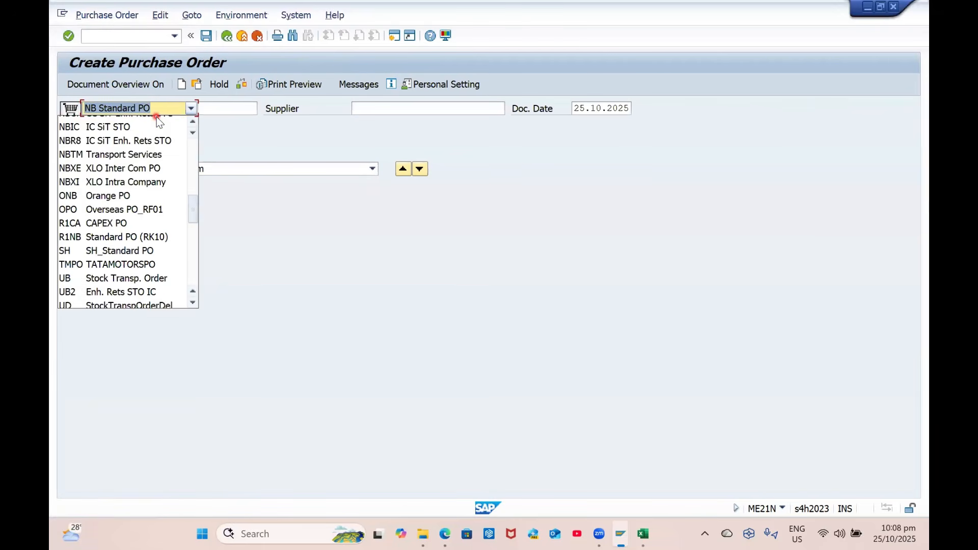
{"action": "key", "text": "Down"}
{"action": "key", "text": "Return"}
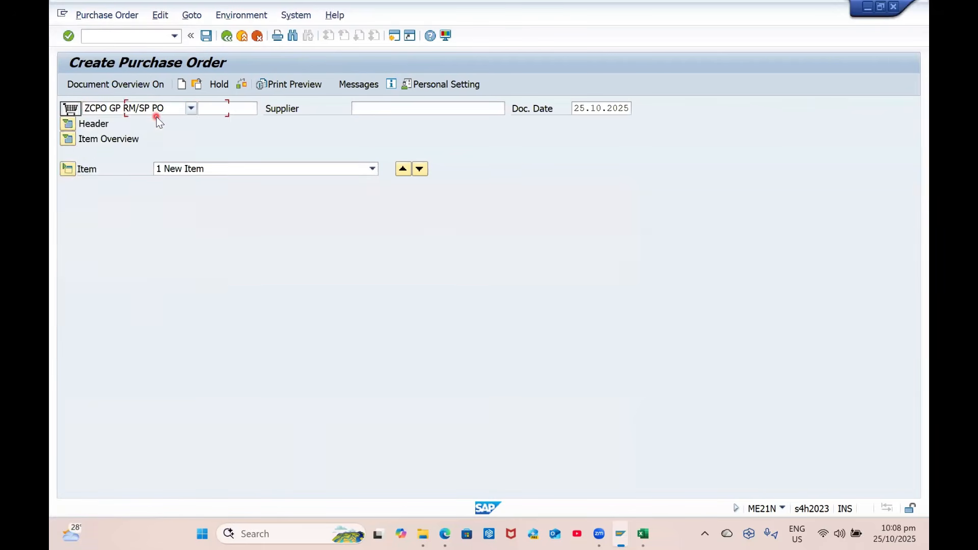
Enter supplier 70000020, purchasing organisation GPPO and purchasing group G01 in the header
{"action": "left_click", "coordinate": [394, 105]}
{"action": "key", "text": "Down"}
{"action": "key", "text": "Down"}
{"action": "key", "text": "Return"}
{"action": "key", "text": "Return"}
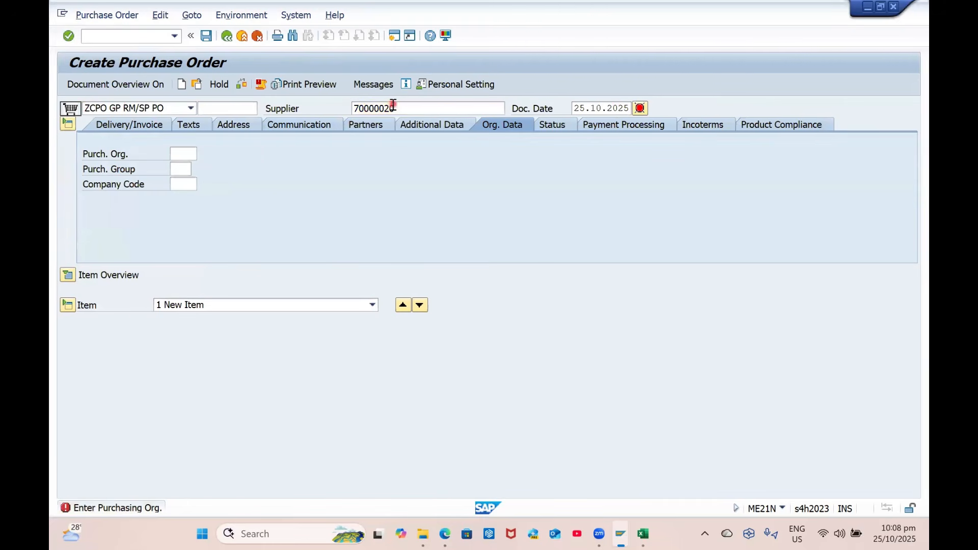
{"action": "key", "text": "Down"}
{"action": "key", "text": "Down"}
{"action": "key", "text": "Tab"}
{"action": "type", "text": "="}
{"action": "key", "text": "Return"}
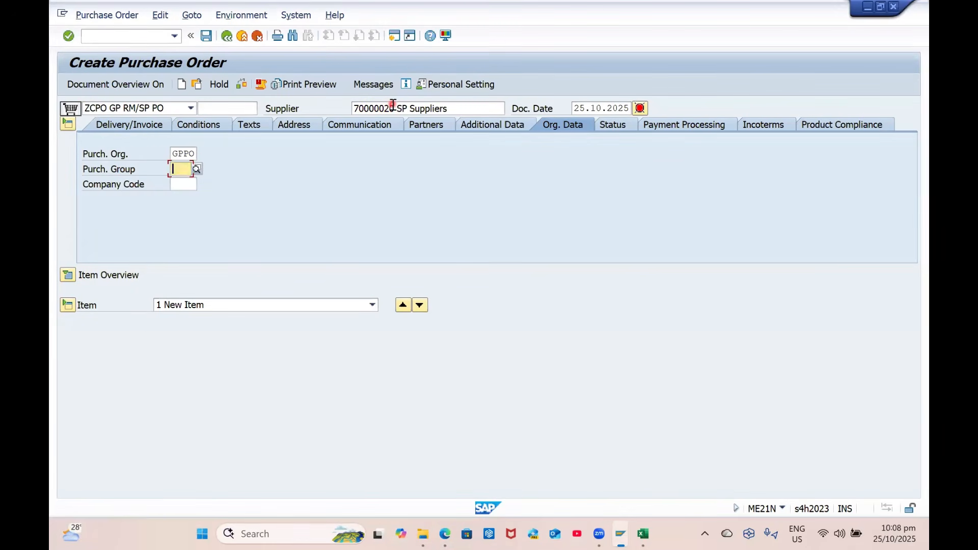
{"action": "key", "text": "Down"}
{"action": "key", "text": "Return"}
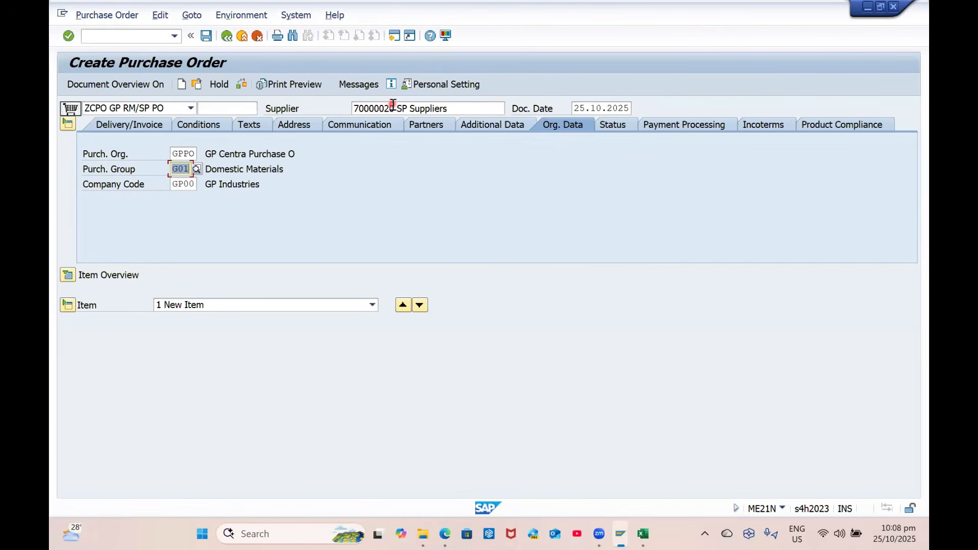
{"action": "left_click", "coordinate": [67, 275]}
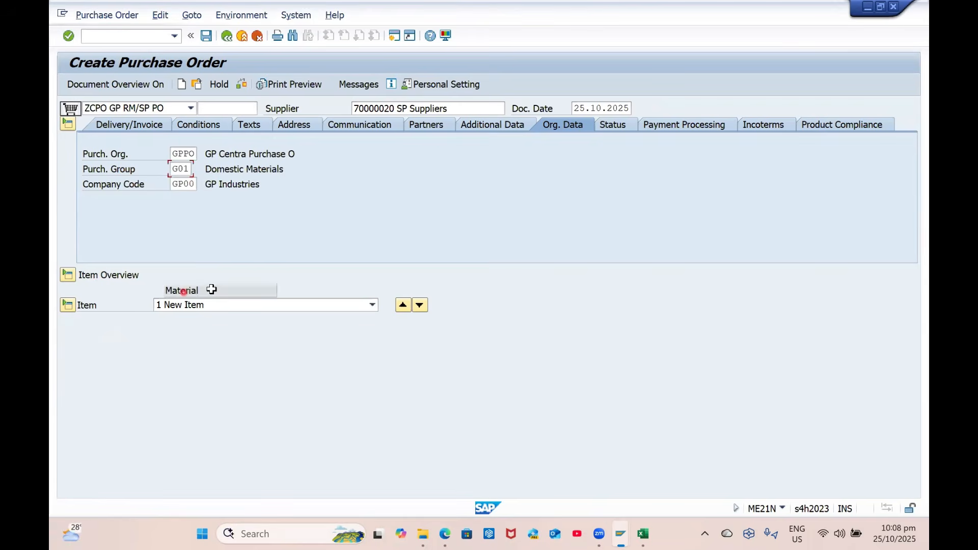
{"action": "left_click", "coordinate": [212, 306]}
{"action": "key", "text": "Down"}
{"action": "key", "text": "Down"}
{"action": "key", "text": "Return"}
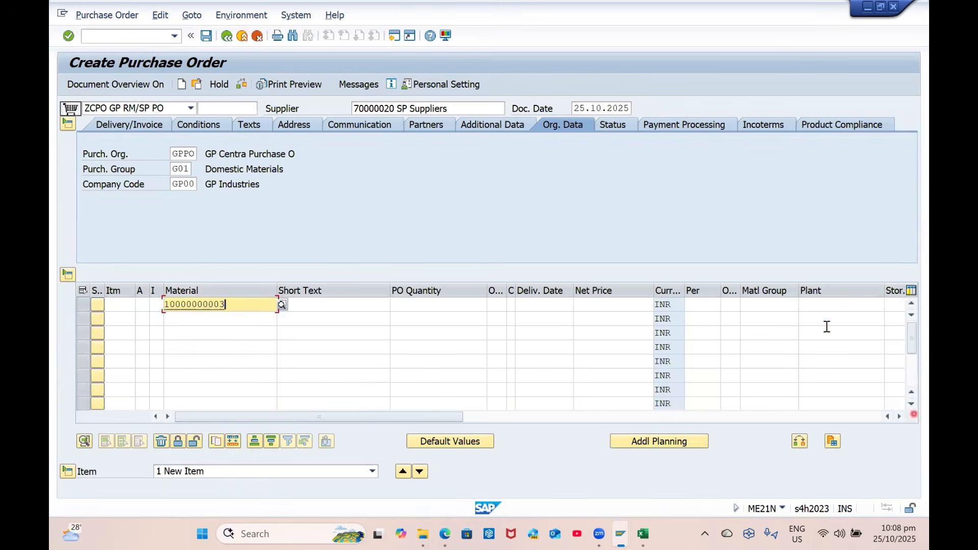
{"action": "left_click", "coordinate": [825, 292]}
{"action": "left_click", "coordinate": [830, 305]}
{"action": "key", "text": "Return"}
{"action": "key", "text": "Return"}
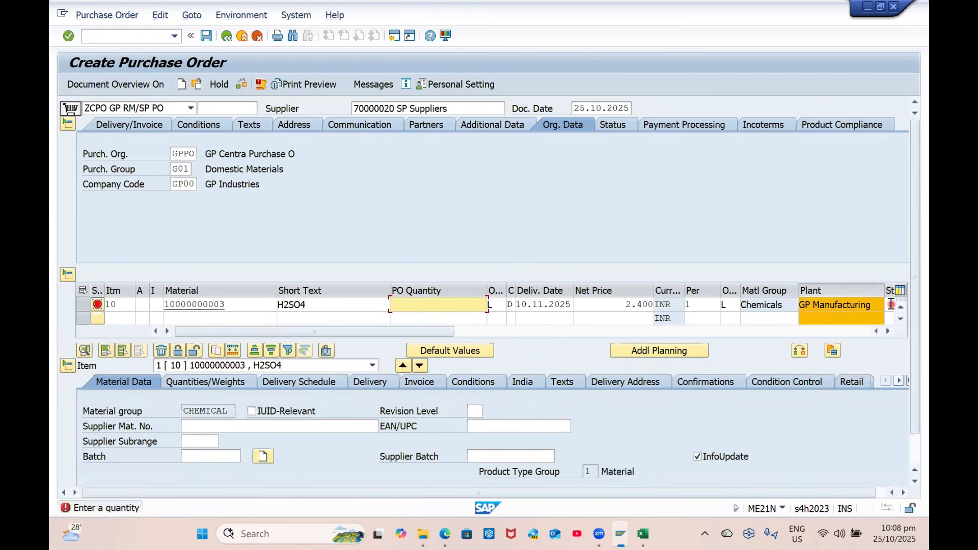
{"action": "left_click", "coordinate": [890, 304]}
{"action": "key", "text": "Down"}
{"action": "key", "text": "Return"}
{"action": "key", "text": "Return"}
{"action": "type", "text": "100"}
{"action": "key", "text": "Return"}
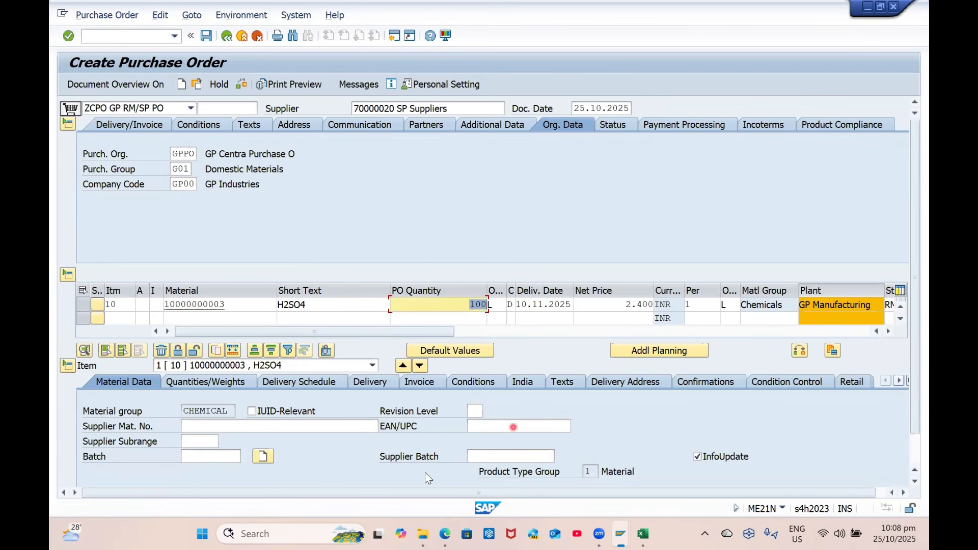
{"action": "left_click", "coordinate": [469, 381]}
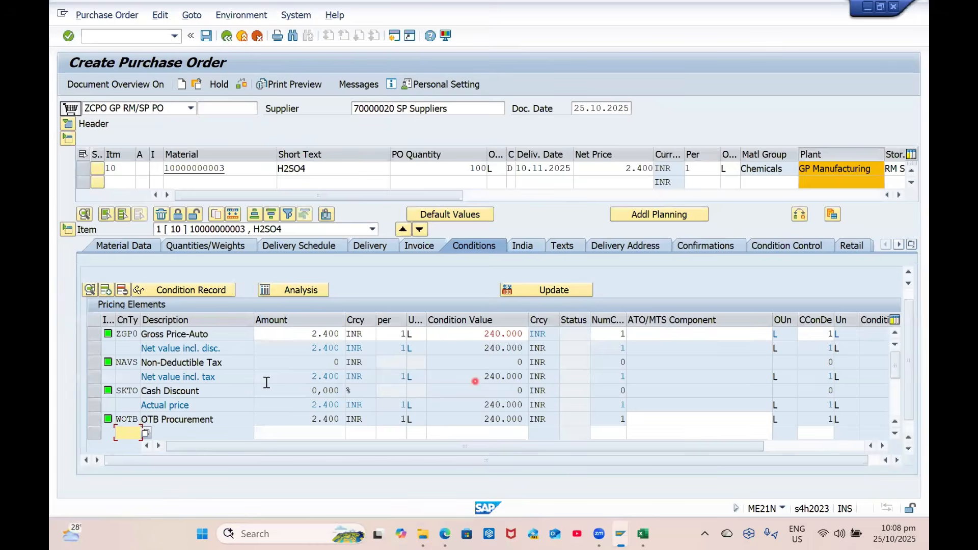
{"action": "left_click", "coordinate": [142, 37]}
End the session with /NEX unsaved, log back on to S/4 HANA 2023, and open a blank purchase order
{"action": "type", "text": "/NEX"}
{"action": "key", "text": "Return"}
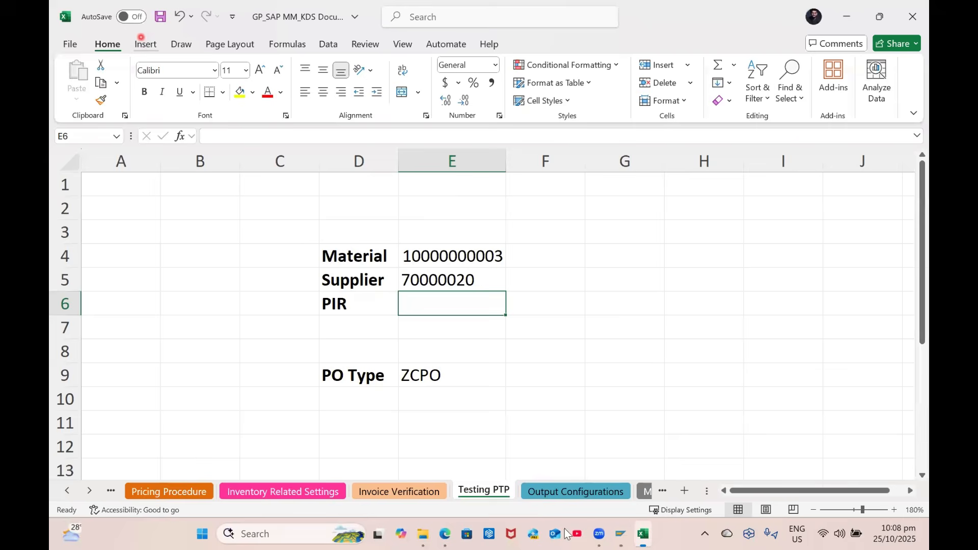
{"action": "left_click", "coordinate": [620, 533]}
{"action": "double_click", "coordinate": [423, 136]}
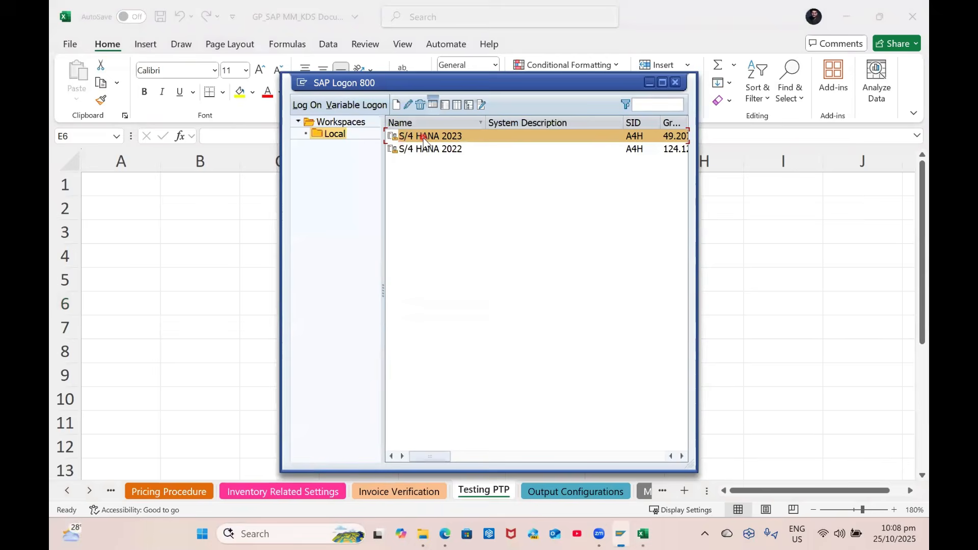
{"action": "key", "text": "Down"}
{"action": "key", "text": "Tab"}
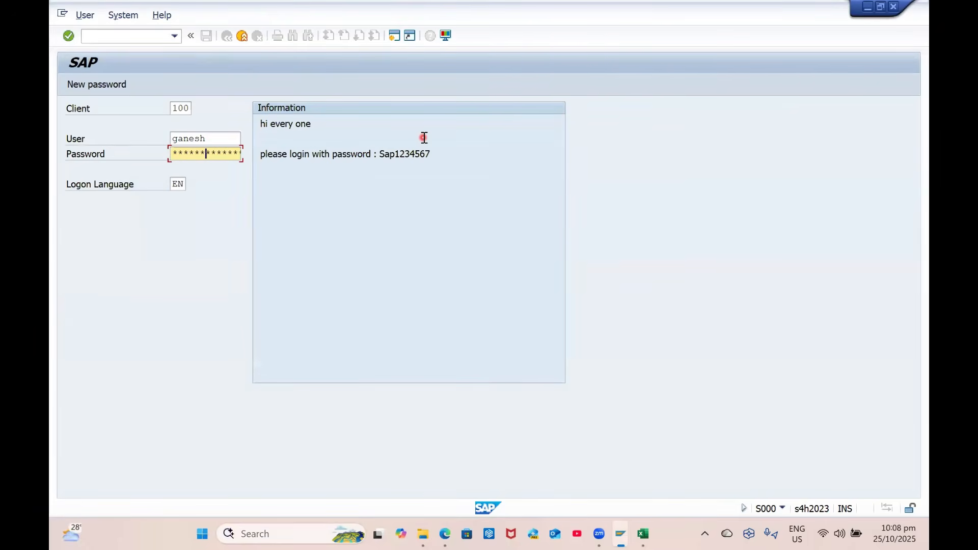
{"action": "key", "text": "Return"}
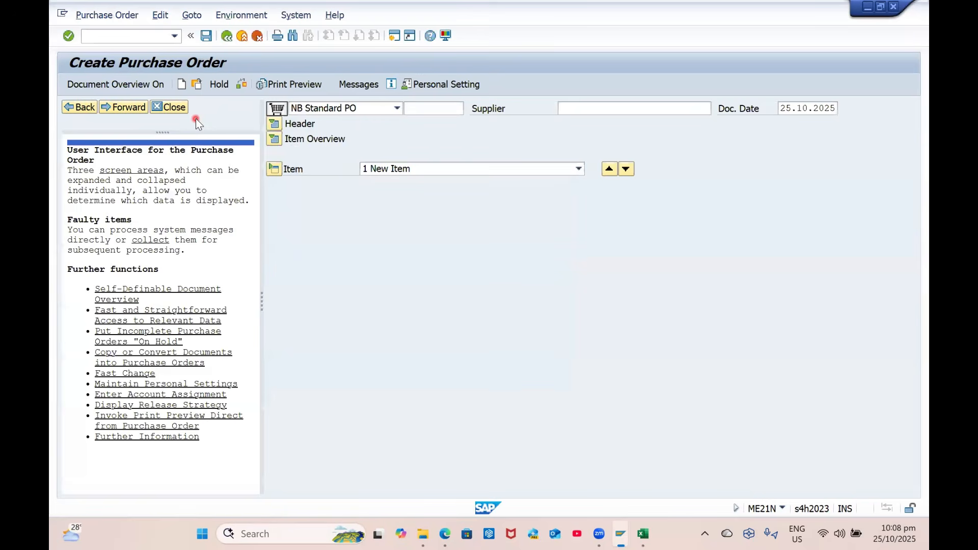
{"action": "left_click", "coordinate": [182, 108]}
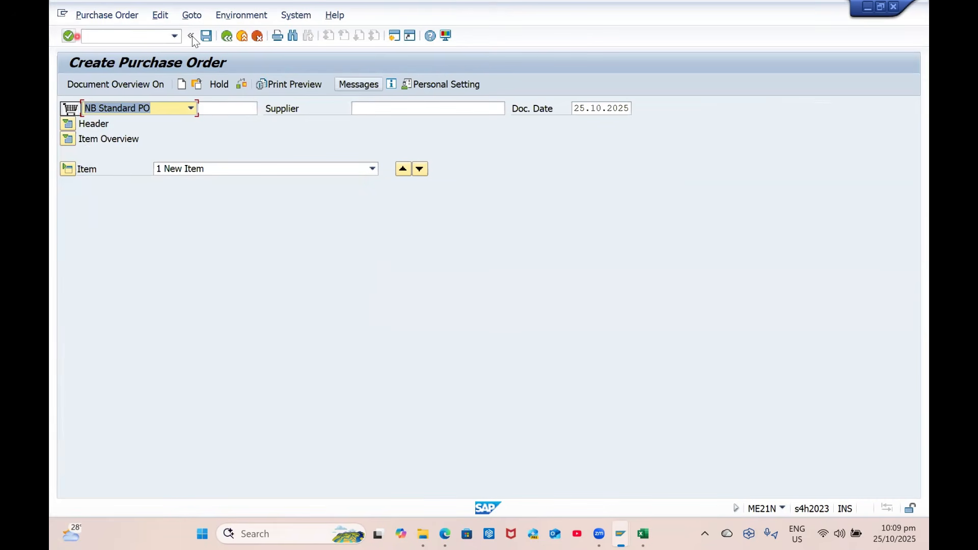
Set order type ZCPO, supplier 70000020, purchasing organisation GPPO and purchasing group G01
{"action": "left_click", "coordinate": [188, 111]}
{"action": "type", "text": "zc"}
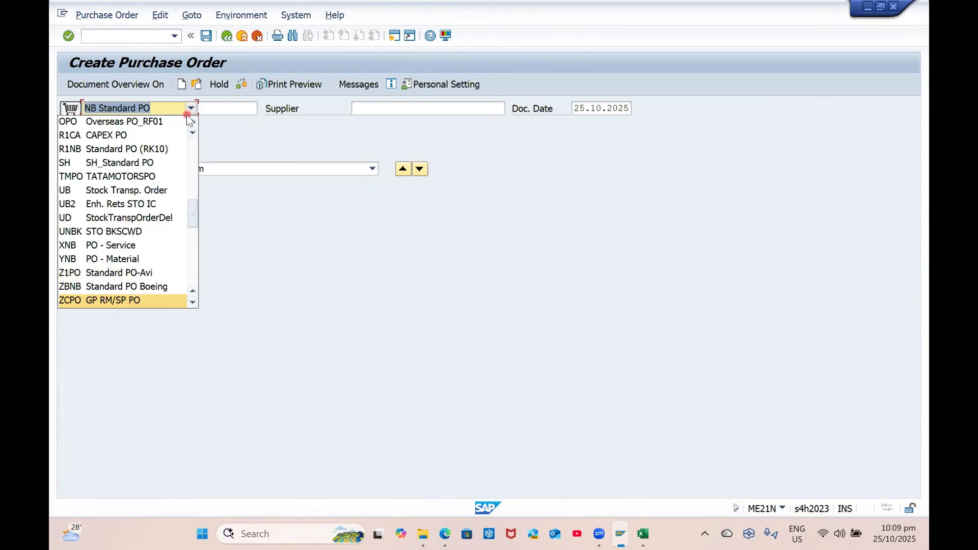
{"action": "key", "text": "Return"}
{"action": "left_click", "coordinate": [392, 110]}
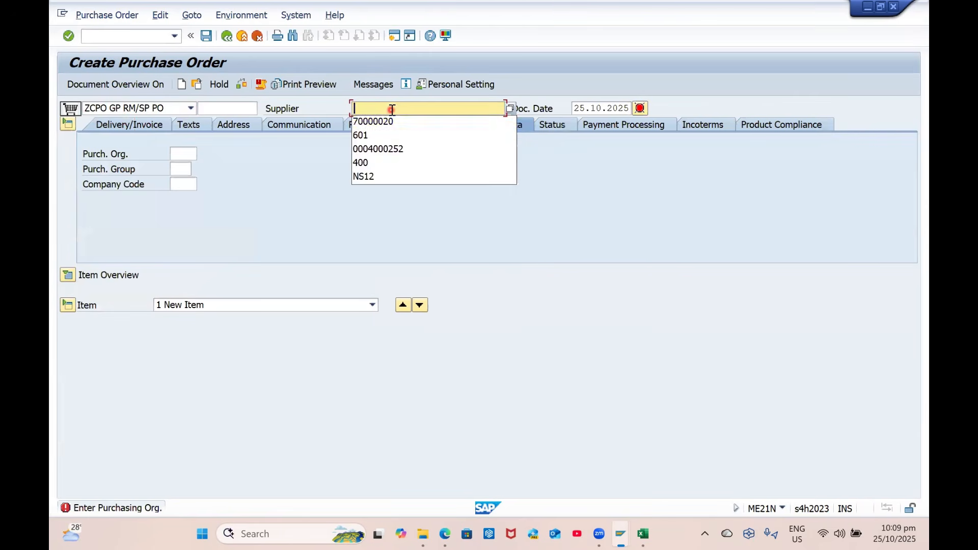
{"action": "type", "text": "70000020"}
{"action": "key", "text": "Return"}
{"action": "type", "text": "GPPO"}
{"action": "key", "text": "Tab"}
{"action": "type", "text": "G01"}
{"action": "key", "text": "Return"}
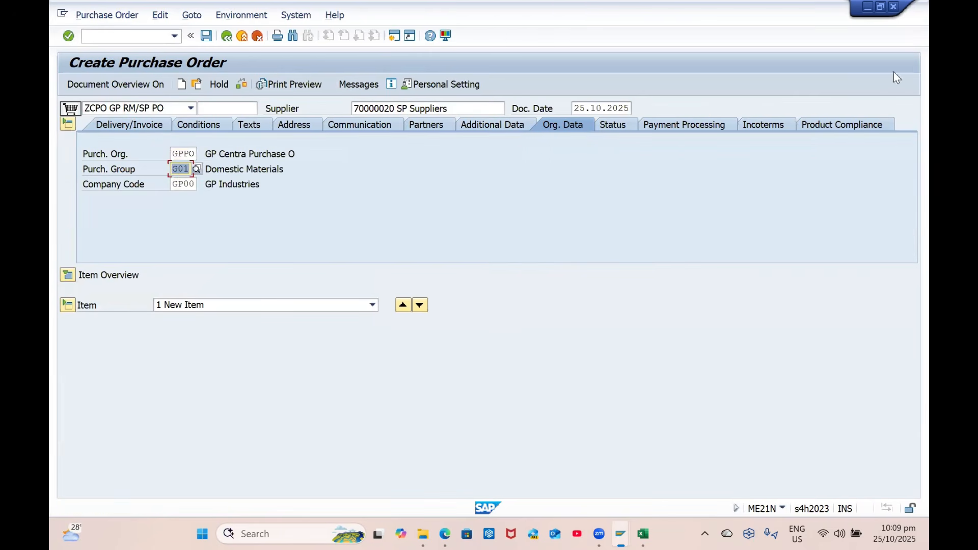
{"action": "left_click", "coordinate": [67, 275]}
{"action": "left_click", "coordinate": [224, 304]}
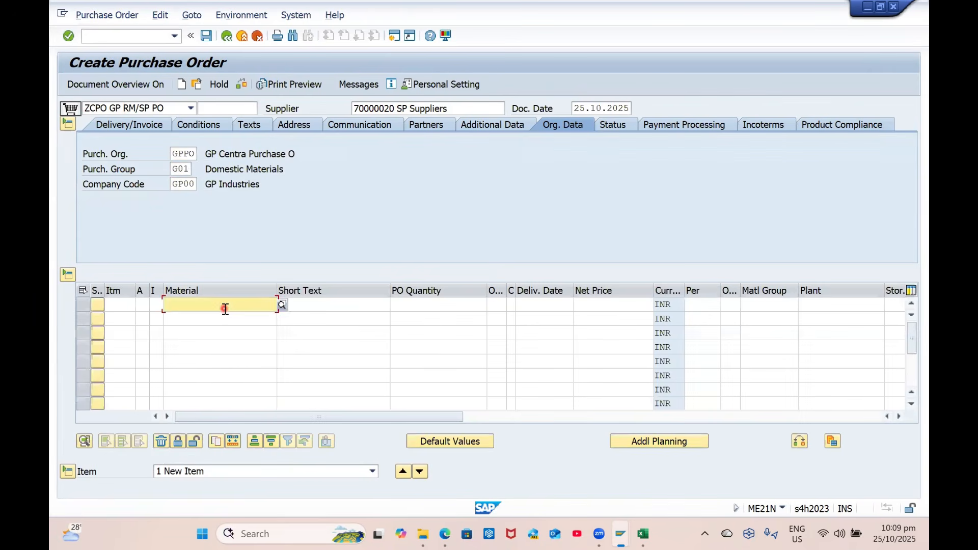
{"action": "left_click", "coordinate": [225, 316]}
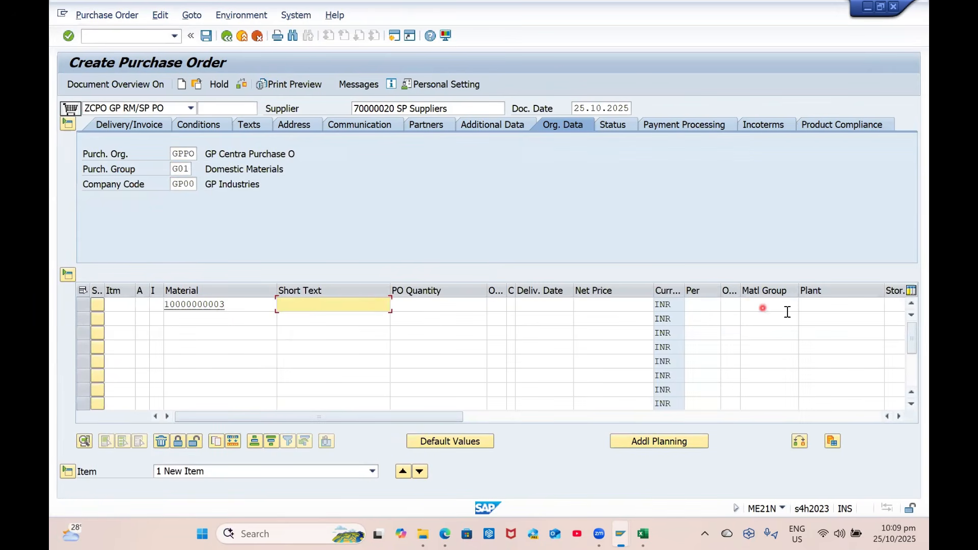
{"action": "left_click", "coordinate": [838, 308]}
{"action": "key", "text": "Down"}
{"action": "key", "text": "Tab"}
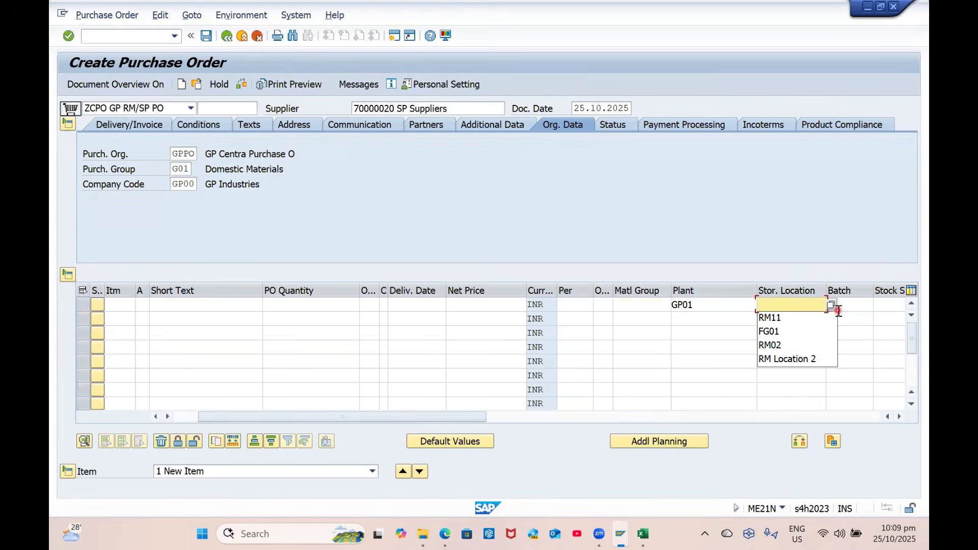
{"action": "key", "text": "Down"}
{"action": "key", "text": "Return"}
{"action": "left_click", "coordinate": [346, 302]}
{"action": "key", "text": "Down"}
{"action": "key", "text": "Return"}
{"action": "key", "text": "Return"}
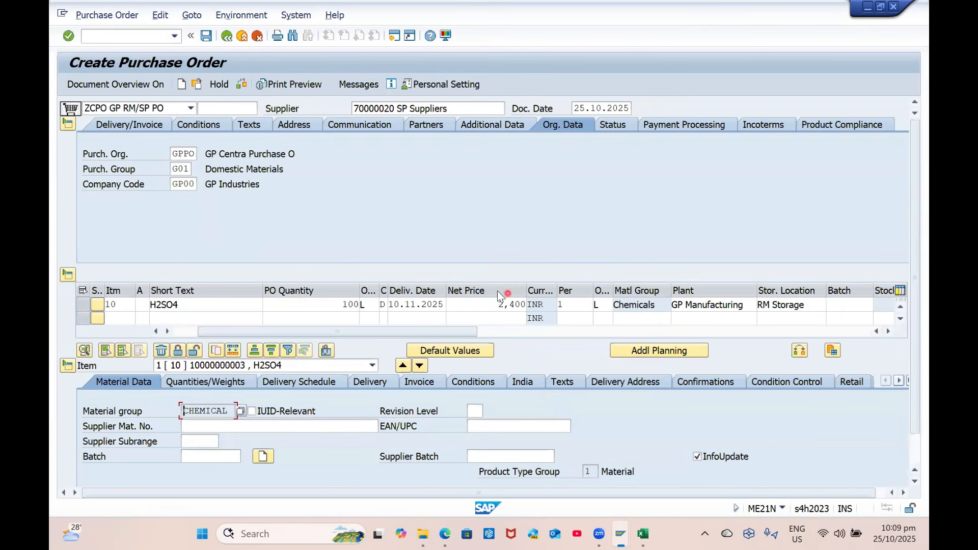
Check the order, review the 2,400 INR gross price, confirmation and invoice settings, then save
{"action": "left_click", "coordinate": [241, 85]}
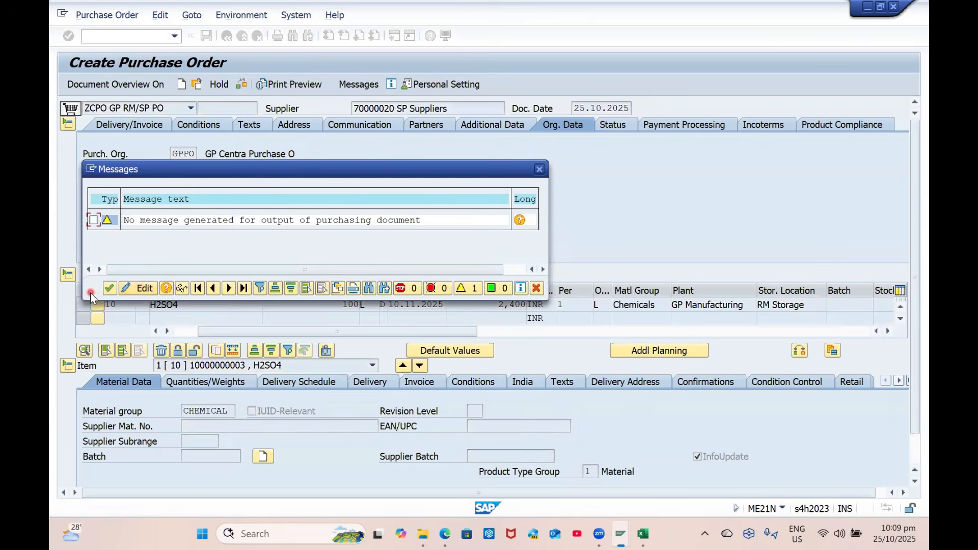
{"action": "left_click", "coordinate": [108, 289]}
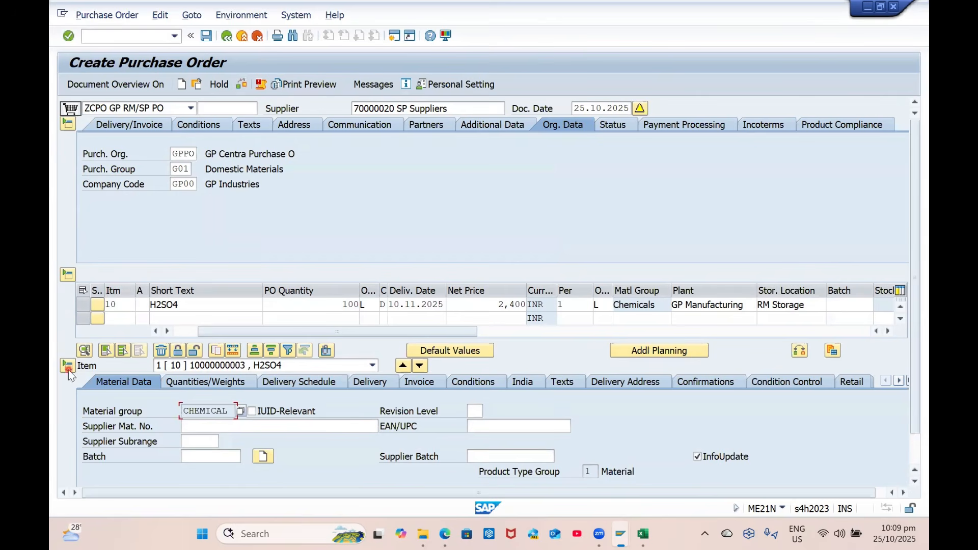
{"action": "left_click", "coordinate": [475, 381]}
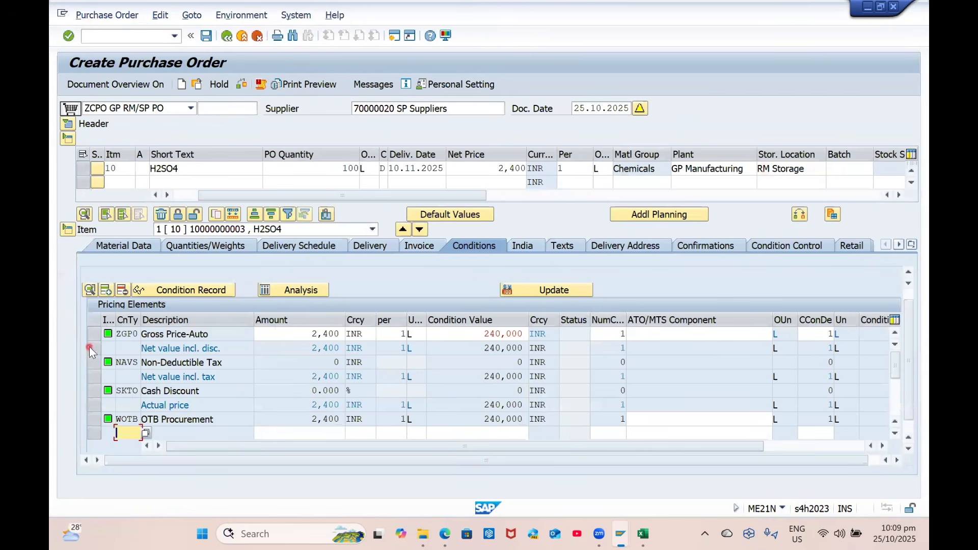
{"action": "left_click", "coordinate": [311, 334]}
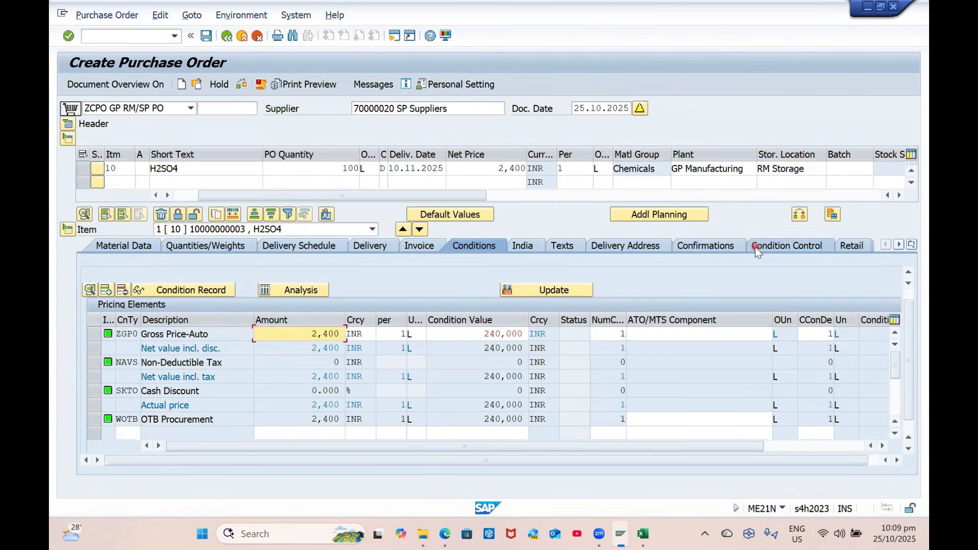
{"action": "left_click", "coordinate": [710, 246]}
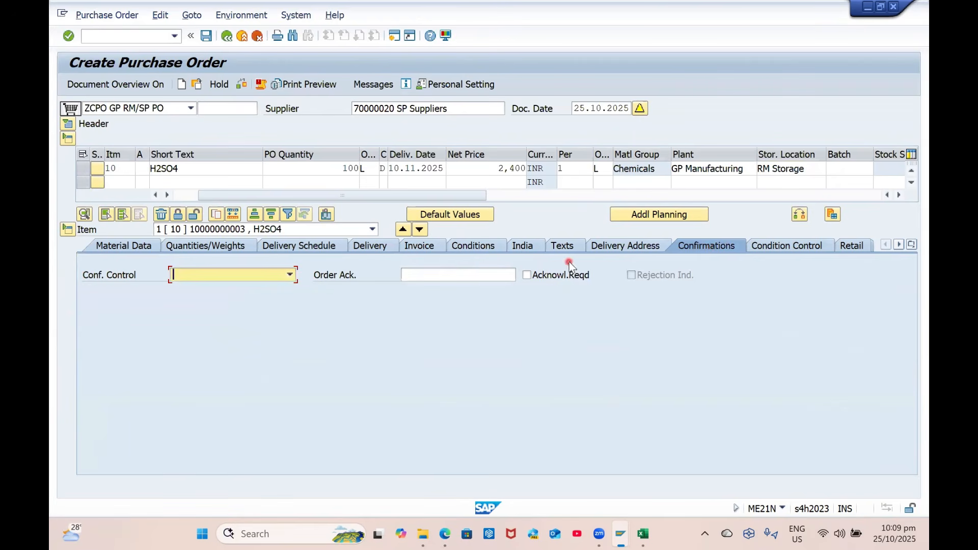
{"action": "left_click", "coordinate": [417, 247]}
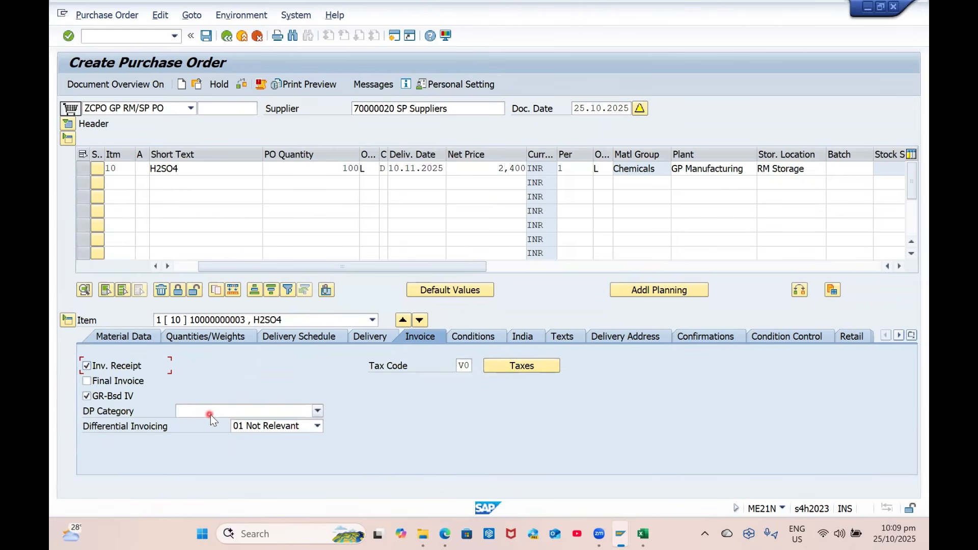
{"action": "key", "text": "ctrl+s"}
{"action": "left_click", "coordinate": [260, 266]}
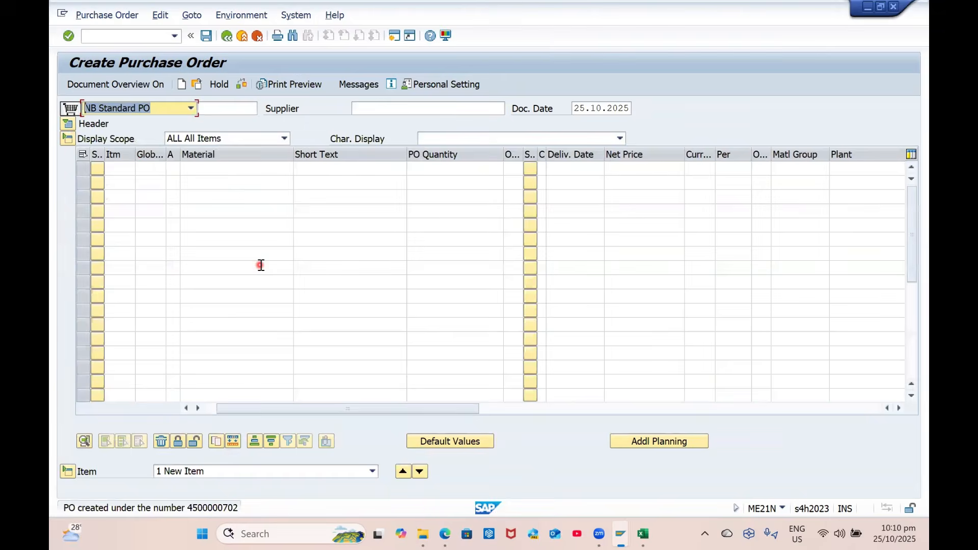
{"action": "left_click", "coordinate": [198, 86]}
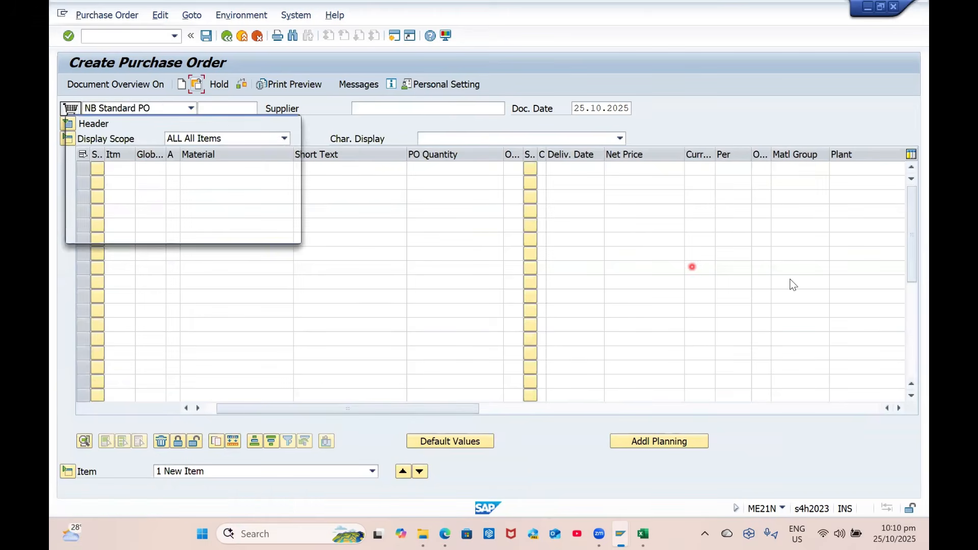
{"action": "key", "text": "Return"}
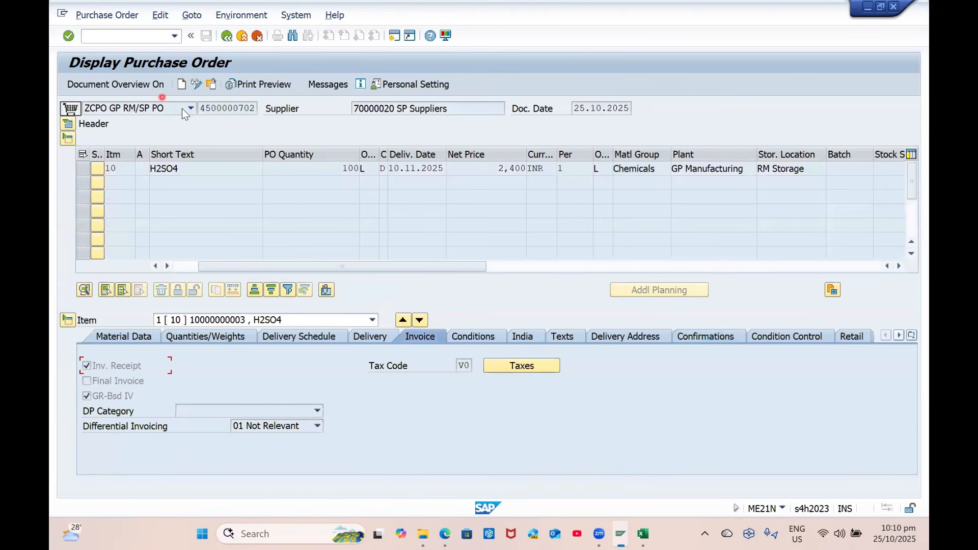
{"action": "left_click", "coordinate": [136, 40]}
{"action": "key", "text": "Return"}
{"action": "key", "text": "ctrl+v"}
{"action": "key", "text": "Return"}
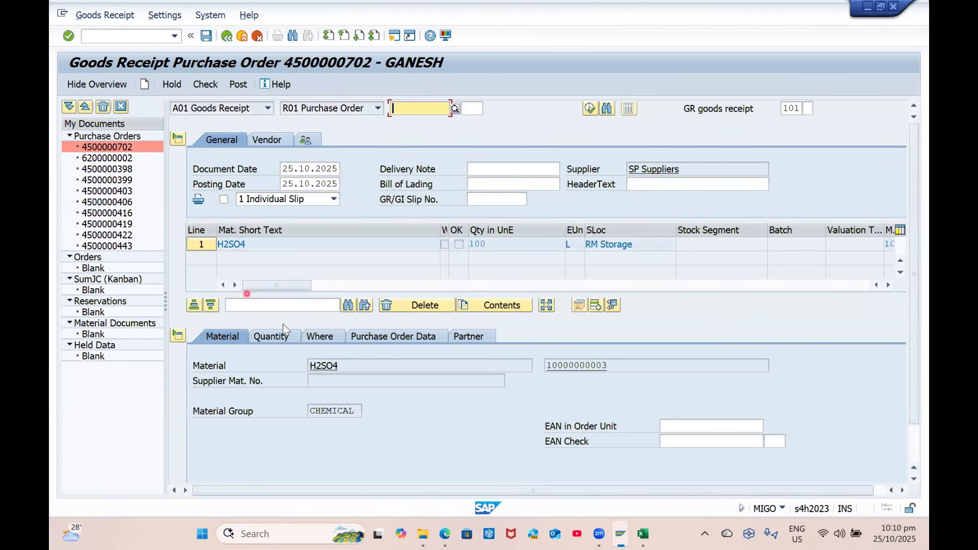
Mark the H2SO4 item OK, enter delivery note DN-001, and post the goods receipt
{"action": "scroll", "coordinate": [283, 324], "scroll_direction": "down", "scroll_amount": 1}
{"action": "left_click", "coordinate": [230, 472]}
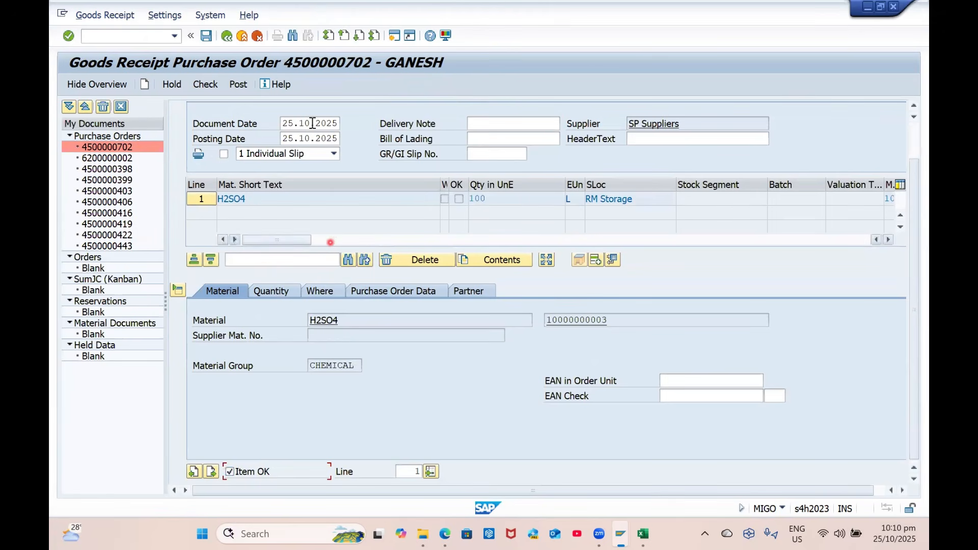
{"action": "left_click", "coordinate": [493, 123]}
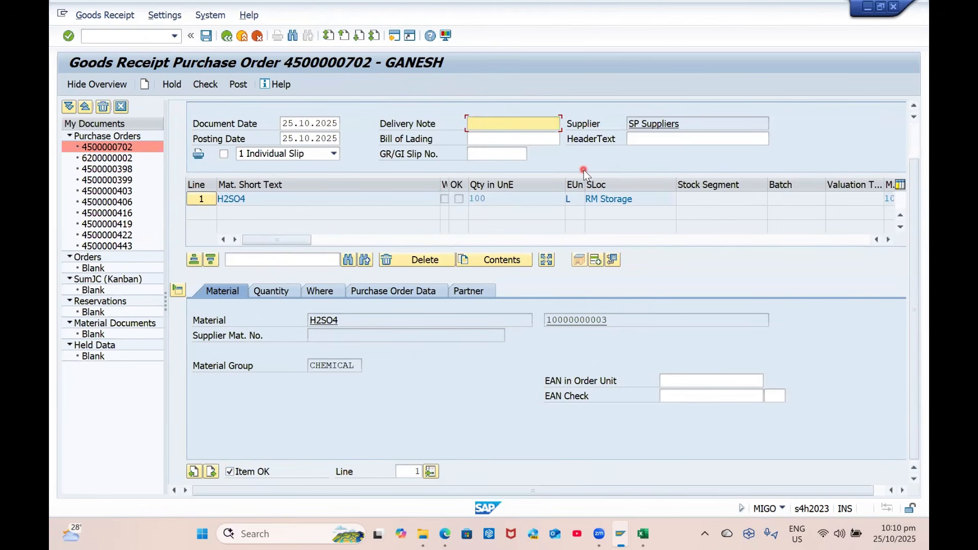
{"action": "type", "text": "ud"}
{"action": "key", "text": "BackSpace"}
{"action": "key", "text": "BackSpace"}
{"action": "type", "text": "U"}
{"action": "key", "text": "BackSpace"}
{"action": "type", "text": "GP"}
{"action": "key", "text": "BackSpace"}
{"action": "key", "text": "BackSpace"}
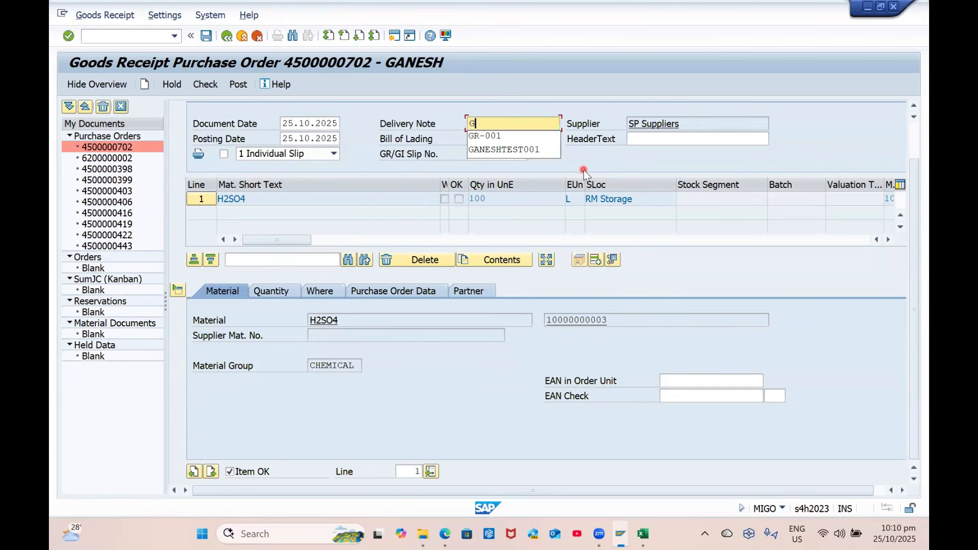
{"action": "type", "text": "DN-001"}
{"action": "key", "text": "Return"}
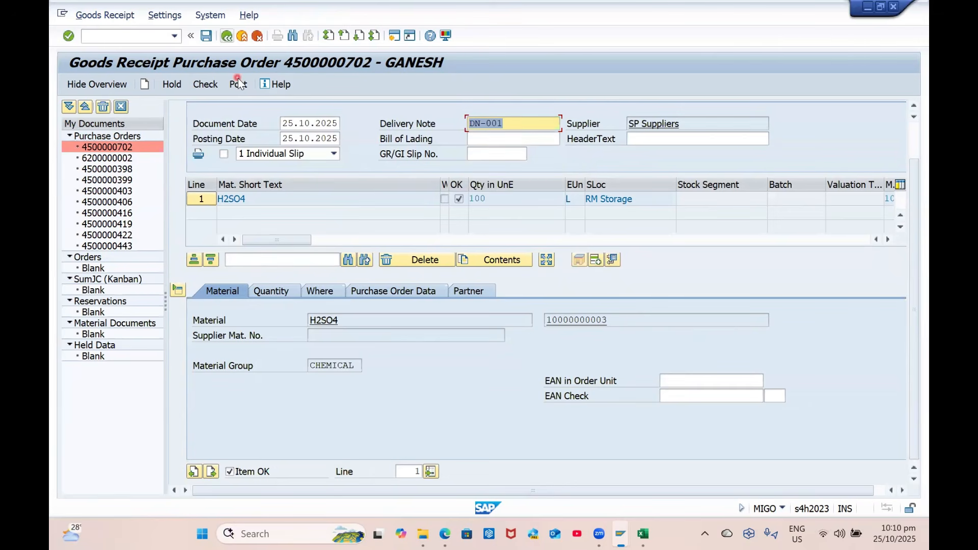
{"action": "left_click", "coordinate": [209, 85]}
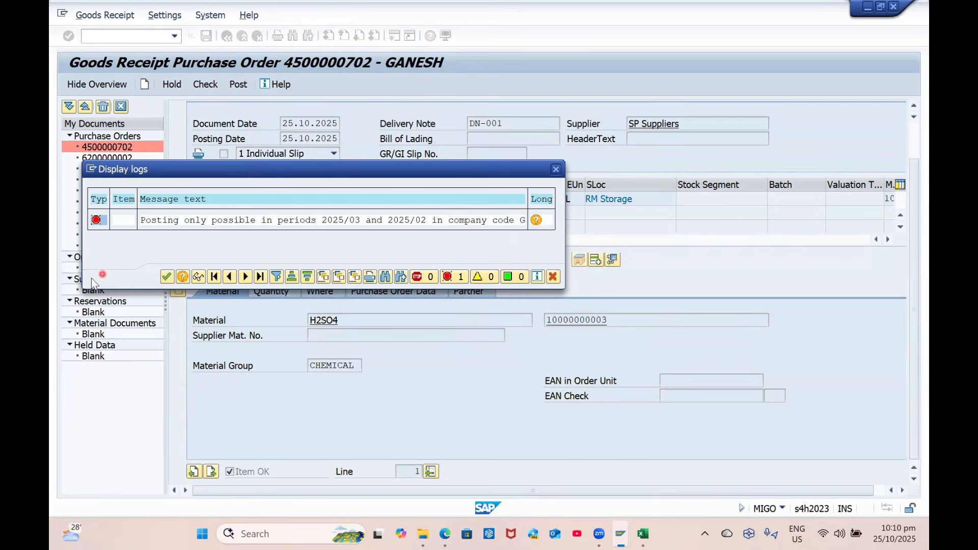
Dismiss the error log and check GP00's posting periods in MMRV
{"action": "left_click", "coordinate": [166, 277]}
{"action": "left_click", "coordinate": [113, 33]}
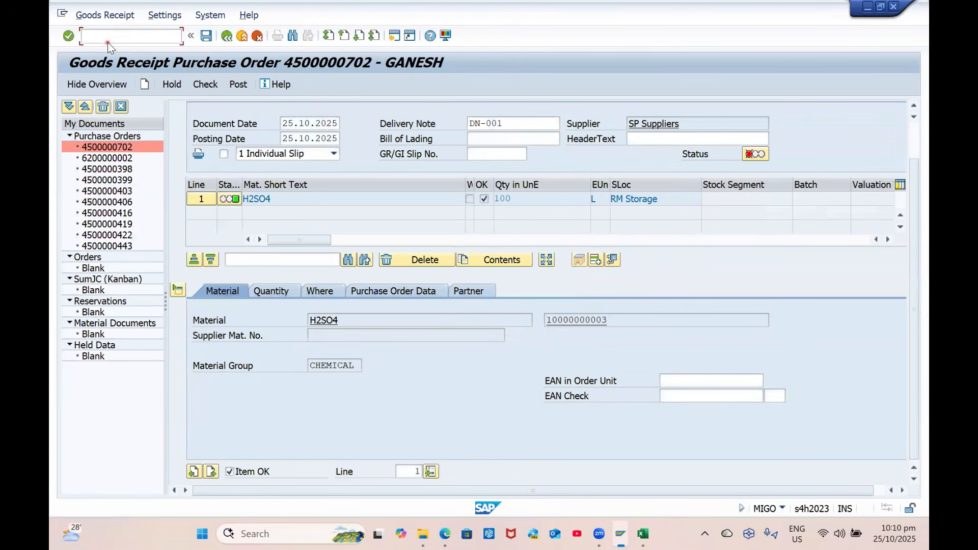
{"action": "type", "text": "/OMMRV"}
{"action": "key", "text": "Return"}
{"action": "type", "text": "GP00"}
{"action": "key", "text": "Return"}
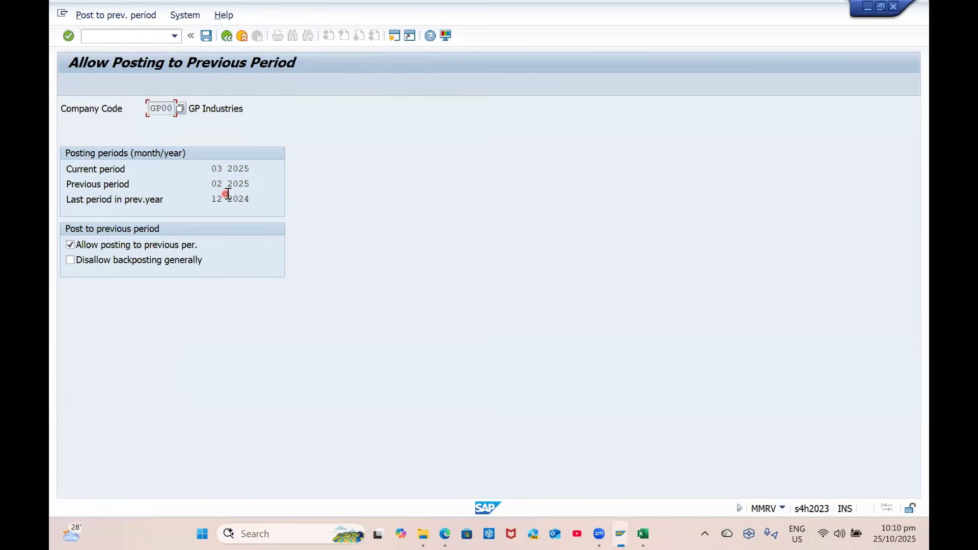
Close material period 4 of 2025 for company code GP00 in MMPV
{"action": "left_click", "coordinate": [133, 39]}
{"action": "key", "text": "Return"}
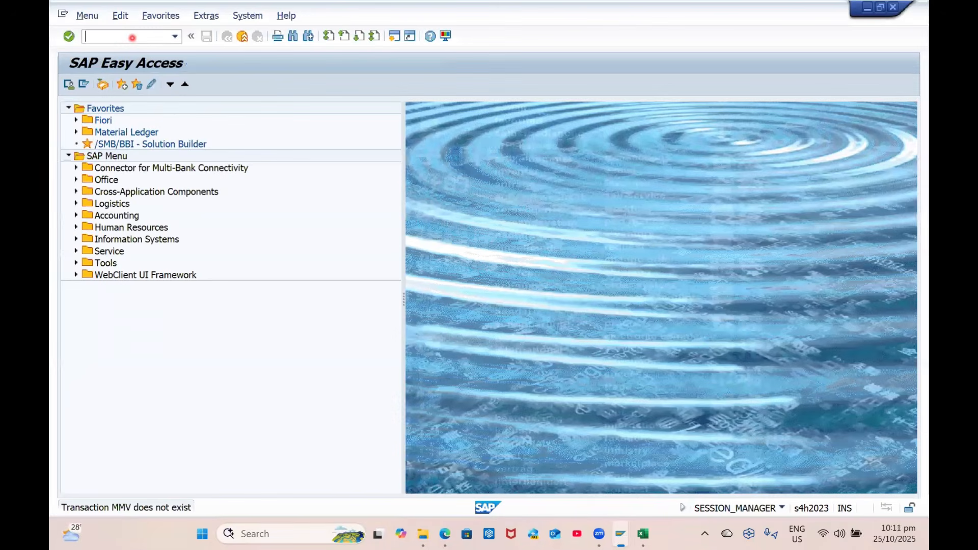
{"action": "type", "text": "MMPV"}
{"action": "key", "text": "Return"}
{"action": "type", "text": "GP0"}
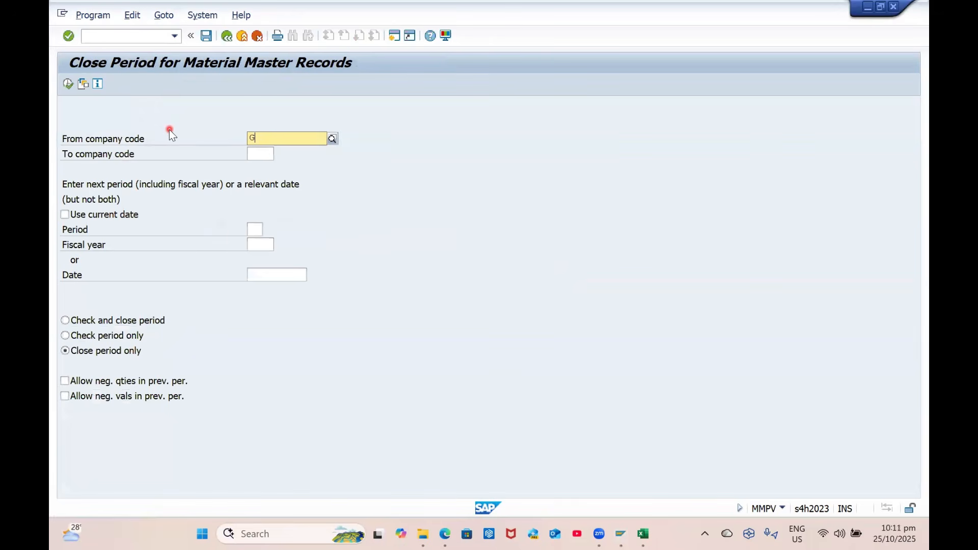
{"action": "type", "text": "0"}
{"action": "key", "text": "Tab"}
{"action": "type", "text": "GP00"}
{"action": "key", "text": "Tab"}
{"action": "key", "text": "Tab"}
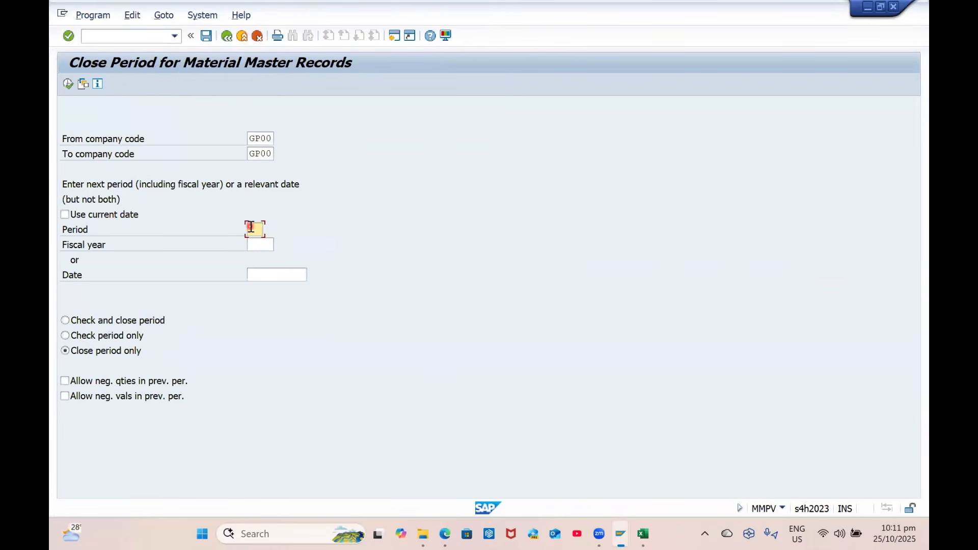
{"action": "key", "text": "BackSpace"}
{"action": "type", "text": "4"}
{"action": "key", "text": "Tab"}
{"action": "type", "text": "2025"}
{"action": "left_click", "coordinate": [65, 84]}
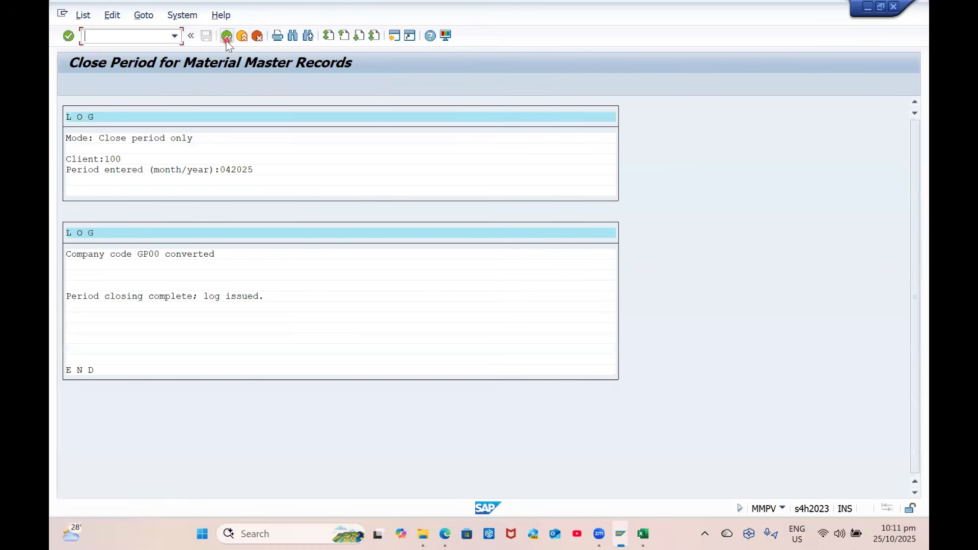
Close GP00's material periods 5, 6 and 7 of 2025 in turn
{"action": "left_click", "coordinate": [227, 36]}
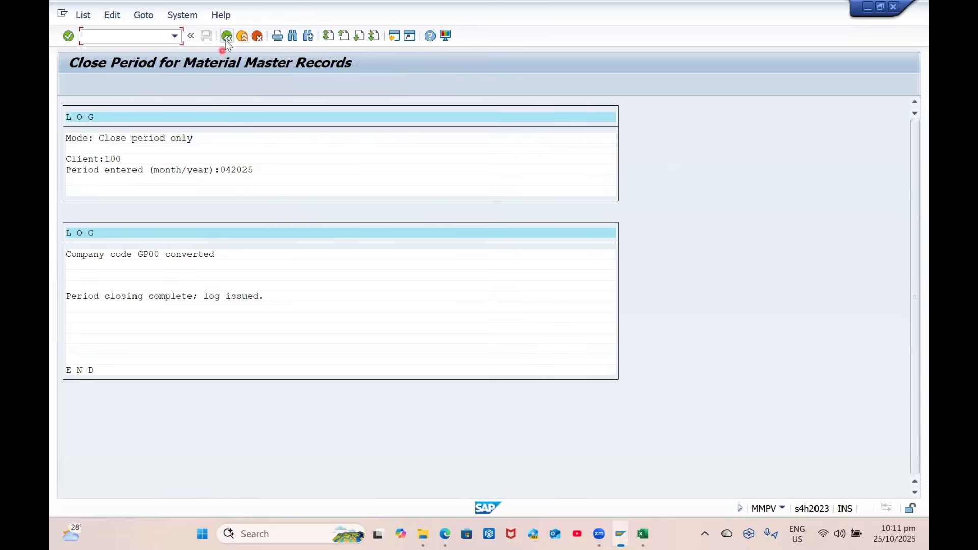
{"action": "left_click", "coordinate": [227, 35]}
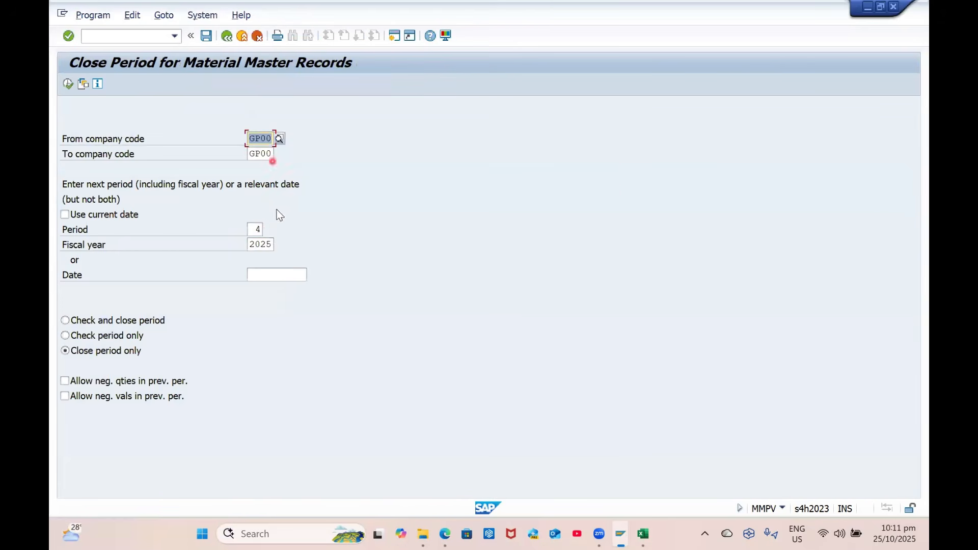
{"action": "left_click", "coordinate": [257, 230]}
{"action": "type", "text": "5"}
{"action": "left_click", "coordinate": [67, 84]}
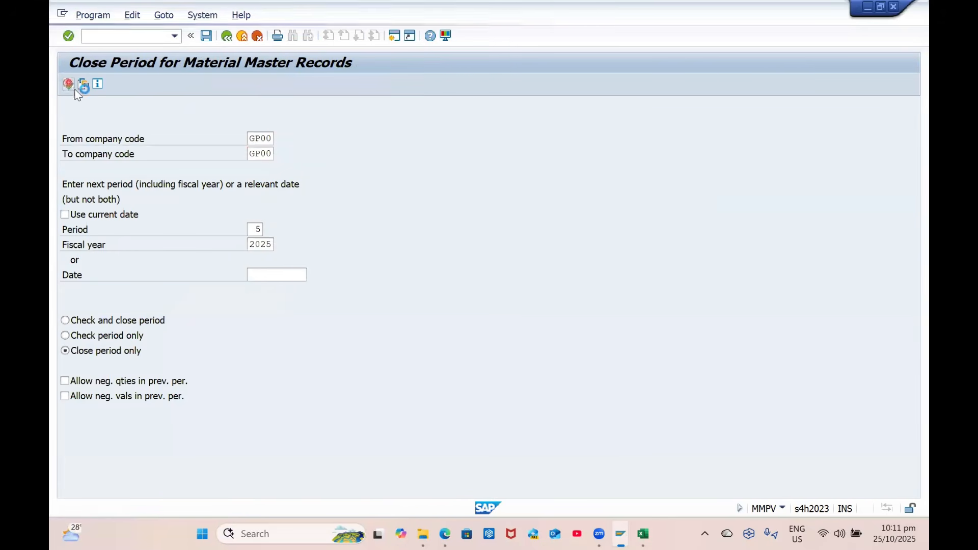
{"action": "left_click", "coordinate": [226, 36]}
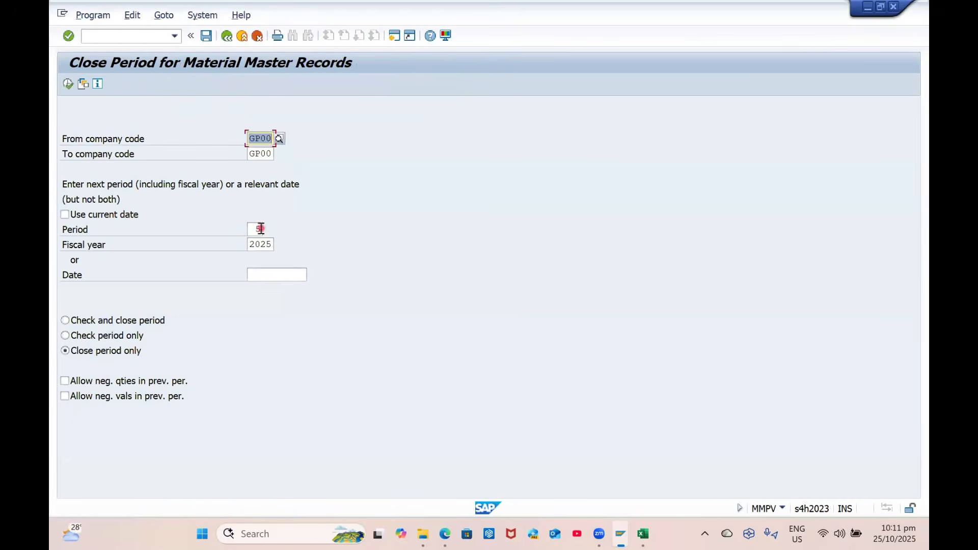
{"action": "left_click", "coordinate": [260, 228]}
{"action": "key", "text": "BackSpace"}
{"action": "type", "text": "6"}
{"action": "left_click", "coordinate": [67, 84]}
{"action": "left_click", "coordinate": [260, 229]}
{"action": "key", "text": "BackSpace"}
{"action": "type", "text": "7"}
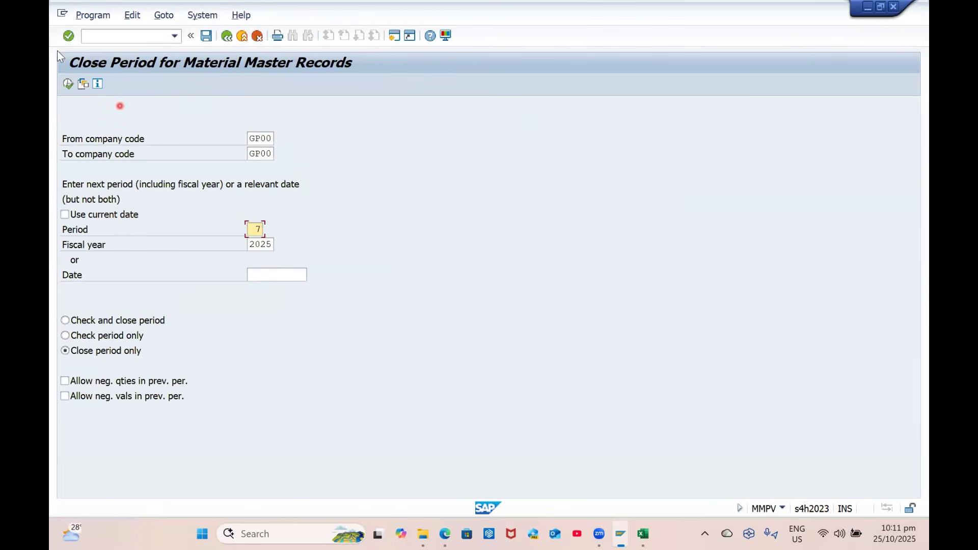
{"action": "left_click", "coordinate": [69, 85]}
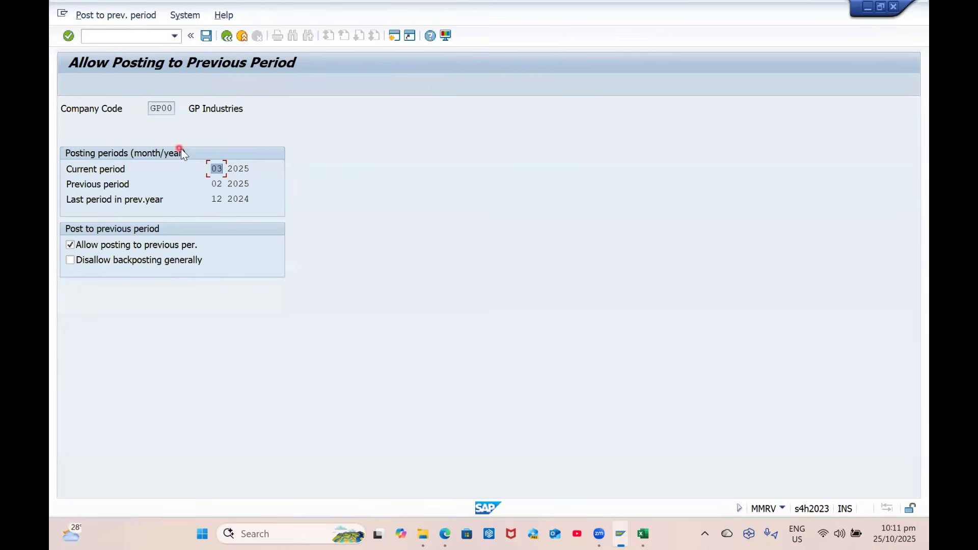
Recheck GP00's posting periods, now 07 2025, and return to the goods receipt window
{"action": "left_click", "coordinate": [226, 36]}
{"action": "key", "text": "BackSpace"}
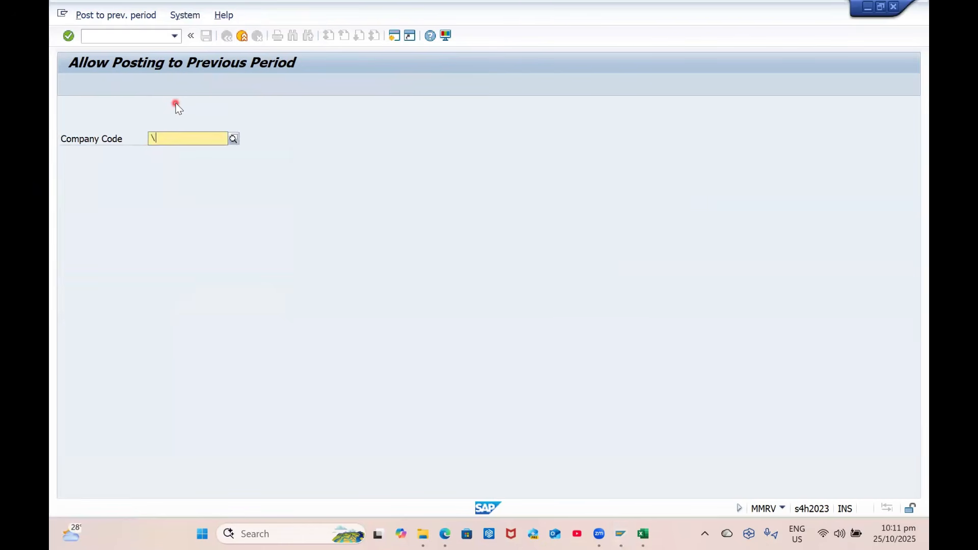
{"action": "key", "text": "BackSpace"}
{"action": "key", "text": "Down"}
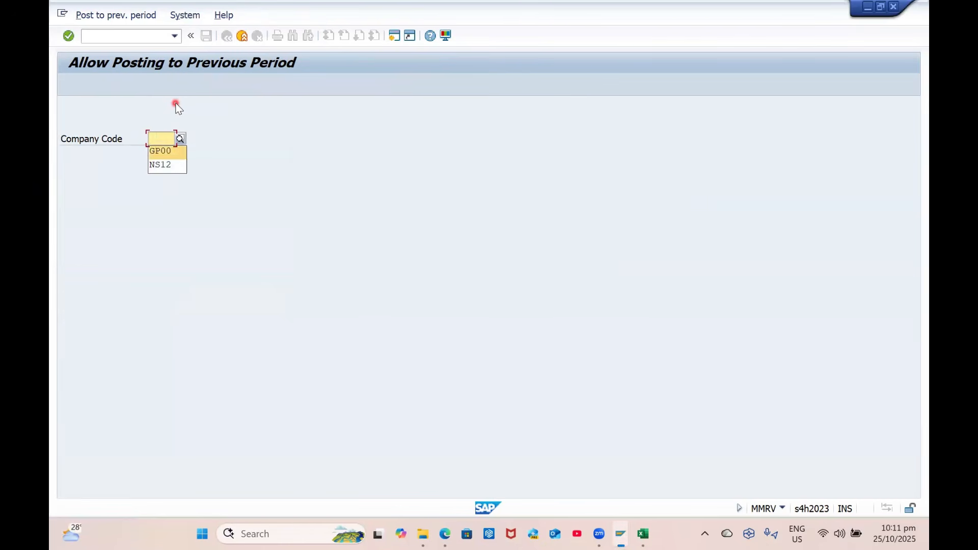
{"action": "key", "text": "Return"}
{"action": "key", "text": "Return"}
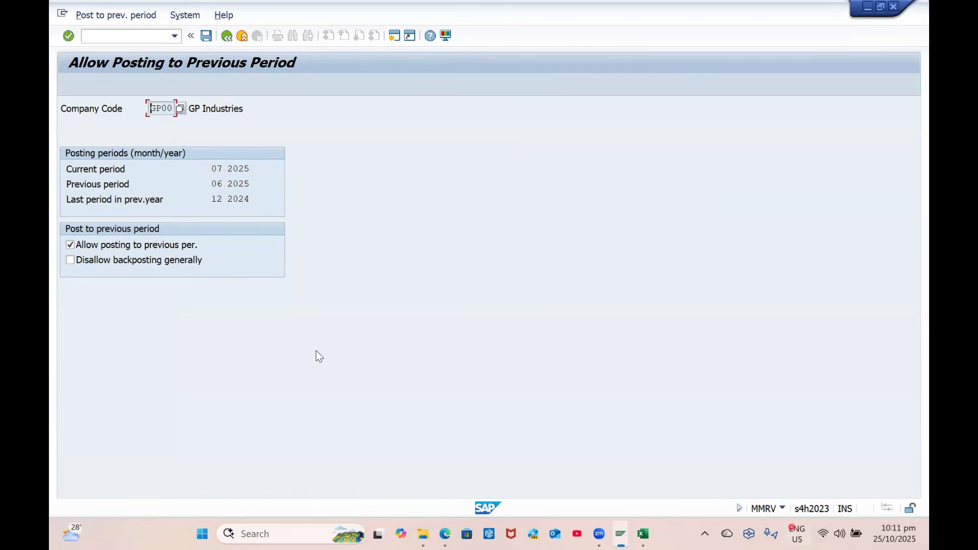
{"action": "left_click", "coordinate": [140, 38]}
{"action": "key", "text": "alt+Tab"}
{"action": "key", "text": "alt+Tab"}
{"action": "key", "text": "alt+Tab"}
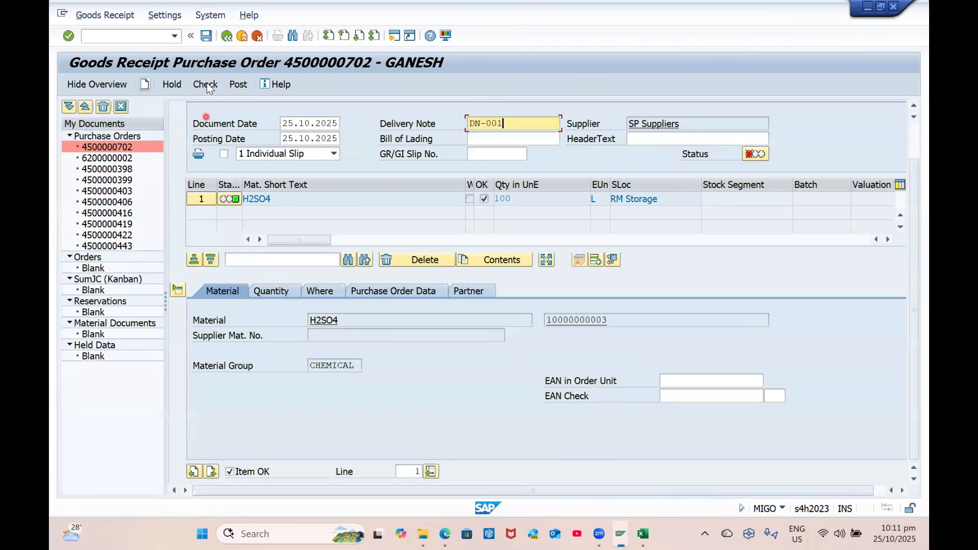
Check the goods receipt twice; the posting-period error remains, then return to SAP Easy Access
{"action": "left_click", "coordinate": [205, 85]}
{"action": "key", "text": "Return"}
{"action": "left_click", "coordinate": [208, 85]}
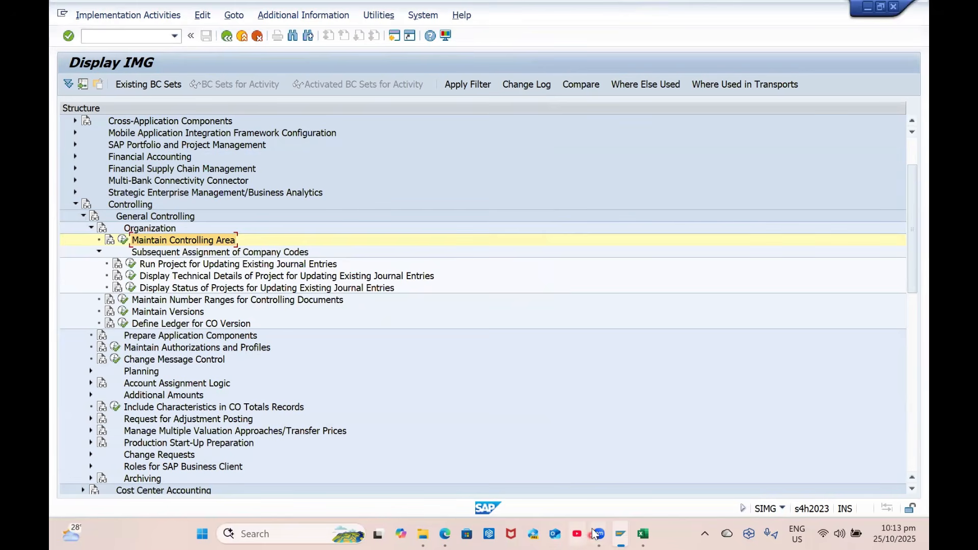
{"action": "mouse_move", "coordinate": [595, 533]}
{"action": "left_click", "coordinate": [698, 475]}
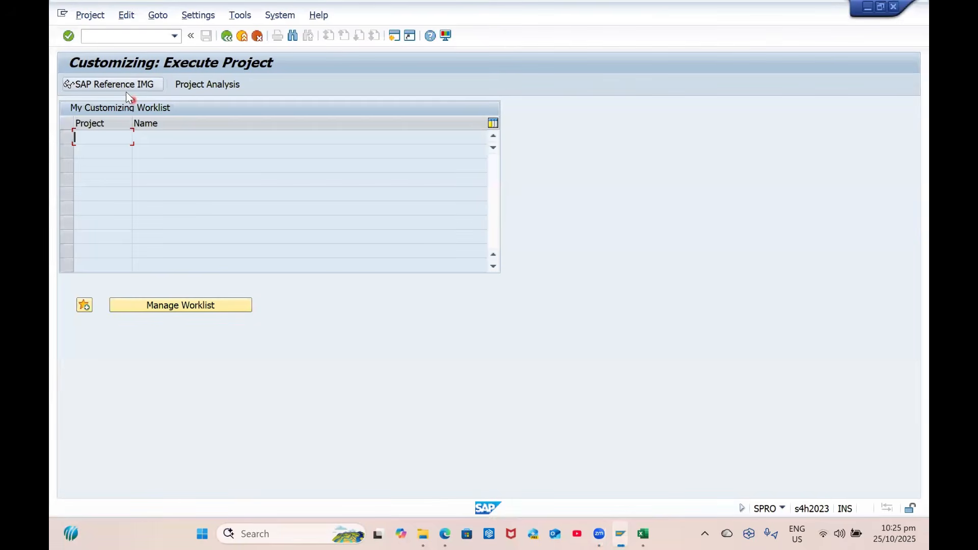
From the IMG, open controlling area maintenance and jump to controlling area GP00
{"action": "left_click", "coordinate": [127, 88]}
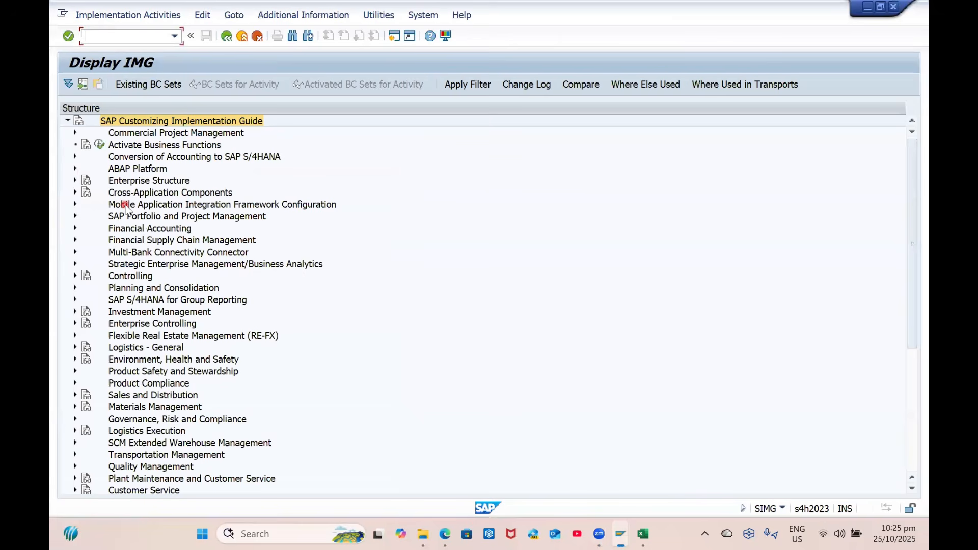
{"action": "left_click", "coordinate": [75, 181]}
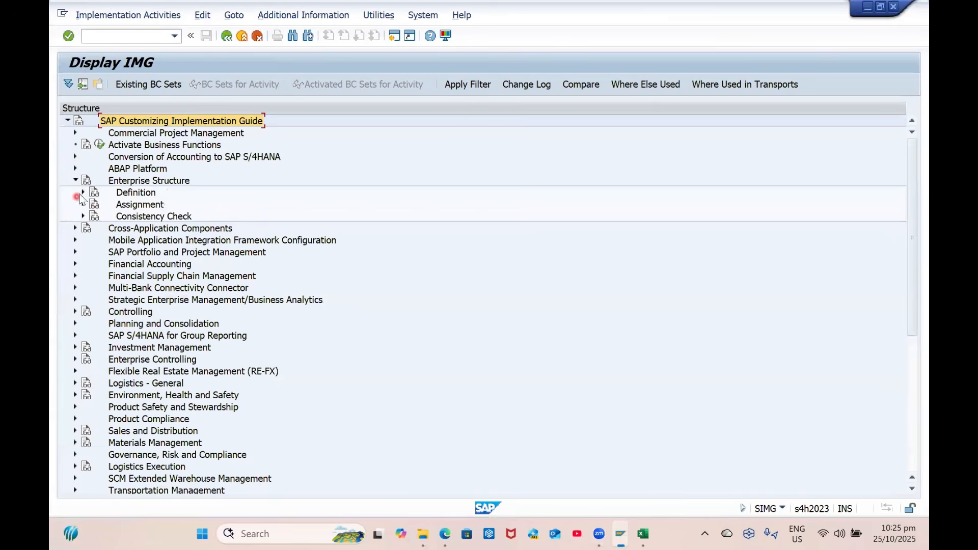
{"action": "left_click", "coordinate": [83, 192]}
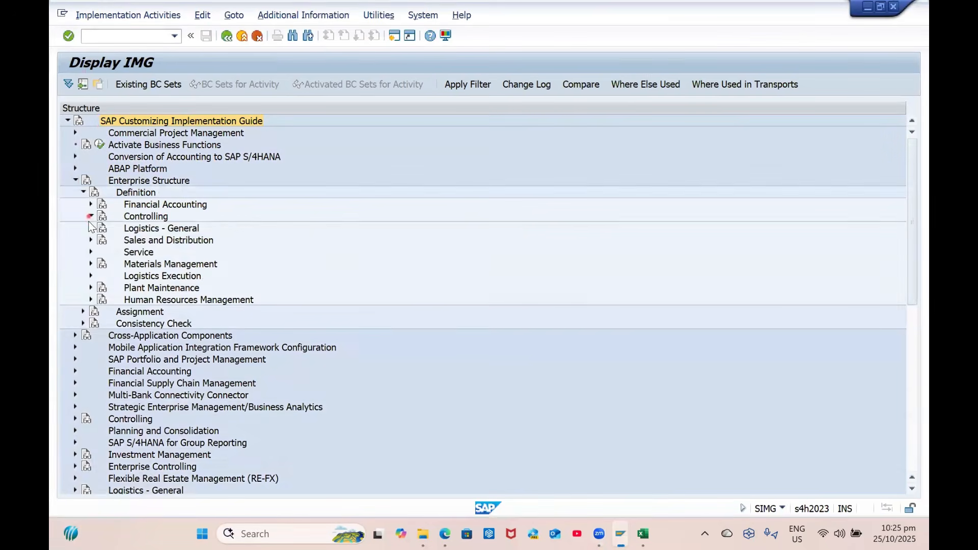
{"action": "left_click", "coordinate": [90, 216]}
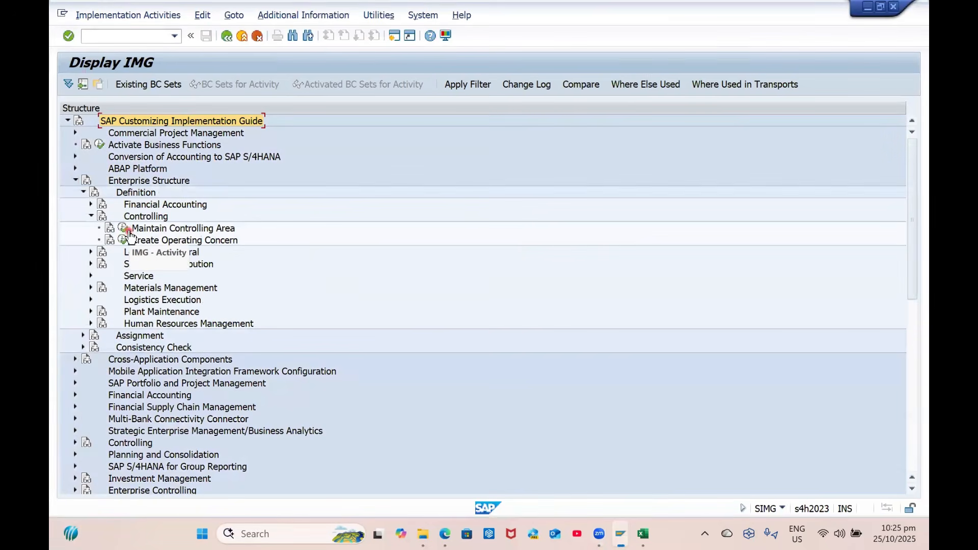
{"action": "left_click", "coordinate": [127, 232]}
{"action": "double_click", "coordinate": [154, 177]}
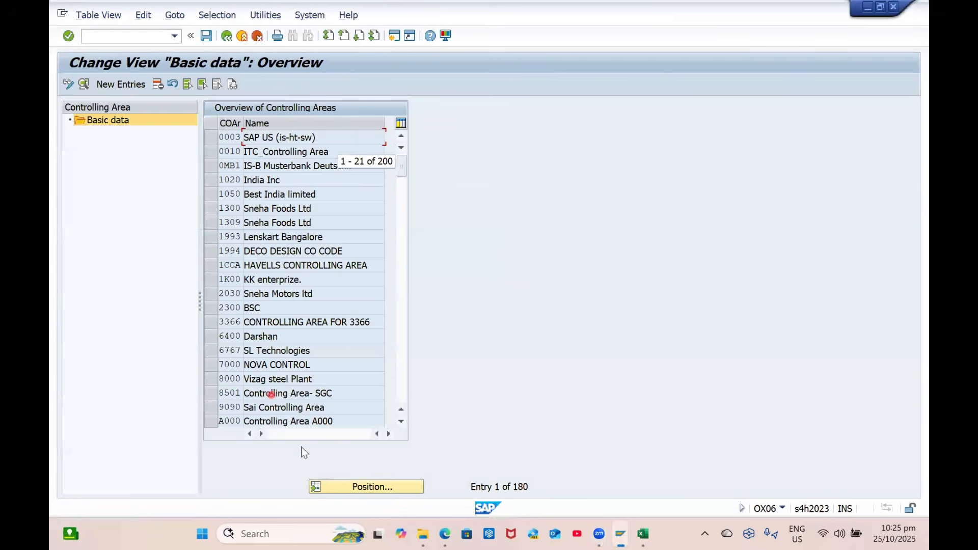
{"action": "left_click", "coordinate": [353, 486]}
{"action": "type", "text": "GP00"}
{"action": "key", "text": "Return"}
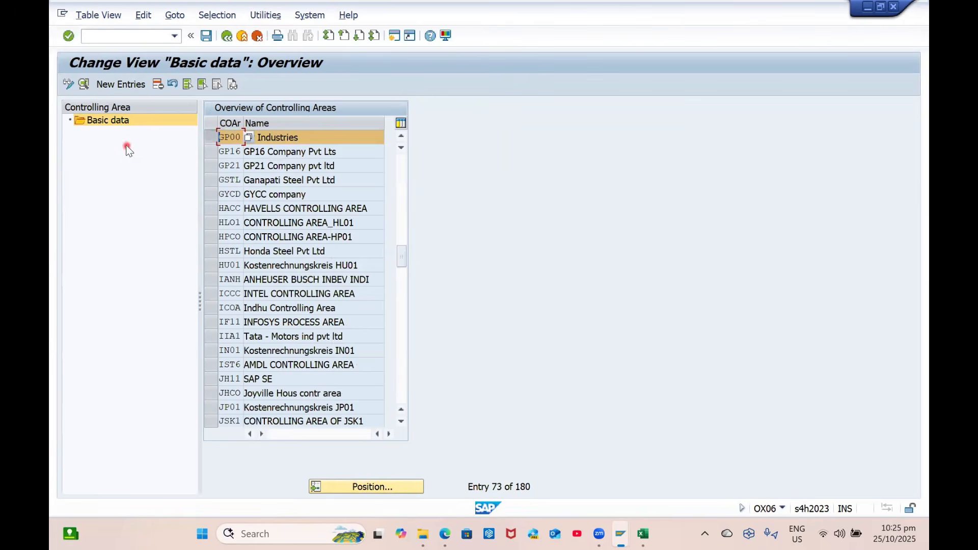
Open GP00's basic data and list the available fiscal year variants
{"action": "left_click", "coordinate": [82, 87]}
{"action": "left_click", "coordinate": [343, 324]}
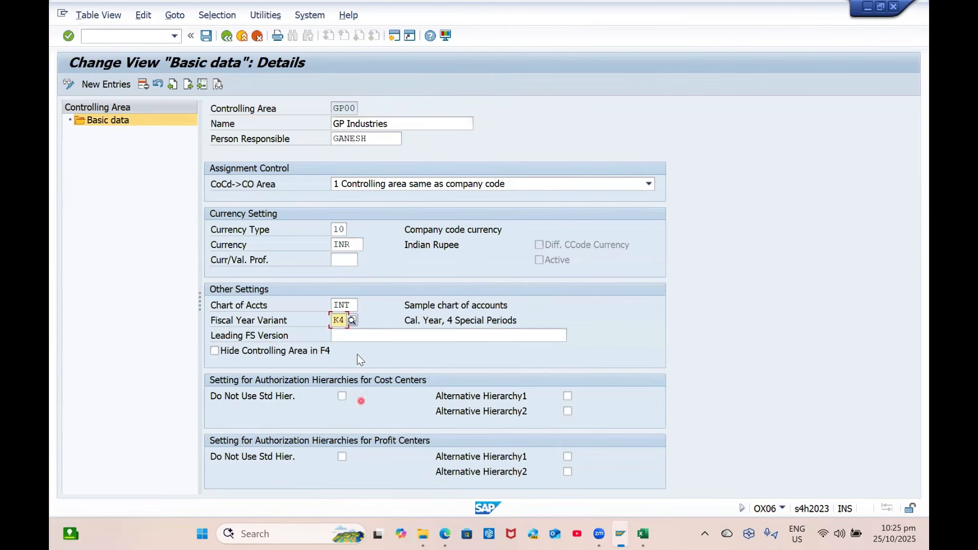
{"action": "left_click", "coordinate": [353, 319]}
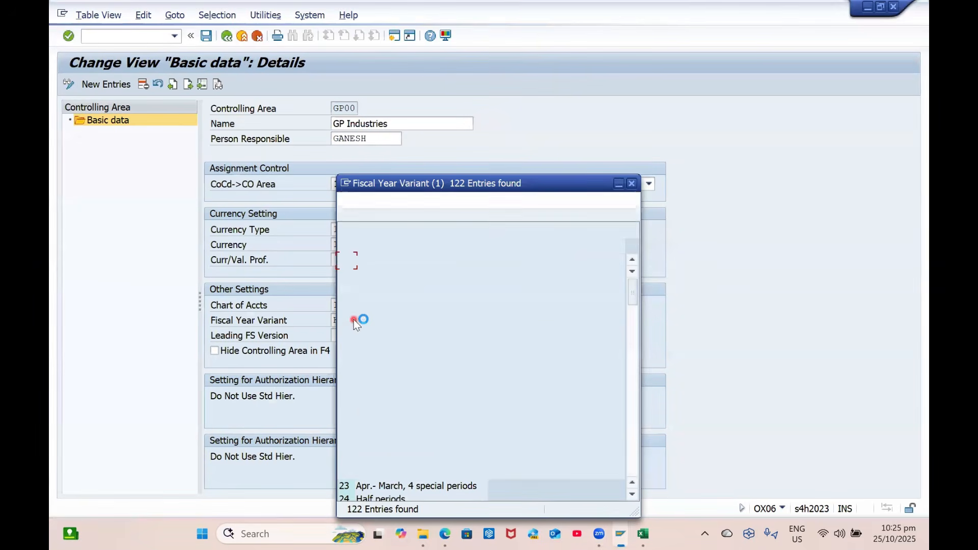
{"action": "scroll", "coordinate": [545, 304], "scroll_direction": "down", "scroll_amount": 2}
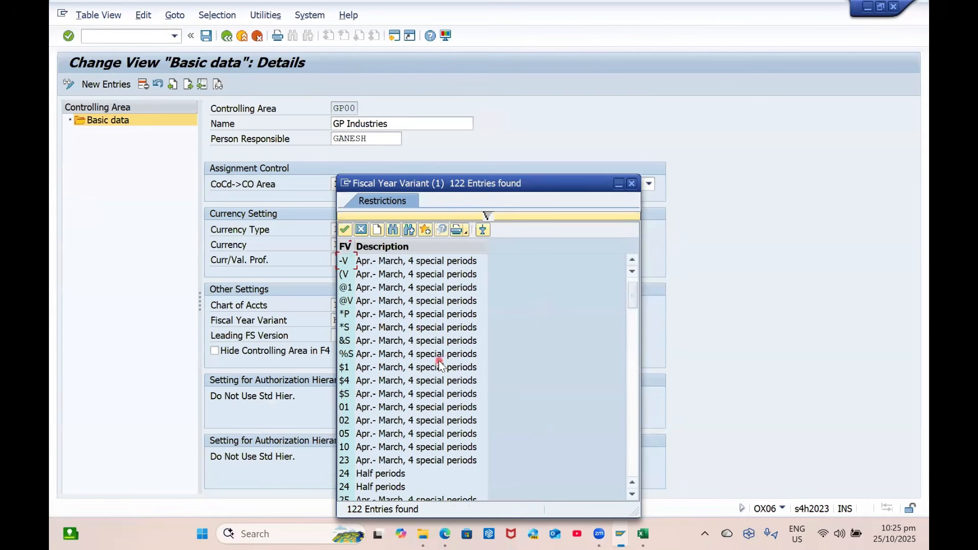
Leave controlling area maintenance without saving and cancel the activity selection
{"action": "left_click", "coordinate": [632, 184]}
{"action": "left_click", "coordinate": [227, 37]}
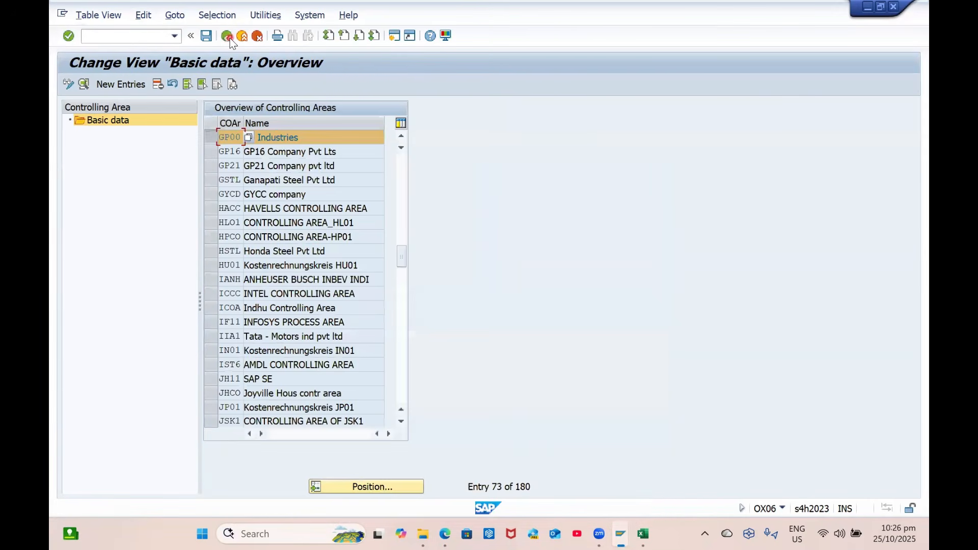
{"action": "left_click", "coordinate": [227, 37]}
{"action": "left_click", "coordinate": [326, 247]}
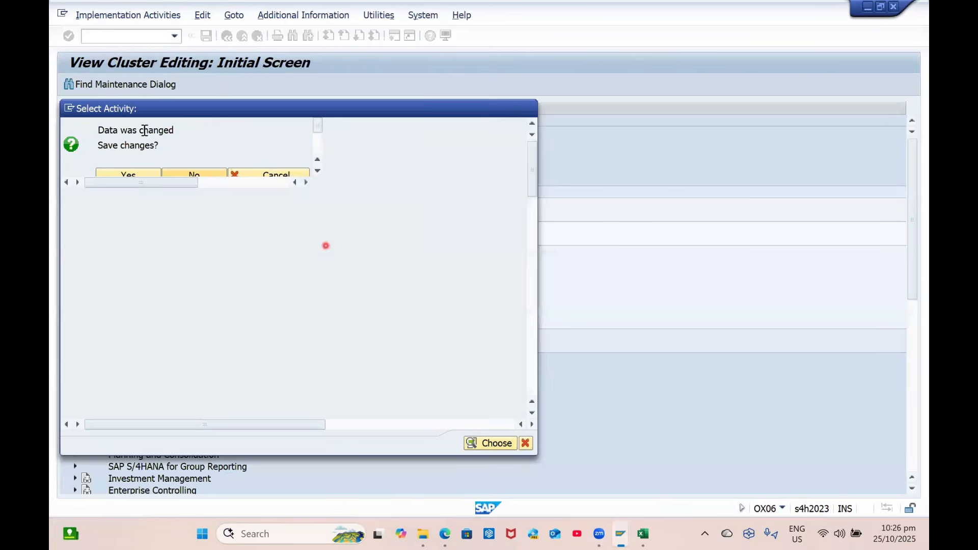
{"action": "left_click", "coordinate": [525, 443]}
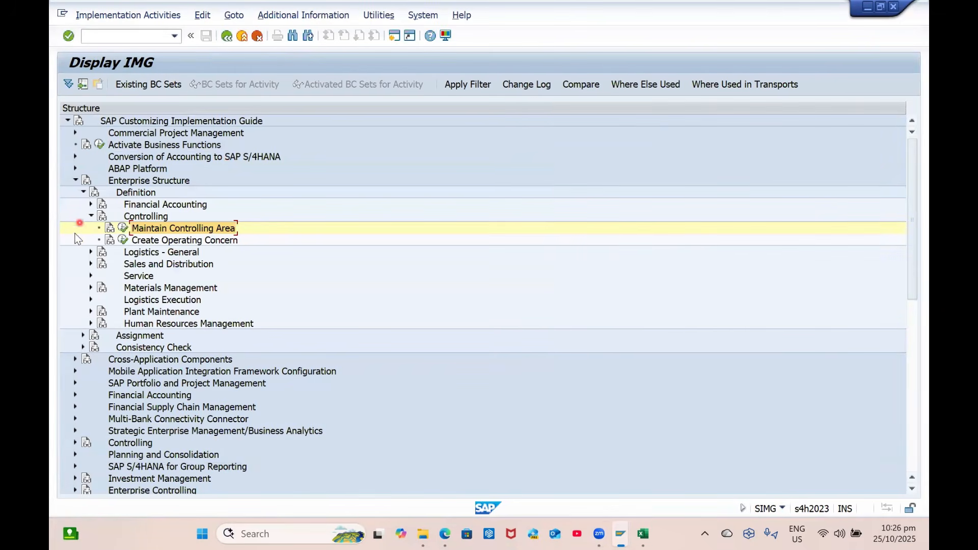
Collapse Enterprise Structure and expand Financial Accounting down to Global Parameters for Company Code
{"action": "left_click", "coordinate": [73, 181]}
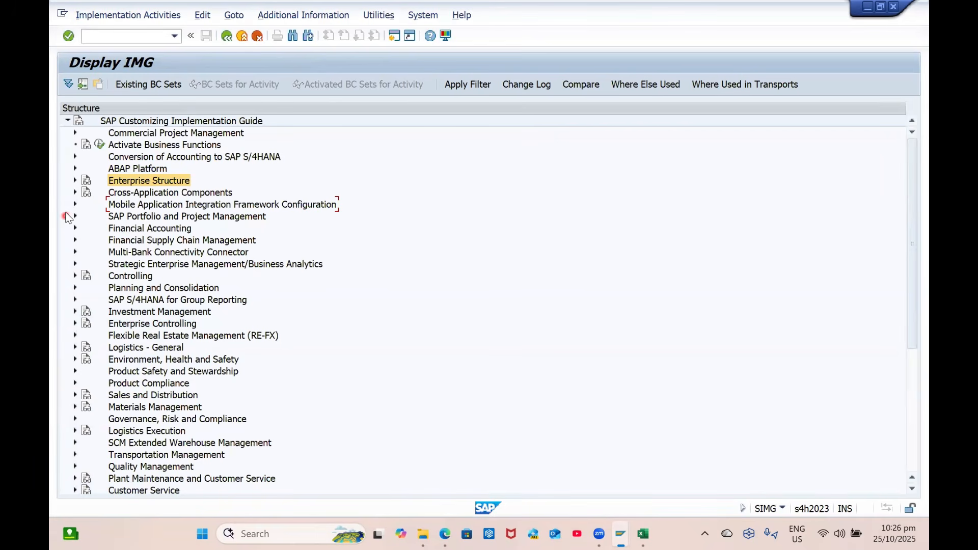
{"action": "left_click", "coordinate": [75, 228]}
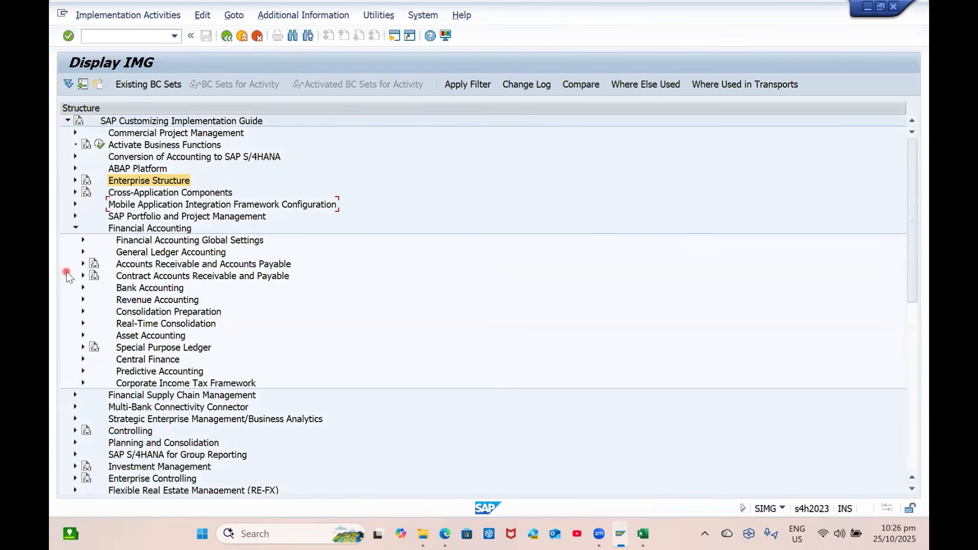
{"action": "left_click", "coordinate": [84, 241]}
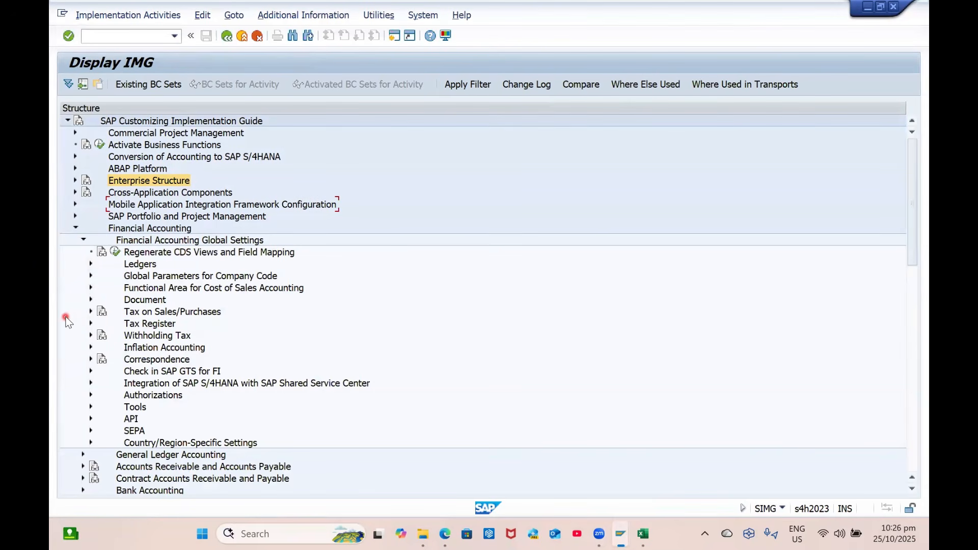
{"action": "left_click", "coordinate": [91, 276]}
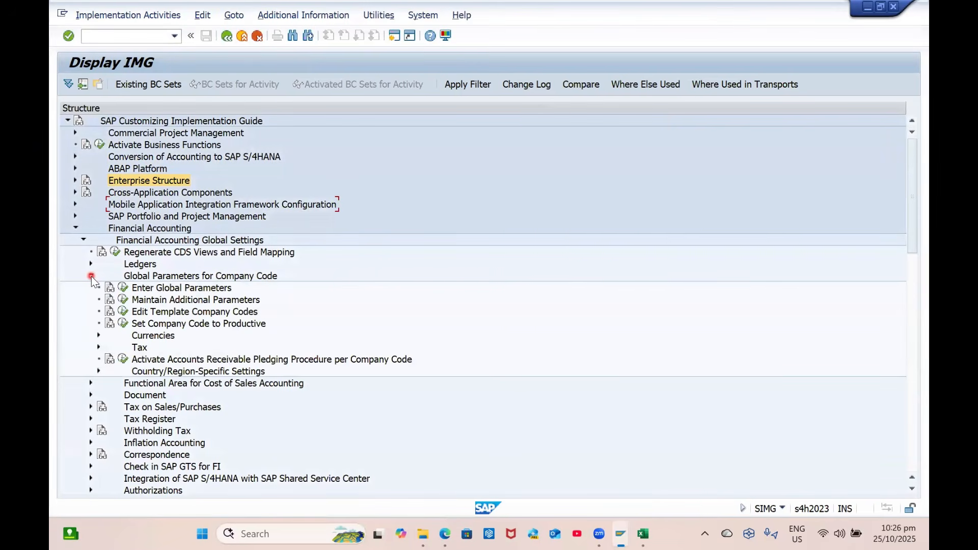
{"action": "left_click", "coordinate": [90, 276]}
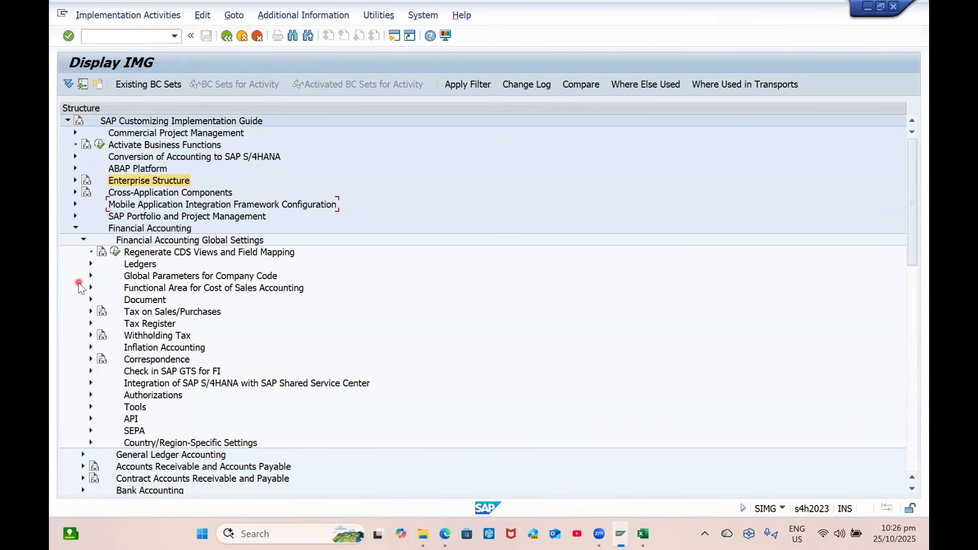
Browse the Financial Accounting branch and collapse its Global Settings again
{"action": "scroll", "coordinate": [186, 380], "scroll_direction": "down", "scroll_amount": 2}
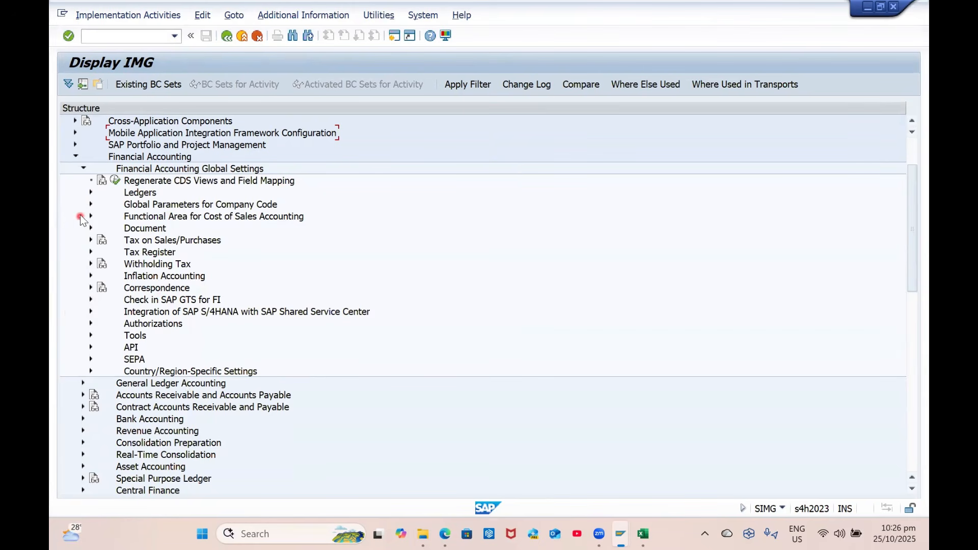
{"action": "scroll", "coordinate": [86, 203], "scroll_direction": "up", "scroll_amount": 1}
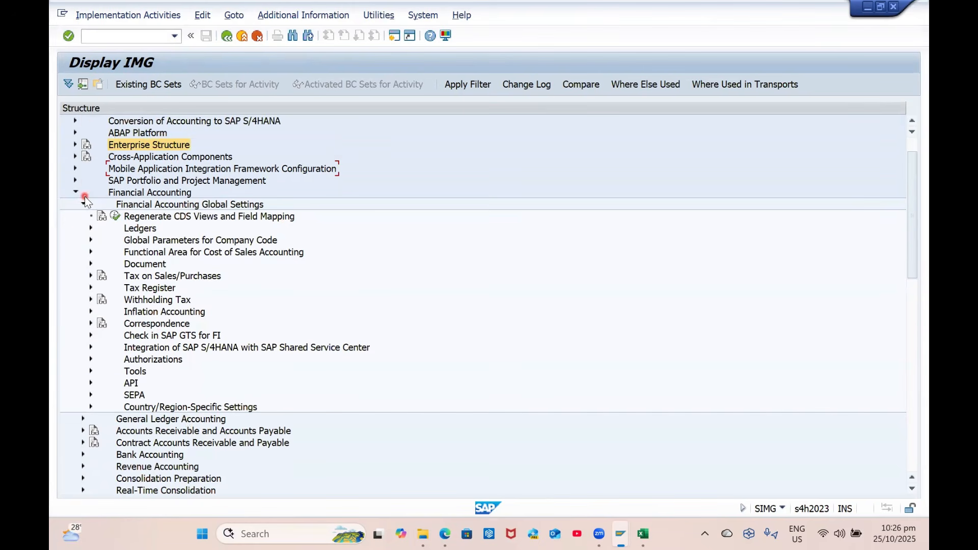
{"action": "left_click", "coordinate": [83, 205]}
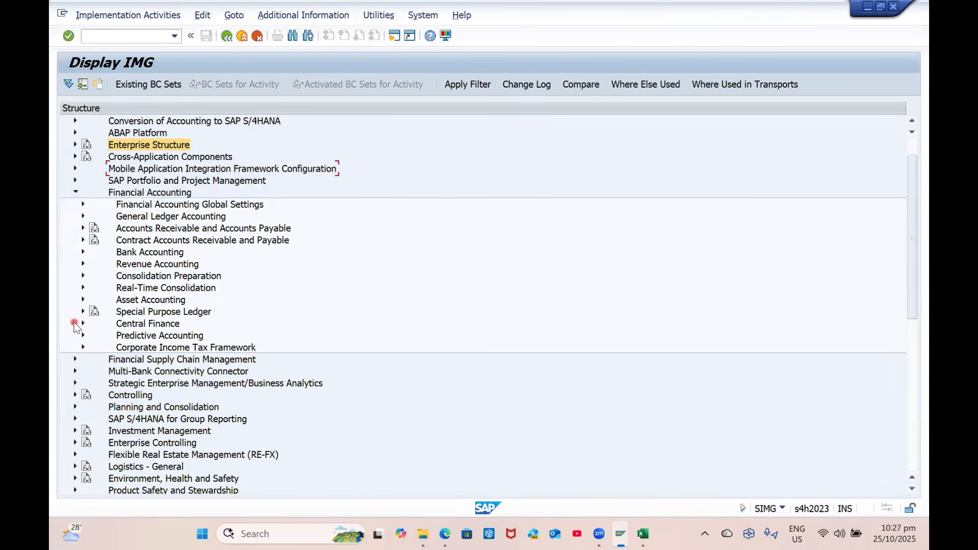
{"action": "left_click", "coordinate": [71, 360]}
{"action": "scroll", "coordinate": [112, 393], "scroll_direction": "down", "scroll_amount": 1}
{"action": "scroll", "coordinate": [112, 393], "scroll_direction": "down", "scroll_amount": 1}
{"action": "scroll", "coordinate": [190, 414], "scroll_direction": "down", "scroll_amount": 2}
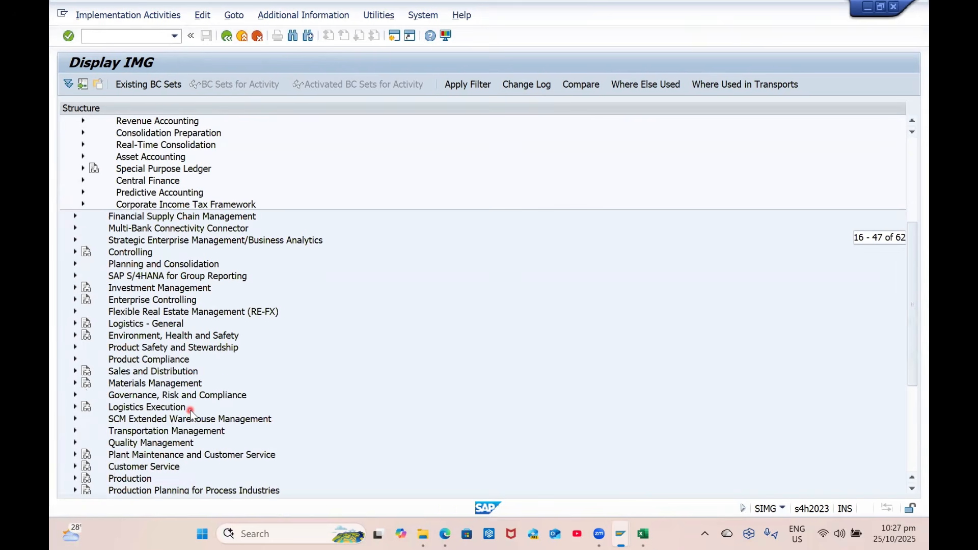
{"action": "scroll", "coordinate": [190, 413], "scroll_direction": "up", "scroll_amount": 5}
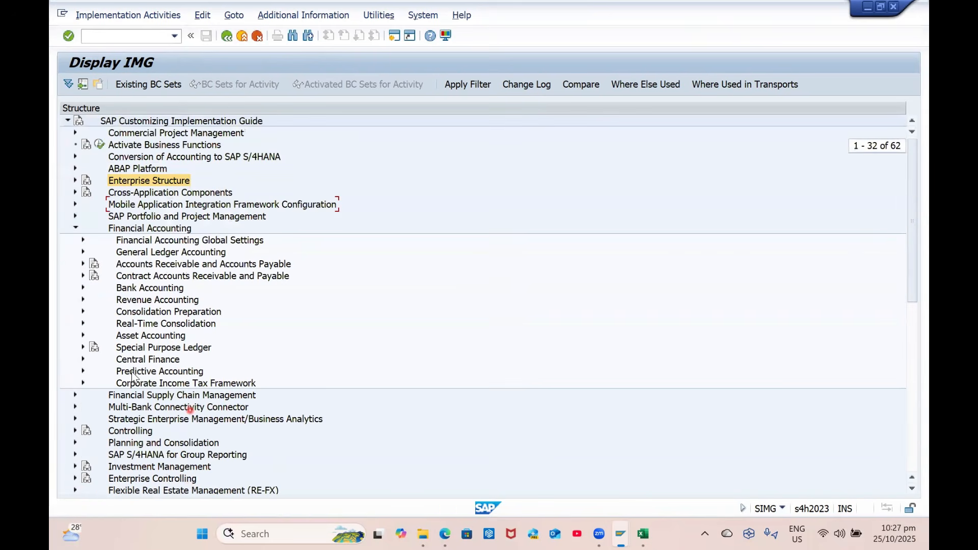
Explore the General Ledger Accounting, Global Settings and Bank Accounting branches, collapsing each again
{"action": "left_click", "coordinate": [82, 252]}
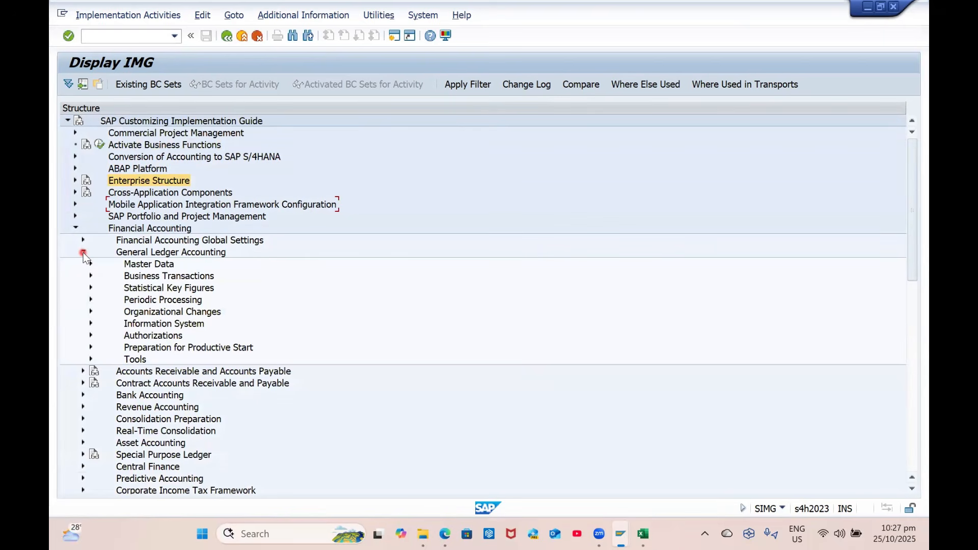
{"action": "left_click", "coordinate": [90, 300]}
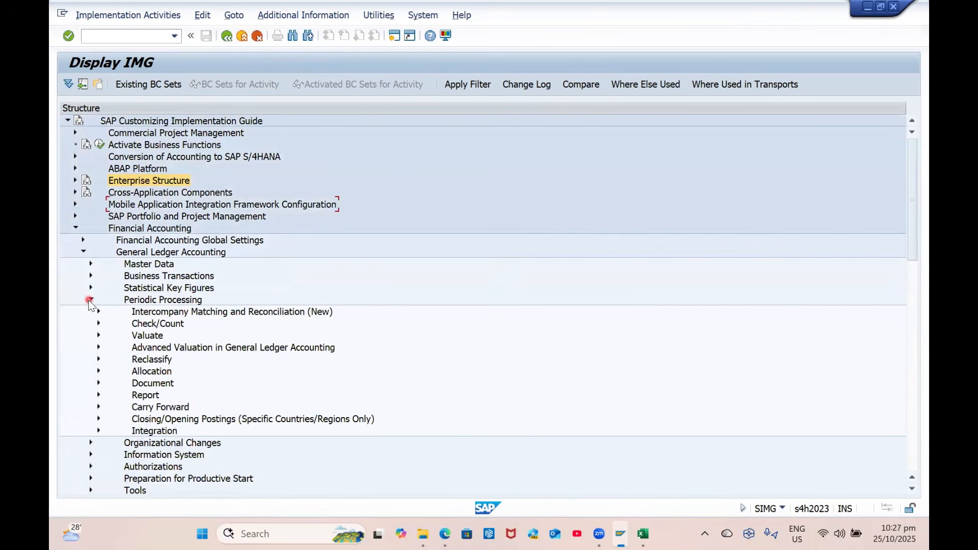
{"action": "left_click", "coordinate": [90, 300]}
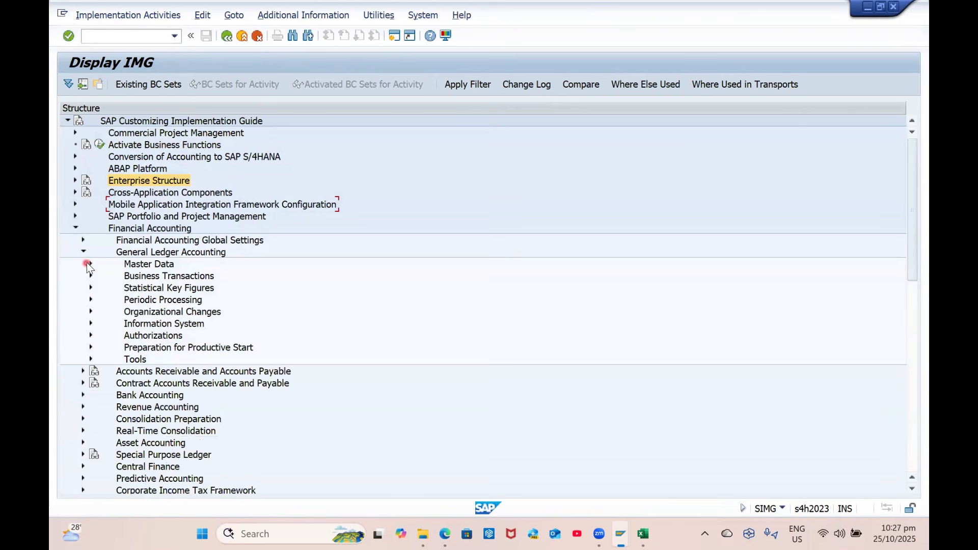
{"action": "left_click", "coordinate": [83, 251]}
{"action": "left_click", "coordinate": [82, 241]}
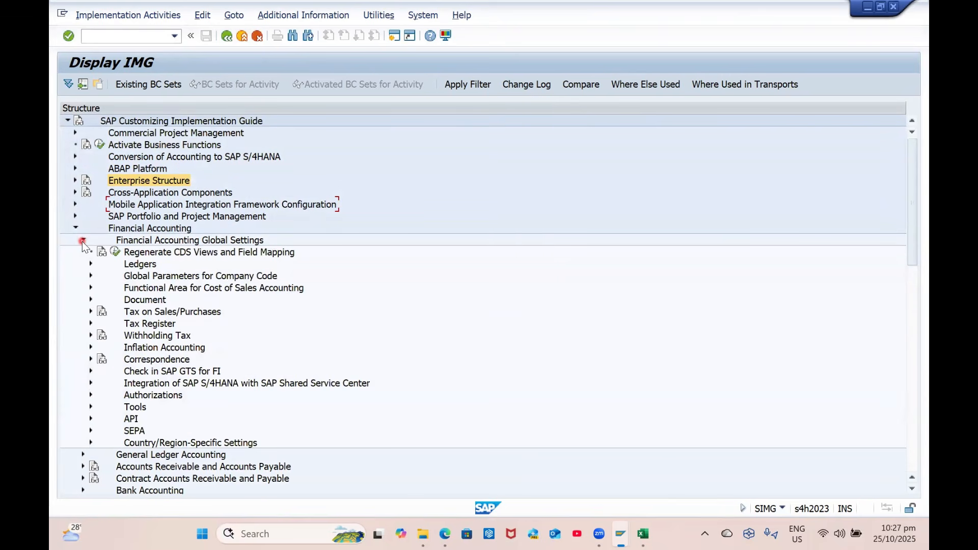
{"action": "left_click", "coordinate": [89, 276]}
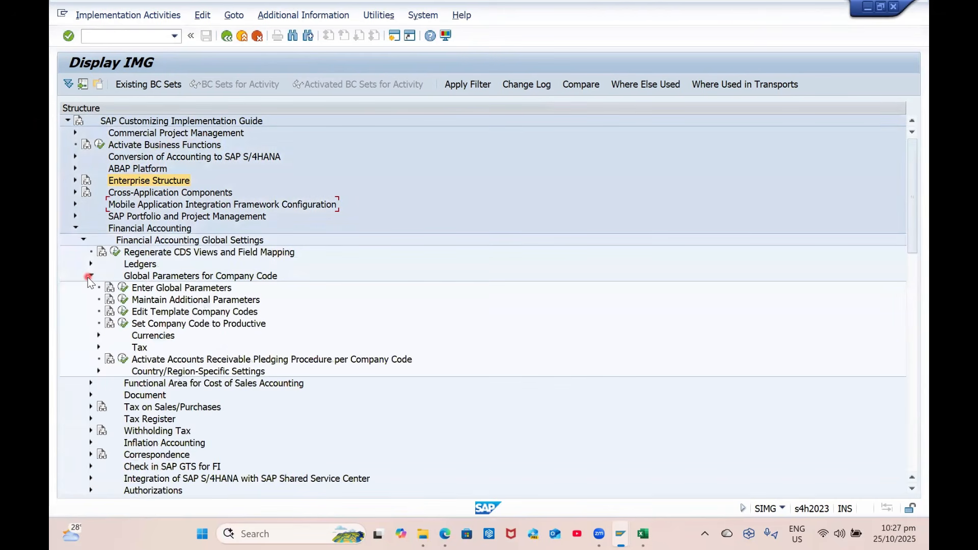
{"action": "left_click", "coordinate": [89, 276]}
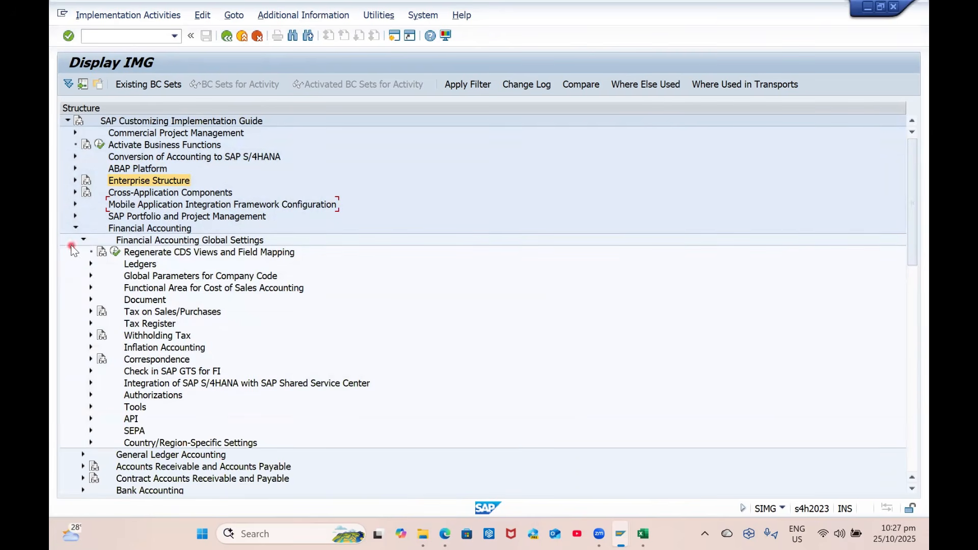
{"action": "left_click", "coordinate": [84, 240]}
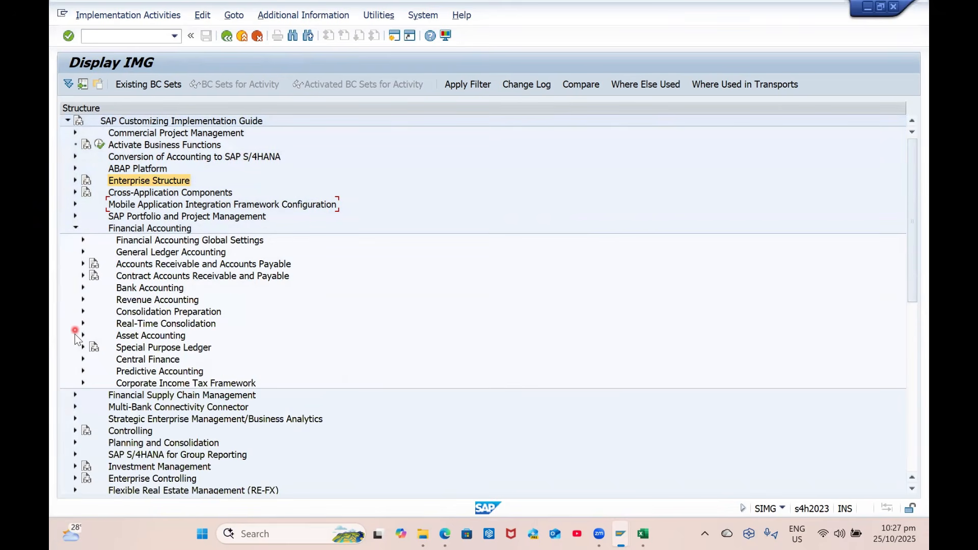
{"action": "left_click", "coordinate": [82, 289]}
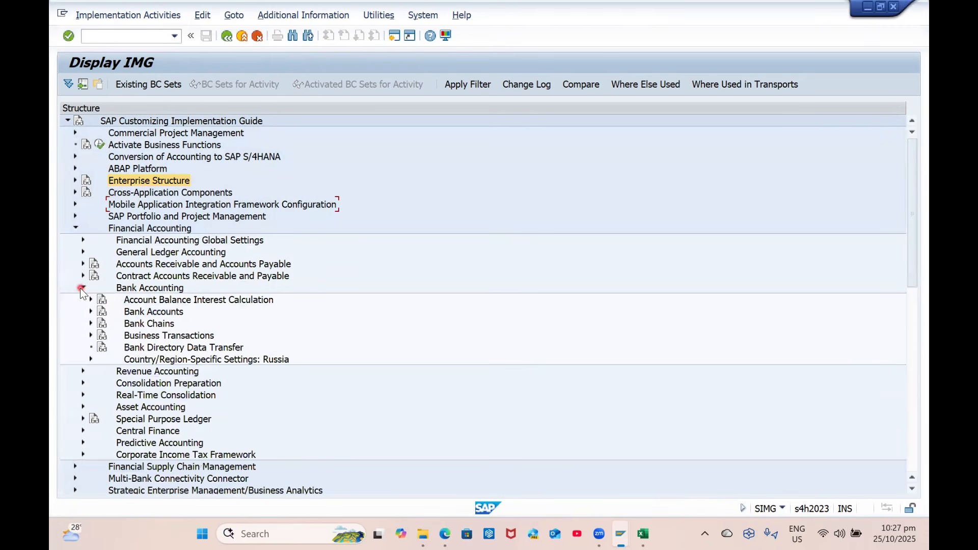
{"action": "left_click", "coordinate": [82, 289]}
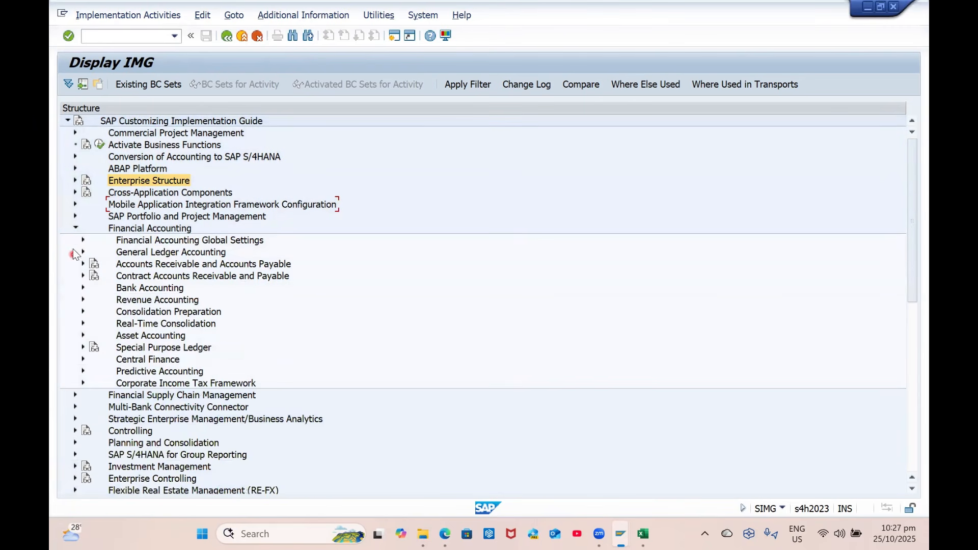
{"action": "left_click", "coordinate": [80, 240]}
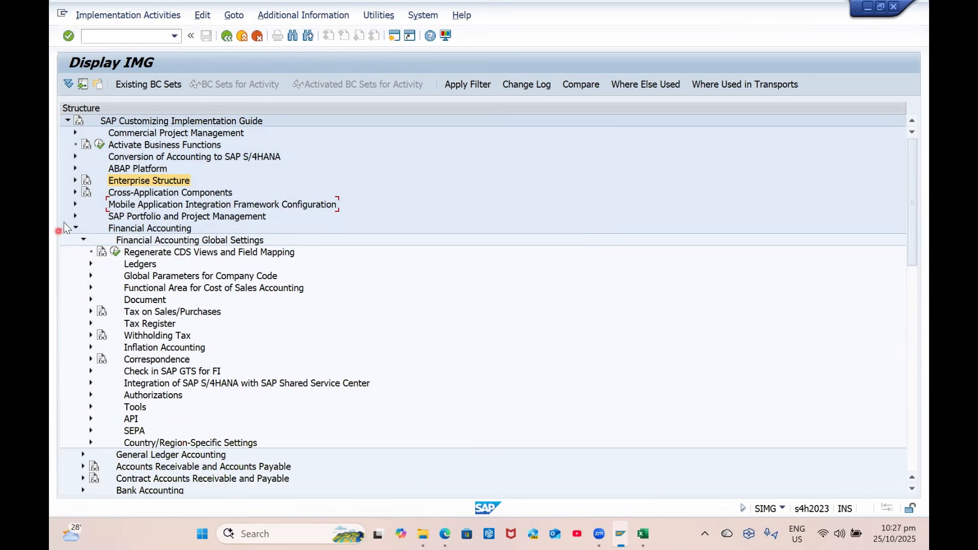
{"action": "left_click", "coordinate": [81, 241]}
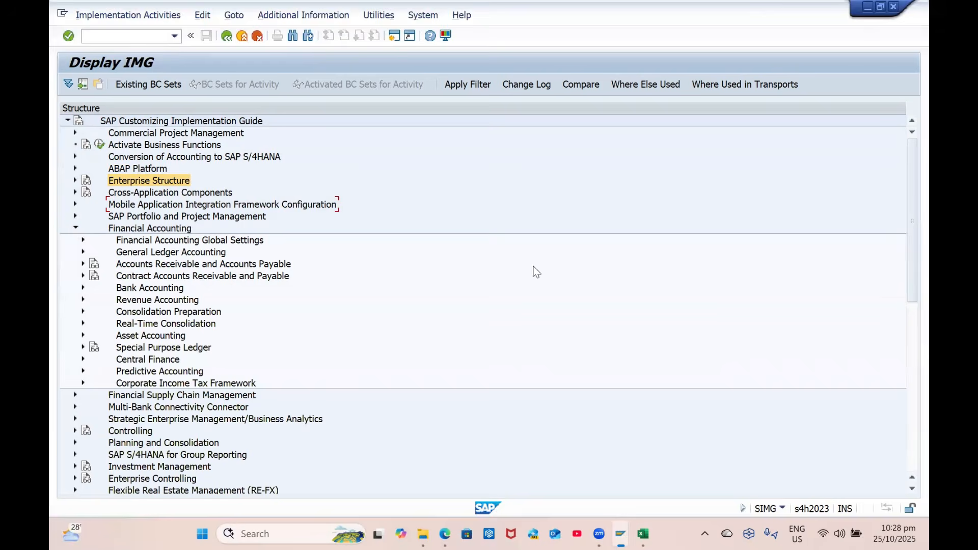
Expand Ledgers > Fiscal Year and Posting Periods and select Maintain Fiscal Year Variant
{"action": "left_click", "coordinate": [855, 132]}
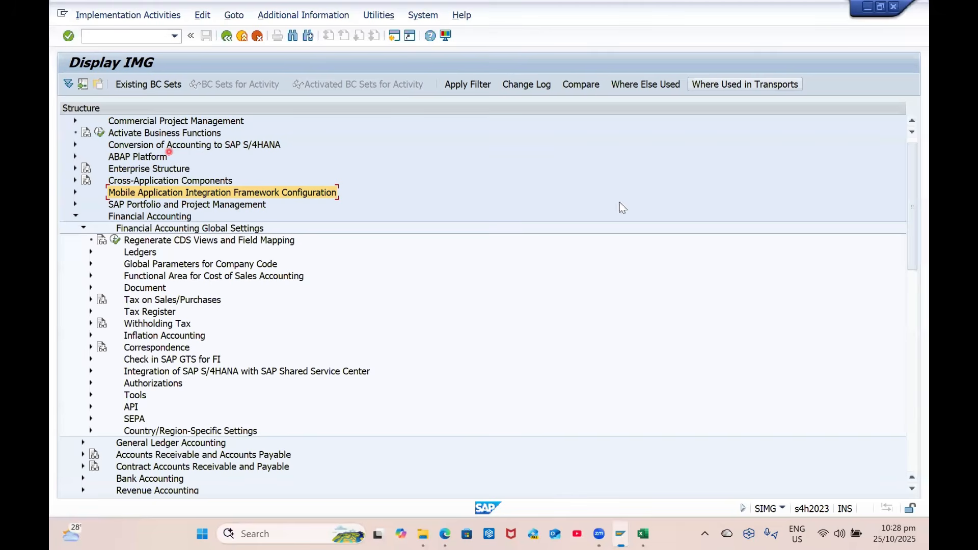
{"action": "left_click", "coordinate": [90, 255]}
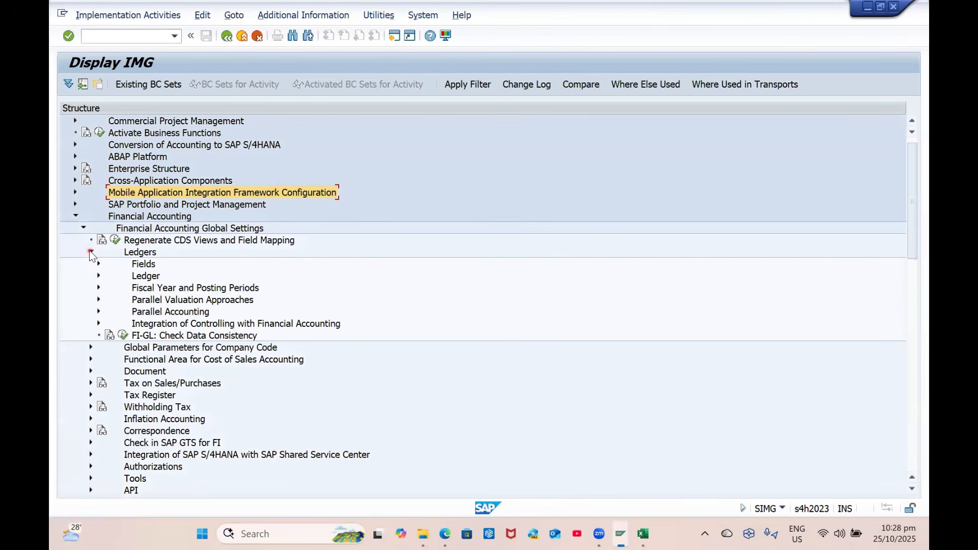
{"action": "left_click", "coordinate": [110, 293]}
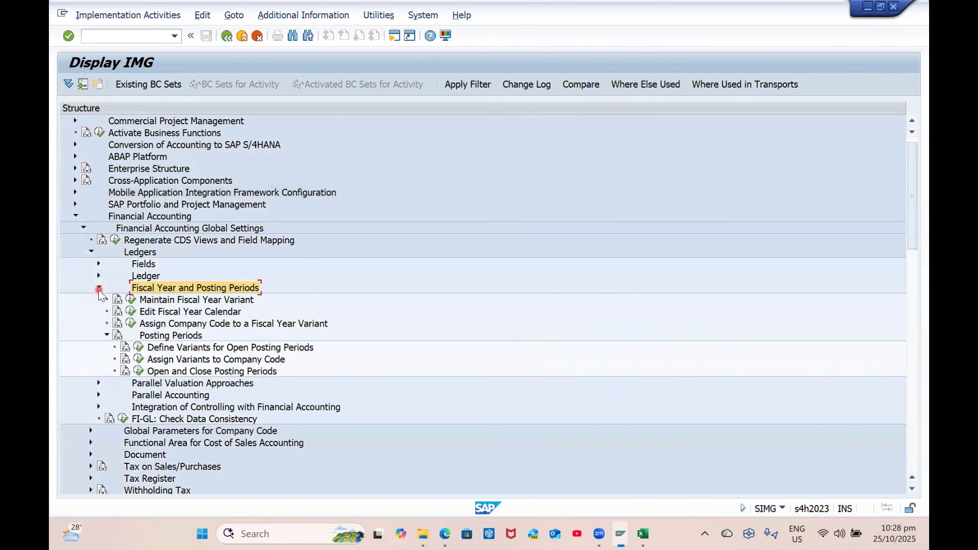
{"action": "left_click", "coordinate": [194, 304]}
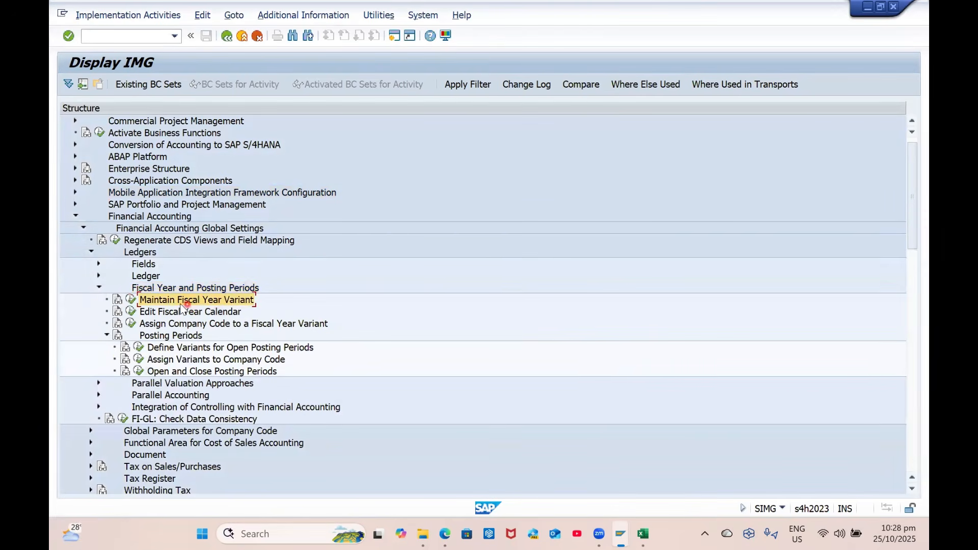
Run Maintain Fiscal Year Variant and inspect the period definitions of variant $1
{"action": "left_click", "coordinate": [131, 300]}
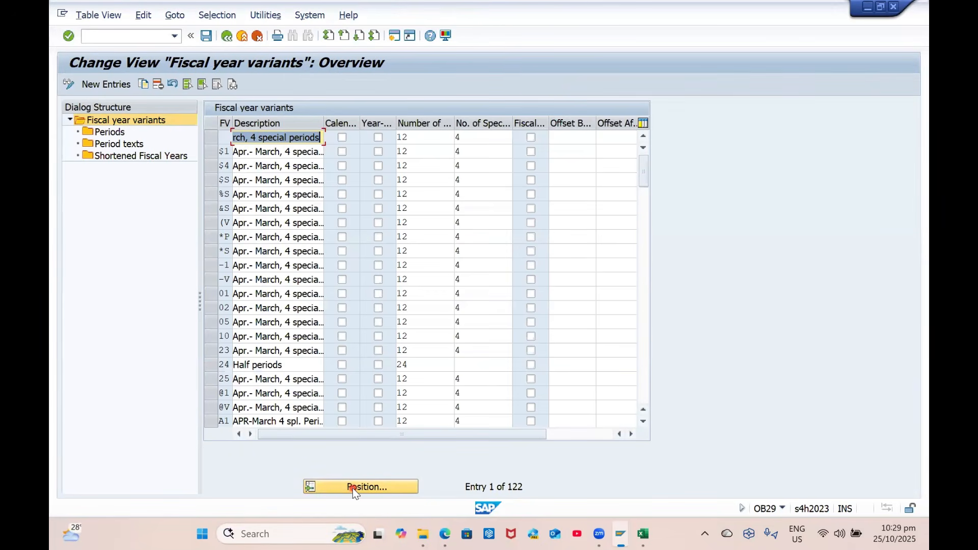
{"action": "left_click", "coordinate": [214, 152]}
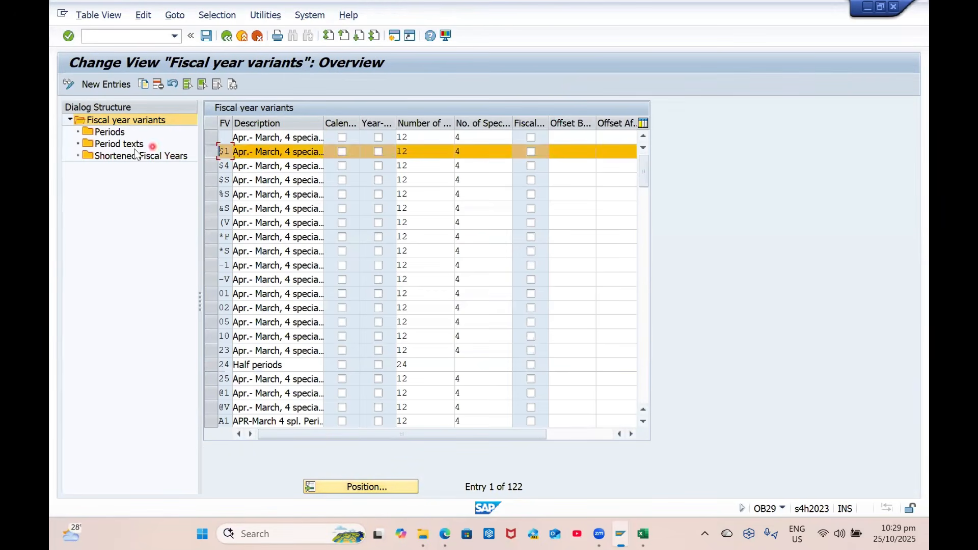
{"action": "double_click", "coordinate": [109, 131]}
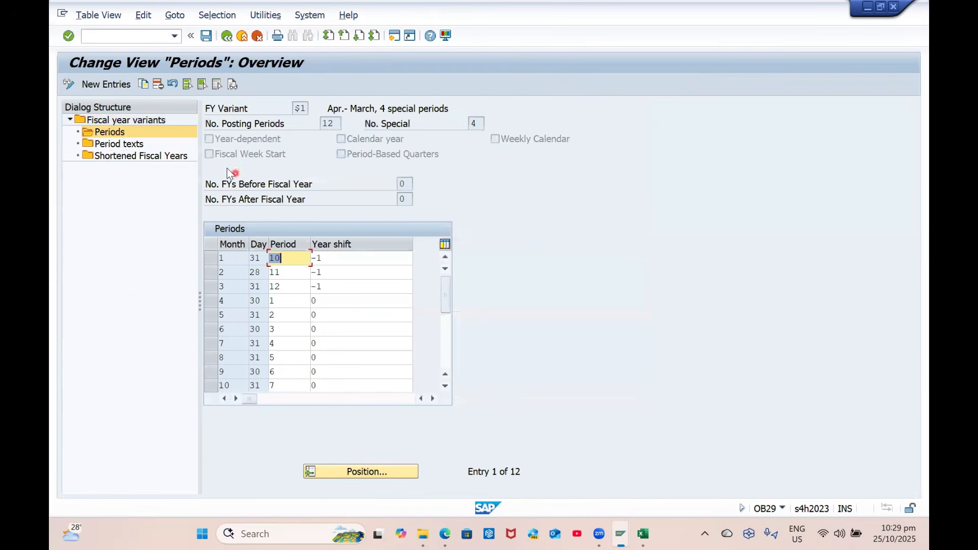
{"action": "left_click", "coordinate": [226, 36]}
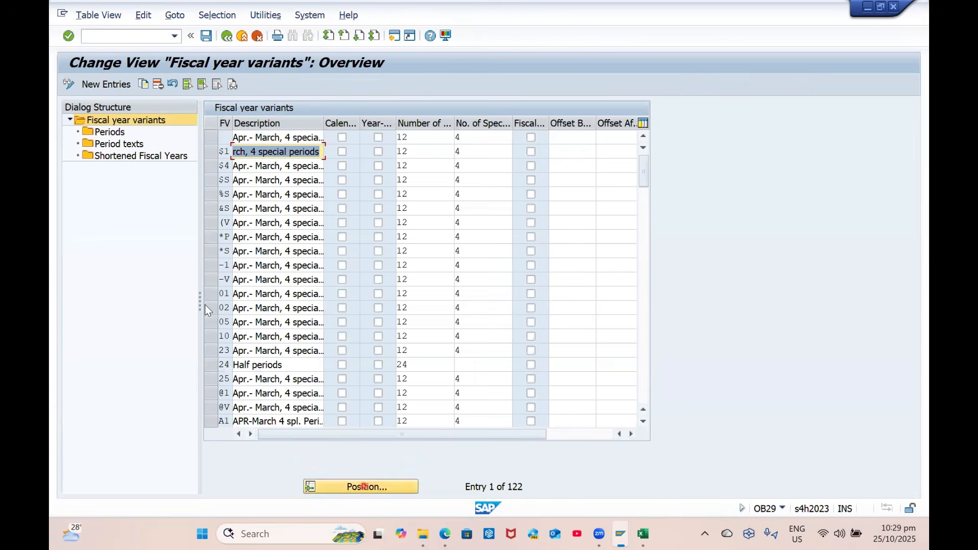
Copy variant $1 as GP together with all 24 dependent entries
{"action": "left_click", "coordinate": [213, 151]}
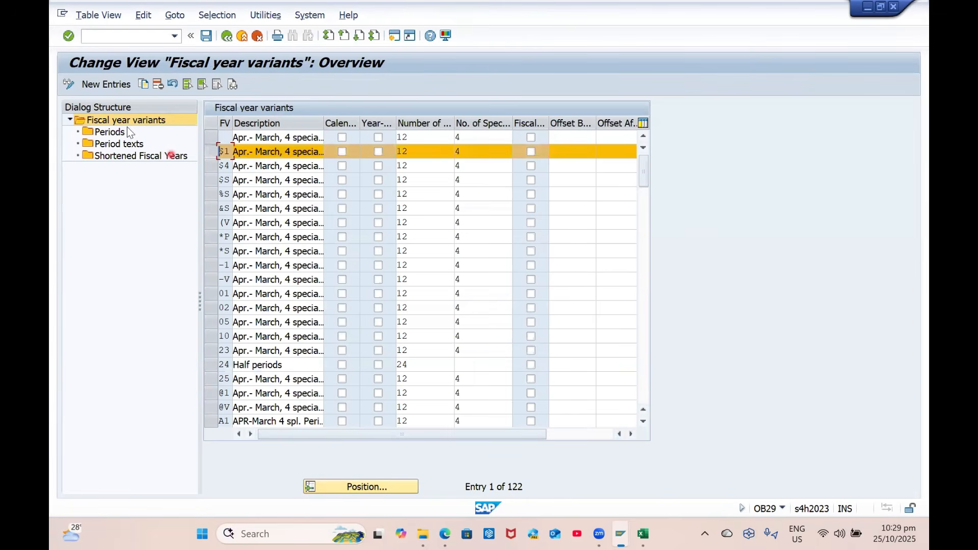
{"action": "left_click", "coordinate": [142, 85]}
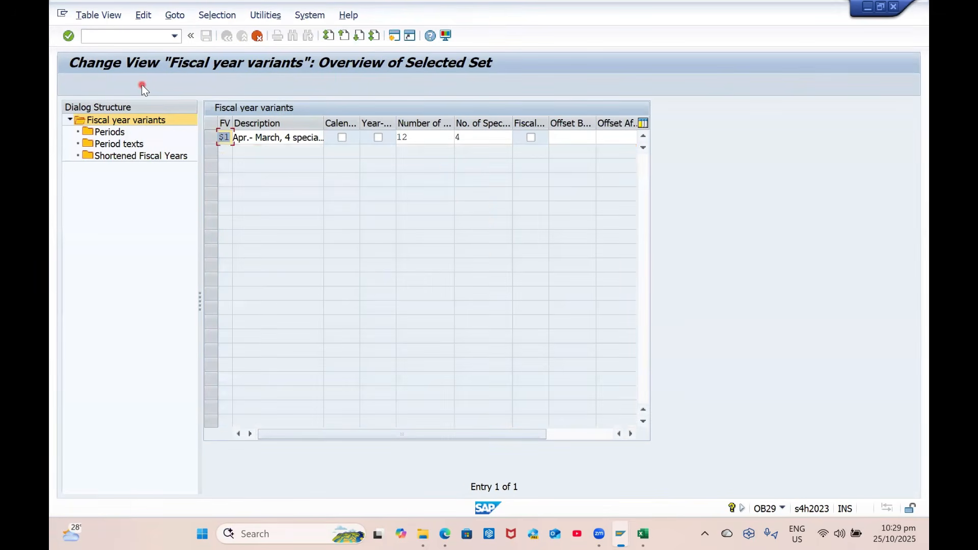
{"action": "key", "text": "Tab"}
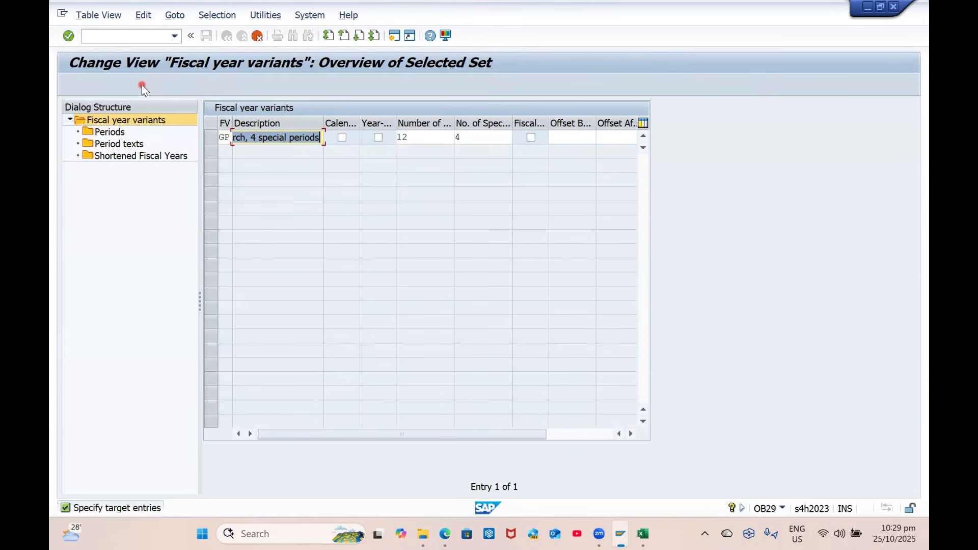
{"action": "key", "text": "Return"}
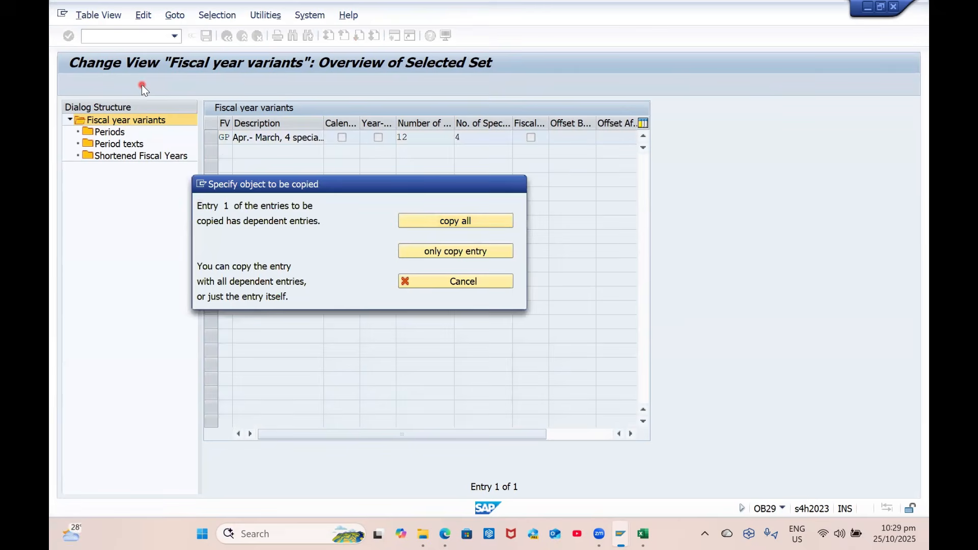
{"action": "key", "text": "Return"}
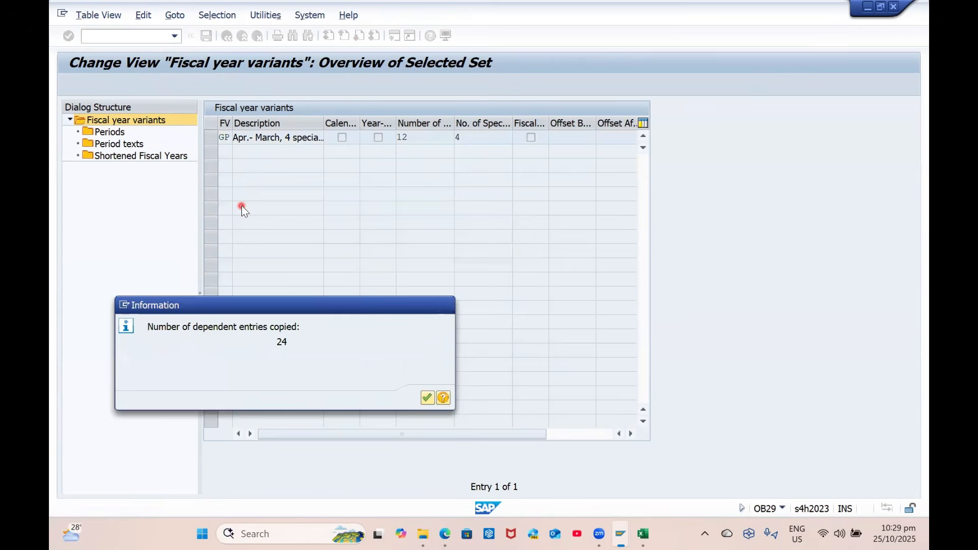
{"action": "key", "text": "Return"}
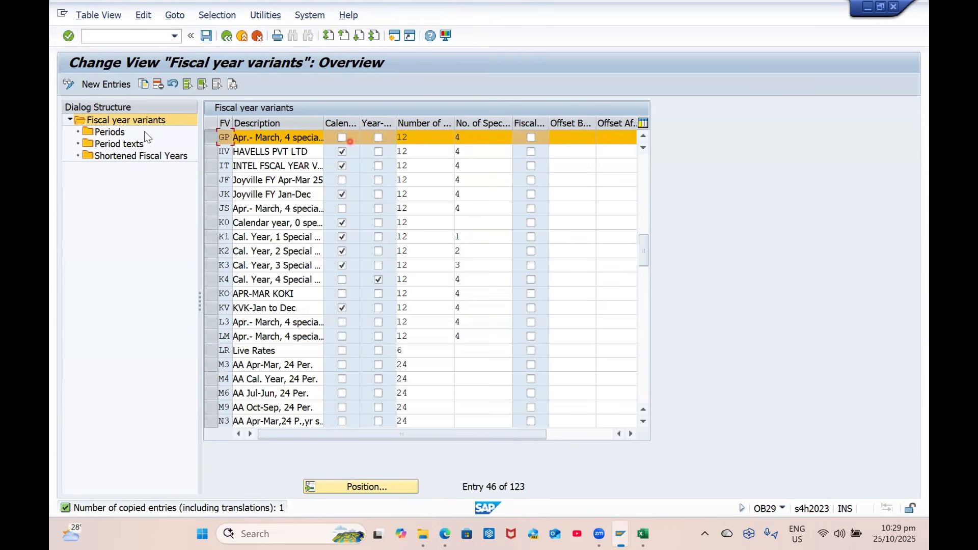
Save the copied GP variant under a customizing request
{"action": "left_click", "coordinate": [117, 134]}
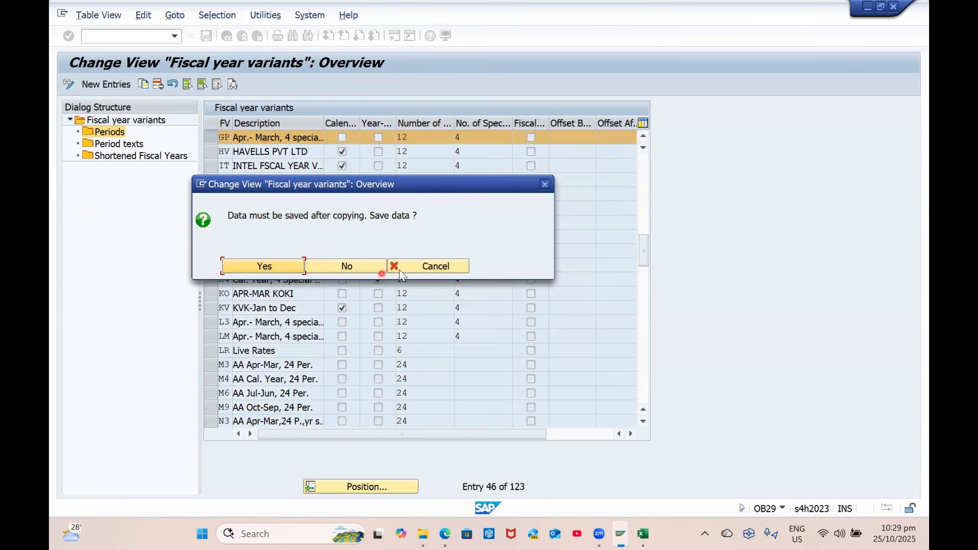
{"action": "left_click", "coordinate": [425, 267]}
{"action": "left_click", "coordinate": [205, 36]}
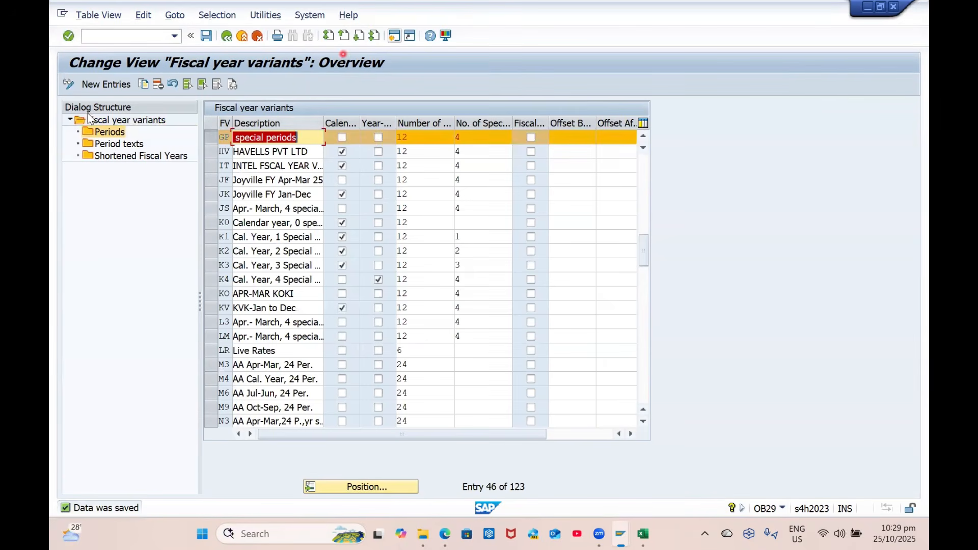
Check GP's period assignments (April as period 1), save them, and return to the IMG
{"action": "double_click", "coordinate": [108, 133]}
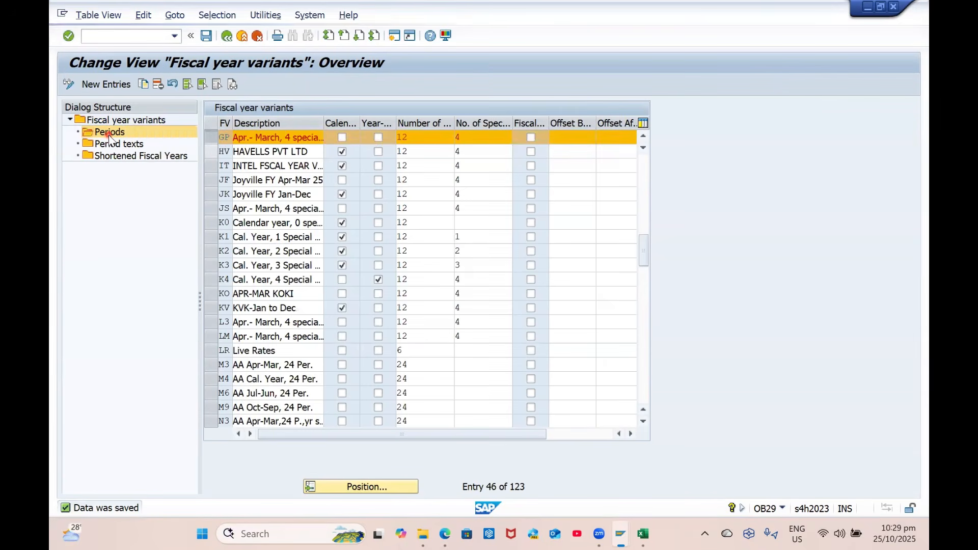
{"action": "scroll", "coordinate": [239, 345], "scroll_direction": "down", "scroll_amount": 1}
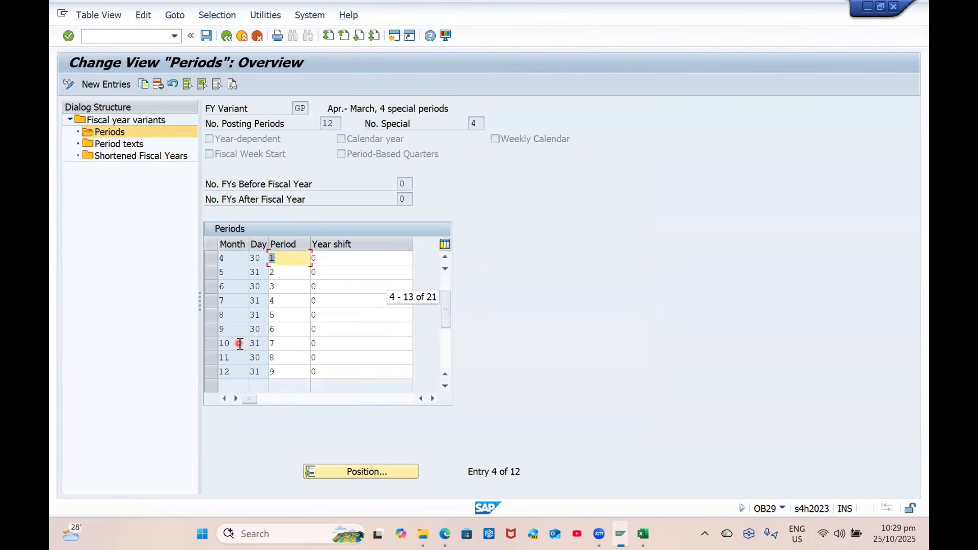
{"action": "scroll", "coordinate": [267, 319], "scroll_direction": "up", "scroll_amount": 1}
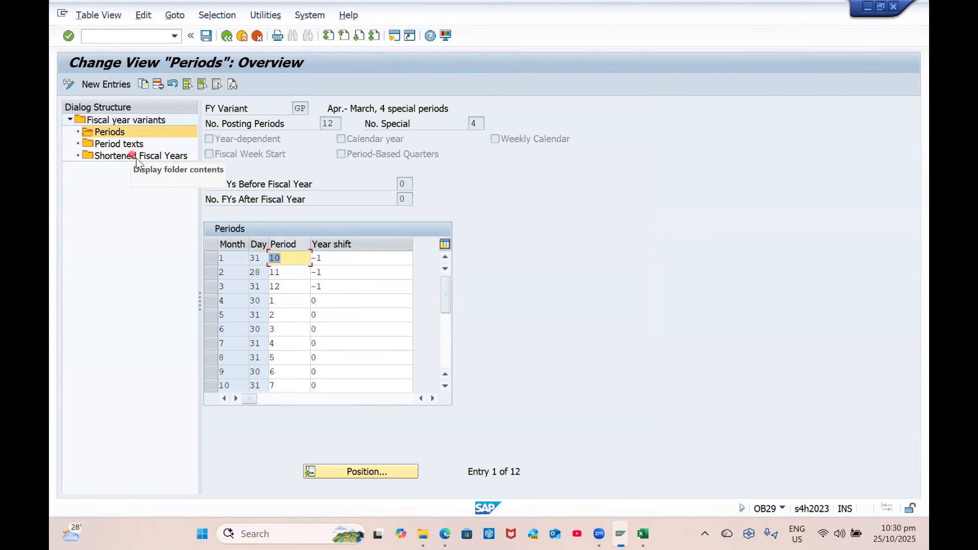
{"action": "left_click", "coordinate": [204, 37]}
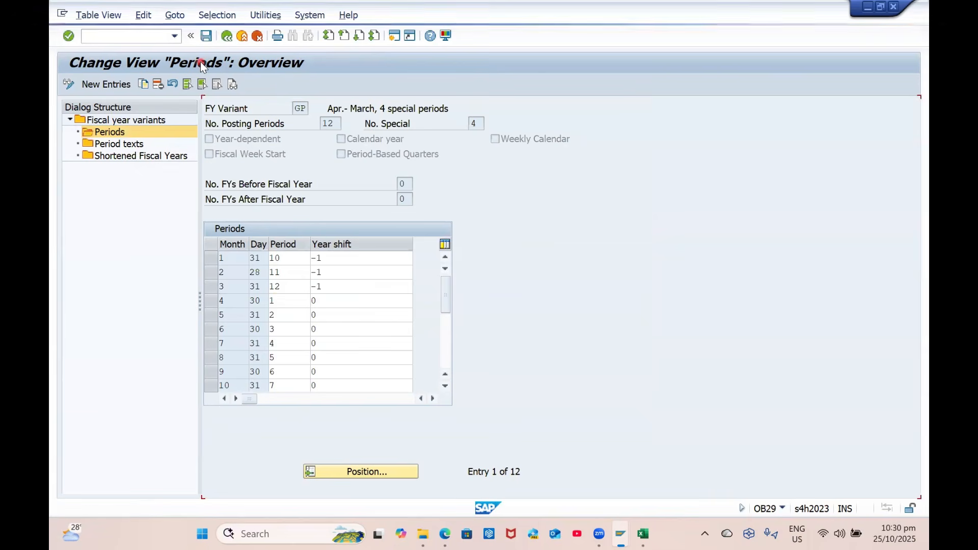
{"action": "left_click", "coordinate": [232, 41]}
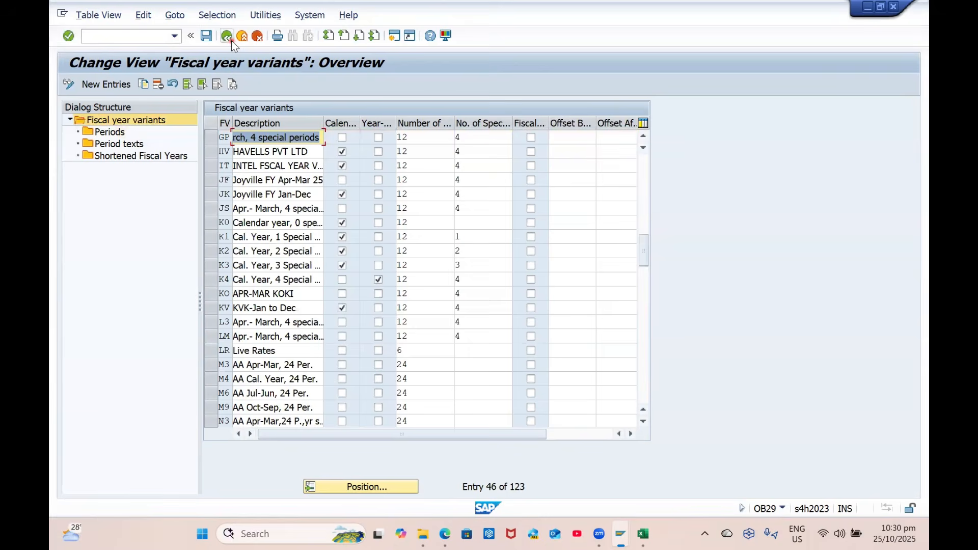
{"action": "left_click", "coordinate": [232, 41]}
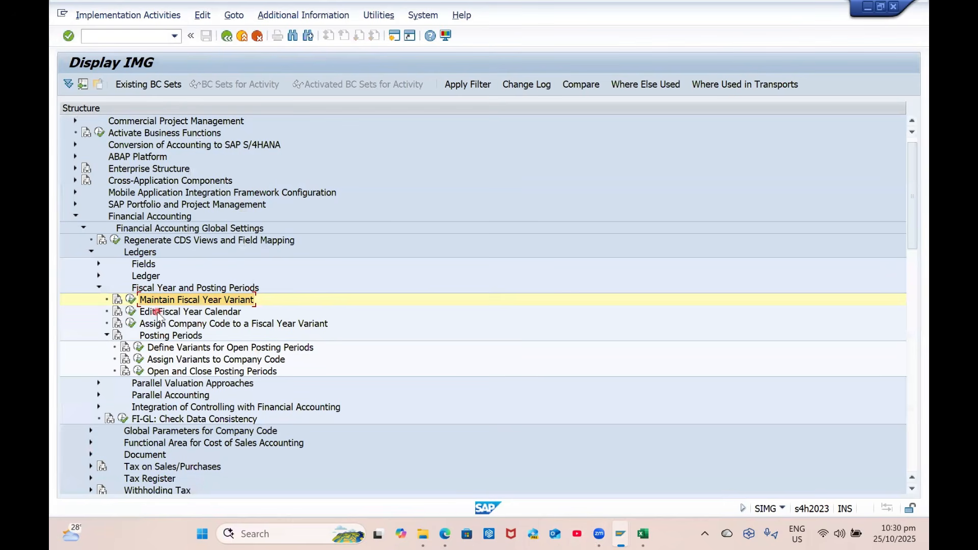
{"action": "left_click", "coordinate": [131, 301]}
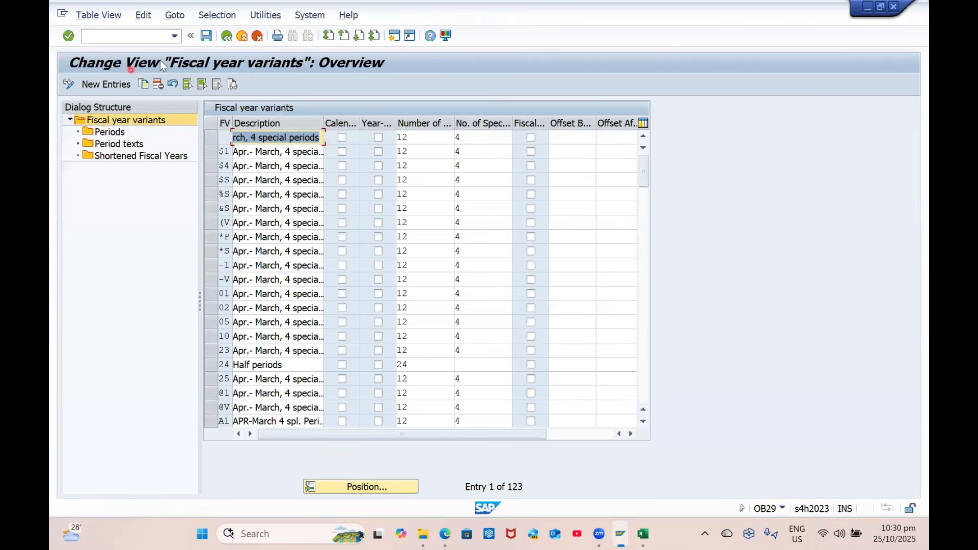
{"action": "left_click", "coordinate": [226, 37]}
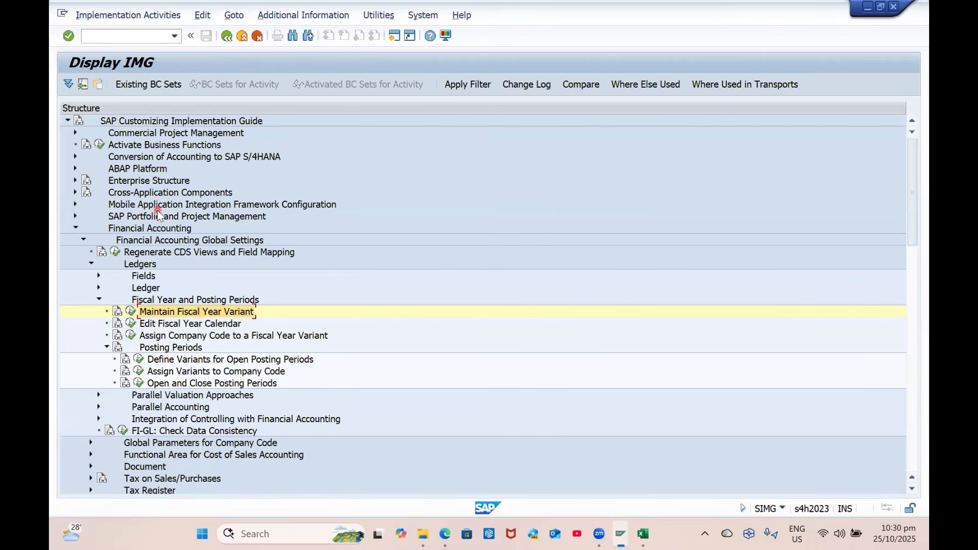
{"action": "left_click", "coordinate": [76, 228]}
{"action": "left_click", "coordinate": [132, 39]}
{"action": "type", "text": "/O"}
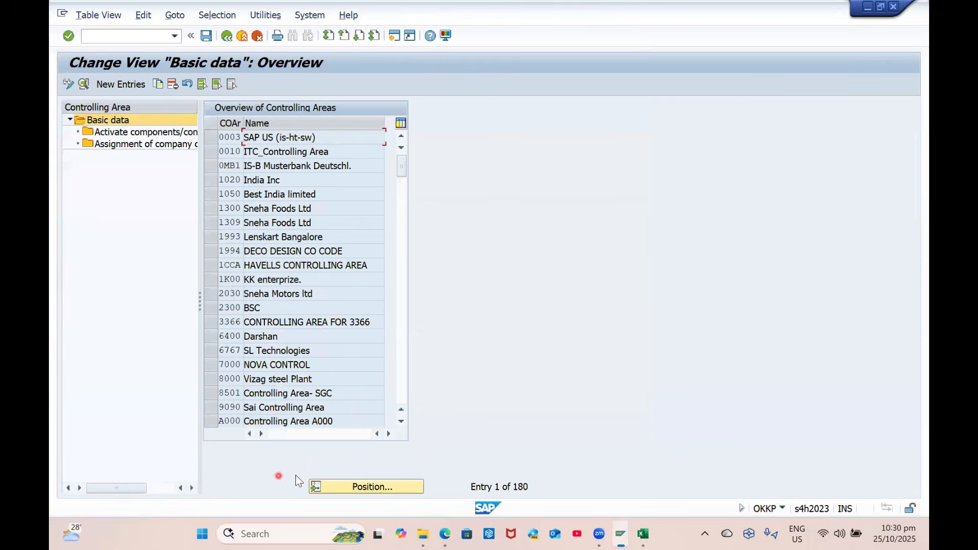
Position the controlling area list on GP00 and open its details
{"action": "left_click", "coordinate": [337, 487]}
{"action": "type", "text": "G"}
{"action": "key", "text": "Down"}
{"action": "key", "text": "Return"}
{"action": "key", "text": "Return"}
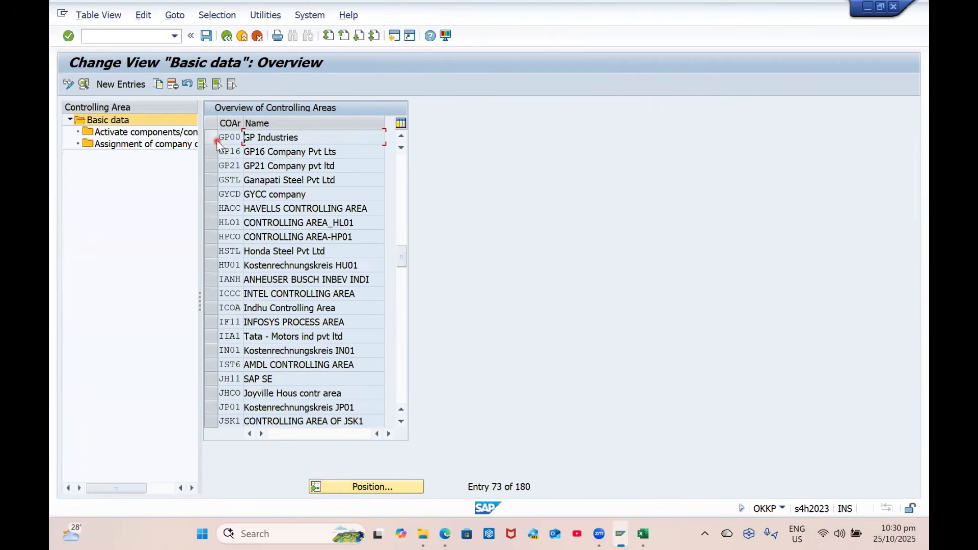
{"action": "left_click", "coordinate": [216, 140]}
{"action": "left_click", "coordinate": [84, 85]}
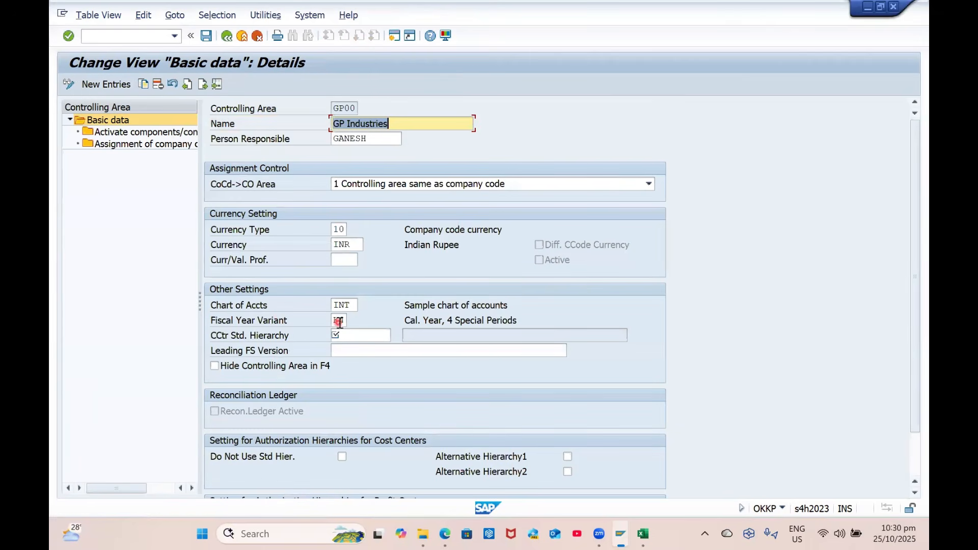
Set GP00's fiscal year variant to GP from the lookup list
{"action": "left_click", "coordinate": [339, 321]}
{"action": "left_click", "coordinate": [354, 322]}
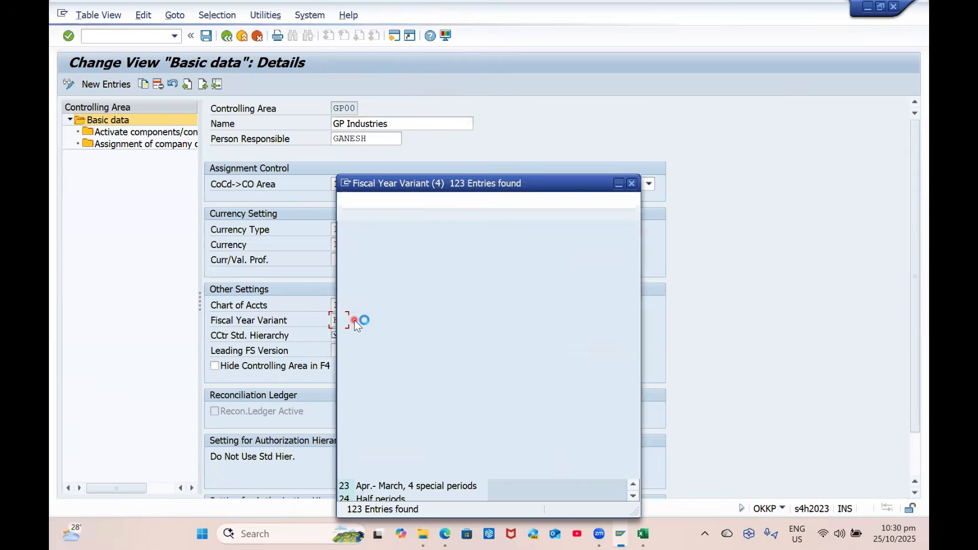
{"action": "key", "text": "ctrl+f"}
{"action": "type", "text": "GP"}
{"action": "key", "text": "Return"}
{"action": "double_click", "coordinate": [429, 262]}
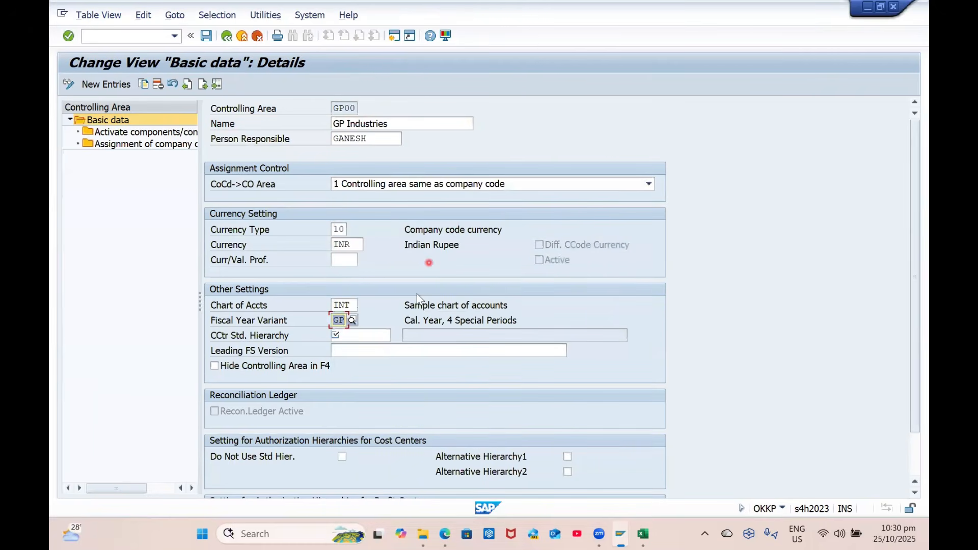
Look up standard hierarchies and read the help for the CCtr Std. Hierarchy field
{"action": "left_click", "coordinate": [377, 335]}
{"action": "left_click", "coordinate": [396, 336]}
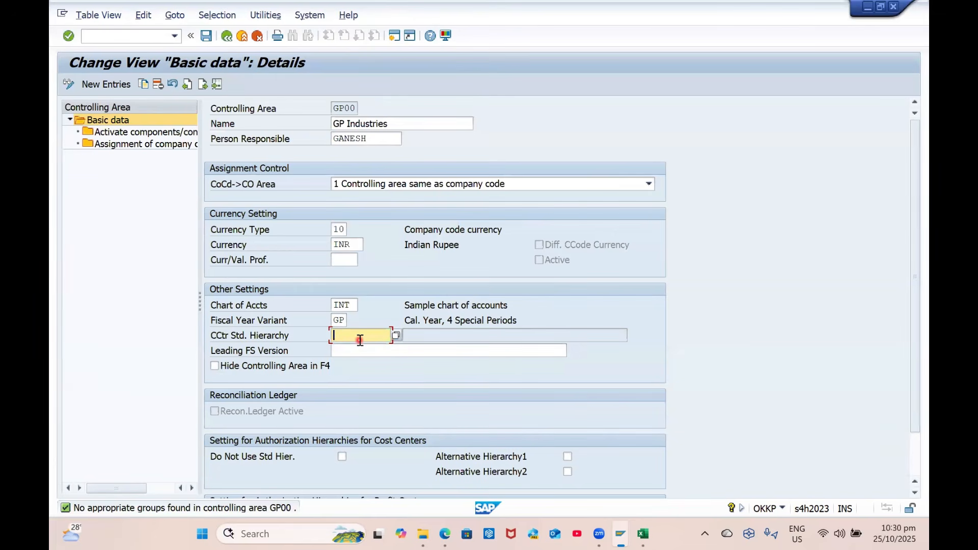
{"action": "key", "text": "F1"}
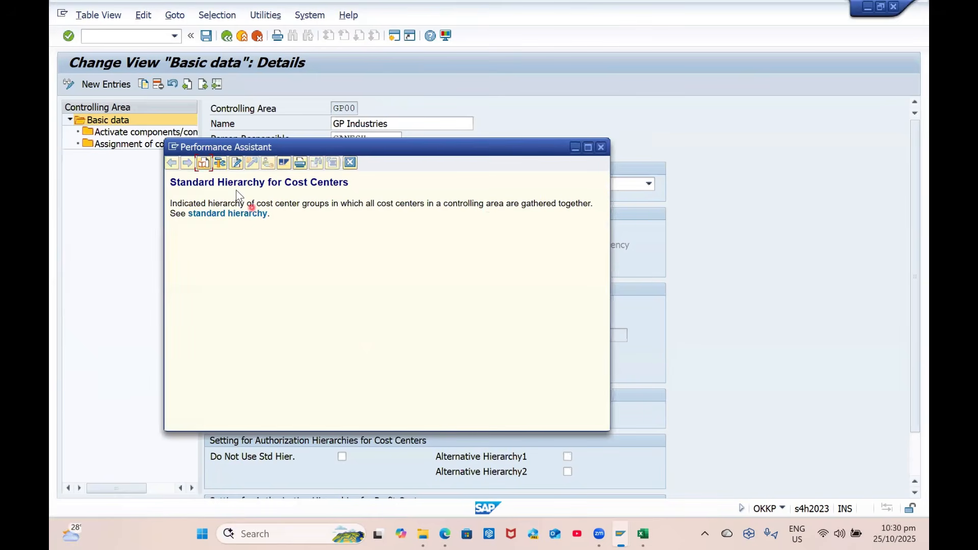
{"action": "left_click", "coordinate": [219, 163]}
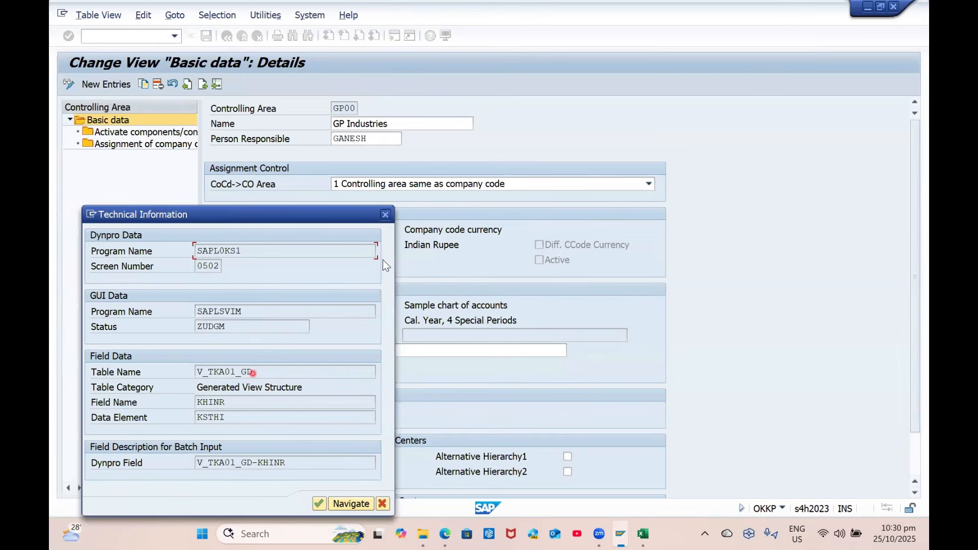
{"action": "left_click", "coordinate": [386, 214]}
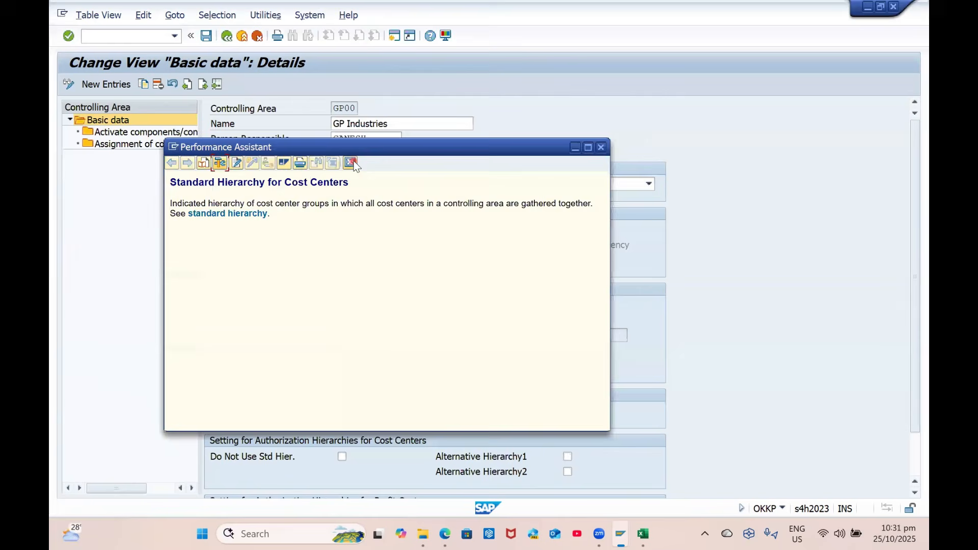
{"action": "left_click", "coordinate": [353, 161]}
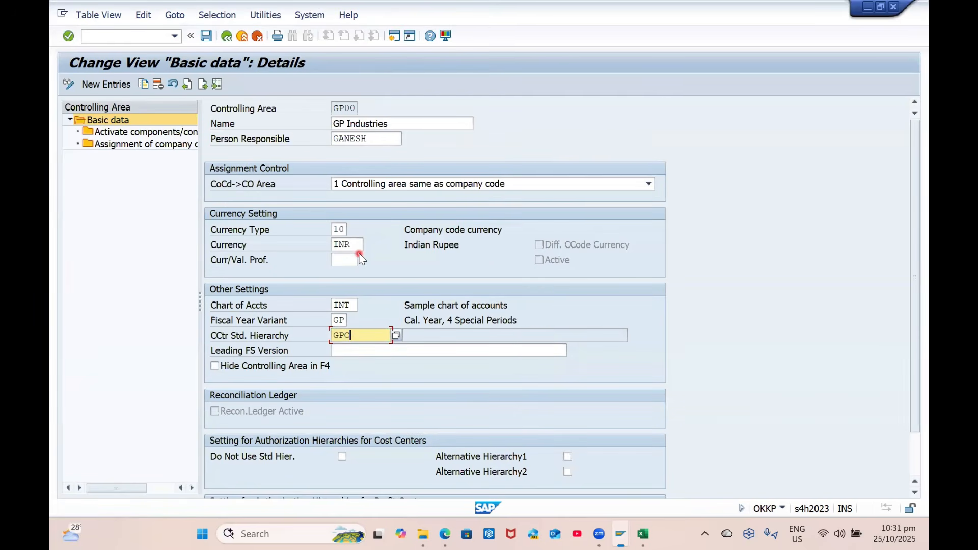
Enter GPCC001 as standard hierarchy, accept its creation, and assign the customizing request
{"action": "type", "text": "01"}
{"action": "key", "text": "Return"}
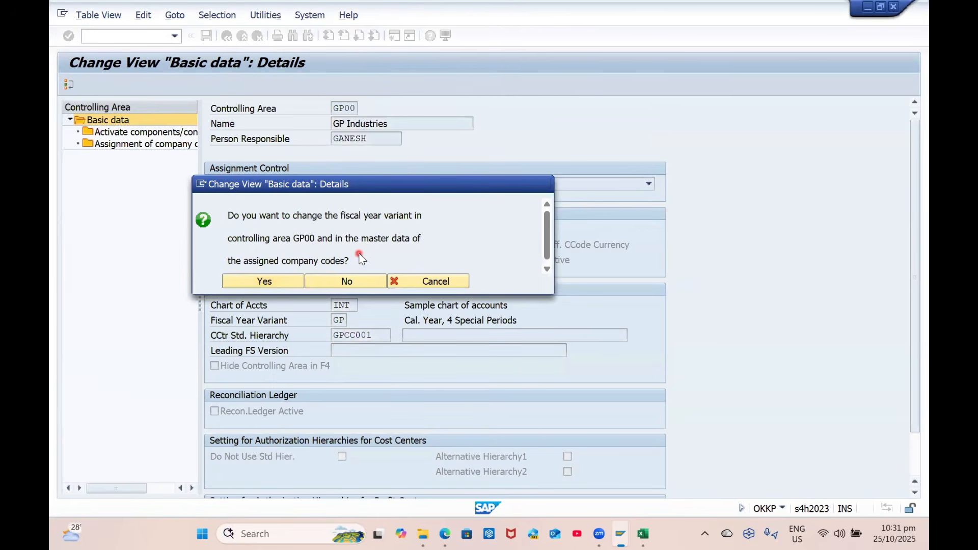
{"action": "key", "text": "Return"}
{"action": "key", "text": "Return"}
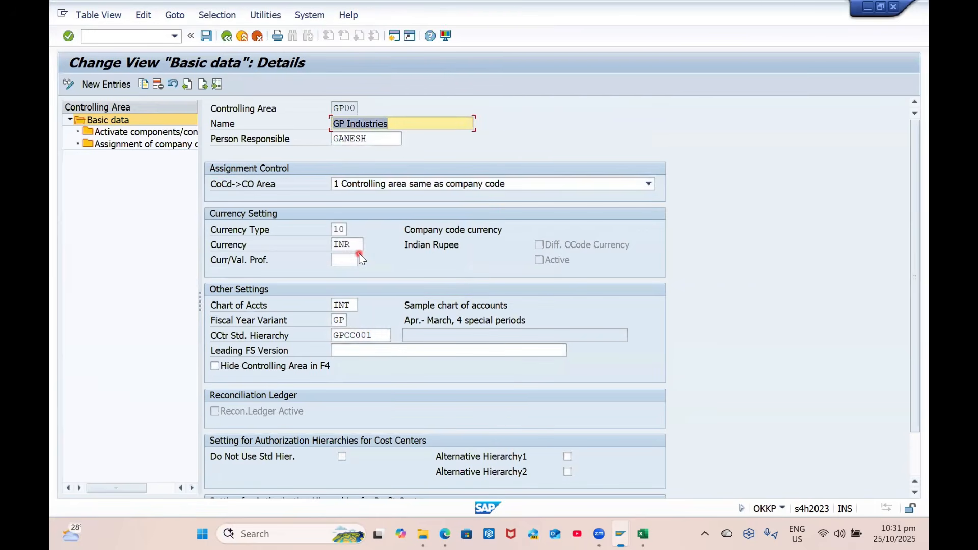
{"action": "key", "text": "Return"}
{"action": "left_click", "coordinate": [265, 297]}
{"action": "left_click", "coordinate": [300, 230]}
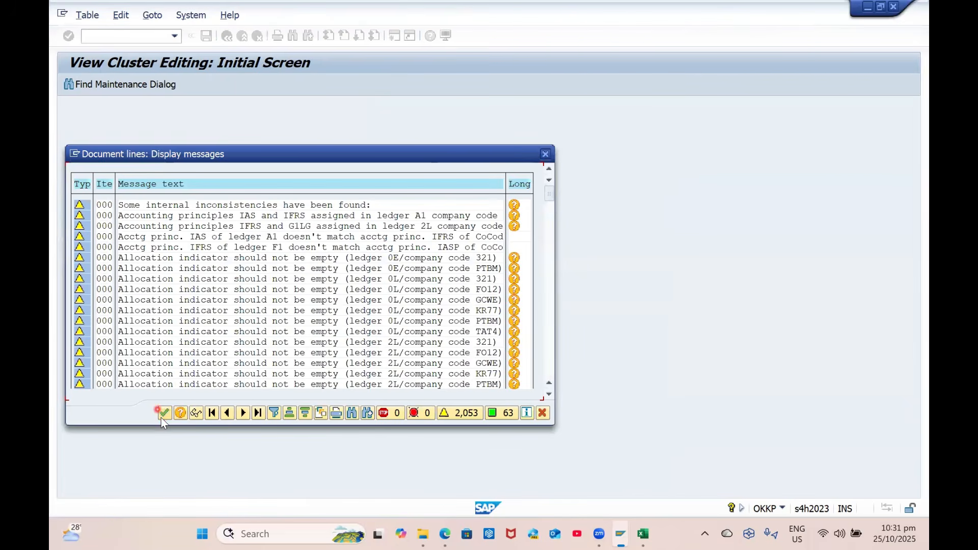
Save the GP00 controlling area changes, dismiss the consistency warnings, and return to the IMG
{"action": "left_click", "coordinate": [163, 413]}
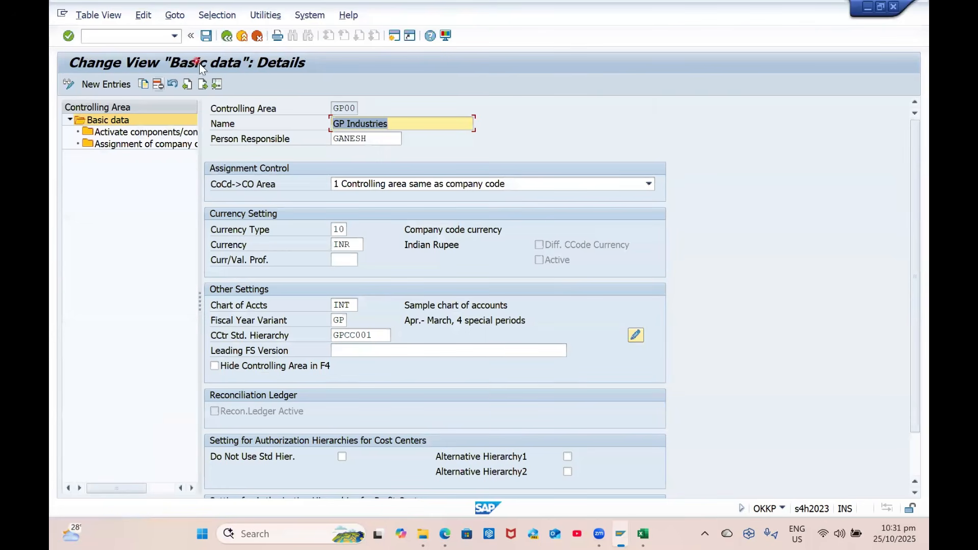
{"action": "left_click", "coordinate": [207, 38]}
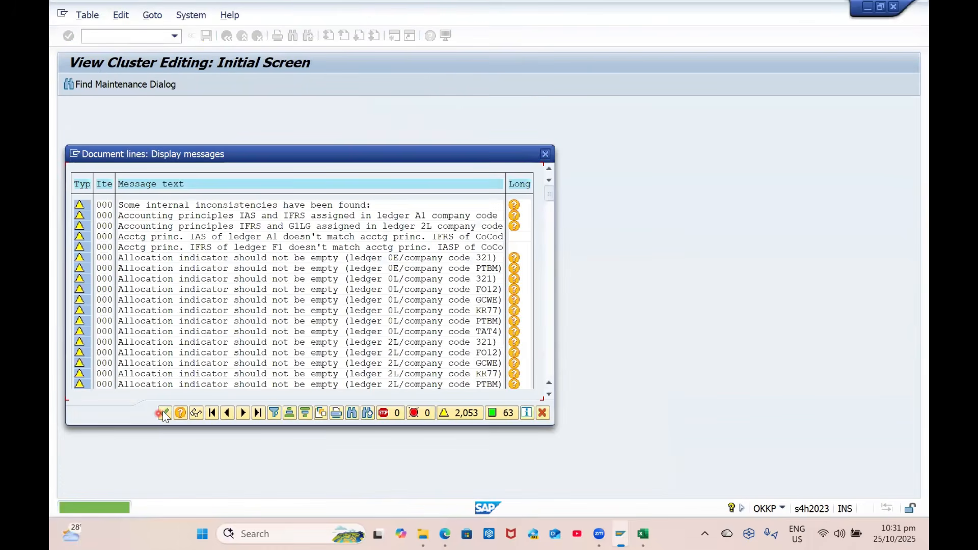
{"action": "left_click", "coordinate": [163, 411]}
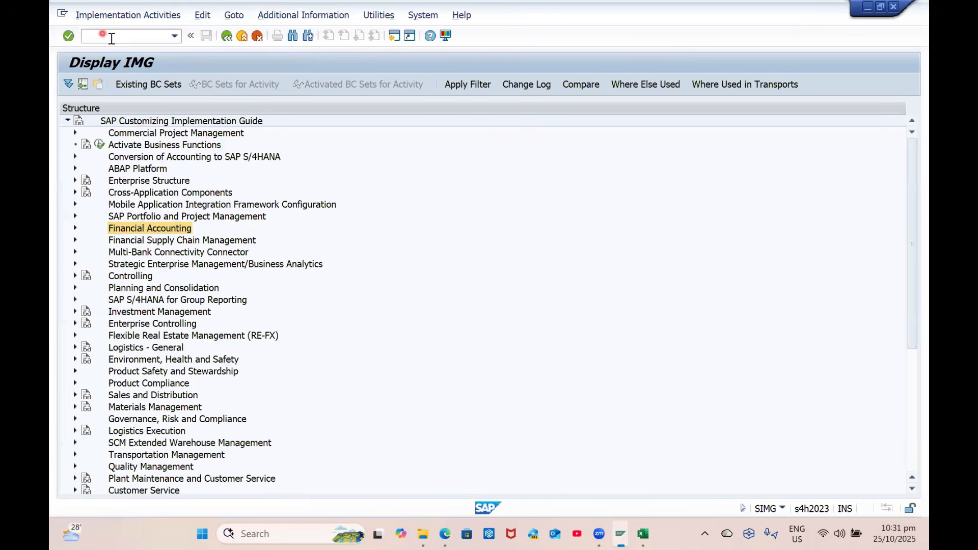
{"action": "left_click", "coordinate": [120, 38]}
{"action": "key", "text": "Return"}
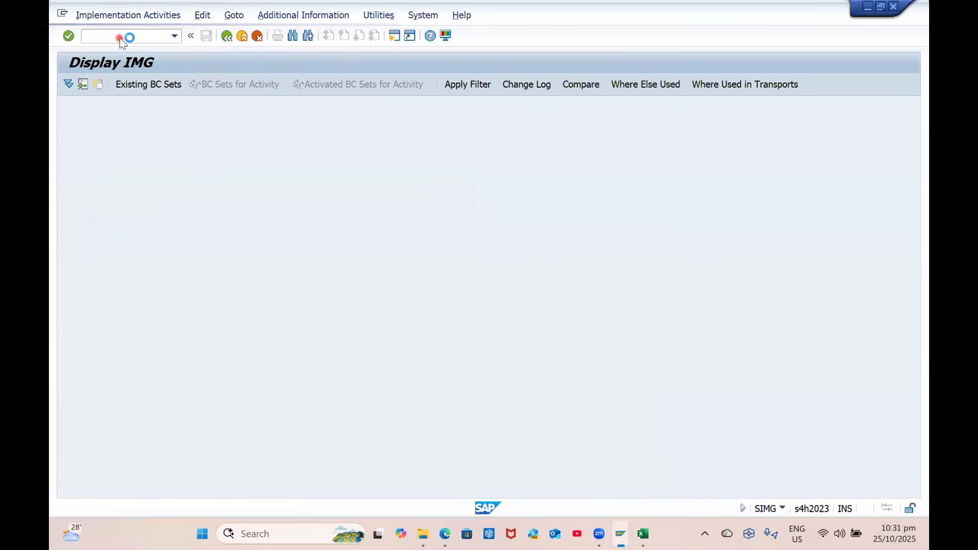
{"action": "key", "text": "Down"}
{"action": "key", "text": "Return"}
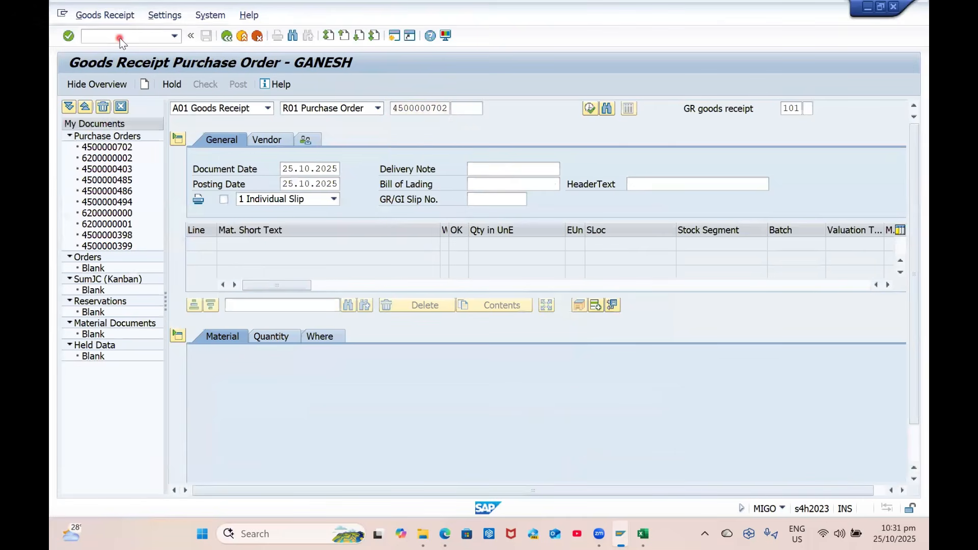
{"action": "key", "text": "Return"}
{"action": "scroll", "coordinate": [283, 436], "scroll_direction": "down", "scroll_amount": 1}
{"action": "left_click", "coordinate": [225, 474]}
{"action": "left_click", "coordinate": [489, 119]}
{"action": "key", "text": "Down"}
{"action": "key", "text": "Return"}
{"action": "key", "text": "Return"}
Check the receipt and read the error that G/L 792001 only accepts EUR
{"action": "left_click", "coordinate": [219, 84]}
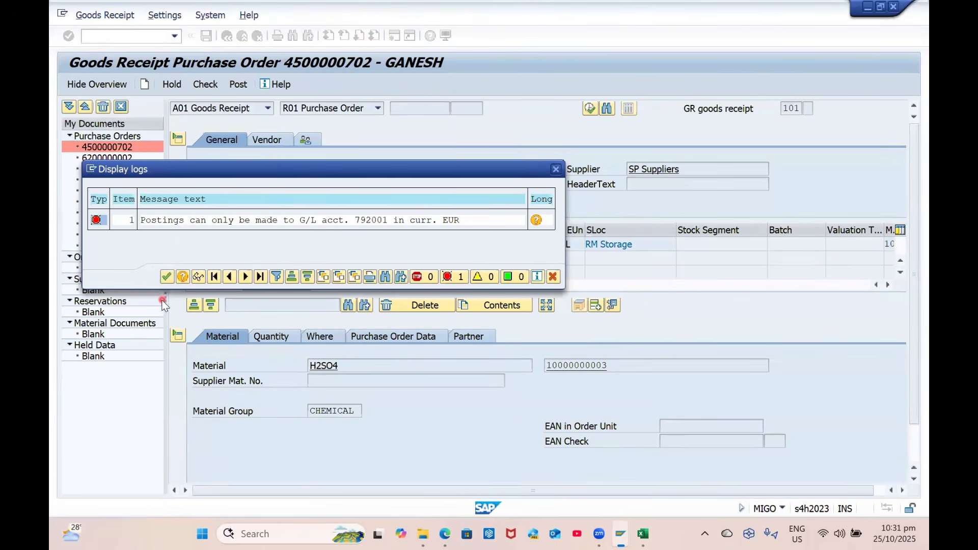
{"action": "double_click", "coordinate": [369, 221]}
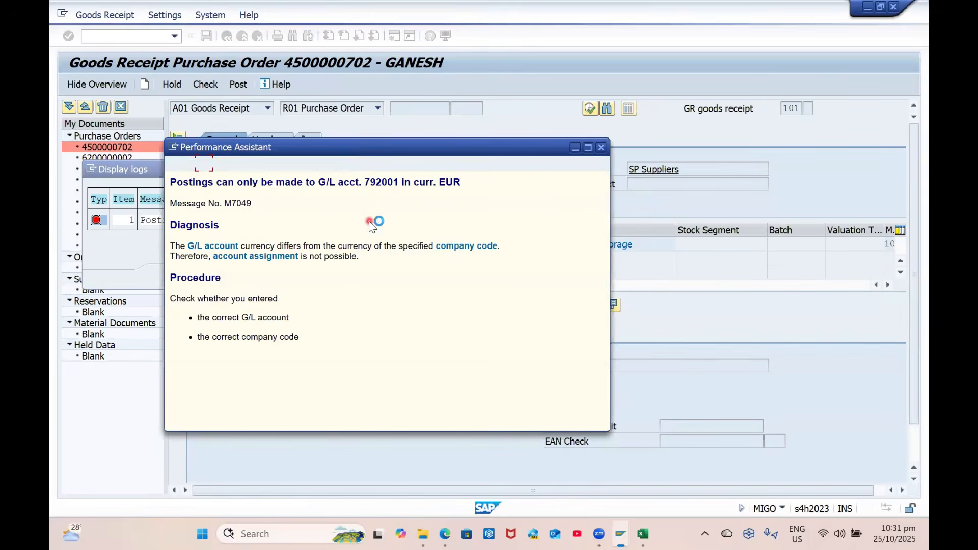
{"action": "double_click", "coordinate": [376, 184]}
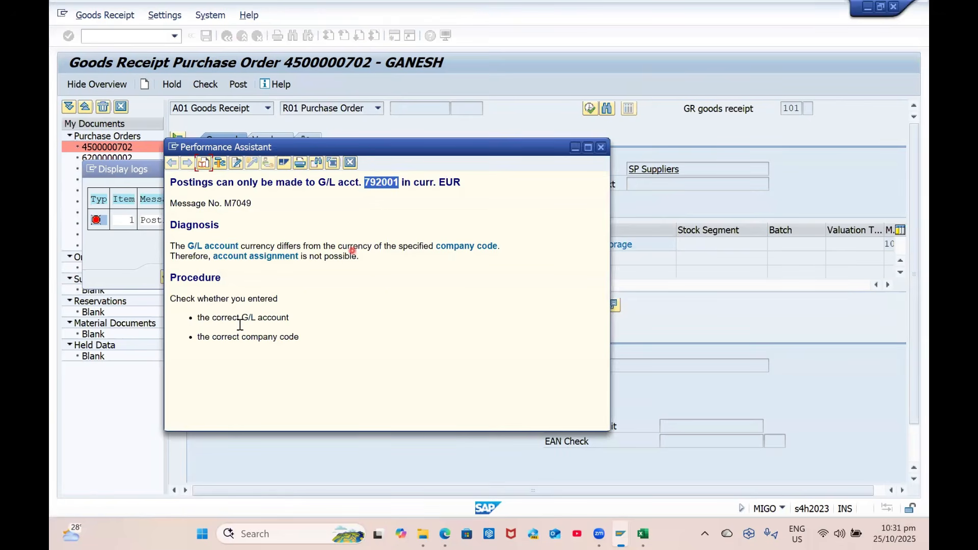
{"action": "left_click", "coordinate": [602, 148]}
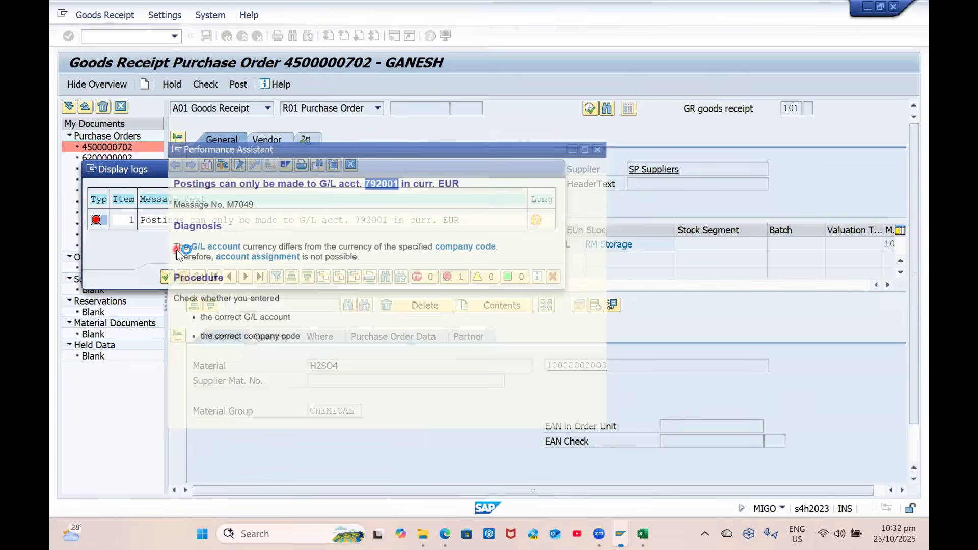
{"action": "double_click", "coordinate": [222, 220]}
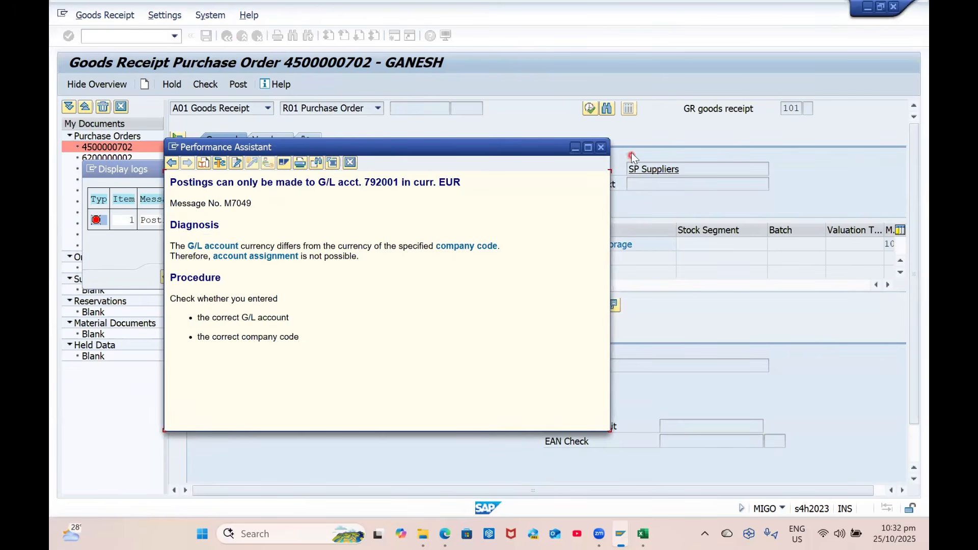
{"action": "left_click", "coordinate": [603, 147]}
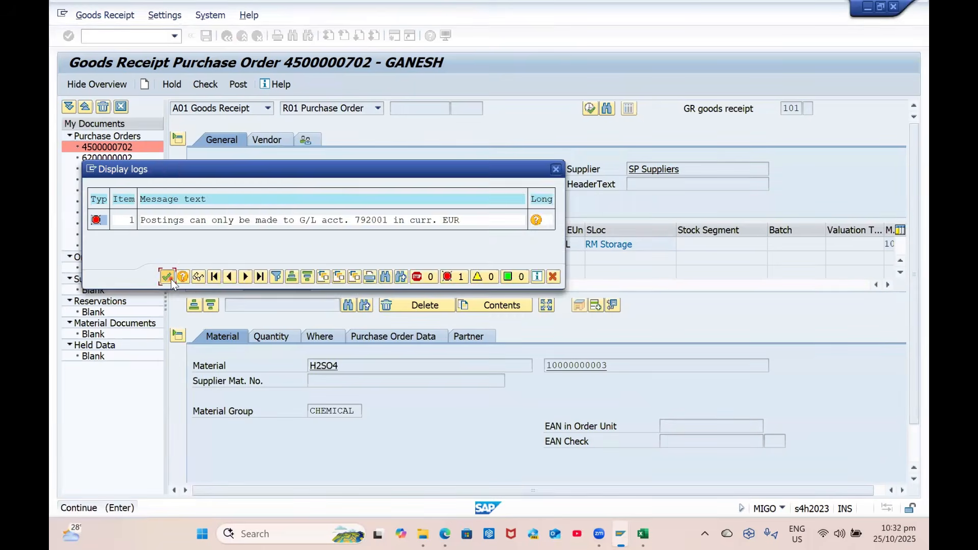
{"action": "left_click", "coordinate": [164, 276]}
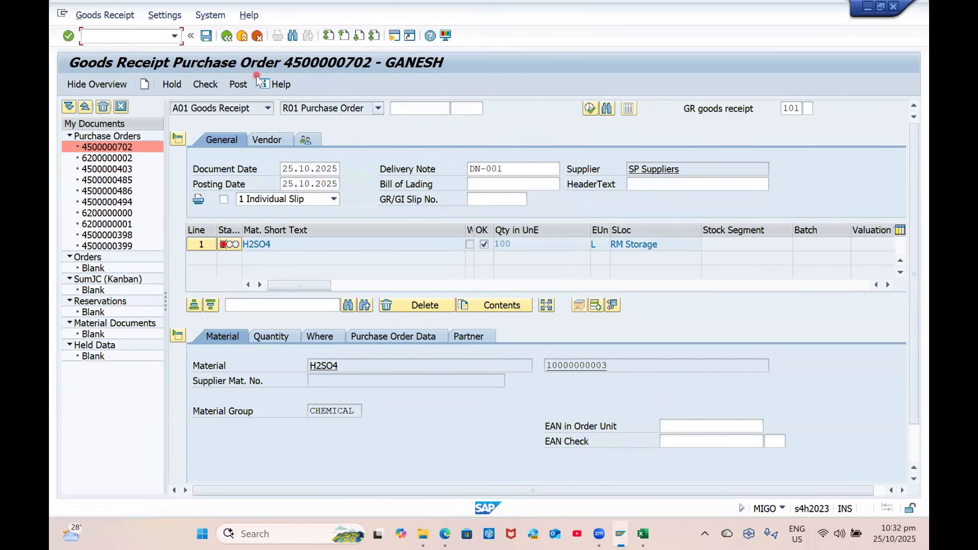
Open G/L account 792001 via /OFS00 in change mode and set texts WRX / GR/IR Clearing Account
{"action": "type", "text": "/OFS00"}
{"action": "key", "text": "Return"}
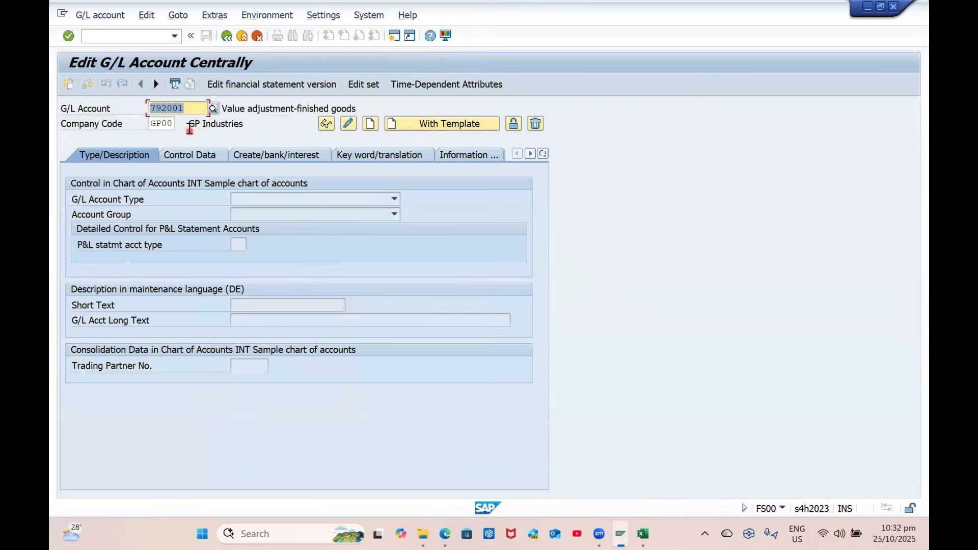
{"action": "key", "text": "Return"}
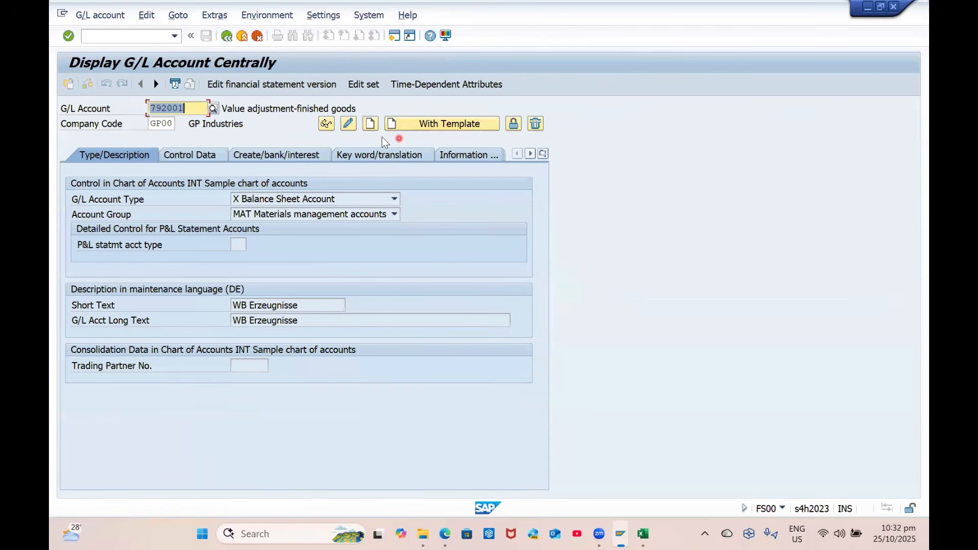
{"action": "left_click", "coordinate": [347, 125]}
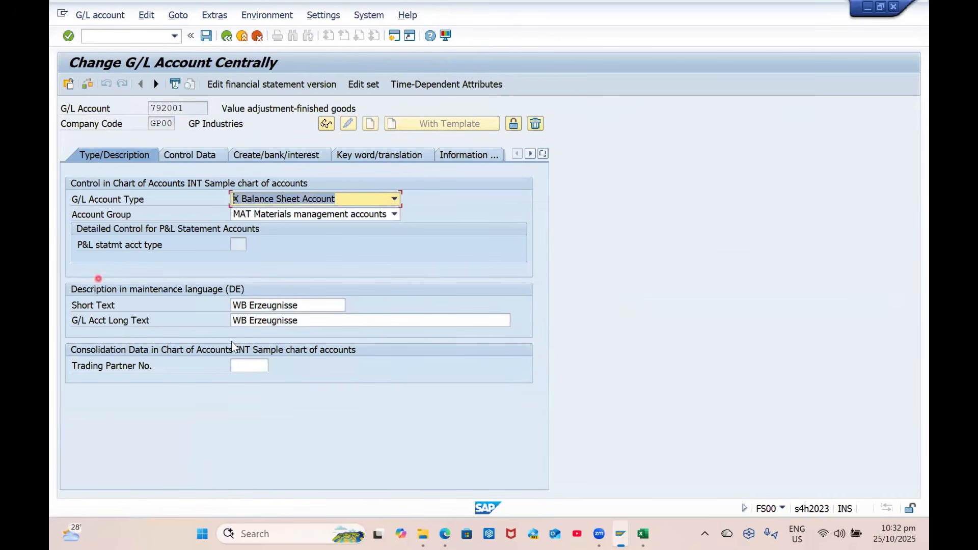
{"action": "left_click", "coordinate": [299, 308]}
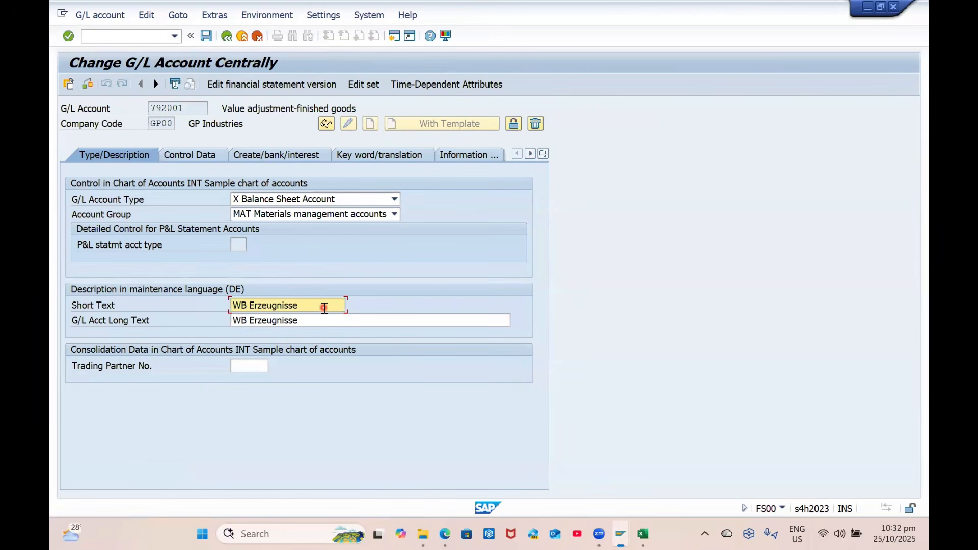
{"action": "key", "text": "ctrl+a"}
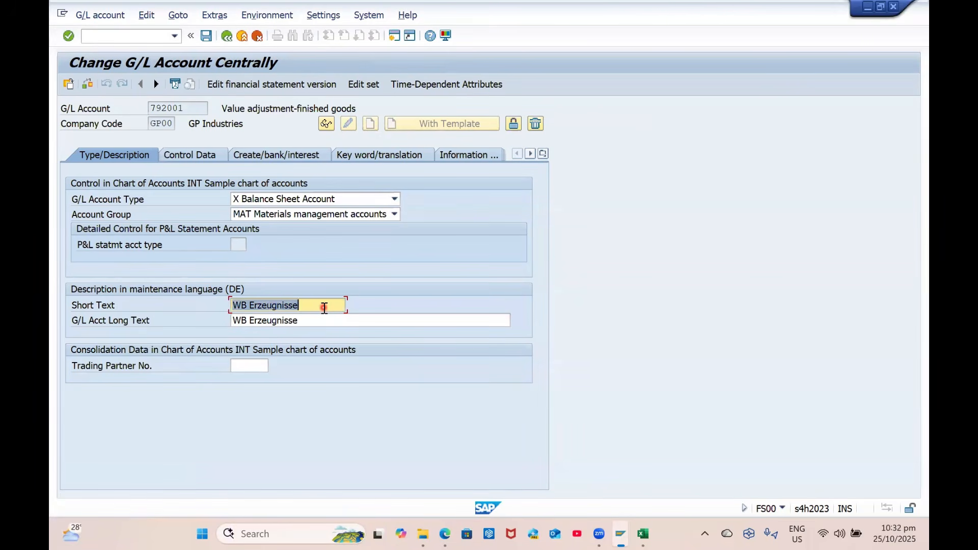
{"action": "type", "text": "WRX"}
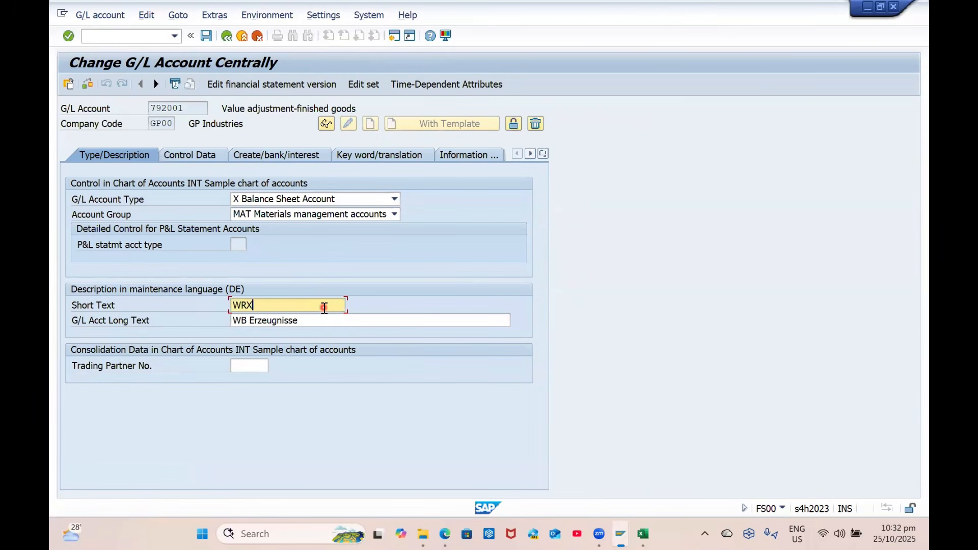
{"action": "key", "text": "Tab"}
{"action": "type", "text": "G"}
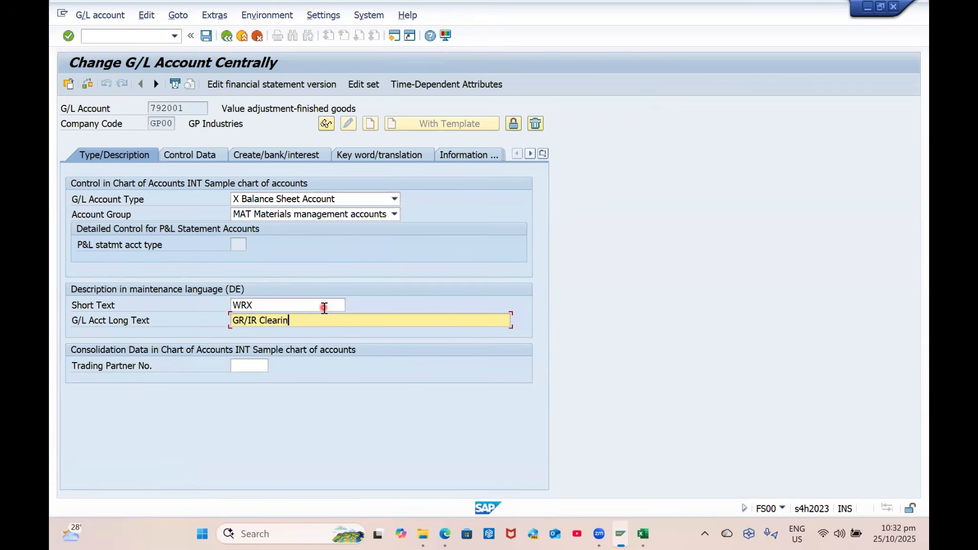
{"action": "key", "text": "Return"}
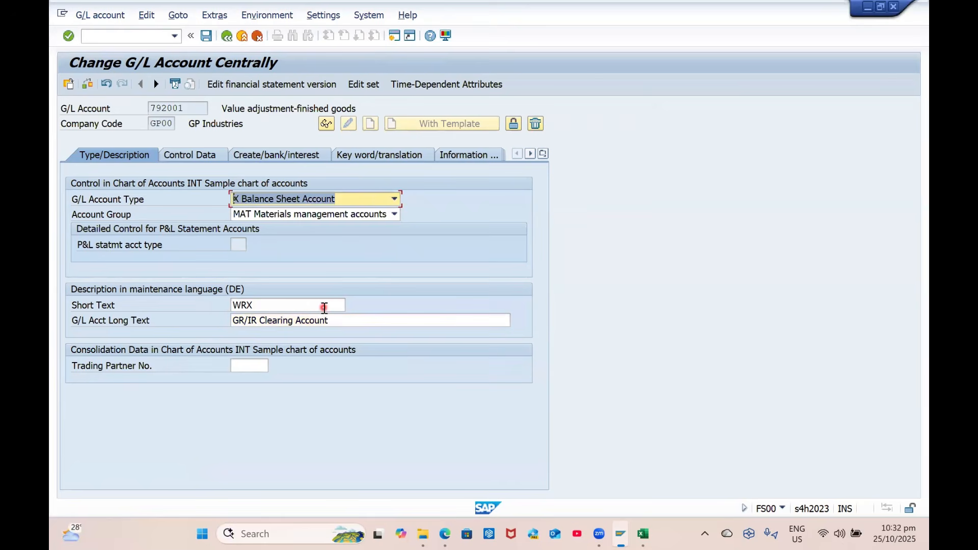
Set account currency INR and tax category *, then save account 792001
{"action": "left_click", "coordinate": [189, 155]}
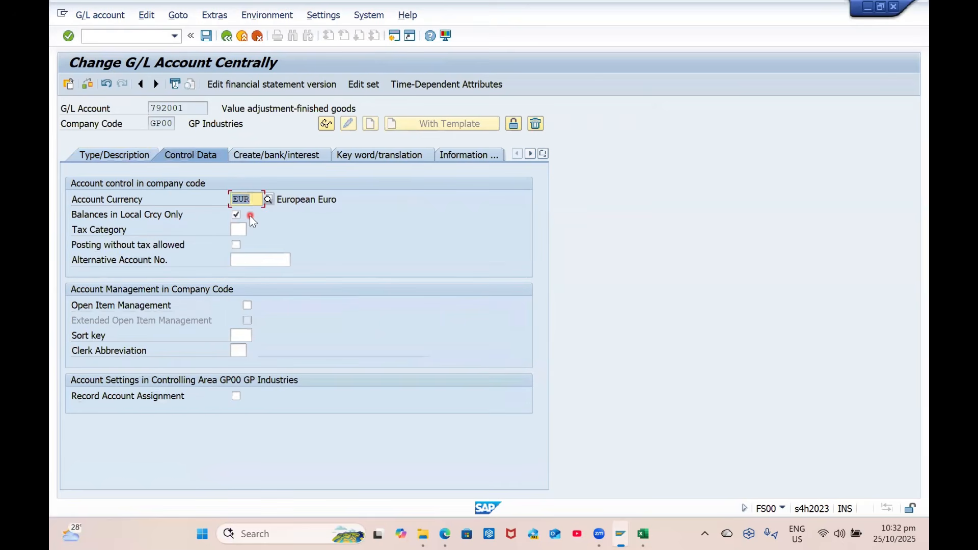
{"action": "type", "text": "inr"}
{"action": "key", "text": "Return"}
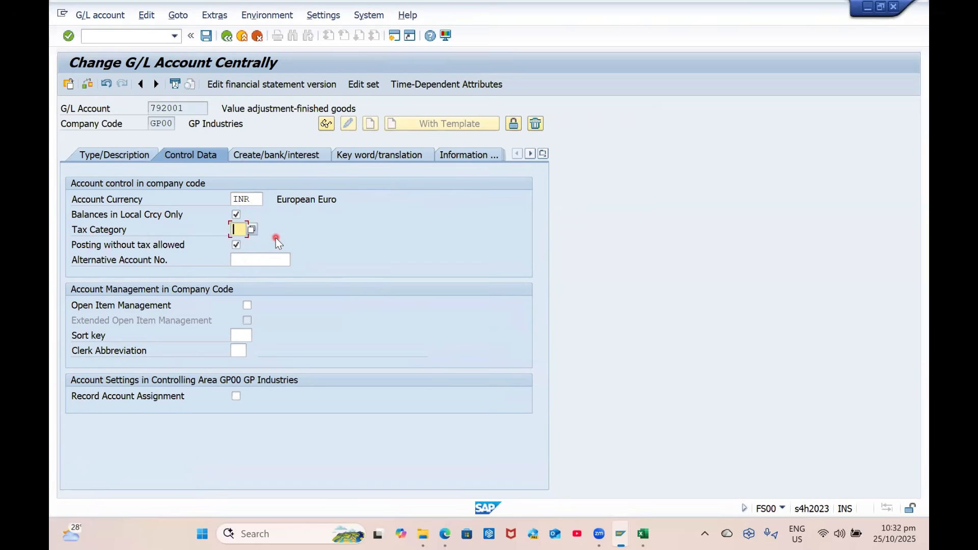
{"action": "type", "text": "*"}
{"action": "key", "text": "Return"}
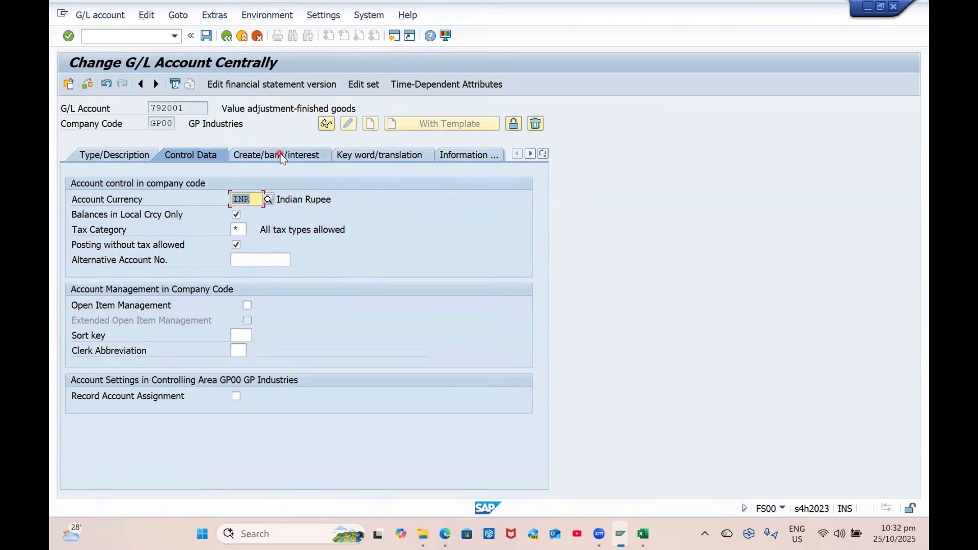
{"action": "left_click", "coordinate": [280, 156]}
{"action": "left_click", "coordinate": [206, 37]}
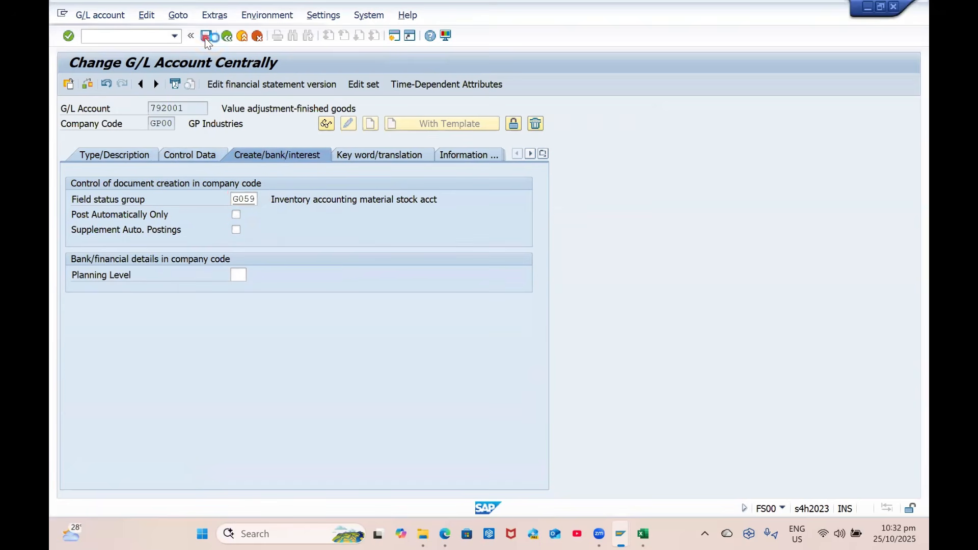
{"action": "key", "text": "Return"}
Load G/L account 300000 and set its account currency to INR
{"action": "type", "text": "300000"}
{"action": "key", "text": "Return"}
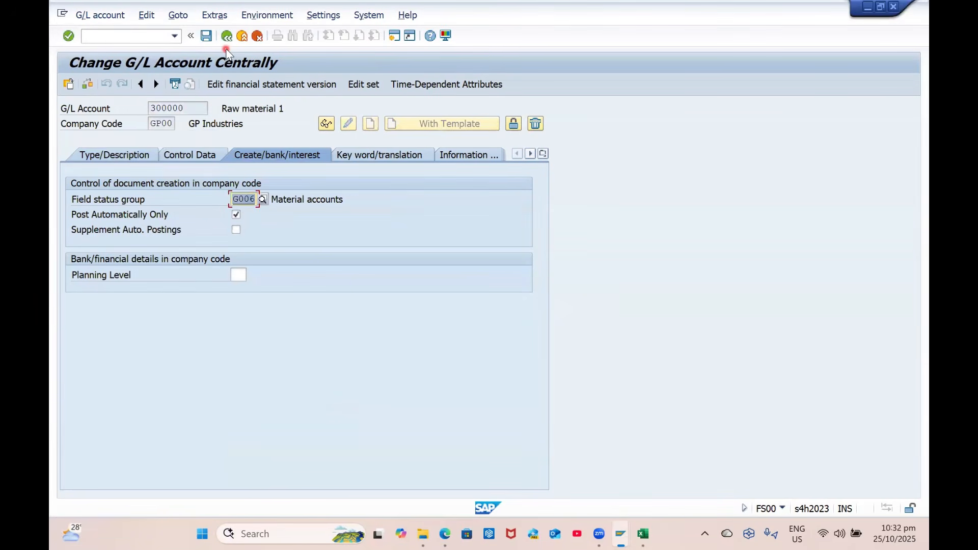
{"action": "left_click", "coordinate": [201, 159]}
{"action": "type", "text": "INR"}
{"action": "key", "text": "Return"}
Change the short and long text of account 300000 from Sales Revenue to 'Stock Account'
{"action": "left_click", "coordinate": [135, 157]}
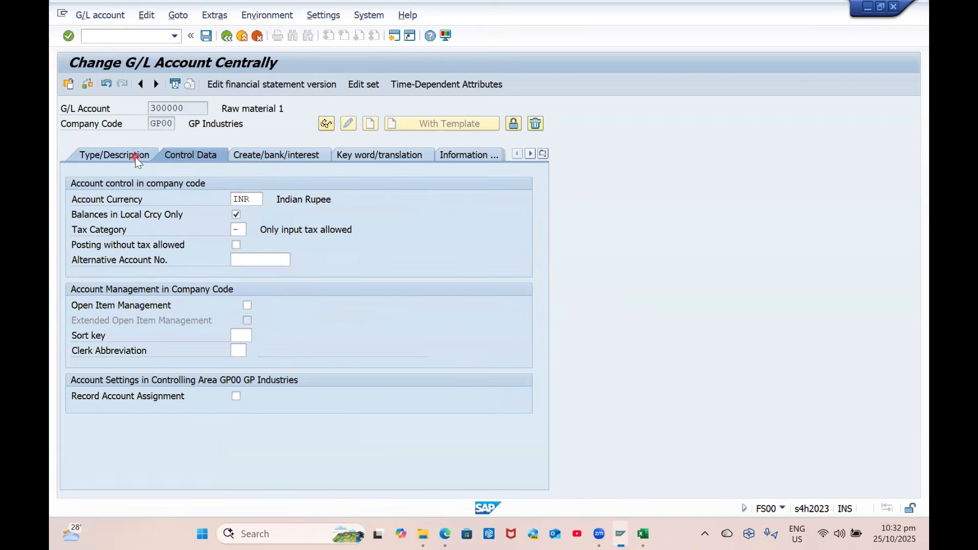
{"action": "left_click", "coordinate": [294, 307]}
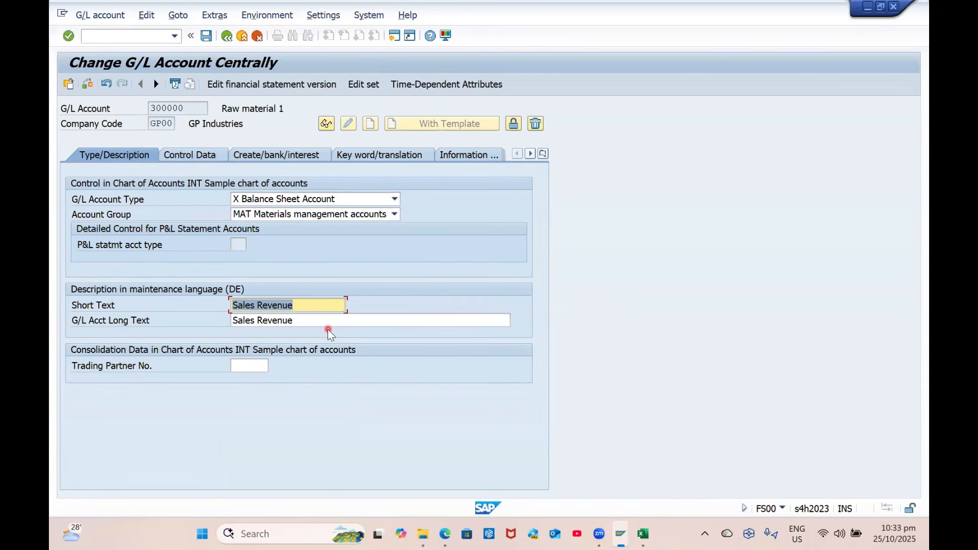
{"action": "type", "text": "Stc"}
{"action": "type", "text": "ock Account"}
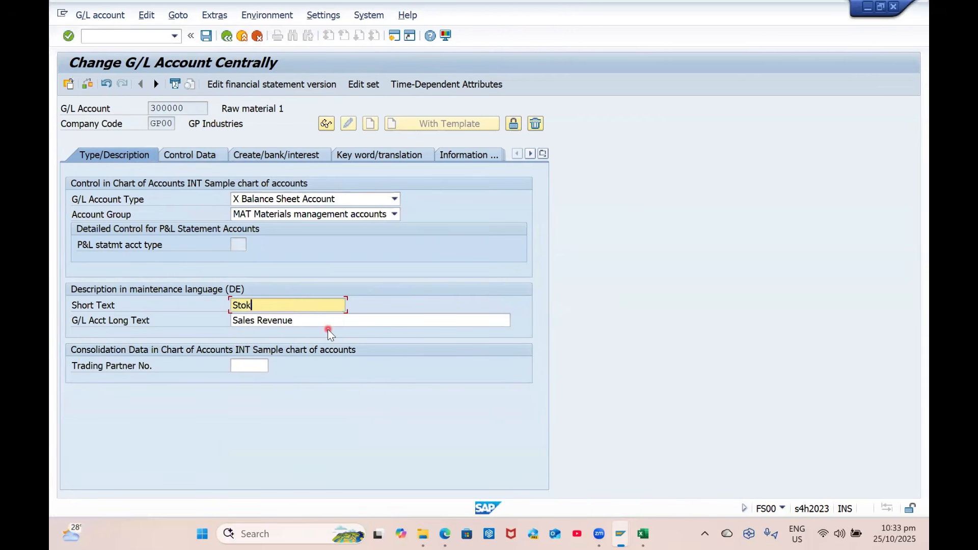
{"action": "key", "text": "Tab"}
{"action": "type", "text": "S"}
{"action": "key", "text": "BackSpace"}
{"action": "type", "text": "I"}
{"action": "key", "text": "BackSpace"}
{"action": "type", "text": "W"}
{"action": "key", "text": "BackSpace"}
{"action": "type", "text": "Stock Account"}
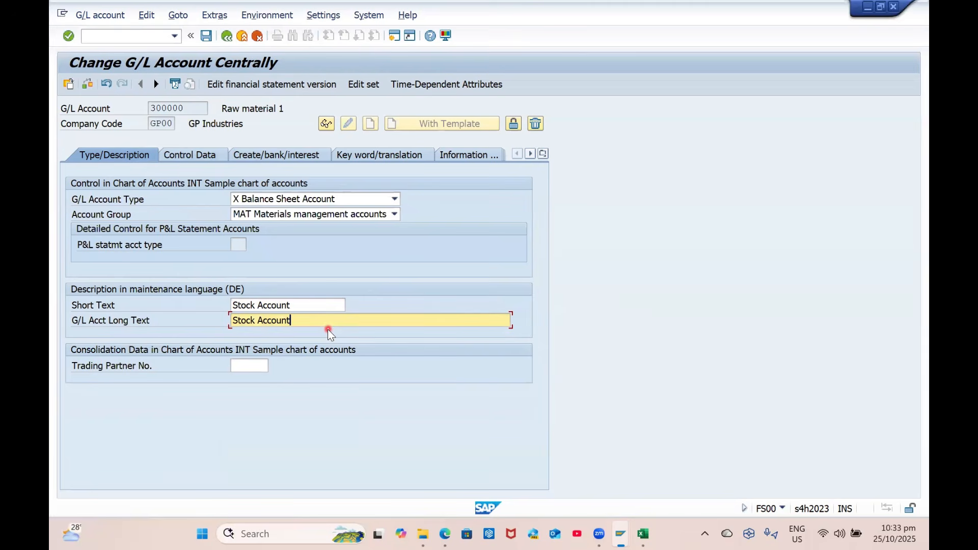
Save account 300000 and leave the G/L account maintenance screen
{"action": "key", "text": "ctrl+s"}
{"action": "key", "text": "Return"}
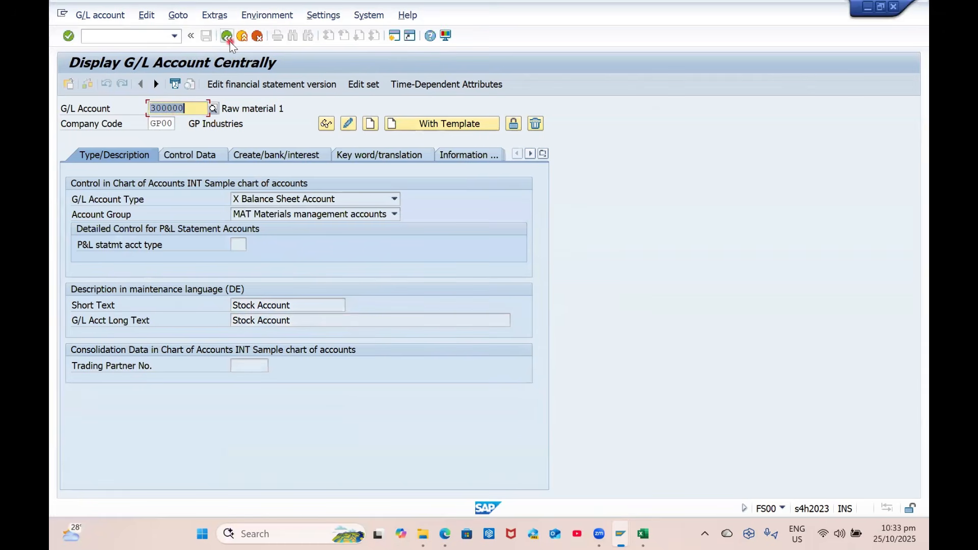
{"action": "left_click", "coordinate": [227, 37]}
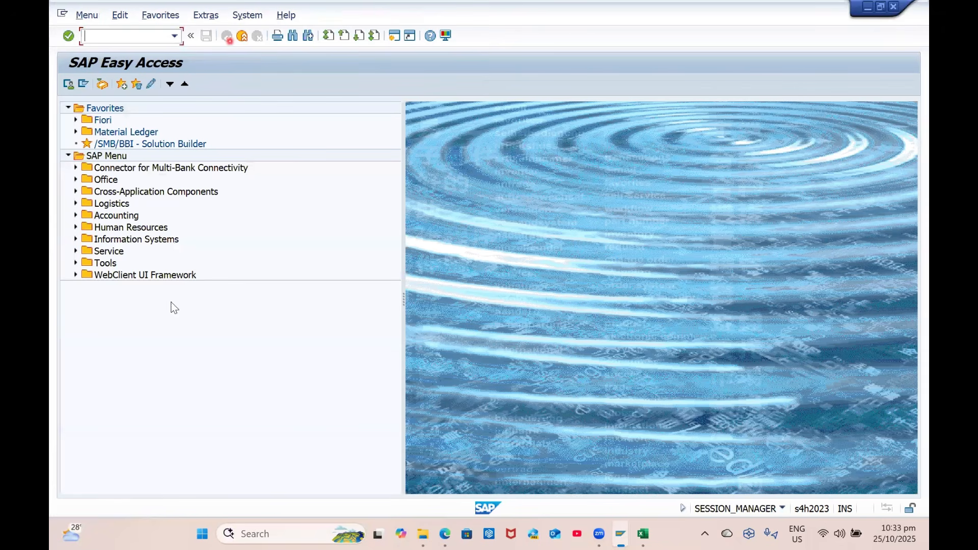
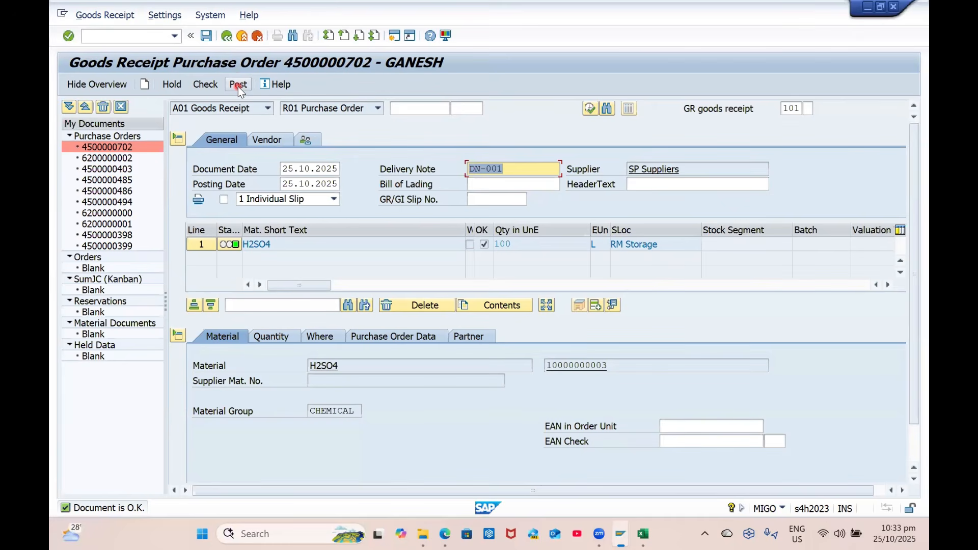
{"action": "left_click", "coordinate": [237, 86]}
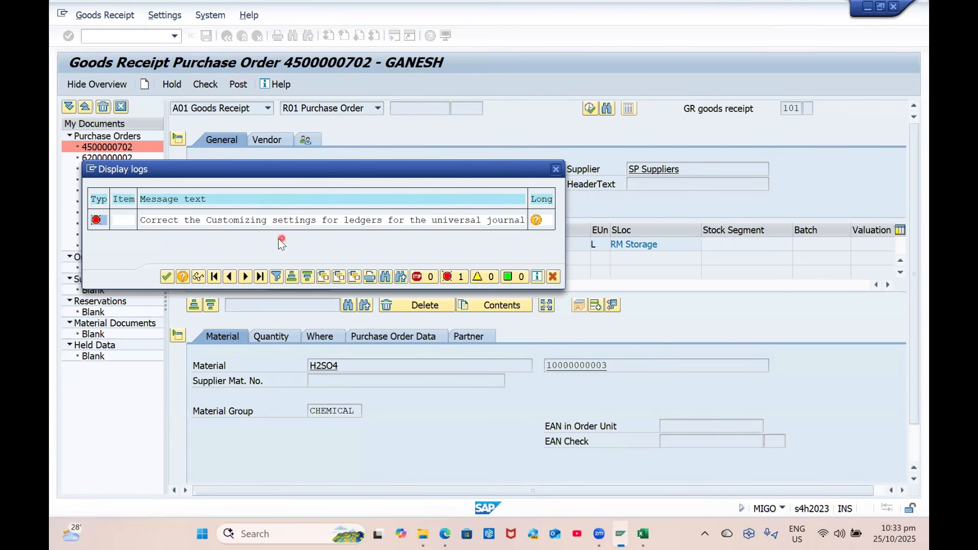
{"action": "left_click", "coordinate": [536, 220]}
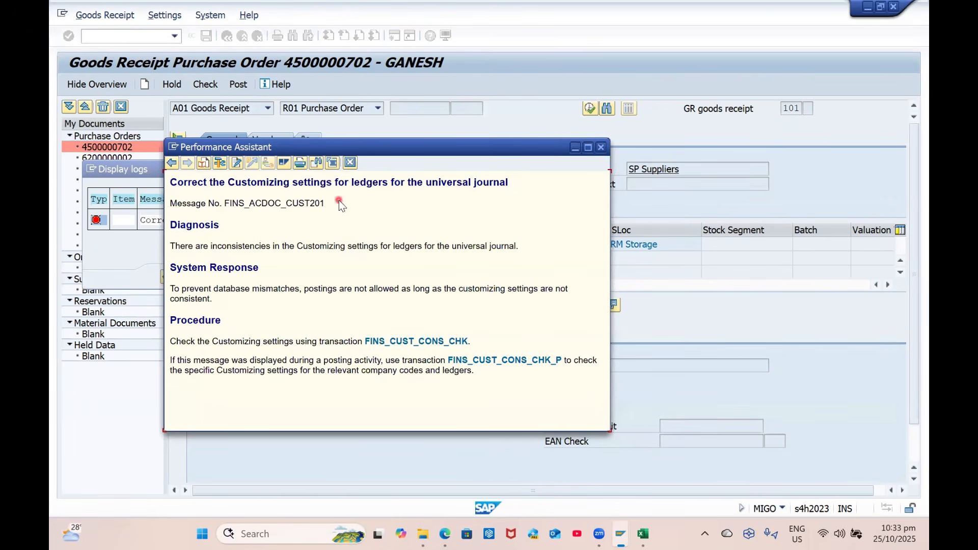
{"action": "left_click_drag", "start_coordinate": [337, 202], "coordinate": [169, 181]}
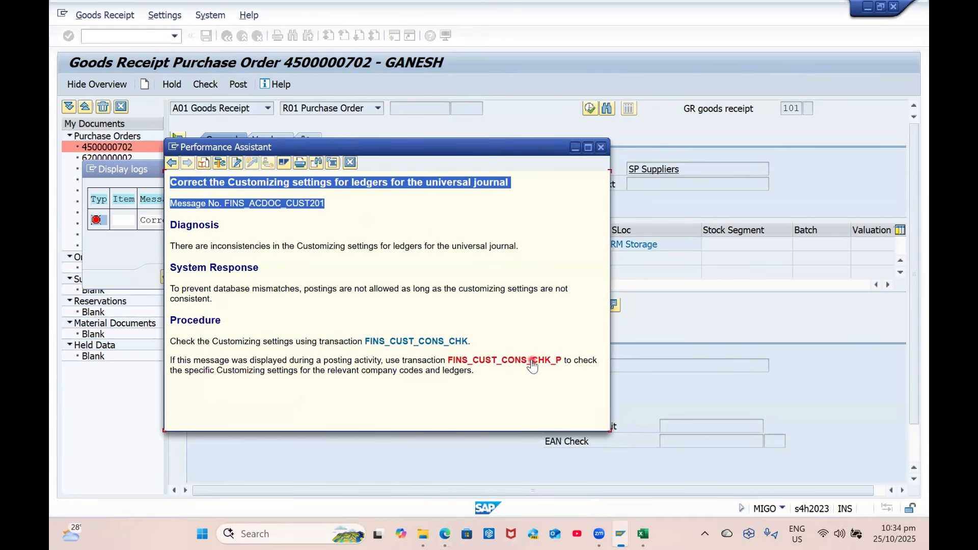
{"action": "left_click", "coordinate": [565, 357]}
{"action": "left_click_drag", "start_coordinate": [565, 357], "coordinate": [427, 350]}
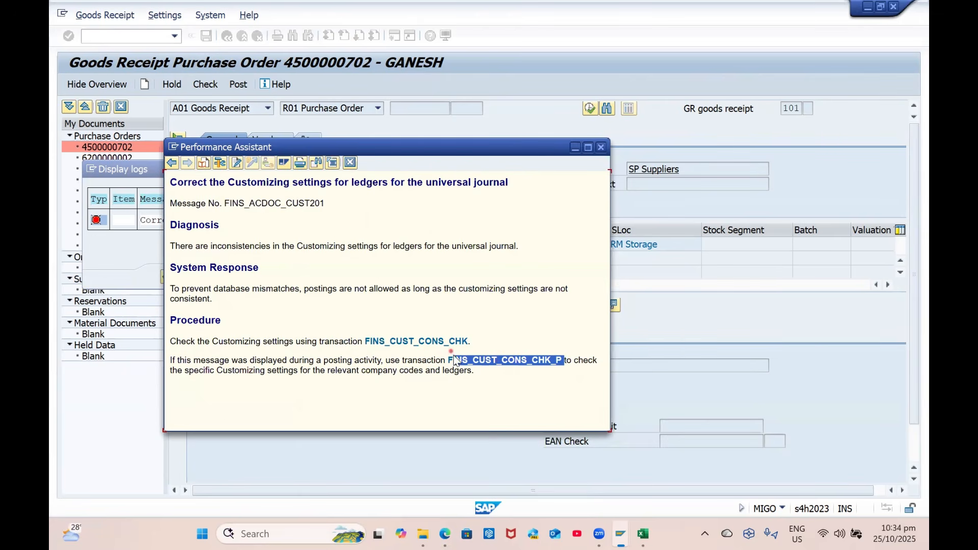
{"action": "key", "text": "shift+Left"}
{"action": "left_click", "coordinate": [601, 147]}
Start the company code and ledger customizing check with manual values: company code GP00, ledger group 0001
{"action": "key", "text": "alt+Tab"}
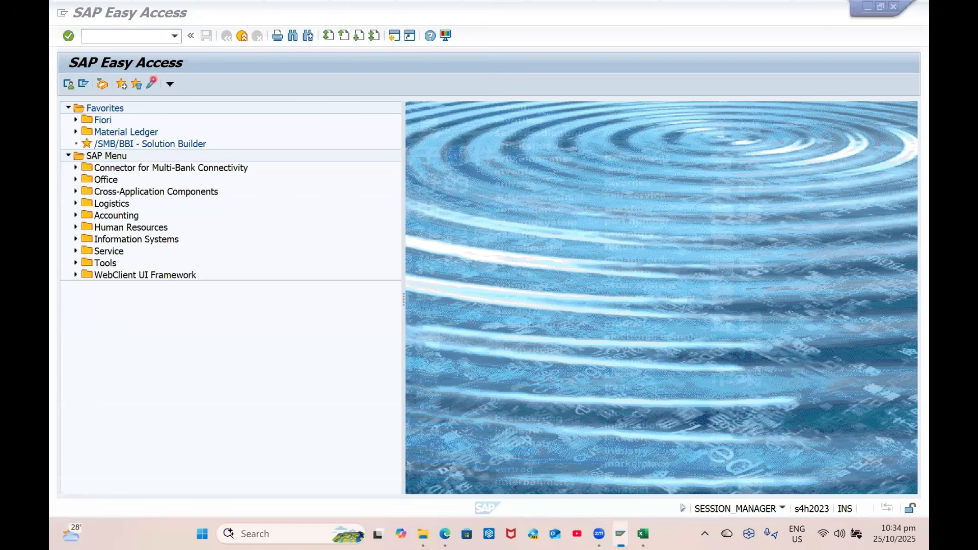
{"action": "left_click", "coordinate": [106, 121]}
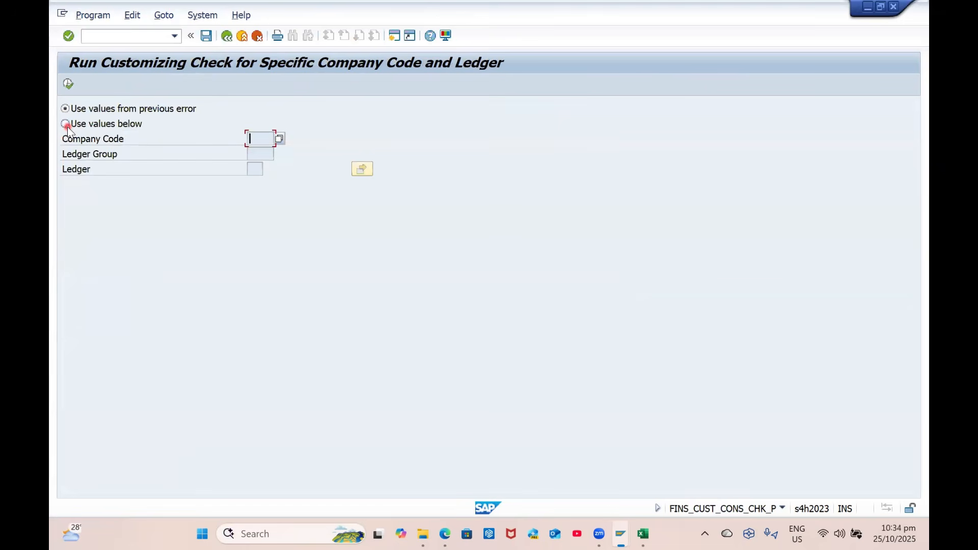
{"action": "left_click", "coordinate": [65, 124]}
{"action": "left_click", "coordinate": [272, 143]}
{"action": "type", "text": "gp00"}
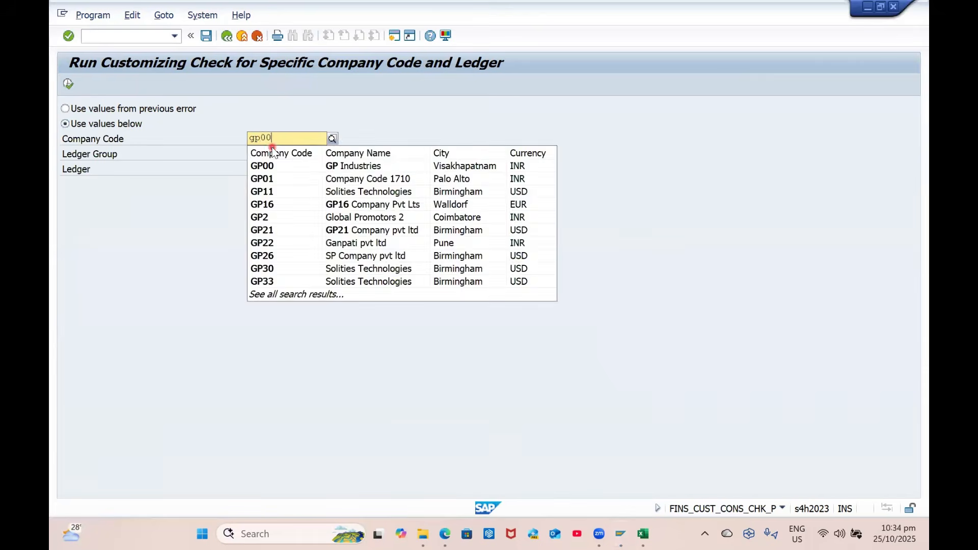
{"action": "key", "text": "Tab"}
{"action": "type", "text": "00"}
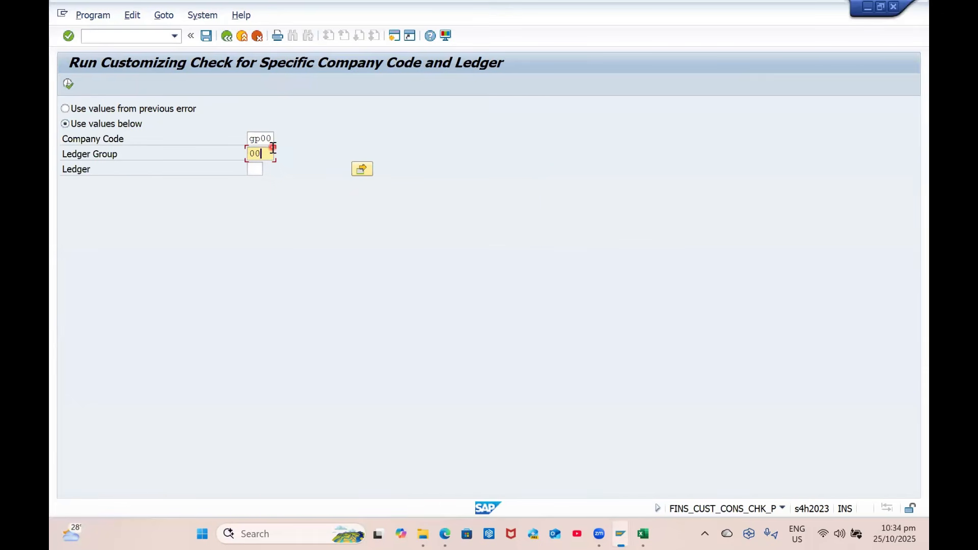
{"action": "key", "text": "Tab"}
{"action": "key", "text": "Return"}
{"action": "left_click", "coordinate": [269, 169]}
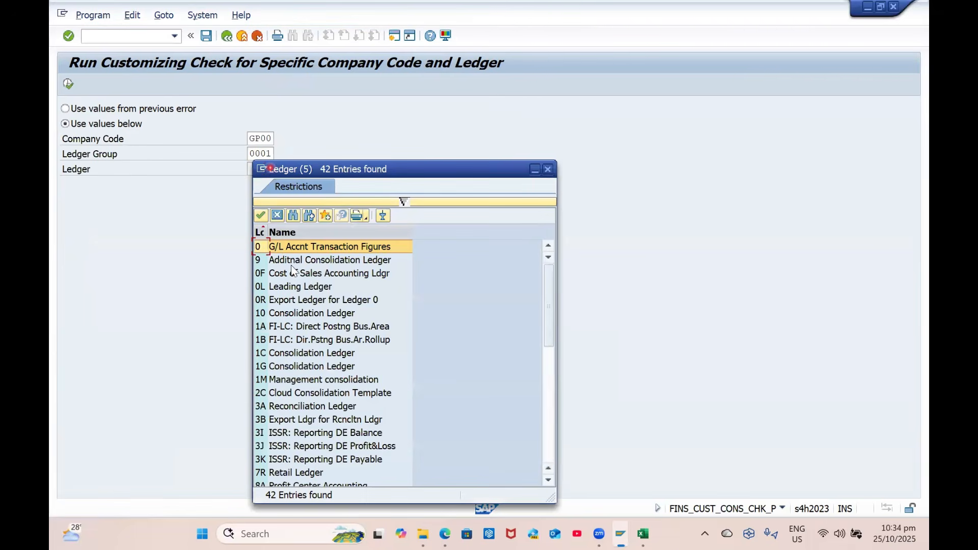
{"action": "scroll", "coordinate": [340, 293], "scroll_direction": "down", "scroll_amount": 8}
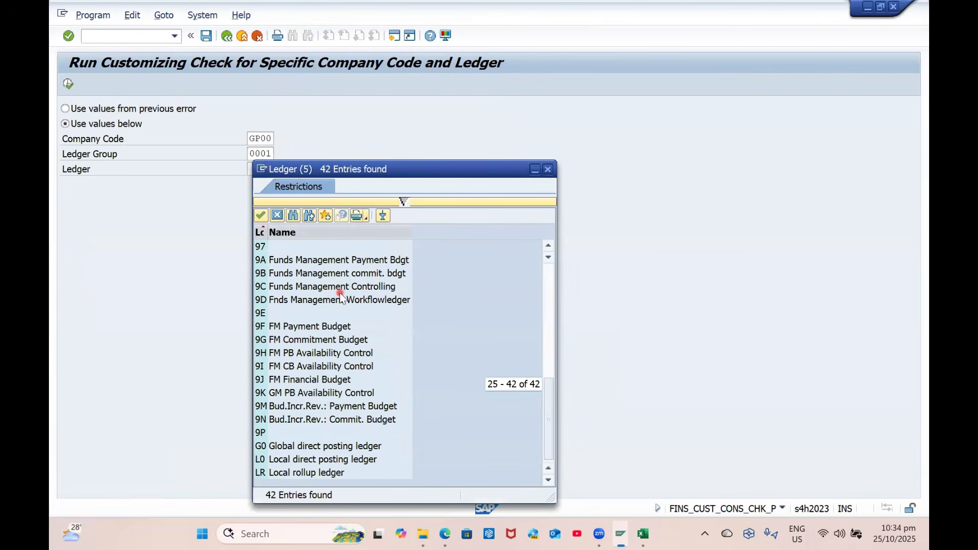
Re-read the goods receipt error's long text, then run the check for GP00 / 0001
{"action": "key", "text": "alt+Tab"}
{"action": "key", "text": "Tab"}
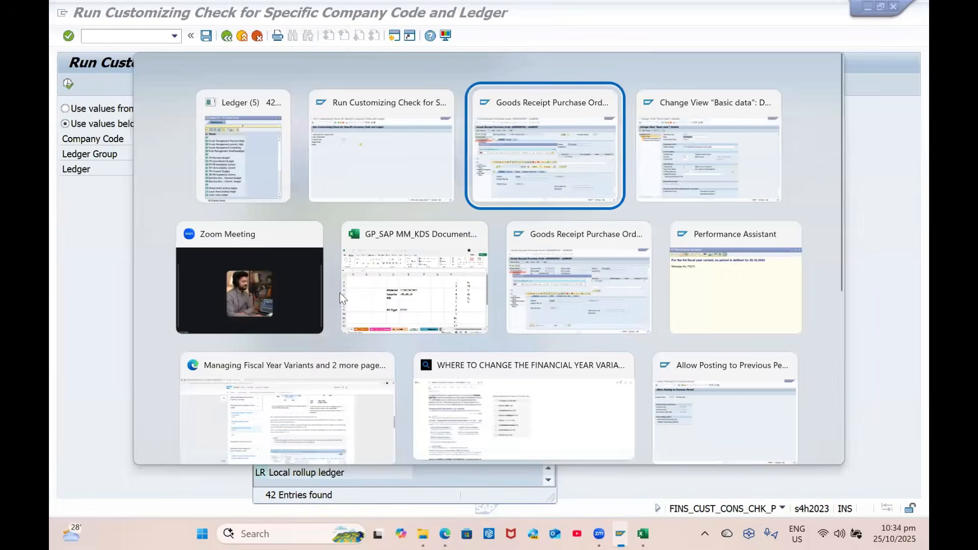
{"action": "left_click", "coordinate": [535, 221]}
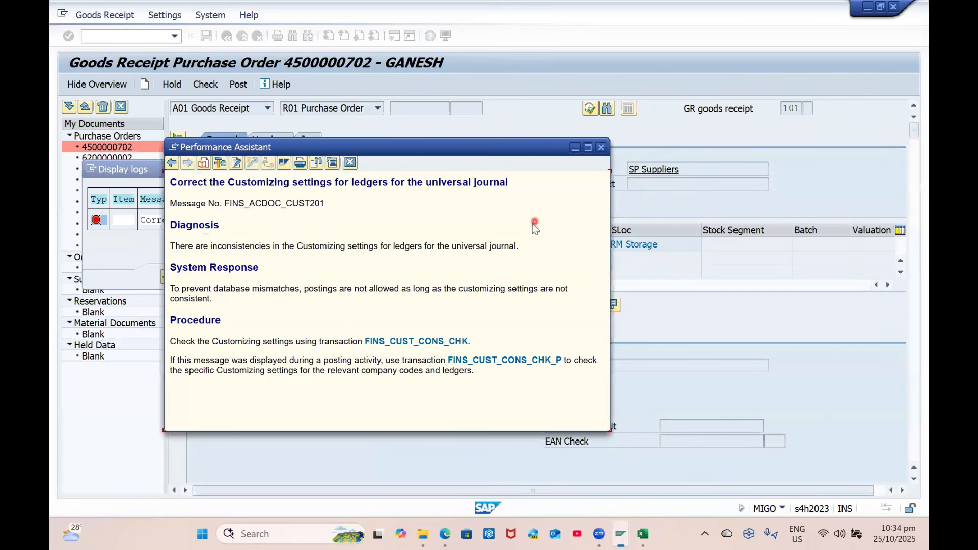
{"action": "key", "text": "Escape"}
{"action": "key", "text": "alt+Tab"}
{"action": "left_click", "coordinate": [547, 169]}
{"action": "left_click", "coordinate": [68, 83]}
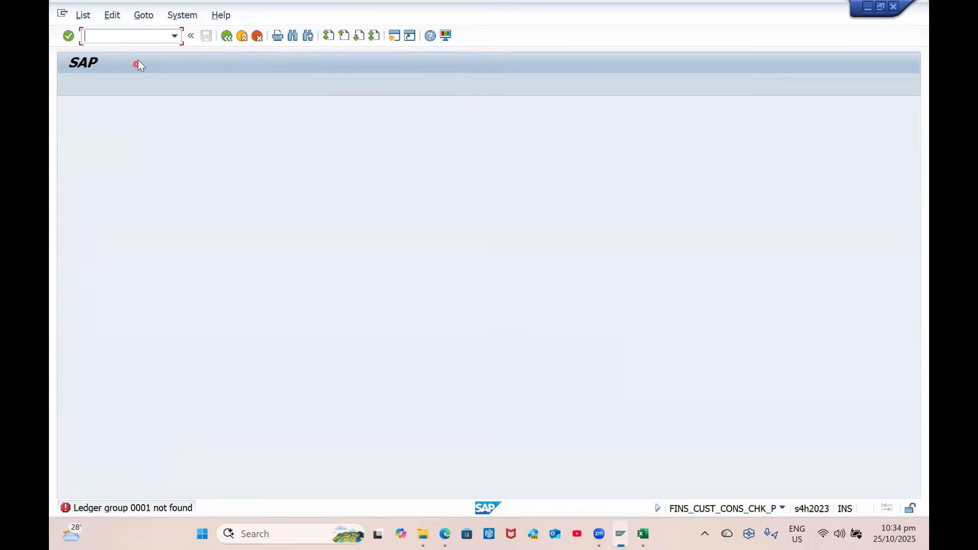
Restart the customizing check via /n using the previous error's values, and run it
{"action": "left_click", "coordinate": [127, 36]}
{"action": "type", "text": "/n"}
{"action": "key", "text": "Return"}
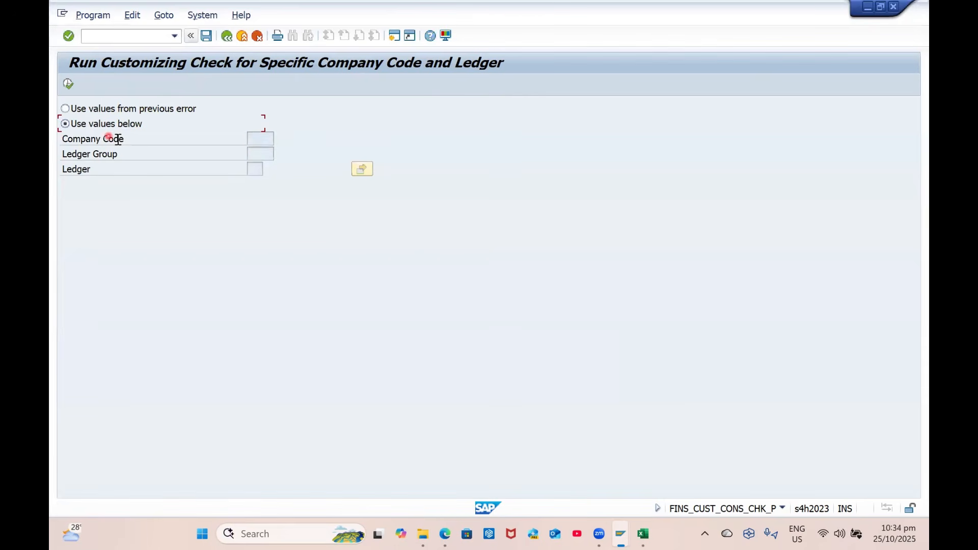
{"action": "left_click", "coordinate": [257, 139]}
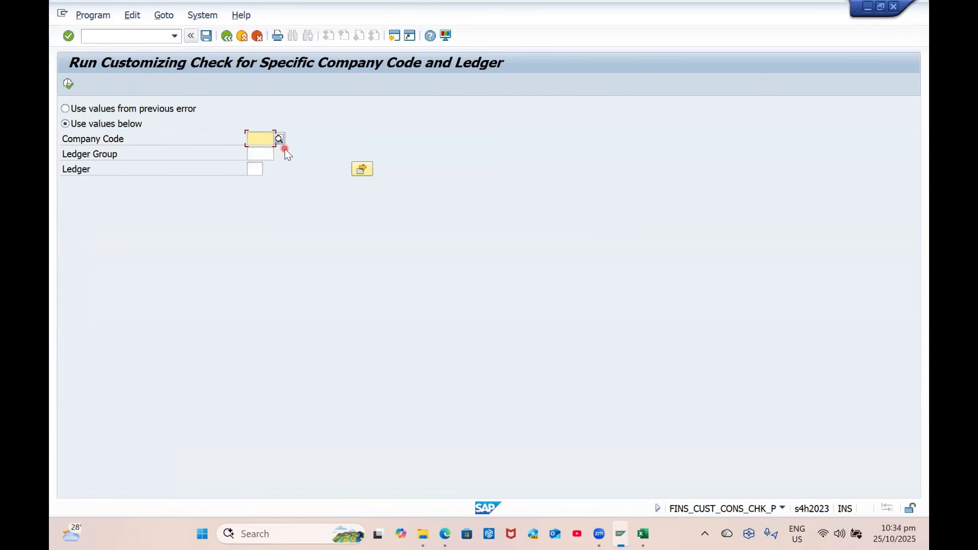
{"action": "left_click", "coordinate": [105, 108]}
{"action": "left_click", "coordinate": [69, 85]}
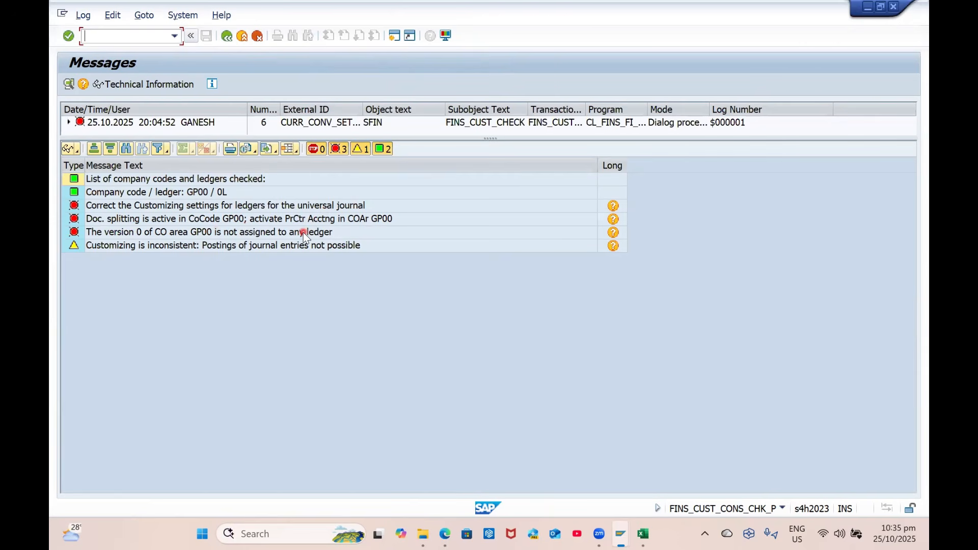
From the document splitting error's long text, open Activate Profit Center Accounting in Controlling Area without a project
{"action": "left_click", "coordinate": [612, 220]}
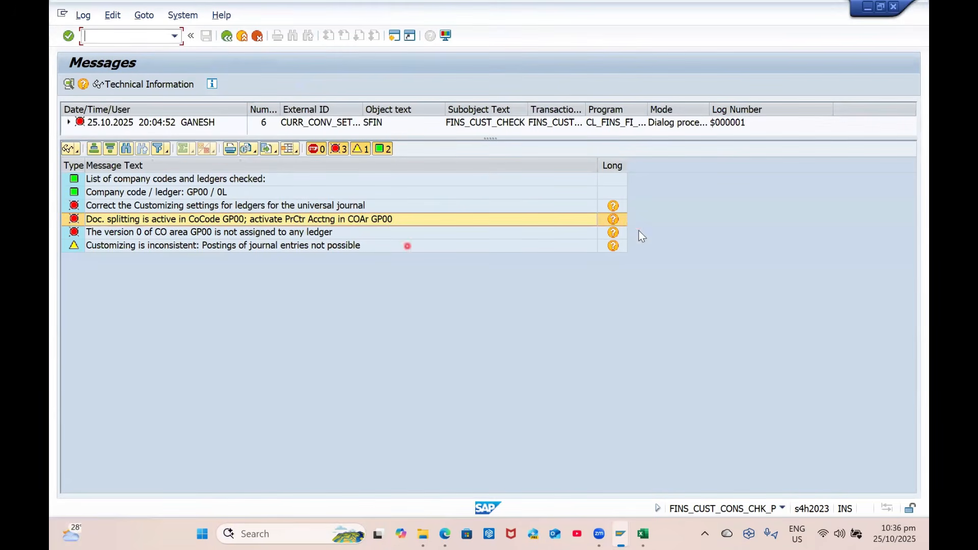
{"action": "left_click", "coordinate": [617, 219]}
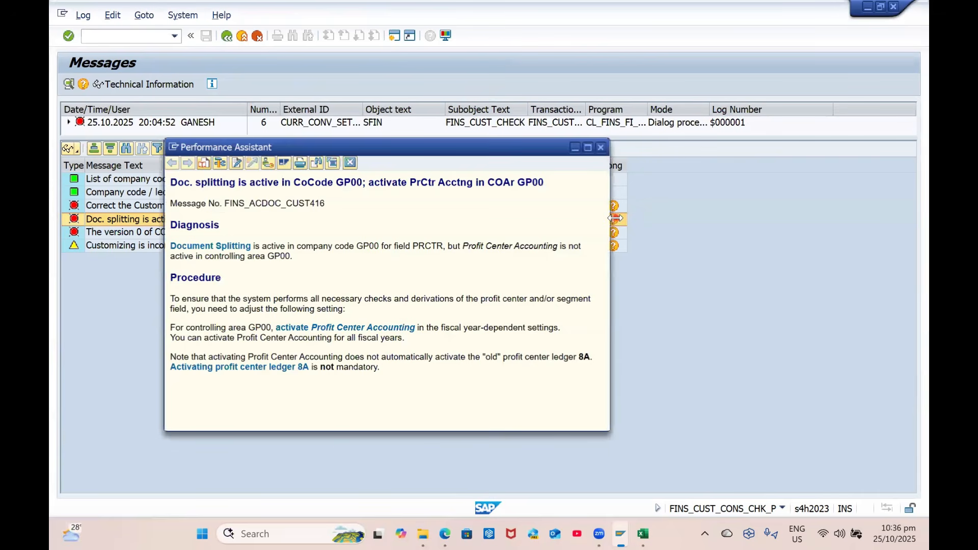
{"action": "left_click", "coordinate": [267, 163]}
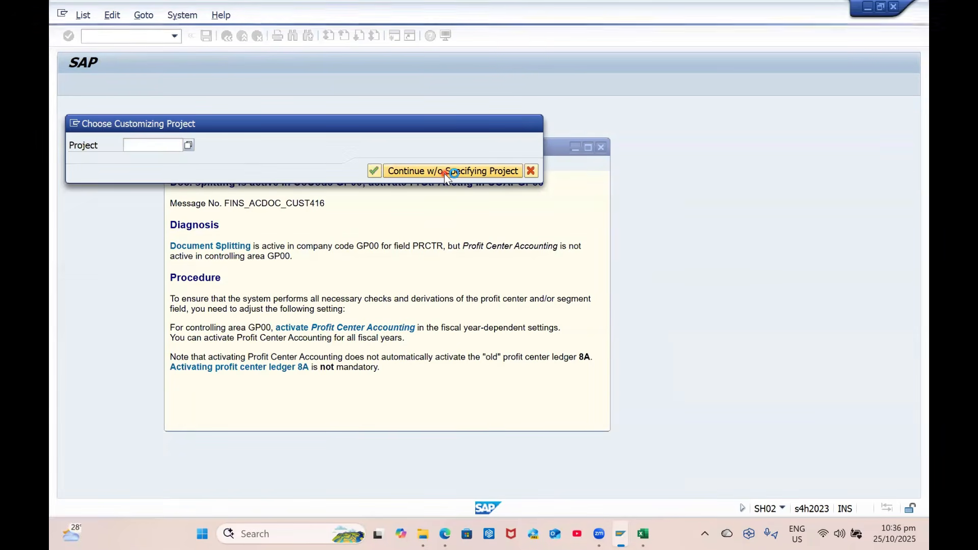
{"action": "left_click", "coordinate": [444, 173]}
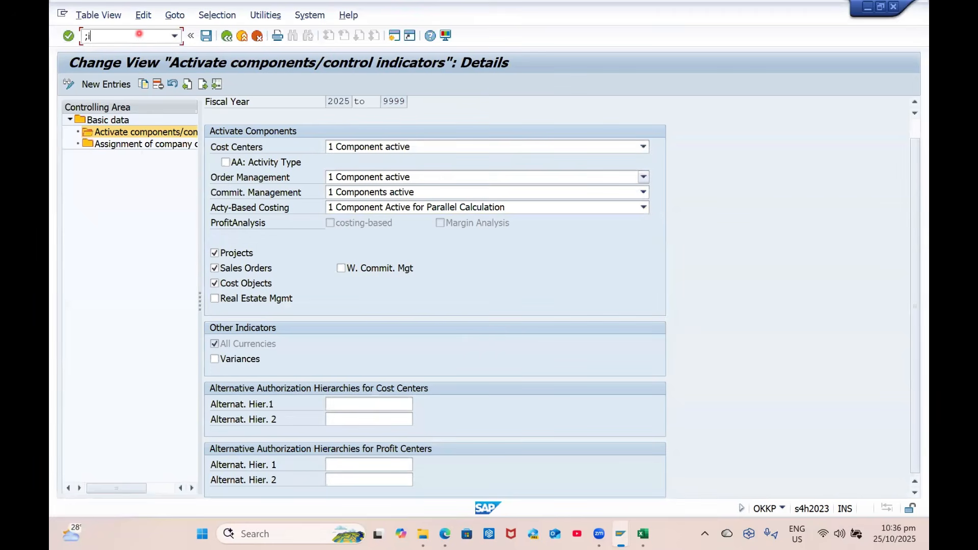
{"action": "type", "text": "/i"}
{"action": "key", "text": "Return"}
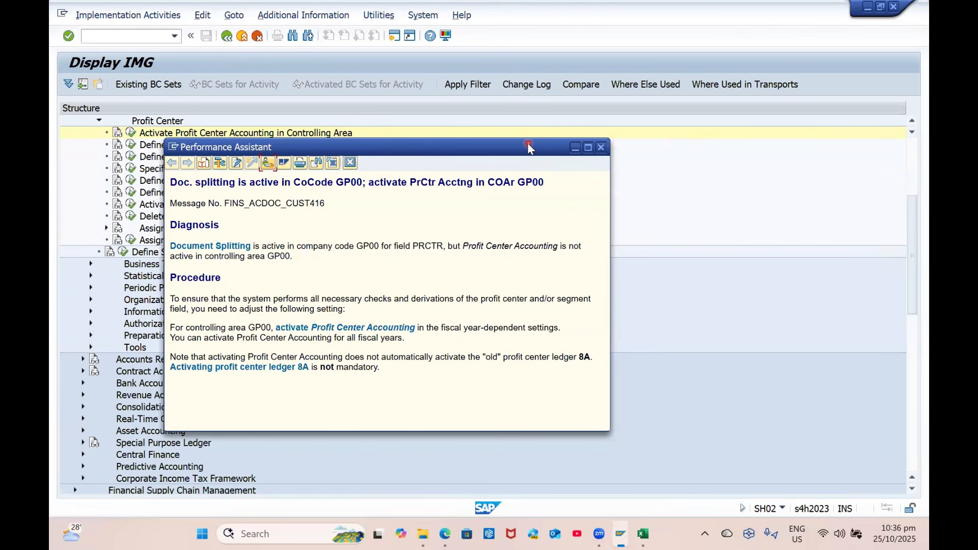
Run Activate Profit Center Accounting and position the table on controlling area GP00, fiscal year 2025
{"action": "left_click_drag", "start_coordinate": [527, 143], "coordinate": [315, 374]}
{"action": "scroll", "coordinate": [222, 179], "scroll_direction": "up", "scroll_amount": 3}
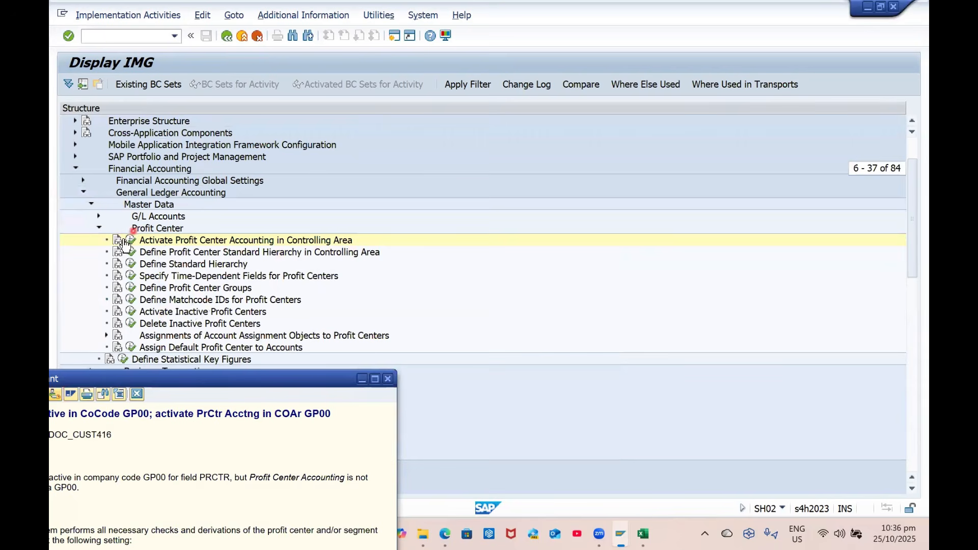
{"action": "left_click", "coordinate": [197, 244]}
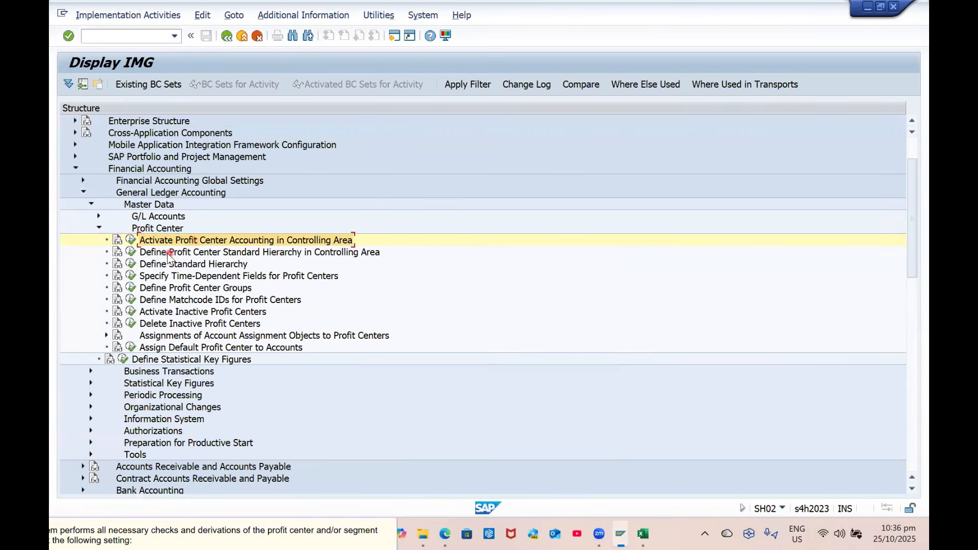
{"action": "left_click", "coordinate": [131, 240]}
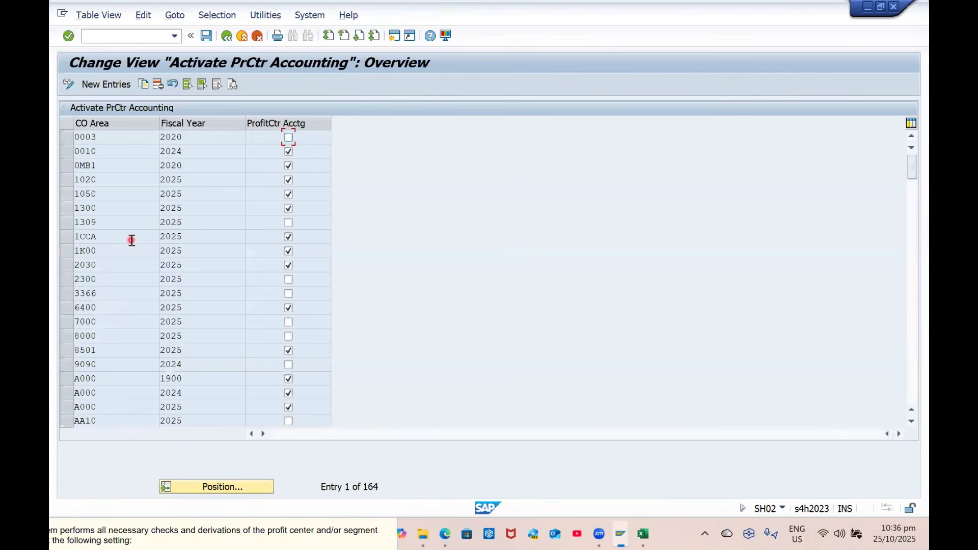
{"action": "left_click", "coordinate": [230, 487]}
{"action": "type", "text": "gp00"}
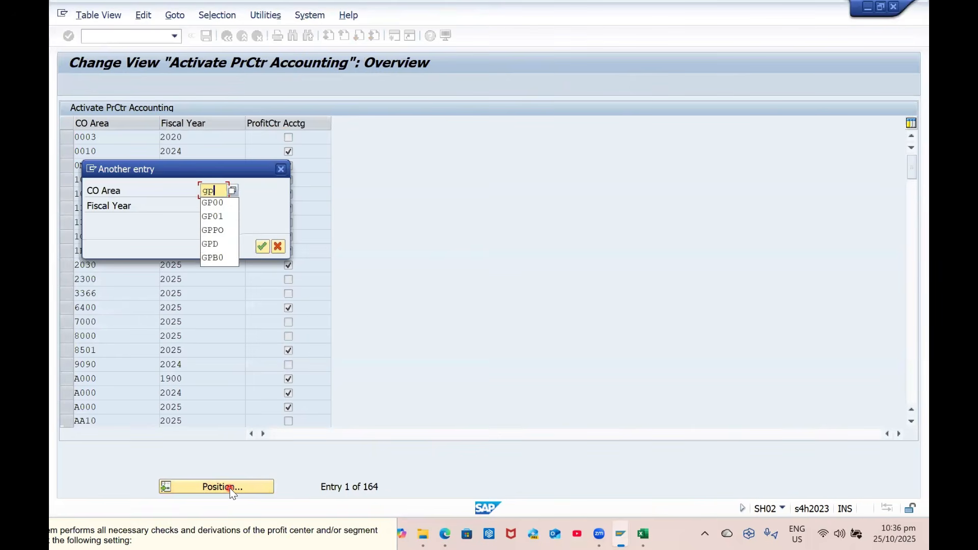
{"action": "key", "text": "Tab"}
{"action": "type", "text": "2025"}
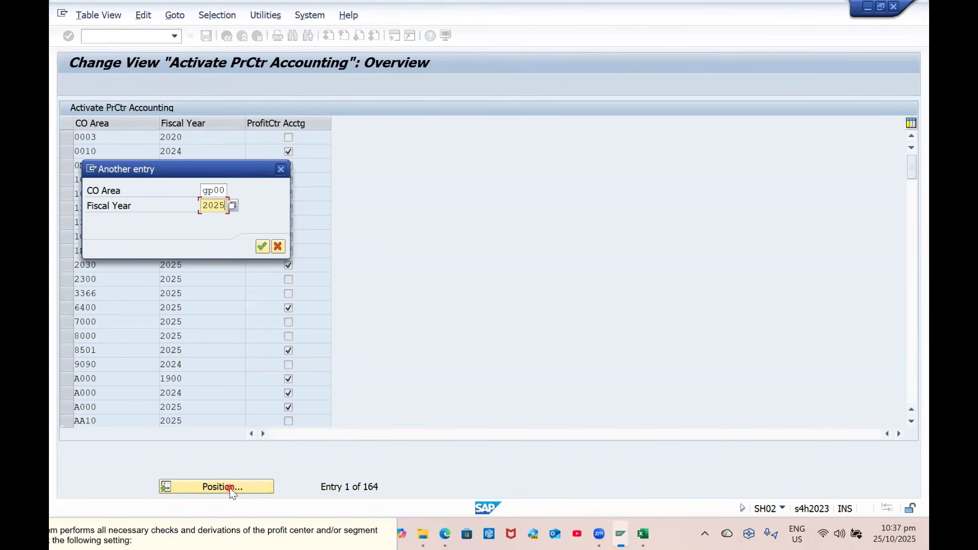
{"action": "key", "text": "Return"}
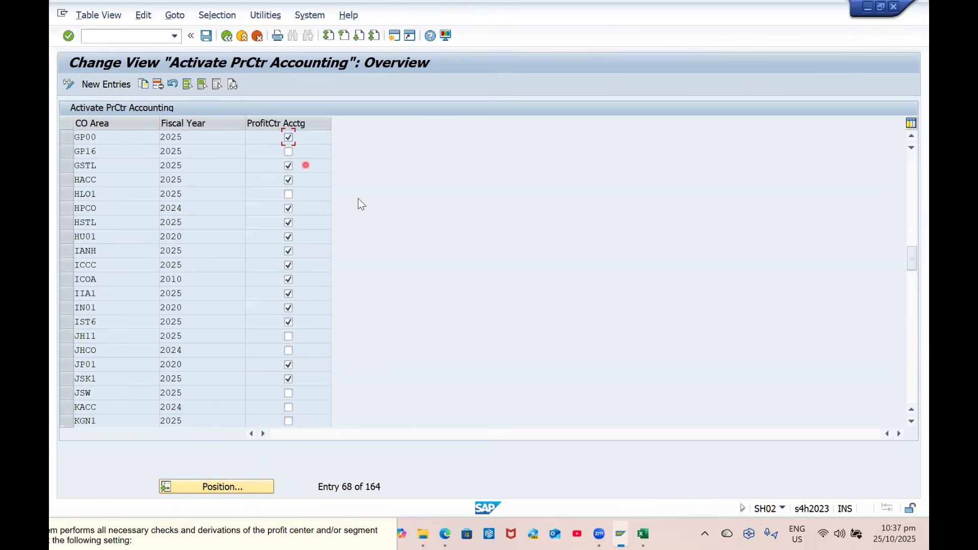
Save the Profit Center Accounting activation under a customizing request and return to the check messages
{"action": "key", "text": "ctrl+s"}
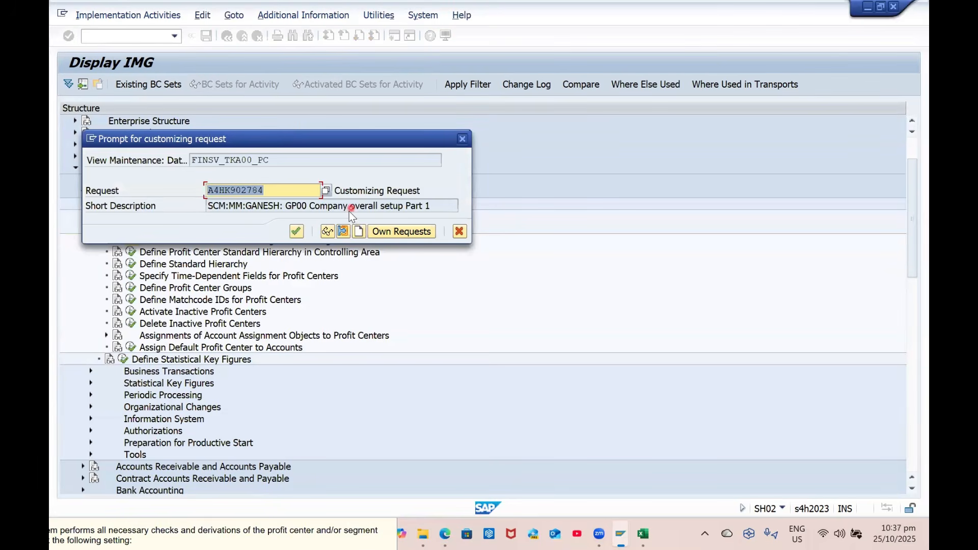
{"action": "left_click", "coordinate": [296, 231]}
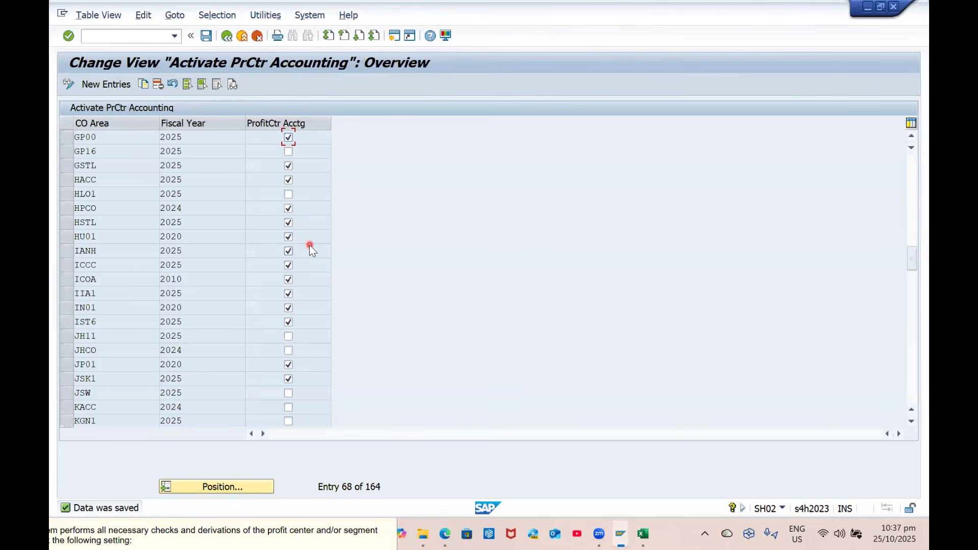
{"action": "left_click", "coordinate": [229, 37]}
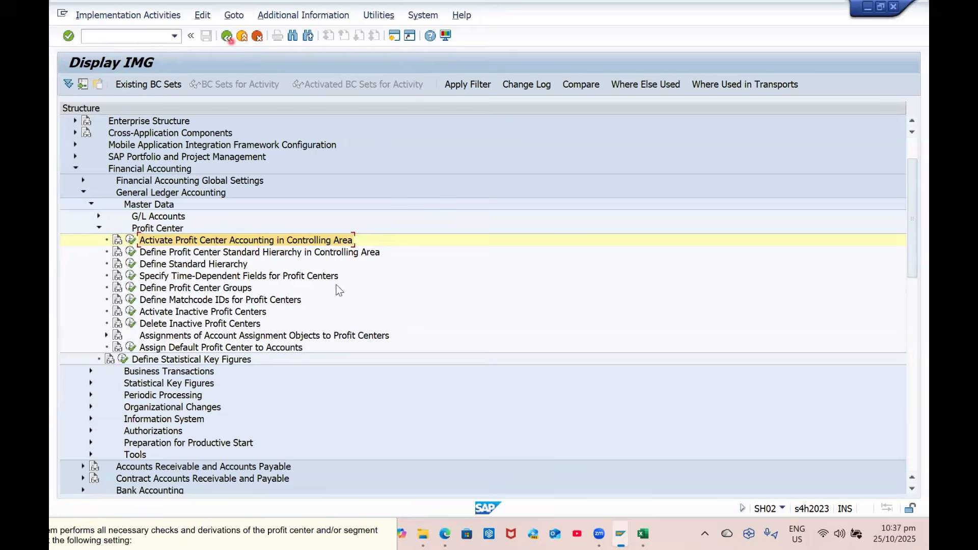
{"action": "left_click", "coordinate": [225, 38]}
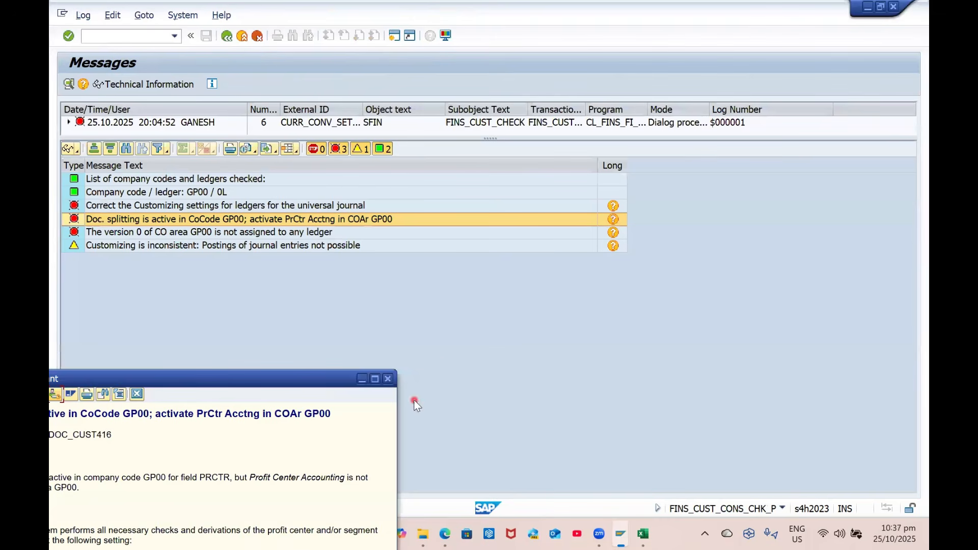
{"action": "left_click", "coordinate": [389, 380]}
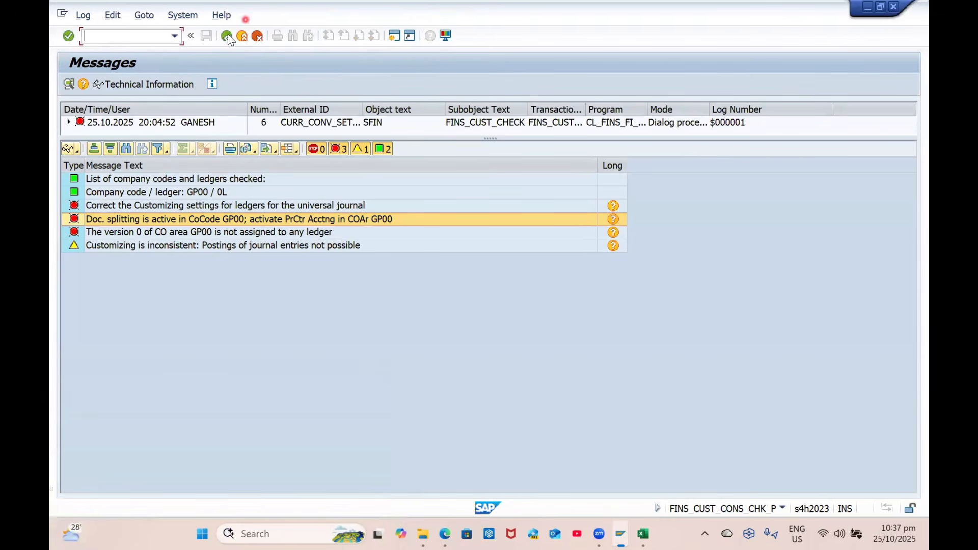
Rerun the customizing check and follow the ledger-settings error's FINS_CUST_CONS_CHK link
{"action": "left_click", "coordinate": [227, 36]}
{"action": "left_click", "coordinate": [69, 84]}
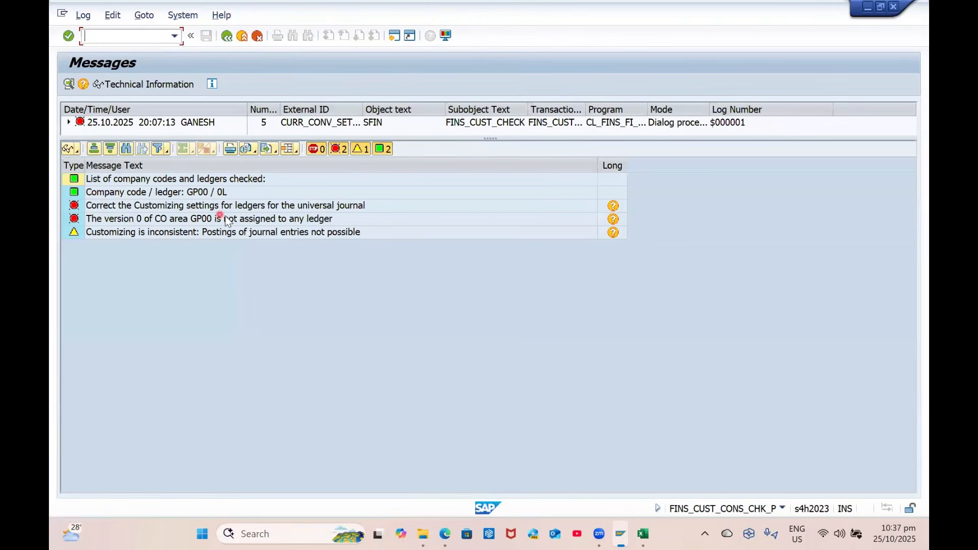
{"action": "left_click", "coordinate": [616, 207]}
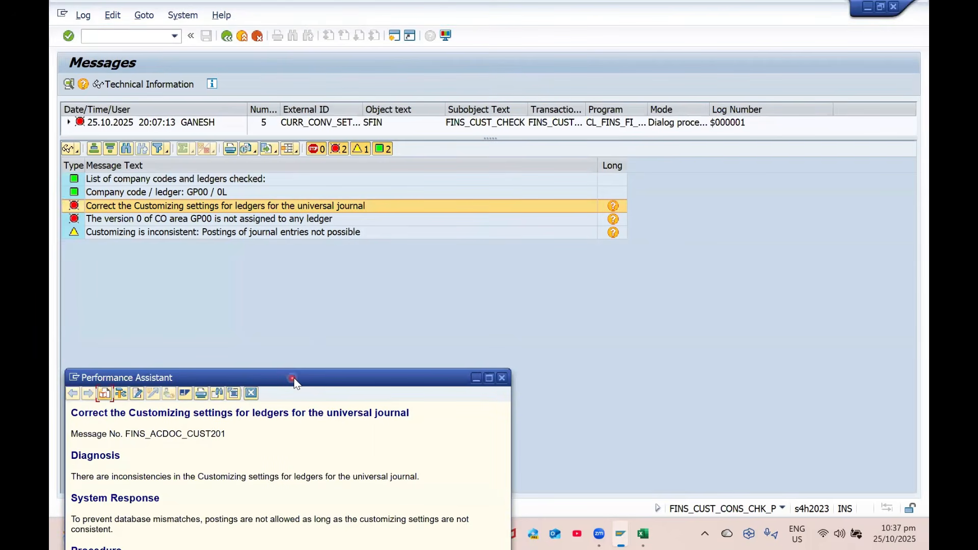
{"action": "left_click_drag", "start_coordinate": [295, 381], "coordinate": [350, 221]}
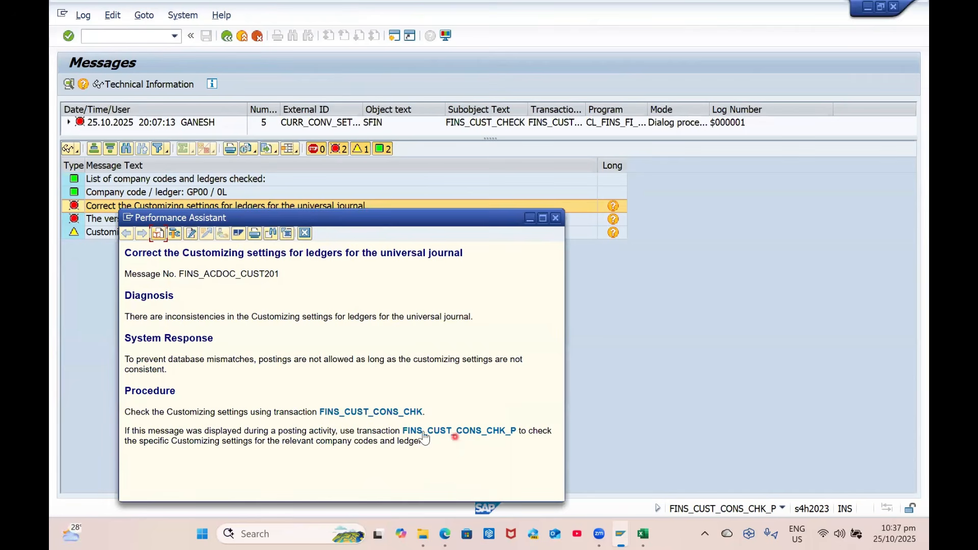
{"action": "left_click", "coordinate": [375, 413]}
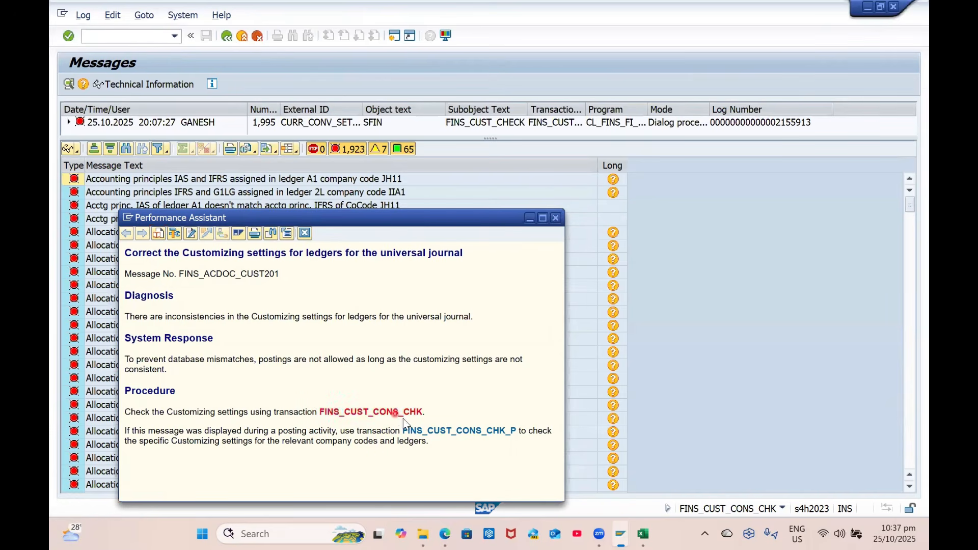
Copy the FINS_CUST_CONS_CHK transaction name, close the help text, and review the message log
{"action": "left_click_drag", "start_coordinate": [427, 411], "coordinate": [320, 413]}
{"action": "key", "text": "ctrl+c"}
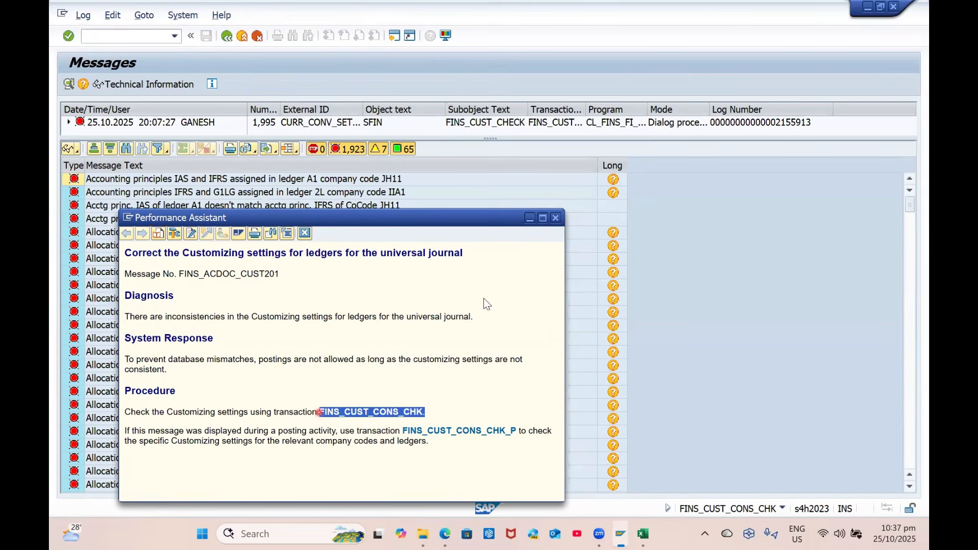
{"action": "left_click", "coordinate": [555, 218]}
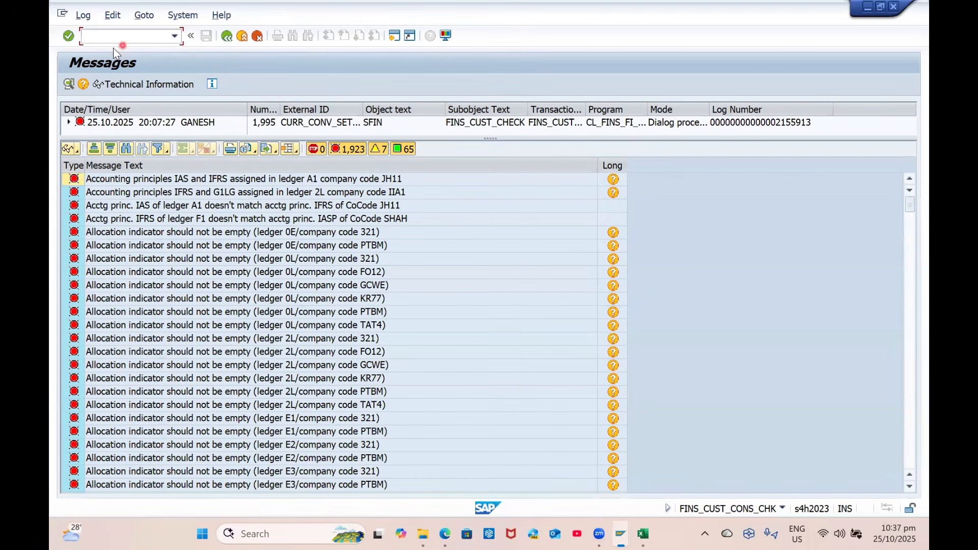
{"action": "scroll", "coordinate": [253, 349], "scroll_direction": "down", "scroll_amount": 20}
{"action": "scroll", "coordinate": [252, 351], "scroll_direction": "down", "scroll_amount": 20}
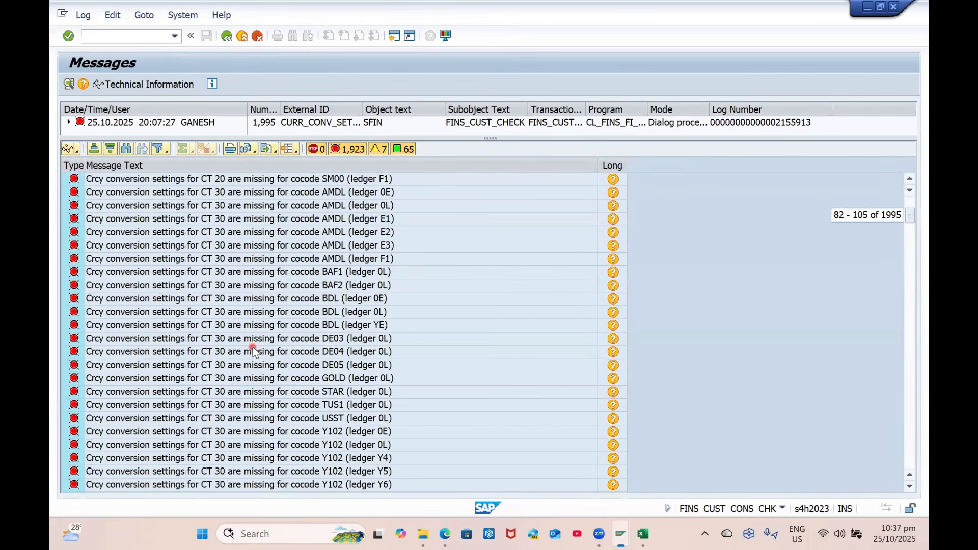
{"action": "scroll", "coordinate": [253, 350], "scroll_direction": "up", "scroll_amount": 20}
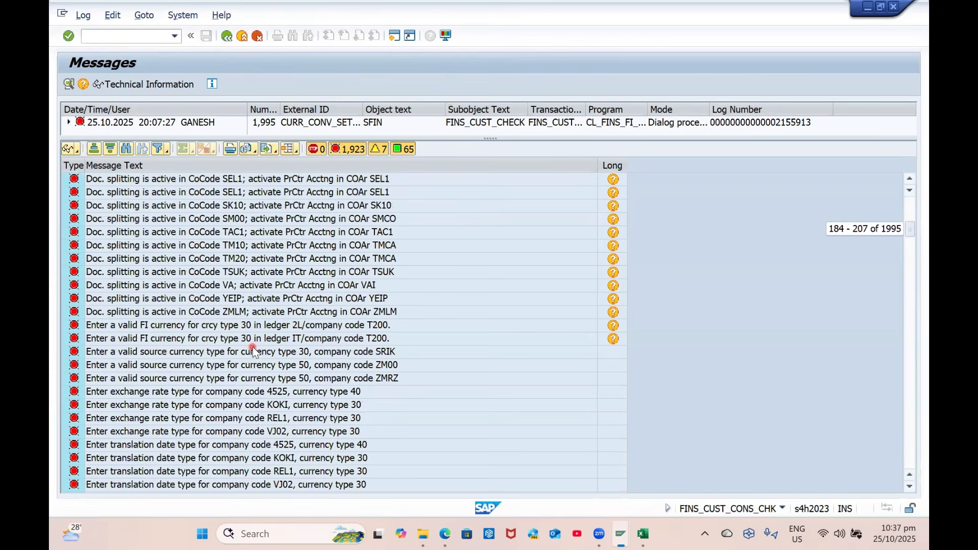
{"action": "scroll", "coordinate": [253, 350], "scroll_direction": "up", "scroll_amount": 6}
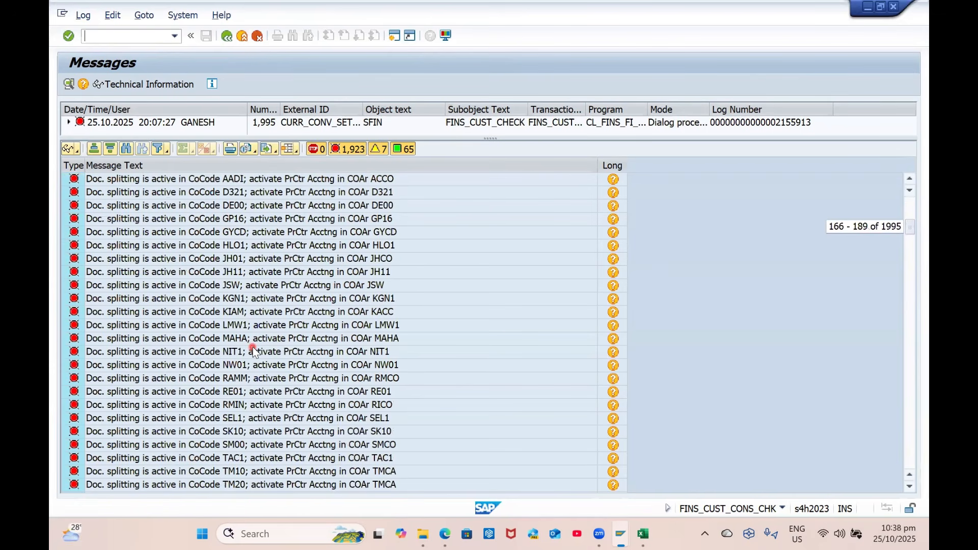
{"action": "scroll", "coordinate": [252, 349], "scroll_direction": "up", "scroll_amount": 3}
{"action": "scroll", "coordinate": [253, 350], "scroll_direction": "down", "scroll_amount": 4}
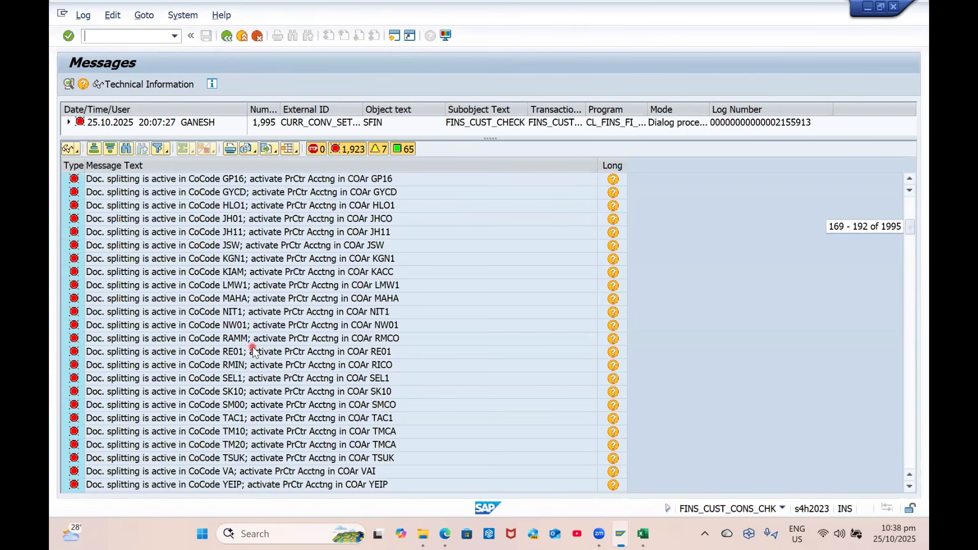
{"action": "scroll", "coordinate": [252, 347], "scroll_direction": "down", "scroll_amount": 20}
{"action": "scroll", "coordinate": [253, 346], "scroll_direction": "down", "scroll_amount": 1}
Launch /nFINS_CUST_CONS_CHK afresh and scroll through its 1,995-message log
{"action": "left_click", "coordinate": [106, 34]}
{"action": "type", "text": "/n"}
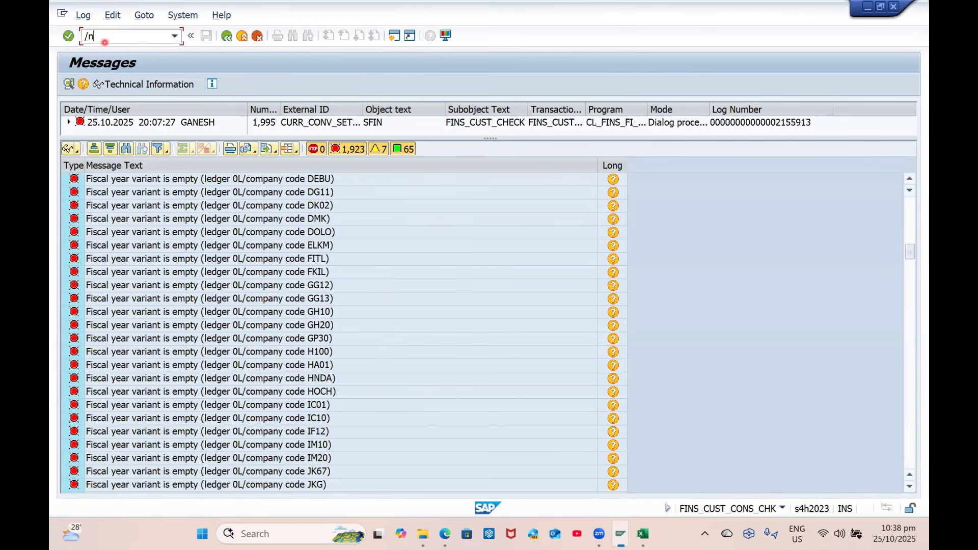
{"action": "key", "text": "ctrl+v"}
{"action": "key", "text": "Return"}
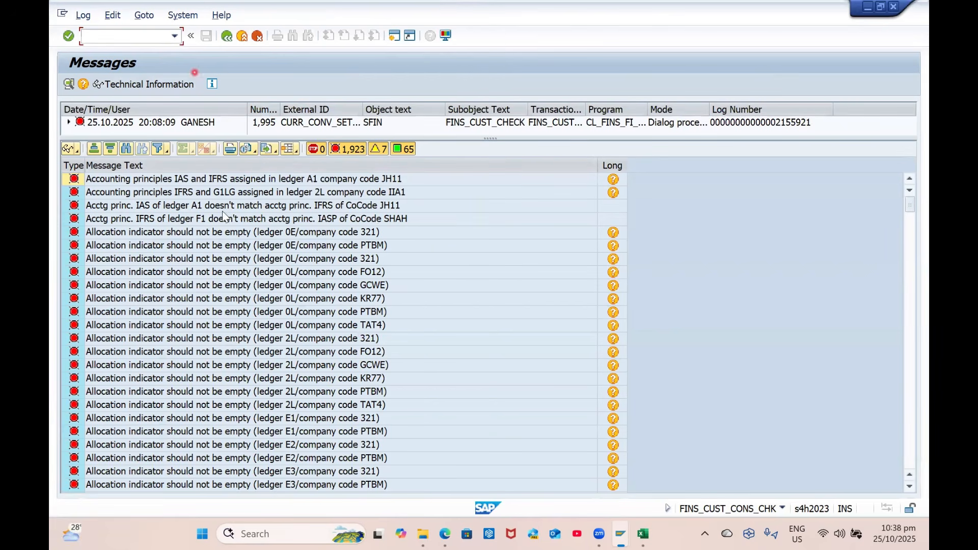
{"action": "scroll", "coordinate": [267, 314], "scroll_direction": "down", "scroll_amount": 20}
{"action": "scroll", "coordinate": [268, 314], "scroll_direction": "down", "scroll_amount": 20}
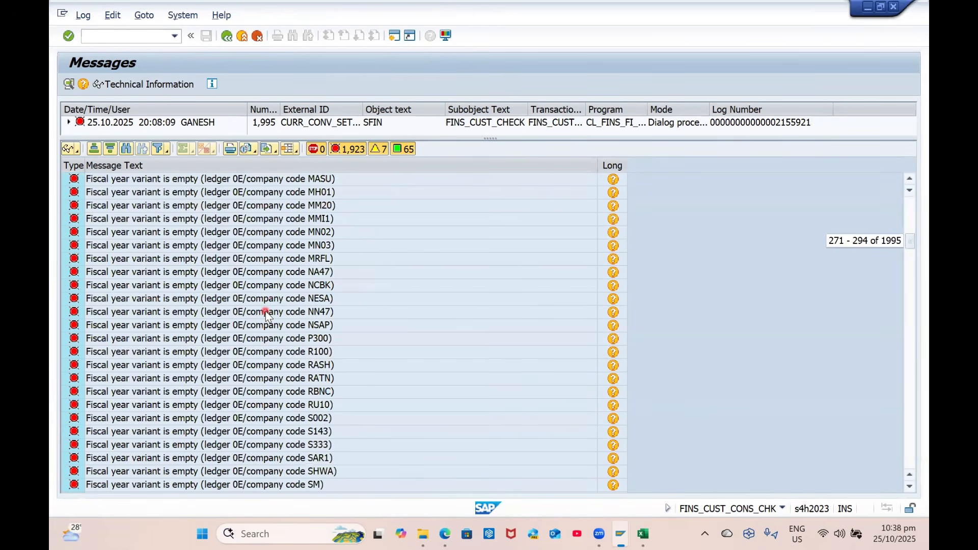
{"action": "scroll", "coordinate": [267, 314], "scroll_direction": "down", "scroll_amount": 20}
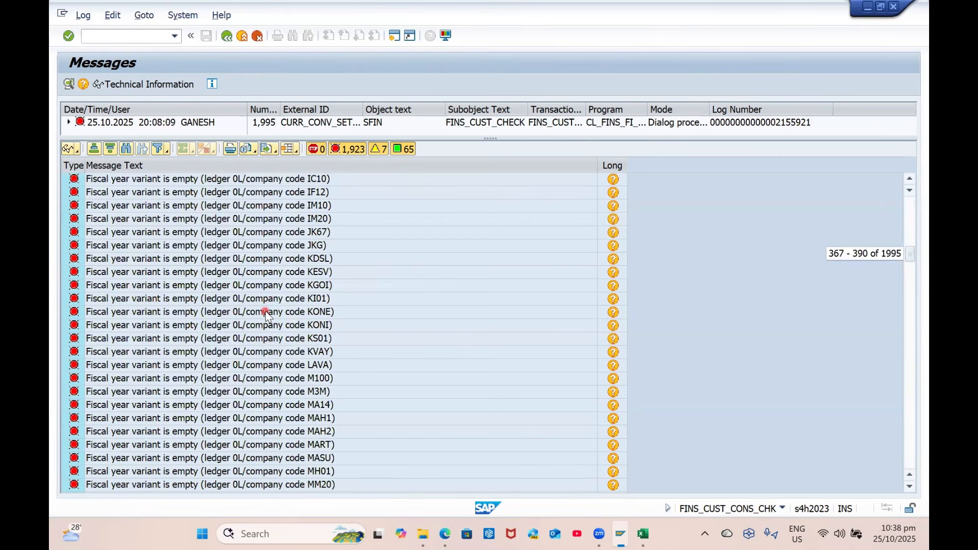
{"action": "scroll", "coordinate": [268, 314], "scroll_direction": "up", "scroll_amount": 14}
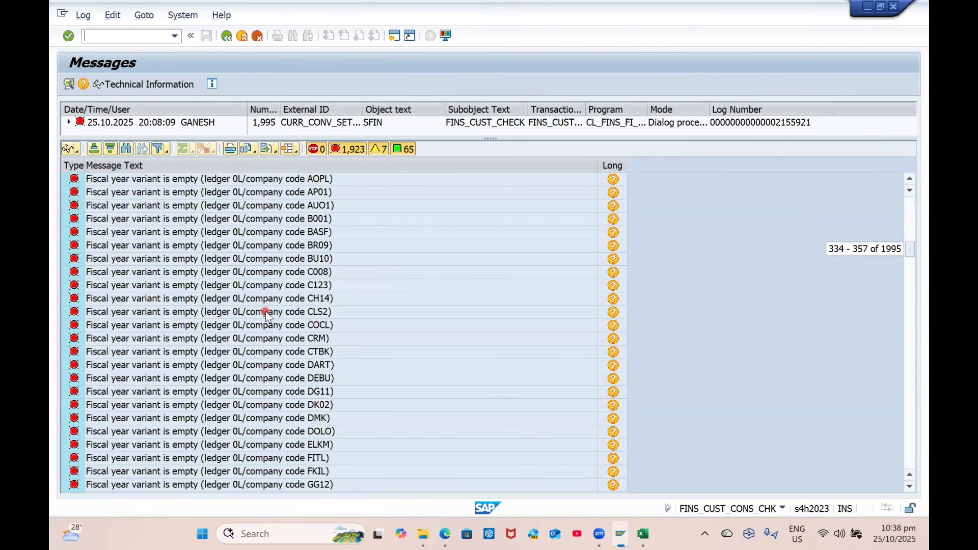
{"action": "scroll", "coordinate": [267, 315], "scroll_direction": "up", "scroll_amount": 4}
{"action": "scroll", "coordinate": [267, 315], "scroll_direction": "down", "scroll_amount": 19}
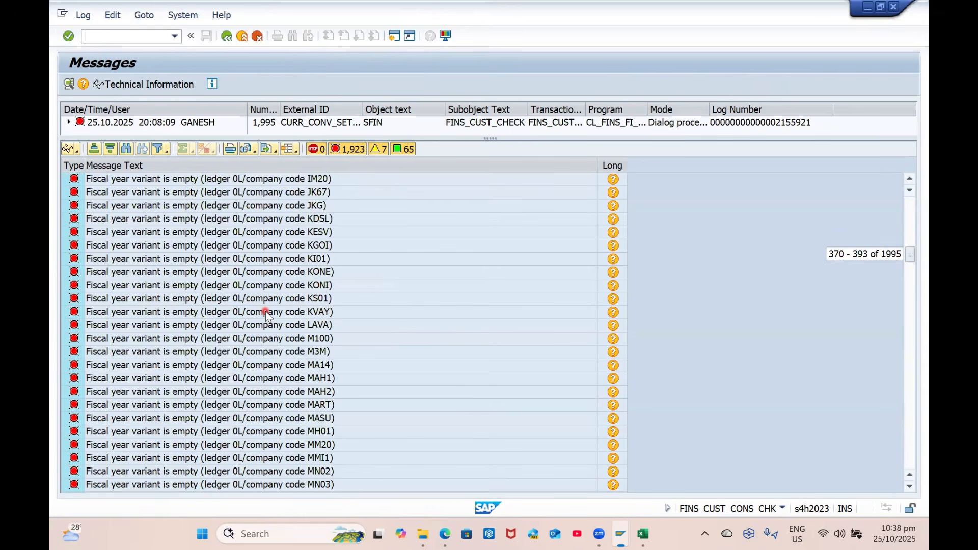
{"action": "scroll", "coordinate": [268, 315], "scroll_direction": "up", "scroll_amount": 3}
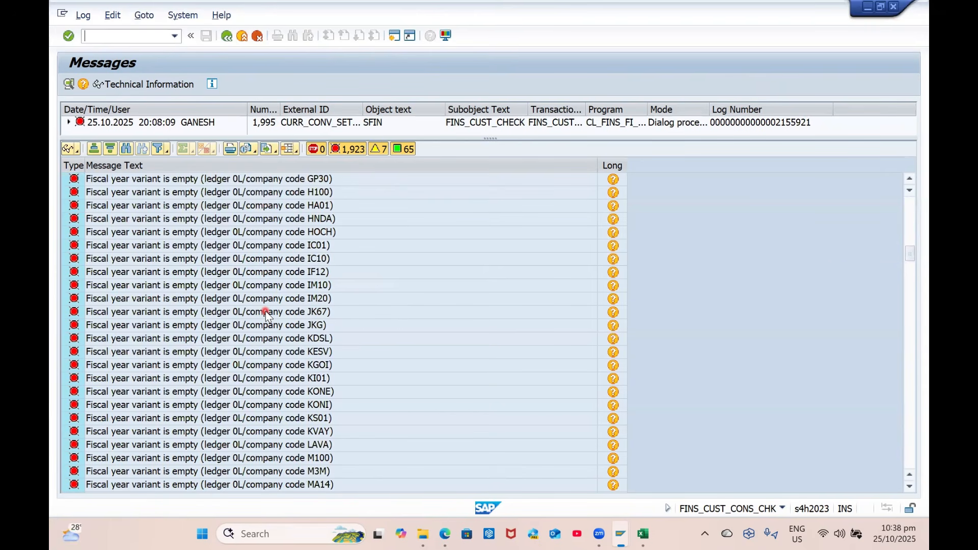
{"action": "scroll", "coordinate": [266, 314], "scroll_direction": "up", "scroll_amount": 2}
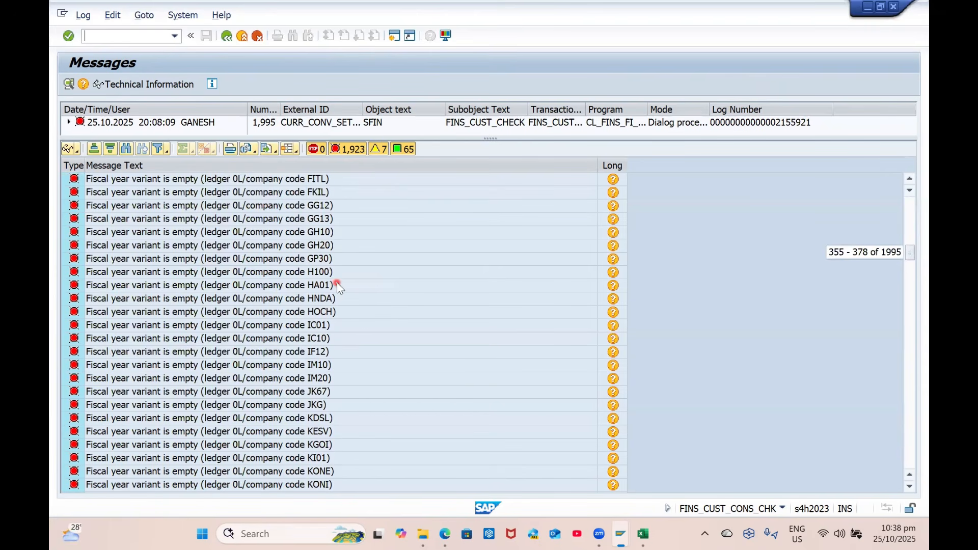
{"action": "scroll", "coordinate": [339, 286], "scroll_direction": "up", "scroll_amount": 1}
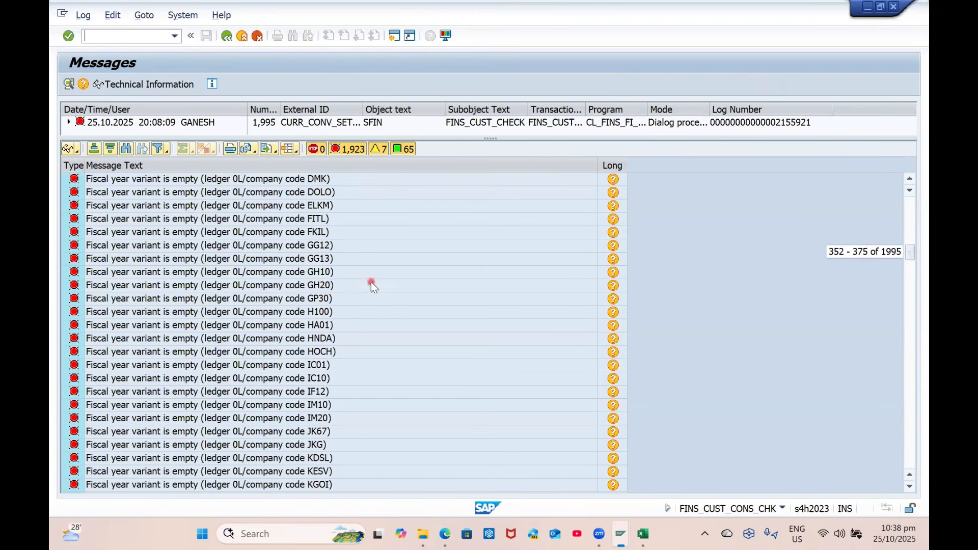
Pick FINS_CUST_CONS_CHK_P from the recent transaction history
{"action": "left_click", "coordinate": [105, 38]}
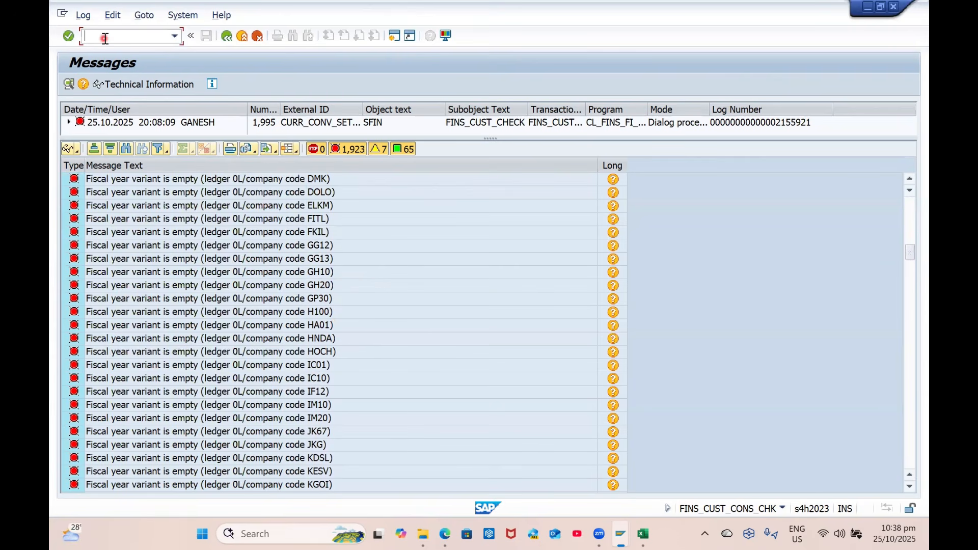
{"action": "left_click", "coordinate": [174, 36]}
{"action": "left_click", "coordinate": [166, 97]}
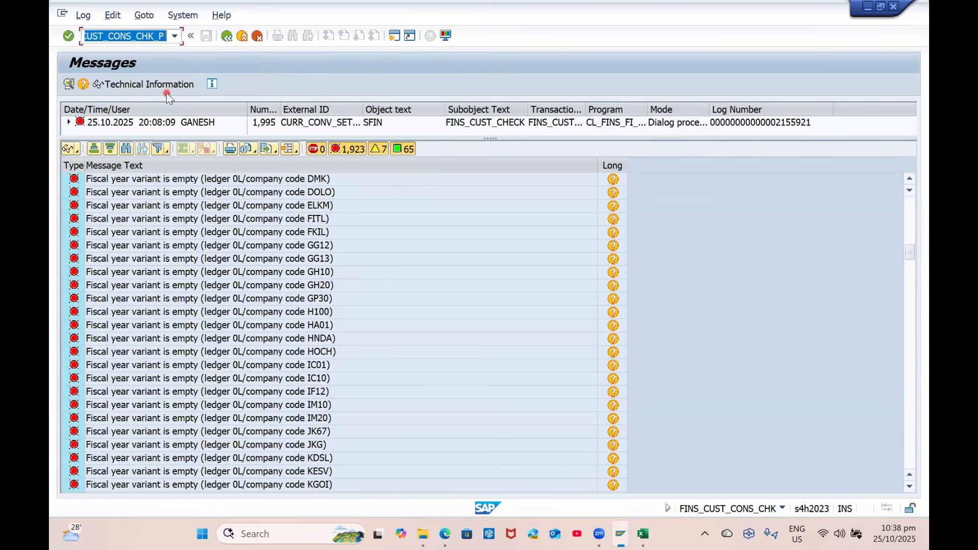
Run FINS_CUST_CONS_CHK_P with specified values for company code GP00
{"action": "key", "text": "Return"}
{"action": "left_click", "coordinate": [65, 123]}
{"action": "left_click", "coordinate": [261, 141]}
{"action": "left_click", "coordinate": [69, 83]}
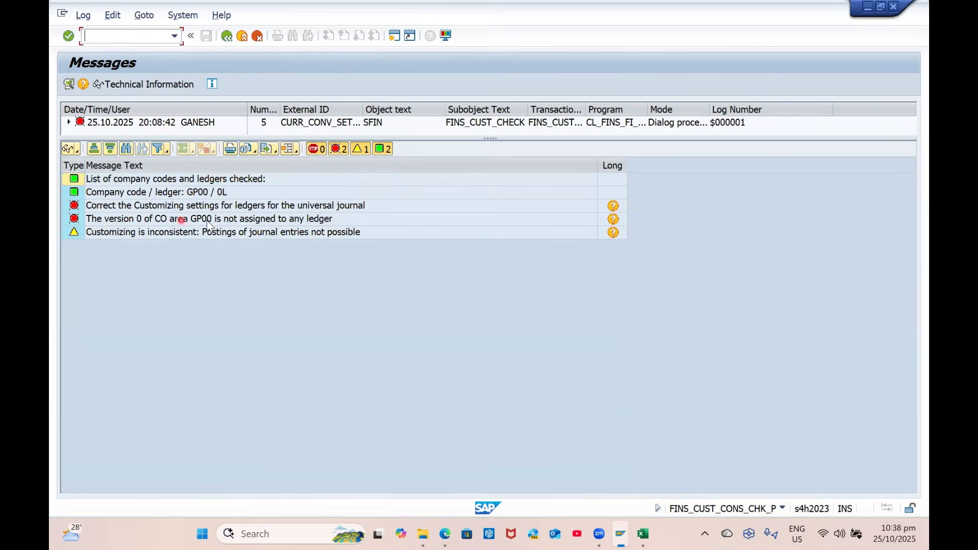
From the unassigned CO version 0 error, jump to Define Ledger for CO Version without a project
{"action": "left_click", "coordinate": [613, 219]}
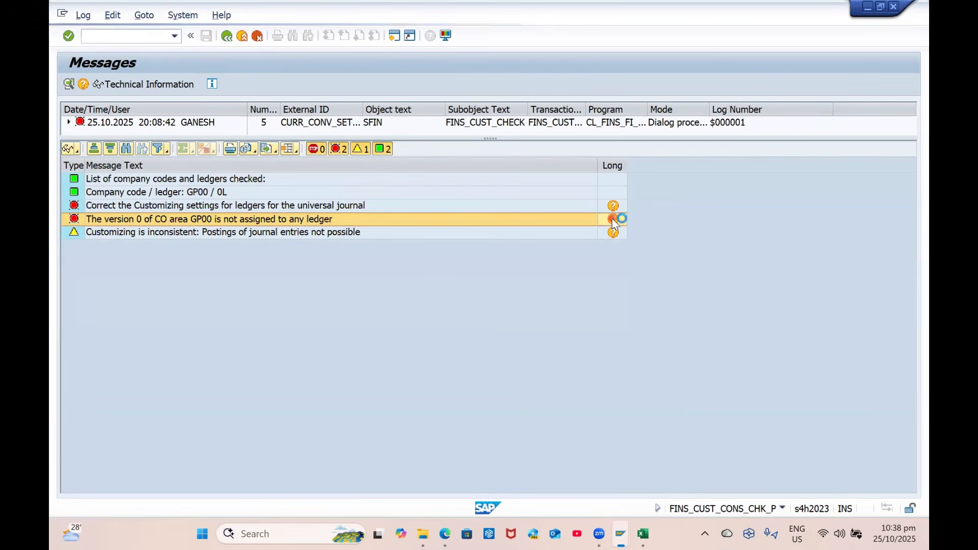
{"action": "left_click", "coordinate": [169, 393]}
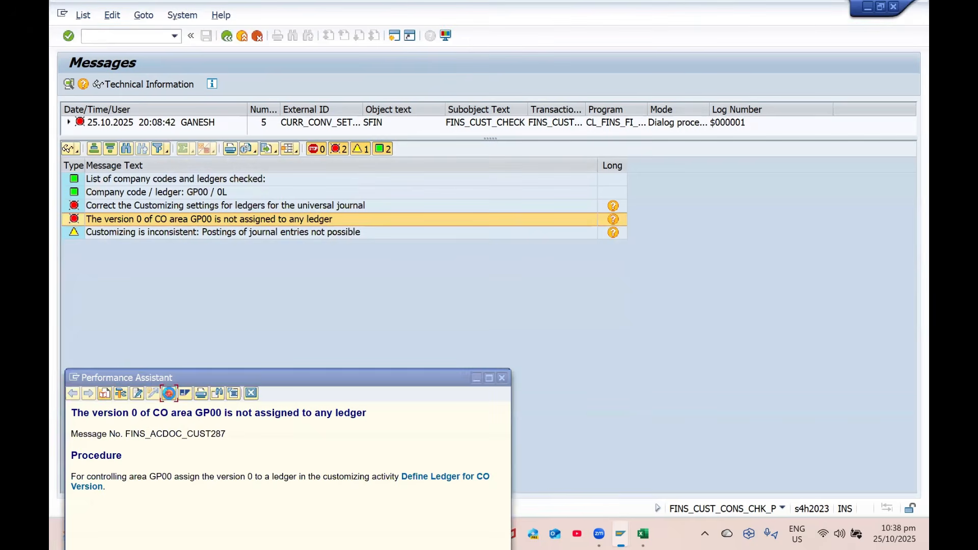
{"action": "left_click", "coordinate": [421, 173]}
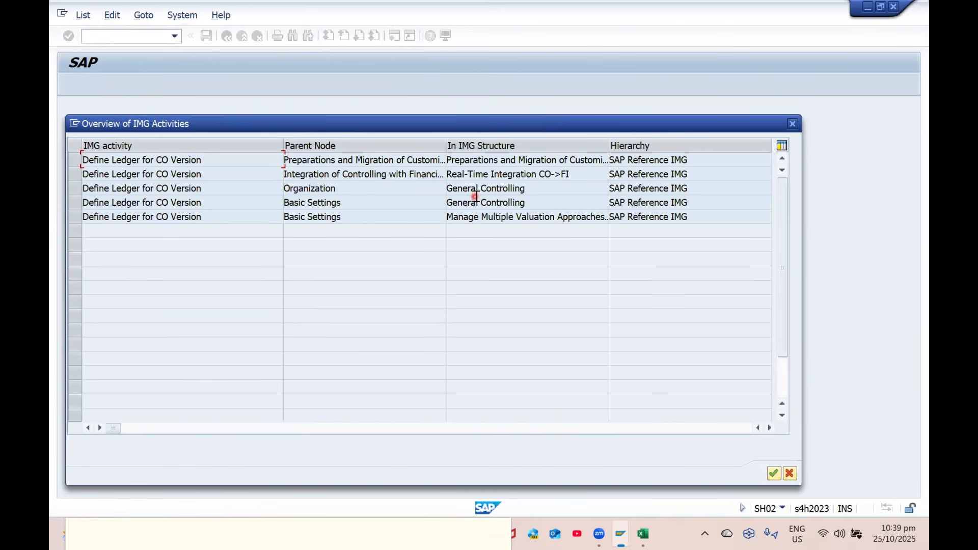
Open the first Define Ledger for CO Version activity and execute it from the IMG
{"action": "double_click", "coordinate": [510, 163]}
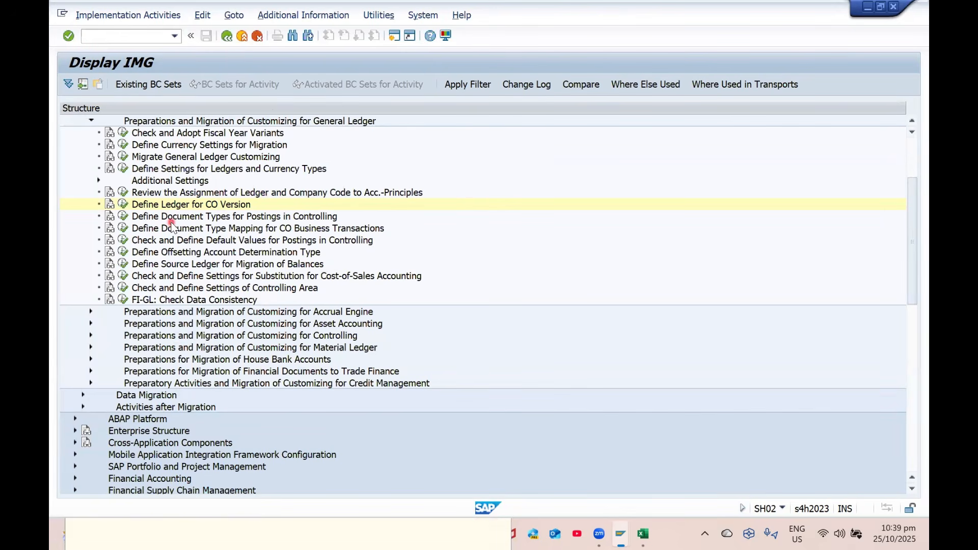
{"action": "scroll", "coordinate": [173, 227], "scroll_direction": "up", "scroll_amount": 2}
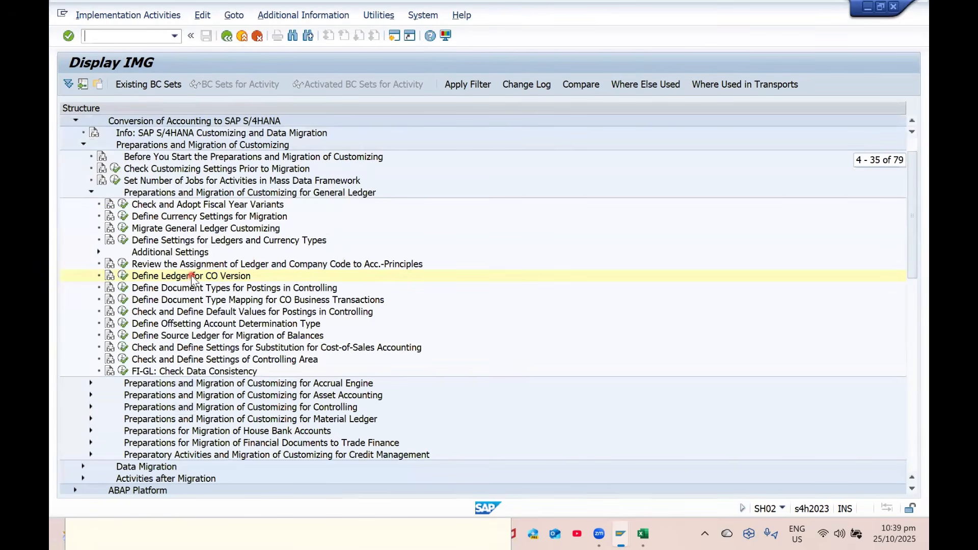
{"action": "scroll", "coordinate": [203, 280], "scroll_direction": "up", "scroll_amount": 1}
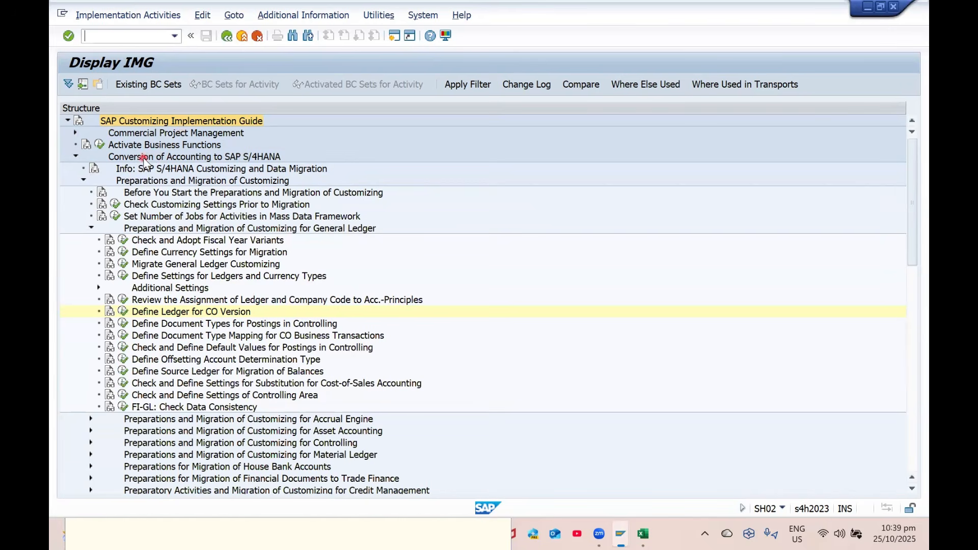
{"action": "left_click", "coordinate": [122, 312]}
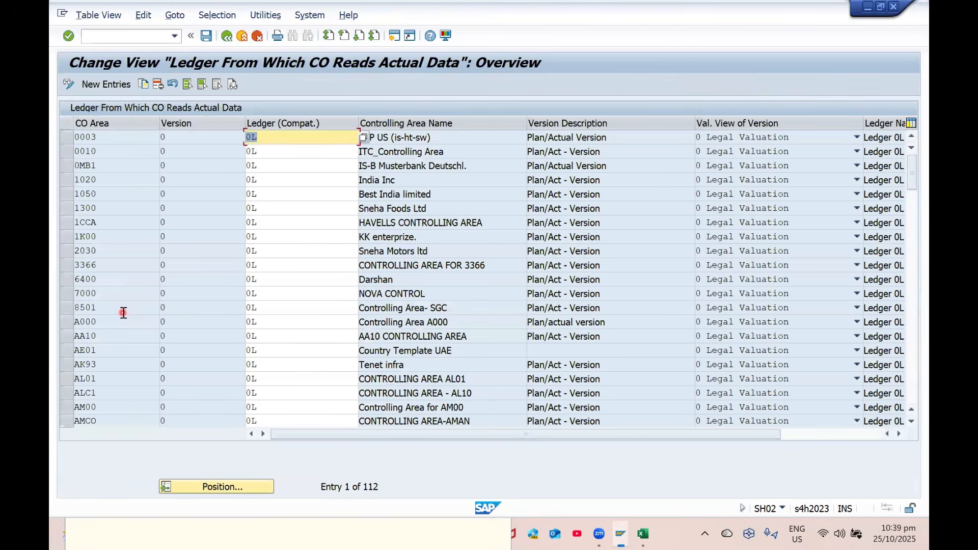
Copy the HACC entry as controlling area GP00, mapping version 0 to ledger 0L
{"action": "left_click", "coordinate": [227, 487]}
{"action": "type", "text": "gp00"}
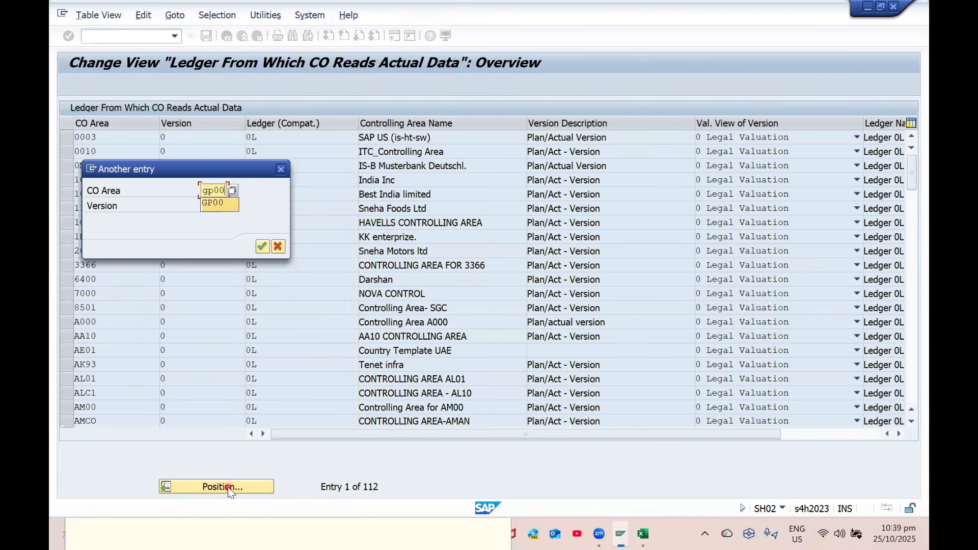
{"action": "key", "text": "Tab"}
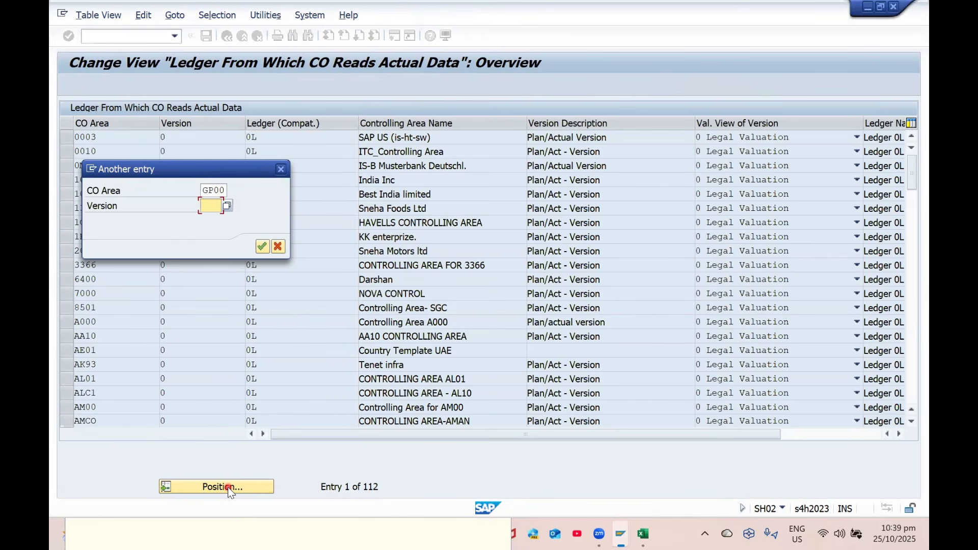
{"action": "key", "text": "Return"}
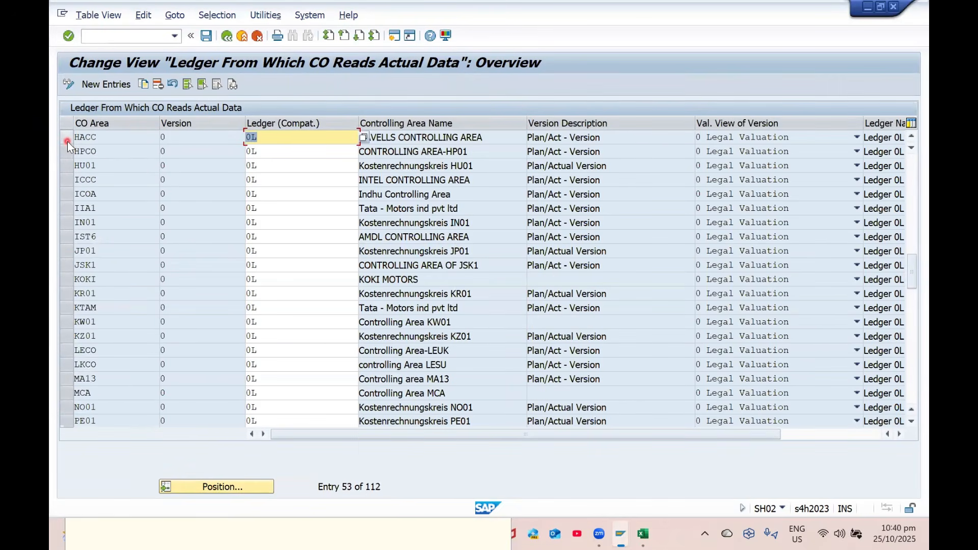
{"action": "left_click", "coordinate": [67, 142]}
{"action": "left_click", "coordinate": [144, 85]}
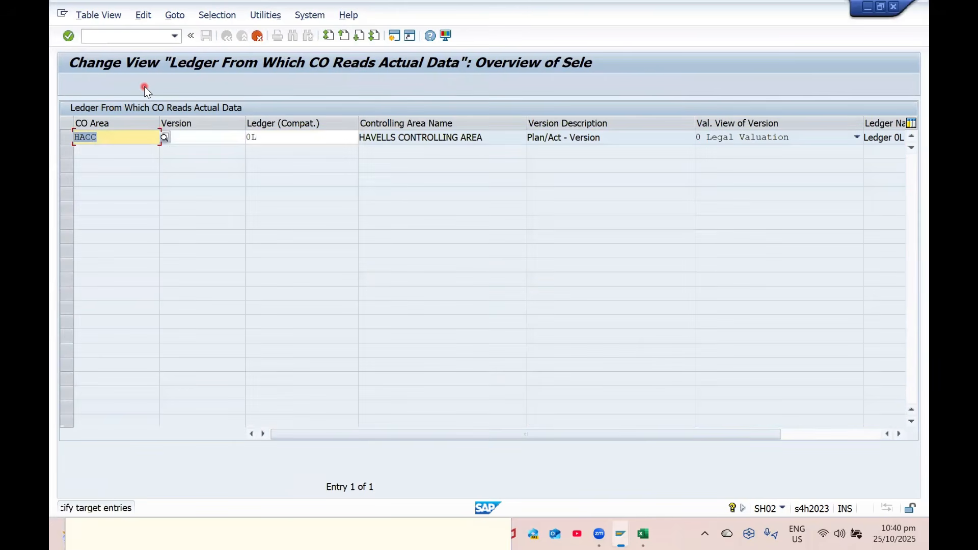
{"action": "key", "text": "BackSpace"}
{"action": "key", "text": "BackSpace"}
{"action": "key", "text": "BackSpace"}
{"action": "key", "text": "BackSpace"}
{"action": "type", "text": "gp00"}
{"action": "key", "text": "Tab"}
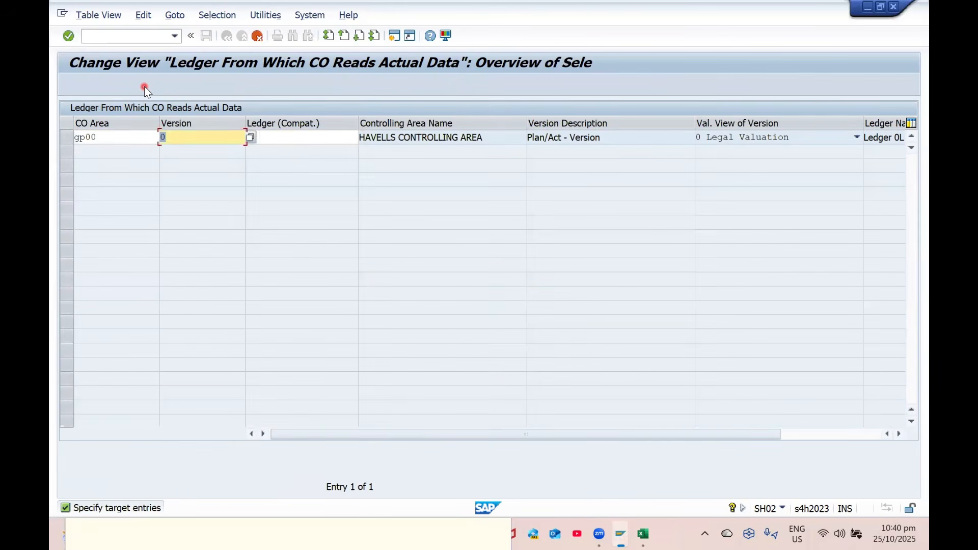
{"action": "key", "text": "Return"}
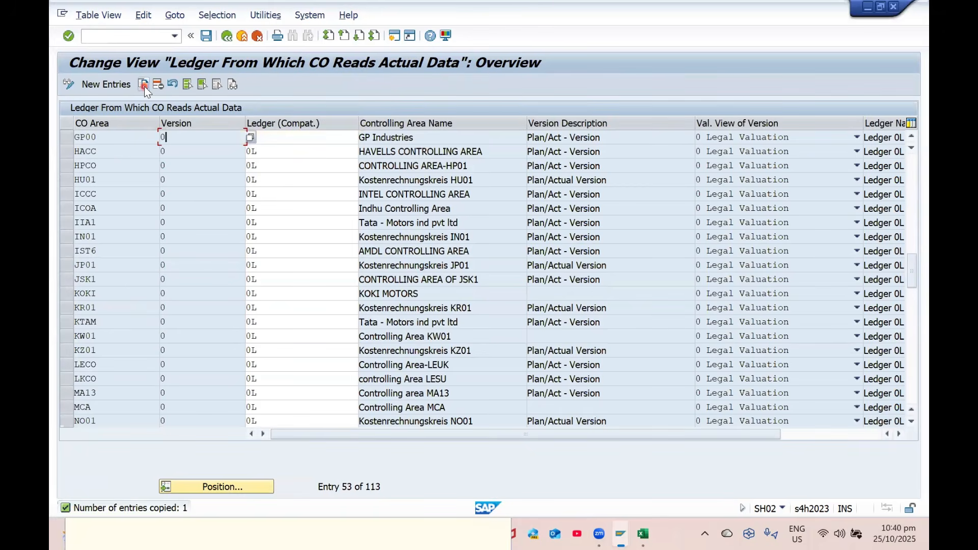
Save the GP00 entry, confirming the warnings and transport request, and return to the IMG tree
{"action": "key", "text": "super+a"}
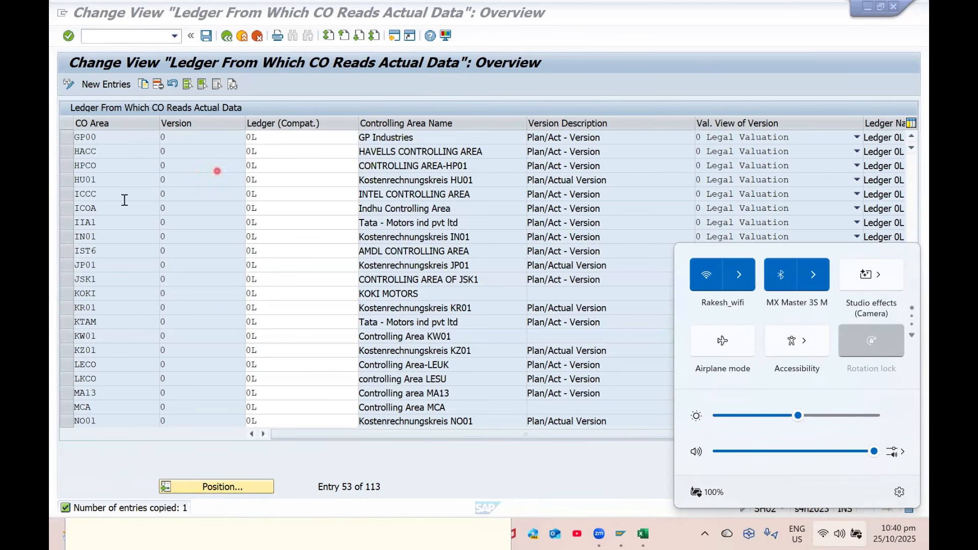
{"action": "left_click", "coordinate": [207, 37]}
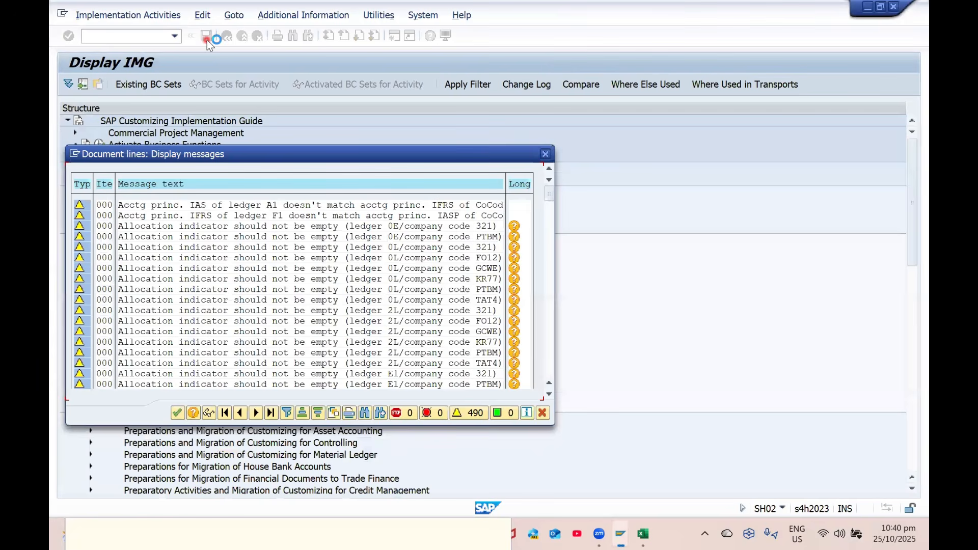
{"action": "left_click", "coordinate": [297, 231]}
{"action": "left_click", "coordinate": [300, 230]}
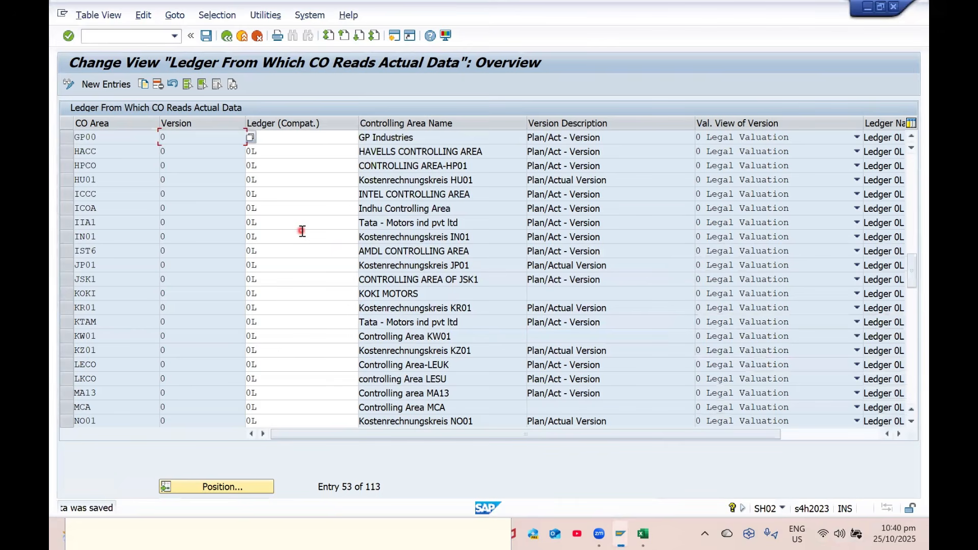
{"action": "left_click", "coordinate": [227, 35]}
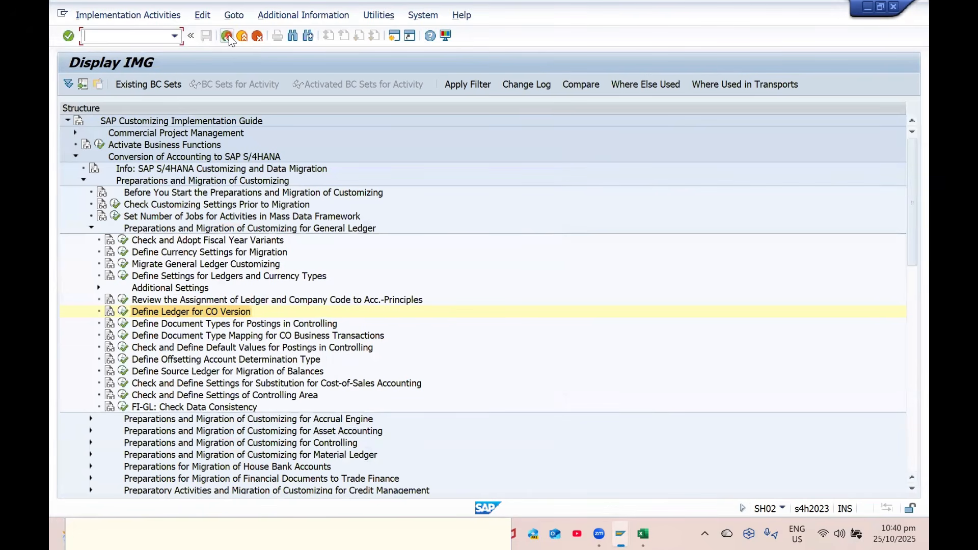
Open Define Document Types for Postings in Controlling, then back out to the check messages
{"action": "left_click", "coordinate": [228, 48]}
{"action": "left_click", "coordinate": [152, 326]}
{"action": "left_click", "coordinate": [263, 325]}
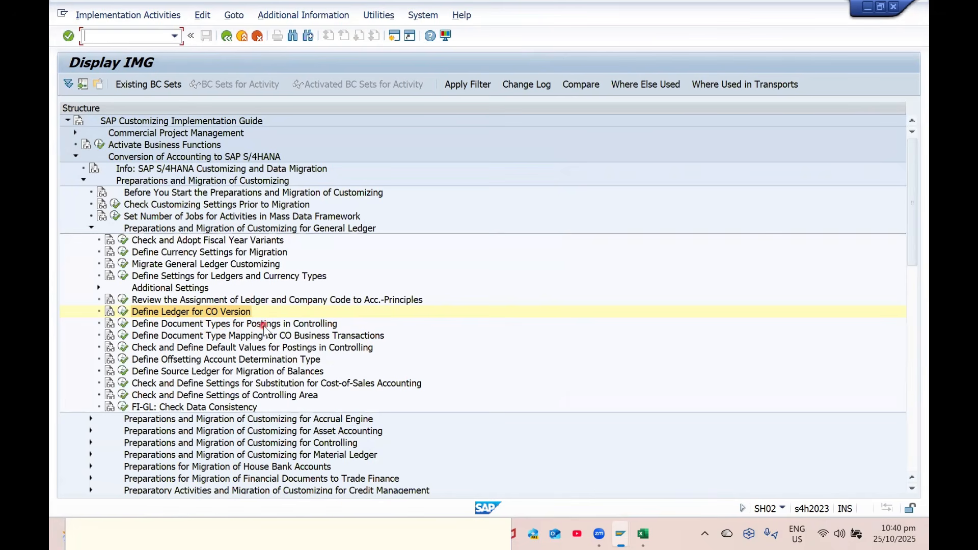
{"action": "left_click", "coordinate": [123, 325]}
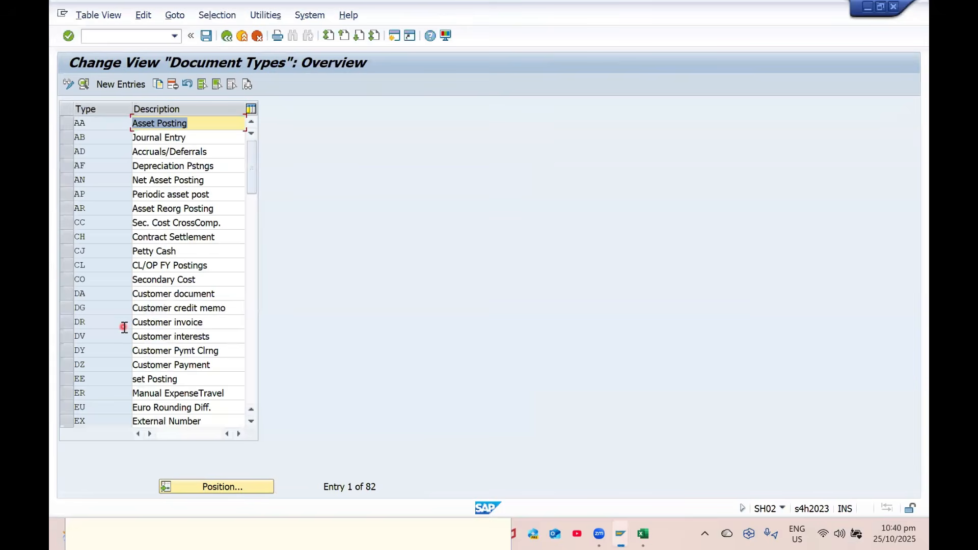
{"action": "left_click", "coordinate": [234, 37]}
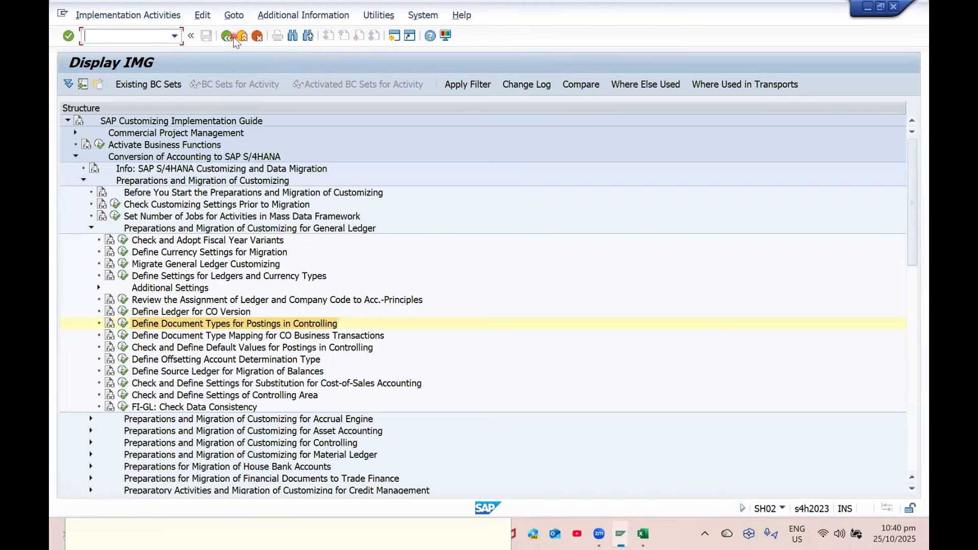
{"action": "left_click", "coordinate": [234, 37]}
{"action": "left_click", "coordinate": [234, 38]}
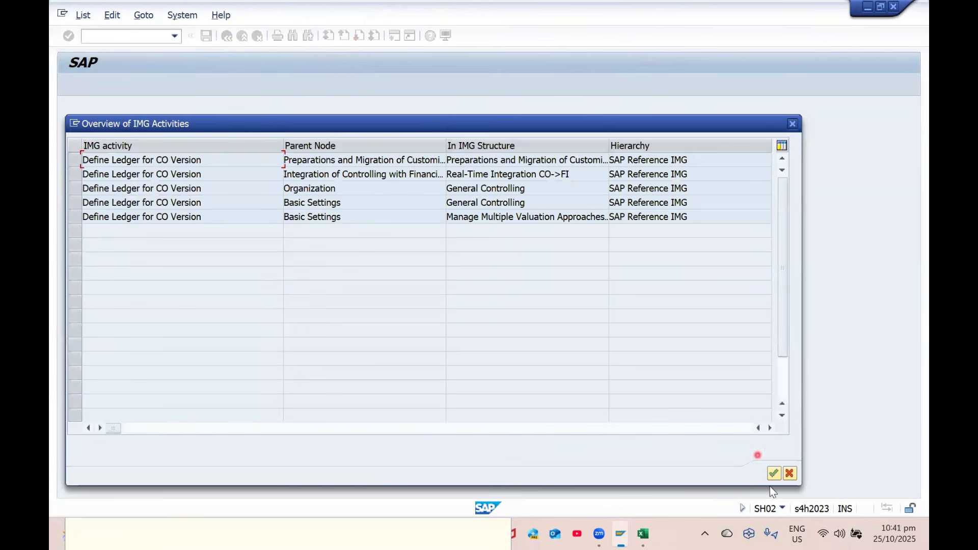
{"action": "left_click", "coordinate": [786, 472]}
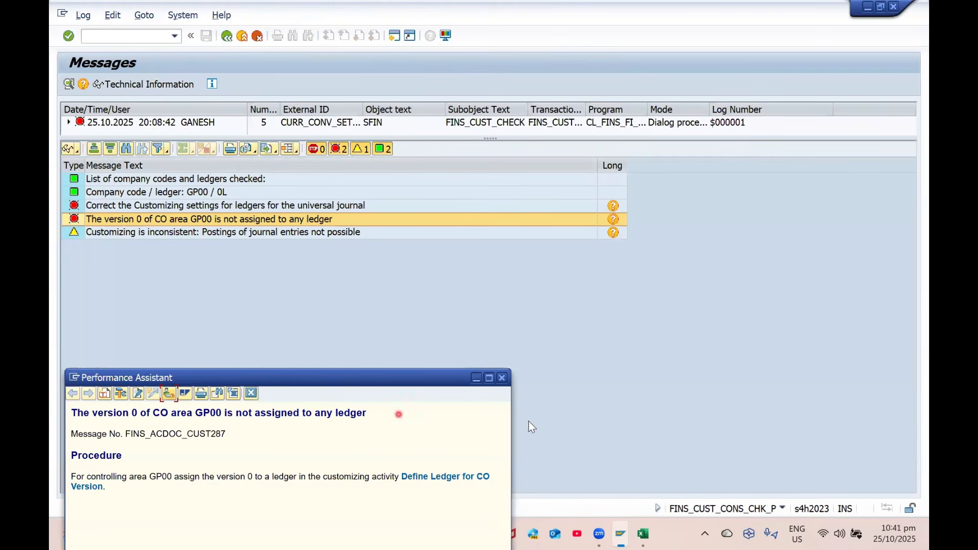
{"action": "left_click", "coordinate": [503, 379]}
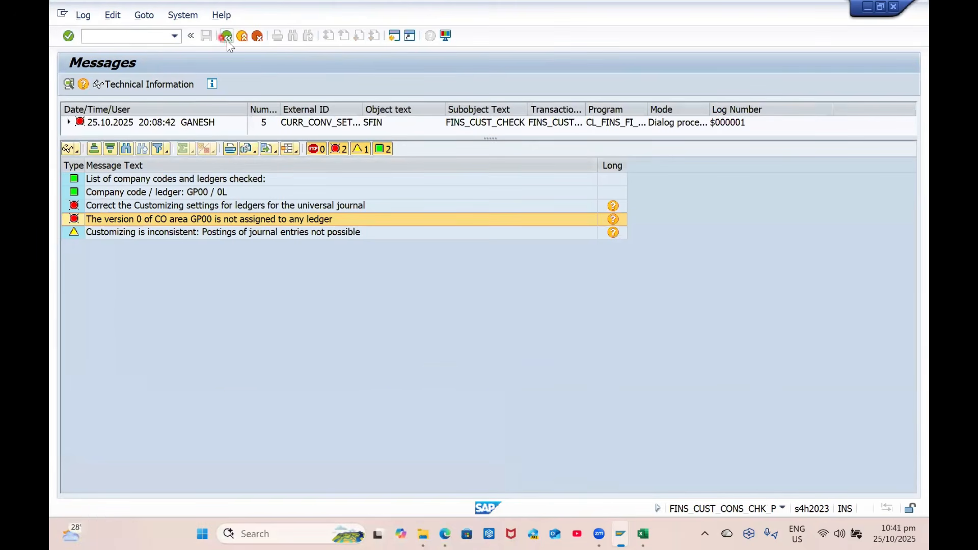
Rerun the ledger customizing check for GP00 / 0L, which now passes without errors
{"action": "left_click", "coordinate": [227, 41]}
{"action": "left_click", "coordinate": [71, 83]}
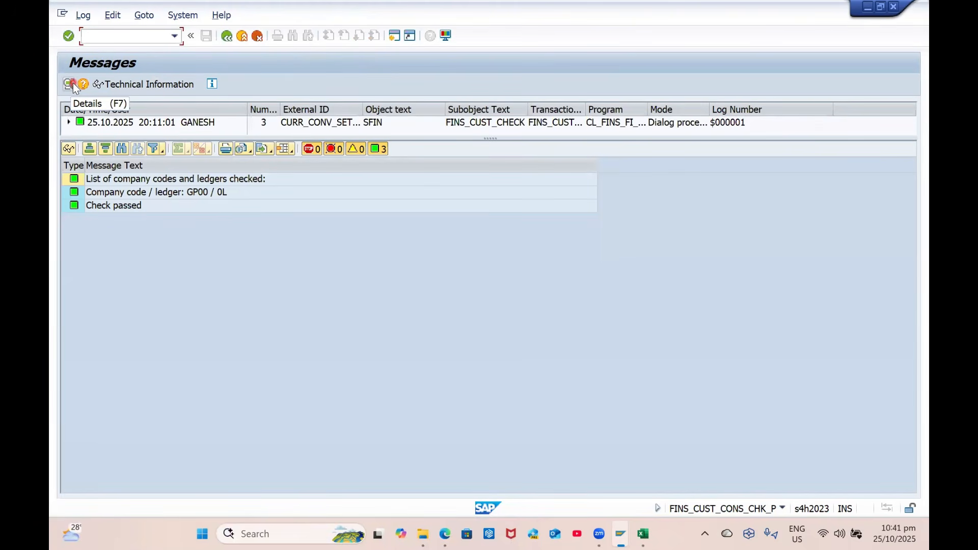
{"action": "left_click", "coordinate": [415, 196]}
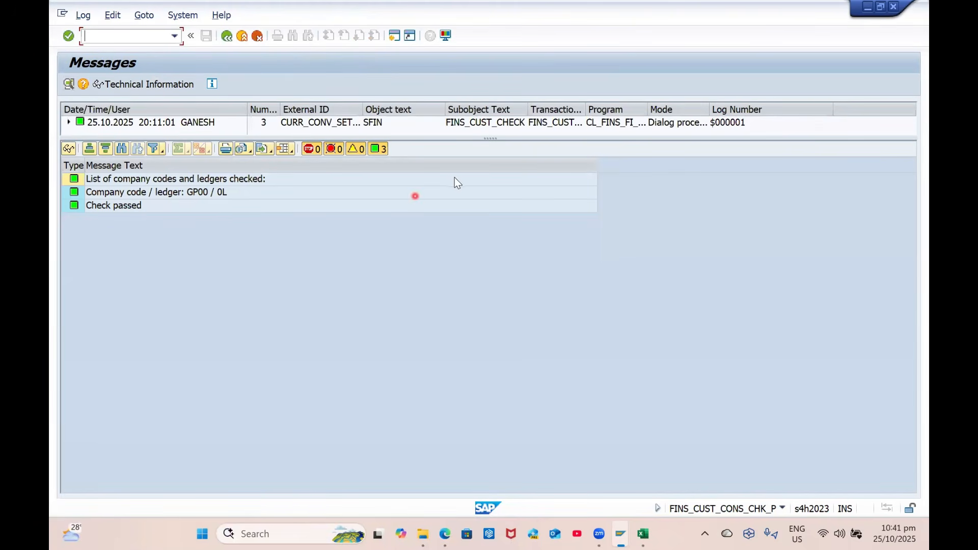
{"action": "left_click", "coordinate": [643, 533]}
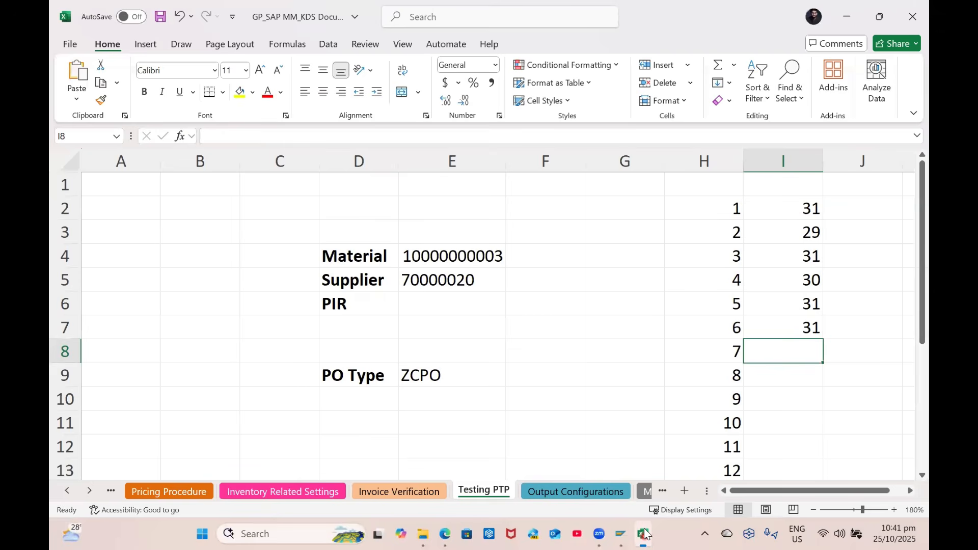
On the Enterprise Structure sheet, move the Assignment of Organization Elements text into cell A31
{"action": "left_click", "coordinate": [65, 490]}
{"action": "left_click", "coordinate": [66, 490]}
{"action": "left_click", "coordinate": [173, 491]}
{"action": "scroll", "coordinate": [267, 387], "scroll_direction": "down", "scroll_amount": 2}
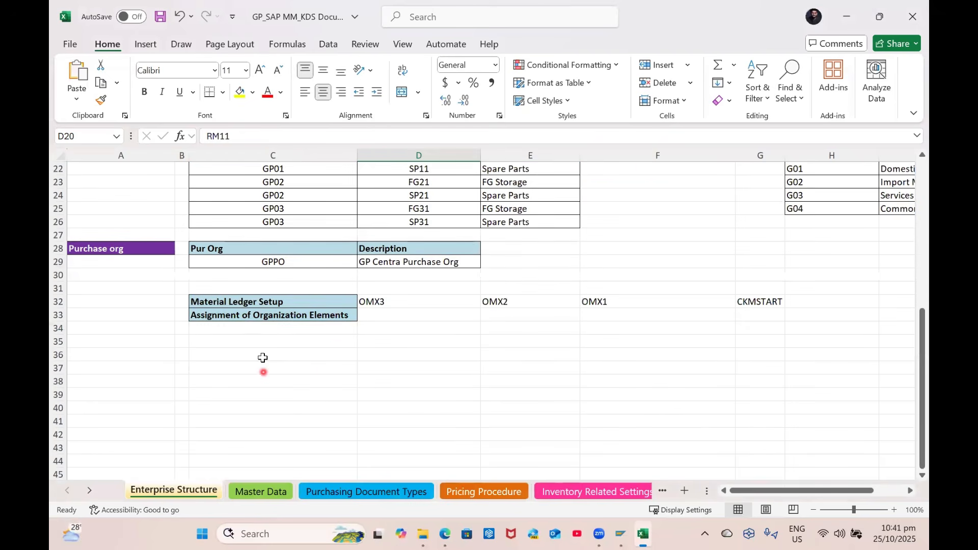
{"action": "left_click", "coordinate": [258, 332]}
{"action": "left_click", "coordinate": [270, 314]}
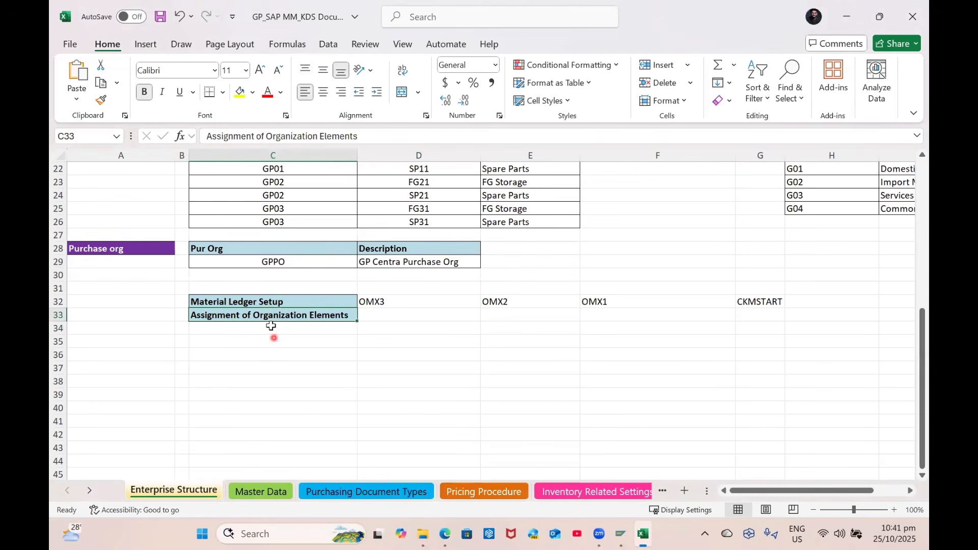
{"action": "key", "text": "ctrl+c"}
{"action": "left_click", "coordinate": [235, 275]}
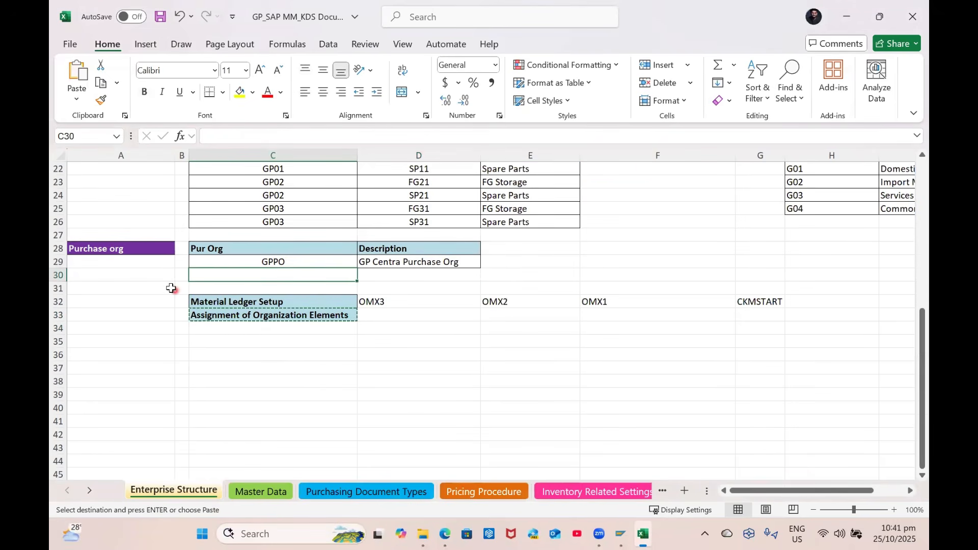
{"action": "left_click", "coordinate": [91, 290]}
{"action": "key", "text": "ctrl+v"}
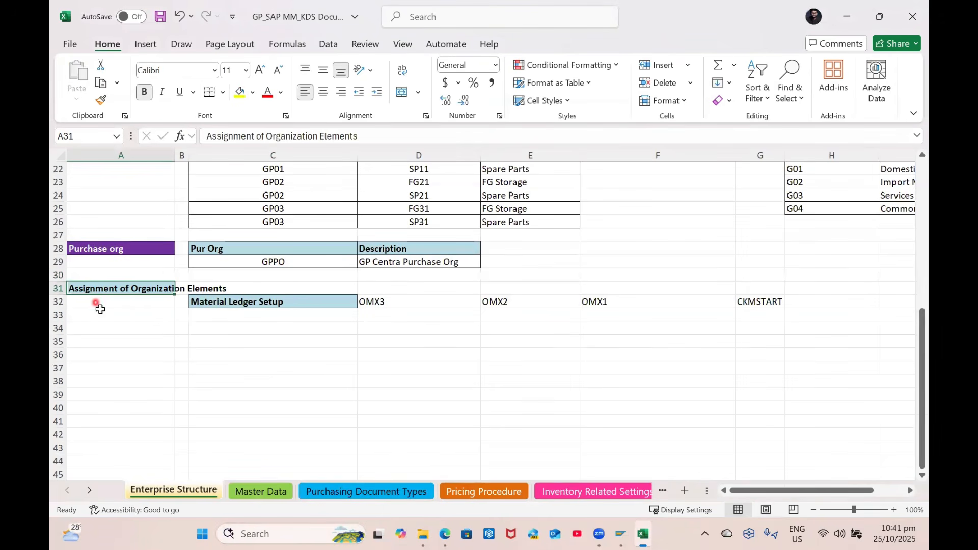
Autofit column A and copy A28's purple heading format onto A31
{"action": "double_click", "coordinate": [175, 154]}
{"action": "left_click", "coordinate": [138, 248]}
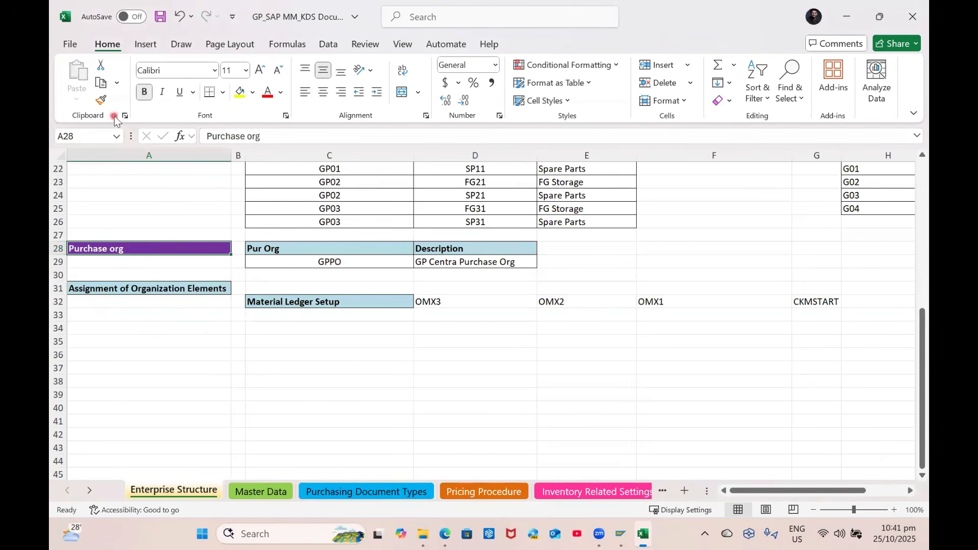
{"action": "left_click", "coordinate": [99, 104]}
{"action": "left_click", "coordinate": [125, 289]}
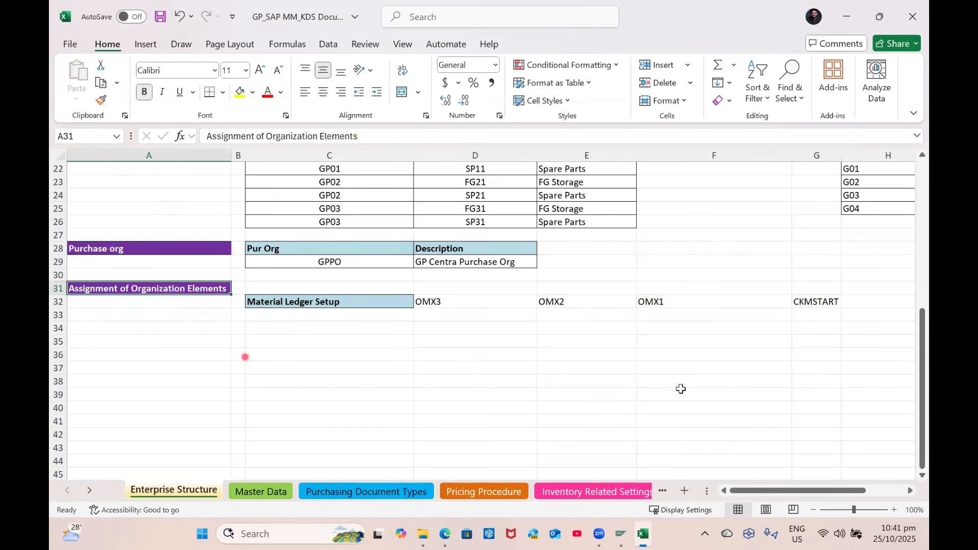
Stack OMX2, OMX1 and CKMSTART beneath OMX3 in column D
{"action": "left_click", "coordinate": [457, 303]}
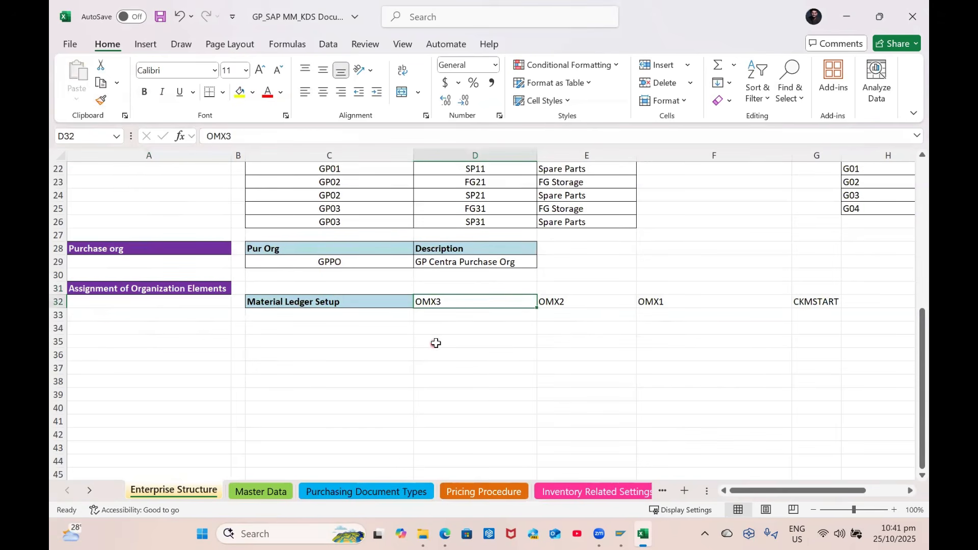
{"action": "left_click", "coordinate": [560, 304]}
{"action": "left_click_drag", "start_coordinate": [558, 309], "coordinate": [426, 316]}
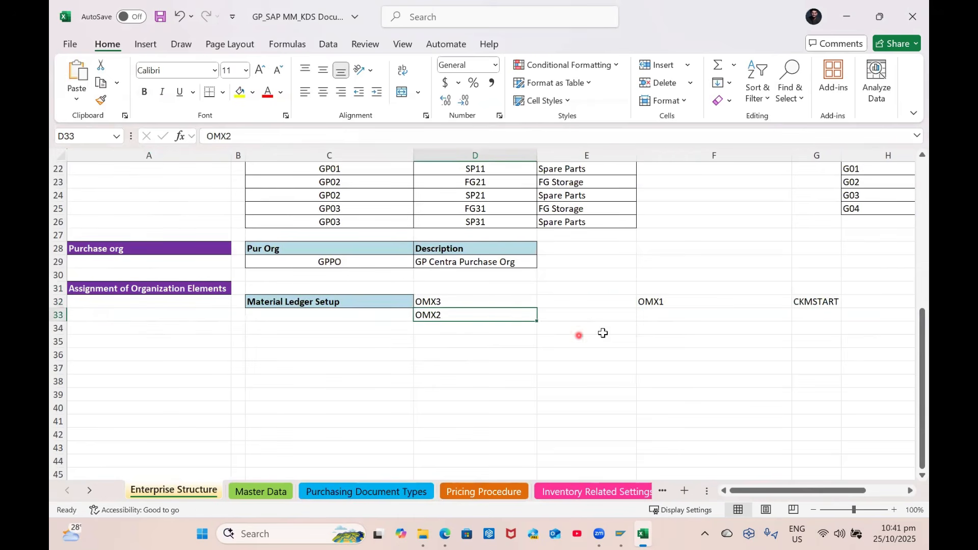
{"action": "left_click", "coordinate": [656, 302]}
{"action": "left_click_drag", "start_coordinate": [658, 308], "coordinate": [439, 328]}
{"action": "left_click", "coordinate": [814, 302]}
{"action": "key", "text": "ctrl+c"}
{"action": "key", "text": "Return"}
Shift the four codes down one row into D33:D36
{"action": "left_click_drag", "start_coordinate": [448, 302], "coordinate": [451, 339]}
{"action": "key", "text": "ctrl+c"}
{"action": "left_click", "coordinate": [448, 316]}
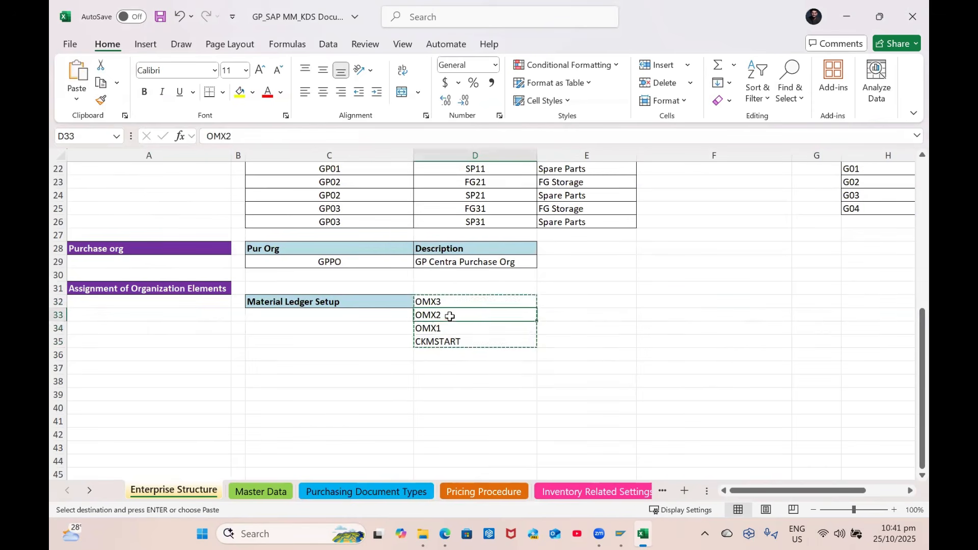
{"action": "key", "text": "ctrl+v"}
{"action": "left_click", "coordinate": [449, 369]}
{"action": "left_click", "coordinate": [620, 534]}
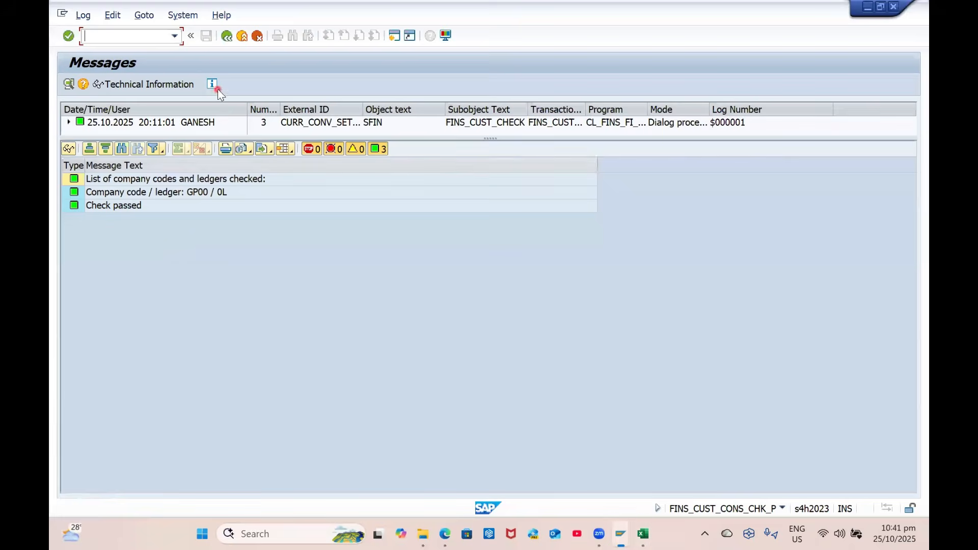
Copy FINS_CUST_CONS_CHK_P, without the /n prefix, from SAP's command history
{"action": "left_click", "coordinate": [174, 36]}
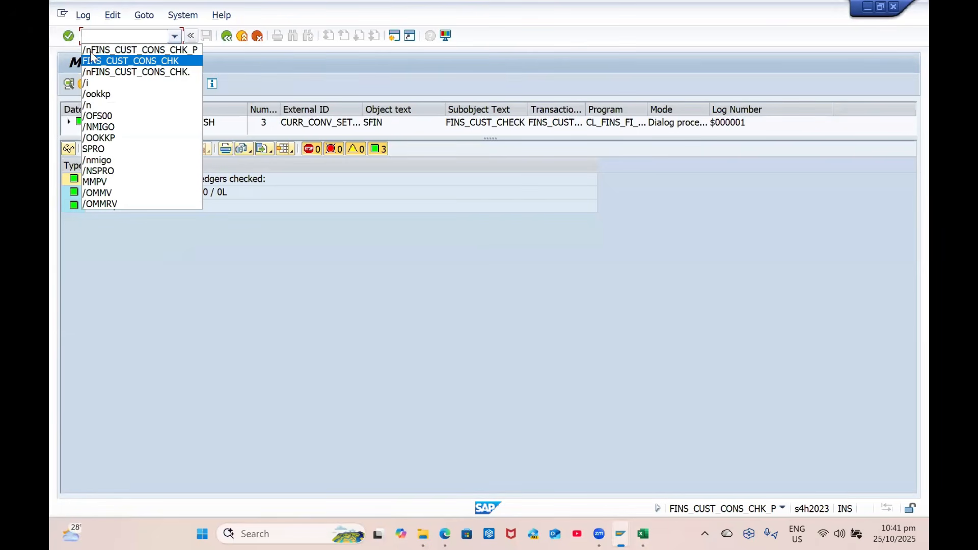
{"action": "left_click", "coordinate": [95, 50]}
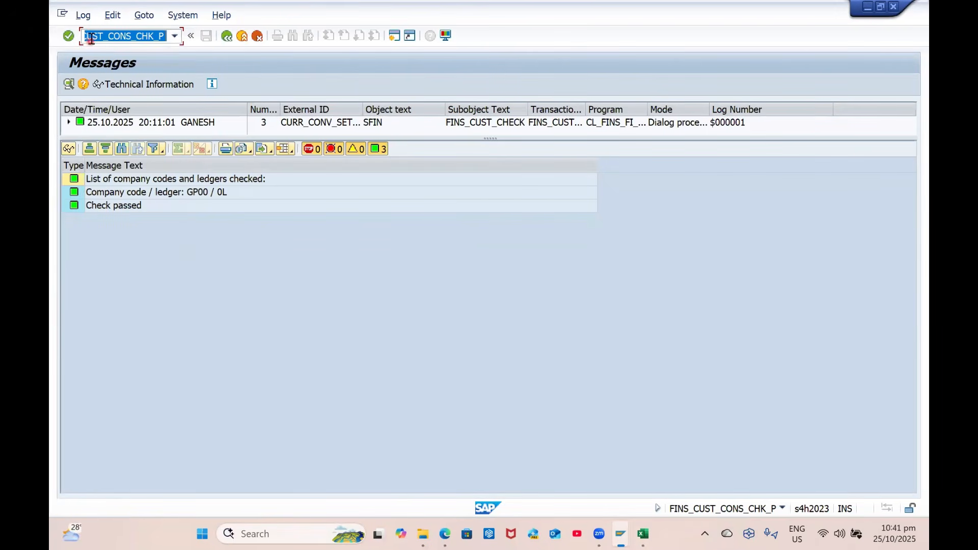
{"action": "left_click", "coordinate": [165, 36]}
{"action": "key", "text": "shift+Left"}
{"action": "key", "text": "shift+Left"}
{"action": "key", "text": "shift+Left"}
{"action": "key", "text": "shift+Left"}
{"action": "key", "text": "shift+Left"}
{"action": "key", "text": "shift+Left"}
{"action": "key", "text": "shift+Left"}
{"action": "key", "text": "shift+Left"}
{"action": "key", "text": "shift+Left"}
{"action": "key", "text": "shift+Left"}
{"action": "key", "text": "shift+Left"}
{"action": "key", "text": "shift+Left"}
{"action": "key", "text": "shift+Left"}
{"action": "key", "text": "shift+Left"}
{"action": "key", "text": "shift+Left"}
{"action": "key", "text": "shift+Left"}
{"action": "key", "text": "shift+Left"}
{"action": "key", "text": "shift+Left"}
{"action": "key", "text": "shift+Left"}
{"action": "key", "text": "shift+Left"}
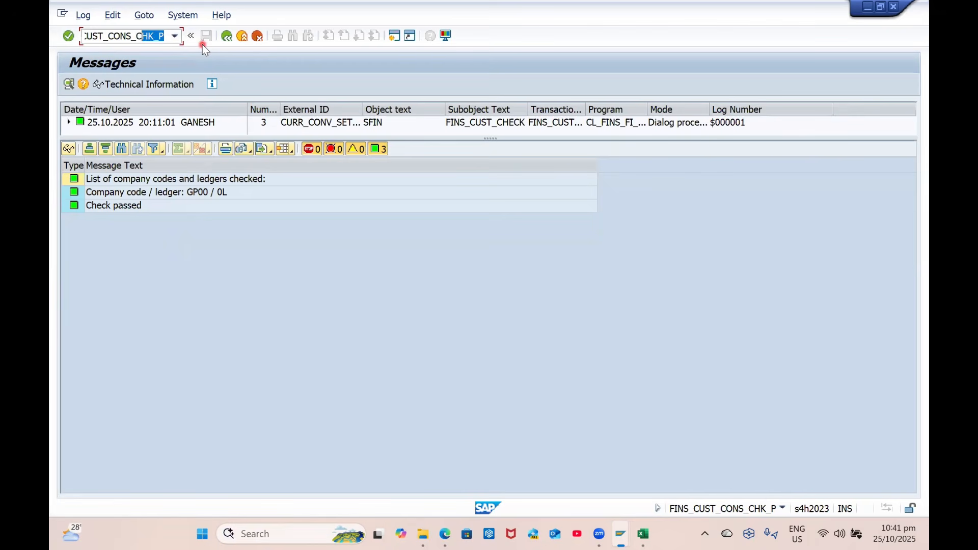
{"action": "key", "text": "shift+Right"}
{"action": "key", "text": "shift+Right"}
{"action": "key", "text": "shift+Right"}
{"action": "key", "text": "shift+Left"}
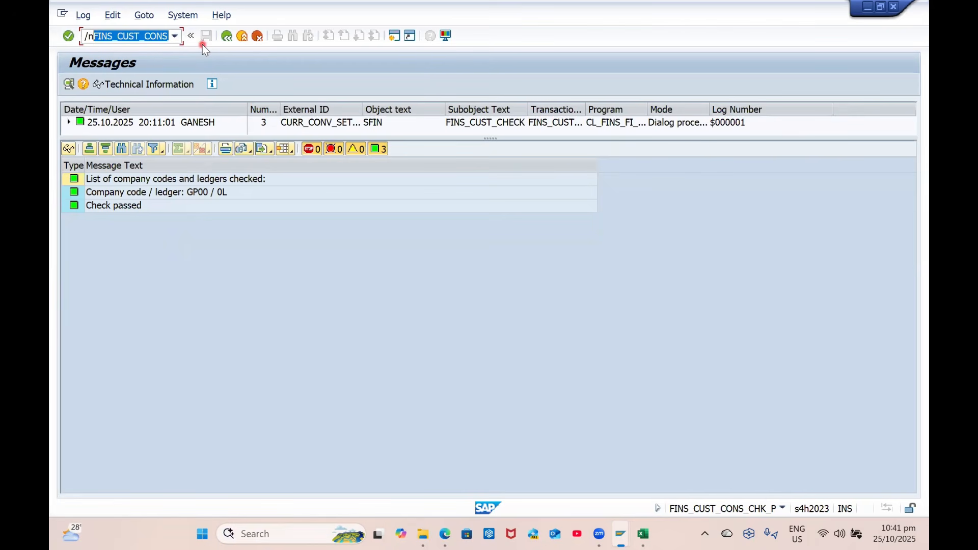
{"action": "key", "text": "BackSpace"}
Paste FINS_CUST_CONS_CHK_P into Excel cell D41
{"action": "key", "text": "alt+Tab"}
{"action": "left_click", "coordinate": [450, 421]}
{"action": "key", "text": "ctrl+v"}
{"action": "left_click", "coordinate": [593, 421]}
Enter the note 'This one will show the missing configuration related' in E41 and check the SAP view's program name
{"action": "type", "text": "T"}
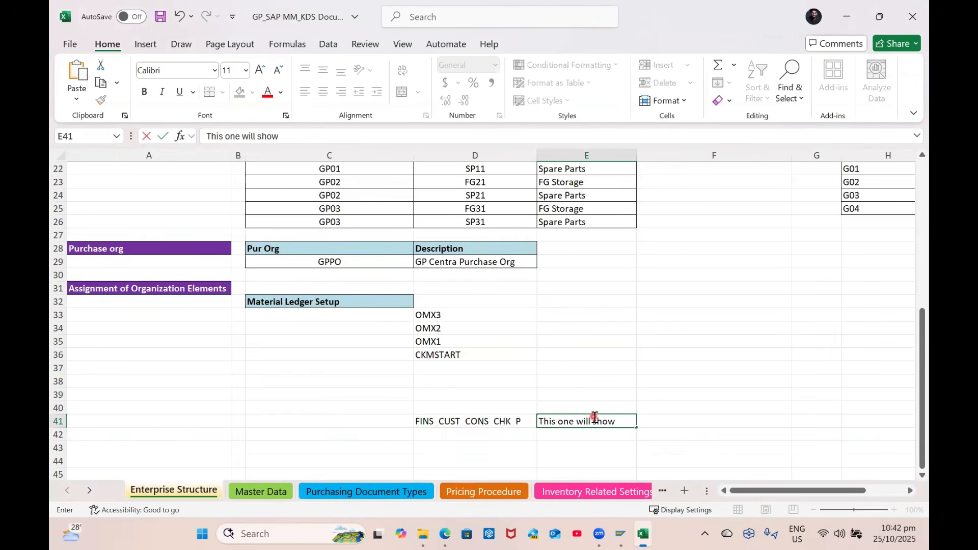
{"action": "type", "text": "his one will show the missing configuration re"}
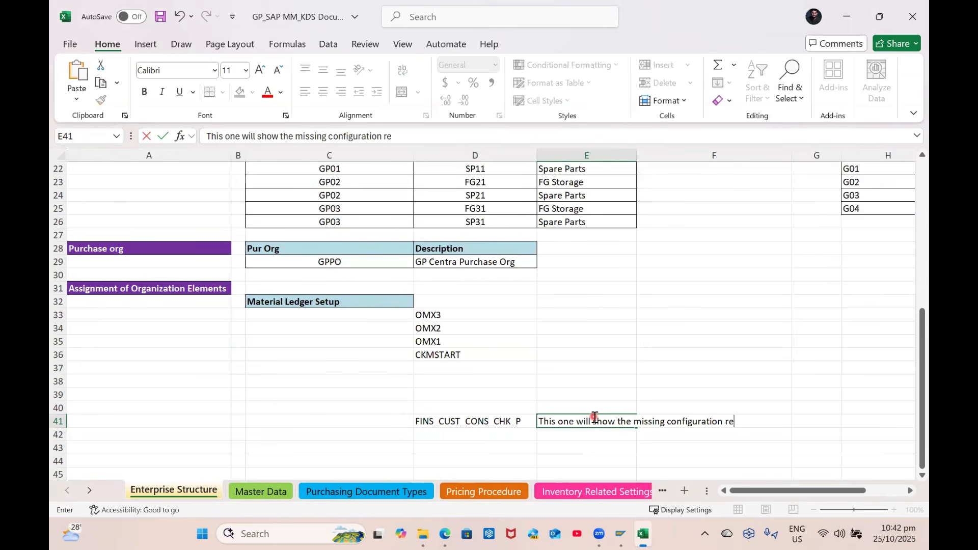
{"action": "type", "text": "d"}
{"action": "key", "text": "Return"}
{"action": "key", "text": "alt+Tab"}
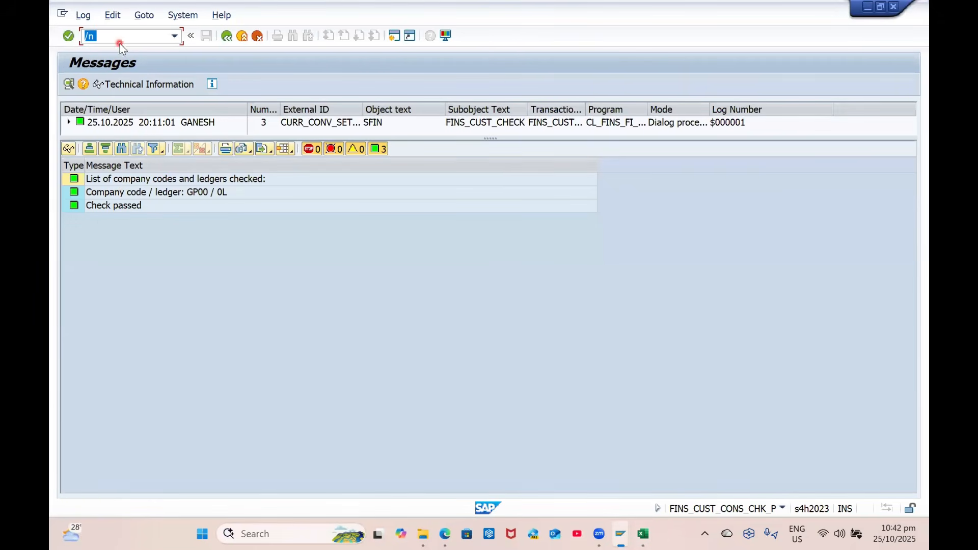
{"action": "type", "text": "/"}
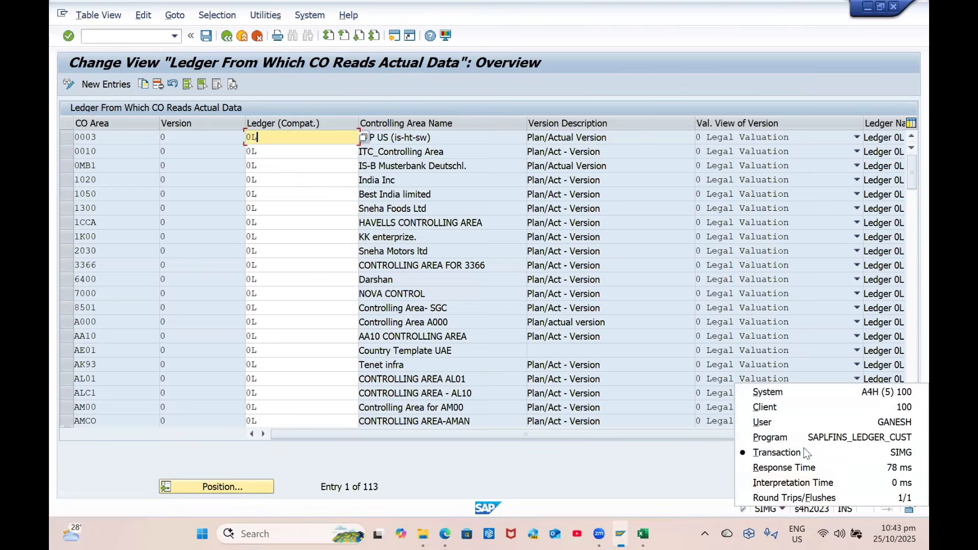
{"action": "left_click", "coordinate": [809, 441]}
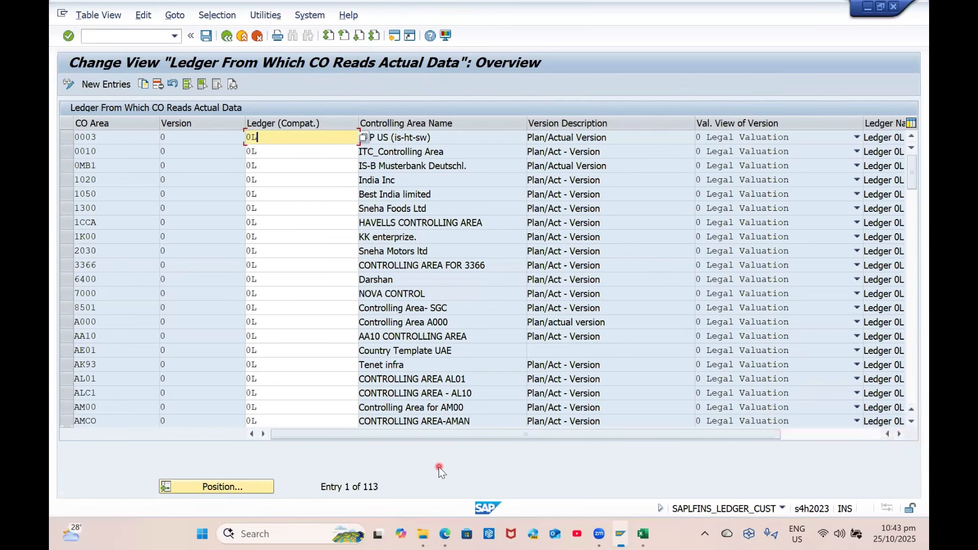
{"action": "key", "text": "alt+Tab"}
{"action": "key", "text": "alt+Tab"}
{"action": "key", "text": "alt+Tab"}
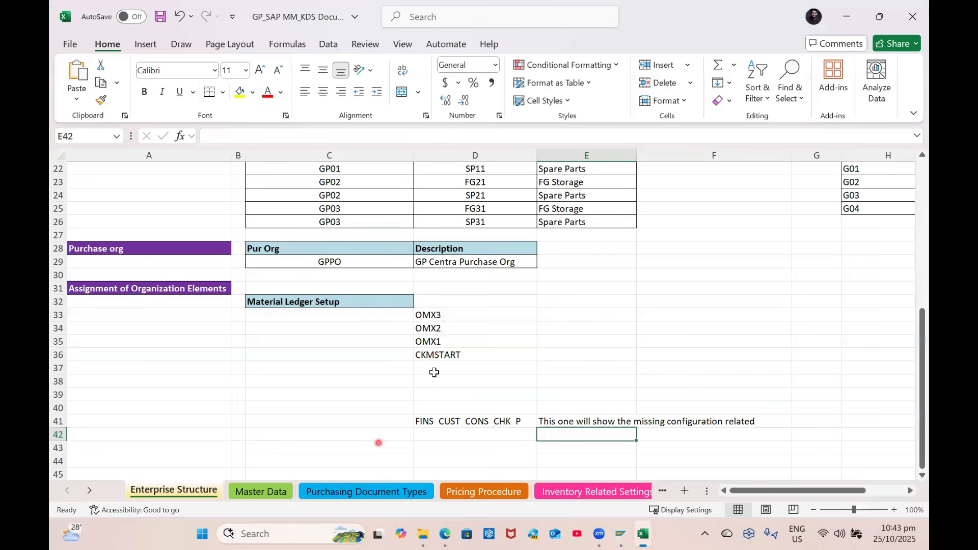
{"action": "key", "text": "alt+Tab"}
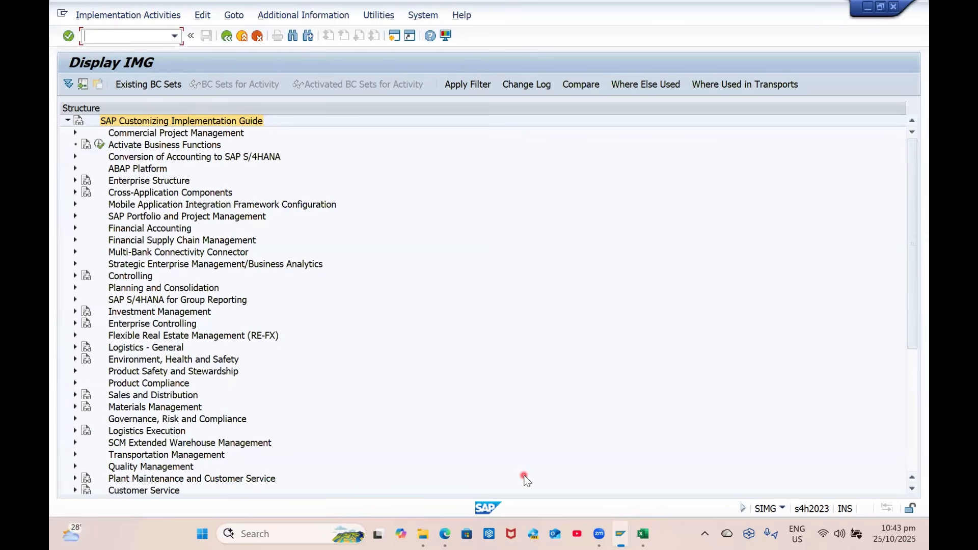
Put 'Conversion of Accounting to SAP S/4HANA-->Preparations and Migration of Customizing' into D37
{"action": "left_click", "coordinate": [184, 156]}
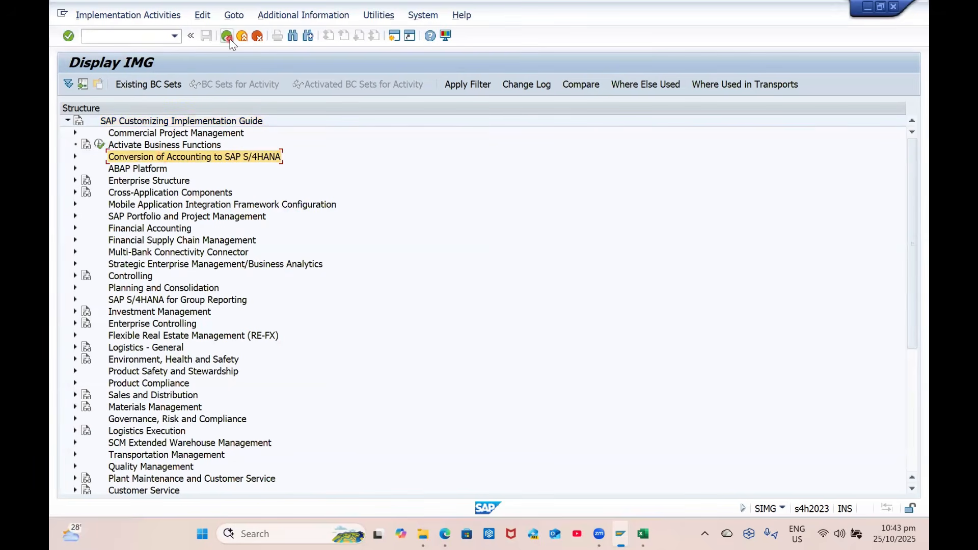
{"action": "left_click", "coordinate": [228, 37]}
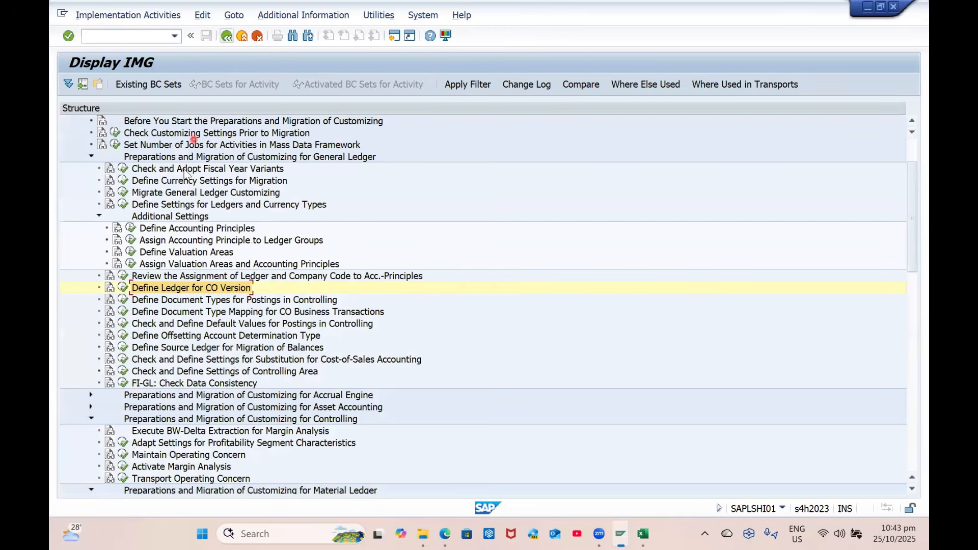
{"action": "scroll", "coordinate": [197, 184], "scroll_direction": "up", "scroll_amount": 2}
{"action": "left_click", "coordinate": [170, 158]}
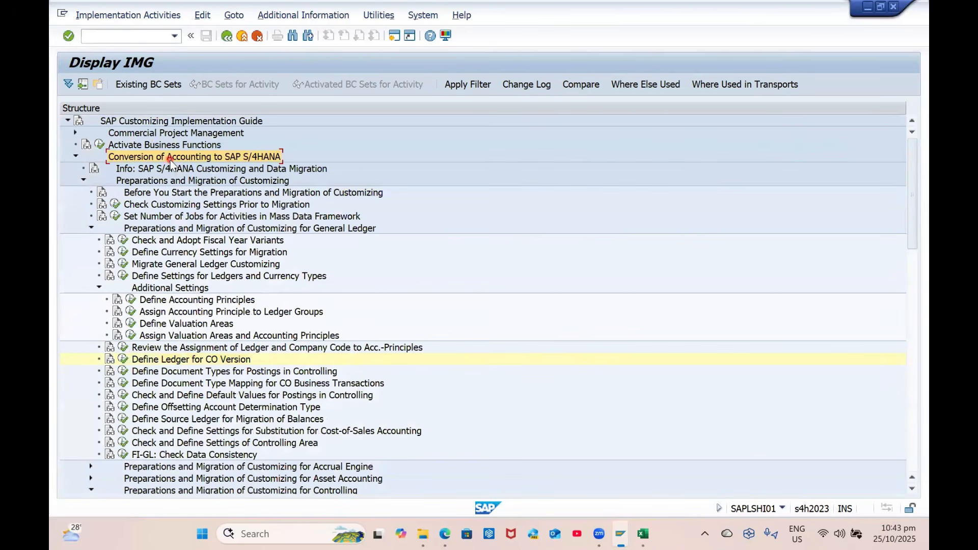
{"action": "key", "text": "alt+Tab"}
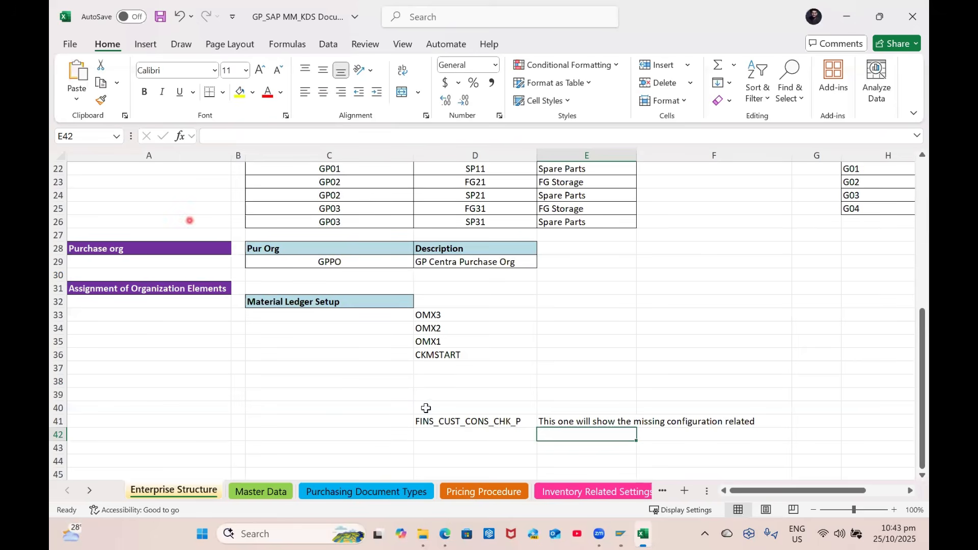
{"action": "left_click", "coordinate": [458, 371]}
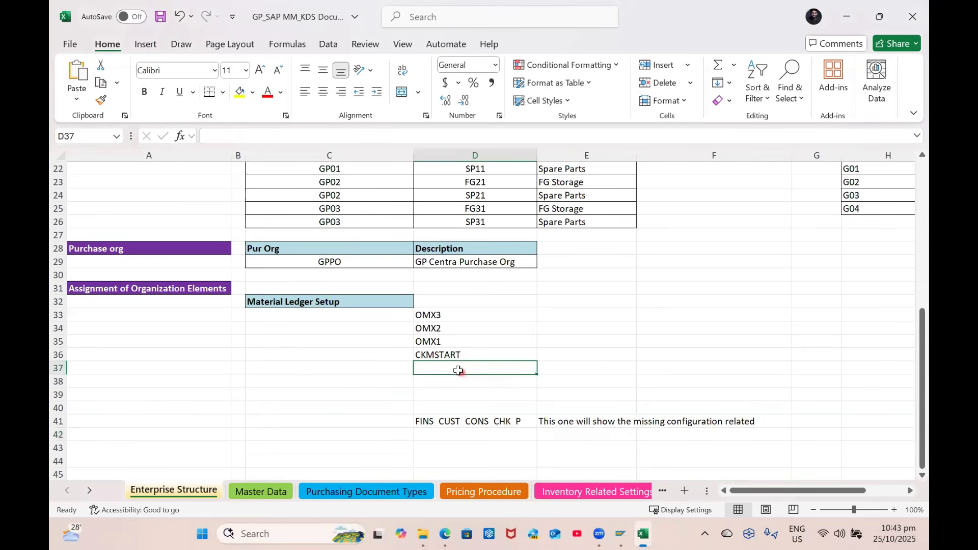
{"action": "type", "text": "Conversion of Accounting to SAP S/4HANA"}
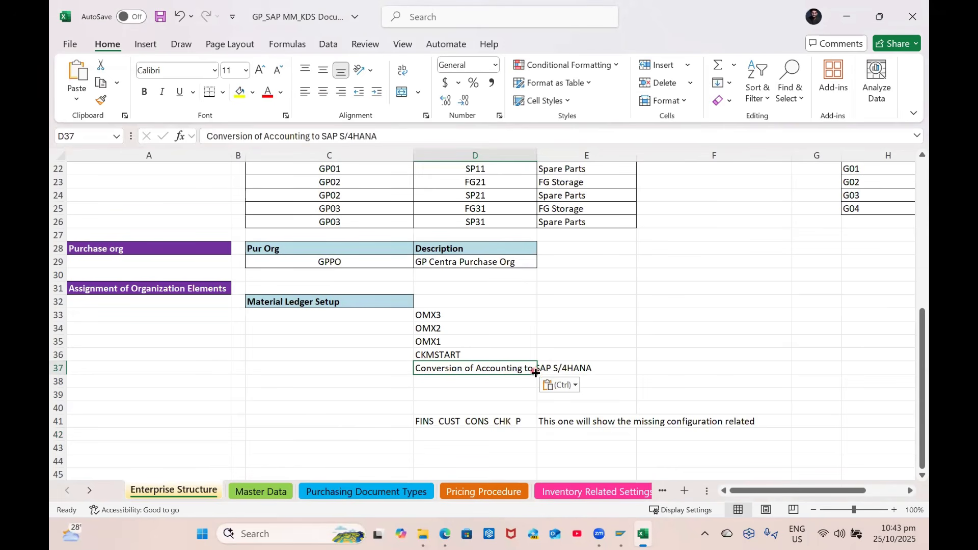
{"action": "key", "text": "F2"}
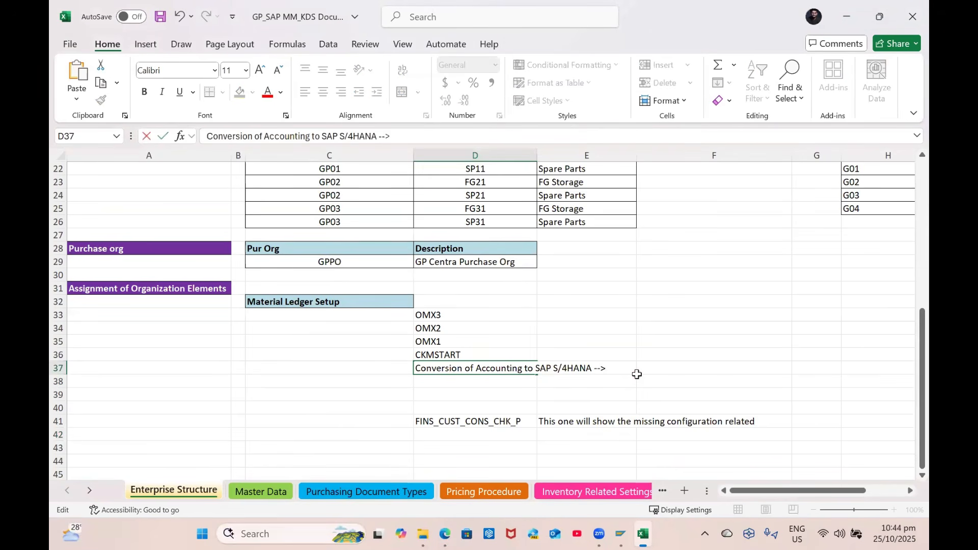
{"action": "key", "text": "alt+Tab"}
{"action": "left_click", "coordinate": [164, 181]}
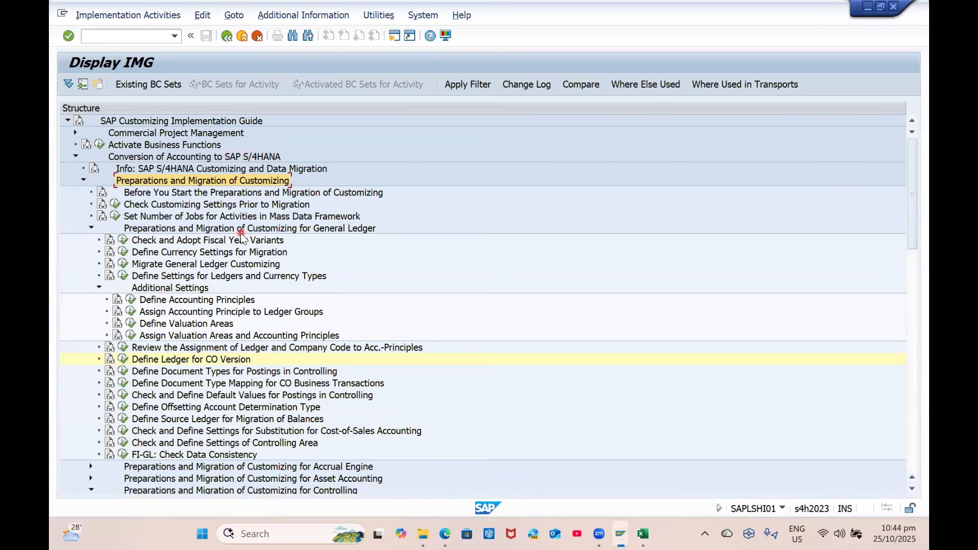
{"action": "key", "text": "alt+Tab"}
{"action": "type", "text": "-->Preparations and Migration of Customizing"}
{"action": "key", "text": "Return"}
Append the General Ledger and Additional Settings node names to the path in D37
{"action": "key", "text": "alt+Tab"}
{"action": "left_click", "coordinate": [254, 230]}
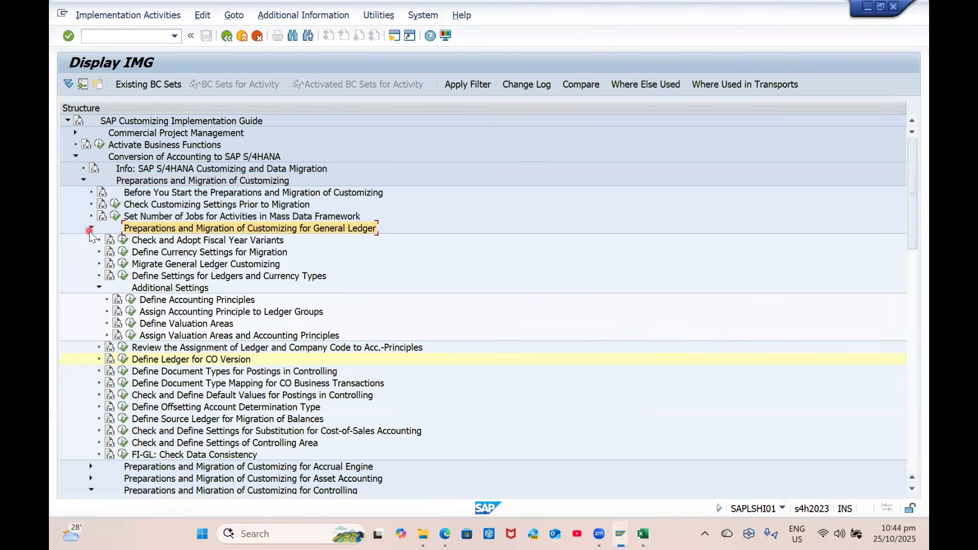
{"action": "left_click", "coordinate": [90, 230]}
{"action": "left_click", "coordinate": [90, 230]}
{"action": "key", "text": "alt+Tab"}
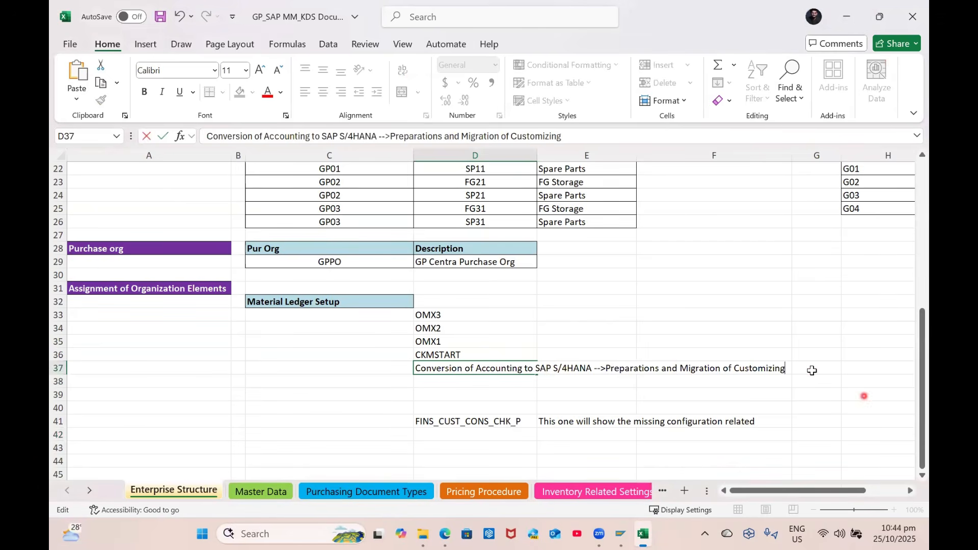
{"action": "type", "text": "Preparations and Migration of Customizing for General Ledger"}
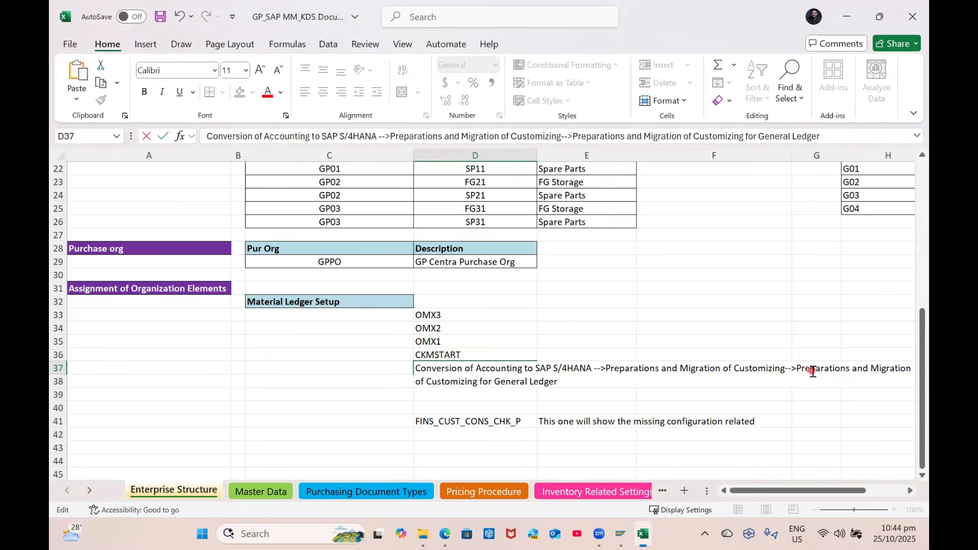
{"action": "key", "text": "alt+Tab"}
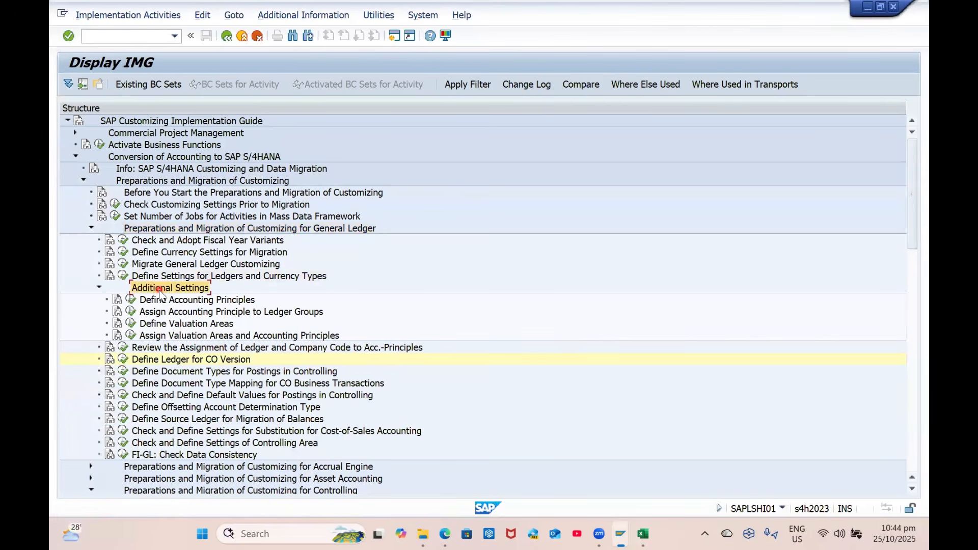
{"action": "key", "text": "alt+Tab"}
{"action": "type", "text": "Additional Settings"}
{"action": "key", "text": "alt+Tab"}
Replace Additional Settings in D37 with Define Ledger for CO Version
{"action": "left_click", "coordinate": [96, 288]}
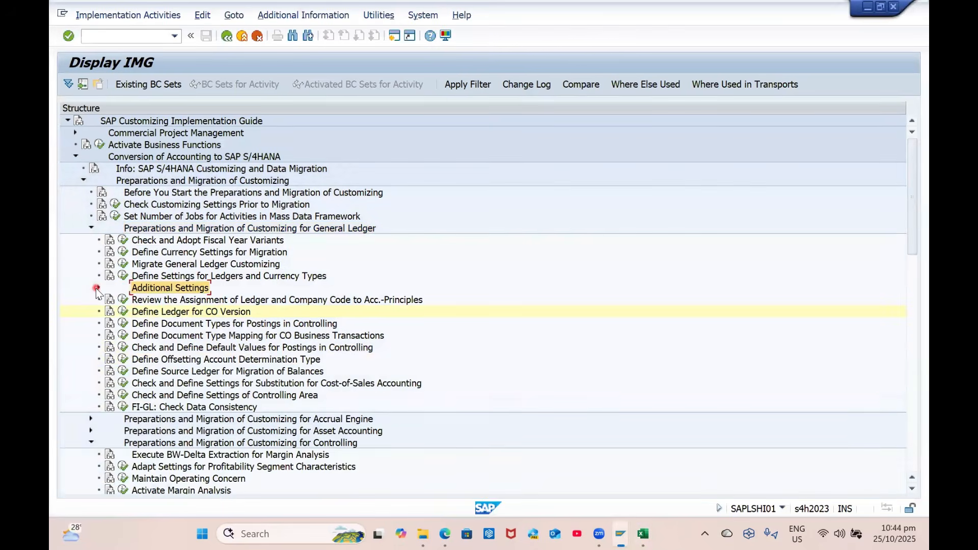
{"action": "left_click", "coordinate": [170, 318]}
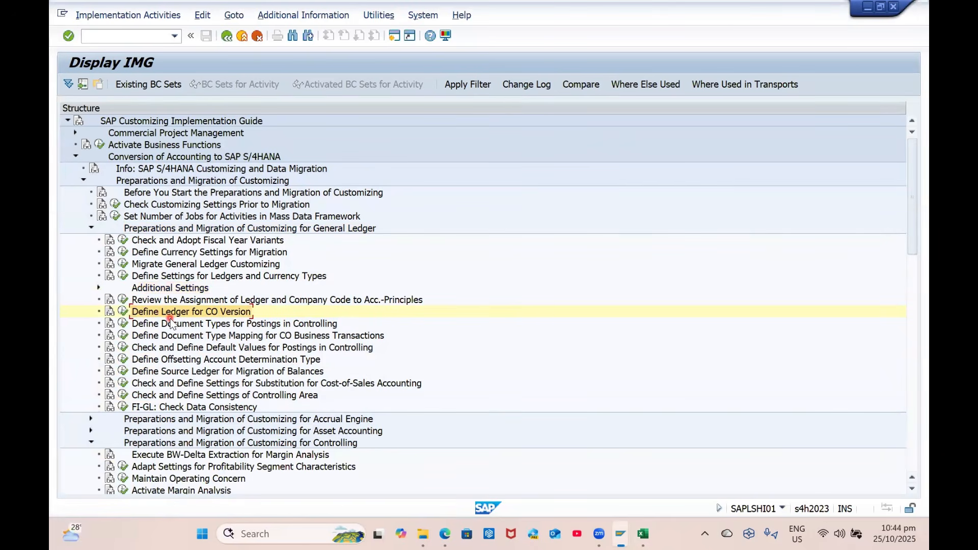
{"action": "key", "text": "alt+Tab"}
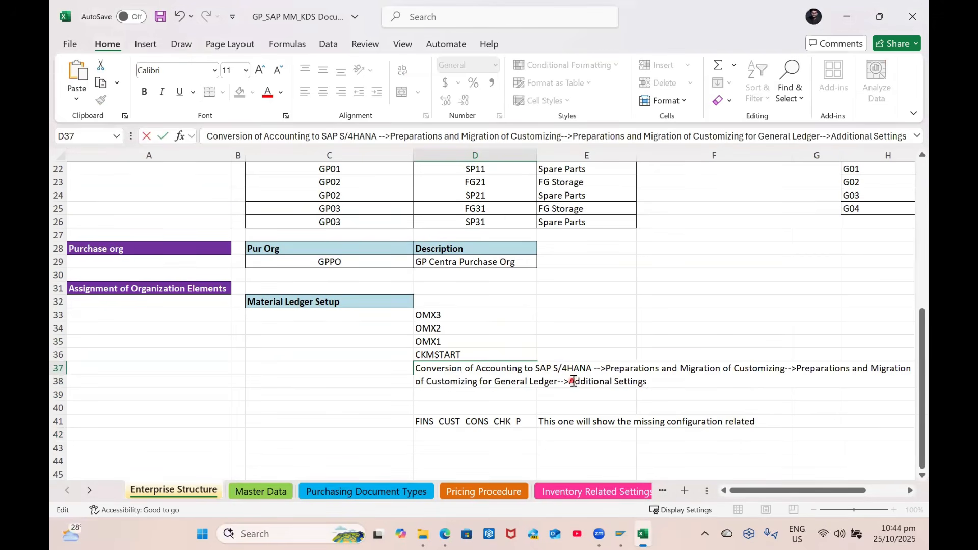
{"action": "left_click_drag", "start_coordinate": [573, 381], "coordinate": [647, 383]}
{"action": "type", "text": "Define Ledger for CO Version"}
{"action": "left_click", "coordinate": [589, 404]}
{"action": "left_click", "coordinate": [458, 368]}
Open the Define Document Types for Postings in Controlling table in SAP, then return to the tree
{"action": "key", "text": "alt+Tab"}
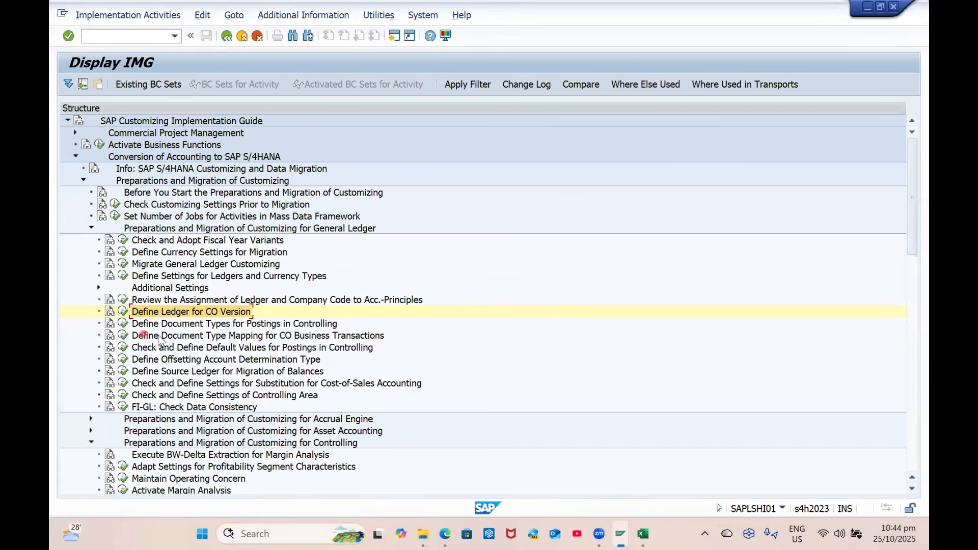
{"action": "left_click", "coordinate": [239, 325]}
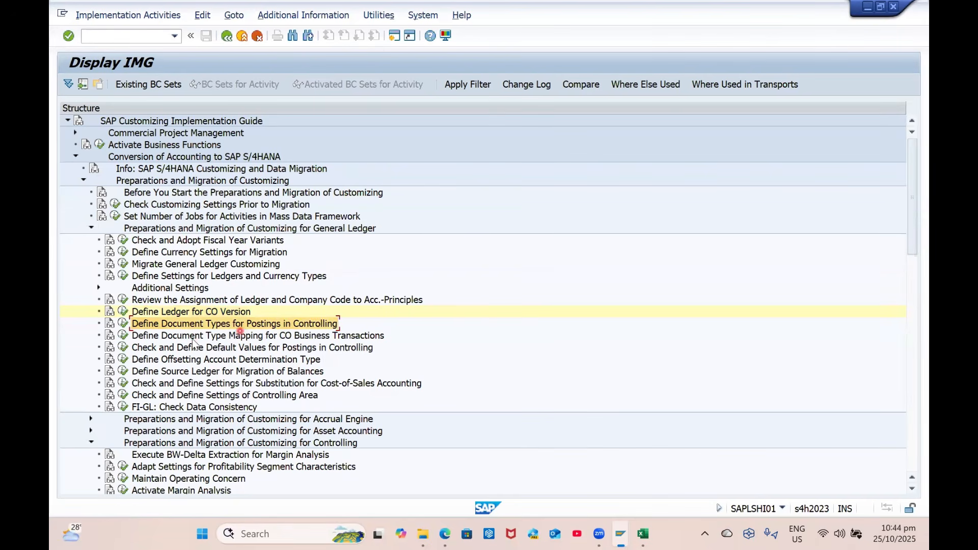
{"action": "left_click", "coordinate": [121, 324]}
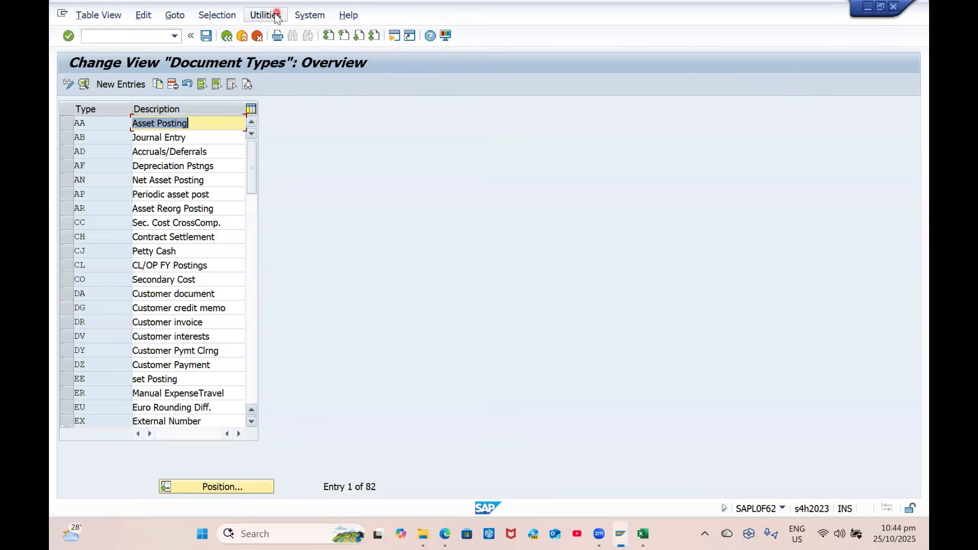
{"action": "left_click", "coordinate": [226, 40]}
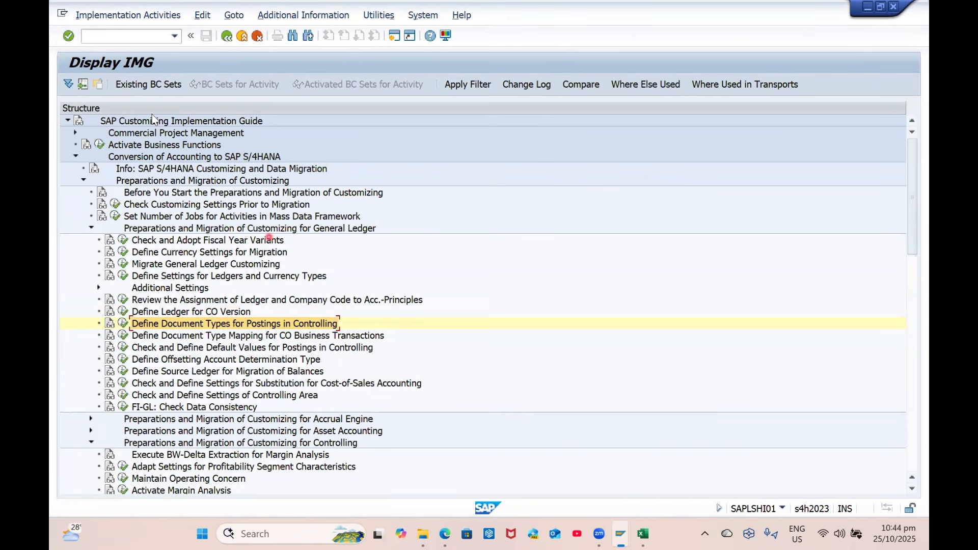
{"action": "key", "text": "alt+Tab"}
Make FINS_CUST_CONS_CHK_P in D41 bold
{"action": "left_click", "coordinate": [505, 424]}
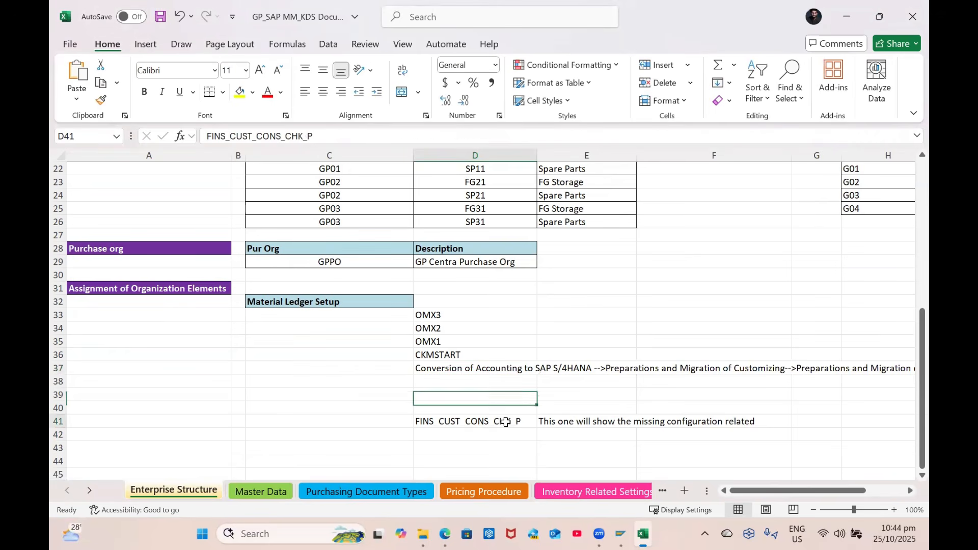
{"action": "key", "text": "ctrl+b"}
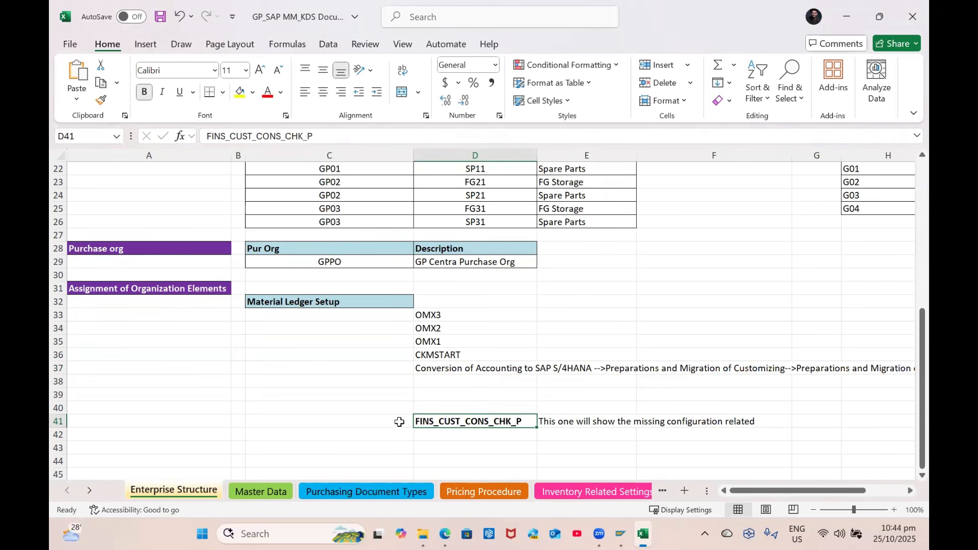
{"action": "key", "text": "alt+Tab"}
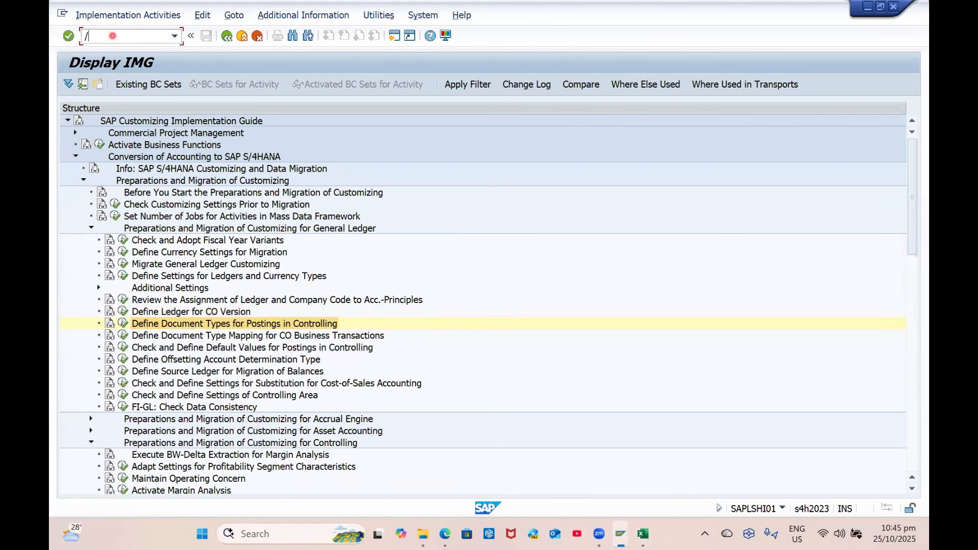
{"action": "left_click", "coordinate": [112, 36]}
{"action": "type", "text": "/nmigo"}
{"action": "key", "text": "Return"}
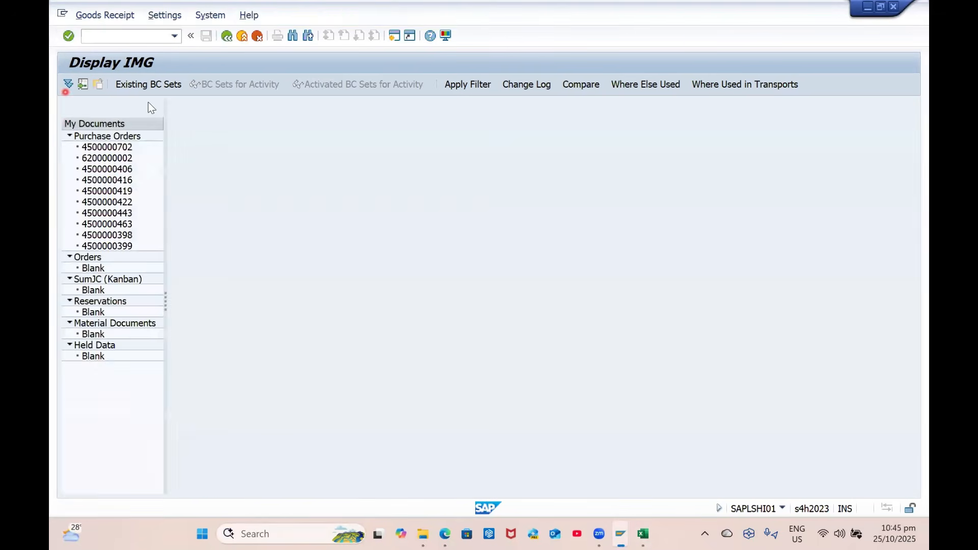
{"action": "left_click", "coordinate": [408, 105]}
{"action": "key", "text": "Down"}
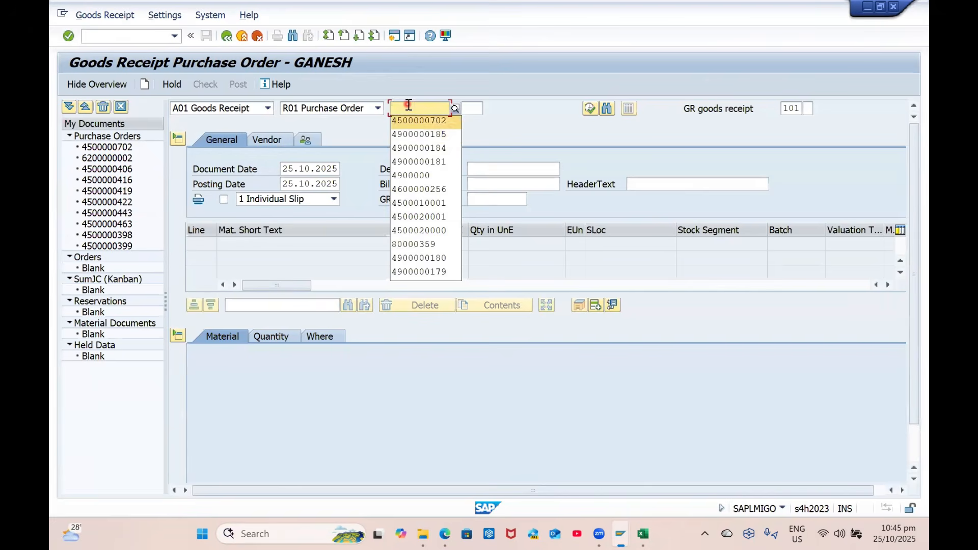
{"action": "key", "text": "Up"}
{"action": "key", "text": "Return"}
{"action": "key", "text": "Return"}
{"action": "left_click", "coordinate": [475, 169]}
{"action": "type", "text": "DN-001"}
{"action": "scroll", "coordinate": [188, 452], "scroll_direction": "down", "scroll_amount": 3}
{"action": "left_click", "coordinate": [230, 471]}
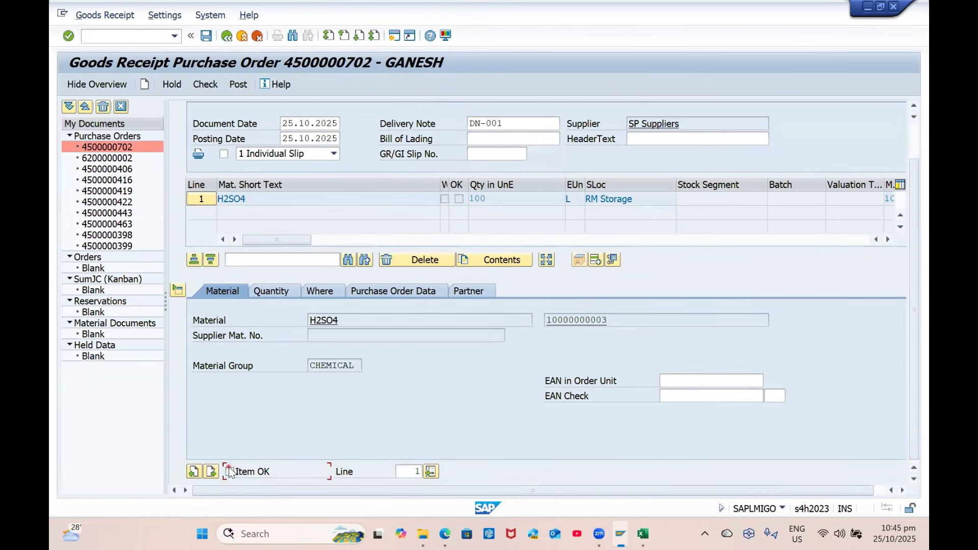
Check the goods receipt, then copy FINS_CUST_CONS_CHK from the ledger error's long text
{"action": "left_click", "coordinate": [206, 85]}
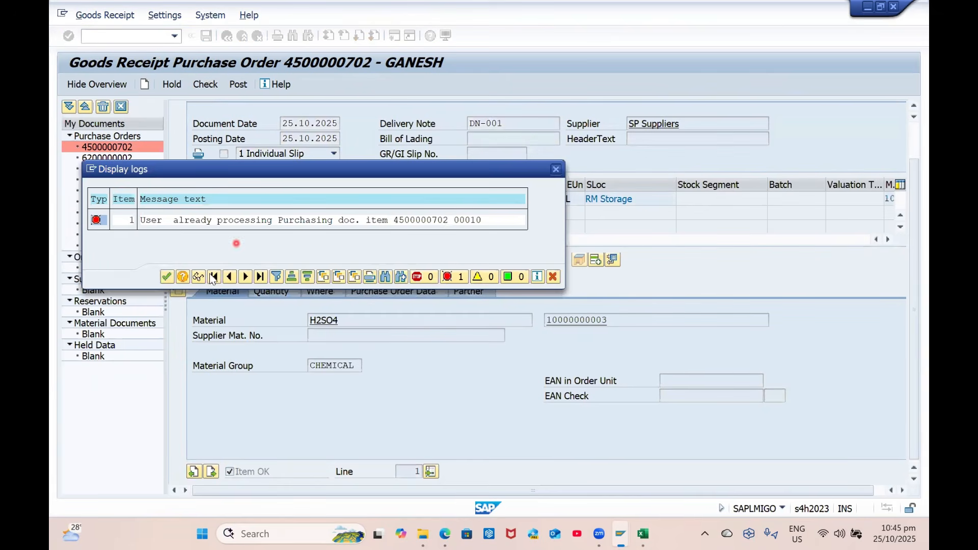
{"action": "left_click", "coordinate": [168, 277]}
{"action": "key", "text": "super+Tab"}
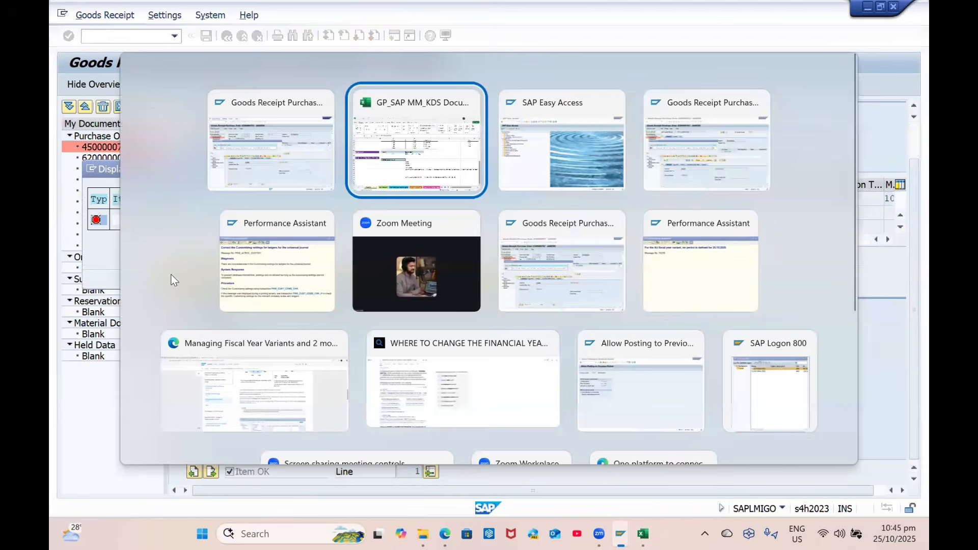
{"action": "key", "text": "alt+Tab"}
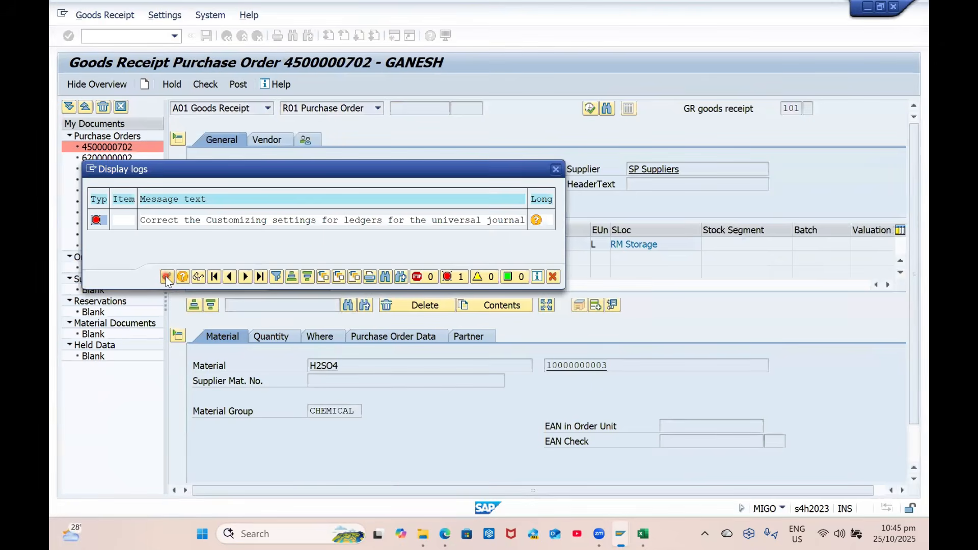
{"action": "left_click", "coordinate": [535, 220]}
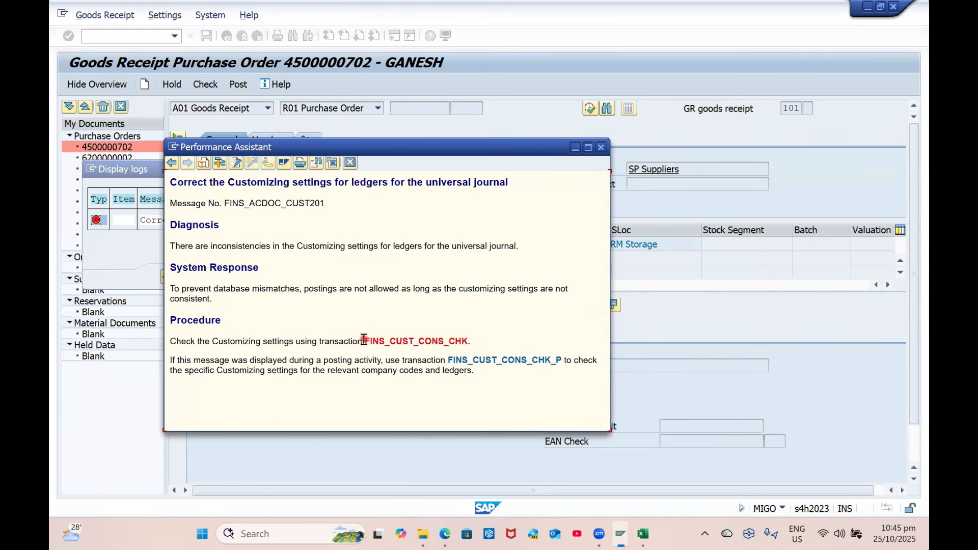
{"action": "left_click_drag", "start_coordinate": [364, 341], "coordinate": [463, 345]}
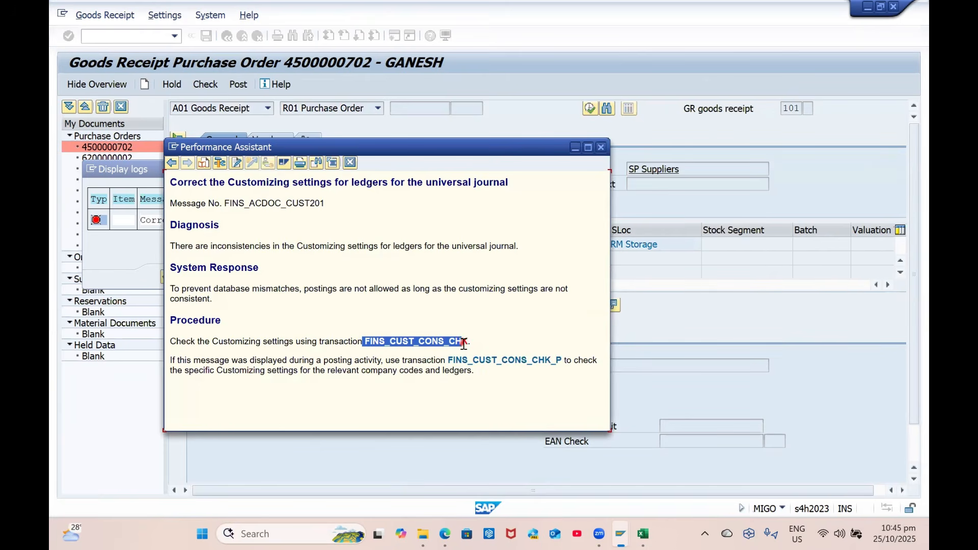
{"action": "left_click", "coordinate": [613, 429]}
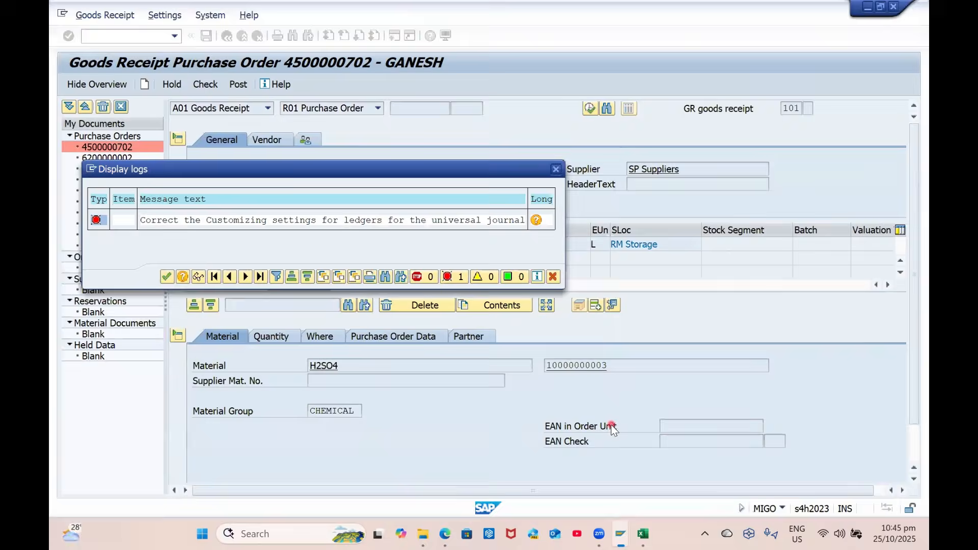
{"action": "key", "text": "alt+Tab"}
{"action": "key", "text": "alt+Tab"}
{"action": "key", "text": "alt+Tab"}
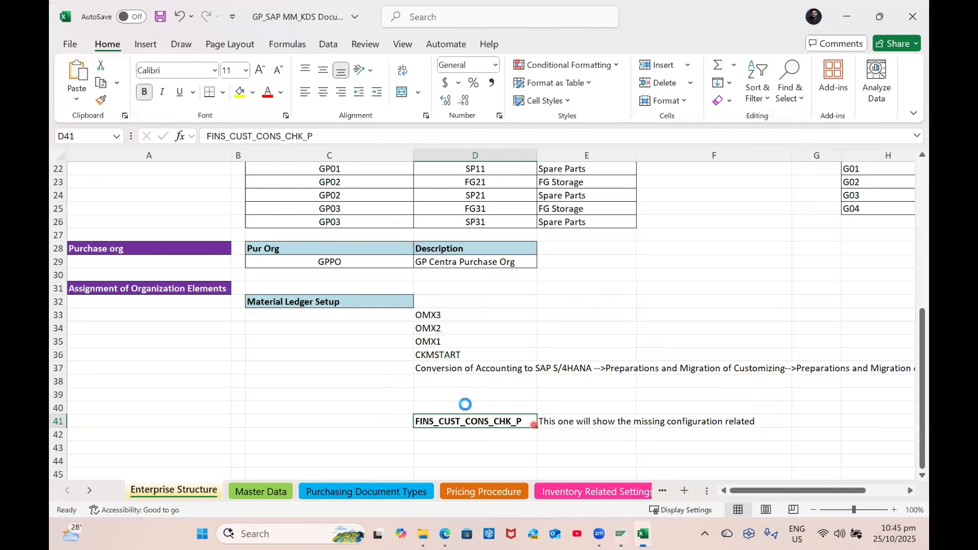
Paste FINS_CUST_CONS_CHK into D40 and give it D41's bold format
{"action": "left_click", "coordinate": [465, 407]}
{"action": "type", "text": "FINS_CUST_CONS_CHK"}
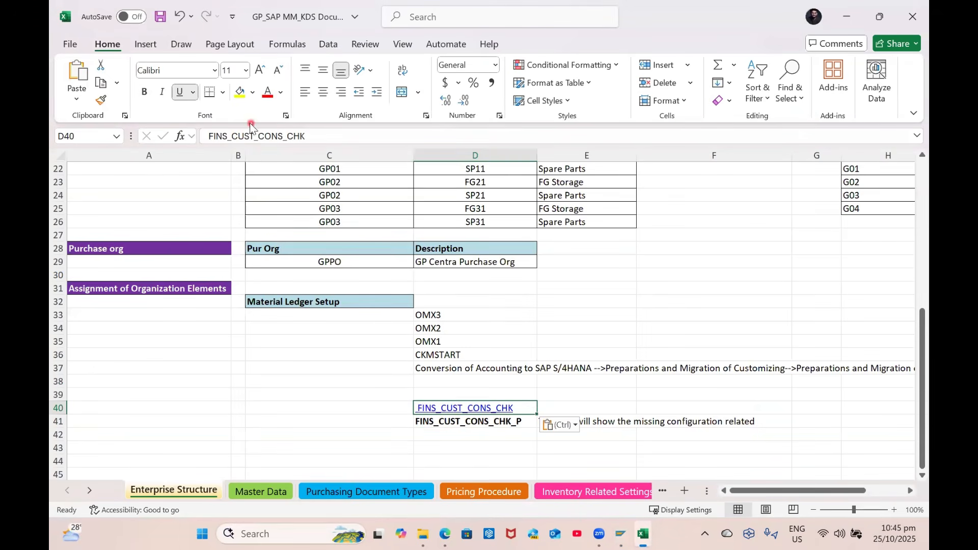
{"action": "key", "text": "F2"}
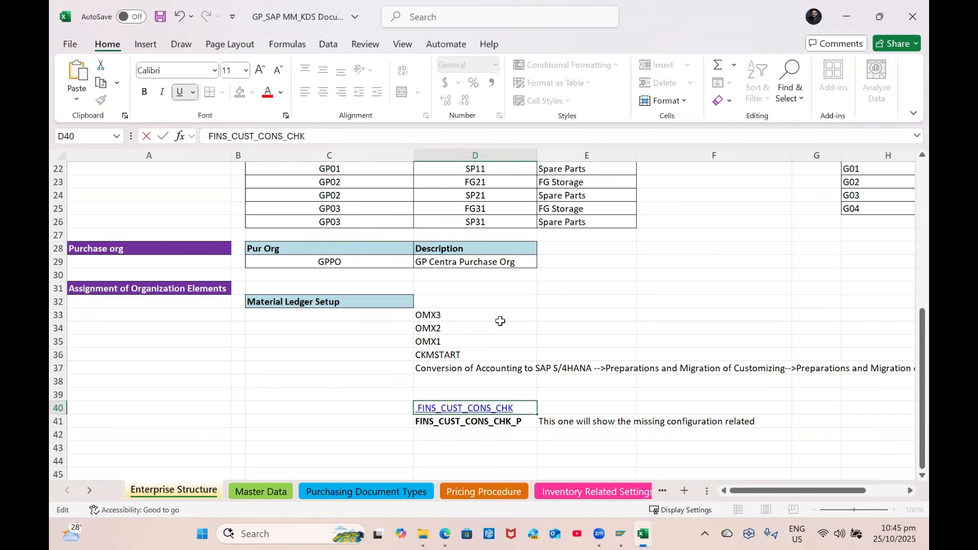
{"action": "key", "text": "Return"}
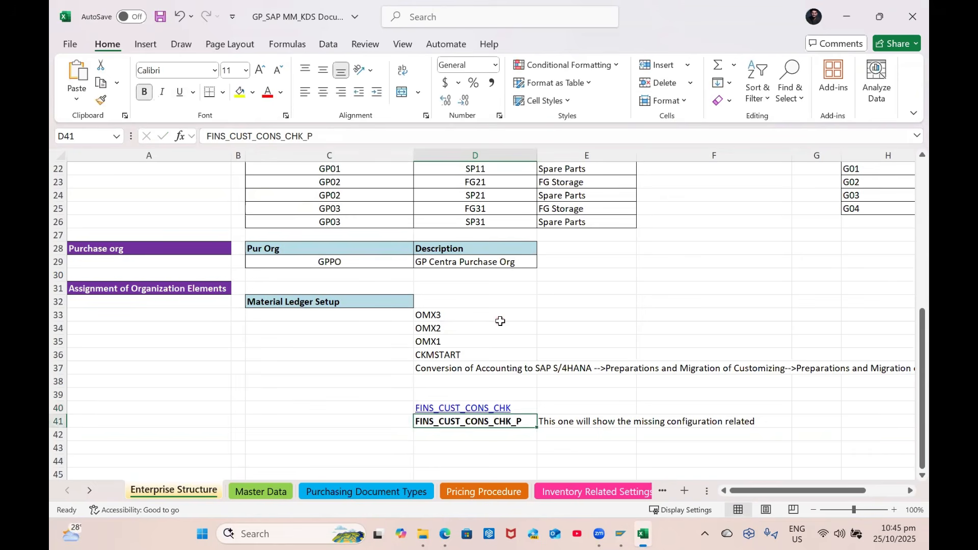
{"action": "key", "text": "alt+Tab"}
{"action": "key", "text": "alt+Tab"}
{"action": "left_click", "coordinate": [100, 100]}
{"action": "left_click", "coordinate": [480, 408]}
{"action": "key", "text": "alt+Tab"}
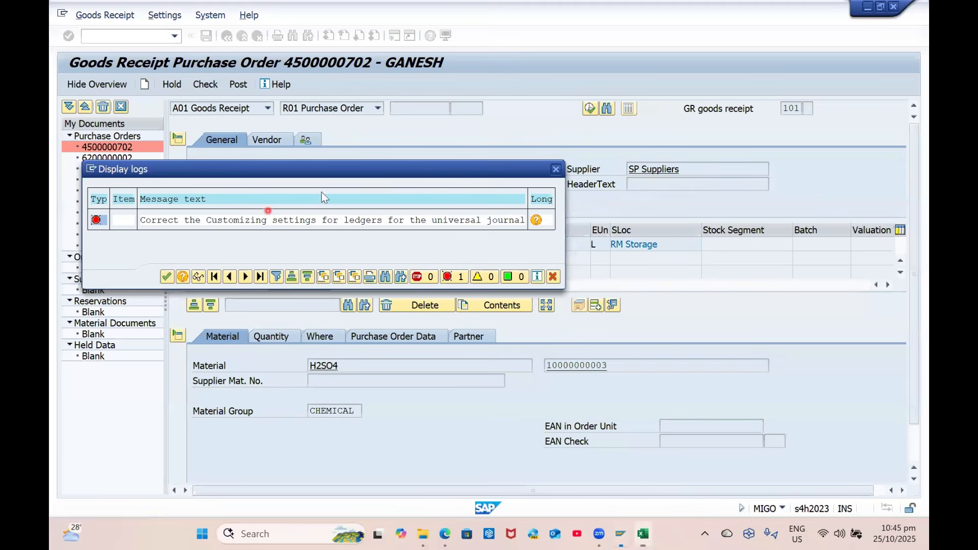
{"action": "left_click", "coordinate": [166, 277]}
{"action": "left_click", "coordinate": [133, 36]}
{"action": "type", "text": "/i"}
{"action": "key", "text": "Return"}
{"action": "left_click", "coordinate": [204, 86]}
{"action": "left_click", "coordinate": [241, 87]}
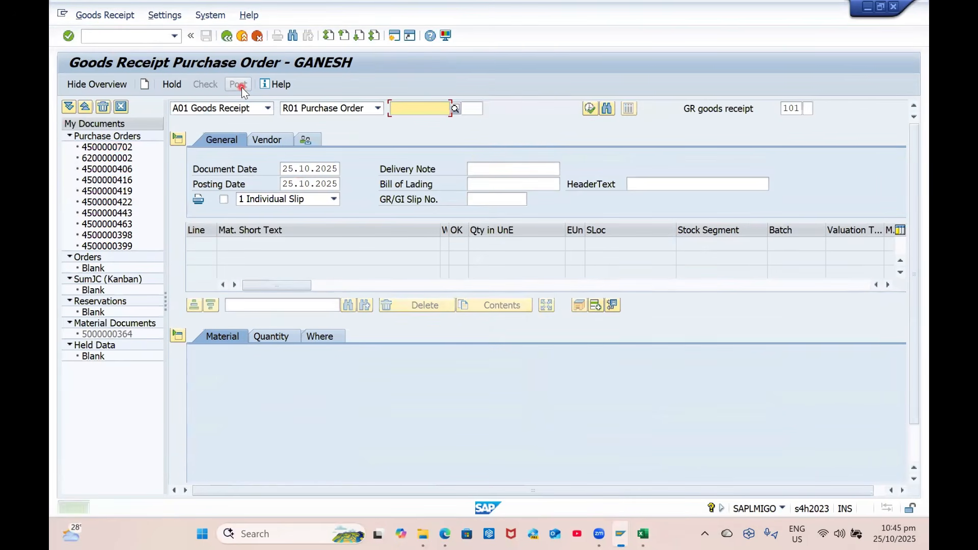
Begin numbering the setup steps in Excel with 1 in cell C33
{"action": "key", "text": "alt+Tab"}
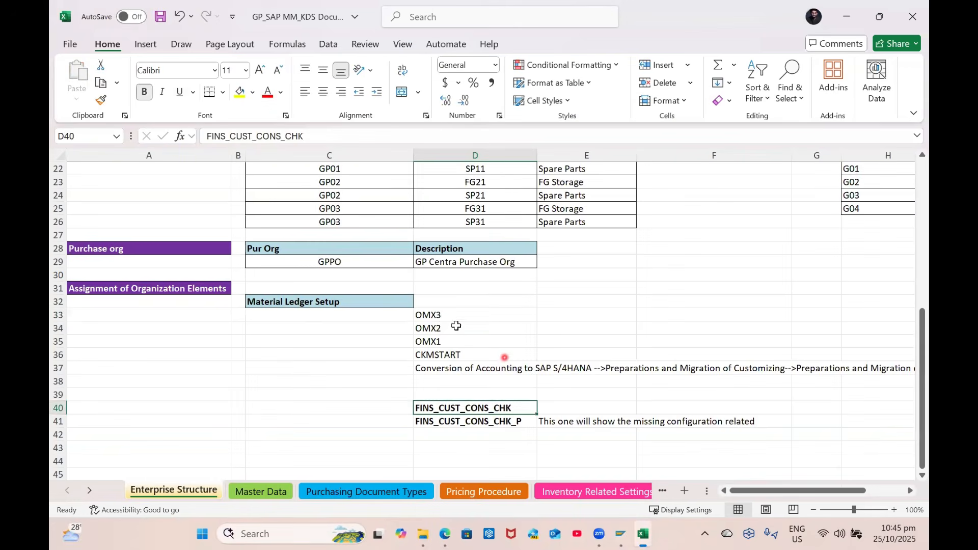
{"action": "left_click_drag", "start_coordinate": [433, 315], "coordinate": [452, 369]}
{"action": "left_click", "coordinate": [457, 385]}
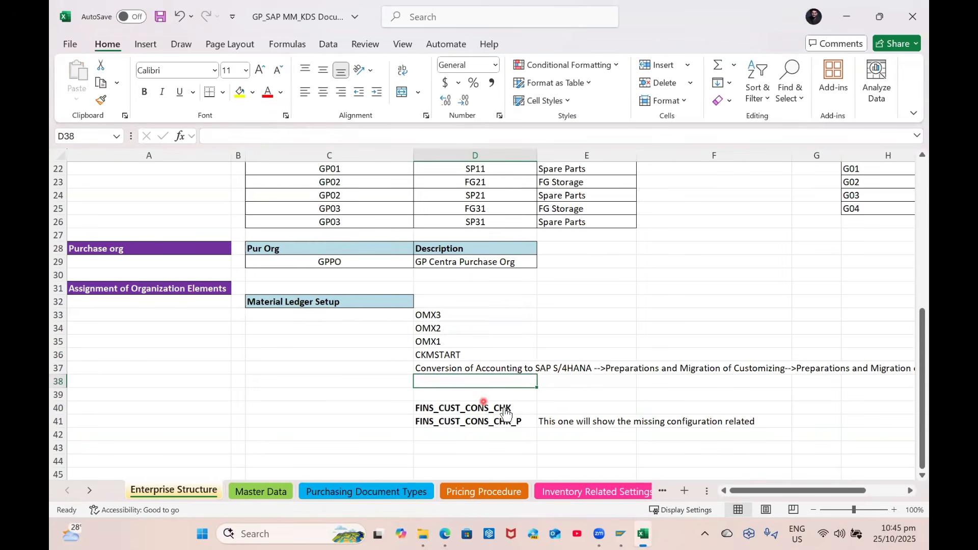
{"action": "left_click", "coordinate": [399, 320]}
{"action": "type", "text": "1"}
{"action": "key", "text": "Return"}
Enter 2, 3 and 4 in Excel cells C34 to C36
{"action": "type", "text": "2"}
{"action": "key", "text": "Return"}
{"action": "type", "text": "3"}
{"action": "key", "text": "Return"}
{"action": "type", "text": "4"}
{"action": "key", "text": "Return"}
{"action": "key", "text": "alt+Tab"}
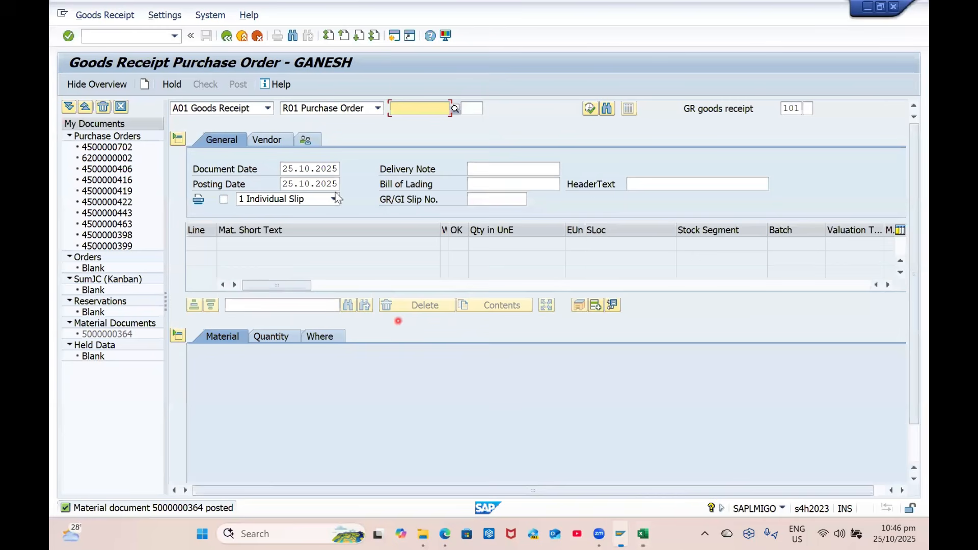
Run the MB52 warehouse stock report for plant GP01
{"action": "left_click", "coordinate": [139, 34]}
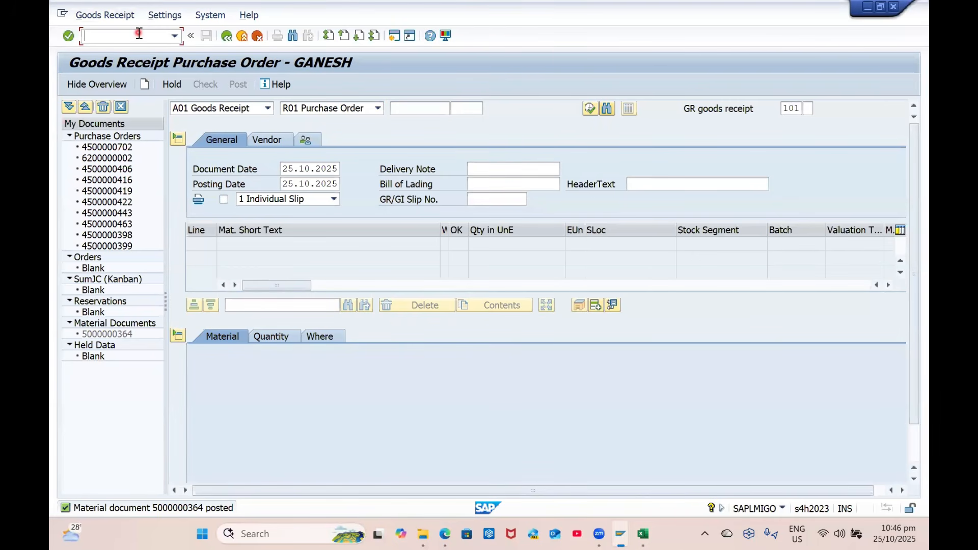
{"action": "type", "text": "/NMB52"}
{"action": "key", "text": "Return"}
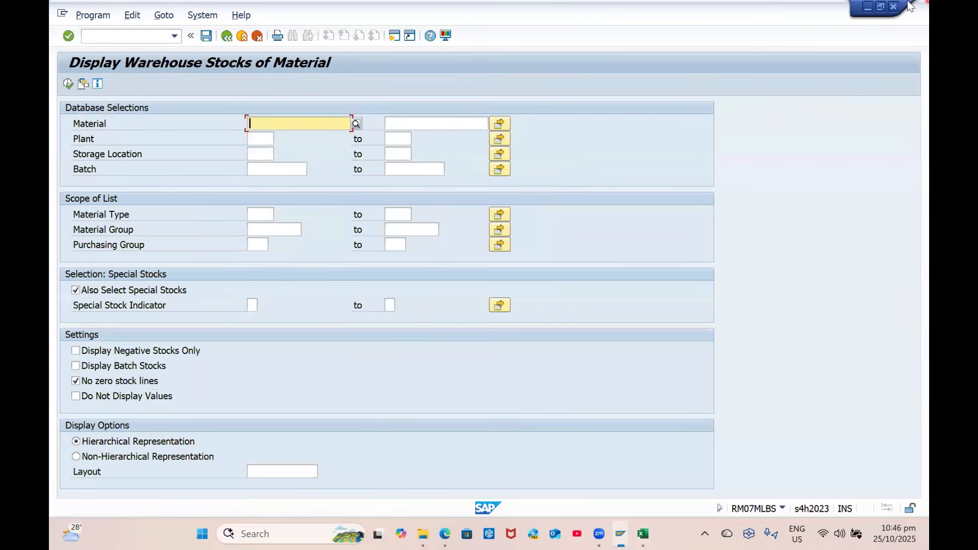
{"action": "key", "text": "Tab"}
{"action": "type", "text": "GP01"}
{"action": "key", "text": "Return"}
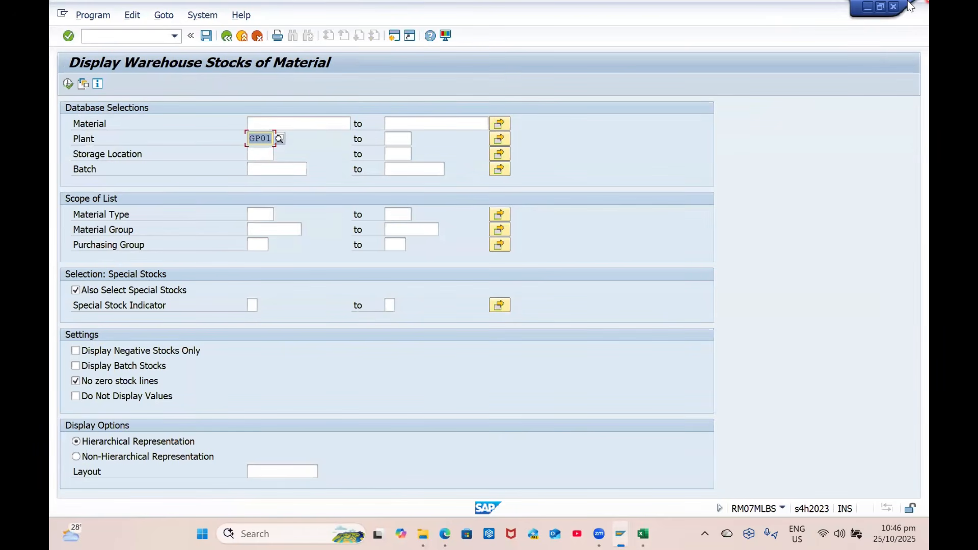
{"action": "left_click", "coordinate": [65, 86]}
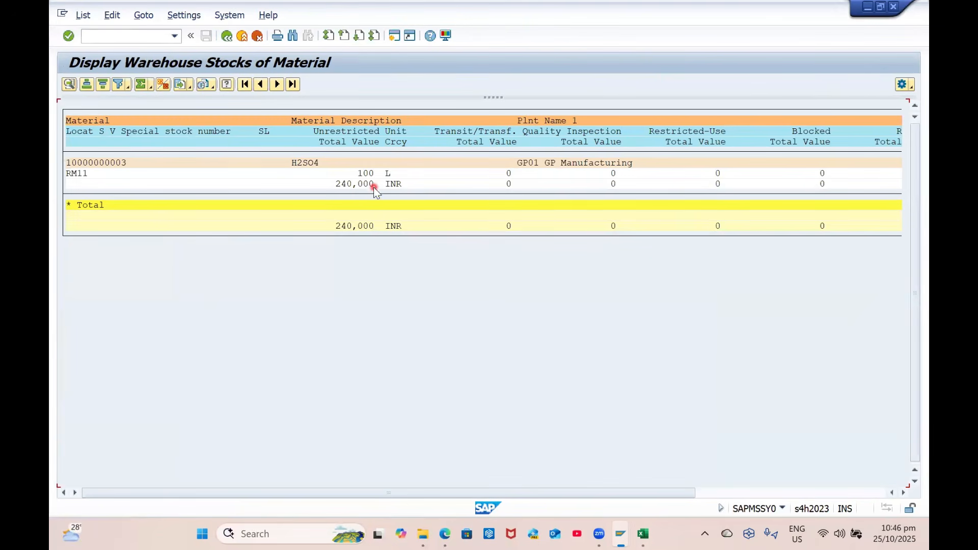
Rerun the stock report as a non-hierarchical flat list and check its layout settings
{"action": "left_click", "coordinate": [227, 35]}
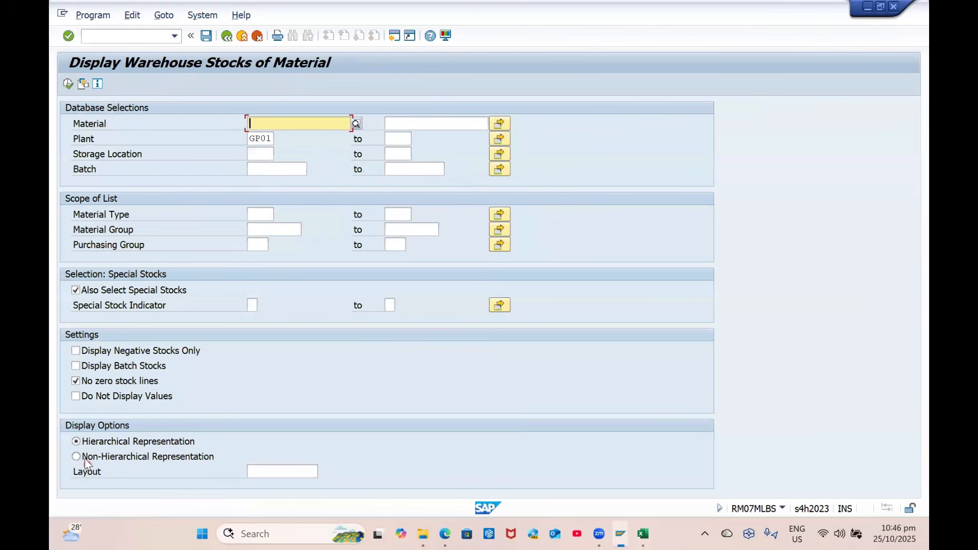
{"action": "left_click", "coordinate": [69, 84]}
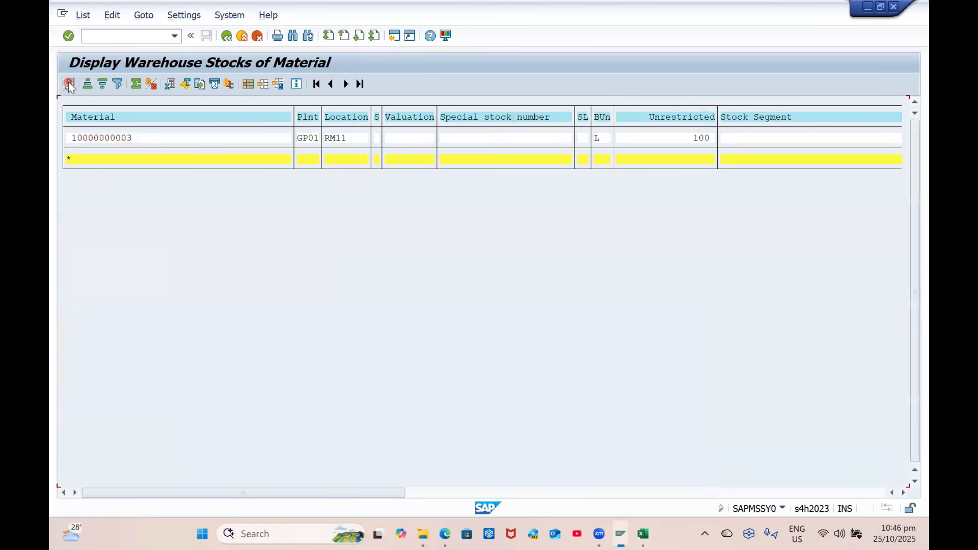
{"action": "left_click", "coordinate": [249, 87]}
{"action": "left_click", "coordinate": [523, 109]}
{"action": "left_click", "coordinate": [98, 45]}
Start a MIRO incoming invoice dated 25.10.2025
{"action": "type", "text": "/NMIRO"}
{"action": "key", "text": "Return"}
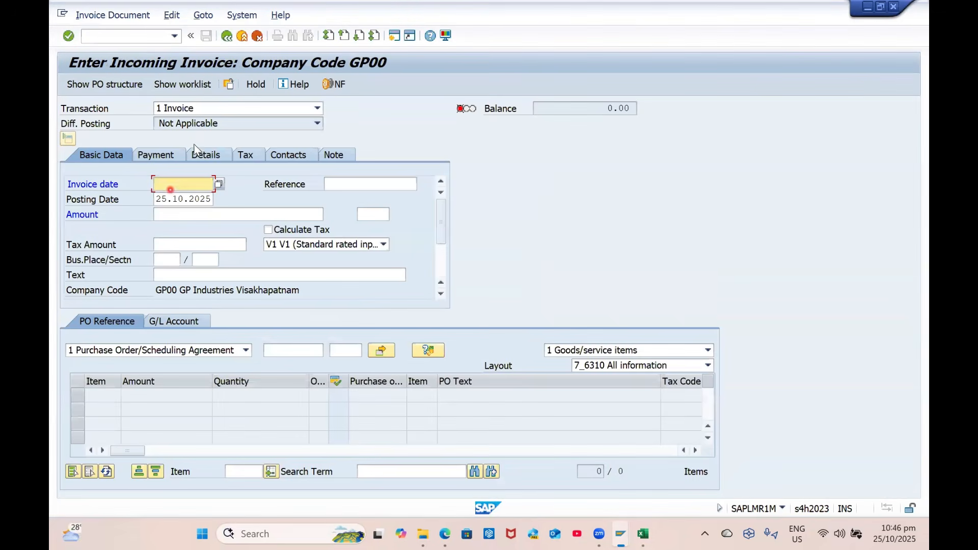
{"action": "type", "text": "25102025"}
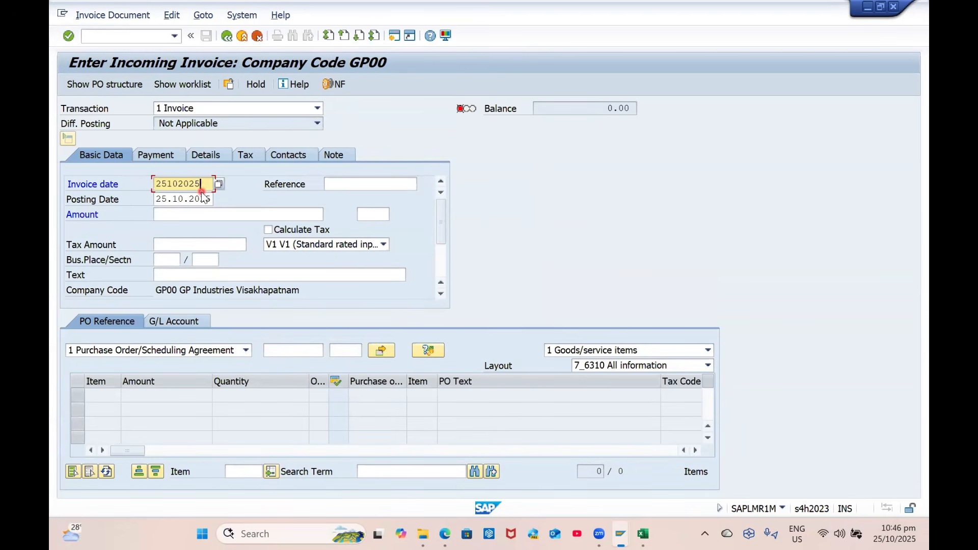
{"action": "key", "text": "Return"}
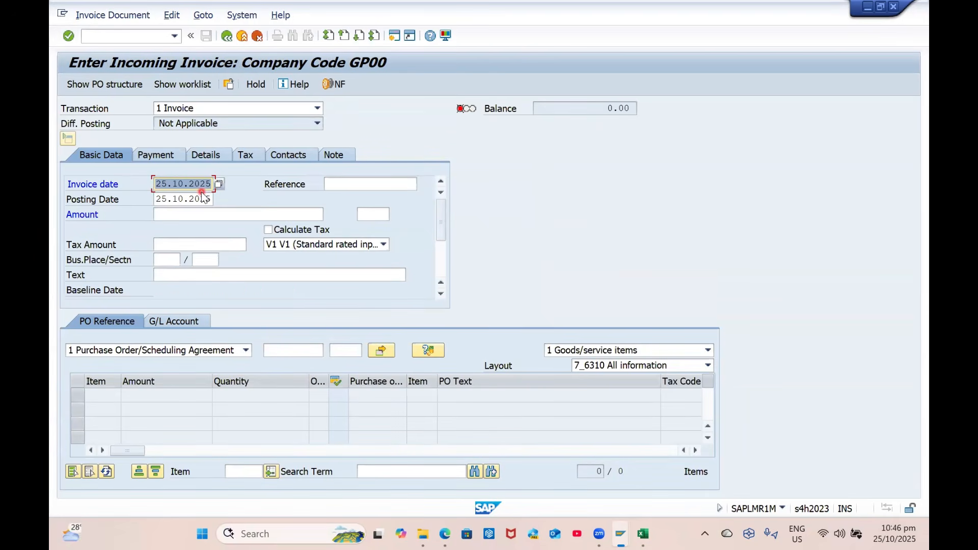
{"action": "left_click", "coordinate": [380, 184]}
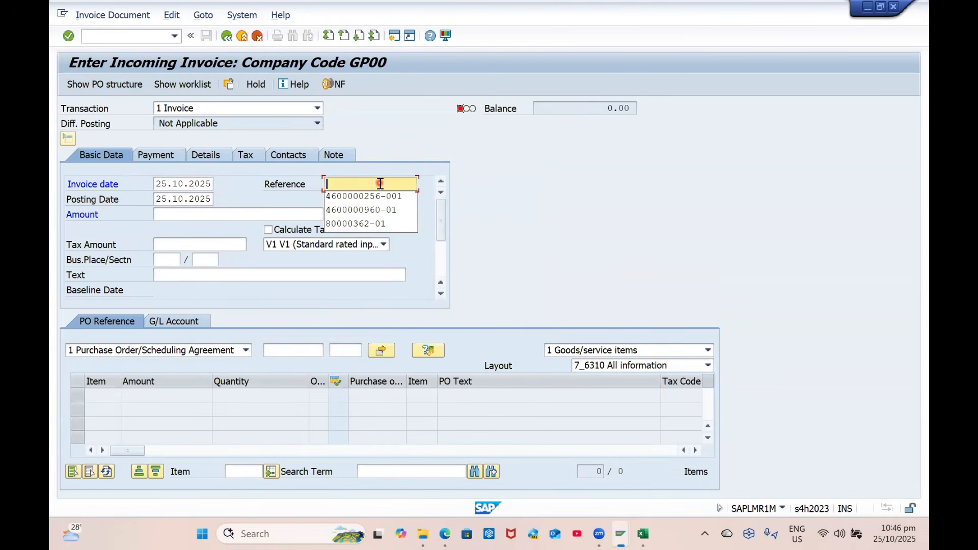
{"action": "key", "text": "alt+Tab"}
{"action": "key", "text": "alt+Tab"}
{"action": "key", "text": "alt+Tab"}
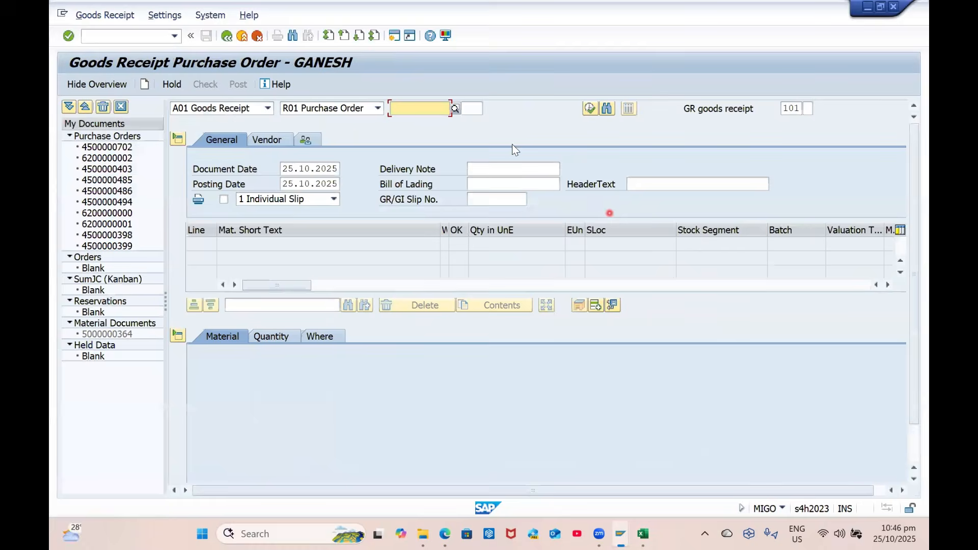
{"action": "key", "text": "Down"}
{"action": "key", "text": "Return"}
{"action": "key", "text": "alt+Tab"}
{"action": "key", "text": "alt+Tab"}
{"action": "key", "text": "ctrl+v"}
{"action": "type", "text": "-0"}
{"action": "key", "text": "ctrl+a"}
{"action": "key", "text": "ctrl+c"}
{"action": "left_click", "coordinate": [405, 187]}
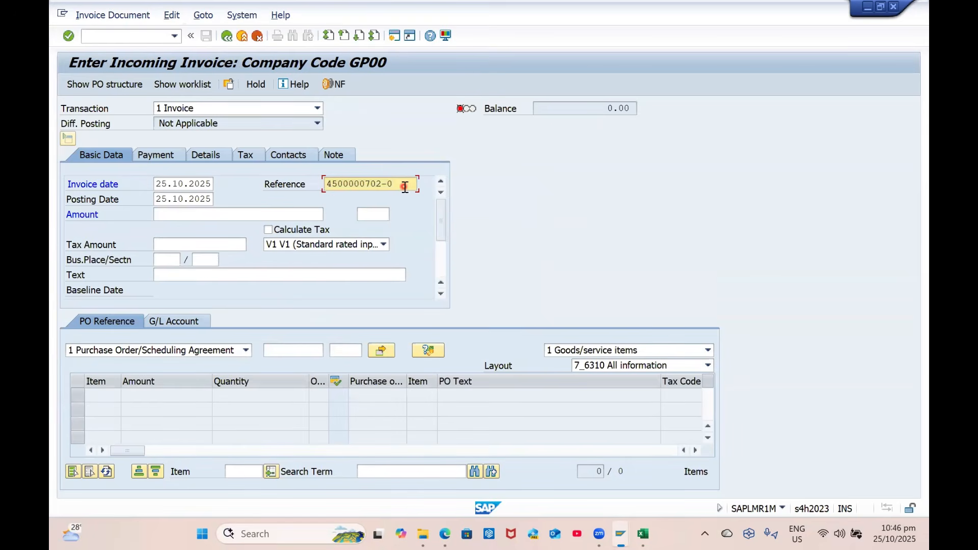
{"action": "left_click", "coordinate": [284, 351]}
{"action": "key", "text": "ctrl+v"}
{"action": "key", "text": "Return"}
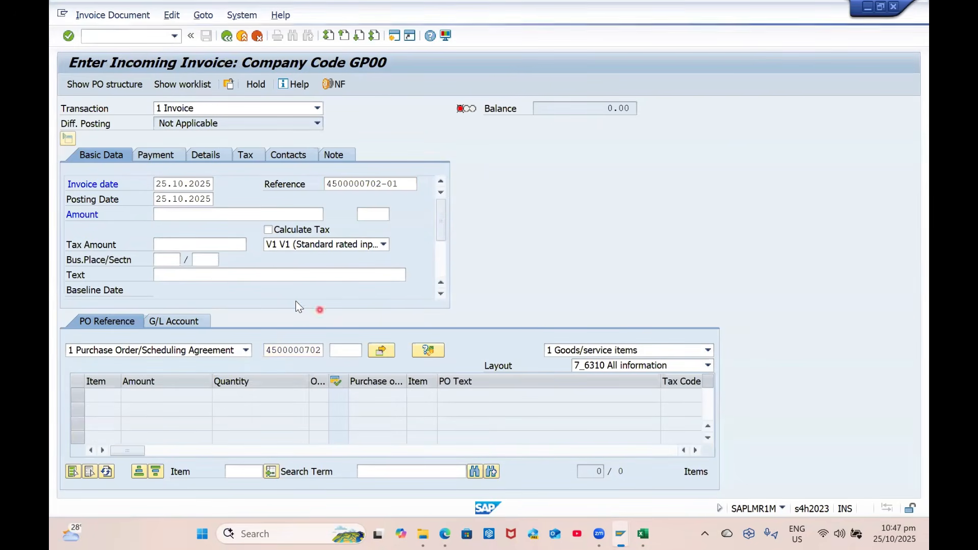
{"action": "left_click", "coordinate": [327, 245]}
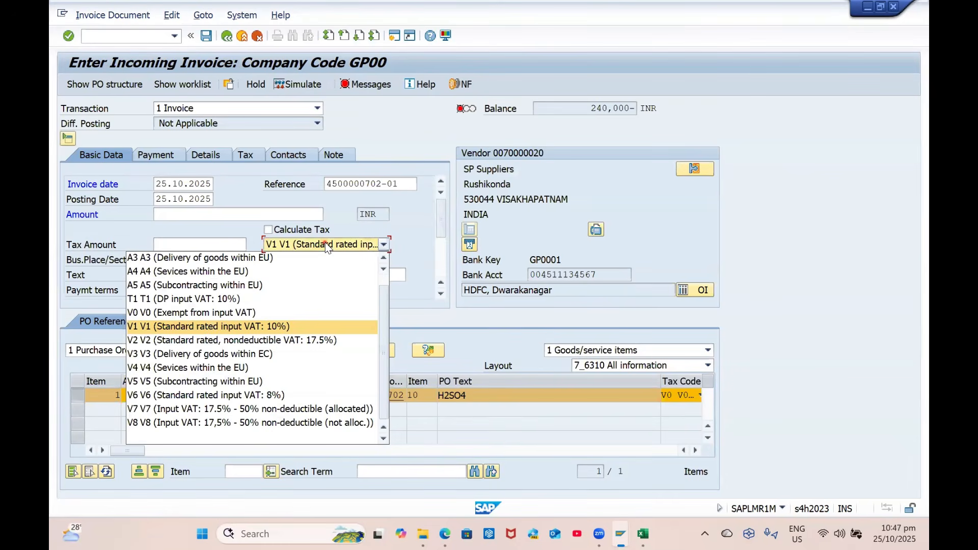
{"action": "left_click", "coordinate": [229, 312]}
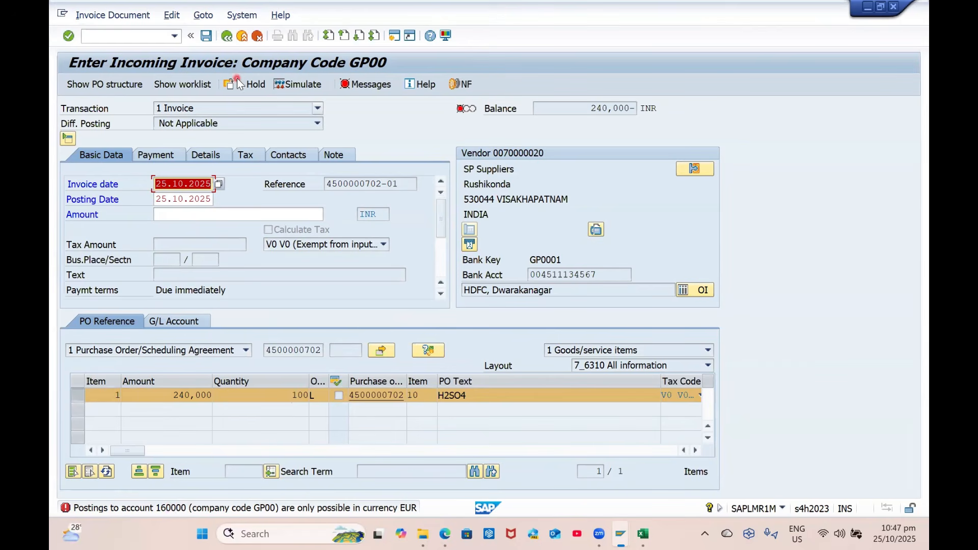
{"action": "key", "text": "alt+Tab"}
{"action": "key", "text": "alt+Tab"}
{"action": "key", "text": "alt+Tab"}
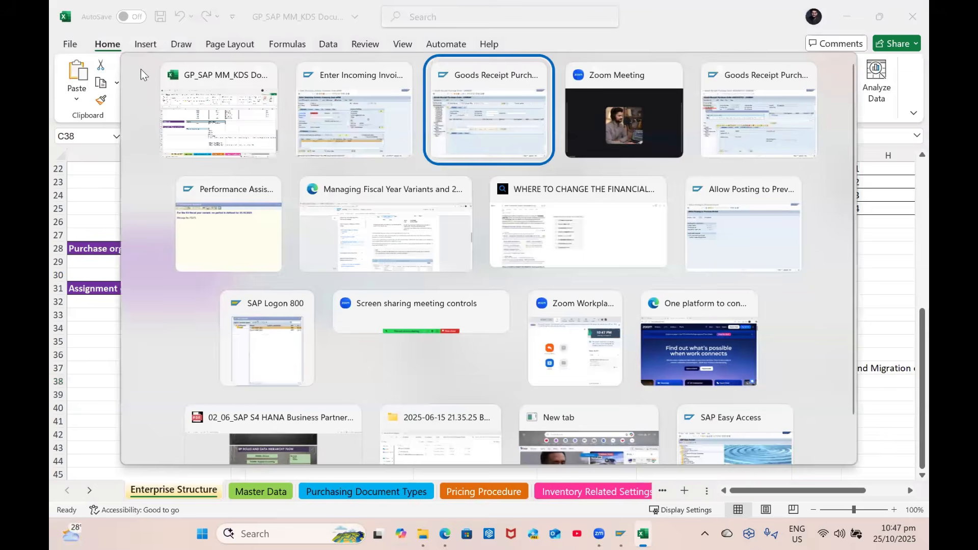
Display G/L account 160000 for company code GP00 in FS00 and view its Control Data
{"action": "left_click", "coordinate": [141, 41]}
{"action": "type", "text": "/NFS00"}
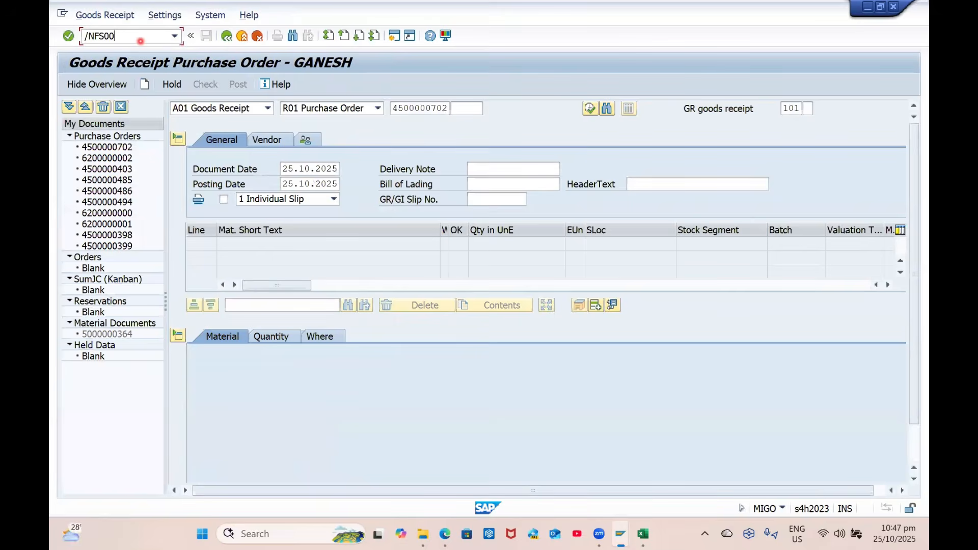
{"action": "key", "text": "Return"}
{"action": "left_click", "coordinate": [204, 108]}
{"action": "type", "text": "1600000"}
{"action": "key", "text": "BackSpace"}
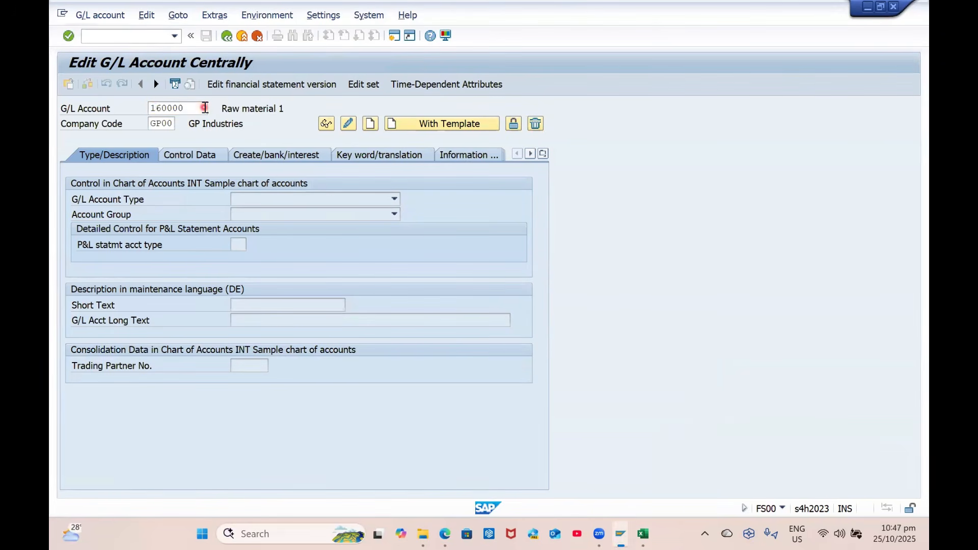
{"action": "key", "text": "Return"}
{"action": "left_click", "coordinate": [200, 160]}
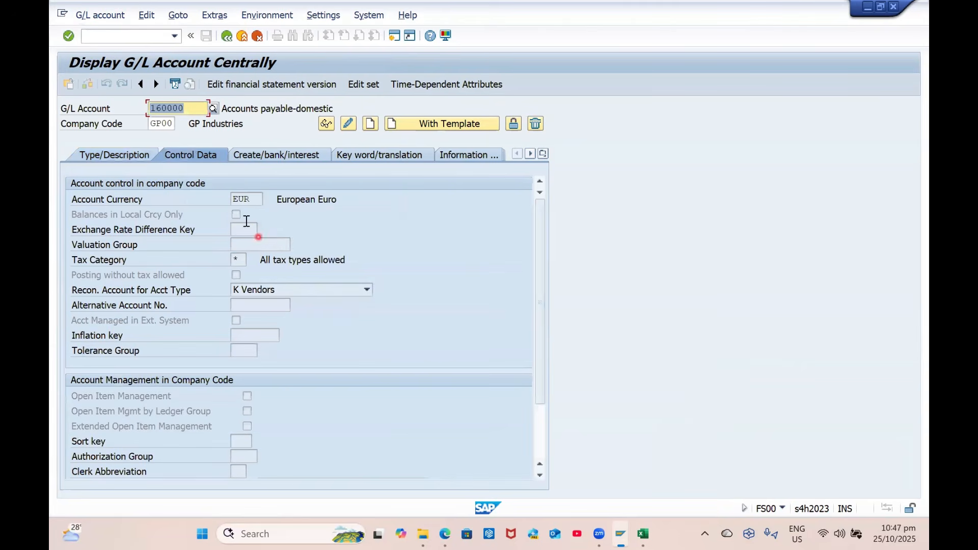
Change account 160000's account currency to INR and save
{"action": "left_click", "coordinate": [349, 124]}
{"action": "type", "text": "INR"}
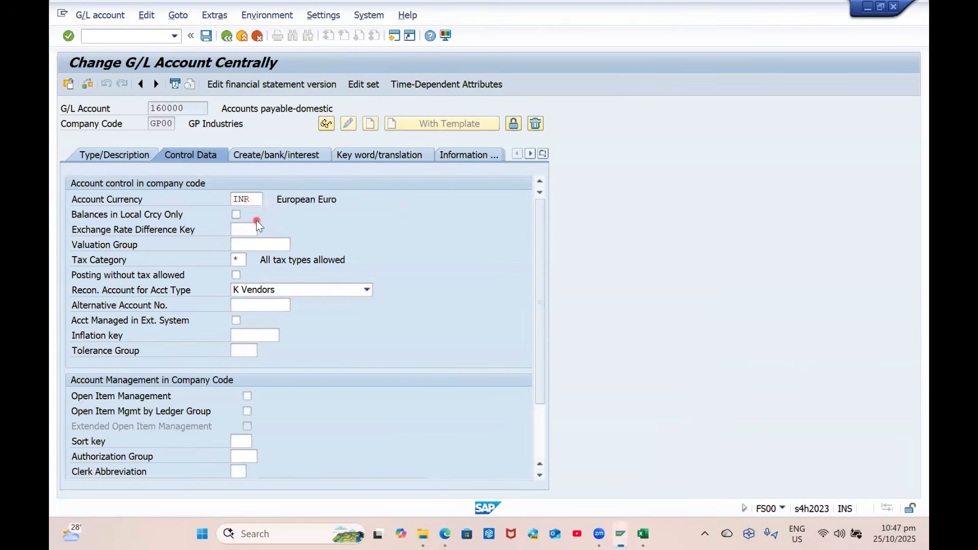
{"action": "left_click", "coordinate": [117, 156]}
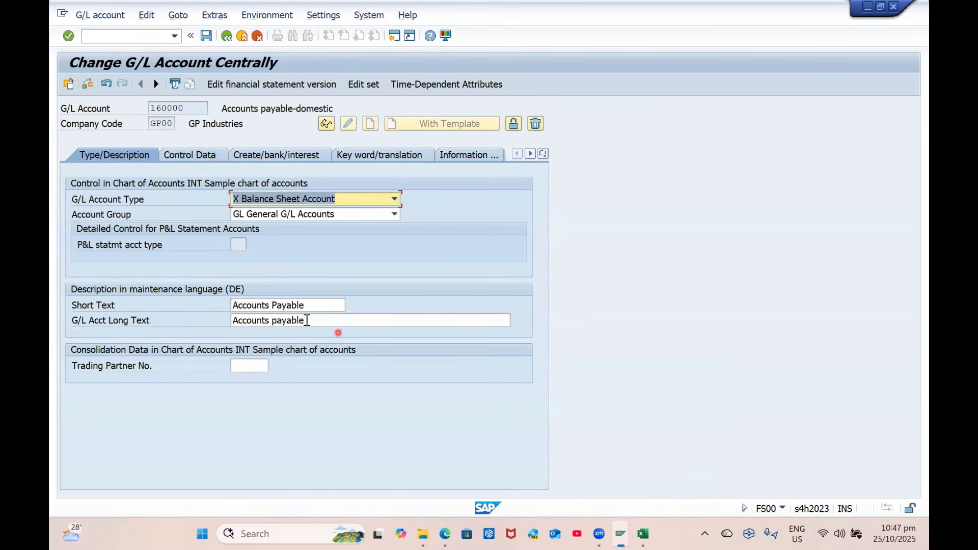
{"action": "key", "text": "ctrl+s"}
{"action": "key", "text": "alt+Tab"}
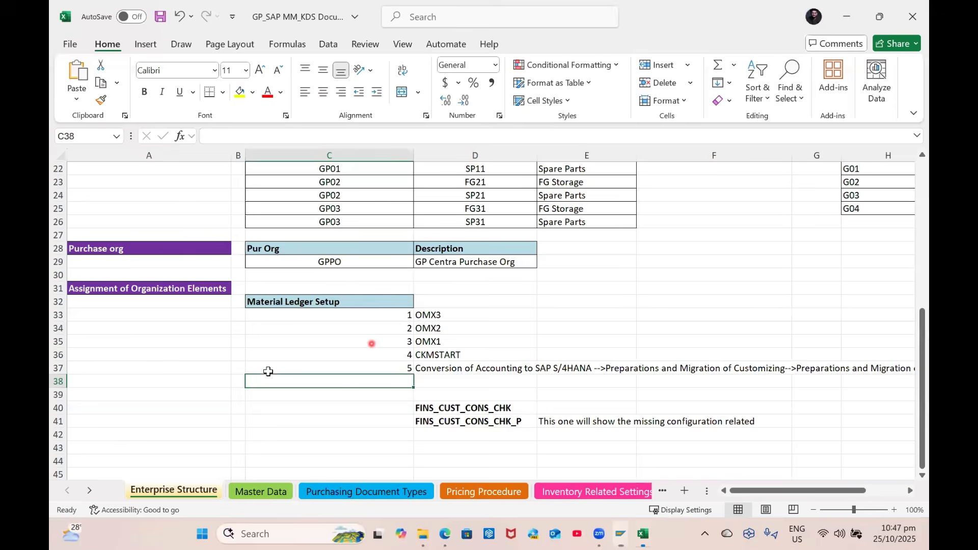
{"action": "key", "text": "alt+Tab"}
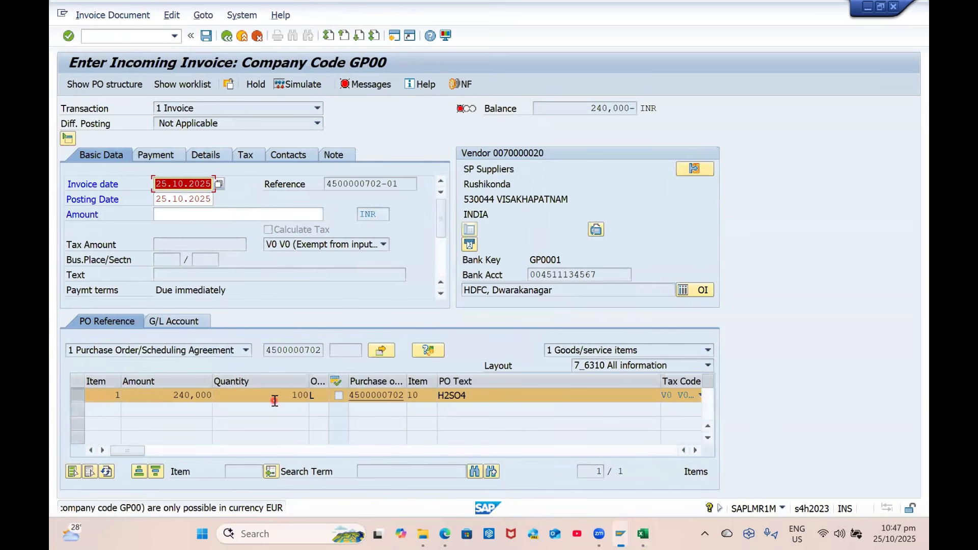
{"action": "left_click", "coordinate": [293, 86]}
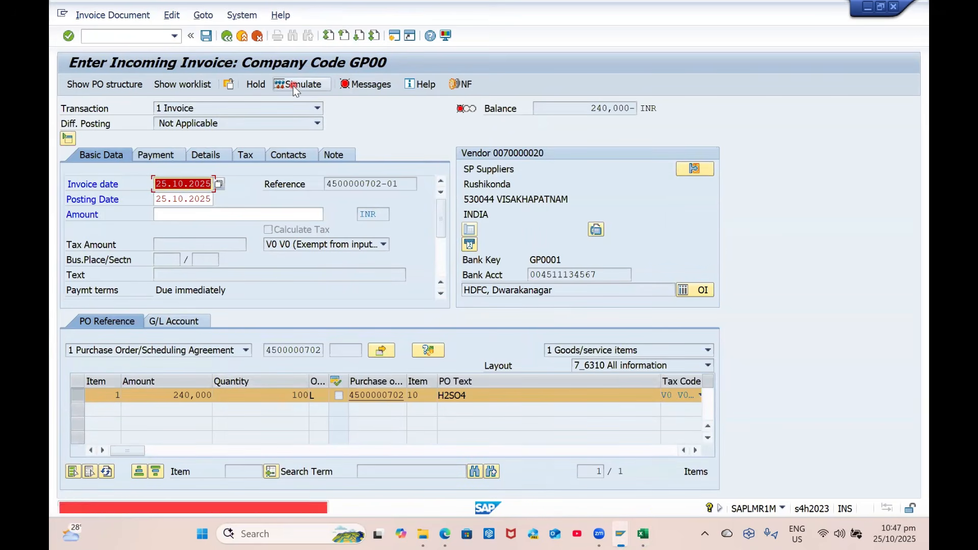
{"action": "left_click", "coordinate": [137, 34]}
{"action": "key", "text": "Return"}
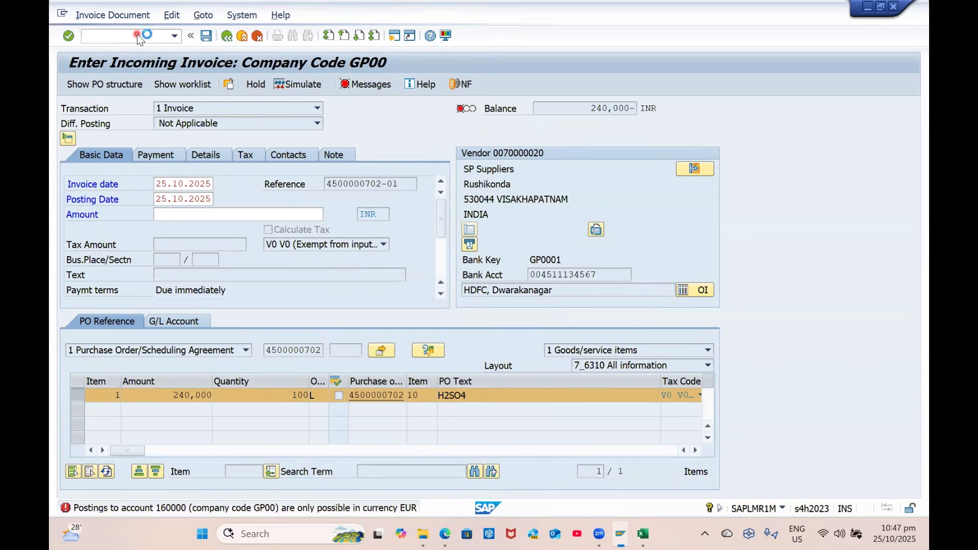
{"action": "left_click", "coordinate": [189, 184]}
{"action": "key", "text": "Down"}
{"action": "key", "text": "Tab"}
{"action": "key", "text": "Down"}
{"action": "key", "text": "Return"}
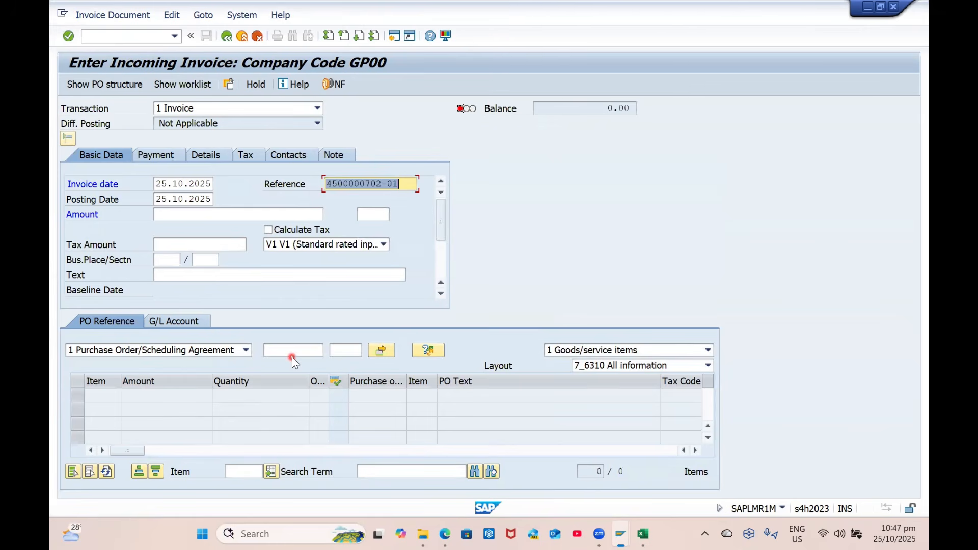
{"action": "left_click", "coordinate": [292, 356]}
{"action": "left_click", "coordinate": [295, 357]}
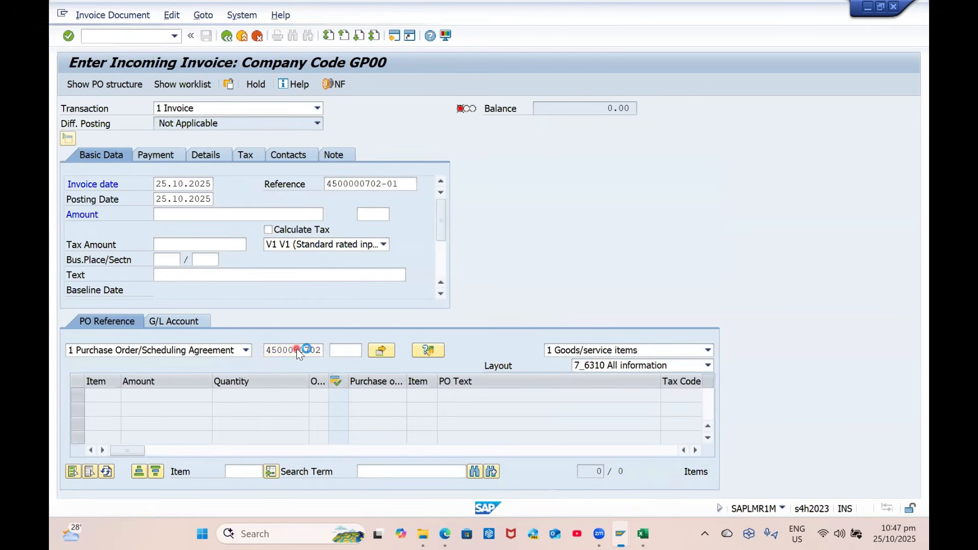
{"action": "key", "text": "Return"}
{"action": "left_click", "coordinate": [306, 245]}
{"action": "key", "text": "Up"}
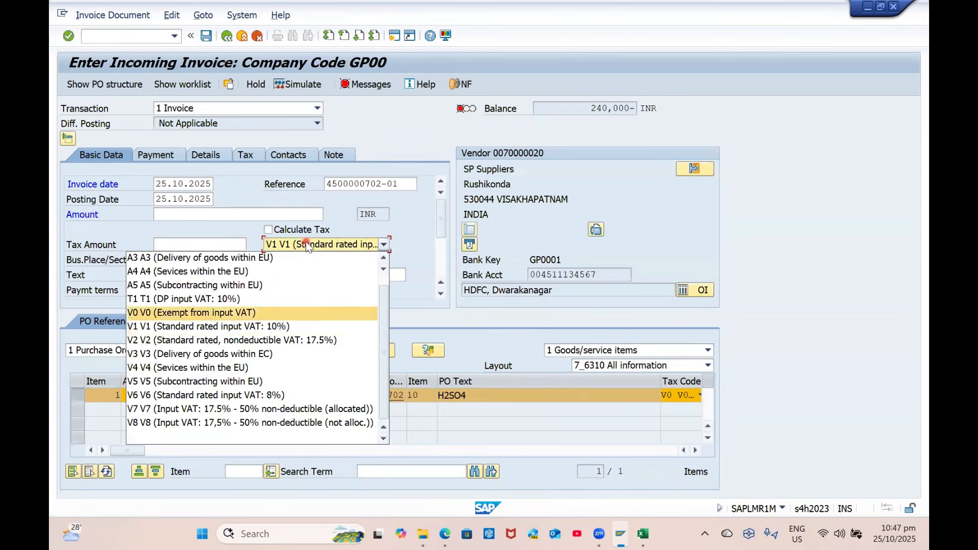
{"action": "key", "text": "Return"}
{"action": "left_click", "coordinate": [268, 230]}
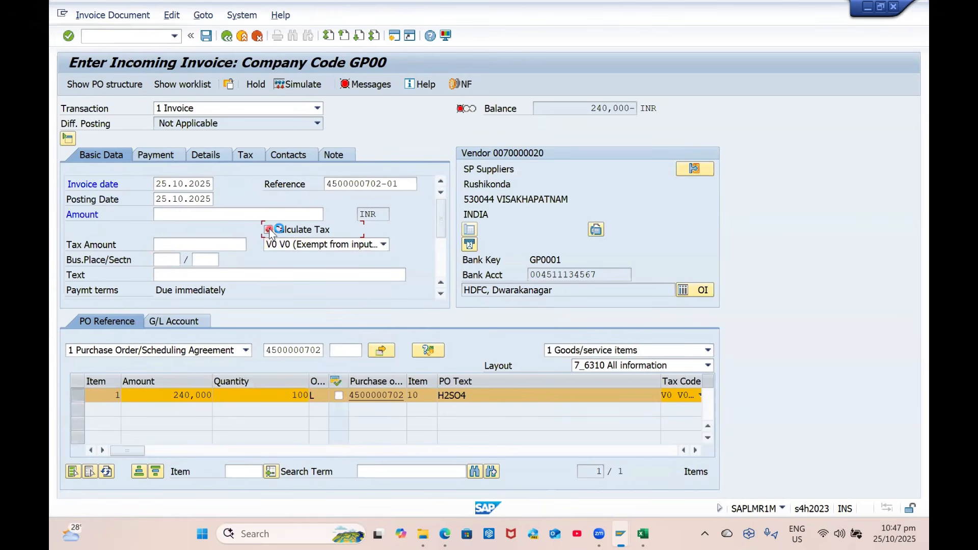
Enter amount 240, simulate, review the error log and look up business places
{"action": "left_click", "coordinate": [267, 214]}
{"action": "type", "text": "240"}
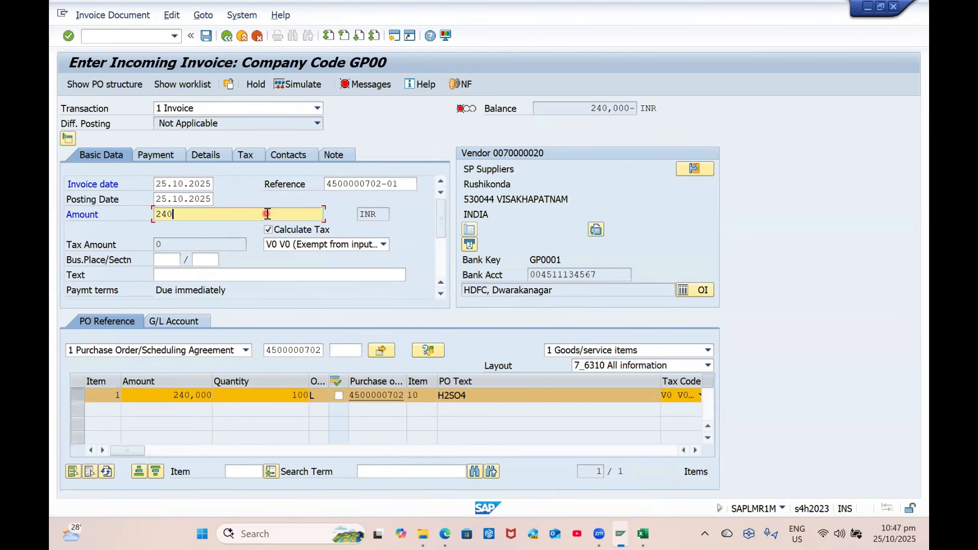
{"action": "key", "text": "Return"}
{"action": "left_click", "coordinate": [295, 85]}
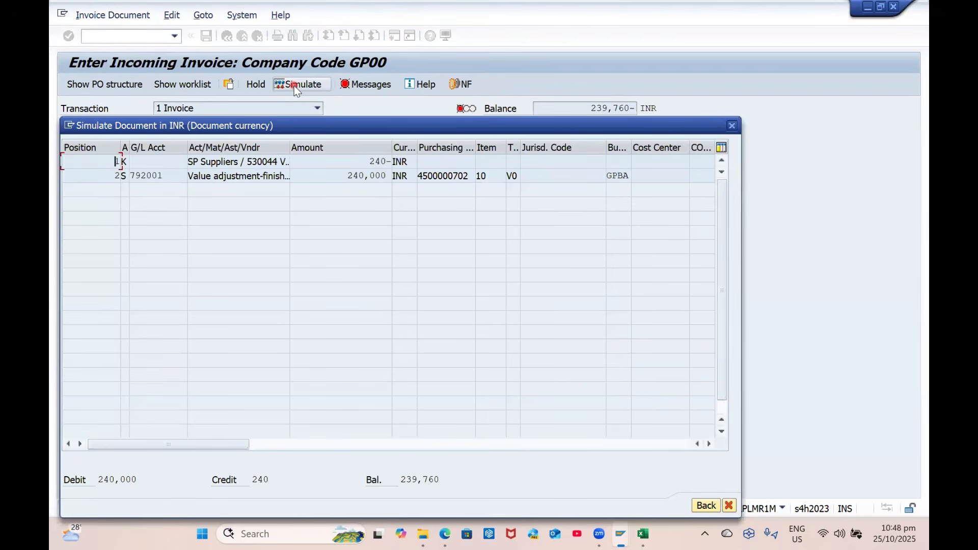
{"action": "left_click", "coordinate": [706, 505]}
{"action": "left_click", "coordinate": [366, 84]}
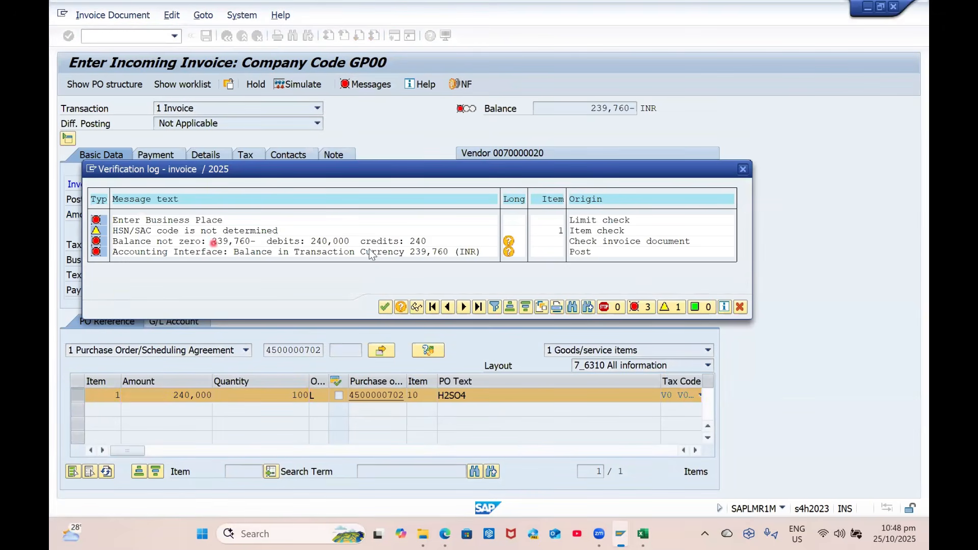
{"action": "left_click", "coordinate": [384, 307]}
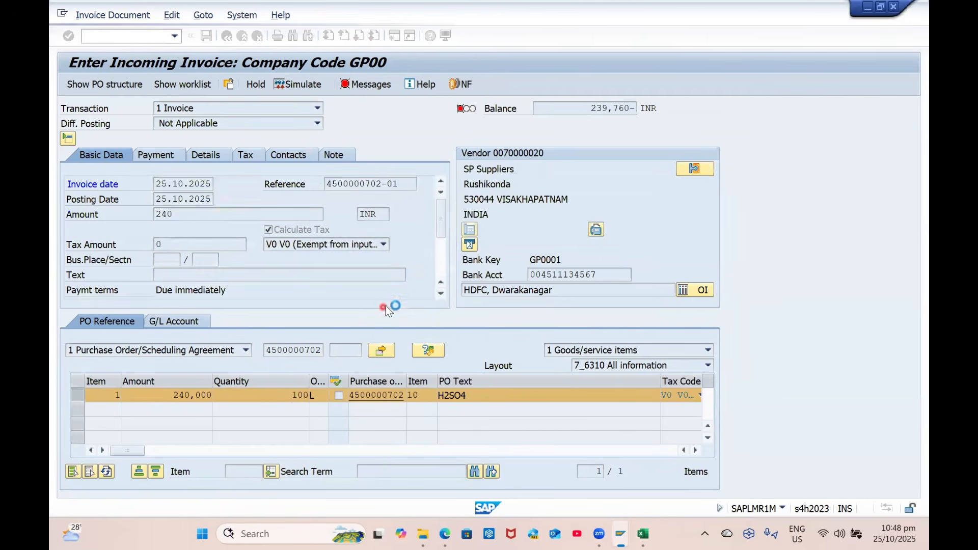
{"action": "left_click", "coordinate": [160, 260]}
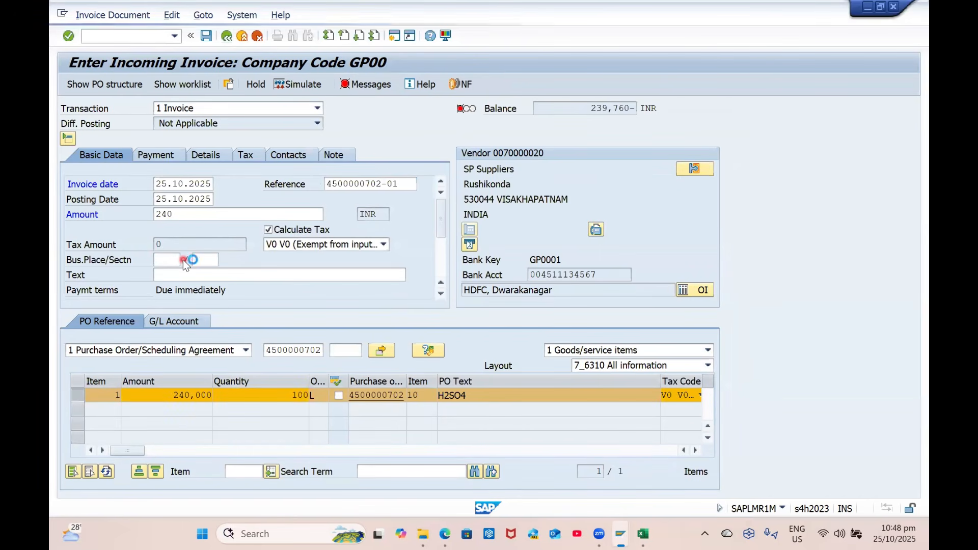
{"action": "left_click", "coordinate": [186, 260]}
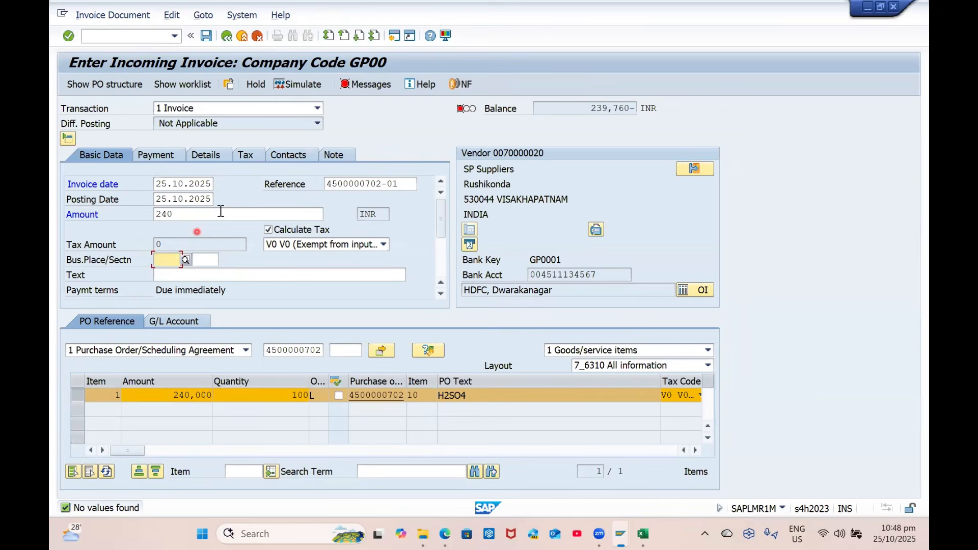
Replace the amount with 240,000 and simulate the now balanced posting
{"action": "double_click", "coordinate": [200, 218]}
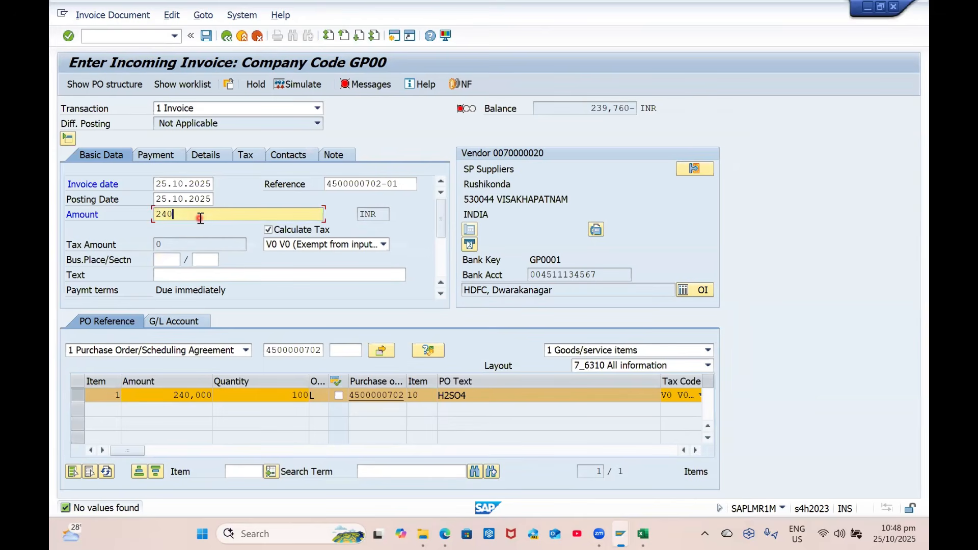
{"action": "key", "text": "BackSpace"}
{"action": "key", "text": "Return"}
{"action": "left_click_drag", "start_coordinate": [590, 108], "coordinate": [632, 108]}
{"action": "key", "text": "ctrl+c"}
{"action": "left_click", "coordinate": [218, 214]}
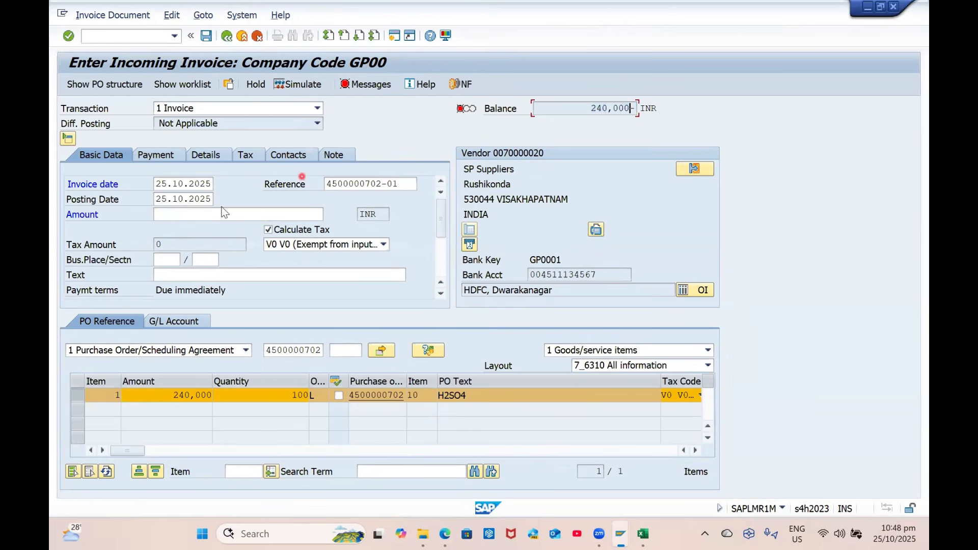
{"action": "key", "text": "ctrl+v"}
{"action": "key", "text": "Return"}
{"action": "left_click", "coordinate": [296, 86]}
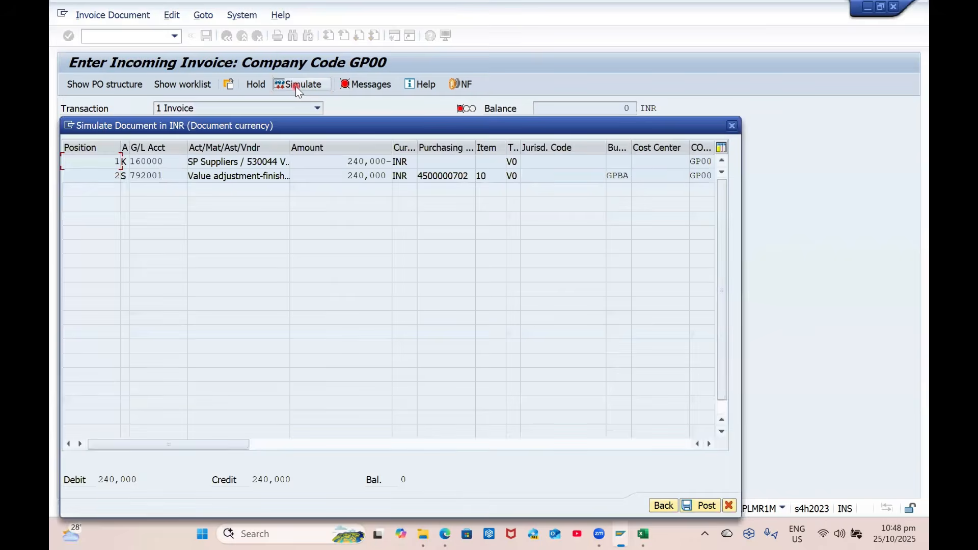
{"action": "left_click", "coordinate": [669, 506]}
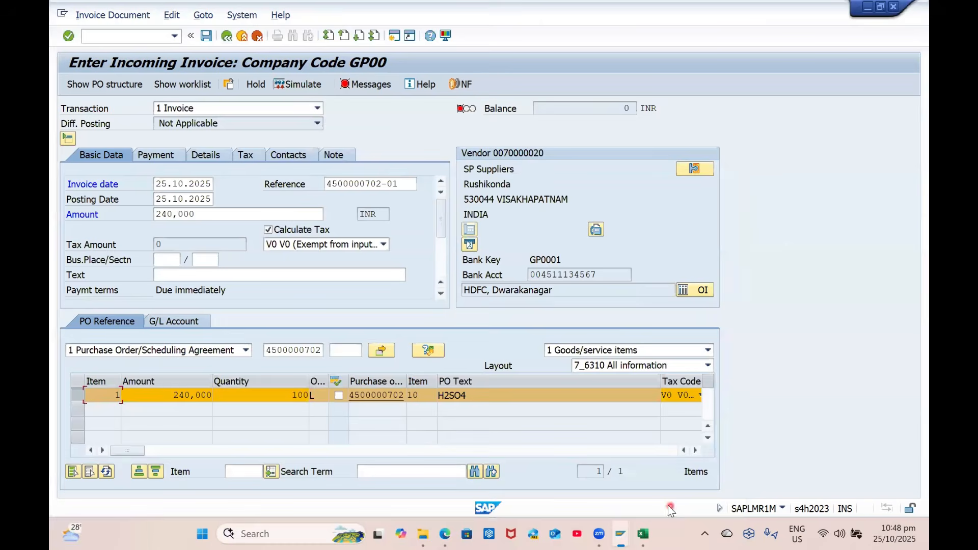
{"action": "left_click", "coordinate": [366, 84]}
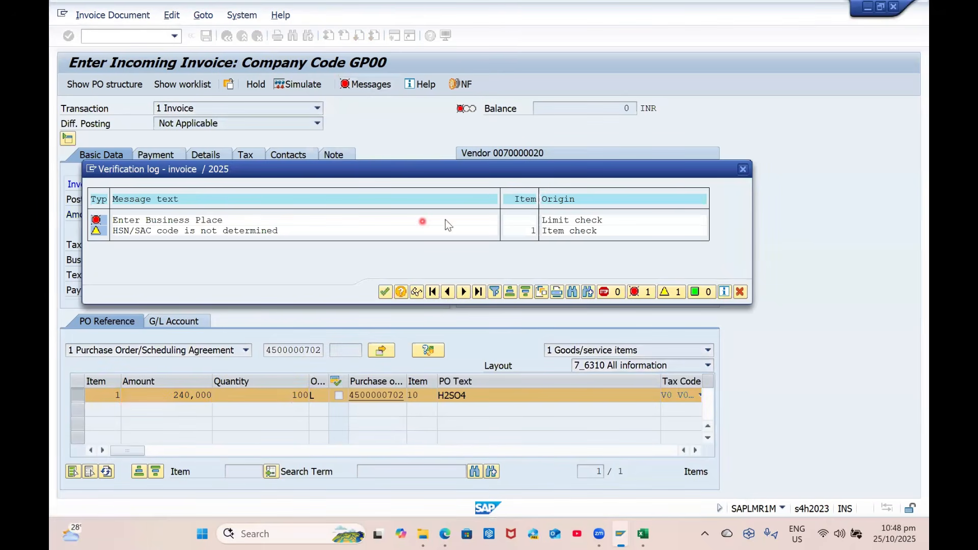
{"action": "double_click", "coordinate": [160, 220]}
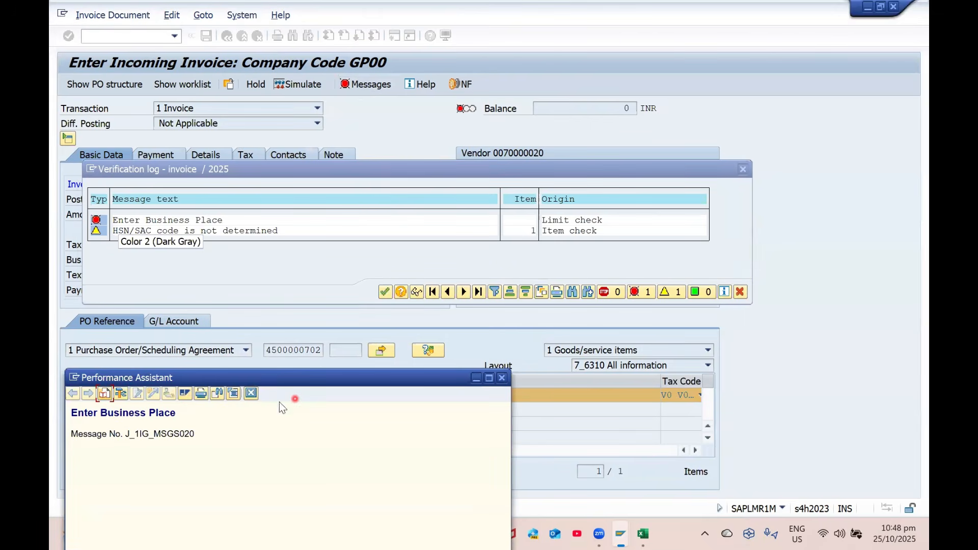
{"action": "left_click", "coordinate": [501, 377]}
{"action": "left_click", "coordinate": [739, 291]}
{"action": "left_click", "coordinate": [173, 260]}
{"action": "left_click", "coordinate": [186, 263]}
{"action": "left_click", "coordinate": [206, 261]}
{"action": "left_click", "coordinate": [223, 261]}
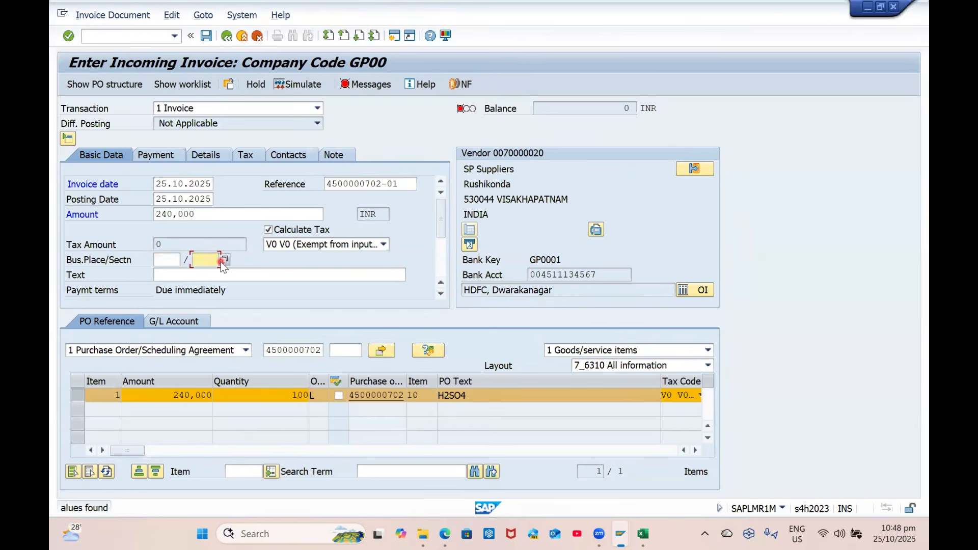
{"action": "left_click", "coordinate": [172, 260]}
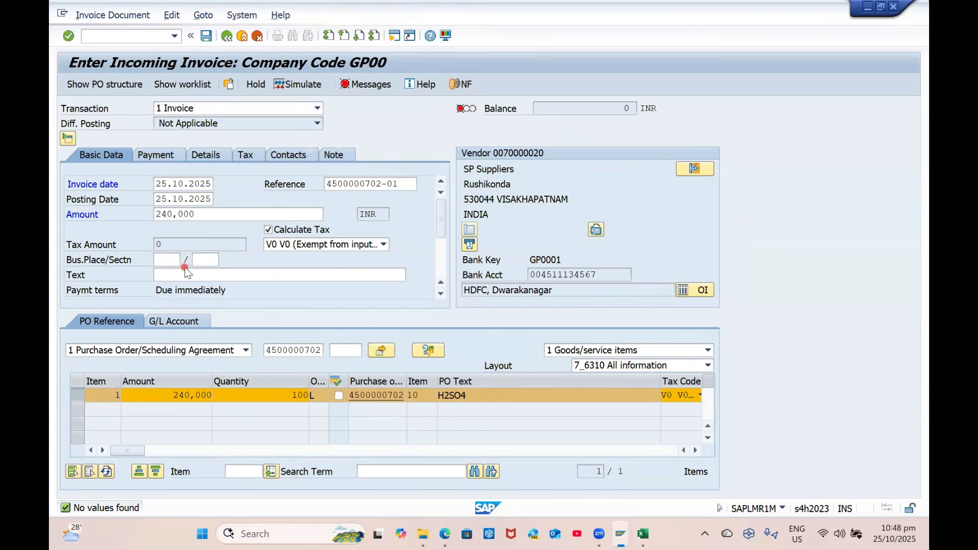
{"action": "key", "text": "F1"}
{"action": "left_click", "coordinate": [120, 394]}
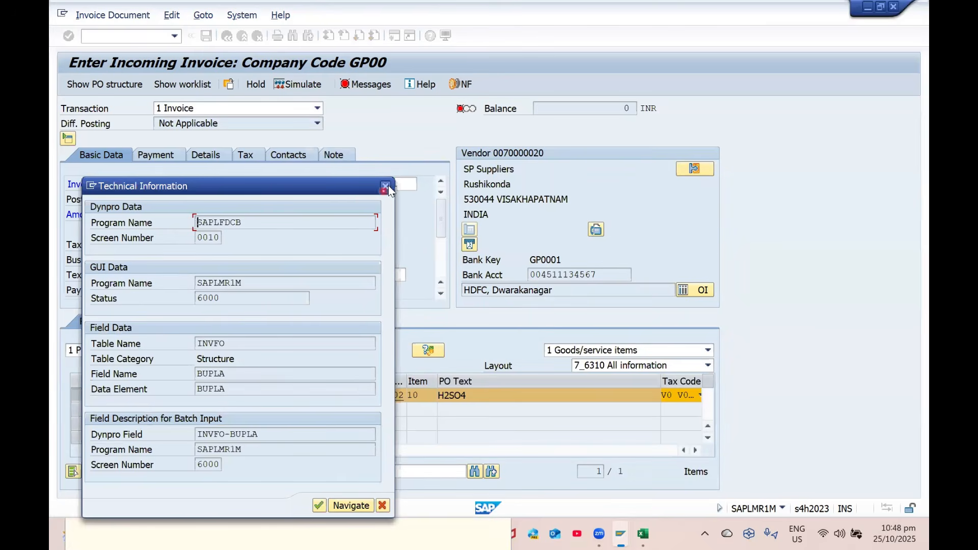
{"action": "left_click", "coordinate": [385, 185]}
{"action": "left_click", "coordinate": [501, 377]}
{"action": "scroll", "coordinate": [268, 337], "scroll_direction": "up", "scroll_amount": 2}
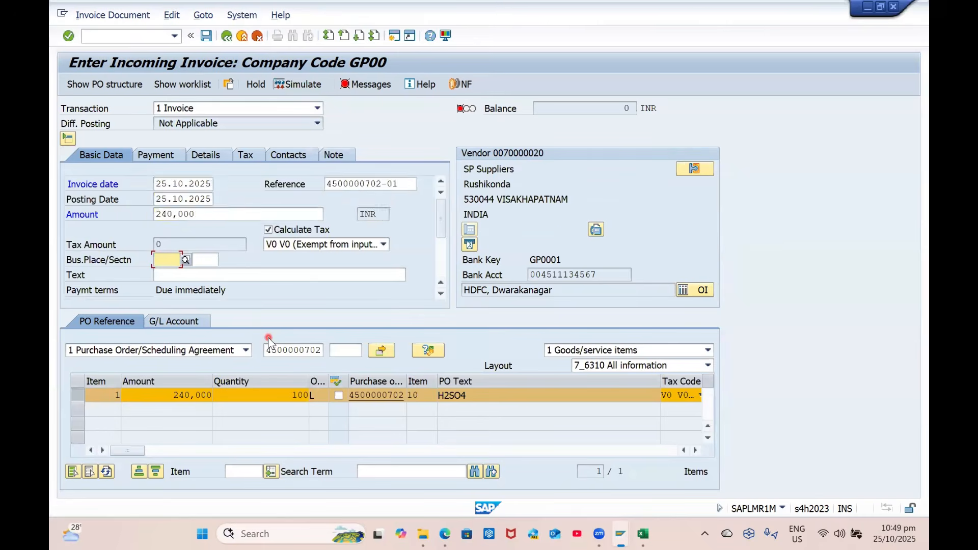
{"action": "scroll", "coordinate": [268, 337], "scroll_direction": "down", "scroll_amount": 3}
{"action": "scroll", "coordinate": [268, 337], "scroll_direction": "up", "scroll_amount": 1}
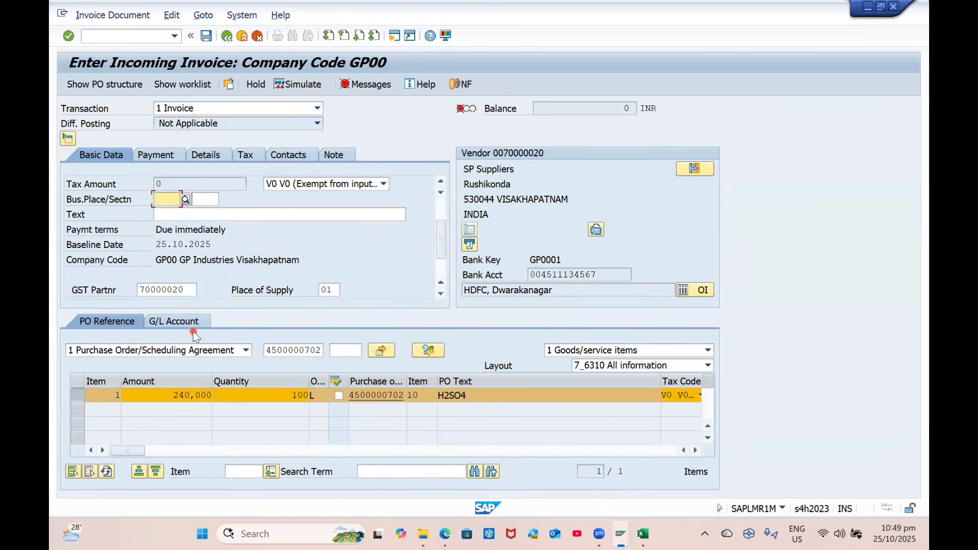
Return to the SAP window and run SPRO
{"action": "key", "text": "alt+Tab"}
{"action": "key", "text": "alt+Tab"}
{"action": "key", "text": "Tab"}
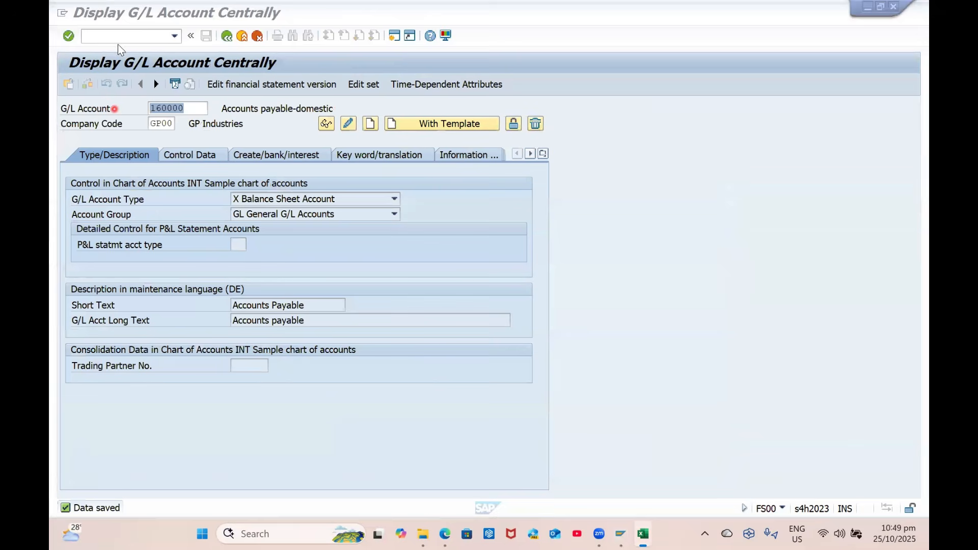
{"action": "left_click", "coordinate": [121, 37]}
{"action": "type", "text": "/NSPRO"}
{"action": "key", "text": "Return"}
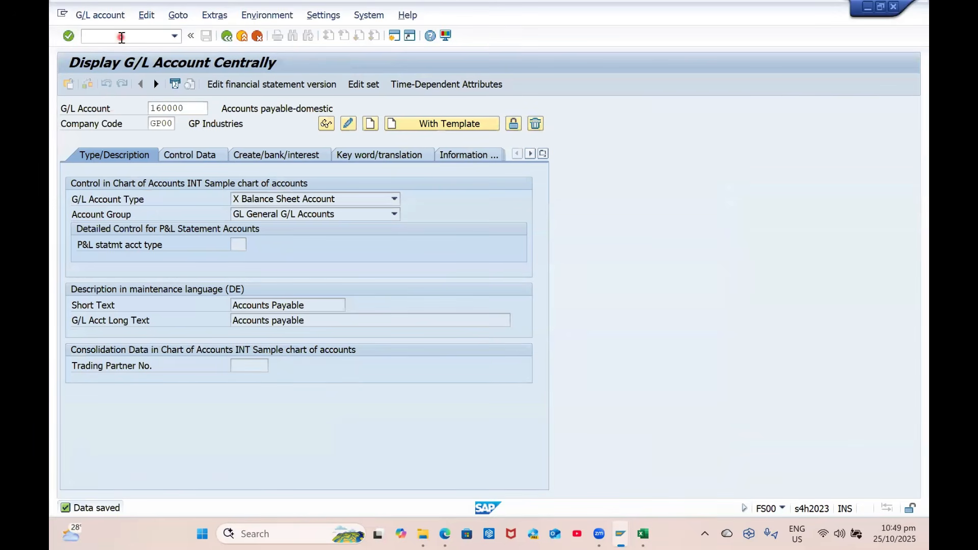
Under Enterprise Structure > Assignment > Financial Accounting, open 'Assign business area to consolidation business area'
{"action": "left_click", "coordinate": [132, 81]}
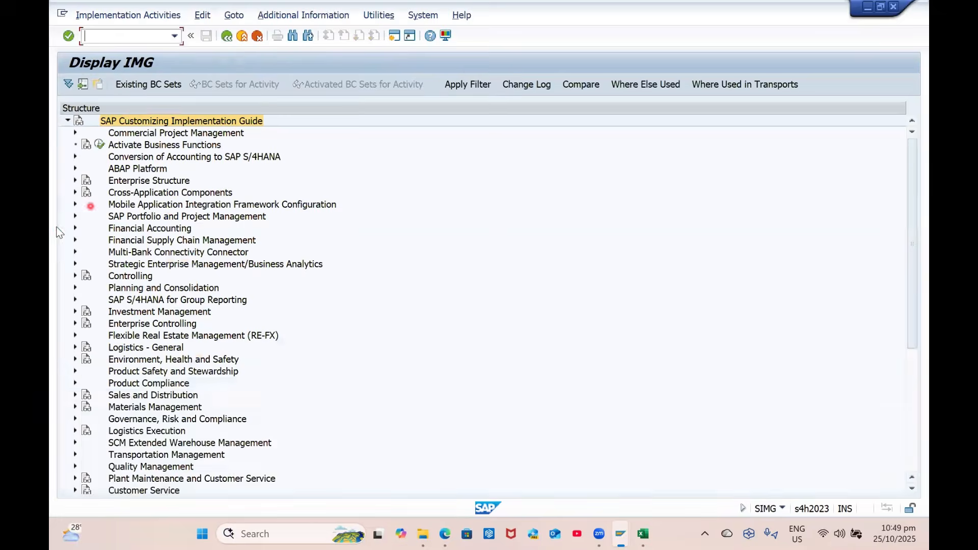
{"action": "left_click", "coordinate": [75, 181]}
{"action": "left_click", "coordinate": [82, 204]}
{"action": "left_click", "coordinate": [88, 218]}
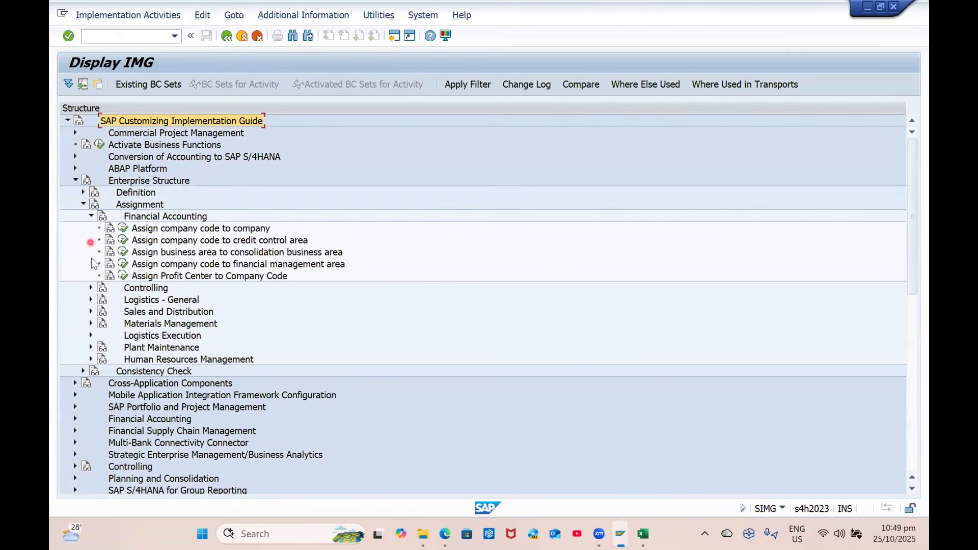
{"action": "left_click", "coordinate": [194, 252]}
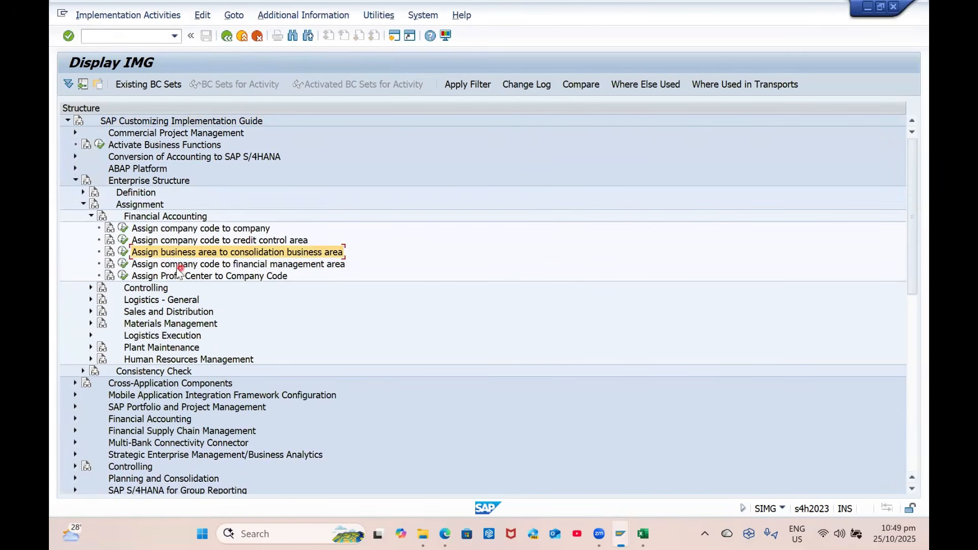
{"action": "left_click", "coordinate": [123, 252]}
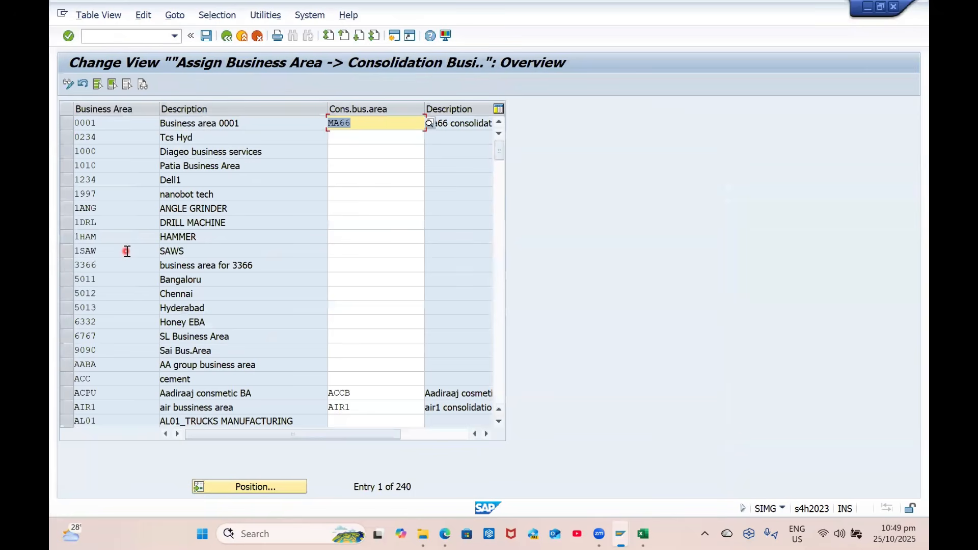
Reopen the assignment table and position it on business area HYD
{"action": "left_click", "coordinate": [226, 36]}
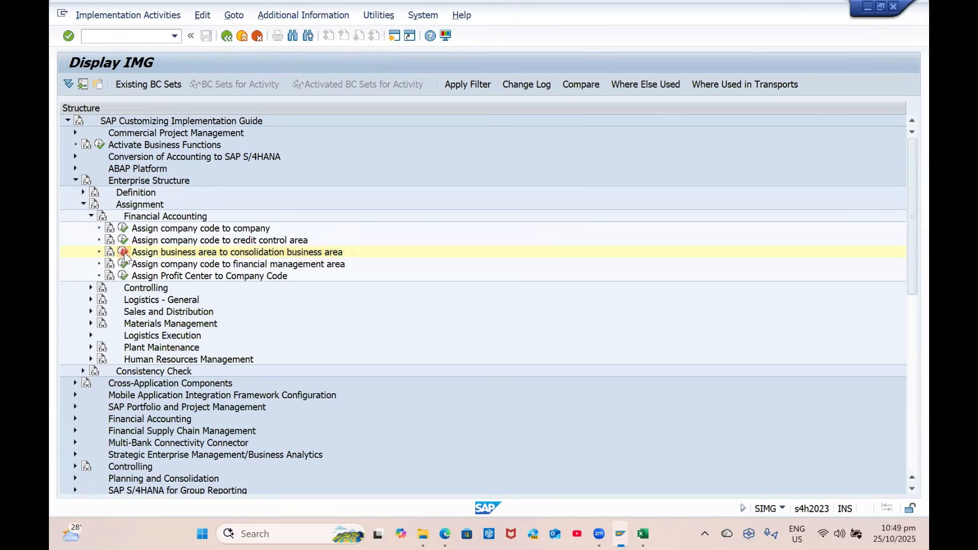
{"action": "left_click", "coordinate": [123, 252]}
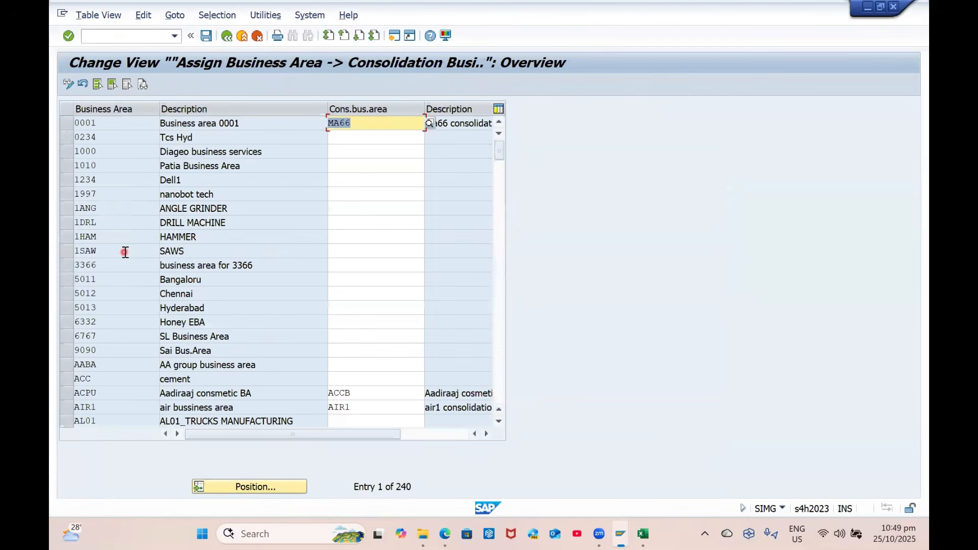
{"action": "left_click", "coordinate": [250, 488]}
{"action": "type", "text": "HYD"}
{"action": "key", "text": "Return"}
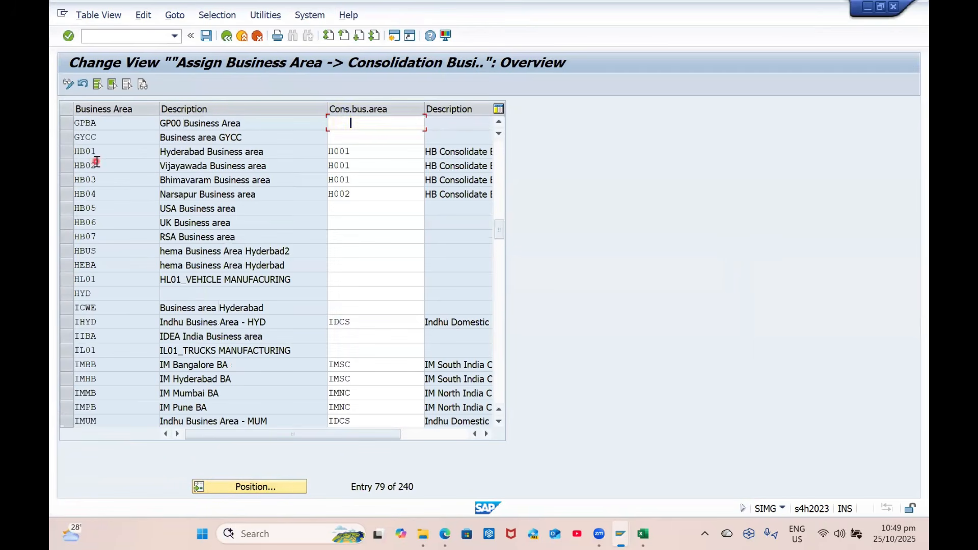
{"action": "scroll", "coordinate": [136, 163], "scroll_direction": "up", "scroll_amount": 1}
{"action": "left_click", "coordinate": [229, 38]}
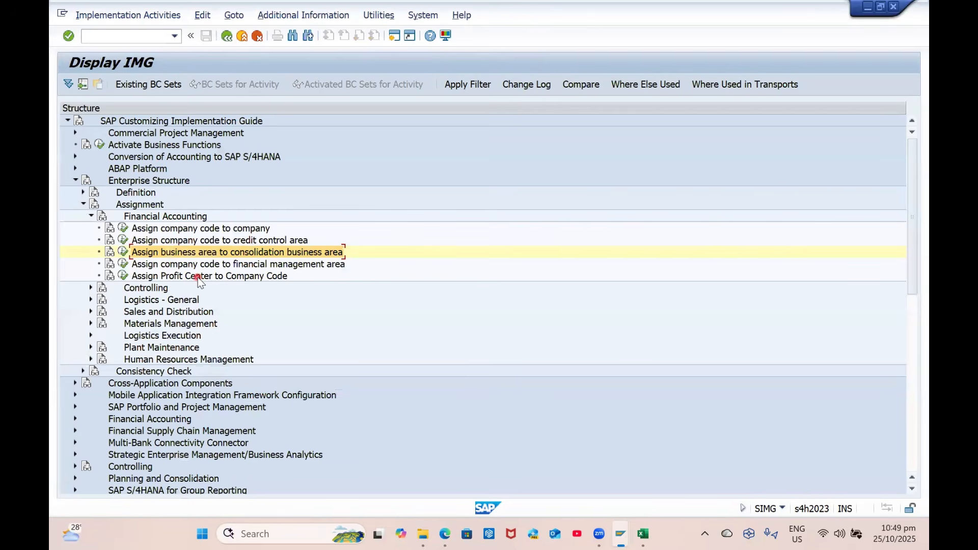
Expand Definition > Financial Accounting and select Define Business Area, then go to Excel
{"action": "left_click", "coordinate": [90, 288]}
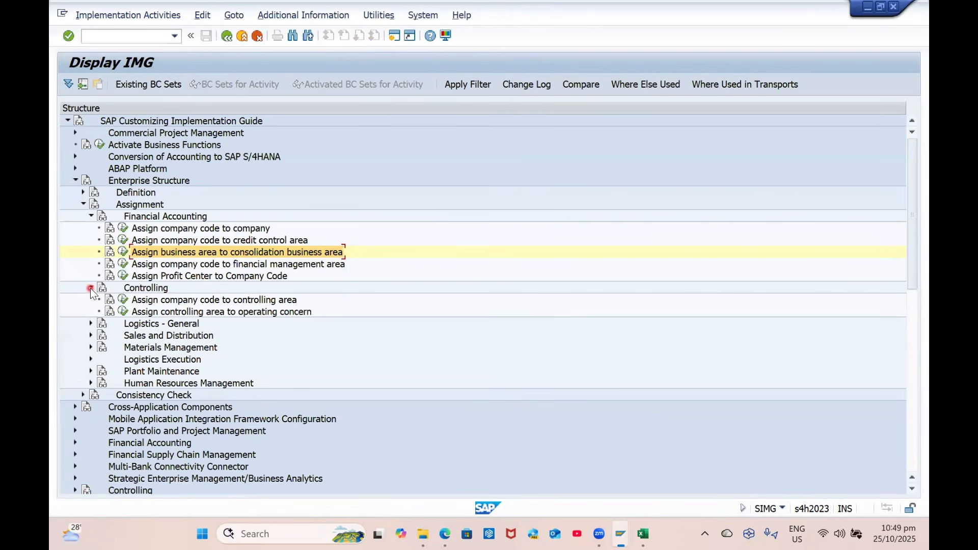
{"action": "left_click", "coordinate": [83, 192]}
{"action": "left_click", "coordinate": [90, 203]}
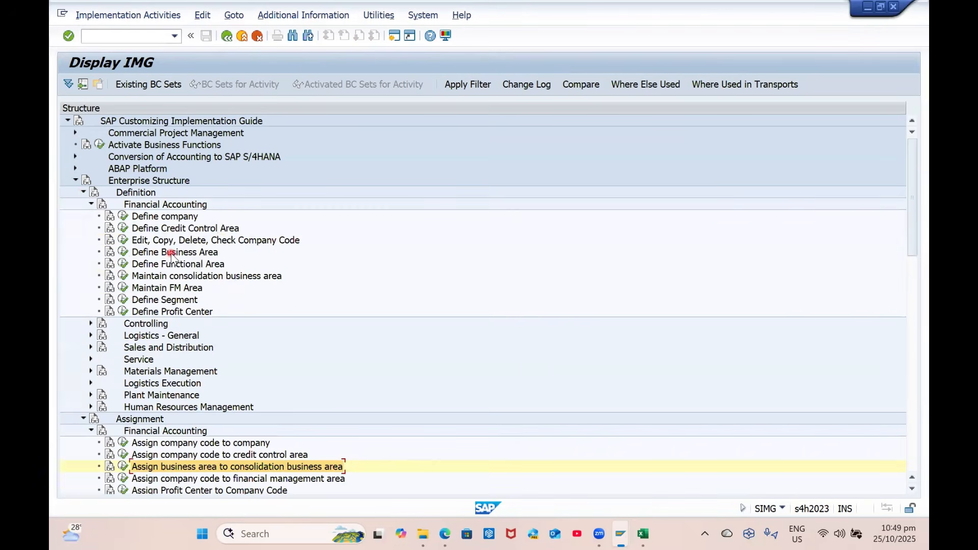
{"action": "left_click", "coordinate": [188, 253]}
{"action": "left_click", "coordinate": [207, 258]}
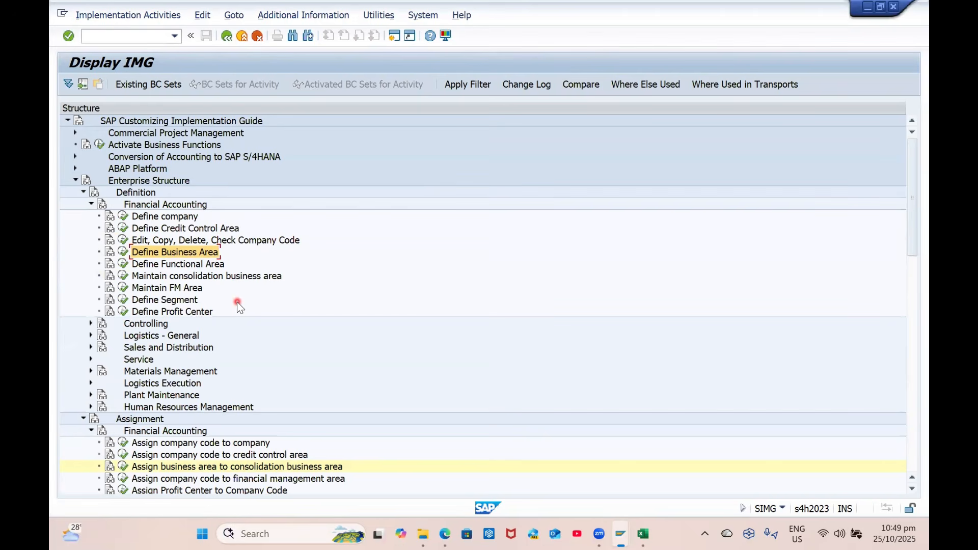
{"action": "left_click", "coordinate": [69, 334]}
{"action": "scroll", "coordinate": [248, 412], "scroll_direction": "down", "scroll_amount": 7}
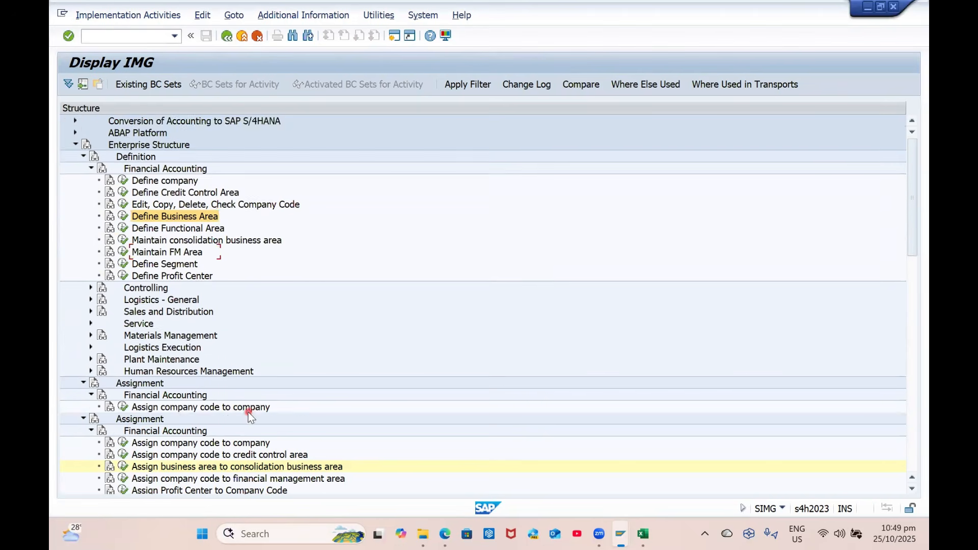
{"action": "key", "text": "alt+Tab"}
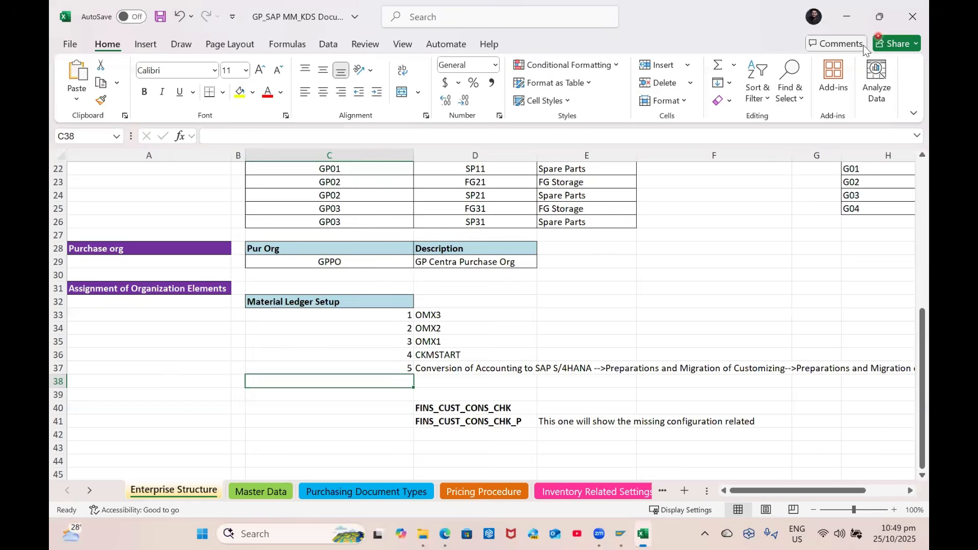
Back in SAP, run SPRO and expand Cross-Application Components in the SAP Reference IMG
{"action": "key", "text": "alt+Tab"}
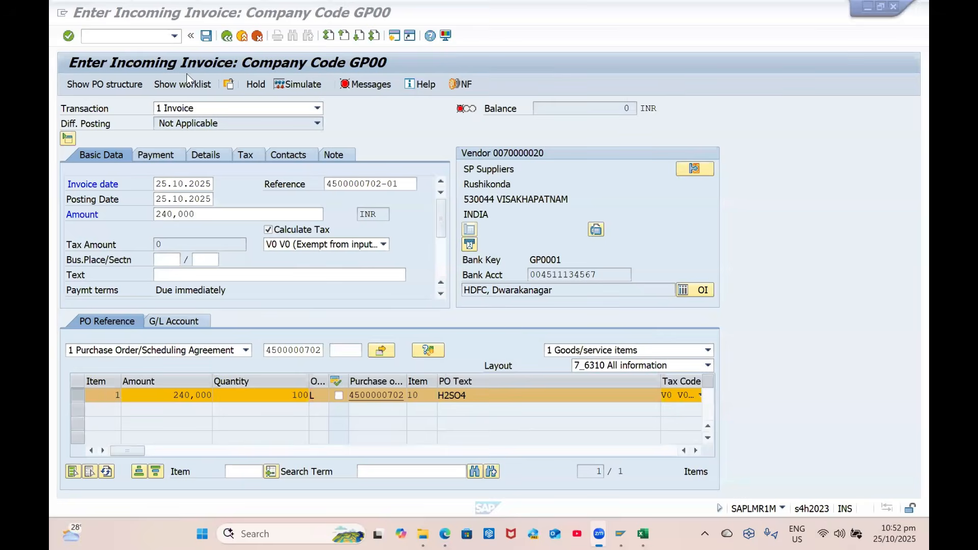
{"action": "key", "text": "alt+Tab"}
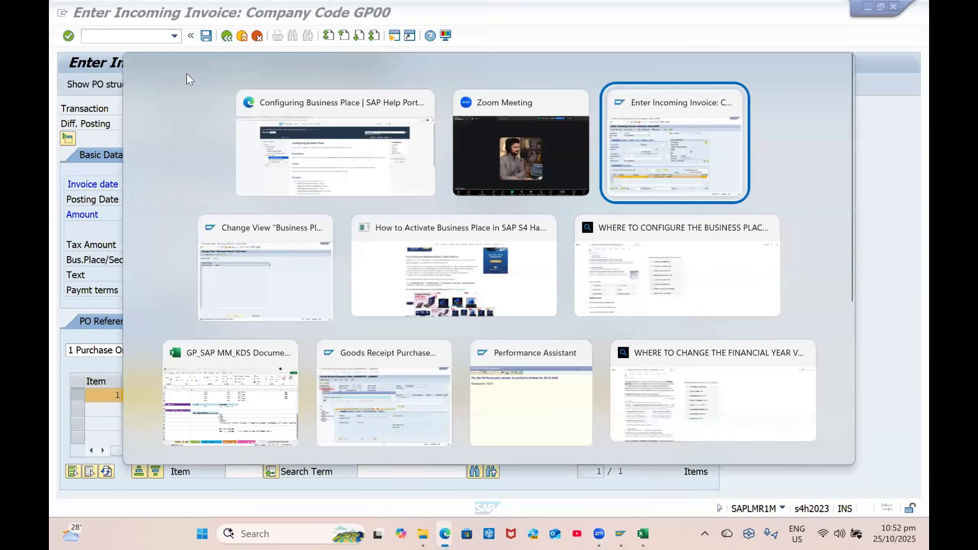
{"action": "key", "text": "alt+Tab"}
{"action": "key", "text": "alt+Tab"}
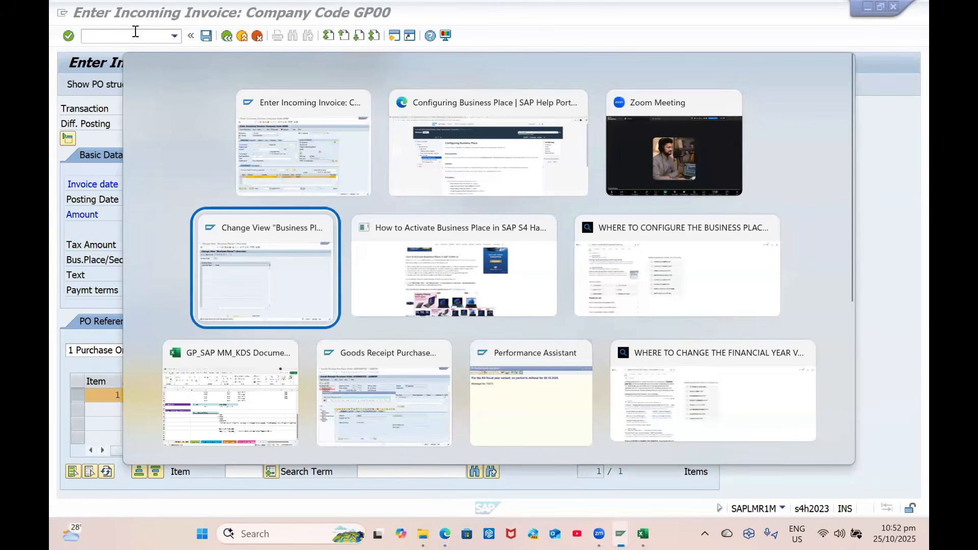
{"action": "left_click", "coordinate": [130, 34]}
{"action": "type", "text": "/NSPRO"}
{"action": "key", "text": "Return"}
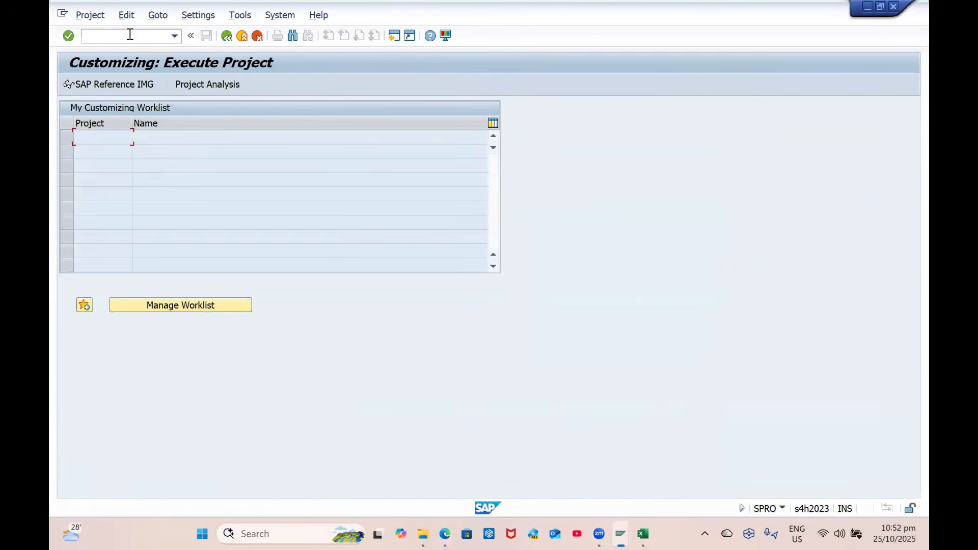
{"action": "left_click", "coordinate": [144, 83]}
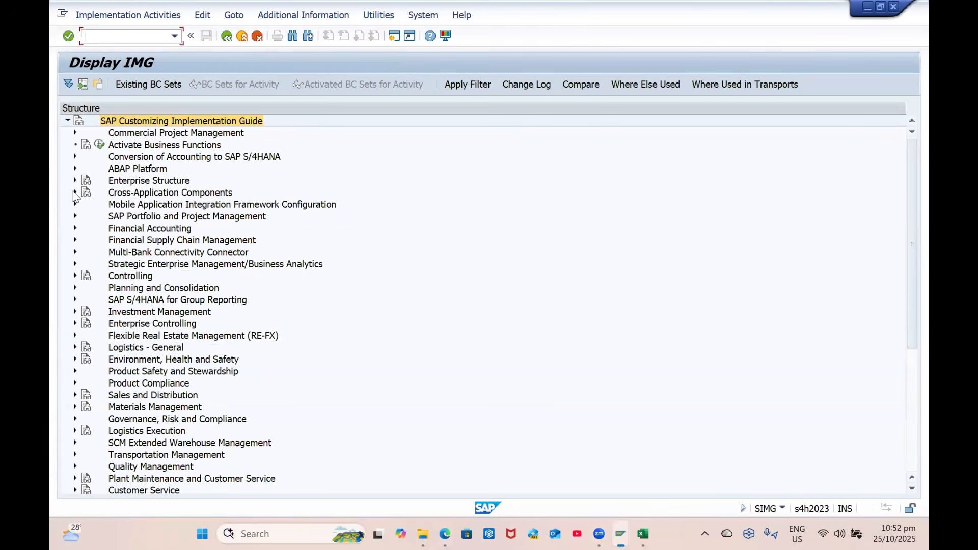
{"action": "left_click", "coordinate": [75, 193]}
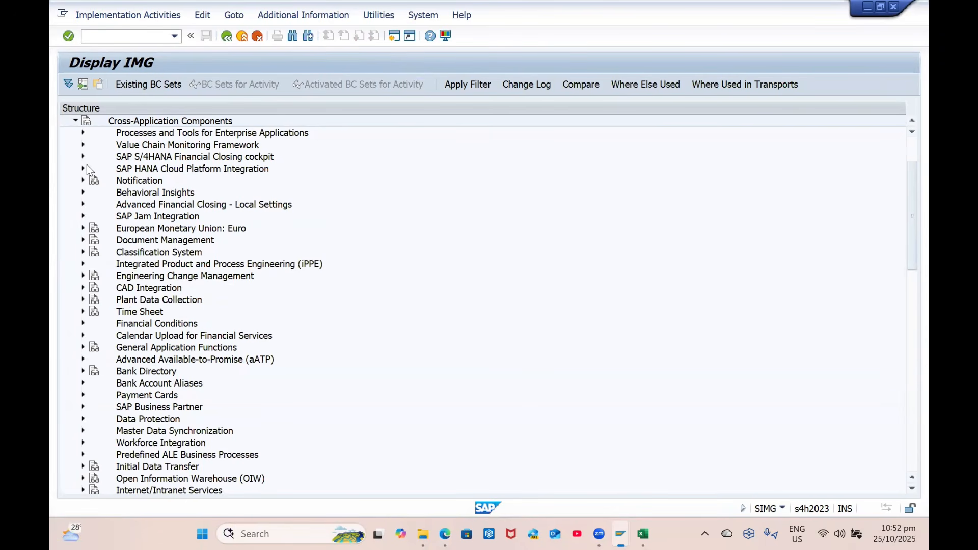
{"action": "key", "text": "alt+Tab"}
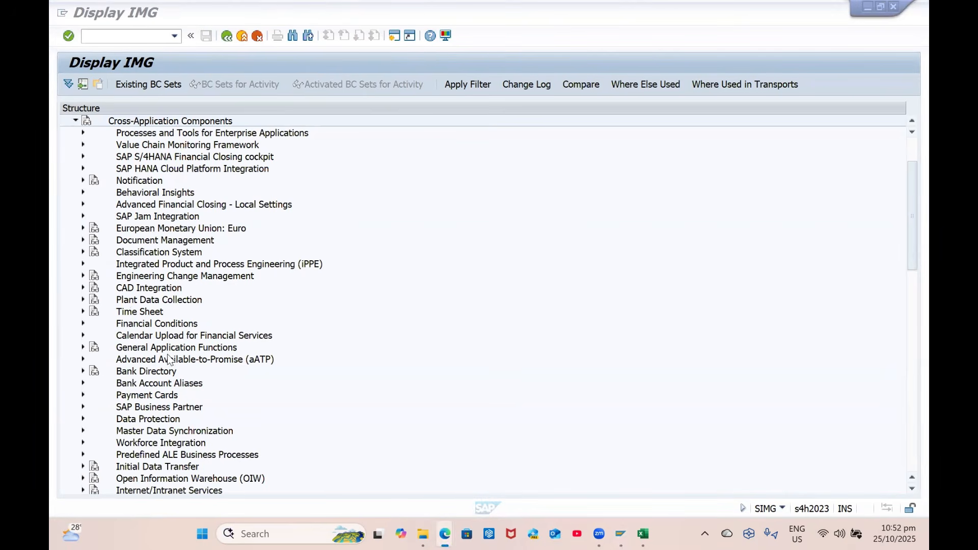
Expand General Application Functions > Business Place and check the Activate Business Place settings
{"action": "left_click", "coordinate": [176, 337]}
{"action": "double_click", "coordinate": [189, 350]}
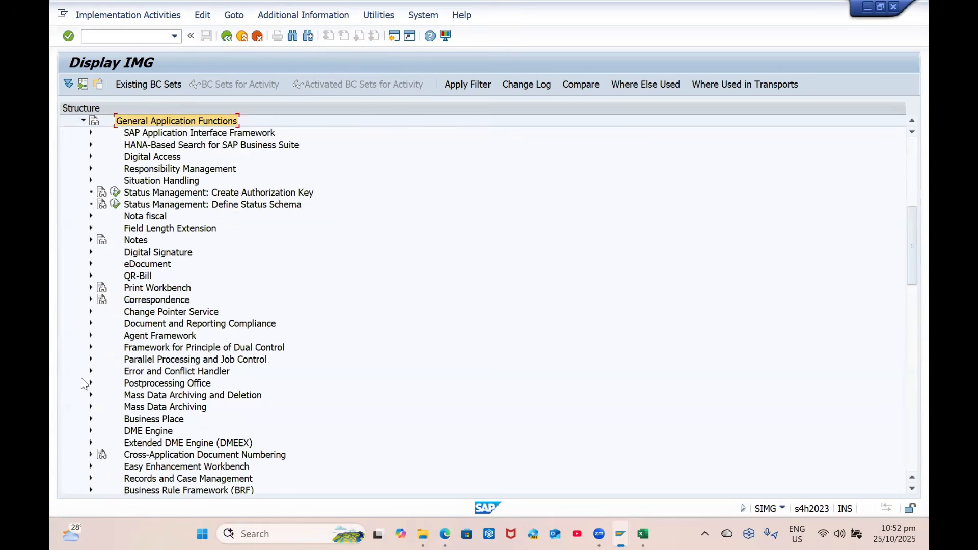
{"action": "left_click", "coordinate": [91, 419]}
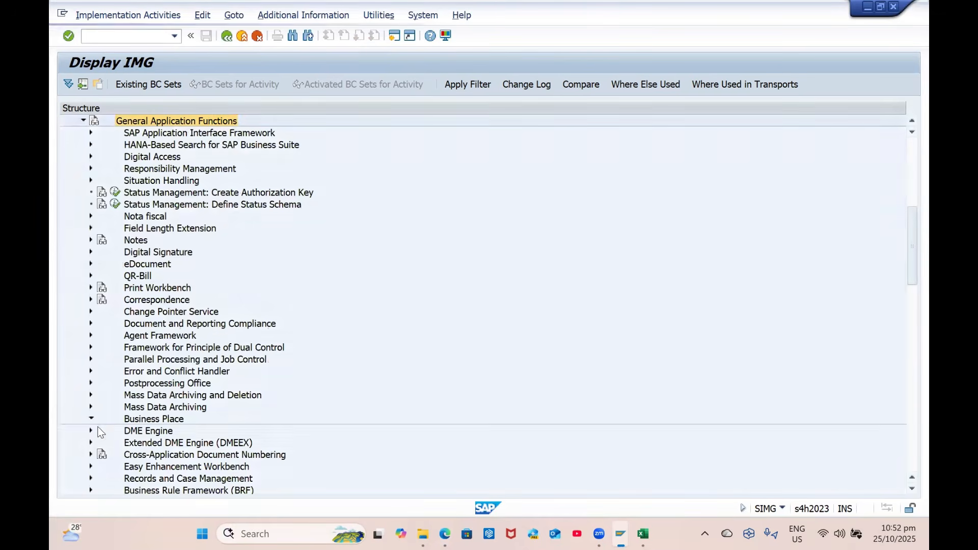
{"action": "left_click", "coordinate": [169, 373]}
{"action": "left_click", "coordinate": [122, 371]}
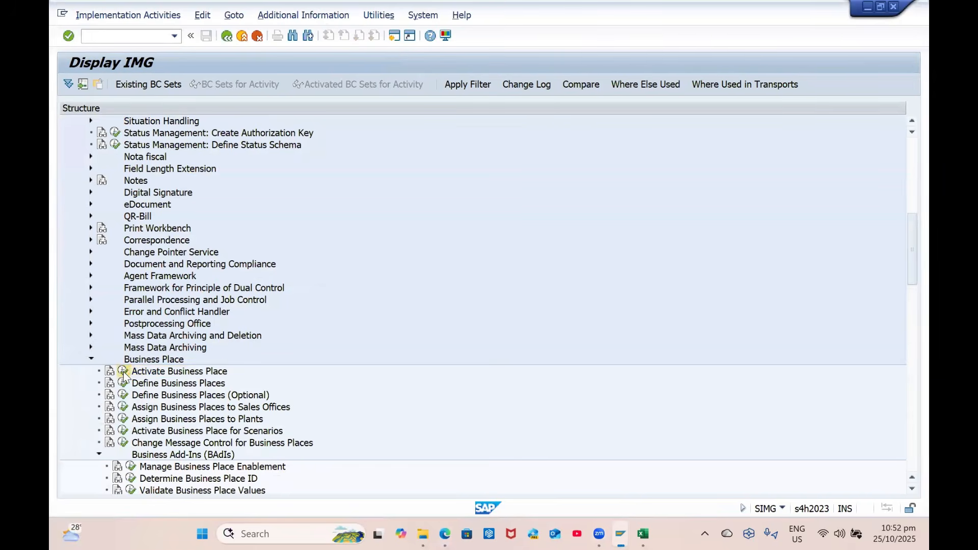
{"action": "left_click", "coordinate": [227, 36]}
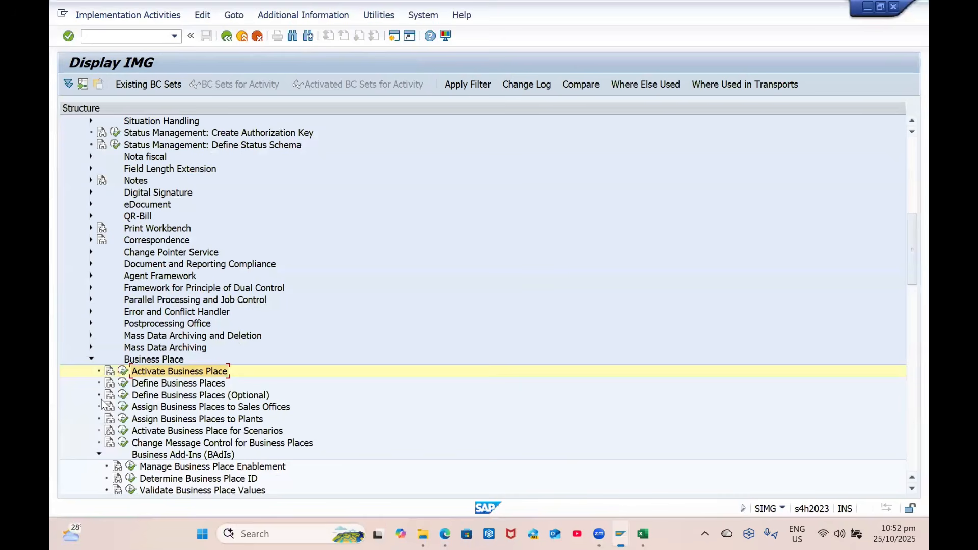
Read the Activate Business Place documentation, then run Define Business Places
{"action": "left_click", "coordinate": [109, 370]}
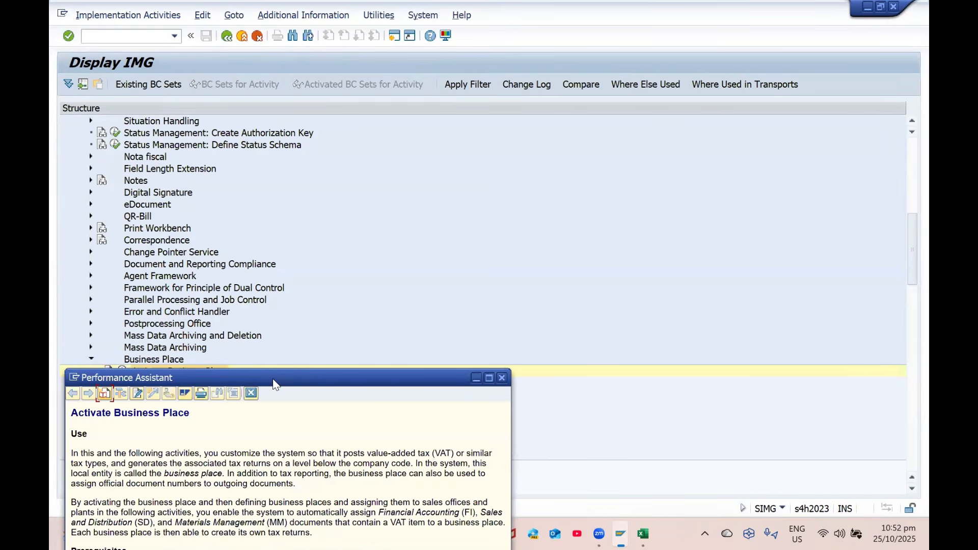
{"action": "left_click_drag", "start_coordinate": [273, 383], "coordinate": [294, 208]}
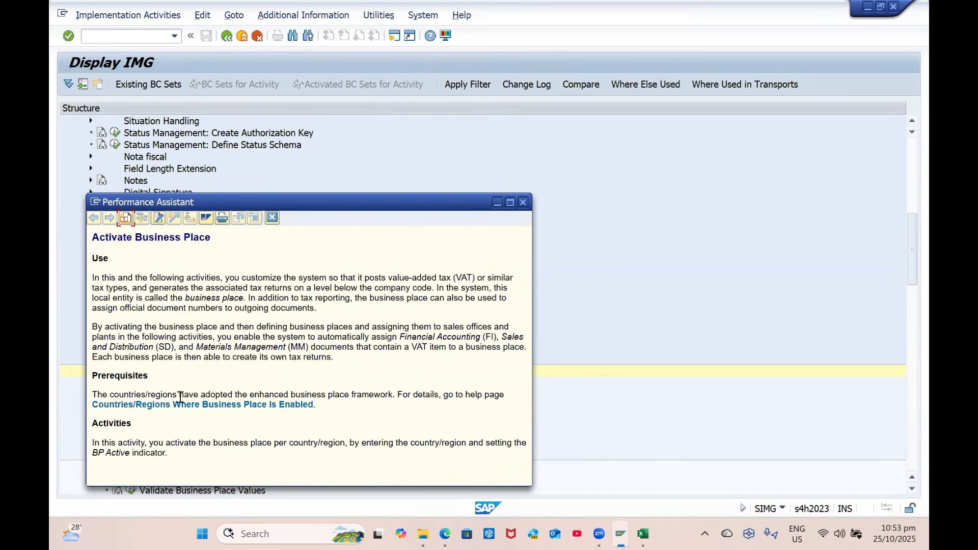
{"action": "left_click", "coordinate": [522, 203]}
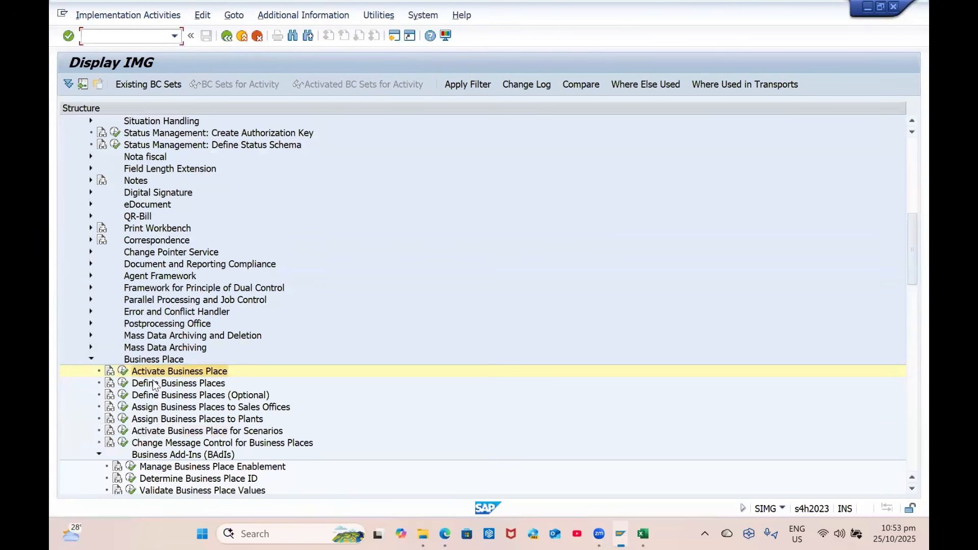
{"action": "scroll", "coordinate": [141, 354], "scroll_direction": "down", "scroll_amount": 1}
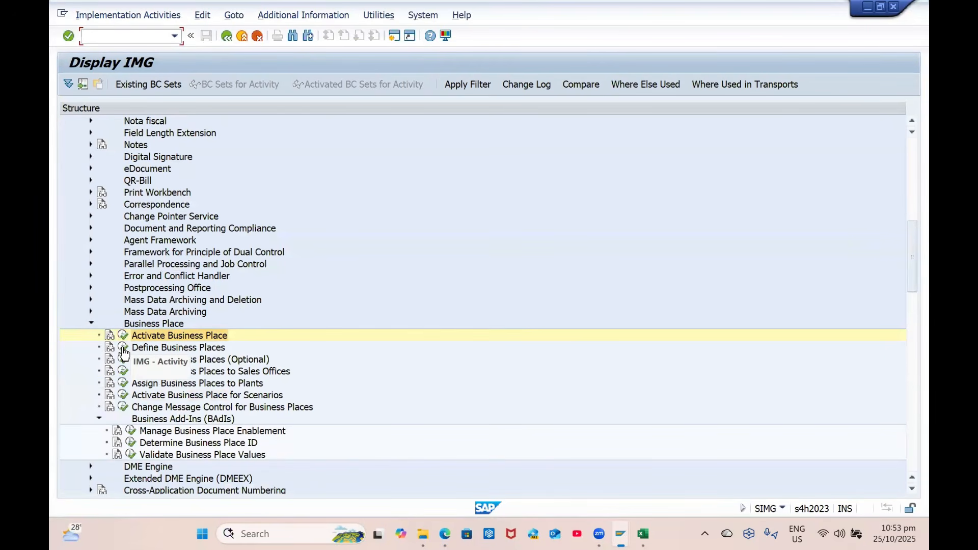
{"action": "left_click", "coordinate": [123, 348]}
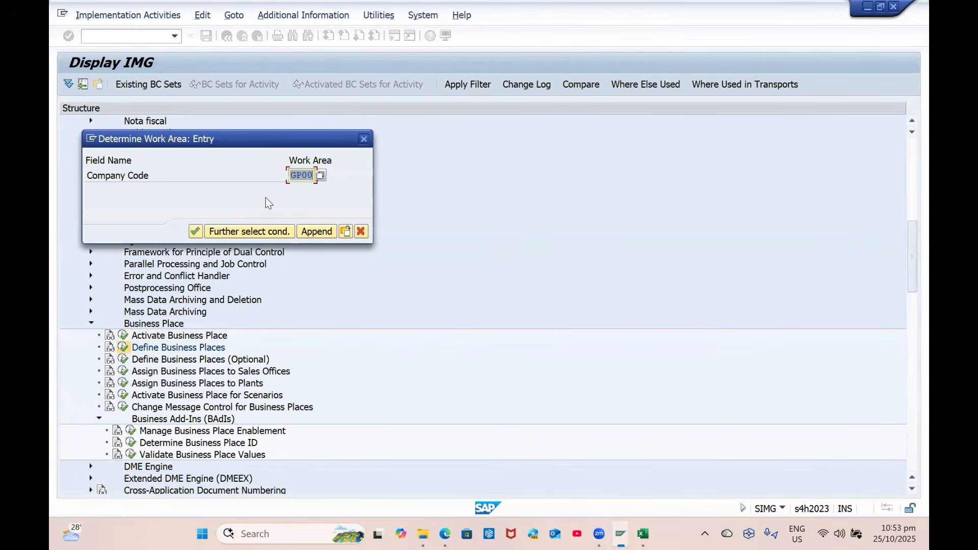
Create business place GP00 with the description 'GP Business Place'
{"action": "left_click", "coordinate": [121, 83]}
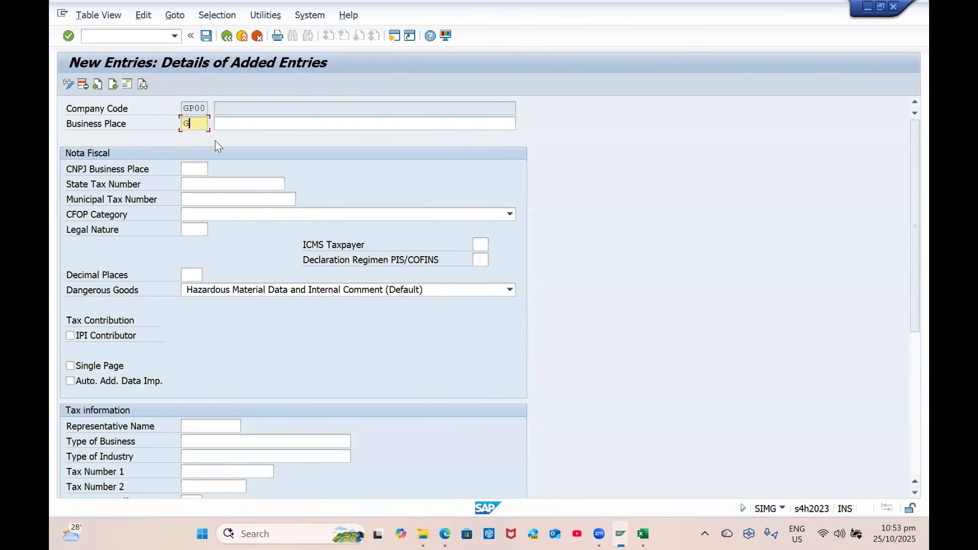
{"action": "type", "text": "GP00"}
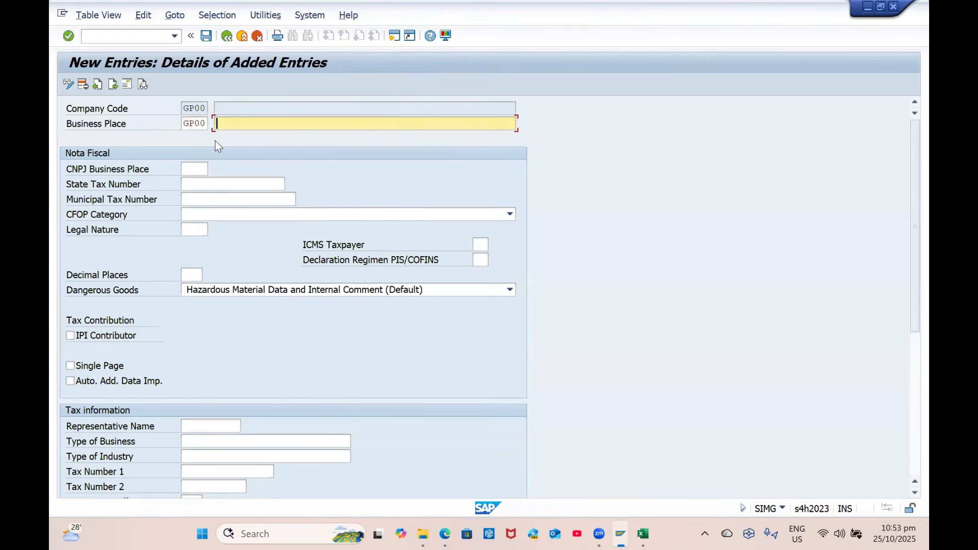
{"action": "type", "text": "GP Business Place"}
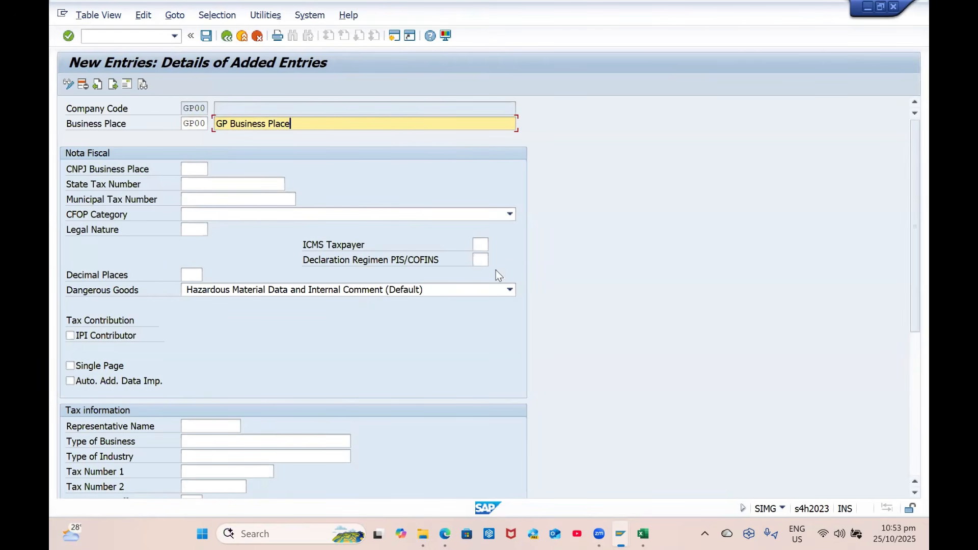
{"action": "key", "text": "Return"}
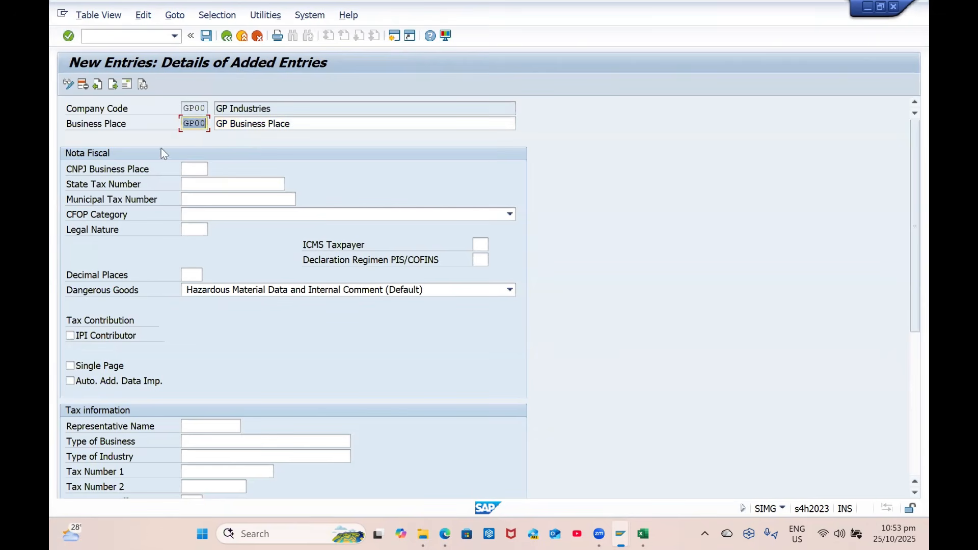
In the GP00 address, set the title to Company and the name to 'Business place'
{"action": "left_click", "coordinate": [208, 38]}
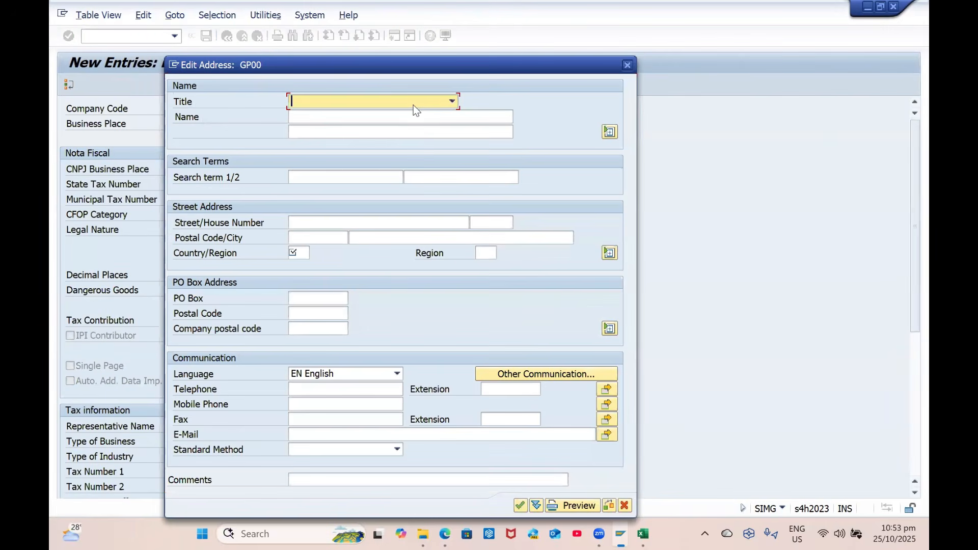
{"action": "left_click", "coordinate": [452, 101]}
{"action": "left_click", "coordinate": [338, 115]}
{"action": "left_click", "coordinate": [330, 118]}
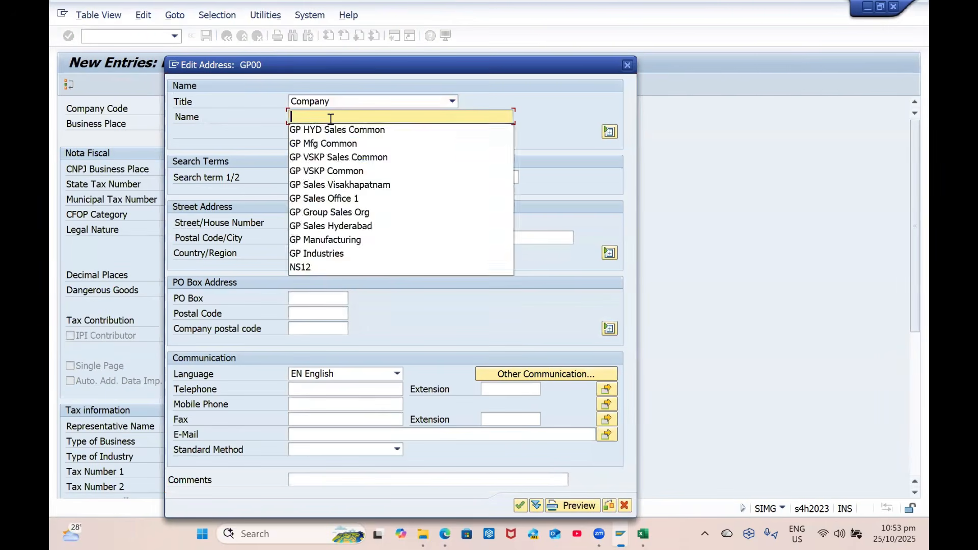
{"action": "type", "text": "GPB"}
{"action": "key", "text": "BackSpace"}
{"action": "type", "text": "Busine"}
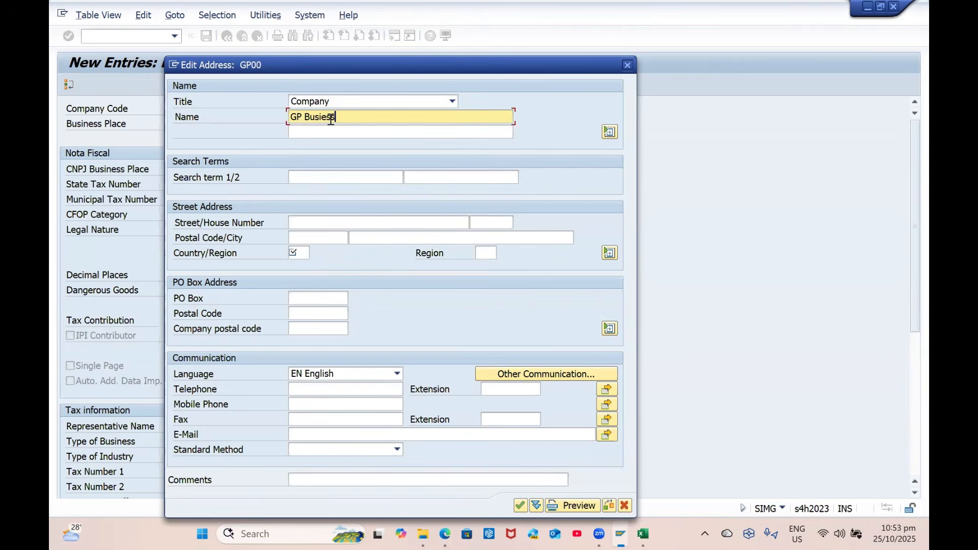
{"action": "type", "text": "ss place"}
{"action": "key", "text": "Tab"}
{"action": "key", "text": "Tab"}
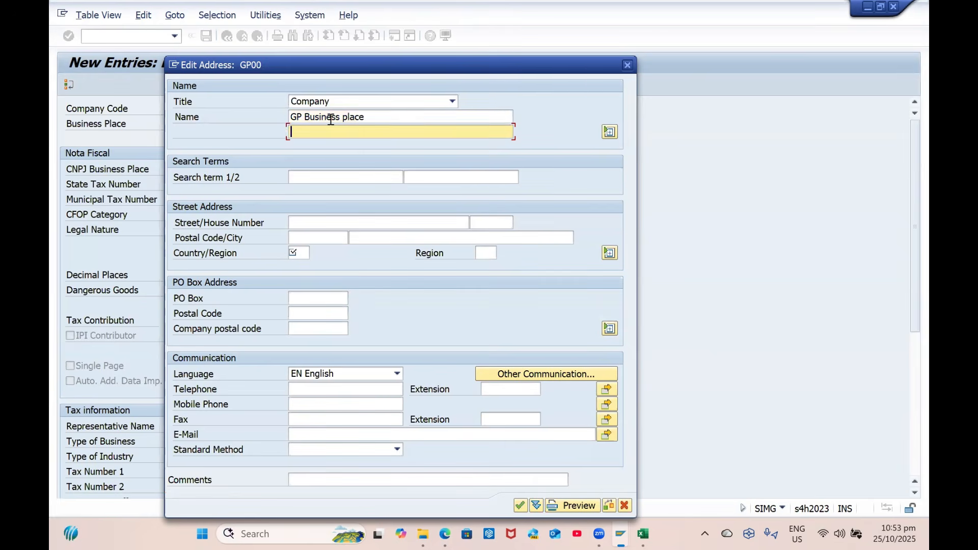
Fill in the address search terms, with Visakhapatnam as search term 2
{"action": "key", "text": "Down"}
{"action": "key", "text": "Down"}
{"action": "key", "text": "Return"}
{"action": "key", "text": "Tab"}
{"action": "key", "text": "Down"}
{"action": "key", "text": "Down"}
{"action": "key", "text": "Return"}
{"action": "key", "text": "ctrl+a"}
{"action": "key", "text": "BackSpace"}
{"action": "key", "text": "Down"}
{"action": "key", "text": "Down"}
{"action": "key", "text": "Down"}
{"action": "key", "text": "Return"}
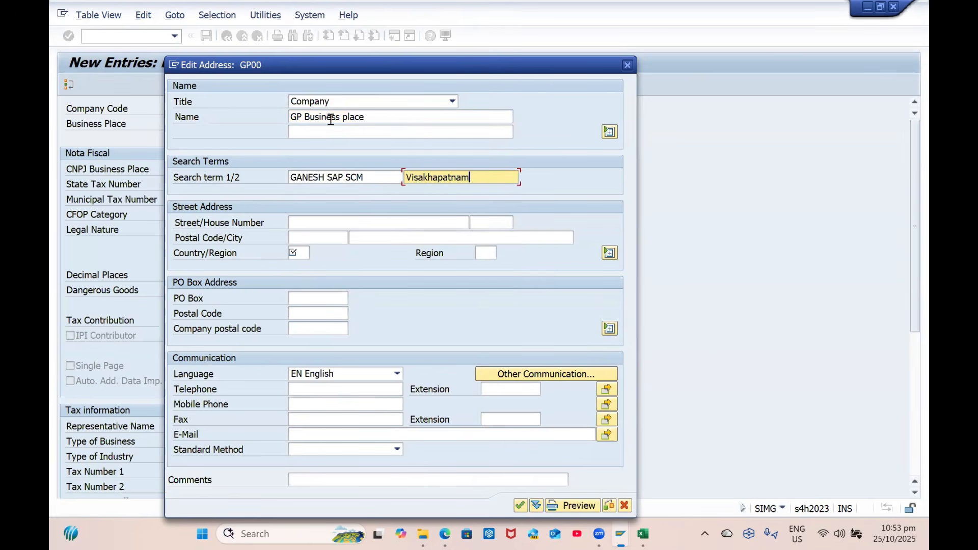
Set country IN and region 01, then save the business place to a customizing request
{"action": "left_click", "coordinate": [305, 252]}
{"action": "type", "text": "IN"}
{"action": "key", "text": "Tab"}
{"action": "type", "text": "01"}
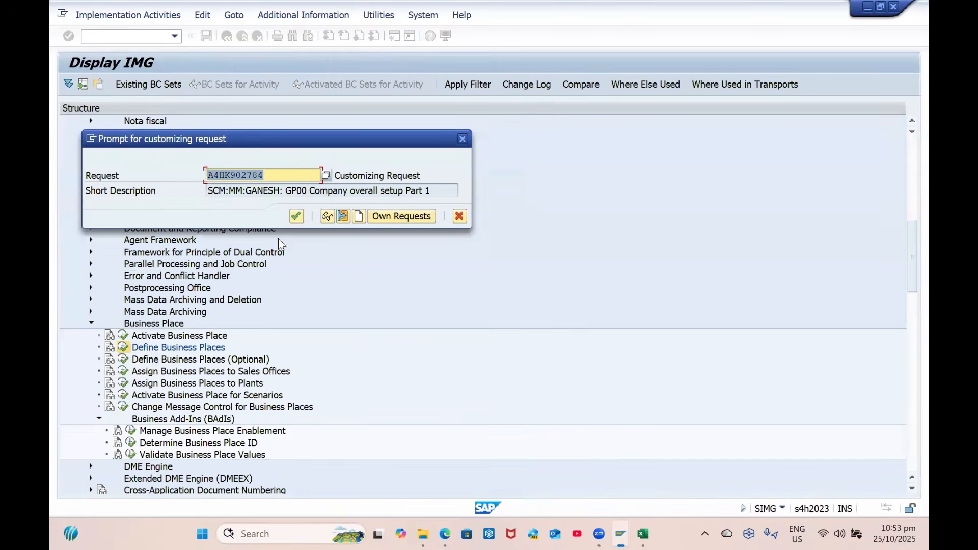
{"action": "left_click", "coordinate": [296, 216]}
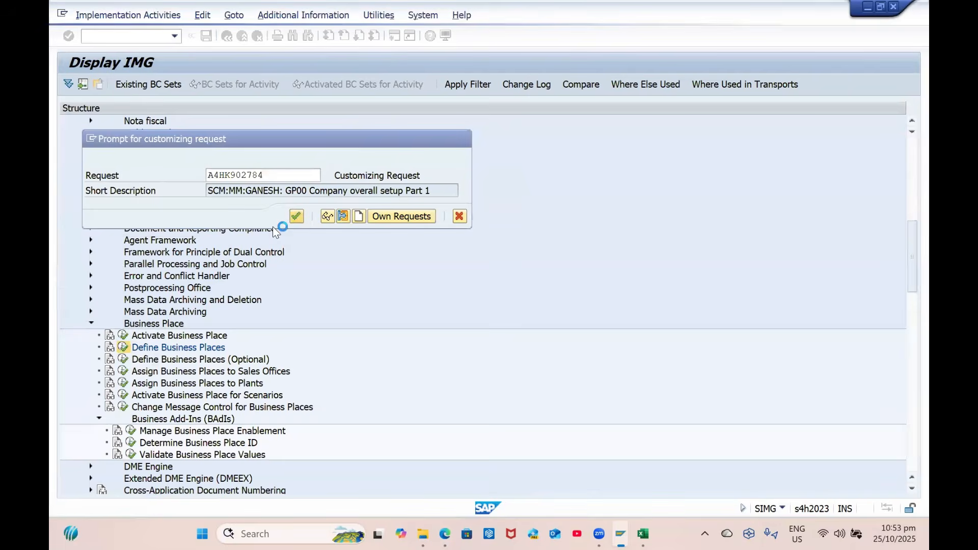
Confirm the transport request to save GP00, then run Assign Business Places to Plants from the IMG tree
{"action": "left_click", "coordinate": [219, 16]}
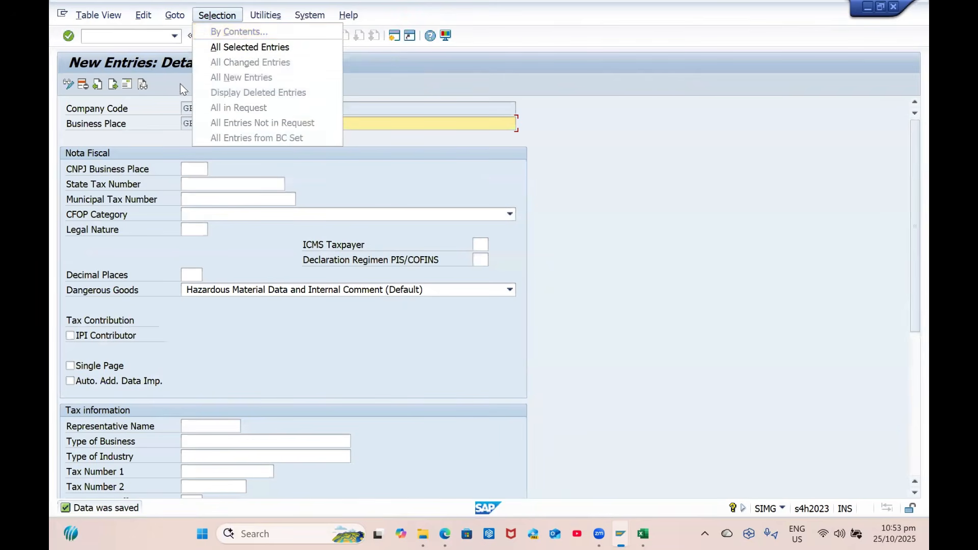
{"action": "left_click", "coordinate": [224, 43]}
{"action": "left_click", "coordinate": [227, 37]}
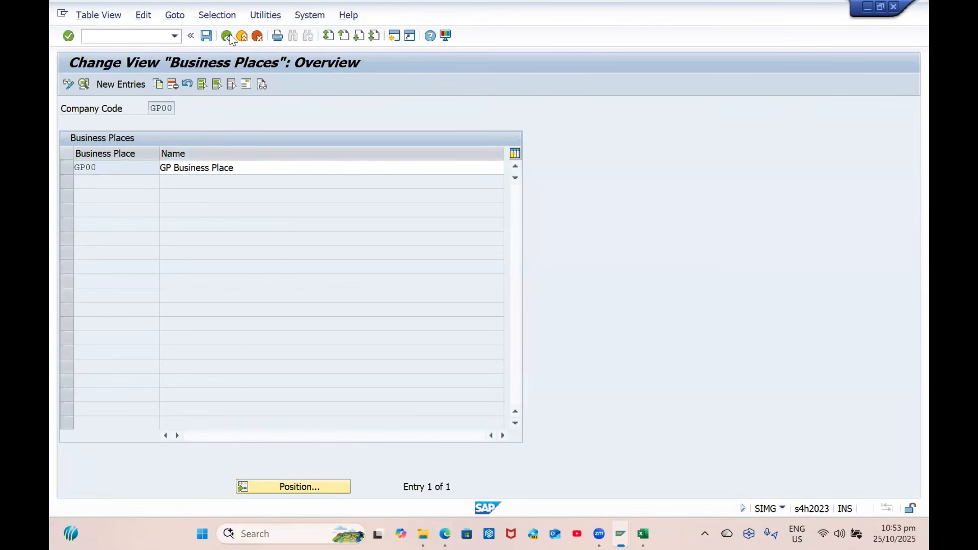
{"action": "left_click", "coordinate": [228, 36]}
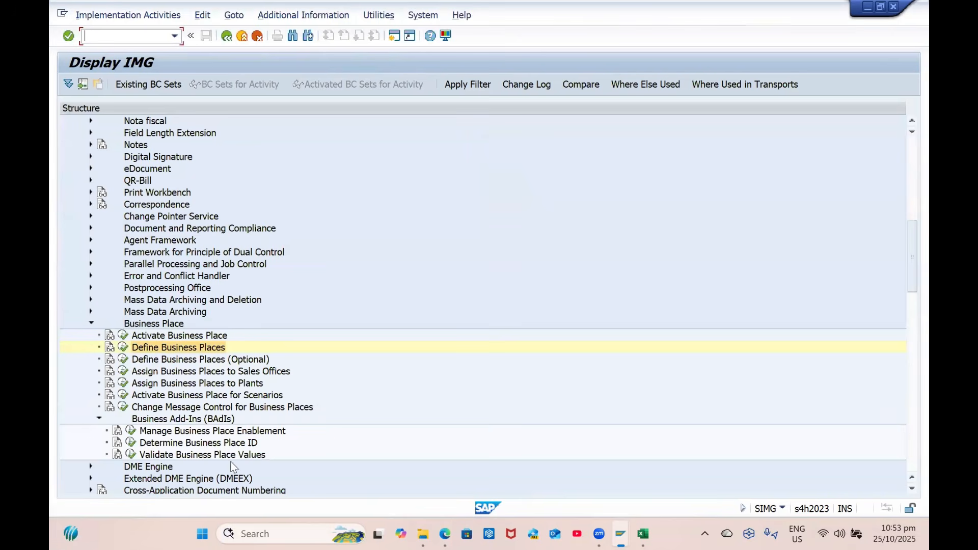
{"action": "left_click", "coordinate": [196, 384]}
{"action": "left_click", "coordinate": [121, 383]}
Jump to plant GP01 and enter business place GP00 for plants GP01, GP02 and GP03
{"action": "left_click", "coordinate": [329, 489]}
{"action": "type", "text": "gp01"}
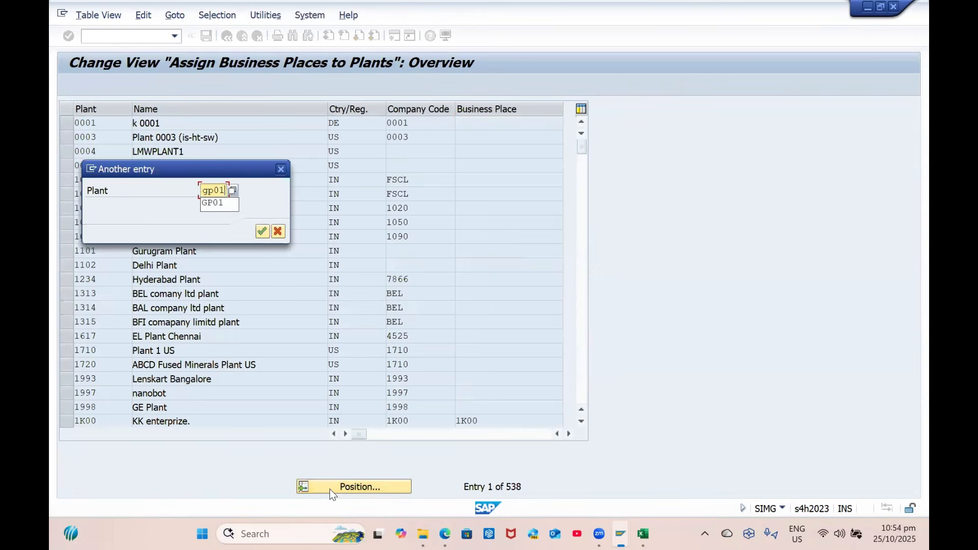
{"action": "key", "text": "Return"}
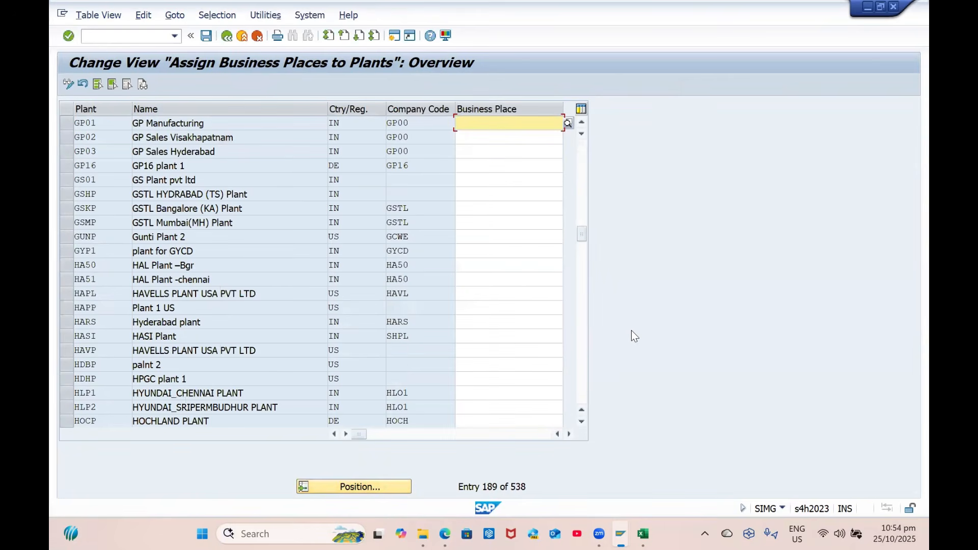
{"action": "type", "text": "GP00"}
{"action": "key", "text": "Tab"}
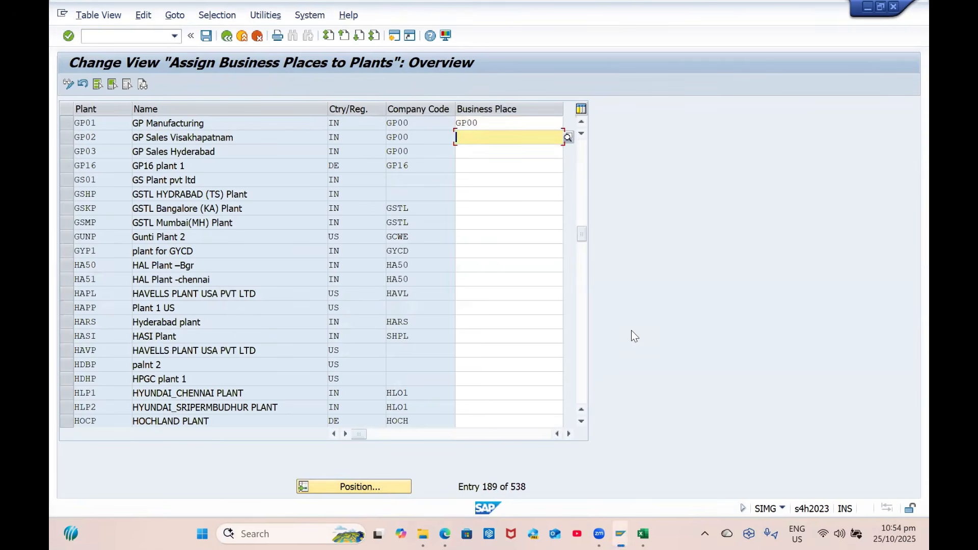
{"action": "type", "text": "GP00"}
{"action": "key", "text": "Tab"}
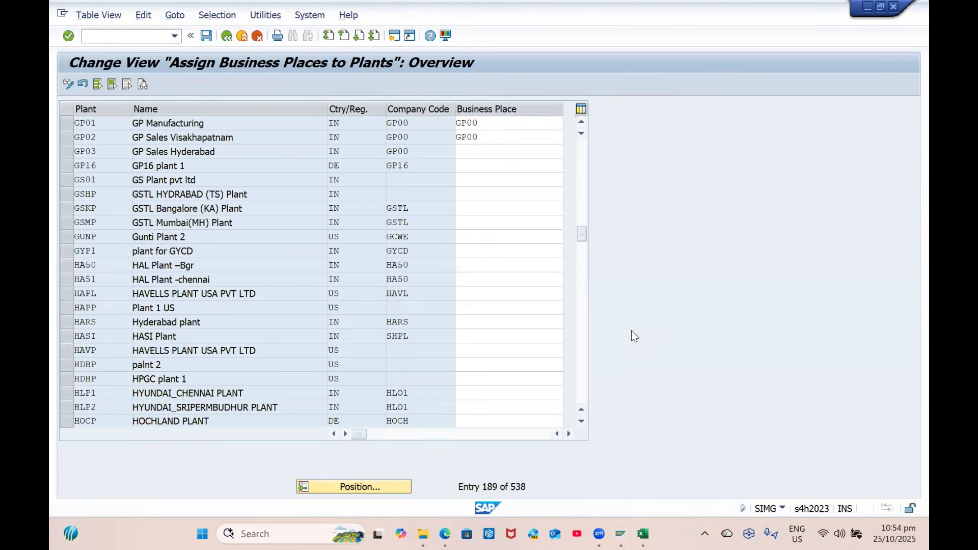
{"action": "type", "text": "GP00"}
{"action": "key", "text": "Return"}
Save the plant assignments under the customizing request and return to the IMG tree
{"action": "key", "text": "ctrl+s"}
{"action": "key", "text": "Return"}
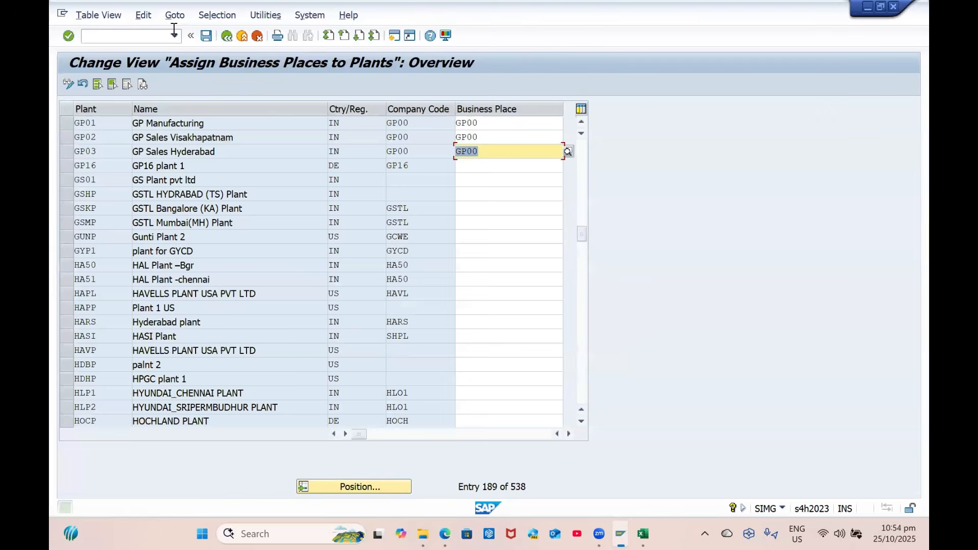
{"action": "key", "text": "F3"}
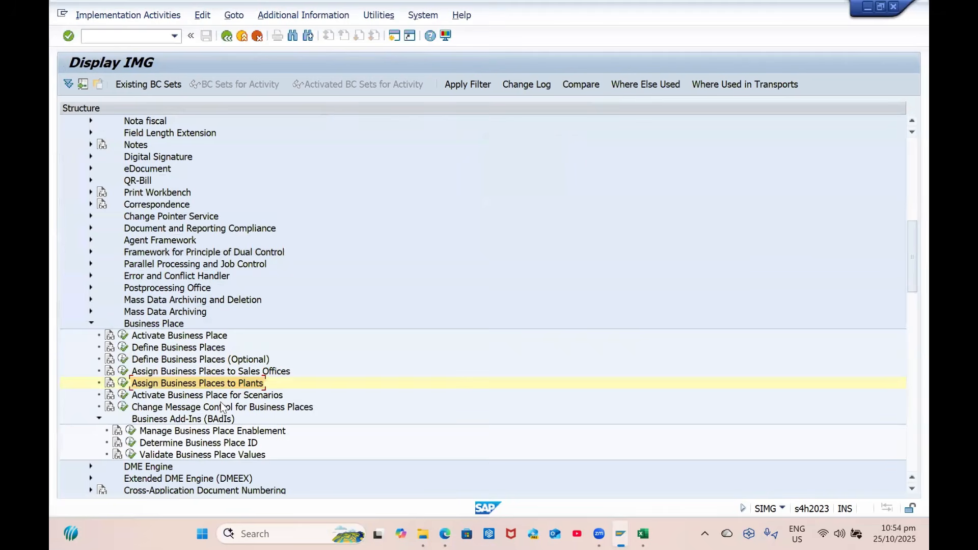
Review Thailand's business place scenario activations without changes, then return to the MIRO window
{"action": "scroll", "coordinate": [222, 404], "scroll_direction": "down", "scroll_amount": 1}
{"action": "left_click", "coordinate": [176, 360]}
{"action": "left_click", "coordinate": [121, 359]}
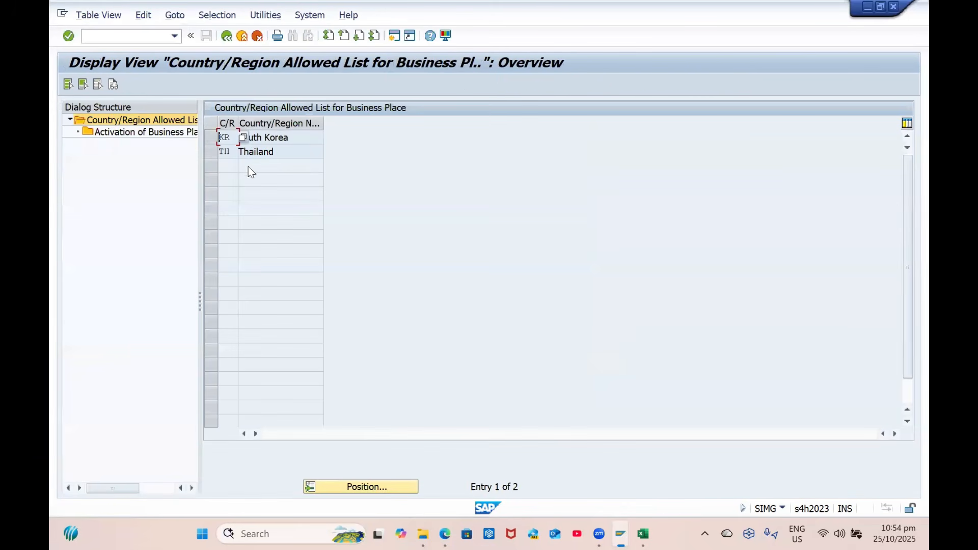
{"action": "left_click", "coordinate": [283, 148]}
{"action": "left_click", "coordinate": [210, 152]}
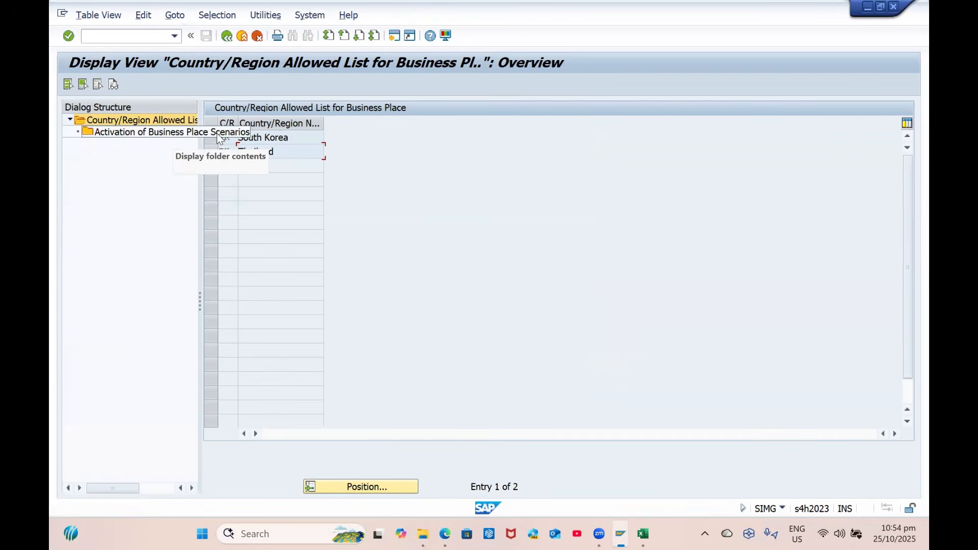
{"action": "double_click", "coordinate": [161, 132]}
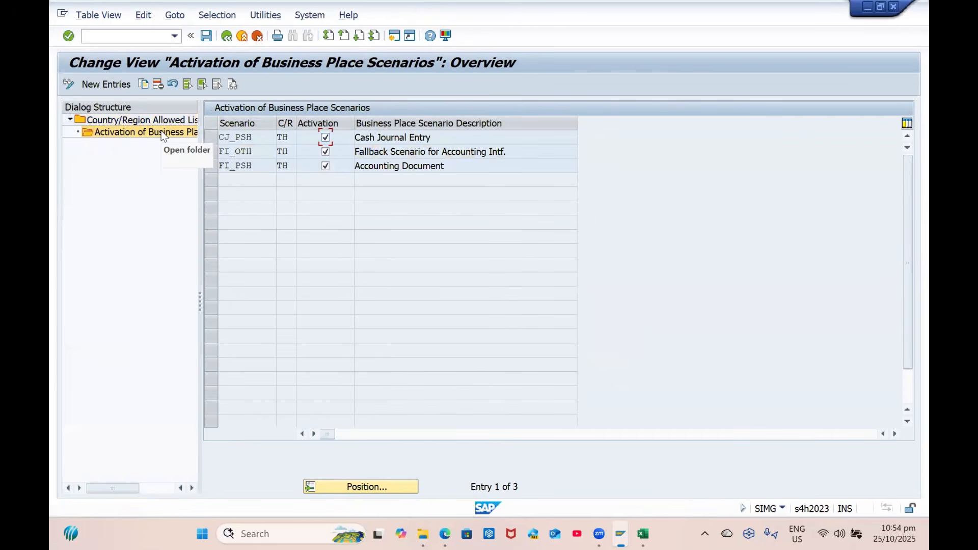
{"action": "left_click", "coordinate": [227, 36]}
{"action": "left_click", "coordinate": [228, 36]}
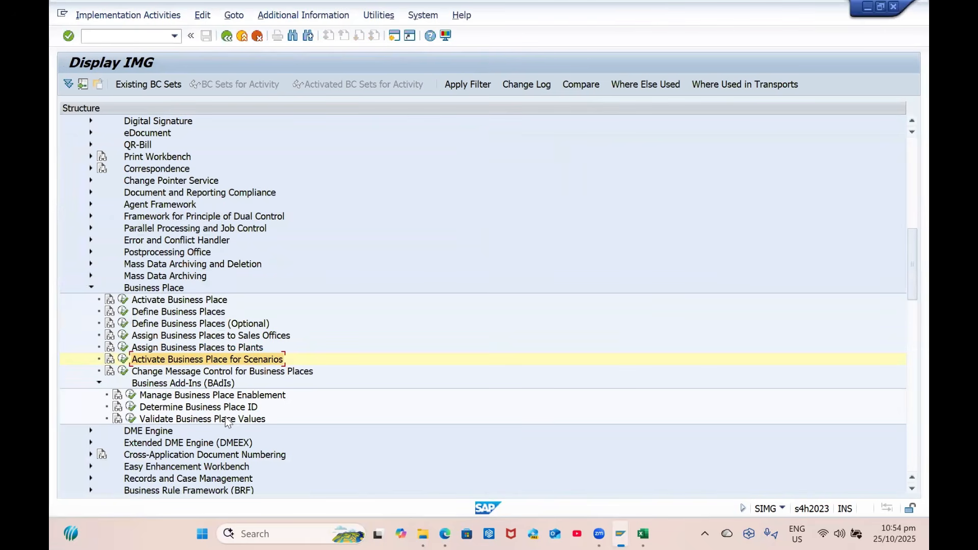
{"action": "scroll", "coordinate": [227, 421], "scroll_direction": "down", "scroll_amount": 1}
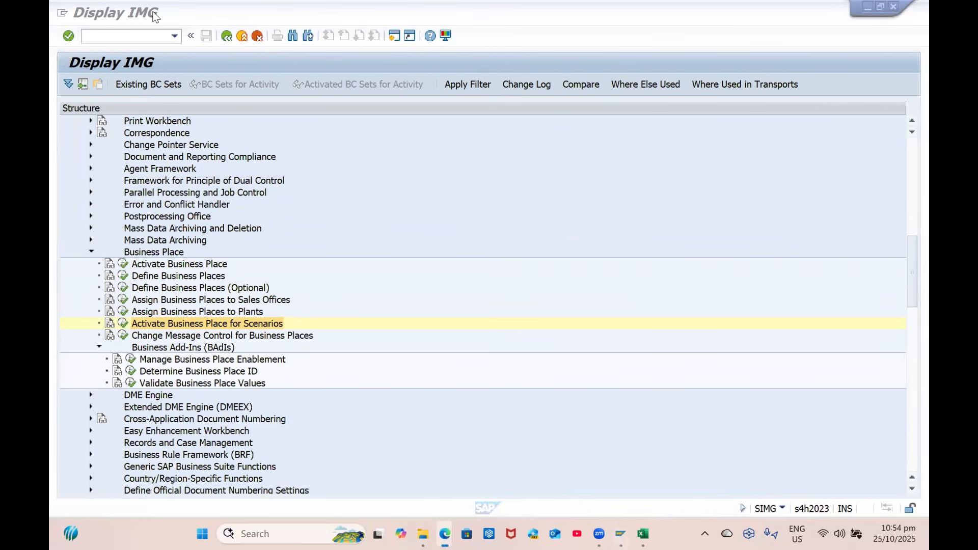
{"action": "key", "text": "alt+Tab"}
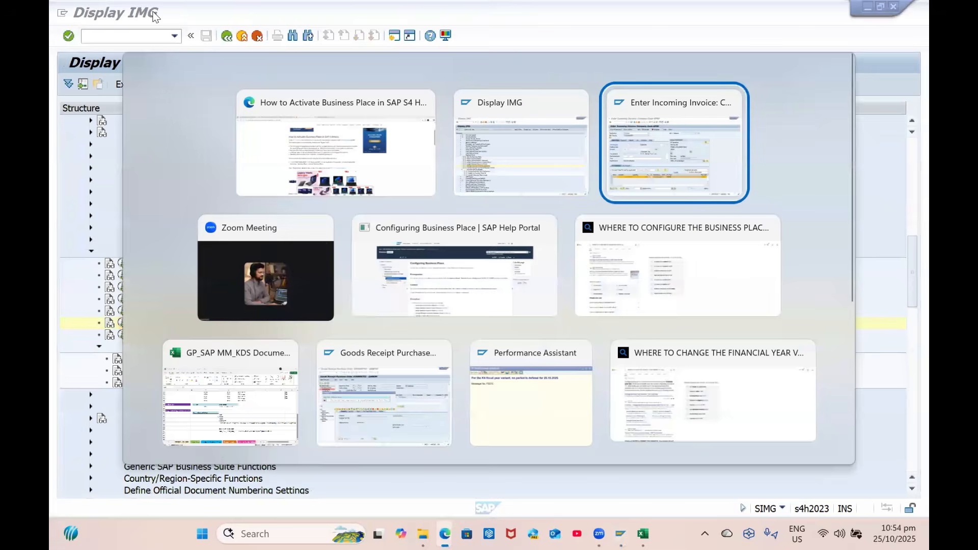
Simulate the invoice, then enter business place GP00 on it from the value list
{"action": "left_click", "coordinate": [276, 87]}
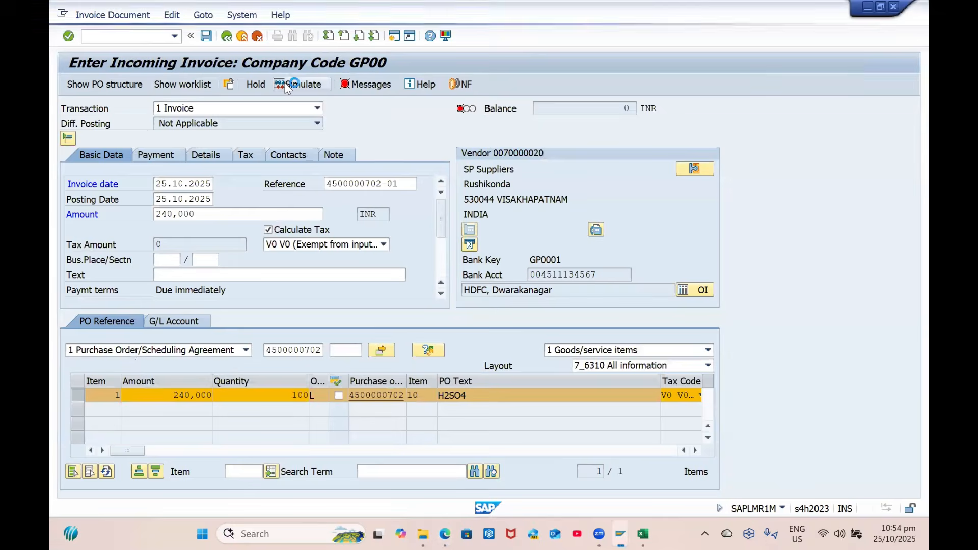
{"action": "left_click", "coordinate": [668, 510]}
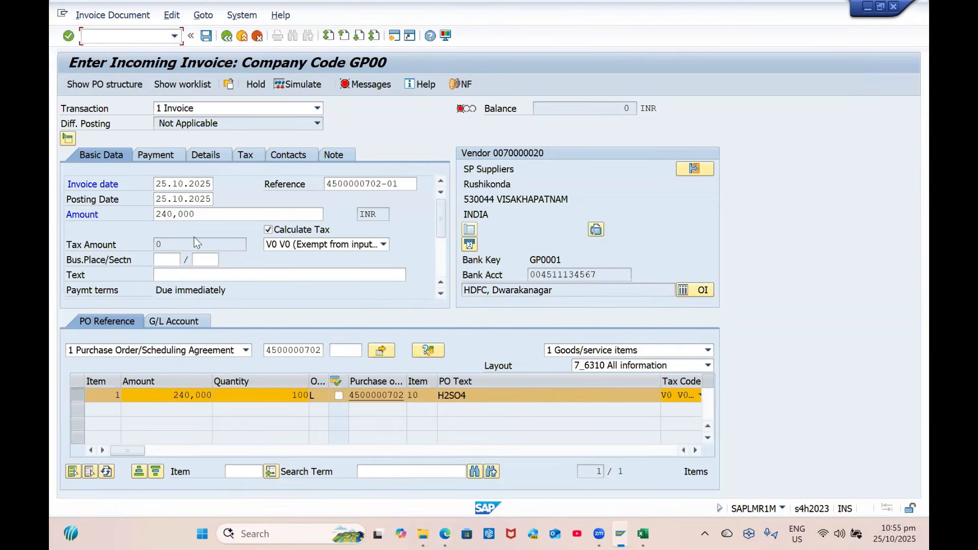
{"action": "left_click", "coordinate": [176, 260]}
{"action": "left_click", "coordinate": [186, 260]}
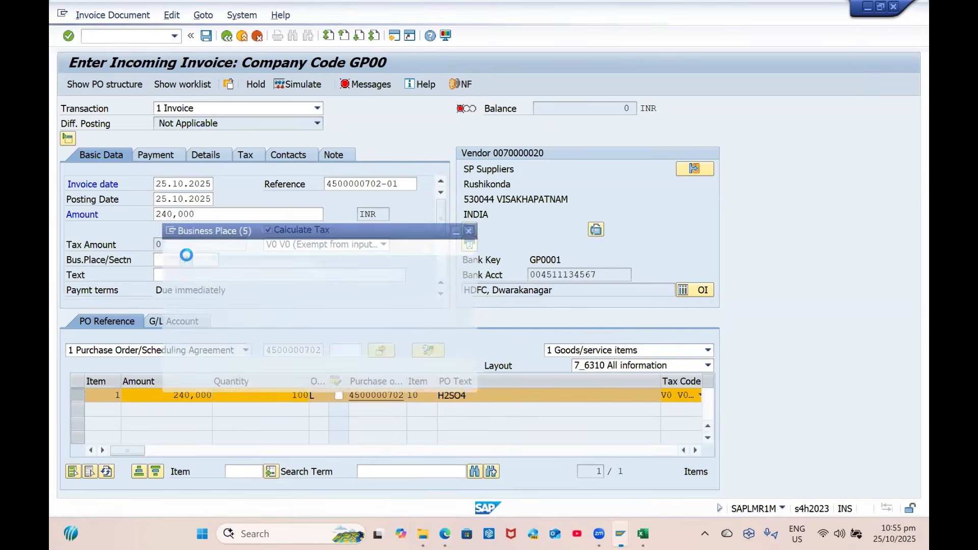
{"action": "double_click", "coordinate": [202, 214]}
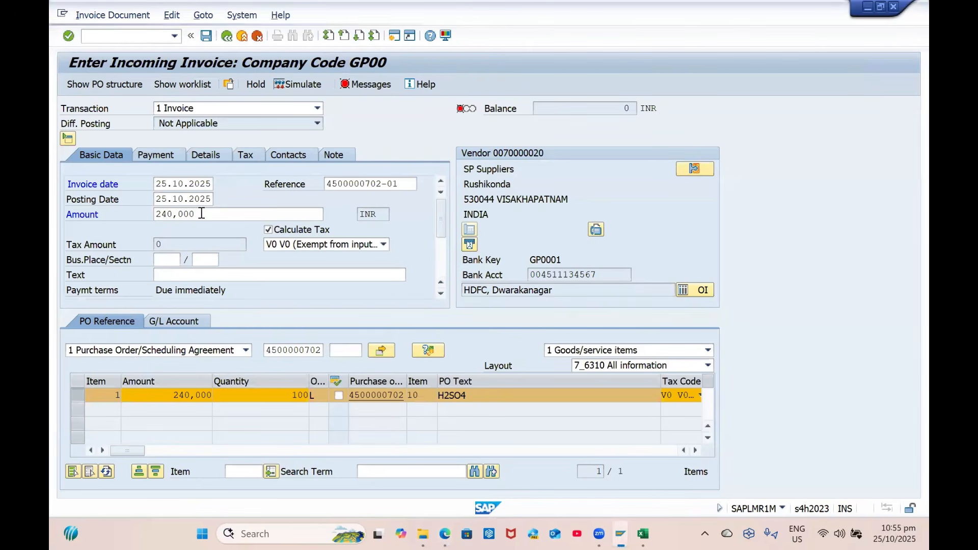
{"action": "key", "text": "Return"}
Check section code values and re-simulate, confirming 240,000 debit and credit balance
{"action": "left_click", "coordinate": [202, 260]}
{"action": "key", "text": "F4"}
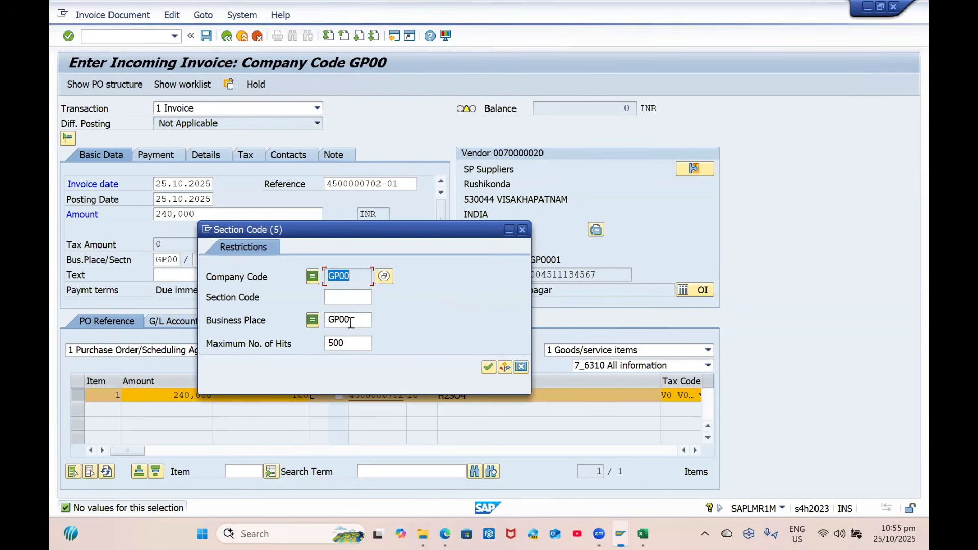
{"action": "left_click", "coordinate": [521, 367]}
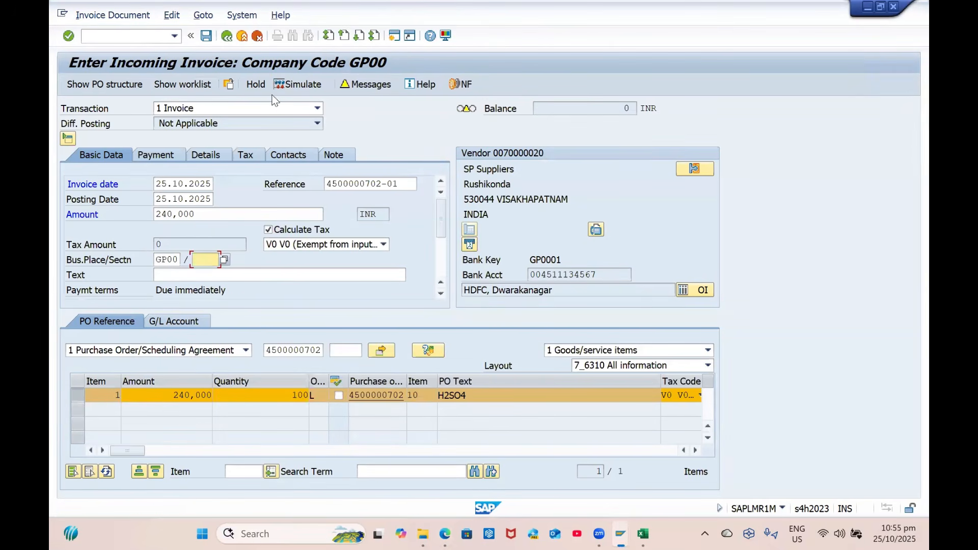
{"action": "left_click", "coordinate": [304, 85]}
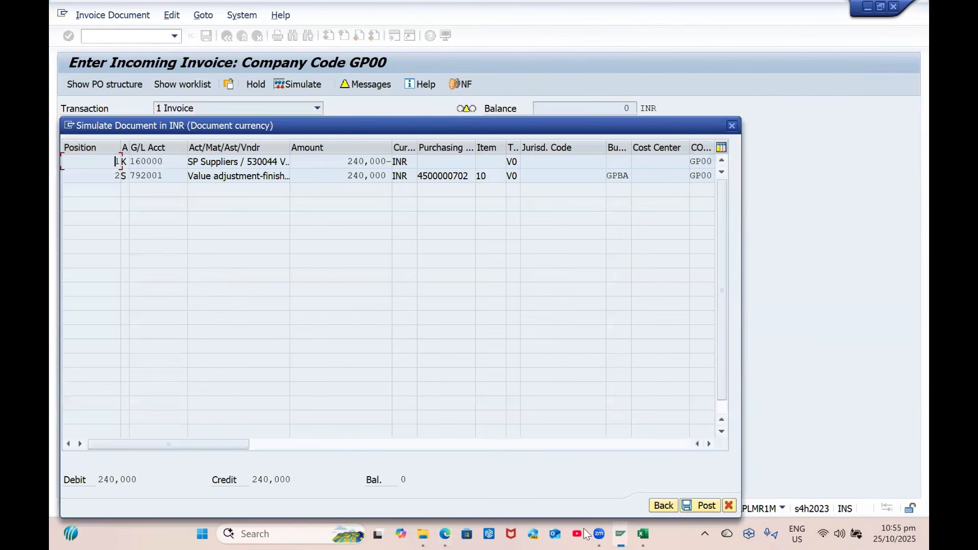
{"action": "left_click", "coordinate": [663, 505]}
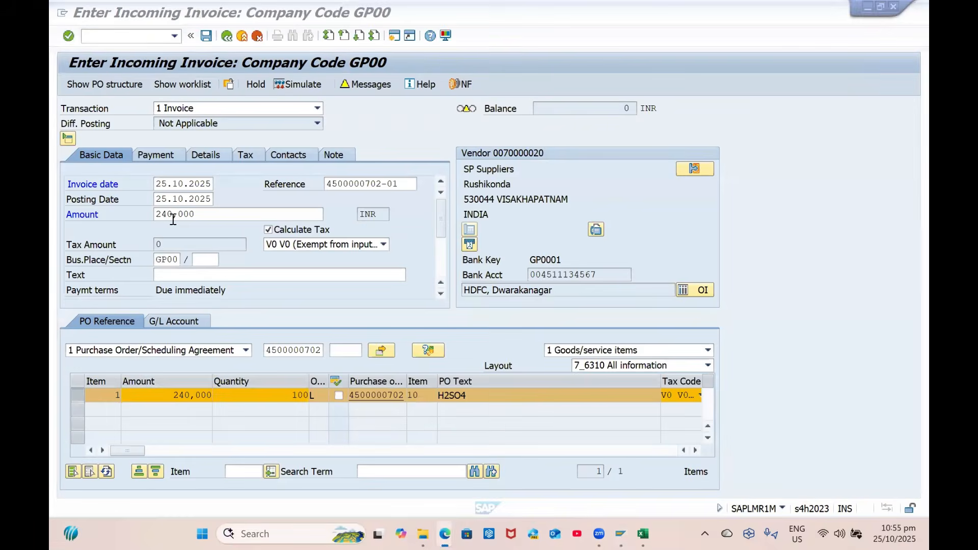
{"action": "key", "text": "alt+Tab"}
Read the documentation for defining business places, then return to the invoice entry
{"action": "left_click", "coordinate": [110, 277]}
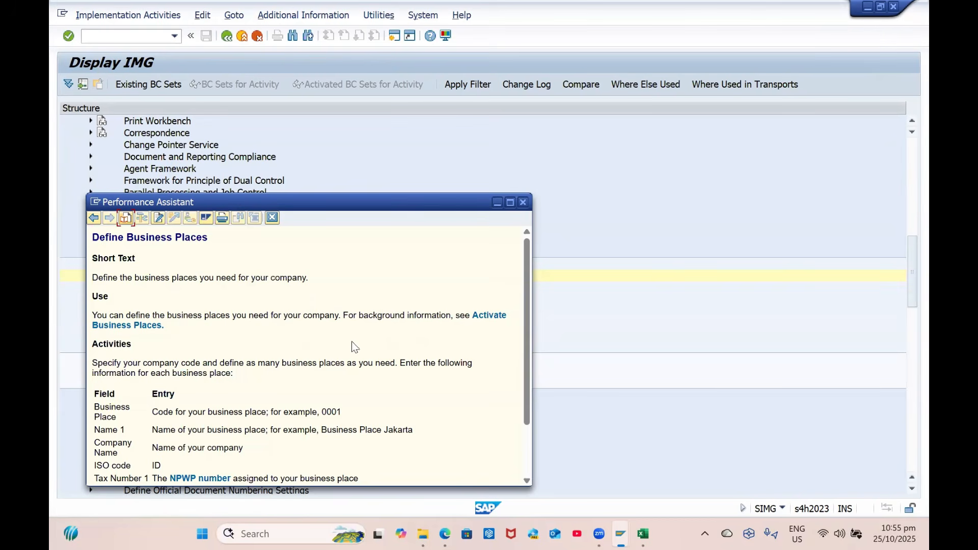
{"action": "scroll", "coordinate": [222, 379], "scroll_direction": "down", "scroll_amount": 3}
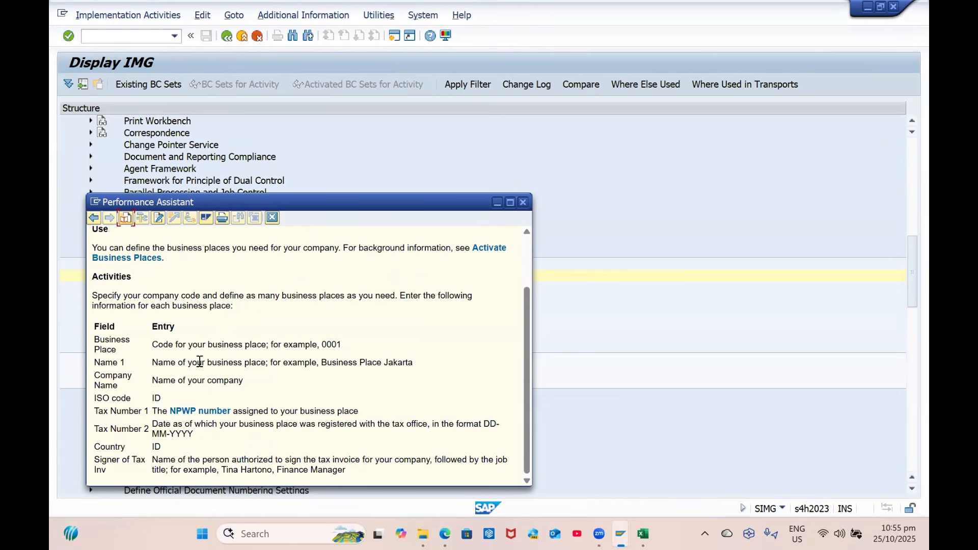
{"action": "key", "text": "Escape"}
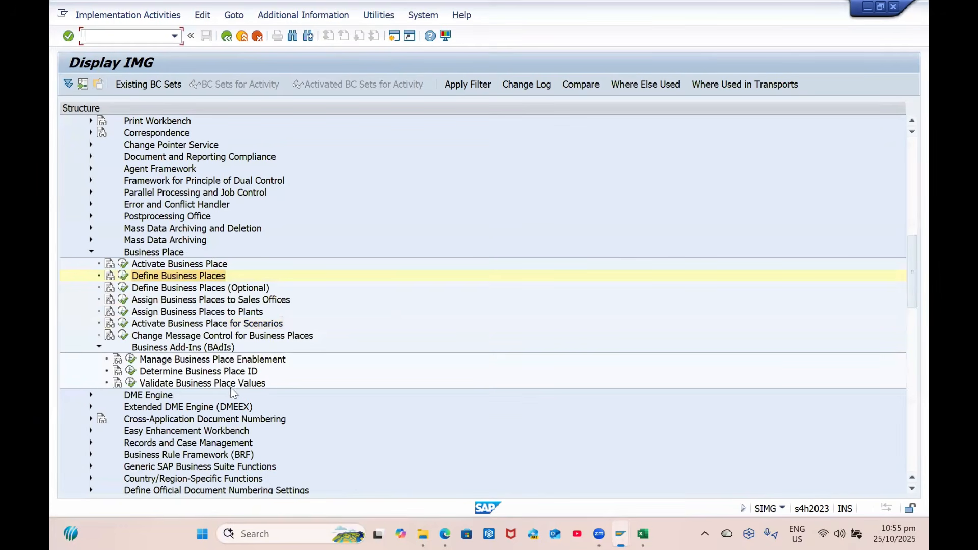
{"action": "key", "text": "alt+Tab"}
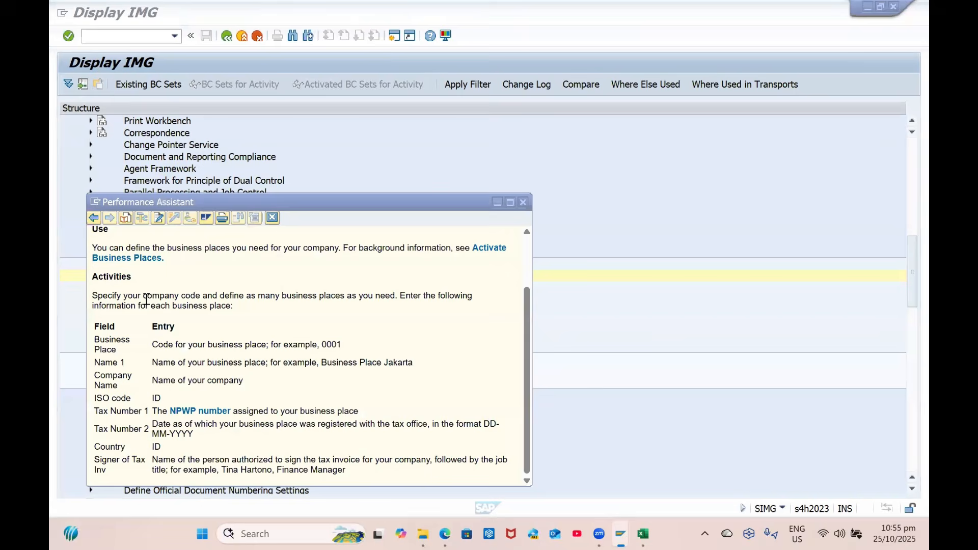
{"action": "key", "text": "alt+Tab"}
{"action": "key", "text": "alt+Tab"}
{"action": "key", "text": "alt+Tab"}
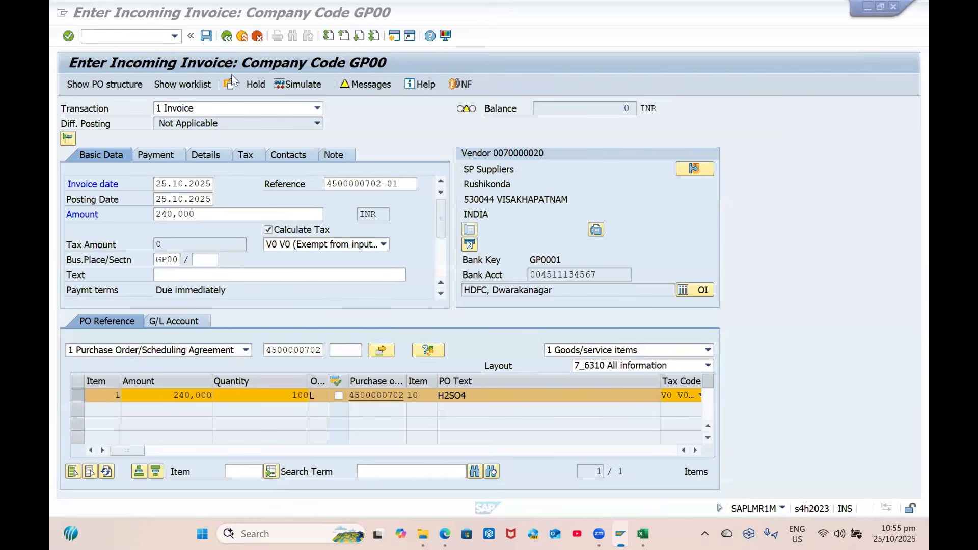
{"action": "left_click", "coordinate": [295, 83]}
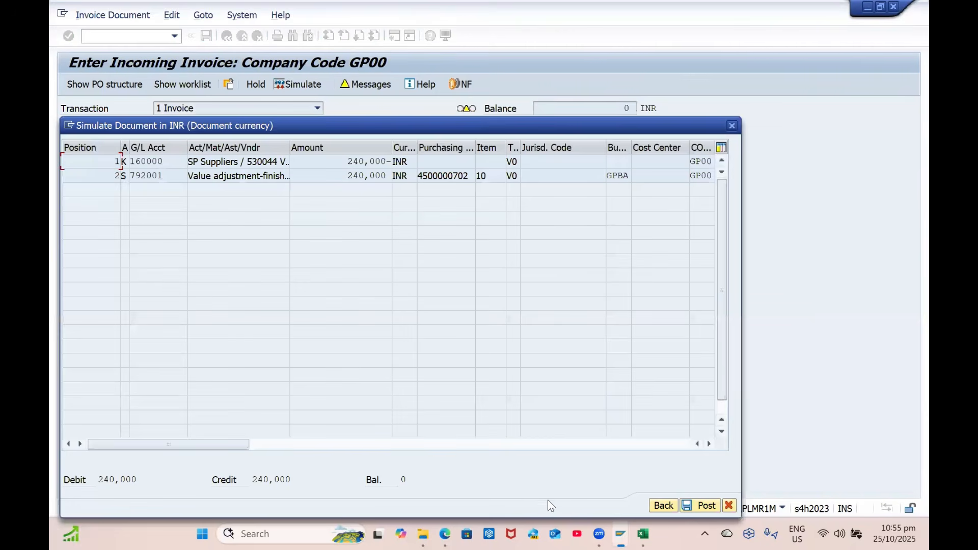
{"action": "left_click", "coordinate": [662, 505]}
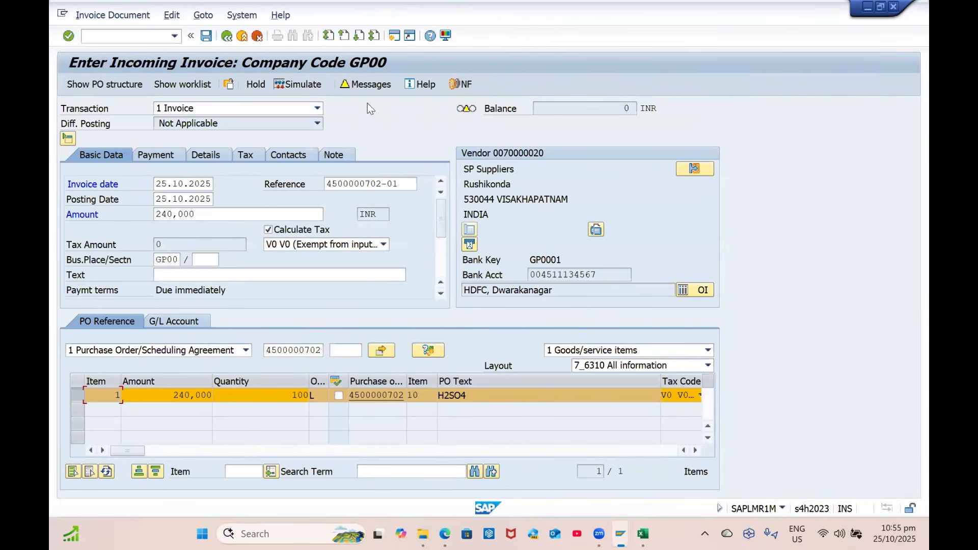
{"action": "left_click", "coordinate": [208, 36]}
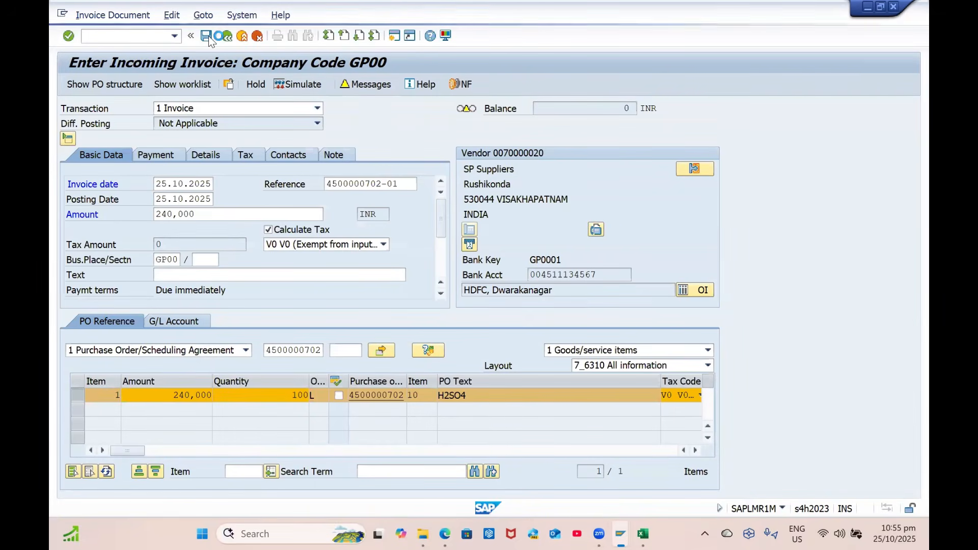
{"action": "left_click", "coordinate": [113, 16]}
{"action": "left_click", "coordinate": [117, 30]}
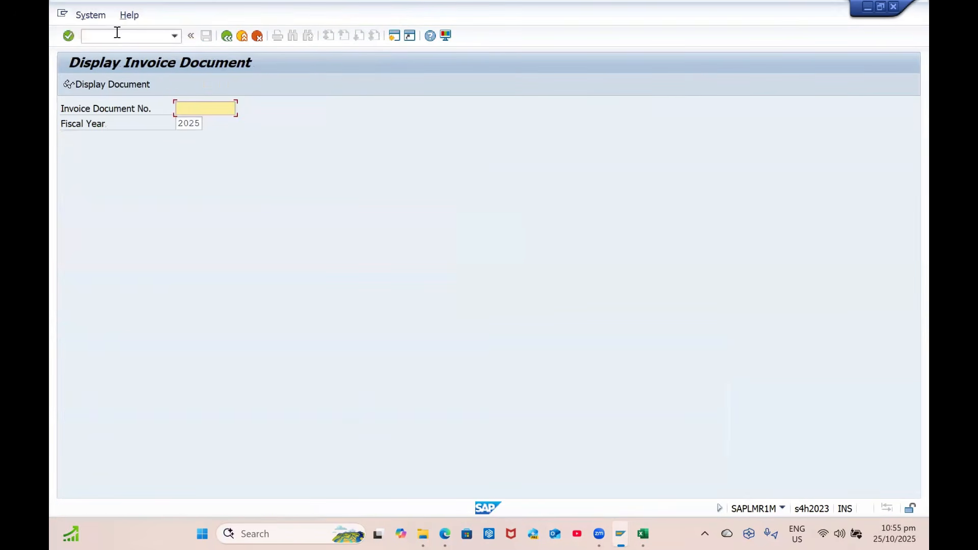
{"action": "left_click", "coordinate": [116, 35]}
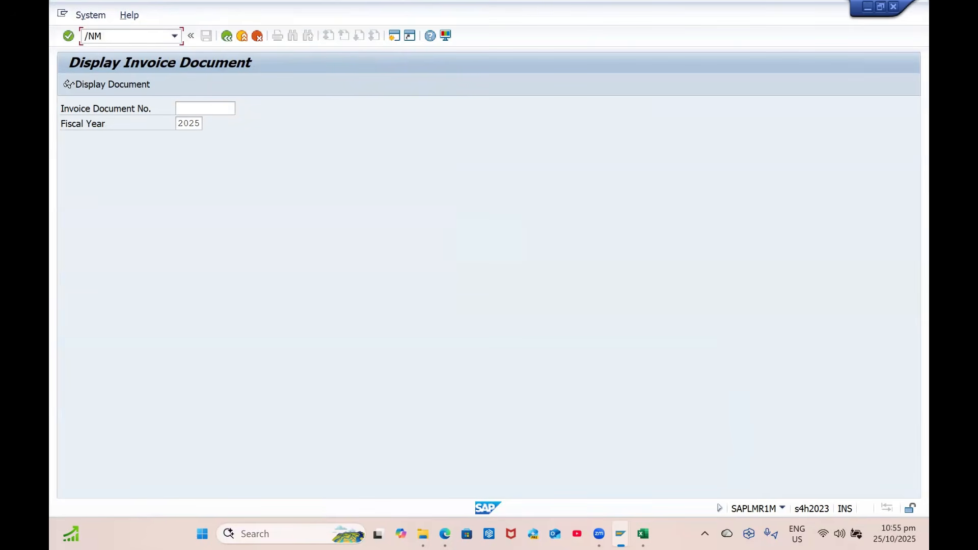
{"action": "key", "text": "Return"}
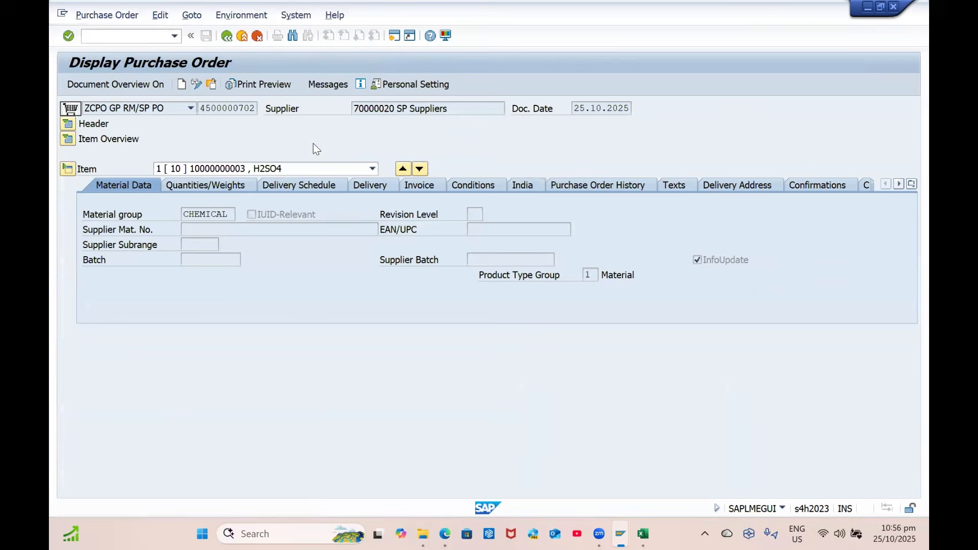
{"action": "left_click", "coordinate": [554, 182]}
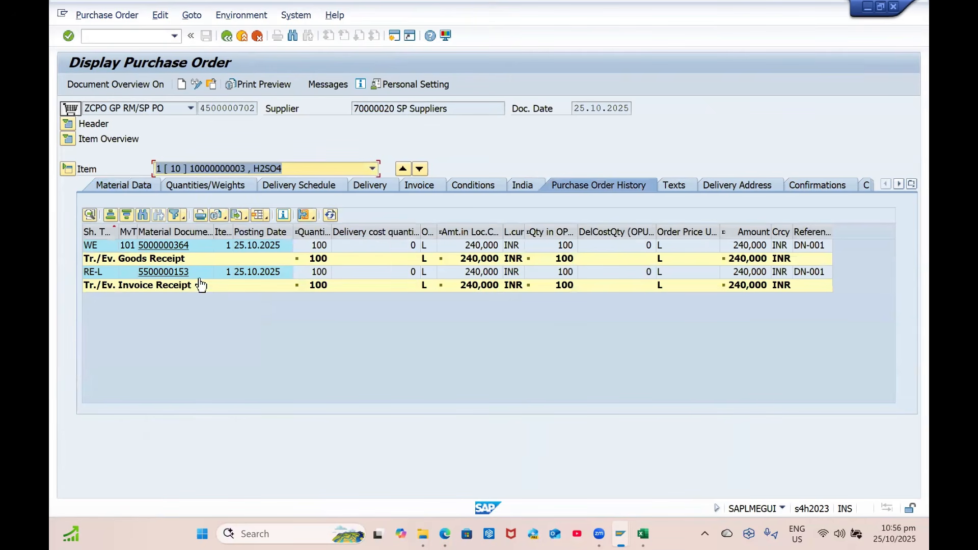
{"action": "left_click", "coordinate": [170, 246]}
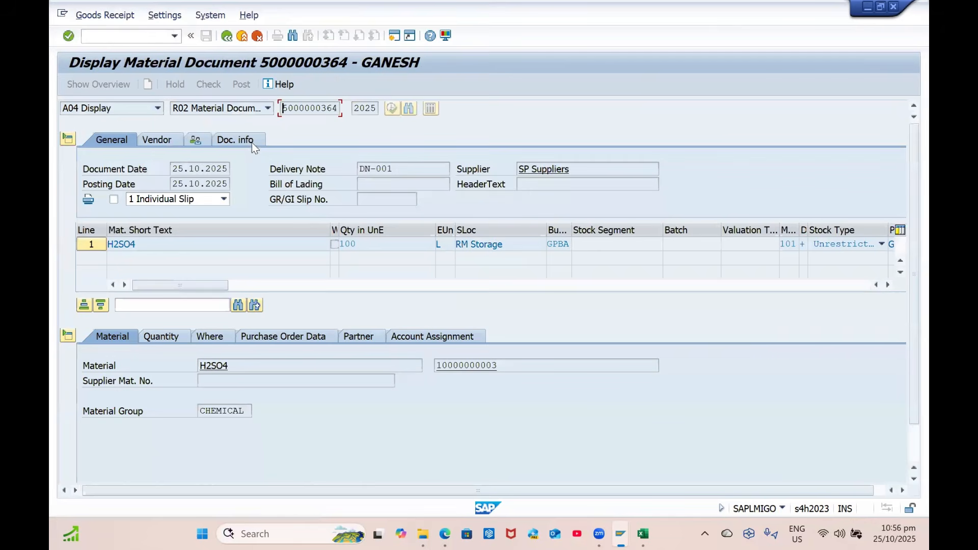
{"action": "left_click", "coordinate": [251, 143]}
{"action": "left_click", "coordinate": [527, 174]}
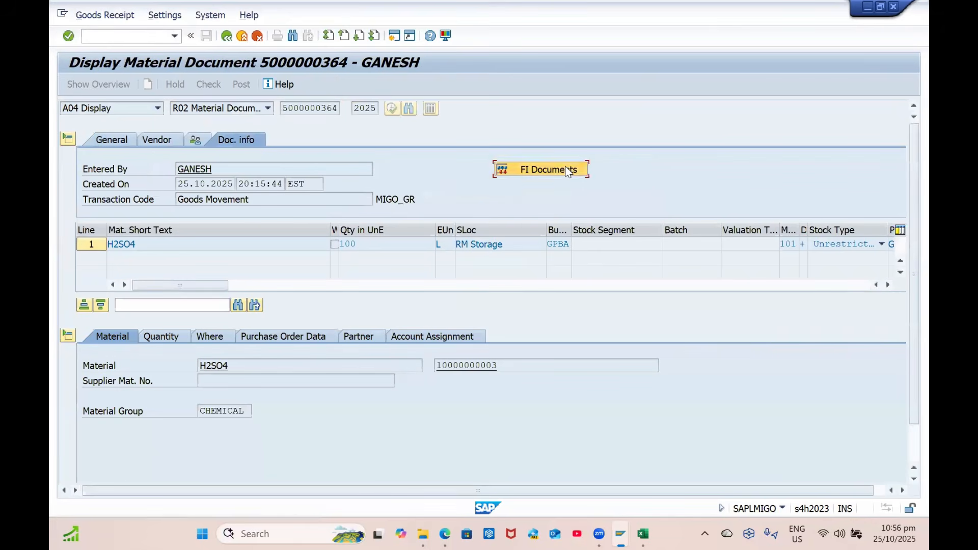
{"action": "double_click", "coordinate": [164, 172]}
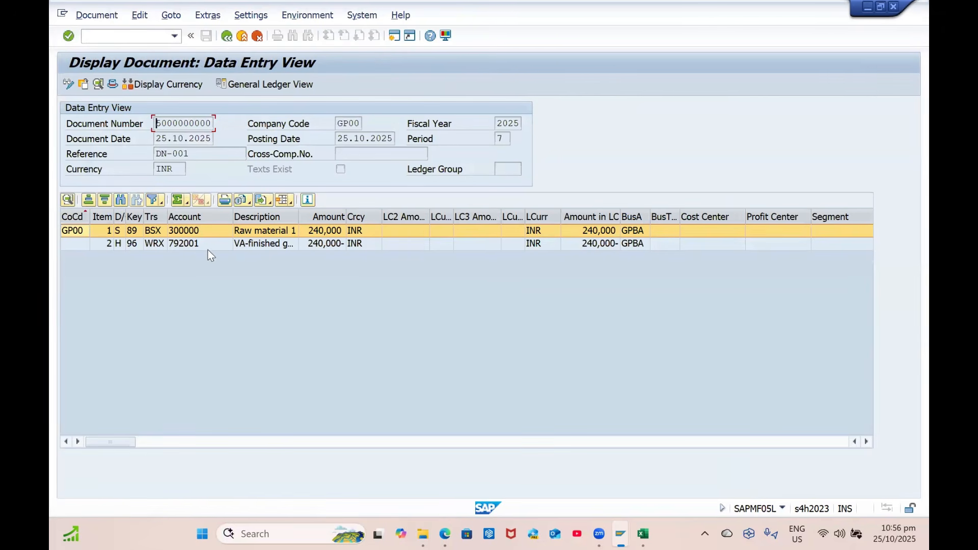
{"action": "left_click", "coordinate": [227, 36]}
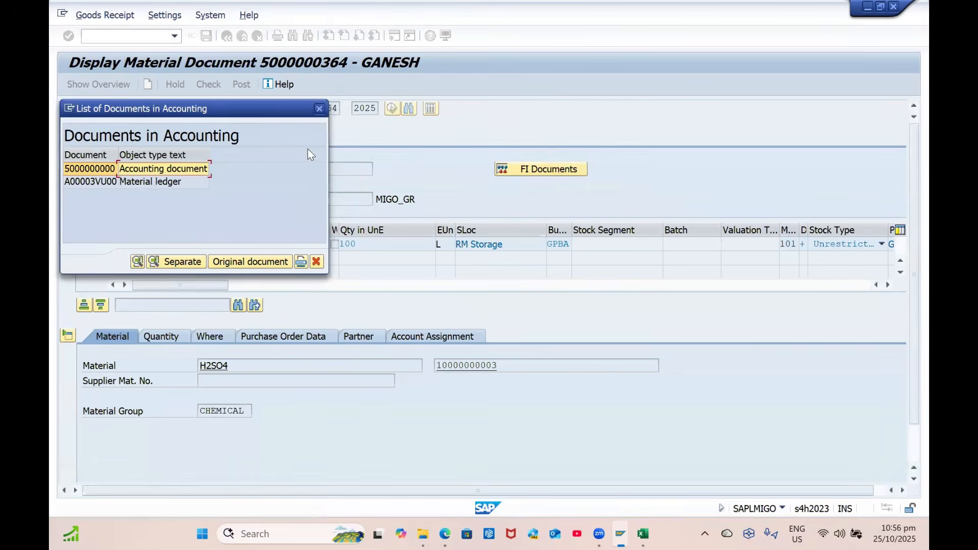
{"action": "left_click", "coordinate": [322, 104]}
{"action": "left_click", "coordinate": [226, 36]}
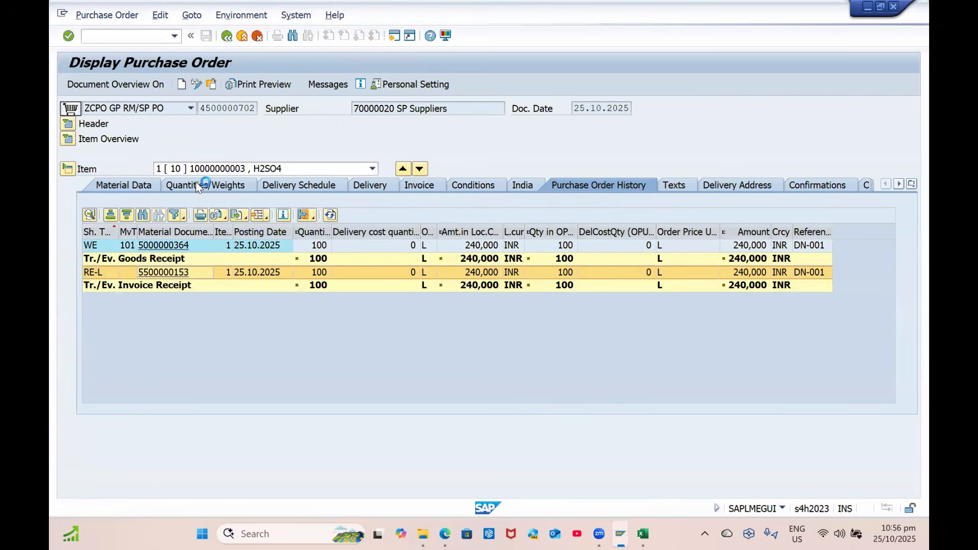
{"action": "left_click", "coordinate": [168, 272]}
{"action": "left_click", "coordinate": [218, 85]}
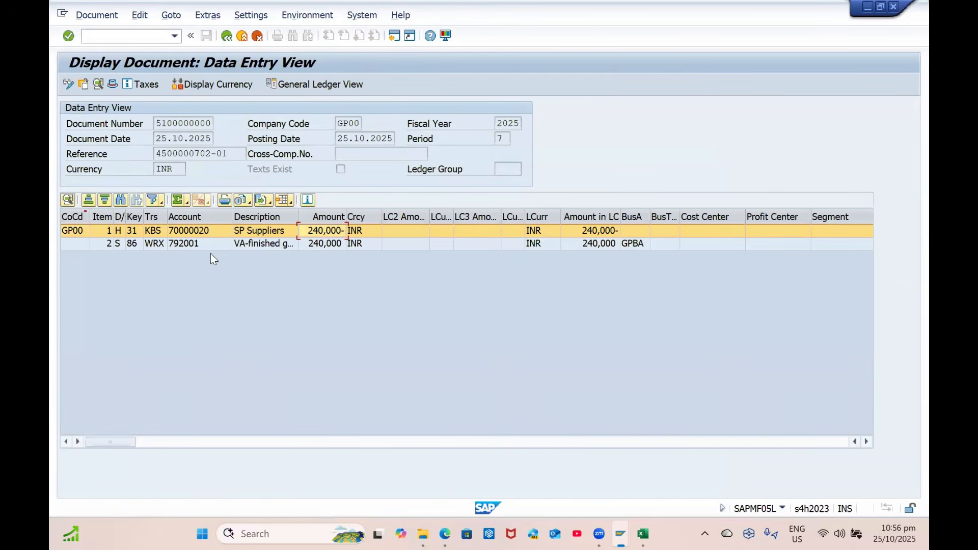
{"action": "left_click", "coordinate": [216, 246]}
{"action": "left_click", "coordinate": [229, 37]}
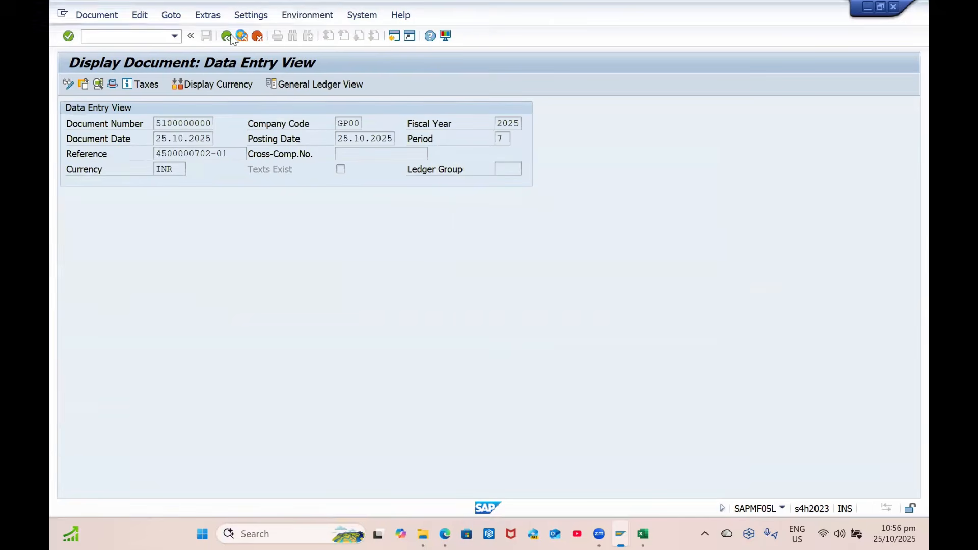
{"action": "left_click", "coordinate": [229, 37]}
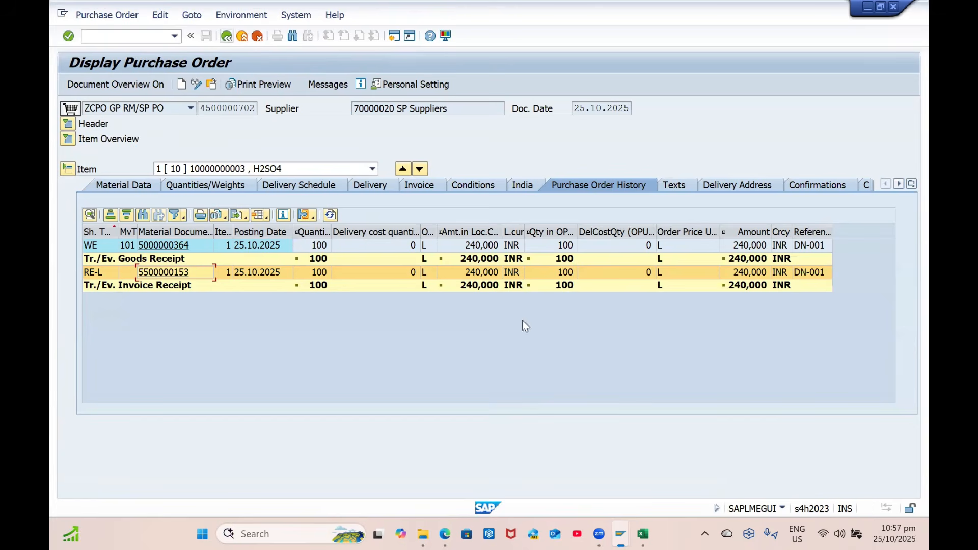
Review the Material Ledger Setup notes in C32:E37 of the Excel sheet, then switch to the Zoom meeting
{"action": "left_click", "coordinate": [645, 530]}
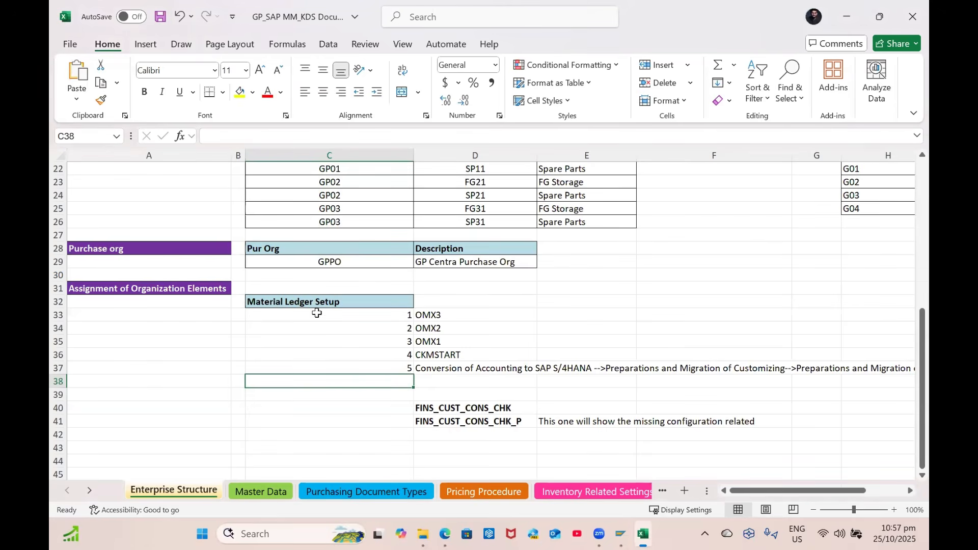
{"action": "left_click_drag", "start_coordinate": [322, 305], "coordinate": [507, 368]}
{"action": "left_click", "coordinate": [494, 369]}
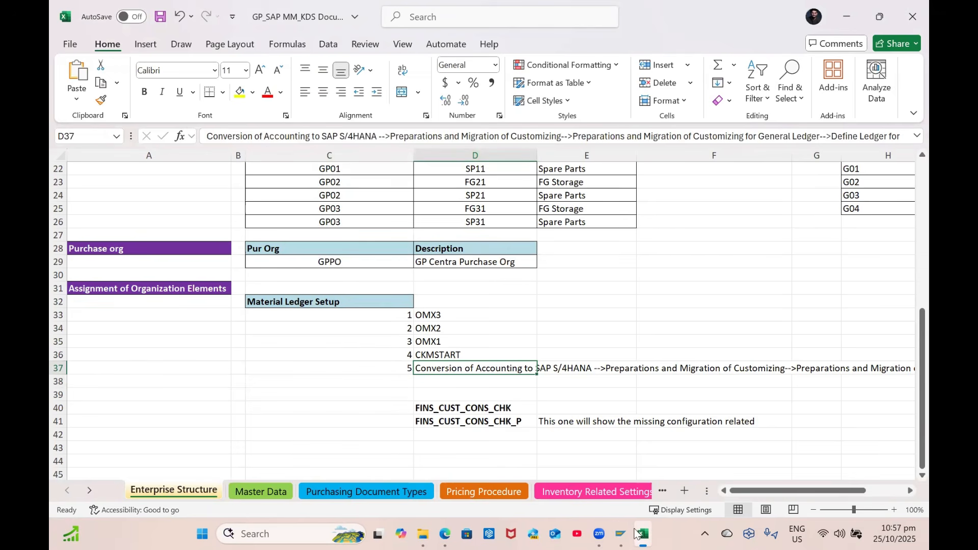
{"action": "left_click", "coordinate": [603, 534]}
{"action": "left_click", "coordinate": [722, 472]}
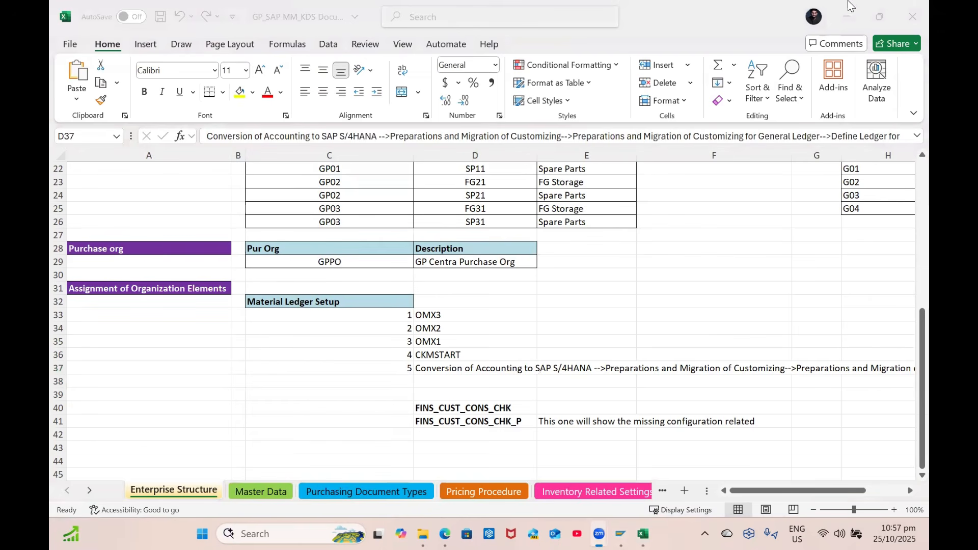